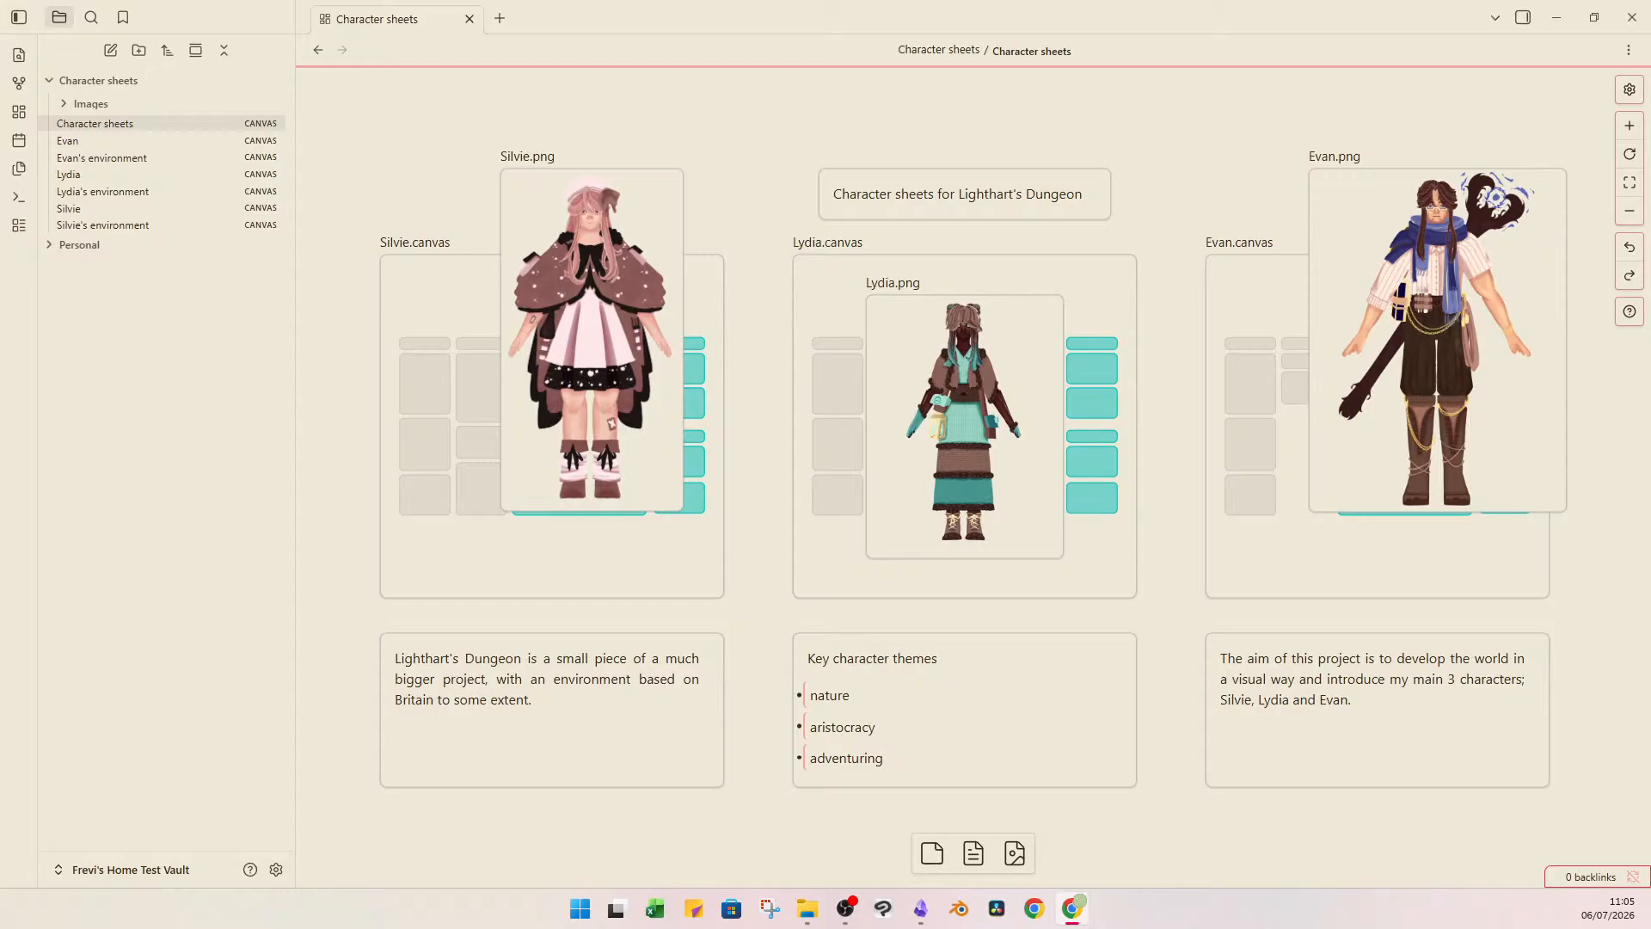
Examine the Lydia, Silvie and Evan character images on the Character sheets overview canvas.
{"action": "left_click", "coordinate": [932, 112]}
{"action": "key", "text": "alt+Tab"}
{"action": "left_click", "coordinate": [978, 339]}
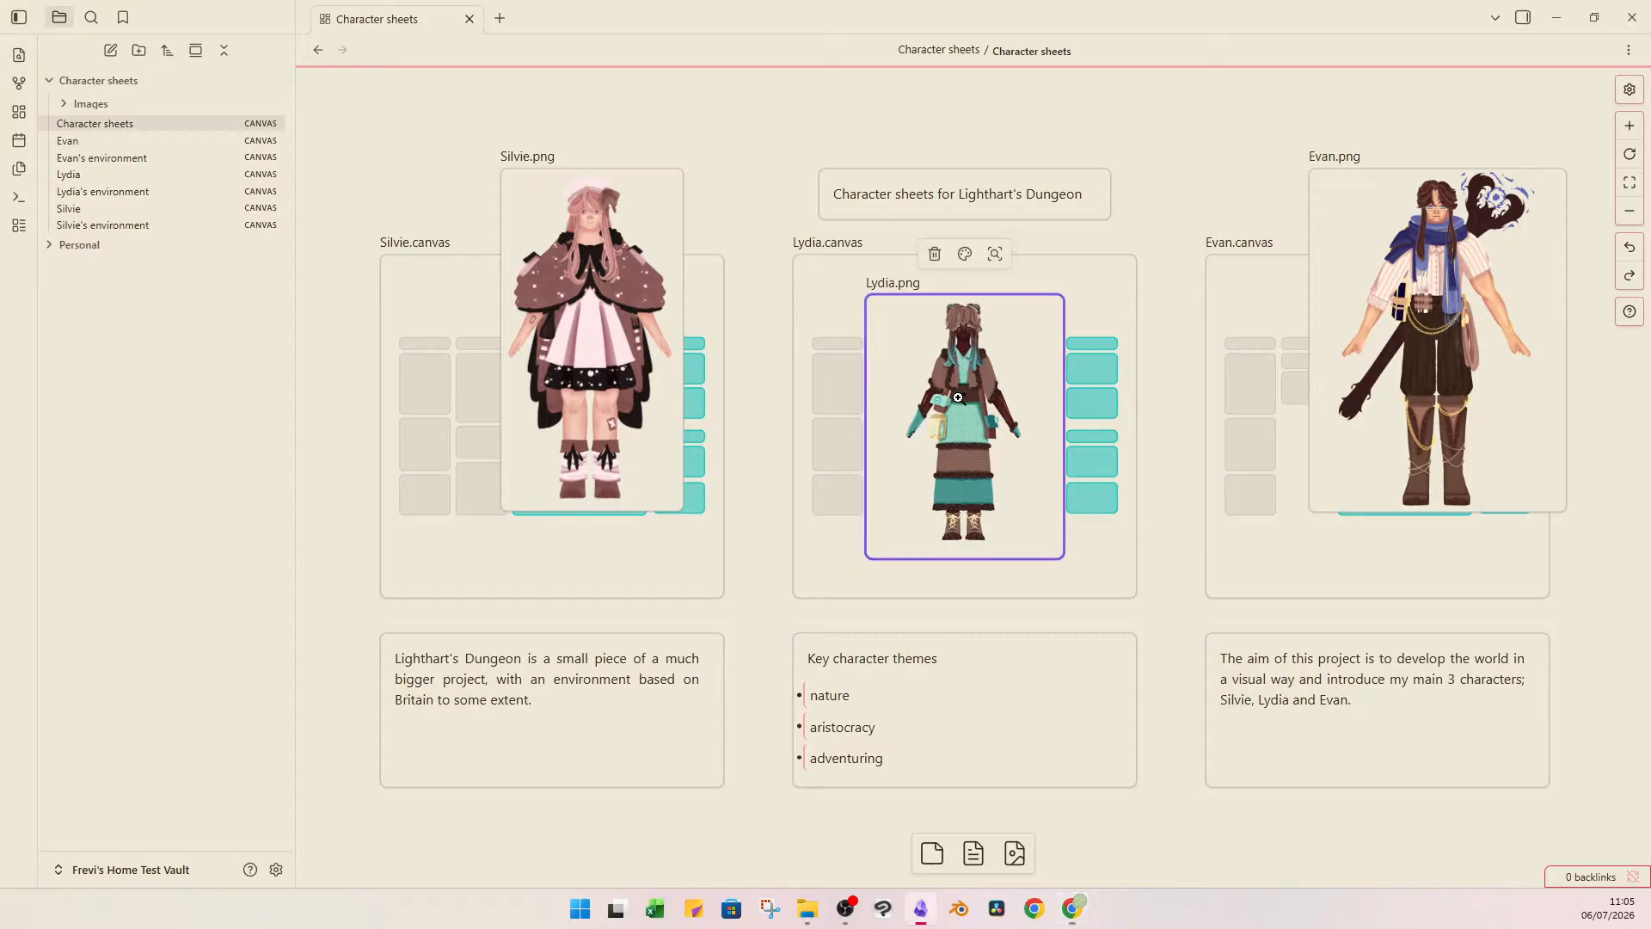
{"action": "left_click", "coordinate": [1203, 170]}
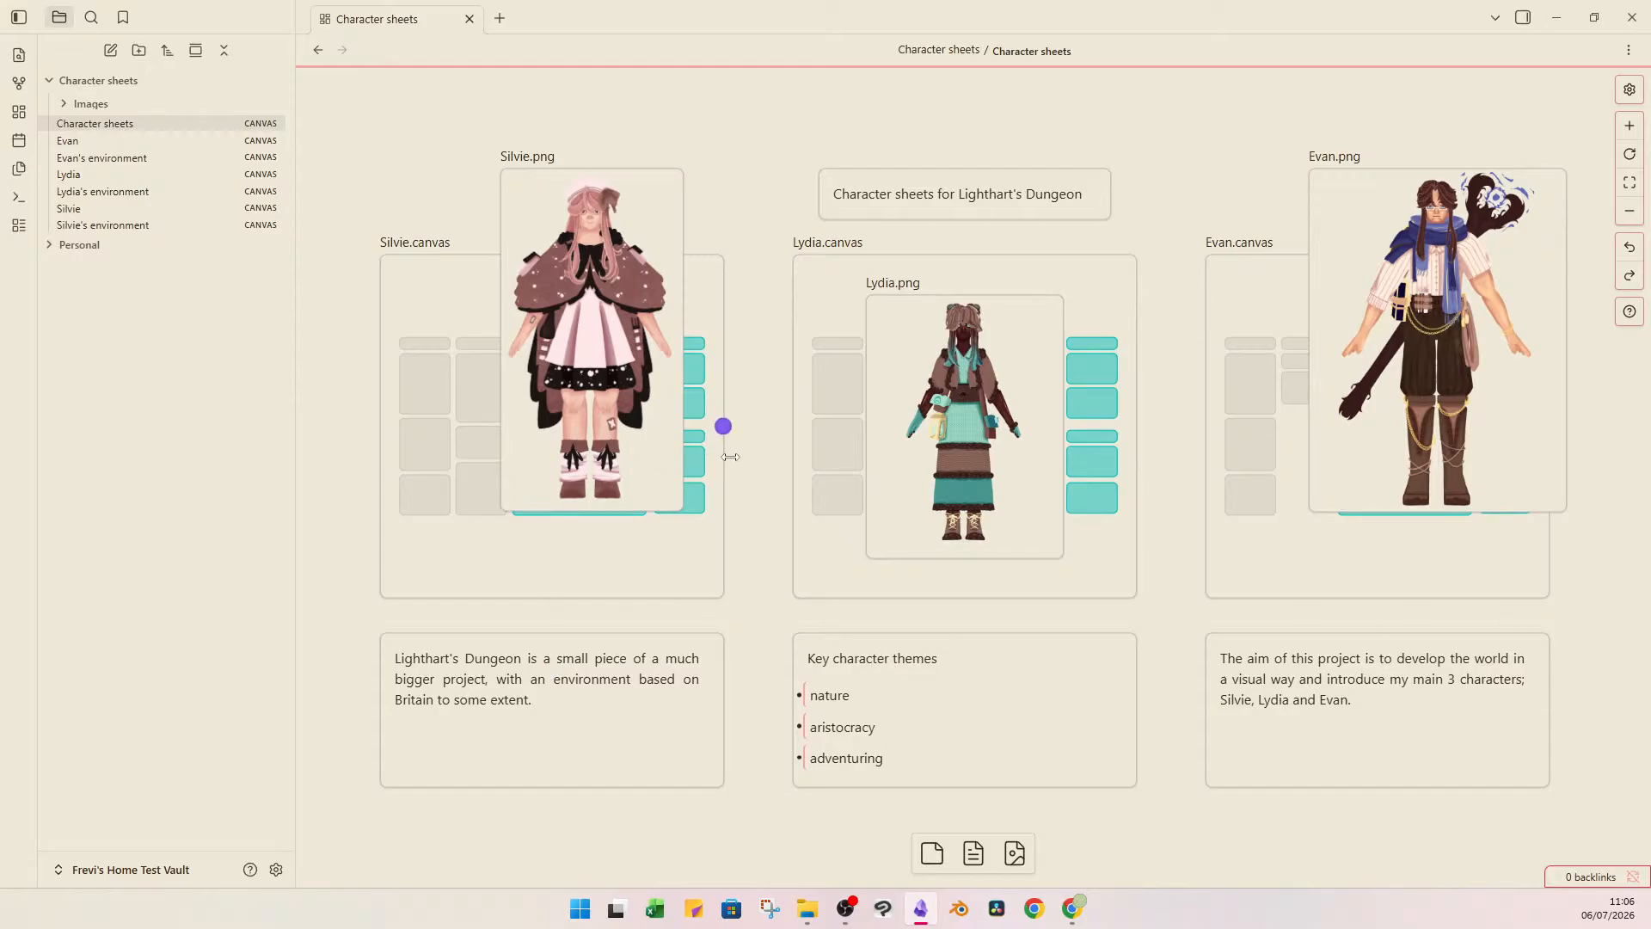
{"action": "left_click", "coordinate": [587, 414]}
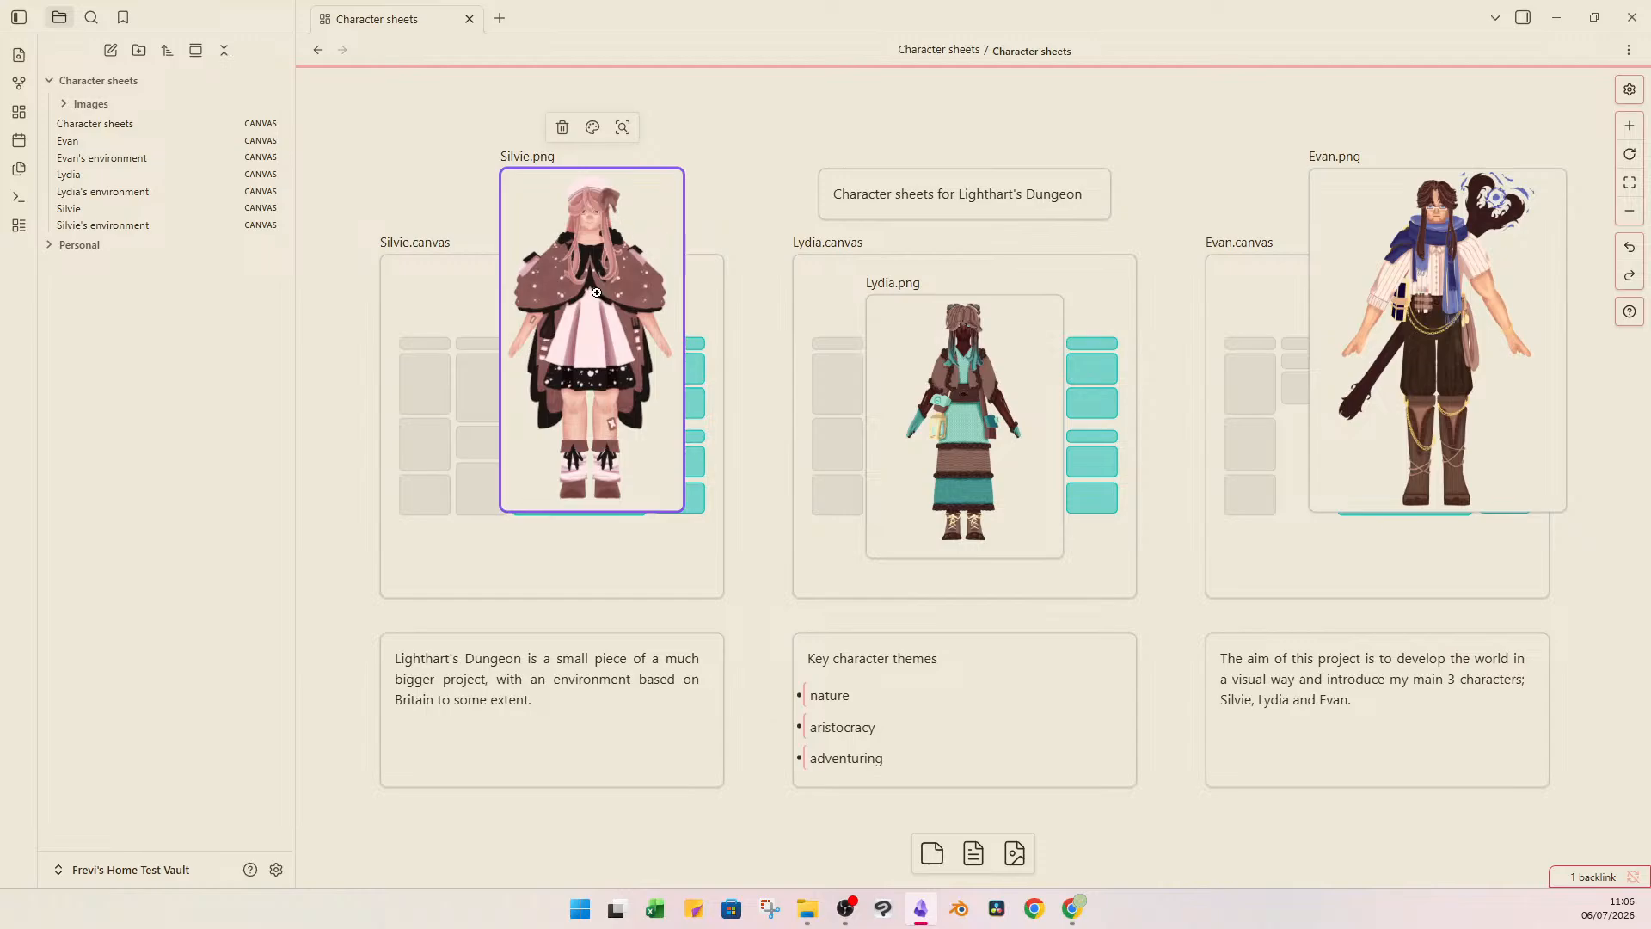
{"action": "left_click", "coordinate": [963, 378]}
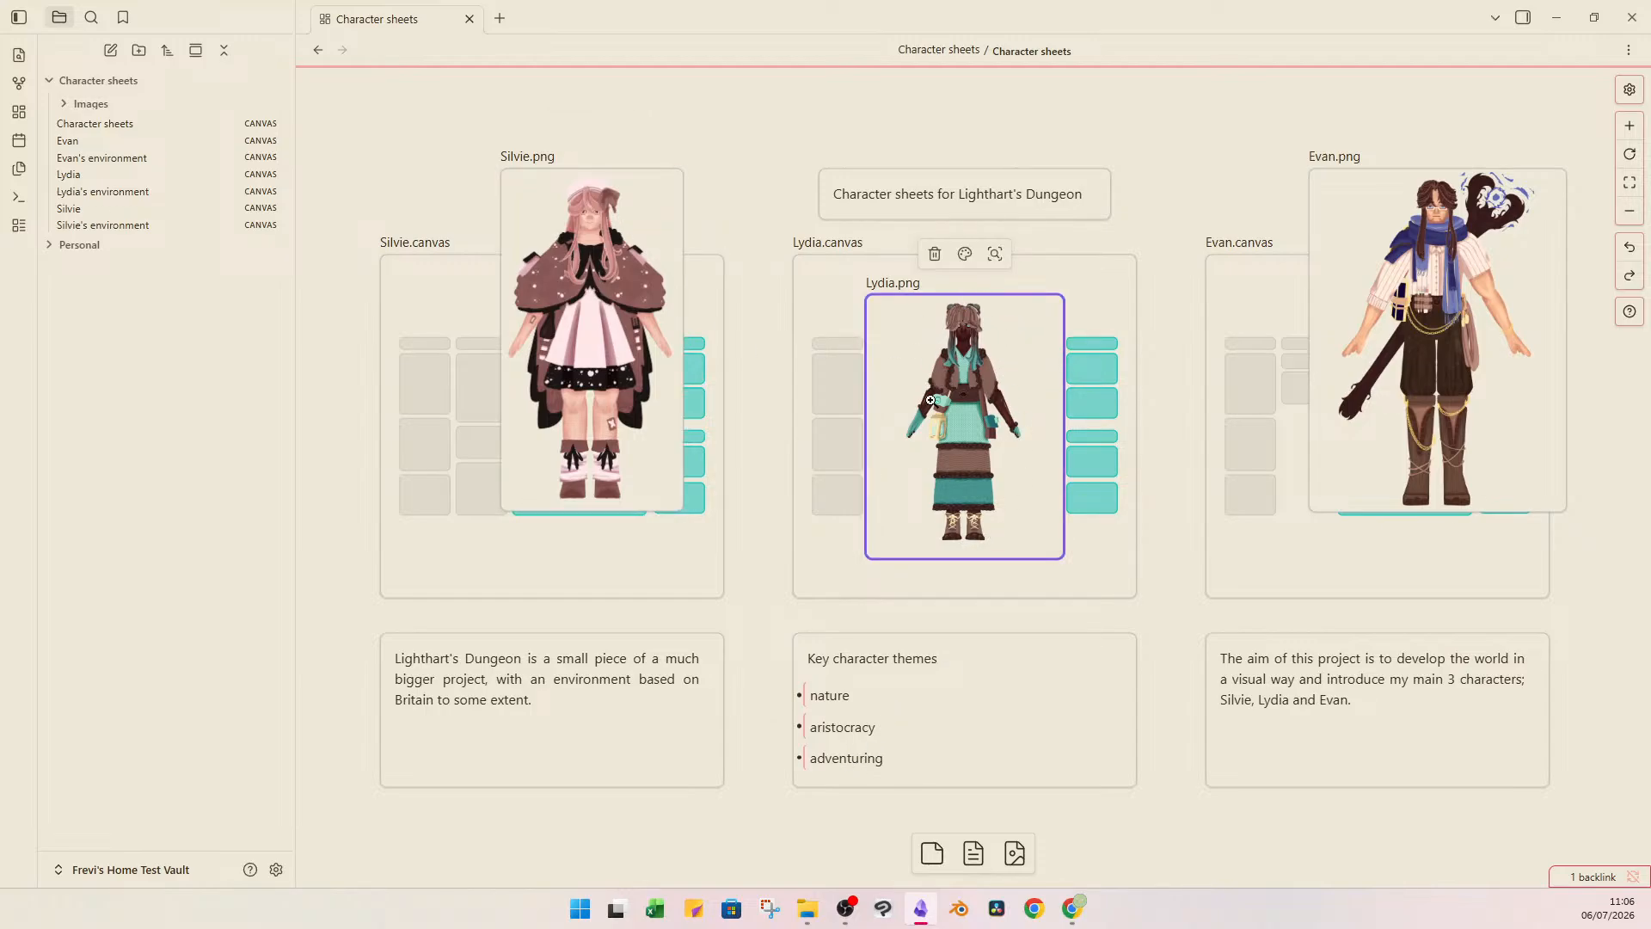
{"action": "left_click", "coordinate": [1449, 307]}
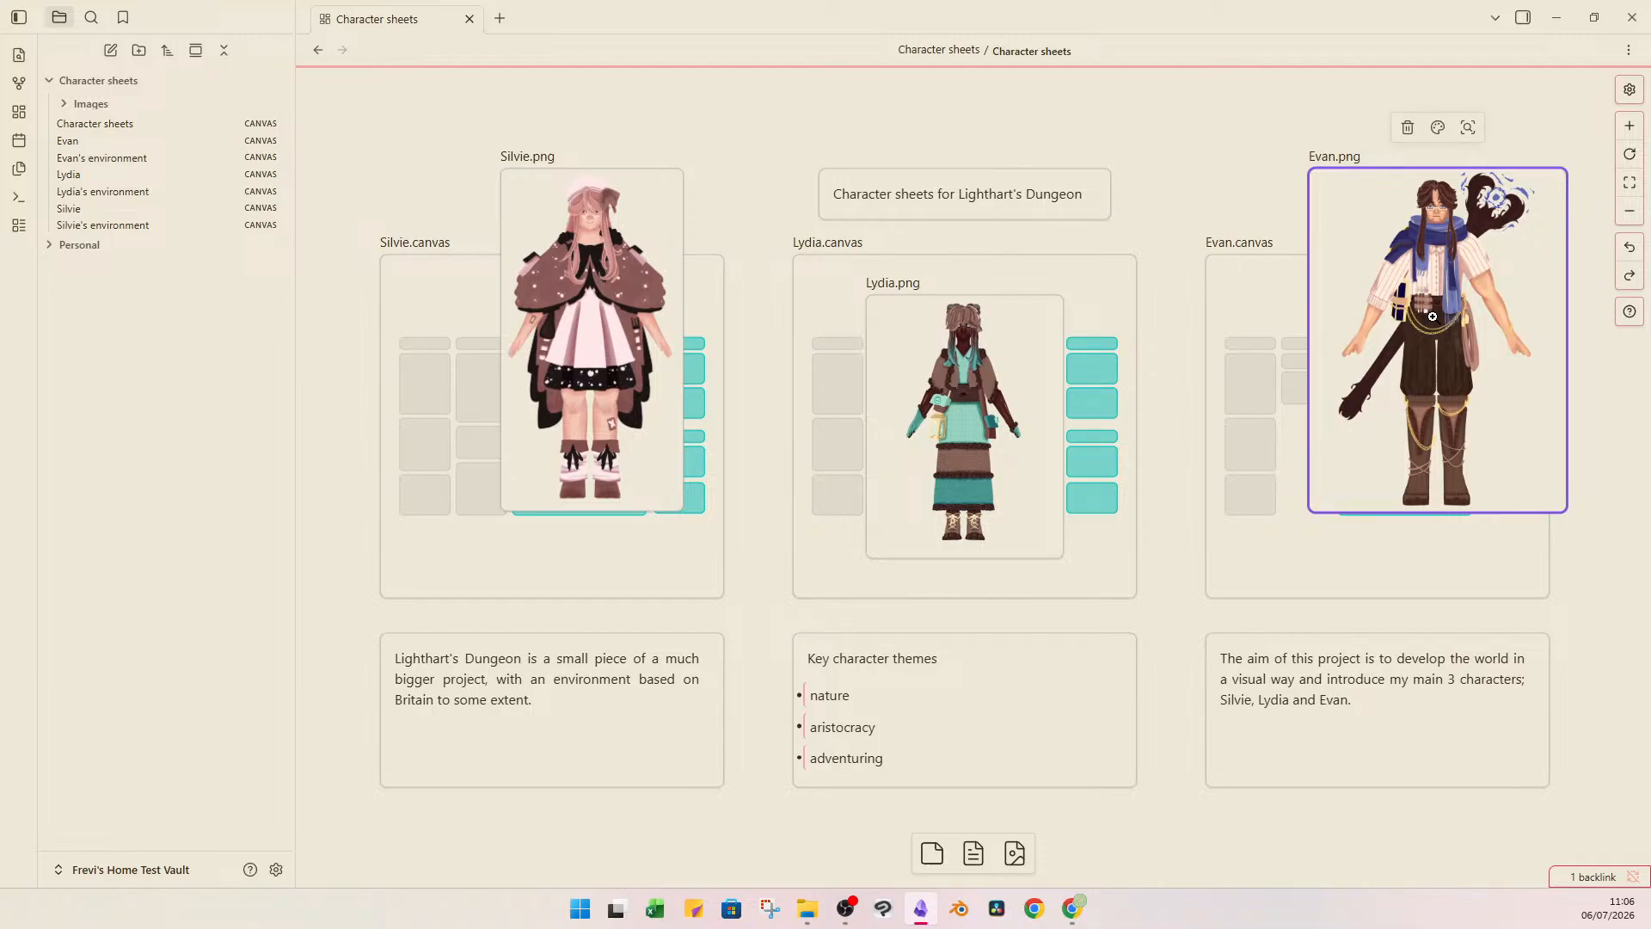
{"action": "left_click", "coordinate": [1195, 125]}
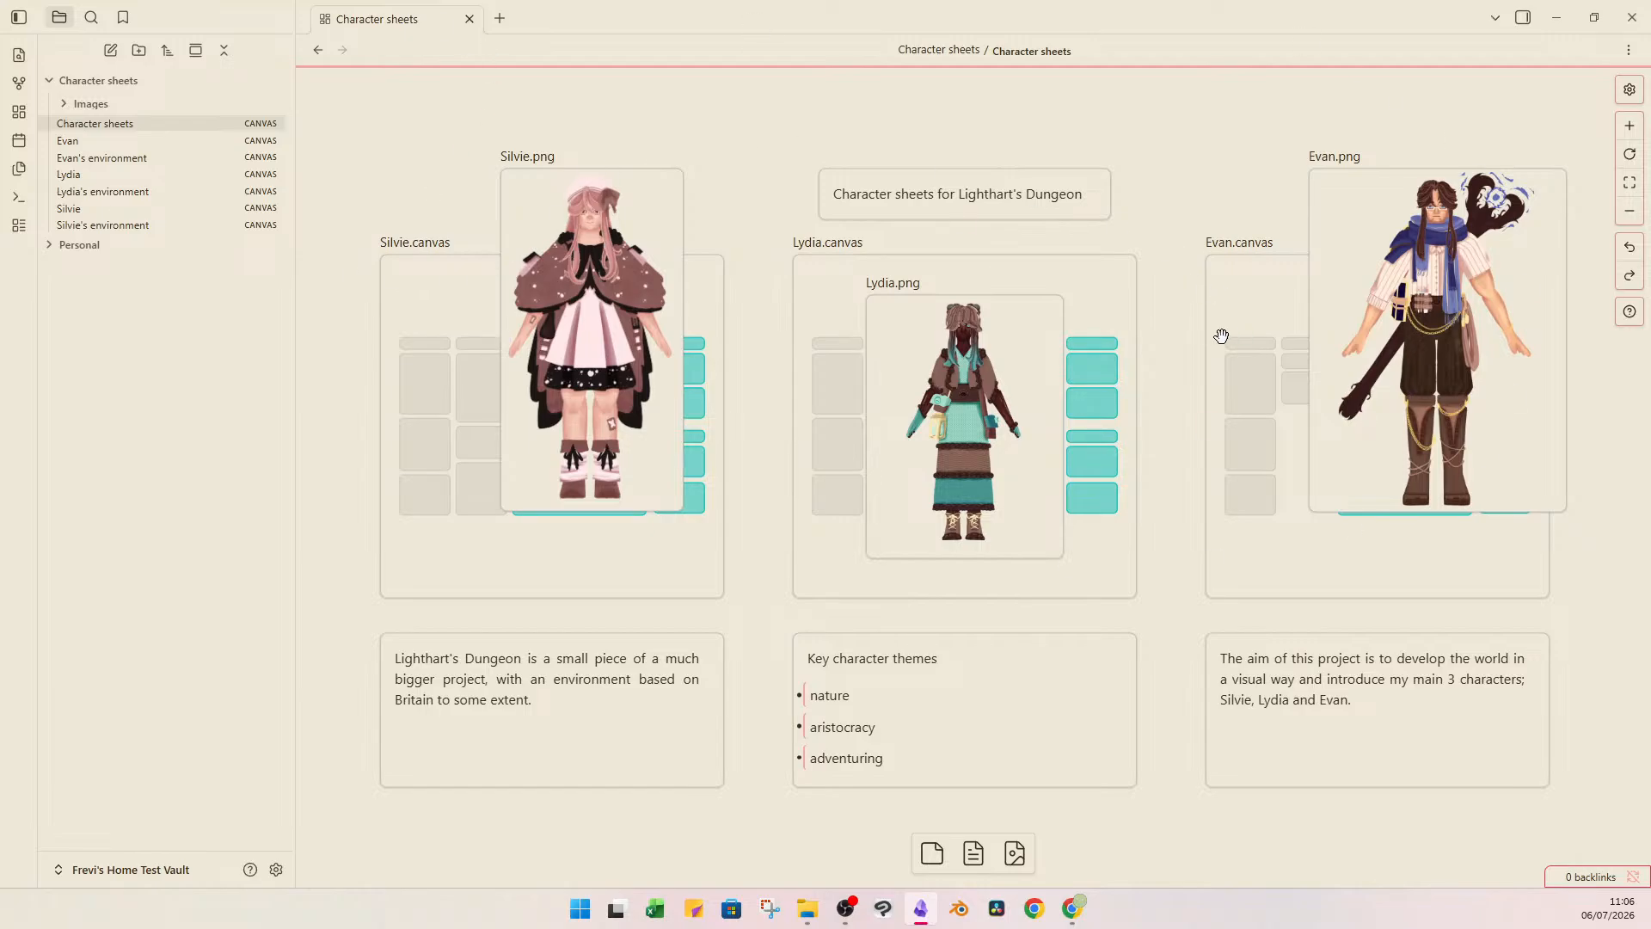
Switch to Google Docs to view the Silvie notes in the character sheets document, and return to the overview canvas in Obsidian.
{"action": "key", "text": "alt+Tab"}
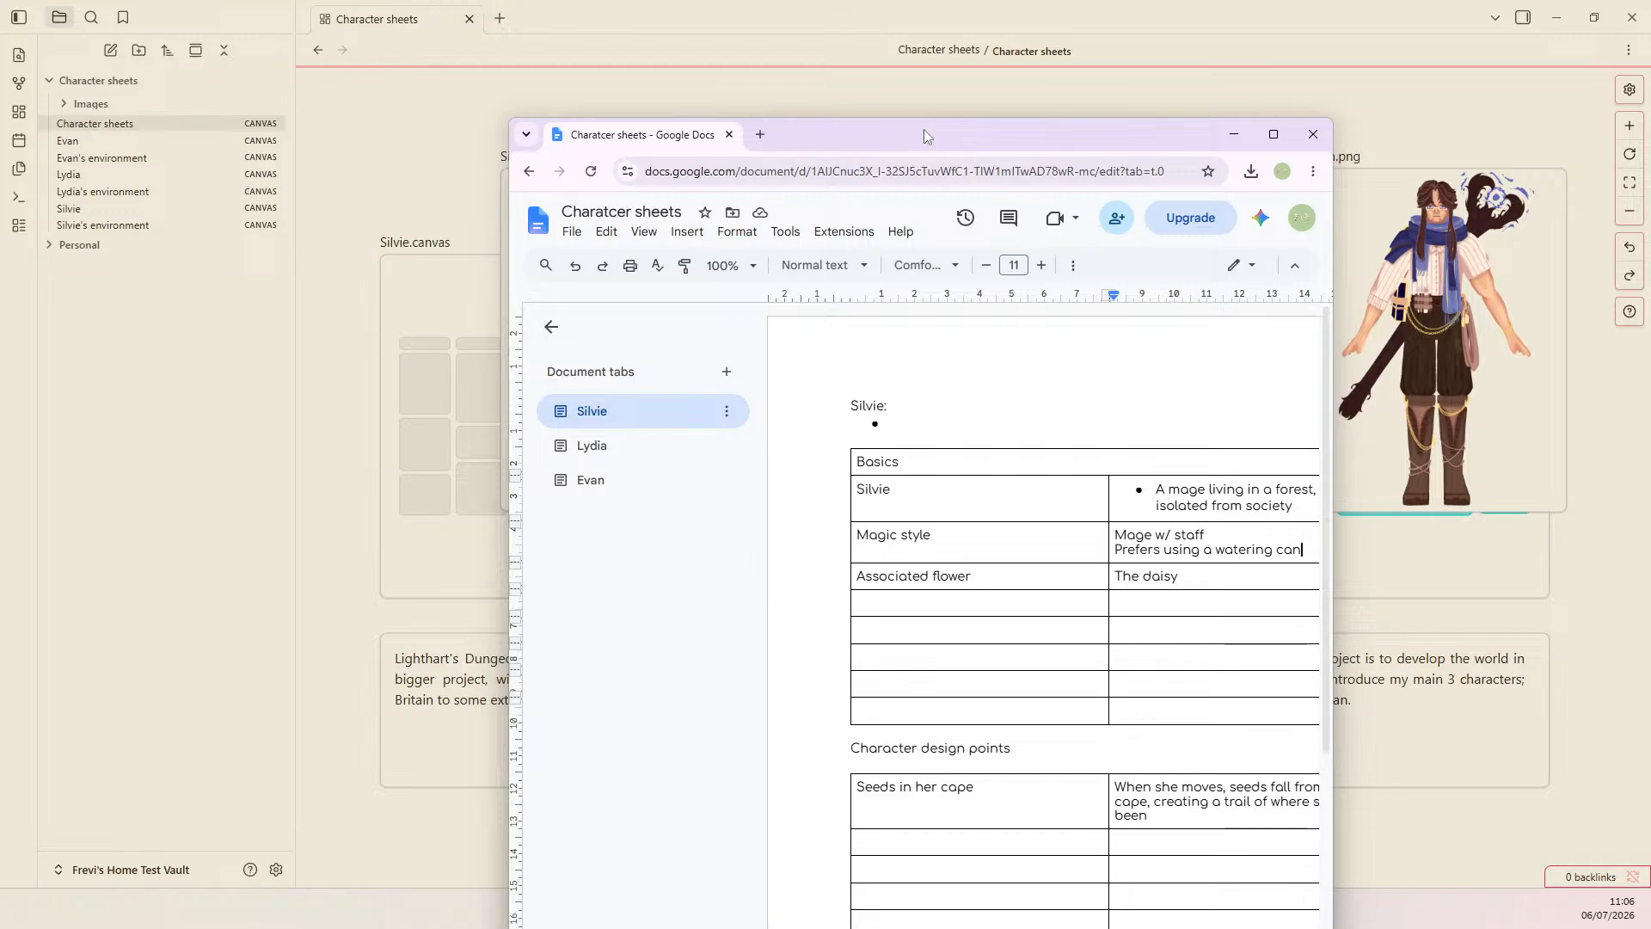
{"action": "double_click", "coordinate": [924, 129]}
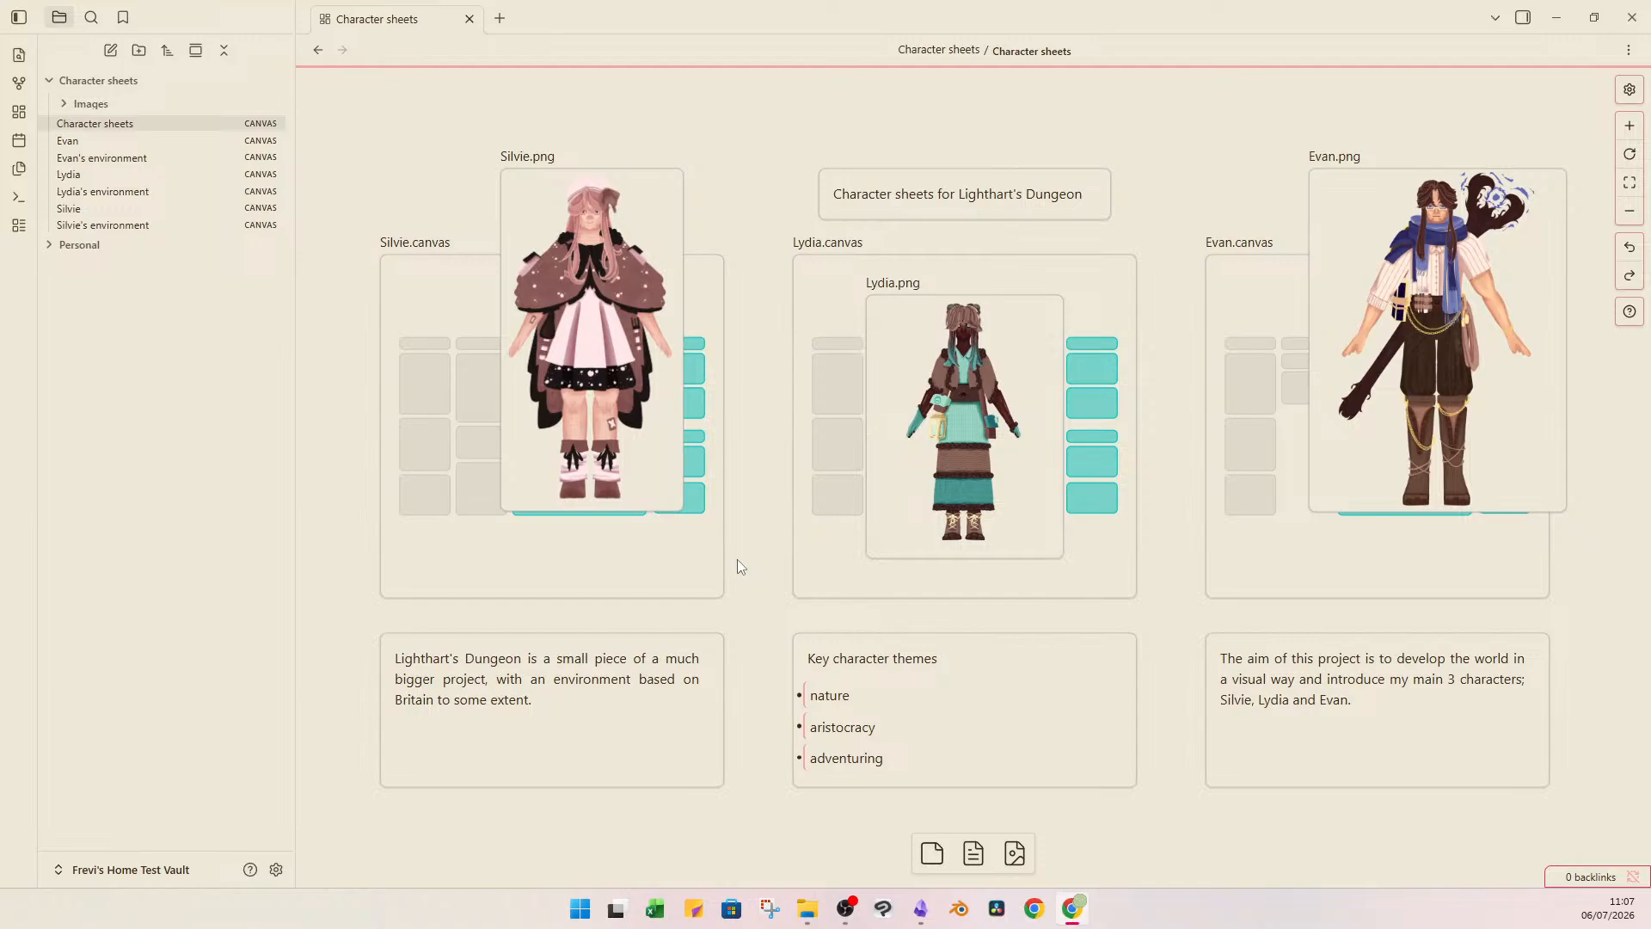
{"action": "left_click", "coordinate": [800, 152]}
Open Silvie's canvas and examine the cards for hobbies, day-to-day life and reactions to situations.
{"action": "left_click", "coordinate": [431, 313]}
{"action": "double_click", "coordinate": [431, 313]}
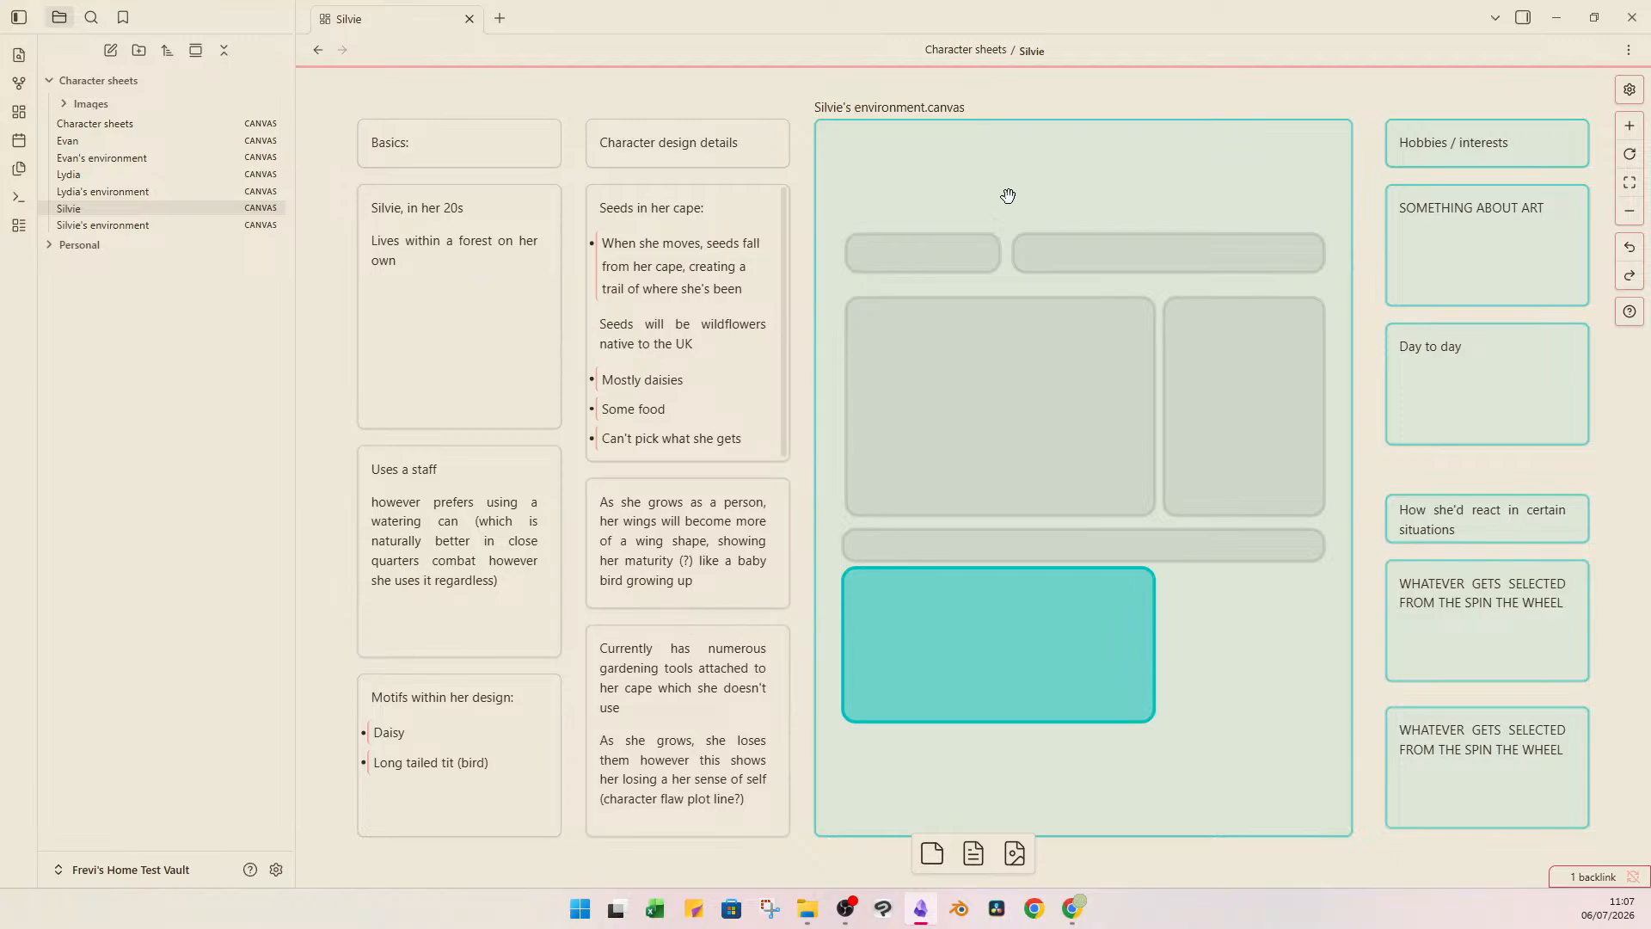
{"action": "left_click", "coordinate": [1418, 145]}
{"action": "left_click", "coordinate": [1546, 272]}
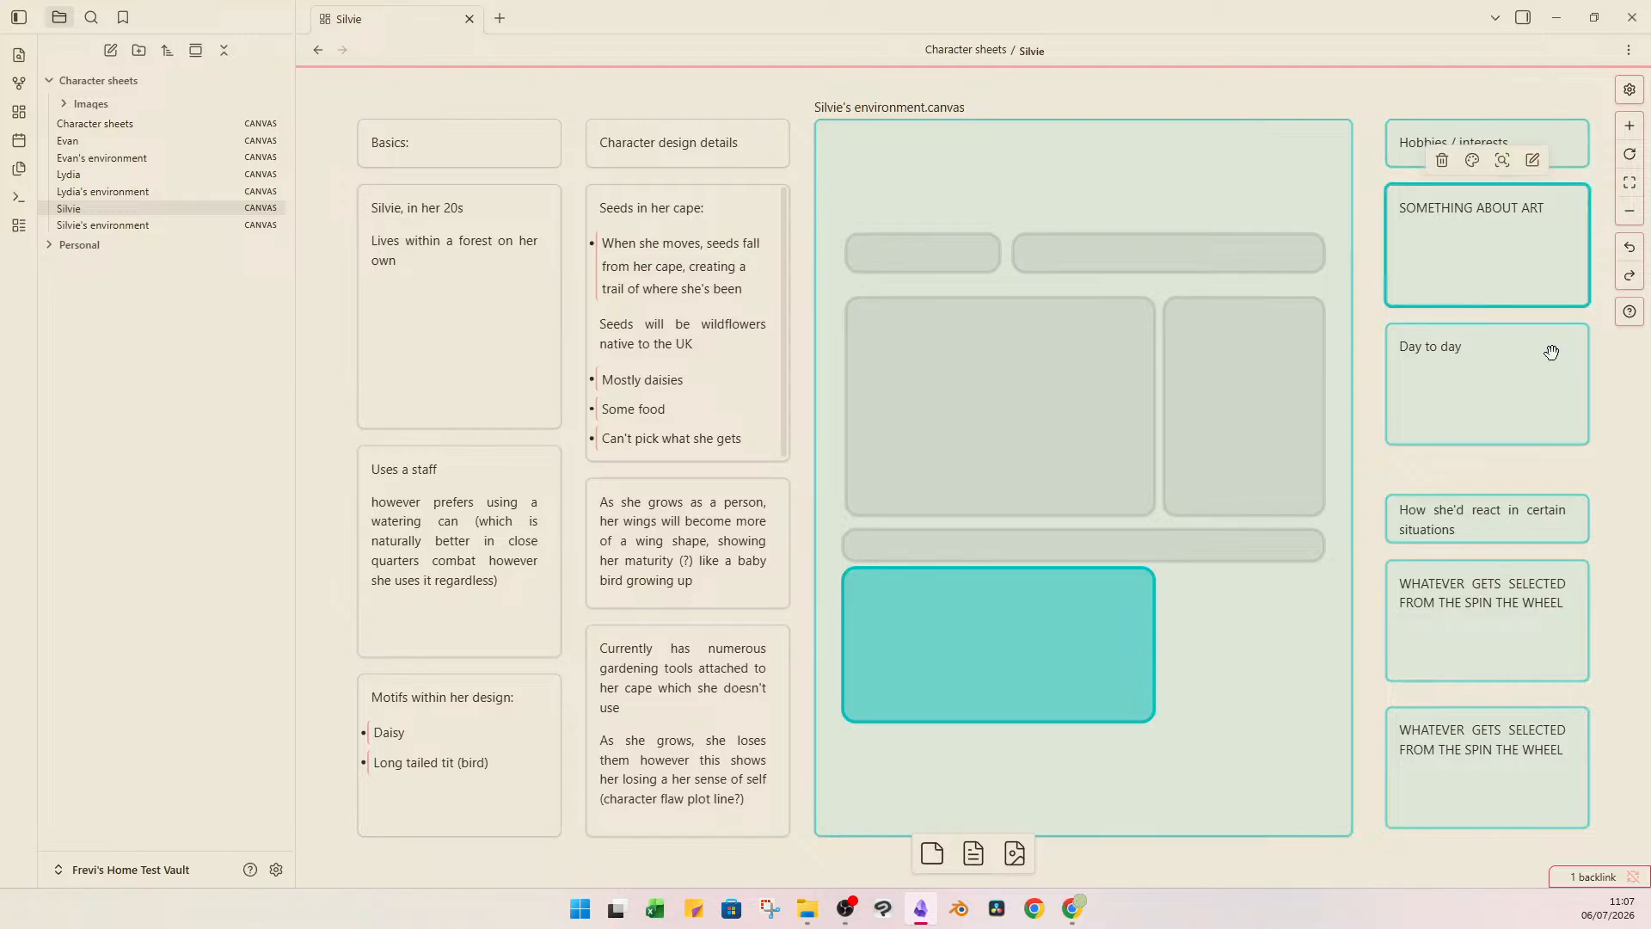
{"action": "left_click", "coordinate": [1551, 353]}
{"action": "left_click", "coordinate": [1487, 533]}
{"action": "left_click", "coordinate": [1530, 638]}
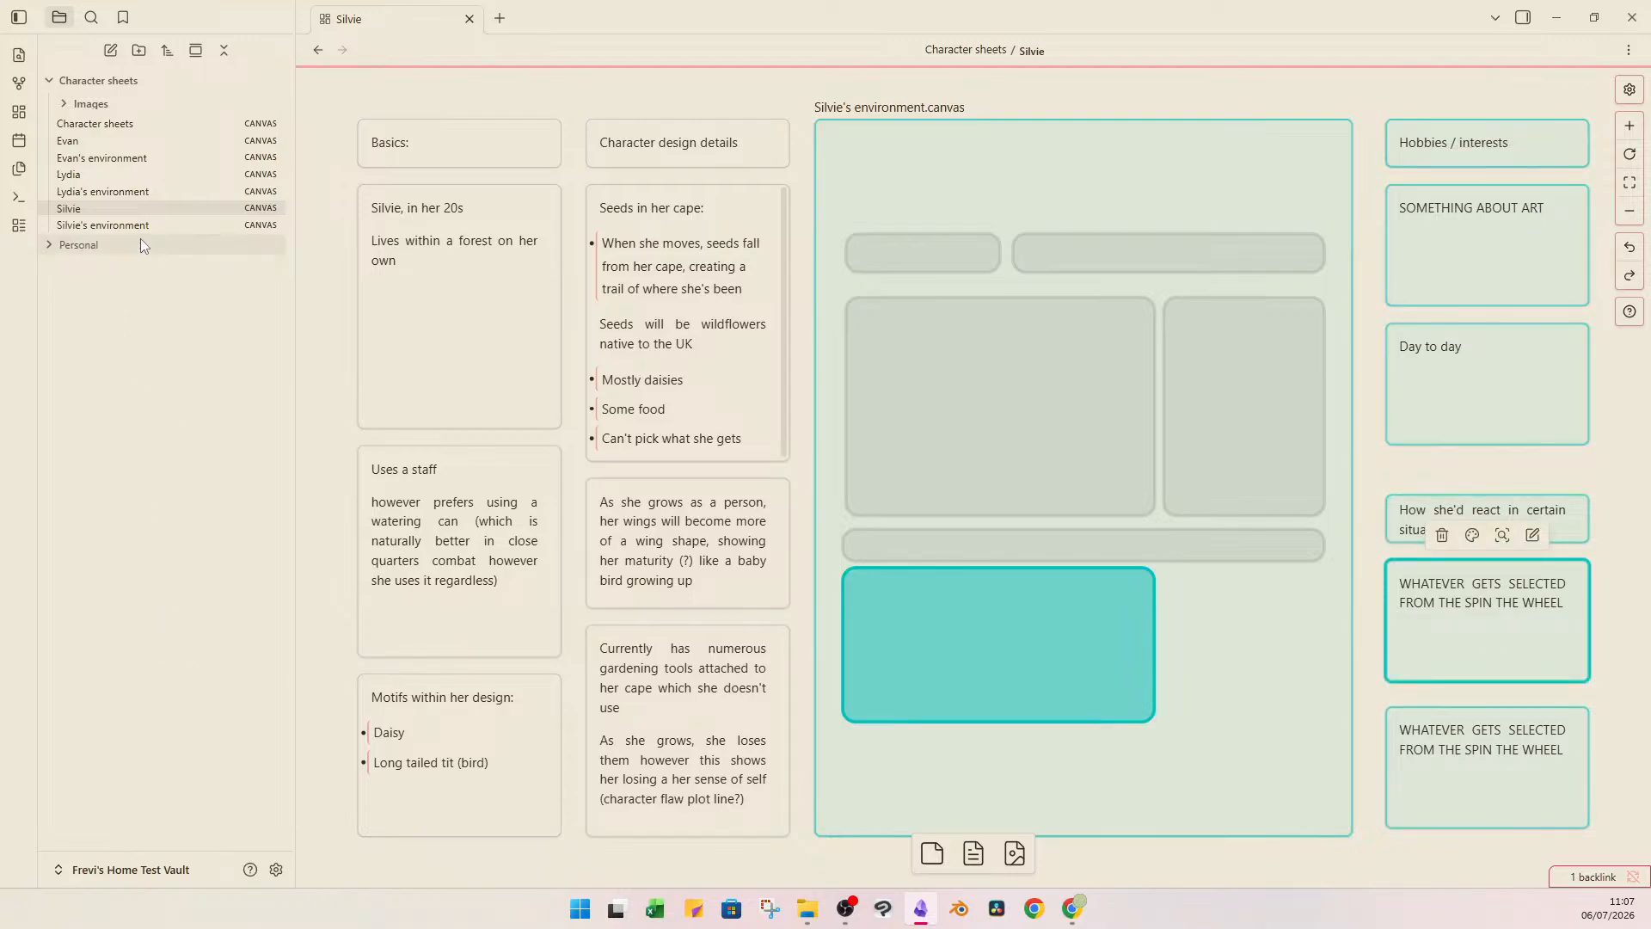
Open Lydia's and Evan's character canvases to compare their contents with Silvie's.
{"action": "left_click", "coordinate": [158, 174]}
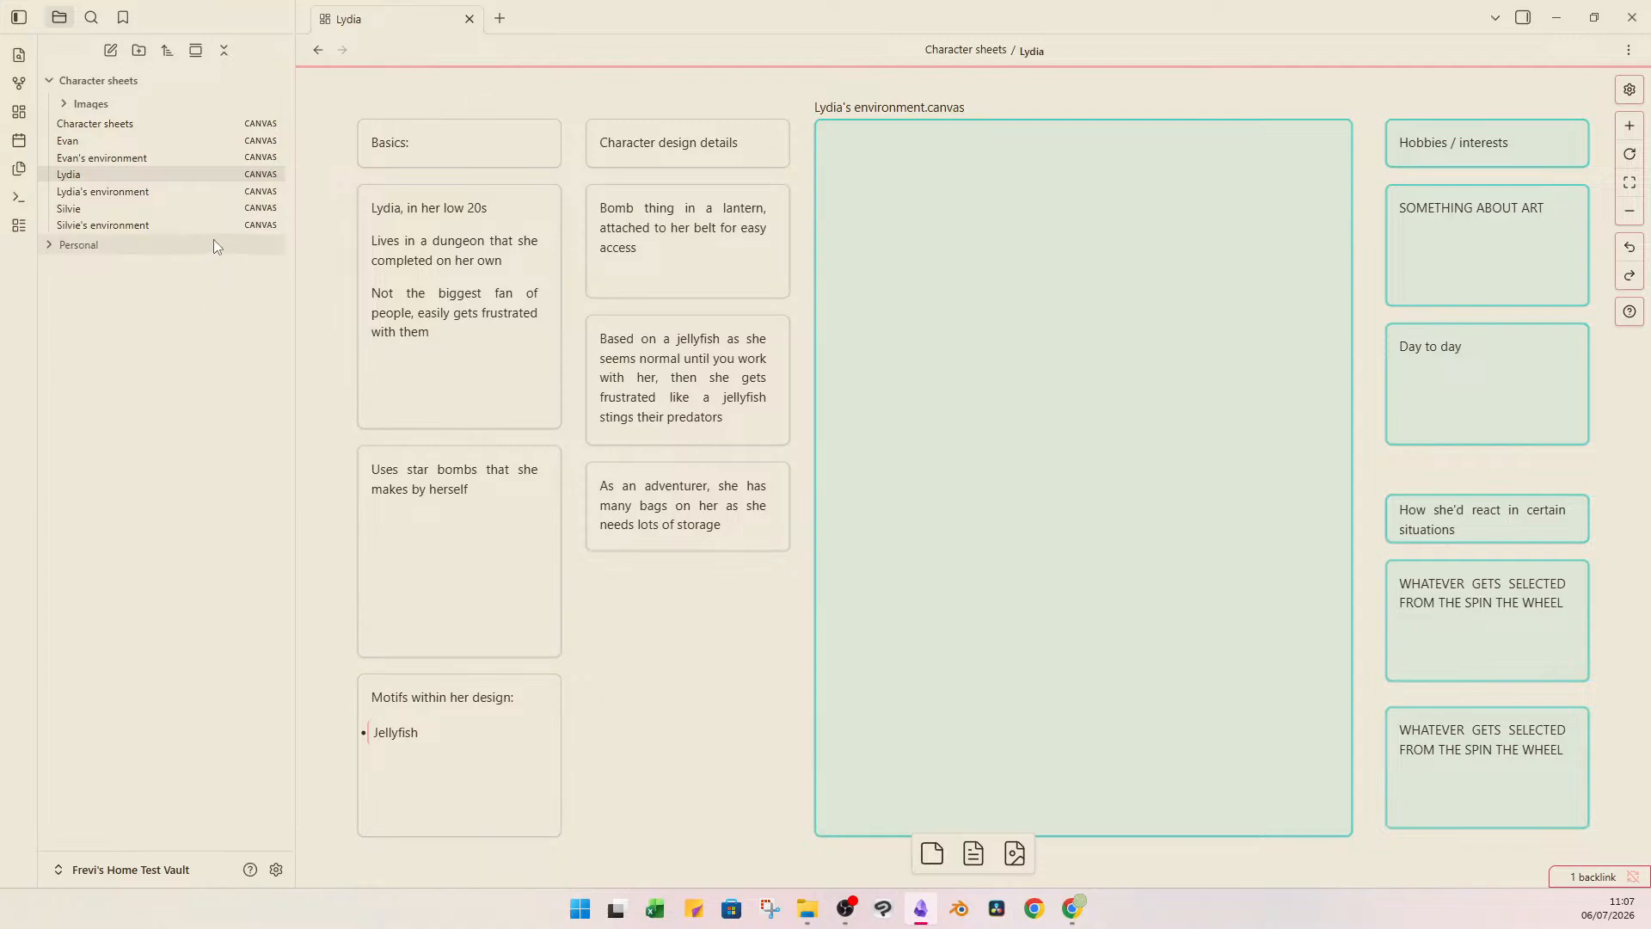
{"action": "left_click", "coordinate": [215, 207]}
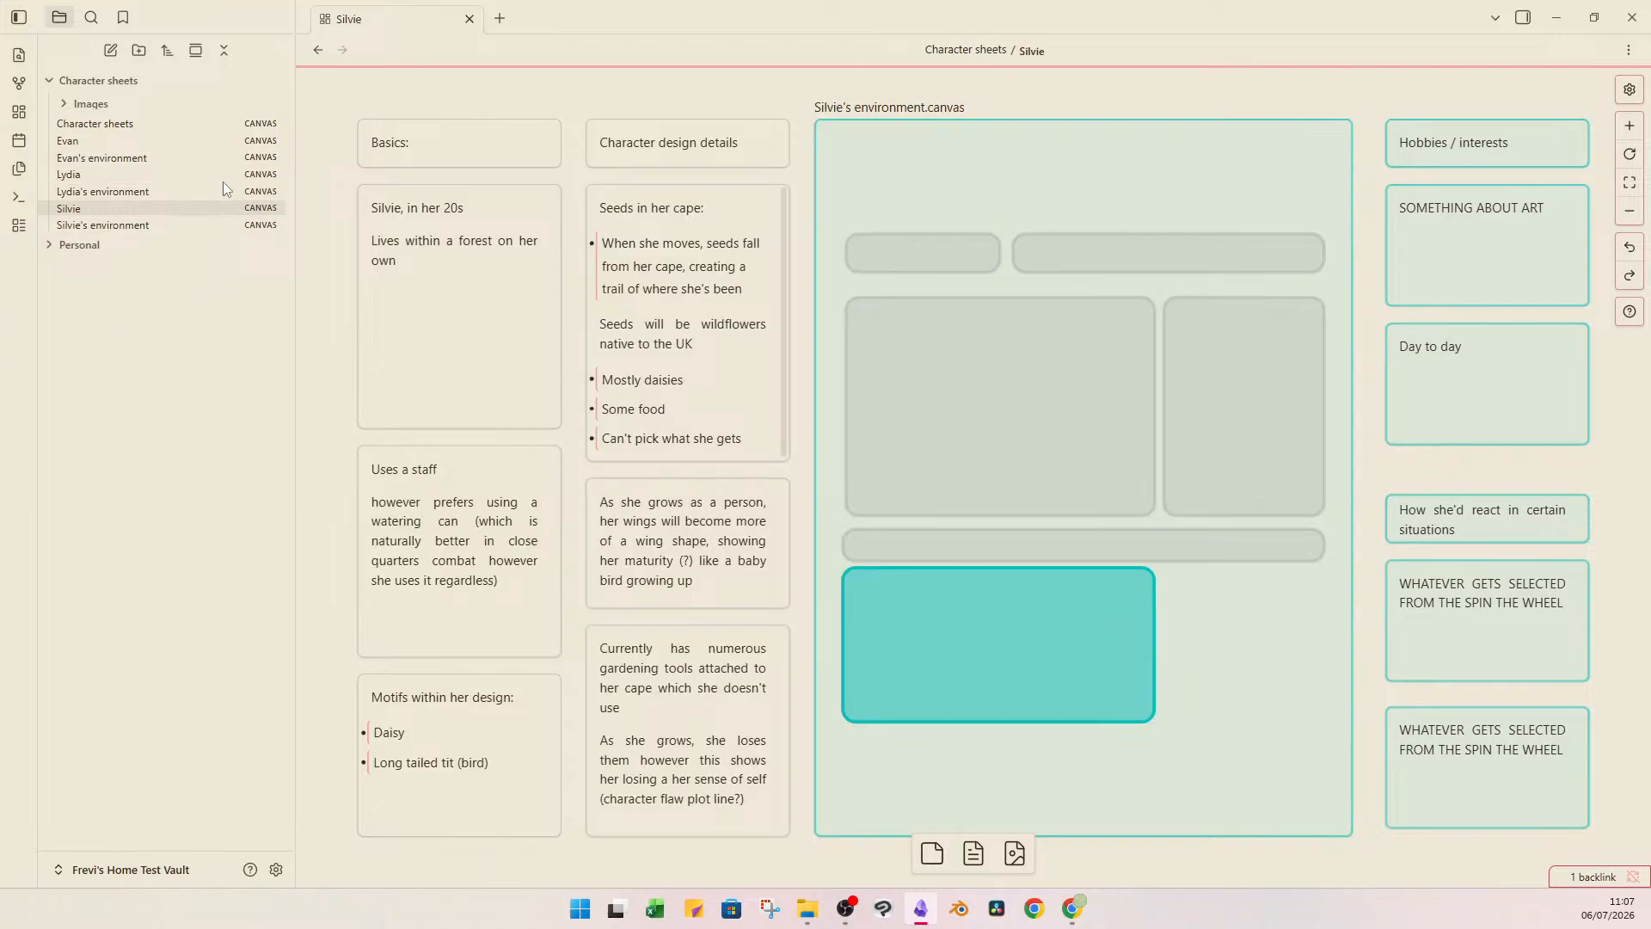
{"action": "left_click", "coordinate": [224, 177]}
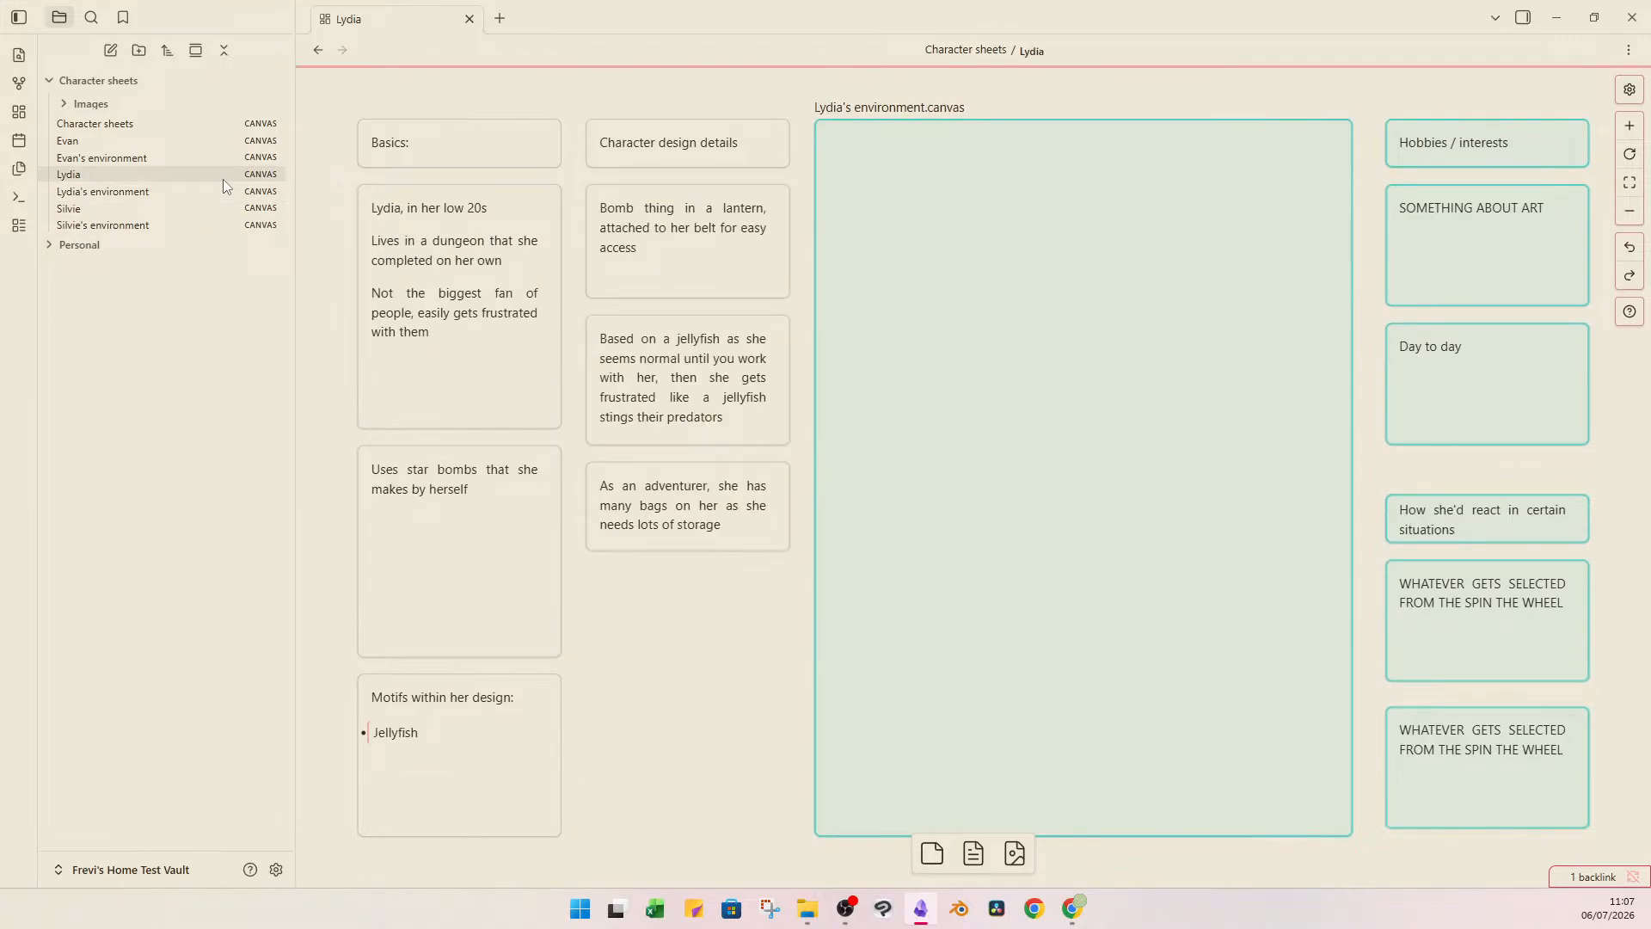
{"action": "left_click", "coordinate": [219, 135]}
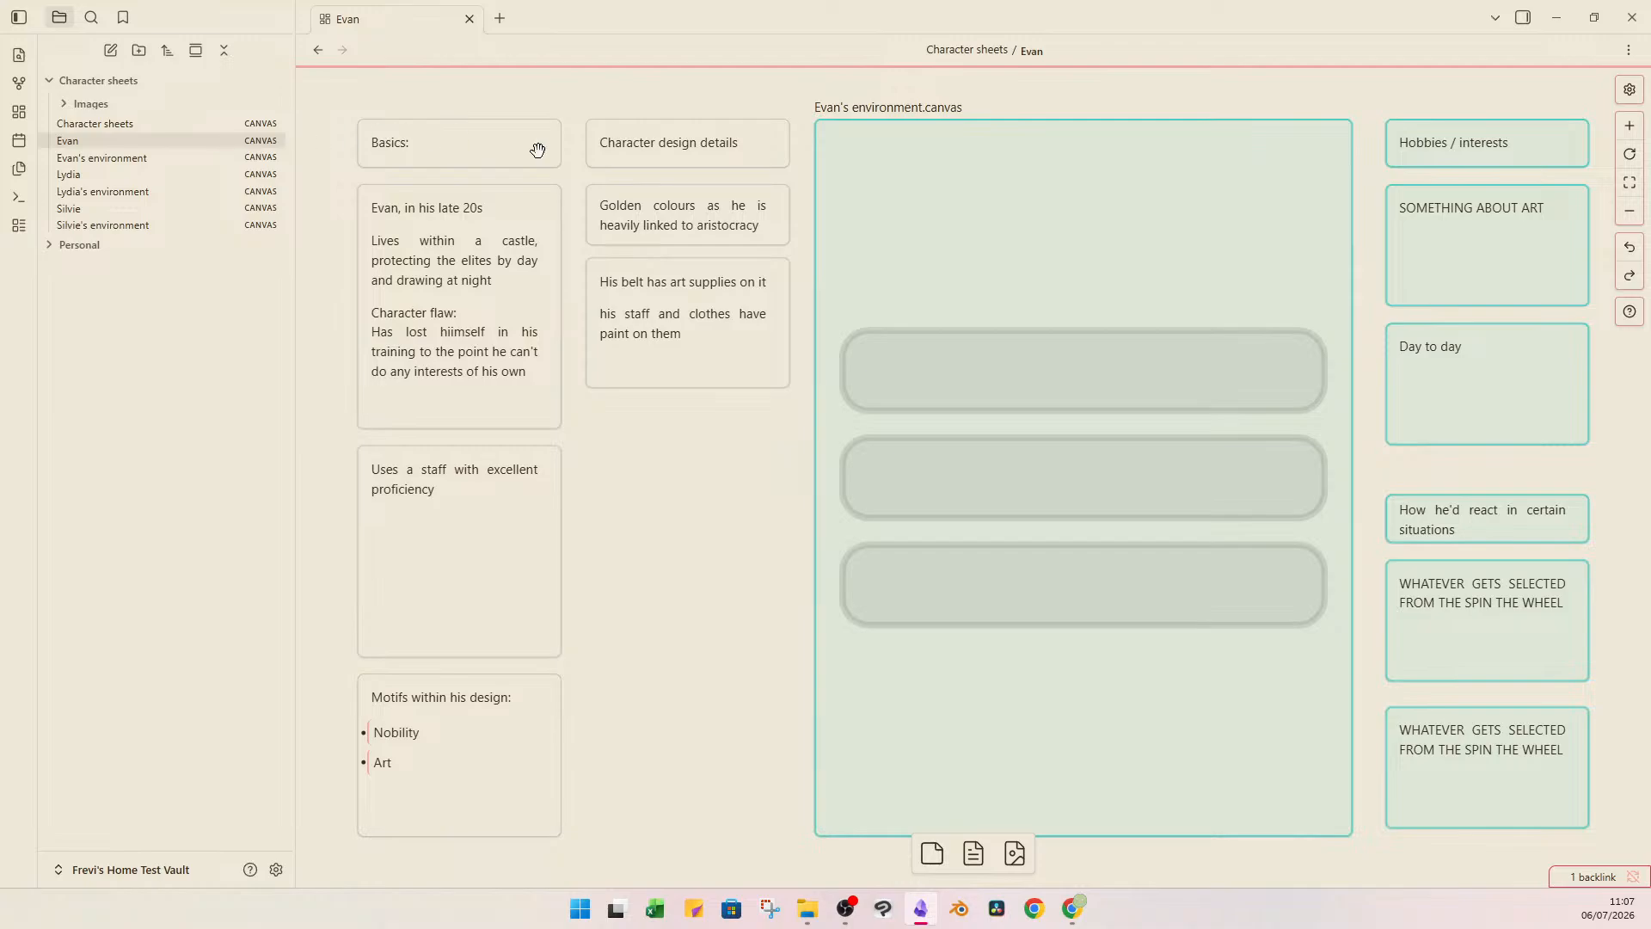
Open the environment canvases of Evan, Lydia and Silvie, and inspect the DRAW SOMETHING card on Silvie's.
{"action": "double_click", "coordinate": [864, 242]}
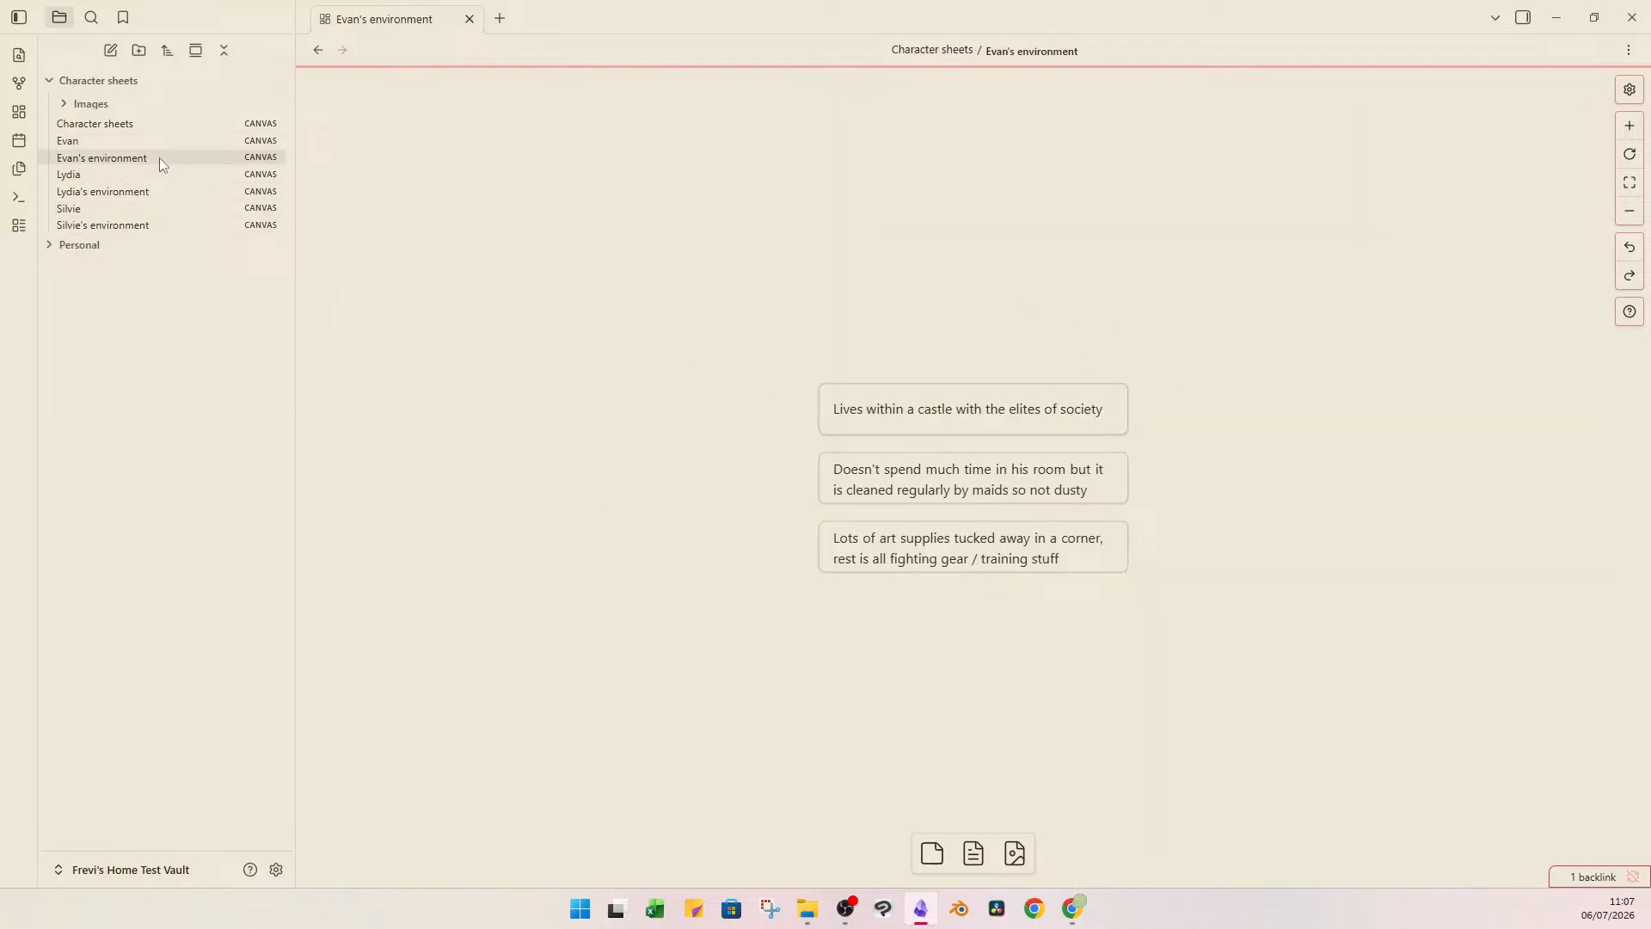
{"action": "left_click", "coordinate": [138, 191]}
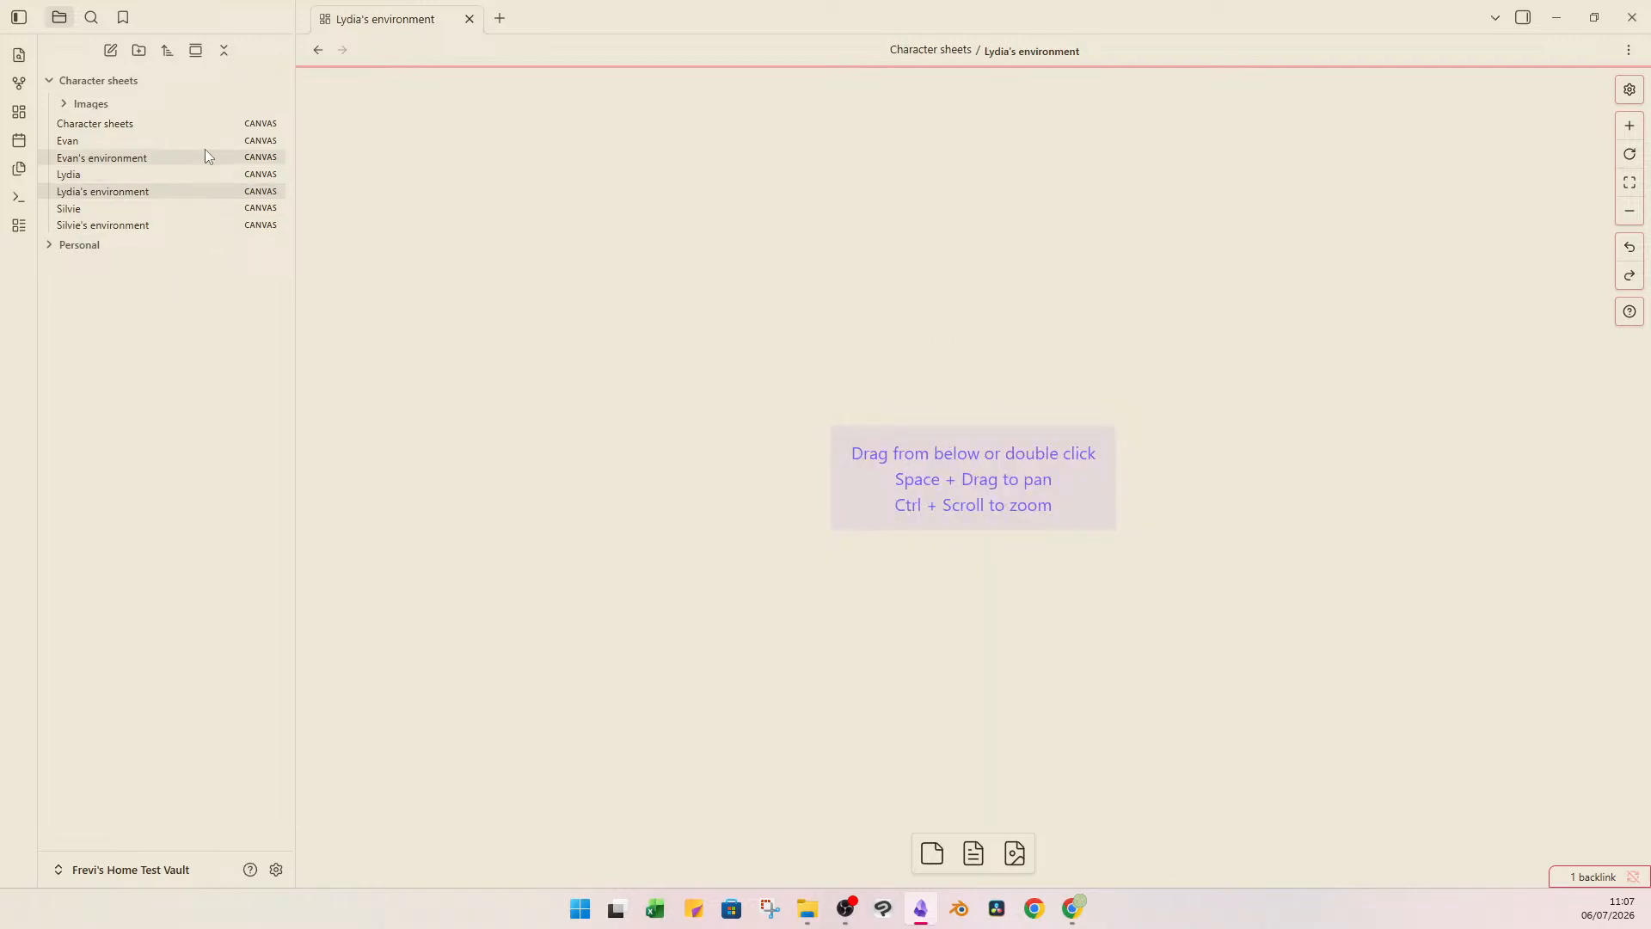
{"action": "left_click", "coordinate": [153, 225]}
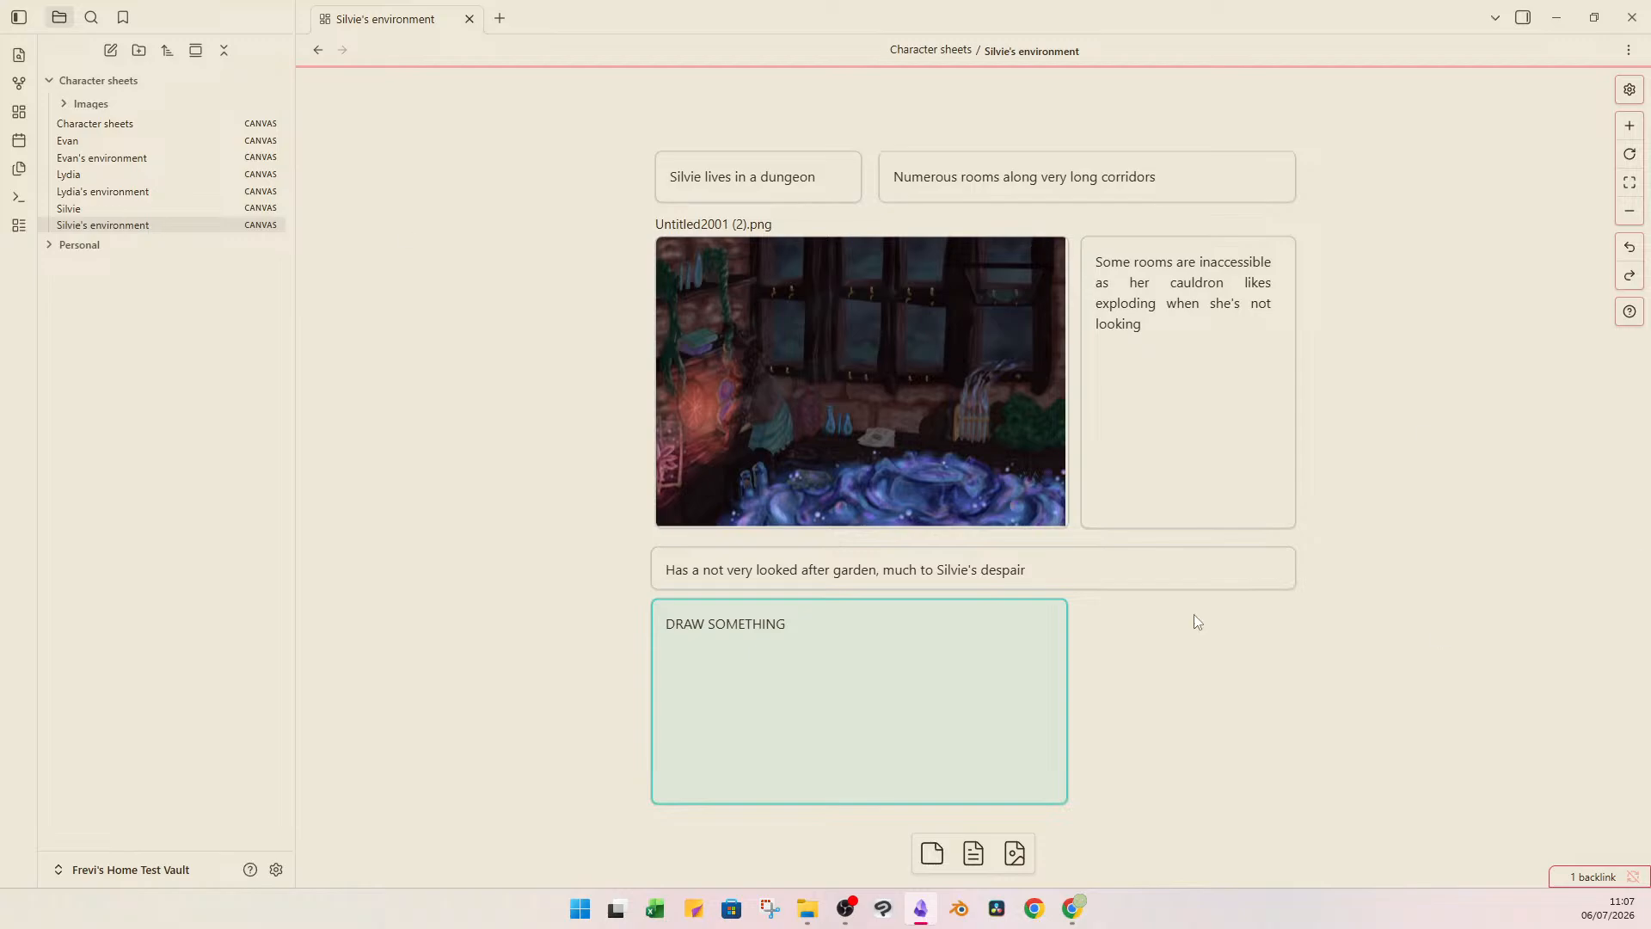
{"action": "left_click", "coordinate": [816, 641]}
{"action": "left_click", "coordinate": [1282, 645]}
Review the Basics section on Silvie's canvas and check her image on the Character sheets overview.
{"action": "left_click", "coordinate": [126, 196]}
{"action": "left_click", "coordinate": [103, 207]}
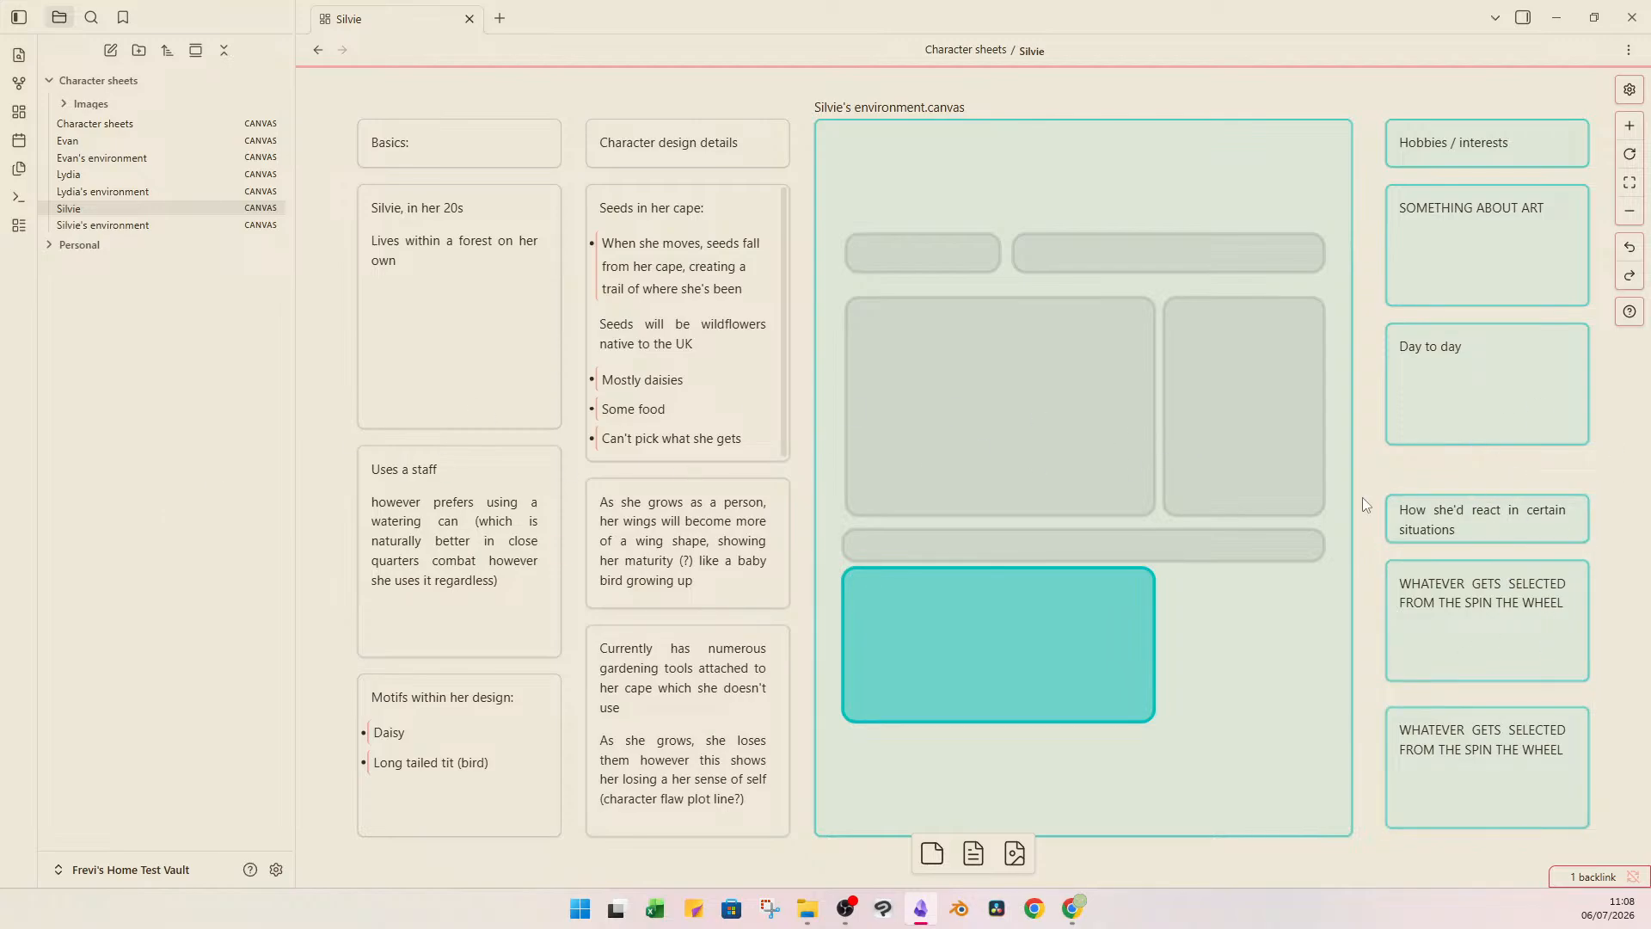
{"action": "left_click", "coordinate": [454, 138]}
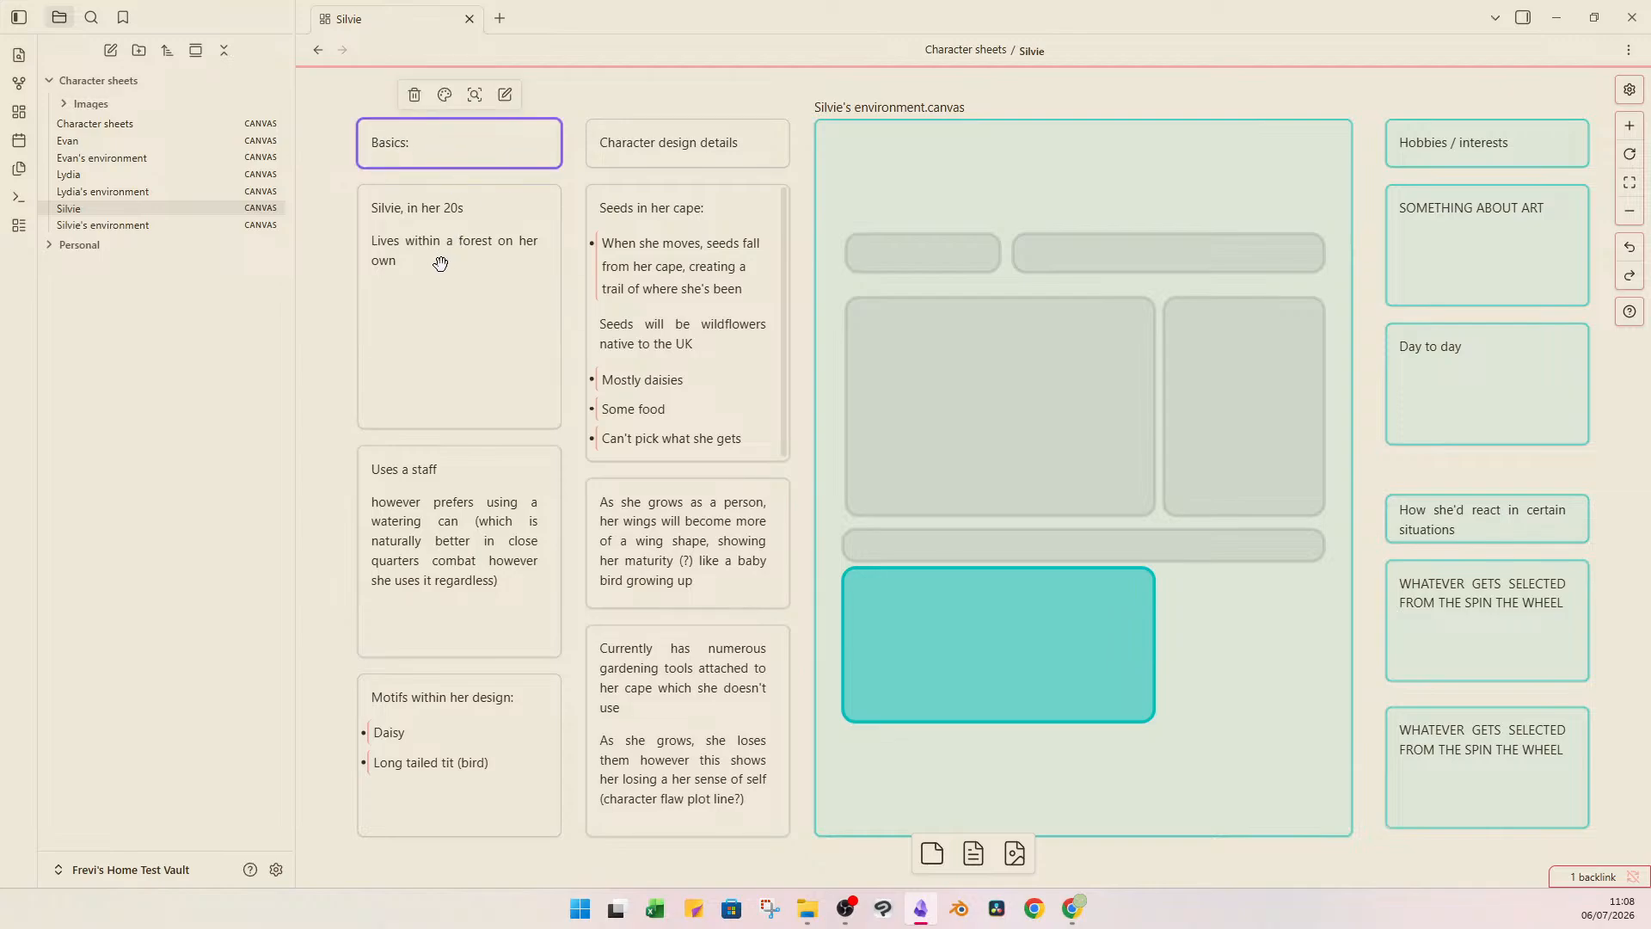
{"action": "left_click", "coordinate": [404, 211]}
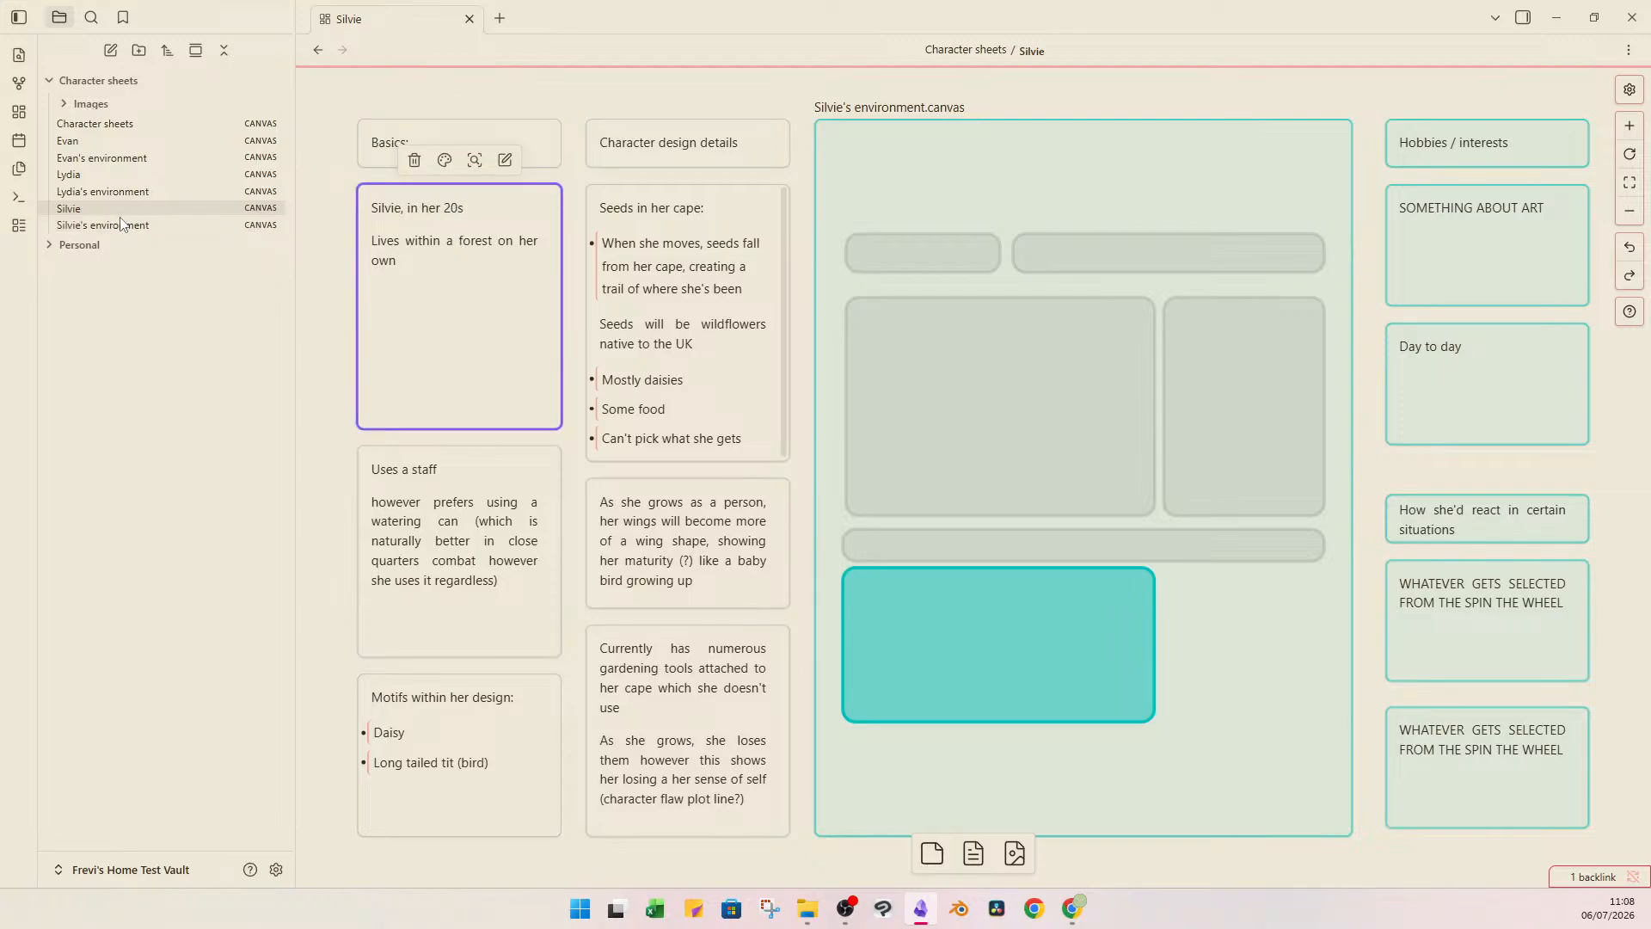
{"action": "left_click", "coordinate": [139, 126]}
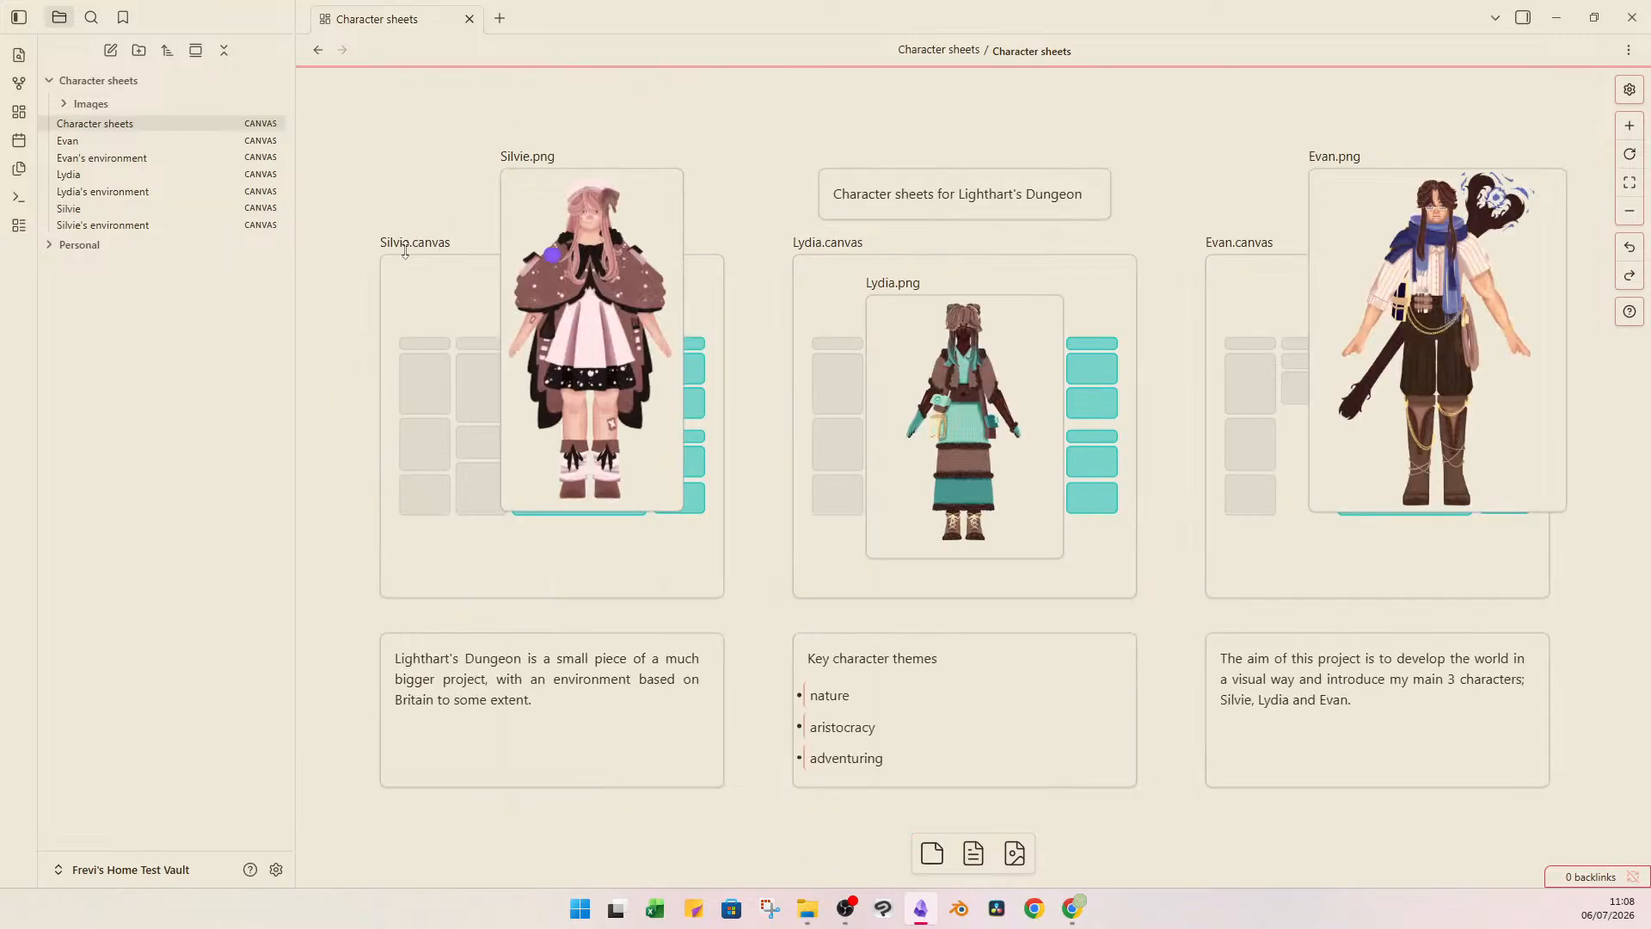
{"action": "left_click", "coordinate": [537, 274]}
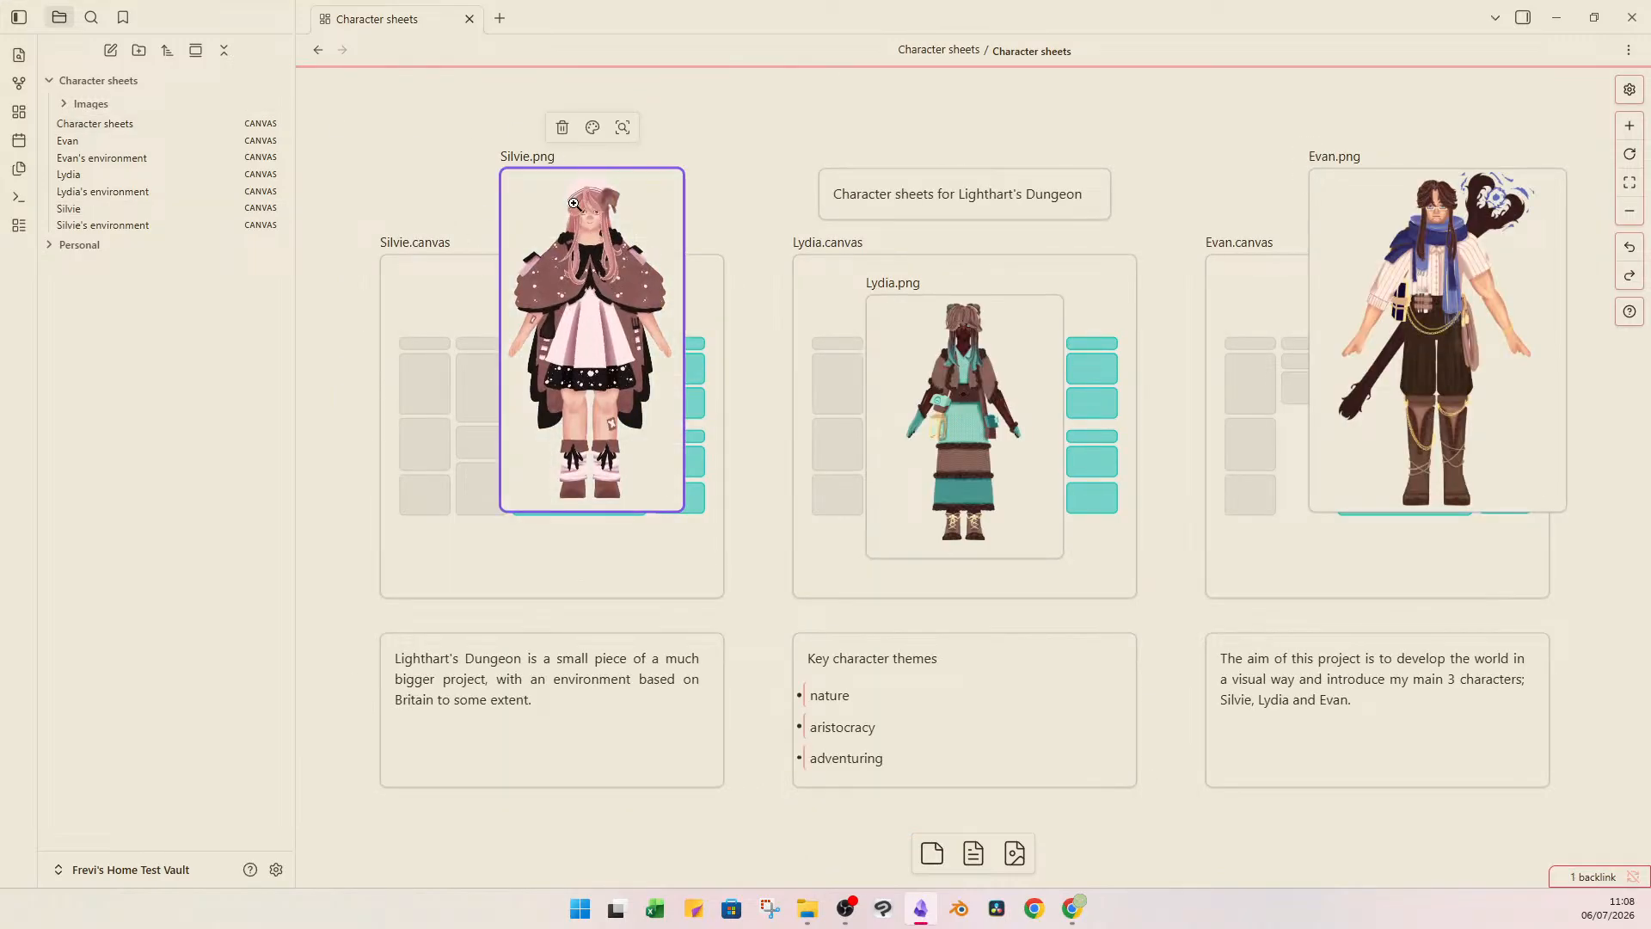
On Silvie's canvas, change the first line of her introduction card to "Silvie, in her early 20s".
{"action": "left_click", "coordinate": [139, 209]}
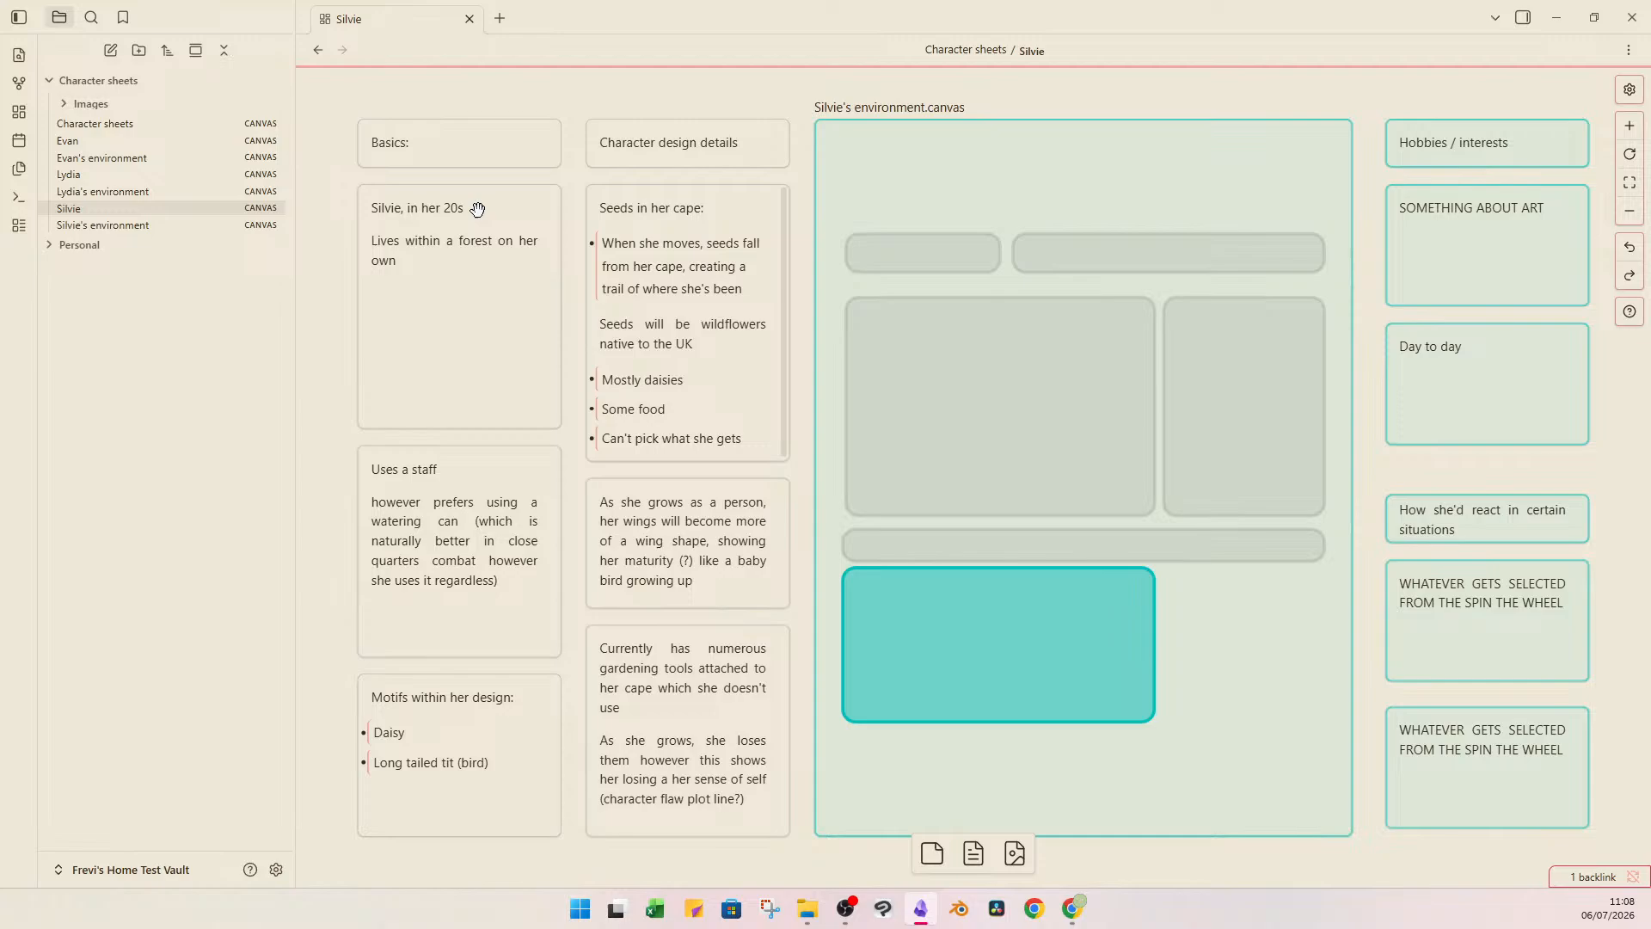
{"action": "left_click", "coordinate": [470, 274]}
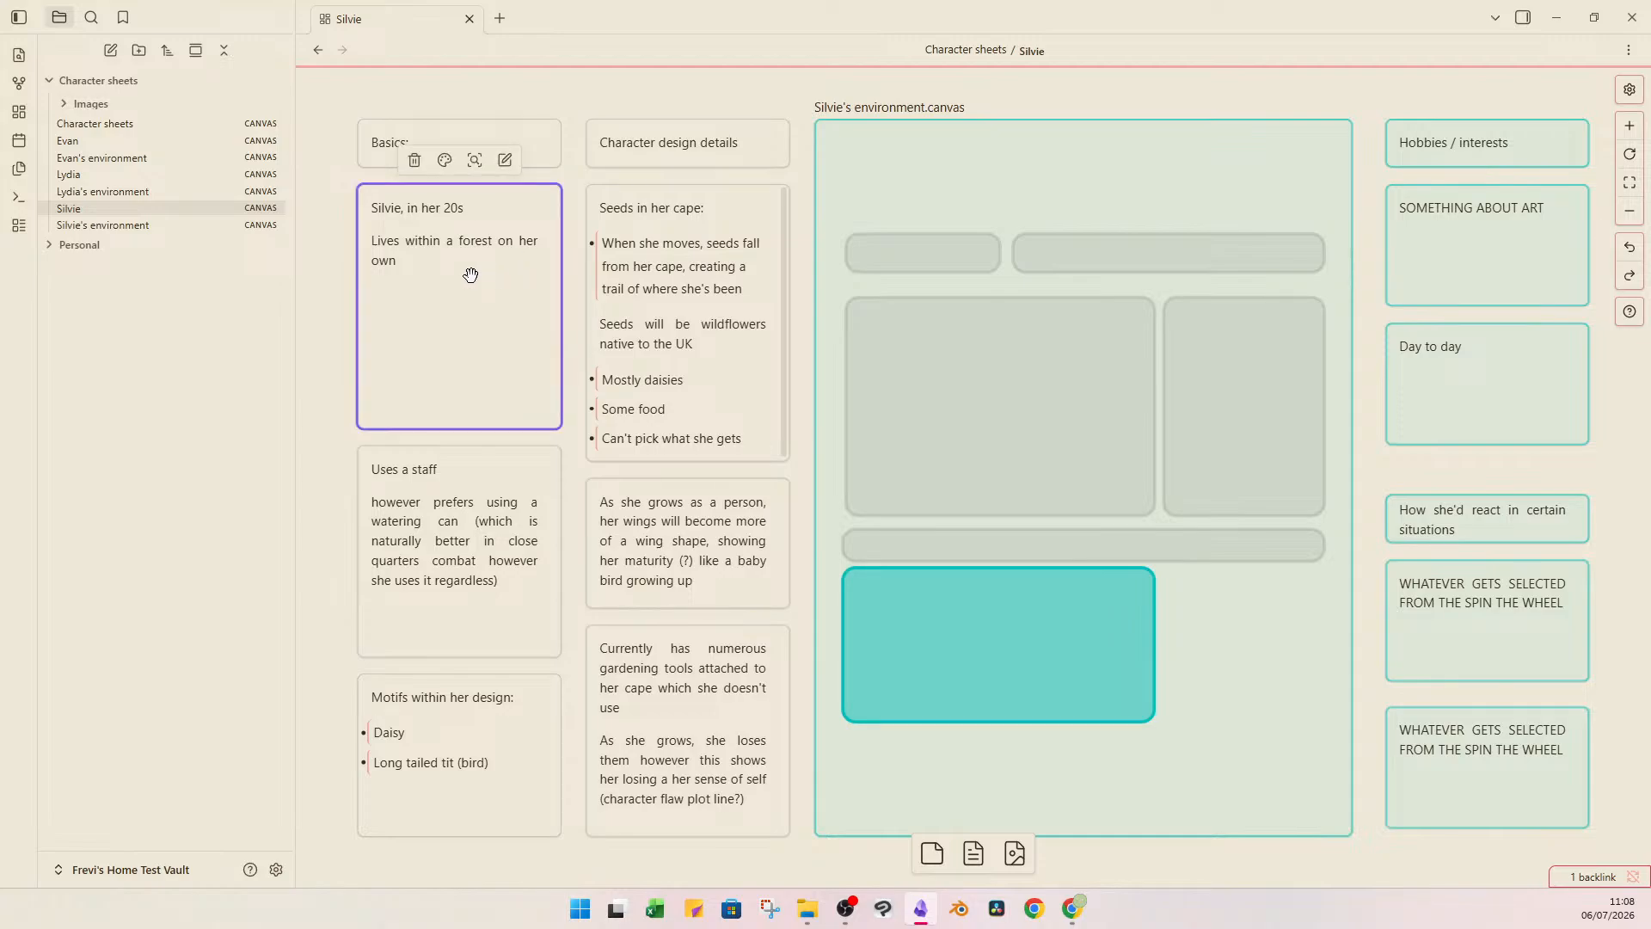
{"action": "left_click", "coordinate": [470, 274]}
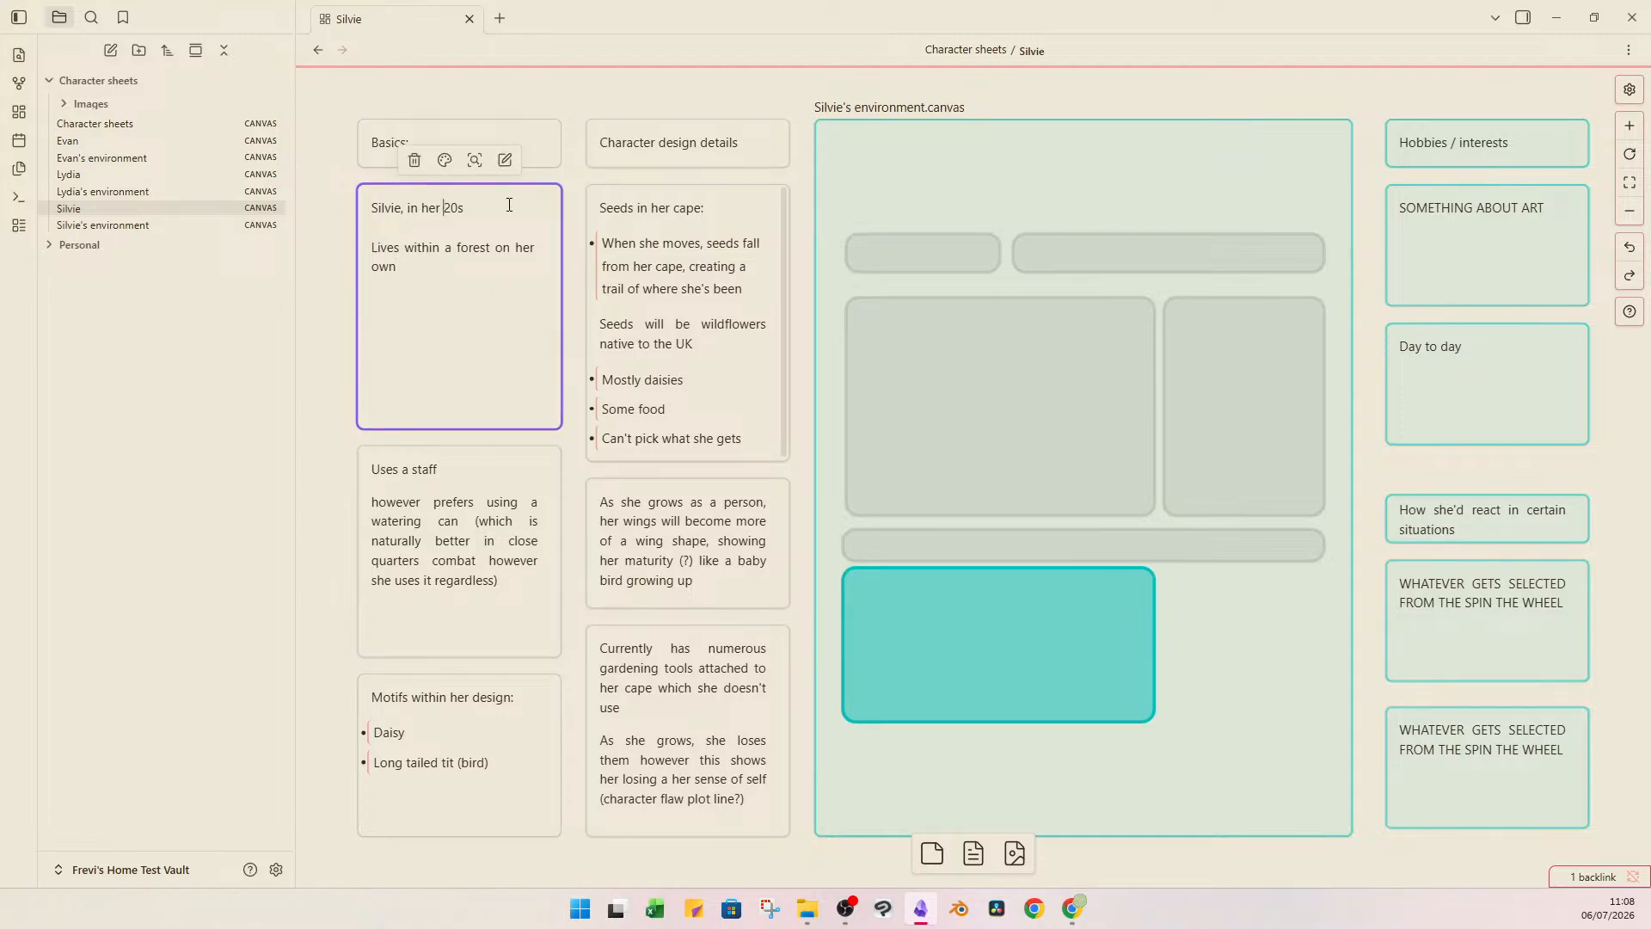
{"action": "type", "text": "early"}
{"action": "left_click", "coordinate": [543, 90]}
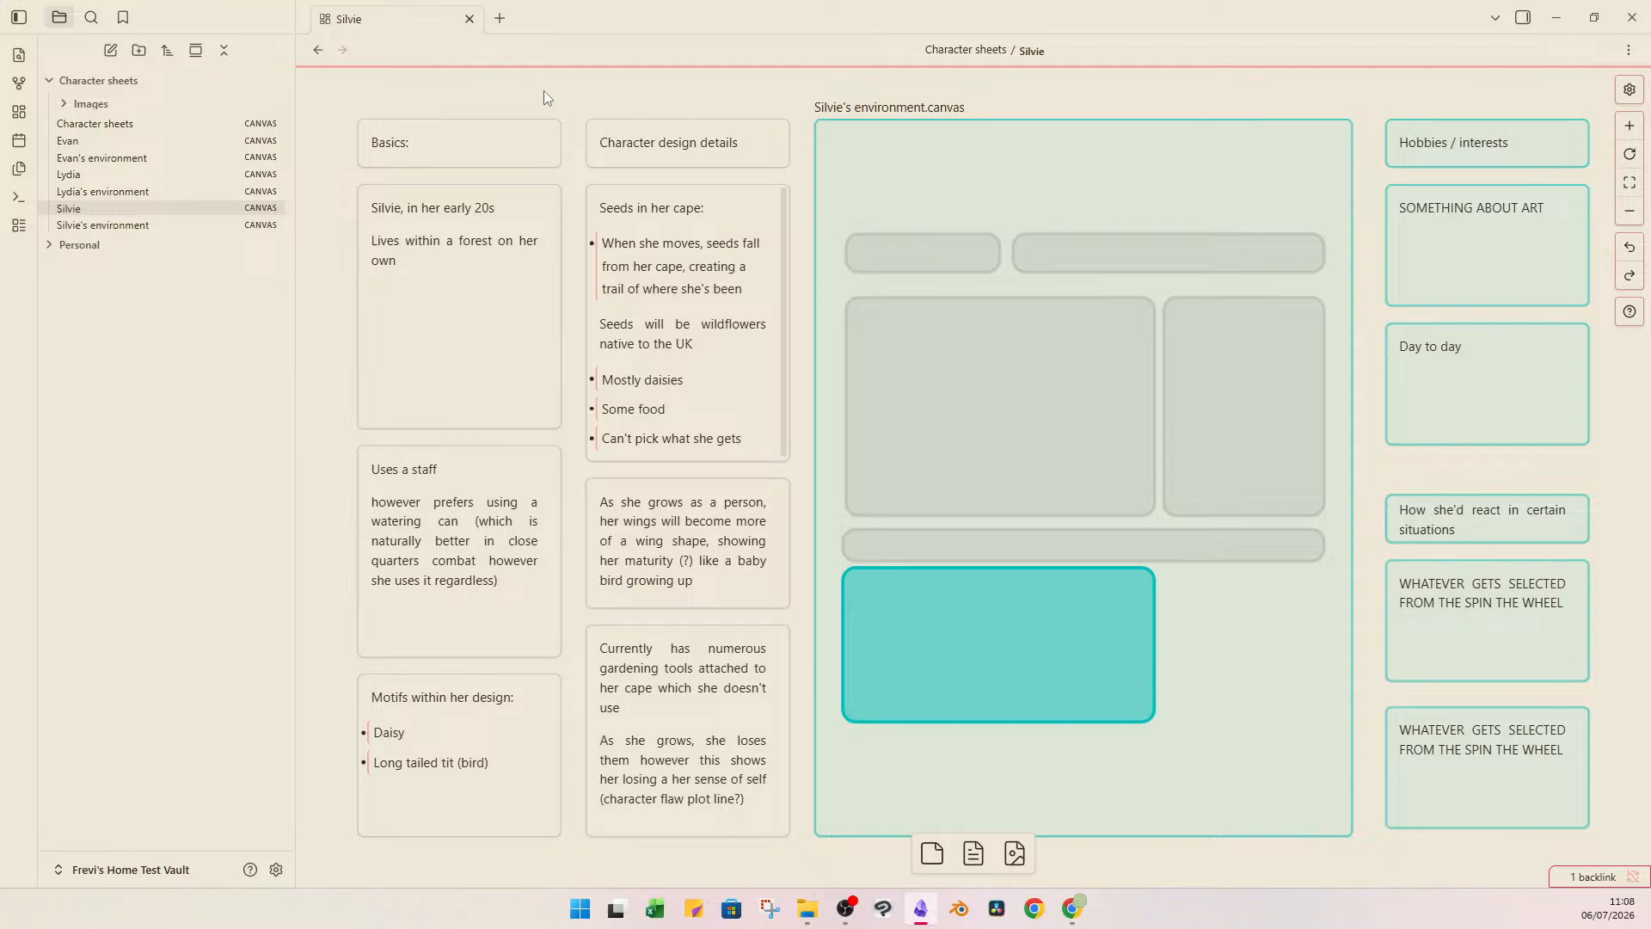
Add ", isolated from society" to the end of the forest sentence in Silvie's introduction card.
{"action": "left_click", "coordinate": [467, 237]}
{"action": "left_click", "coordinate": [461, 260]}
{"action": "left_click", "coordinate": [324, 305]}
{"action": "left_click", "coordinate": [469, 263]}
{"action": "left_click", "coordinate": [470, 264]}
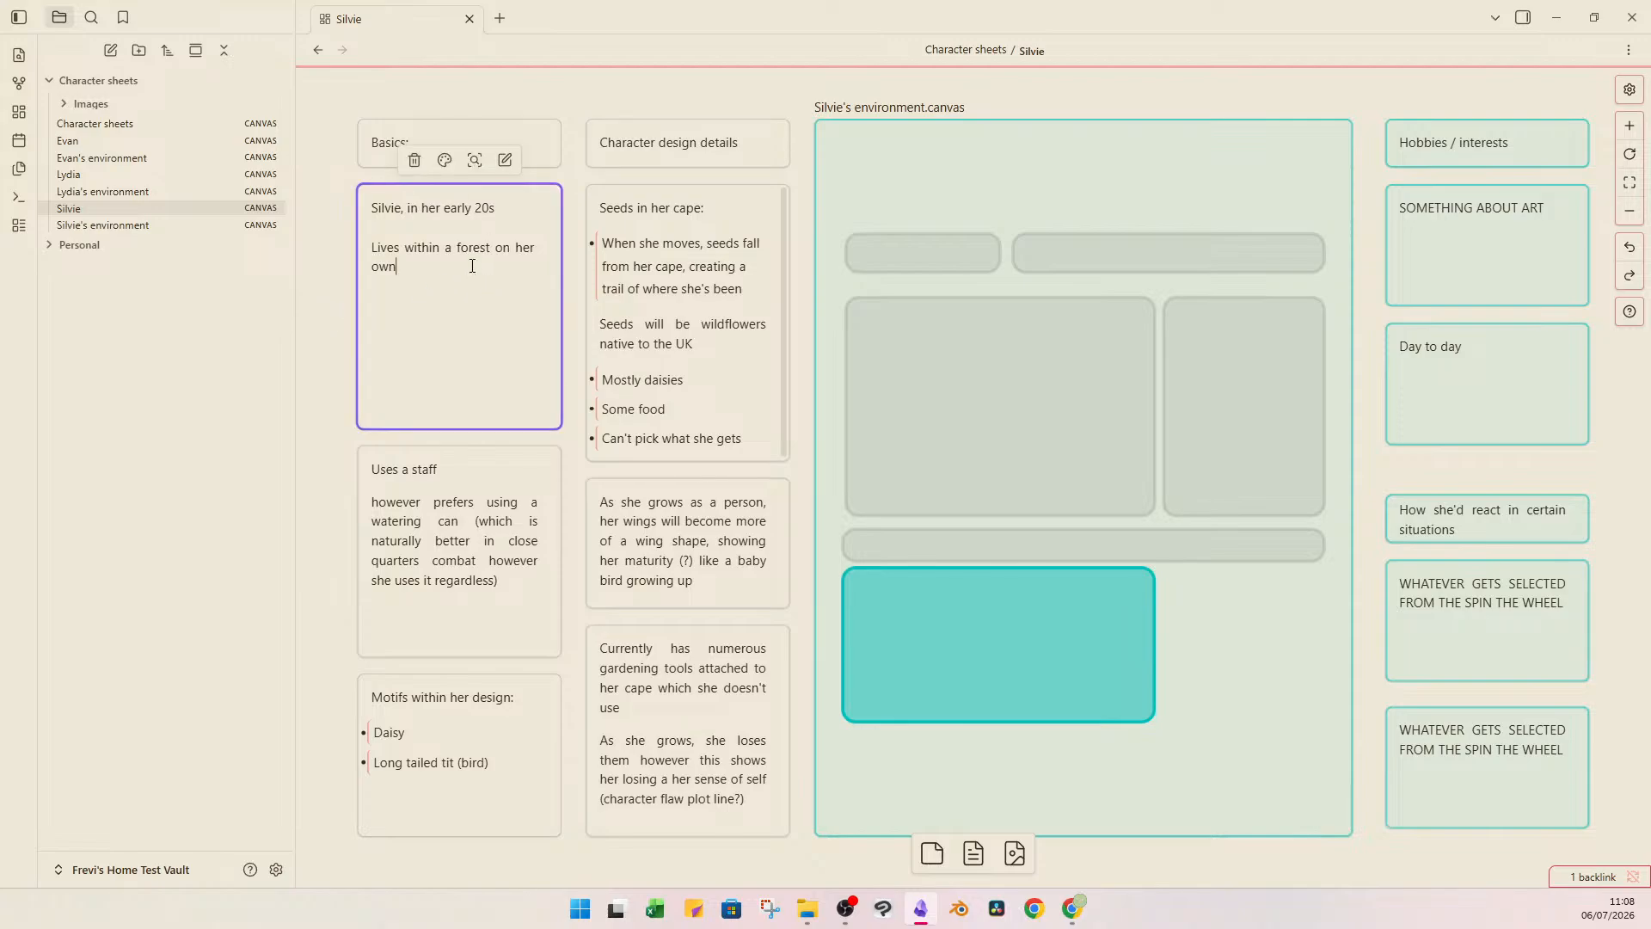
{"action": "type", "text": ", isolated from solciety"}
{"action": "left_click", "coordinate": [498, 268]}
{"action": "key", "text": "BackSpace"}
{"action": "key", "text": "Right"}
{"action": "key", "text": "Right"}
{"action": "key", "text": "Right"}
{"action": "left_click", "coordinate": [681, 90]}
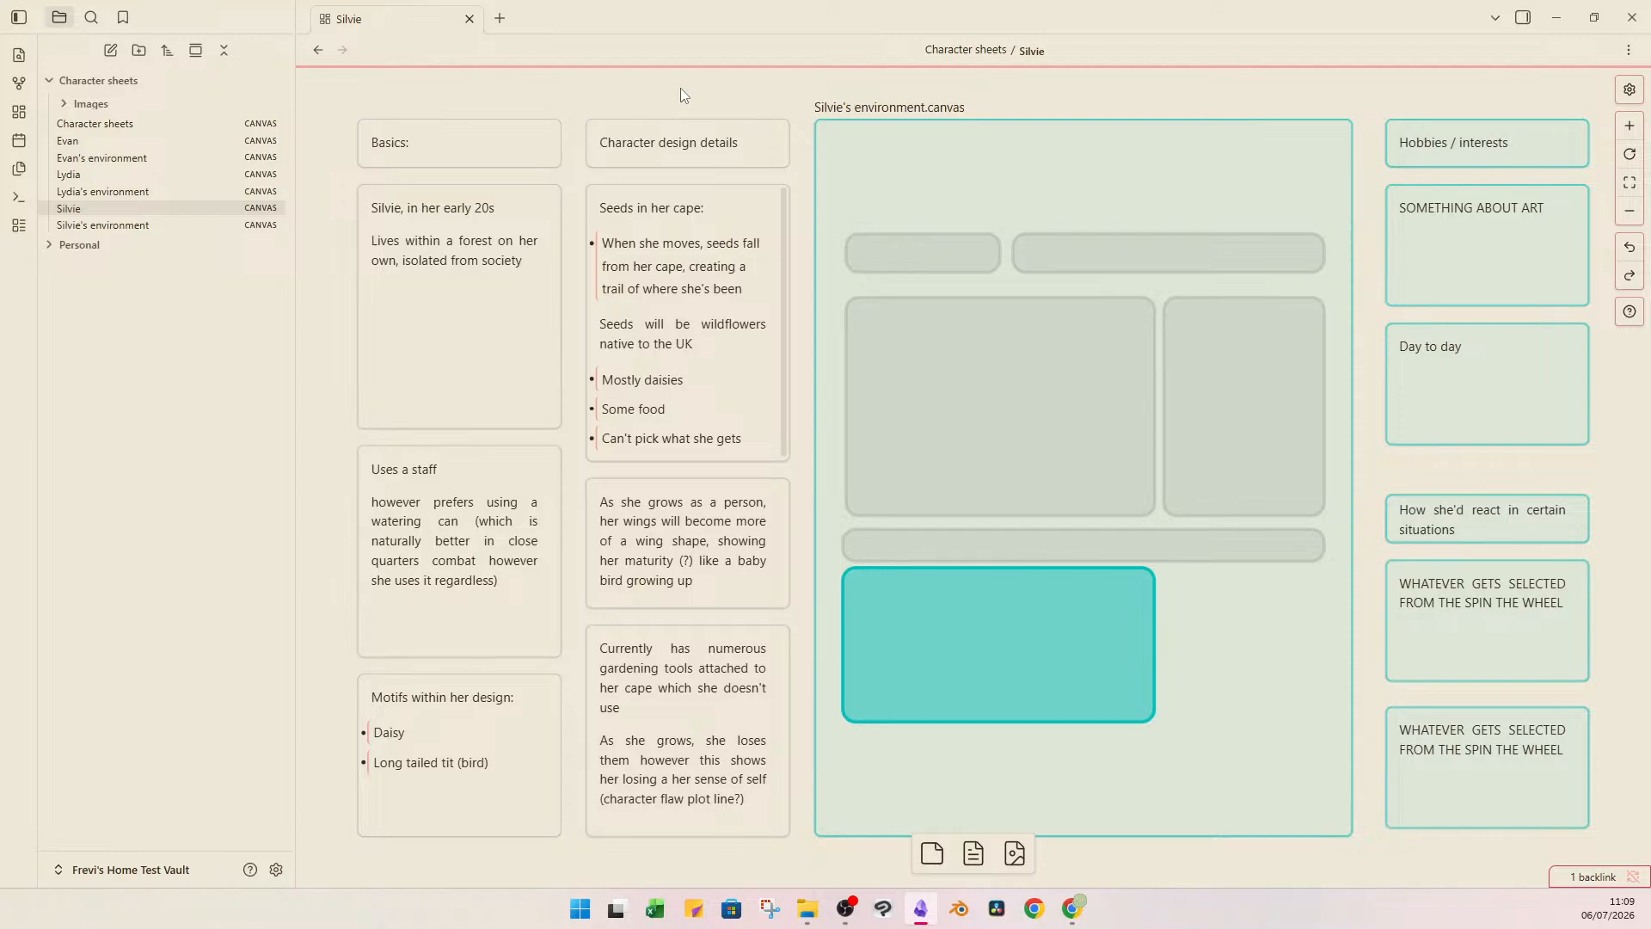
Reread Silvie's introduction card and the card about her staff and watering can.
{"action": "double_click", "coordinate": [505, 267]}
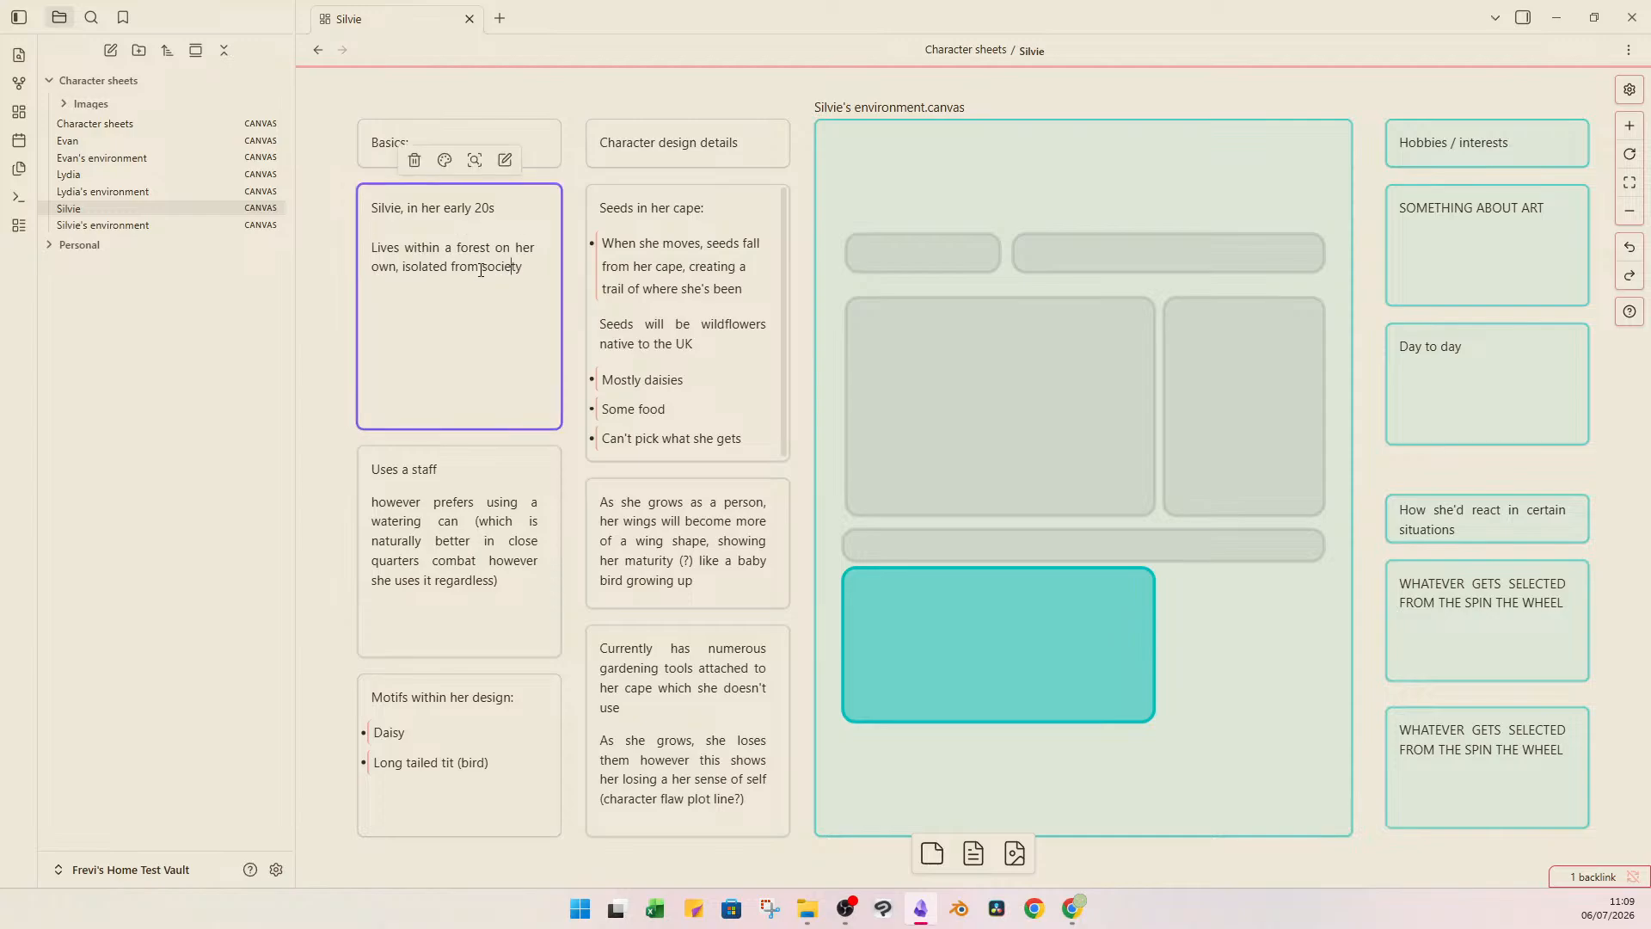
{"action": "left_click", "coordinate": [452, 269]}
{"action": "left_click", "coordinate": [329, 325]}
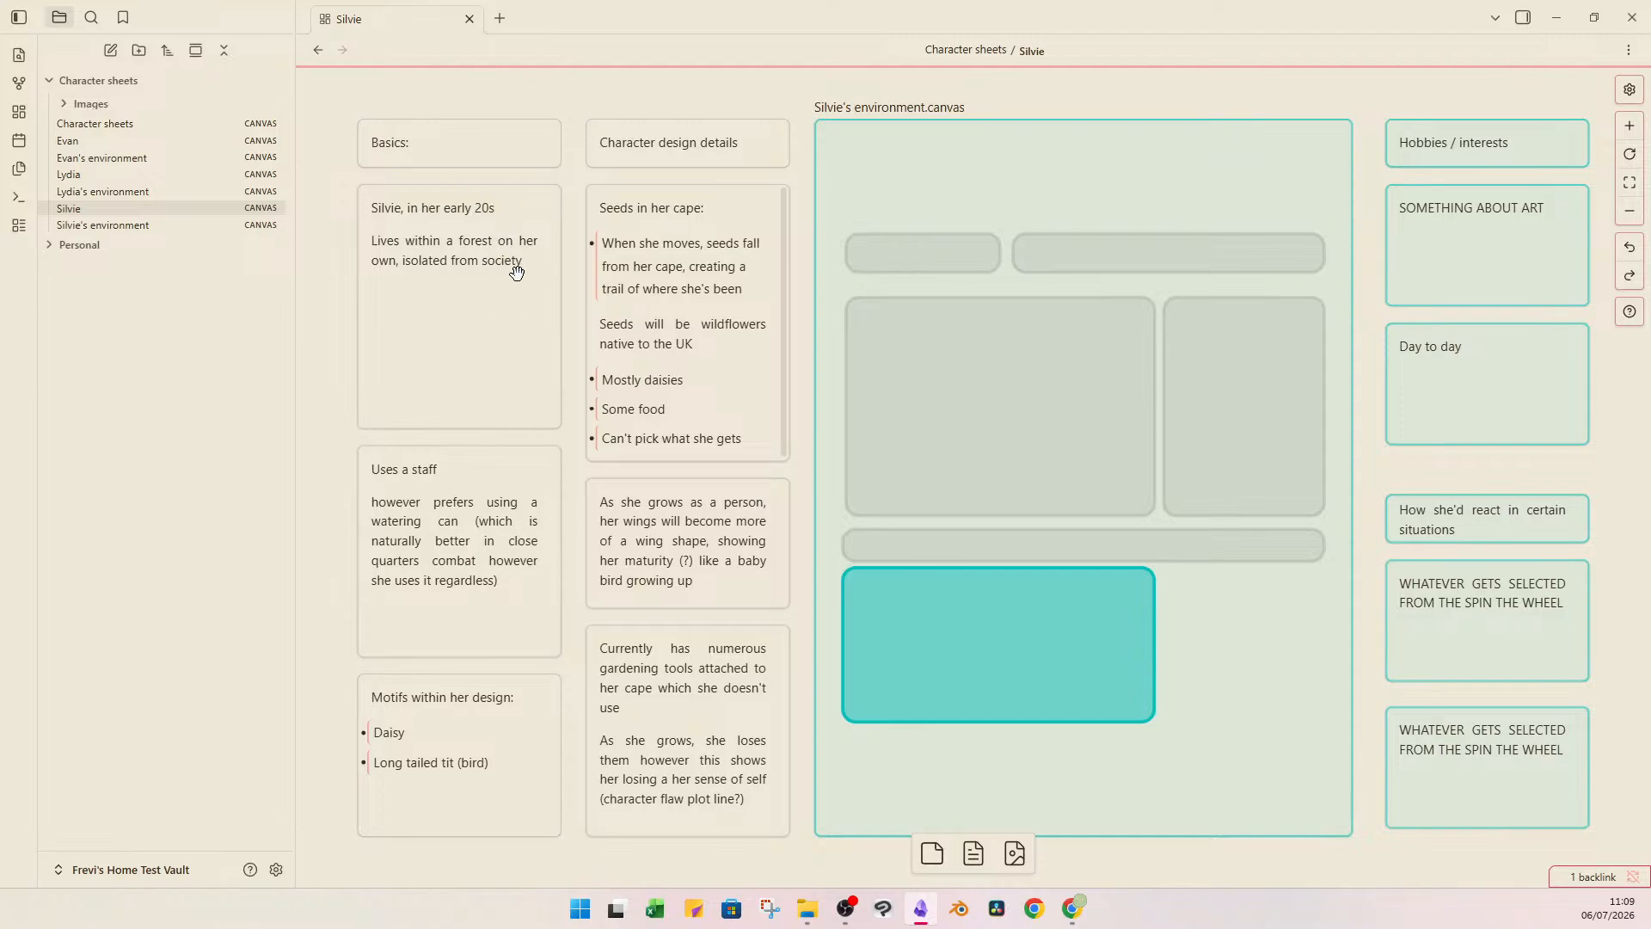
{"action": "left_click", "coordinate": [466, 486]}
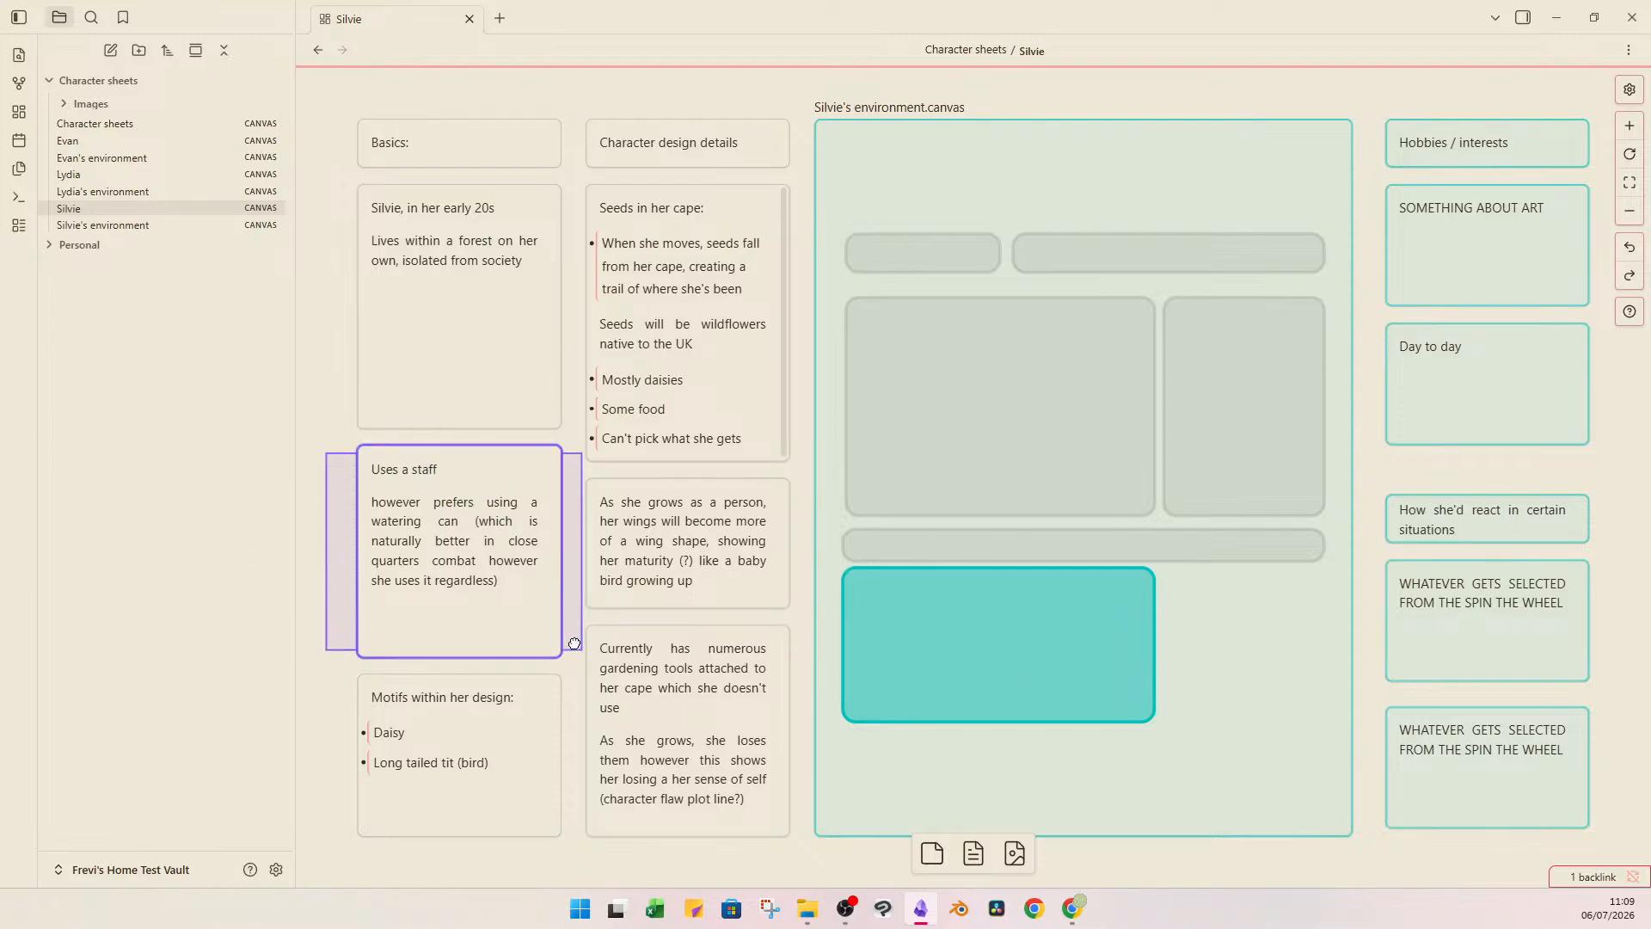
{"action": "double_click", "coordinate": [486, 502]}
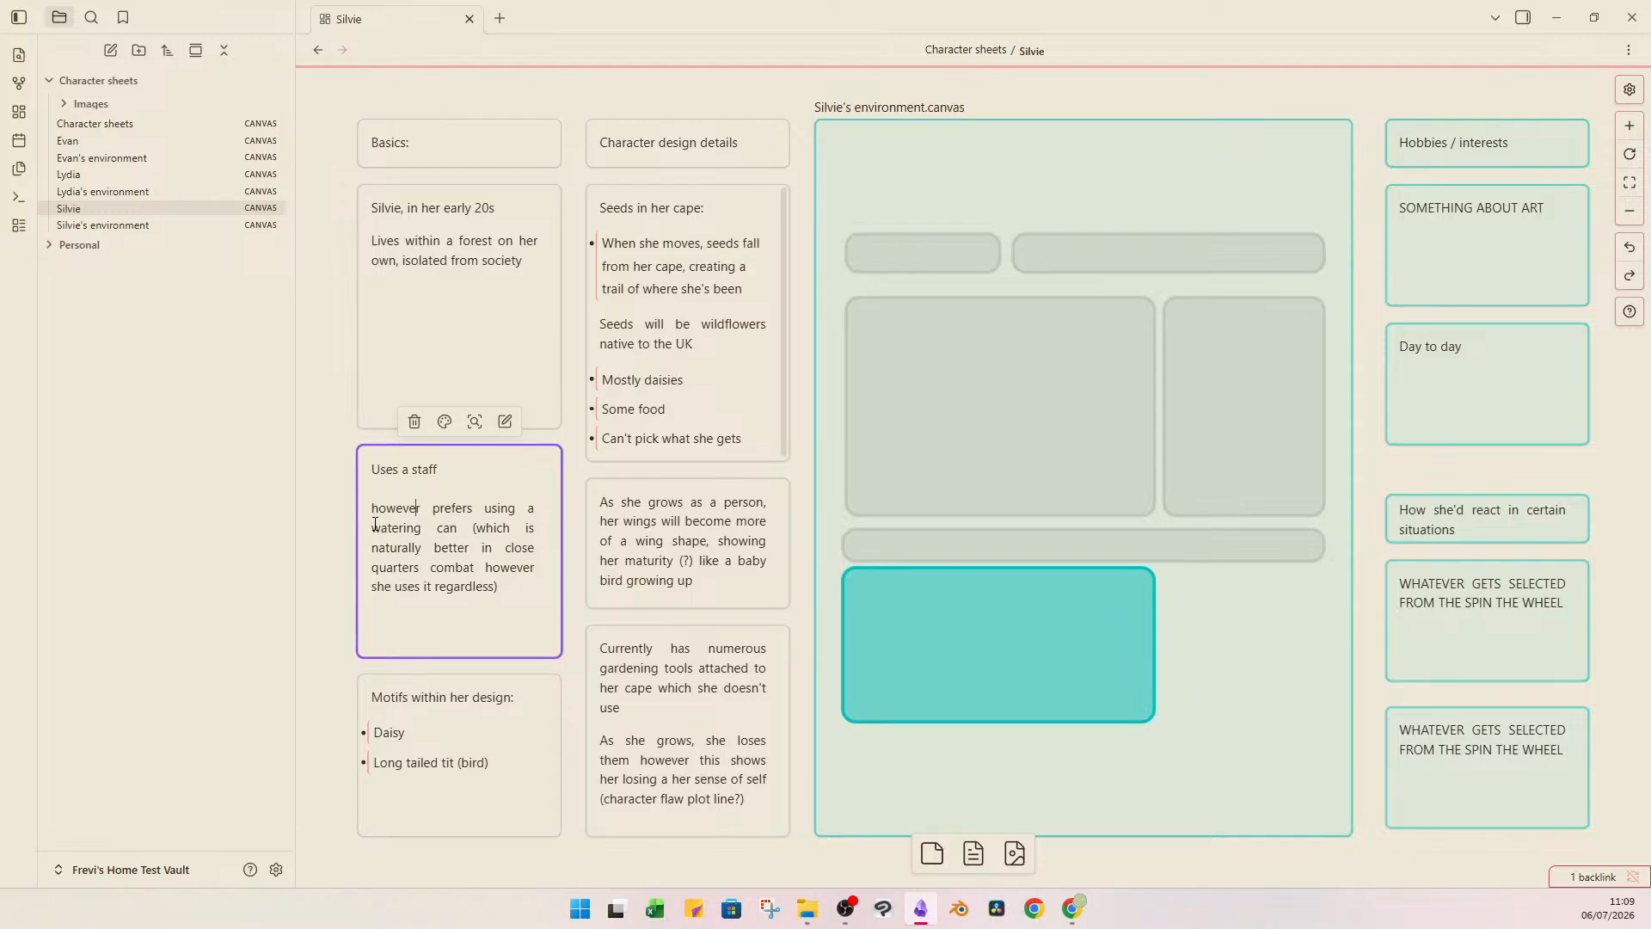
{"action": "left_click", "coordinate": [431, 317]}
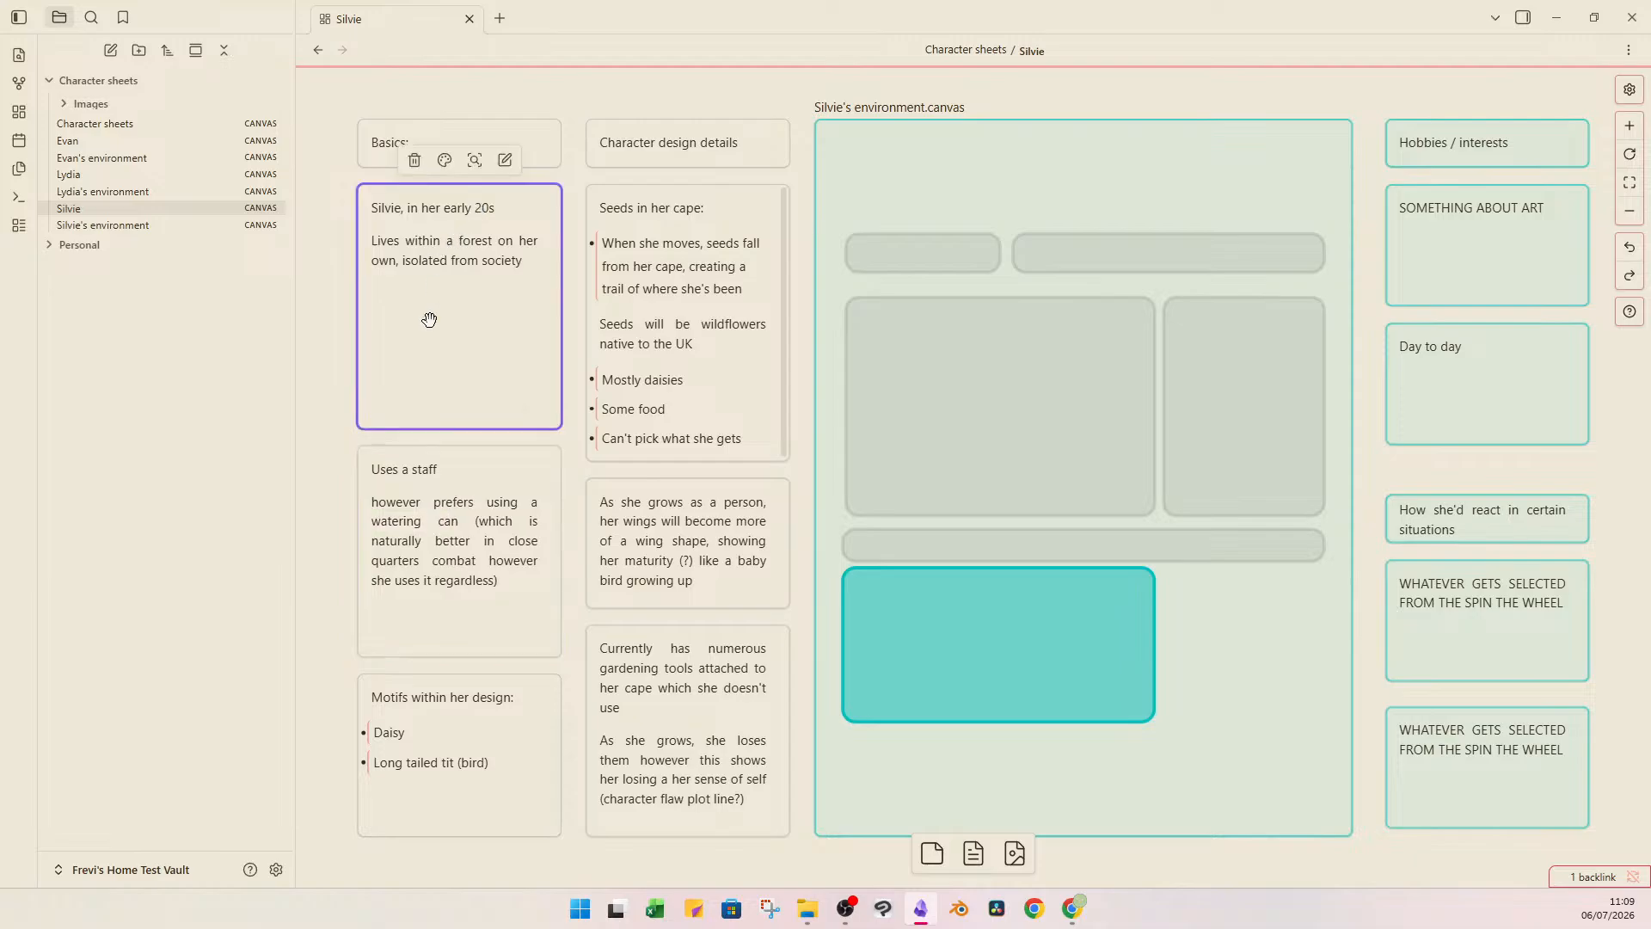
{"action": "left_click", "coordinate": [415, 504]}
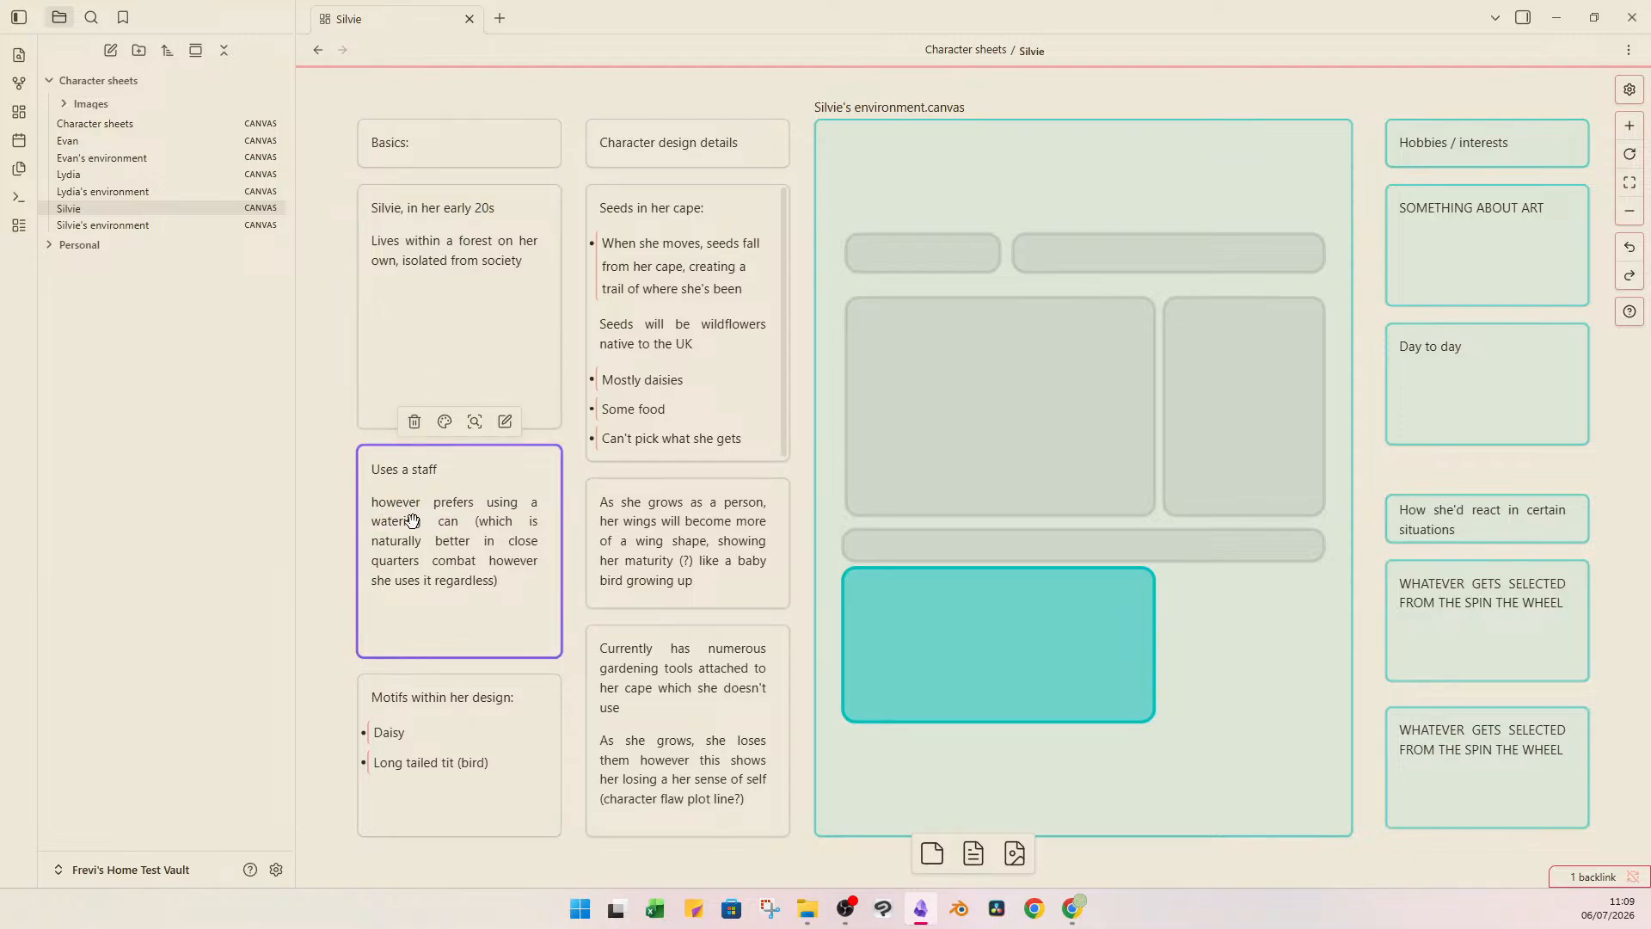
Reread the staff and watering can card and the card listing the motifs within Silvie's design.
{"action": "left_click", "coordinate": [412, 522]}
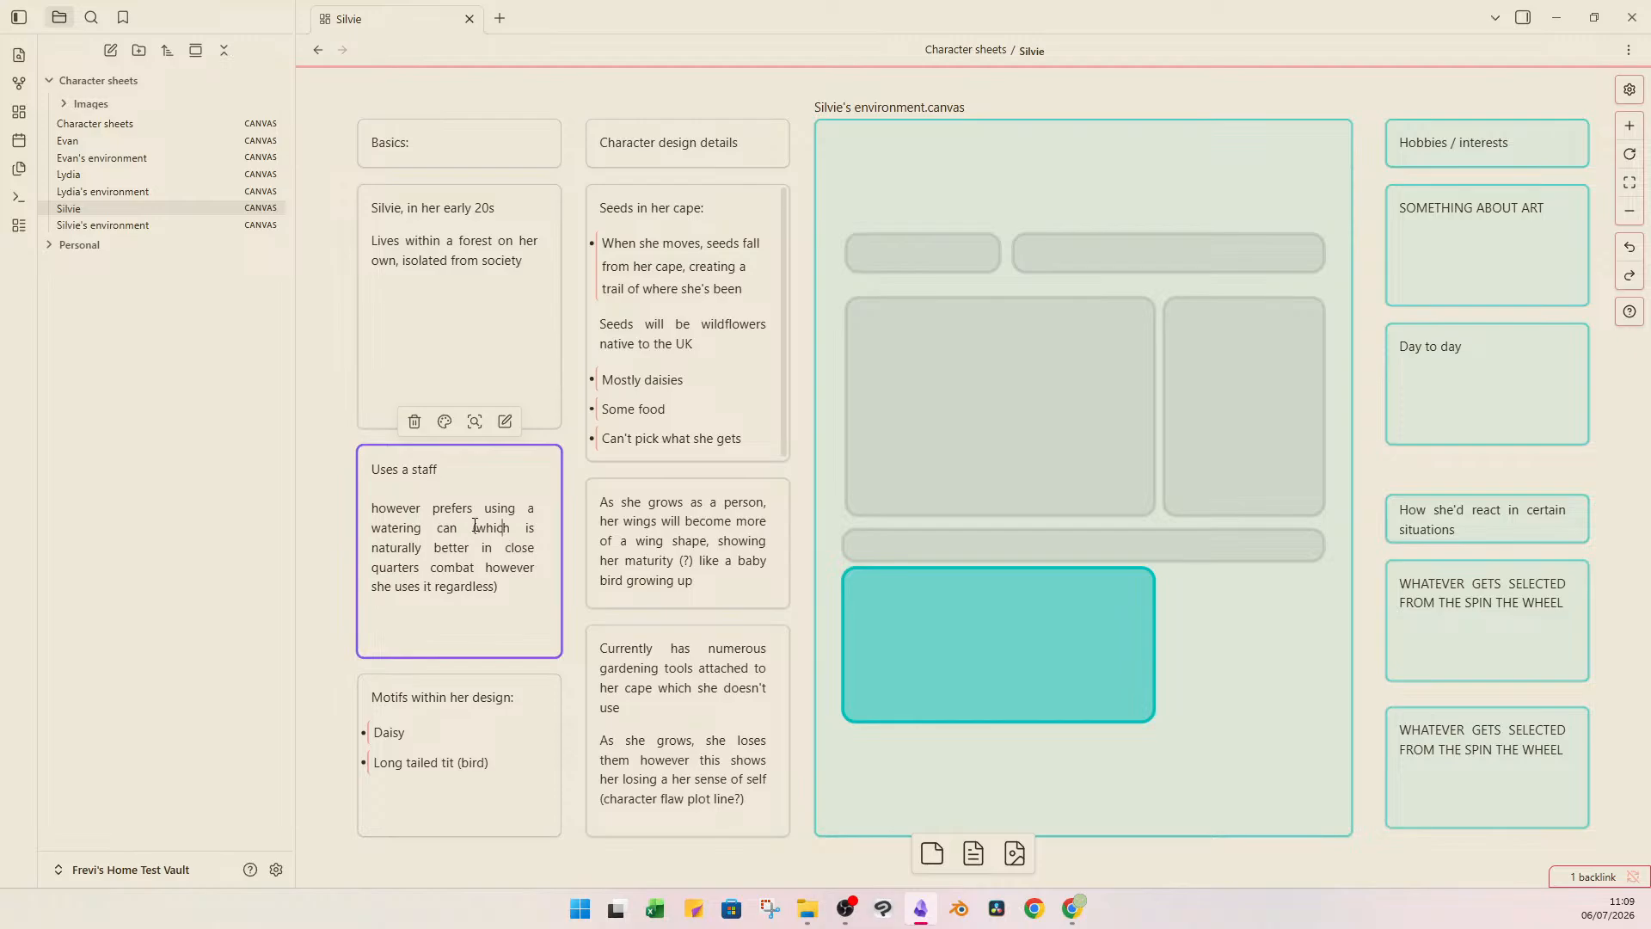
{"action": "left_click_drag", "start_coordinate": [477, 526], "coordinate": [510, 527]}
{"action": "left_click", "coordinate": [340, 629]}
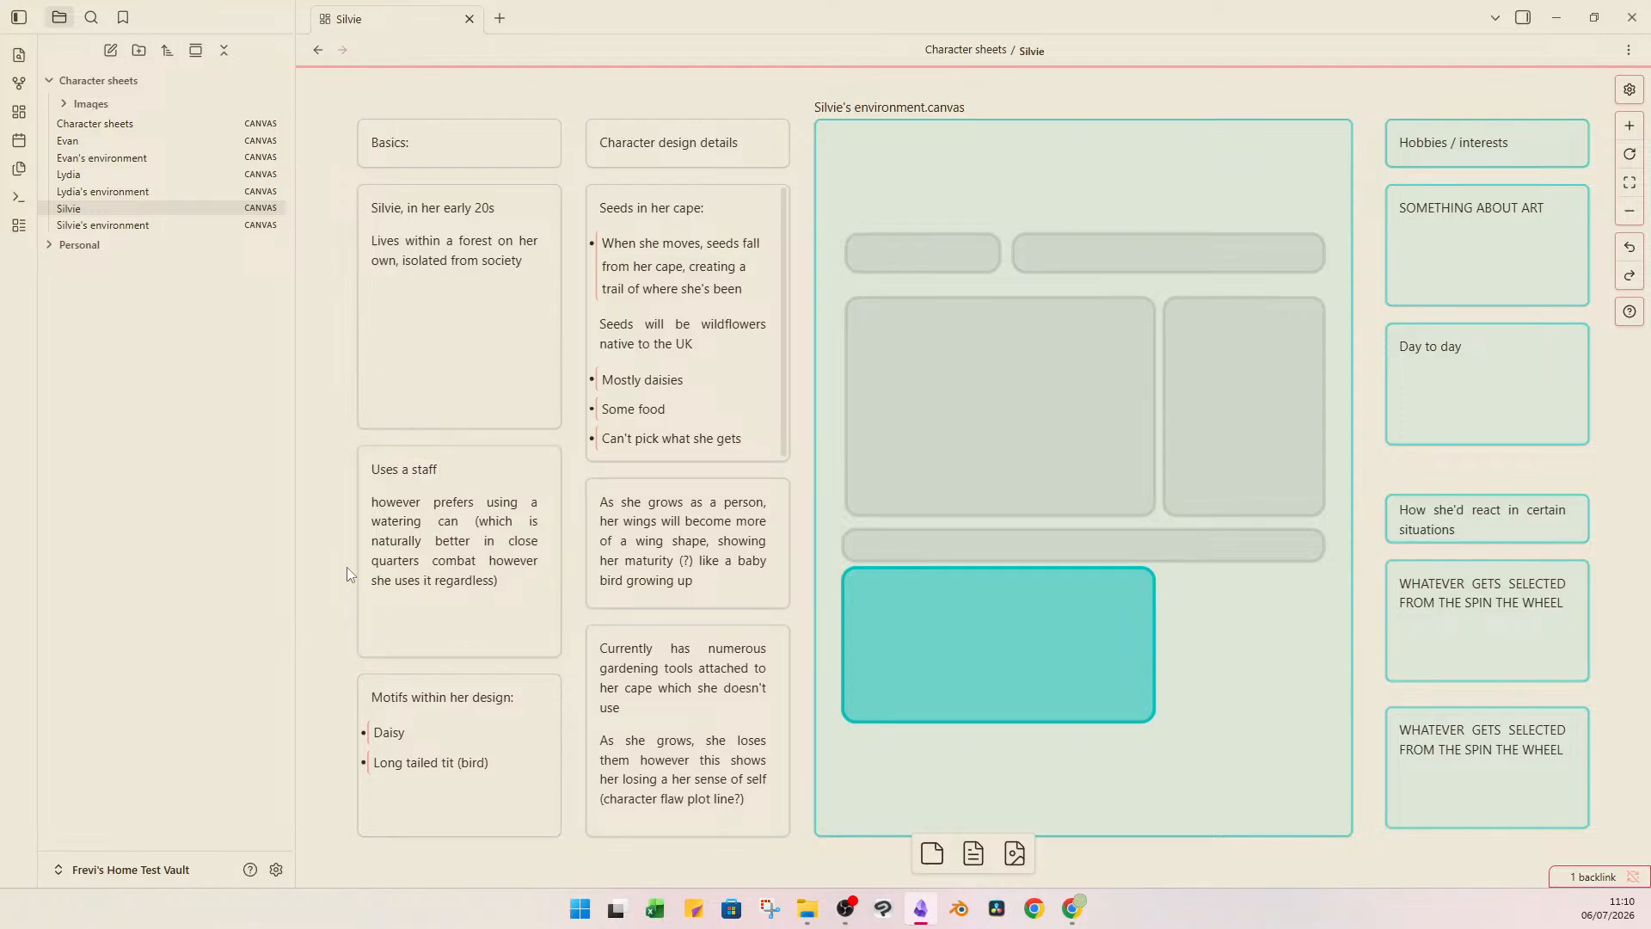
{"action": "left_click", "coordinate": [464, 696]}
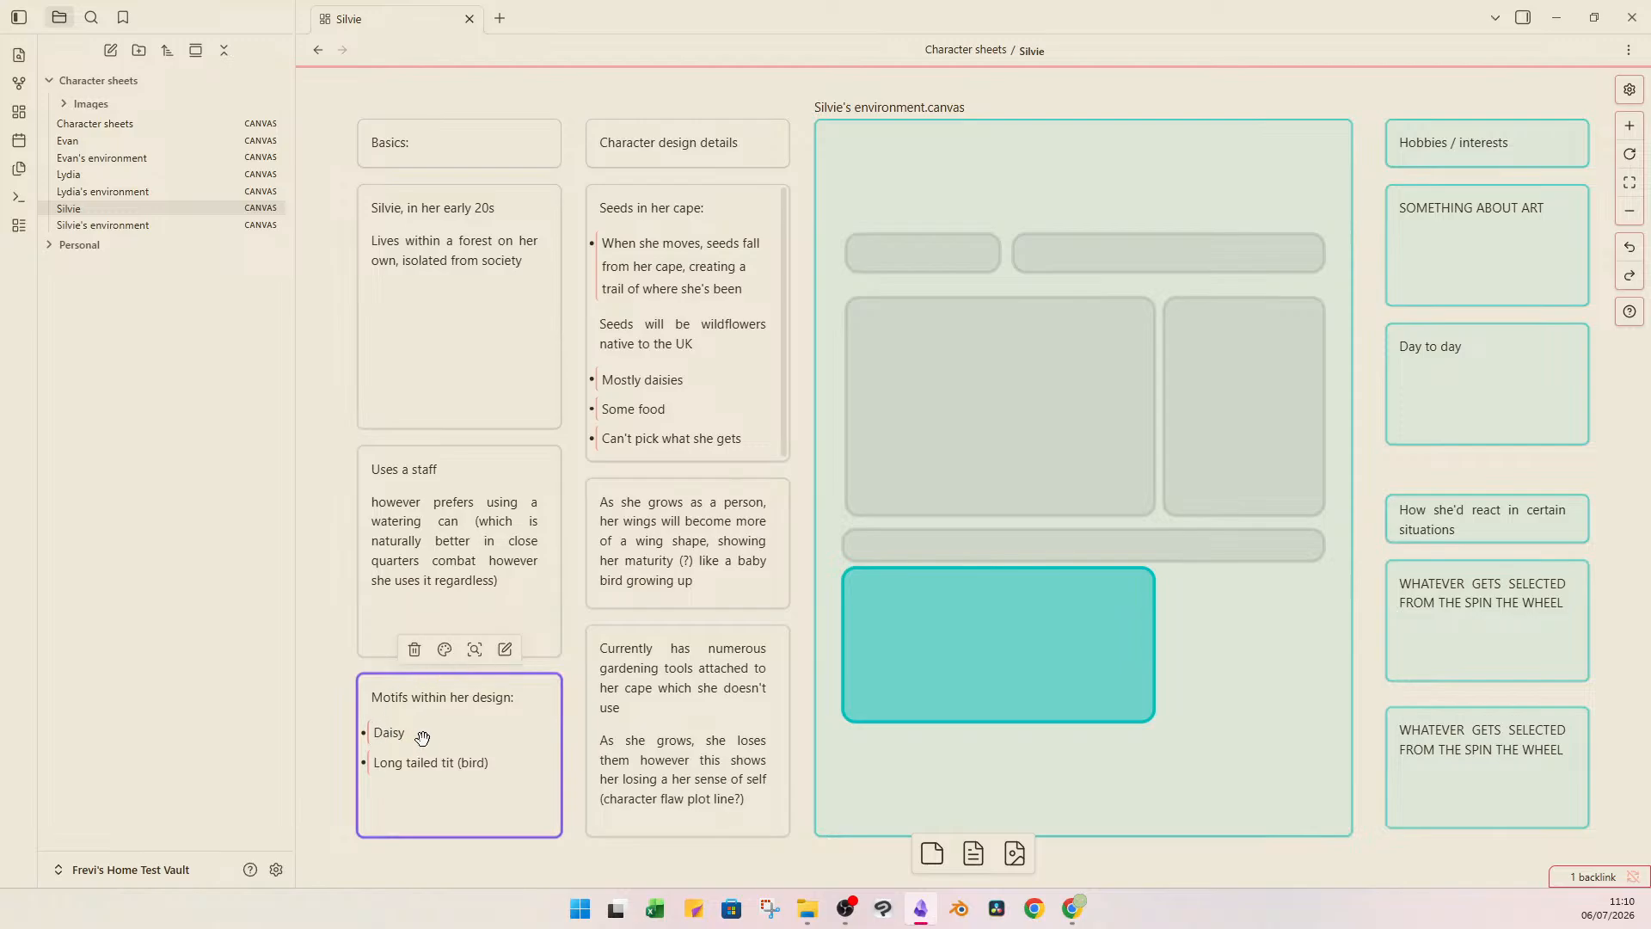
{"action": "double_click", "coordinate": [382, 734]}
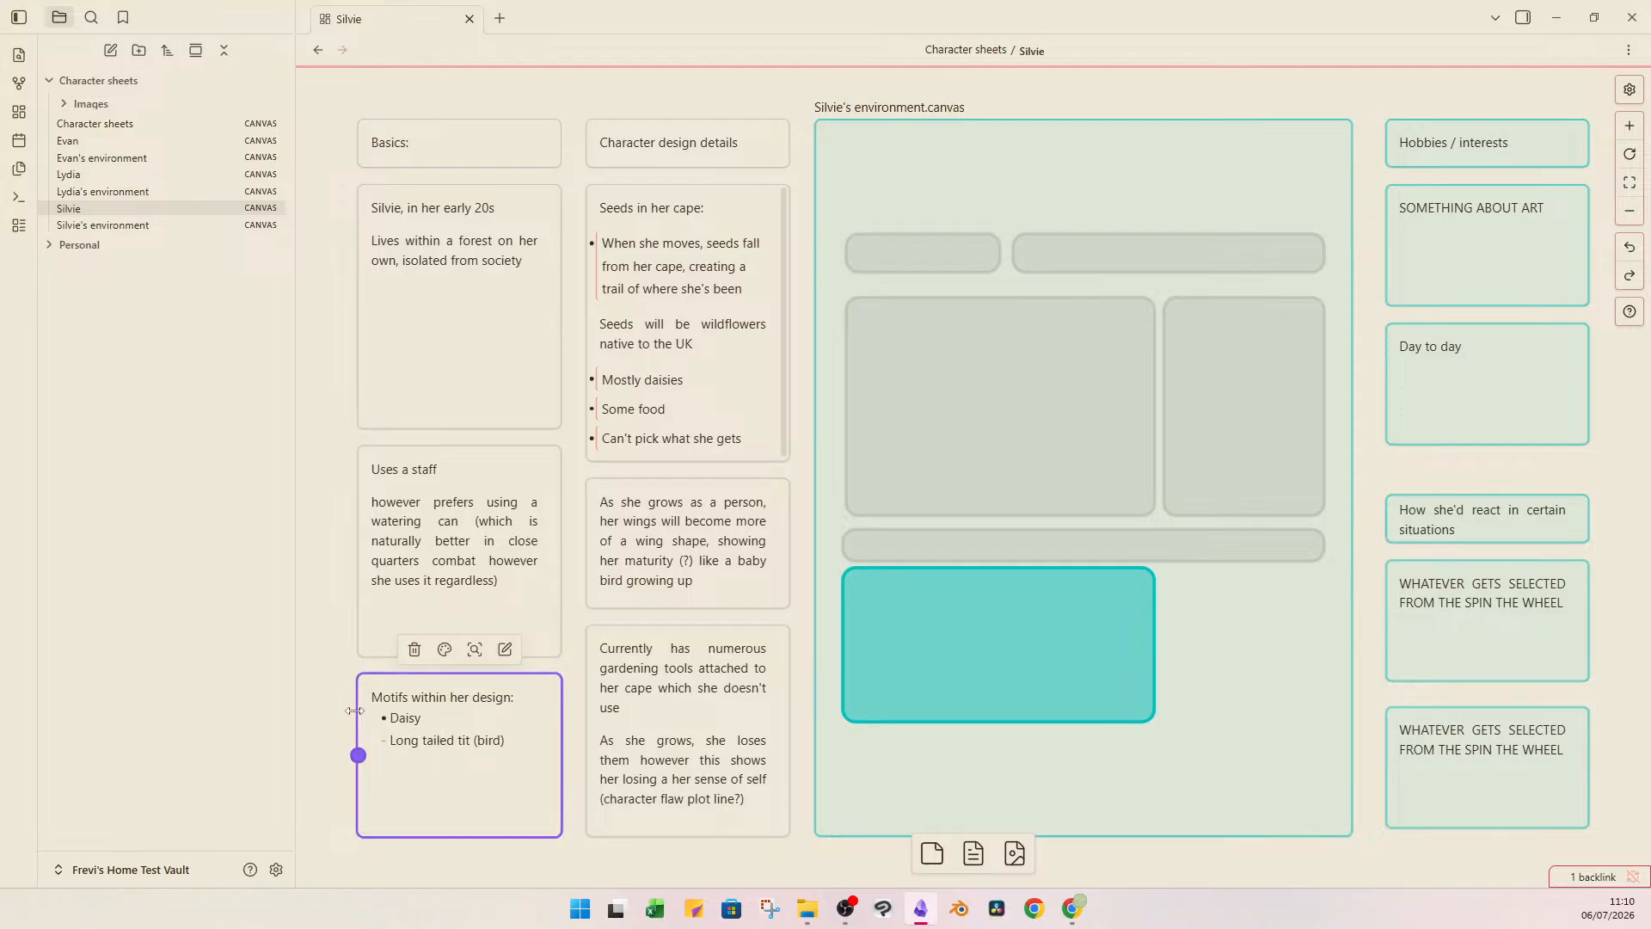
{"action": "left_click", "coordinate": [312, 647]}
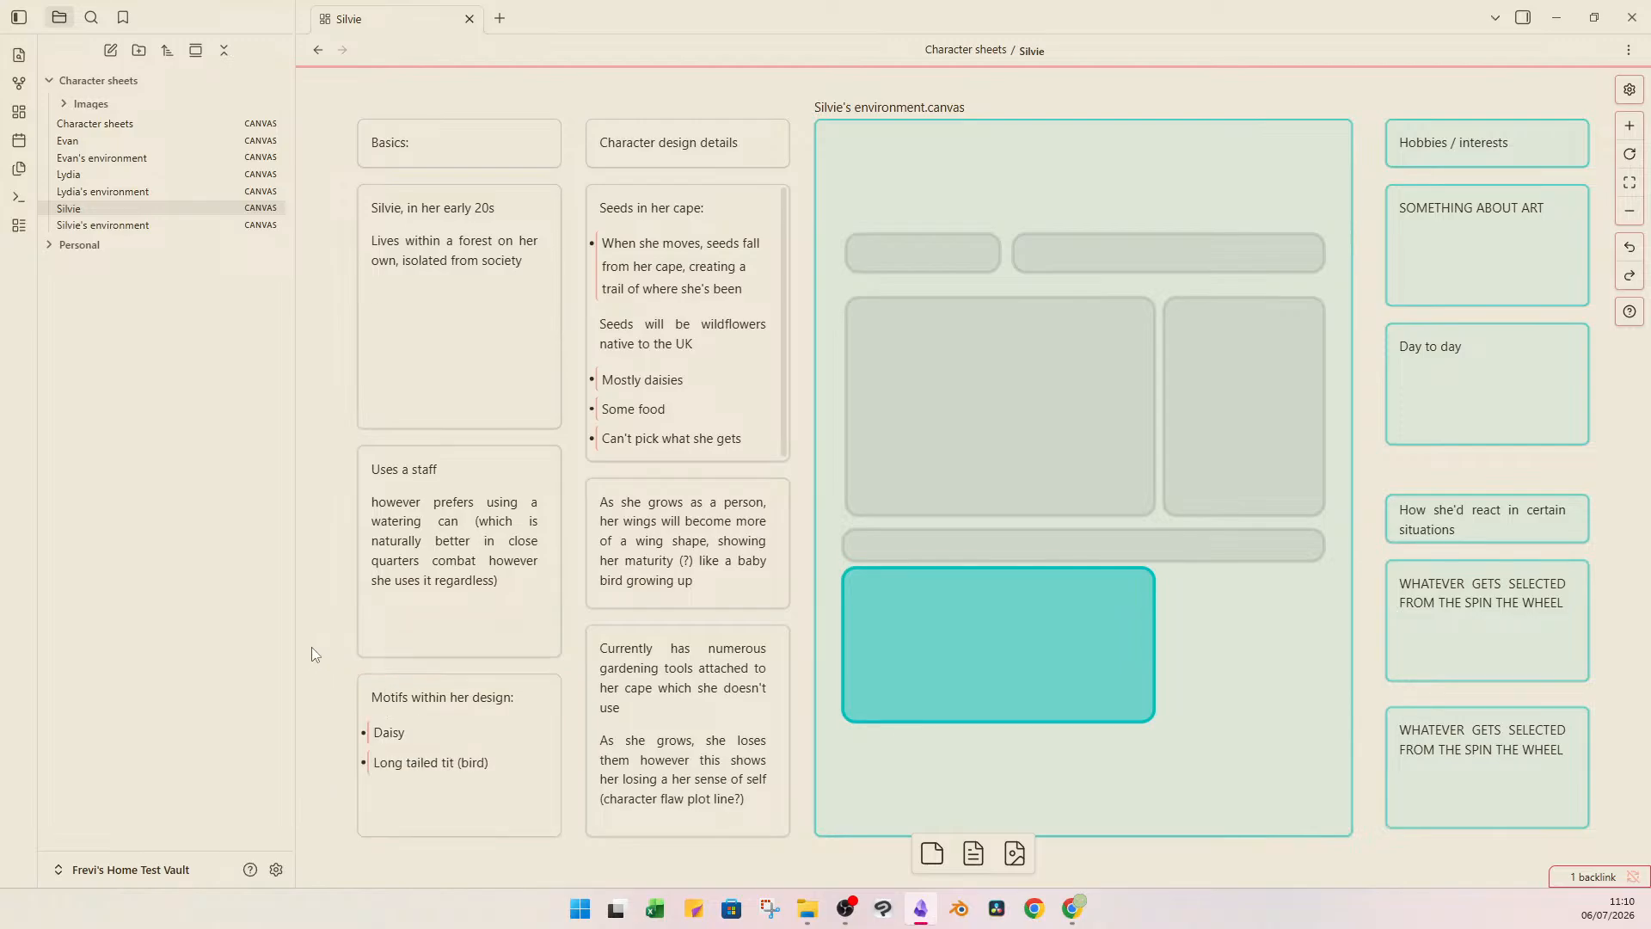
Compare the Google "long tailed tit bird" photos in Chrome with Silvie's image on the Character sheets overview, and close the browser window.
{"action": "key", "text": "alt+Tab"}
{"action": "left_click_drag", "start_coordinate": [1096, 0], "coordinate": [985, 125]}
{"action": "left_click", "coordinate": [637, 515]}
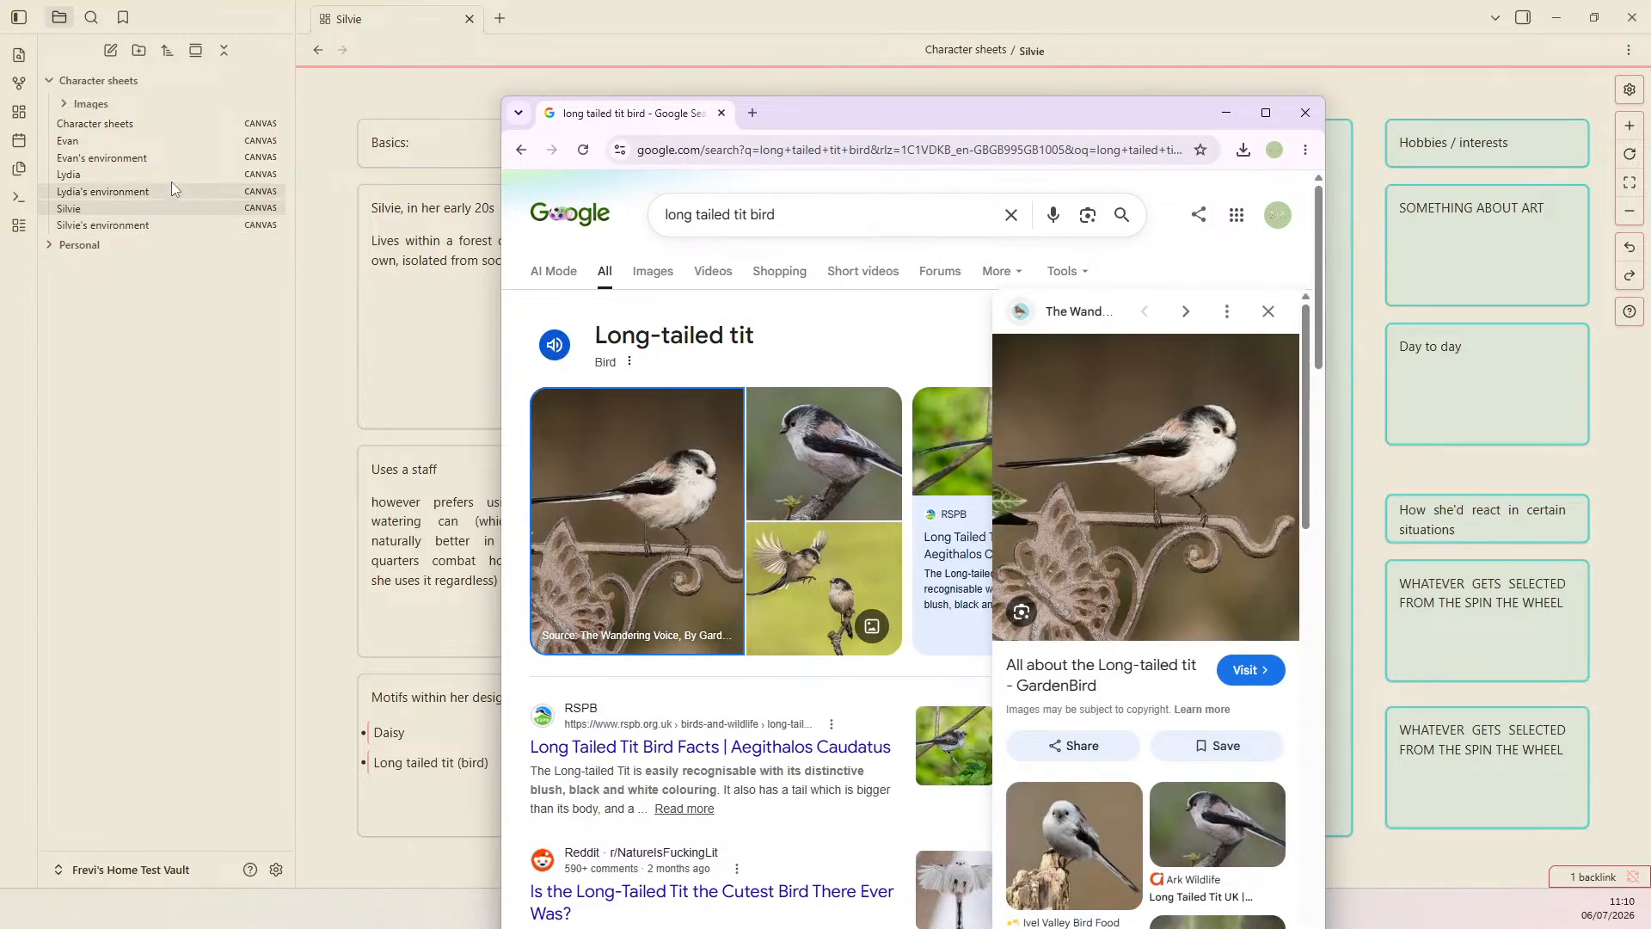
{"action": "left_click", "coordinate": [161, 122]}
{"action": "left_click", "coordinate": [602, 258]}
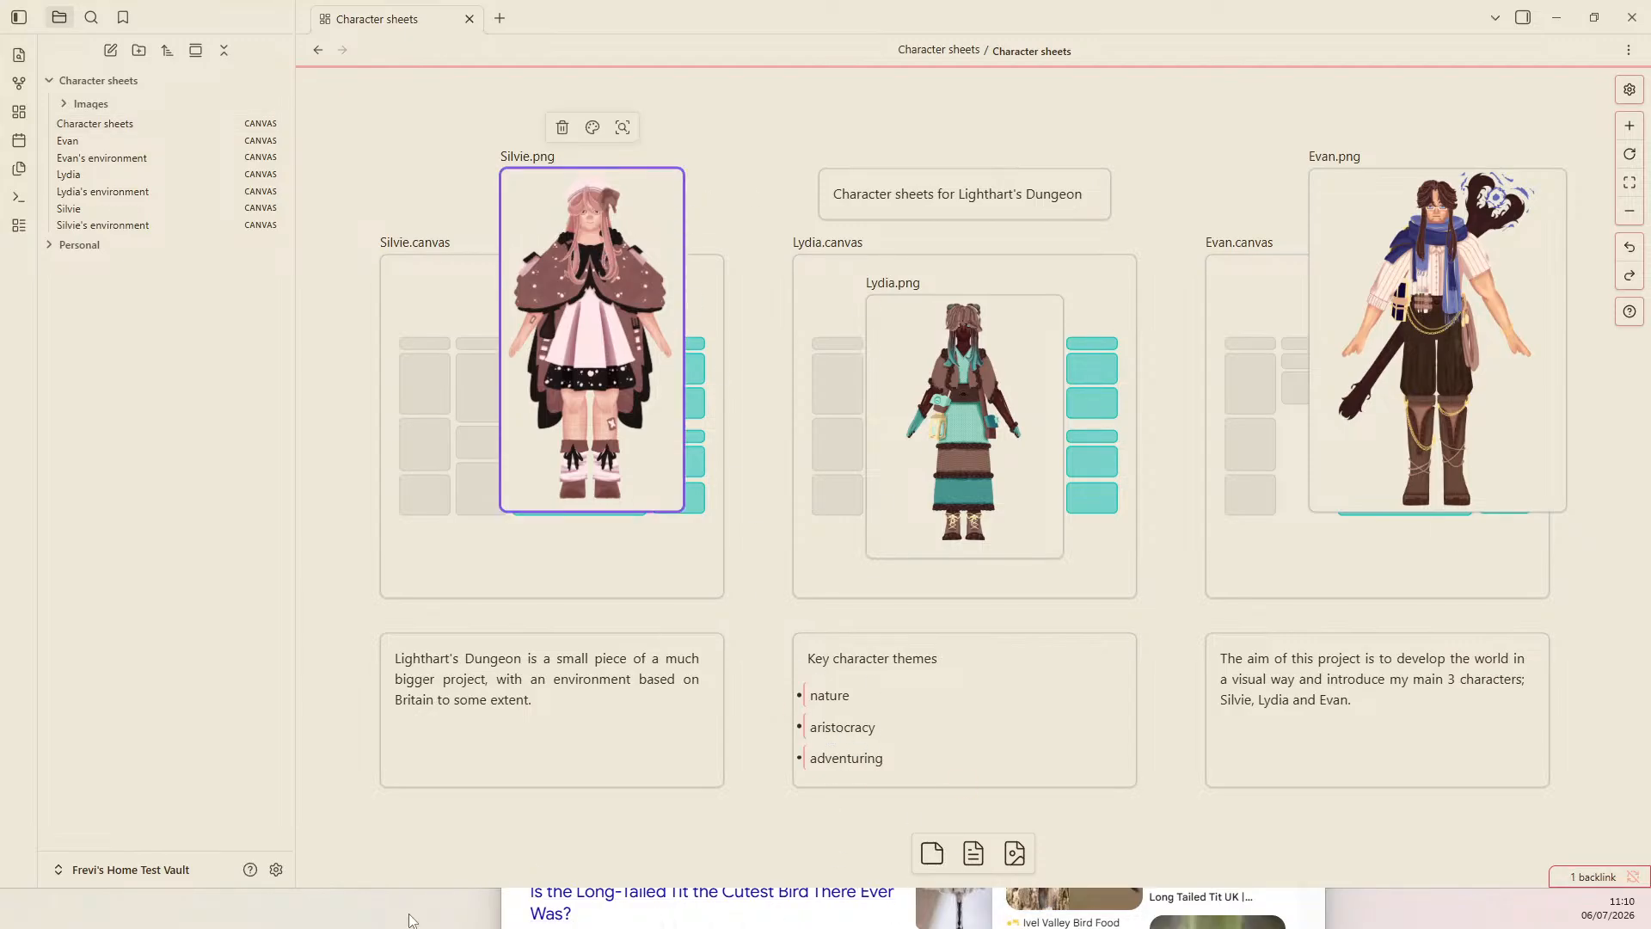
{"action": "mouse_move", "coordinate": [411, 917]}
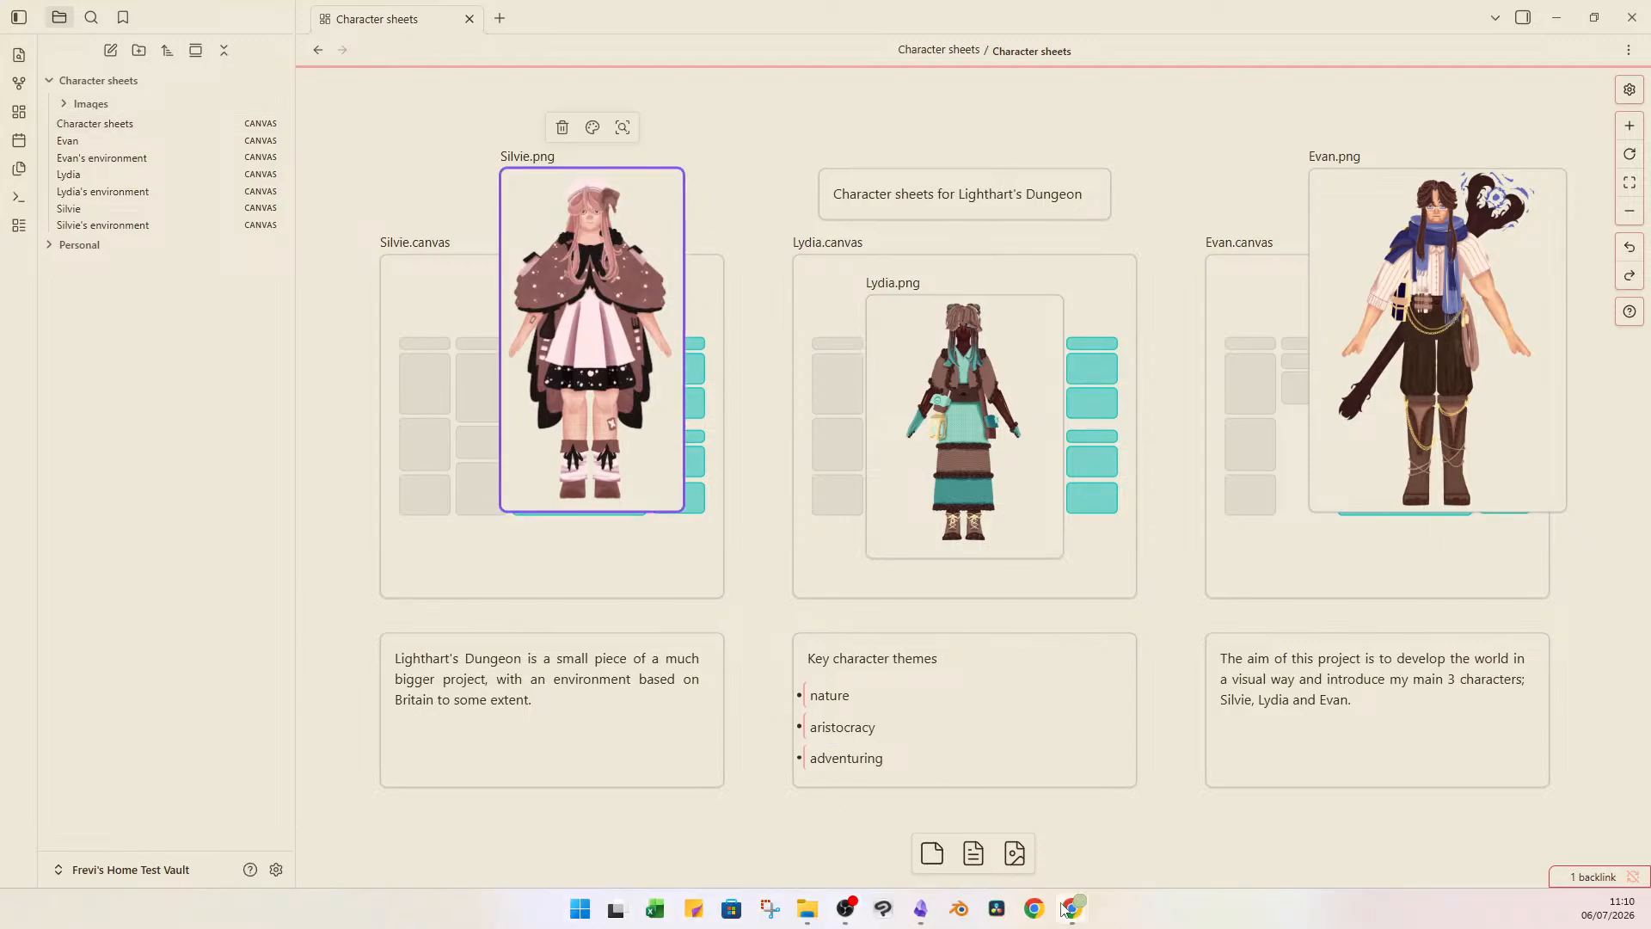
{"action": "mouse_move", "coordinate": [1072, 910]}
{"action": "left_click", "coordinate": [1165, 817]}
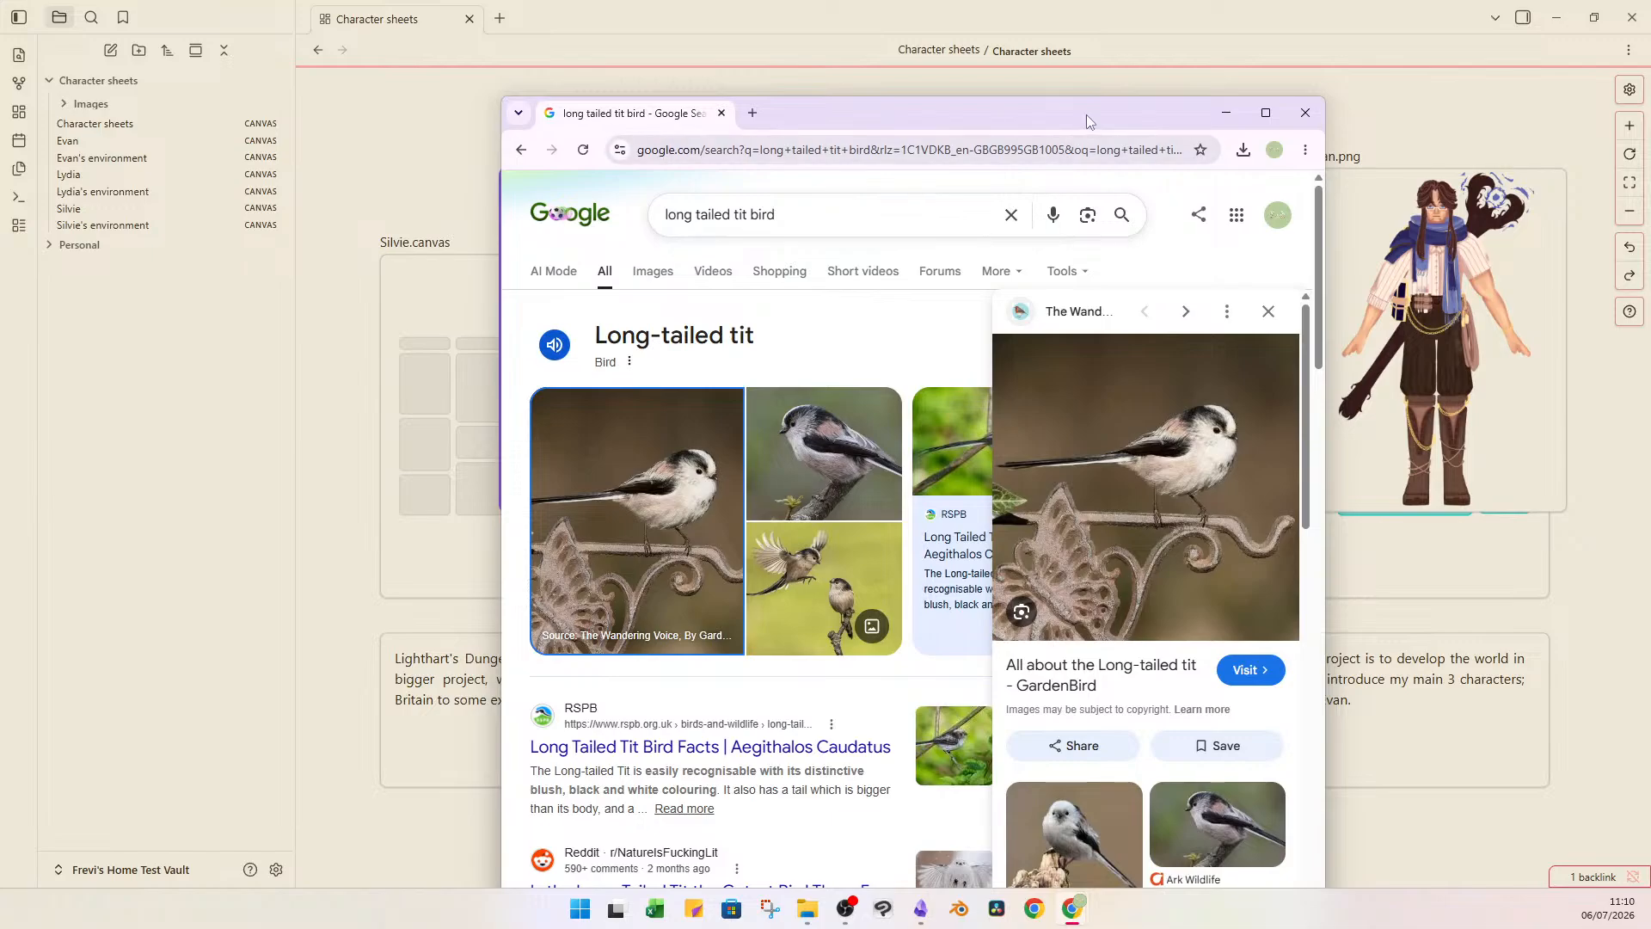
{"action": "left_click_drag", "start_coordinate": [1109, 114], "coordinate": [1357, 37]}
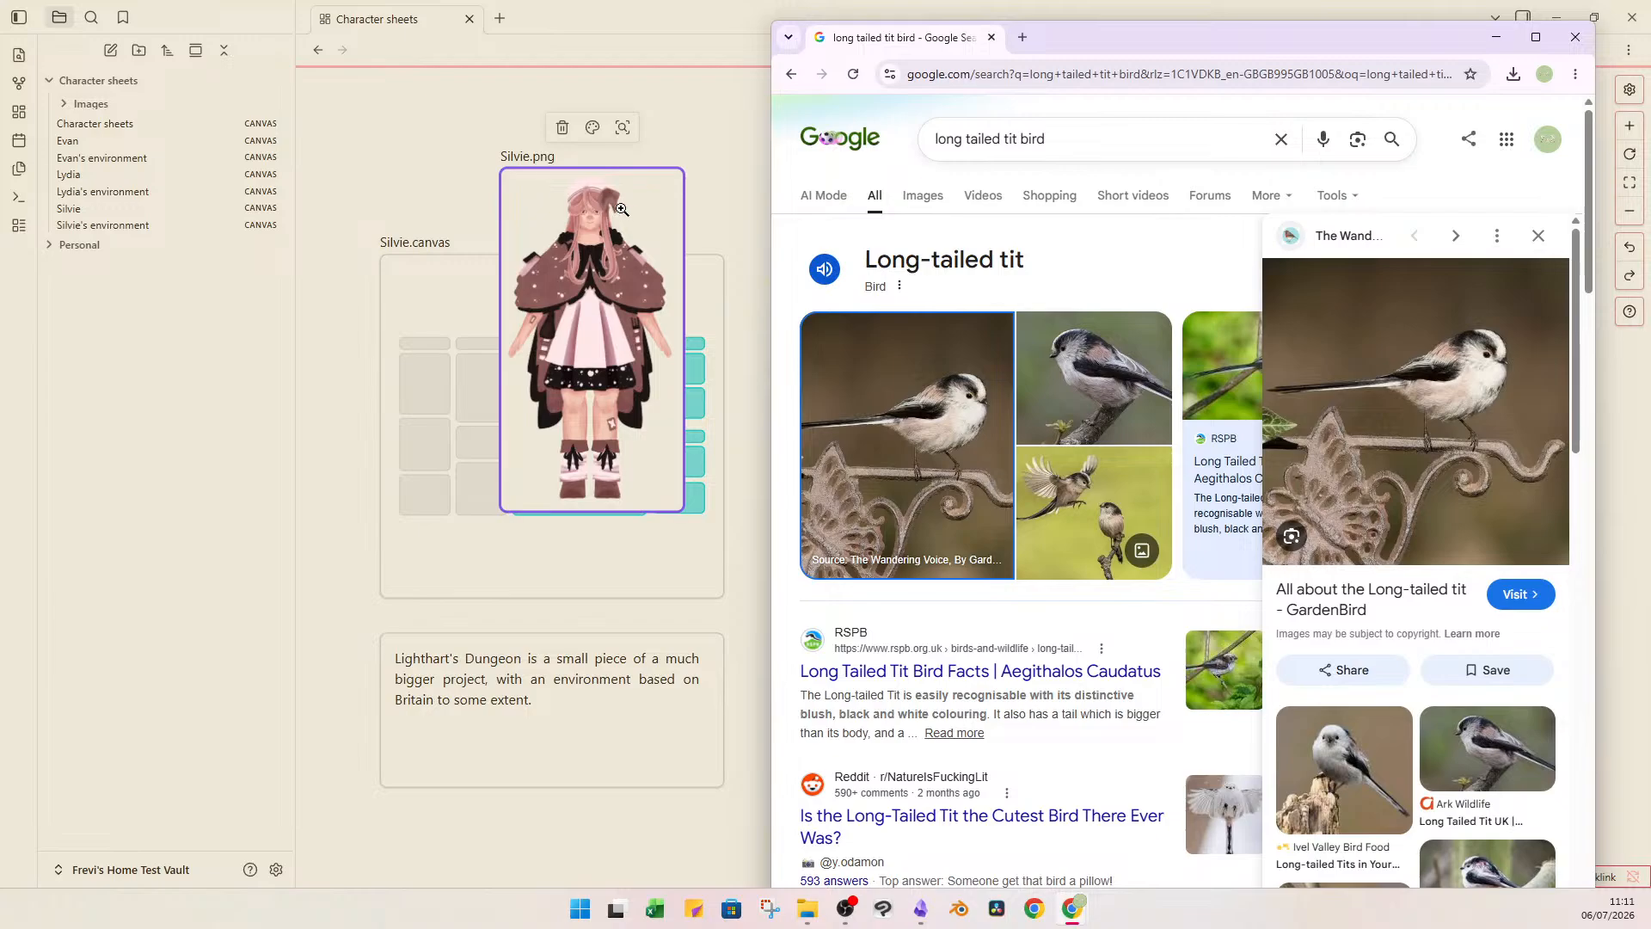
{"action": "left_click", "coordinate": [1559, 41]}
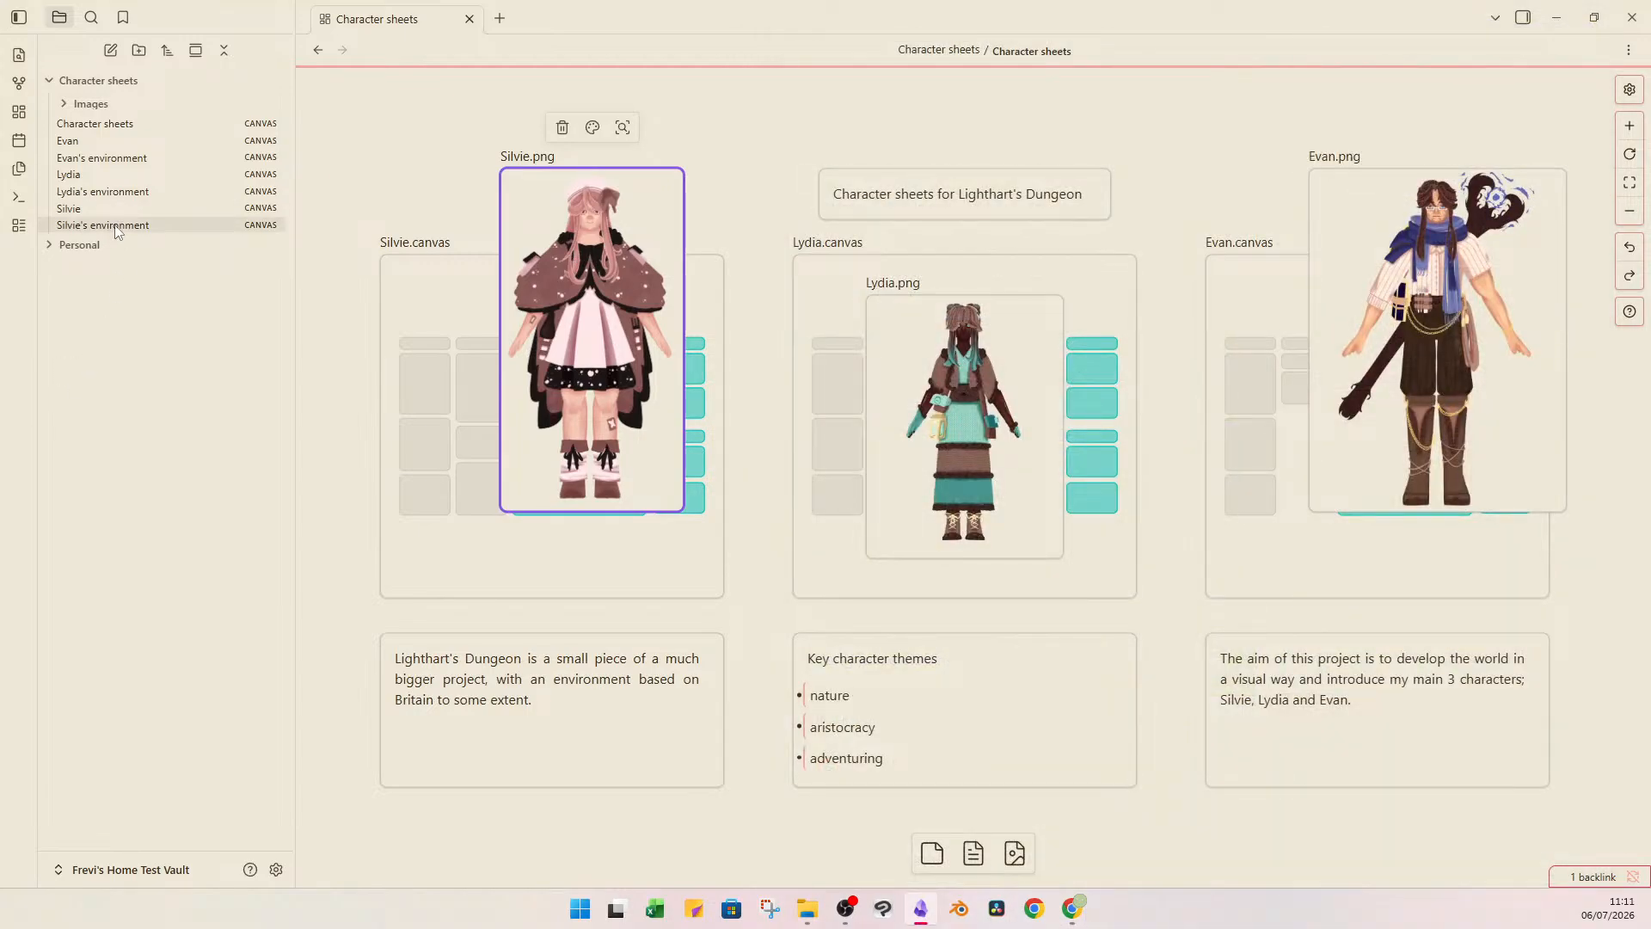
Open Silvie's canvas and add the image Silvie final draft (2).png to it from File Explorer.
{"action": "left_click", "coordinate": [147, 212]}
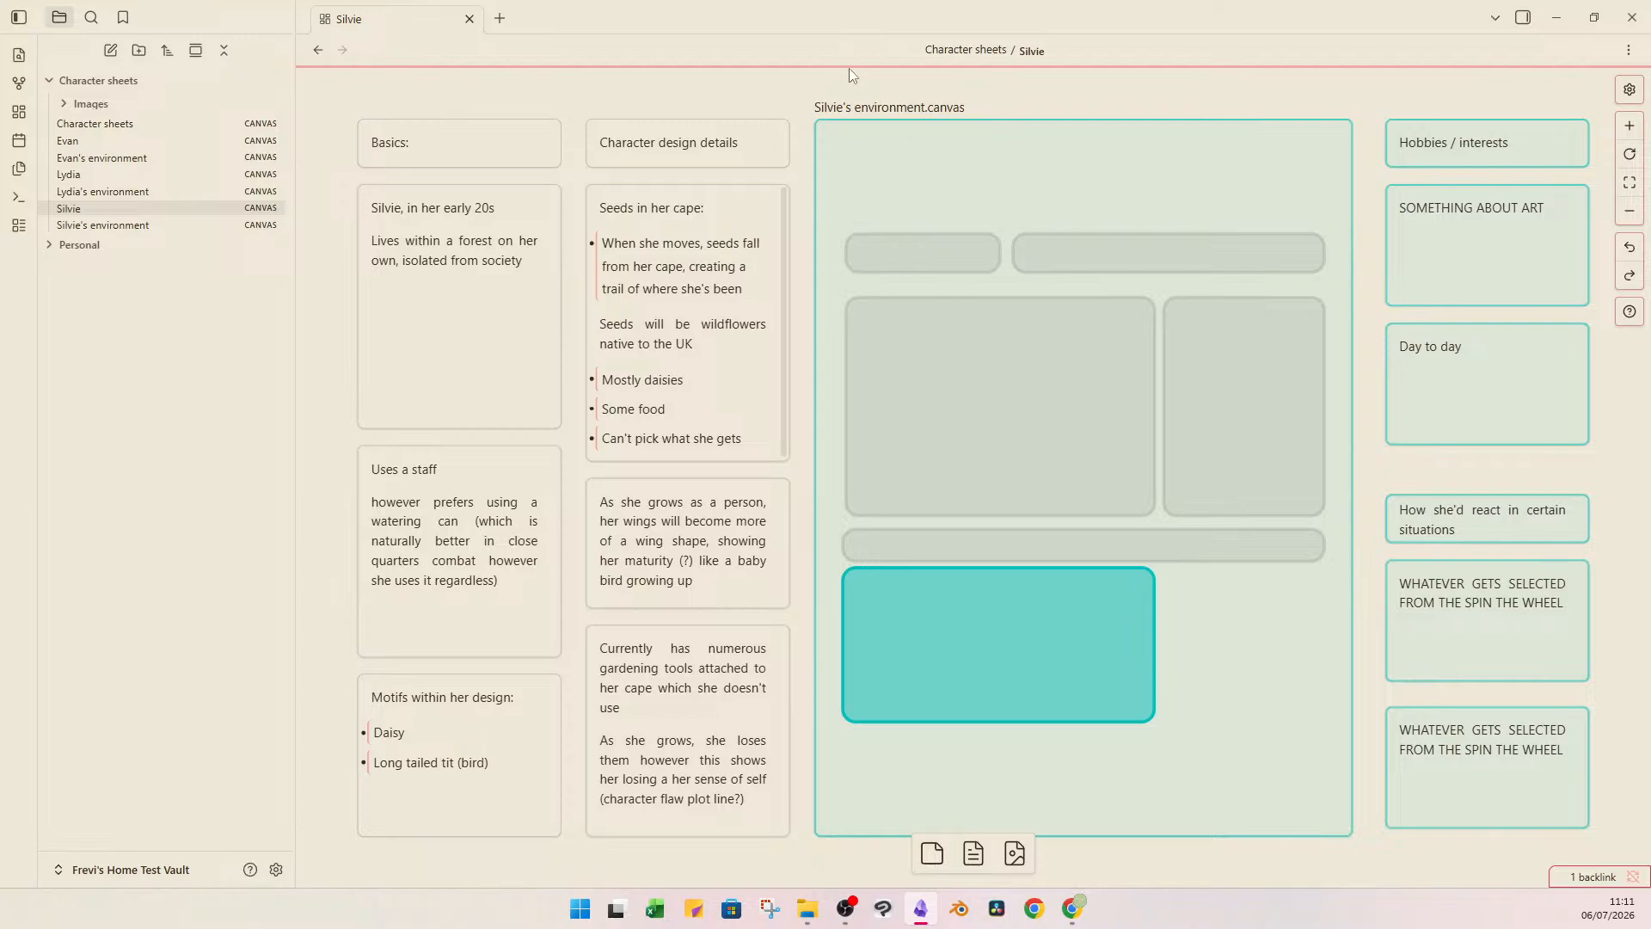
{"action": "left_click", "coordinate": [663, 133]}
{"action": "left_click", "coordinate": [627, 237]}
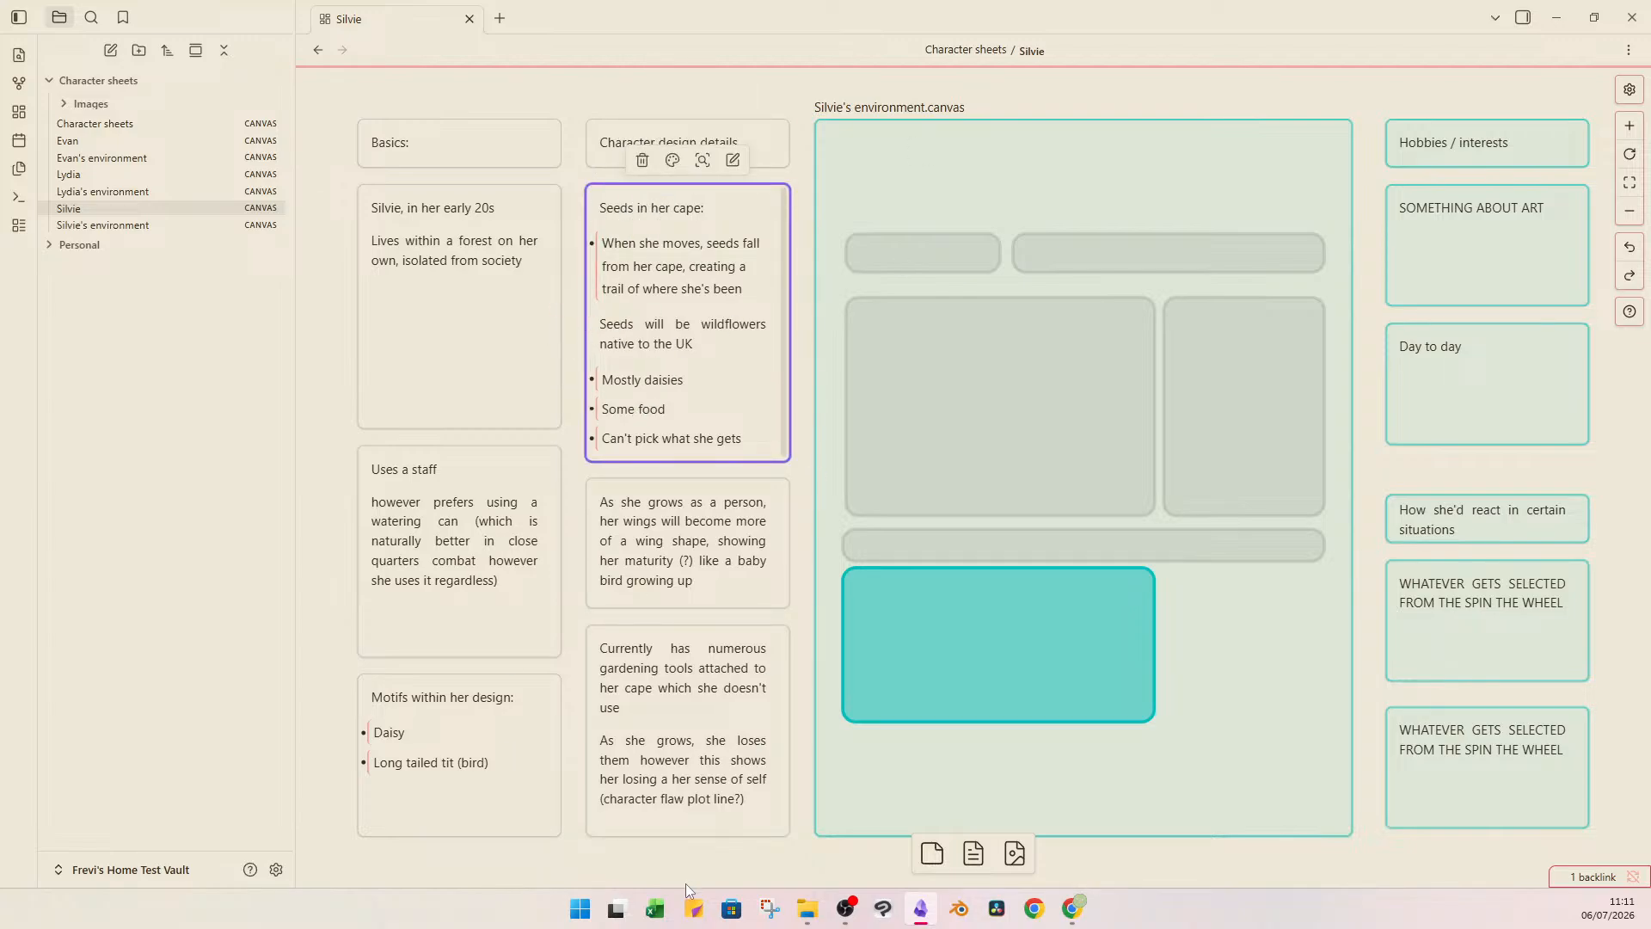
{"action": "left_click", "coordinate": [812, 908]}
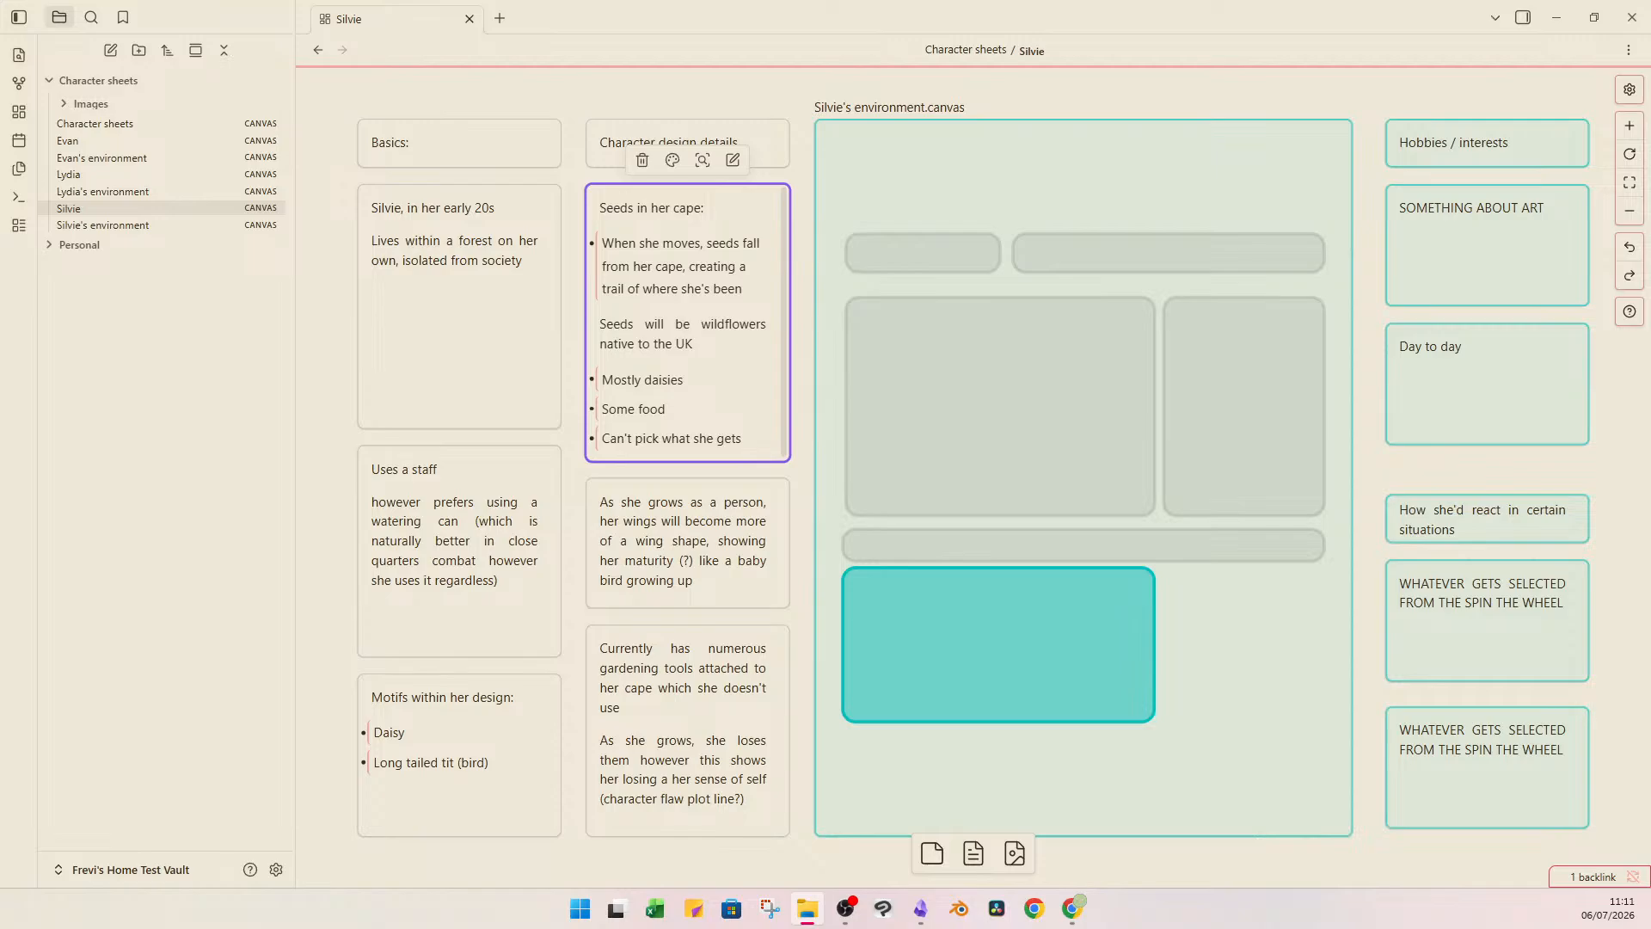
{"action": "left_click_drag", "start_coordinate": [860, 1], "coordinate": [888, 354]}
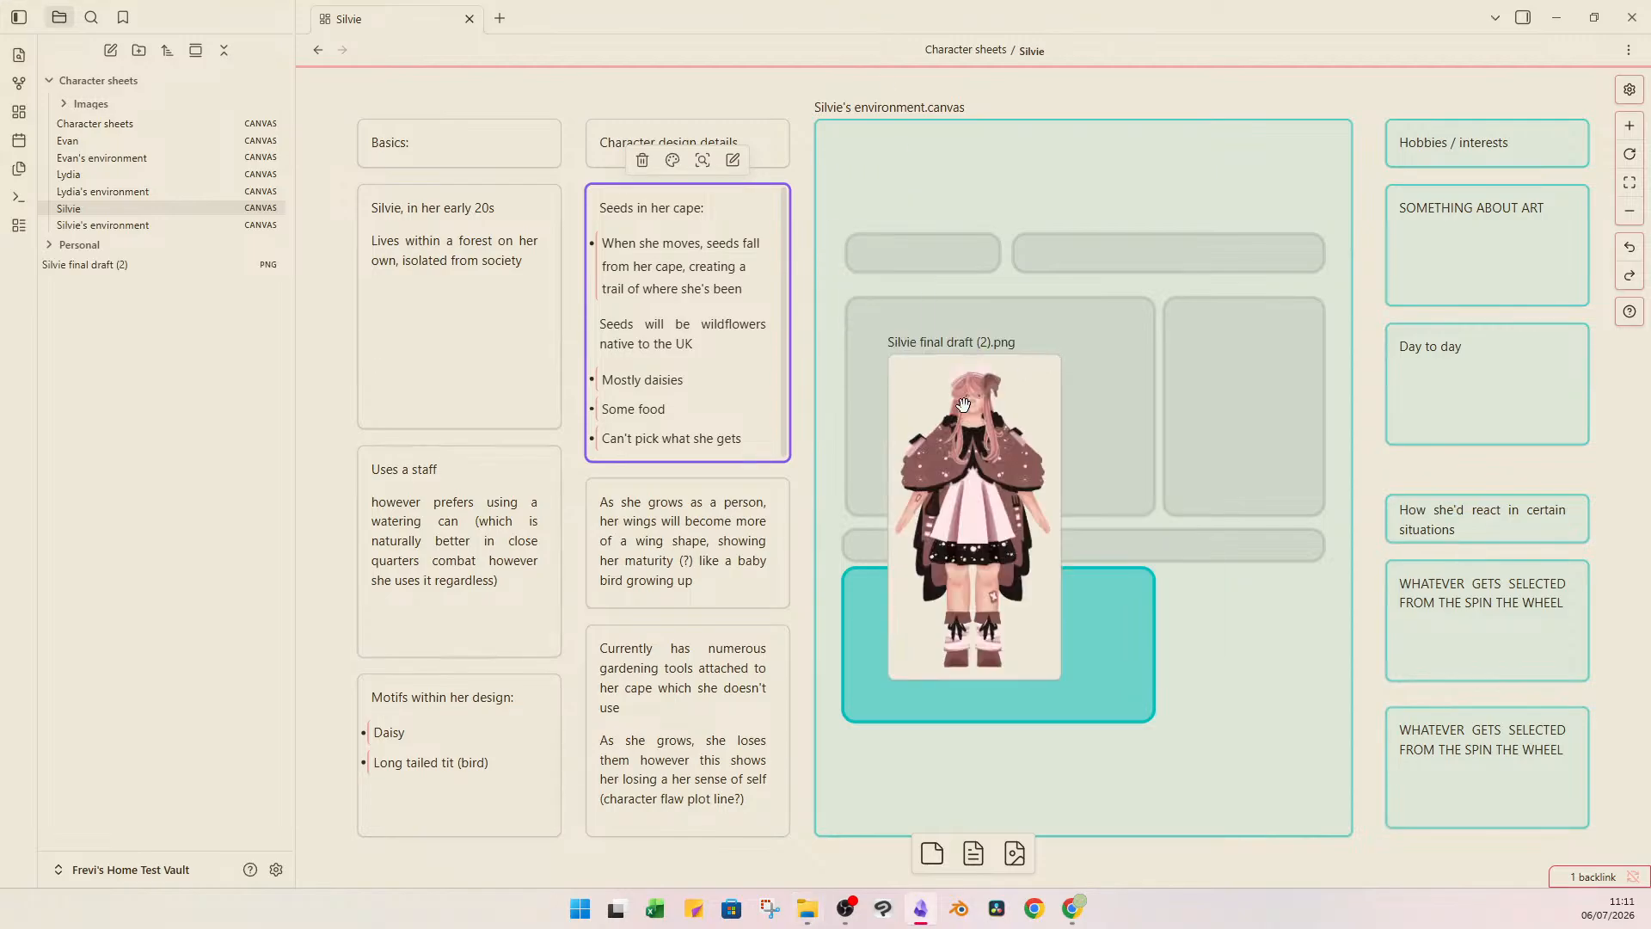
Move the Silvie final draft (2) image over the Basics column and enlarge it beside the character design cards.
{"action": "left_click_drag", "start_coordinate": [981, 447], "coordinate": [480, 305]}
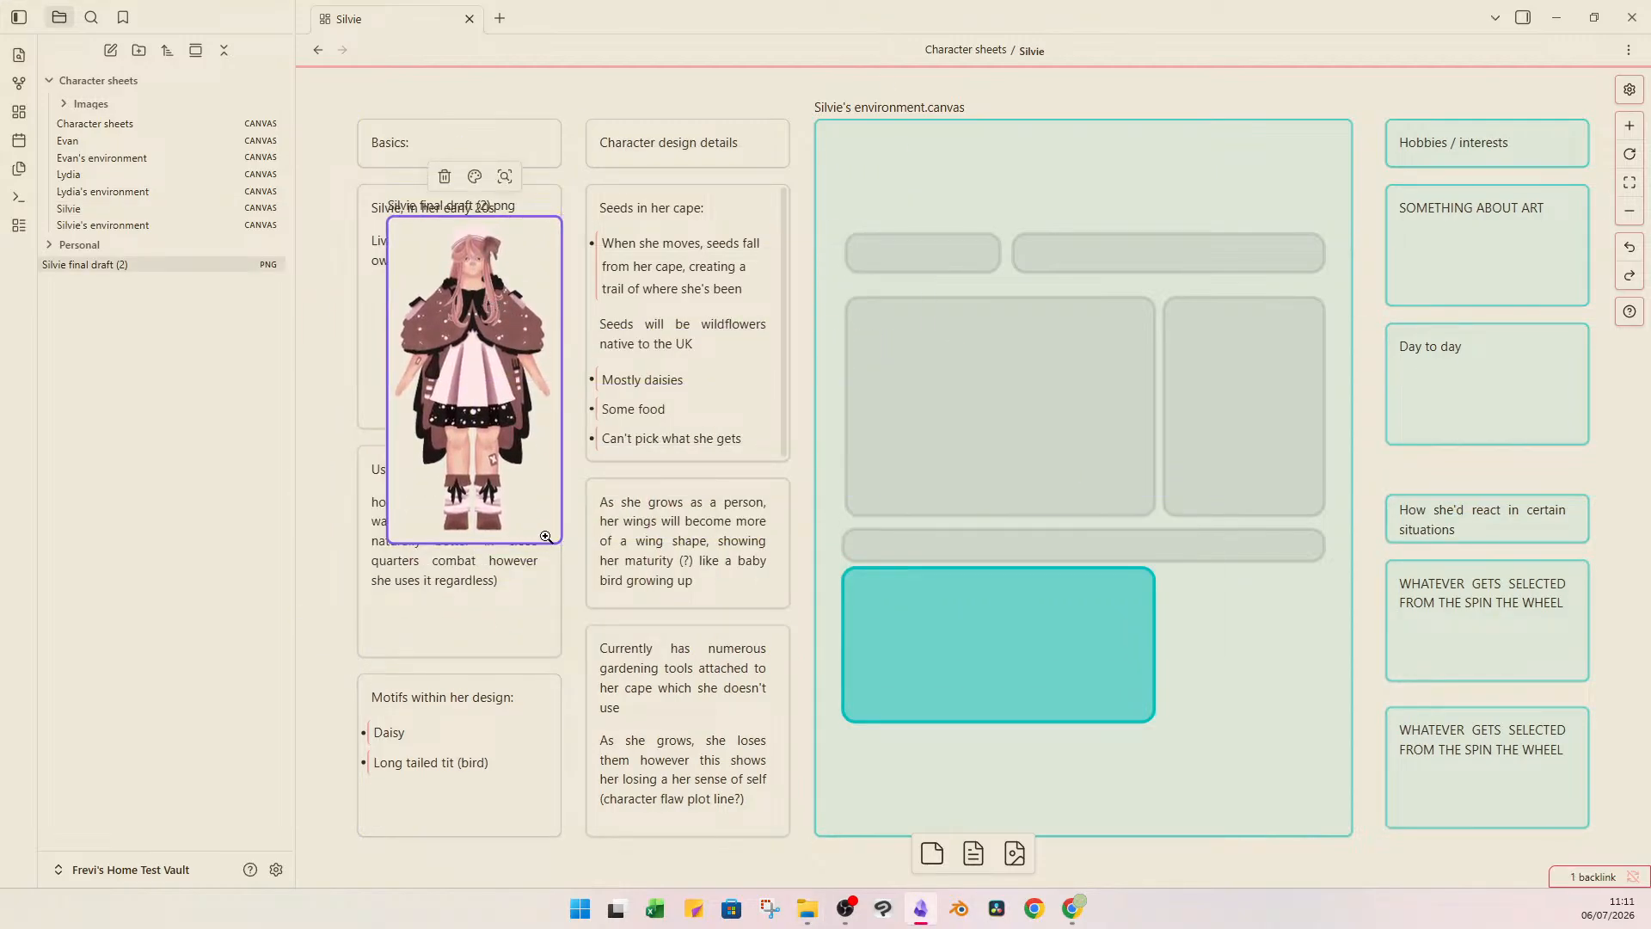
{"action": "left_click_drag", "start_coordinate": [563, 543], "coordinate": [676, 756]}
{"action": "left_click_drag", "start_coordinate": [563, 619], "coordinate": [475, 619]}
{"action": "left_click", "coordinate": [705, 84]}
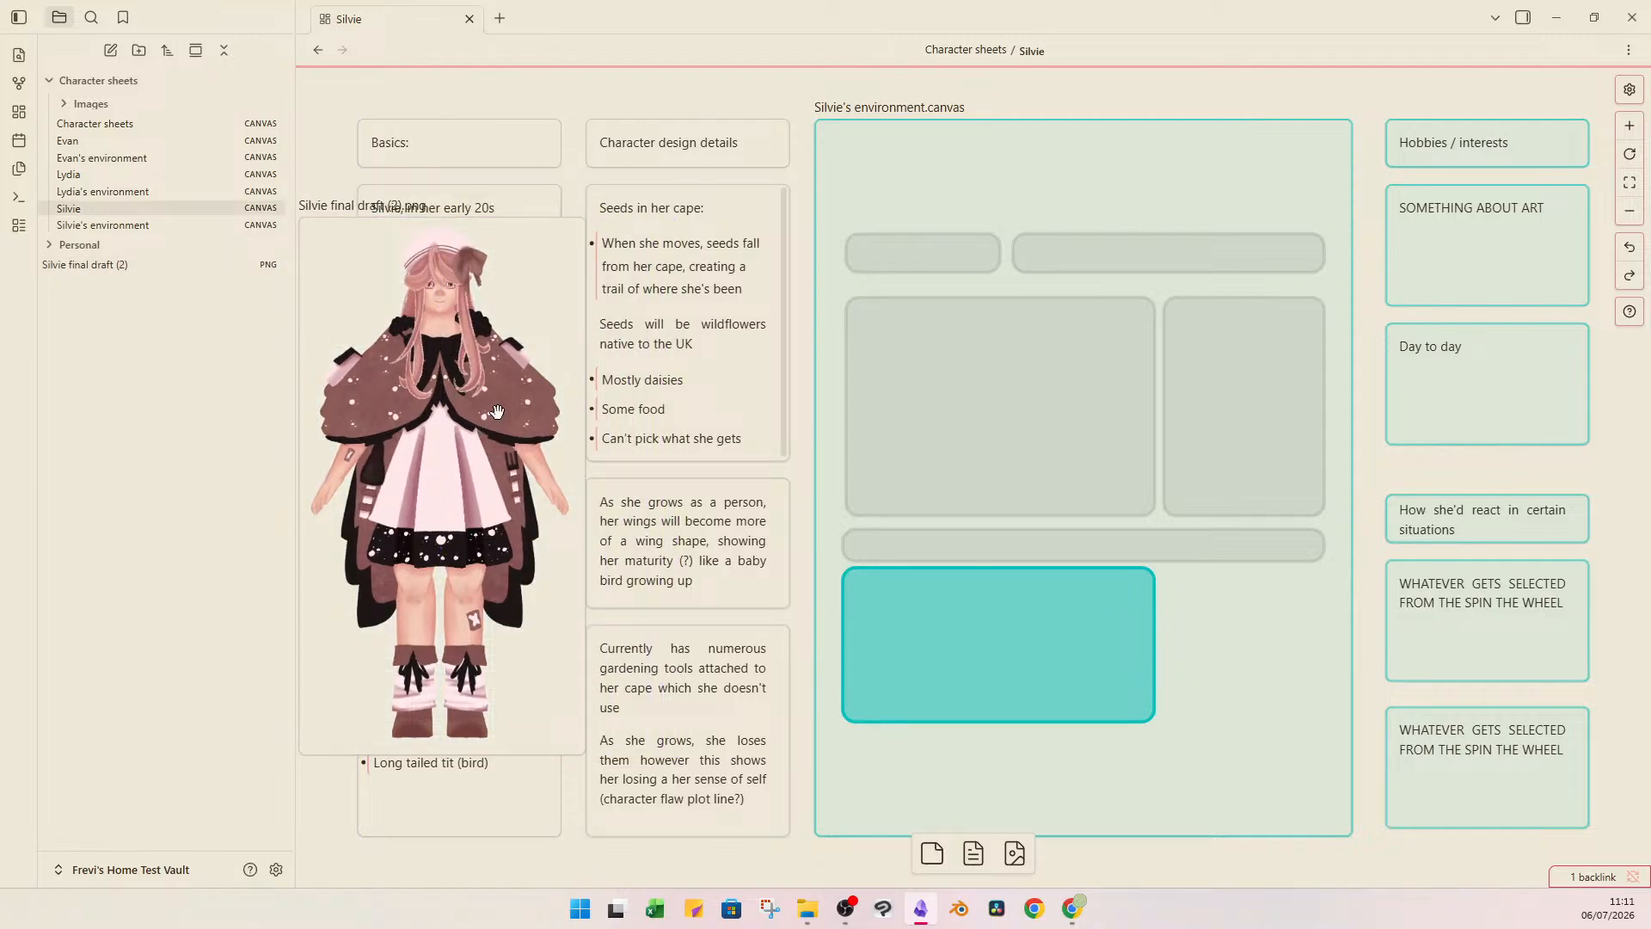
Examine the cape in Silvie's image alongside the text of the "Seeds in her cape" card.
{"action": "scroll", "coordinate": [516, 394], "scroll_direction": "down", "scroll_amount": 2}
{"action": "scroll", "coordinate": [516, 394], "scroll_direction": "up", "scroll_amount": 2}
{"action": "scroll", "coordinate": [526, 347], "scroll_direction": "up", "scroll_amount": 5}
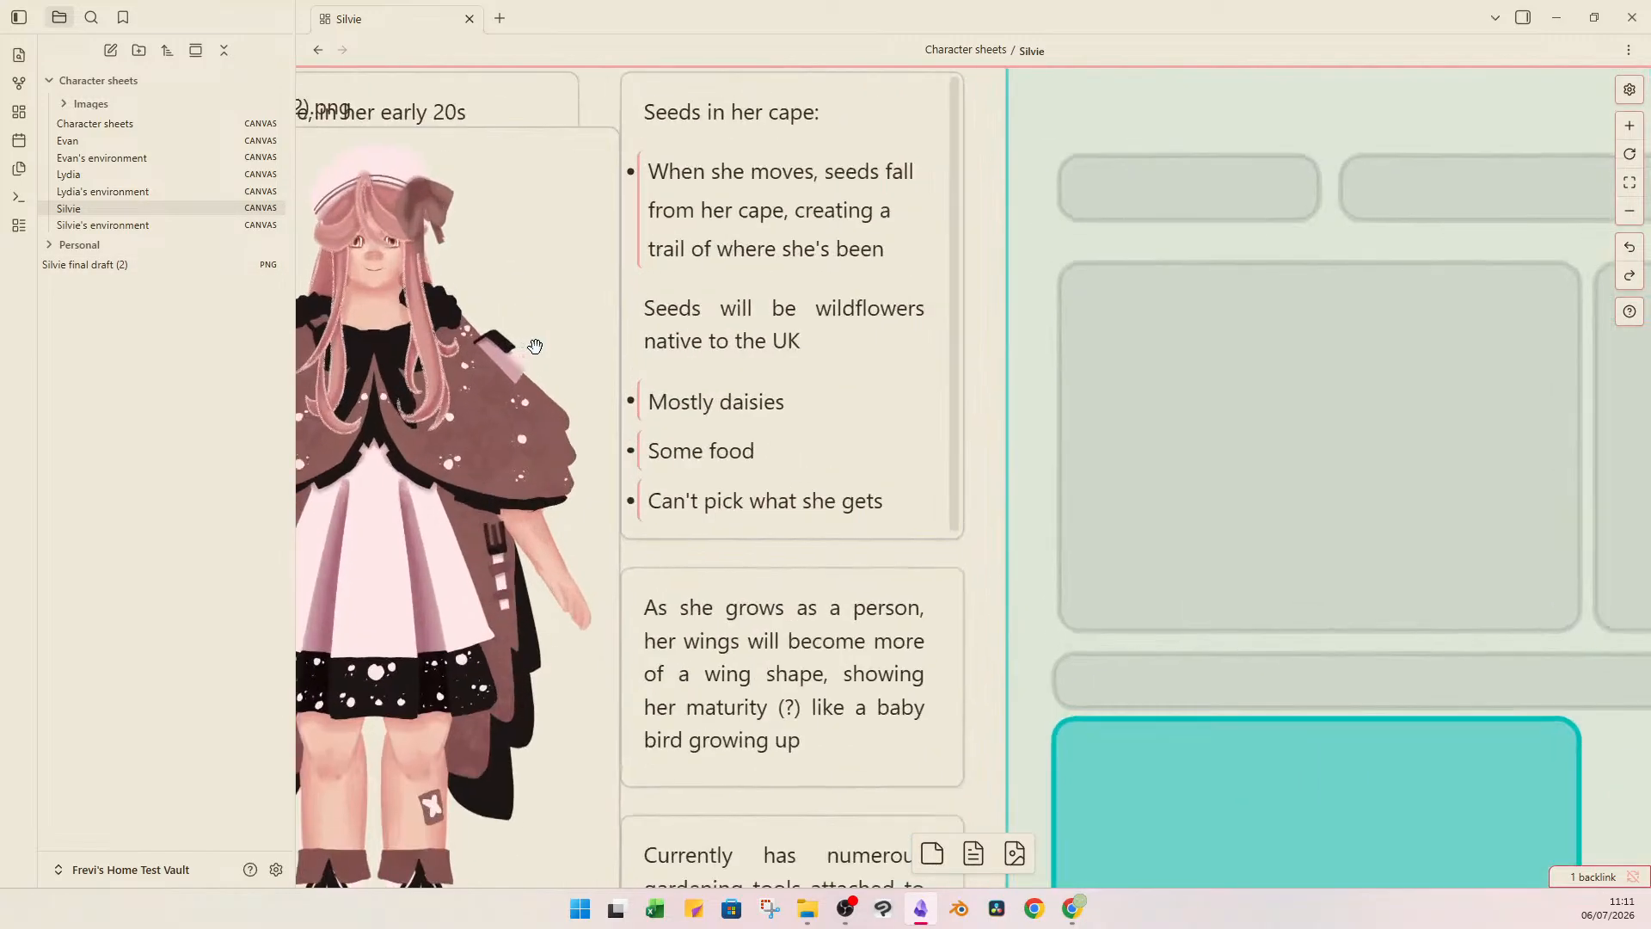
{"action": "scroll", "coordinate": [575, 393], "scroll_direction": "down", "scroll_amount": 5}
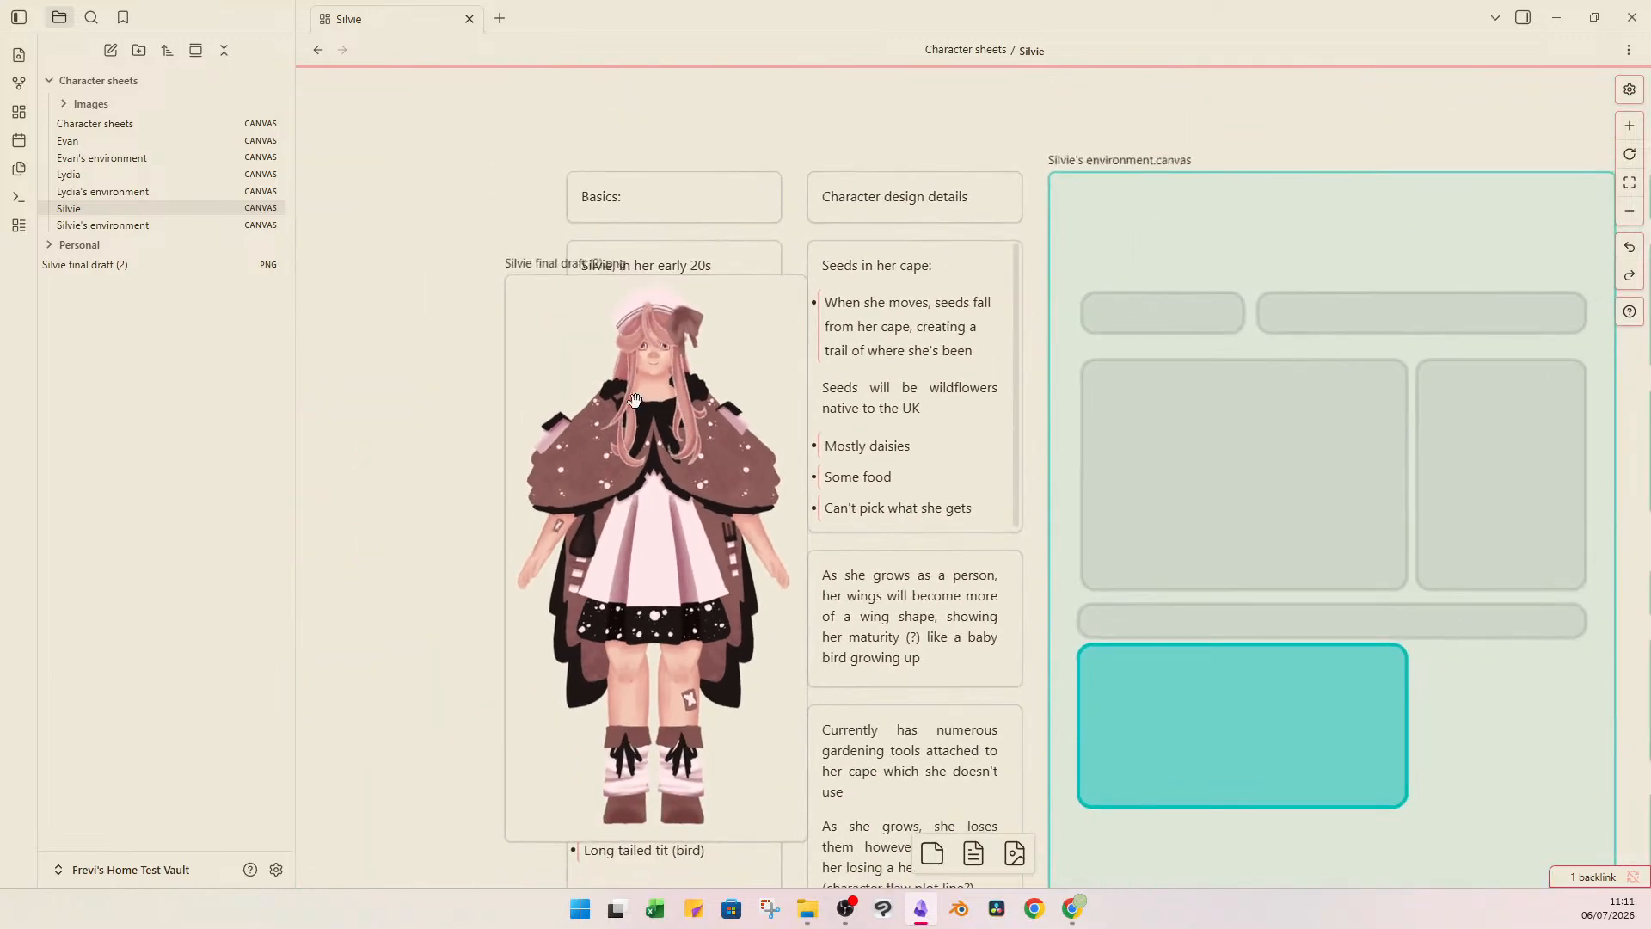
{"action": "scroll", "coordinate": [622, 359], "scroll_direction": "right", "scroll_amount": 3}
{"action": "scroll", "coordinate": [634, 350], "scroll_direction": "down", "scroll_amount": 2}
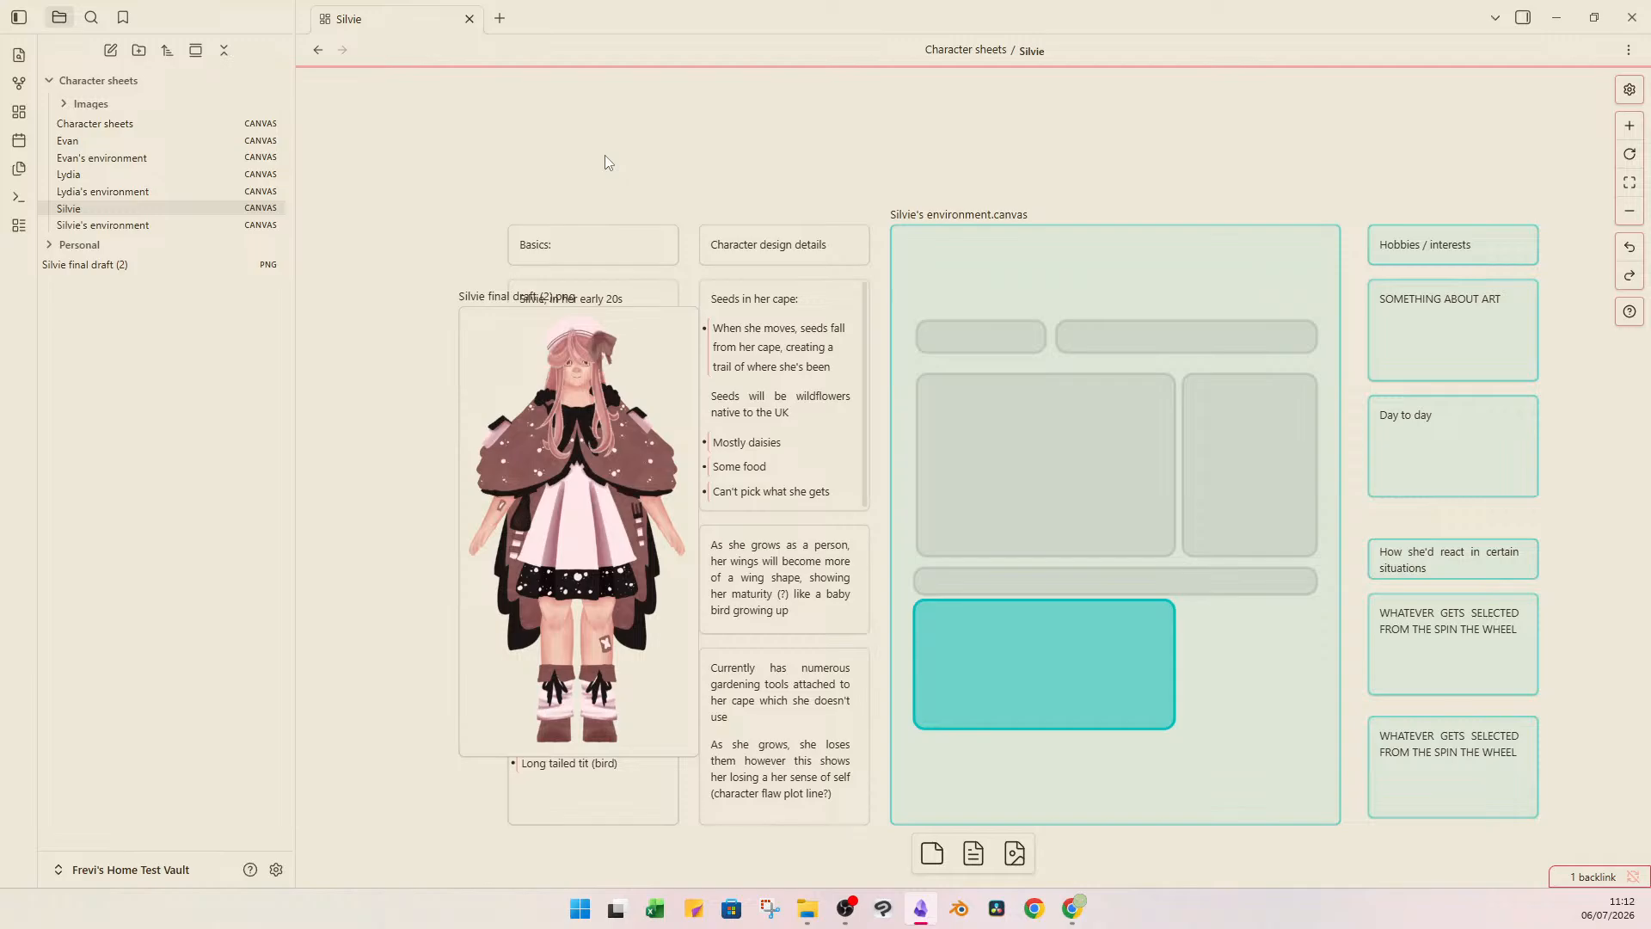
{"action": "left_click", "coordinate": [748, 332]}
{"action": "left_click", "coordinate": [782, 334]}
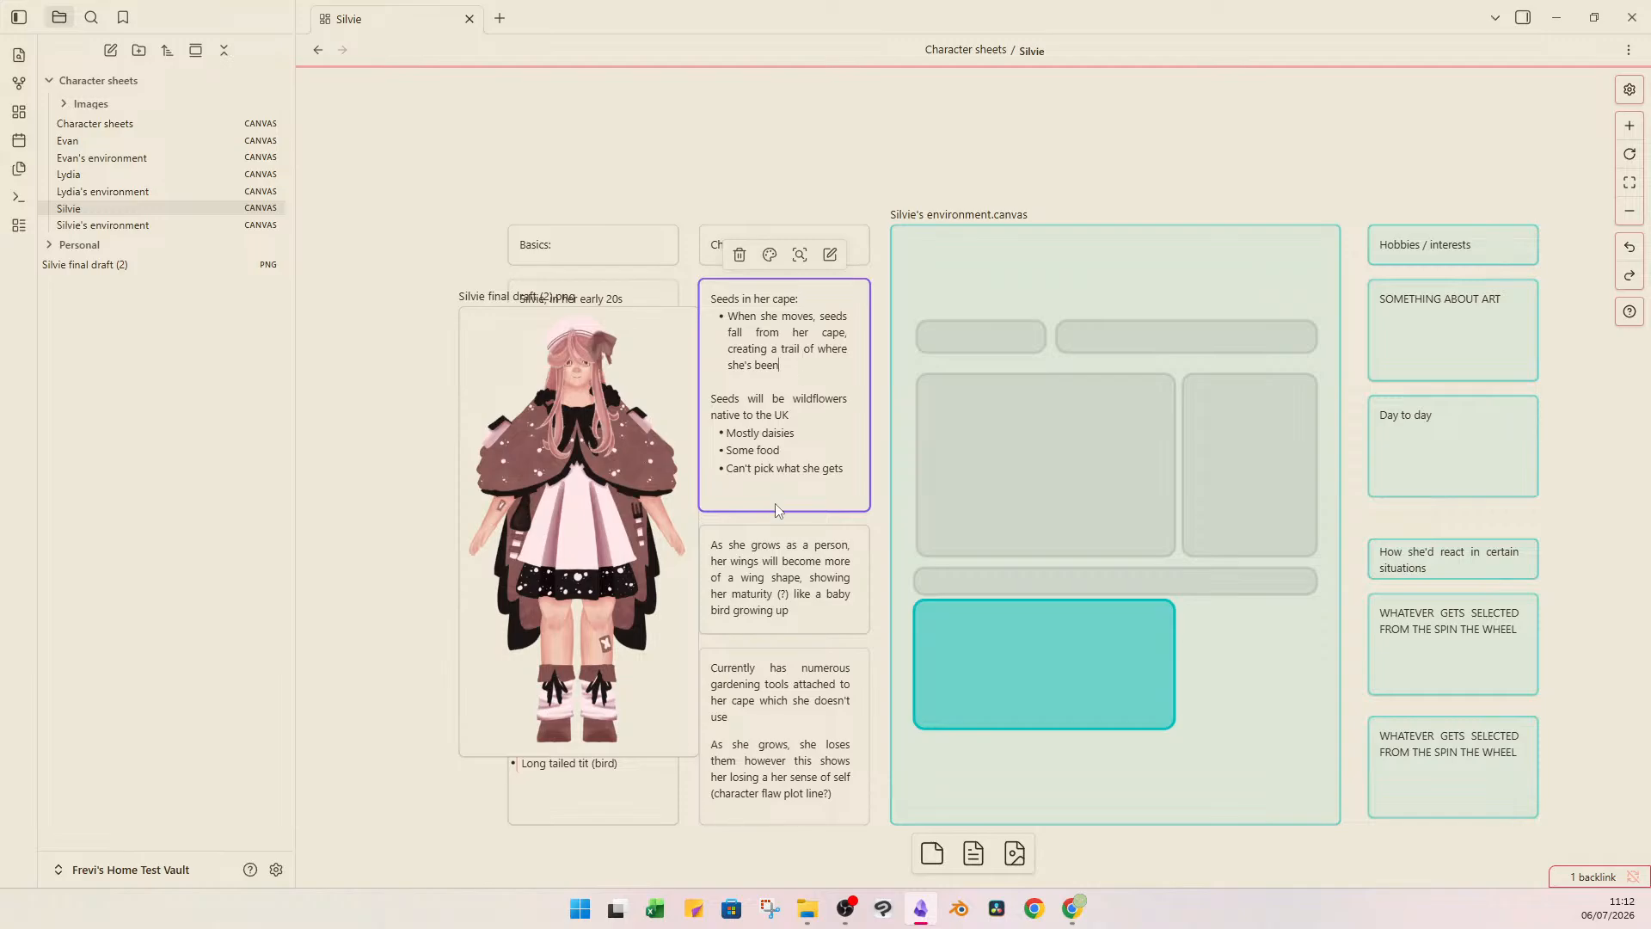
In the card about her growing as a person, replace the word "wings" with "cape".
{"action": "left_click", "coordinate": [770, 585]}
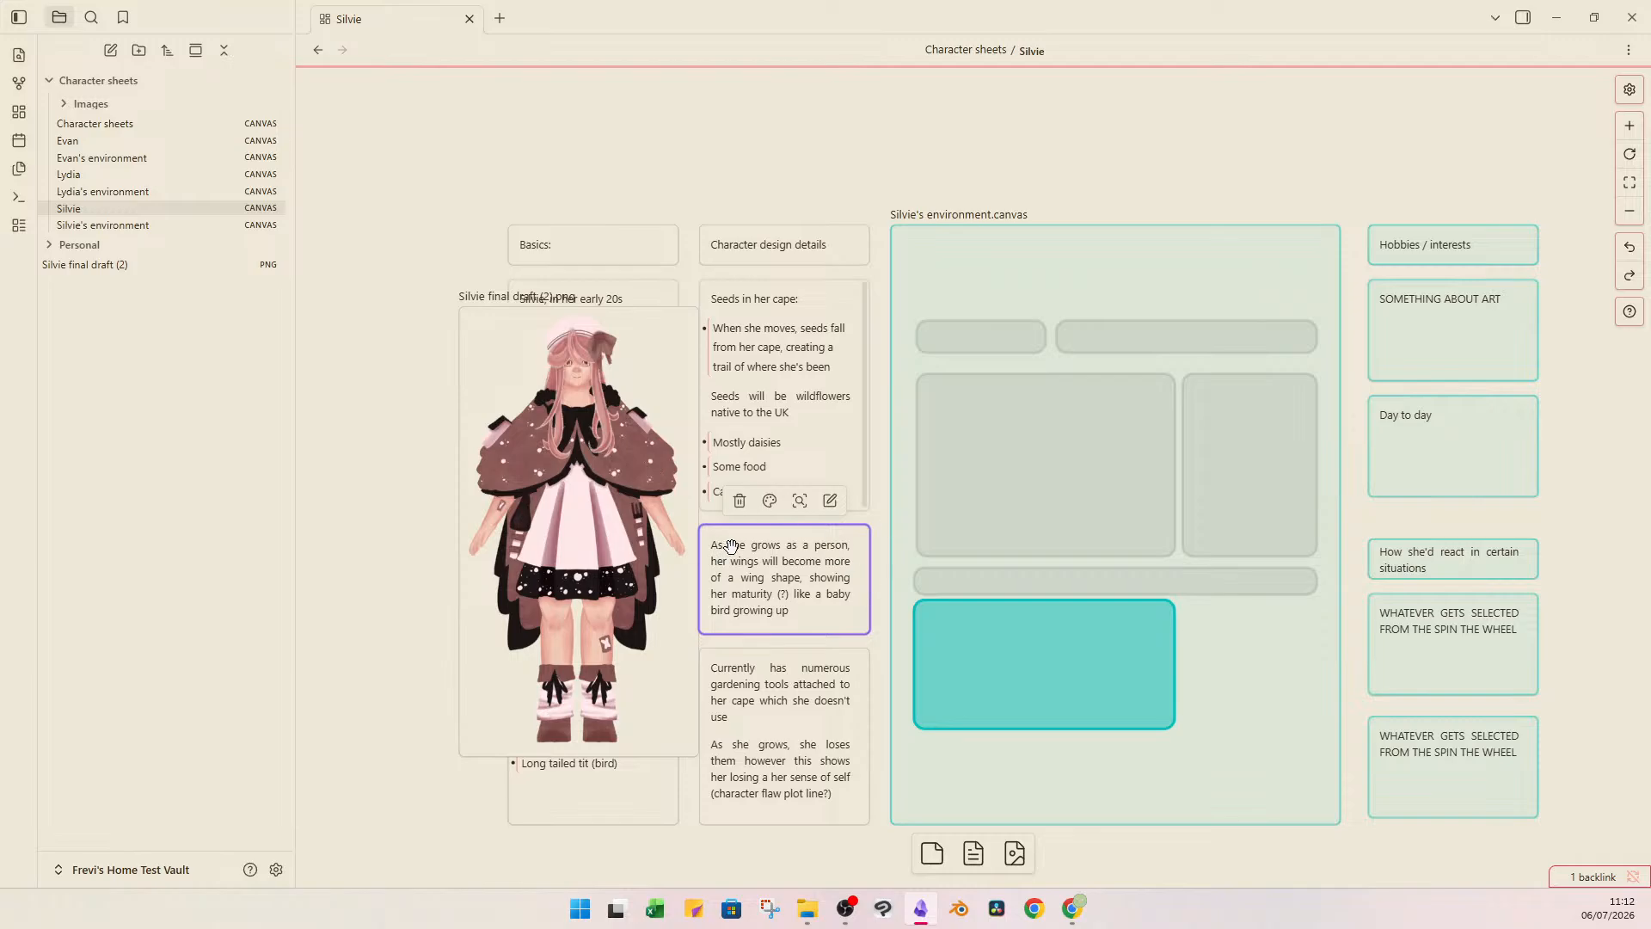
{"action": "double_click", "coordinate": [750, 563]}
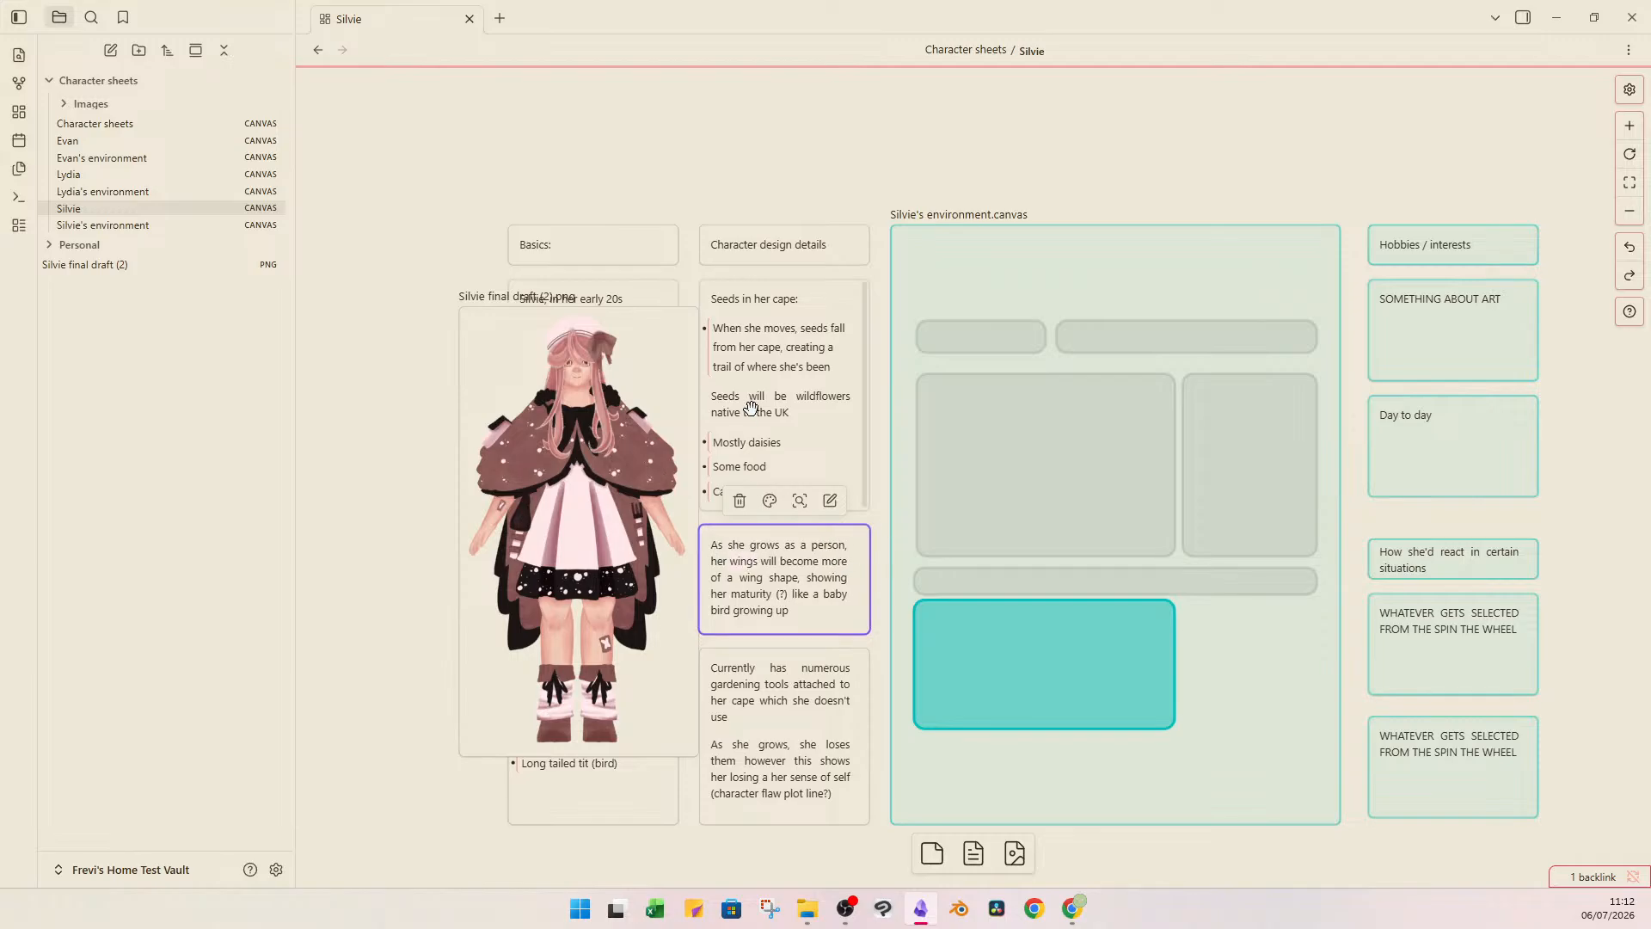
{"action": "key", "text": "BackSpace"}
{"action": "key", "text": "BackSpace"}
{"action": "key", "text": "BackSpace"}
{"action": "key", "text": "BackSpace"}
{"action": "key", "text": "BackSpace"}
{"action": "type", "text": "cape"}
{"action": "left_click", "coordinate": [369, 332]}
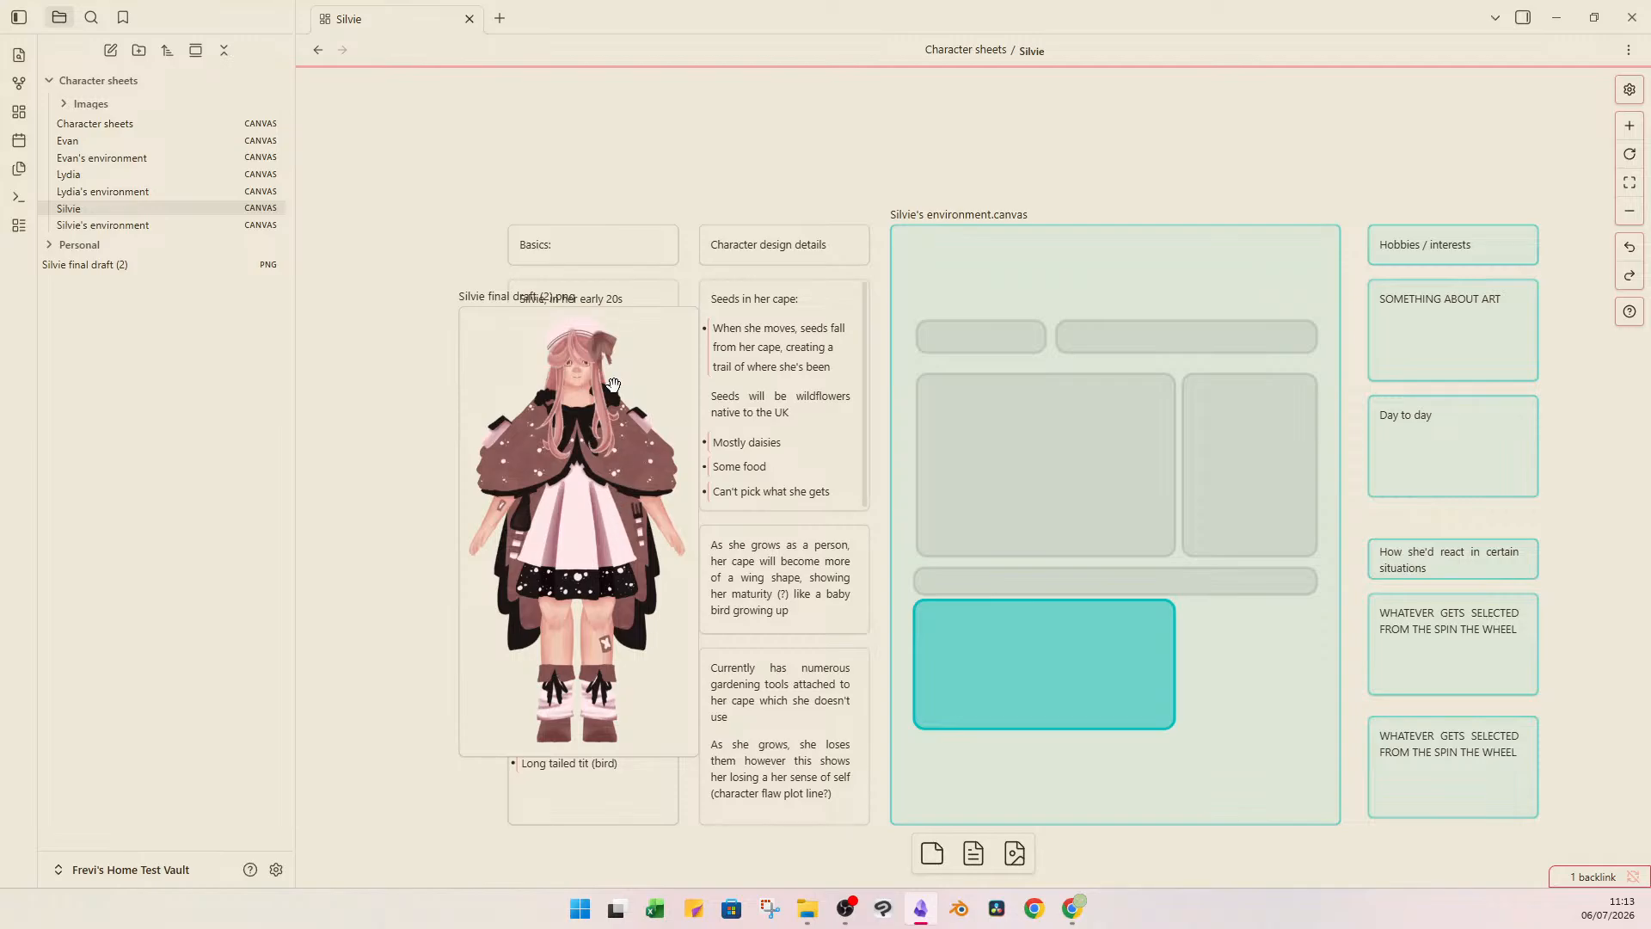
Examine the gardening tools on the cape in Silvie's image against the card describing them and her character flaw.
{"action": "left_click", "coordinate": [803, 669]}
{"action": "scroll", "coordinate": [662, 514], "scroll_direction": "down", "scroll_amount": 2}
{"action": "scroll", "coordinate": [683, 520], "scroll_direction": "up", "scroll_amount": 2}
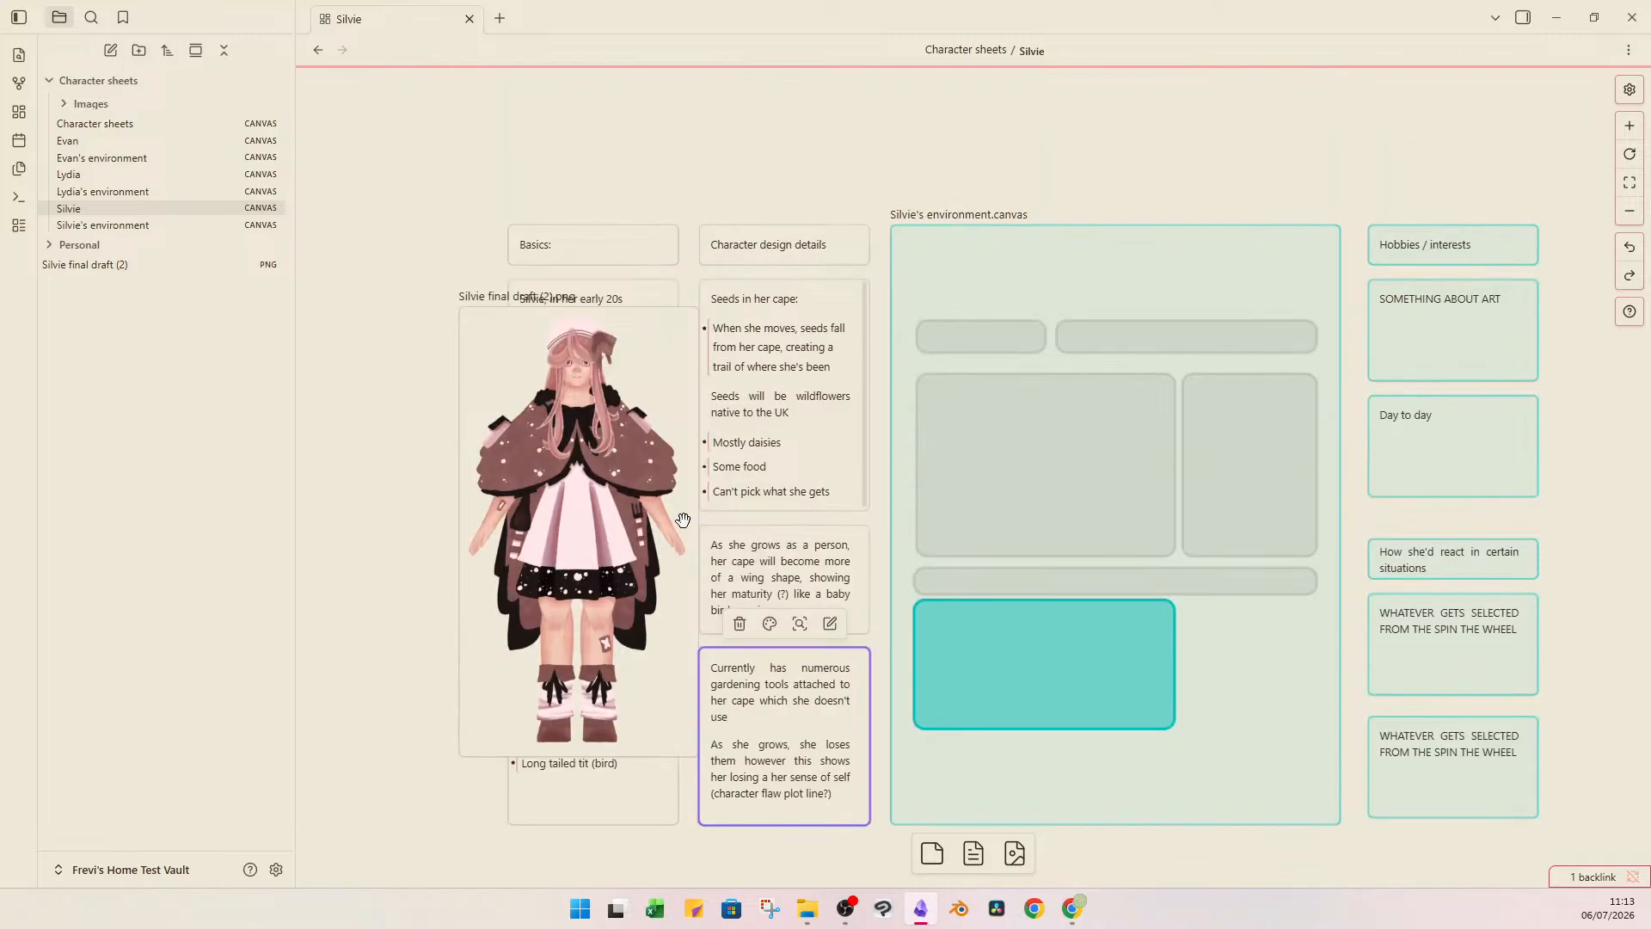
{"action": "scroll", "coordinate": [675, 514], "scroll_direction": "up", "scroll_amount": 4}
{"action": "left_click_drag", "start_coordinate": [568, 507], "coordinate": [798, 492]}
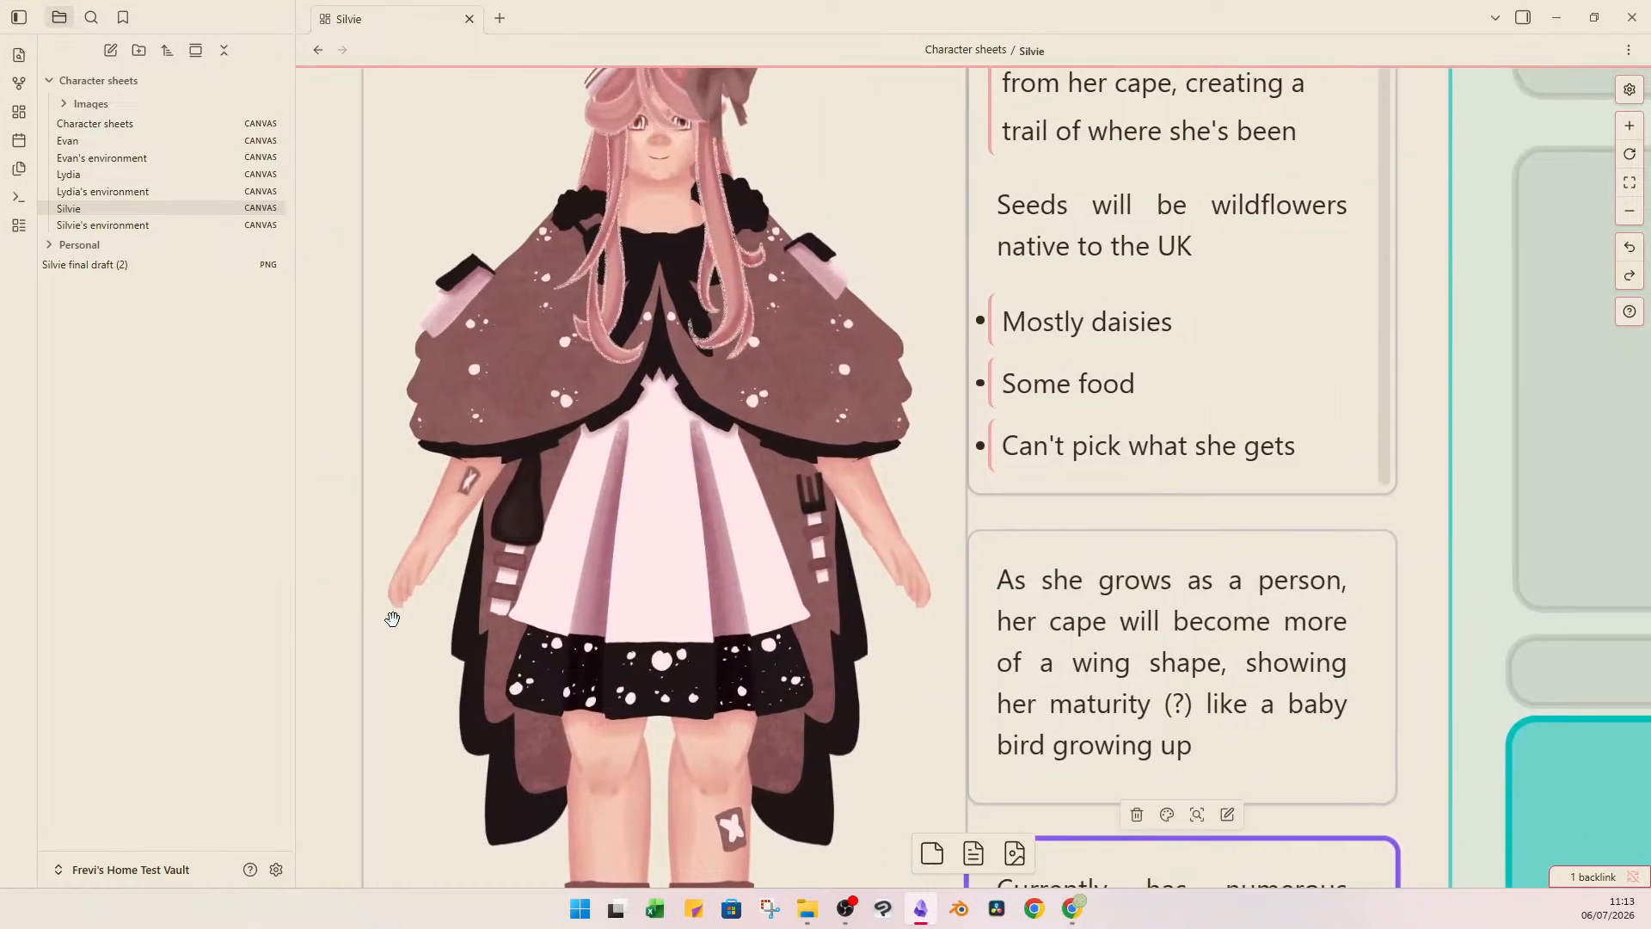
{"action": "scroll", "coordinate": [718, 442], "scroll_direction": "down", "scroll_amount": 2}
{"action": "left_click_drag", "start_coordinate": [818, 696], "coordinate": [519, 585]}
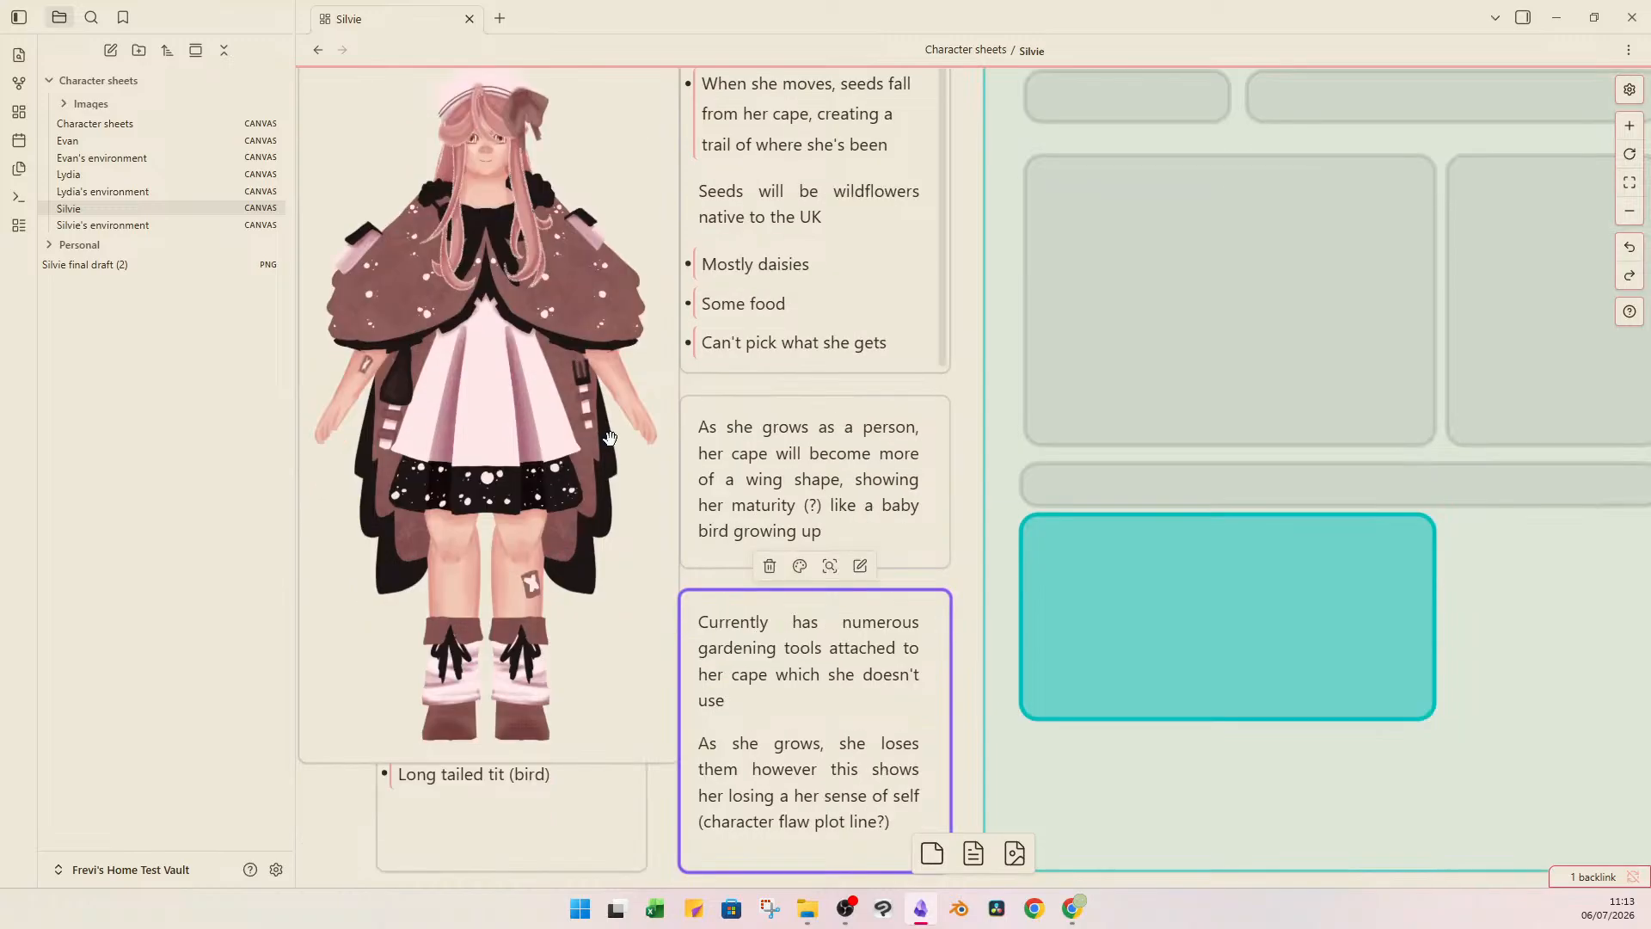
{"action": "scroll", "coordinate": [609, 439], "scroll_direction": "down", "scroll_amount": 5}
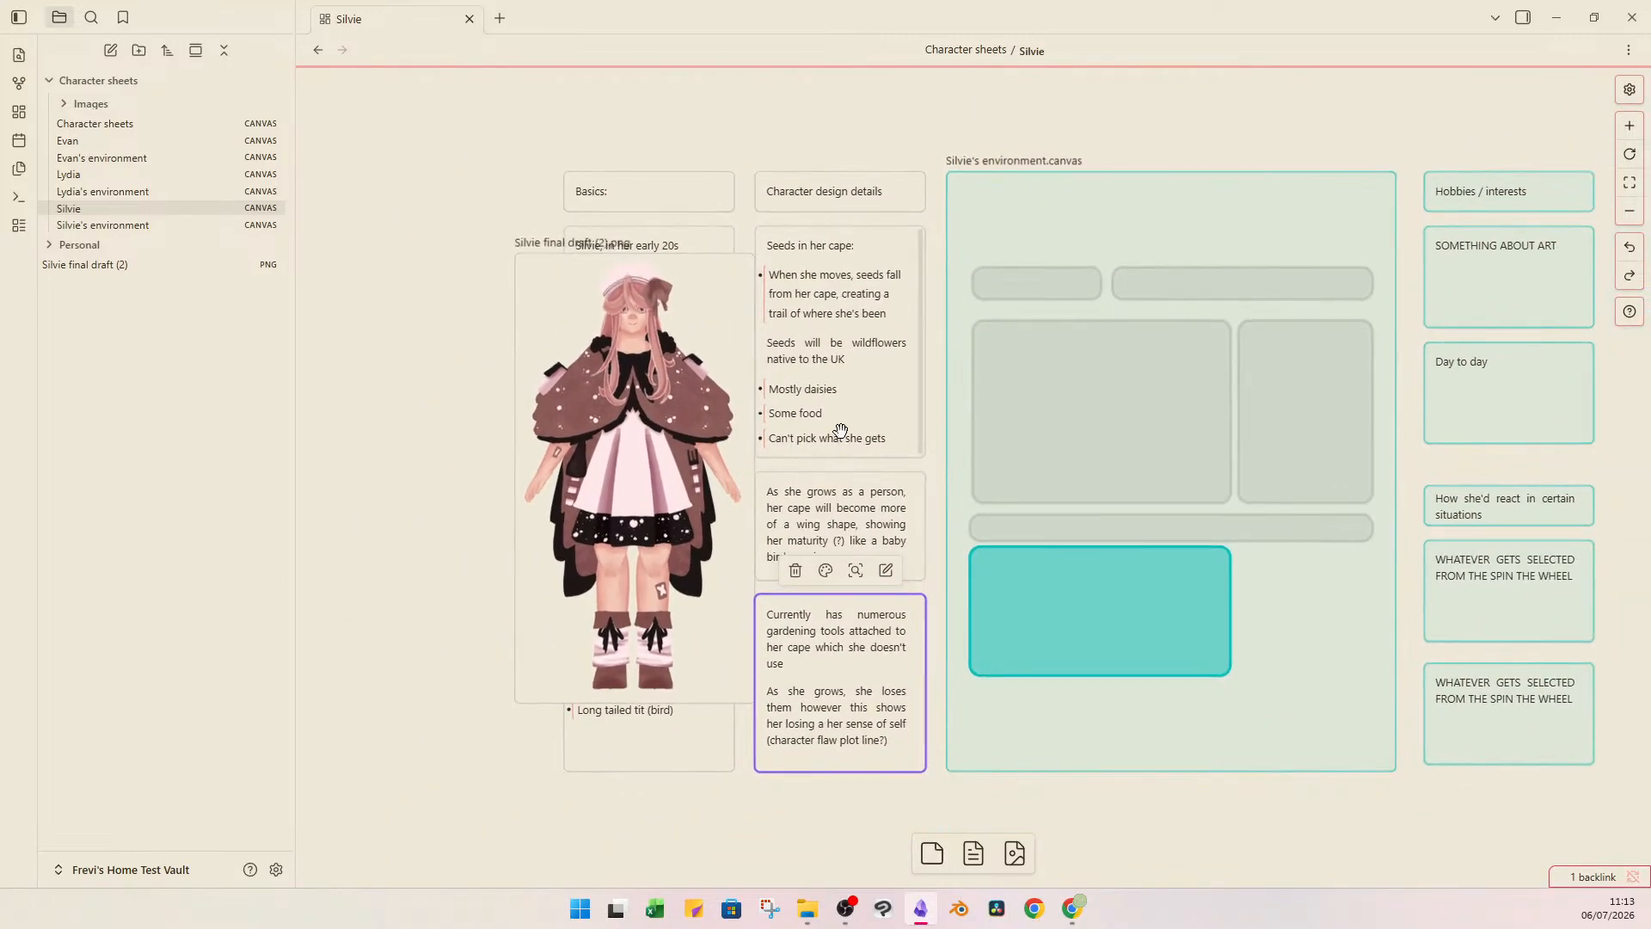
{"action": "left_click_drag", "start_coordinate": [840, 430], "coordinate": [705, 445]}
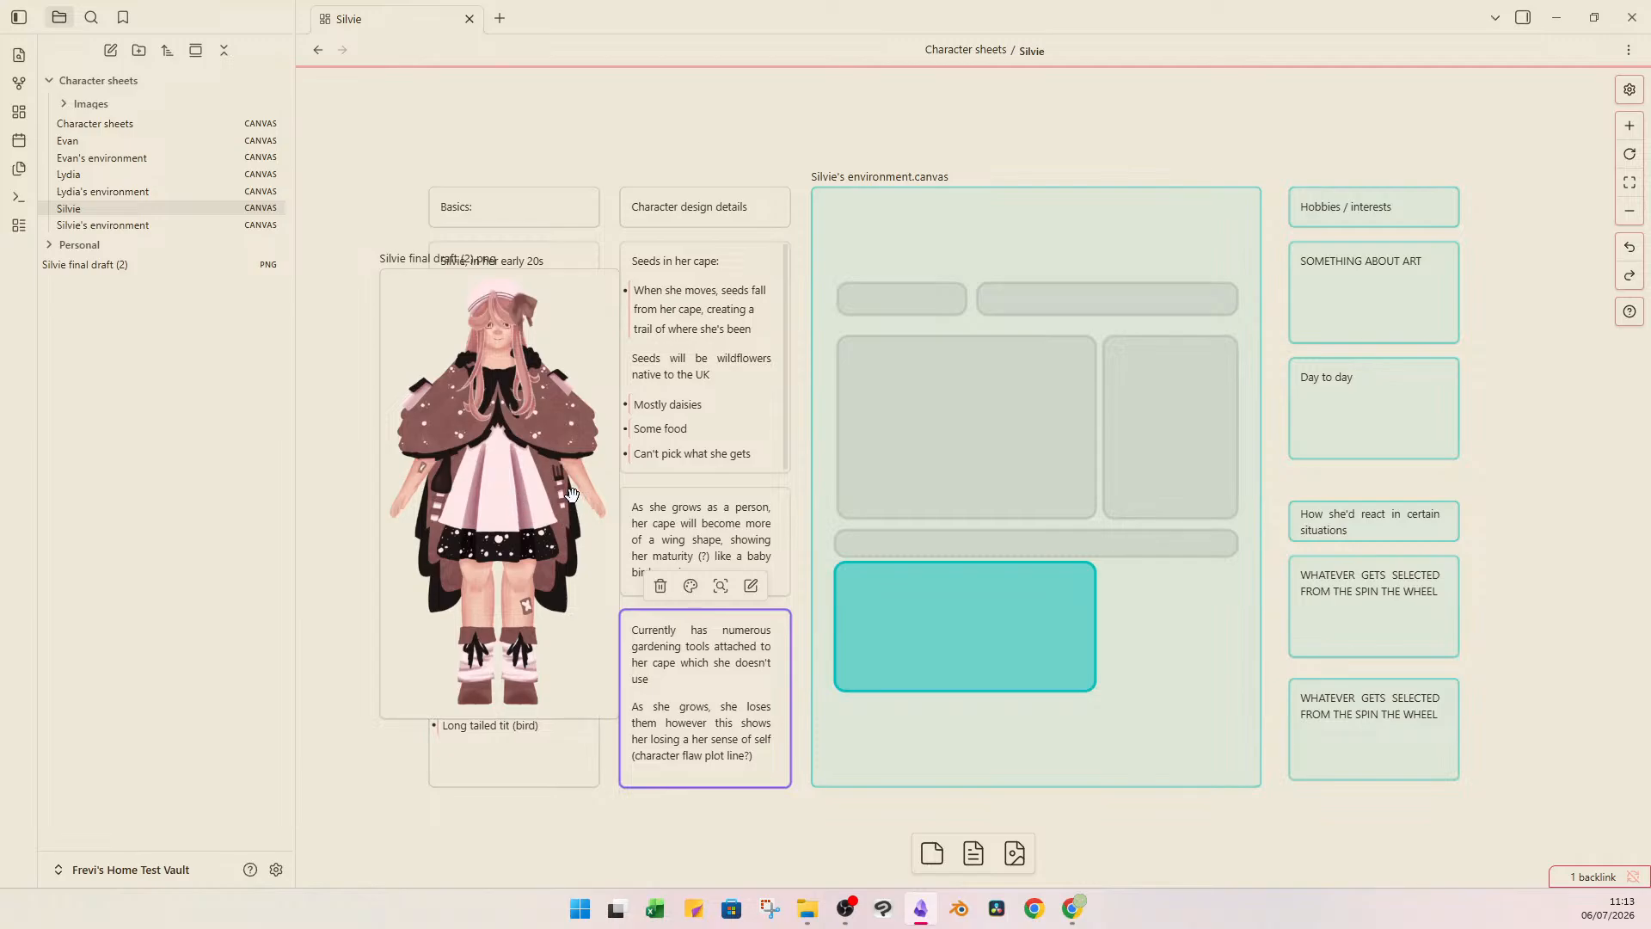
{"action": "double_click", "coordinate": [724, 728]}
{"action": "left_click", "coordinate": [712, 803]}
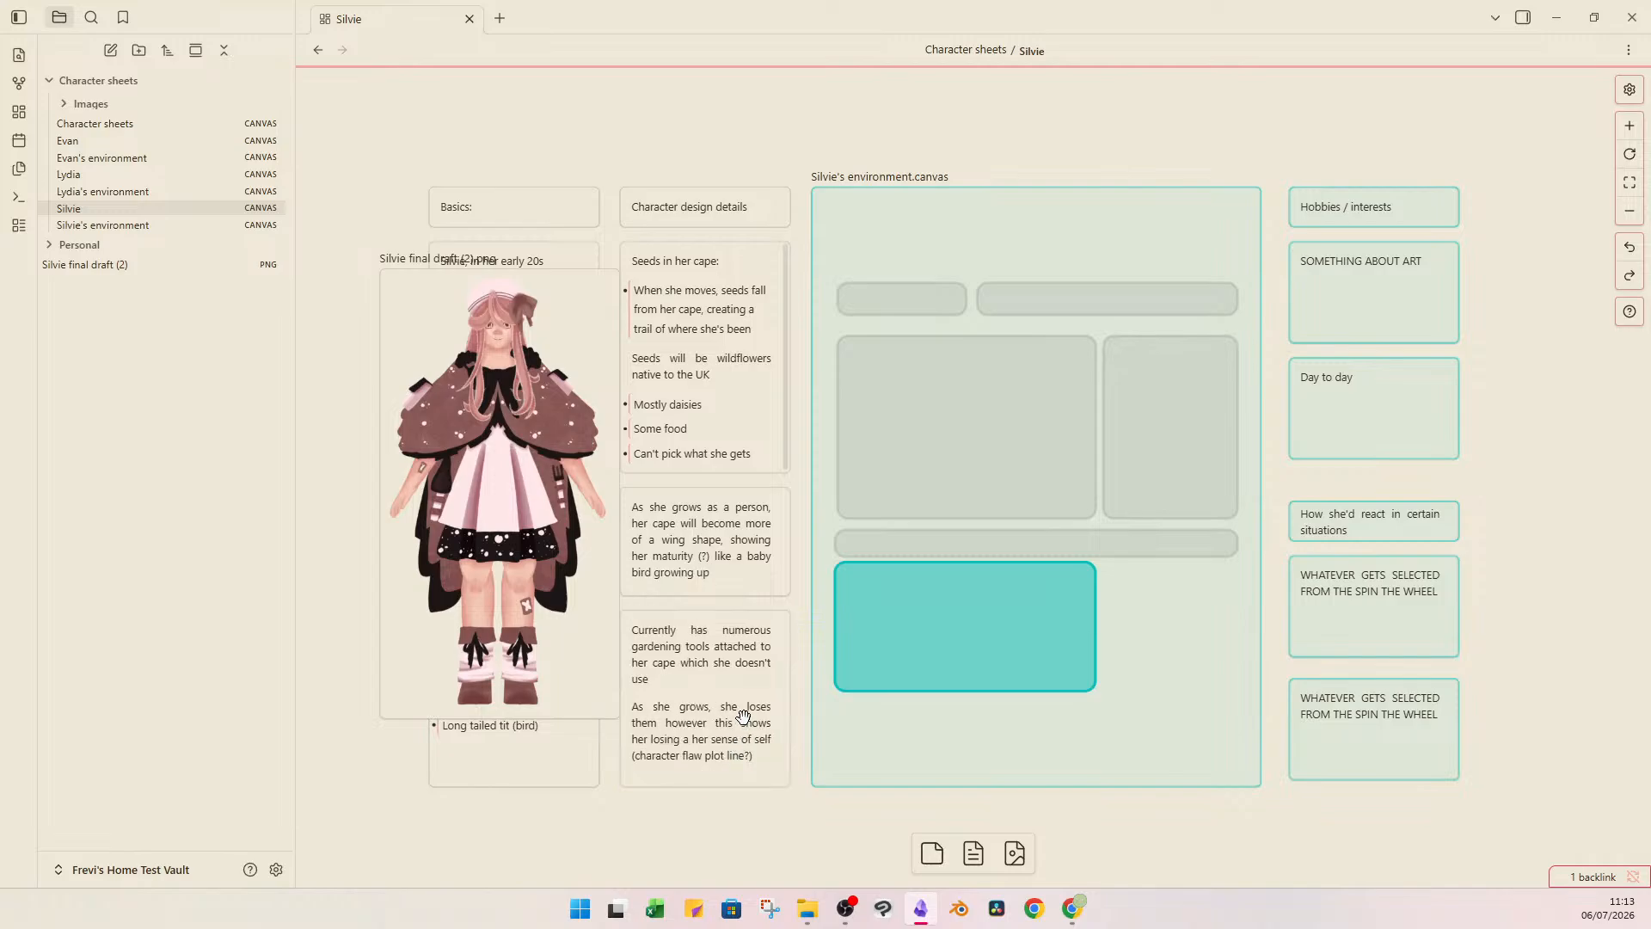
{"action": "scroll", "coordinate": [798, 571], "scroll_direction": "left", "scroll_amount": 1}
{"action": "scroll", "coordinate": [798, 572], "scroll_direction": "right", "scroll_amount": 2}
{"action": "scroll", "coordinate": [799, 571], "scroll_direction": "up", "scroll_amount": 1}
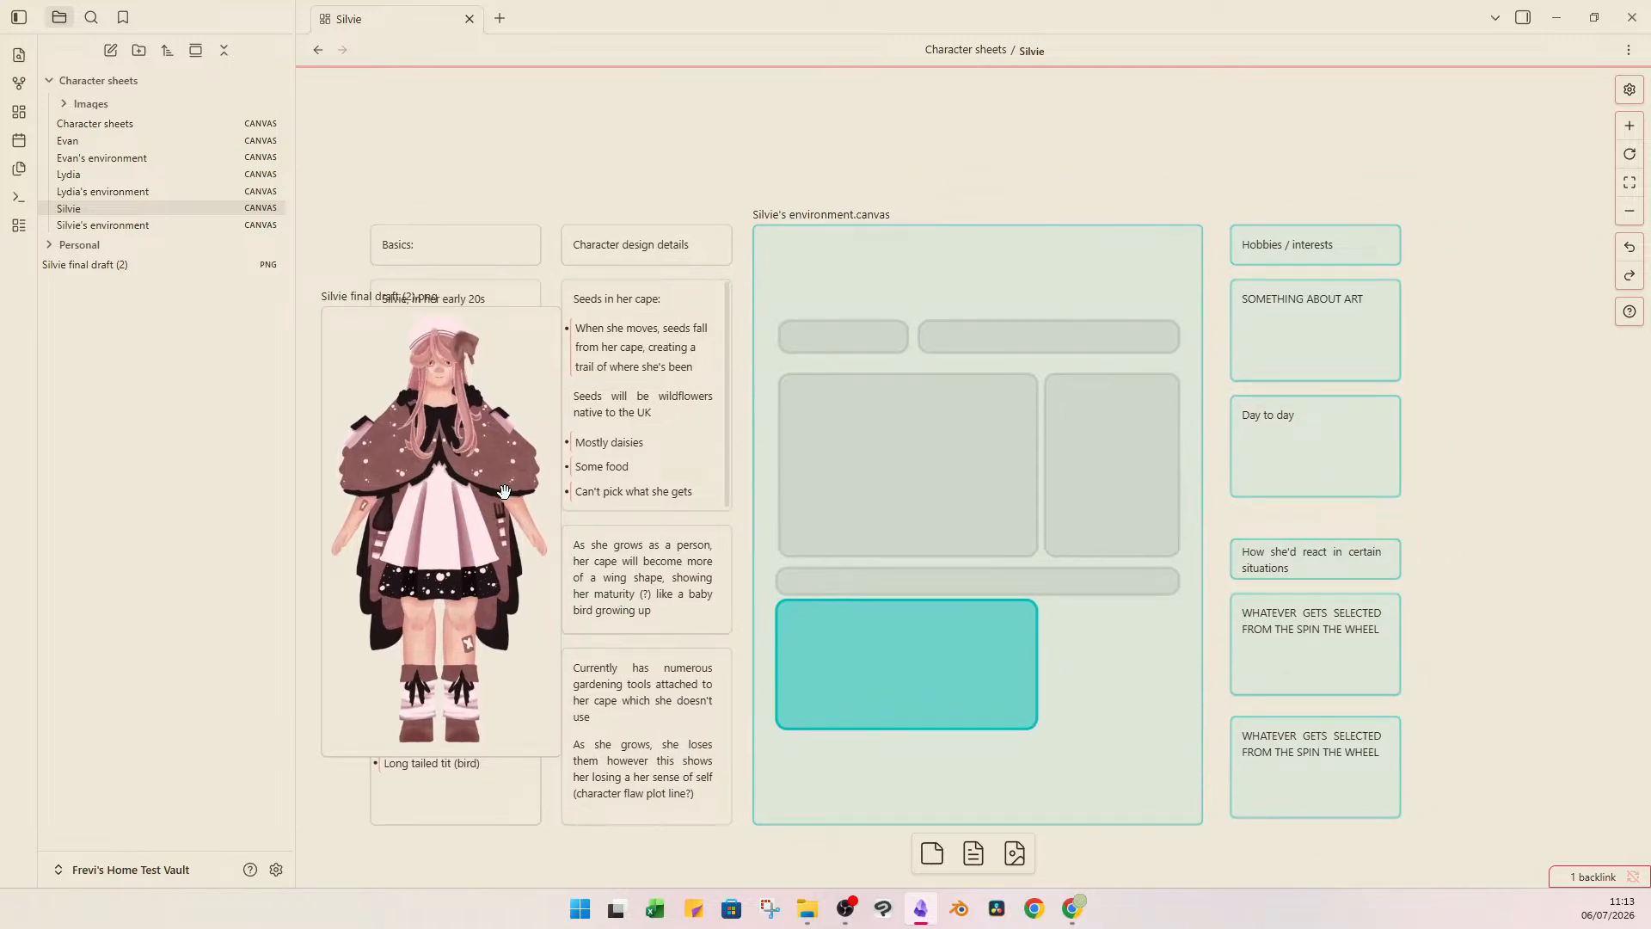
Delete the Silvie final draft (2) image from Silvie's canvas.
{"action": "left_click", "coordinate": [467, 490]}
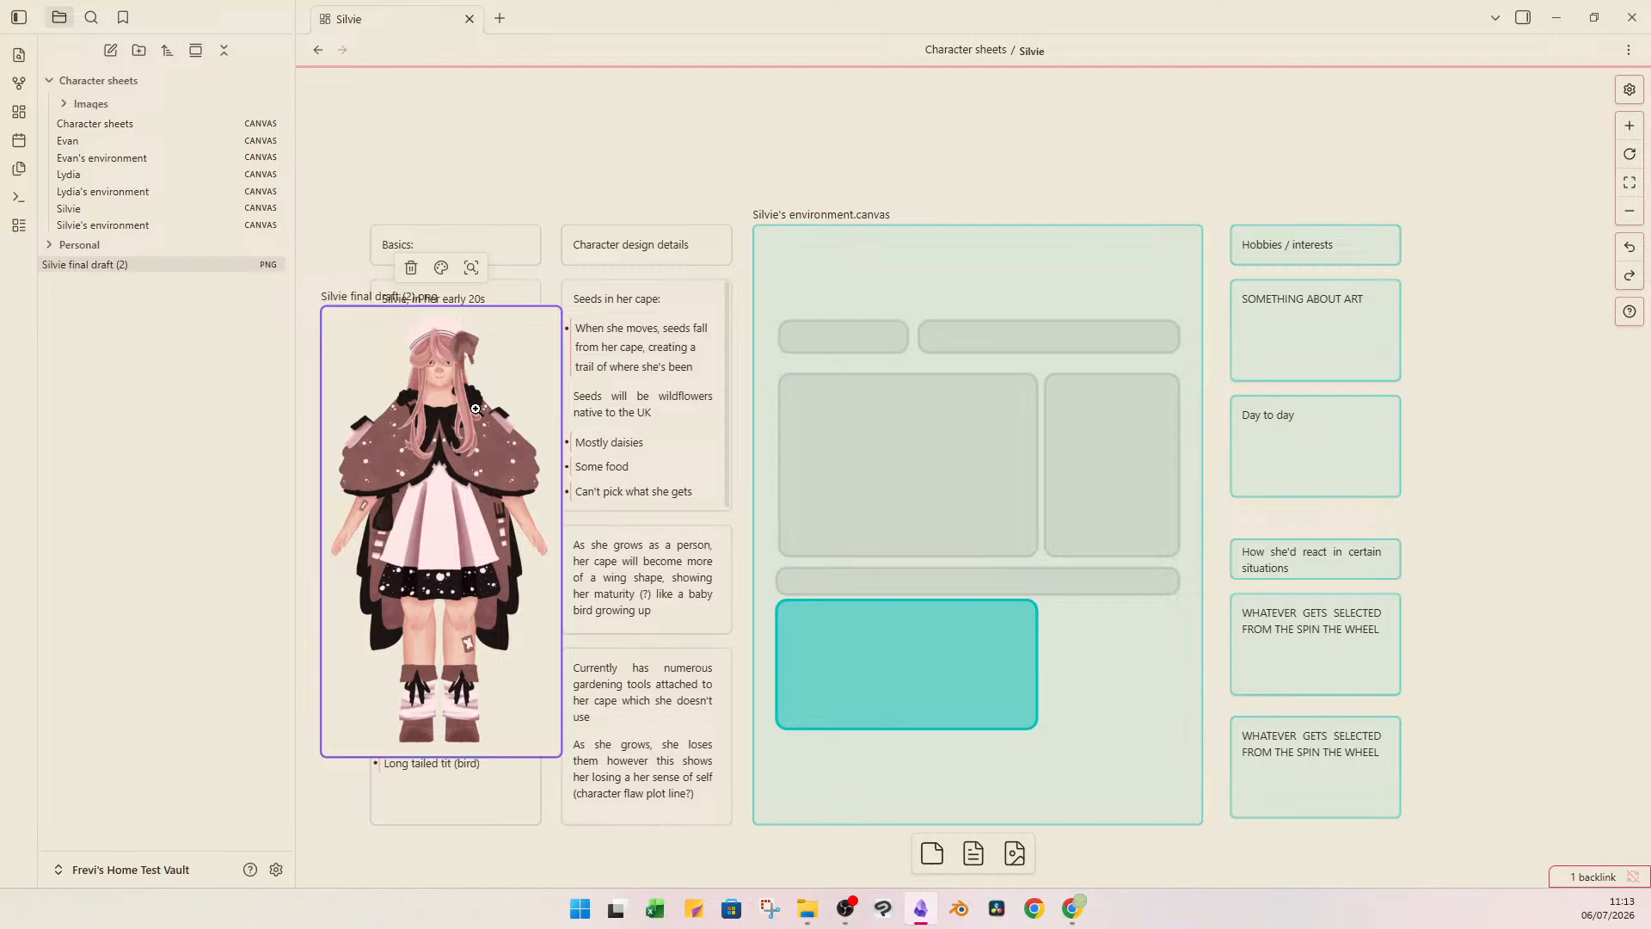
{"action": "key", "text": "Delete"}
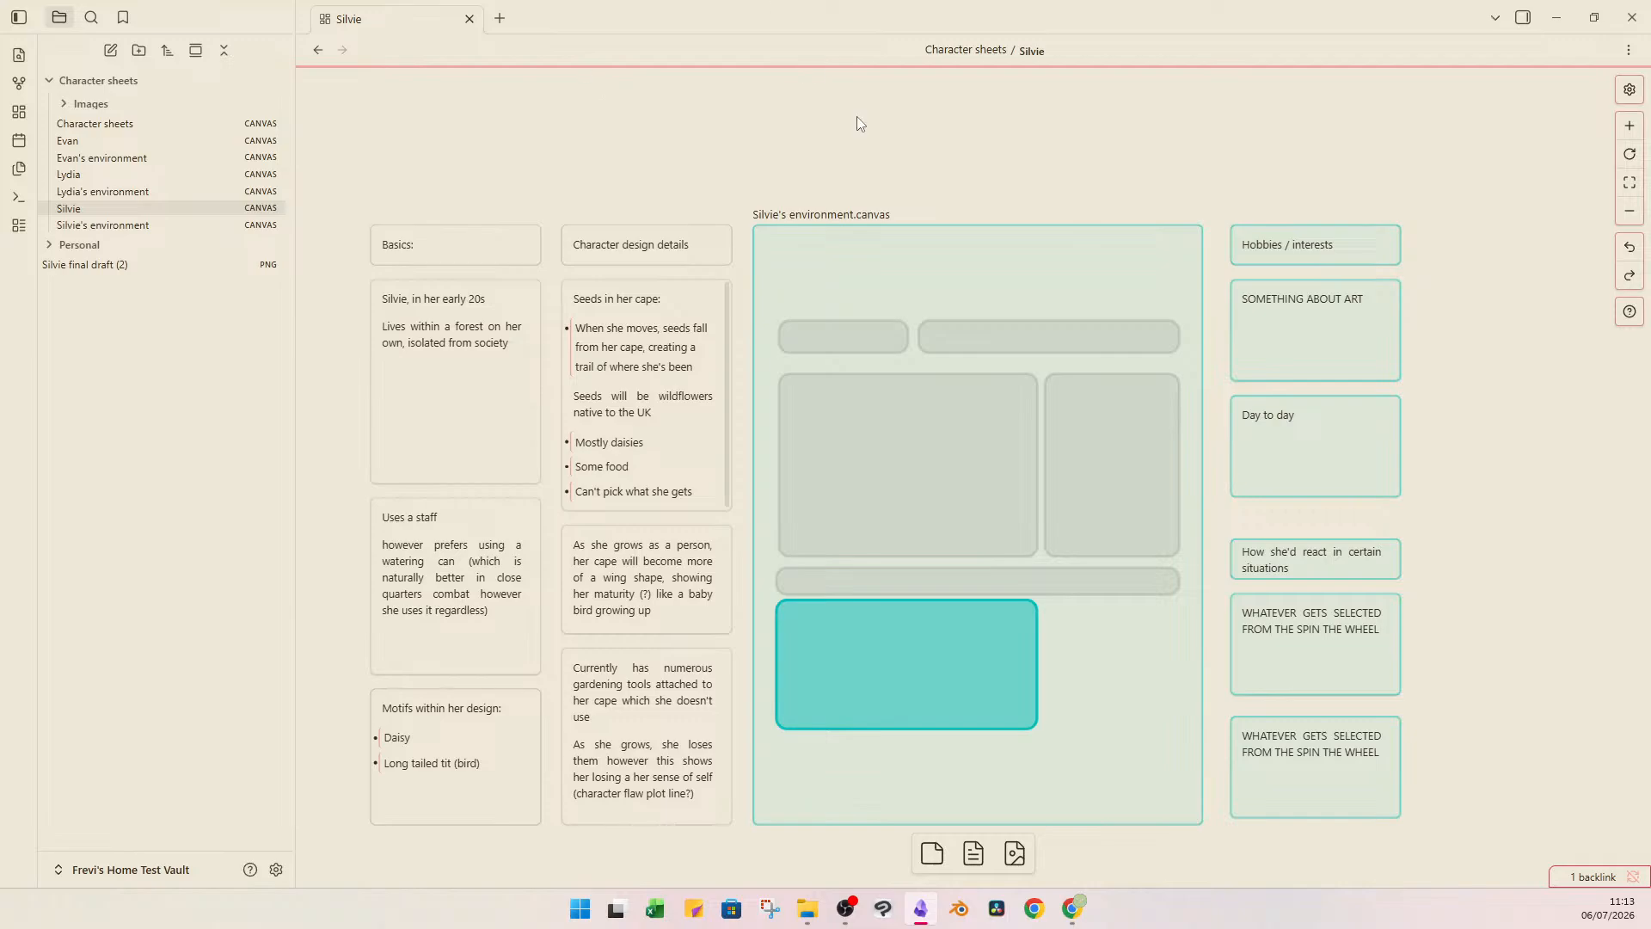
{"action": "left_click_drag", "start_coordinate": [960, 121], "coordinate": [894, 184]}
Review the embedded Silvie's environment canvas, including its "DRAW SOMETHING" card, and return to Silvie's canvas.
{"action": "double_click", "coordinate": [953, 388]}
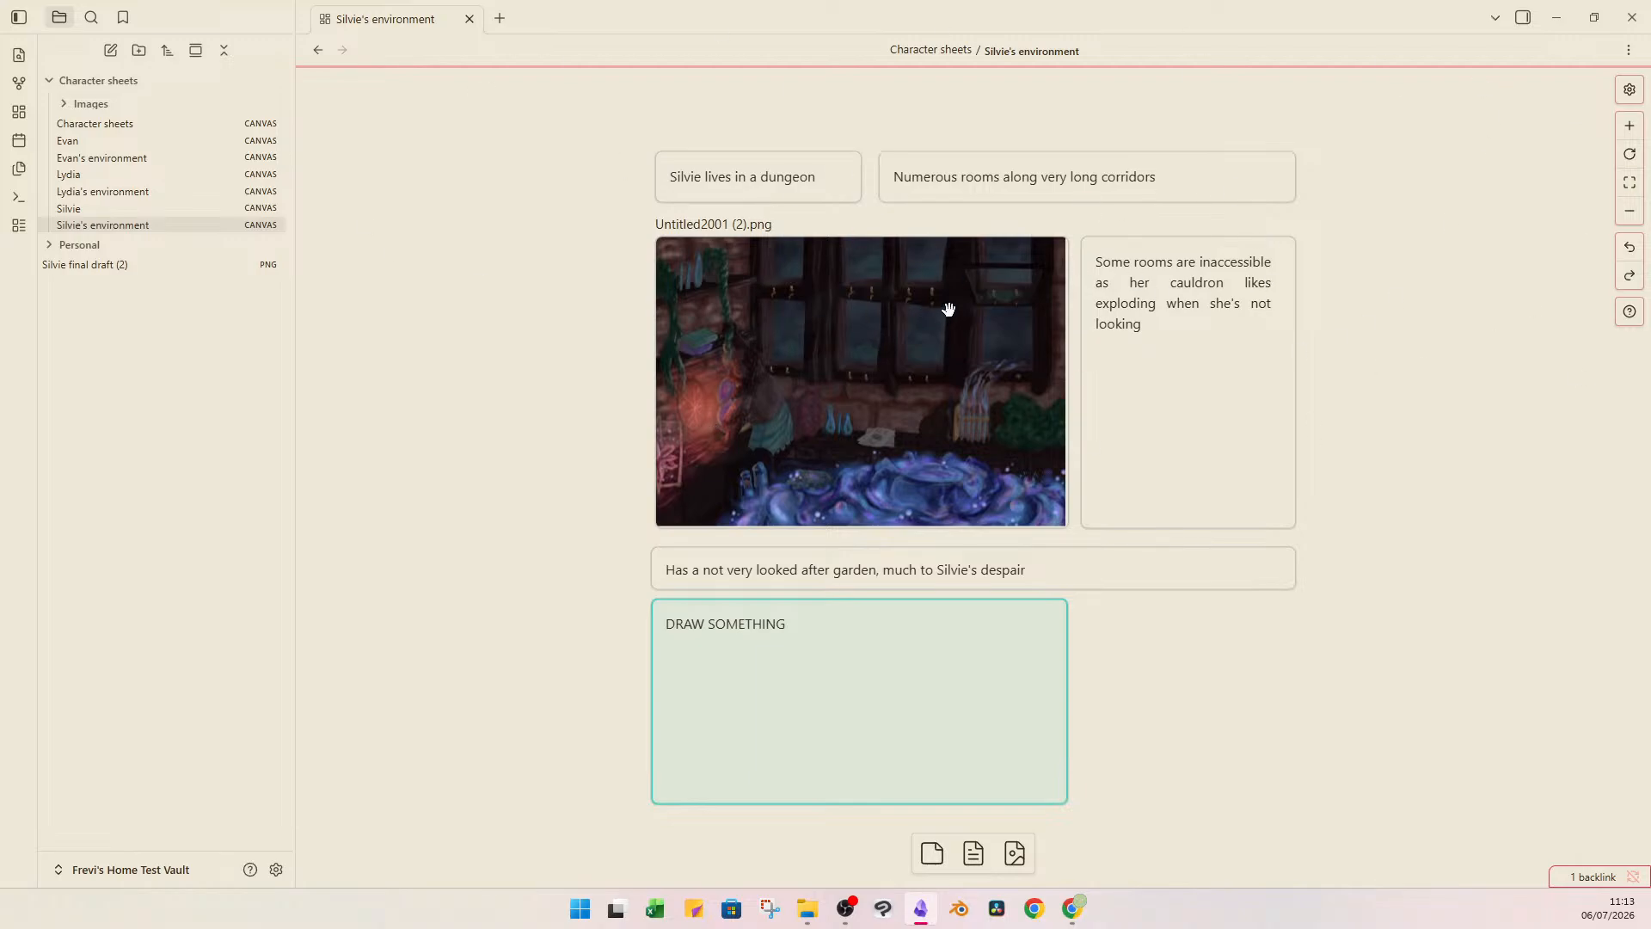
{"action": "double_click", "coordinate": [889, 689]}
{"action": "left_click", "coordinate": [1183, 682]}
{"action": "left_click", "coordinate": [925, 683]}
{"action": "left_click", "coordinate": [1275, 651]}
{"action": "left_click", "coordinate": [92, 215]}
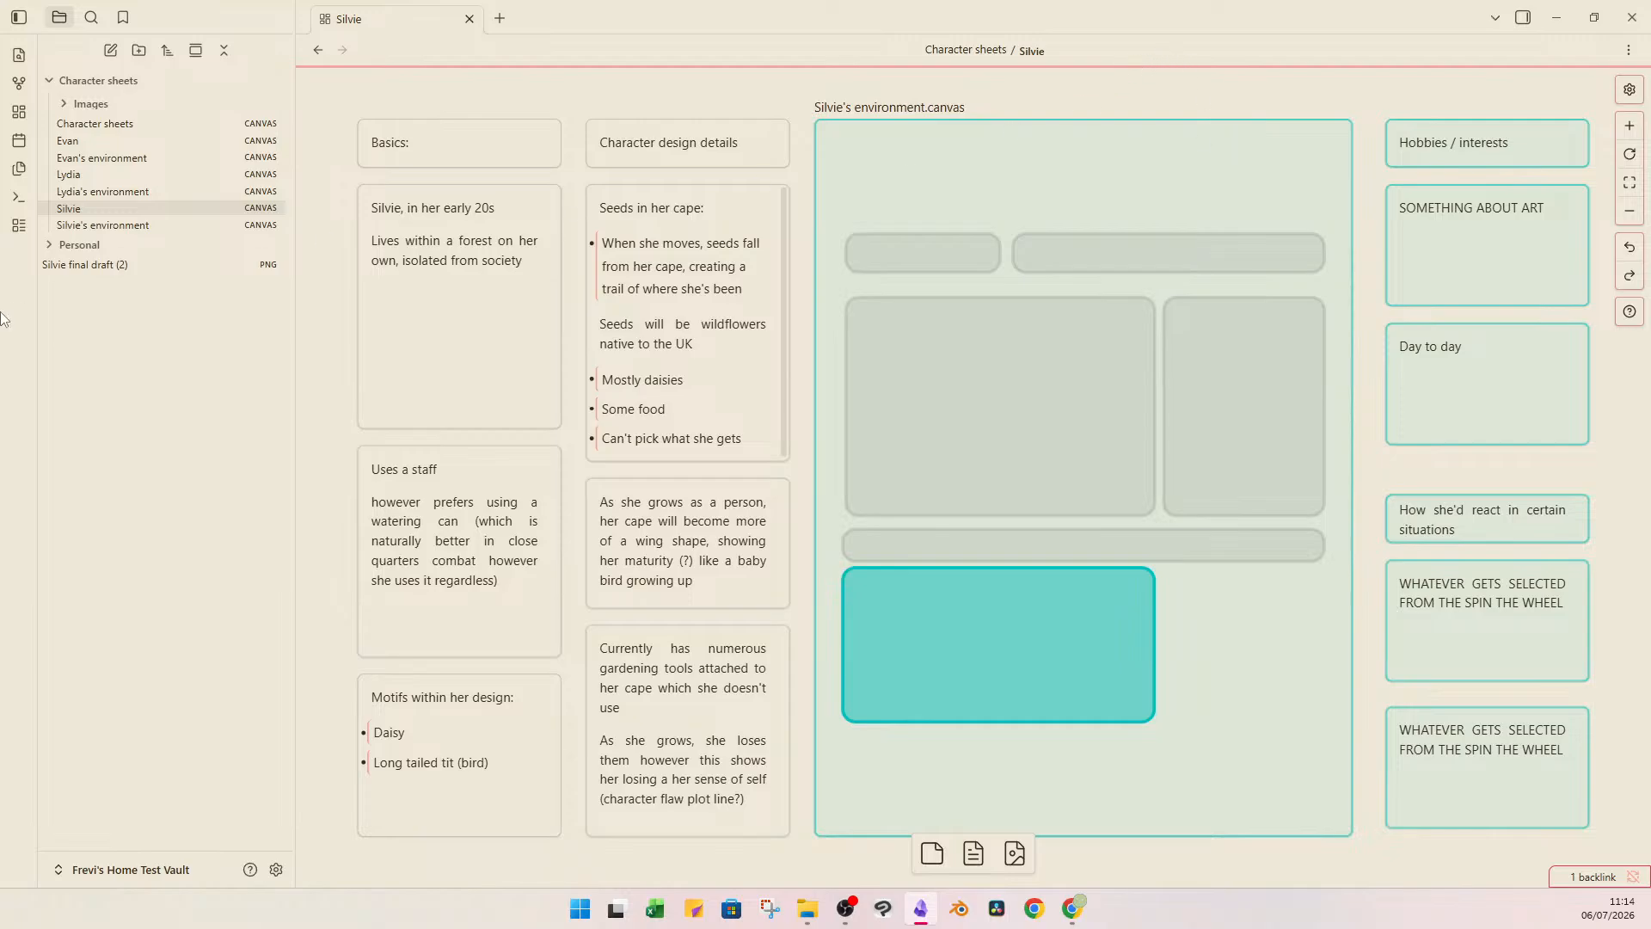
Look over Lydia's canvas and the Lydia's environment canvas, and return to Silvie's canvas.
{"action": "left_click", "coordinate": [175, 174]}
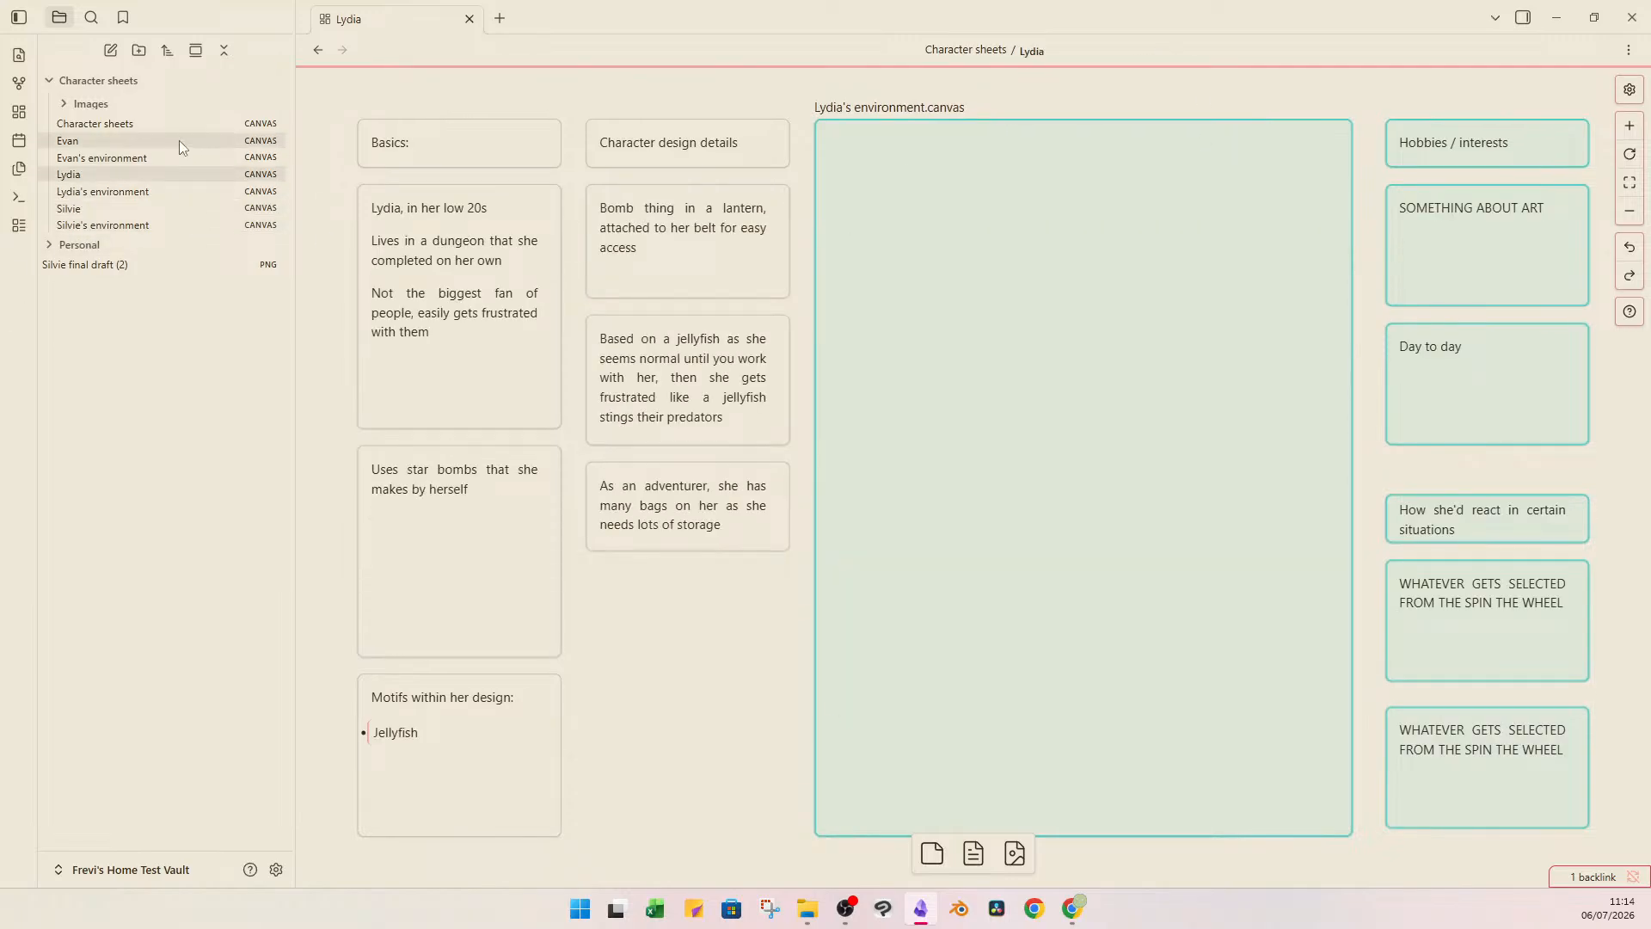
{"action": "left_click", "coordinate": [148, 194]}
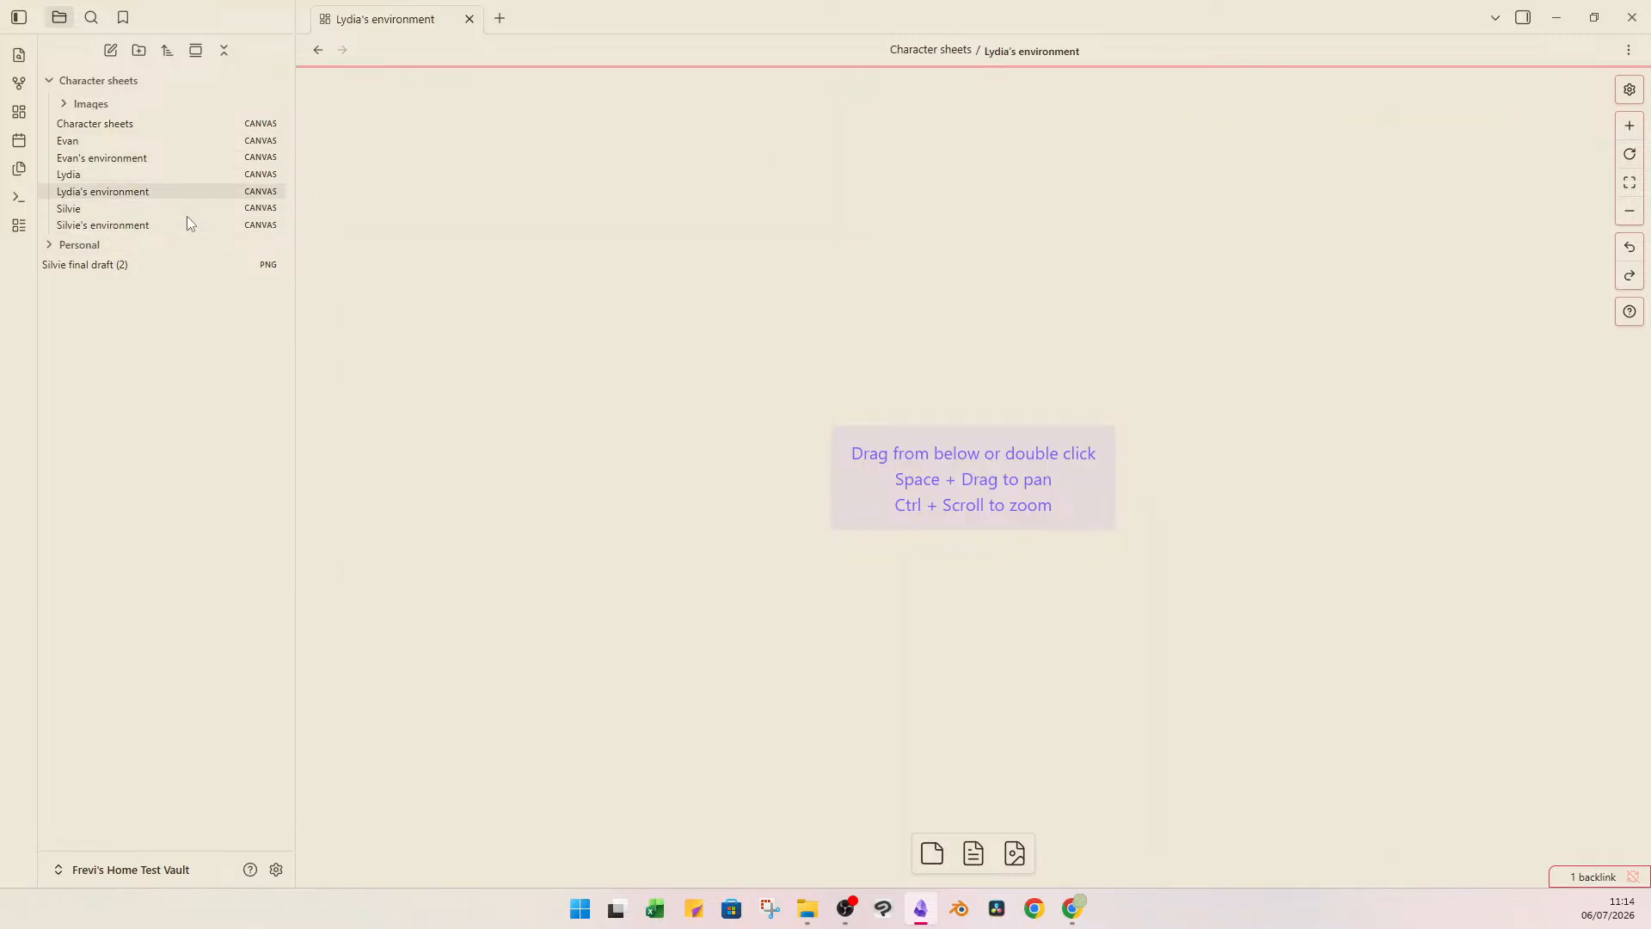
{"action": "left_click", "coordinate": [174, 210]}
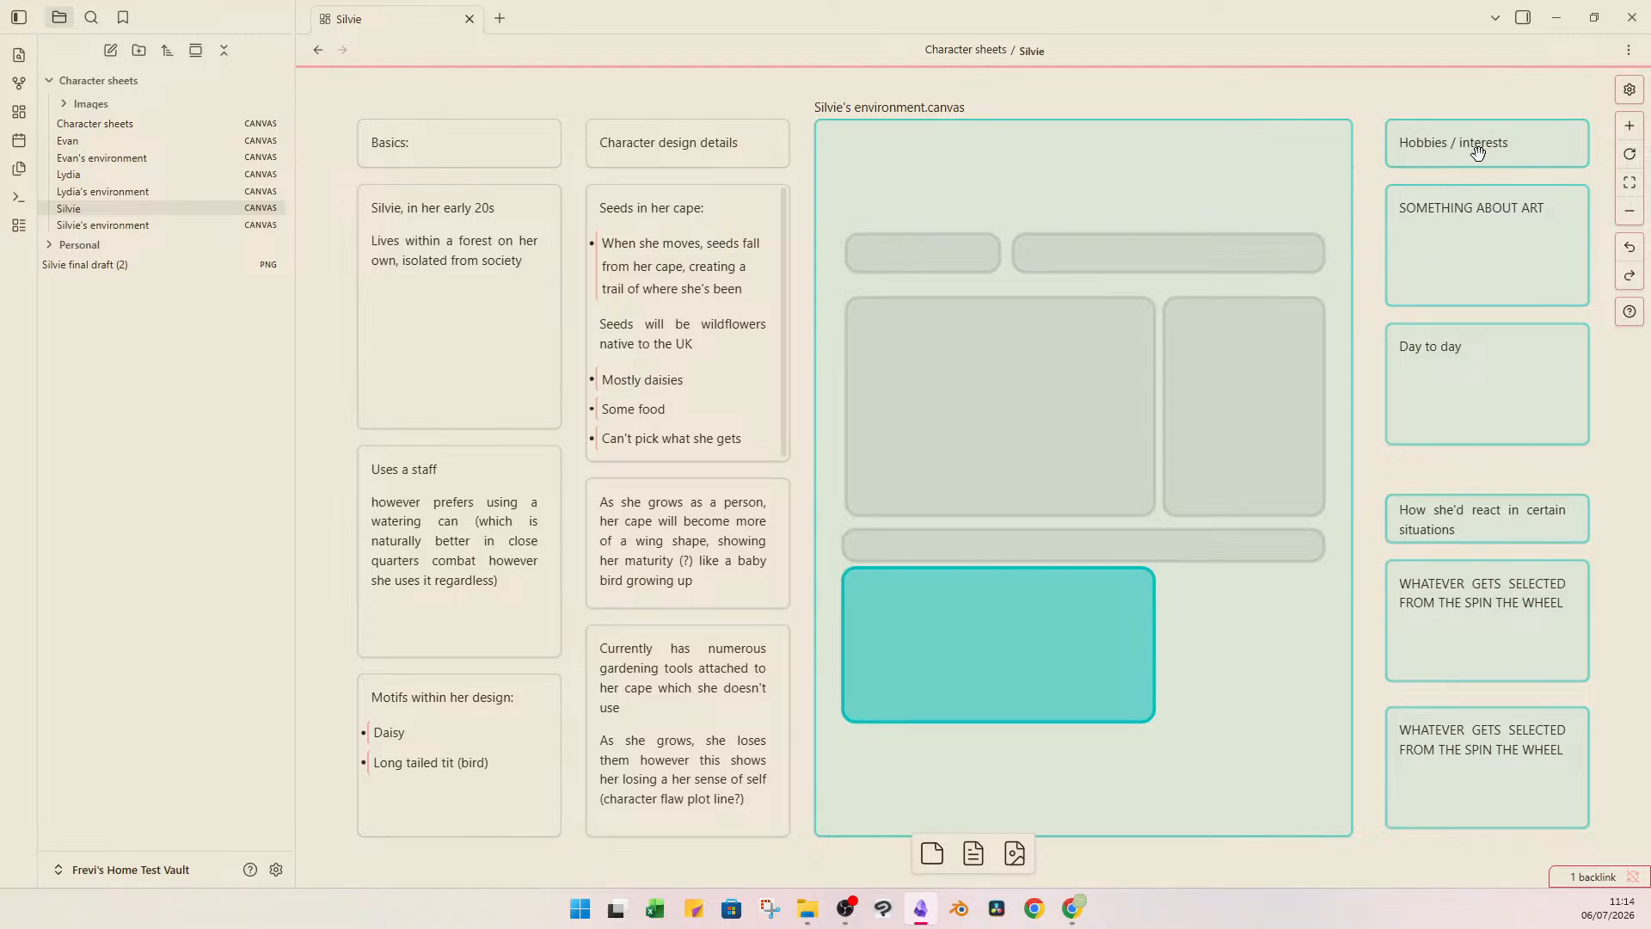
Examine the "SOMETHING ABOUT ART" and "Day to day" cards in the Hobbies / interests section of Silvie's canvas.
{"action": "mouse_move", "coordinate": [1491, 101]}
{"action": "left_mouse_down"}
{"action": "mouse_move", "coordinate": [1556, 557]}
{"action": "mouse_move", "coordinate": [1499, 529]}
{"action": "mouse_move", "coordinate": [1545, 802]}
{"action": "mouse_move", "coordinate": [1452, 250]}
{"action": "mouse_move", "coordinate": [1514, 362]}
{"action": "mouse_move", "coordinate": [1493, 99]}
{"action": "left_mouse_up"}
{"action": "left_click", "coordinate": [1488, 222]}
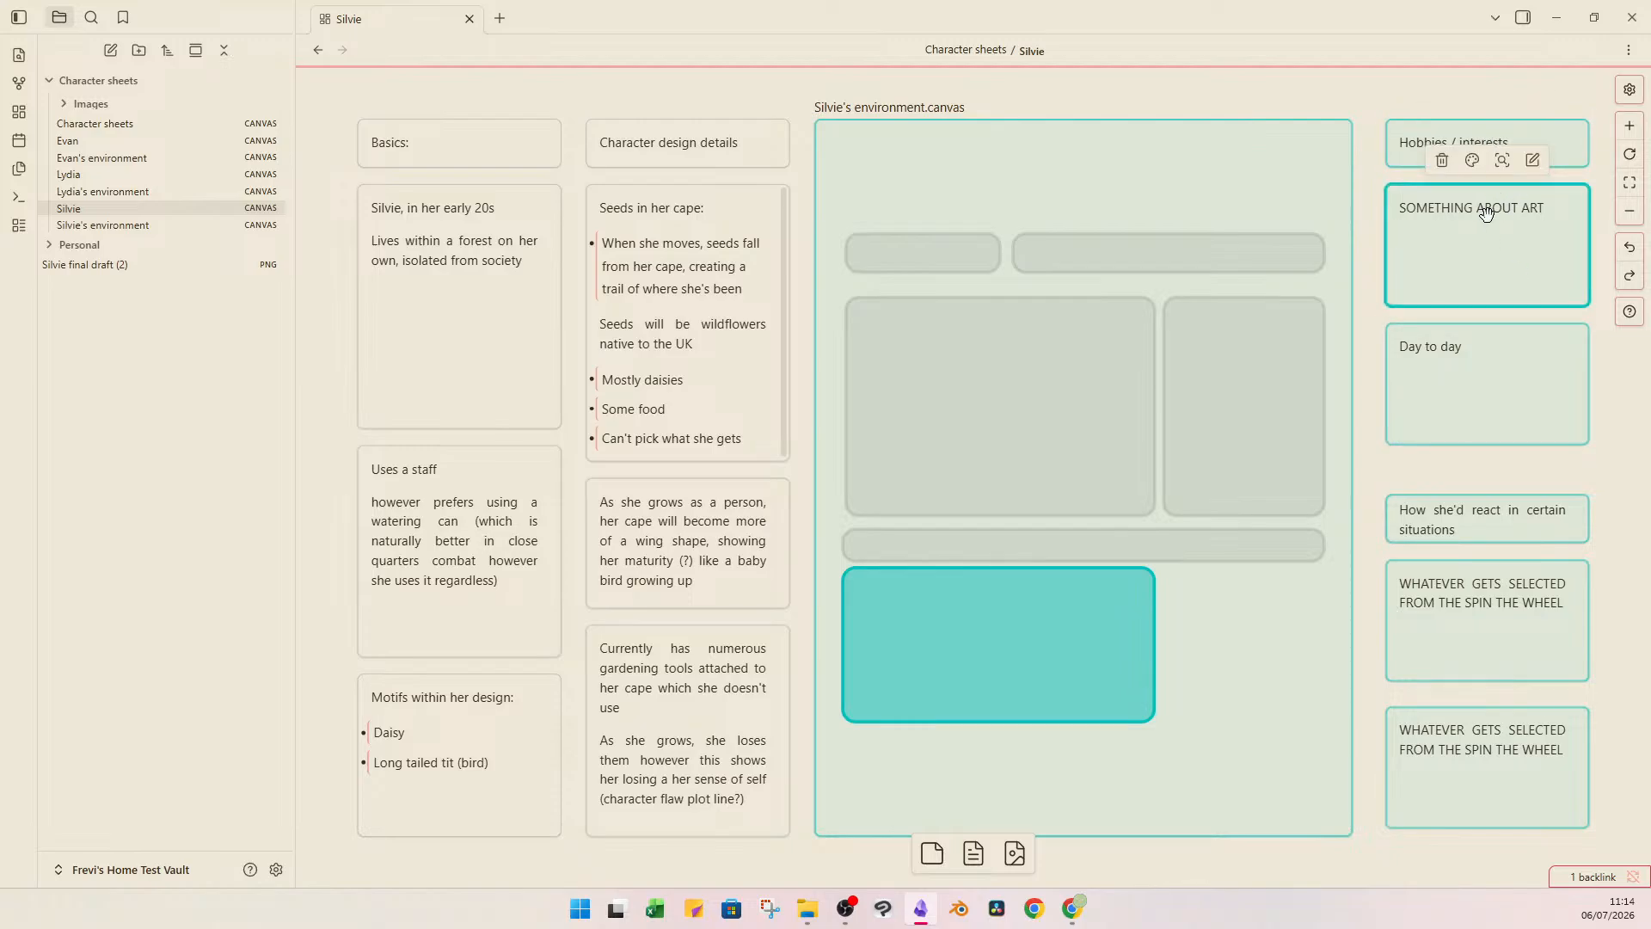
{"action": "left_click", "coordinate": [1488, 251]}
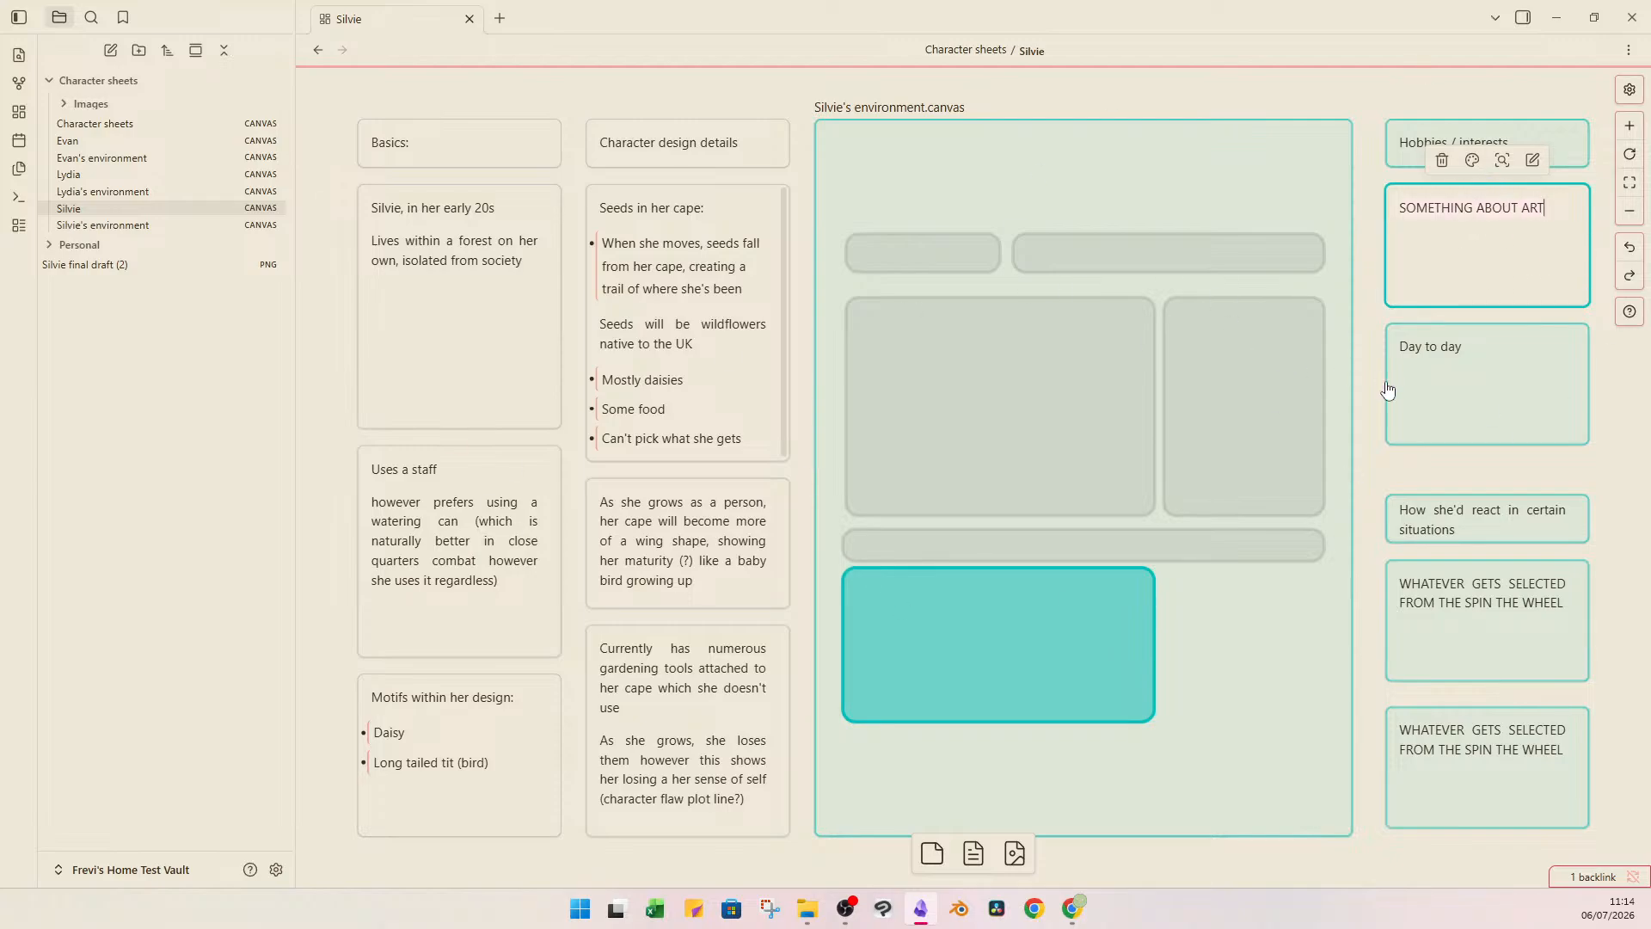
{"action": "double_click", "coordinate": [1460, 384]}
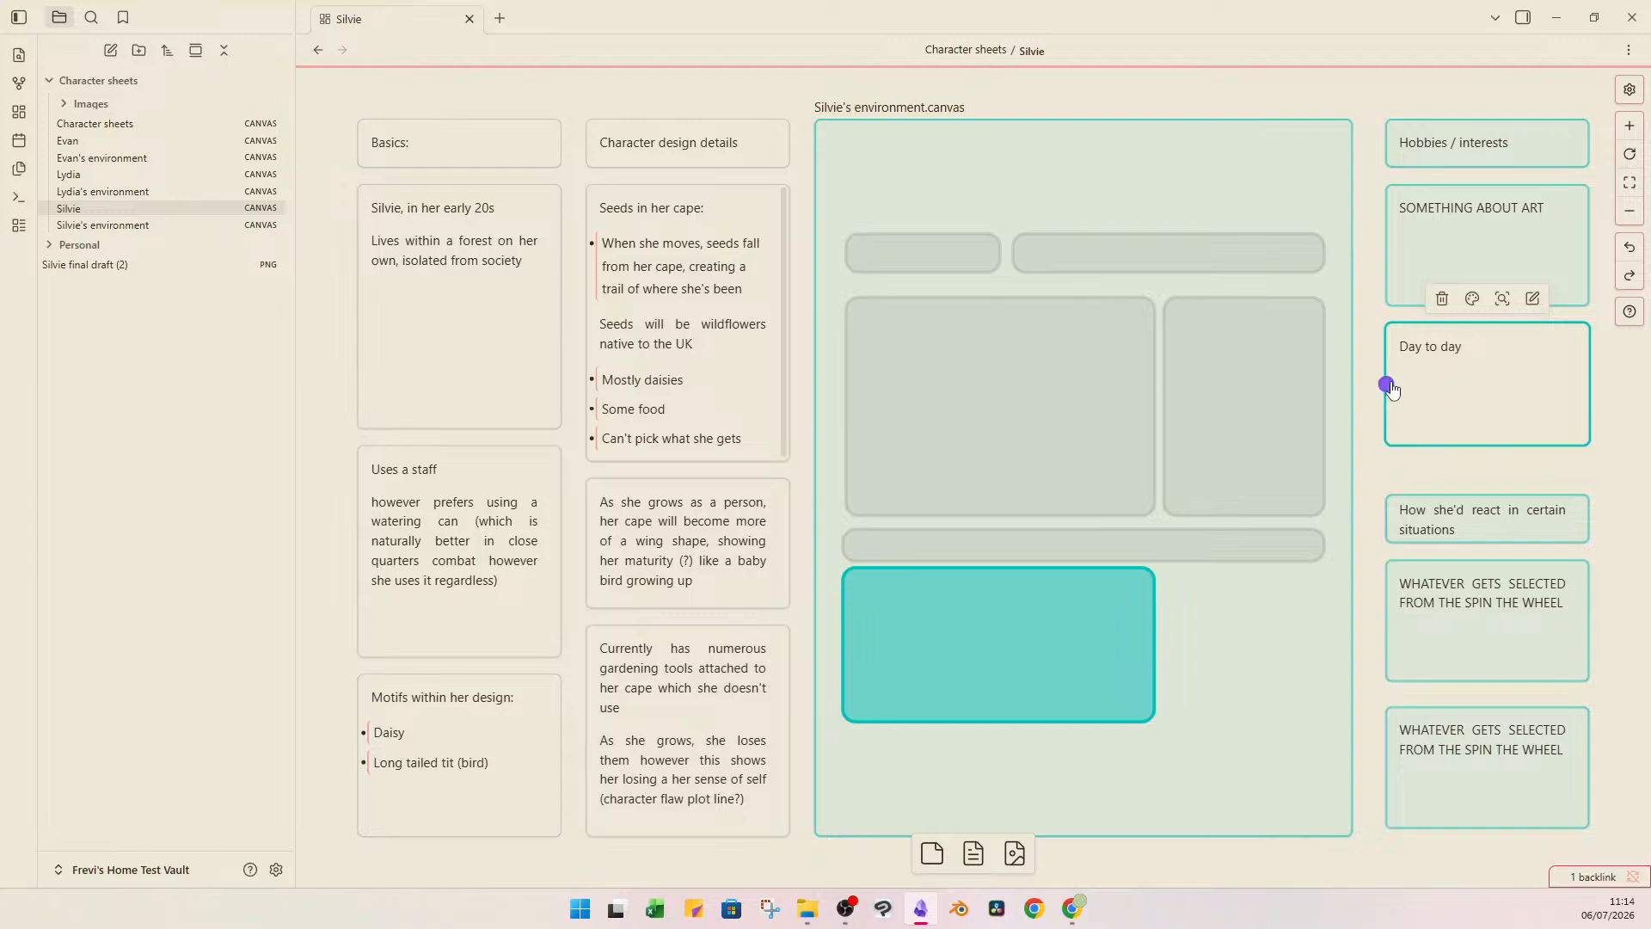
{"action": "left_click", "coordinate": [1370, 383]}
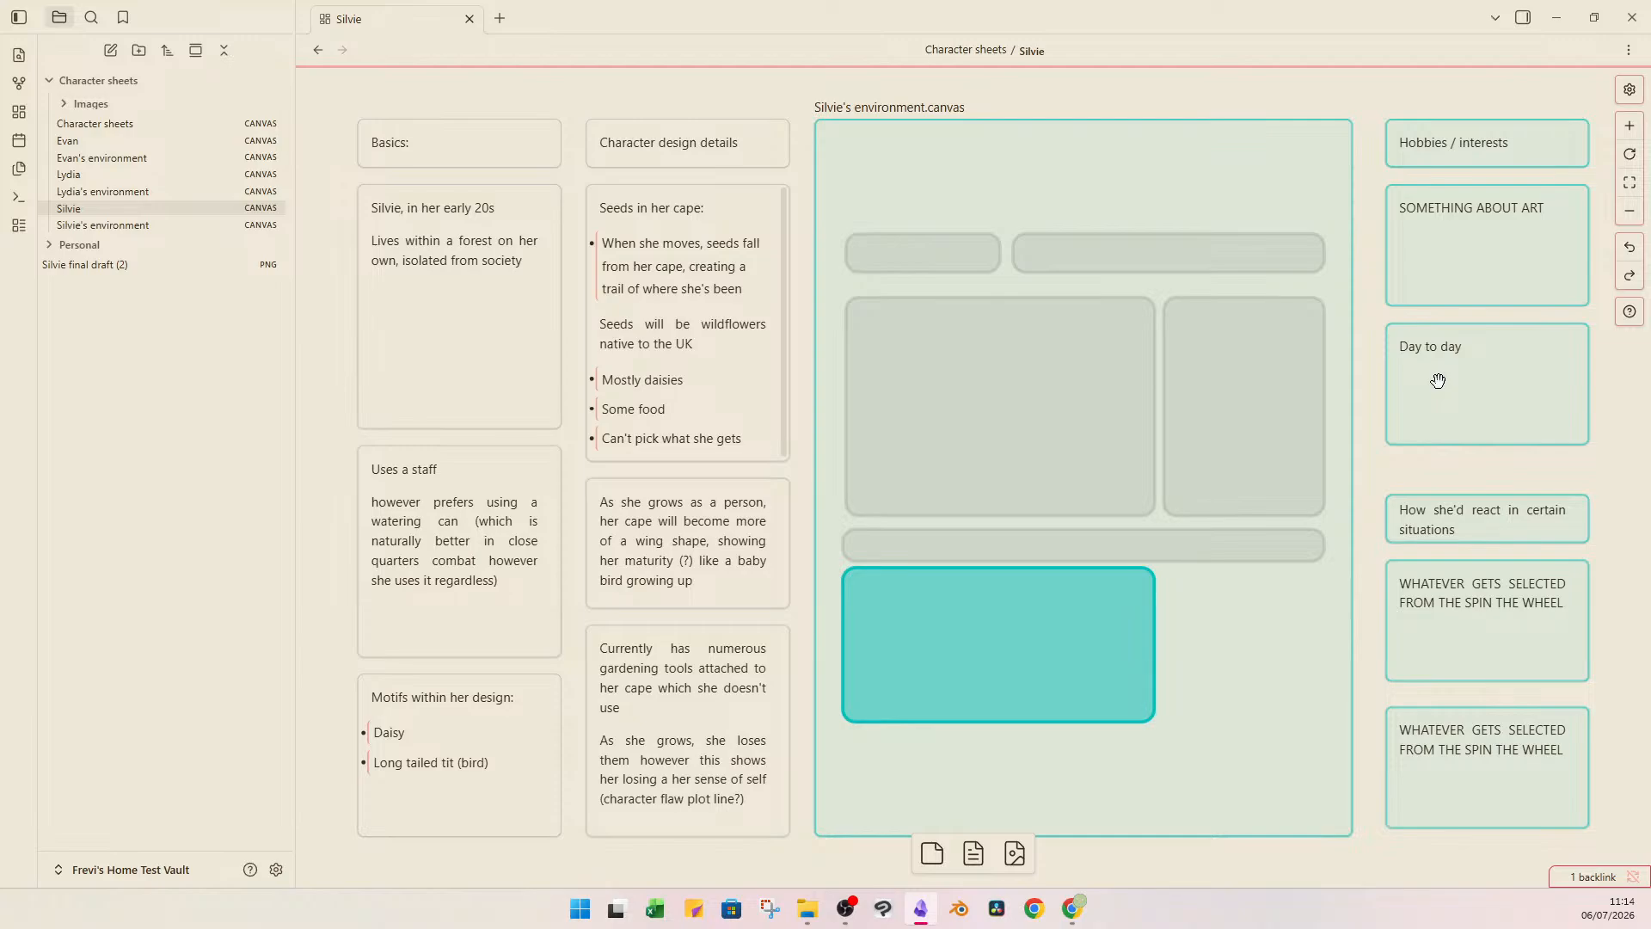
Examine the group of cards on how Silvie would react in certain situations.
{"action": "left_click_drag", "start_coordinate": [1549, 472], "coordinate": [1563, 765]}
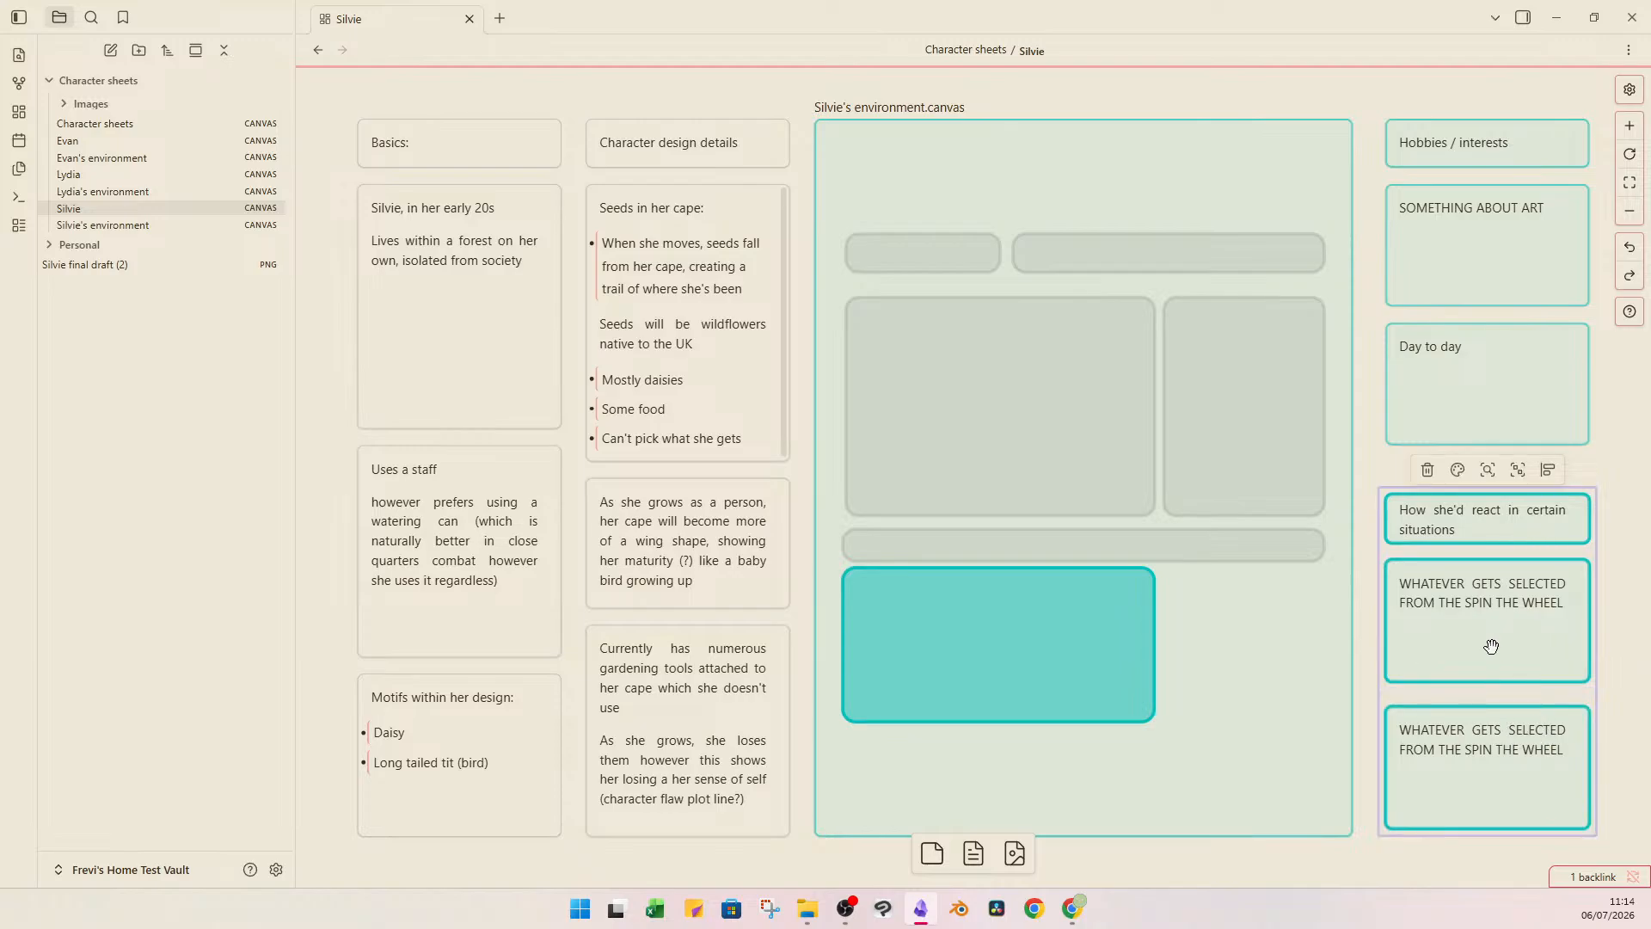
{"action": "left_click", "coordinate": [1610, 467]}
{"action": "left_click", "coordinate": [1520, 527]}
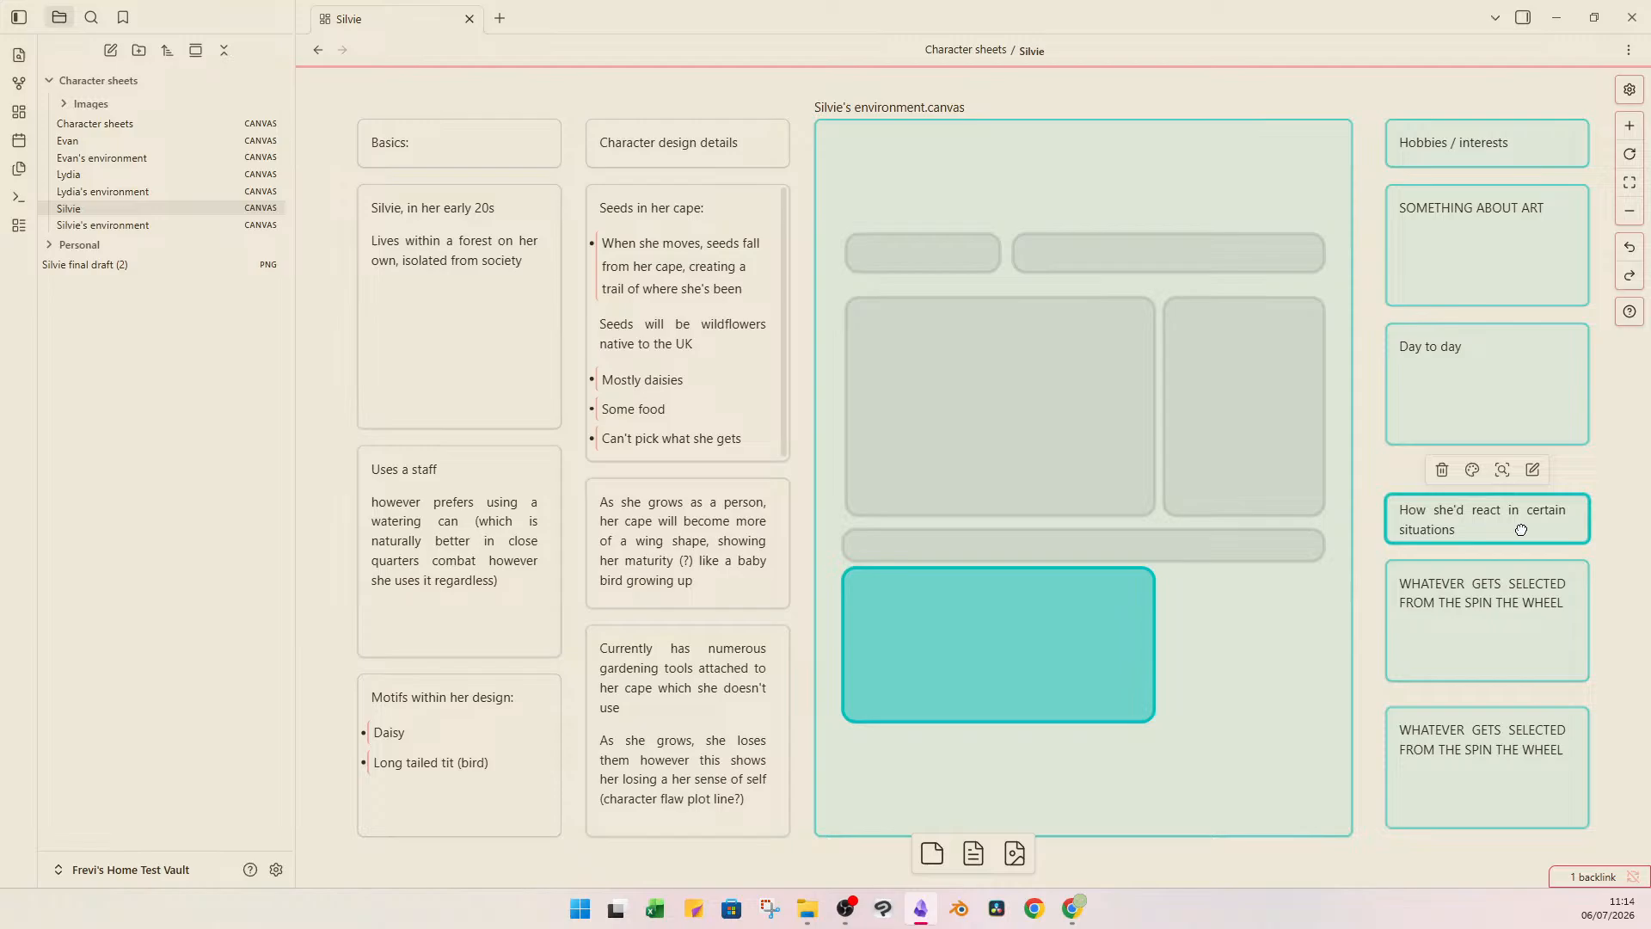
{"action": "left_click", "coordinate": [1611, 526]}
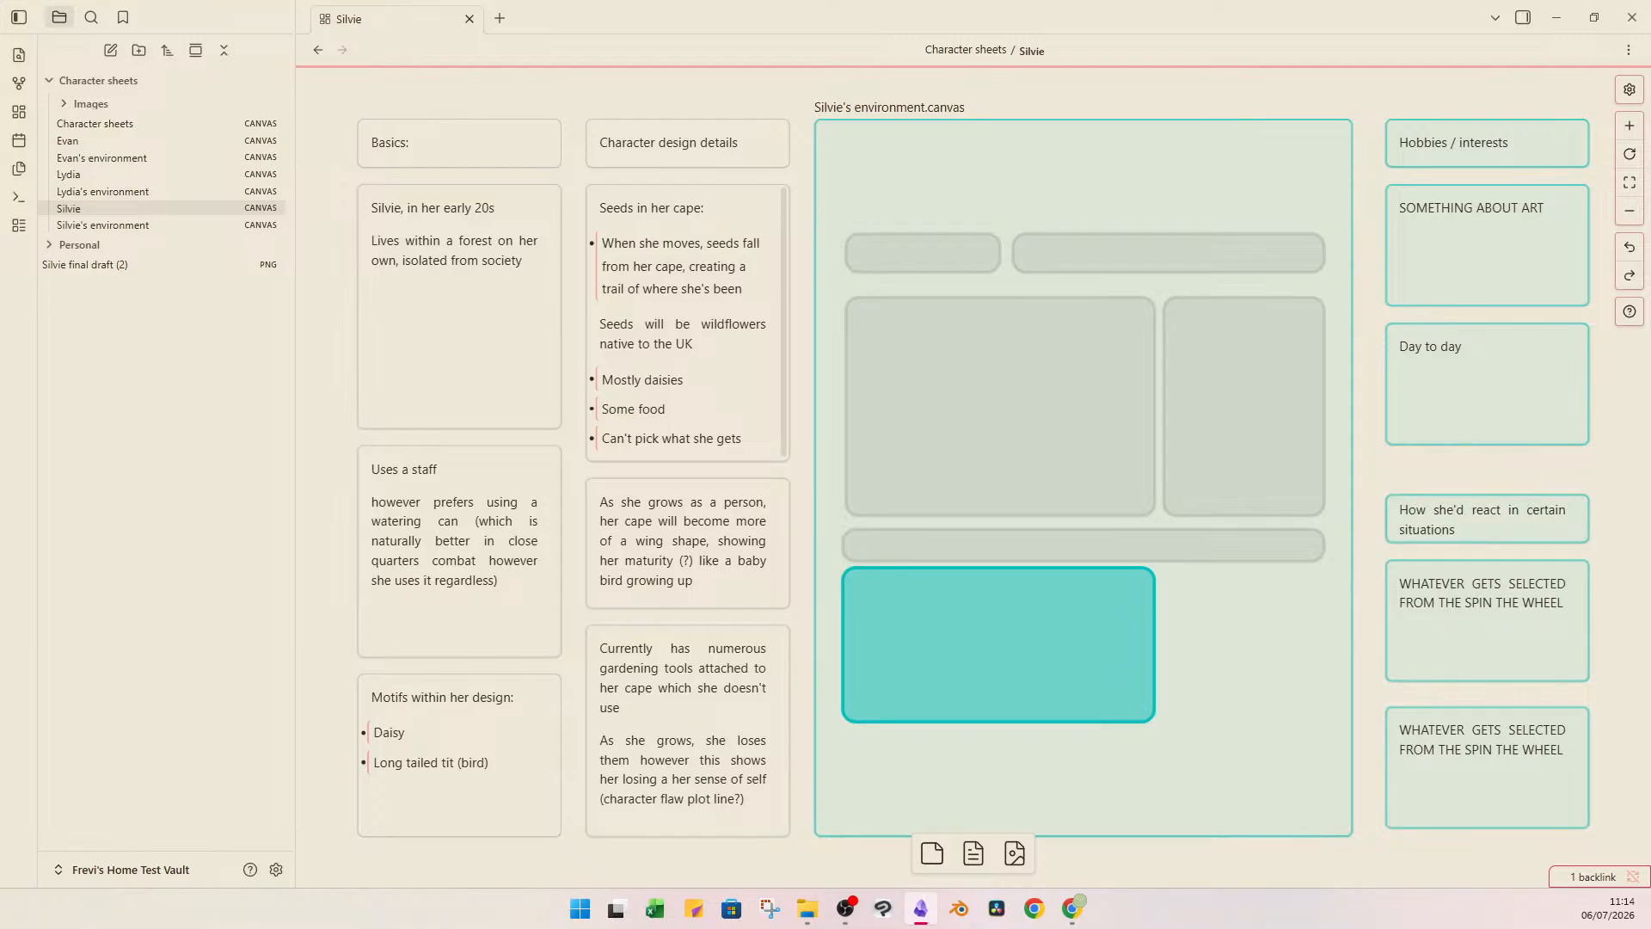
Switch to the wheelofnames.com browser window, enlarge it, read through the character situation entries, and return to Silvie's canvas.
{"action": "key", "text": "alt+Tab"}
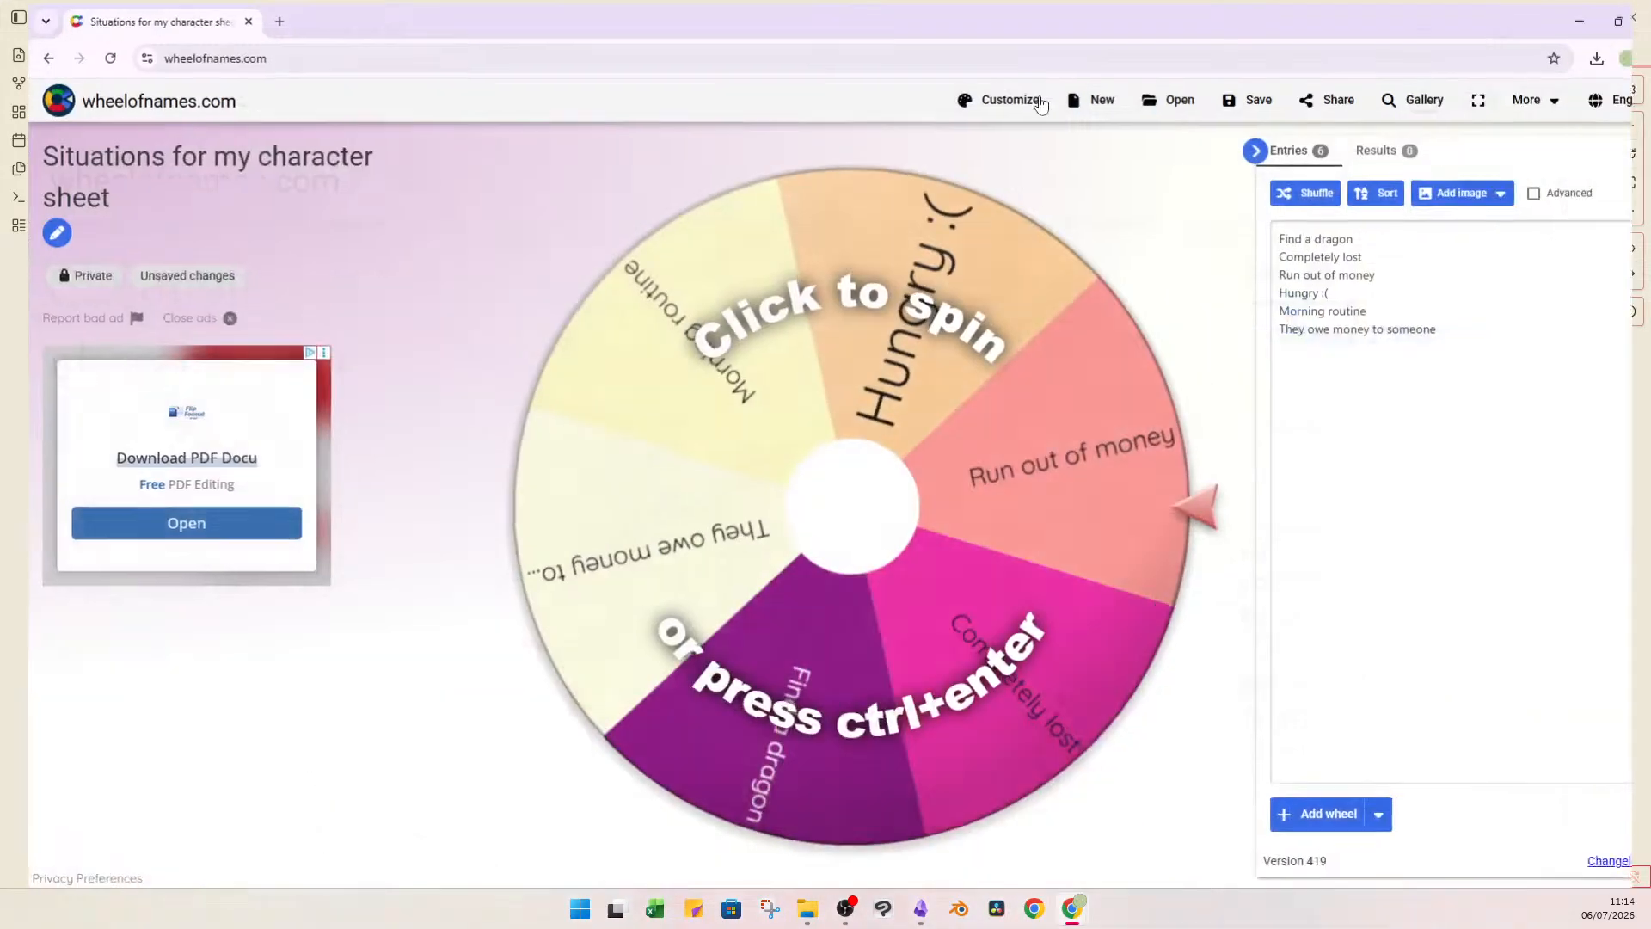
{"action": "double_click", "coordinate": [1042, 79]}
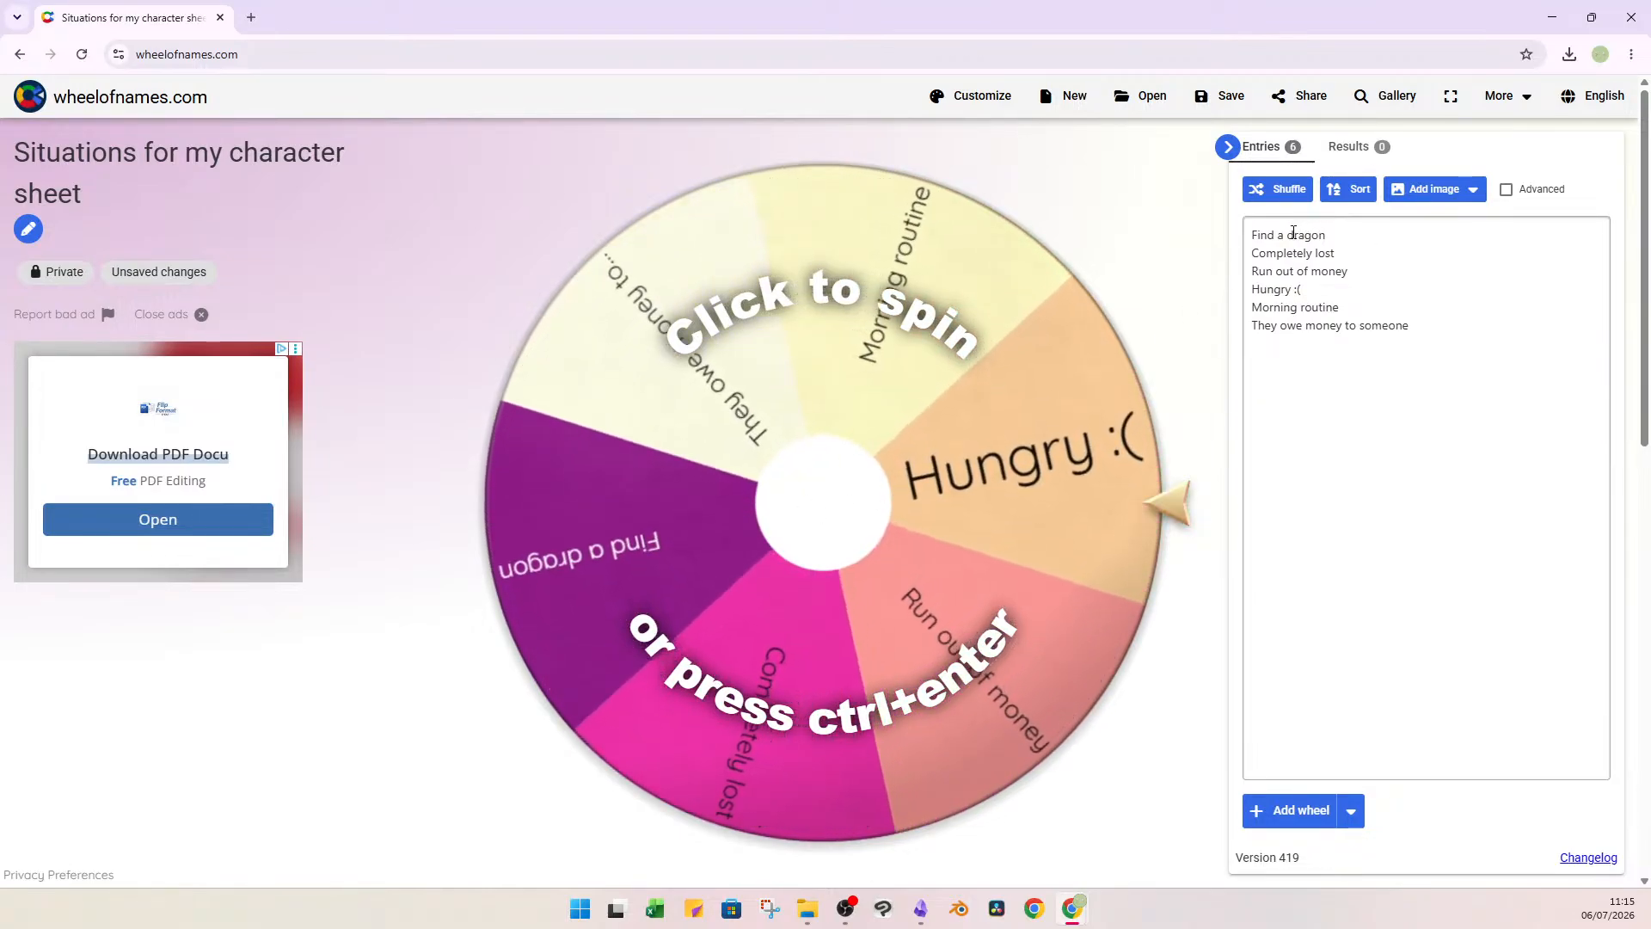
{"action": "left_click_drag", "start_coordinate": [1252, 235], "coordinate": [1347, 271]}
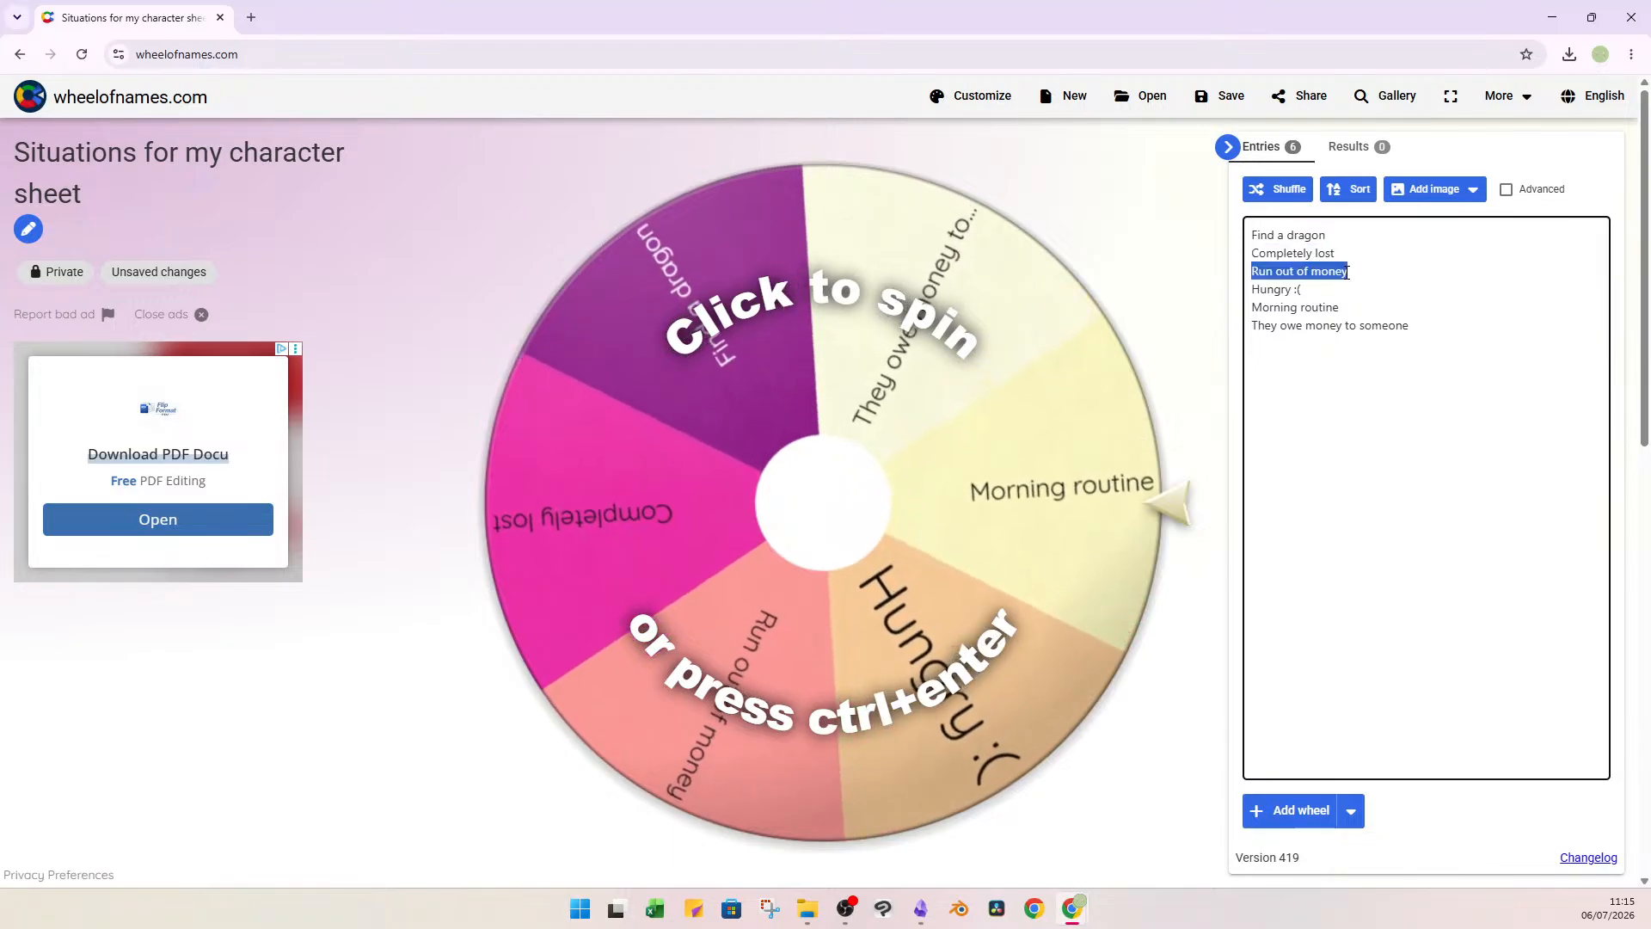
{"action": "left_click", "coordinate": [1323, 295]}
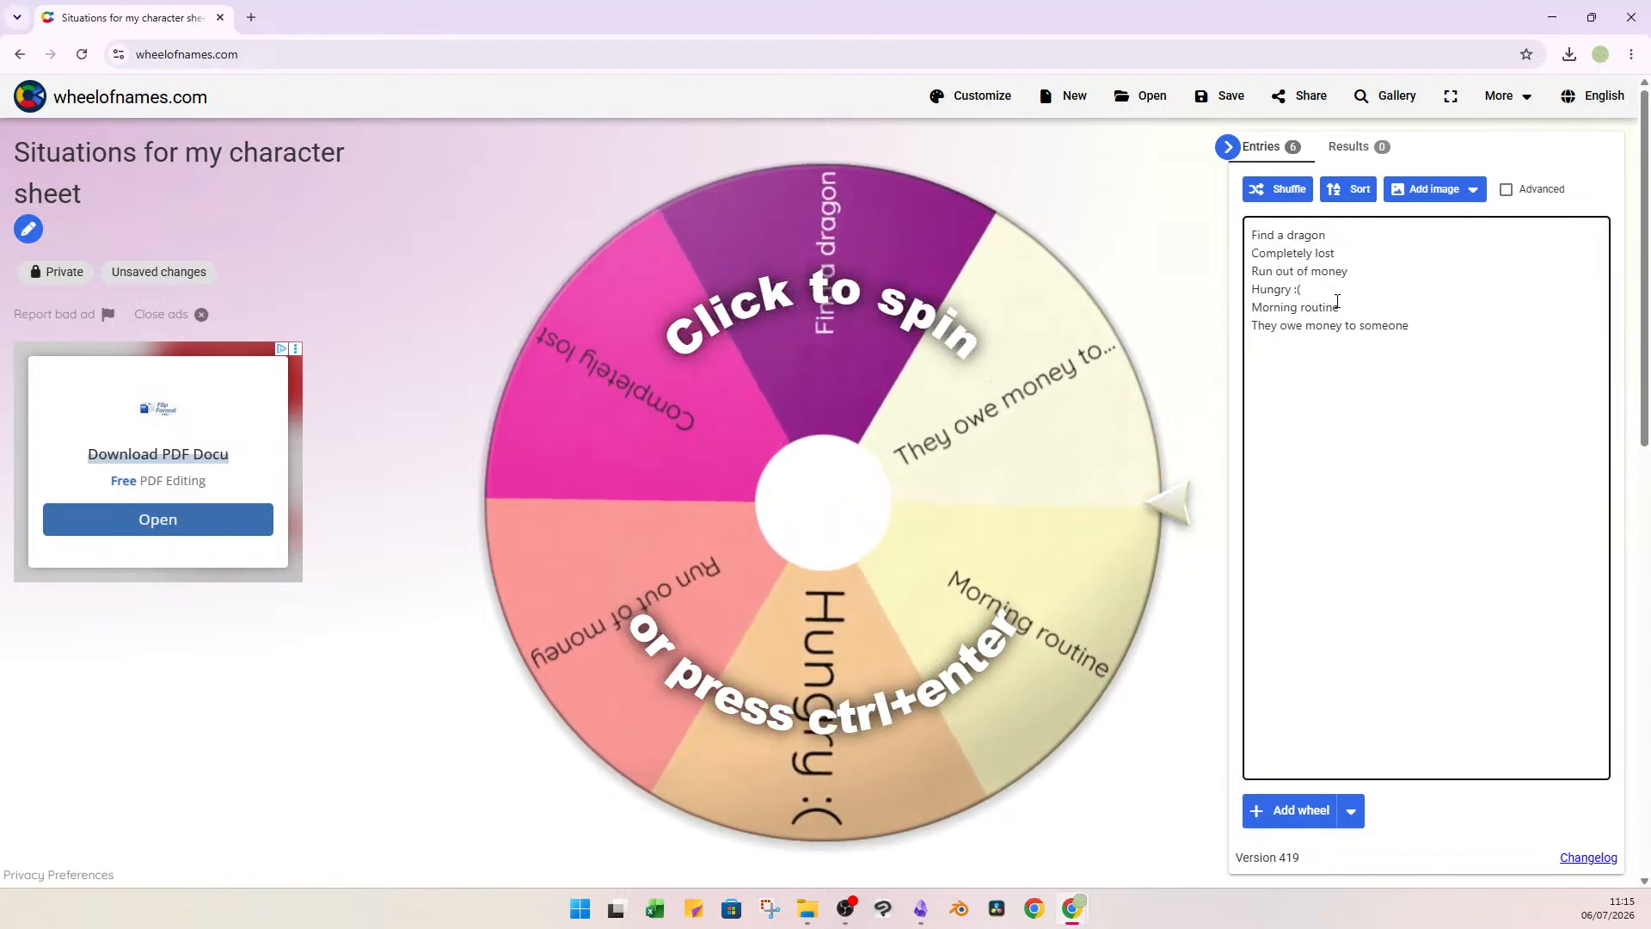
{"action": "triple_click", "coordinate": [1357, 303]}
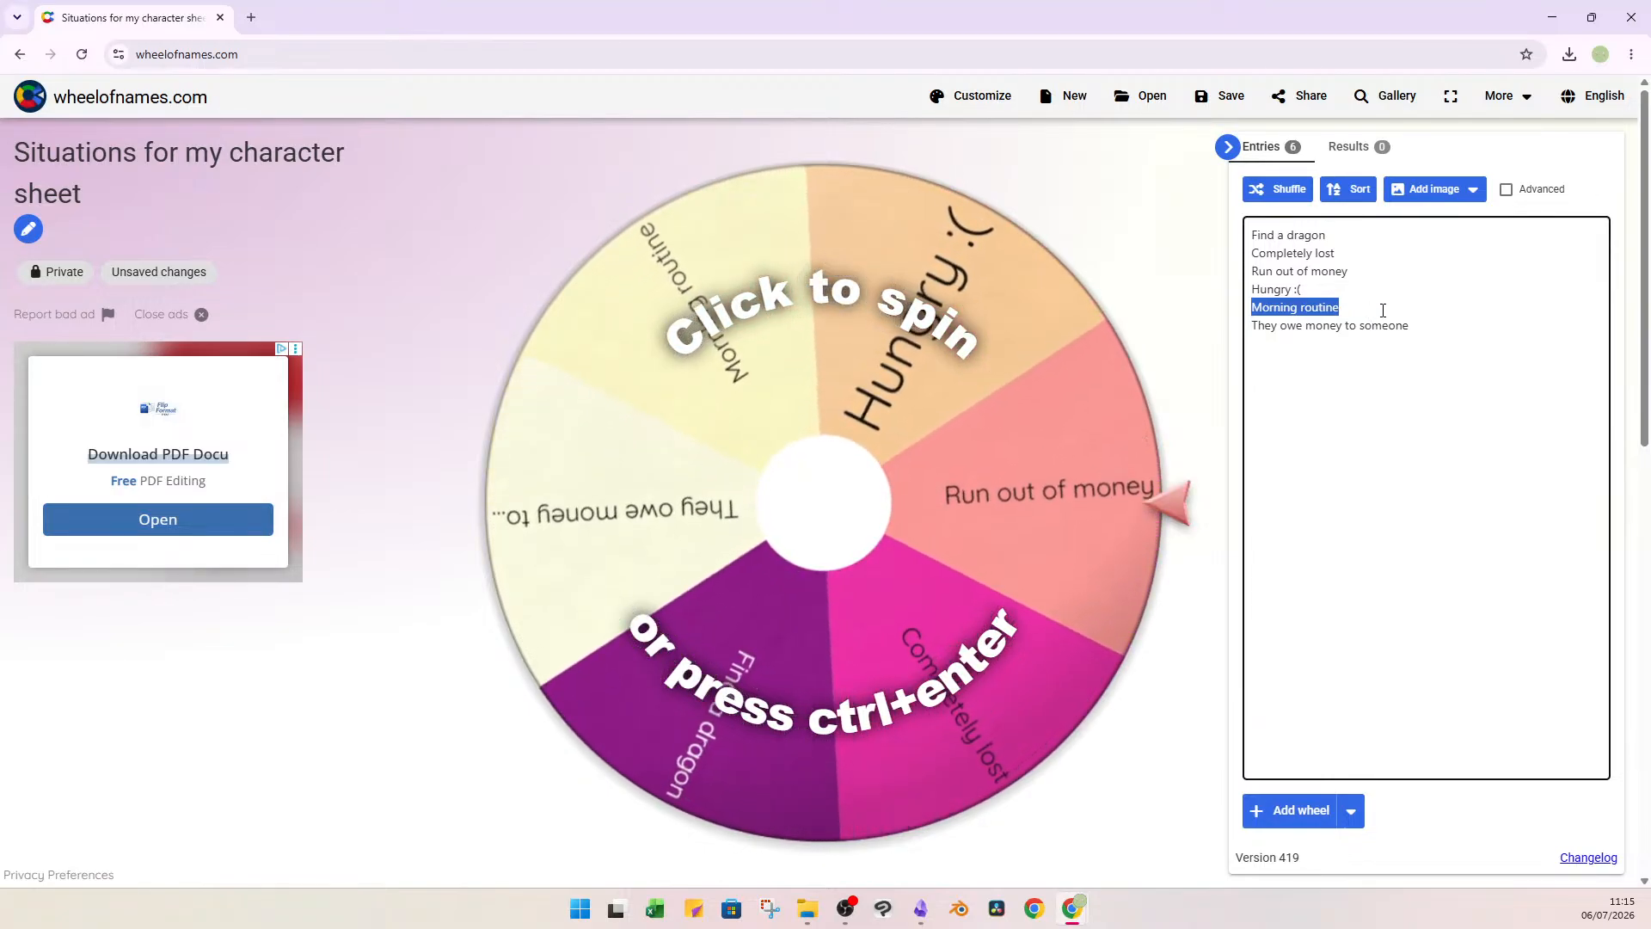
{"action": "left_click", "coordinate": [1417, 327]}
{"action": "triple_click", "coordinate": [1419, 327]}
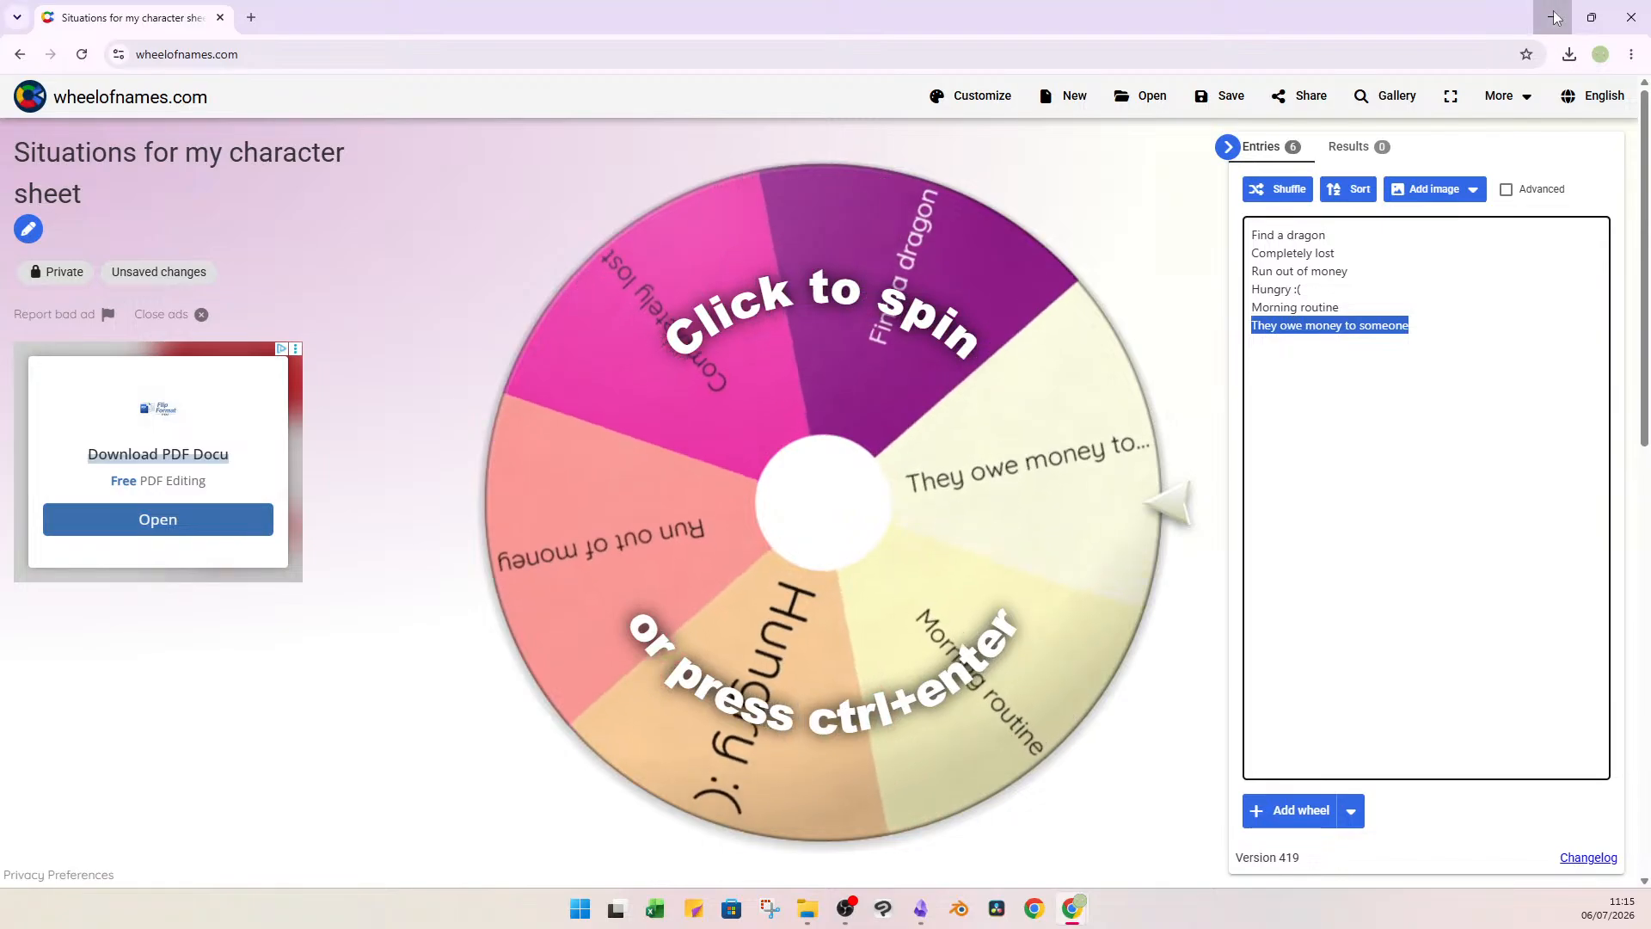
{"action": "left_click", "coordinate": [1550, 17]}
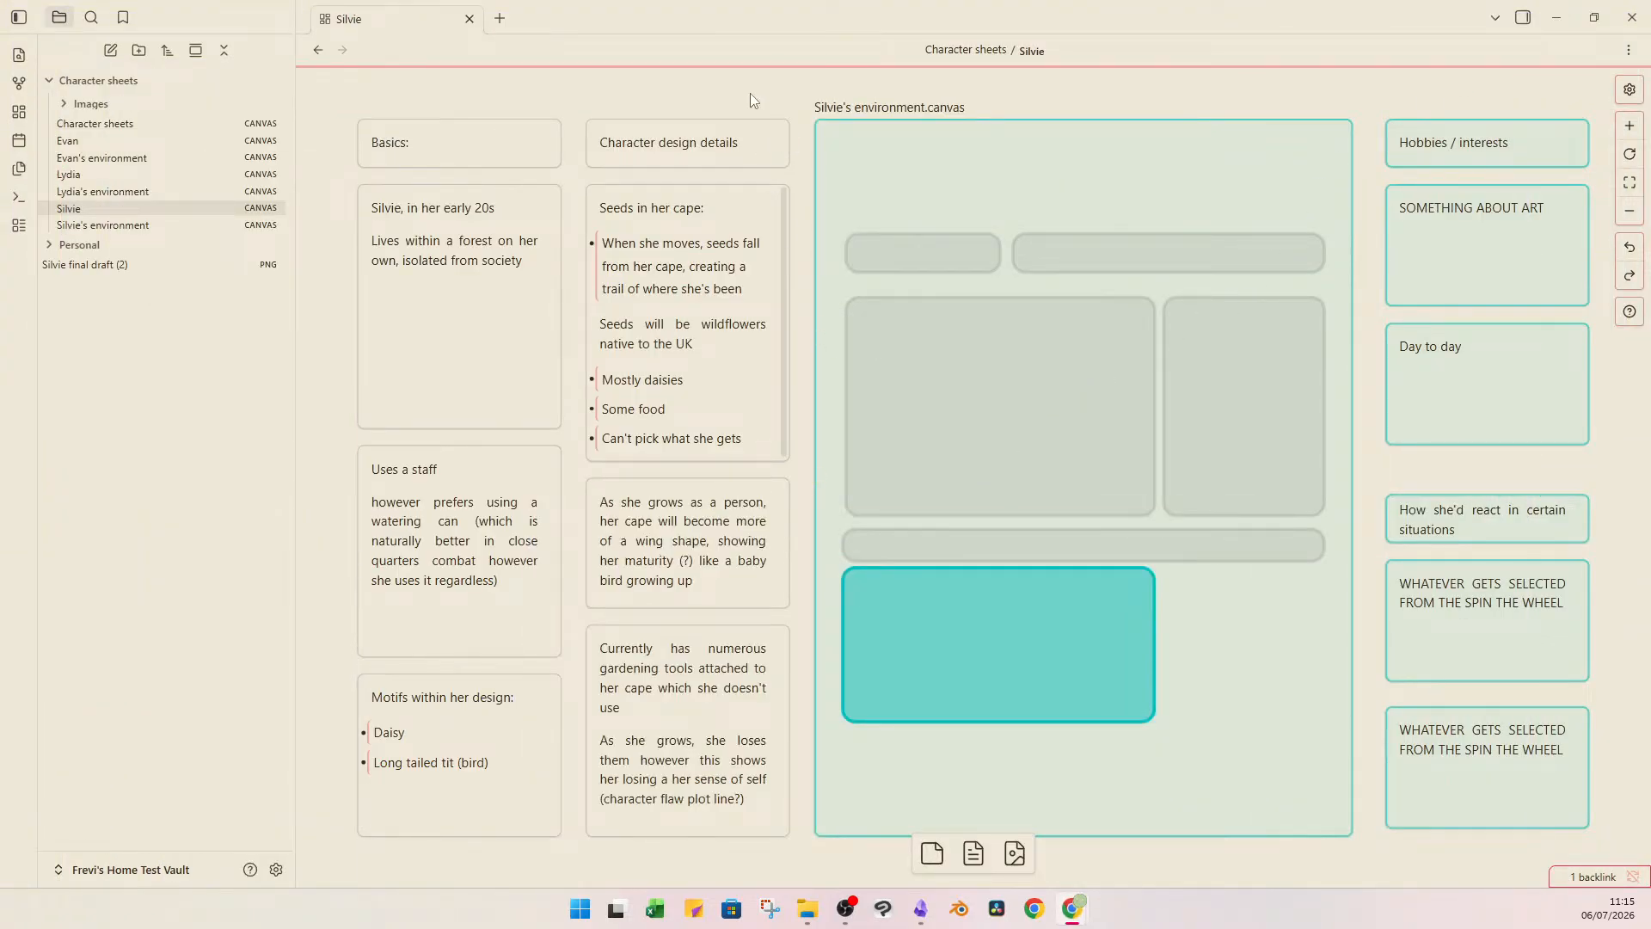
Examine the two "WHATEVER GETS SELECTED FROM THE SPIN THE WHEEL" cards on Silvie's canvas.
{"action": "left_click", "coordinate": [1538, 595]}
{"action": "left_click", "coordinate": [1528, 746]}
{"action": "left_click", "coordinate": [1488, 615]}
{"action": "left_click", "coordinate": [1527, 734]}
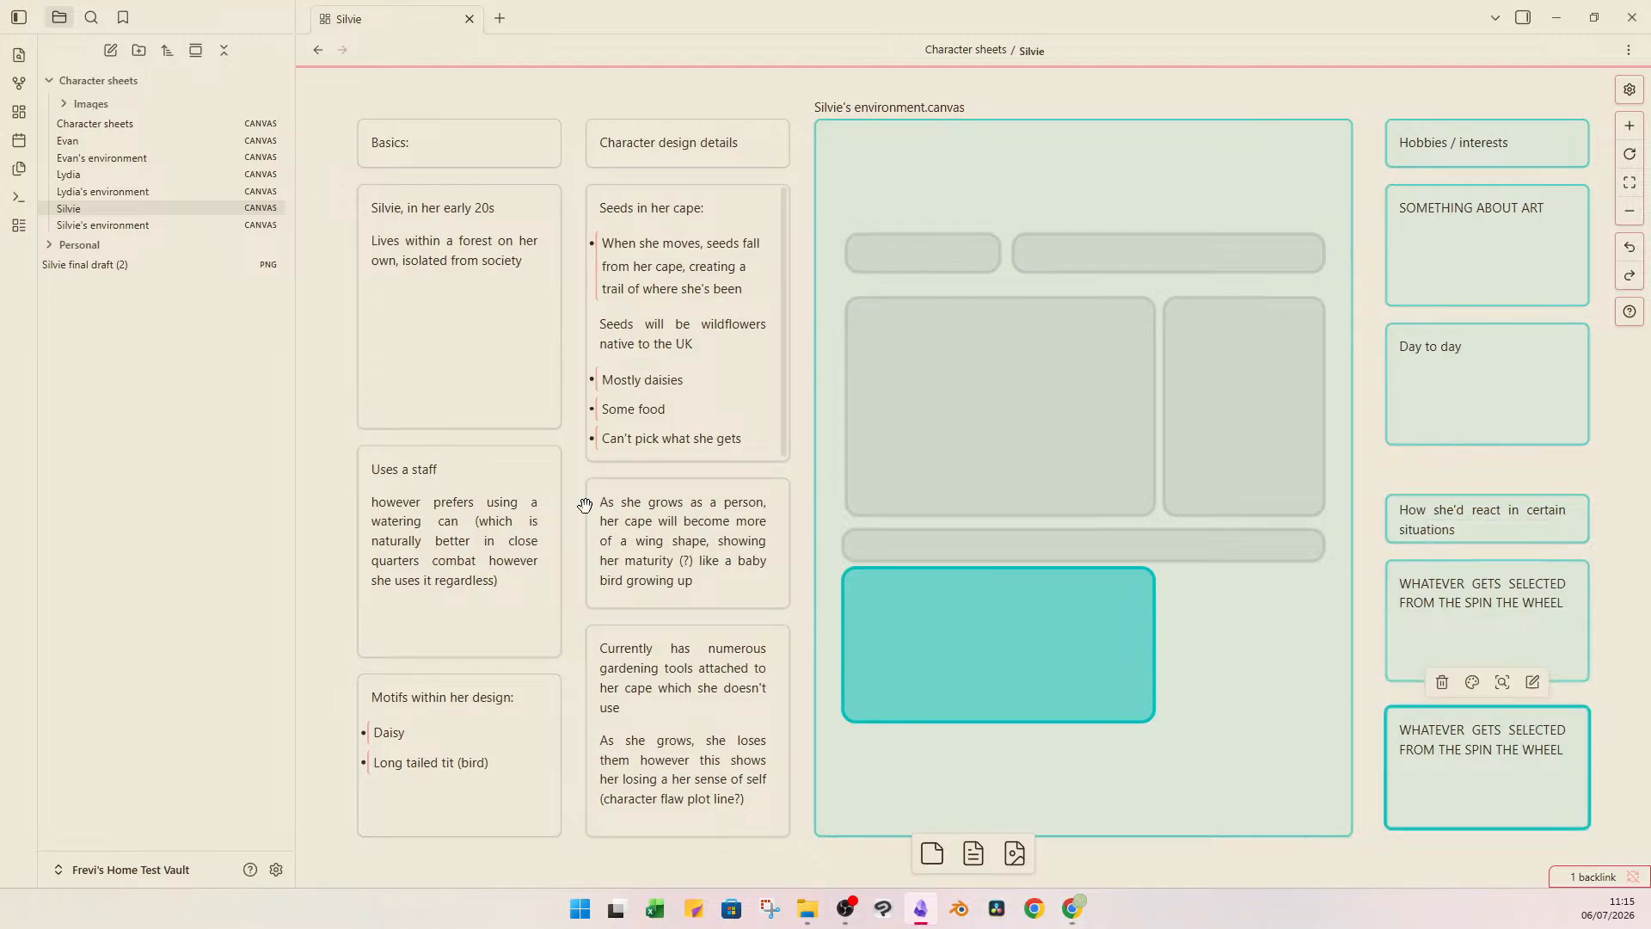
Check Lydia's canvas against Silvie's, and return to Silvie's canvas.
{"action": "left_click", "coordinate": [193, 172]}
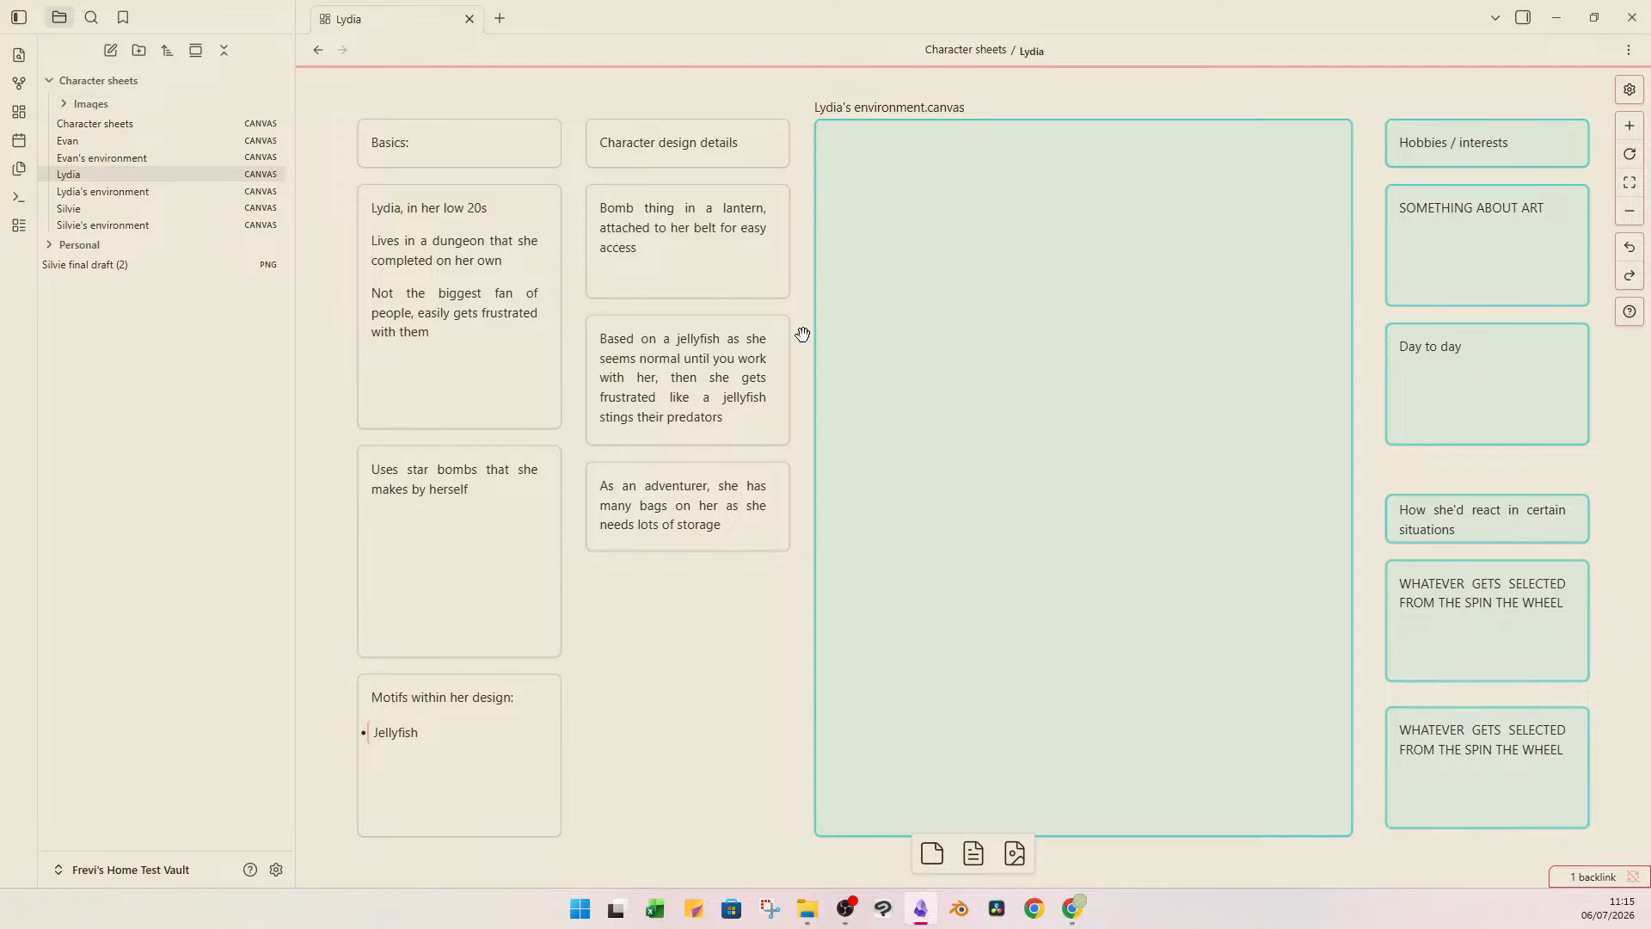
{"action": "left_click", "coordinate": [208, 223]}
{"action": "left_click", "coordinate": [229, 207]}
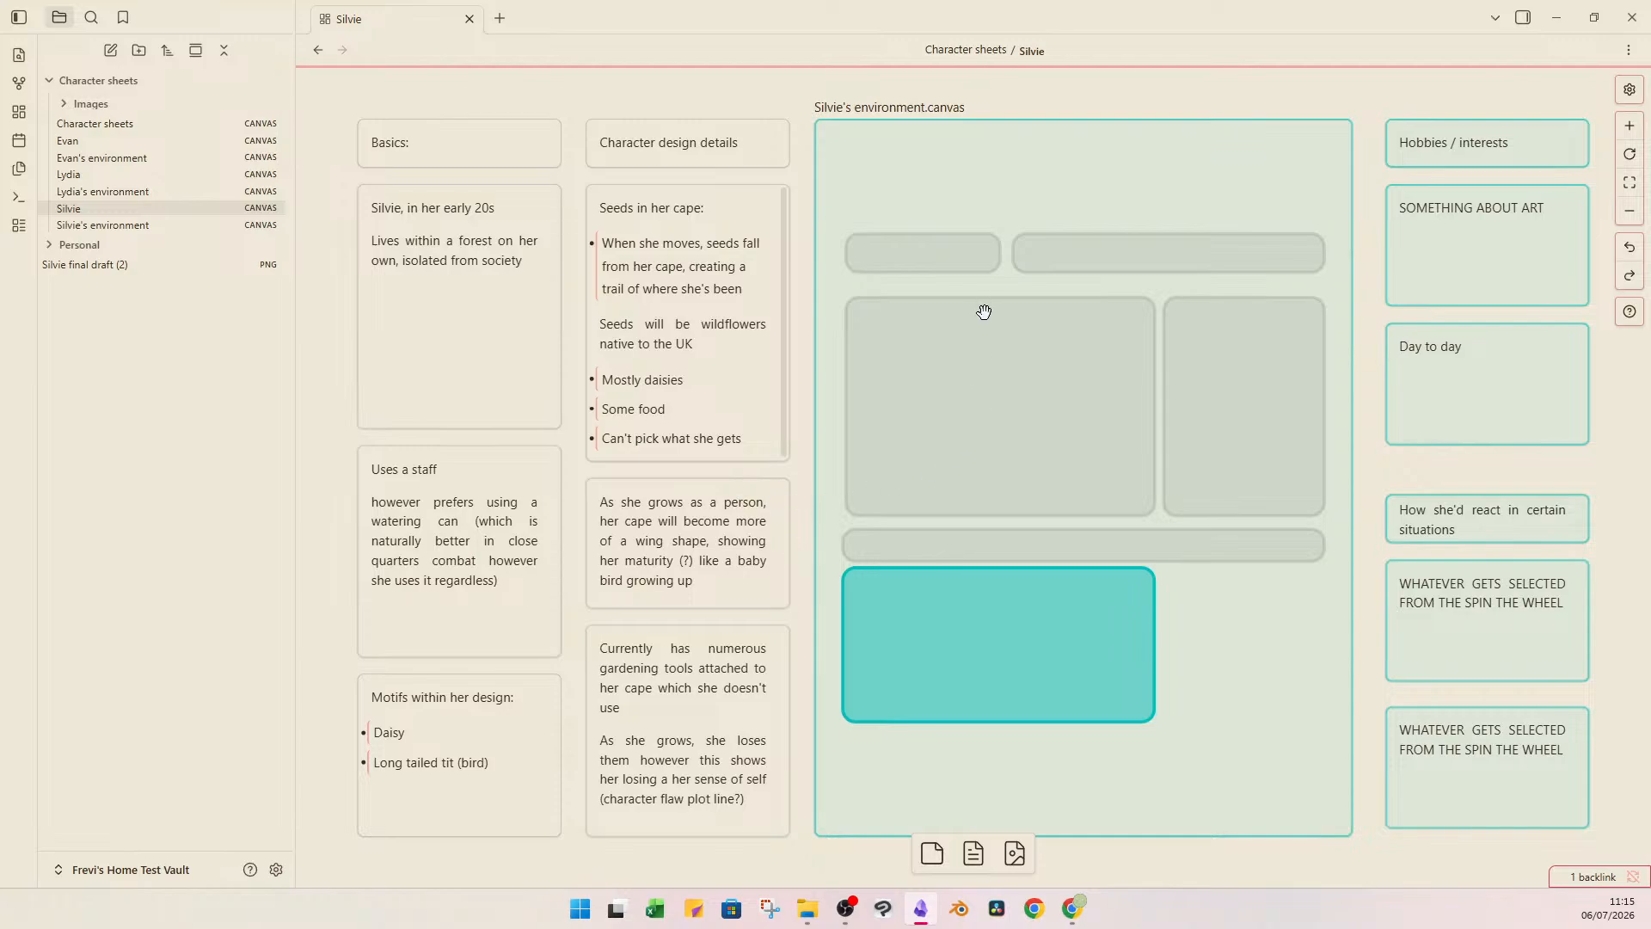
Open the embedded Silvie's environment canvas and review its "Silvie lives in a dungeon" card and the Untitled2001 (2).png image.
{"action": "double_click", "coordinate": [1010, 207]}
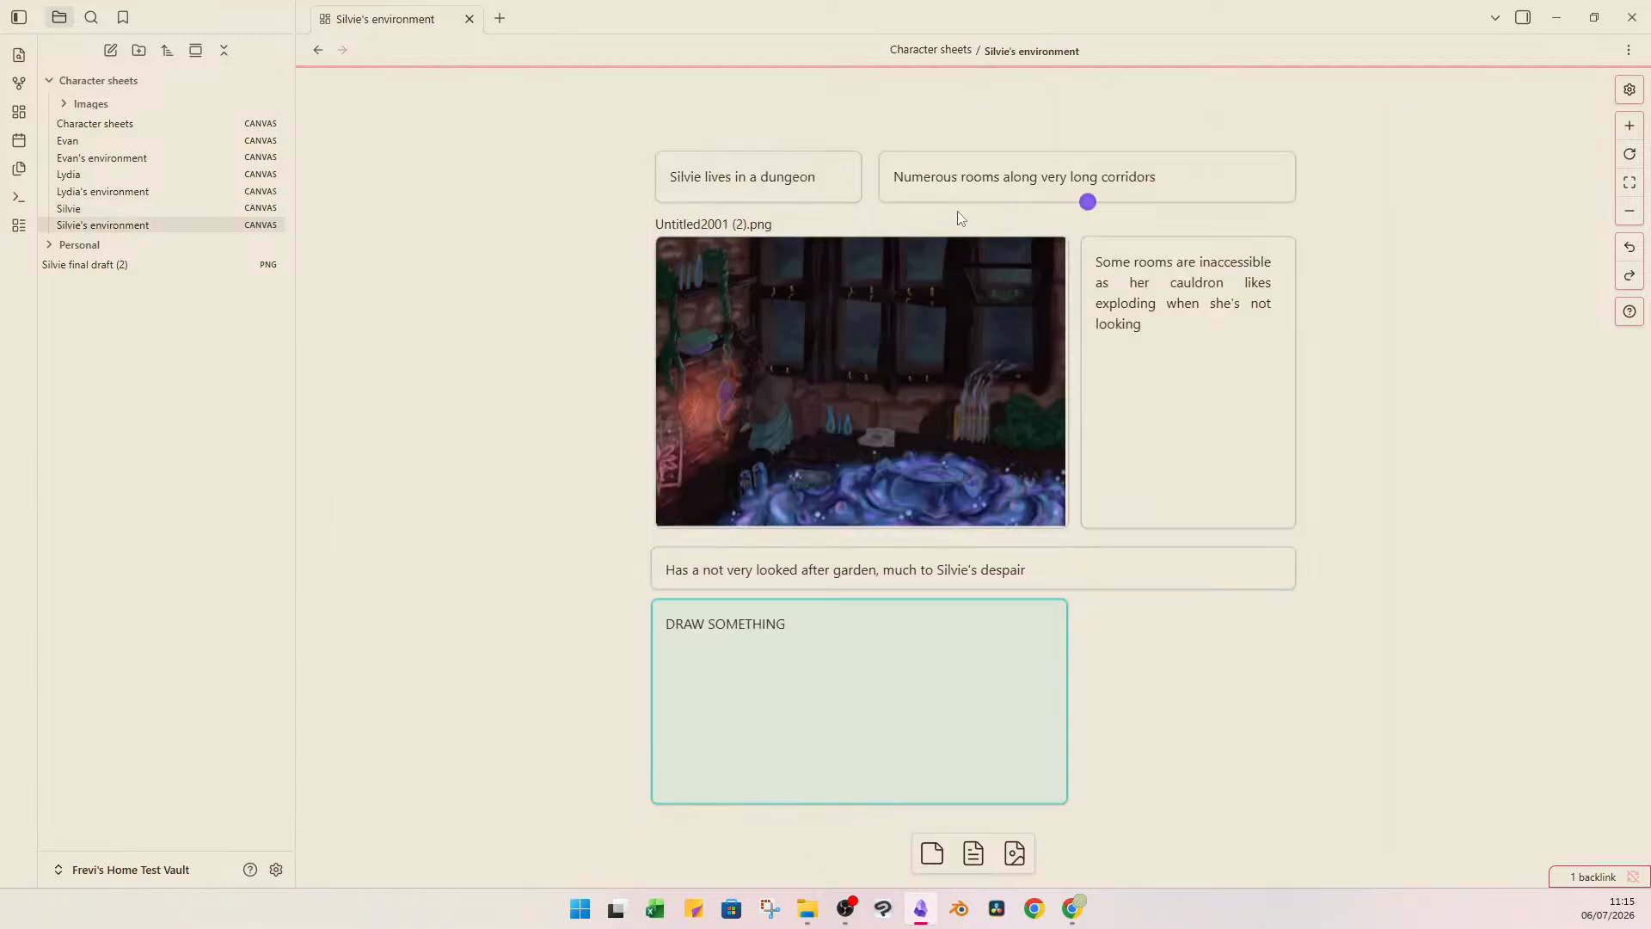
{"action": "left_click_drag", "start_coordinate": [1041, 92], "coordinate": [802, 60]}
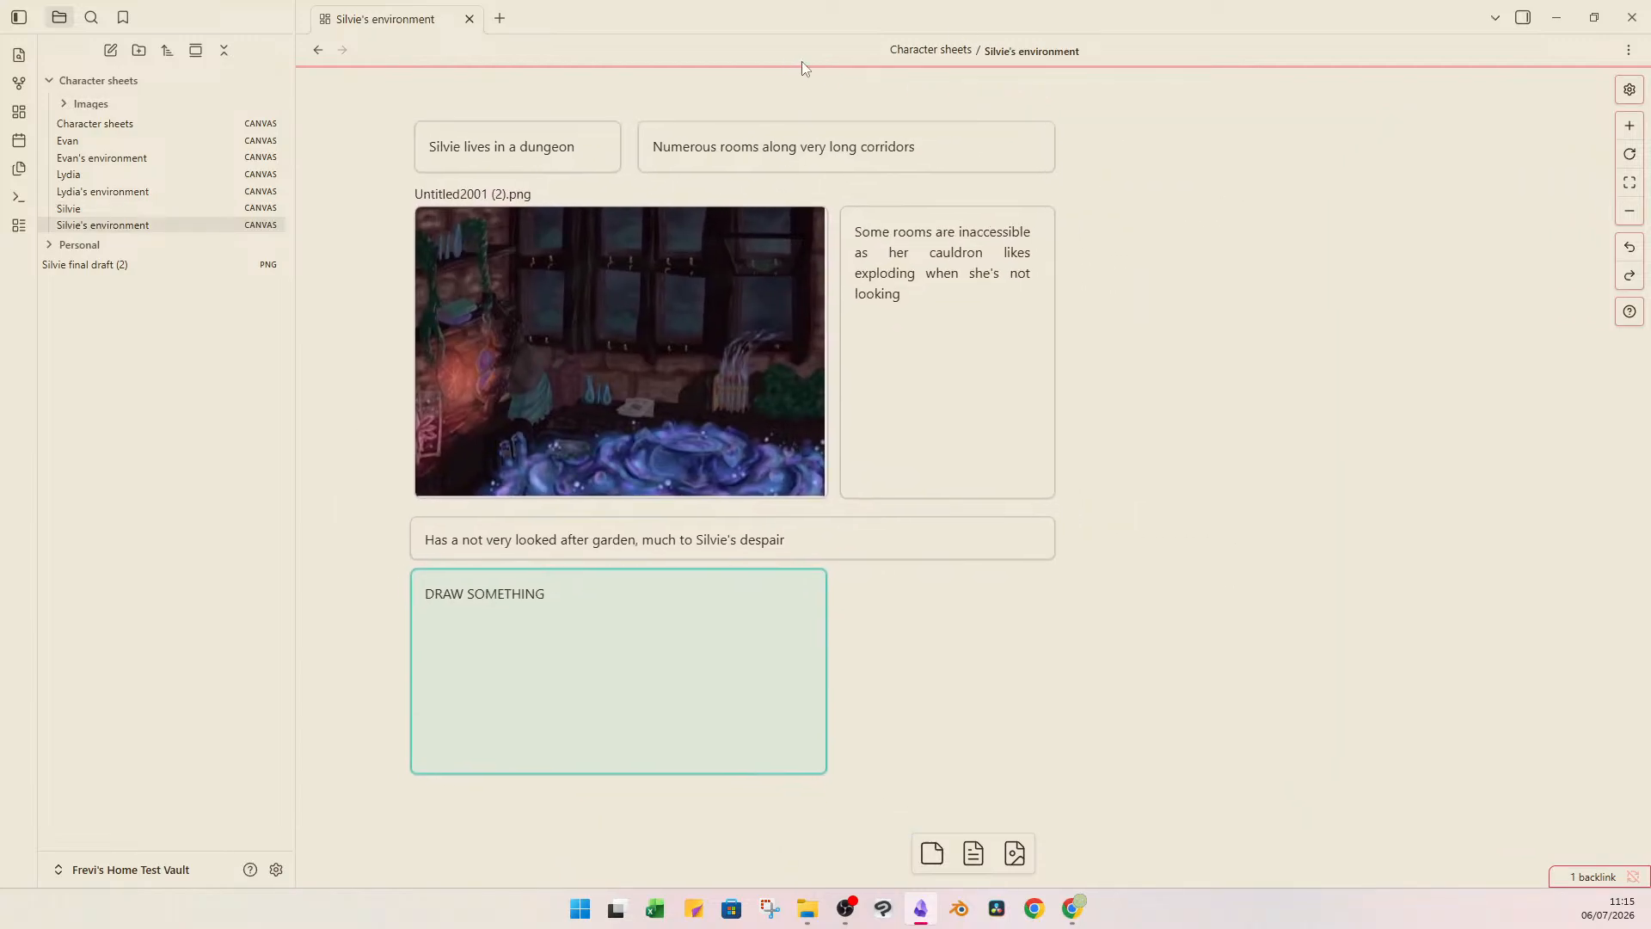
{"action": "left_click", "coordinate": [547, 149]}
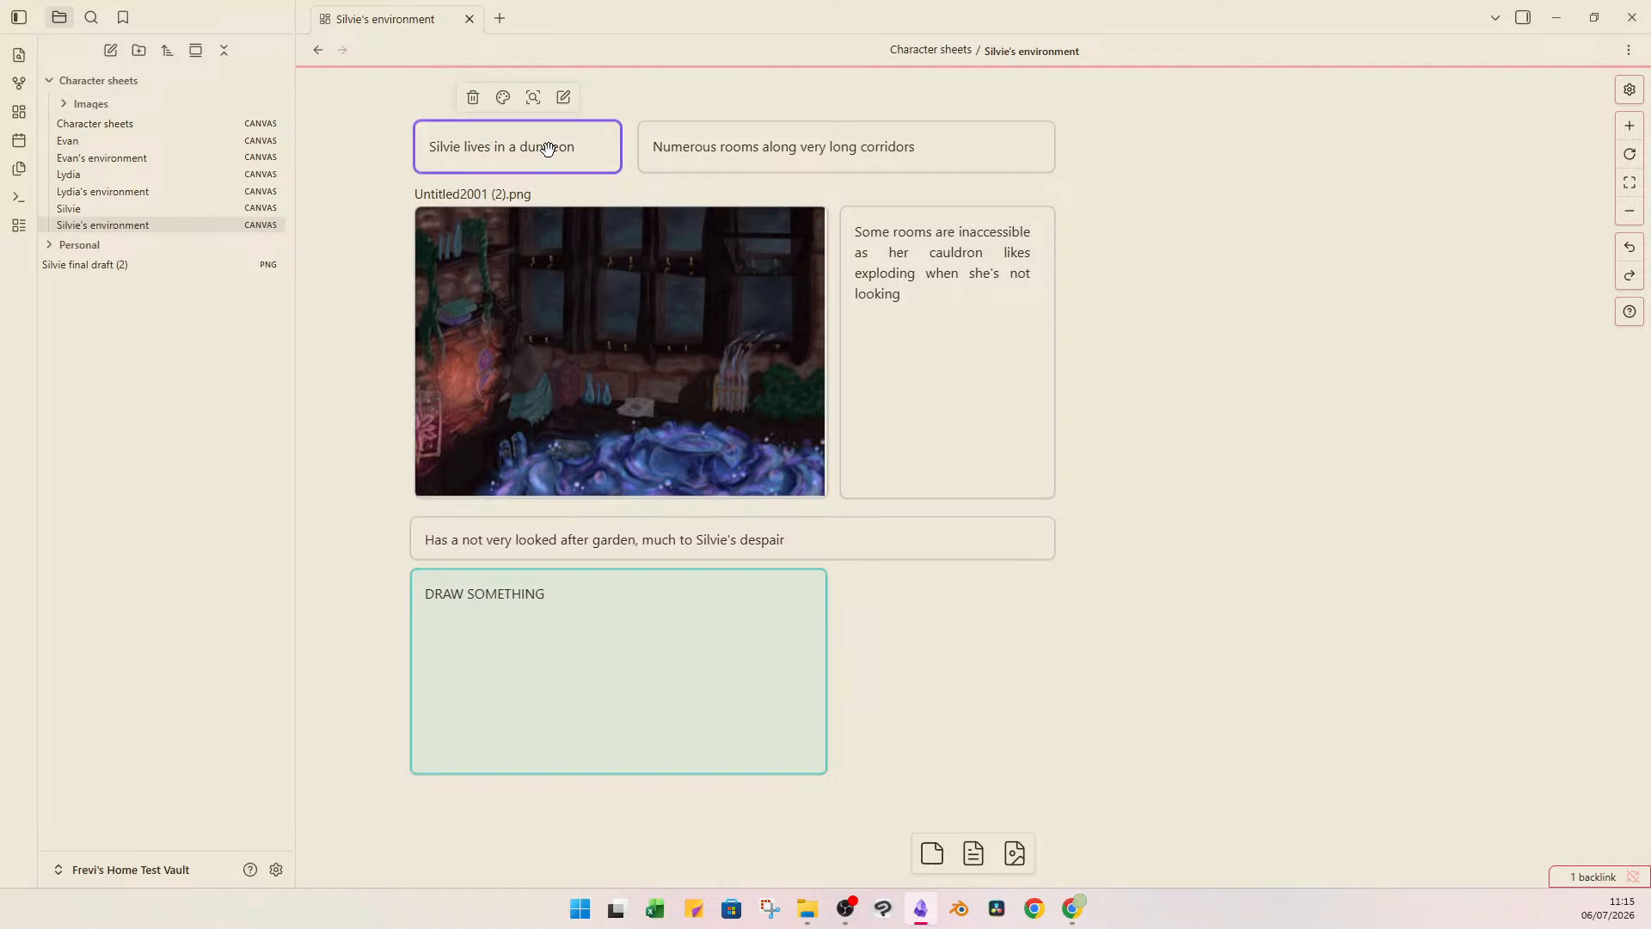
{"action": "double_click", "coordinate": [547, 149]}
{"action": "left_click", "coordinate": [396, 101]}
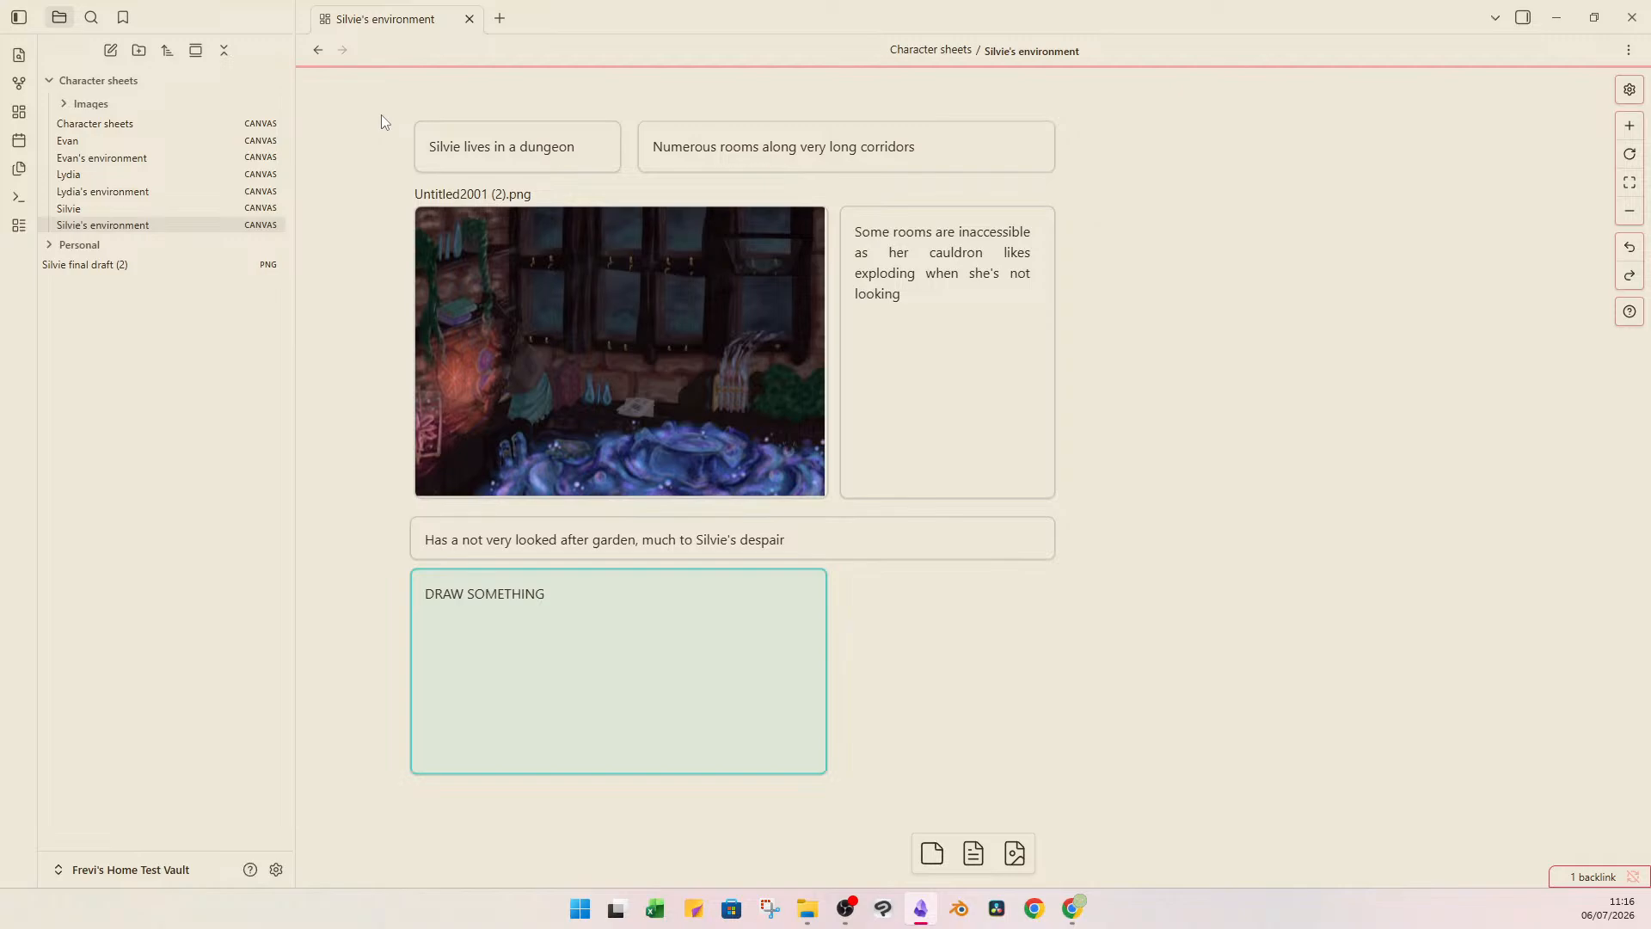
{"action": "left_click", "coordinate": [501, 407]}
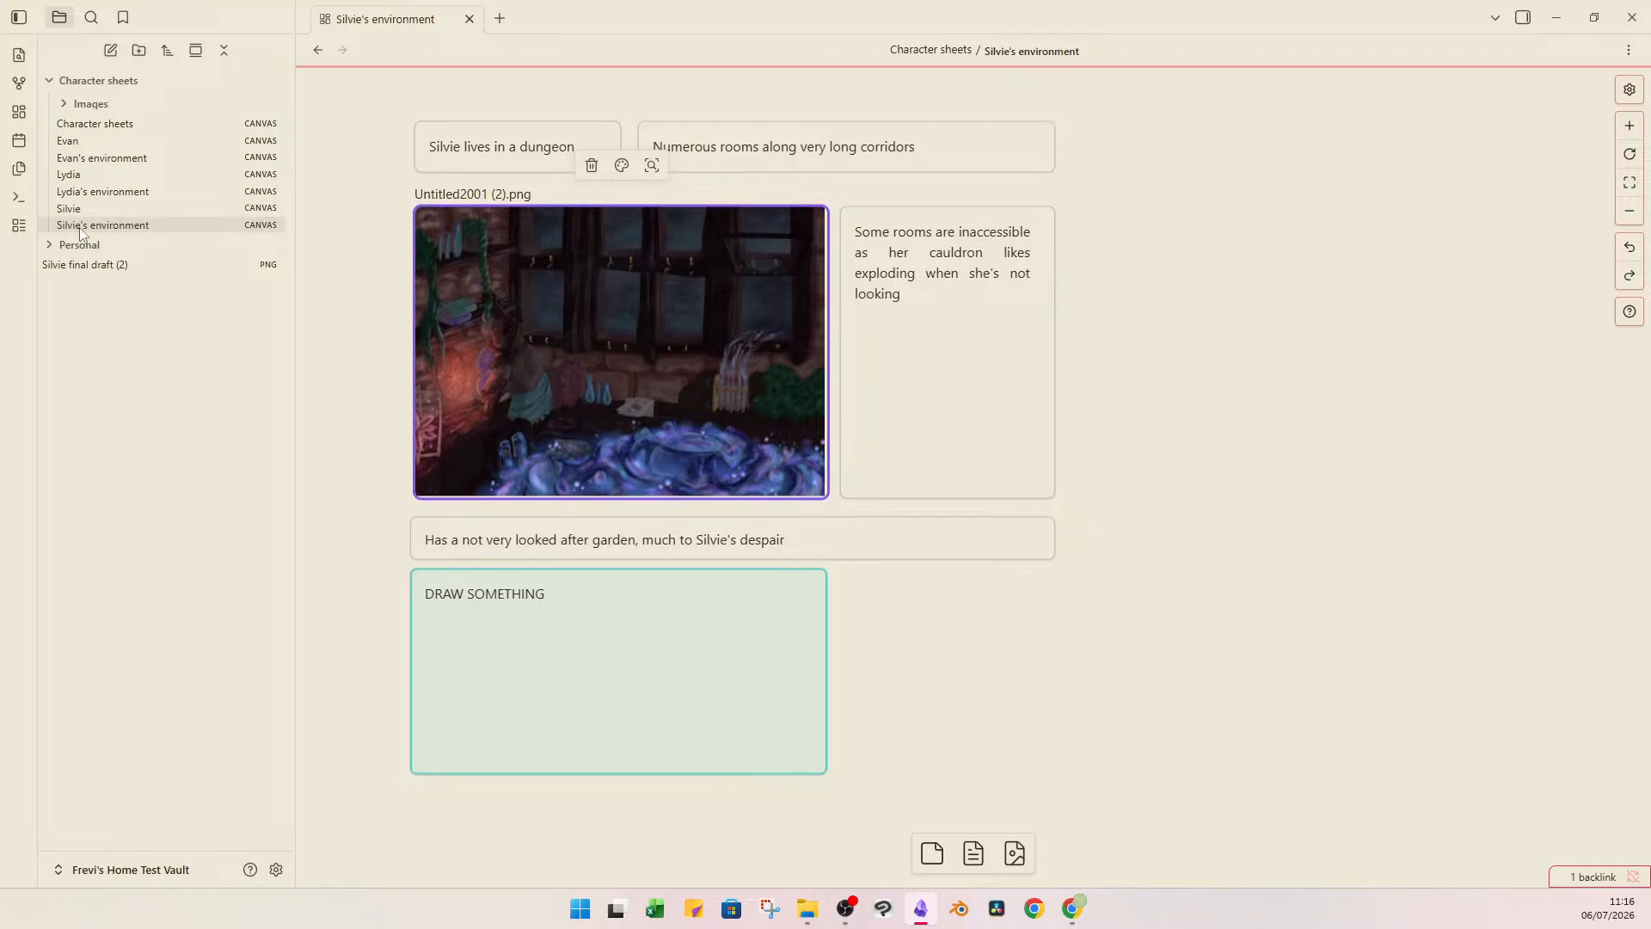
Try to rename the Silvie's environment canvas to "Lydia's environment".
{"action": "left_click", "coordinate": [988, 52]}
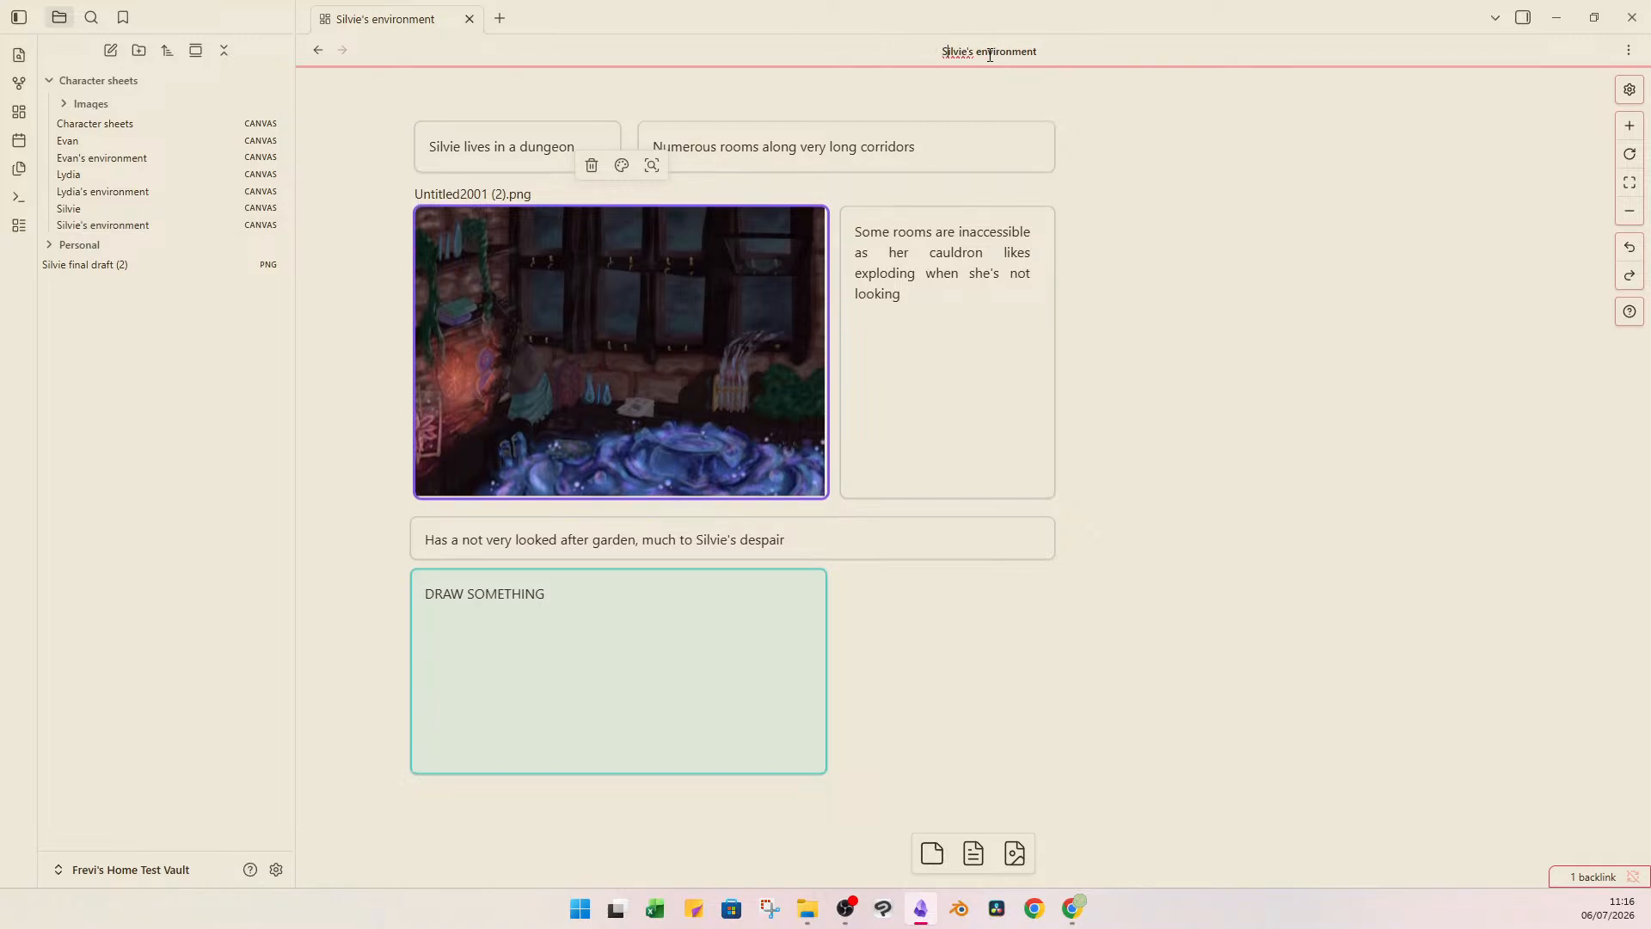
{"action": "double_click", "coordinate": [938, 53]}
{"action": "type", "text": "Lydia's"}
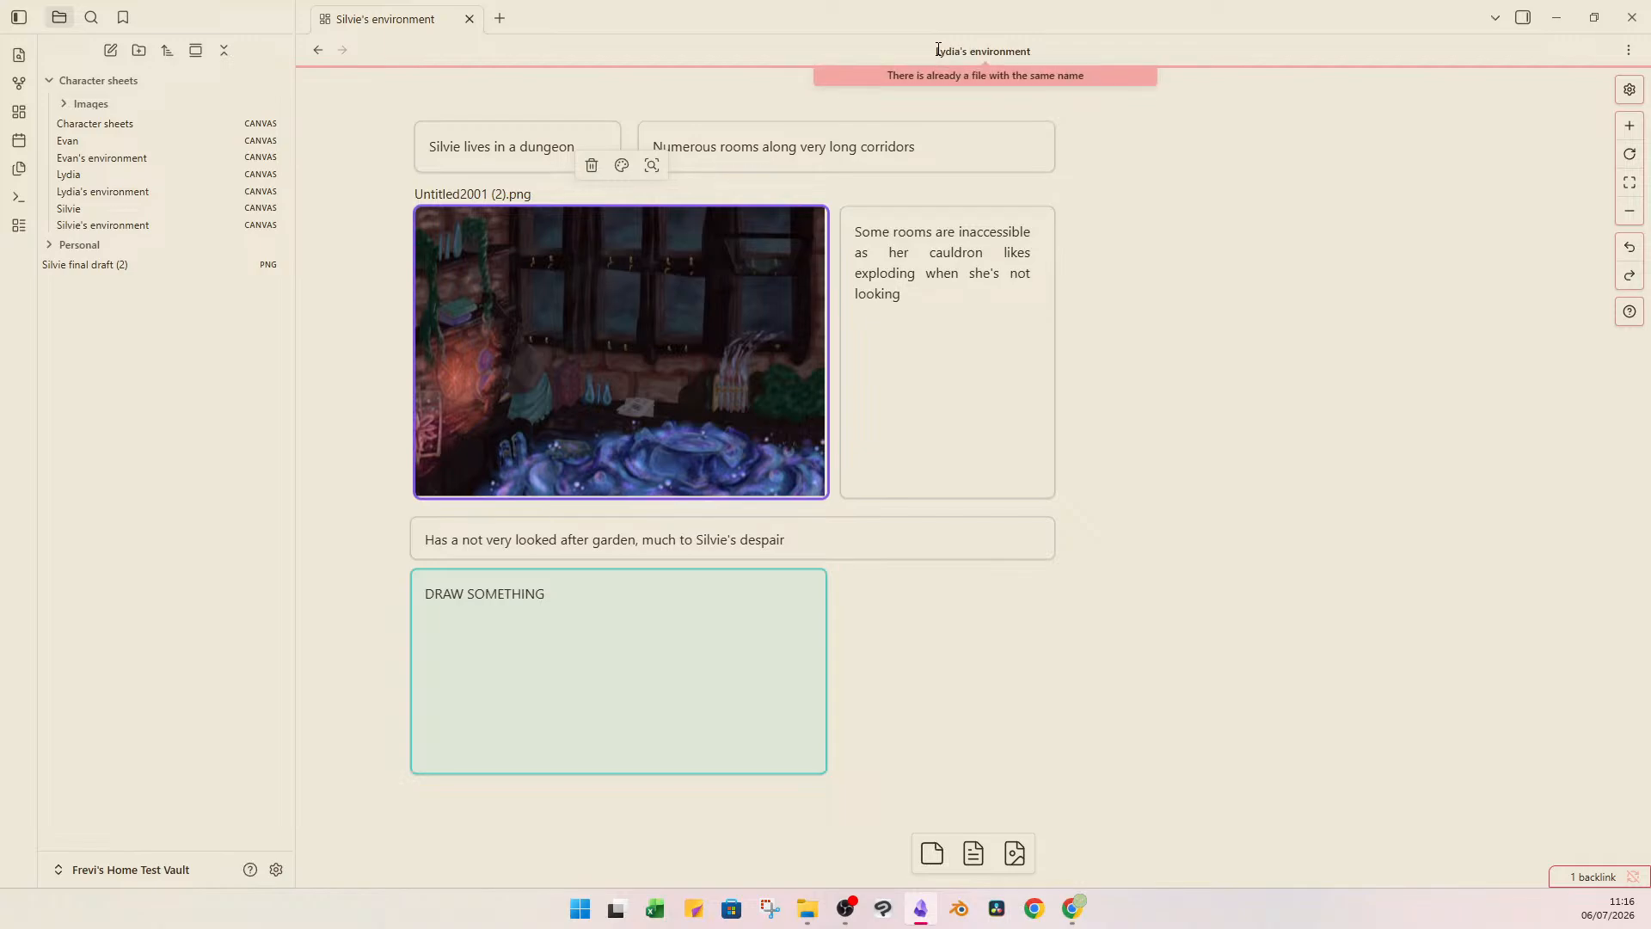
Rename the empty Lydia's environment canvas to "environment" to free its name.
{"action": "left_click", "coordinate": [130, 195]}
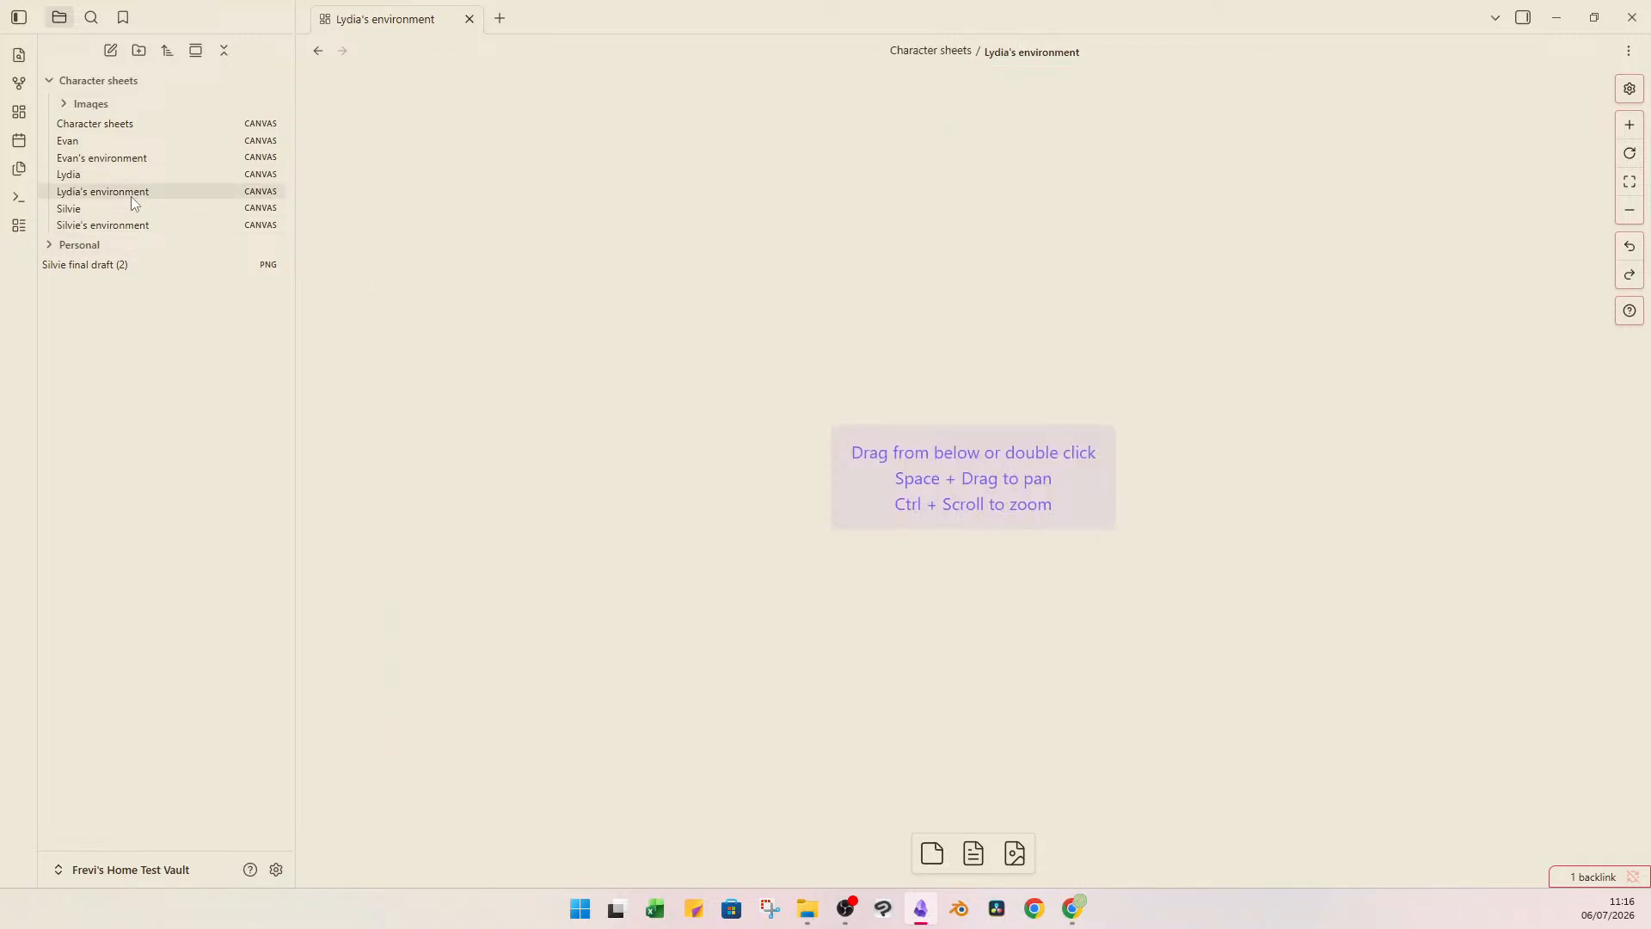
{"action": "right_click", "coordinate": [130, 194]}
{"action": "left_click", "coordinate": [922, 96]}
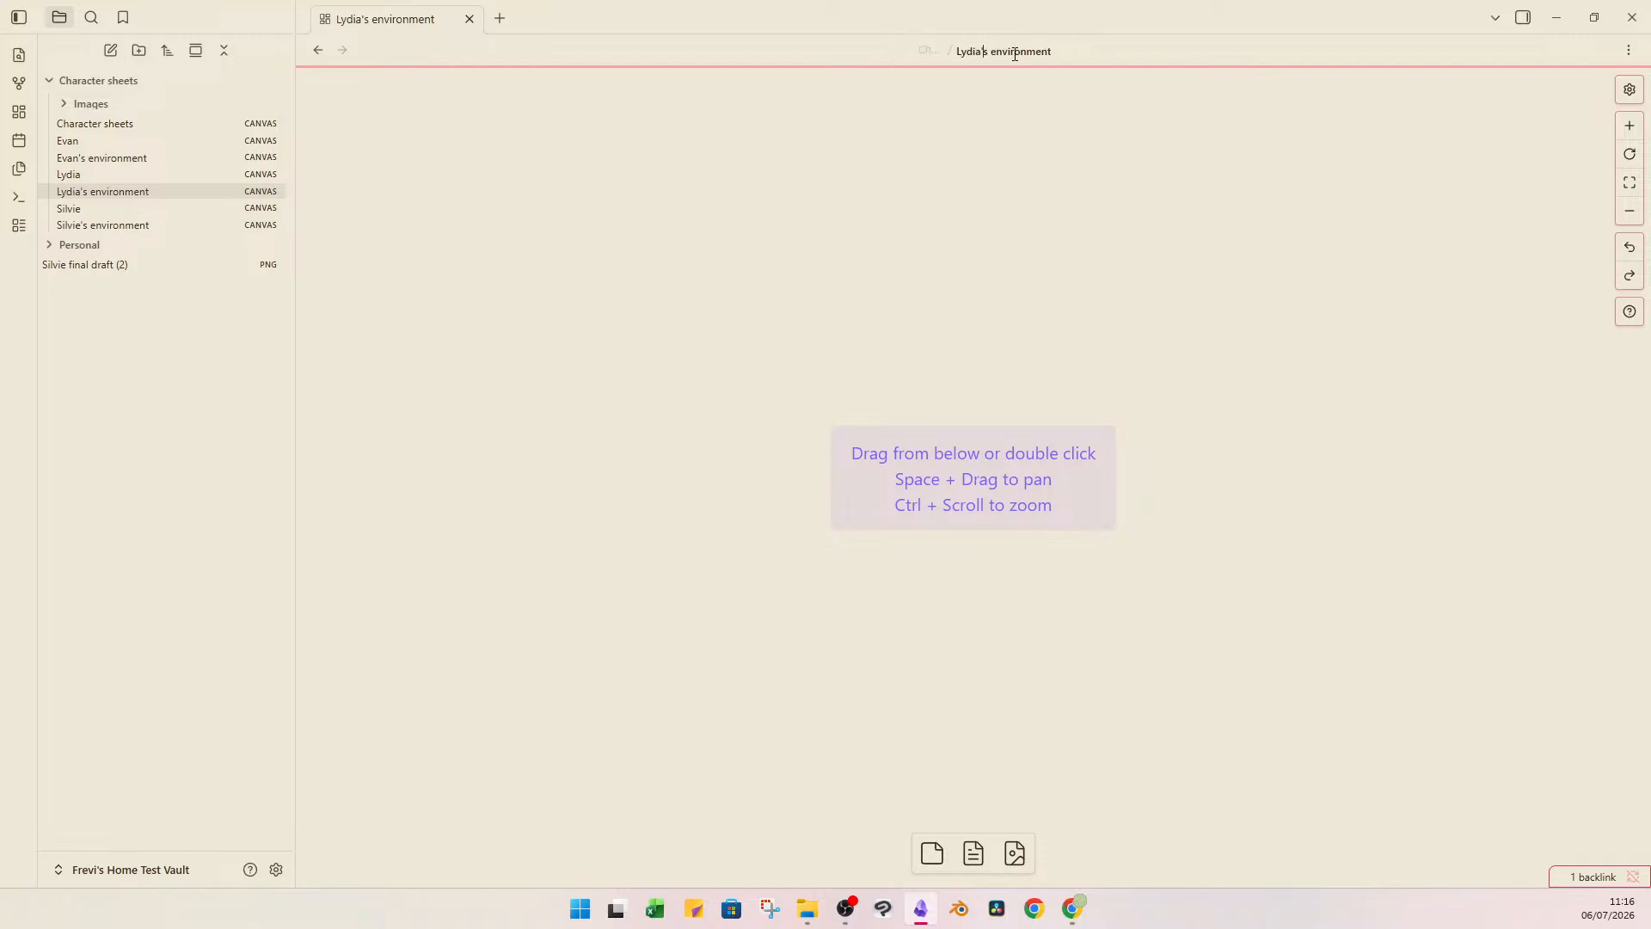
{"action": "double_click", "coordinate": [988, 54]}
{"action": "double_click", "coordinate": [937, 53]}
{"action": "double_click", "coordinate": [989, 54]}
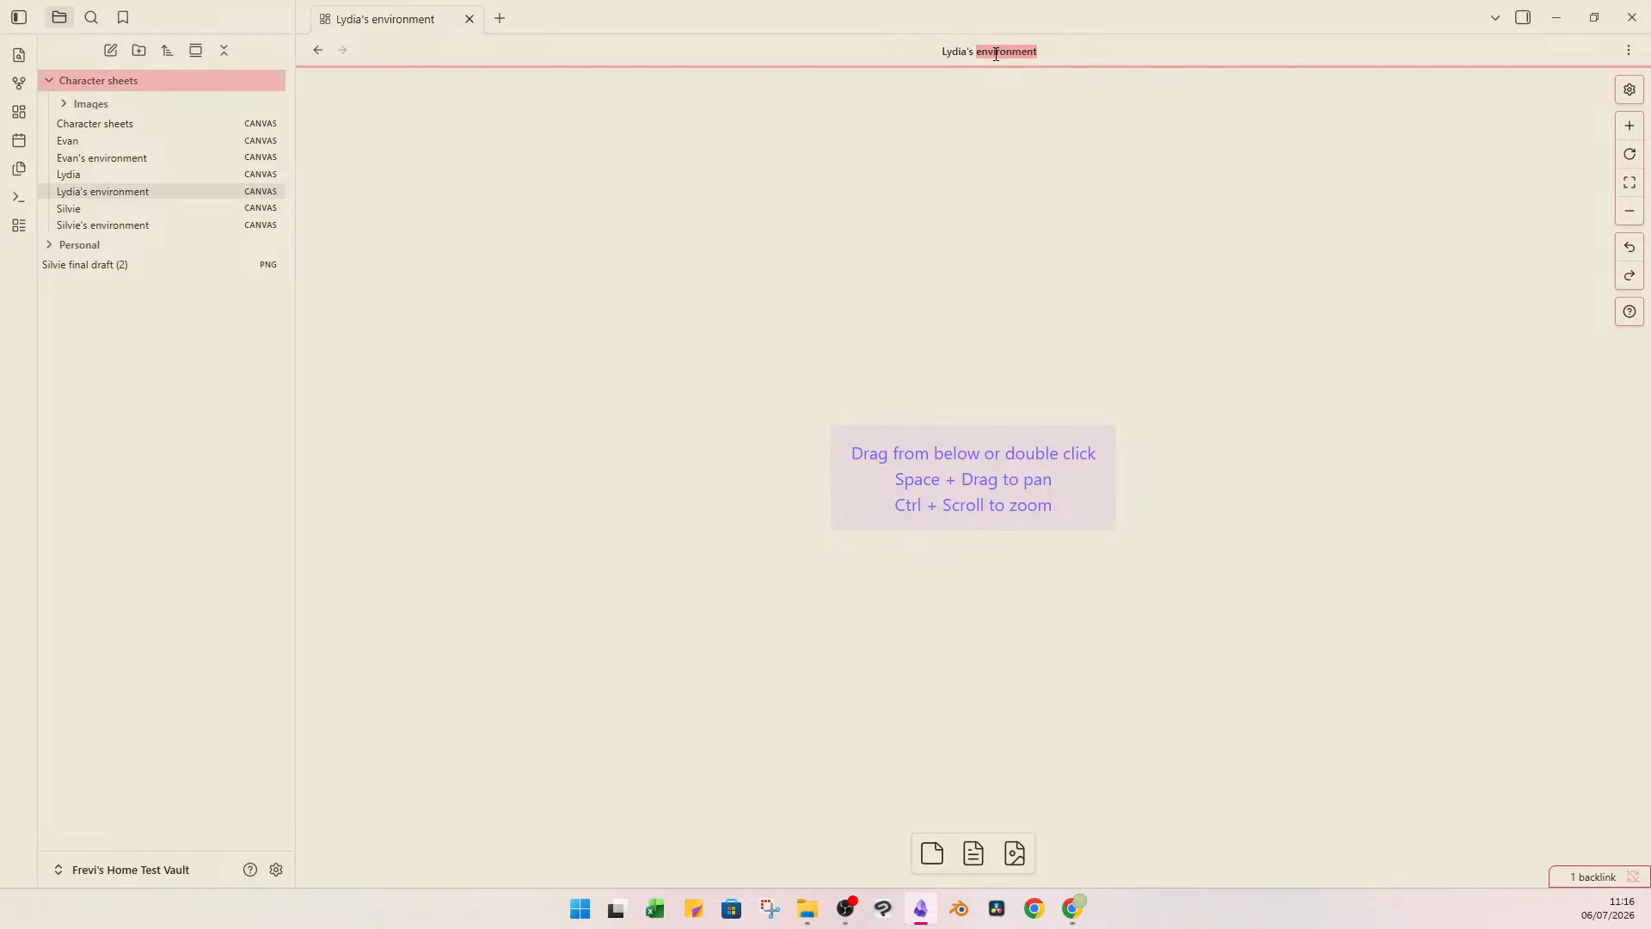
{"action": "left_click", "coordinate": [952, 54]}
{"action": "double_click", "coordinate": [953, 54]}
{"action": "type", "text": "."}
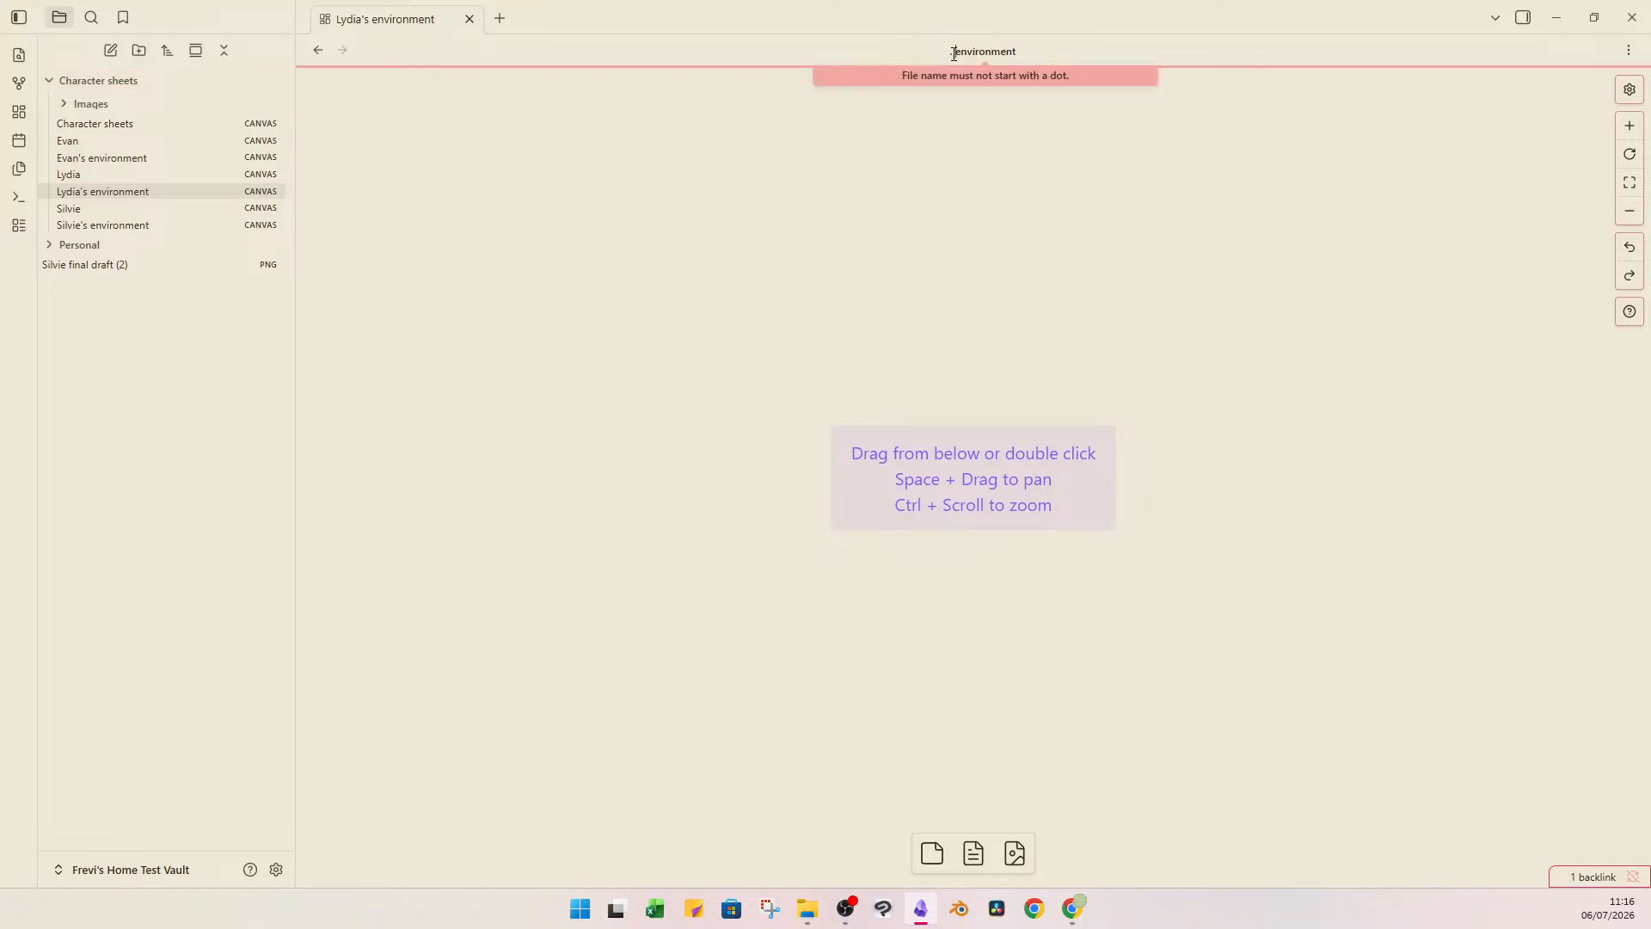
{"action": "key", "text": "BackSpace"}
{"action": "key", "text": "BackSpace"}
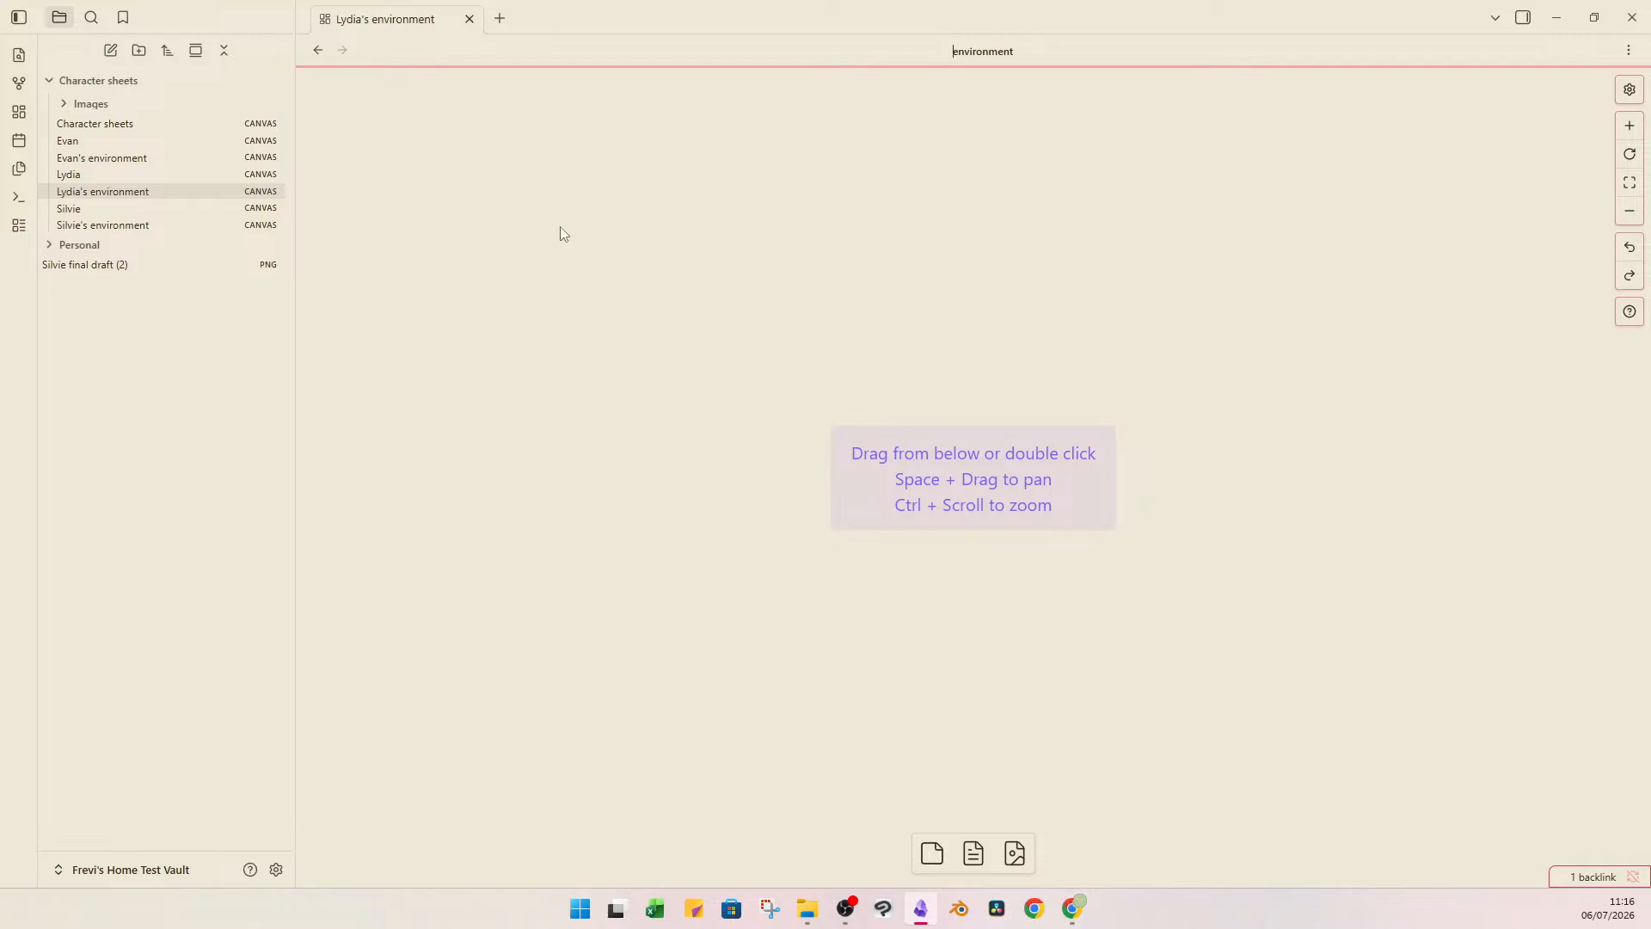
{"action": "key", "text": "Return"}
Rename the Silvie's environment canvas to "Lydia's environment".
{"action": "left_click", "coordinate": [122, 225]}
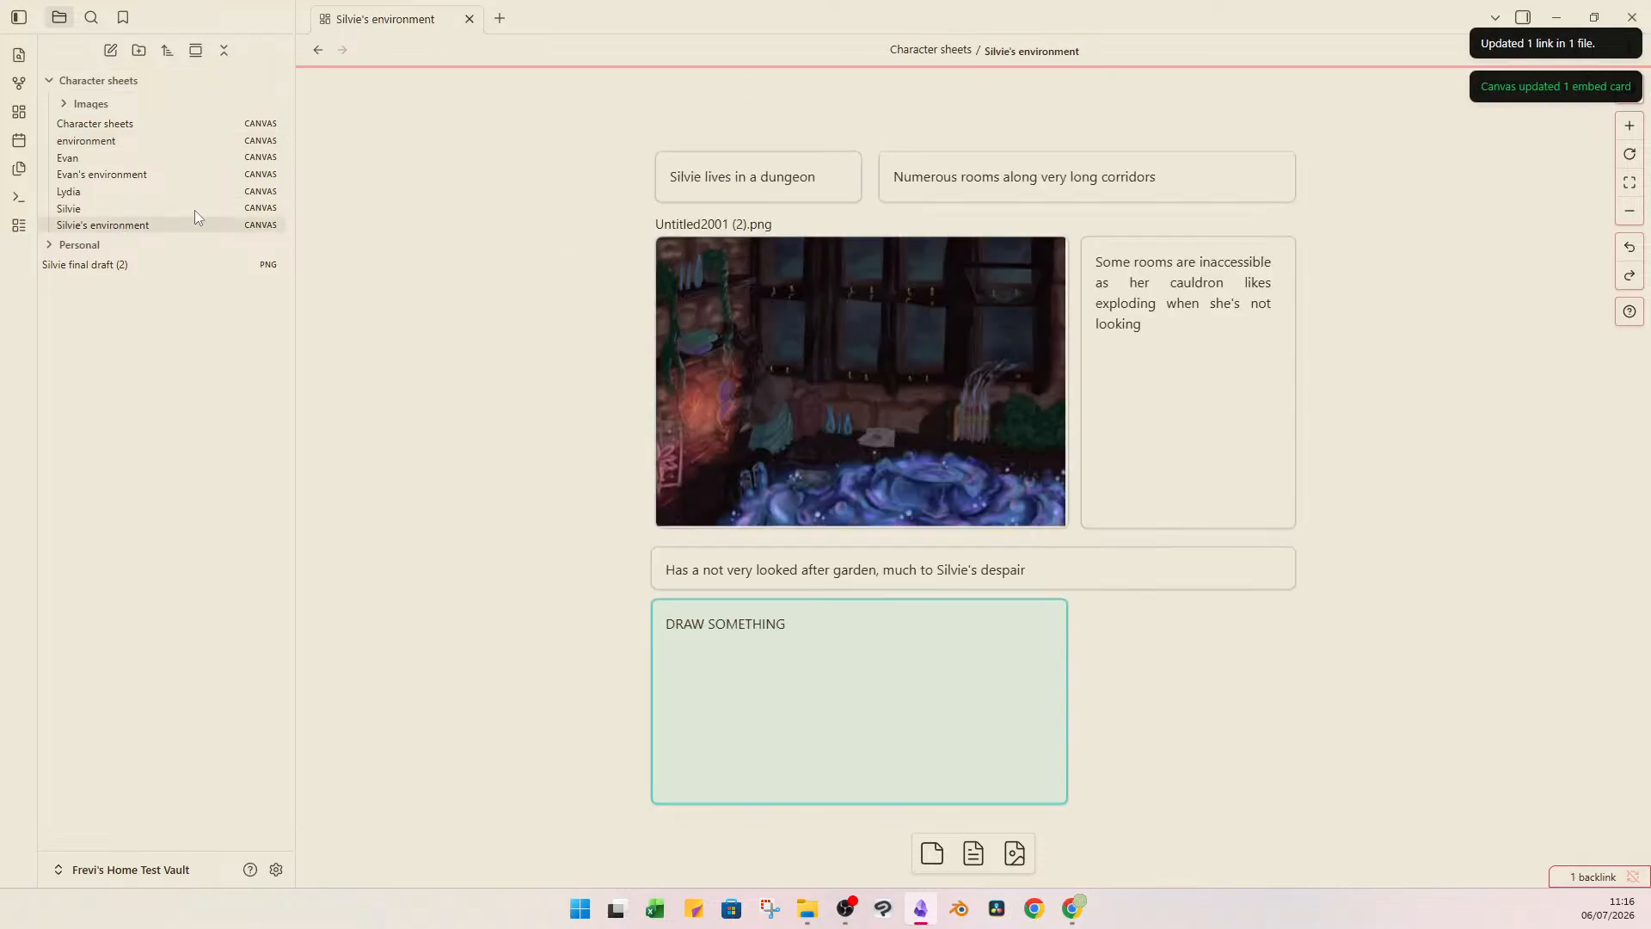
{"action": "left_click", "coordinate": [968, 54]}
{"action": "left_click", "coordinate": [987, 52]}
{"action": "double_click", "coordinate": [963, 54]}
{"action": "type", "text": "Lydia's"}
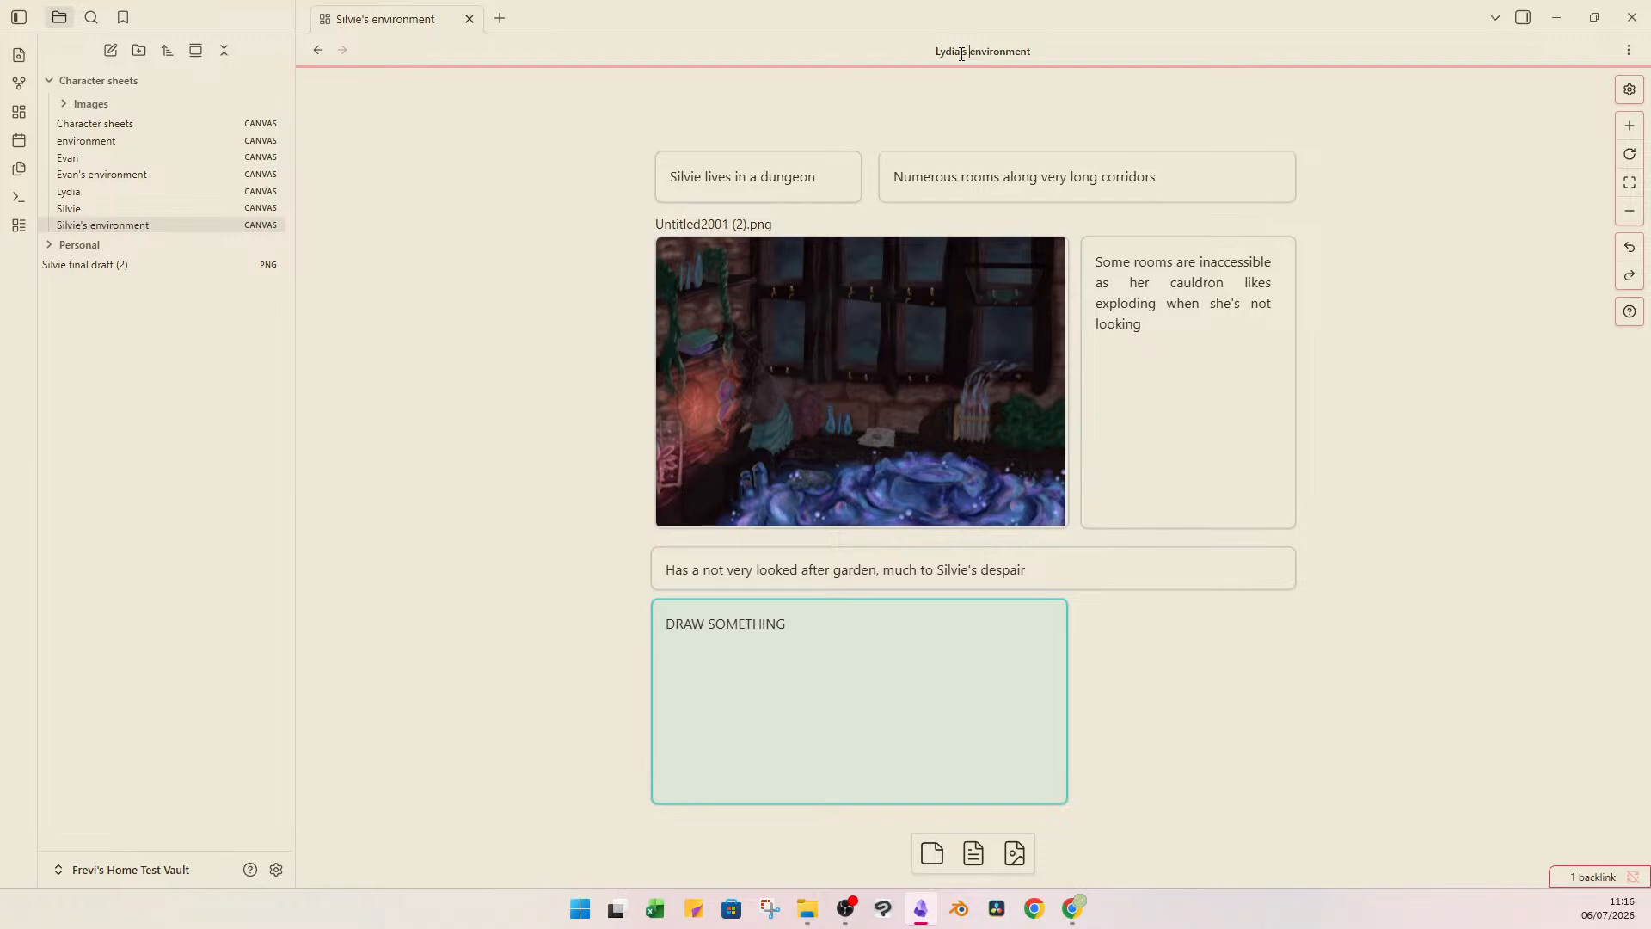
{"action": "key", "text": "Return"}
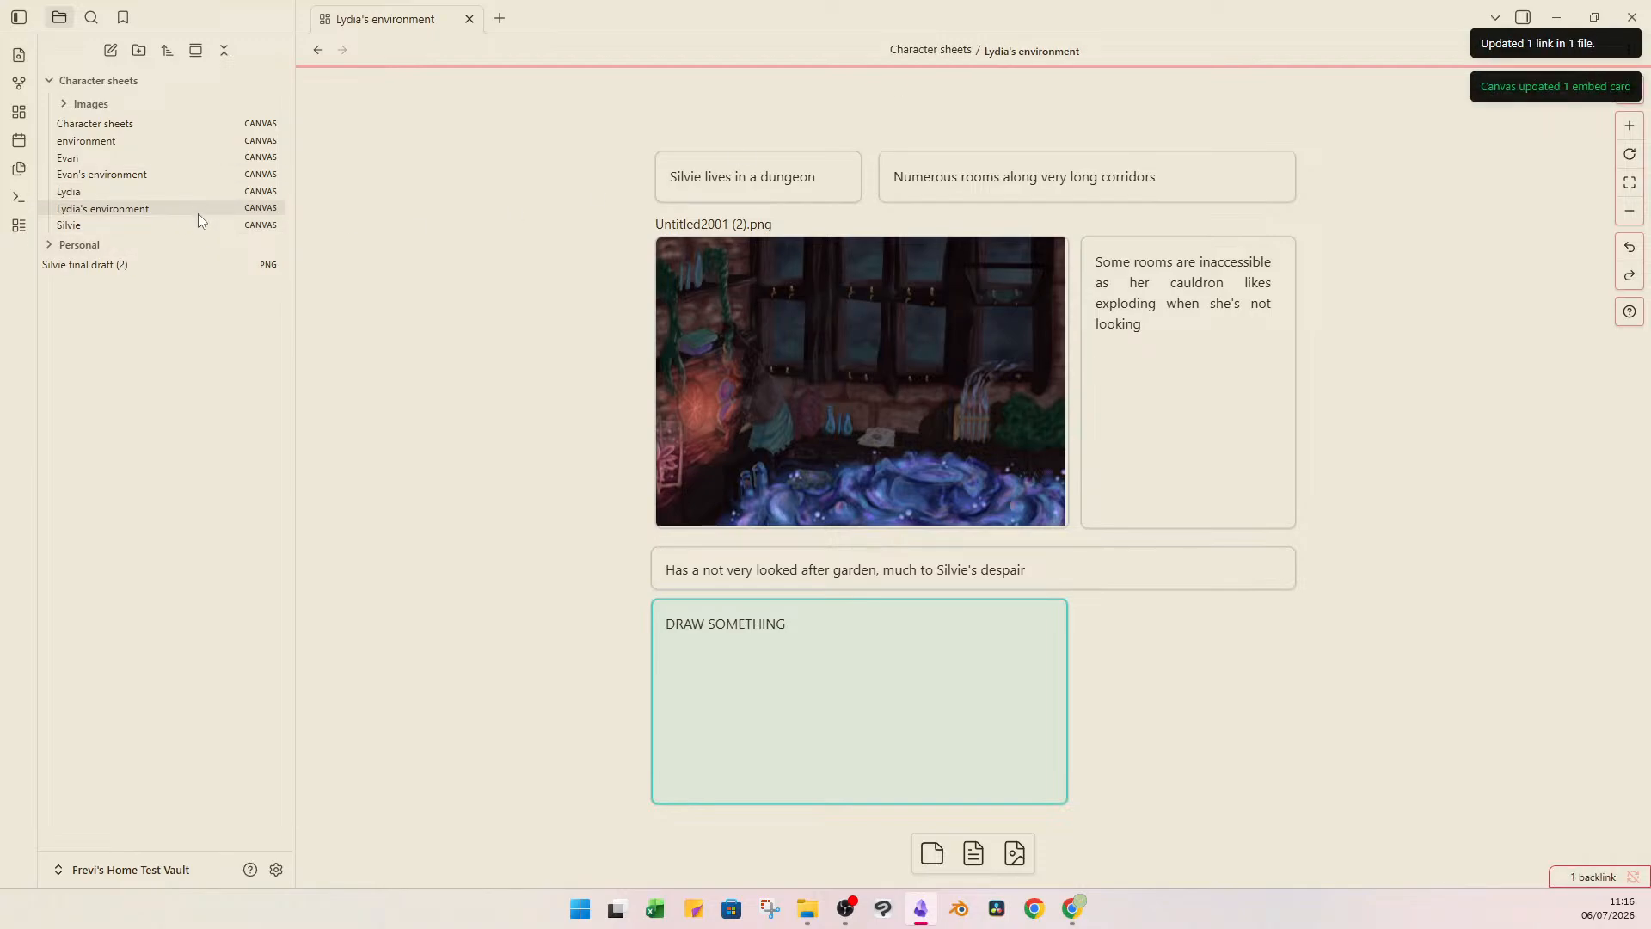
Rename the empty "environment" canvas to "Silvie environment".
{"action": "left_click", "coordinate": [232, 141]}
{"action": "left_click", "coordinate": [1037, 54]}
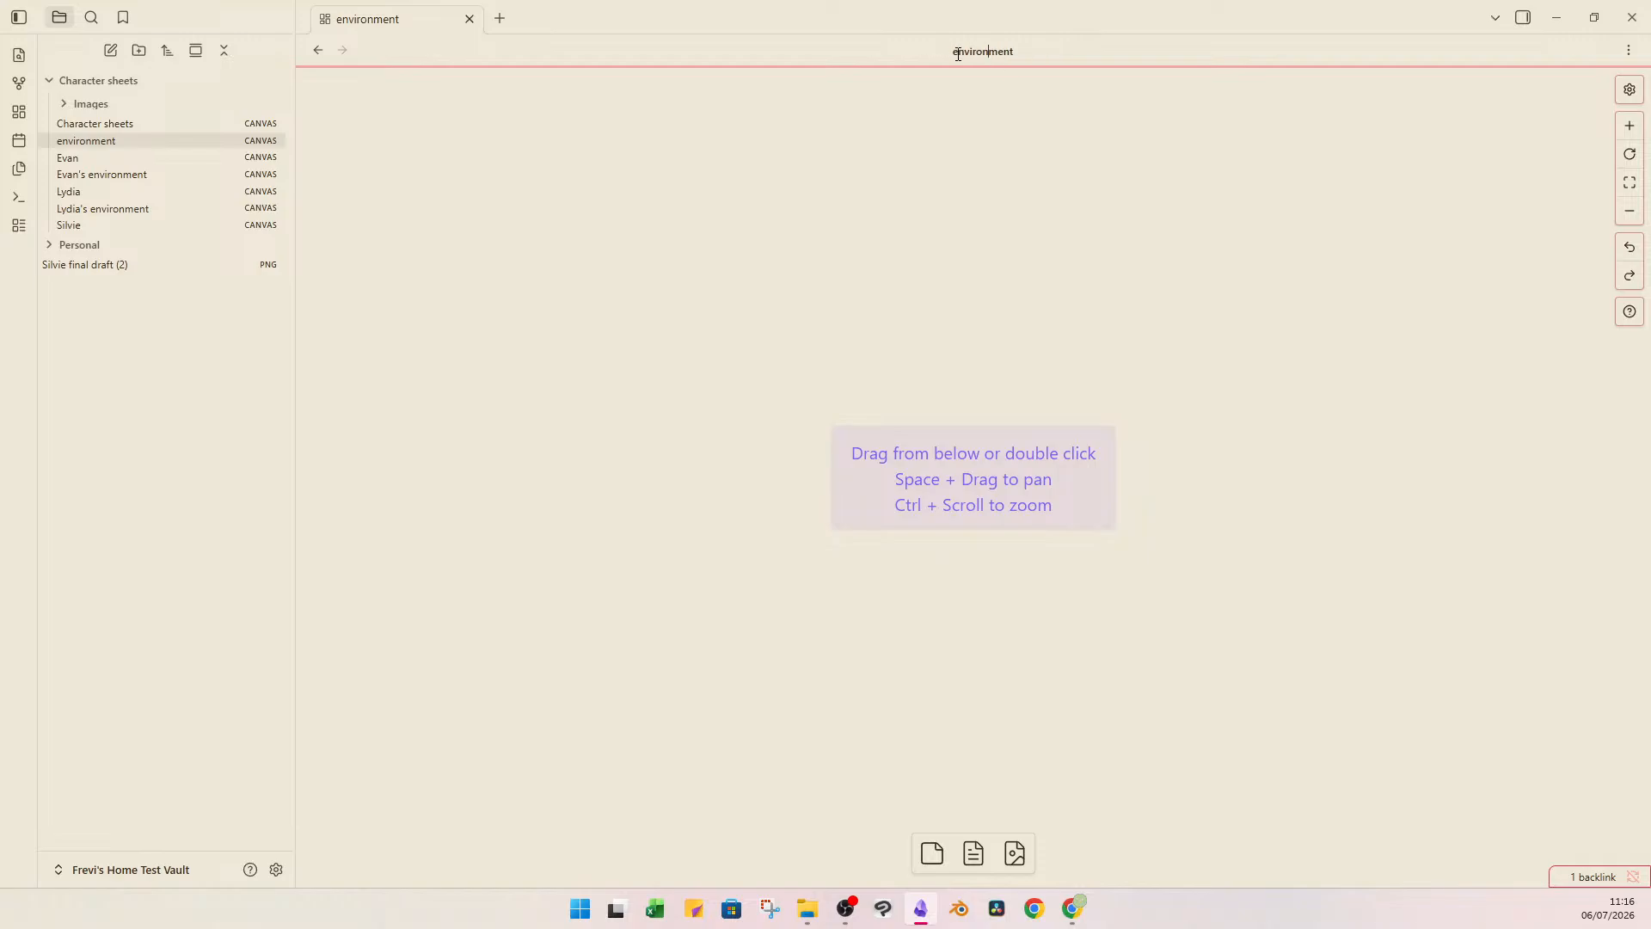
{"action": "left_click", "coordinate": [1031, 54]}
{"action": "left_click", "coordinate": [1052, 46]}
{"action": "left_click", "coordinate": [1052, 45]}
{"action": "left_click", "coordinate": [1053, 46]}
{"action": "type", "text": "Silvie"}
{"action": "key", "text": "Return"}
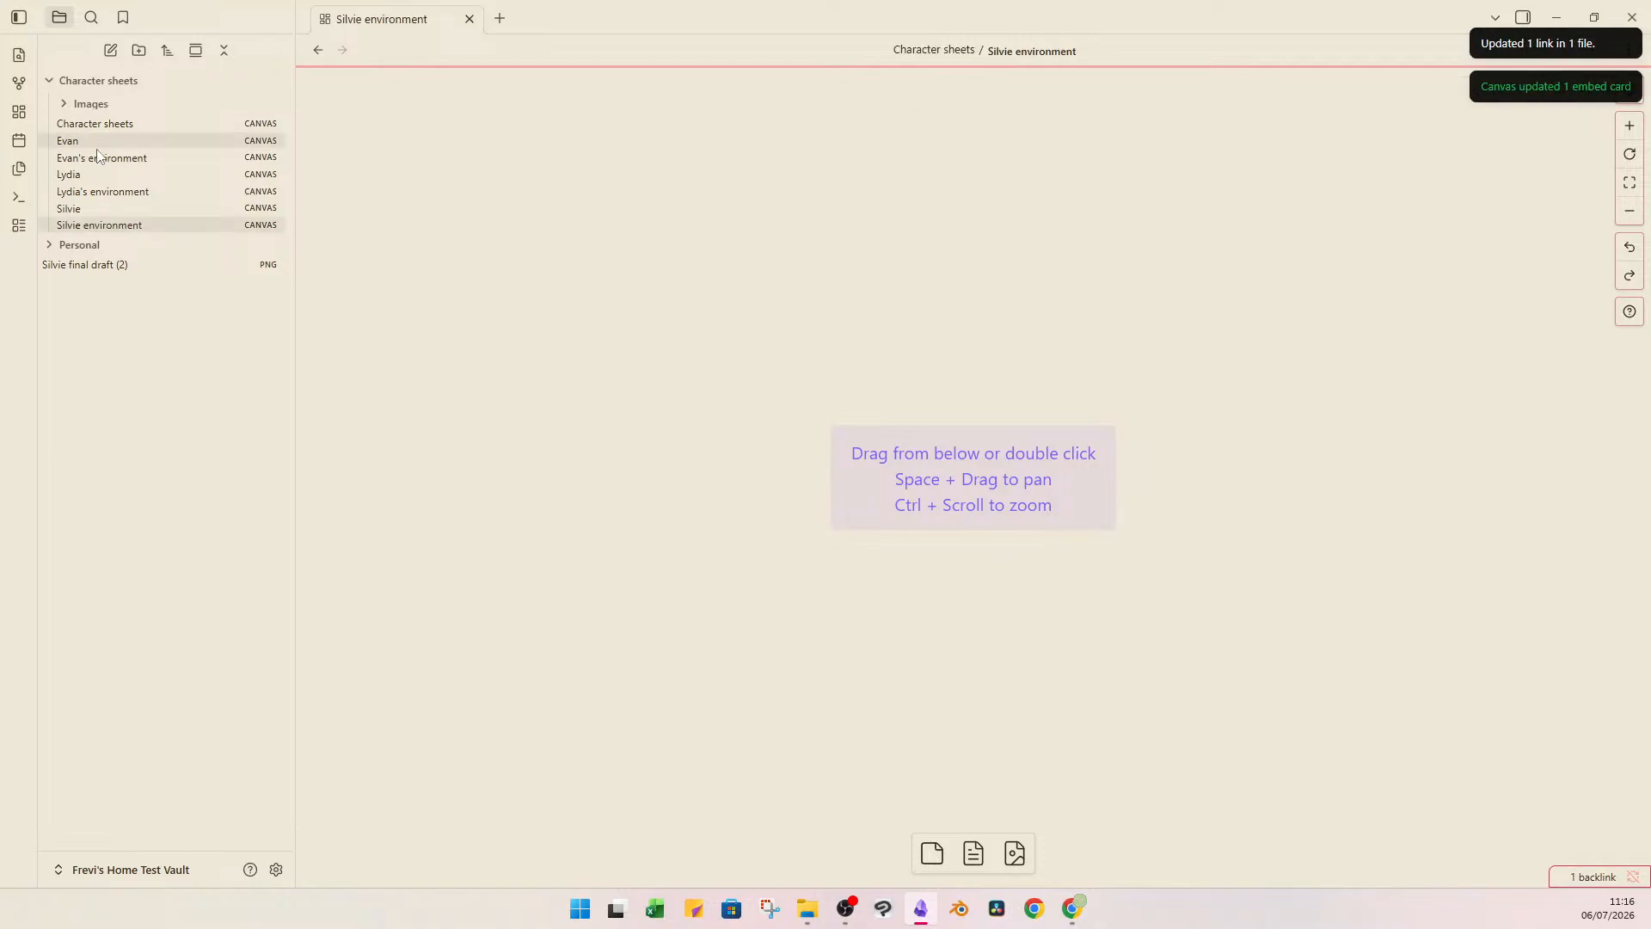
Copy all the cards and the image from the Lydia's environment canvas into the empty Silvie environment canvas.
{"action": "left_click", "coordinate": [167, 202]}
{"action": "left_click", "coordinate": [167, 189]}
{"action": "left_click_drag", "start_coordinate": [592, 143], "coordinate": [1289, 678]}
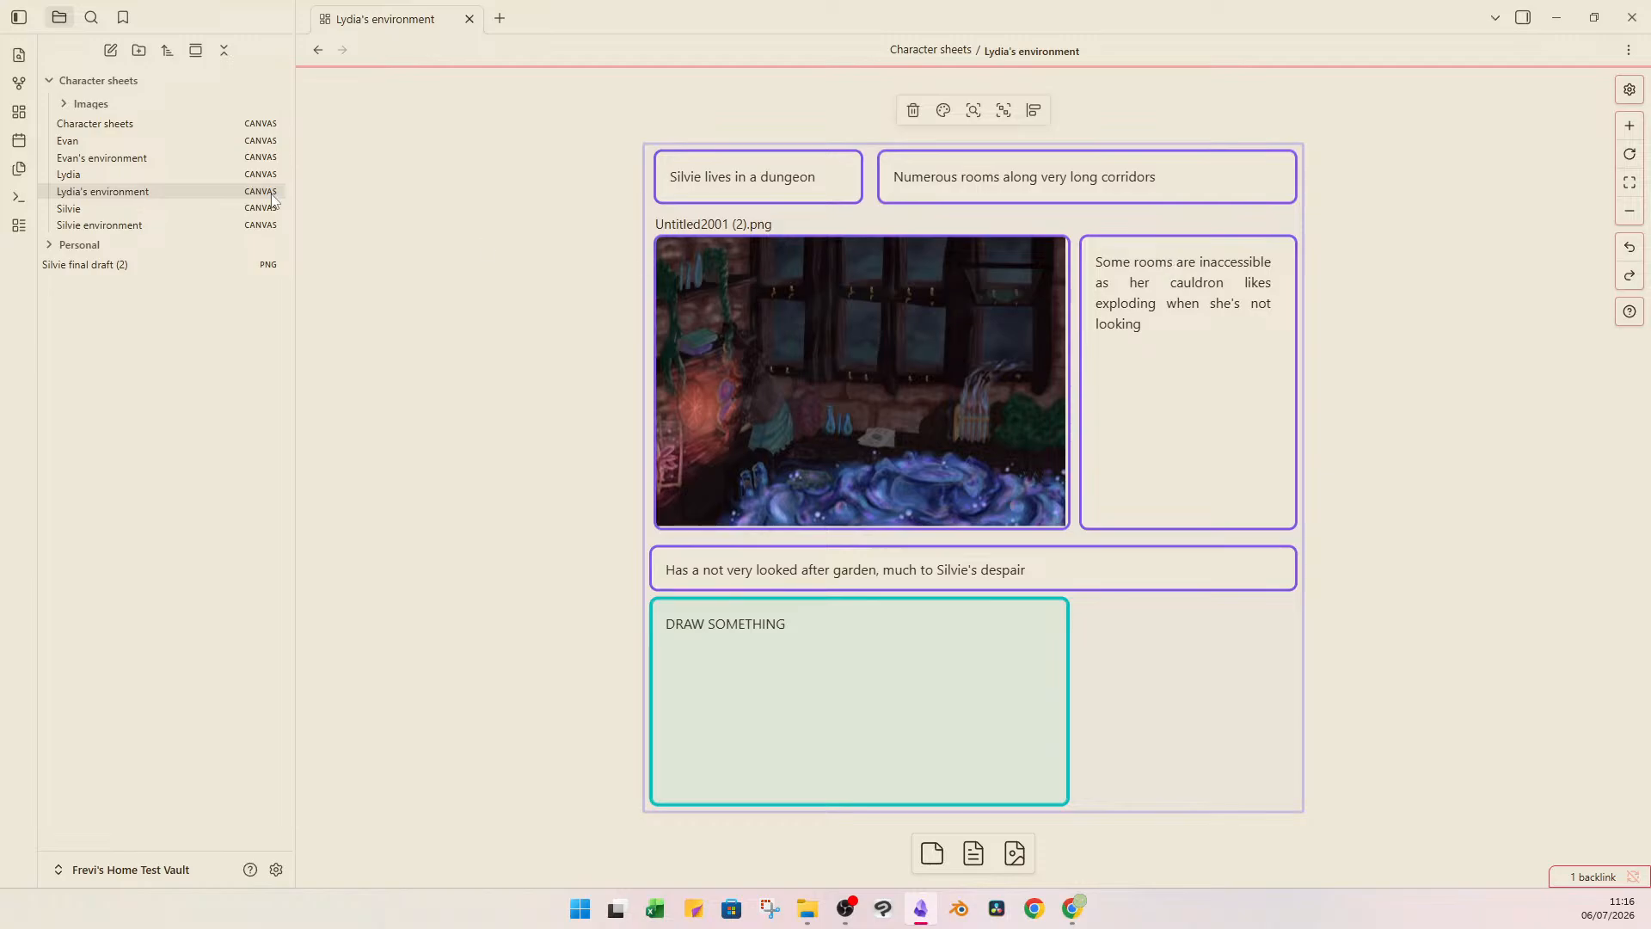
{"action": "left_click", "coordinate": [203, 228]}
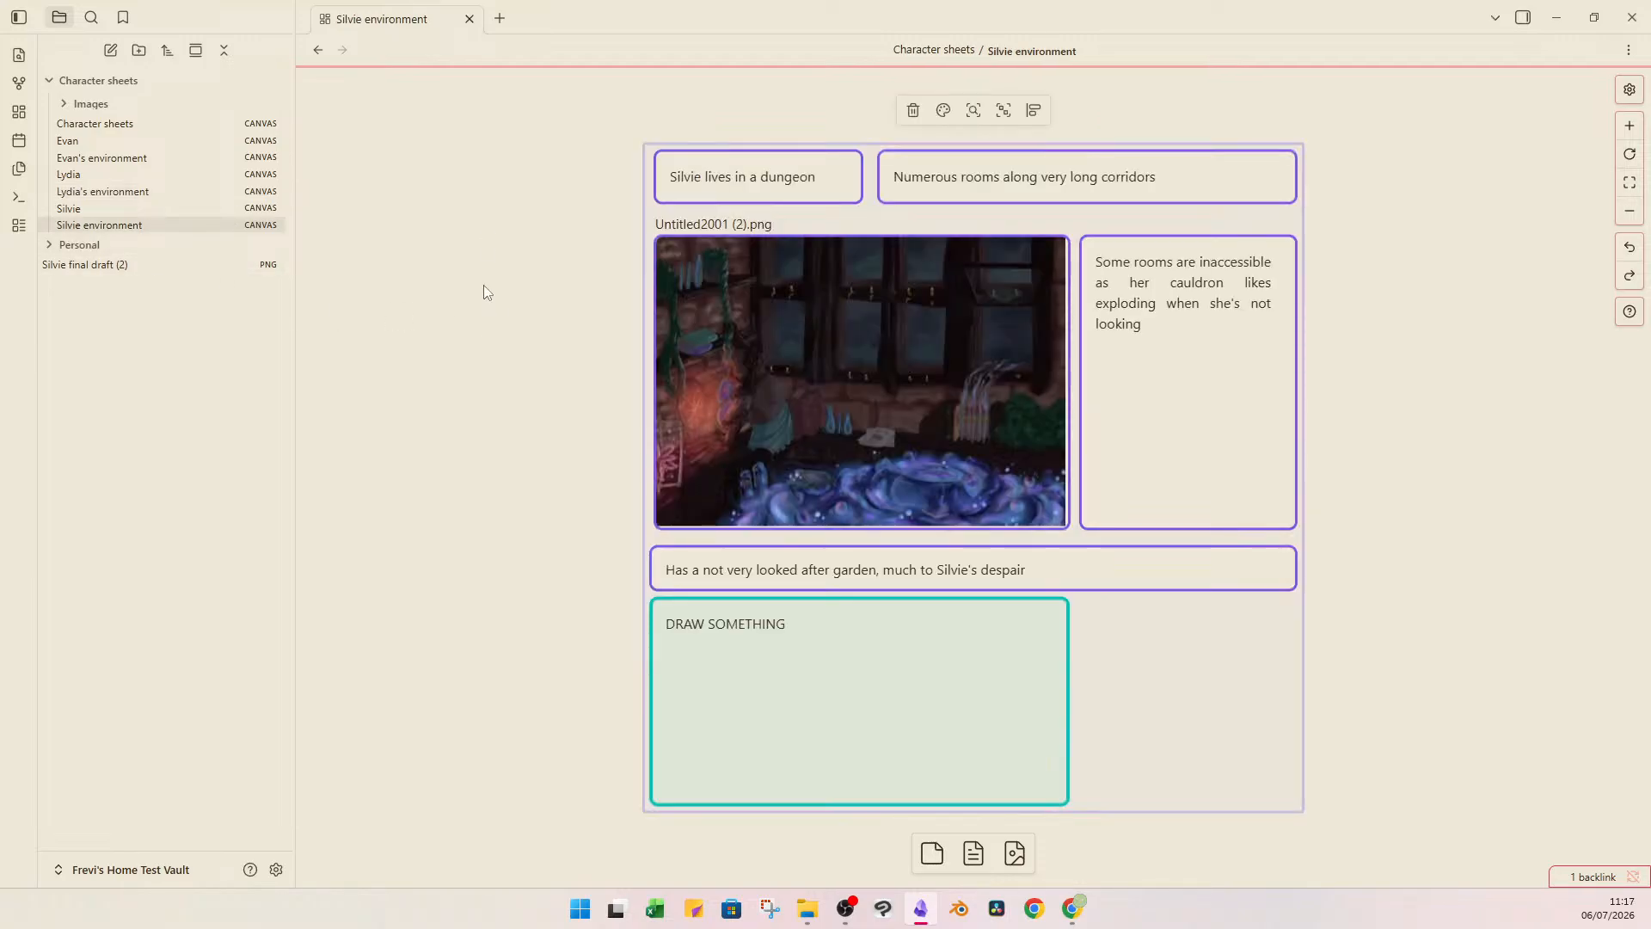
Change the first card on the Silvie environment canvas to "Silvie lives in a cottage in a forest".
{"action": "left_click", "coordinate": [741, 182]}
{"action": "left_click", "coordinate": [825, 186]}
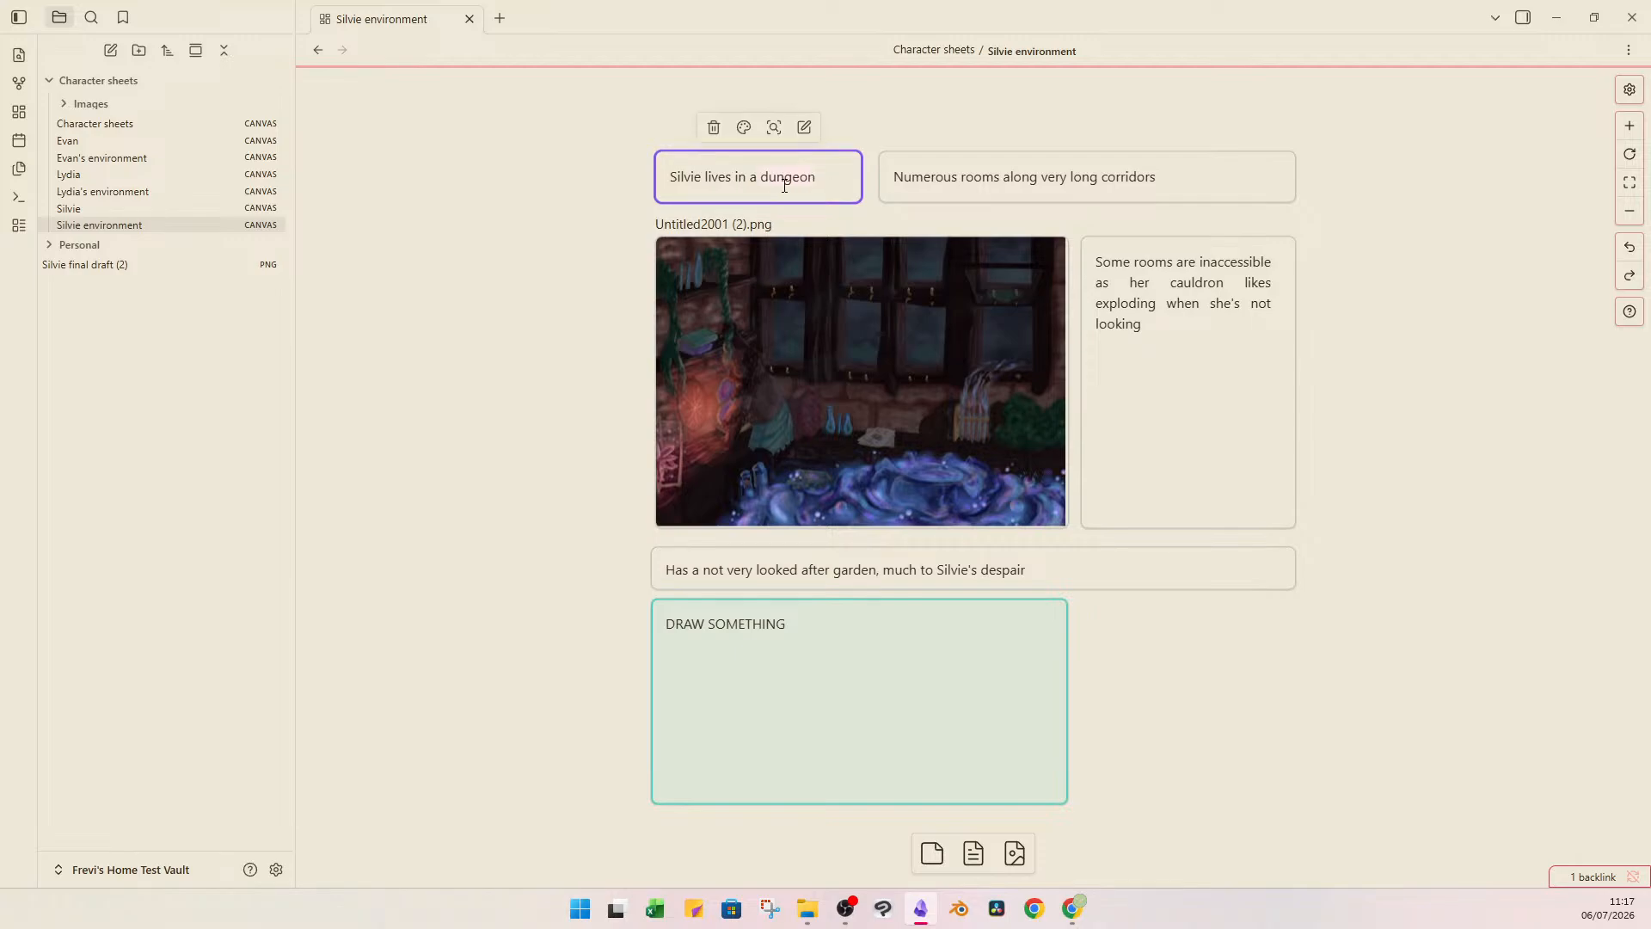
{"action": "type", "text": "cottage in a forest"}
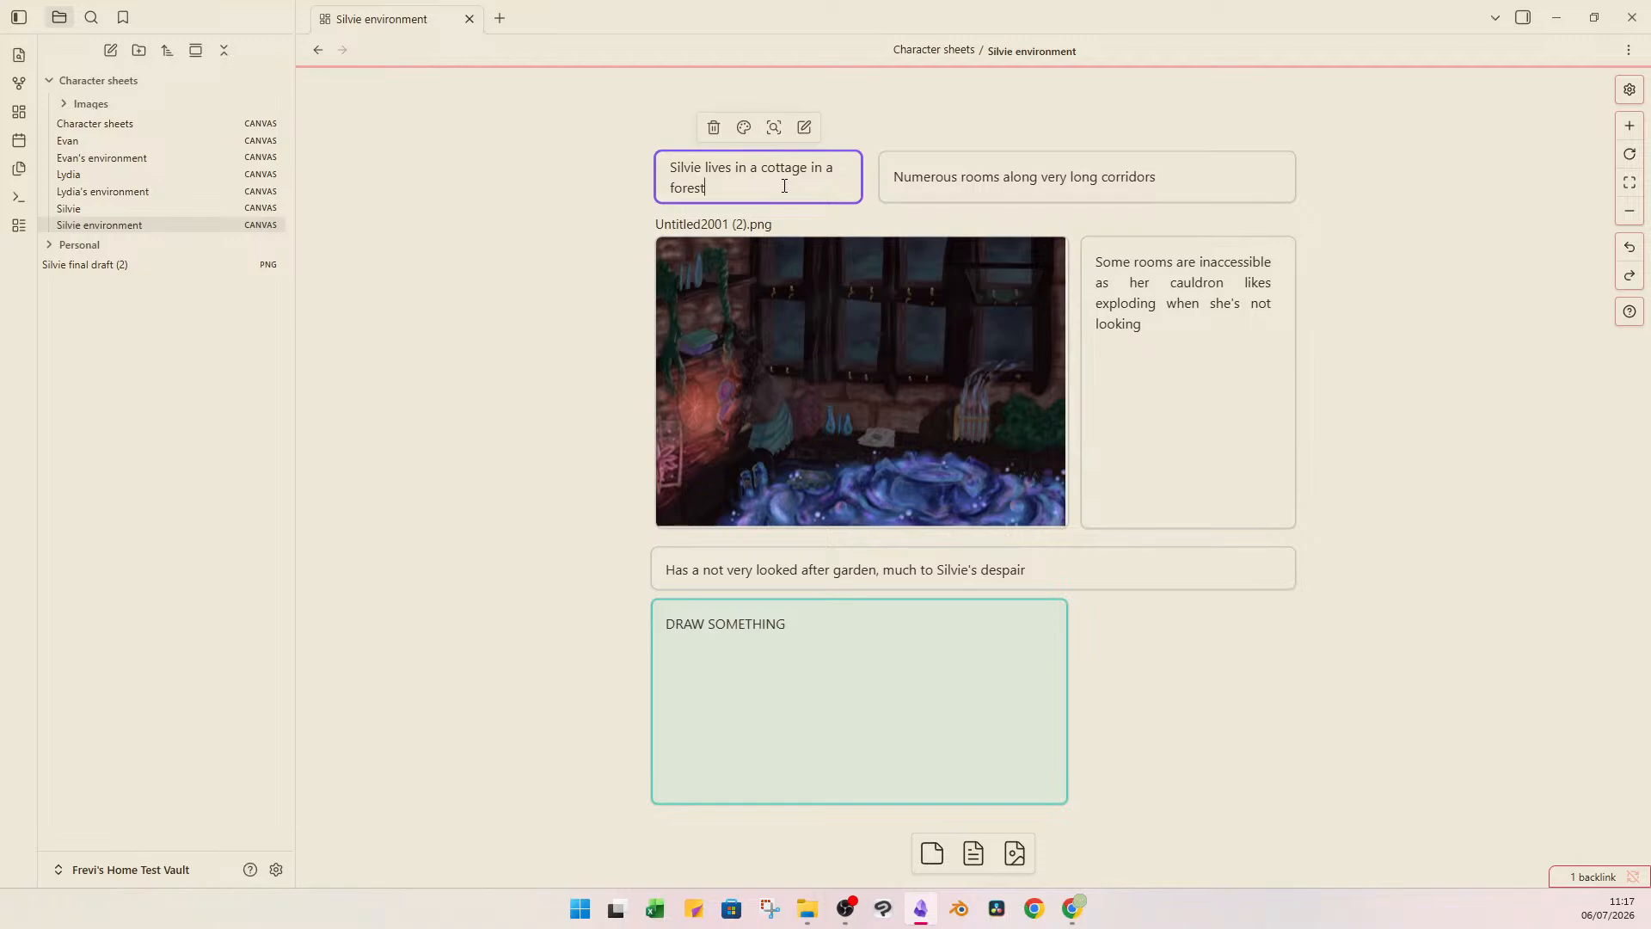
Replace the text about rooms and corridors with "Numerous cottage houses in the forest that she lives in".
{"action": "double_click", "coordinate": [1003, 172]}
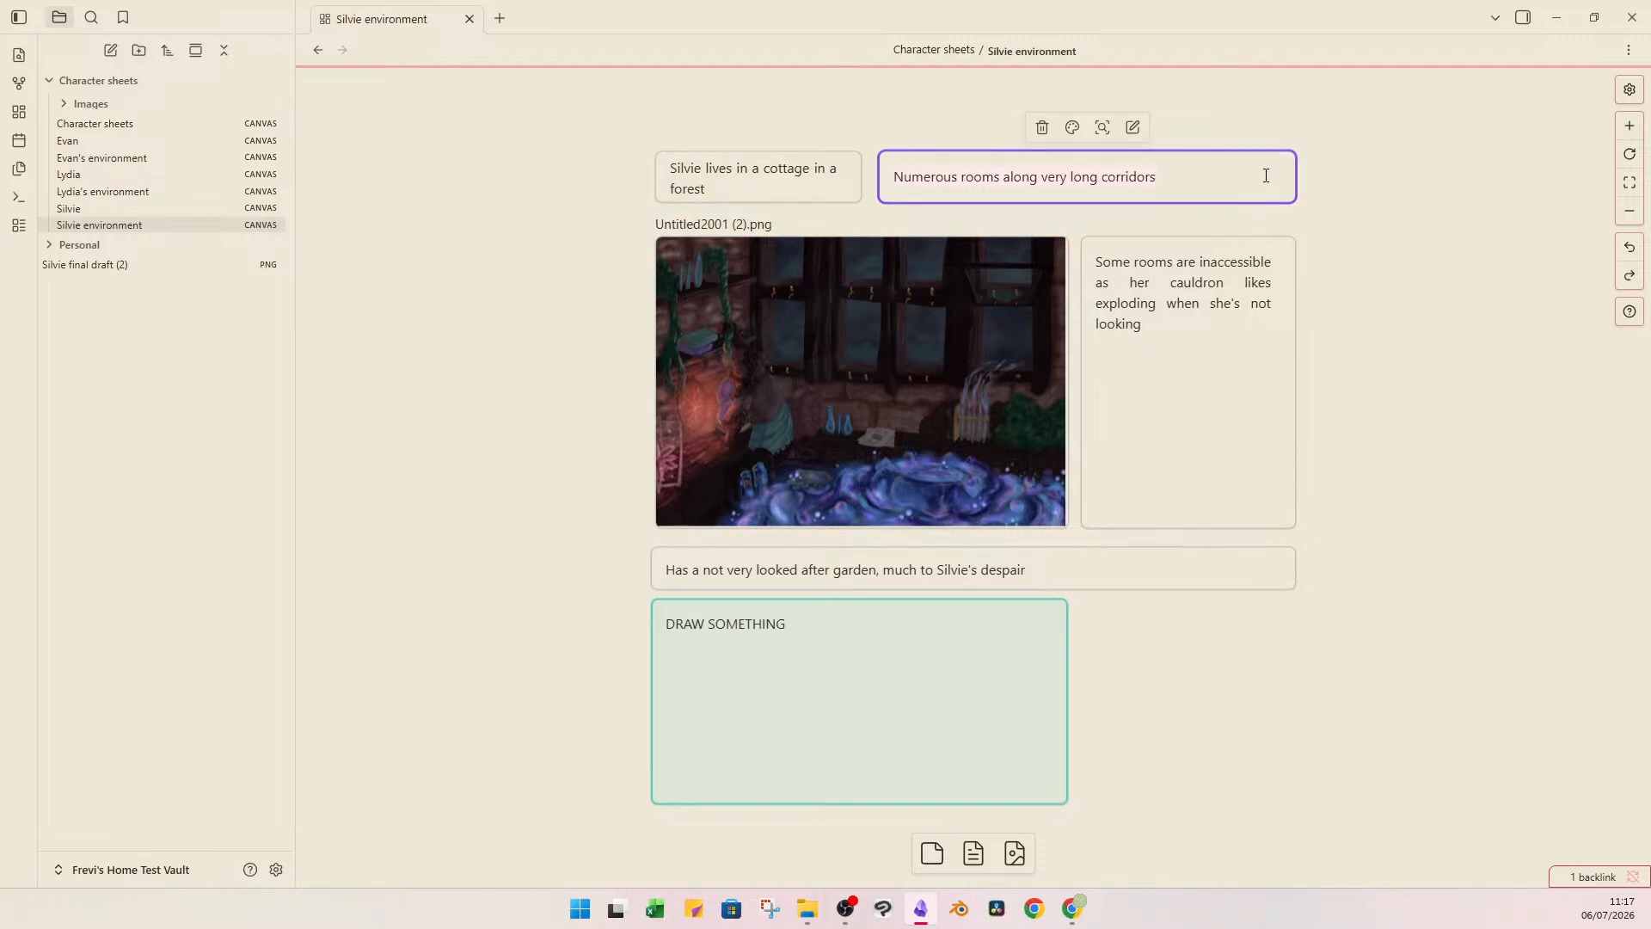
{"action": "key", "text": "ctrl+a"}
{"action": "type", "text": "Nume"}
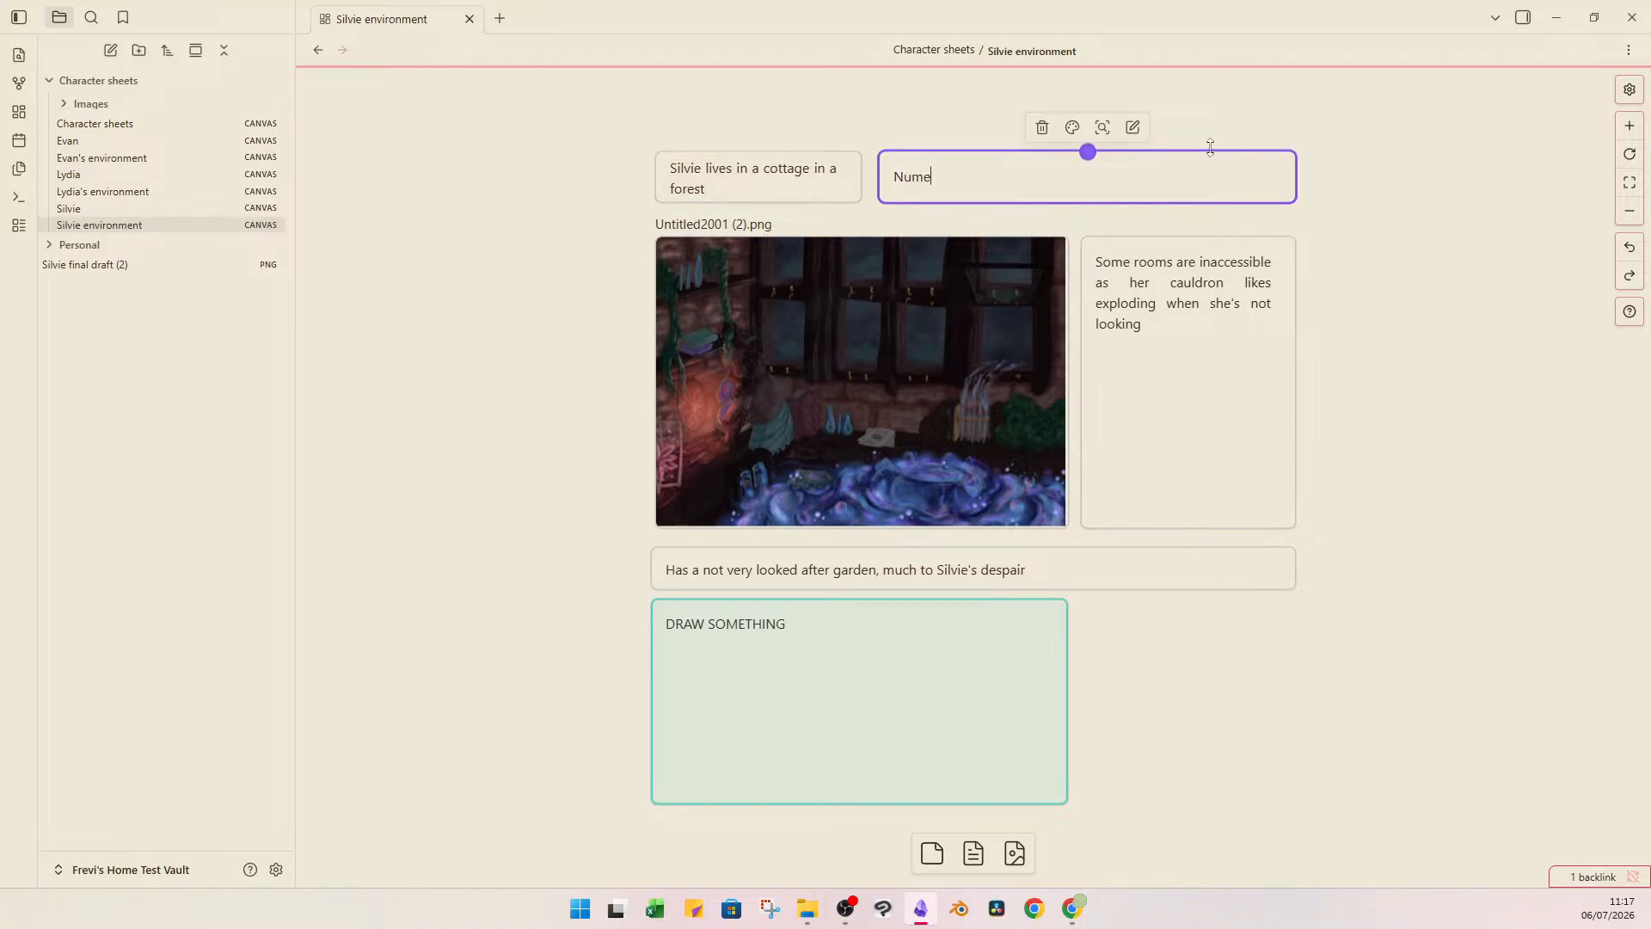
{"action": "type", "text": "rous cottage houses in the fore"}
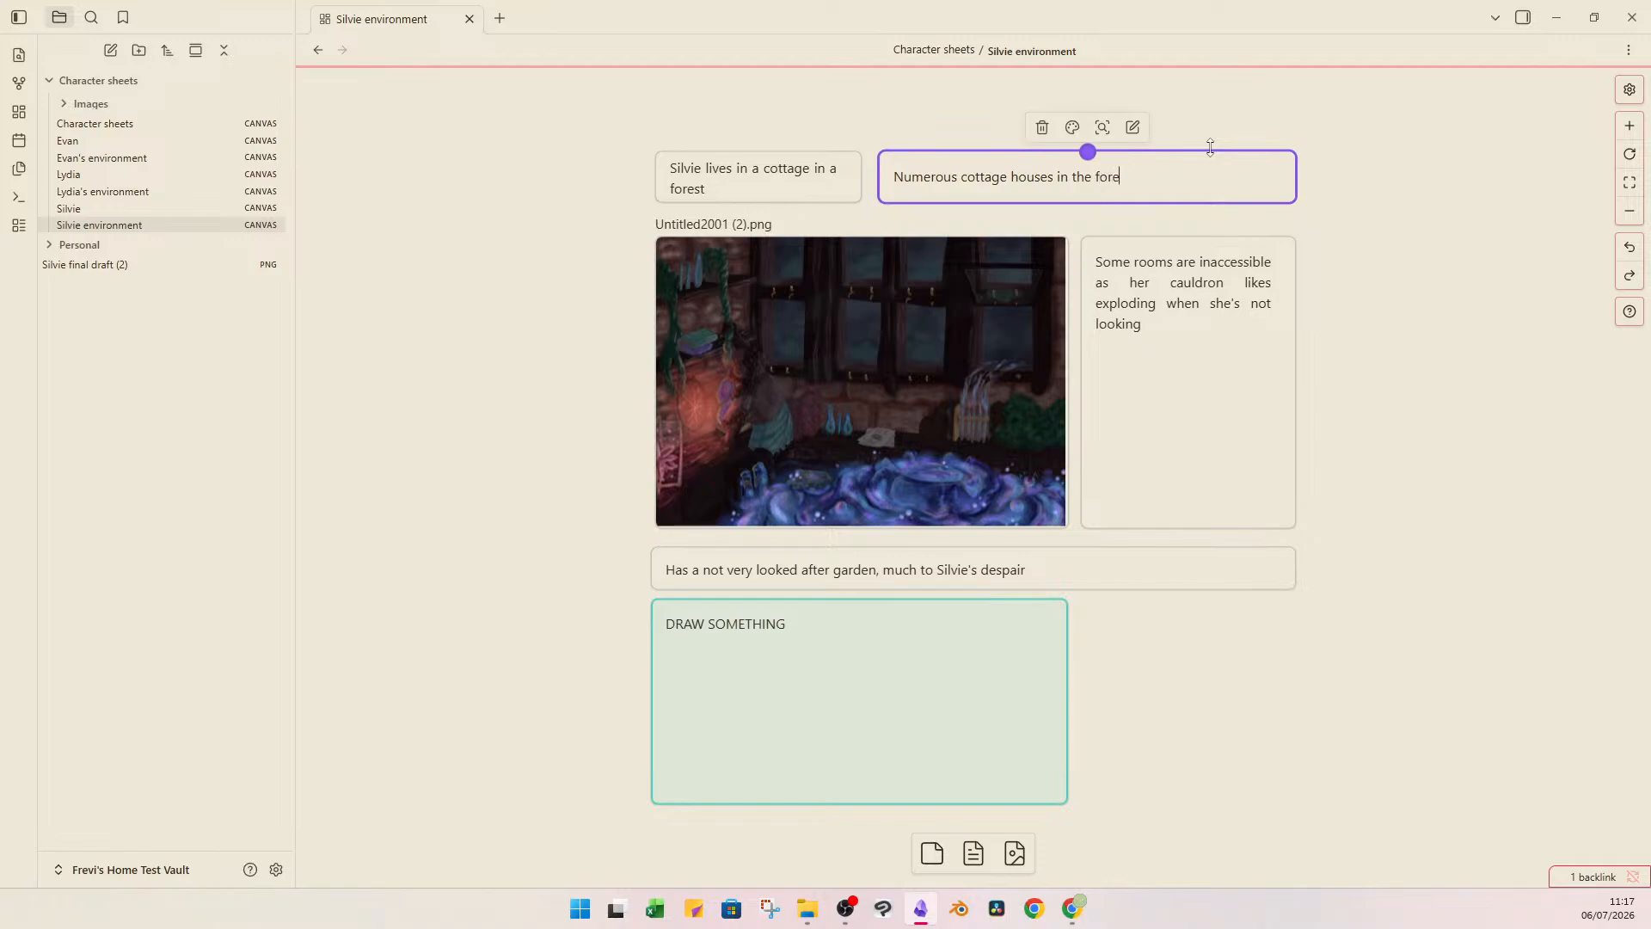
{"action": "type", "text": "st that sheb lives in"}
{"action": "key", "text": "Delete"}
{"action": "left_click", "coordinate": [1373, 175]}
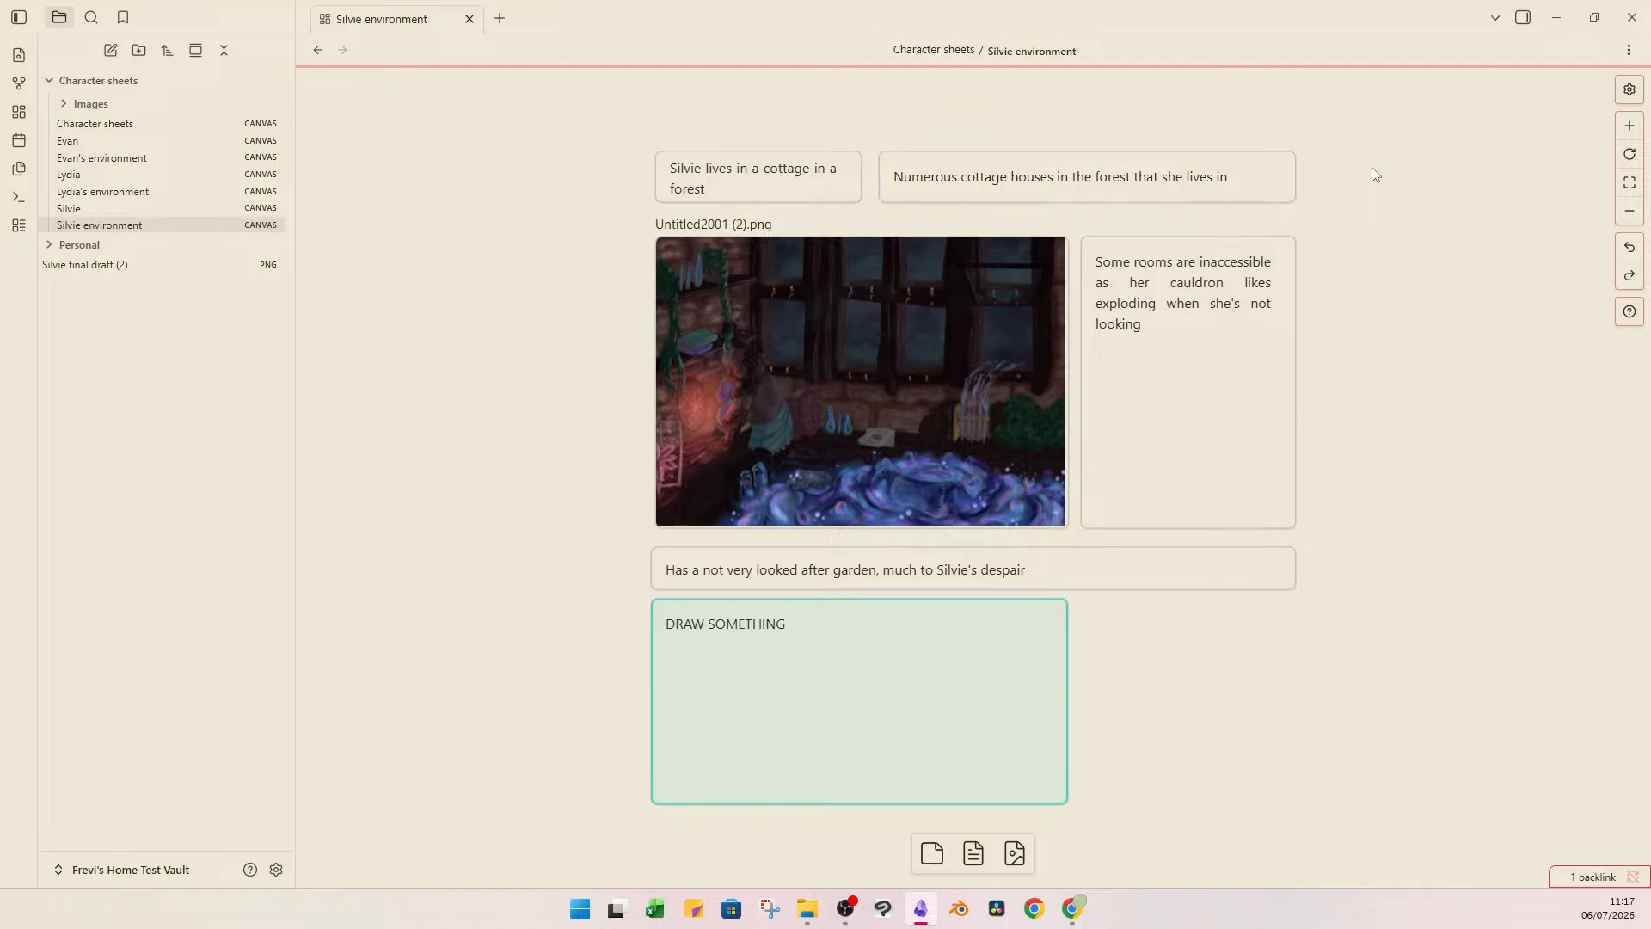
Replace the Untitled2001 (2).png image with "Silvie gardeing at dusk.png" from the file explorer, enlarged to fill the same space.
{"action": "left_click", "coordinate": [802, 309]}
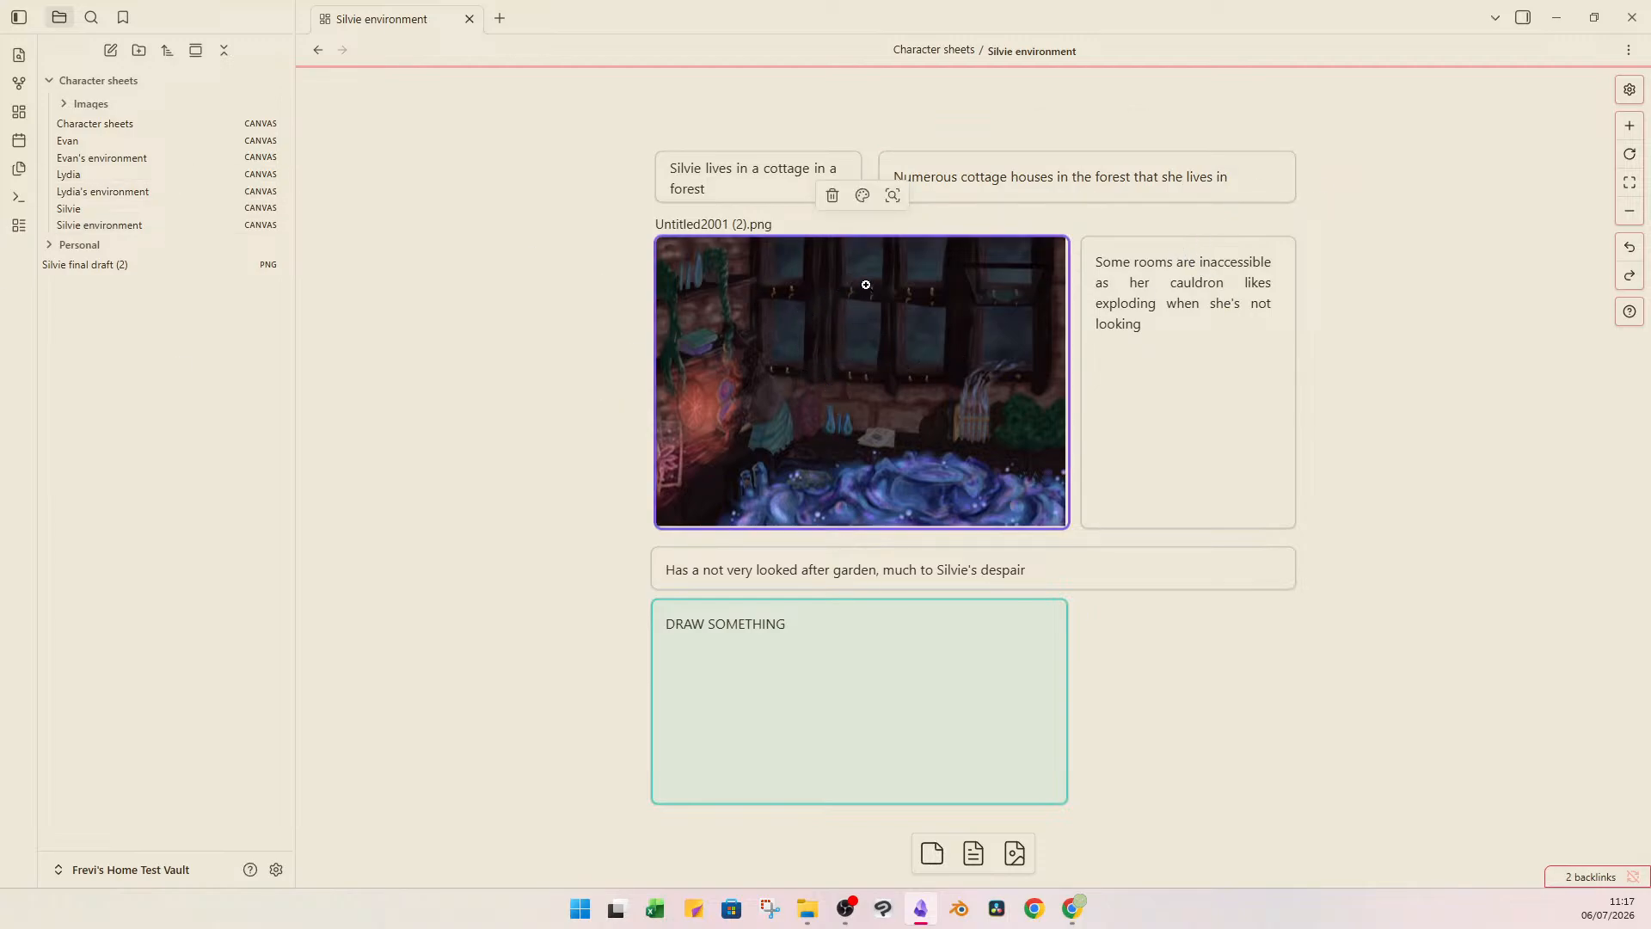
{"action": "left_click", "coordinate": [832, 195]}
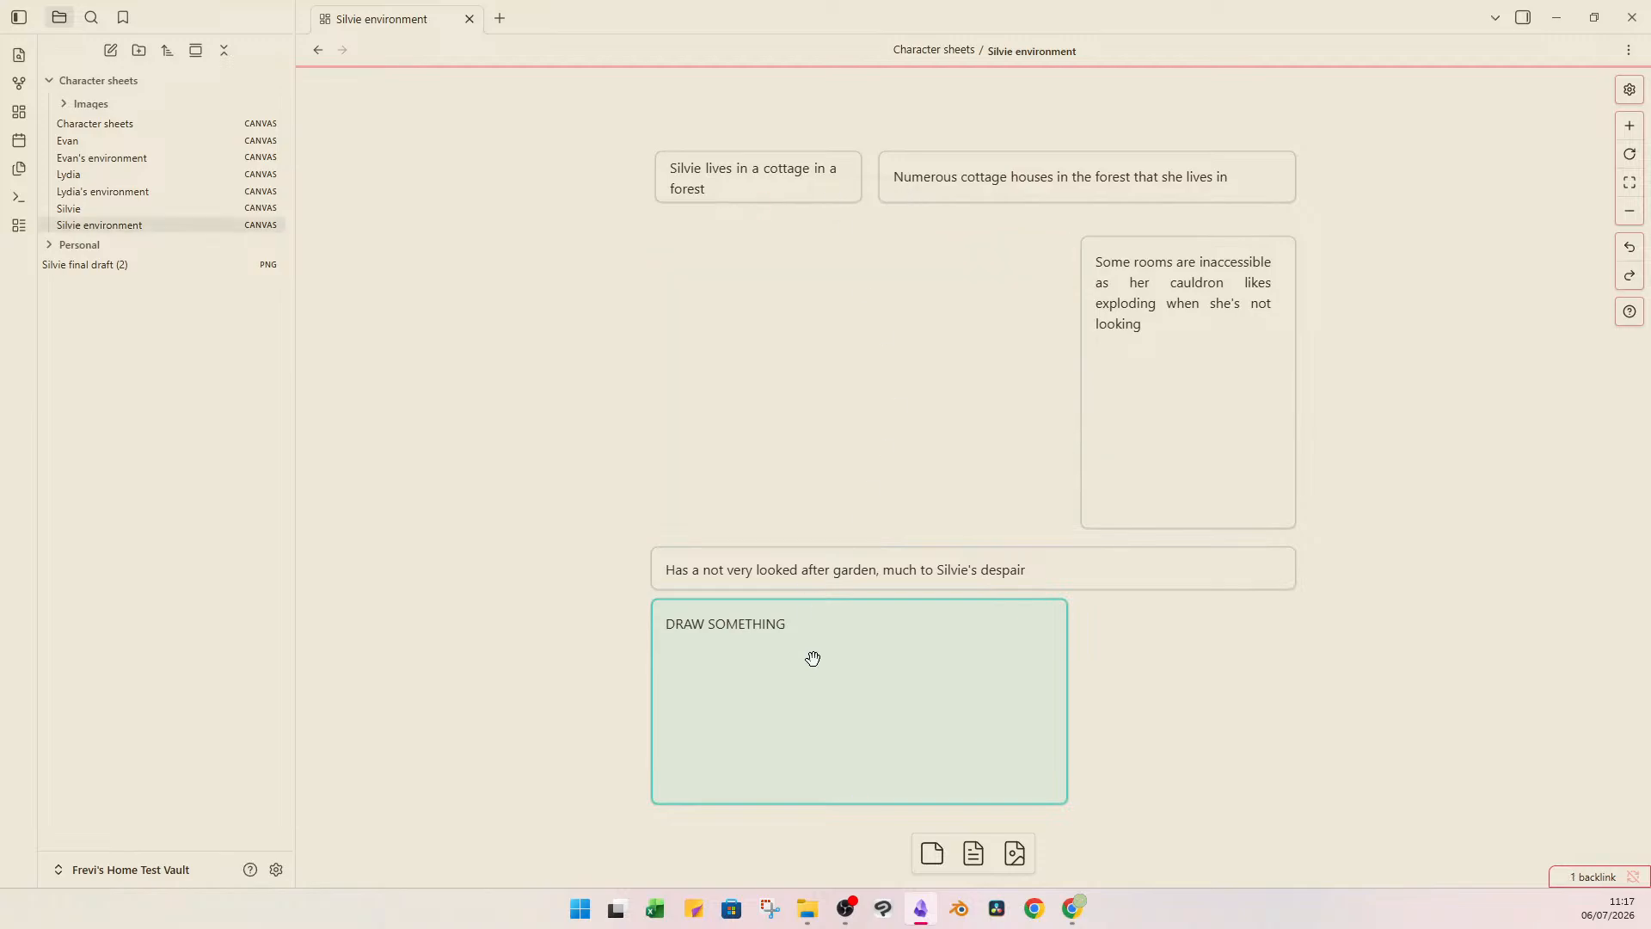
{"action": "left_click", "coordinate": [808, 911]}
{"action": "left_click_drag", "start_coordinate": [840, 222], "coordinate": [815, 306]}
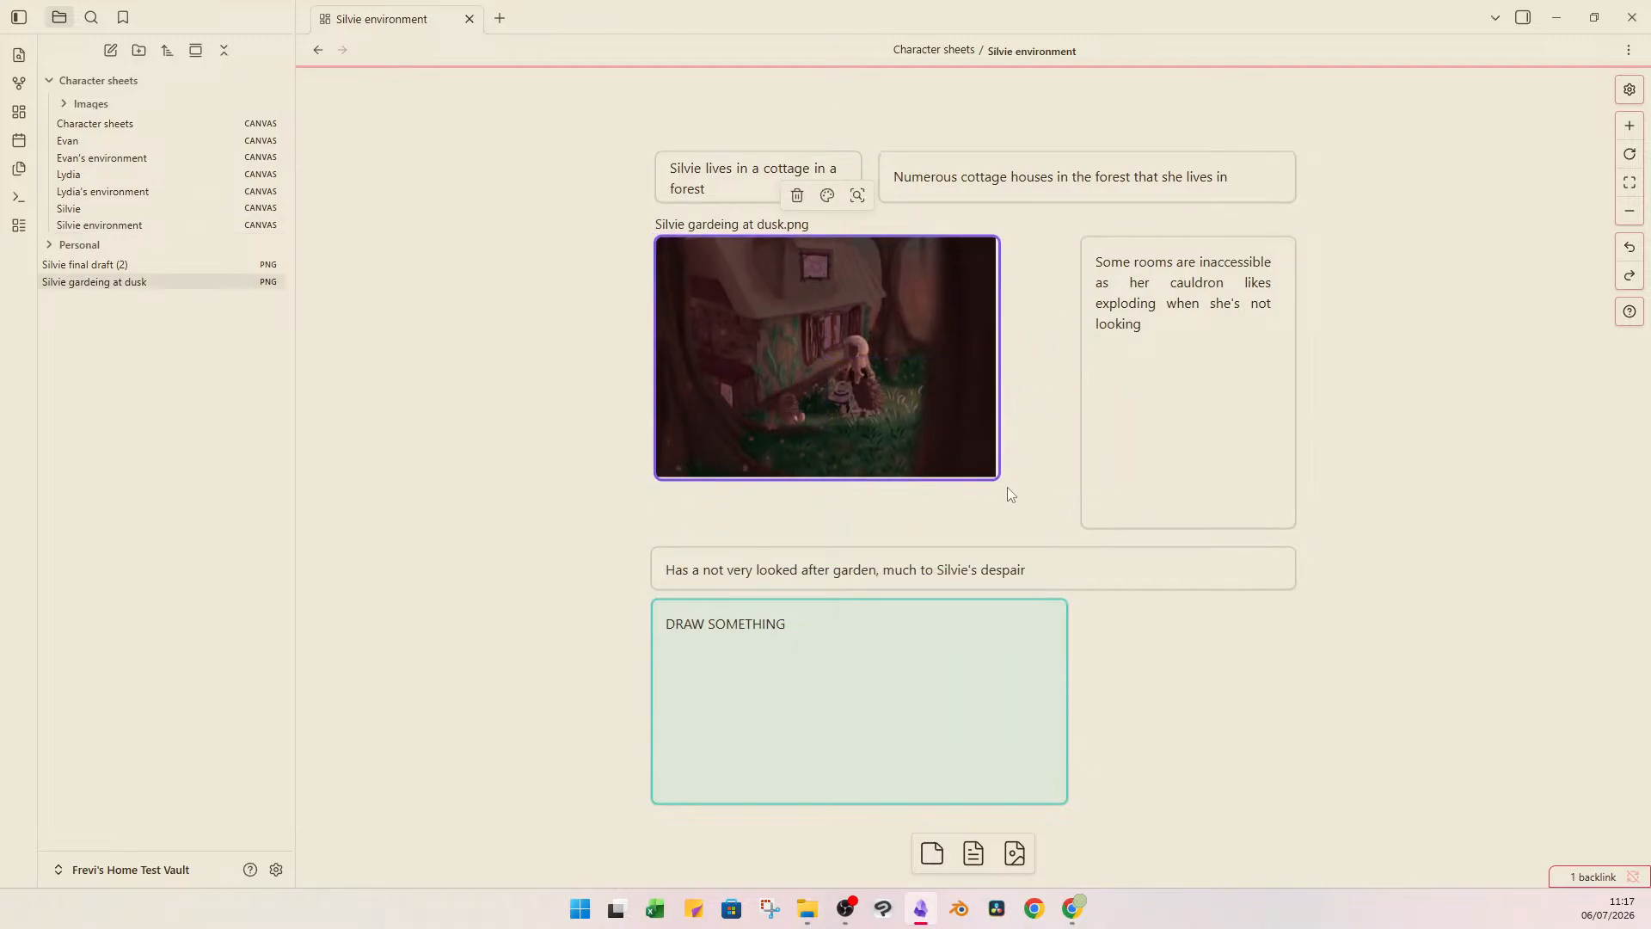
{"action": "left_click_drag", "start_coordinate": [998, 474], "coordinate": [1066, 526]}
Clear the cauldron text from the card beside the image and start a bulleted list in it.
{"action": "left_click", "coordinate": [1171, 354]}
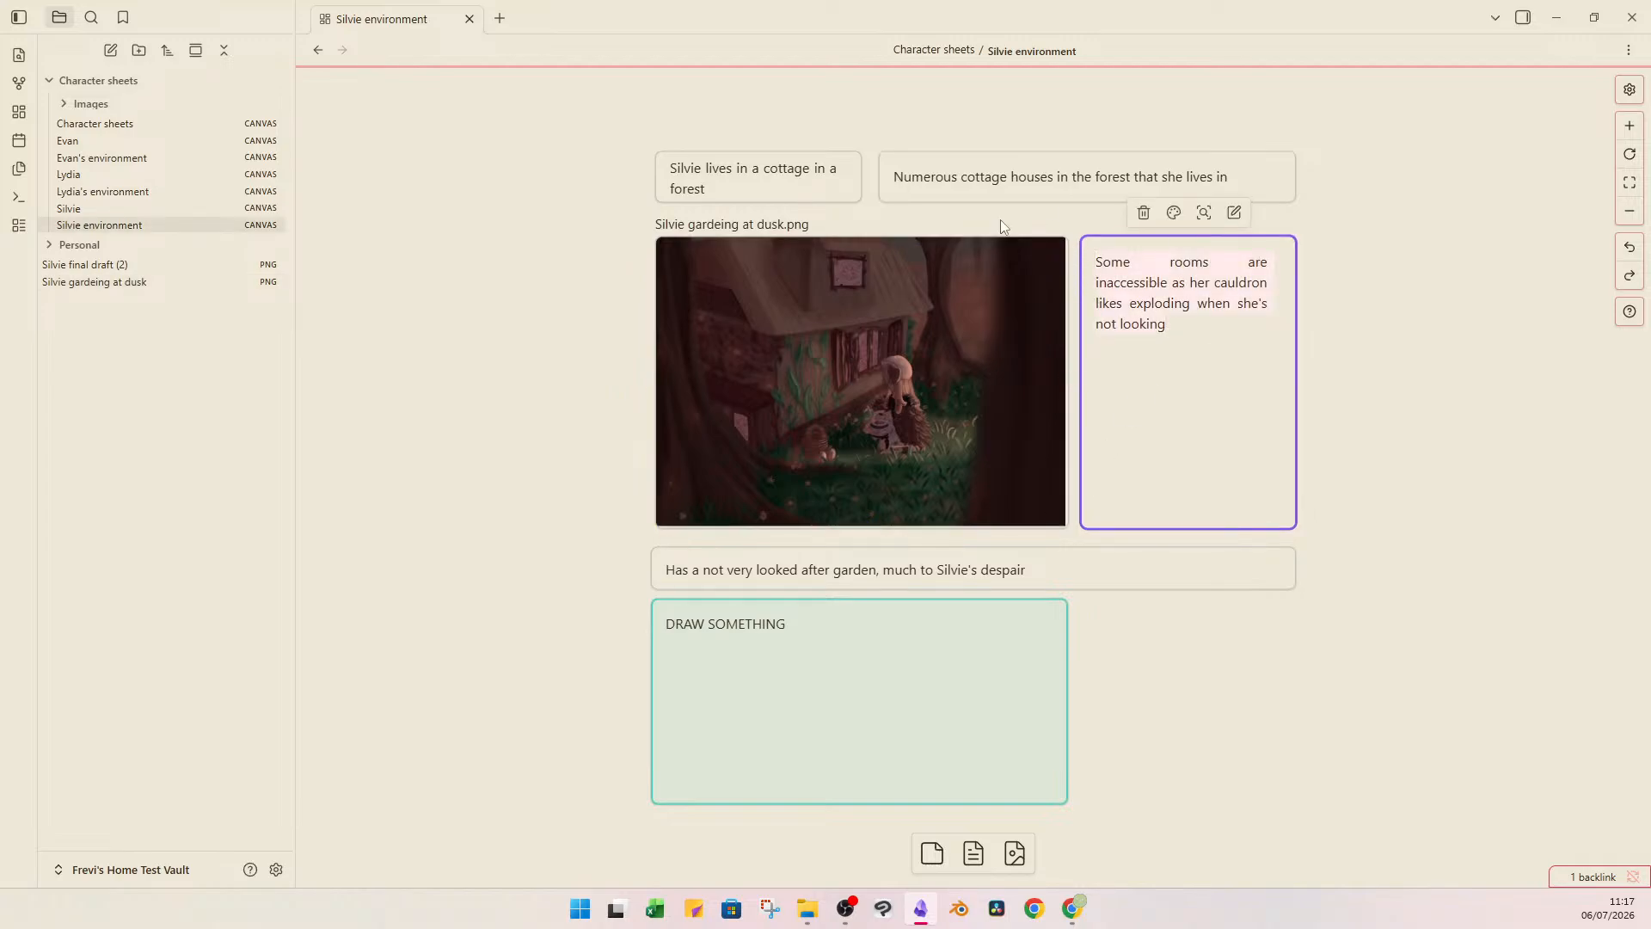
{"action": "key", "text": "BackSpace"}
{"action": "right_click", "coordinate": [1149, 264]}
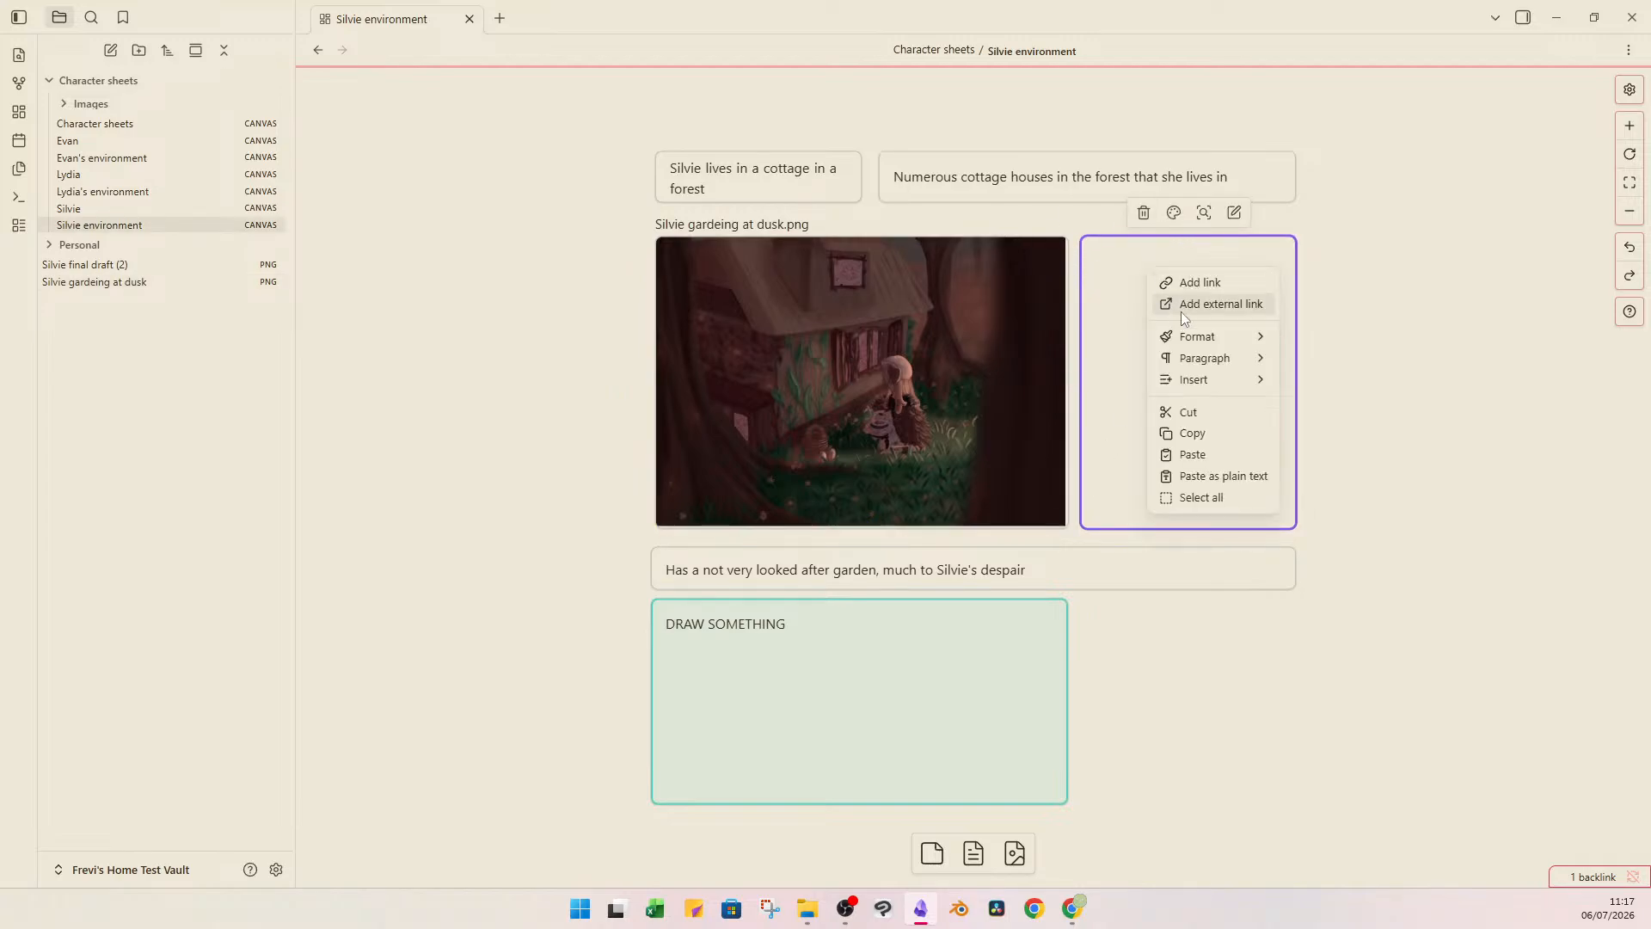
{"action": "left_click", "coordinate": [1308, 364]}
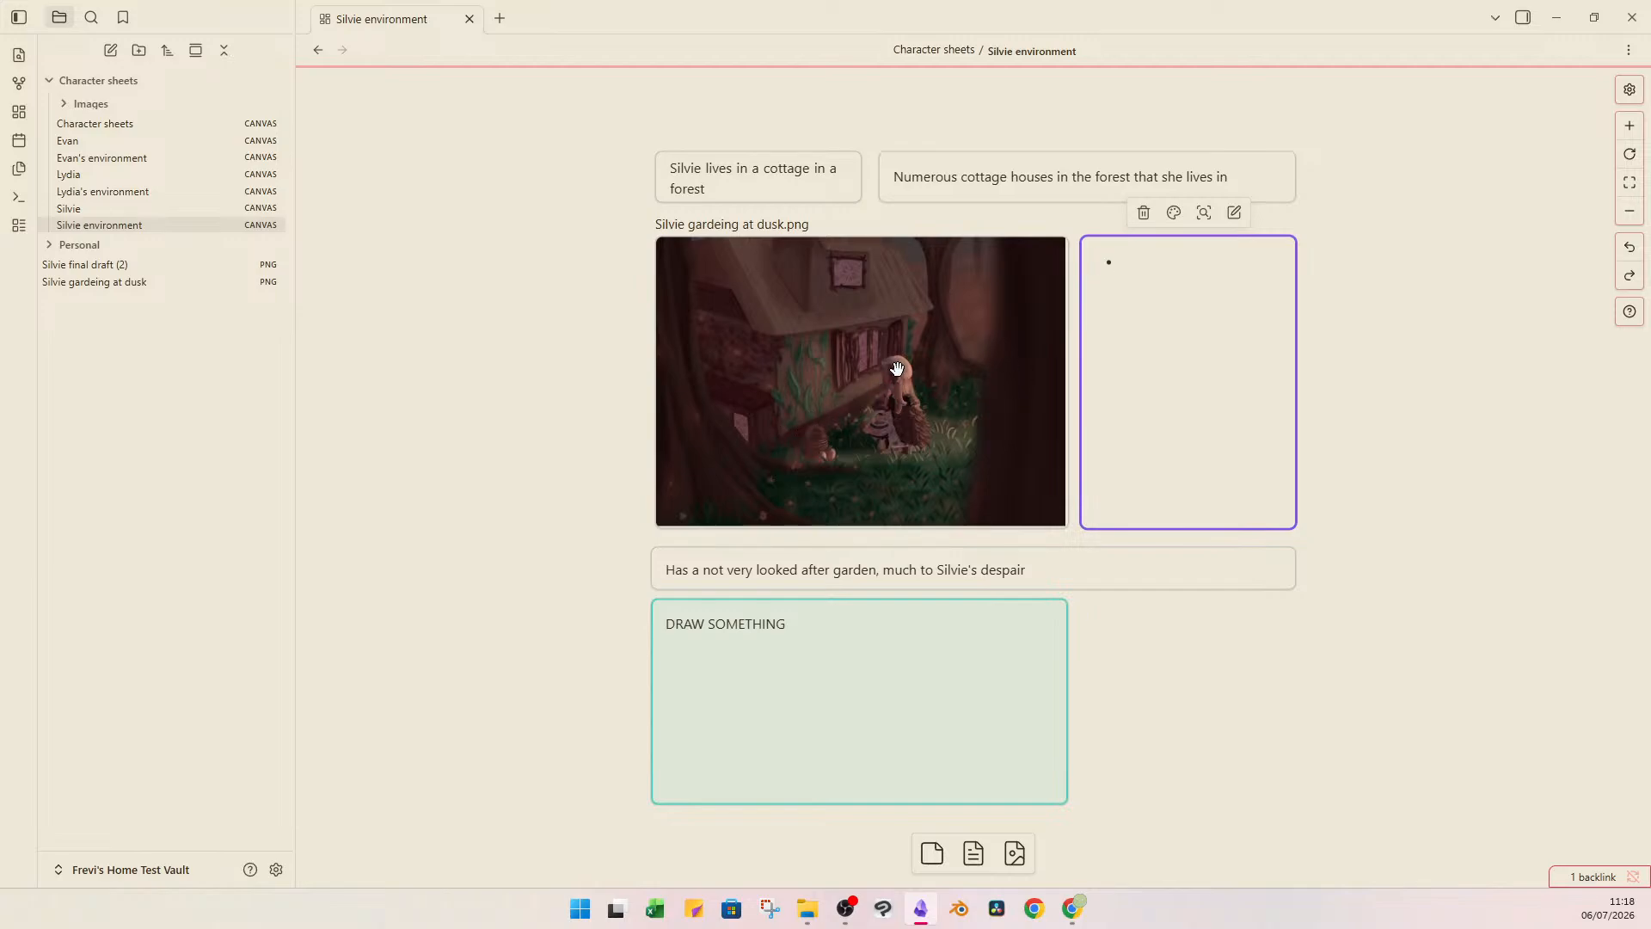
Add the bullets "Wood infront of the house = fallen tree trunk" and "Window frames = tree branches" to the card beside the image.
{"action": "type", "text": "Wood tinfront of the j"}
{"action": "key", "text": "BackSpace"}
{"action": "type", "text": "house = fallen tree tr"}
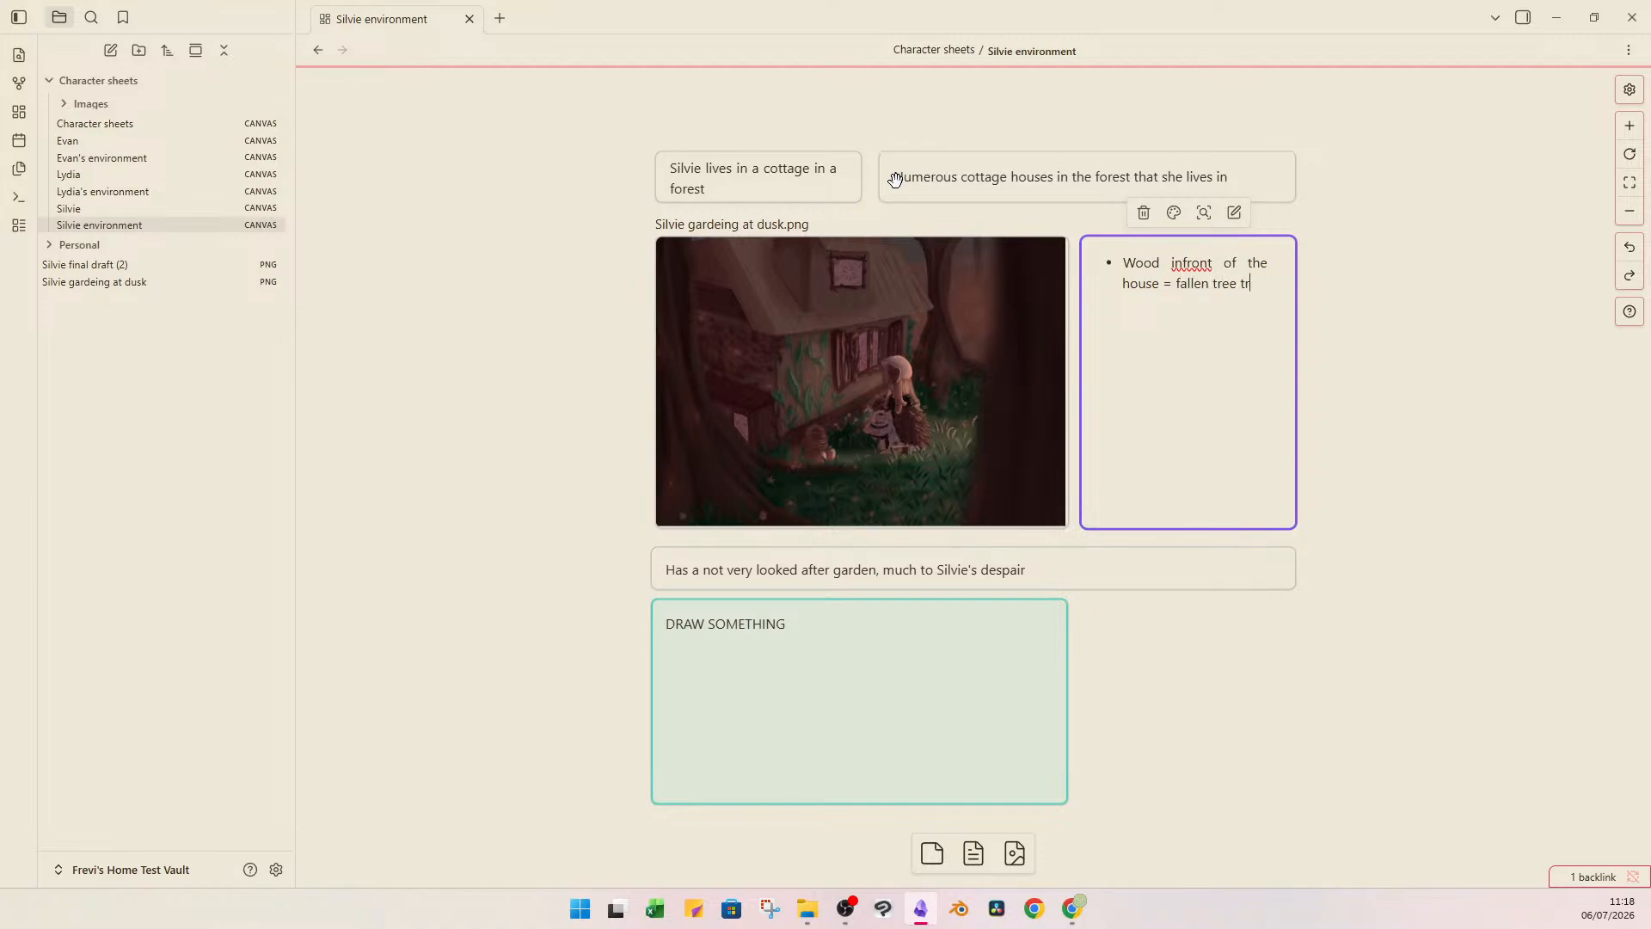
{"action": "type", "text": "unk"}
{"action": "key", "text": "Return"}
{"action": "type", "text": "Window frames "}
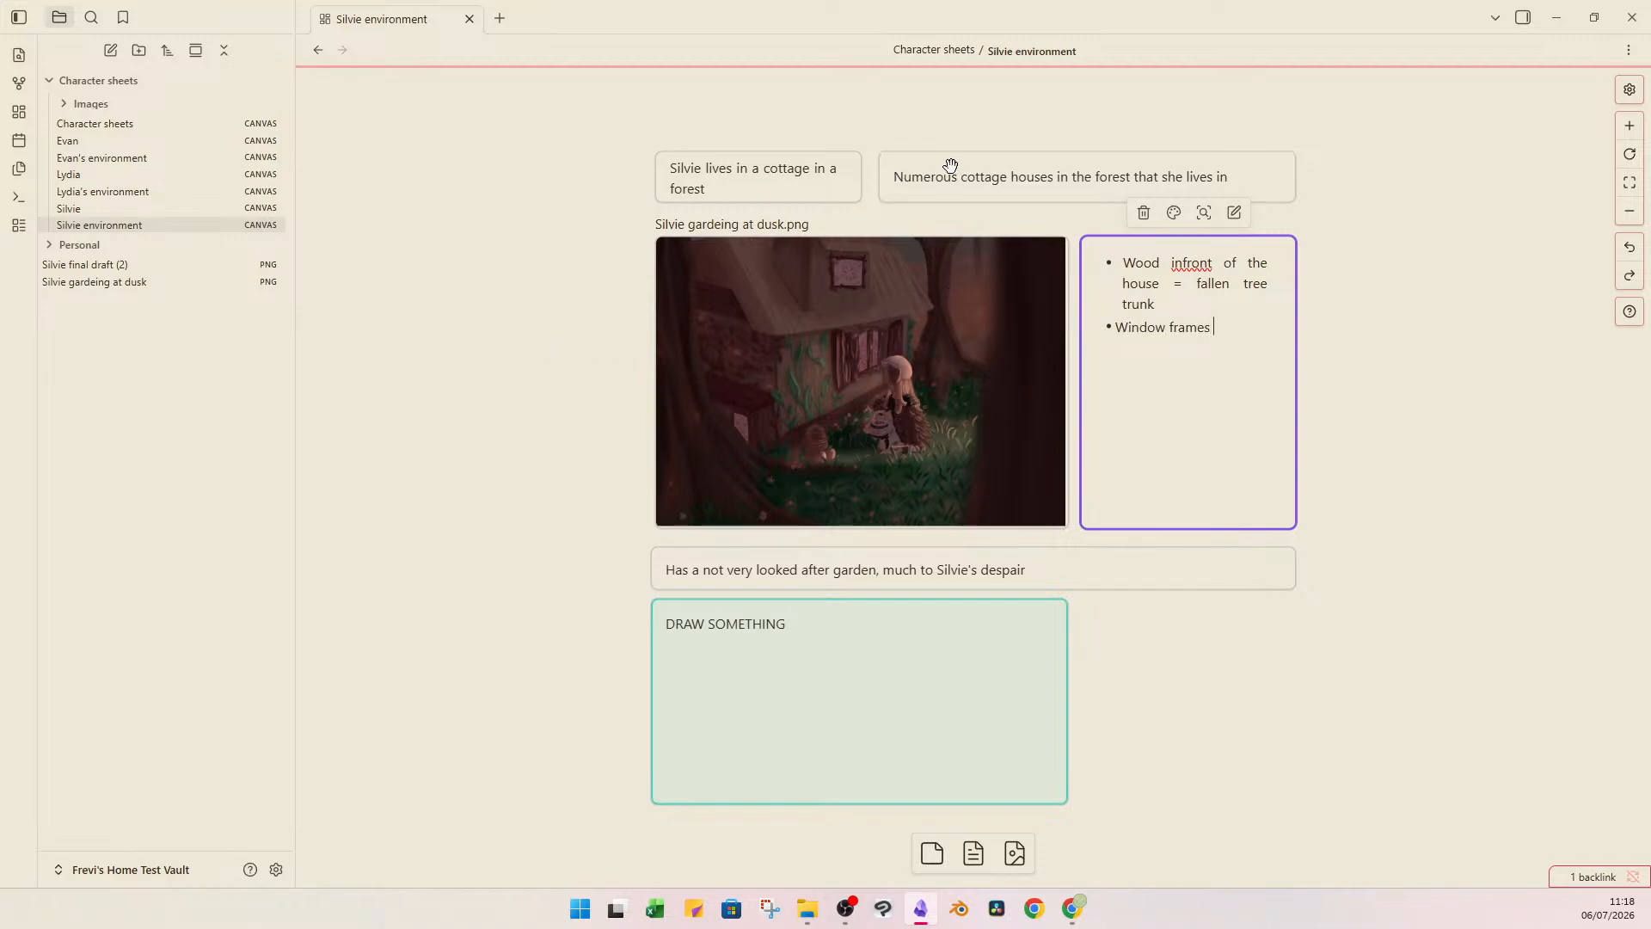
{"action": "type", "text": "= tree branches"}
Add the bullets "Glass has bird on it" and "Window covering = wings" to the list, checking the cottage windows in the image.
{"action": "scroll", "coordinate": [860, 273], "scroll_direction": "up", "scroll_amount": 5}
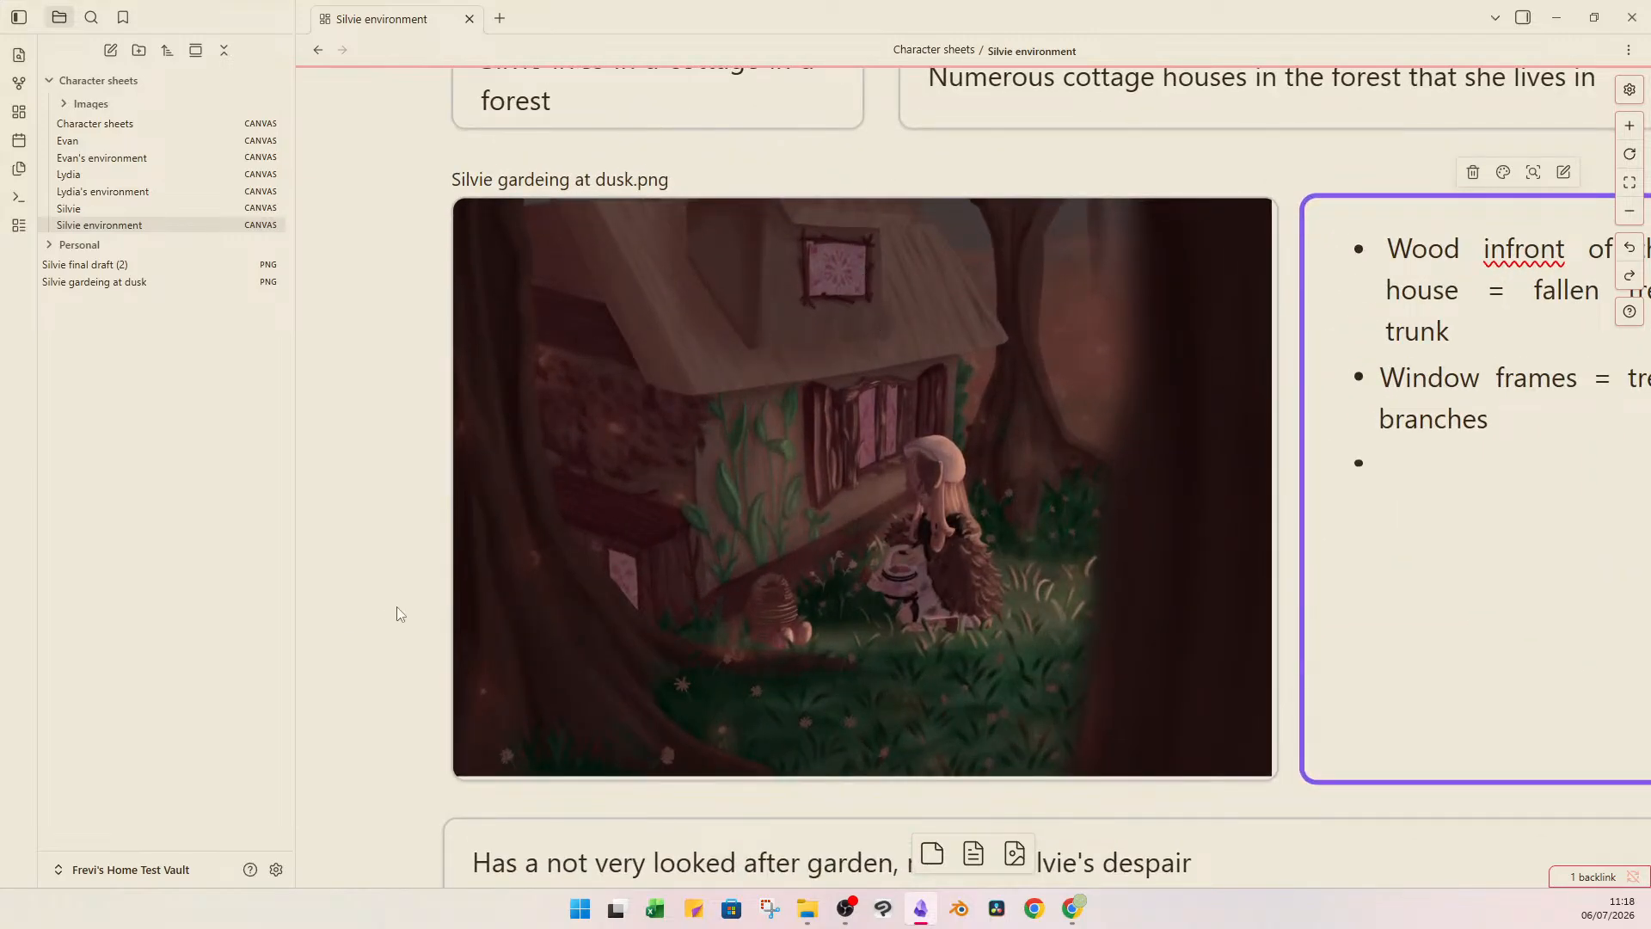
{"action": "scroll", "coordinate": [986, 464], "scroll_direction": "down", "scroll_amount": 3}
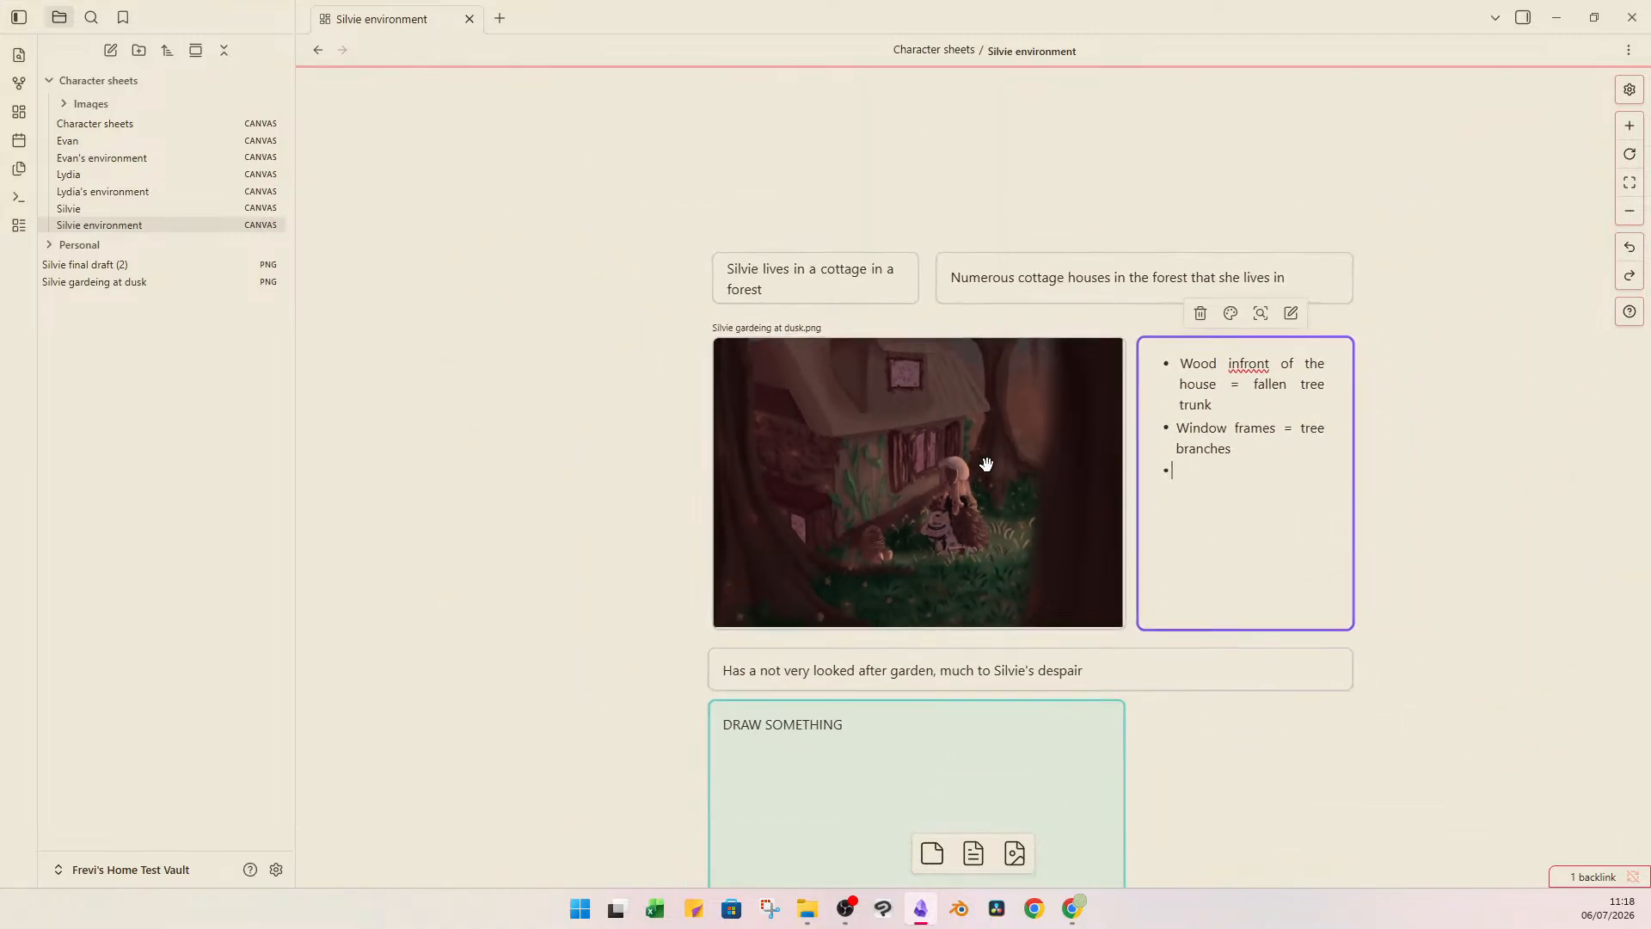
{"action": "left_click_drag", "start_coordinate": [1017, 453], "coordinate": [786, 416]}
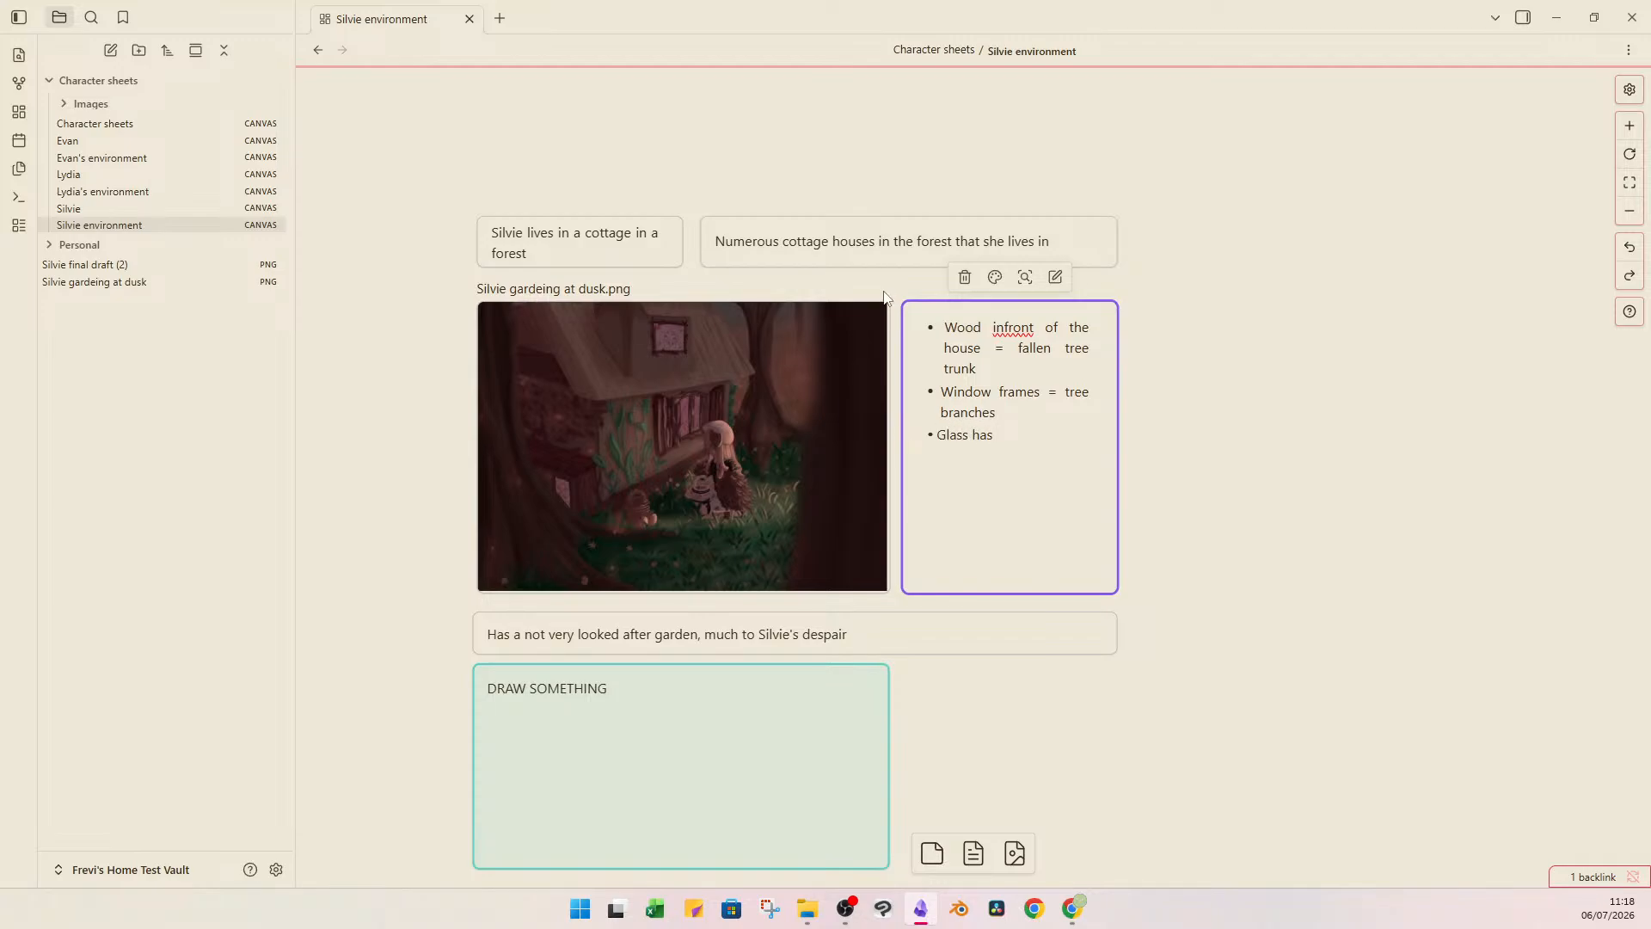
{"action": "type", "text": "d on"}
{"action": "type", "text": "Wind"}
{"action": "type", "text": "ow covering"}
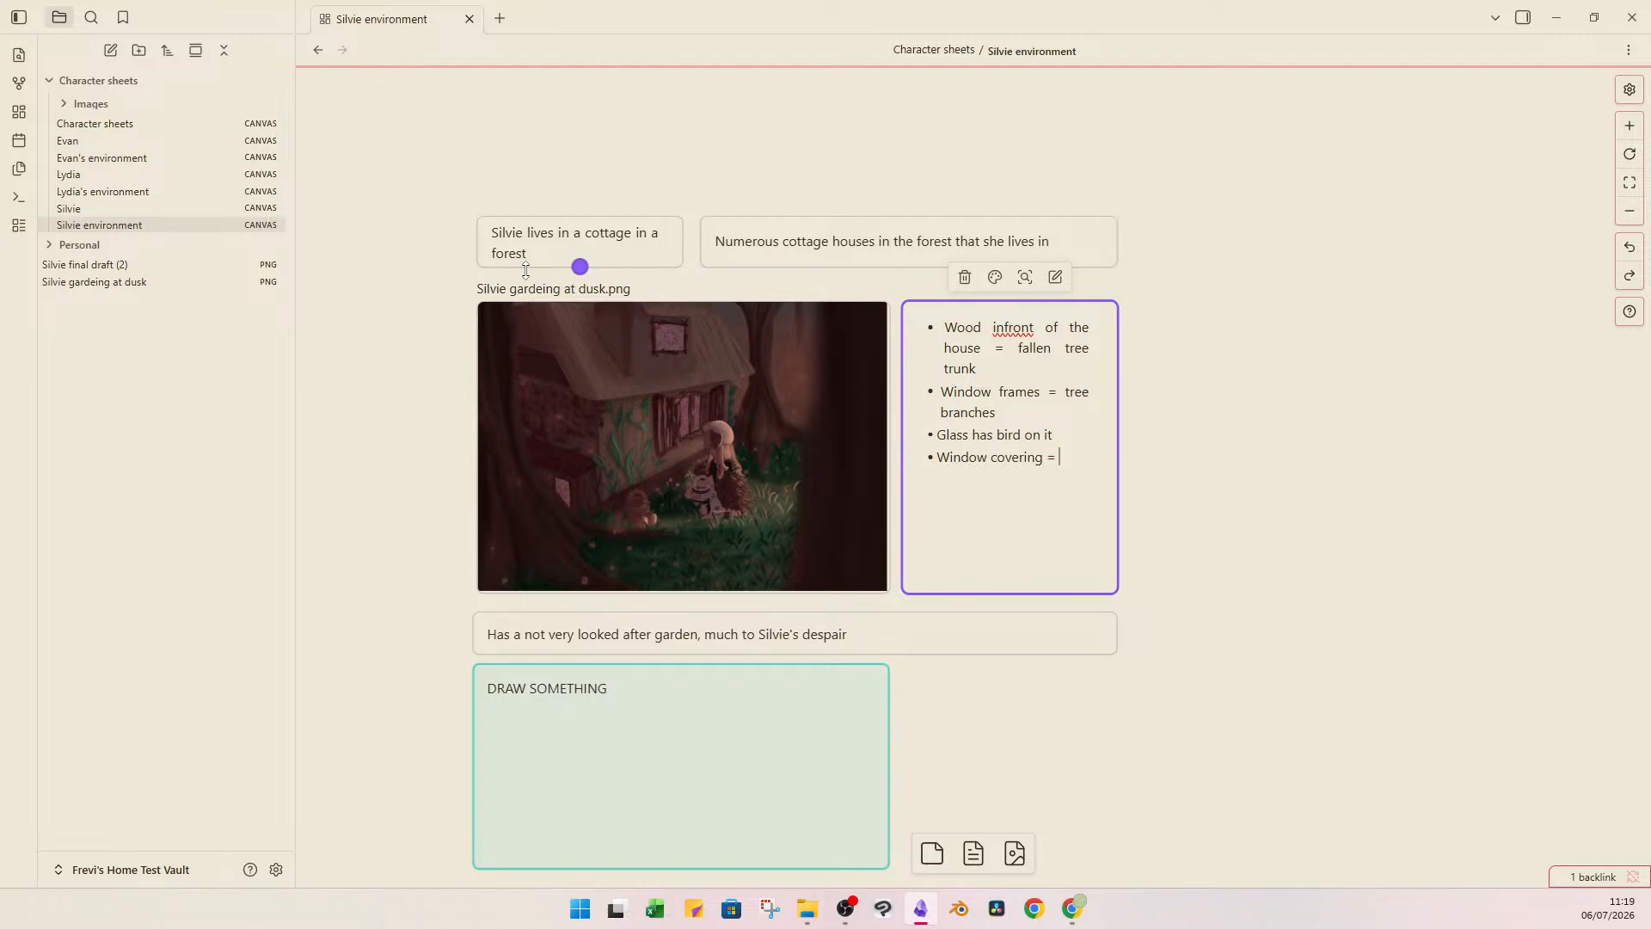
{"action": "type", "text": " = wings"}
{"action": "left_click", "coordinate": [1173, 379]}
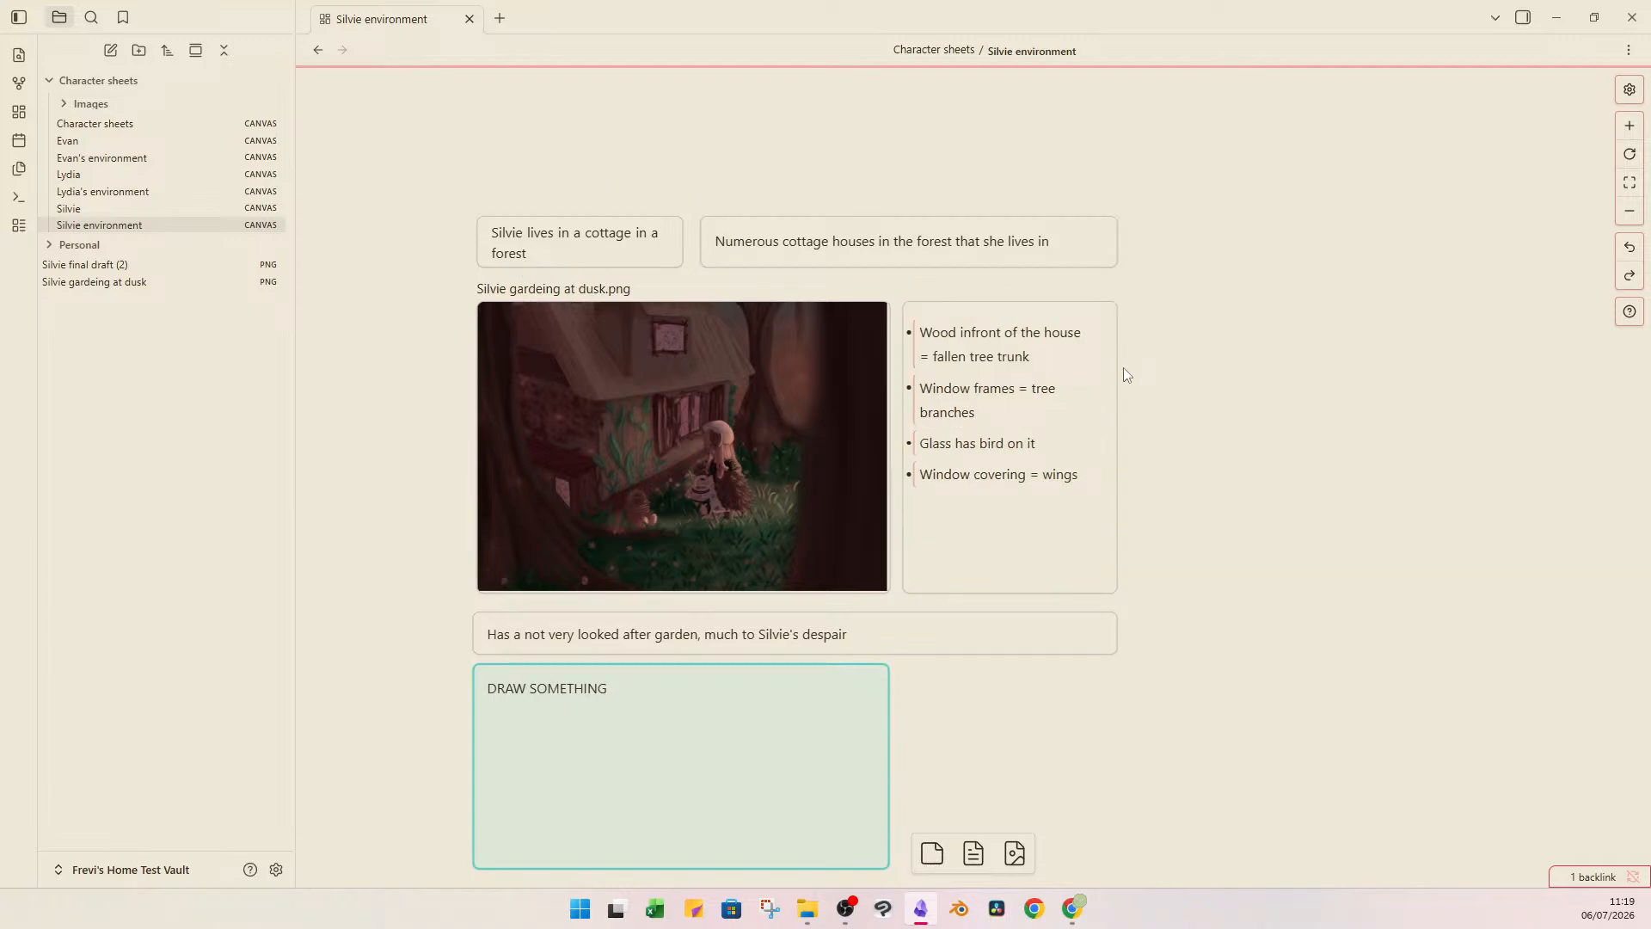
Clear the text about the garden from the wide card below the image.
{"action": "left_click", "coordinate": [708, 641]}
{"action": "double_click", "coordinate": [708, 641]}
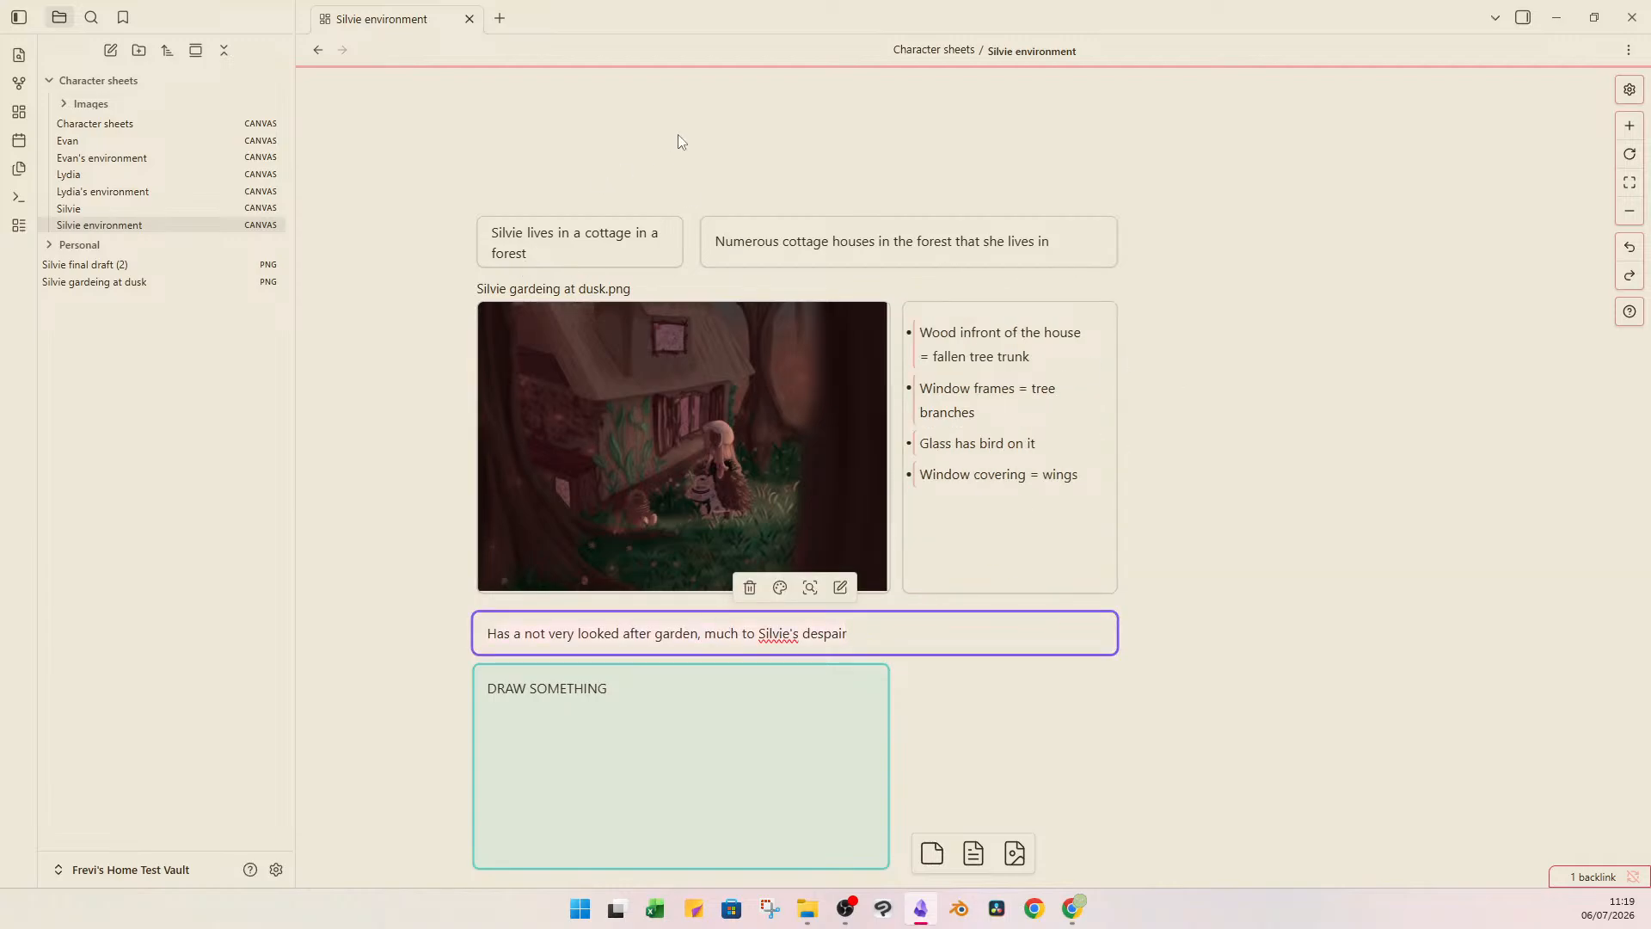
{"action": "key", "text": "ctrl+a"}
{"action": "key", "text": "BackSpace"}
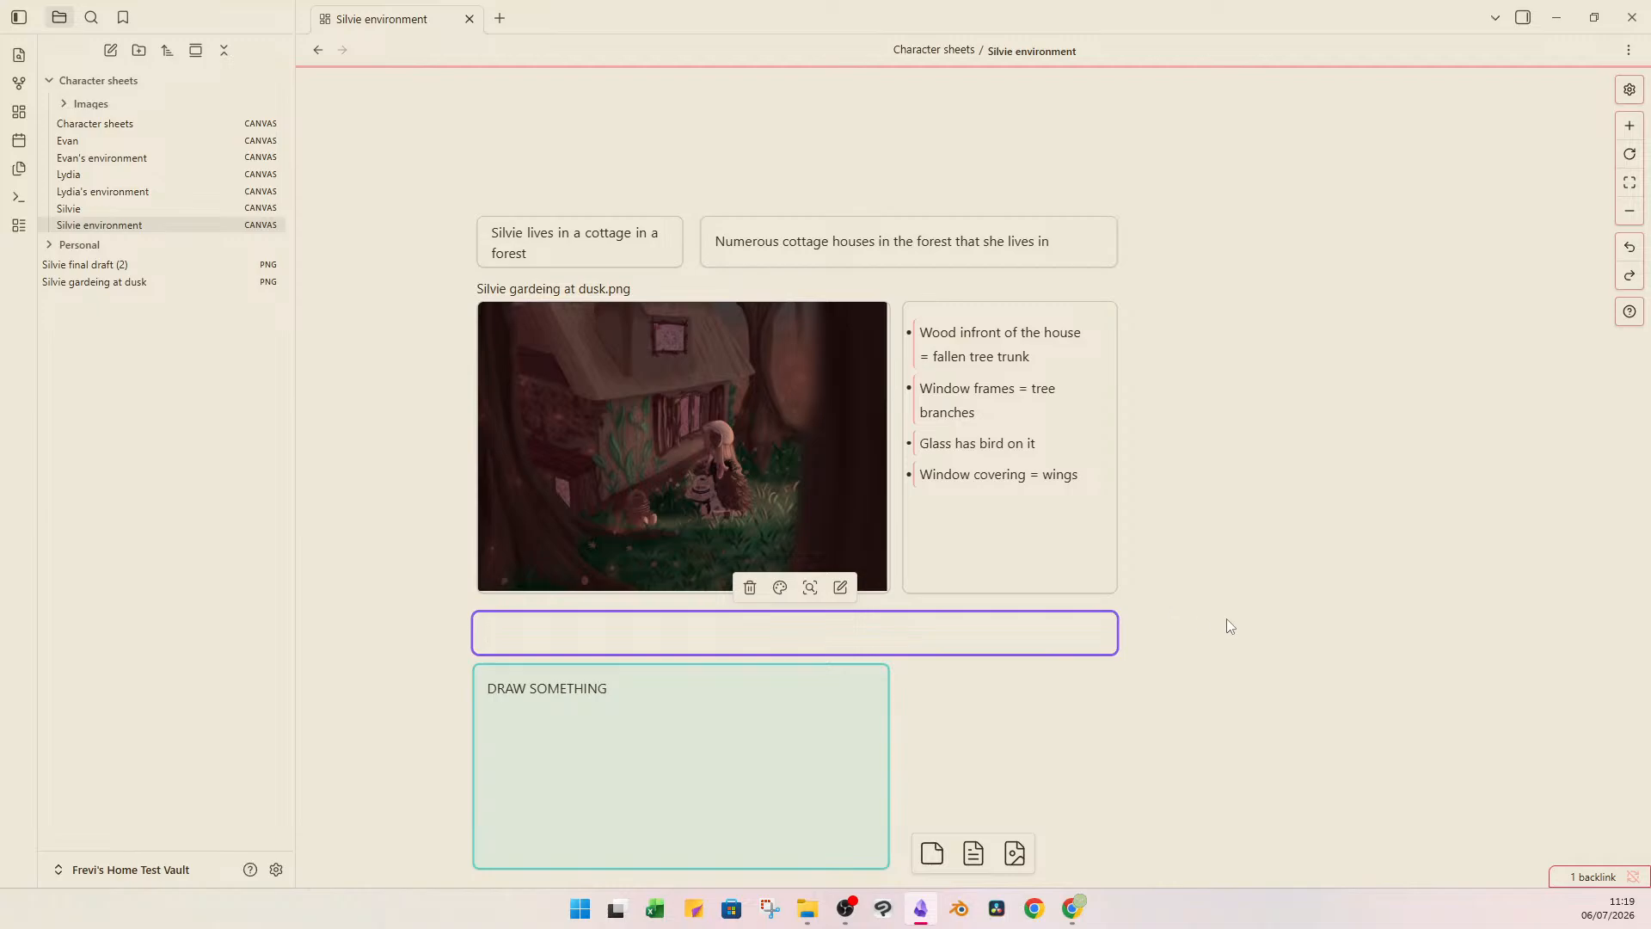
{"action": "left_click", "coordinate": [1191, 617]}
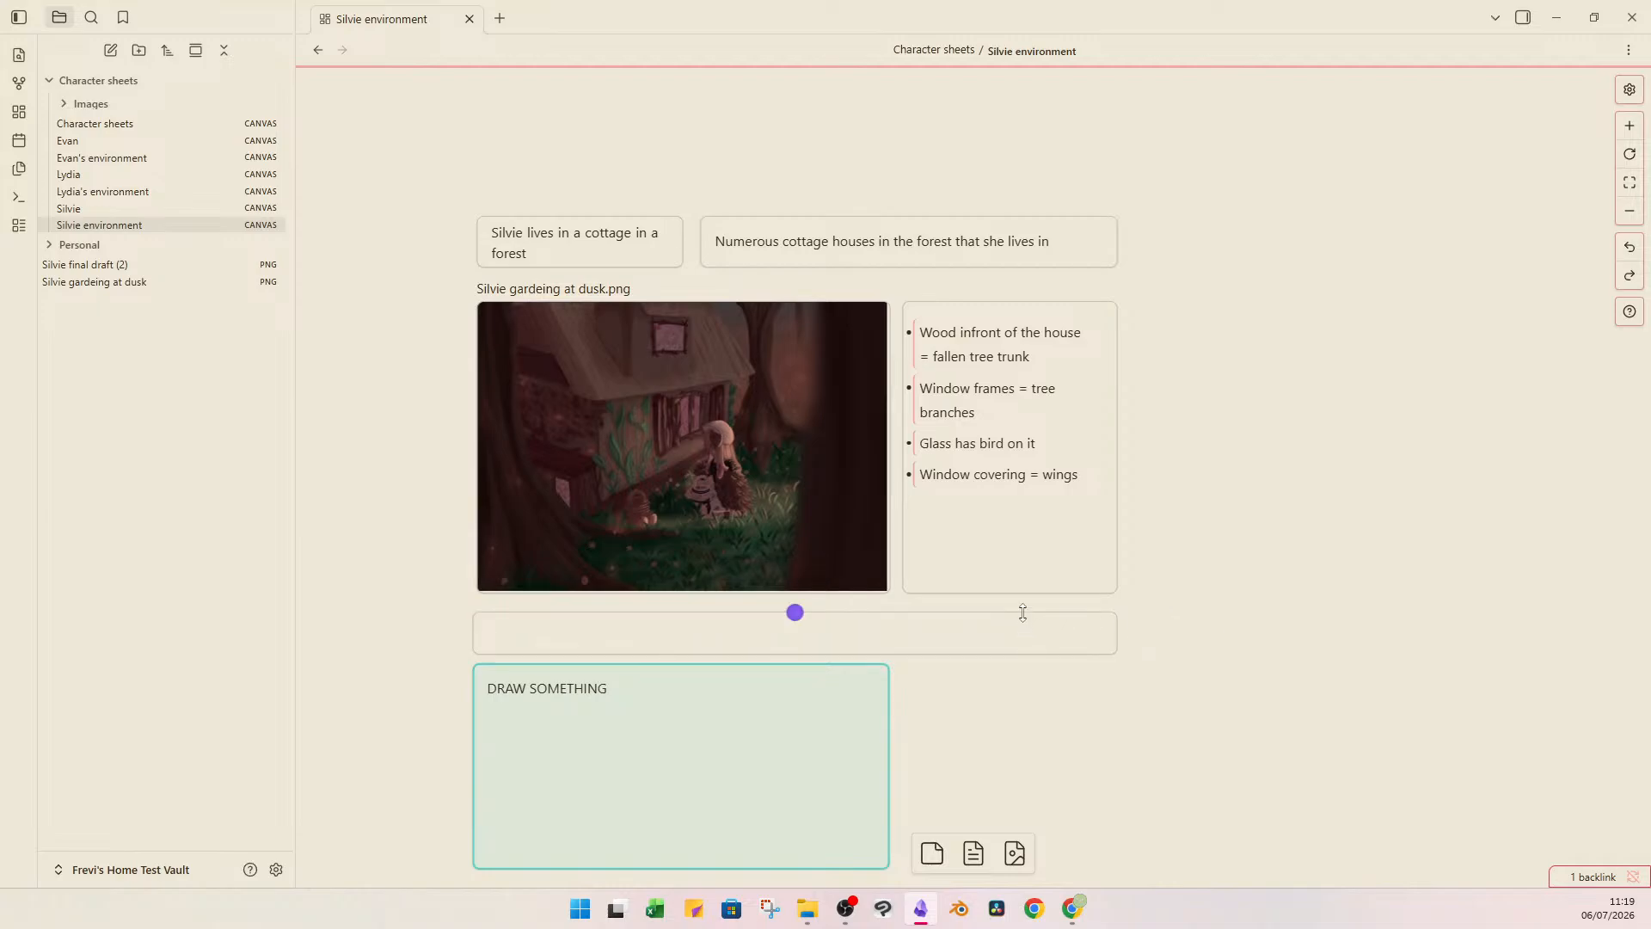
{"action": "left_click", "coordinate": [971, 634]}
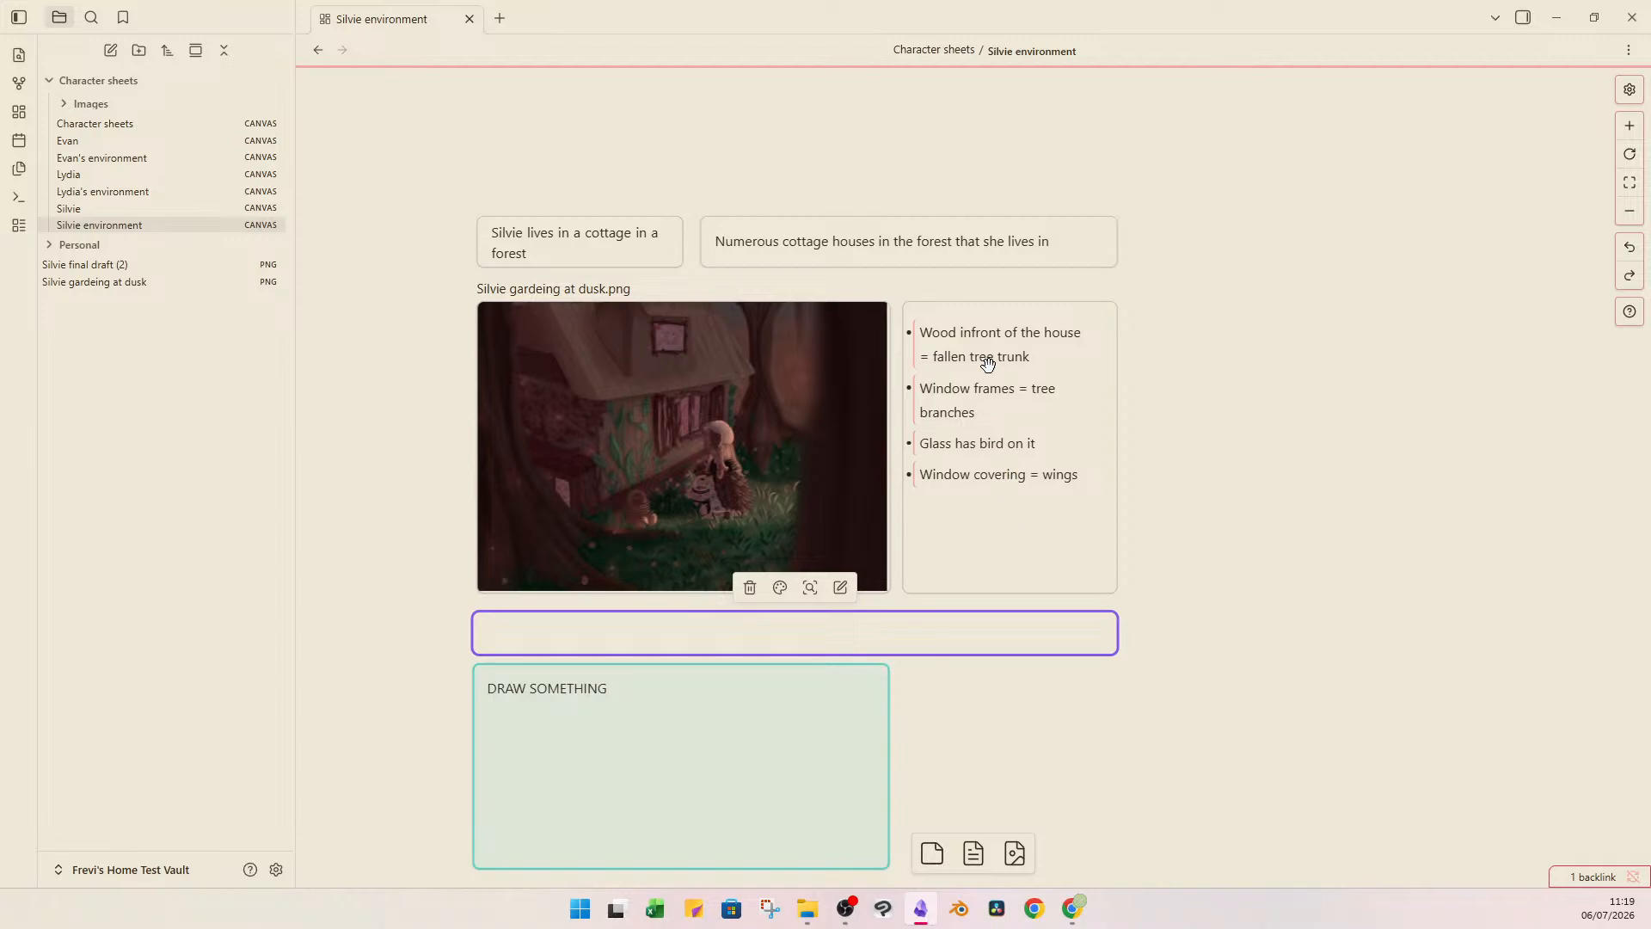
{"action": "key", "text": "Delete"}
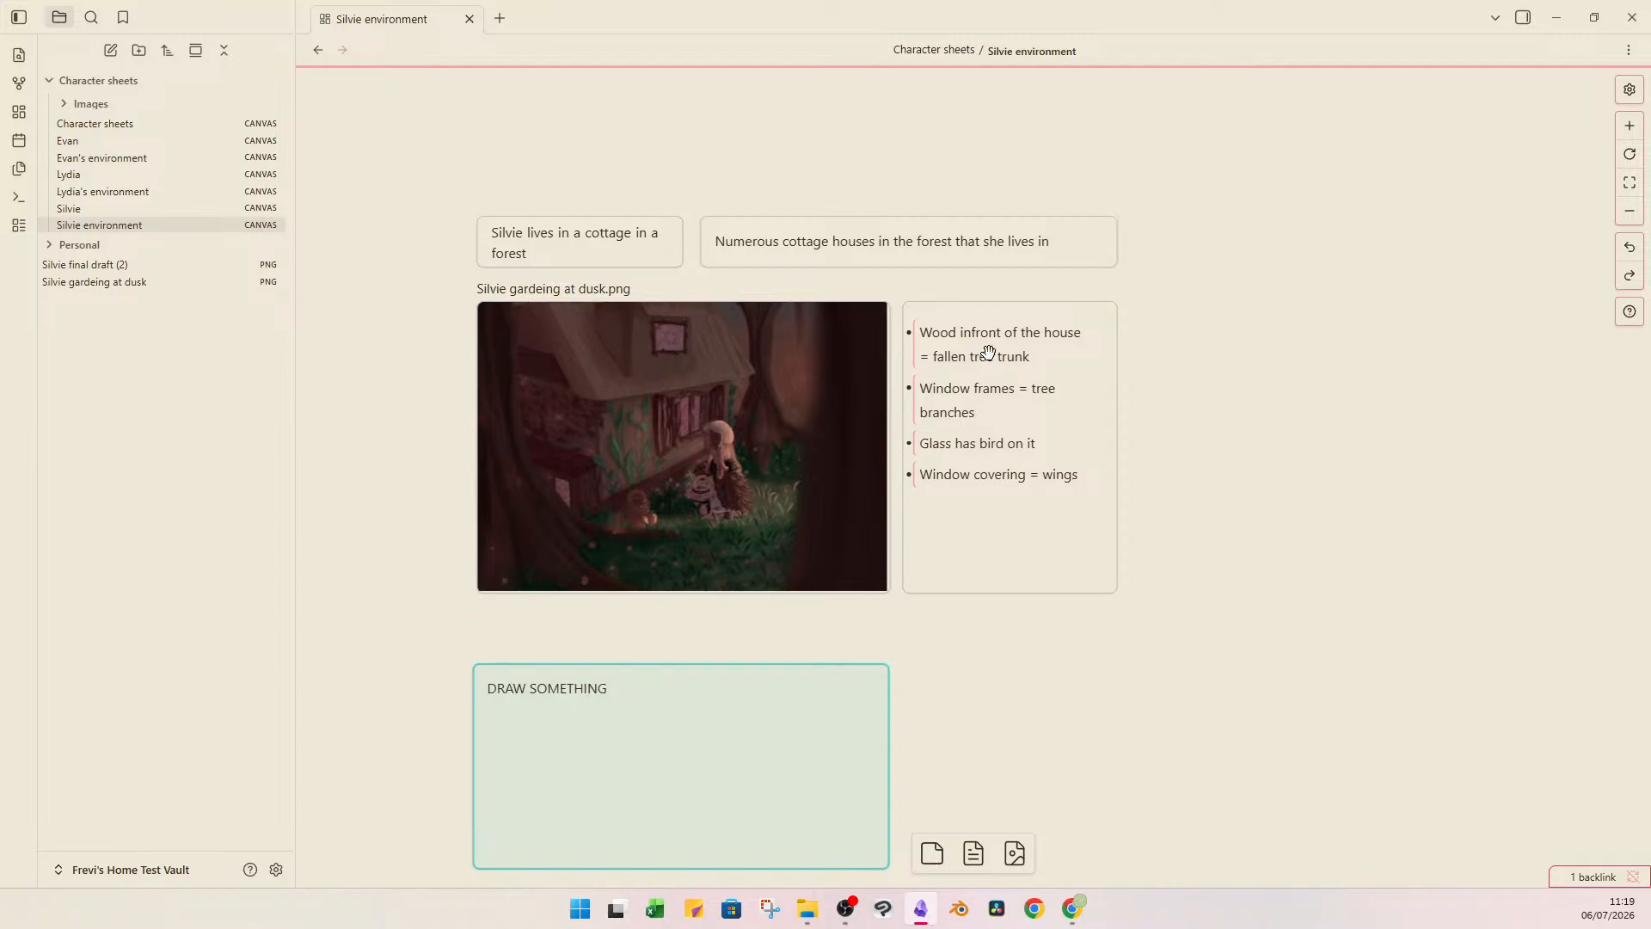
{"action": "left_click", "coordinate": [830, 736]}
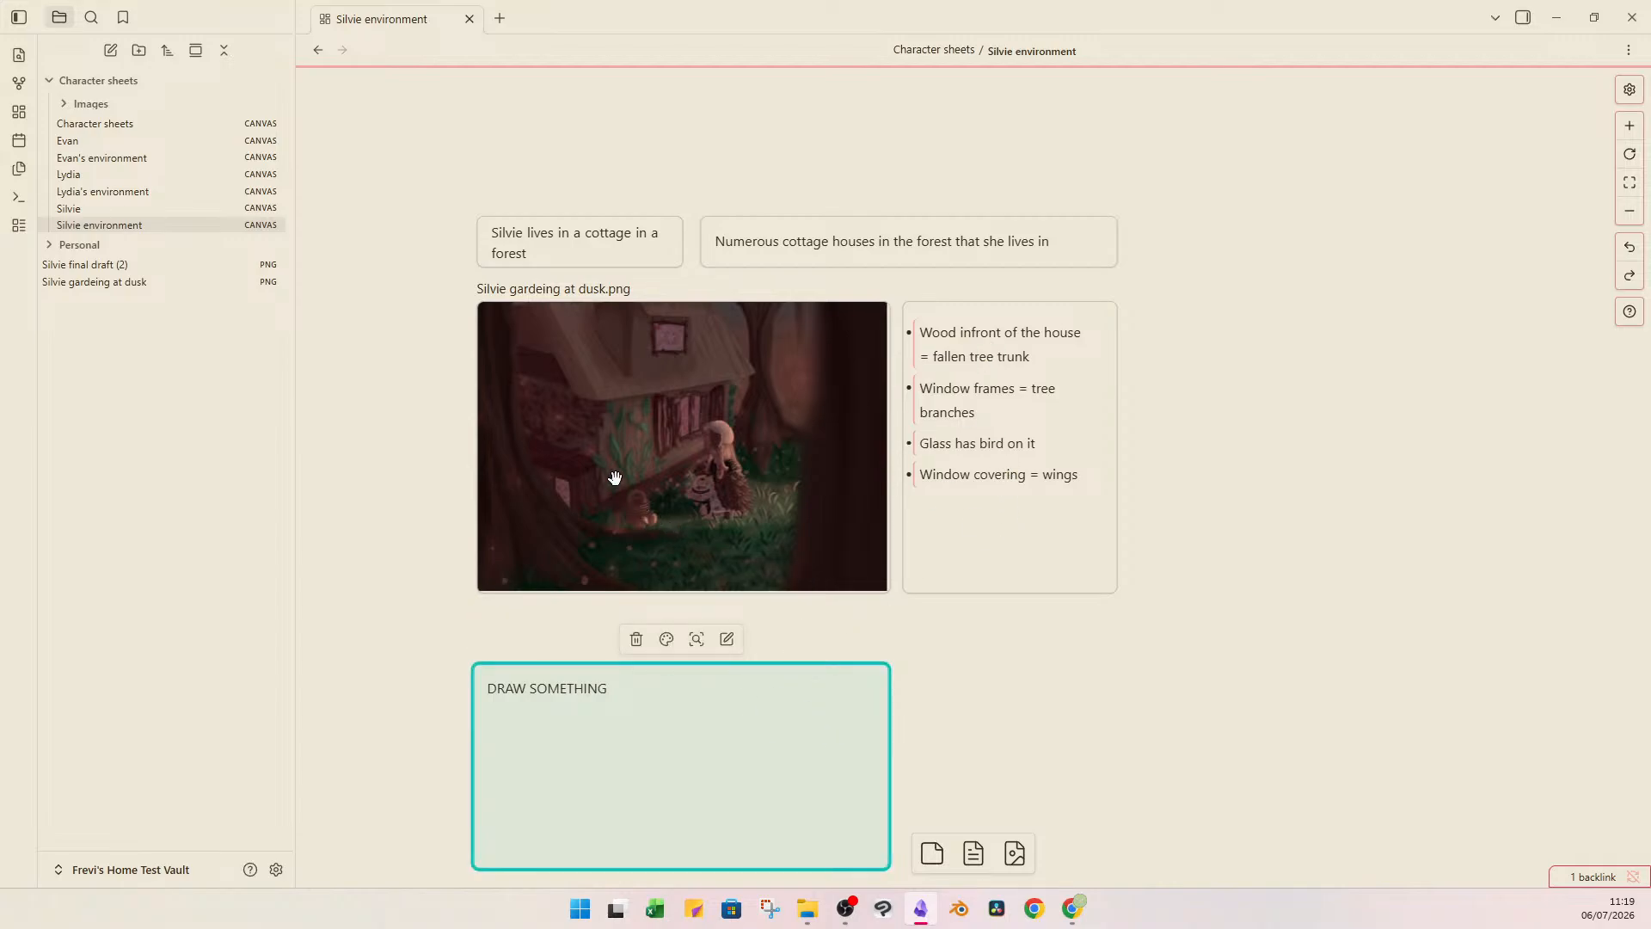
{"action": "left_click", "coordinate": [1021, 689]}
{"action": "key", "text": "ctrl+z"}
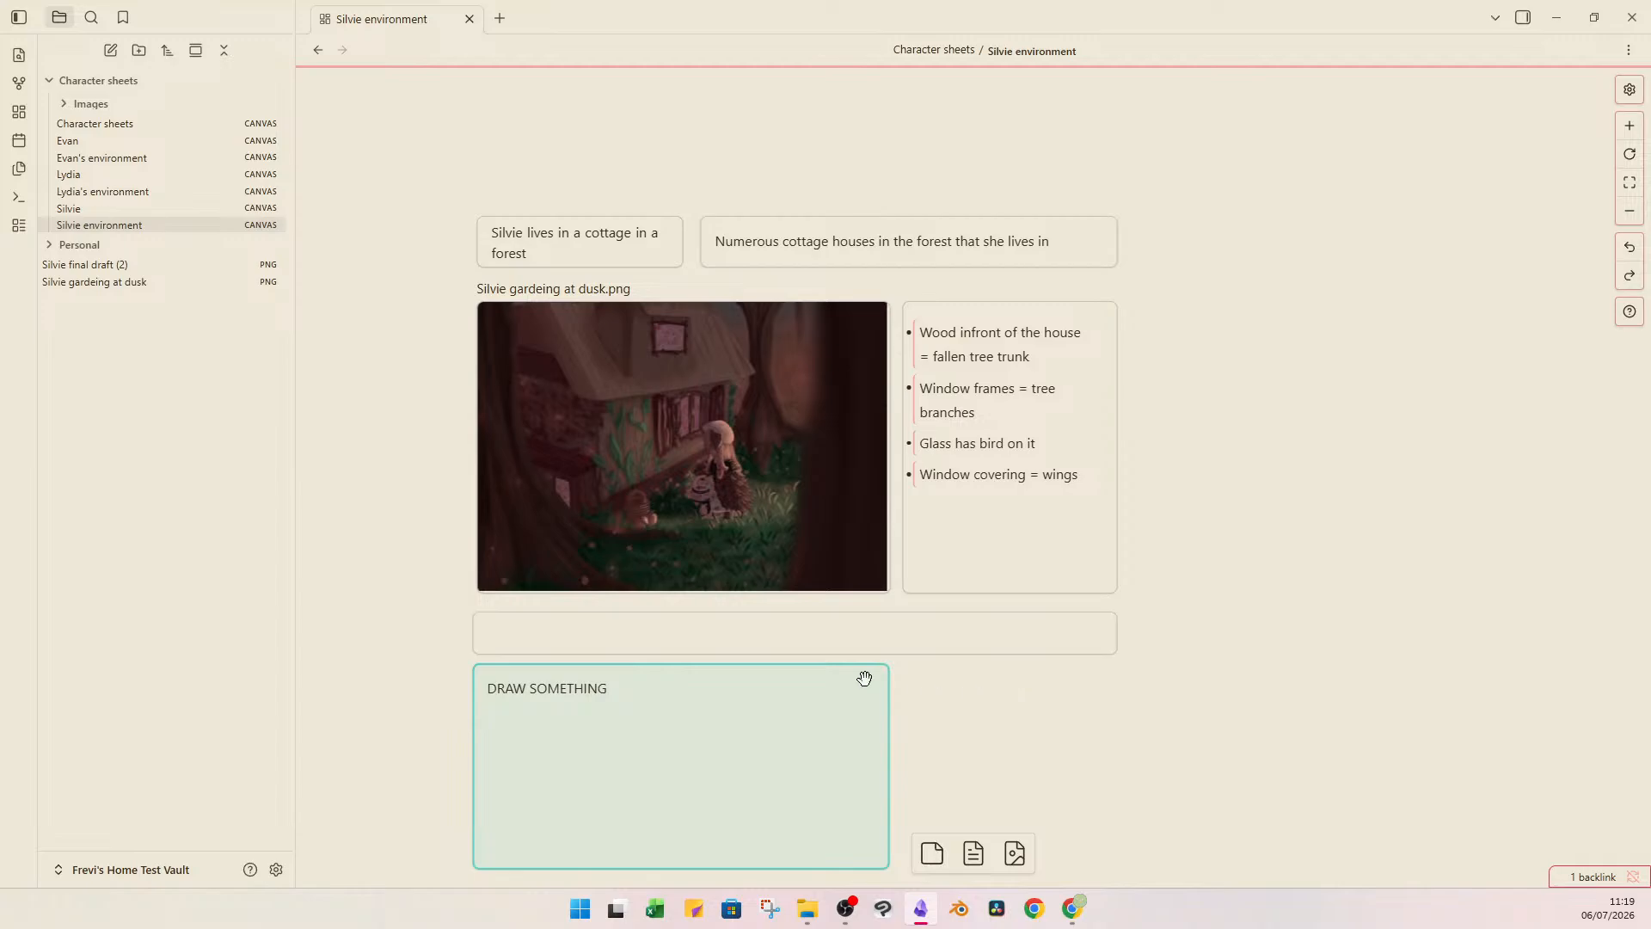
Write "Seeds from her cape plant flower fields" in the wide card below the image, correcting the misspelled words.
{"action": "double_click", "coordinate": [765, 640]}
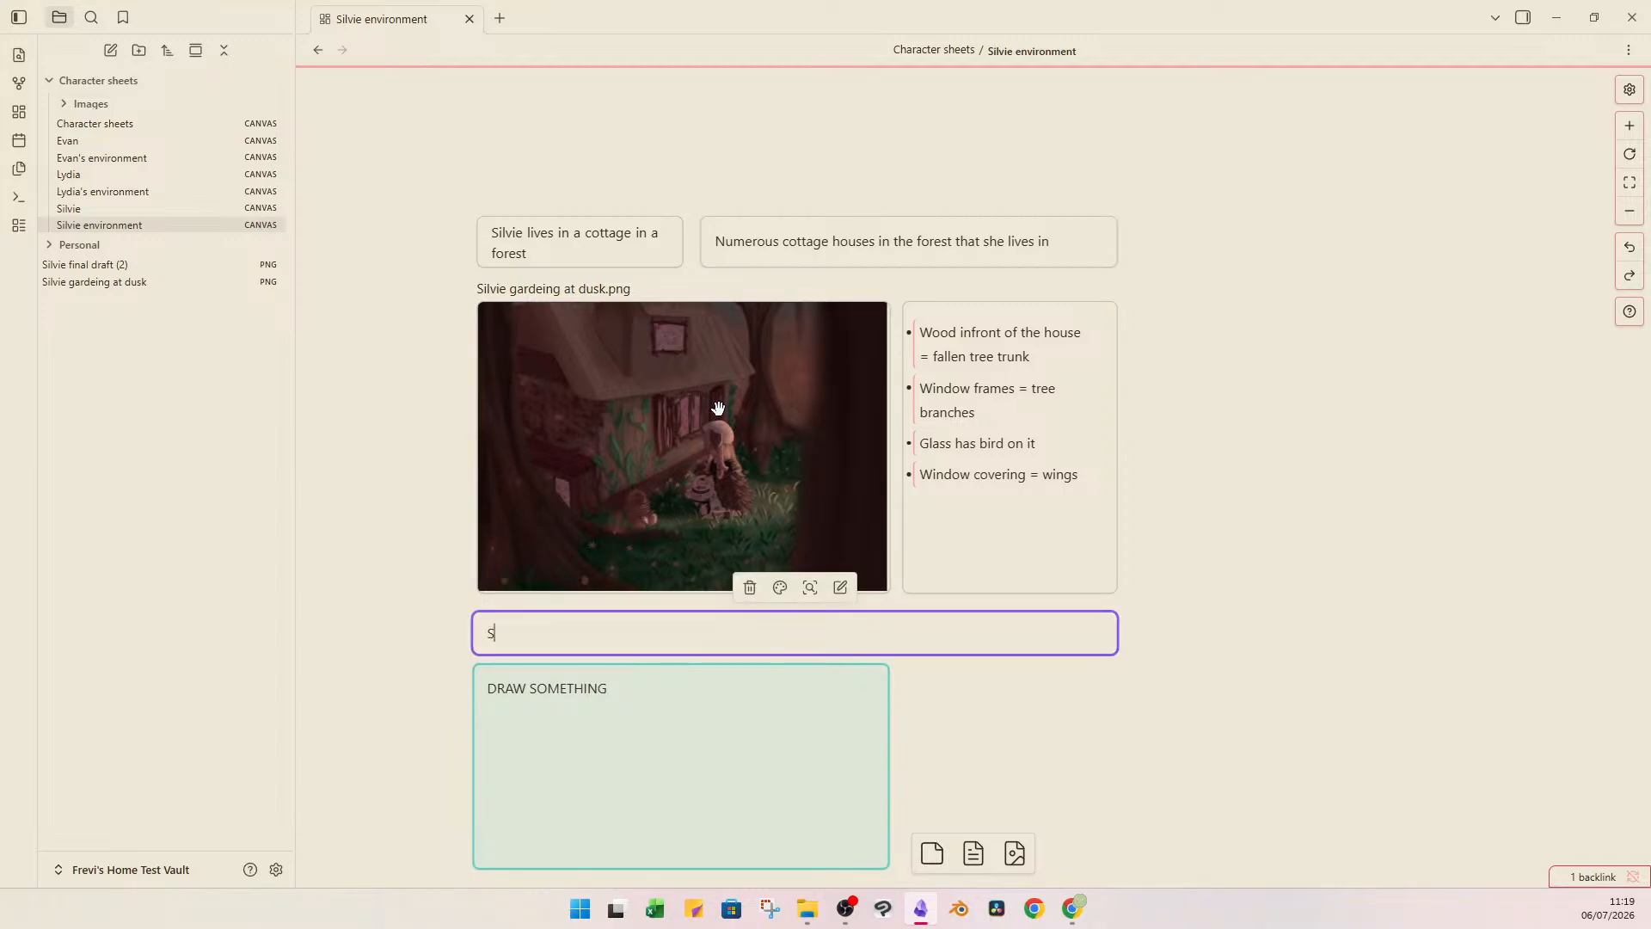
{"action": "type", "text": "Seds from her cape plant flo"}
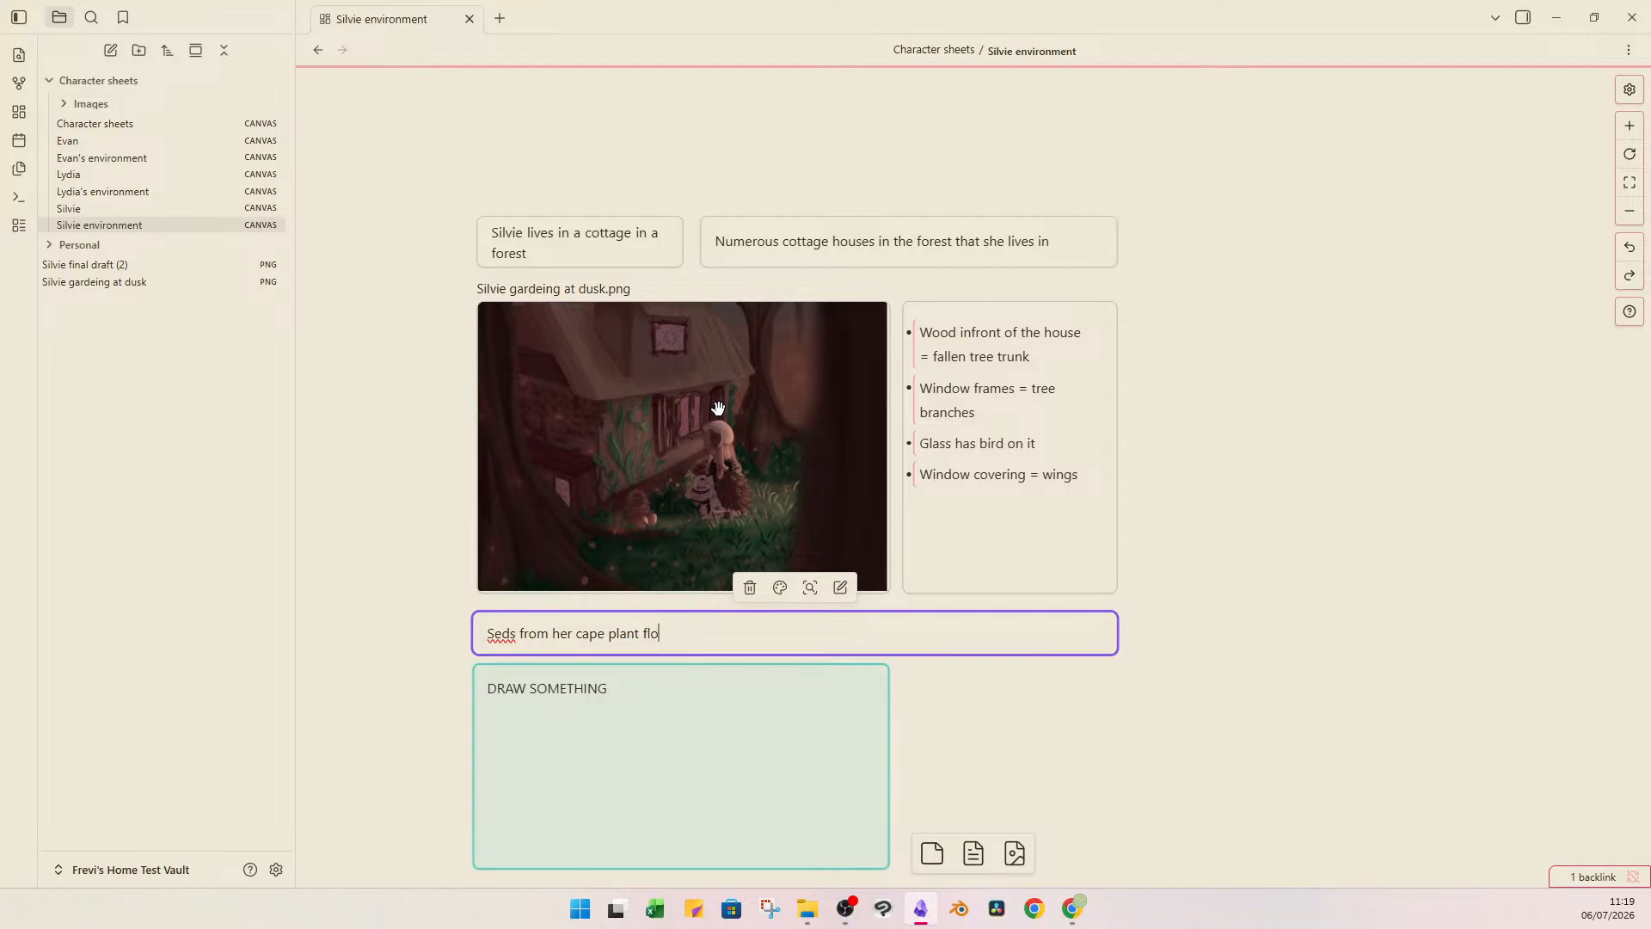
{"action": "type", "text": "wer "}
{"action": "type", "text": "fealds"}
{"action": "key", "text": "BackSpace"}
{"action": "key", "text": "BackSpace"}
{"action": "type", "text": "ds"}
{"action": "right_click", "coordinate": [697, 634]}
{"action": "left_click", "coordinate": [798, 276]}
{"action": "type", "text": "e"}
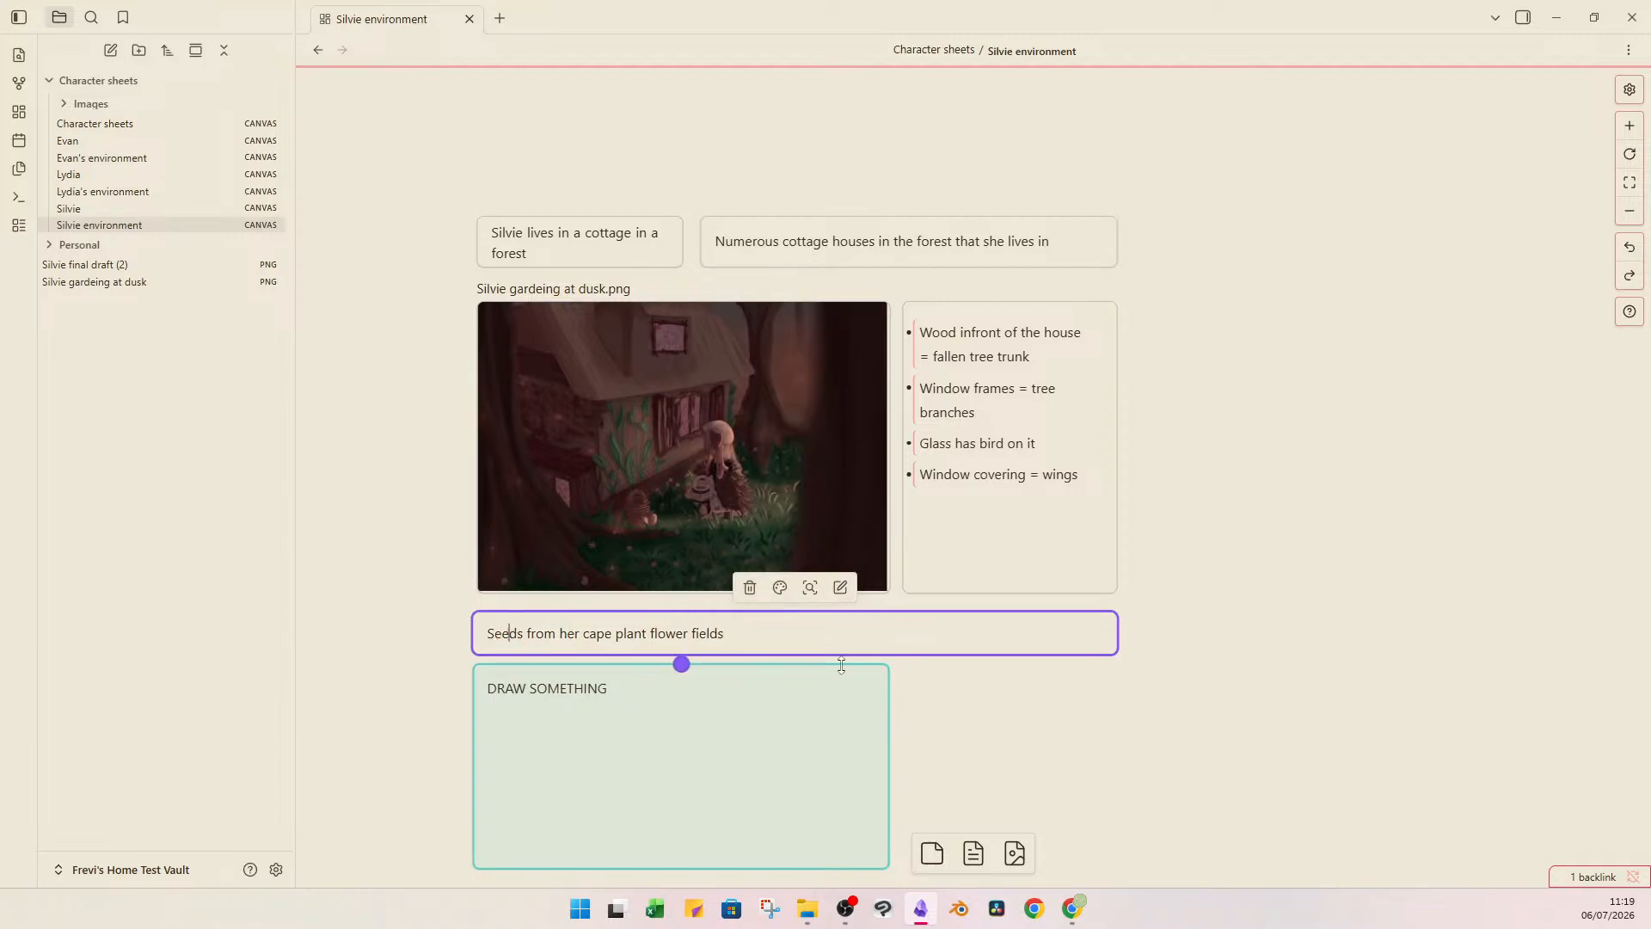
Extend the sentence about the flower fields with "everywhere she goes" and finish editing the card.
{"action": "left_click", "coordinate": [770, 636]}
{"action": "type", "text": "everywhere she goes"}
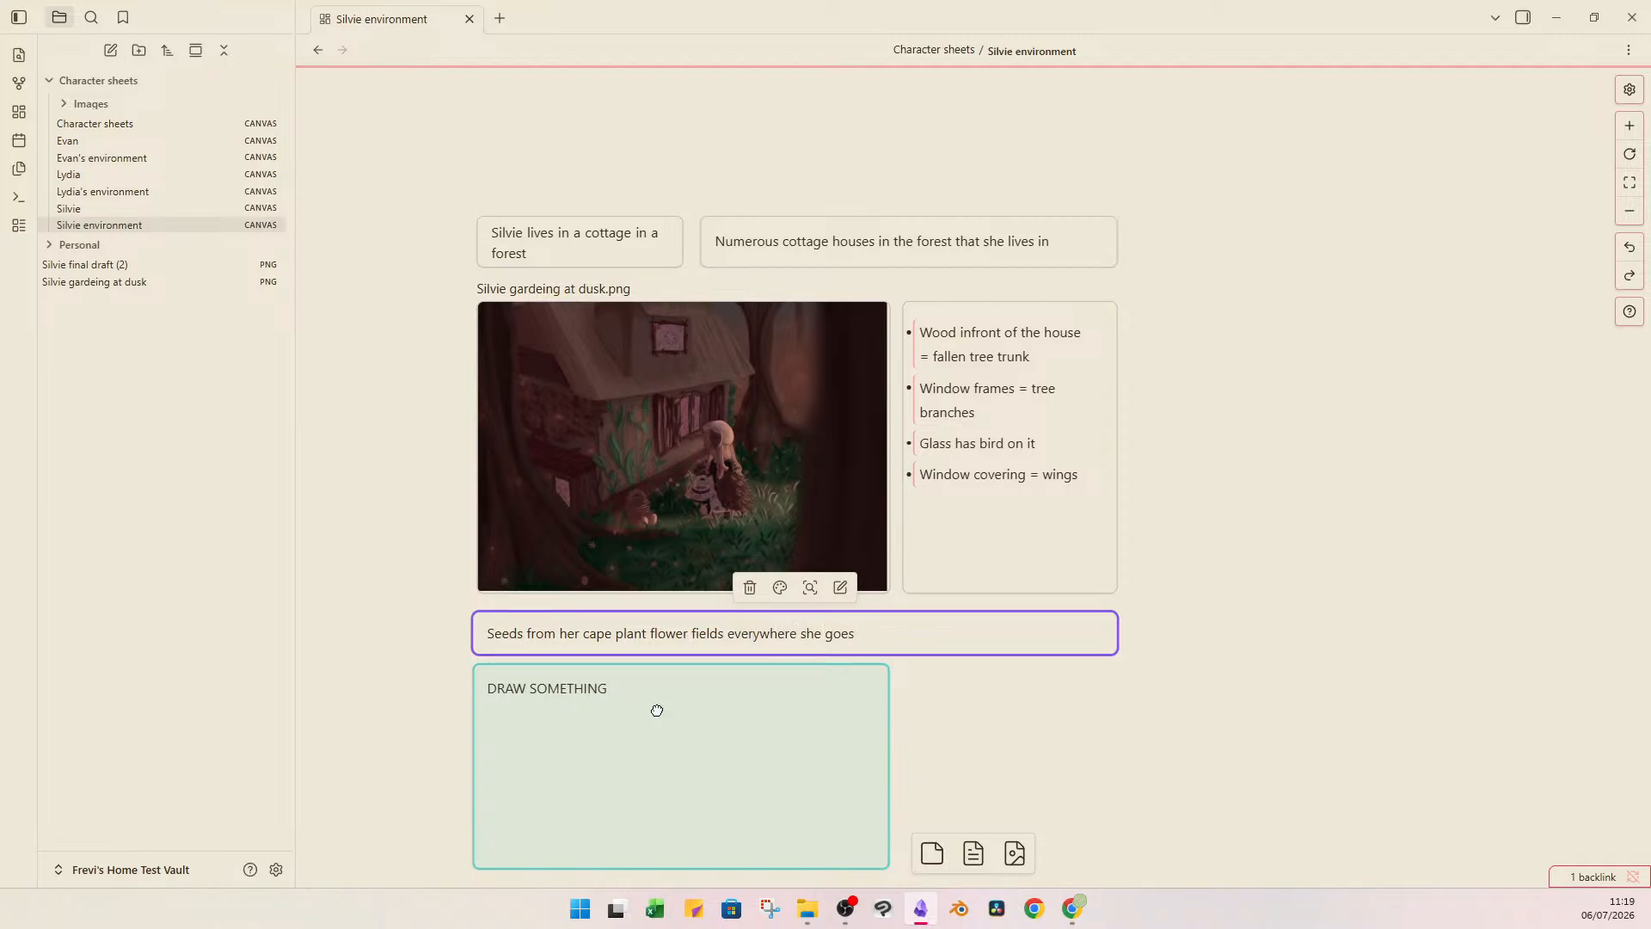
{"action": "left_click", "coordinate": [1193, 700]}
{"action": "mouse_move", "coordinate": [1193, 699]}
{"action": "left_mouse_down"}
{"action": "mouse_move", "coordinate": [1160, 514]}
{"action": "mouse_move", "coordinate": [1131, 602]}
{"action": "mouse_move", "coordinate": [1166, 590]}
{"action": "left_mouse_up"}
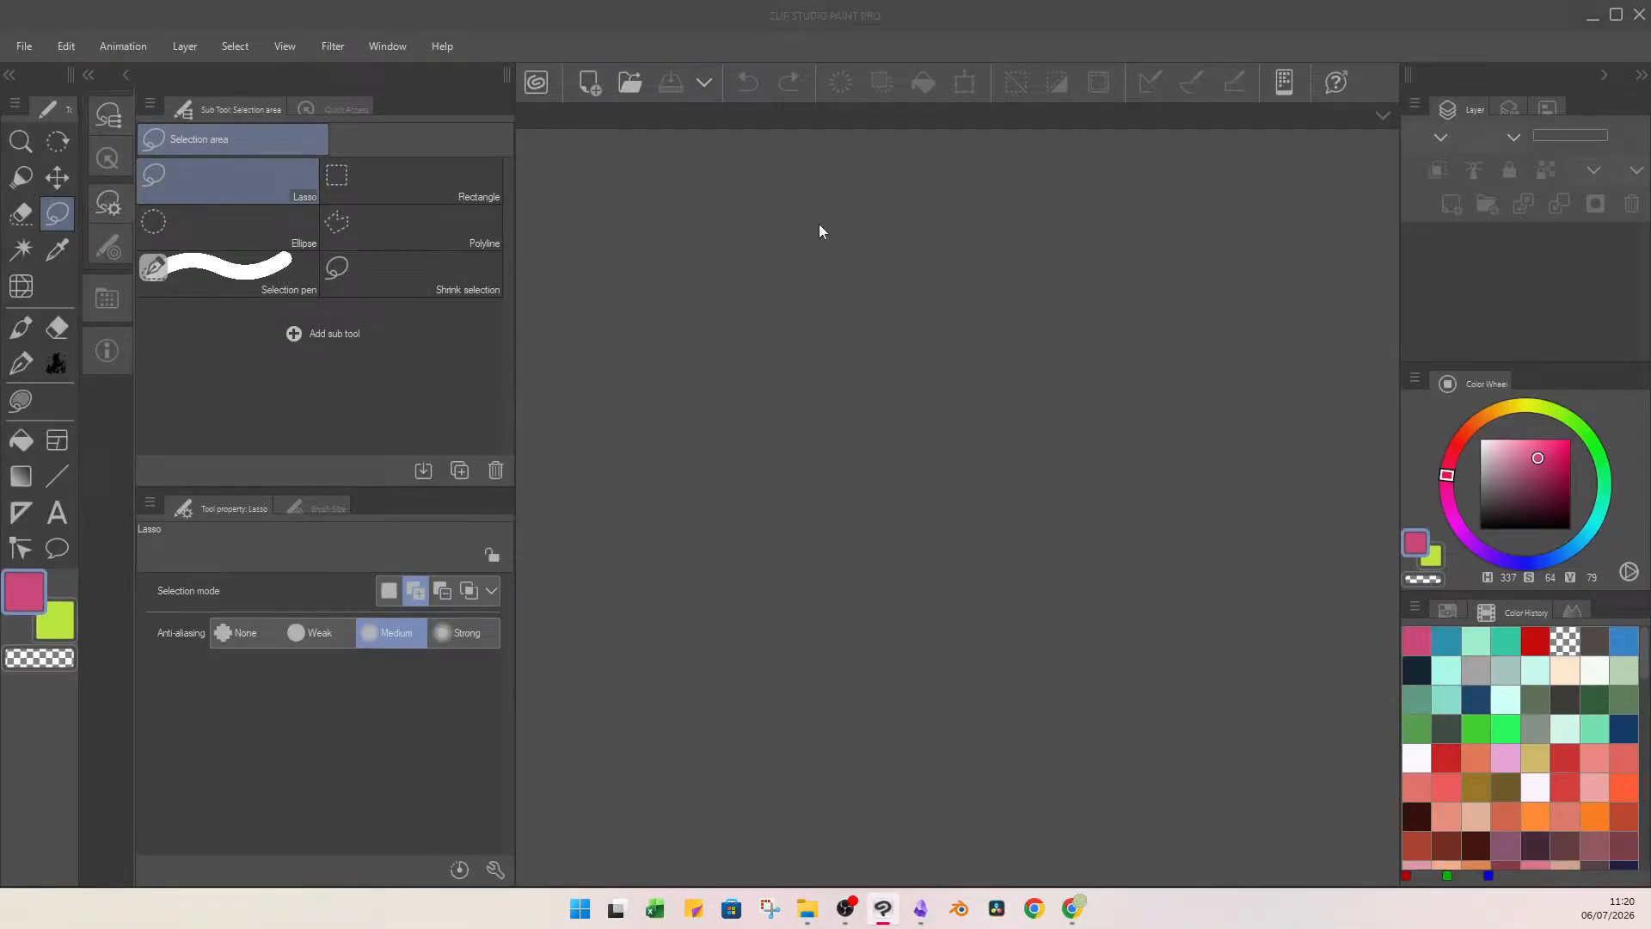
Switch to Clip Studio Paint and create a new 1920 x 1080 px illustration at 600 dpi.
{"action": "key", "text": "ctrl+n"}
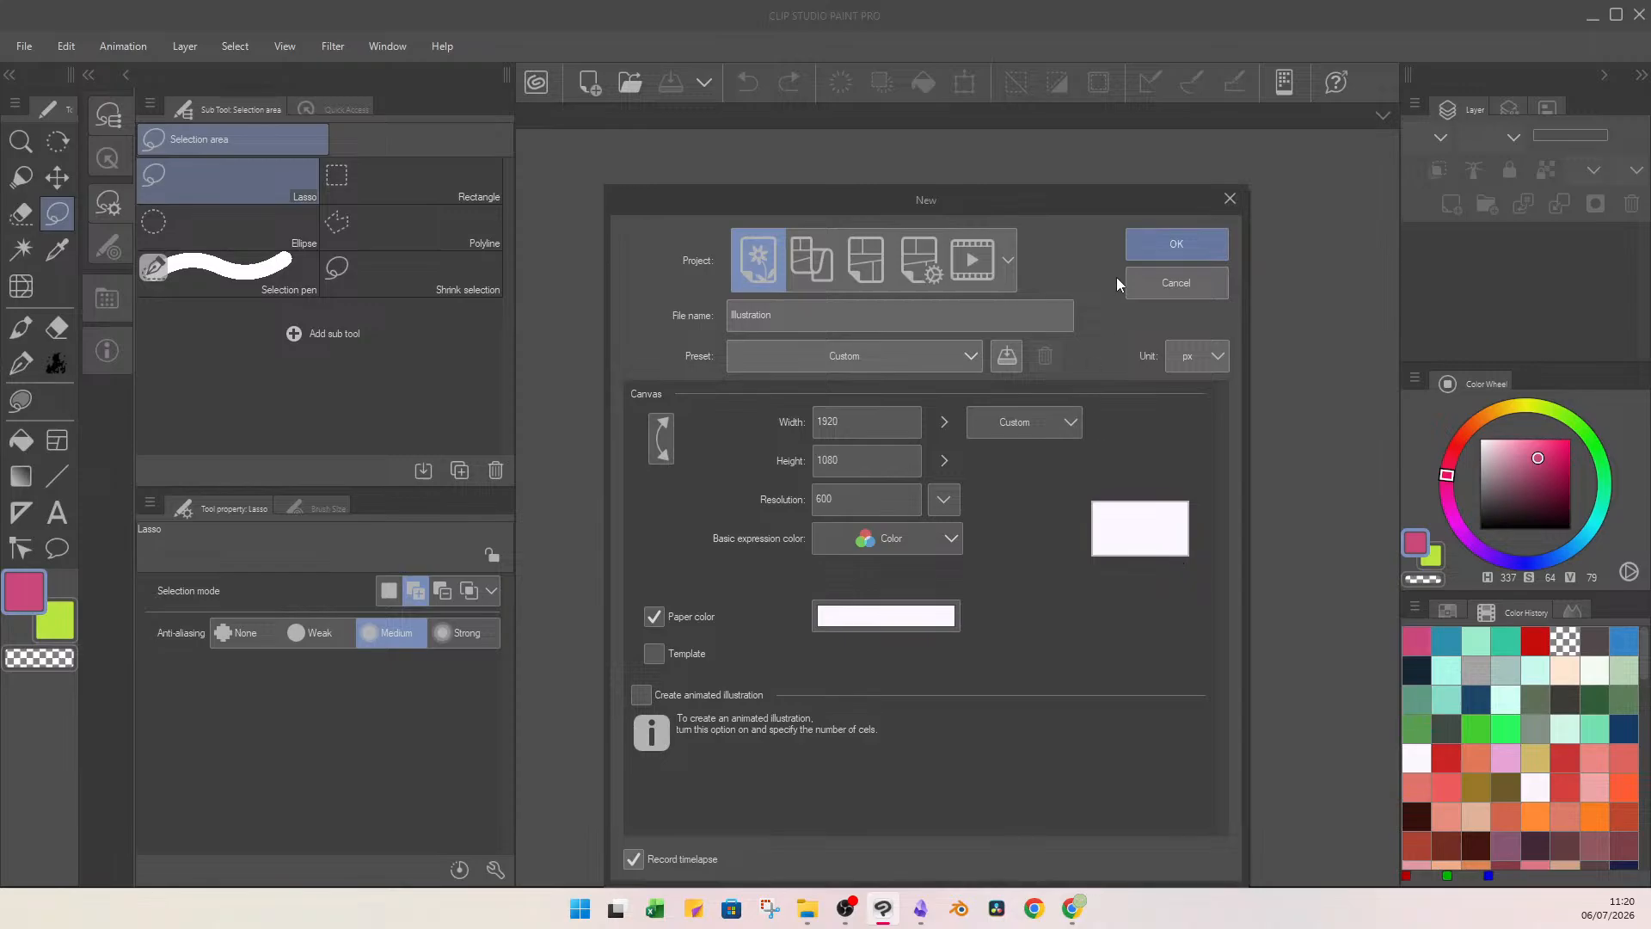
{"action": "left_click", "coordinate": [1178, 245]}
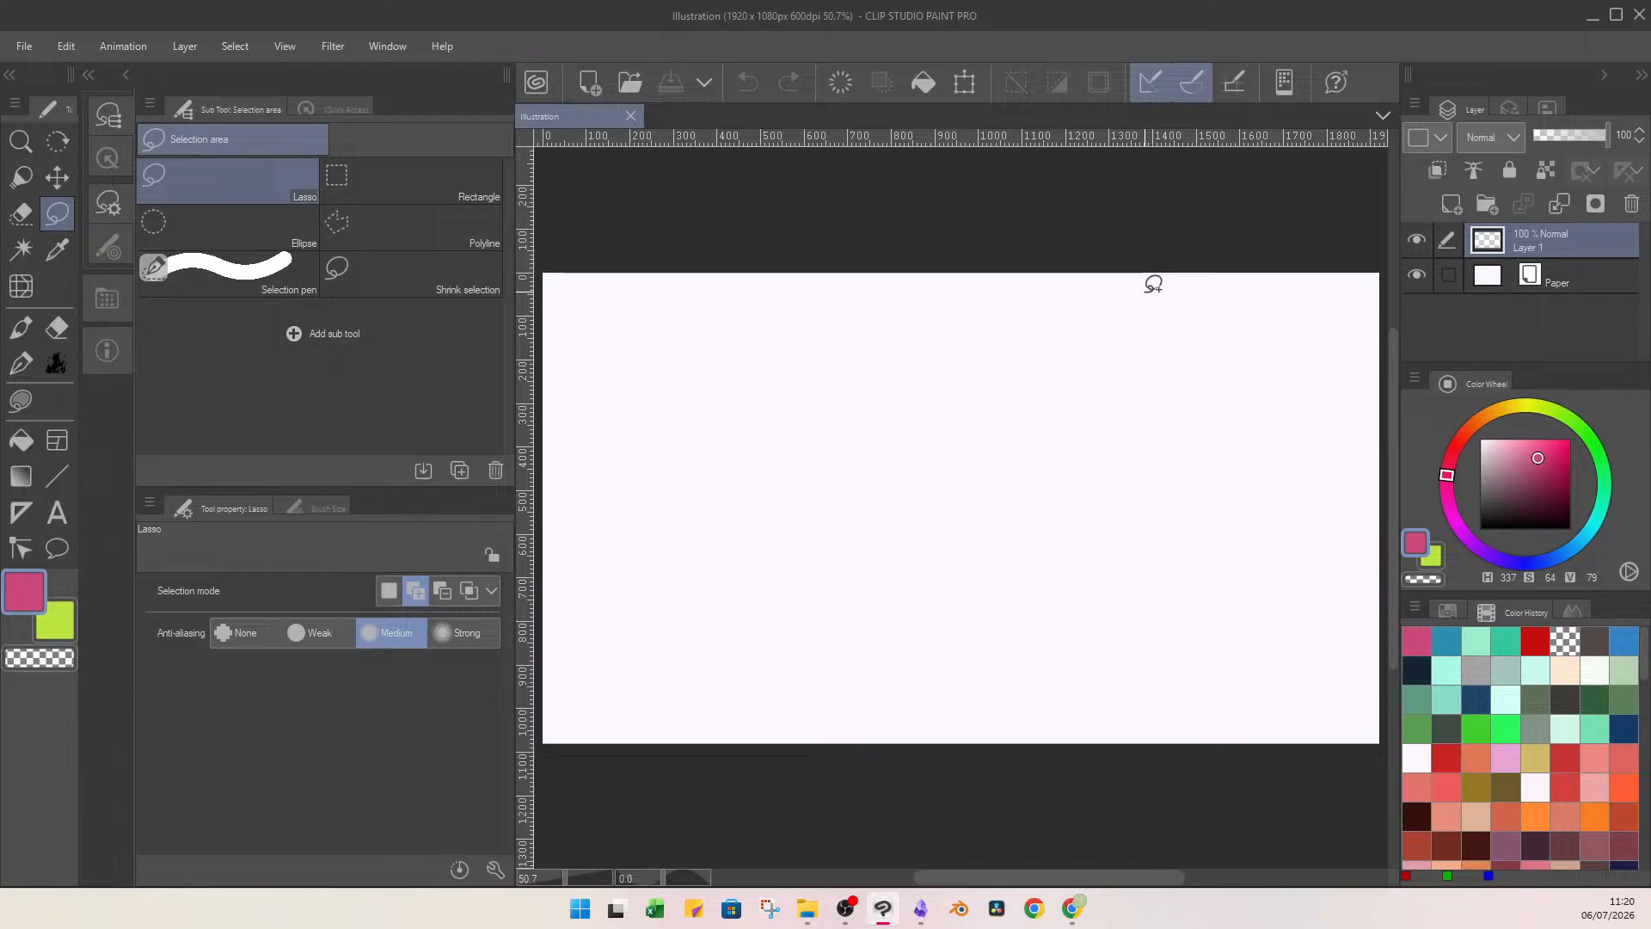
{"action": "left_click", "coordinate": [1579, 427]}
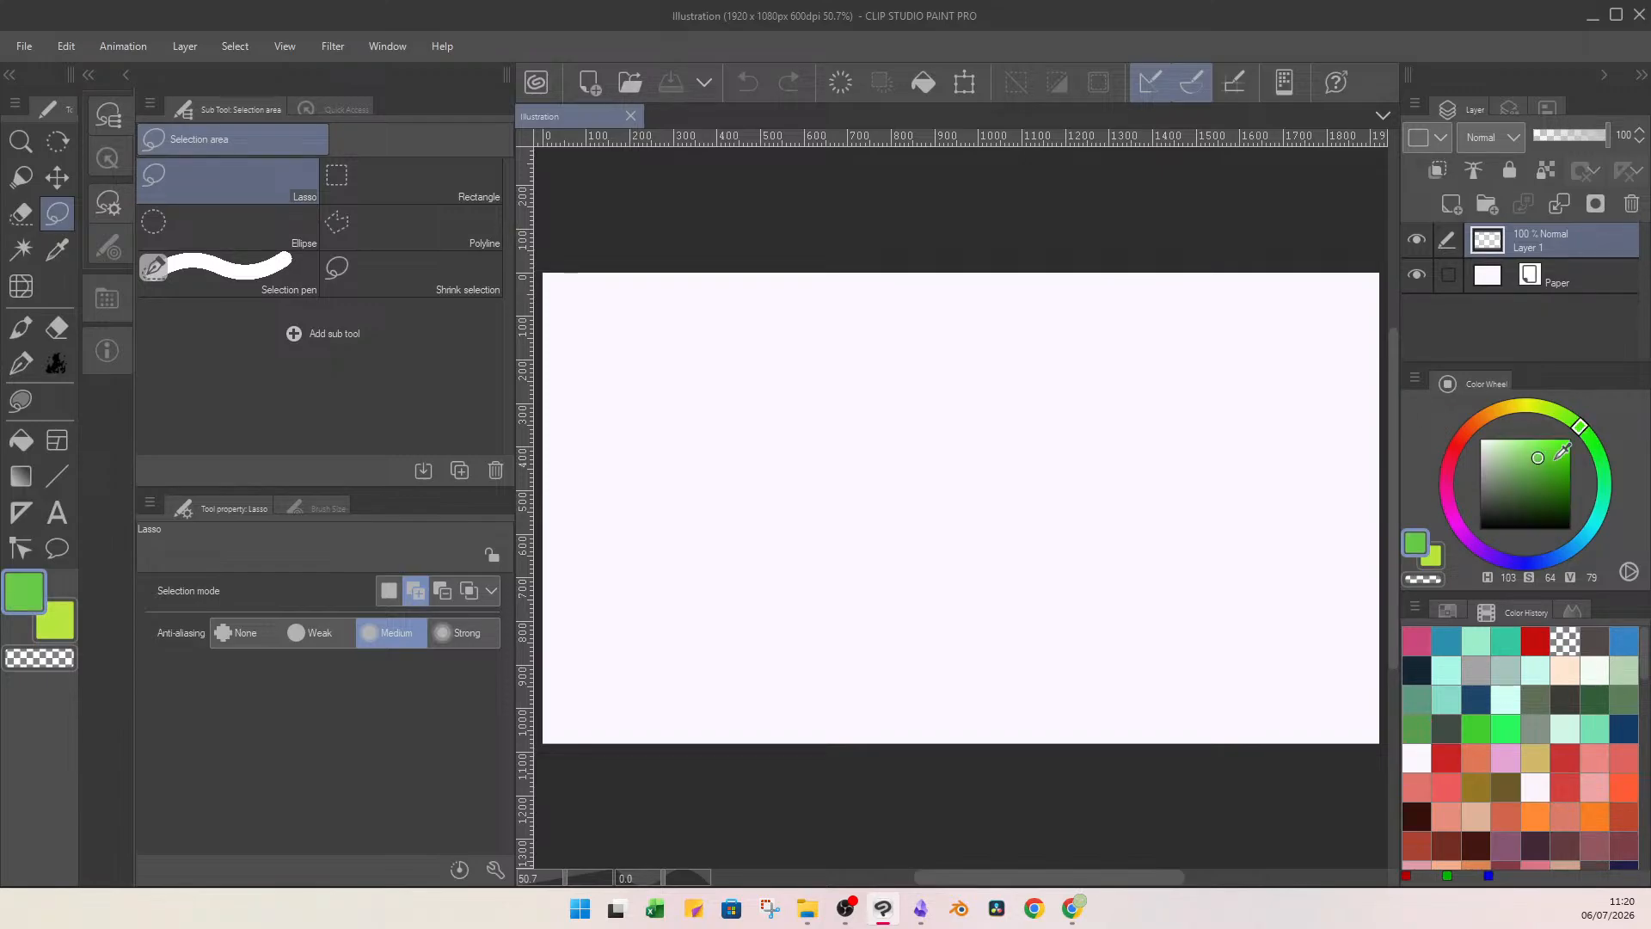
{"action": "left_click", "coordinate": [1519, 453]}
{"action": "left_click", "coordinate": [1496, 414]}
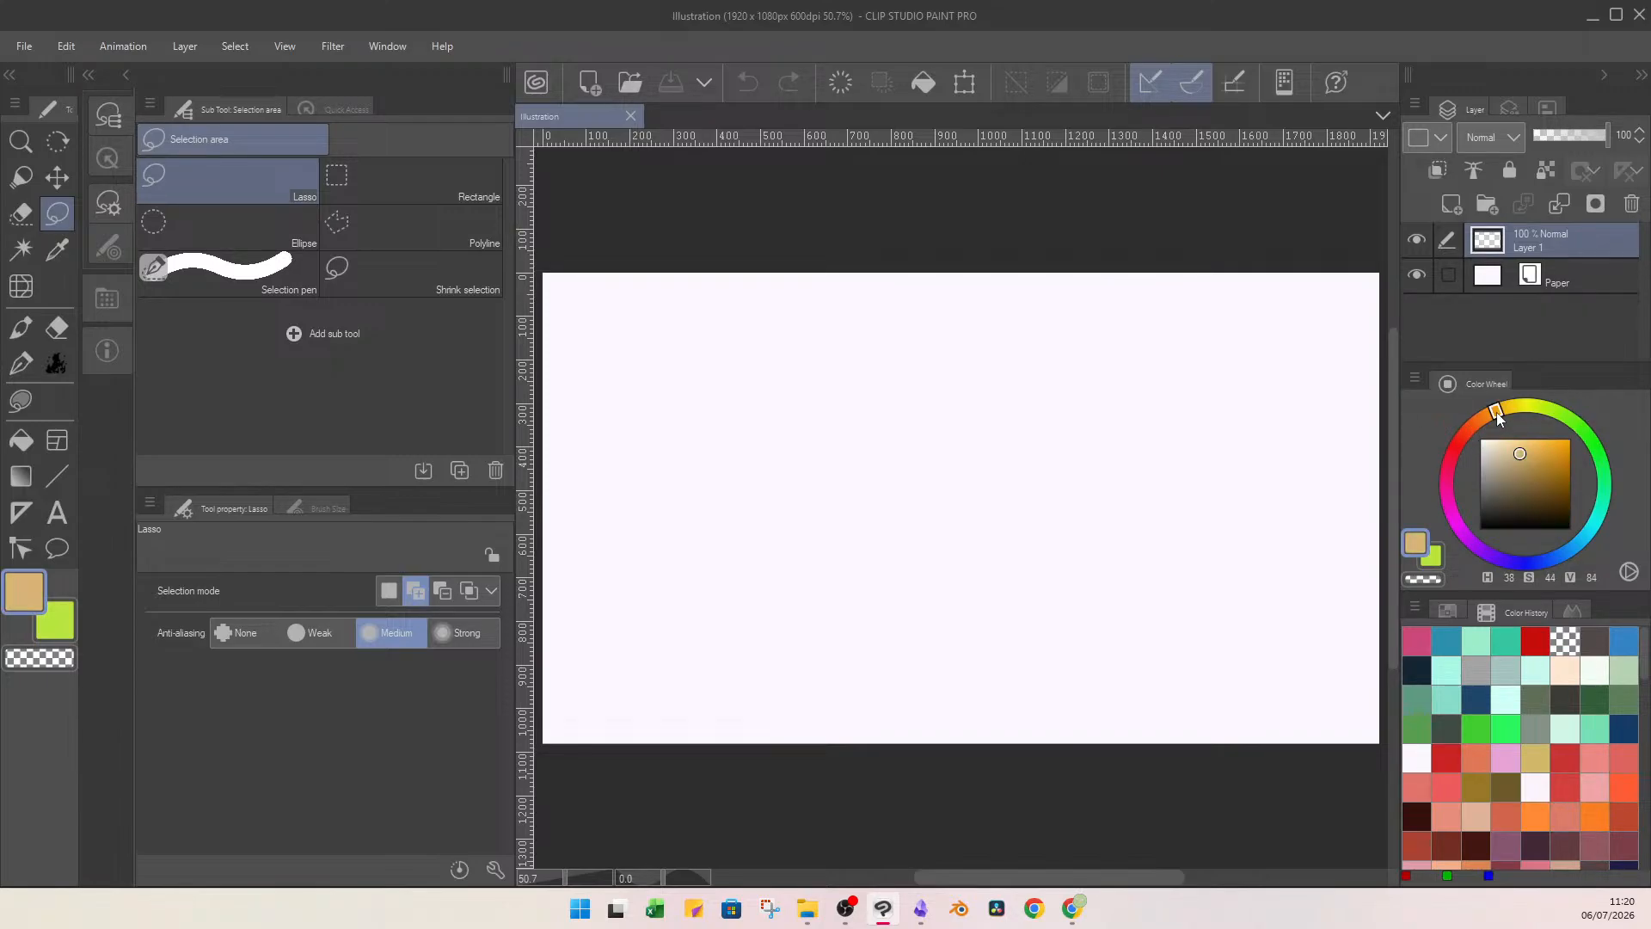
{"action": "mouse_move", "coordinate": [1496, 414]}
{"action": "left_mouse_down"}
{"action": "mouse_move", "coordinate": [1482, 419]}
{"action": "mouse_move", "coordinate": [1524, 461]}
{"action": "left_mouse_up"}
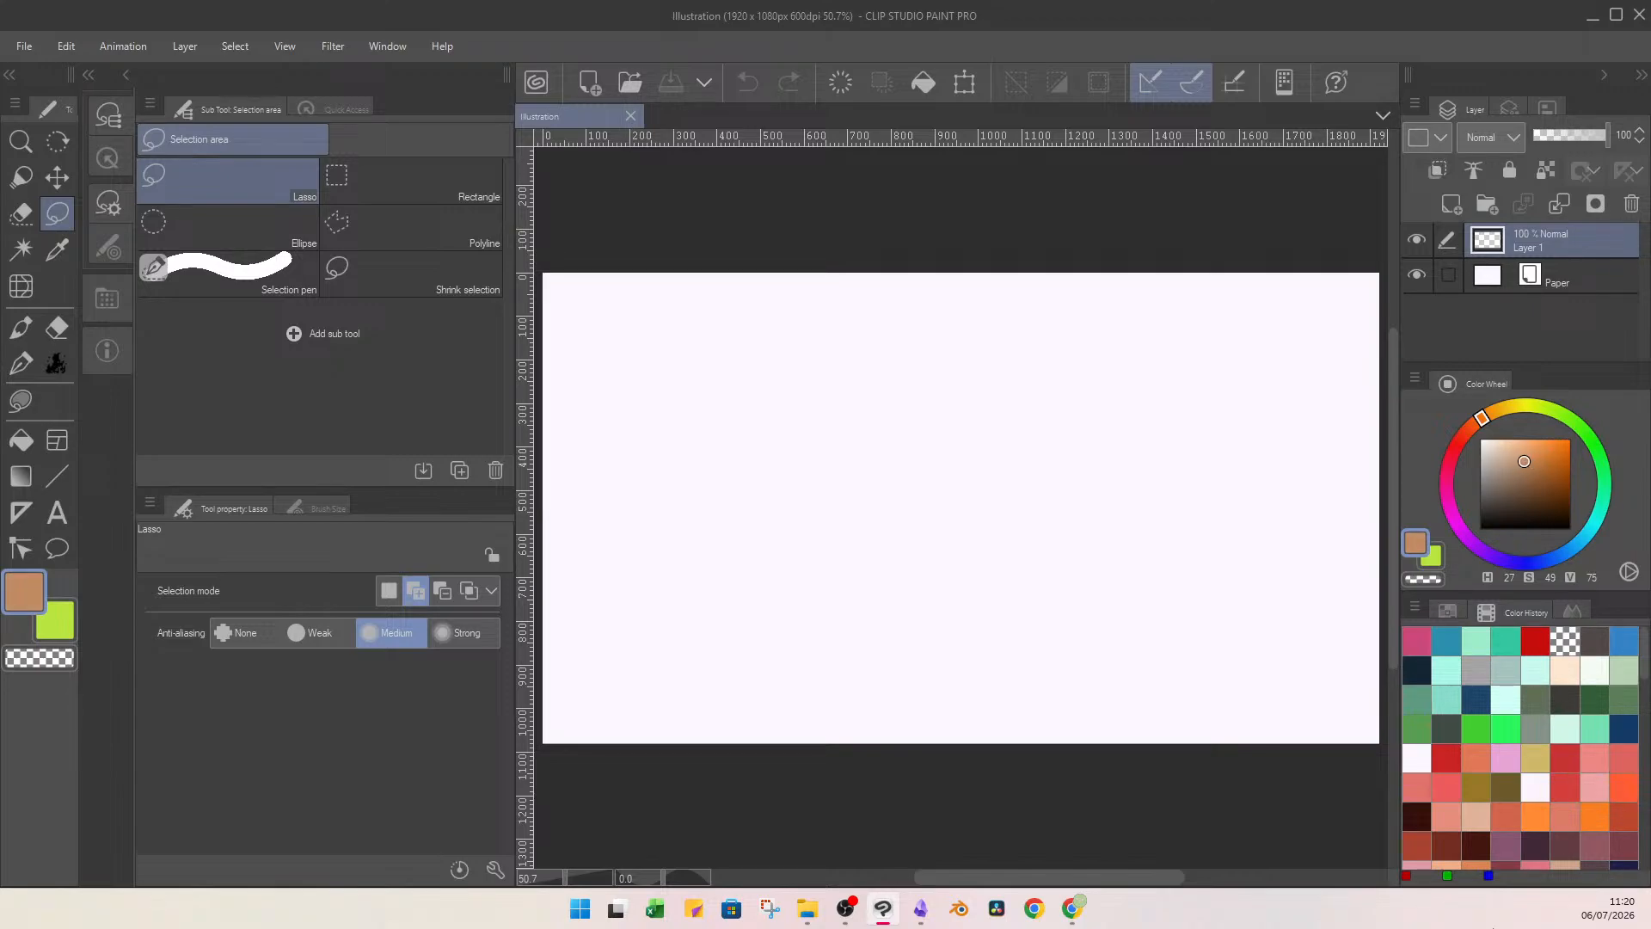
Open the reference picture from File Explorer and examine it zoomed in.
{"action": "left_click", "coordinate": [806, 909]}
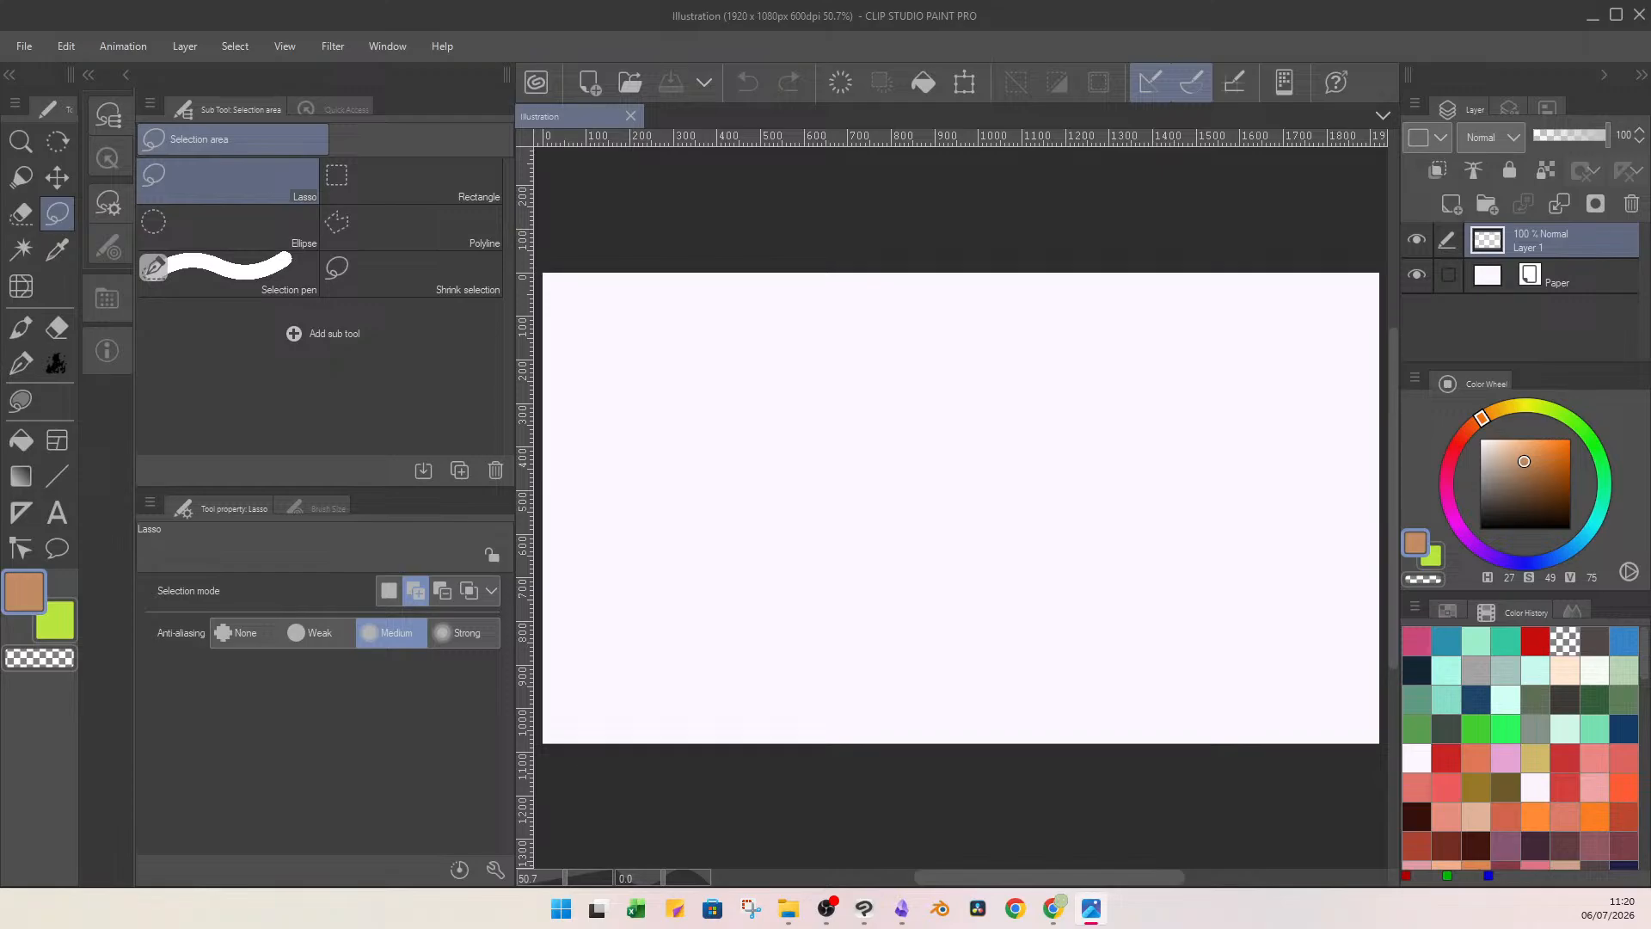
{"action": "mouse_move", "coordinate": [894, 0]}
{"action": "left_mouse_down"}
{"action": "mouse_move", "coordinate": [916, 149]}
{"action": "mouse_move", "coordinate": [803, 488]}
{"action": "left_mouse_up"}
{"action": "double_click", "coordinate": [916, 142]}
{"action": "scroll", "coordinate": [911, 258], "scroll_direction": "up", "scroll_amount": 6}
{"action": "left_click_drag", "start_coordinate": [804, 245], "coordinate": [800, 442]}
{"action": "mouse_move", "coordinate": [679, 378]}
{"action": "left_mouse_down"}
{"action": "mouse_move", "coordinate": [678, 435]}
{"action": "mouse_move", "coordinate": [700, 418]}
{"action": "left_mouse_up"}
{"action": "left_click", "coordinate": [1548, 21]}
Choose a soft blue (H 225, S 44, V 79) and use Lasso fill to draw a rounded rectangle in the canvas's upper-left area.
{"action": "left_click", "coordinate": [1516, 449]}
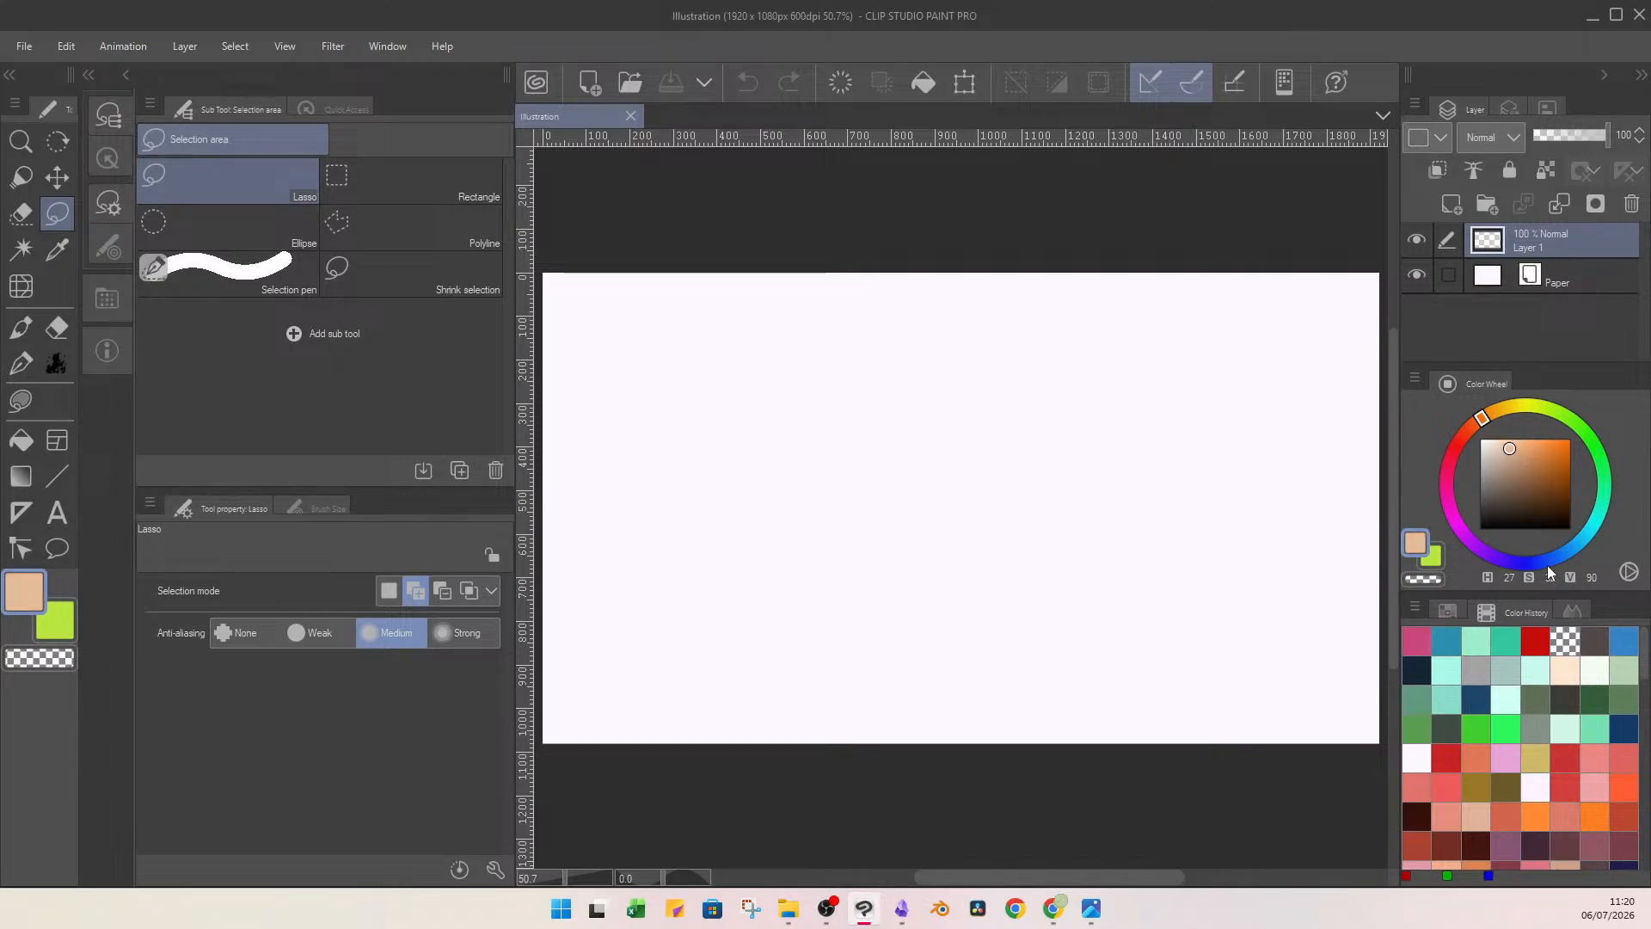
{"action": "left_click", "coordinate": [1546, 564]}
{"action": "left_click", "coordinate": [1521, 461]}
{"action": "left_click", "coordinate": [1519, 457]}
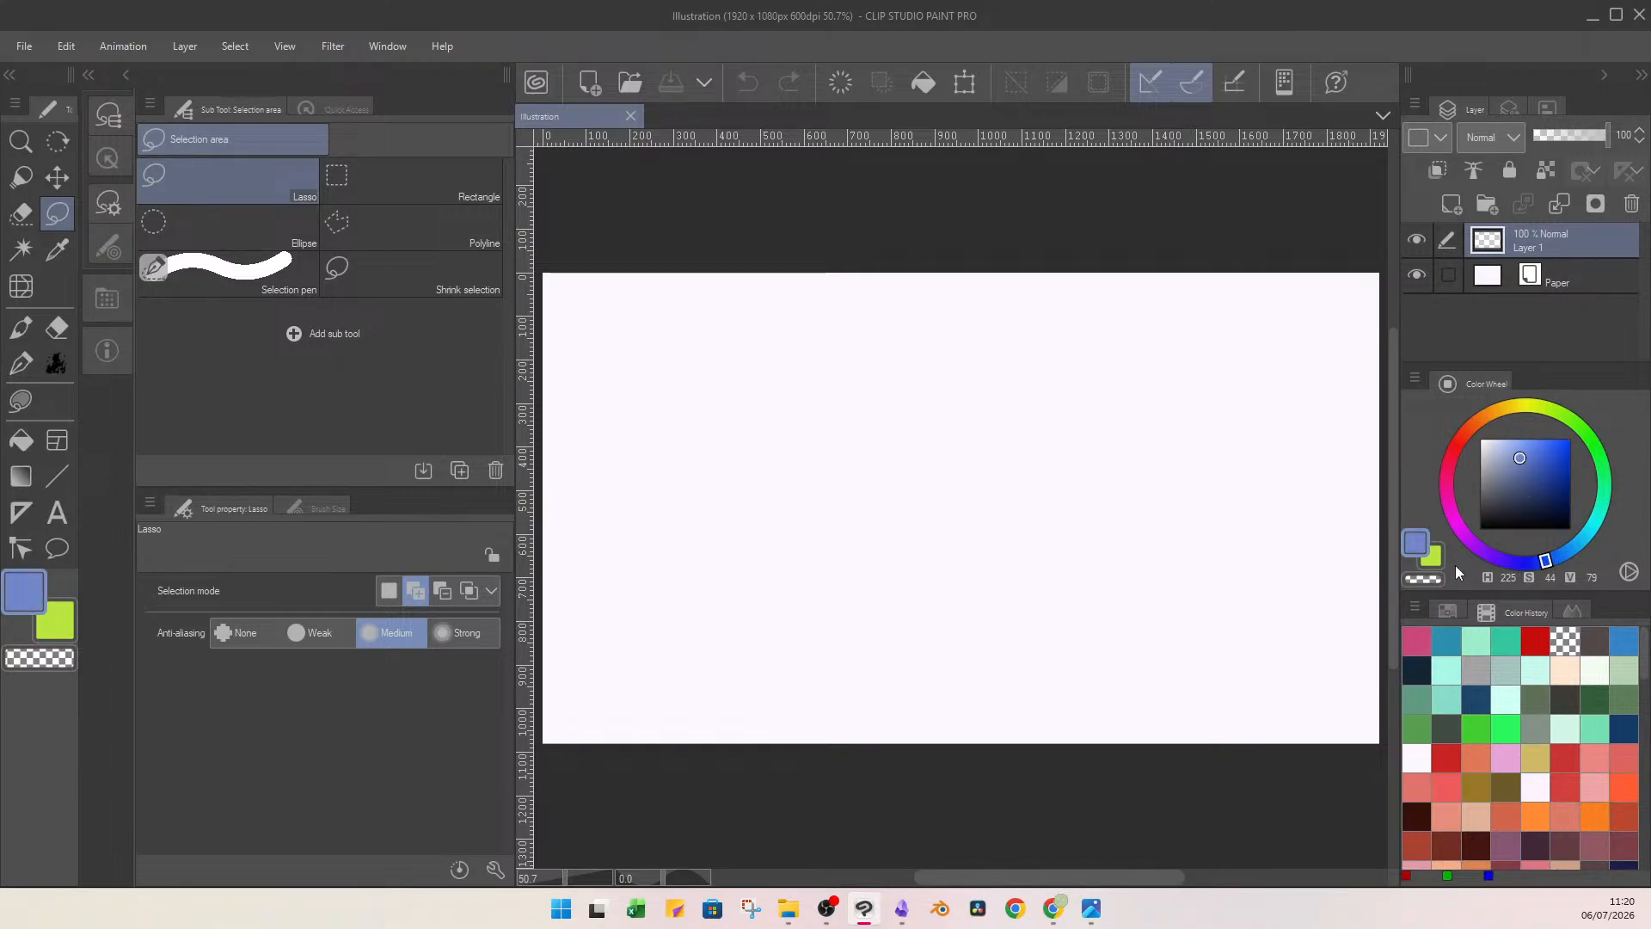
{"action": "key", "text": "u"}
{"action": "mouse_move", "coordinate": [610, 314]}
{"action": "left_mouse_down"}
{"action": "mouse_move", "coordinate": [837, 432]}
{"action": "mouse_move", "coordinate": [814, 299]}
{"action": "mouse_move", "coordinate": [619, 291]}
{"action": "left_mouse_up"}
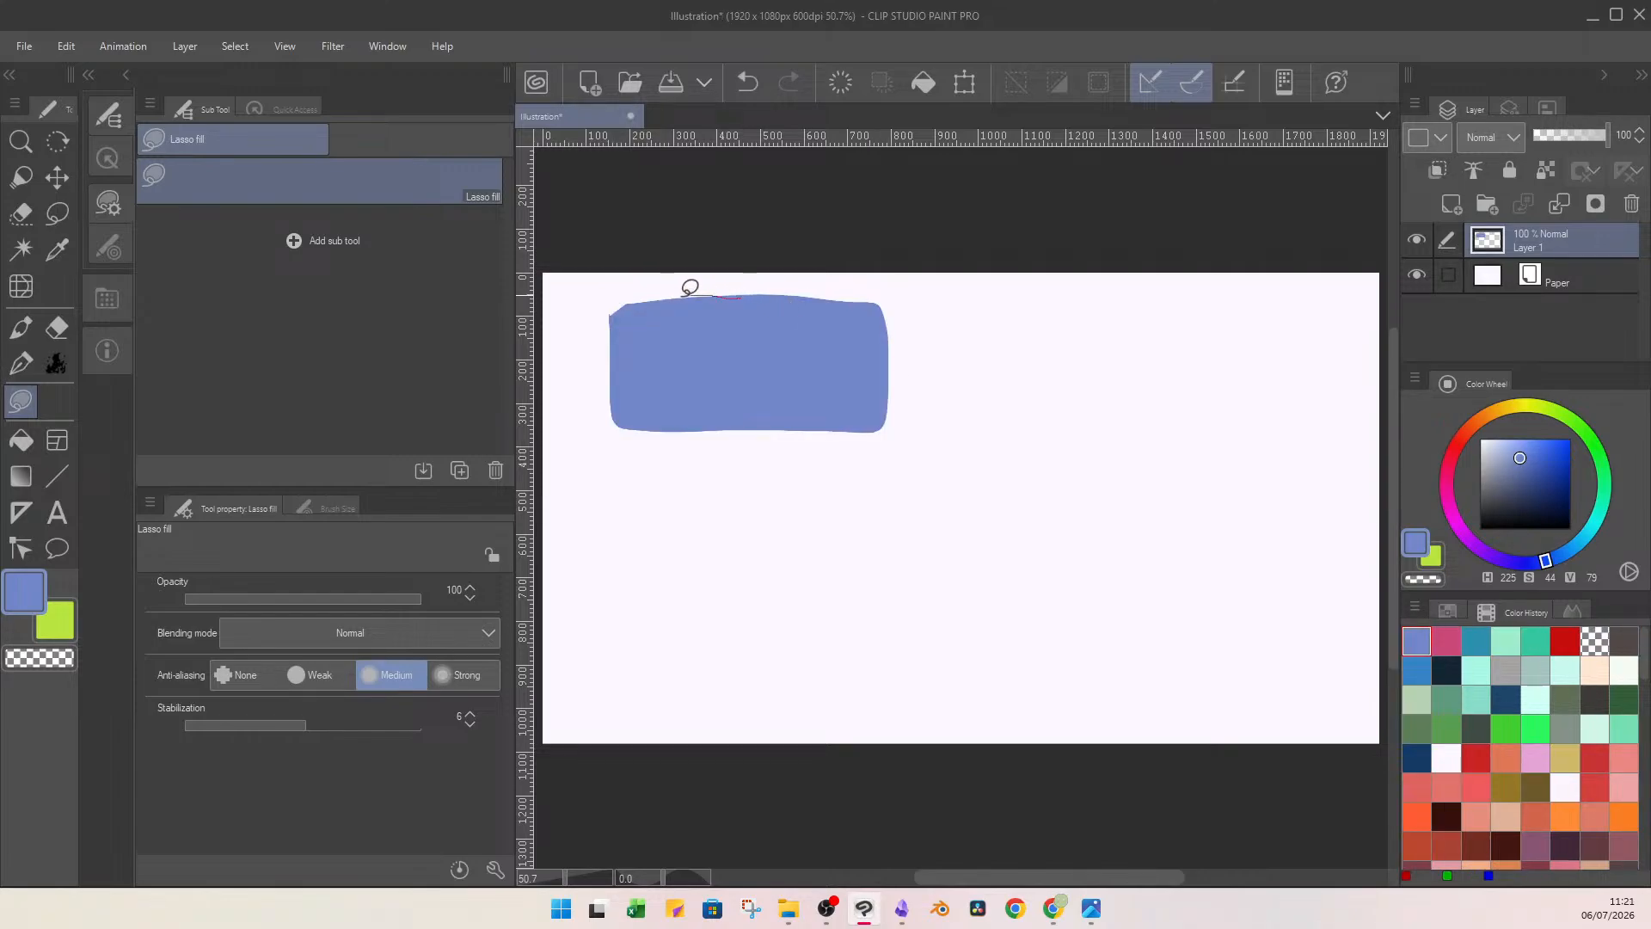
Create a layer folder, move the blue shape's layer into it and rename that layer "sky".
{"action": "left_click", "coordinate": [1486, 203]}
{"action": "left_click_drag", "start_coordinate": [1550, 276], "coordinate": [1552, 249]}
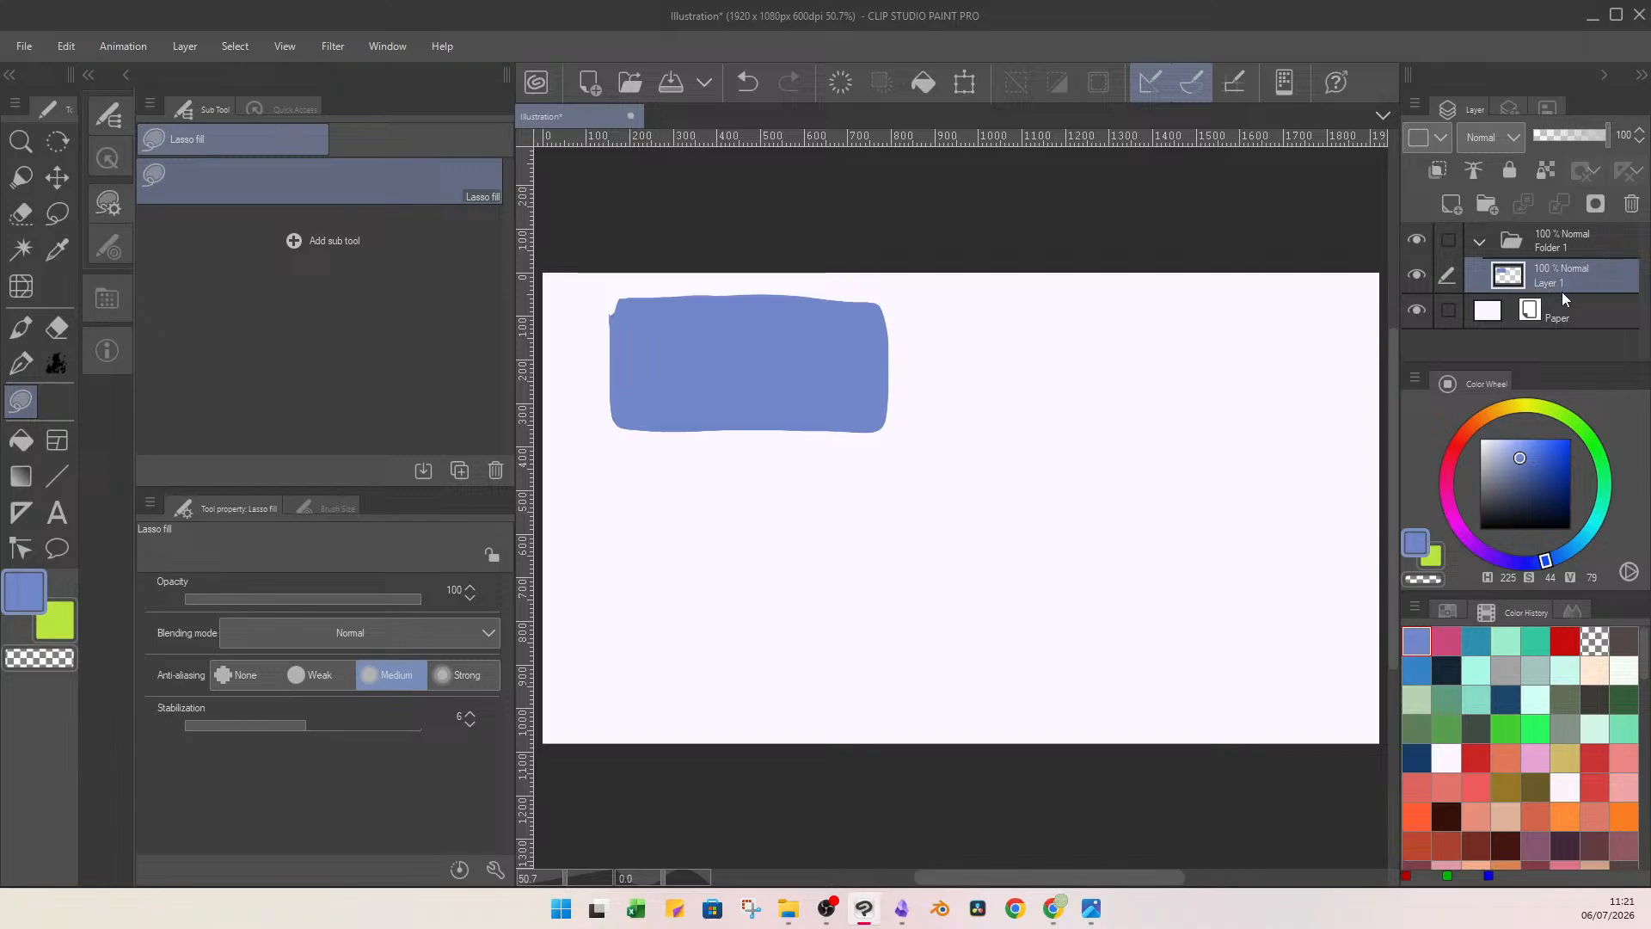
{"action": "double_click", "coordinate": [1562, 284]}
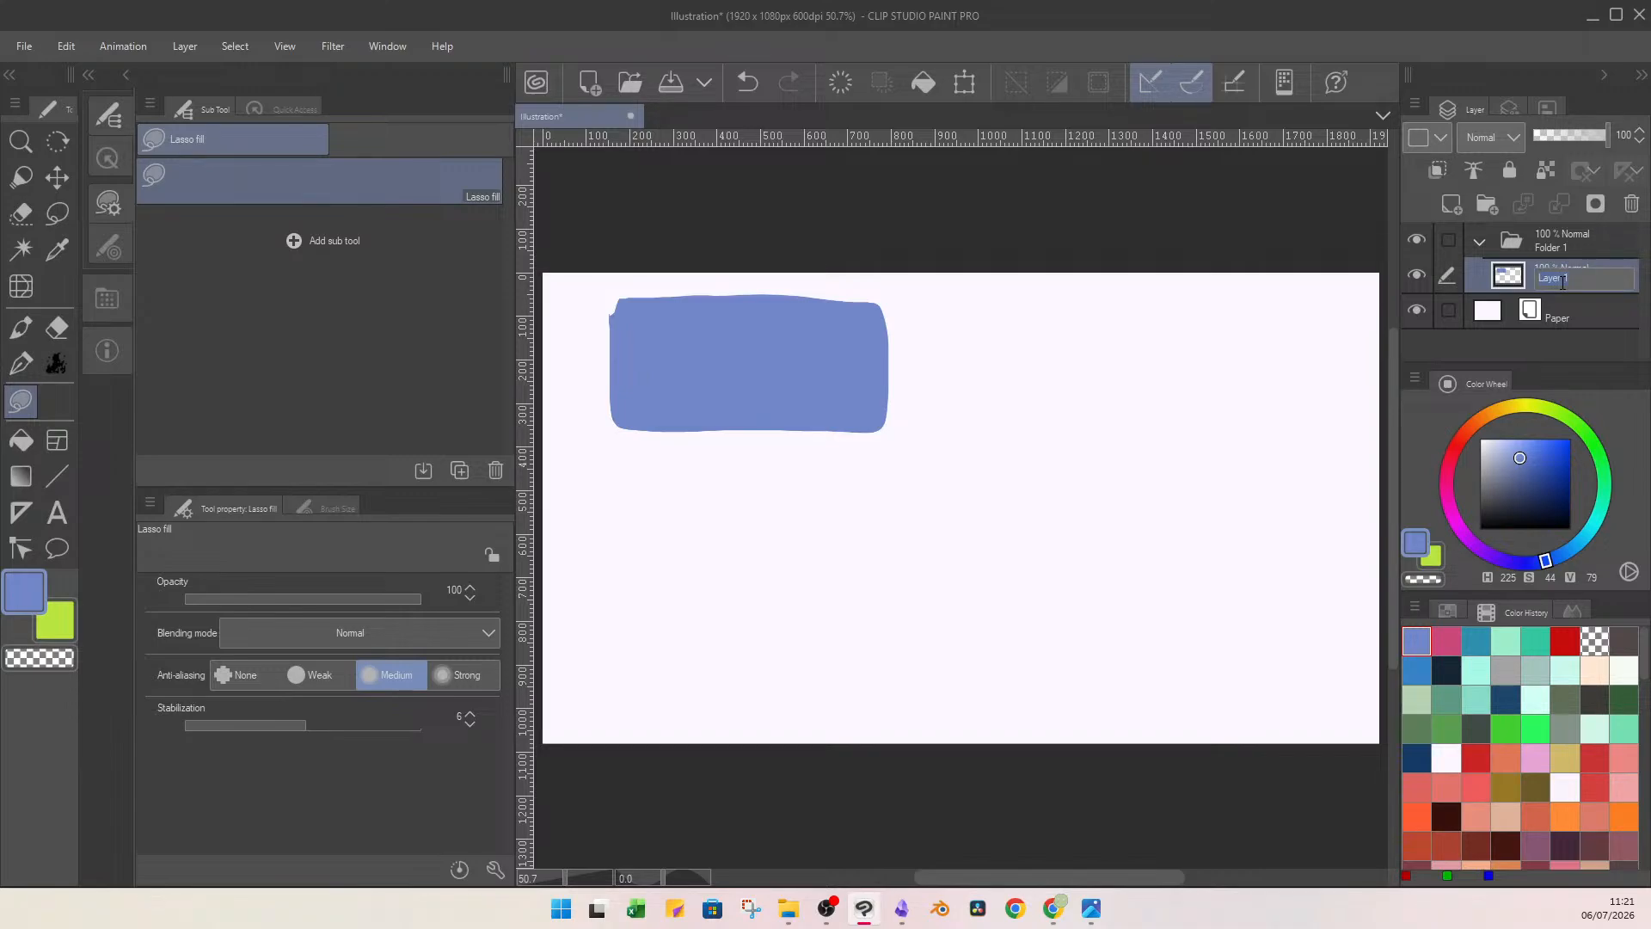
{"action": "type", "text": "sky"}
{"action": "key", "text": "Return"}
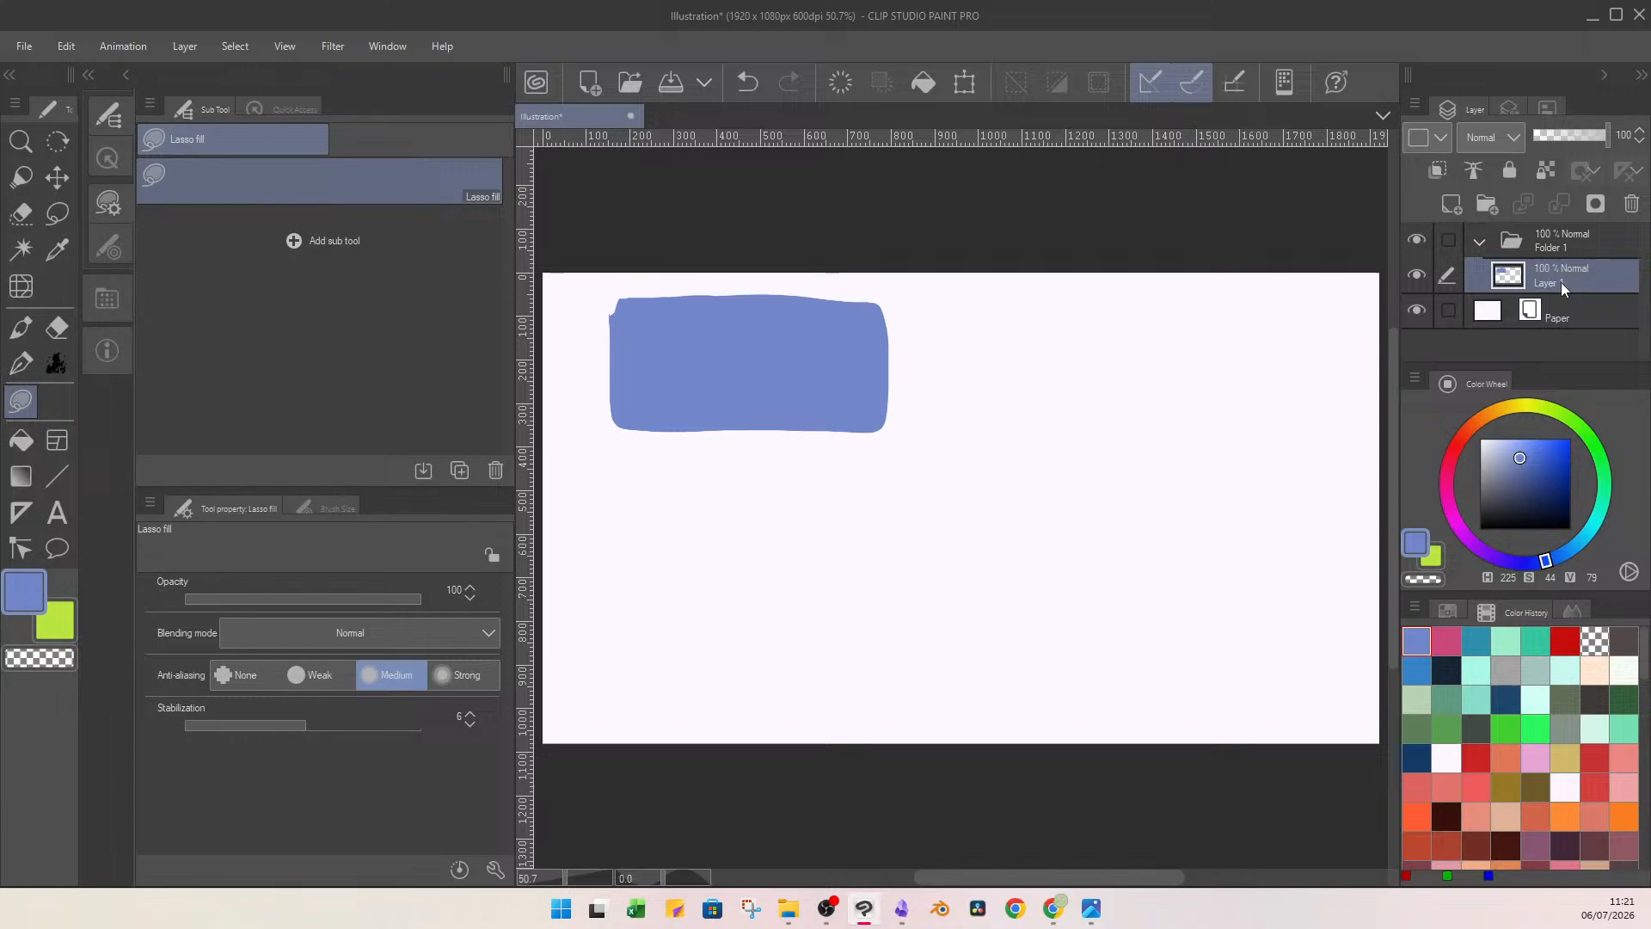
Add a new layer above the sky layer and choose a bright green (H 96, S 73, V 85) as the drawing colour.
{"action": "left_click", "coordinate": [1556, 246]}
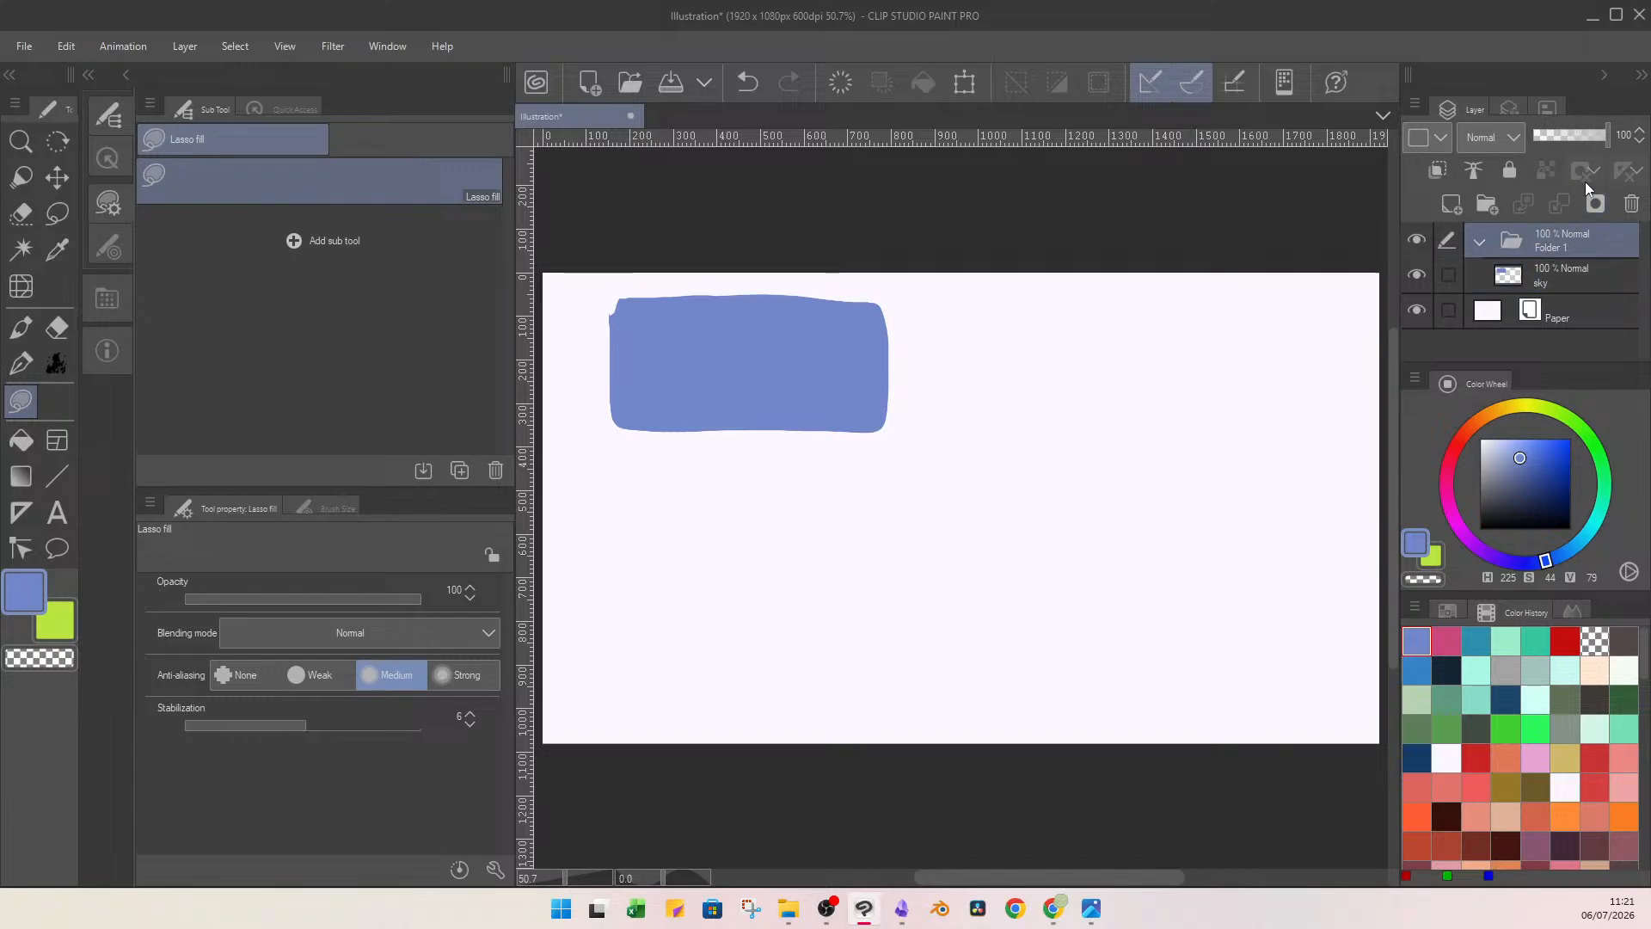
{"action": "left_click", "coordinate": [1570, 263]}
{"action": "left_click", "coordinate": [1460, 207]}
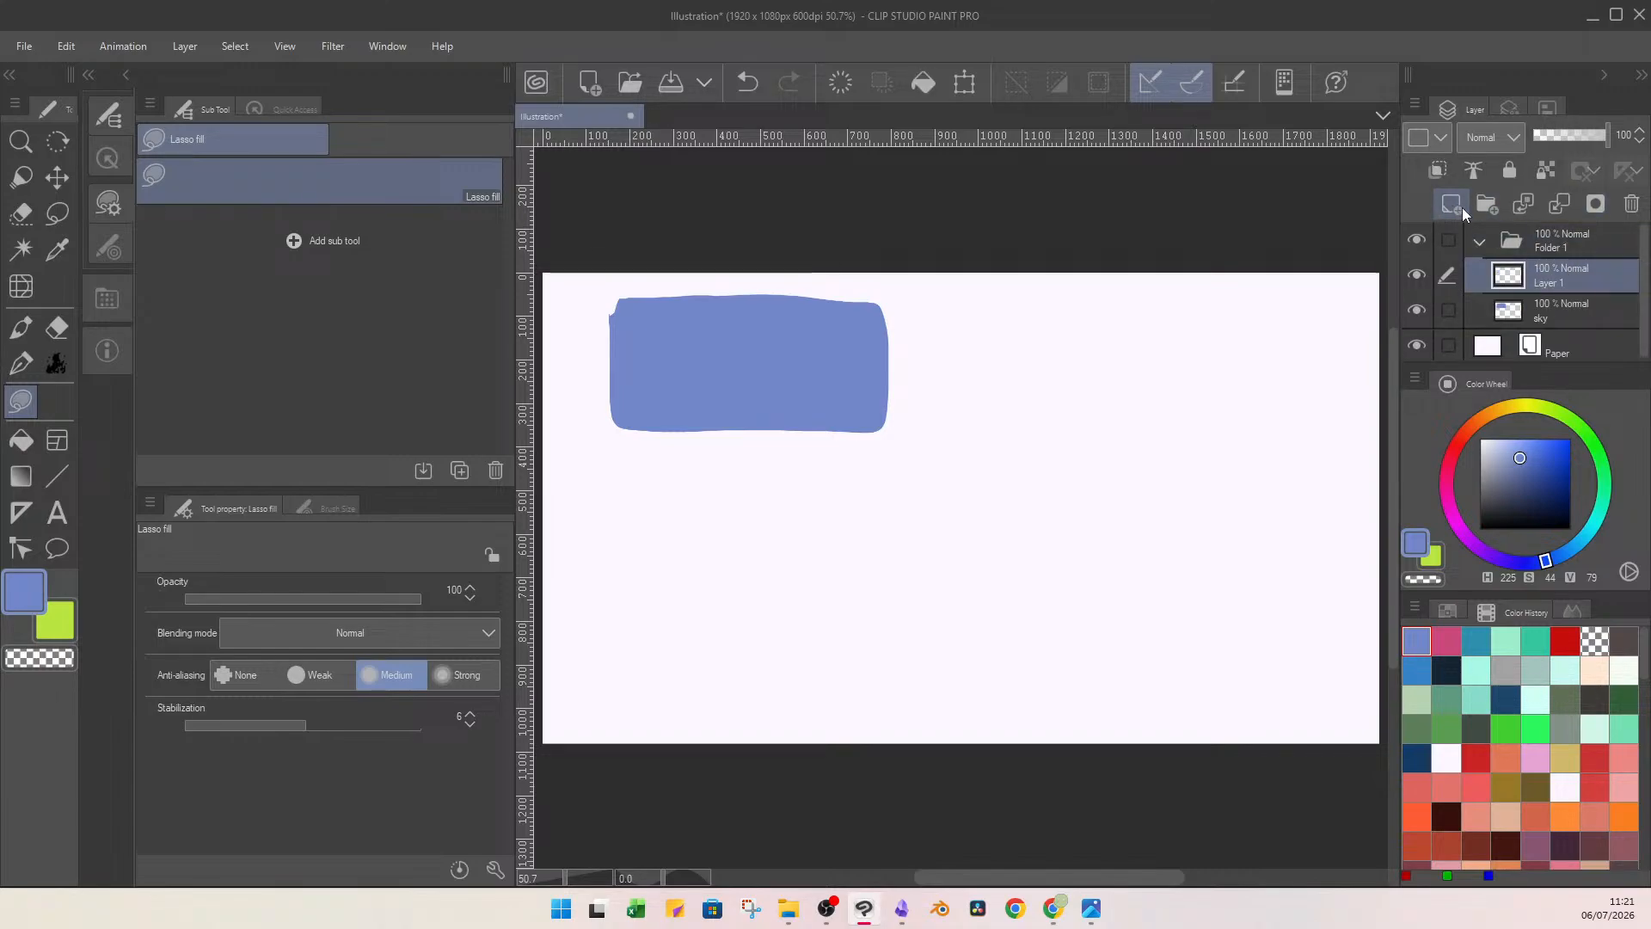
{"action": "left_click", "coordinate": [1547, 456]}
{"action": "left_click", "coordinate": [1579, 425]}
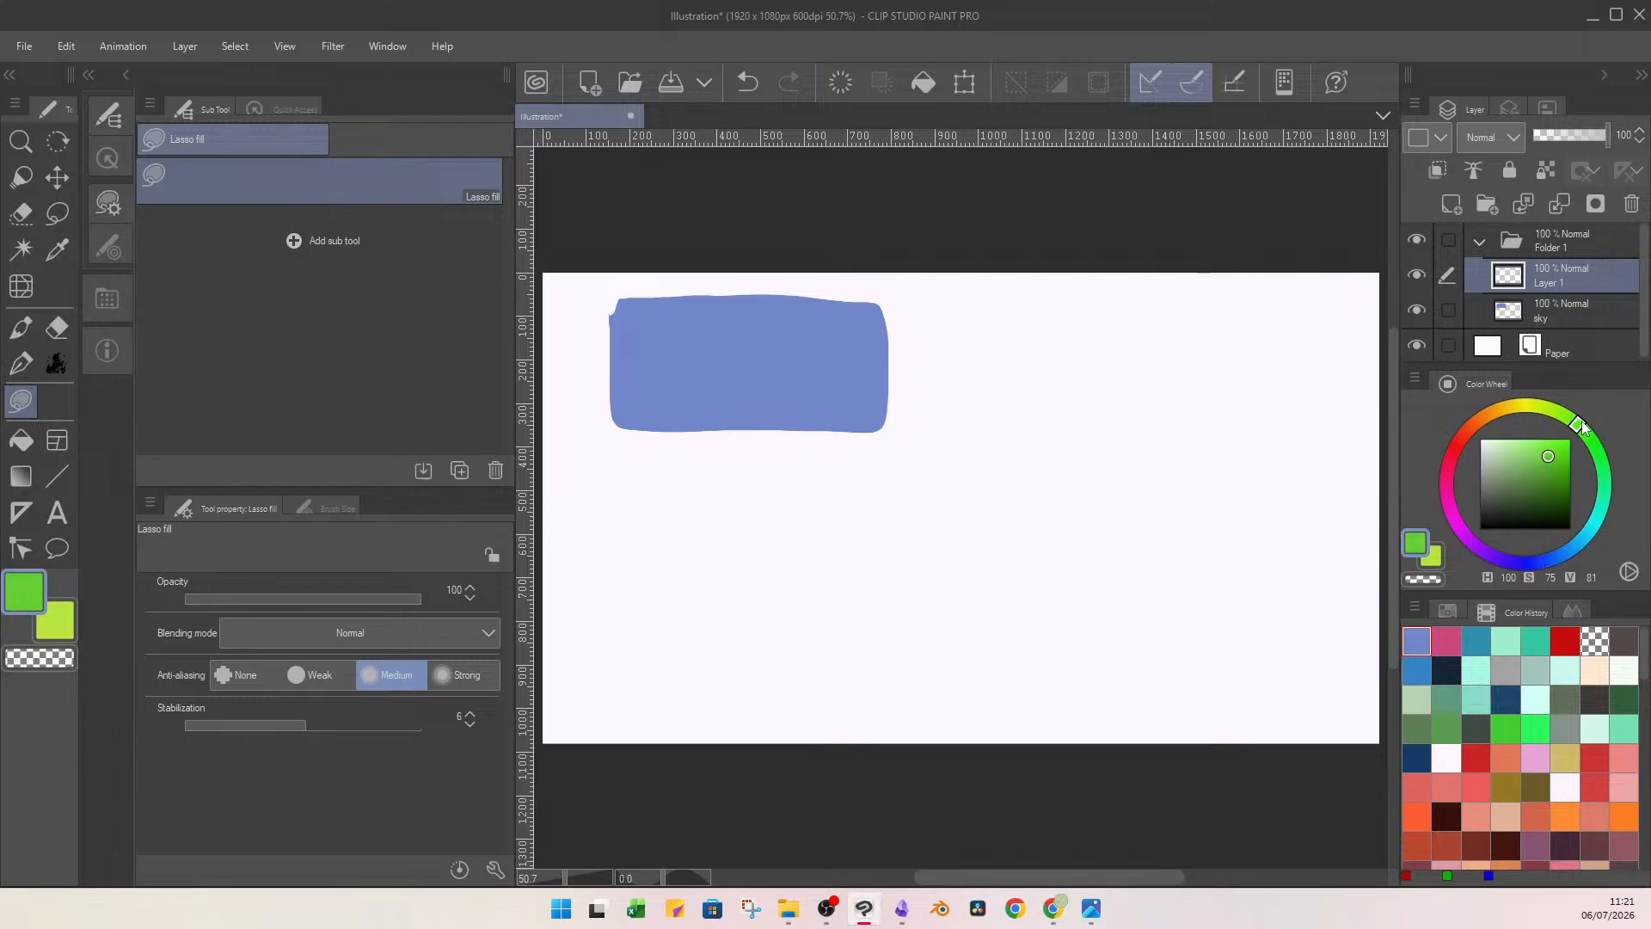
{"action": "left_click_drag", "start_coordinate": [1582, 423], "coordinate": [1573, 419]}
{"action": "left_click", "coordinate": [1546, 453]}
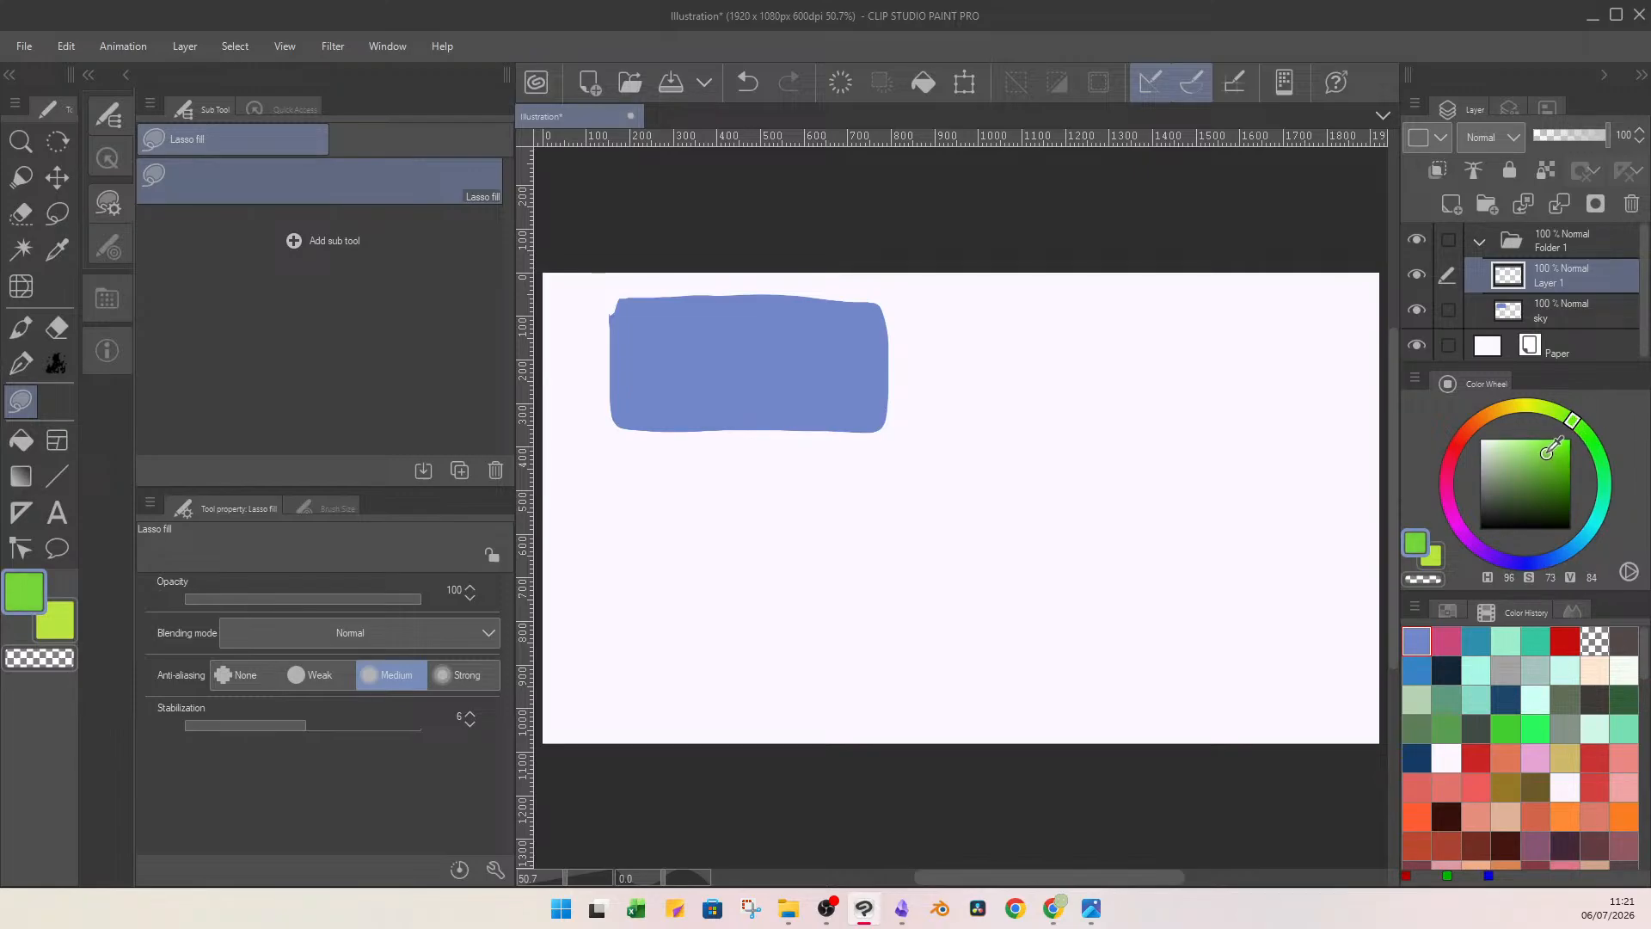
{"action": "left_click", "coordinate": [1546, 453]}
Paint a grass band across the lower part of the blue shape with the Flat watercolor brush at angle 180 and size 97.1.
{"action": "key", "text": "b"}
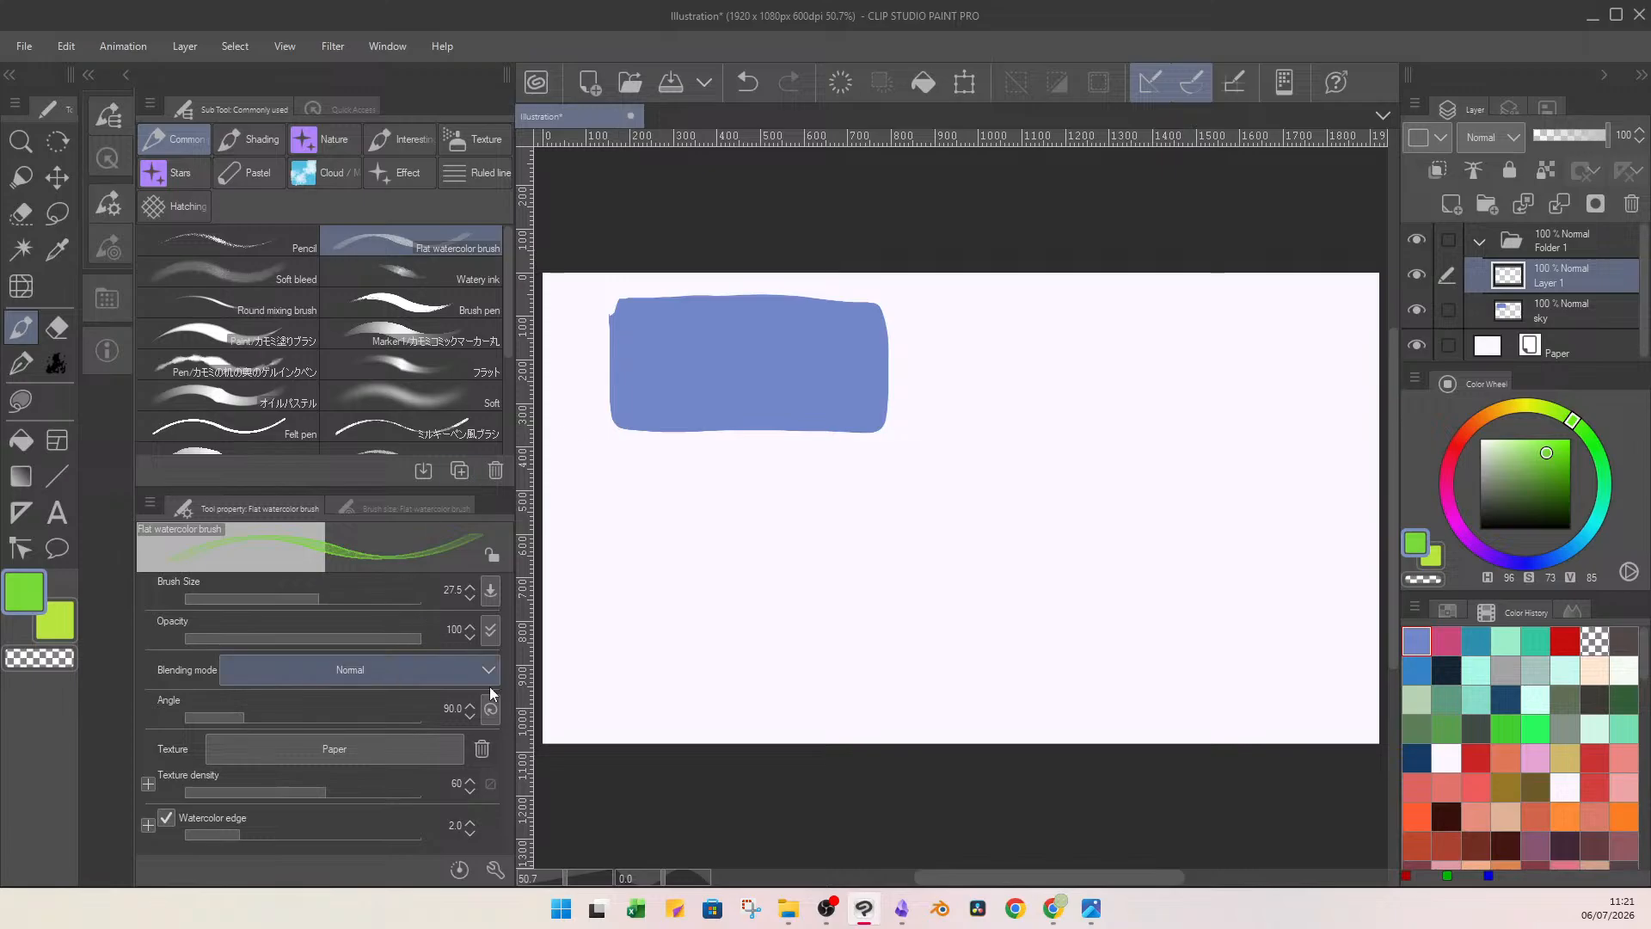
{"action": "left_click", "coordinate": [453, 709]}
{"action": "type", "text": "180"}
{"action": "key", "text": "Return"}
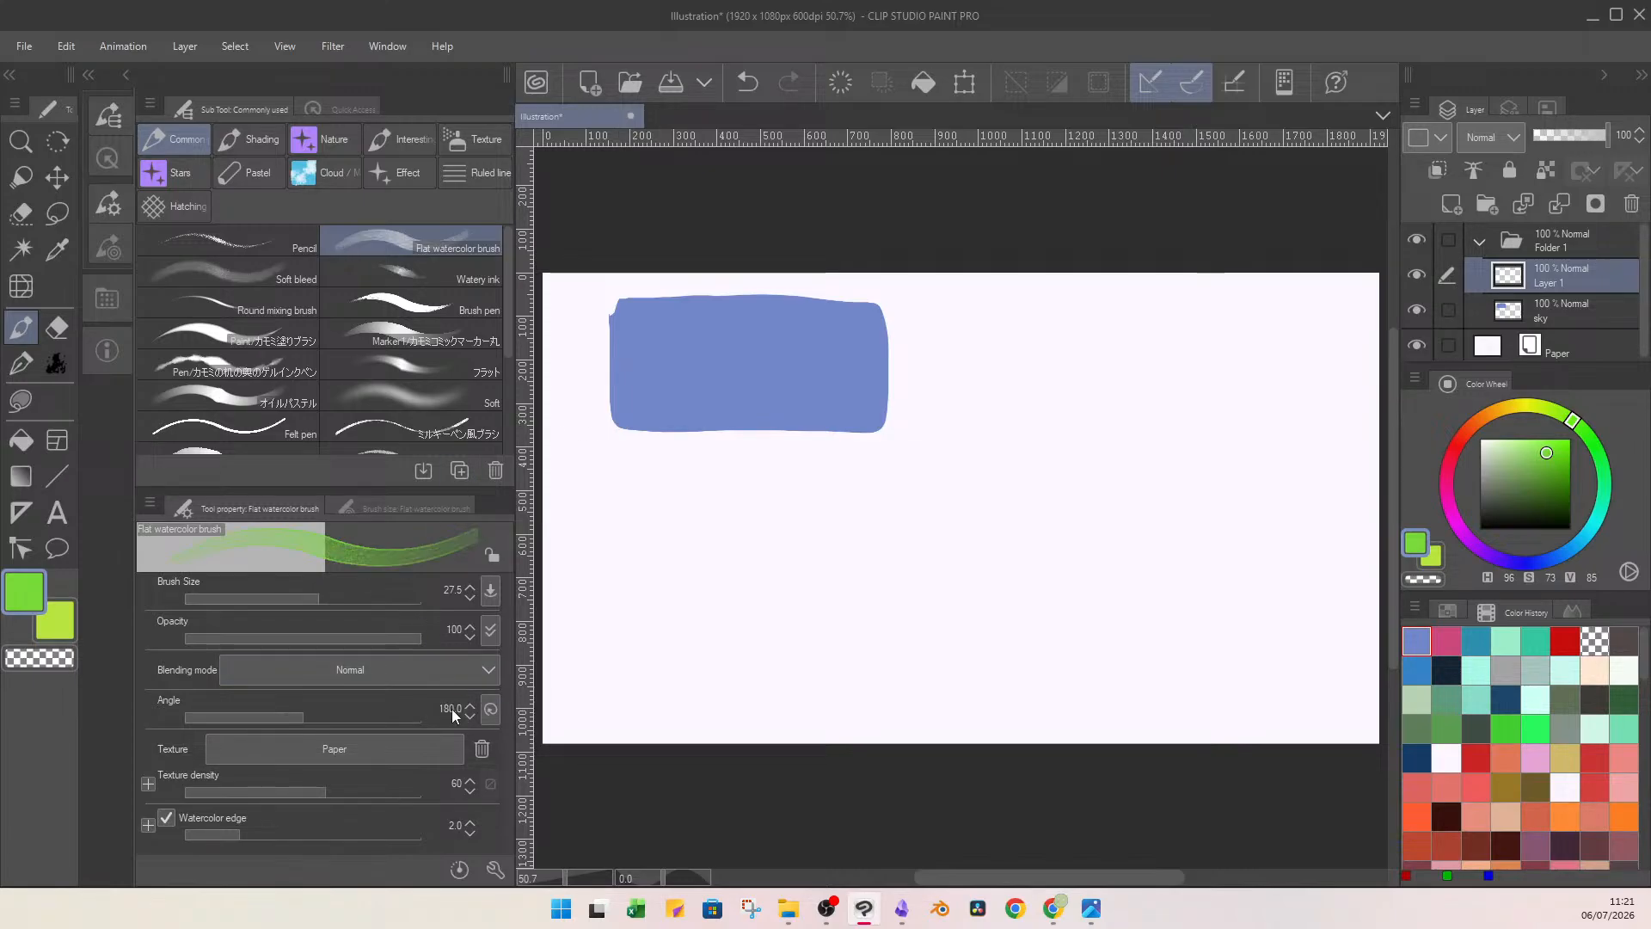
{"action": "left_click_drag", "start_coordinate": [310, 603], "coordinate": [348, 588]}
{"action": "left_click_drag", "start_coordinate": [618, 412], "coordinate": [860, 413]}
{"action": "mouse_move", "coordinate": [860, 412]}
{"action": "left_mouse_down"}
{"action": "mouse_move", "coordinate": [643, 397]}
{"action": "mouse_move", "coordinate": [893, 400]}
{"action": "mouse_move", "coordinate": [834, 421]}
{"action": "mouse_move", "coordinate": [627, 414]}
{"action": "mouse_move", "coordinate": [815, 420]}
{"action": "mouse_move", "coordinate": [882, 395]}
{"action": "left_mouse_up"}
Mute the grass with a Lasso fill in dull green (H 96, S 52, V 67) on a clipped layer at 33% opacity, merged into the grass layer.
{"action": "left_click", "coordinate": [1452, 204]}
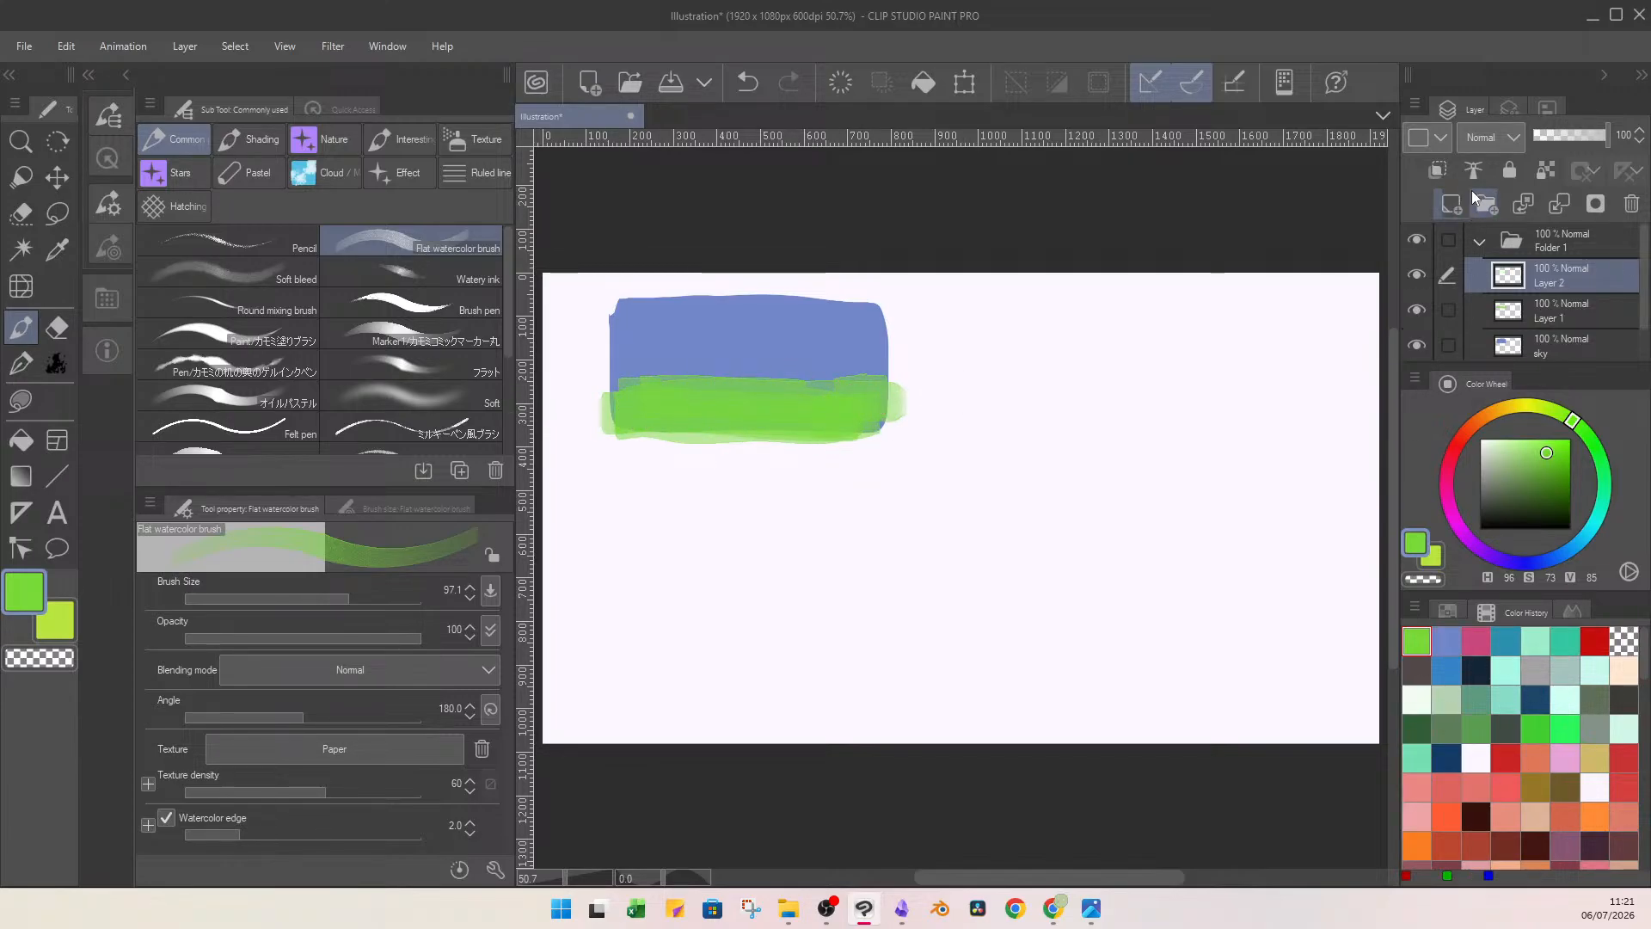
{"action": "left_click_drag", "start_coordinate": [1548, 448], "coordinate": [1527, 468]}
{"action": "key", "text": "u"}
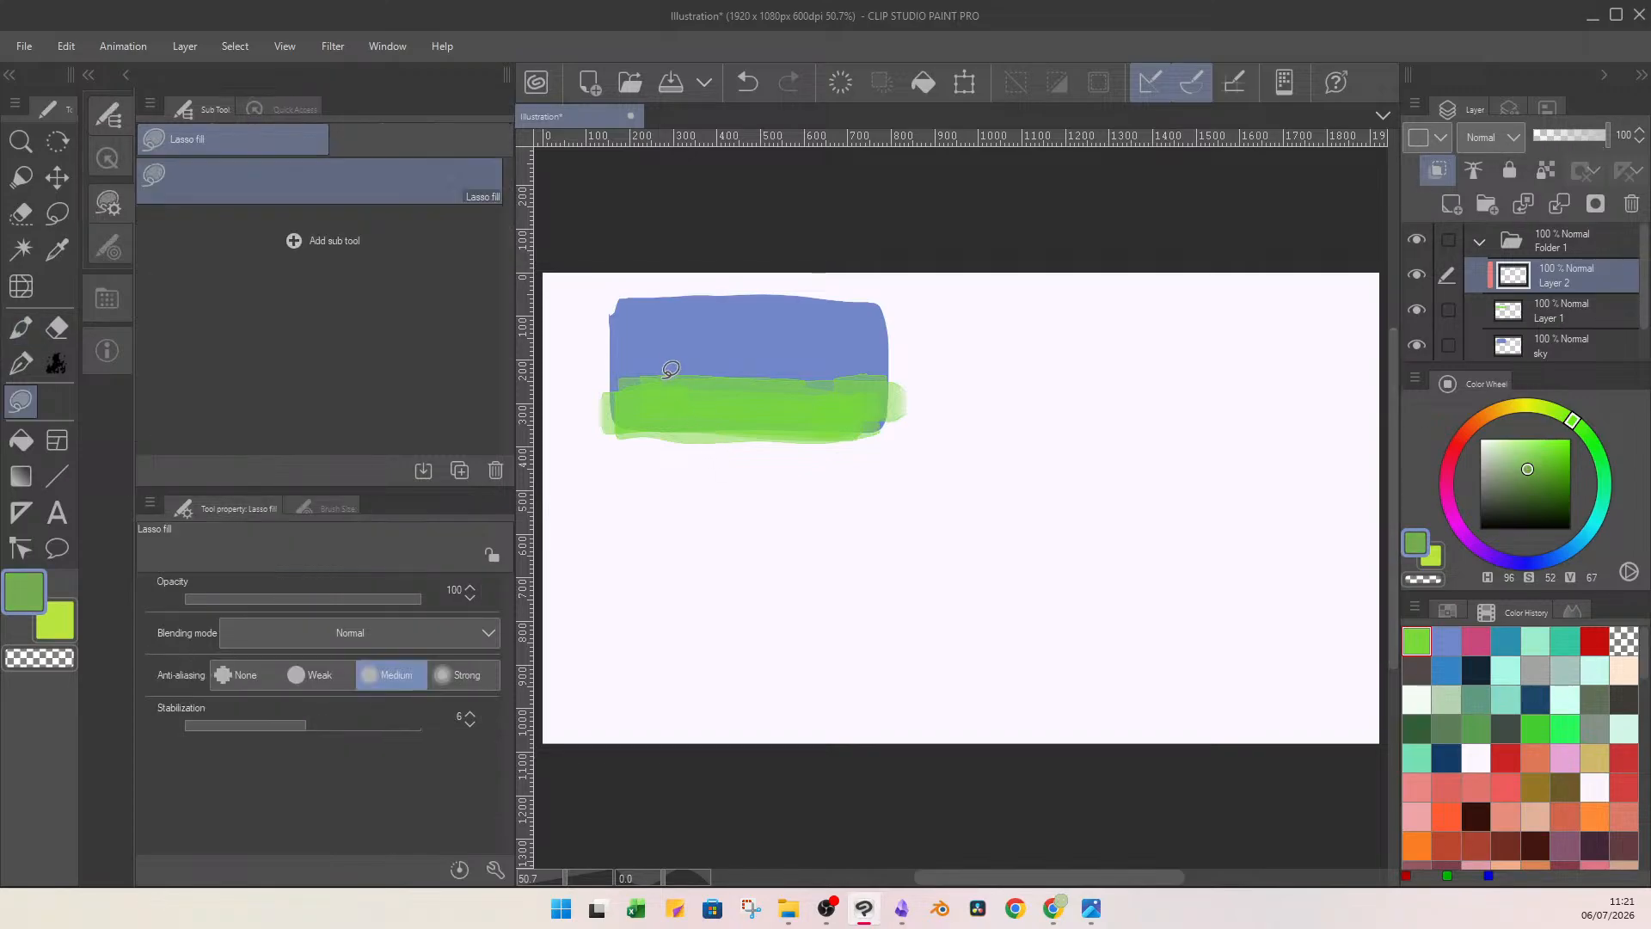
{"action": "mouse_move", "coordinate": [659, 375]}
{"action": "left_mouse_down"}
{"action": "mouse_move", "coordinate": [898, 351]}
{"action": "mouse_move", "coordinate": [838, 352]}
{"action": "left_mouse_up"}
{"action": "left_click_drag", "start_coordinate": [846, 417], "coordinate": [874, 356]}
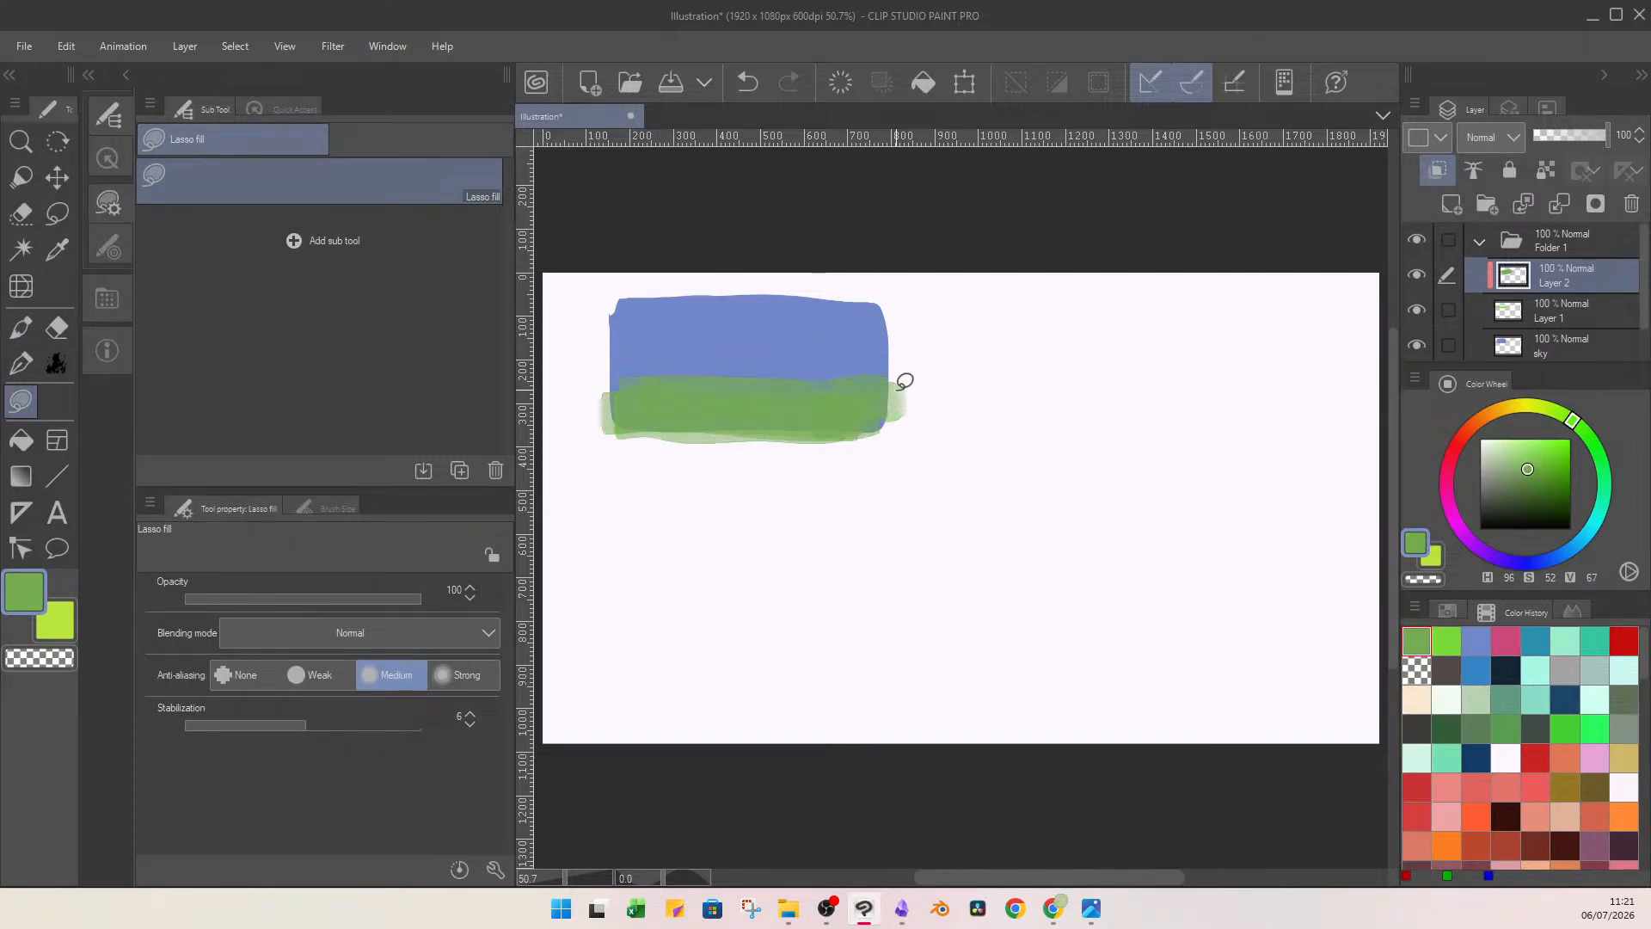
{"action": "left_click", "coordinate": [1561, 137]}
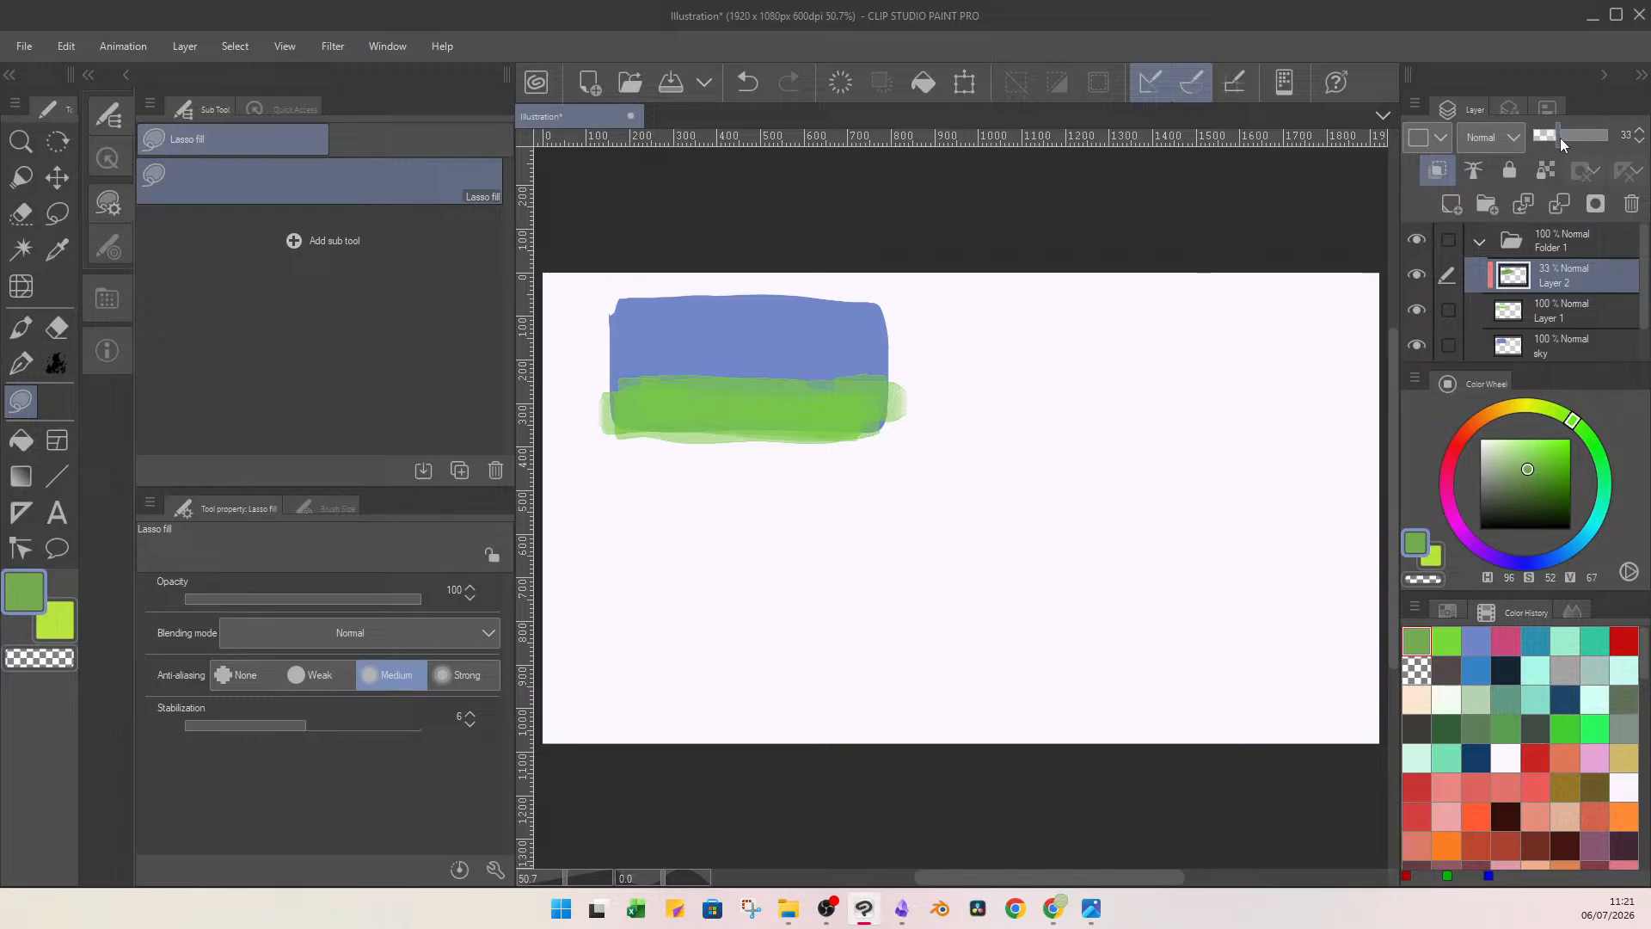
{"action": "left_click", "coordinate": [1568, 207]}
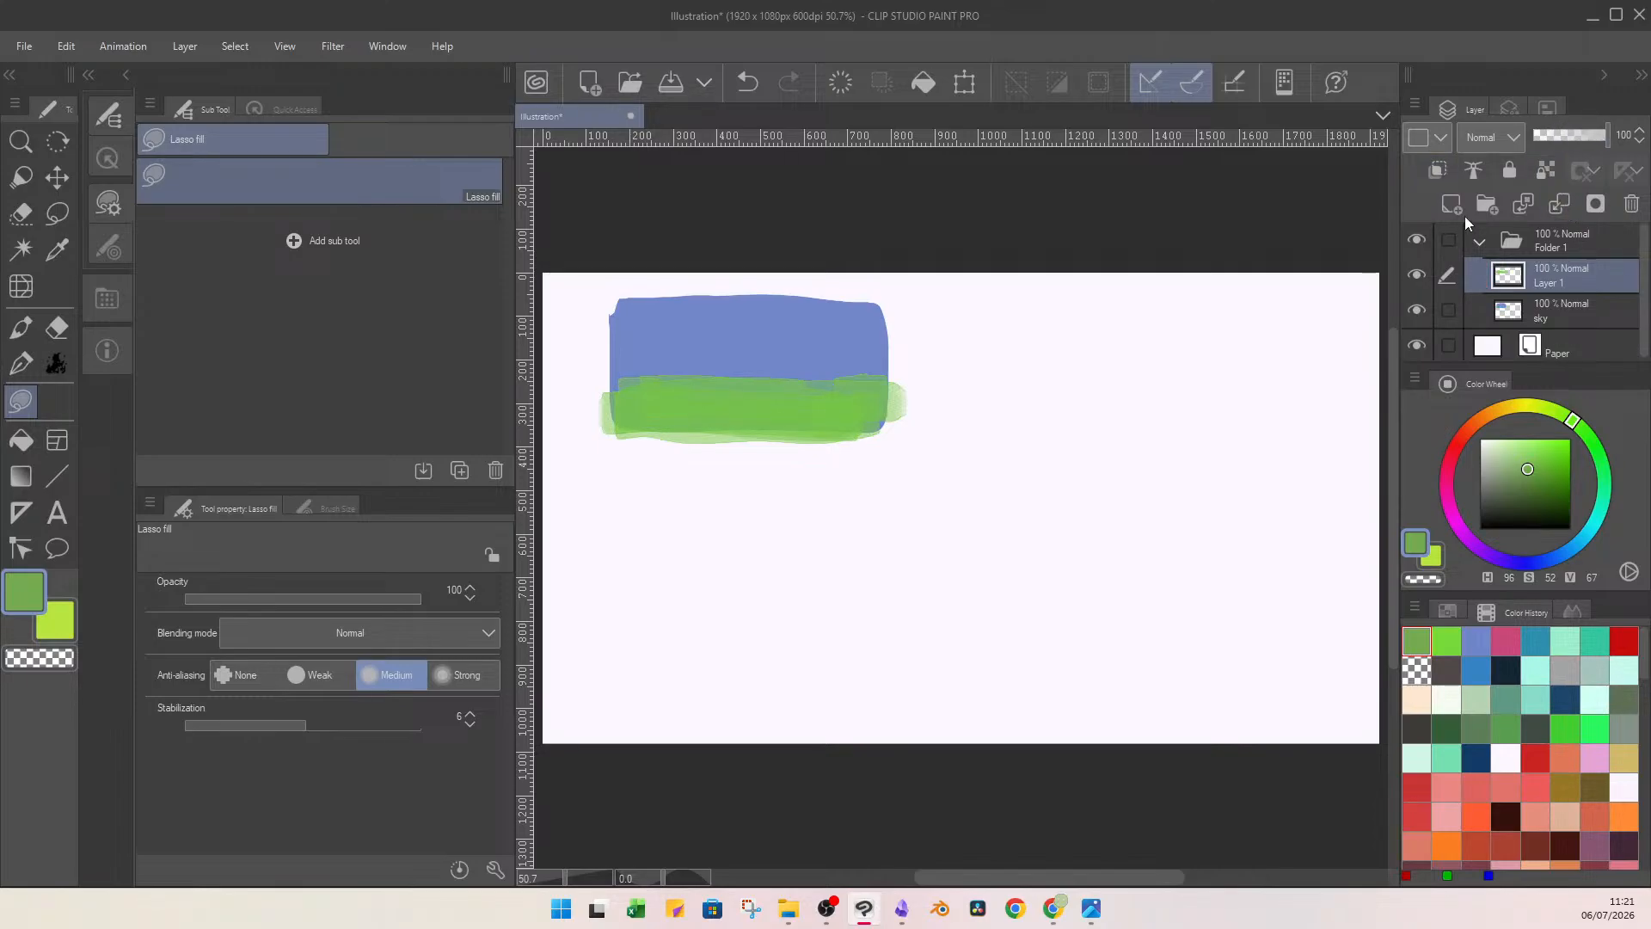
Paint short stem strokes over the grass on a new layer in pale green (H 85, S 40, V 79) with brush size 27.5.
{"action": "left_click", "coordinate": [1518, 476]}
{"action": "mouse_move", "coordinate": [1450, 473]}
{"action": "left_mouse_down"}
{"action": "mouse_move", "coordinate": [1501, 423]}
{"action": "mouse_move", "coordinate": [1565, 440]}
{"action": "mouse_move", "coordinate": [1553, 429]}
{"action": "mouse_move", "coordinate": [1519, 456]}
{"action": "left_mouse_up"}
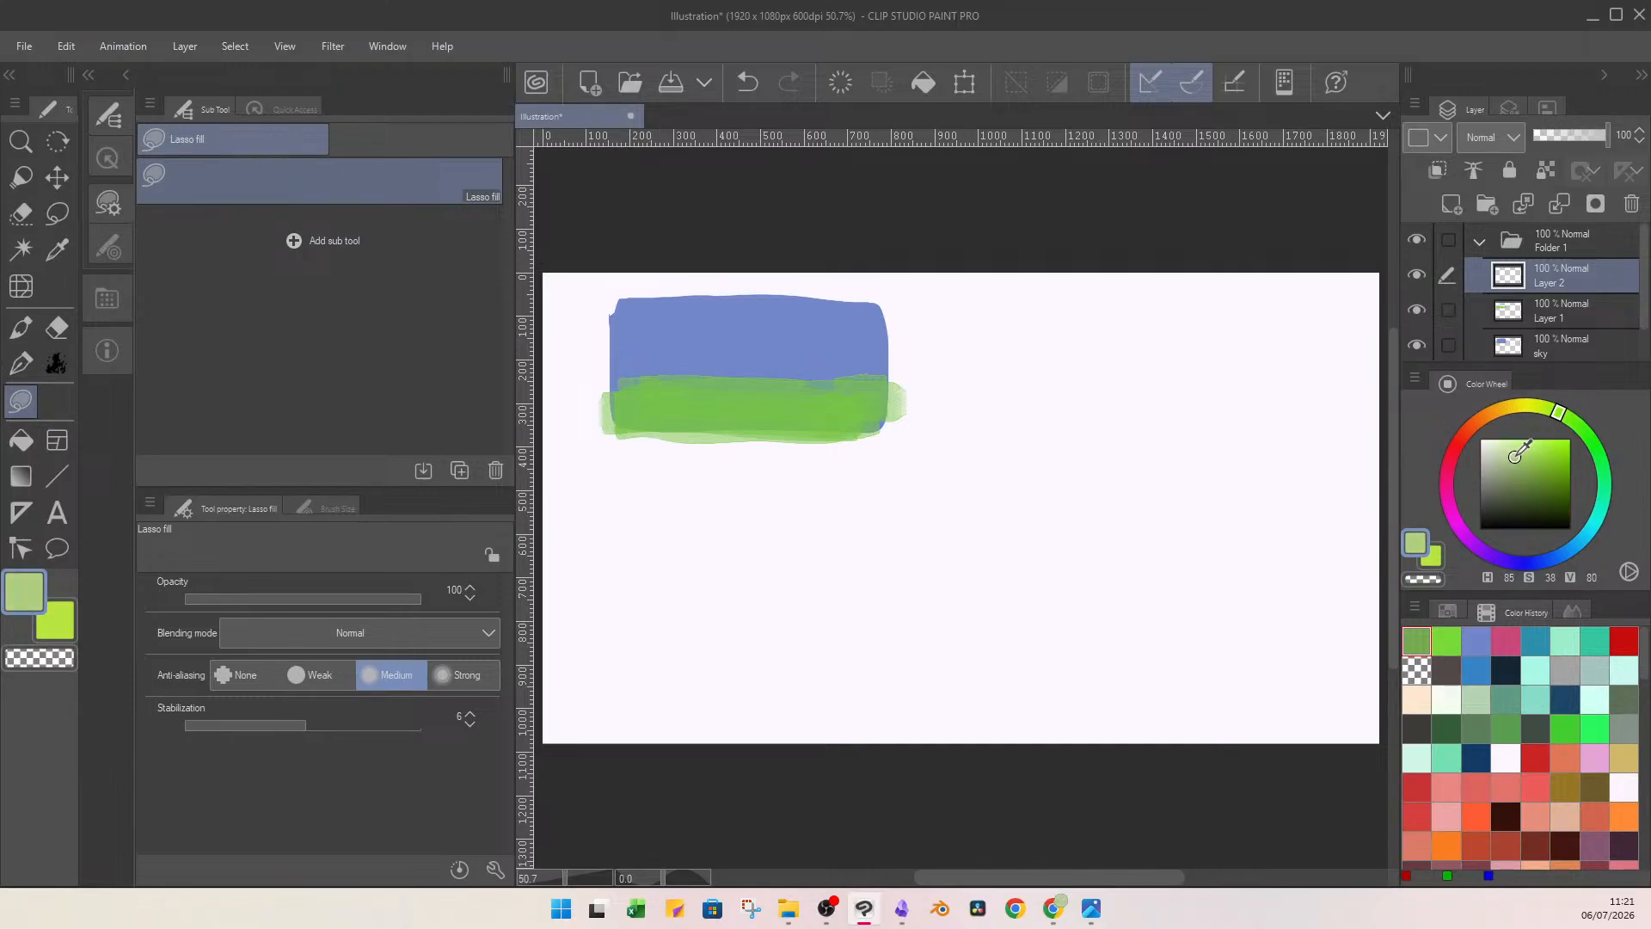
{"action": "left_click", "coordinate": [21, 326]}
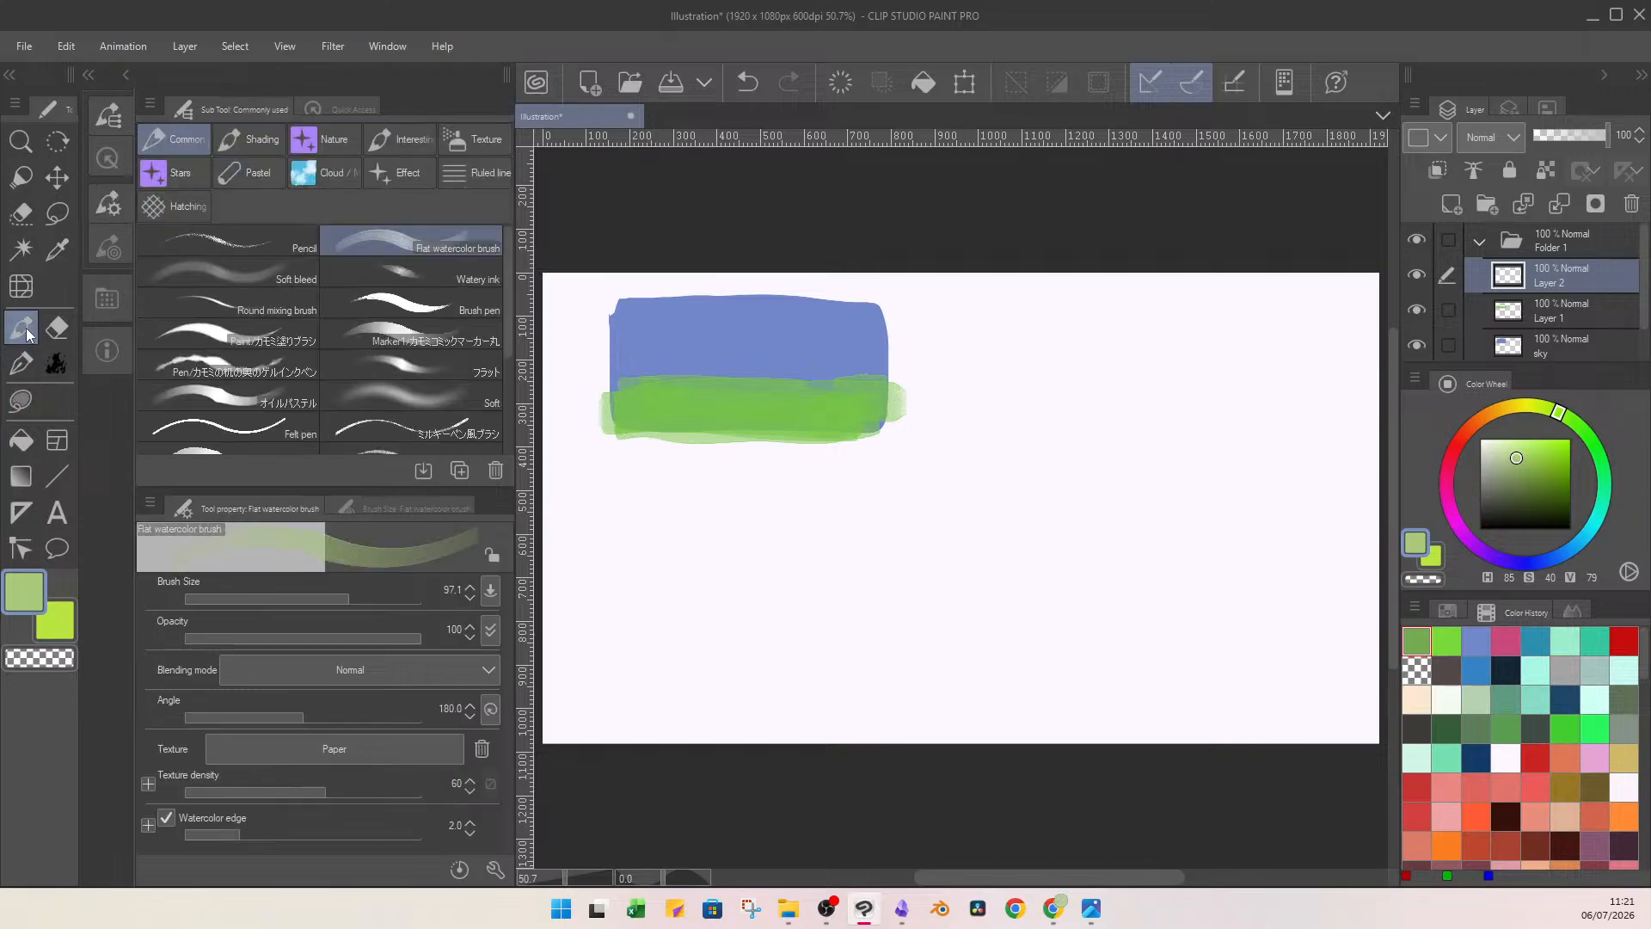
{"action": "left_click", "coordinate": [344, 600]}
{"action": "mouse_move", "coordinate": [344, 600]}
{"action": "left_mouse_down"}
{"action": "mouse_move", "coordinate": [323, 607]}
{"action": "mouse_move", "coordinate": [316, 588]}
{"action": "left_mouse_up"}
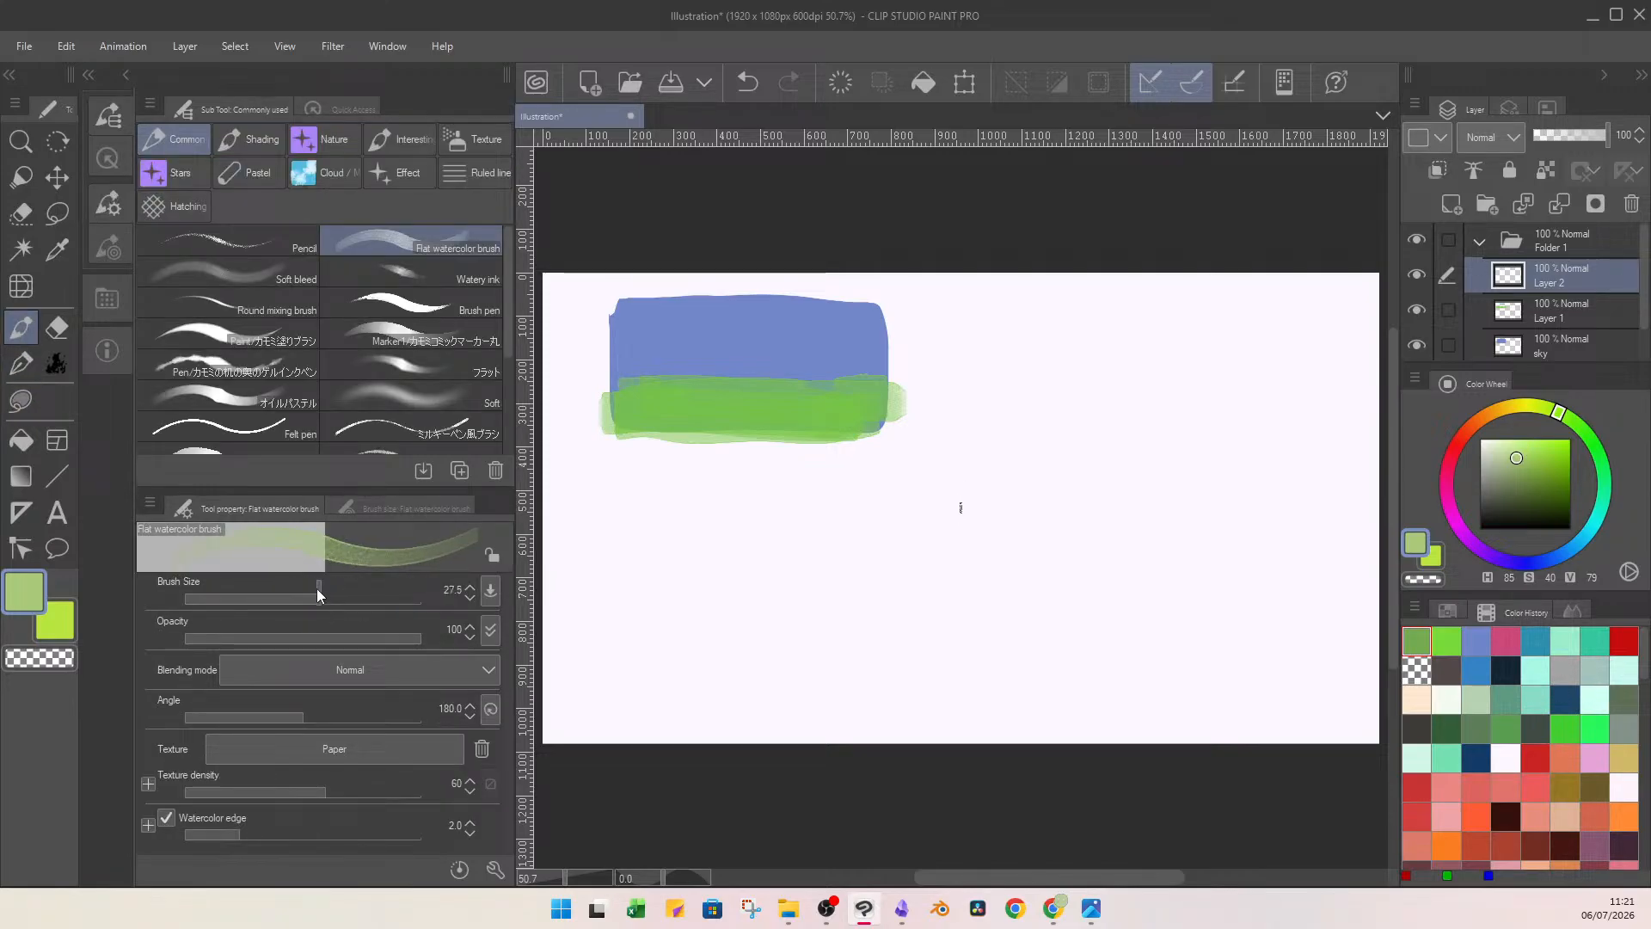
{"action": "left_click_drag", "start_coordinate": [783, 396], "coordinate": [776, 409]}
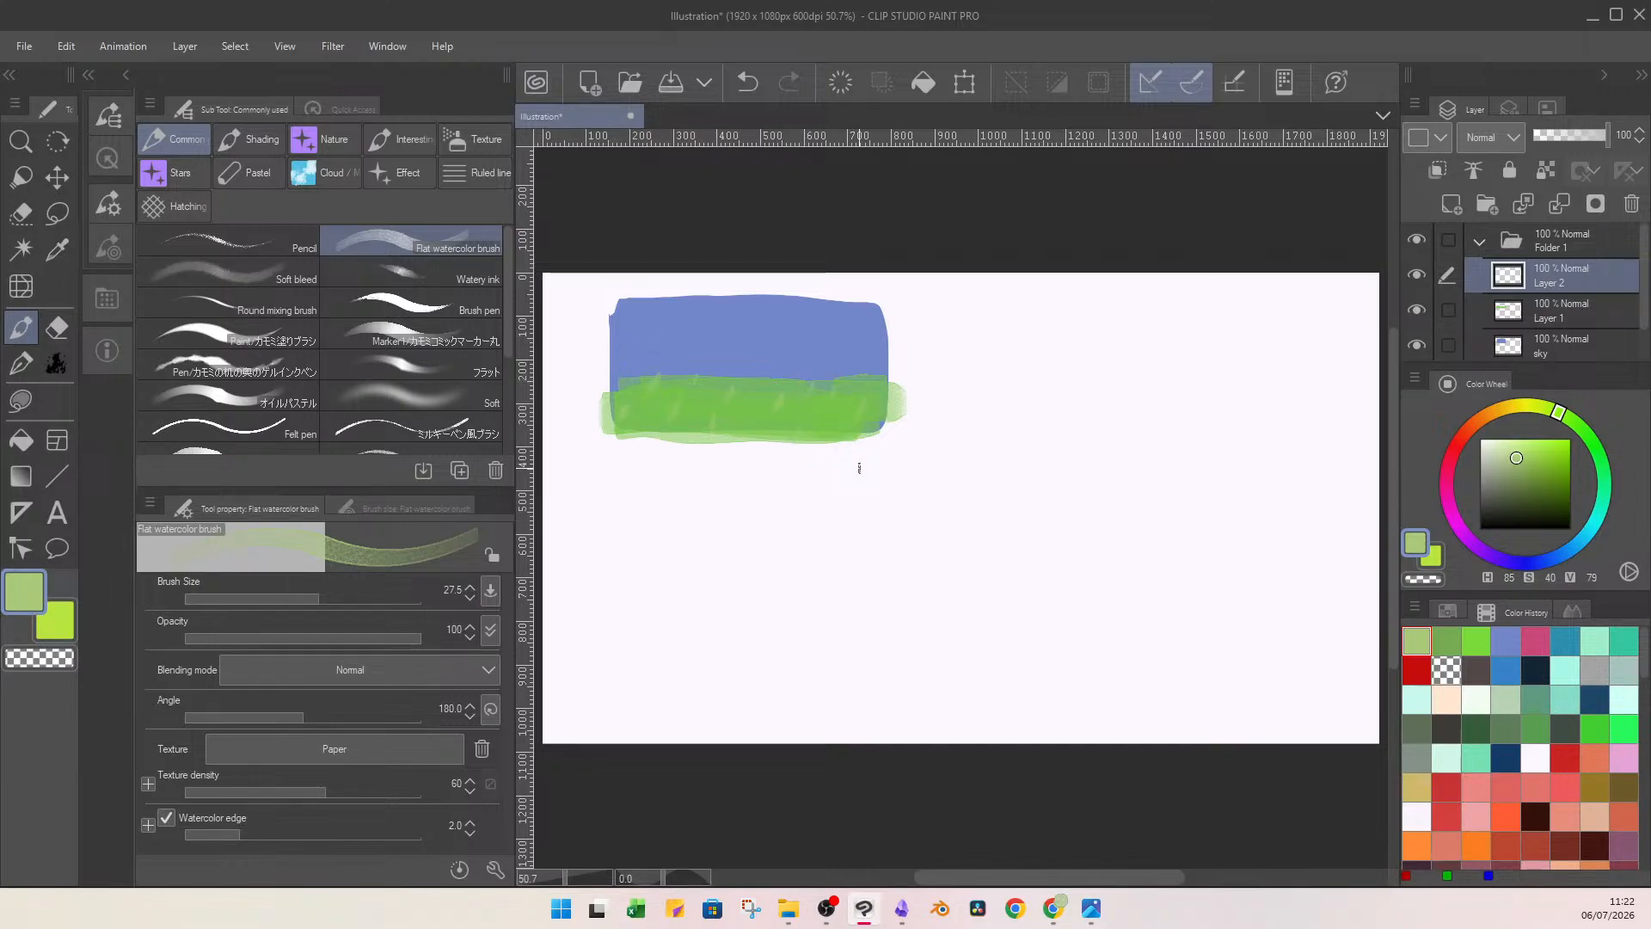
Put the stroke layer in a new folder named "daisies" and rename the layer "stems".
{"action": "left_click", "coordinate": [1487, 205]}
{"action": "double_click", "coordinate": [1572, 282]}
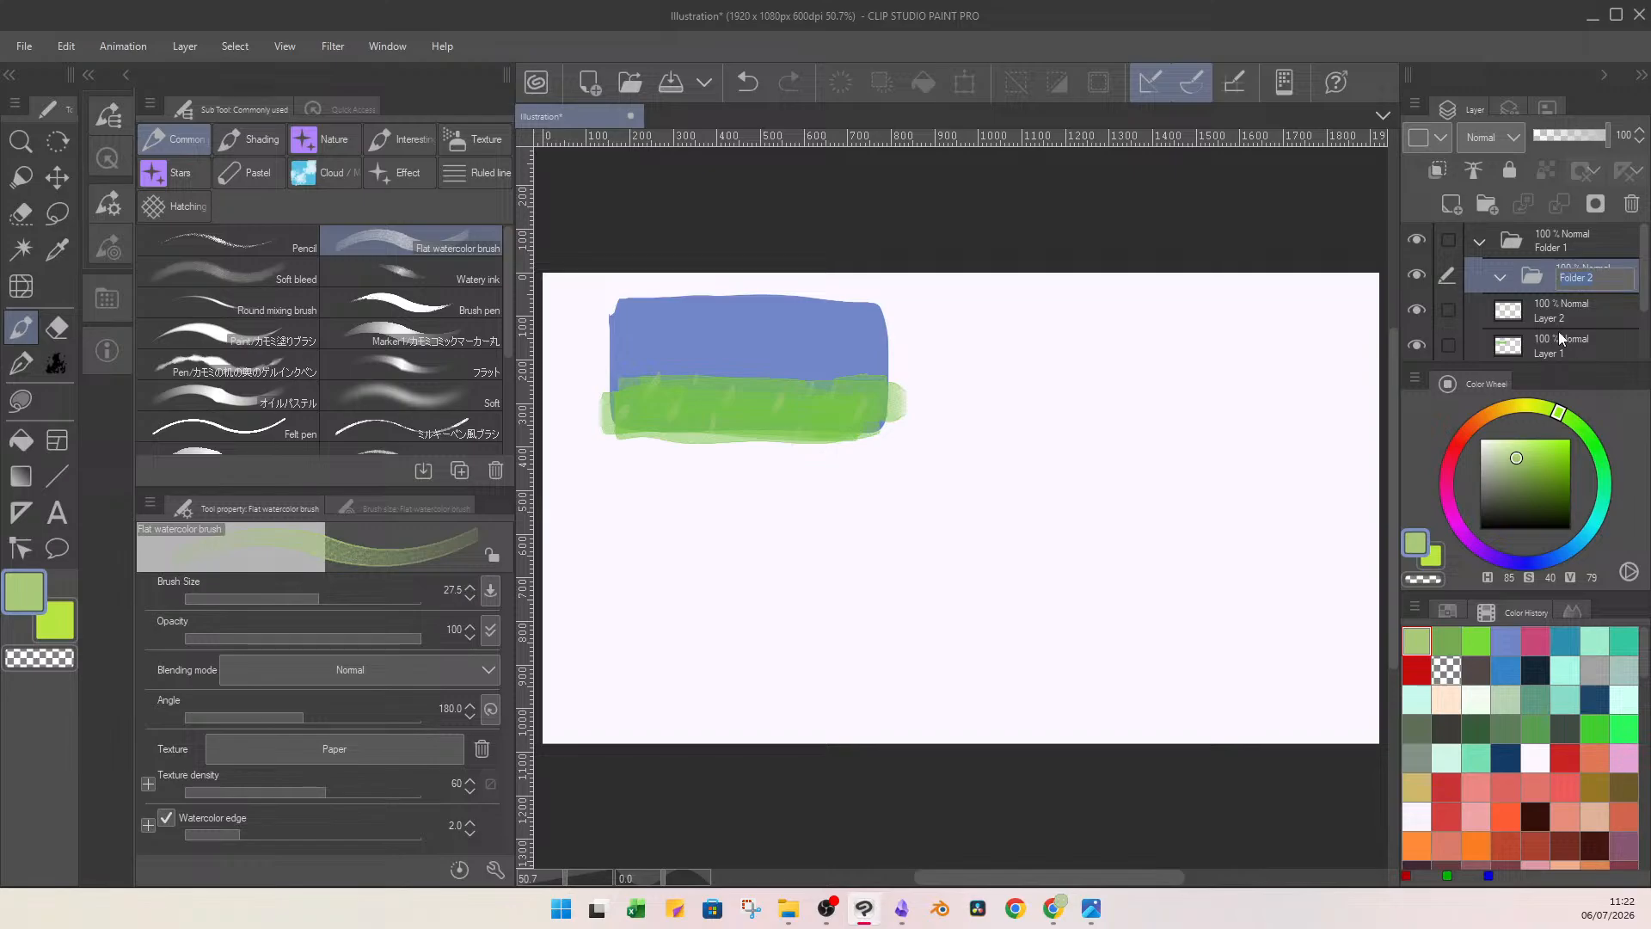
{"action": "type", "text": "daisies"}
{"action": "key", "text": "Return"}
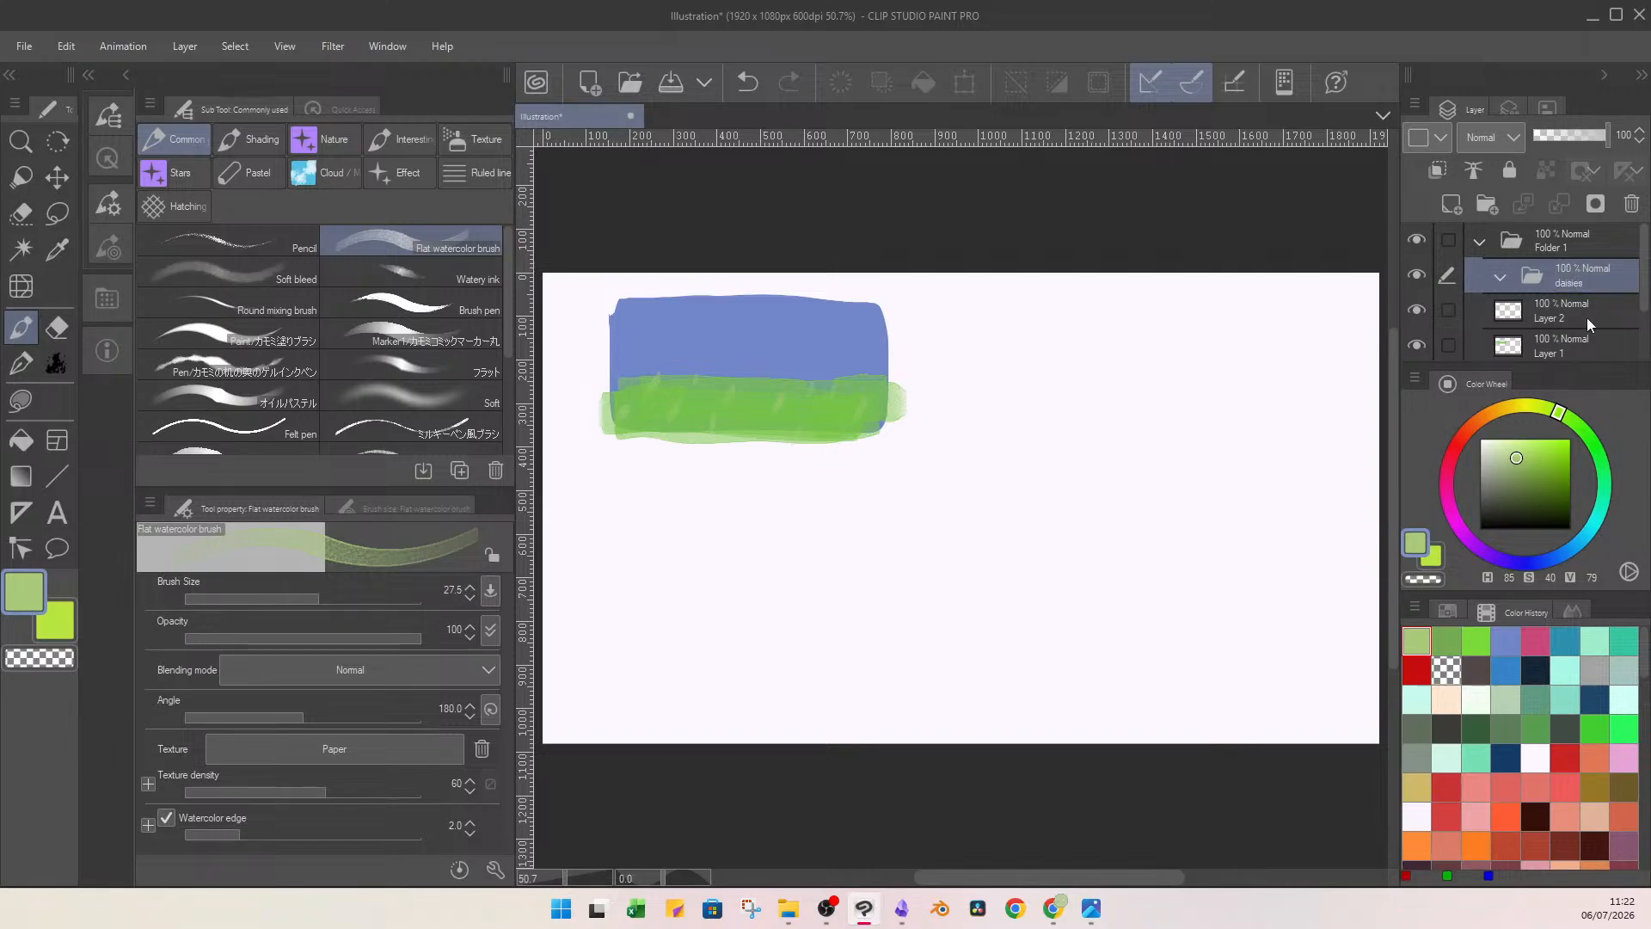
{"action": "left_click_drag", "start_coordinate": [1587, 317], "coordinate": [1568, 298]}
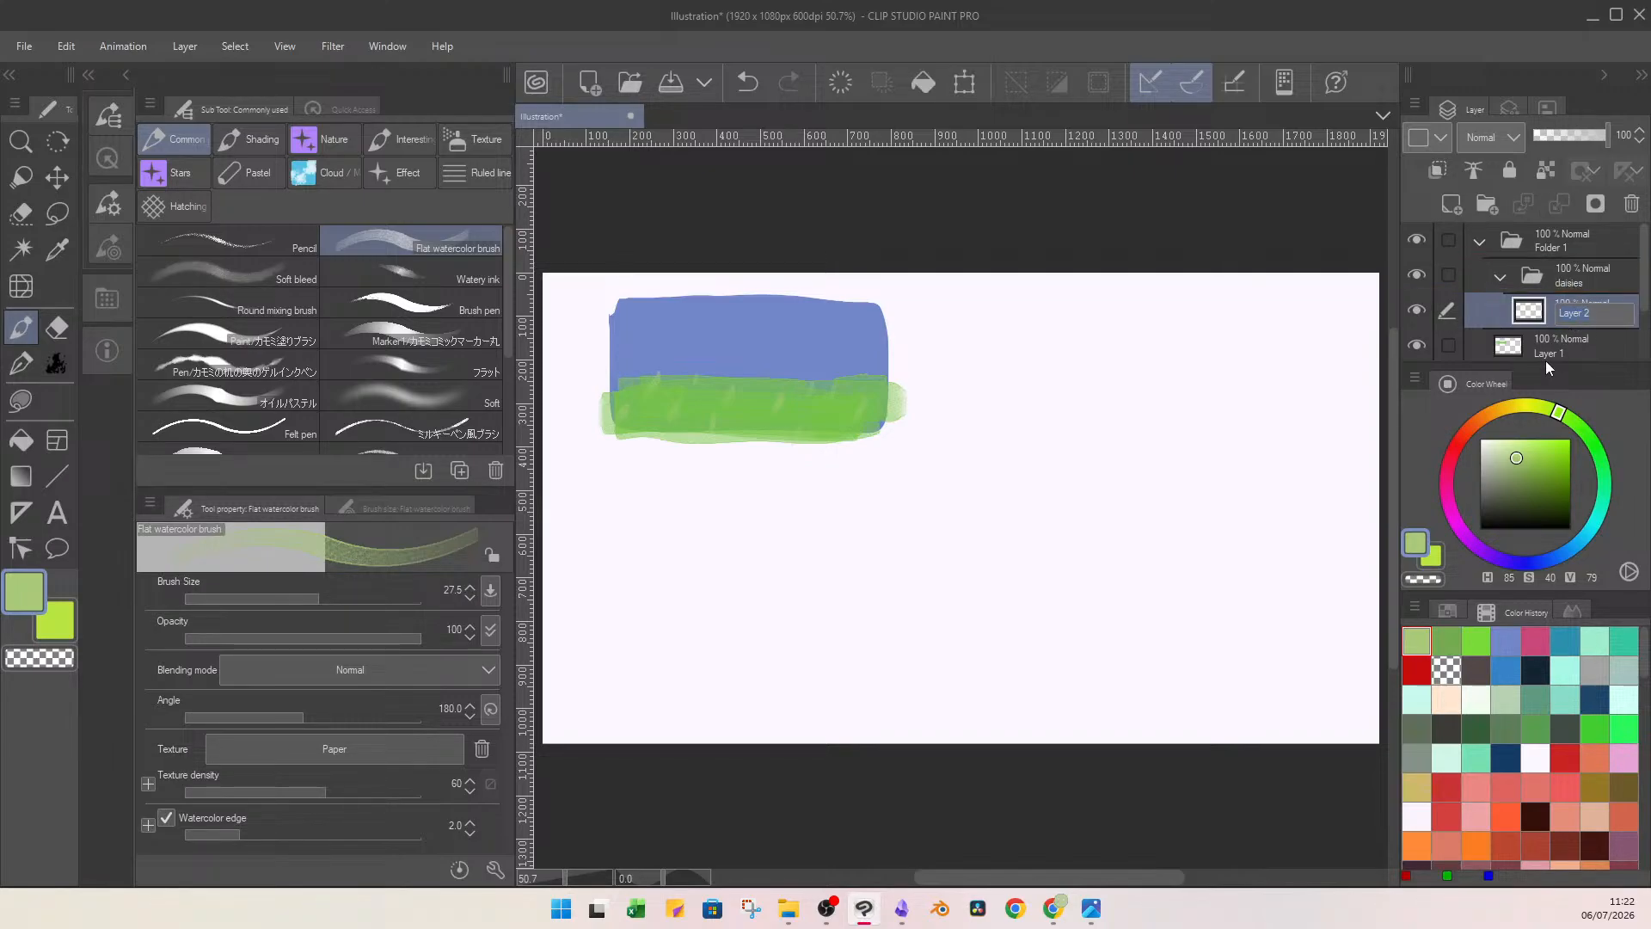
{"action": "type", "text": "stems"}
{"action": "key", "text": "Return"}
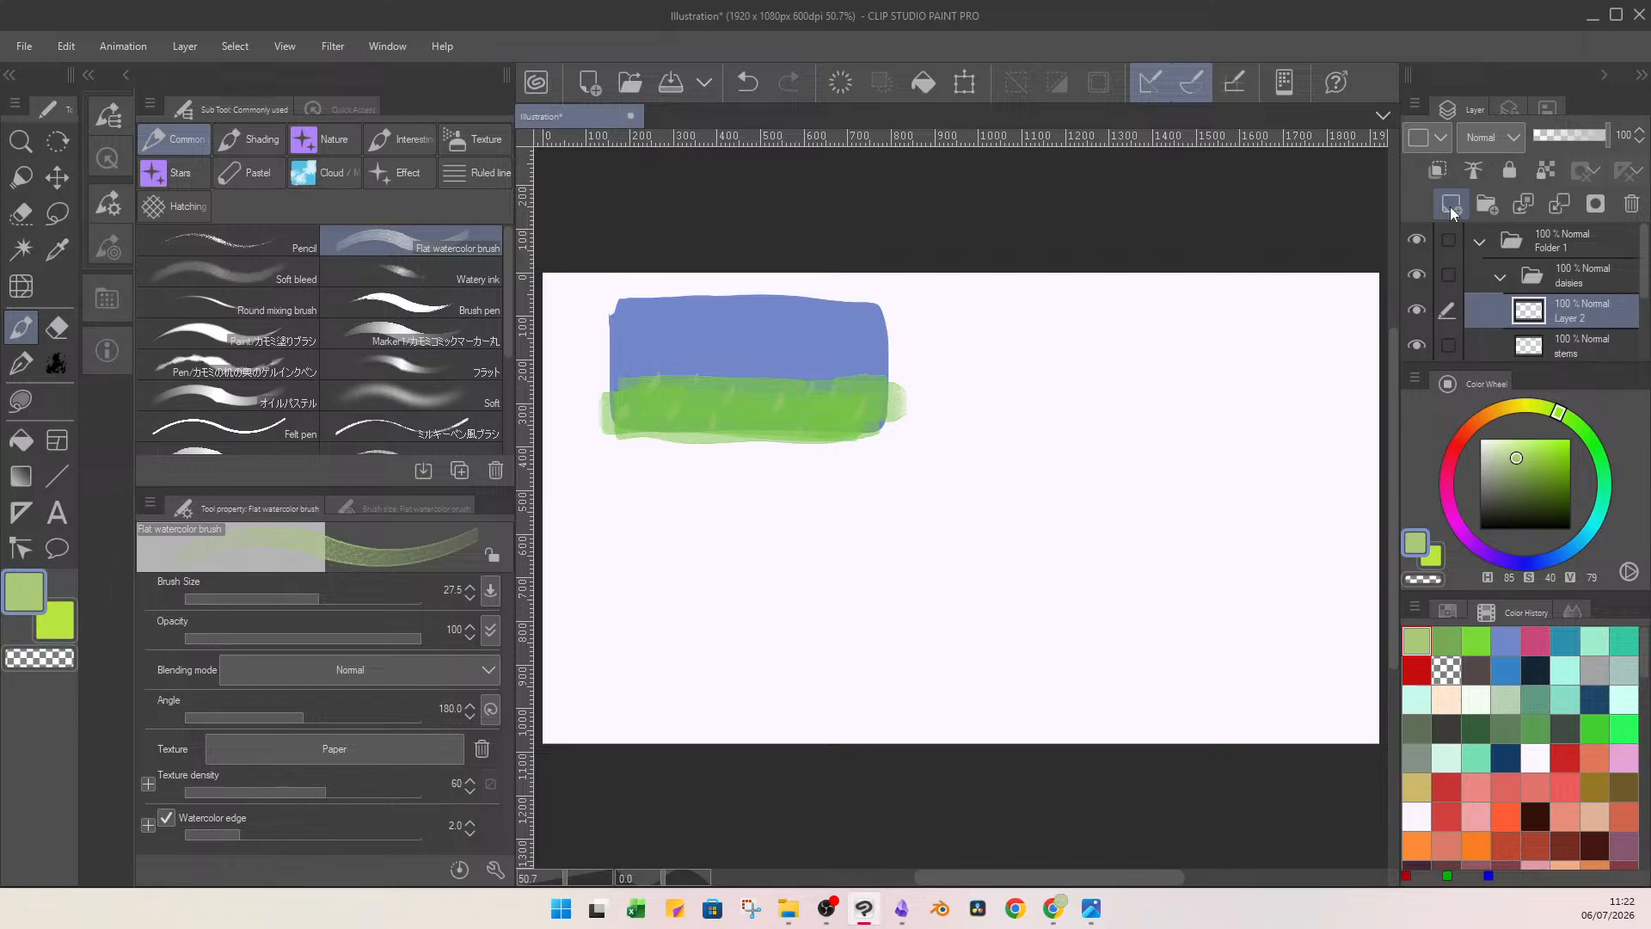
Dab yellow flower centres (H 57, S 67, V 90) across the grass on a new layer above the stems.
{"action": "left_click", "coordinate": [1517, 453]}
{"action": "mouse_move", "coordinate": [1518, 409]}
{"action": "left_mouse_down"}
{"action": "mouse_move", "coordinate": [1504, 408]}
{"action": "mouse_move", "coordinate": [1538, 453]}
{"action": "mouse_move", "coordinate": [1520, 405]}
{"action": "left_mouse_up"}
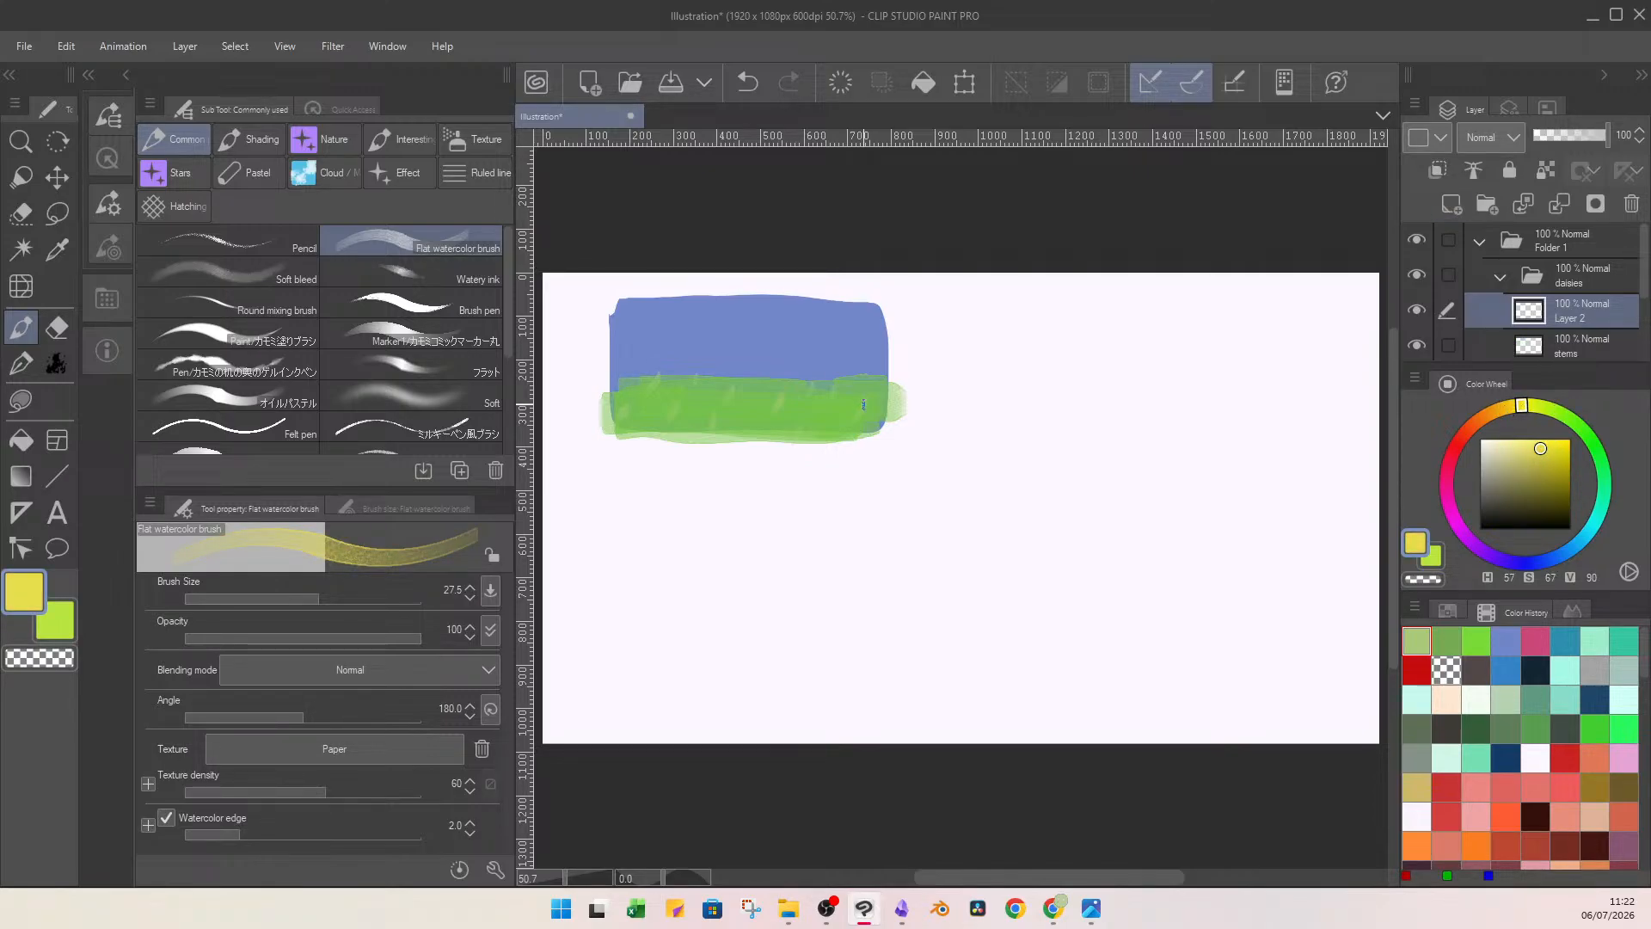
{"action": "mouse_move", "coordinate": [863, 397]}
{"action": "left_mouse_down"}
{"action": "mouse_move", "coordinate": [865, 411]}
{"action": "mouse_move", "coordinate": [814, 392]}
{"action": "mouse_move", "coordinate": [839, 399]}
{"action": "mouse_move", "coordinate": [804, 434]}
{"action": "mouse_move", "coordinate": [782, 403]}
{"action": "mouse_move", "coordinate": [736, 396]}
{"action": "mouse_move", "coordinate": [717, 428]}
{"action": "mouse_move", "coordinate": [661, 385]}
{"action": "left_mouse_up"}
{"action": "left_click_drag", "start_coordinate": [631, 397], "coordinate": [632, 414]}
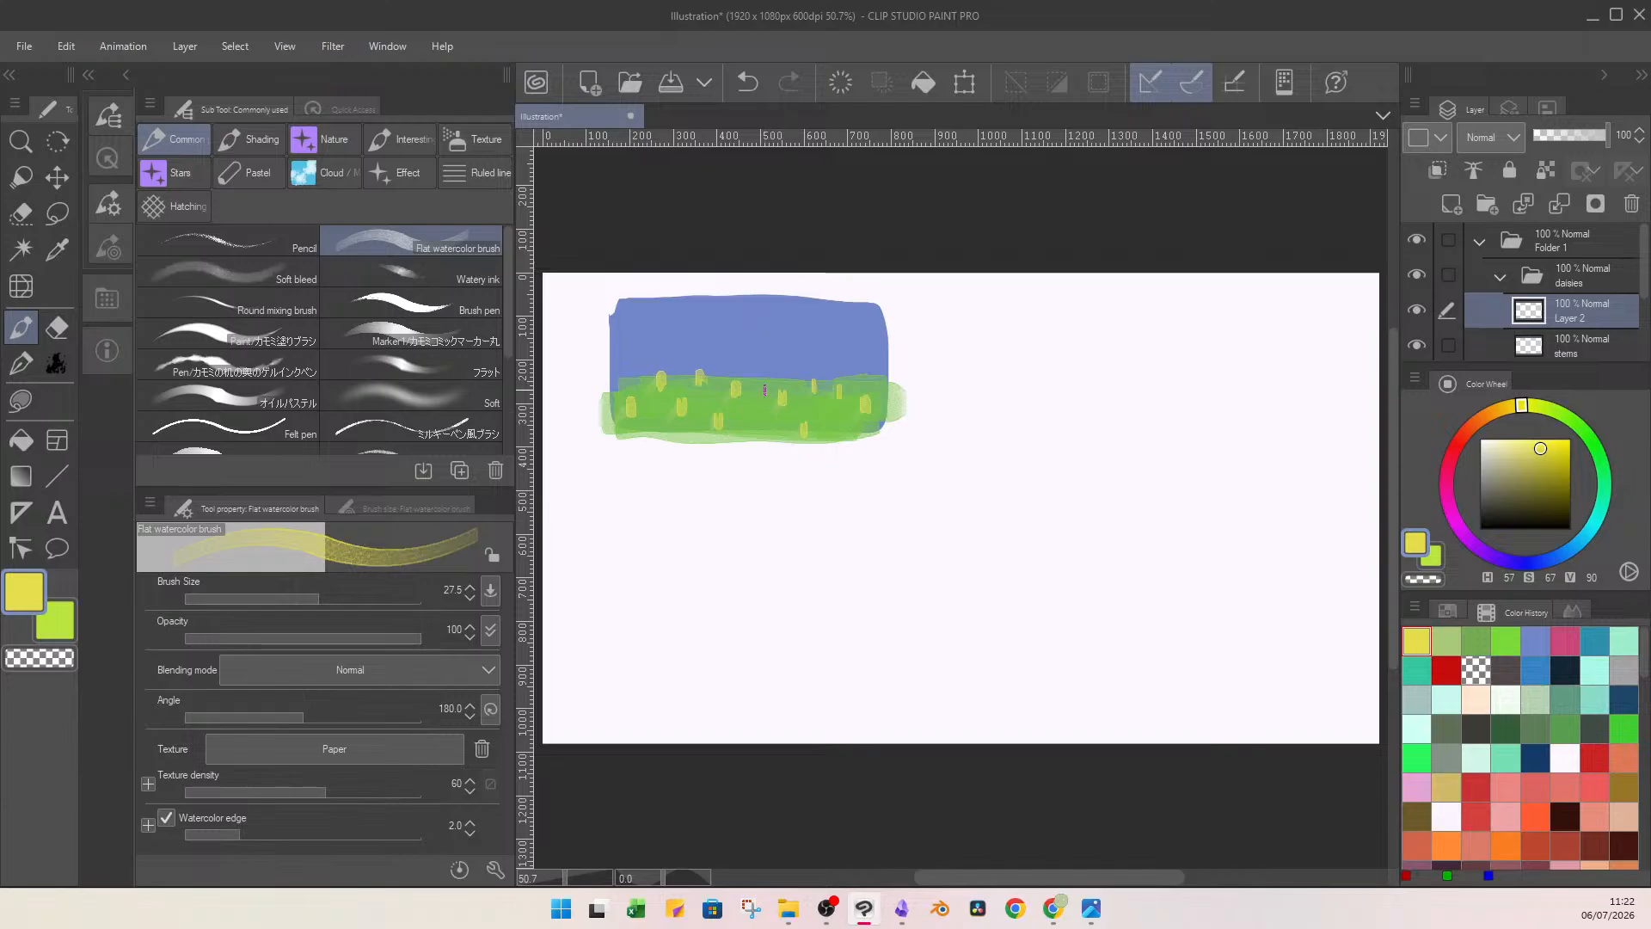
Finish dabbing the flower centres and paint pale yellow petals (H 57, S 32, V 95) around each centre on a new layer.
{"action": "left_click_drag", "start_coordinate": [735, 394], "coordinate": [784, 407]}
{"action": "left_click", "coordinate": [1451, 203]}
{"action": "left_click", "coordinate": [1523, 445]}
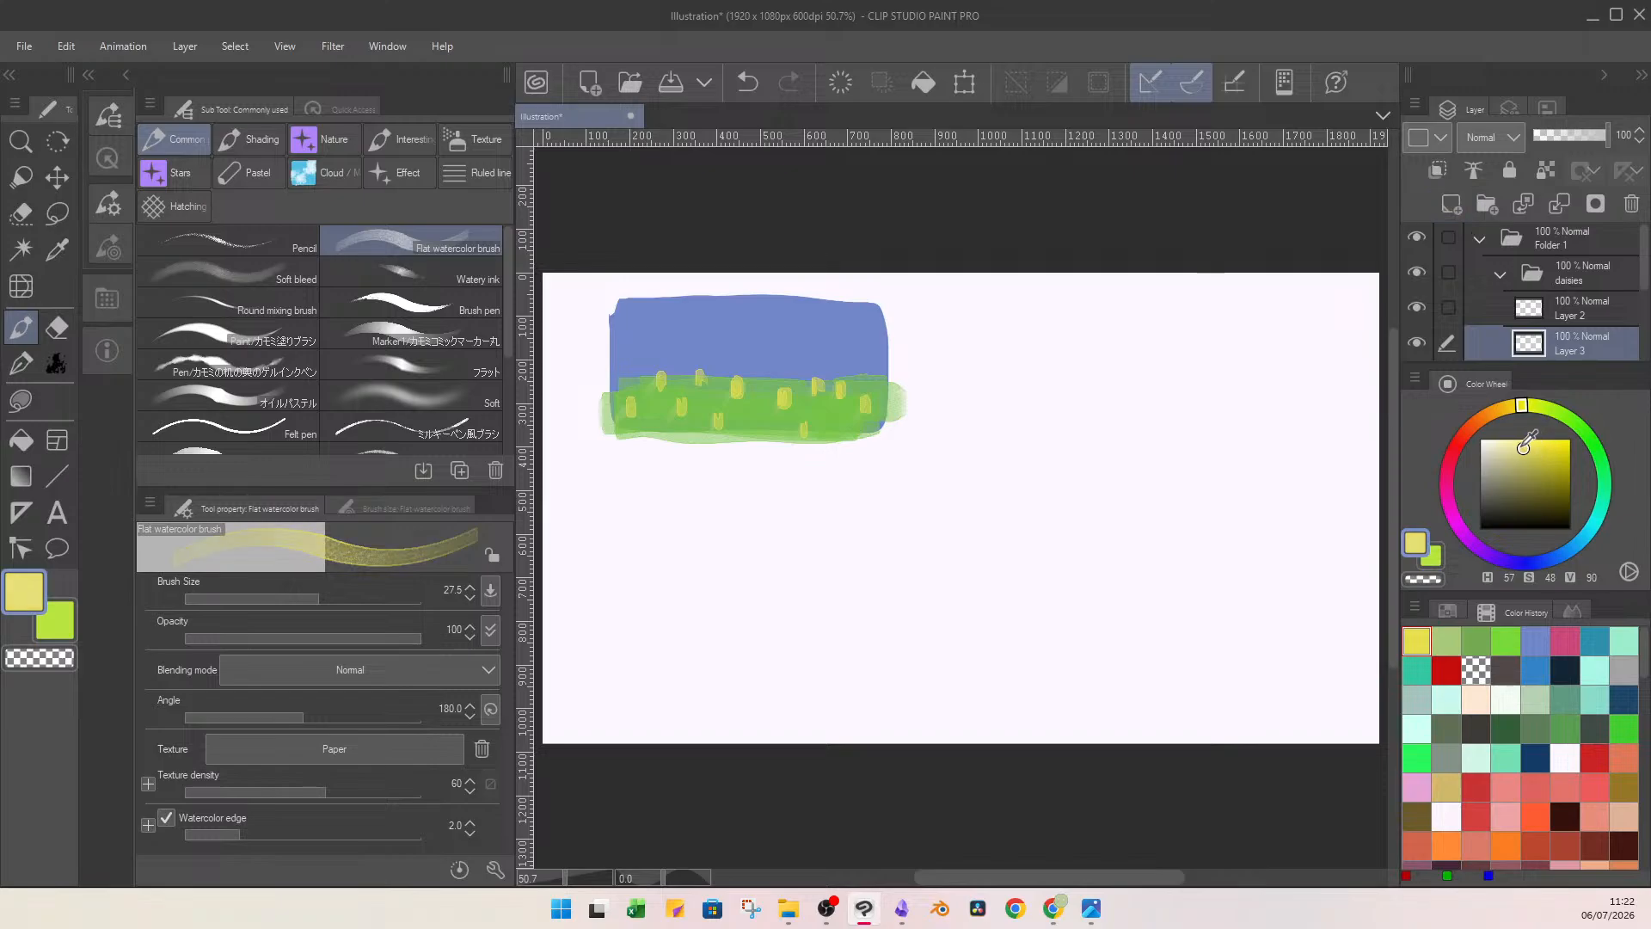
{"action": "left_click_drag", "start_coordinate": [1523, 446], "coordinate": [1506, 442]}
{"action": "mouse_move", "coordinate": [868, 382]}
{"action": "left_mouse_down"}
{"action": "mouse_move", "coordinate": [861, 424]}
{"action": "mouse_move", "coordinate": [855, 394]}
{"action": "mouse_move", "coordinate": [871, 393]}
{"action": "mouse_move", "coordinate": [847, 373]}
{"action": "mouse_move", "coordinate": [838, 407]}
{"action": "mouse_move", "coordinate": [823, 370]}
{"action": "mouse_move", "coordinate": [823, 406]}
{"action": "mouse_move", "coordinate": [801, 378]}
{"action": "mouse_move", "coordinate": [751, 392]}
{"action": "mouse_move", "coordinate": [782, 391]}
{"action": "mouse_move", "coordinate": [768, 403]}
{"action": "mouse_move", "coordinate": [801, 414]}
{"action": "mouse_move", "coordinate": [796, 388]}
{"action": "mouse_move", "coordinate": [730, 404]}
{"action": "left_mouse_up"}
{"action": "mouse_move", "coordinate": [736, 394]}
{"action": "left_mouse_down"}
{"action": "mouse_move", "coordinate": [749, 403]}
{"action": "mouse_move", "coordinate": [719, 437]}
{"action": "mouse_move", "coordinate": [705, 430]}
{"action": "mouse_move", "coordinate": [722, 404]}
{"action": "mouse_move", "coordinate": [690, 360]}
{"action": "mouse_move", "coordinate": [693, 384]}
{"action": "mouse_move", "coordinate": [707, 373]}
{"action": "mouse_move", "coordinate": [663, 355]}
{"action": "mouse_move", "coordinate": [681, 393]}
{"action": "mouse_move", "coordinate": [657, 401]}
{"action": "left_mouse_up"}
{"action": "mouse_move", "coordinate": [663, 386]}
{"action": "left_mouse_down"}
{"action": "mouse_move", "coordinate": [675, 401]}
{"action": "mouse_move", "coordinate": [646, 377]}
{"action": "mouse_move", "coordinate": [625, 393]}
{"action": "mouse_move", "coordinate": [622, 421]}
{"action": "mouse_move", "coordinate": [685, 391]}
{"action": "mouse_move", "coordinate": [690, 423]}
{"action": "left_mouse_up"}
{"action": "left_click_drag", "start_coordinate": [681, 410], "coordinate": [668, 413]}
{"action": "left_click_drag", "start_coordinate": [680, 405], "coordinate": [670, 398]}
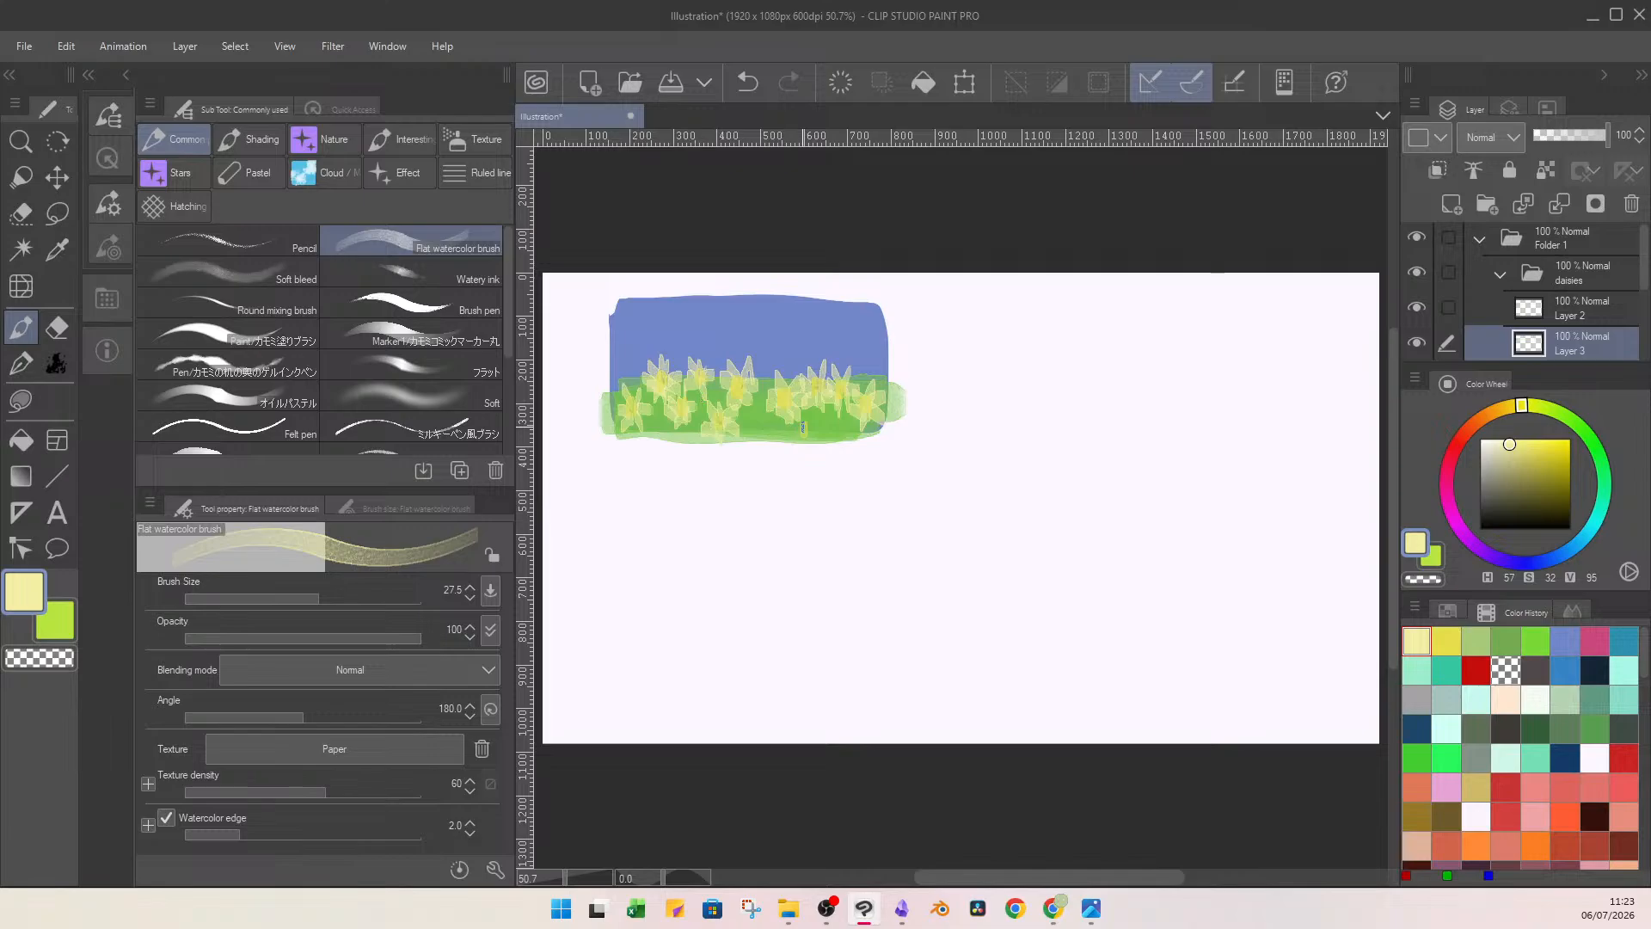
{"action": "left_click_drag", "start_coordinate": [803, 427], "coordinate": [821, 430]}
{"action": "left_click", "coordinate": [1577, 237]}
{"action": "left_click", "coordinate": [953, 88]}
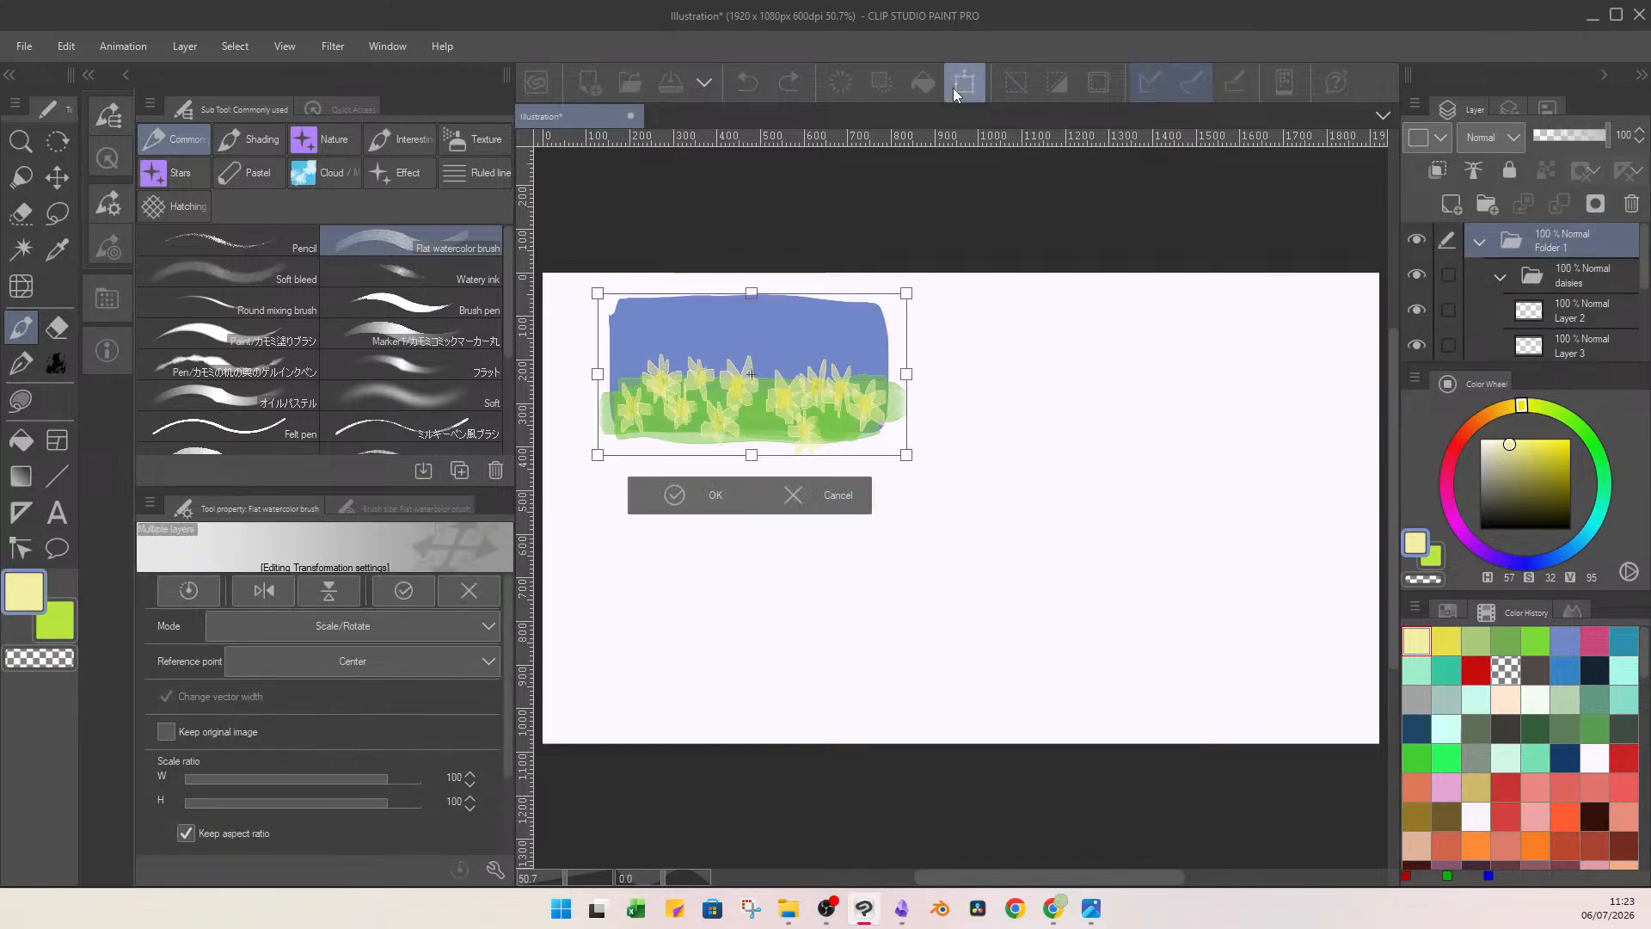
{"action": "left_click_drag", "start_coordinate": [906, 293], "coordinate": [851, 367]}
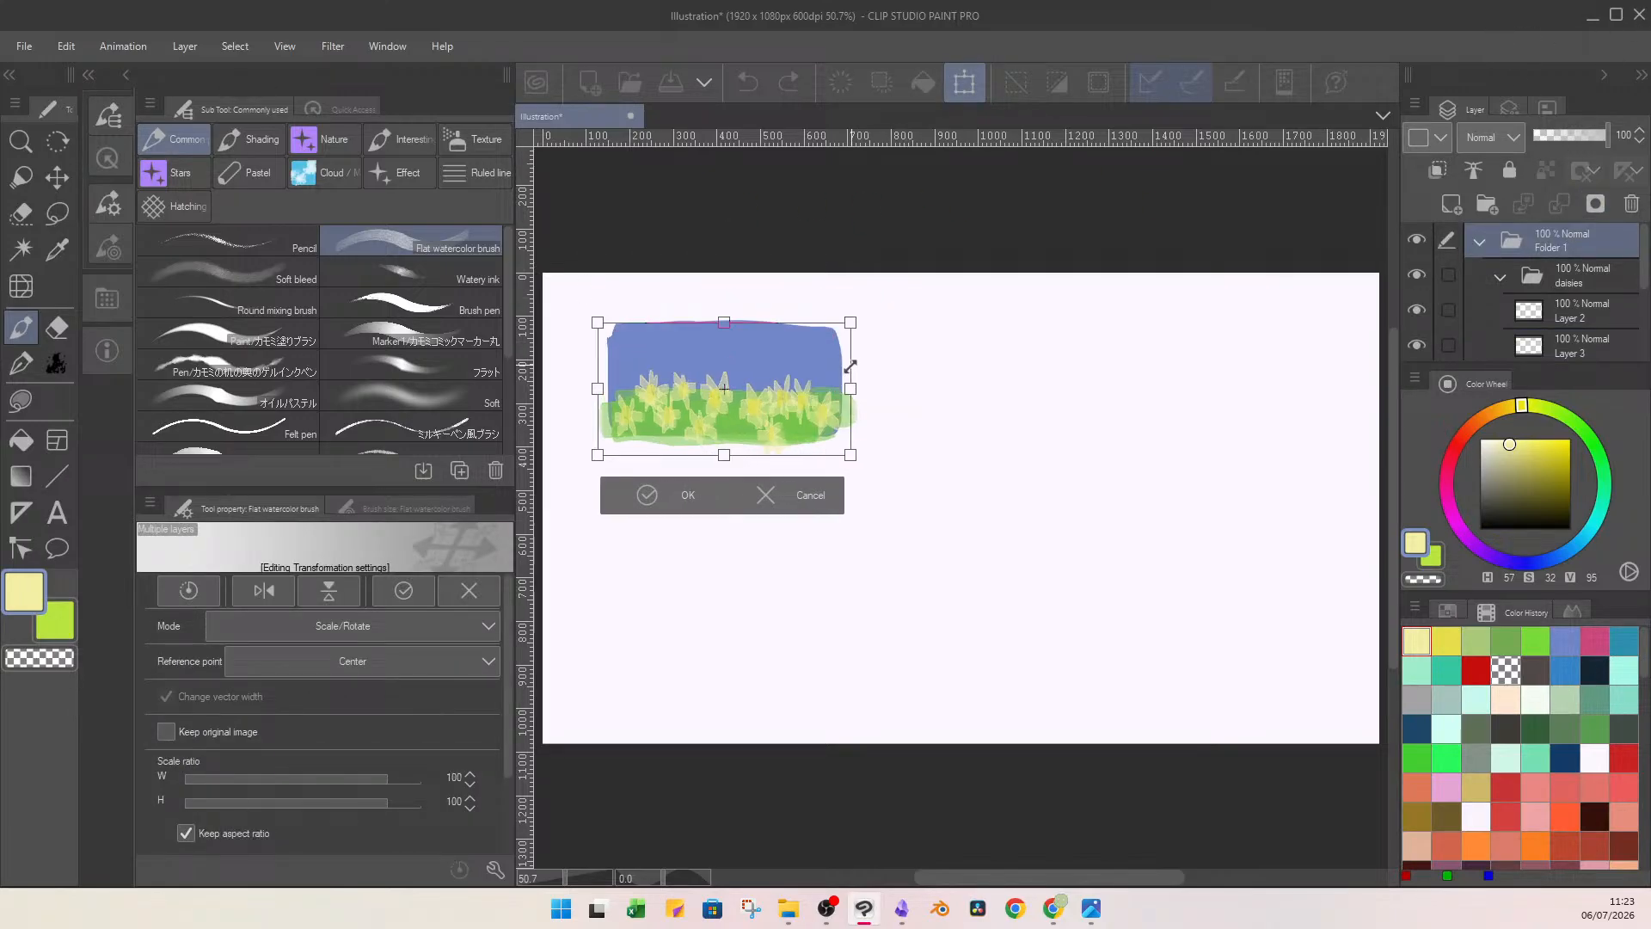
{"action": "left_click", "coordinate": [774, 495]}
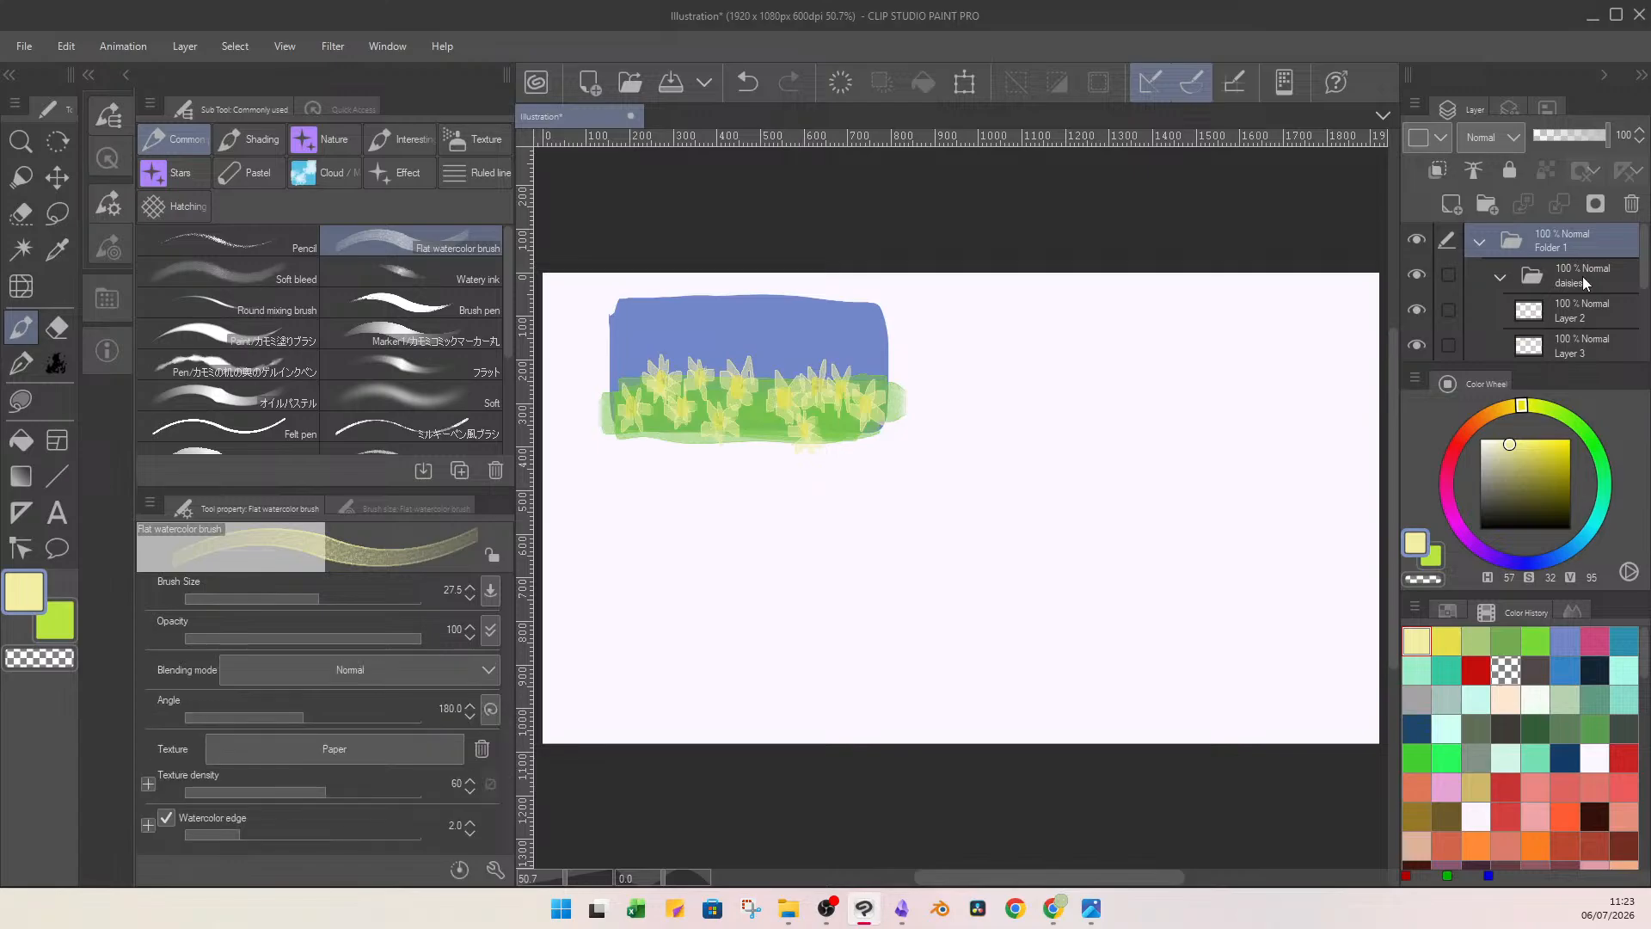
Scale the daisies folder to 63% and place the flowers over the left part of the grass.
{"action": "left_click", "coordinate": [1500, 276]}
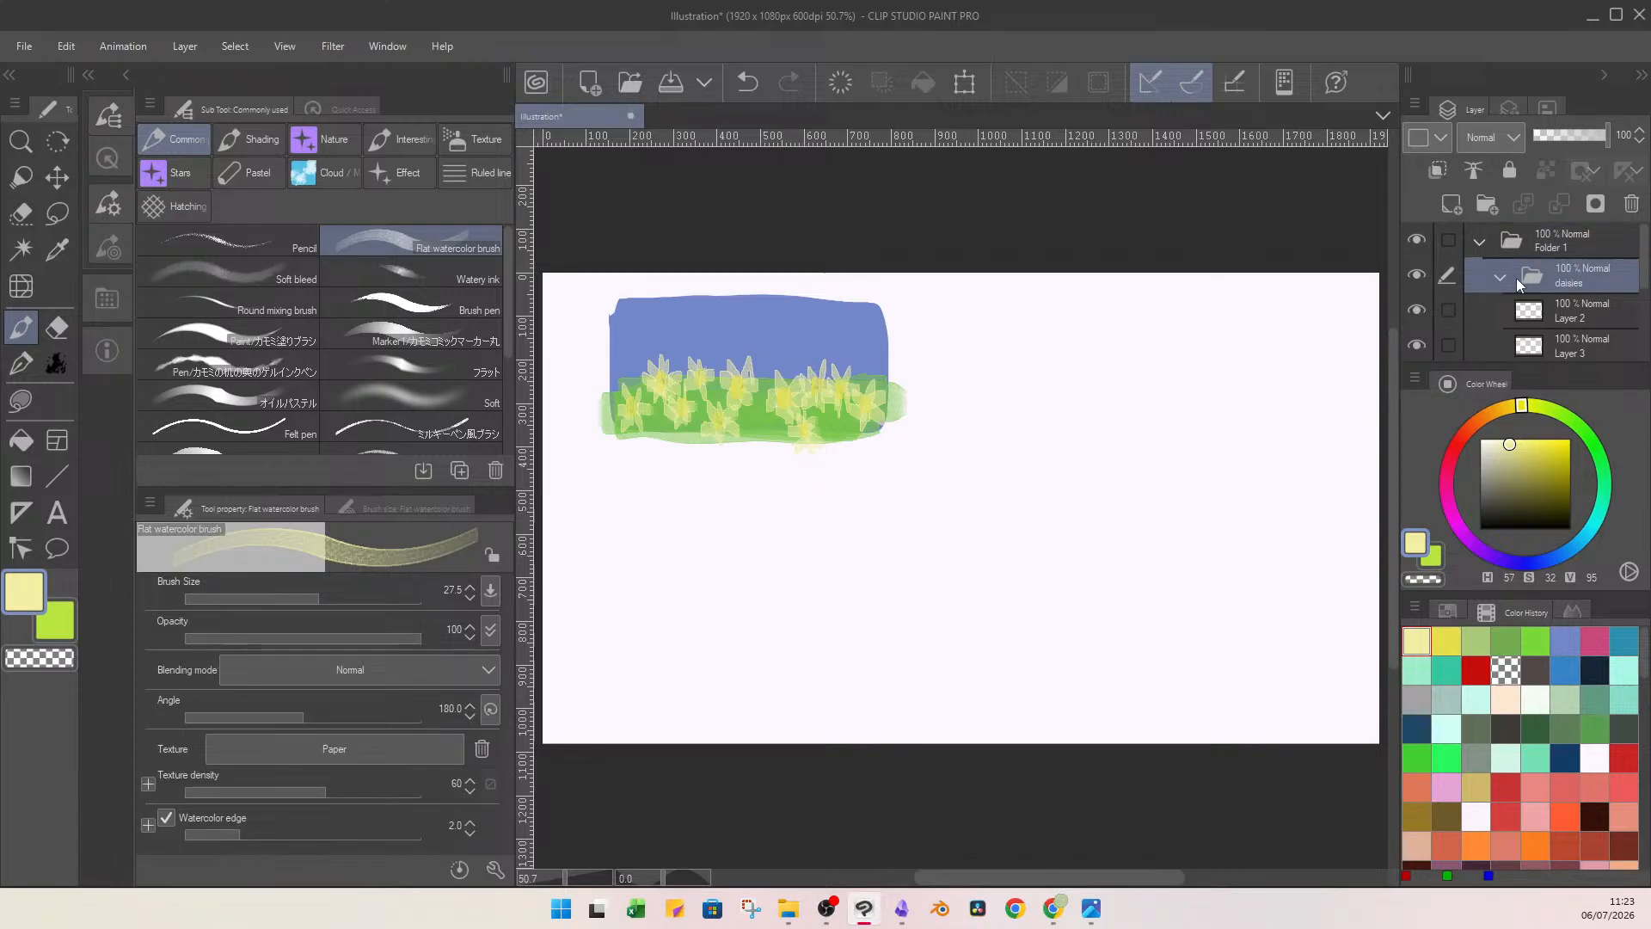
{"action": "left_click", "coordinate": [964, 83]}
{"action": "left_click_drag", "start_coordinate": [884, 353], "coordinate": [827, 375]}
{"action": "left_click_drag", "start_coordinate": [801, 437], "coordinate": [755, 421]}
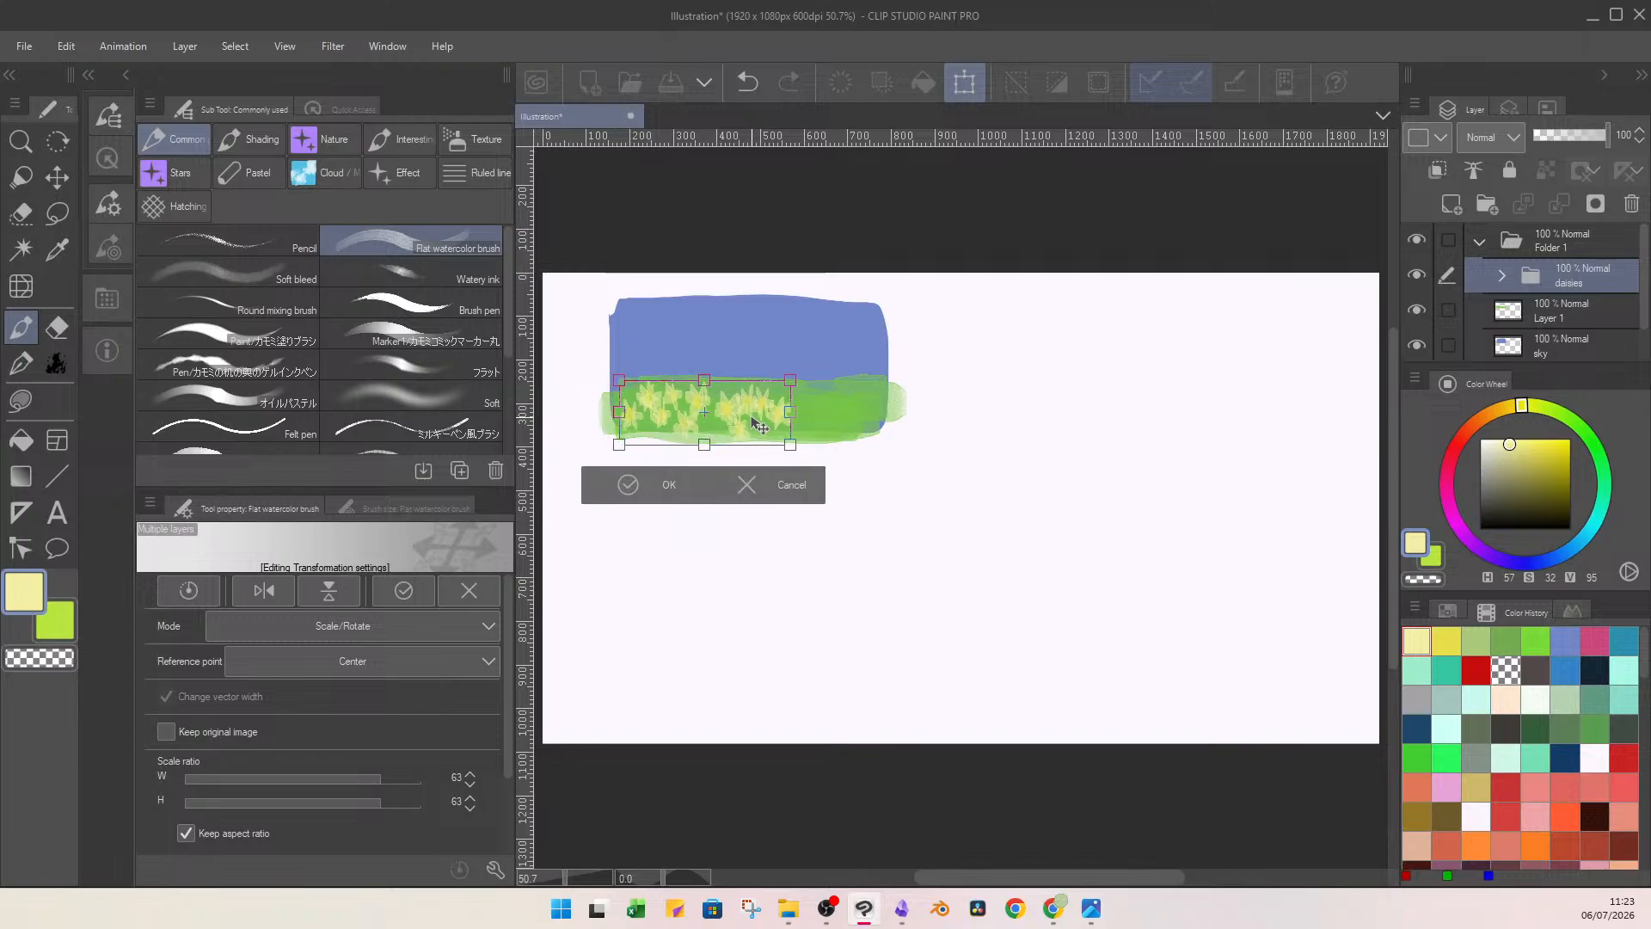
{"action": "left_click", "coordinate": [686, 465]}
Duplicate the daisies folder and move the mirrored copy to the right end of the grass, extending past the sketch's edge.
{"action": "key", "text": "ctrl+c"}
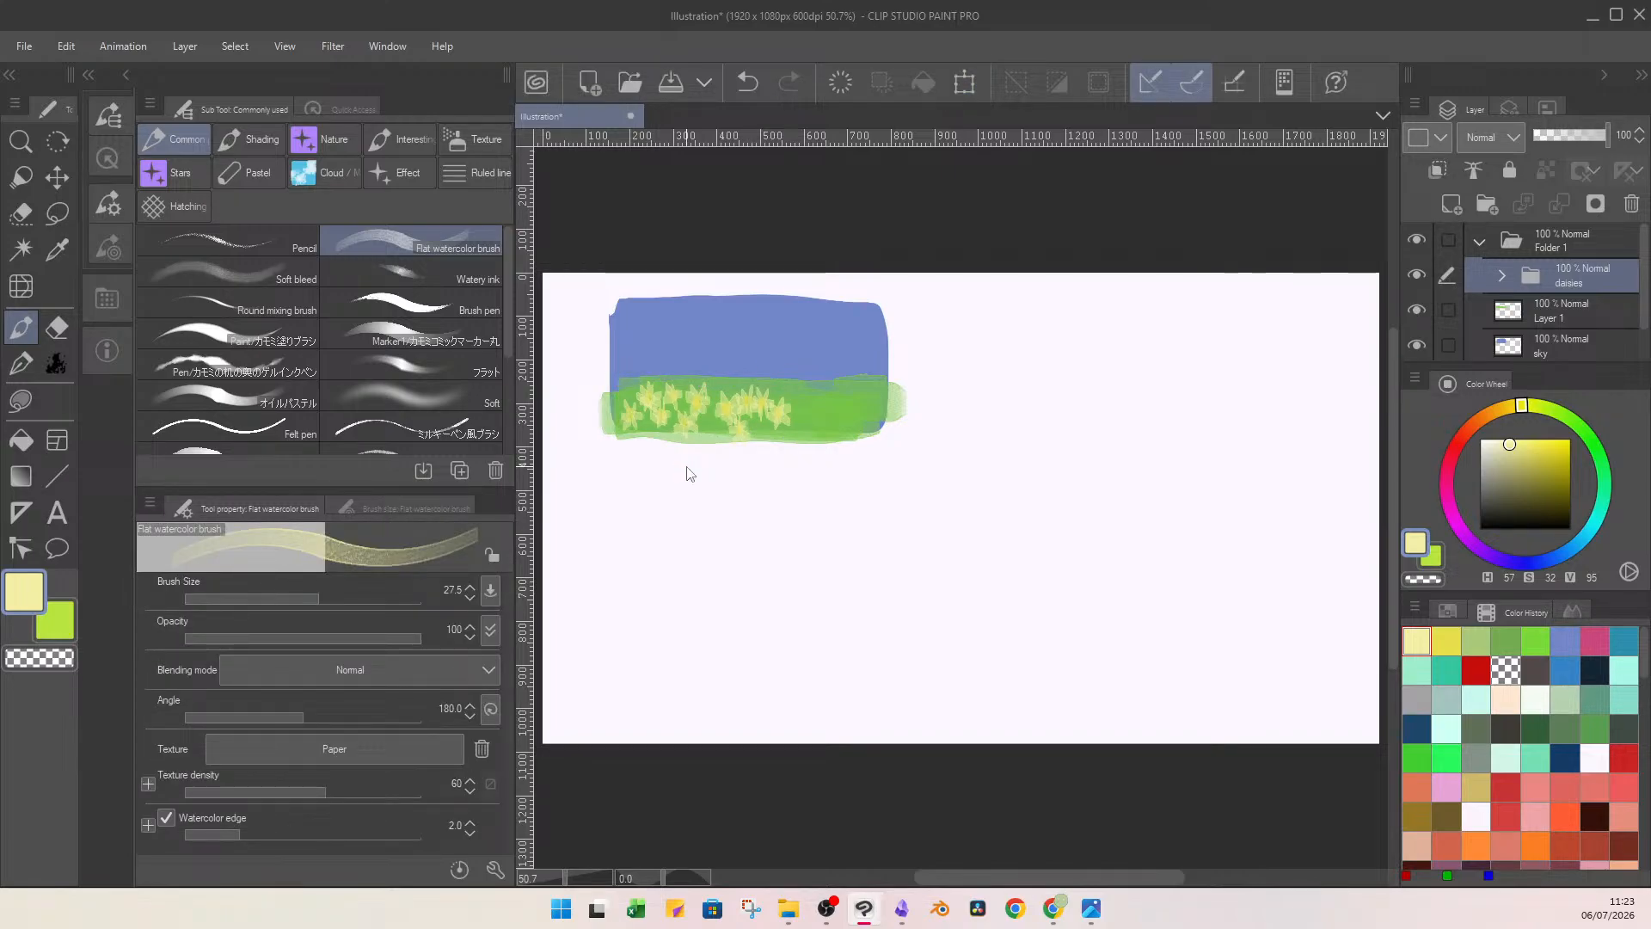
{"action": "key", "text": "ctrl+v"}
{"action": "left_click", "coordinate": [964, 84]}
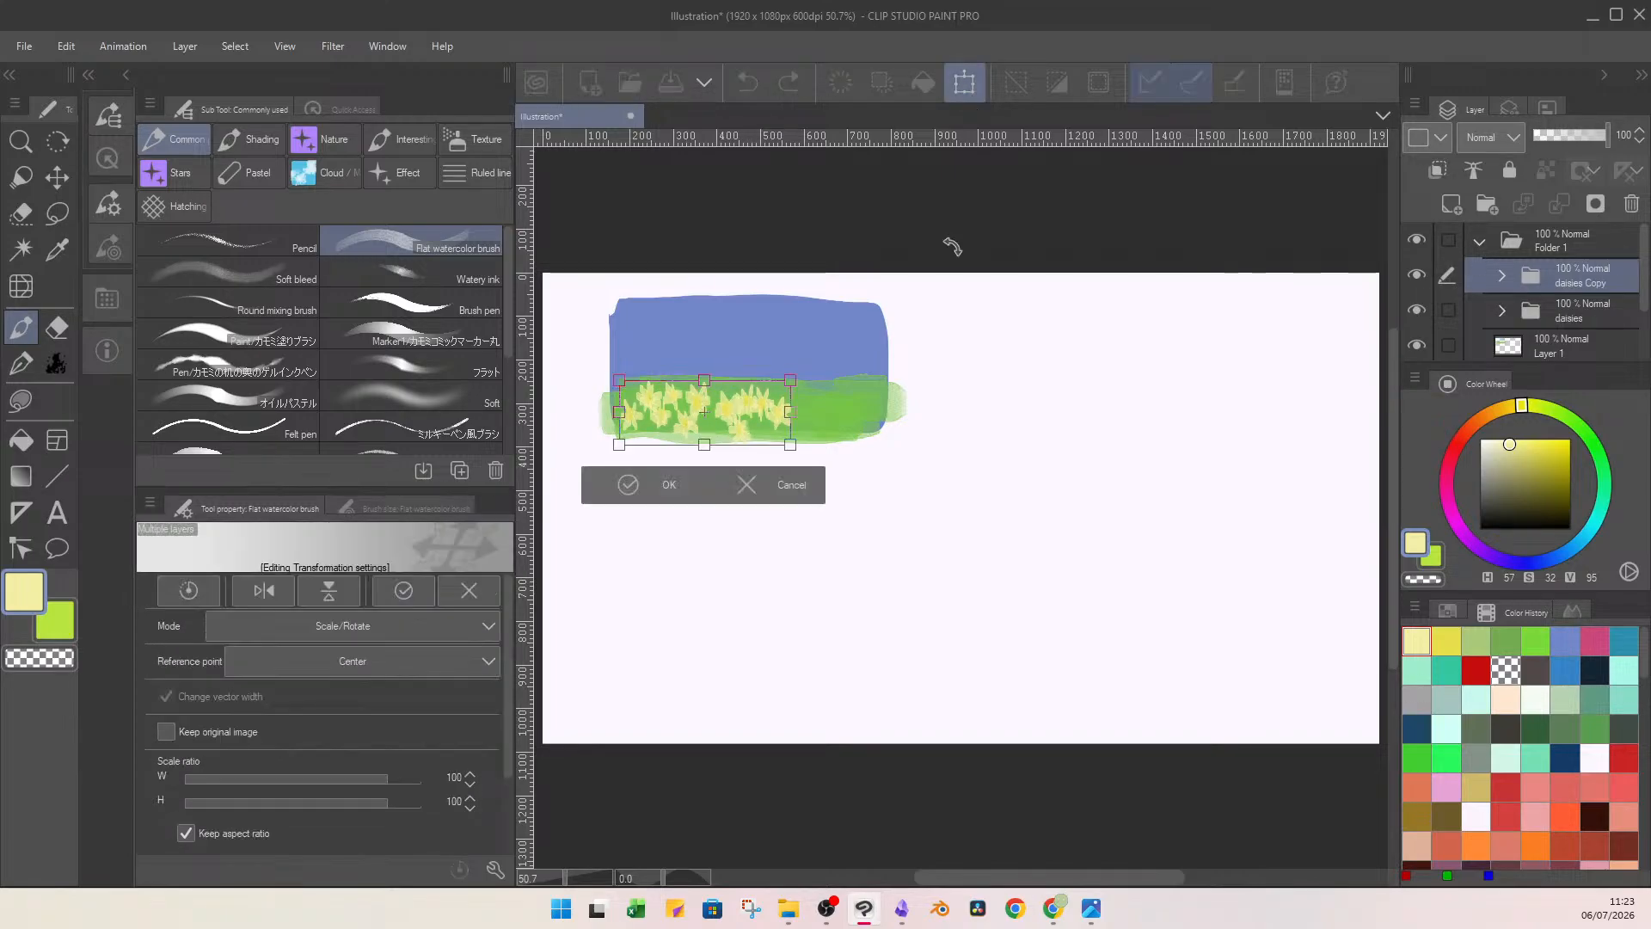
{"action": "left_click_drag", "start_coordinate": [620, 442], "coordinate": [951, 405]}
{"action": "left_click", "coordinate": [815, 471]}
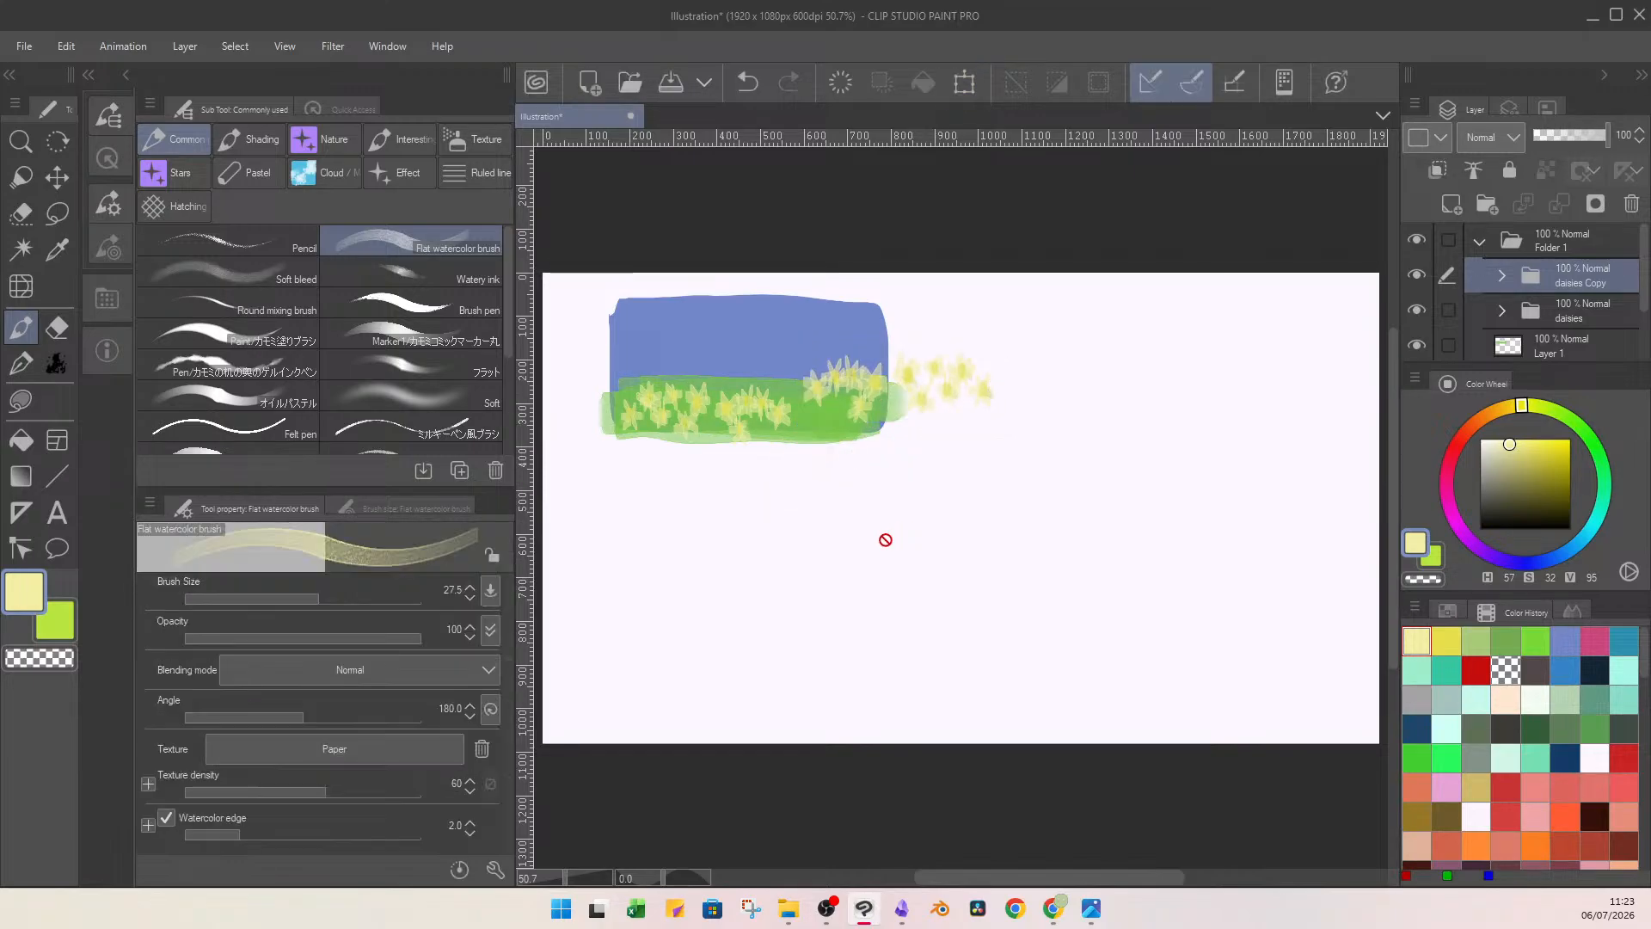
Erase the copied flowers beyond the sketch's right edge with a transparent Lasso fill on the copied centre, petal and stem layers.
{"action": "key", "text": "u"}
{"action": "key", "text": "c"}
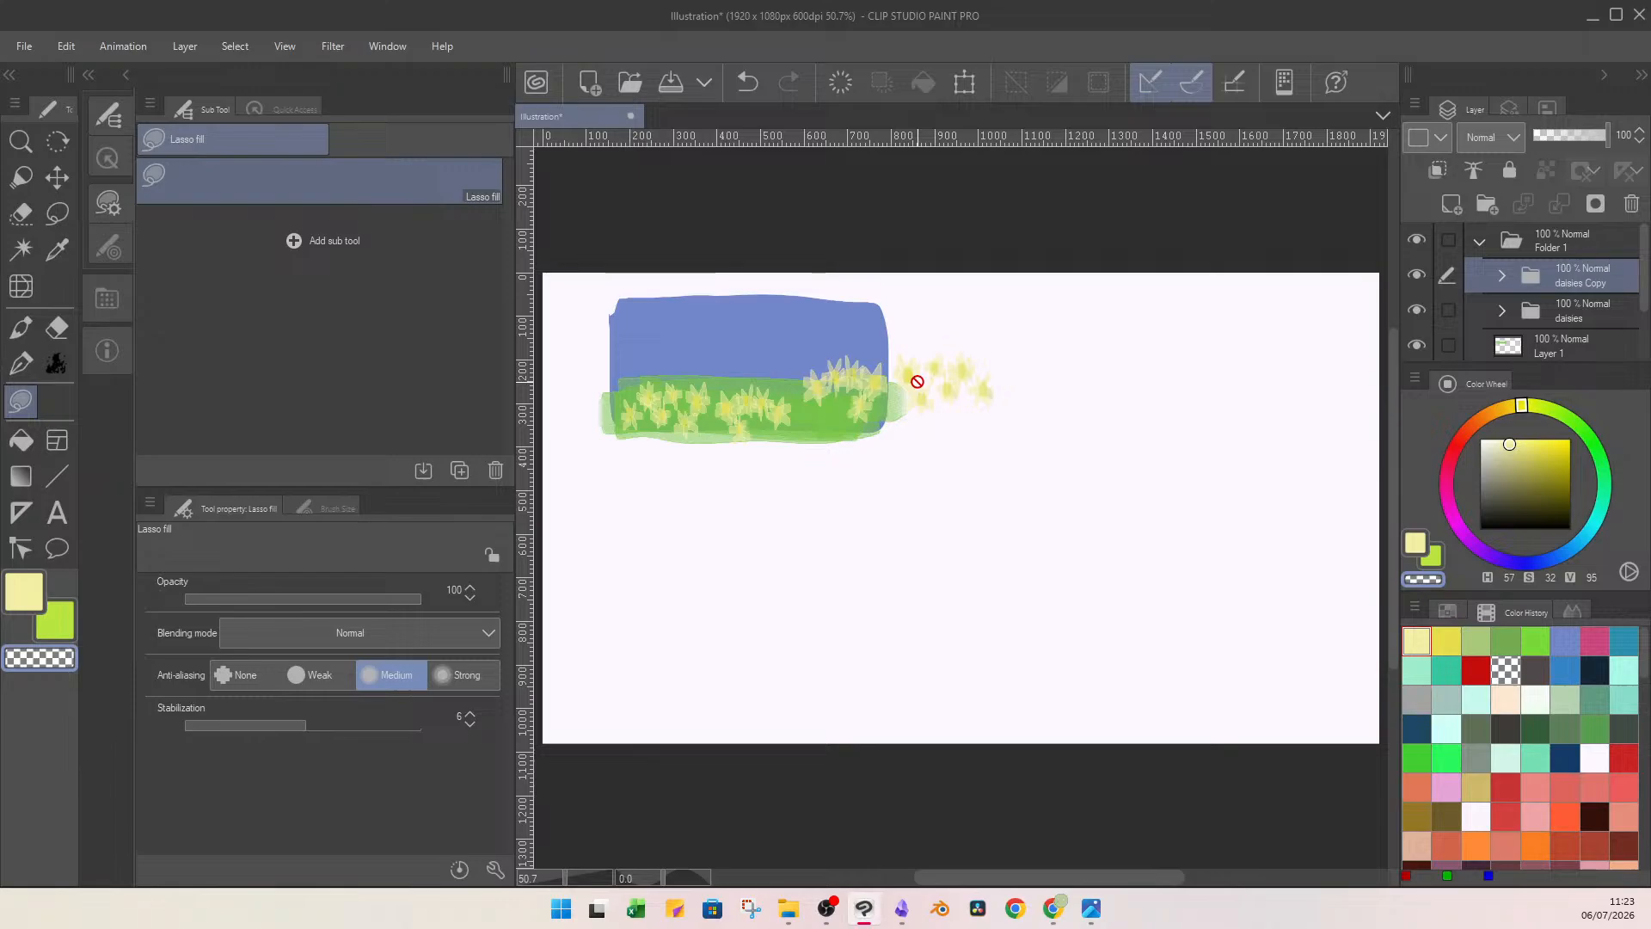
{"action": "left_click", "coordinate": [1501, 276]}
{"action": "left_click", "coordinate": [1580, 318]}
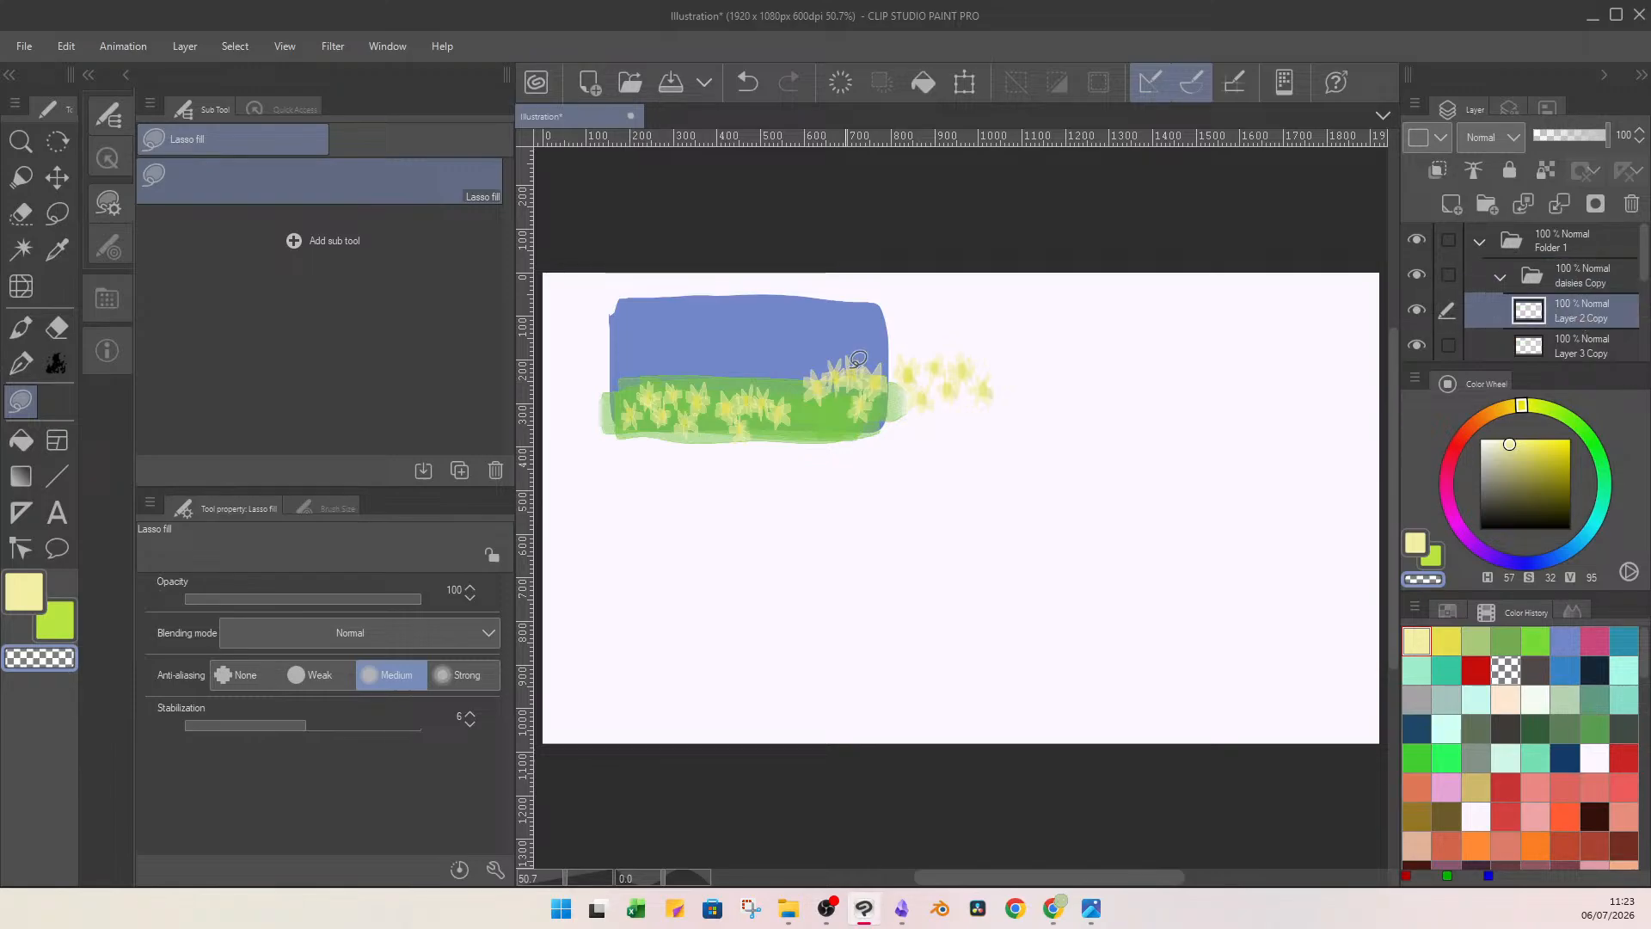
{"action": "mouse_move", "coordinate": [886, 344]}
{"action": "left_mouse_down"}
{"action": "mouse_move", "coordinate": [899, 390]}
{"action": "mouse_move", "coordinate": [976, 450]}
{"action": "mouse_move", "coordinate": [946, 413]}
{"action": "left_mouse_up"}
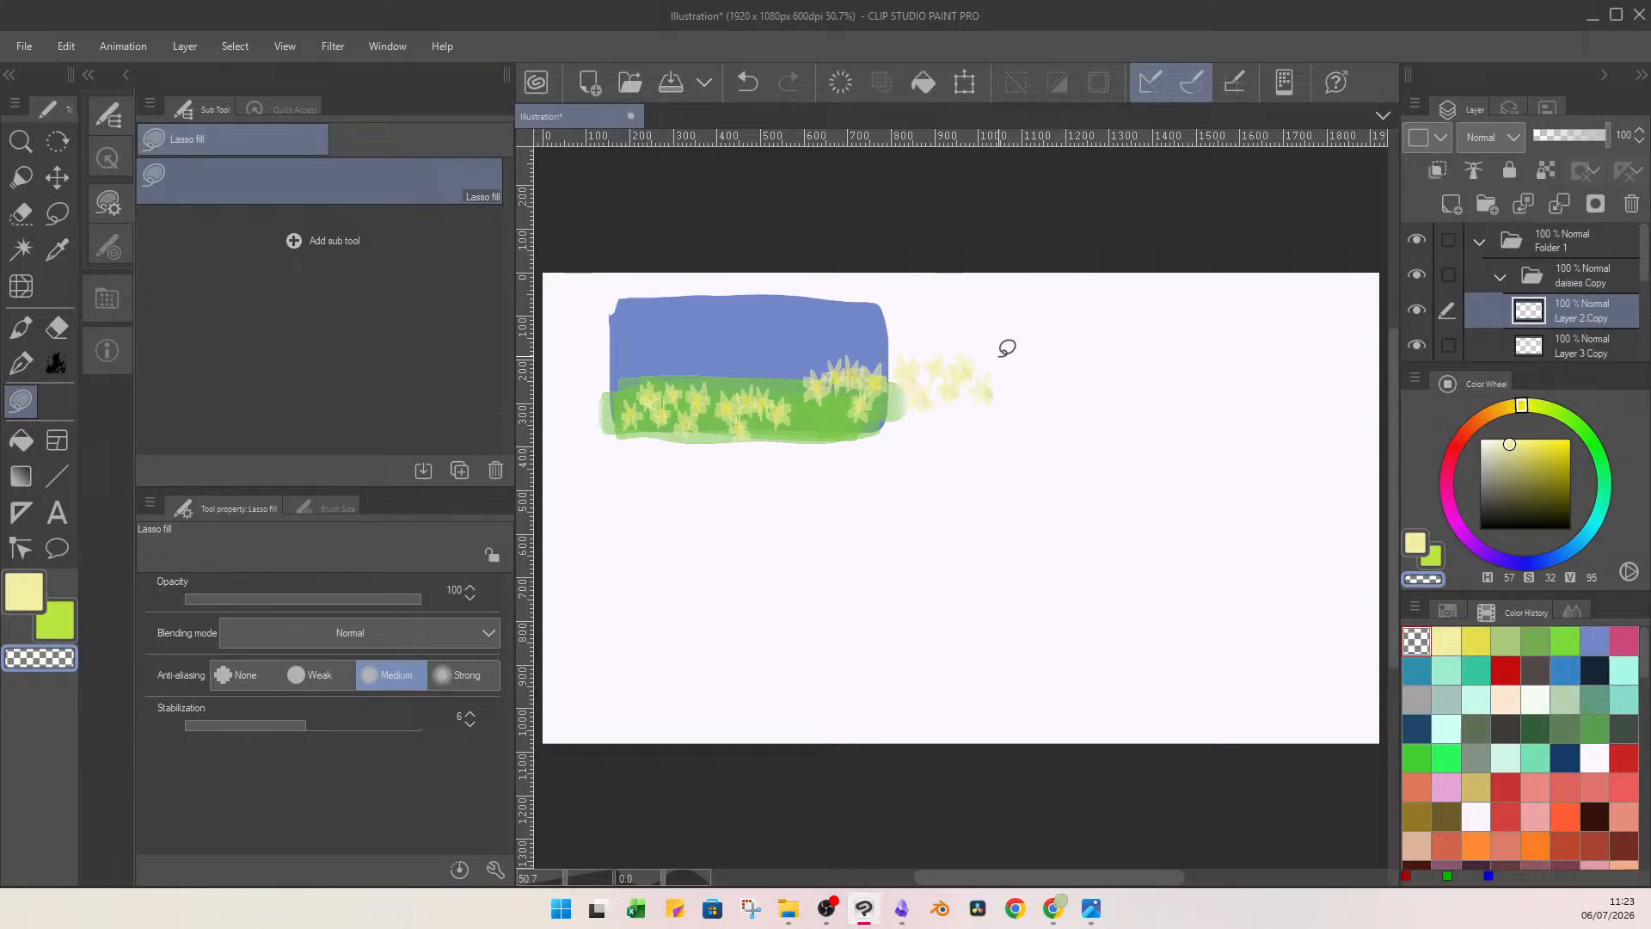
{"action": "left_click", "coordinate": [1580, 344]}
{"action": "mouse_move", "coordinate": [895, 344]}
{"action": "left_mouse_down"}
{"action": "mouse_move", "coordinate": [900, 403]}
{"action": "mouse_move", "coordinate": [1040, 353]}
{"action": "left_mouse_up"}
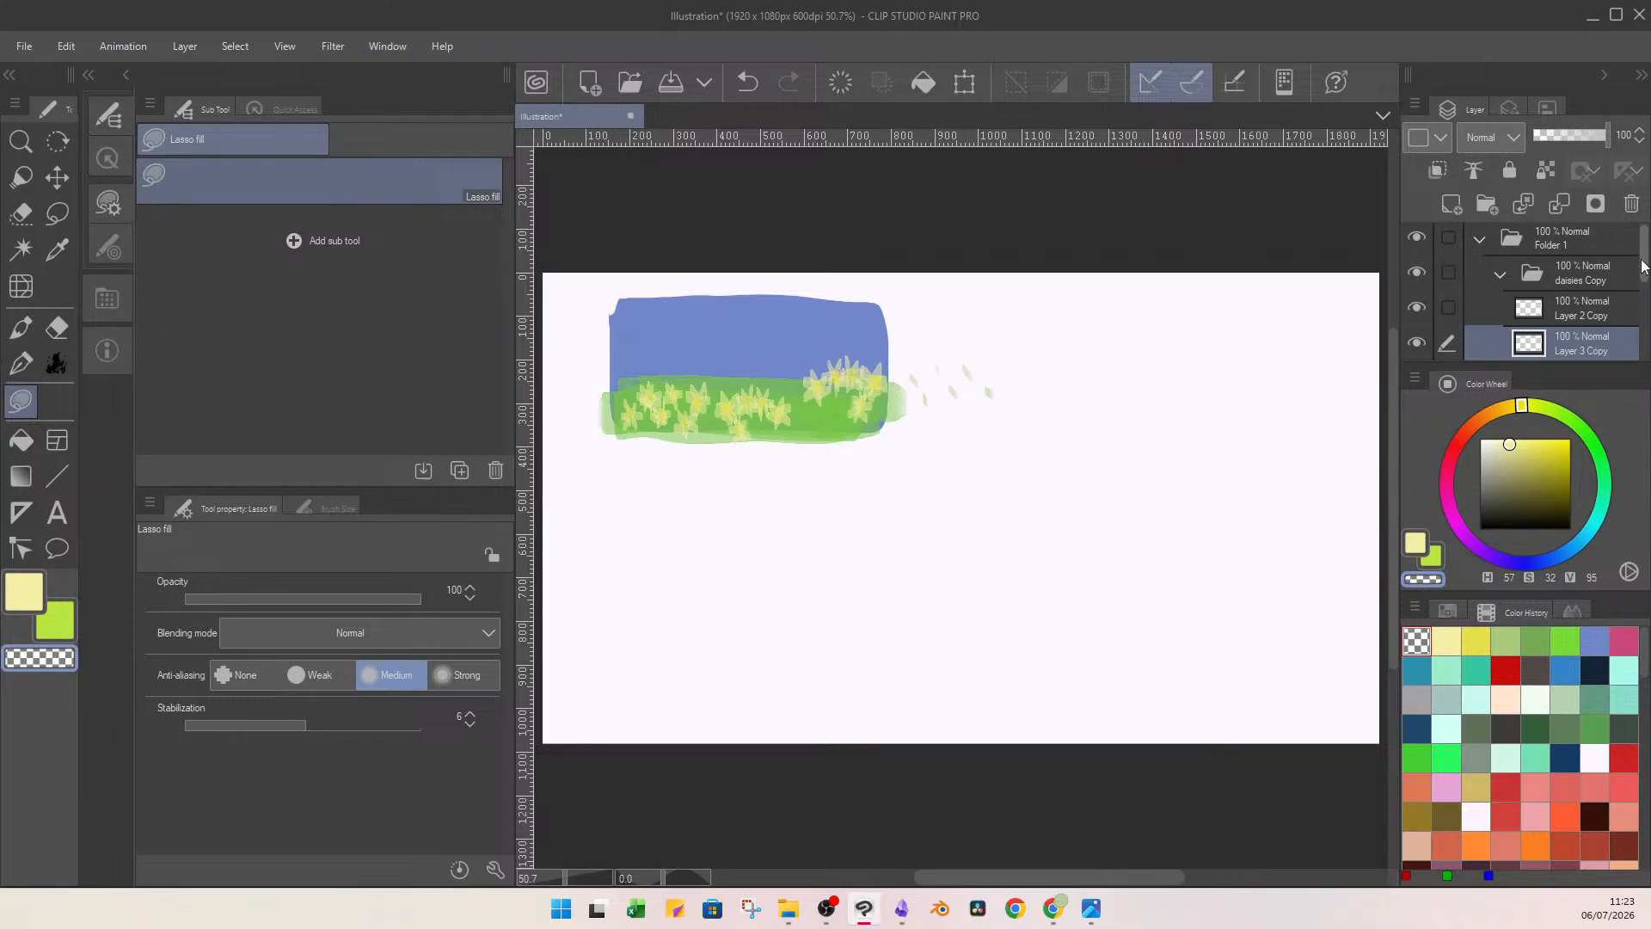
{"action": "scroll", "coordinate": [1648, 275], "scroll_direction": "down", "scroll_amount": 2}
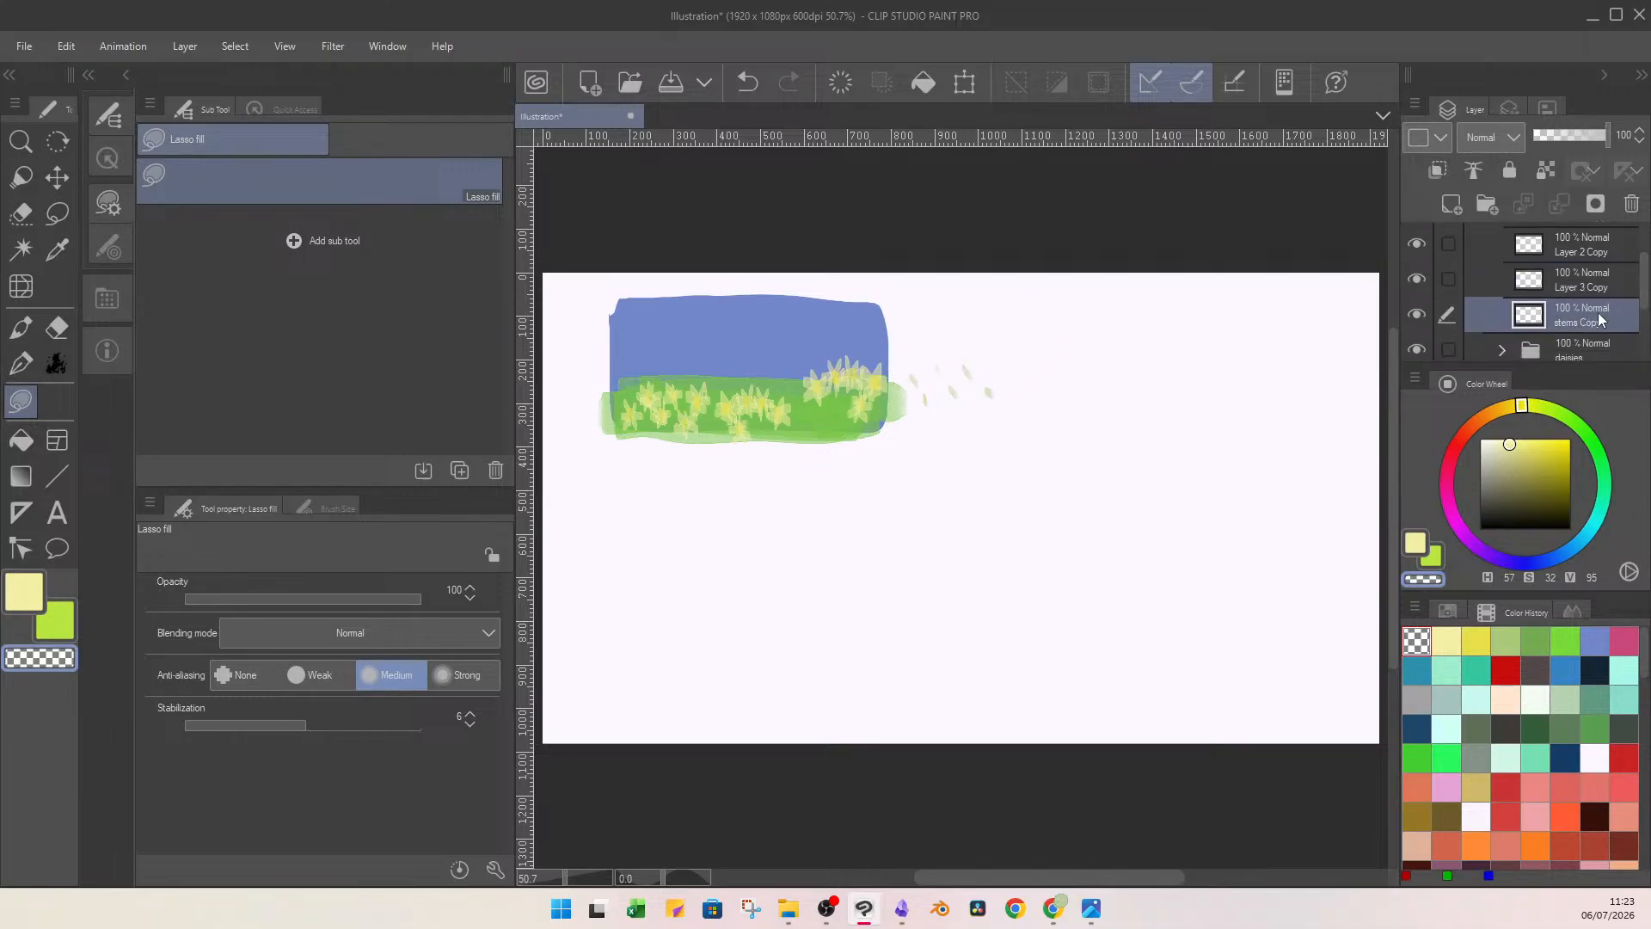
{"action": "left_click", "coordinate": [1580, 315]}
{"action": "mouse_move", "coordinate": [898, 356]}
{"action": "left_mouse_down"}
{"action": "mouse_move", "coordinate": [935, 416]}
{"action": "mouse_move", "coordinate": [1041, 331]}
{"action": "left_mouse_up"}
Rename the copied folder "daisies r" and the original "daisies l", placing "daisies l" above it.
{"action": "scroll", "coordinate": [1645, 293], "scroll_direction": "down", "scroll_amount": 2}
{"action": "double_click", "coordinate": [1581, 277]}
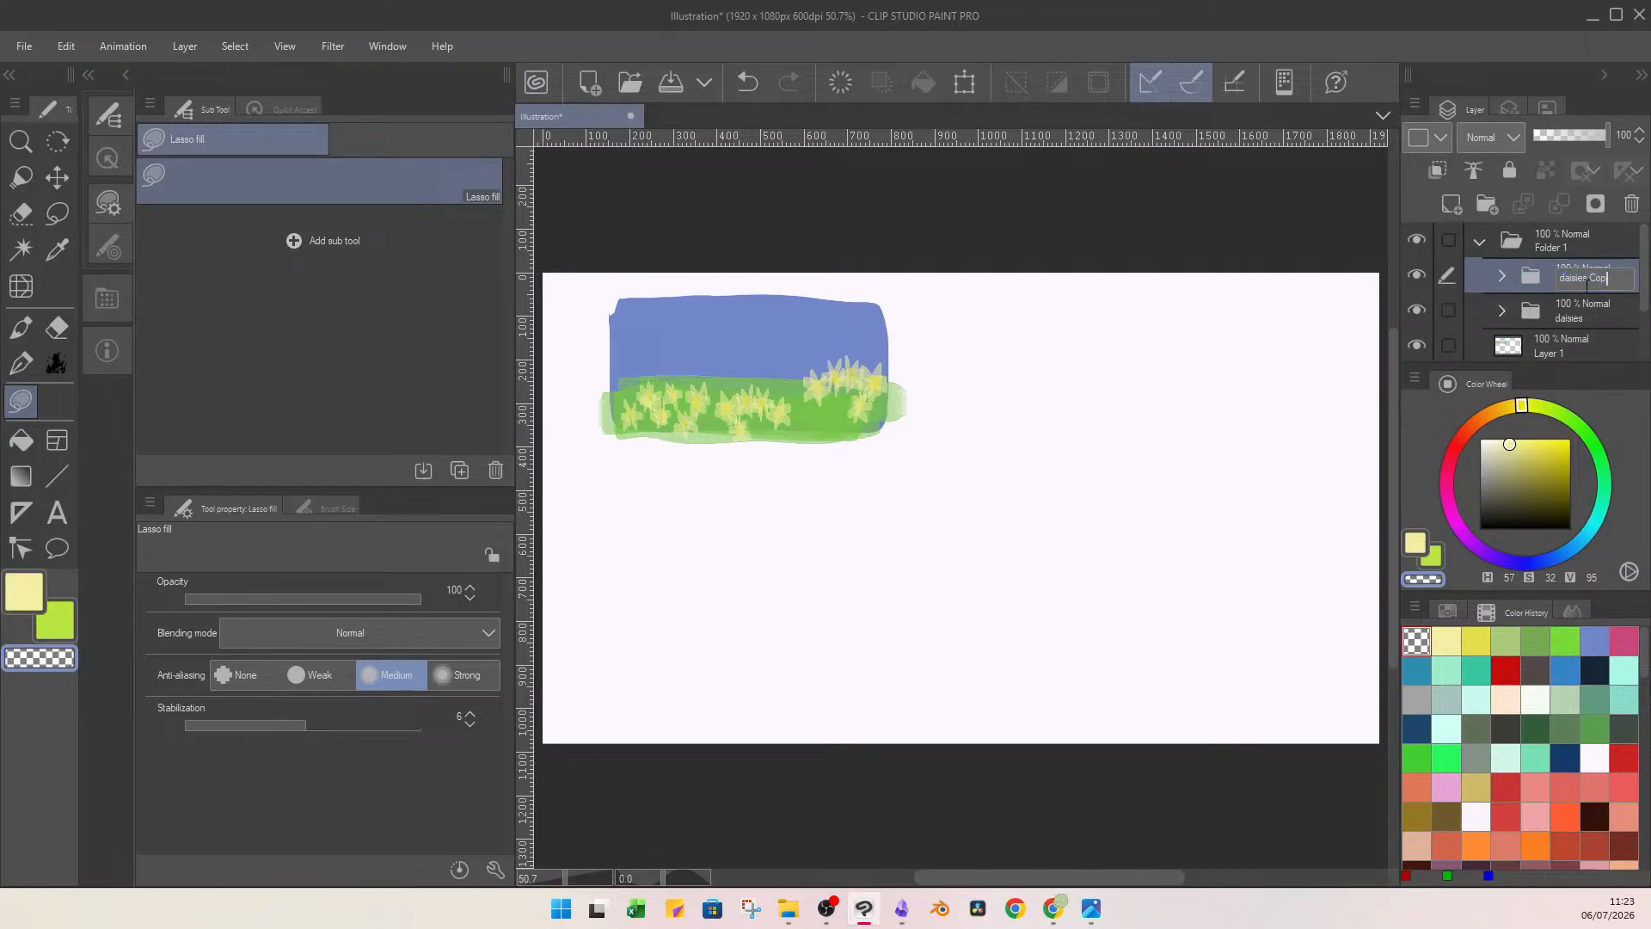
{"action": "type", "text": "daisies r"}
{"action": "left_click", "coordinate": [1574, 323]}
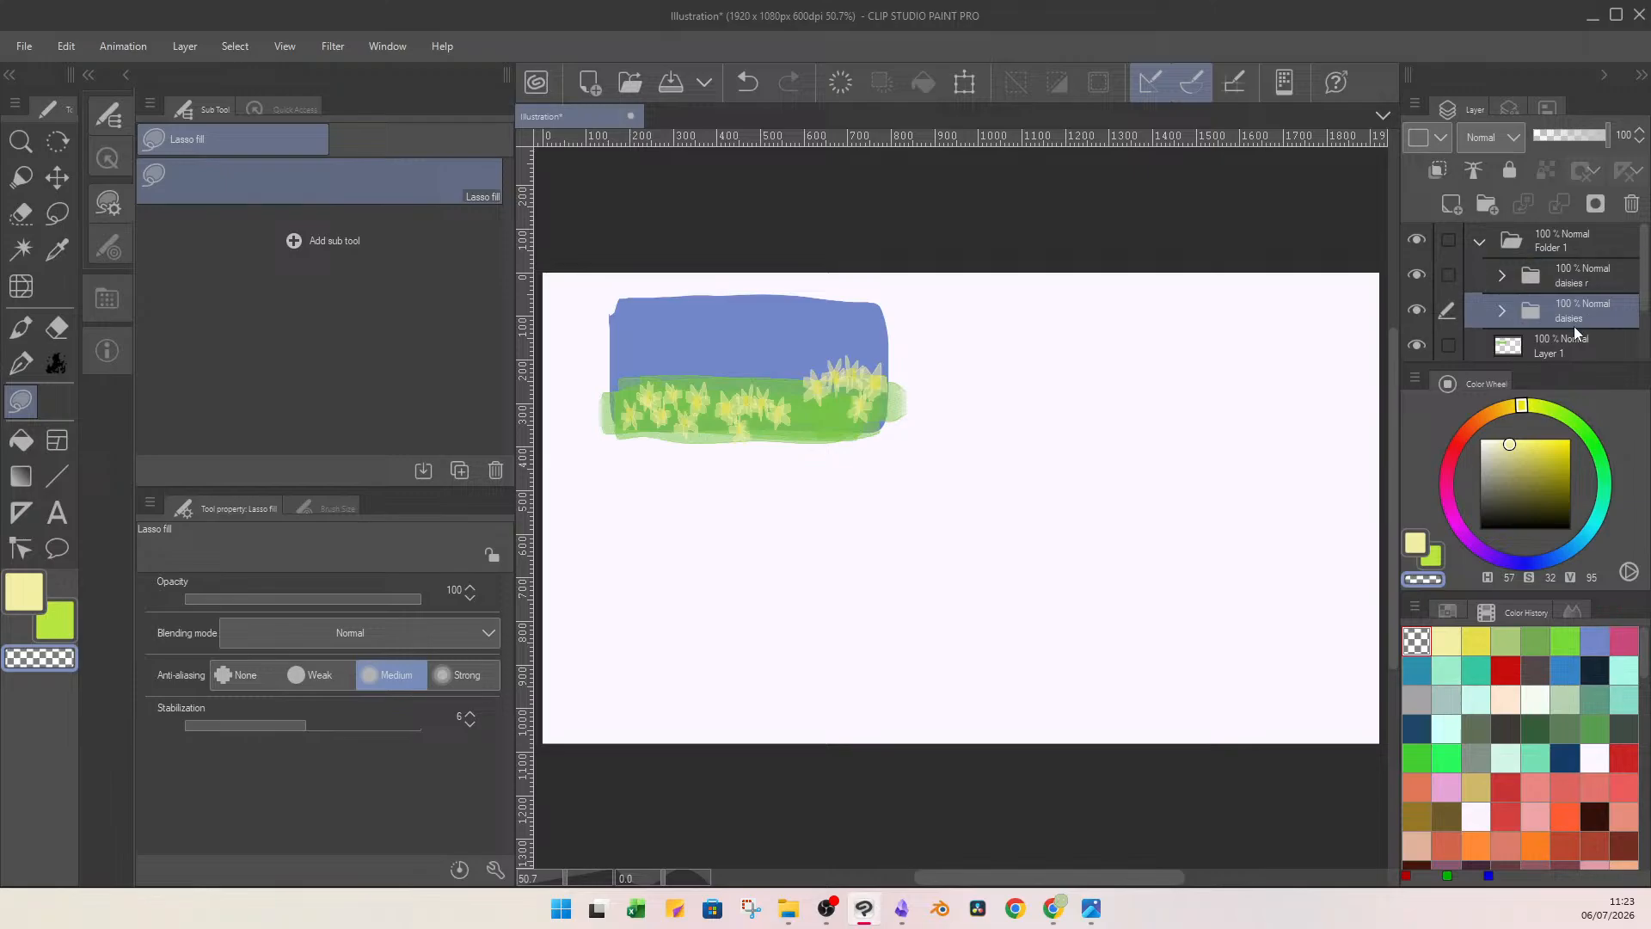
{"action": "double_click", "coordinate": [1592, 323]}
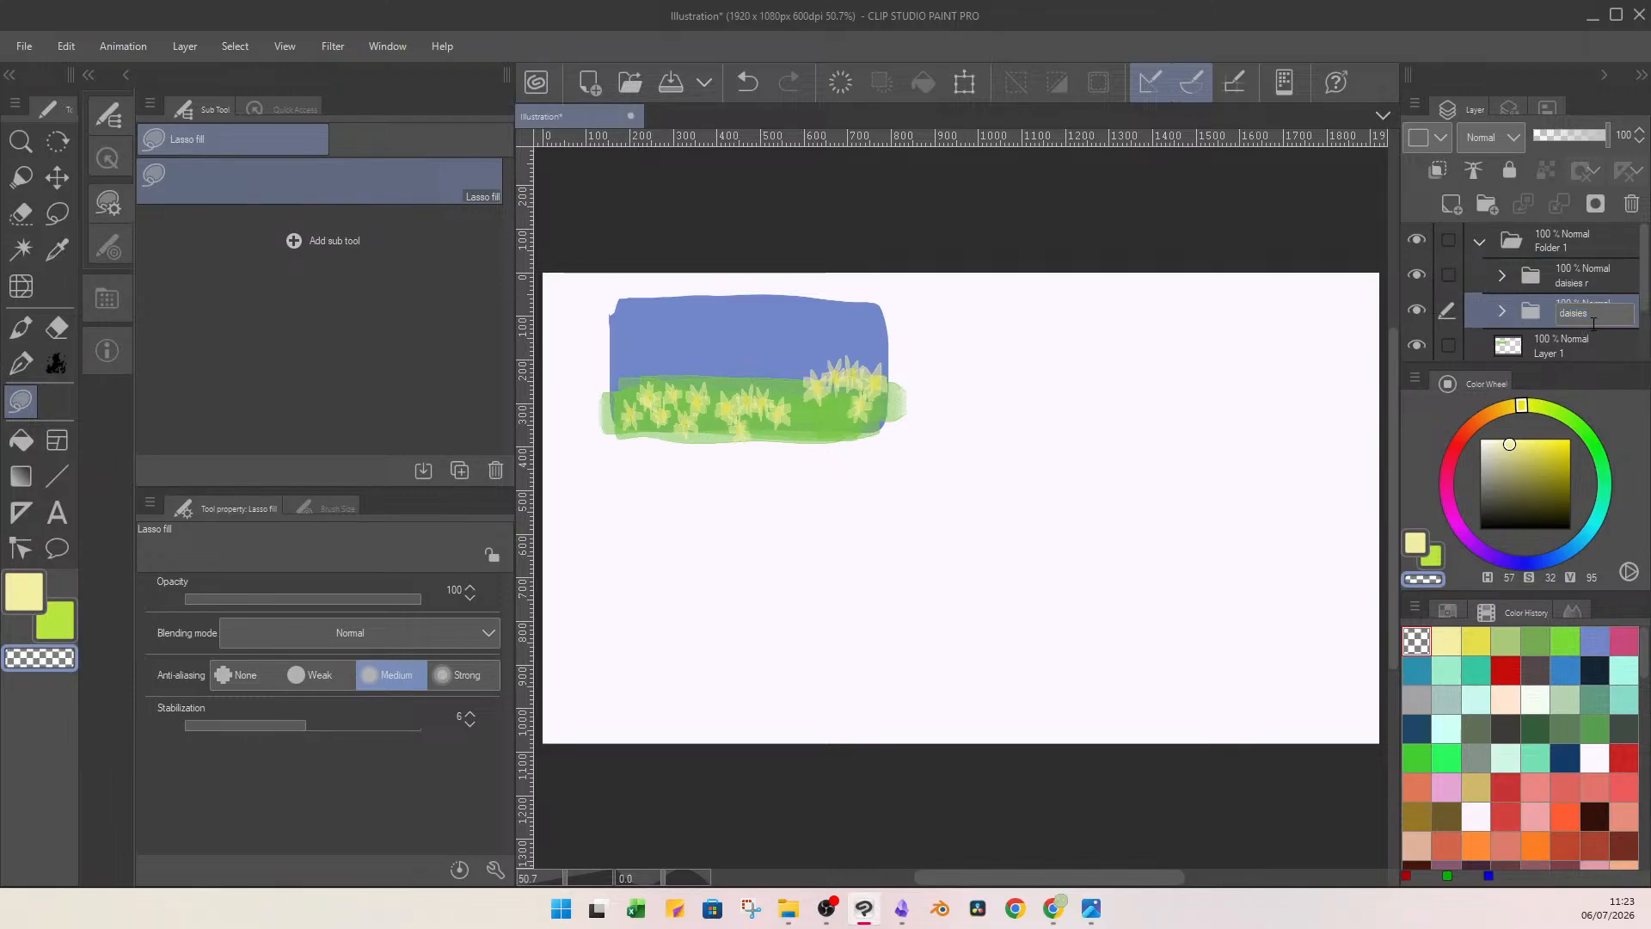
{"action": "left_click_drag", "start_coordinate": [1591, 324], "coordinate": [1536, 268]}
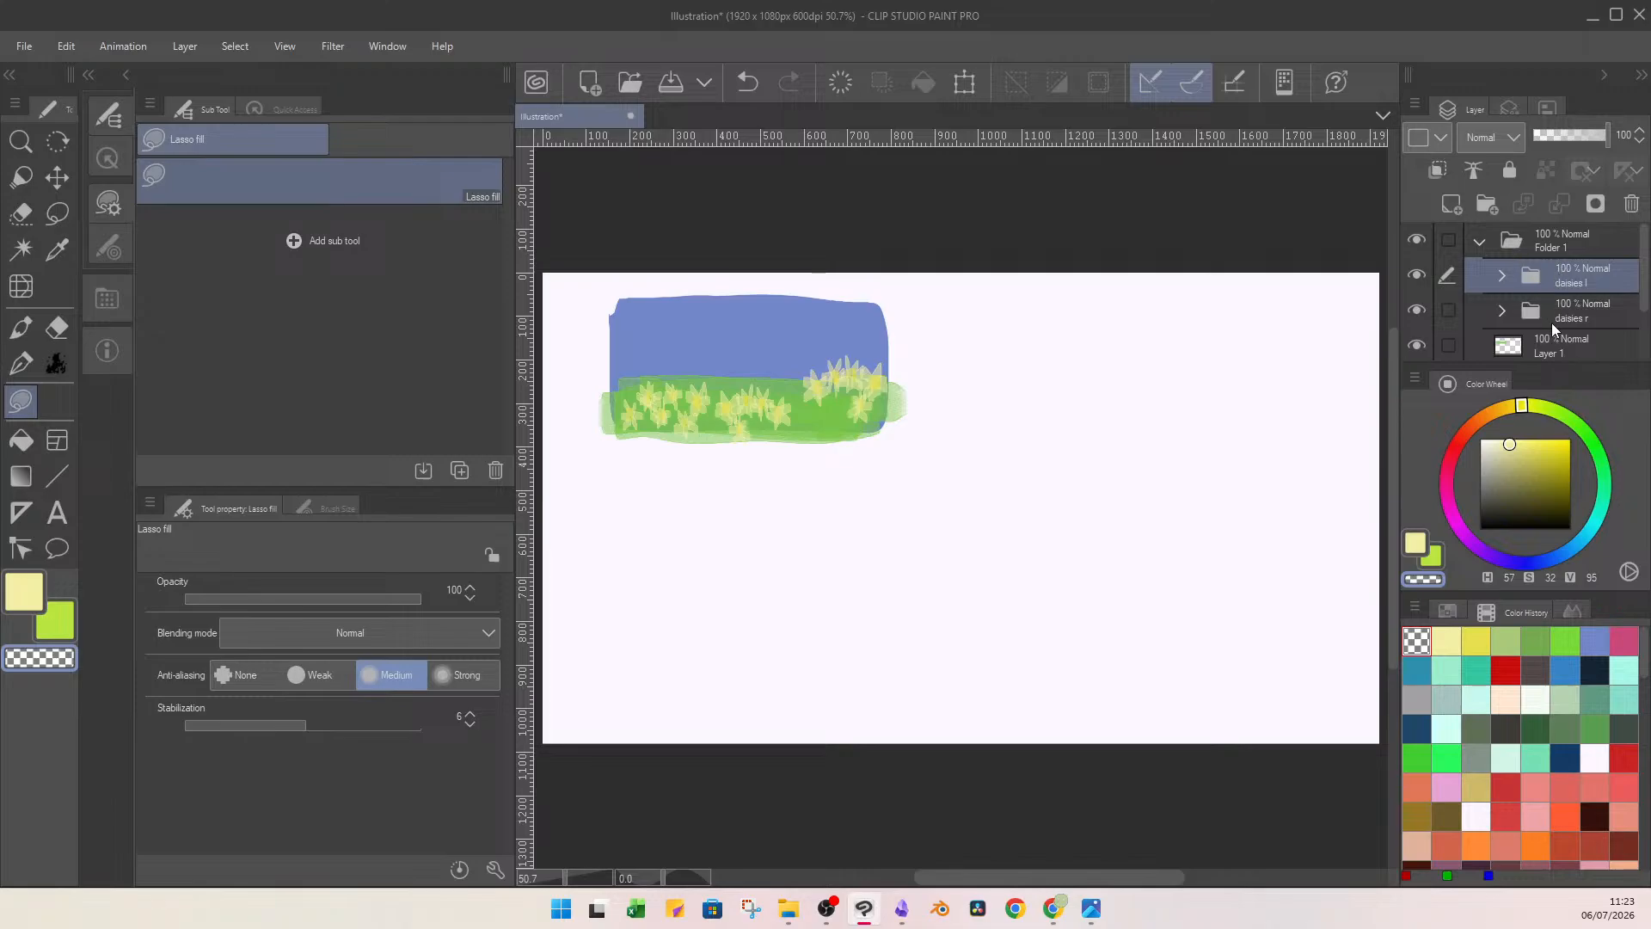
Rename the parent folder containing the whole sketch as "concept 1".
{"action": "left_click", "coordinate": [1583, 307]}
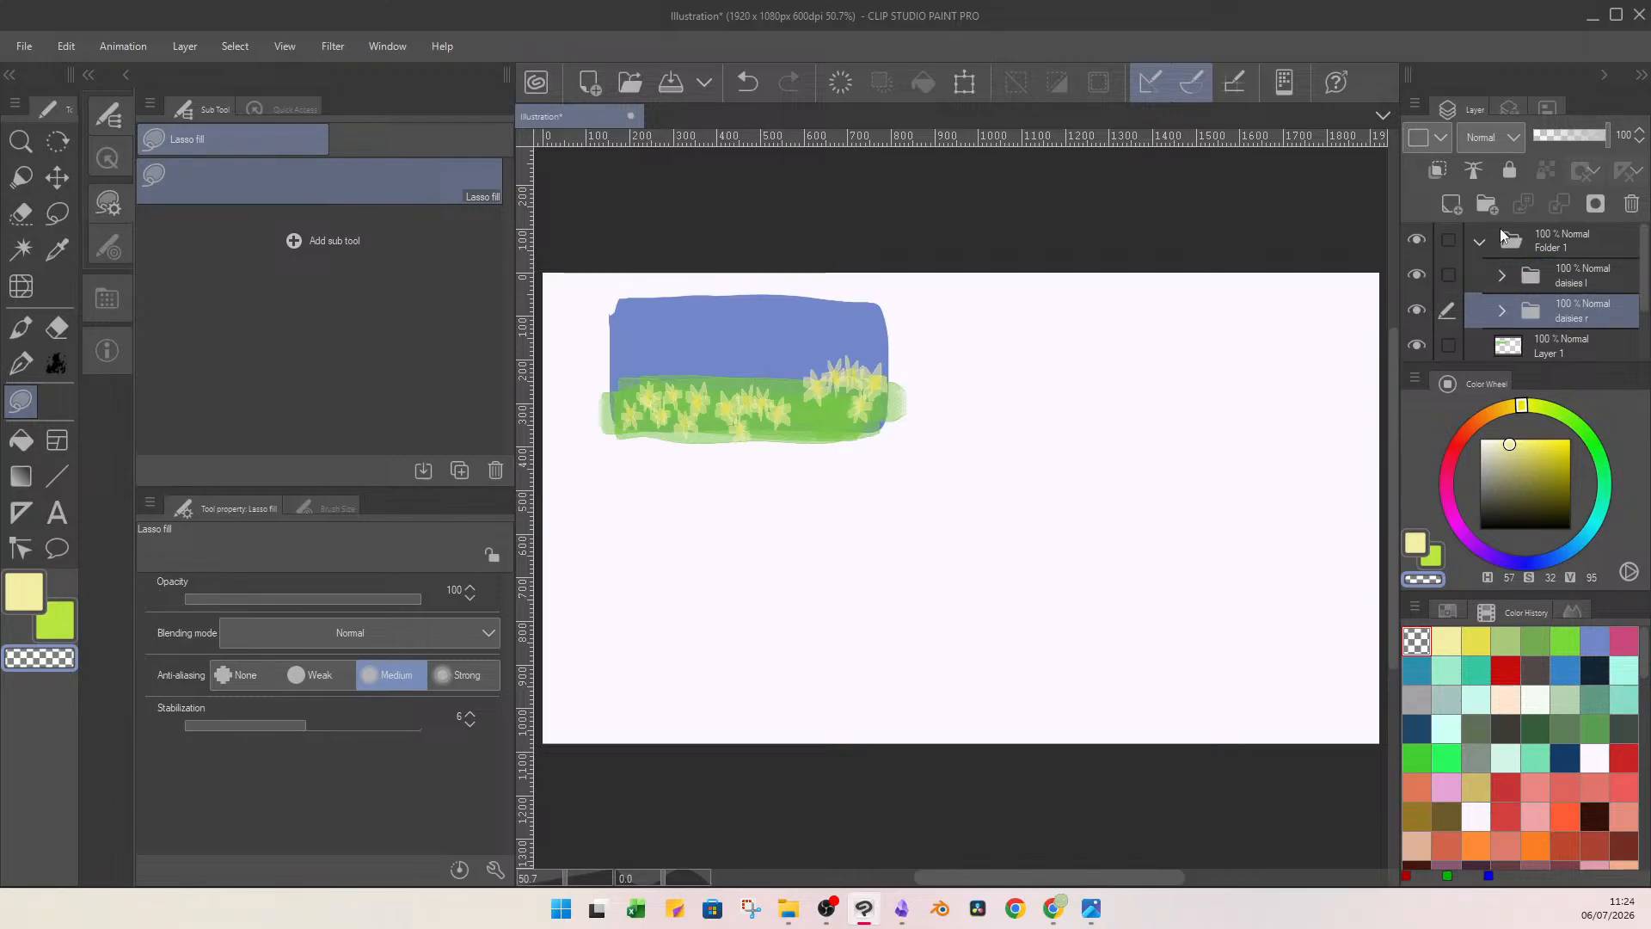
{"action": "left_click", "coordinate": [1572, 245]}
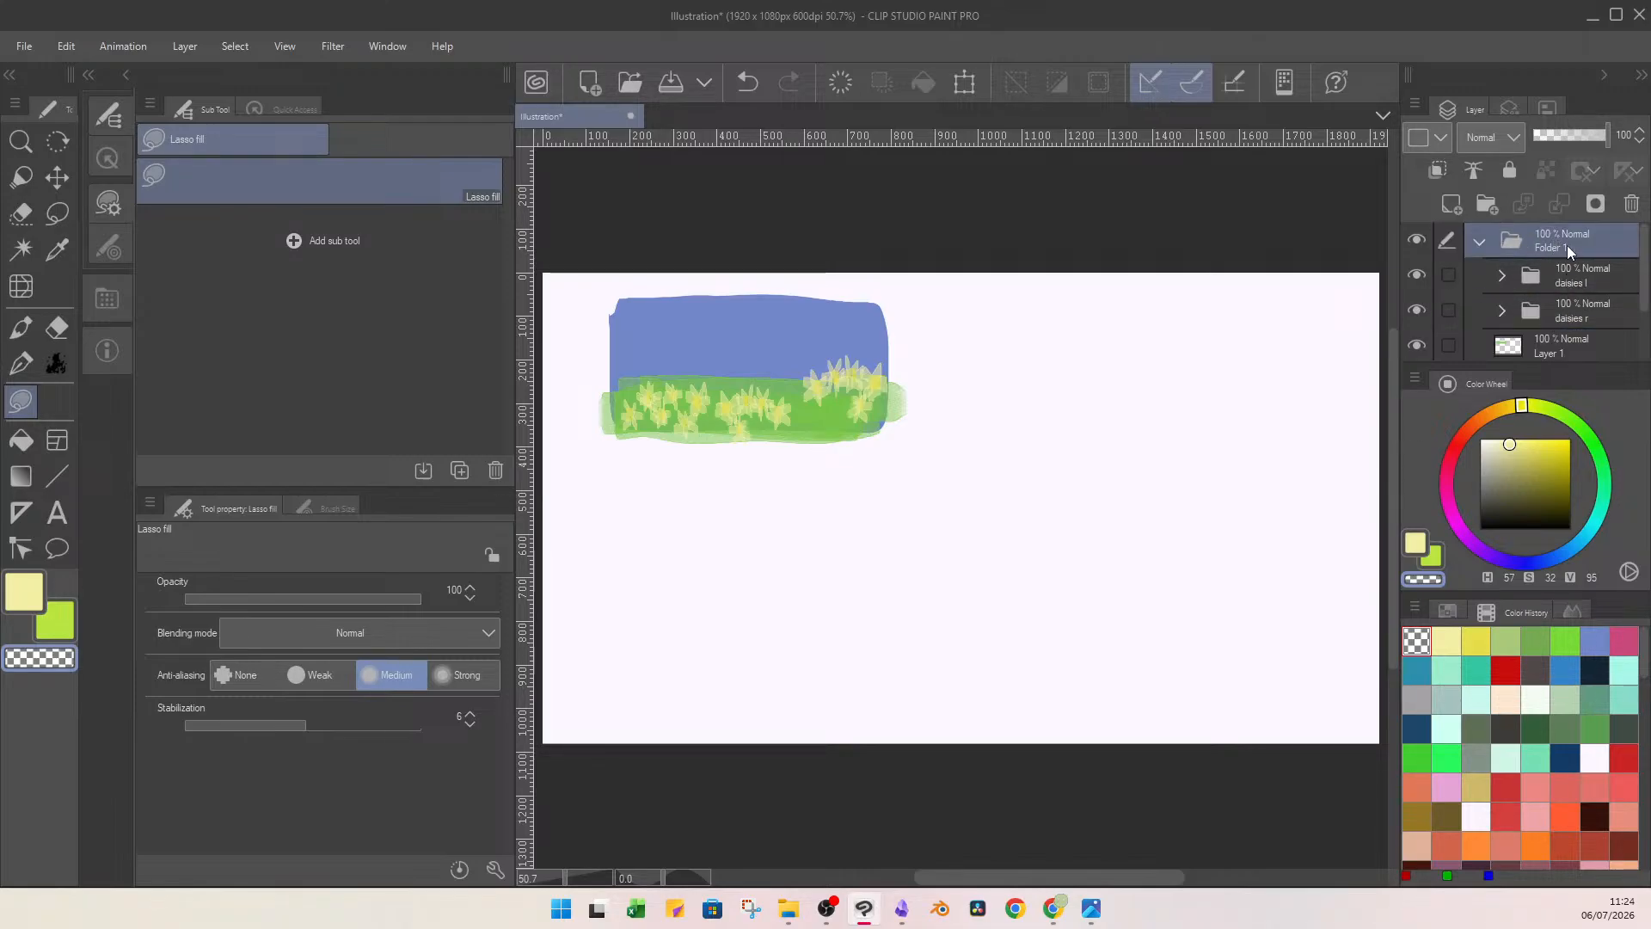
{"action": "double_click", "coordinate": [1563, 245]}
{"action": "type", "text": "concept"}
Paint a thin tree trunk behind the left daisies on a new layer in reddish brown (H 7, S 61, V 76), brush size 52.6.
{"action": "left_click", "coordinate": [1574, 307]}
{"action": "left_click", "coordinate": [1458, 206]}
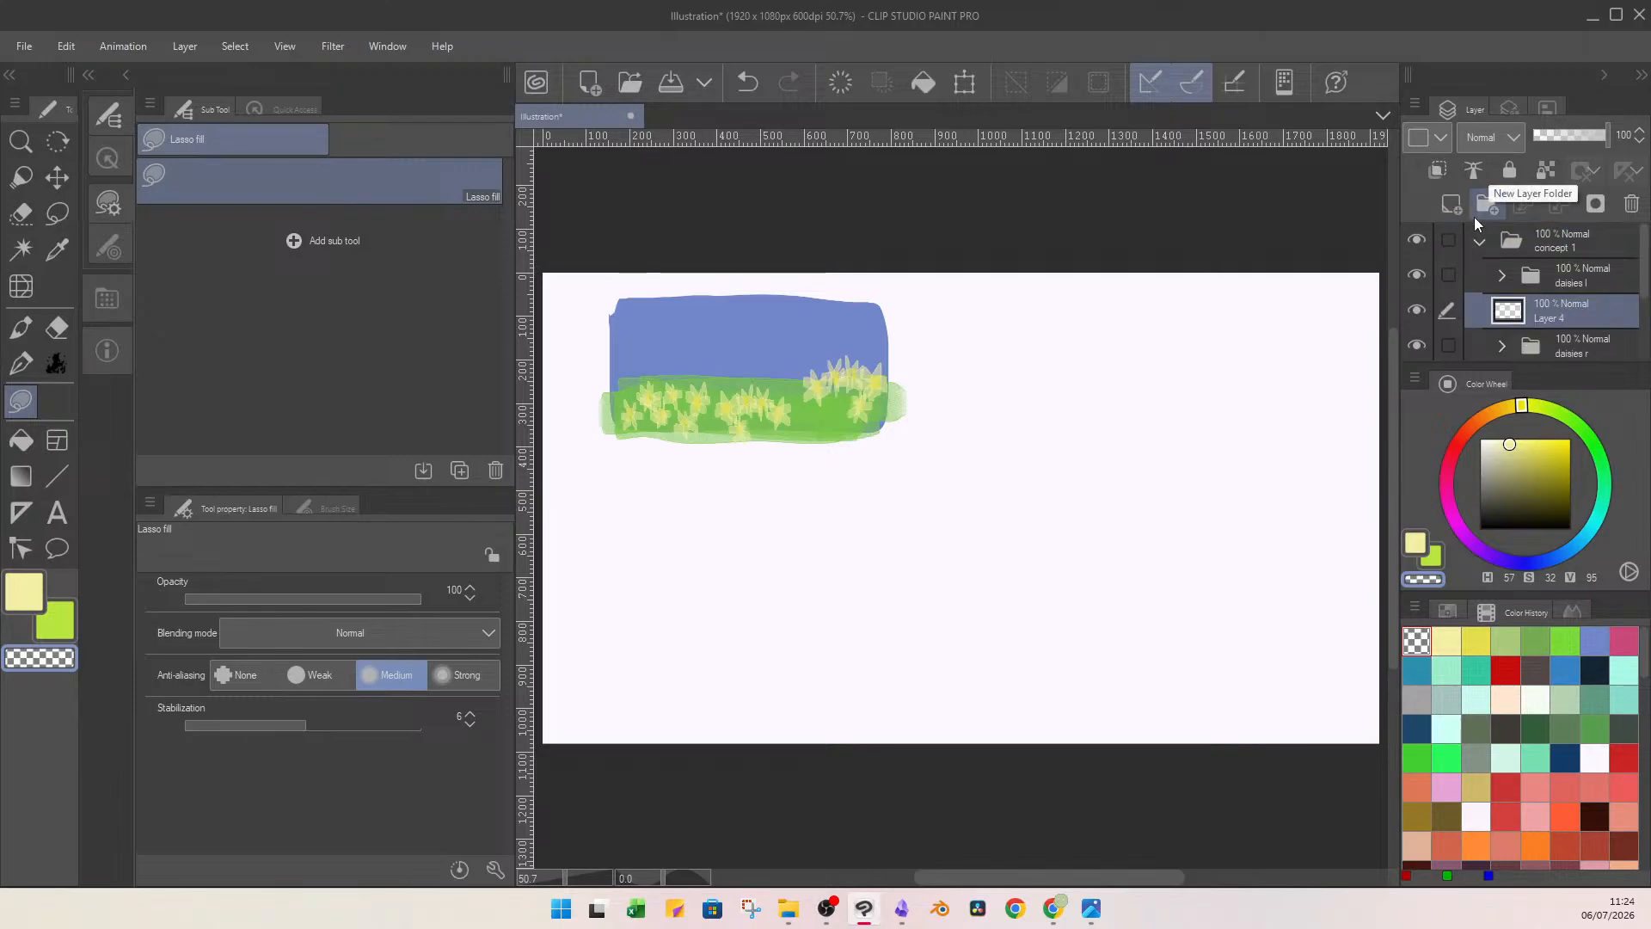
{"action": "left_click", "coordinate": [1528, 461]}
{"action": "left_click", "coordinate": [1558, 413]}
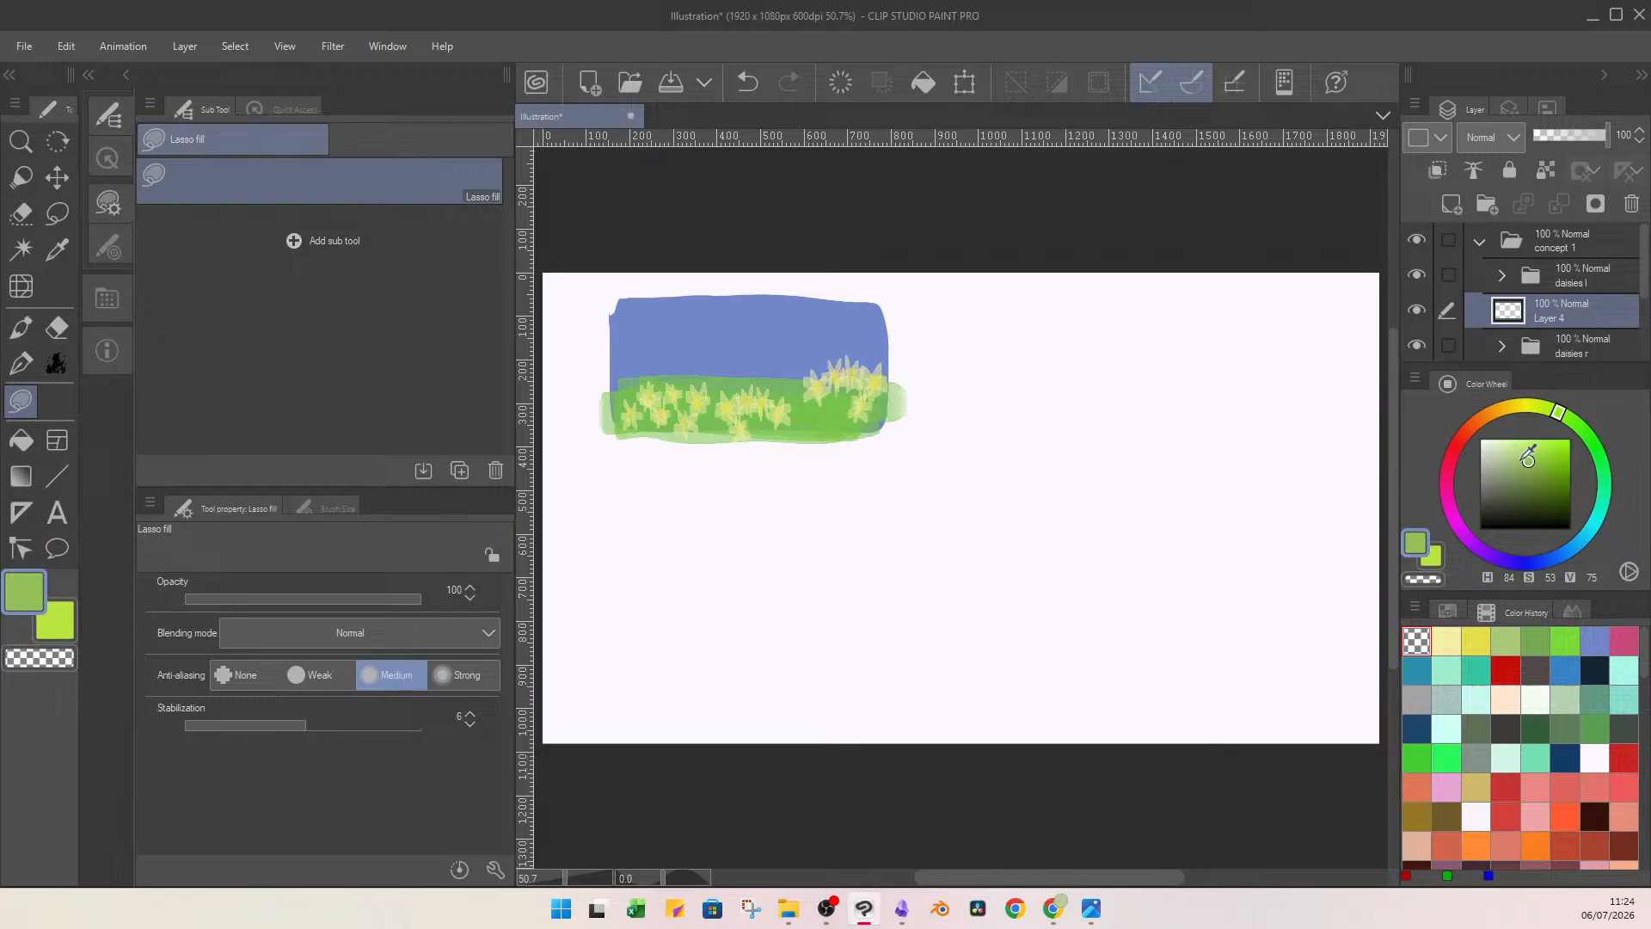
{"action": "left_click", "coordinate": [1461, 436]}
{"action": "left_click", "coordinate": [1535, 460]}
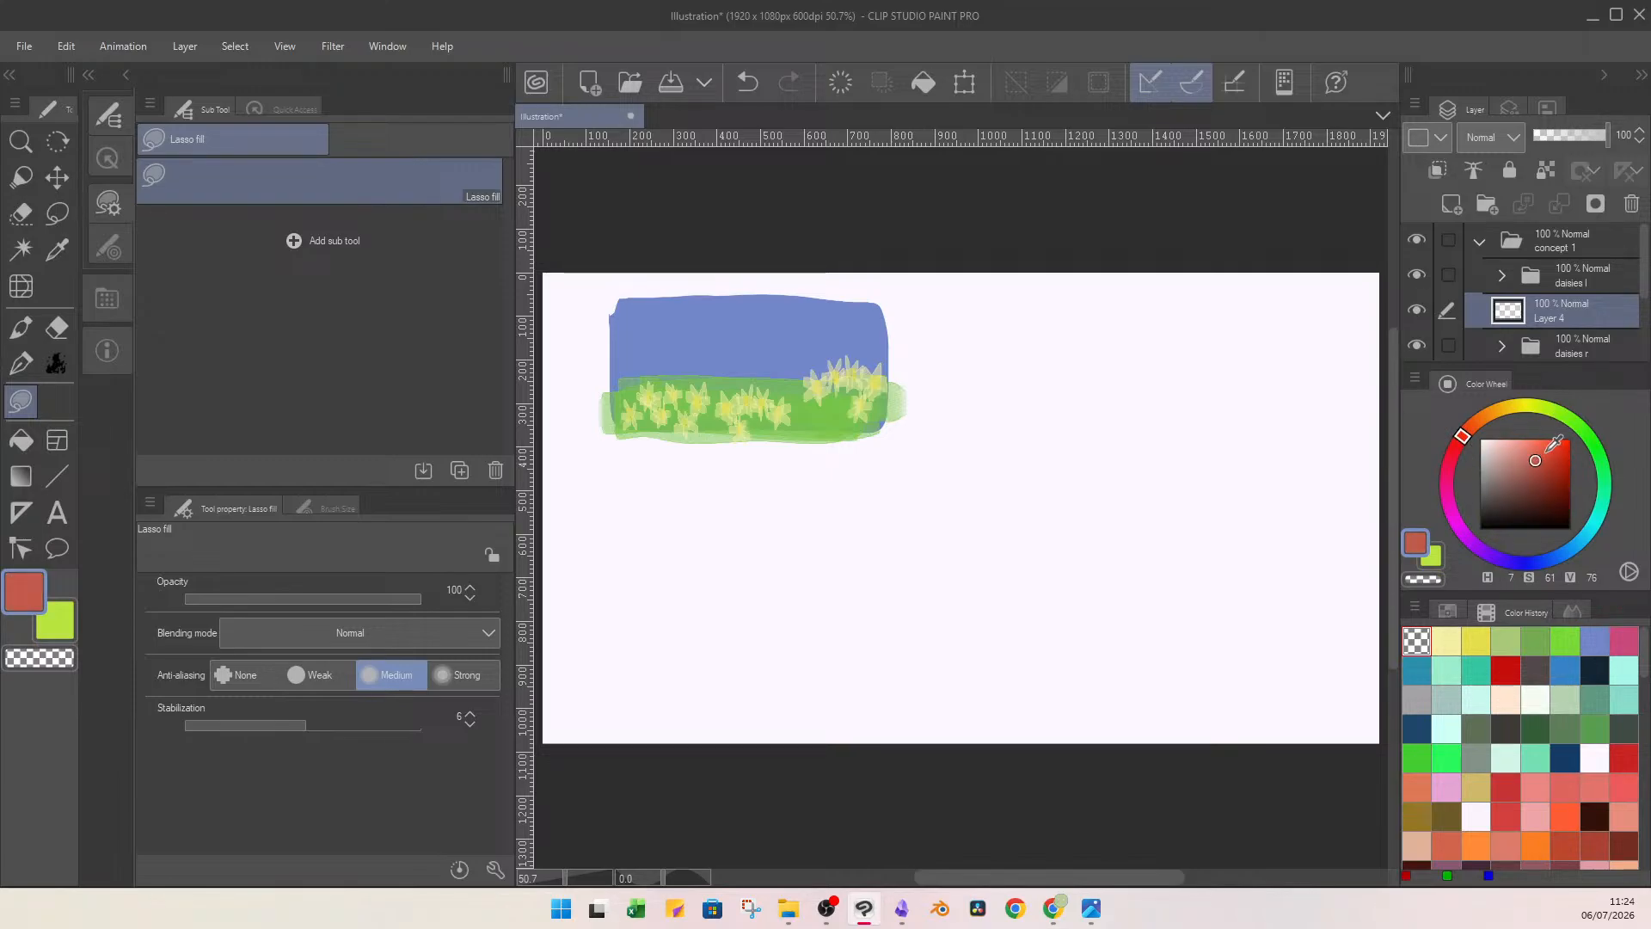
{"action": "left_click", "coordinate": [26, 329]}
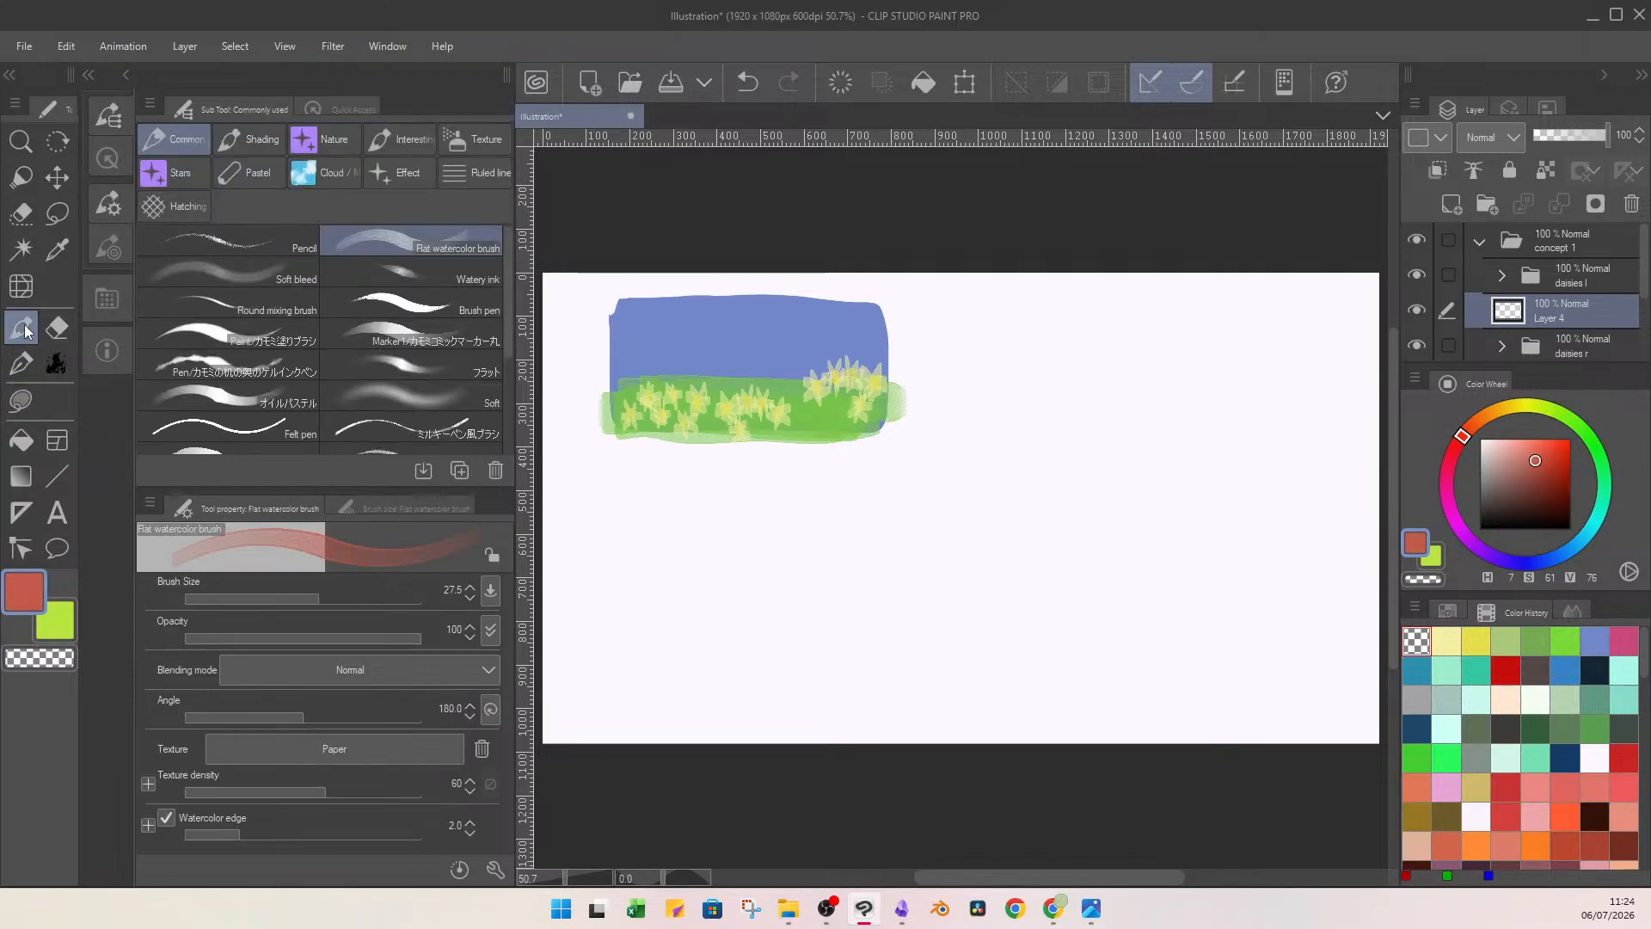
{"action": "left_click_drag", "start_coordinate": [320, 599], "coordinate": [334, 595]}
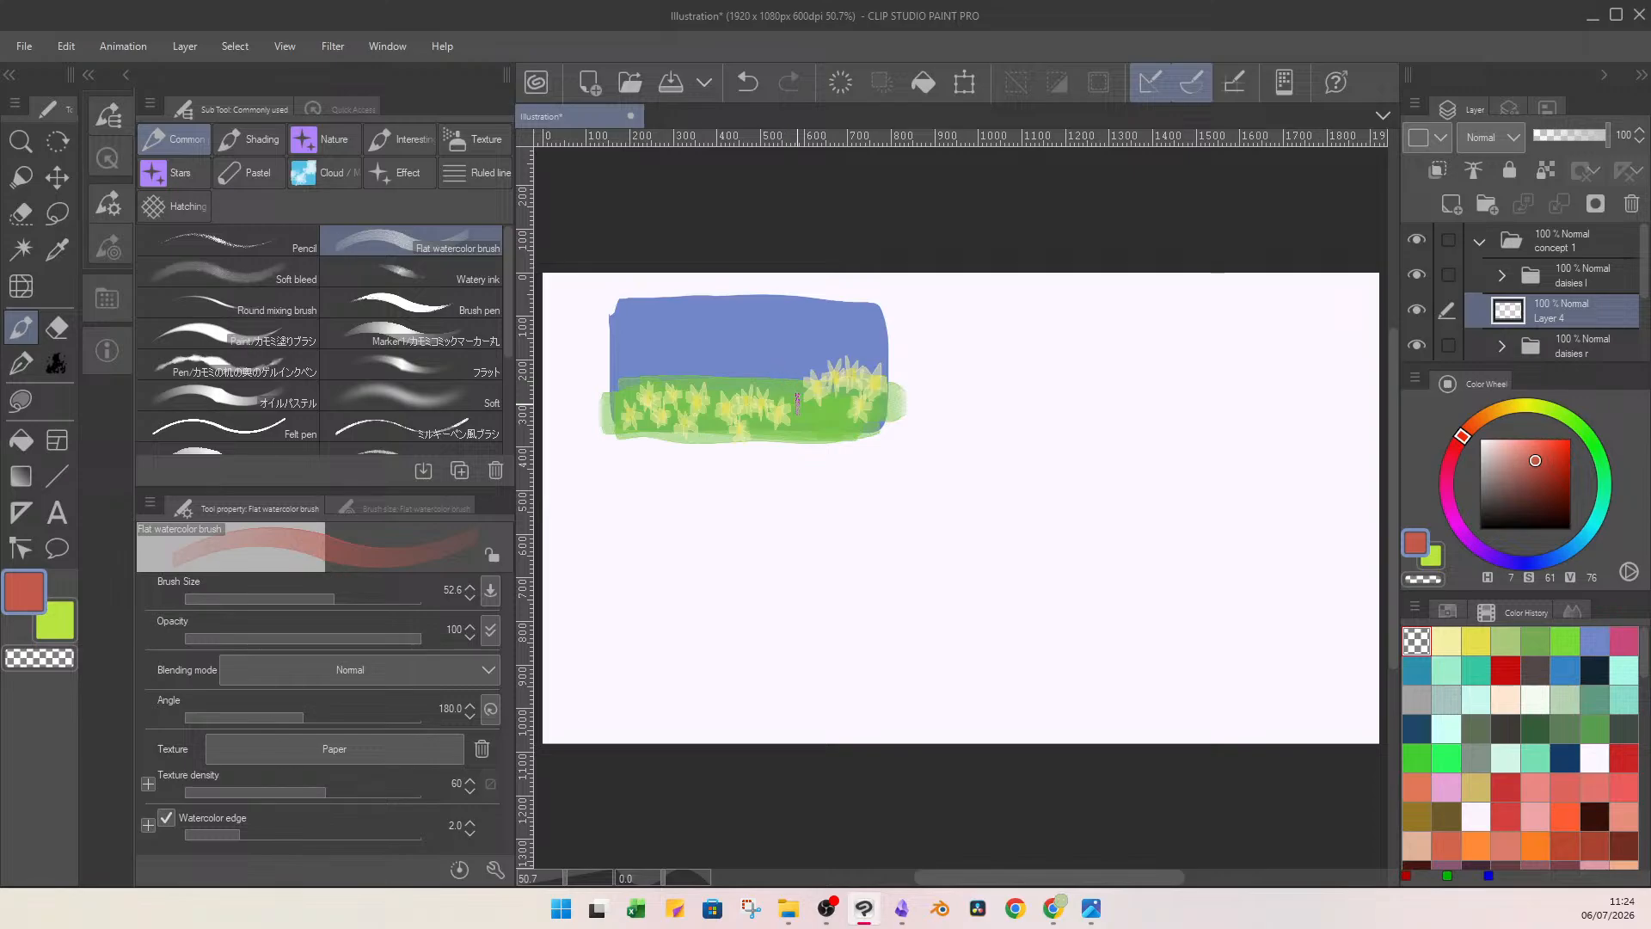
{"action": "mouse_move", "coordinate": [798, 403]}
{"action": "left_mouse_down"}
{"action": "mouse_move", "coordinate": [798, 290]}
{"action": "mouse_move", "coordinate": [763, 377]}
{"action": "mouse_move", "coordinate": [794, 275]}
{"action": "left_mouse_up"}
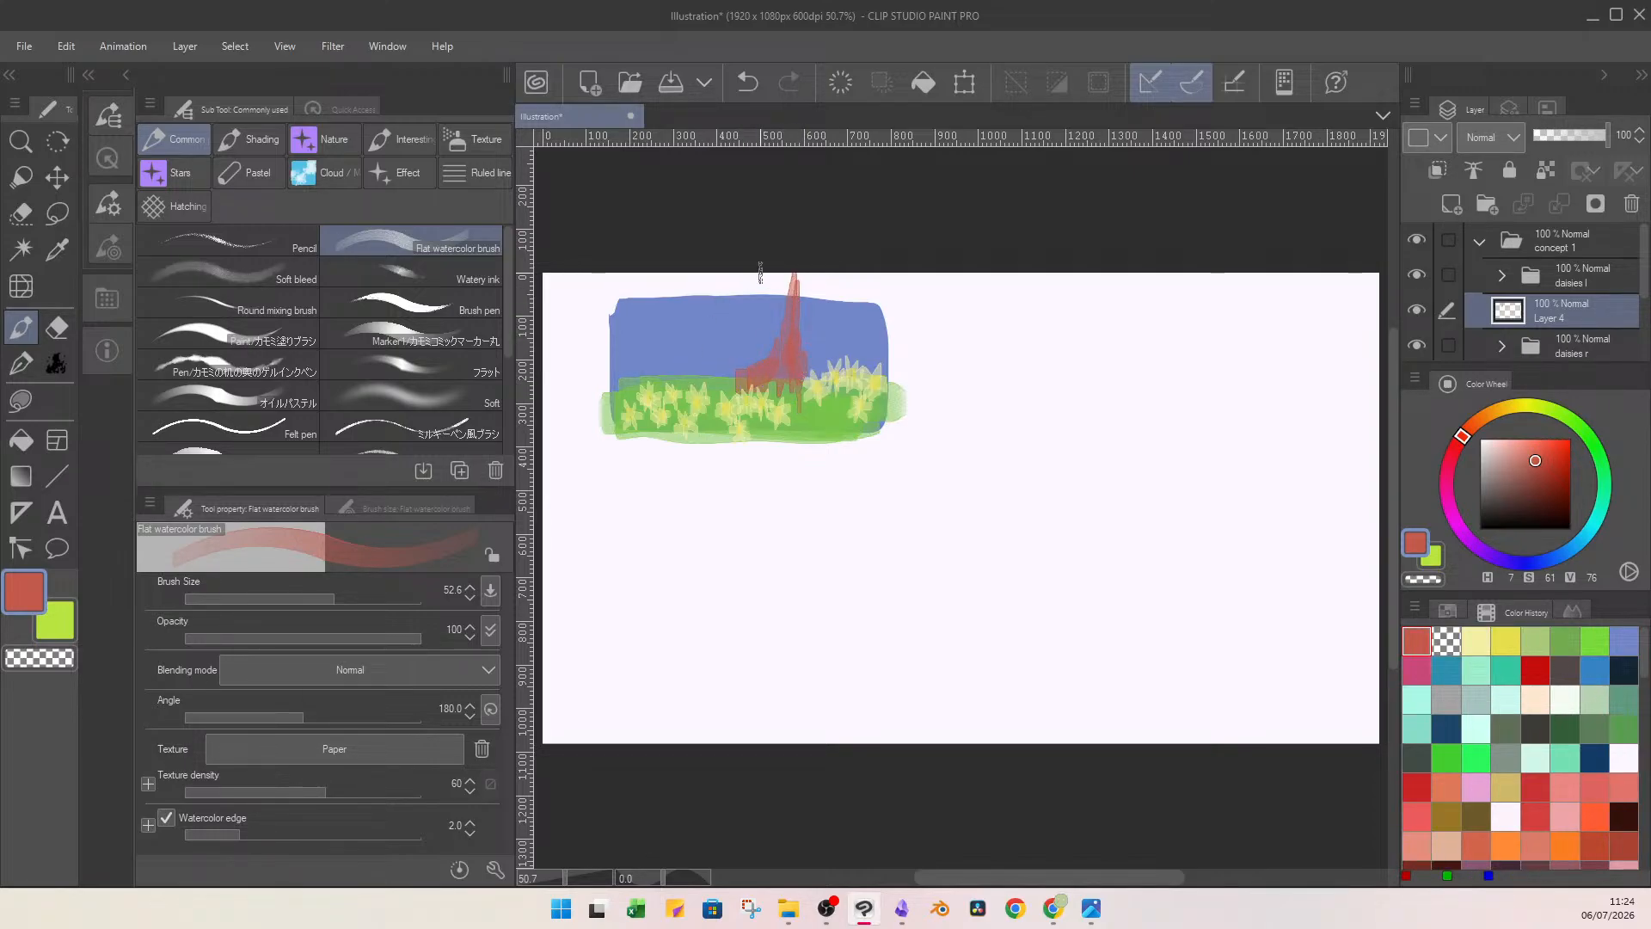
Paint a thick foreground trunk with a spreading root at the sketch's left edge on a new top layer, filling it in with brush size 104.4.
{"action": "left_click", "coordinate": [1453, 205]}
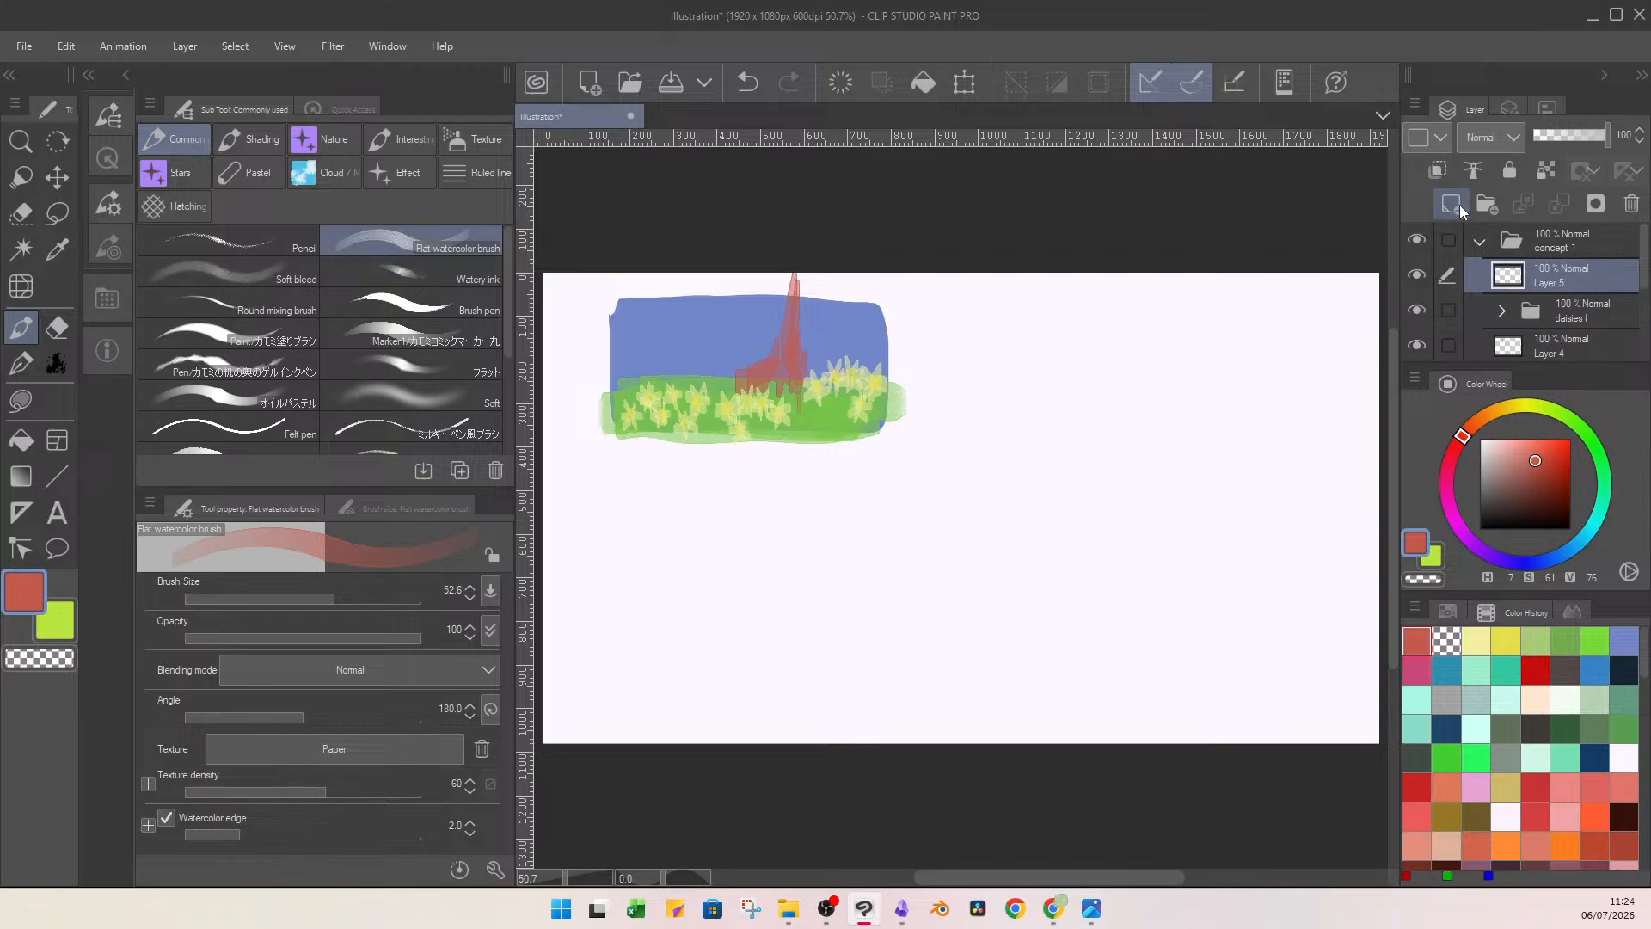
{"action": "mouse_move", "coordinate": [681, 427]}
{"action": "left_mouse_down"}
{"action": "mouse_move", "coordinate": [640, 358]}
{"action": "mouse_move", "coordinate": [638, 373]}
{"action": "mouse_move", "coordinate": [624, 295]}
{"action": "mouse_move", "coordinate": [651, 427]}
{"action": "mouse_move", "coordinate": [717, 433]}
{"action": "mouse_move", "coordinate": [646, 414]}
{"action": "mouse_move", "coordinate": [640, 357]}
{"action": "mouse_move", "coordinate": [623, 409]}
{"action": "mouse_move", "coordinate": [620, 302]}
{"action": "mouse_move", "coordinate": [612, 327]}
{"action": "mouse_move", "coordinate": [643, 336]}
{"action": "mouse_move", "coordinate": [656, 417]}
{"action": "mouse_move", "coordinate": [702, 471]}
{"action": "left_mouse_up"}
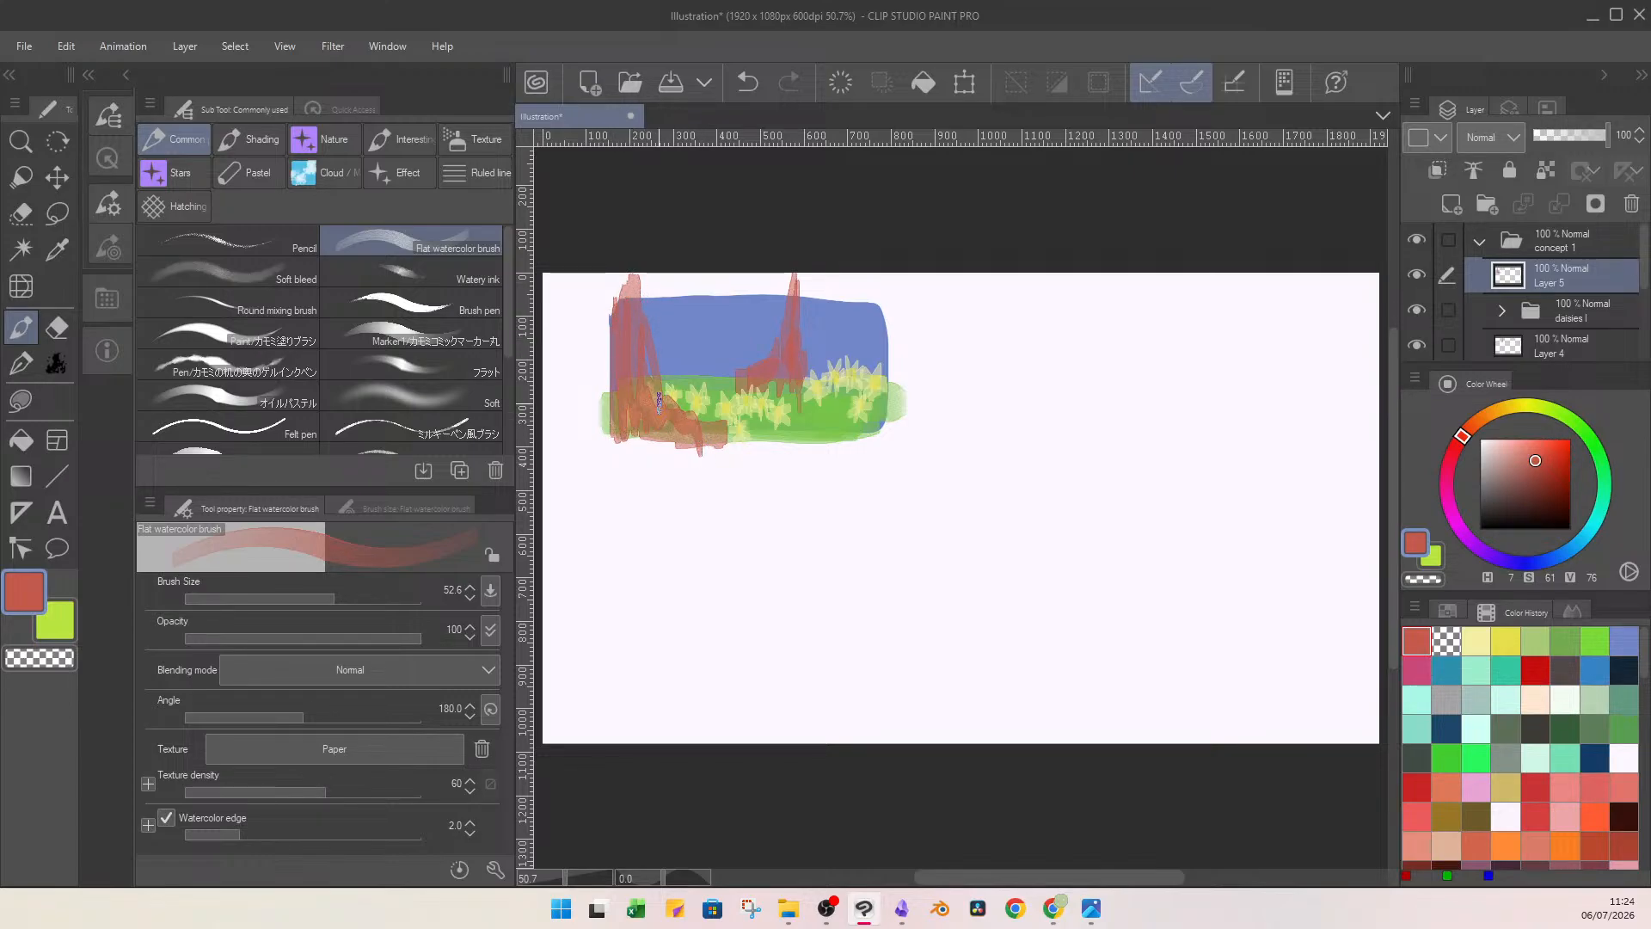
{"action": "left_click_drag", "start_coordinate": [334, 597], "coordinate": [350, 595]}
{"action": "mouse_move", "coordinate": [624, 414]}
{"action": "left_mouse_down"}
{"action": "mouse_move", "coordinate": [632, 310]}
{"action": "mouse_move", "coordinate": [644, 361]}
{"action": "mouse_move", "coordinate": [681, 356]}
{"action": "mouse_move", "coordinate": [664, 427]}
{"action": "mouse_move", "coordinate": [712, 471]}
{"action": "left_mouse_up"}
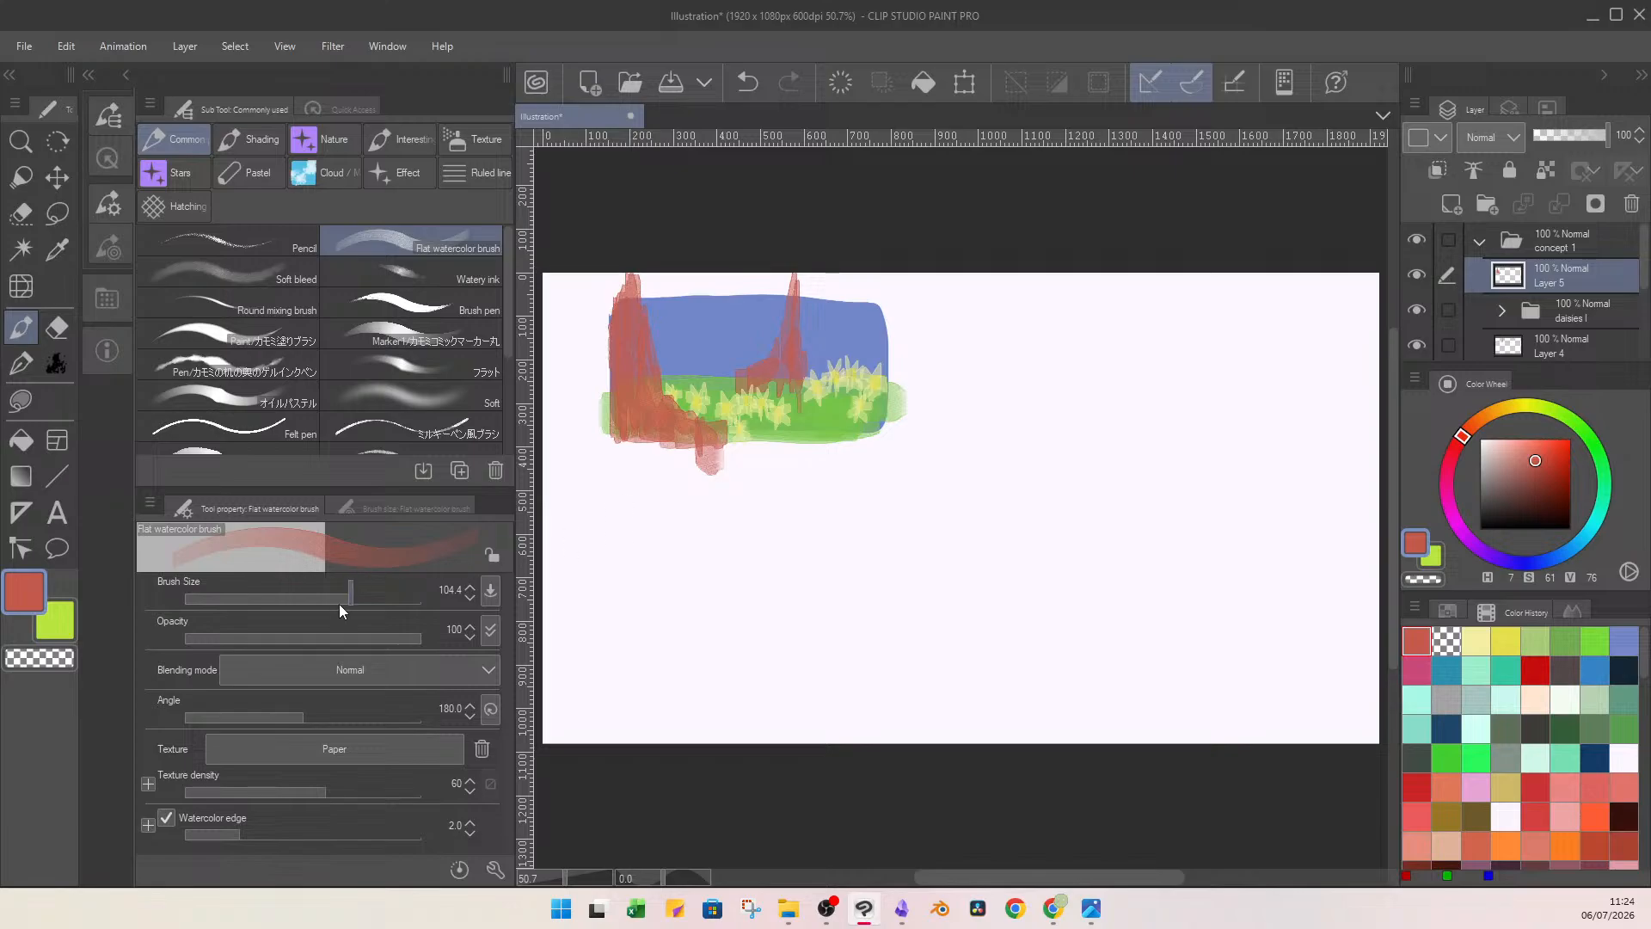
Extend the thin trunk's roots and thicken its stem on its own layer with brush size 23.0.
{"action": "left_click_drag", "start_coordinate": [339, 598], "coordinate": [313, 598]}
{"action": "left_click", "coordinate": [1565, 344]}
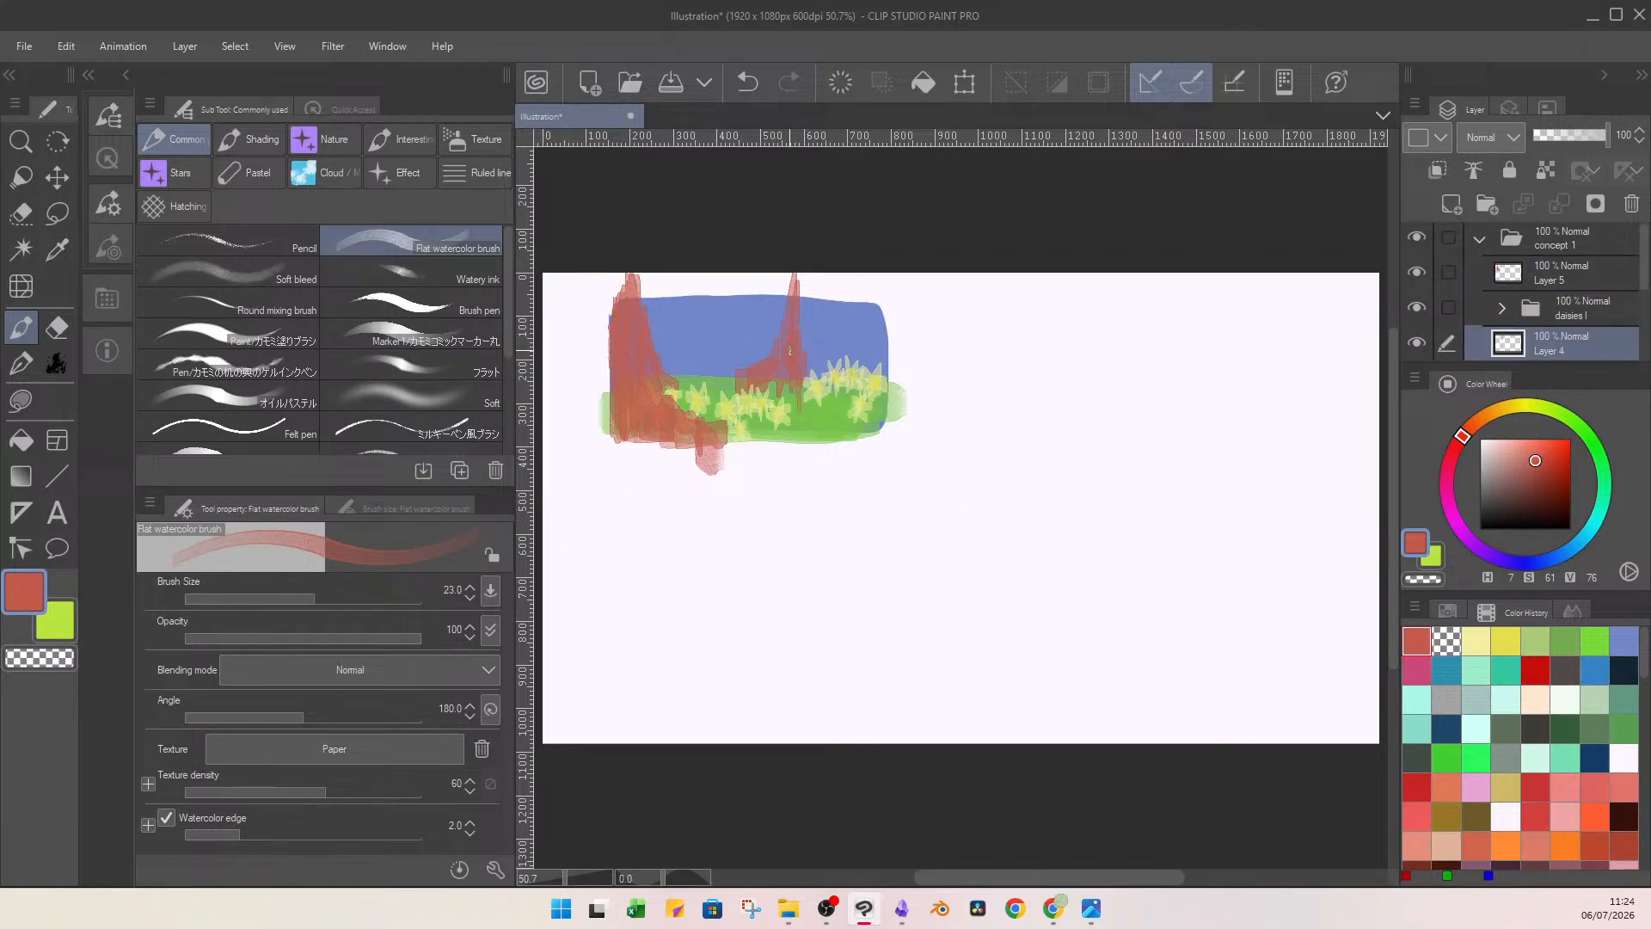
{"action": "mouse_move", "coordinate": [766, 362]}
{"action": "left_mouse_down"}
{"action": "mouse_move", "coordinate": [721, 393]}
{"action": "mouse_move", "coordinate": [766, 375]}
{"action": "mouse_move", "coordinate": [797, 319]}
{"action": "mouse_move", "coordinate": [812, 392]}
{"action": "left_mouse_up"}
{"action": "left_click_drag", "start_coordinate": [802, 316], "coordinate": [800, 336]}
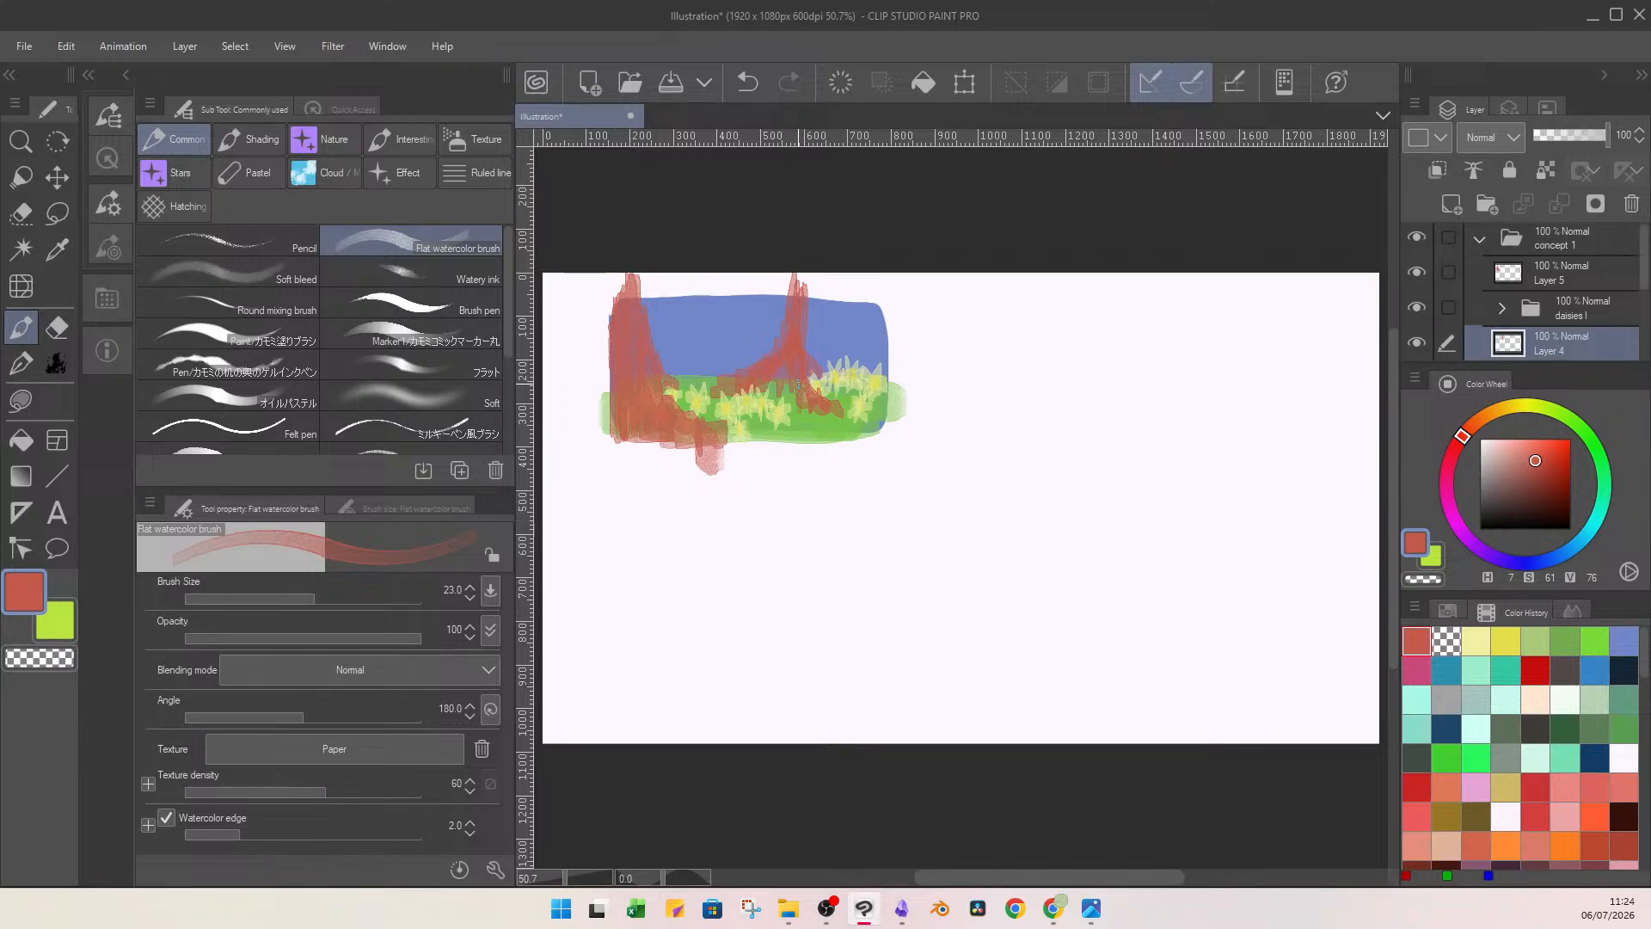
Darken the thin trunk with a Lasso fill in dark reddish brown (H 353, S 45, V 41) on a new layer clipped to it.
{"action": "left_click", "coordinate": [1454, 204]}
{"action": "left_click", "coordinate": [1520, 490]}
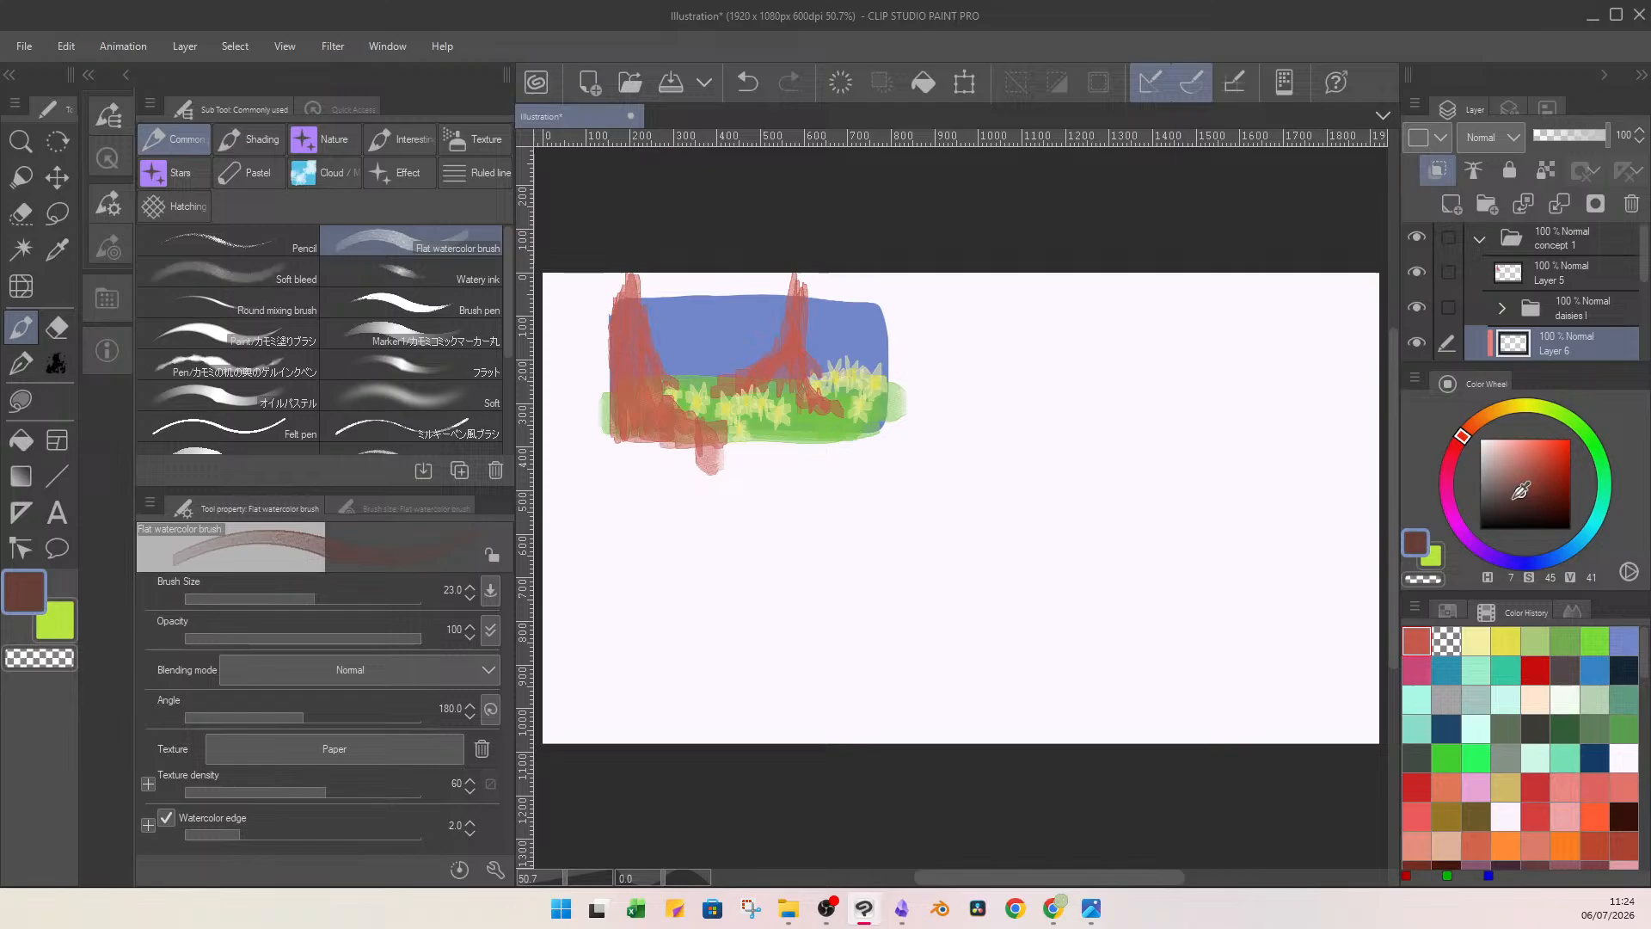
{"action": "left_click", "coordinate": [1458, 452]}
{"action": "key", "text": "c"}
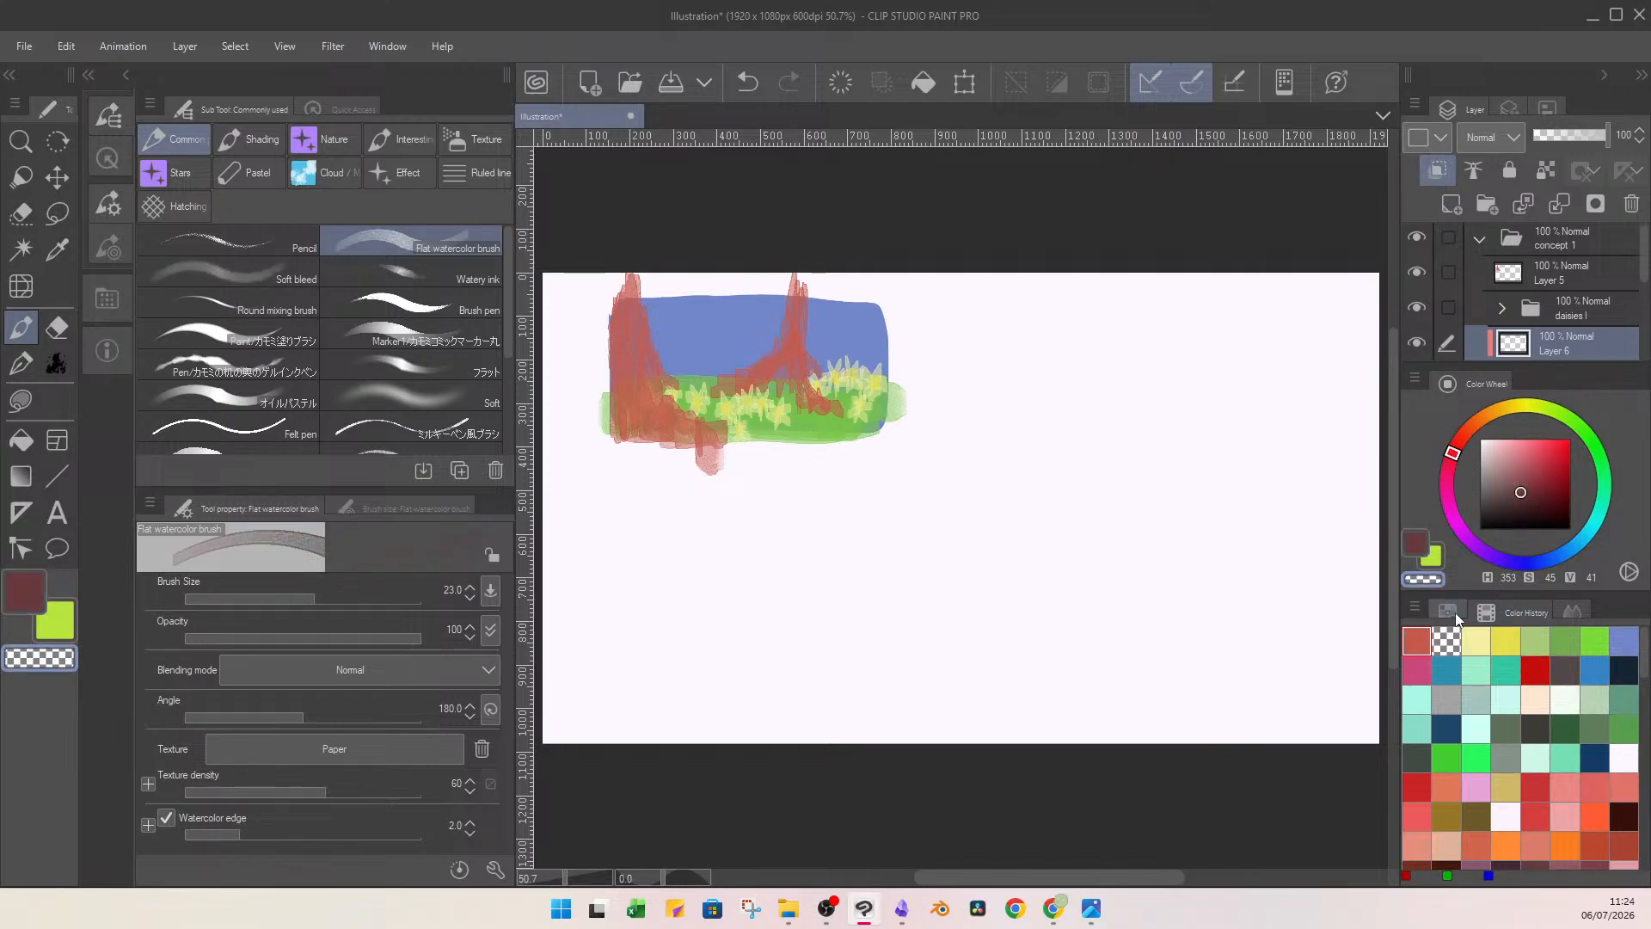
{"action": "key", "text": "c"}
{"action": "key", "text": "u"}
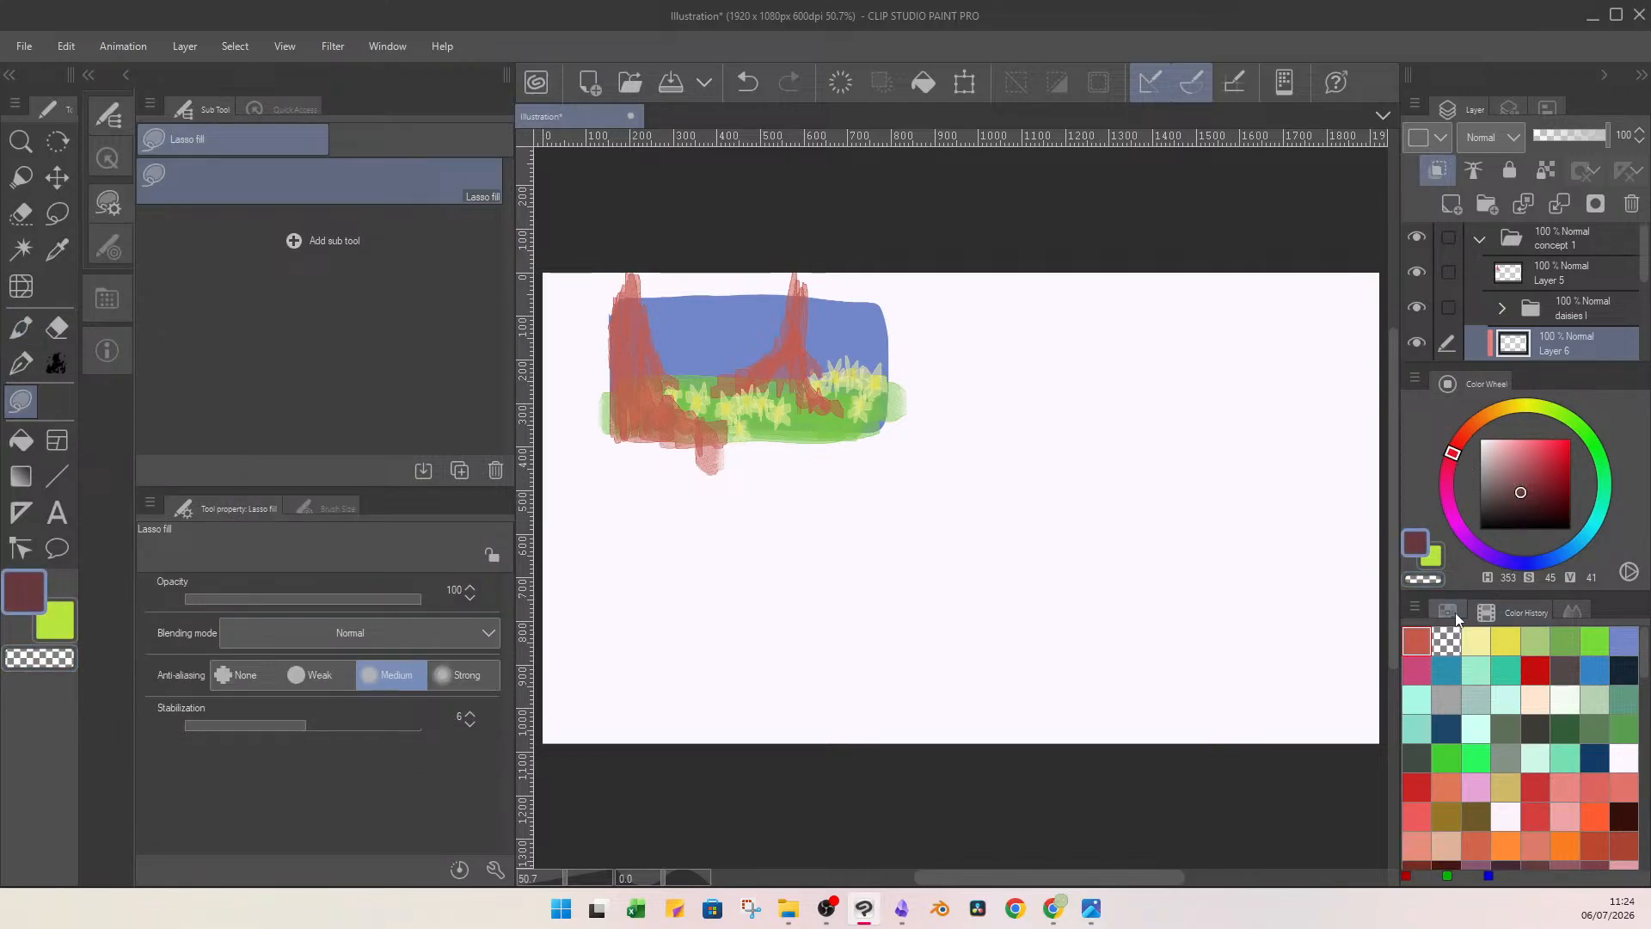
{"action": "mouse_move", "coordinate": [649, 246]}
{"action": "left_mouse_down"}
{"action": "mouse_move", "coordinate": [608, 507]}
{"action": "mouse_move", "coordinate": [766, 287]}
{"action": "left_mouse_up"}
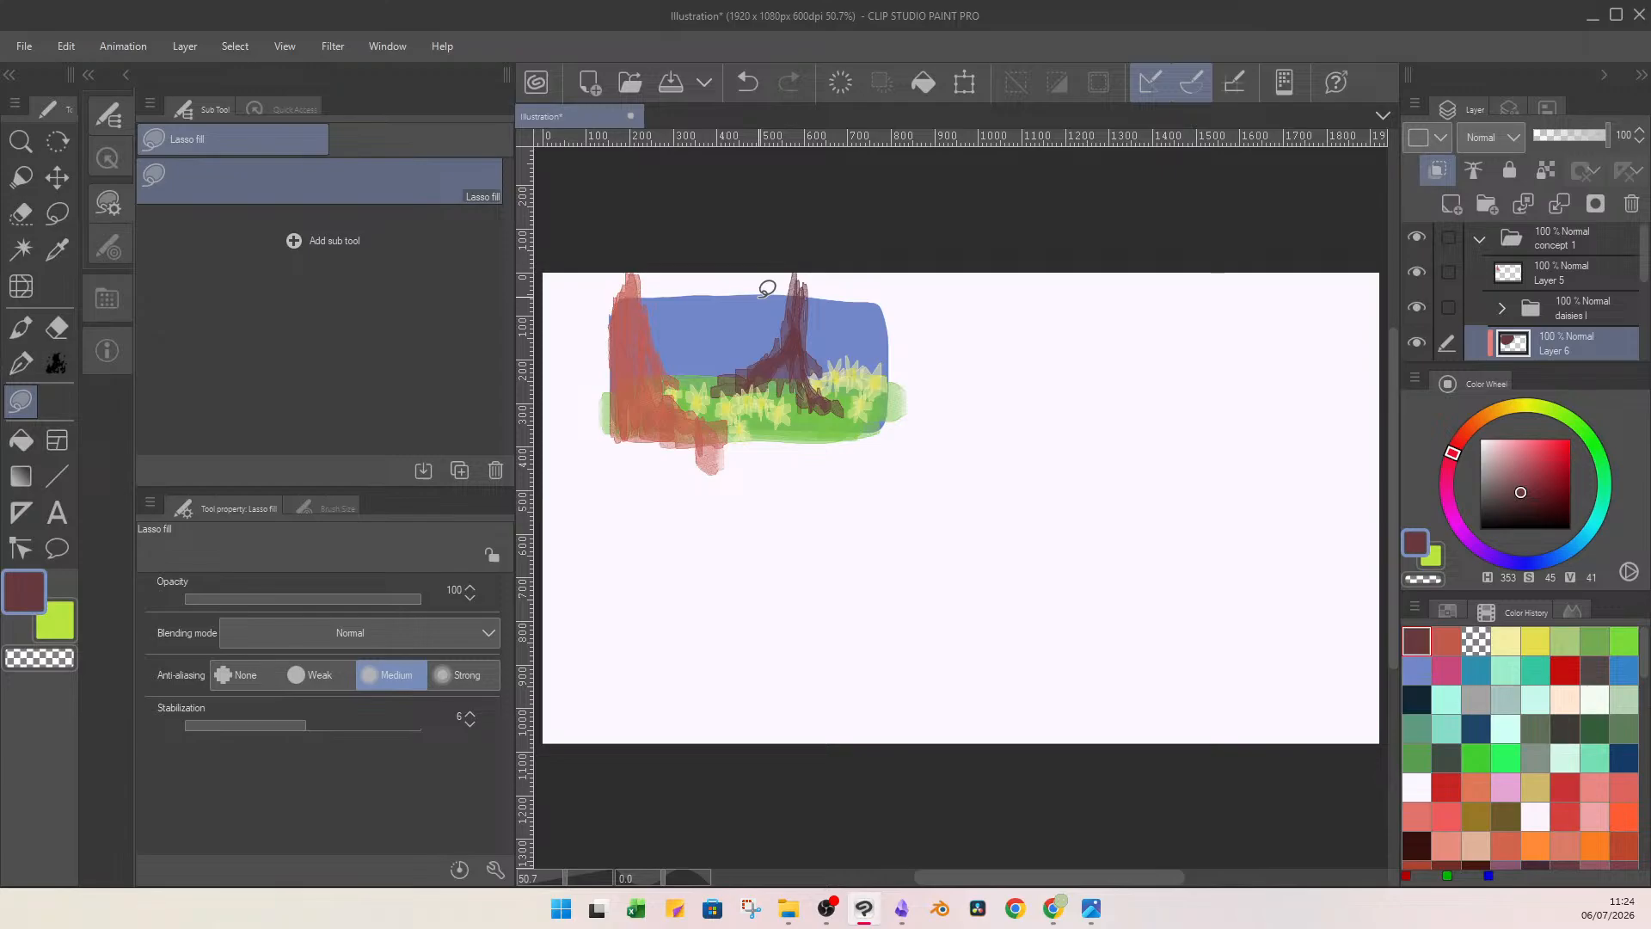
Merge the thin trunk's clipped fill down and darken the foreground trunk with a Lasso fill (H 353, S 45, V 41) on a new clipped layer.
{"action": "left_click", "coordinate": [1560, 205]}
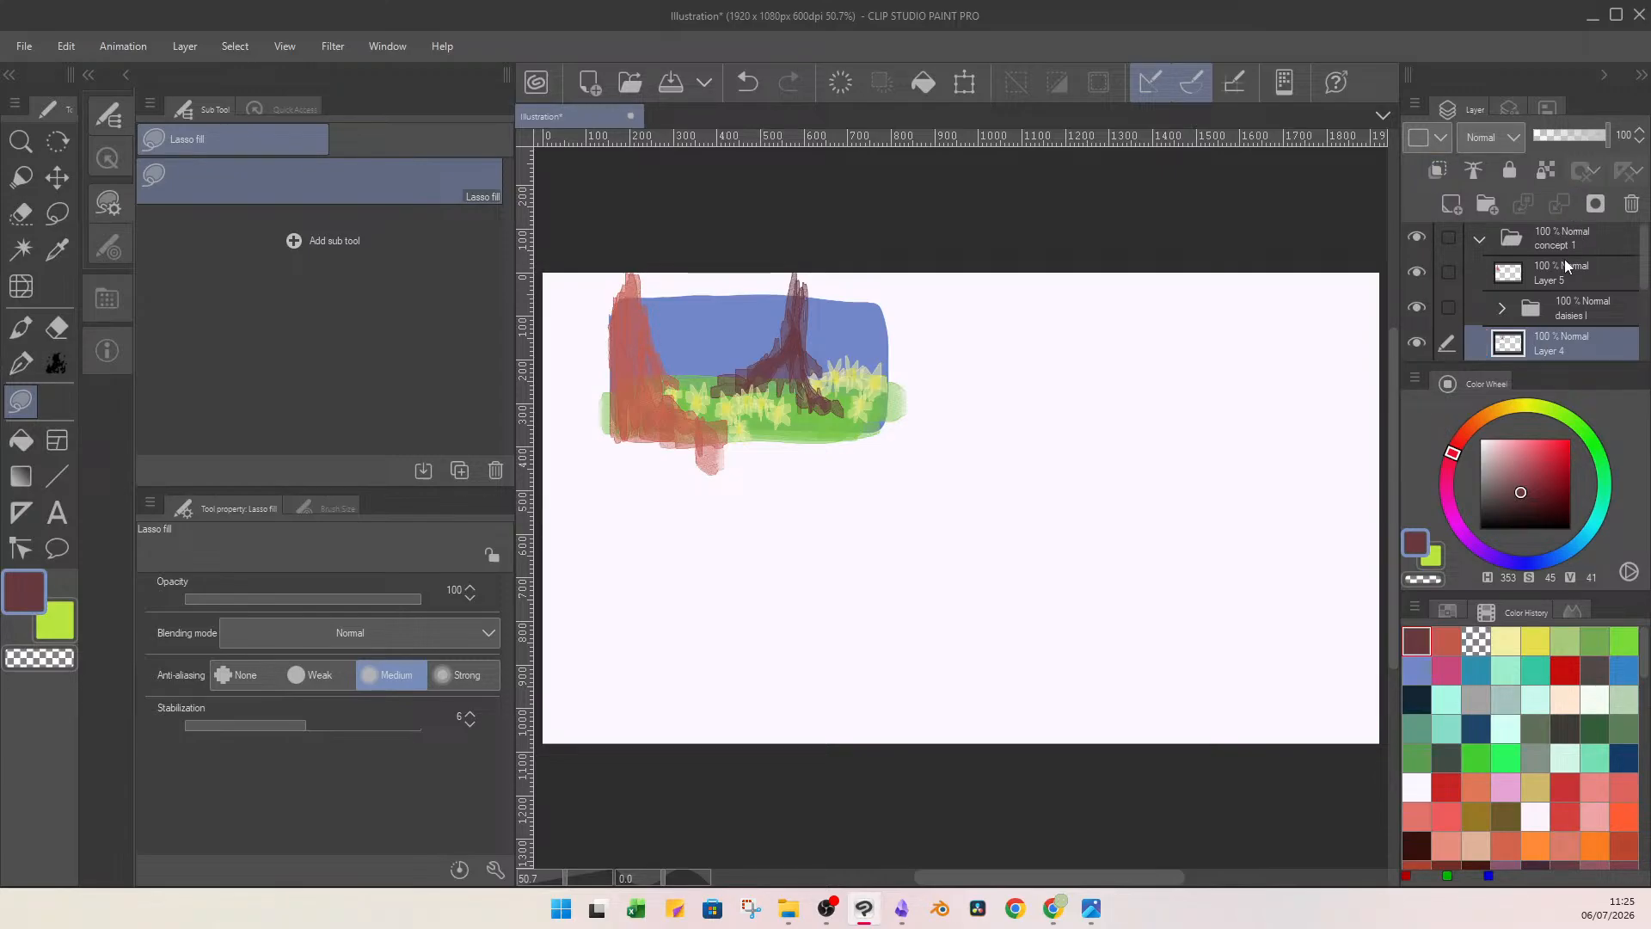
{"action": "left_click", "coordinate": [1561, 279]}
{"action": "left_click", "coordinate": [1451, 204]}
{"action": "left_click", "coordinate": [1440, 174]}
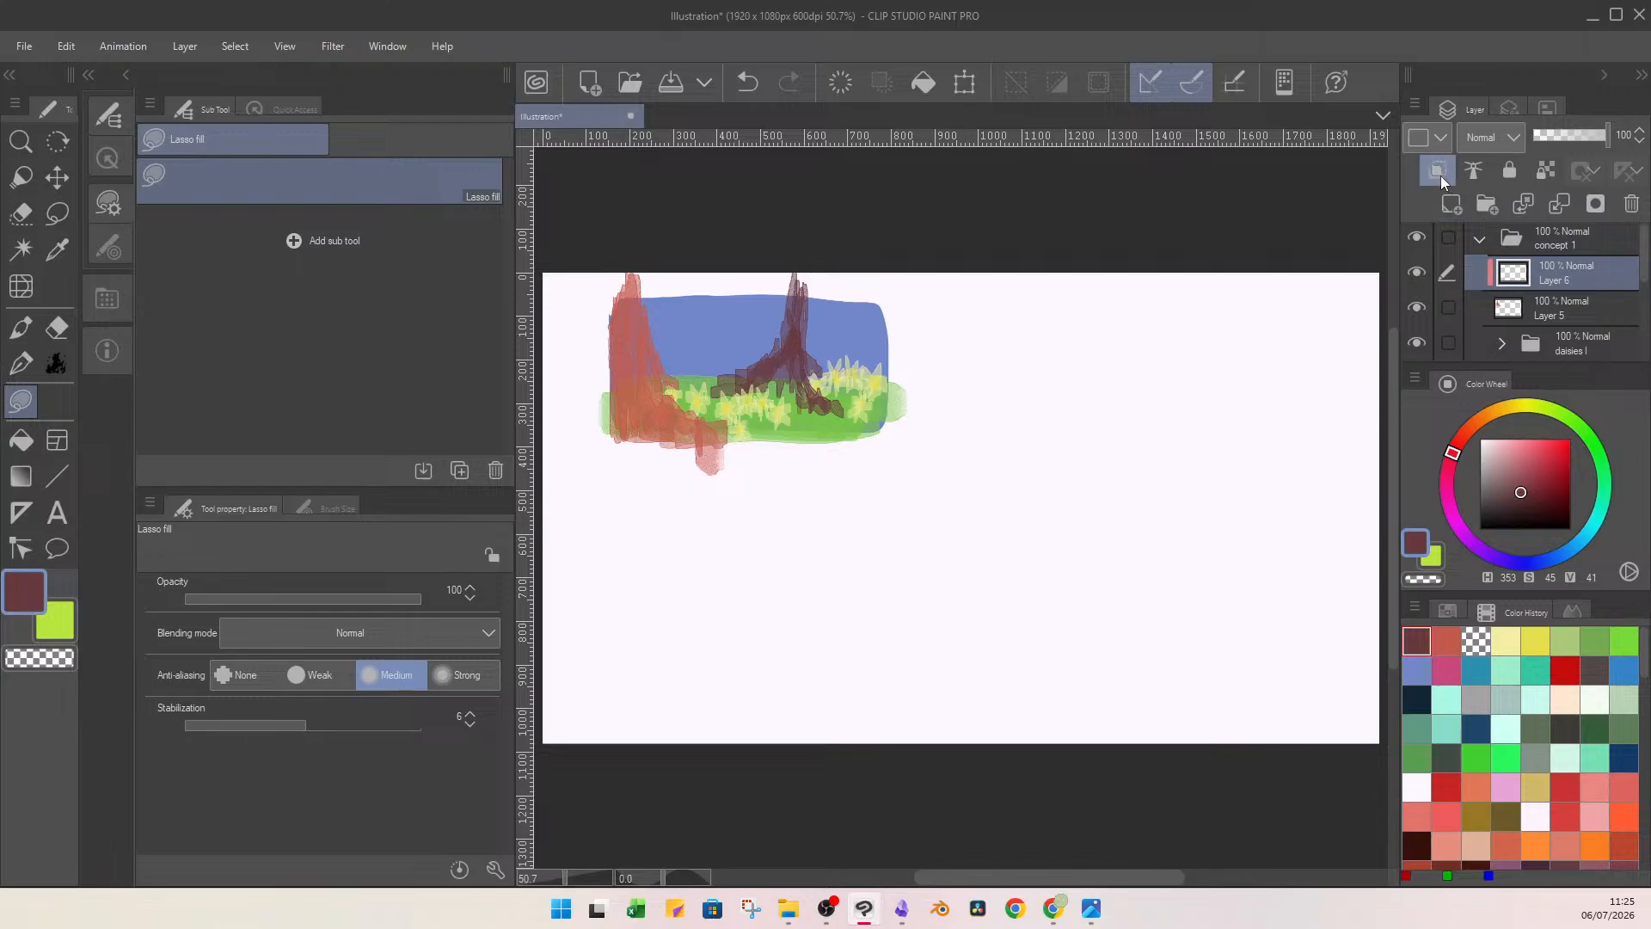
{"action": "mouse_move", "coordinate": [660, 247]}
{"action": "left_mouse_down"}
{"action": "mouse_move", "coordinate": [823, 417]}
{"action": "mouse_move", "coordinate": [662, 251]}
{"action": "left_mouse_up"}
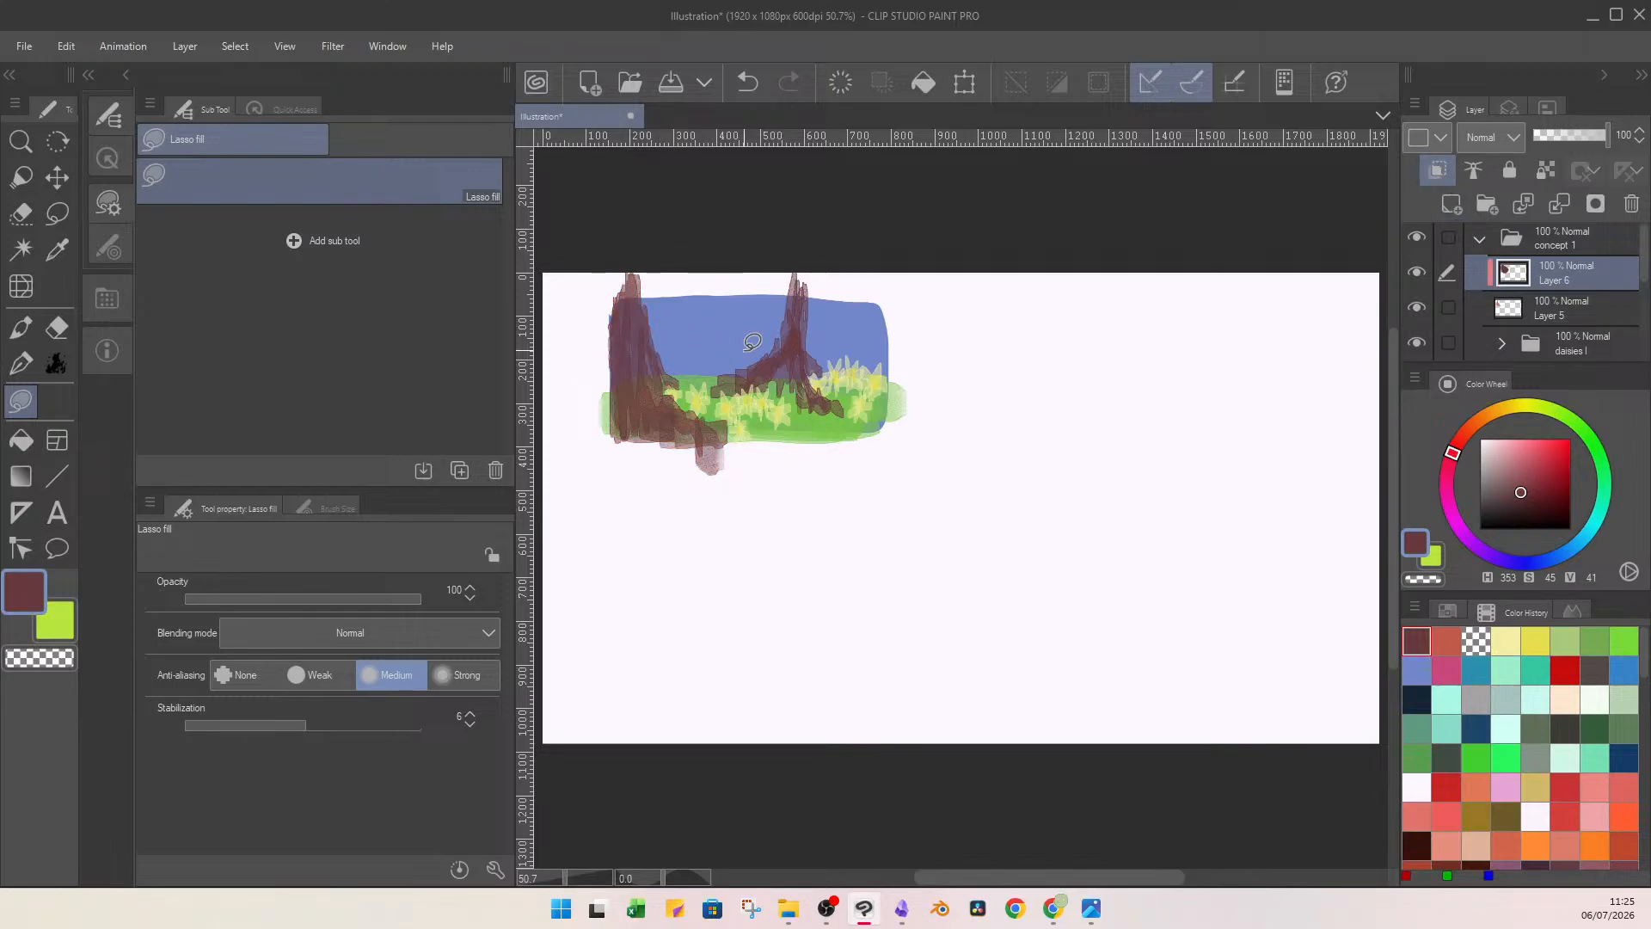
Merge the clipped dark fill into the foreground trunk's layer and add an empty layer above it.
{"action": "left_click", "coordinate": [1558, 205]}
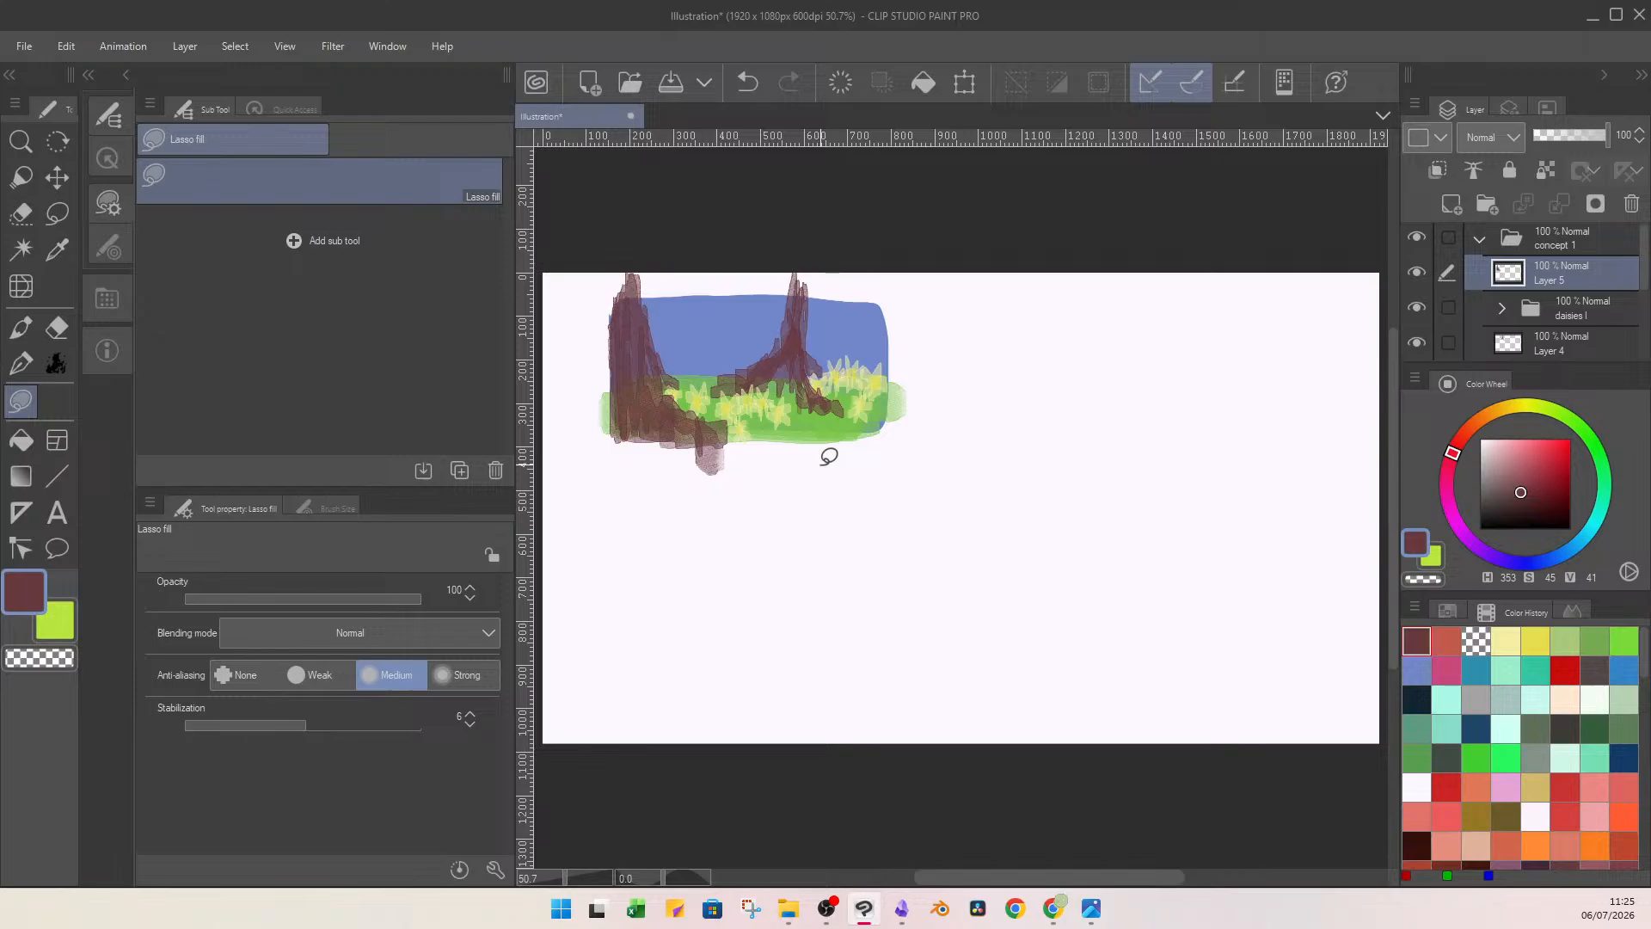
{"action": "left_click", "coordinate": [1451, 203]}
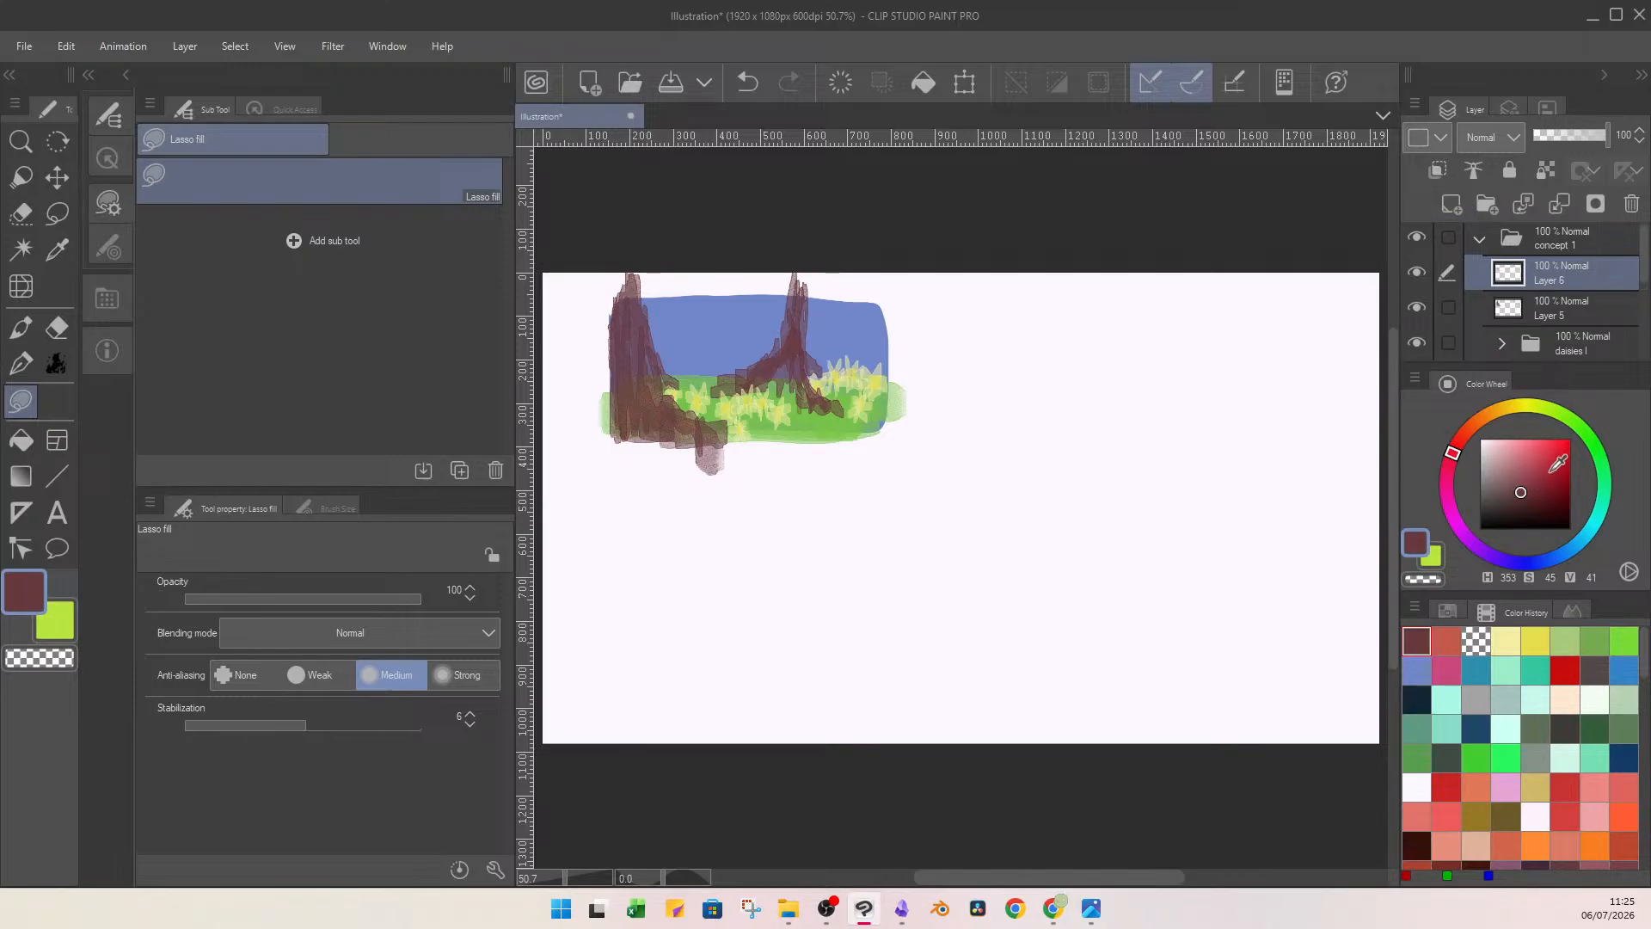
Sketch a smiling figure in a hat with two speckled flaring shapes beside the painting in red (H 353, S 74, V 74), brush size 23.0.
{"action": "left_click", "coordinate": [1547, 462]}
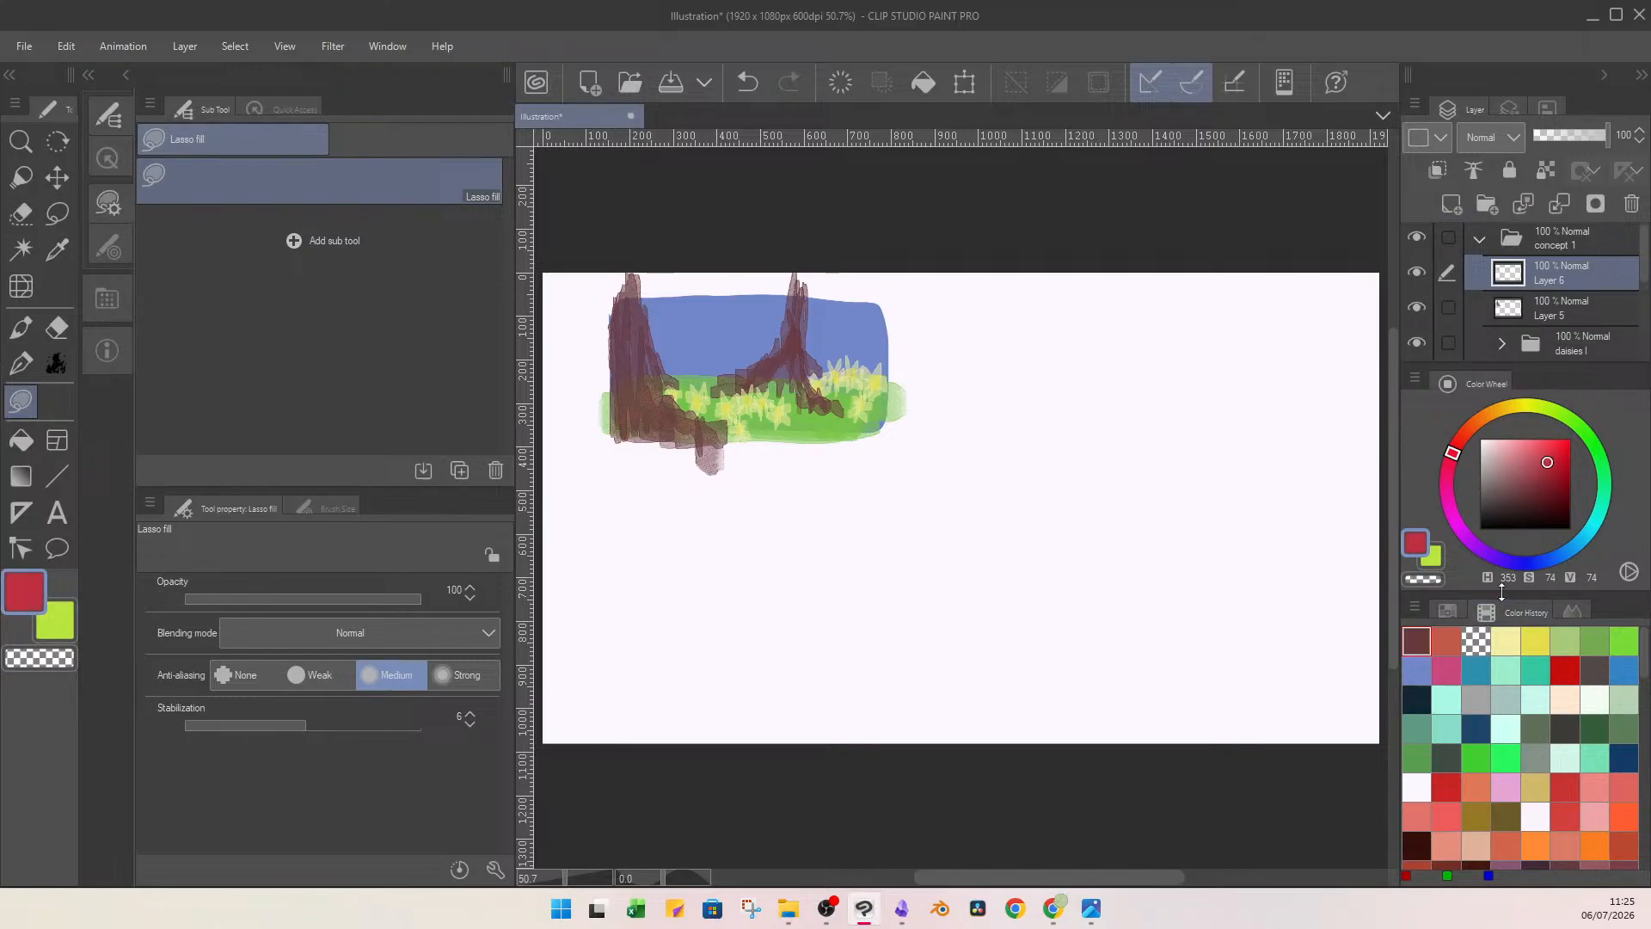
{"action": "key", "text": "b"}
{"action": "mouse_move", "coordinate": [1124, 344]}
{"action": "left_mouse_down"}
{"action": "mouse_move", "coordinate": [1049, 359]}
{"action": "mouse_move", "coordinate": [1071, 291]}
{"action": "mouse_move", "coordinate": [1185, 331]}
{"action": "mouse_move", "coordinate": [1112, 358]}
{"action": "mouse_move", "coordinate": [1123, 399]}
{"action": "mouse_move", "coordinate": [1108, 344]}
{"action": "mouse_move", "coordinate": [1112, 373]}
{"action": "mouse_move", "coordinate": [1168, 392]}
{"action": "mouse_move", "coordinate": [1100, 345]}
{"action": "mouse_move", "coordinate": [1029, 343]}
{"action": "mouse_move", "coordinate": [1031, 392]}
{"action": "mouse_move", "coordinate": [1116, 404]}
{"action": "mouse_move", "coordinate": [1089, 434]}
{"action": "mouse_move", "coordinate": [1151, 398]}
{"action": "mouse_move", "coordinate": [1173, 434]}
{"action": "left_mouse_up"}
{"action": "mouse_move", "coordinate": [1064, 386]}
{"action": "left_mouse_down"}
{"action": "mouse_move", "coordinate": [1040, 494]}
{"action": "mouse_move", "coordinate": [1036, 443]}
{"action": "mouse_move", "coordinate": [978, 555]}
{"action": "mouse_move", "coordinate": [1030, 433]}
{"action": "mouse_move", "coordinate": [1121, 447]}
{"action": "left_mouse_up"}
{"action": "left_click_drag", "start_coordinate": [1164, 540], "coordinate": [1168, 552]}
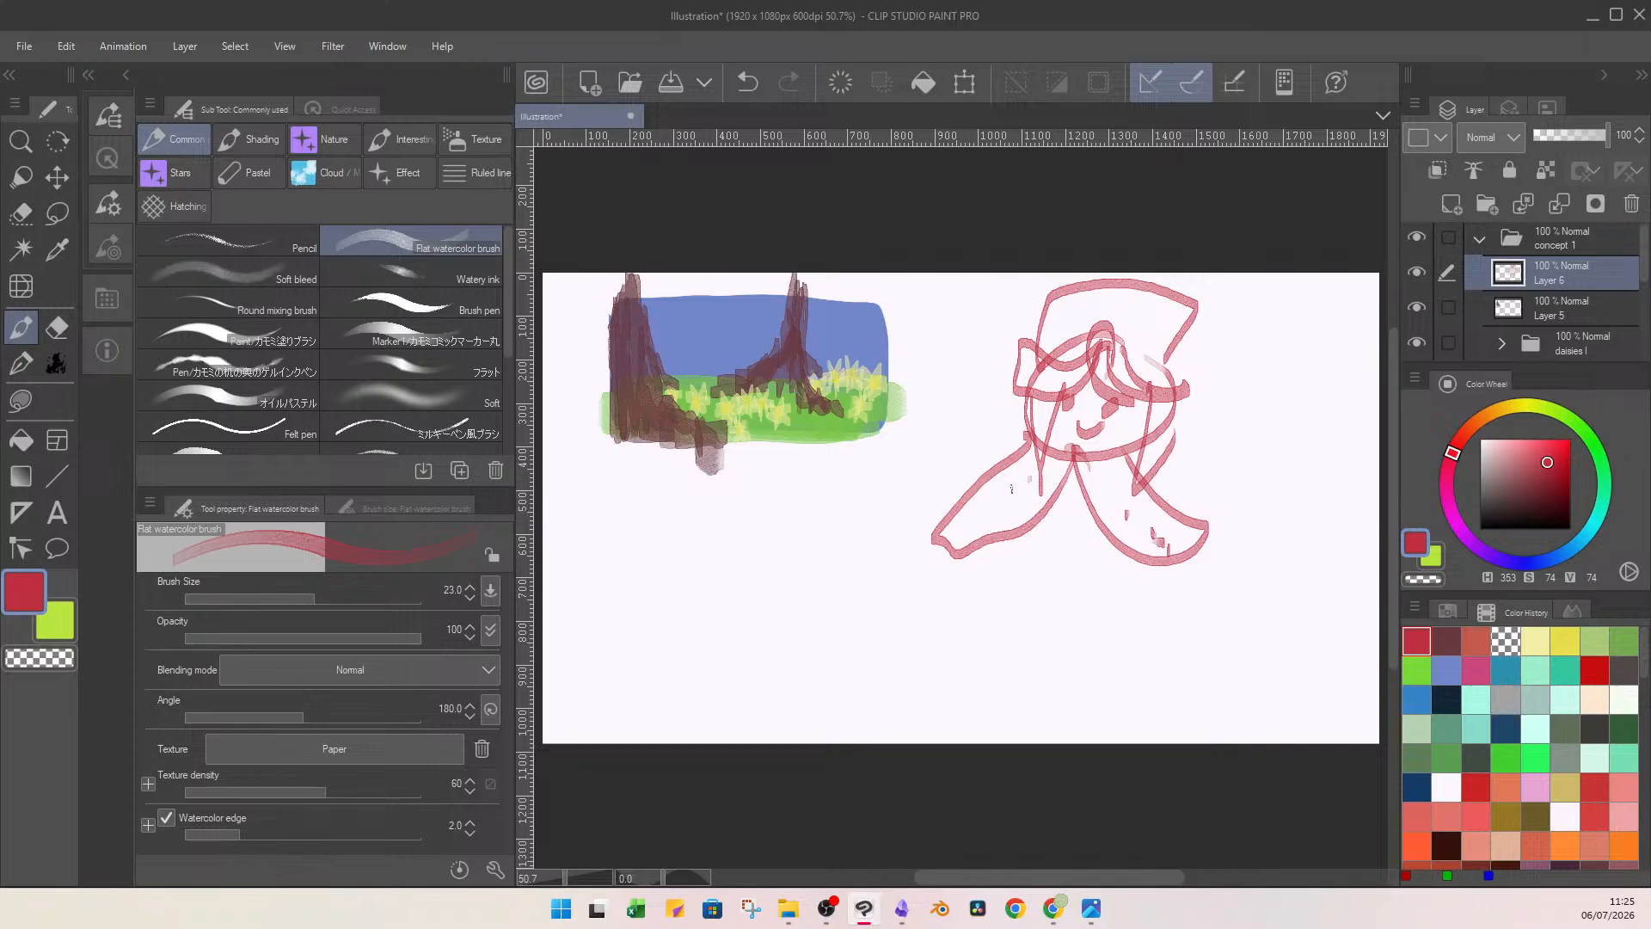
{"action": "left_click_drag", "start_coordinate": [1009, 485], "coordinate": [1003, 506]}
{"action": "left_click_drag", "start_coordinate": [990, 513], "coordinate": [986, 524]}
{"action": "left_click_drag", "start_coordinate": [982, 516], "coordinate": [978, 529]}
Sketch a flower beside the figure, add arrows linking the sketches and the painting, and clear the whole sketch layer.
{"action": "left_click_drag", "start_coordinate": [1270, 417], "coordinate": [1246, 478]}
{"action": "mouse_move", "coordinate": [1269, 415]}
{"action": "left_mouse_down"}
{"action": "mouse_move", "coordinate": [1313, 411]}
{"action": "mouse_move", "coordinate": [1292, 432]}
{"action": "mouse_move", "coordinate": [1253, 394]}
{"action": "mouse_move", "coordinate": [1286, 384]}
{"action": "left_mouse_up"}
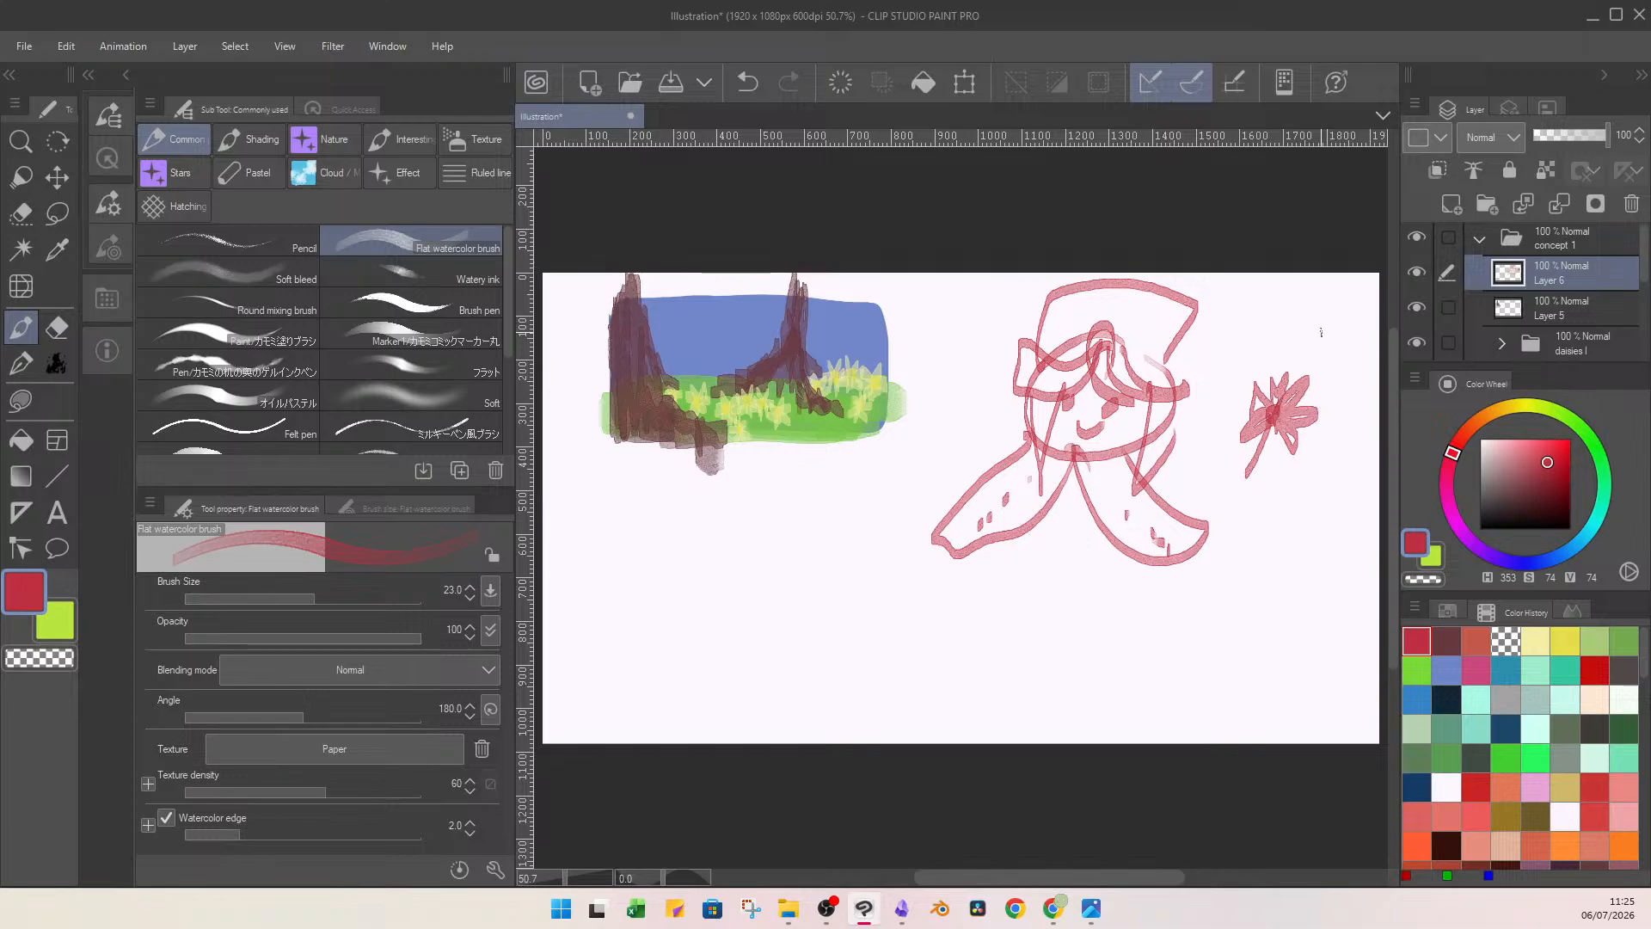
{"action": "mouse_move", "coordinate": [985, 447]}
{"action": "left_mouse_down"}
{"action": "mouse_move", "coordinate": [957, 403]}
{"action": "mouse_move", "coordinate": [933, 408]}
{"action": "mouse_move", "coordinate": [952, 360]}
{"action": "left_mouse_up"}
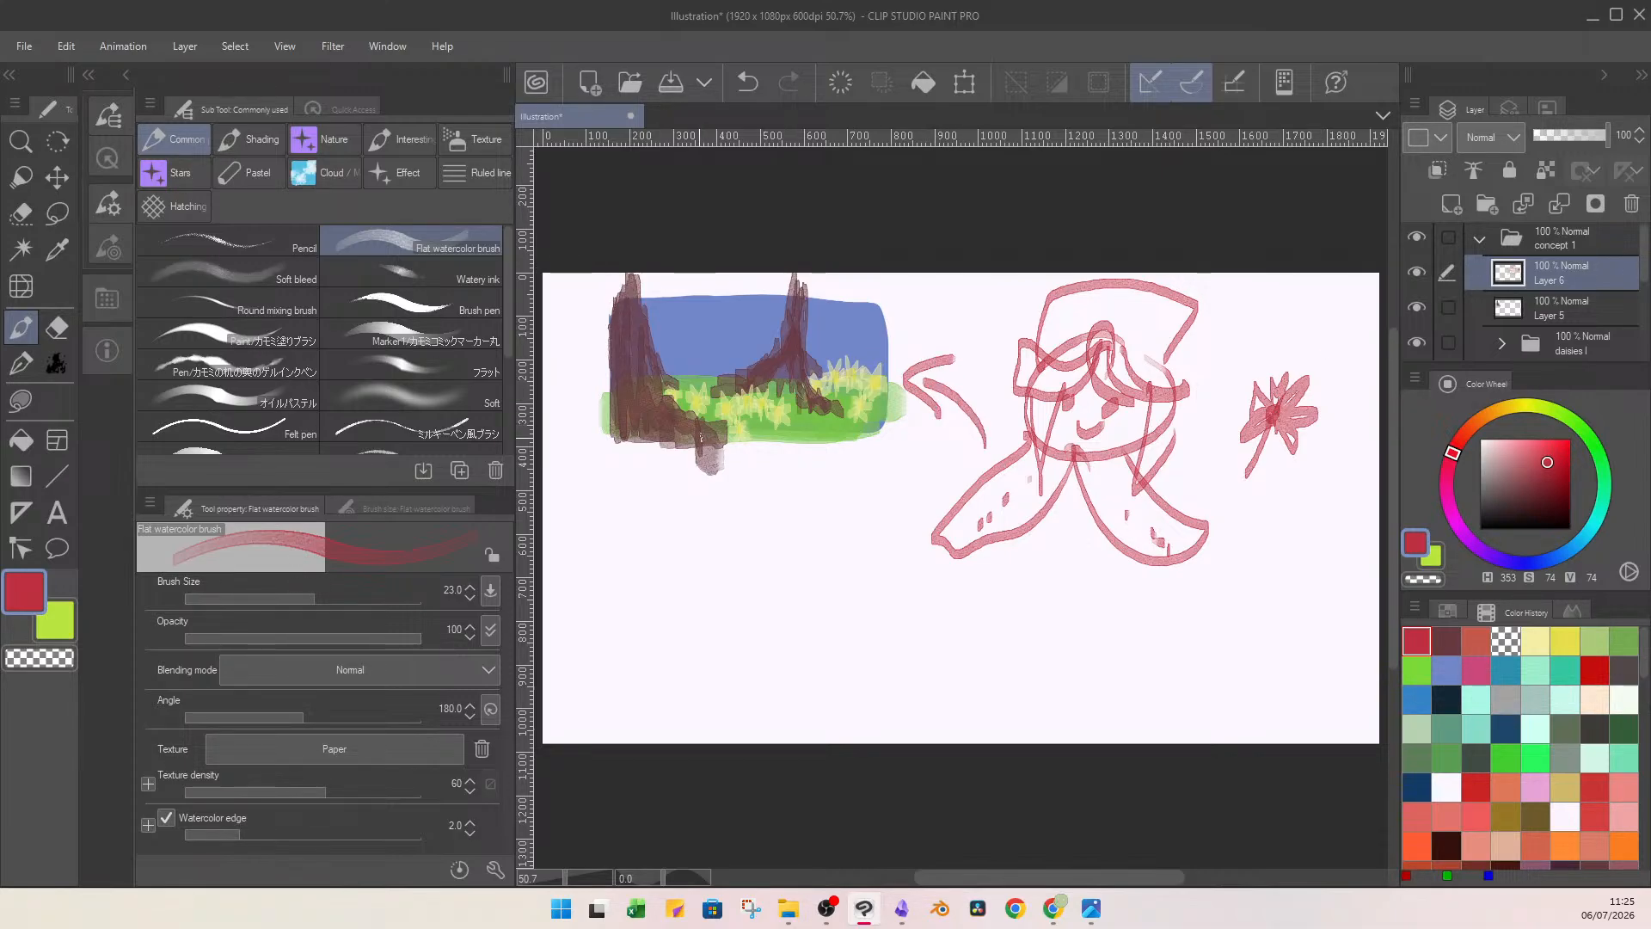
{"action": "mouse_move", "coordinate": [1241, 478]}
{"action": "left_mouse_down"}
{"action": "mouse_move", "coordinate": [1202, 526]}
{"action": "mouse_move", "coordinate": [1253, 519]}
{"action": "mouse_move", "coordinate": [1202, 528]}
{"action": "left_mouse_up"}
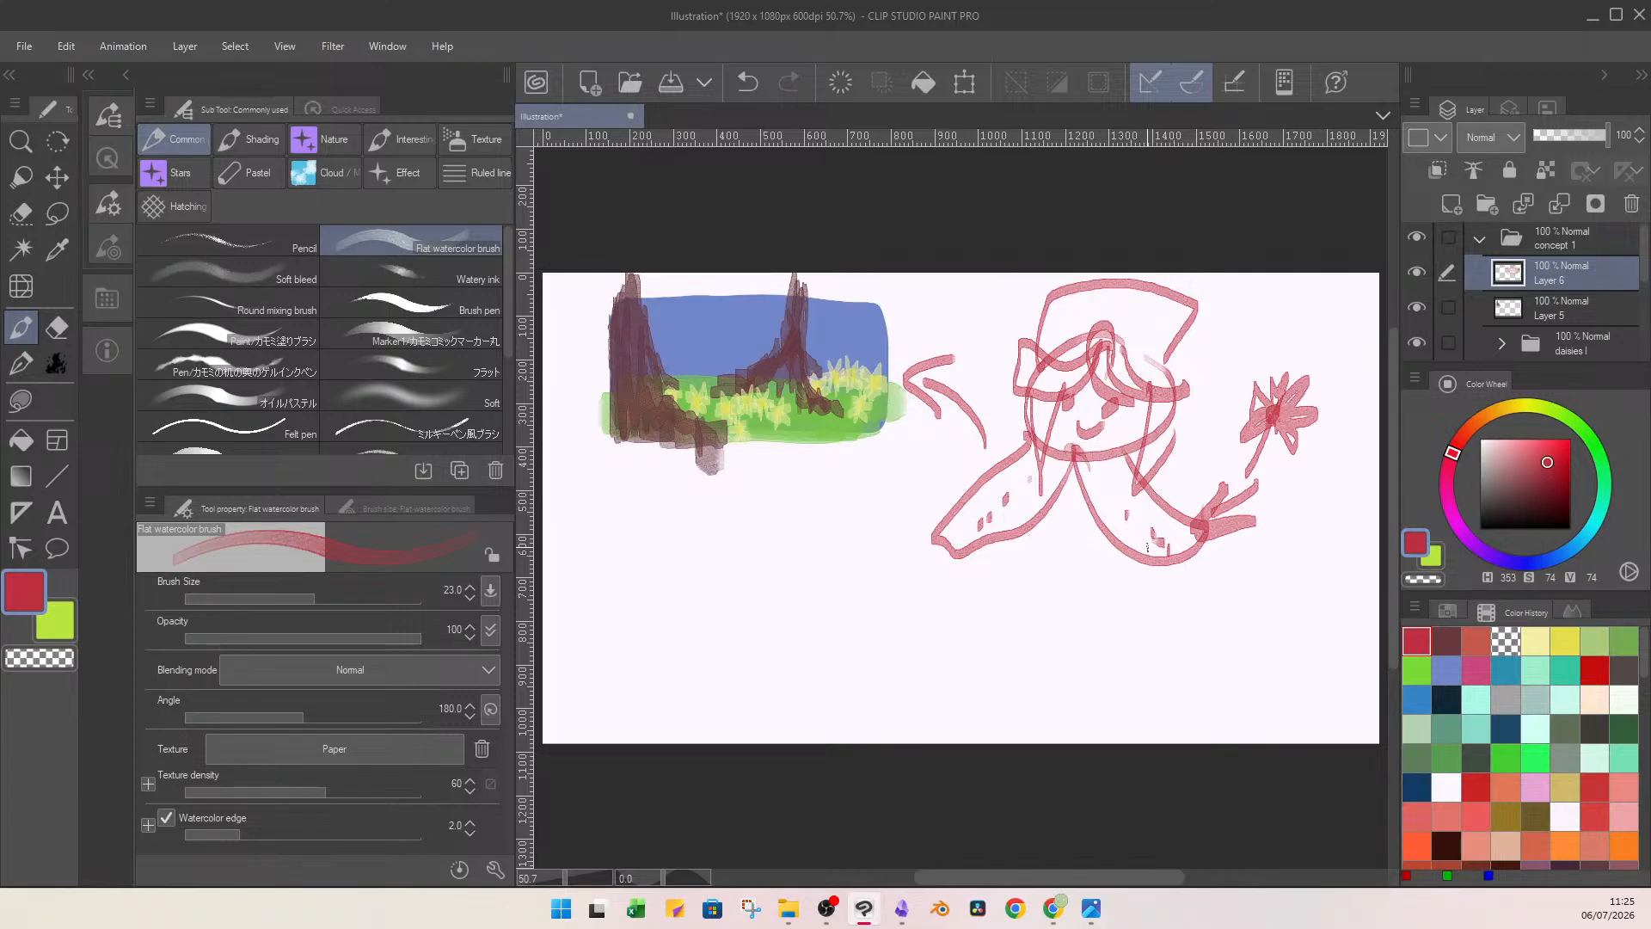
{"action": "key", "text": "Delete"}
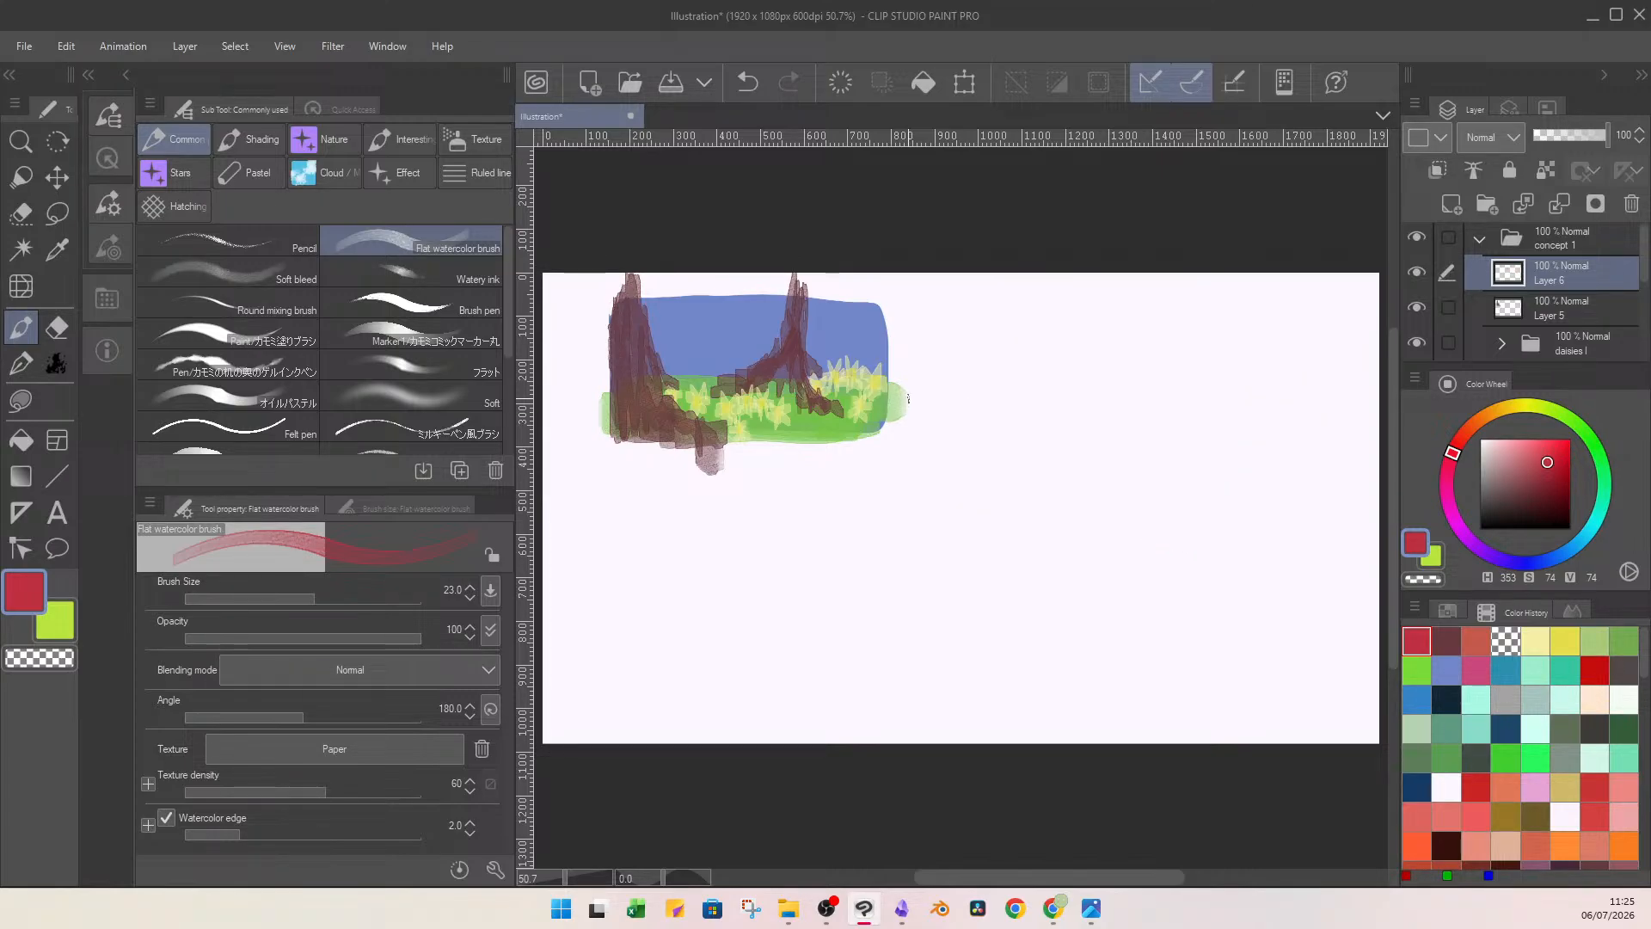
Identify the foreground trunk's layer by toggling layer visibility and rename it as tree l.
{"action": "left_click", "coordinate": [1566, 308]}
{"action": "left_click", "coordinate": [1551, 272]}
{"action": "left_click", "coordinate": [1425, 270]}
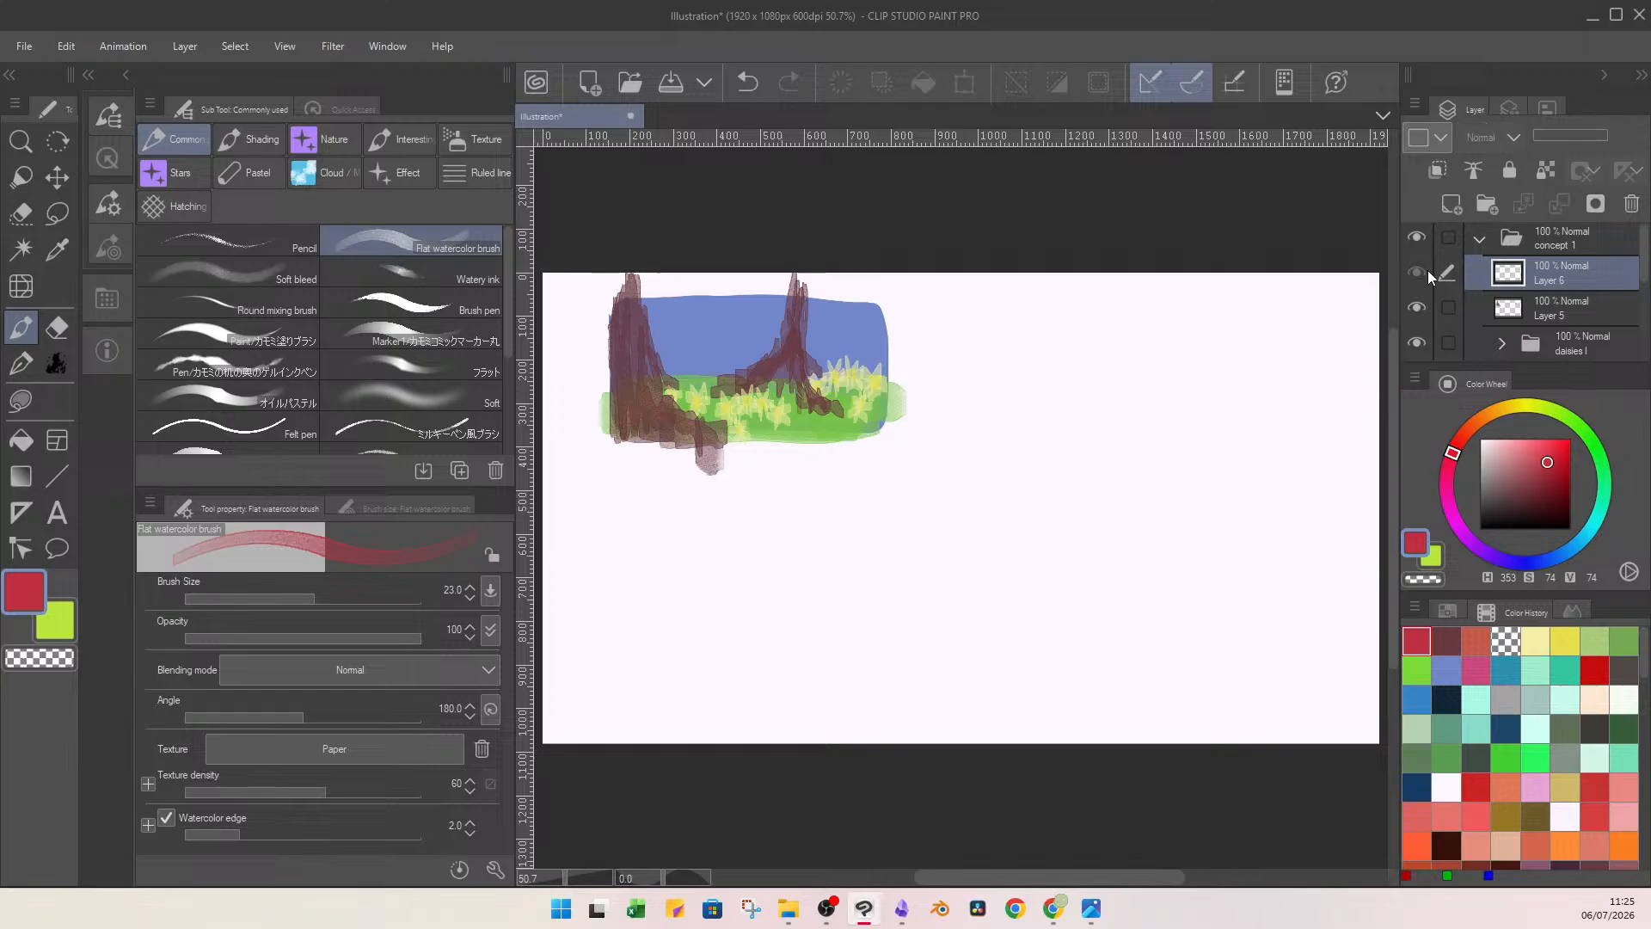
{"action": "left_click", "coordinate": [1426, 270]}
{"action": "left_click", "coordinate": [1568, 314], "text": "ctrl"}
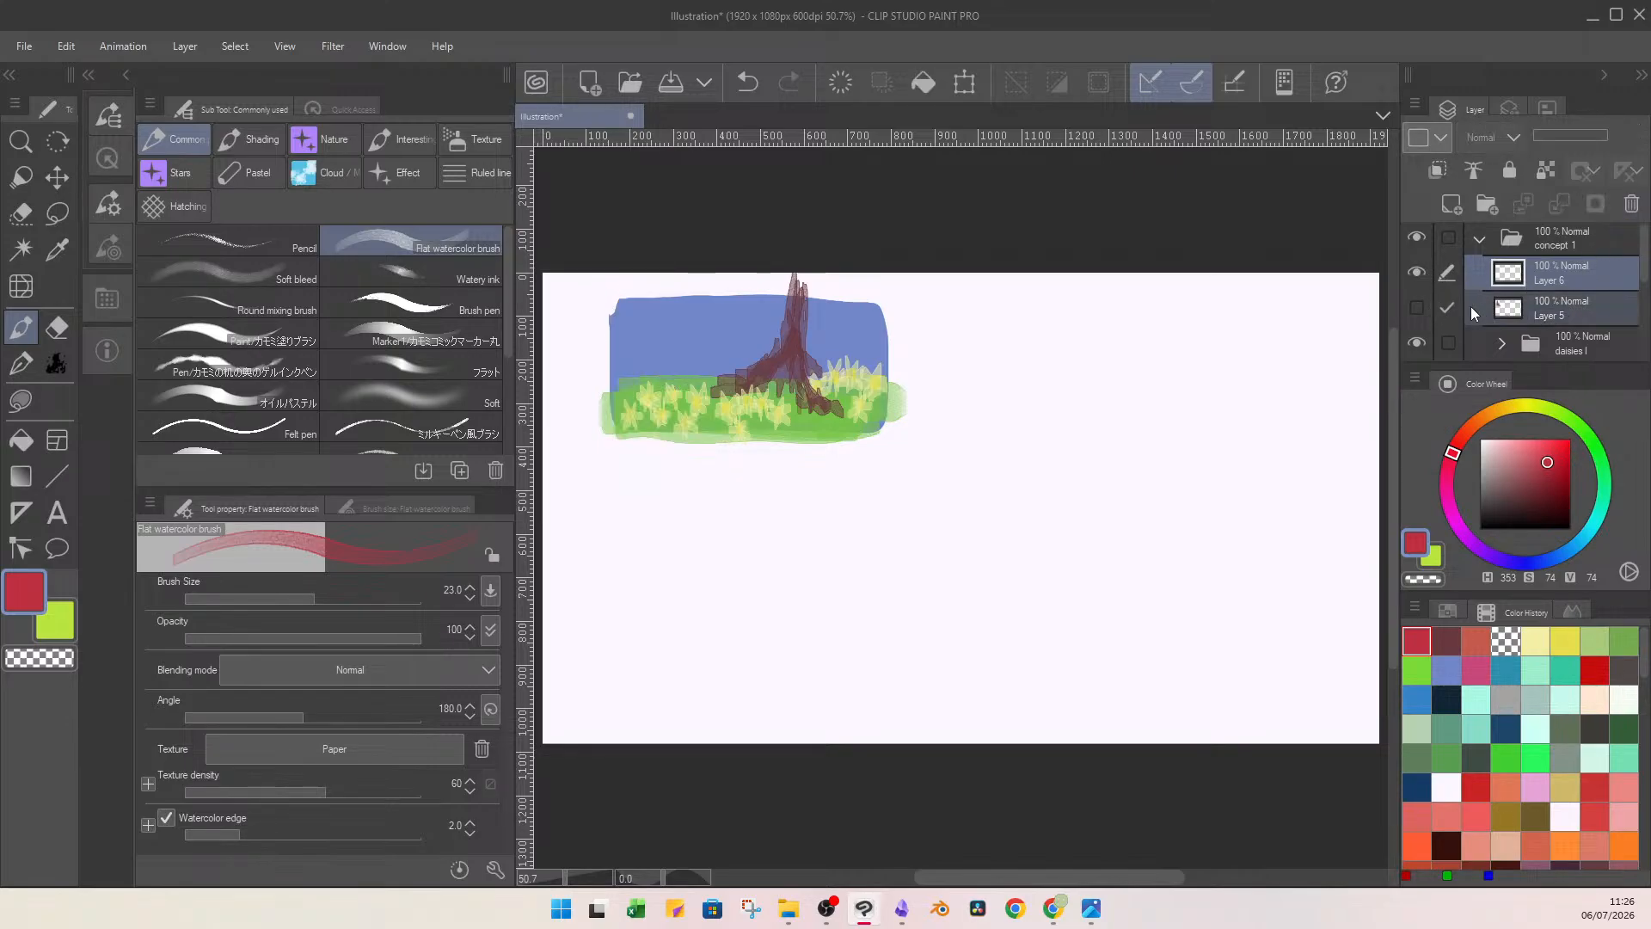
{"action": "double_click", "coordinate": [1553, 313]}
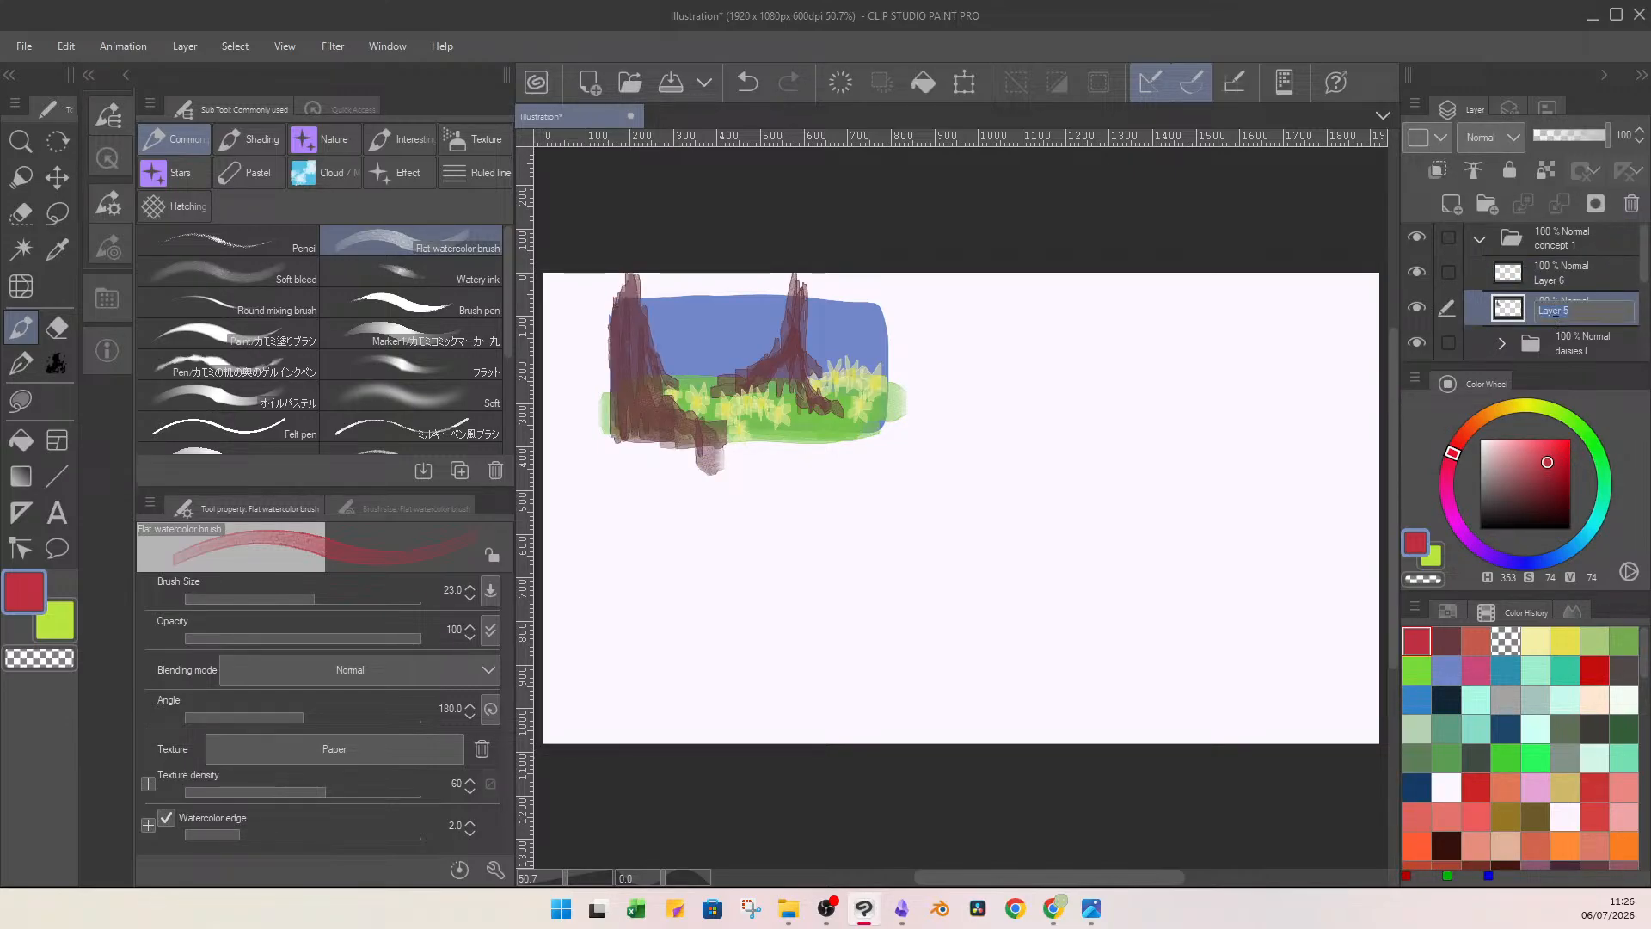
{"action": "type", "text": "tree l"}
{"action": "key", "text": "Return"}
Rename the thin trunk's layer, located between the two daisy folders.
{"action": "scroll", "coordinate": [1644, 282], "scroll_direction": "down", "scroll_amount": 1}
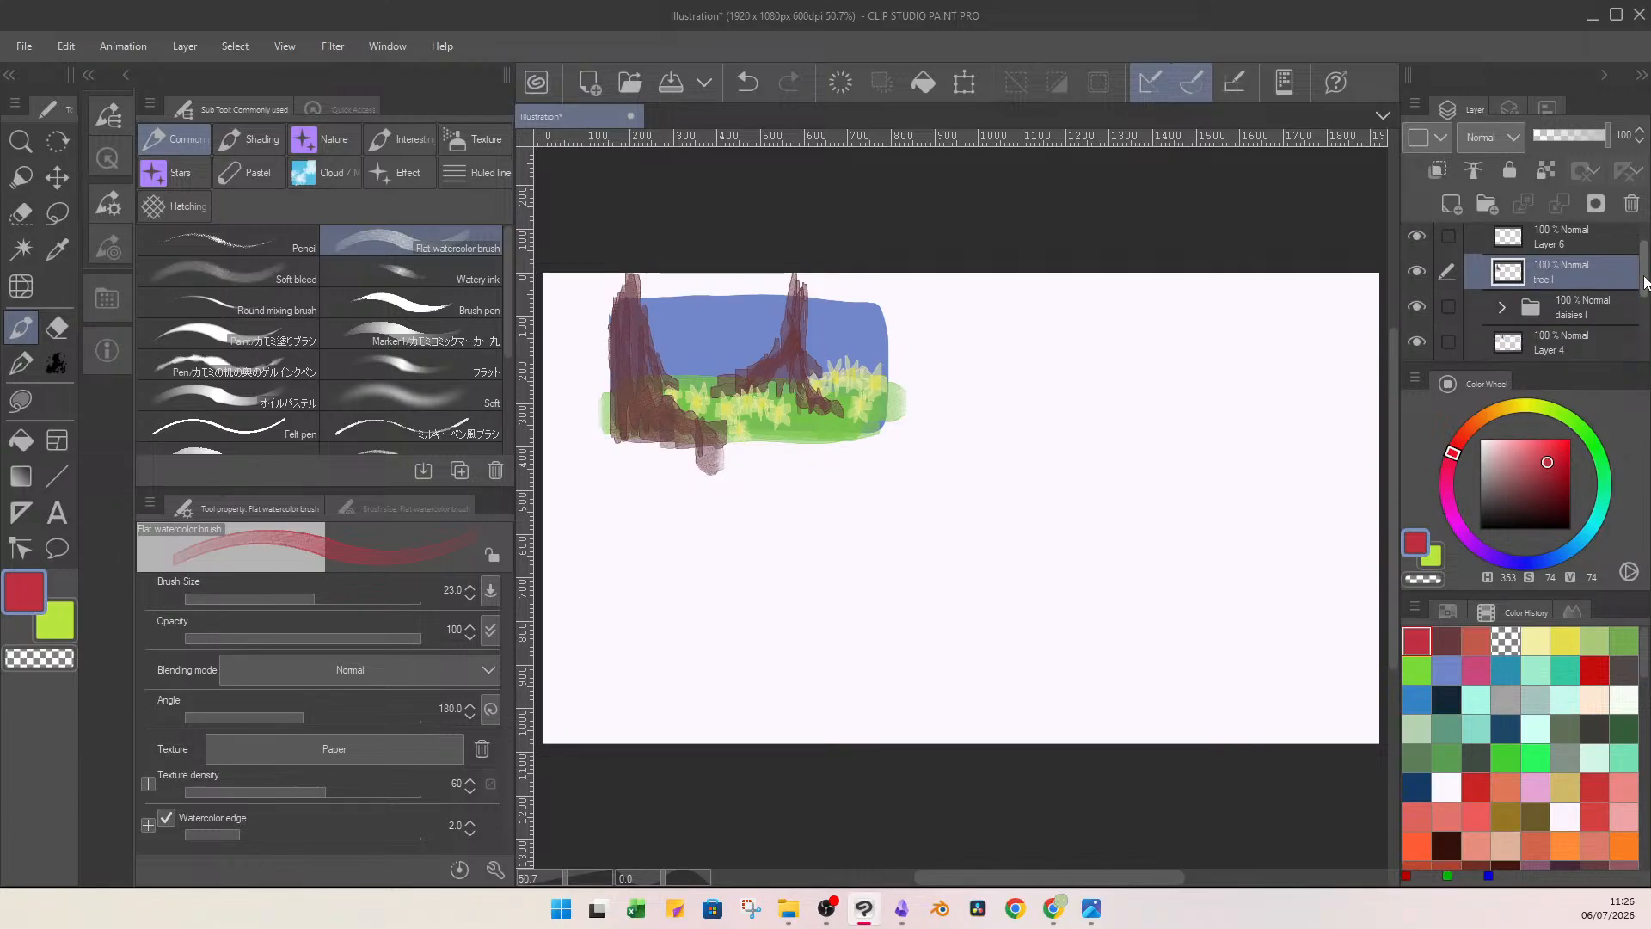
{"action": "scroll", "coordinate": [1644, 282], "scroll_direction": "down", "scroll_amount": 1}
{"action": "double_click", "coordinate": [1570, 315]}
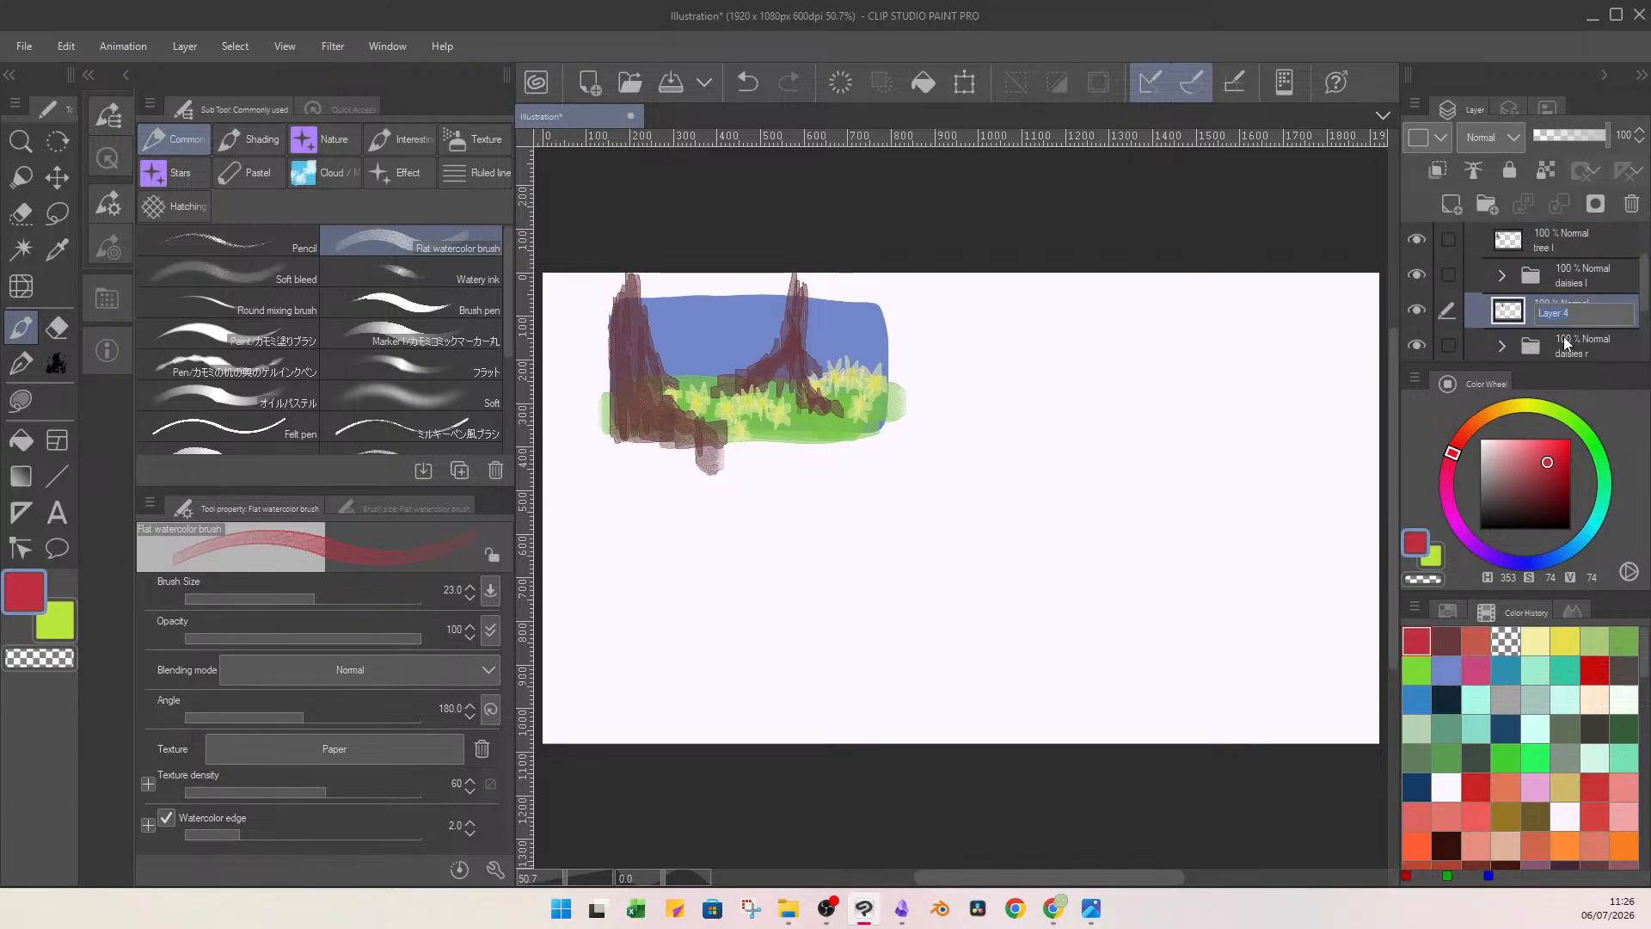
{"action": "key", "text": "Return"}
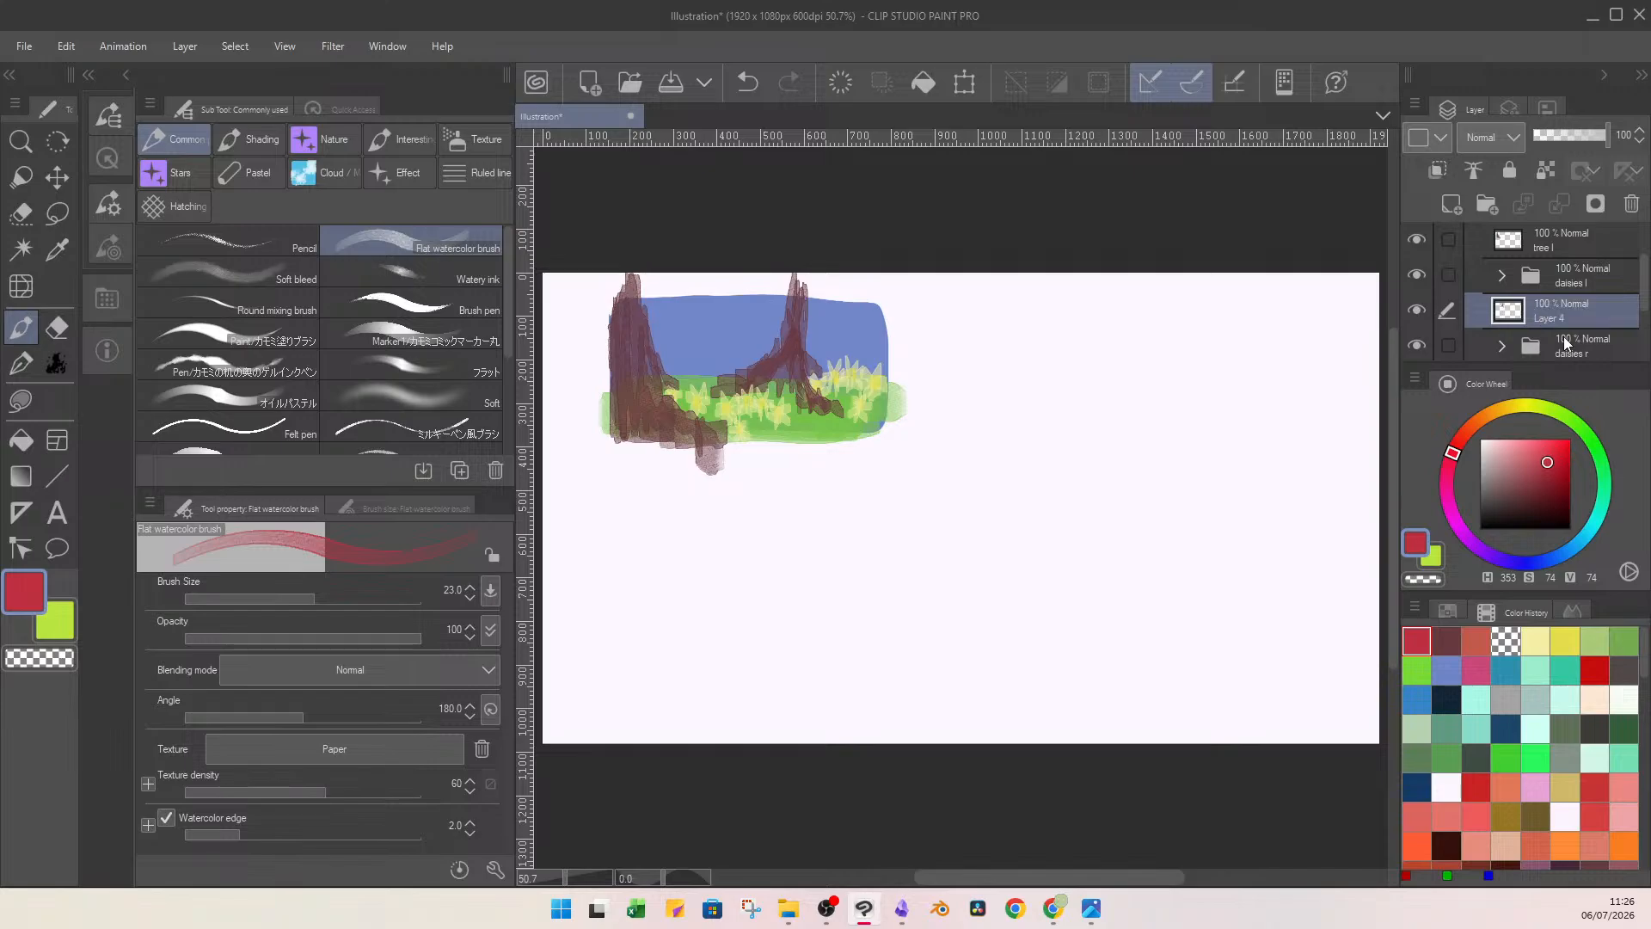
Paint bark and root strokes over the foreground trunk on the empty top layer in reddish brown (H 353, S 53, V 59), brush size 23.0.
{"action": "scroll", "coordinate": [1612, 273], "scroll_direction": "up", "scroll_amount": 2}
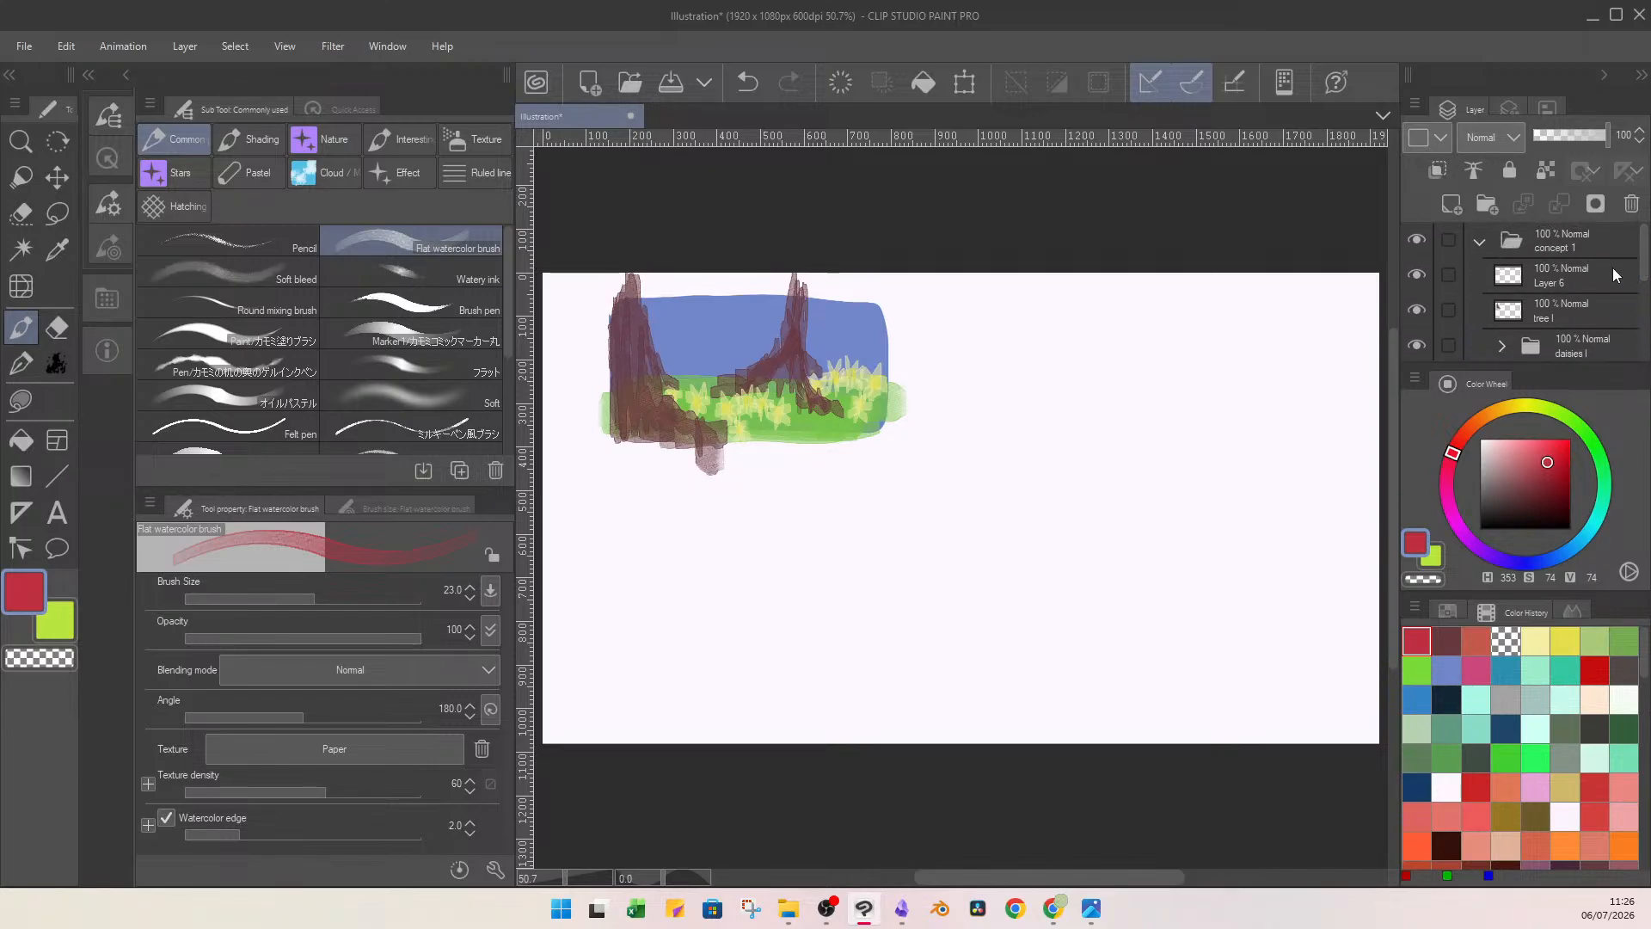
{"action": "left_click", "coordinate": [1591, 271]}
{"action": "left_click", "coordinate": [1446, 640]}
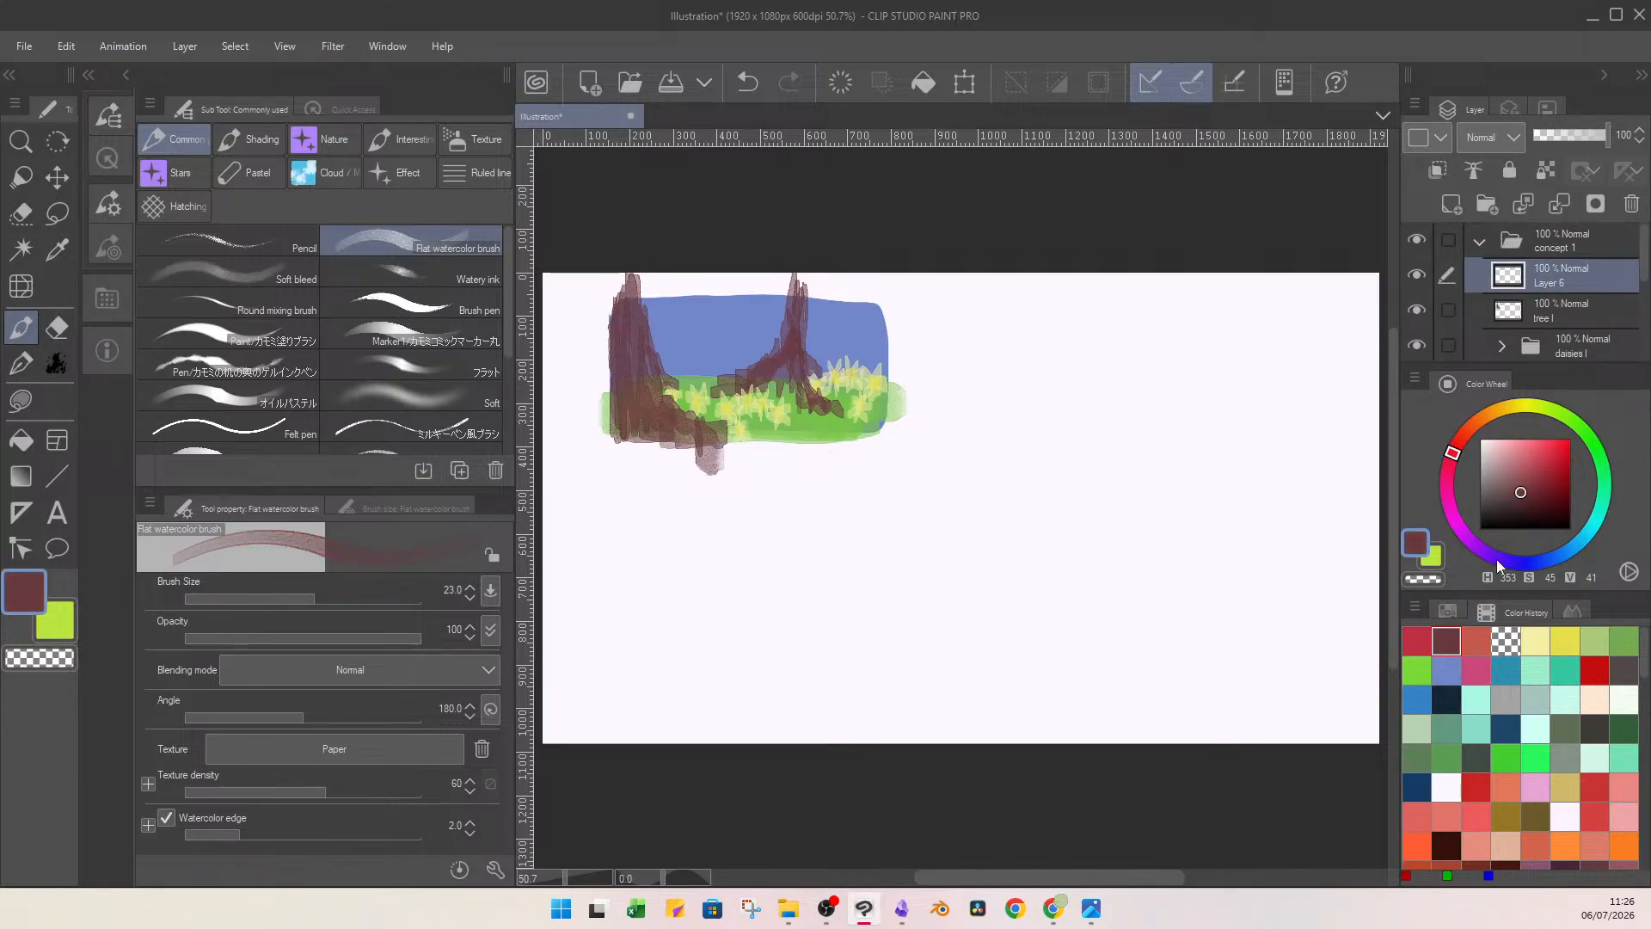
{"action": "left_click", "coordinate": [1528, 476]}
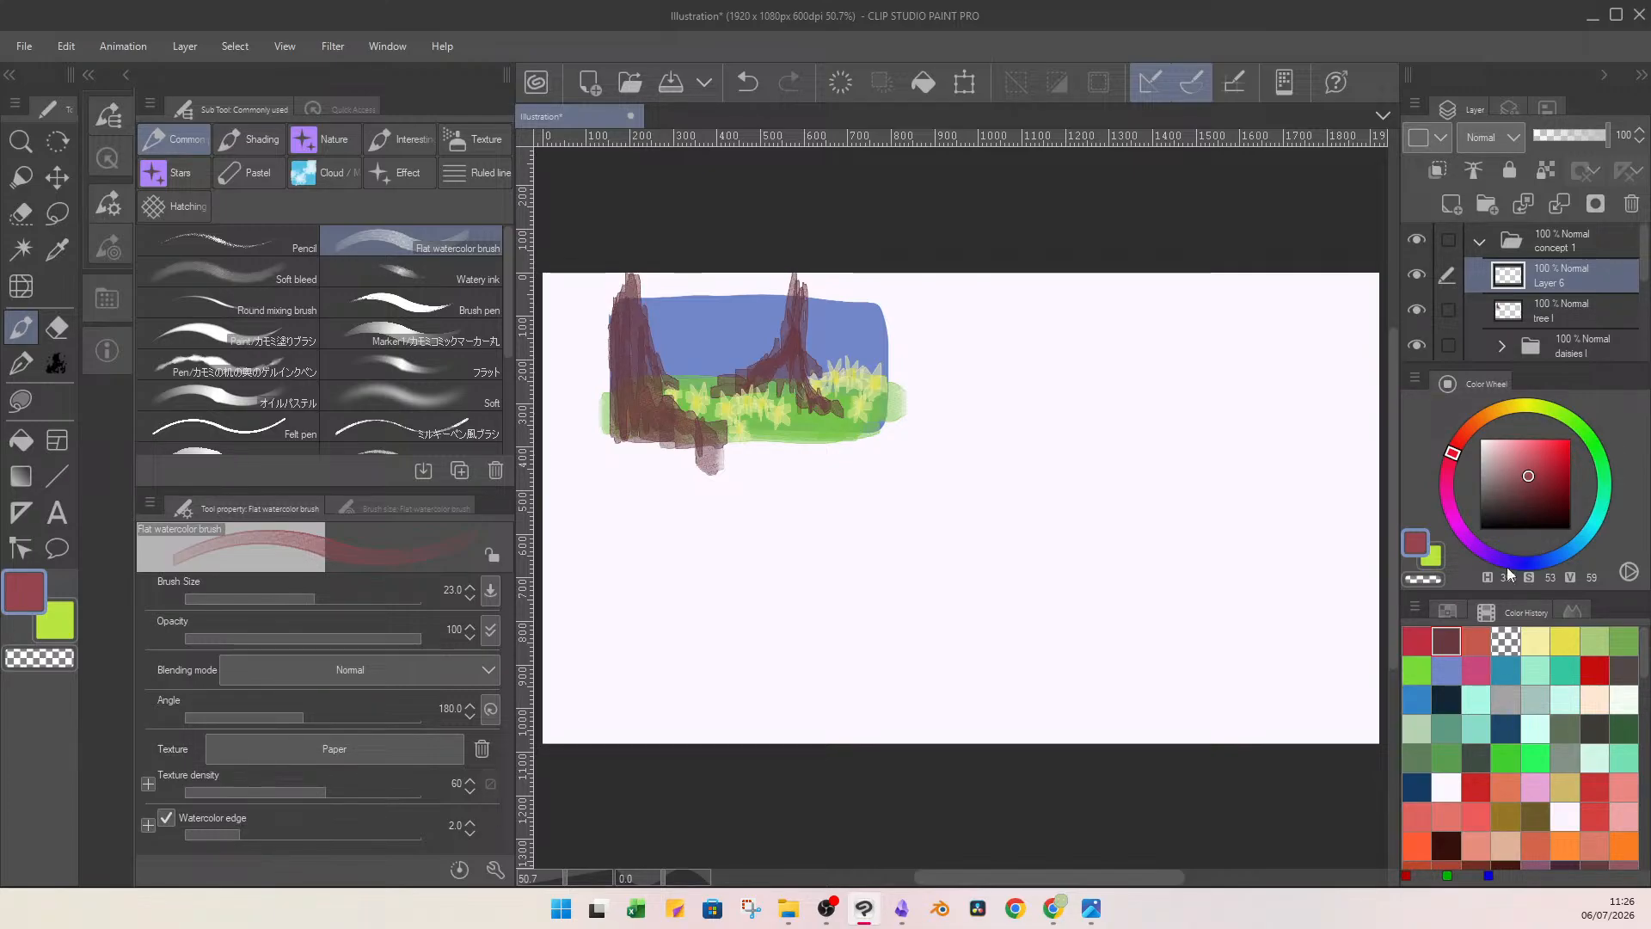
{"action": "scroll", "coordinate": [675, 379], "scroll_direction": "up", "scroll_amount": 3}
{"action": "scroll", "coordinate": [689, 330], "scroll_direction": "down", "scroll_amount": 3}
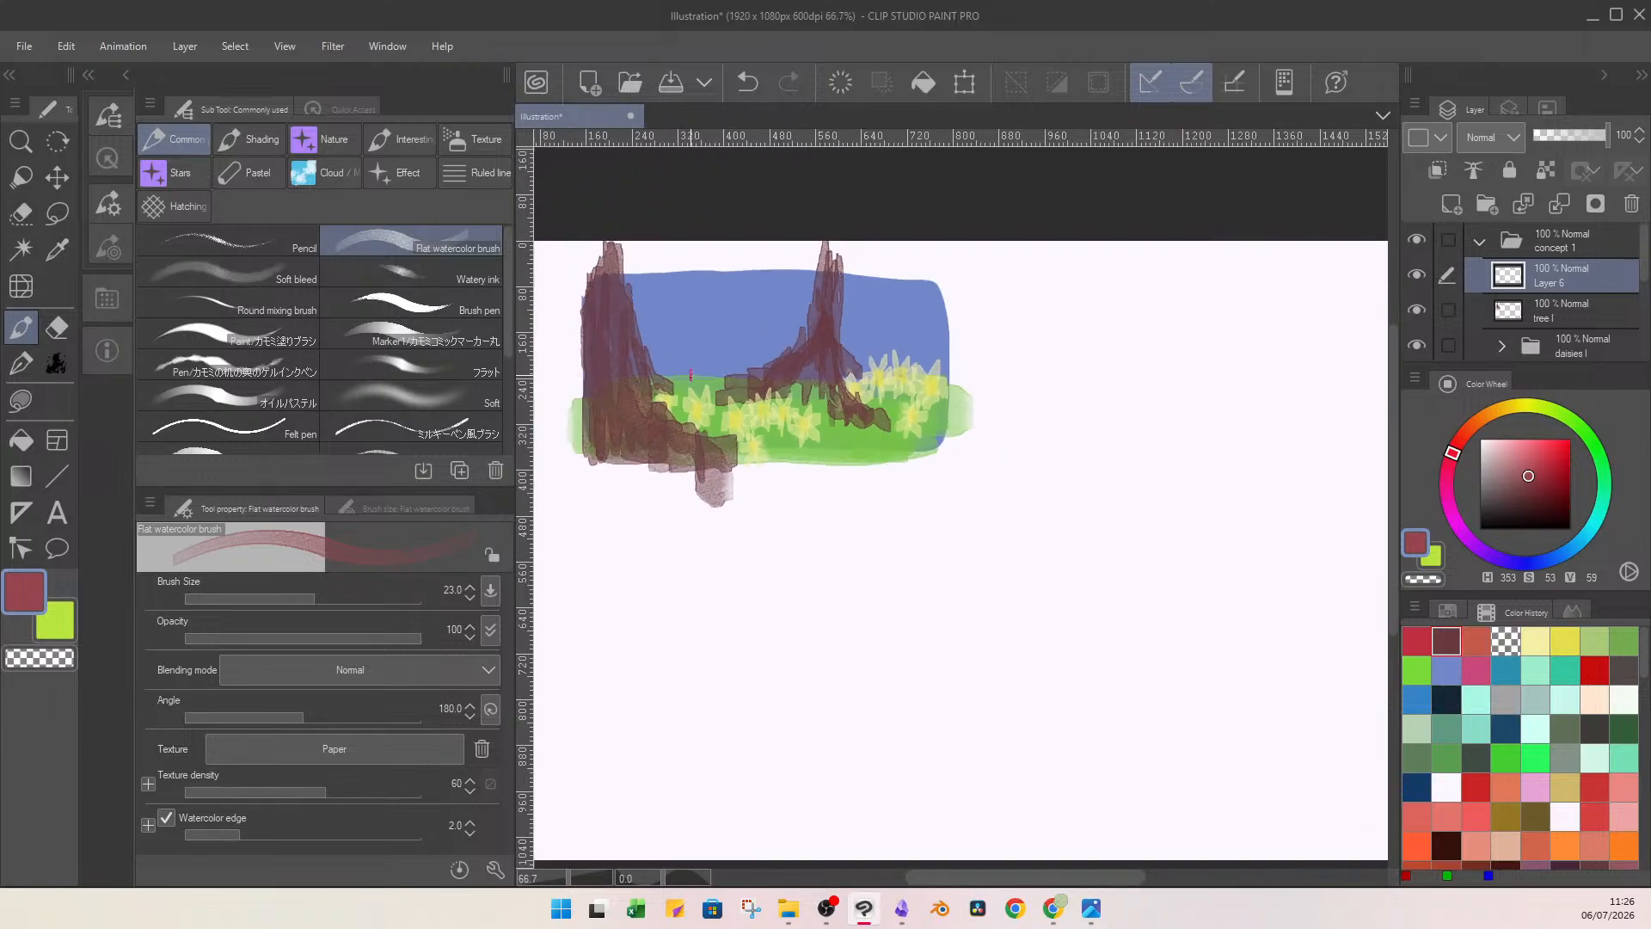
{"action": "scroll", "coordinate": [689, 329], "scroll_direction": "up", "scroll_amount": 1}
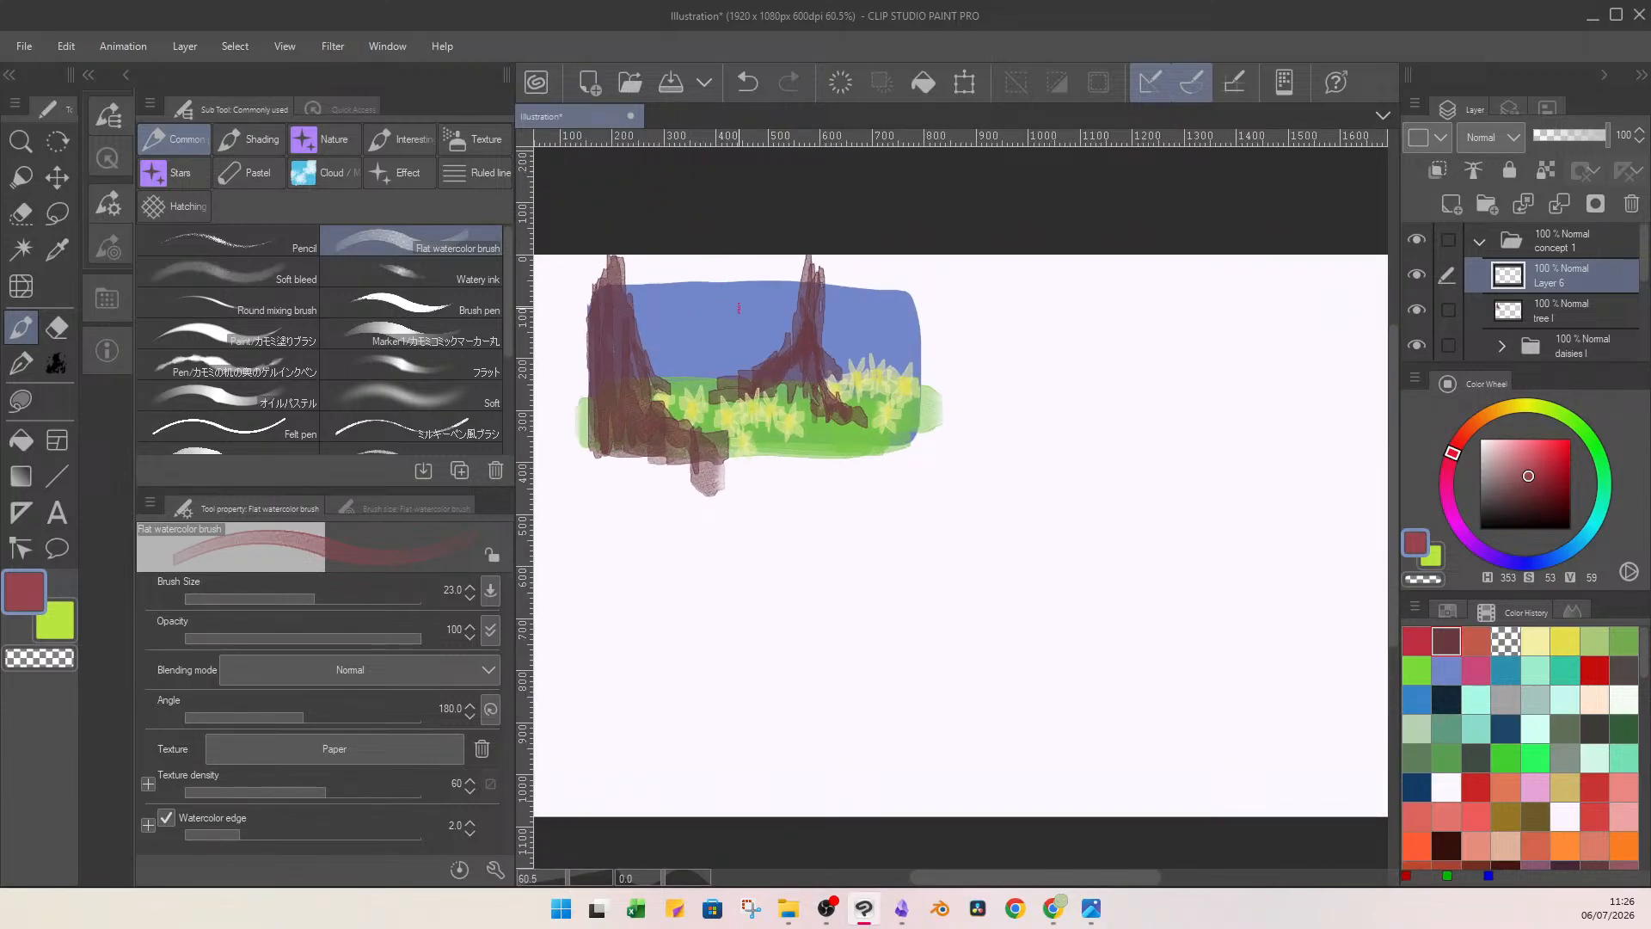
{"action": "scroll", "coordinate": [738, 308], "scroll_direction": "down", "scroll_amount": 1}
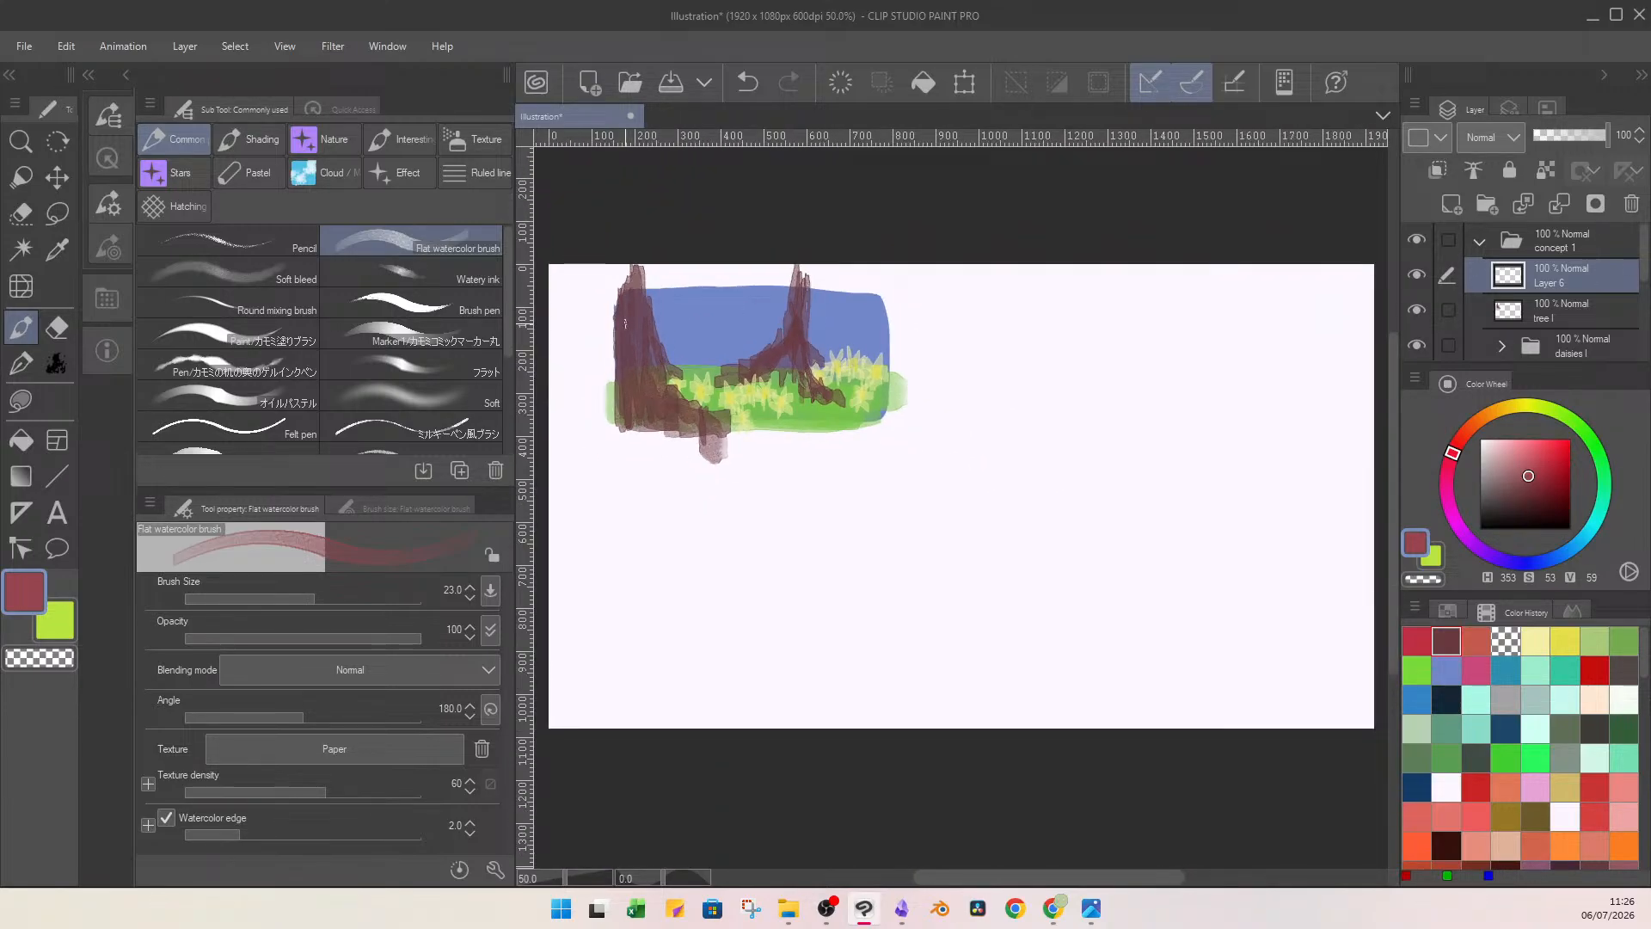
{"action": "left_click_drag", "start_coordinate": [629, 319], "coordinate": [631, 371]}
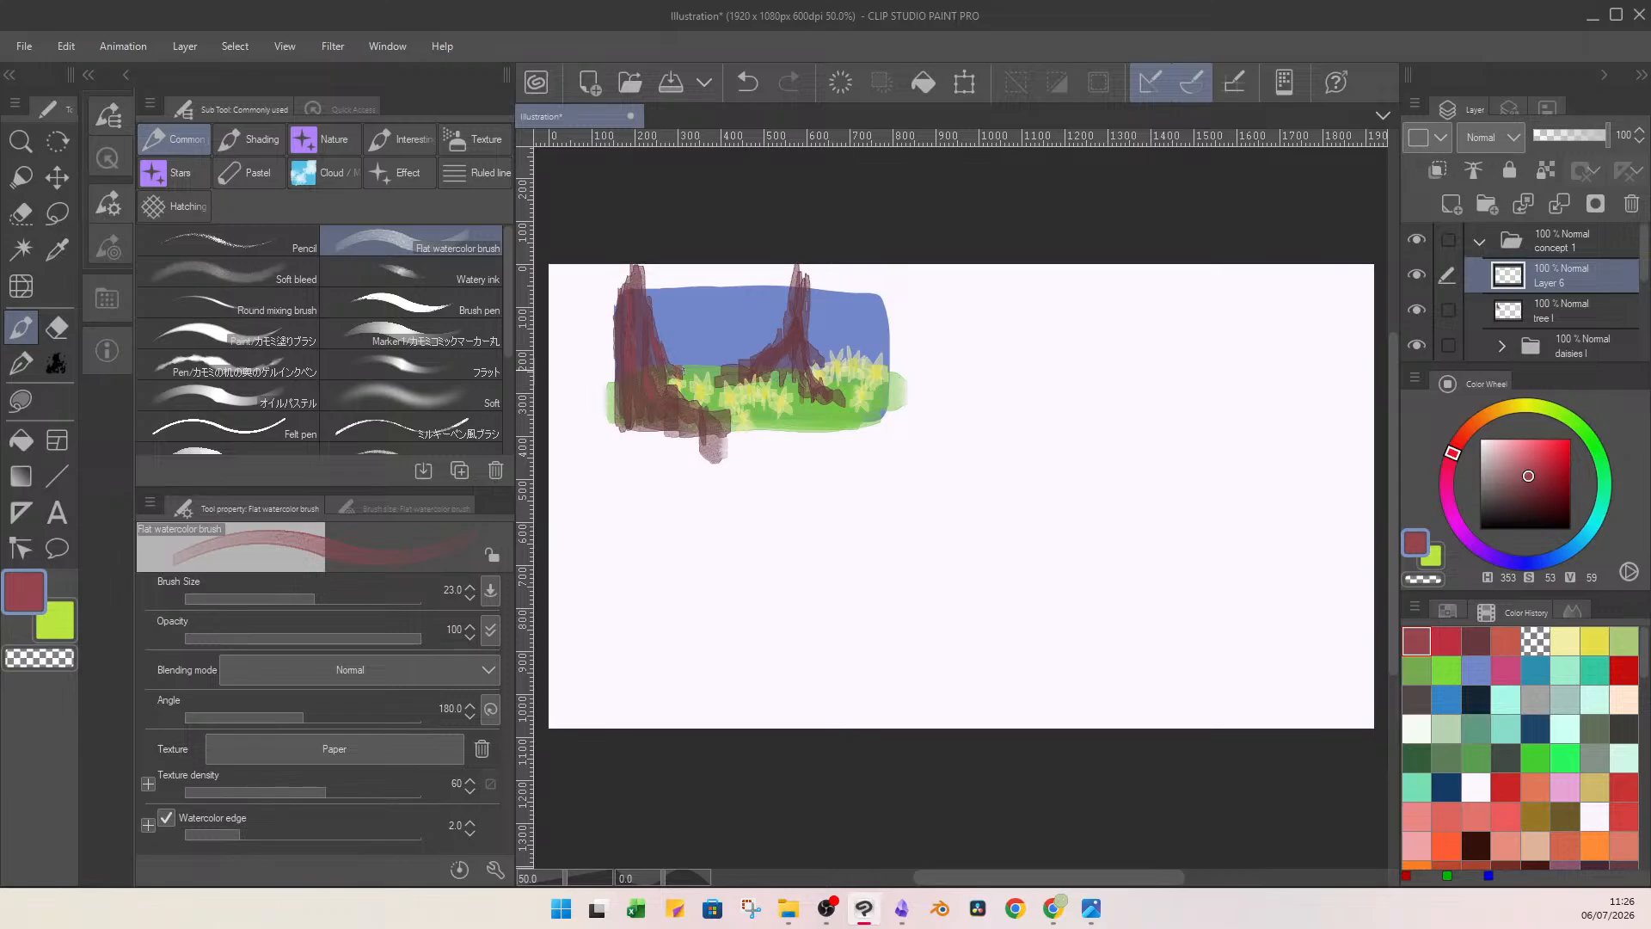
{"action": "left_click_drag", "start_coordinate": [724, 438], "coordinate": [607, 427]}
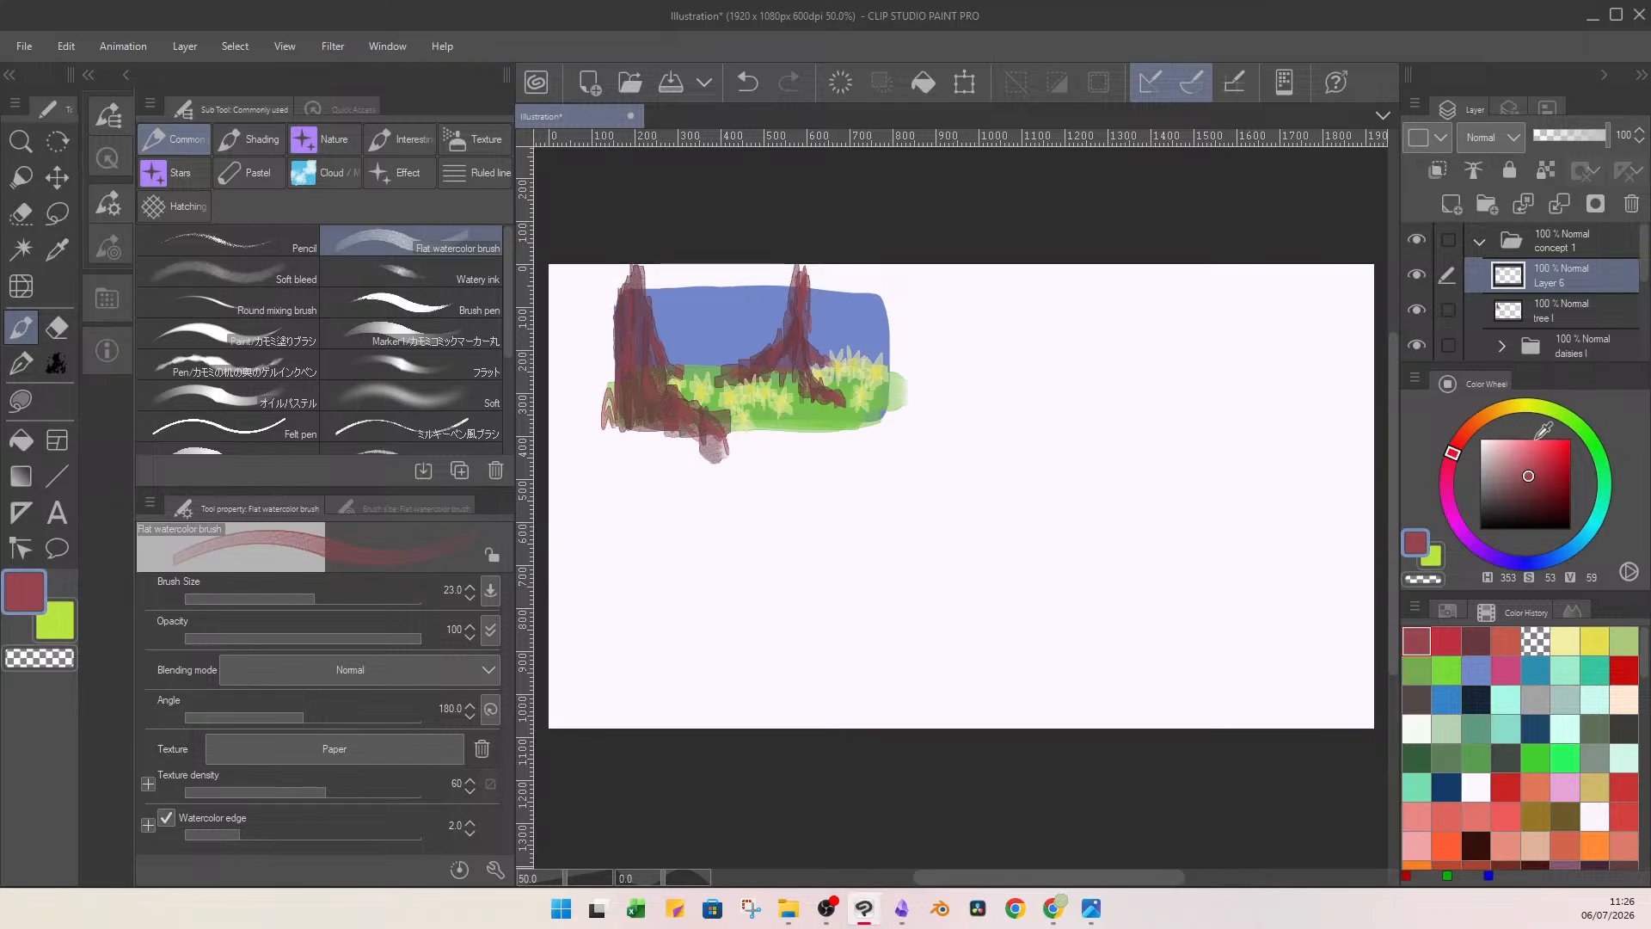
Shade the bark and roots of both trunks in dark maroon (H 336, S 53, V 24), brush size 39.5, with reddish-brown touches on the thin trunk's roots.
{"action": "mouse_move", "coordinate": [1543, 456]}
{"action": "left_mouse_down"}
{"action": "mouse_move", "coordinate": [1523, 490]}
{"action": "mouse_move", "coordinate": [1451, 462]}
{"action": "mouse_move", "coordinate": [1446, 476]}
{"action": "mouse_move", "coordinate": [1527, 508]}
{"action": "left_mouse_up"}
{"action": "left_click", "coordinate": [313, 593]}
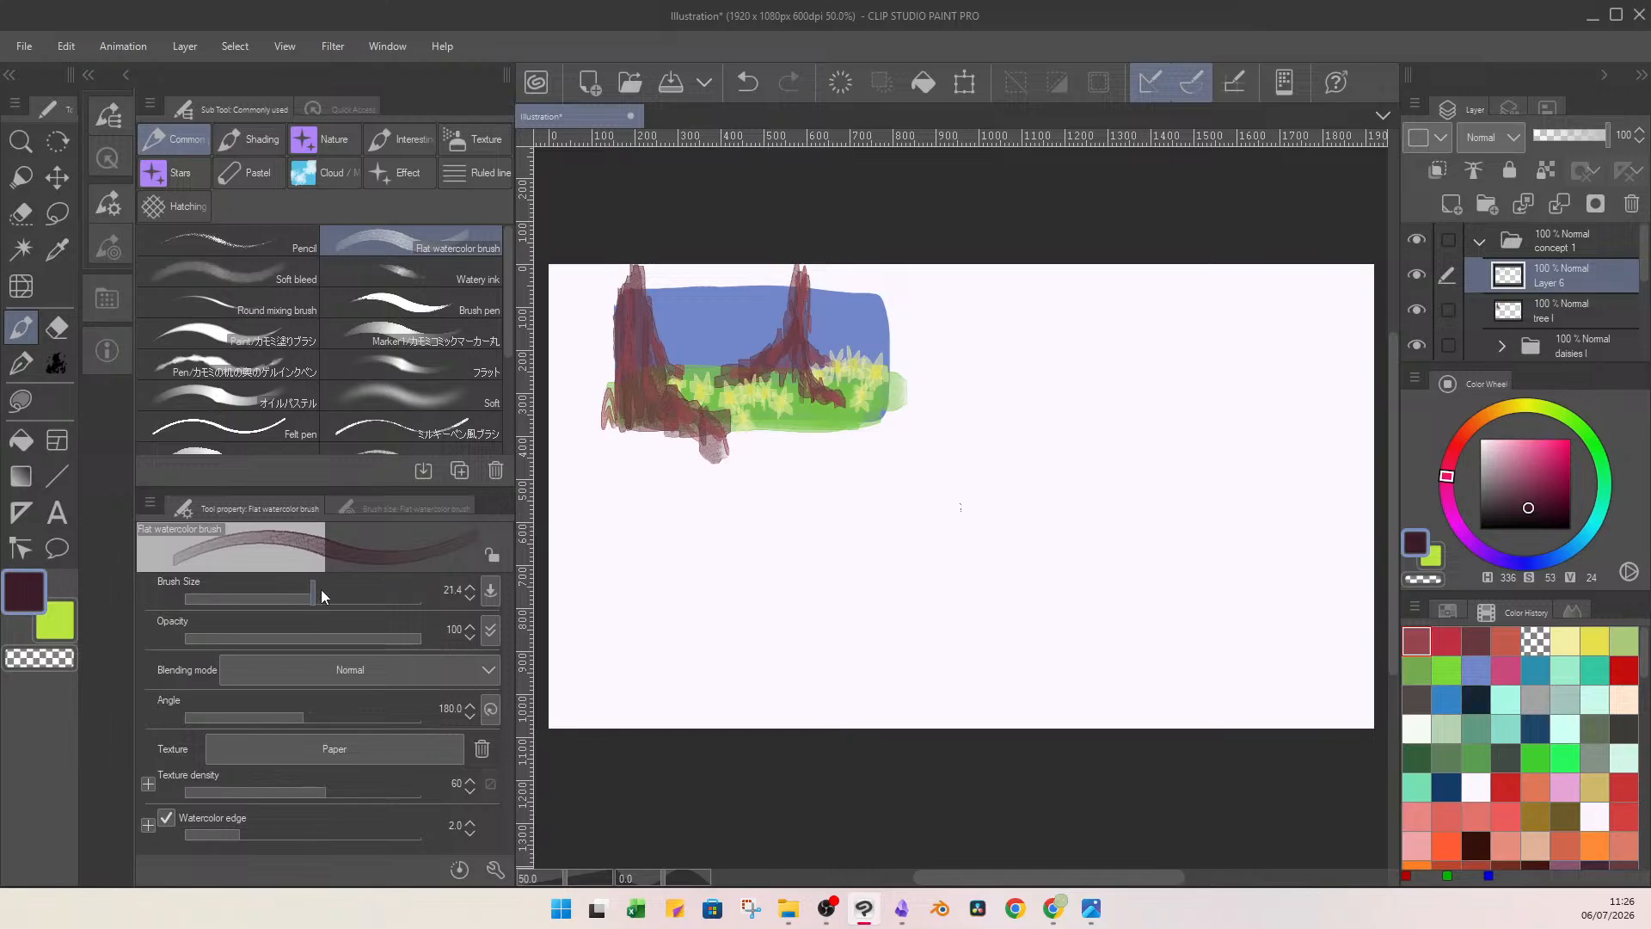
{"action": "left_click_drag", "start_coordinate": [321, 591], "coordinate": [327, 593]}
{"action": "mouse_move", "coordinate": [627, 282]}
{"action": "left_mouse_down"}
{"action": "mouse_move", "coordinate": [615, 342]}
{"action": "mouse_move", "coordinate": [626, 351]}
{"action": "mouse_move", "coordinate": [637, 298]}
{"action": "mouse_move", "coordinate": [643, 390]}
{"action": "mouse_move", "coordinate": [651, 360]}
{"action": "mouse_move", "coordinate": [664, 368]}
{"action": "mouse_move", "coordinate": [644, 296]}
{"action": "mouse_move", "coordinate": [654, 374]}
{"action": "mouse_move", "coordinate": [640, 414]}
{"action": "mouse_move", "coordinate": [634, 400]}
{"action": "mouse_move", "coordinate": [610, 420]}
{"action": "mouse_move", "coordinate": [675, 428]}
{"action": "mouse_move", "coordinate": [689, 407]}
{"action": "mouse_move", "coordinate": [728, 443]}
{"action": "mouse_move", "coordinate": [646, 408]}
{"action": "left_mouse_up"}
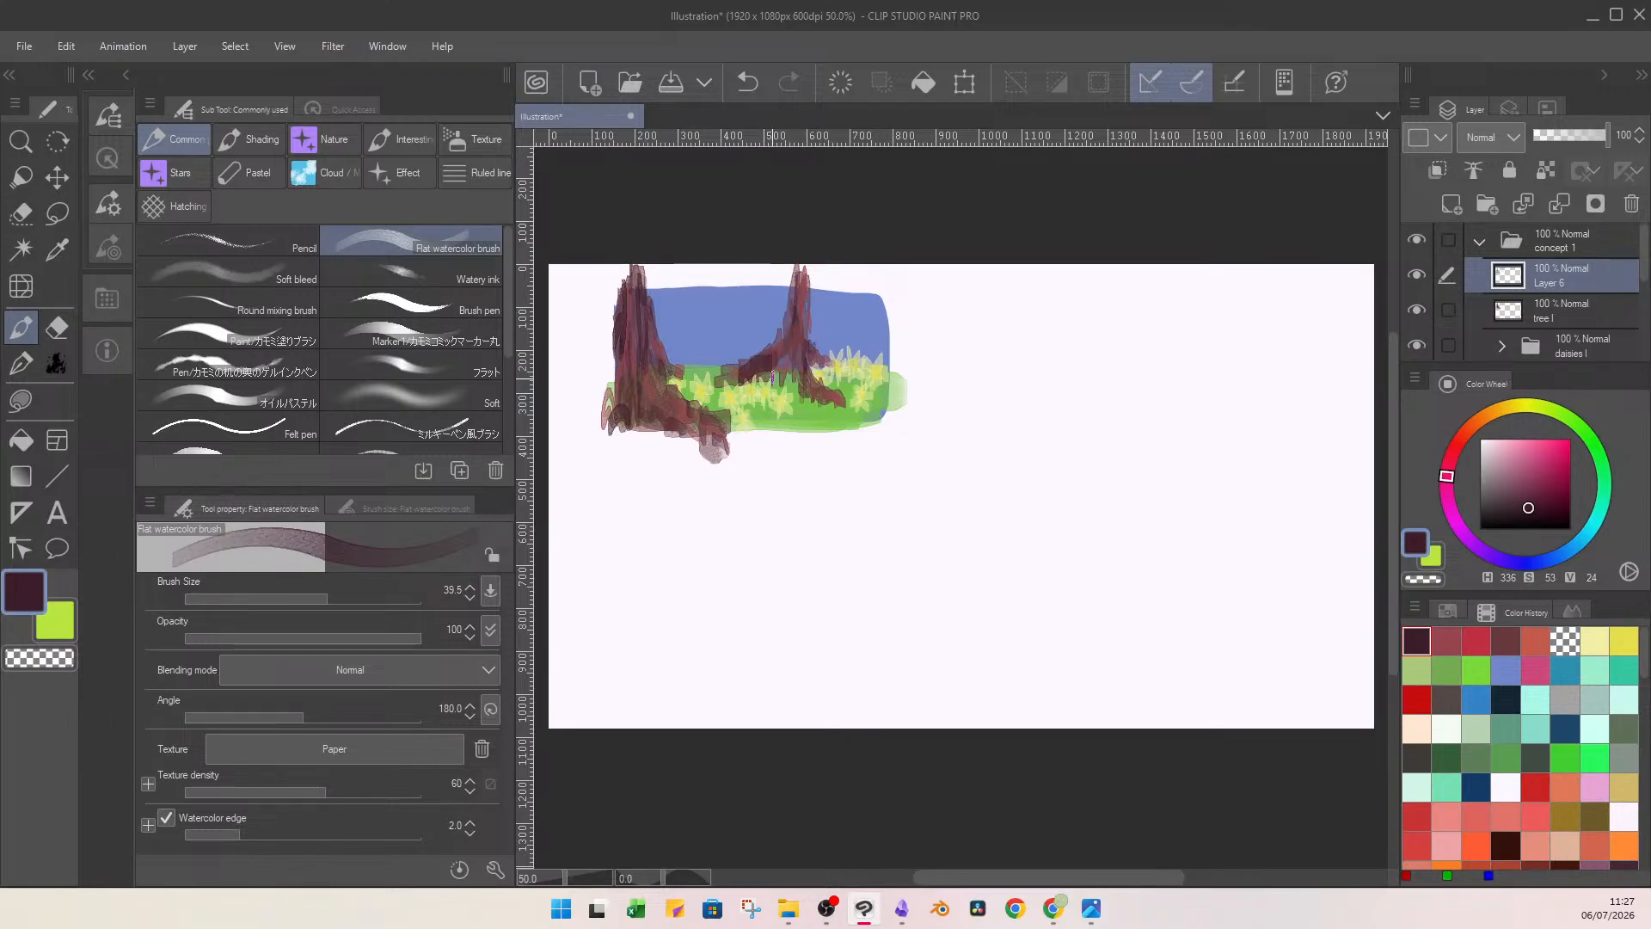
{"action": "left_click", "coordinate": [1448, 643]}
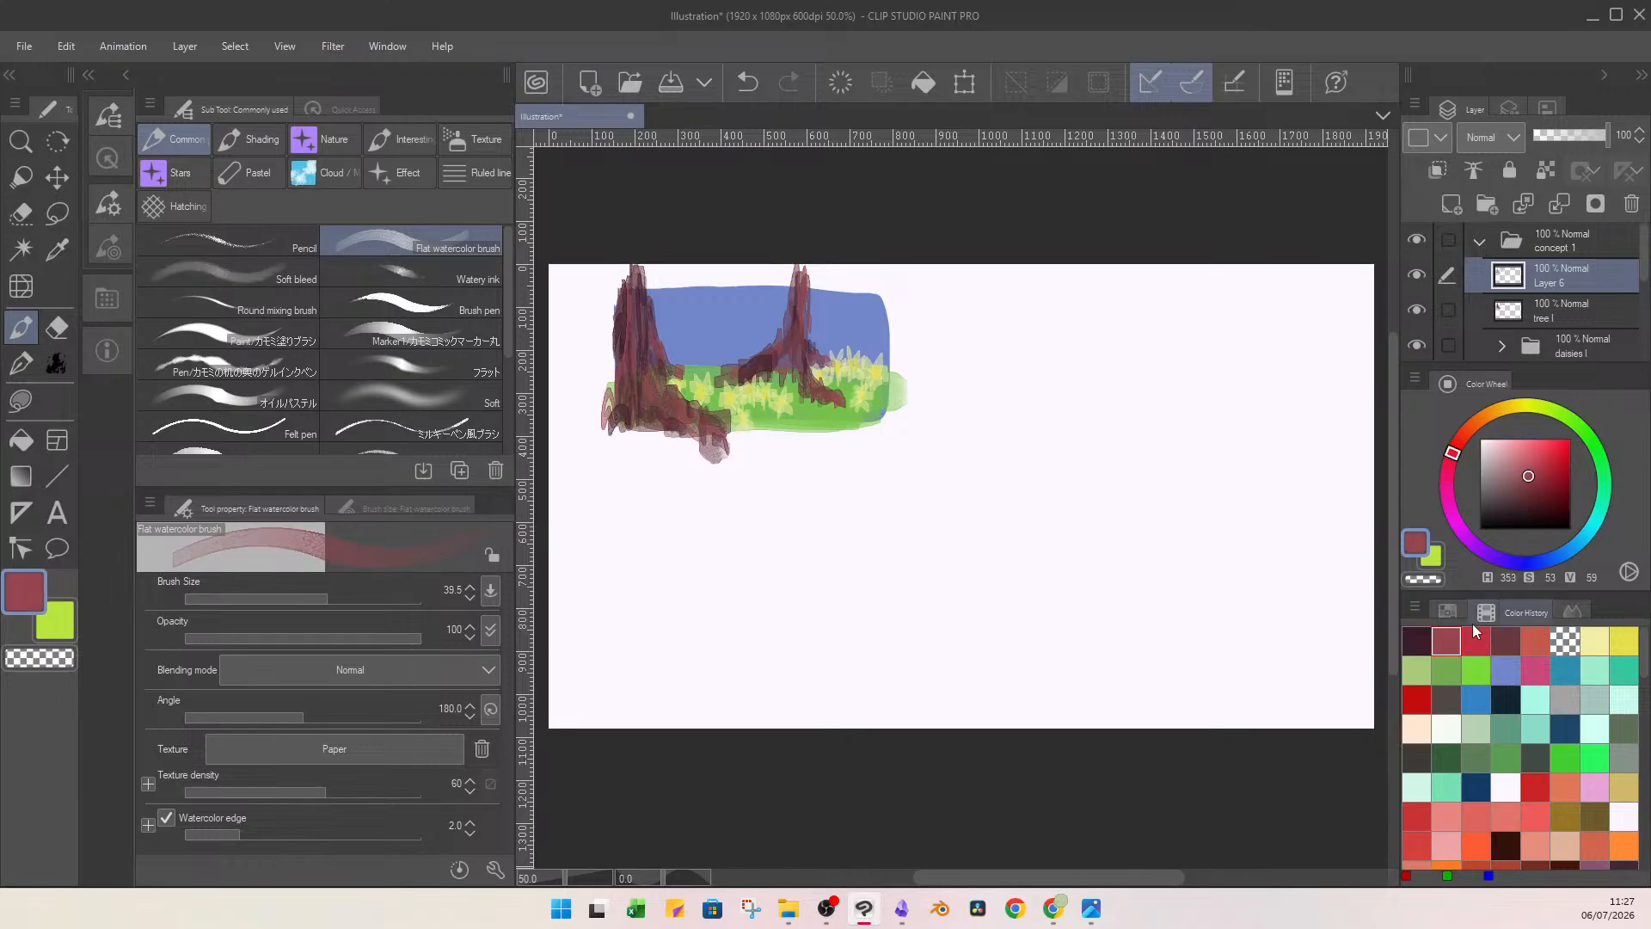
{"action": "left_click_drag", "start_coordinate": [746, 363], "coordinate": [748, 372]}
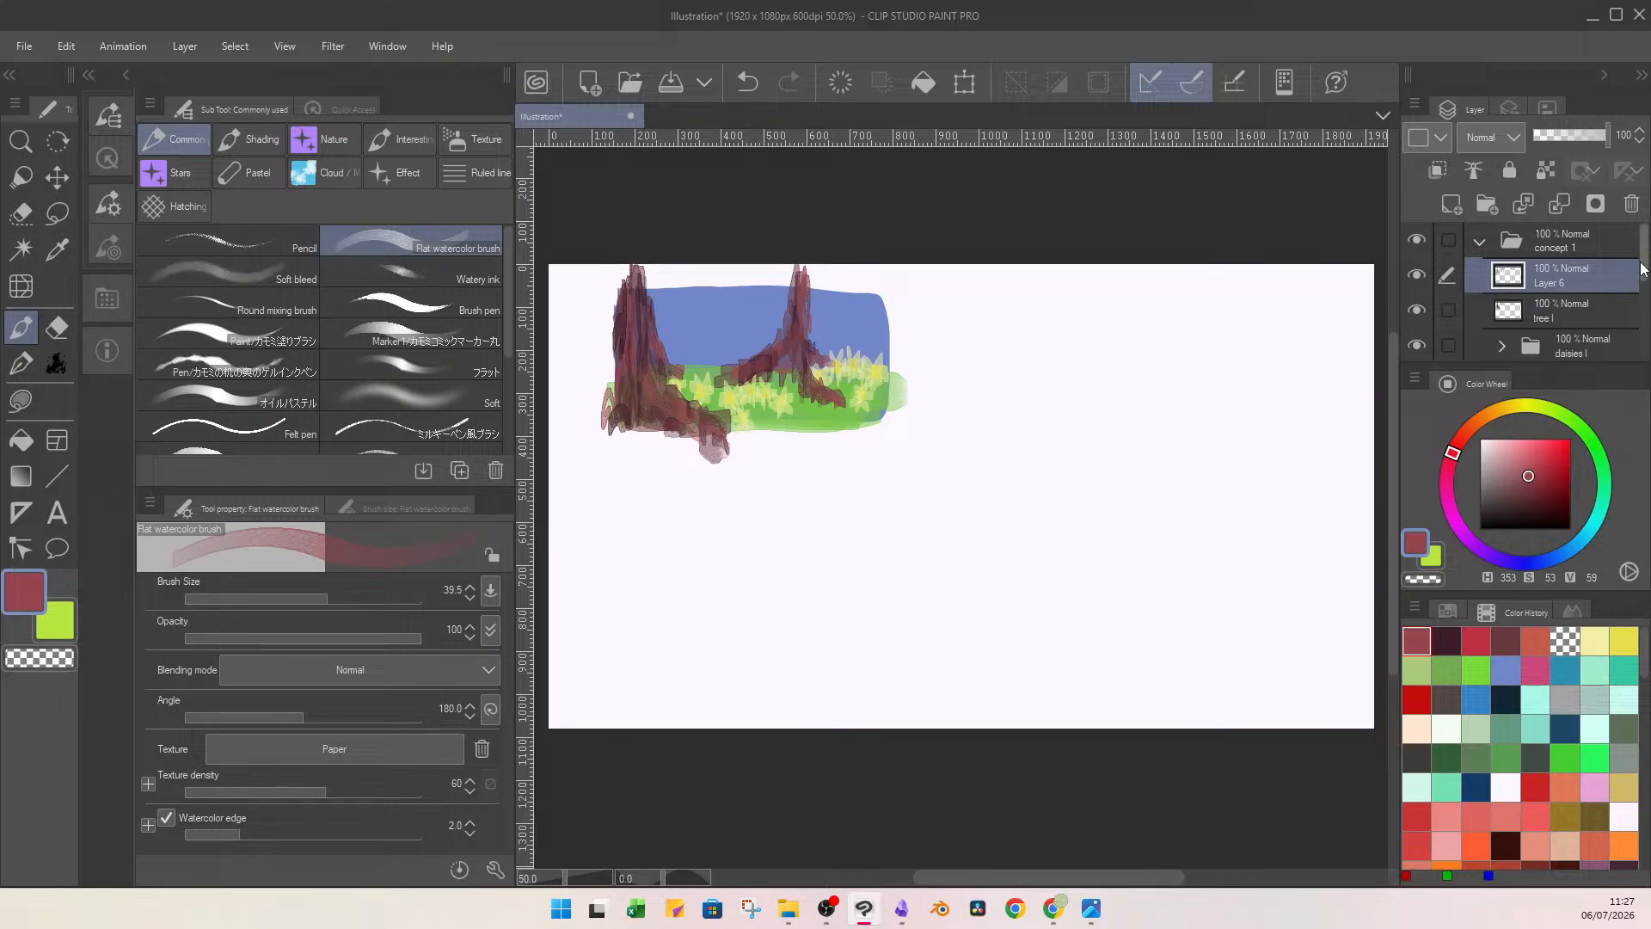
{"action": "mouse_move", "coordinate": [1644, 258]}
{"action": "left_mouse_down"}
{"action": "mouse_move", "coordinate": [1649, 316]}
{"action": "mouse_move", "coordinate": [1646, 274]}
{"action": "left_mouse_up"}
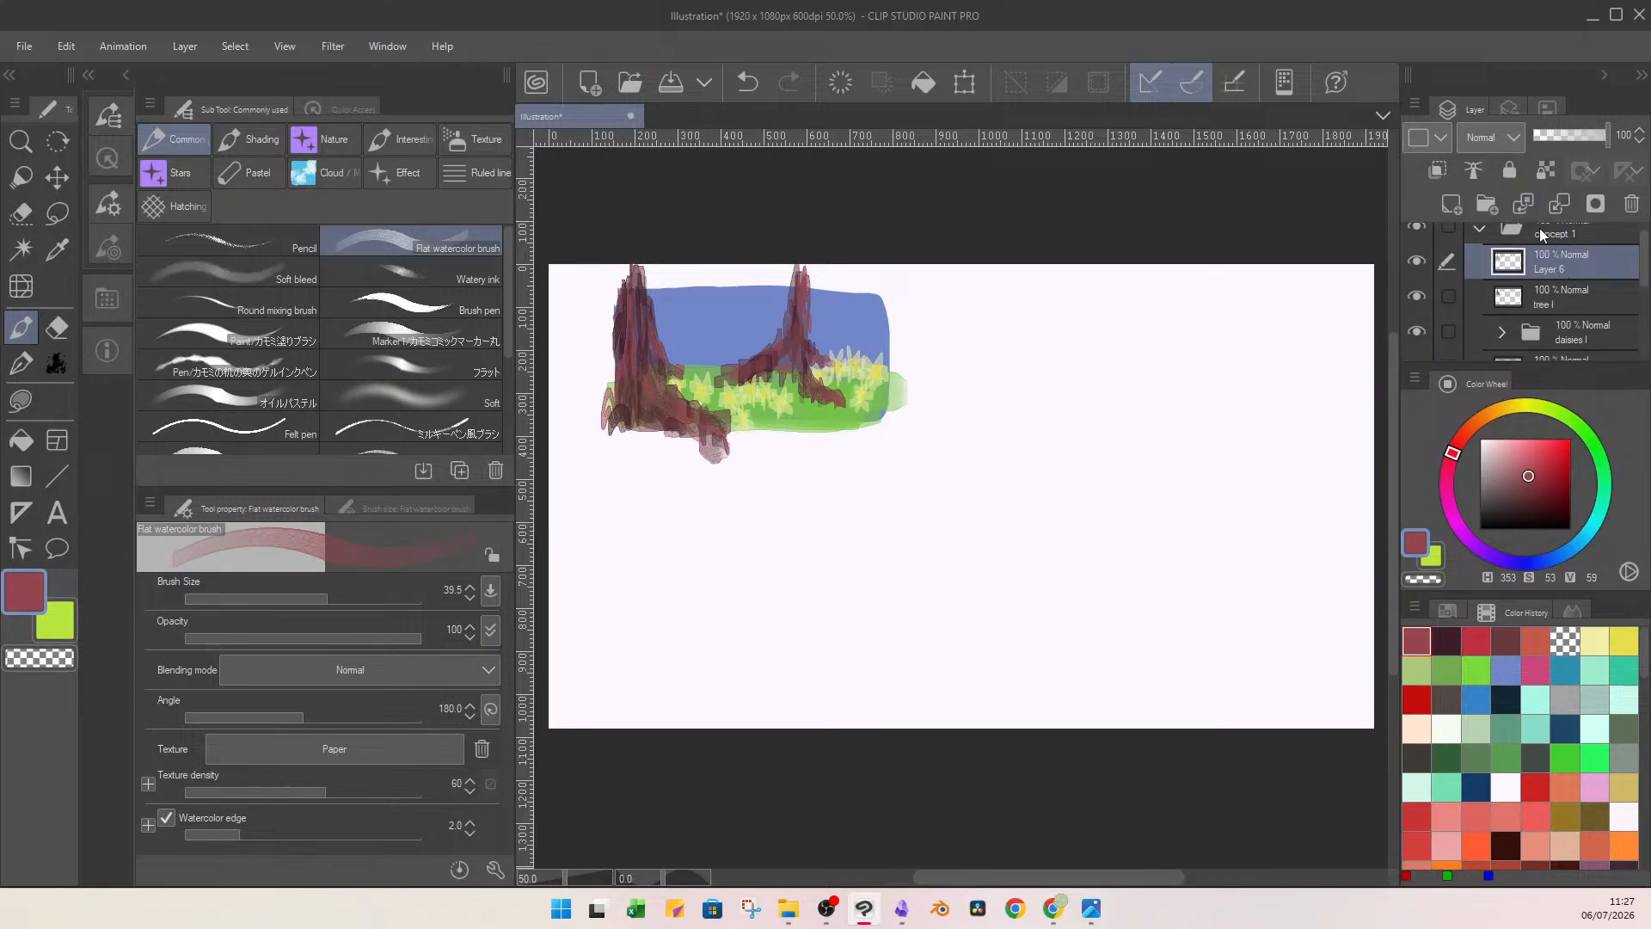
{"action": "left_click", "coordinate": [1559, 206]}
{"action": "scroll", "coordinate": [1592, 288], "scroll_direction": "down", "scroll_amount": 2}
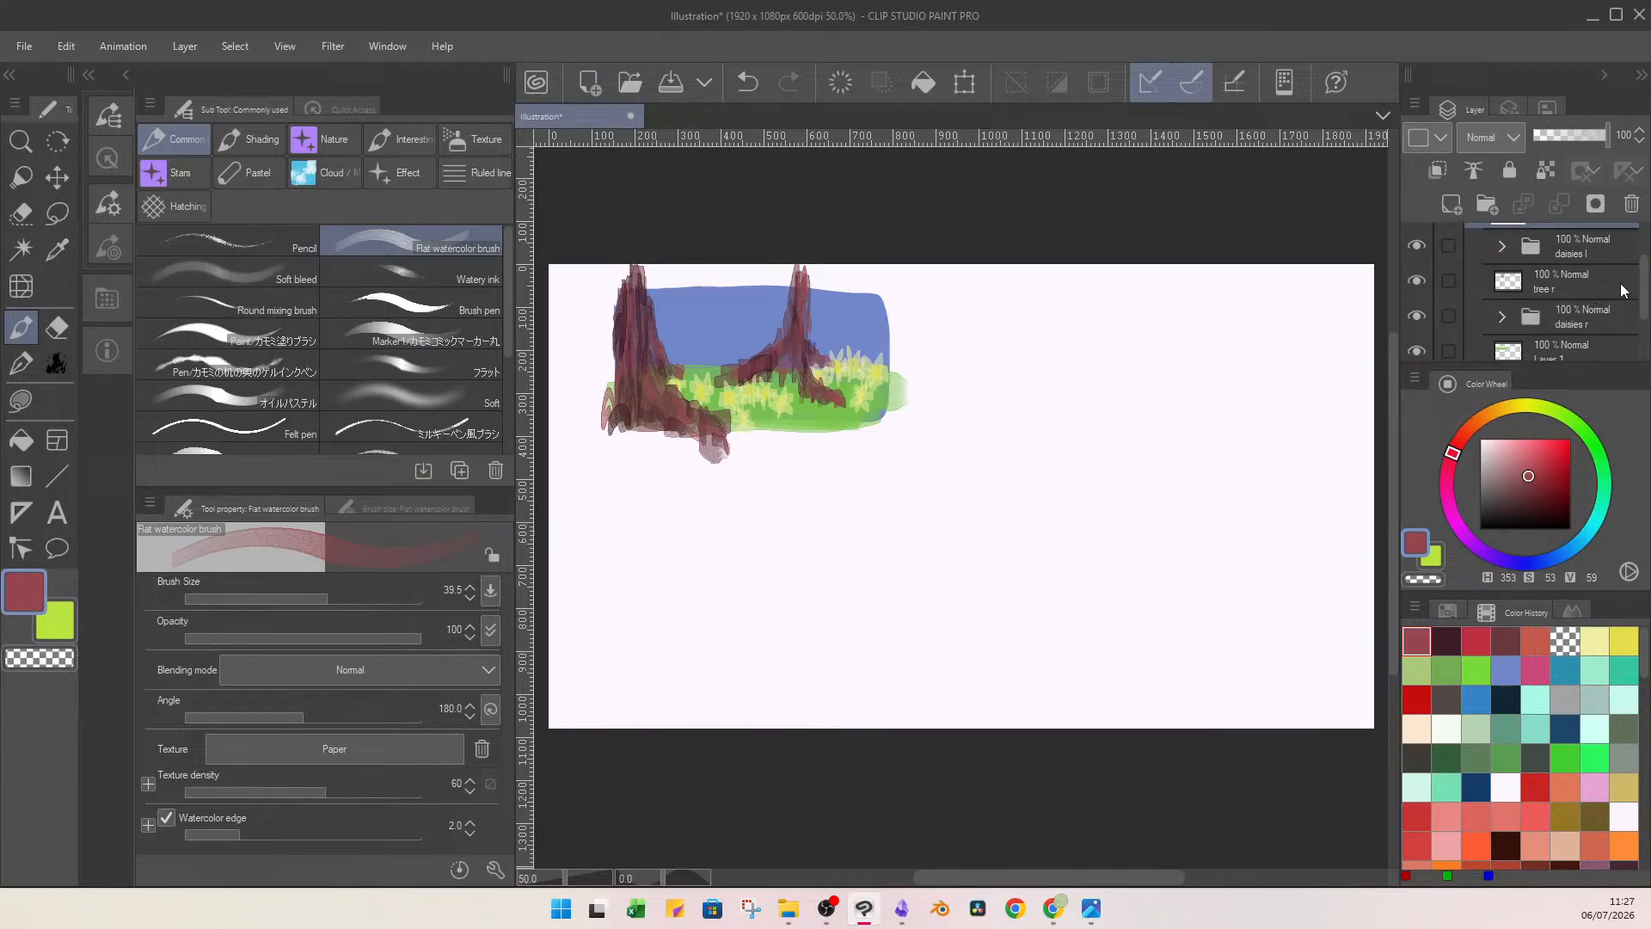
{"action": "key", "text": "ctrl+z"}
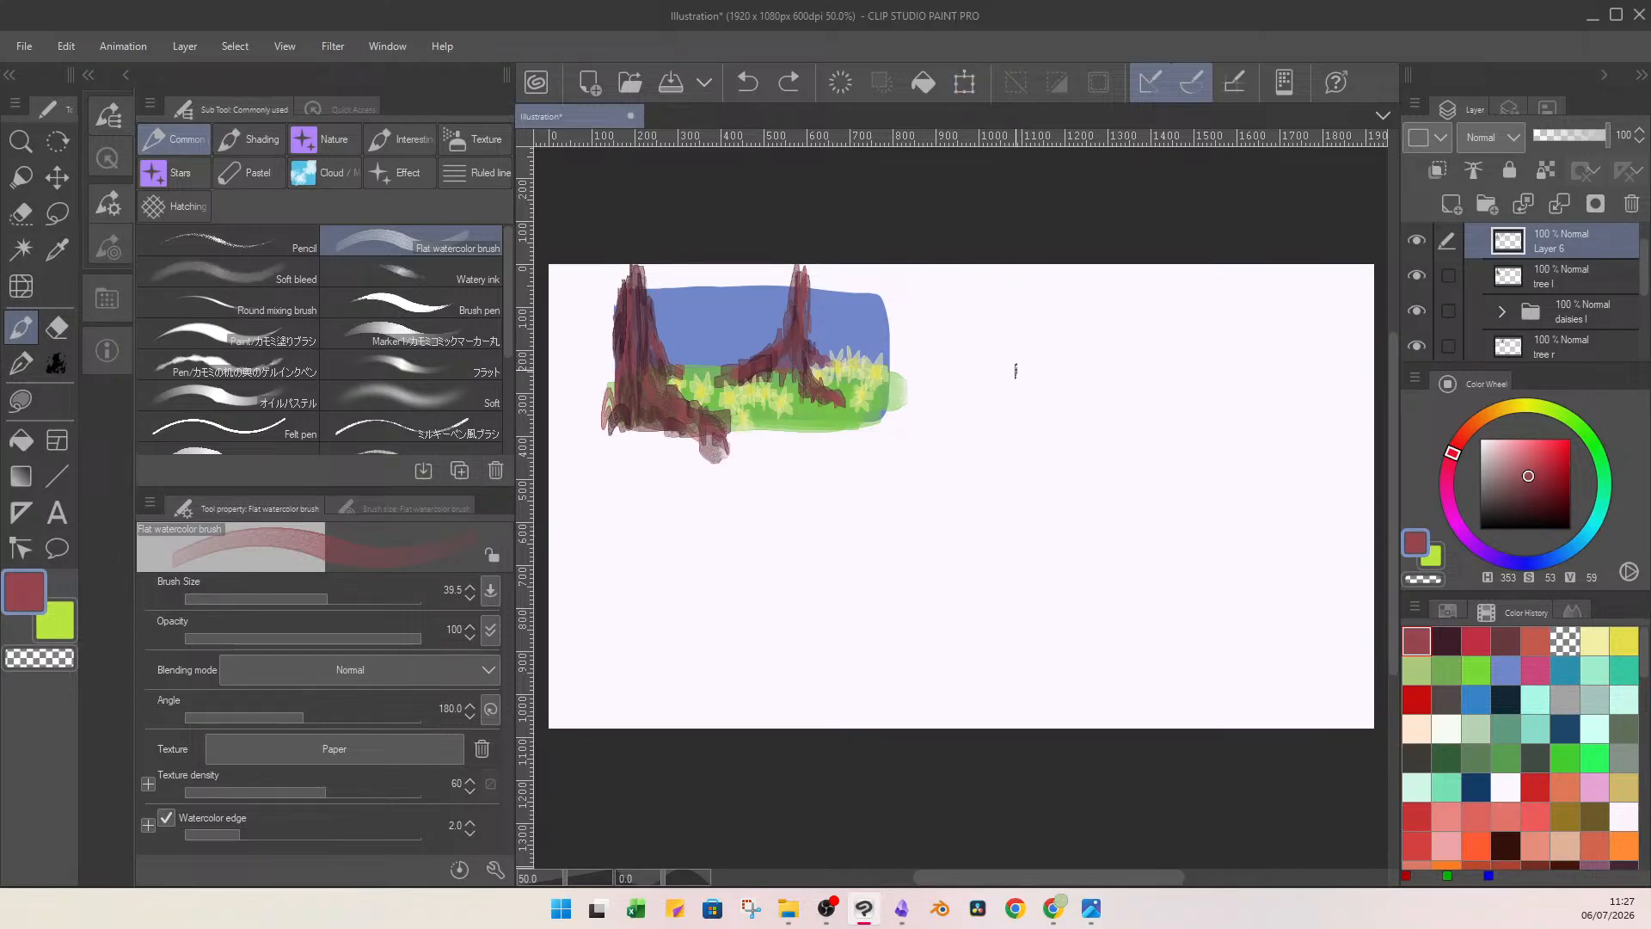
Lasso the thin tree's shading on the trunk shading layer and cut and paste it onto its own layer.
{"action": "key", "text": "m"}
{"action": "mouse_move", "coordinate": [856, 256]}
{"action": "left_mouse_down"}
{"action": "mouse_move", "coordinate": [760, 252]}
{"action": "mouse_move", "coordinate": [732, 342]}
{"action": "left_mouse_up"}
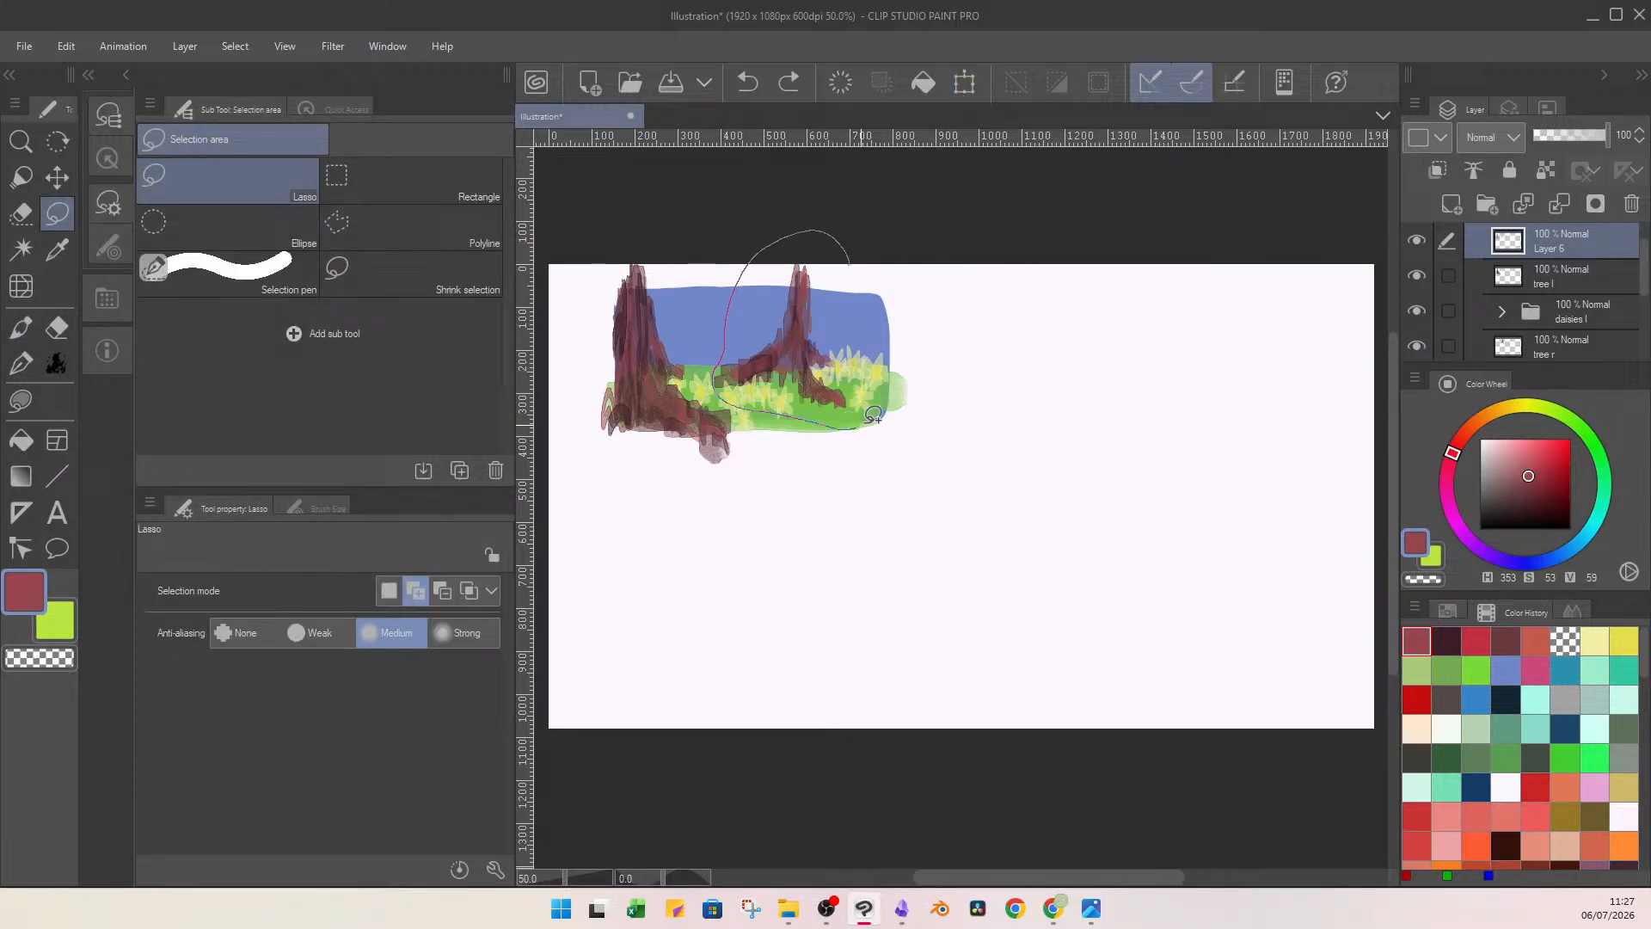
{"action": "left_click_drag", "start_coordinate": [873, 415], "coordinate": [855, 263]}
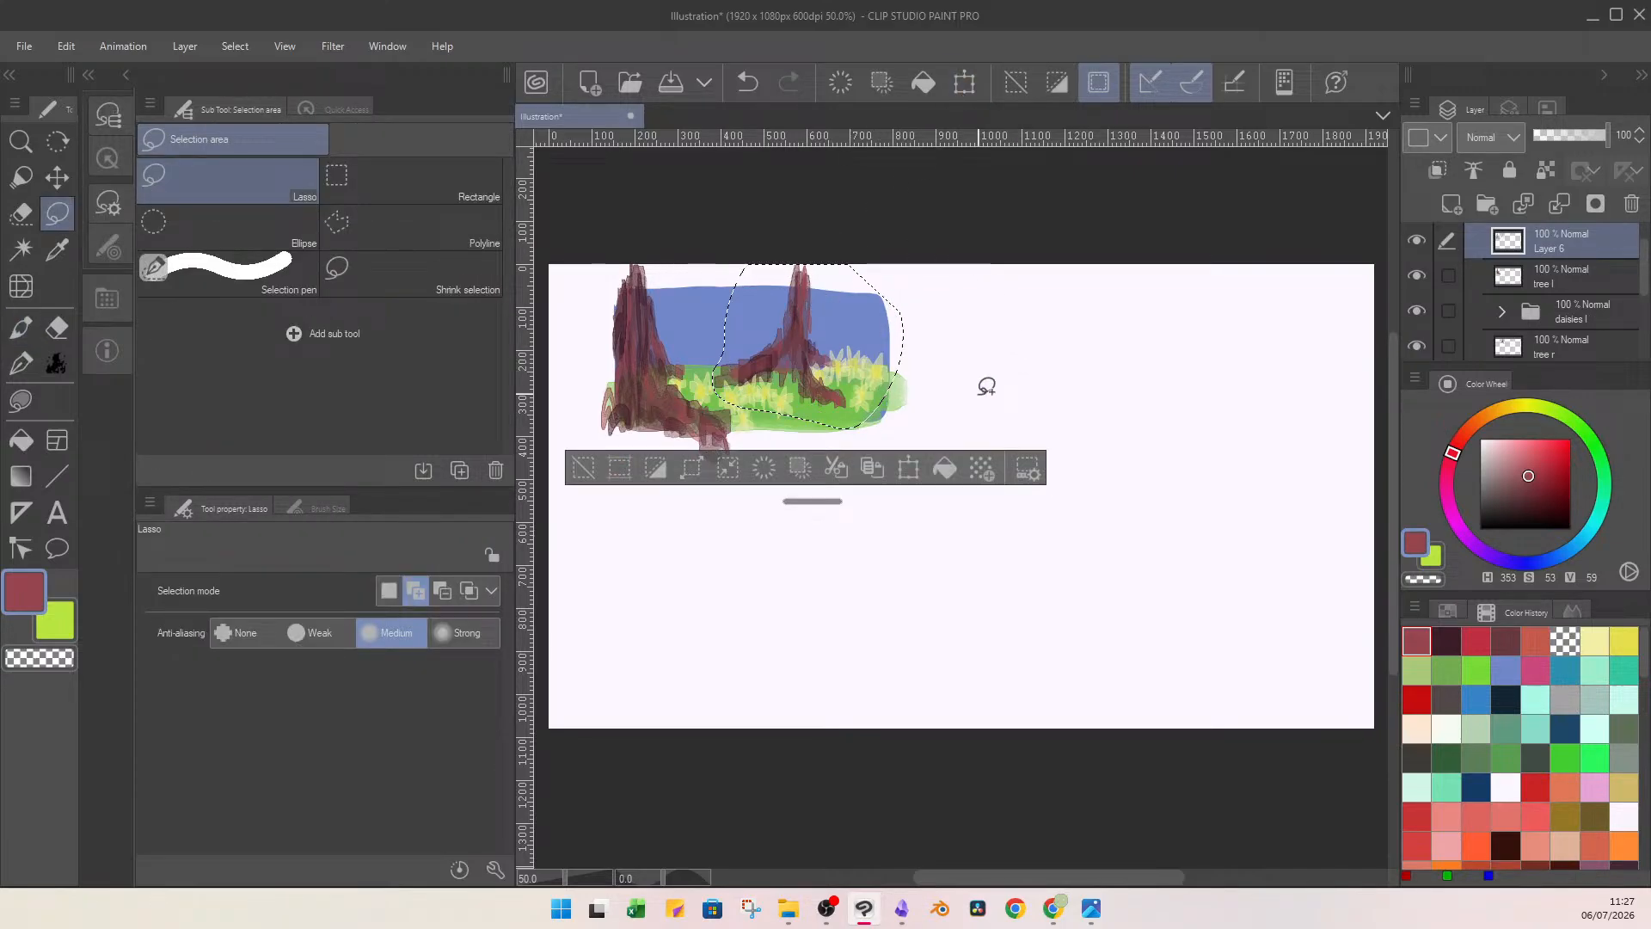
{"action": "left_click", "coordinate": [832, 476]}
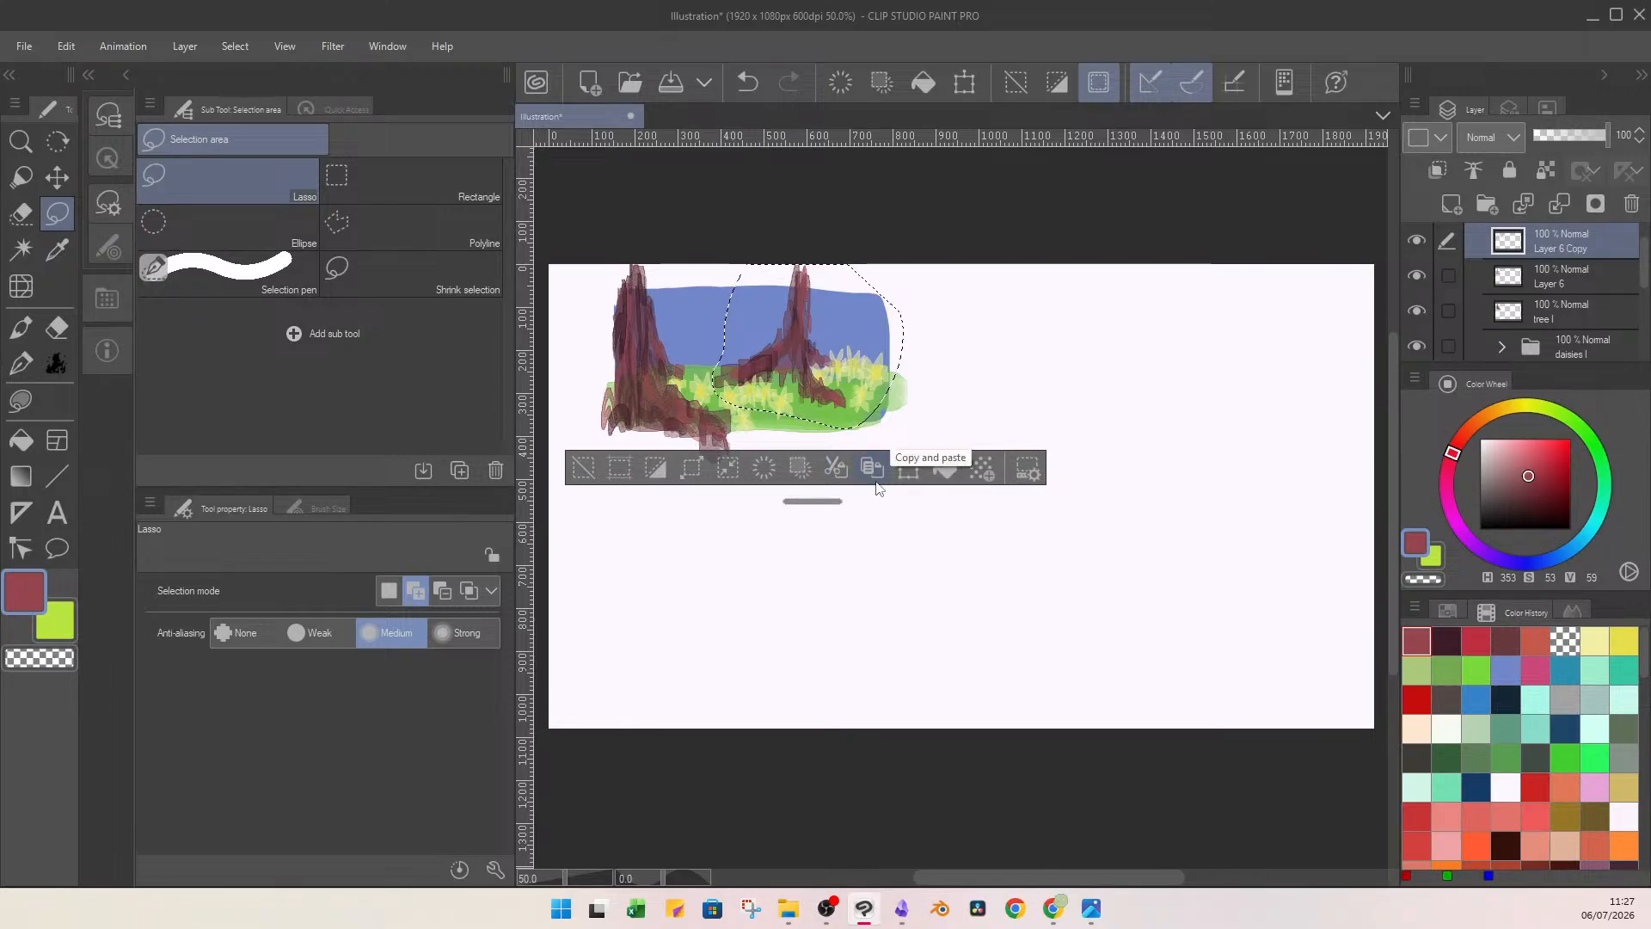
Merge the cut-out shading into the tree r layer and the remaining trunk shading into the tree l layer, clearing the selection.
{"action": "left_click_drag", "start_coordinate": [1601, 242], "coordinate": [1598, 307]}
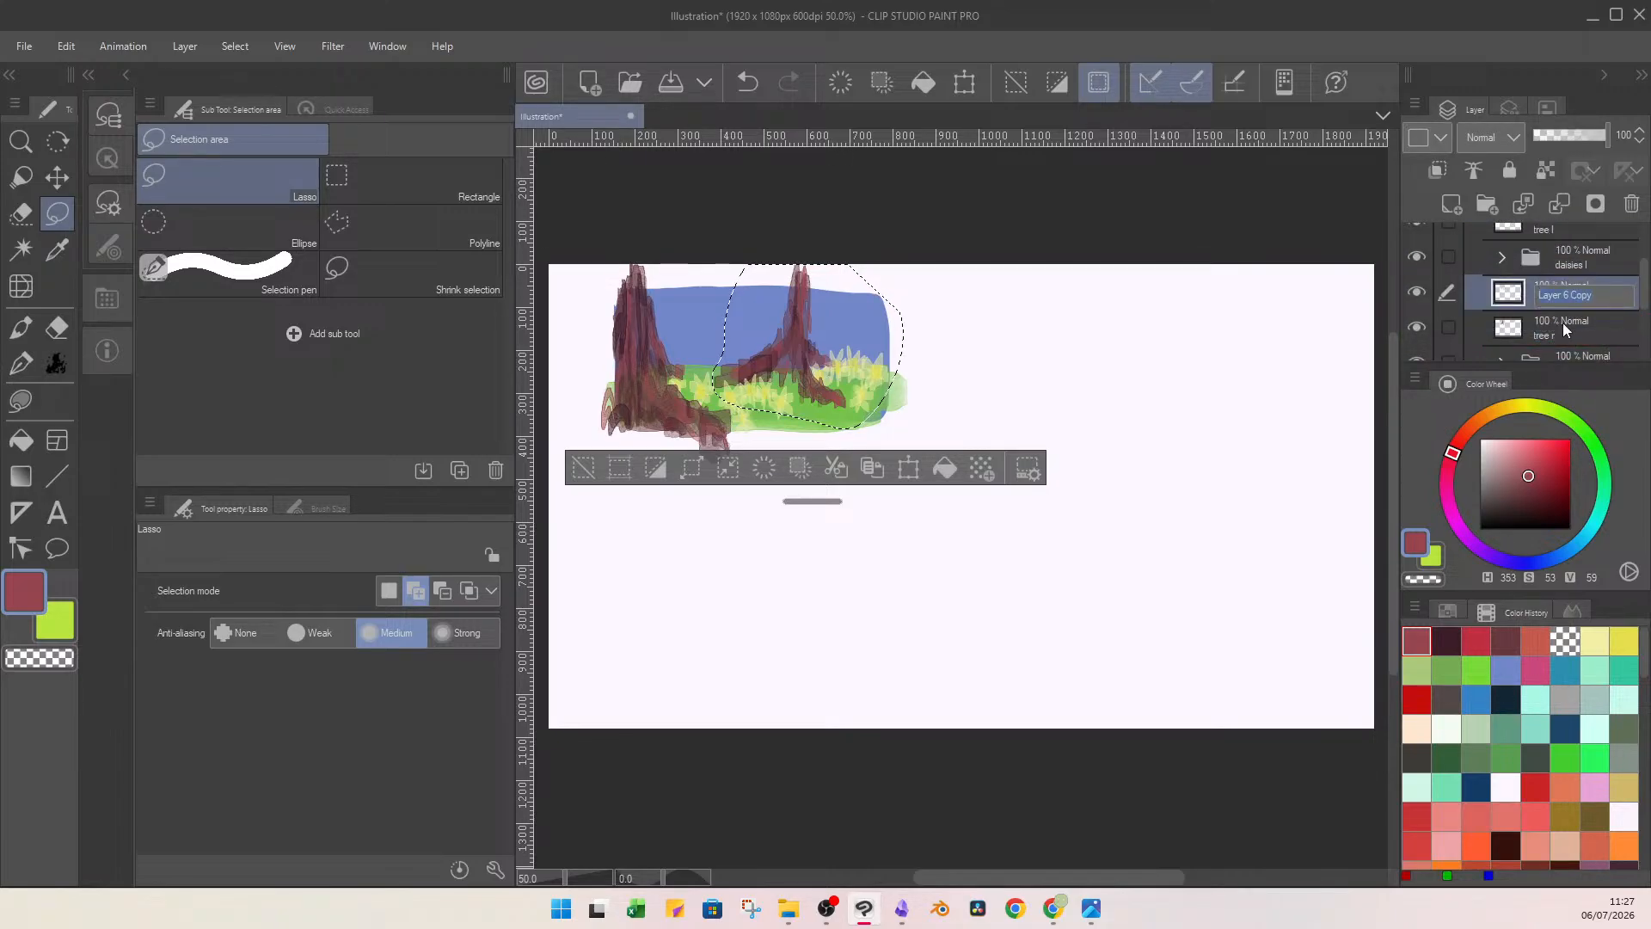
{"action": "left_click", "coordinate": [1558, 204]}
{"action": "left_click_drag", "start_coordinate": [1644, 301], "coordinate": [1645, 270]}
{"action": "left_click", "coordinate": [1595, 263]}
{"action": "left_click", "coordinate": [1561, 208]}
{"action": "left_click", "coordinate": [584, 467]}
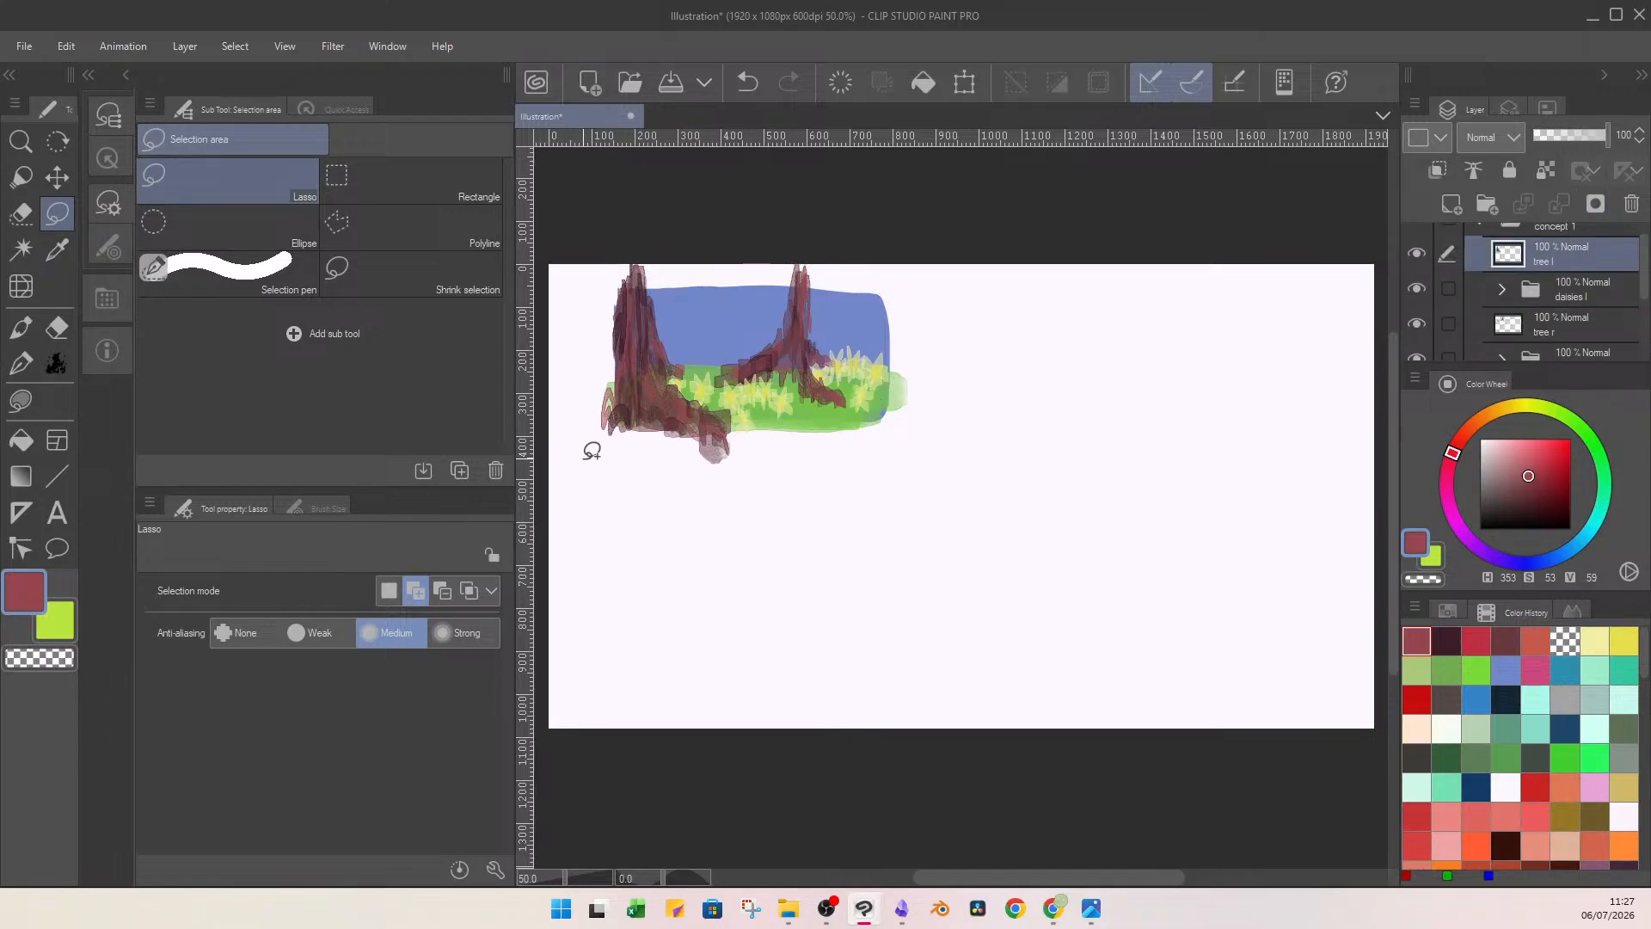
Add a new layer above tree l and set up the Flat watercolor brush in brown (H 18, S 51, V 56).
{"action": "left_click", "coordinate": [1421, 252]}
{"action": "left_click", "coordinate": [1421, 252]}
{"action": "scroll", "coordinate": [1632, 271], "scroll_direction": "up", "scroll_amount": 2}
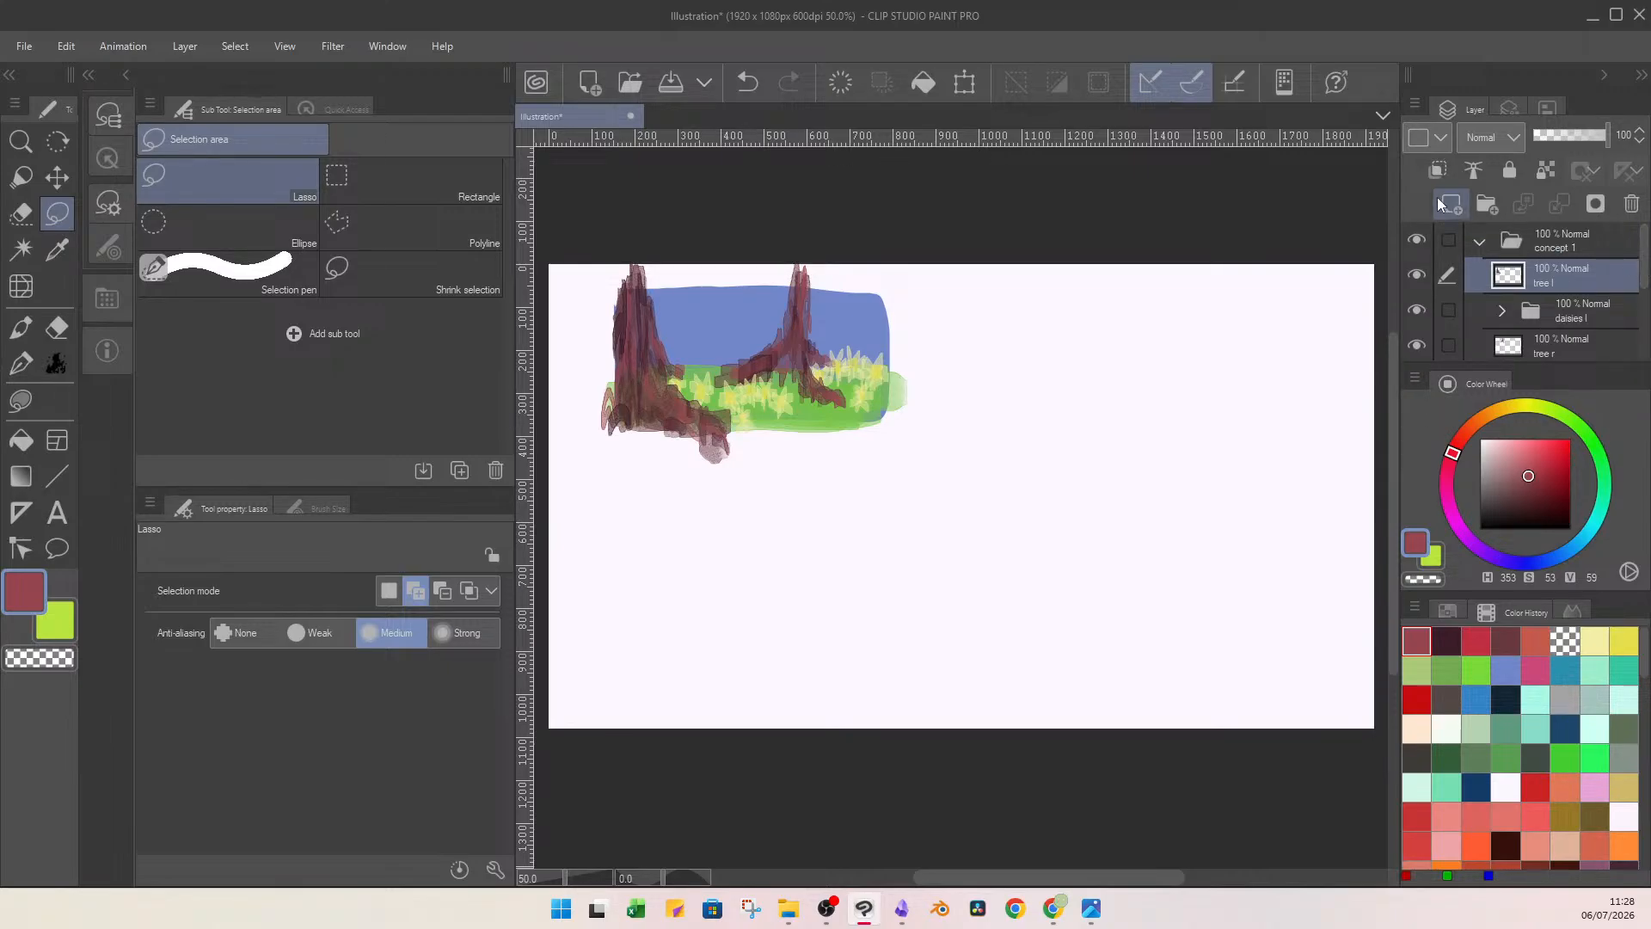
{"action": "left_click", "coordinate": [1464, 205]}
{"action": "left_click", "coordinate": [1592, 446]}
{"action": "left_click", "coordinate": [1510, 461]}
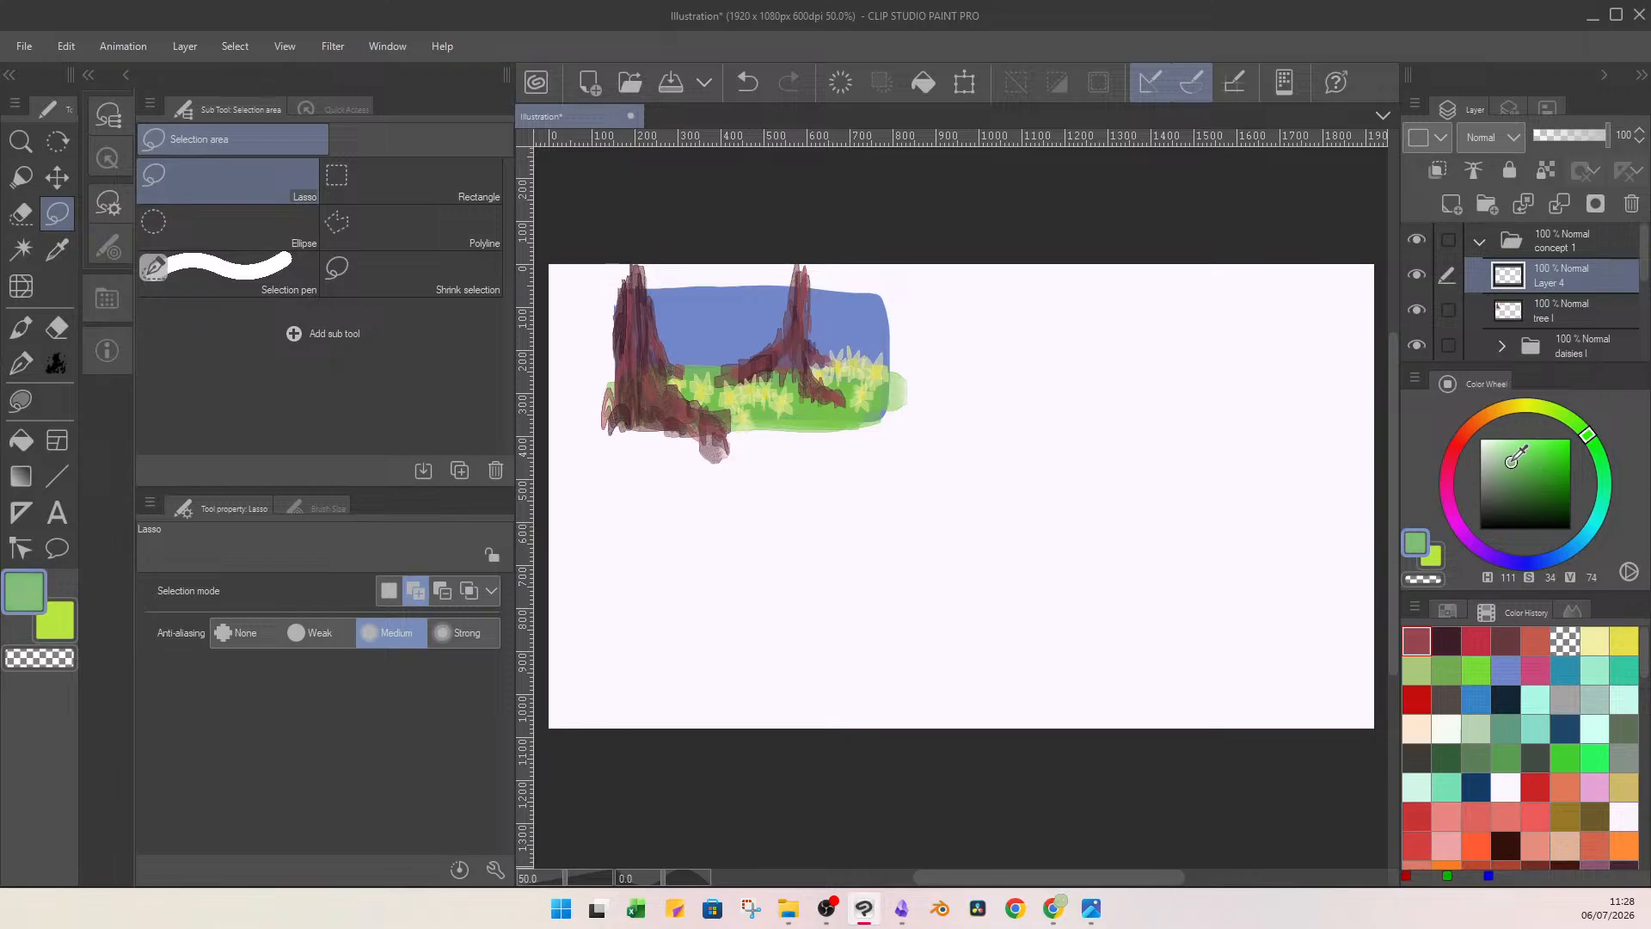
{"action": "mouse_move", "coordinate": [1595, 443]}
{"action": "left_mouse_down"}
{"action": "mouse_move", "coordinate": [1506, 429]}
{"action": "mouse_move", "coordinate": [1541, 478]}
{"action": "mouse_move", "coordinate": [1526, 478]}
{"action": "left_mouse_up"}
{"action": "left_click_drag", "start_coordinate": [1488, 418], "coordinate": [1479, 438]}
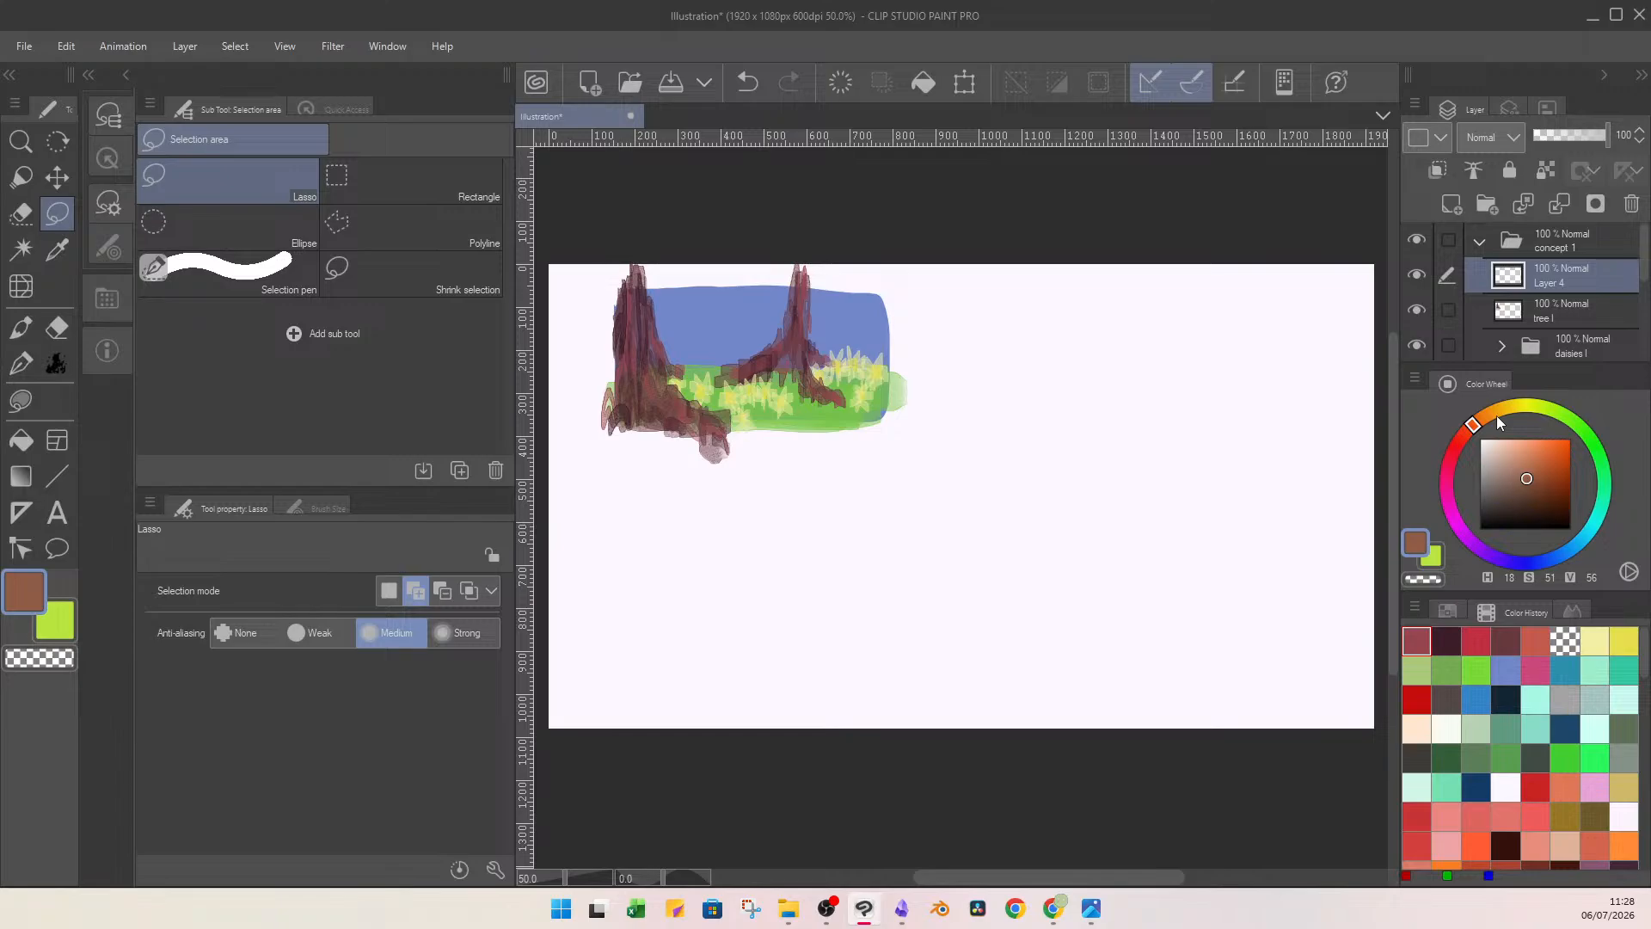
{"action": "left_click", "coordinate": [21, 326]}
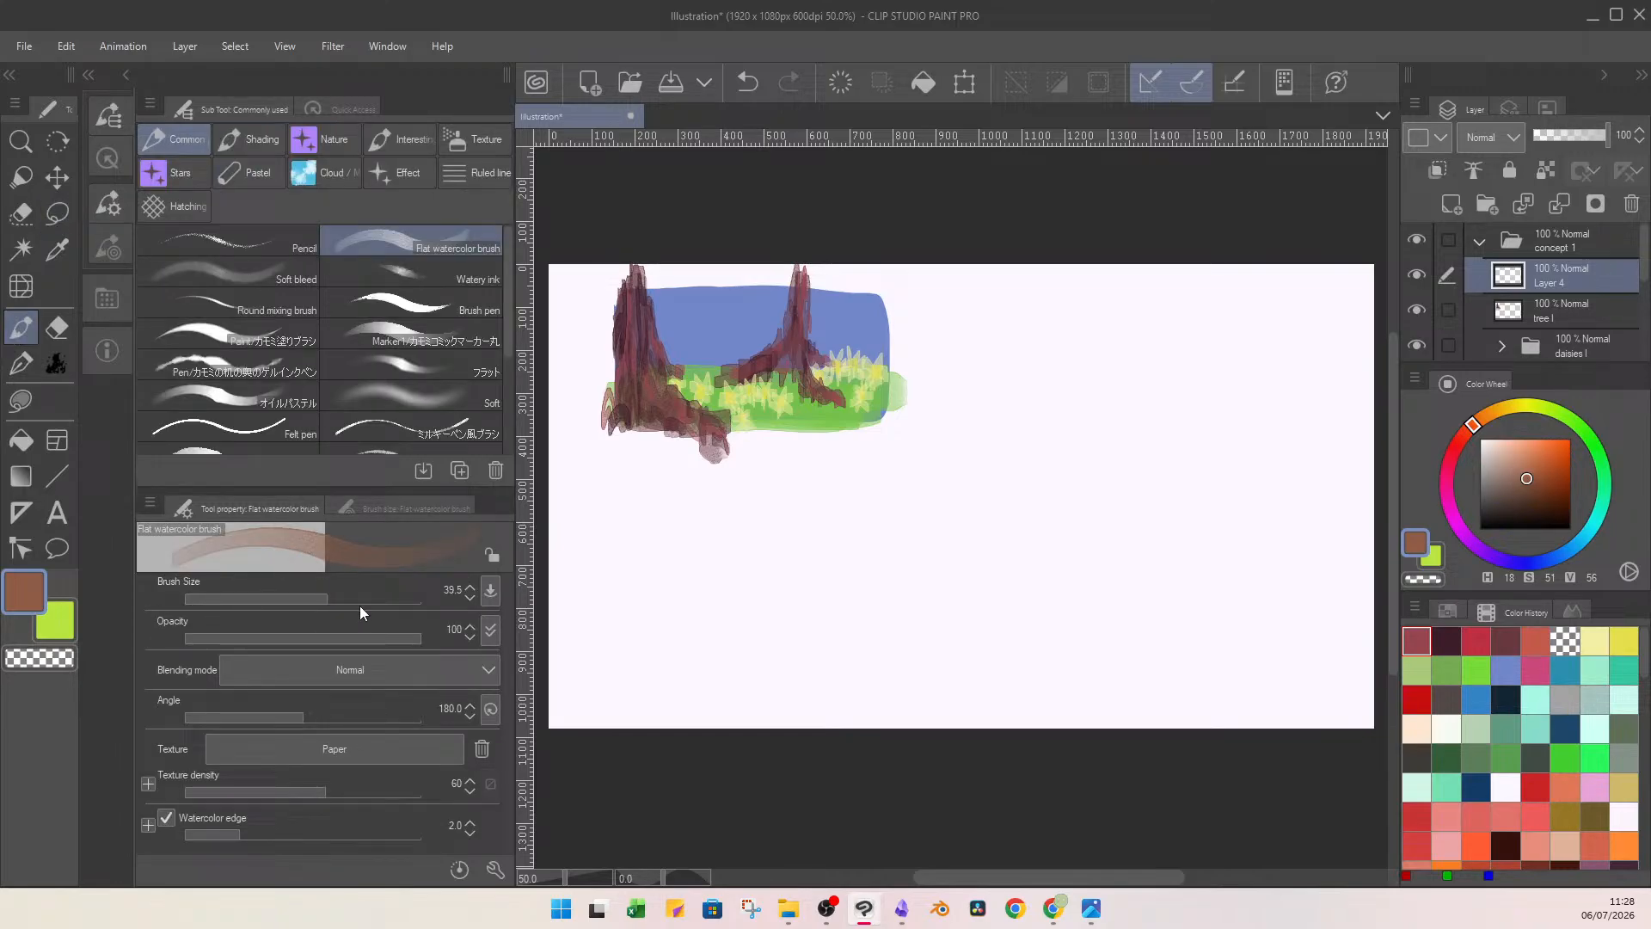
{"action": "mouse_move", "coordinate": [632, 313]}
{"action": "left_mouse_down"}
{"action": "mouse_move", "coordinate": [678, 276]}
{"action": "mouse_move", "coordinate": [671, 258]}
{"action": "mouse_move", "coordinate": [610, 271]}
{"action": "left_mouse_up"}
{"action": "key", "text": "ctrl+z"}
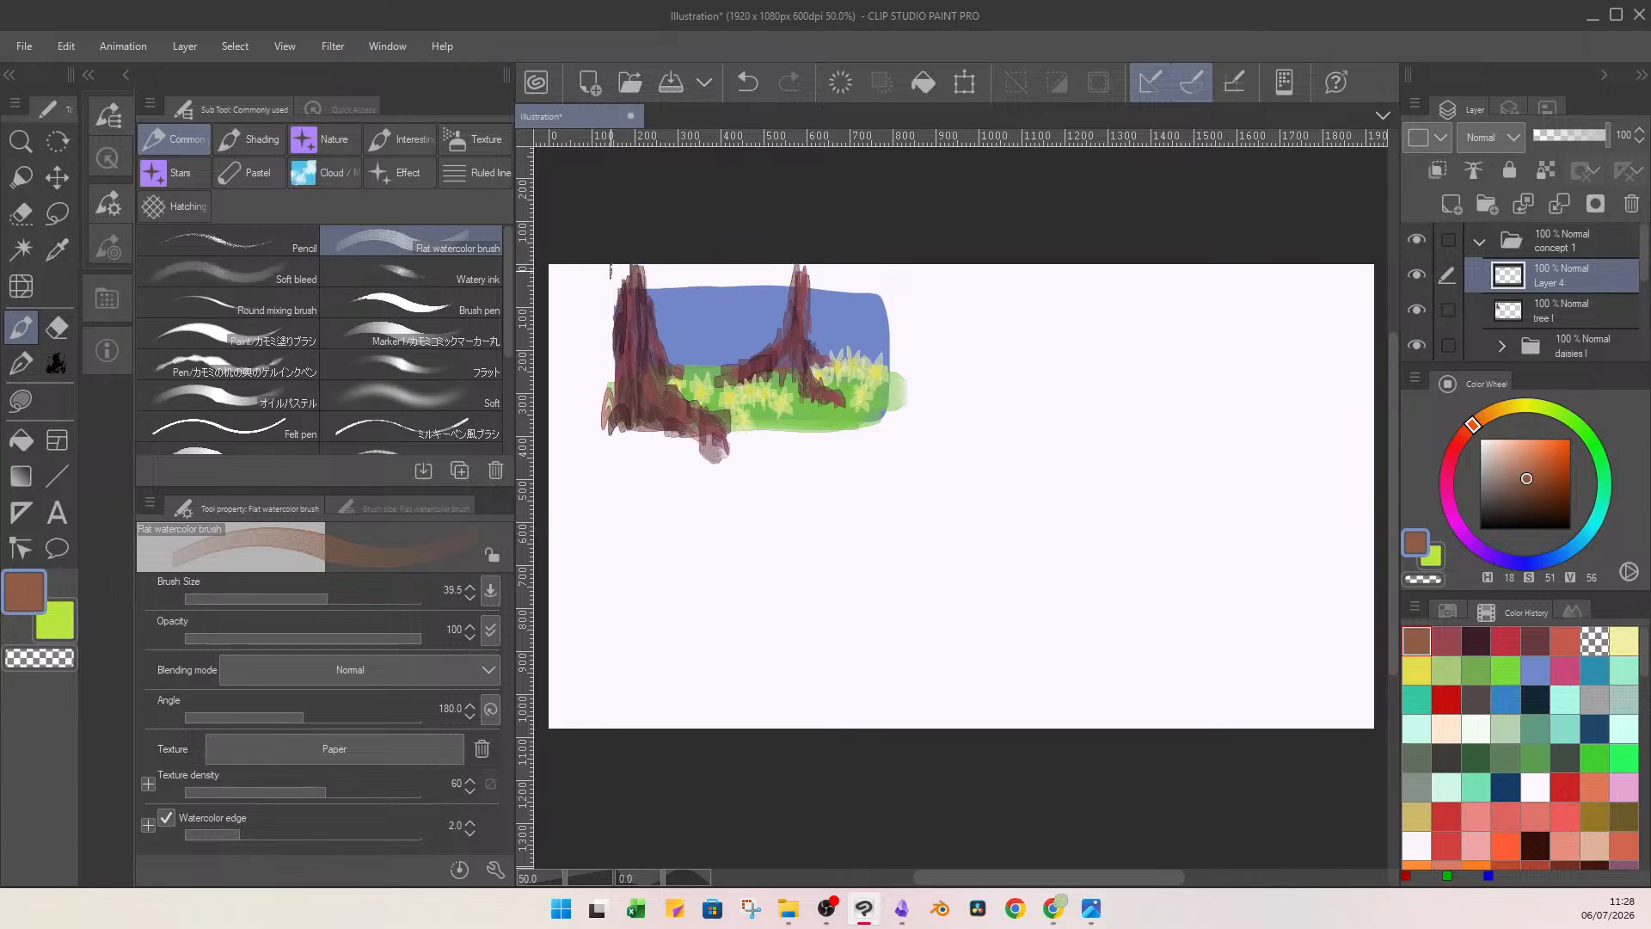
Transform the concept 1 folder to move the whole painting down and slightly to the right, leaving room above the trees.
{"action": "left_click", "coordinate": [1545, 249]}
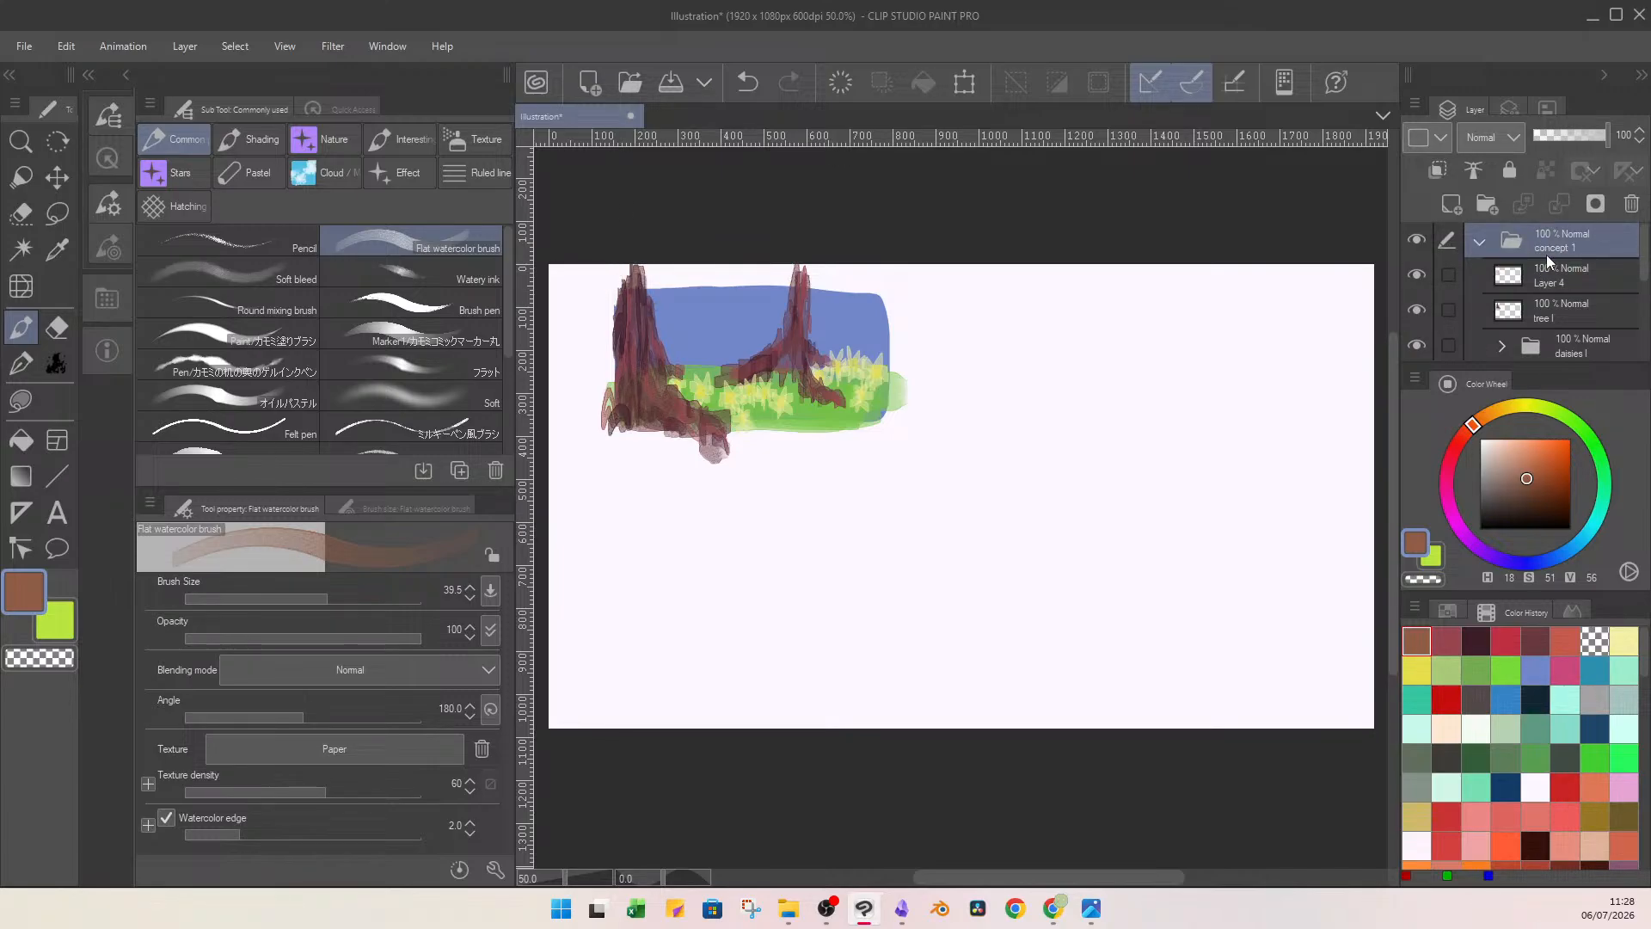
{"action": "left_click", "coordinate": [961, 89]}
{"action": "left_click_drag", "start_coordinate": [791, 378], "coordinate": [830, 476]}
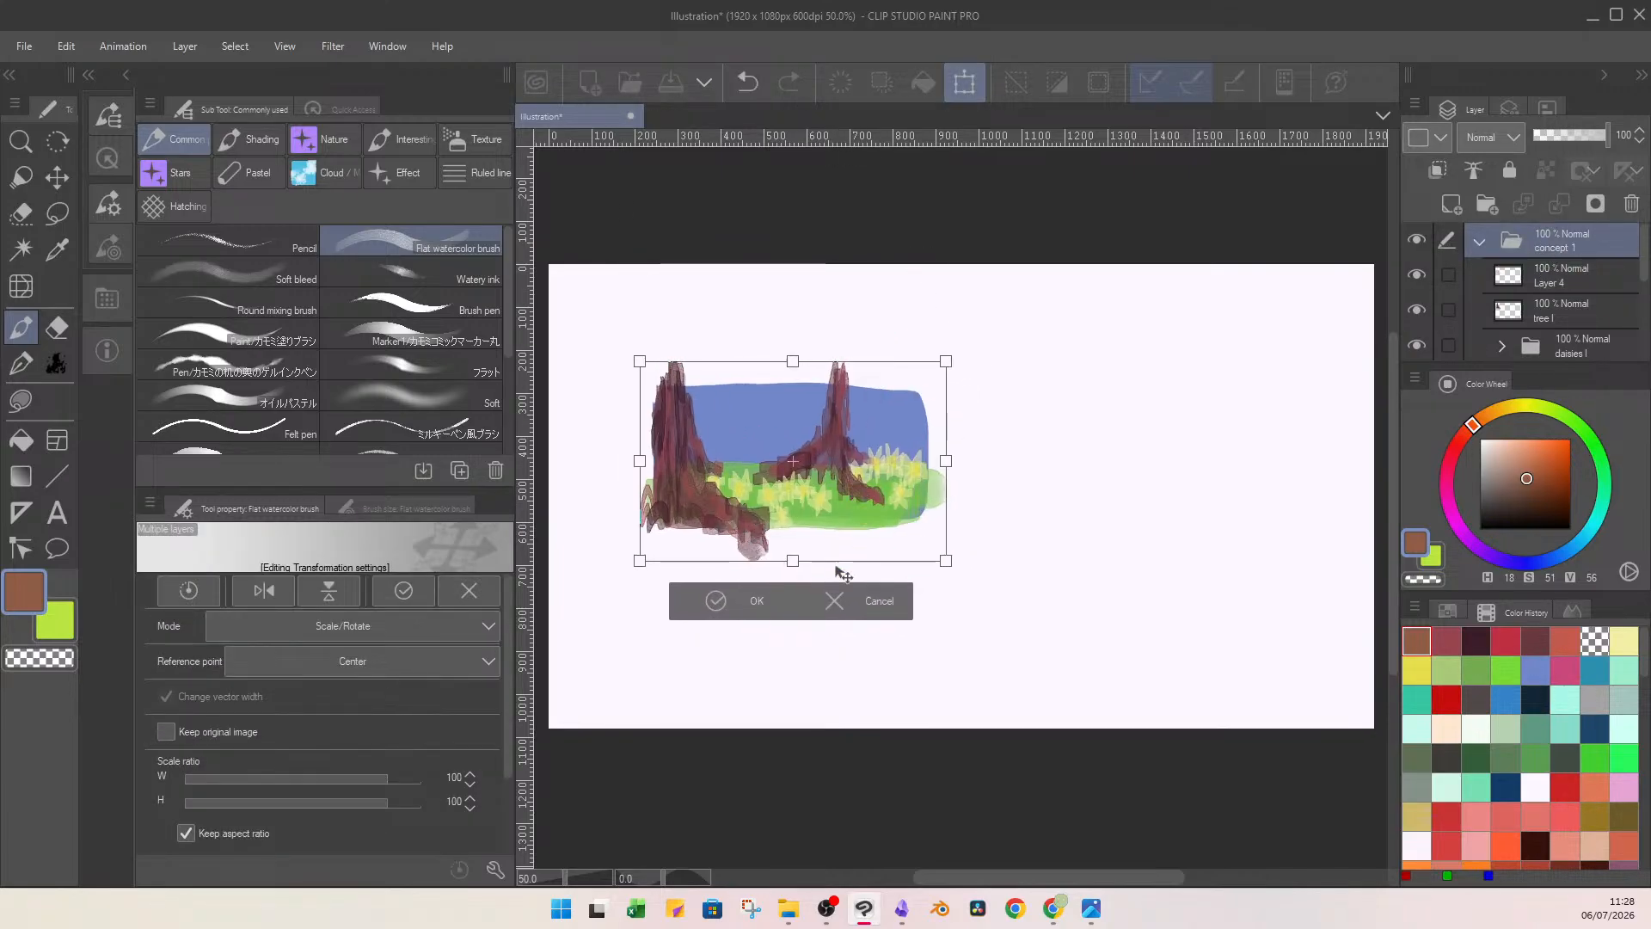
{"action": "left_click", "coordinate": [720, 608]}
Paint a broad brown canopy above the foreground trunk on Layer 4 with an enlarged brush.
{"action": "left_click", "coordinate": [1558, 274]}
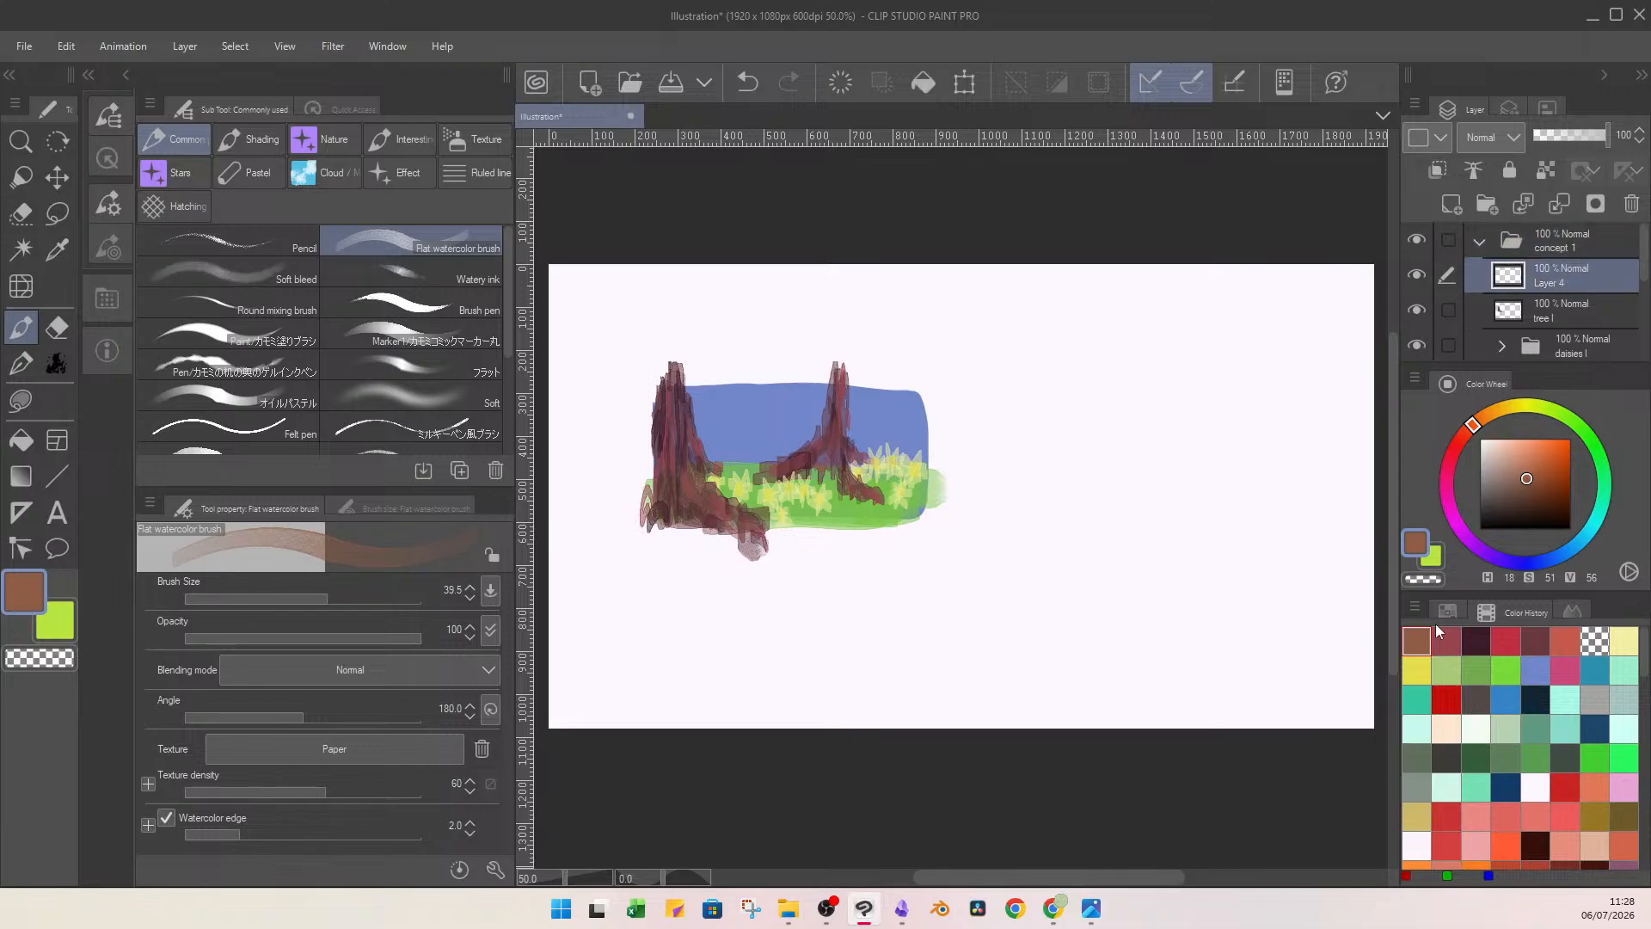
{"action": "left_click", "coordinate": [358, 595]}
{"action": "mouse_move", "coordinate": [674, 331]}
{"action": "left_mouse_down"}
{"action": "mouse_move", "coordinate": [619, 343]}
{"action": "mouse_move", "coordinate": [714, 361]}
{"action": "mouse_move", "coordinate": [619, 344]}
{"action": "mouse_move", "coordinate": [679, 344]}
{"action": "mouse_move", "coordinate": [694, 326]}
{"action": "mouse_move", "coordinate": [705, 421]}
{"action": "mouse_move", "coordinate": [672, 346]}
{"action": "mouse_move", "coordinate": [747, 370]}
{"action": "left_mouse_up"}
{"action": "mouse_move", "coordinate": [709, 296]}
{"action": "left_mouse_down"}
{"action": "mouse_move", "coordinate": [637, 271]}
{"action": "mouse_move", "coordinate": [602, 283]}
{"action": "left_mouse_up"}
Transform the brown canopy, shifting it up and rotating it slightly counterclockwise above the foreground trunk.
{"action": "left_click", "coordinate": [965, 83]}
{"action": "left_click_drag", "start_coordinate": [742, 359], "coordinate": [736, 327]}
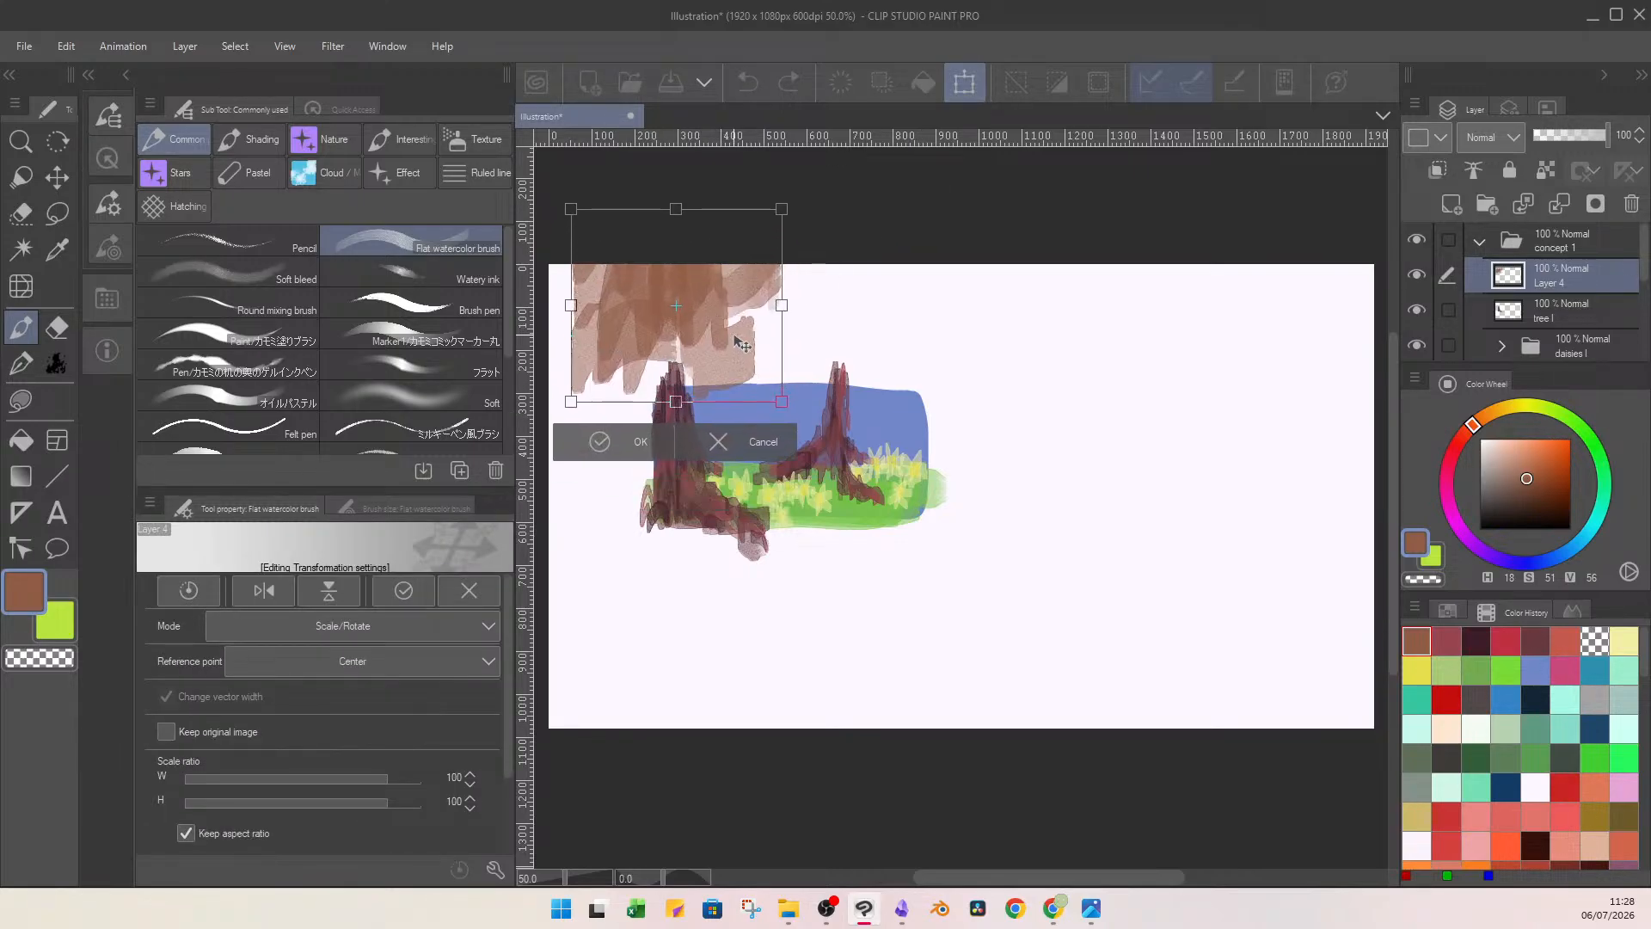
{"action": "left_click", "coordinate": [602, 442]}
{"action": "left_click", "coordinate": [965, 83]}
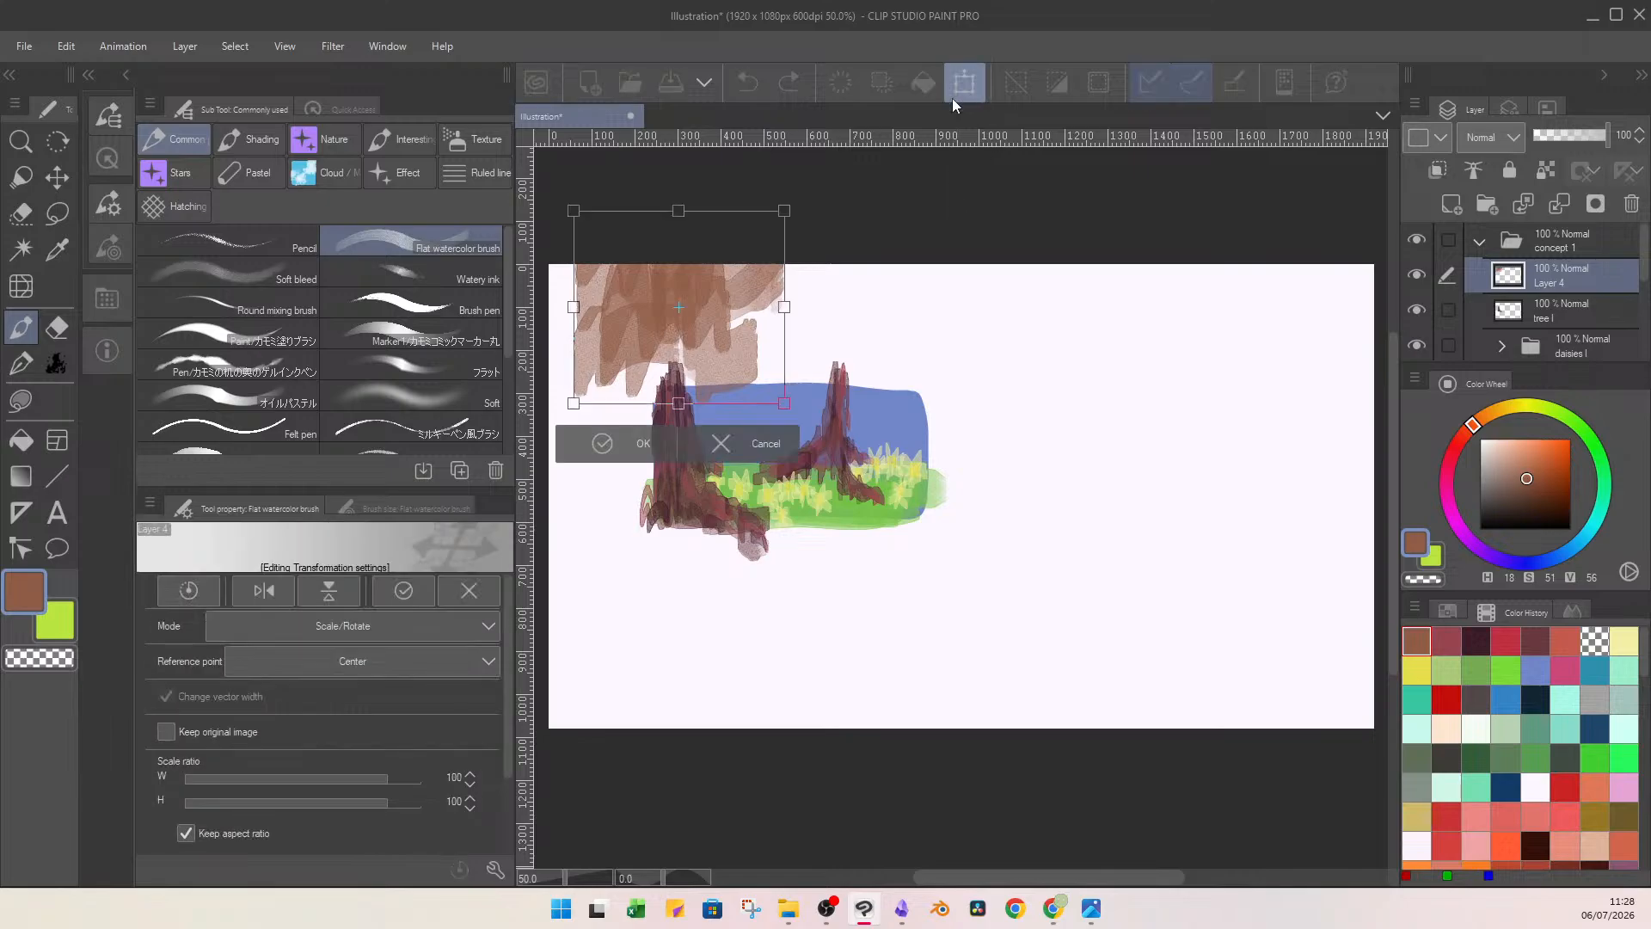
{"action": "left_click_drag", "start_coordinate": [700, 256], "coordinate": [687, 389]}
{"action": "left_click_drag", "start_coordinate": [704, 294], "coordinate": [696, 263]}
{"action": "left_click_drag", "start_coordinate": [712, 187], "coordinate": [654, 178]}
{"action": "left_click_drag", "start_coordinate": [723, 340], "coordinate": [742, 325]}
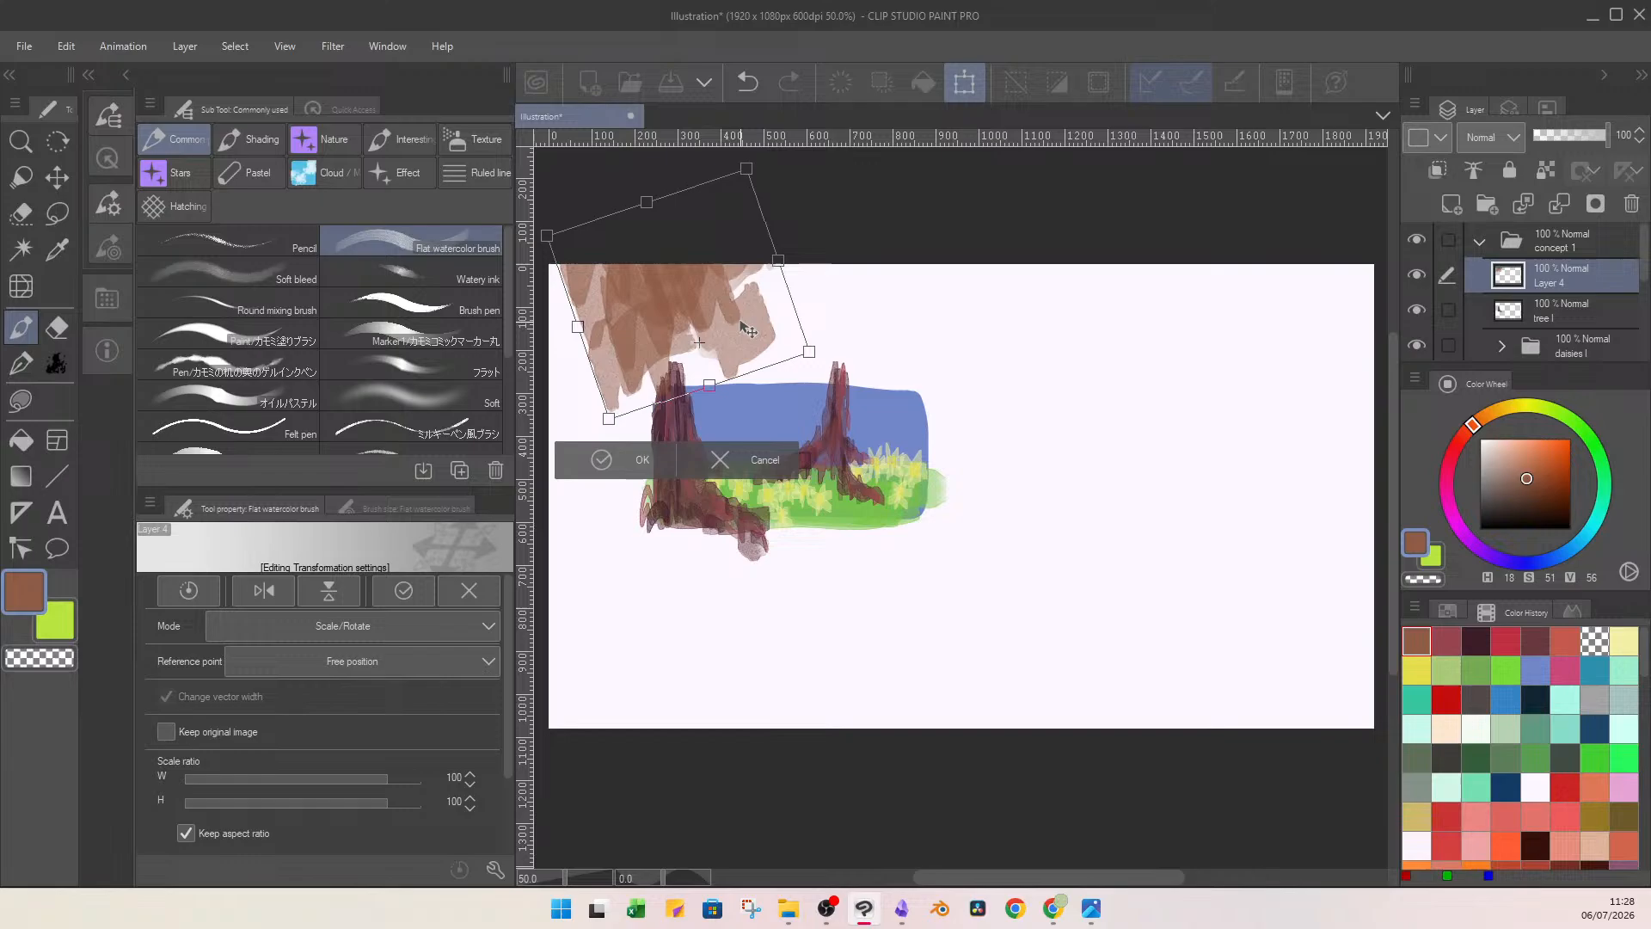
{"action": "left_click", "coordinate": [641, 461]}
Extend the canopy's left side down to the canvas edge with brown strokes, brush size 65.3.
{"action": "left_click_drag", "start_coordinate": [356, 599], "coordinate": [339, 600]}
{"action": "mouse_move", "coordinate": [599, 284]}
{"action": "left_mouse_down"}
{"action": "mouse_move", "coordinate": [578, 404]}
{"action": "mouse_move", "coordinate": [611, 344]}
{"action": "mouse_move", "coordinate": [561, 338]}
{"action": "left_mouse_up"}
{"action": "right_click", "coordinate": [610, 315]}
{"action": "left_click_drag", "start_coordinate": [597, 289], "coordinate": [551, 311]}
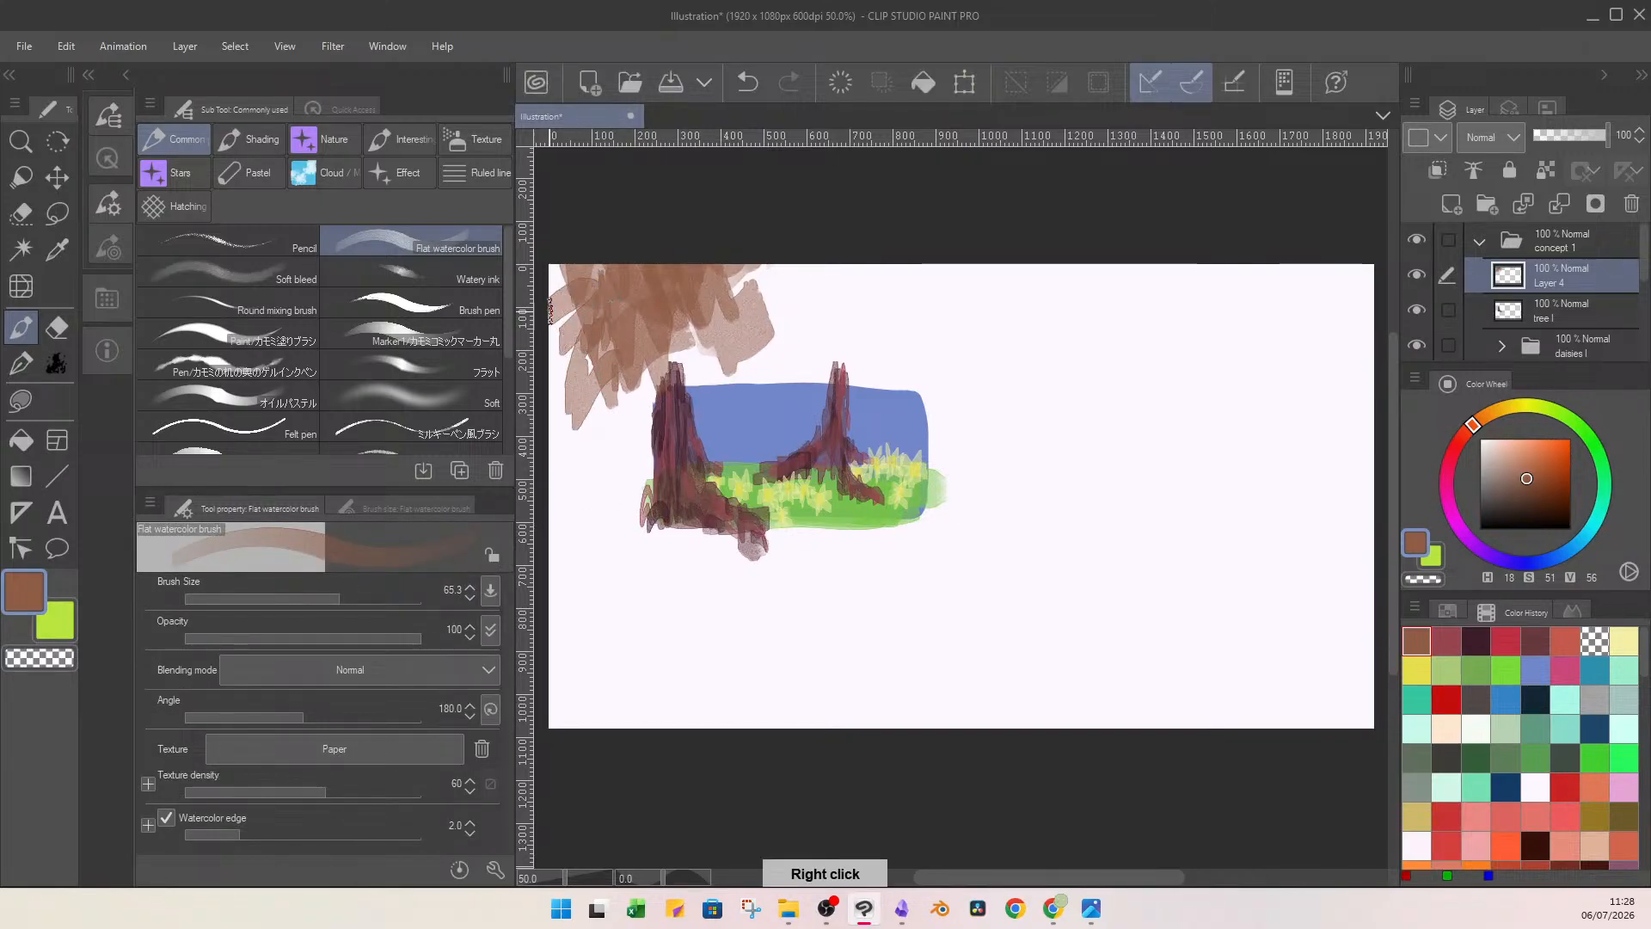
Extend the brown canopy rightward over the thin tree and past the painting's right edge.
{"action": "left_click_drag", "start_coordinate": [720, 286], "coordinate": [832, 265]}
{"action": "mouse_move", "coordinate": [716, 319]}
{"action": "left_mouse_down"}
{"action": "mouse_move", "coordinate": [753, 293]}
{"action": "mouse_move", "coordinate": [772, 337]}
{"action": "mouse_move", "coordinate": [800, 296]}
{"action": "mouse_move", "coordinate": [844, 289]}
{"action": "left_mouse_up"}
{"action": "mouse_move", "coordinate": [737, 354]}
{"action": "left_mouse_down"}
{"action": "mouse_move", "coordinate": [833, 265]}
{"action": "mouse_move", "coordinate": [857, 217]}
{"action": "mouse_move", "coordinate": [841, 354]}
{"action": "mouse_move", "coordinate": [928, 354]}
{"action": "mouse_move", "coordinate": [821, 330]}
{"action": "mouse_move", "coordinate": [785, 346]}
{"action": "mouse_move", "coordinate": [850, 367]}
{"action": "mouse_move", "coordinate": [874, 330]}
{"action": "mouse_move", "coordinate": [836, 301]}
{"action": "left_mouse_up"}
{"action": "left_click_drag", "start_coordinate": [836, 301], "coordinate": [885, 278]}
{"action": "left_click_drag", "start_coordinate": [863, 320], "coordinate": [912, 305]}
{"action": "left_click_drag", "start_coordinate": [911, 305], "coordinate": [961, 323]}
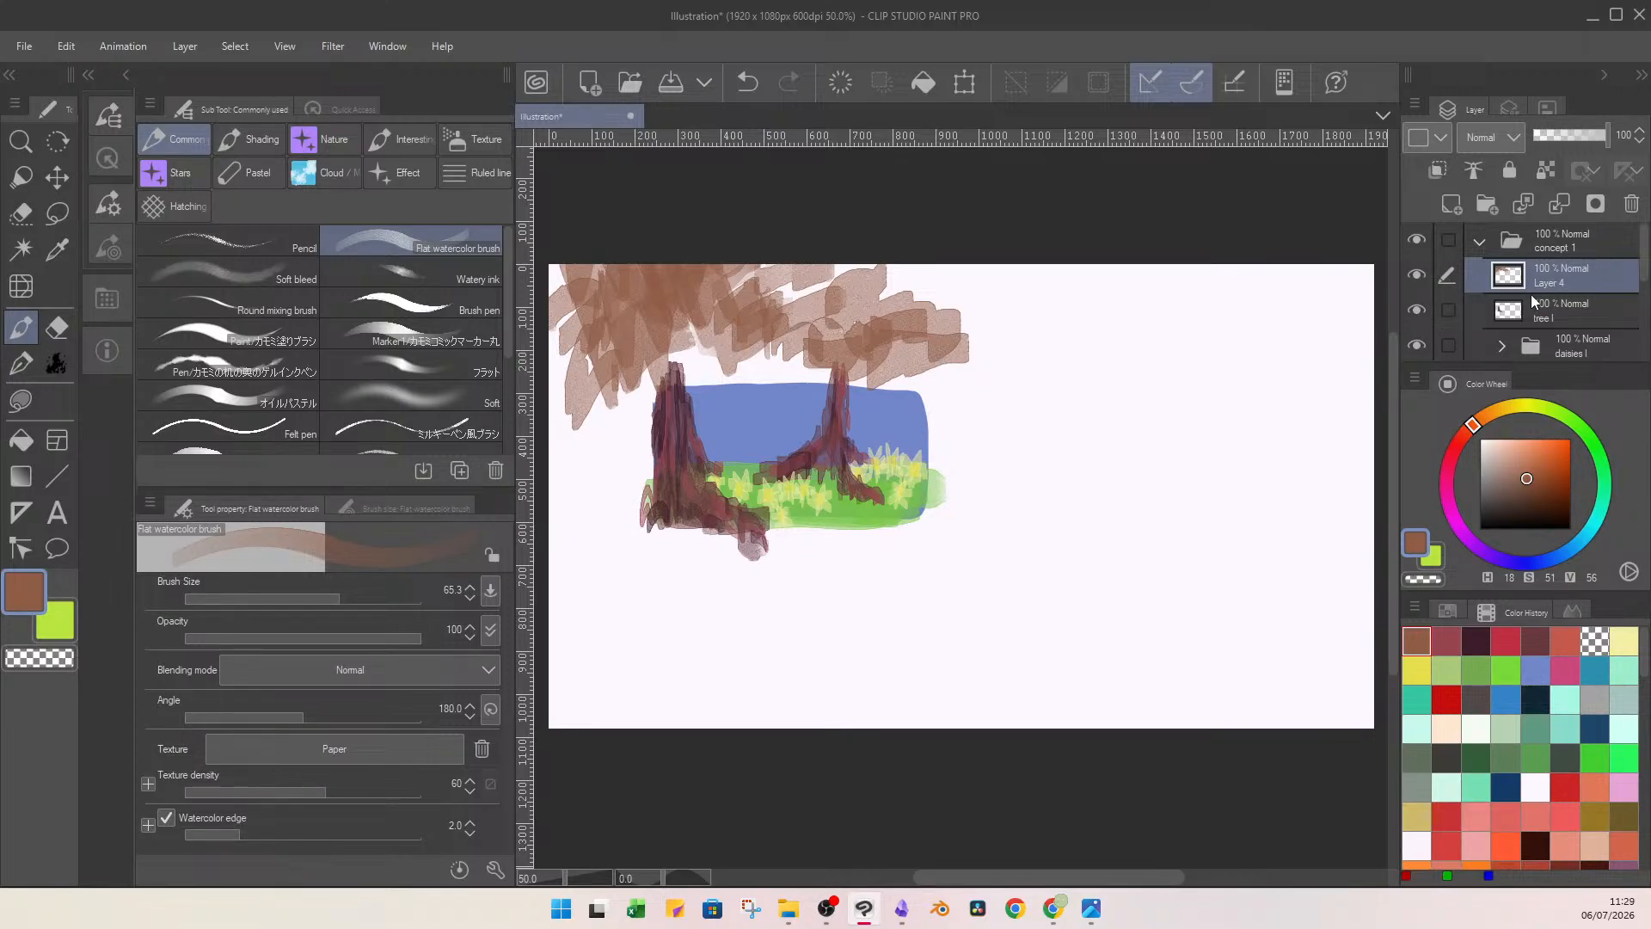
On a new layer above tree l, paint broad golden sunbeams (H 48, S 81, V 73) slanting from the canopy to the foreground roots.
{"action": "left_click", "coordinate": [1561, 308]}
{"action": "left_click", "coordinate": [1455, 207]}
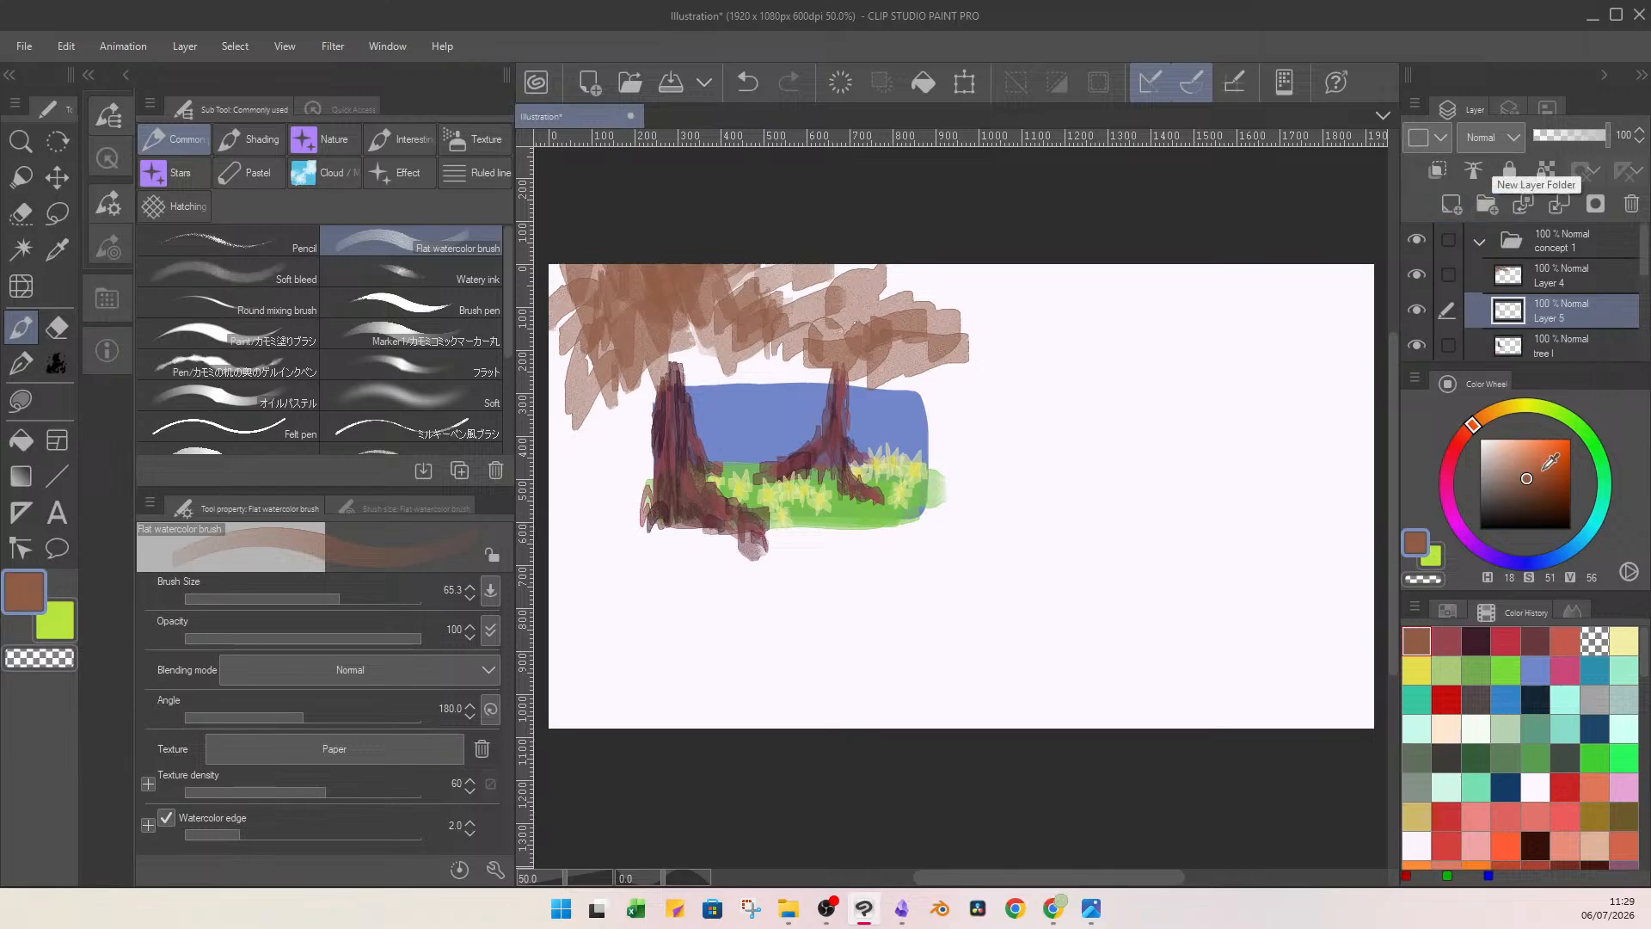
{"action": "left_click", "coordinate": [1552, 445]}
{"action": "left_click_drag", "start_coordinate": [1482, 418], "coordinate": [1509, 408]}
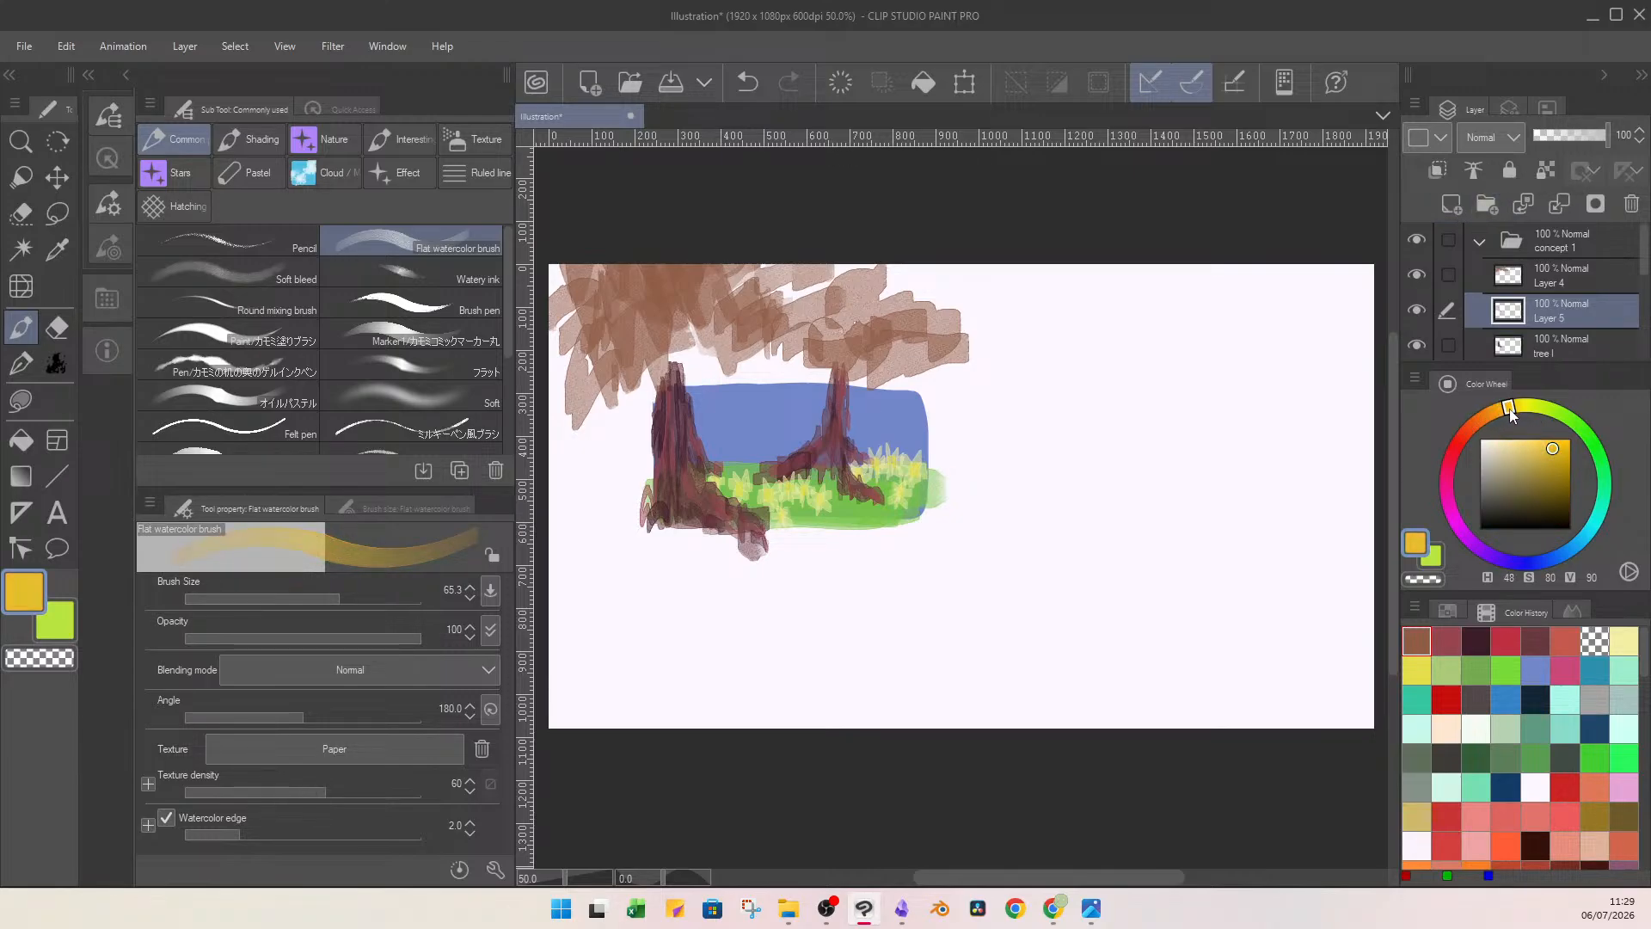
{"action": "left_click", "coordinate": [1554, 462]}
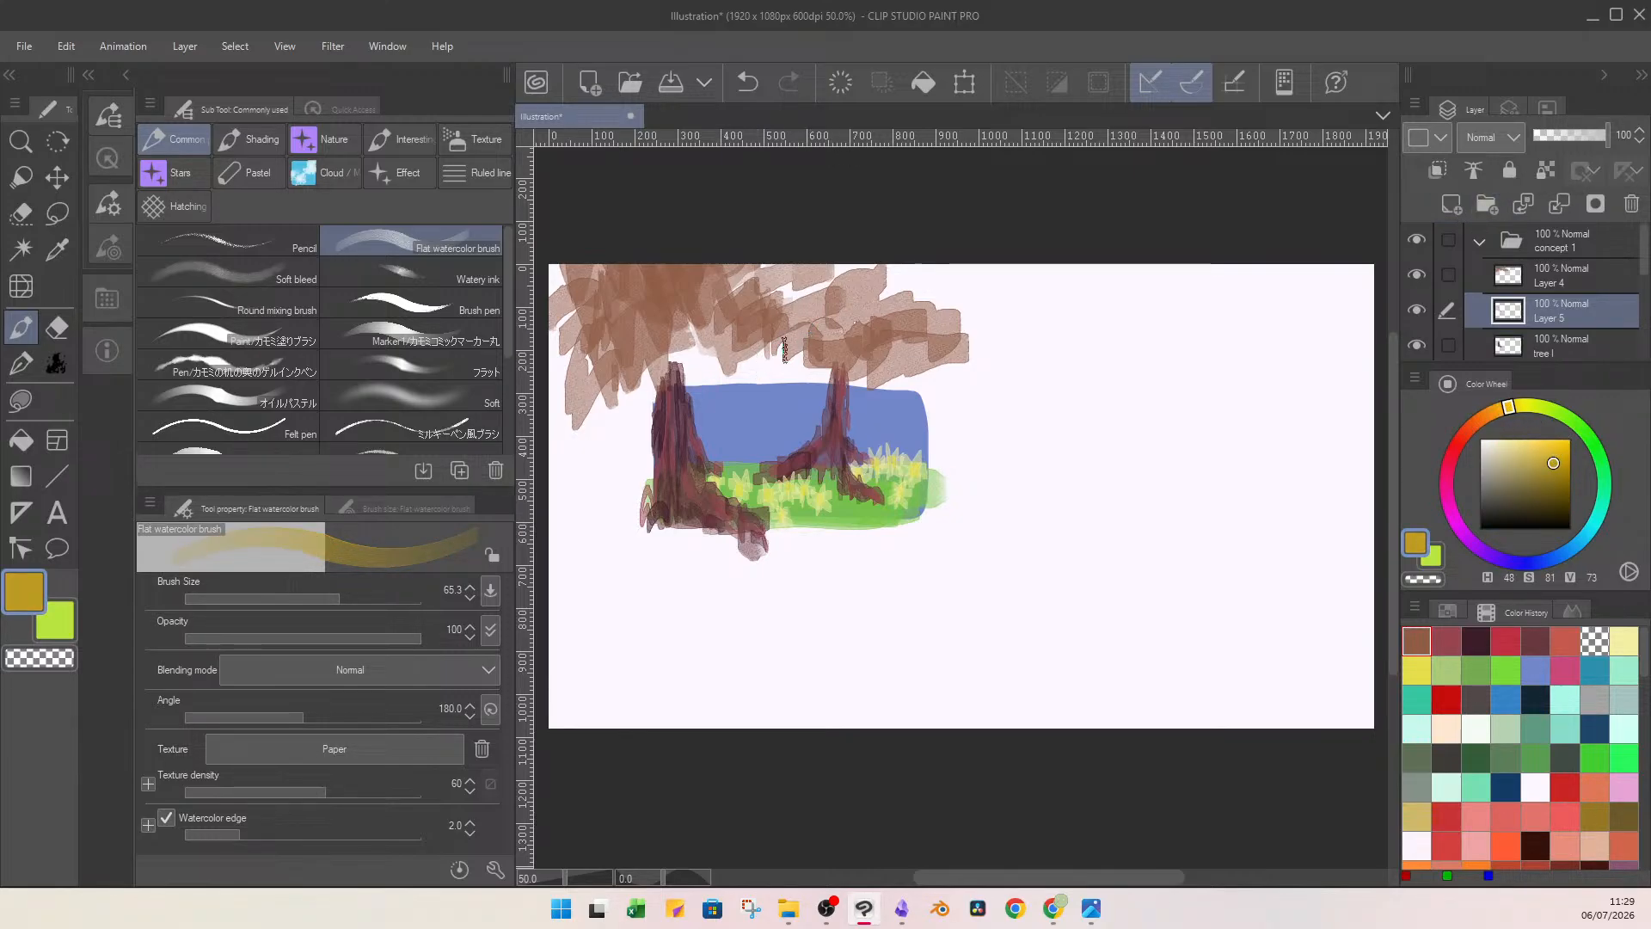
{"action": "left_click_drag", "start_coordinate": [844, 322], "coordinate": [736, 415]}
{"action": "mouse_move", "coordinate": [868, 368]}
{"action": "left_mouse_down"}
{"action": "mouse_move", "coordinate": [741, 488]}
{"action": "mouse_move", "coordinate": [739, 510]}
{"action": "mouse_move", "coordinate": [758, 513]}
{"action": "left_mouse_up"}
{"action": "left_click_drag", "start_coordinate": [704, 477], "coordinate": [690, 474]}
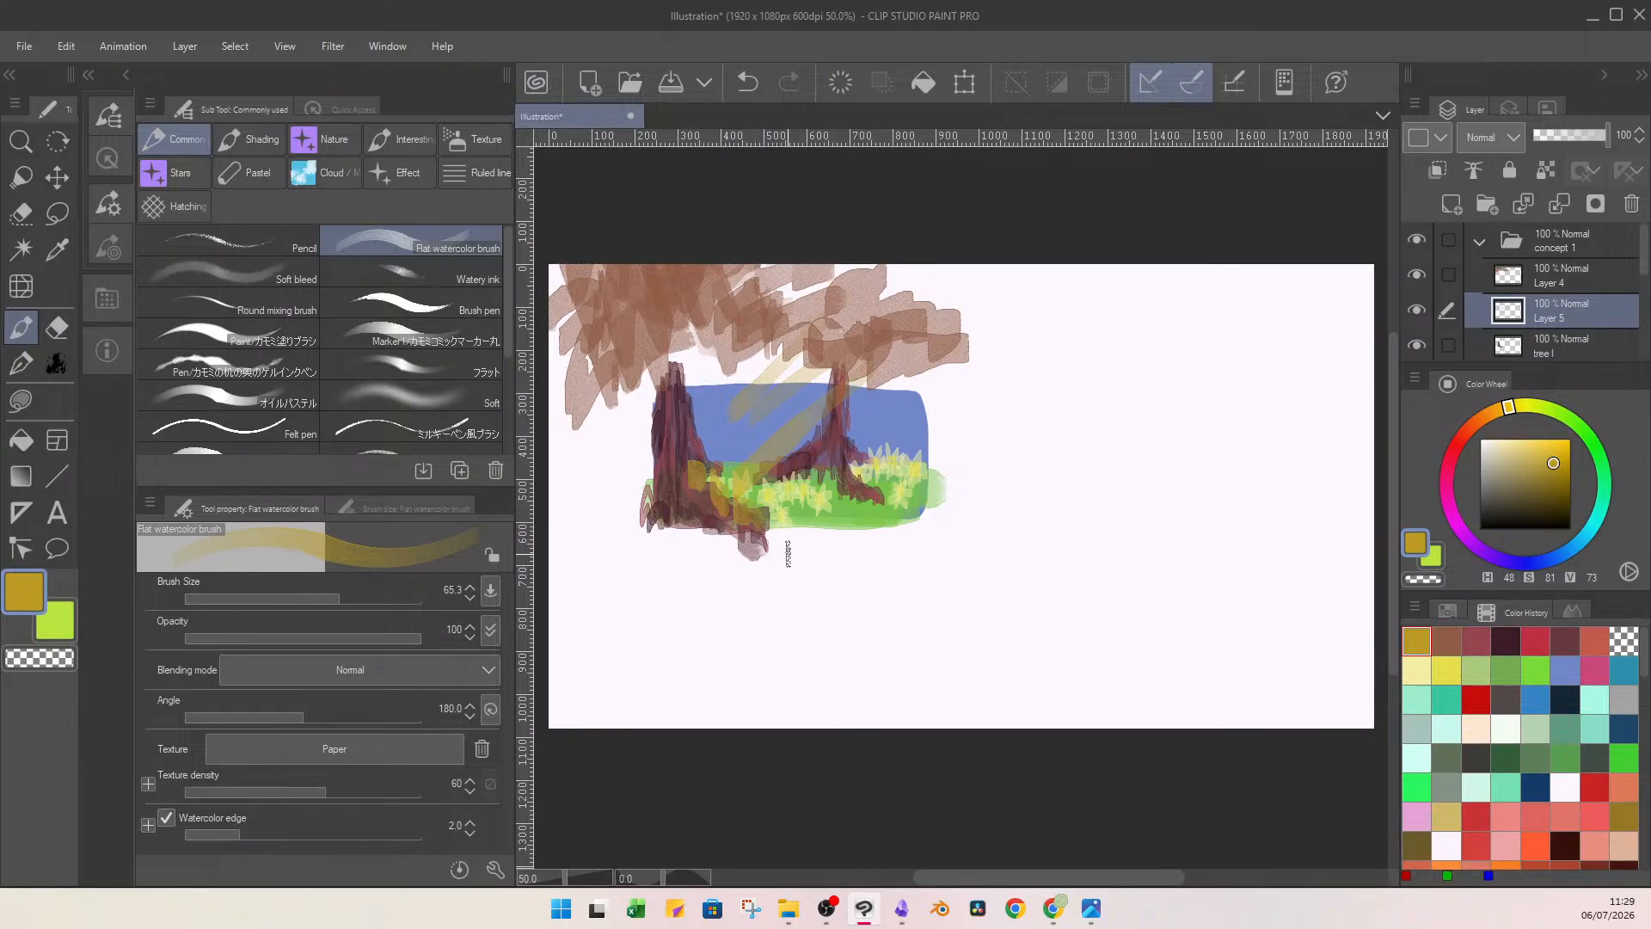
Add thin golden light rays below the canopy and highlights on both trunks, brush size 12.0.
{"action": "left_click_drag", "start_coordinate": [327, 597], "coordinate": [299, 597]}
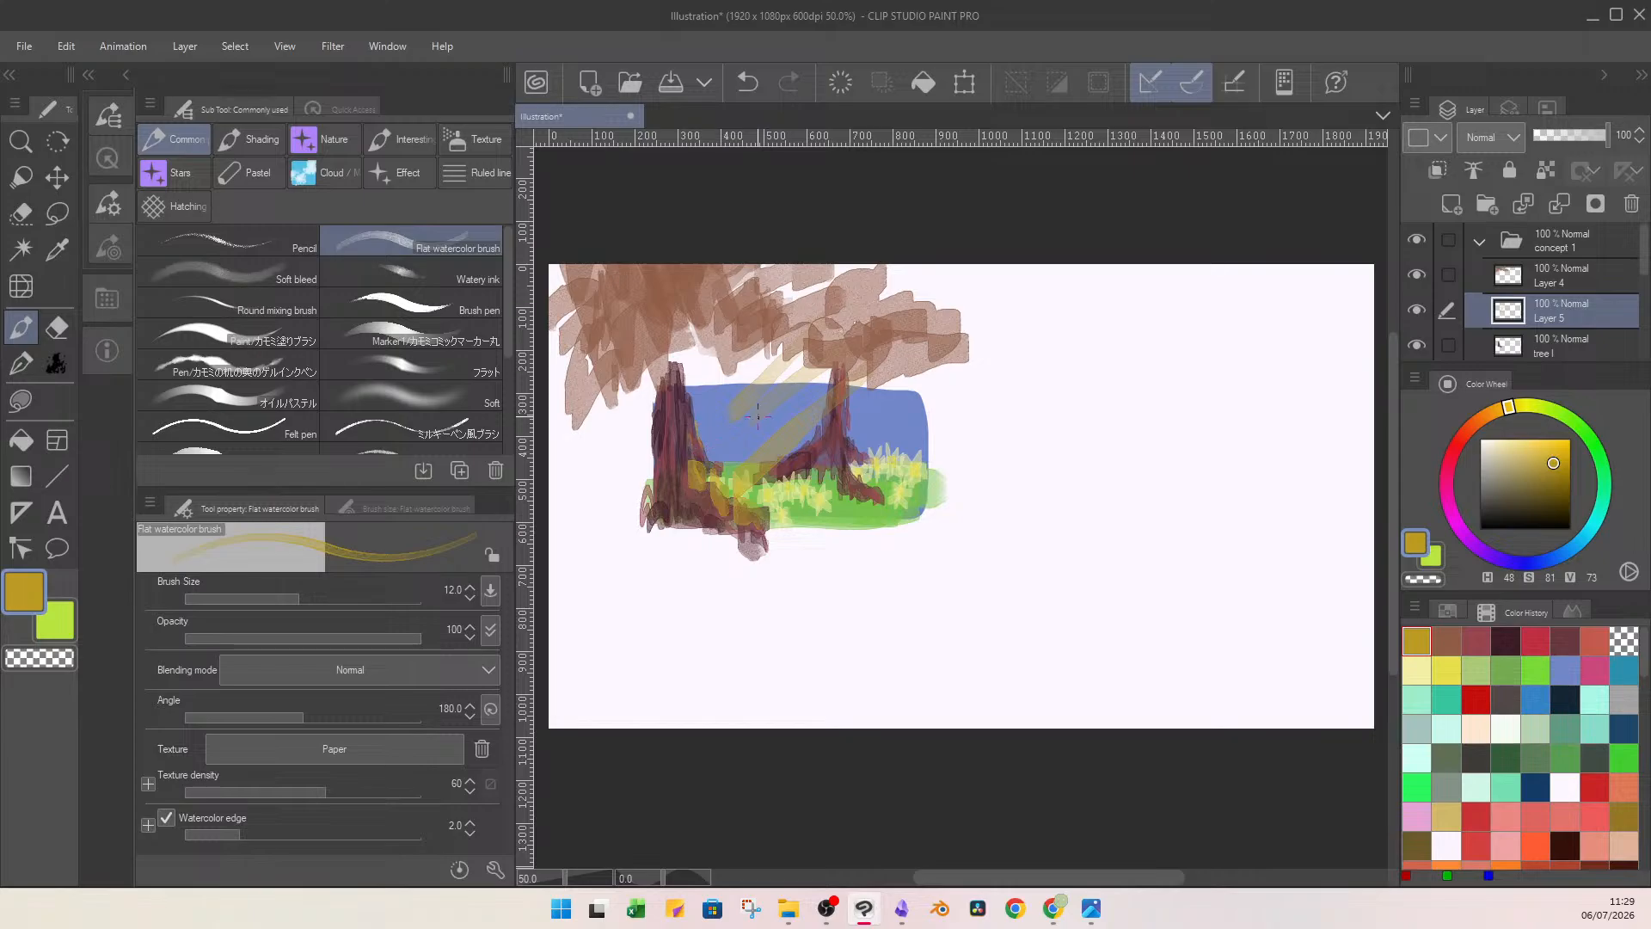
{"action": "mouse_move", "coordinate": [807, 351]}
{"action": "left_mouse_down"}
{"action": "mouse_move", "coordinate": [698, 447]}
{"action": "mouse_move", "coordinate": [706, 458]}
{"action": "mouse_move", "coordinate": [695, 419]}
{"action": "left_mouse_up"}
{"action": "left_click_drag", "start_coordinate": [777, 372], "coordinate": [738, 393]}
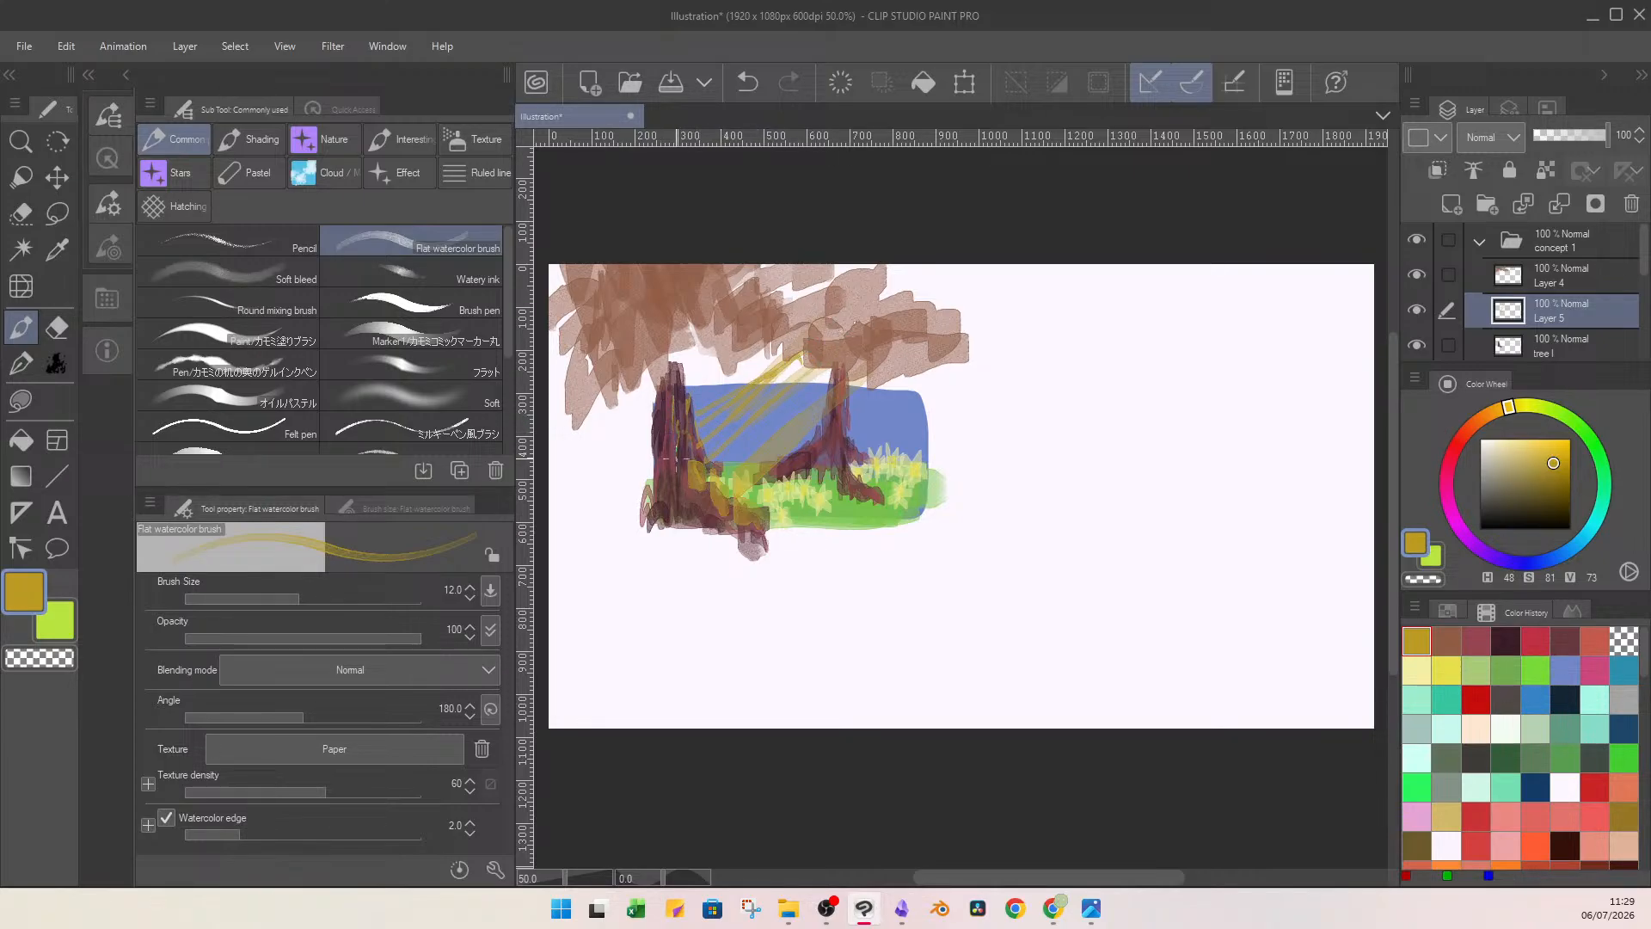
{"action": "left_click_drag", "start_coordinate": [677, 459], "coordinate": [665, 493]}
{"action": "left_click_drag", "start_coordinate": [905, 358], "coordinate": [867, 397]}
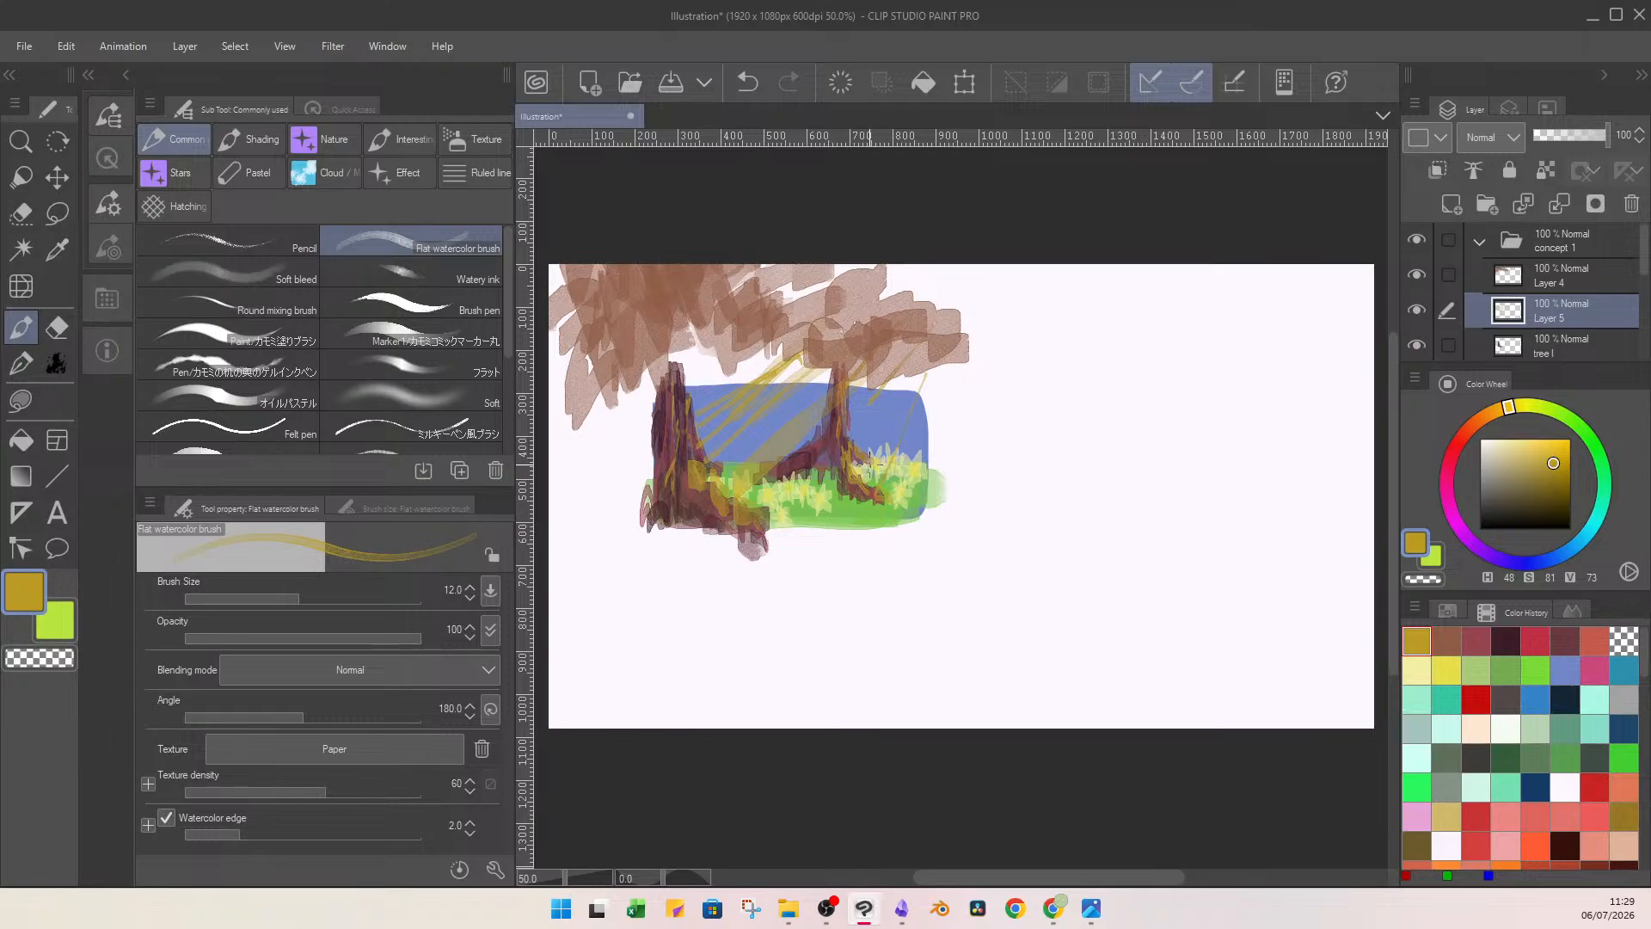
On a new layer above the sunbeams, paint pinkish-red bark and root highlights (H 352, S 50, V 74), raising the brush size to 15.5.
{"action": "left_click", "coordinate": [1458, 209]}
{"action": "right_click", "coordinate": [662, 467]}
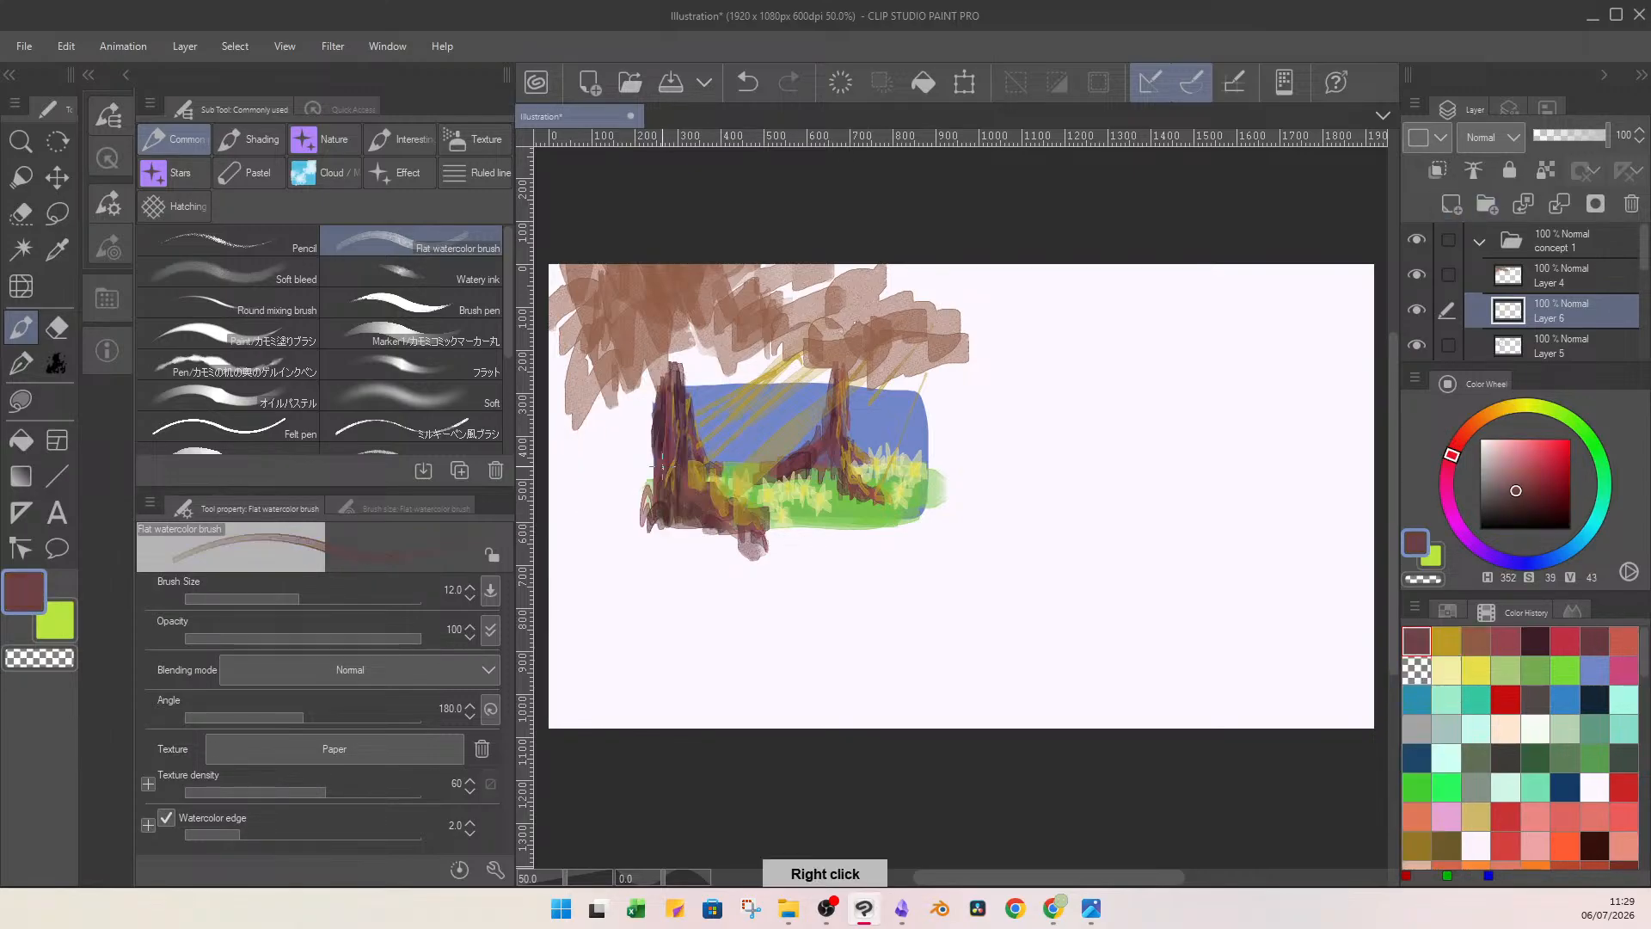
{"action": "left_click", "coordinate": [1525, 462]}
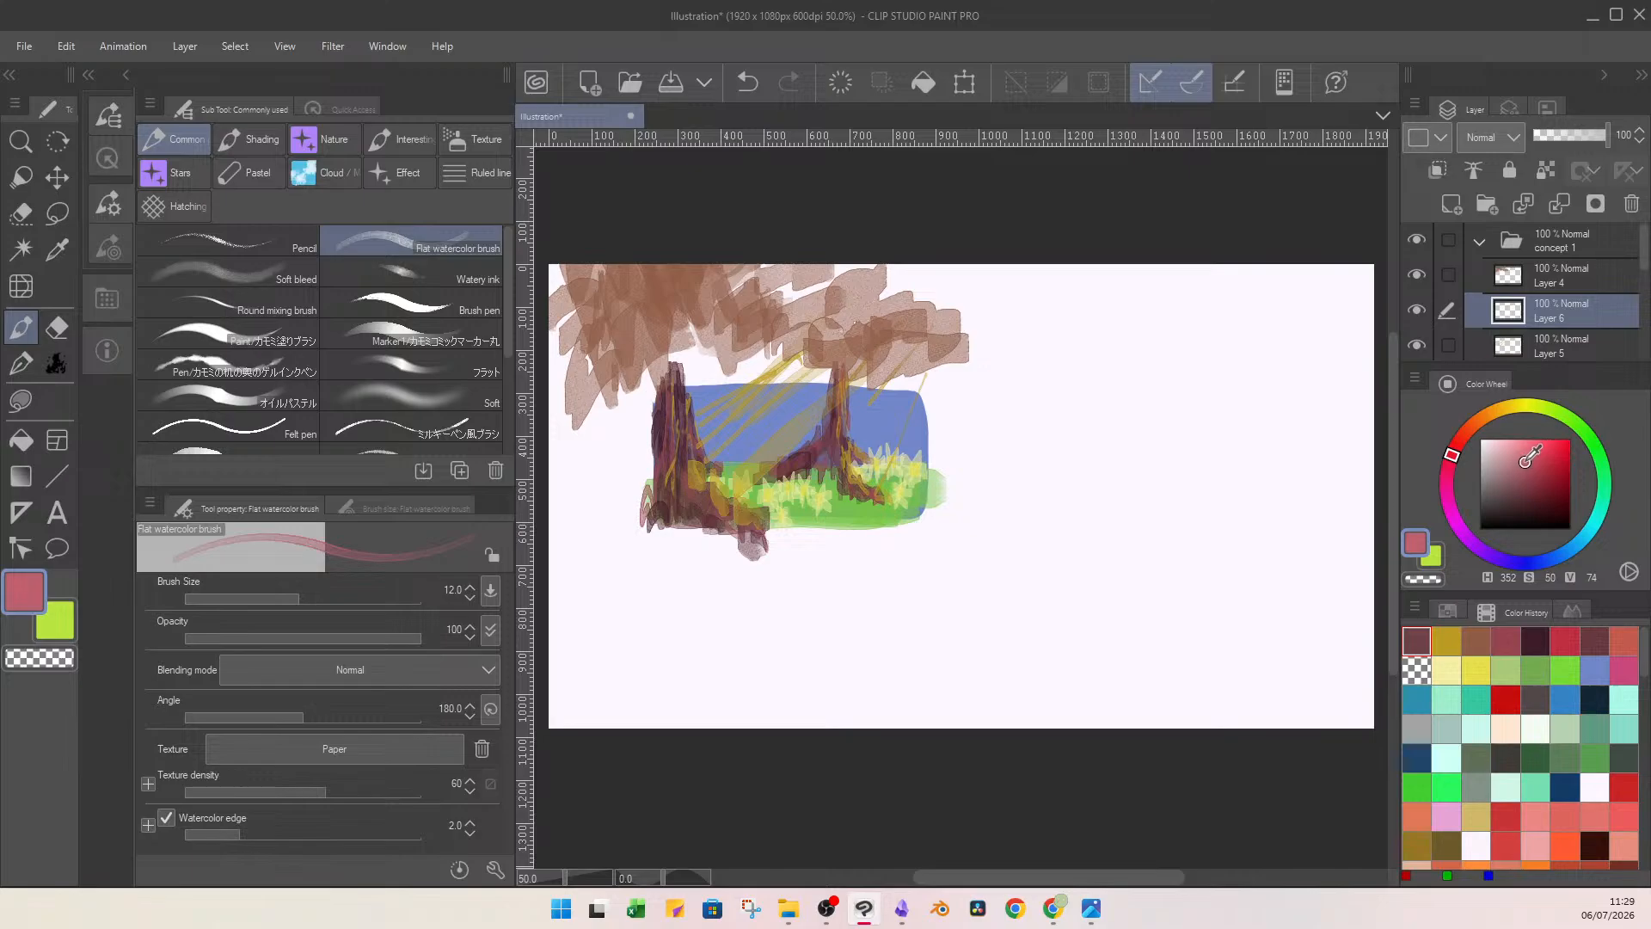
{"action": "left_click_drag", "start_coordinate": [676, 389], "coordinate": [677, 425]}
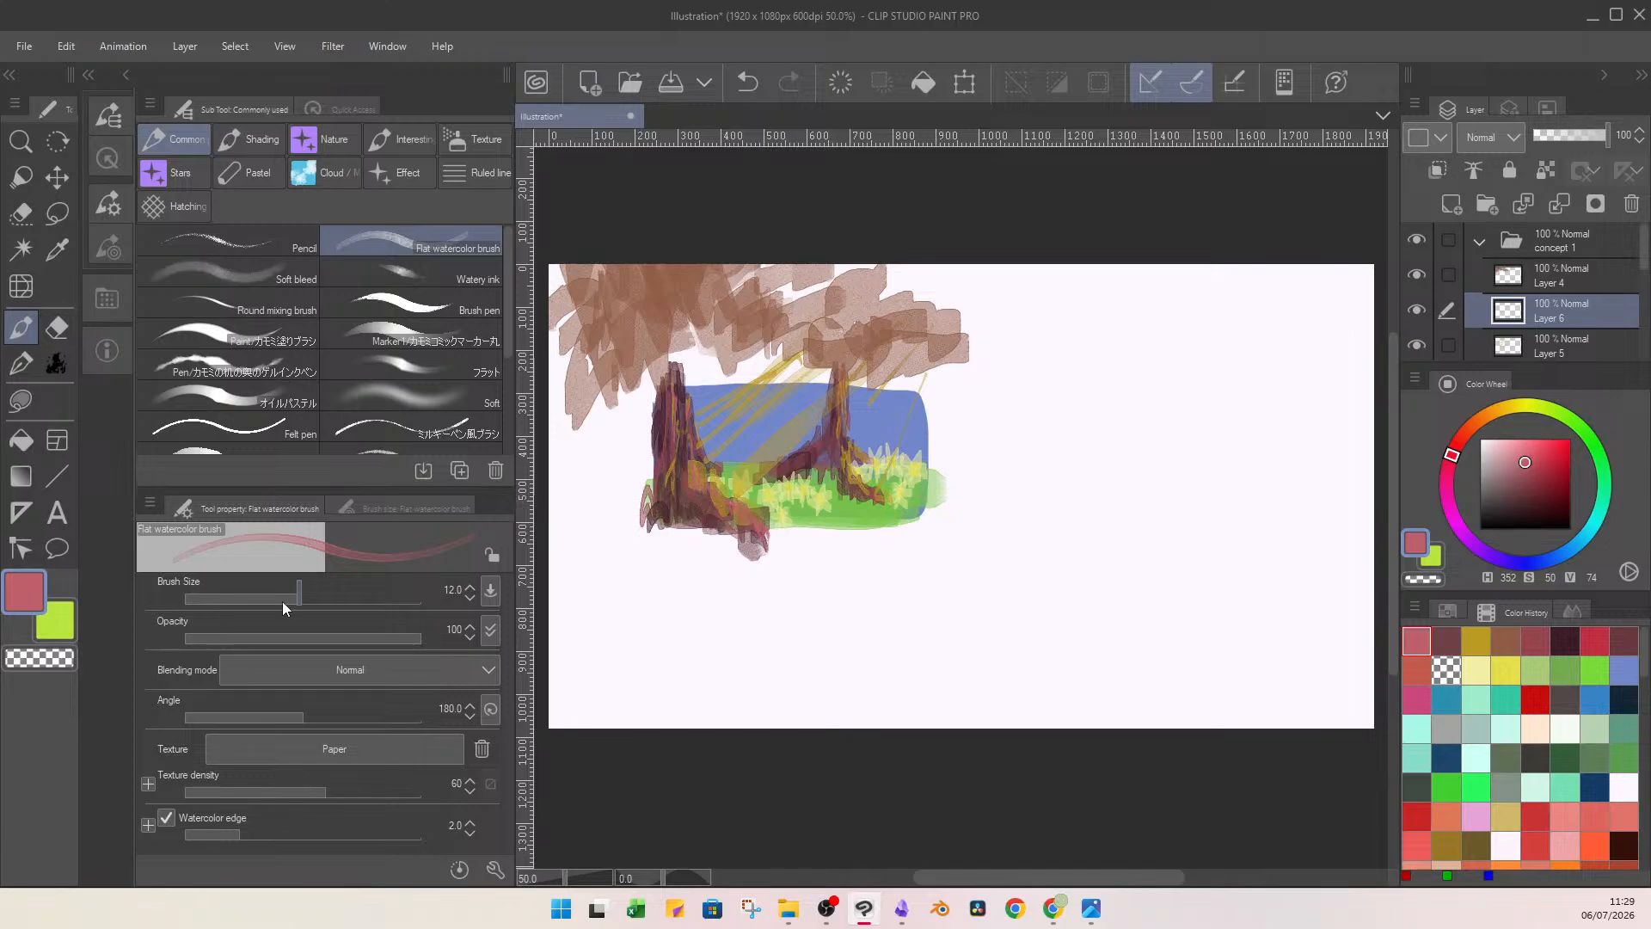
{"action": "left_click_drag", "start_coordinate": [282, 599], "coordinate": [306, 593]}
{"action": "mouse_move", "coordinate": [705, 455]}
{"action": "left_mouse_down"}
{"action": "mouse_move", "coordinate": [677, 460]}
{"action": "mouse_move", "coordinate": [677, 514]}
{"action": "left_mouse_up"}
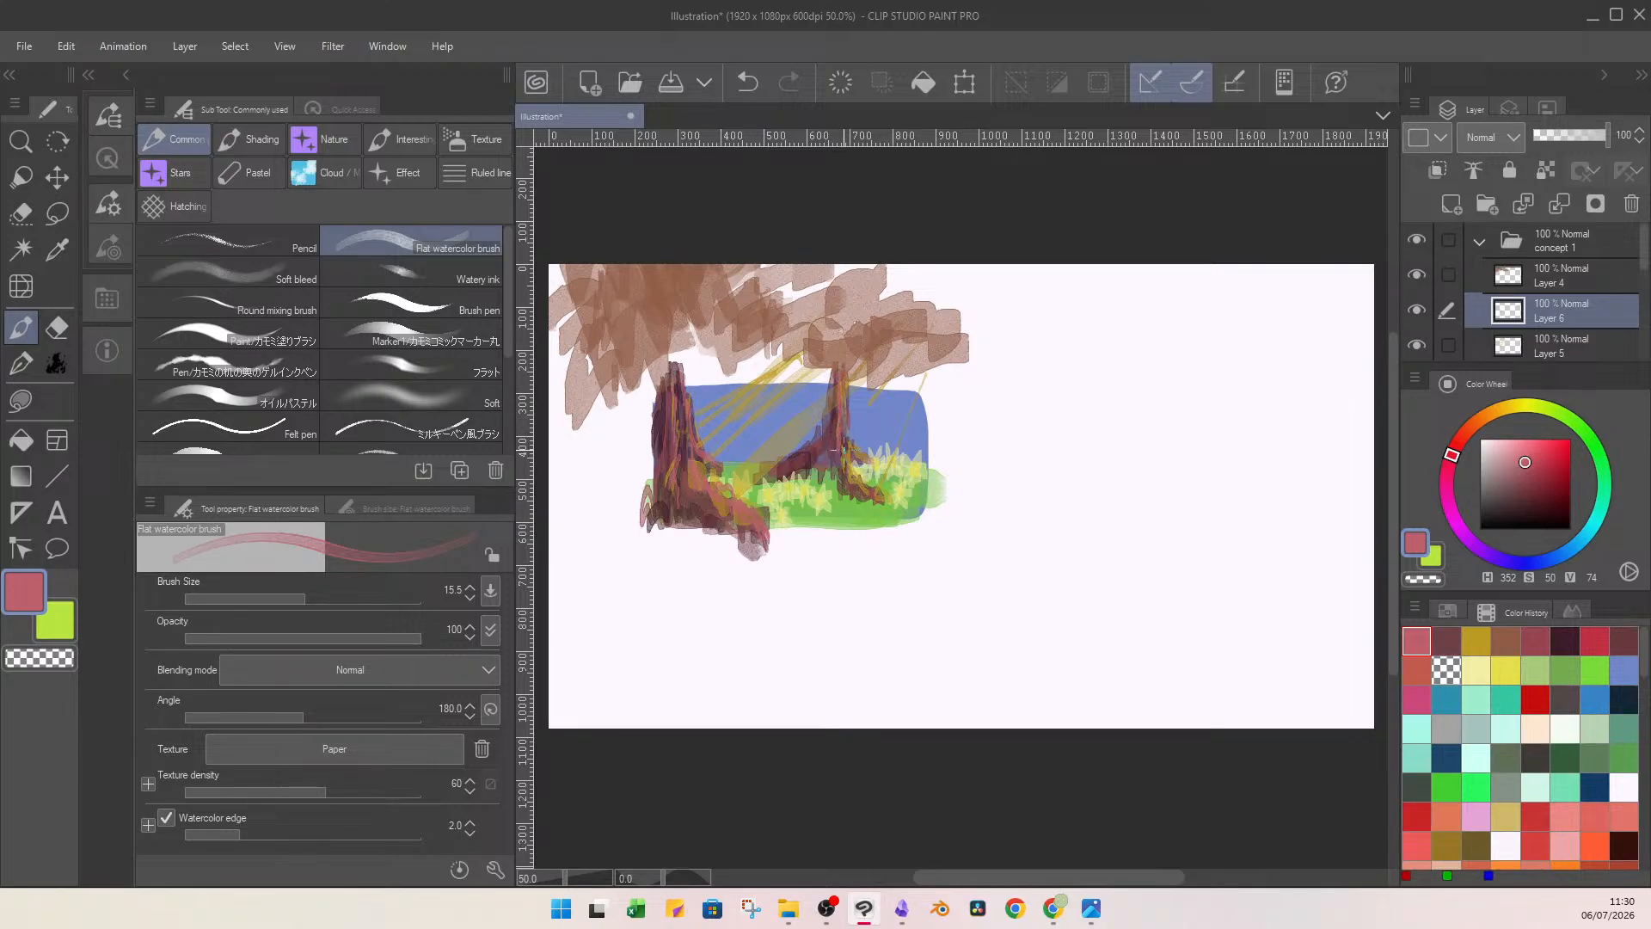
Add a short pinkish-red highlight stroke to the thin tree's root on the bark highlights layer.
{"action": "left_click_drag", "start_coordinate": [848, 465], "coordinate": [860, 479]}
{"action": "left_click", "coordinate": [1576, 266]}
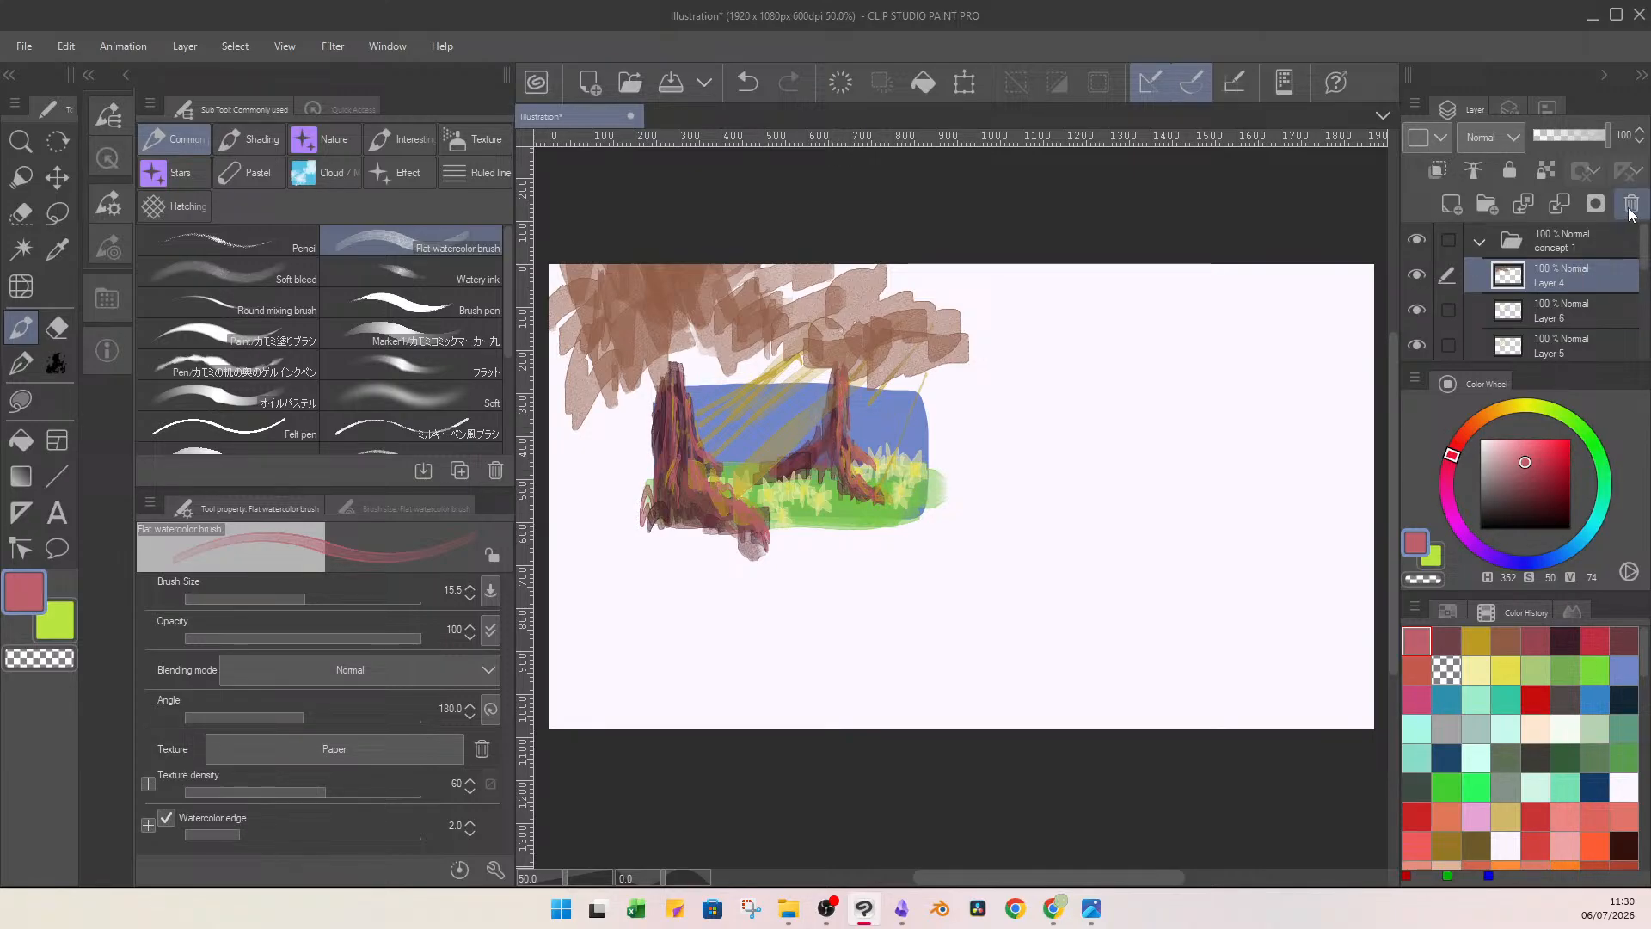
{"action": "key", "text": "Delete"}
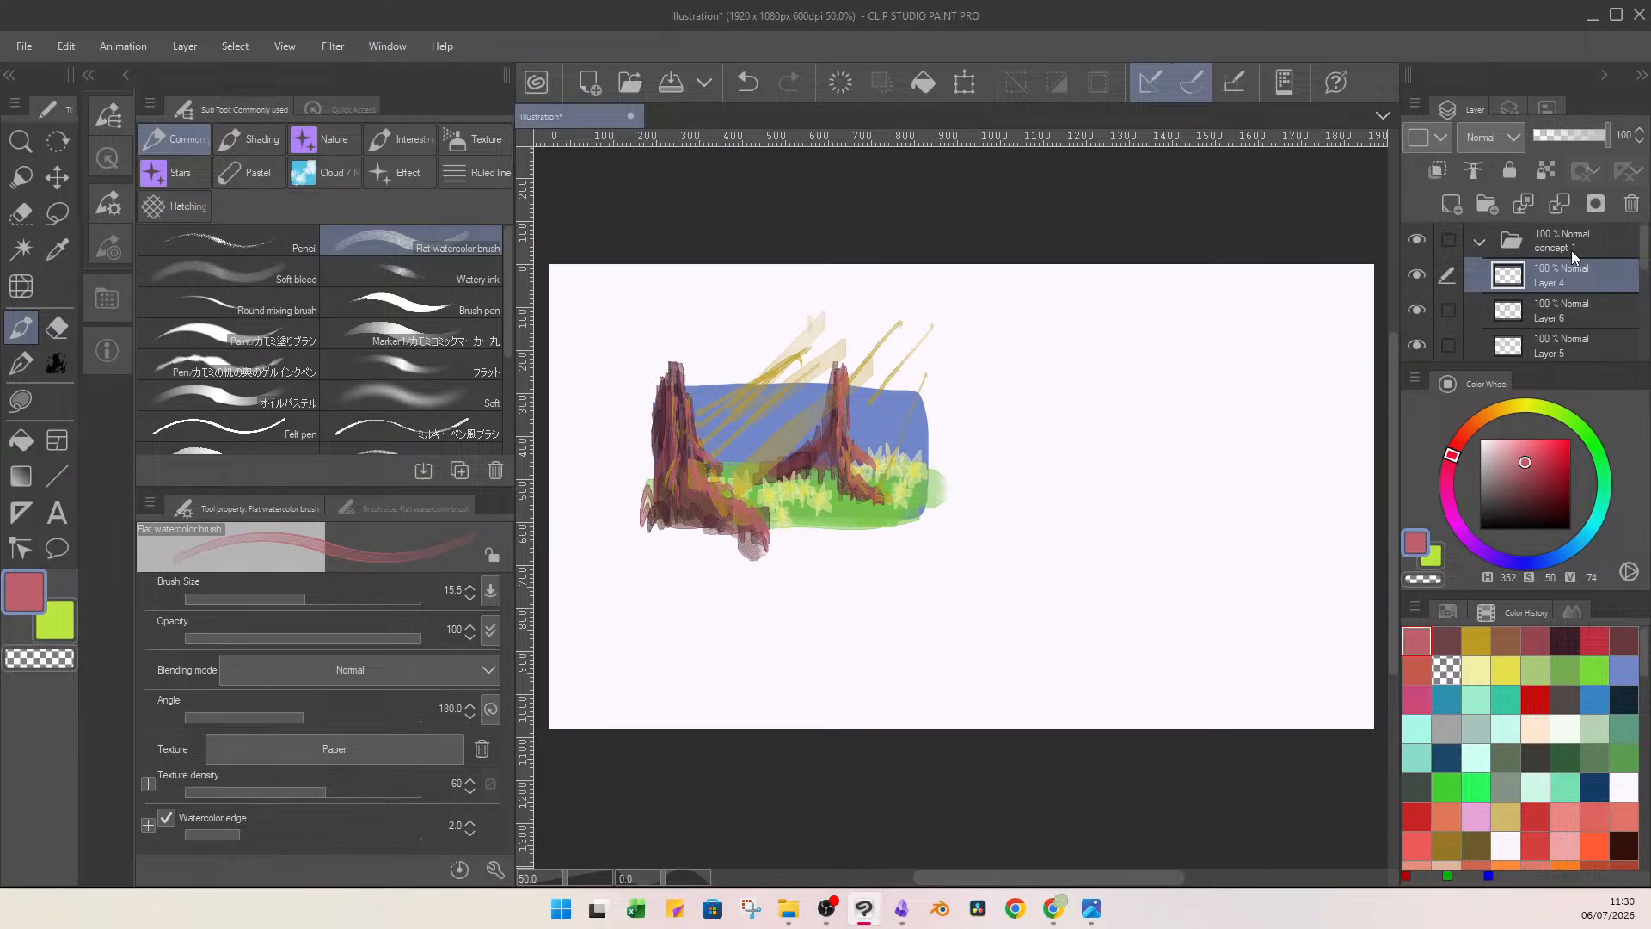
{"action": "key", "text": "ctrl+z"}
Identify the golden sunbeams layer by toggling layer visibility, and delete it from the concept 1 folder.
{"action": "left_click", "coordinate": [1568, 302]}
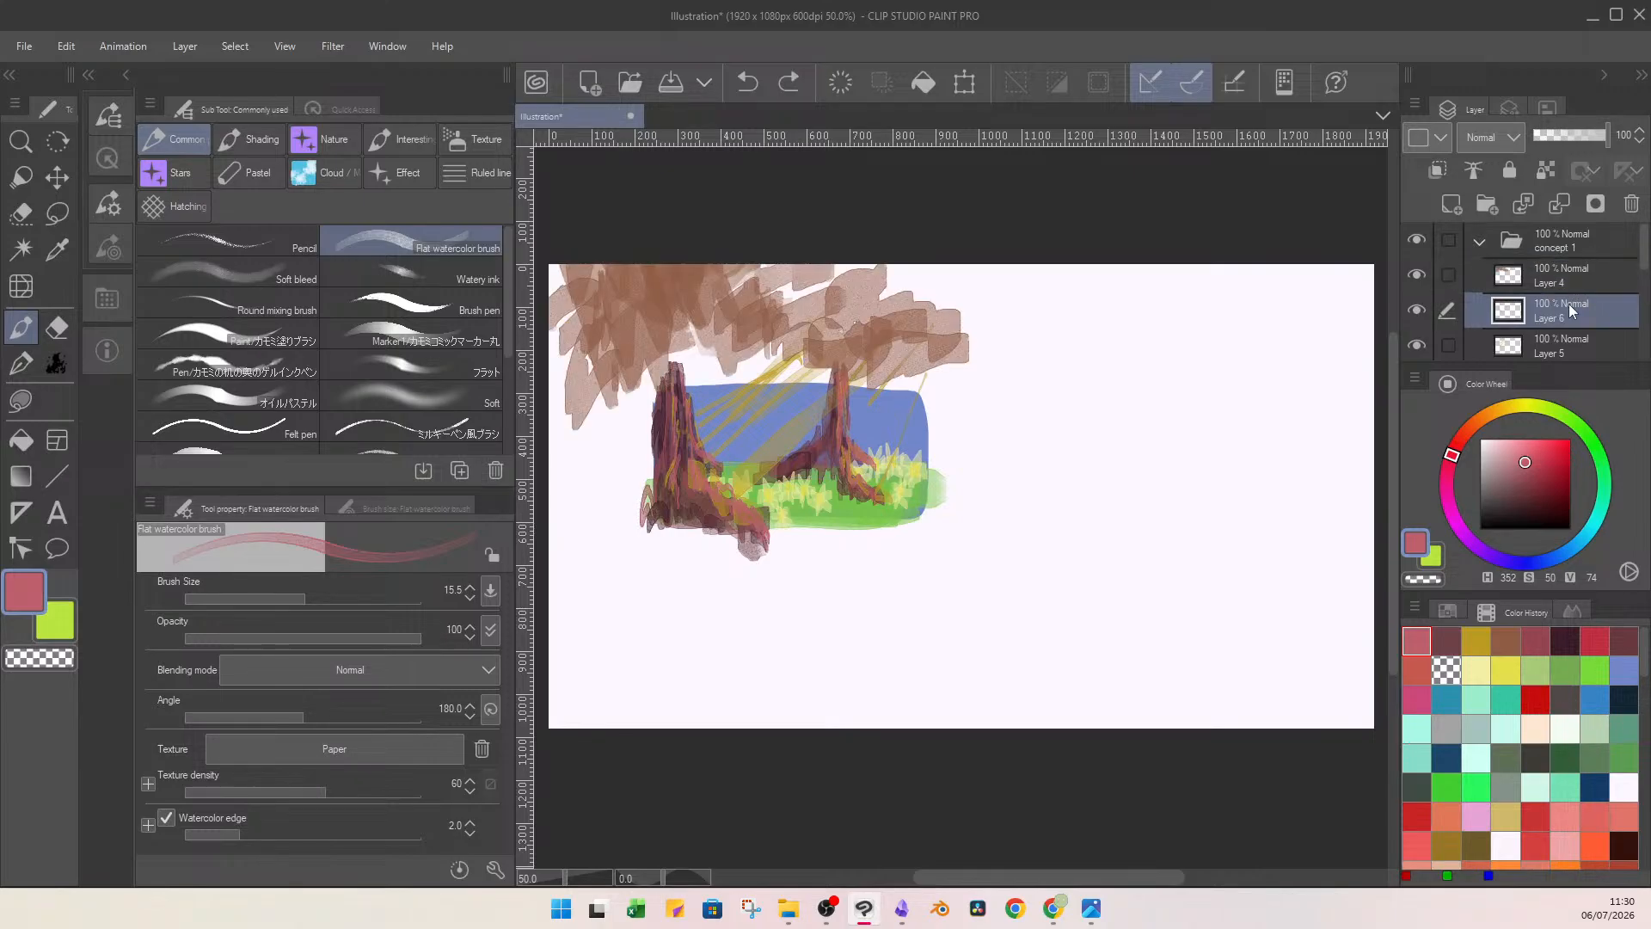
{"action": "left_click", "coordinate": [1420, 311]}
{"action": "left_click", "coordinate": [1422, 313]}
{"action": "left_click", "coordinate": [1427, 346]}
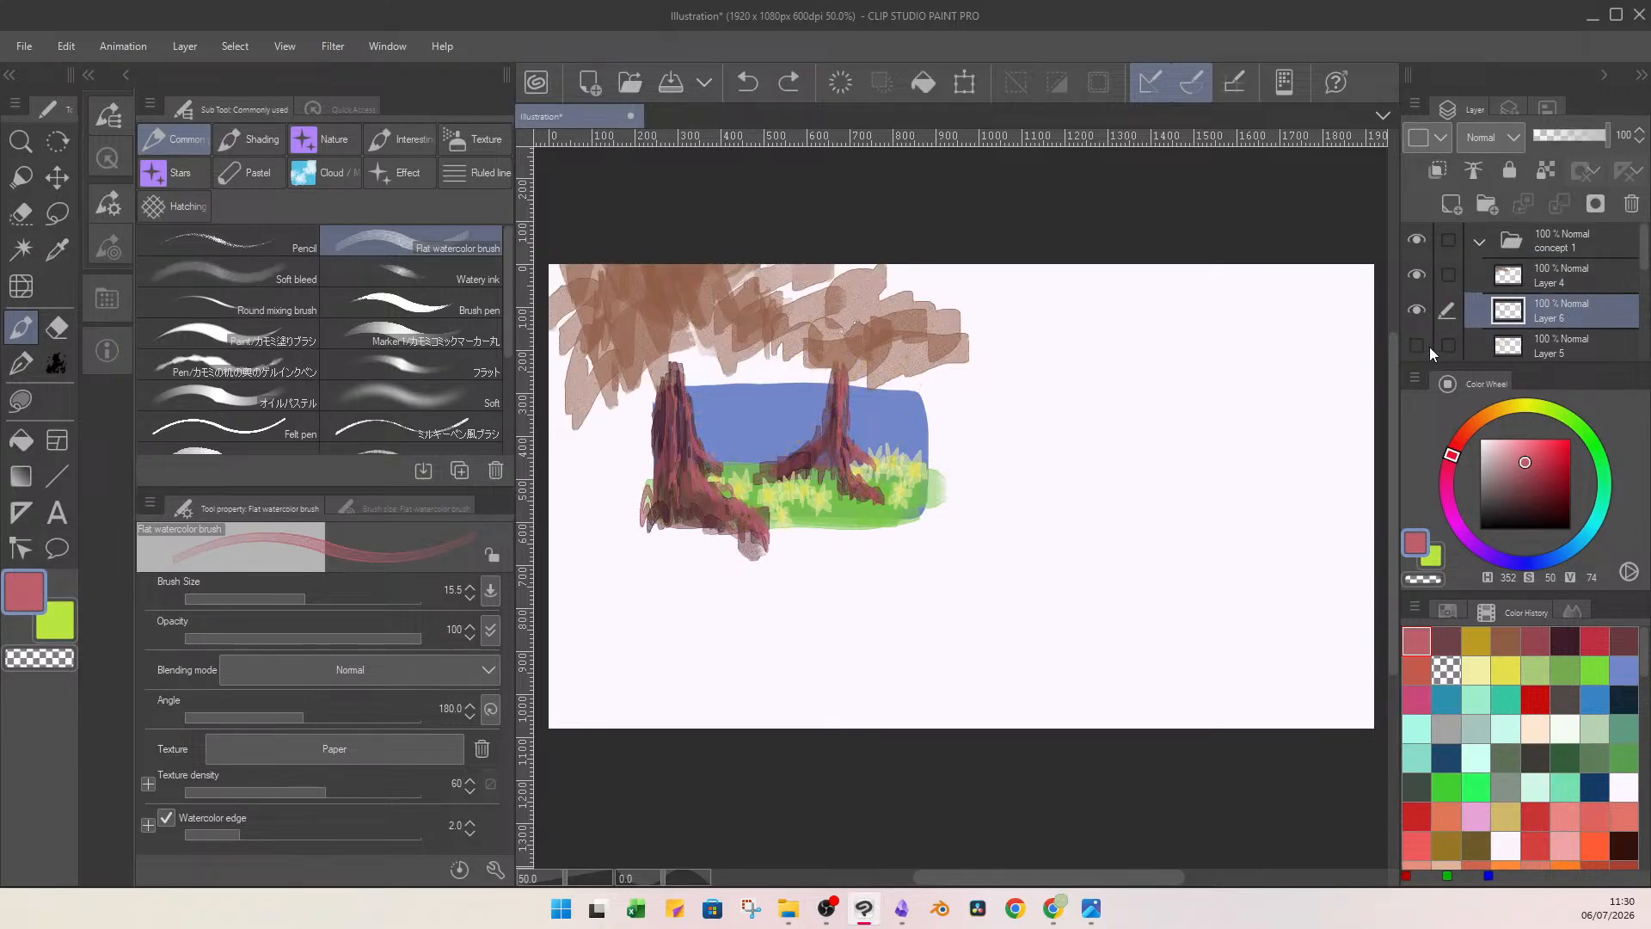
{"action": "left_click", "coordinate": [1565, 347]}
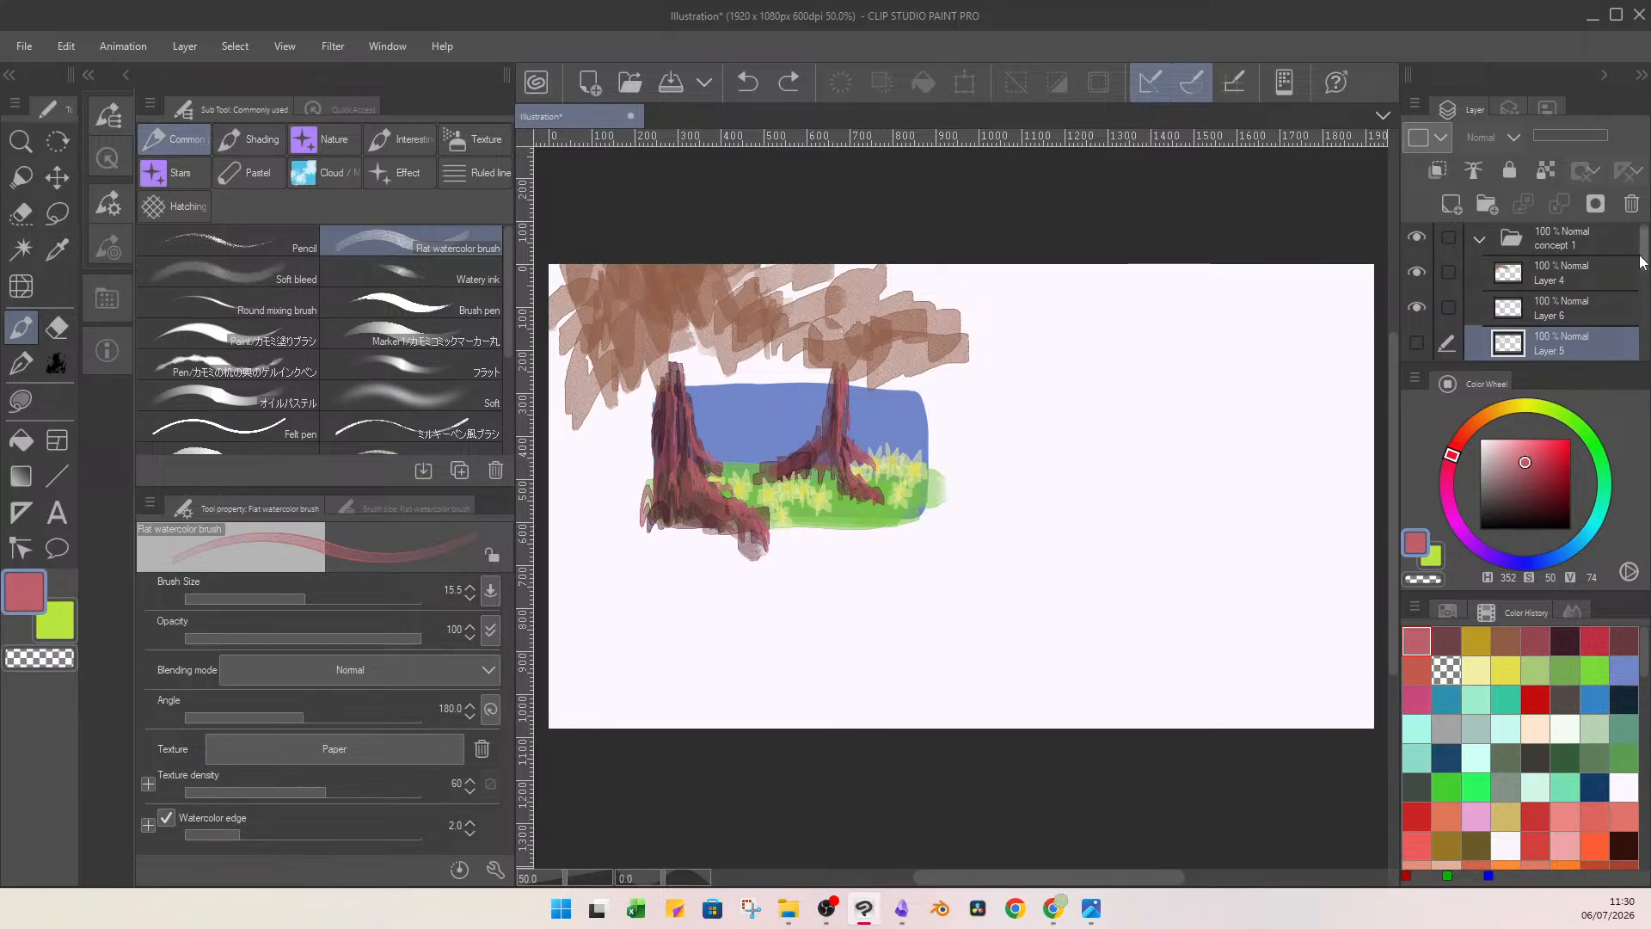
{"action": "left_click_drag", "start_coordinate": [1642, 254], "coordinate": [1480, 292]}
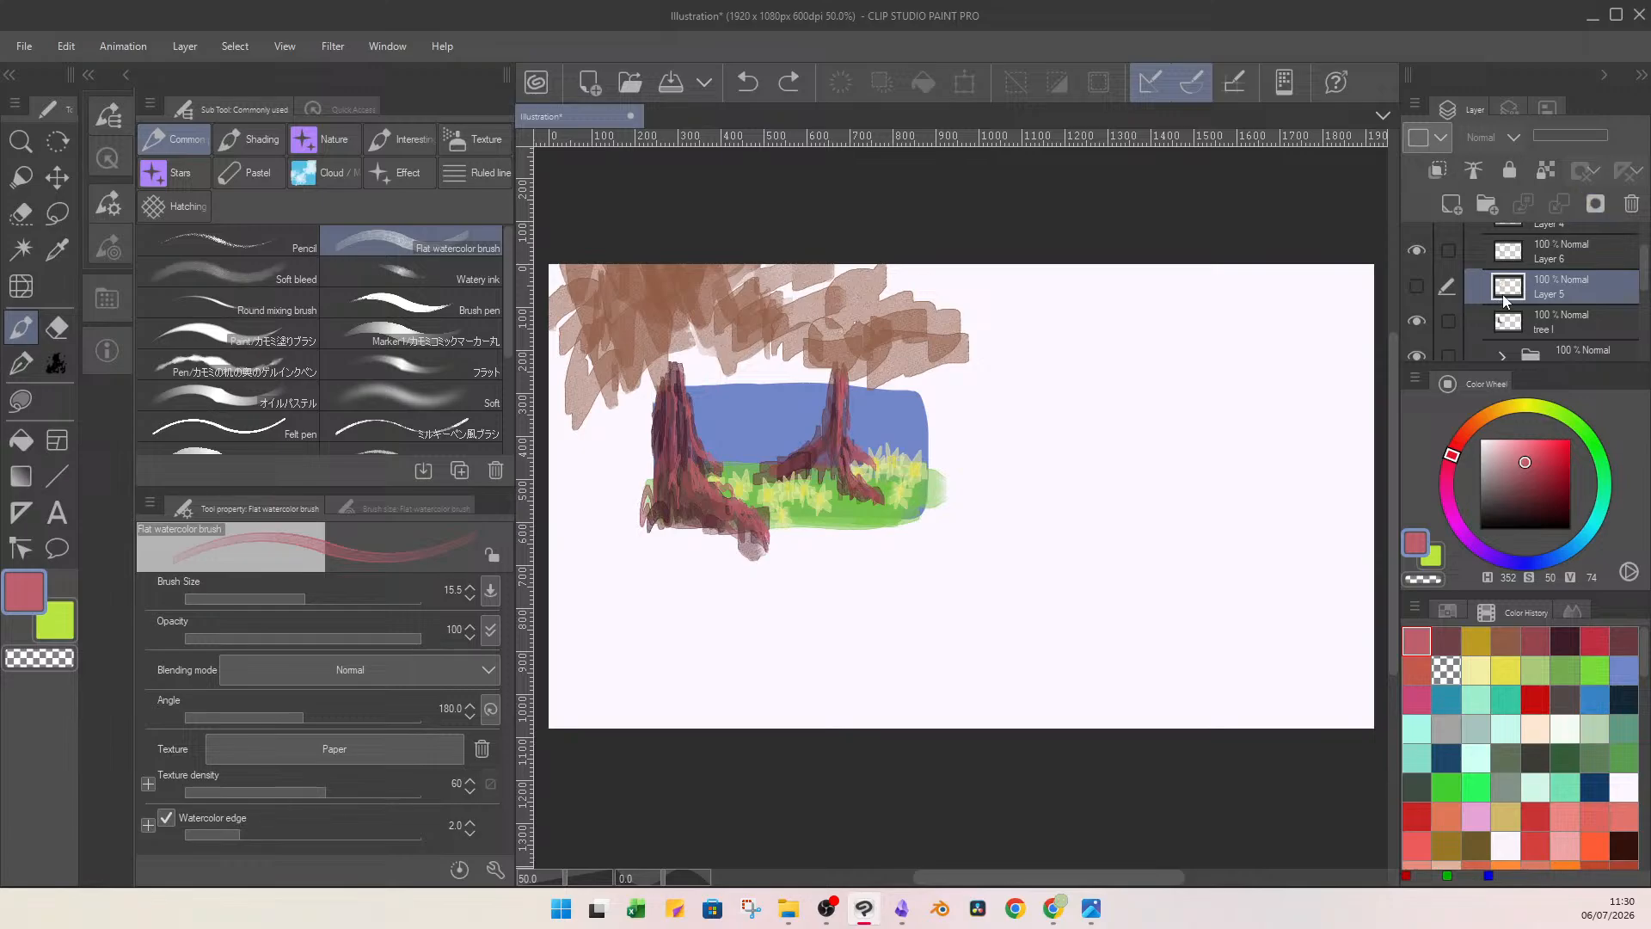
{"action": "left_click", "coordinate": [1418, 283]}
{"action": "key", "text": "Delete"}
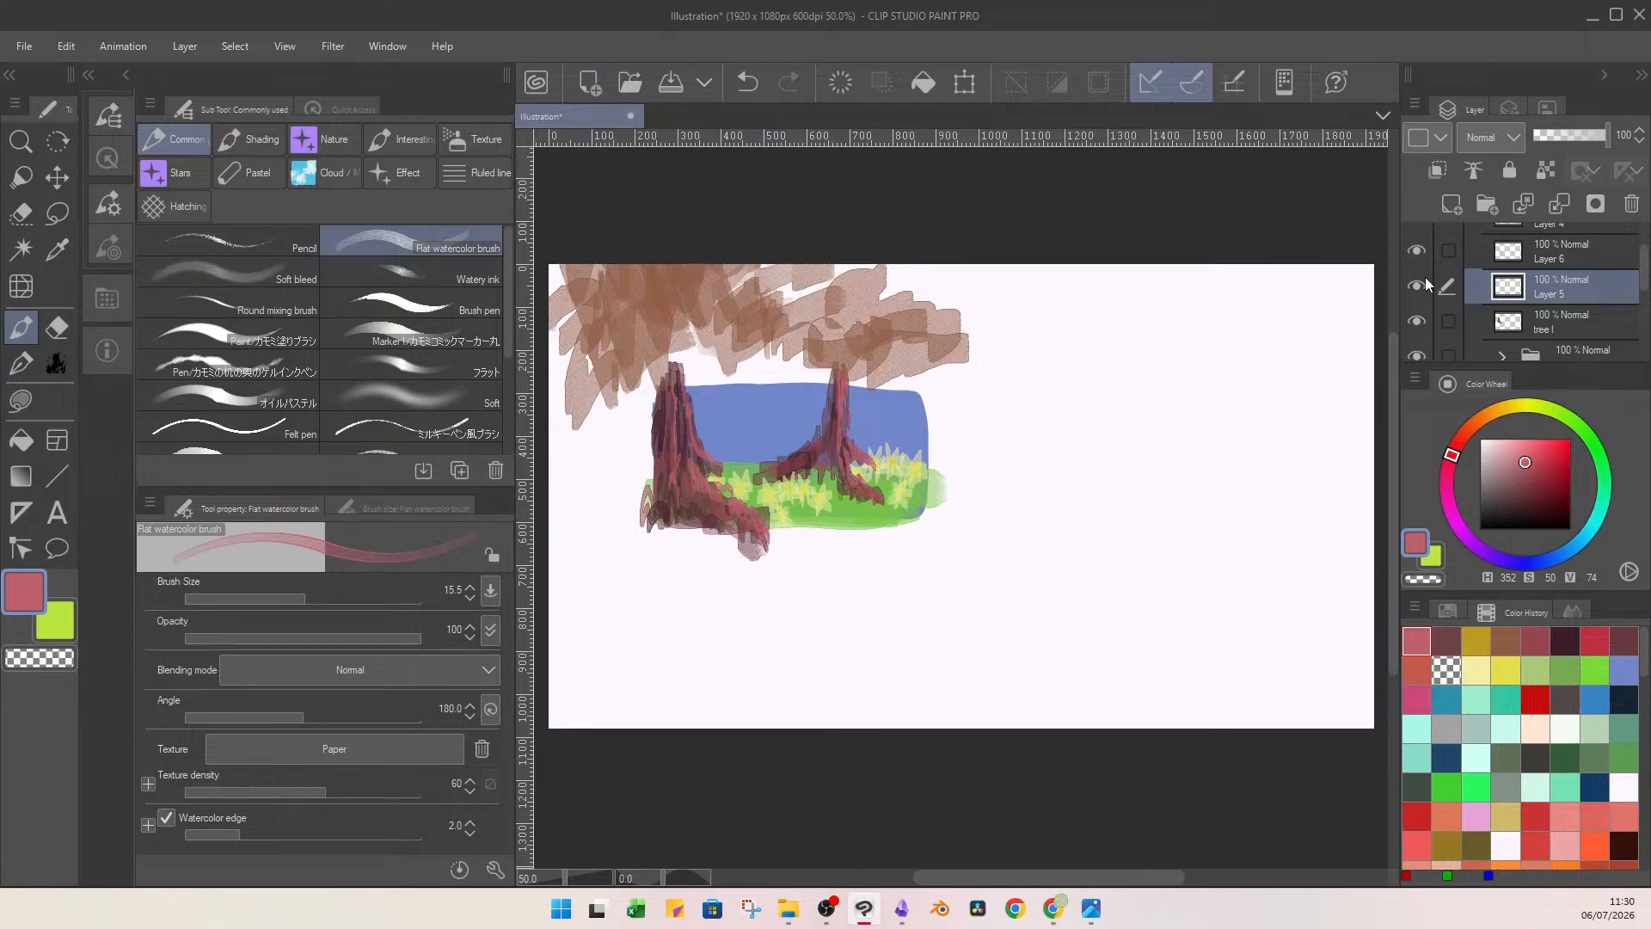
{"action": "left_click", "coordinate": [1632, 206]}
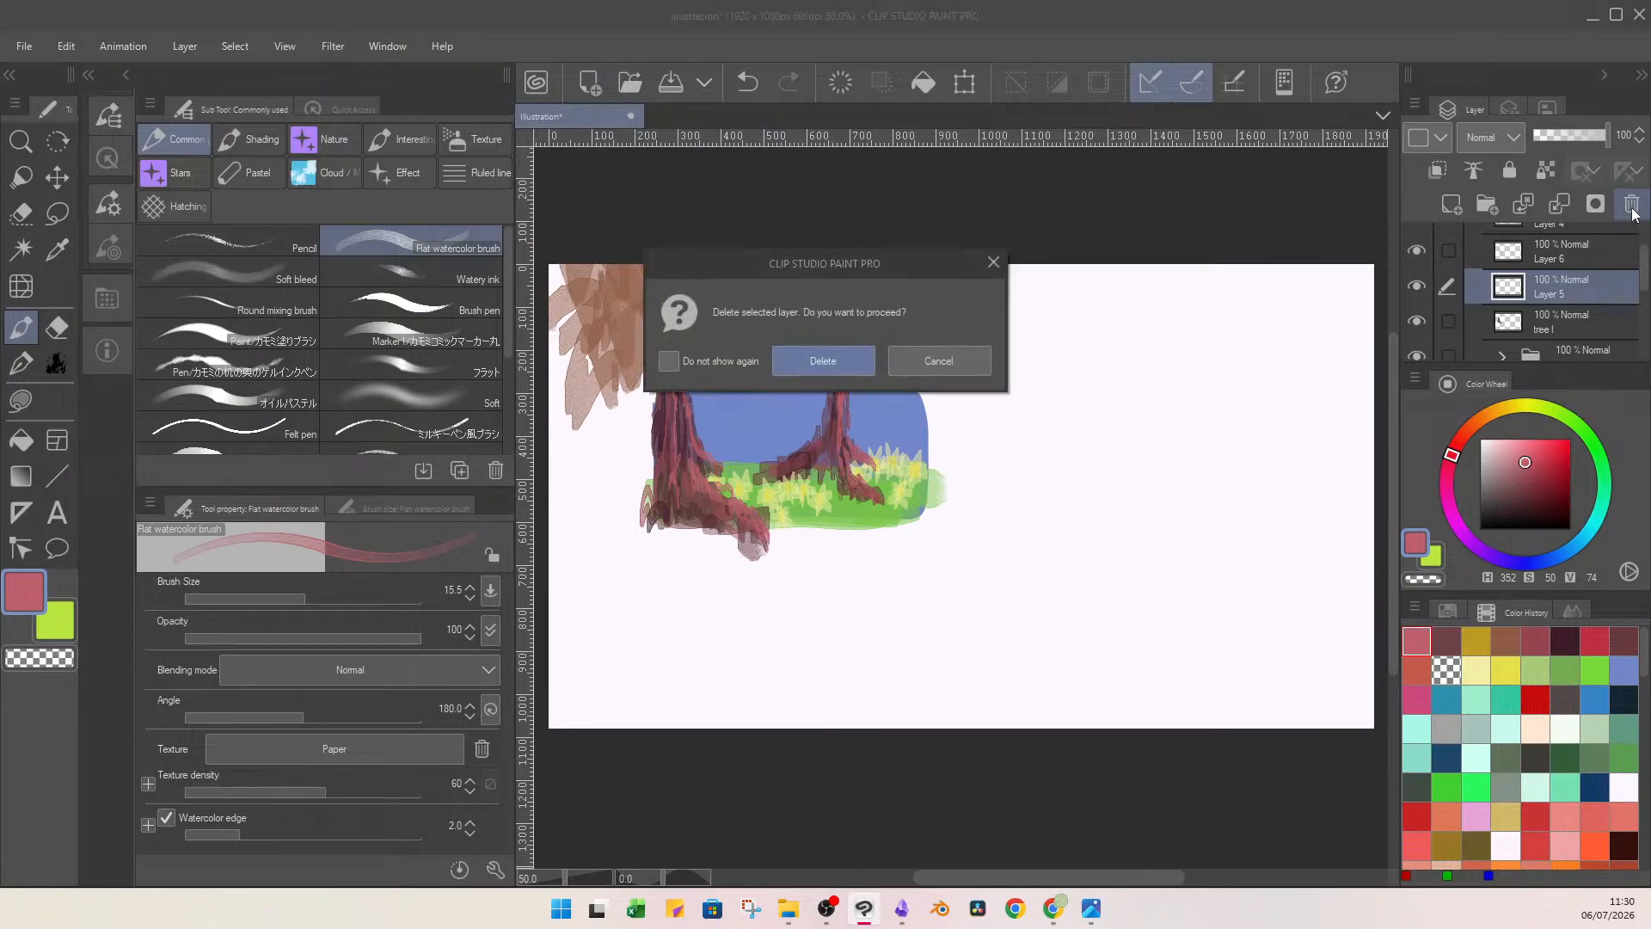
{"action": "left_click", "coordinate": [823, 361]}
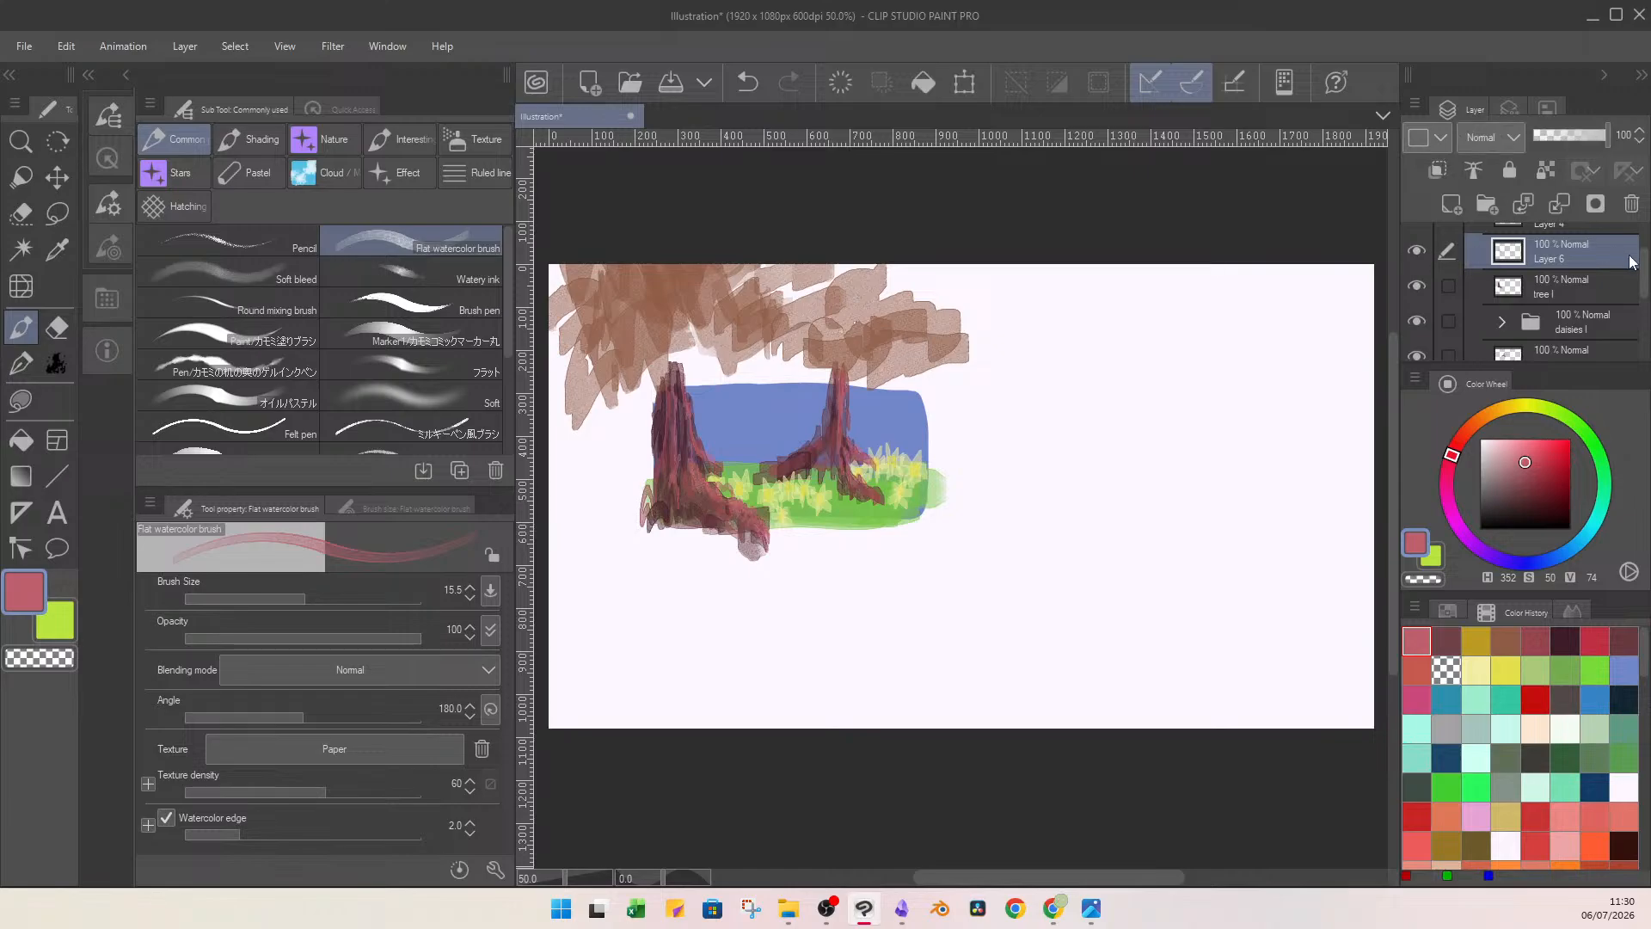
Rename the bark highlights layer as tree lighting and the brown canopy layer as temp leaves.
{"action": "double_click", "coordinate": [1569, 254]}
{"action": "left_click_drag", "start_coordinate": [1644, 290], "coordinate": [1644, 266]}
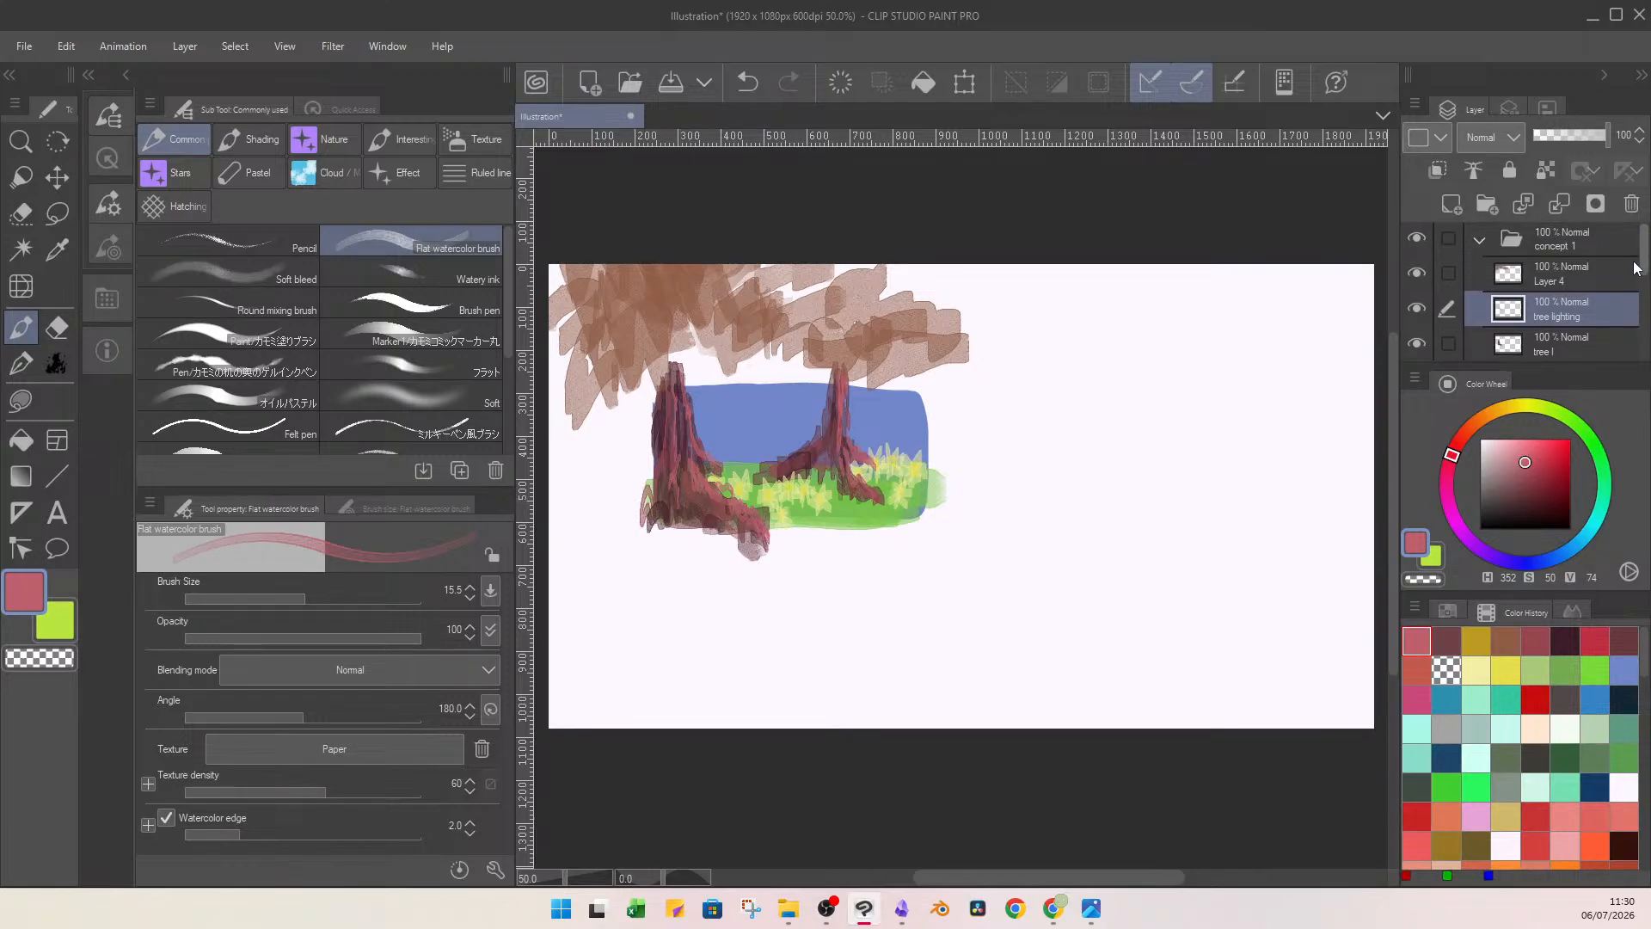
{"action": "left_click", "coordinate": [1547, 275]}
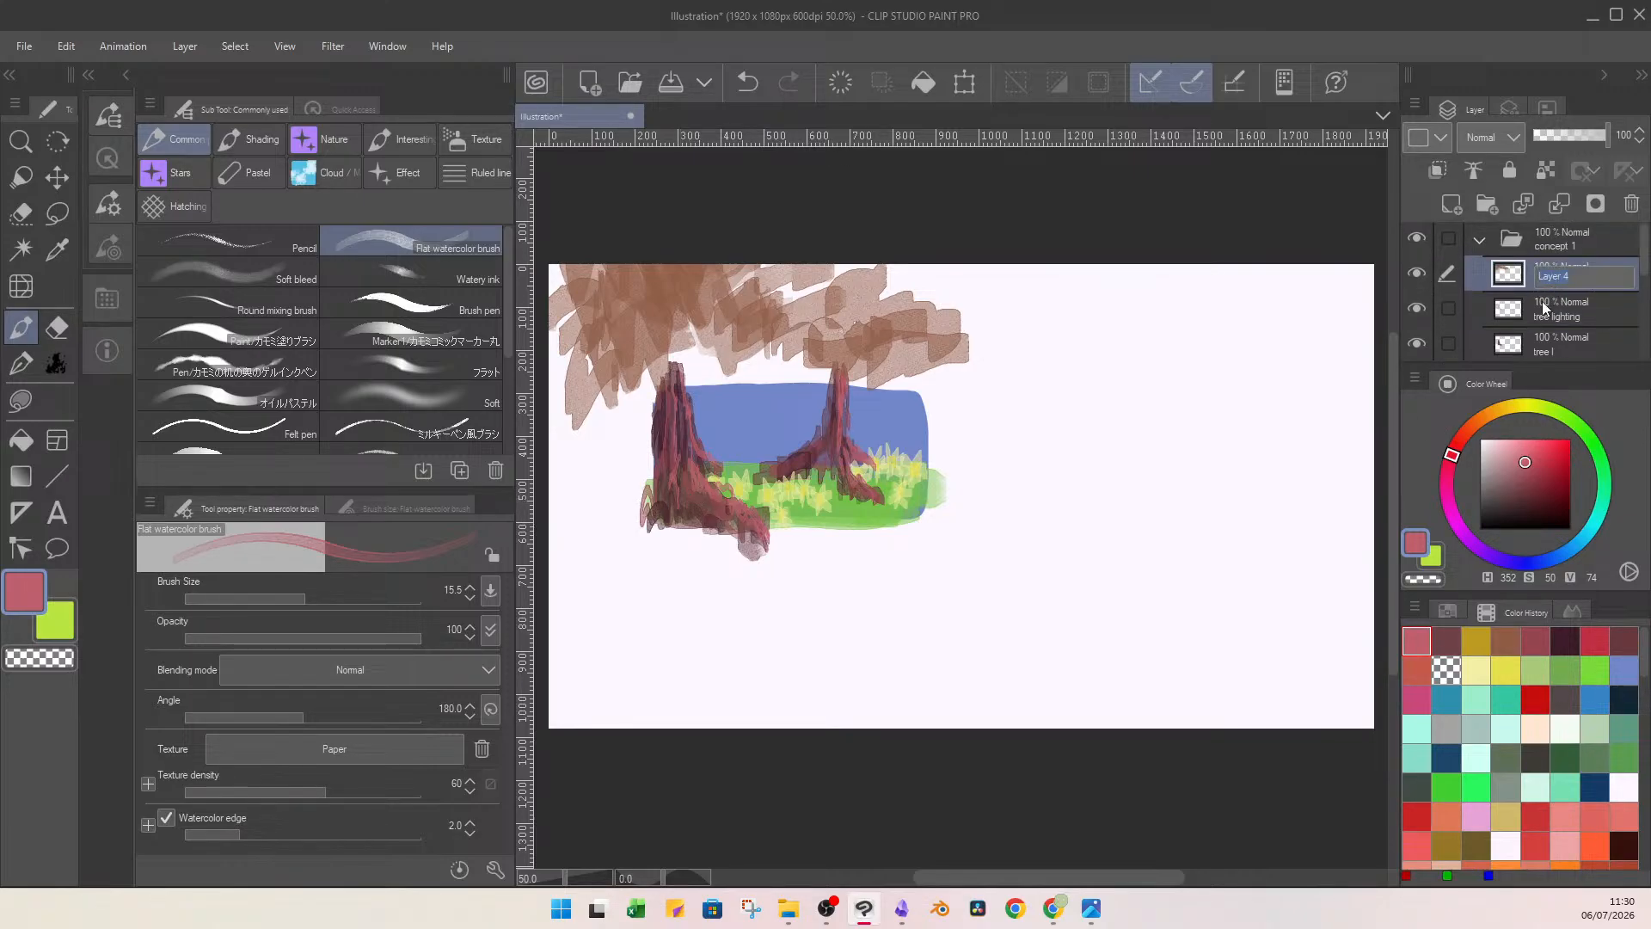
{"action": "type", "text": "temp leaves"}
{"action": "key", "text": "Return"}
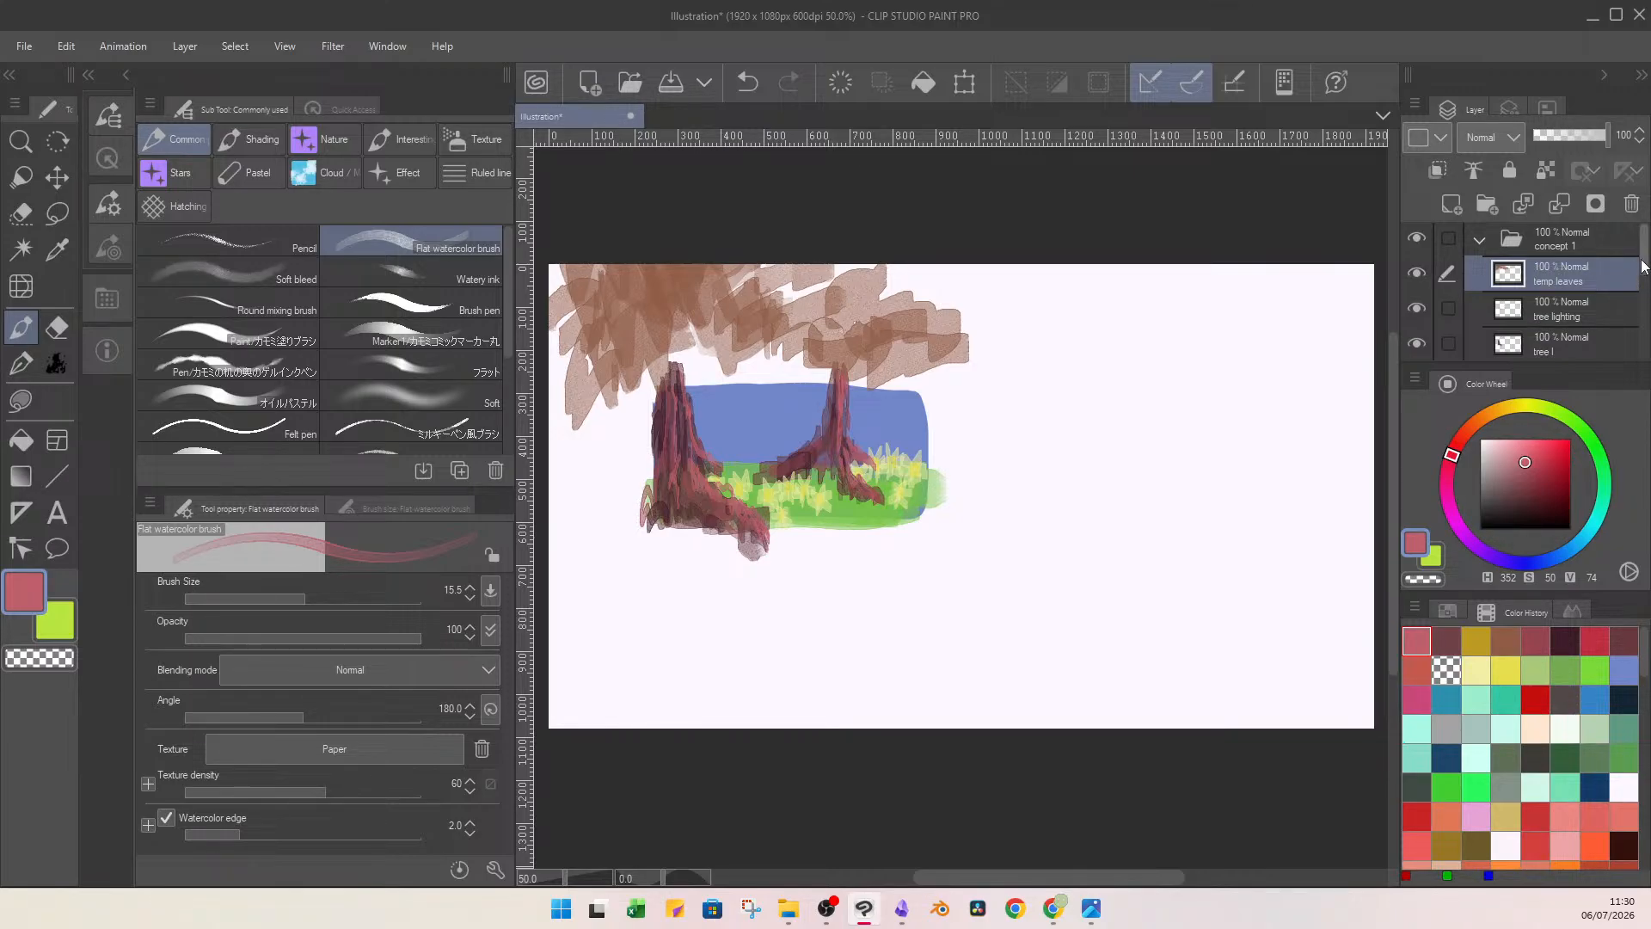
{"action": "left_click_drag", "start_coordinate": [1643, 264], "coordinate": [1640, 248]}
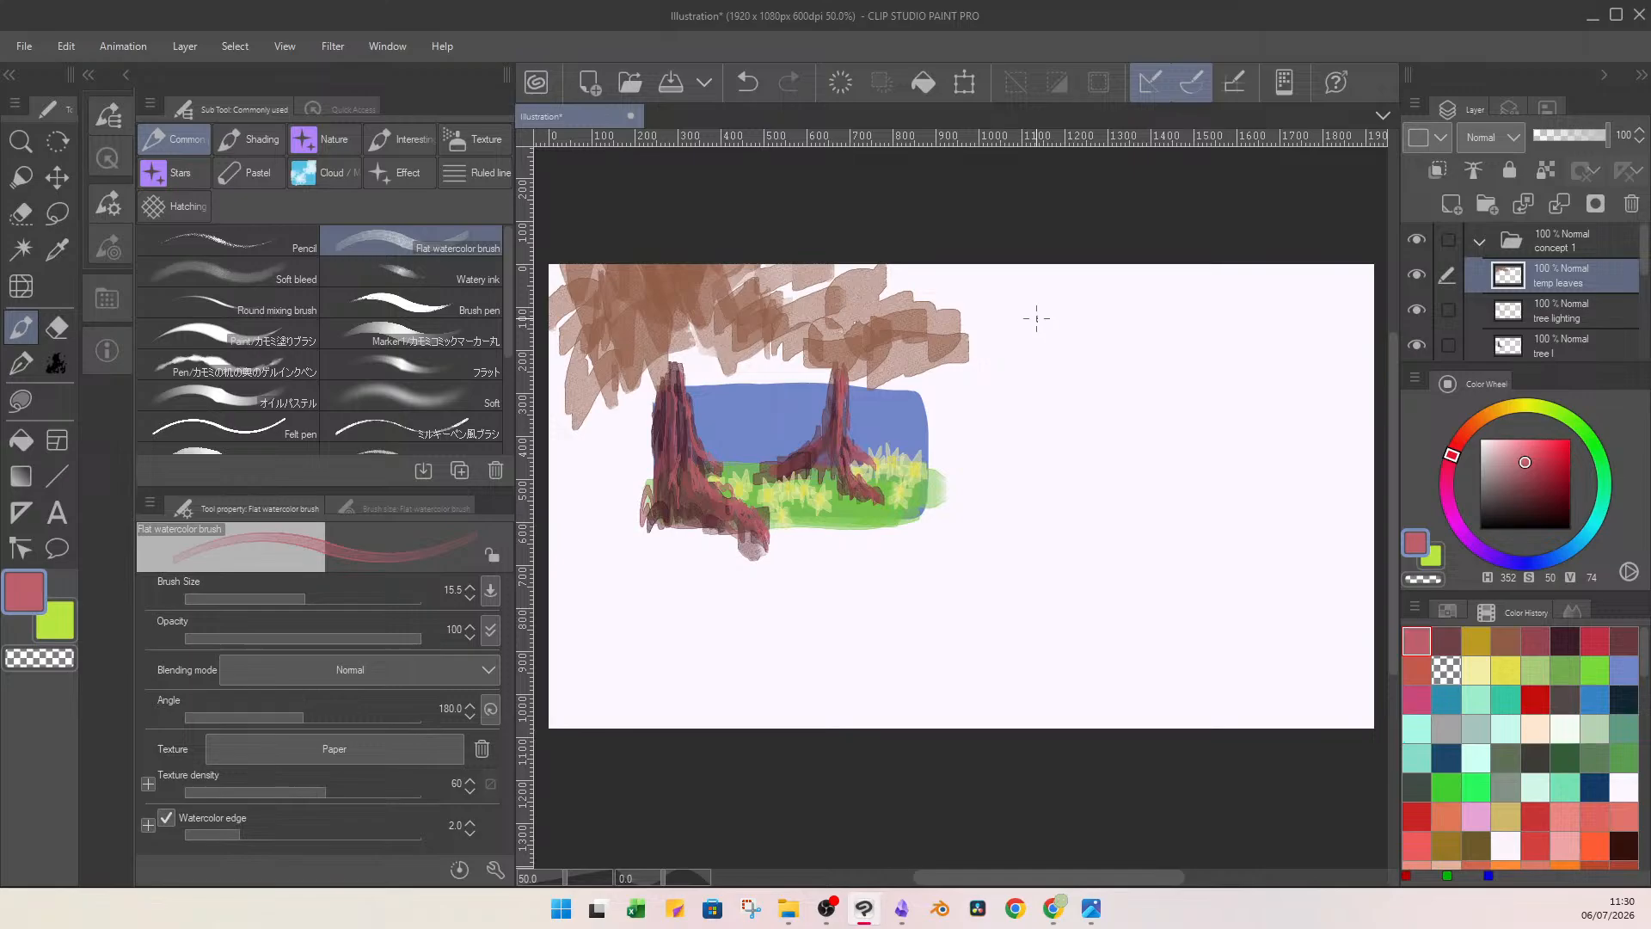
Sketch a brown broom-like shape (H 18, S 51, V 56) on the blank canvas and broad foliage strokes beside it at brush size 49.0.
{"action": "left_click", "coordinate": [1511, 638]}
{"action": "mouse_move", "coordinate": [1171, 421]}
{"action": "left_mouse_down"}
{"action": "mouse_move", "coordinate": [1112, 514]}
{"action": "mouse_move", "coordinate": [1158, 470]}
{"action": "mouse_move", "coordinate": [1128, 543]}
{"action": "left_mouse_up"}
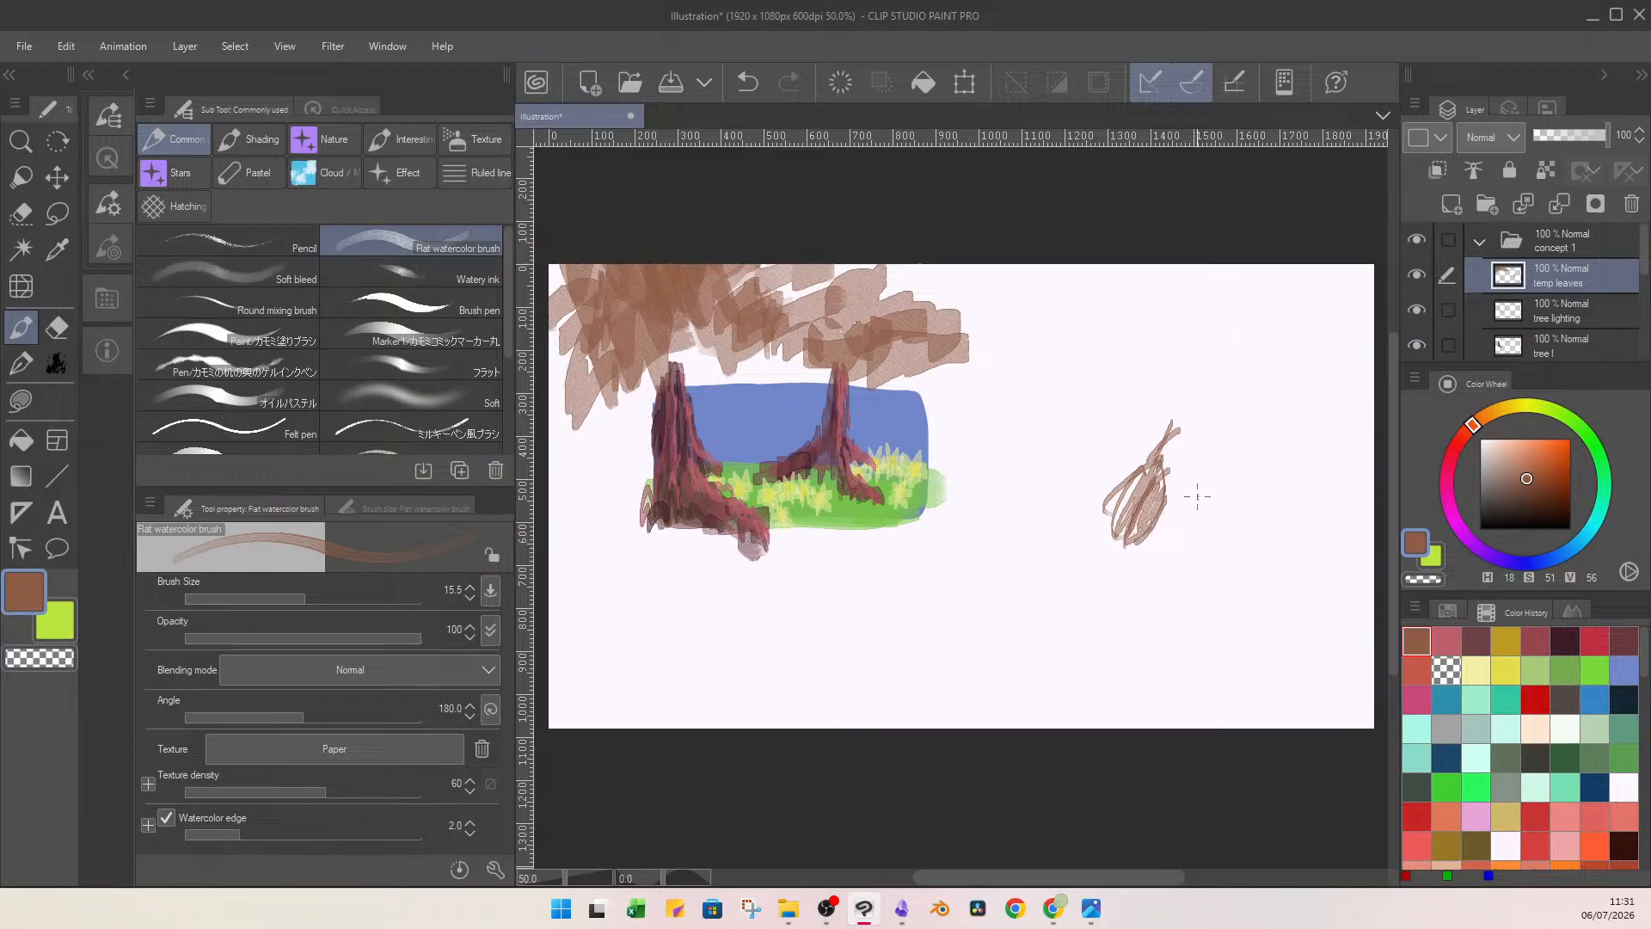
{"action": "mouse_move", "coordinate": [1156, 460]}
{"action": "left_mouse_down"}
{"action": "mouse_move", "coordinate": [1127, 497]}
{"action": "mouse_move", "coordinate": [1157, 503]}
{"action": "mouse_move", "coordinate": [1138, 526]}
{"action": "left_mouse_up"}
{"action": "left_click_drag", "start_coordinate": [1156, 460], "coordinate": [1216, 432]}
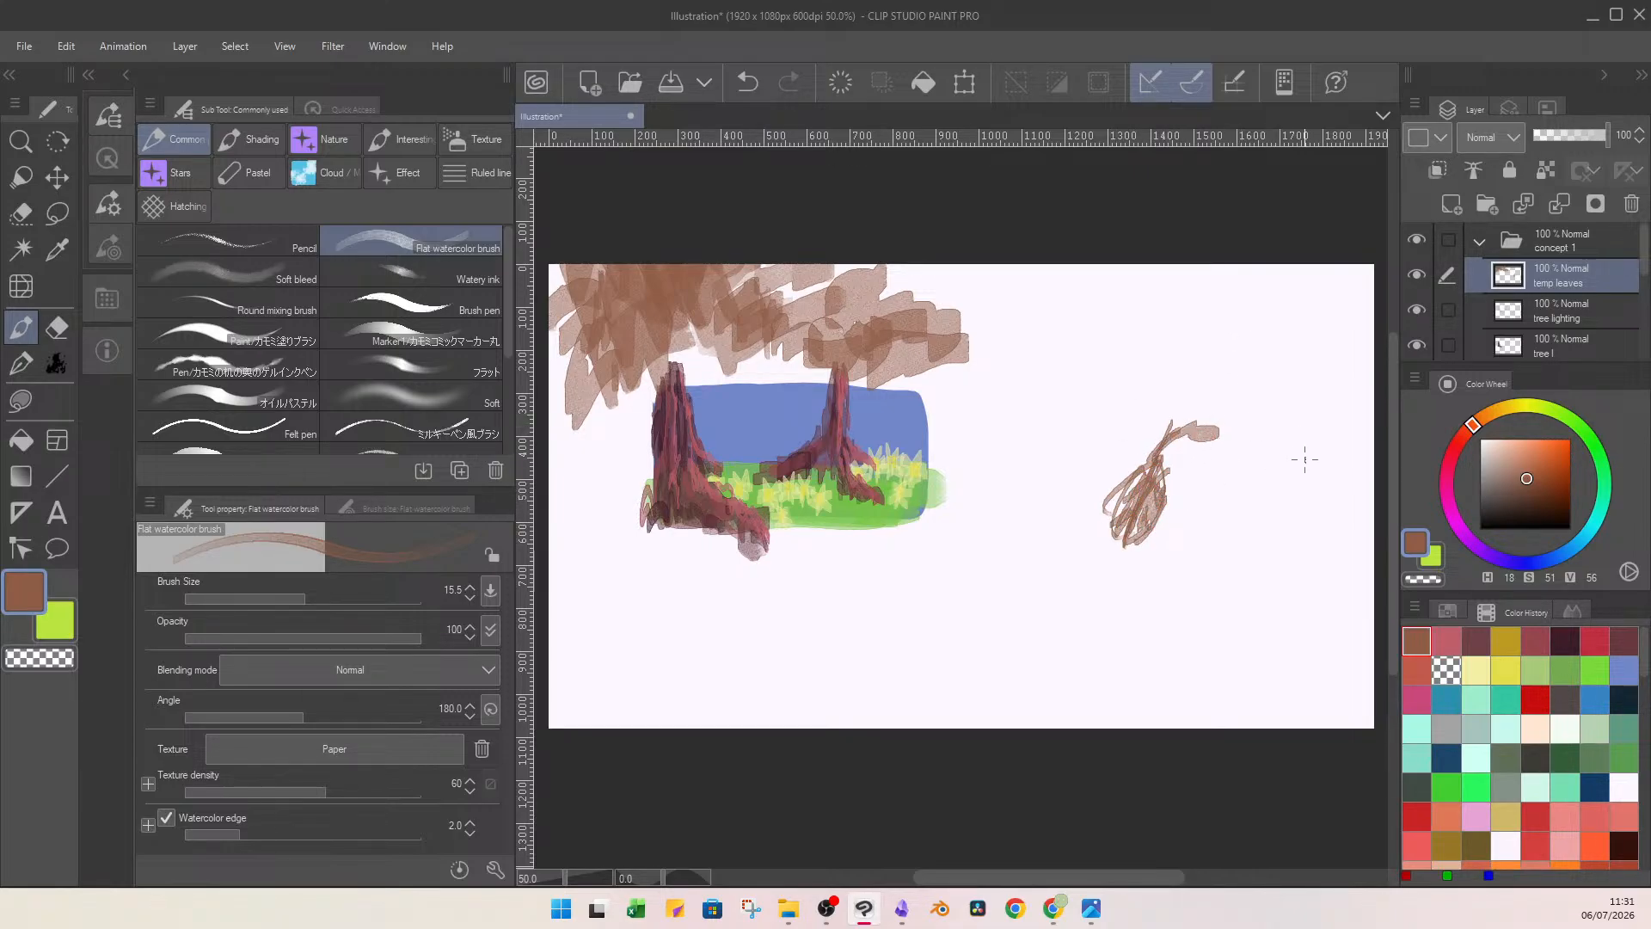
{"action": "left_click", "coordinate": [335, 596]}
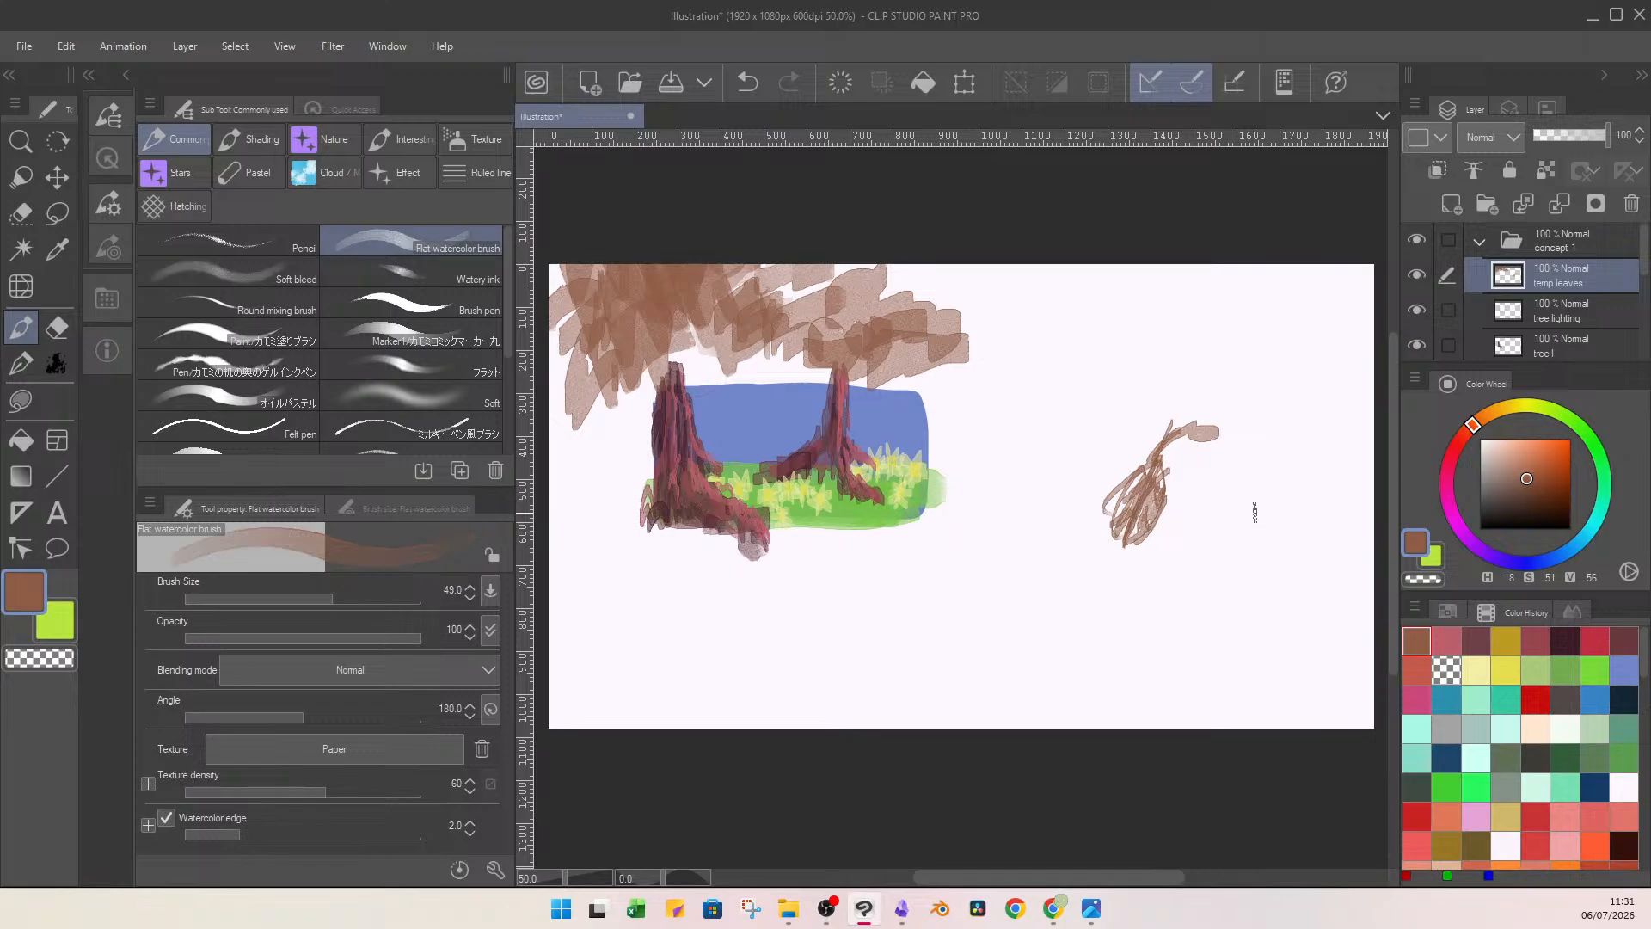
{"action": "mouse_move", "coordinate": [1256, 512]}
{"action": "left_mouse_down"}
{"action": "mouse_move", "coordinate": [1294, 482]}
{"action": "mouse_move", "coordinate": [1324, 516]}
{"action": "mouse_move", "coordinate": [1273, 508]}
{"action": "mouse_move", "coordinate": [1202, 550]}
{"action": "mouse_move", "coordinate": [1350, 550]}
{"action": "mouse_move", "coordinate": [1273, 490]}
{"action": "mouse_move", "coordinate": [1221, 568]}
{"action": "mouse_move", "coordinate": [1283, 550]}
{"action": "mouse_move", "coordinate": [1307, 498]}
{"action": "mouse_move", "coordinate": [1352, 547]}
{"action": "mouse_move", "coordinate": [1247, 516]}
{"action": "mouse_move", "coordinate": [1281, 568]}
{"action": "mouse_move", "coordinate": [1204, 516]}
{"action": "mouse_move", "coordinate": [1160, 559]}
{"action": "mouse_move", "coordinate": [1299, 482]}
{"action": "mouse_move", "coordinate": [1359, 533]}
{"action": "mouse_move", "coordinate": [1341, 559]}
{"action": "left_mouse_up"}
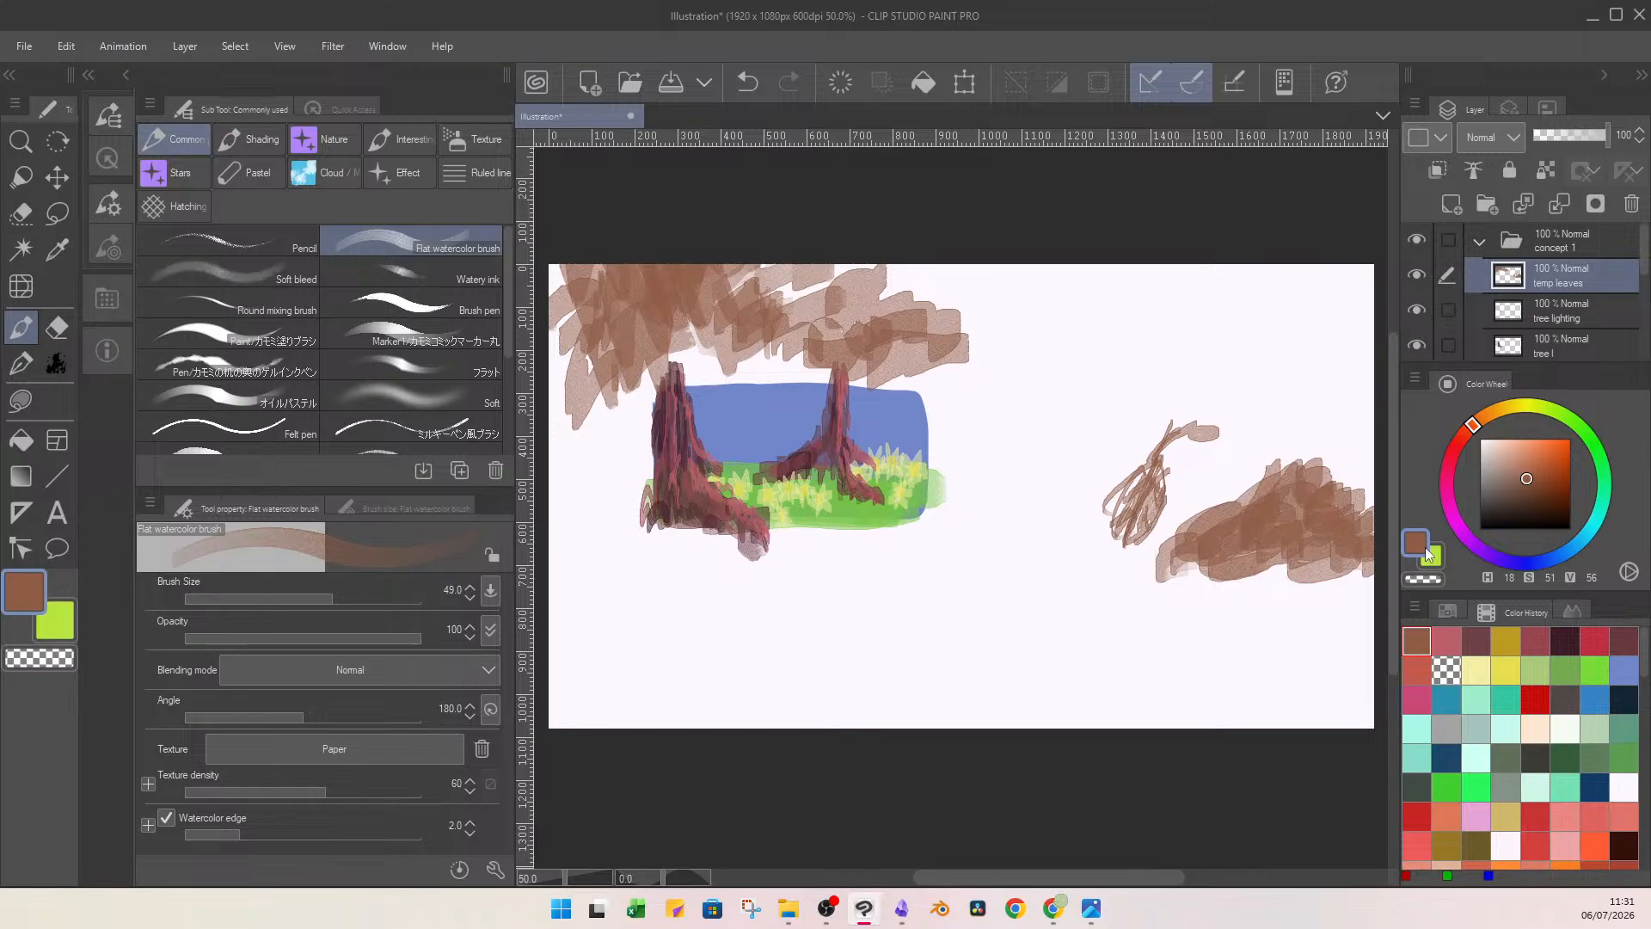
Erase the brown test shapes beside the painting with a transparent Lasso fill, keeping the canopy on temp leaves.
{"action": "key", "text": "Delete"}
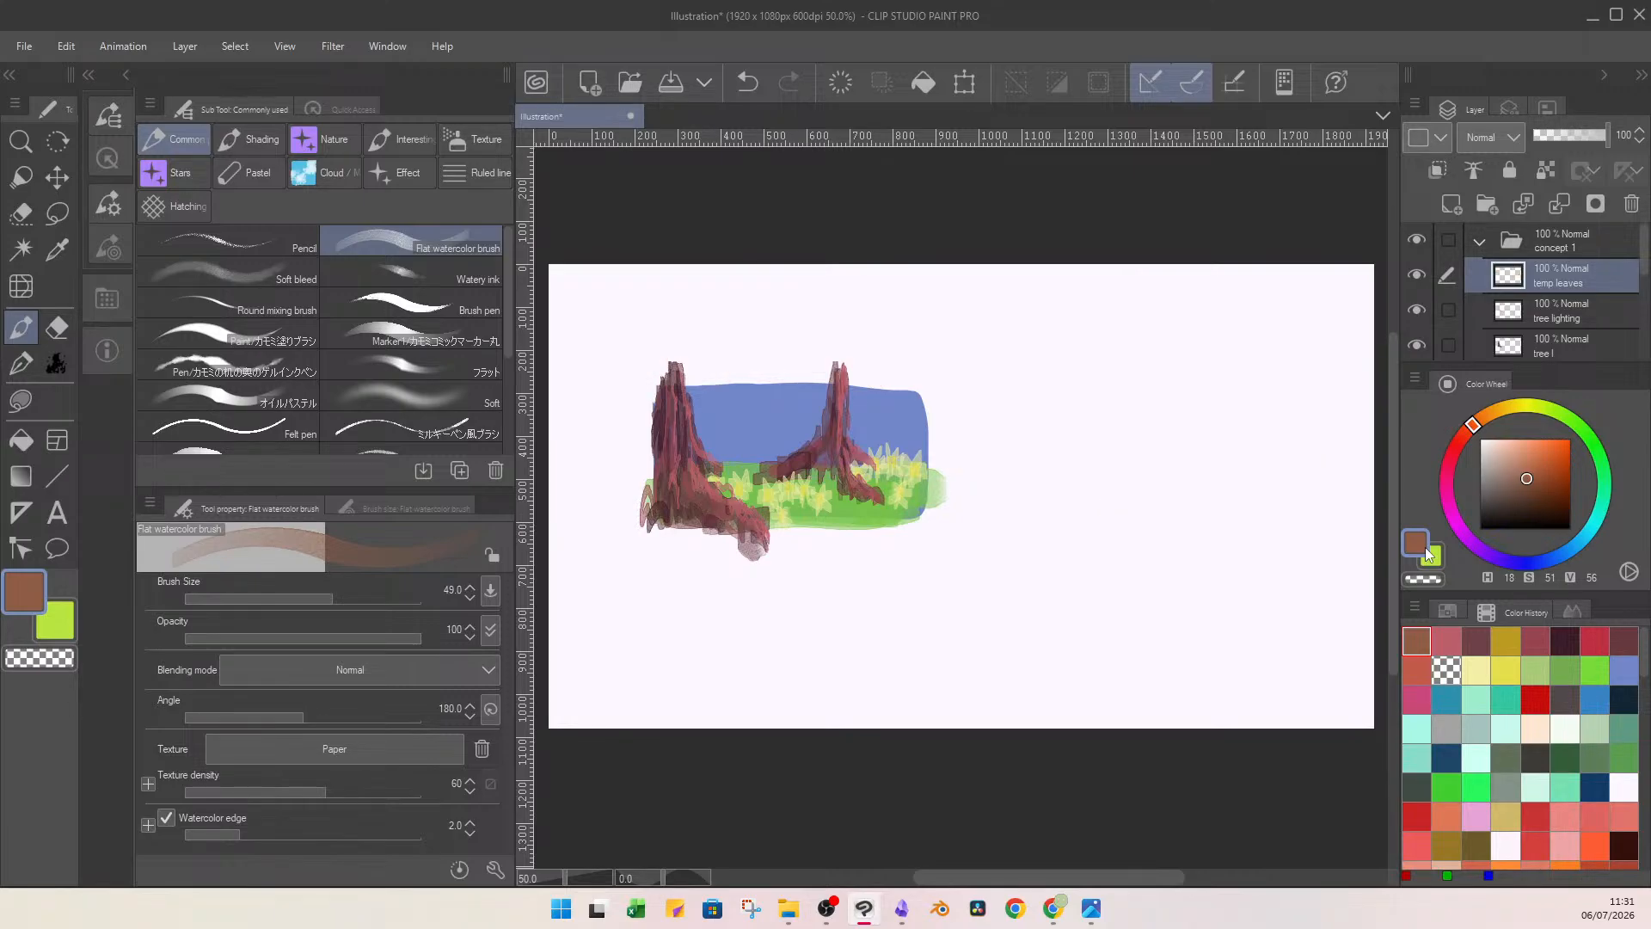
{"action": "key", "text": "ctrl+z"}
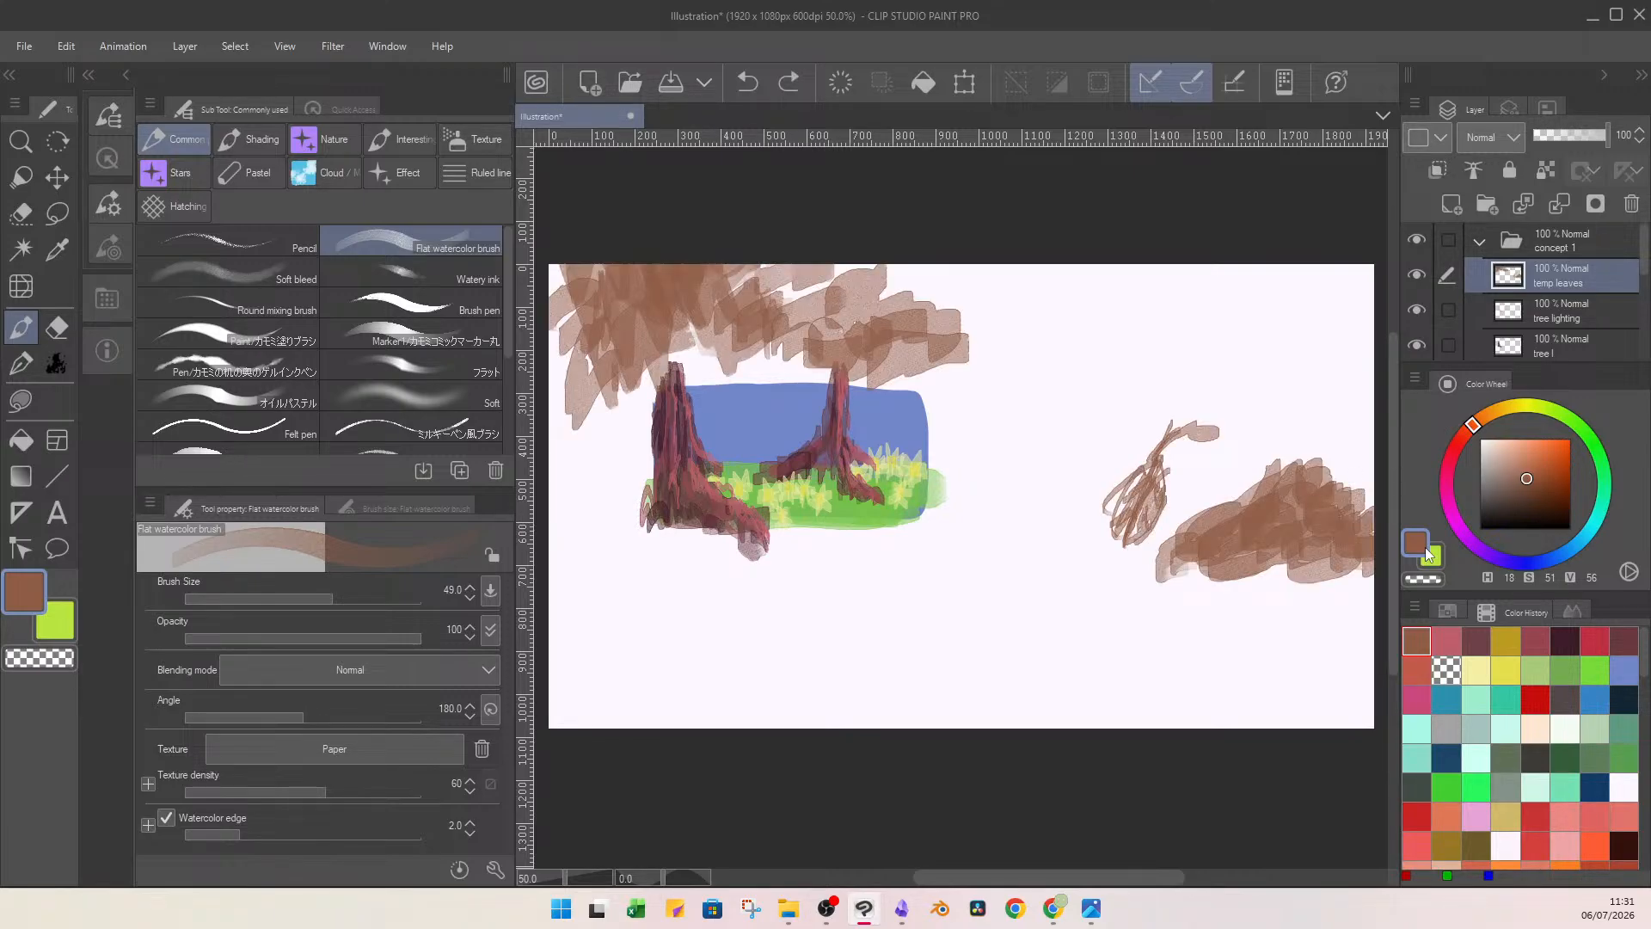
{"action": "key", "text": "u"}
{"action": "key", "text": "c"}
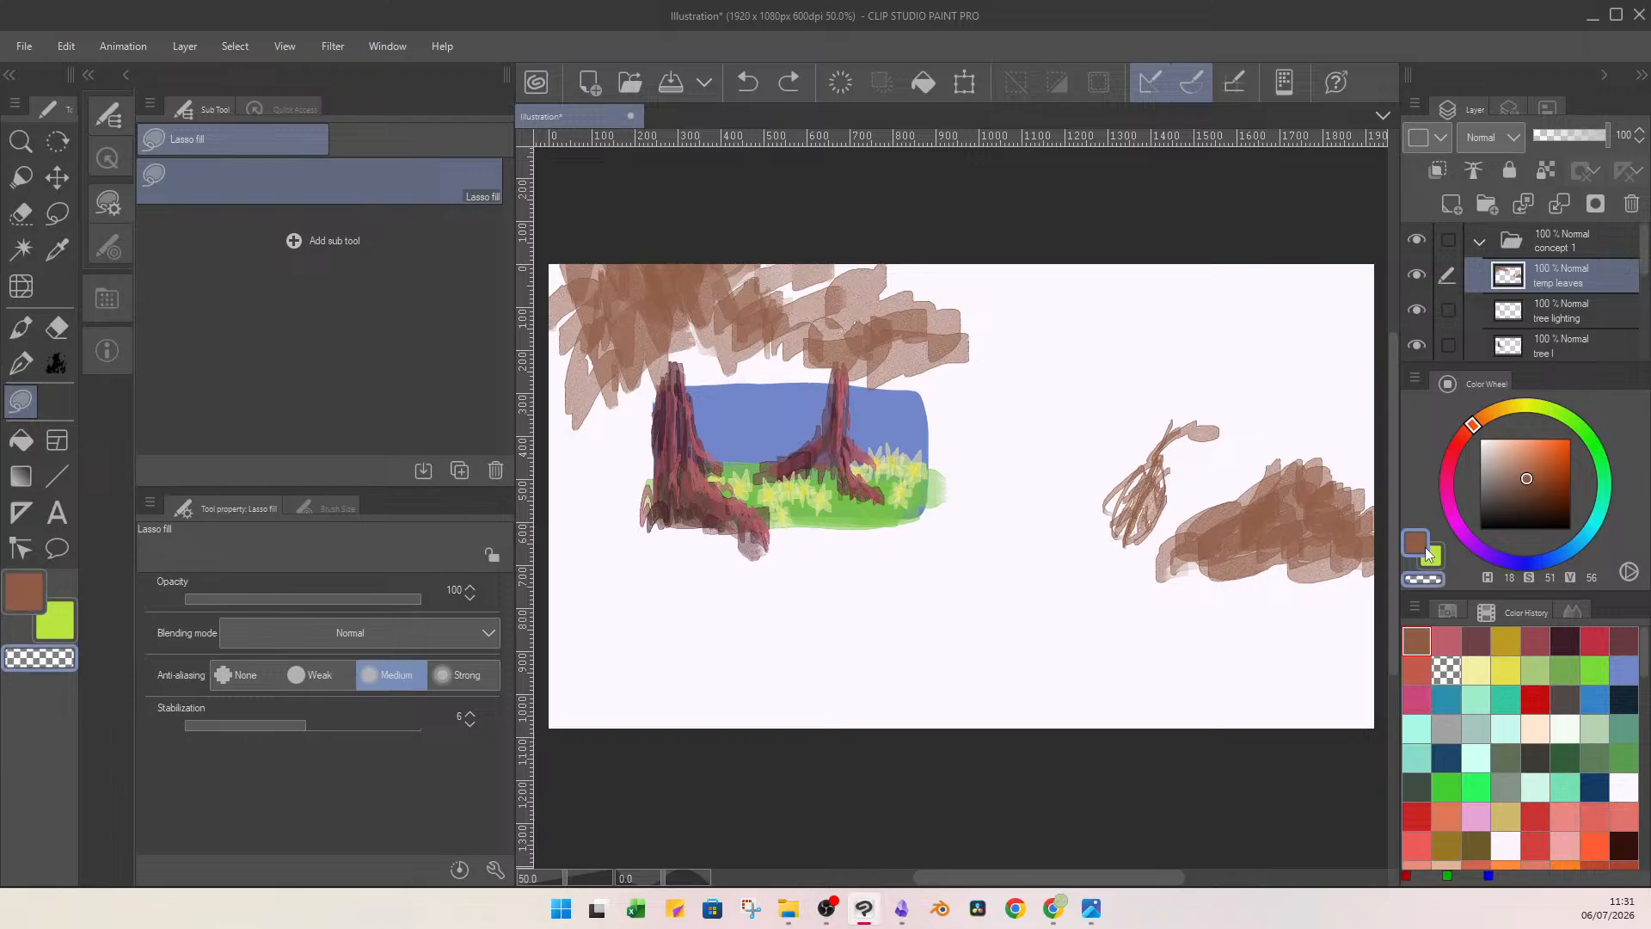
{"action": "mouse_move", "coordinate": [1198, 384]}
{"action": "left_mouse_down"}
{"action": "mouse_move", "coordinate": [1101, 620]}
{"action": "mouse_move", "coordinate": [1338, 618]}
{"action": "mouse_move", "coordinate": [1392, 554]}
{"action": "mouse_move", "coordinate": [1312, 425]}
{"action": "left_mouse_up"}
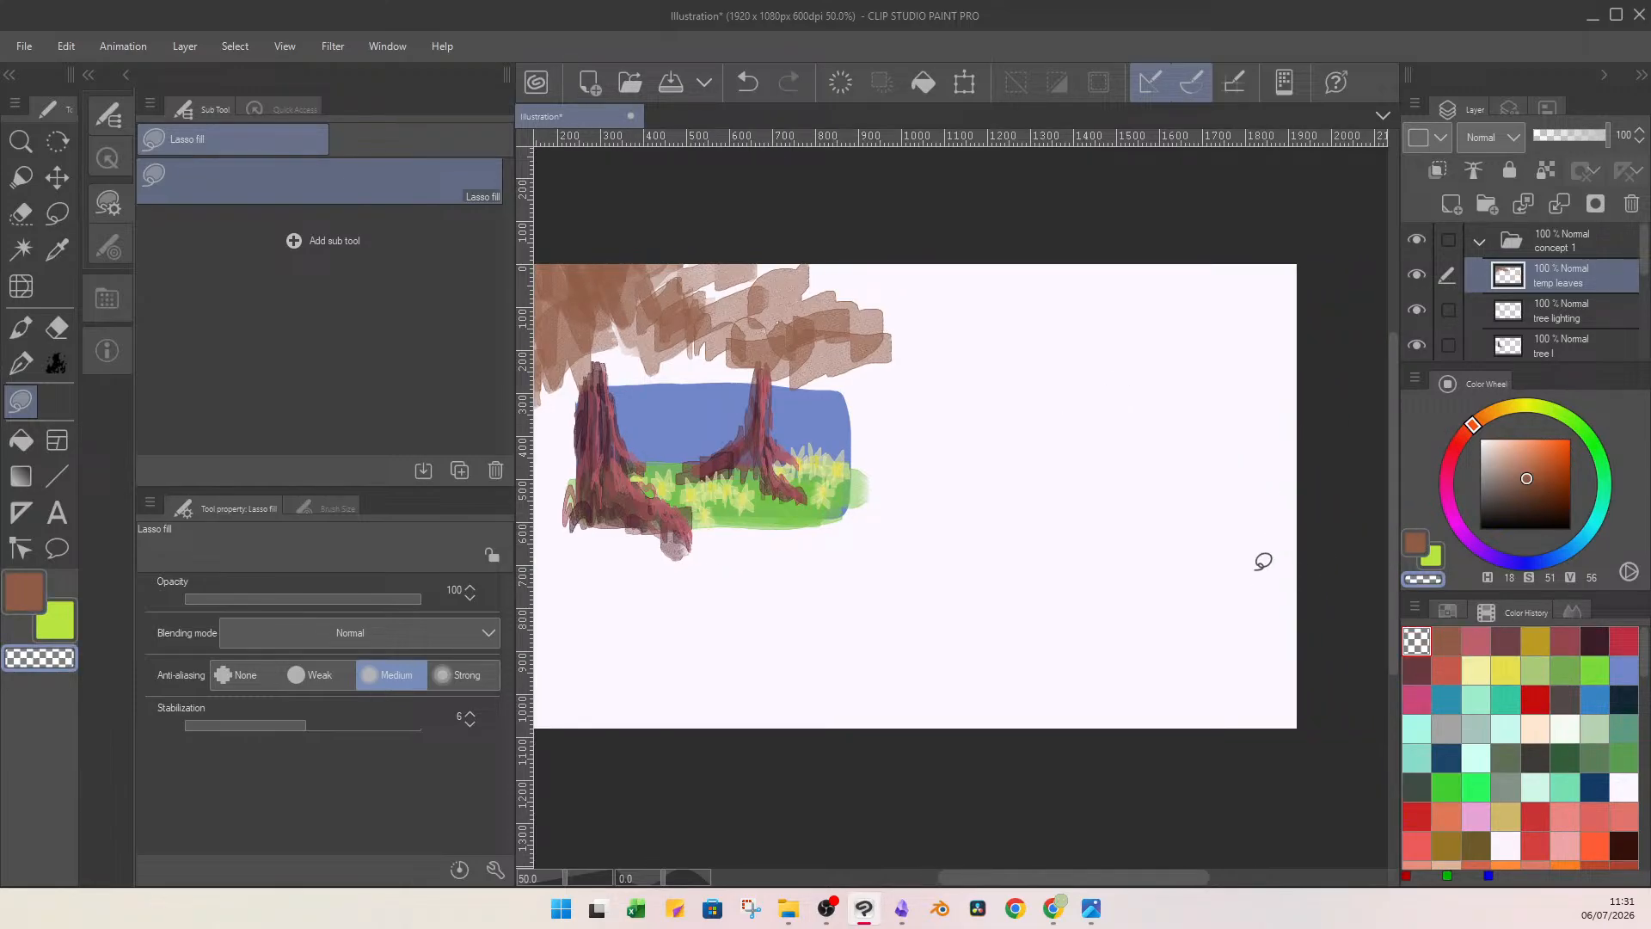
Rename the green ground layer above sky as floor.
{"action": "left_click_drag", "start_coordinate": [1045, 873], "coordinate": [1006, 871]}
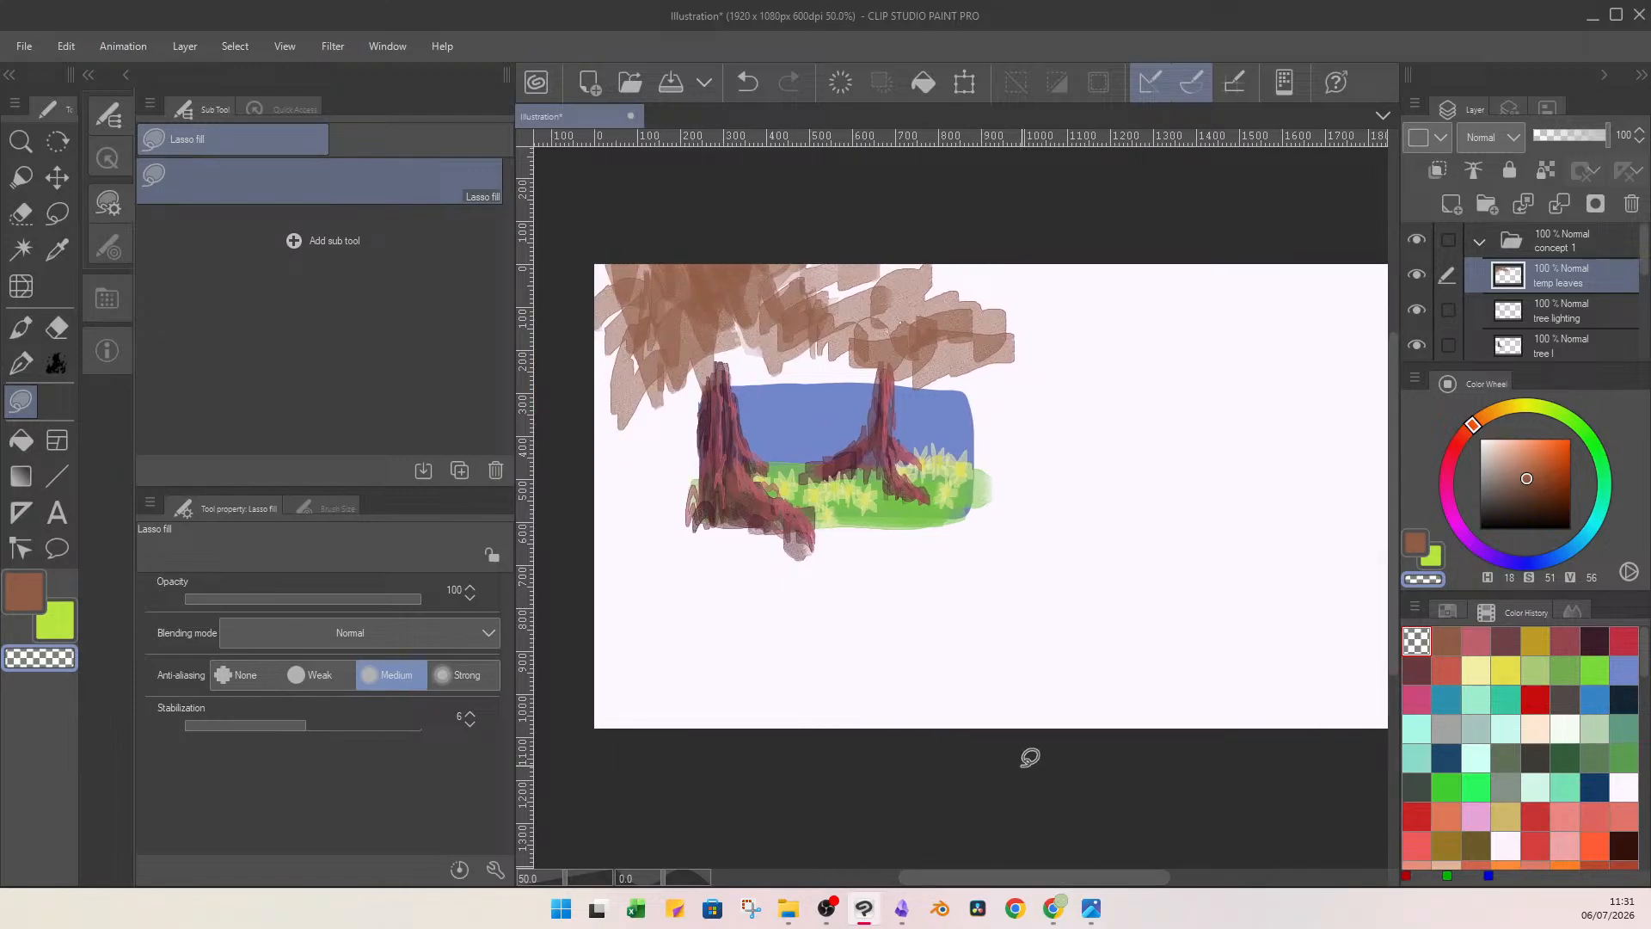
{"action": "key", "text": "b"}
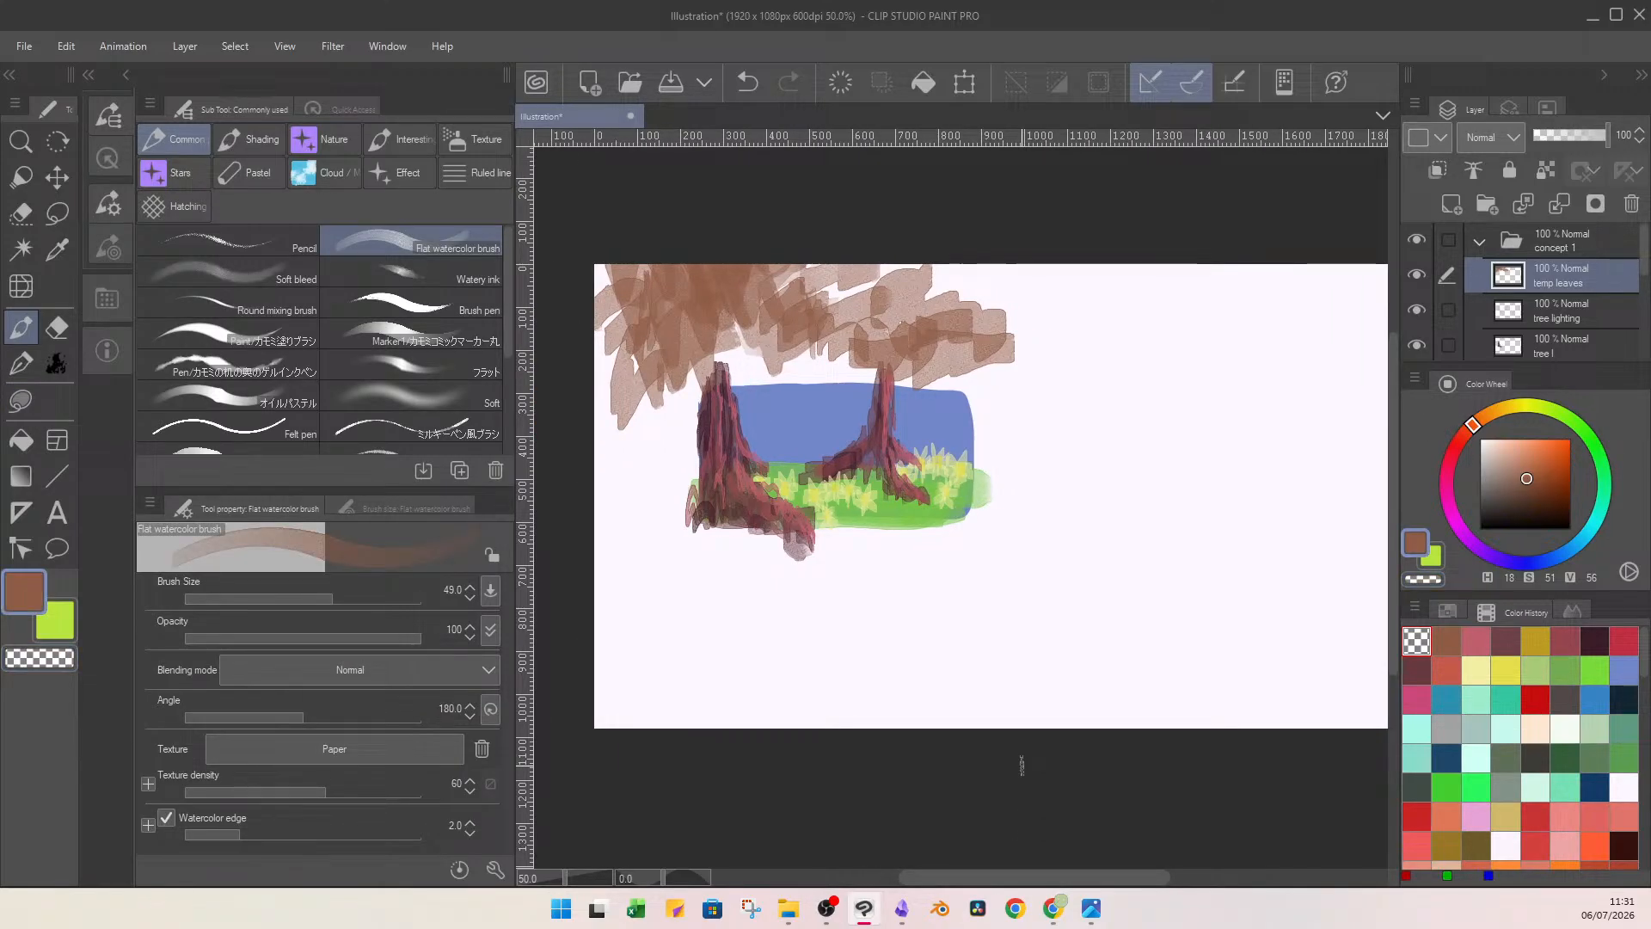
{"action": "left_click_drag", "start_coordinate": [1642, 254], "coordinate": [1639, 311]}
{"action": "left_click", "coordinate": [1593, 273]}
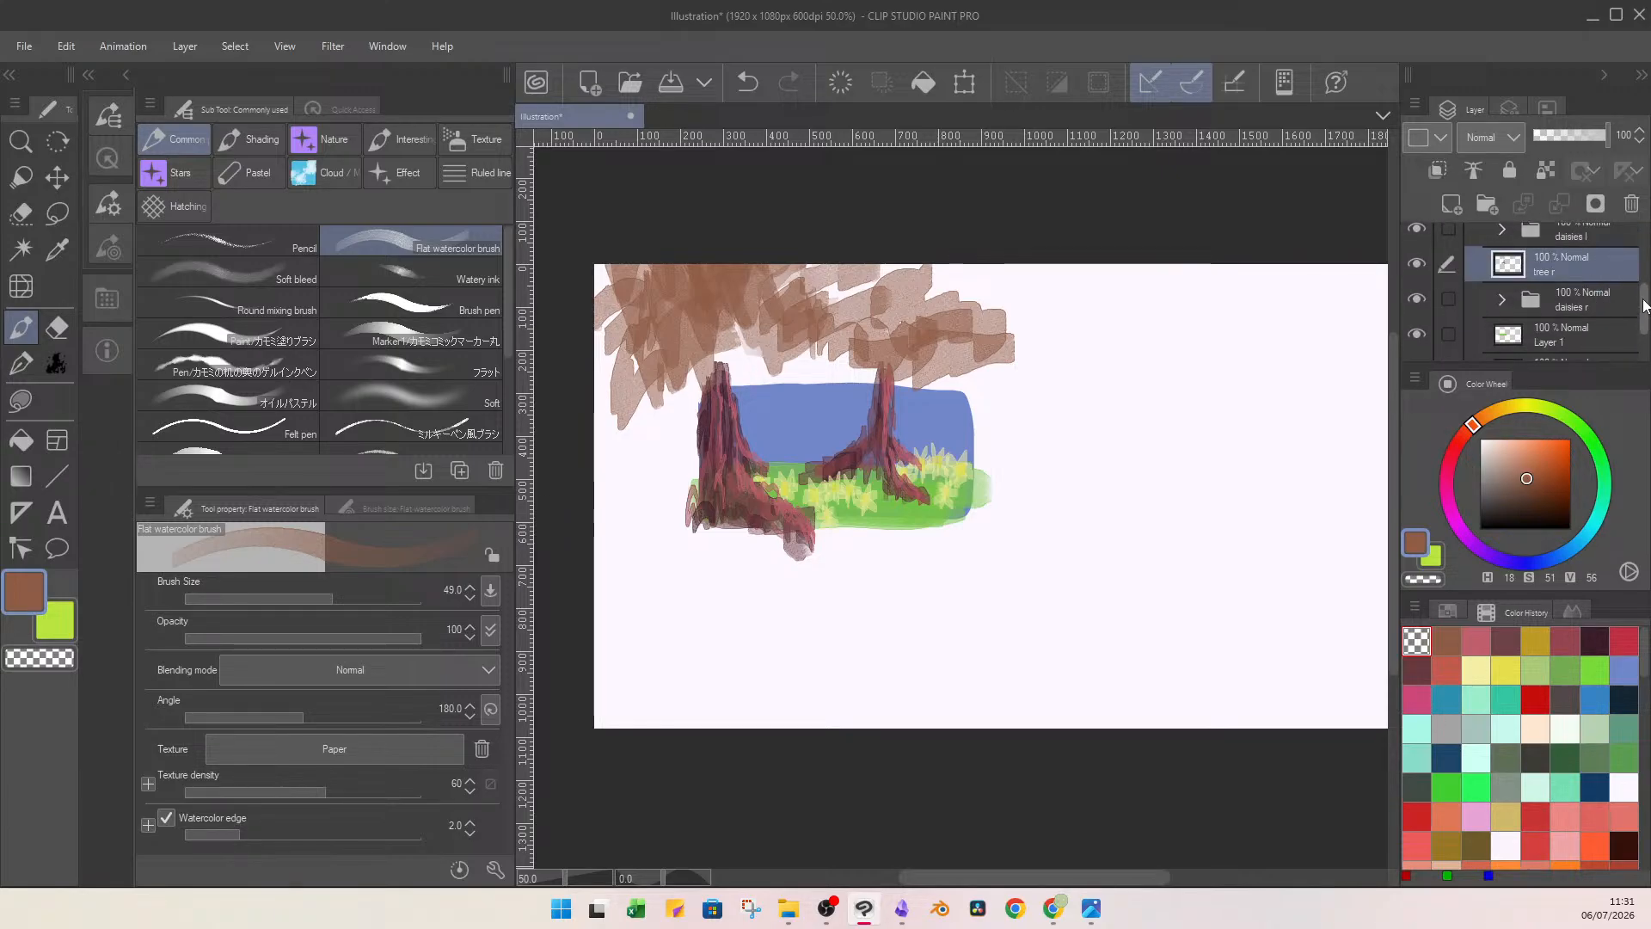
{"action": "scroll", "coordinate": [1587, 296], "scroll_direction": "down", "scroll_amount": 2}
{"action": "left_click", "coordinate": [1586, 296]}
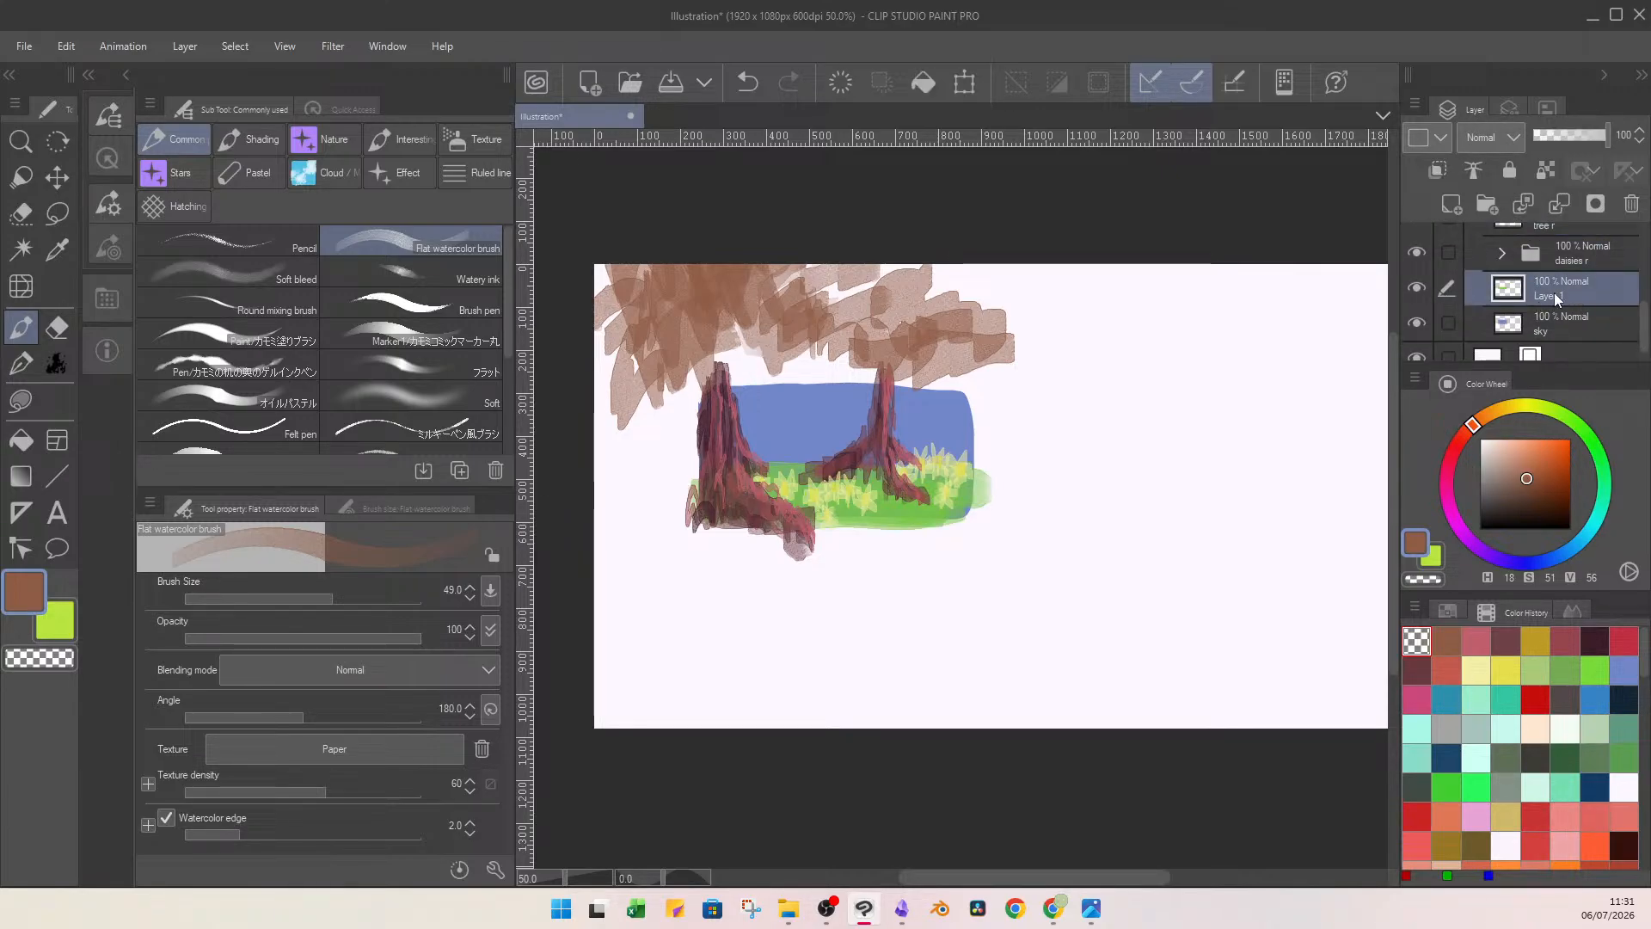
{"action": "type", "text": "floor"}
On a new layer clipped to floor, lasso-fill the ground with brown (H 18, S 58, V 69), lower its opacity to 70%, and merge it down.
{"action": "left_click", "coordinate": [1452, 647]}
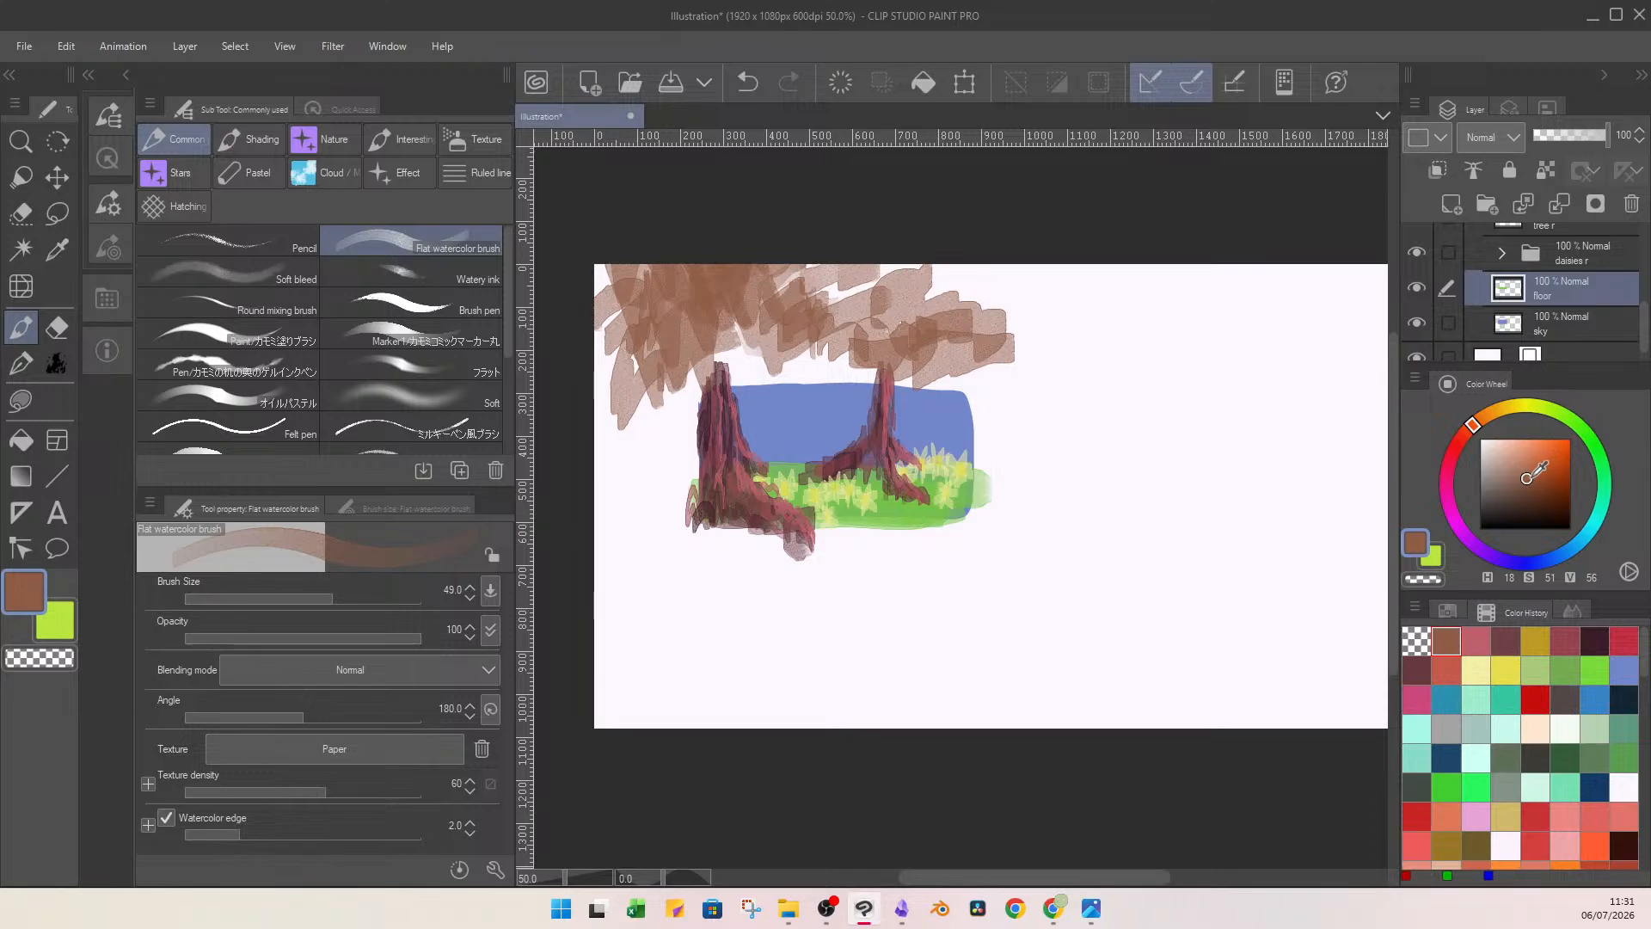
{"action": "left_click_drag", "start_coordinate": [1526, 478], "coordinate": [1533, 467]}
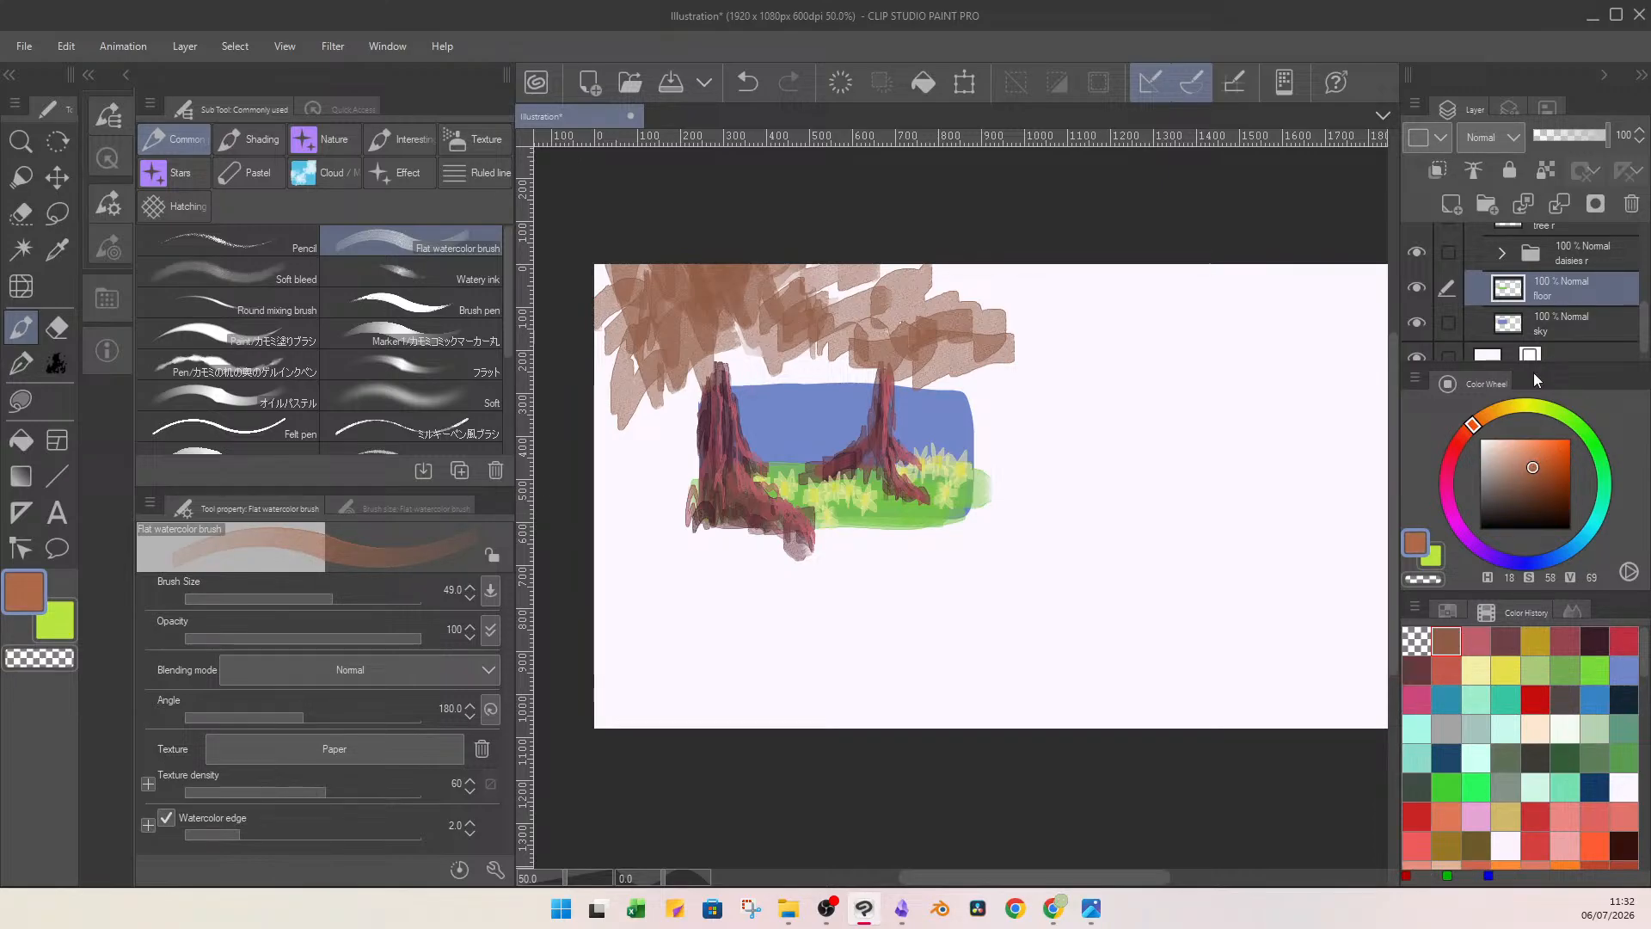
{"action": "left_click", "coordinate": [1450, 207]}
{"action": "left_click", "coordinate": [20, 400]}
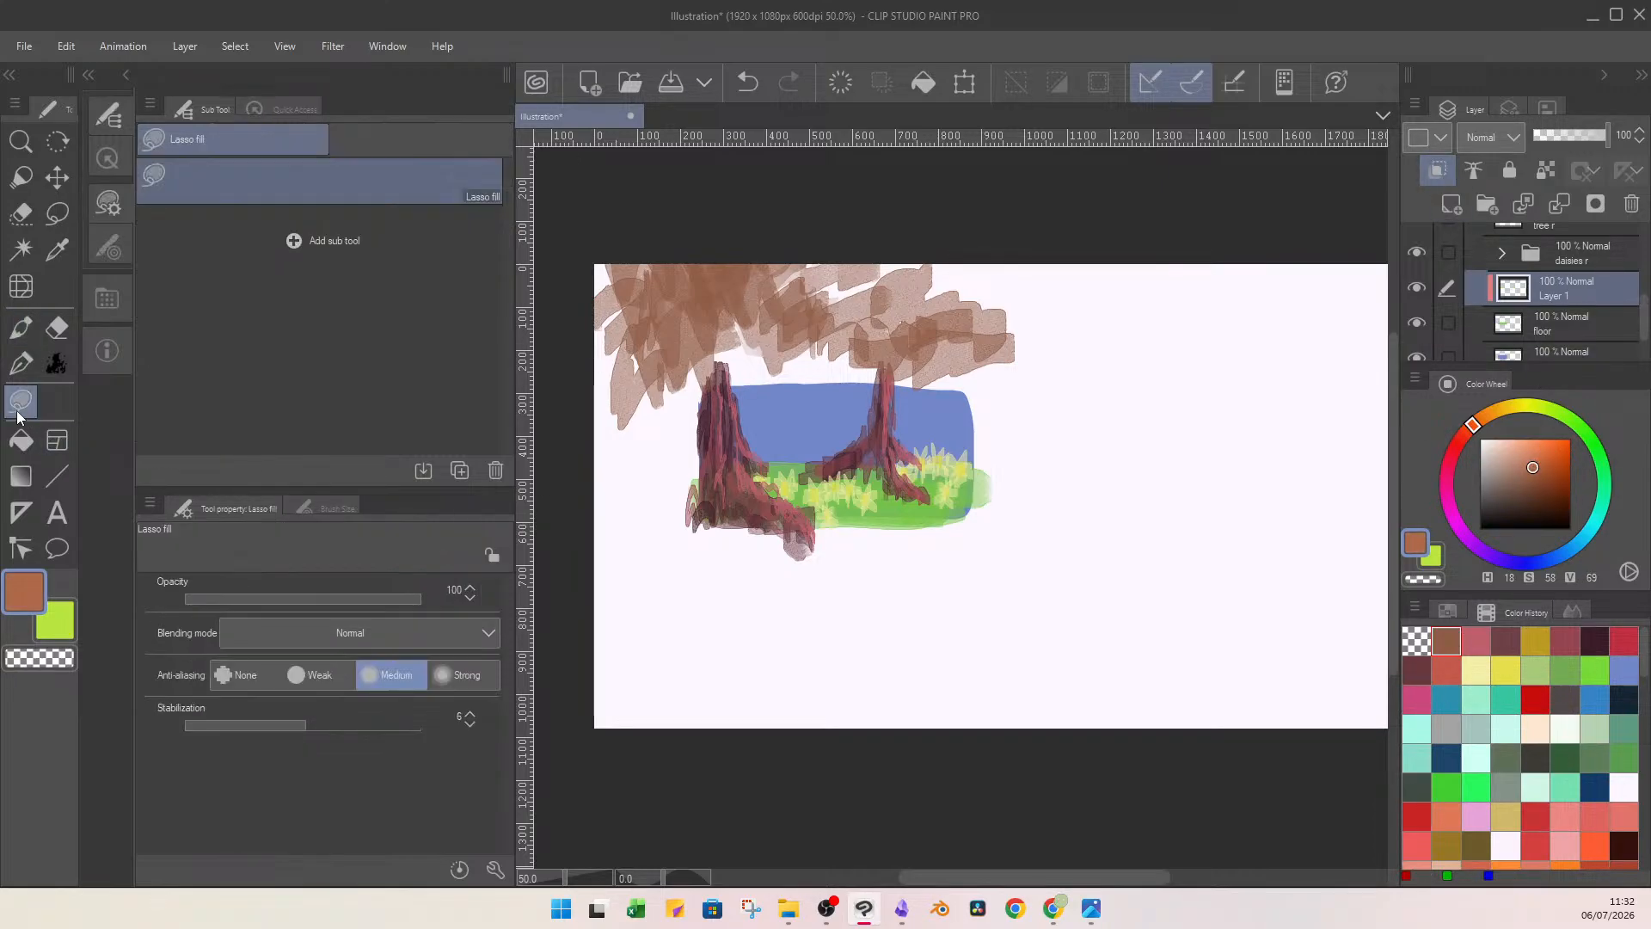
{"action": "mouse_move", "coordinate": [699, 413]}
{"action": "left_mouse_down"}
{"action": "mouse_move", "coordinate": [1078, 481]}
{"action": "mouse_move", "coordinate": [910, 398]}
{"action": "left_mouse_up"}
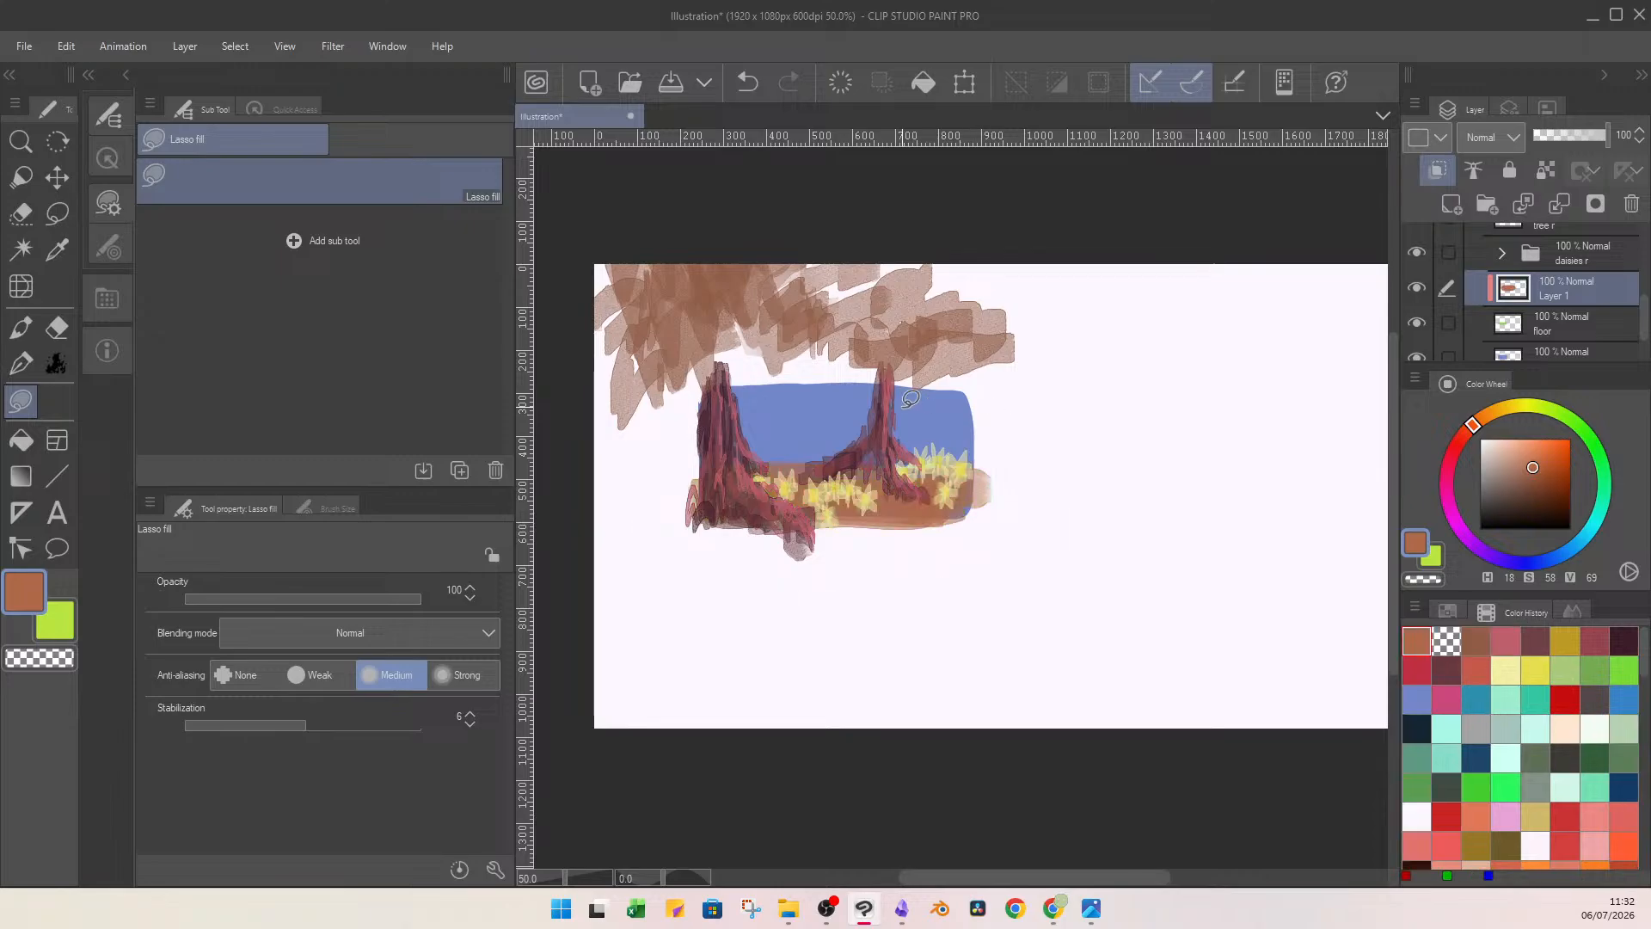
{"action": "left_click", "coordinate": [1596, 137]}
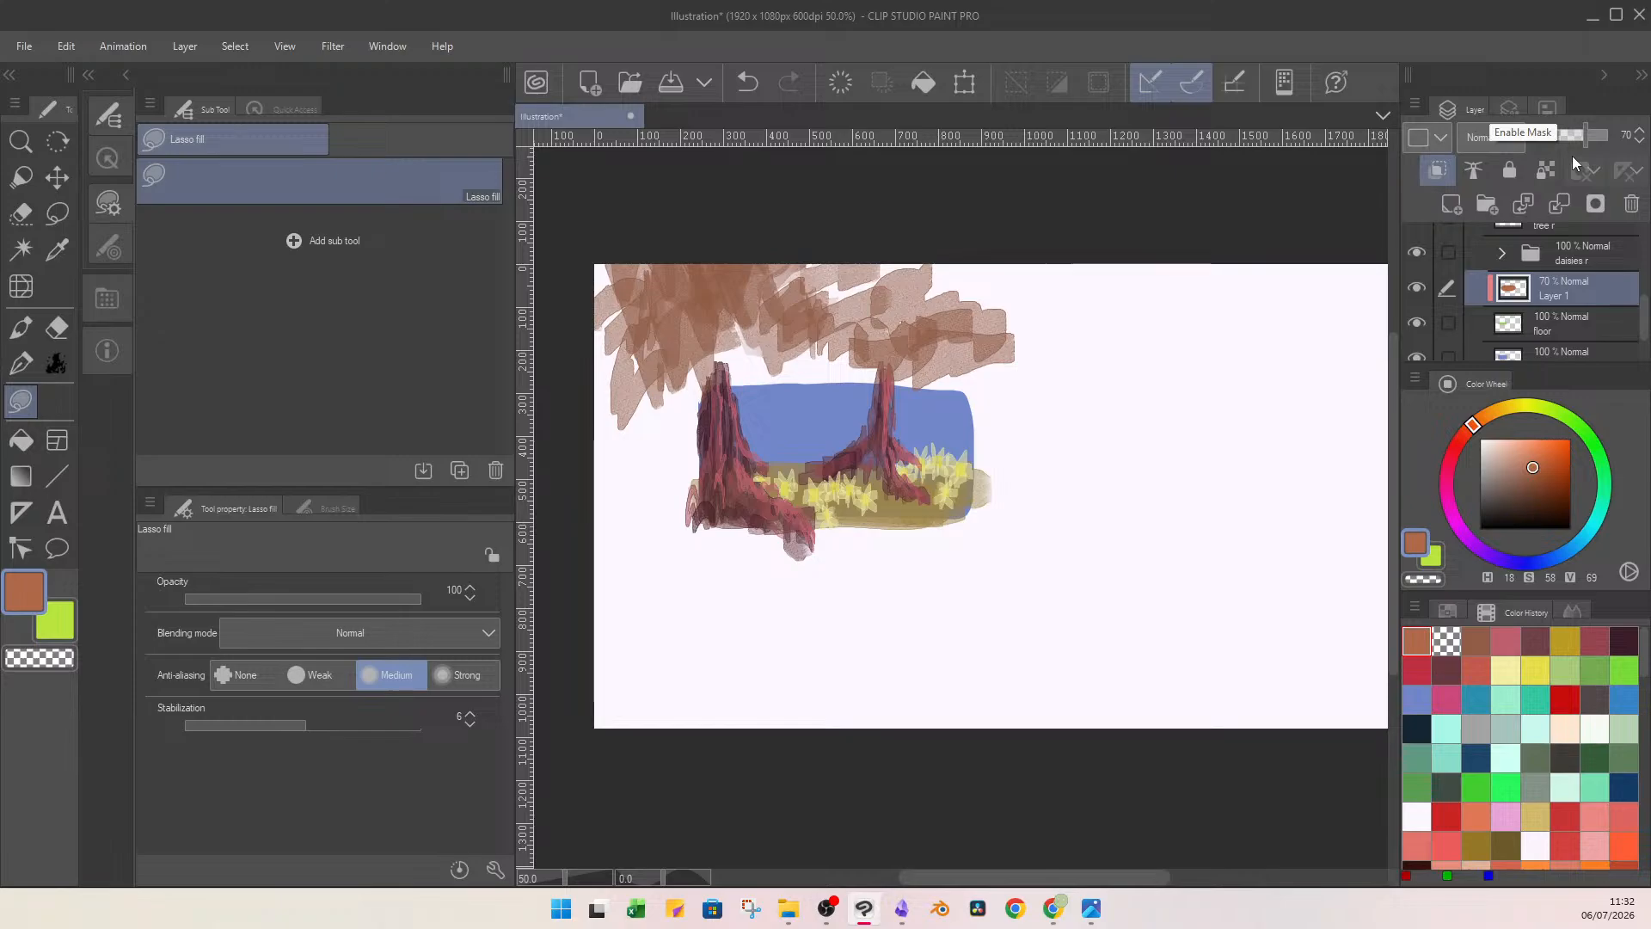
{"action": "left_click", "coordinate": [1561, 205]}
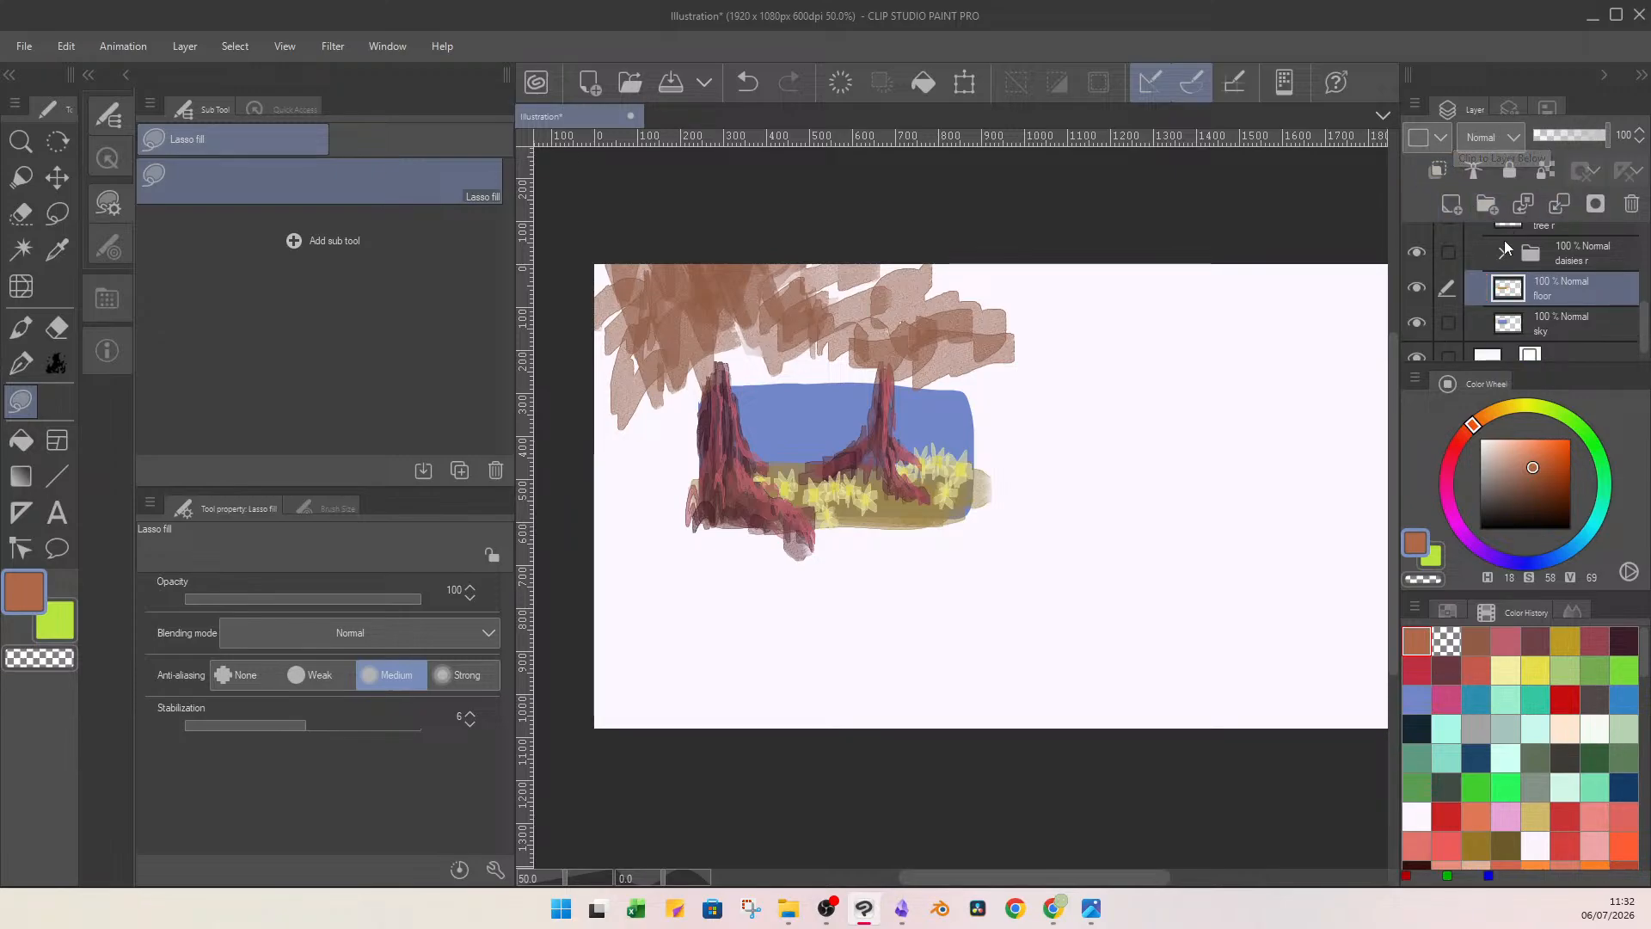
Brush orange-brown (H 18, S 76, V 69) over the ground on a new layer clipped to floor, and merge it down.
{"action": "left_click", "coordinate": [1453, 203]}
{"action": "left_click", "coordinate": [1448, 182]}
{"action": "left_click", "coordinate": [1549, 465]}
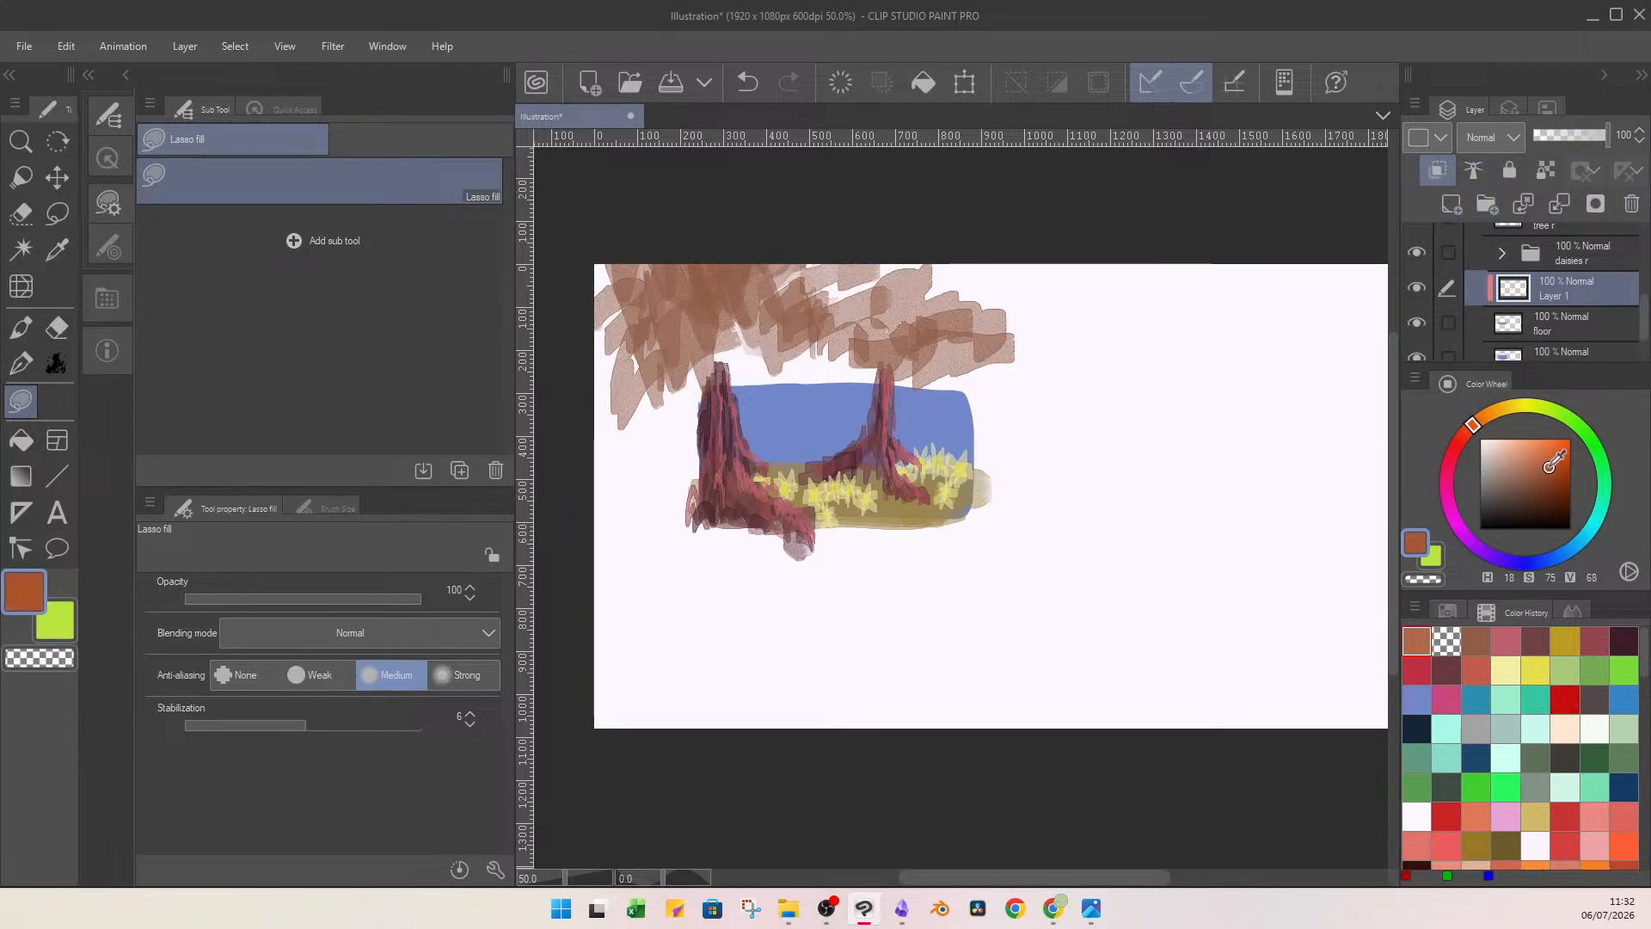
{"action": "key", "text": "b"}
{"action": "left_click_drag", "start_coordinate": [880, 500], "coordinate": [929, 515]}
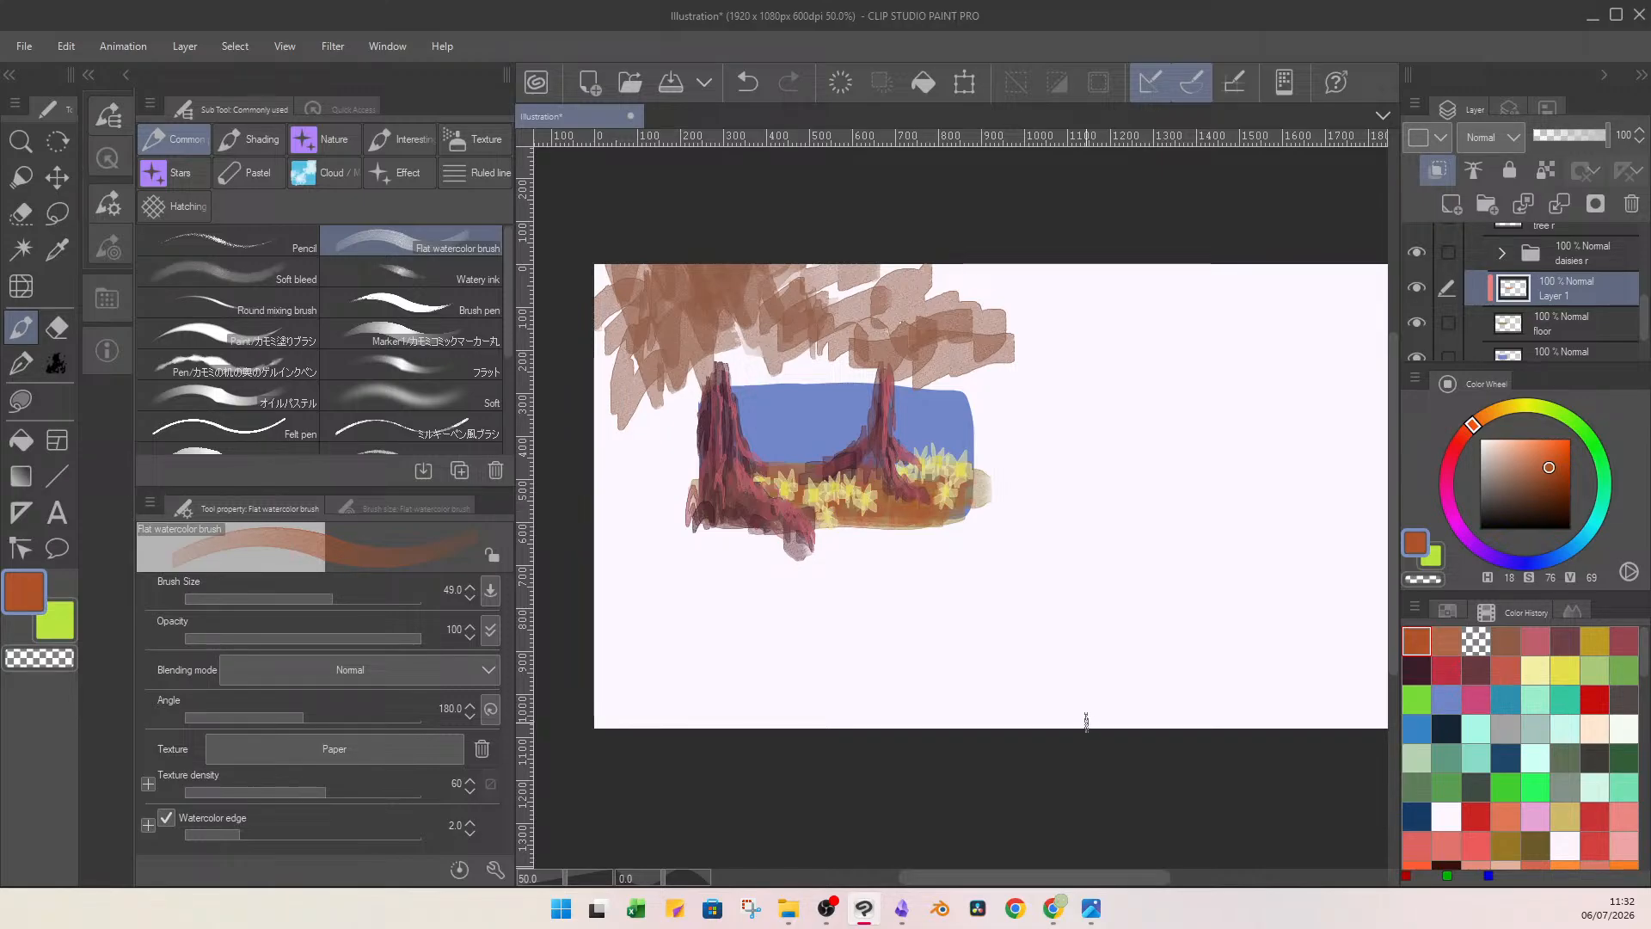
{"action": "left_click", "coordinate": [1561, 208]}
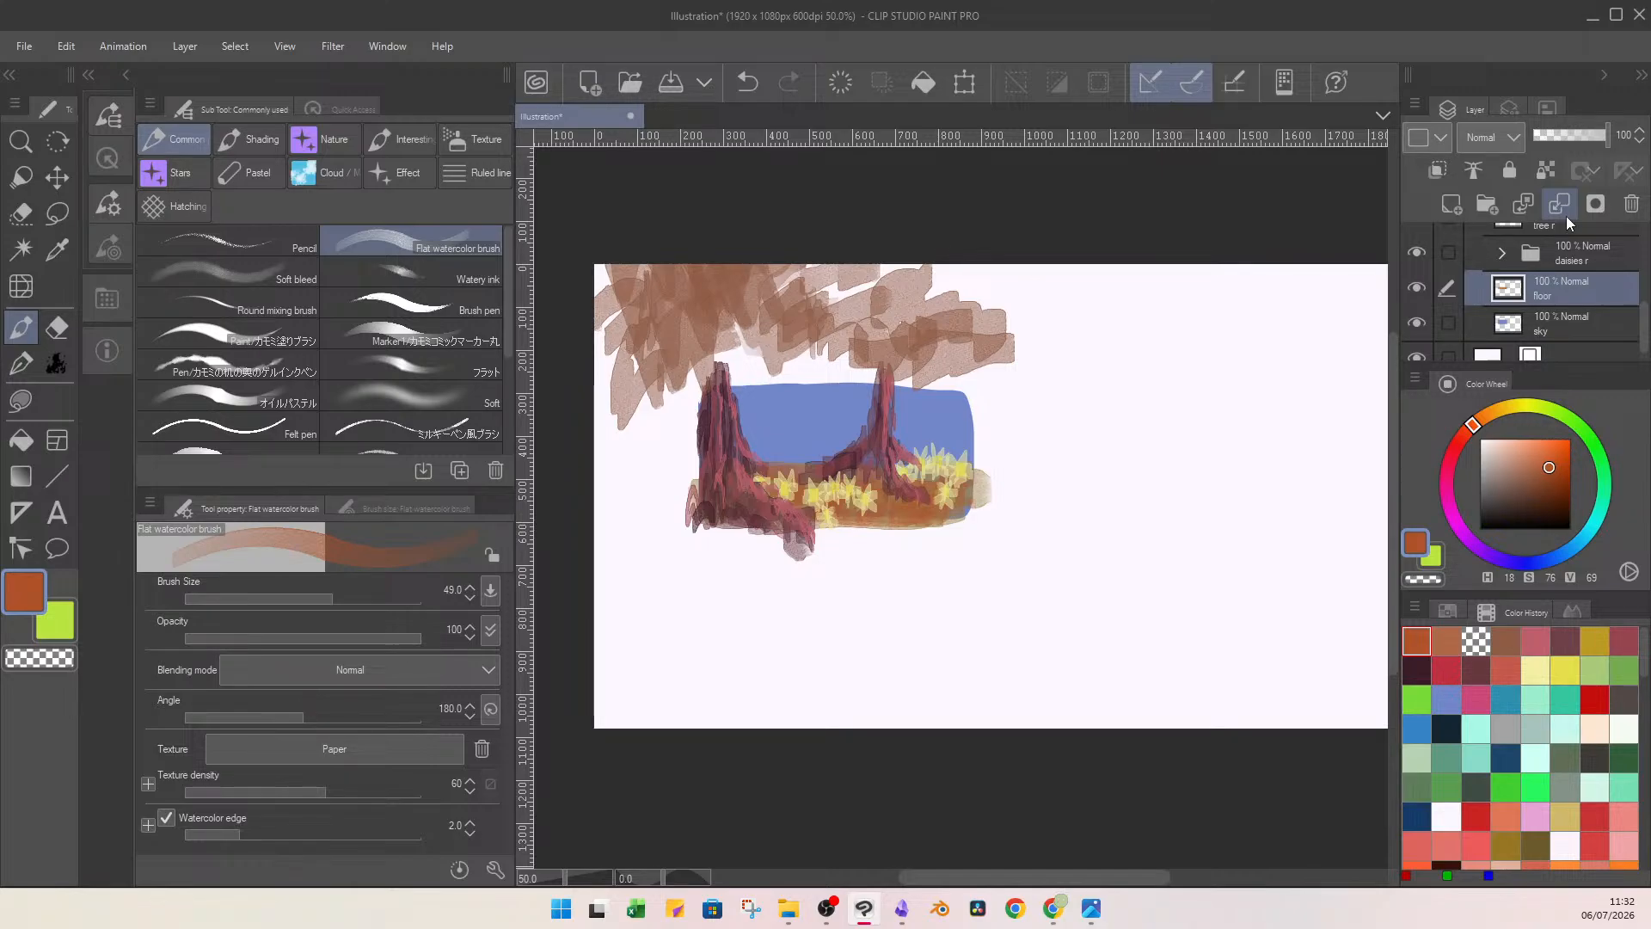
Try to lasso-fill the sky layer with grey-blue (H 209, S 12, V 59), and undo the fill.
{"action": "left_click", "coordinate": [1585, 327]}
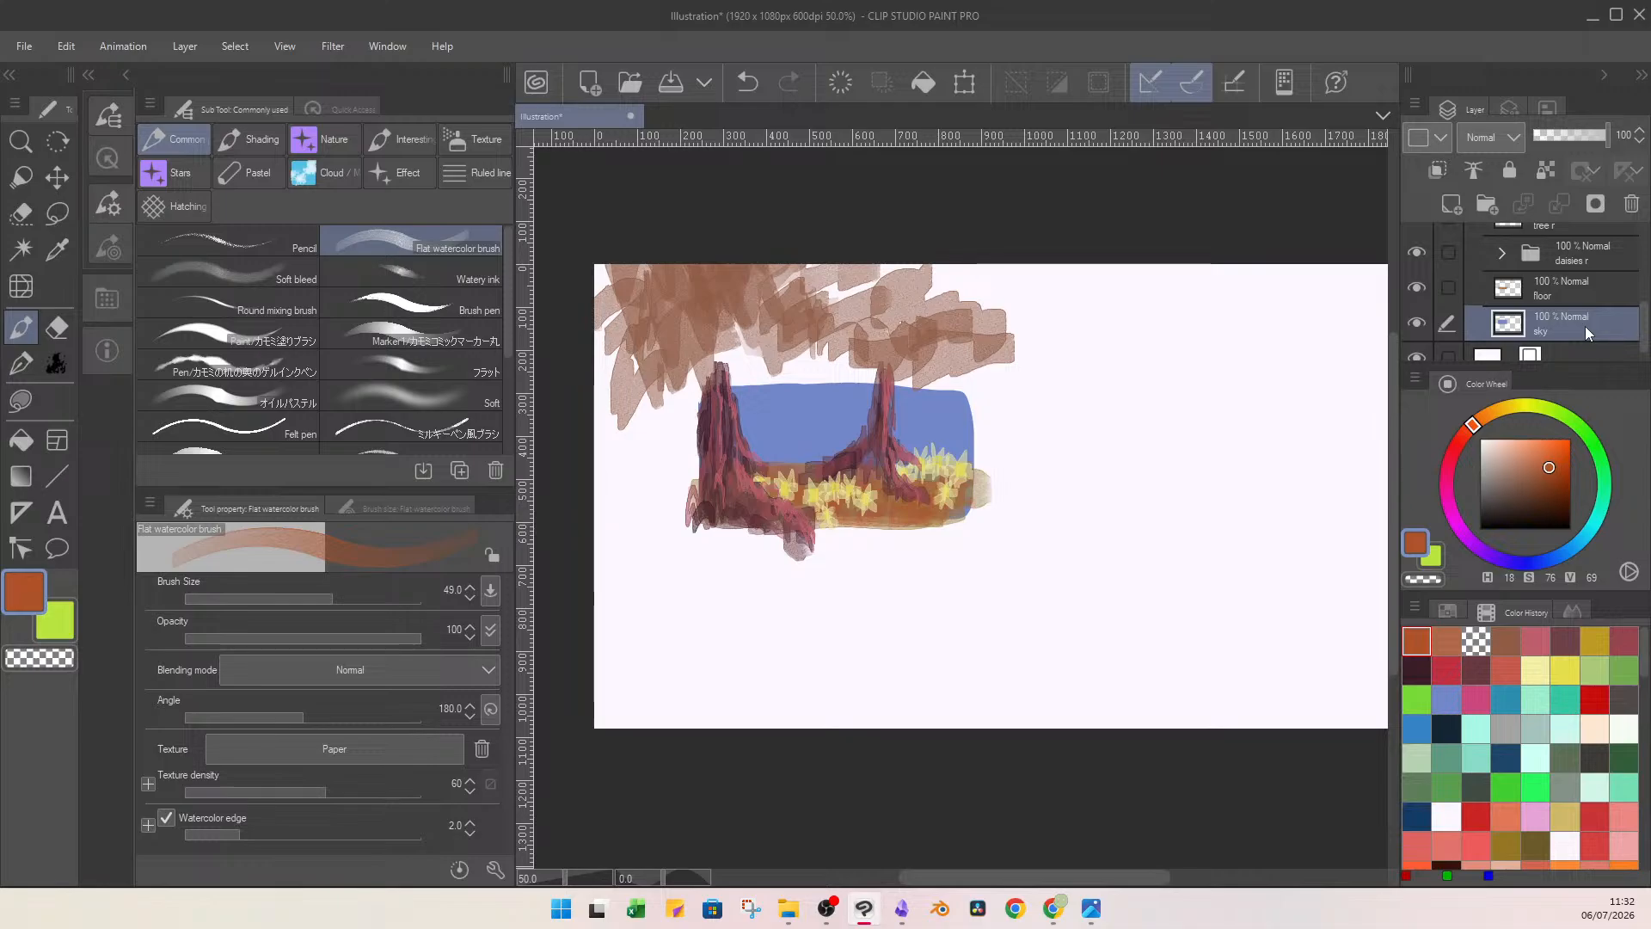
{"action": "left_click", "coordinate": [1566, 551]}
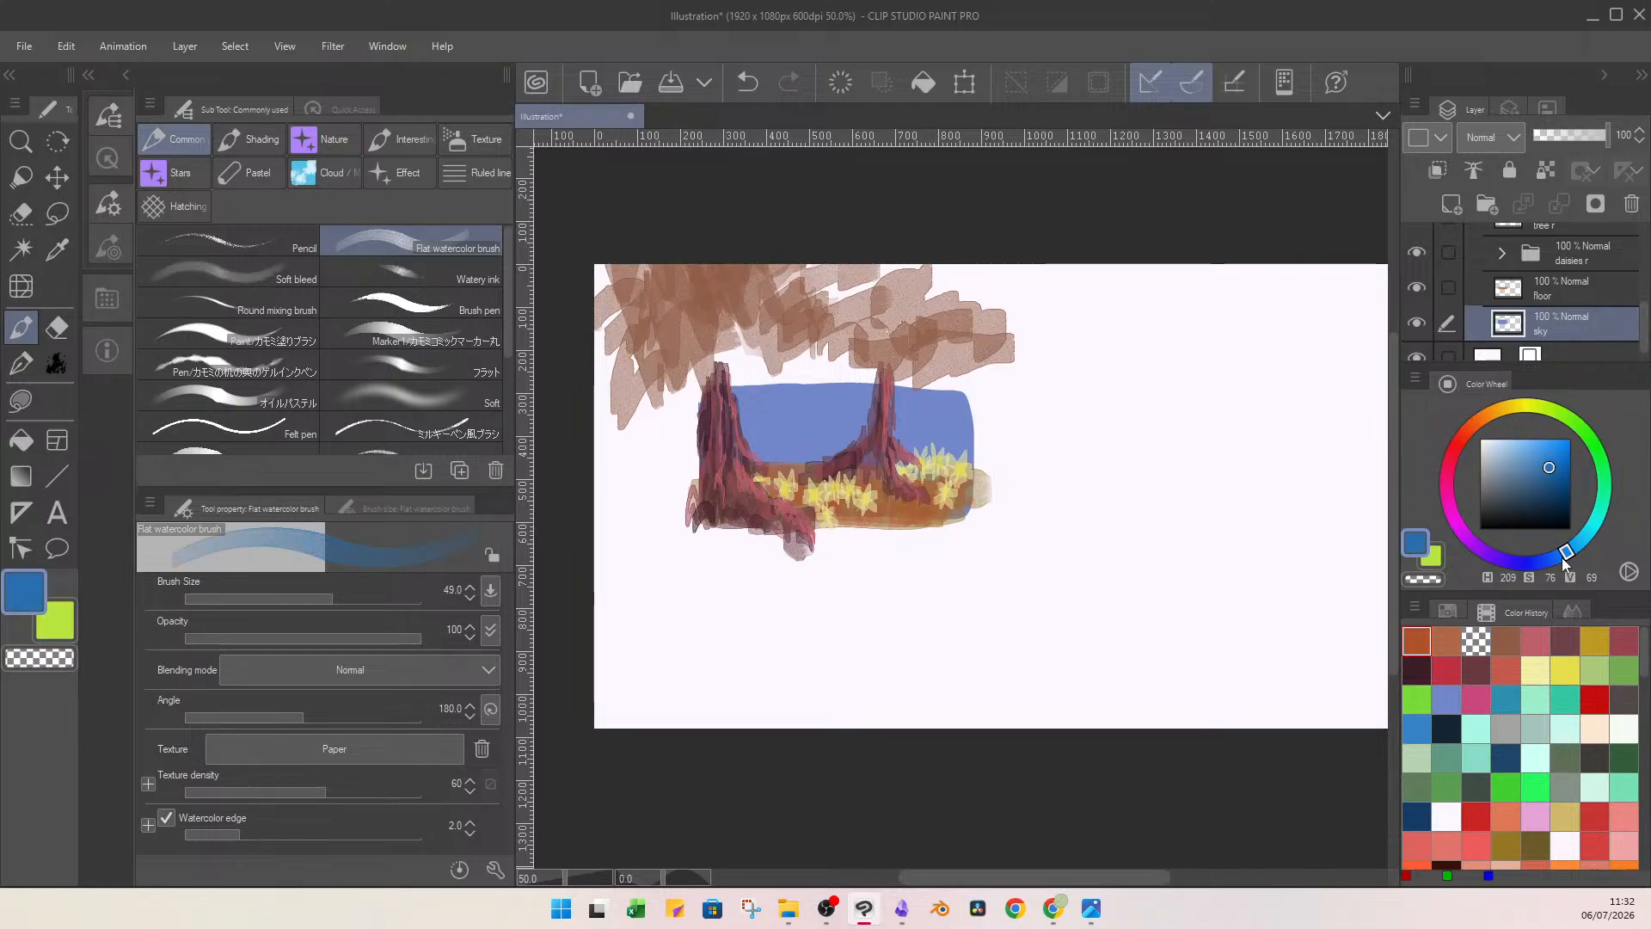
{"action": "left_click", "coordinate": [1501, 467]}
{"action": "left_click_drag", "start_coordinate": [1492, 475], "coordinate": [1490, 476]}
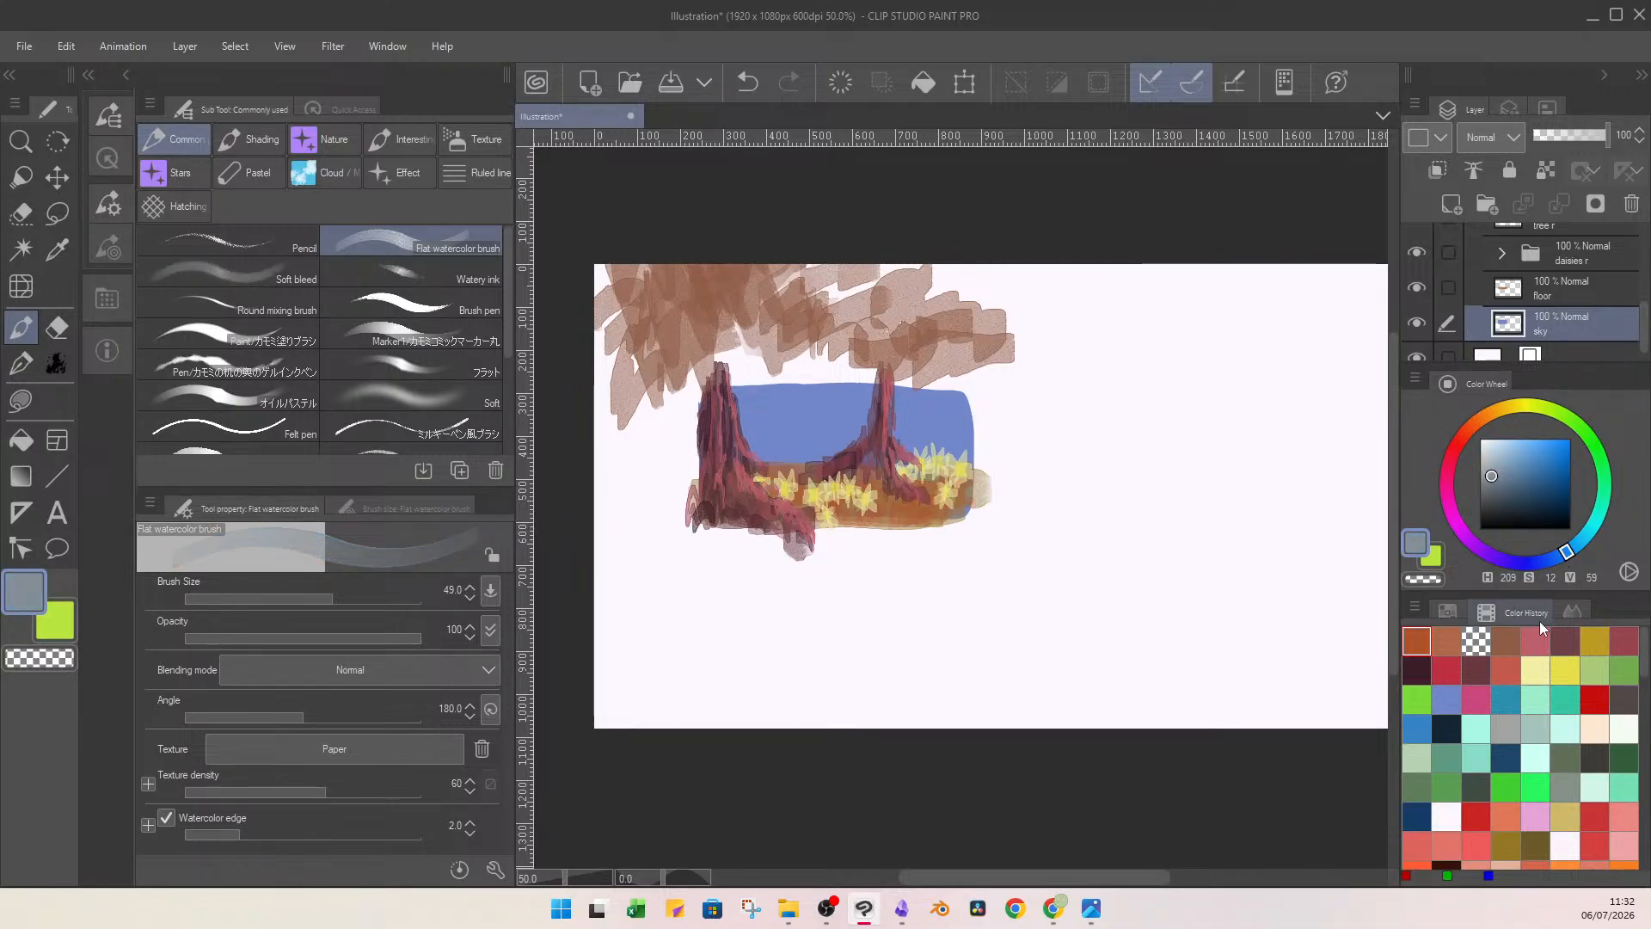
{"action": "key", "text": "w"}
{"action": "key", "text": "b"}
{"action": "key", "text": "l"}
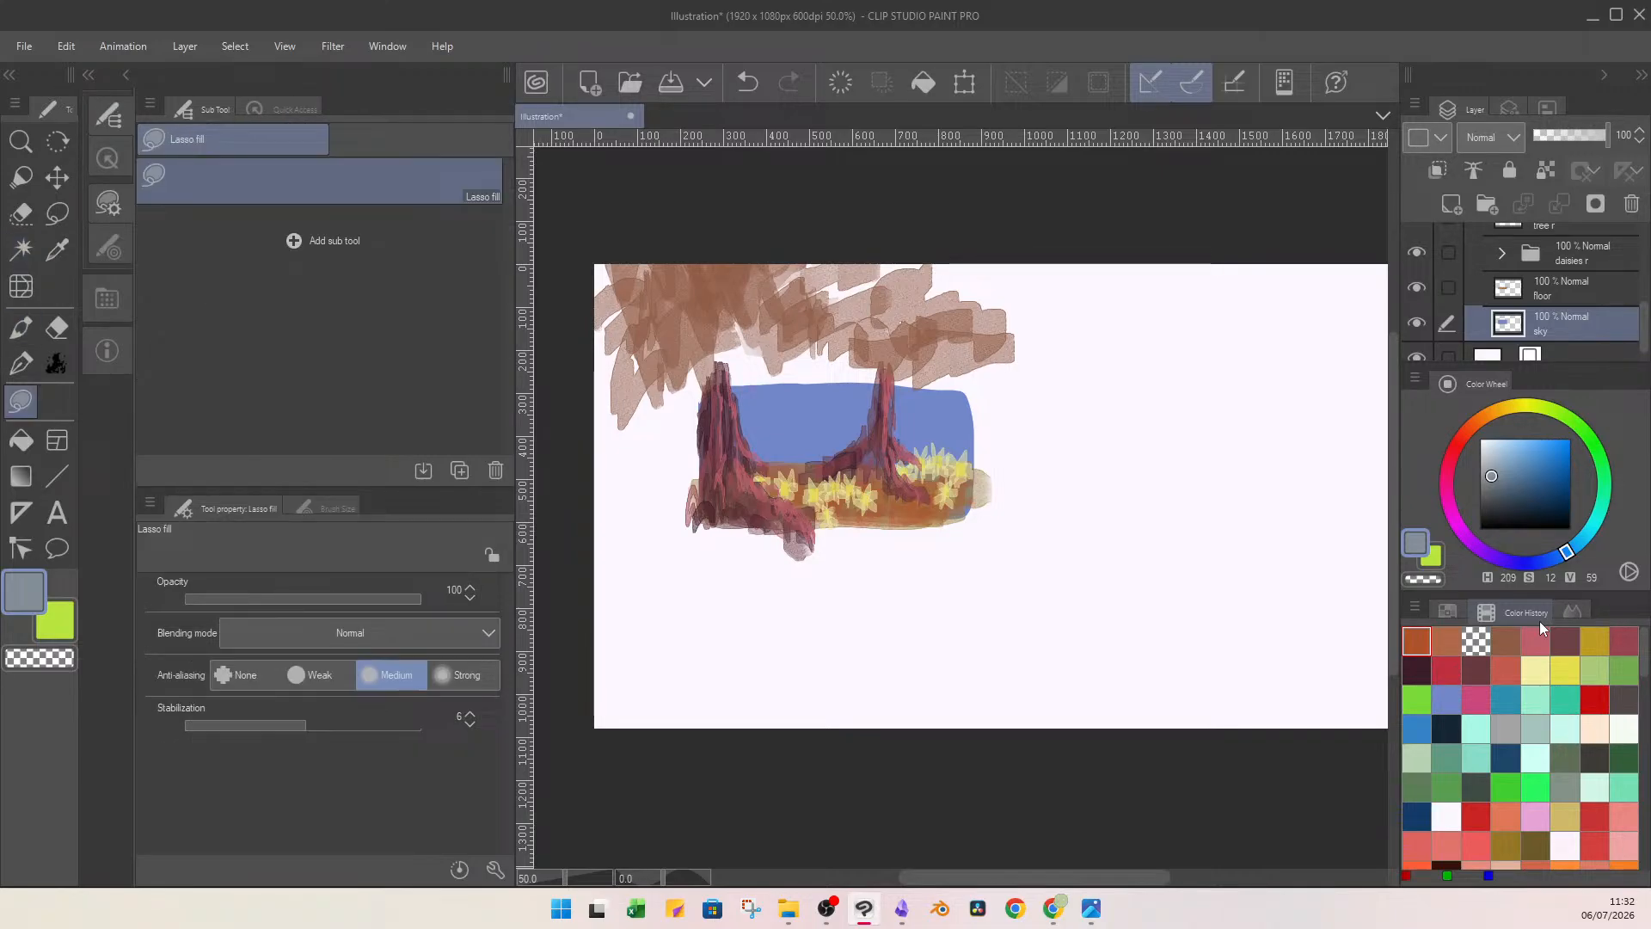
{"action": "mouse_move", "coordinate": [670, 361]}
{"action": "left_mouse_down"}
{"action": "mouse_move", "coordinate": [829, 620]}
{"action": "mouse_move", "coordinate": [951, 341]}
{"action": "left_mouse_up"}
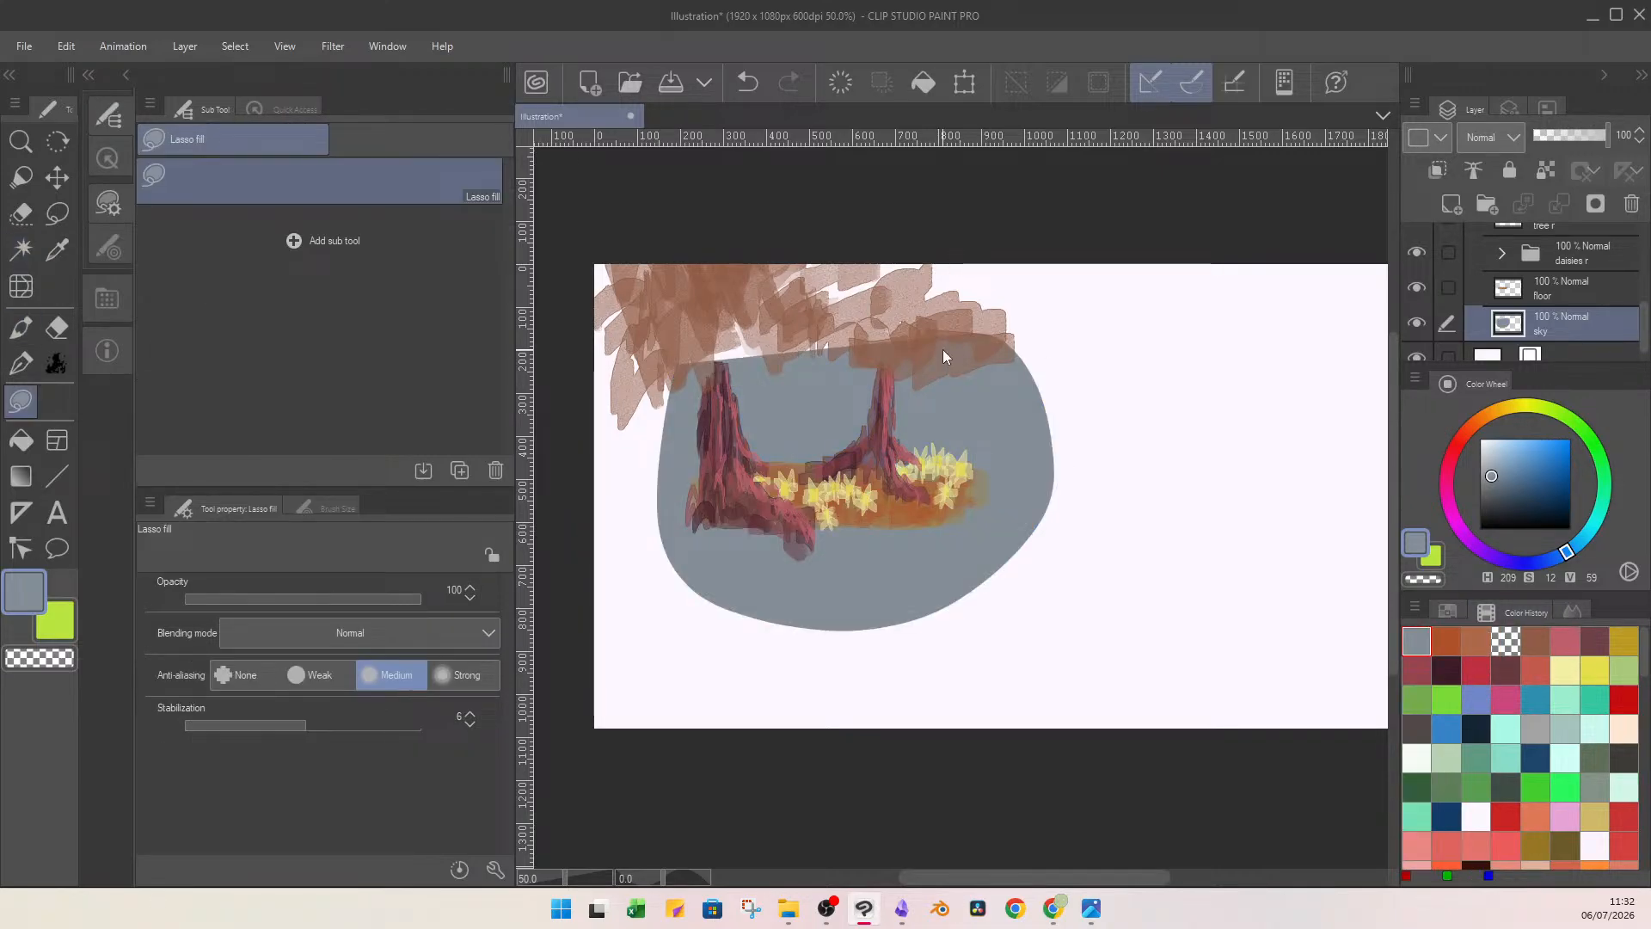
{"action": "key", "text": "ctrl+z"}
On a new layer clipped to sky, lasso-fill the sky area with muted blue (H 209, S 34, V 57).
{"action": "left_click", "coordinate": [1451, 204]}
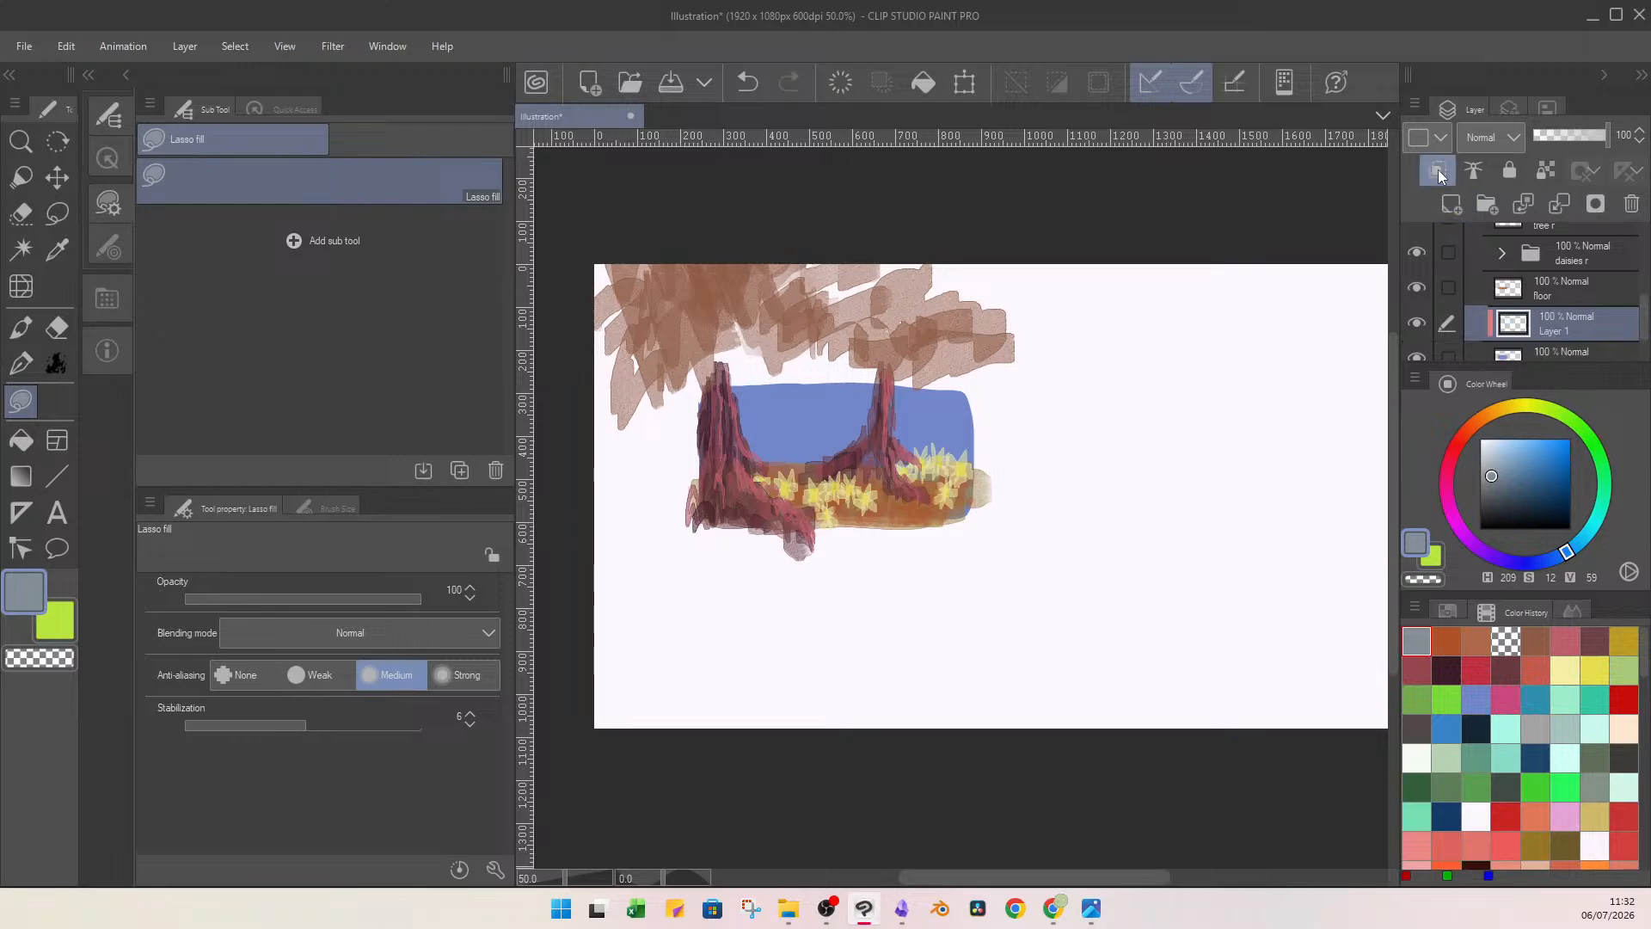
{"action": "left_click", "coordinate": [1441, 174]}
{"action": "mouse_move", "coordinate": [987, 352]}
{"action": "left_mouse_down"}
{"action": "mouse_move", "coordinate": [983, 537]}
{"action": "mouse_move", "coordinate": [731, 320]}
{"action": "mouse_move", "coordinate": [870, 342]}
{"action": "left_mouse_up"}
{"action": "left_click", "coordinate": [1510, 477]}
{"action": "mouse_move", "coordinate": [976, 359]}
{"action": "left_mouse_down"}
{"action": "mouse_move", "coordinate": [903, 295]}
{"action": "mouse_move", "coordinate": [957, 351]}
{"action": "left_mouse_up"}
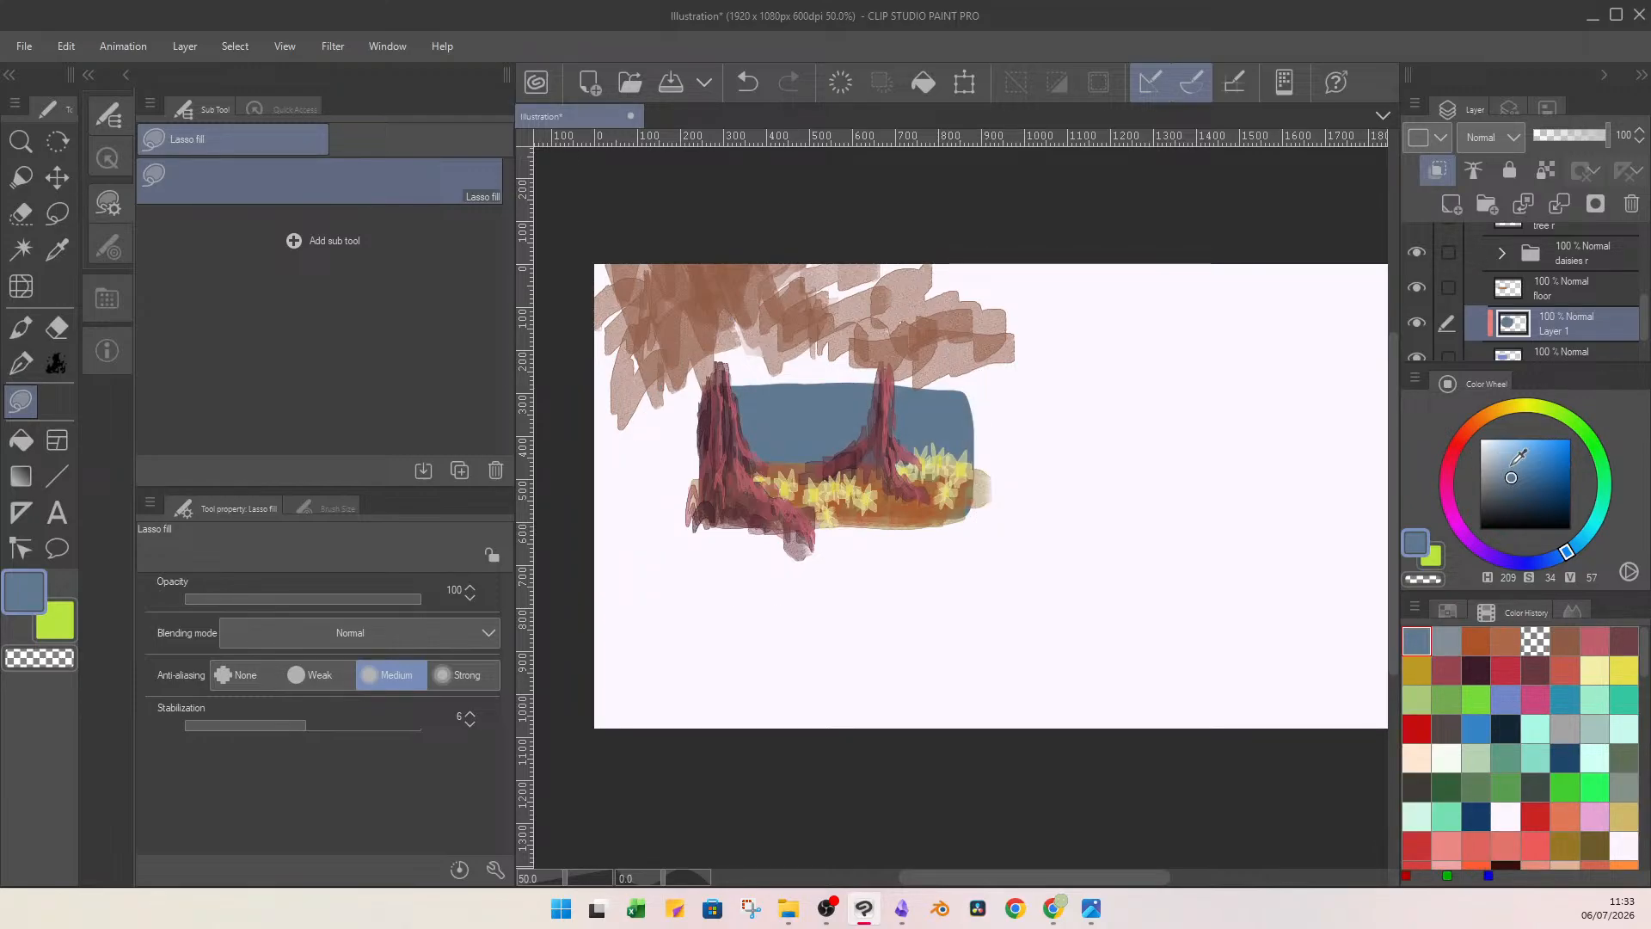
Set the colour to red (H 353, S 74, V 74) and try to lasso-fill a swatch beside the painting on the clipped layer.
{"action": "left_click", "coordinate": [1510, 670]}
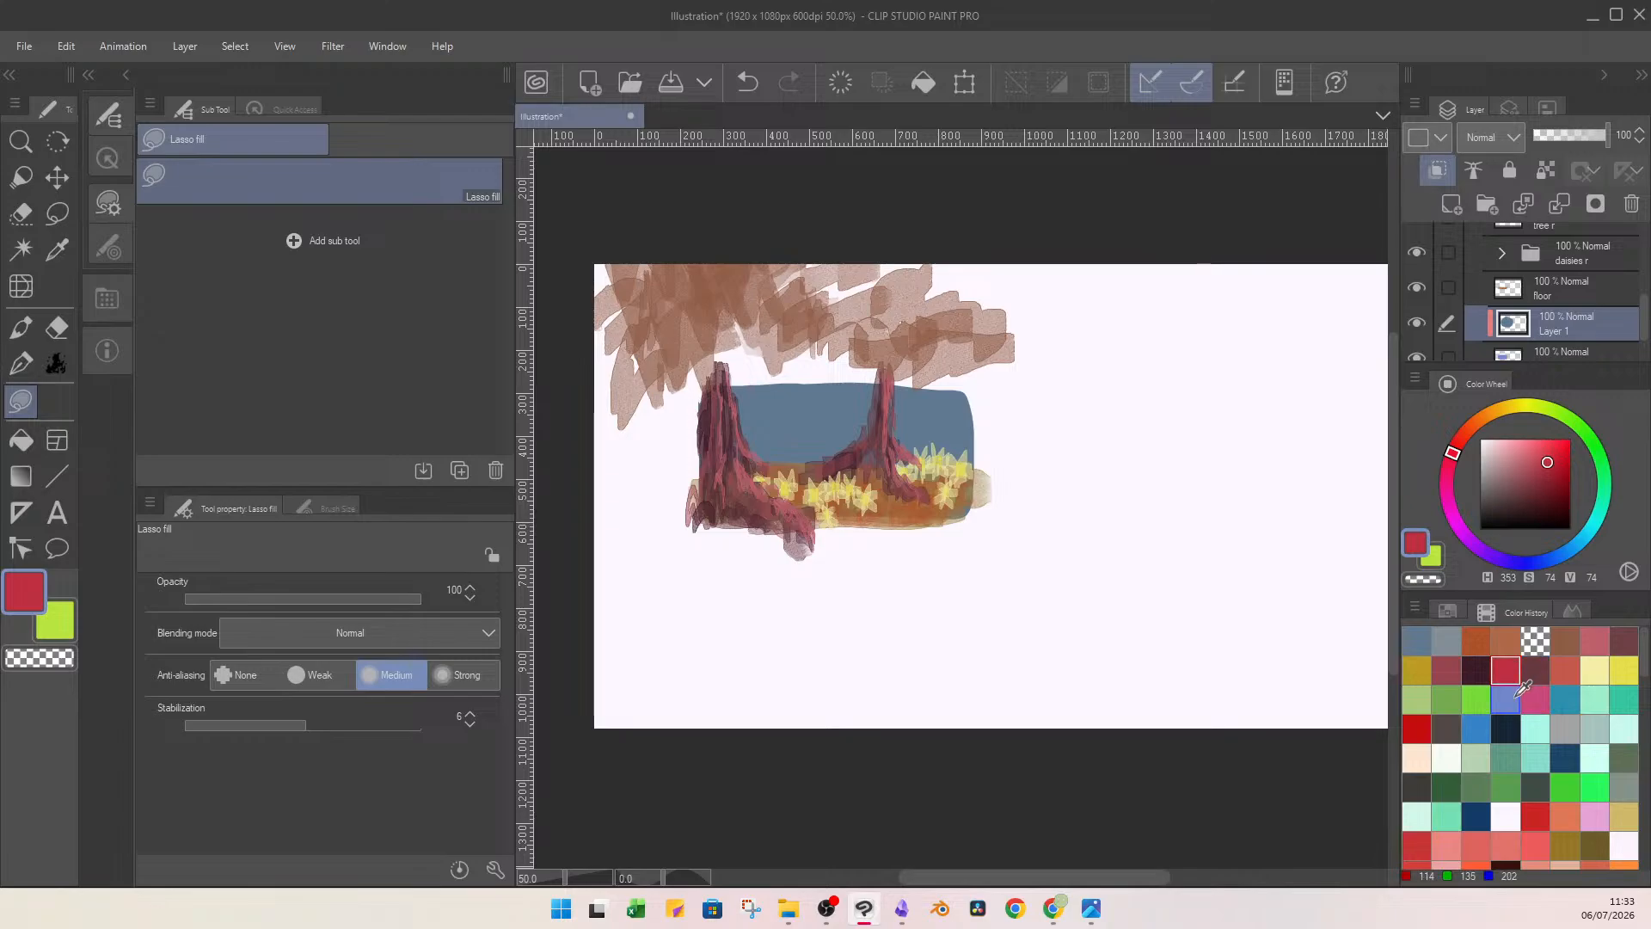
{"action": "mouse_move", "coordinate": [1113, 446]}
{"action": "left_mouse_down"}
{"action": "mouse_move", "coordinate": [1146, 427]}
{"action": "mouse_move", "coordinate": [1172, 451]}
{"action": "left_mouse_up"}
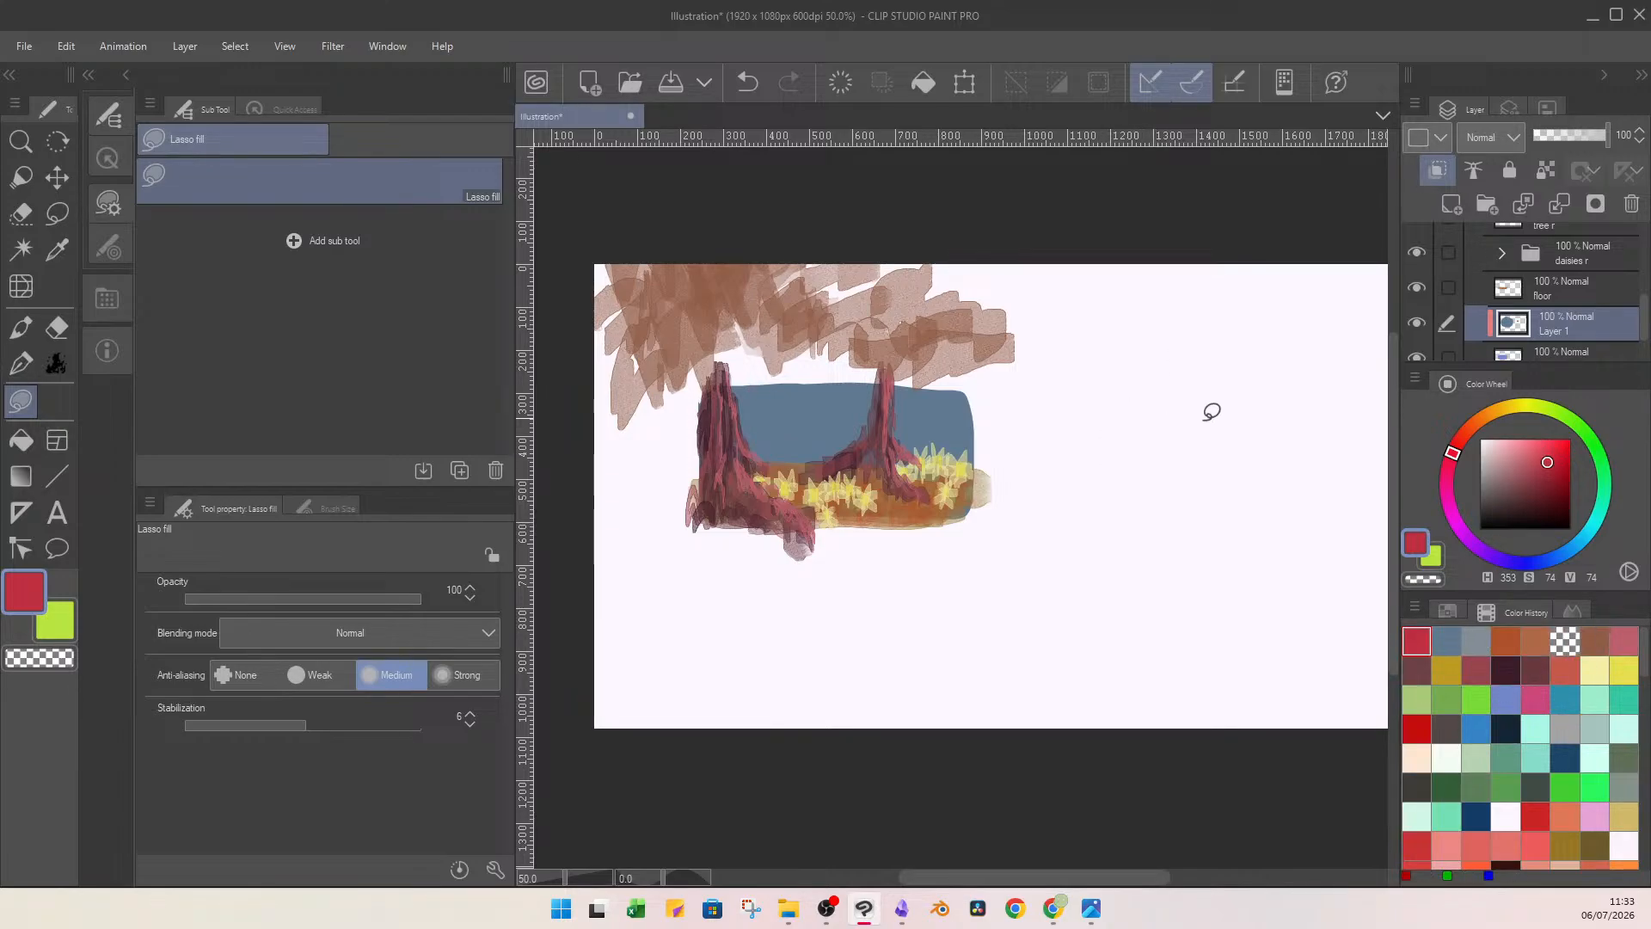
{"action": "key", "text": "p"}
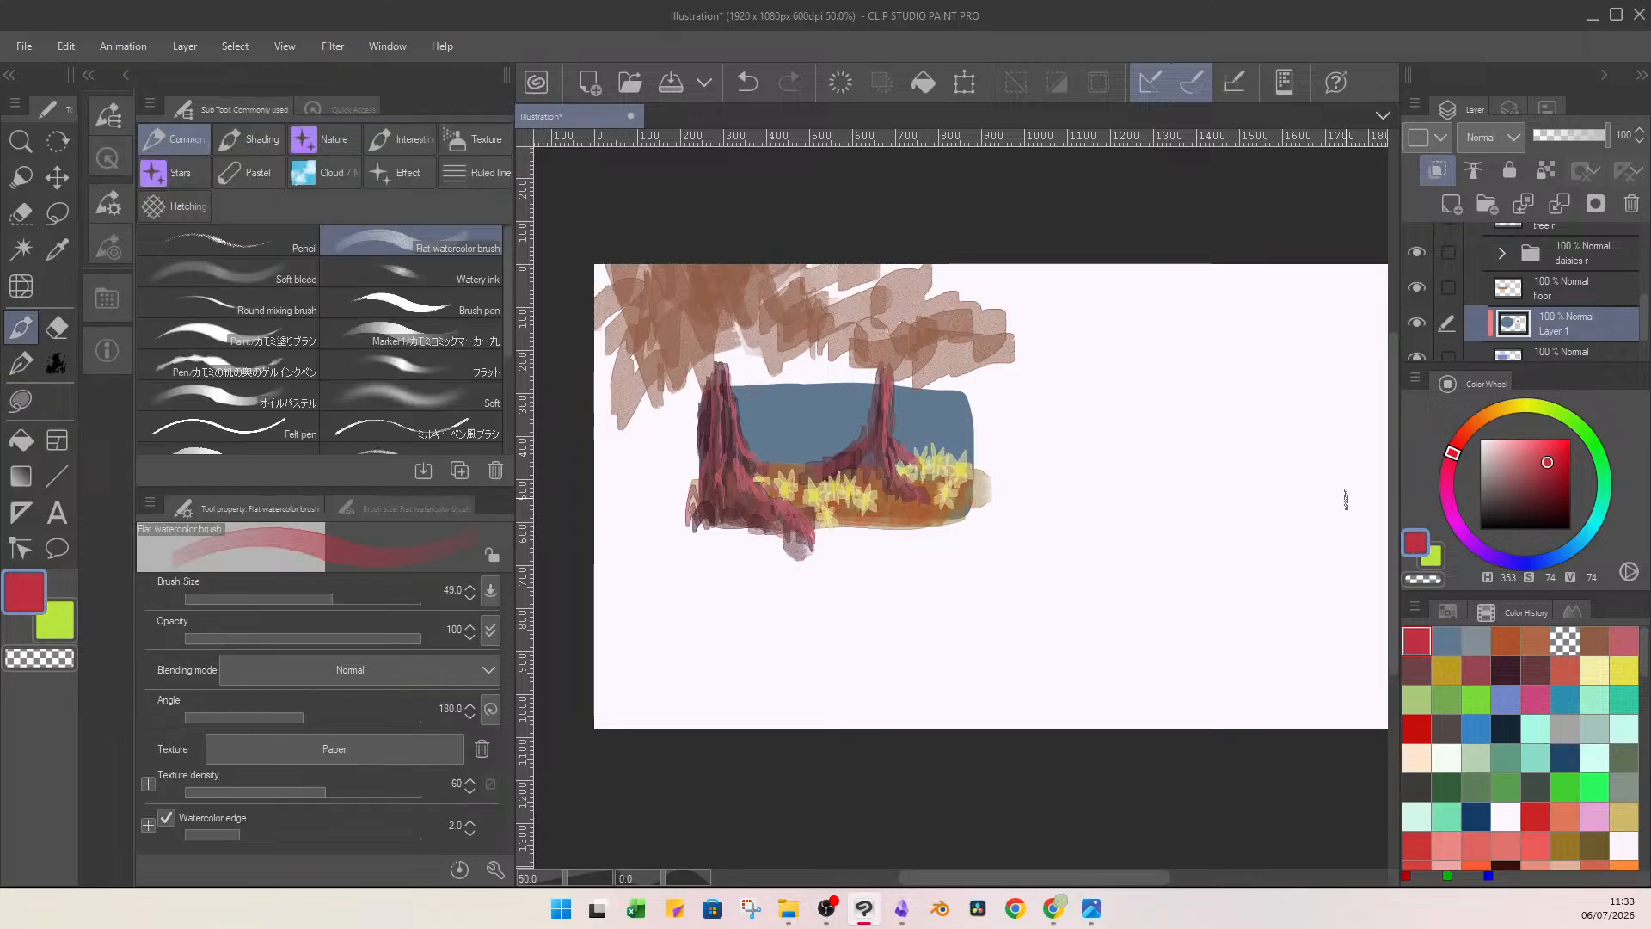
{"action": "key", "text": "w"}
{"action": "key", "text": "b"}
{"action": "key", "text": "u"}
{"action": "key", "text": "c"}
{"action": "key", "text": "c"}
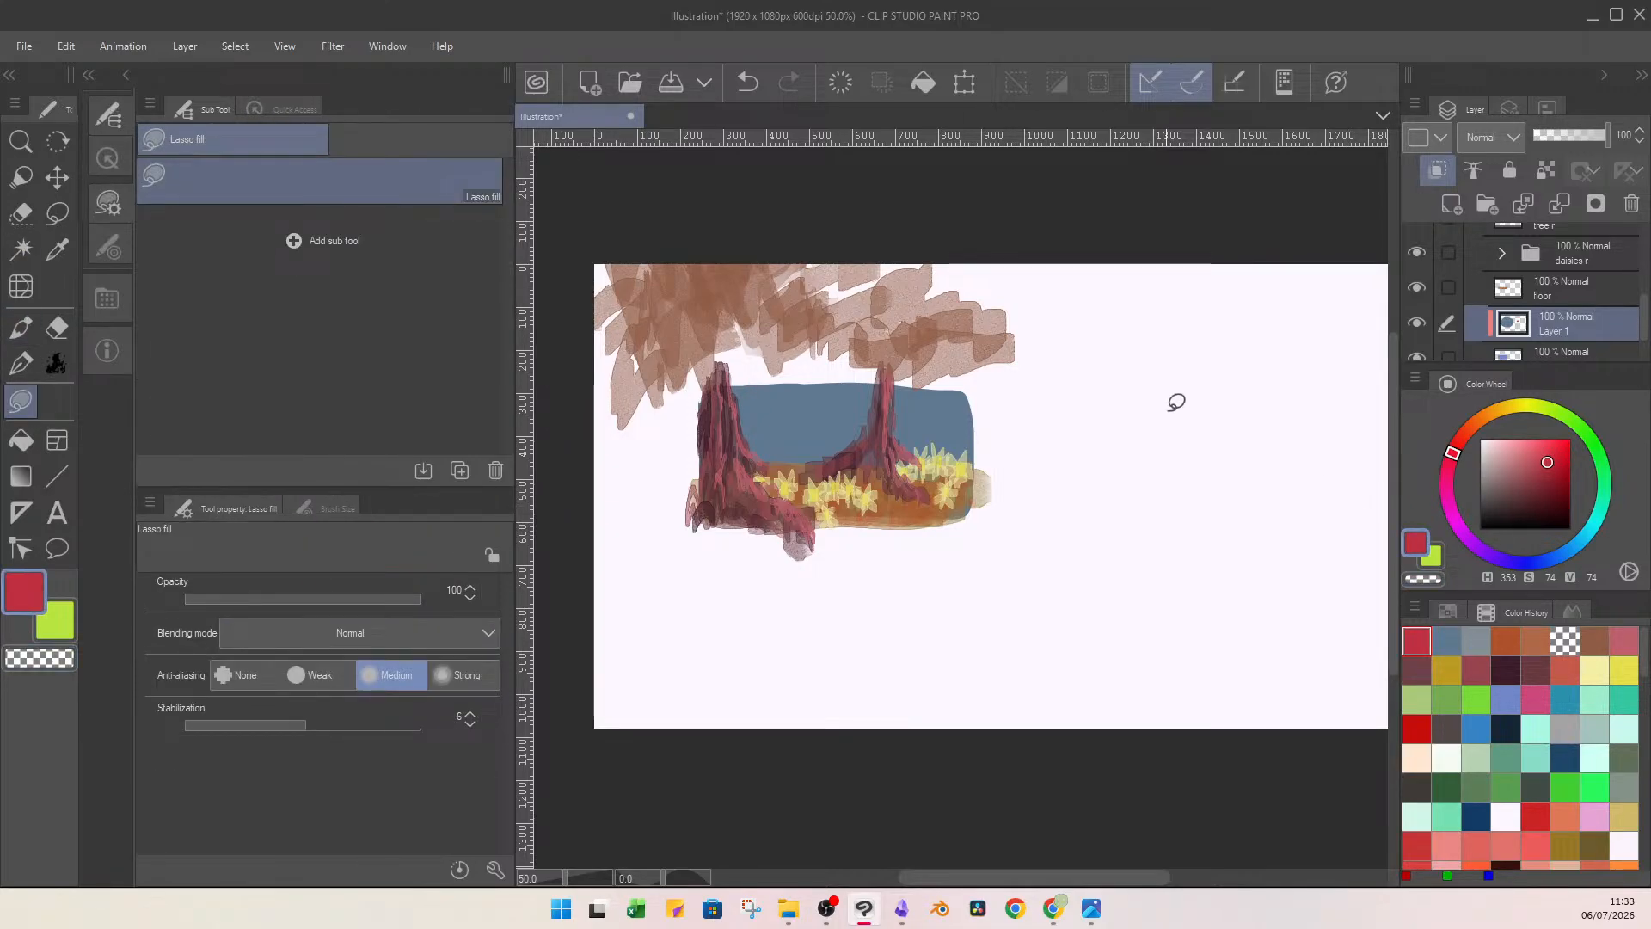
{"action": "left_click_drag", "start_coordinate": [1176, 398], "coordinate": [1184, 391]}
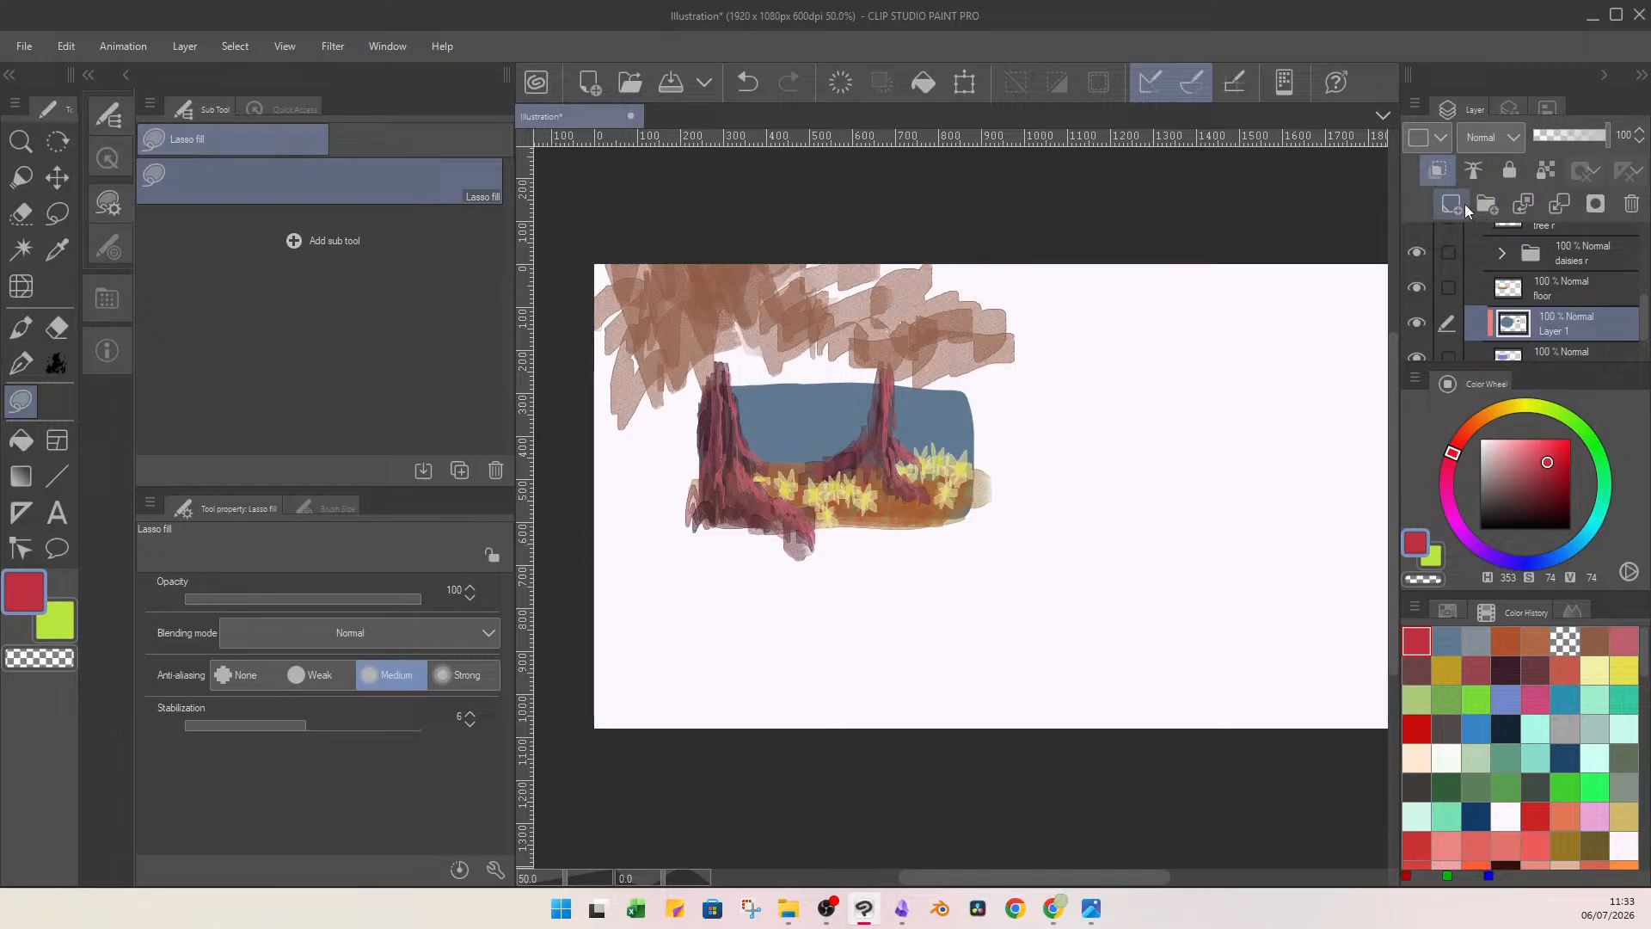
On a new unclipped layer, lasso-fill red, orange-brown (H 18, S 76, V 69) and yellow (H 57, S 67, V 90) swatches beside the painting.
{"action": "key", "text": "ctrl+shift+n"}
{"action": "left_click_drag", "start_coordinate": [1176, 410], "coordinate": [1193, 419]}
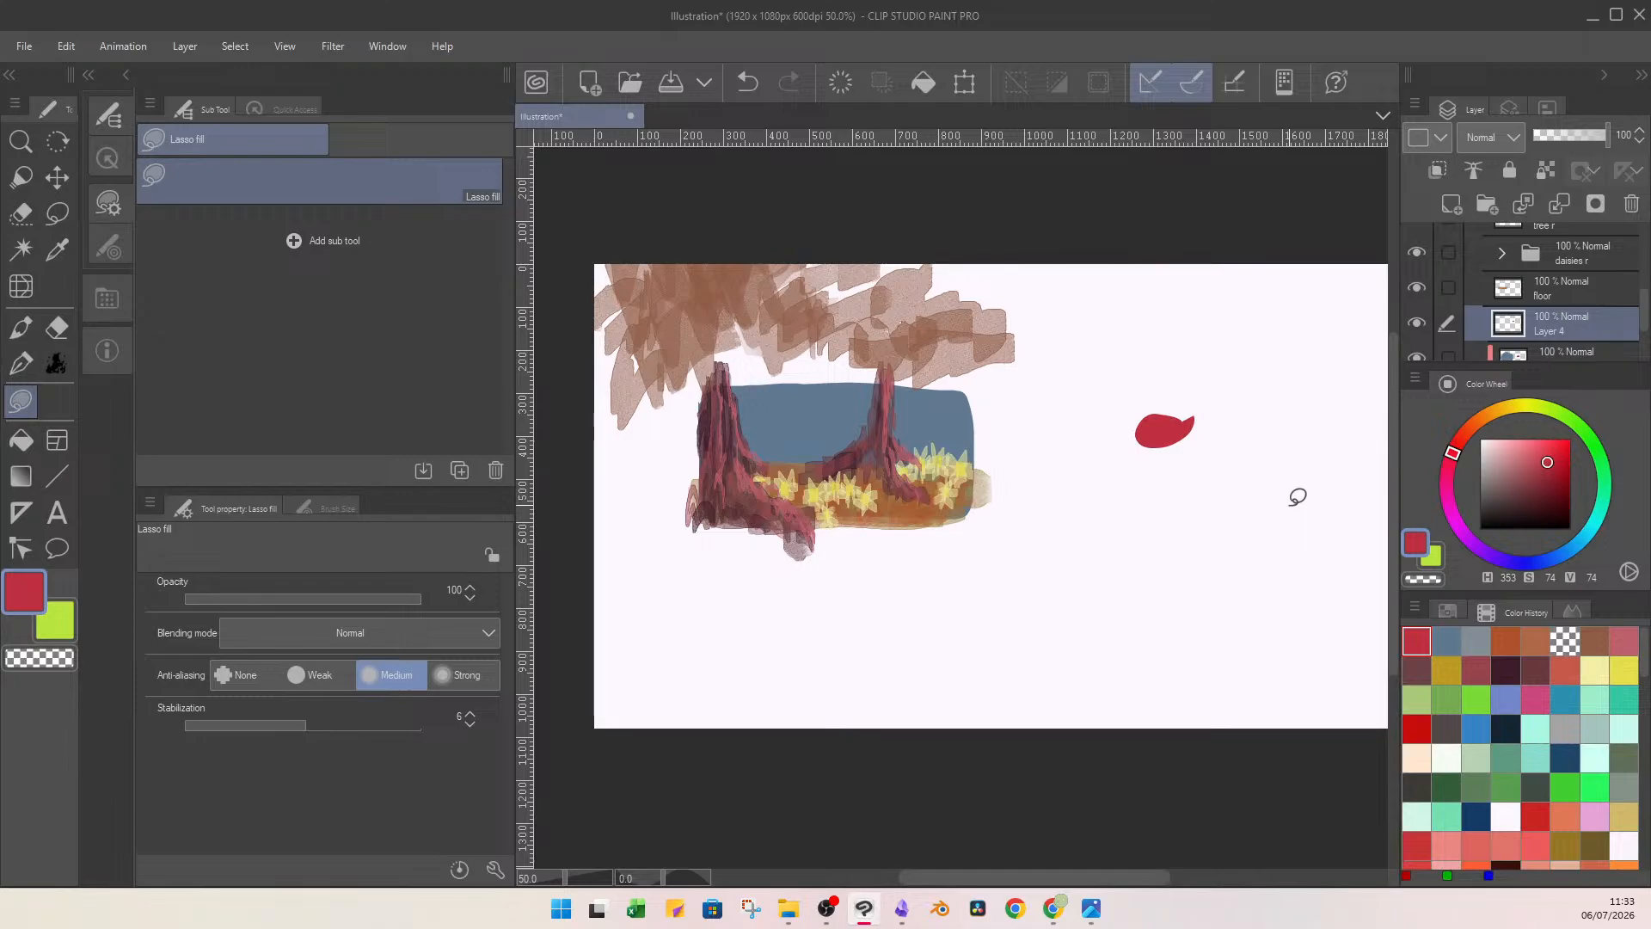
{"action": "left_click", "coordinate": [1506, 640]}
{"action": "left_click_drag", "start_coordinate": [1271, 453], "coordinate": [1273, 454]}
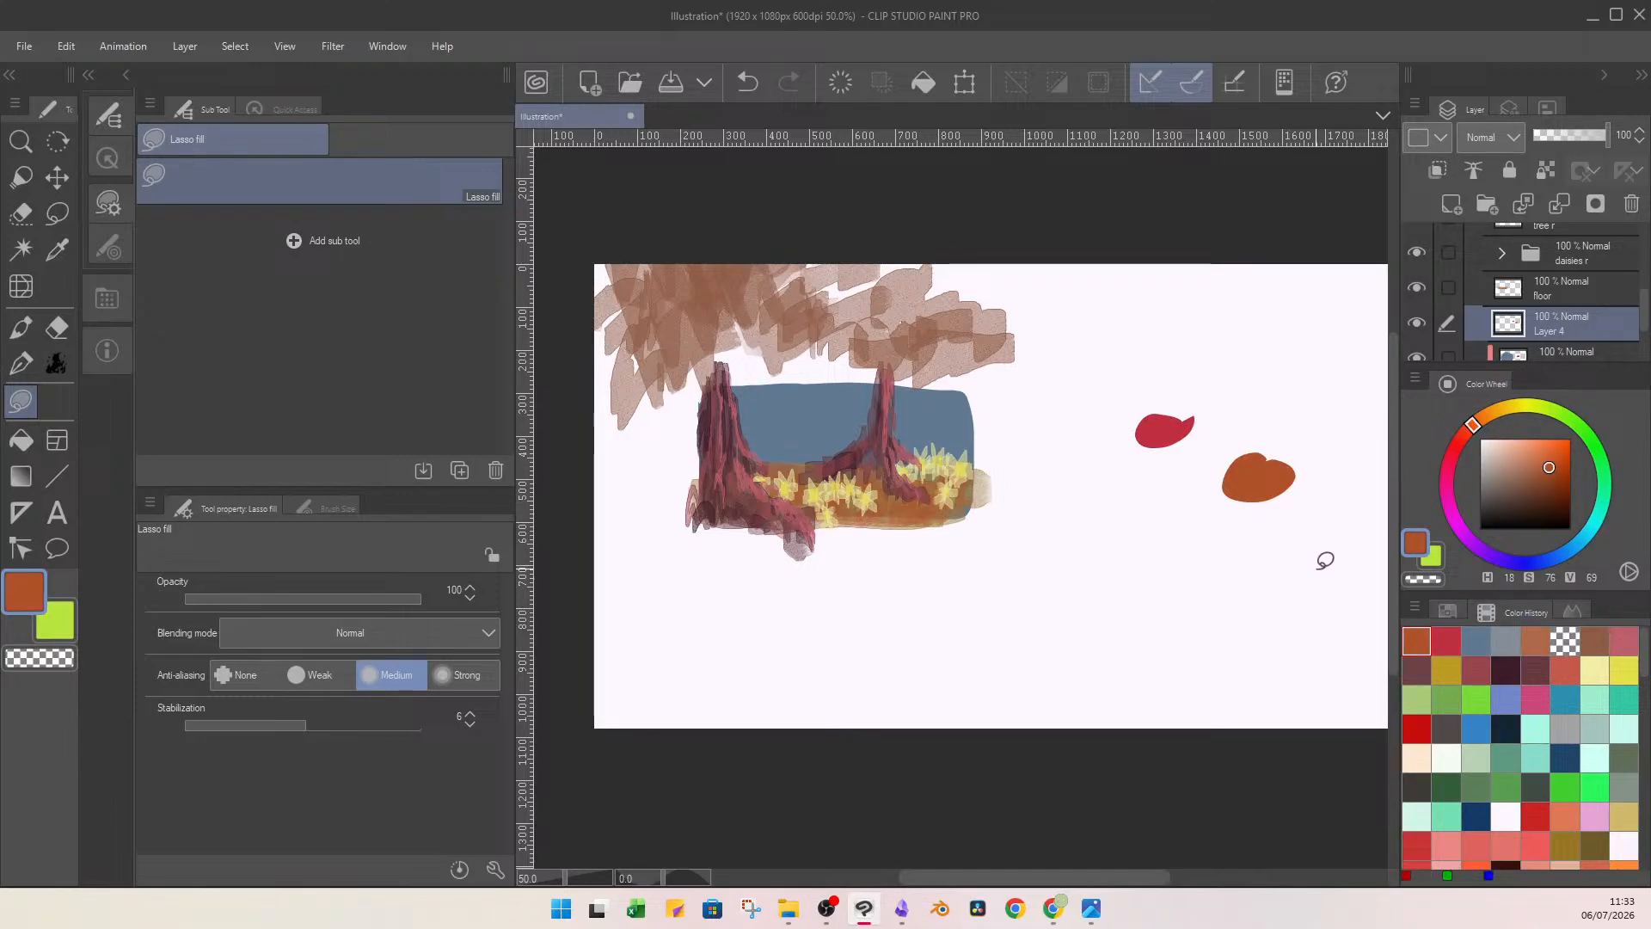
{"action": "left_click", "coordinate": [1623, 670]}
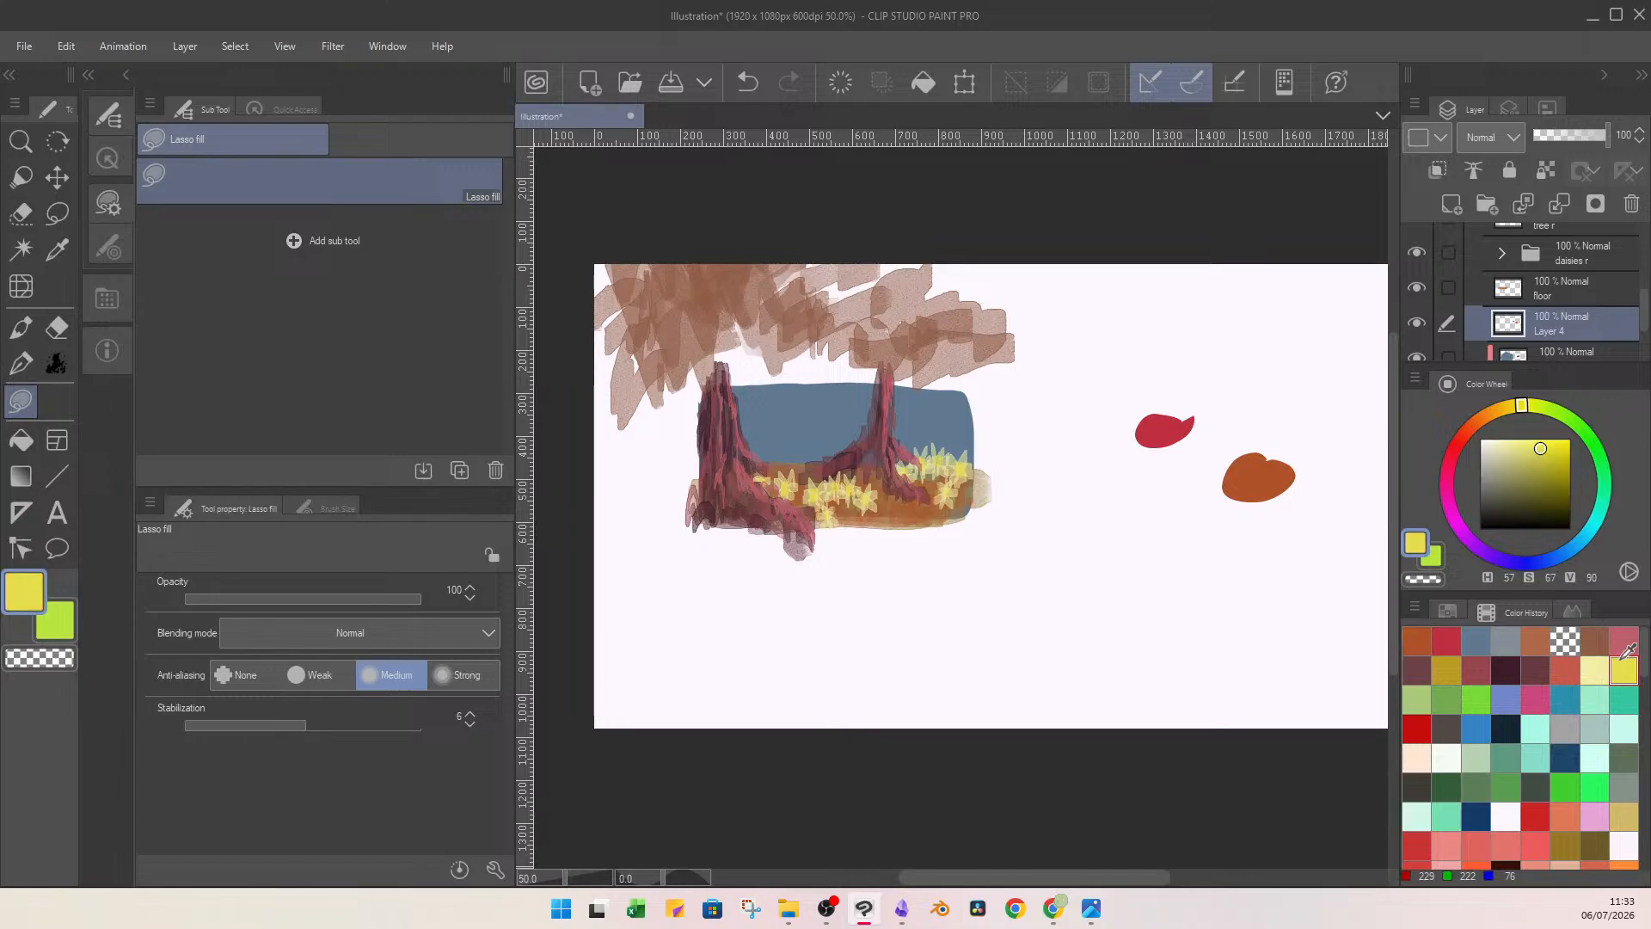
{"action": "left_click_drag", "start_coordinate": [1185, 481], "coordinate": [1191, 478]}
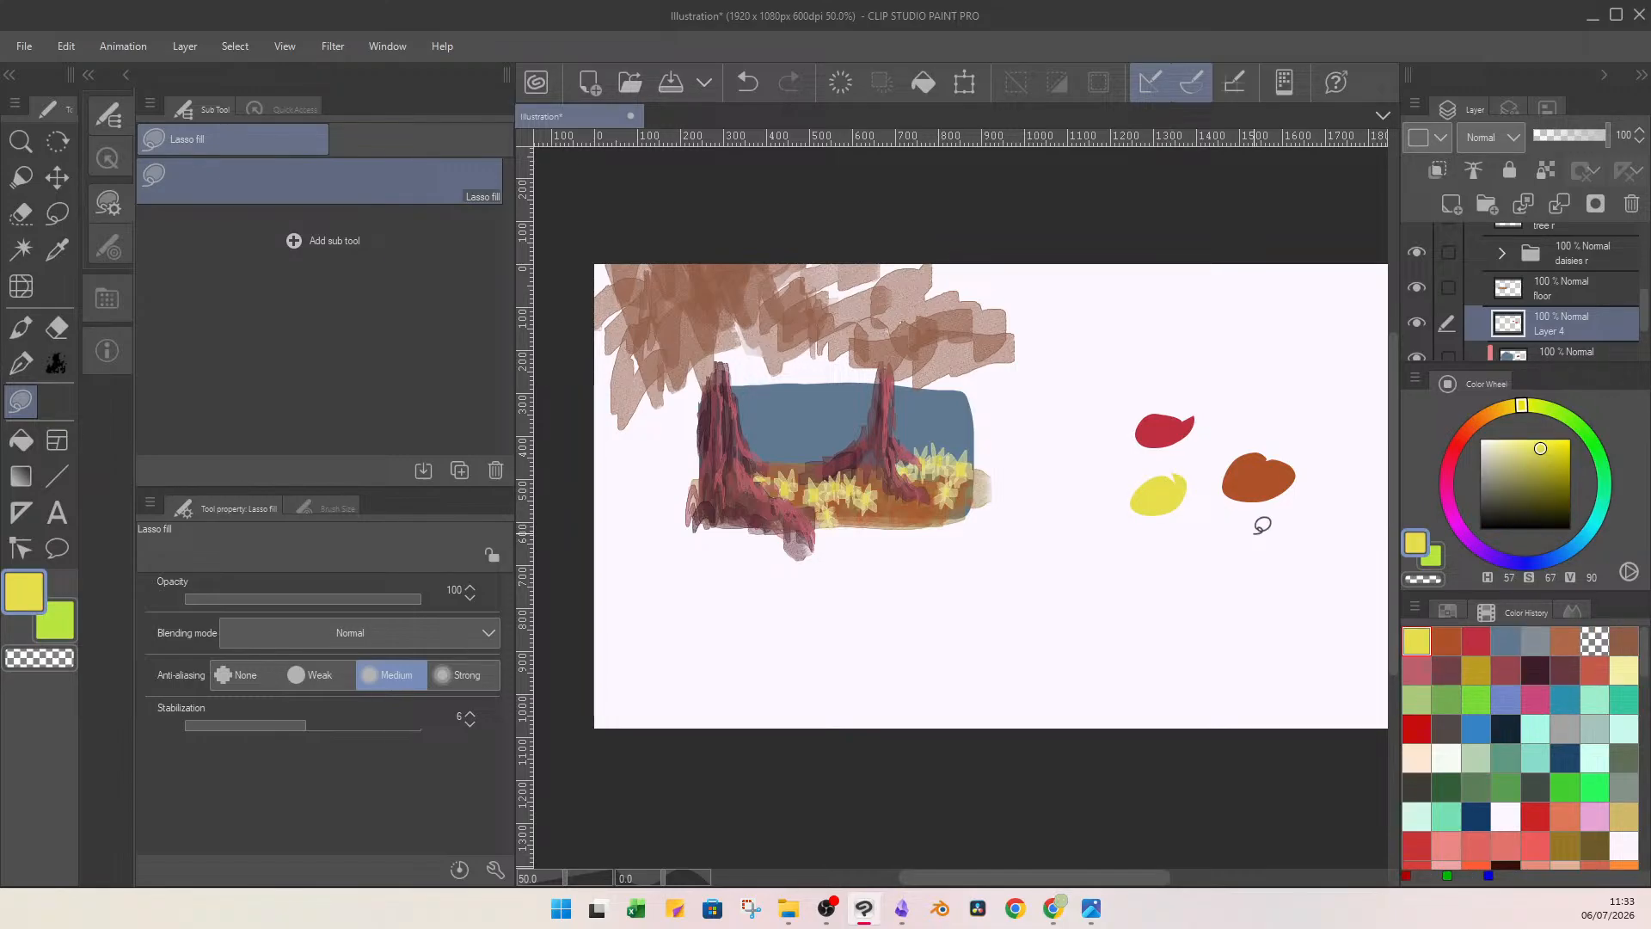
Set the colour to light grey-blue (H 213, S 22, V 70), test it with Lasso fill among the swatches, and undo the test fills.
{"action": "left_click_drag", "start_coordinate": [1547, 561], "coordinate": [1561, 556]}
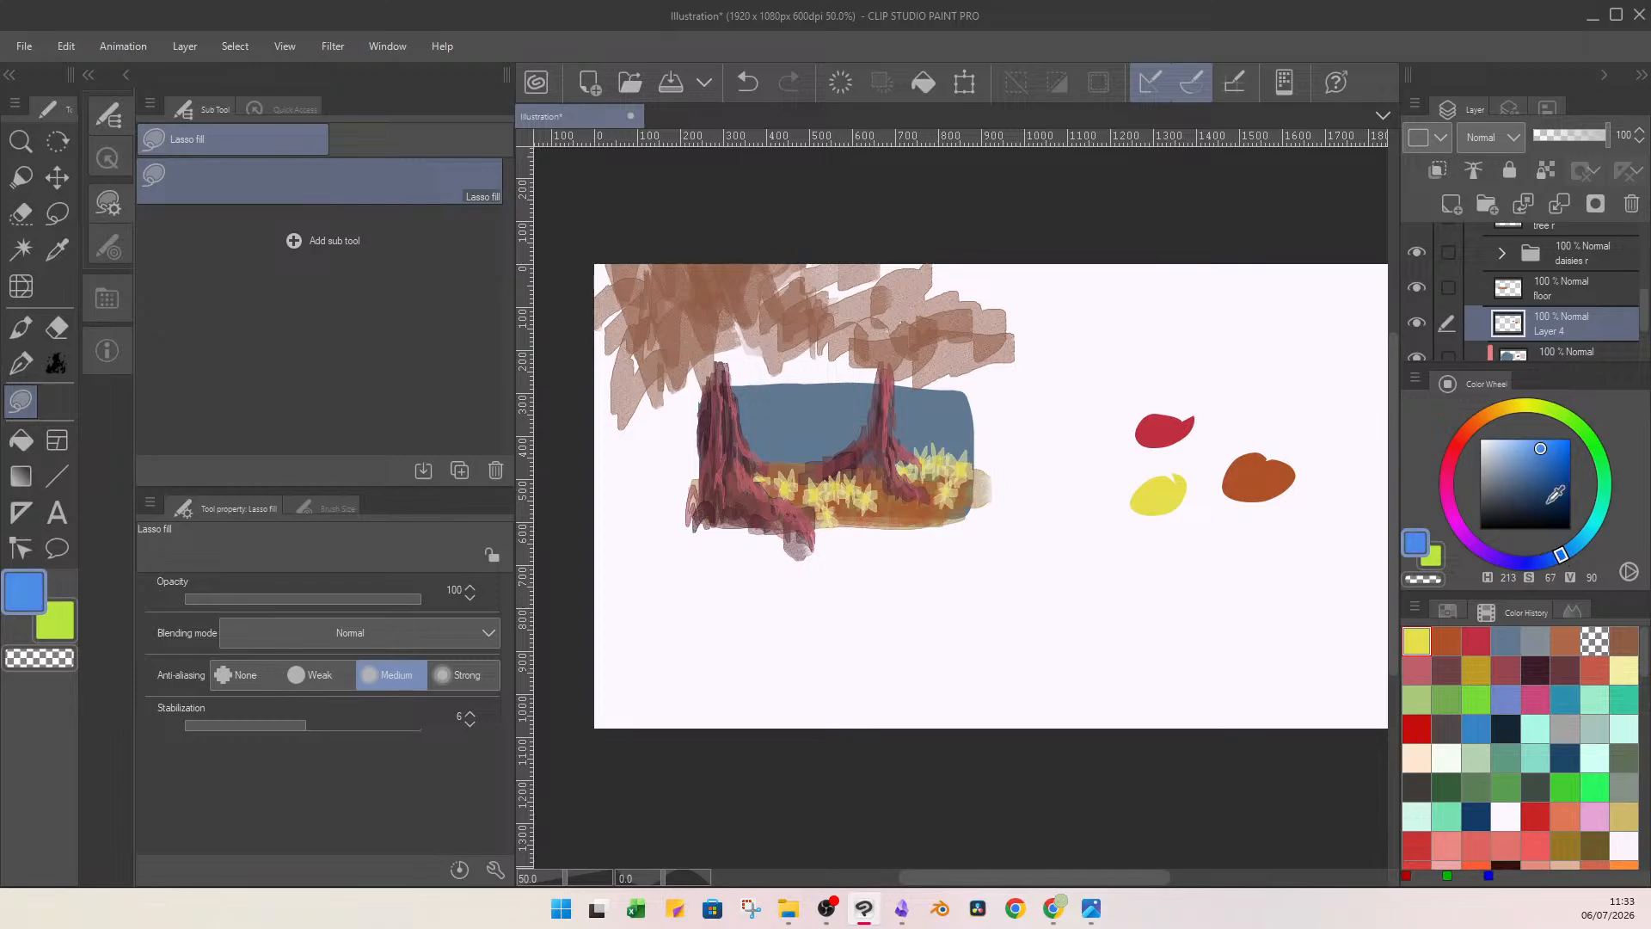
{"action": "left_click_drag", "start_coordinate": [1524, 453], "coordinate": [1499, 466]}
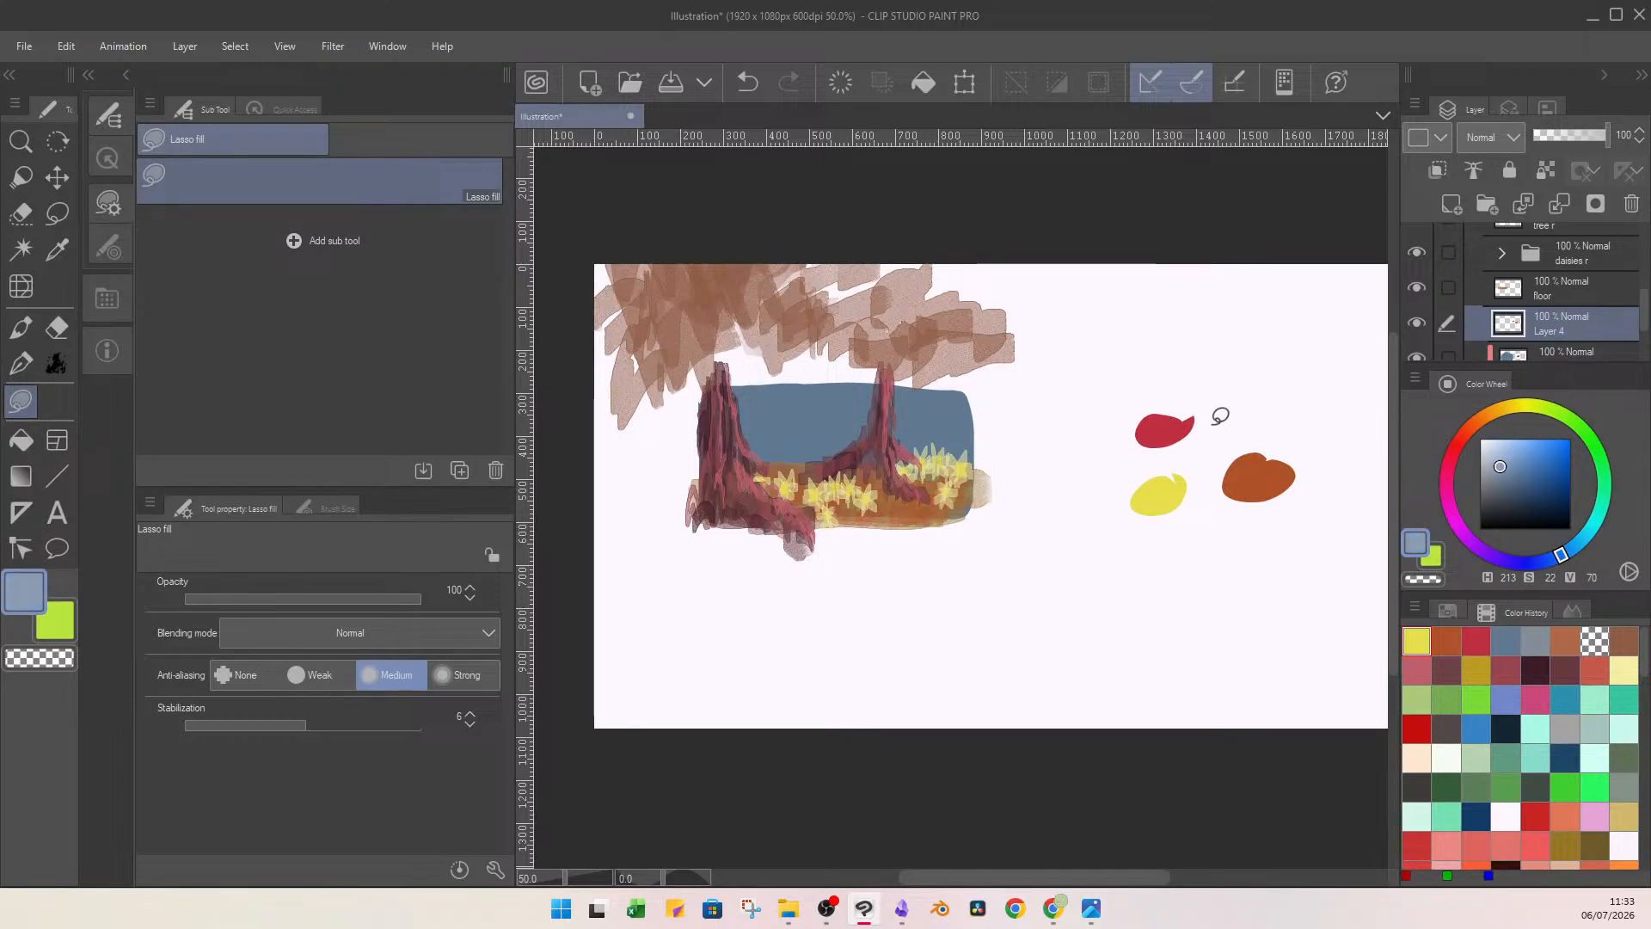
{"action": "mouse_move", "coordinate": [1220, 413]}
{"action": "left_mouse_down"}
{"action": "mouse_move", "coordinate": [1251, 403]}
{"action": "mouse_move", "coordinate": [1225, 416]}
{"action": "left_mouse_up"}
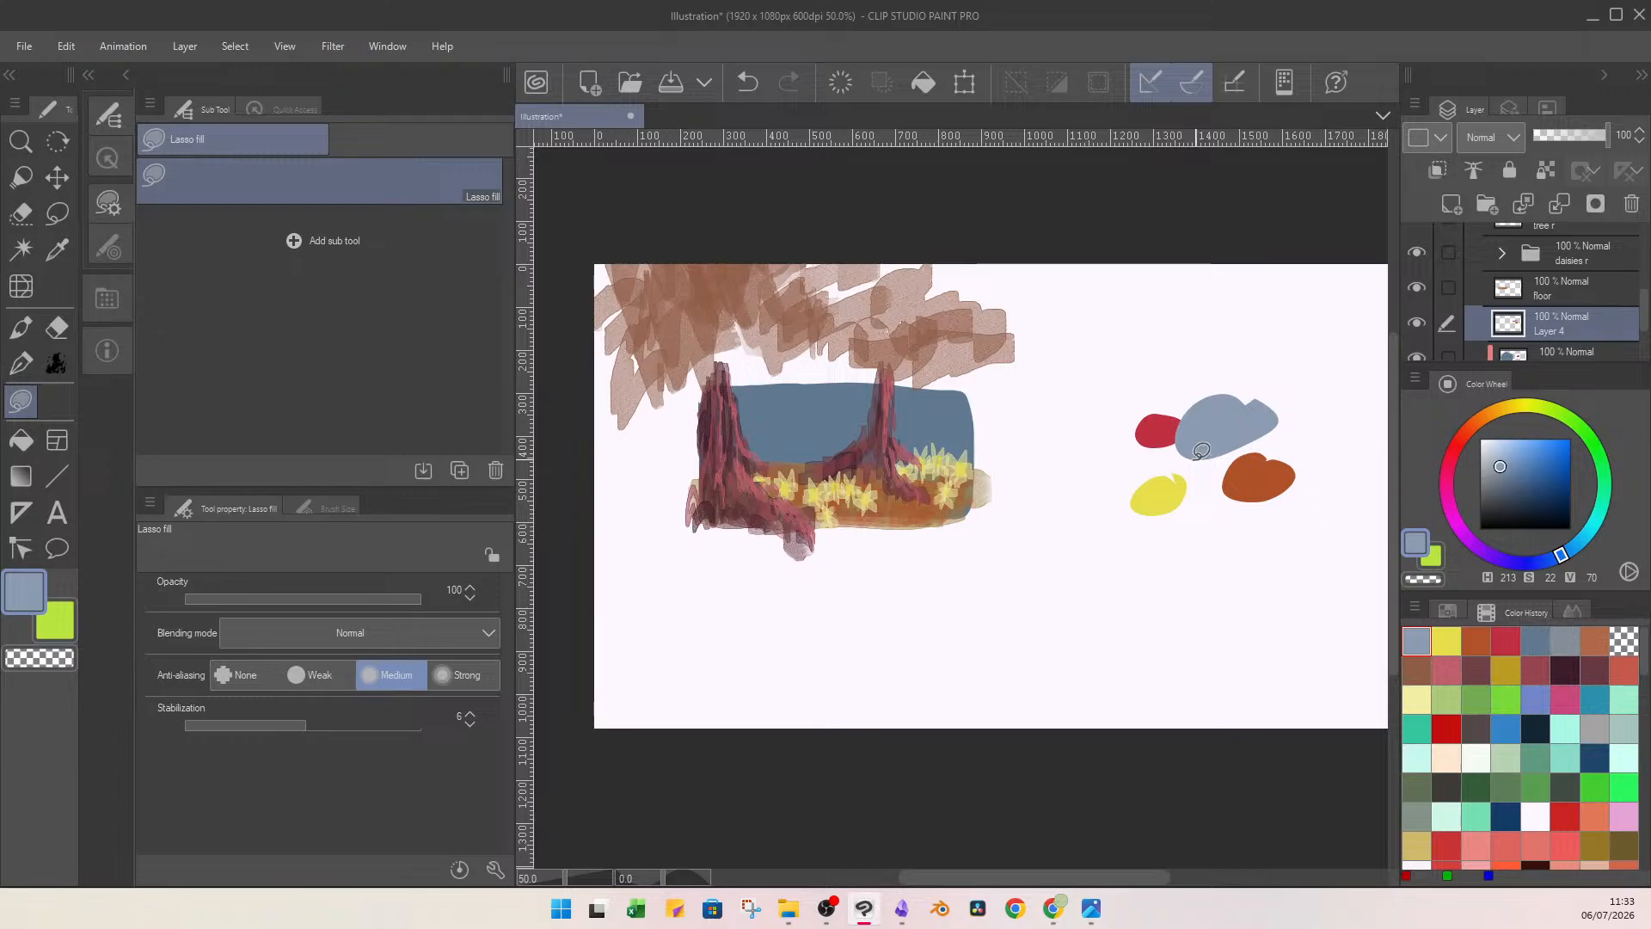
{"action": "mouse_move", "coordinate": [1238, 442]}
{"action": "left_mouse_down"}
{"action": "mouse_move", "coordinate": [1203, 464]}
{"action": "mouse_move", "coordinate": [1251, 430]}
{"action": "mouse_move", "coordinate": [1225, 451]}
{"action": "mouse_move", "coordinate": [1277, 464]}
{"action": "left_mouse_up"}
{"action": "key", "text": "ctrl+z"}
{"action": "key", "text": "ctrl+z"}
{"action": "key", "text": "ctrl+z"}
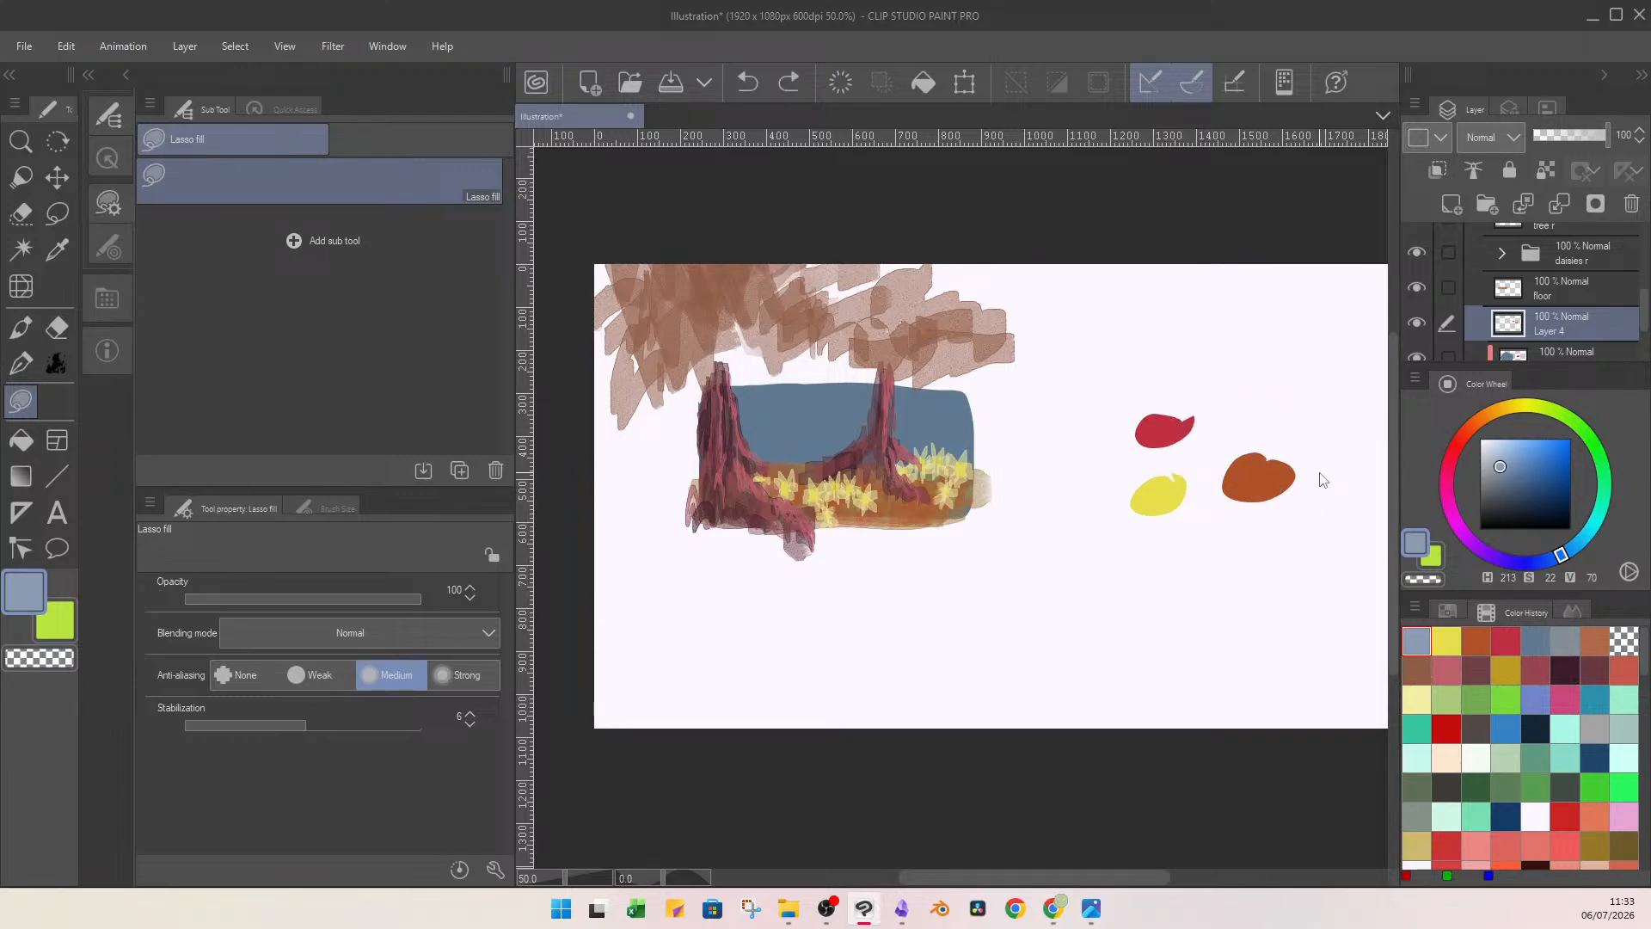
Lasso-fill the sky with the light grey-blue on the layer clipped to sky, and merge that layer down into sky.
{"action": "scroll", "coordinate": [1599, 323], "scroll_direction": "down", "scroll_amount": 1}
{"action": "left_click", "coordinate": [1586, 321]}
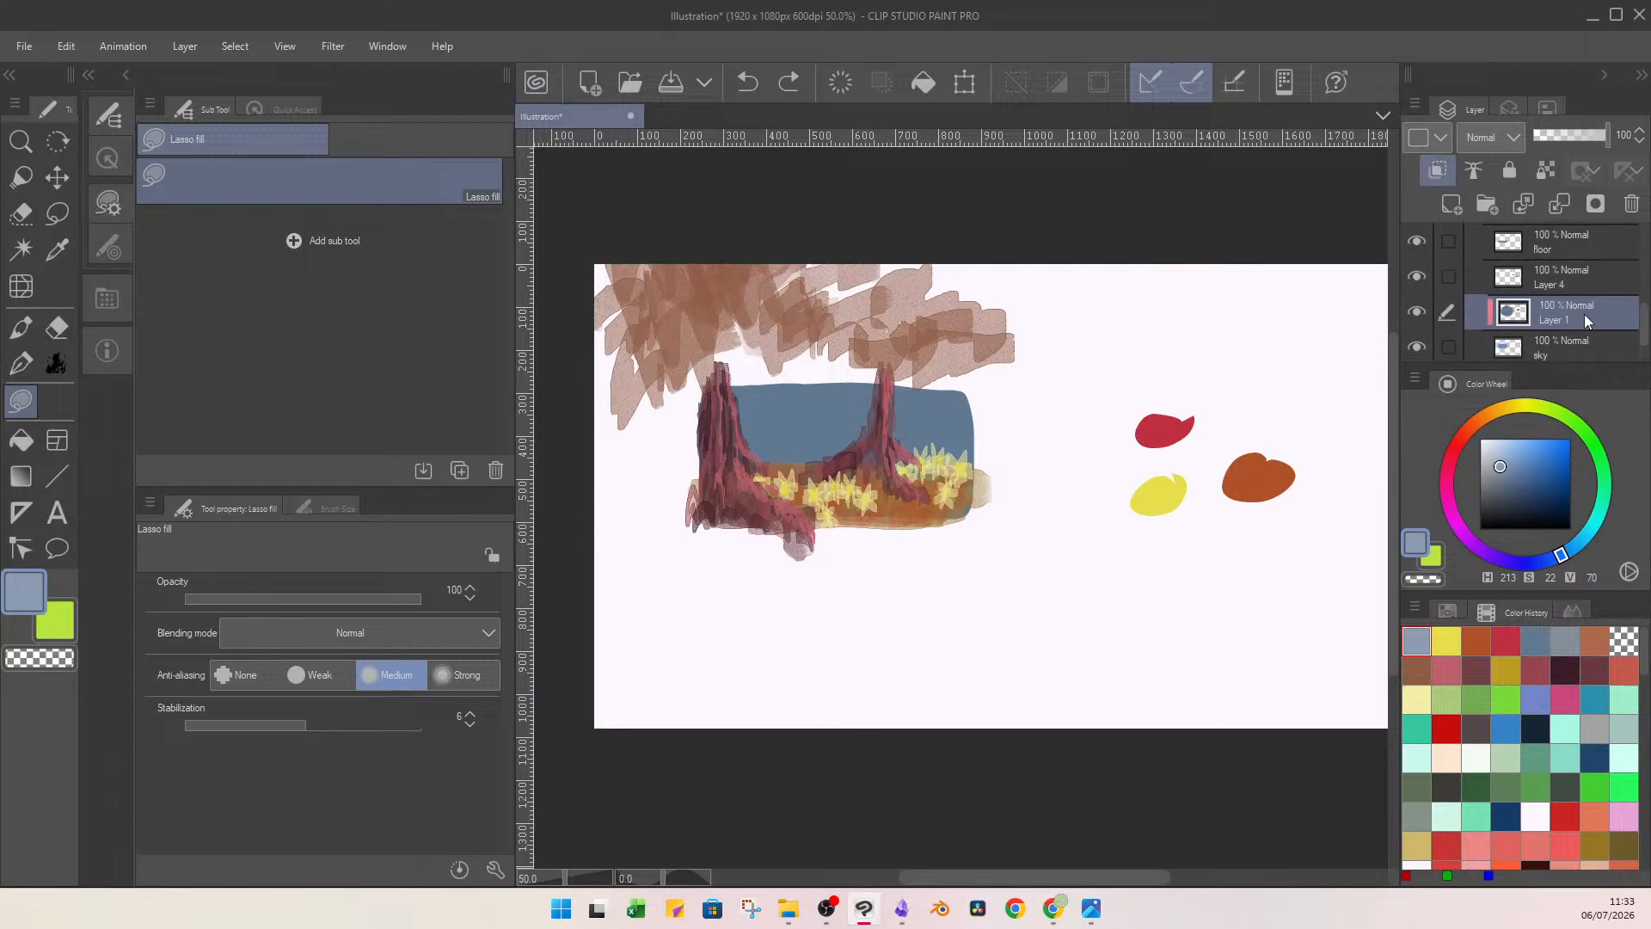
{"action": "mouse_move", "coordinate": [657, 392]}
{"action": "left_mouse_down"}
{"action": "mouse_move", "coordinate": [967, 551]}
{"action": "mouse_move", "coordinate": [870, 334]}
{"action": "left_mouse_up"}
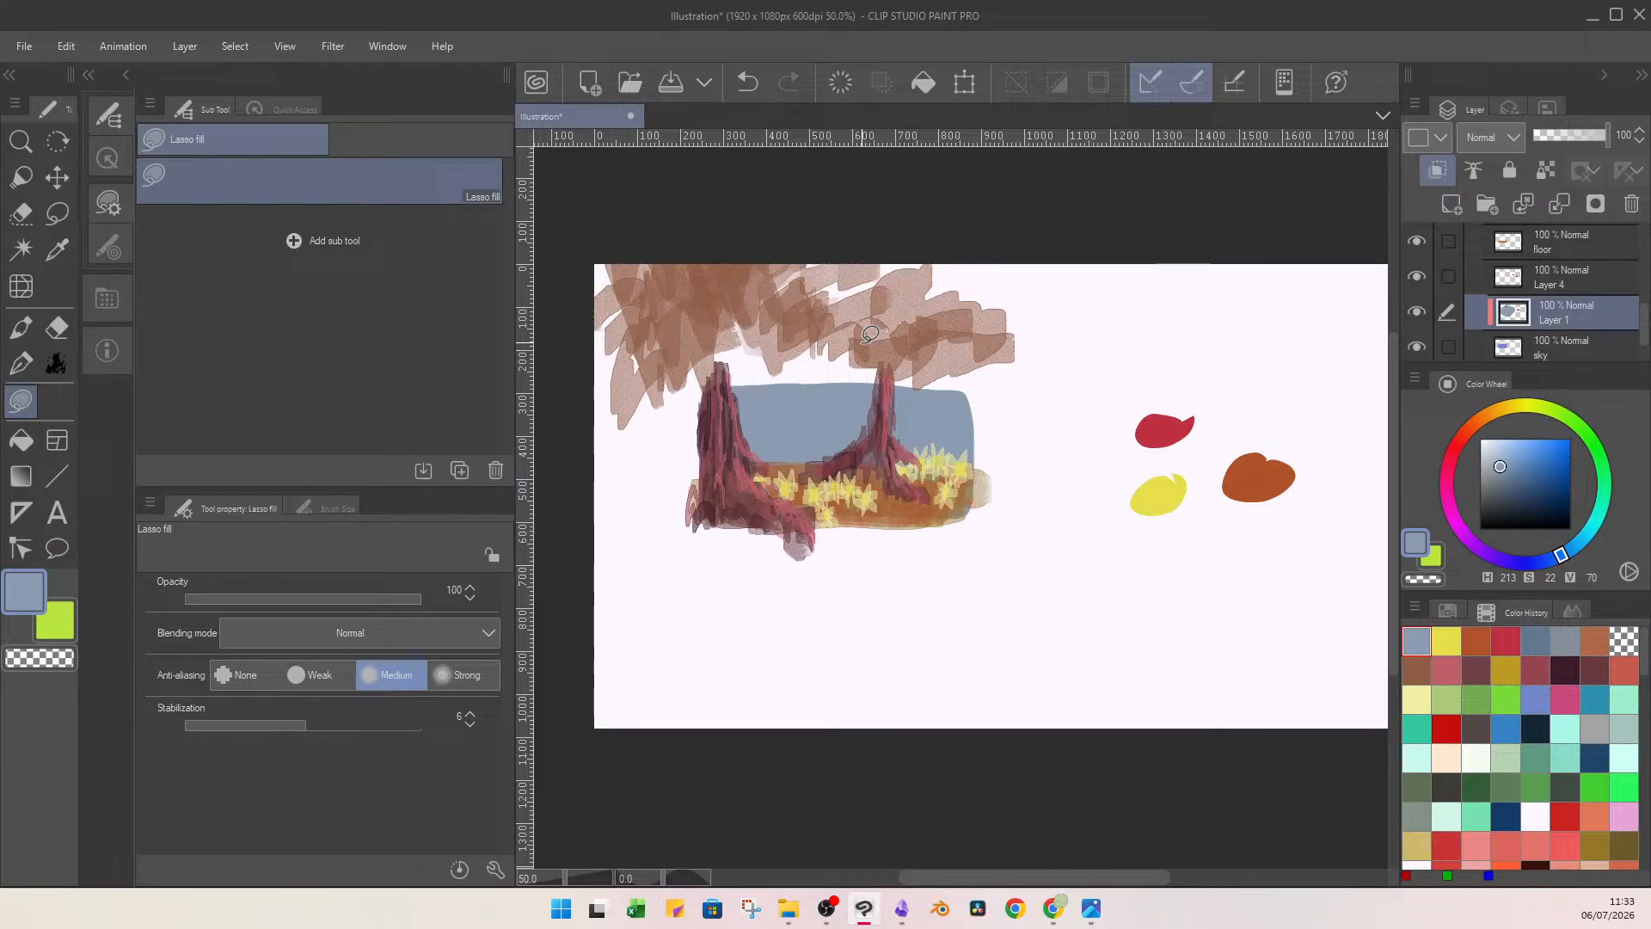
{"action": "left_click", "coordinate": [1547, 215]}
On a new layer clipped to sky, brush blue (H 219, S 40, V 56) with Flat watercolor brush at size 63, and lower layer opacity to 28%.
{"action": "left_click", "coordinate": [1453, 206]}
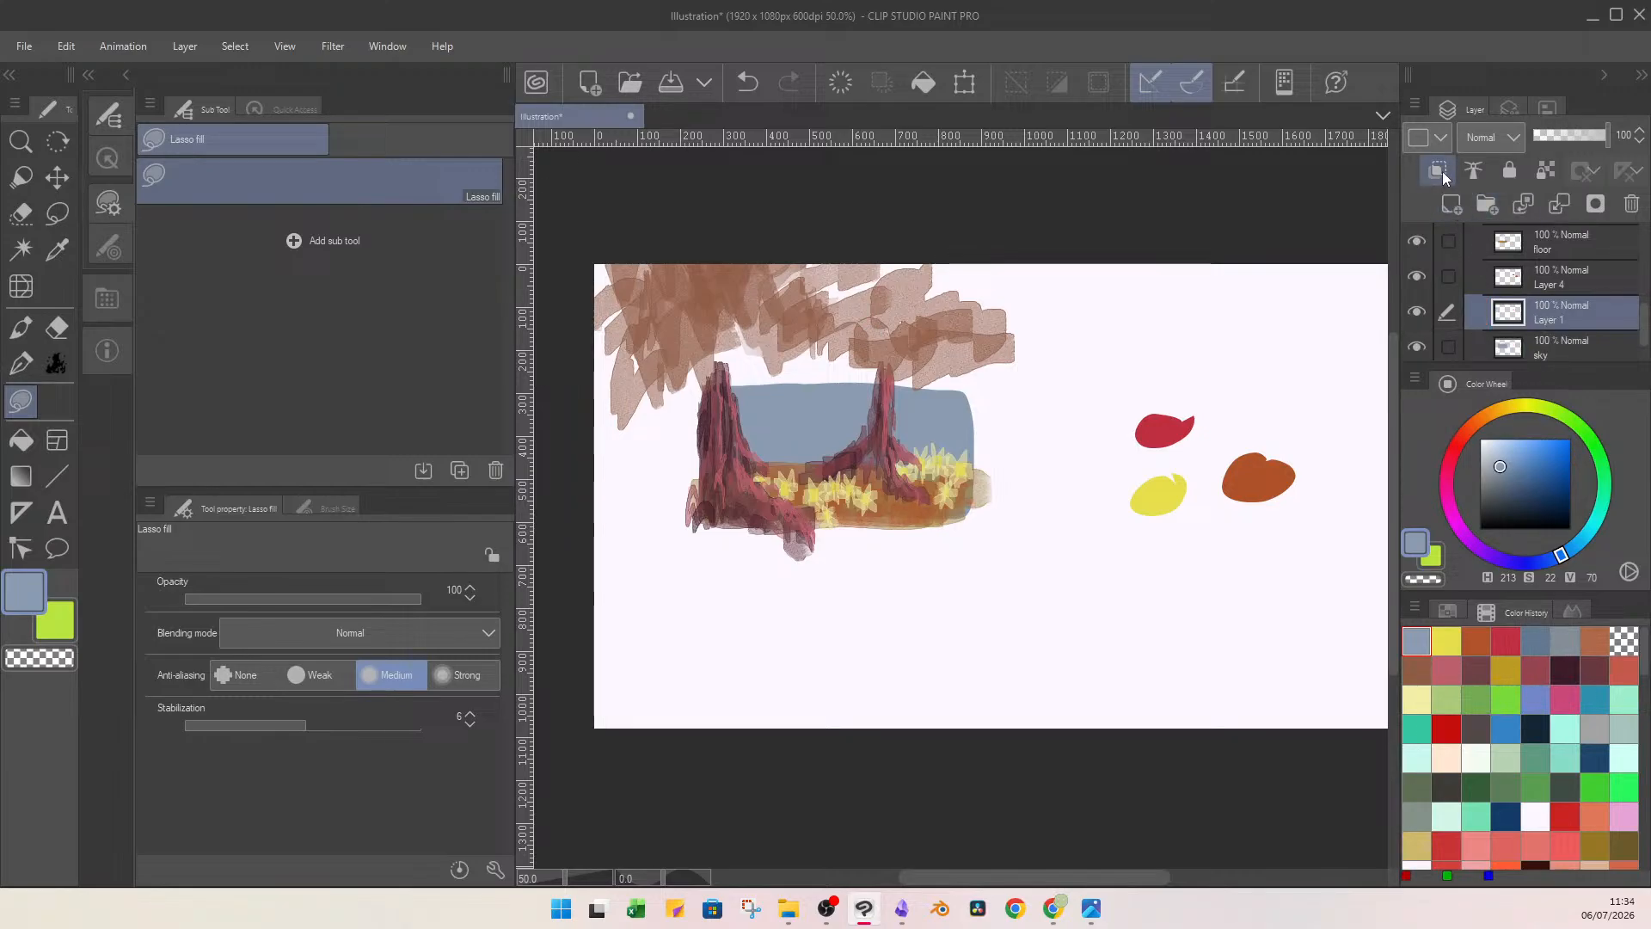
{"action": "left_click", "coordinate": [1450, 170]}
{"action": "left_click", "coordinate": [1516, 478]}
{"action": "left_click", "coordinate": [1553, 560]}
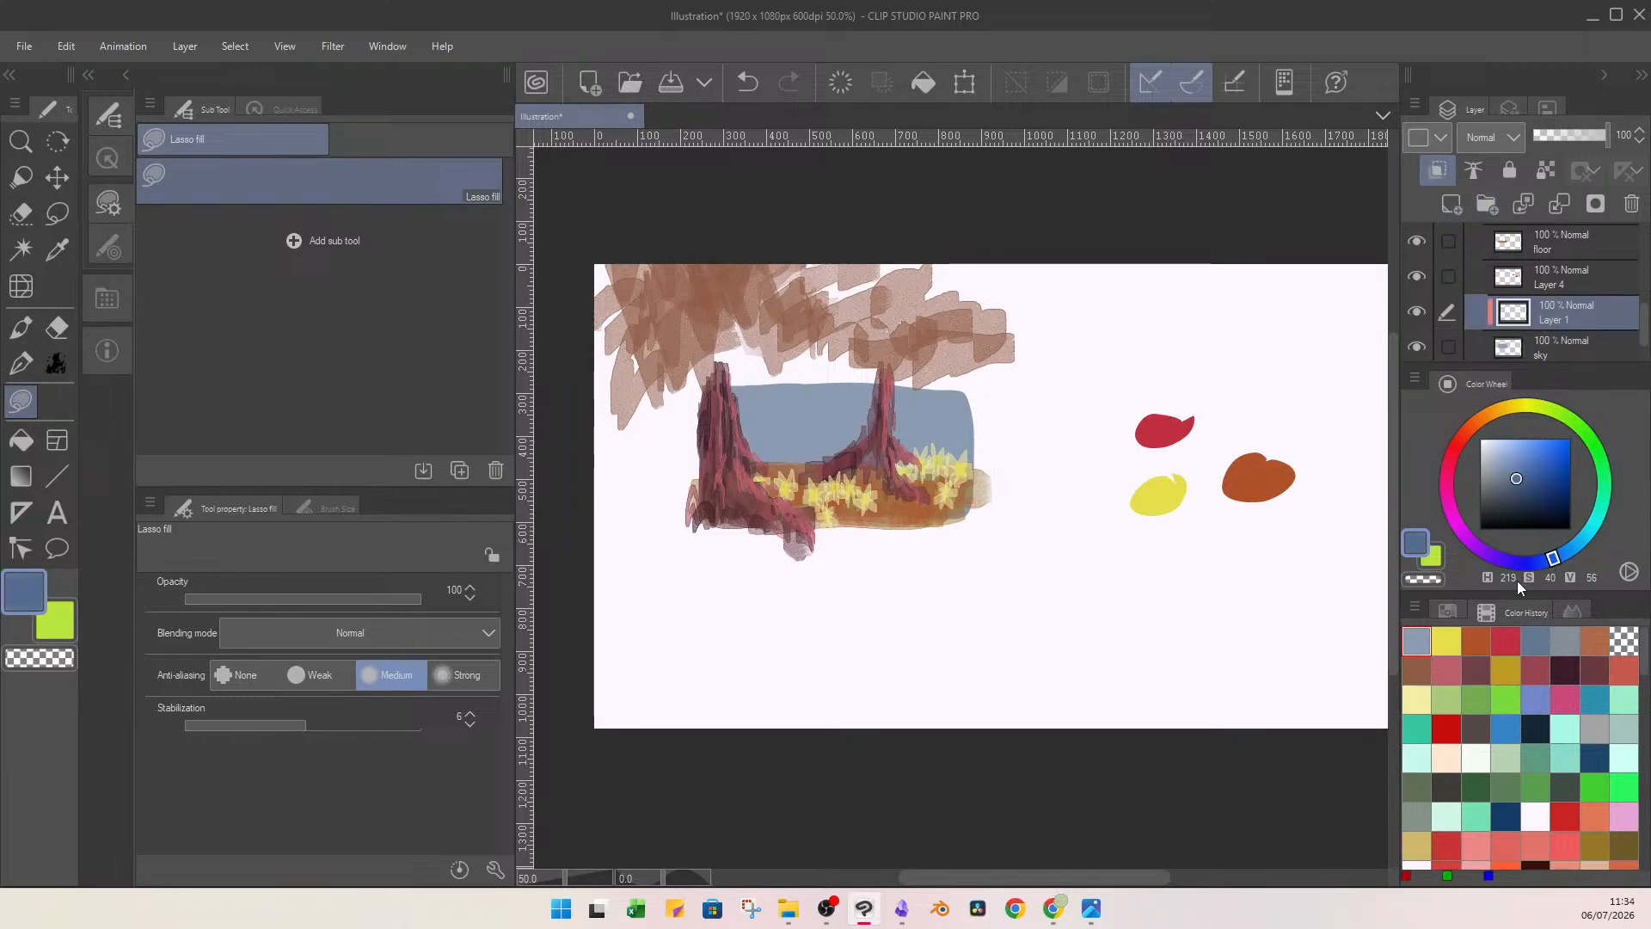
{"action": "left_click", "coordinate": [21, 328]}
{"action": "left_click", "coordinate": [338, 599]}
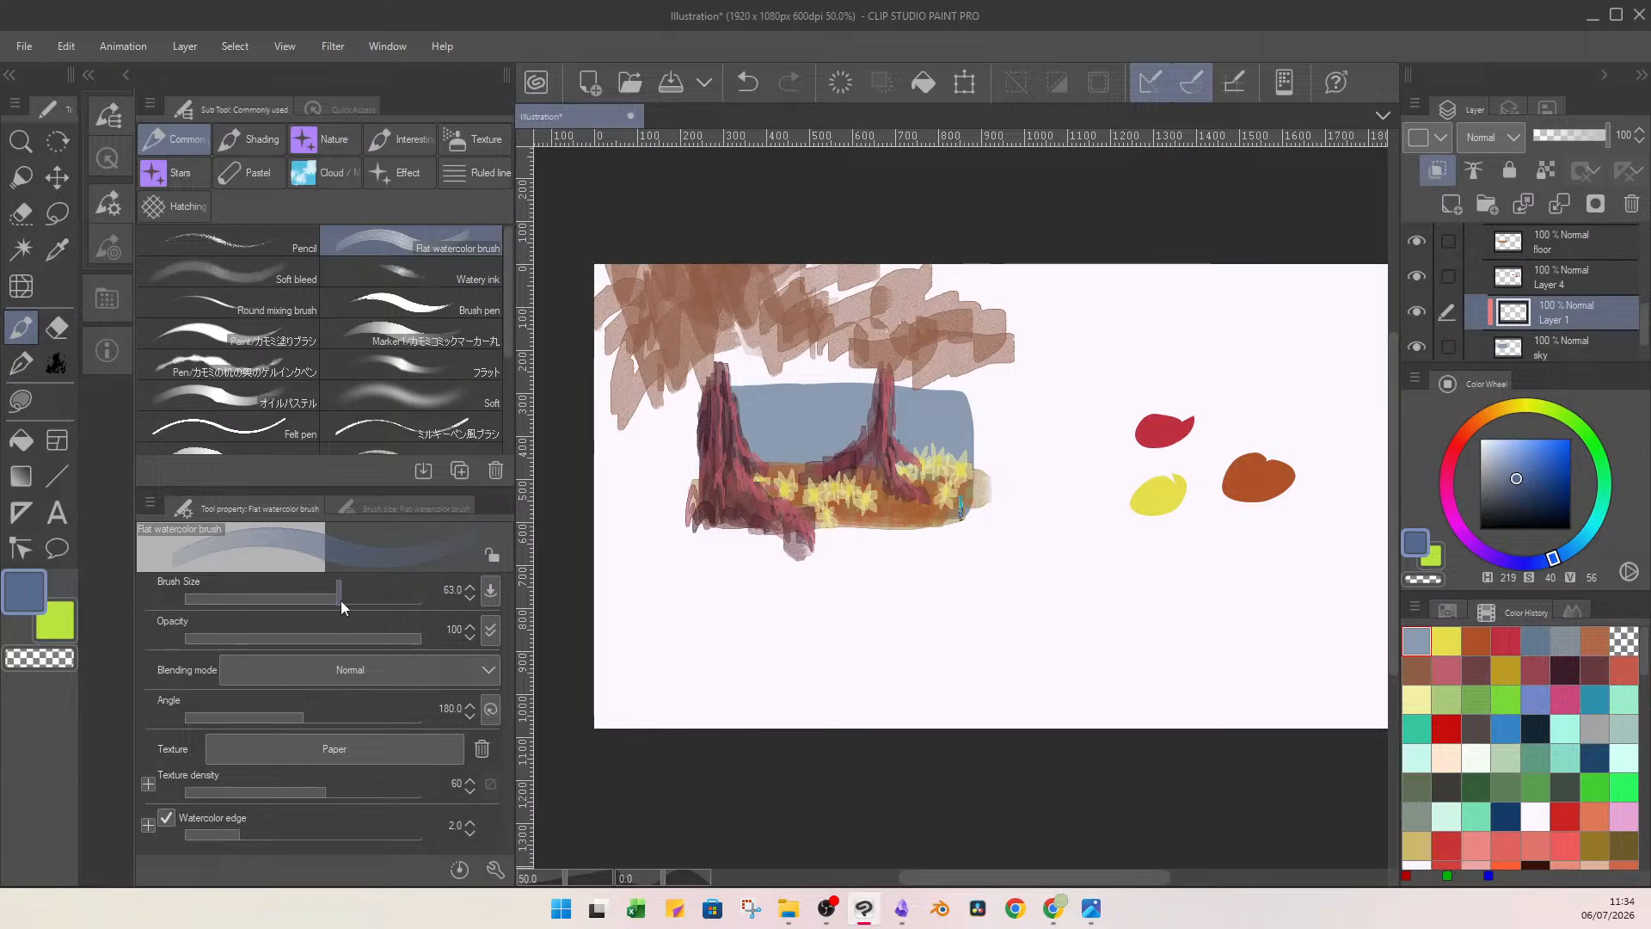
{"action": "mouse_move", "coordinate": [831, 436]}
{"action": "left_mouse_down"}
{"action": "mouse_move", "coordinate": [761, 459]}
{"action": "mouse_move", "coordinate": [972, 456]}
{"action": "mouse_move", "coordinate": [731, 447]}
{"action": "mouse_move", "coordinate": [818, 426]}
{"action": "mouse_move", "coordinate": [971, 425]}
{"action": "mouse_move", "coordinate": [748, 438]}
{"action": "mouse_move", "coordinate": [978, 443]}
{"action": "left_mouse_up"}
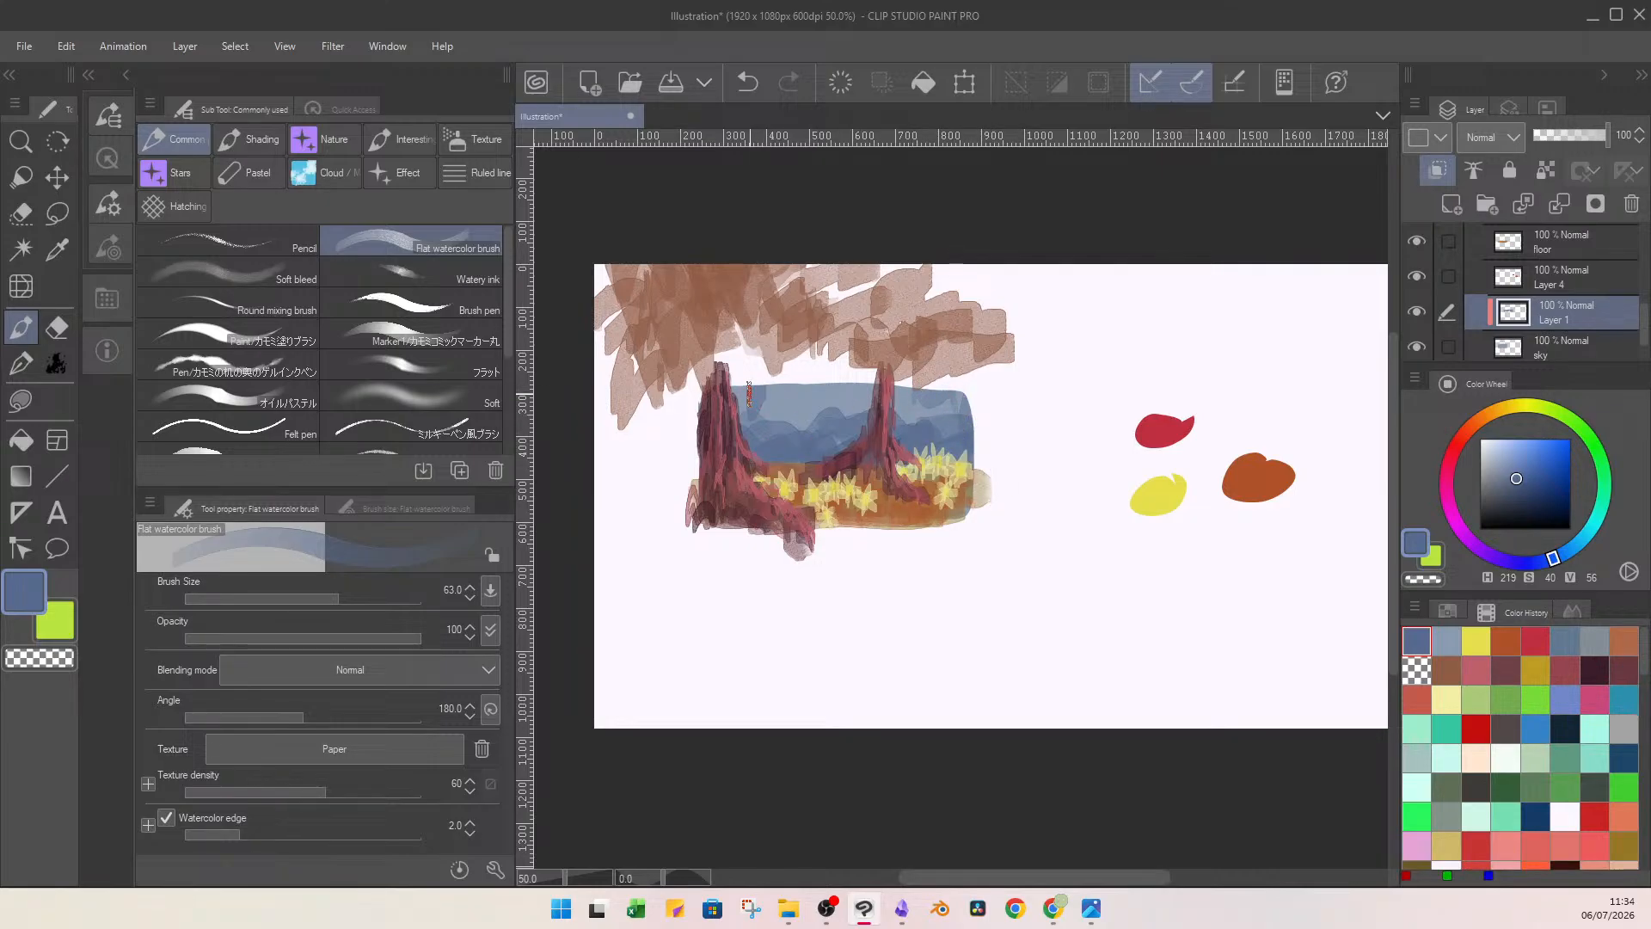
{"action": "mouse_move", "coordinate": [858, 409]}
{"action": "left_mouse_down"}
{"action": "mouse_move", "coordinate": [836, 457]}
{"action": "mouse_move", "coordinate": [802, 415]}
{"action": "mouse_move", "coordinate": [745, 412]}
{"action": "left_mouse_up"}
{"action": "left_click_drag", "start_coordinate": [909, 405], "coordinate": [972, 413]}
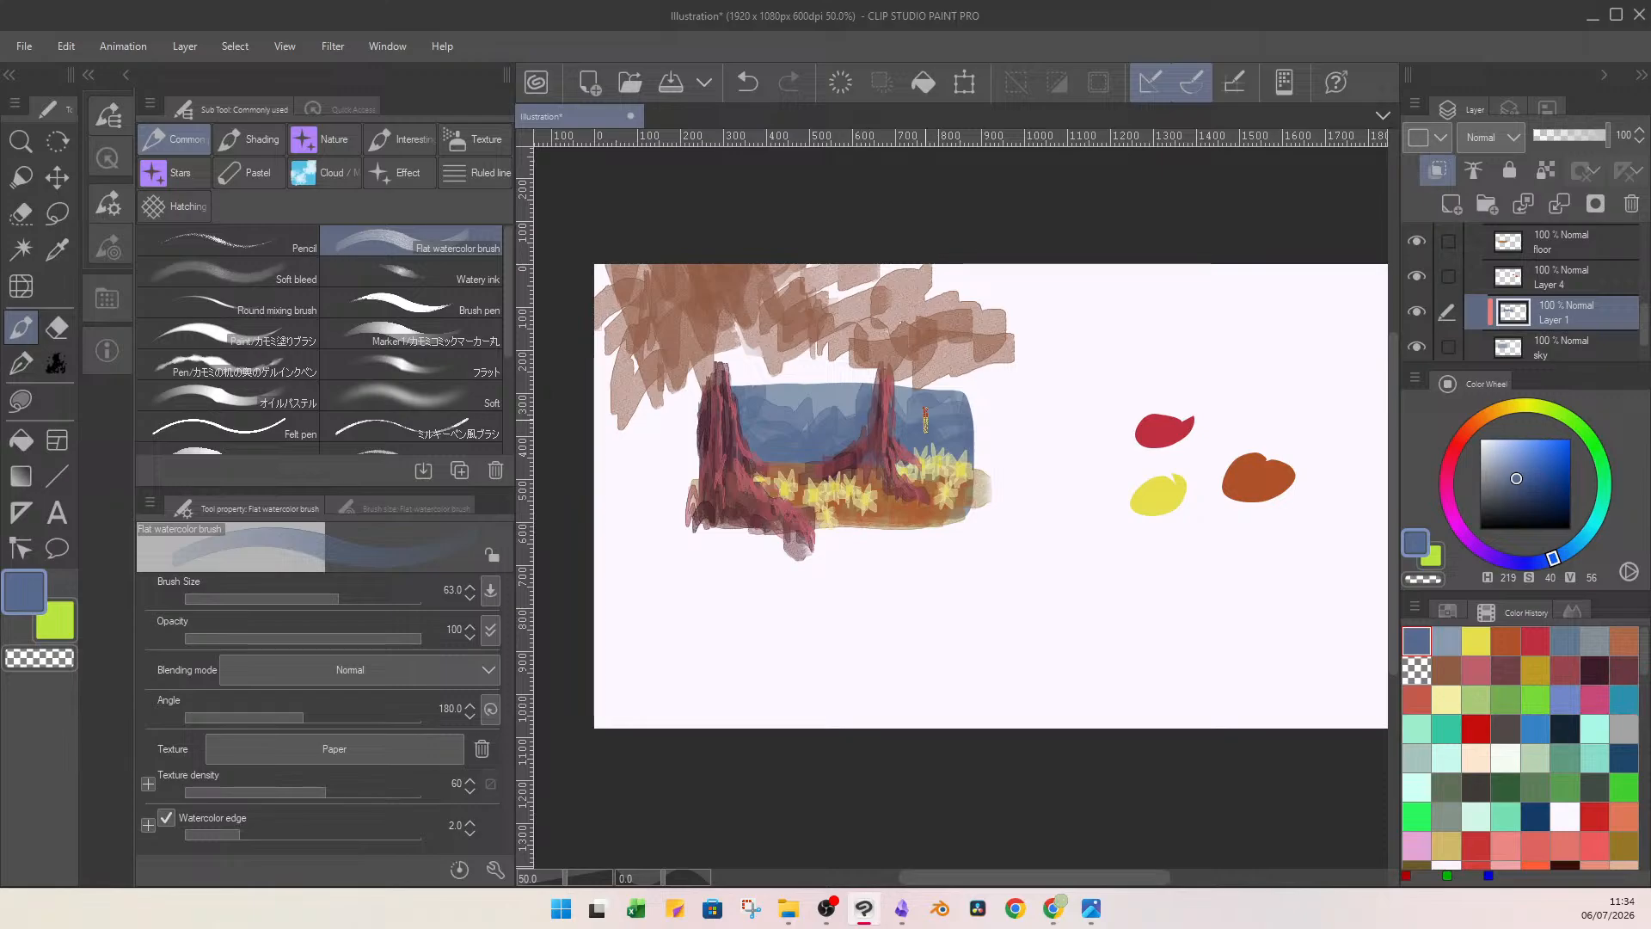
{"action": "left_click_drag", "start_coordinate": [1576, 143], "coordinate": [1555, 137]}
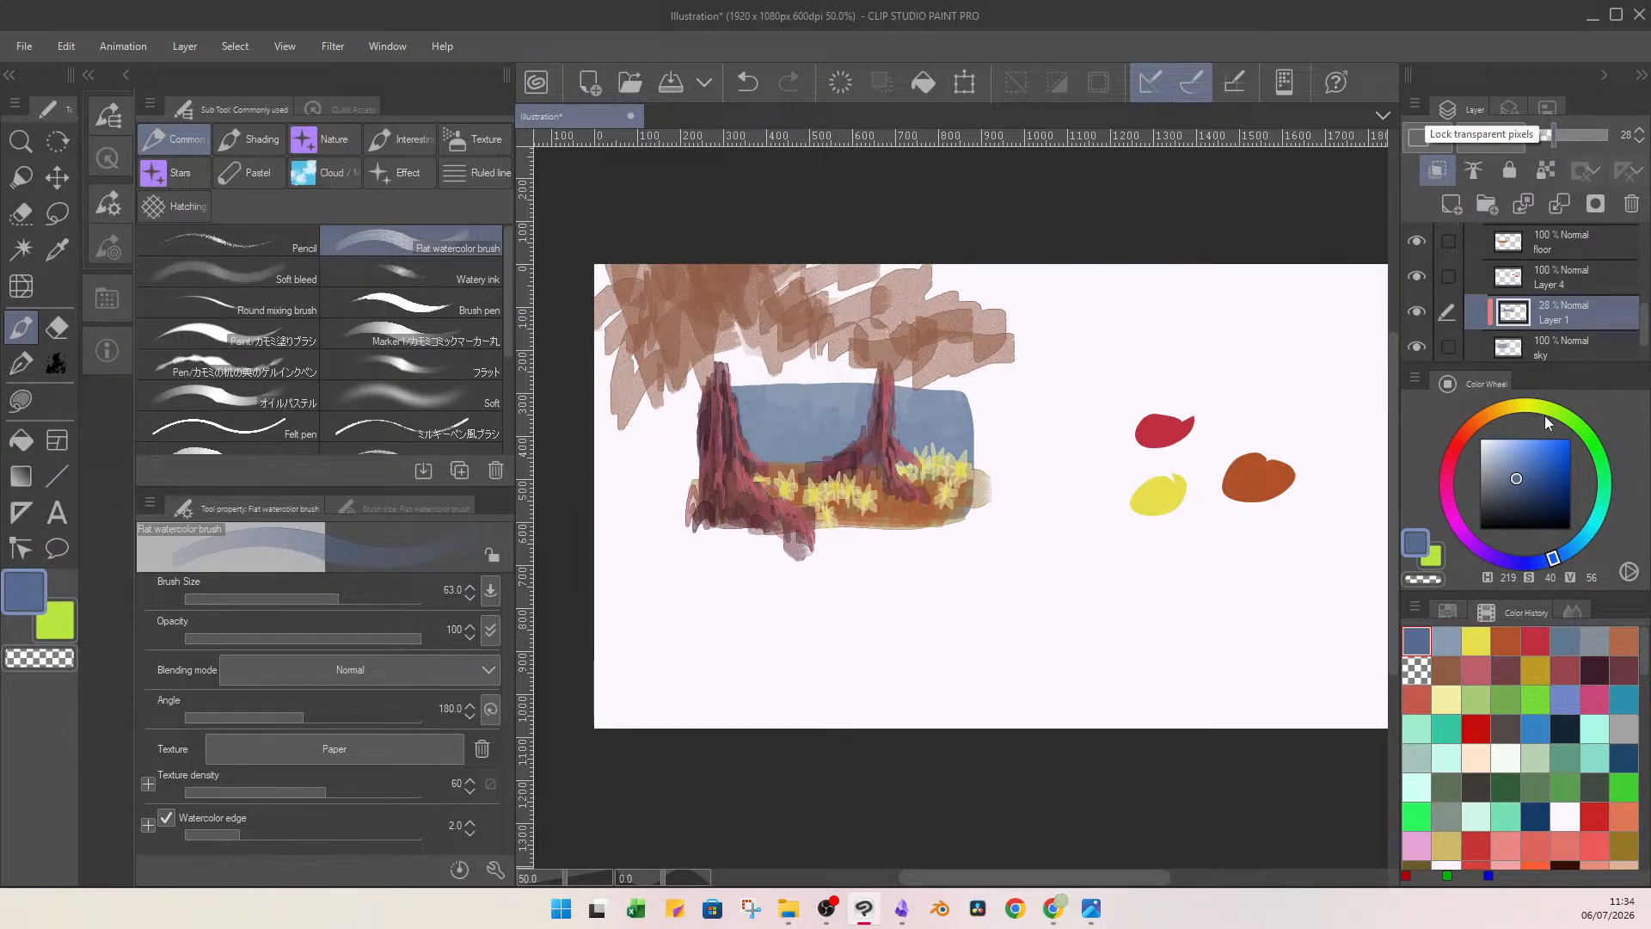
Brush violet-blue (H 249, S 57, V 53) and purple (H 261, S 45, V 74) over the sky on the same 28% layer.
{"action": "left_click", "coordinate": [1537, 475]}
{"action": "left_click", "coordinate": [1513, 563]}
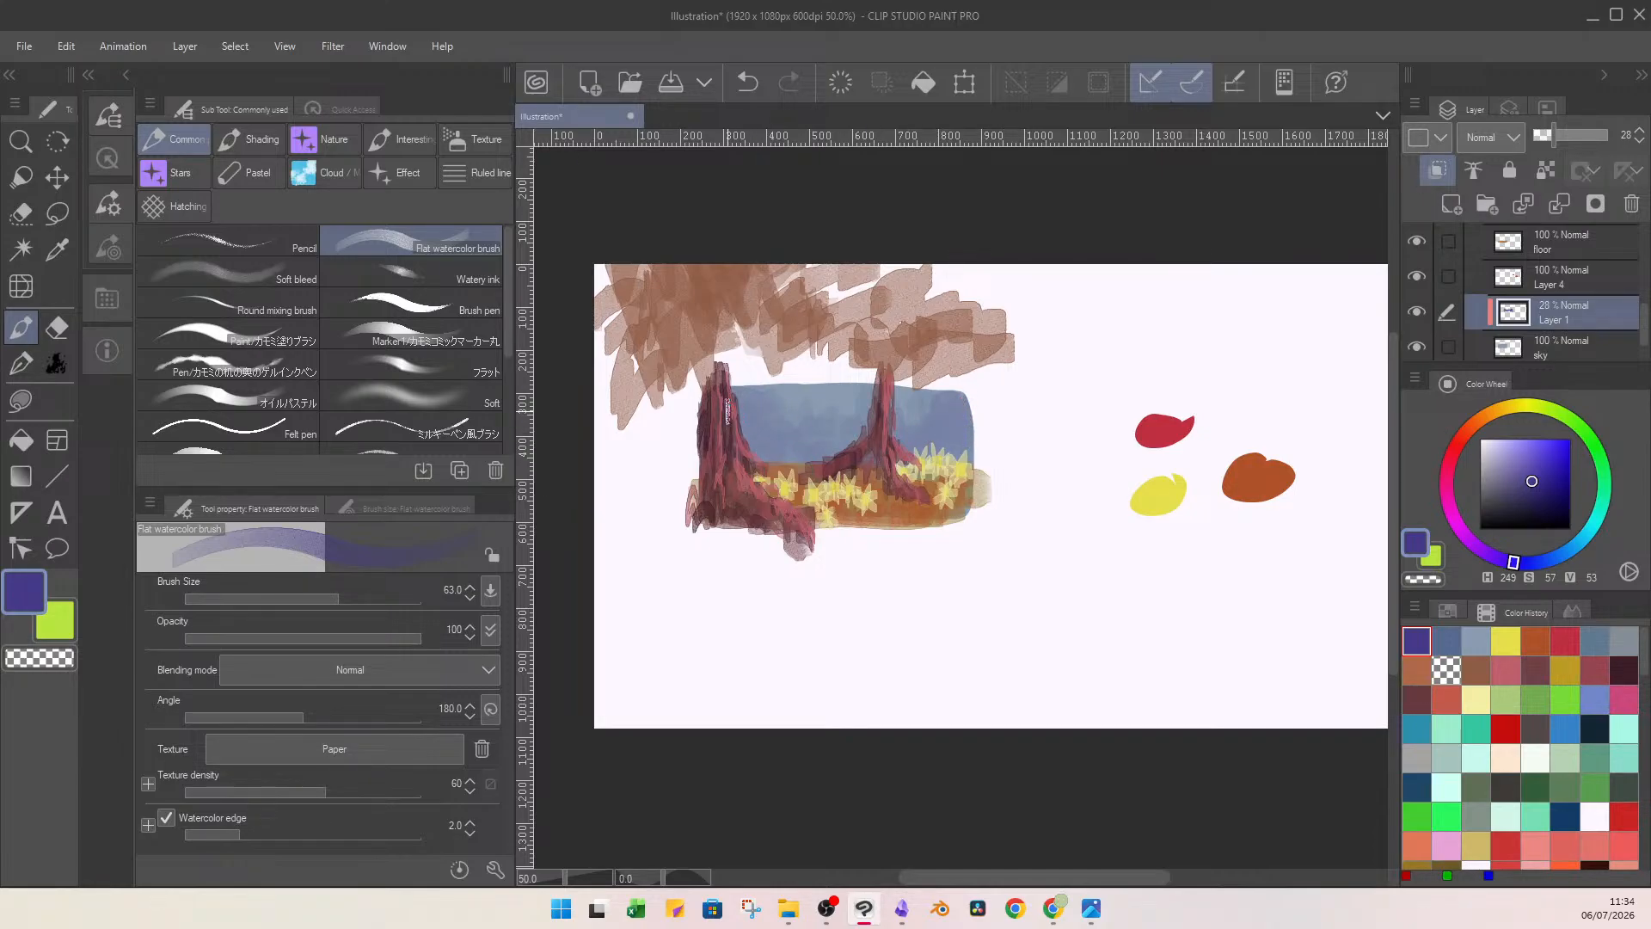
{"action": "left_click_drag", "start_coordinate": [1540, 504], "coordinate": [1528, 474]}
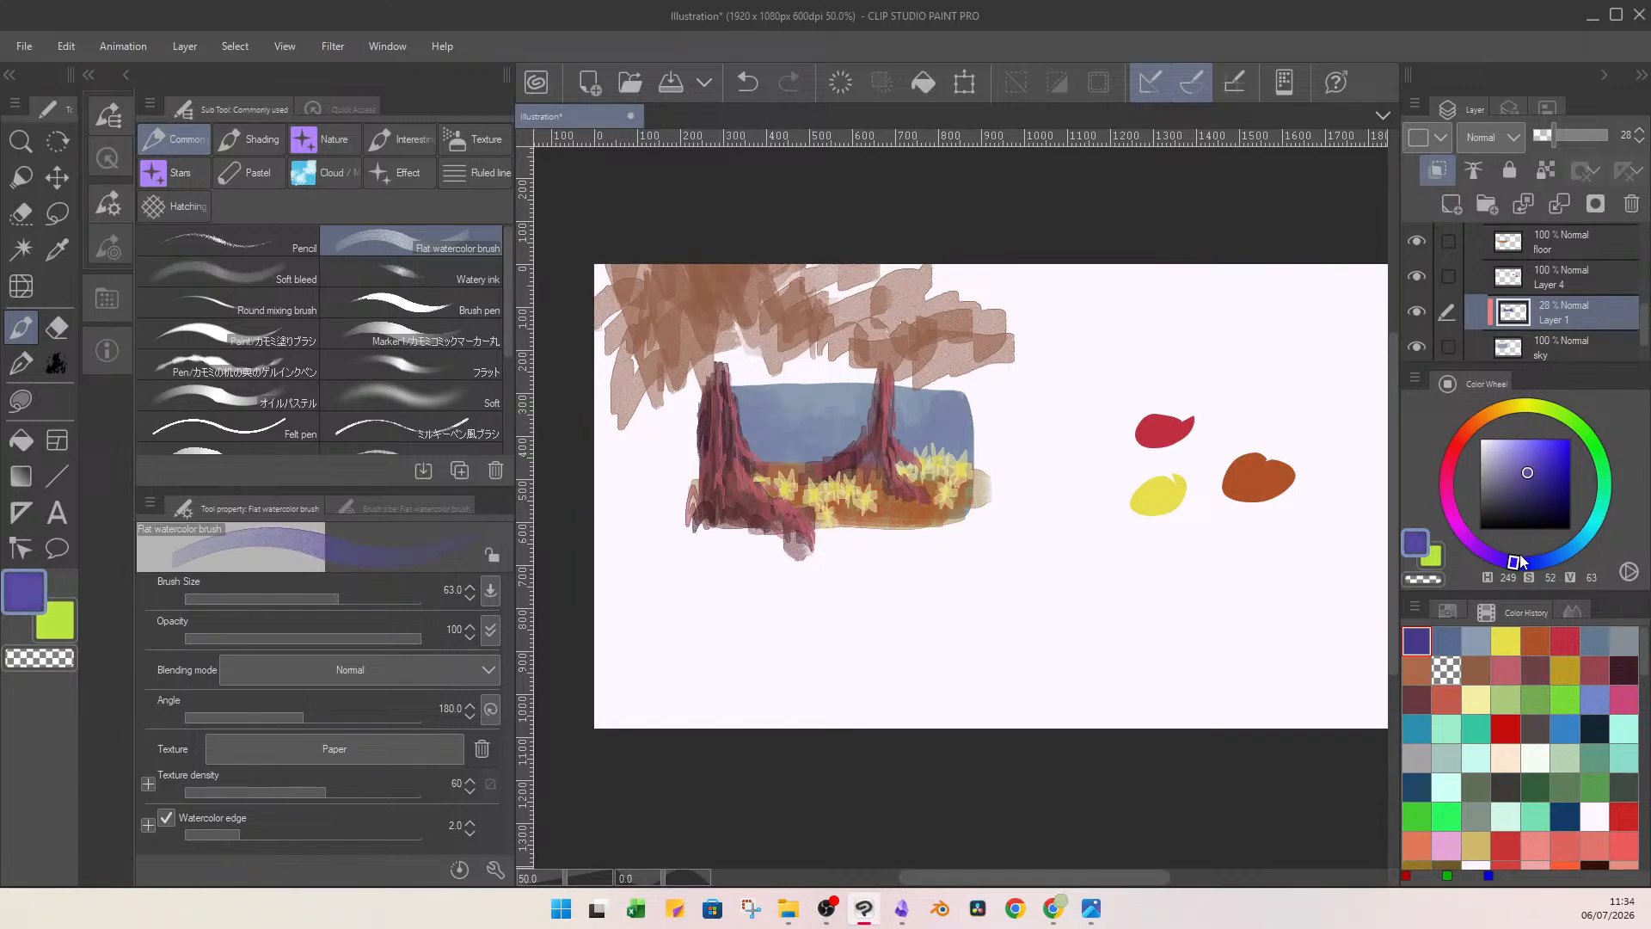
{"action": "left_click_drag", "start_coordinate": [1514, 562], "coordinate": [1497, 558]}
{"action": "left_click", "coordinate": [1530, 465]}
{"action": "left_click_drag", "start_coordinate": [1531, 462], "coordinate": [1520, 462]}
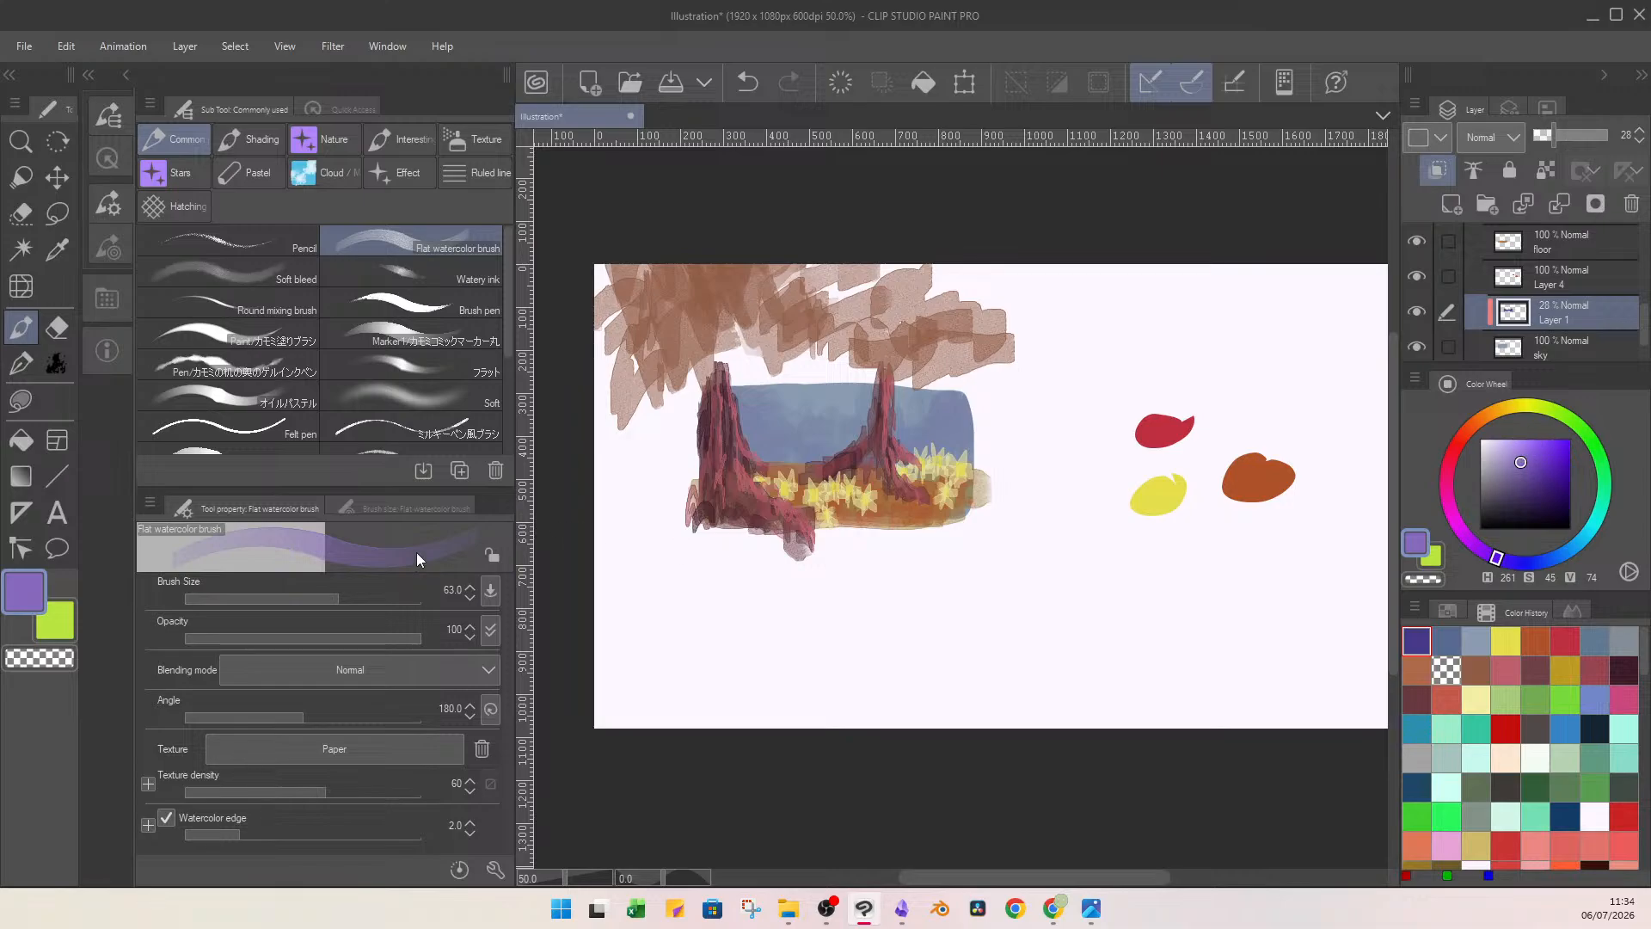
{"action": "left_click_drag", "start_coordinate": [925, 427], "coordinate": [905, 439]}
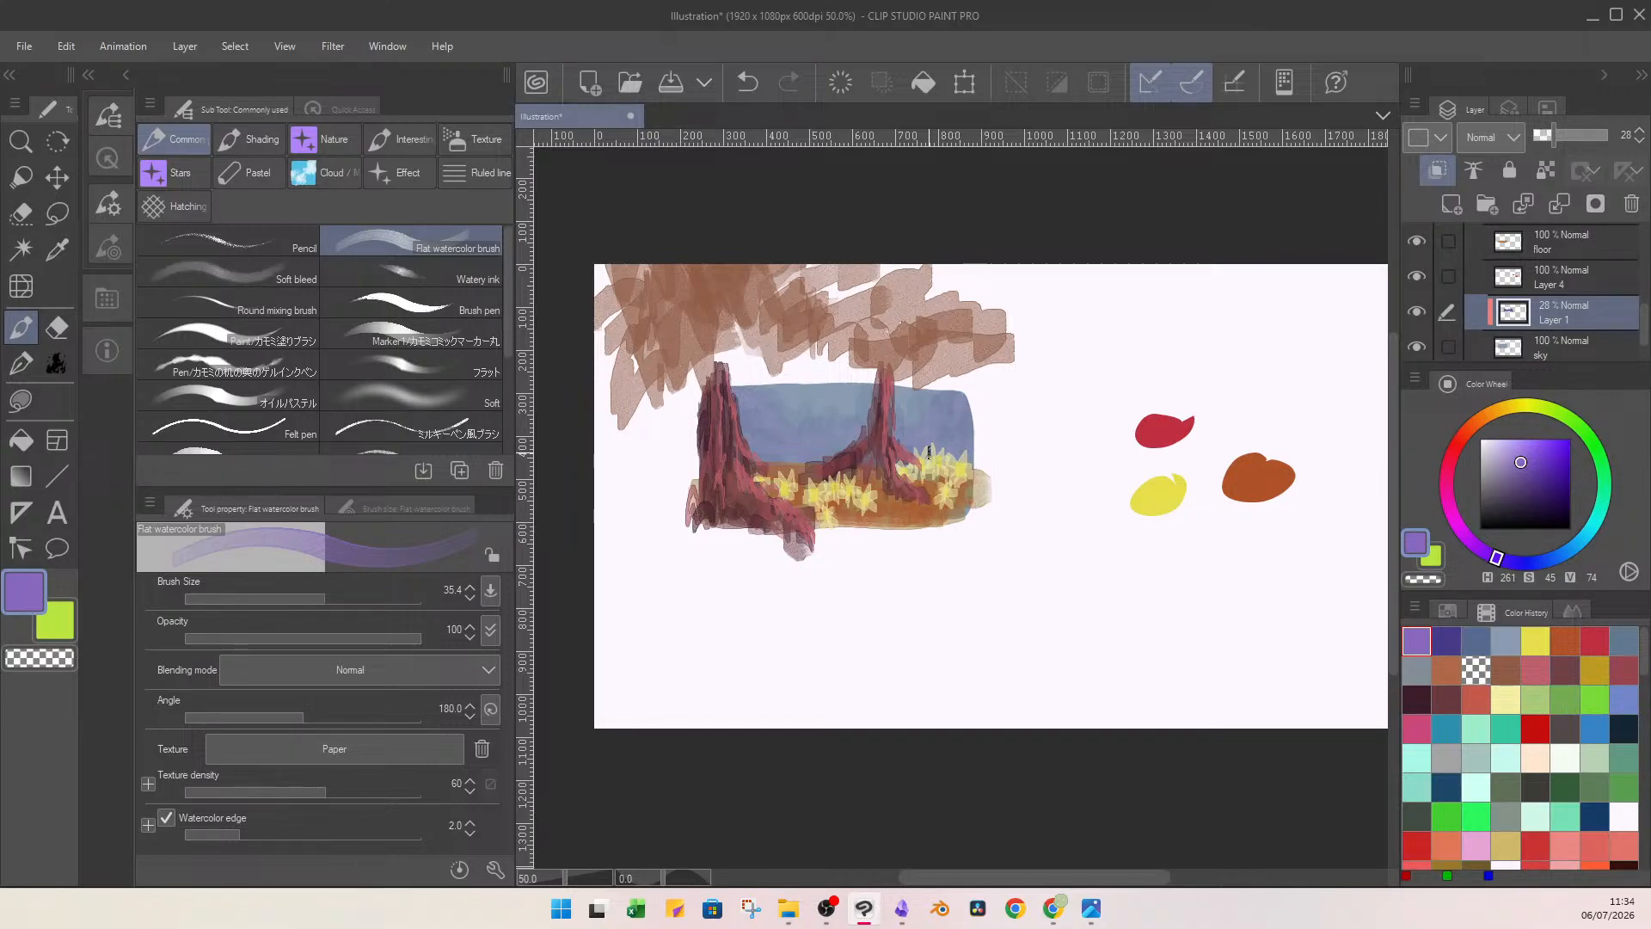
Add a new clipped layer directly above sky, beneath the 28% layer, and set the colour to dark blue (H 240, S 74, V 40).
{"action": "left_click", "coordinate": [1459, 207]}
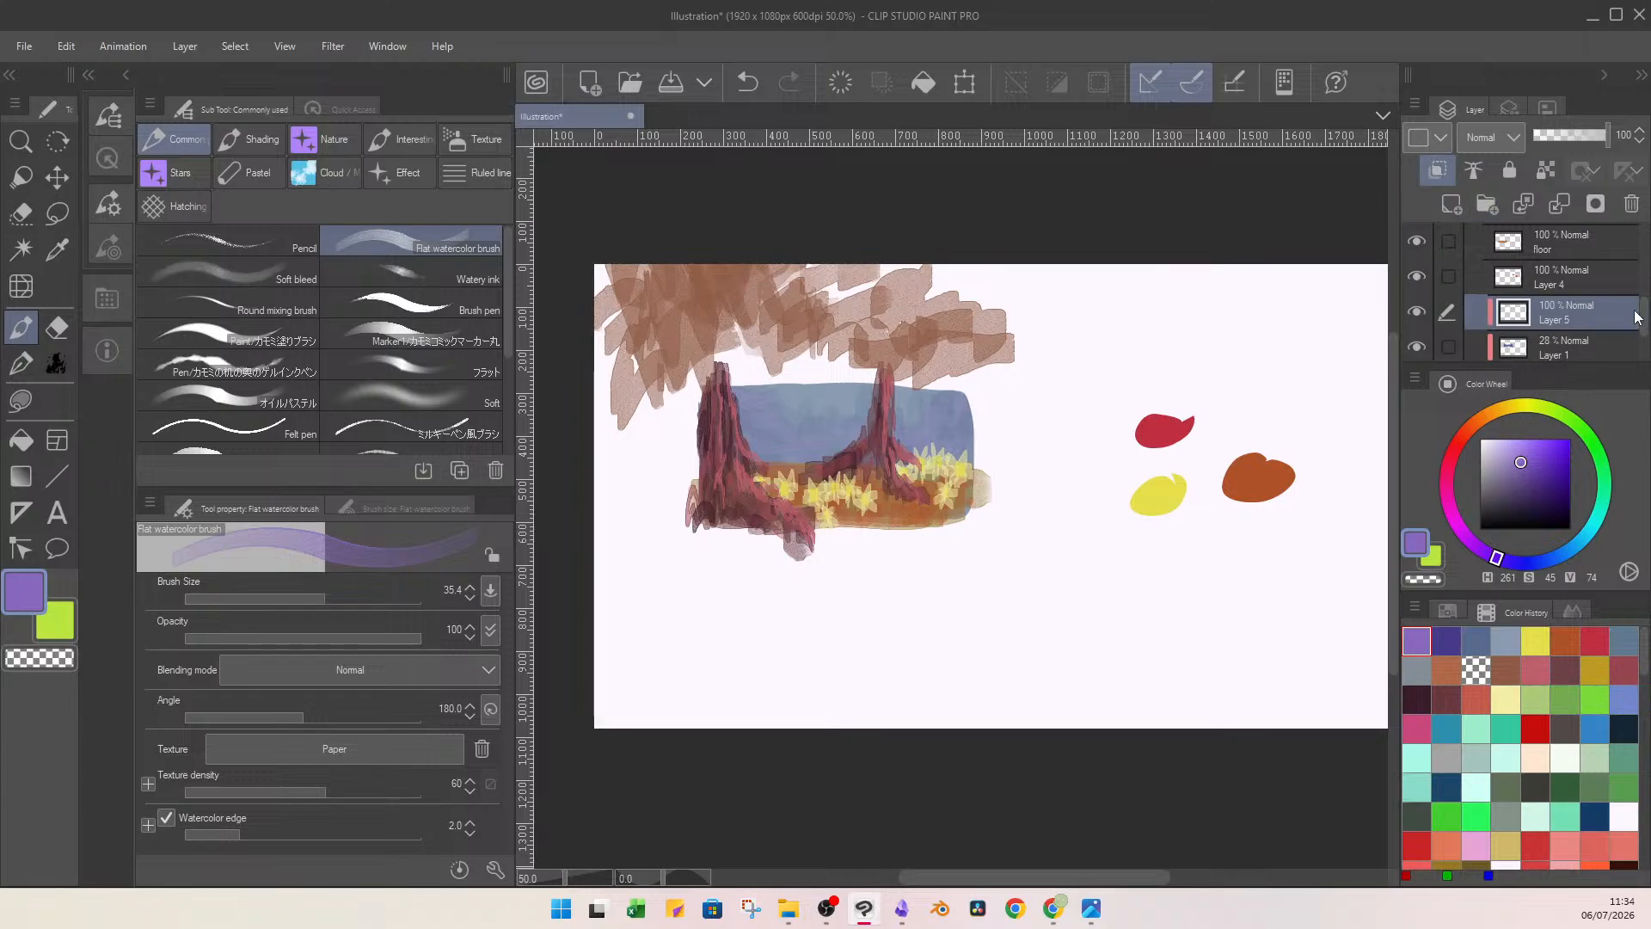
{"action": "scroll", "coordinate": [1594, 287], "scroll_direction": "down", "scroll_amount": 1}
{"action": "left_click_drag", "start_coordinate": [1565, 260], "coordinate": [1587, 309]}
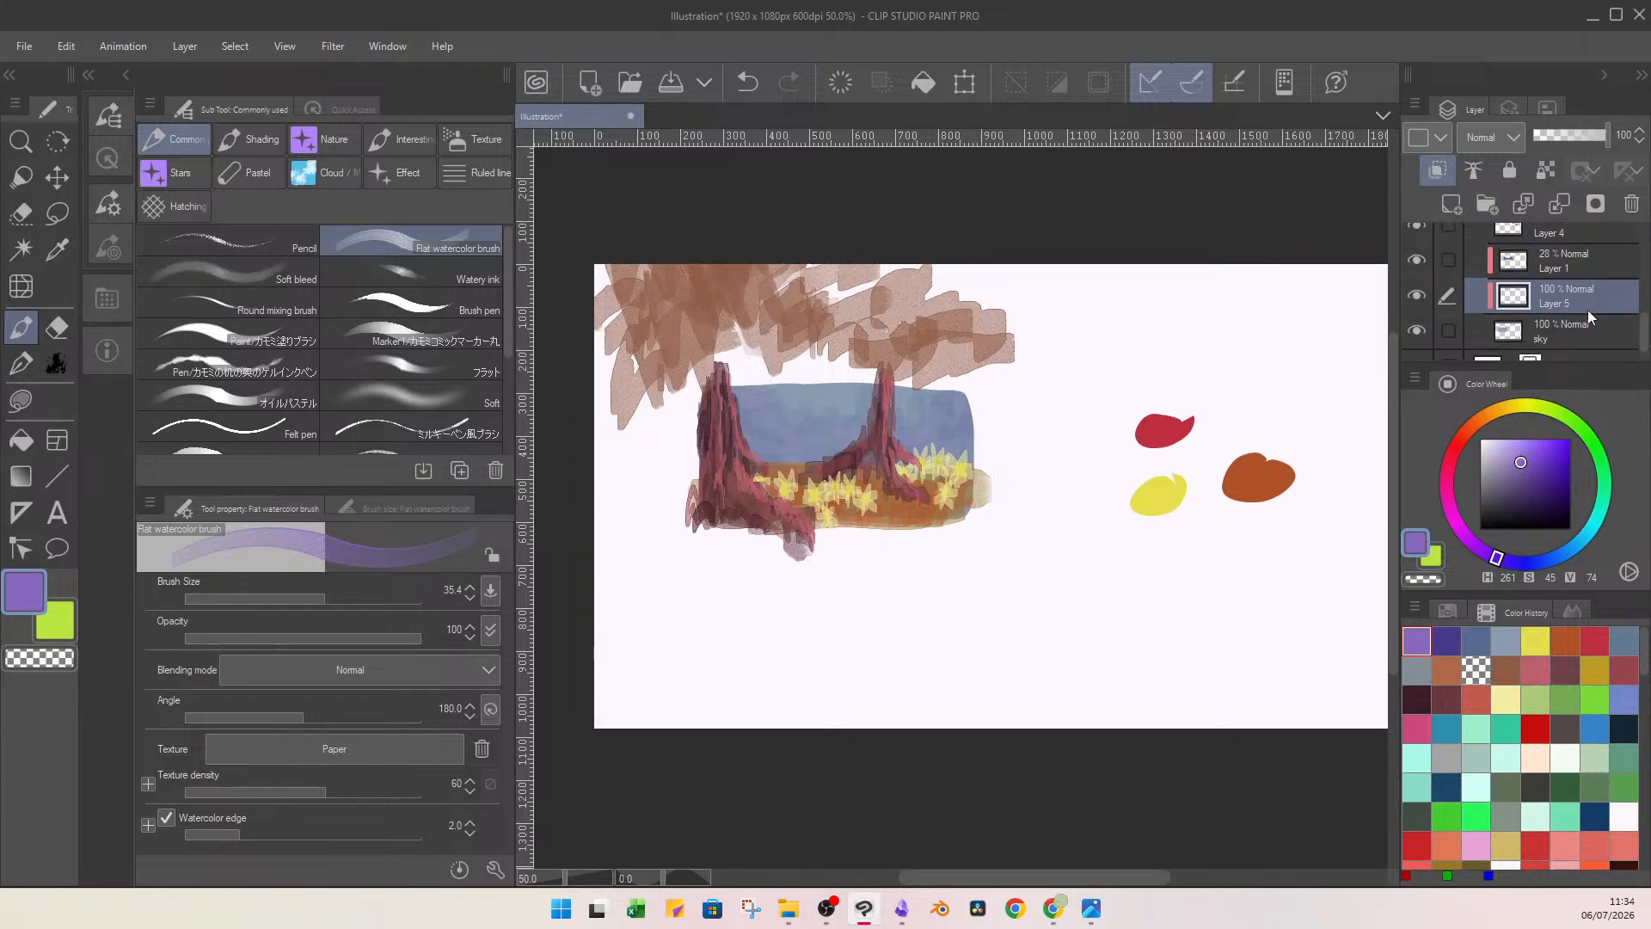
{"action": "left_click", "coordinate": [1446, 641]}
{"action": "left_click", "coordinate": [1547, 493]}
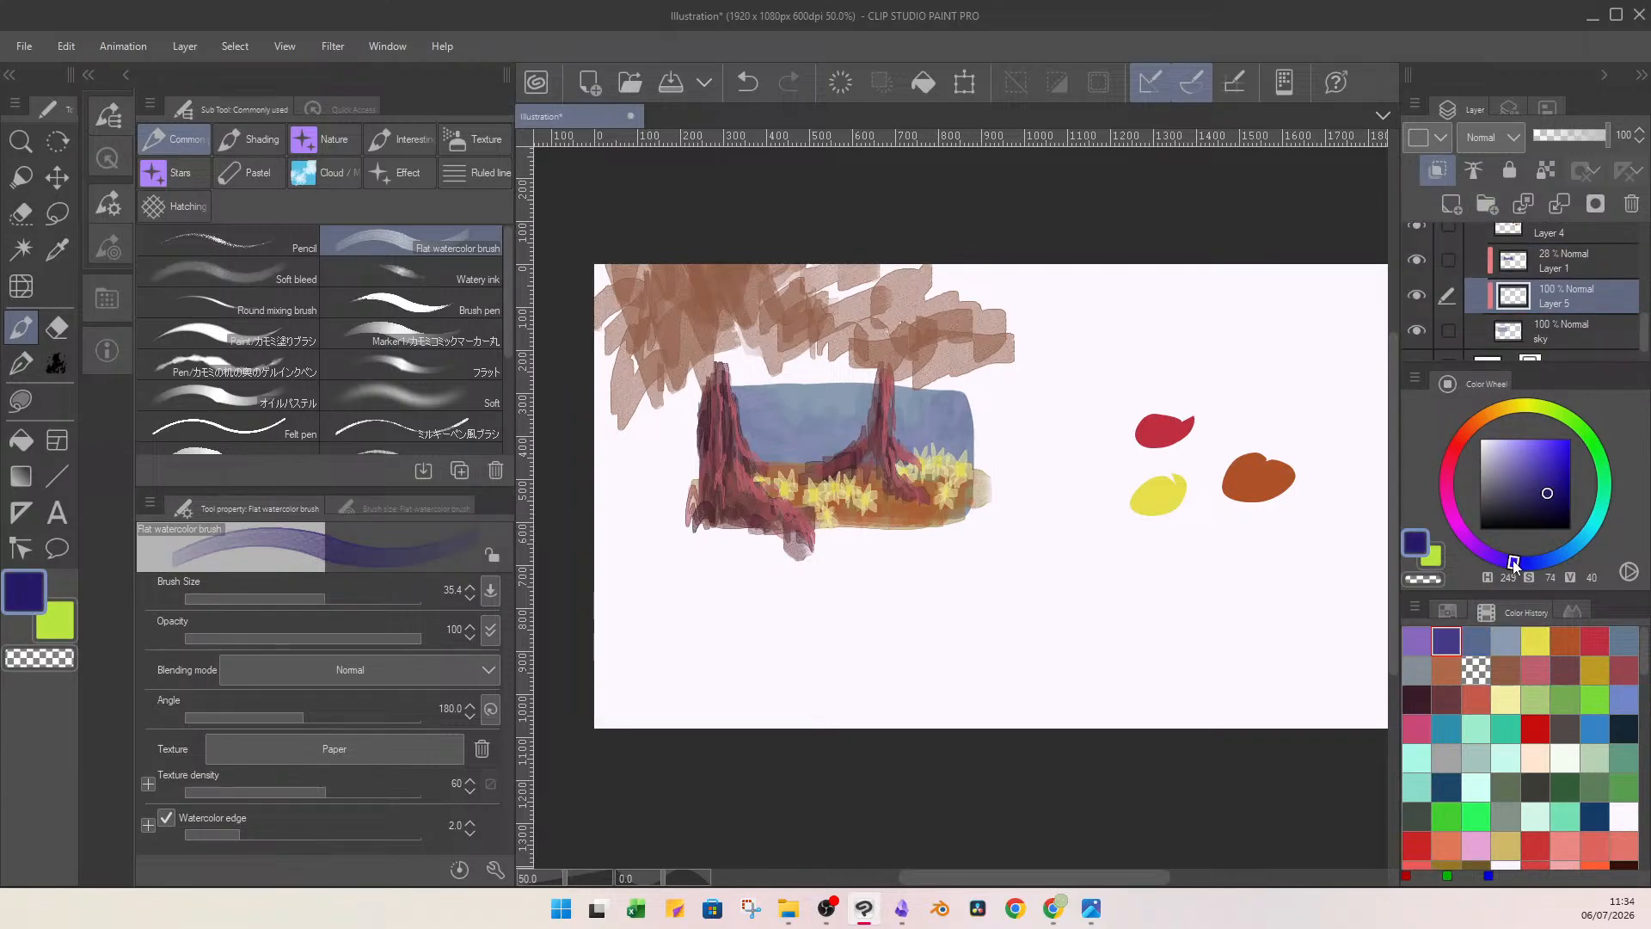
Brush dark blue over the lower part of the sky with Flat watercolor brush at size 108.2, undoing unwanted strokes.
{"action": "left_click_drag", "start_coordinate": [730, 455], "coordinate": [789, 421]}
{"action": "key", "text": "ctrl+z"}
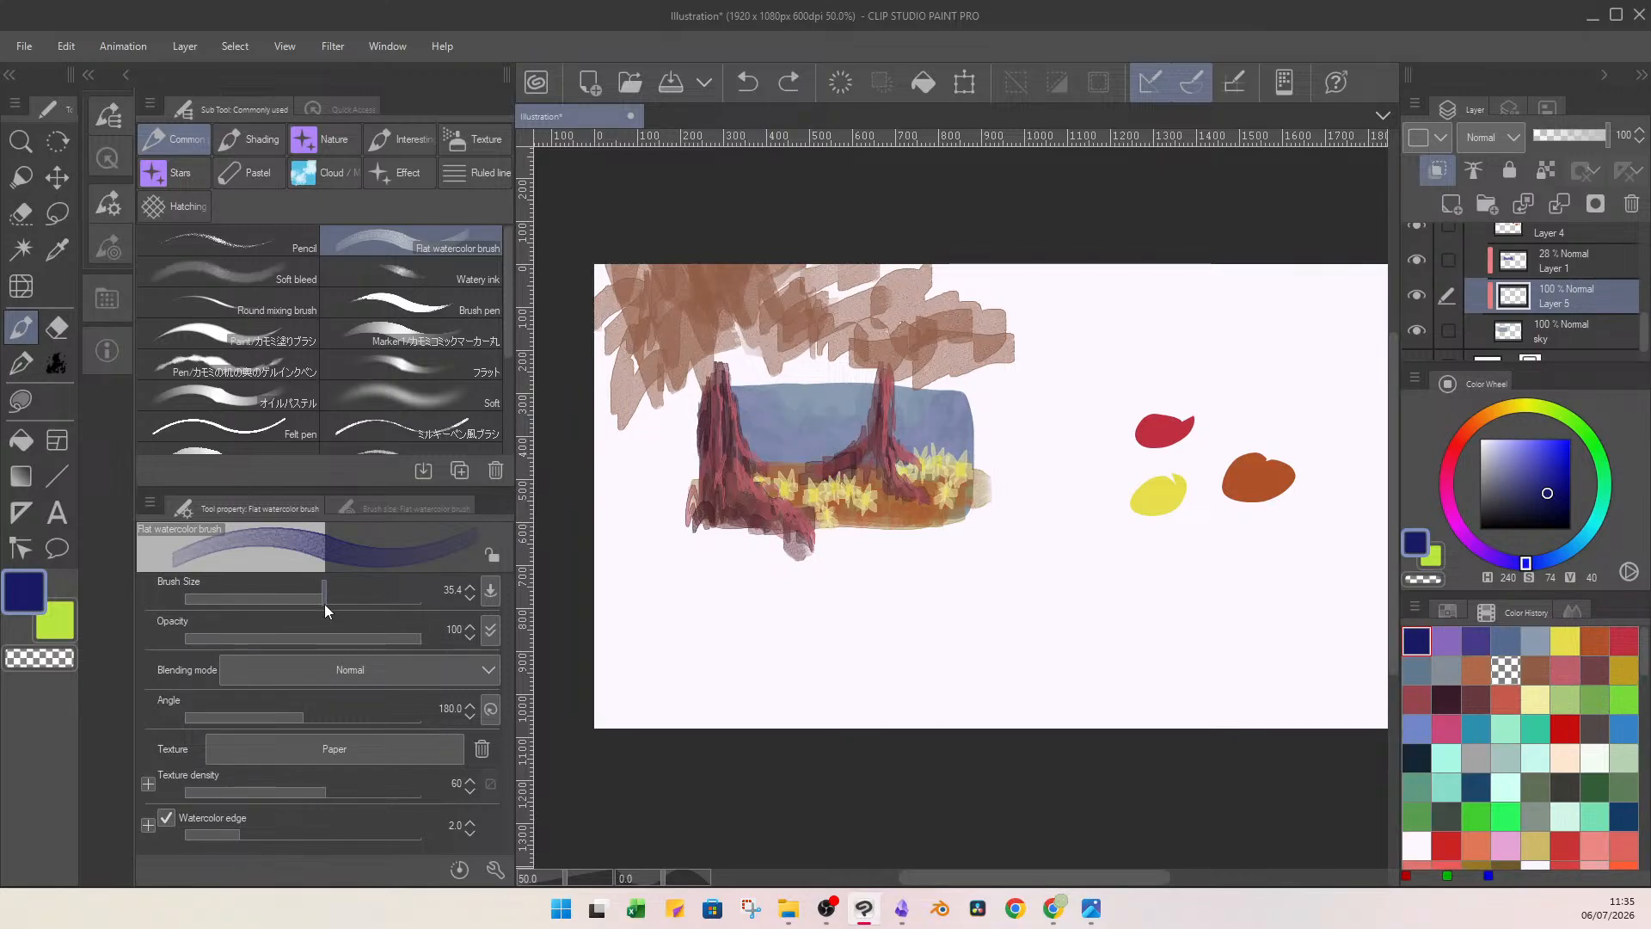
{"action": "mouse_move", "coordinate": [727, 391]}
{"action": "left_mouse_down"}
{"action": "mouse_move", "coordinate": [813, 453]}
{"action": "mouse_move", "coordinate": [743, 444]}
{"action": "mouse_move", "coordinate": [809, 415]}
{"action": "mouse_move", "coordinate": [827, 438]}
{"action": "mouse_move", "coordinate": [814, 434]}
{"action": "mouse_move", "coordinate": [882, 437]}
{"action": "left_mouse_up"}
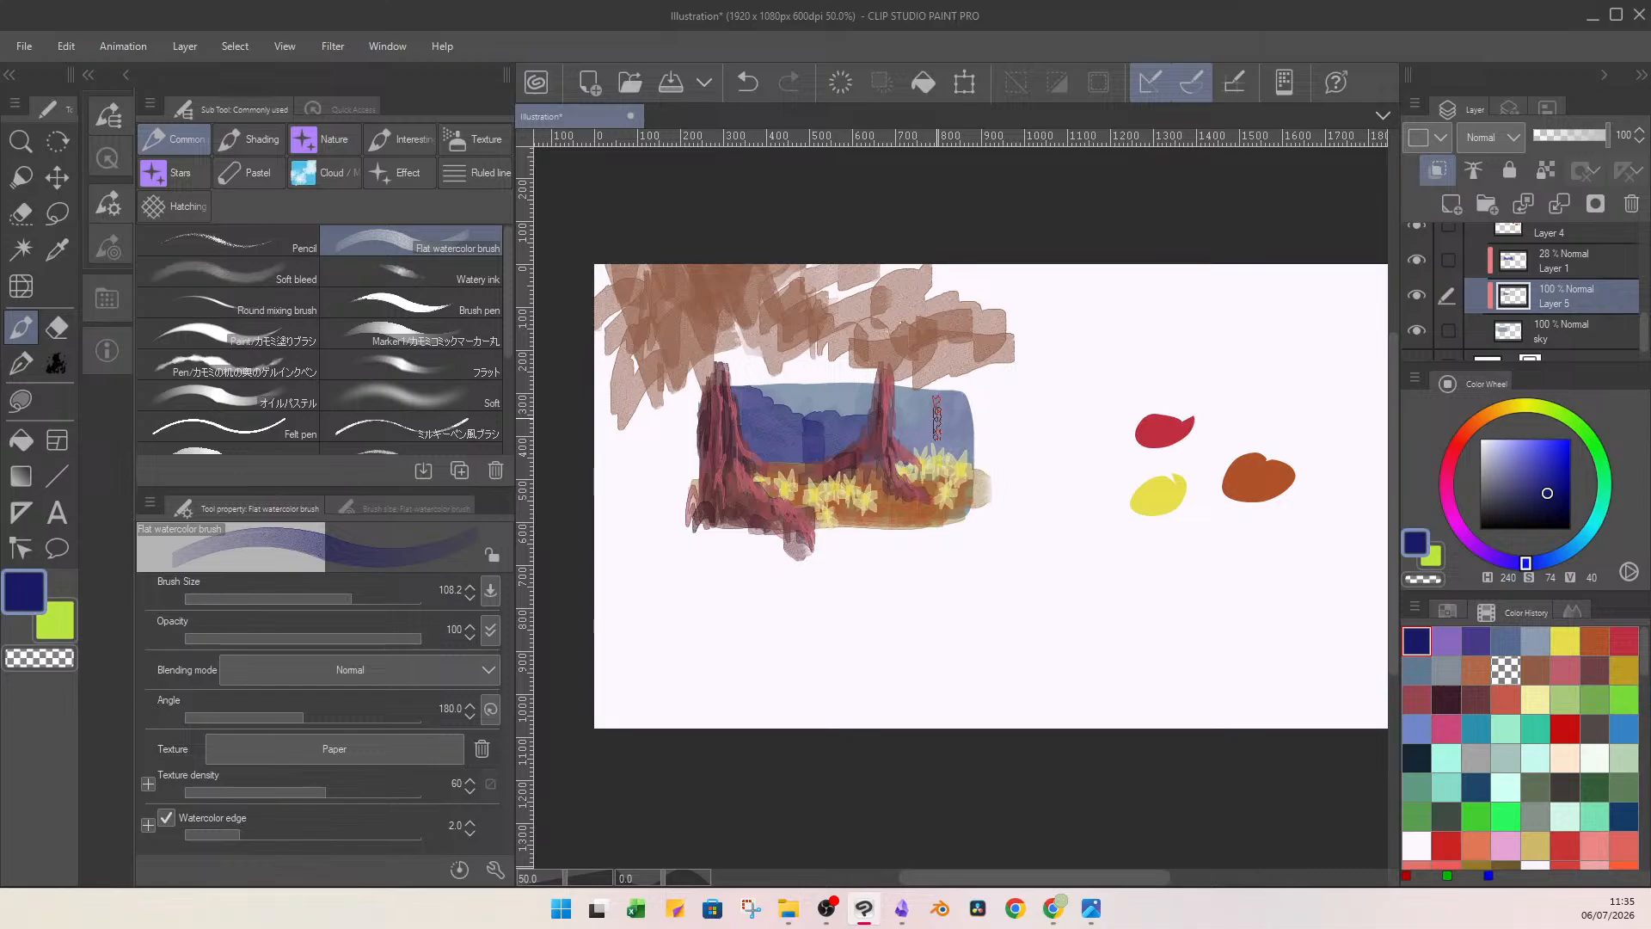
{"action": "key", "text": "ctrl+z"}
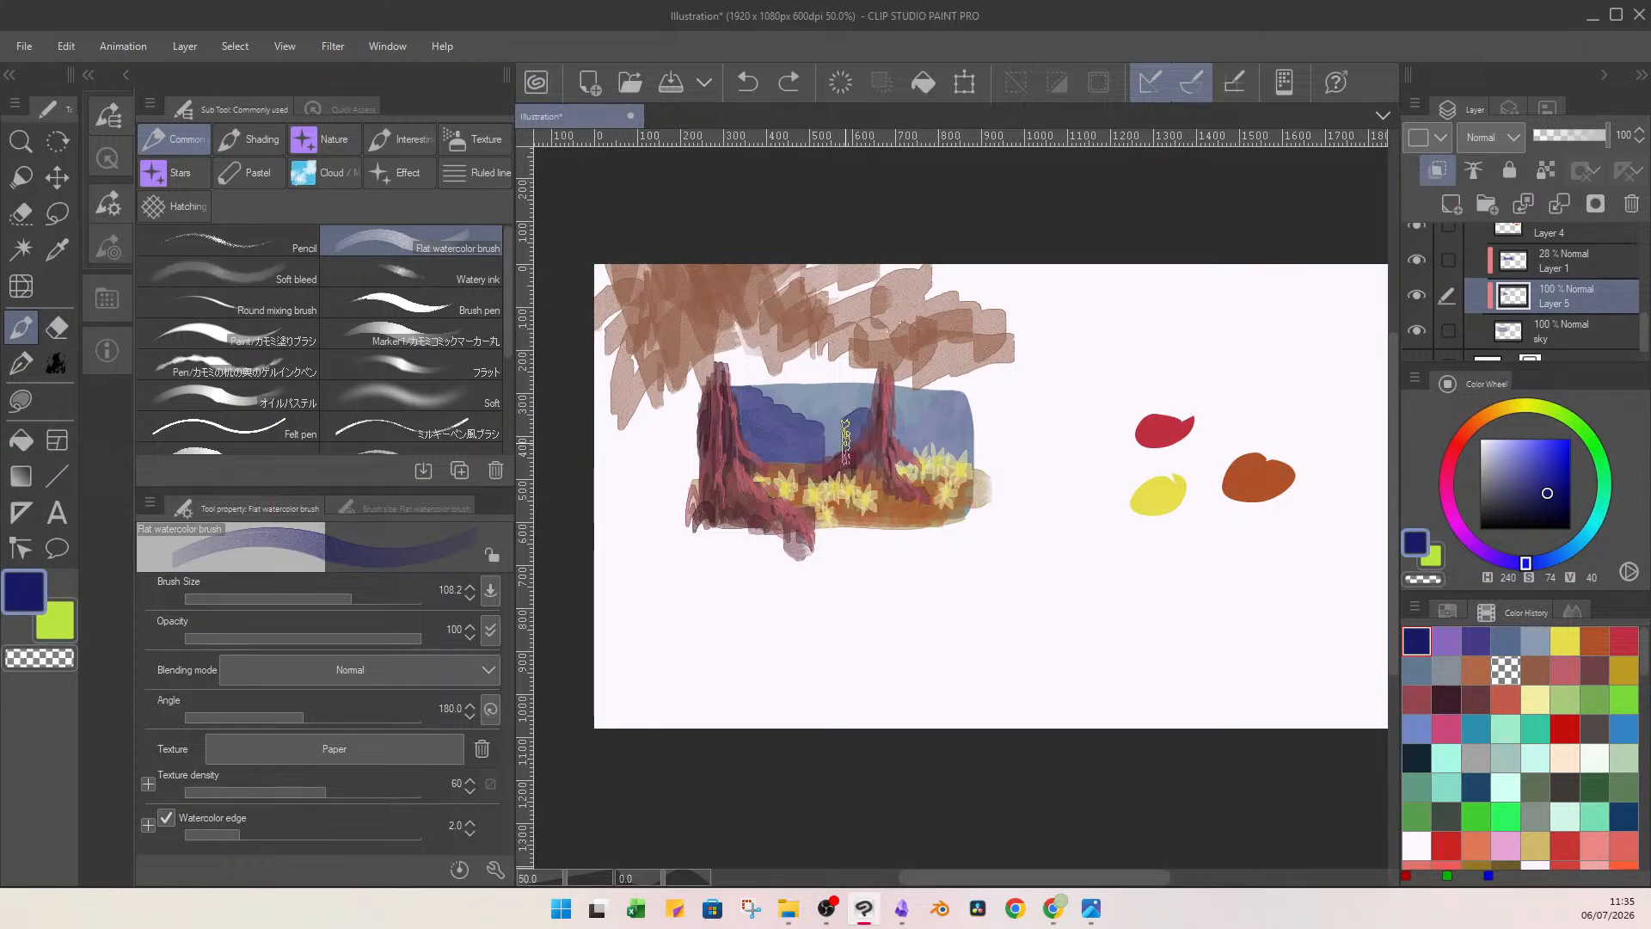
{"action": "mouse_move", "coordinate": [819, 464]}
{"action": "left_mouse_down"}
{"action": "mouse_move", "coordinate": [954, 393]}
{"action": "mouse_move", "coordinate": [939, 417]}
{"action": "mouse_move", "coordinate": [965, 436]}
{"action": "mouse_move", "coordinate": [849, 425]}
{"action": "mouse_move", "coordinate": [842, 461]}
{"action": "left_mouse_up"}
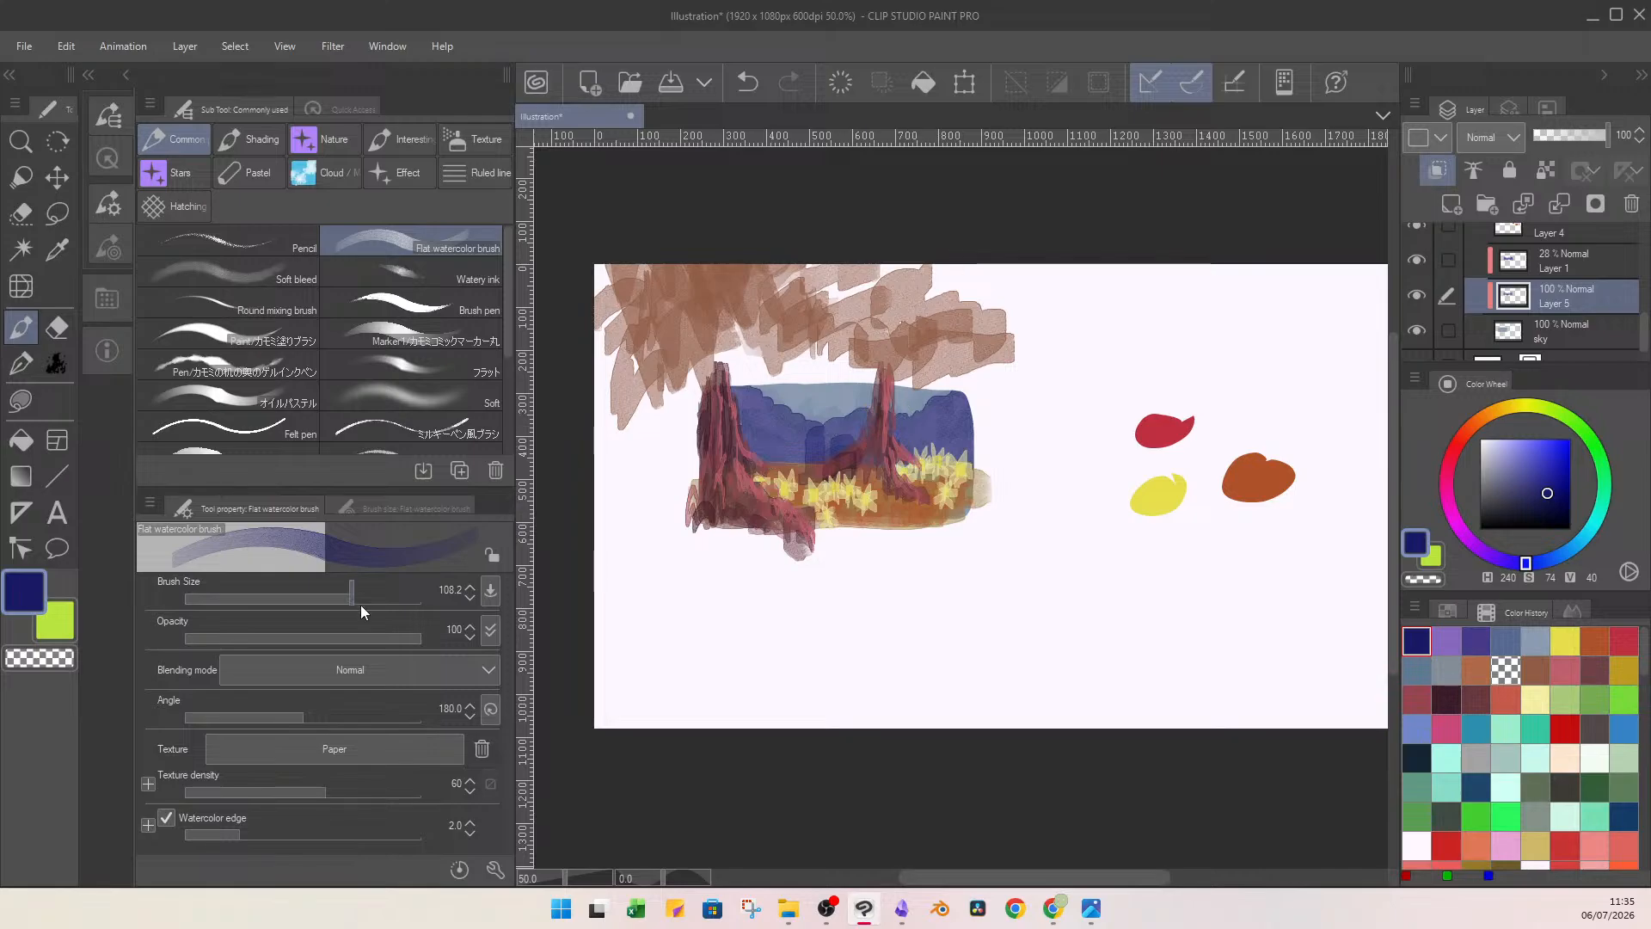
Add smaller dark blue strokes to the lower sky at brush size 16.6, and lower the layer's opacity to 37%.
{"action": "left_click", "coordinate": [306, 600]}
{"action": "left_click_drag", "start_coordinate": [944, 425], "coordinate": [969, 409]}
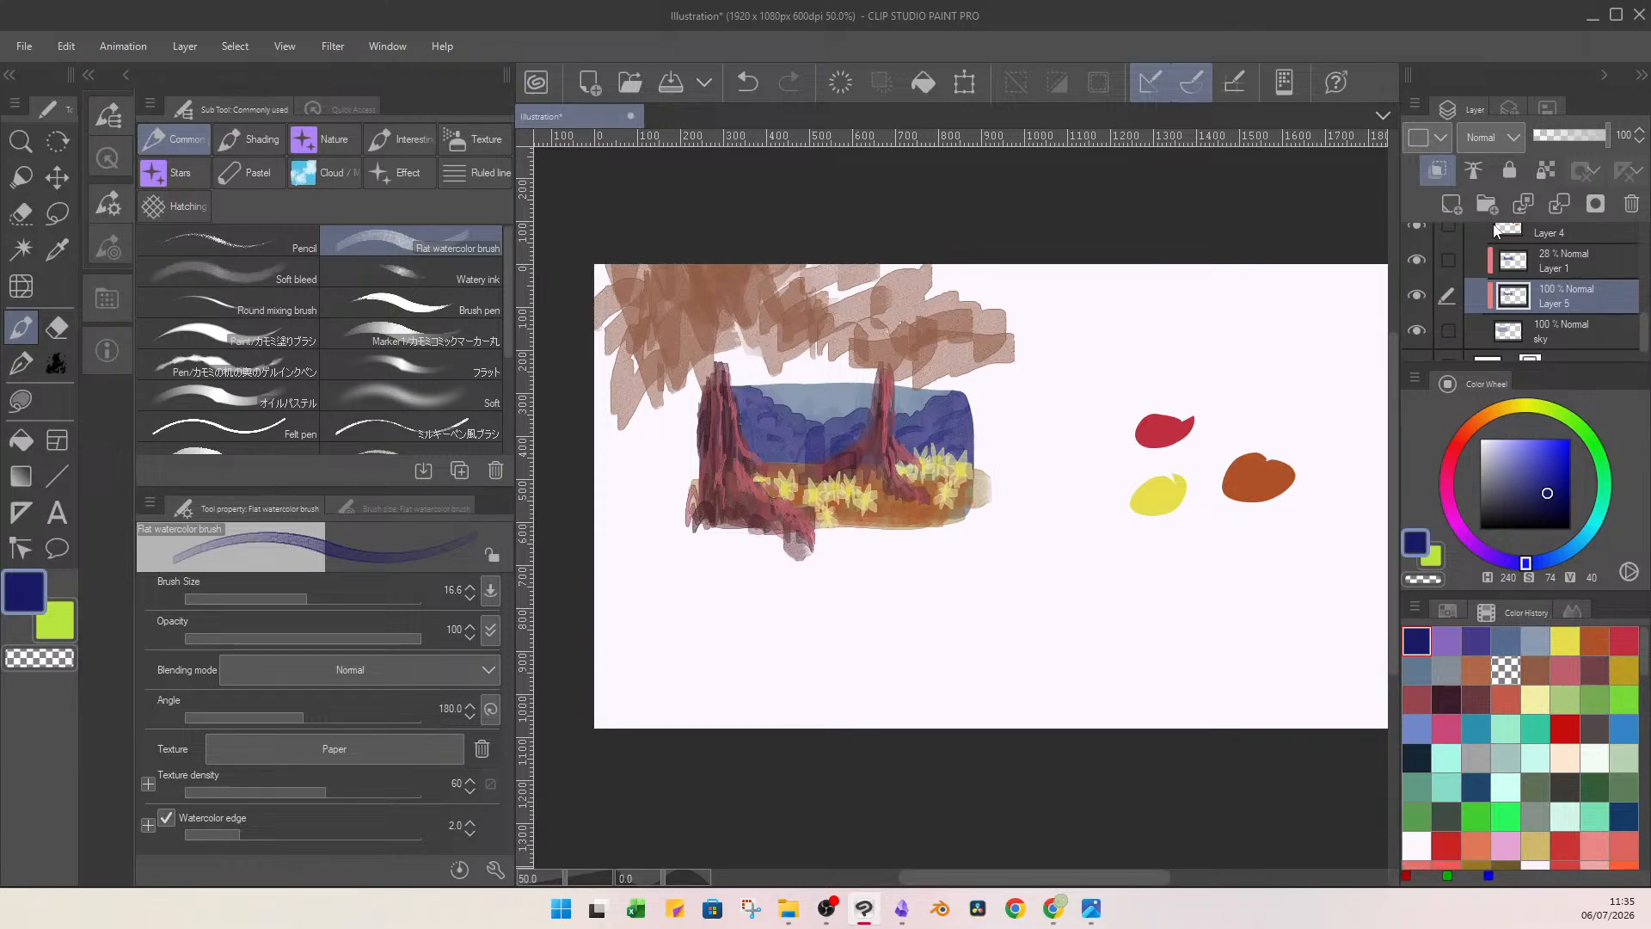
{"action": "left_click", "coordinate": [1566, 142]}
{"action": "left_click_drag", "start_coordinate": [1570, 142], "coordinate": [1556, 145]}
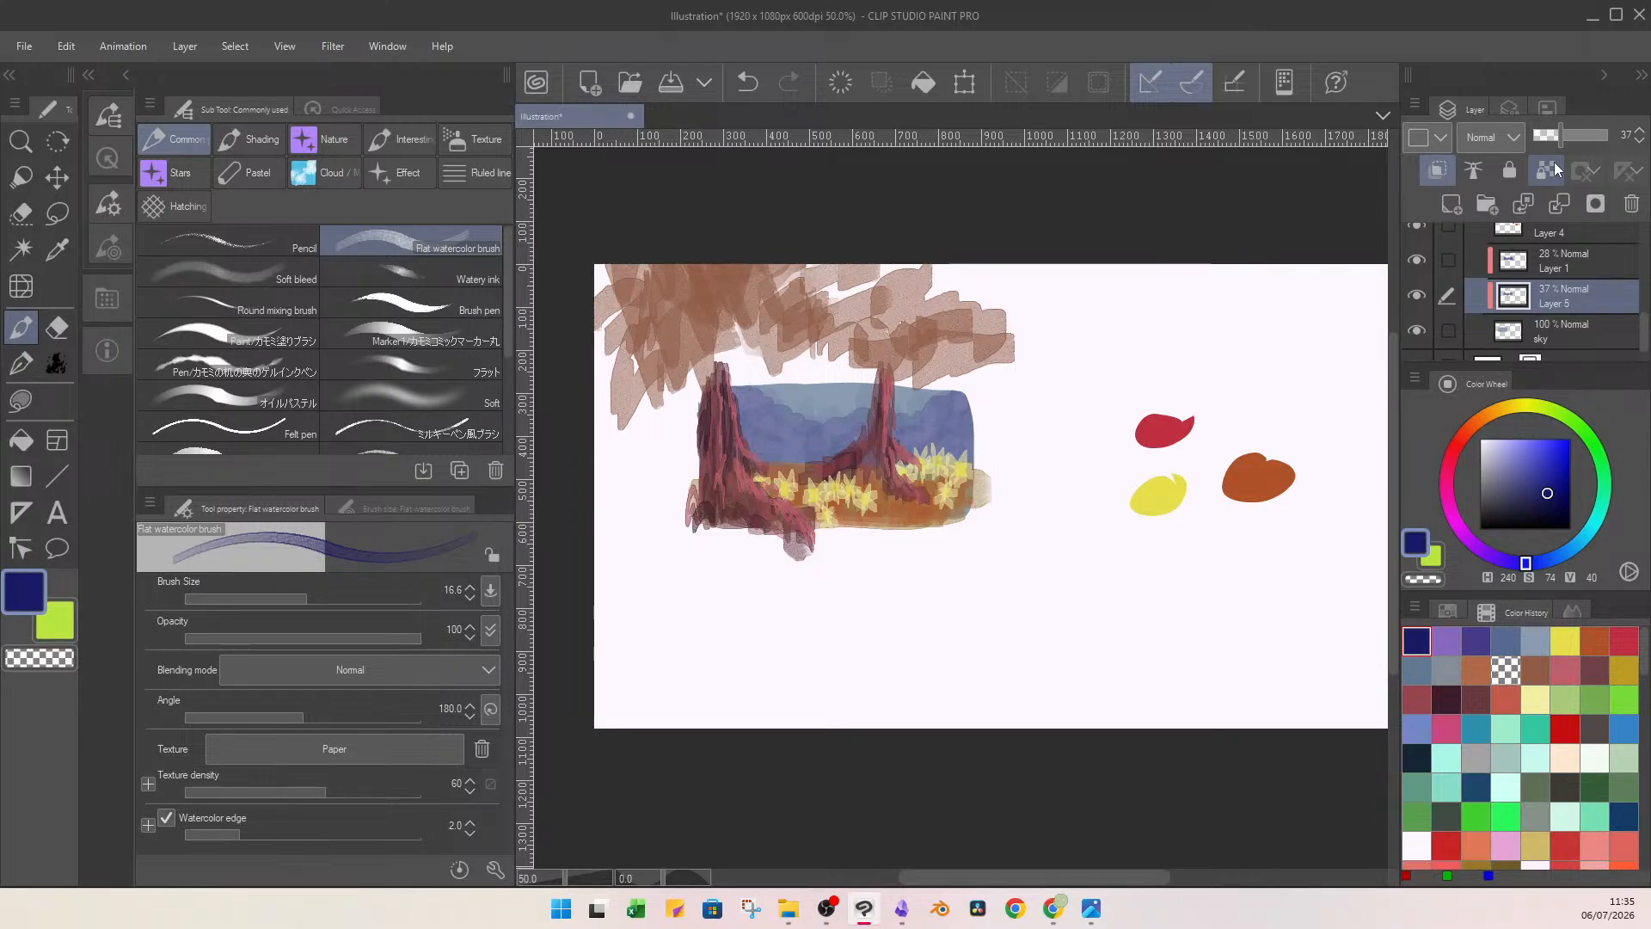
Compare the sky with the 28% layer hidden and shown, and examine the painting up close.
{"action": "left_click", "coordinate": [1567, 263]}
{"action": "scroll", "coordinate": [1647, 335], "scroll_direction": "up", "scroll_amount": 1}
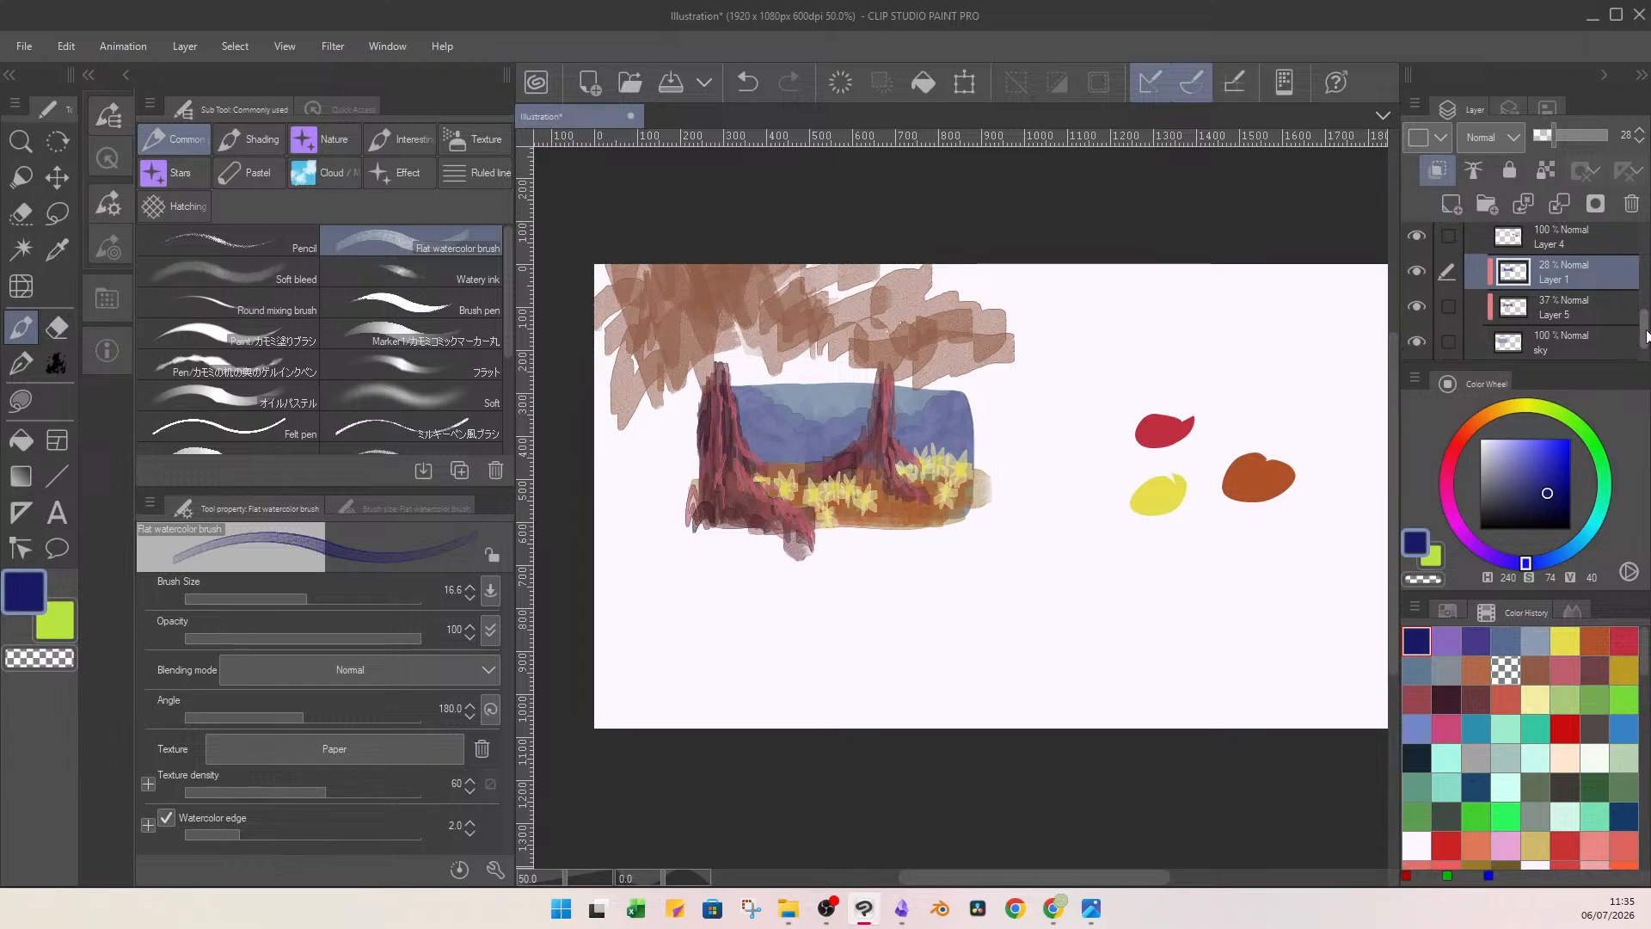
{"action": "scroll", "coordinate": [1646, 335], "scroll_direction": "down", "scroll_amount": 1}
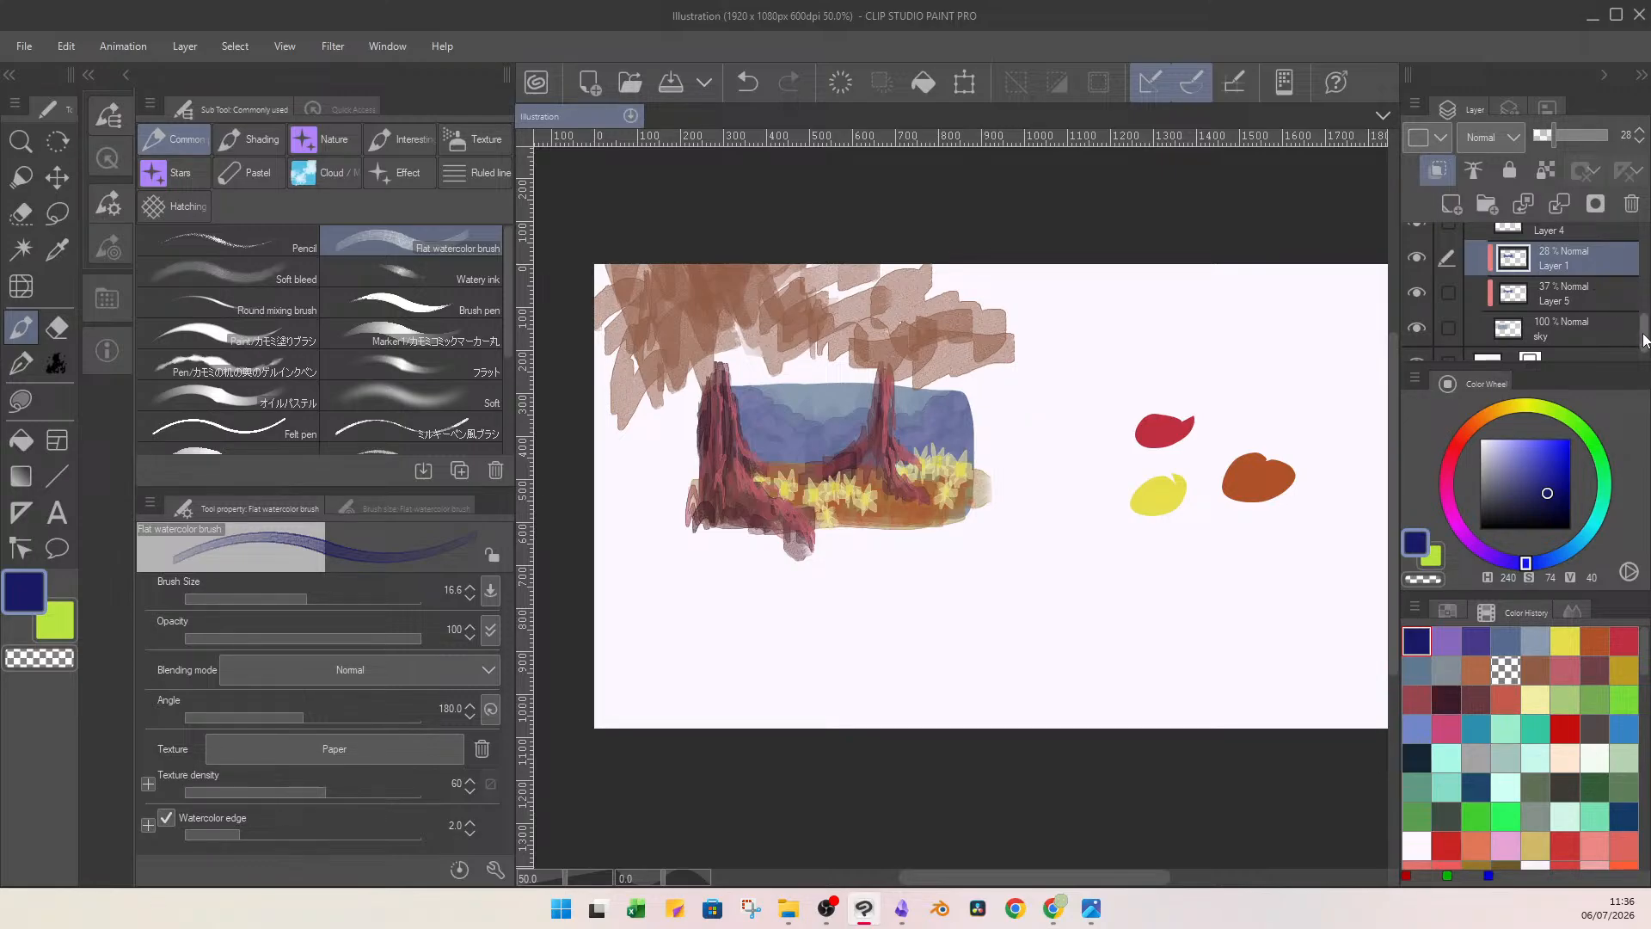
{"action": "scroll", "coordinate": [1627, 328], "scroll_direction": "up", "scroll_amount": 2}
{"action": "left_click", "coordinate": [1420, 291]}
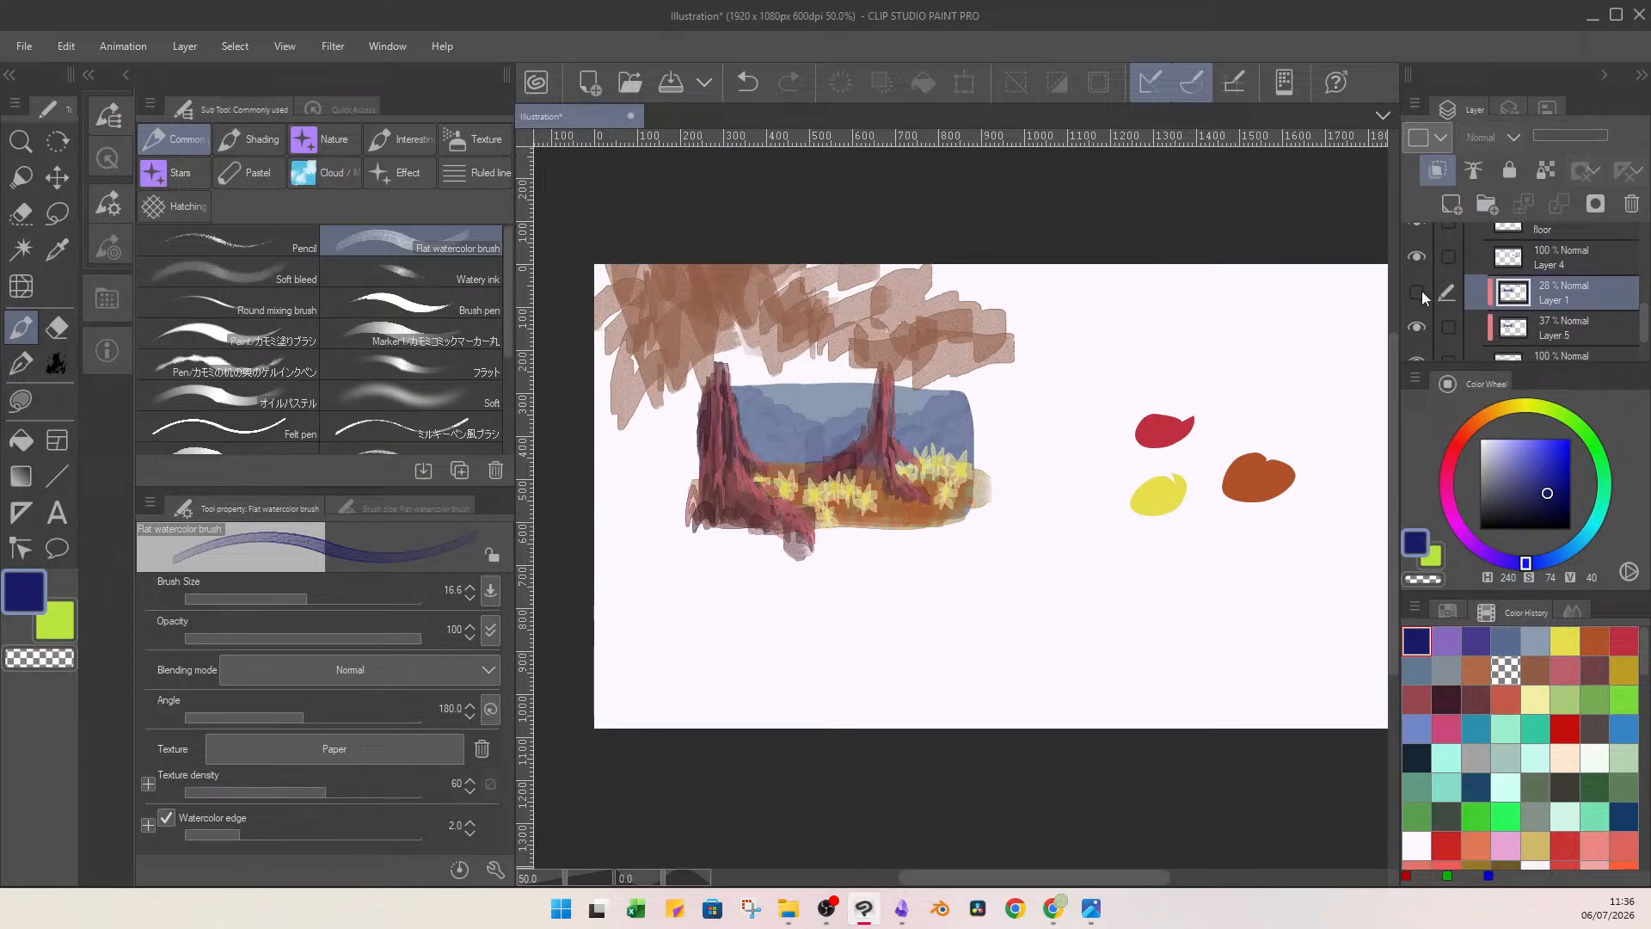
{"action": "left_click", "coordinate": [1421, 291]}
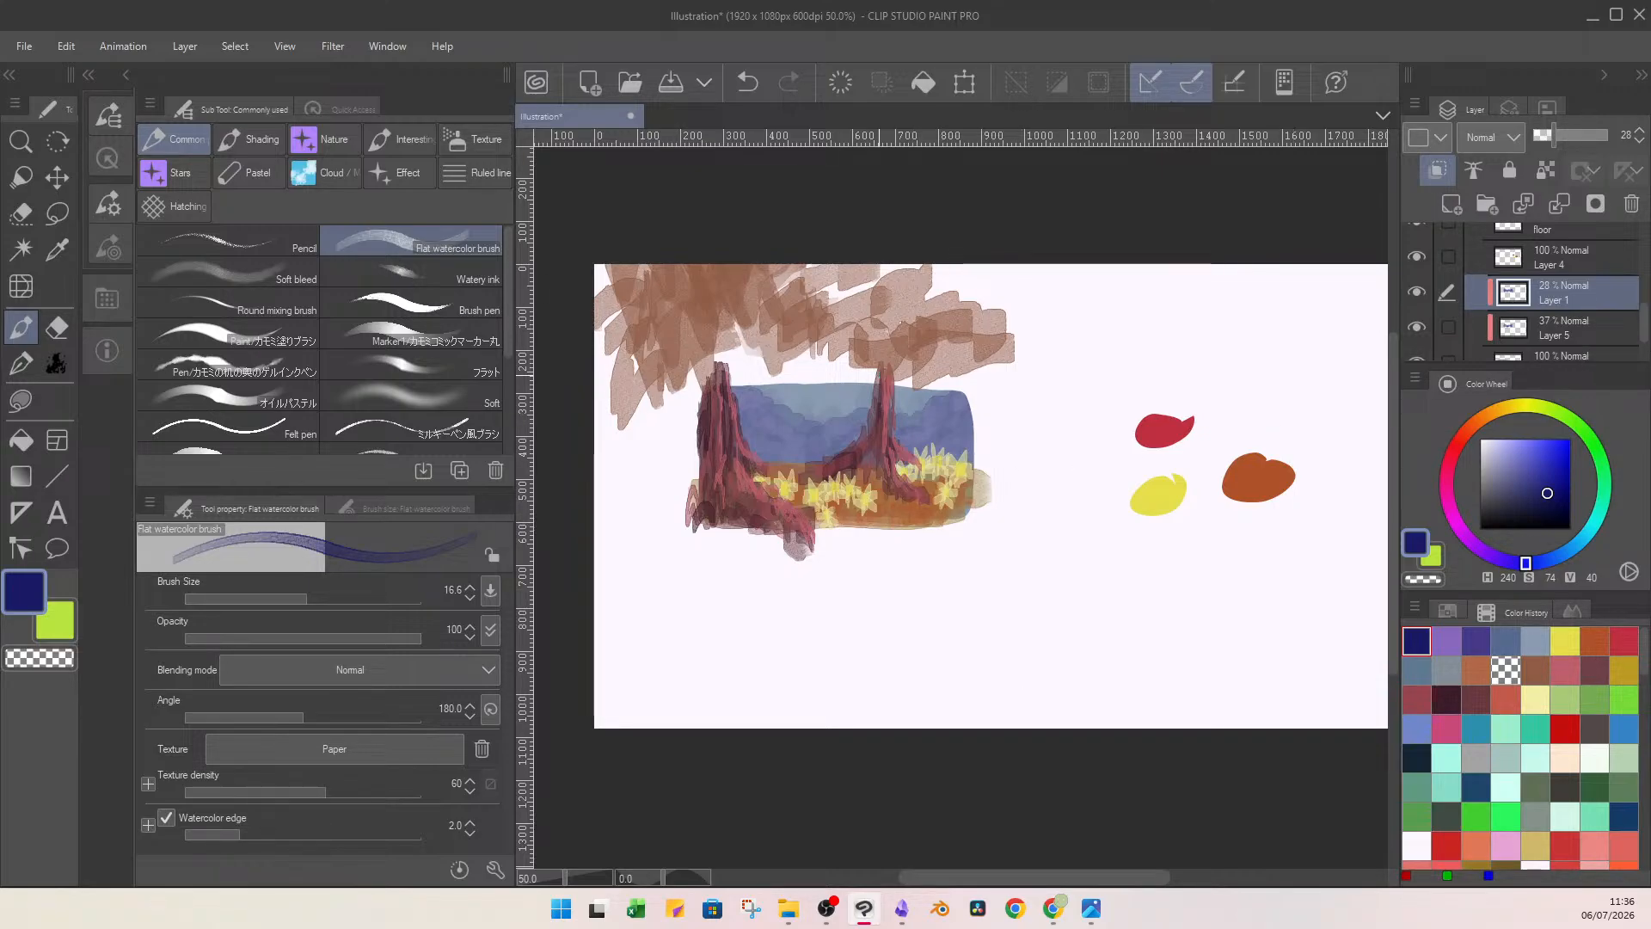
{"action": "scroll", "coordinate": [753, 478], "scroll_direction": "up", "scroll_amount": 2}
{"action": "scroll", "coordinate": [815, 392], "scroll_direction": "up", "scroll_amount": 1}
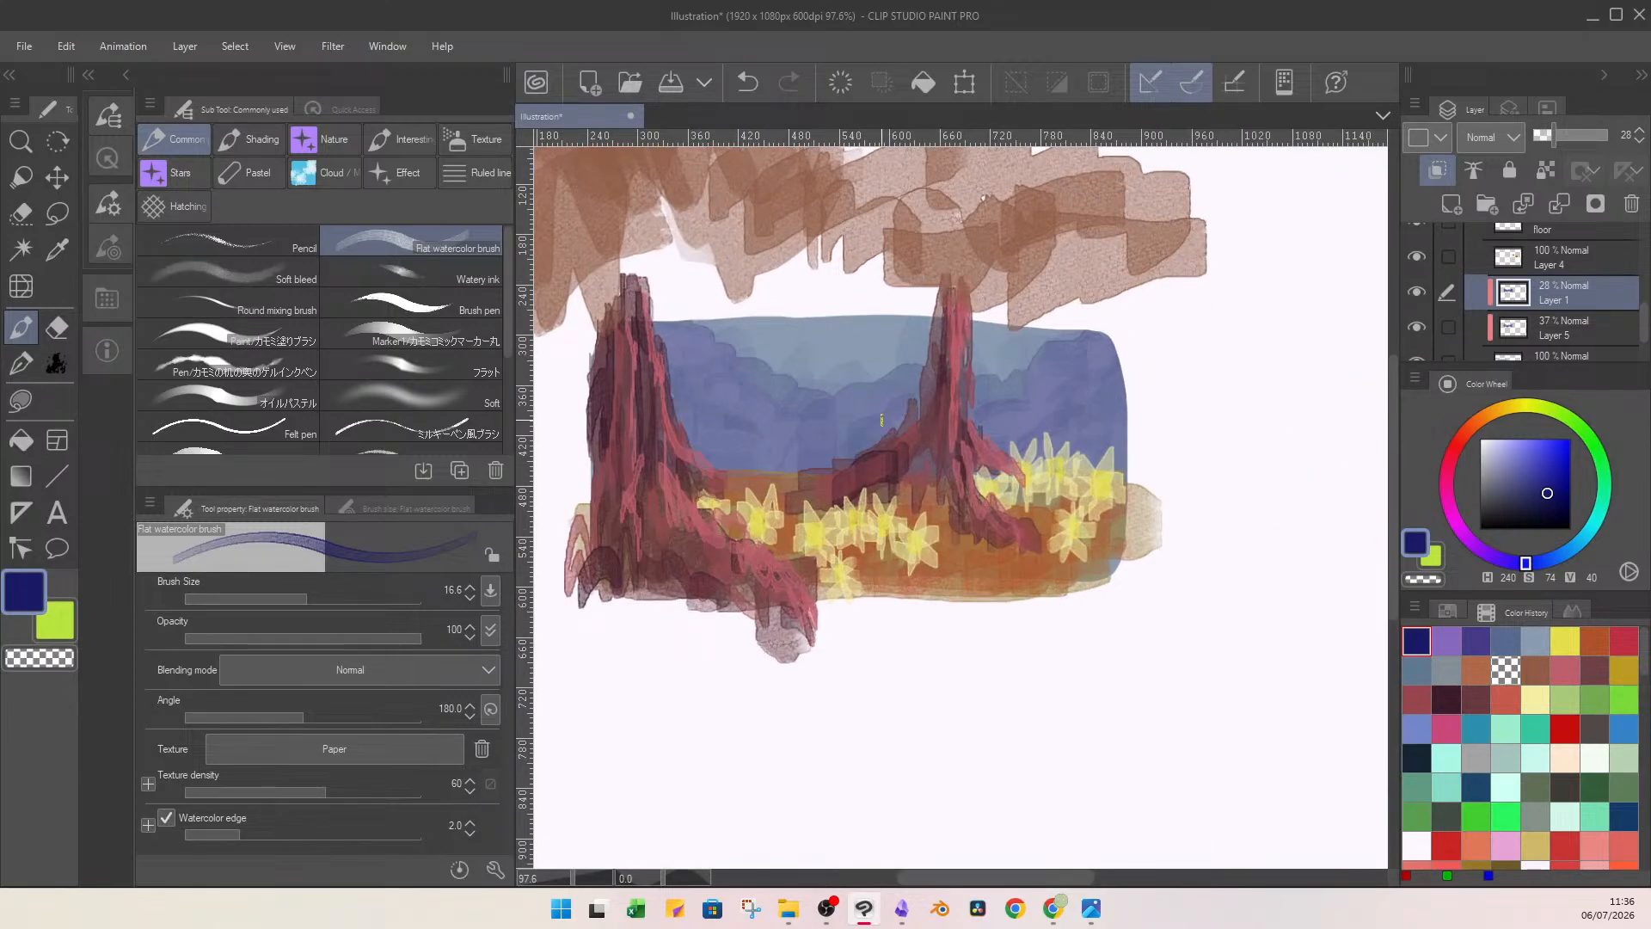
{"action": "scroll", "coordinate": [881, 420], "scroll_direction": "down", "scroll_amount": 2}
{"action": "scroll", "coordinate": [881, 420], "scroll_direction": "up", "scroll_amount": 1}
{"action": "scroll", "coordinate": [895, 396], "scroll_direction": "down", "scroll_amount": 1}
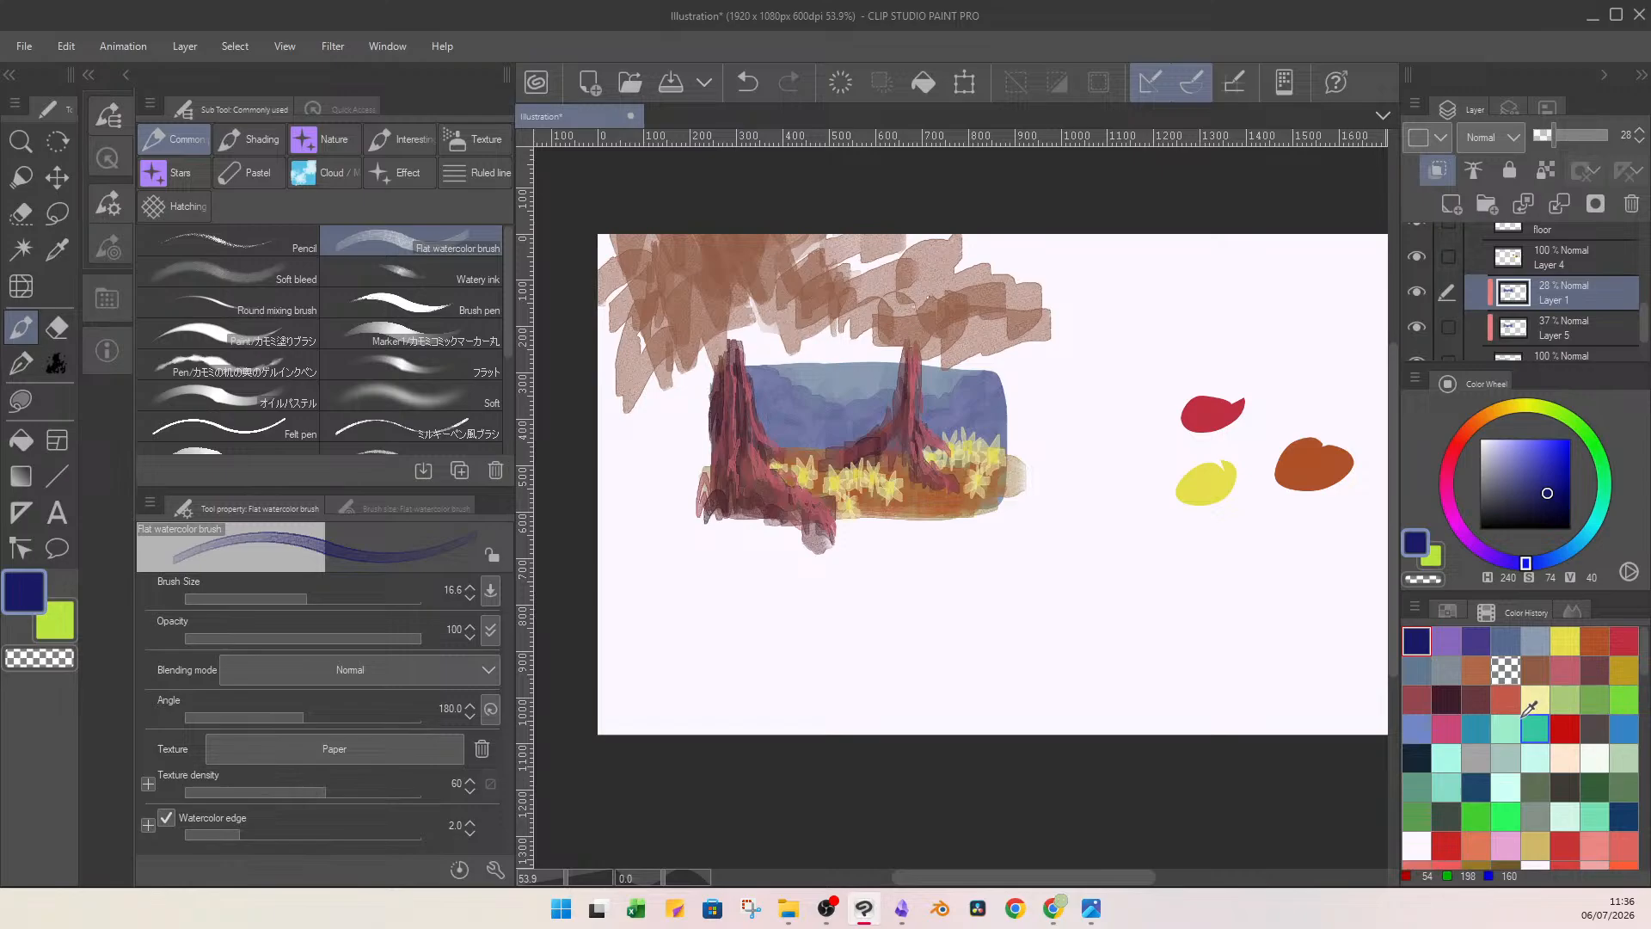
Set the colour to dark red (H 2, S 74, V 40), and capture the colour wheel with Snipping Tool.
{"action": "left_click", "coordinate": [1458, 442]}
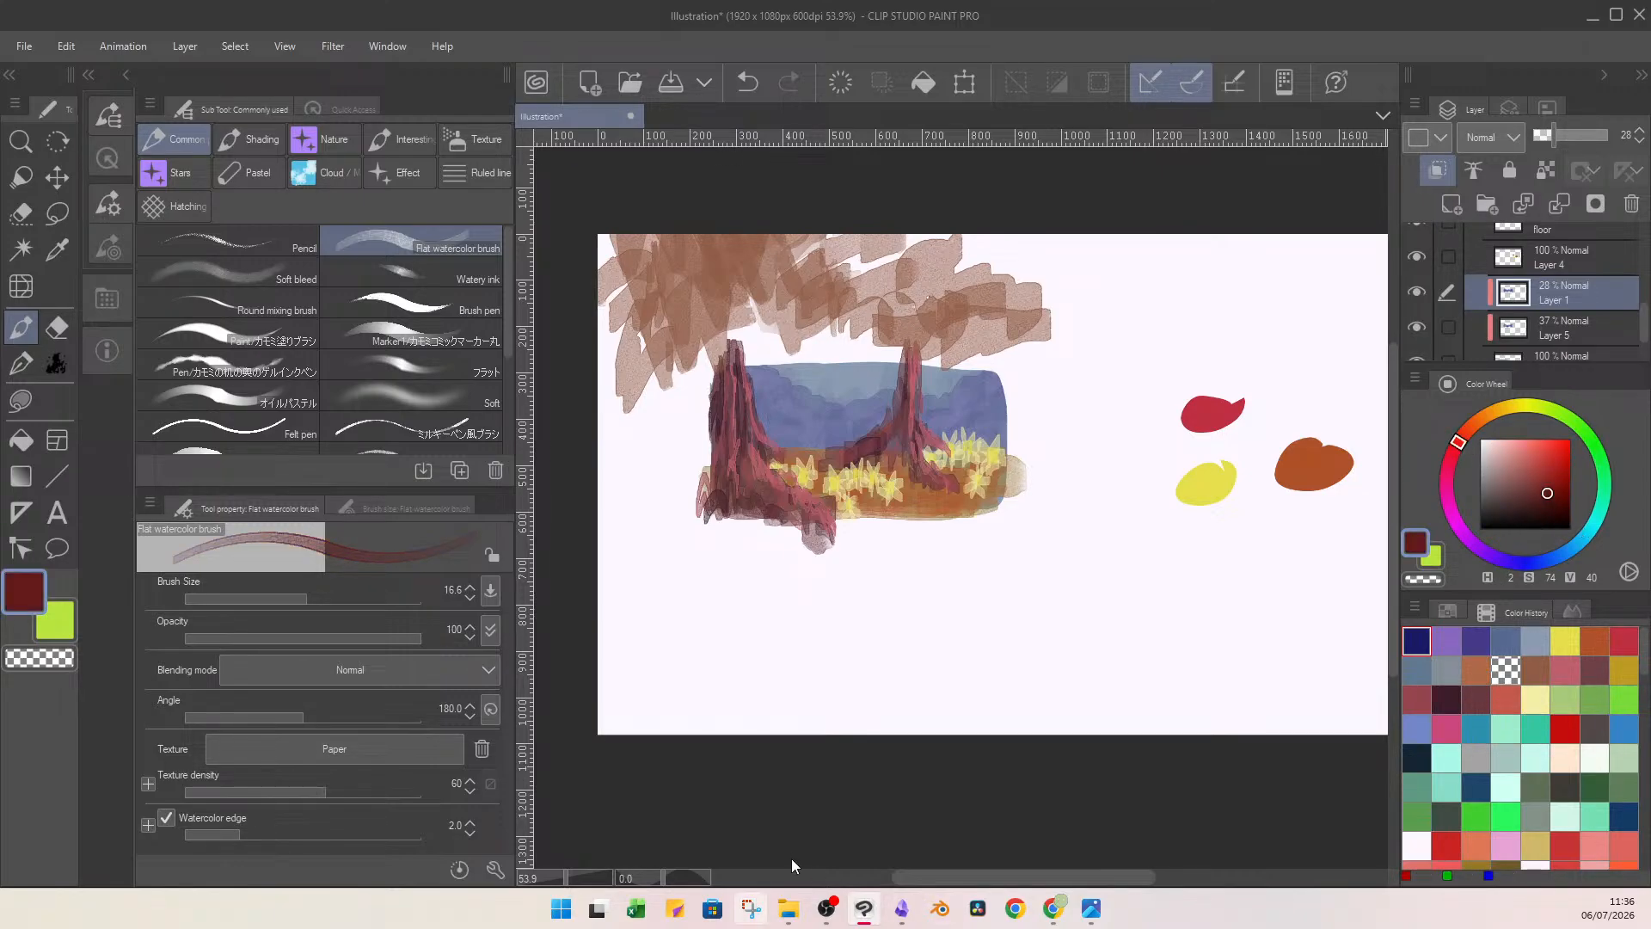
{"action": "left_click", "coordinate": [750, 908]}
{"action": "left_click", "coordinate": [472, 49]}
{"action": "left_click_drag", "start_coordinate": [1433, 392], "coordinate": [1629, 570]}
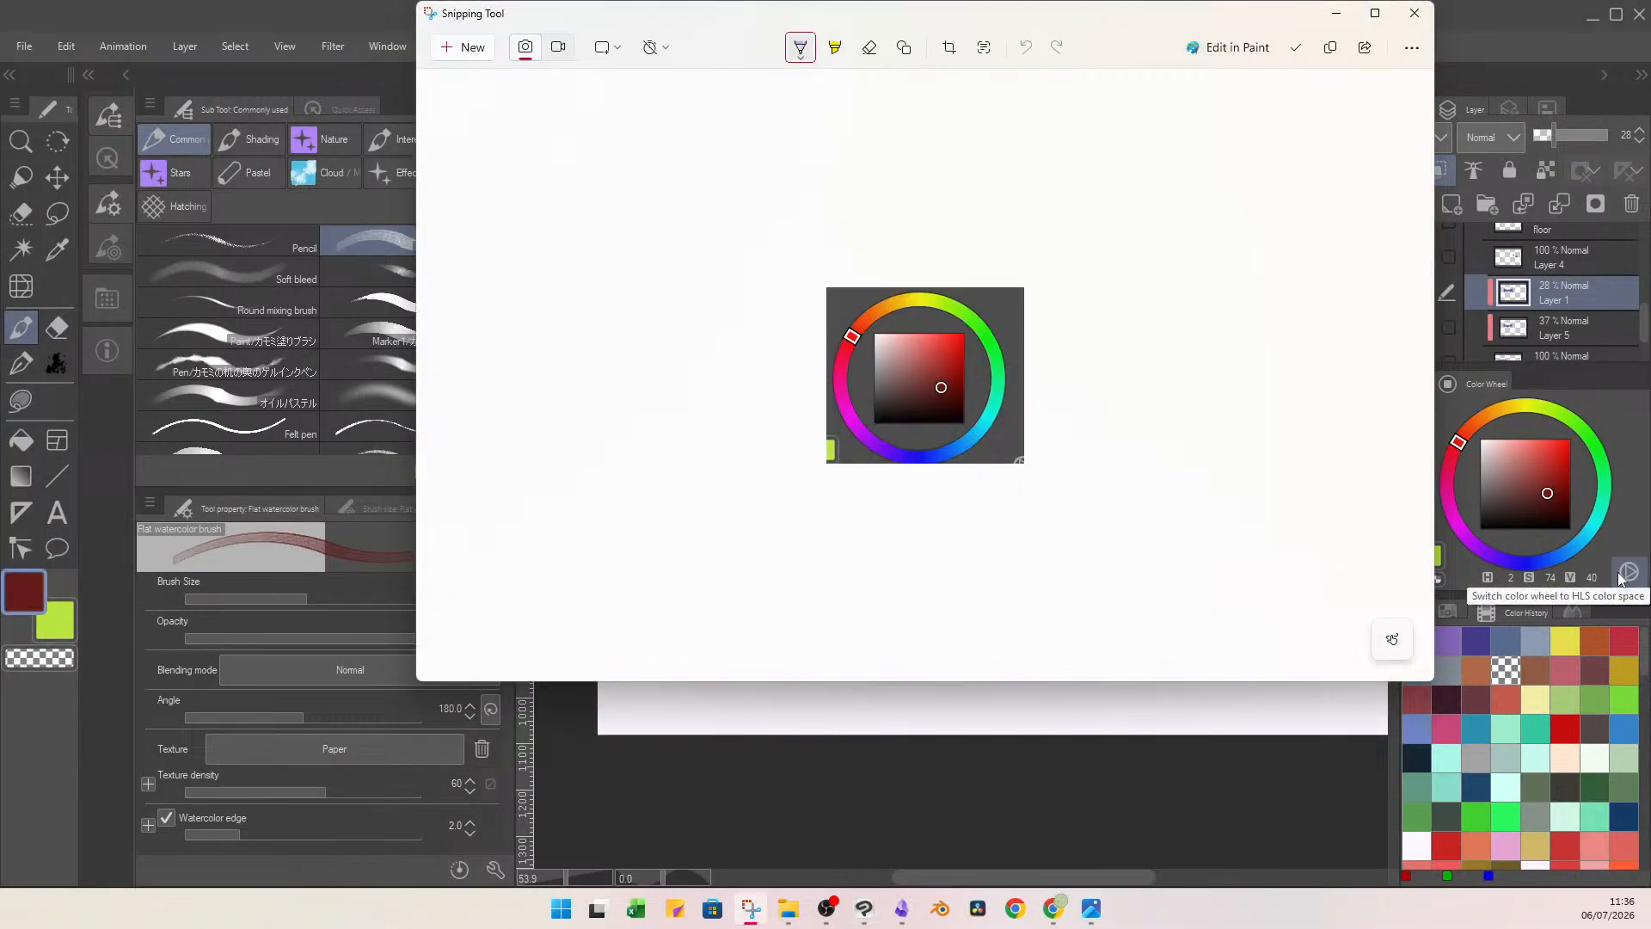
{"action": "left_click", "coordinate": [1335, 13]}
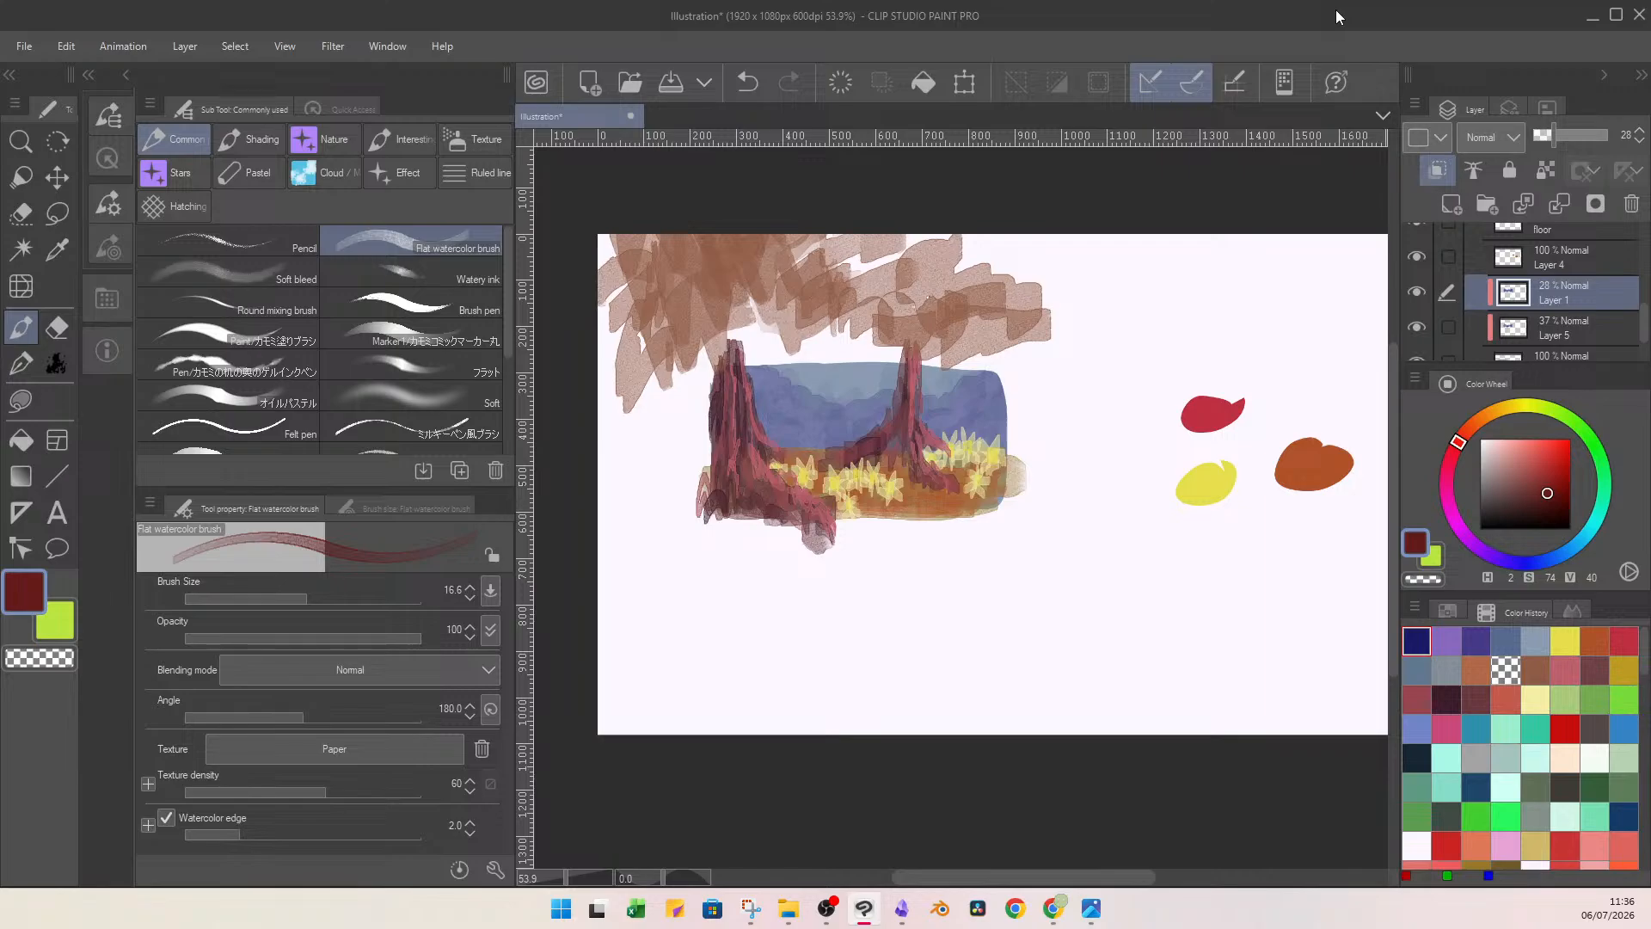
Undo the first paste, copy the colour wheel capture again from Snipping Tool, and paste it into the illustration as a new layer.
{"action": "key", "text": "ctrl+v"}
{"action": "key", "text": "ctrl+z"}
{"action": "left_click", "coordinate": [751, 908]}
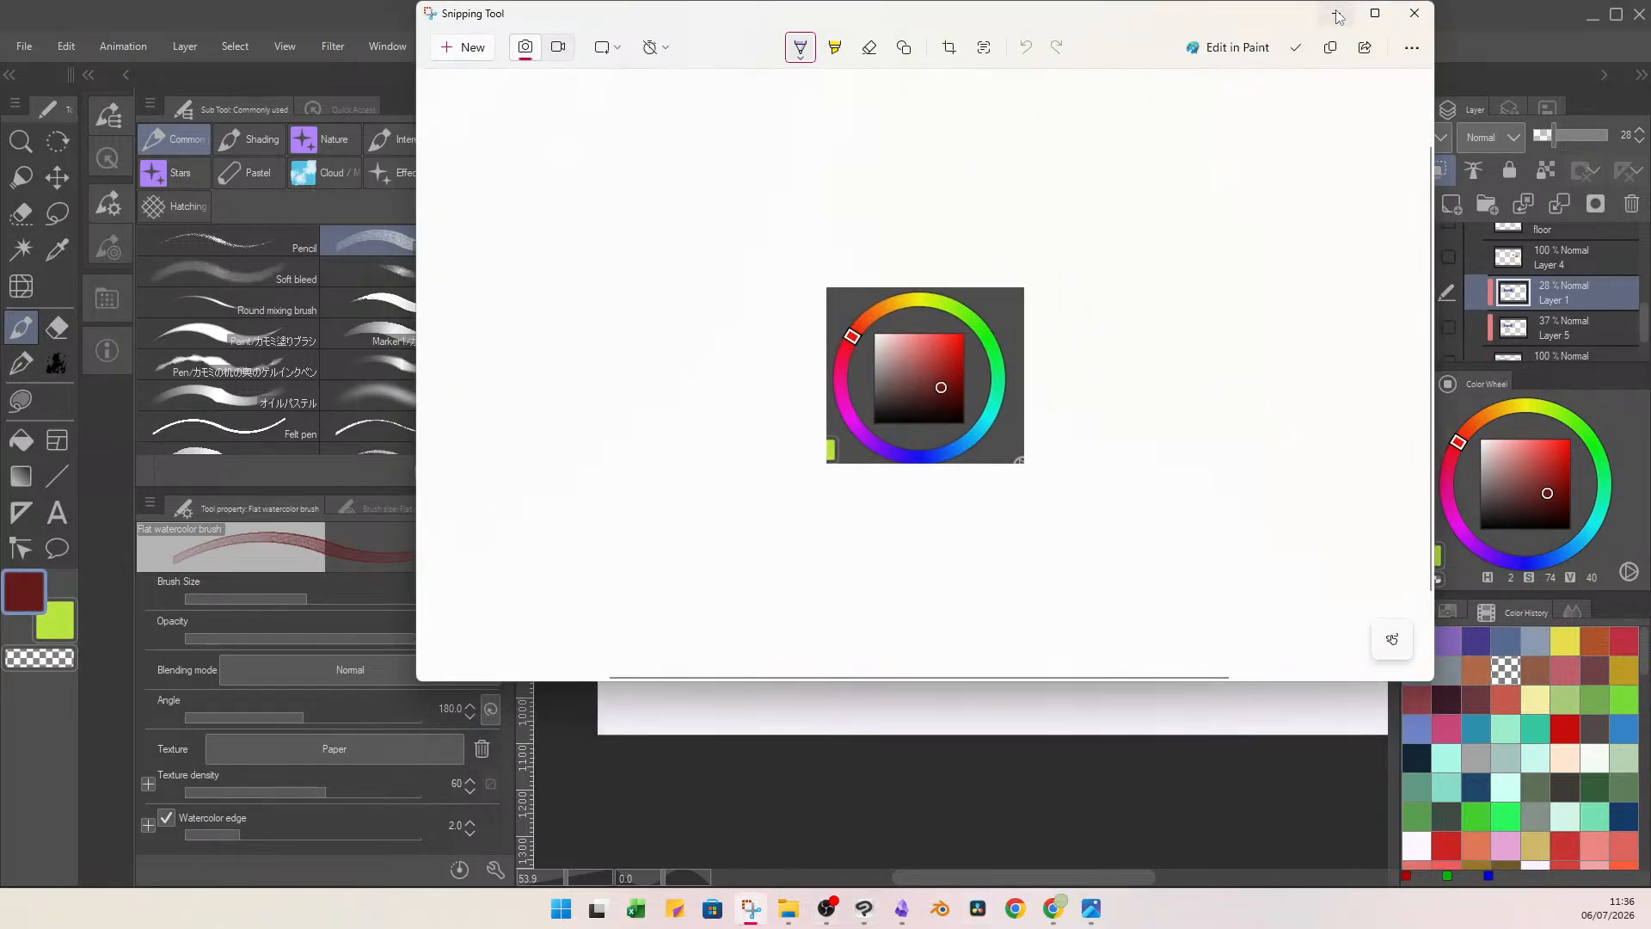
{"action": "key", "text": "ctrl+c"}
{"action": "left_click", "coordinate": [1343, 10]}
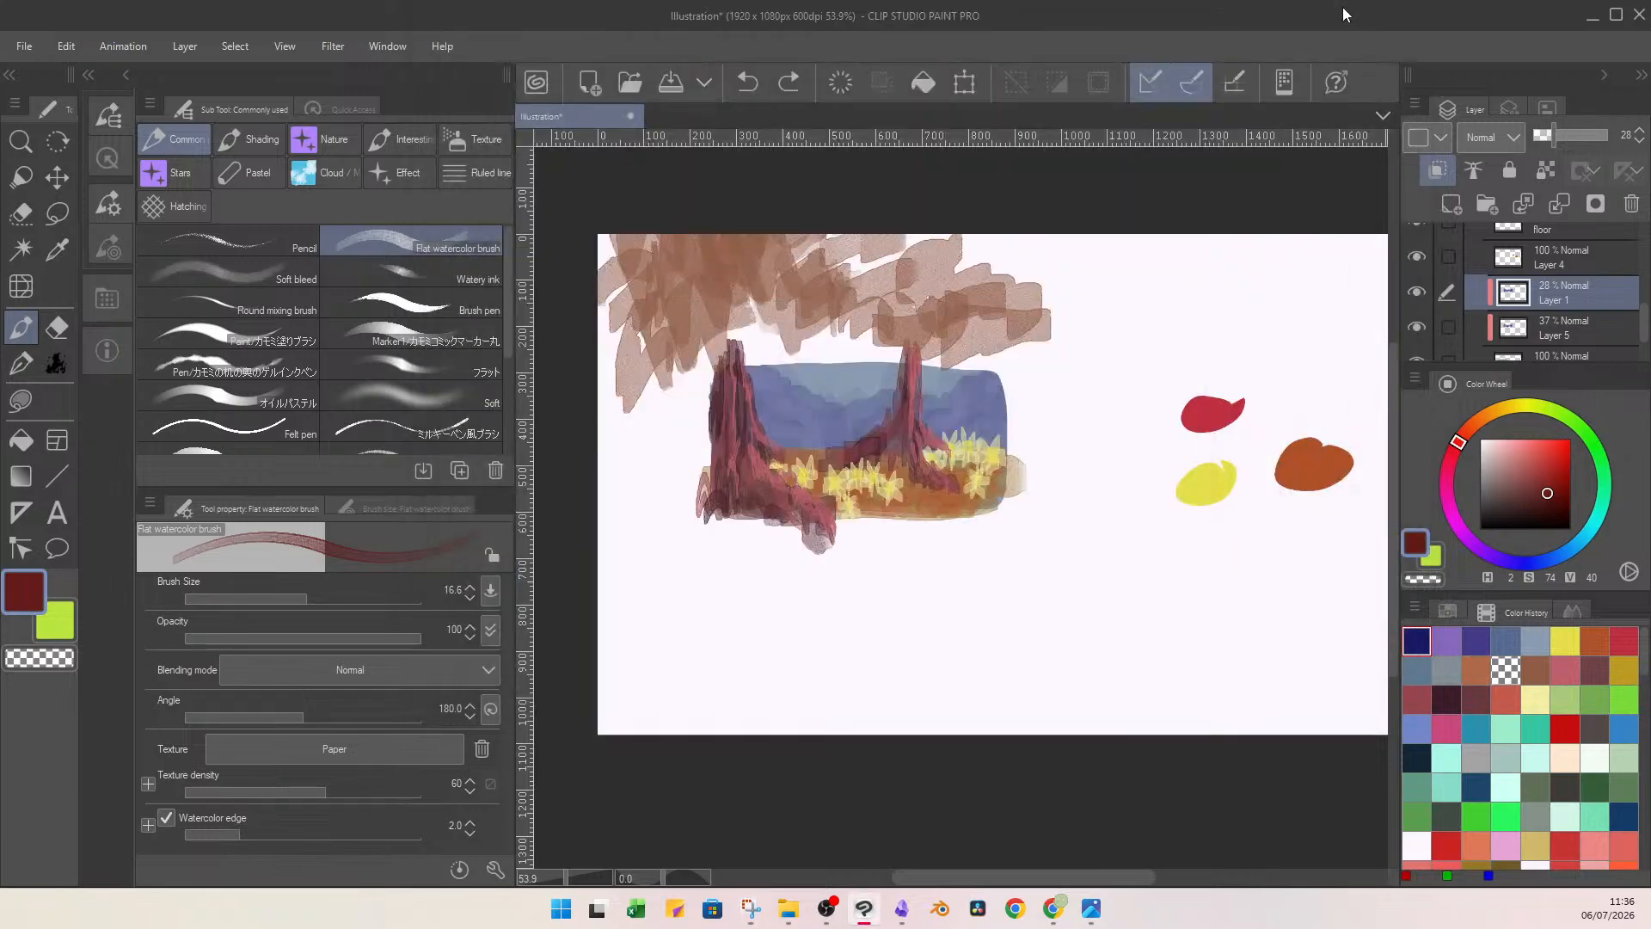
{"action": "key", "text": "ctrl+v"}
Move the pasted colour wheel to the blank area below the yellow and orange swatches, and check its layer visibility.
{"action": "left_click", "coordinate": [971, 89]}
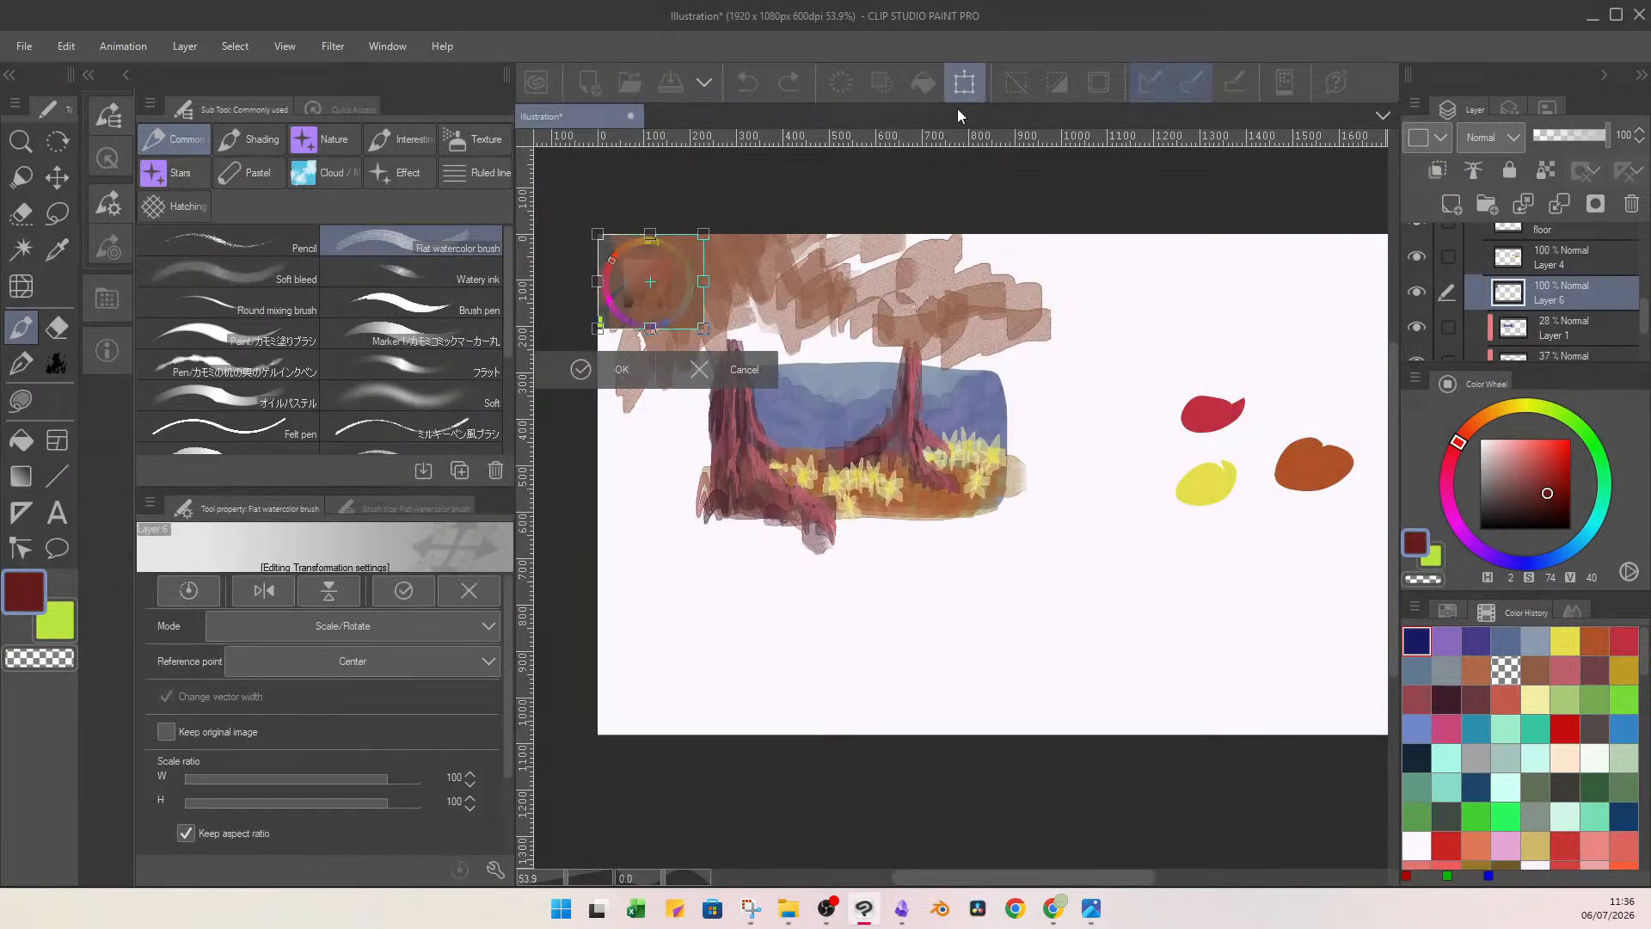
{"action": "left_click_drag", "start_coordinate": [688, 320], "coordinate": [1185, 612]}
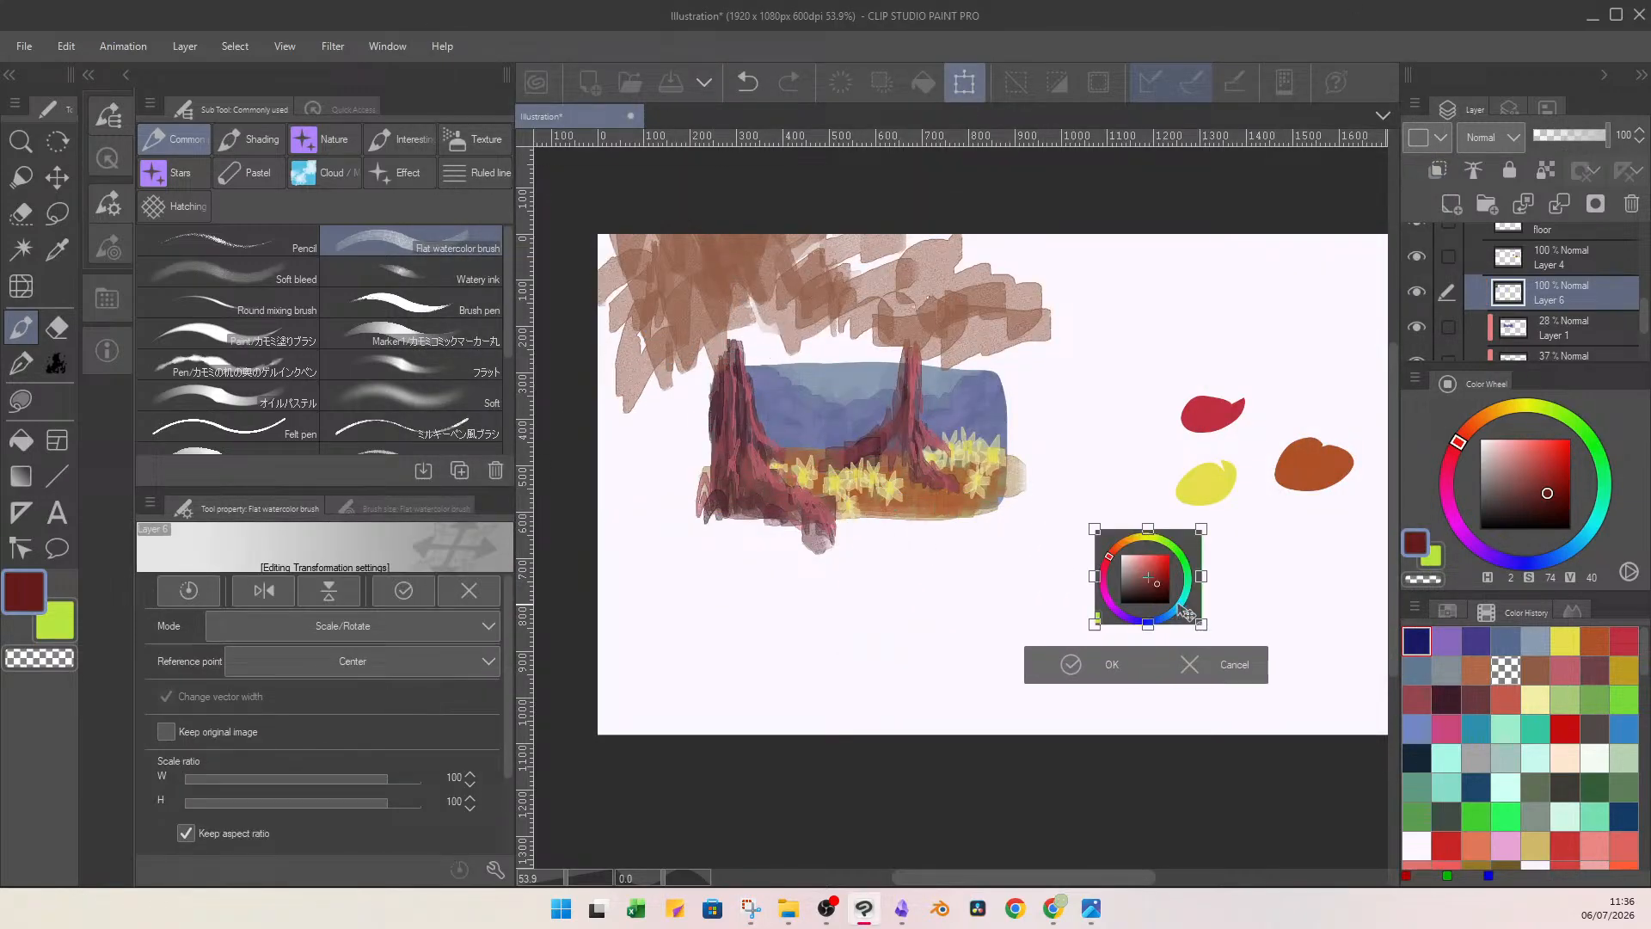
{"action": "left_click", "coordinate": [1101, 663]}
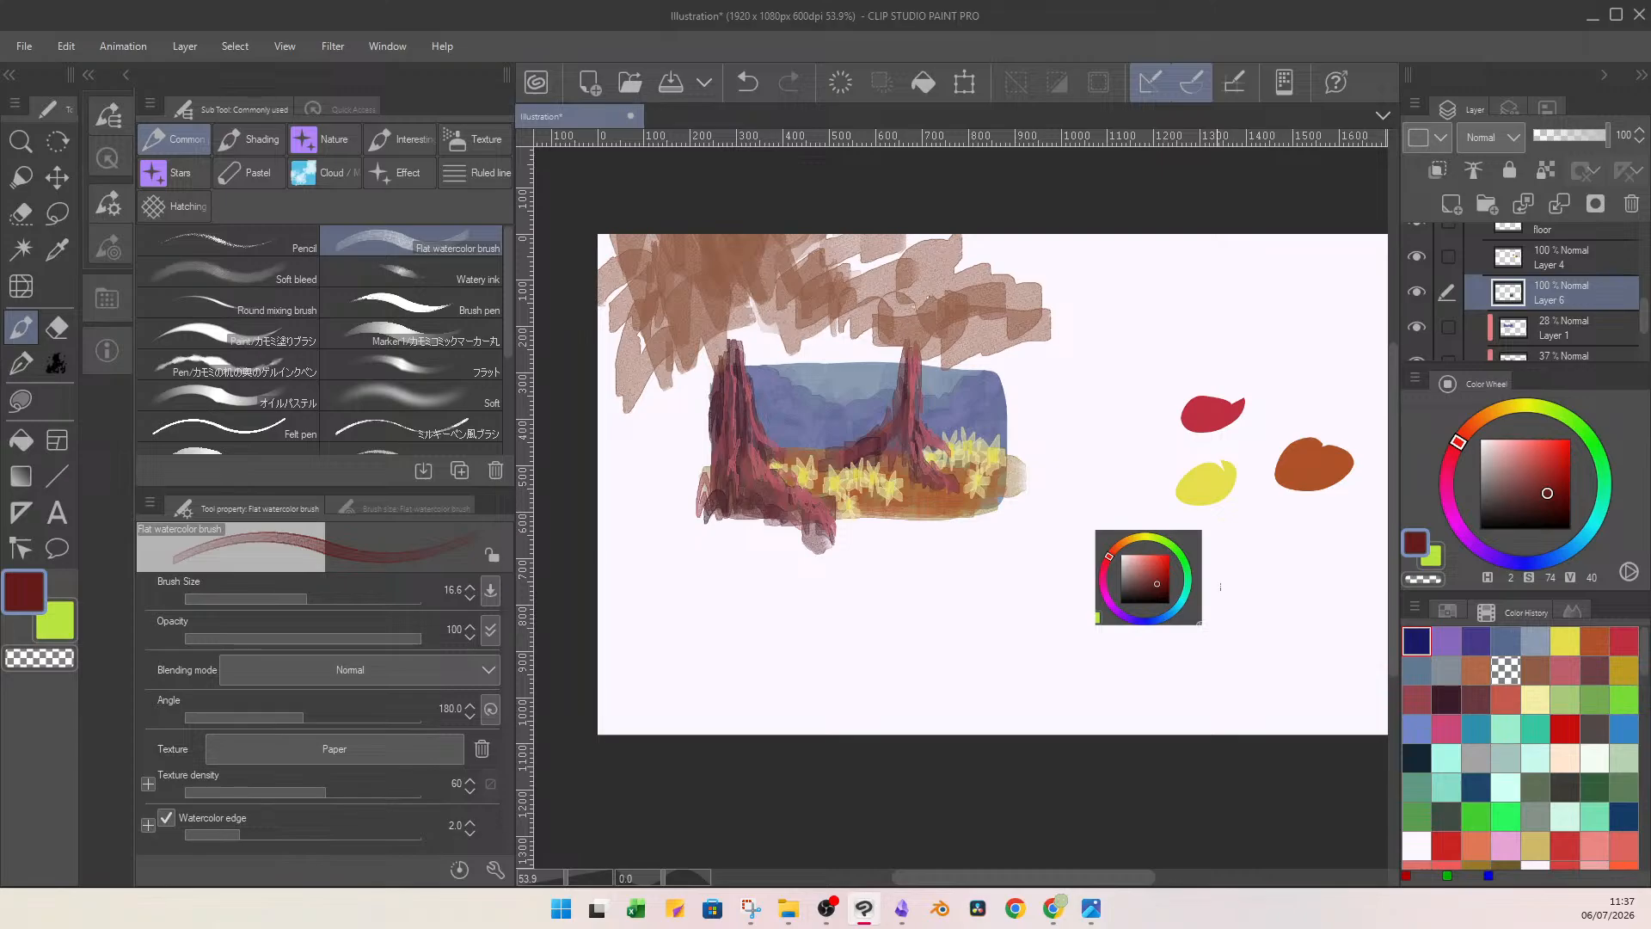
{"action": "left_click", "coordinate": [1416, 291]}
{"action": "left_click", "coordinate": [1417, 293]}
Sample the sky's violet-blue (H 238, S 32, V 64), and brush a line from the wheel's blue edge to violet-blue and dark blue blobs.
{"action": "right_click", "coordinate": [824, 404]}
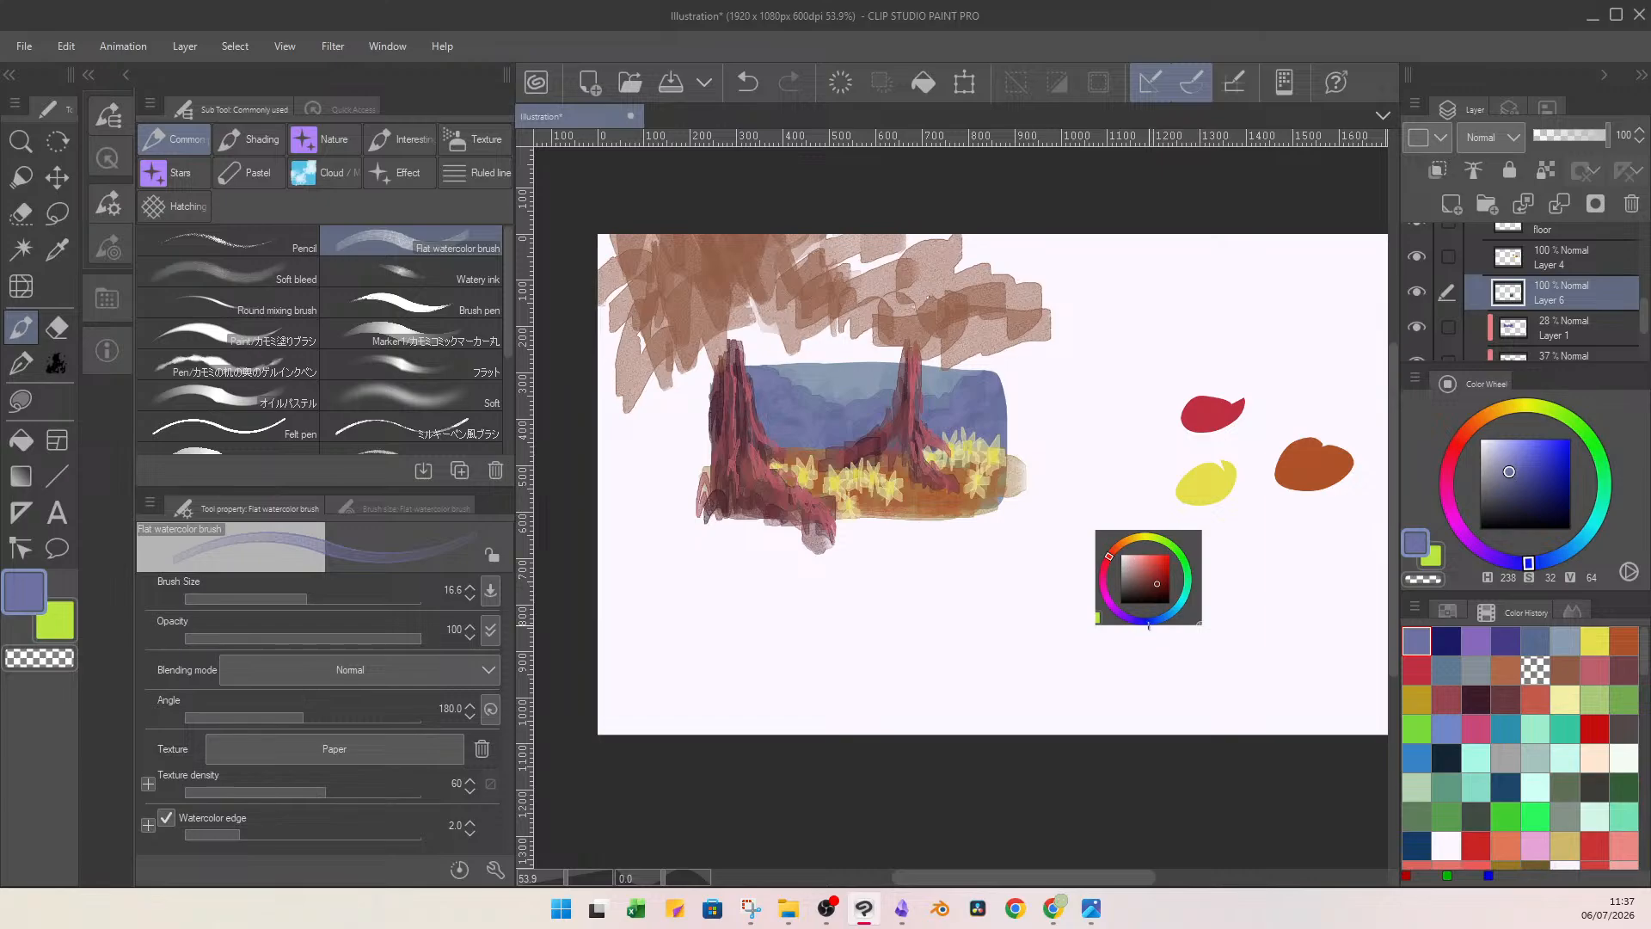
{"action": "mouse_move", "coordinate": [1148, 625]}
{"action": "left_mouse_down"}
{"action": "mouse_move", "coordinate": [1151, 692]}
{"action": "mouse_move", "coordinate": [1167, 716]}
{"action": "left_mouse_up"}
{"action": "left_click", "coordinate": [1446, 640]}
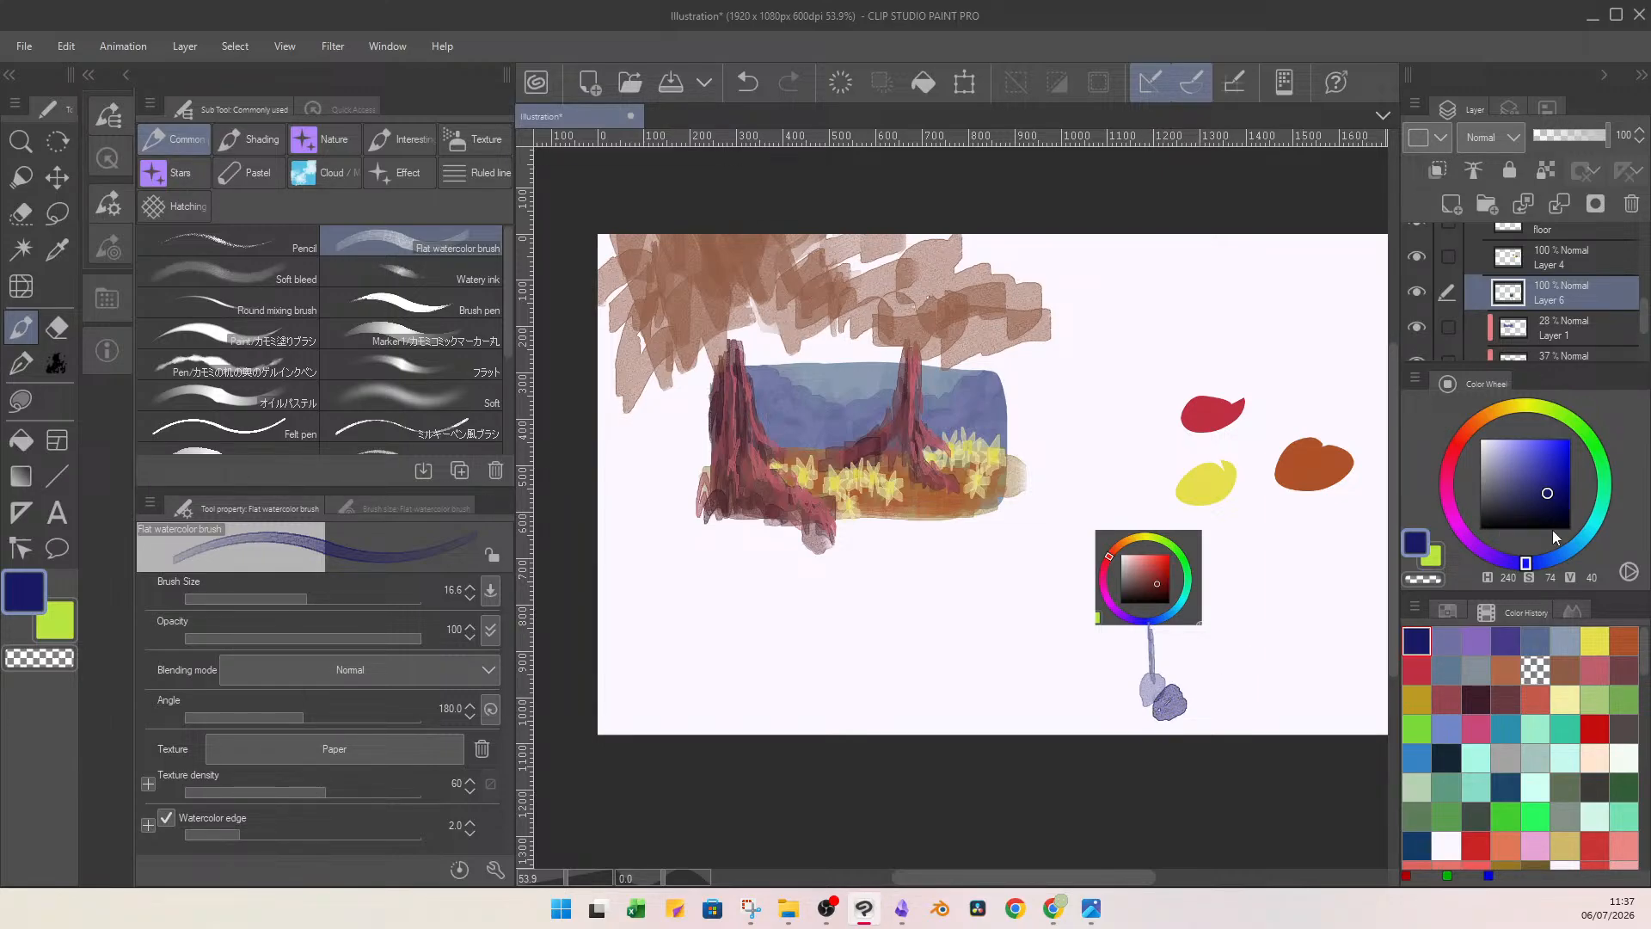
Sample the trunk's red (H 352, S 50, V 65), and brush a line and filled blob out from the wheel's red edge, using size 21.4.
{"action": "right_click", "coordinate": [909, 423]}
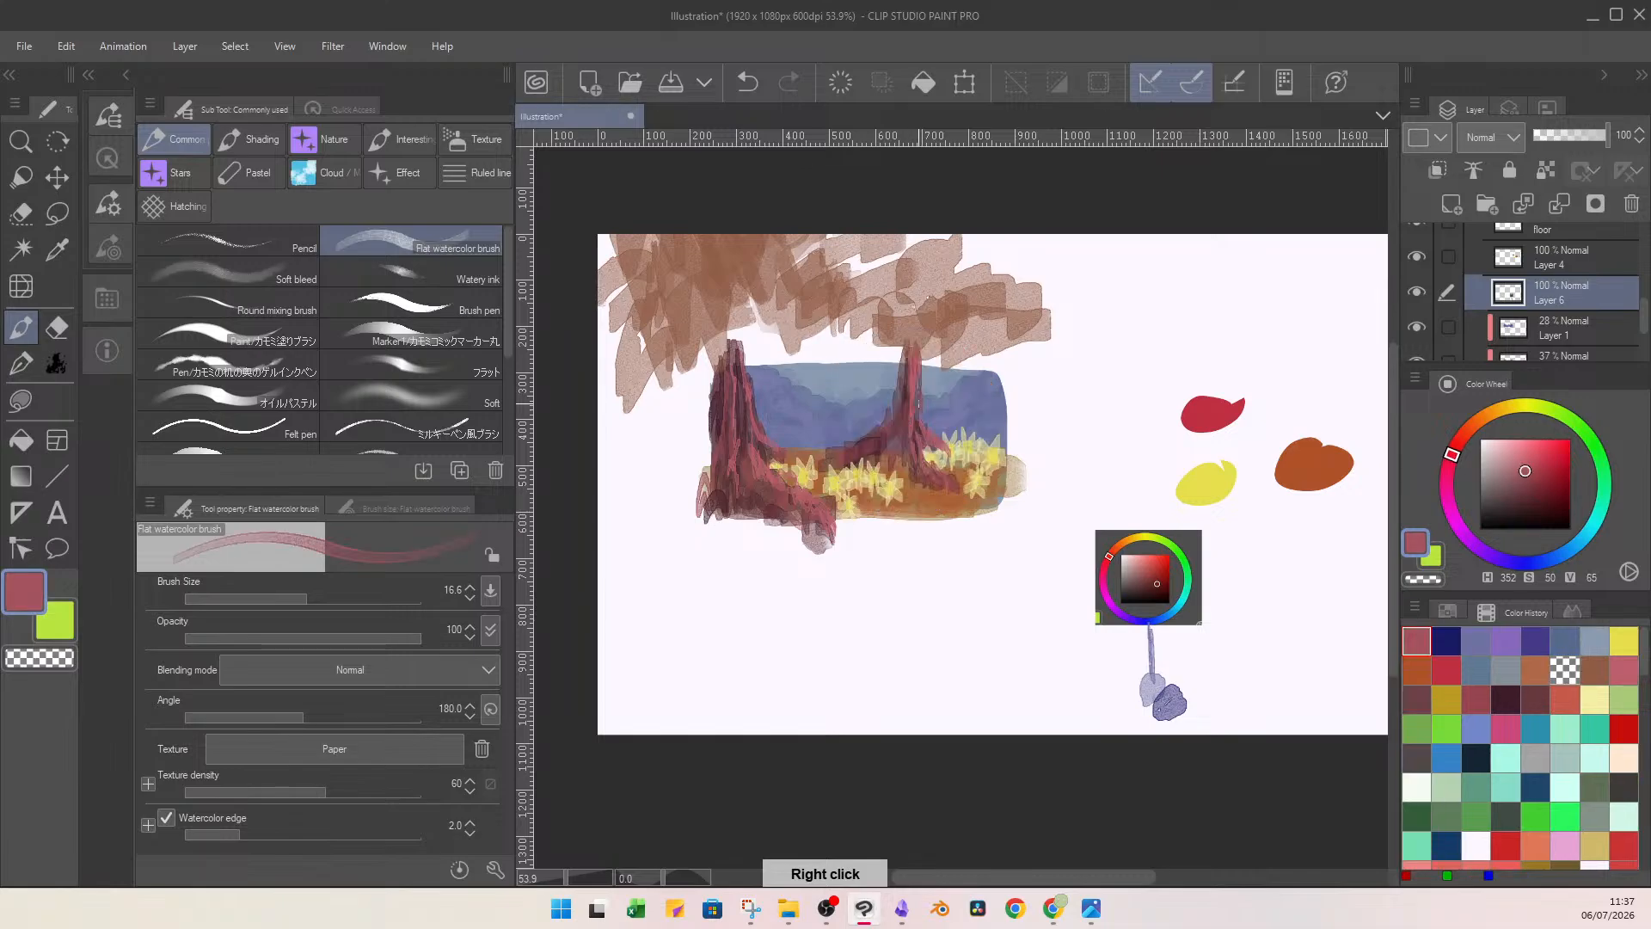
{"action": "left_click_drag", "start_coordinate": [1094, 549], "coordinate": [1066, 547]}
{"action": "right_click", "coordinate": [1078, 540]}
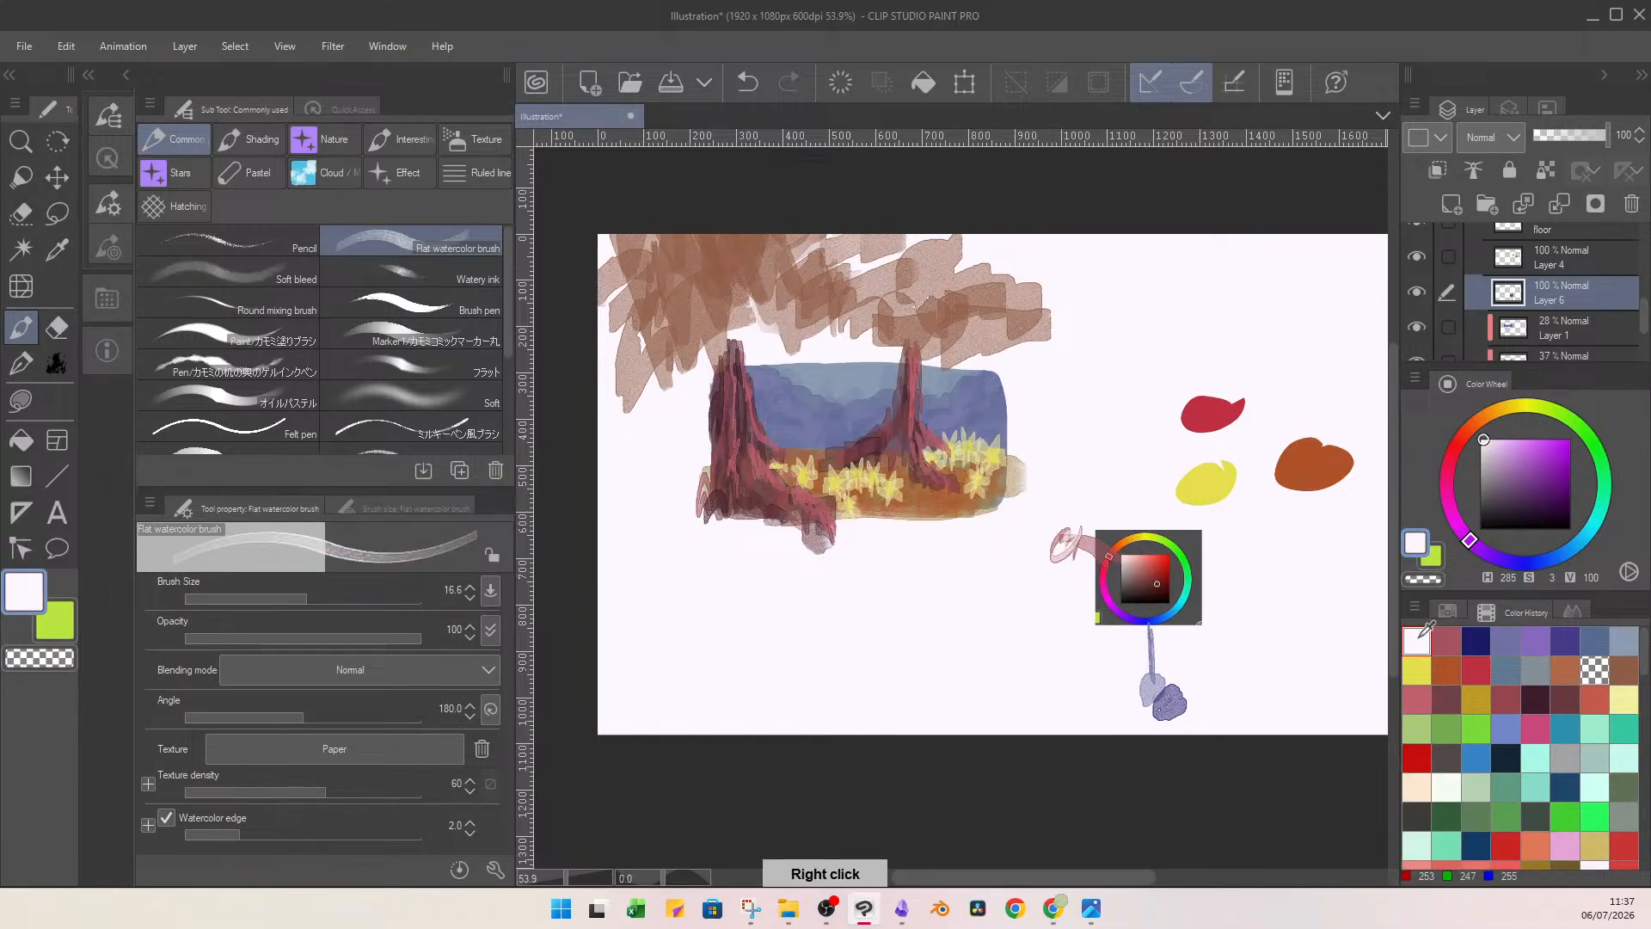
{"action": "left_click", "coordinate": [1447, 636]}
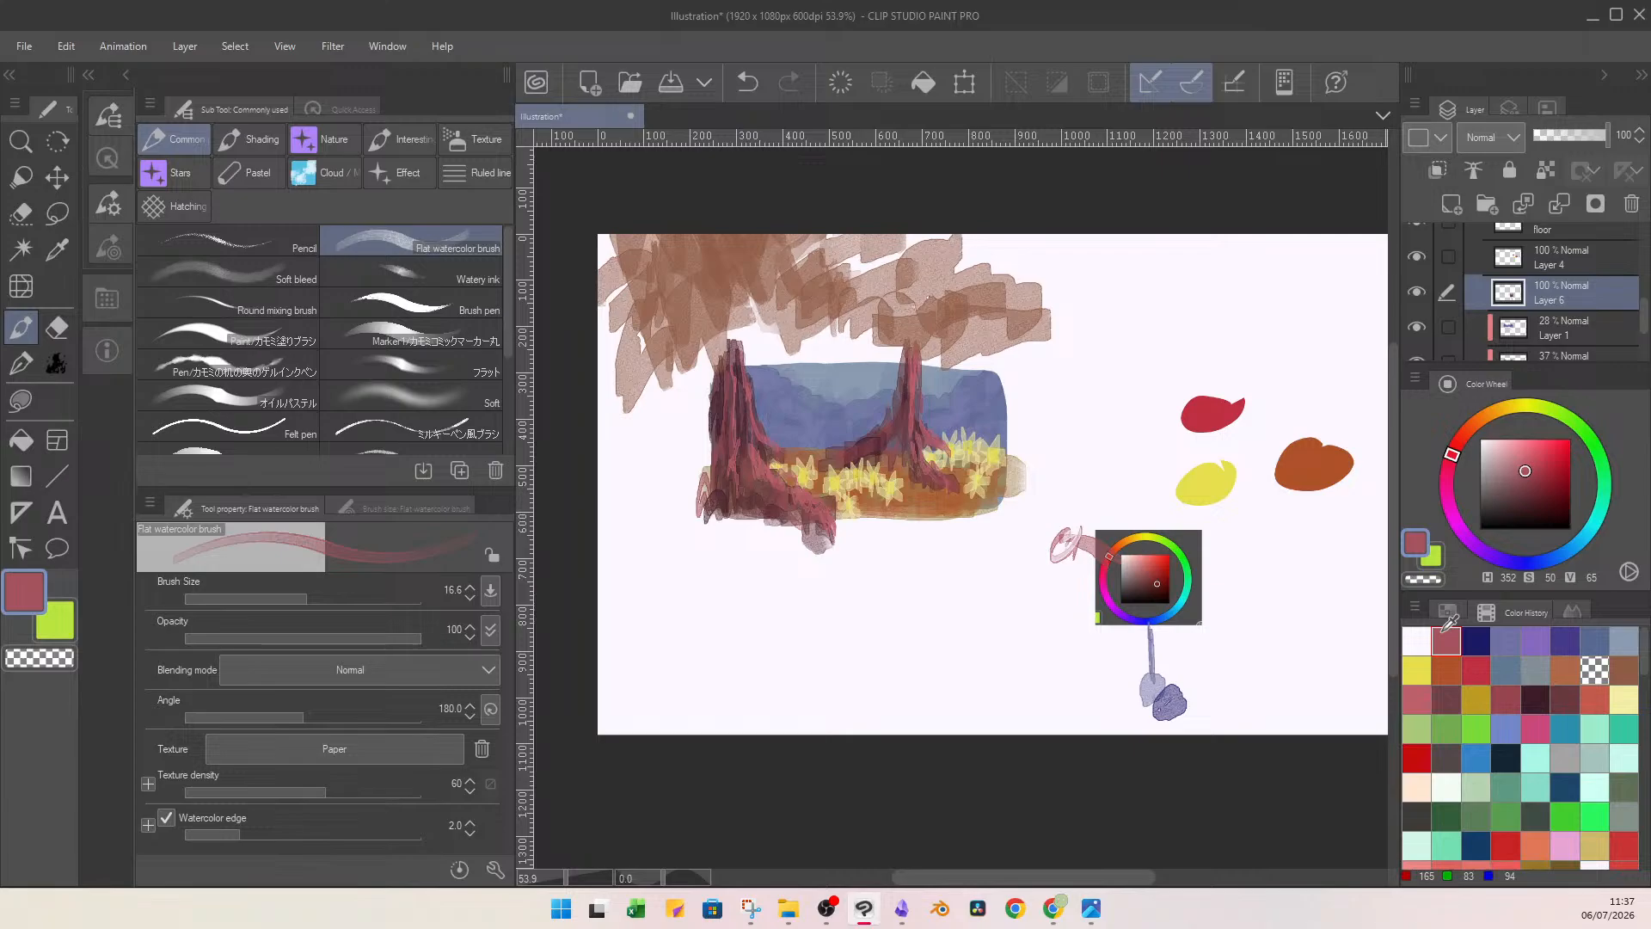
{"action": "key", "text": "ctrl+z"}
{"action": "left_click", "coordinate": [313, 597]}
{"action": "left_click", "coordinate": [313, 595]}
{"action": "left_click_drag", "start_coordinate": [1075, 529], "coordinate": [1051, 557]}
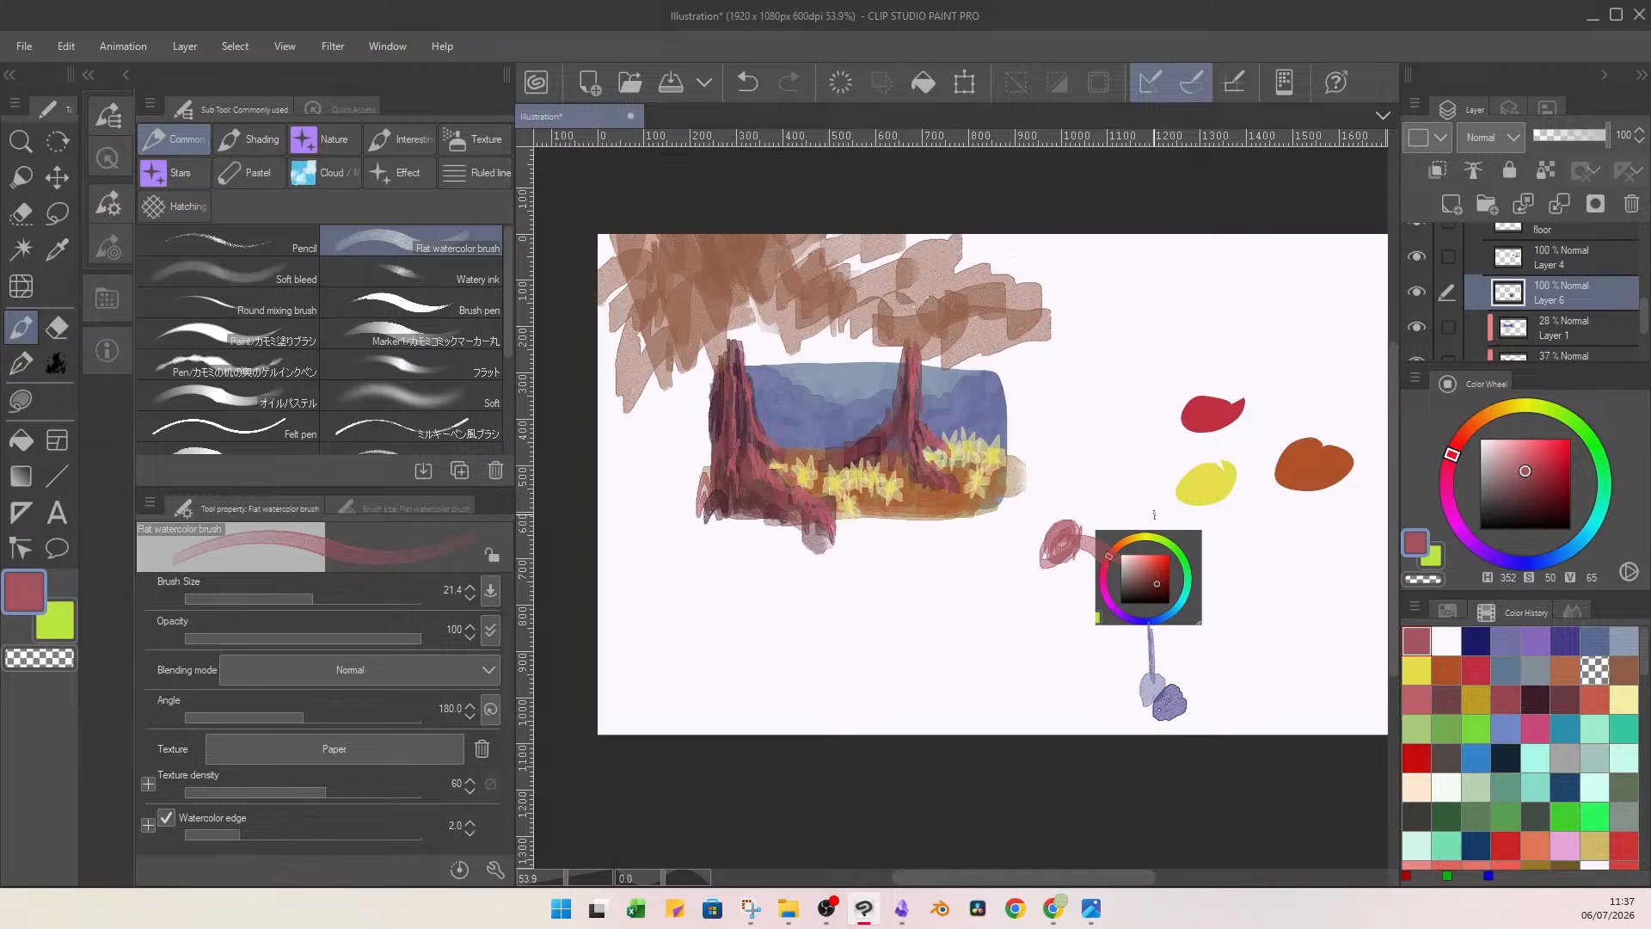
Set the colour to pink (H 337, S 64, V 79), undo the detached blob, and brush a pink line and blob from the wheel's pink edge.
{"action": "left_click", "coordinate": [1534, 729]}
{"action": "left_click_drag", "start_coordinate": [1013, 597], "coordinate": [1003, 614]}
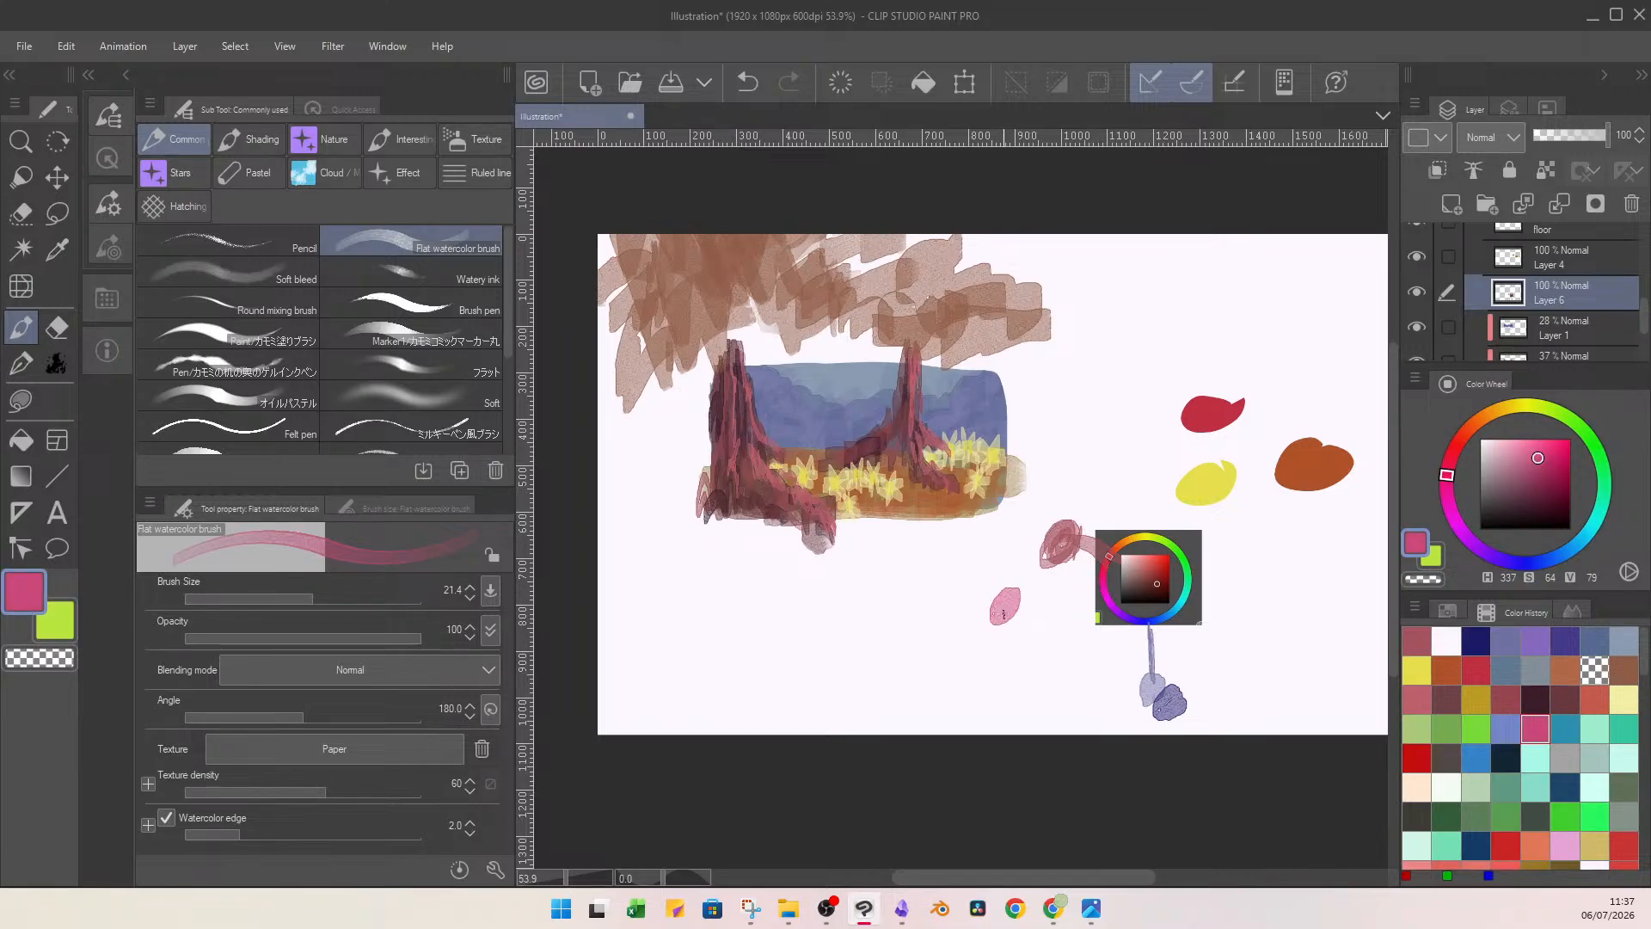
{"action": "key", "text": "ctrl+z"}
{"action": "key", "text": "ctrl+z"}
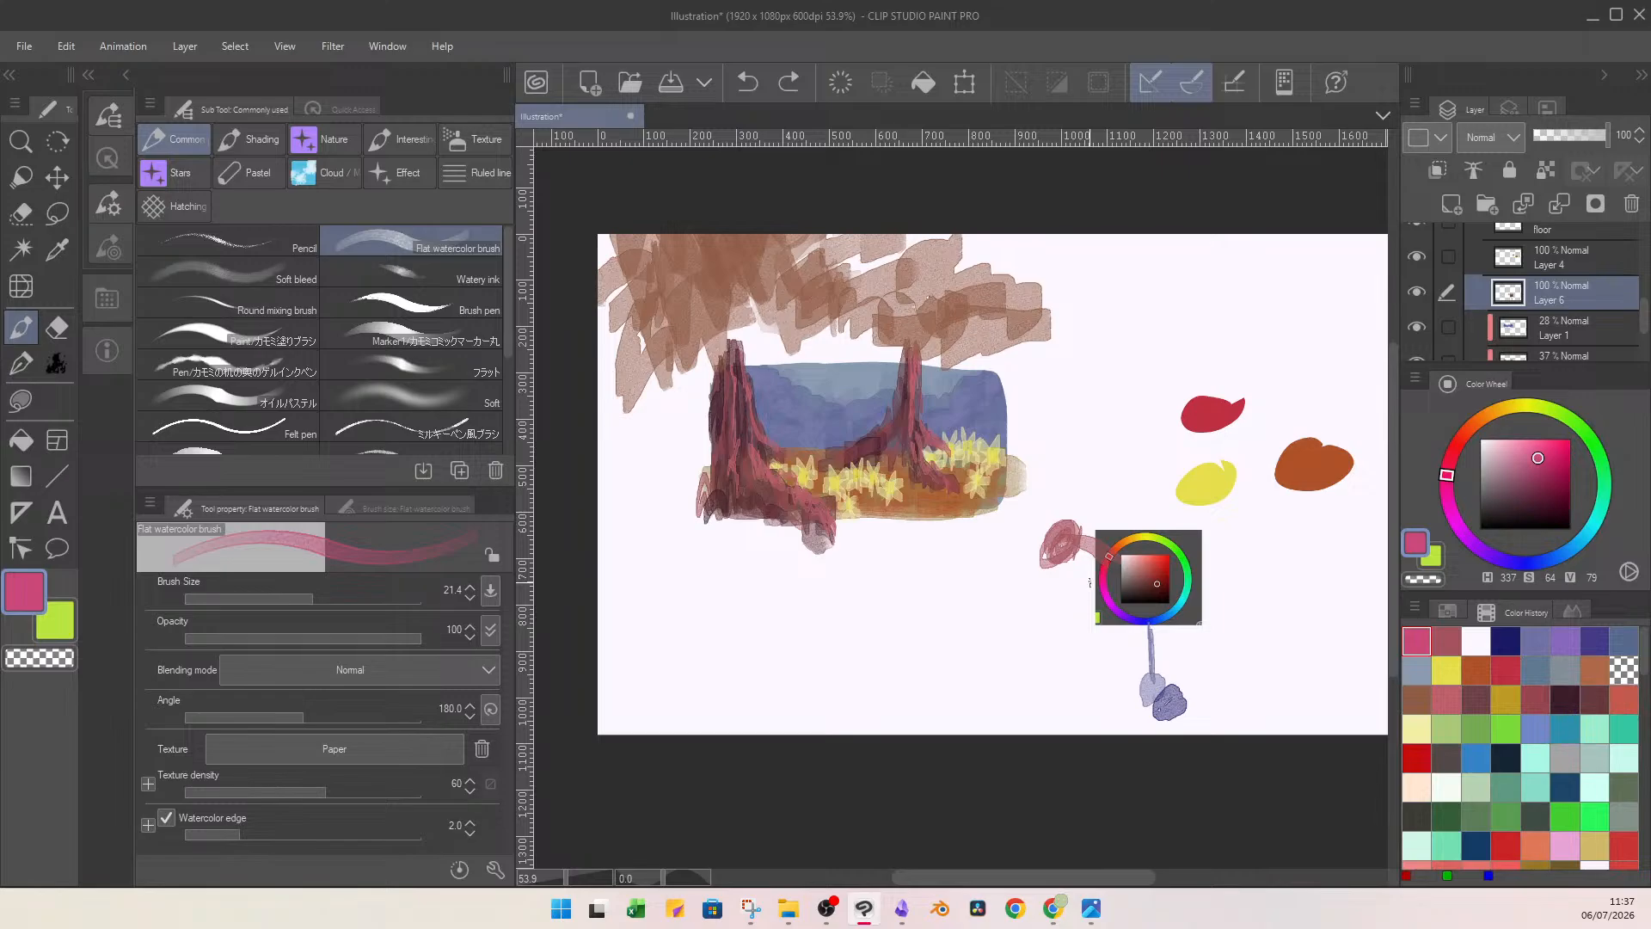
{"action": "left_click_drag", "start_coordinate": [1090, 582], "coordinate": [1037, 595]}
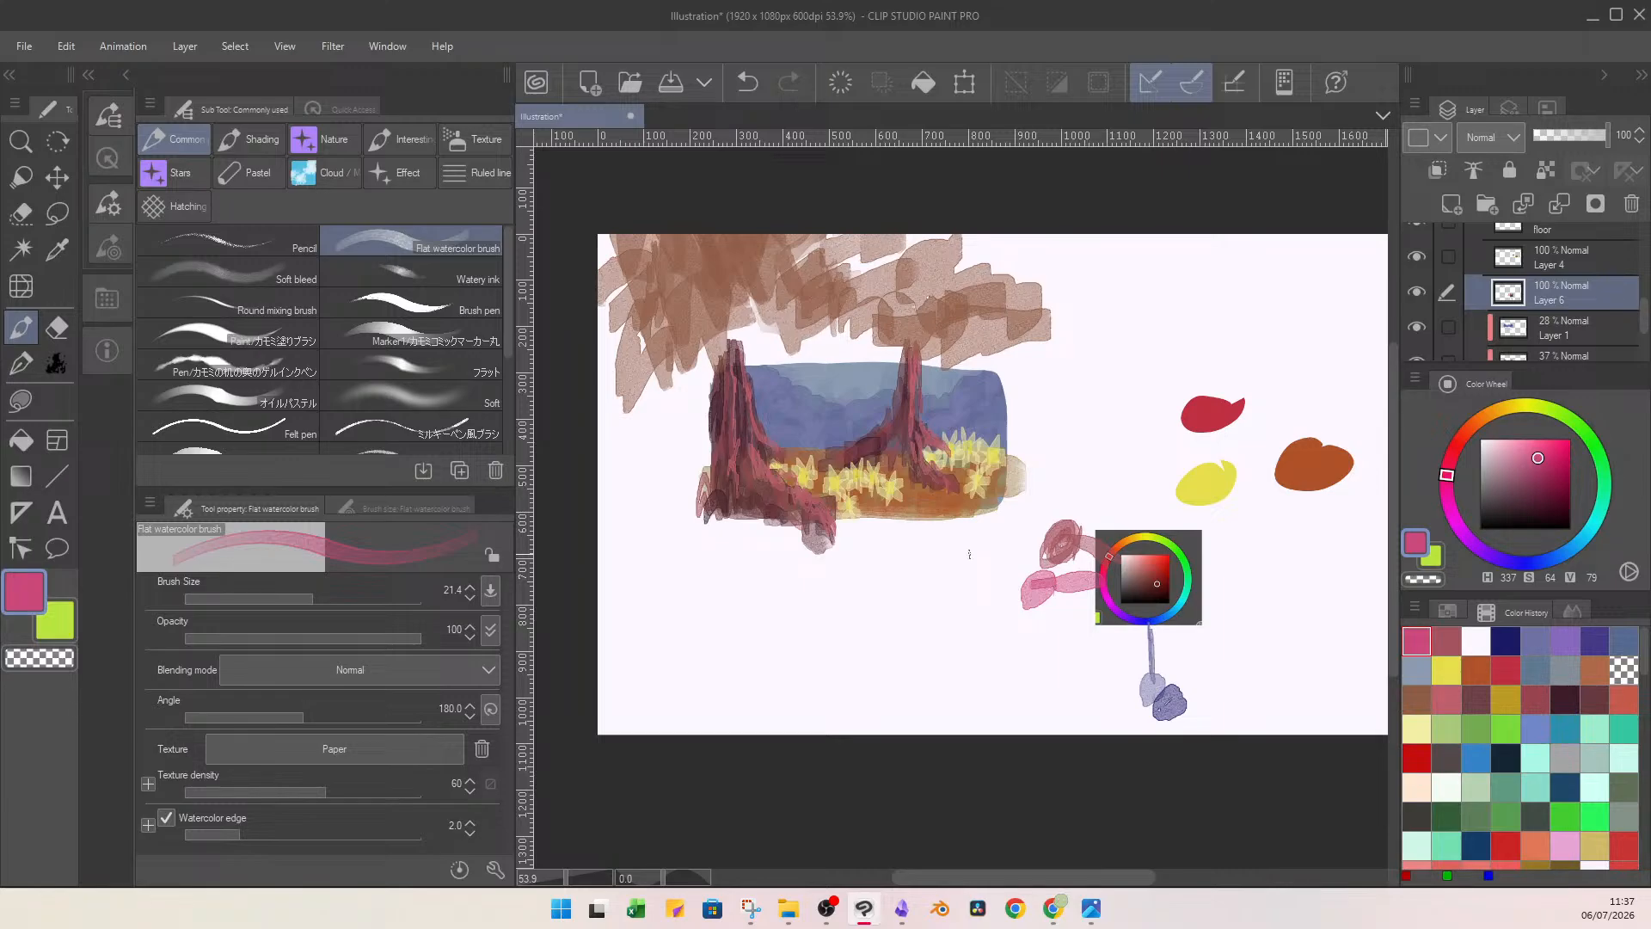
Set the colour to peach (H 33, S 35, V 91), and brush a line and blob out from the wheel's orange edge.
{"action": "mouse_move", "coordinate": [1526, 413]}
{"action": "left_mouse_down"}
{"action": "mouse_move", "coordinate": [1496, 410]}
{"action": "mouse_move", "coordinate": [1512, 445]}
{"action": "mouse_move", "coordinate": [1490, 416]}
{"action": "left_mouse_up"}
{"action": "left_click", "coordinate": [1521, 450]}
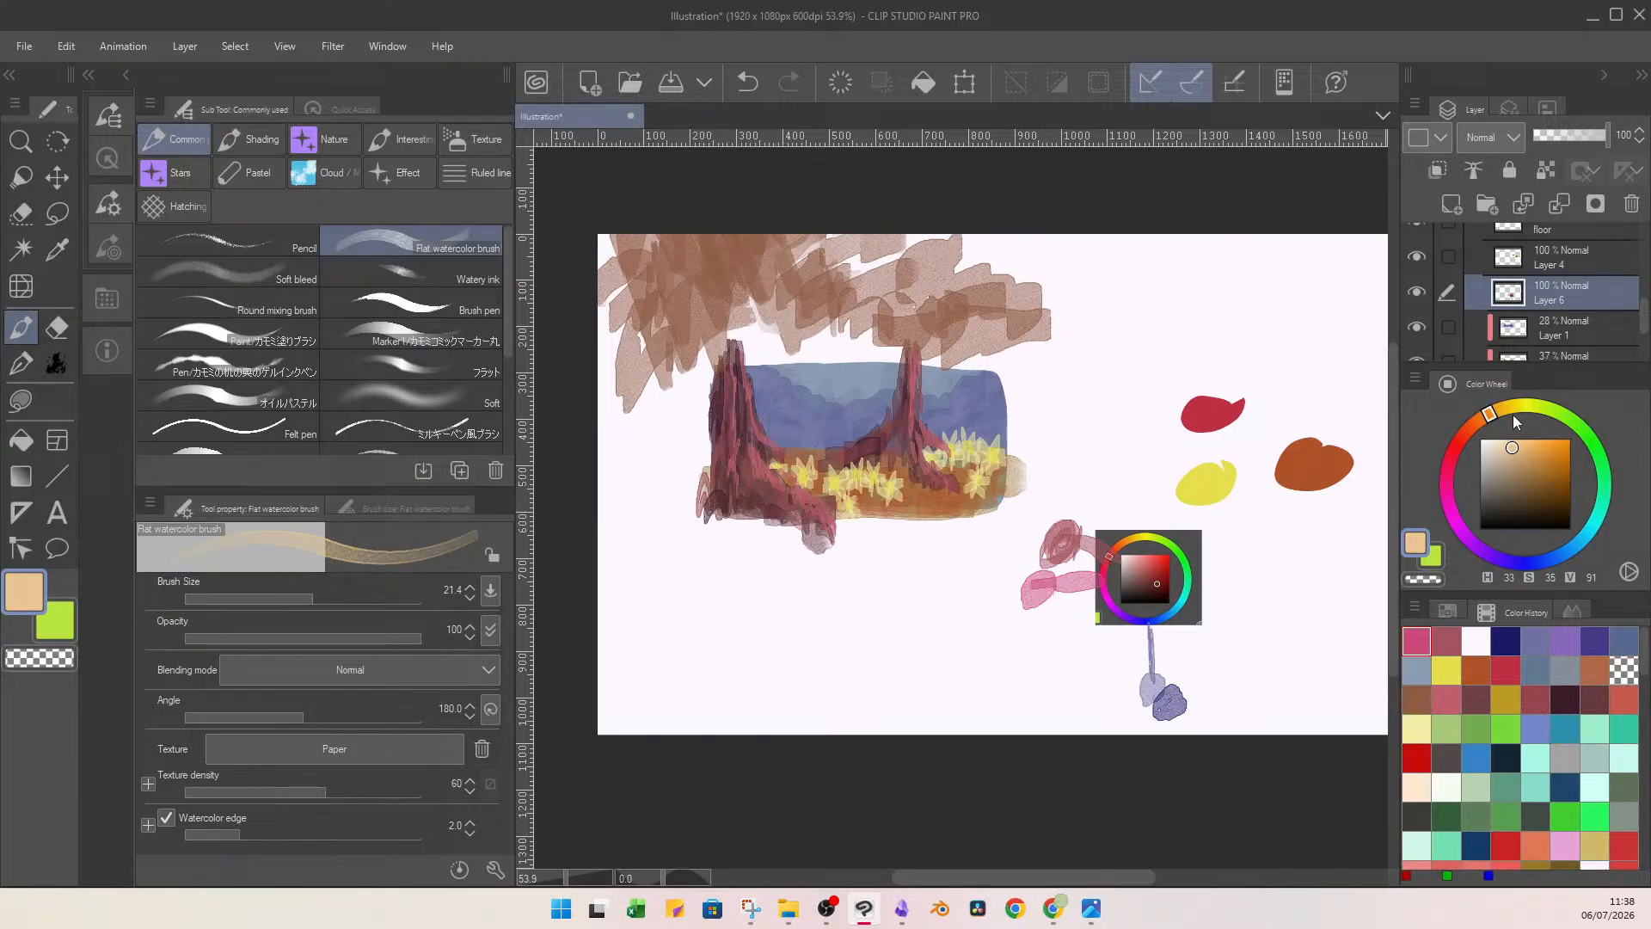
{"action": "mouse_move", "coordinate": [1126, 533]}
{"action": "left_mouse_down"}
{"action": "mouse_move", "coordinate": [1108, 486]}
{"action": "mouse_move", "coordinate": [1131, 482]}
{"action": "mouse_move", "coordinate": [1106, 490]}
{"action": "mouse_move", "coordinate": [1138, 478]}
{"action": "mouse_move", "coordinate": [1107, 499]}
{"action": "left_mouse_up"}
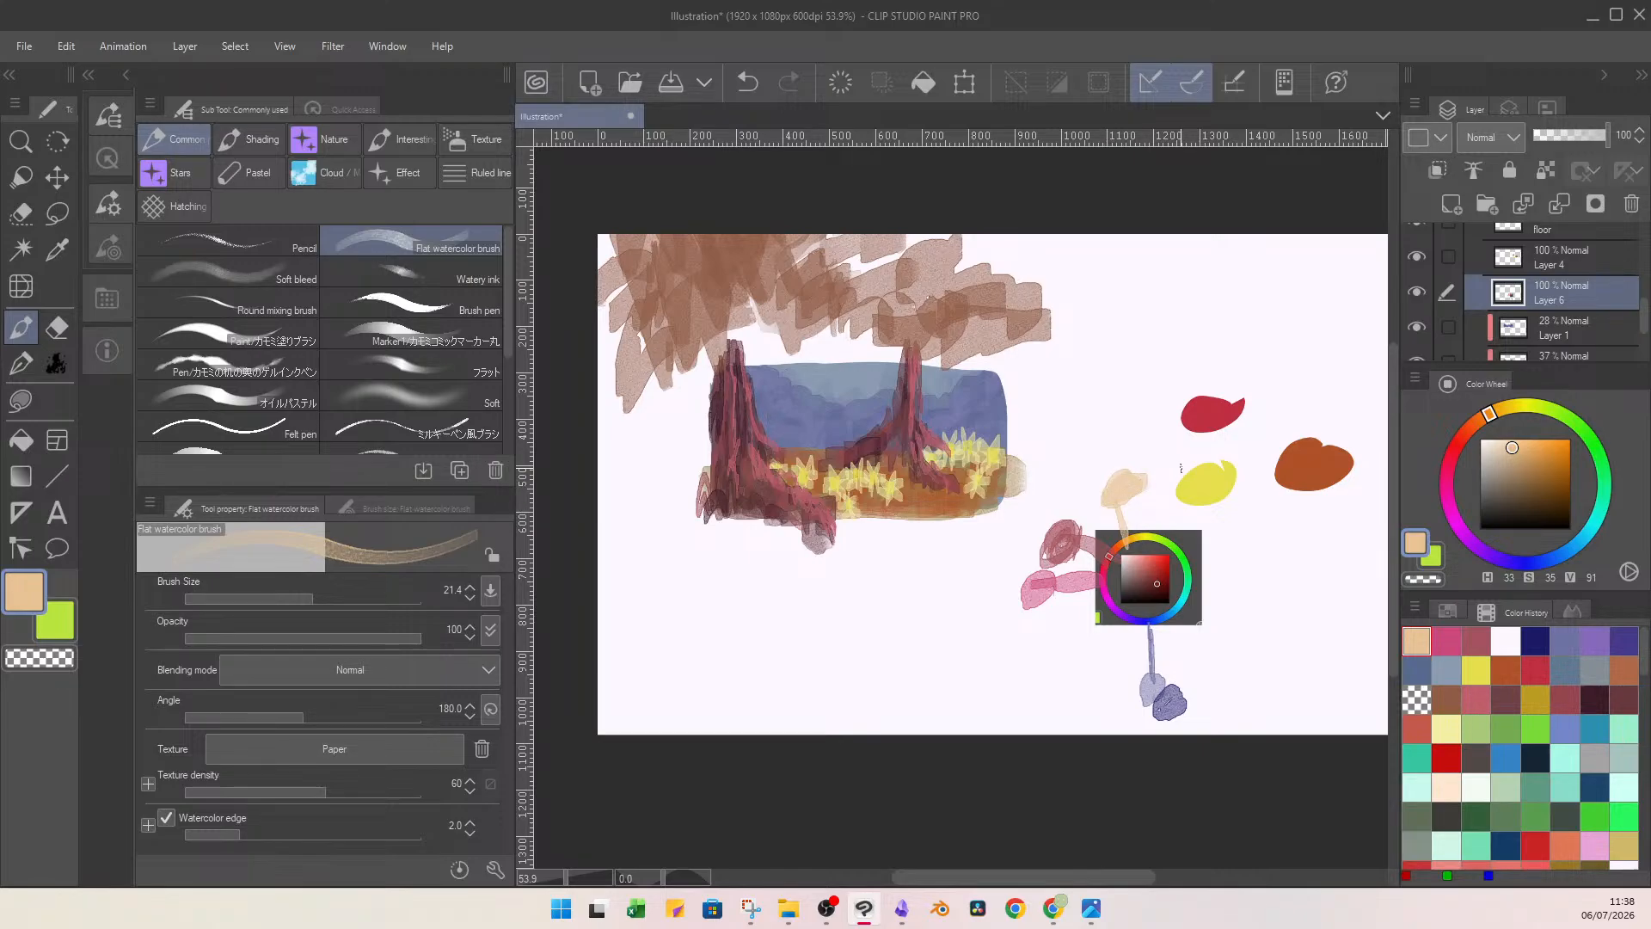
{"action": "scroll", "coordinate": [1644, 310], "scroll_direction": "up", "scroll_amount": 3}
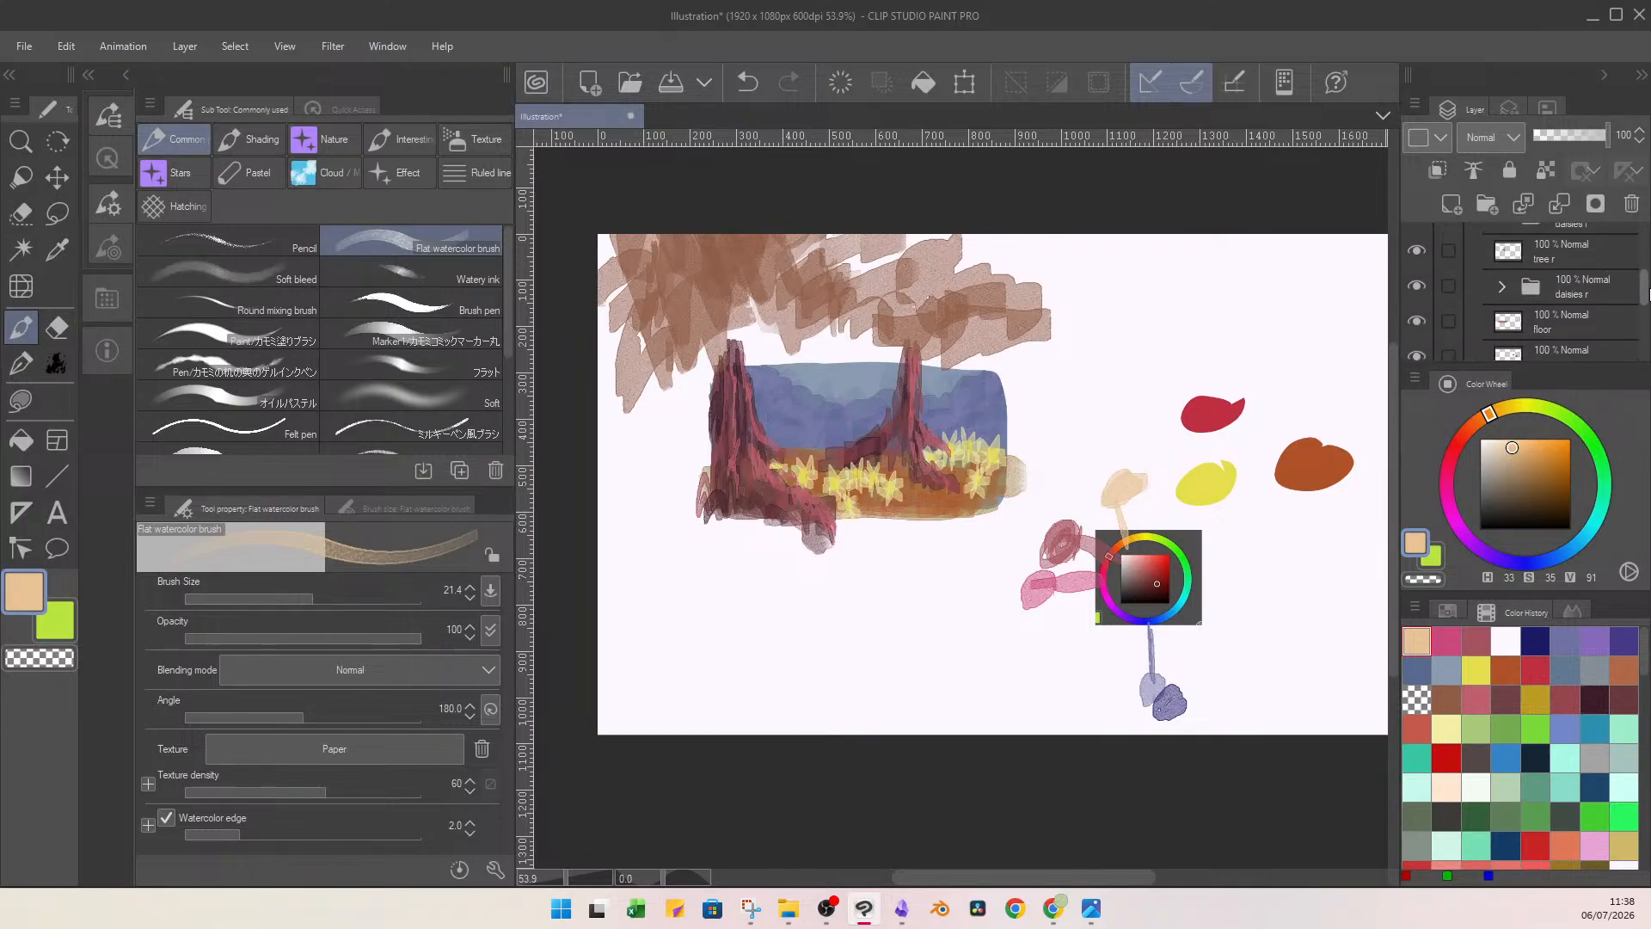
Identify the layer holding the left daisies' petals by toggling its visibility, and rename it as petals.
{"action": "left_click_drag", "start_coordinate": [1644, 294], "coordinate": [1640, 281]}
{"action": "left_click", "coordinate": [1536, 288]}
{"action": "left_click", "coordinate": [1416, 284]}
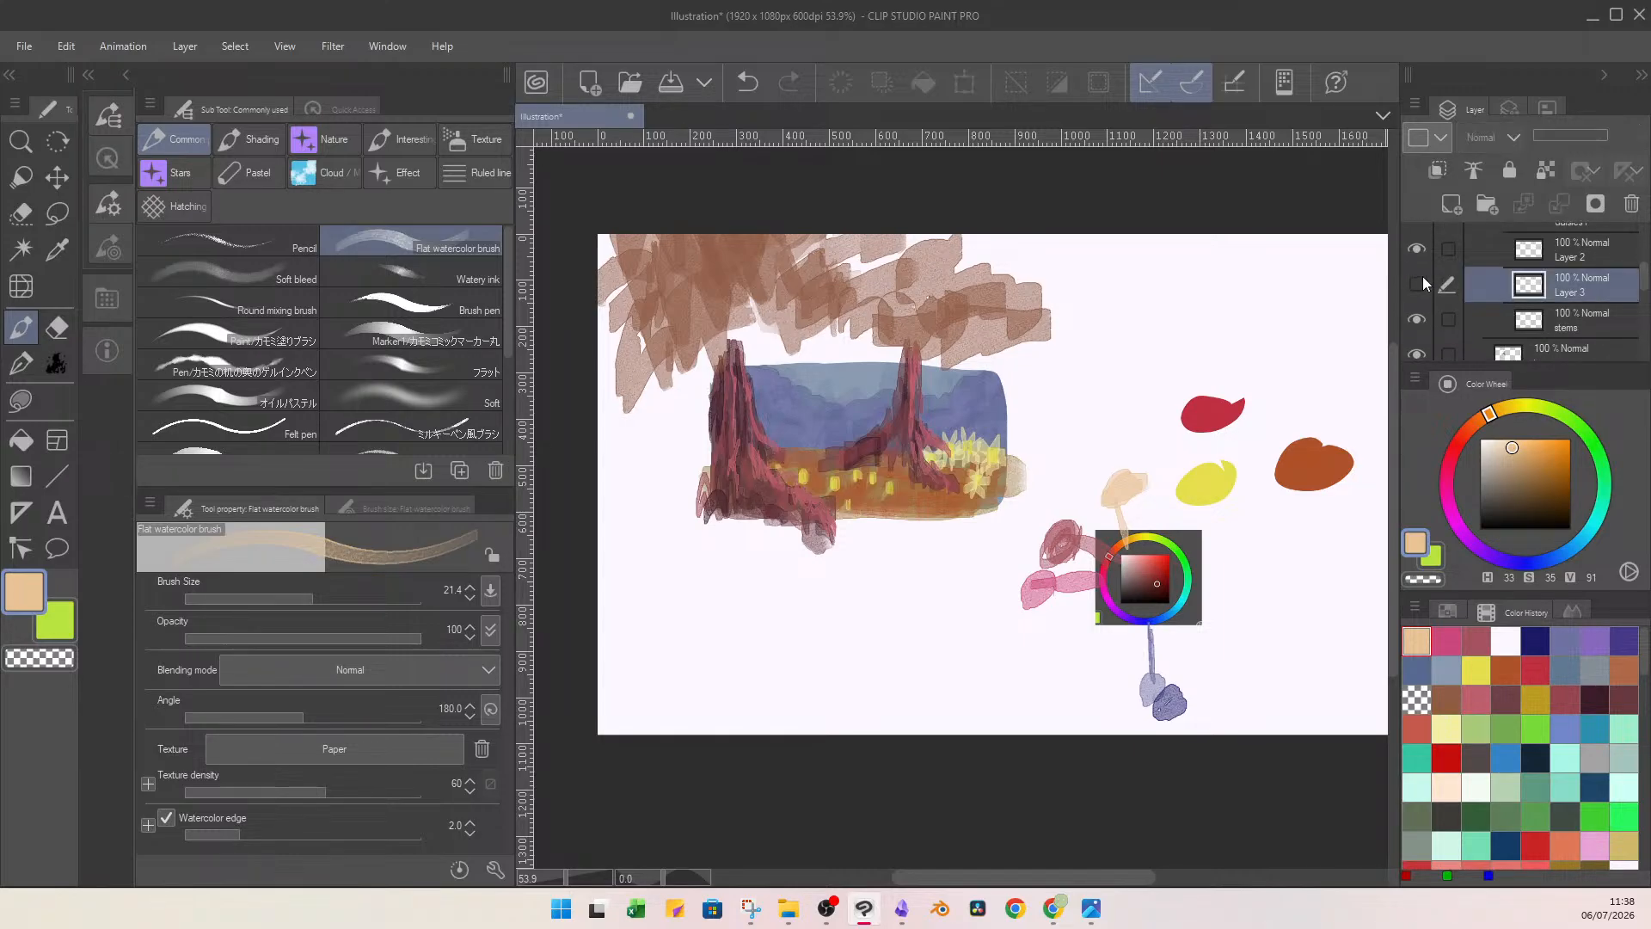
{"action": "left_click", "coordinate": [1424, 279]}
{"action": "left_click", "coordinate": [1421, 277]}
{"action": "left_click", "coordinate": [1420, 277]}
{"action": "double_click", "coordinate": [1553, 297]}
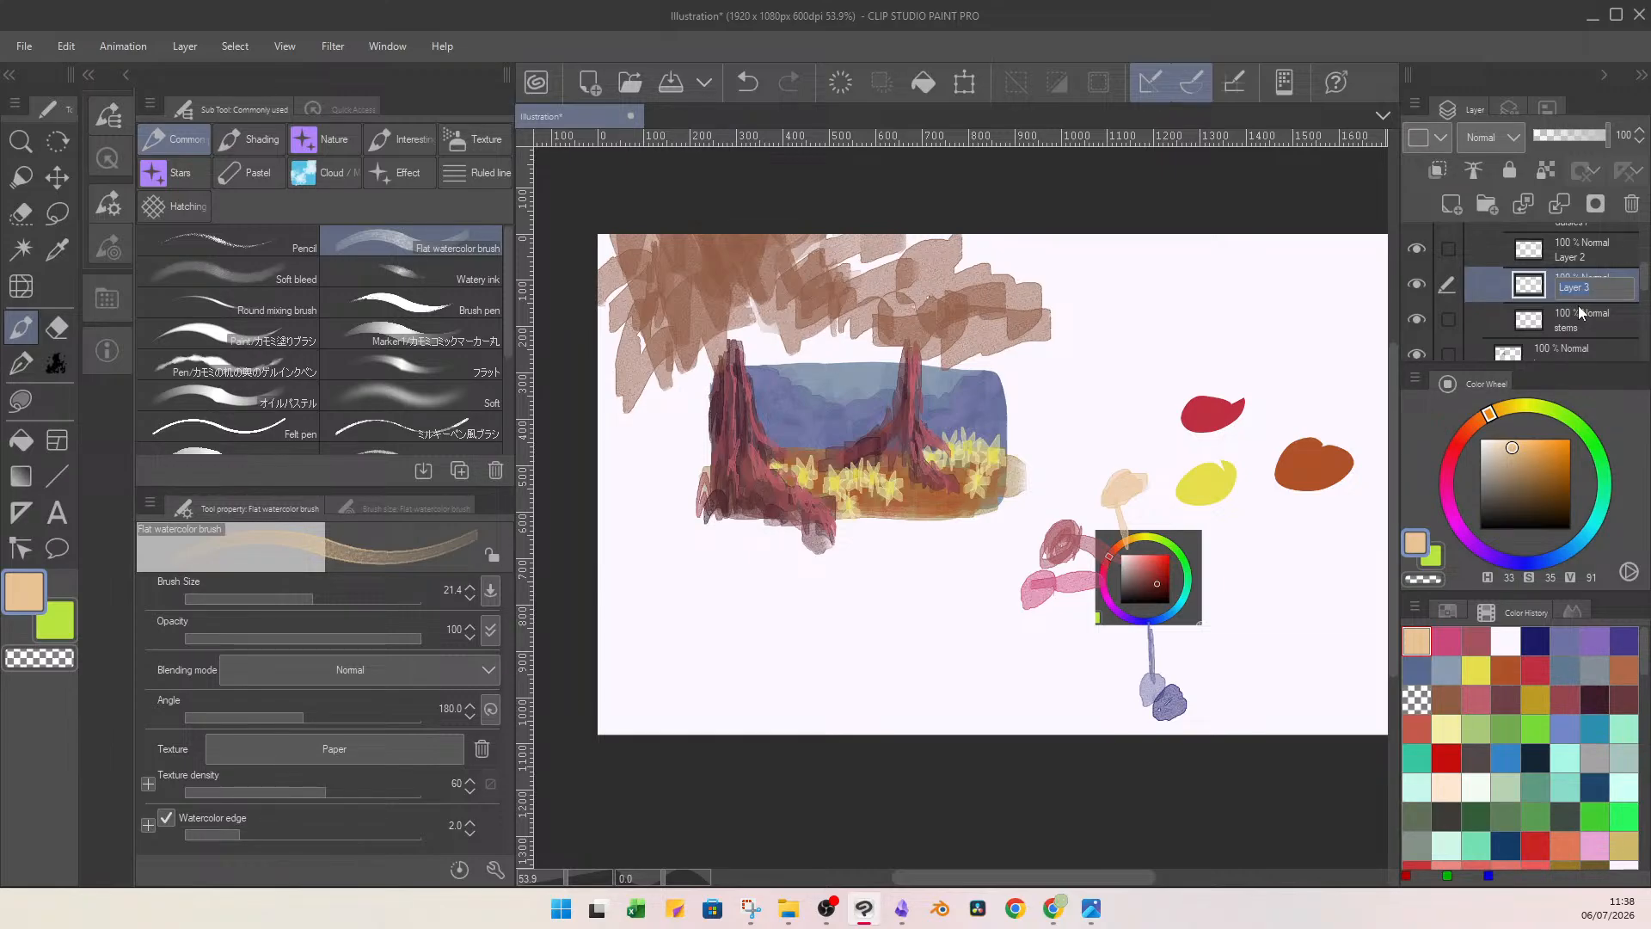
{"action": "type", "text": "petals"}
{"action": "key", "text": "Return"}
Add a new layer clipped to petals, and lasso-fill the left daisies with peach (H 33, S 35, V 91).
{"action": "left_click", "coordinate": [1453, 204]}
{"action": "left_click", "coordinate": [1437, 172]}
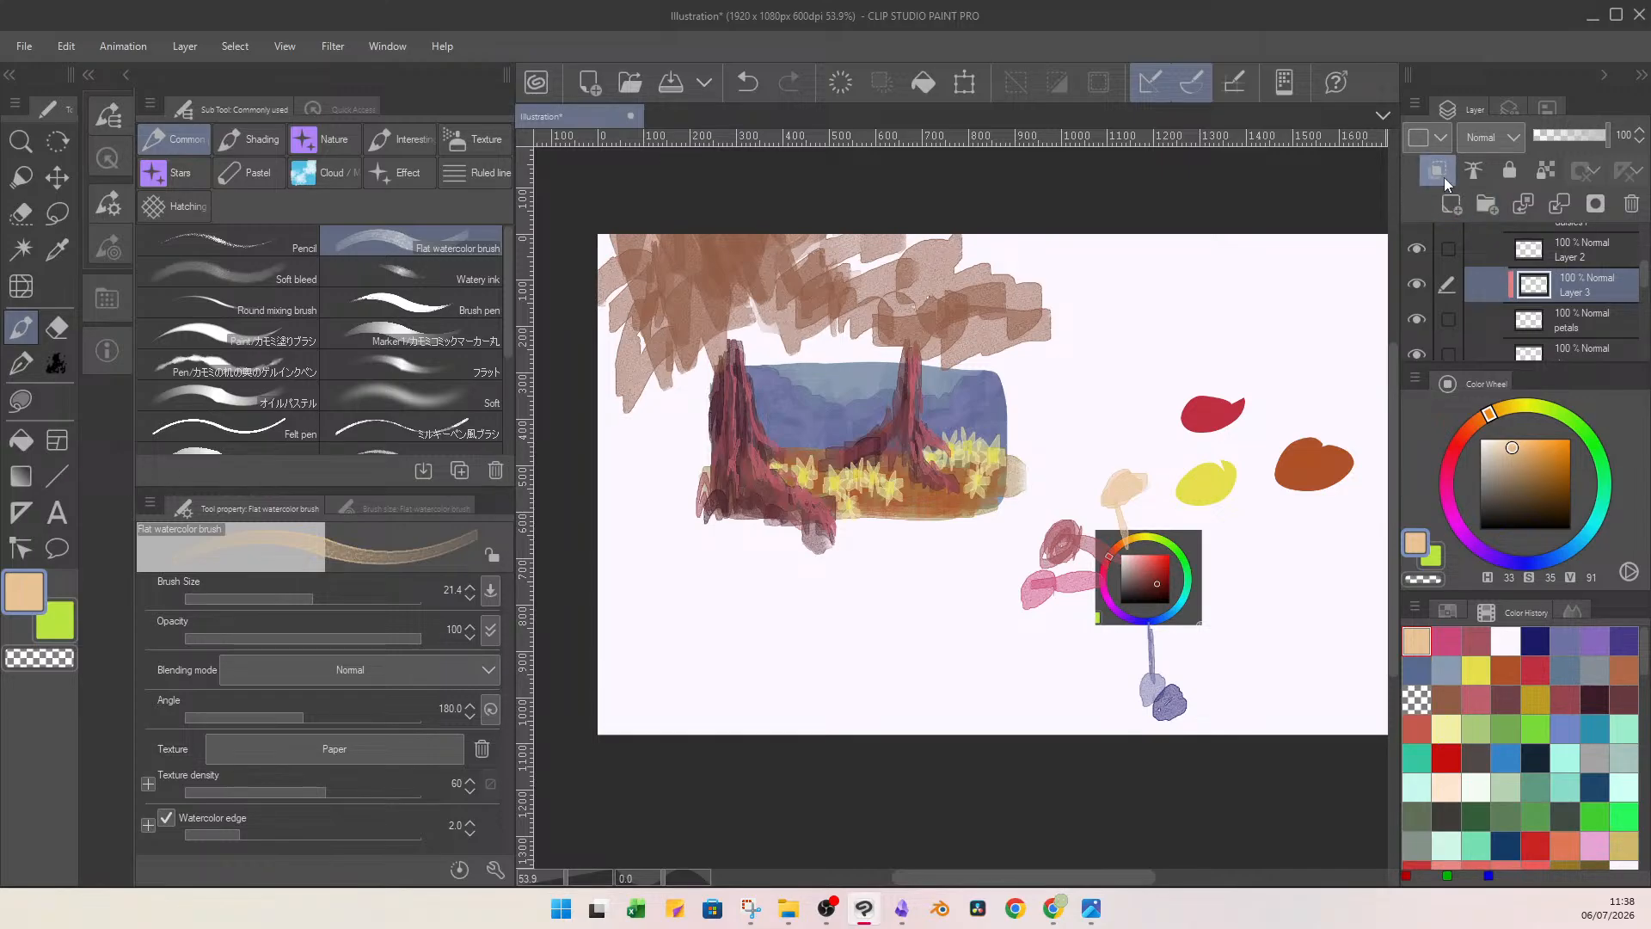
{"action": "key", "text": "u"}
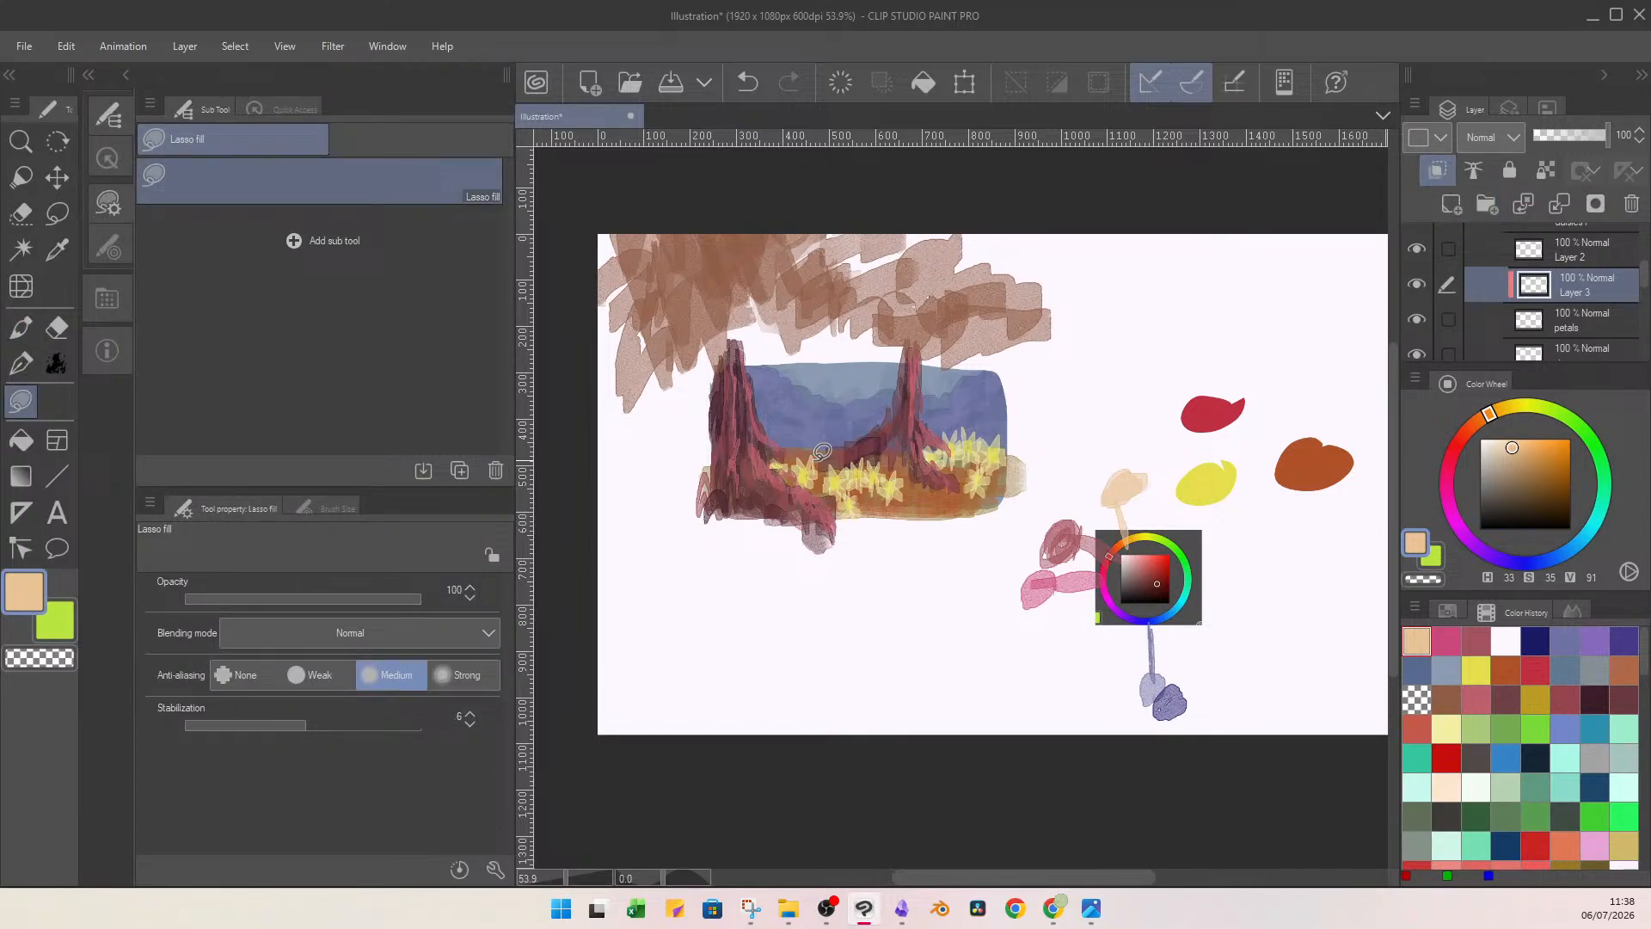
{"action": "mouse_move", "coordinate": [806, 404]}
{"action": "left_mouse_down"}
{"action": "mouse_move", "coordinate": [715, 553]}
{"action": "mouse_move", "coordinate": [790, 414]}
{"action": "left_mouse_up"}
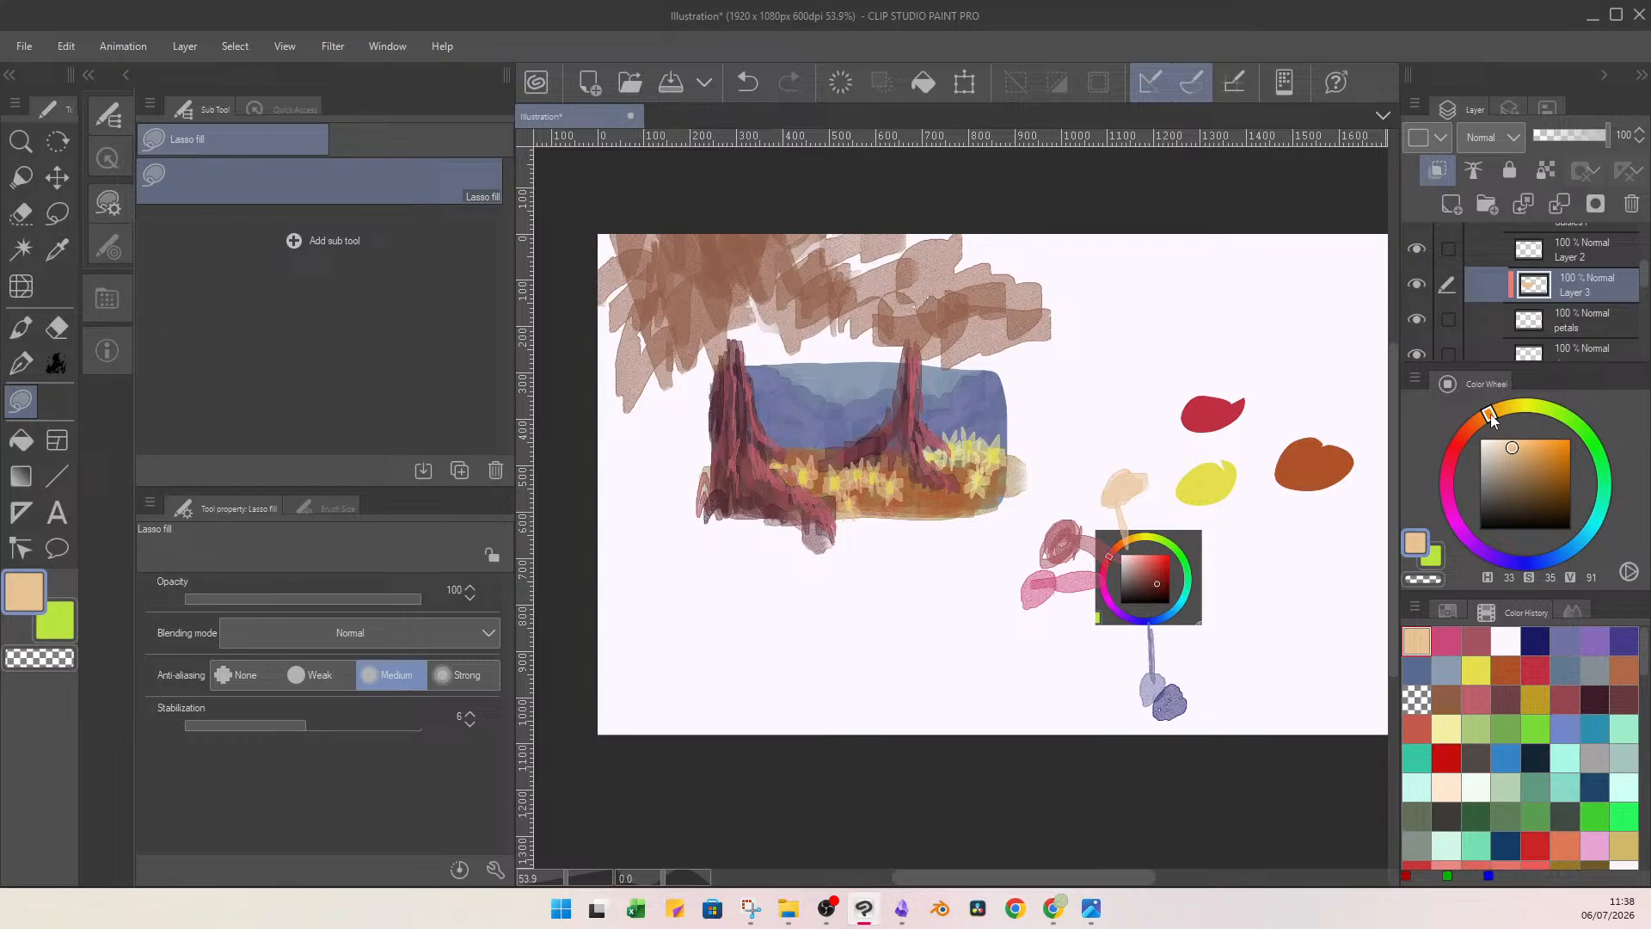
Try lasso-filling the left daisies' petals with salmon orange (H 18, S 49, V 87), and undo the fill.
{"action": "left_click_drag", "start_coordinate": [1490, 416], "coordinate": [1472, 425]}
{"action": "left_click", "coordinate": [1522, 451]}
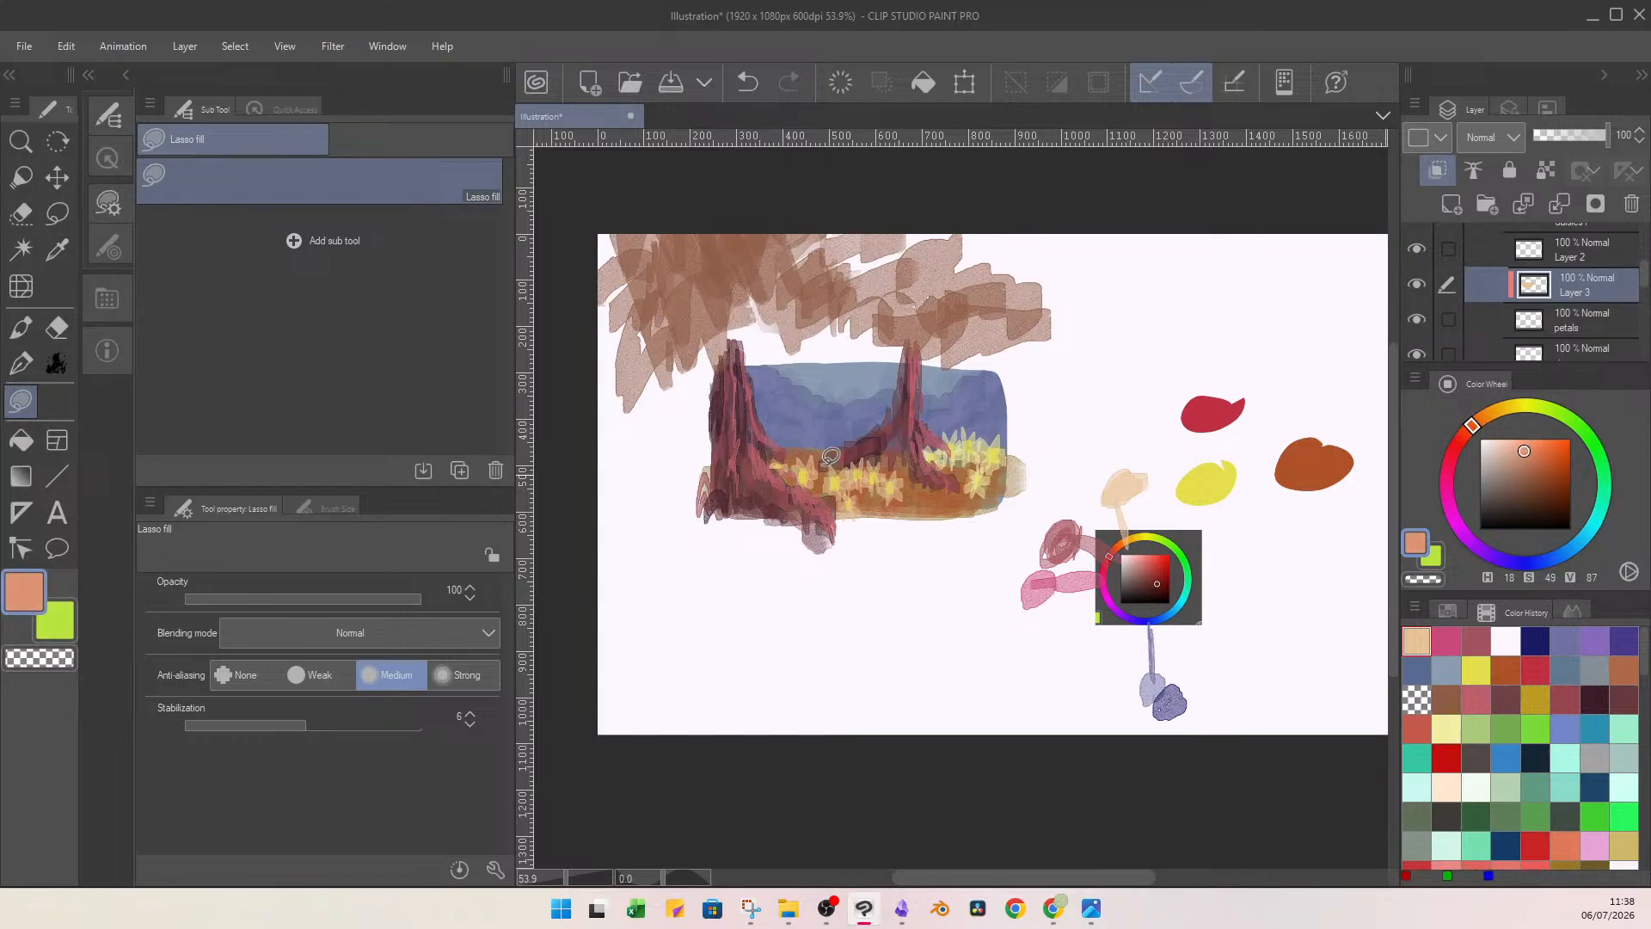
{"action": "mouse_move", "coordinate": [826, 451]}
{"action": "left_mouse_down"}
{"action": "mouse_move", "coordinate": [903, 406]}
{"action": "mouse_move", "coordinate": [802, 430]}
{"action": "left_mouse_up"}
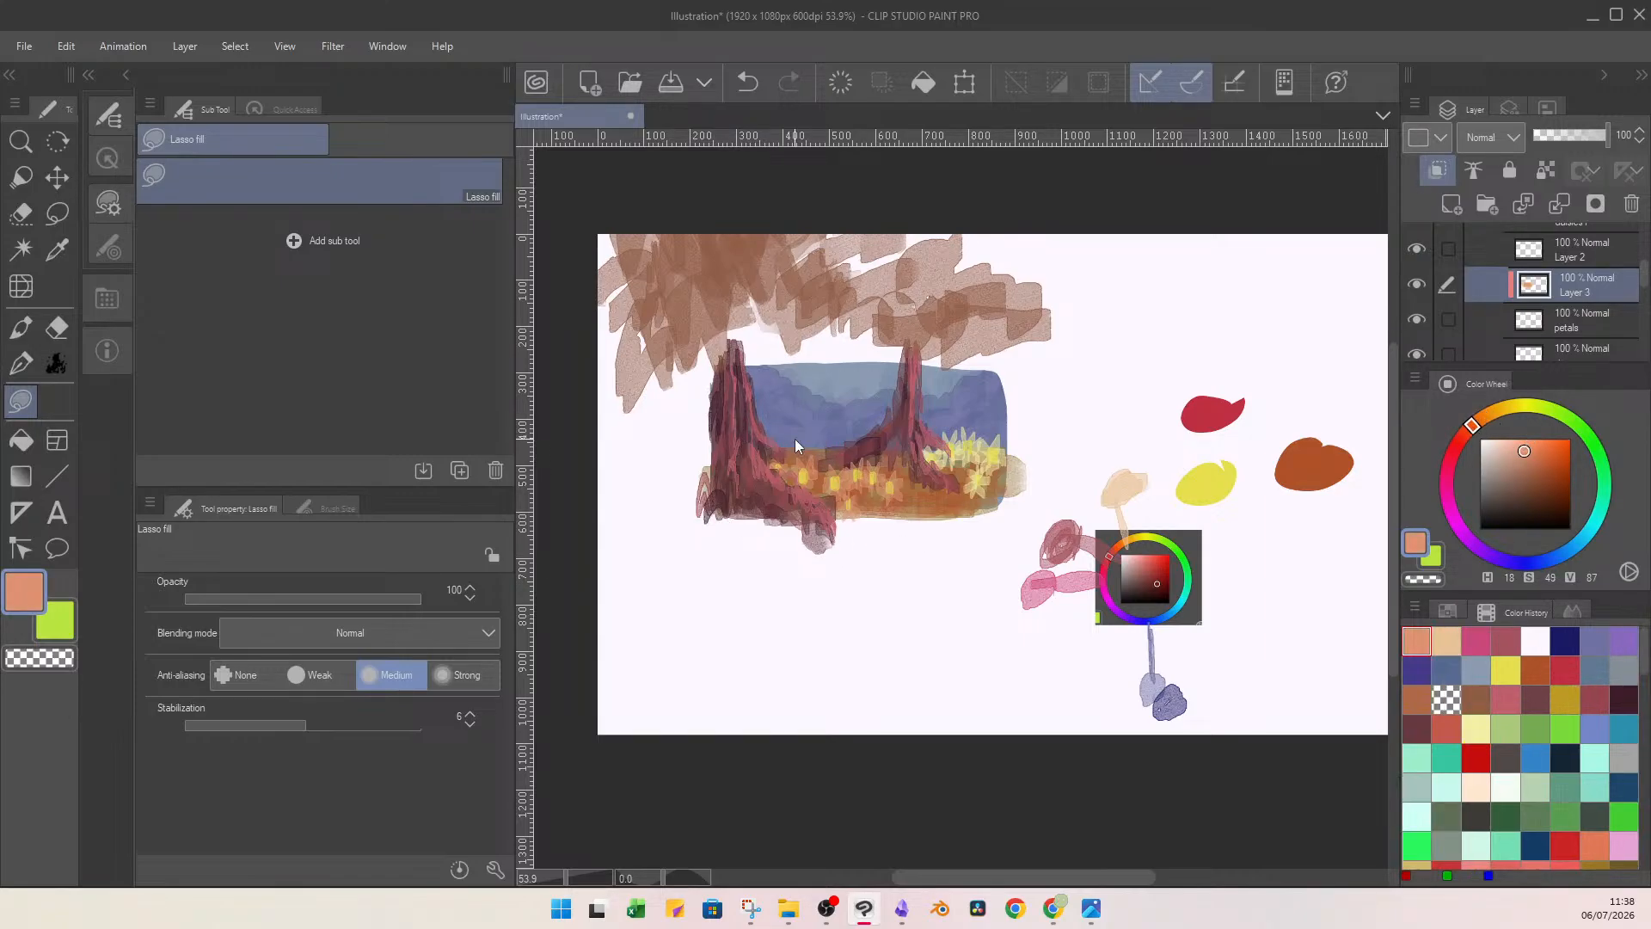
{"action": "key", "text": "ctrl+z"}
Try lasso-filling the left daisies' petals with pale pink (H 343, S 24, V 100).
{"action": "left_click", "coordinate": [1463, 439]}
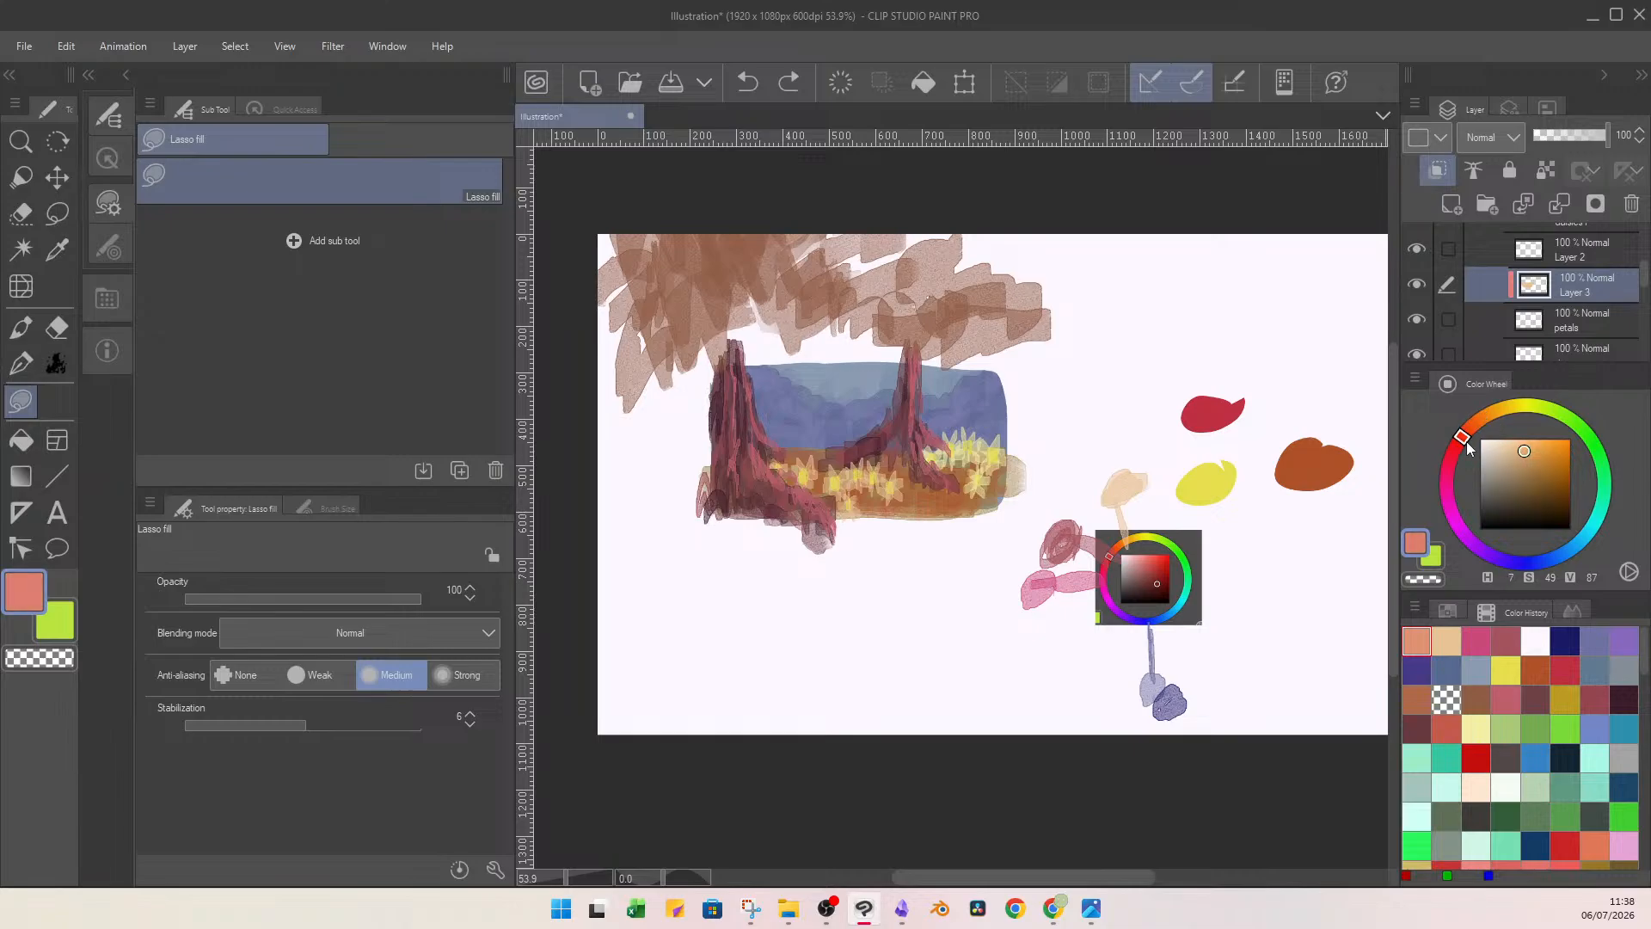
{"action": "left_click_drag", "start_coordinate": [1467, 447], "coordinate": [1464, 459]}
{"action": "left_click", "coordinate": [1505, 446]}
{"action": "left_click_drag", "start_coordinate": [1505, 443], "coordinate": [1502, 438]}
{"action": "mouse_move", "coordinate": [821, 420]}
{"action": "left_mouse_down"}
{"action": "mouse_move", "coordinate": [784, 430]}
{"action": "mouse_move", "coordinate": [837, 417]}
{"action": "left_mouse_up"}
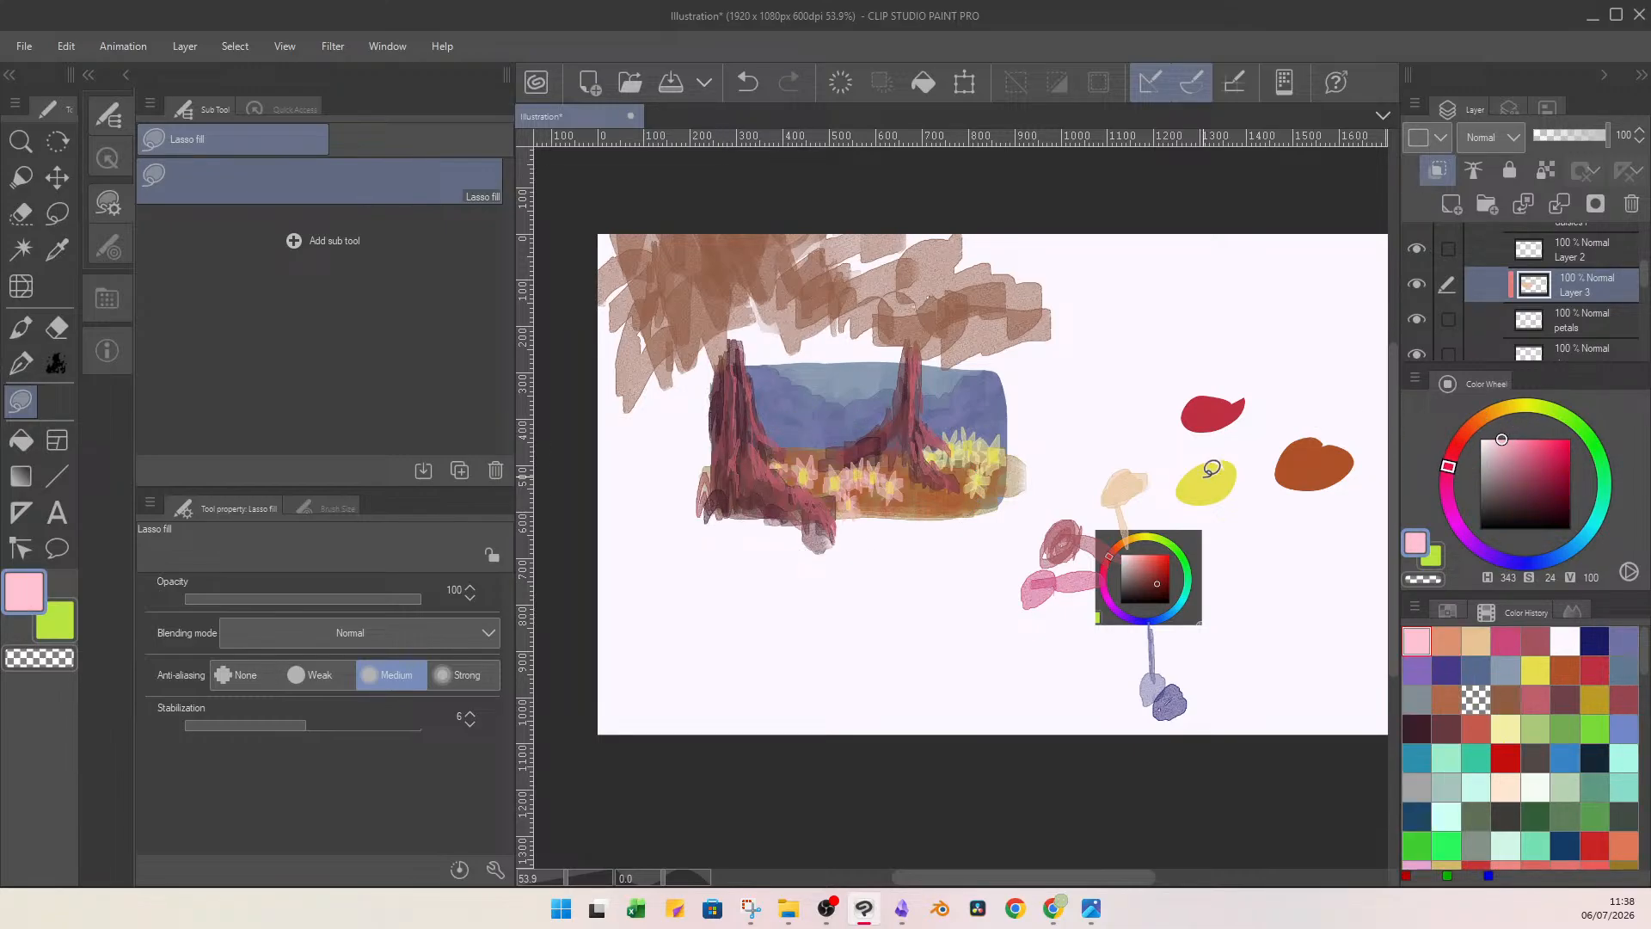
Lasso-fill the left daisies' petals with pale peach (H 27, S 24, V 100), and merge the clipped layer into petals.
{"action": "left_click", "coordinate": [1481, 418]}
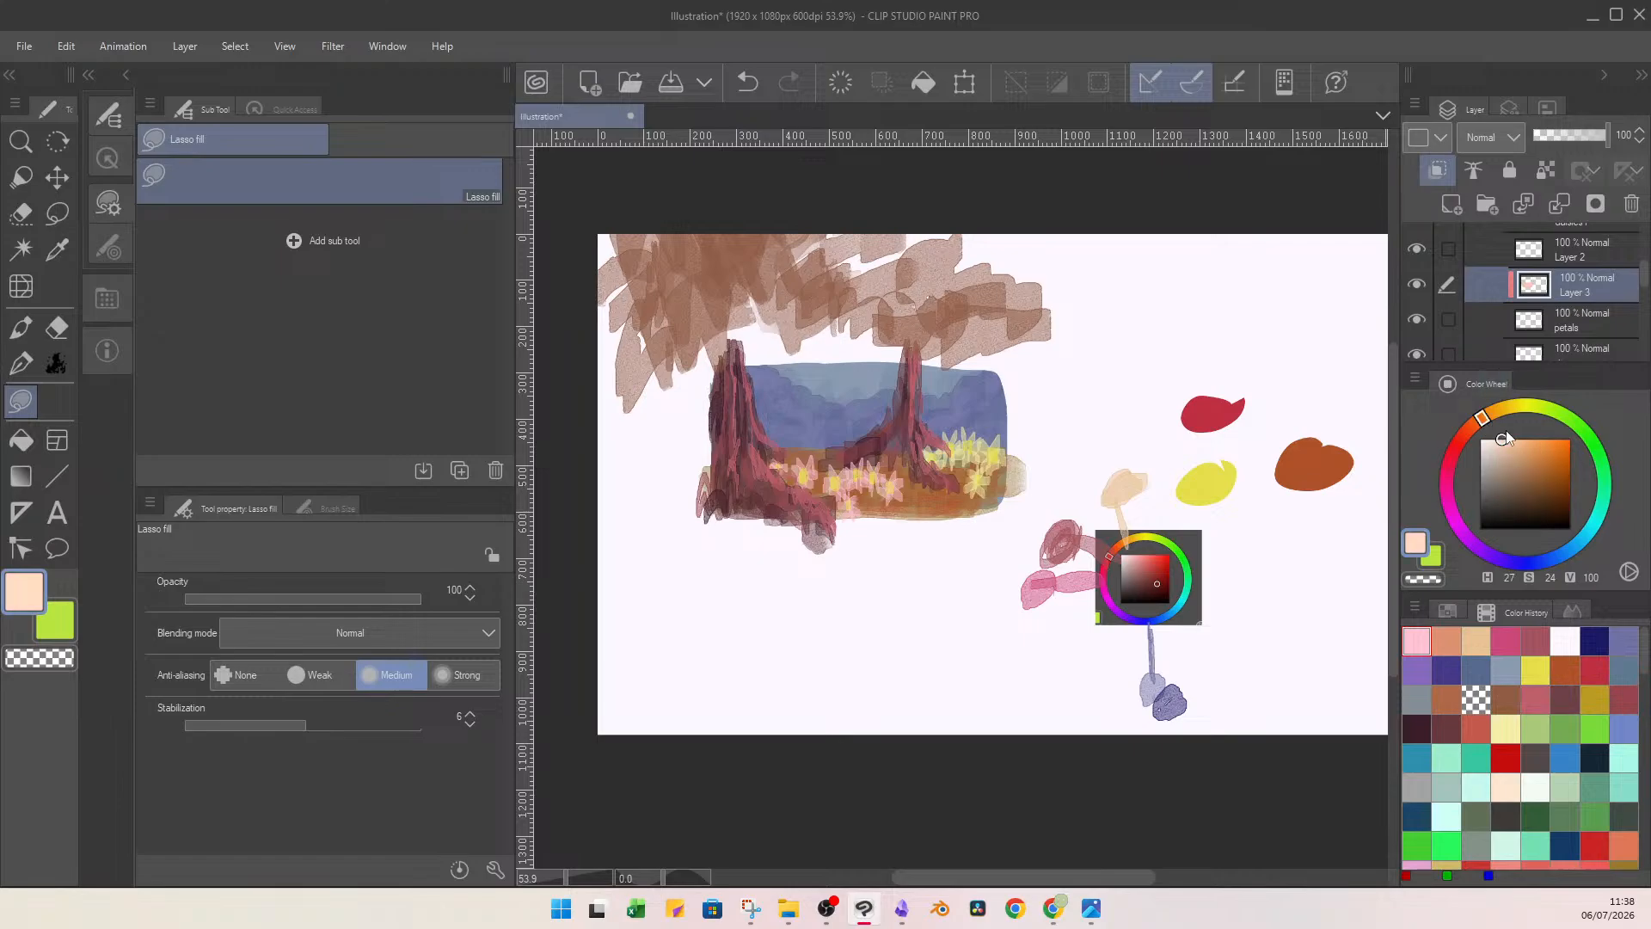
{"action": "left_click_drag", "start_coordinate": [800, 415], "coordinate": [819, 430]}
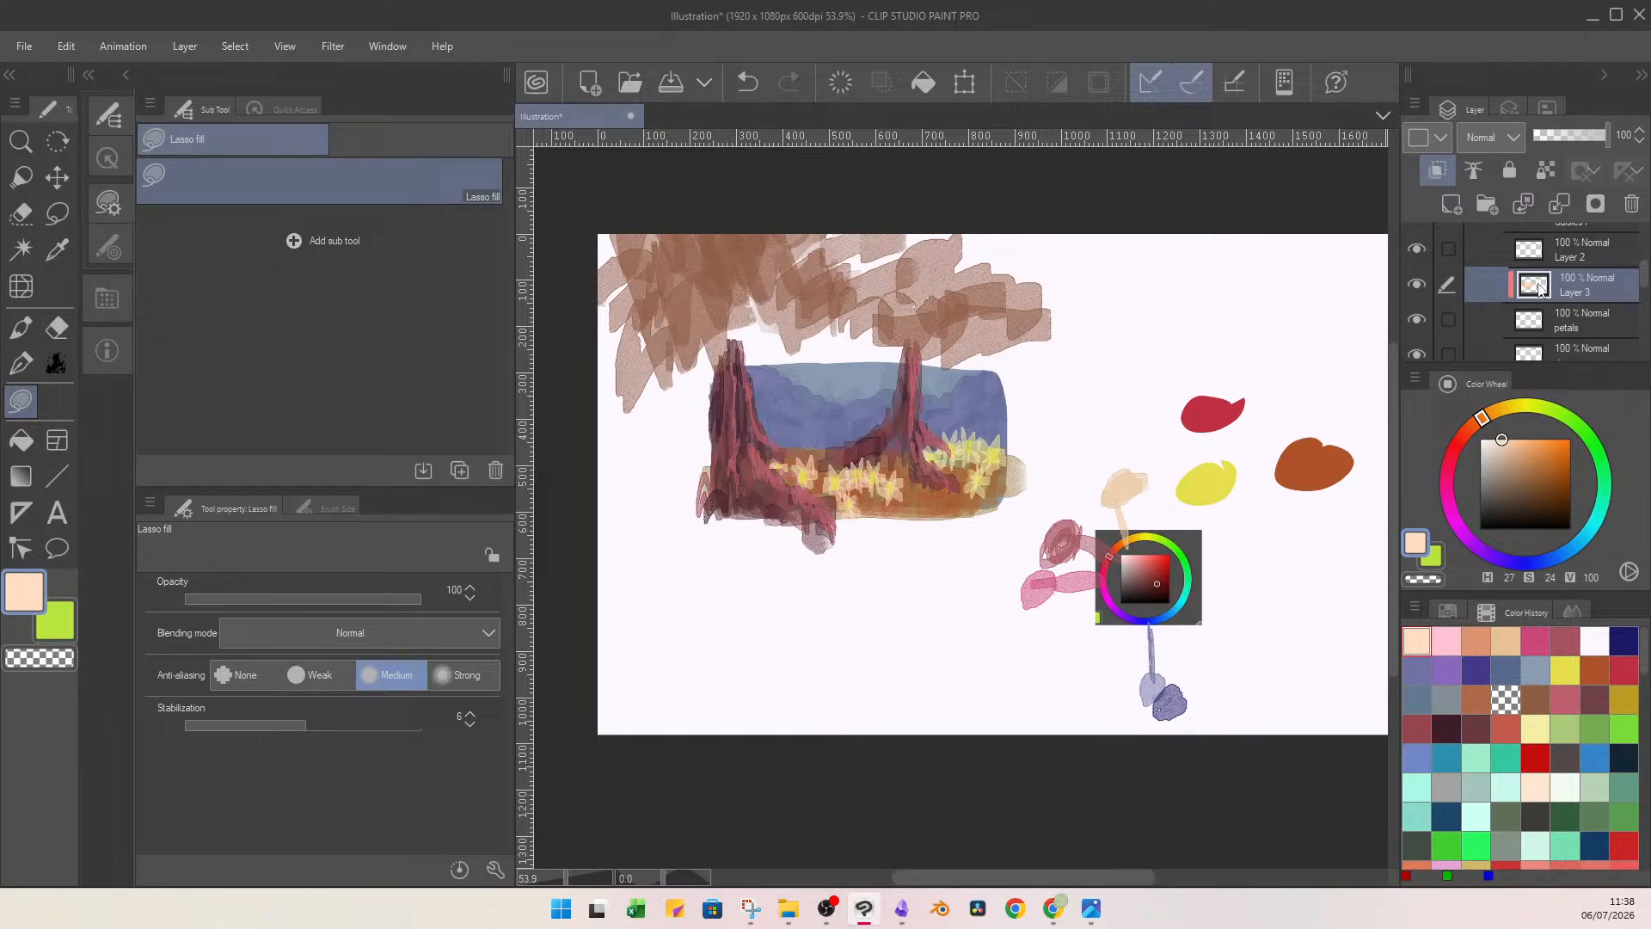
{"action": "left_click", "coordinate": [1560, 212]}
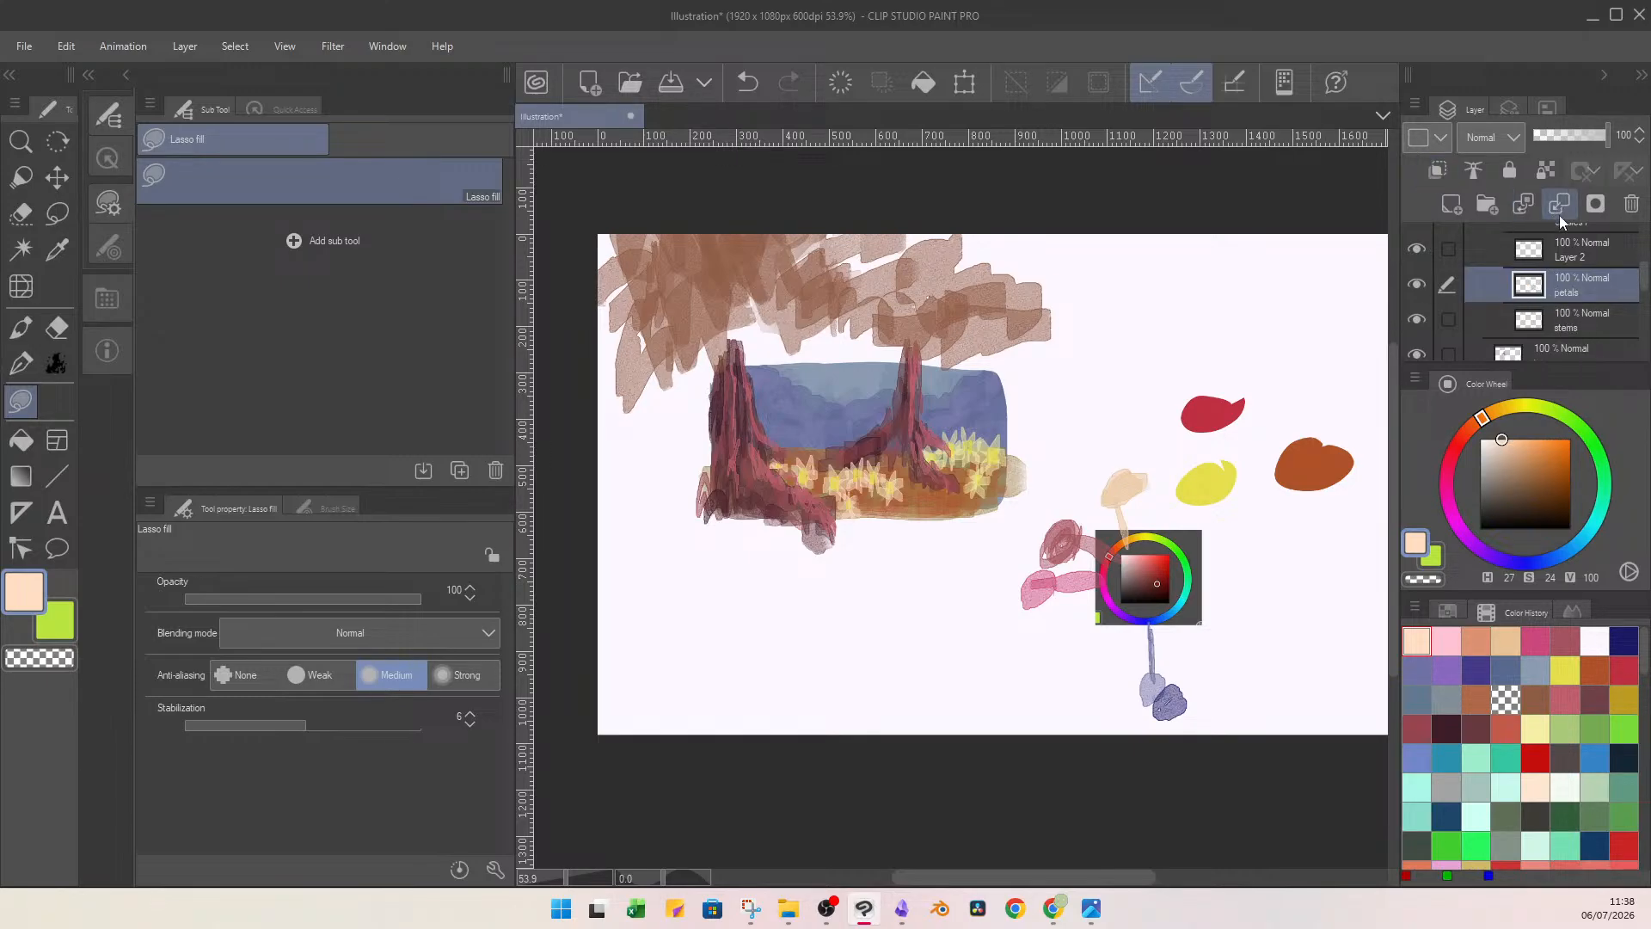
Rename the layer of the left daisies' yellow centres as yellow blob, and clip a new layer to it.
{"action": "left_click", "coordinate": [1461, 247]}
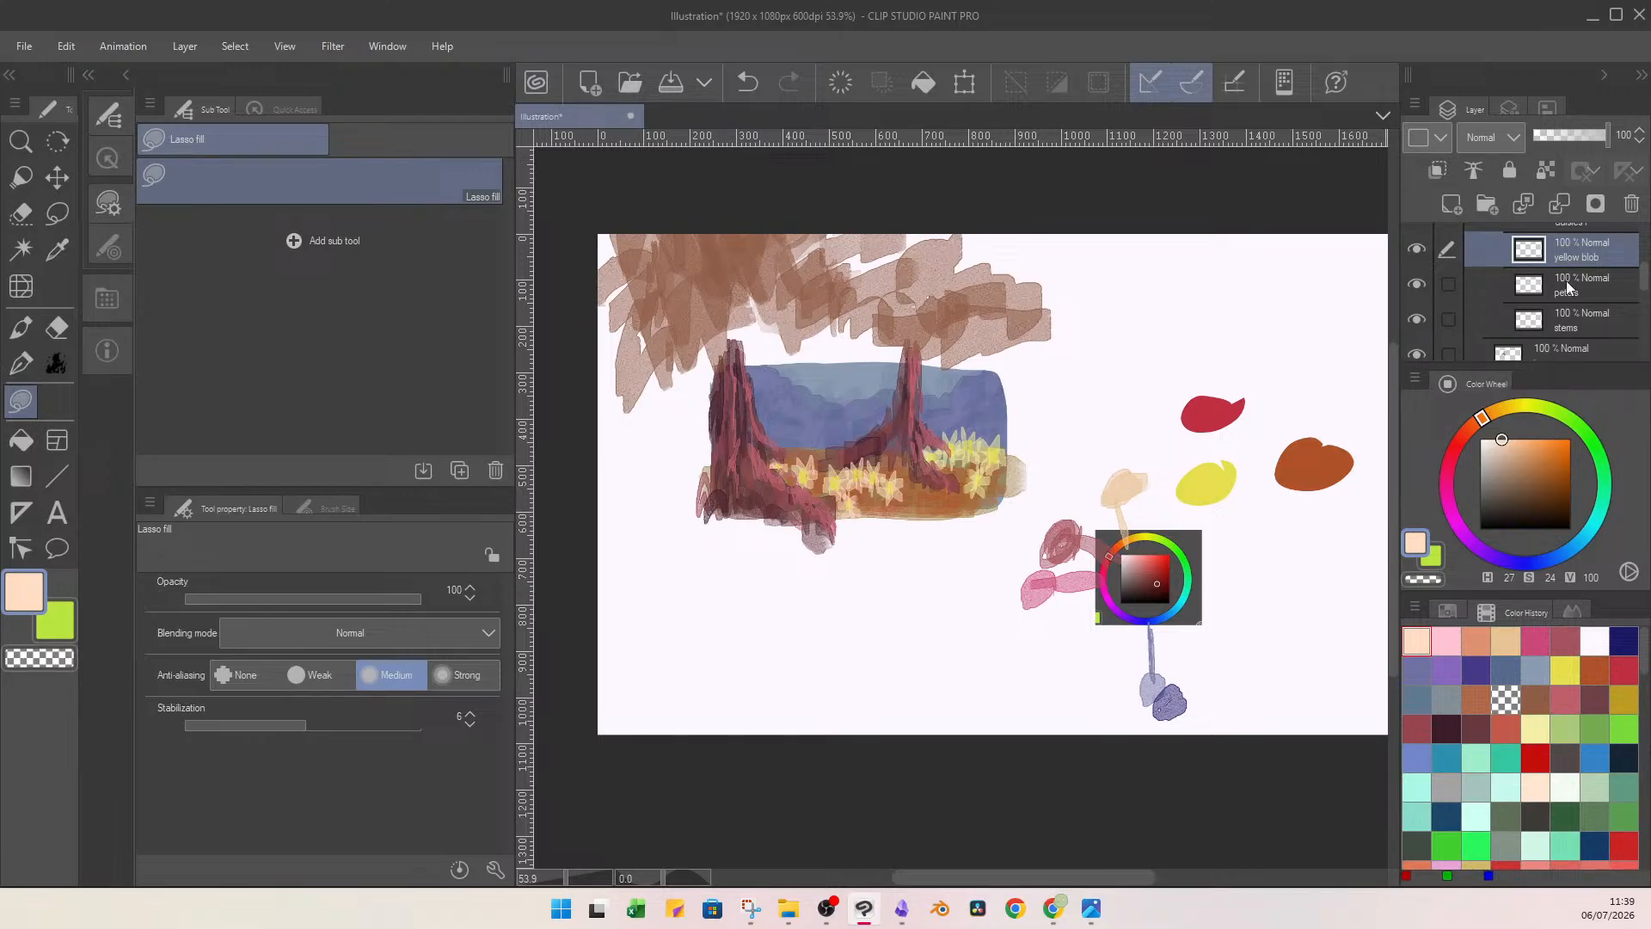
{"action": "left_click", "coordinate": [1451, 204]}
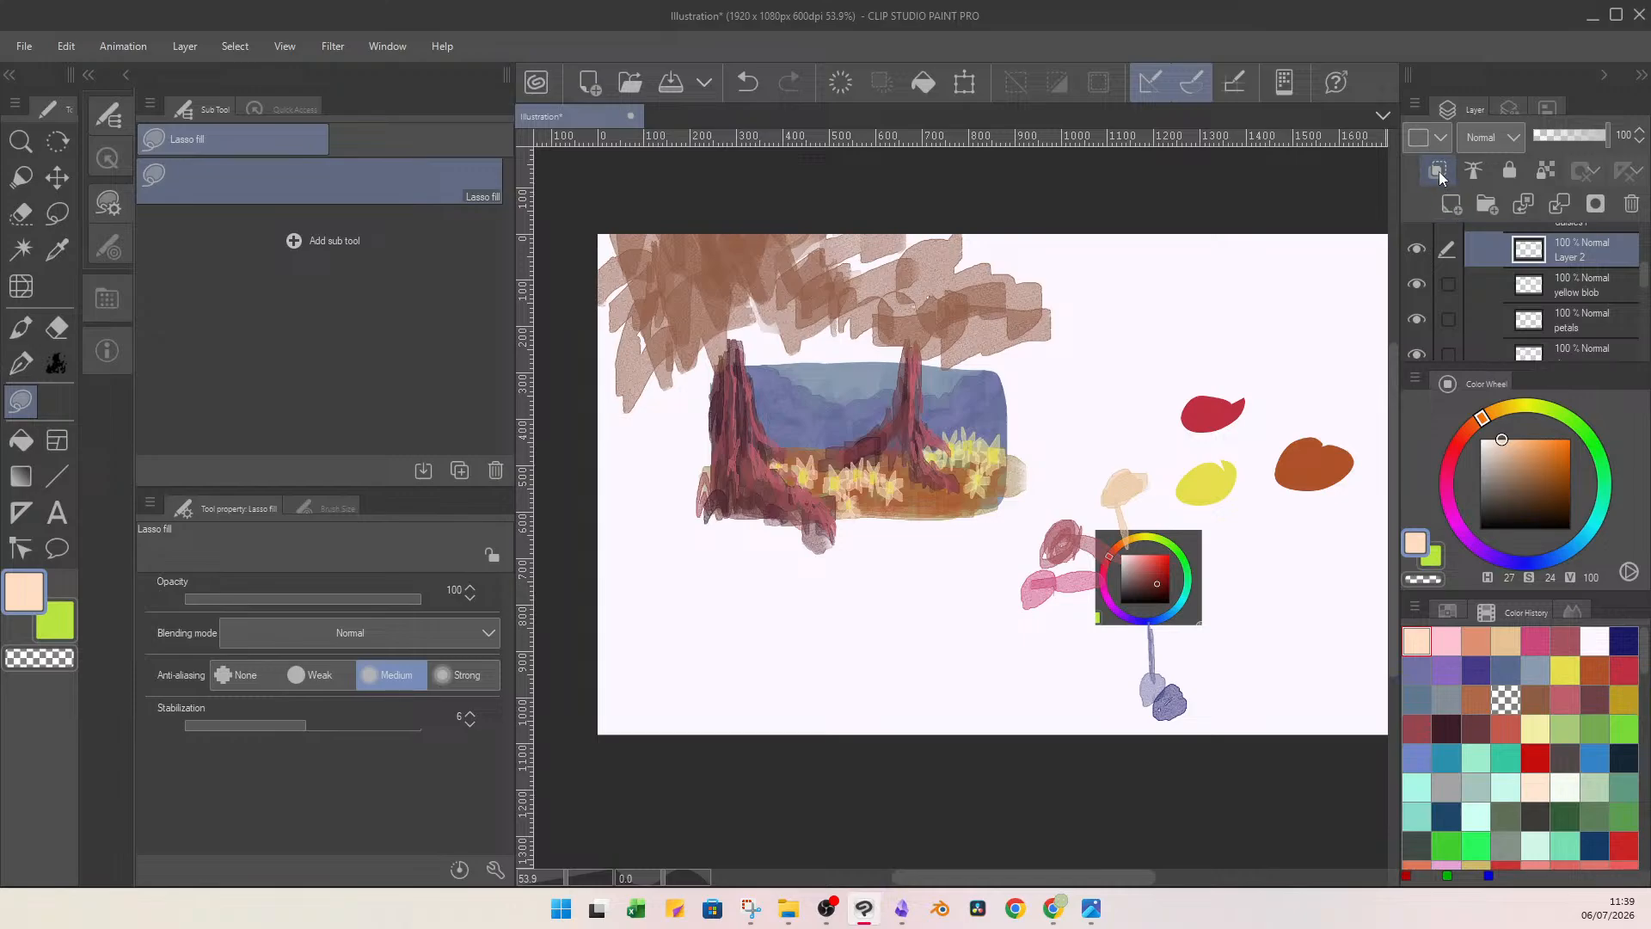
{"action": "left_click", "coordinate": [1437, 169]}
Try lasso-filling the left daisies' centres with ochre (H 45, S 66, V 76), and undo the fill.
{"action": "mouse_move", "coordinate": [1518, 446]}
{"action": "left_mouse_down"}
{"action": "mouse_move", "coordinate": [1527, 457]}
{"action": "mouse_move", "coordinate": [1498, 411]}
{"action": "mouse_move", "coordinate": [1529, 463]}
{"action": "mouse_move", "coordinate": [1544, 459]}
{"action": "mouse_move", "coordinate": [1504, 407]}
{"action": "left_mouse_up"}
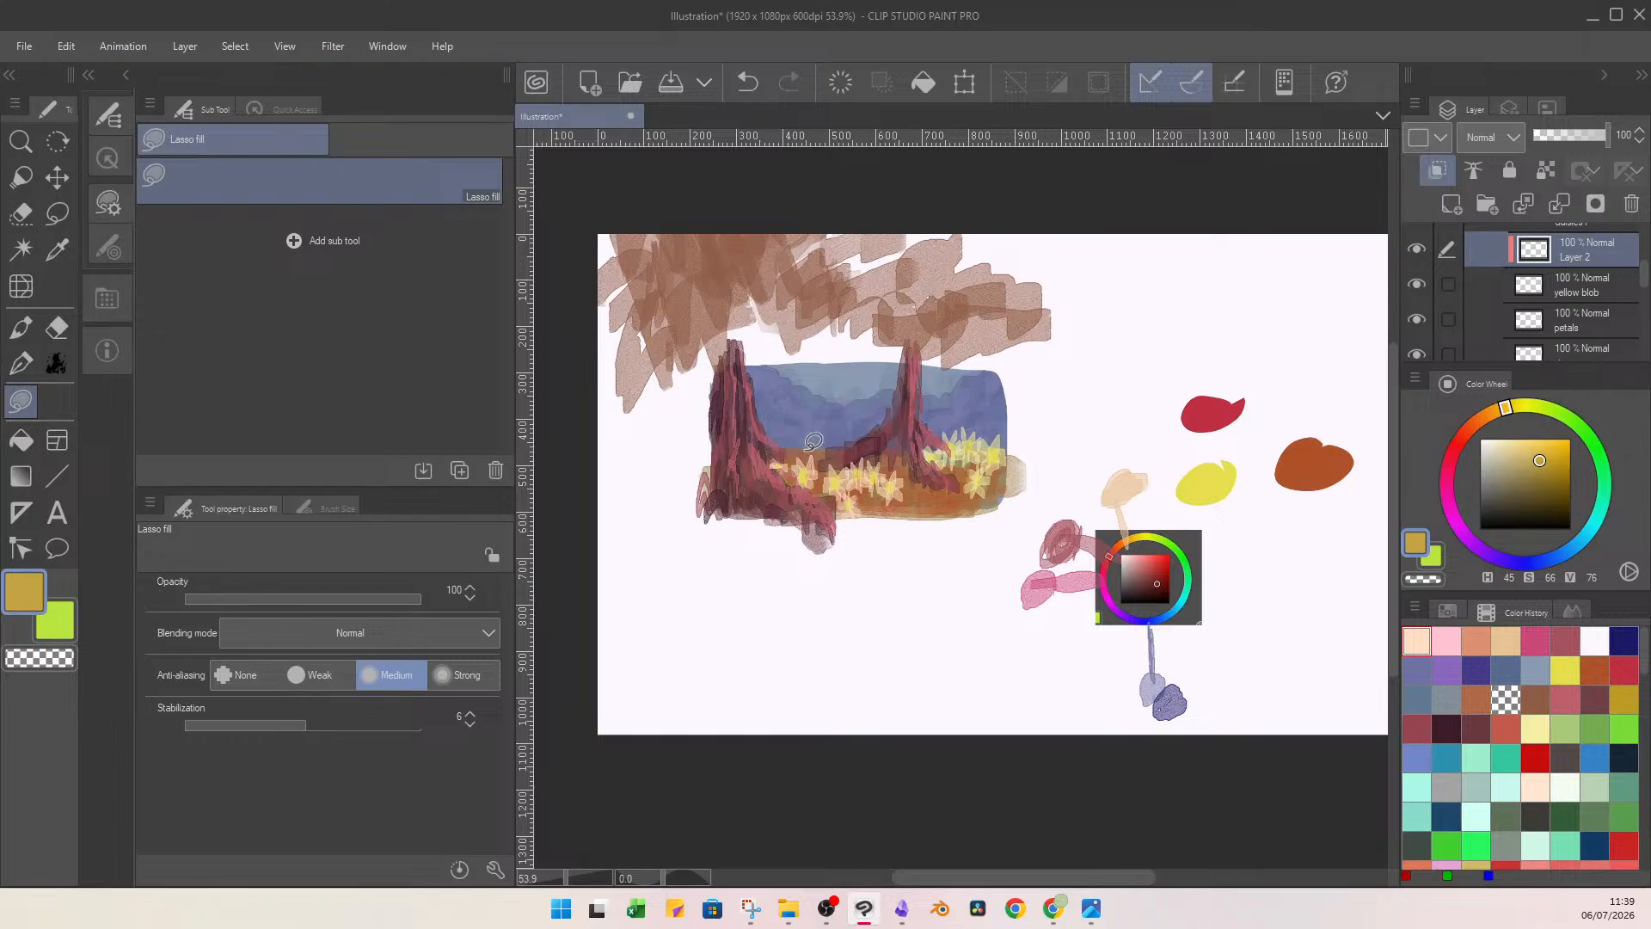
{"action": "mouse_move", "coordinate": [805, 452]}
{"action": "left_mouse_down"}
{"action": "mouse_move", "coordinate": [858, 442]}
{"action": "mouse_move", "coordinate": [819, 441]}
{"action": "left_mouse_up"}
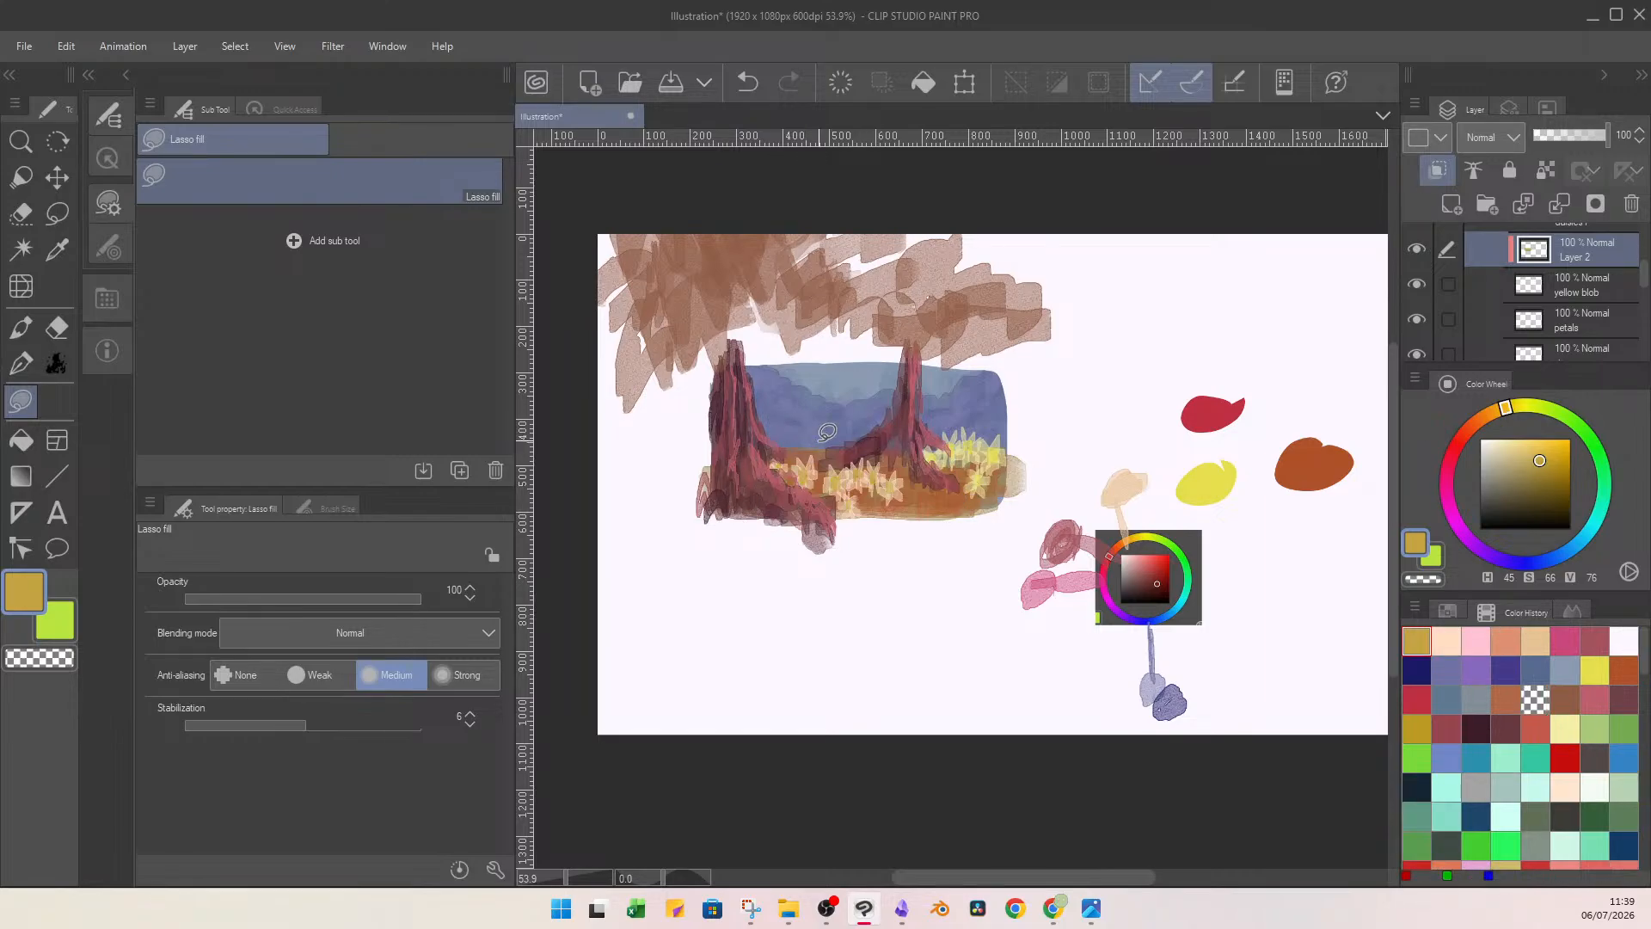
{"action": "key", "text": "ctrl+z"}
Lasso-fill the left daisies' centres with golden yellow (H 45, S 73, V 89), and refill them with orange (H 33, S 73, V 89).
{"action": "mouse_move", "coordinate": [1529, 447]}
{"action": "left_mouse_down"}
{"action": "mouse_move", "coordinate": [1514, 457]}
{"action": "mouse_move", "coordinate": [1545, 449]}
{"action": "left_mouse_up"}
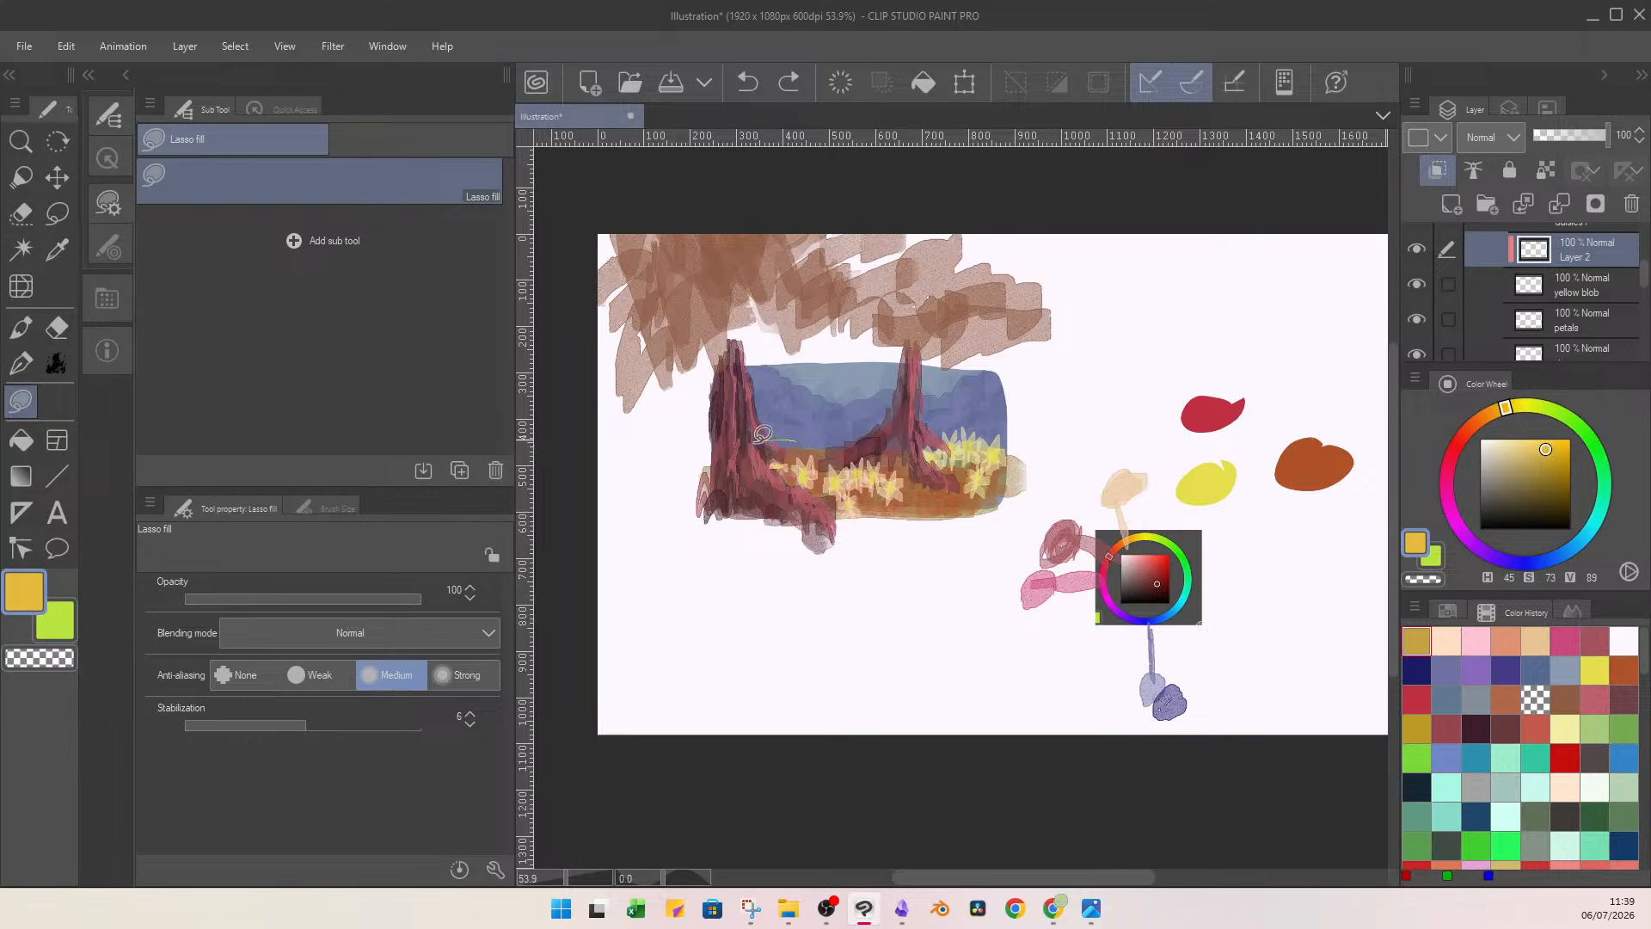
{"action": "left_click_drag", "start_coordinate": [774, 435], "coordinate": [826, 447]}
{"action": "left_click_drag", "start_coordinate": [1505, 409], "coordinate": [1489, 414]}
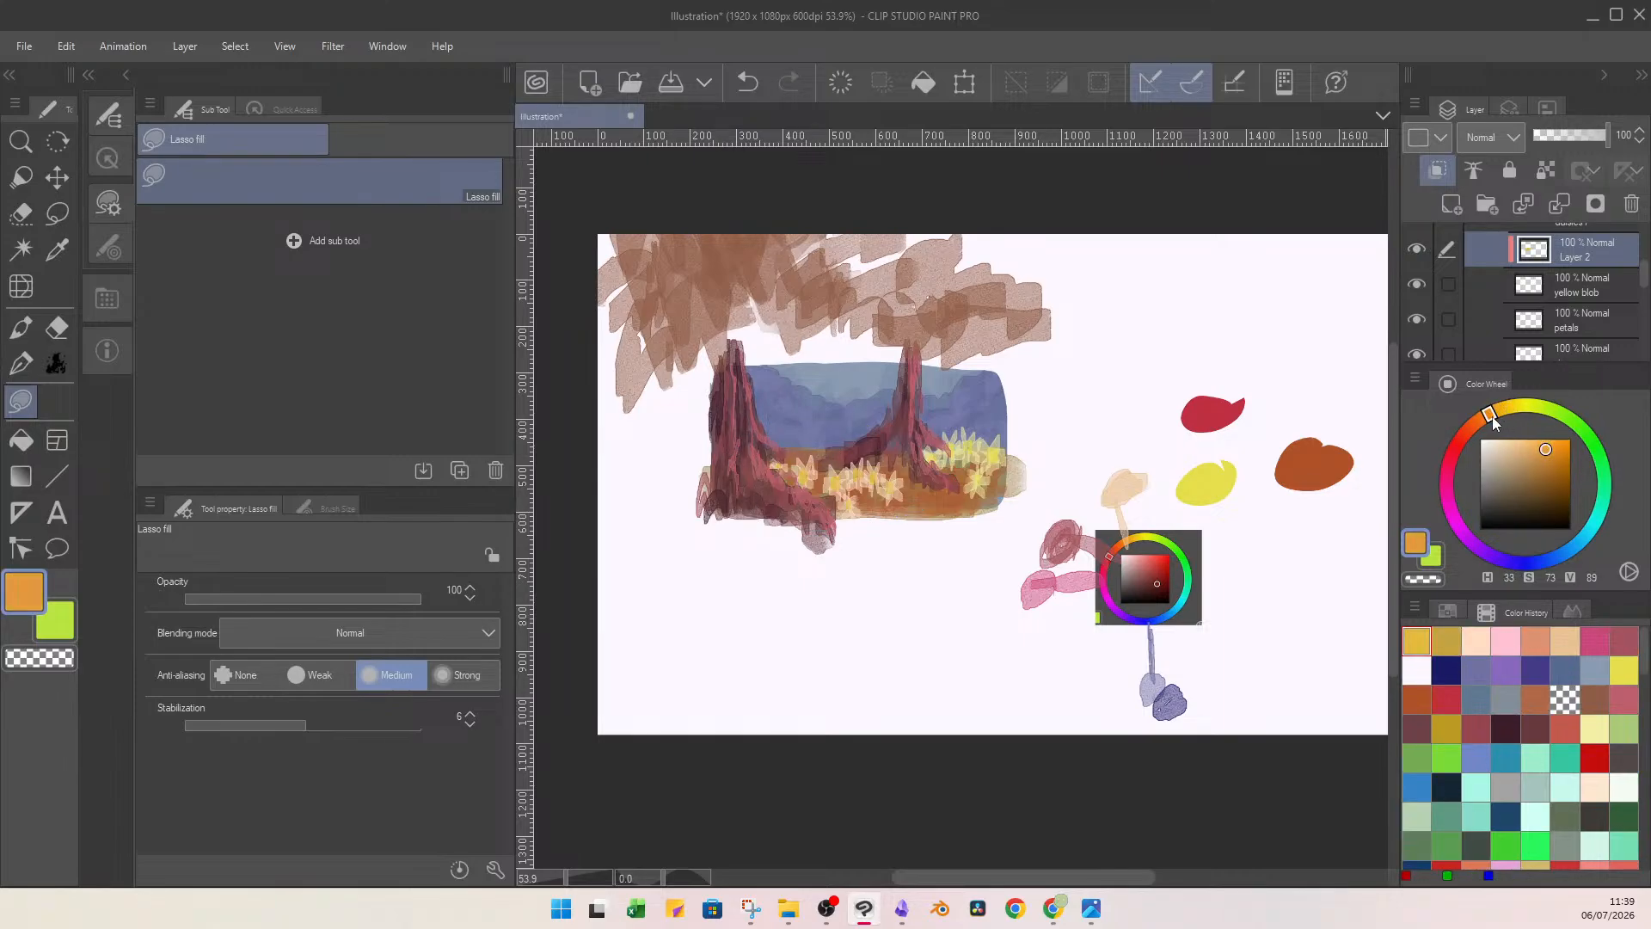
{"action": "left_click_drag", "start_coordinate": [723, 449], "coordinate": [873, 436]}
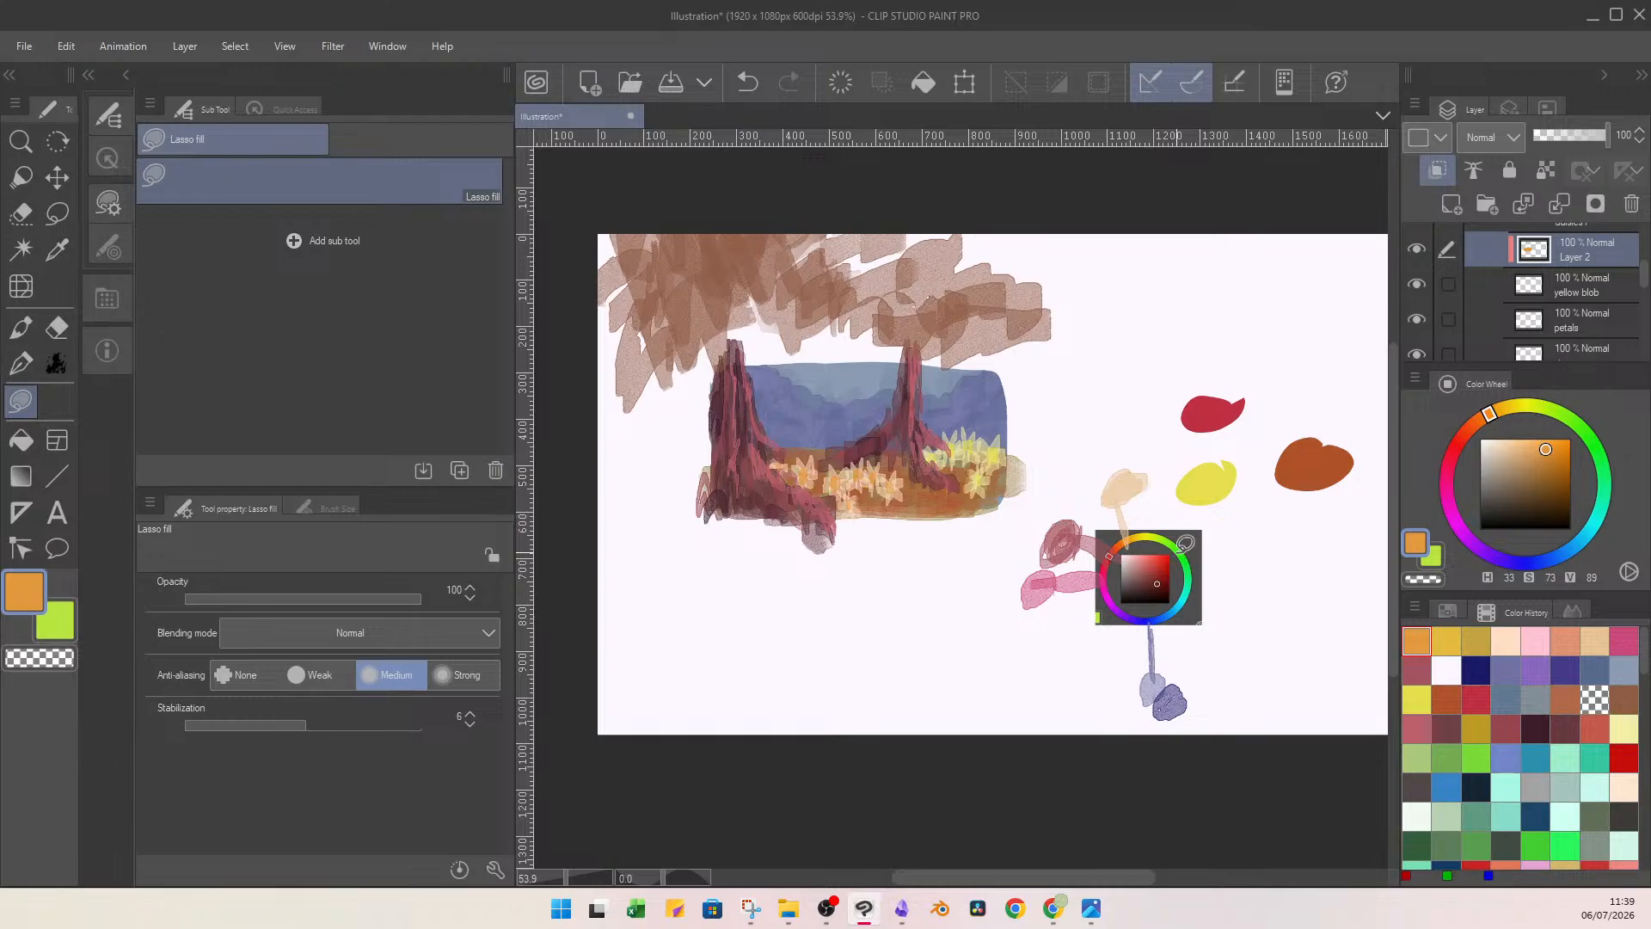
Lasso-fill orange test blobs beside the colour wheel on a new layer, and delete that layer.
{"action": "key", "text": "ctrl+shift+n"}
{"action": "mouse_move", "coordinate": [1045, 533]}
{"action": "left_mouse_down"}
{"action": "mouse_move", "coordinate": [1053, 507]}
{"action": "mouse_move", "coordinate": [1075, 529]}
{"action": "mouse_move", "coordinate": [1051, 554]}
{"action": "left_mouse_up"}
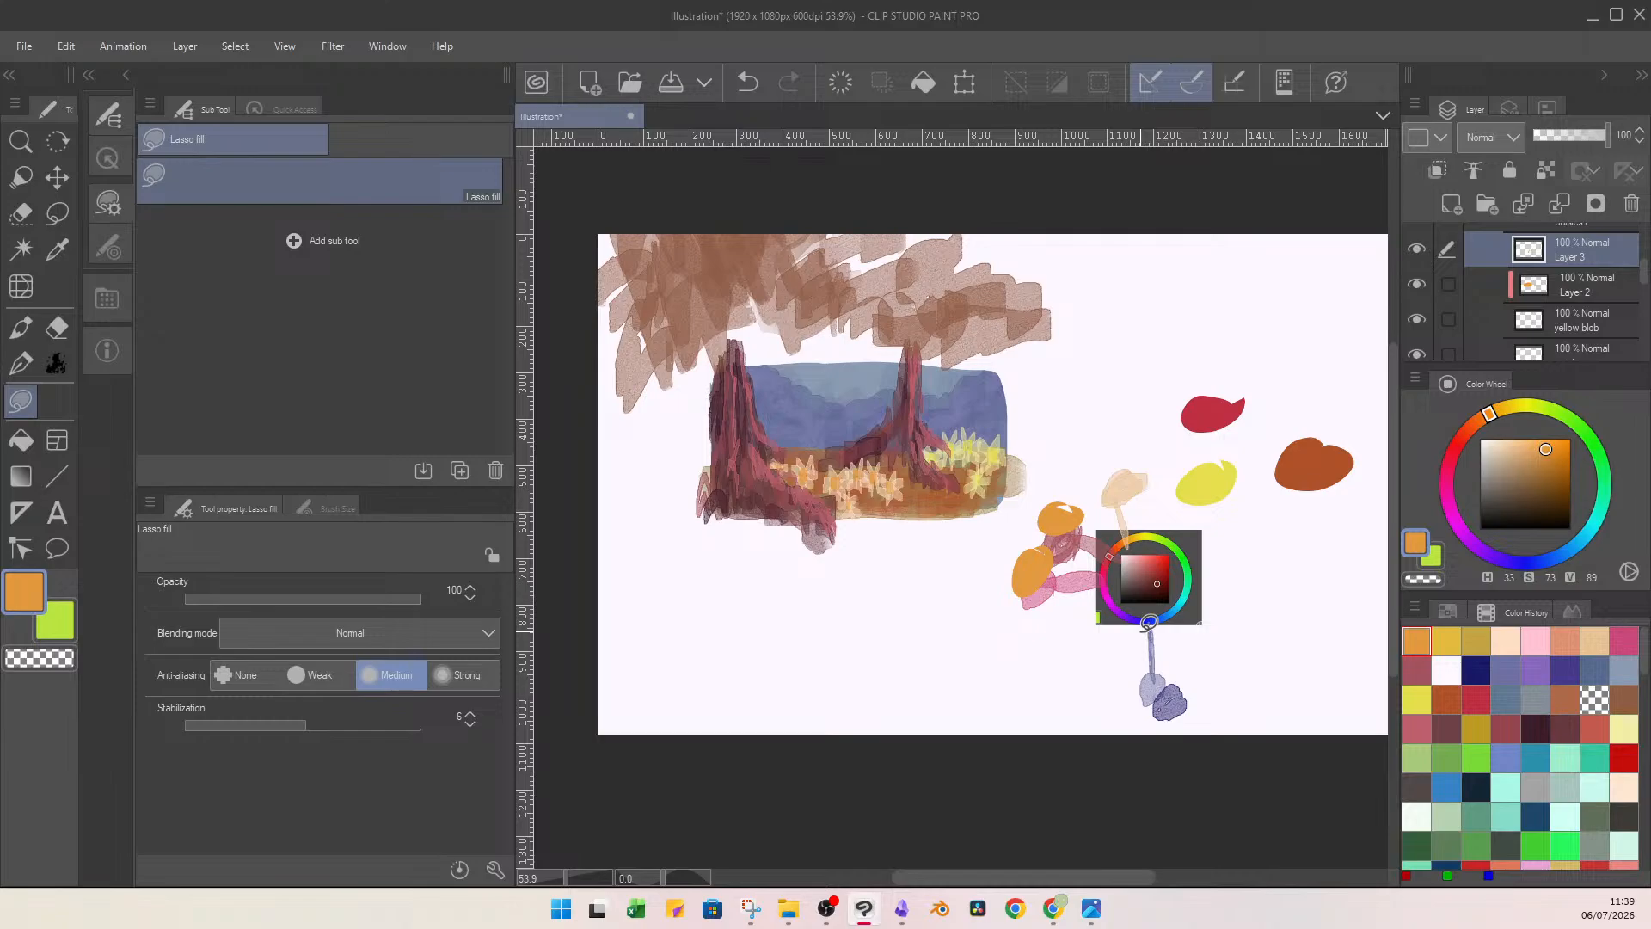
{"action": "left_click", "coordinate": [1631, 205]}
{"action": "left_click", "coordinate": [831, 361]}
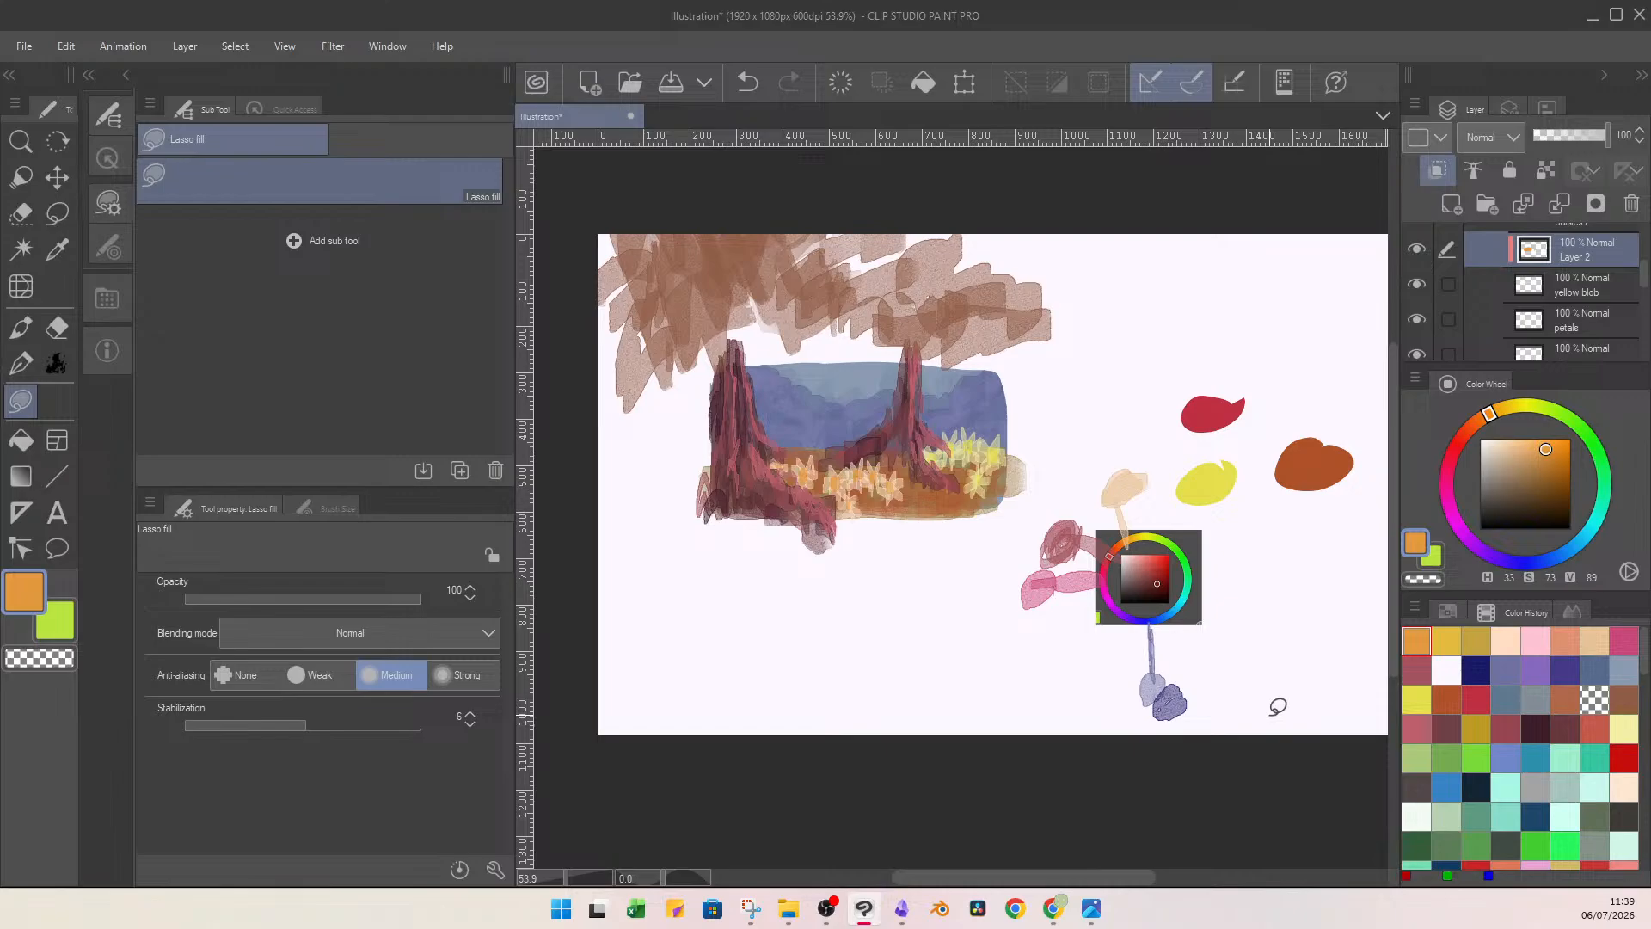
Merge the clipped orange layer into the yellow blob layer.
{"action": "left_click", "coordinate": [1558, 207]}
In the right daisies' folder, rename Layer 3 Copy as petals and Layer 2 Copy as yellow blob thingy.
{"action": "scroll", "coordinate": [1635, 288], "scroll_direction": "up", "scroll_amount": 2}
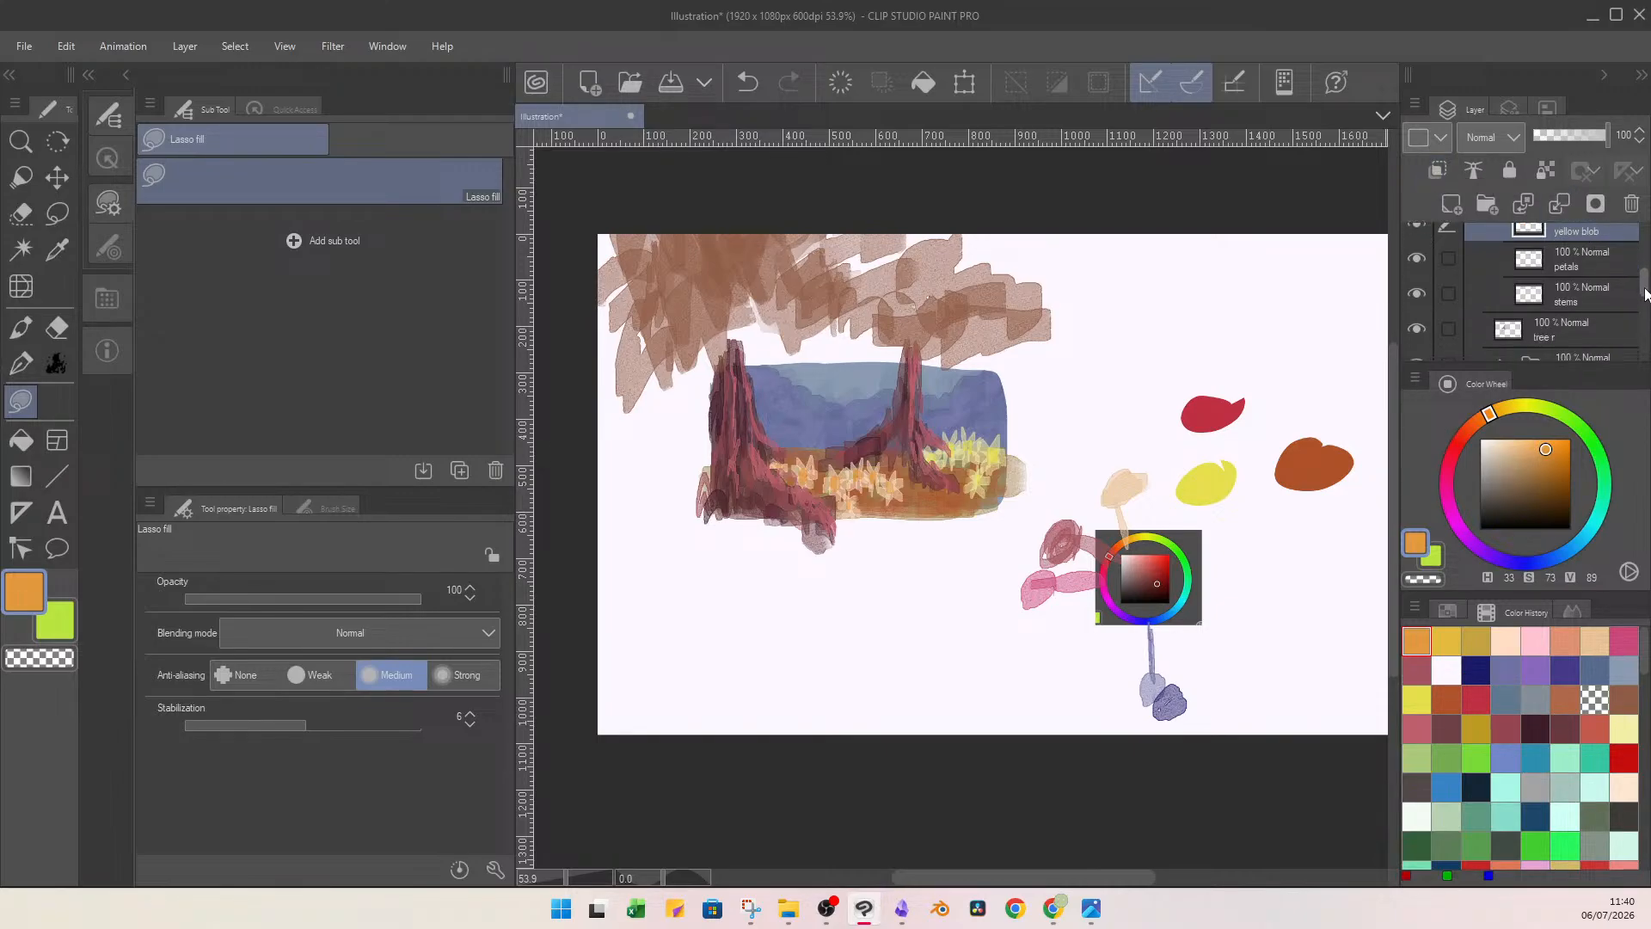
{"action": "left_click_drag", "start_coordinate": [1637, 268], "coordinate": [1644, 296]}
{"action": "left_click", "coordinate": [1542, 264]}
{"action": "left_click", "coordinate": [1580, 298]}
{"action": "left_click", "coordinate": [1499, 292]}
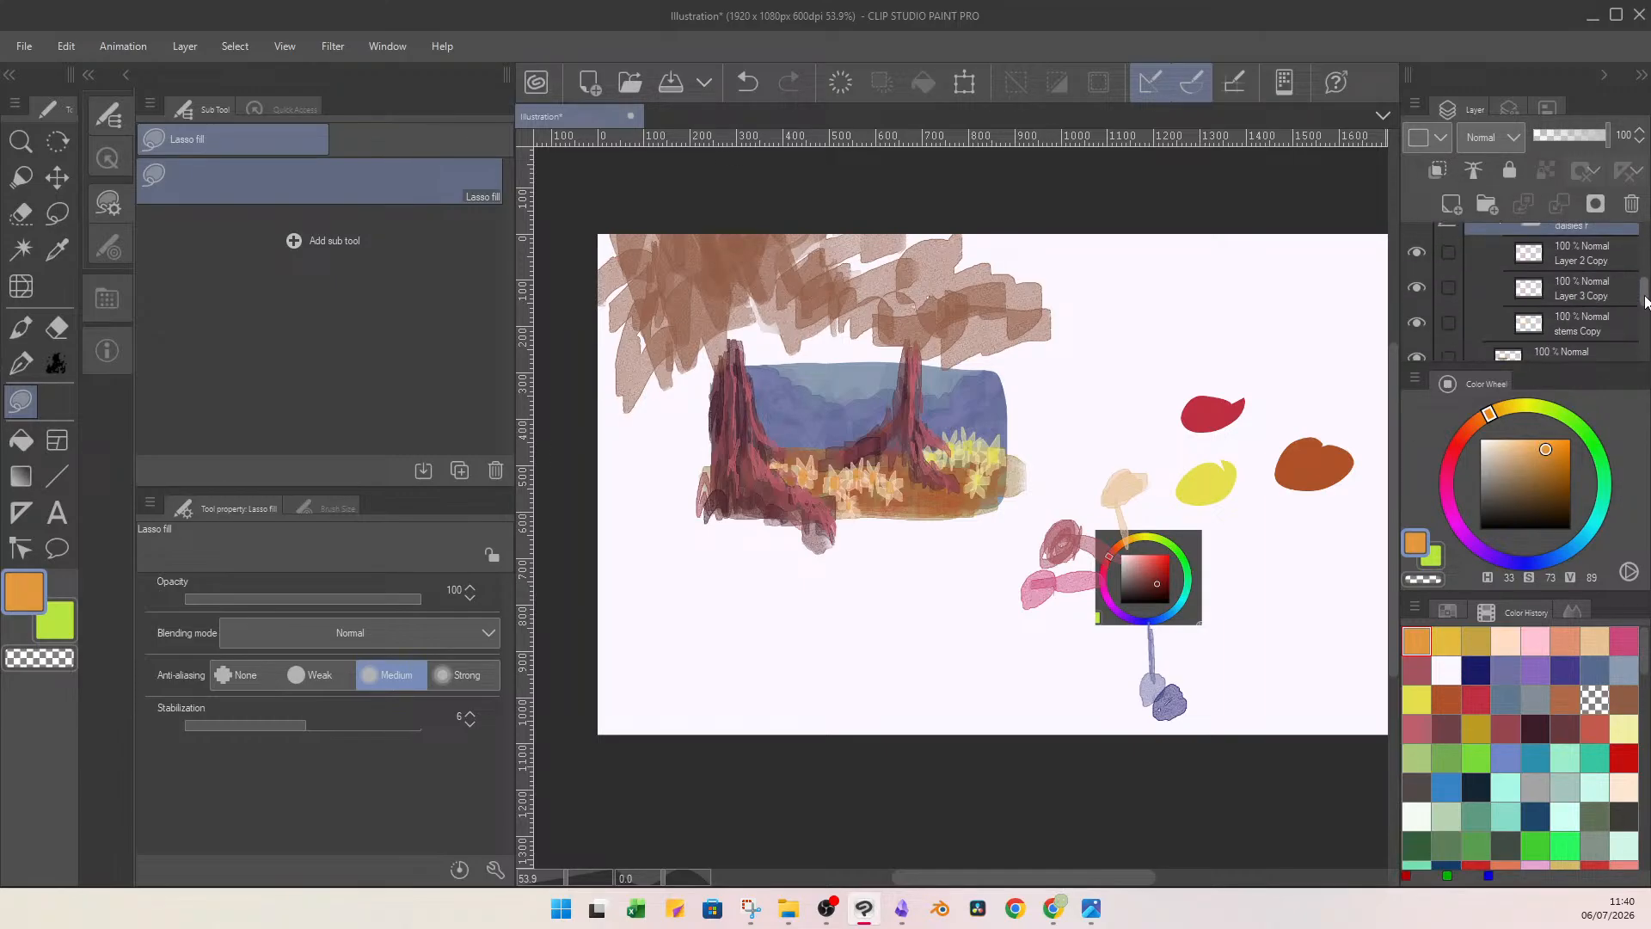
{"action": "left_click", "coordinate": [1593, 299]}
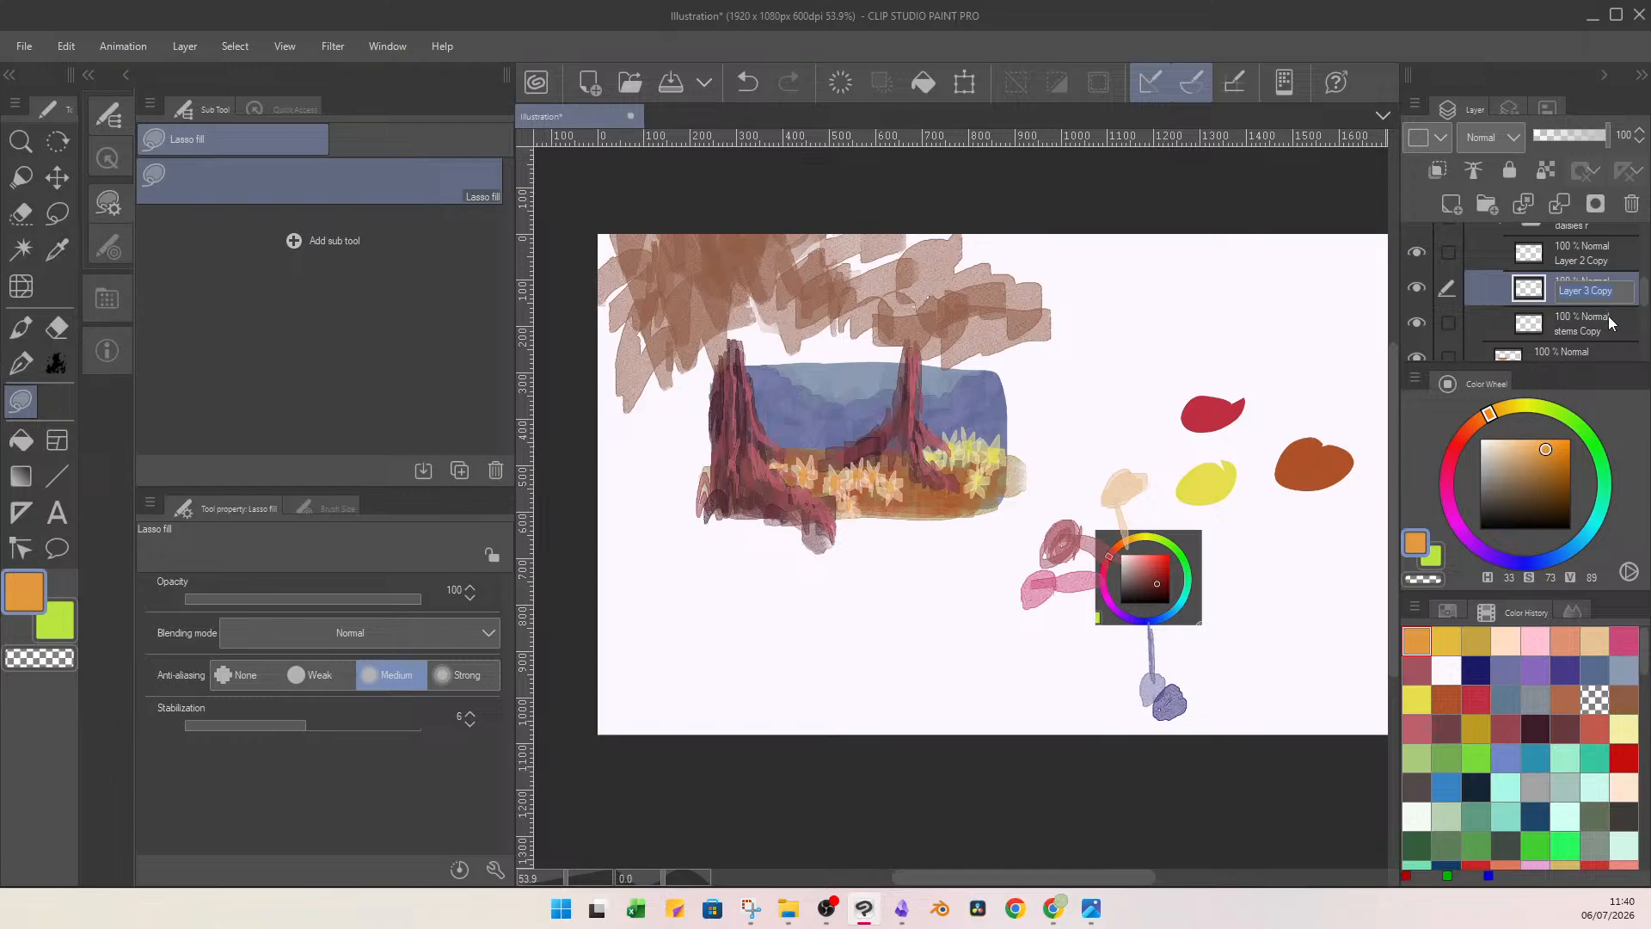
{"action": "type", "text": "petals"}
{"action": "left_click", "coordinate": [1566, 252]}
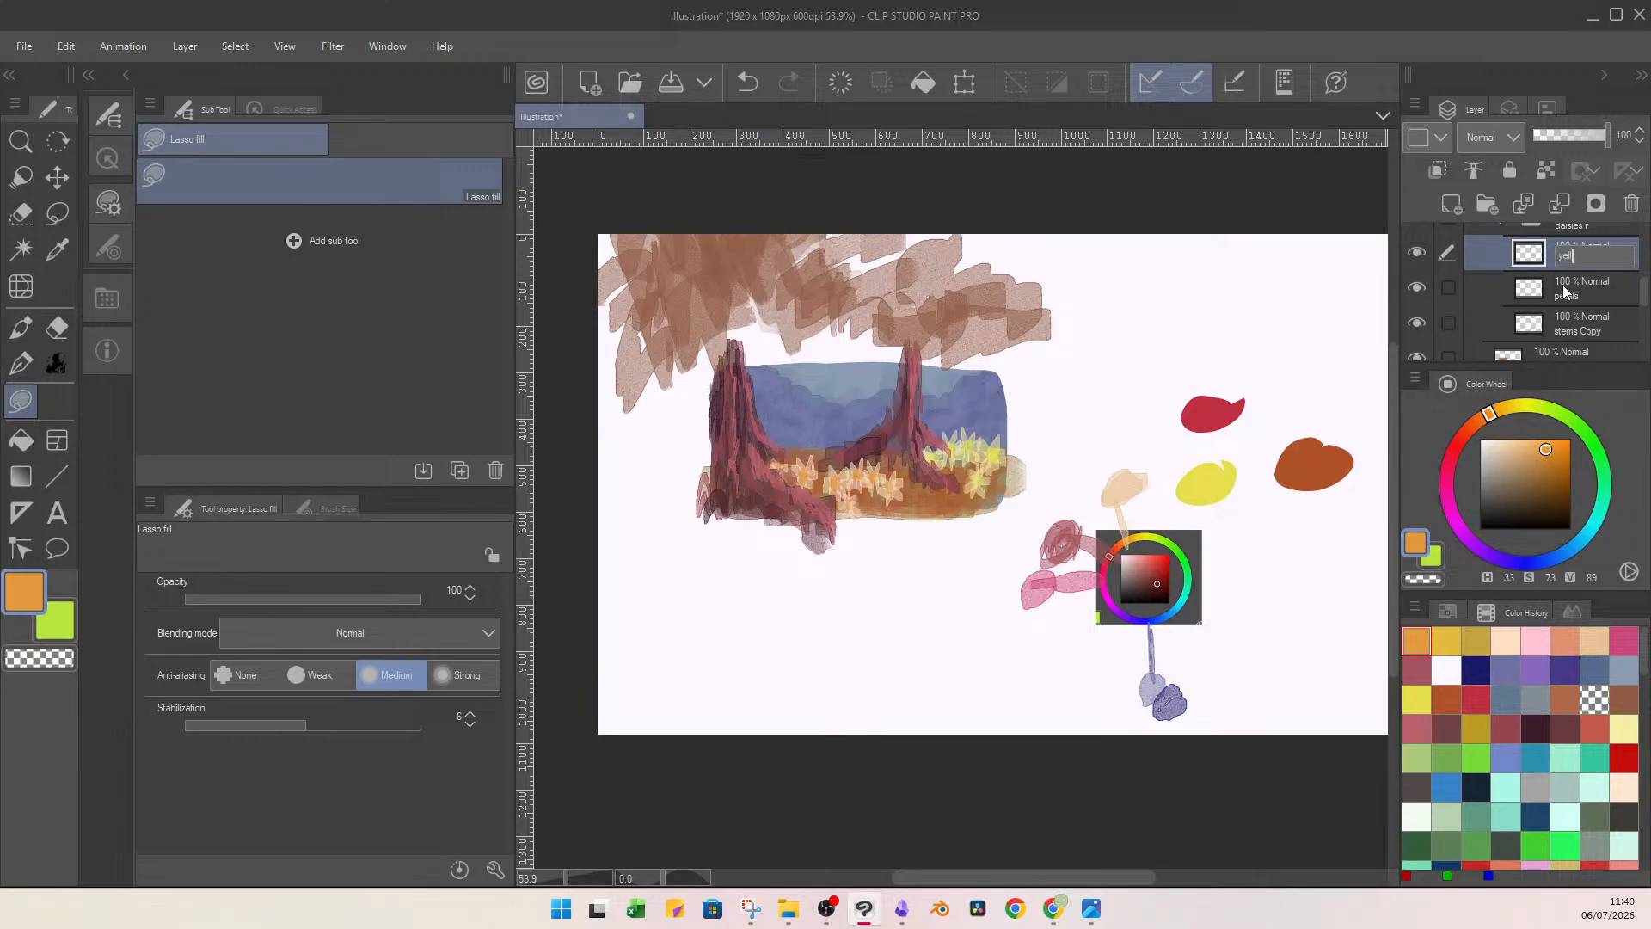
{"action": "type", "text": "yellow blob thingy"}
{"action": "key", "text": "Return"}
Clip a new layer to yellow blob thingy, lasso-fill the right daisies' centres with the current orange, and merge it down.
{"action": "left_click", "coordinate": [1450, 204]}
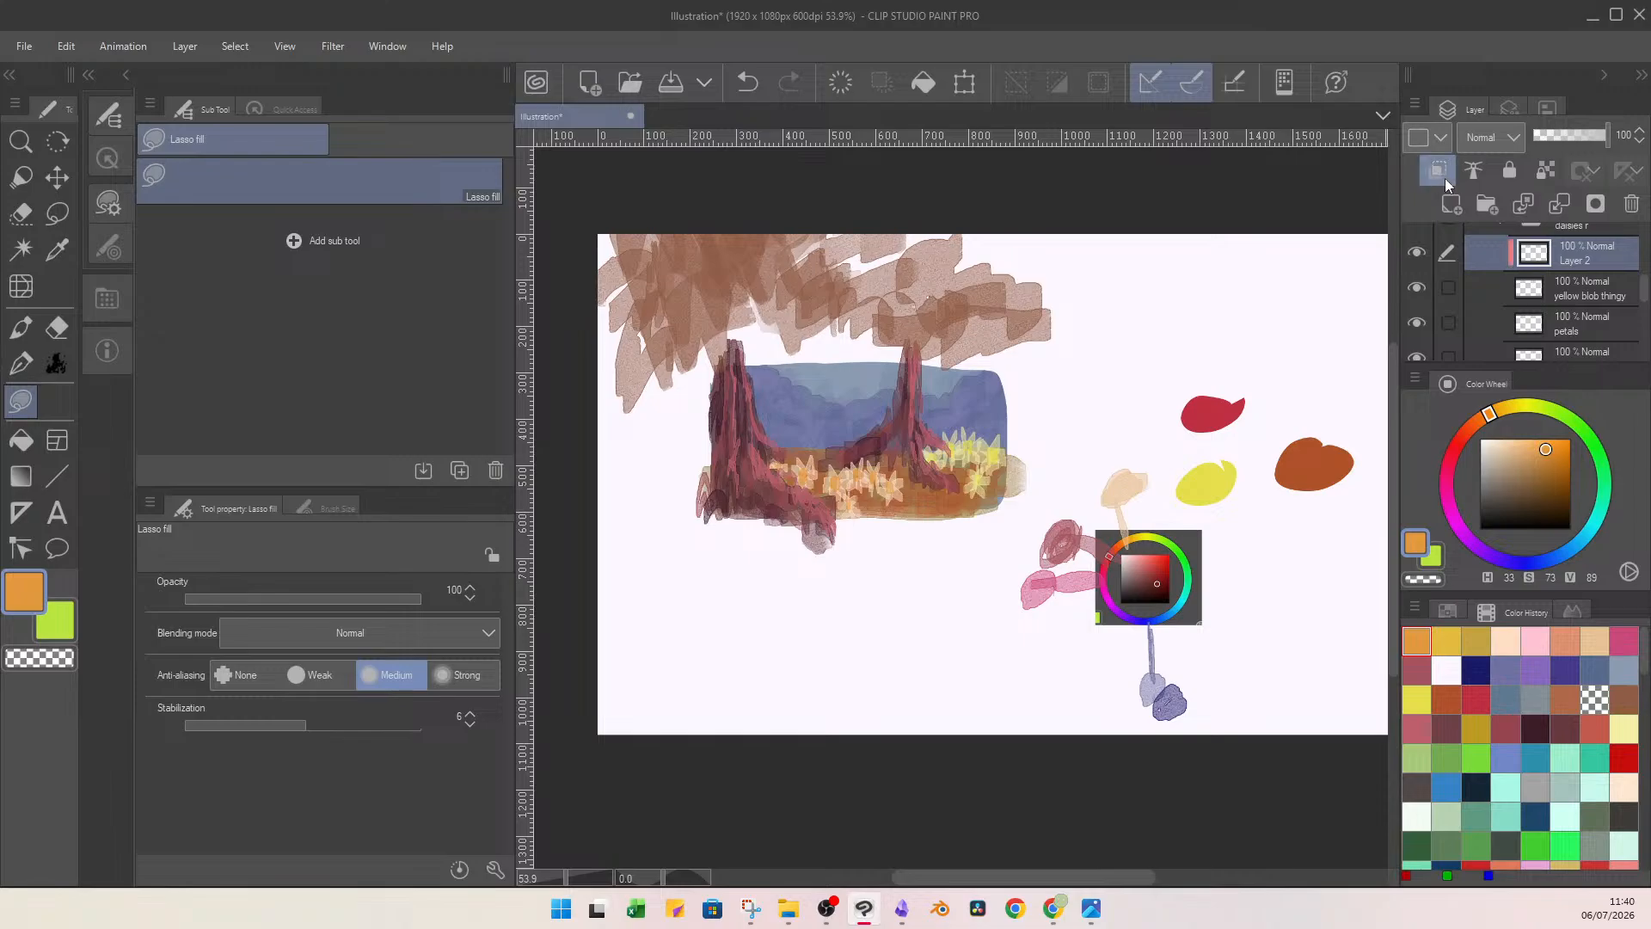
{"action": "left_click_drag", "start_coordinate": [925, 413], "coordinate": [936, 433]}
{"action": "left_click", "coordinate": [1559, 205]}
Clip a new layer to the right daisies' petals, undo a salmon trial fill, and lasso-fill it with pale peach (H 27, S 24, V 100).
{"action": "left_click", "coordinate": [1578, 292]}
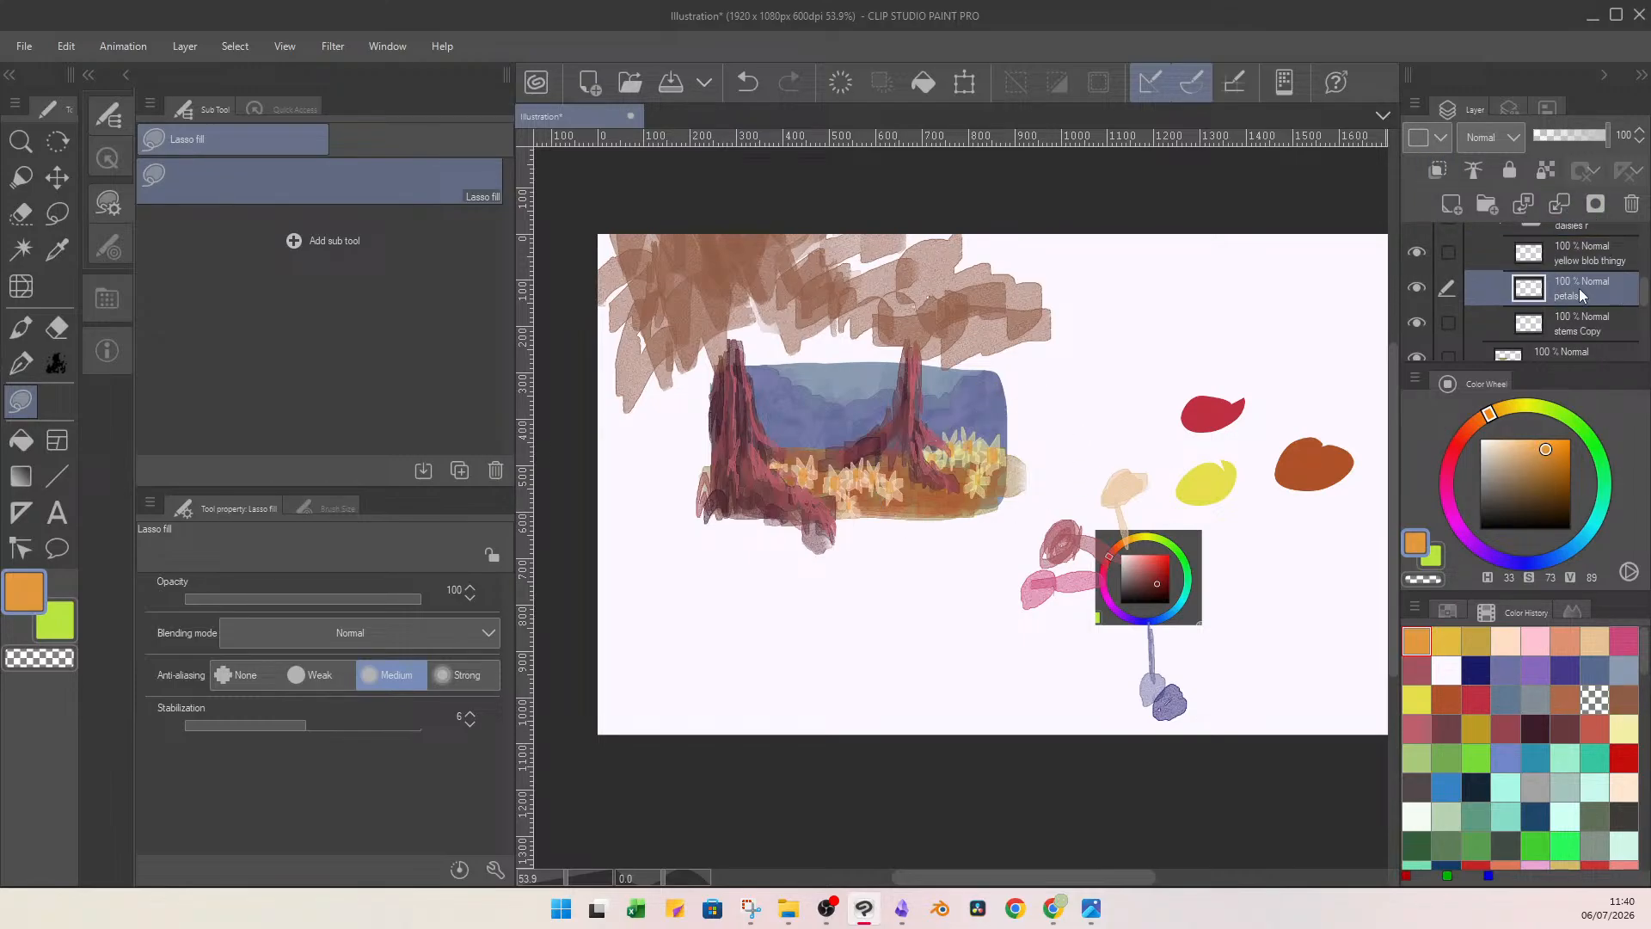
{"action": "left_click", "coordinate": [1451, 205]}
{"action": "left_click", "coordinate": [1438, 171]}
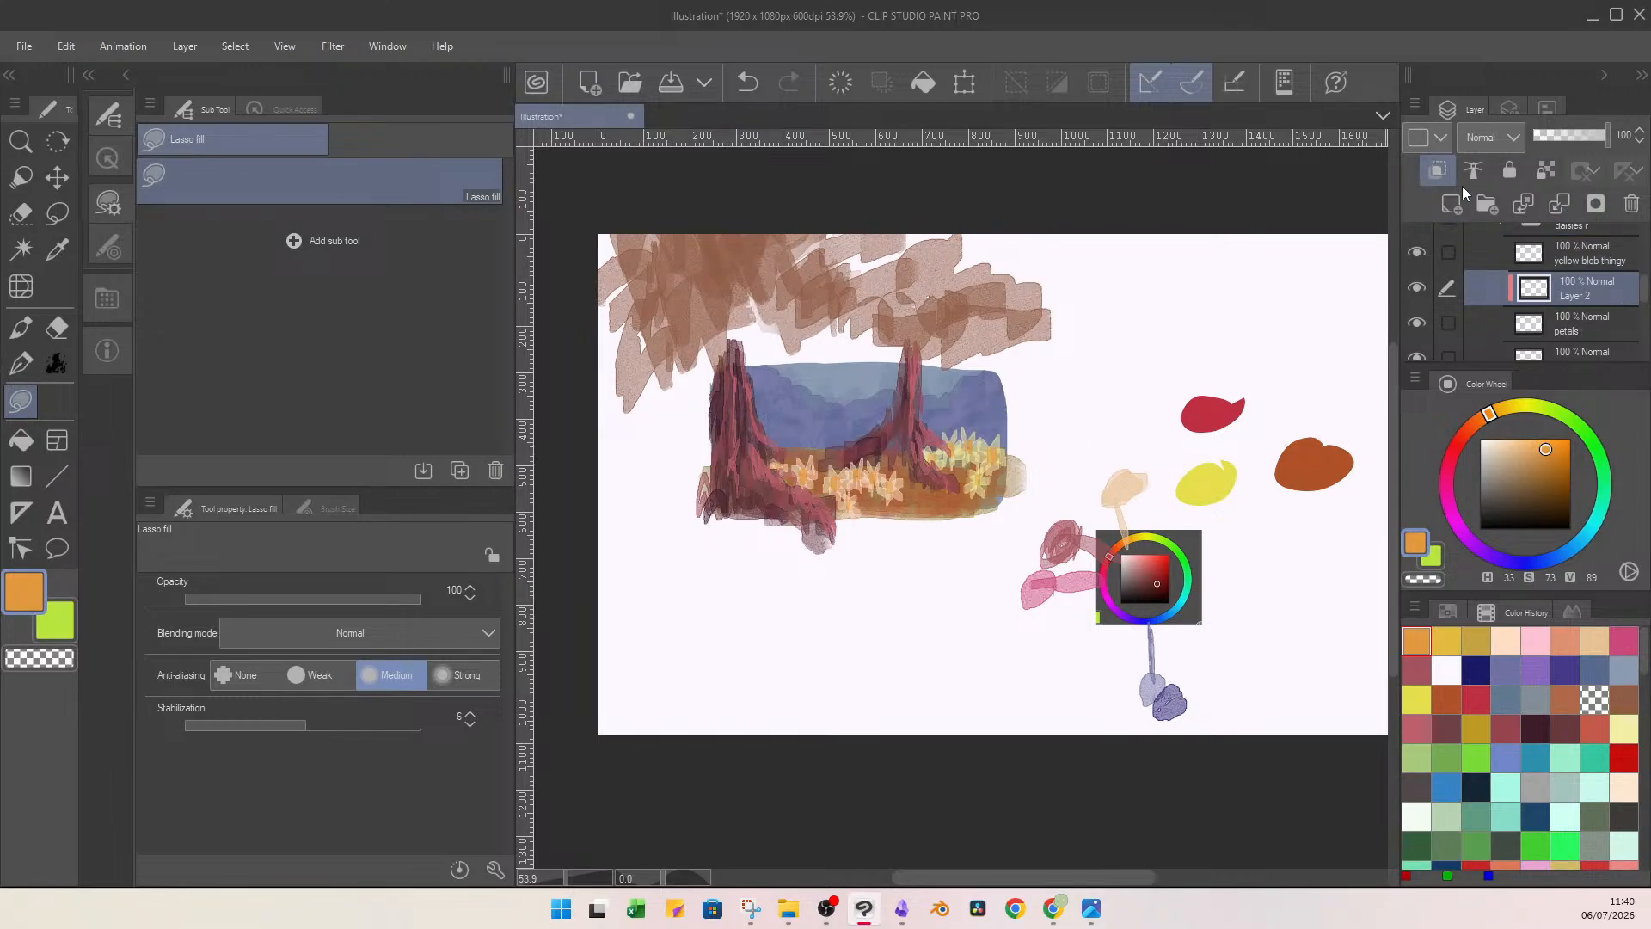
{"action": "left_click", "coordinate": [1564, 640]}
{"action": "mouse_move", "coordinate": [1011, 438]}
{"action": "left_mouse_down"}
{"action": "mouse_move", "coordinate": [1043, 394]}
{"action": "mouse_move", "coordinate": [920, 487]}
{"action": "mouse_move", "coordinate": [1018, 469]}
{"action": "left_mouse_up"}
{"action": "key", "text": "ctrl+z"}
{"action": "left_click", "coordinate": [1544, 638]}
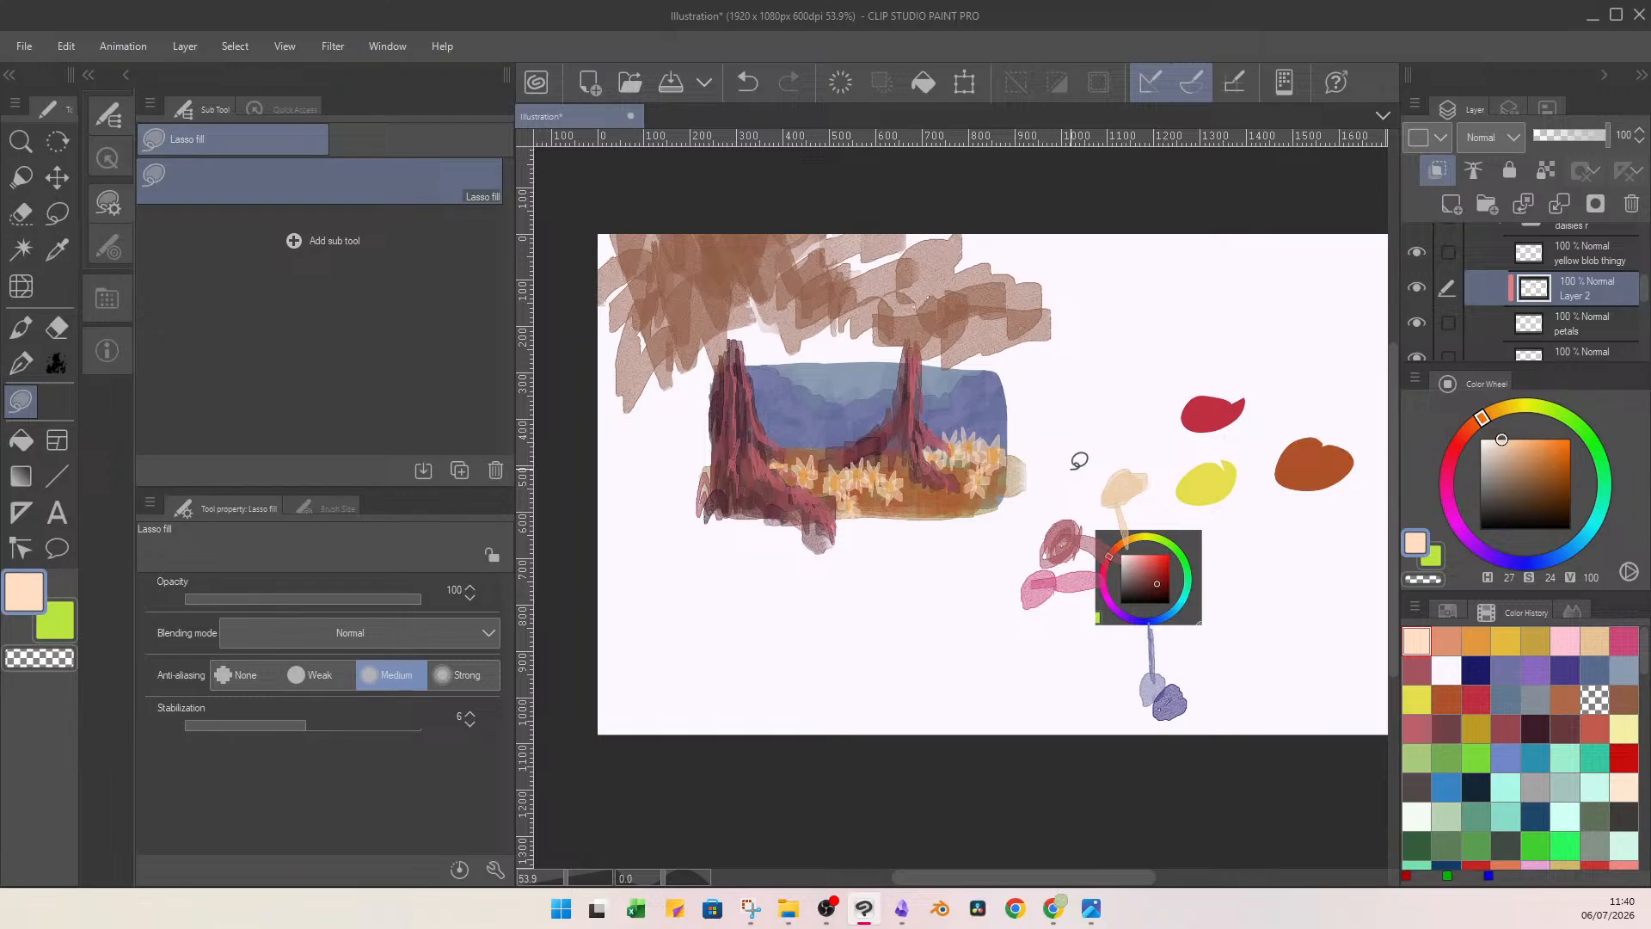
Try lasso-filling the right daisies' petals with darker peach (H 22, S 32, V 87), and undo the fill.
{"action": "left_click", "coordinate": [1509, 450]}
{"action": "left_click", "coordinate": [1477, 423]}
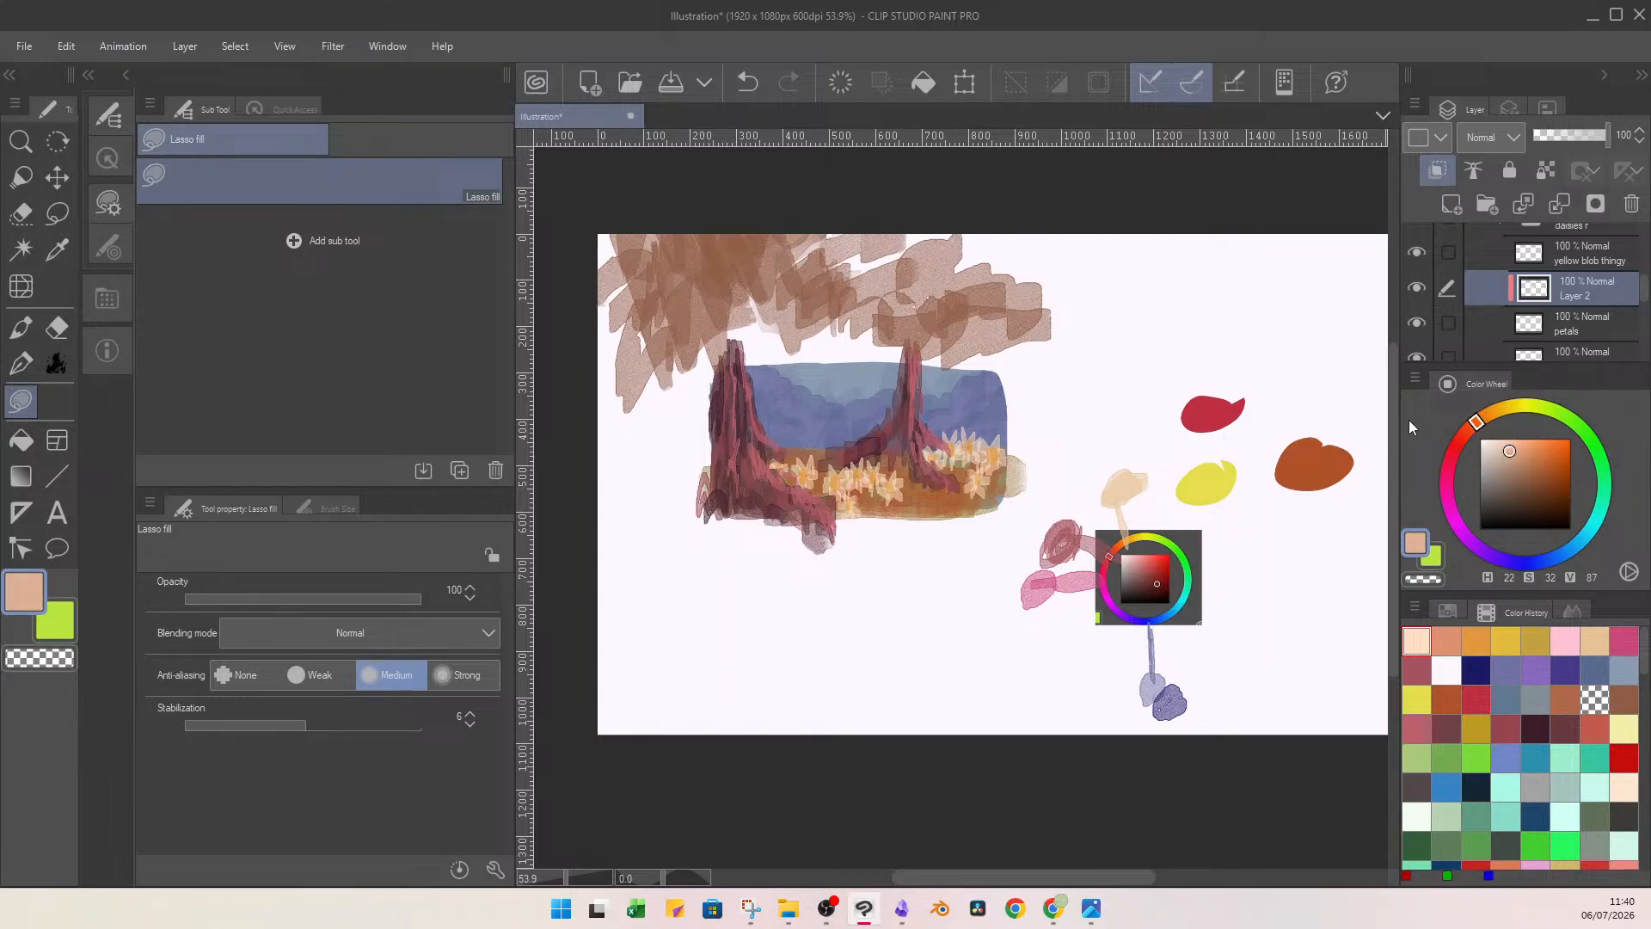
{"action": "mouse_move", "coordinate": [981, 417]}
{"action": "left_mouse_down"}
{"action": "mouse_move", "coordinate": [929, 490]}
{"action": "mouse_move", "coordinate": [1014, 430]}
{"action": "left_mouse_up"}
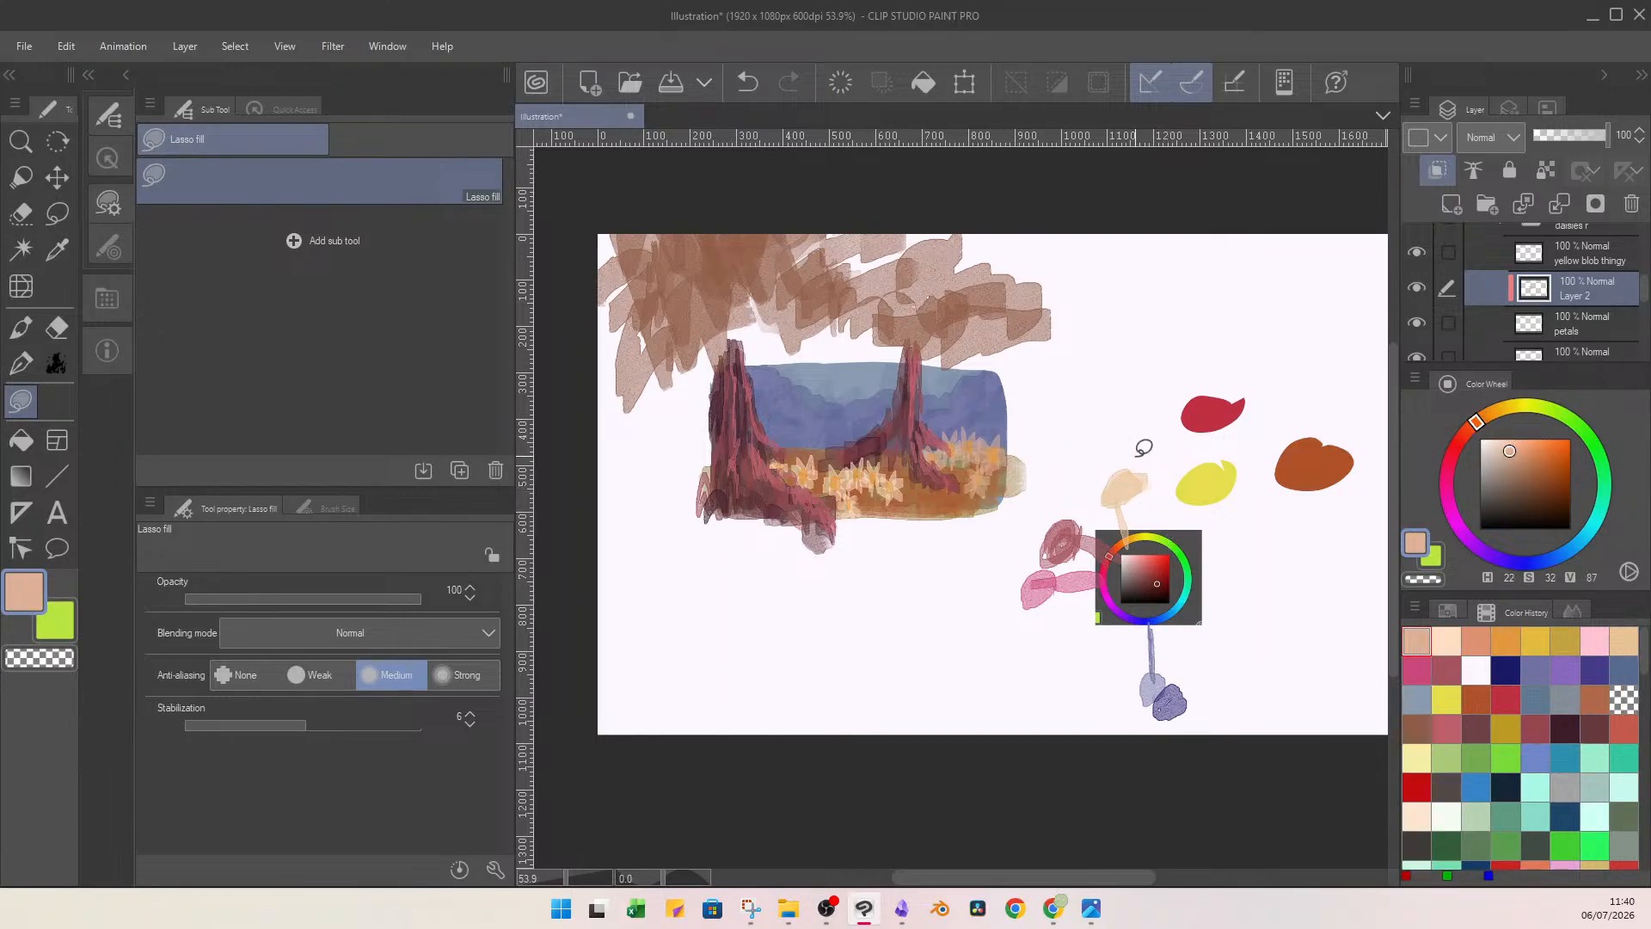
{"action": "key", "text": "ctrl+z"}
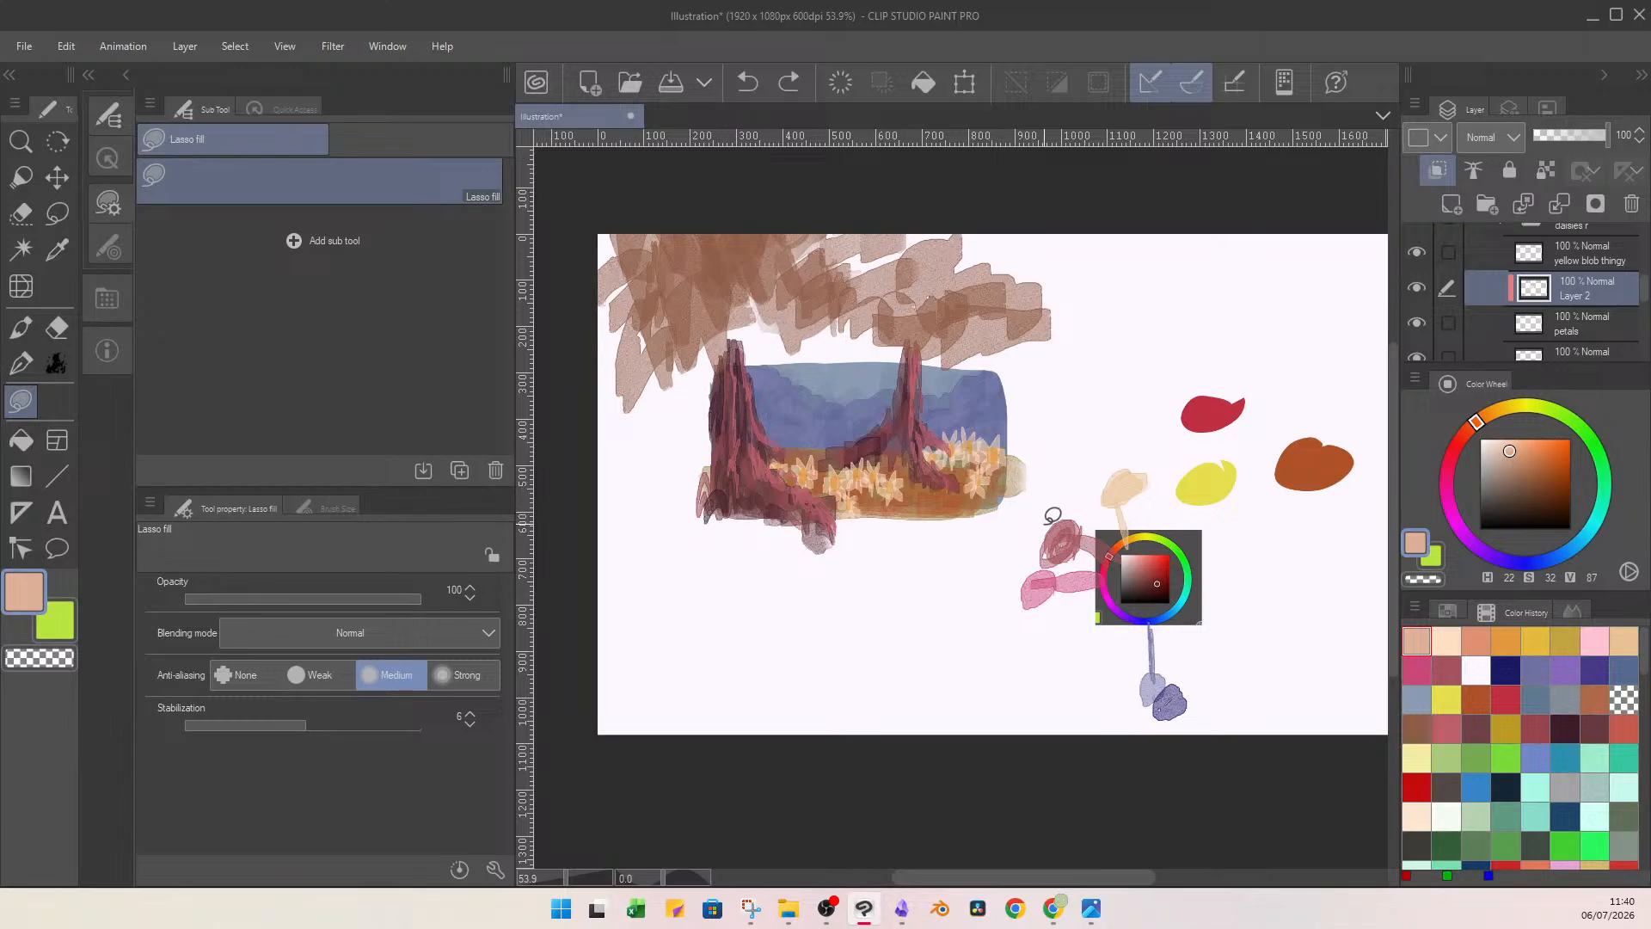
Merge the clipped pale peach layer into the right daisies' petals layer.
{"action": "left_click", "coordinate": [1560, 204]}
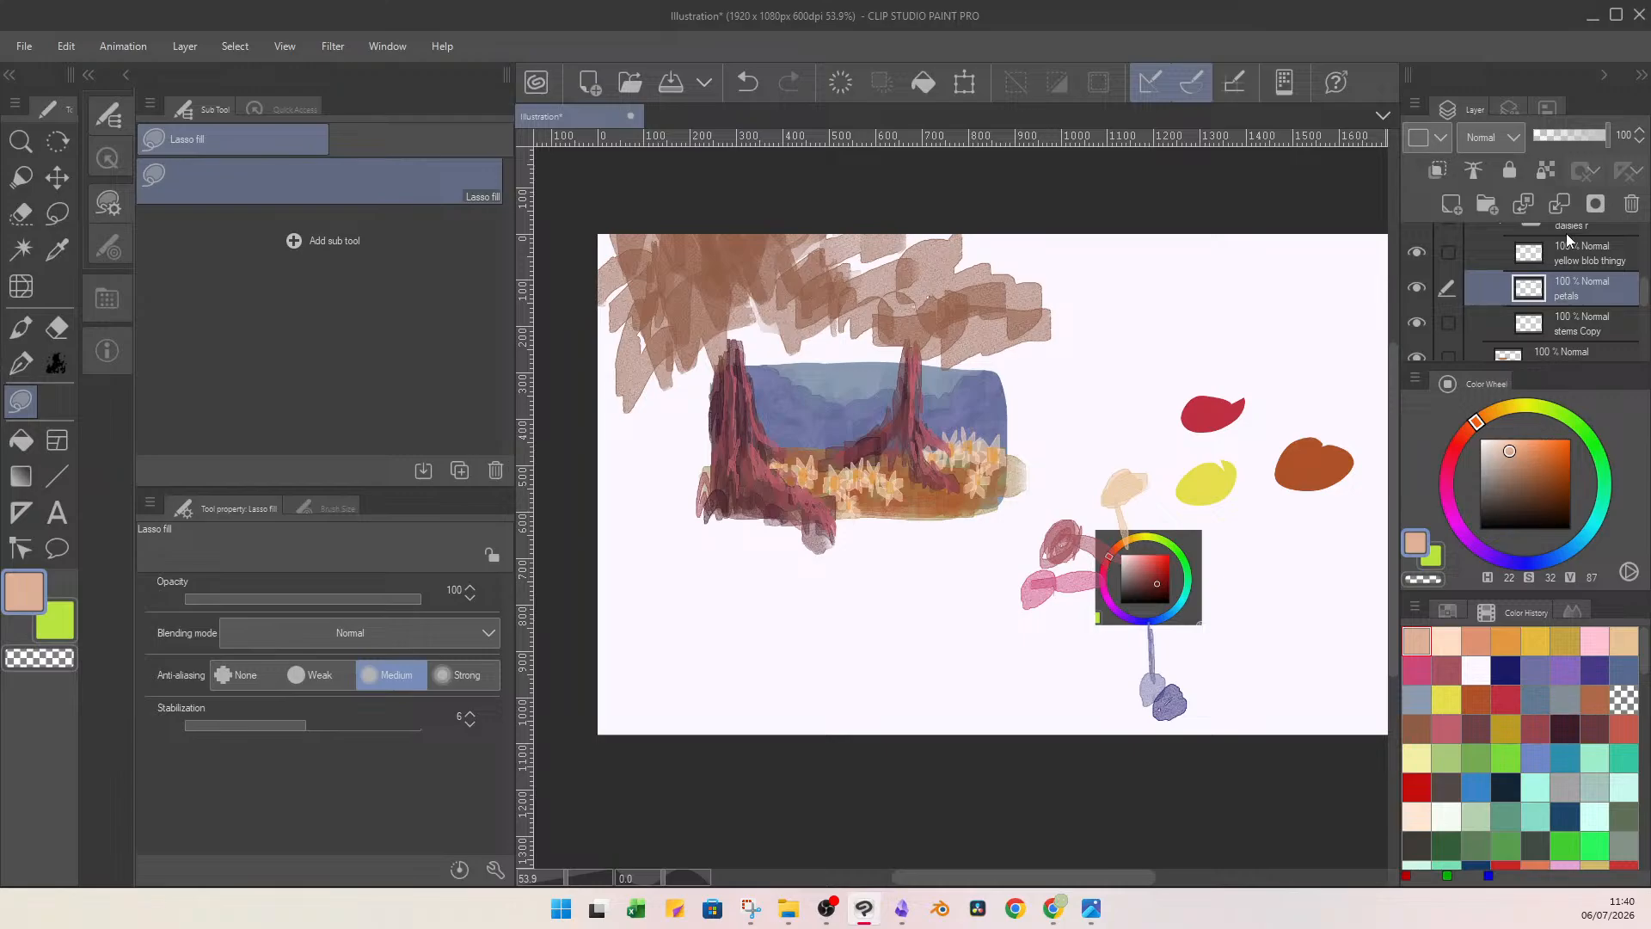
Try lasso-filling peach shapes on the blank canvas below the scene, and undo them.
{"action": "mouse_move", "coordinate": [925, 569]}
{"action": "left_mouse_down"}
{"action": "mouse_move", "coordinate": [928, 526]}
{"action": "mouse_move", "coordinate": [943, 546]}
{"action": "mouse_move", "coordinate": [905, 565]}
{"action": "mouse_move", "coordinate": [931, 578]}
{"action": "mouse_move", "coordinate": [947, 545]}
{"action": "mouse_move", "coordinate": [920, 560]}
{"action": "mouse_move", "coordinate": [929, 602]}
{"action": "left_mouse_up"}
{"action": "key", "text": "ctrl+z"}
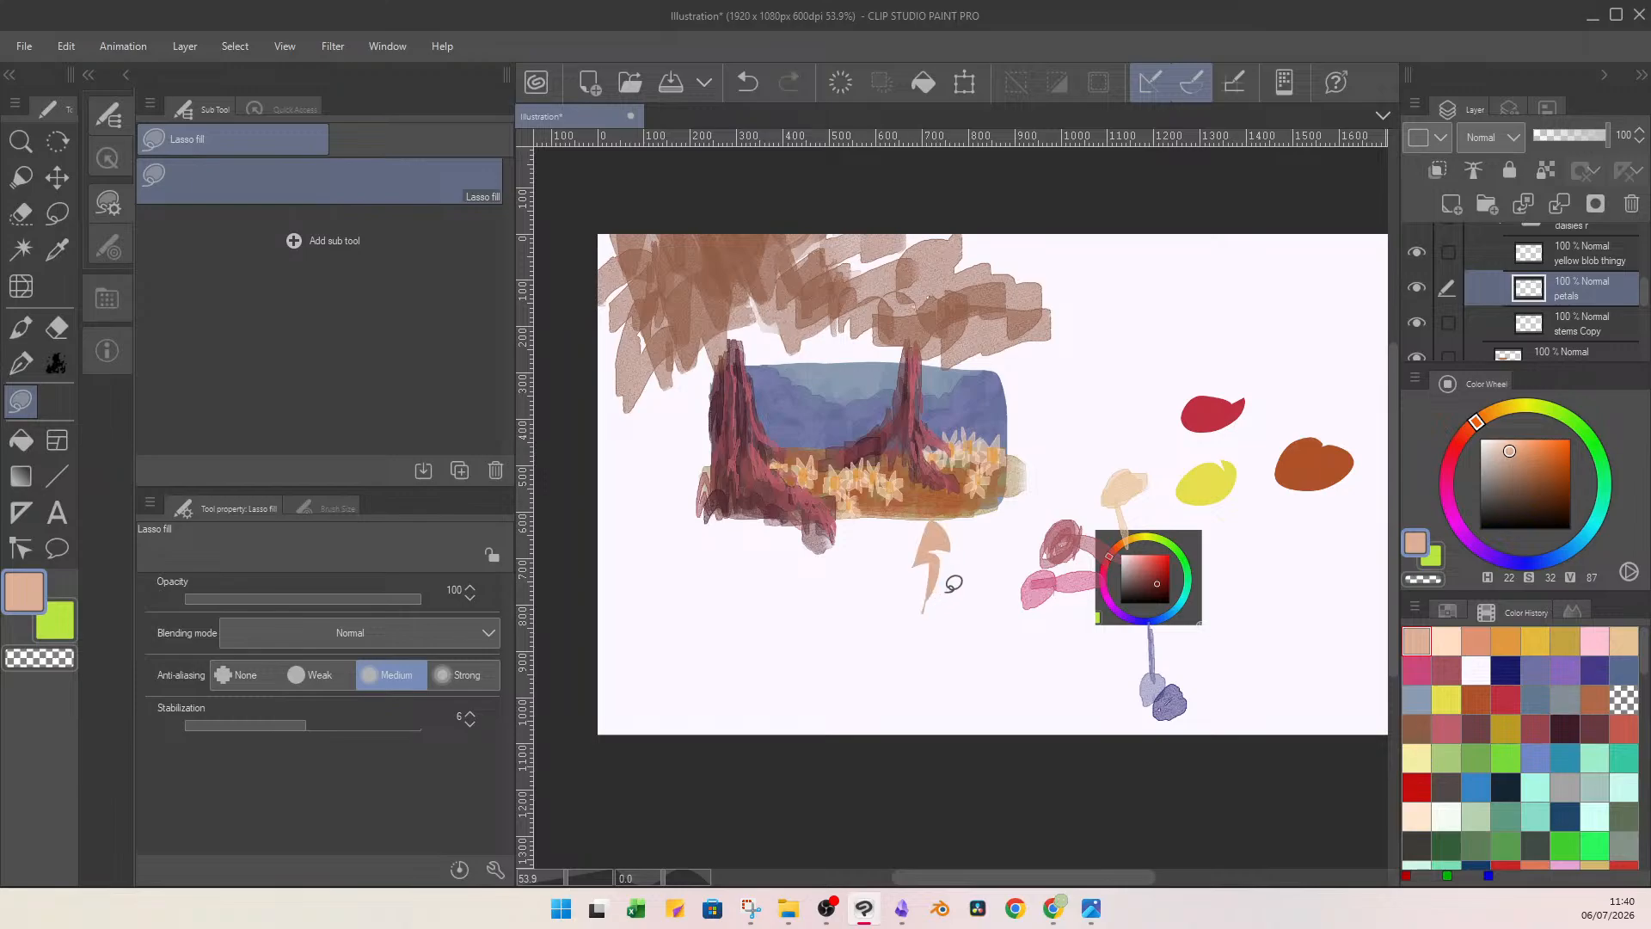
{"action": "key", "text": "ctrl+z"}
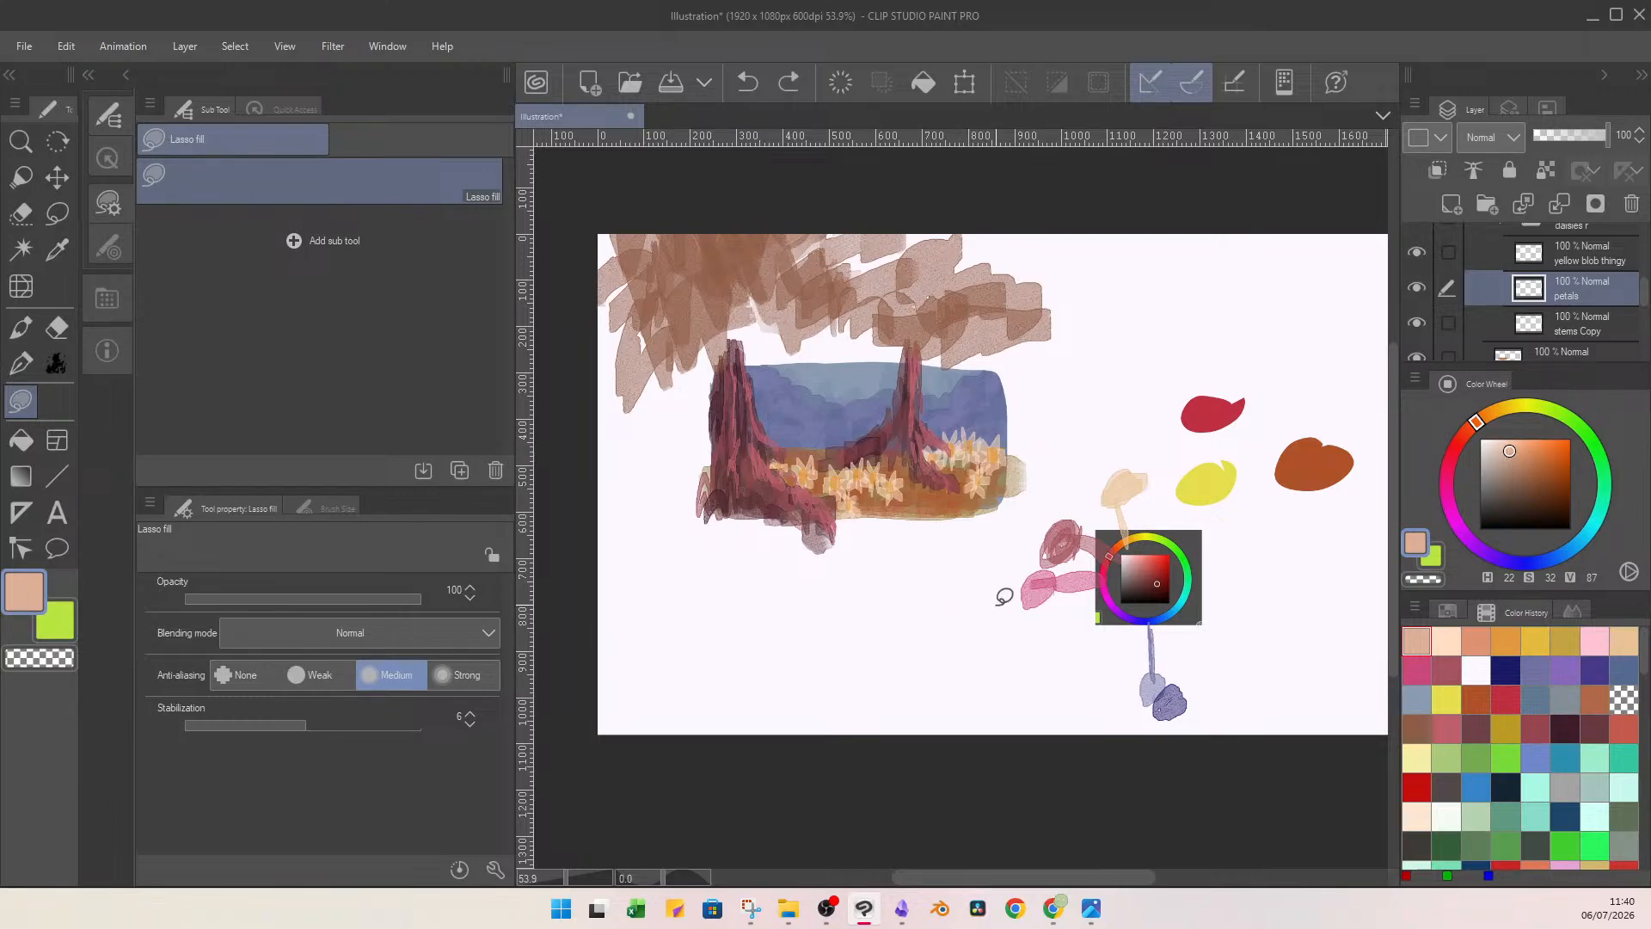
Clip a new layer to the floor layer, paint muted crimson (H 349, S 59, V 68) over the ground, and merge it into the floor.
{"action": "mouse_move", "coordinate": [1645, 300]}
{"action": "left_mouse_down"}
{"action": "mouse_move", "coordinate": [1645, 286]}
{"action": "mouse_move", "coordinate": [1642, 335]}
{"action": "mouse_move", "coordinate": [1642, 299]}
{"action": "left_mouse_up"}
{"action": "left_click", "coordinate": [1503, 284]}
{"action": "left_click", "coordinate": [1602, 287]}
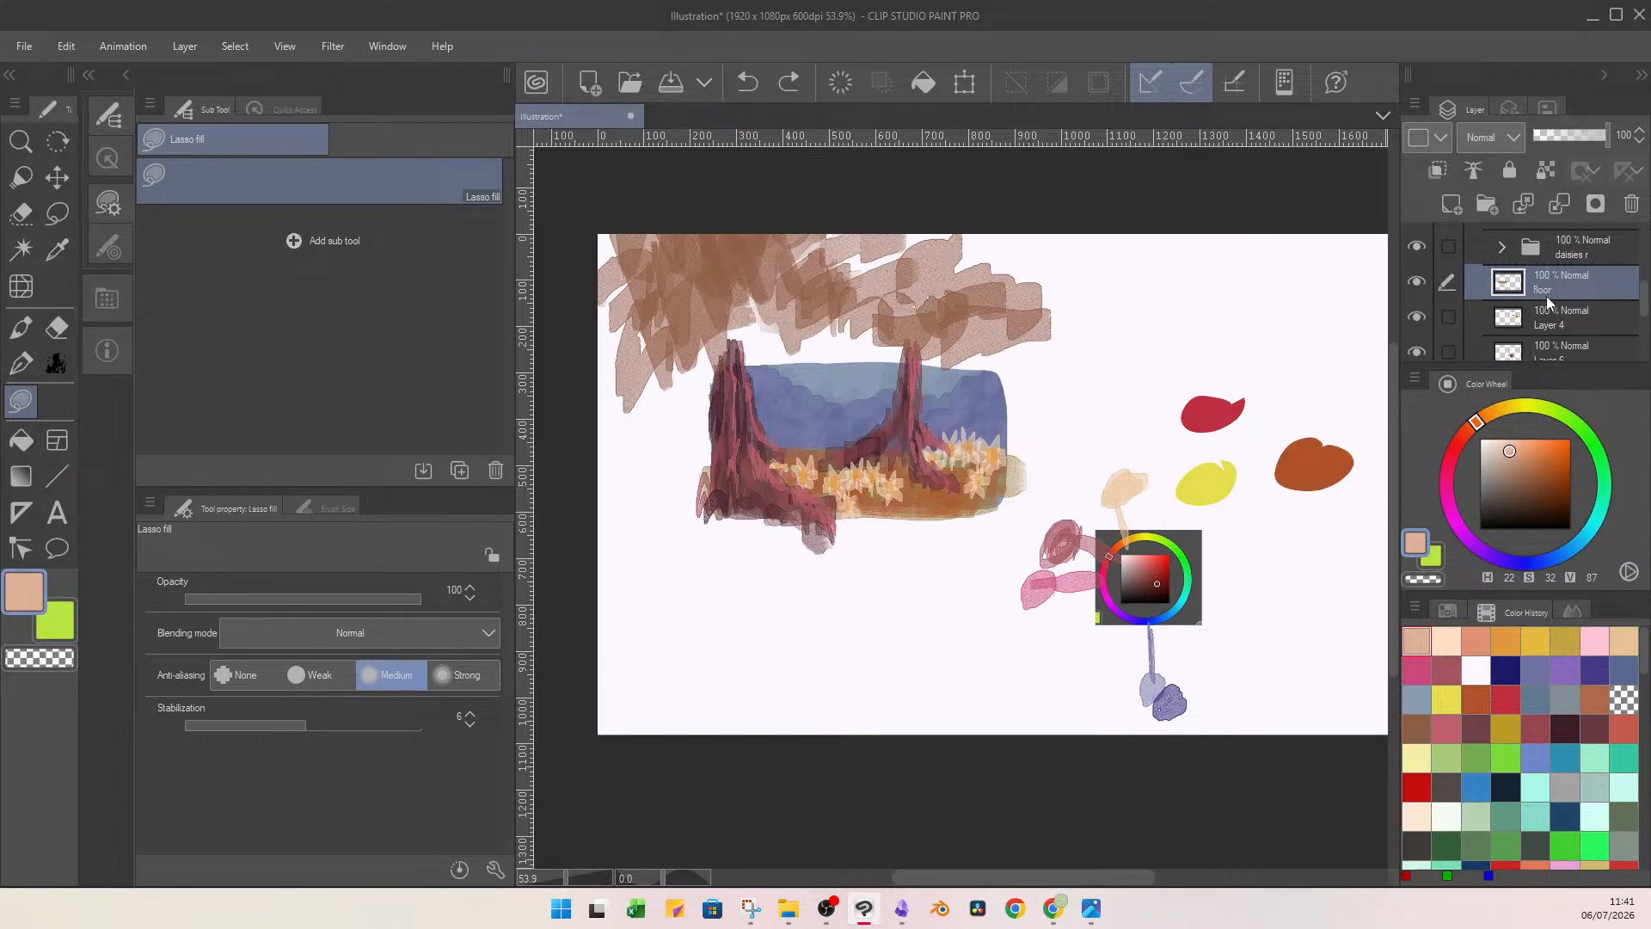
{"action": "left_click", "coordinate": [1455, 205]}
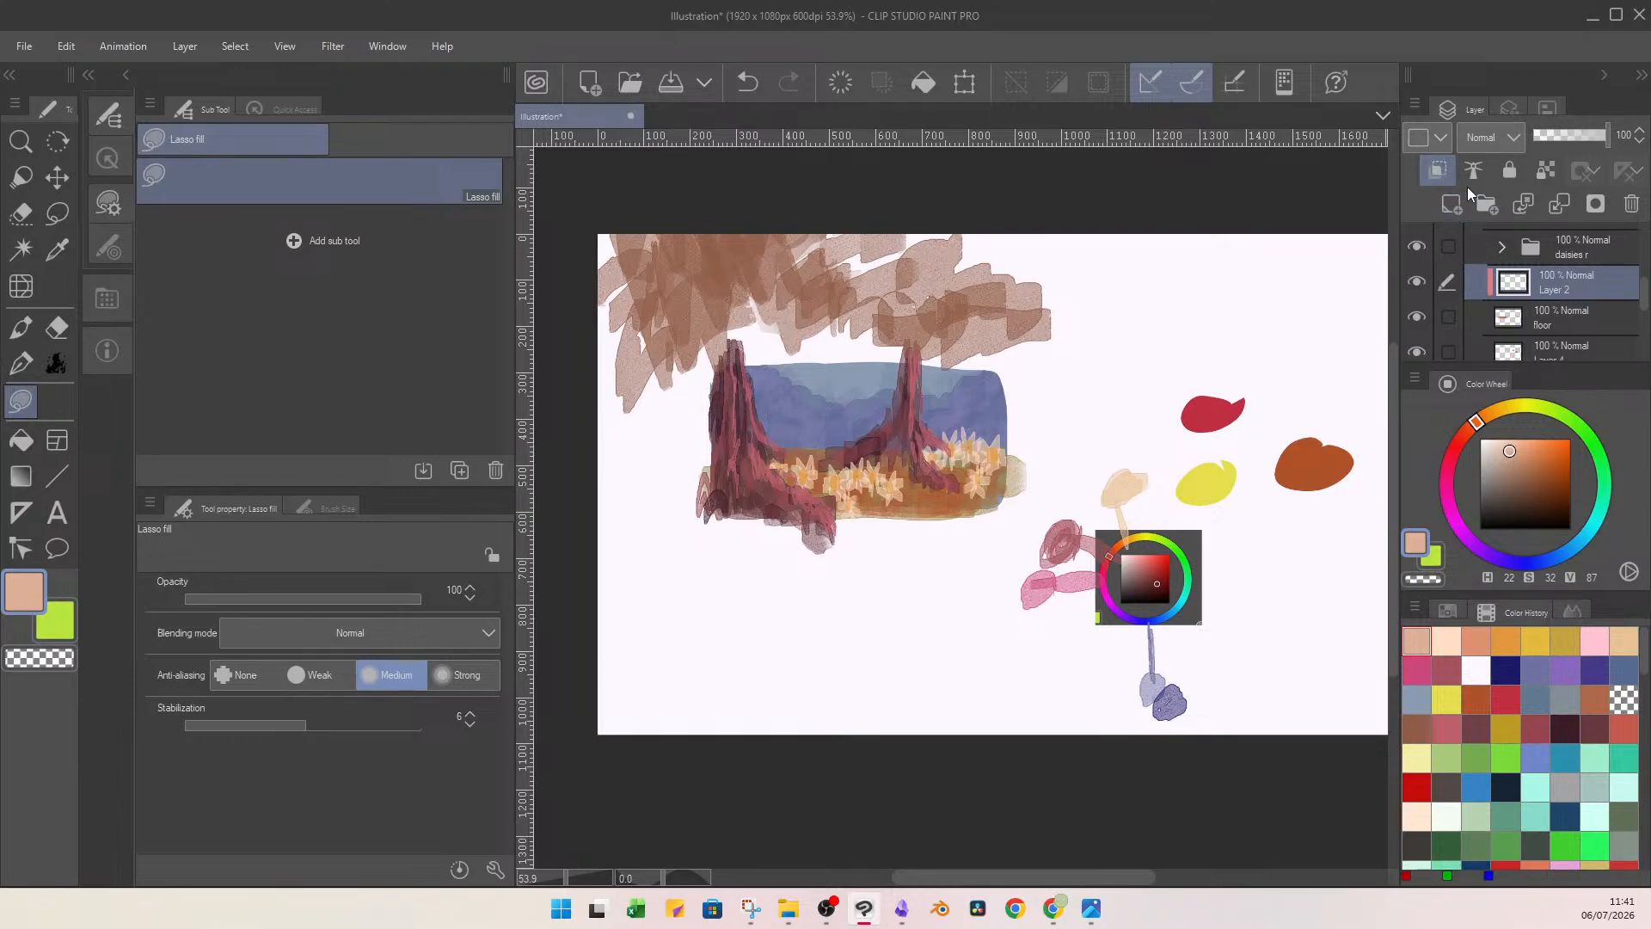
{"action": "left_click", "coordinate": [1453, 458]}
{"action": "left_click", "coordinate": [1533, 465]}
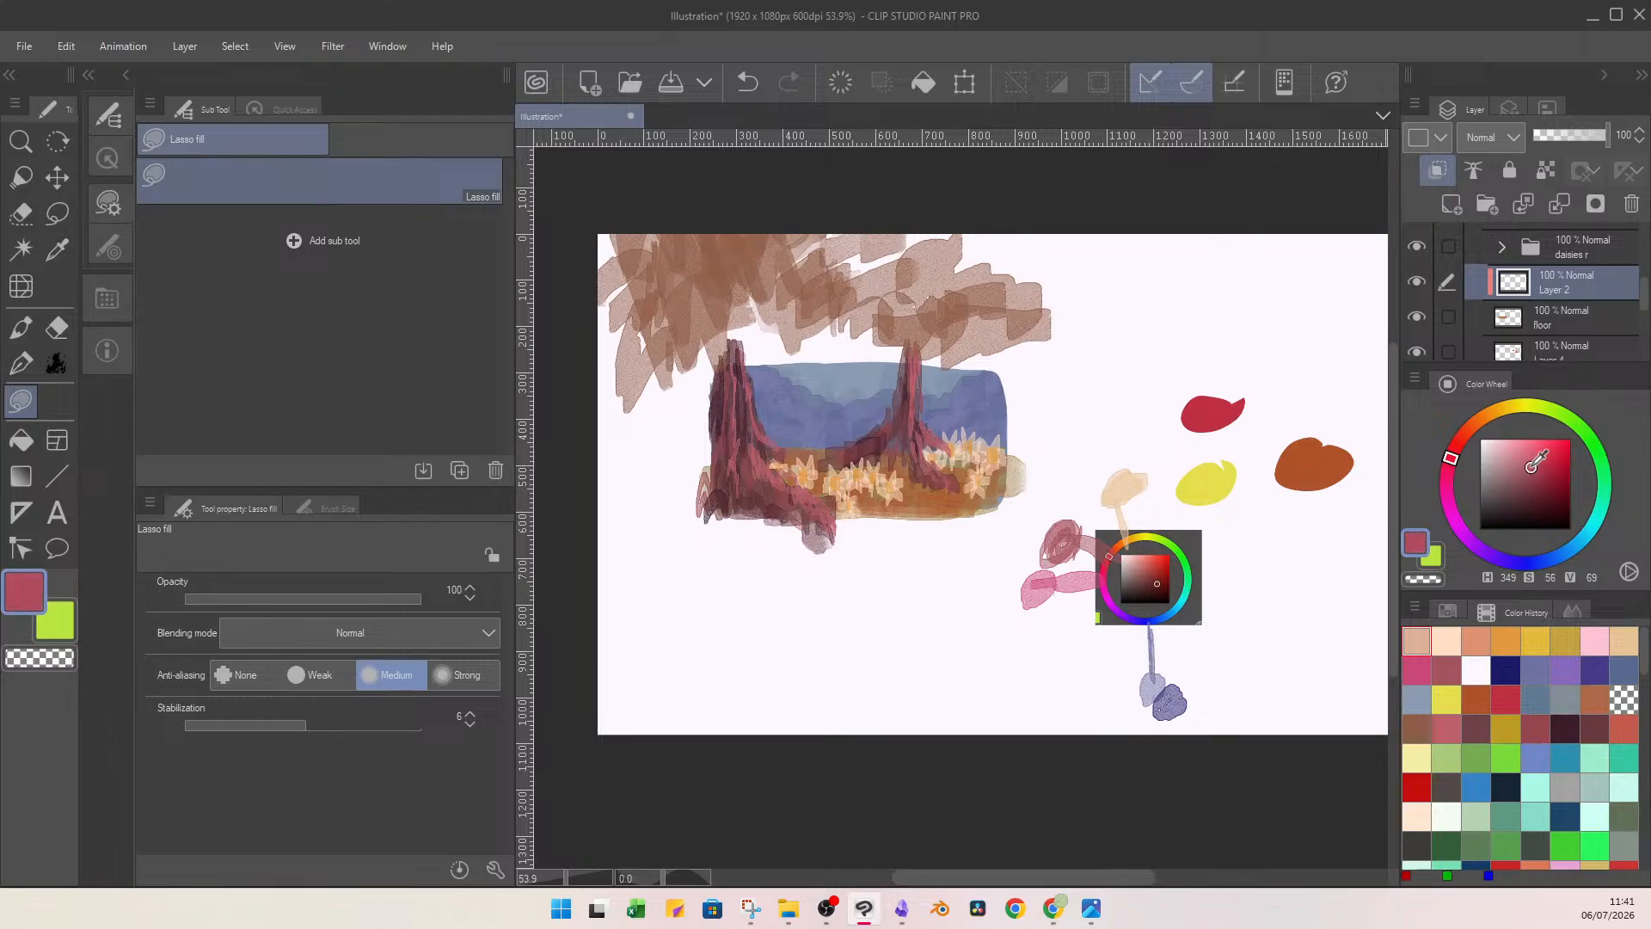
{"action": "left_click", "coordinate": [1533, 468]}
{"action": "key", "text": "b"}
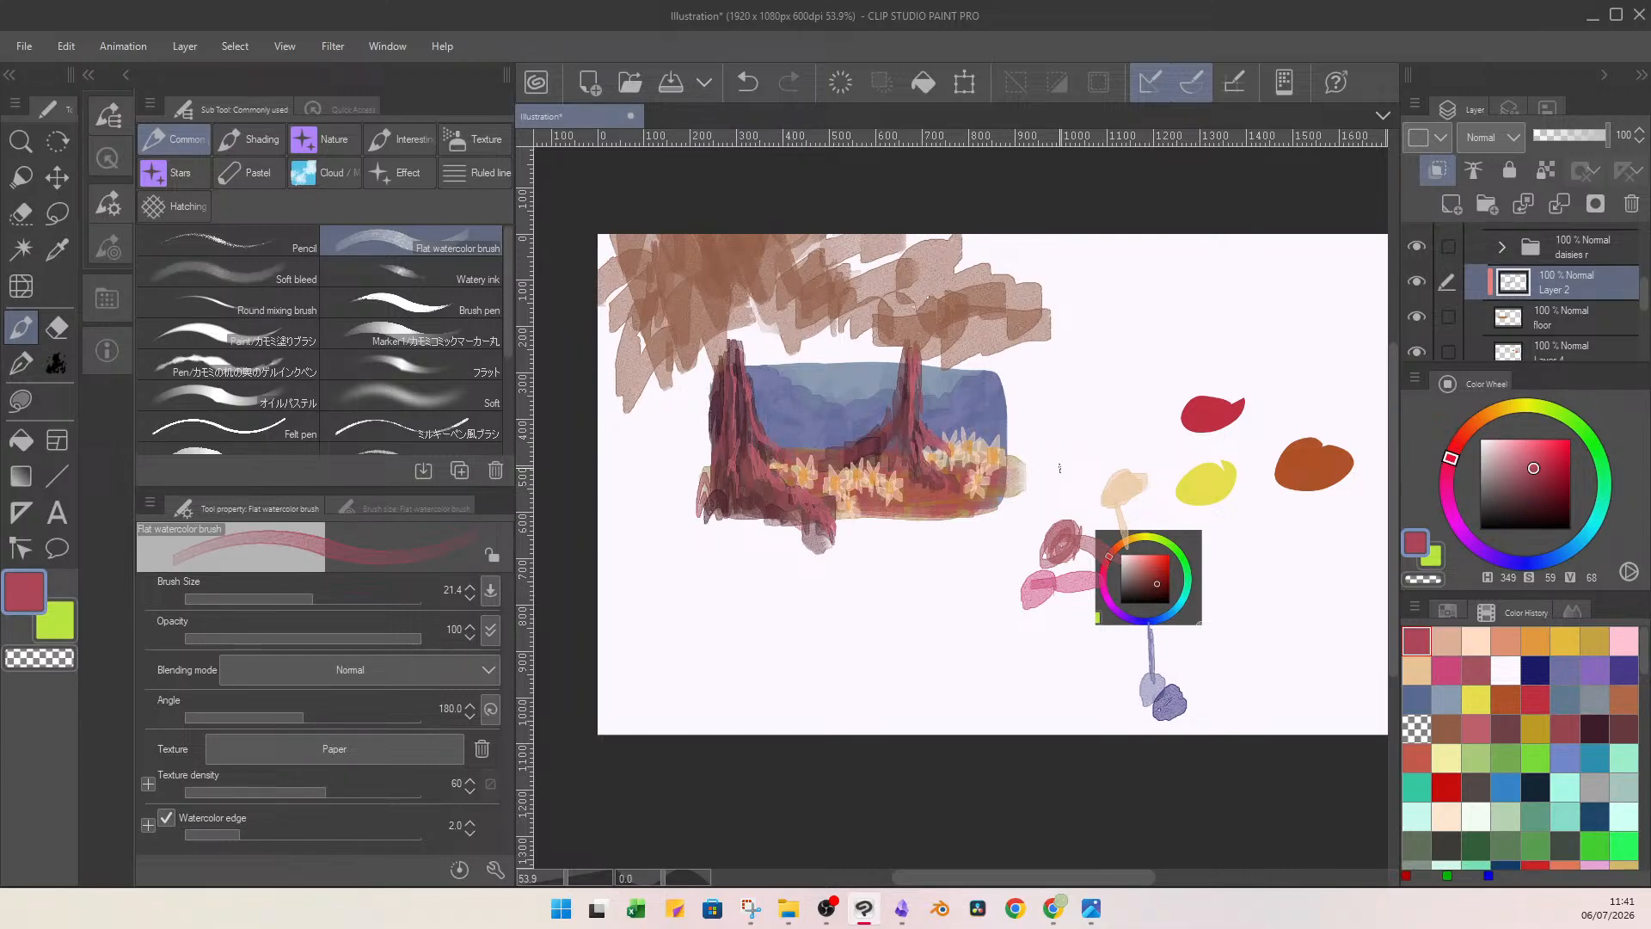
{"action": "left_click", "coordinate": [1559, 203]}
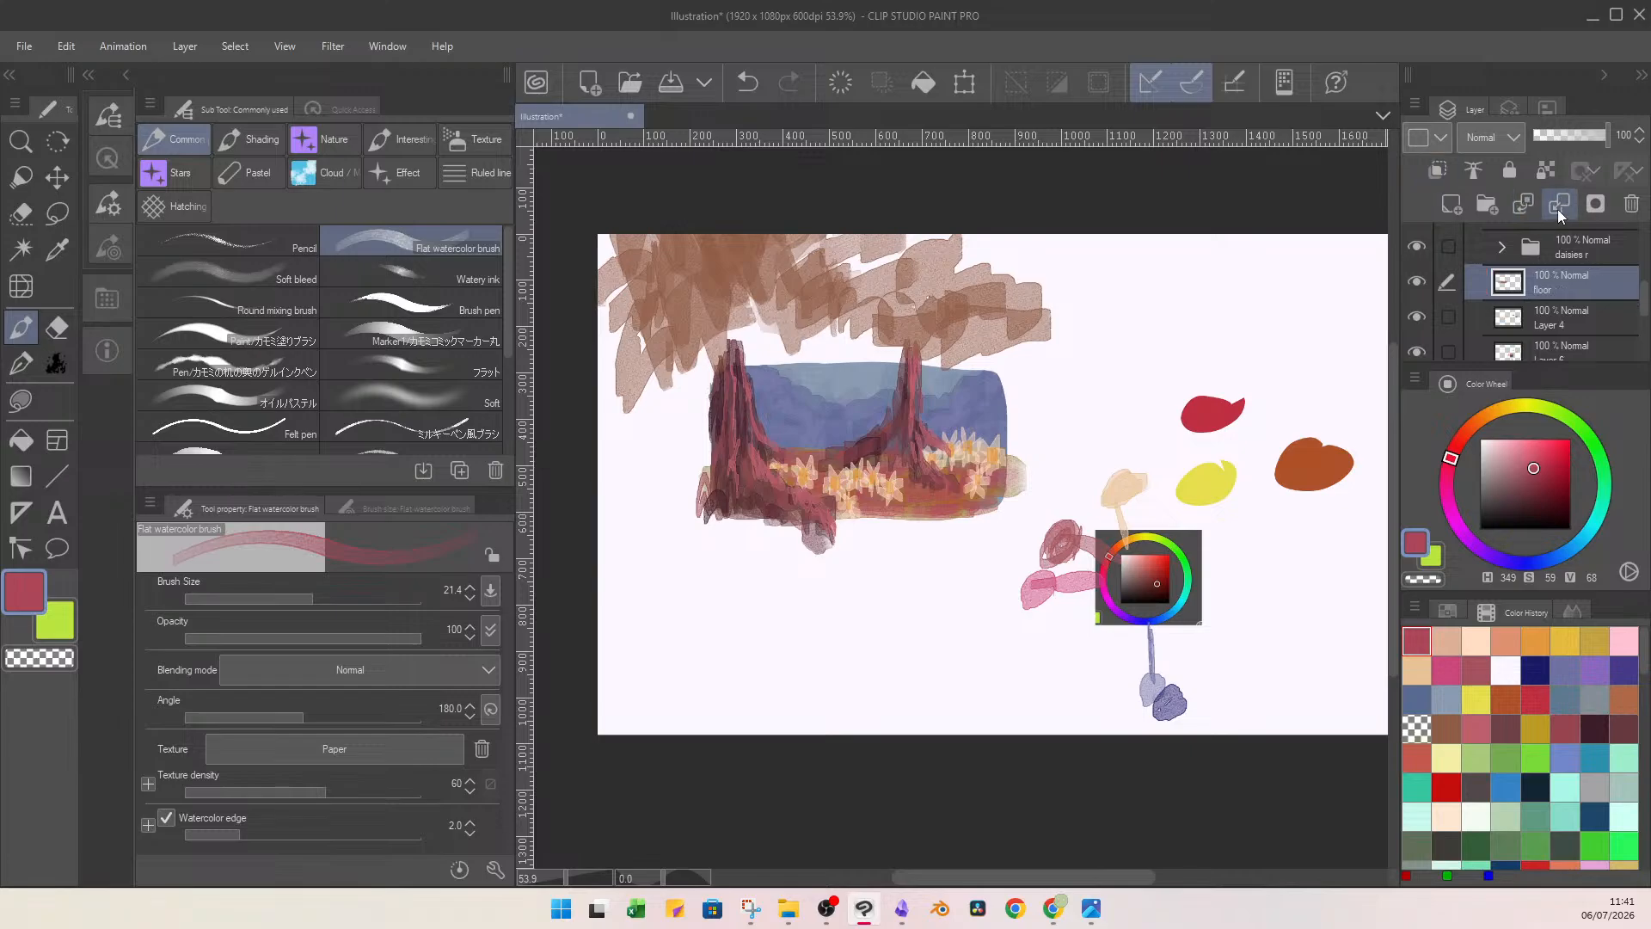
Clip a new layer to the floor layer and undo a hot pink trial (H 341, S 82, V 99) painted on it.
{"action": "left_click", "coordinate": [1450, 204]}
{"action": "left_click", "coordinate": [1437, 169]}
{"action": "left_click", "coordinate": [1545, 452]}
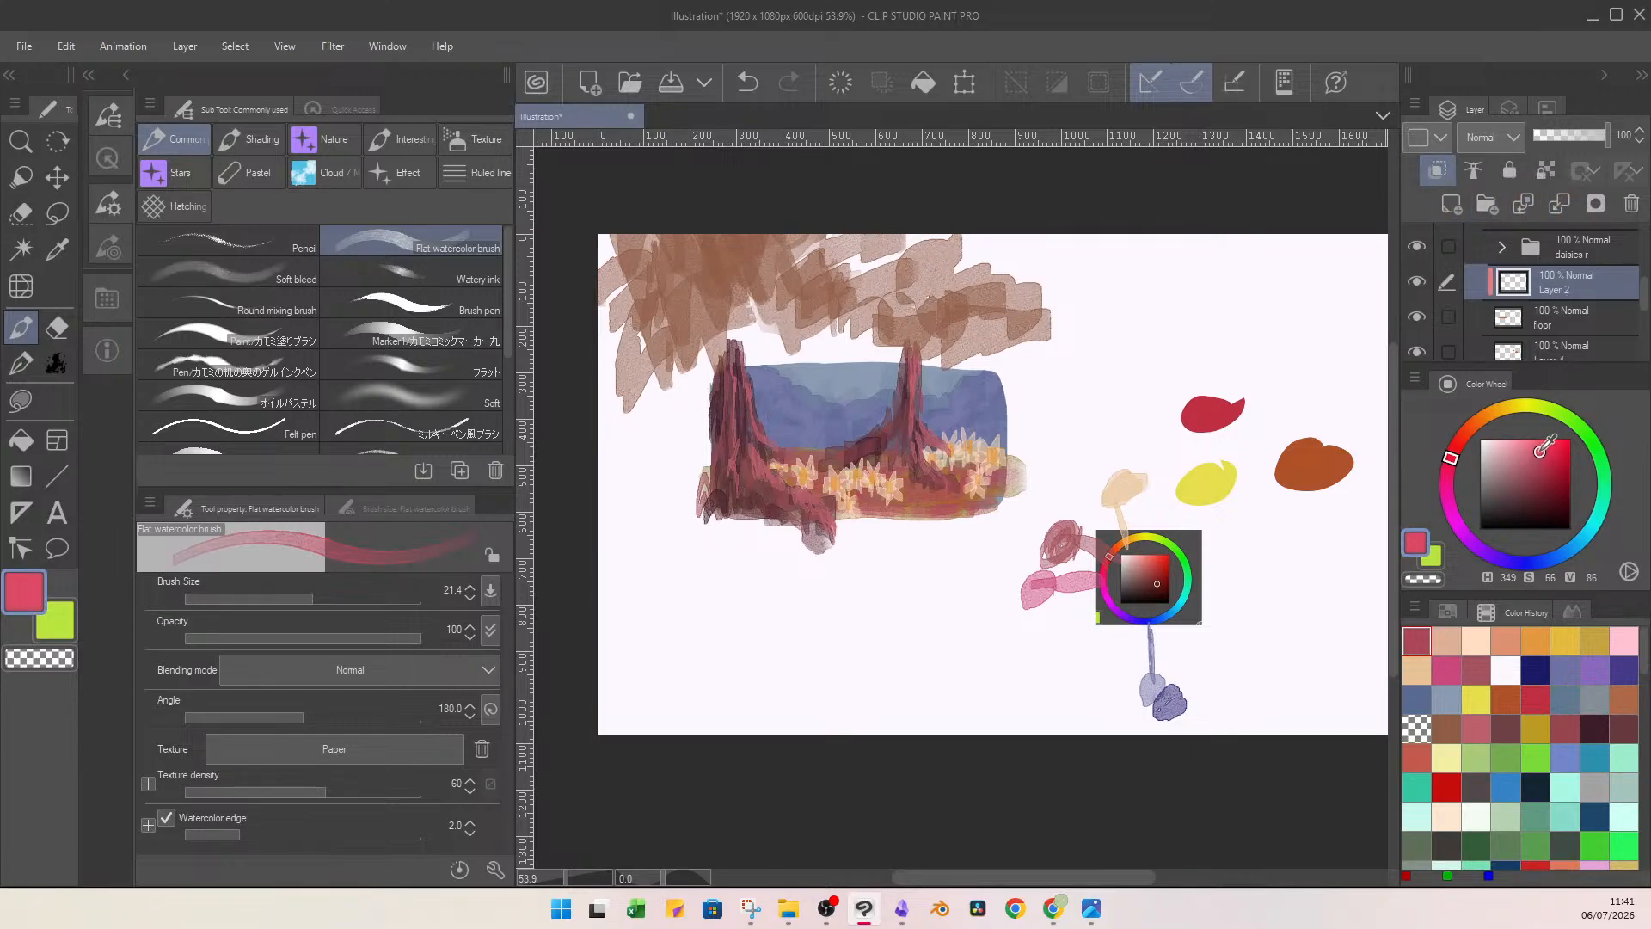
{"action": "left_click", "coordinate": [1453, 469]}
{"action": "left_click_drag", "start_coordinate": [1544, 453], "coordinate": [1554, 439]}
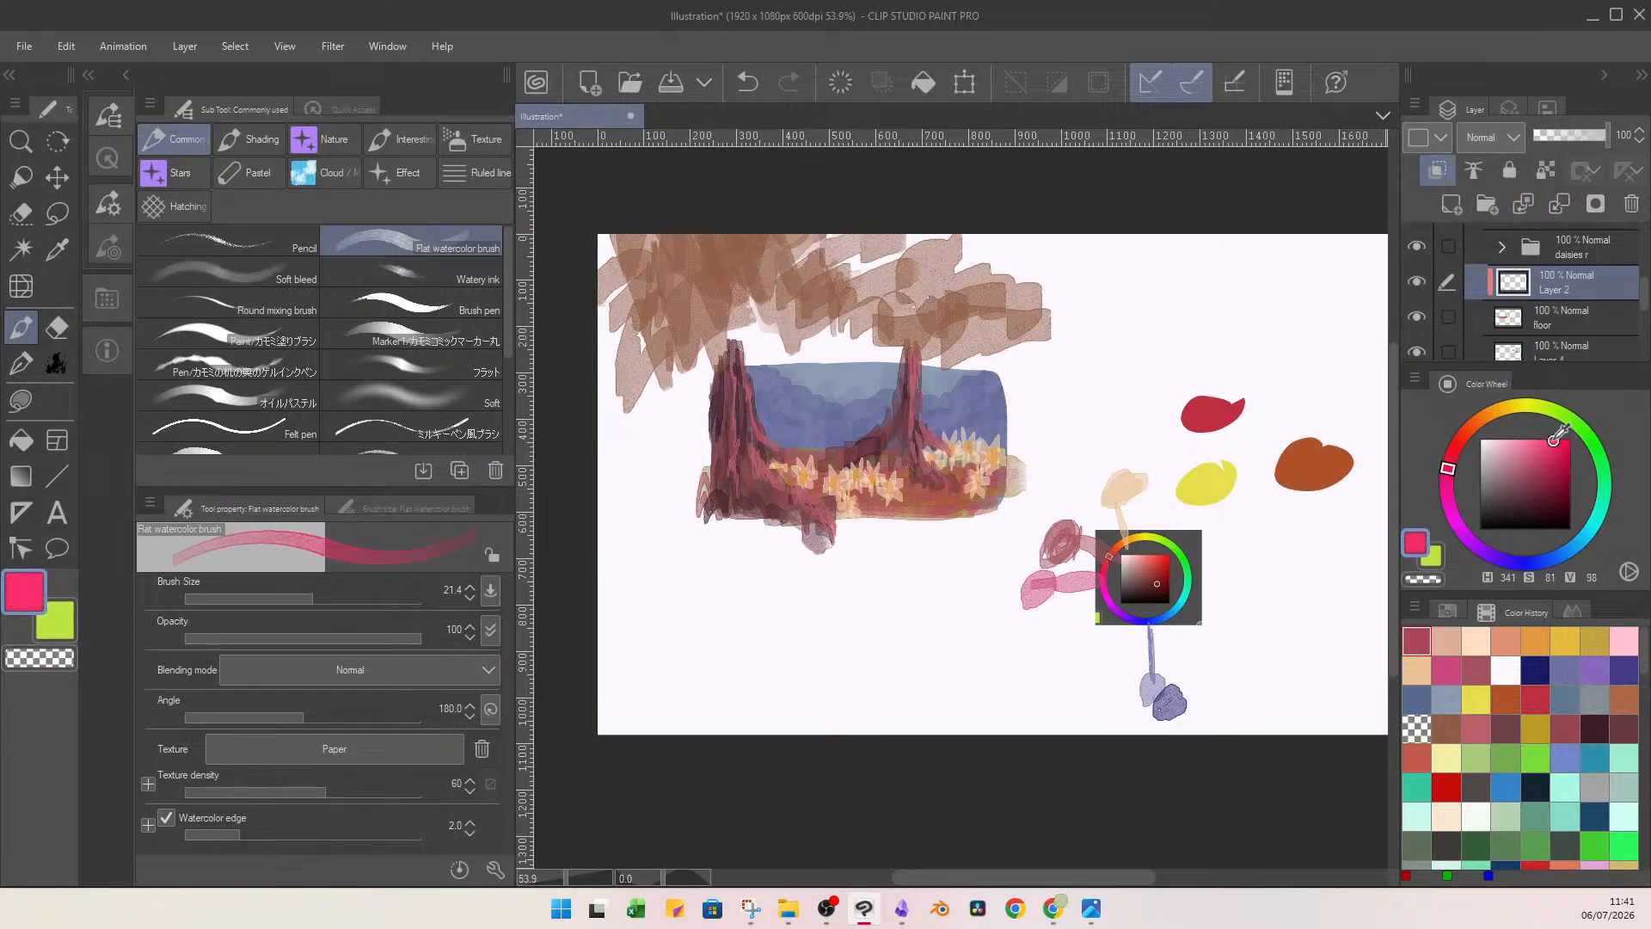
{"action": "left_click_drag", "start_coordinate": [836, 462], "coordinate": [919, 493]}
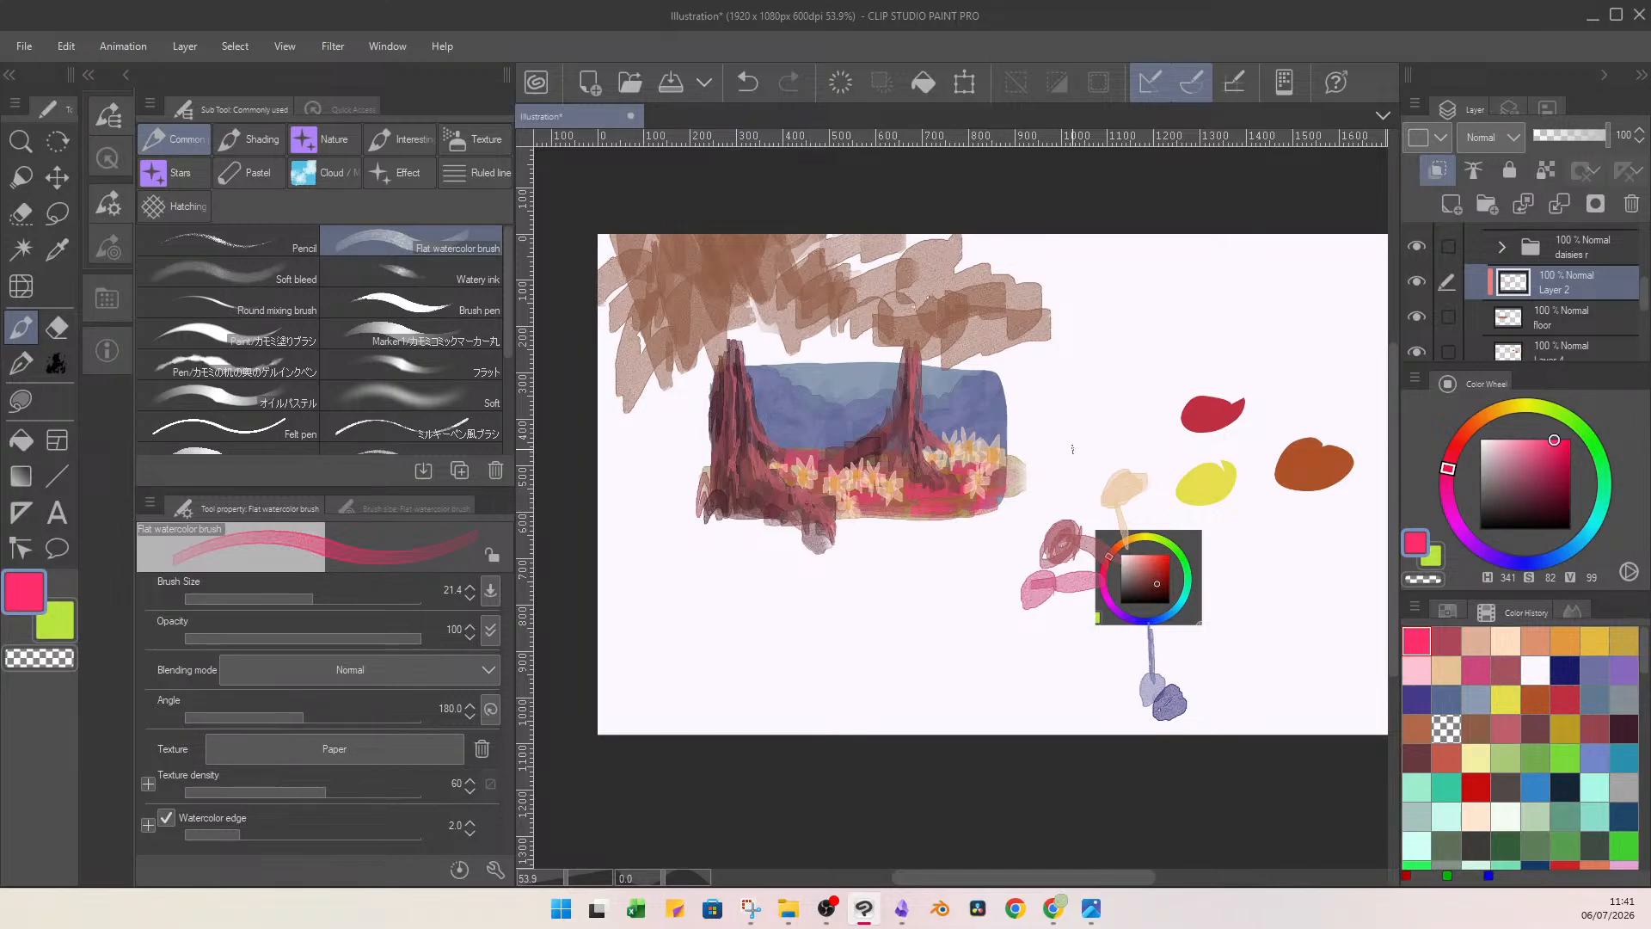
{"action": "left_click_drag", "start_coordinate": [1586, 136], "coordinate": [1573, 137]}
{"action": "key", "text": "ctrl+z"}
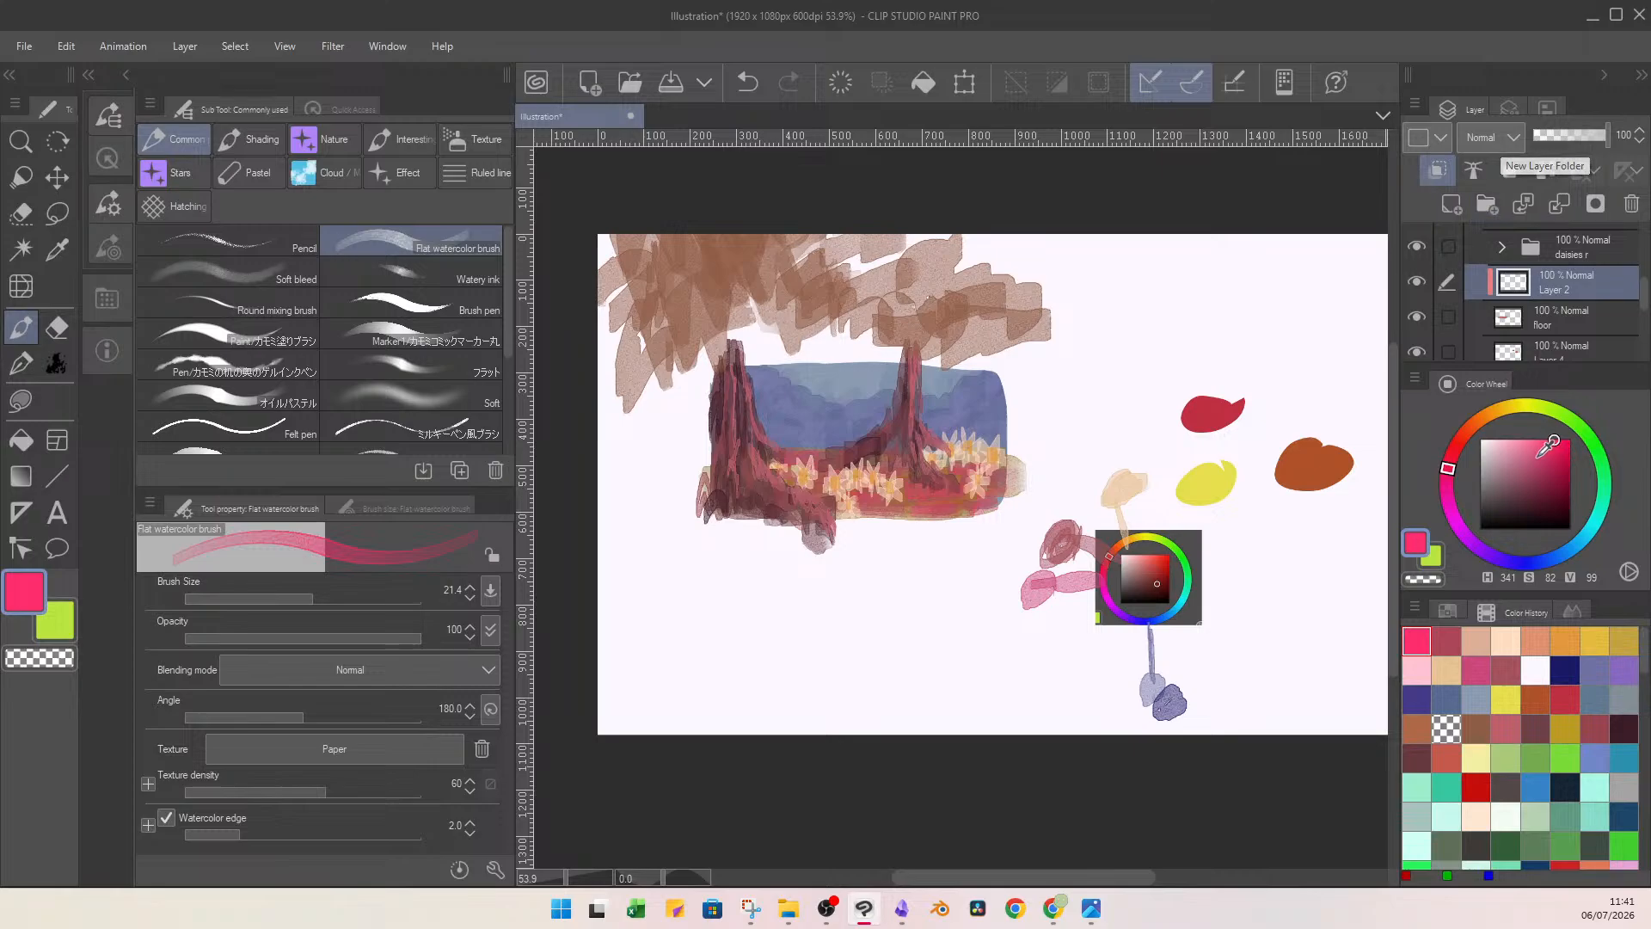
Paint light pink (H 341, S 33, V 95) over the floor with a size 27.5 watercolour brush and set the layer's opacity to 89%.
{"action": "left_click_drag", "start_coordinate": [1548, 445], "coordinate": [1509, 444]}
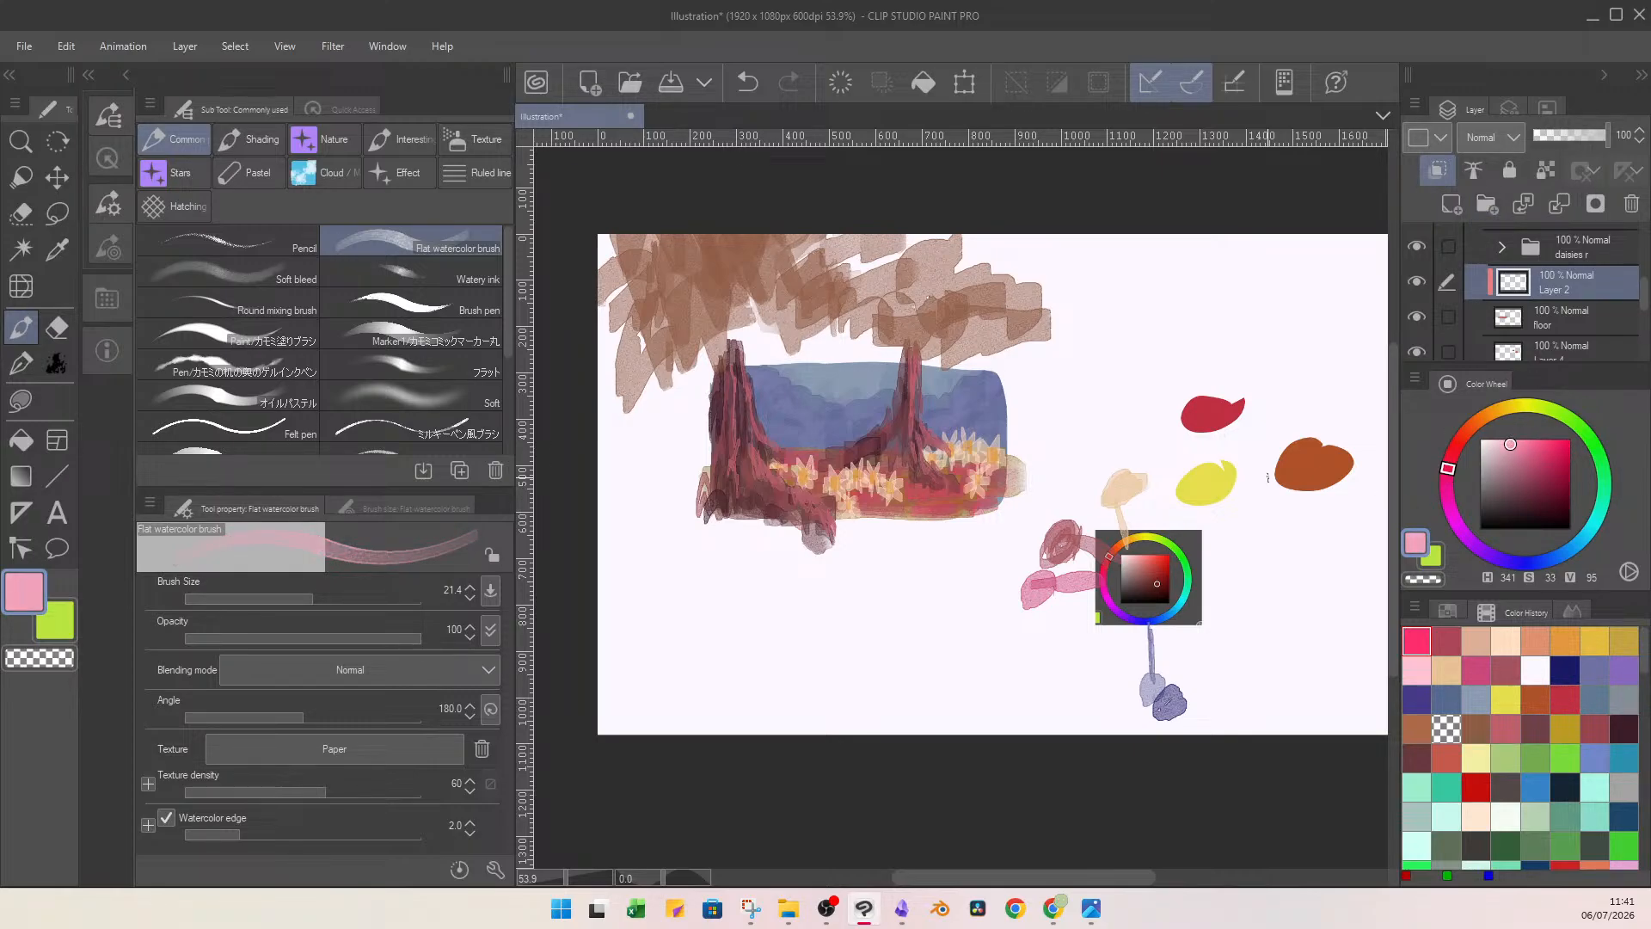
{"action": "left_click_drag", "start_coordinate": [309, 604], "coordinate": [318, 602]}
{"action": "mouse_move", "coordinate": [789, 453]}
{"action": "left_mouse_down"}
{"action": "mouse_move", "coordinate": [900, 460]}
{"action": "mouse_move", "coordinate": [924, 469]}
{"action": "mouse_move", "coordinate": [905, 493]}
{"action": "mouse_move", "coordinate": [950, 514]}
{"action": "mouse_move", "coordinate": [979, 490]}
{"action": "mouse_move", "coordinate": [958, 478]}
{"action": "mouse_move", "coordinate": [969, 500]}
{"action": "mouse_move", "coordinate": [944, 461]}
{"action": "mouse_move", "coordinate": [984, 472]}
{"action": "mouse_move", "coordinate": [875, 516]}
{"action": "mouse_move", "coordinate": [926, 504]}
{"action": "mouse_move", "coordinate": [823, 497]}
{"action": "mouse_move", "coordinate": [802, 466]}
{"action": "mouse_move", "coordinate": [883, 438]}
{"action": "mouse_move", "coordinate": [919, 510]}
{"action": "mouse_move", "coordinate": [905, 475]}
{"action": "left_mouse_up"}
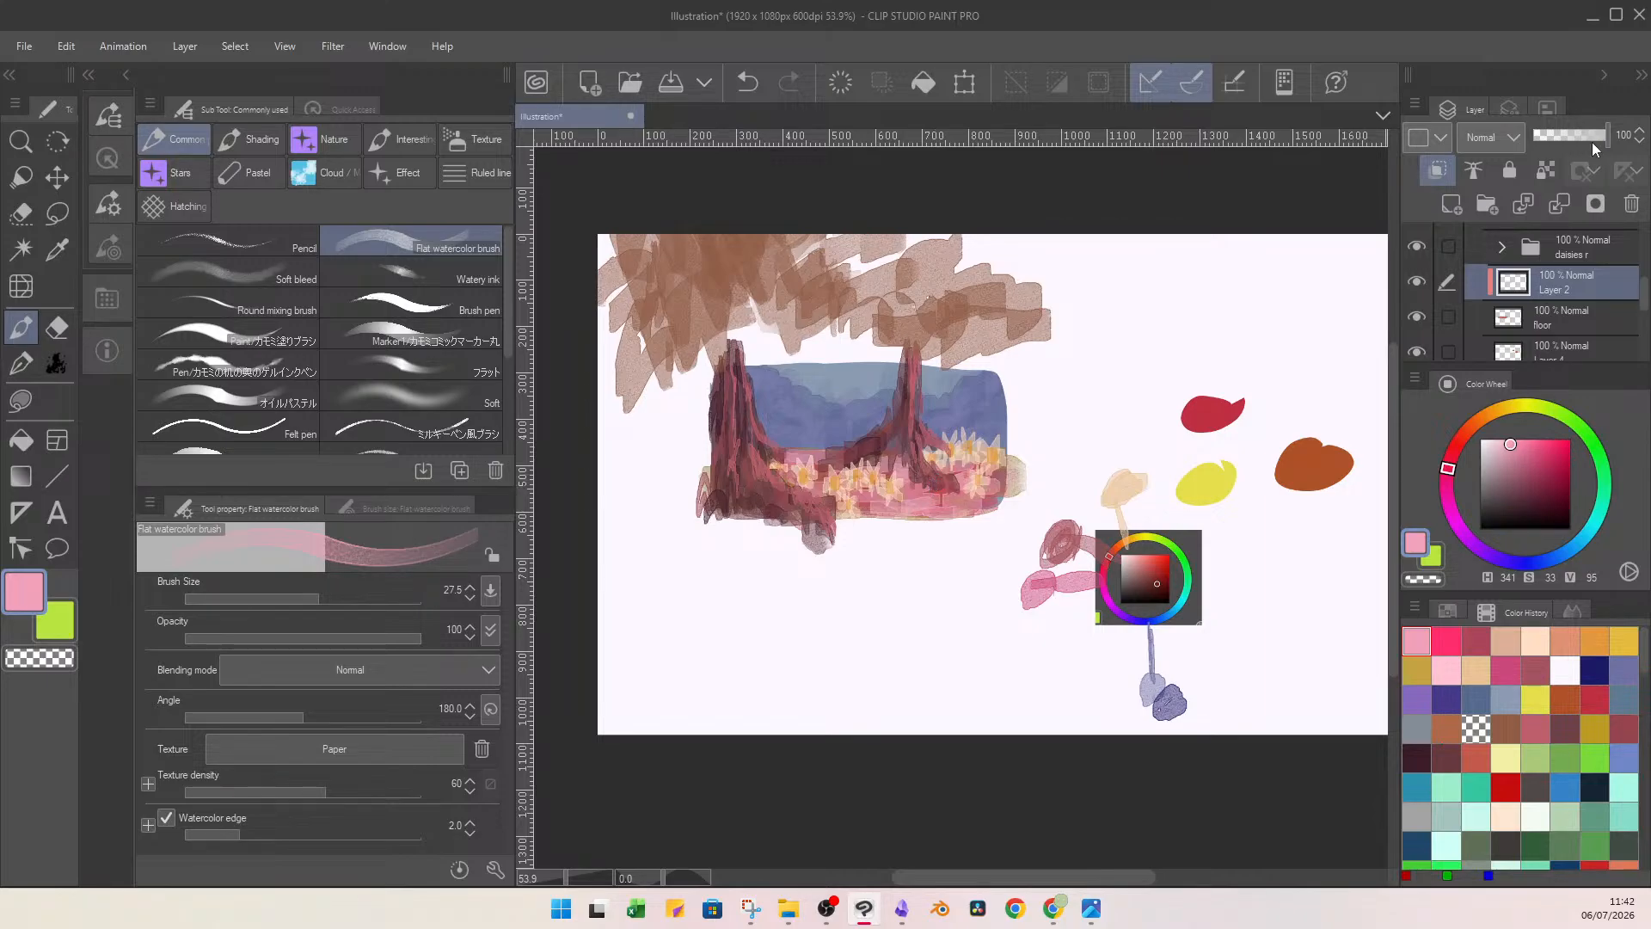
{"action": "left_click_drag", "start_coordinate": [1593, 148], "coordinate": [1578, 147]}
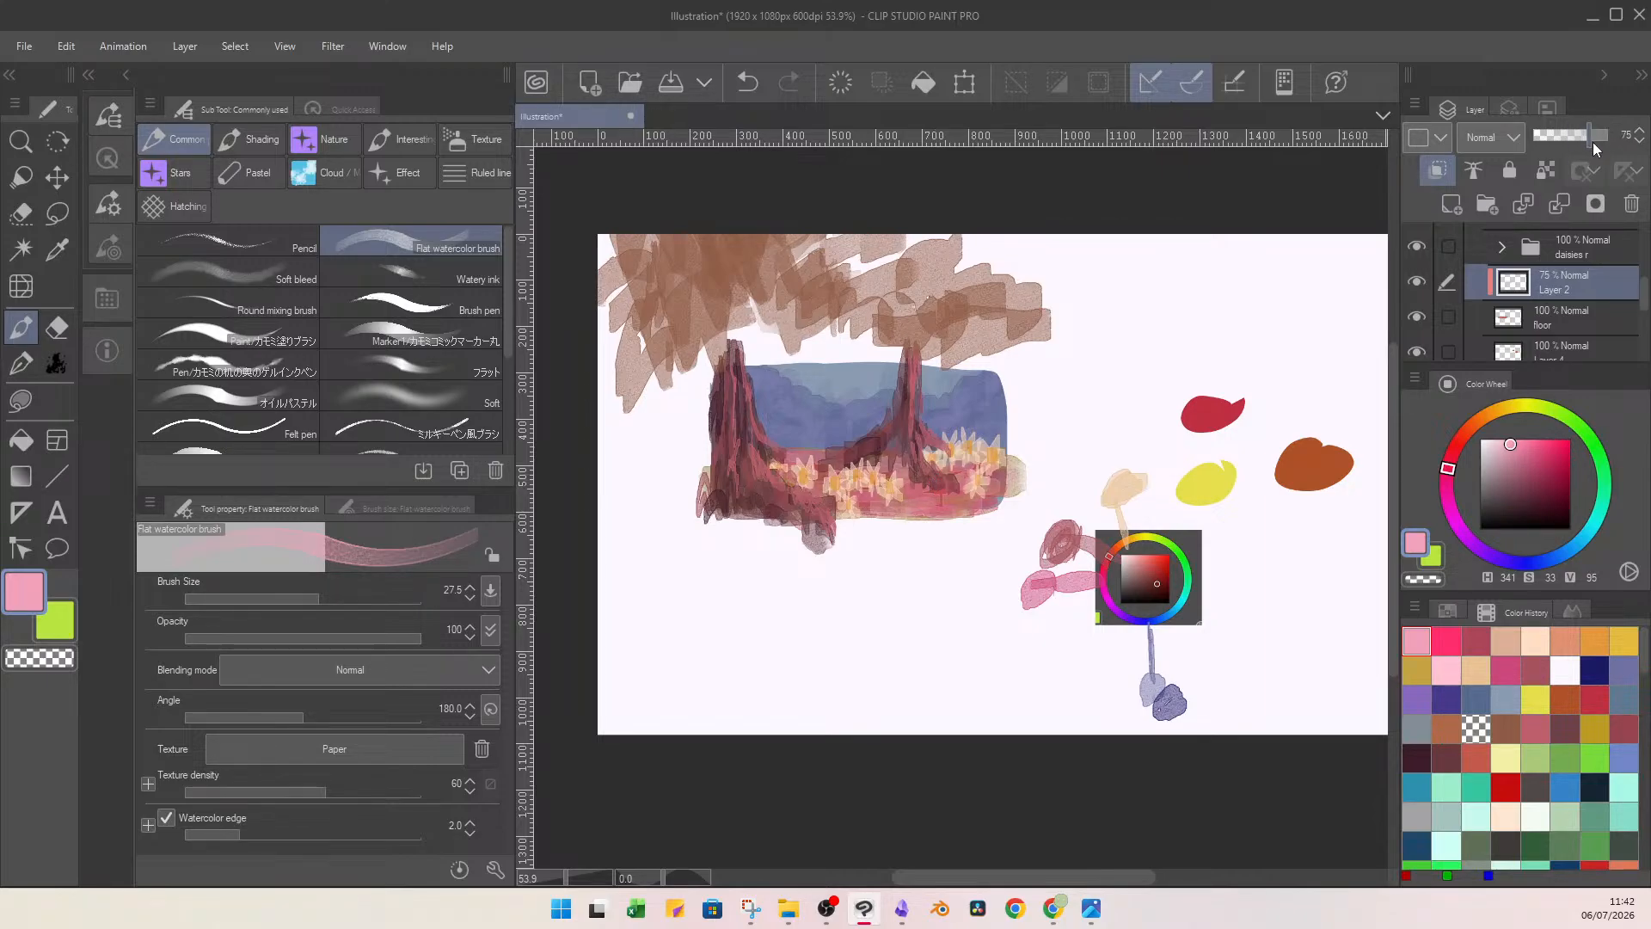
{"action": "left_click_drag", "start_coordinate": [1592, 142], "coordinate": [1601, 146]}
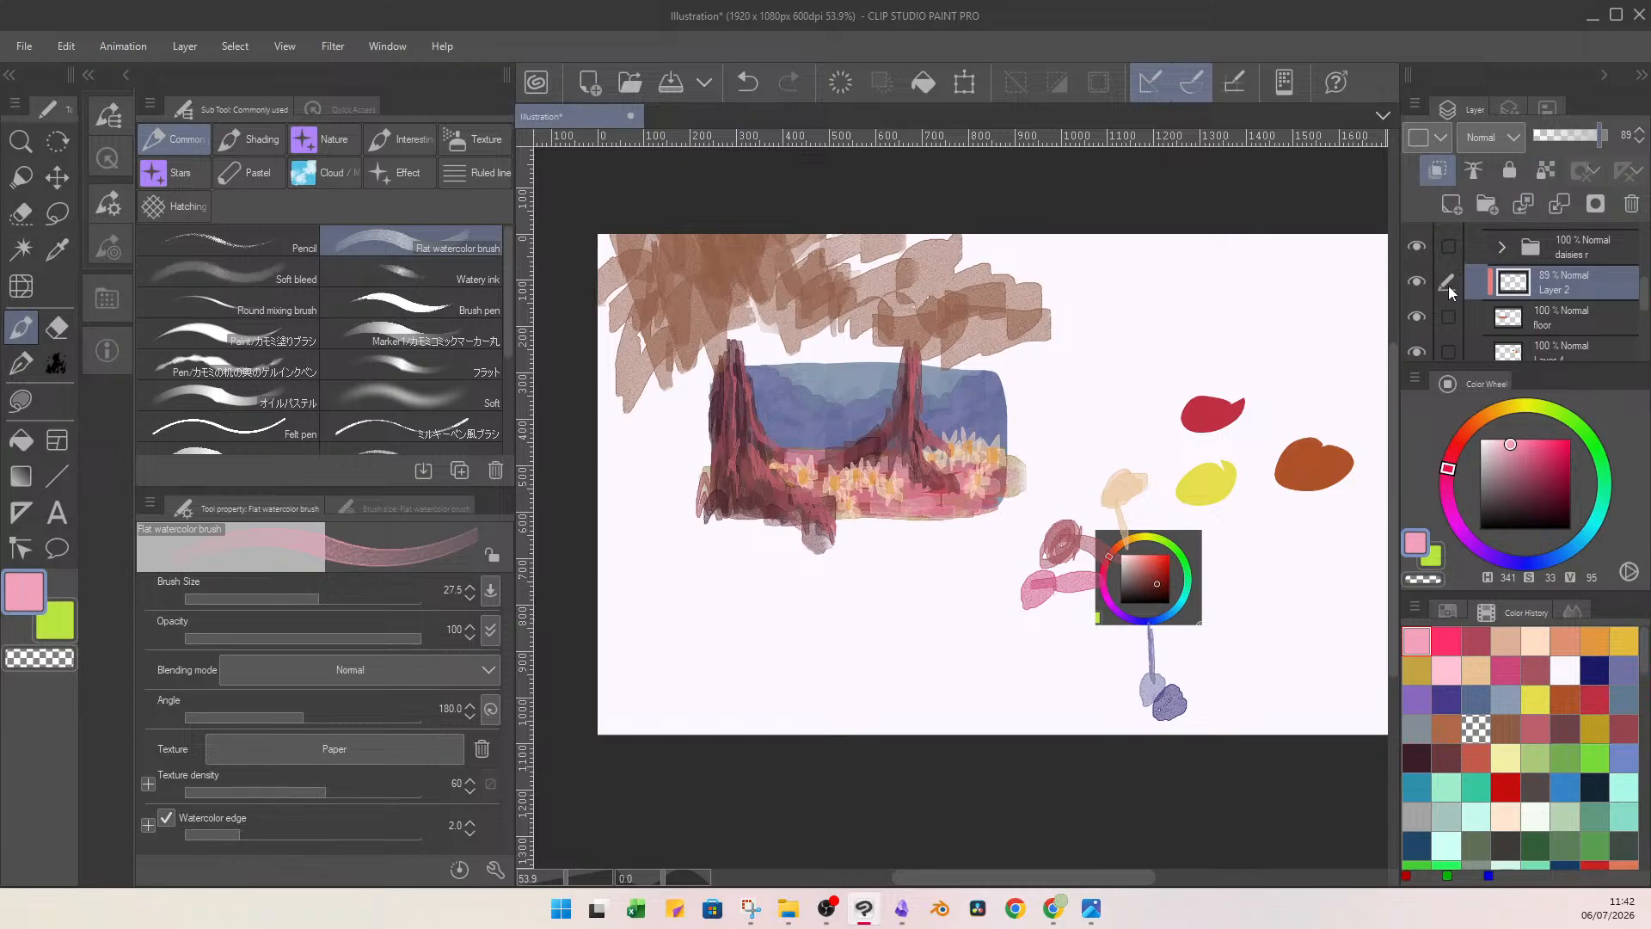
Compare the floor with the light pink layer hidden and shown, and merge that layer into the floor layer.
{"action": "left_click", "coordinate": [1418, 283]}
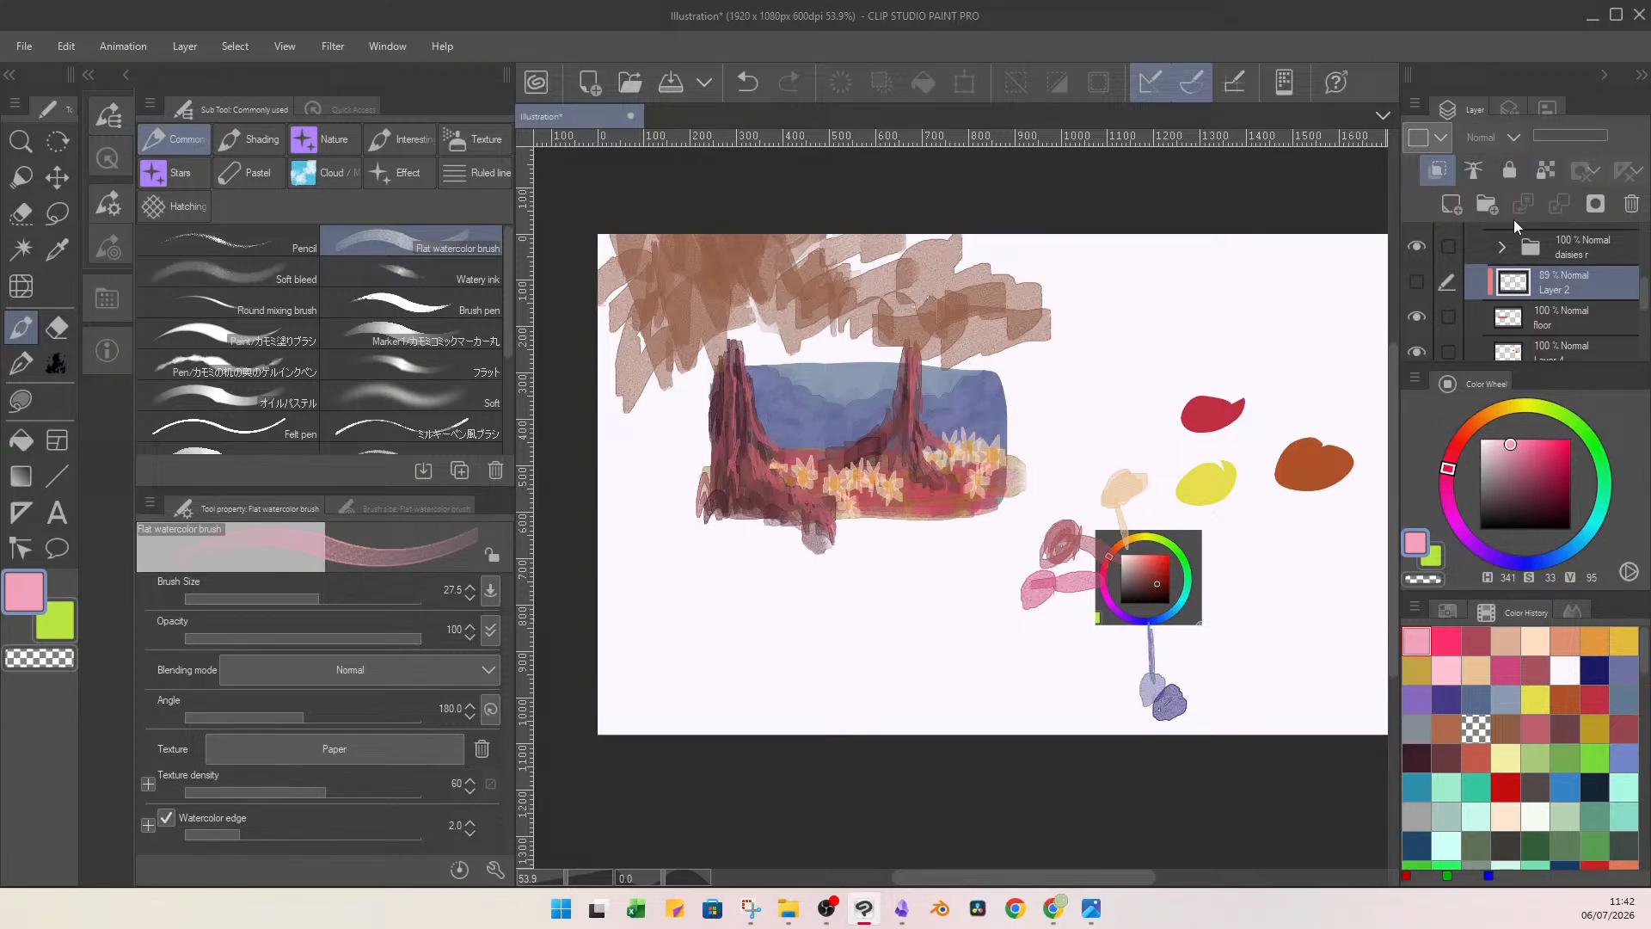
{"action": "right_click", "coordinate": [907, 514]}
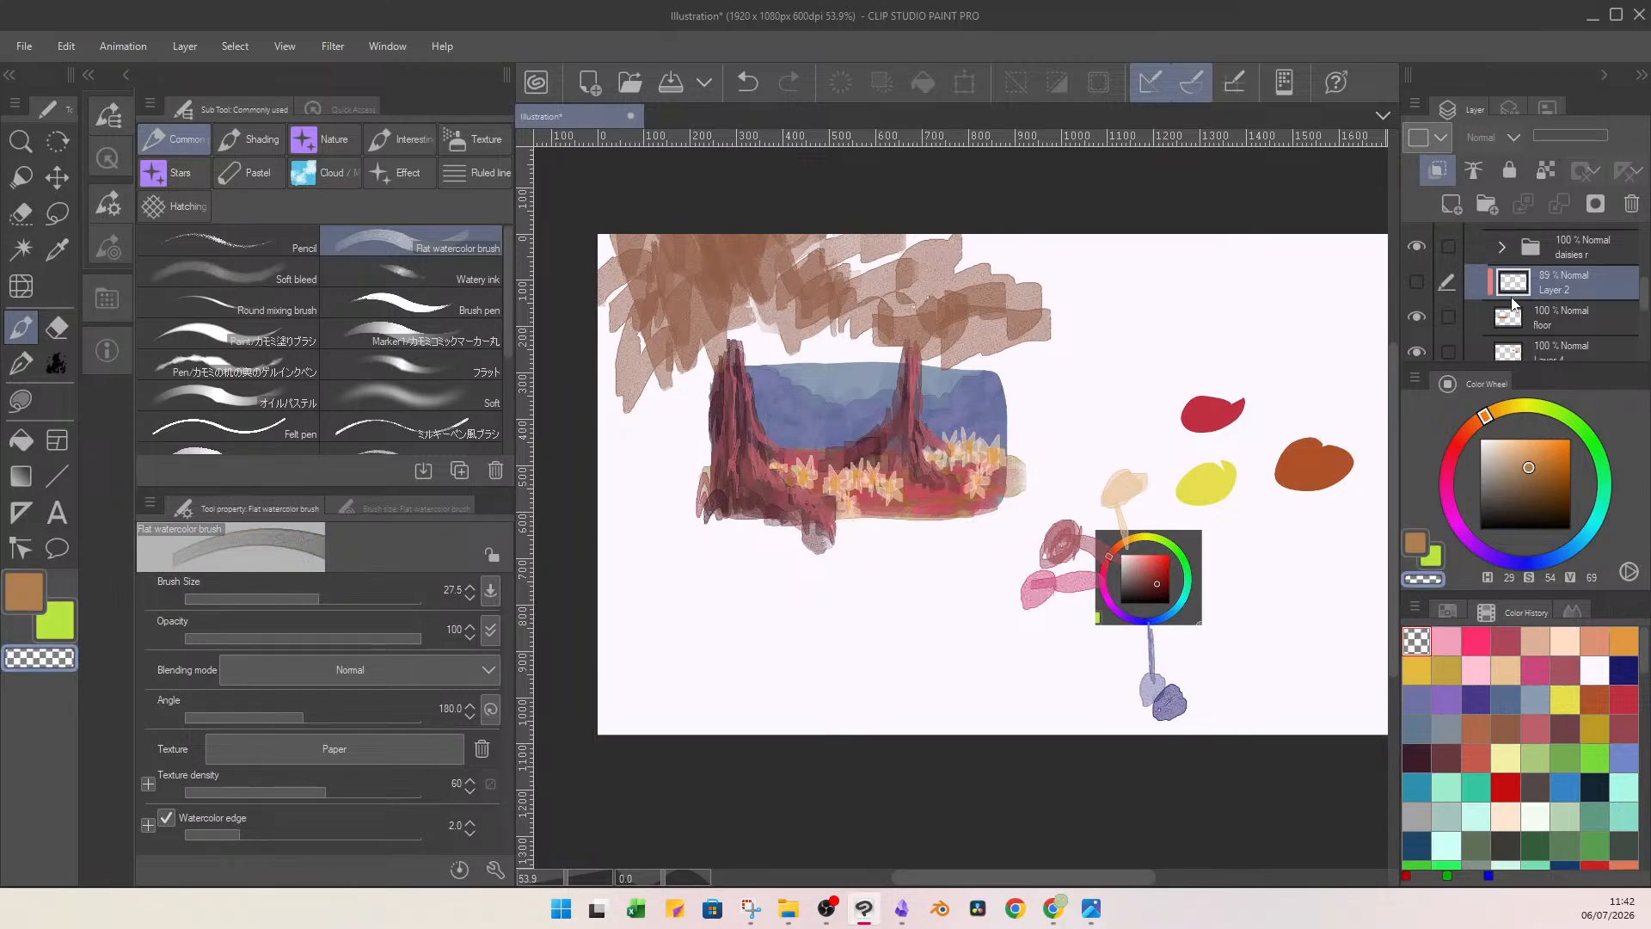
{"action": "left_click", "coordinate": [1429, 282]}
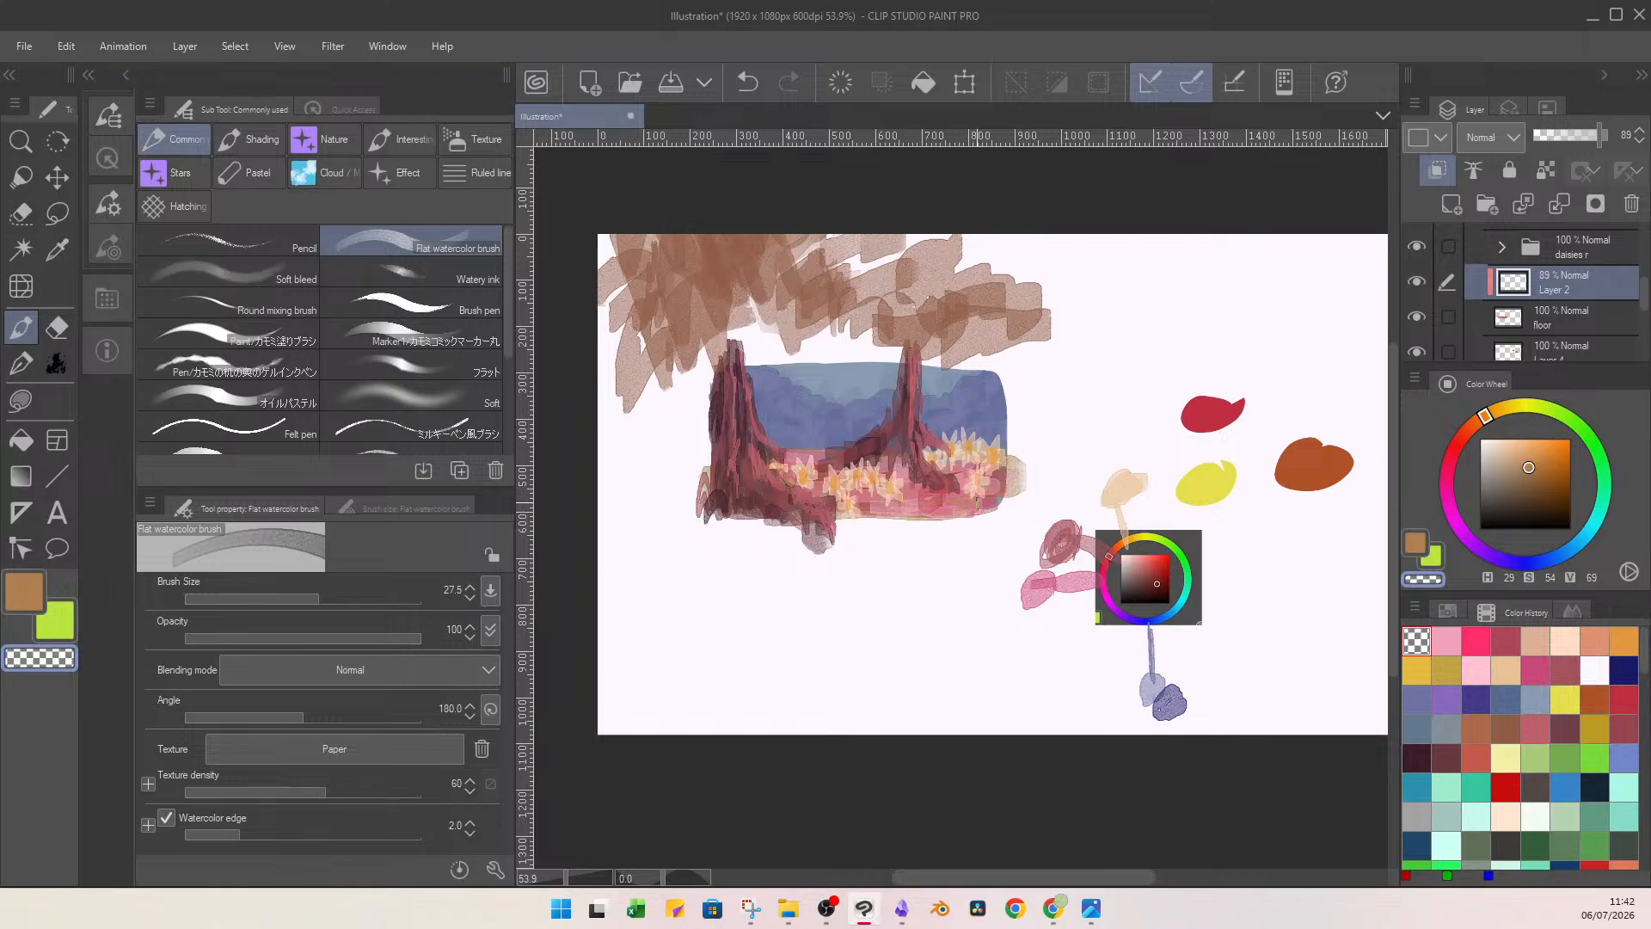
{"action": "key", "text": "ctrl+z"}
{"action": "key", "text": "u"}
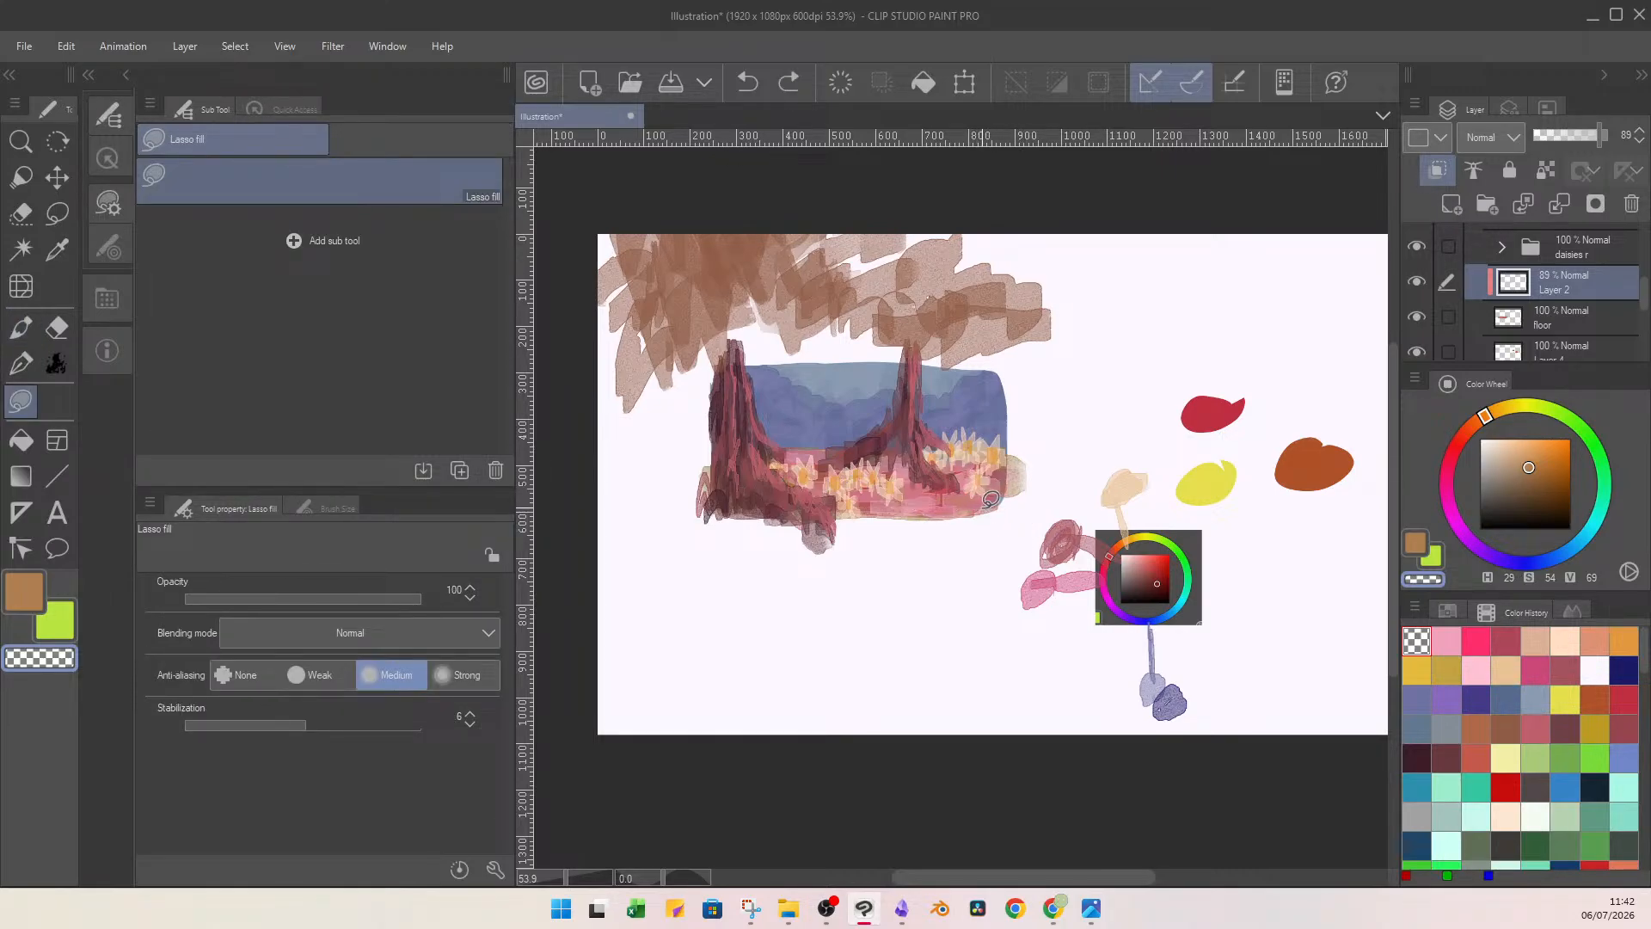
{"action": "key", "text": "b"}
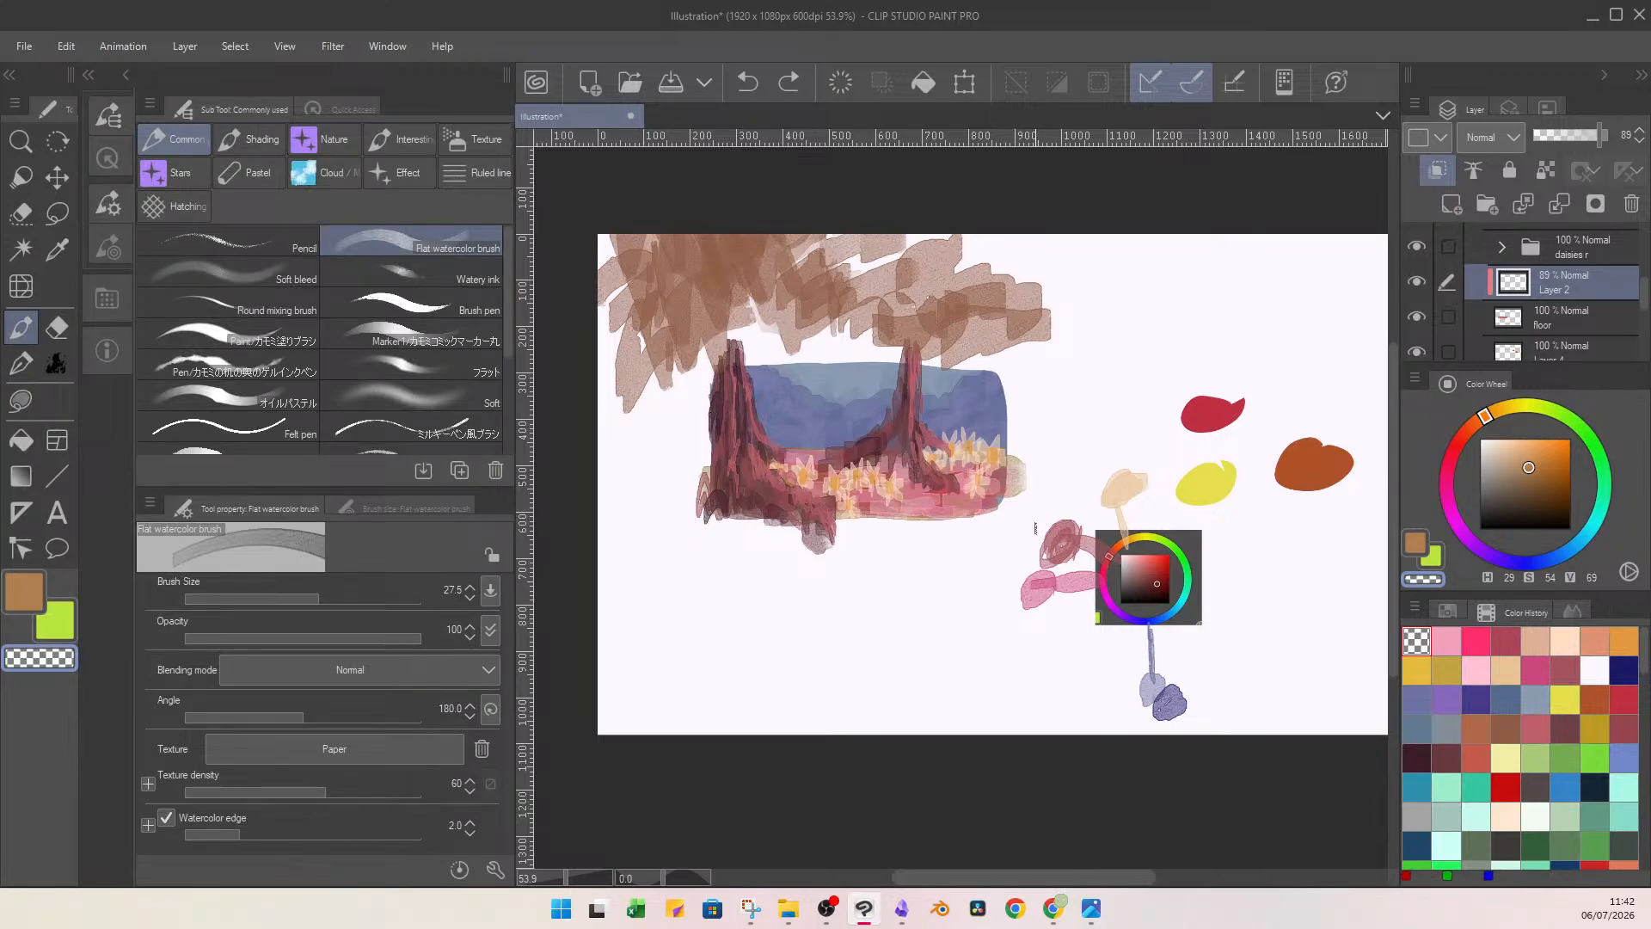
{"action": "left_click", "coordinate": [1558, 205]}
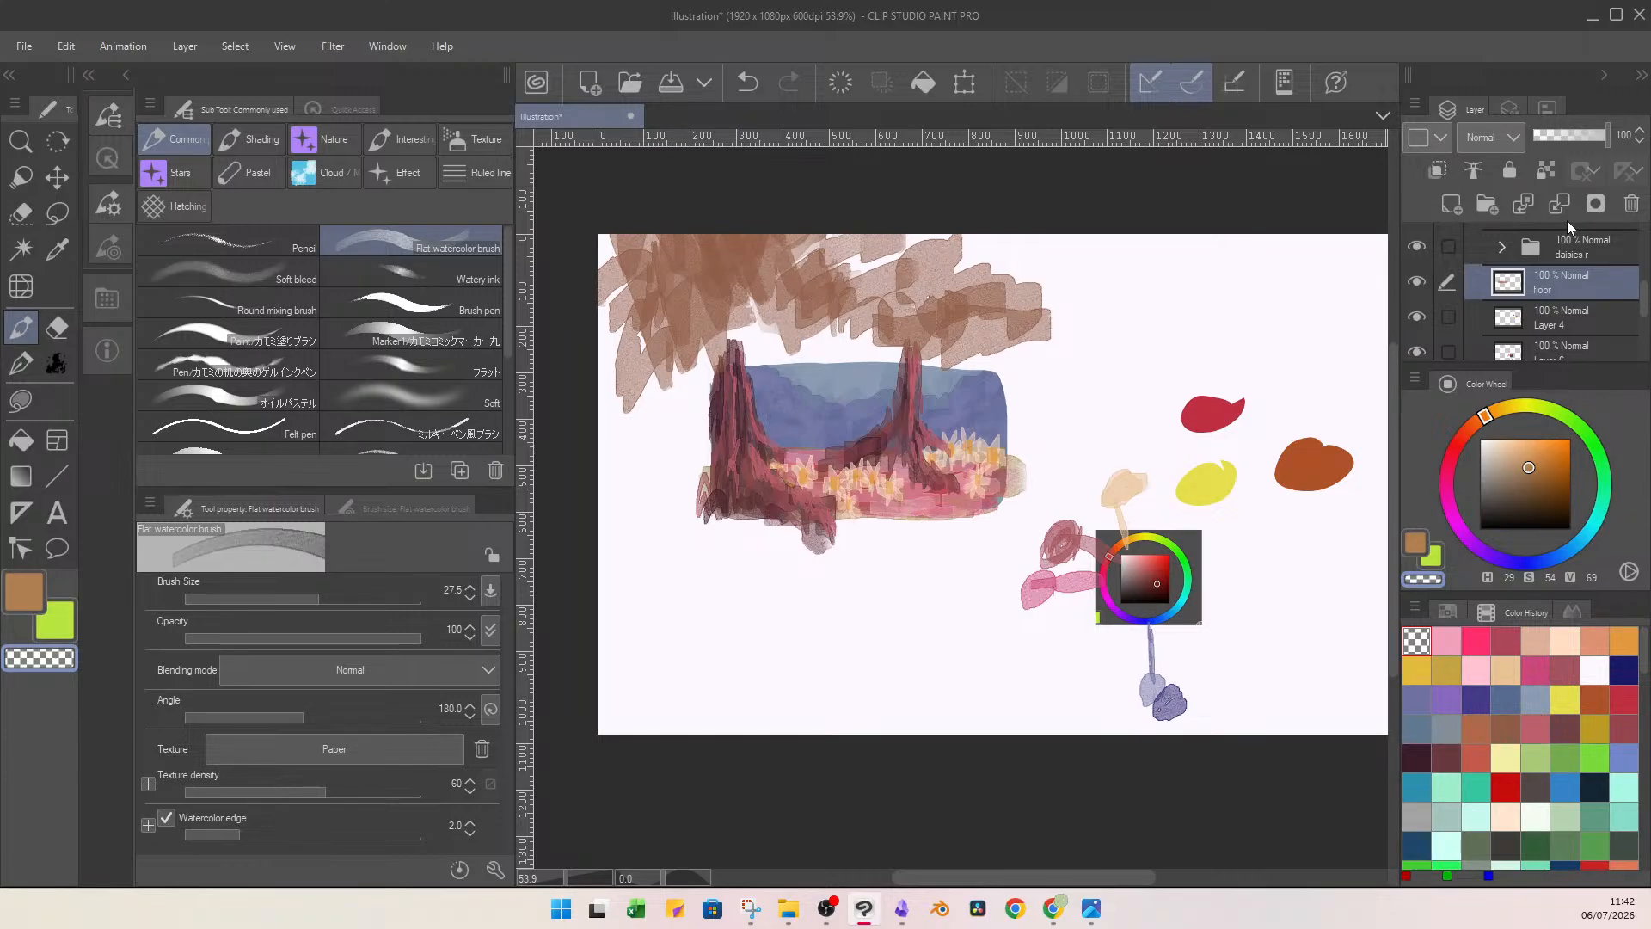
Add a new layer between the tree l layer and the daisies l folder, with its blending mode set to Multiply.
{"action": "left_click", "coordinate": [1634, 304]}
{"action": "left_click", "coordinate": [1603, 290]}
{"action": "scroll", "coordinate": [1644, 311], "scroll_direction": "up", "scroll_amount": 2}
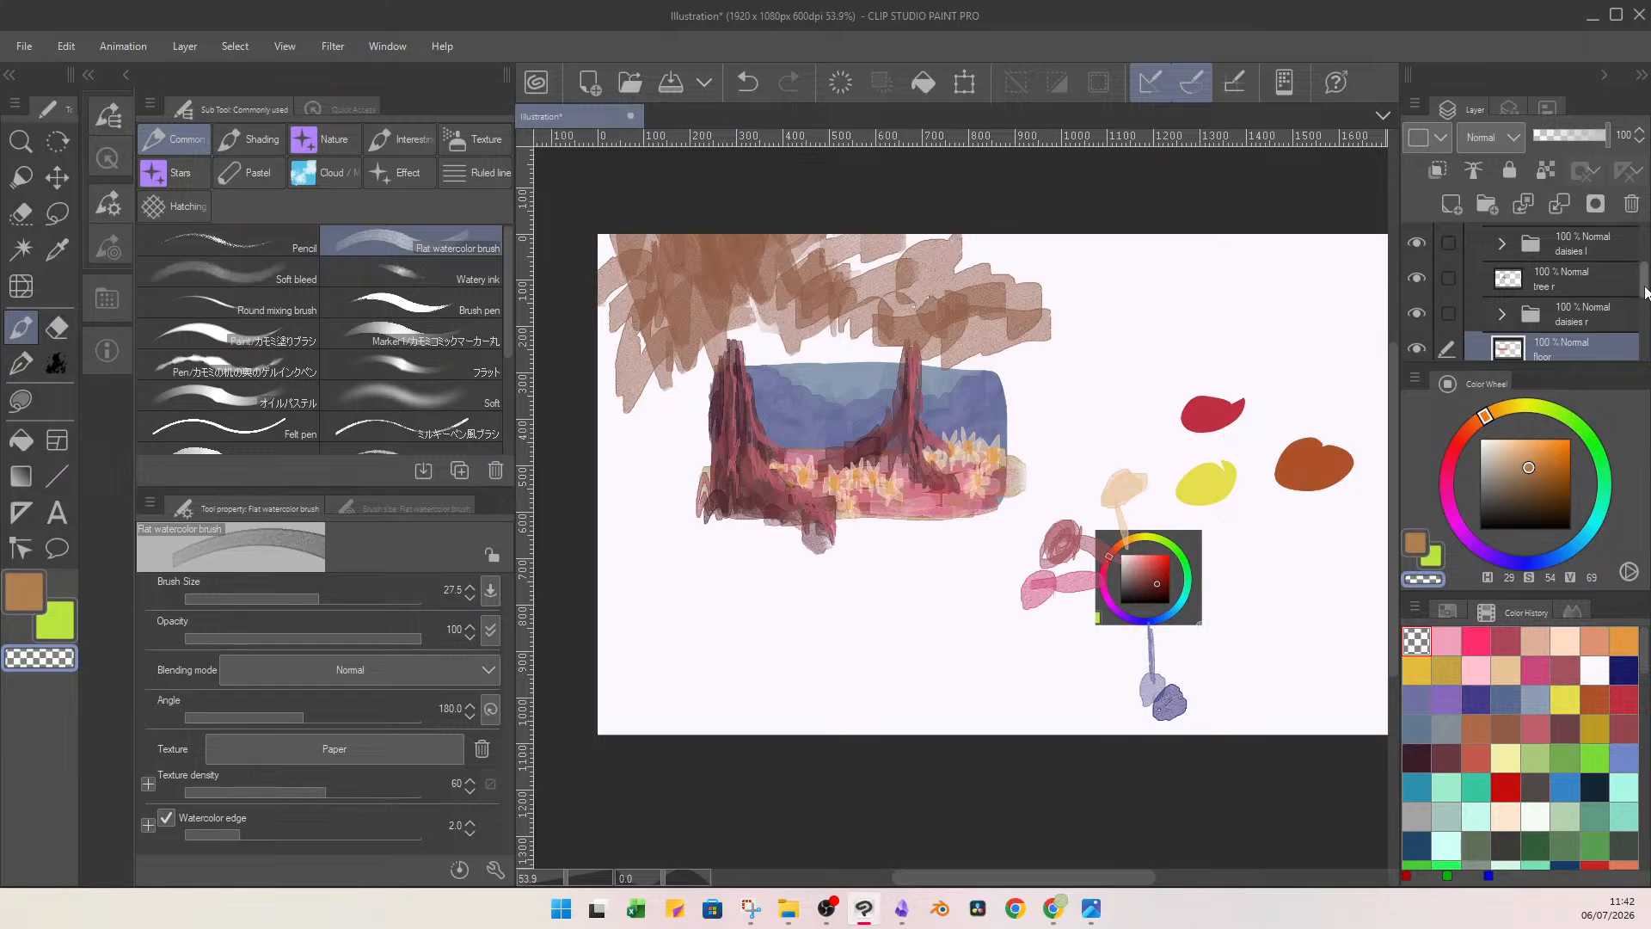
{"action": "scroll", "coordinate": [1644, 284], "scroll_direction": "up", "scroll_amount": 3}
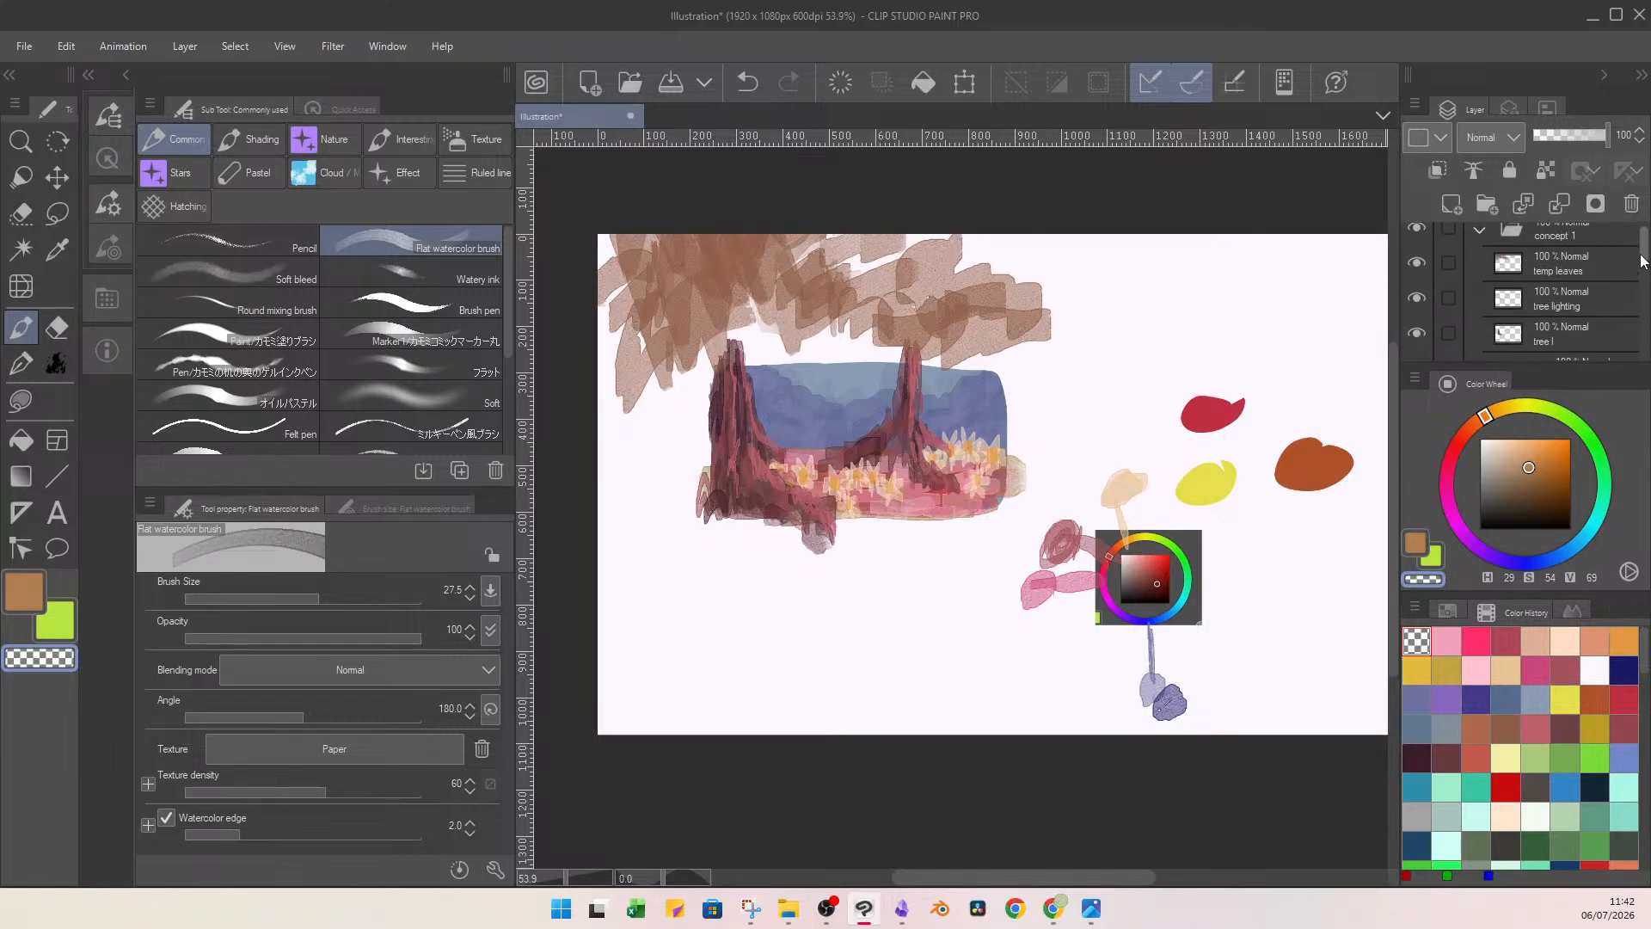
{"action": "left_click", "coordinate": [1569, 292]}
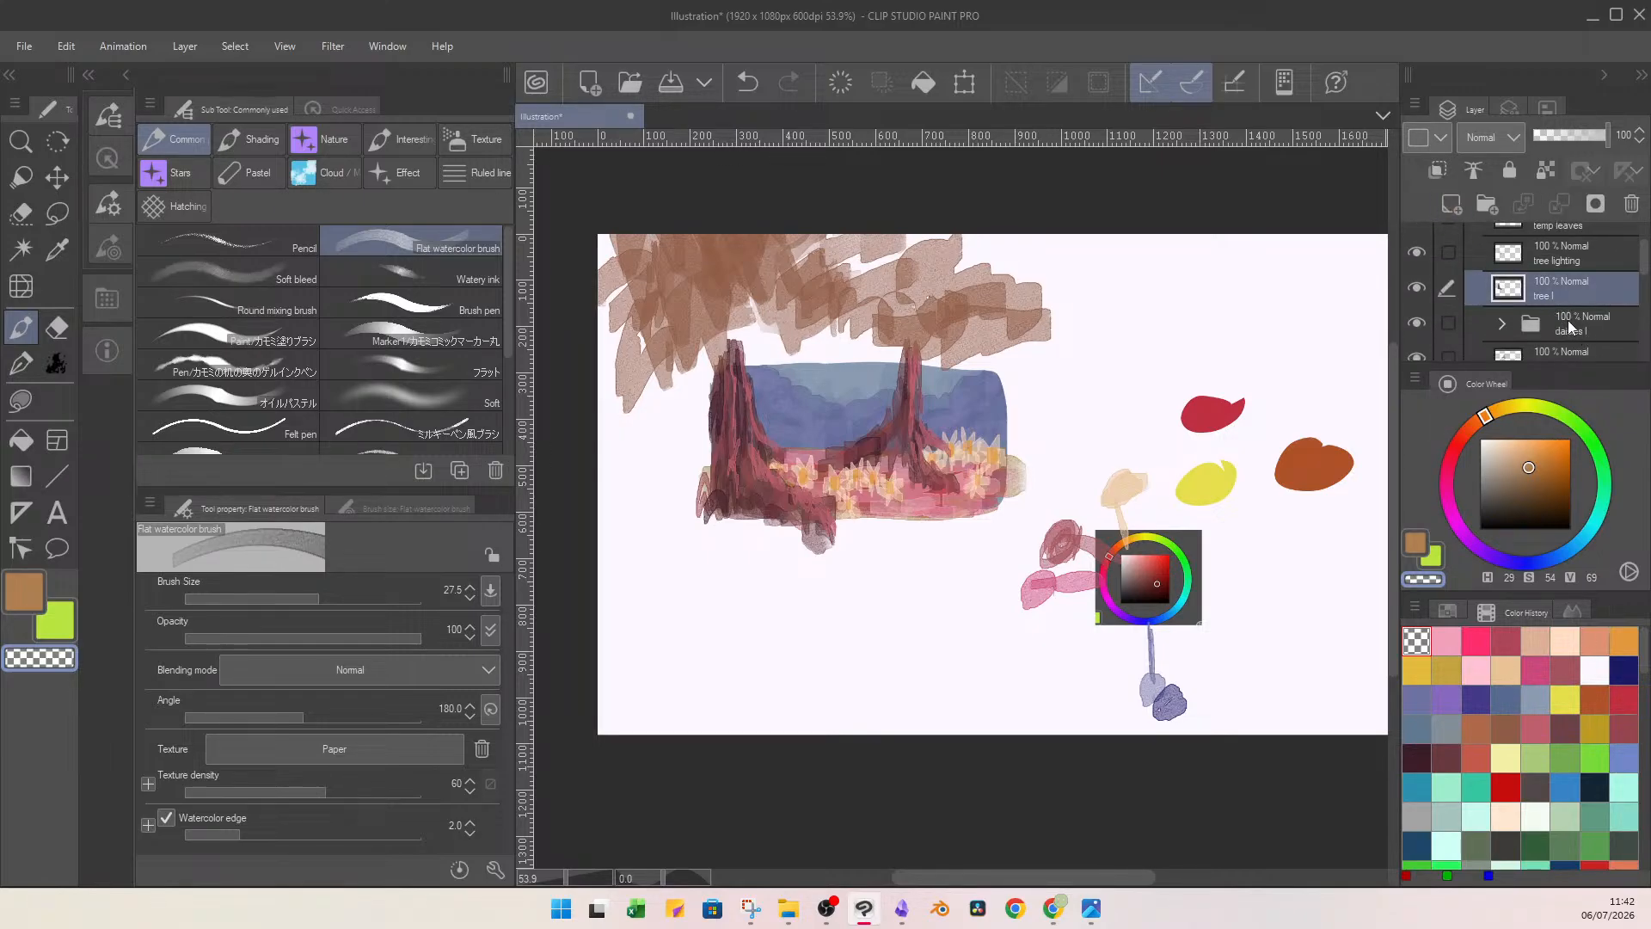
{"action": "left_click", "coordinate": [1451, 204]}
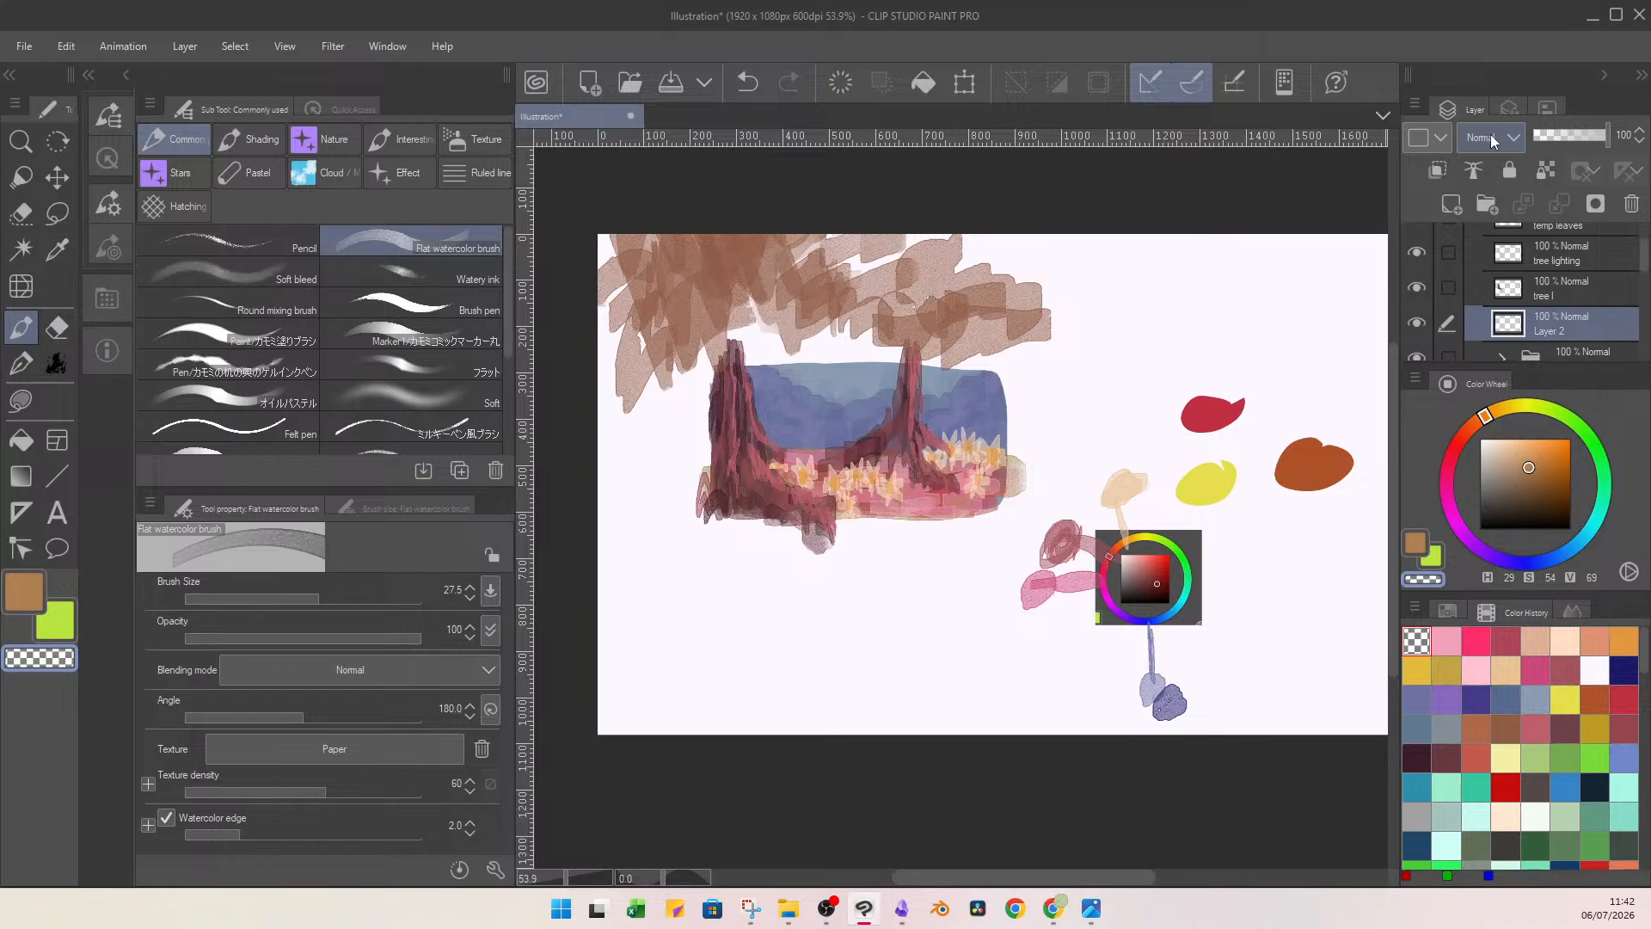
{"action": "left_click", "coordinate": [1492, 142]}
{"action": "left_click", "coordinate": [1489, 220]}
Paint dark plum shadows (H 328, S 67, V 35) among the daisies beside the right tree's roots.
{"action": "left_click", "coordinate": [1450, 506]}
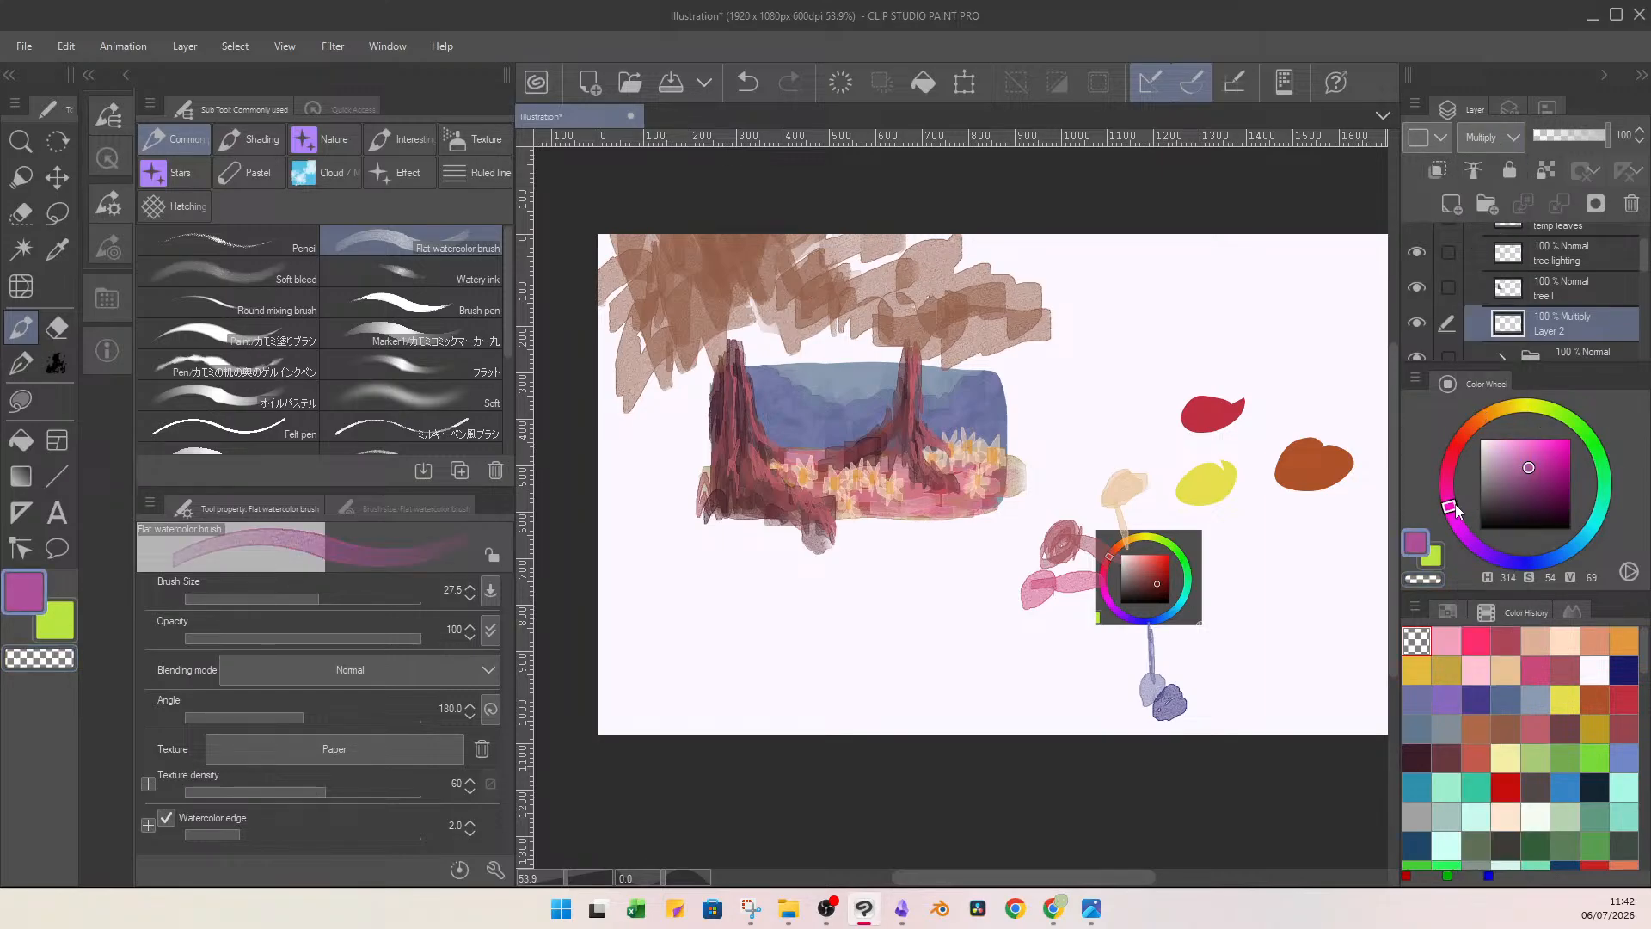
{"action": "mouse_move", "coordinate": [1529, 468]}
{"action": "left_mouse_down"}
{"action": "mouse_move", "coordinate": [1518, 499]}
{"action": "mouse_move", "coordinate": [1540, 497]}
{"action": "left_mouse_up"}
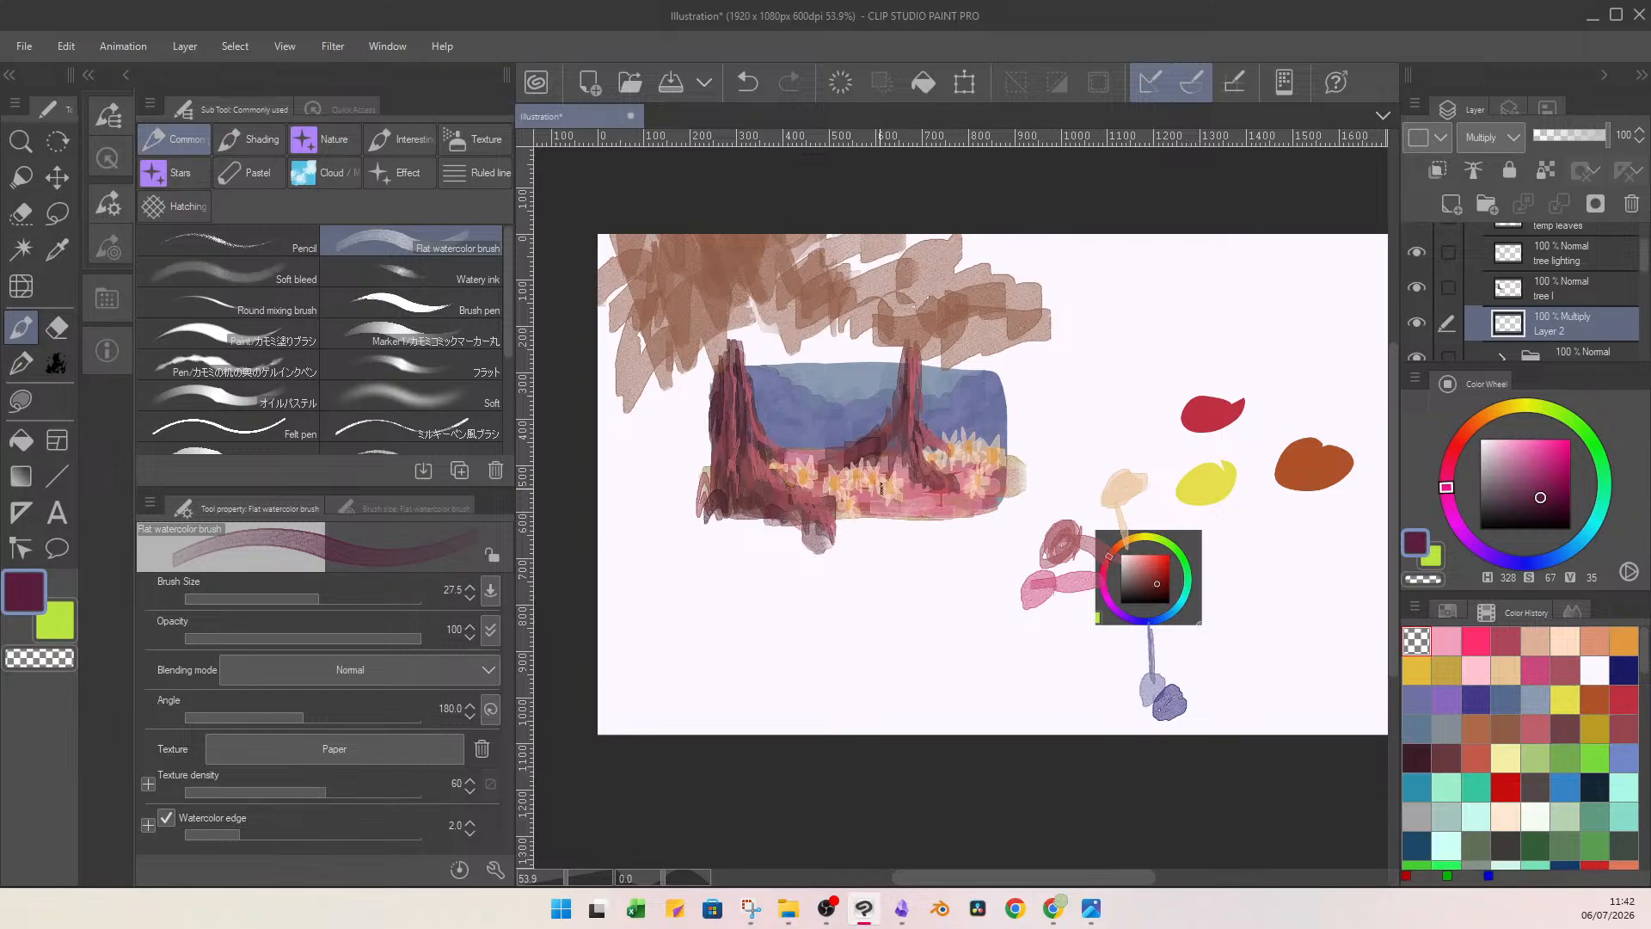
{"action": "left_click_drag", "start_coordinate": [884, 471], "coordinate": [899, 505]}
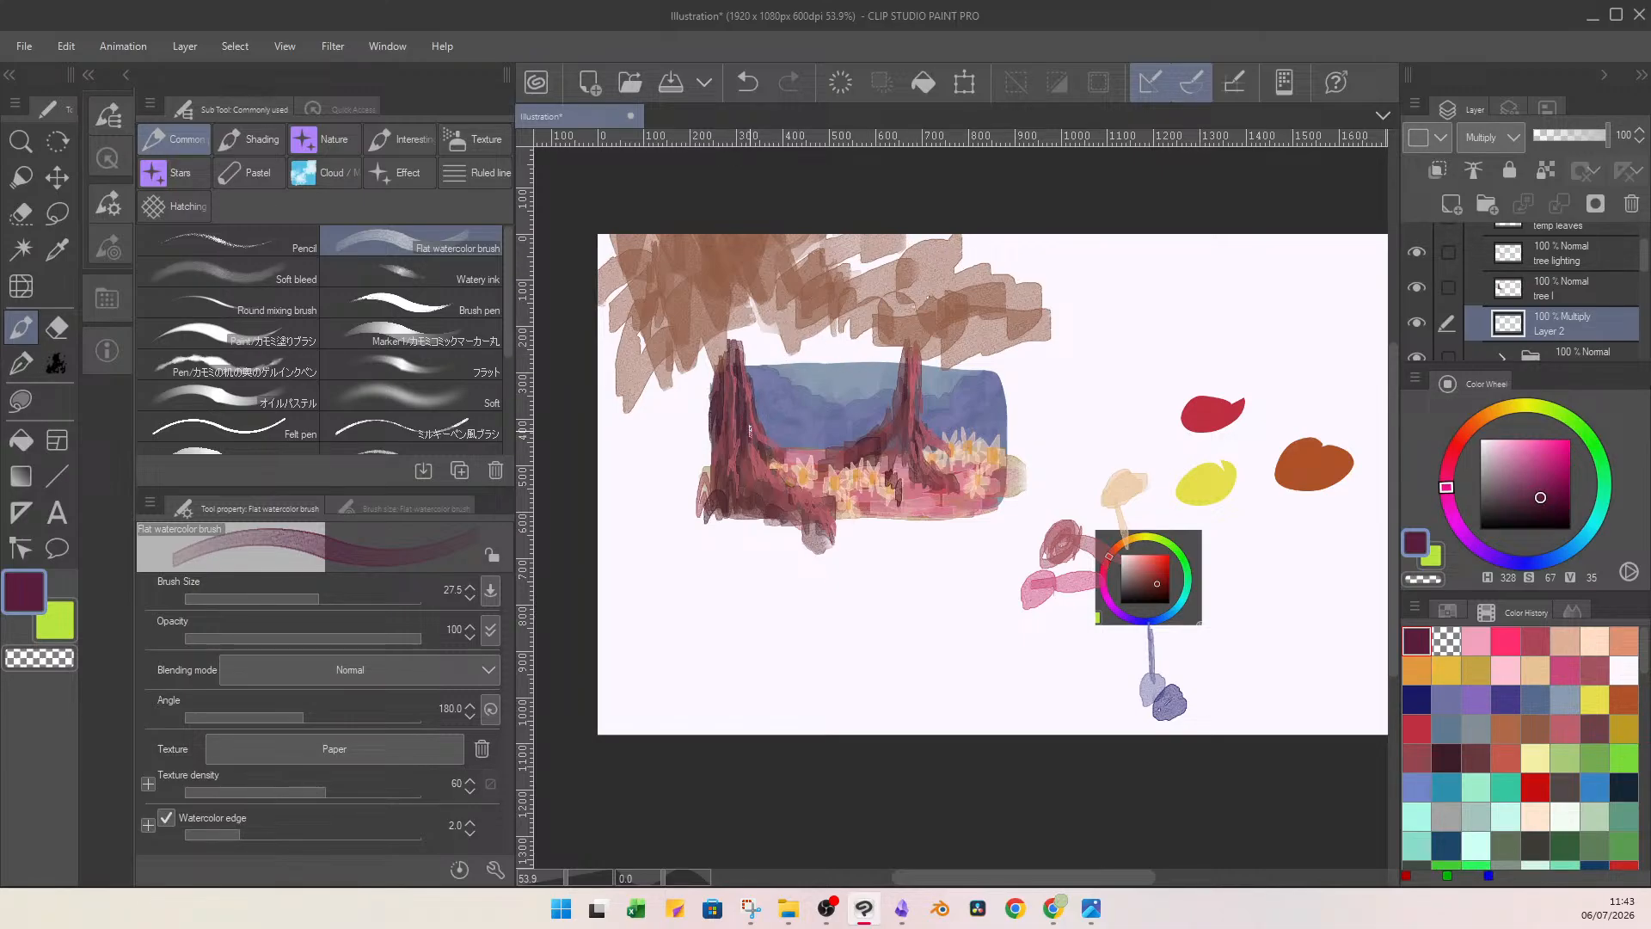
Move the Multiply layer above the tree lighting layer and paint plum shadows on the left tree and the right tree's trunk.
{"action": "left_click_drag", "start_coordinate": [1570, 330], "coordinate": [1583, 284]}
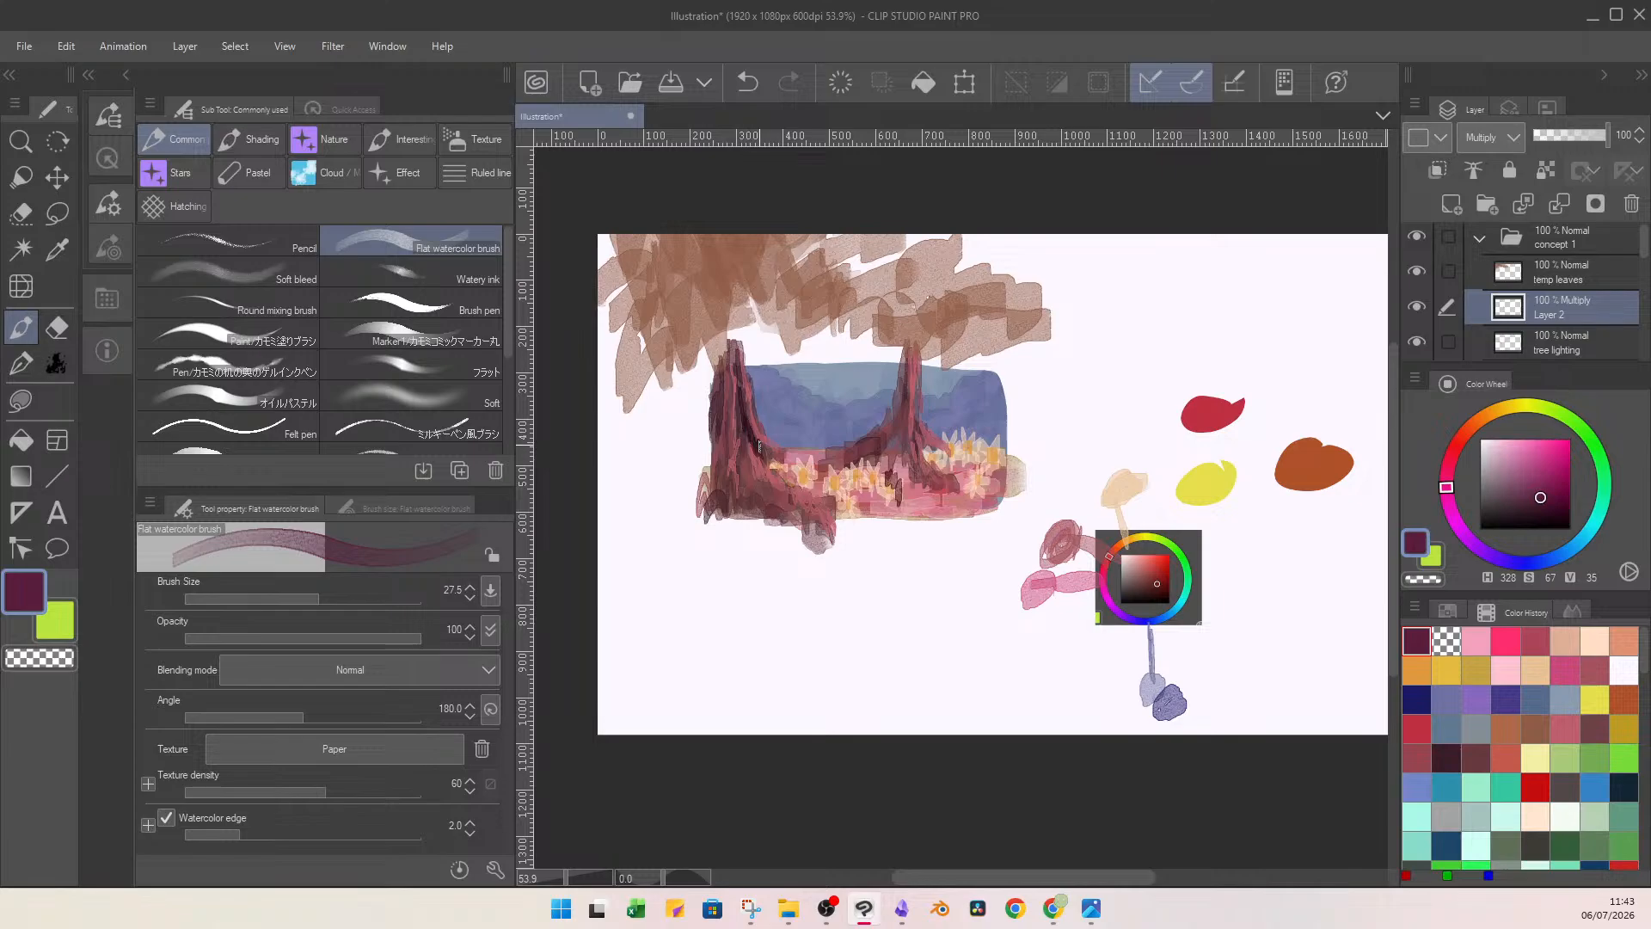
{"action": "mouse_move", "coordinate": [751, 490]}
{"action": "left_mouse_down"}
{"action": "mouse_move", "coordinate": [751, 507]}
{"action": "mouse_move", "coordinate": [810, 530]}
{"action": "mouse_move", "coordinate": [793, 513]}
{"action": "mouse_move", "coordinate": [805, 494]}
{"action": "left_mouse_up"}
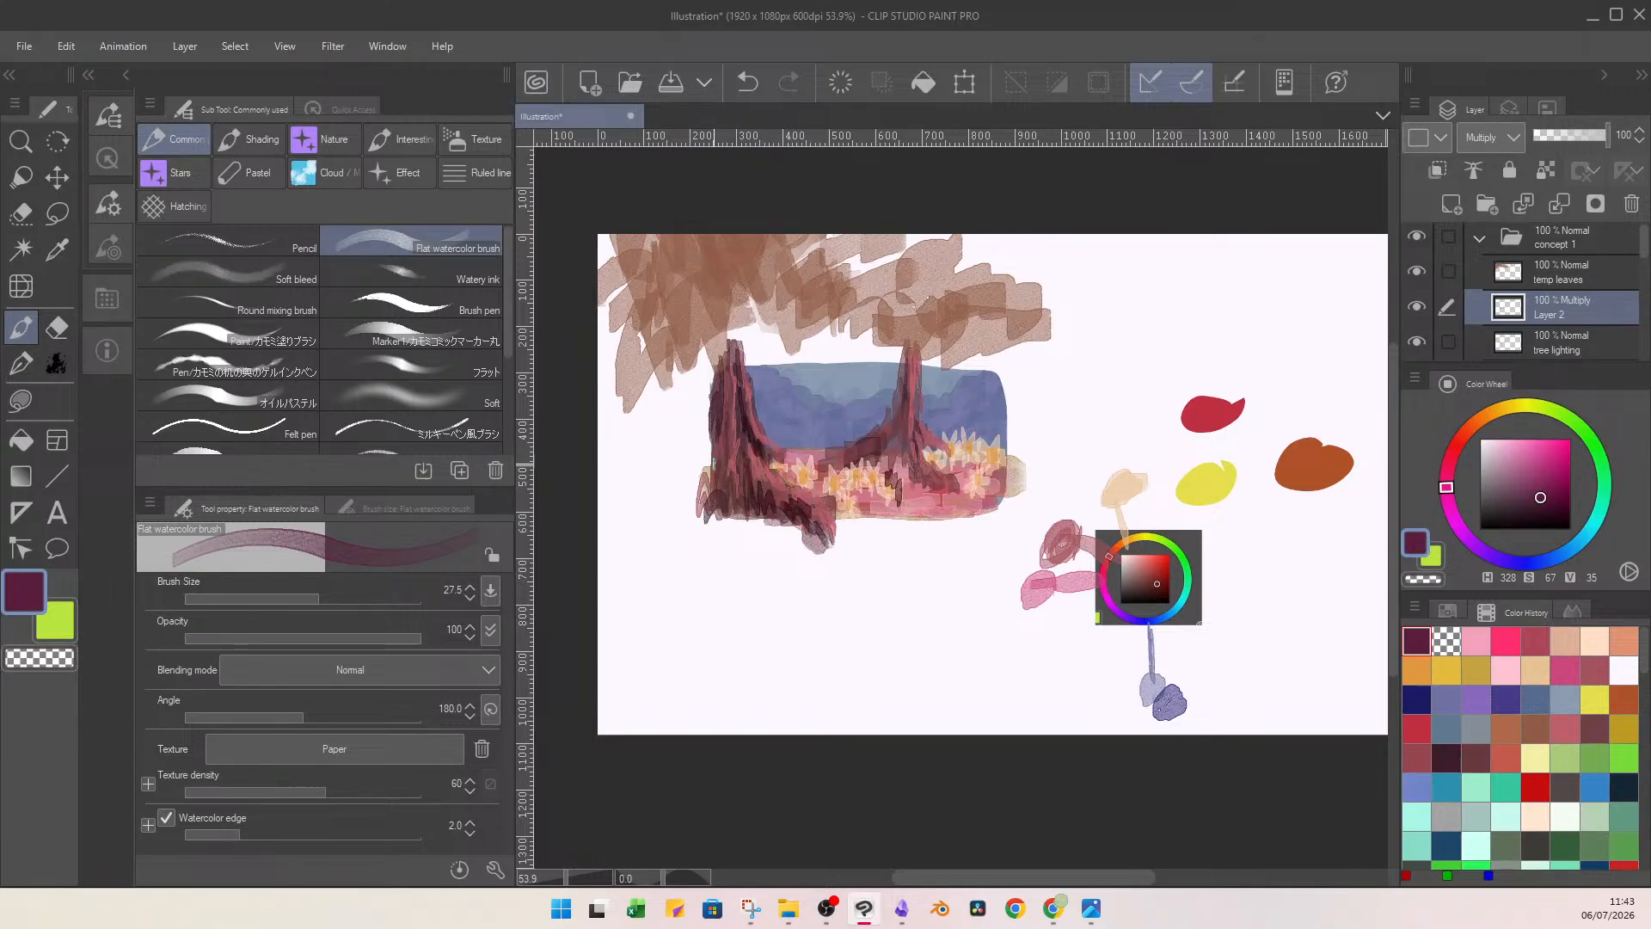
{"action": "mouse_move", "coordinate": [723, 390]}
{"action": "left_mouse_down"}
{"action": "mouse_move", "coordinate": [720, 511]}
{"action": "mouse_move", "coordinate": [709, 503]}
{"action": "mouse_move", "coordinate": [701, 527]}
{"action": "left_mouse_up"}
{"action": "left_click_drag", "start_coordinate": [711, 448], "coordinate": [721, 370]}
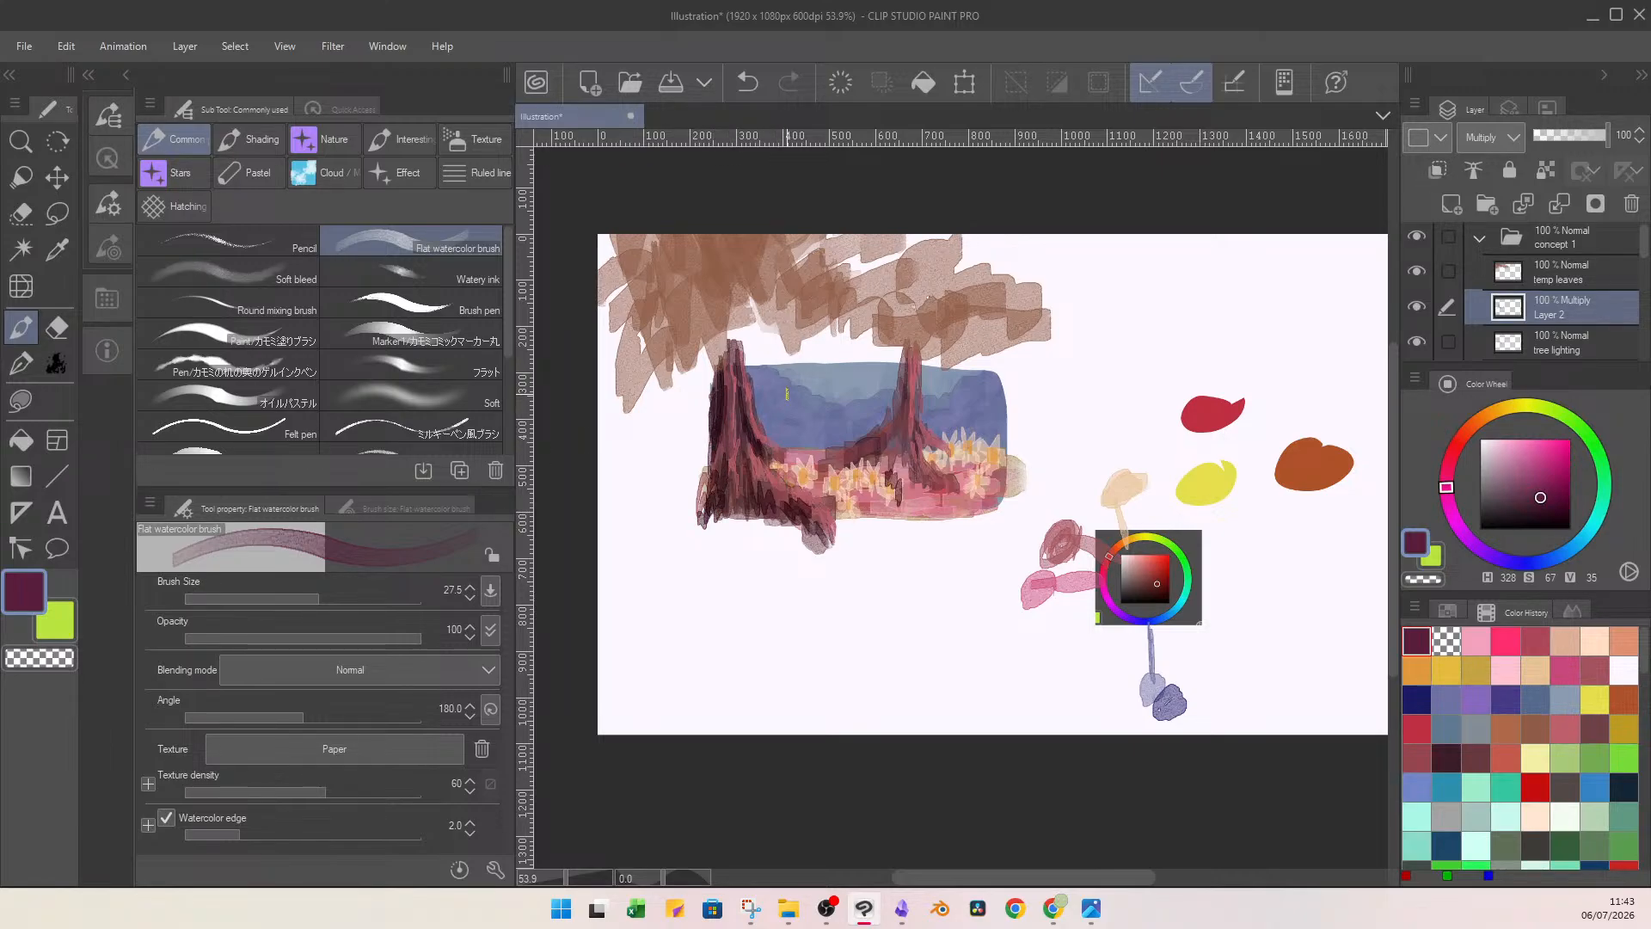
{"action": "mouse_move", "coordinate": [900, 350]}
{"action": "left_mouse_down"}
{"action": "mouse_move", "coordinate": [897, 441]}
{"action": "mouse_move", "coordinate": [881, 453]}
{"action": "mouse_move", "coordinate": [909, 465]}
{"action": "mouse_move", "coordinate": [891, 470]}
{"action": "left_mouse_up"}
Clean up the shadows with the kneaded eraser at size 8.1 and repaint plum shading on the right tree's roots.
{"action": "key", "text": "e"}
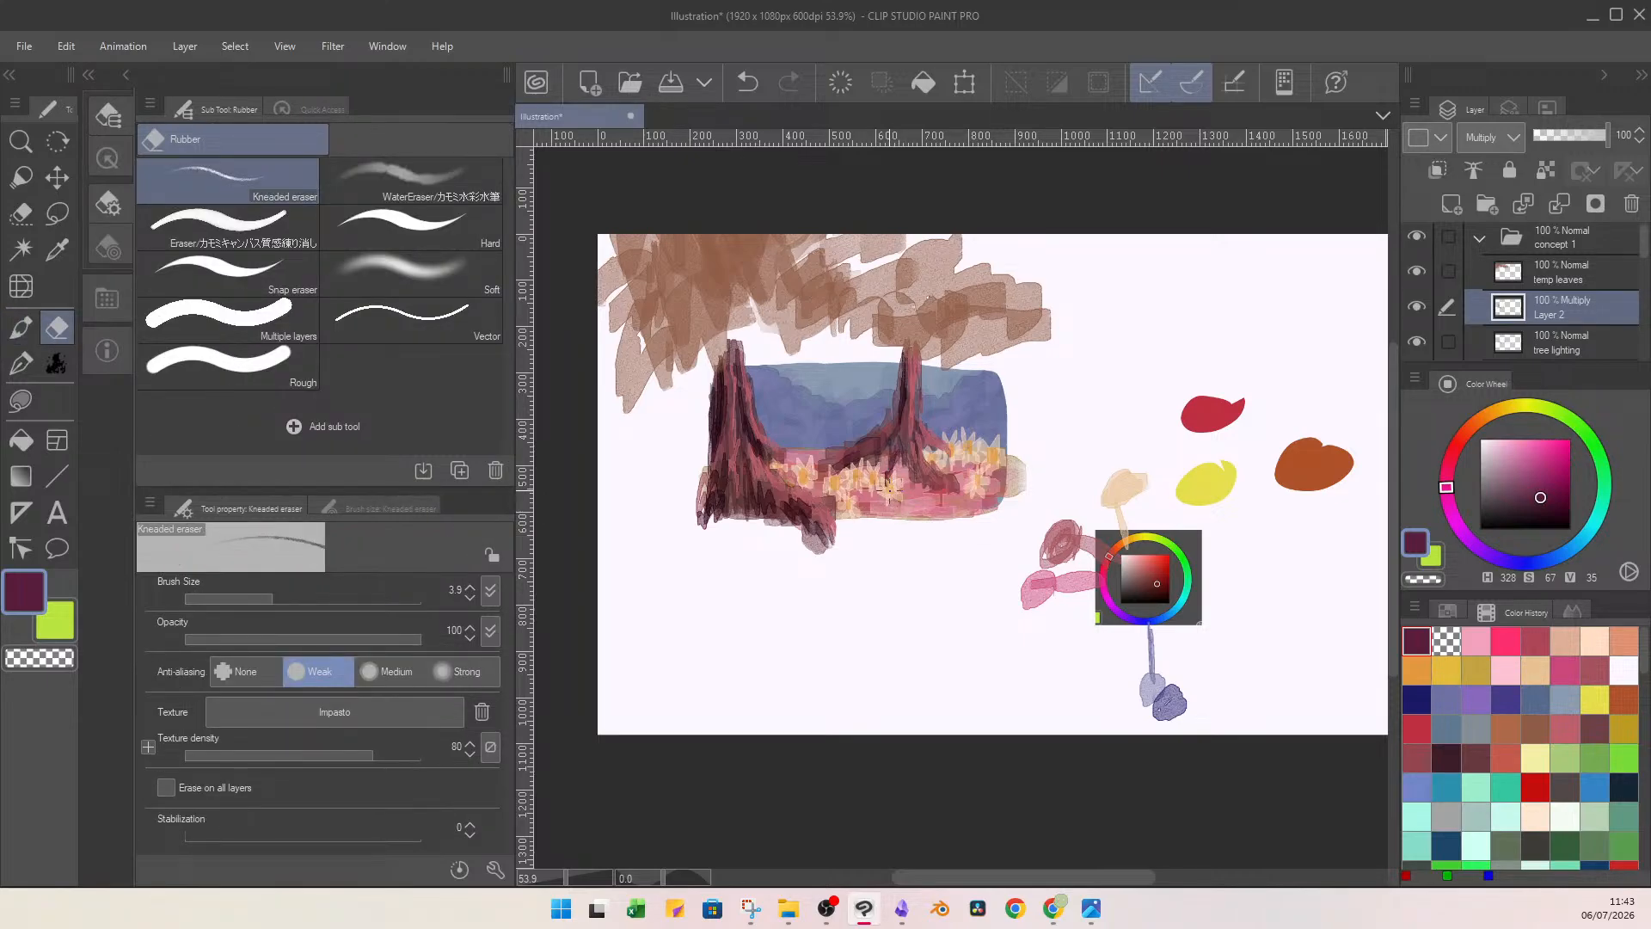
{"action": "left_click_drag", "start_coordinate": [271, 598], "coordinate": [290, 598]}
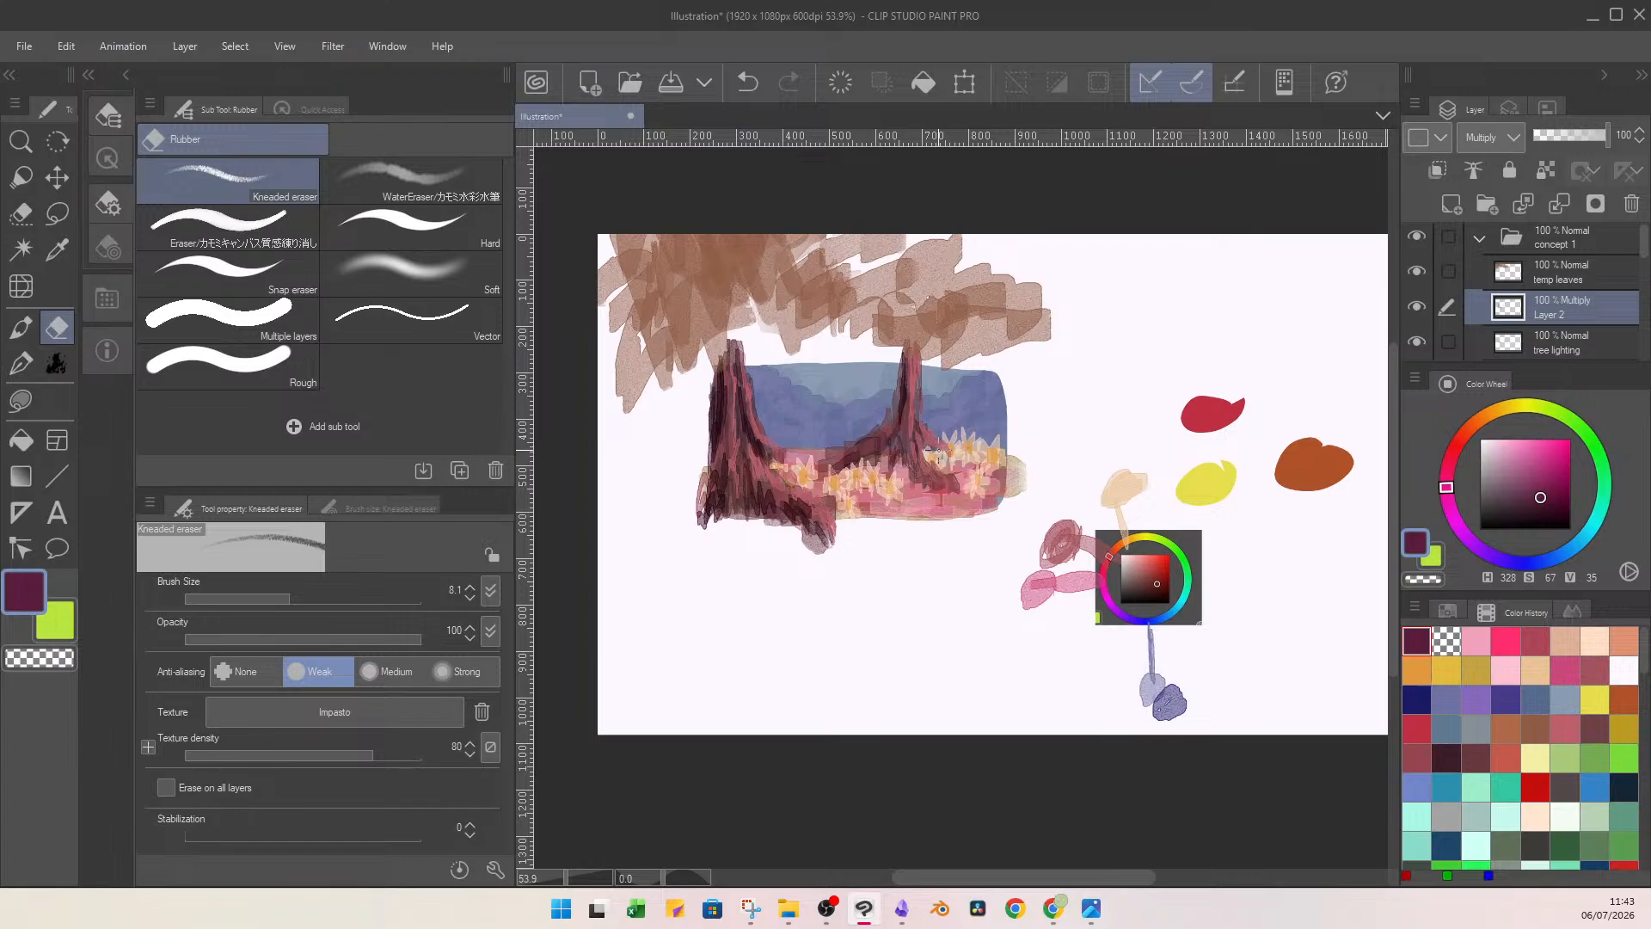
{"action": "left_click", "coordinate": [22, 342]}
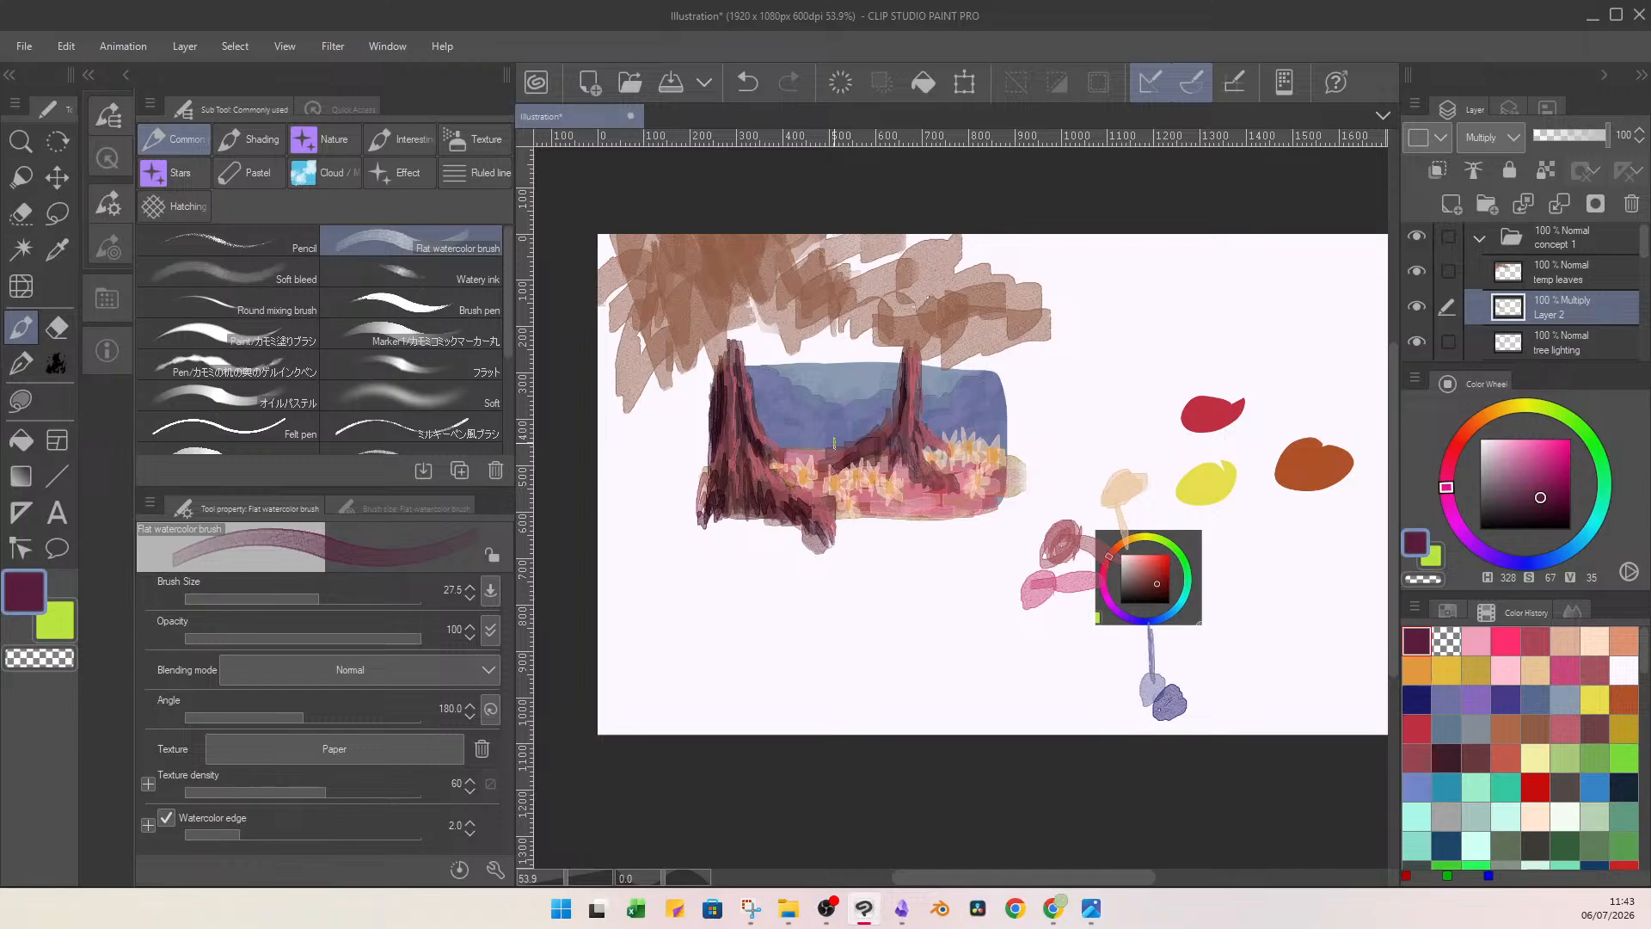
{"action": "mouse_move", "coordinate": [910, 435]}
{"action": "left_mouse_down"}
{"action": "mouse_move", "coordinate": [944, 487]}
{"action": "mouse_move", "coordinate": [909, 465]}
{"action": "mouse_move", "coordinate": [932, 446]}
{"action": "mouse_move", "coordinate": [838, 468]}
{"action": "mouse_move", "coordinate": [885, 435]}
{"action": "mouse_move", "coordinate": [931, 358]}
{"action": "mouse_move", "coordinate": [898, 407]}
{"action": "mouse_move", "coordinate": [918, 475]}
{"action": "mouse_move", "coordinate": [899, 431]}
{"action": "mouse_move", "coordinate": [872, 467]}
{"action": "left_mouse_up"}
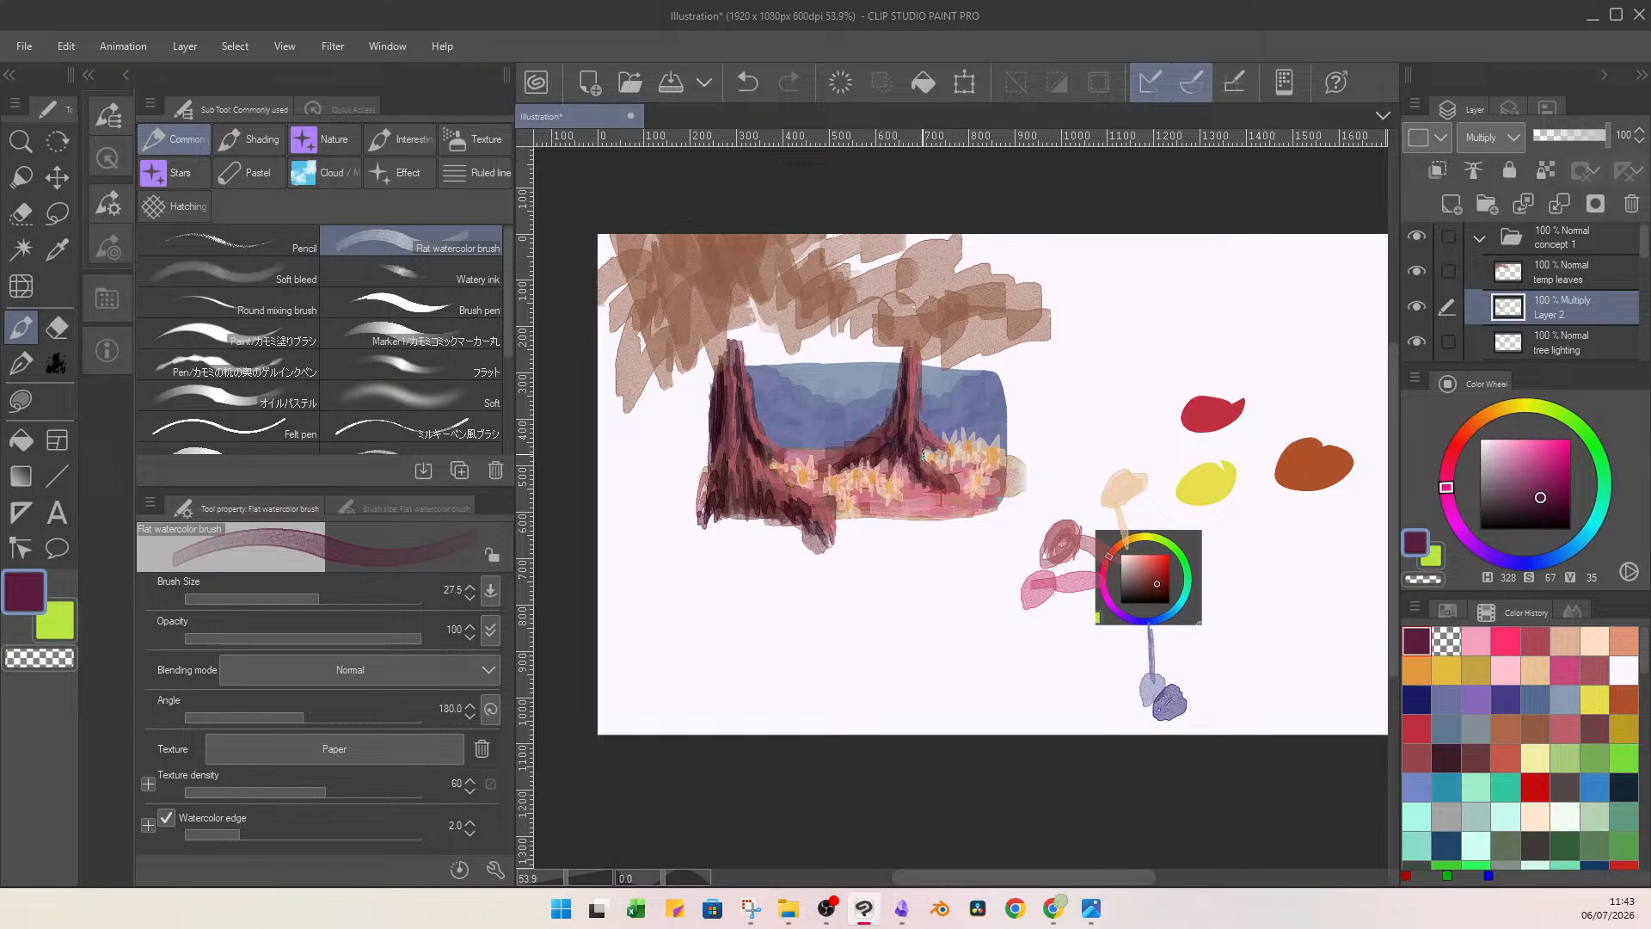
Rename the Multiply shadow layer to "tree darkness".
{"action": "double_click", "coordinate": [1556, 314]}
{"action": "type", "text": "tree darkness"}
{"action": "key", "text": "Return"}
Add a Multiply layer at 54% opacity above the tree lighting layer and set the brush size to 52.6.
{"action": "left_click", "coordinate": [1555, 341]}
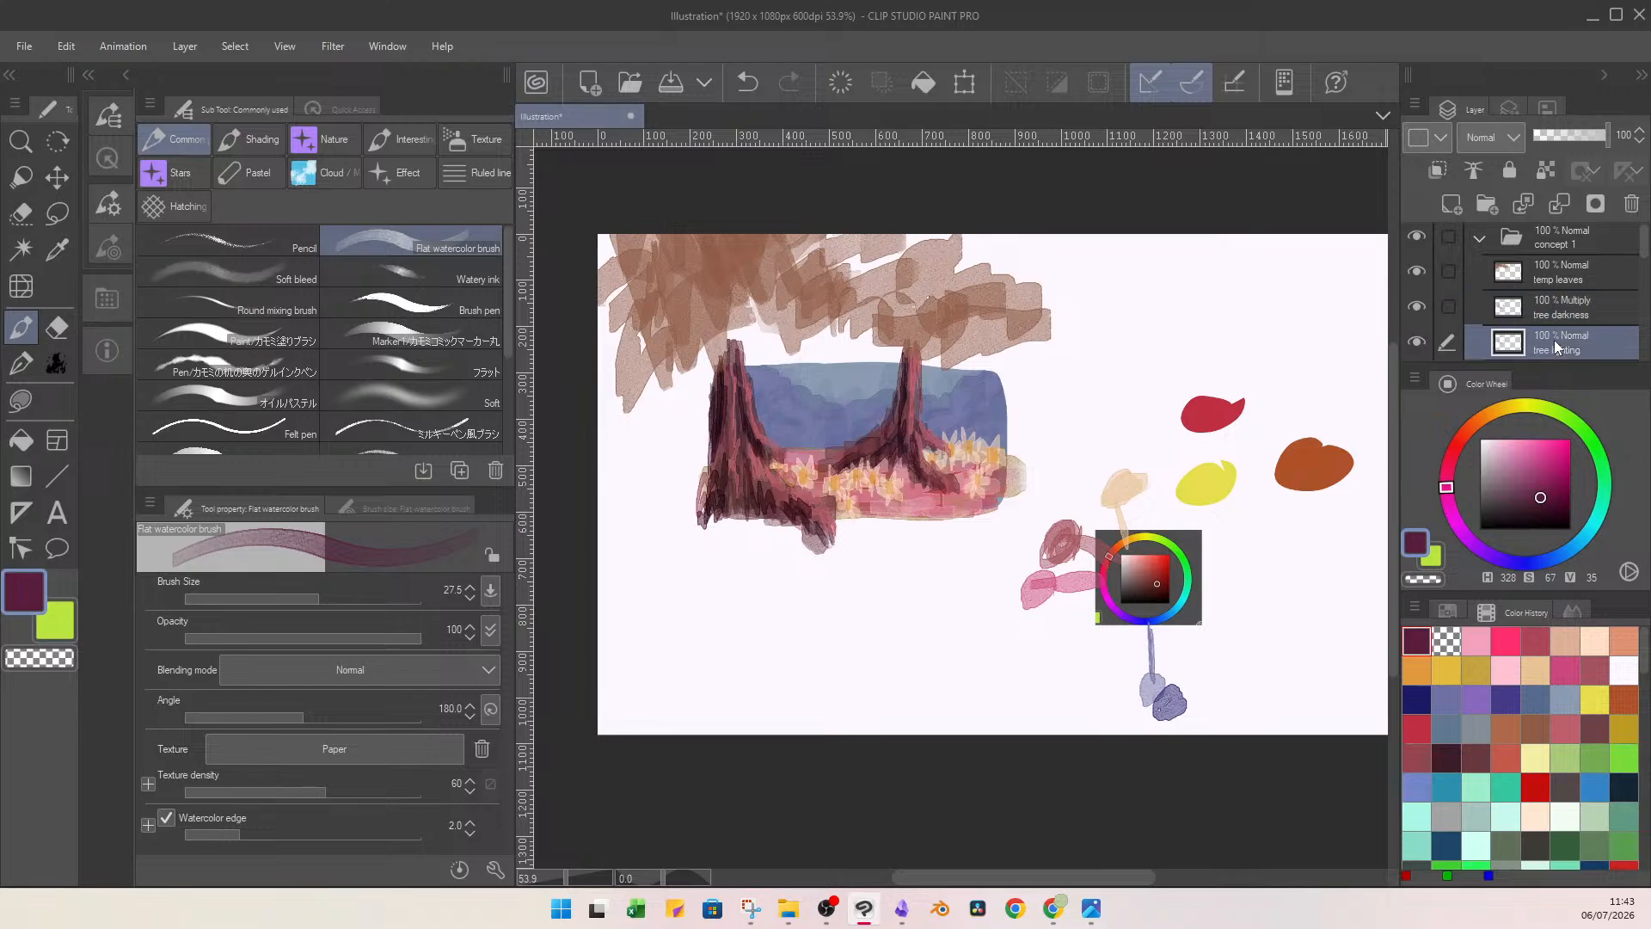
{"action": "left_click", "coordinate": [1451, 208]}
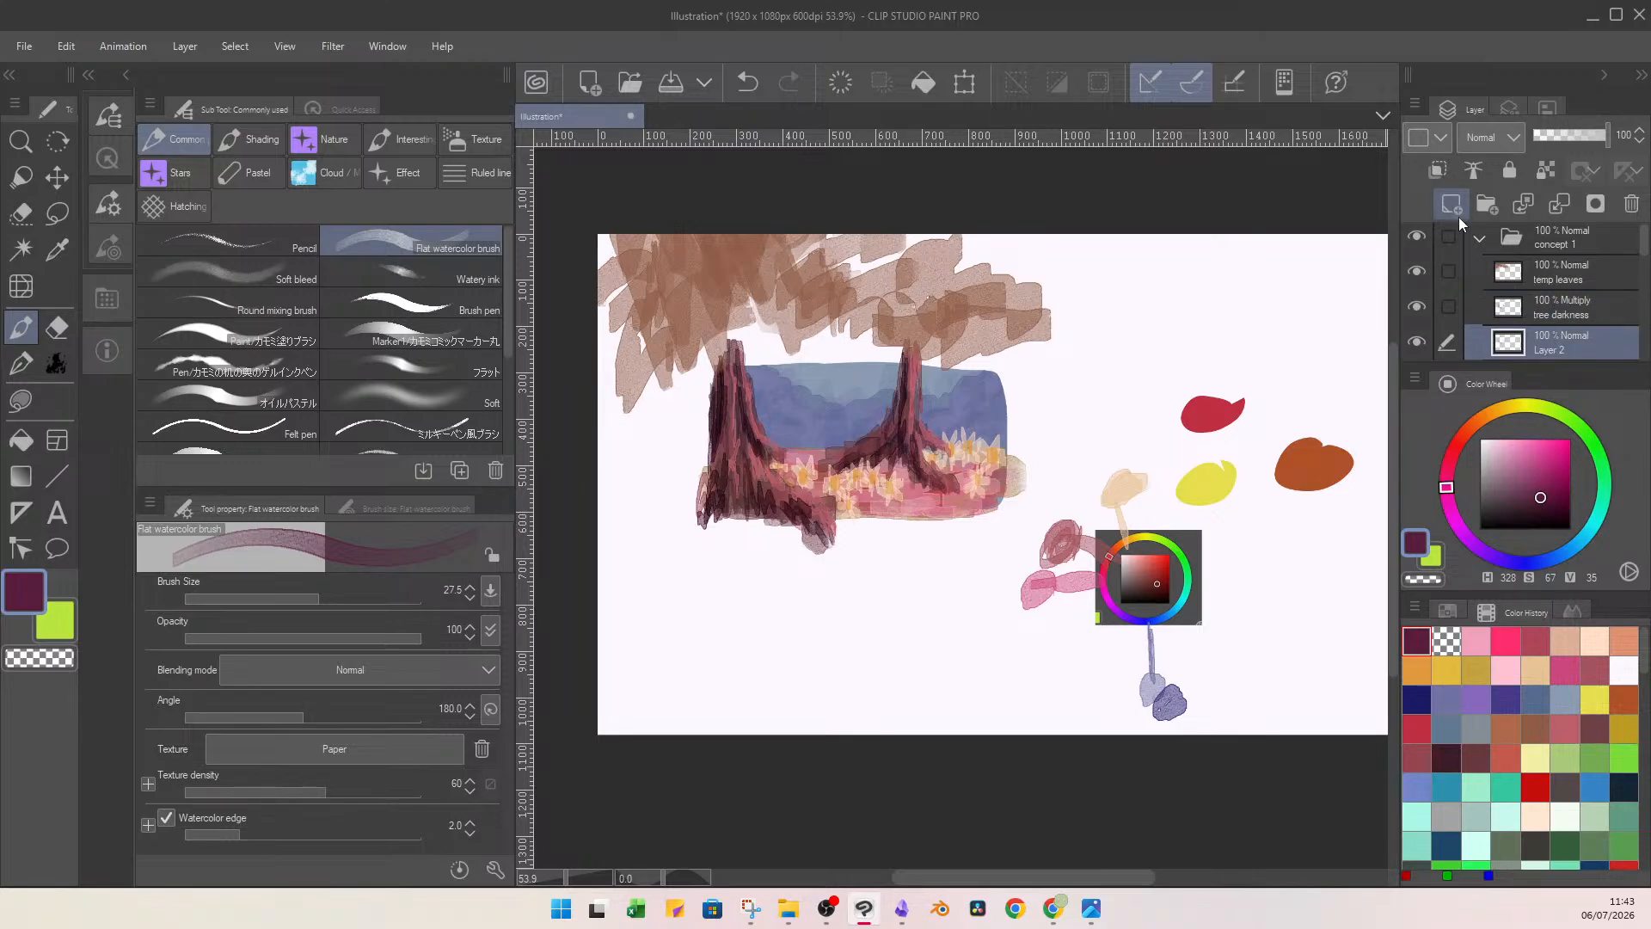
{"action": "left_click", "coordinate": [1557, 135]}
{"action": "left_click_drag", "start_coordinate": [310, 596], "coordinate": [347, 570]}
{"action": "left_click", "coordinate": [1499, 142]}
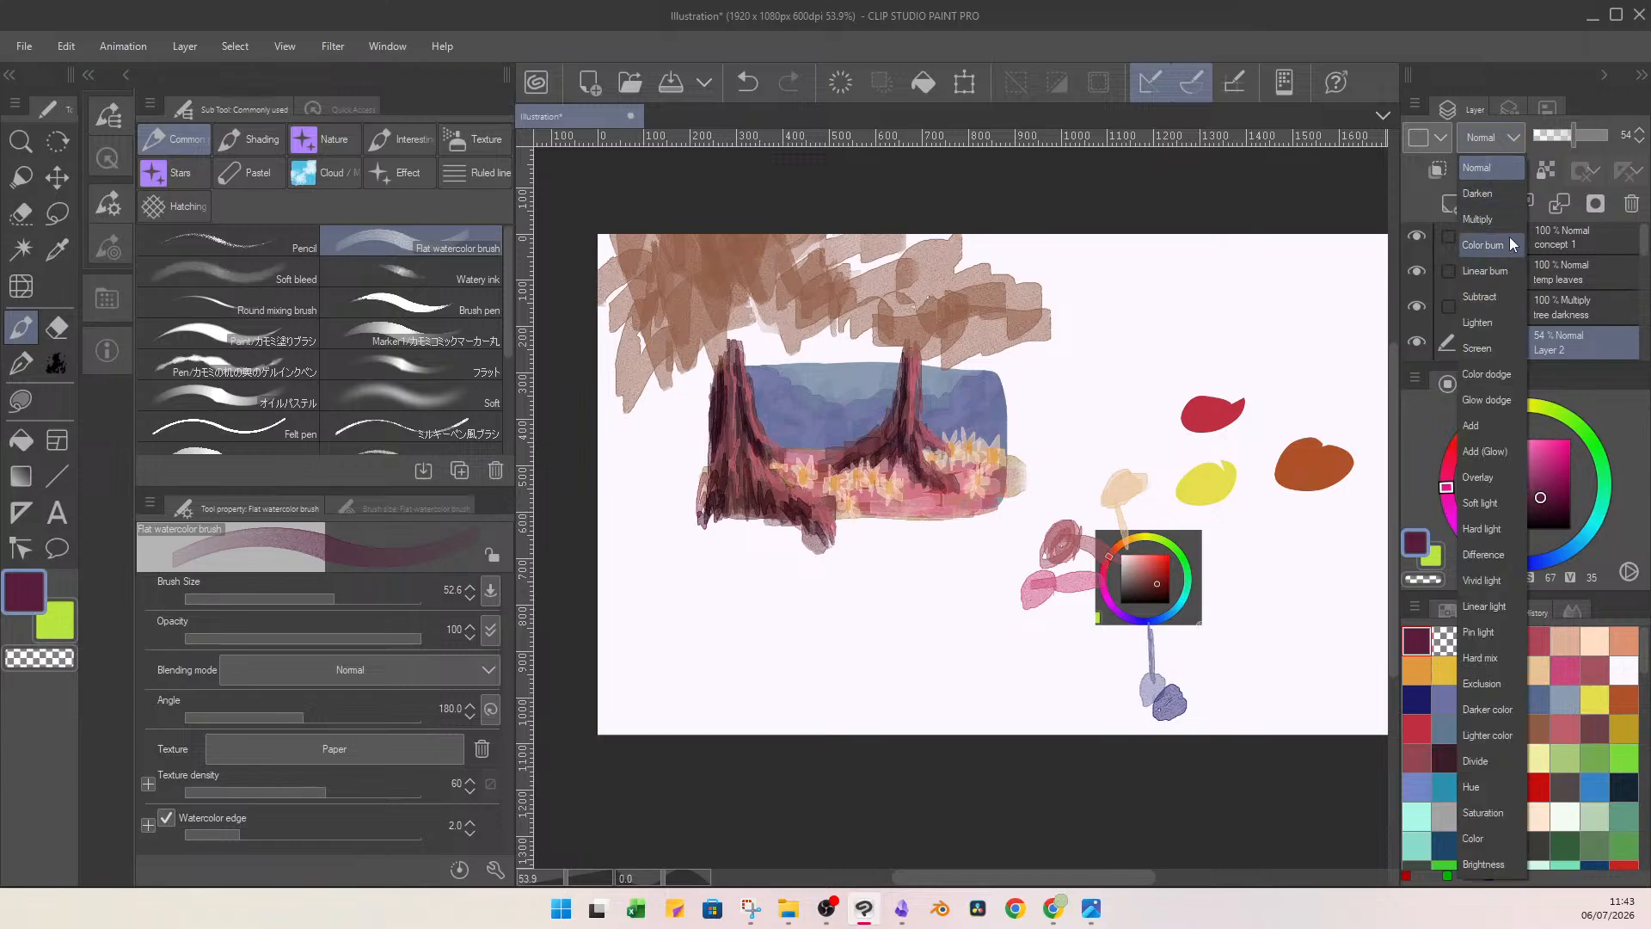
{"action": "left_click", "coordinate": [1498, 209]}
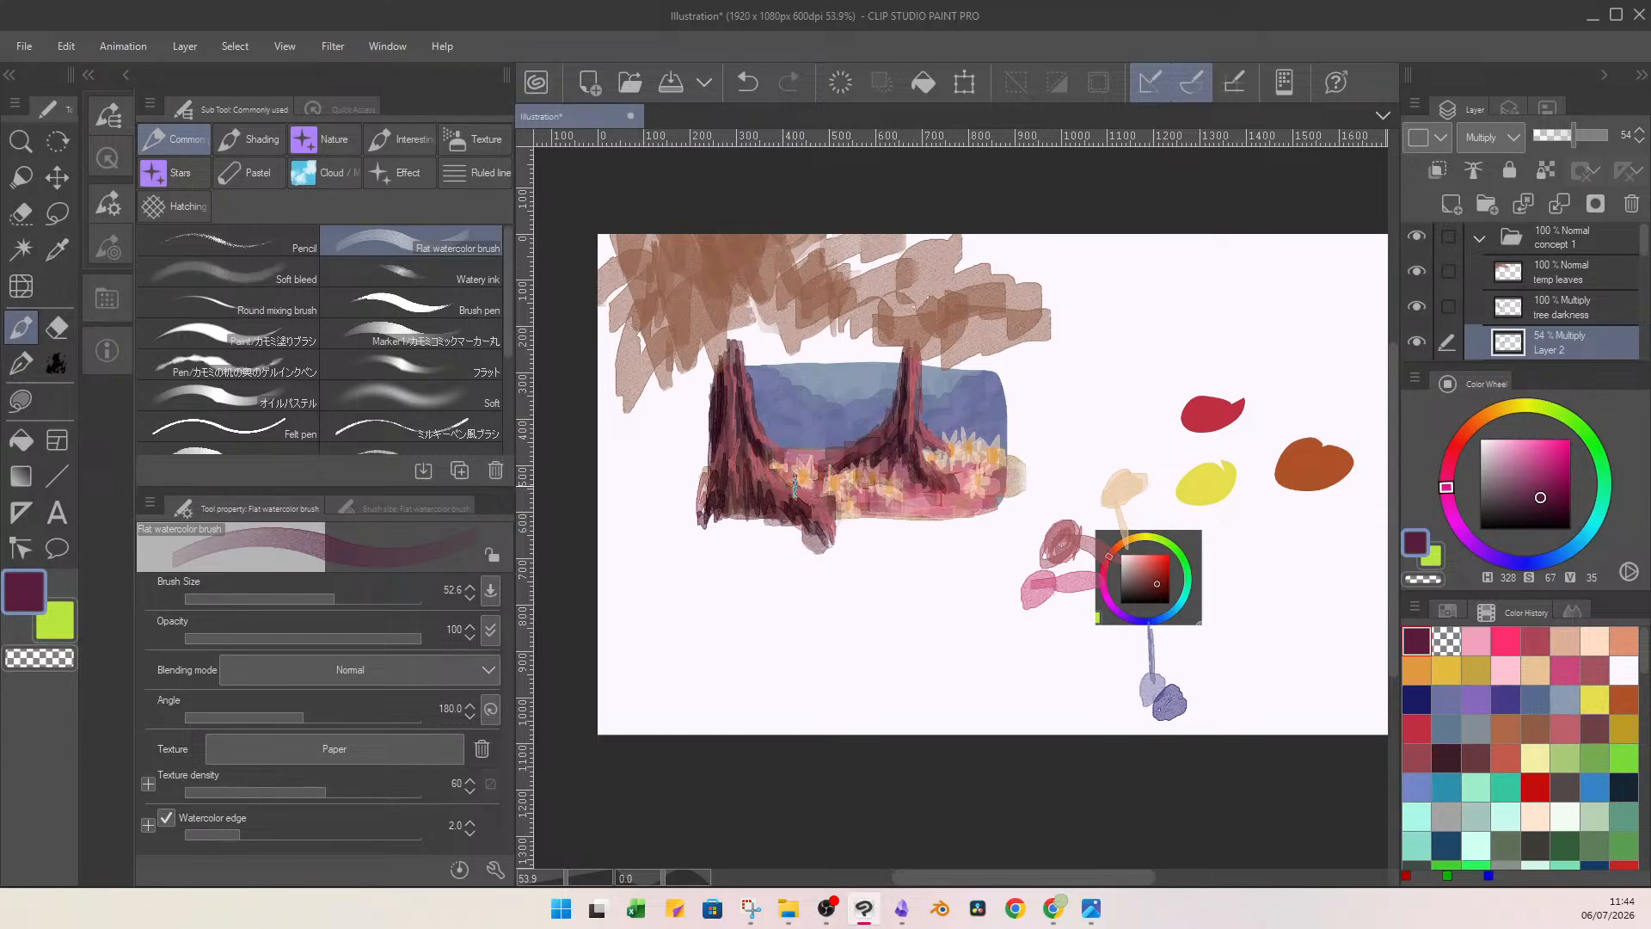
Paint plum shadows around the daisies and across the floor with the flat watercolour brush at size 18.5.
{"action": "left_click", "coordinate": [311, 596]}
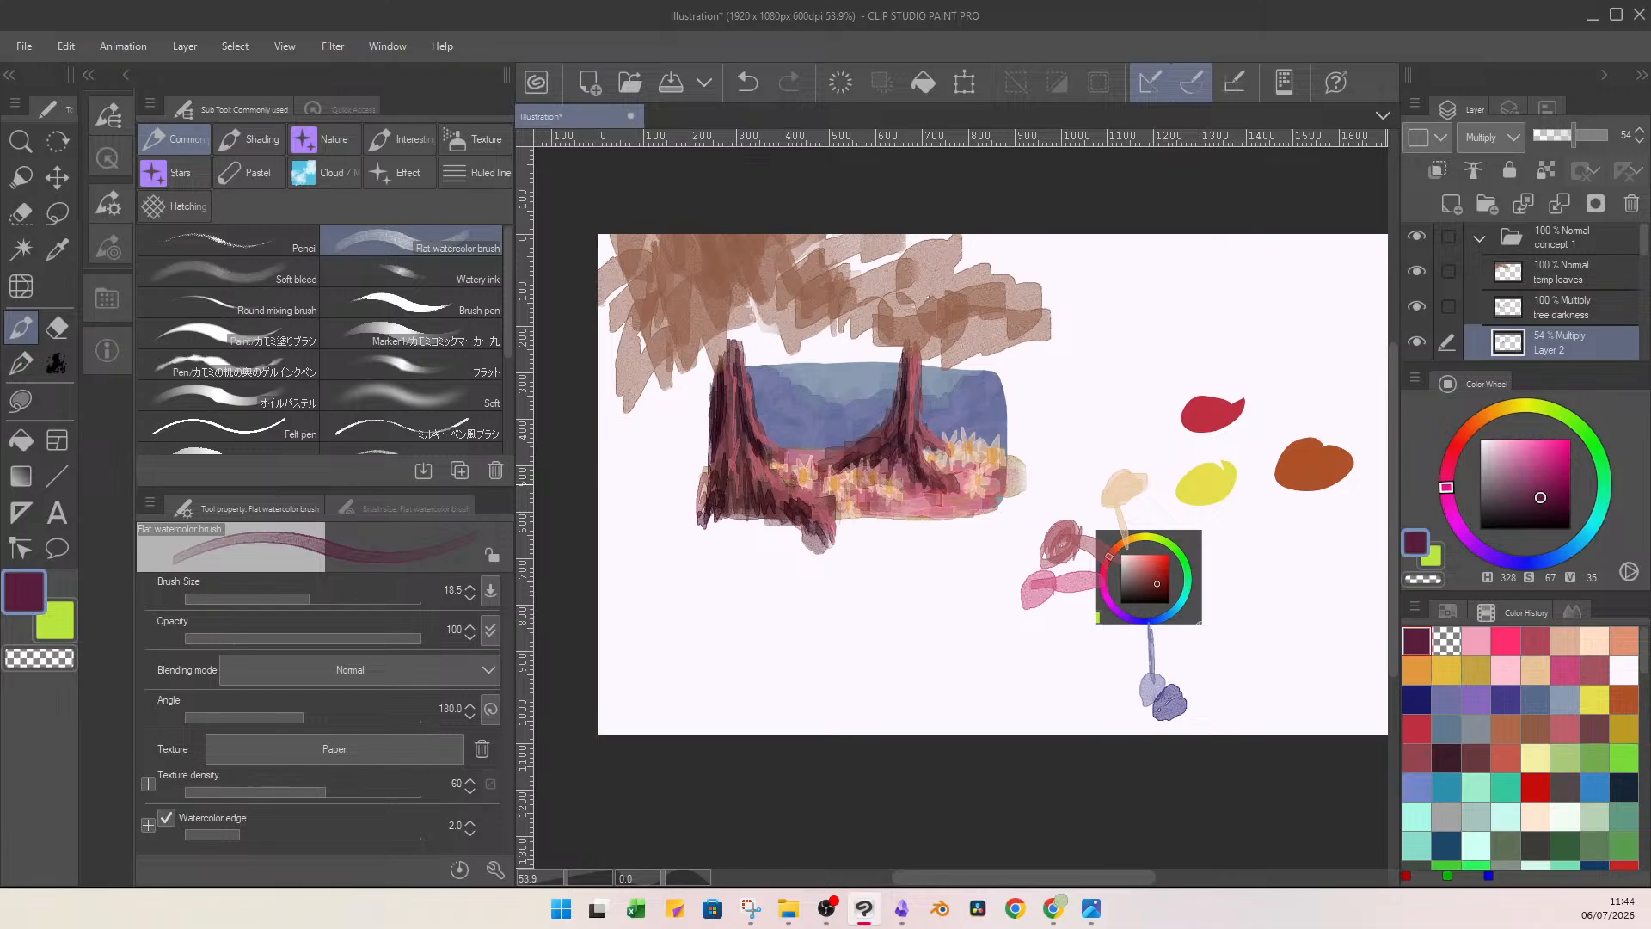
{"action": "mouse_move", "coordinate": [966, 465]}
{"action": "left_mouse_down"}
{"action": "mouse_move", "coordinate": [951, 509]}
{"action": "mouse_move", "coordinate": [986, 482]}
{"action": "mouse_move", "coordinate": [972, 471]}
{"action": "left_mouse_up"}
{"action": "left_click_drag", "start_coordinate": [1007, 494], "coordinate": [915, 509]}
{"action": "mouse_move", "coordinate": [917, 505]}
{"action": "left_mouse_down"}
{"action": "mouse_move", "coordinate": [907, 516]}
{"action": "mouse_move", "coordinate": [965, 514]}
{"action": "mouse_move", "coordinate": [875, 501]}
{"action": "left_mouse_up"}
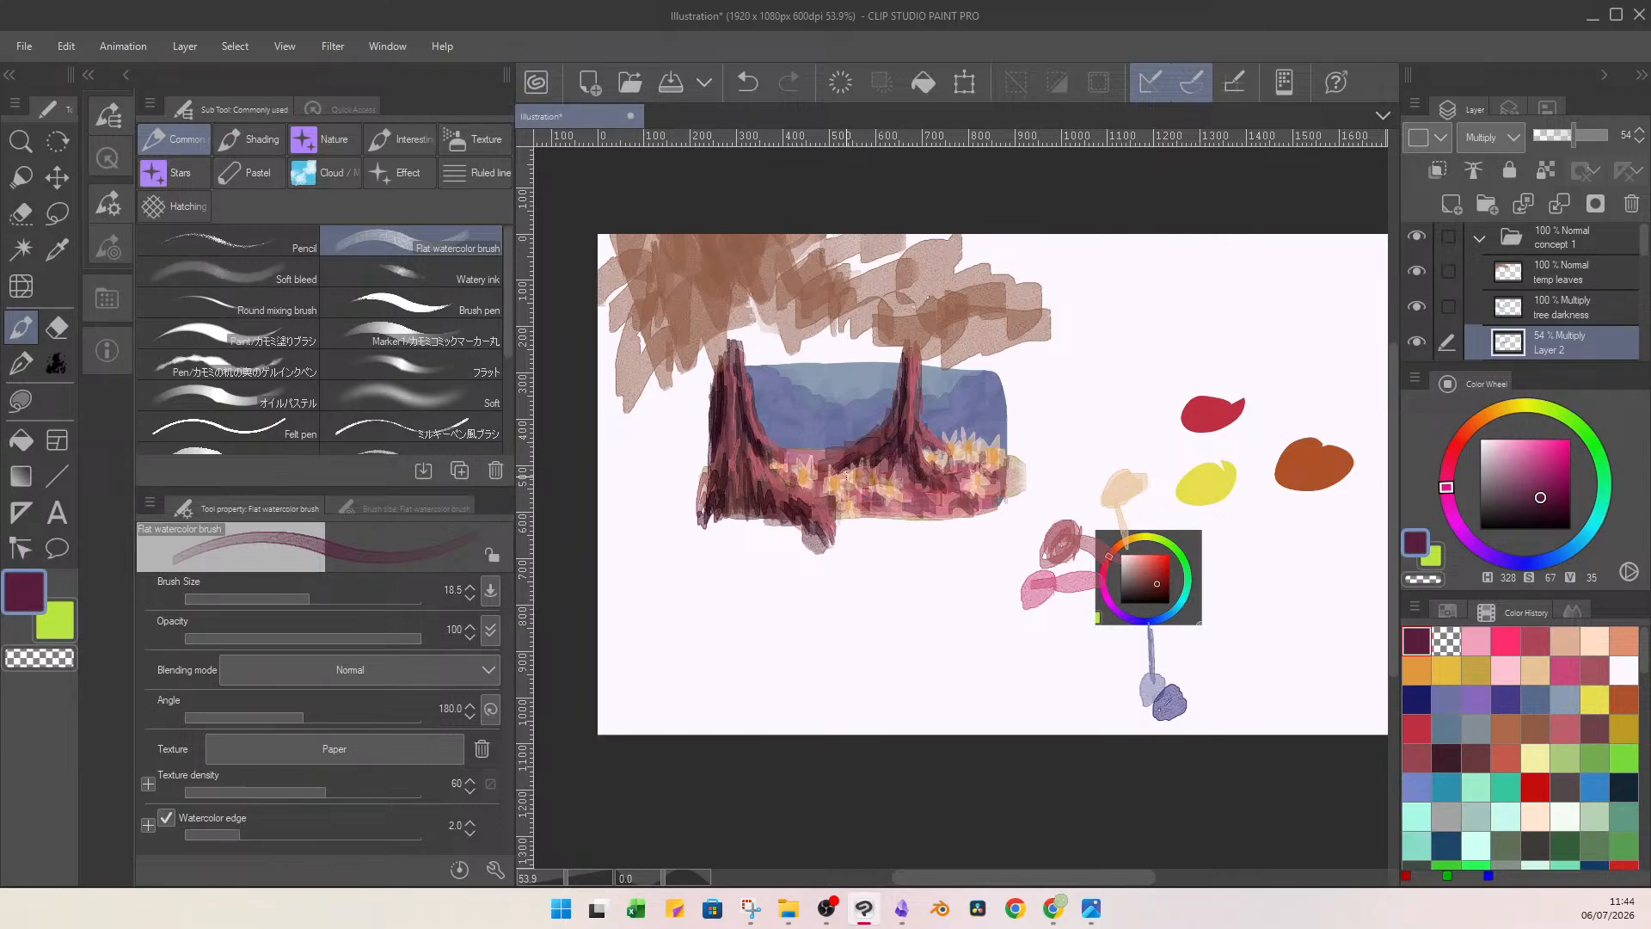
{"action": "left_click_drag", "start_coordinate": [829, 465], "coordinate": [829, 479]}
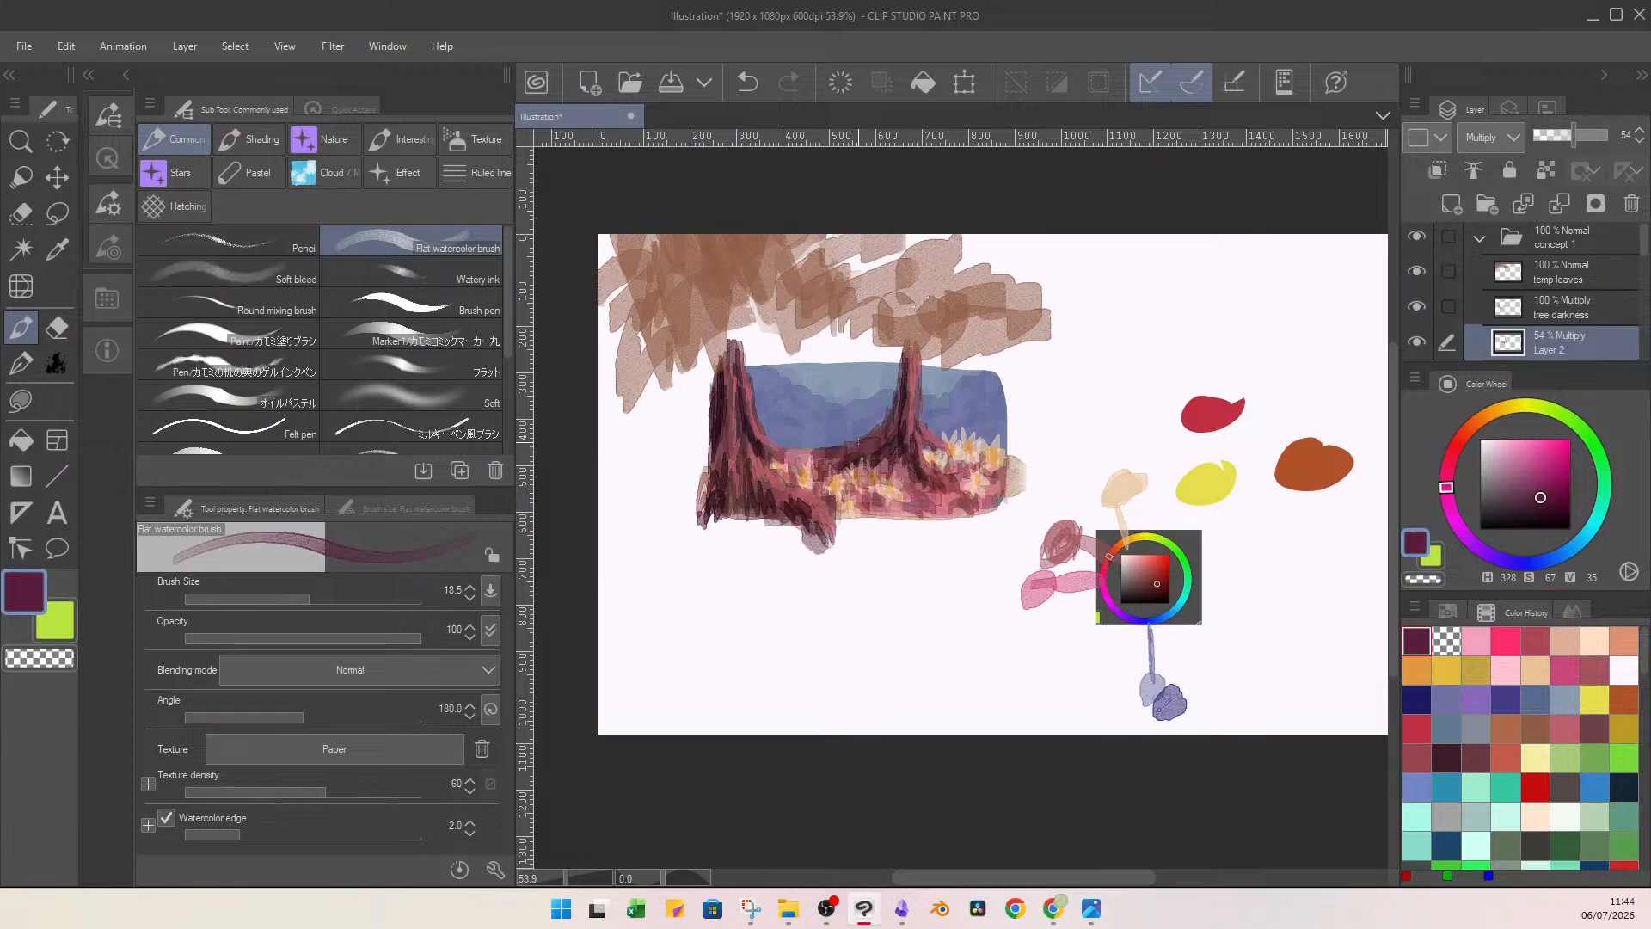
Add a new layer above the 54% Multiply layer and choose a pale peach colour (H 27, S 14, V 100).
{"action": "left_click", "coordinate": [1567, 316]}
{"action": "left_click", "coordinate": [1580, 344]}
{"action": "left_click", "coordinate": [1453, 205]}
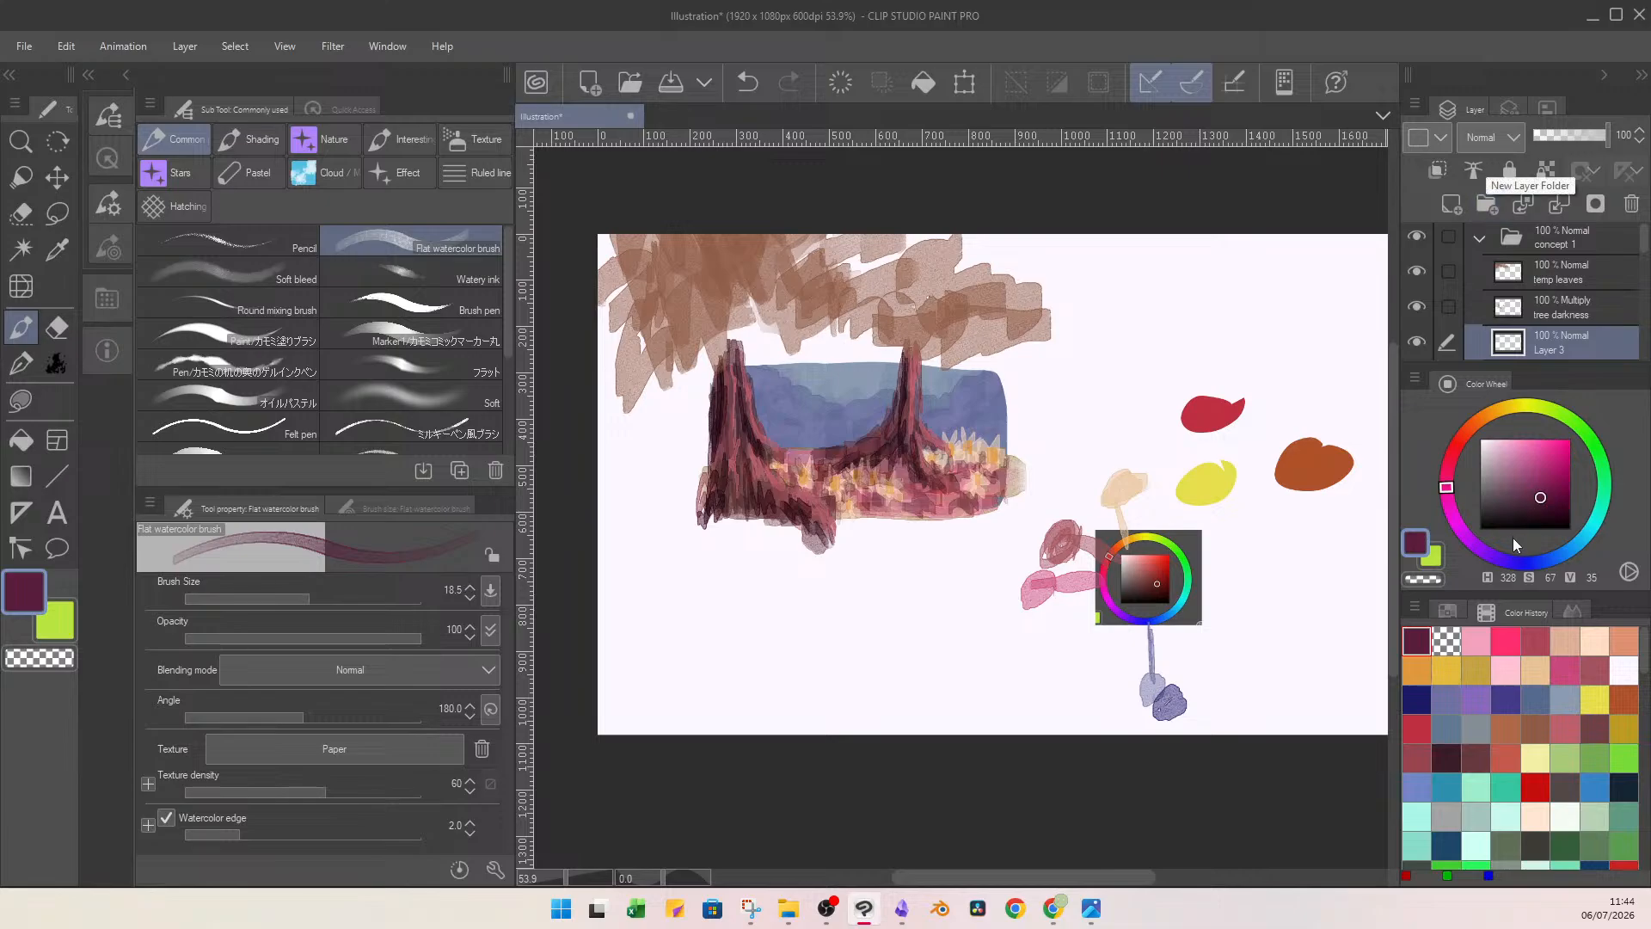
{"action": "scroll", "coordinate": [1580, 284], "scroll_direction": "down", "scroll_amount": 3}
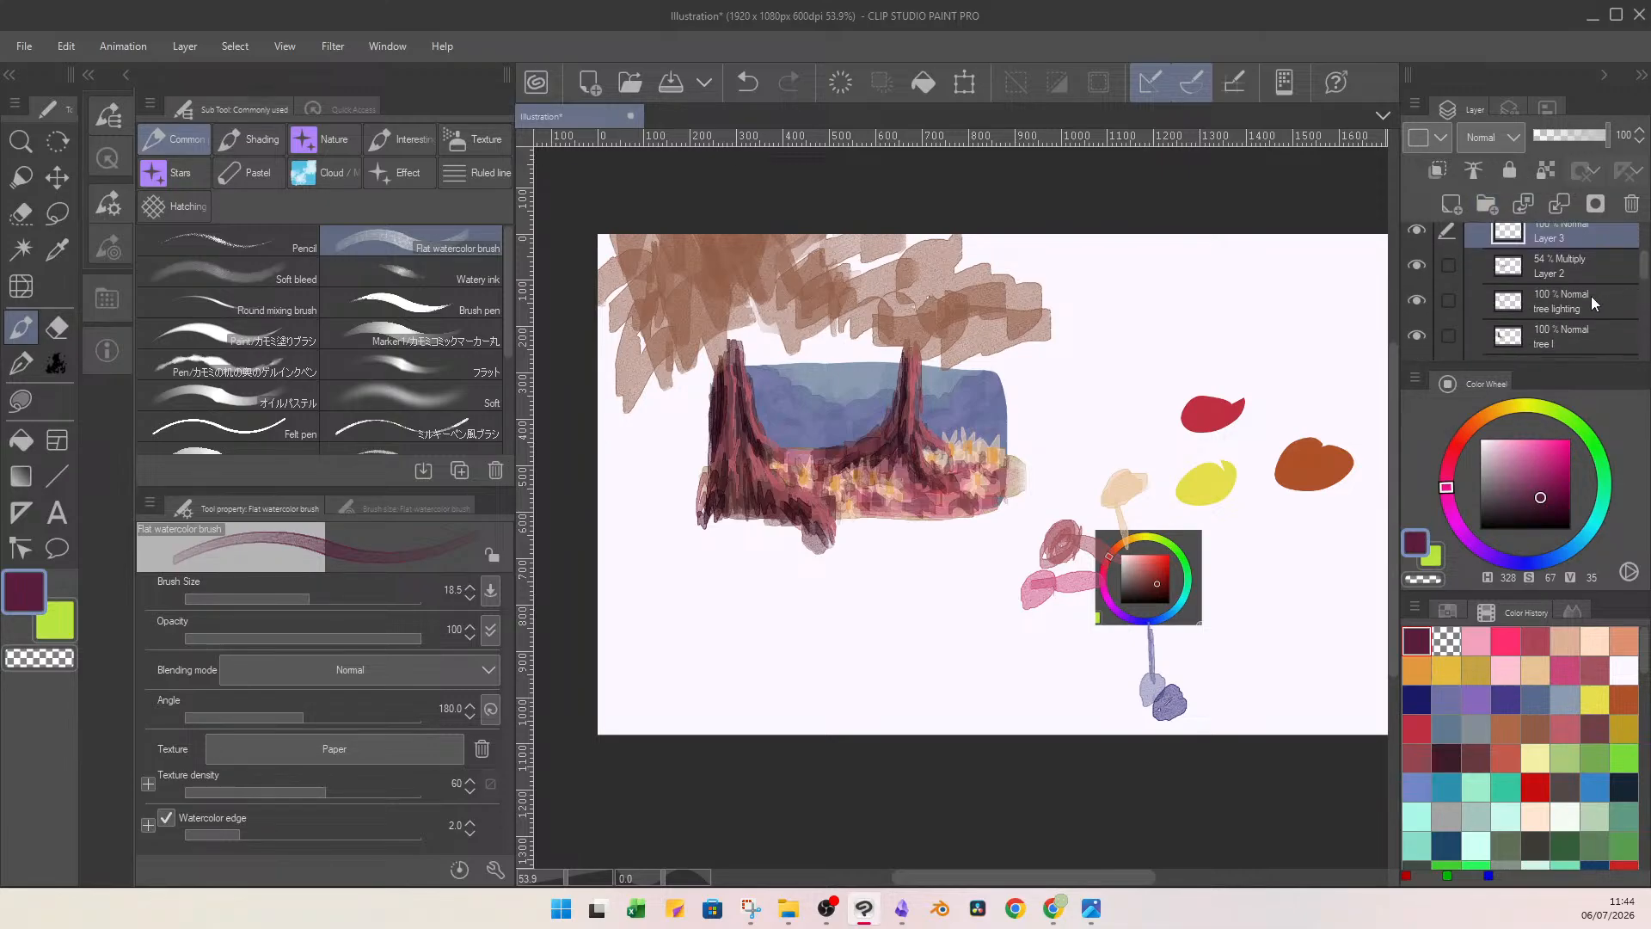
{"action": "left_click", "coordinate": [1580, 273]}
{"action": "left_click", "coordinate": [1591, 241]}
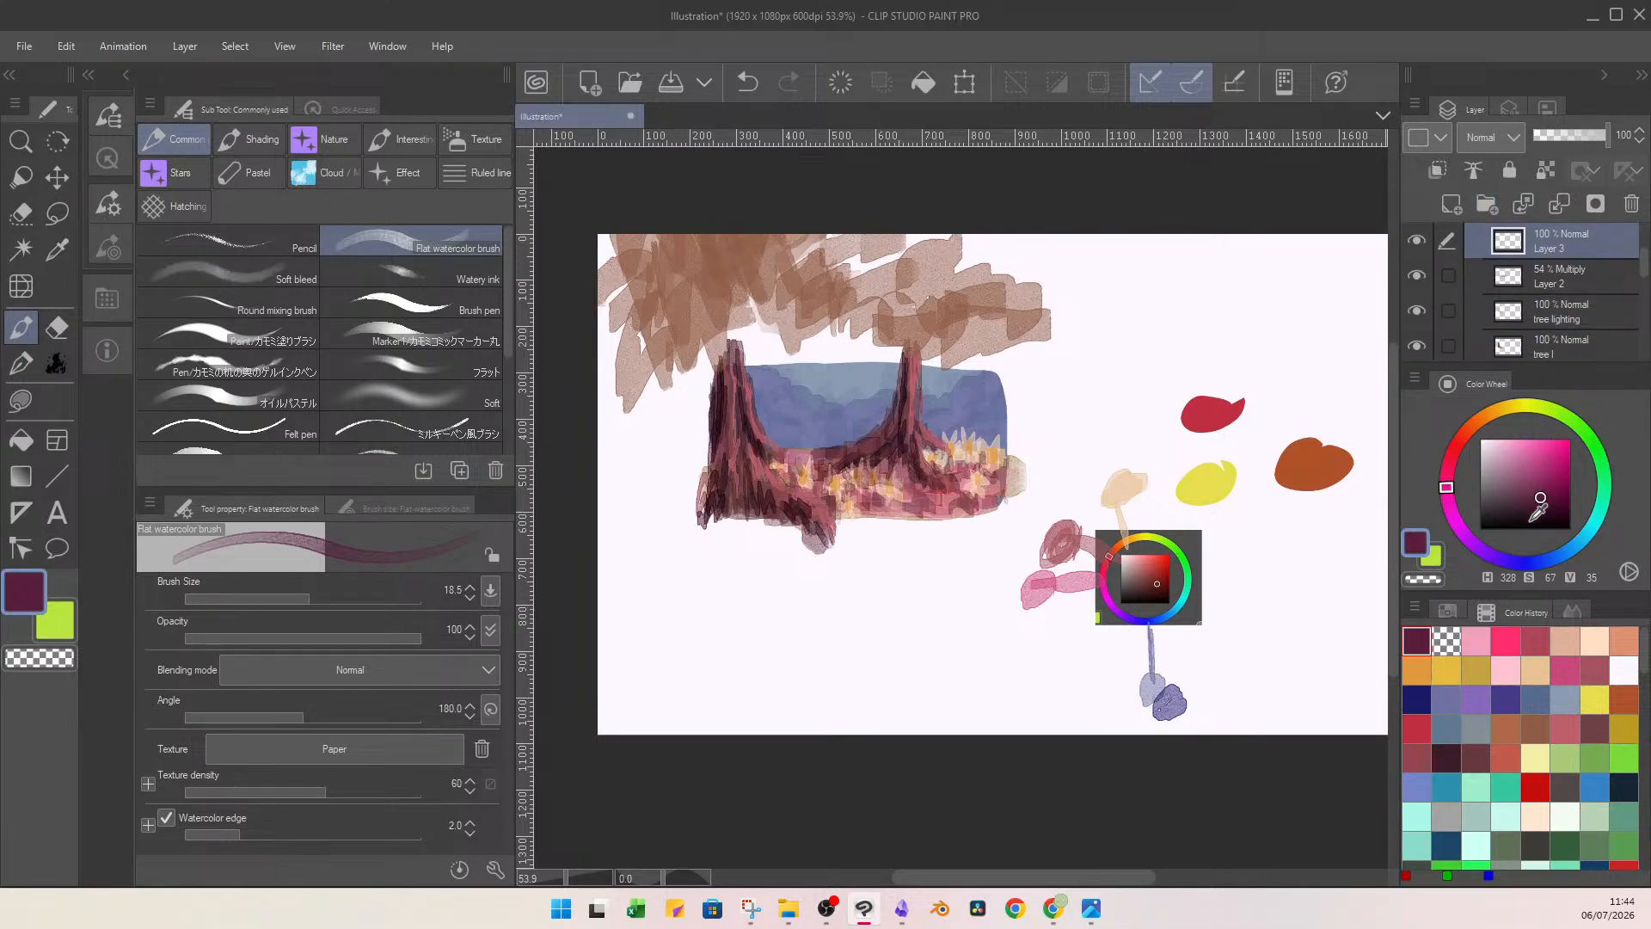
{"action": "left_click", "coordinate": [1594, 640]}
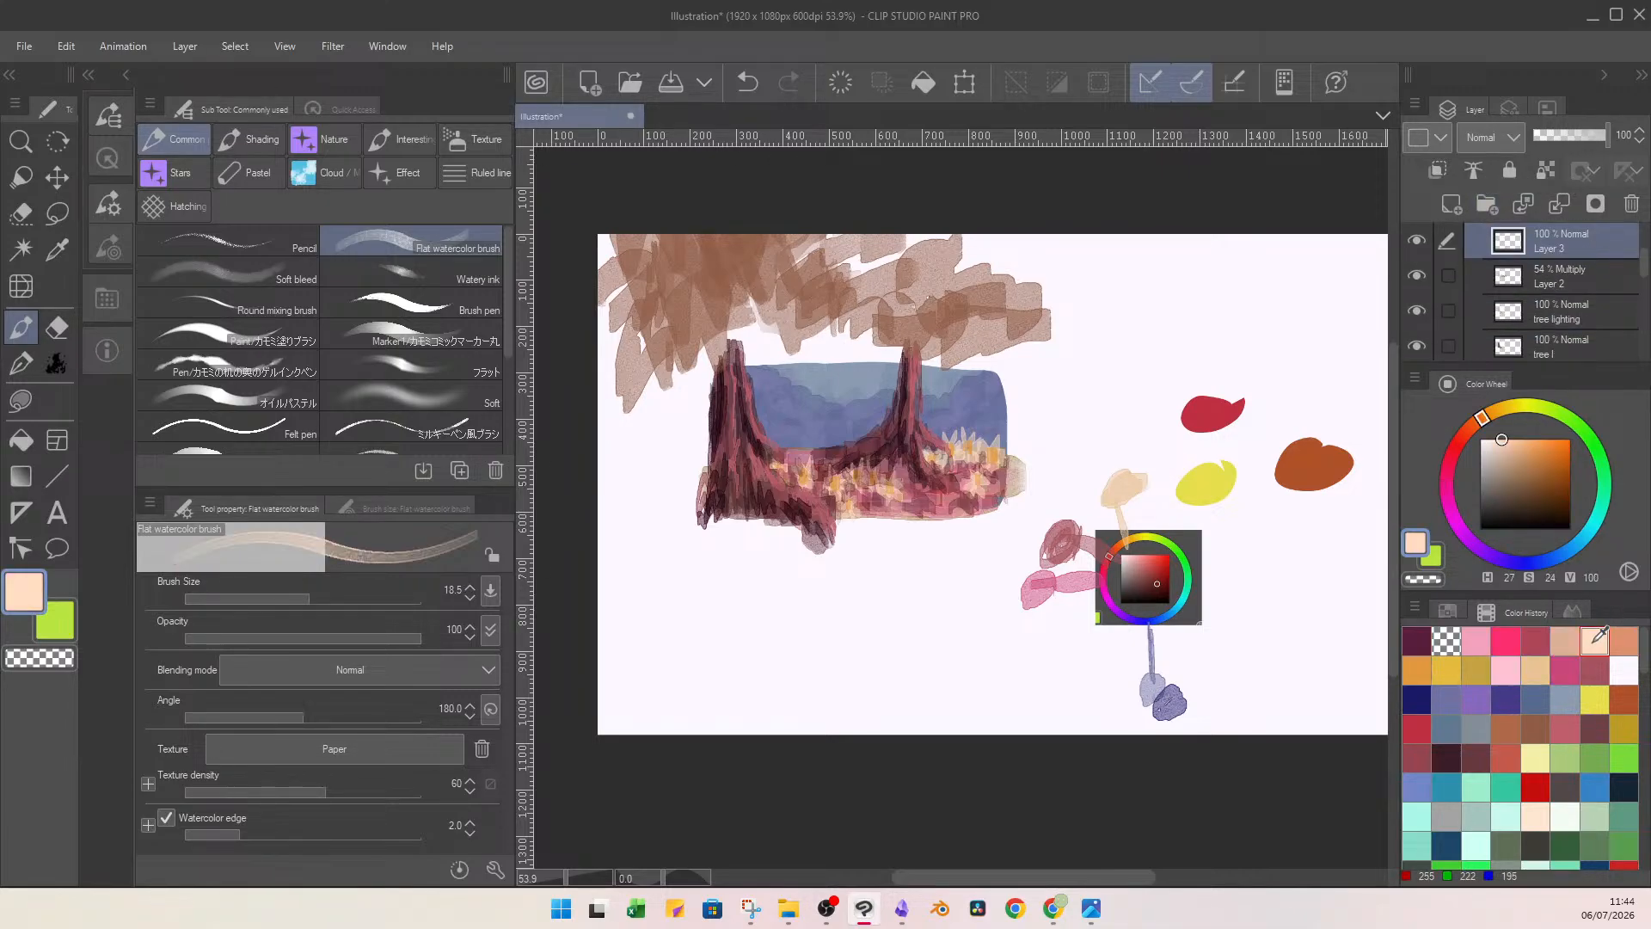
{"action": "left_click", "coordinate": [1494, 438]}
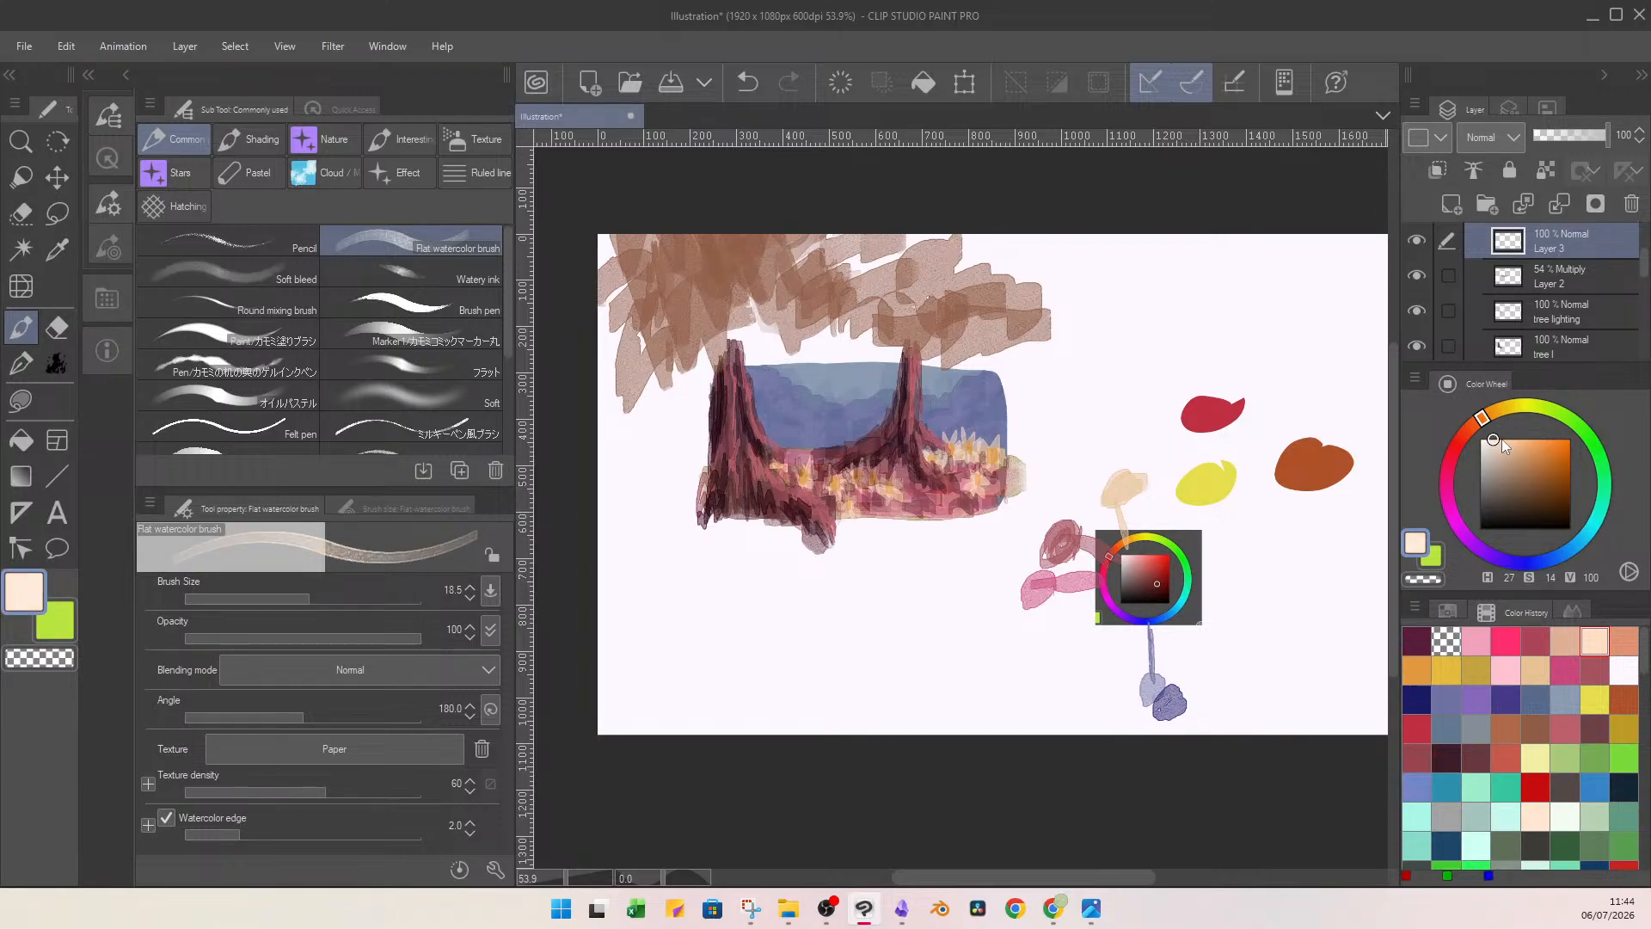
Try painting diagonal pale peach light rays across the blue backdrop and between the trees.
{"action": "scroll", "coordinate": [874, 579], "scroll_direction": "up", "scroll_amount": 6}
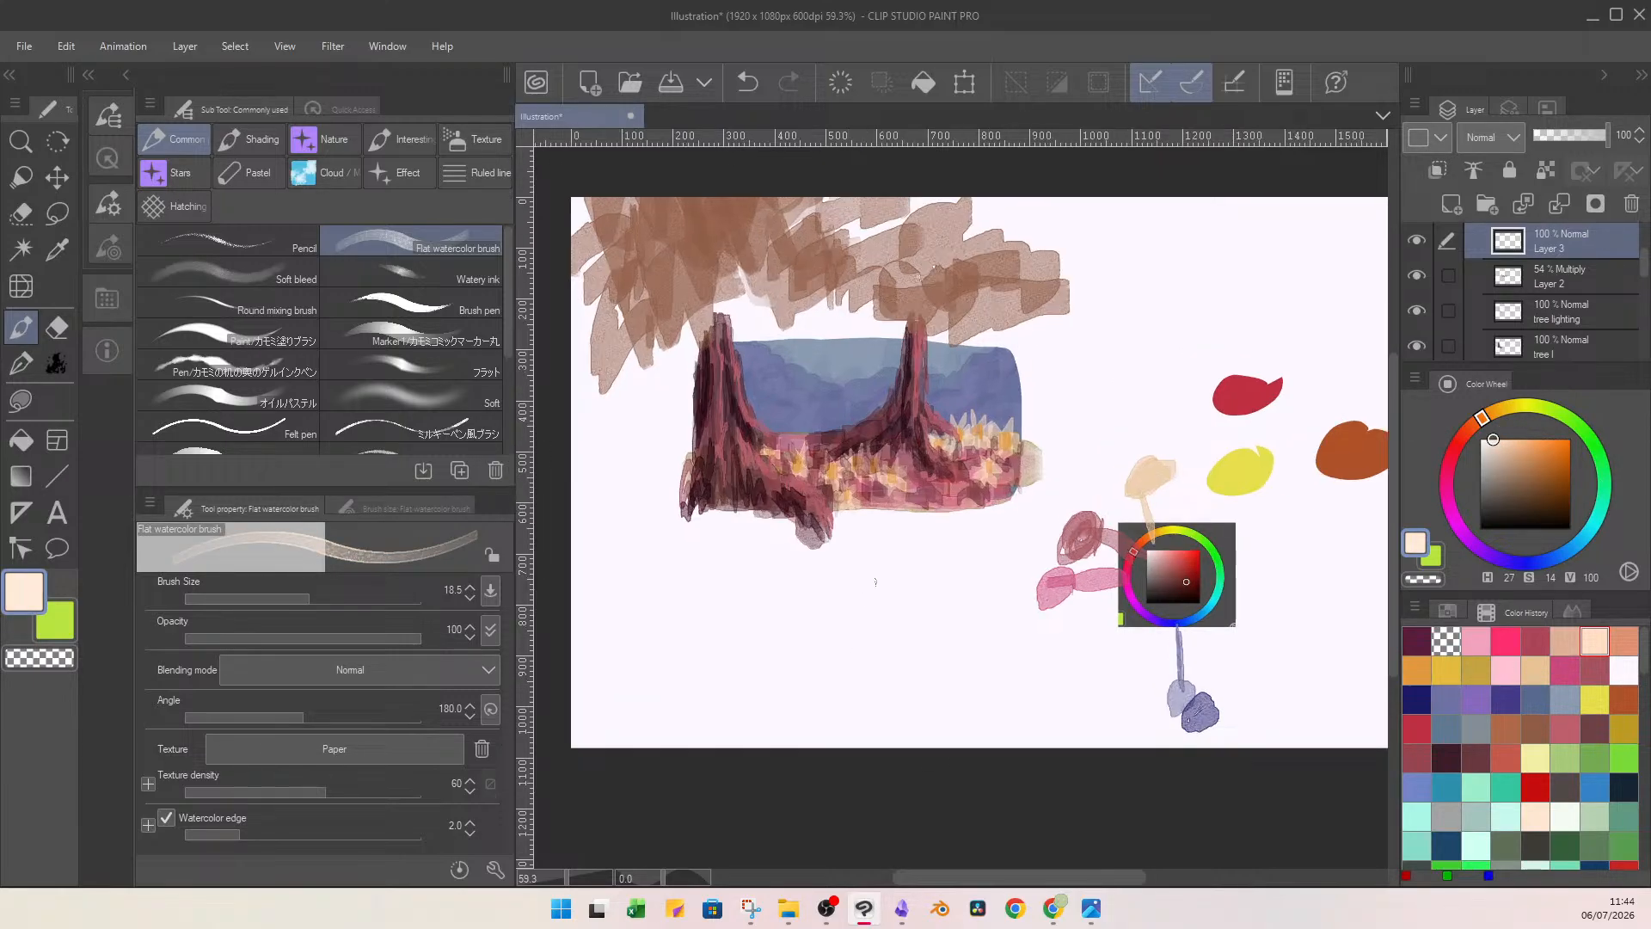
{"action": "scroll", "coordinate": [736, 393], "scroll_direction": "down", "scroll_amount": 4}
{"action": "scroll", "coordinate": [961, 454], "scroll_direction": "up", "scroll_amount": 3}
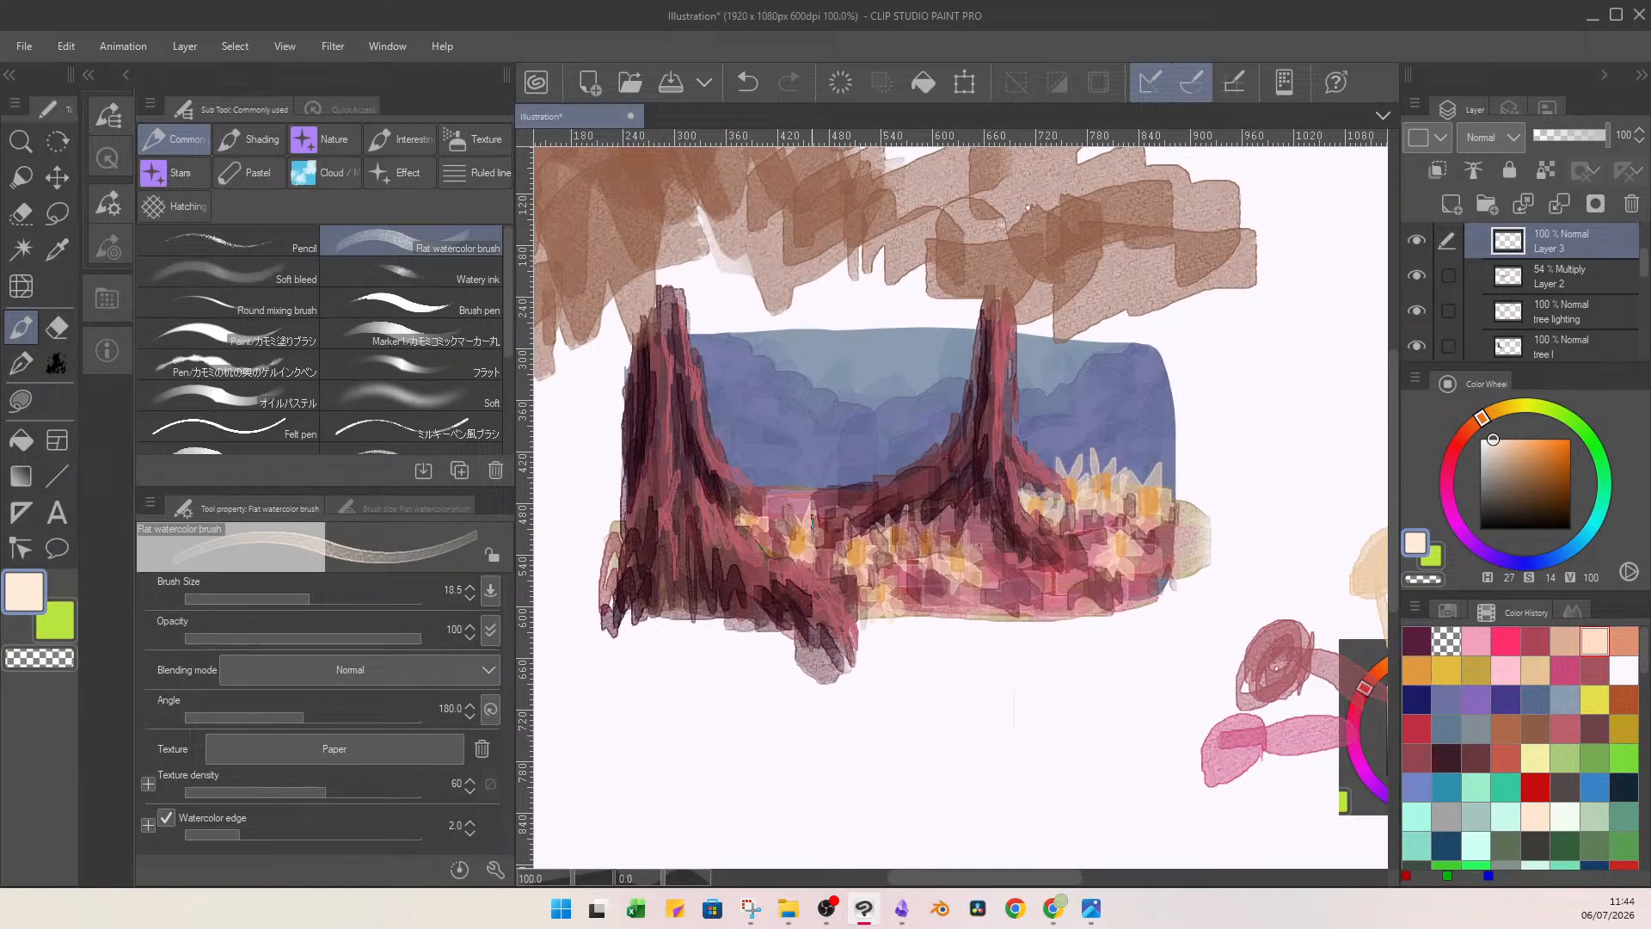
{"action": "mouse_move", "coordinate": [811, 502]}
{"action": "left_mouse_down"}
{"action": "mouse_move", "coordinate": [817, 561]}
{"action": "mouse_move", "coordinate": [788, 544]}
{"action": "left_mouse_up"}
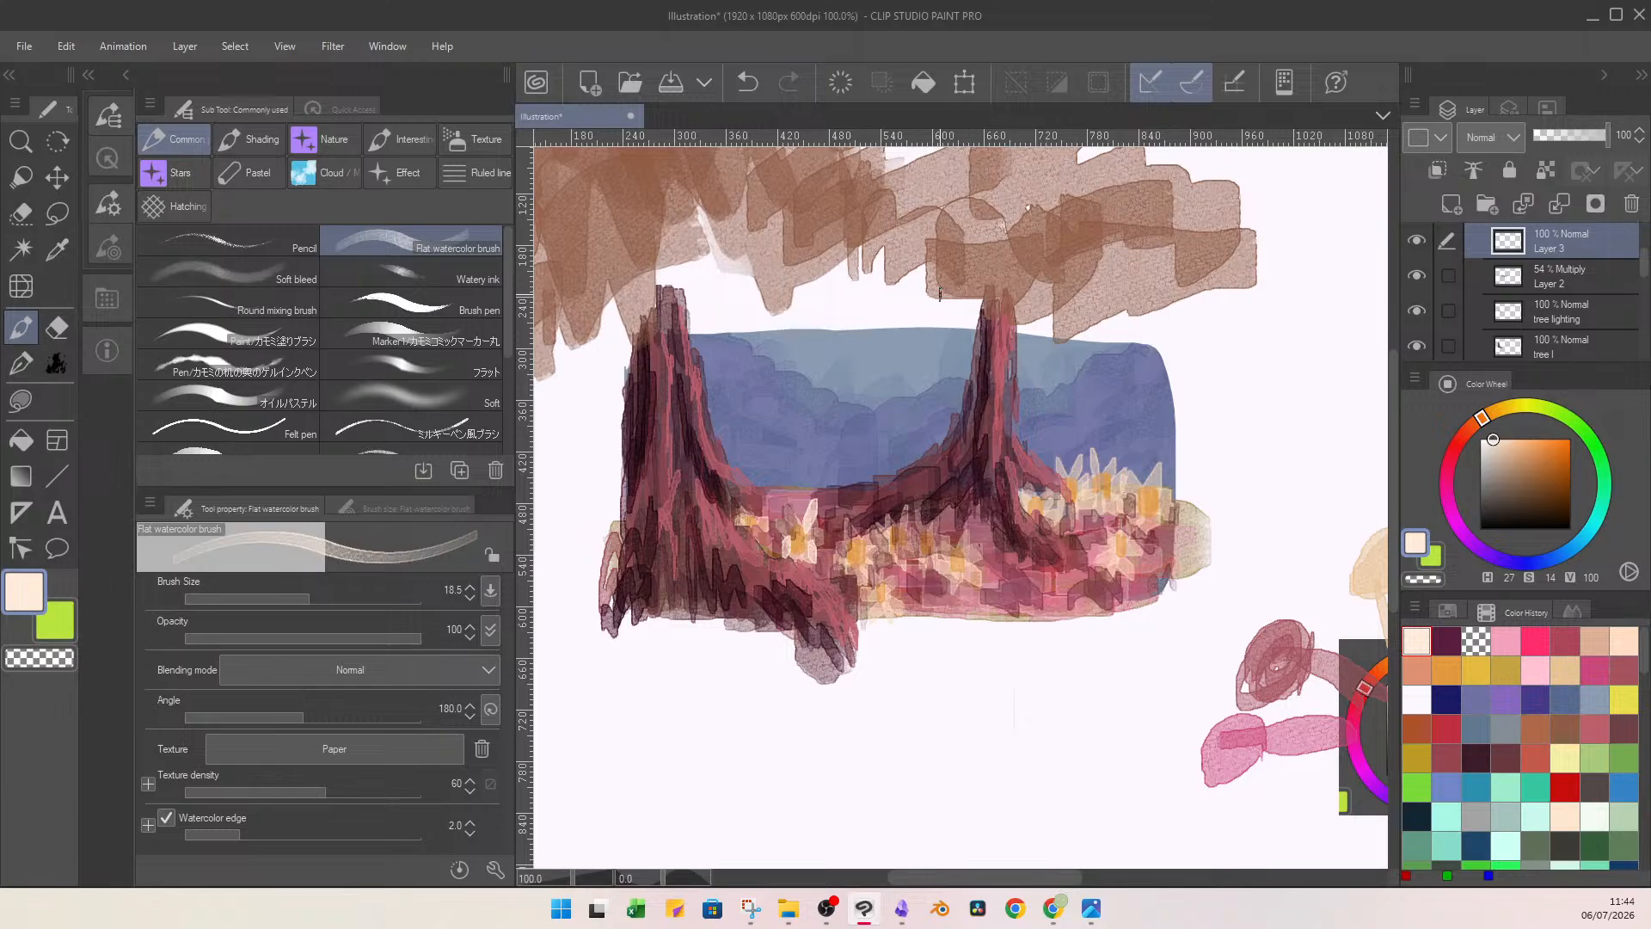
{"action": "left_click_drag", "start_coordinate": [932, 329], "coordinate": [744, 445]}
{"action": "left_click_drag", "start_coordinate": [1015, 314], "coordinate": [799, 560]}
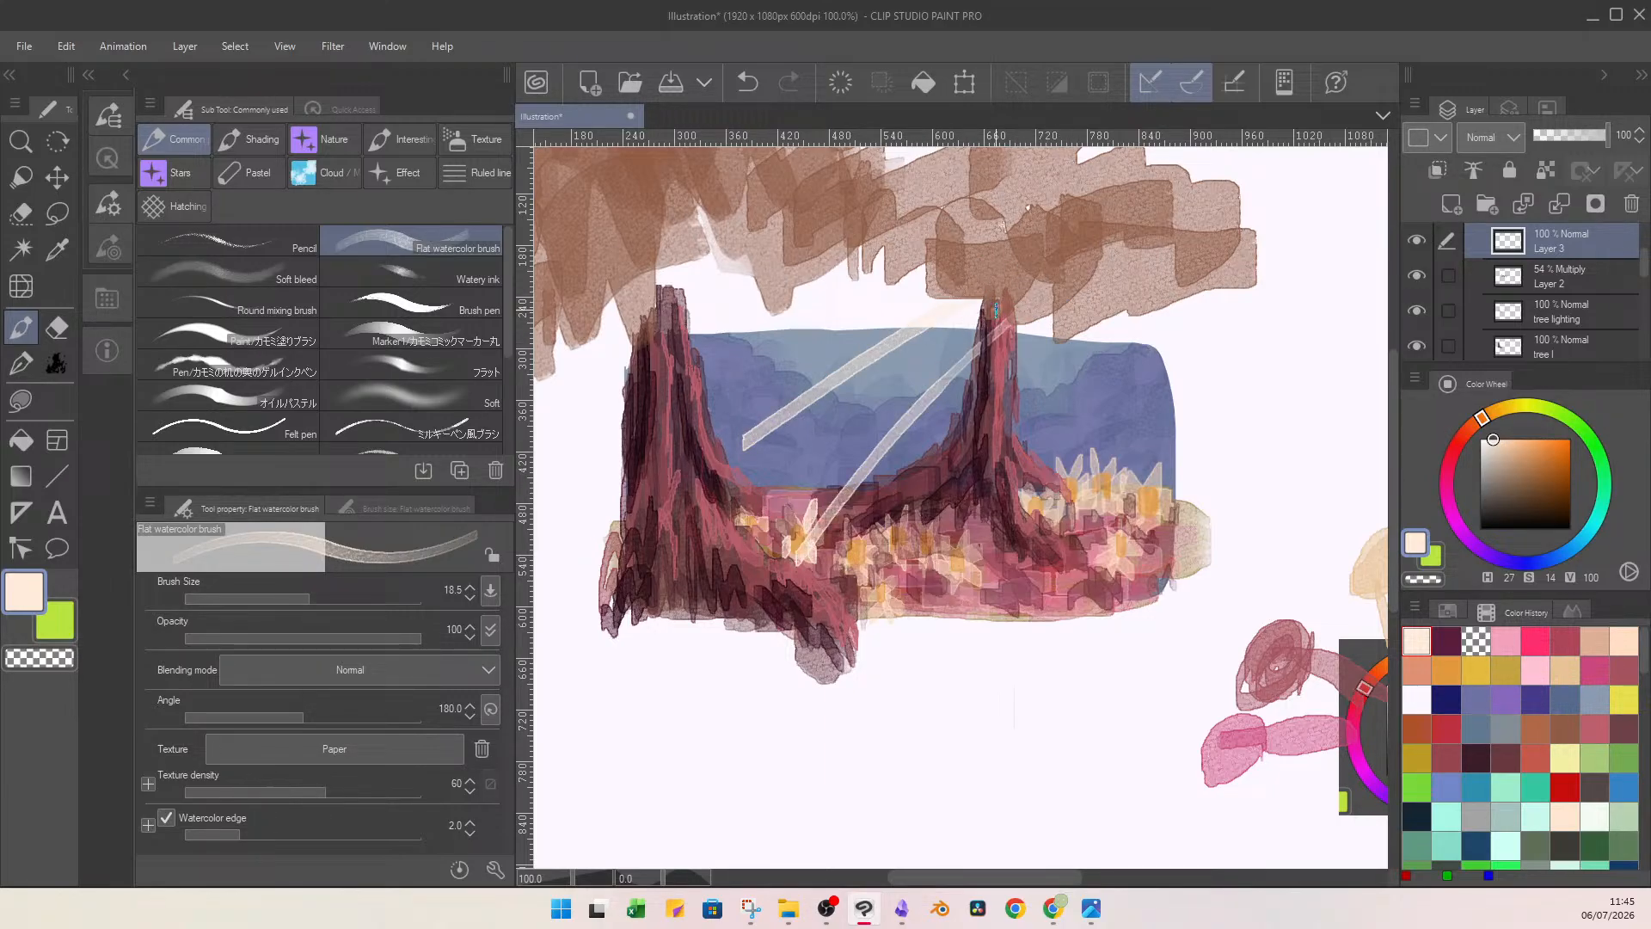
{"action": "left_click_drag", "start_coordinate": [997, 311], "coordinate": [655, 483]}
{"action": "left_click_drag", "start_coordinate": [1076, 358], "coordinate": [1022, 489]}
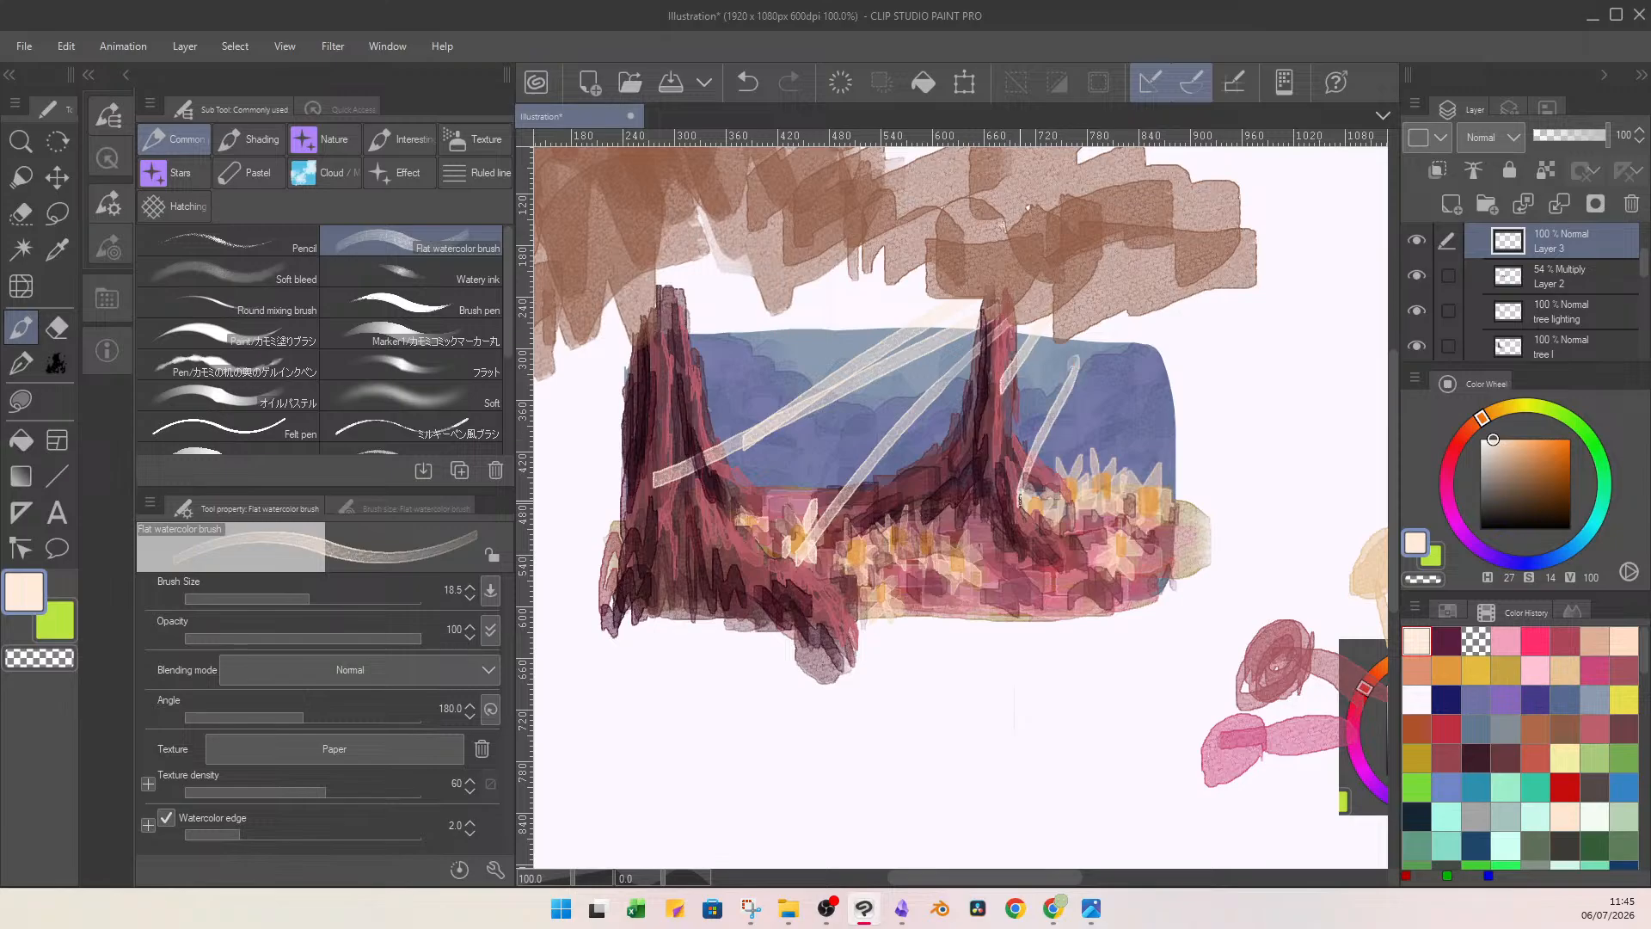
{"action": "left_click_drag", "start_coordinate": [1132, 343], "coordinate": [1102, 468]}
{"action": "left_click_drag", "start_coordinate": [1175, 307], "coordinate": [1139, 477]}
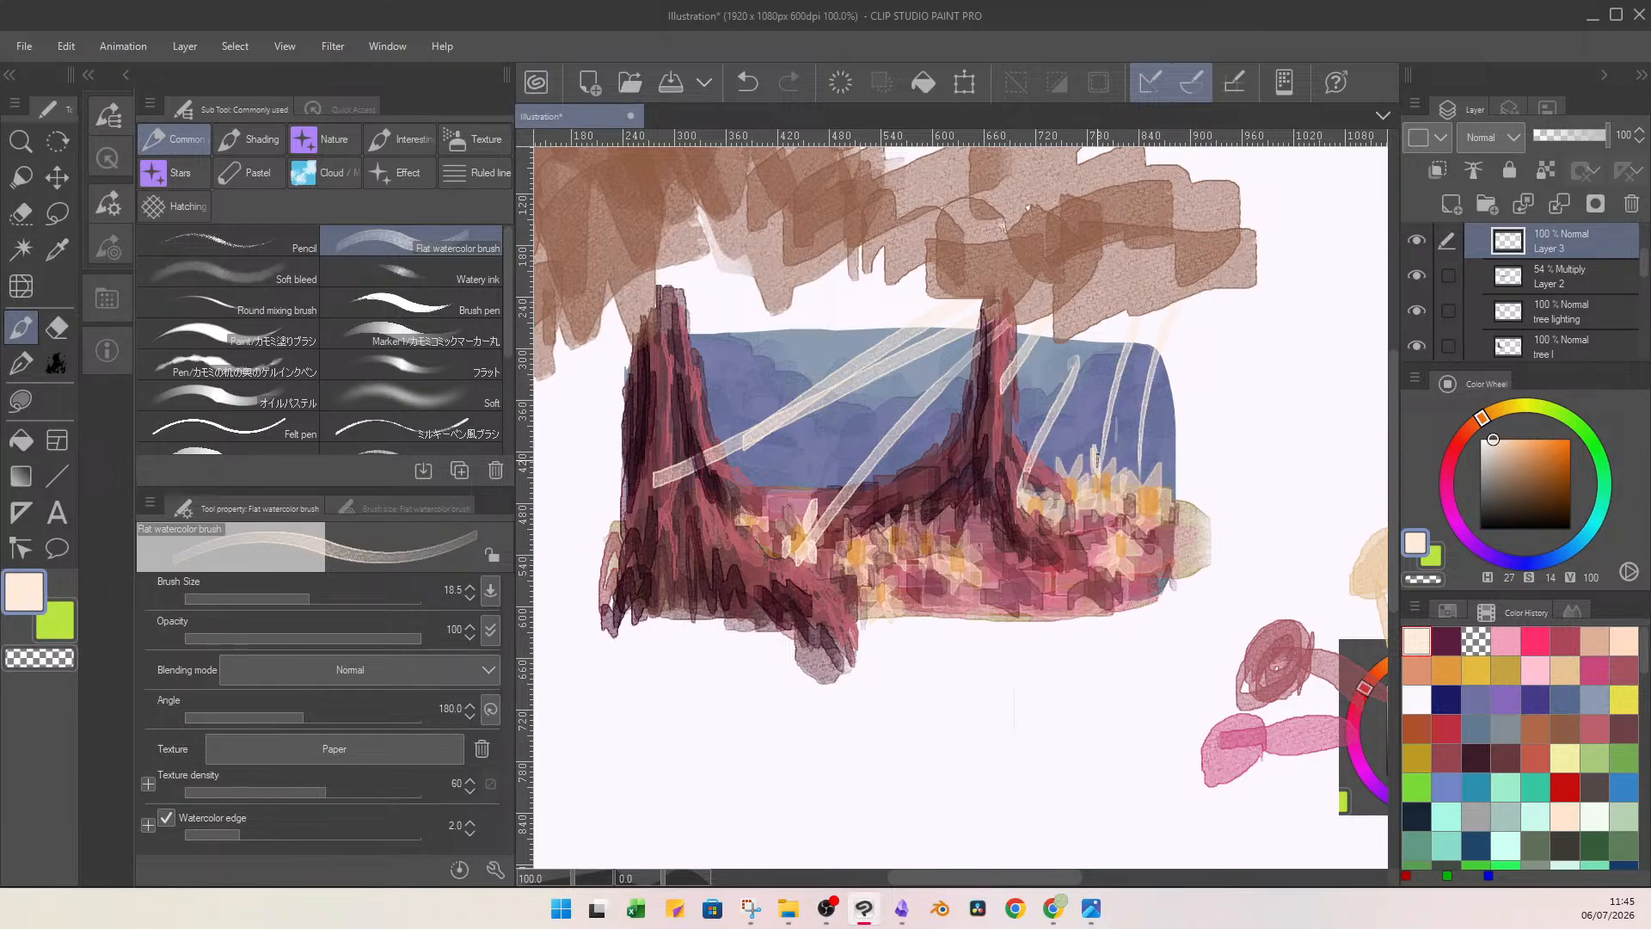
{"action": "key", "text": "ctrl+z"}
{"action": "key", "text": "ctrl+z"}
{"action": "key", "text": "ctrl+z"}
{"action": "key", "text": "ctrl+z"}
{"action": "key", "text": "ctrl+z"}
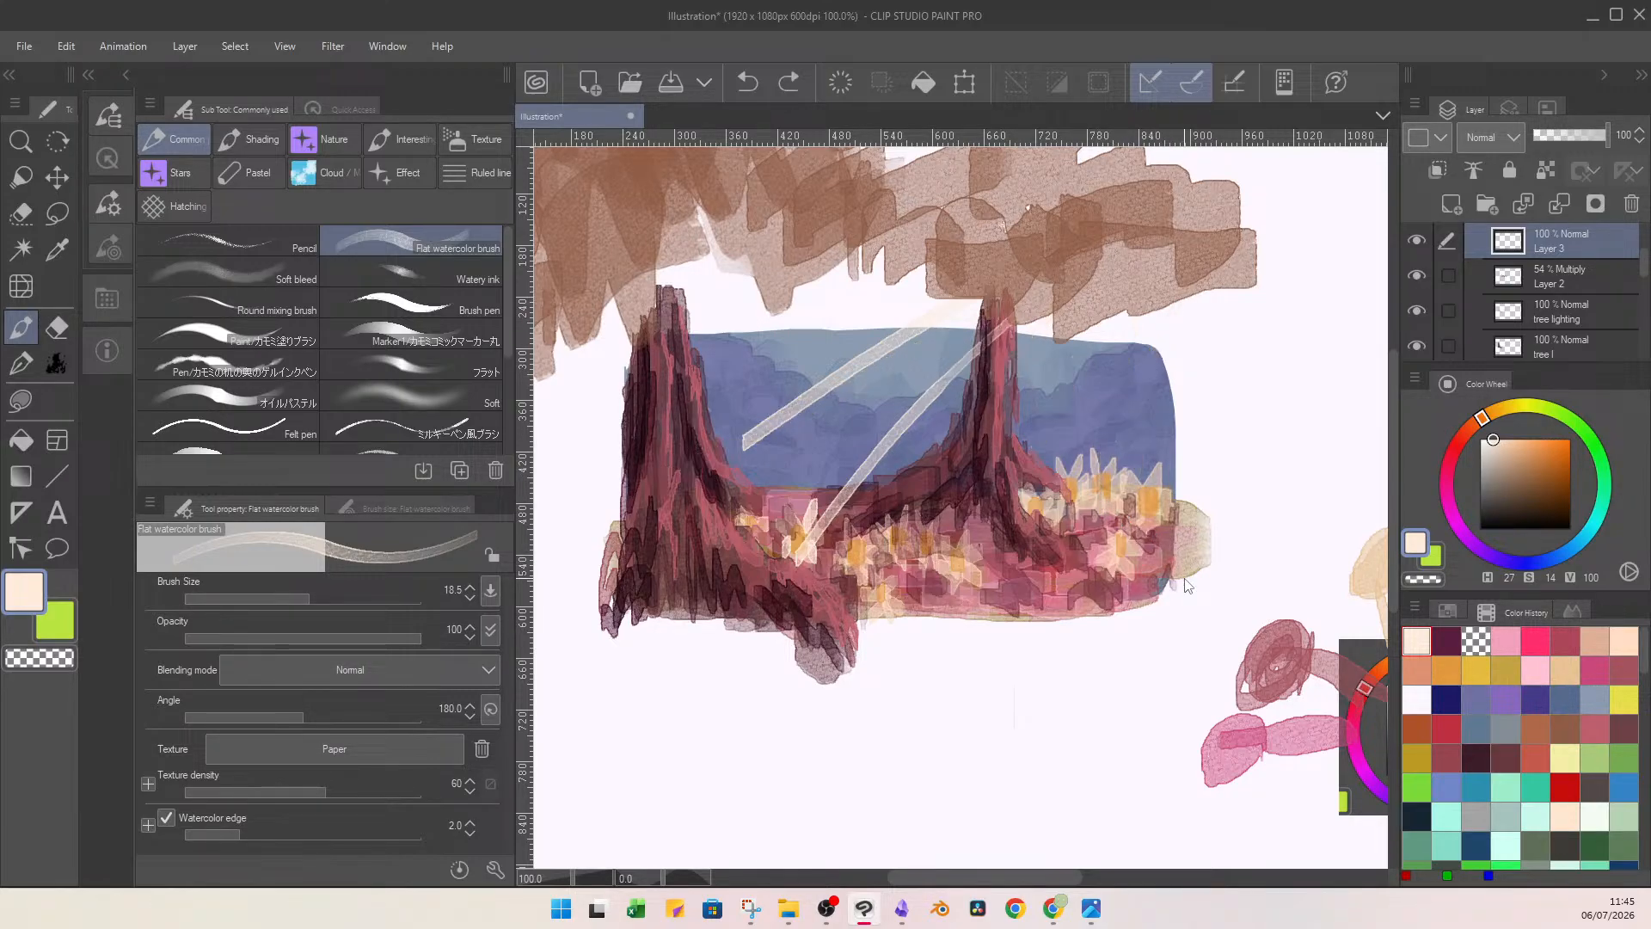
Paint pale peach highlights on the petals of the daisies across the floor.
{"action": "mouse_move", "coordinate": [1090, 473]}
{"action": "left_mouse_down"}
{"action": "mouse_move", "coordinate": [1108, 527]}
{"action": "mouse_move", "coordinate": [1101, 494]}
{"action": "mouse_move", "coordinate": [1113, 506]}
{"action": "mouse_move", "coordinate": [1051, 473]}
{"action": "mouse_move", "coordinate": [1072, 481]}
{"action": "mouse_move", "coordinate": [1061, 465]}
{"action": "mouse_move", "coordinate": [1126, 394]}
{"action": "mouse_move", "coordinate": [1073, 485]}
{"action": "left_mouse_up"}
{"action": "left_click_drag", "start_coordinate": [1111, 545], "coordinate": [1112, 533]}
{"action": "left_click_drag", "start_coordinate": [1129, 551], "coordinate": [1136, 552]}
{"action": "left_click_drag", "start_coordinate": [1114, 578], "coordinate": [1118, 563]}
{"action": "left_click_drag", "start_coordinate": [1109, 554], "coordinate": [1101, 560]}
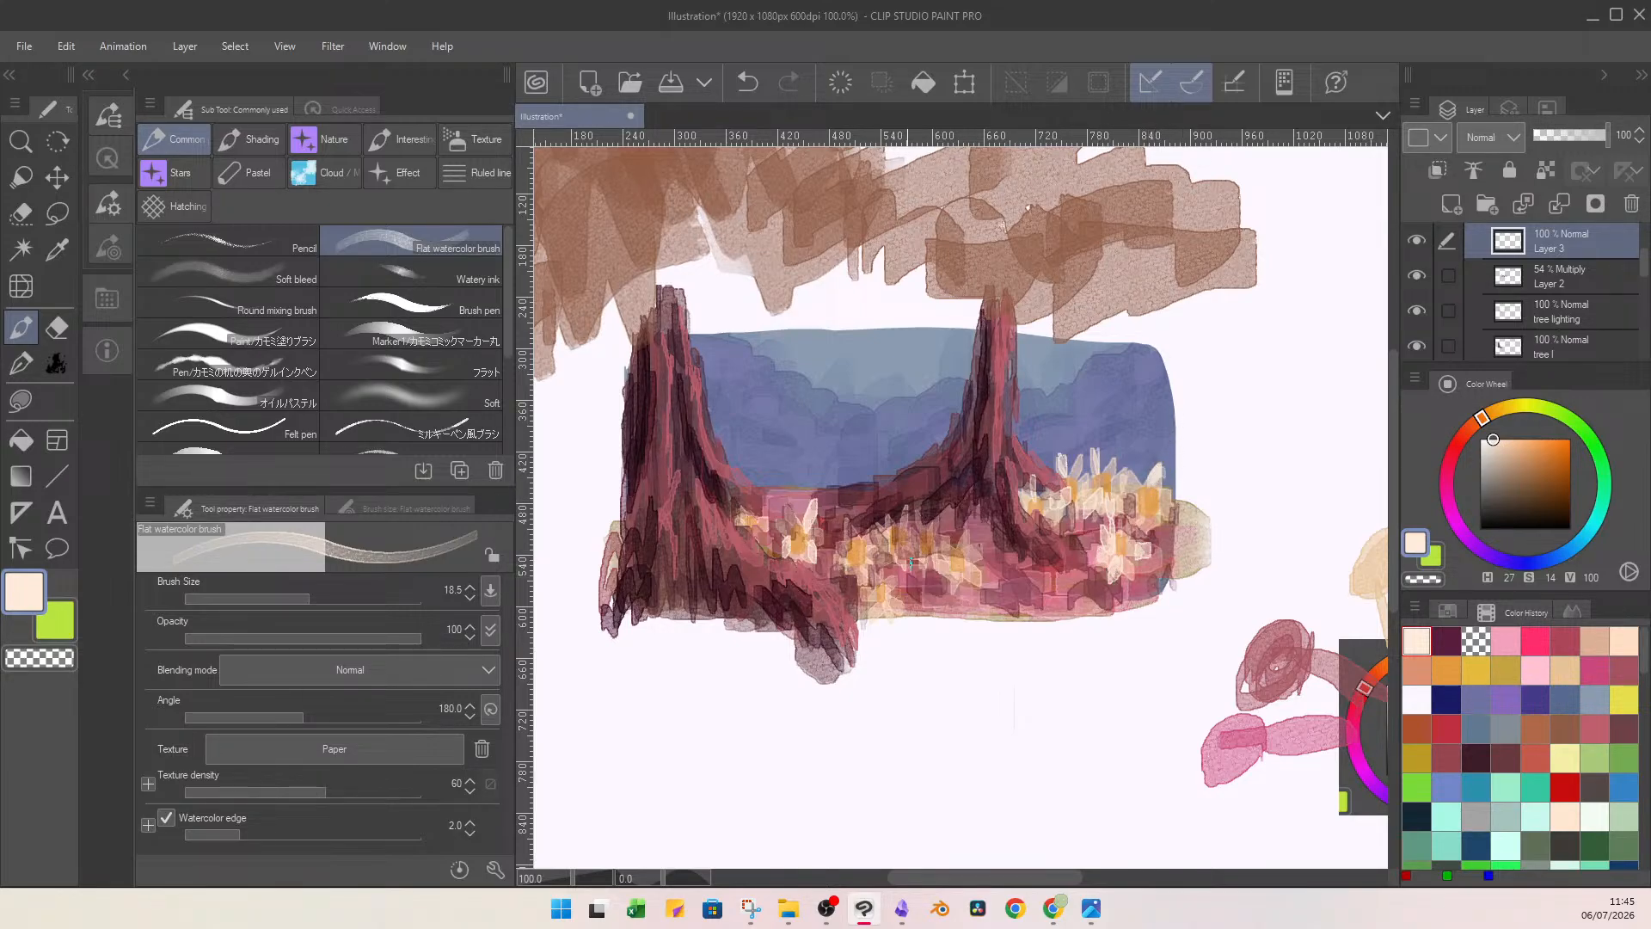
{"action": "left_click_drag", "start_coordinate": [866, 594], "coordinate": [868, 605]}
{"action": "mouse_move", "coordinate": [914, 502]}
{"action": "left_mouse_down"}
{"action": "mouse_move", "coordinate": [935, 537]}
{"action": "mouse_move", "coordinate": [920, 566]}
{"action": "mouse_move", "coordinate": [921, 490]}
{"action": "mouse_move", "coordinate": [886, 540]}
{"action": "mouse_move", "coordinate": [909, 543]}
{"action": "mouse_move", "coordinate": [905, 525]}
{"action": "mouse_move", "coordinate": [846, 551]}
{"action": "mouse_move", "coordinate": [848, 527]}
{"action": "mouse_move", "coordinate": [875, 549]}
{"action": "mouse_move", "coordinate": [866, 573]}
{"action": "mouse_move", "coordinate": [900, 544]}
{"action": "mouse_move", "coordinate": [979, 548]}
{"action": "left_mouse_up"}
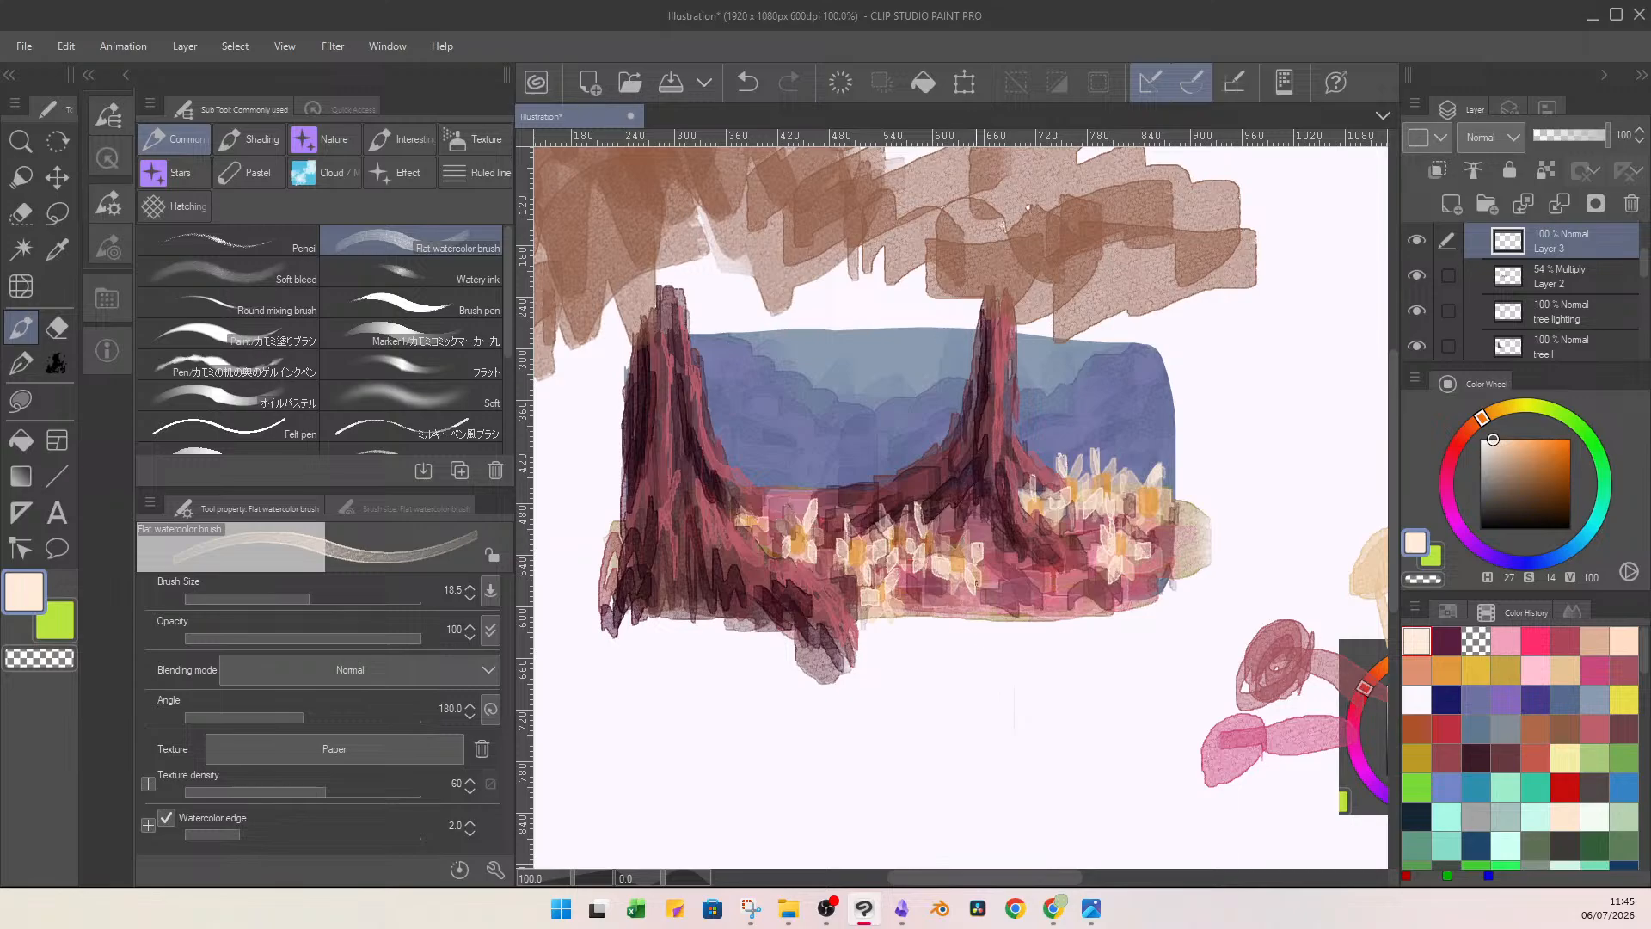
{"action": "scroll", "coordinate": [1014, 618], "scroll_direction": "down", "scroll_amount": 5}
{"action": "scroll", "coordinate": [1092, 401], "scroll_direction": "up", "scroll_amount": 3}
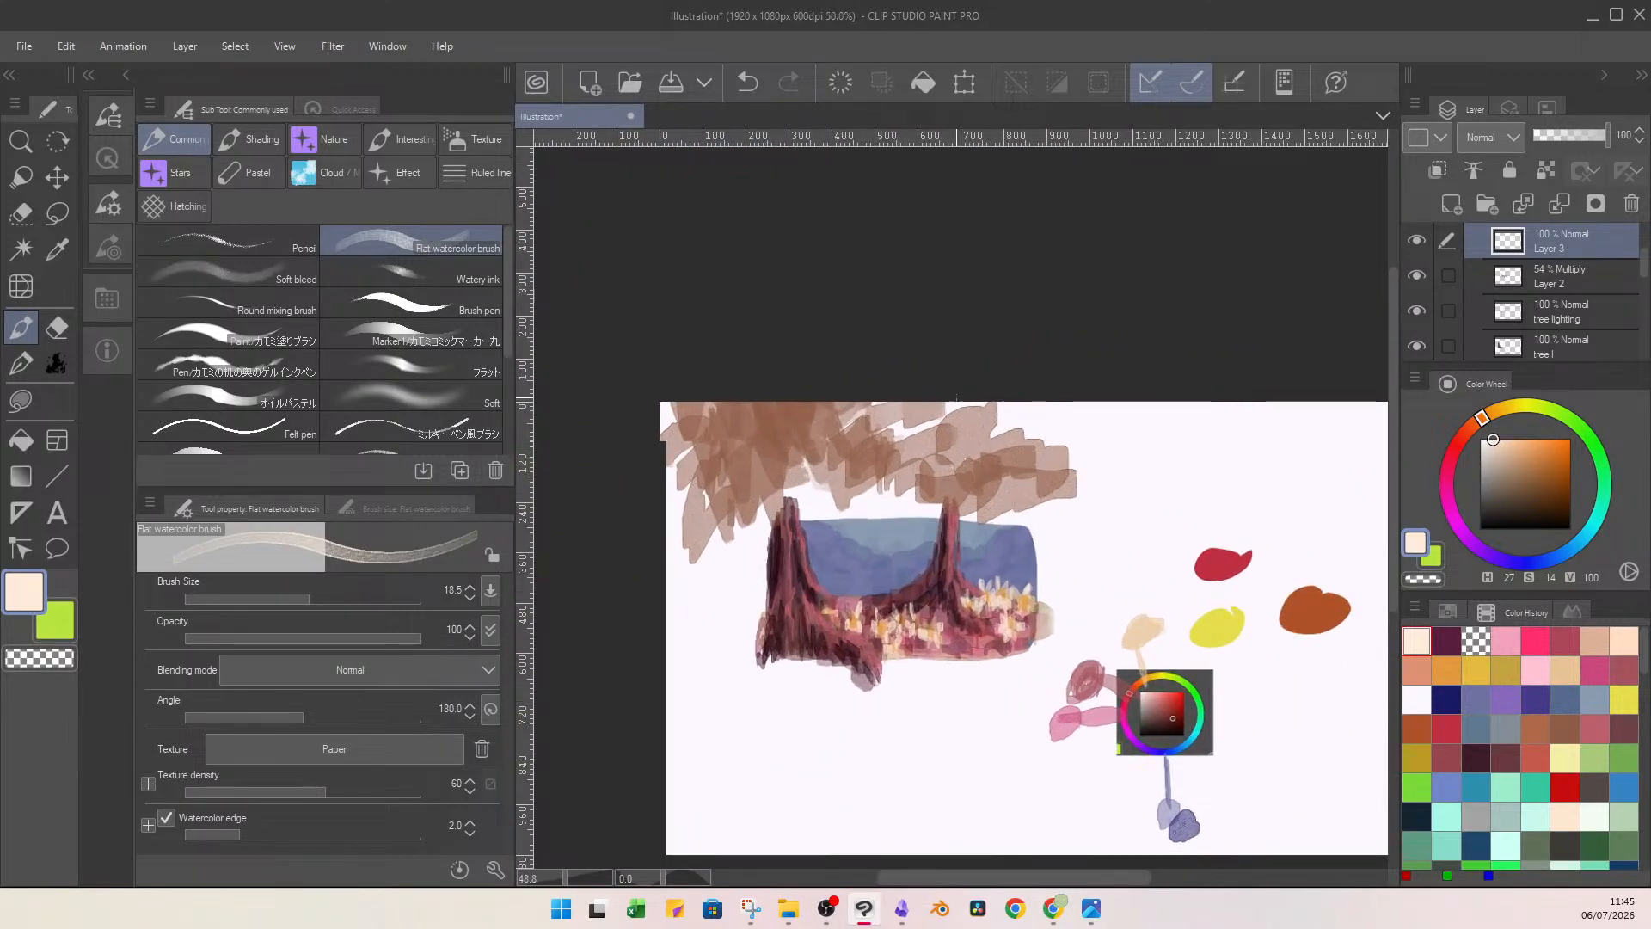
{"action": "scroll", "coordinate": [957, 399], "scroll_direction": "up", "scroll_amount": 1}
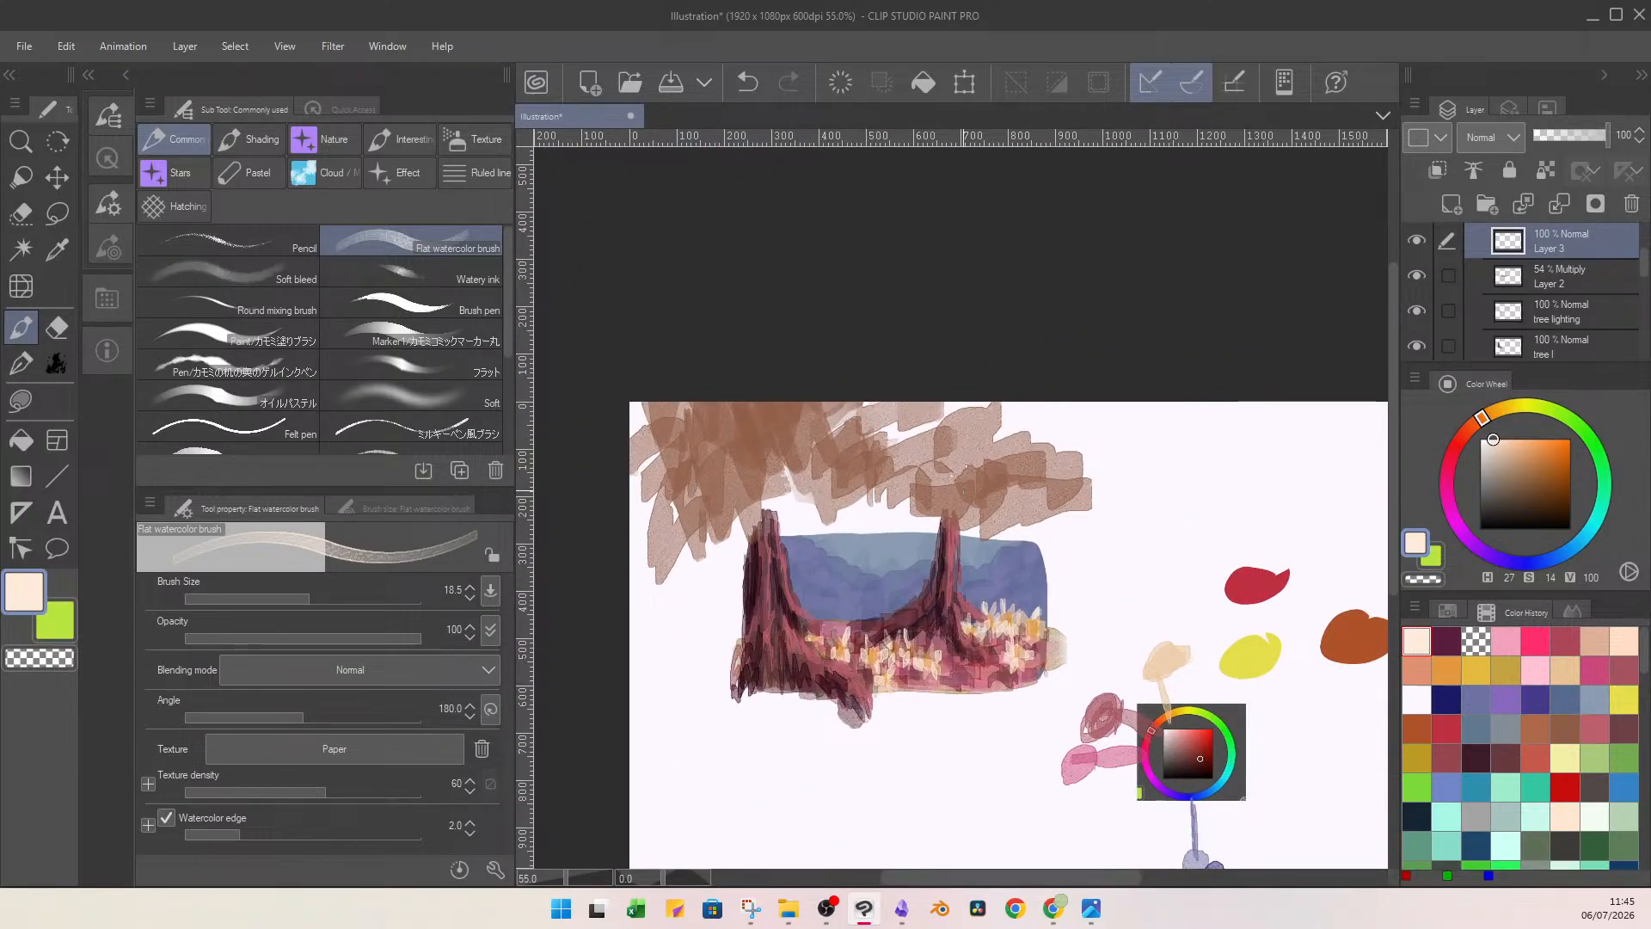
{"action": "left_click_drag", "start_coordinate": [835, 611], "coordinate": [839, 625]}
{"action": "left_click_drag", "start_coordinate": [842, 609], "coordinate": [845, 622]}
{"action": "key", "text": "ctrl+z"}
Add a new layer above the temp leaves layer and choose a skin-toned peach (H 18, S 34, V 88).
{"action": "scroll", "coordinate": [1599, 280], "scroll_direction": "up", "scroll_amount": 3}
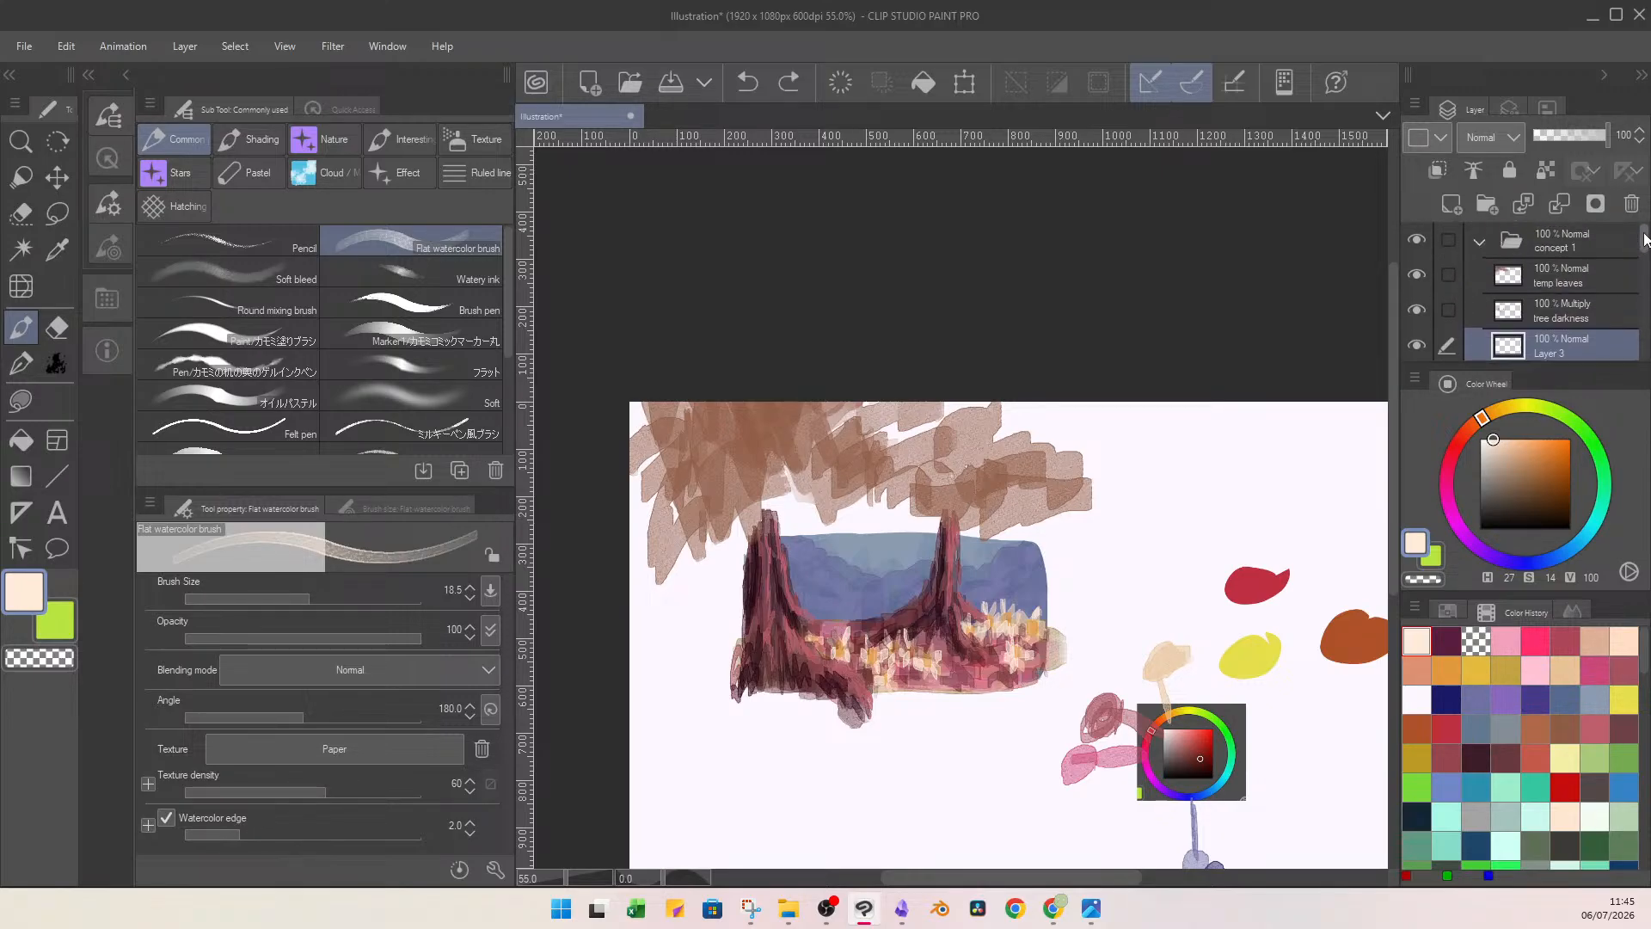
{"action": "left_click", "coordinate": [1601, 282]}
{"action": "left_click", "coordinate": [1452, 205]}
{"action": "left_click", "coordinate": [1504, 456]}
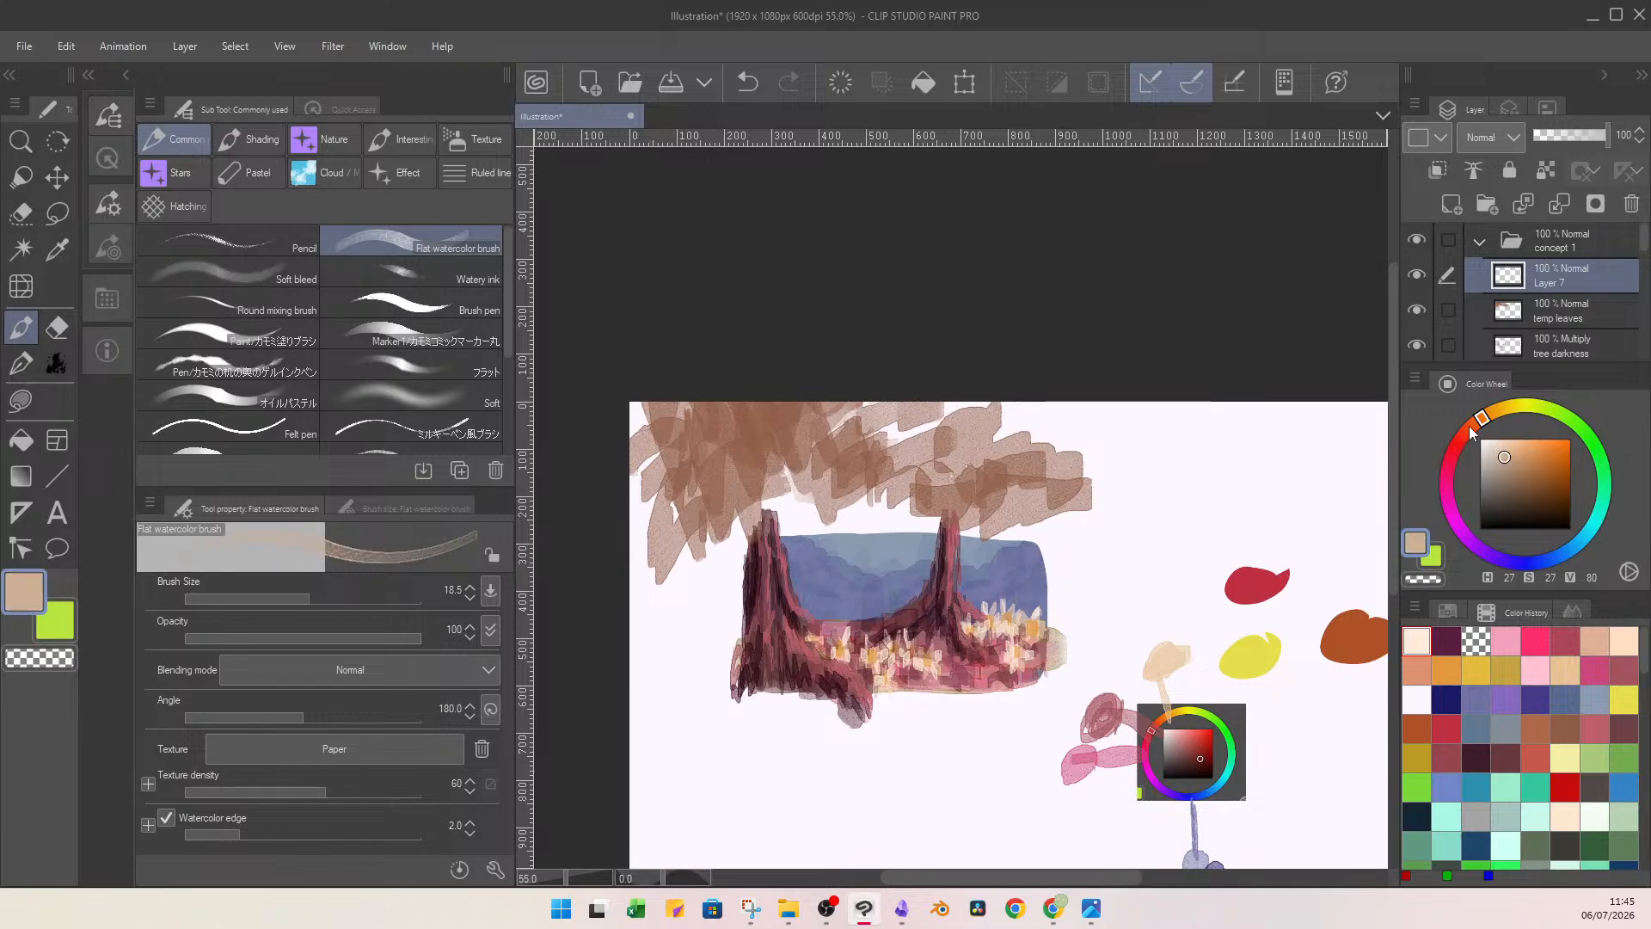
{"action": "left_click", "coordinate": [1468, 427]}
{"action": "left_click_drag", "start_coordinate": [1472, 431], "coordinate": [1510, 450]}
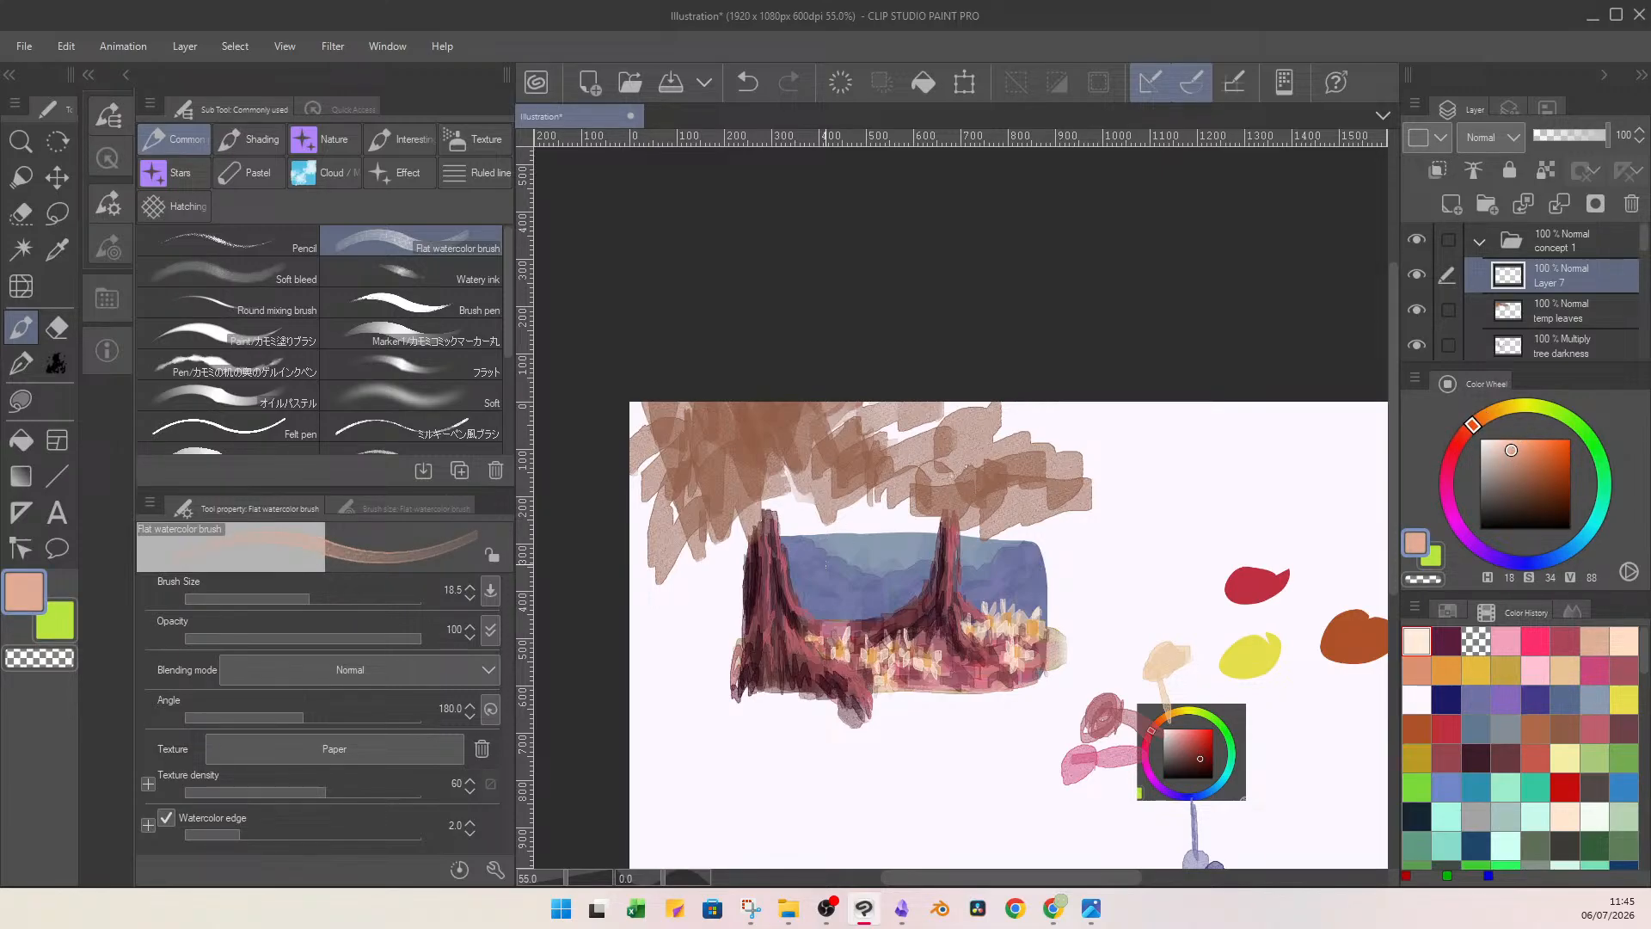
{"action": "left_click", "coordinate": [324, 595]}
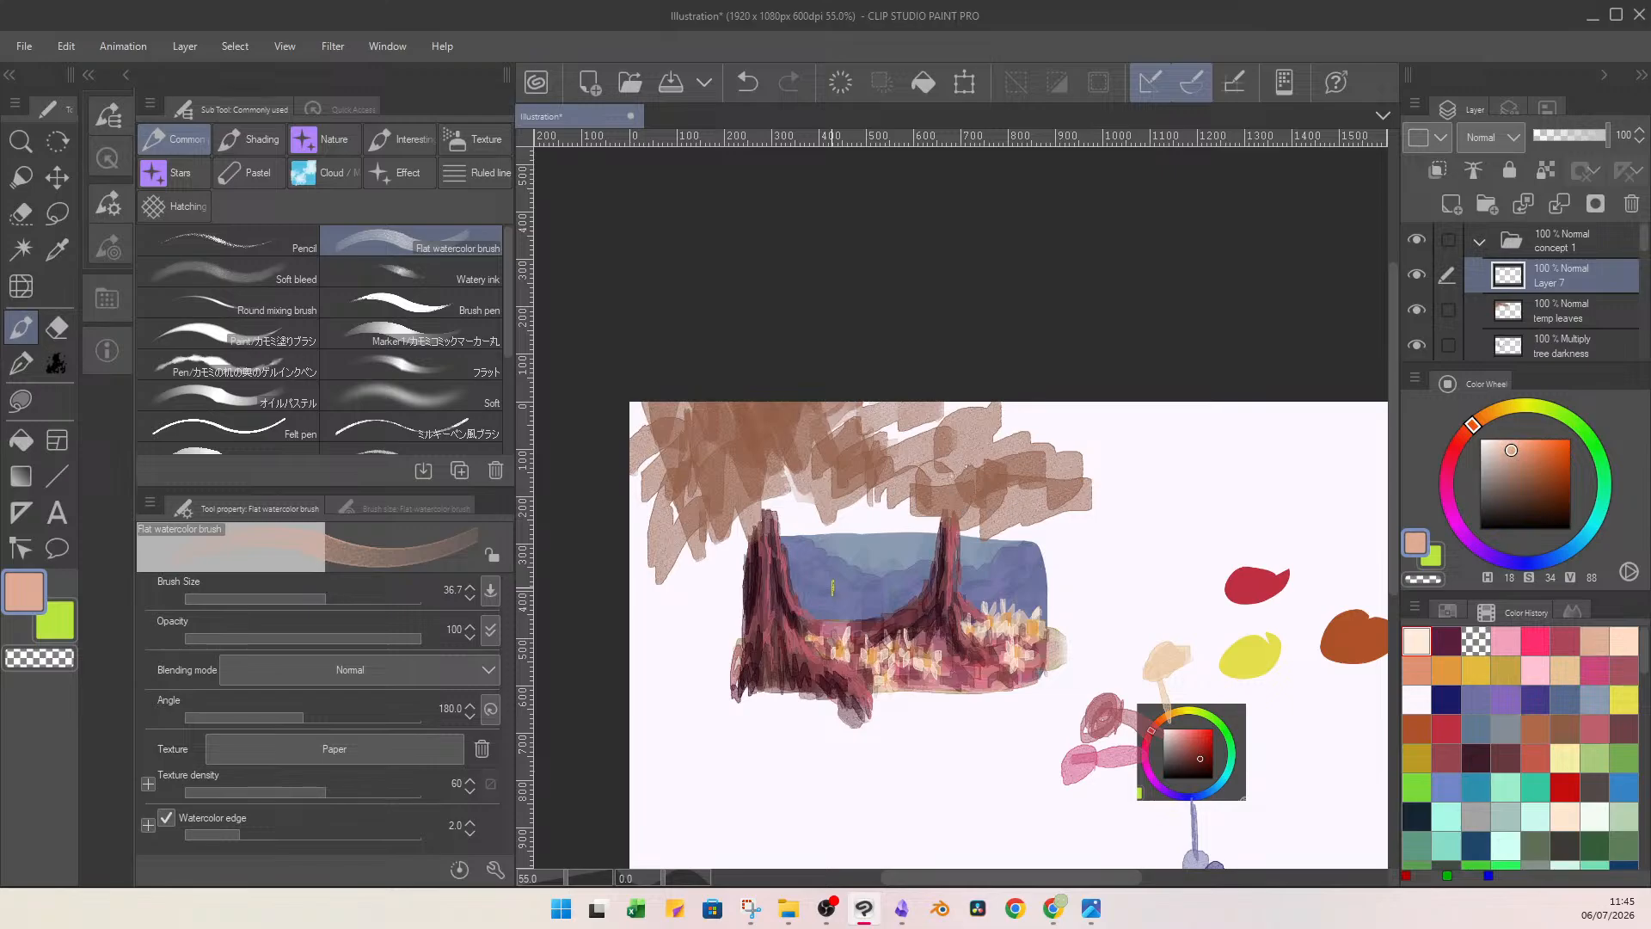
{"action": "left_click_drag", "start_coordinate": [841, 588], "coordinate": [839, 617]}
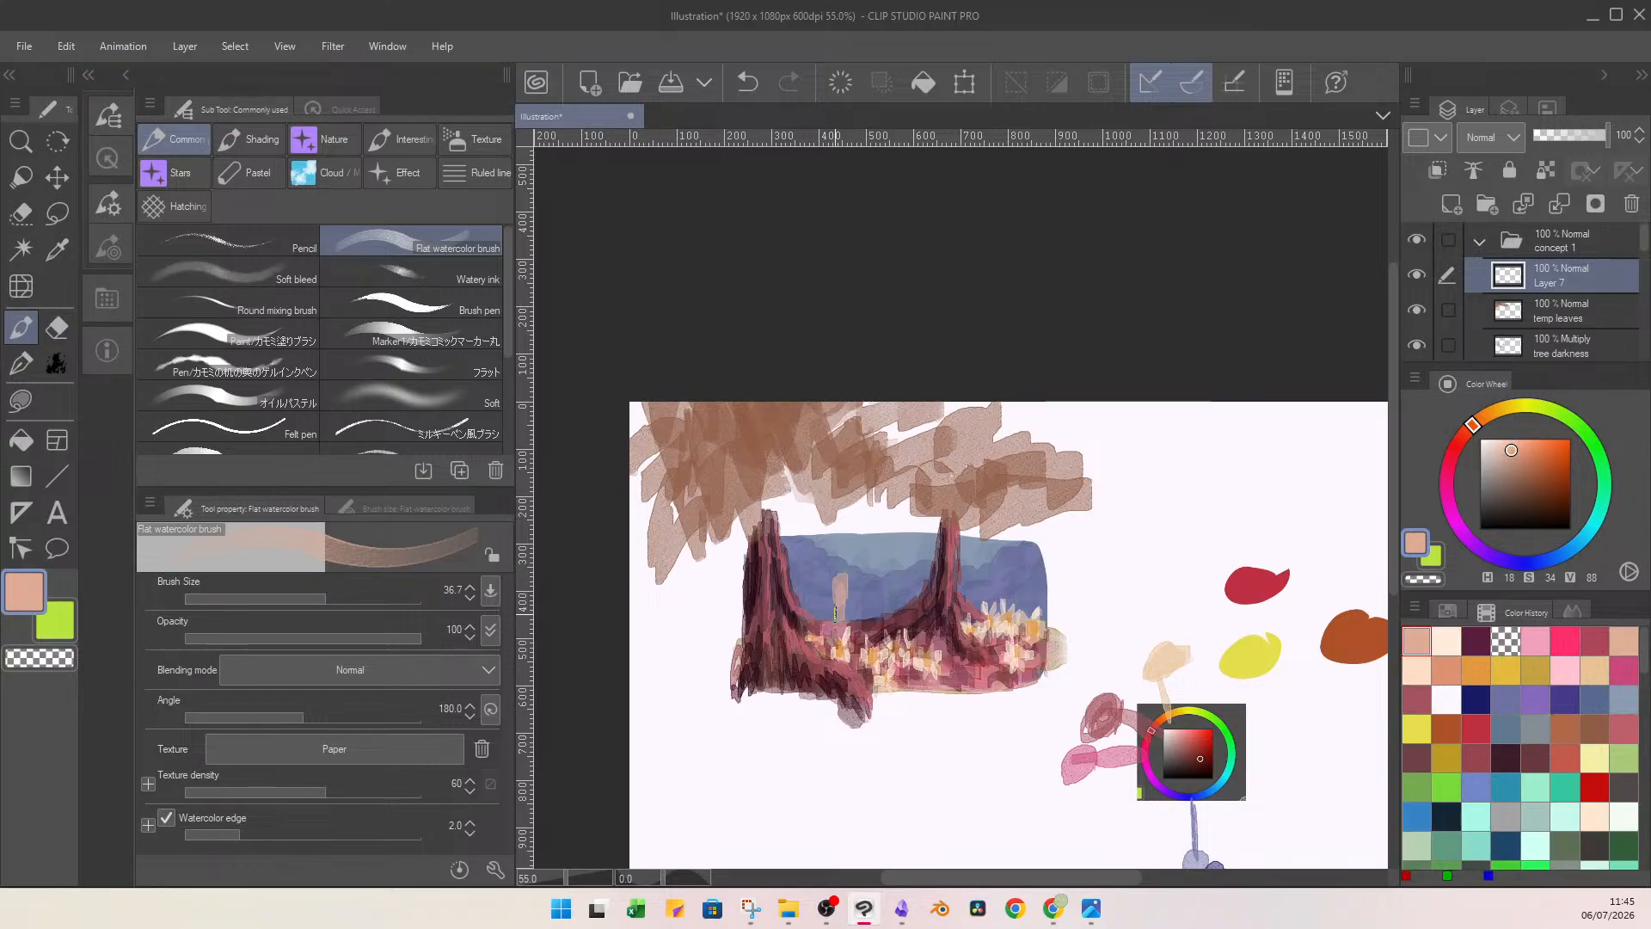
{"action": "key", "text": "ctrl+z"}
Paint a small peach figure between the trees at brush size 10.4 and add brown strokes over its arms.
{"action": "left_click", "coordinate": [295, 597]}
{"action": "mouse_move", "coordinate": [841, 607]}
{"action": "left_mouse_down"}
{"action": "mouse_move", "coordinate": [831, 635]}
{"action": "mouse_move", "coordinate": [852, 635]}
{"action": "mouse_move", "coordinate": [822, 613]}
{"action": "mouse_move", "coordinate": [854, 611]}
{"action": "left_mouse_up"}
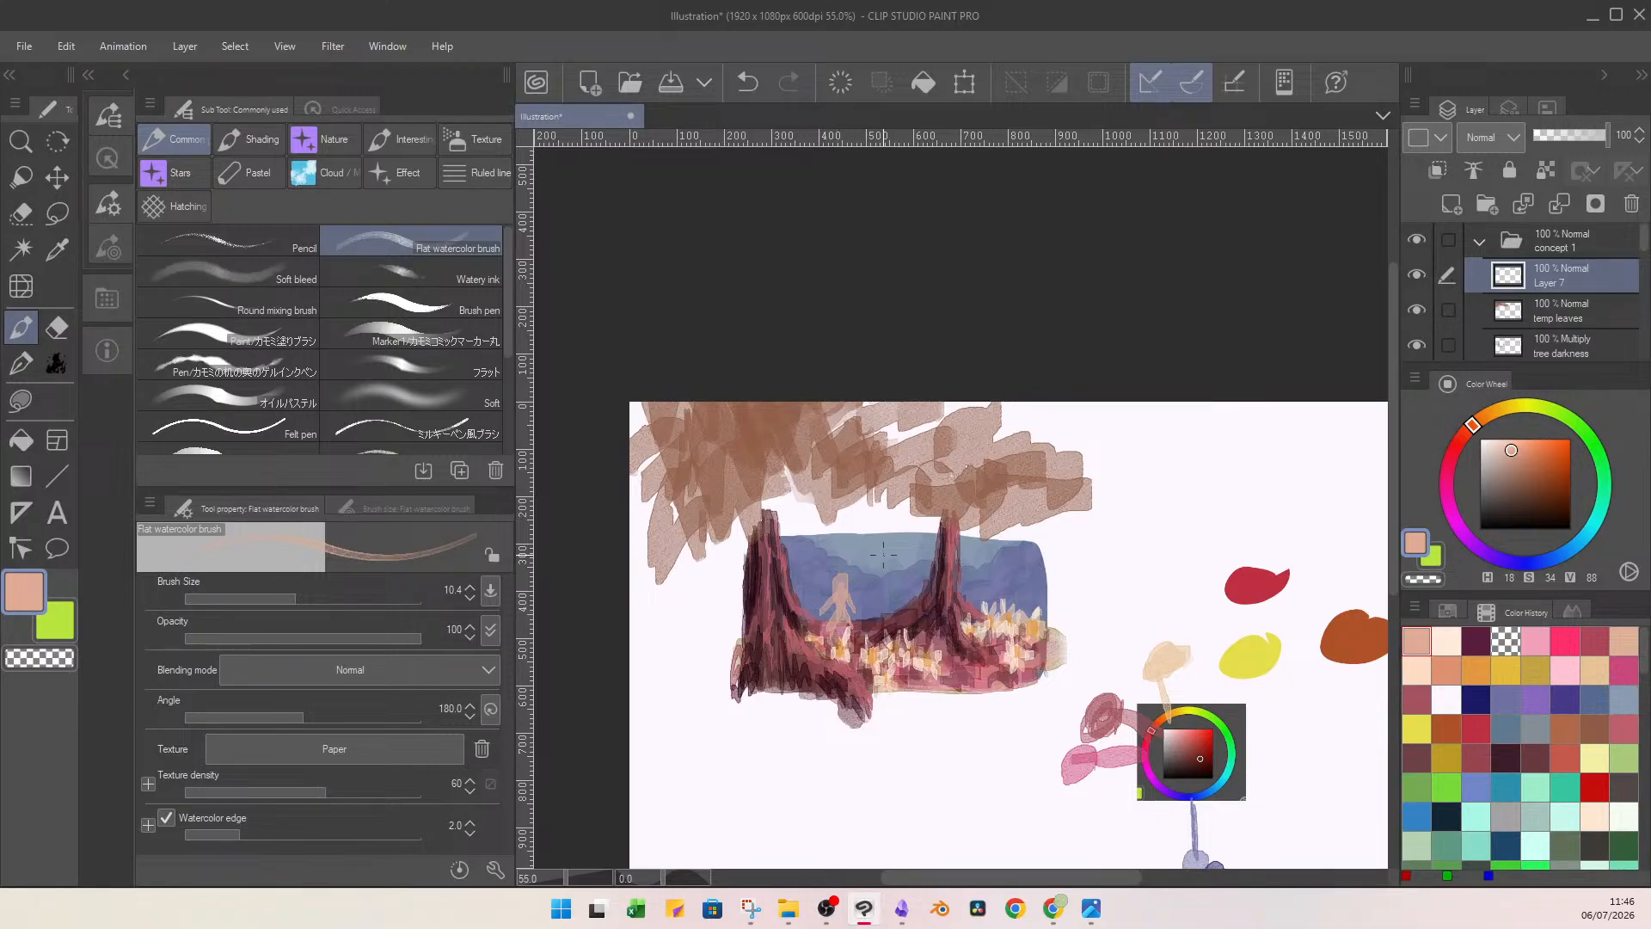
{"action": "left_click", "coordinate": [1508, 487]}
{"action": "left_click_drag", "start_coordinate": [1468, 435], "coordinate": [1464, 437]}
{"action": "left_click", "coordinate": [1524, 490]}
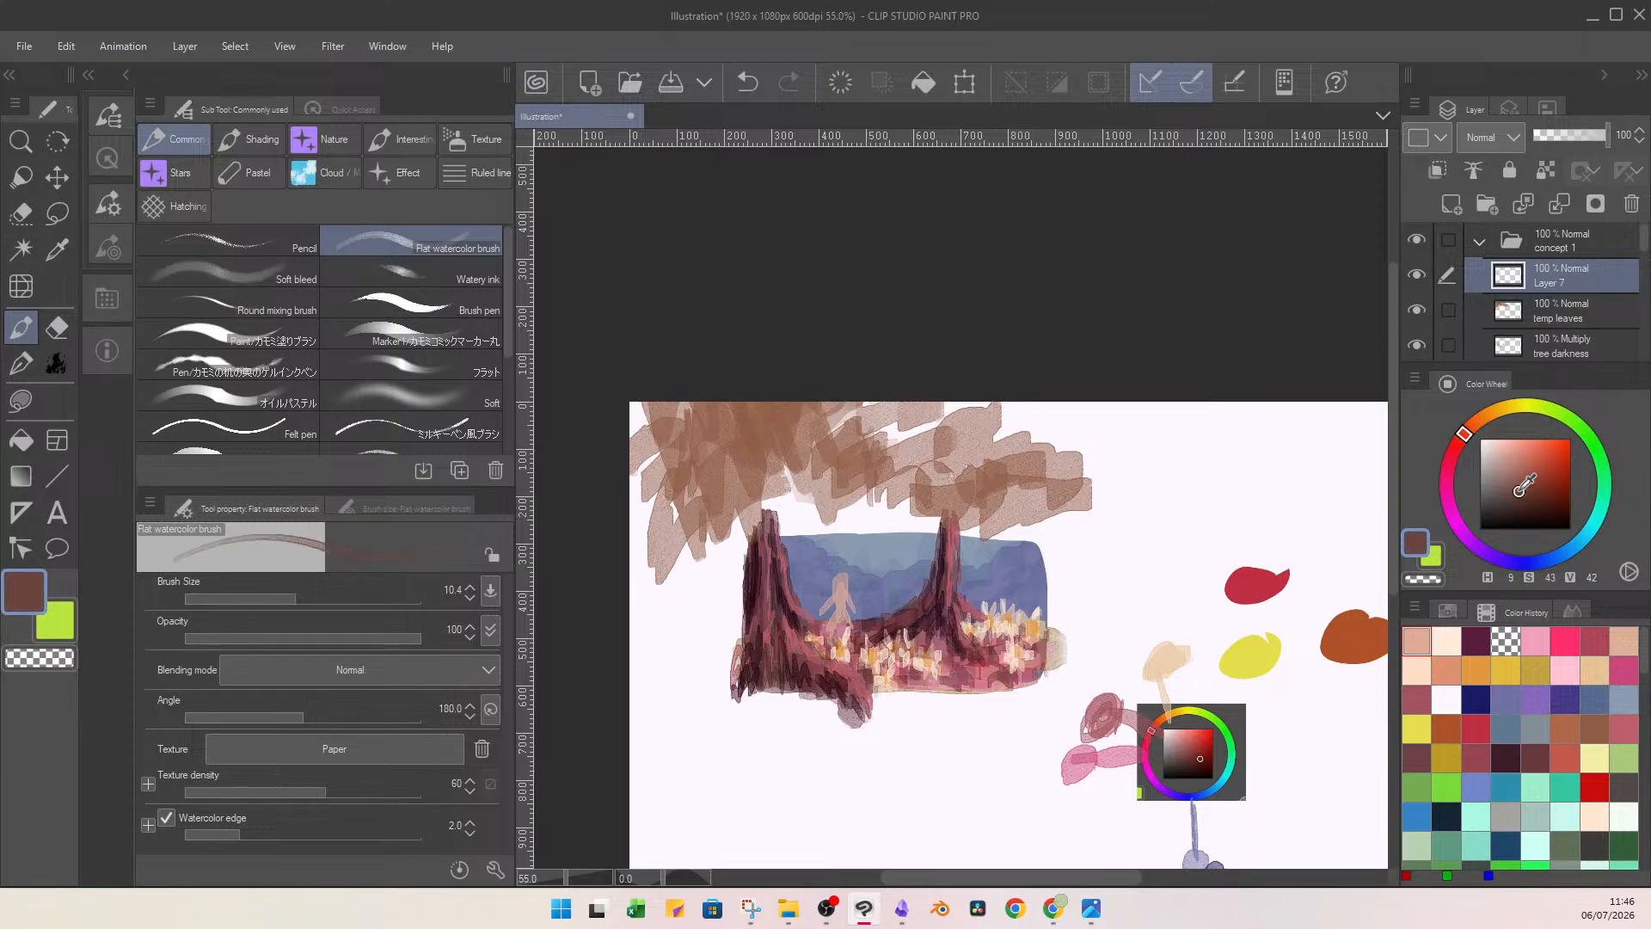
{"action": "mouse_move", "coordinate": [821, 592]}
{"action": "left_mouse_down"}
{"action": "mouse_move", "coordinate": [860, 601]}
{"action": "mouse_move", "coordinate": [822, 603]}
{"action": "left_mouse_up"}
Paint the figure's hair and clothes light pink (H 325, S 28, V 88) and its feet dark plum (H 325, S 44, V 19).
{"action": "left_click", "coordinate": [1446, 482]}
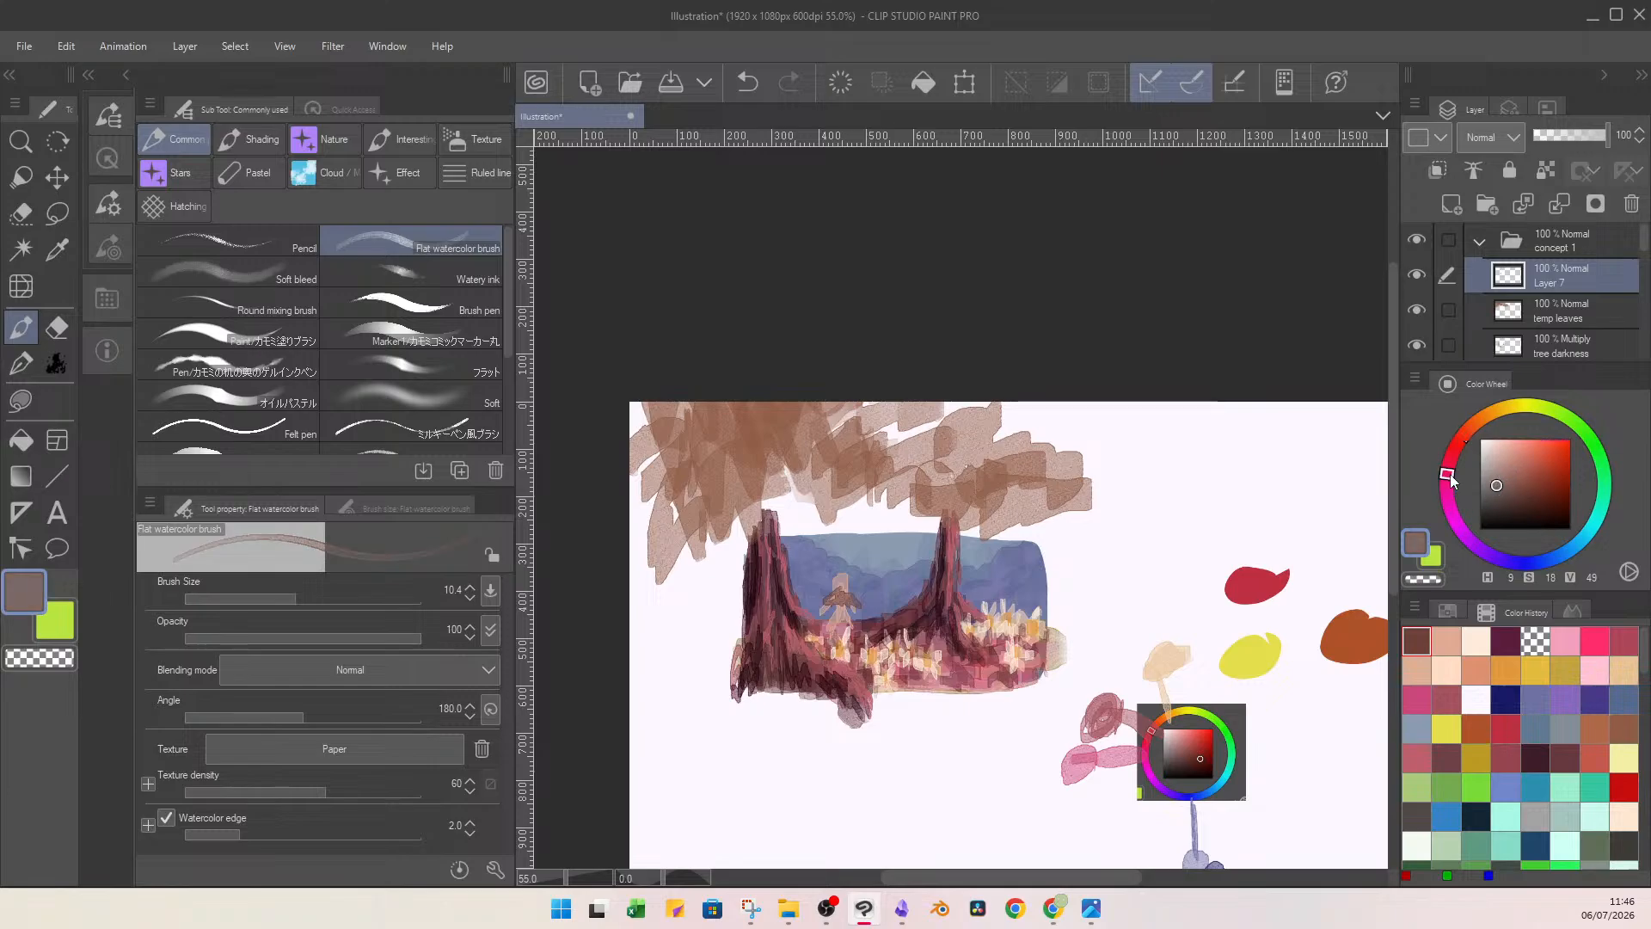
{"action": "left_click", "coordinate": [1496, 485]}
{"action": "left_click", "coordinate": [1528, 465]}
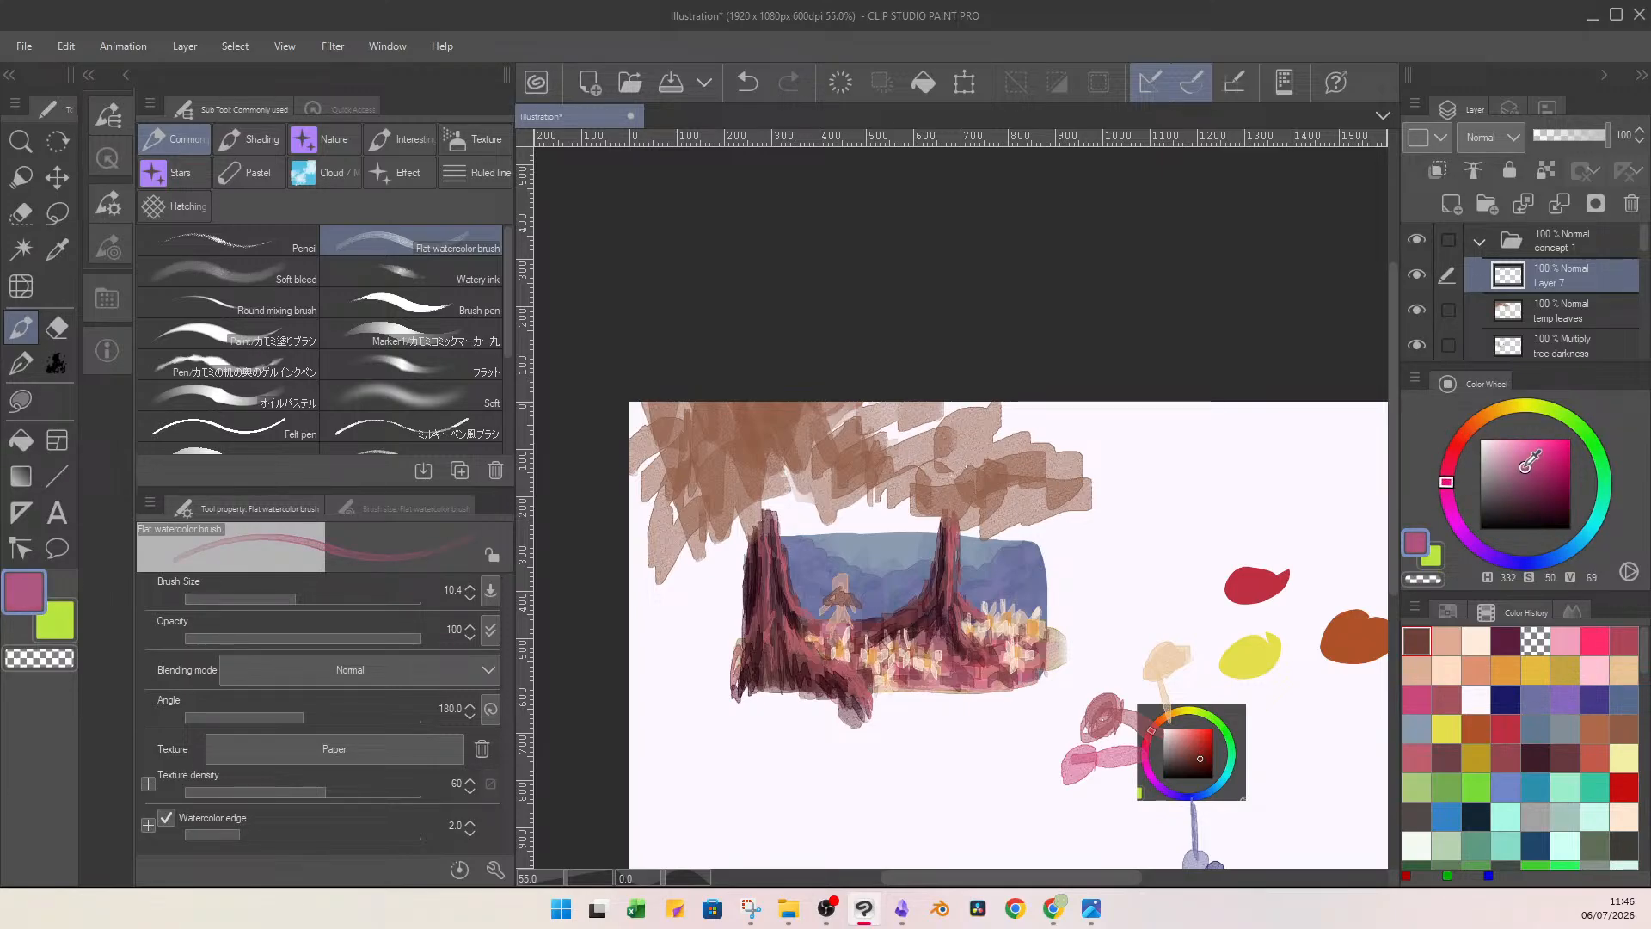
{"action": "mouse_move", "coordinate": [1522, 471]}
{"action": "left_mouse_down"}
{"action": "mouse_move", "coordinate": [1530, 448]}
{"action": "mouse_move", "coordinate": [1449, 491]}
{"action": "left_mouse_up"}
{"action": "left_click", "coordinate": [1448, 477]}
{"action": "left_click", "coordinate": [1506, 450]}
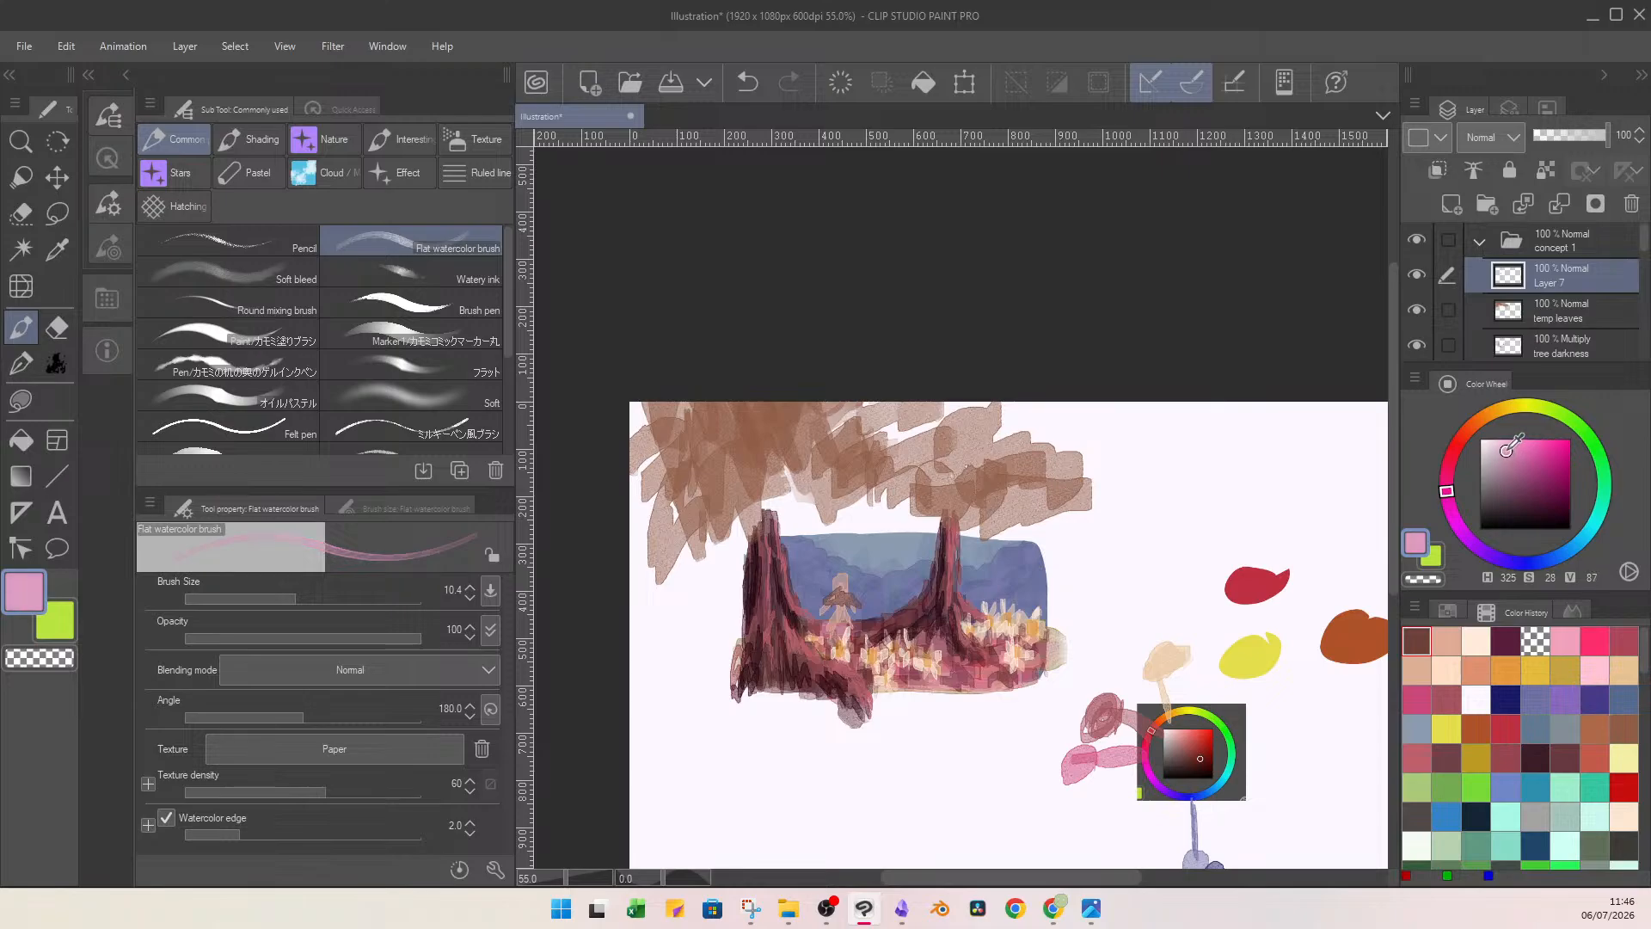
{"action": "mouse_move", "coordinate": [839, 579]}
{"action": "left_mouse_down"}
{"action": "mouse_move", "coordinate": [819, 599]}
{"action": "mouse_move", "coordinate": [864, 604]}
{"action": "mouse_move", "coordinate": [831, 584]}
{"action": "mouse_move", "coordinate": [855, 611]}
{"action": "left_mouse_up"}
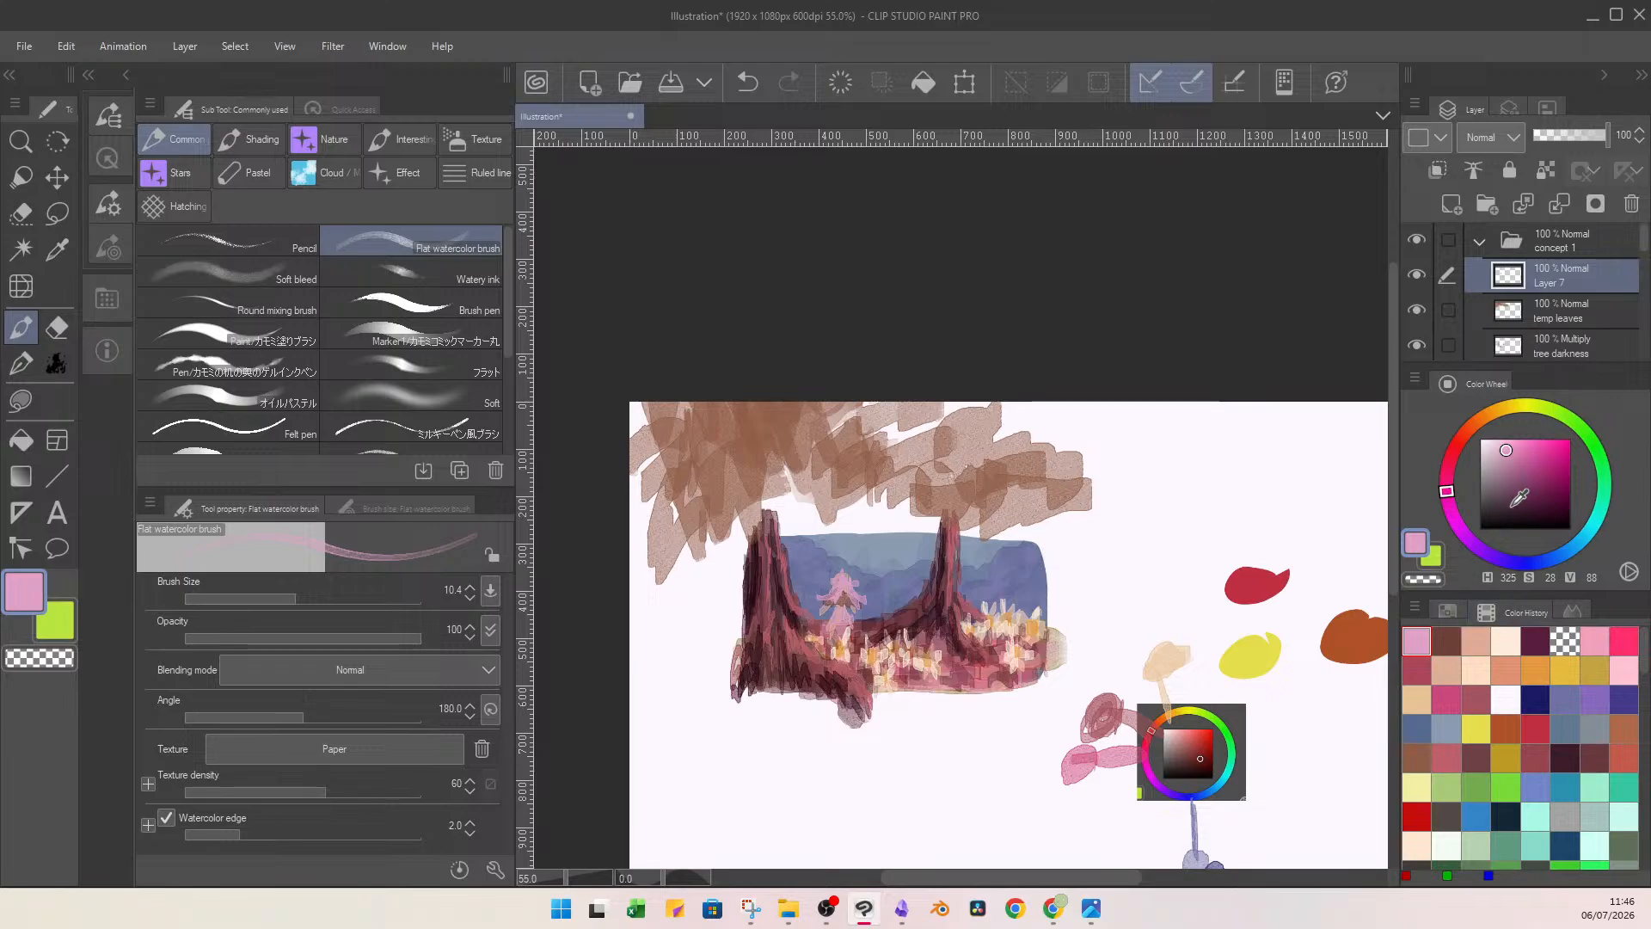
{"action": "left_click_drag", "start_coordinate": [1520, 495], "coordinate": [1519, 511]}
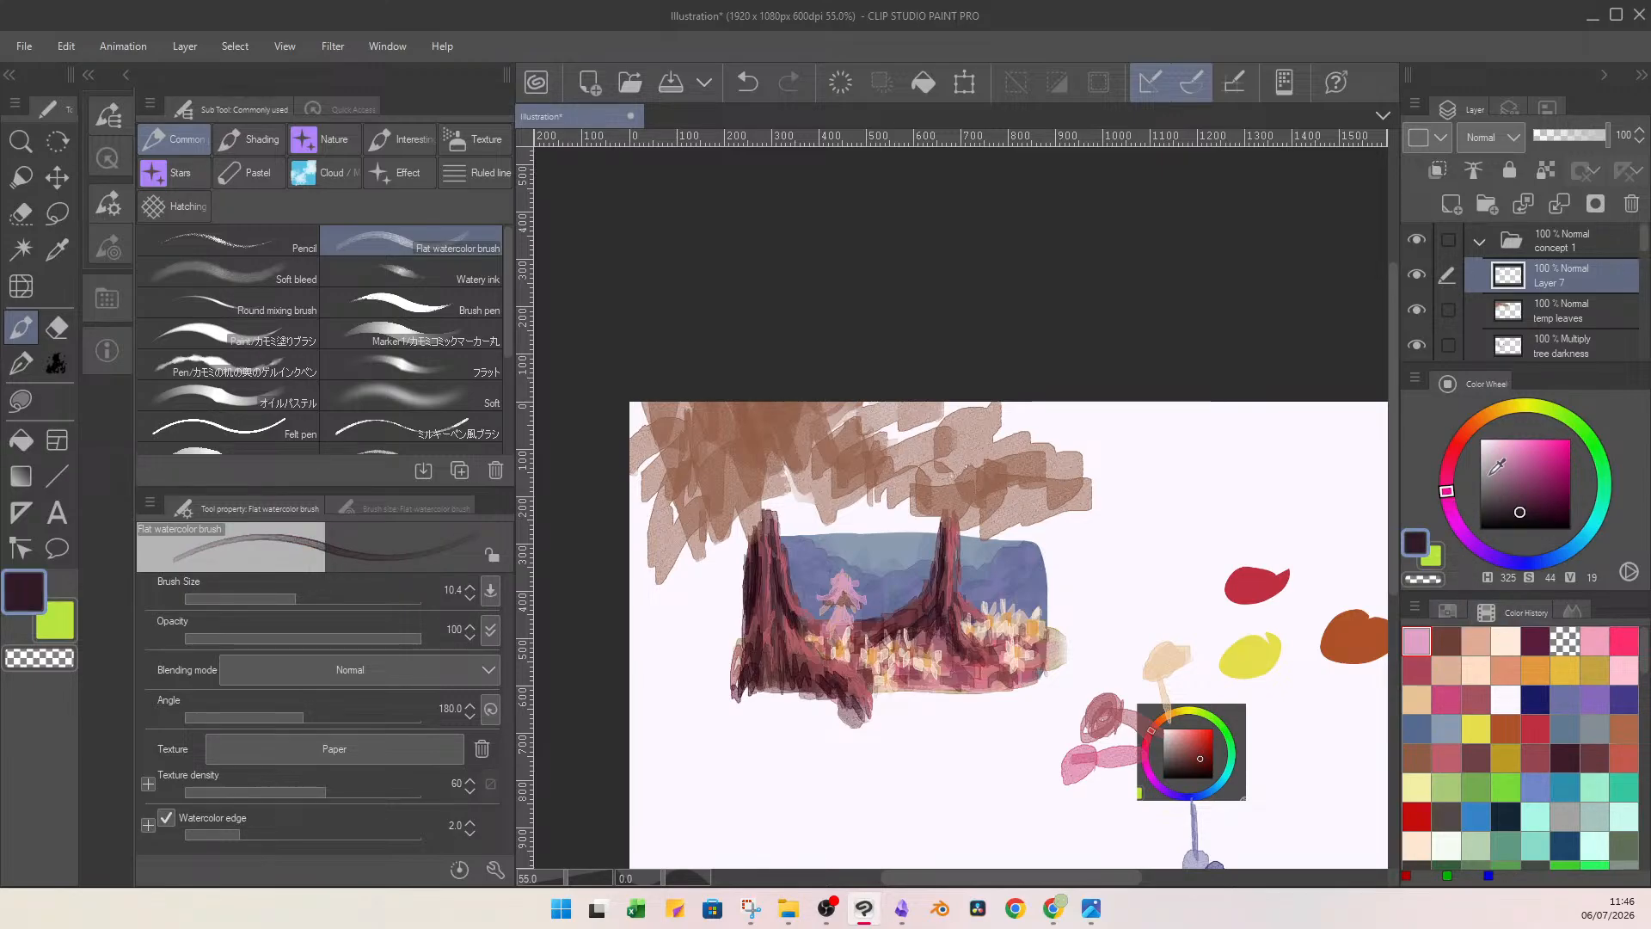
{"action": "left_click_drag", "start_coordinate": [833, 621], "coordinate": [851, 625]}
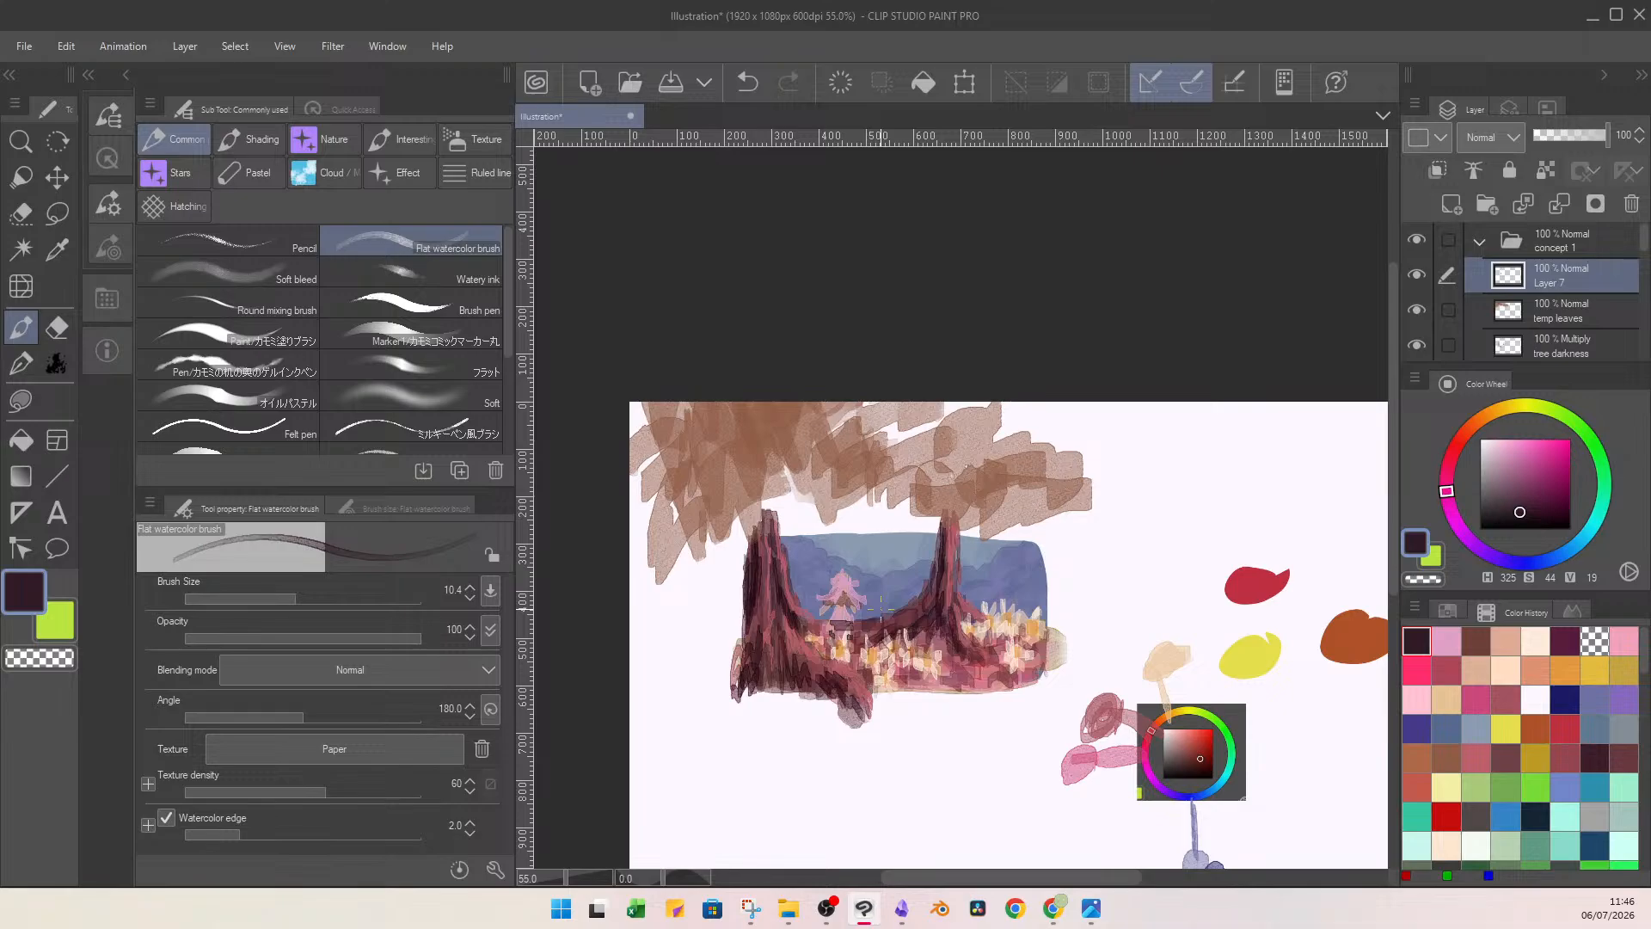
Scale the figure down to 66% between the trees and rename its layer "silvie".
{"action": "left_click", "coordinate": [964, 81]}
{"action": "left_click_drag", "start_coordinate": [874, 563], "coordinate": [847, 599]}
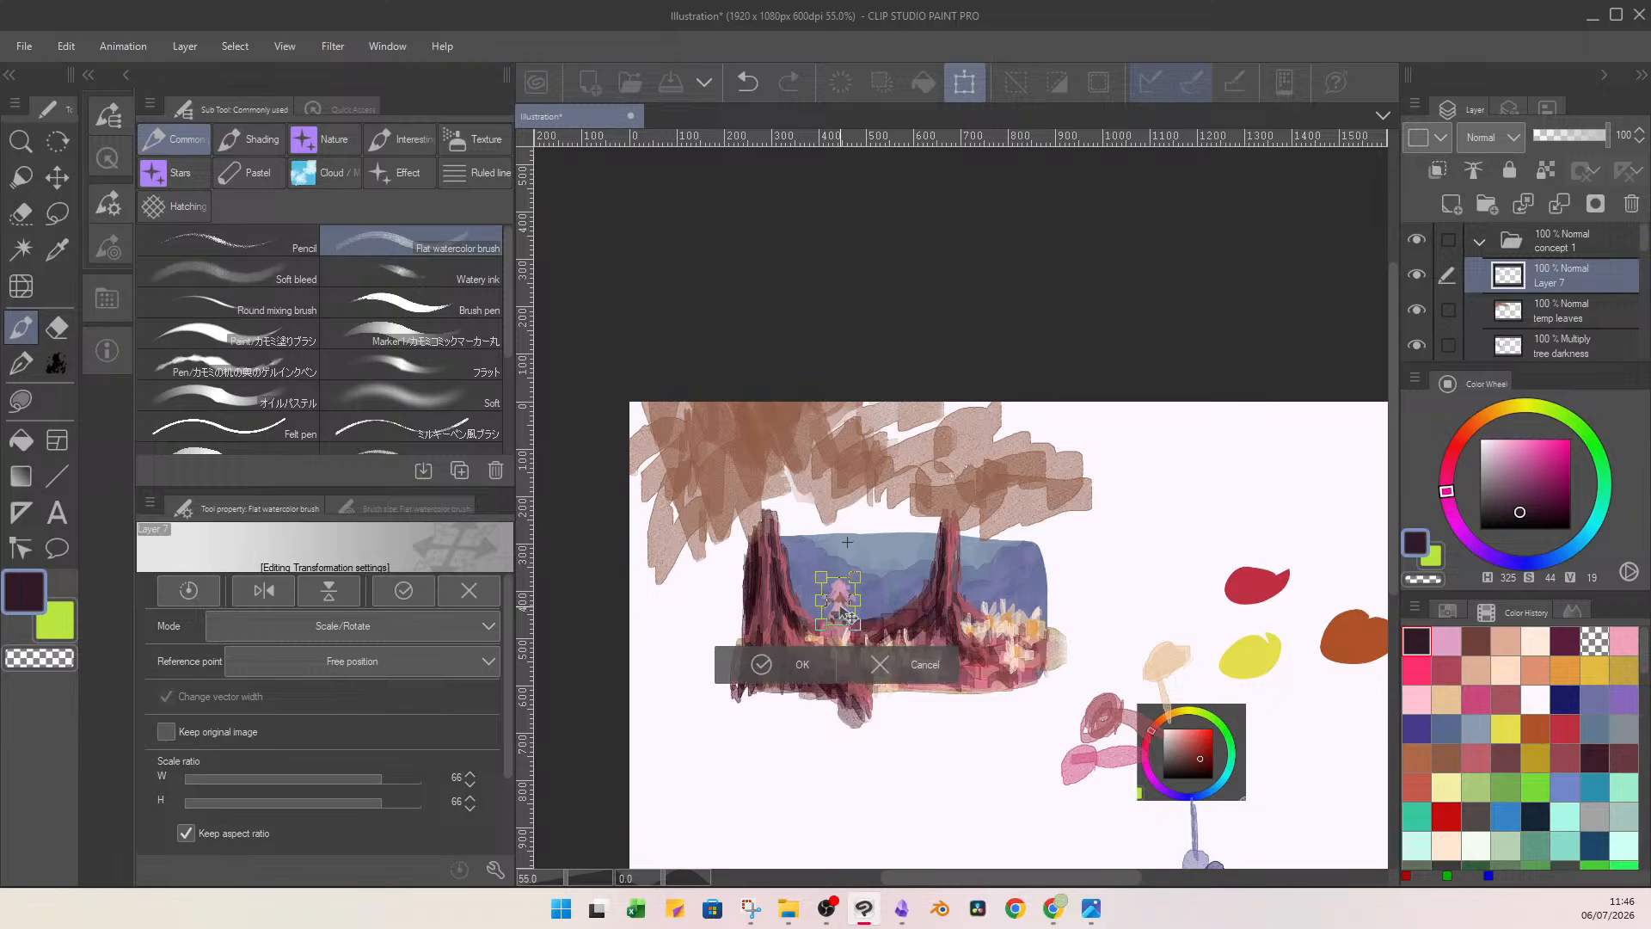
{"action": "left_click", "coordinate": [782, 667]}
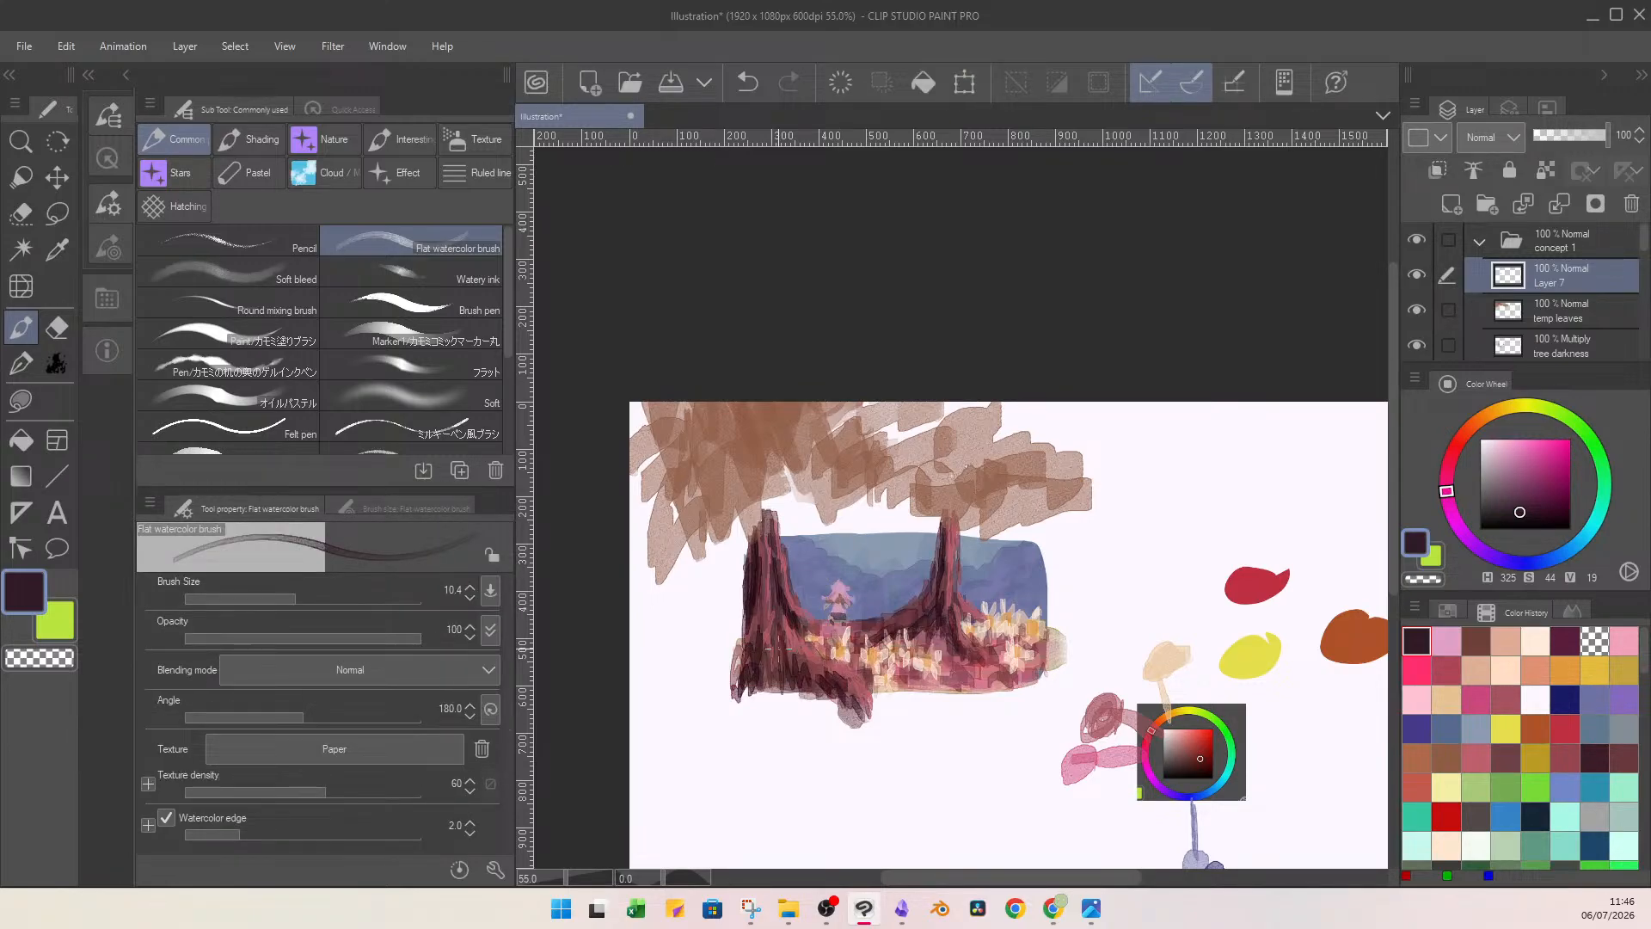
{"action": "double_click", "coordinate": [1552, 280]}
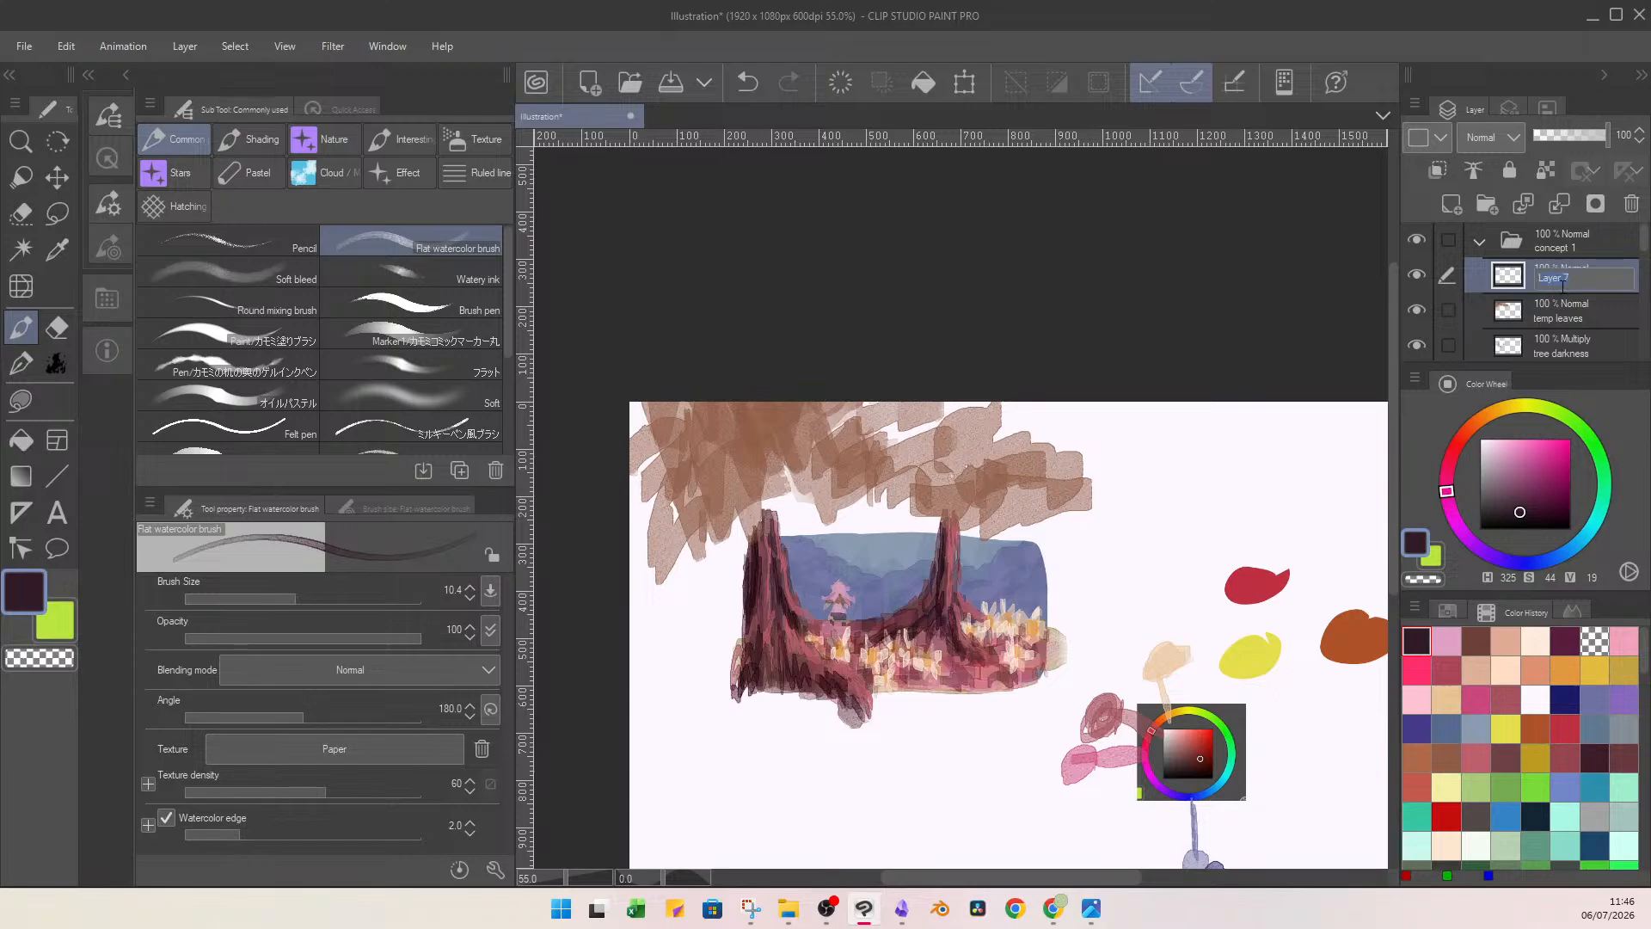
{"action": "type", "text": "silvie"}
{"action": "key", "text": "Return"}
Add rose-red strokes (H 345, S 58, V 84) to the figure and touch up its head with light pink.
{"action": "left_click_drag", "start_coordinate": [1456, 477], "coordinate": [1452, 464]}
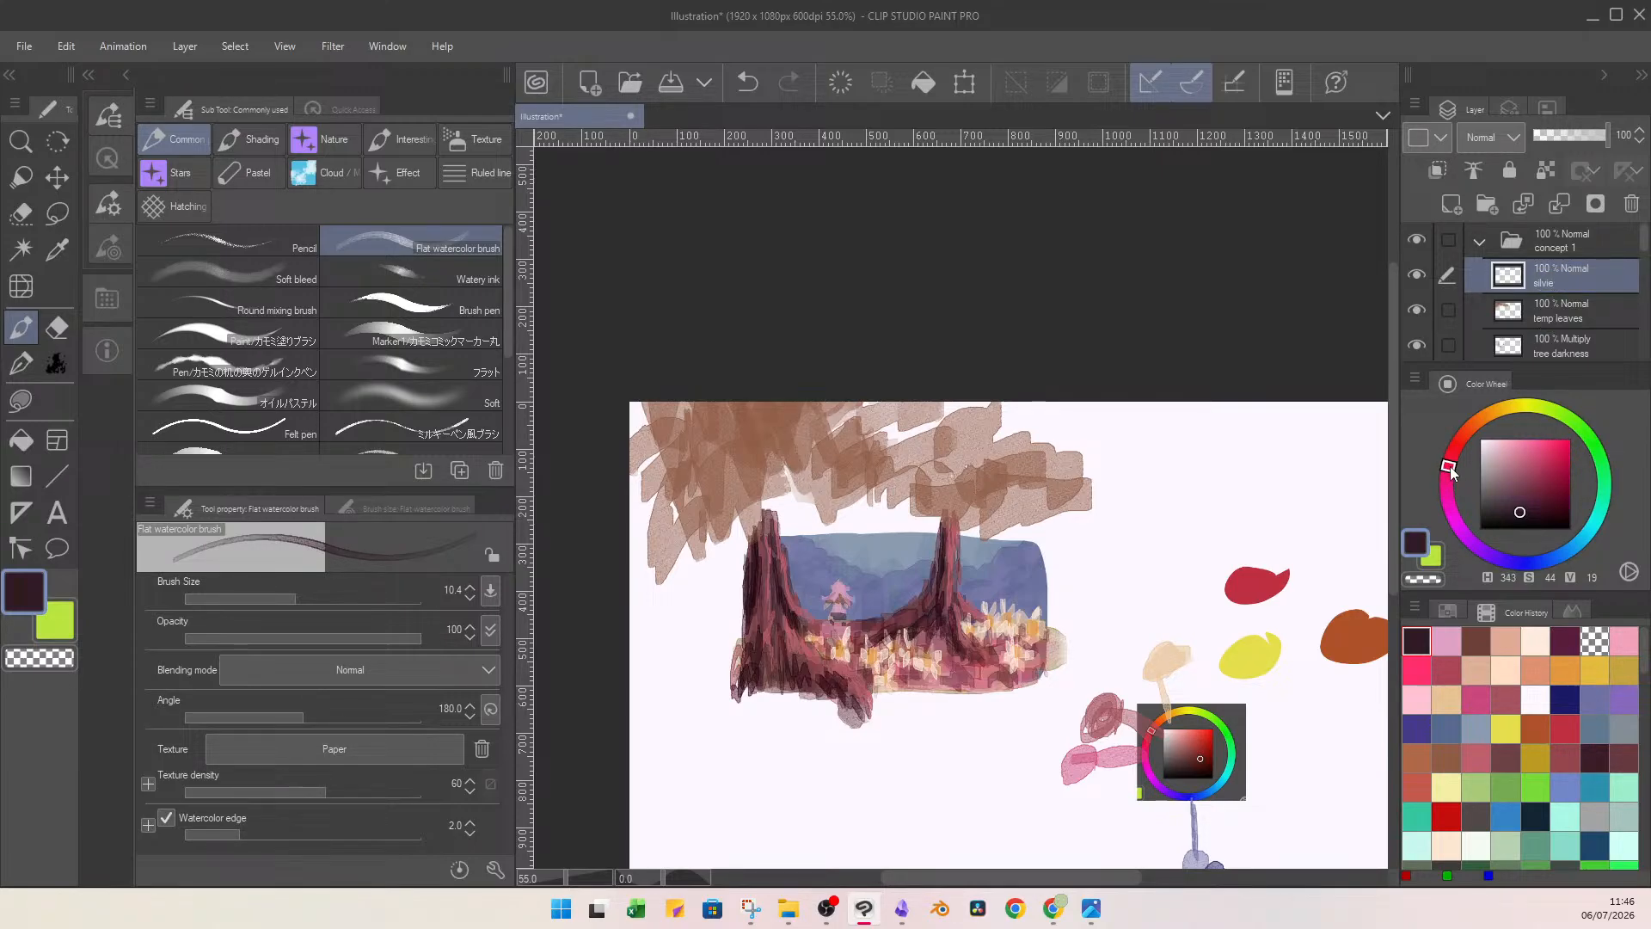
{"action": "left_click", "coordinate": [1533, 452]}
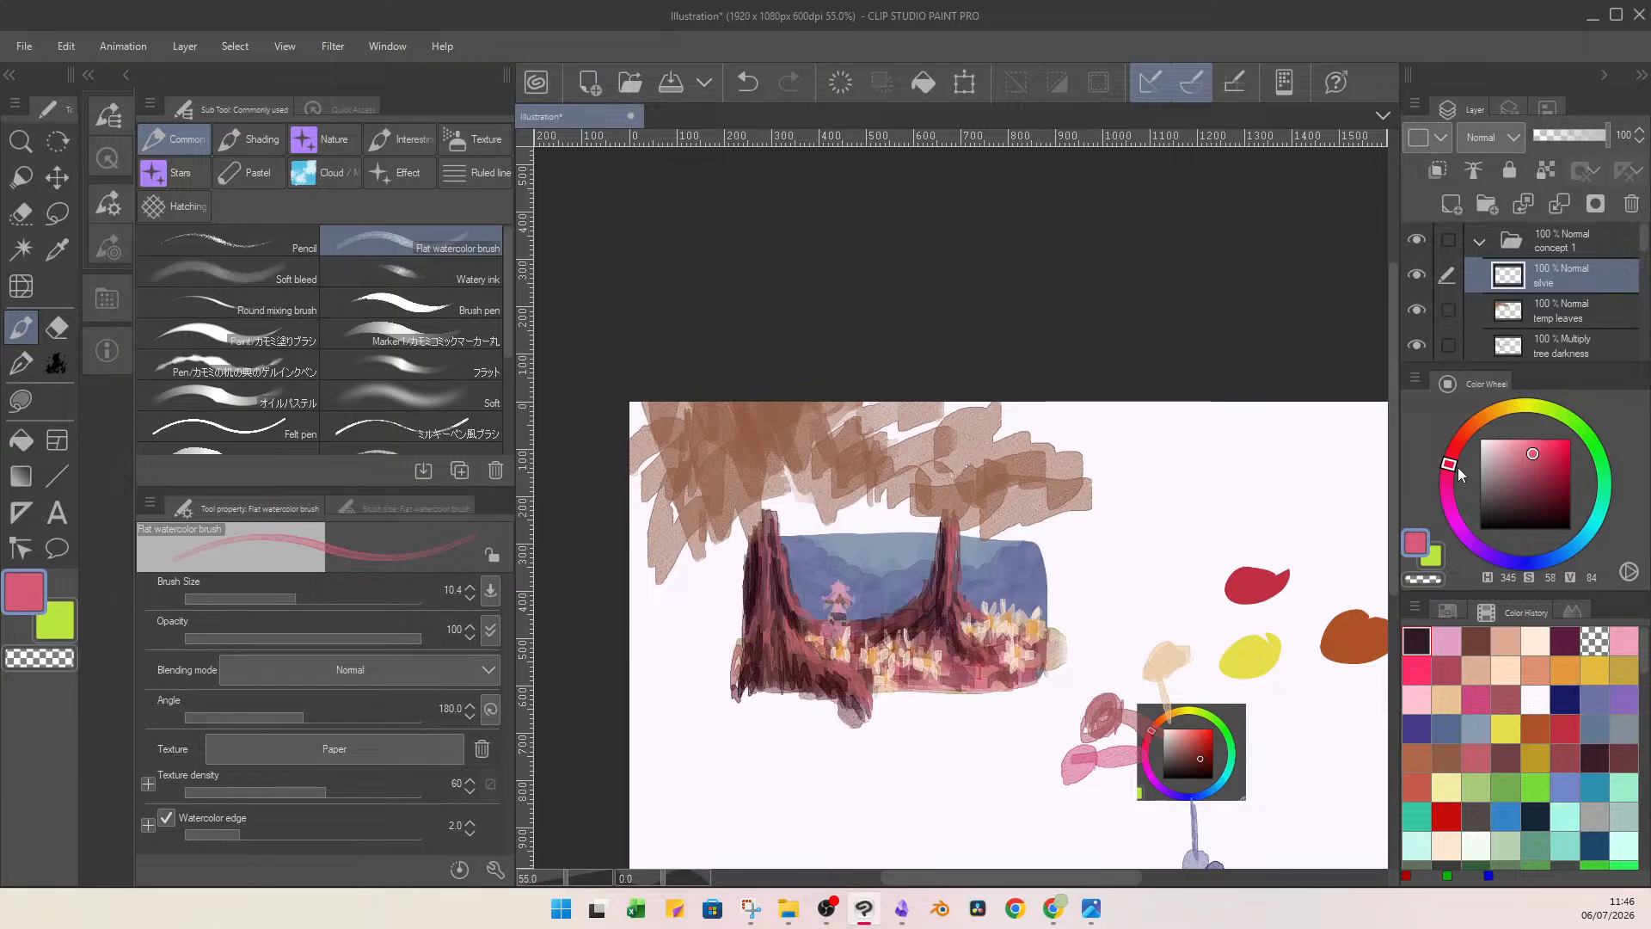
{"action": "left_click_drag", "start_coordinate": [836, 593], "coordinate": [826, 600]}
{"action": "left_click", "coordinate": [1477, 642]}
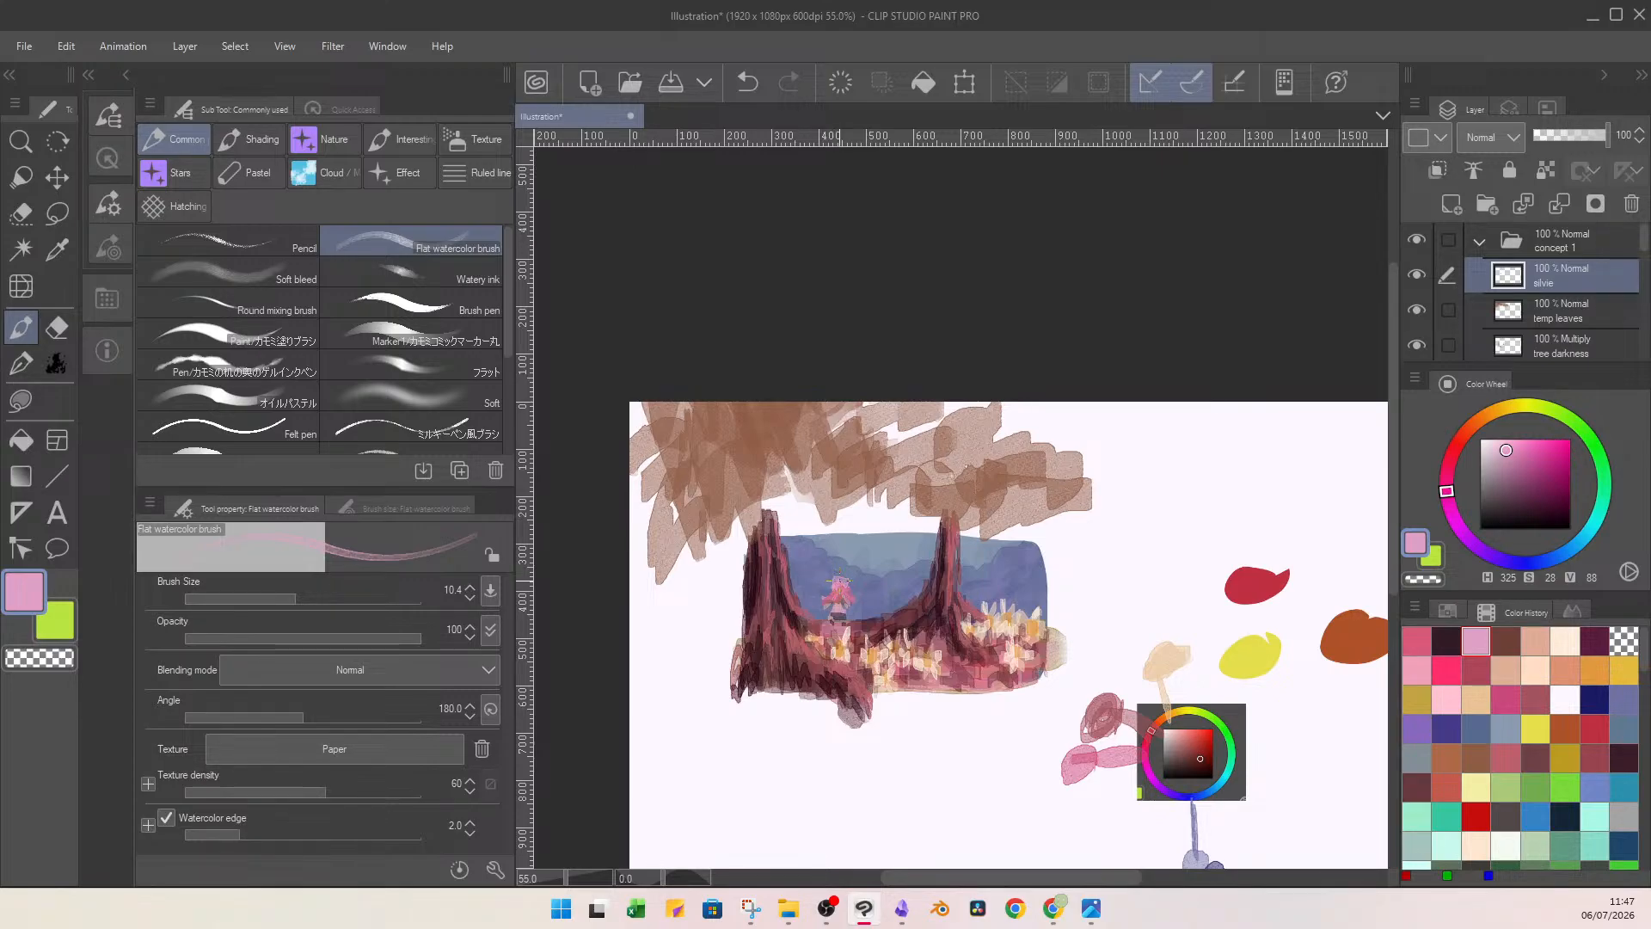
{"action": "left_click", "coordinate": [837, 586]}
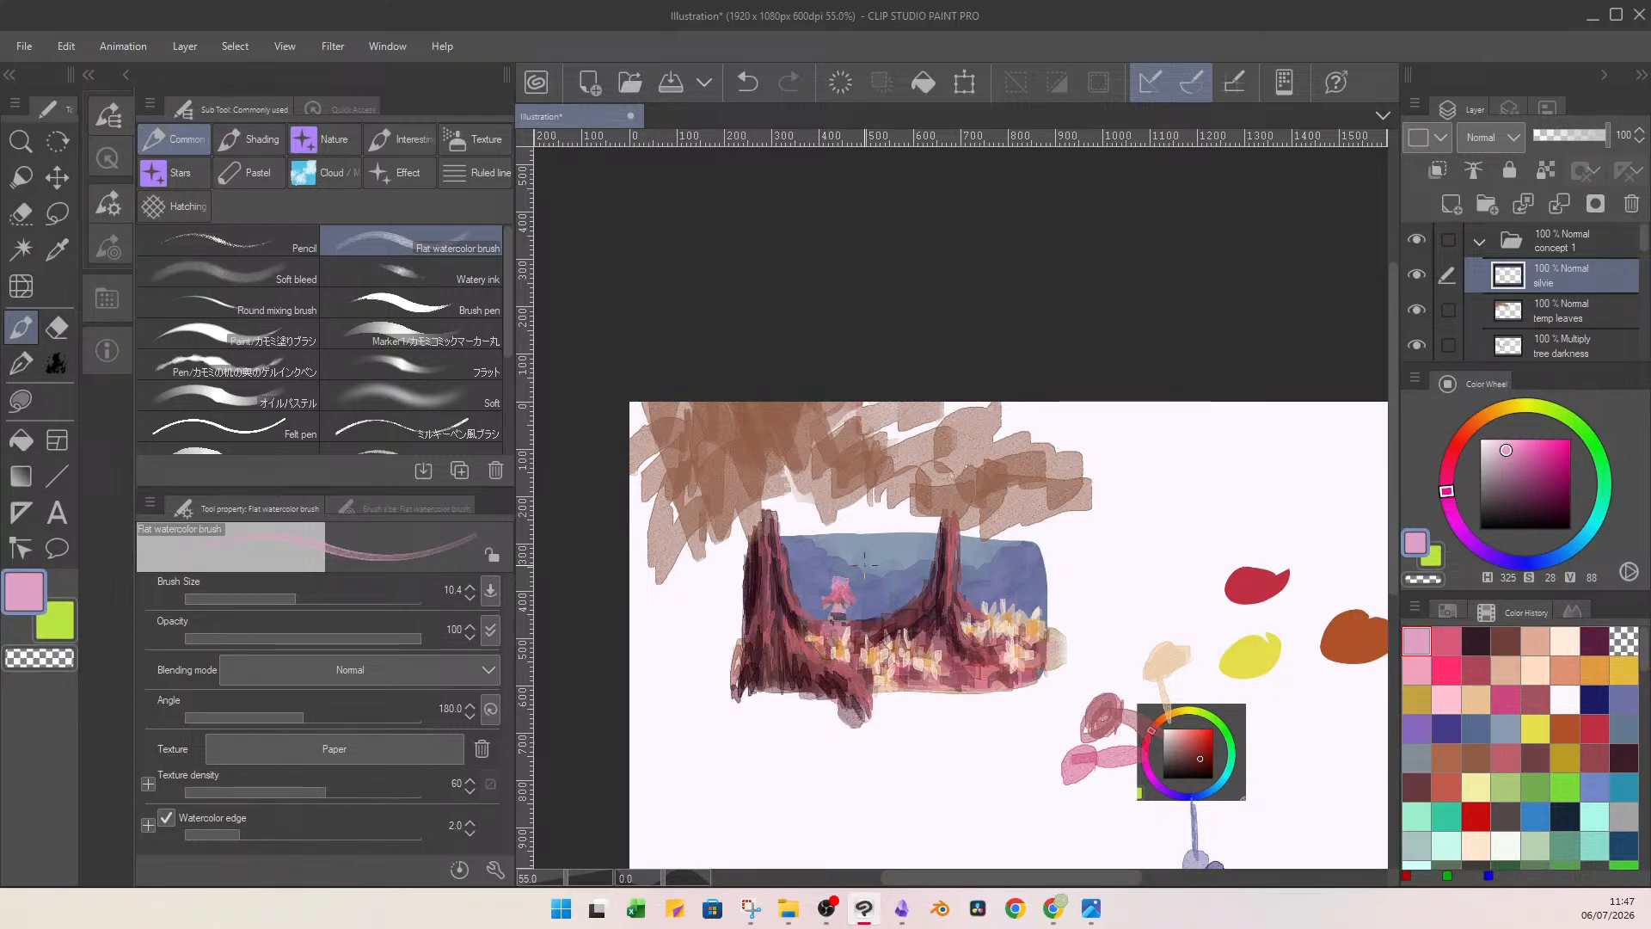
Try sketching a large light pink character head with hair in the blank area above the red swatch.
{"action": "mouse_move", "coordinate": [1278, 450]}
{"action": "left_mouse_down"}
{"action": "mouse_move", "coordinate": [1197, 520]}
{"action": "mouse_move", "coordinate": [1261, 437]}
{"action": "mouse_move", "coordinate": [1236, 467]}
{"action": "mouse_move", "coordinate": [1268, 467]}
{"action": "mouse_move", "coordinate": [1254, 482]}
{"action": "mouse_move", "coordinate": [1263, 452]}
{"action": "mouse_move", "coordinate": [1303, 464]}
{"action": "mouse_move", "coordinate": [1263, 442]}
{"action": "mouse_move", "coordinate": [1224, 472]}
{"action": "mouse_move", "coordinate": [1245, 438]}
{"action": "mouse_move", "coordinate": [1192, 448]}
{"action": "mouse_move", "coordinate": [1254, 438]}
{"action": "mouse_move", "coordinate": [1217, 426]}
{"action": "mouse_move", "coordinate": [1318, 431]}
{"action": "mouse_move", "coordinate": [1288, 455]}
{"action": "mouse_move", "coordinate": [1324, 440]}
{"action": "mouse_move", "coordinate": [1291, 474]}
{"action": "left_mouse_up"}
{"action": "left_click", "coordinate": [1228, 469]}
{"action": "mouse_move", "coordinate": [1288, 449]}
{"action": "left_mouse_down"}
{"action": "mouse_move", "coordinate": [1274, 489]}
{"action": "mouse_move", "coordinate": [1325, 460]}
{"action": "mouse_move", "coordinate": [1286, 515]}
{"action": "mouse_move", "coordinate": [1287, 479]}
{"action": "mouse_move", "coordinate": [1255, 523]}
{"action": "left_mouse_up"}
{"action": "left_click_drag", "start_coordinate": [1225, 457], "coordinate": [1169, 525]}
{"action": "left_click_drag", "start_coordinate": [1239, 490], "coordinate": [1229, 505]}
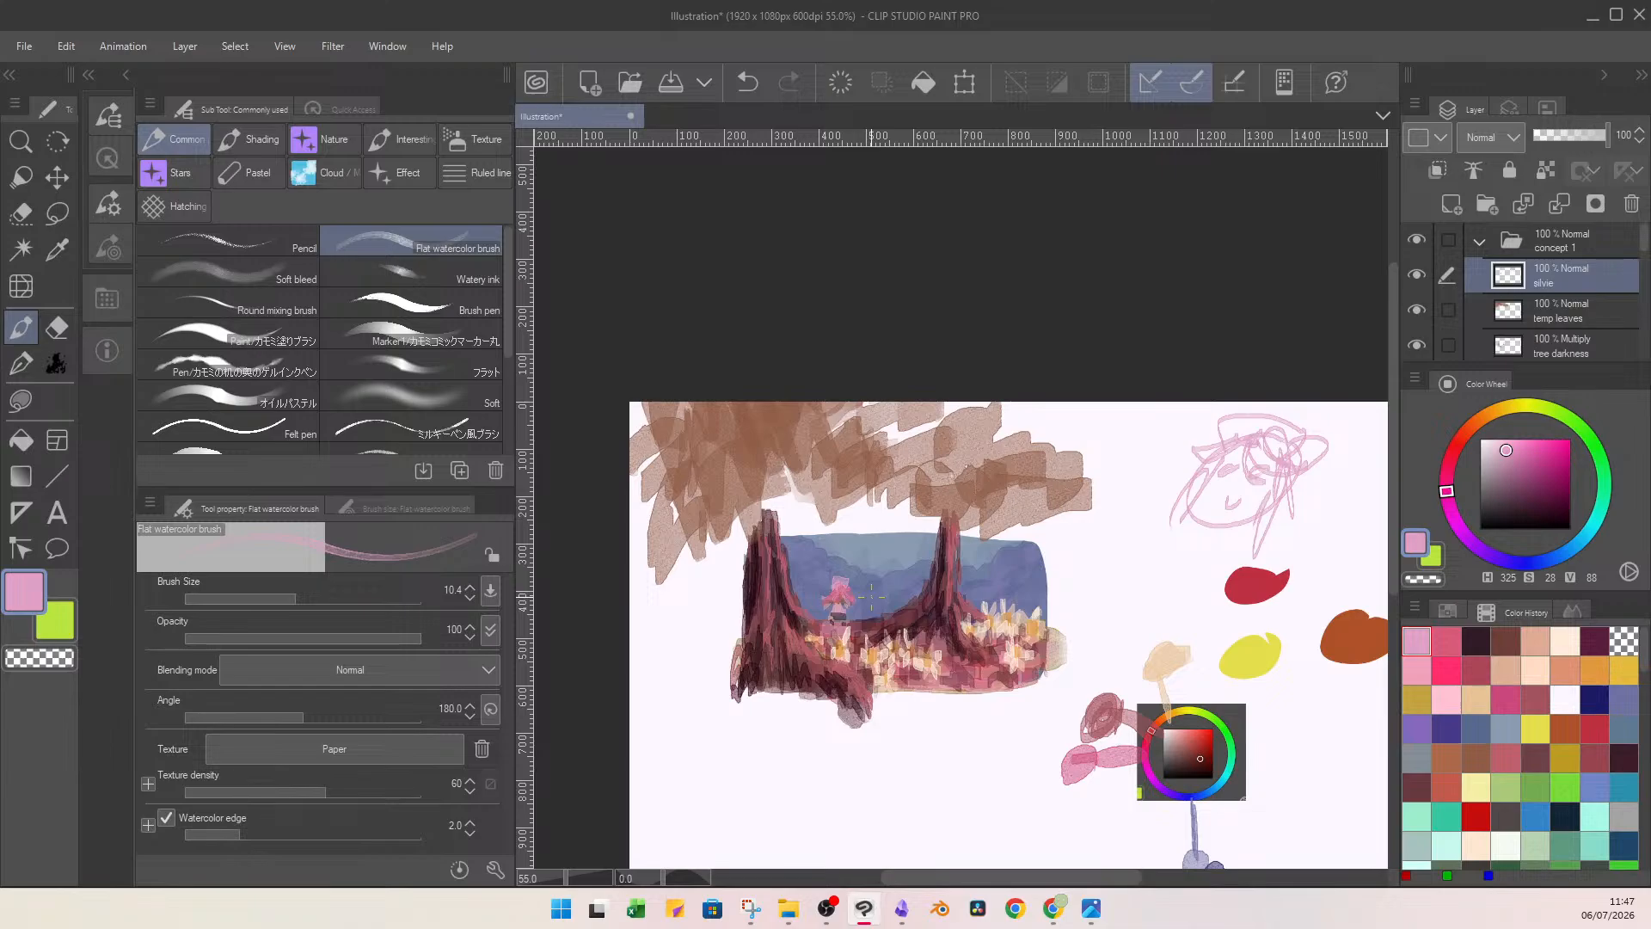
{"action": "key", "text": "Delete"}
{"action": "key", "text": "ctrl+z"}
{"action": "key", "text": "ctrl+z"}
{"action": "key", "text": "ctrl+z"}
{"action": "key", "text": "ctrl+z"}
{"action": "key", "text": "ctrl+z"}
{"action": "key", "text": "ctrl+z"}
{"action": "key", "text": "ctrl+z"}
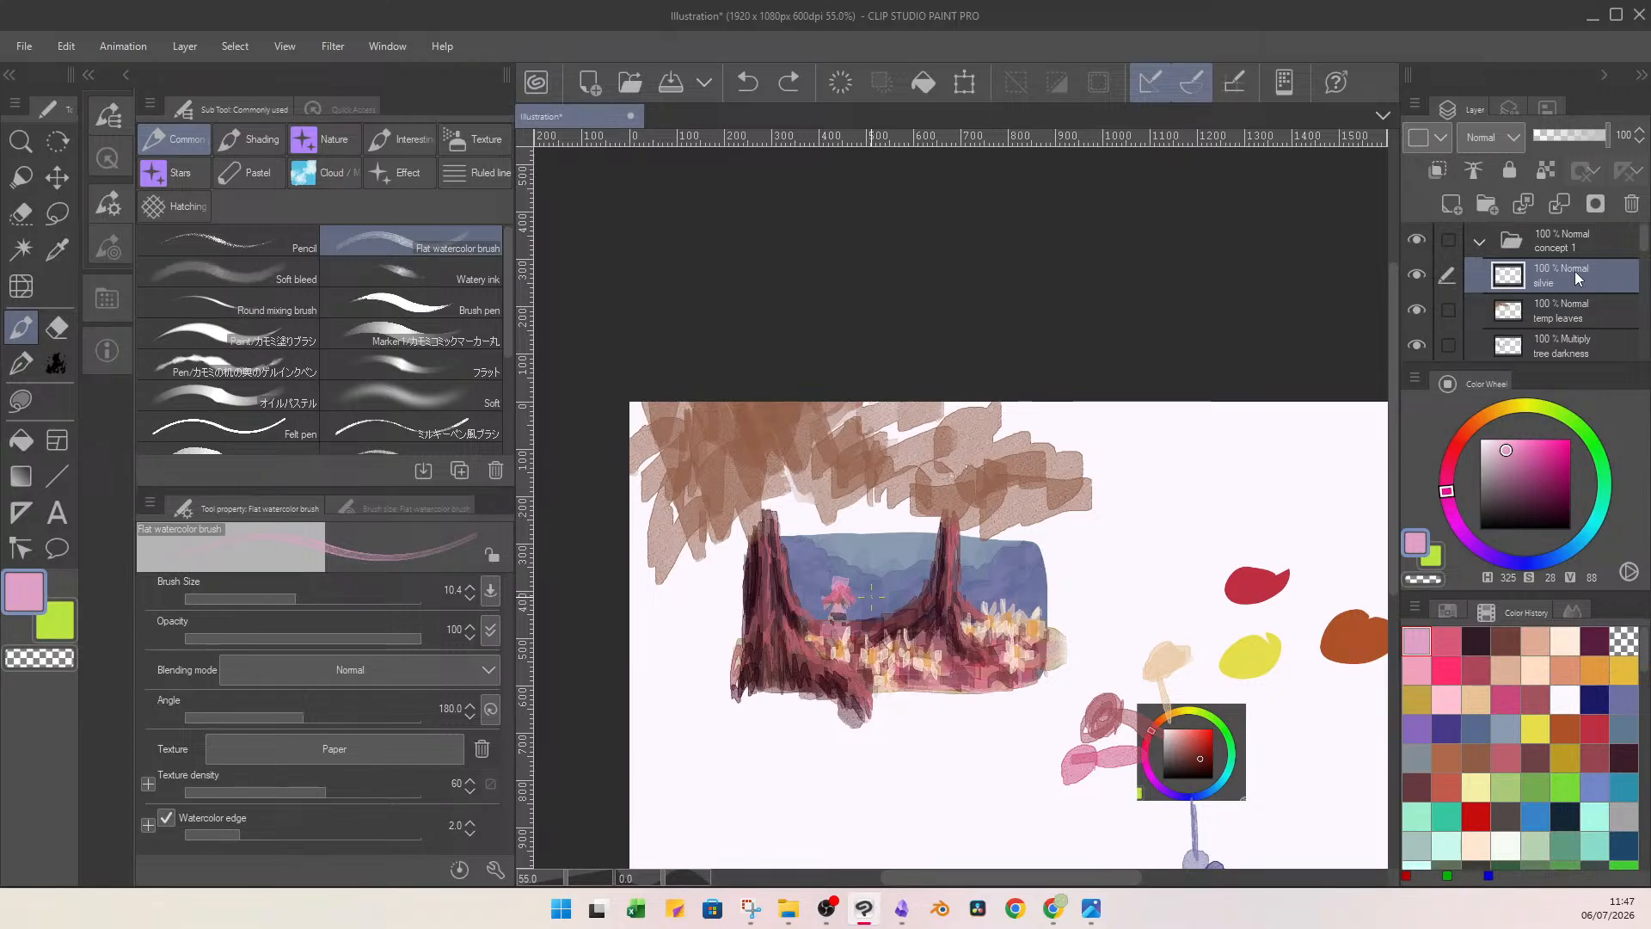
Delete the "temp leaves" layer from the concept 1 folder.
{"action": "left_click", "coordinate": [1582, 305]}
{"action": "left_click", "coordinate": [1634, 204]}
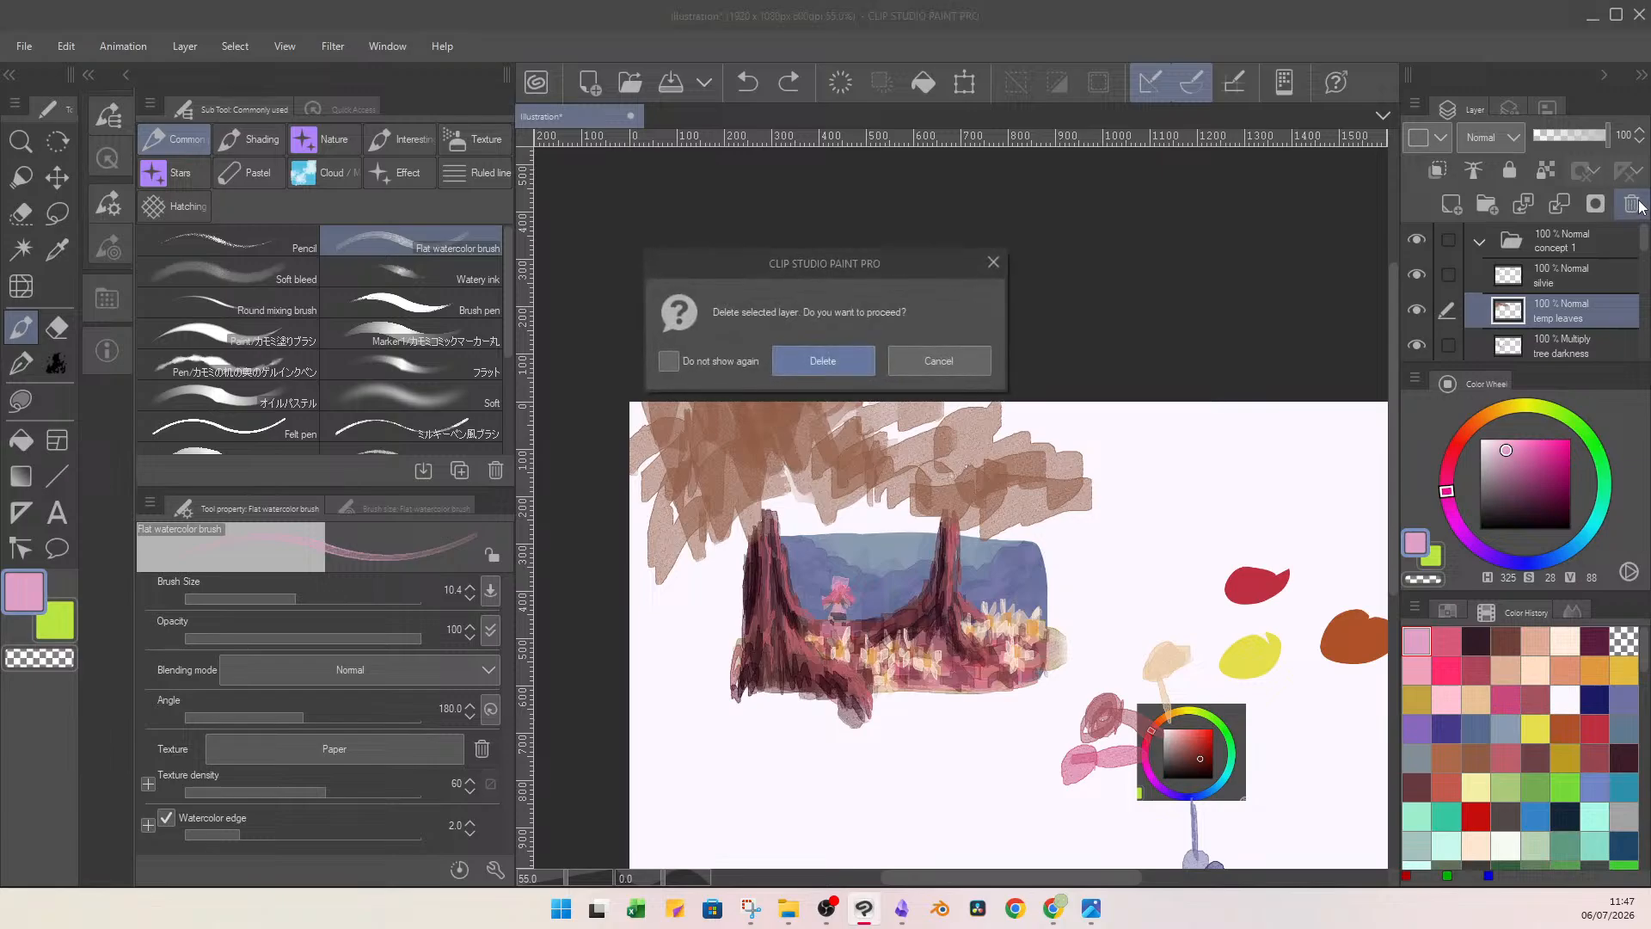
{"action": "left_click", "coordinate": [824, 361]}
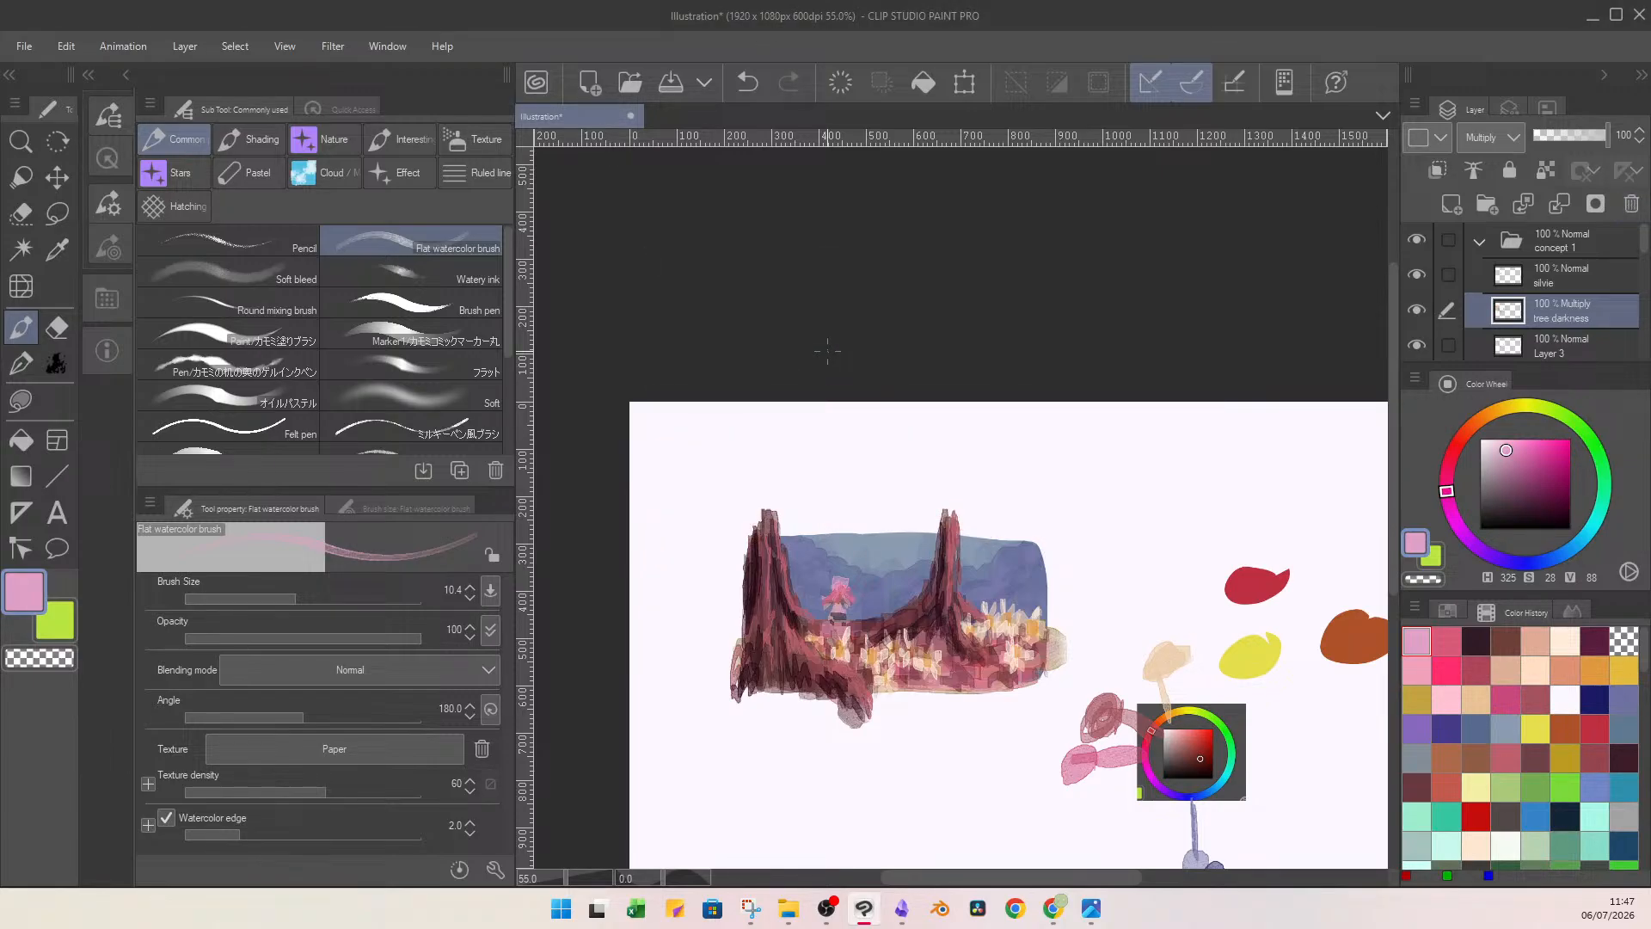
Capture a rectangular screenshot of the painted flower field scene with the Snipping Tool, cropping off its ragged edges.
{"action": "scroll", "coordinate": [915, 620], "scroll_direction": "down", "scroll_amount": 2}
{"action": "scroll", "coordinate": [954, 640], "scroll_direction": "up", "scroll_amount": 3}
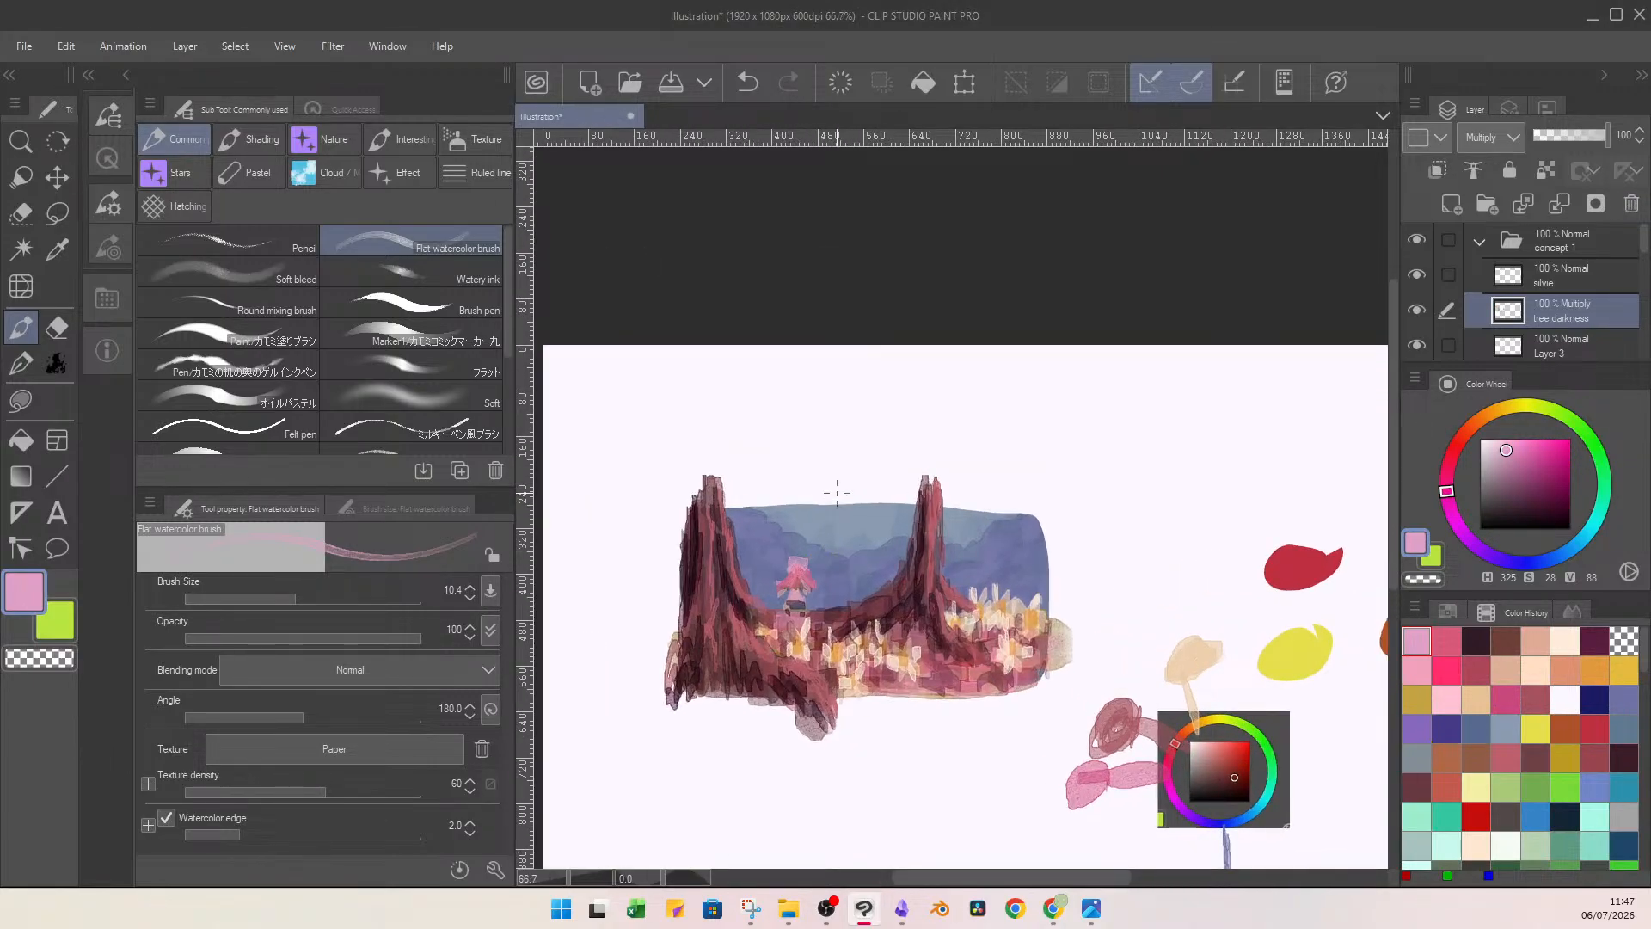
{"action": "key", "text": "alt+Tab"}
{"action": "left_click", "coordinate": [466, 45]}
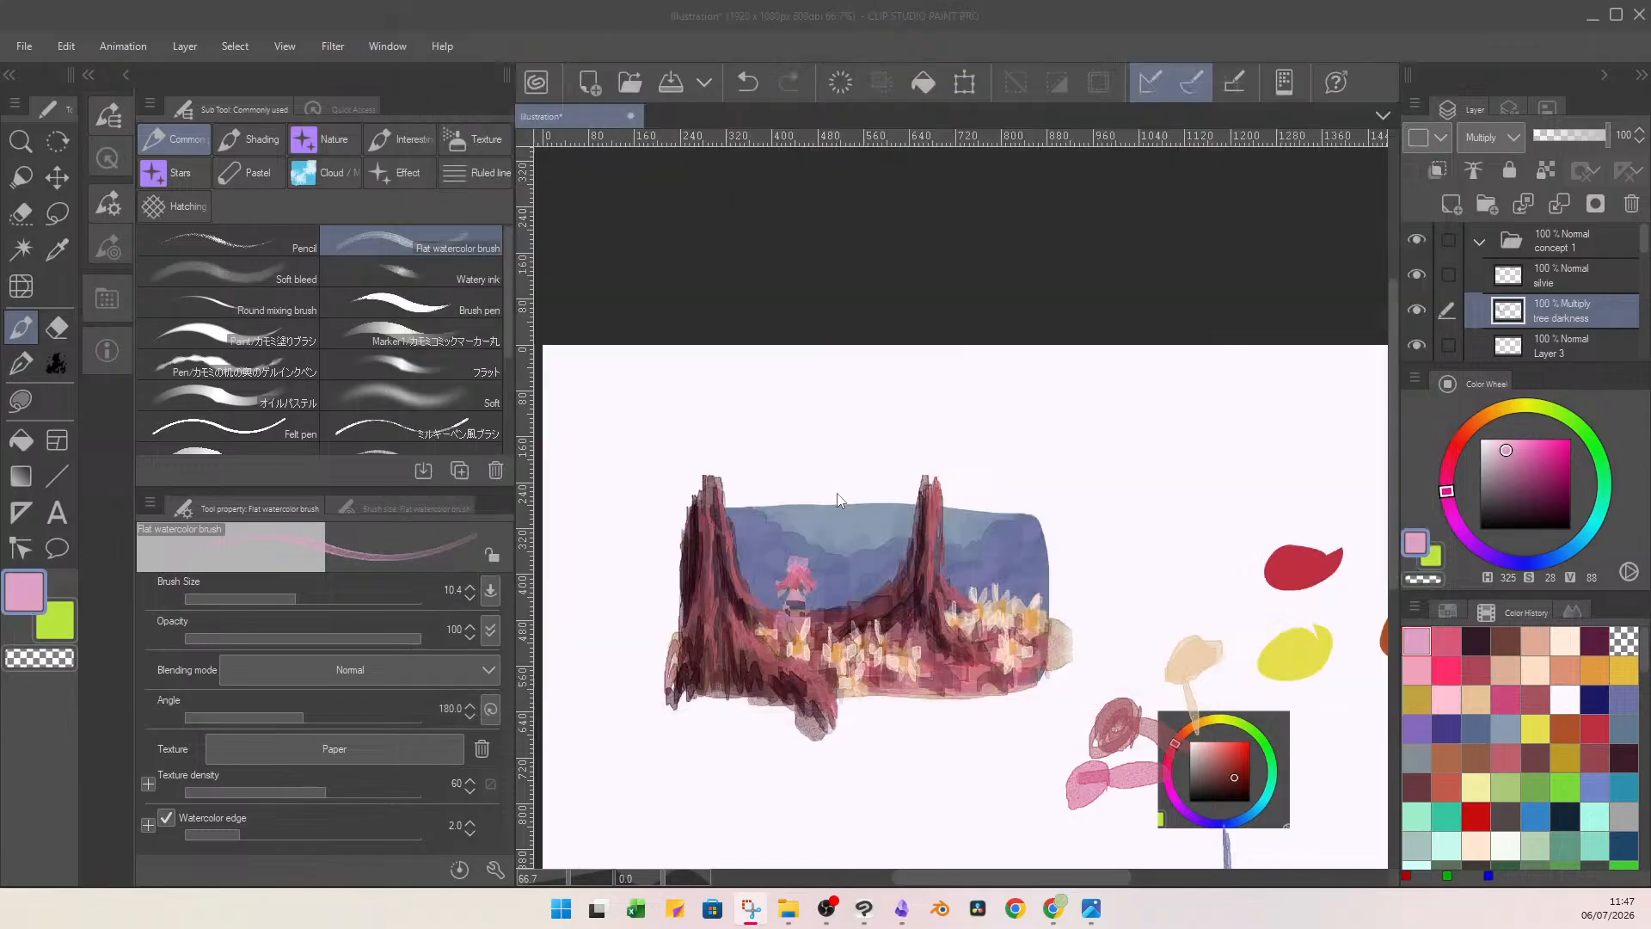
{"action": "left_click_drag", "start_coordinate": [681, 694], "coordinate": [1040, 517]}
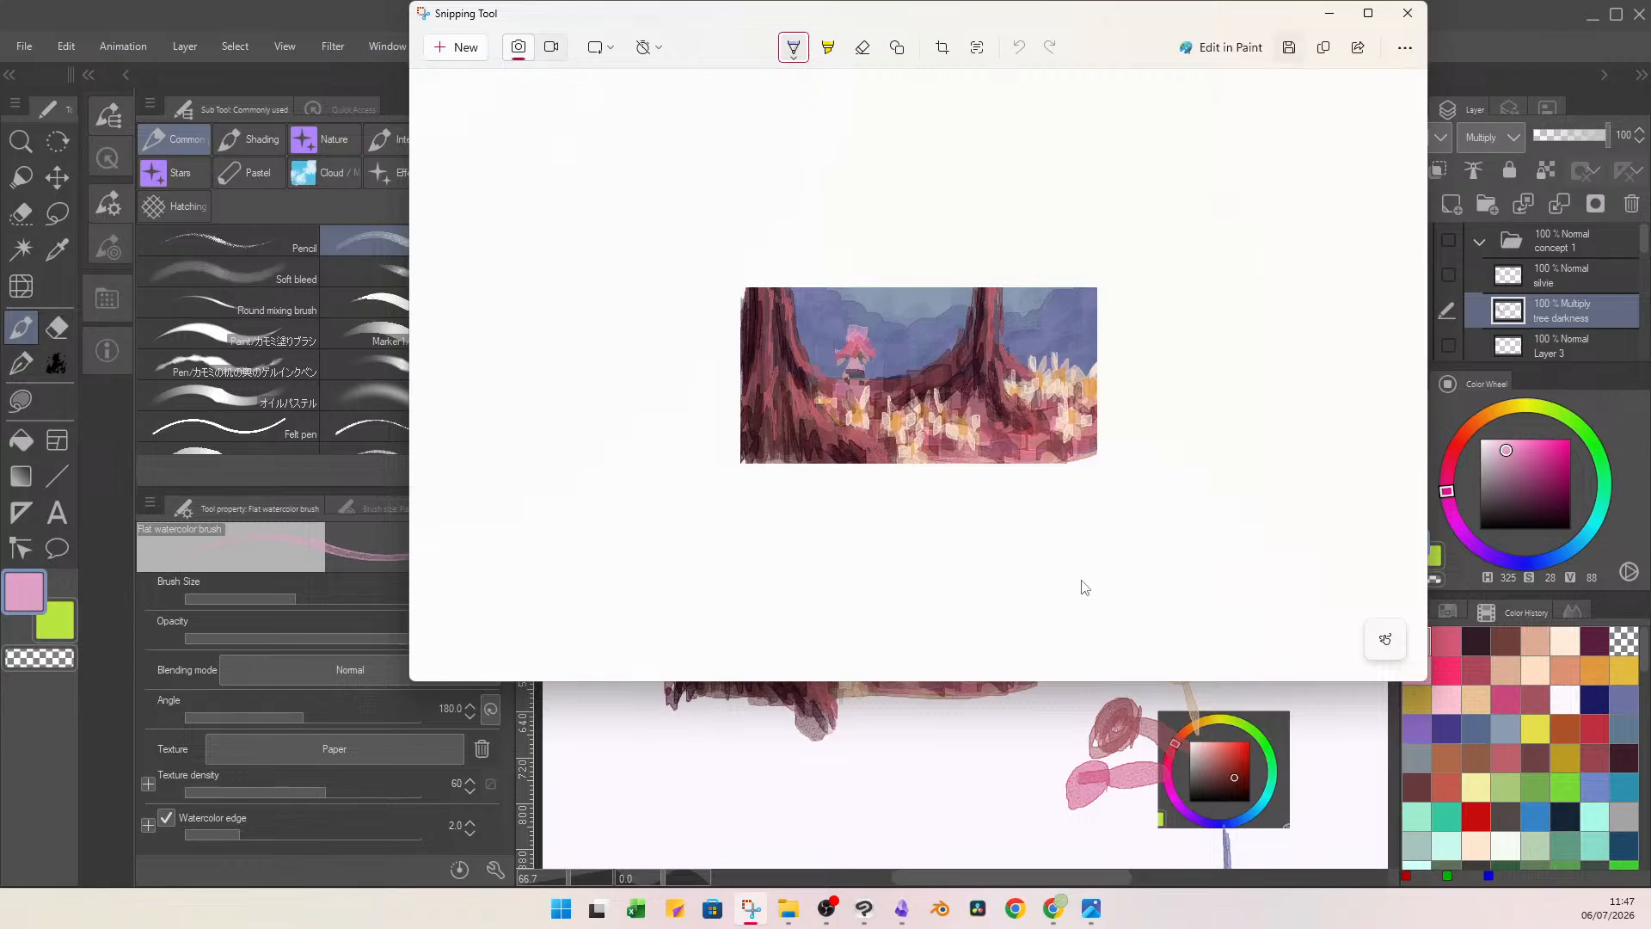
Save the screenshot as a PNG named "silvie flower fied eh" in the livestream assets folder and close the Snipping Tool.
{"action": "key", "text": "ctrl+s"}
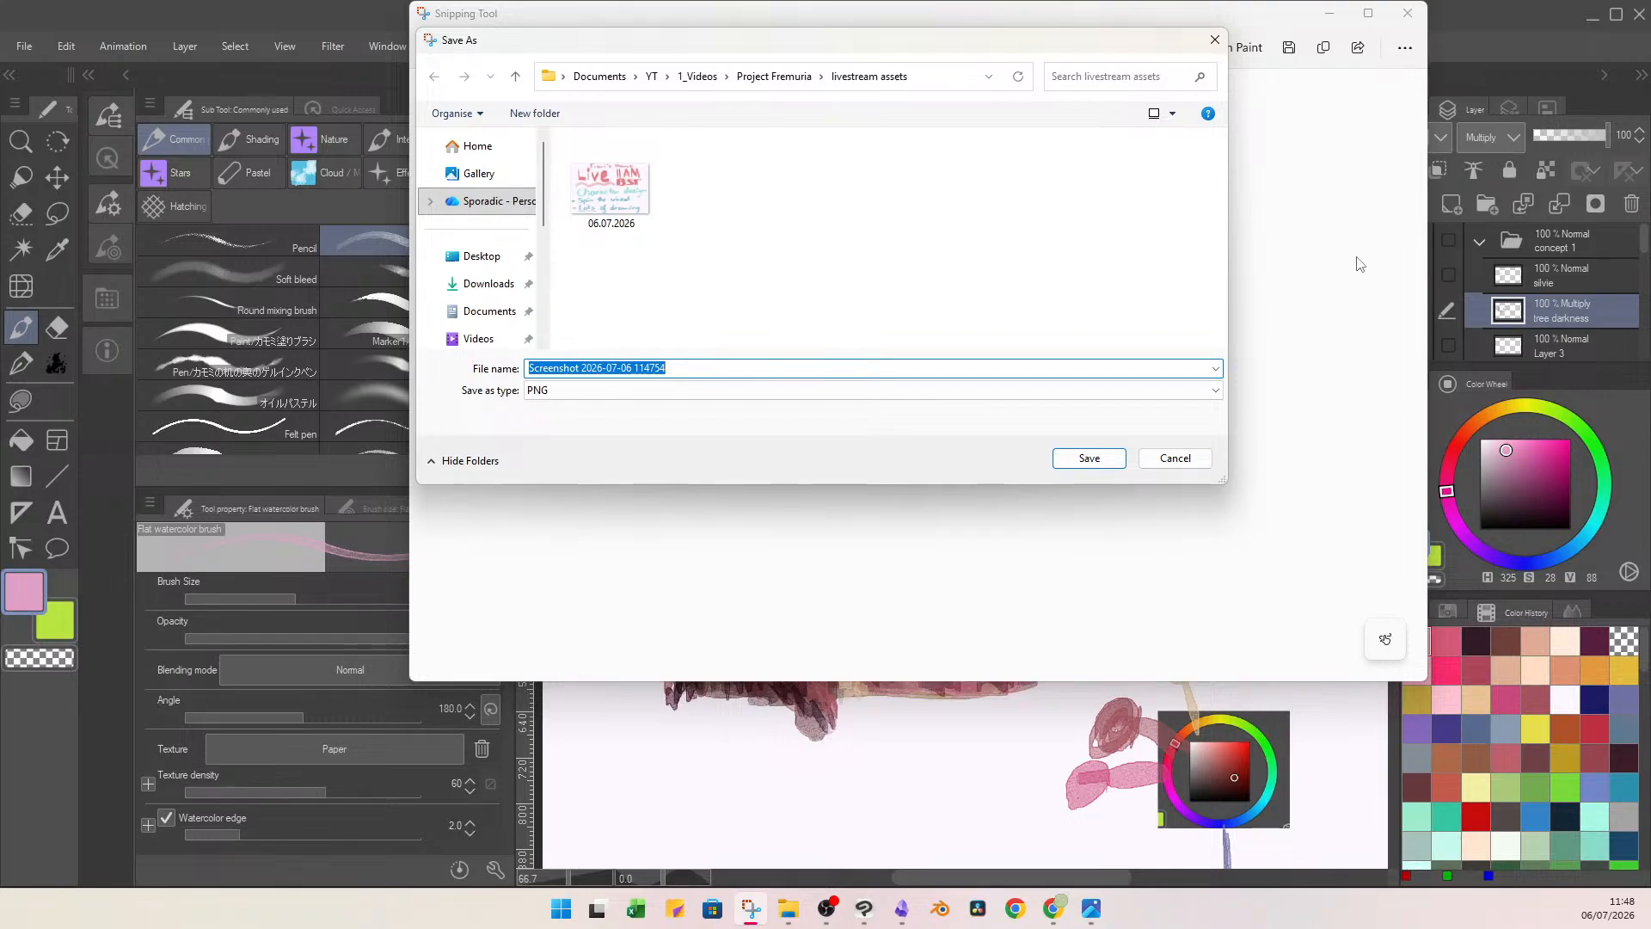
{"action": "type", "text": "silvie flow"}
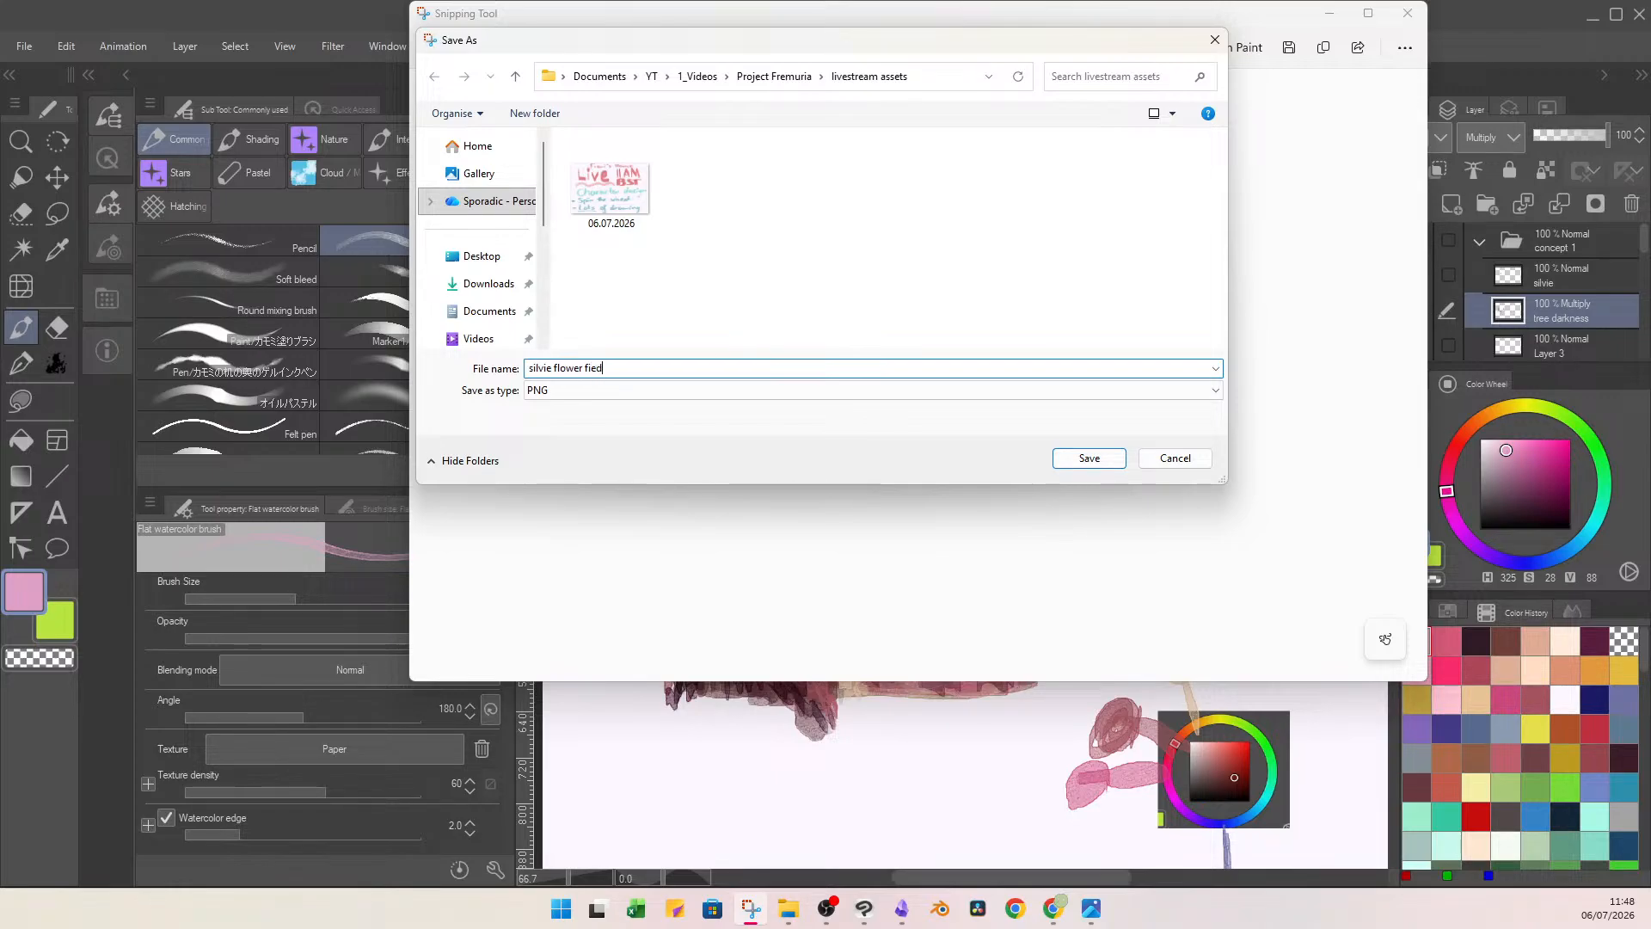
{"action": "type", "text": "er fied"}
{"action": "key", "text": "Return"}
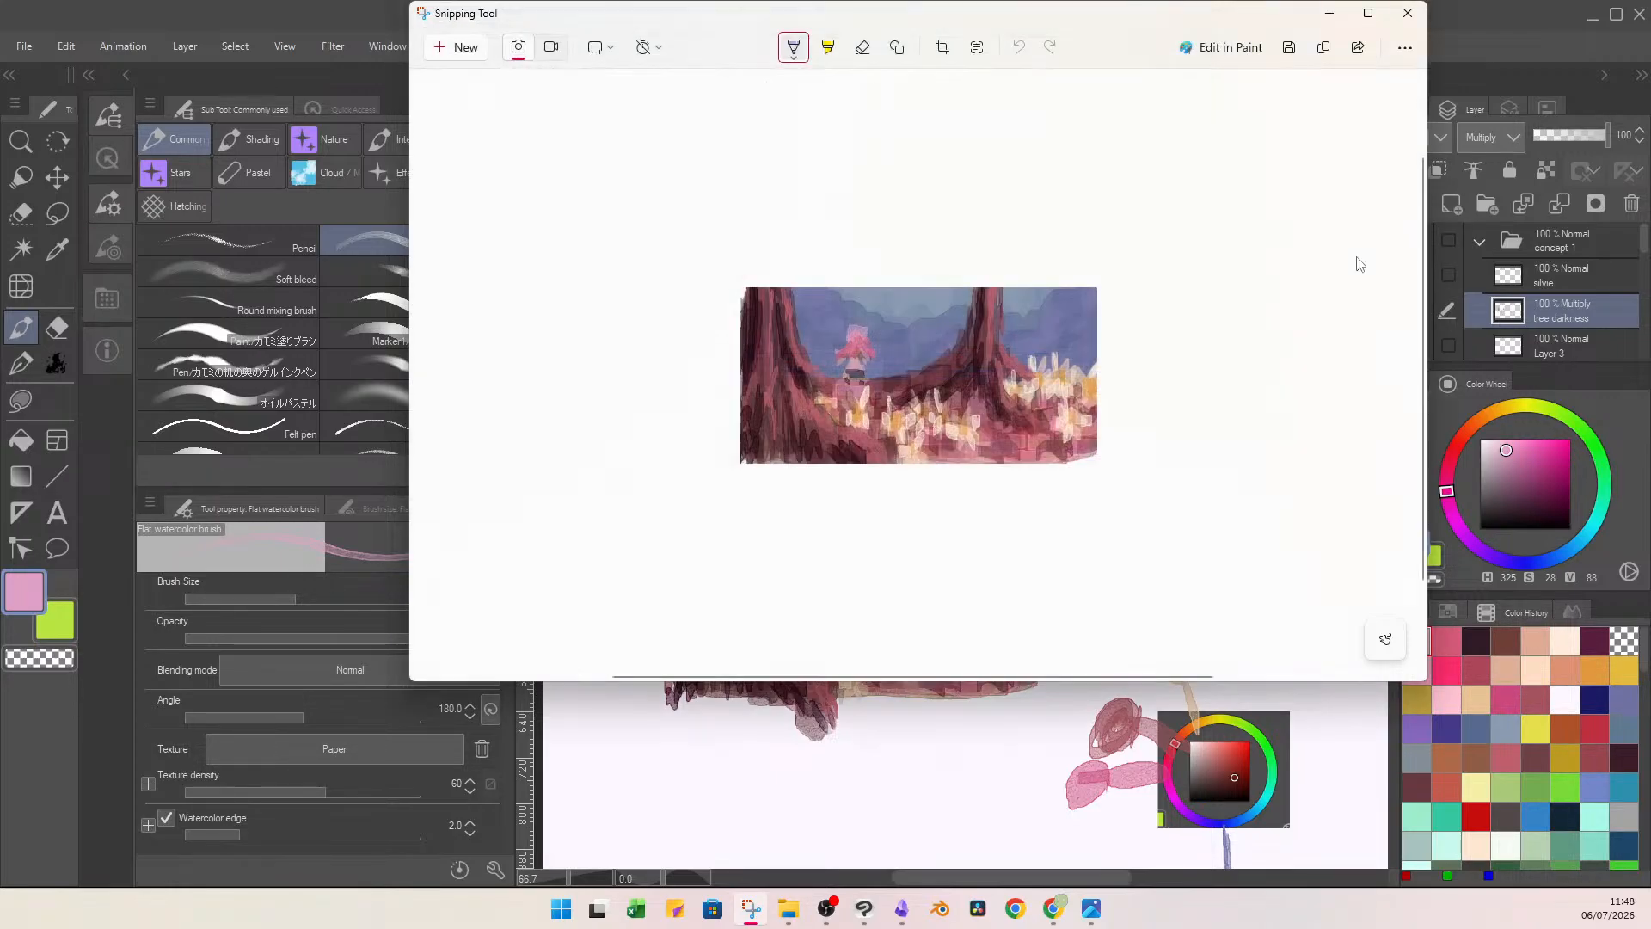
{"action": "left_click", "coordinate": [1407, 13]}
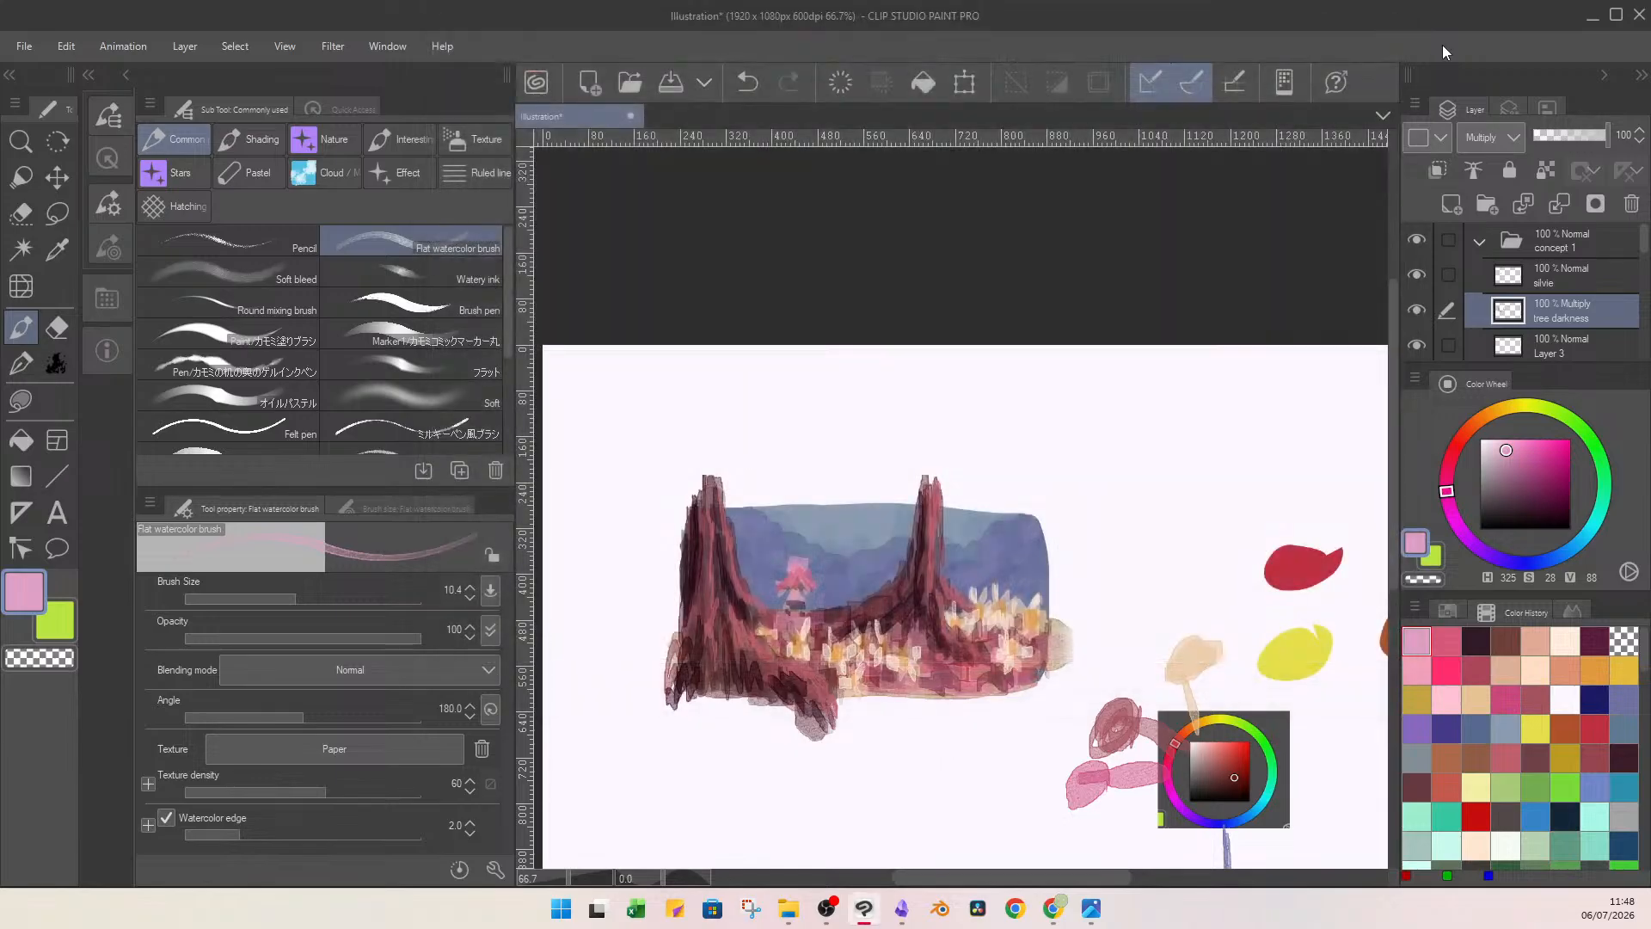
Switch to Obsidian and add "silvie flower fied eh.png" from File Explorer to the Silvie environment canvas.
{"action": "key", "text": "alt+Tab"}
{"action": "left_click", "coordinate": [859, 901]}
{"action": "left_click", "coordinate": [100, 361]}
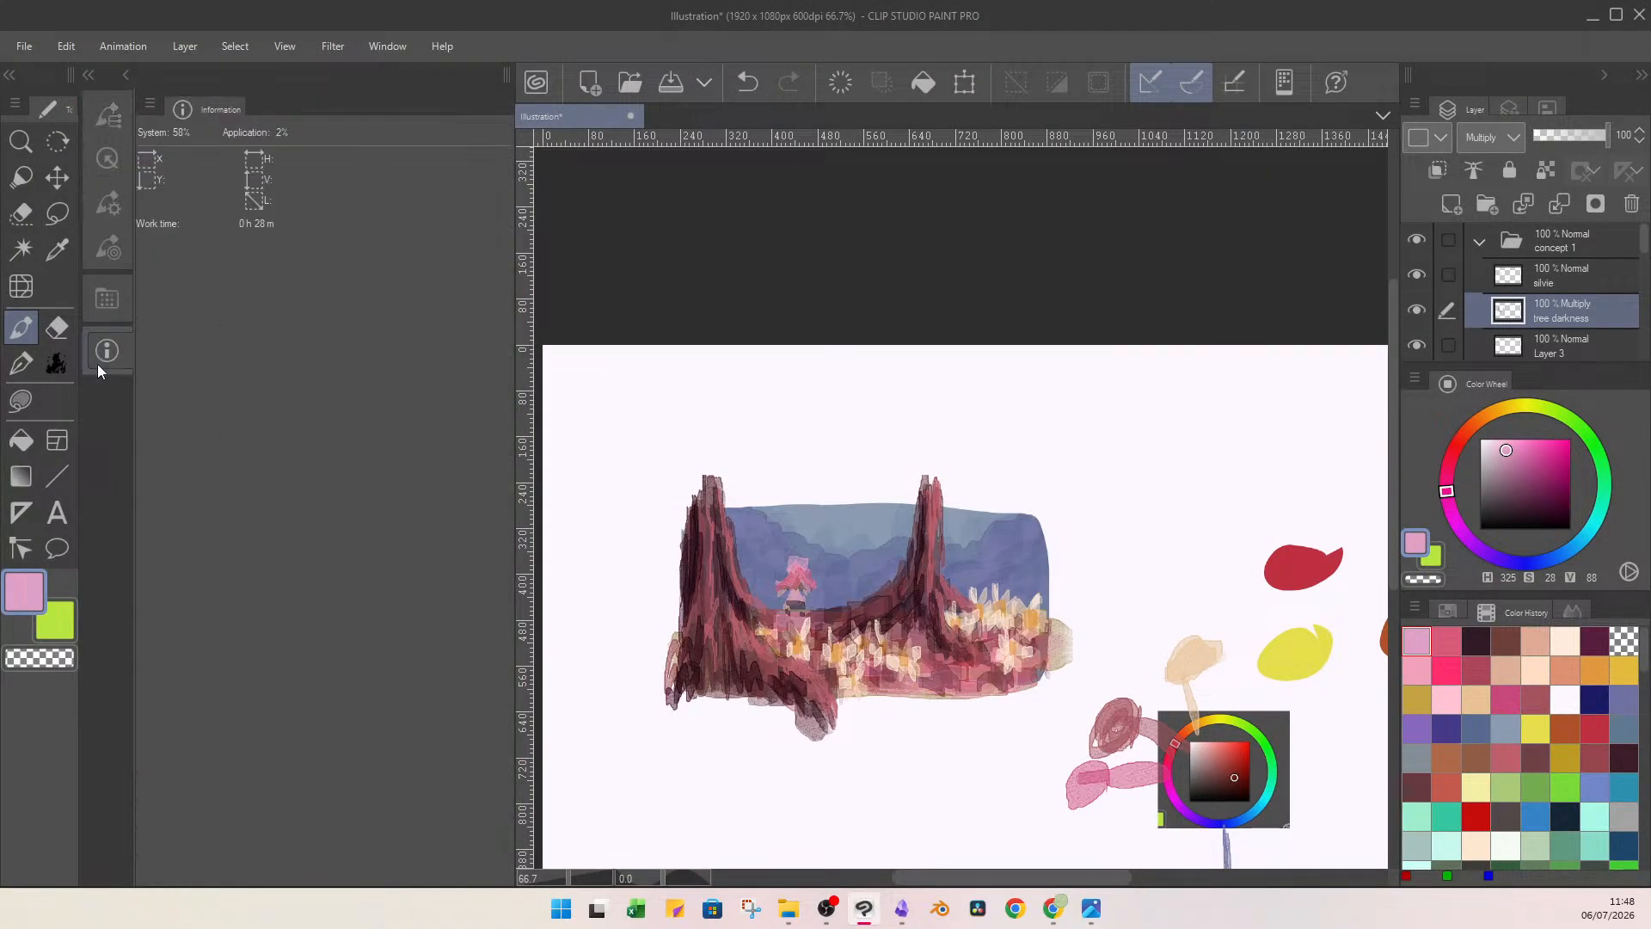
{"action": "left_click", "coordinate": [903, 905]}
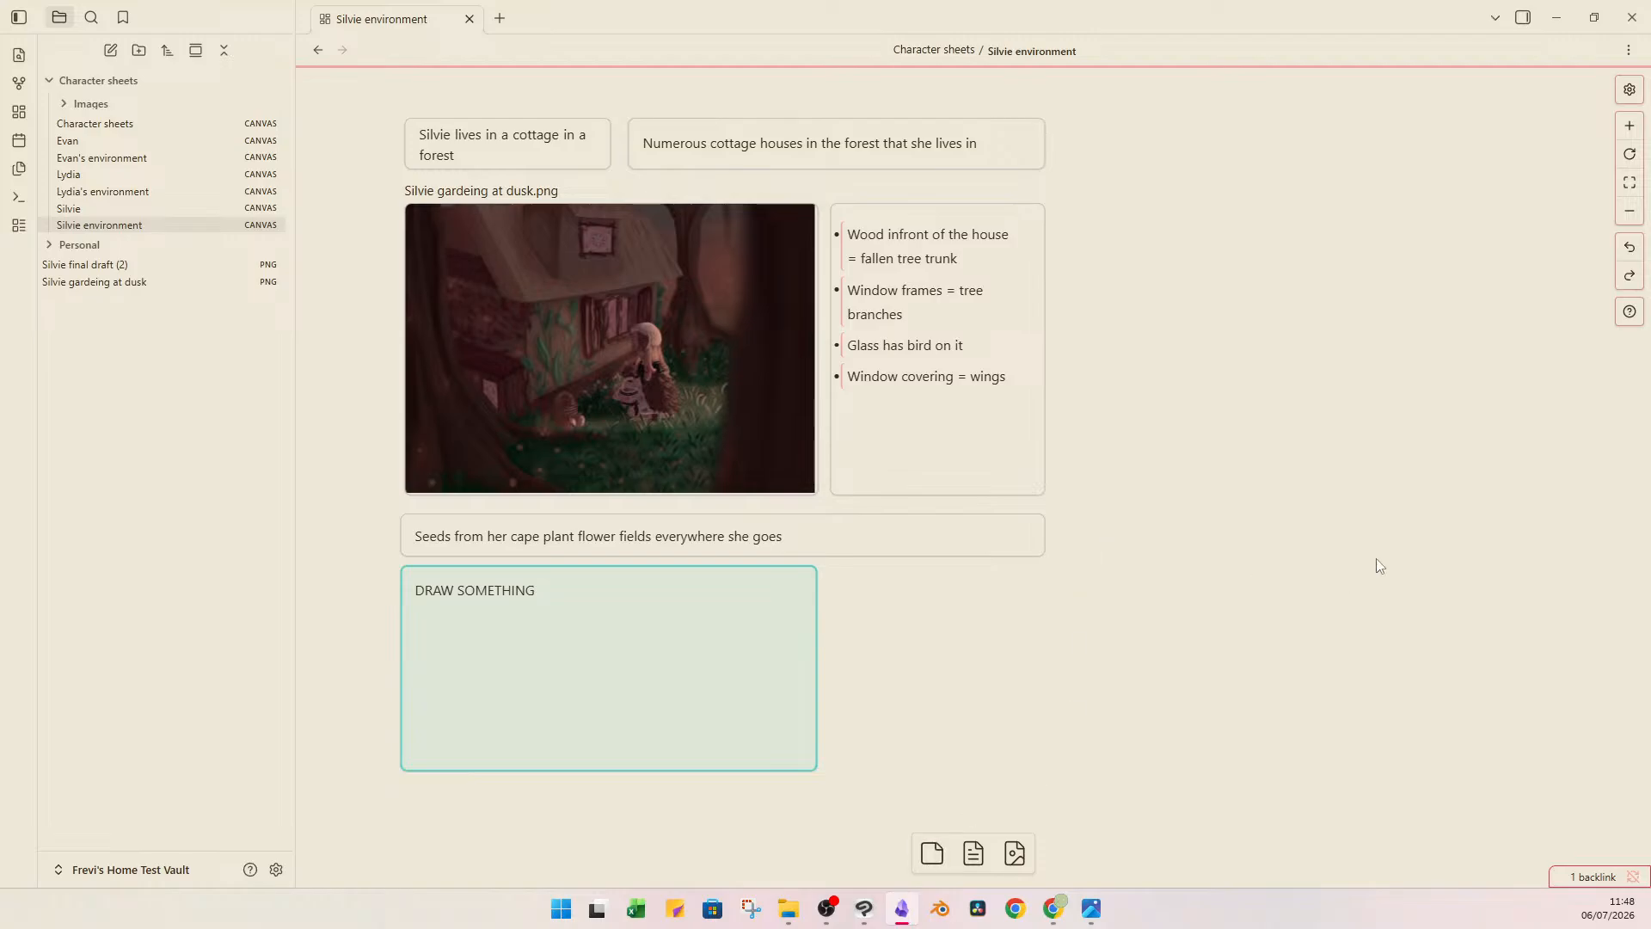
{"action": "scroll", "coordinate": [1159, 678], "scroll_direction": "down", "scroll_amount": 3}
{"action": "scroll", "coordinate": [1159, 678], "scroll_direction": "up", "scroll_amount": 3}
{"action": "left_click", "coordinate": [789, 909]}
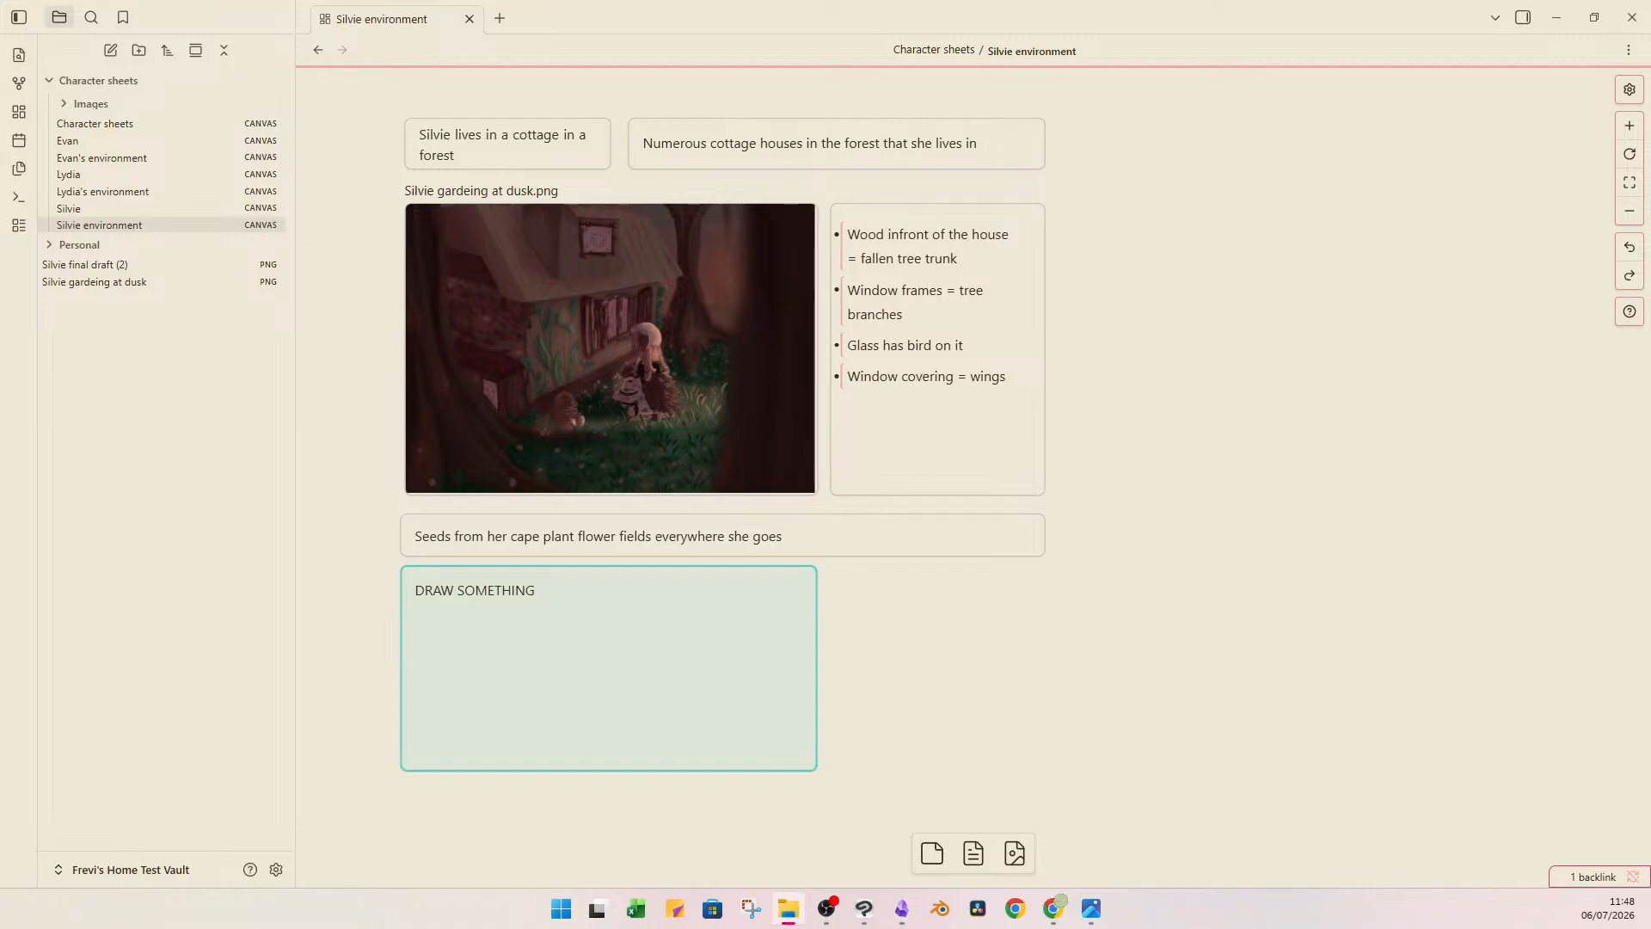
{"action": "left_click_drag", "start_coordinate": [932, 507], "coordinate": [990, 719]}
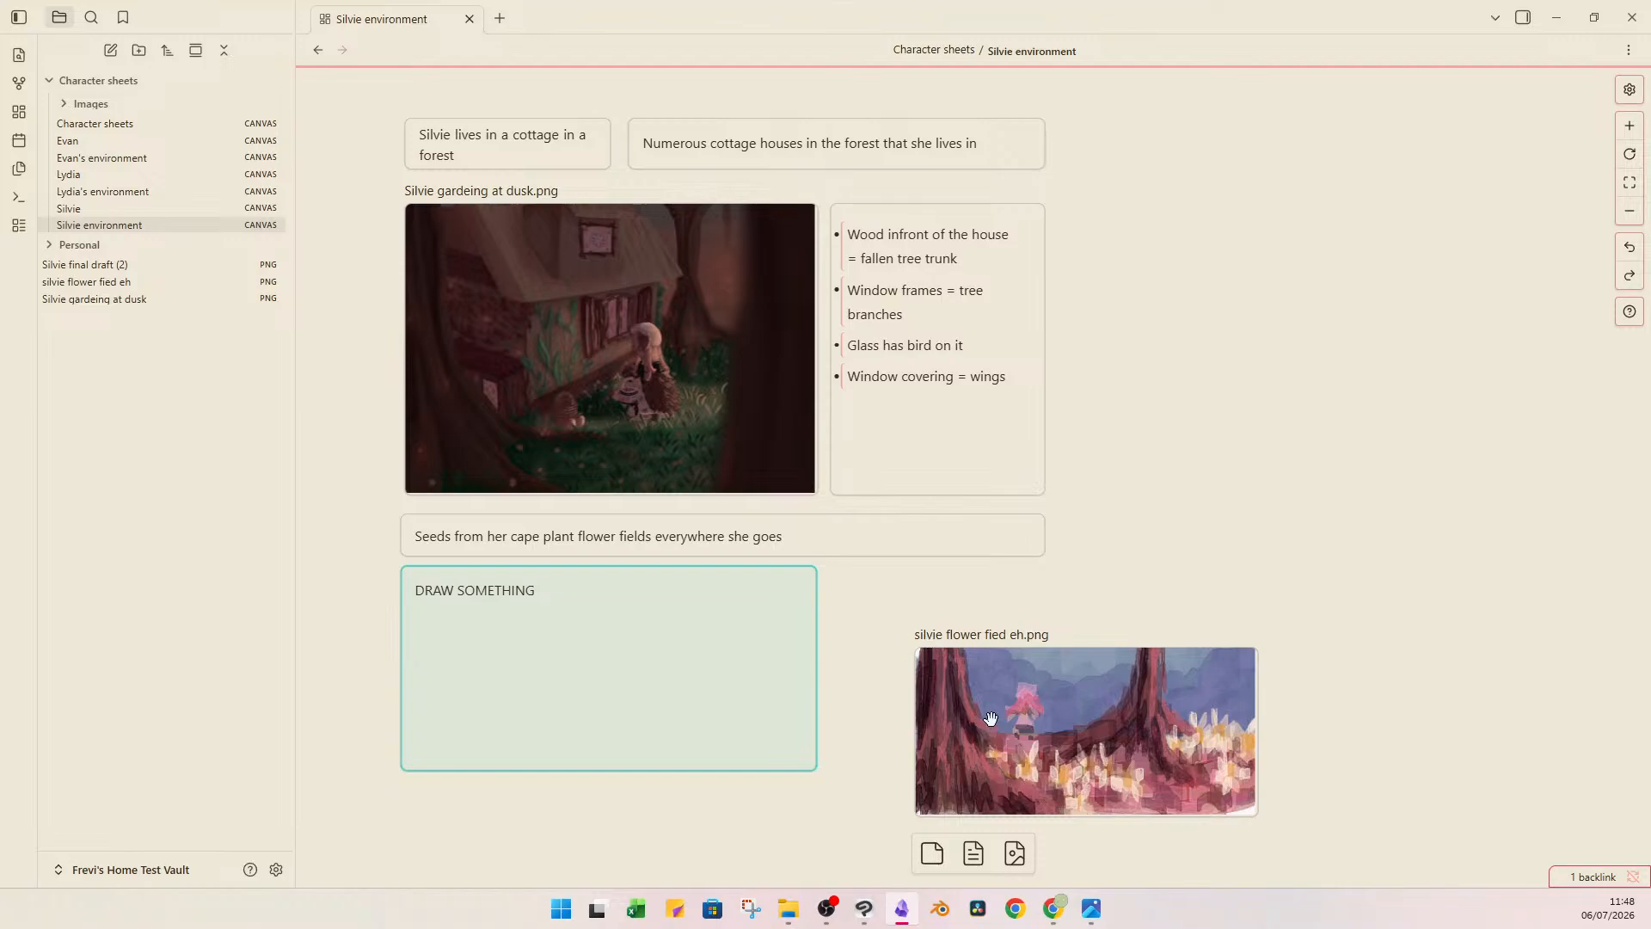
Place the flower field image under the card about seeds from her cape and delete the "DRAW SOMETHING" placeholder card.
{"action": "mouse_move", "coordinate": [737, 632]}
{"action": "left_mouse_down"}
{"action": "mouse_move", "coordinate": [745, 616]}
{"action": "mouse_move", "coordinate": [1626, 557]}
{"action": "mouse_move", "coordinate": [1376, 408]}
{"action": "left_mouse_up"}
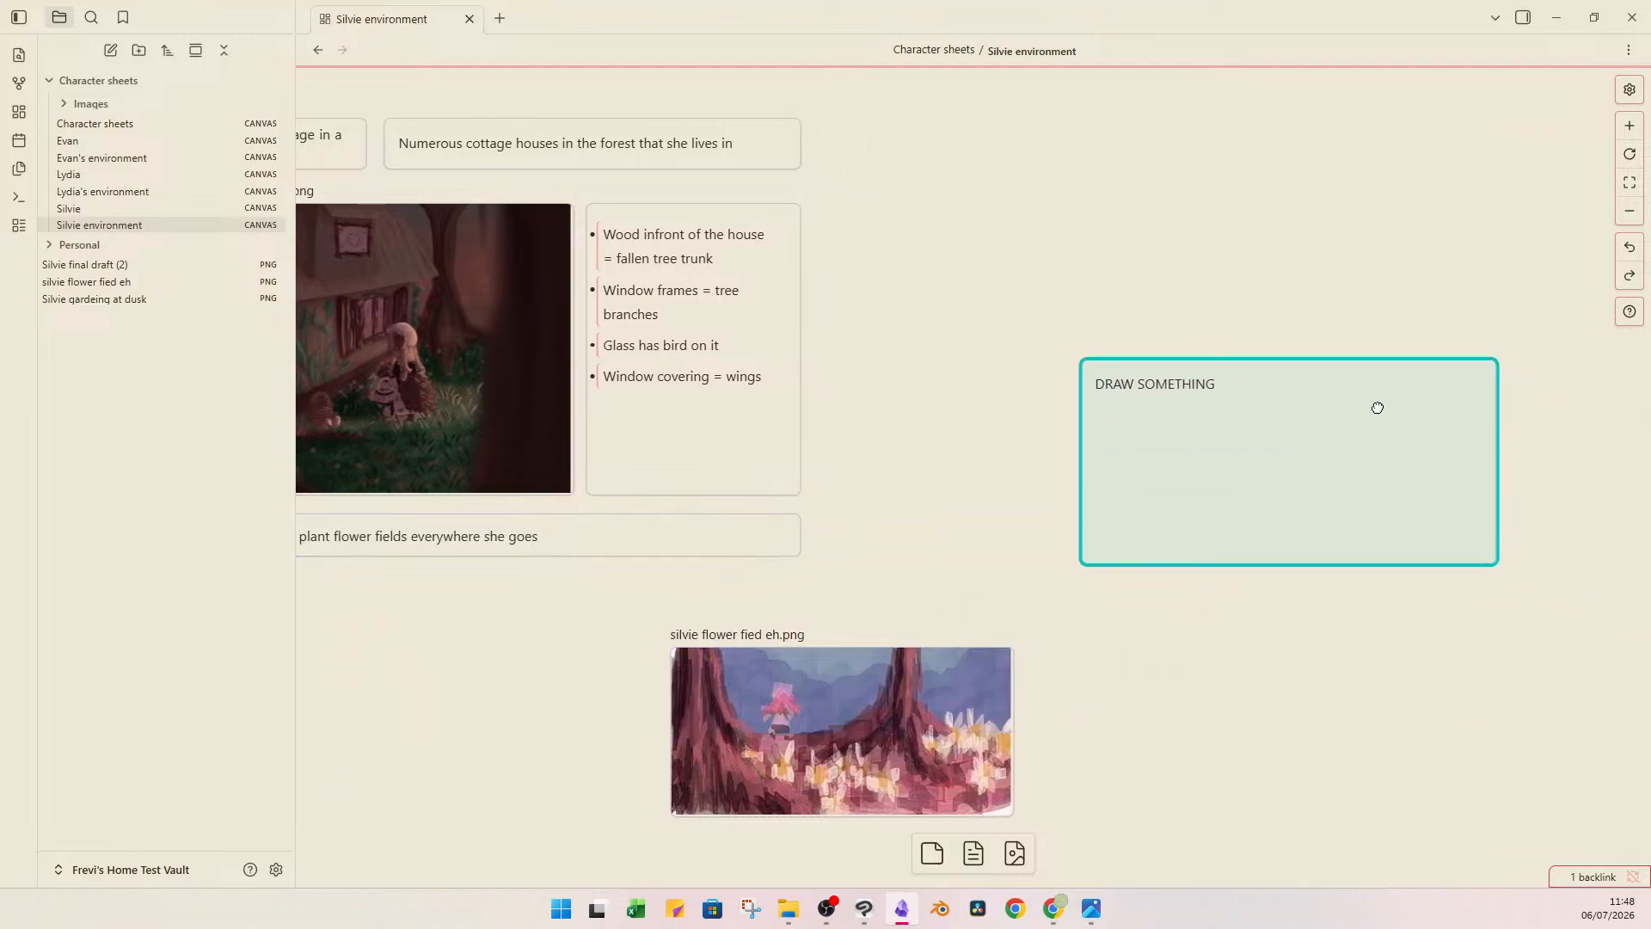
{"action": "left_click_drag", "start_coordinate": [1120, 711], "coordinate": [1389, 700]}
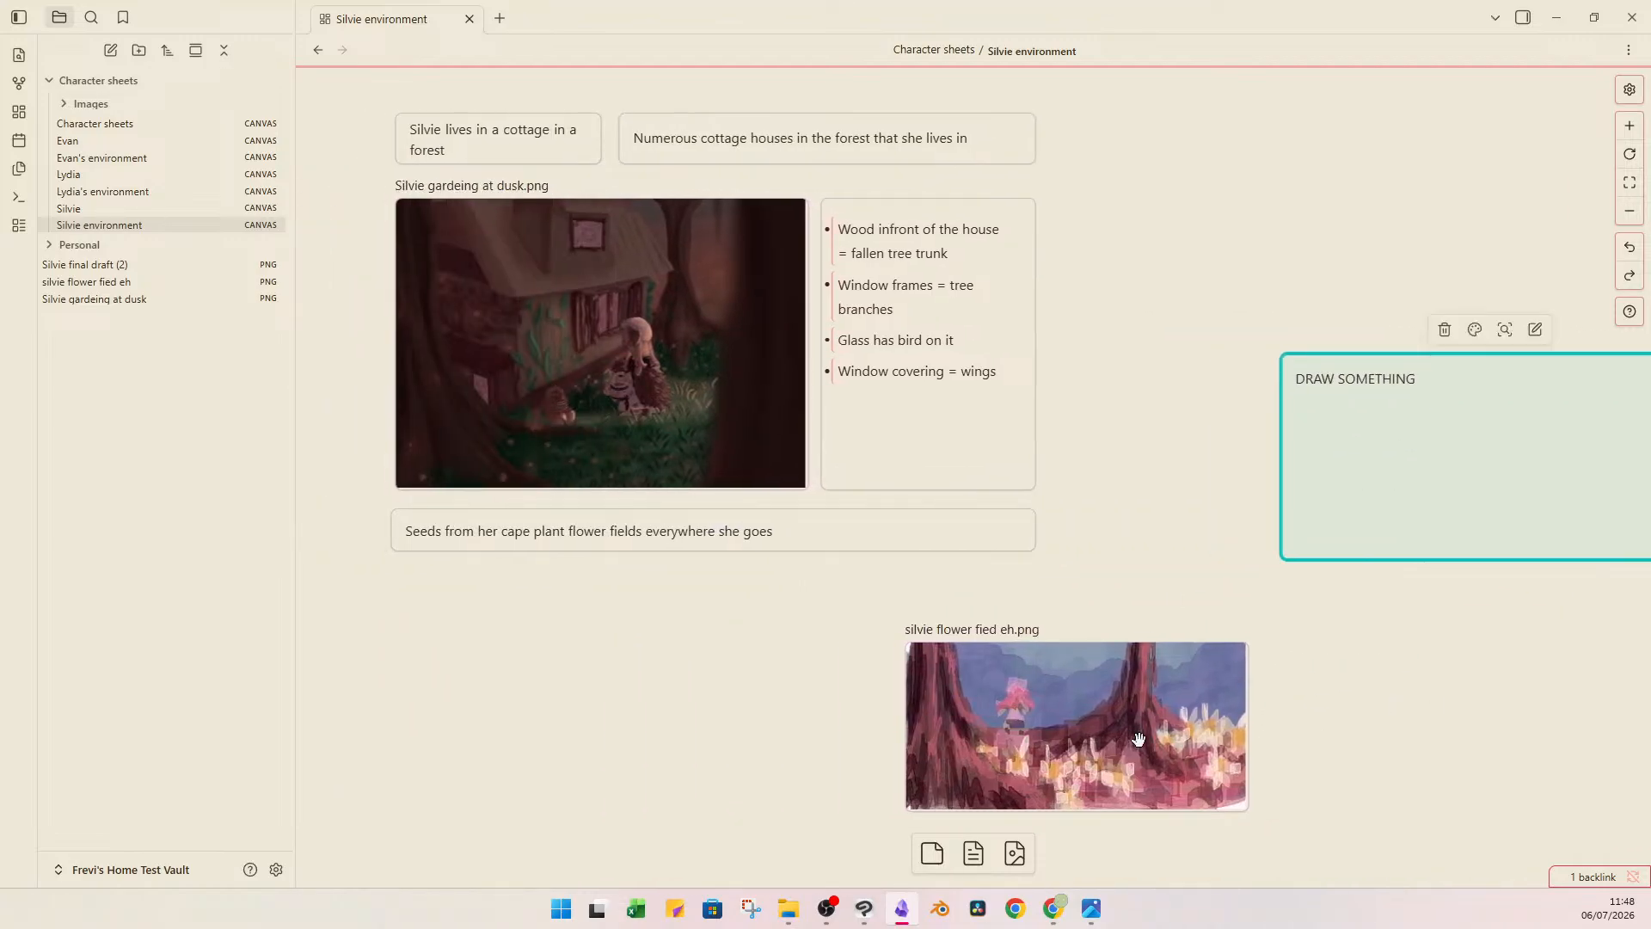
{"action": "left_click_drag", "start_coordinate": [1137, 739], "coordinate": [625, 684]}
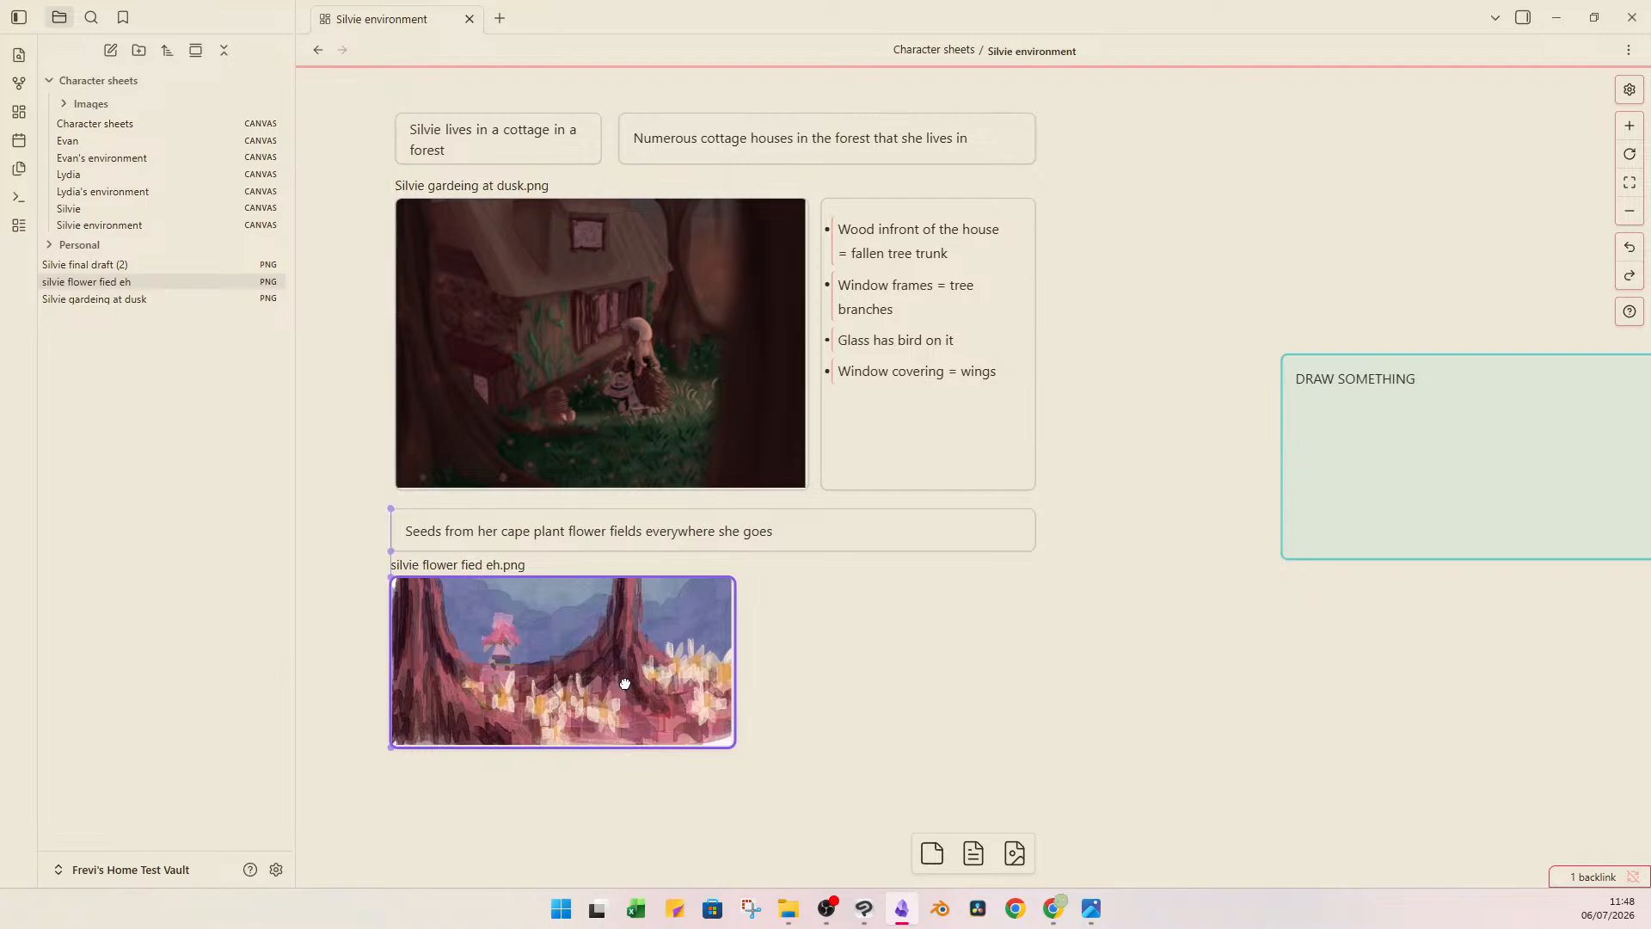
{"action": "left_click", "coordinate": [1017, 664]}
{"action": "left_click", "coordinate": [1319, 468]}
{"action": "key", "text": "Delete"}
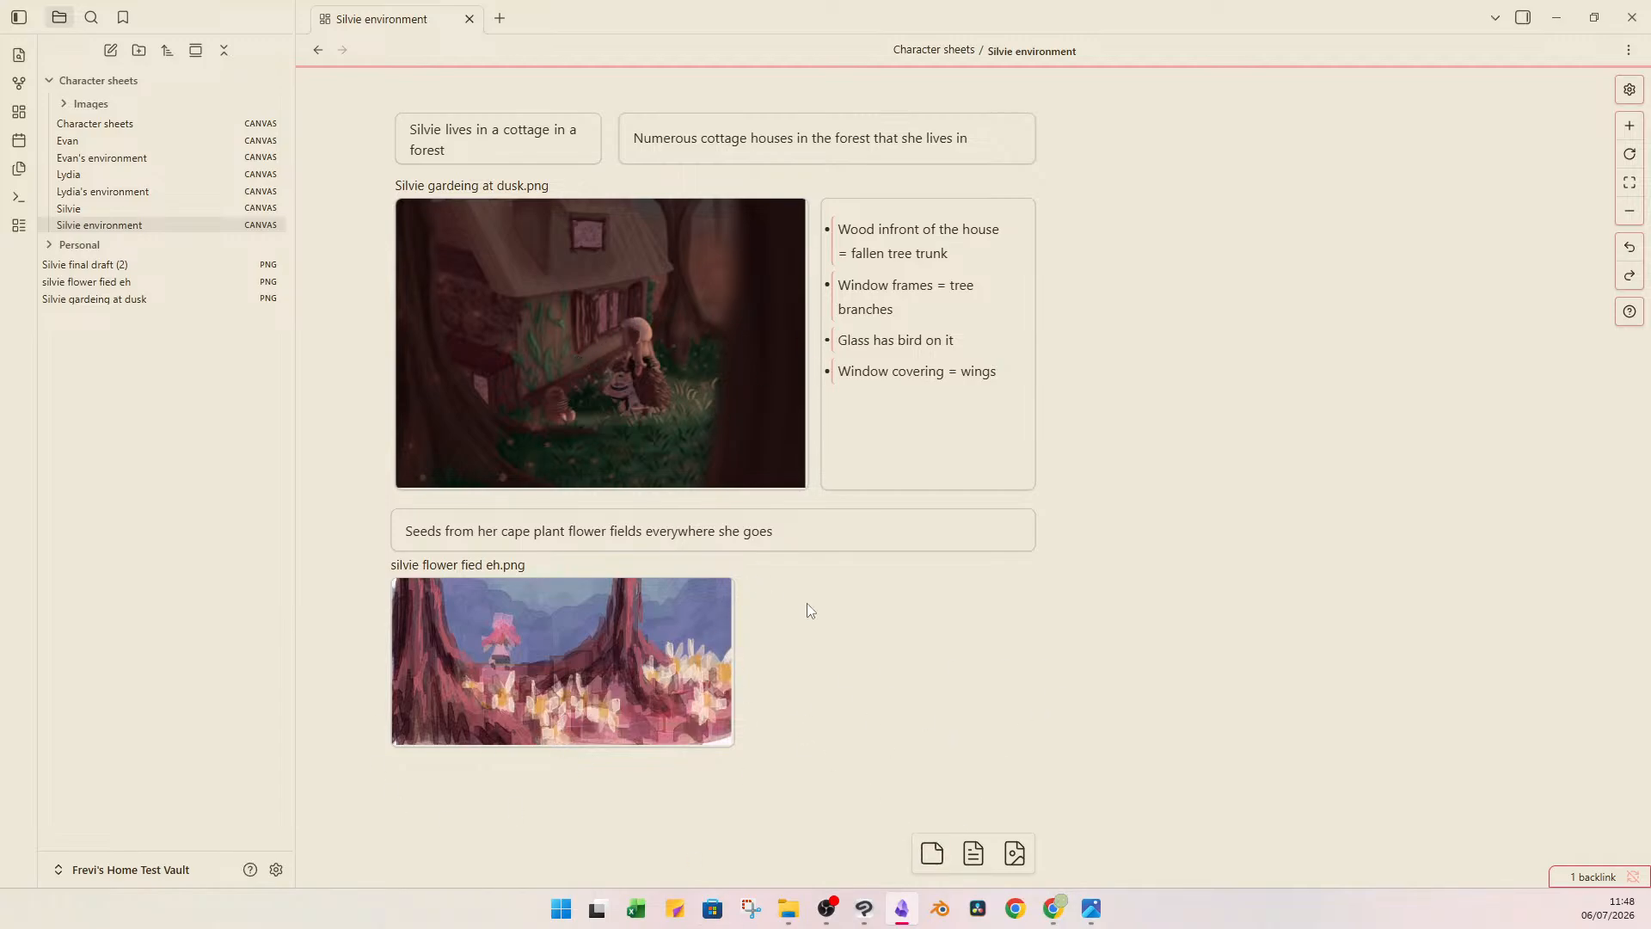
Add a blank card beside the flower field image and enlarge the image's card to about the cottage picture's width.
{"action": "left_click_drag", "start_coordinate": [932, 852], "coordinate": [925, 600]}
{"action": "left_click", "coordinate": [1028, 642]}
{"action": "left_click", "coordinate": [705, 717]}
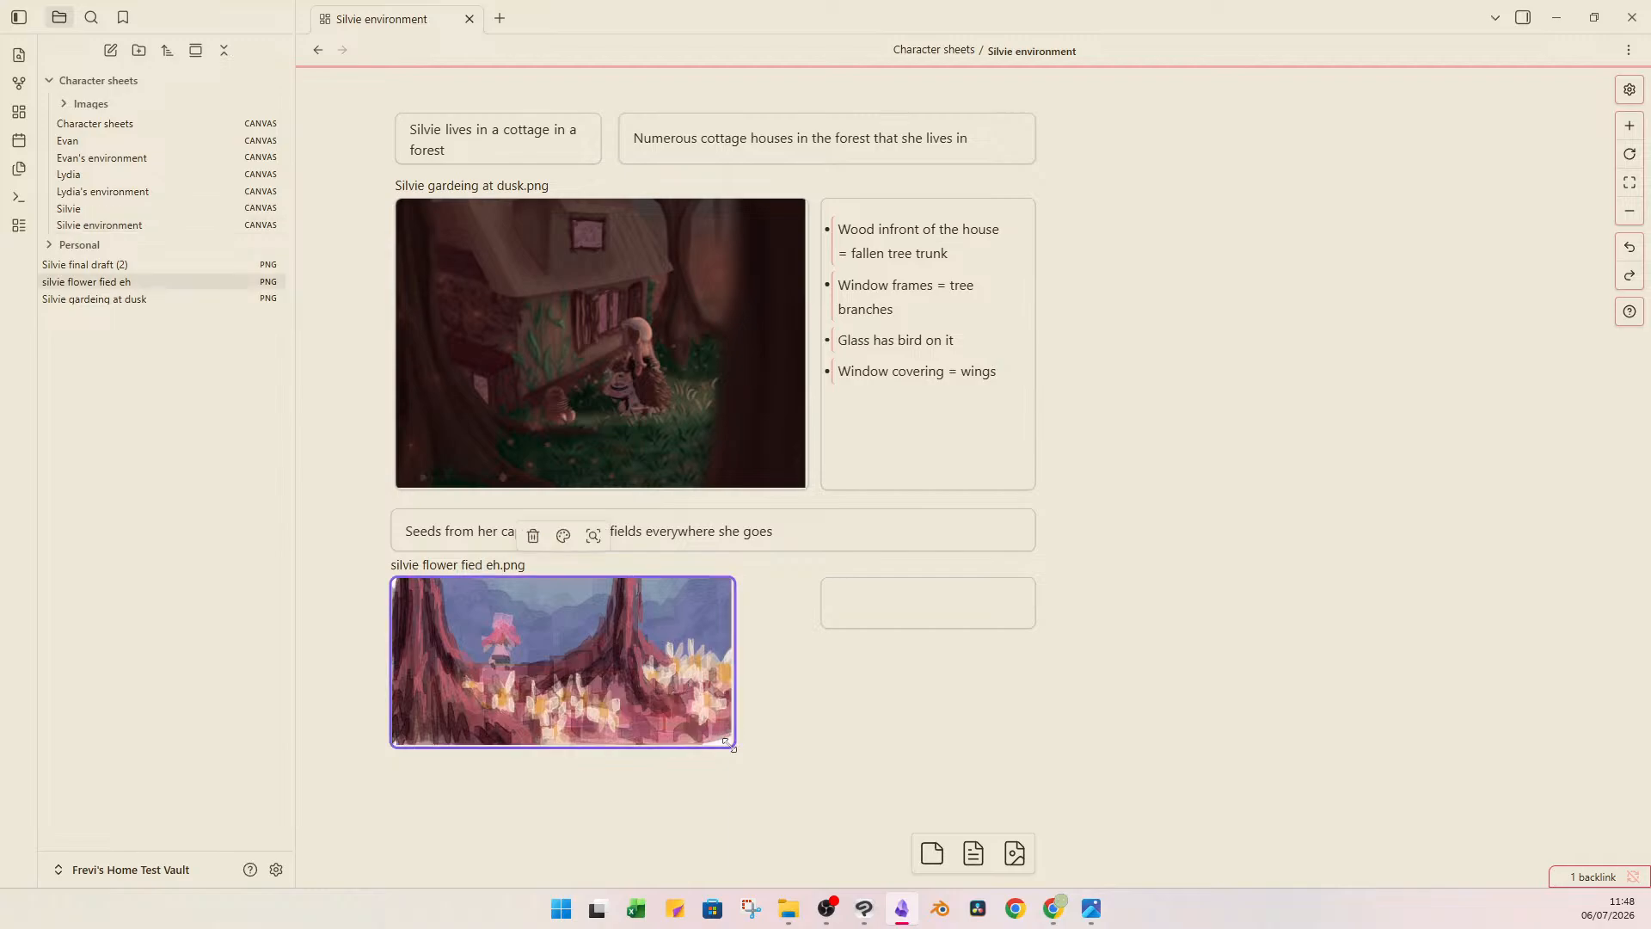
{"action": "left_click_drag", "start_coordinate": [728, 743], "coordinate": [770, 782]}
{"action": "left_click", "coordinate": [928, 711]}
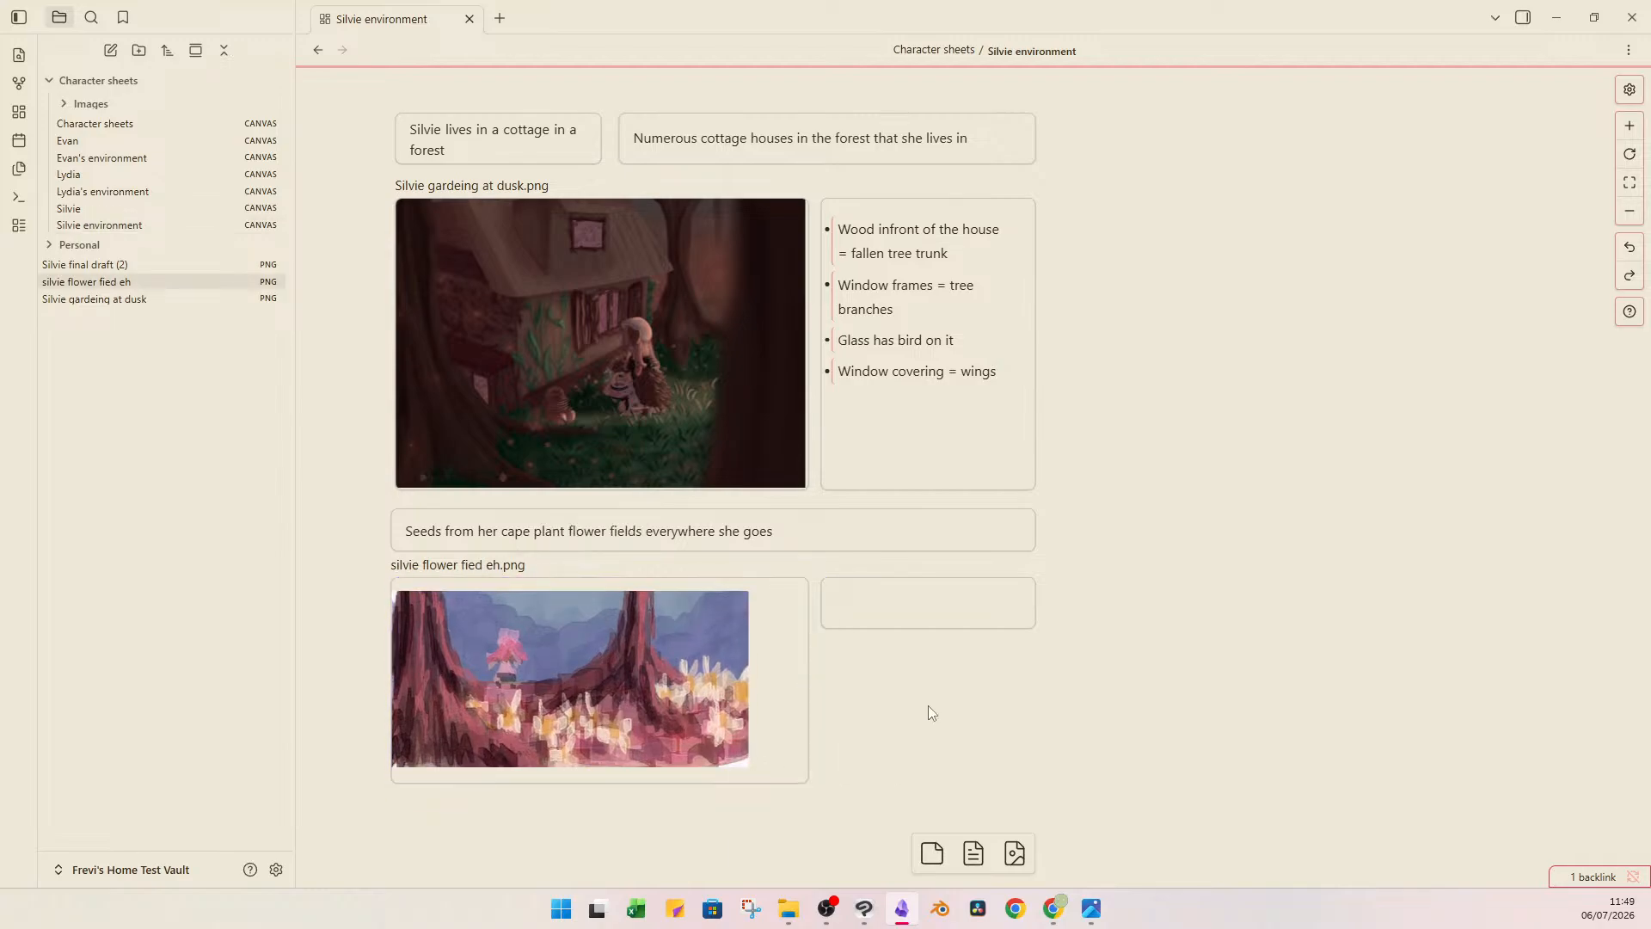
{"action": "left_click", "coordinate": [783, 649]}
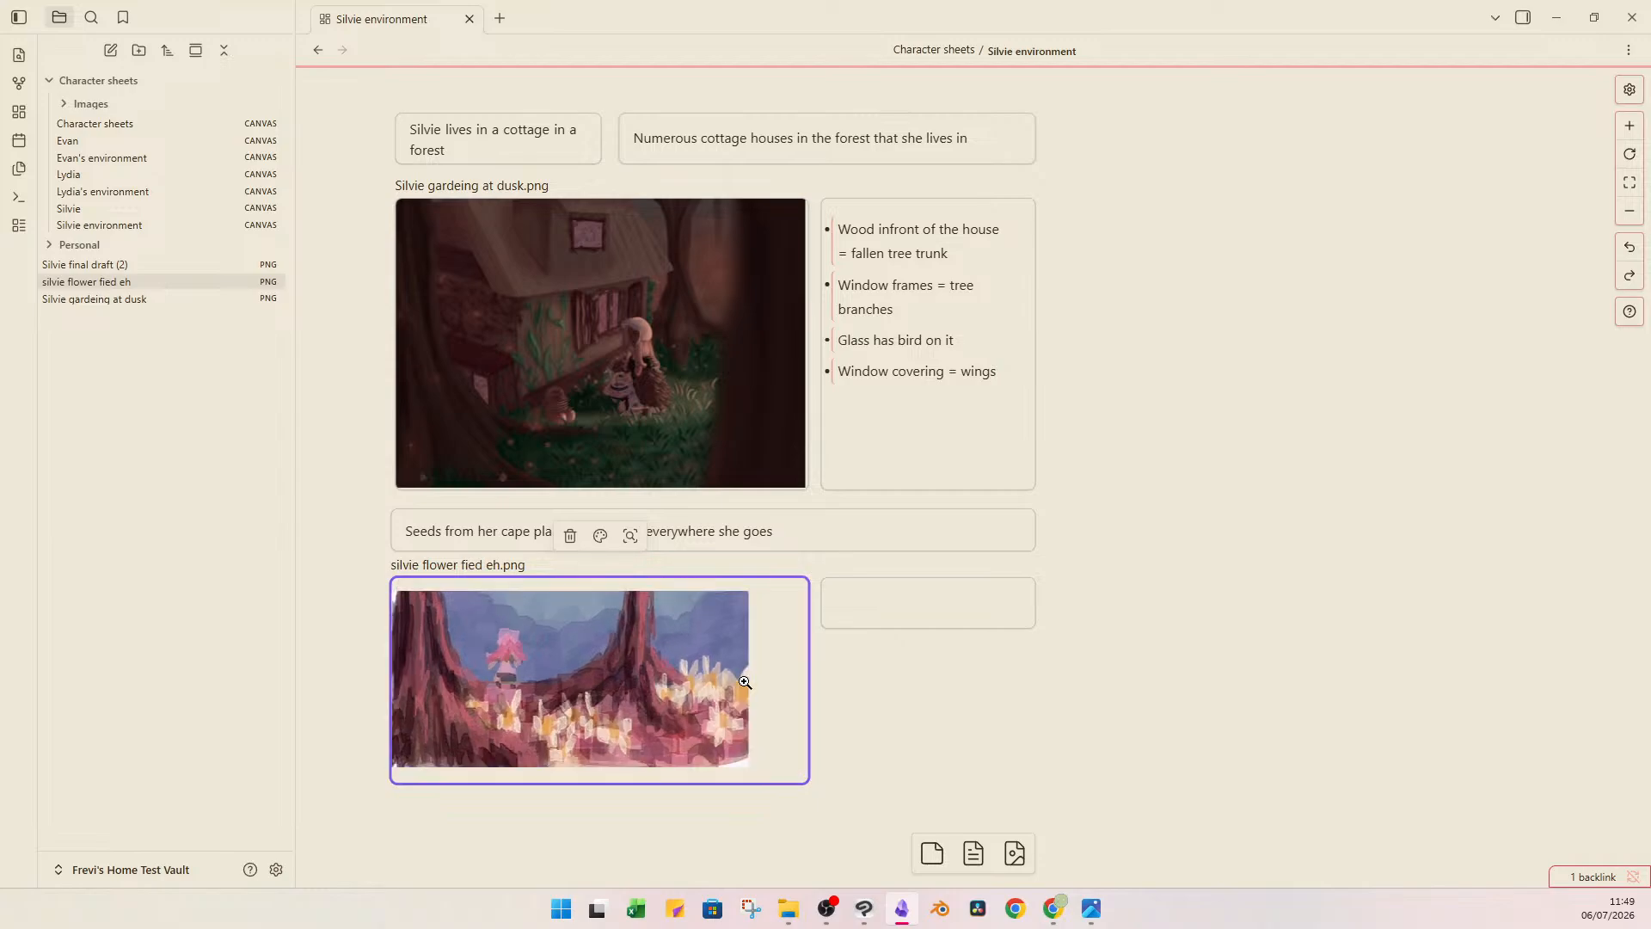
{"action": "left_click", "coordinate": [696, 682]}
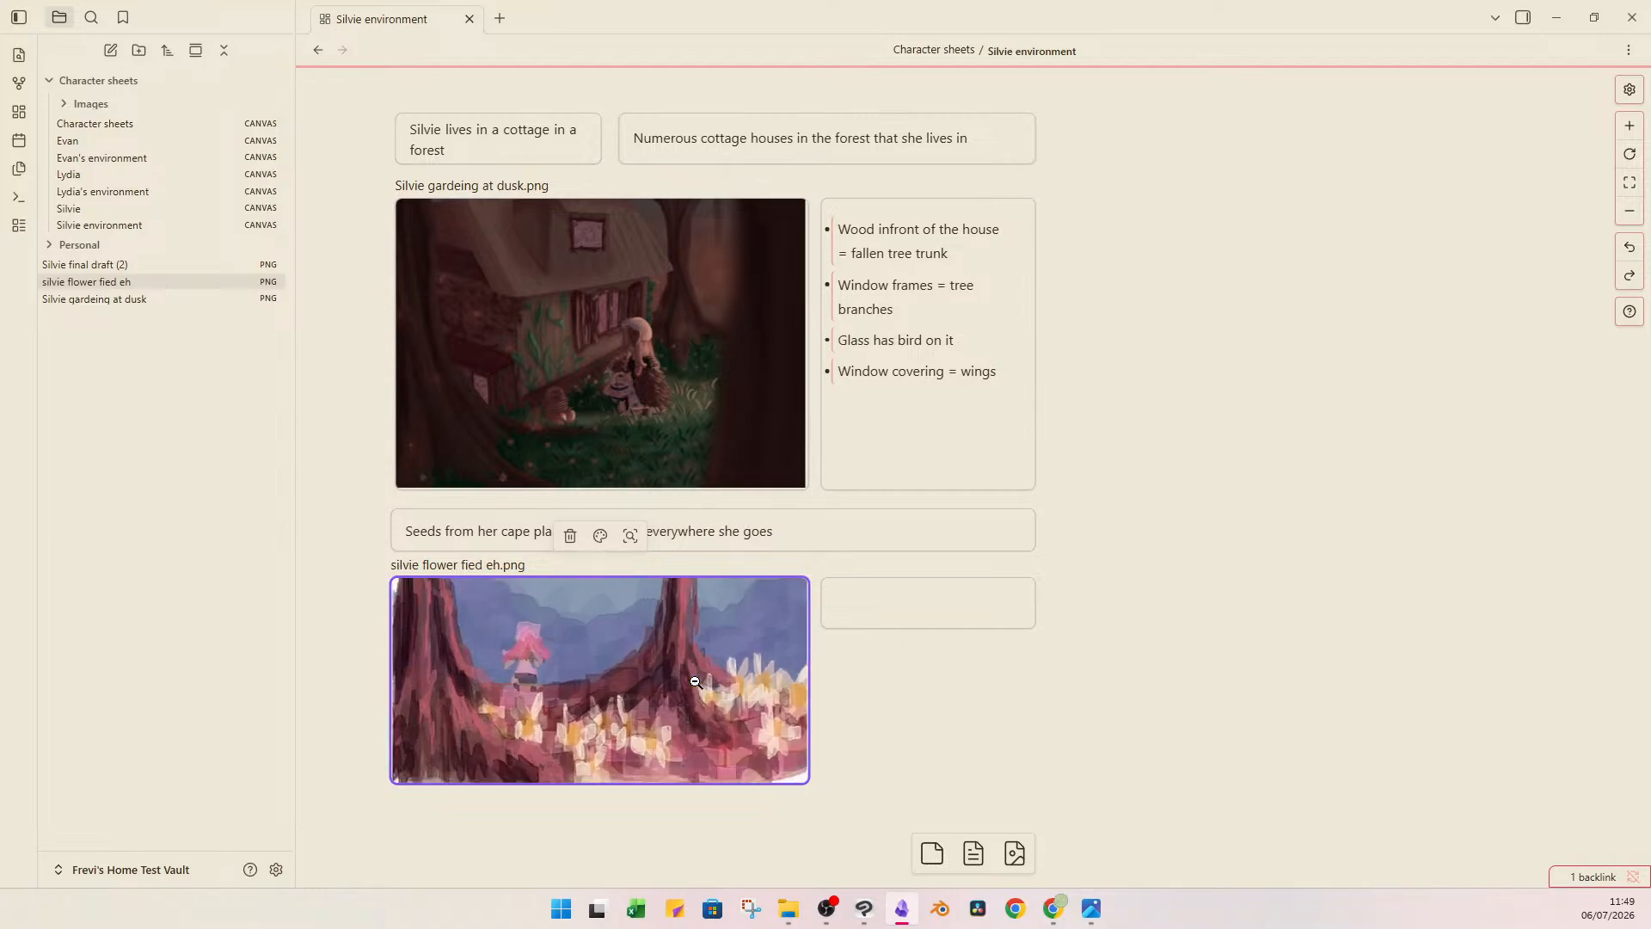
{"action": "right_click", "coordinate": [696, 682]}
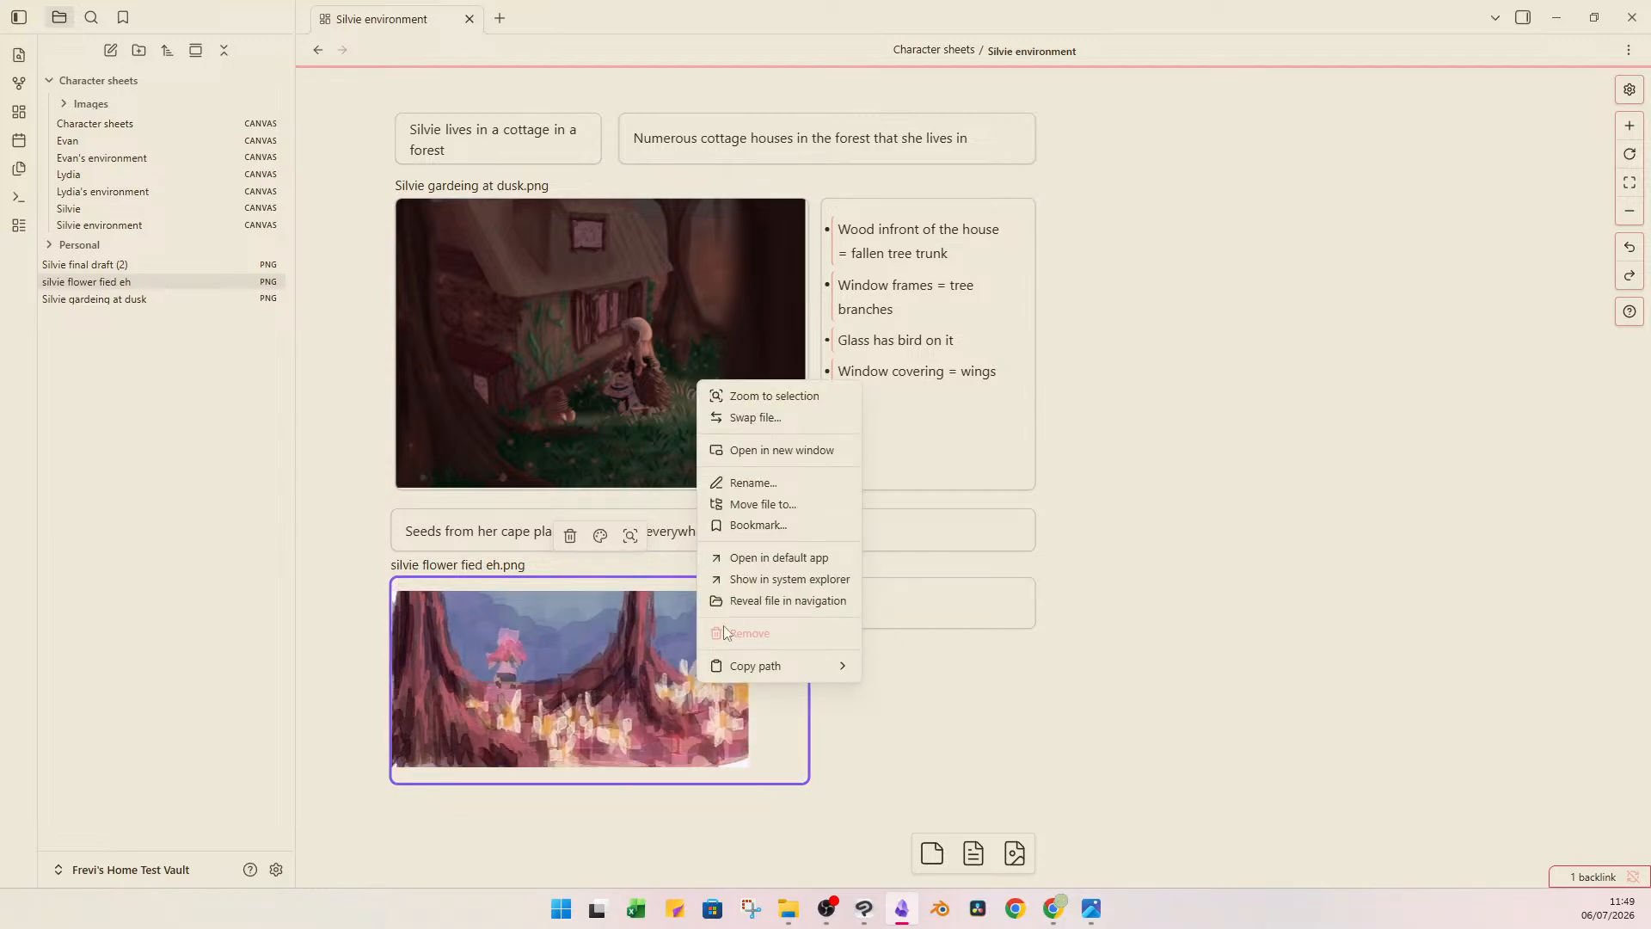
{"action": "left_click", "coordinate": [971, 773]}
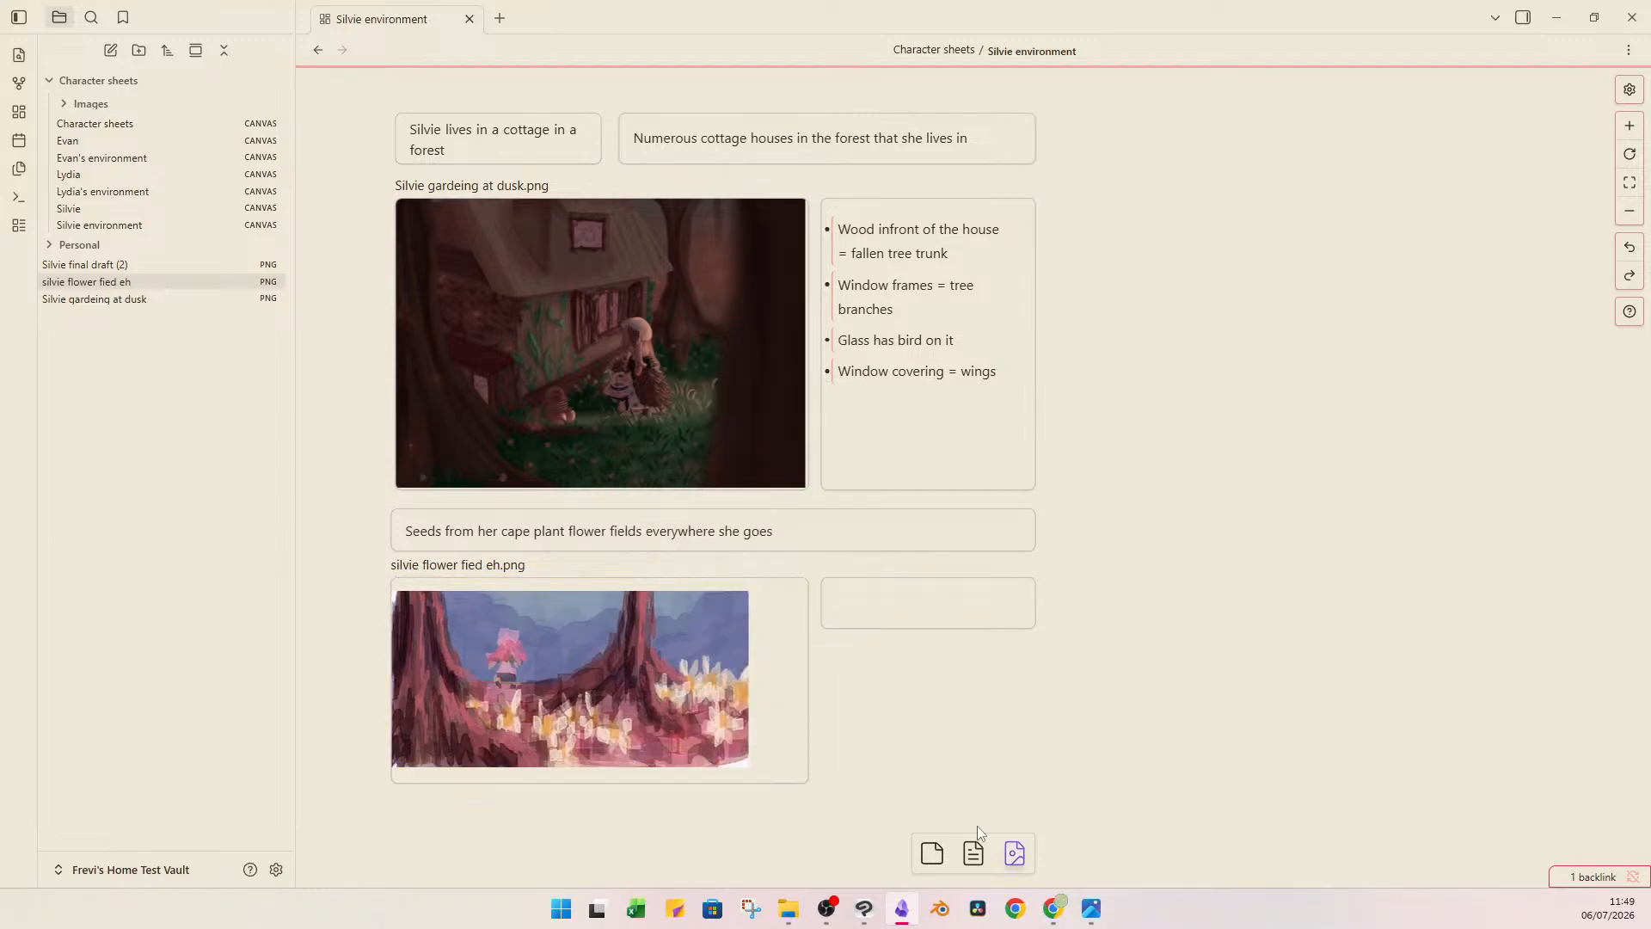
{"action": "left_click", "coordinate": [636, 709]}
Stretch the blank card to the image card's height and enter "Wildflowers are mostly daisies" in it.
{"action": "left_click", "coordinate": [935, 604]}
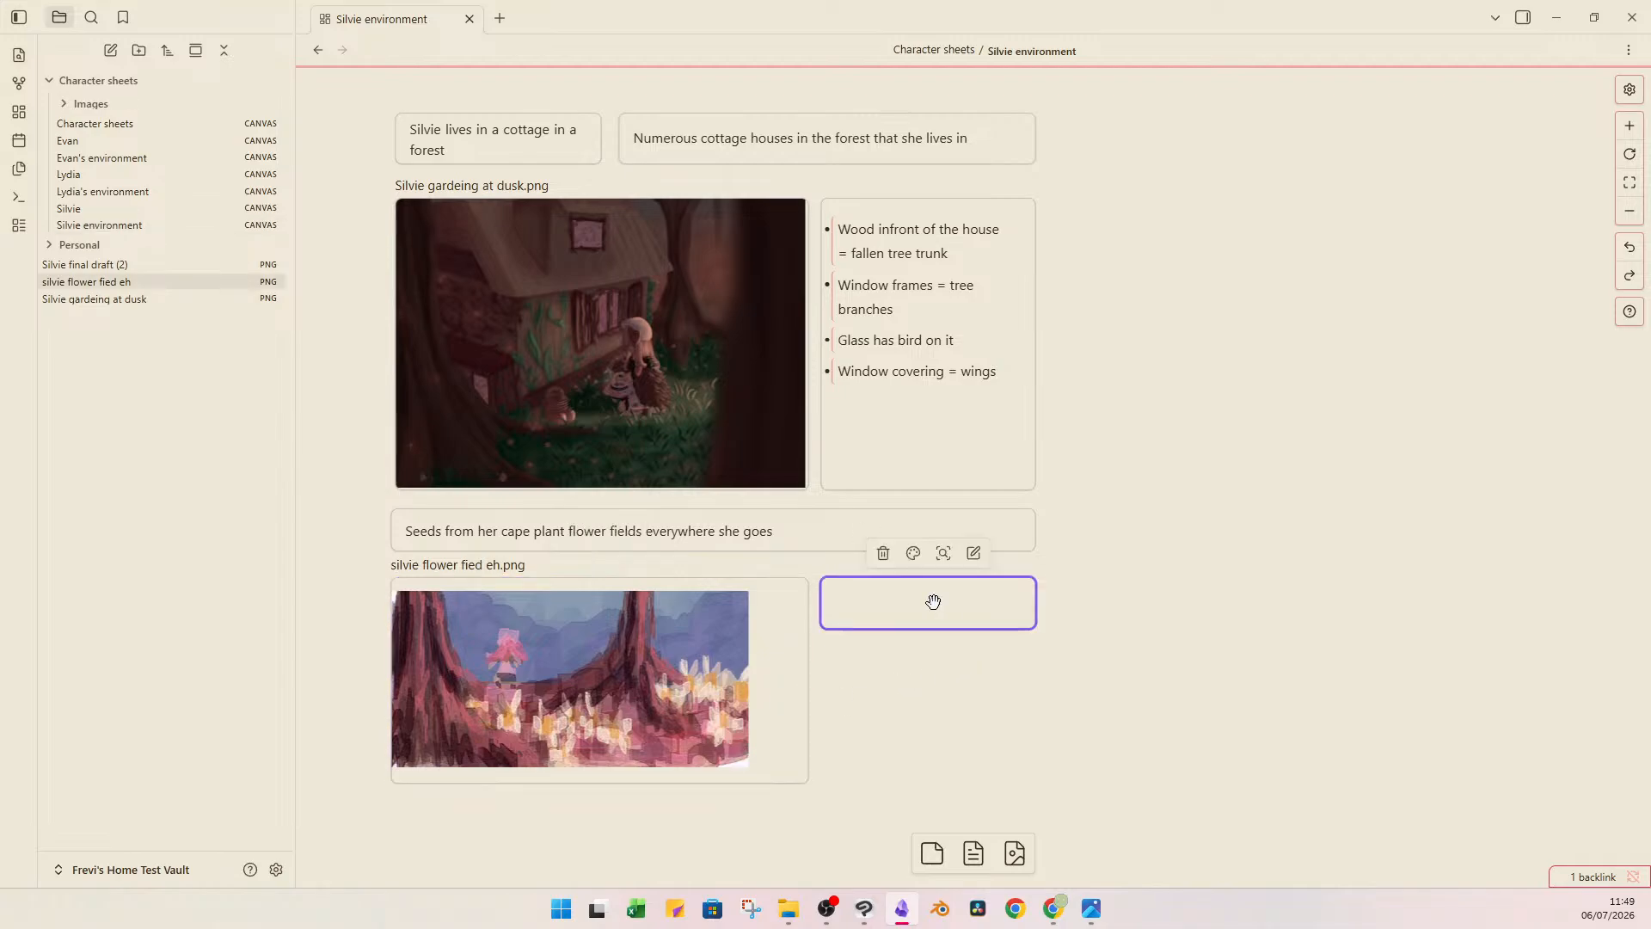
{"action": "left_click_drag", "start_coordinate": [985, 631], "coordinate": [983, 771]}
{"action": "double_click", "coordinate": [972, 621]}
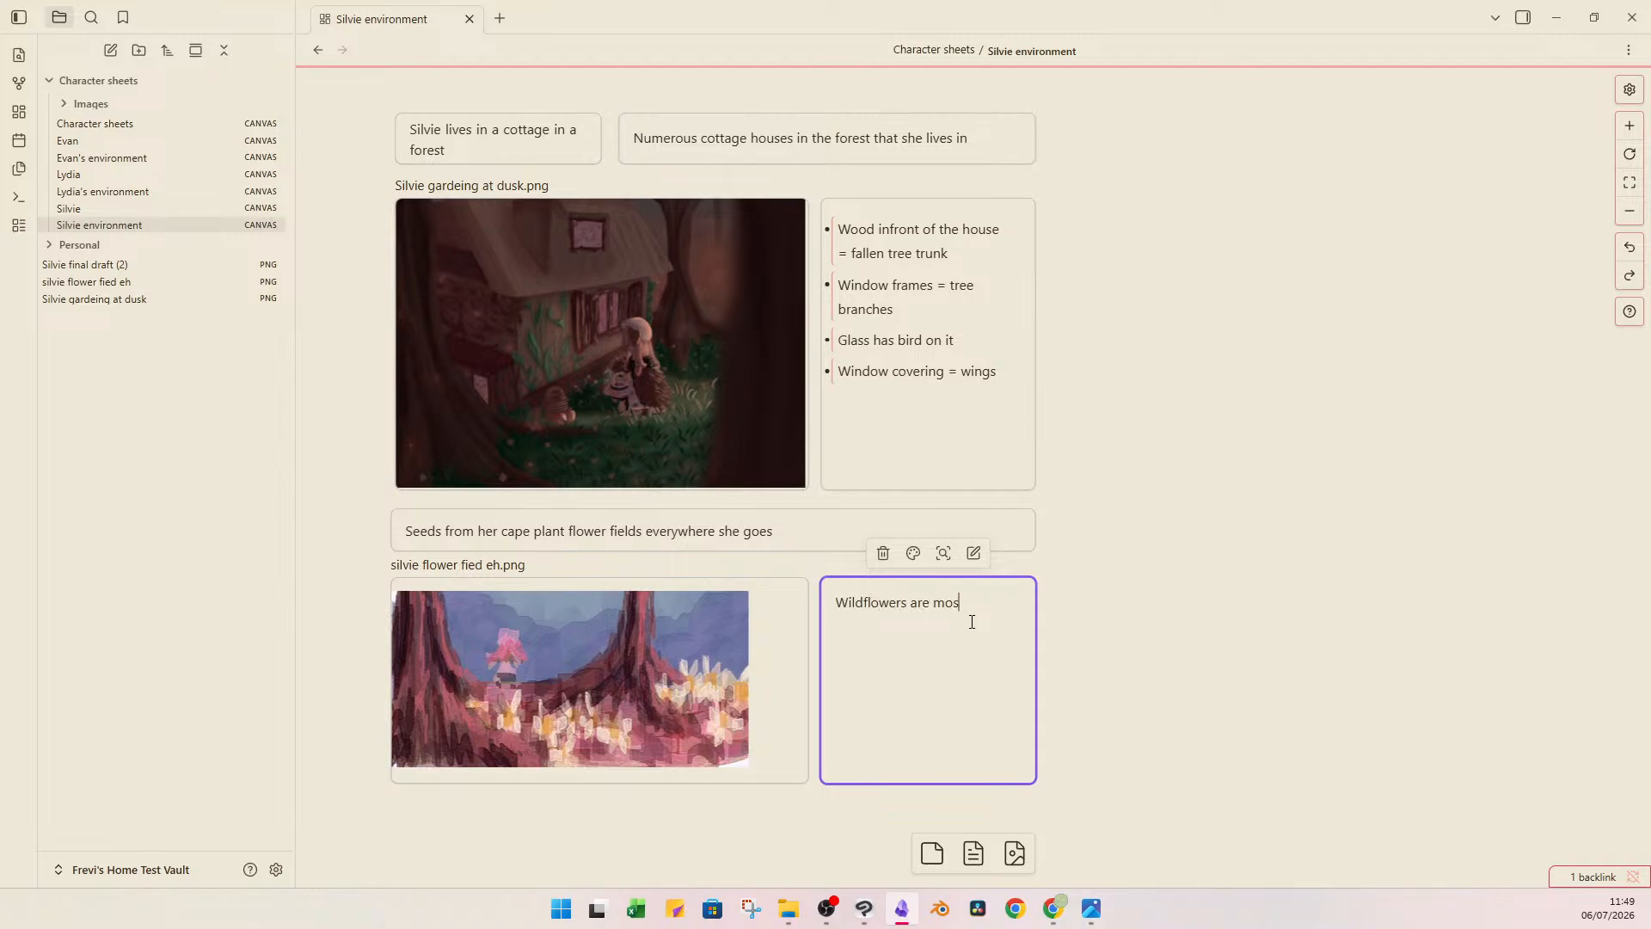
{"action": "type", "text": "Wildflowers are mostly daisies"}
{"action": "left_click", "coordinate": [1211, 537]}
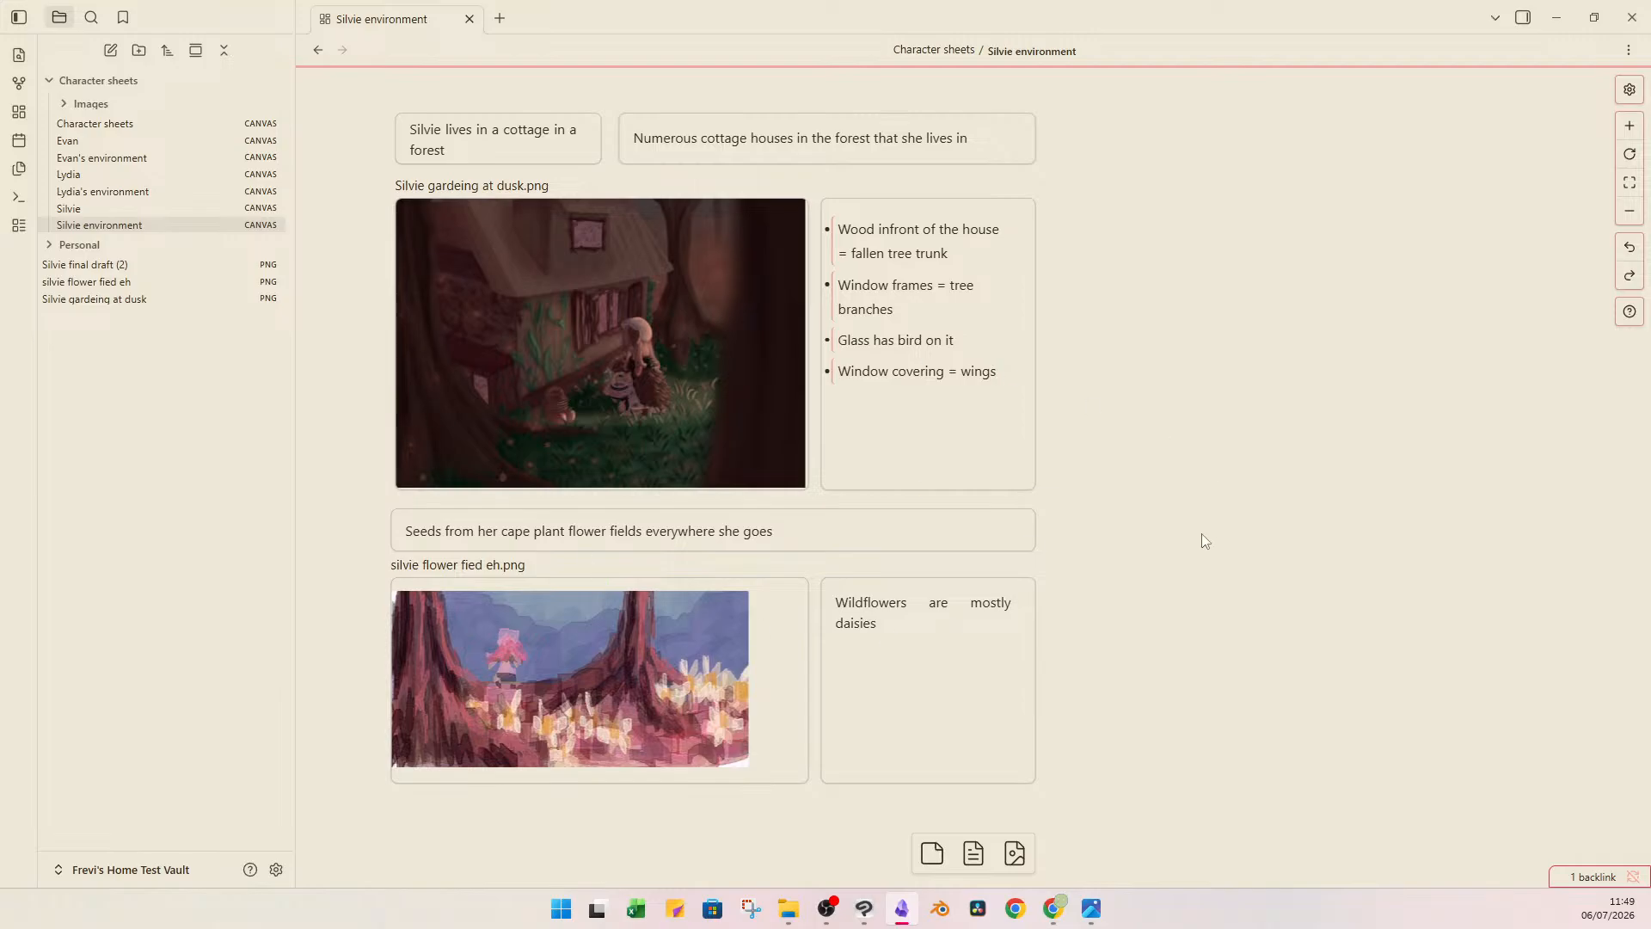
Open the Silvie canvas and remove the teal colour from the embedded "Lydia's environment.canvas" card.
{"action": "left_click_drag", "start_coordinate": [1271, 508], "coordinate": [1242, 533]}
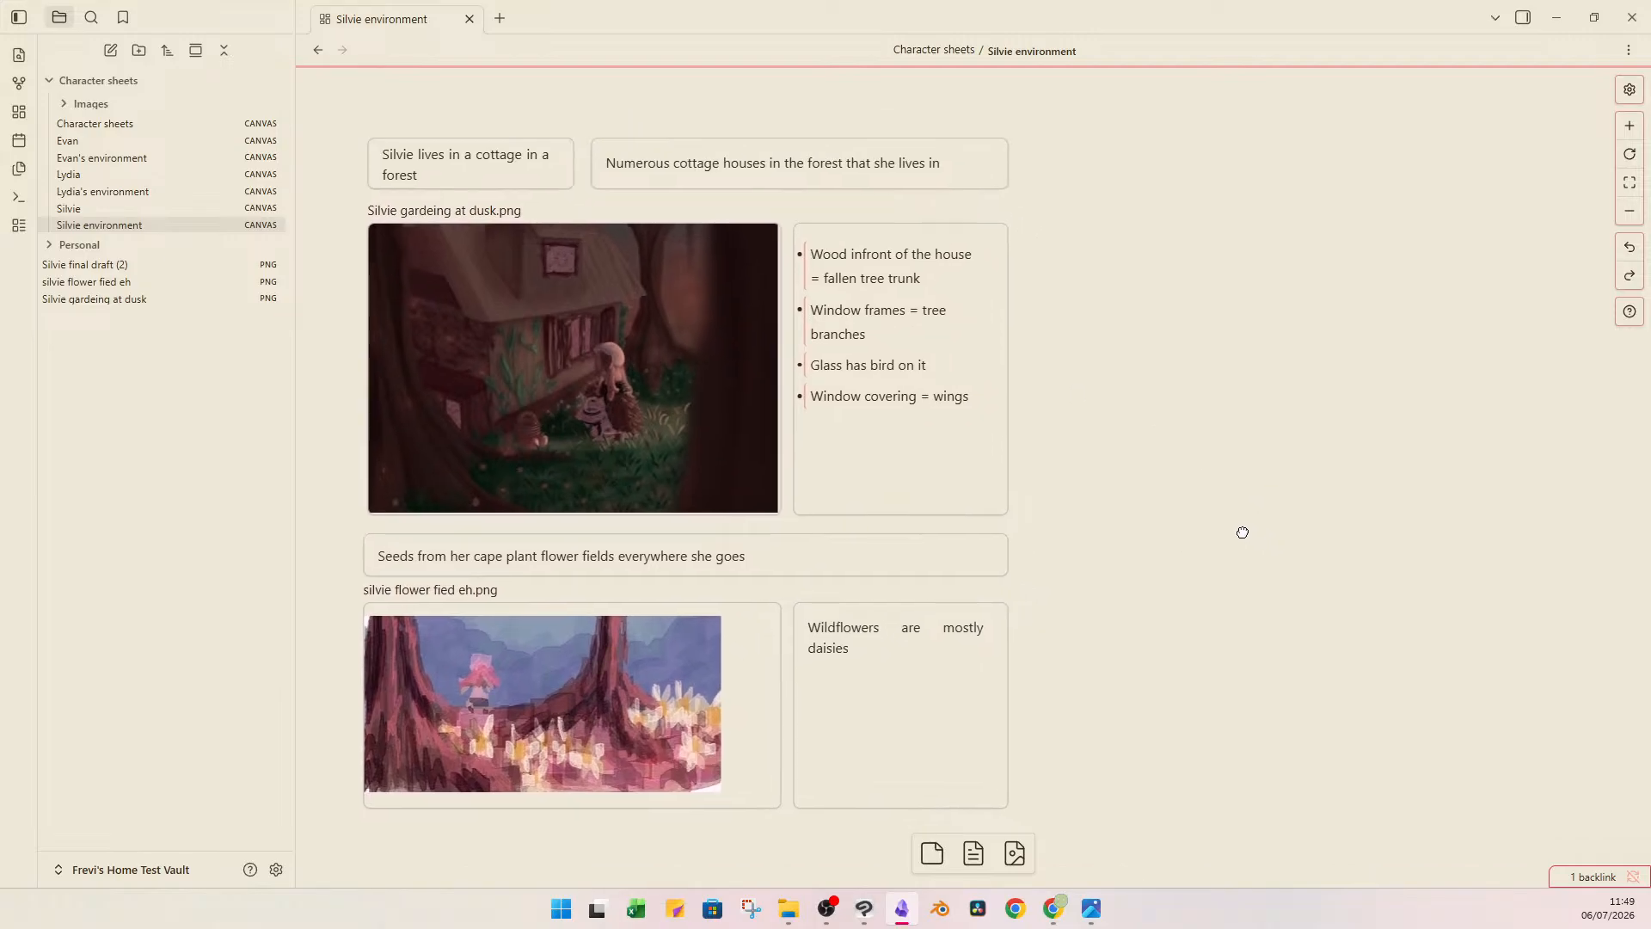
{"action": "left_click", "coordinate": [175, 209]}
{"action": "scroll", "coordinate": [1052, 303], "scroll_direction": "down", "scroll_amount": 3}
{"action": "scroll", "coordinate": [1098, 311], "scroll_direction": "up", "scroll_amount": 3}
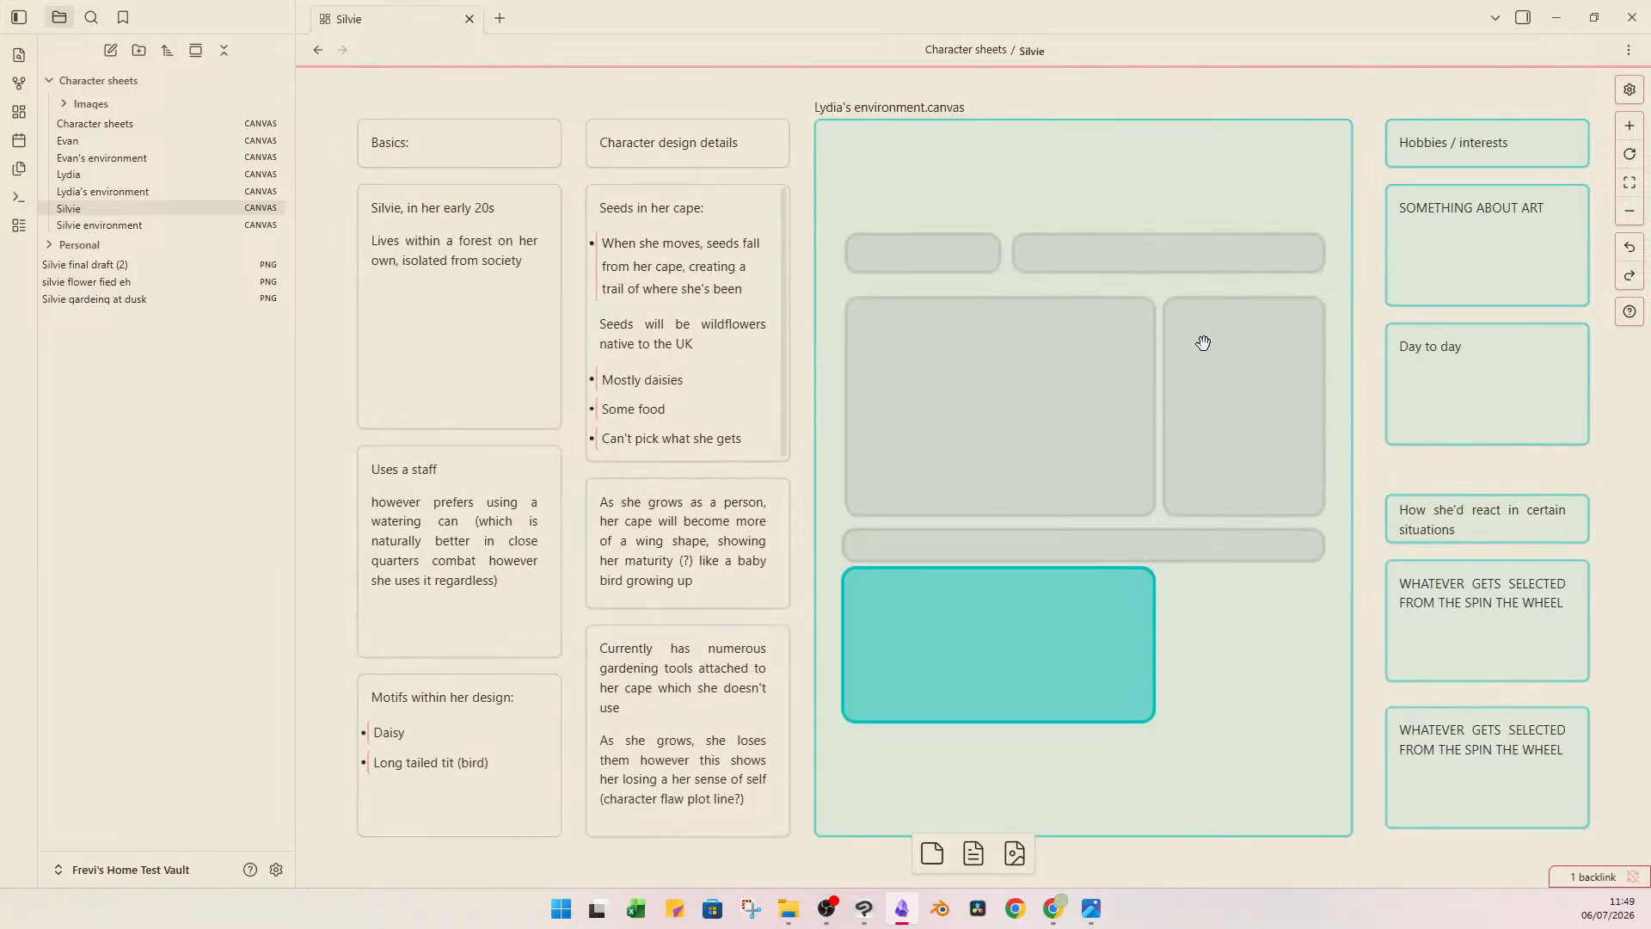
{"action": "left_click", "coordinate": [1138, 166]}
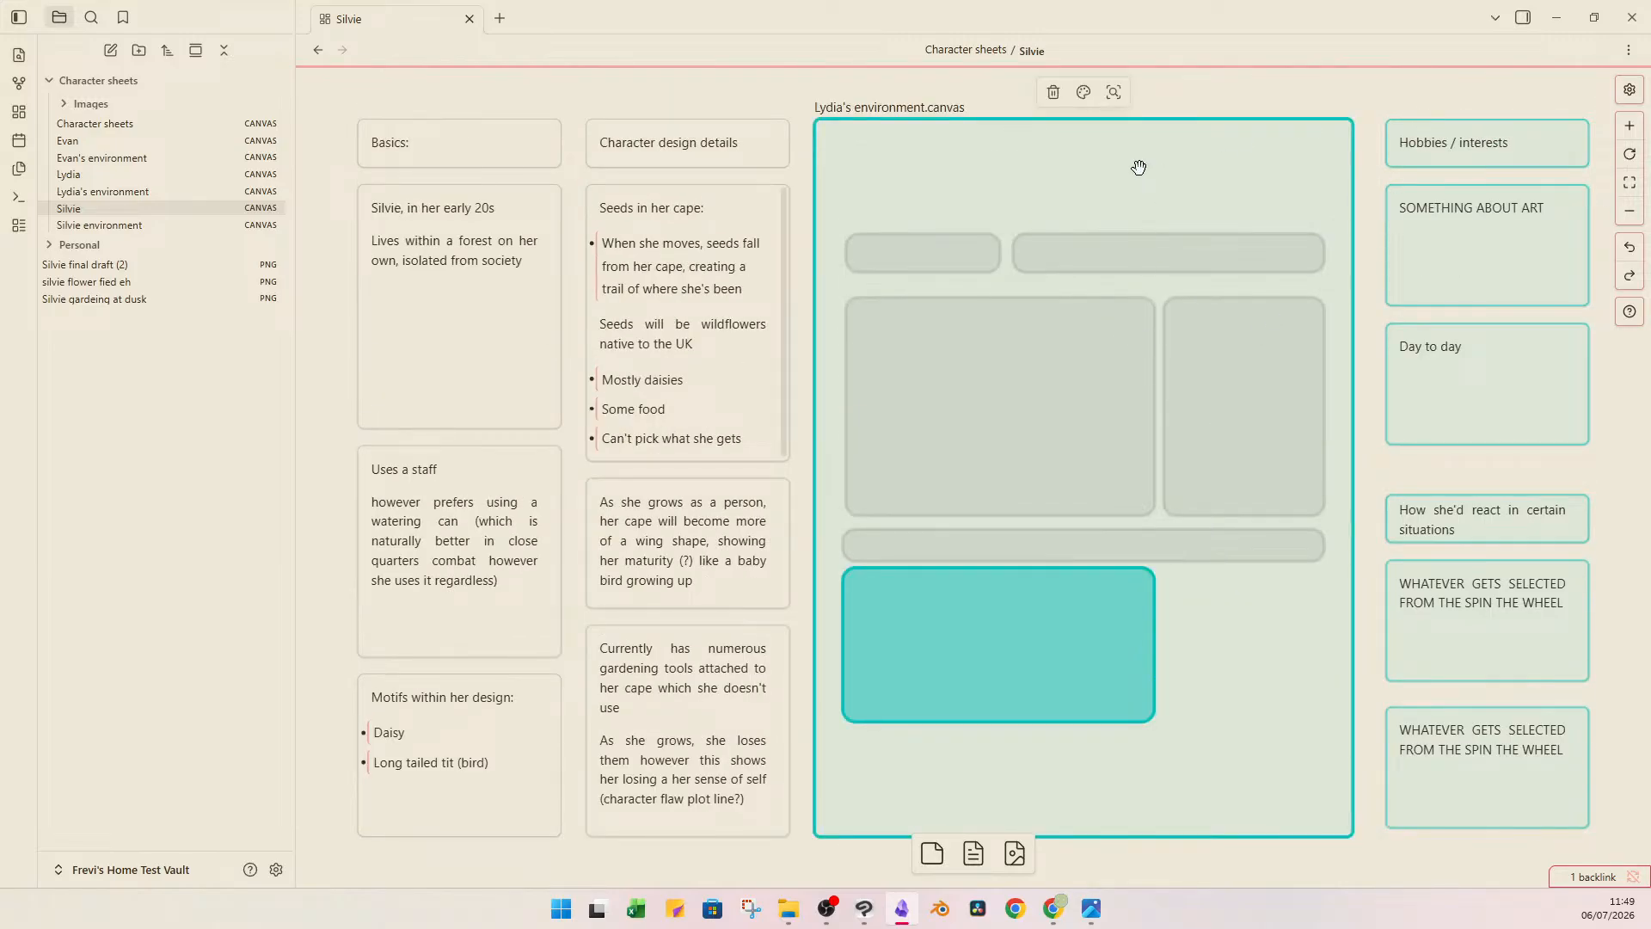
{"action": "left_click", "coordinate": [1085, 94]}
{"action": "left_click", "coordinate": [996, 131]}
{"action": "left_click", "coordinate": [1126, 113]}
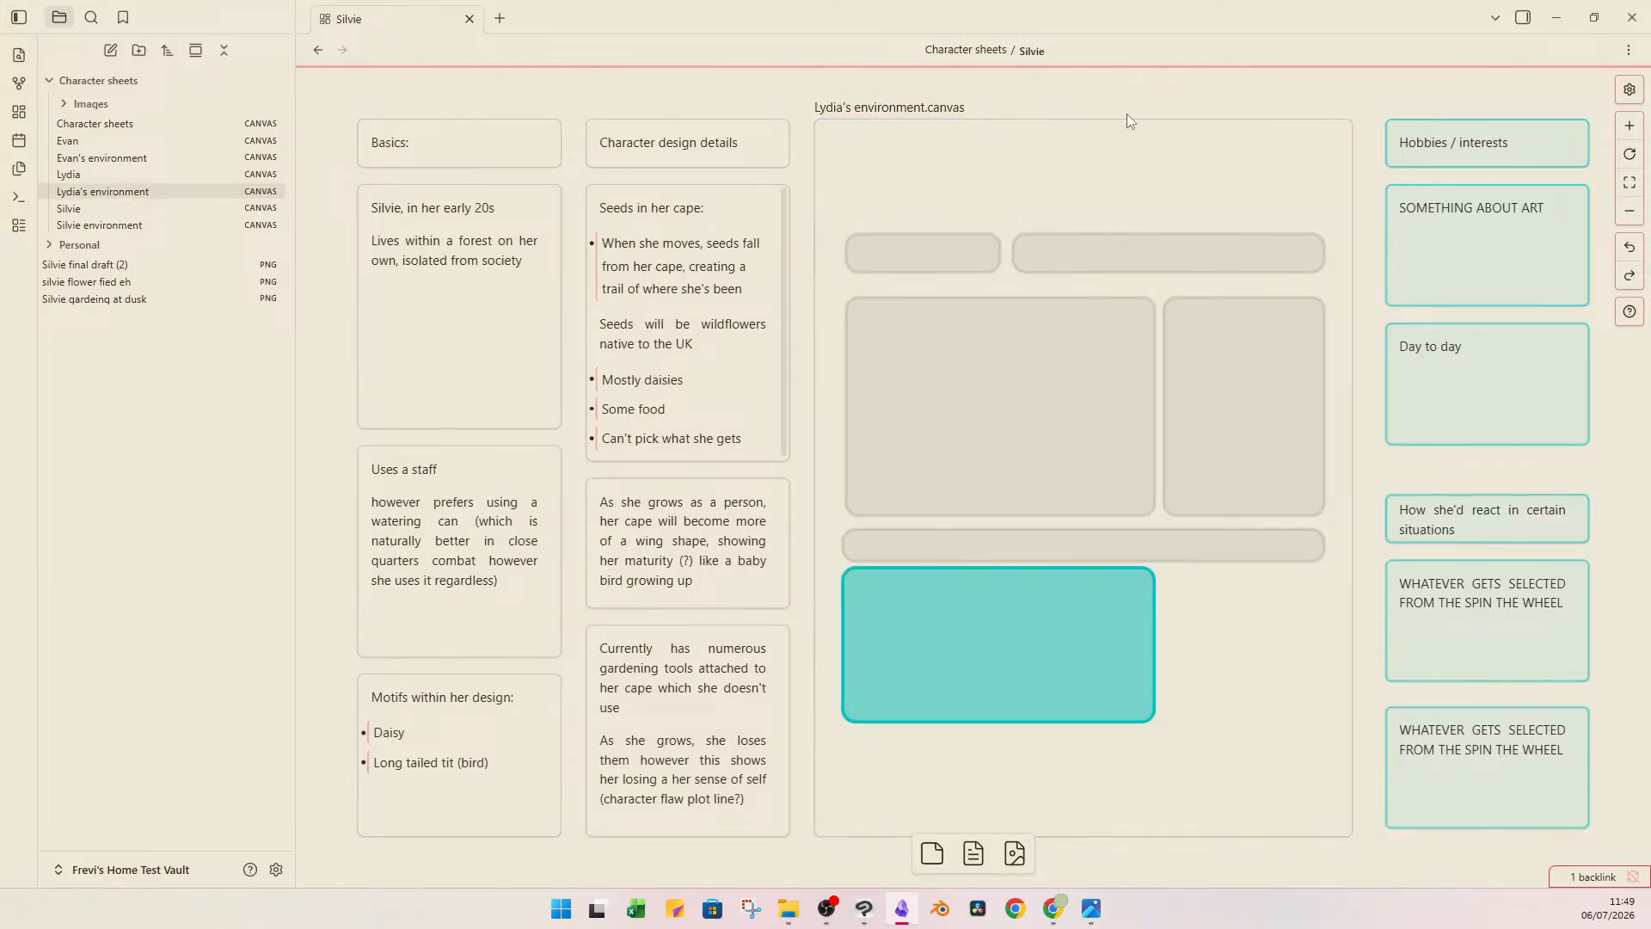
Review the remaining teal cards on hobbies, day to day and how she'd react in certain situations.
{"action": "left_click", "coordinate": [1483, 168]}
{"action": "left_click", "coordinate": [1477, 232]}
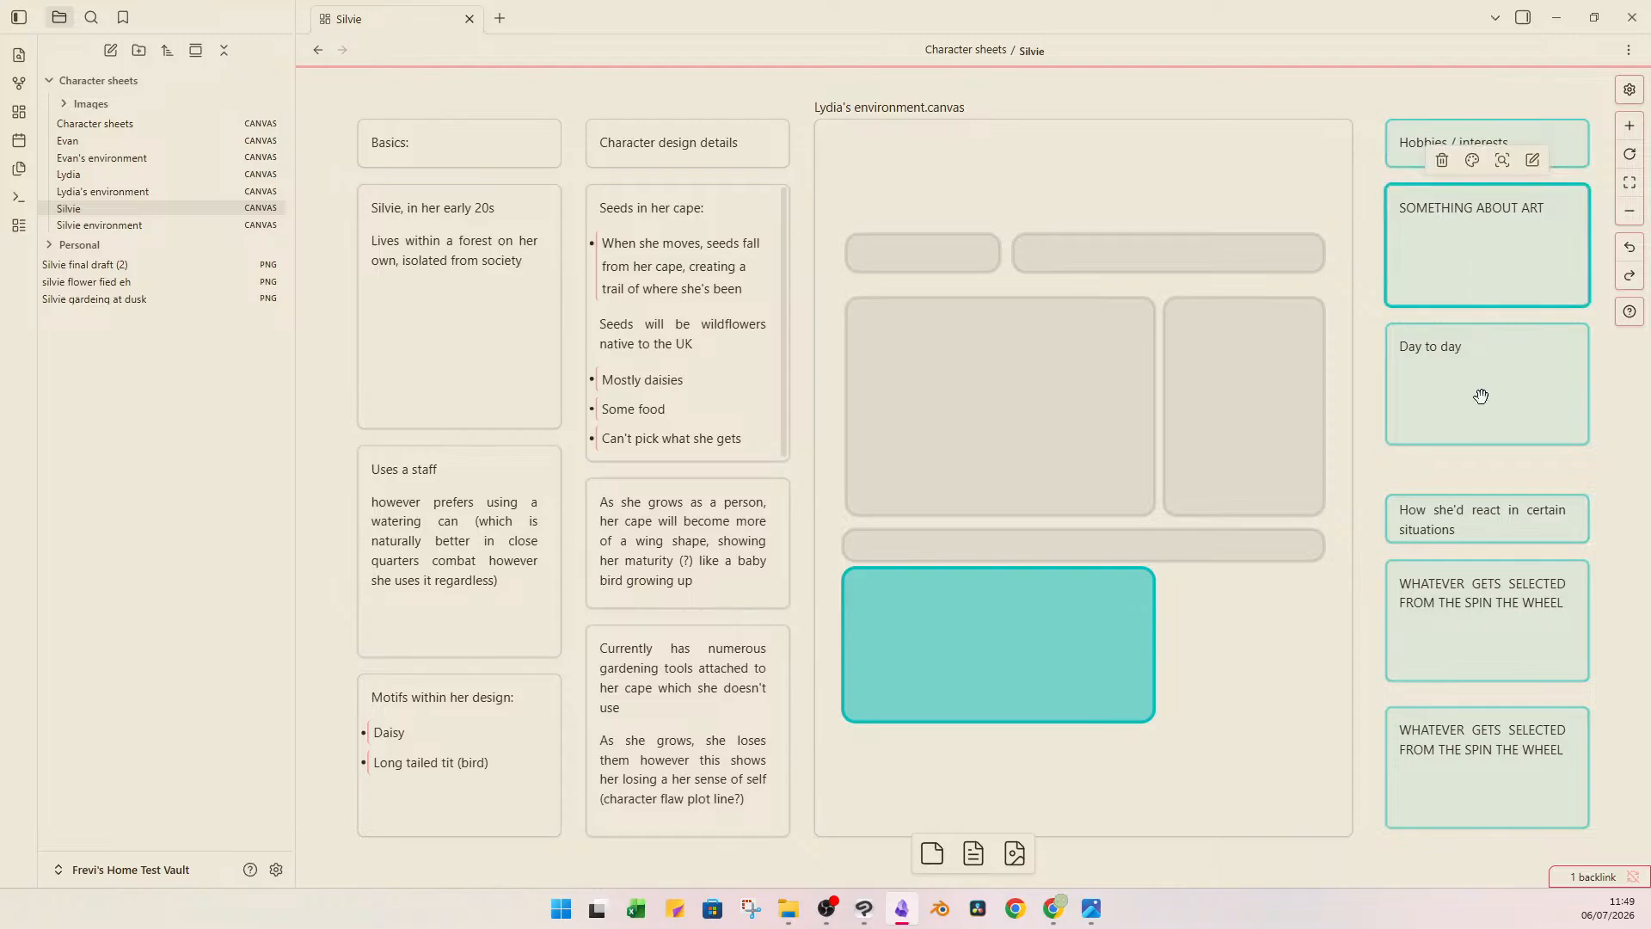
{"action": "left_click", "coordinate": [1488, 514]}
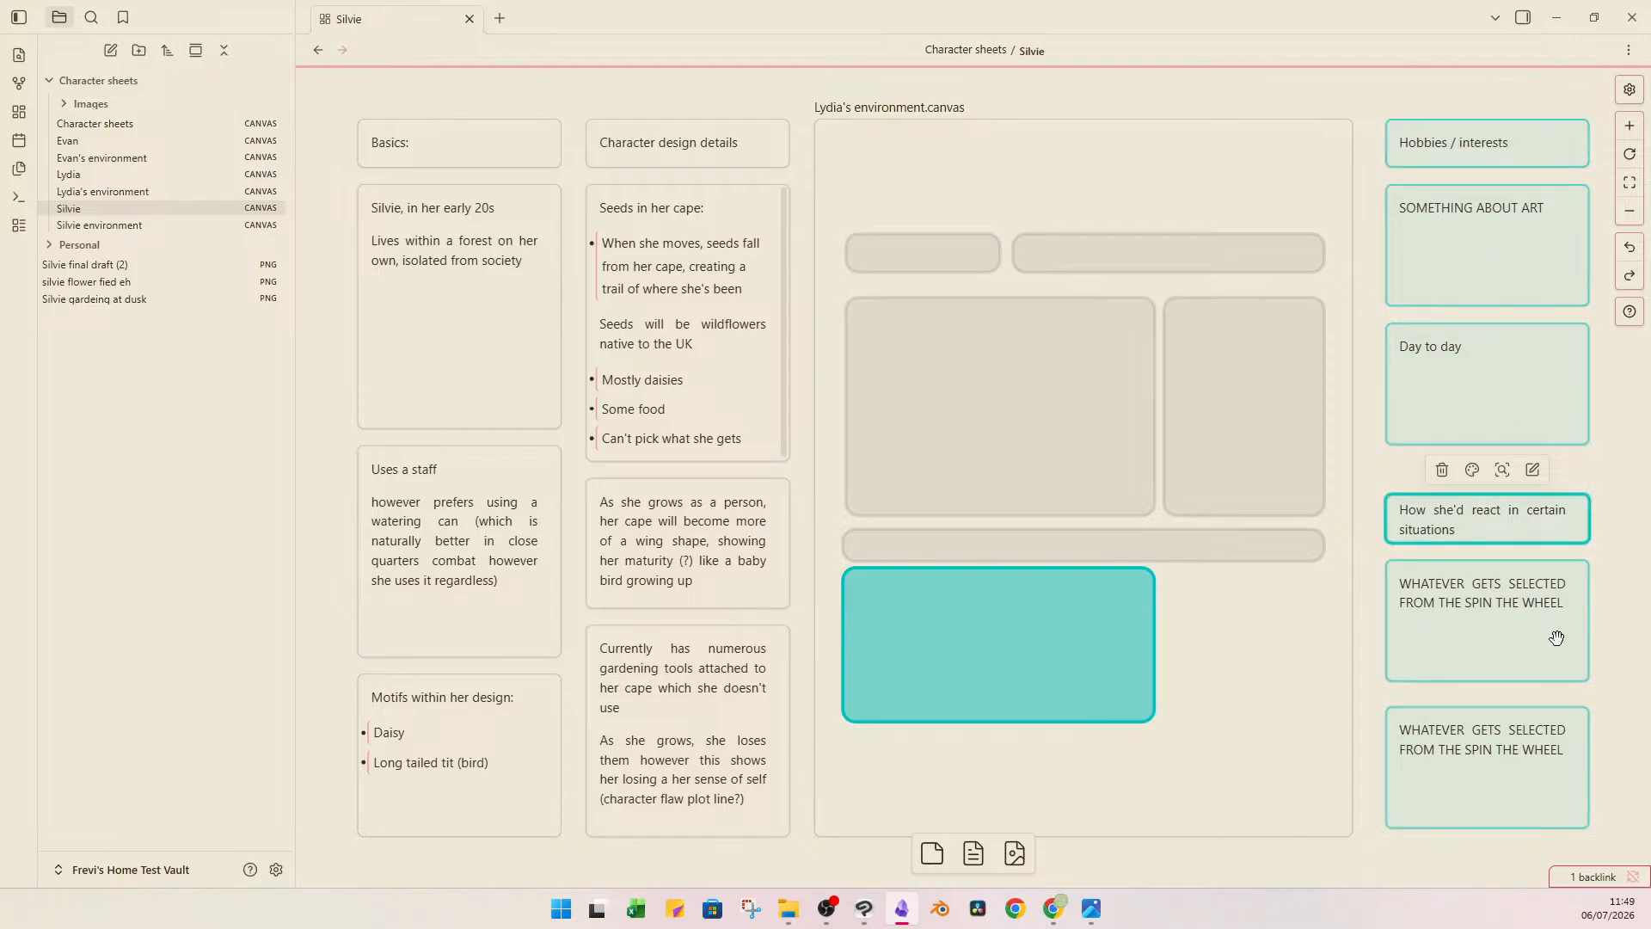
{"action": "left_click", "coordinate": [1597, 550]}
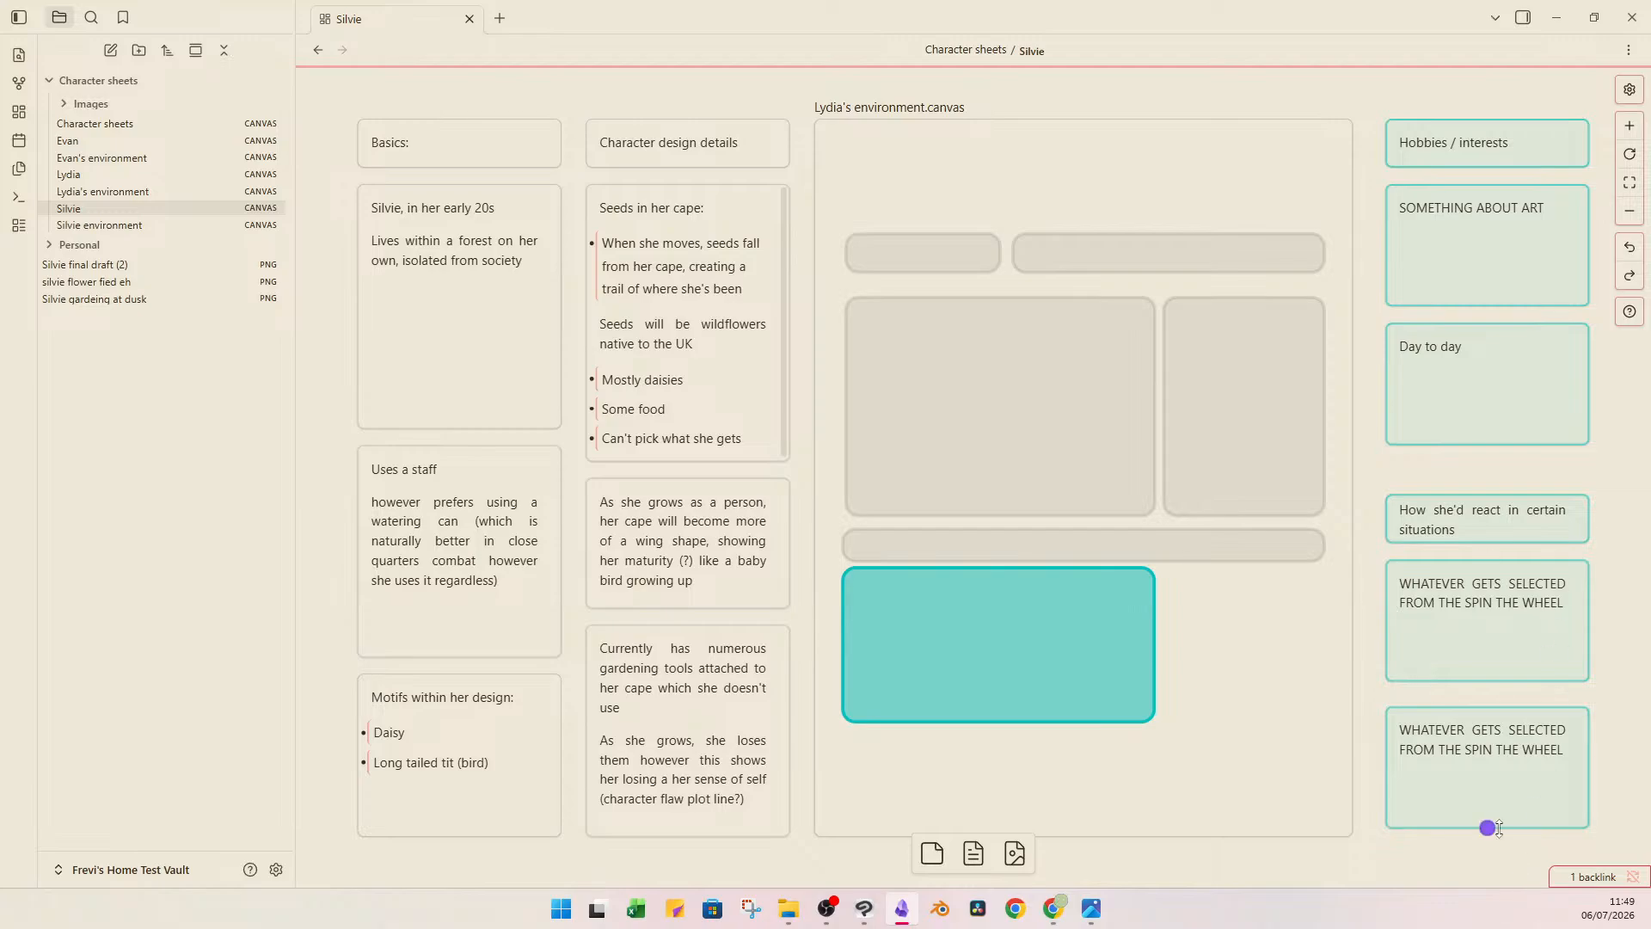
{"action": "left_click_drag", "start_coordinate": [1609, 469], "coordinate": [1436, 541]}
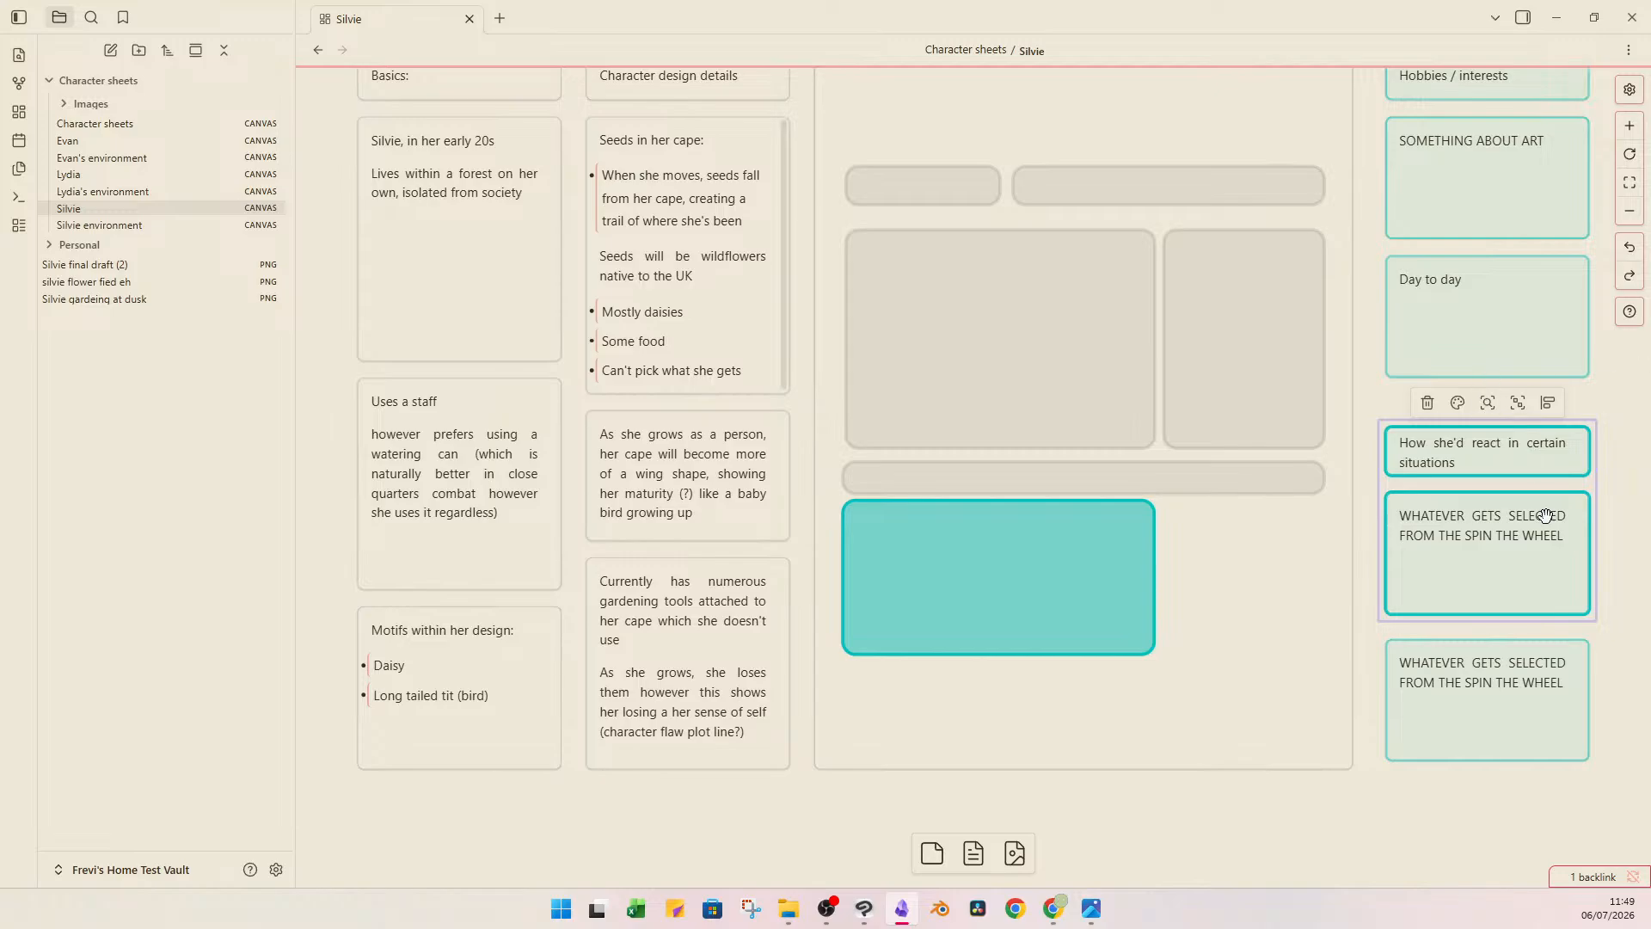
{"action": "left_click", "coordinate": [1395, 845]}
{"action": "left_click_drag", "start_coordinate": [1368, 407], "coordinate": [1324, 485]}
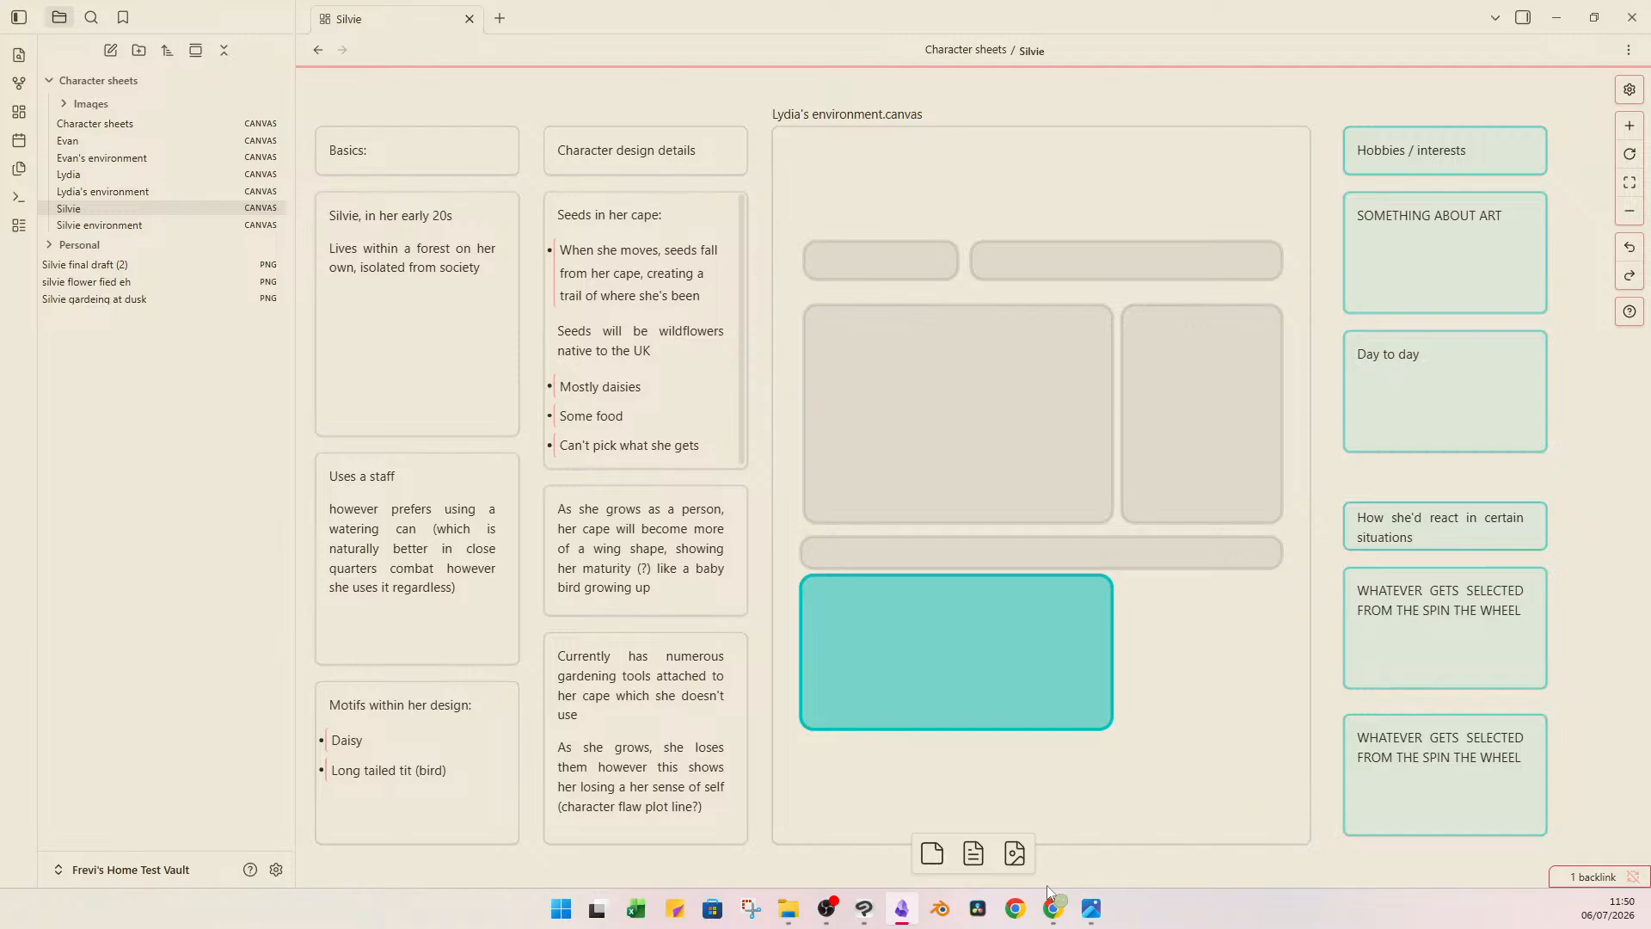
Switch to wheelofnames.com in Chrome and read through the wheel's situation entries, starting with "Find a dragon".
{"action": "left_click", "coordinate": [1144, 821]}
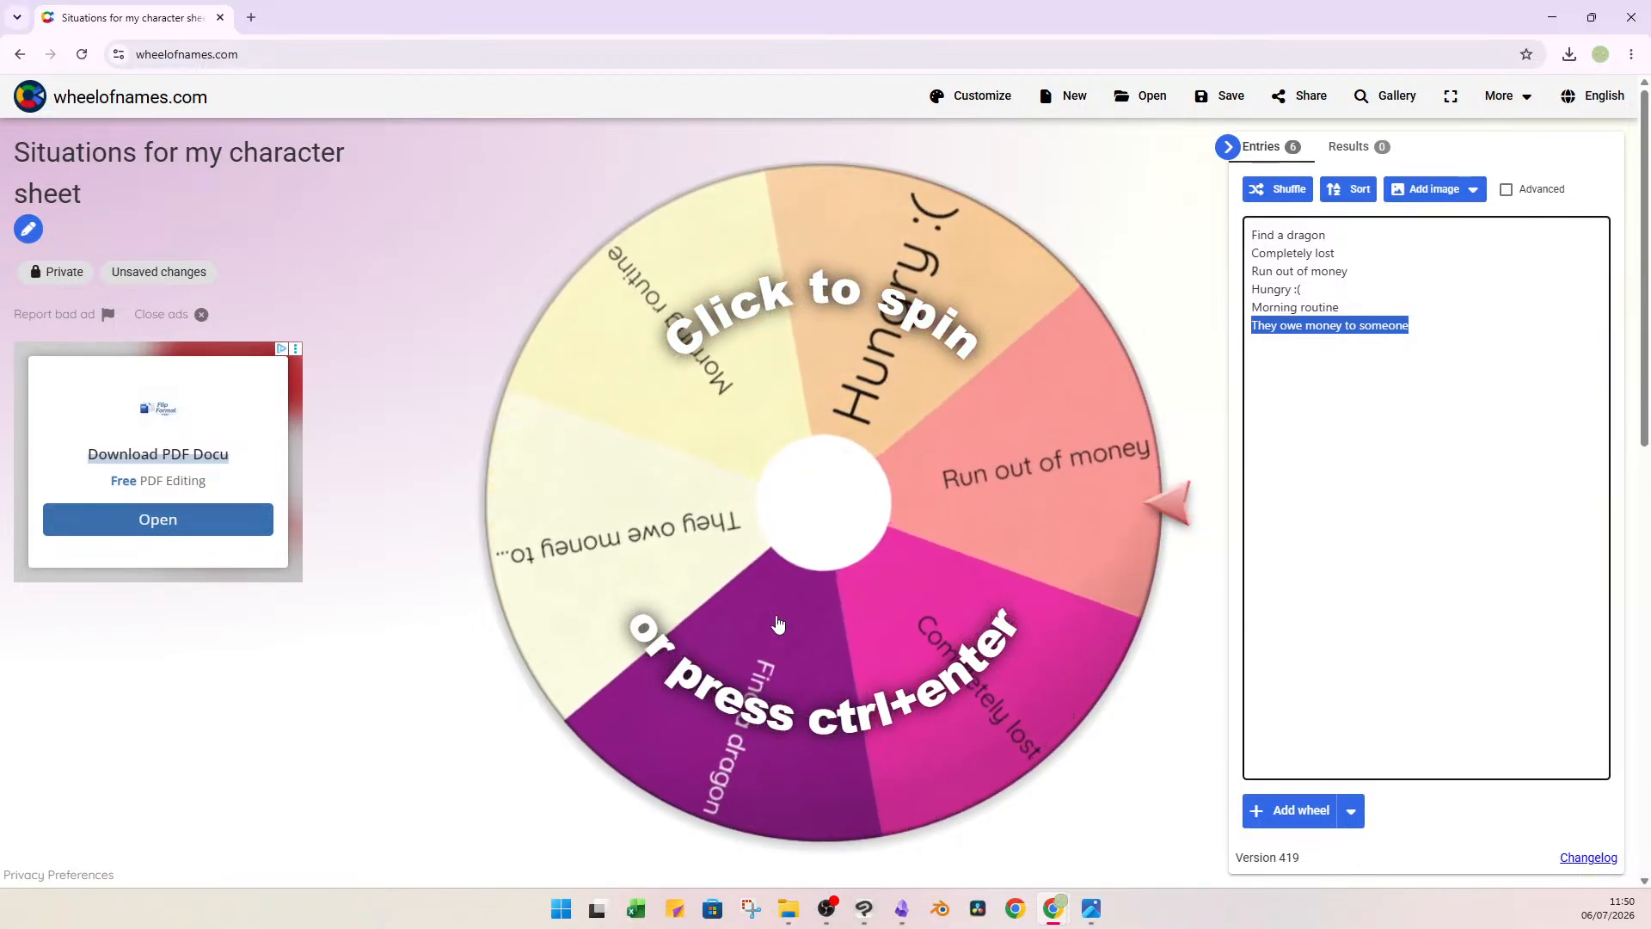
{"action": "left_click", "coordinate": [1417, 317]}
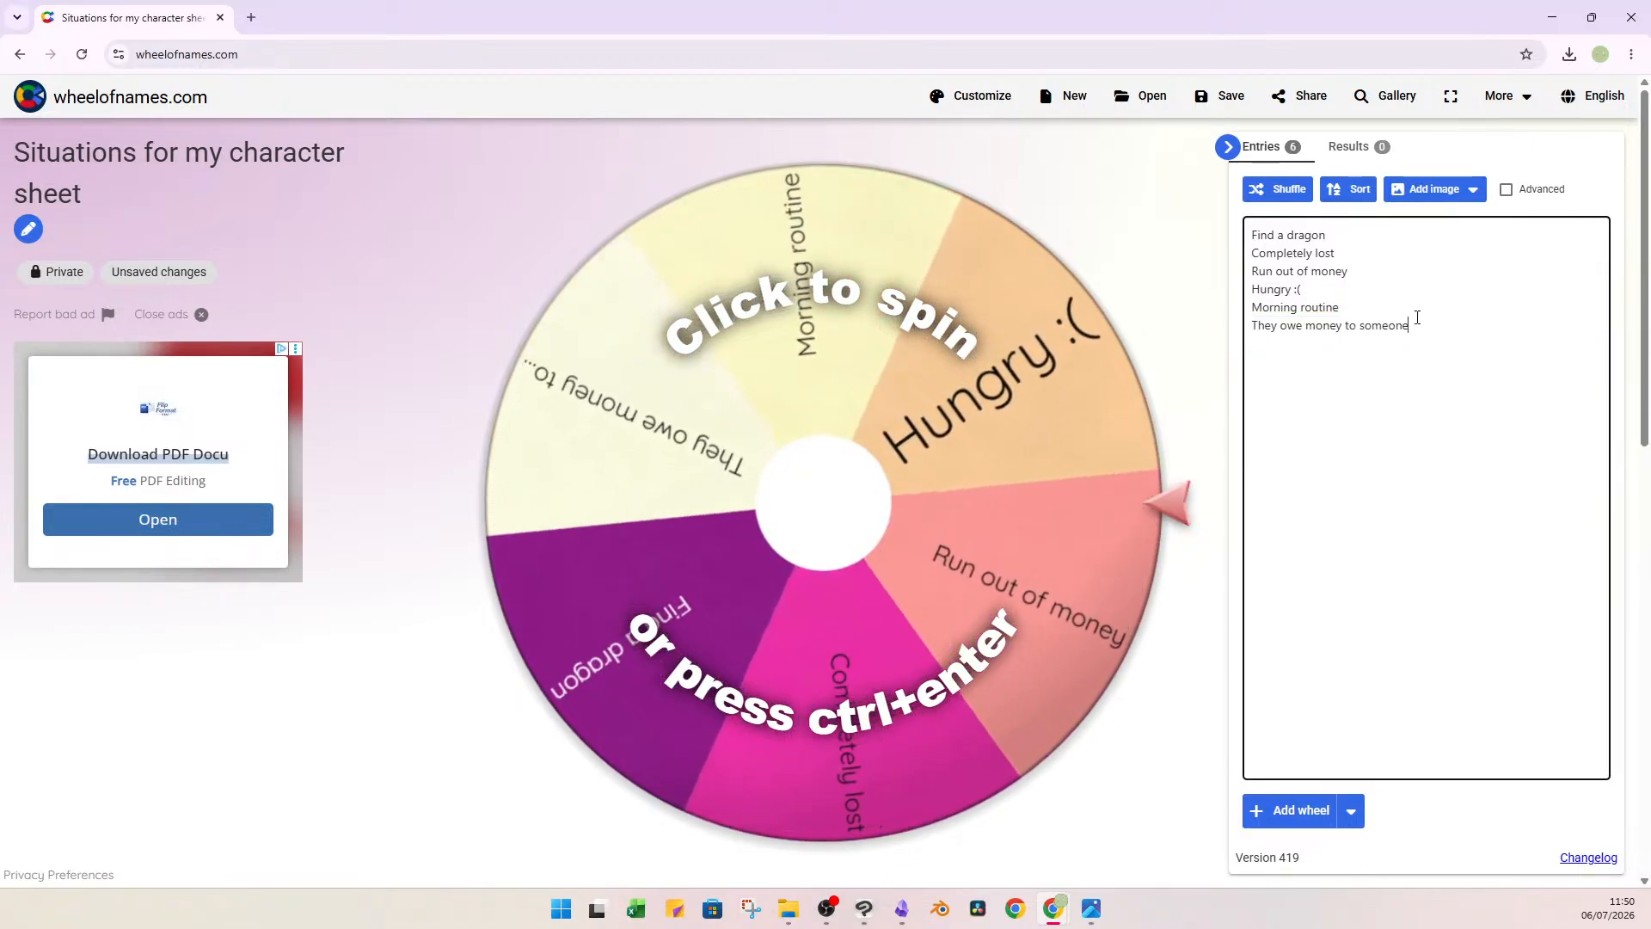
{"action": "triple_click", "coordinate": [1302, 235]}
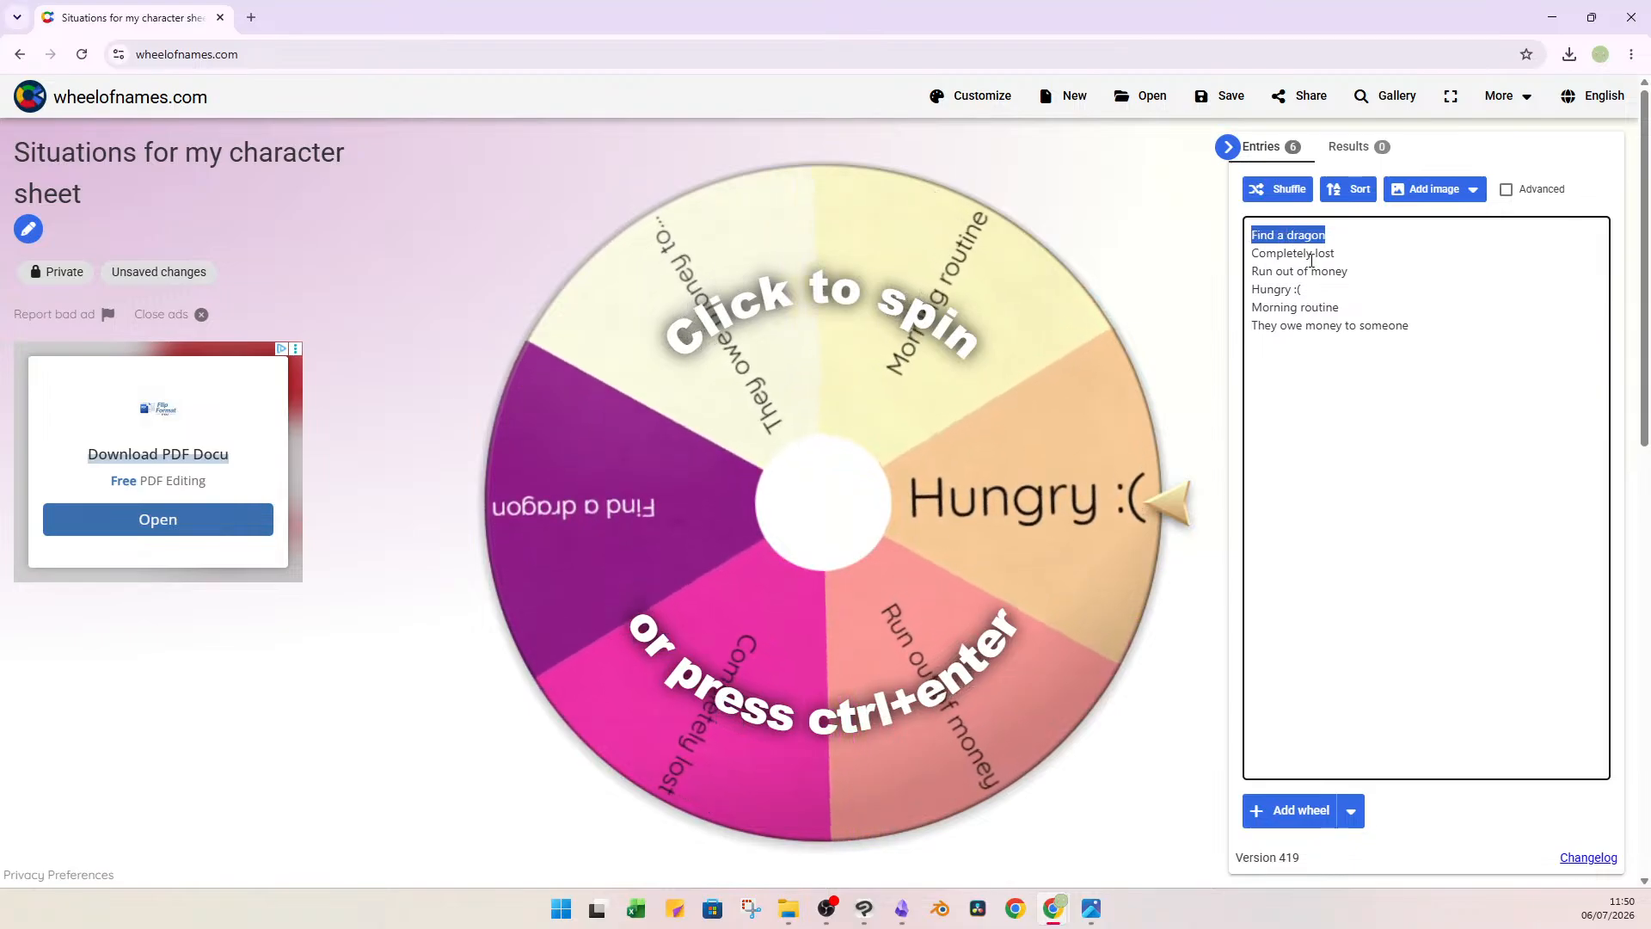
{"action": "triple_click", "coordinate": [1308, 254]}
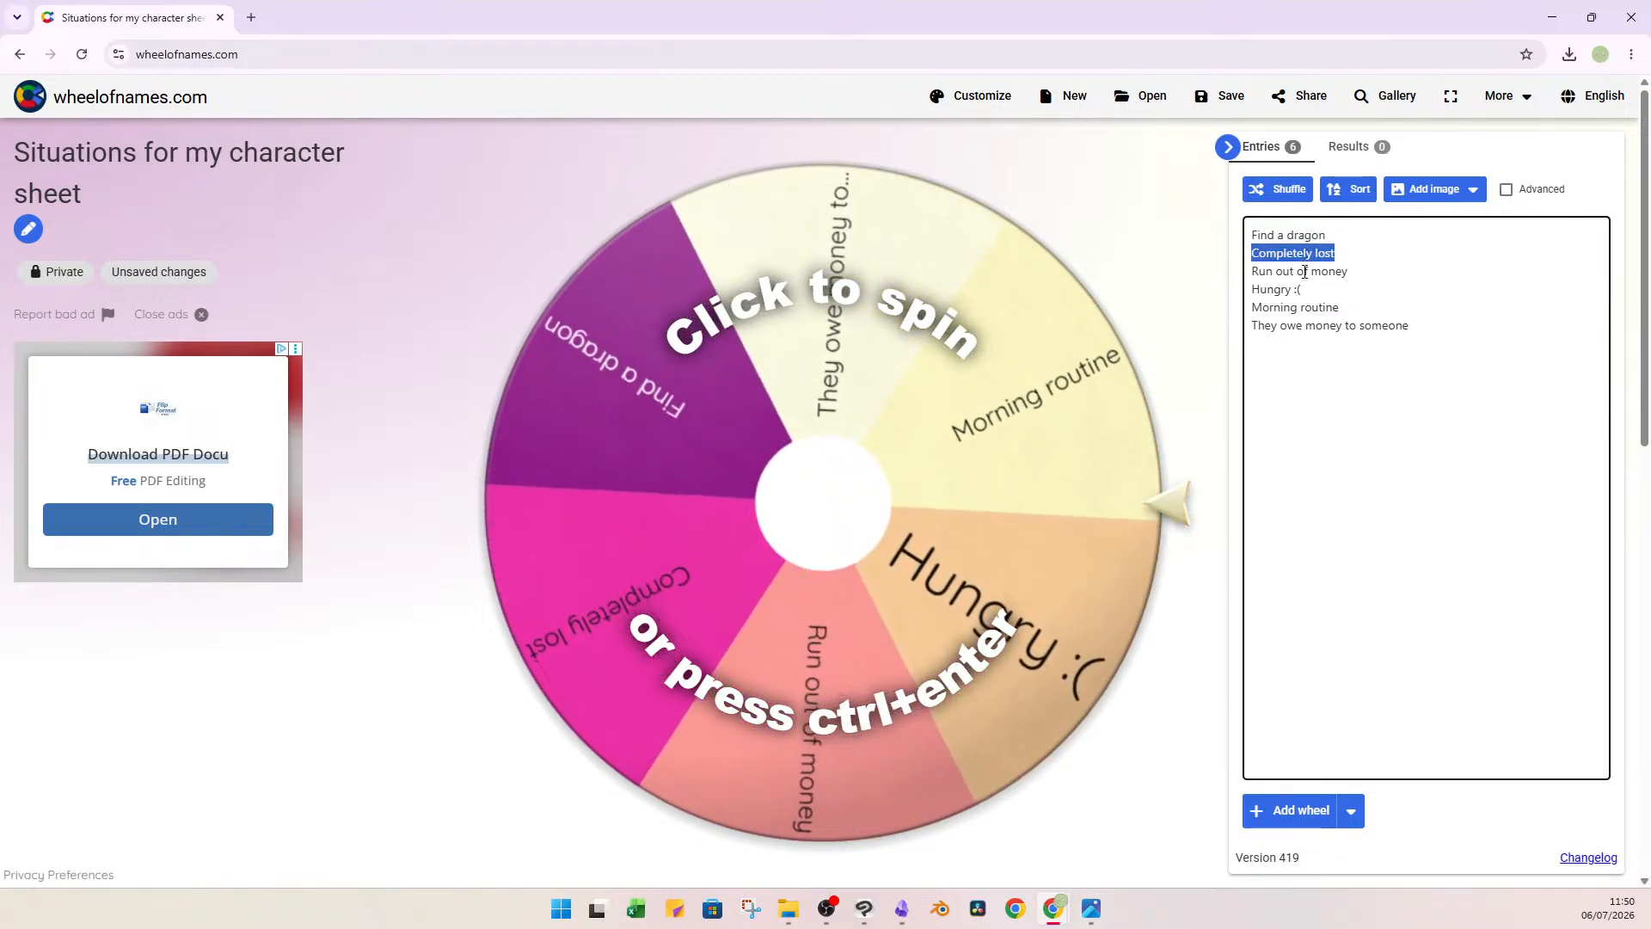
{"action": "triple_click", "coordinate": [1304, 271]}
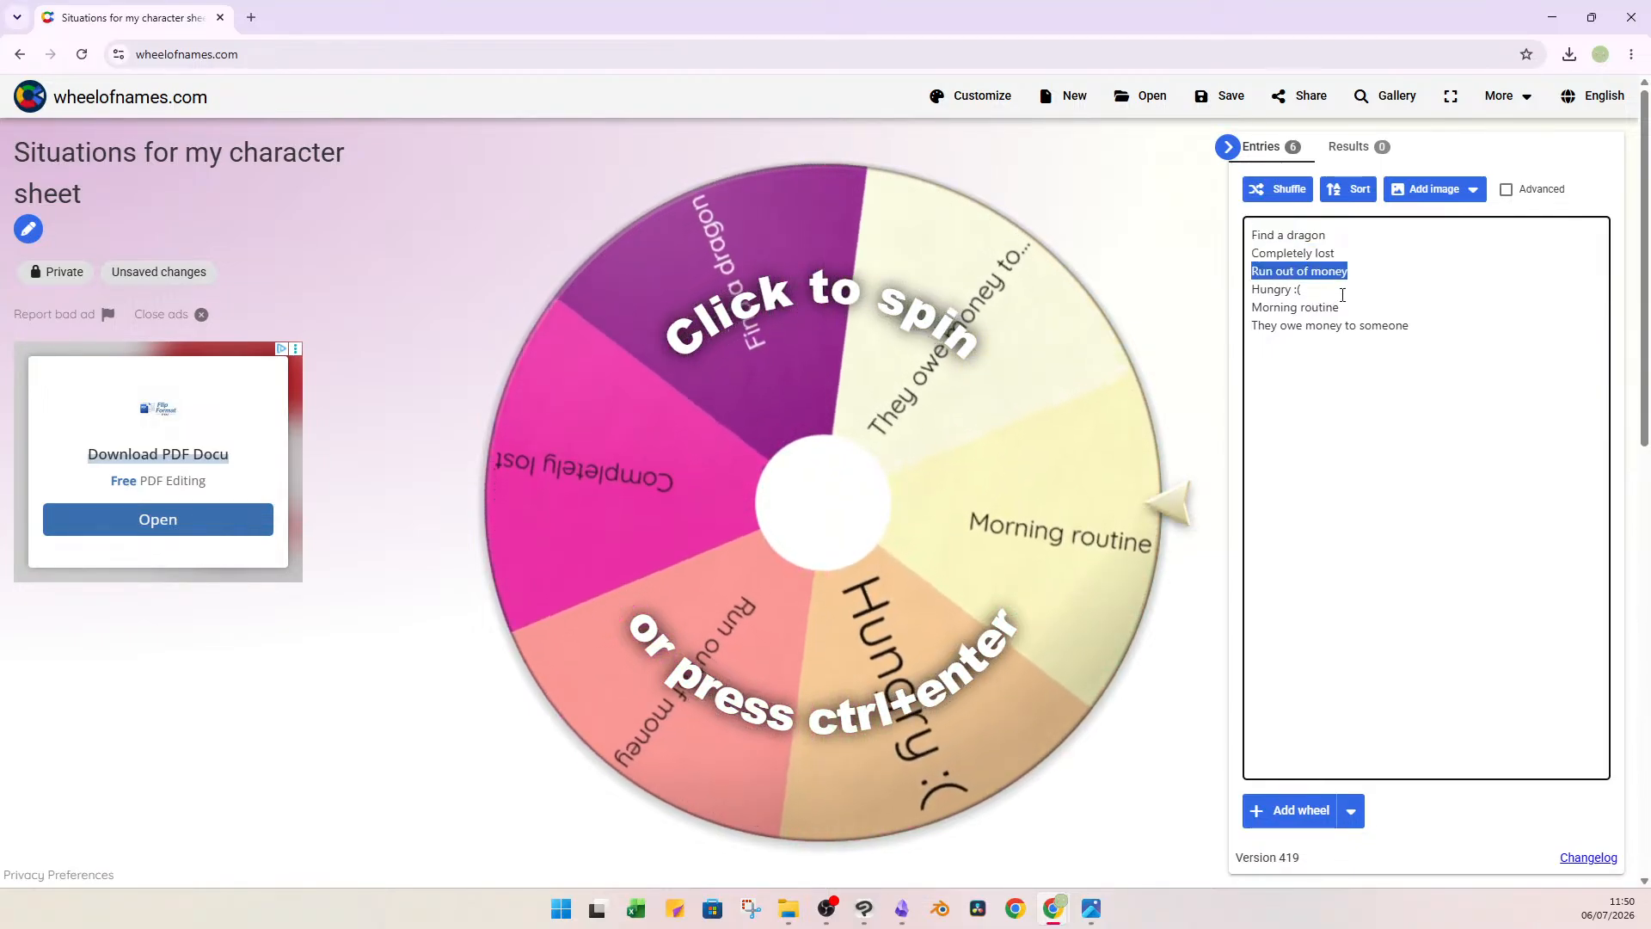
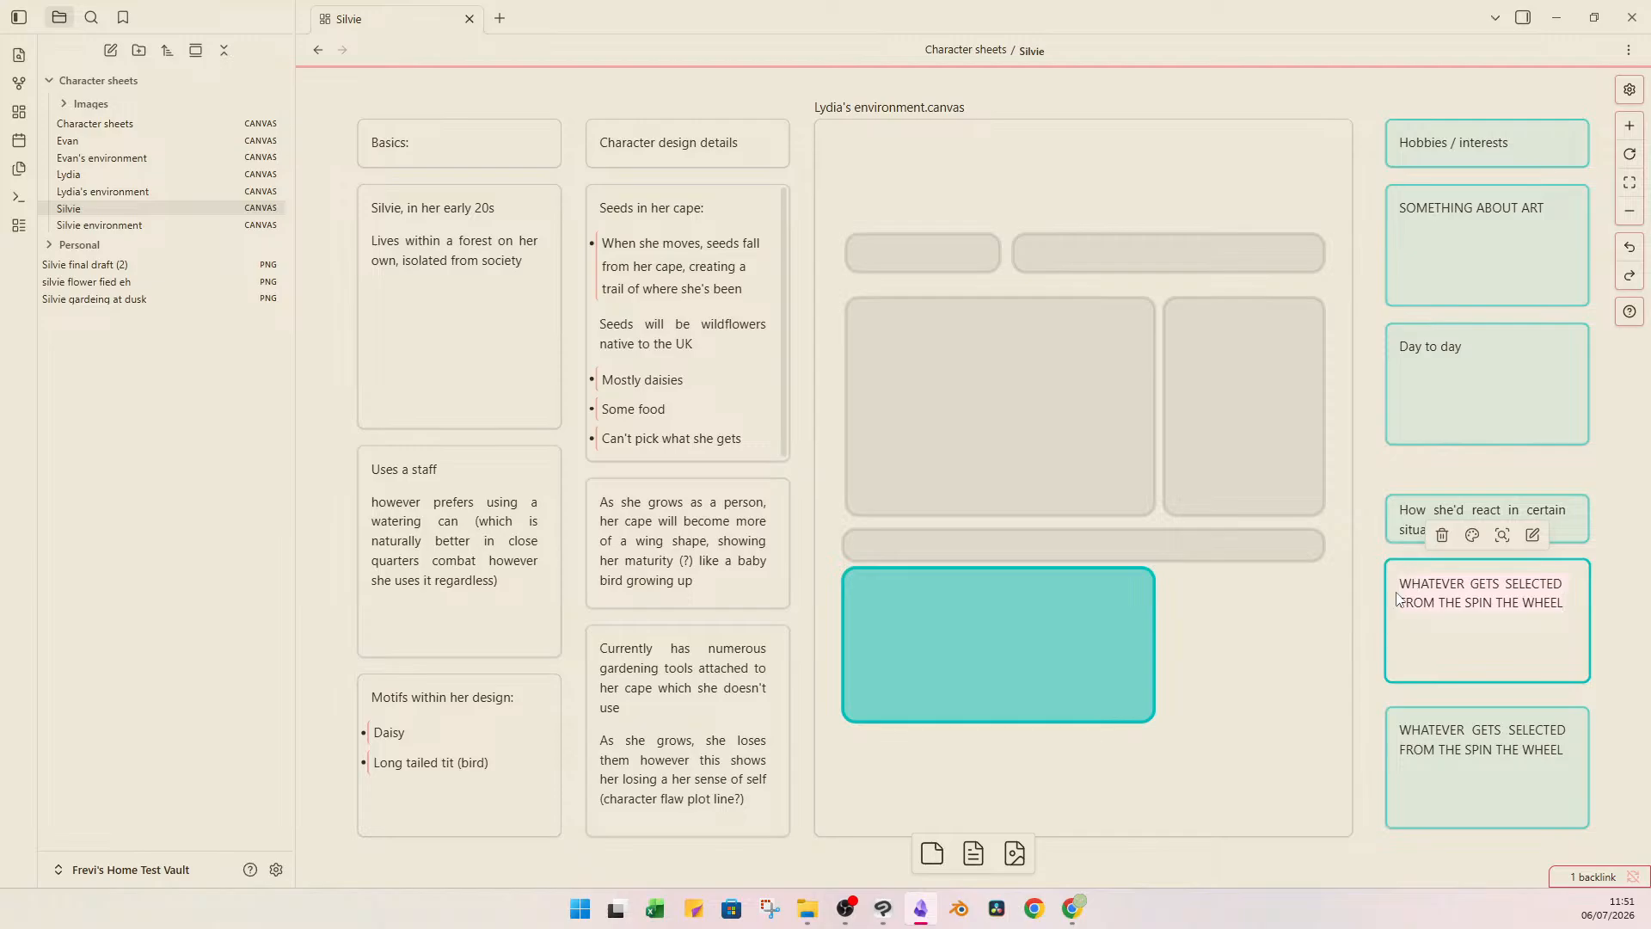
Replace the first spin-the-wheel placeholder with "Completely lost: Find an animal and get them to take her where she needs to go / help her".
{"action": "type", "text": "d"}
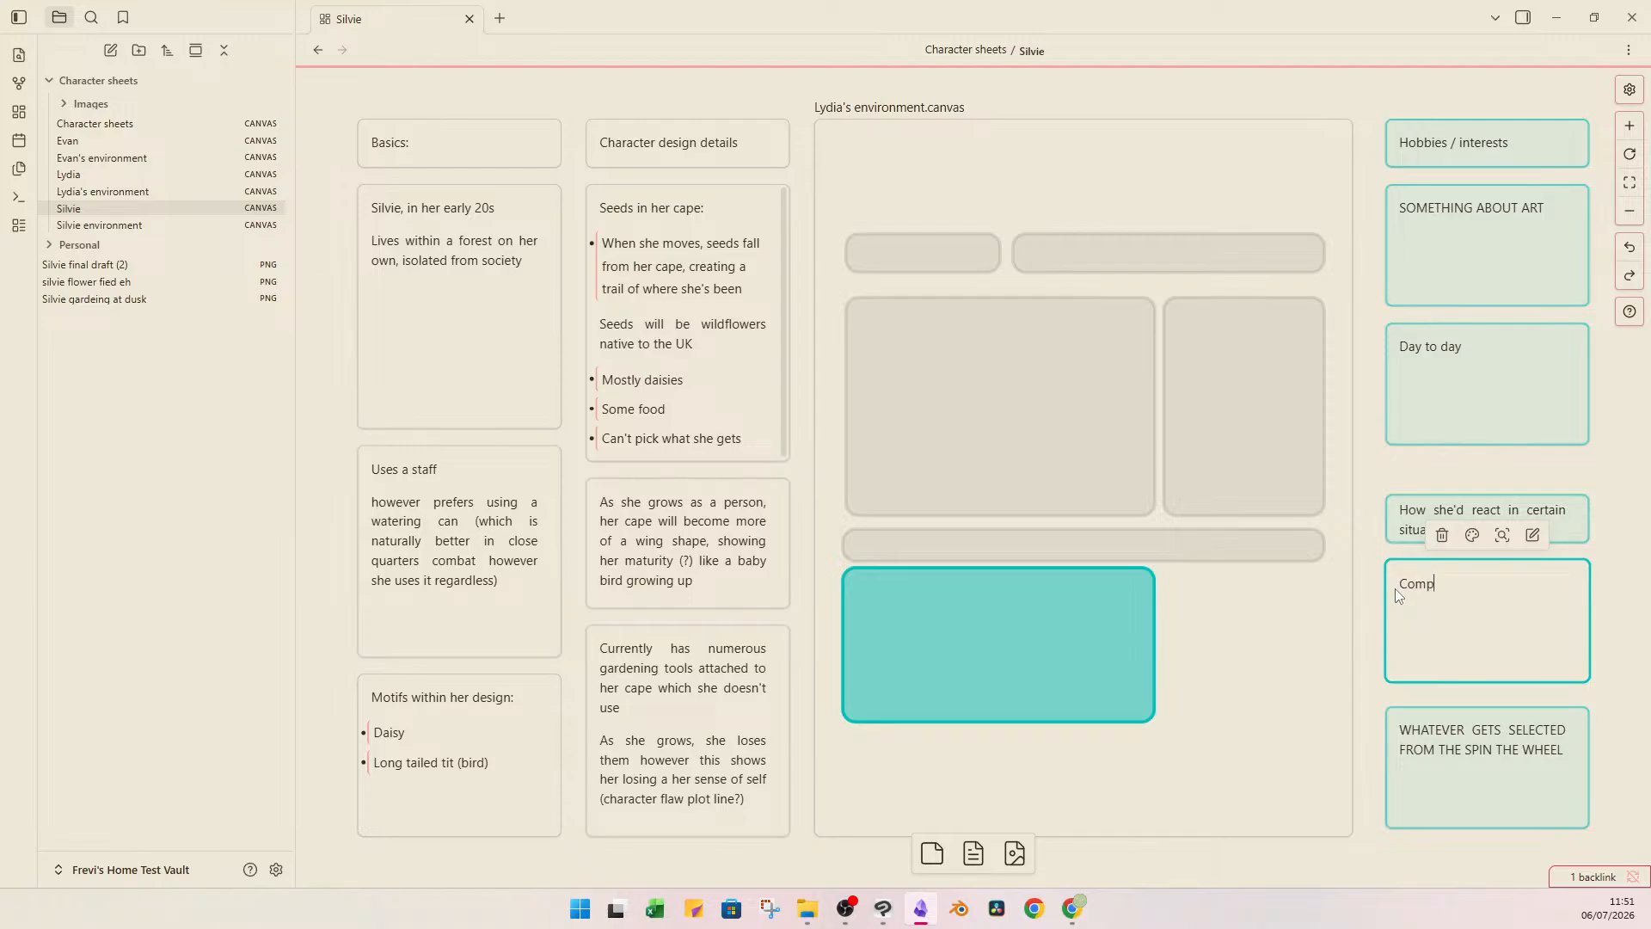
{"action": "type", "text": "letely lost:"}
{"action": "type", "text": "Find an anima"}
{"action": "type", "text": "l and "}
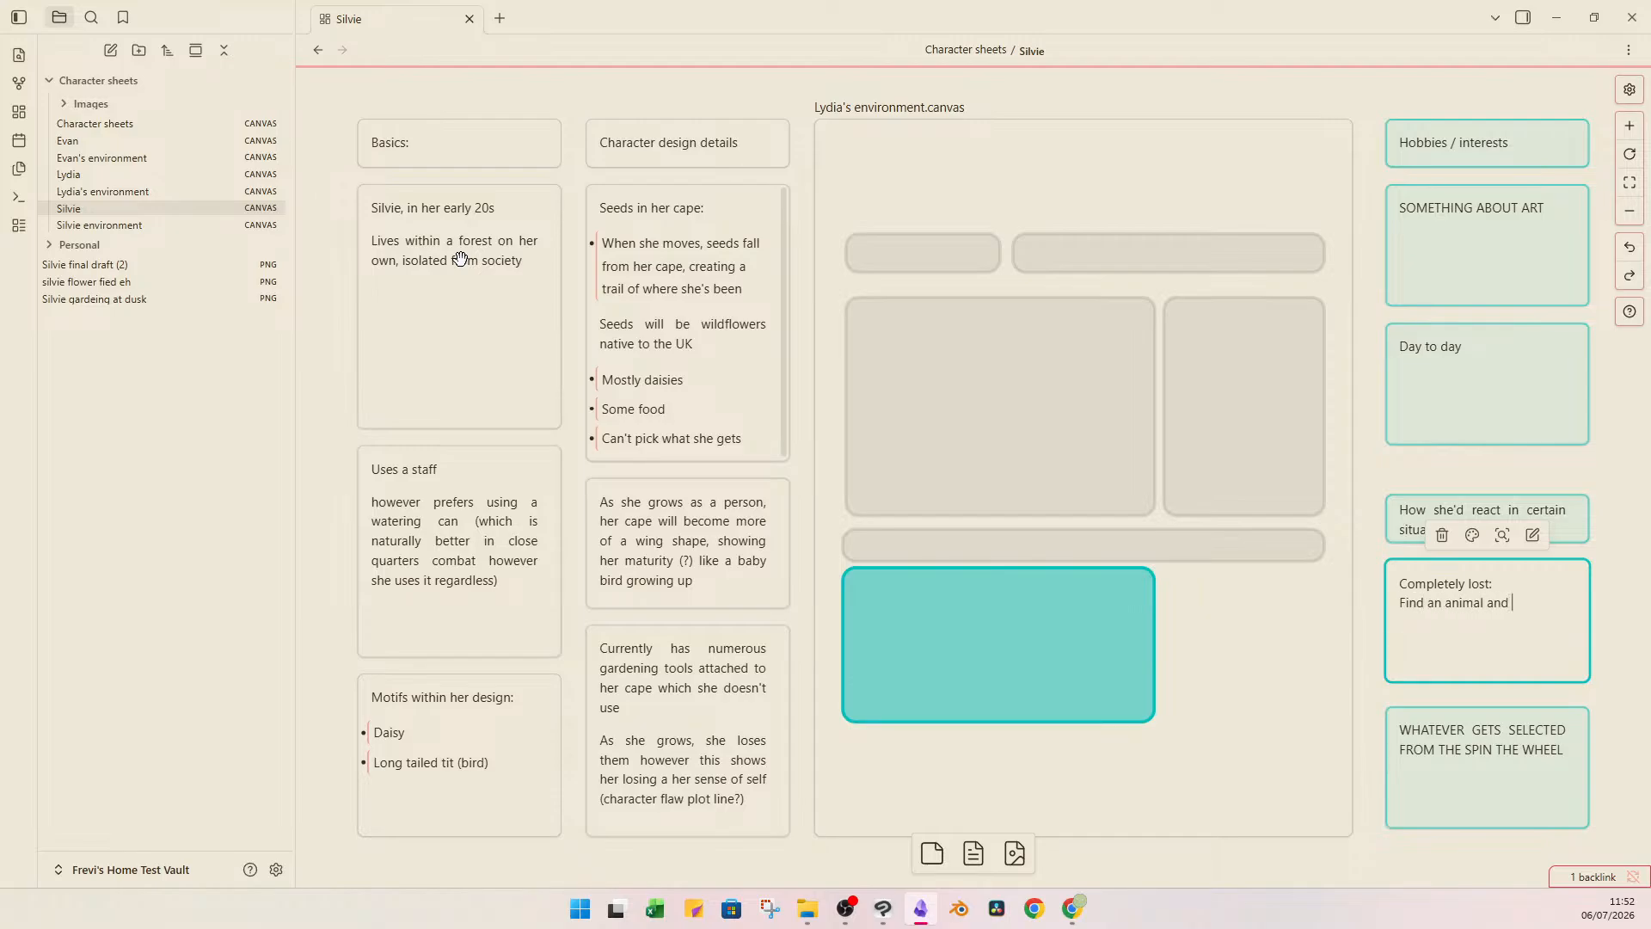
{"action": "type", "text": "get them to ta"}
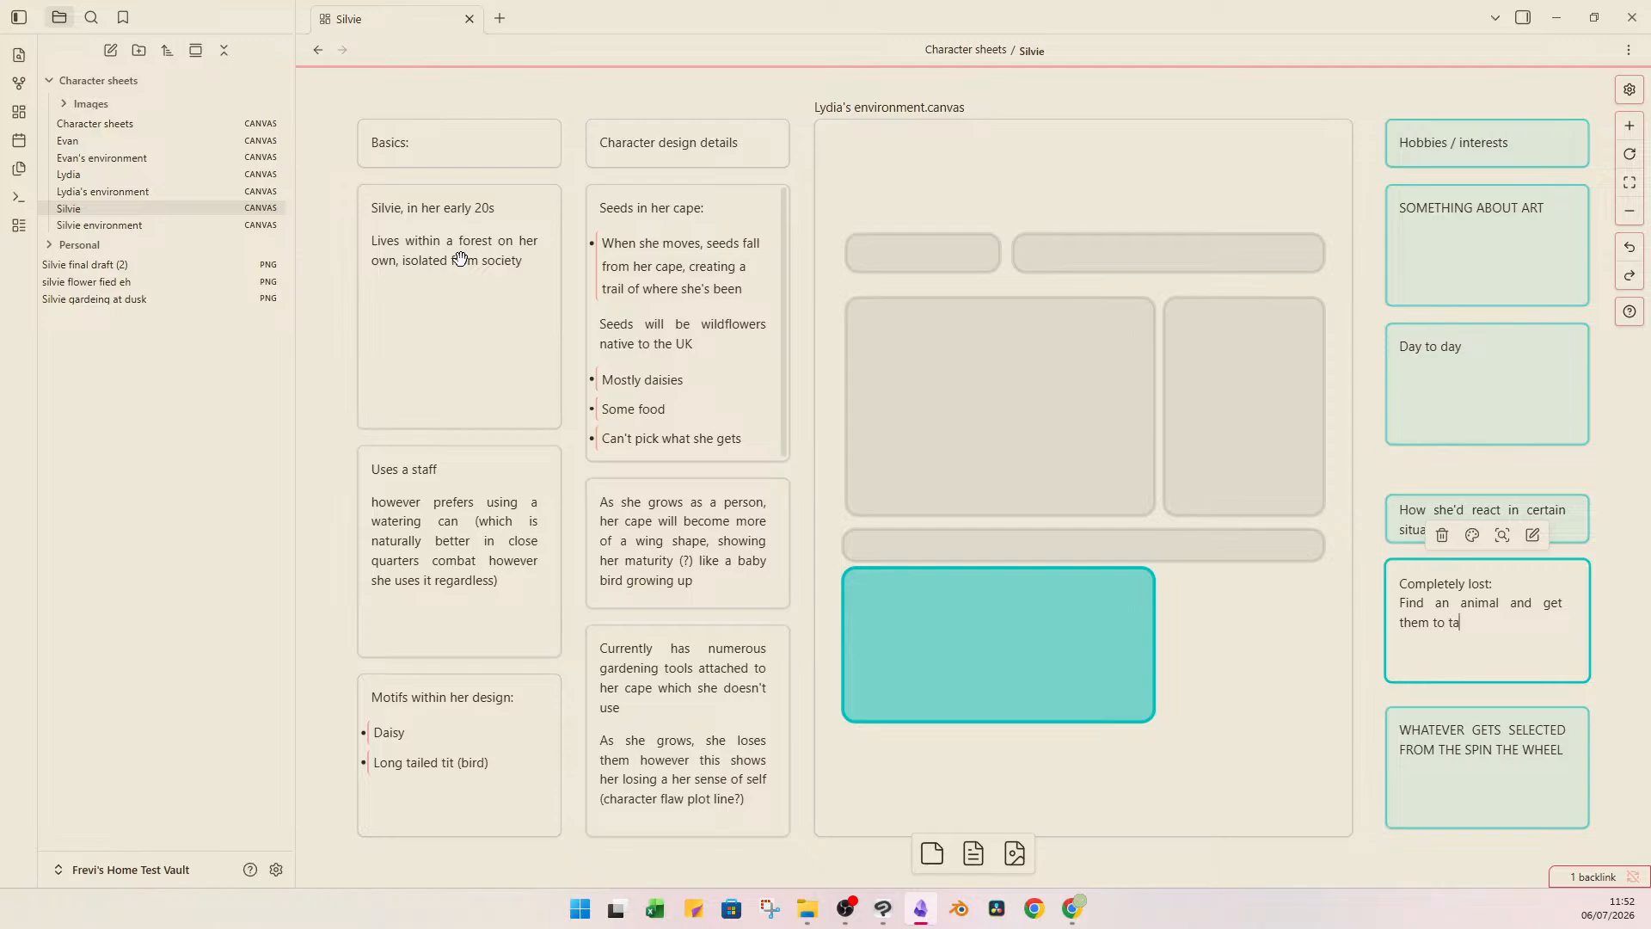
{"action": "type", "text": "ke her where she needs to go / help her"}
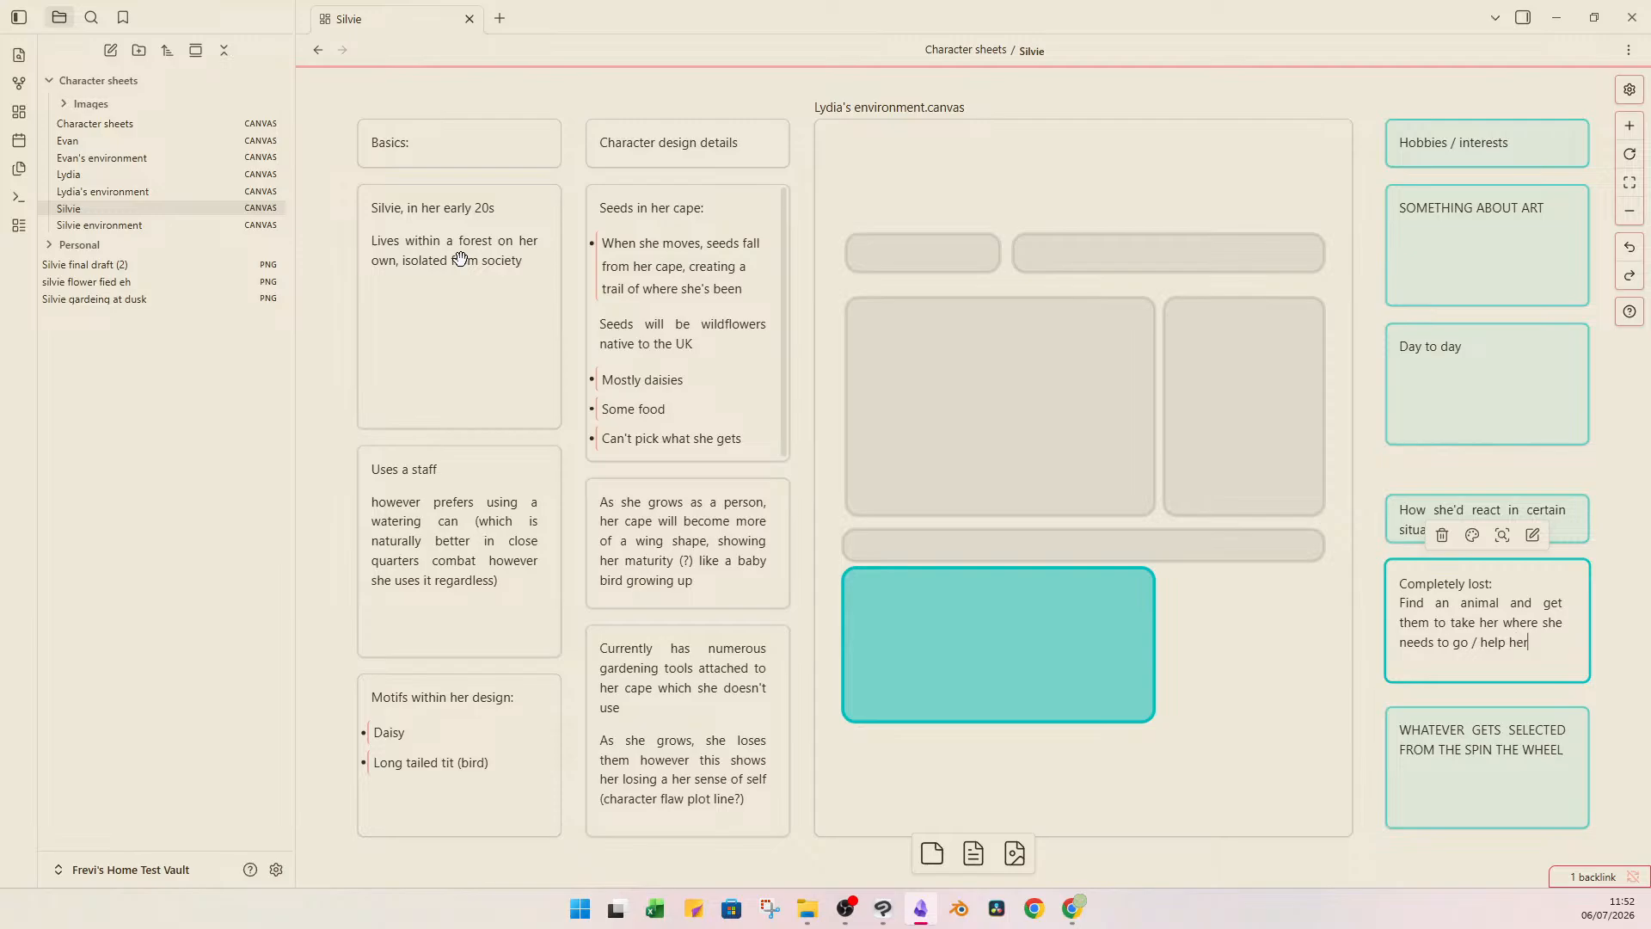
{"action": "left_click", "coordinate": [687, 119]}
Look over the Character sheets overview canvas with its key character themes and return to the Silvie canvas.
{"action": "left_click", "coordinate": [129, 123]}
{"action": "left_click_drag", "start_coordinate": [901, 718], "coordinate": [927, 718]}
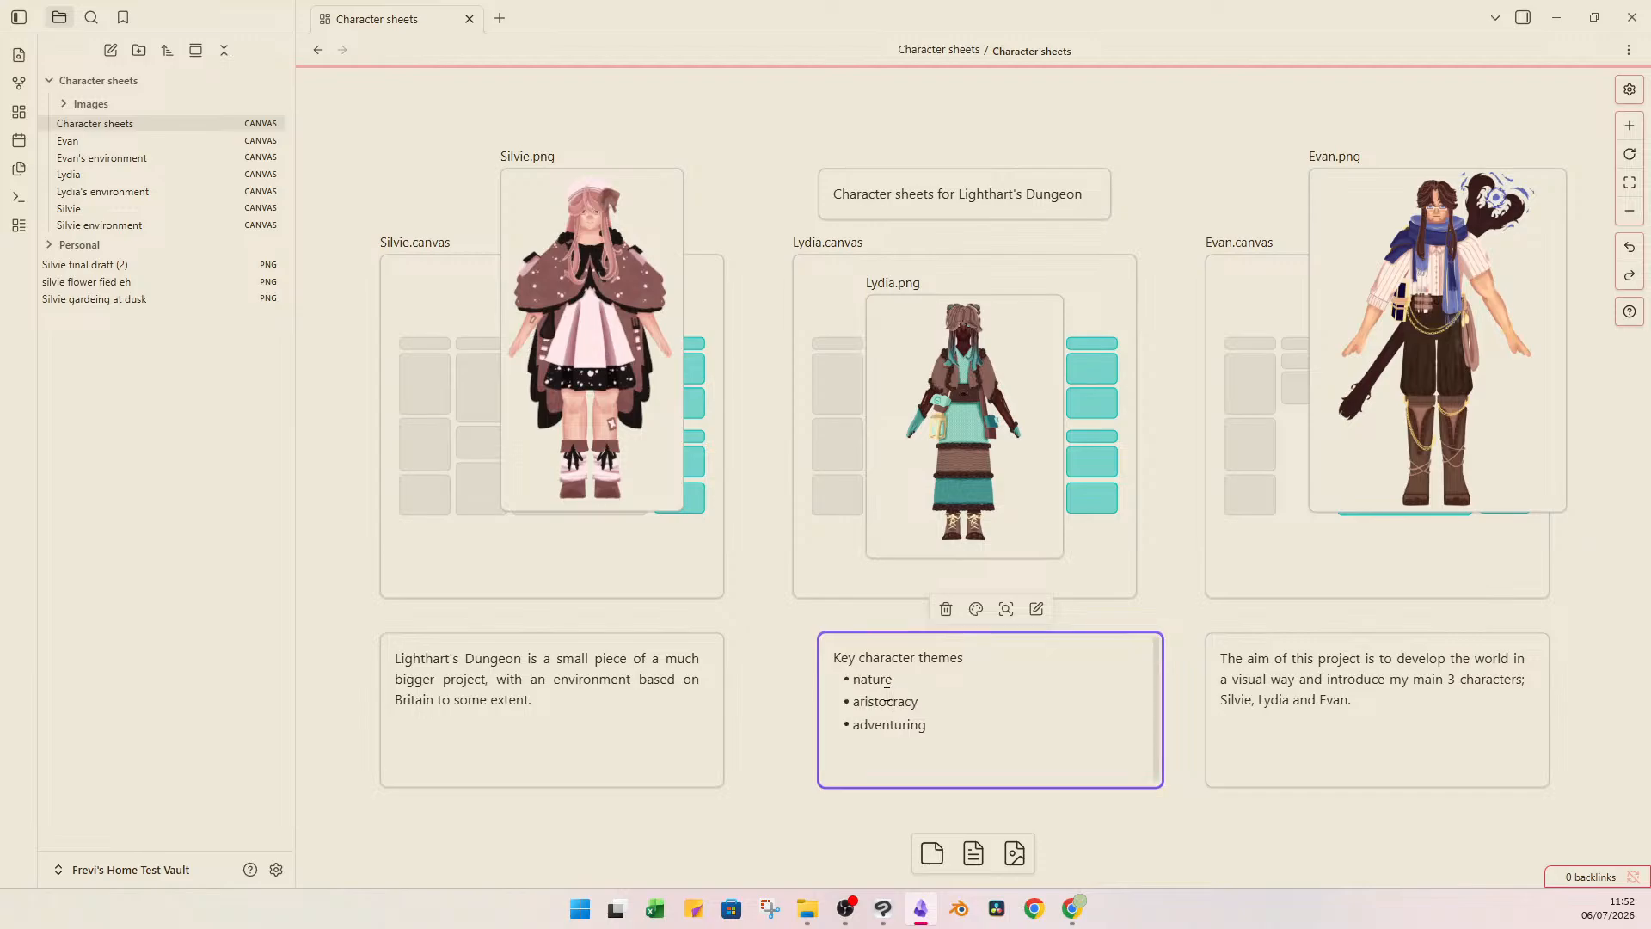
{"action": "left_click", "coordinate": [771, 661]}
{"action": "key", "text": "ctrl+z"}
{"action": "double_click", "coordinate": [846, 679]}
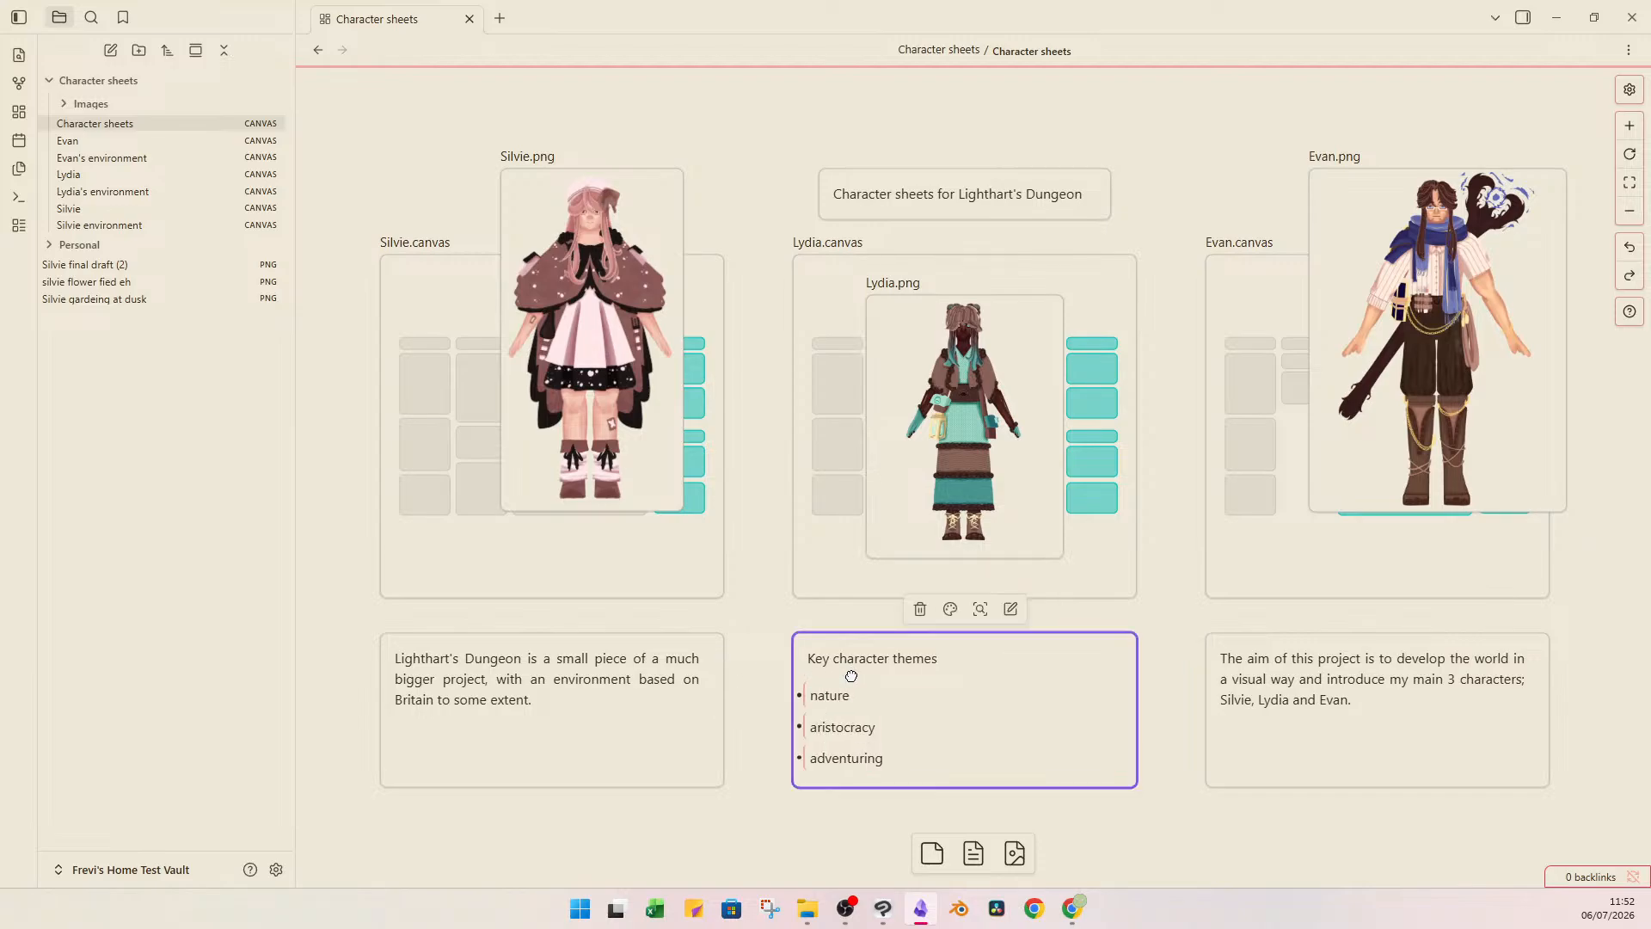
{"action": "left_click", "coordinate": [626, 341]}
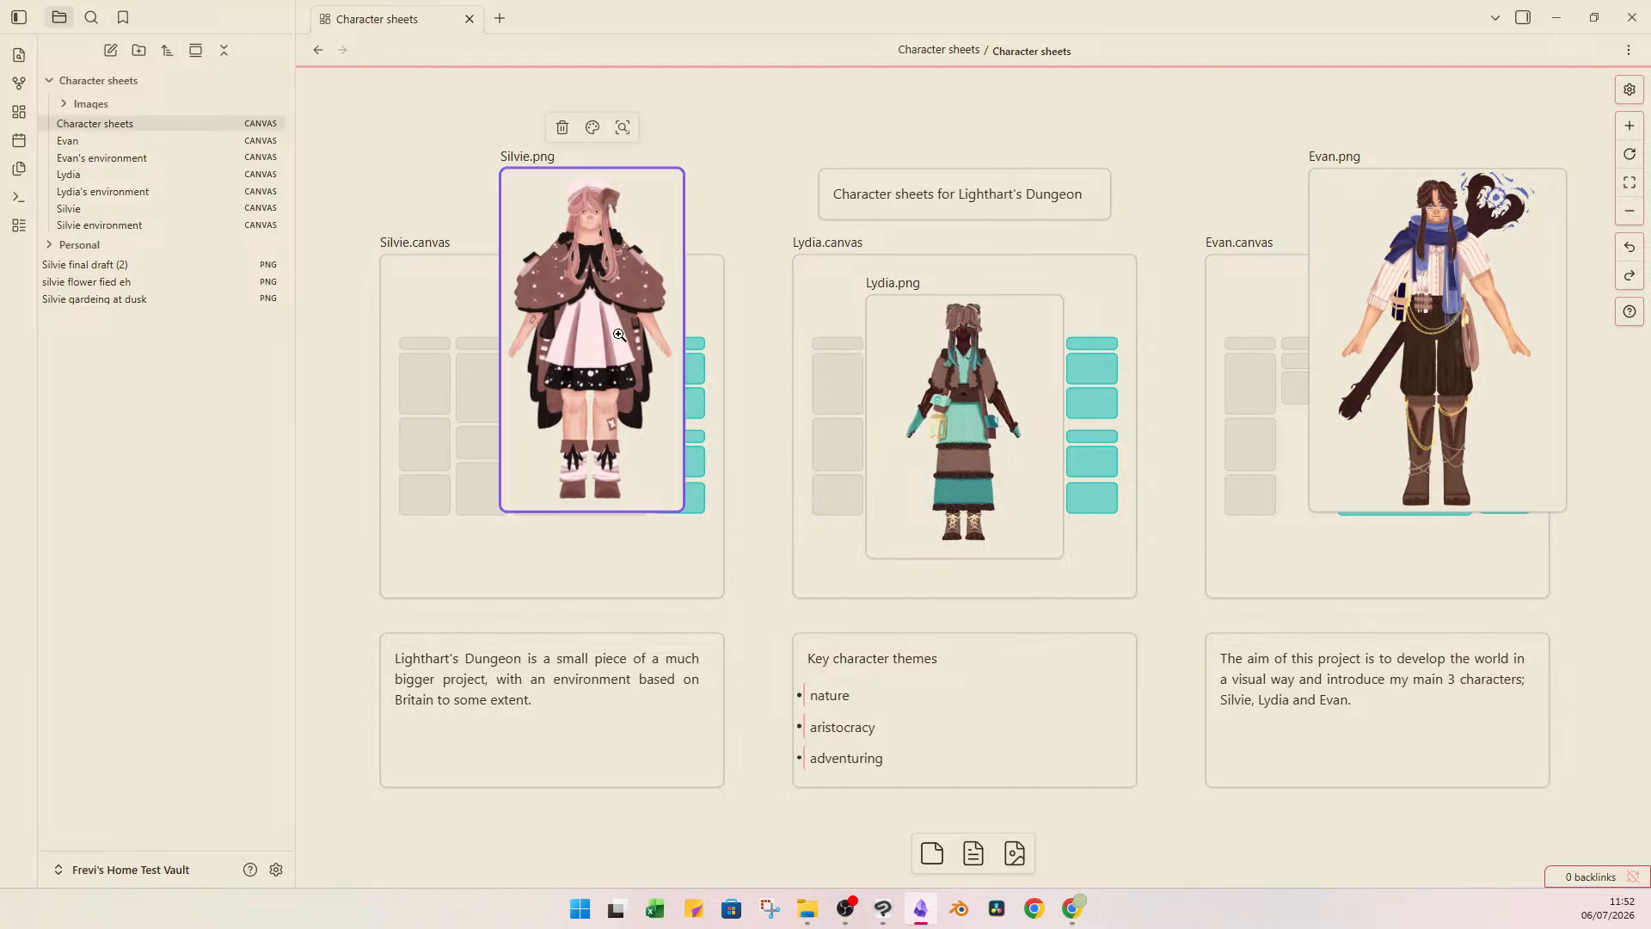
{"action": "left_click", "coordinate": [731, 181]}
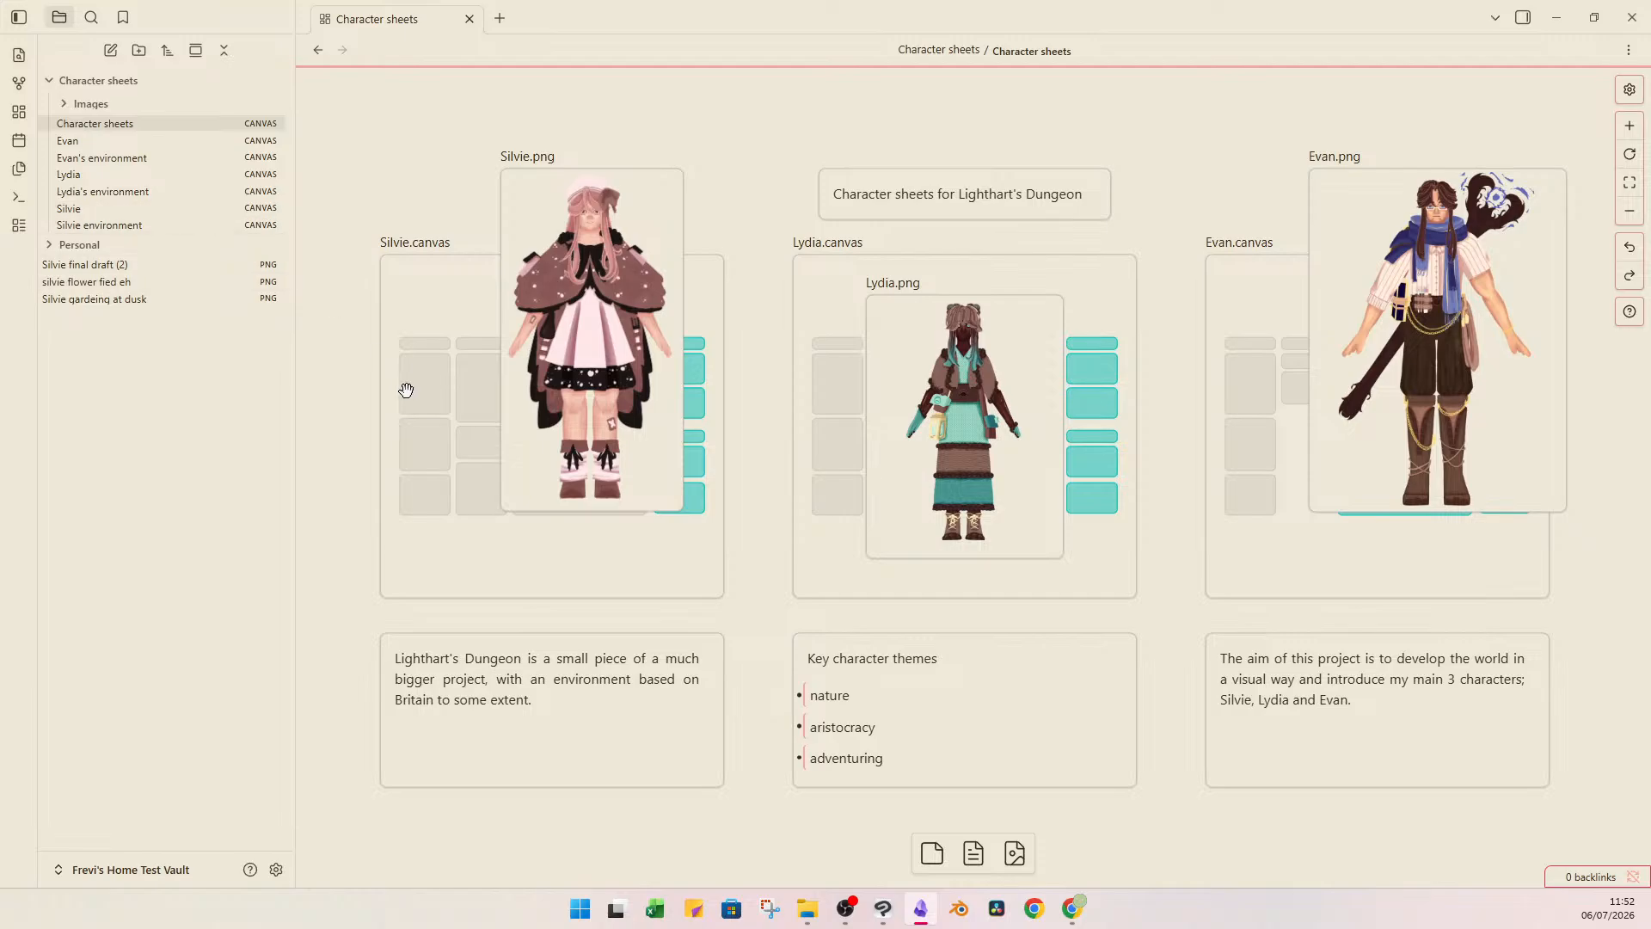
{"action": "double_click", "coordinate": [460, 308]}
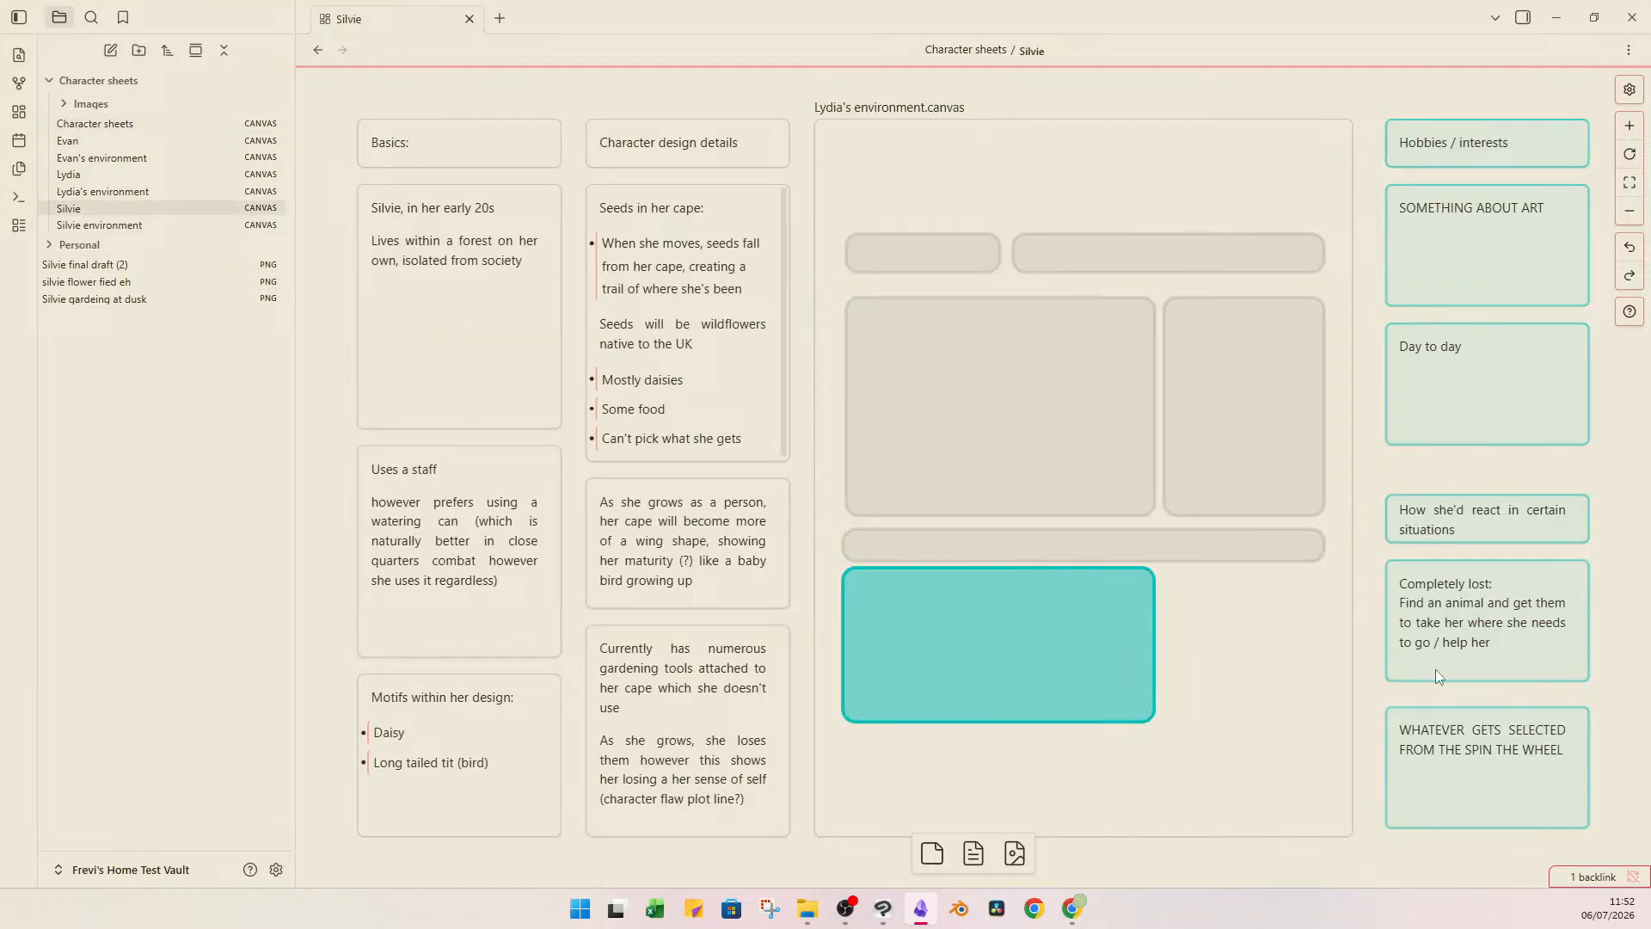
{"action": "left_click", "coordinate": [1486, 642]}
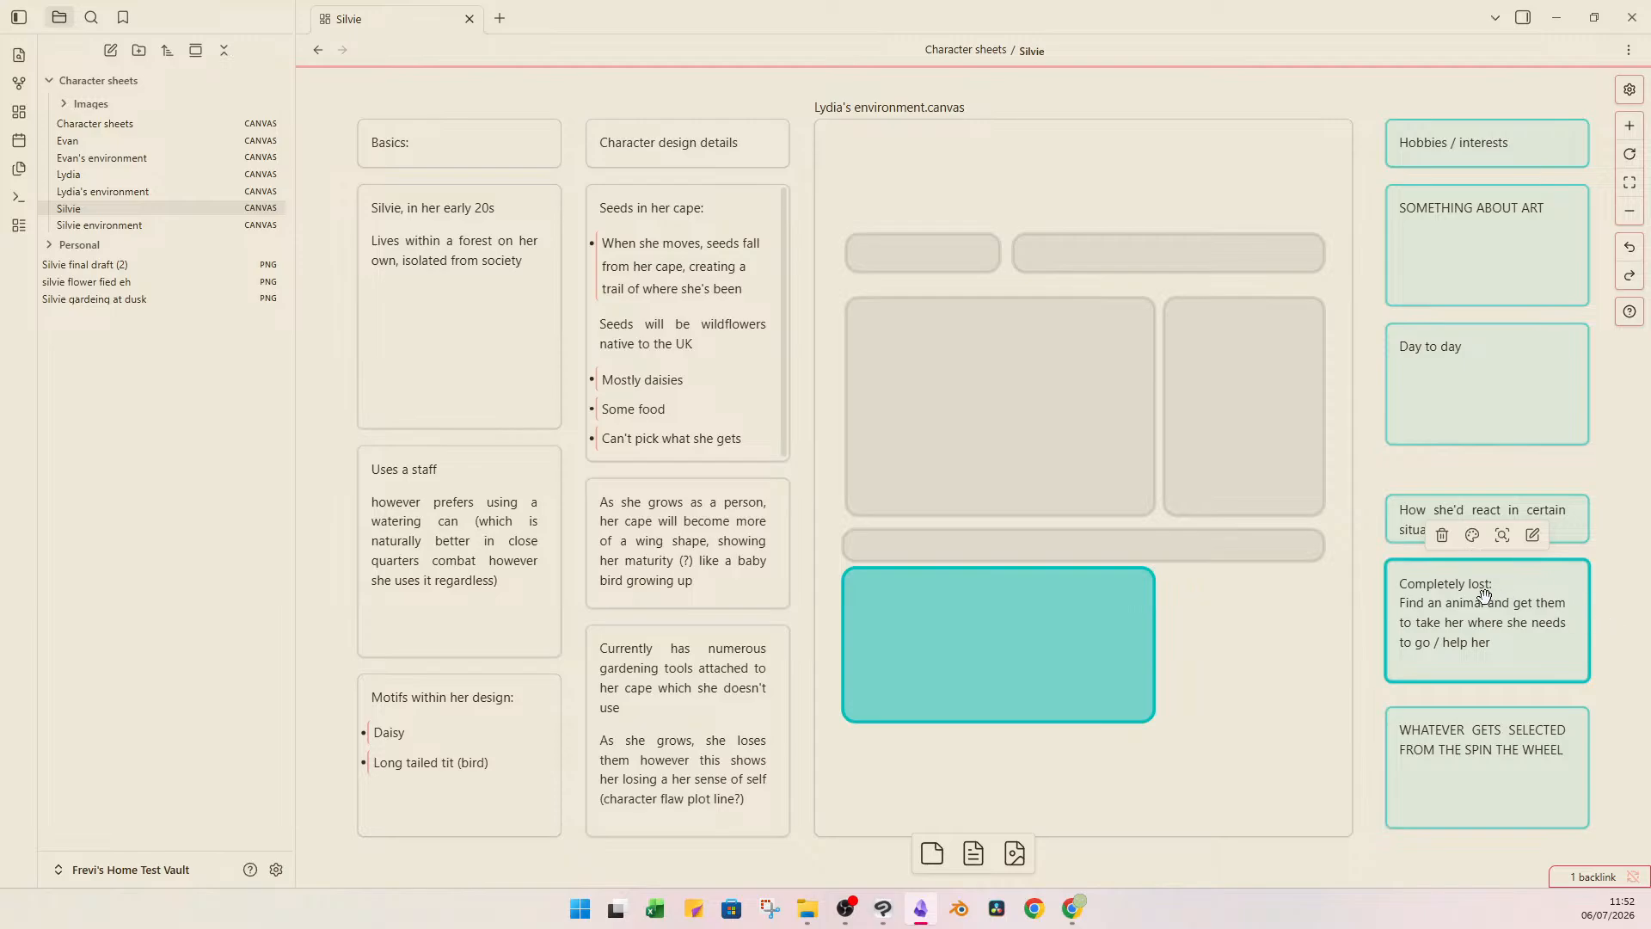
{"action": "double_click", "coordinate": [1444, 641]}
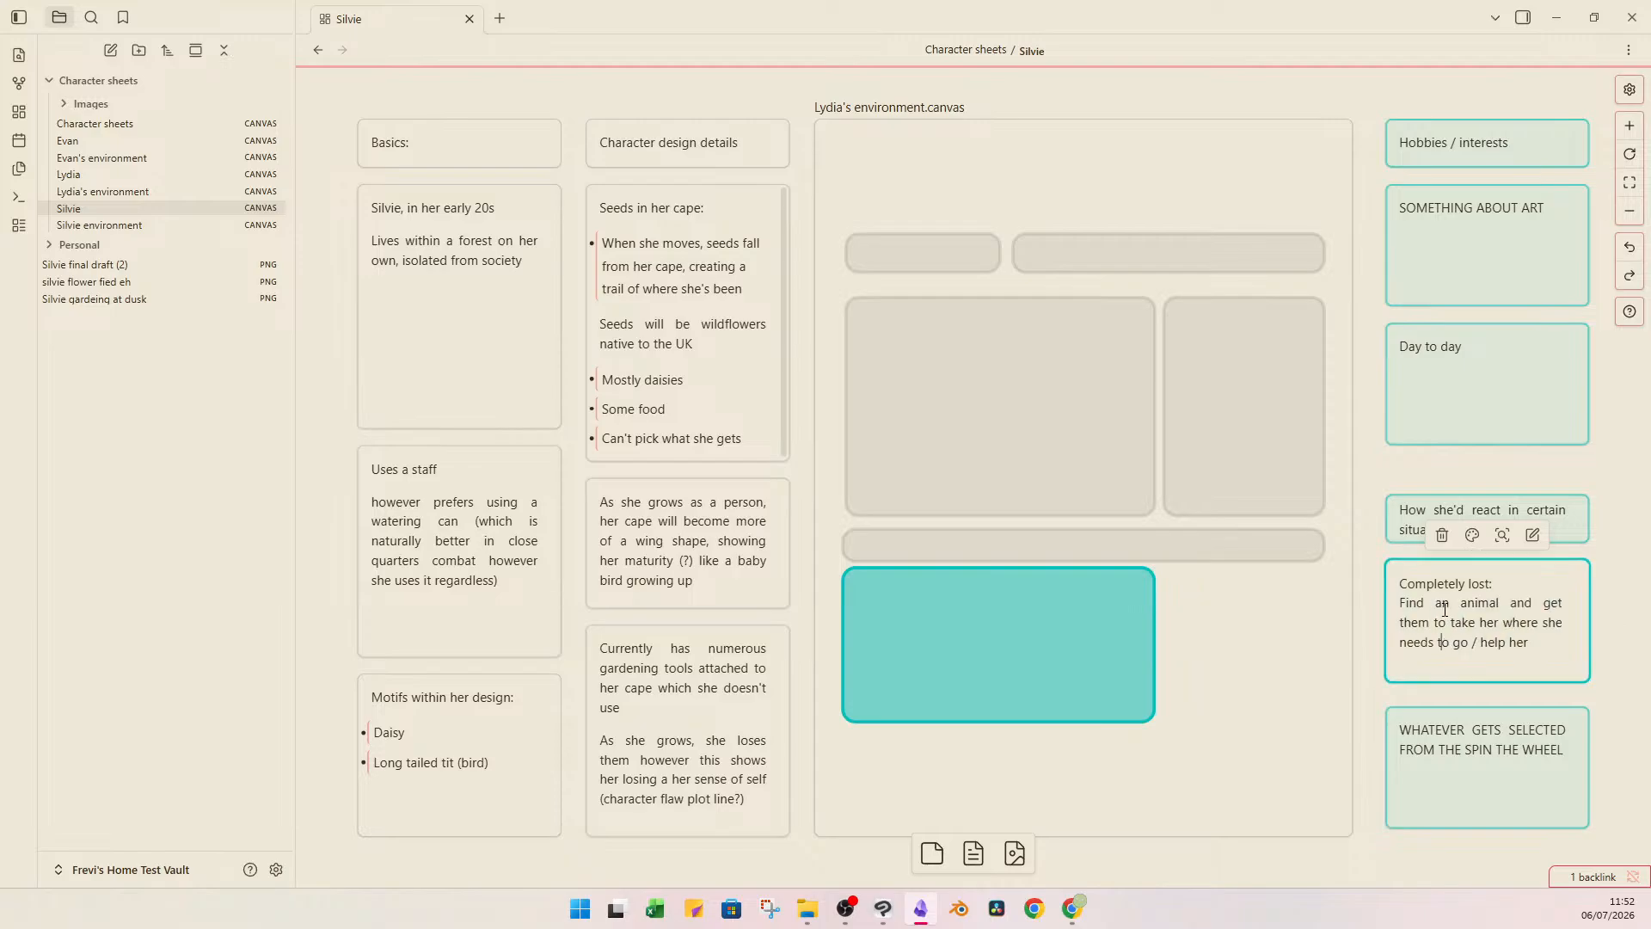
{"action": "left_click", "coordinate": [1367, 520]}
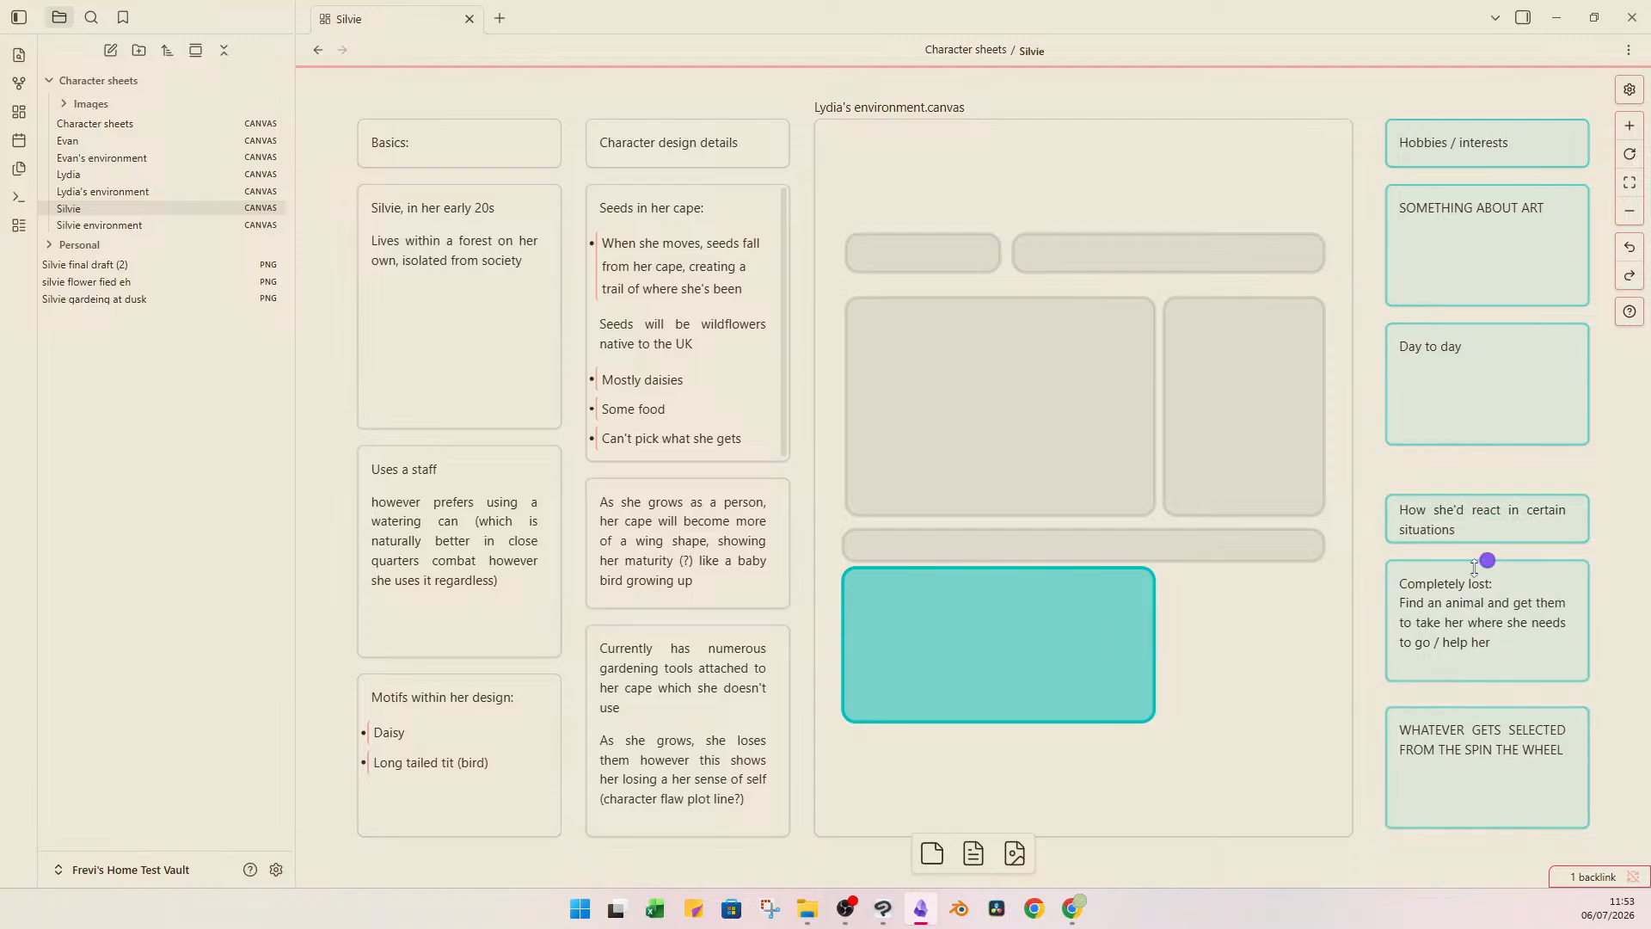
{"action": "left_click", "coordinate": [1499, 644]}
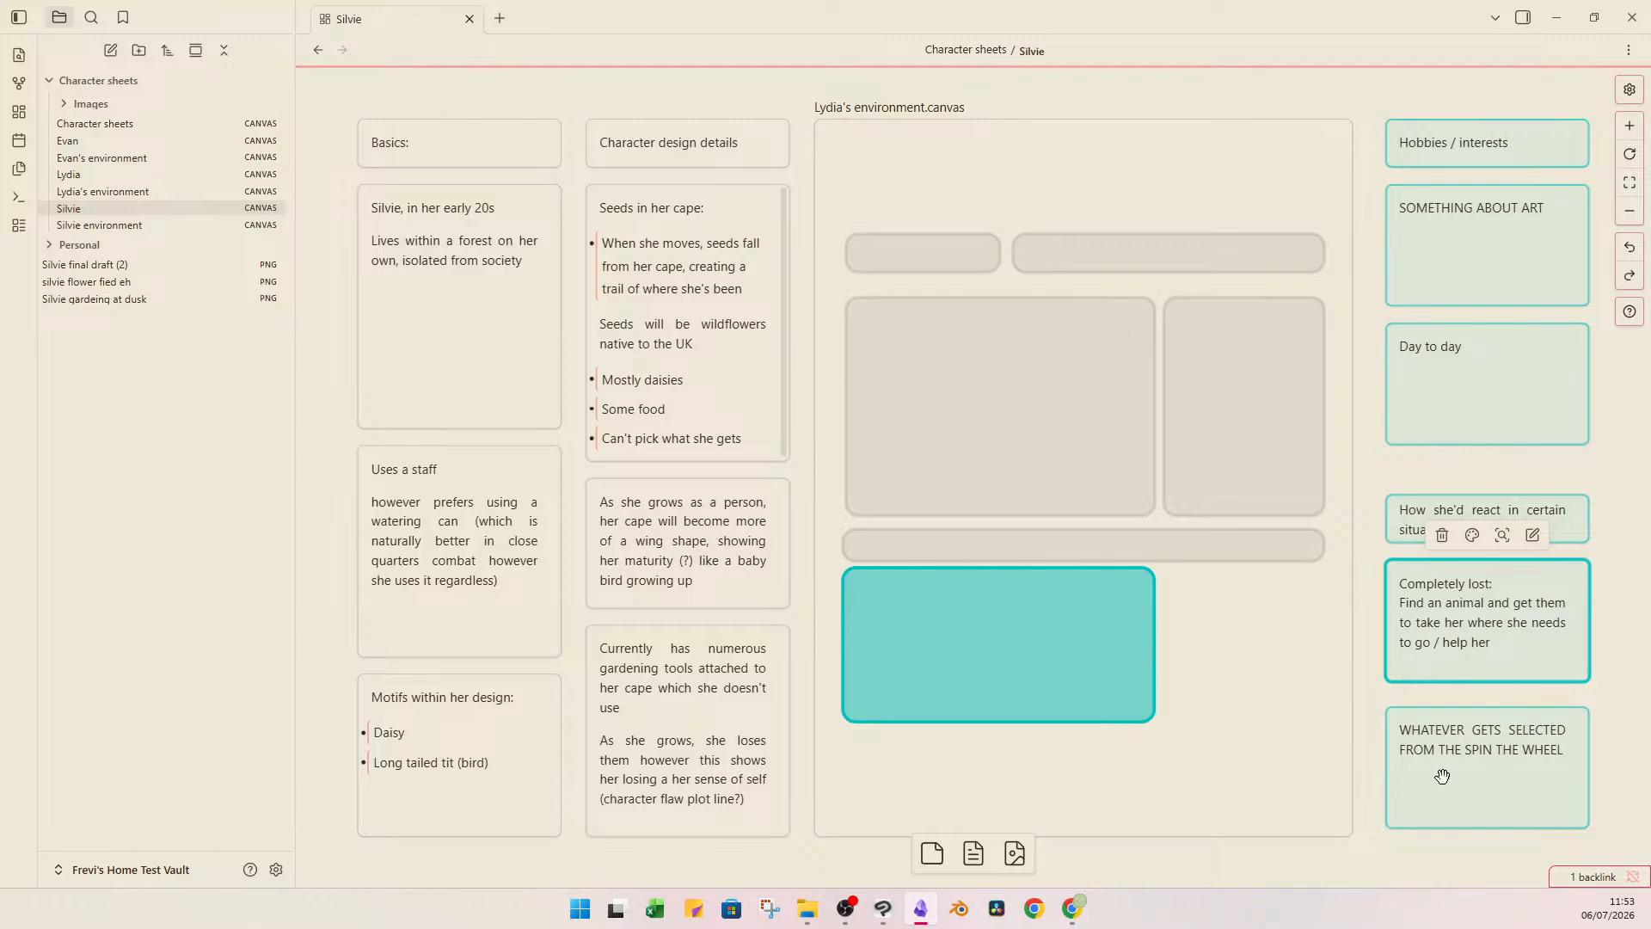
{"action": "left_click", "coordinate": [1459, 286]}
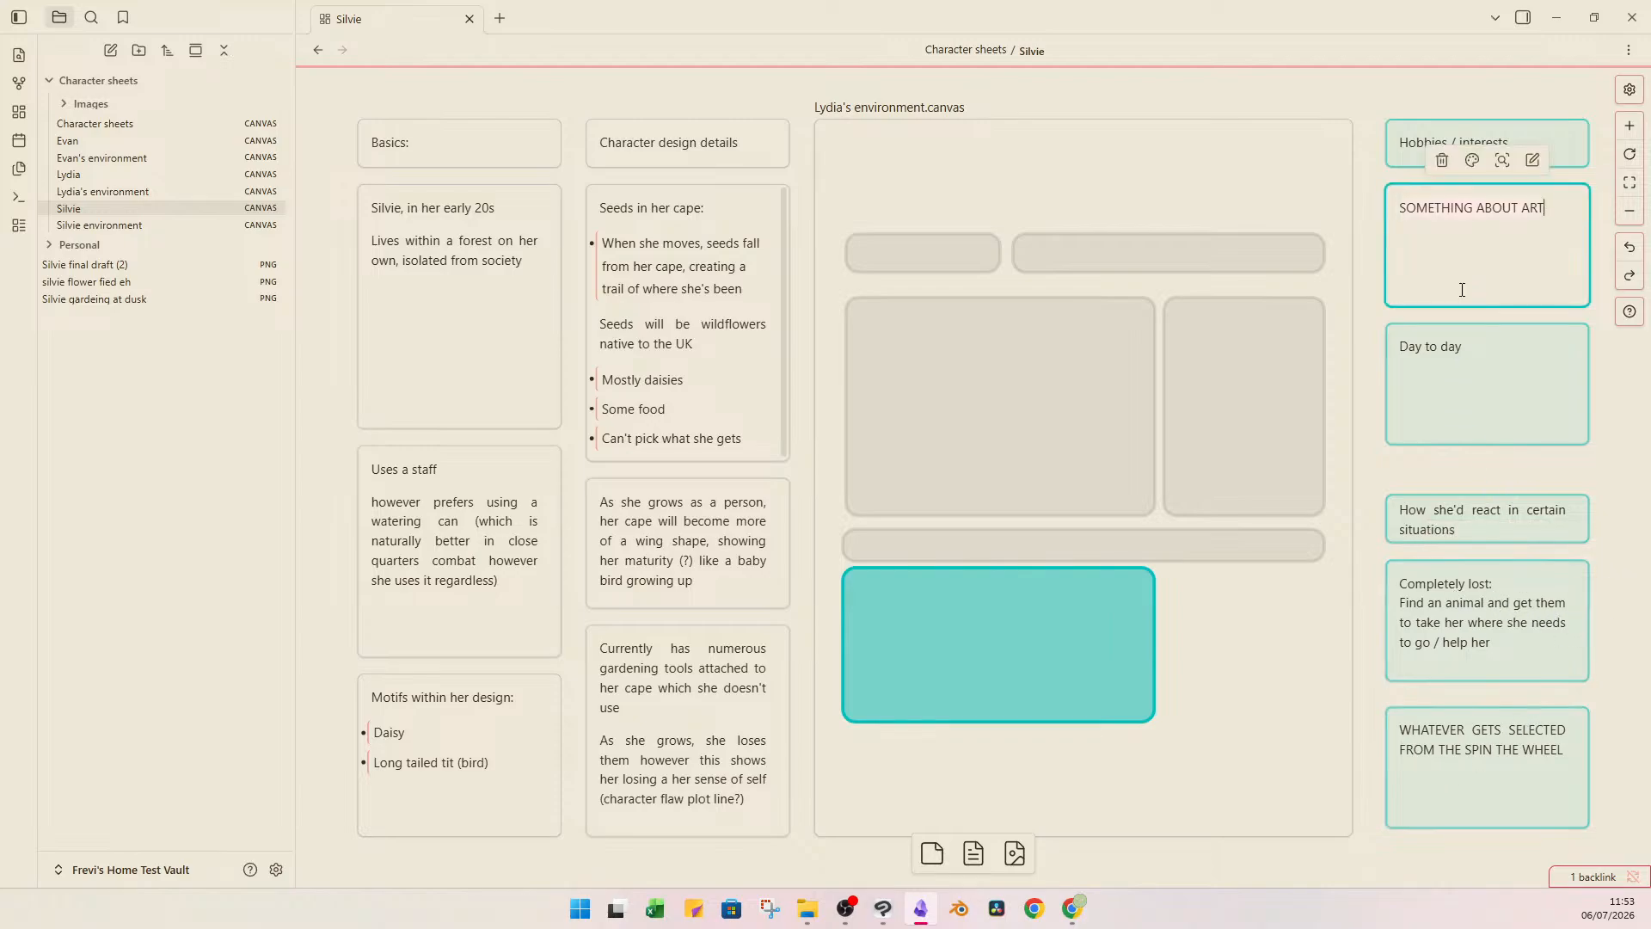
Add the line "Wake up late" beneath the heading in Silvie's "Day to day" card.
{"action": "left_click", "coordinate": [1477, 392]}
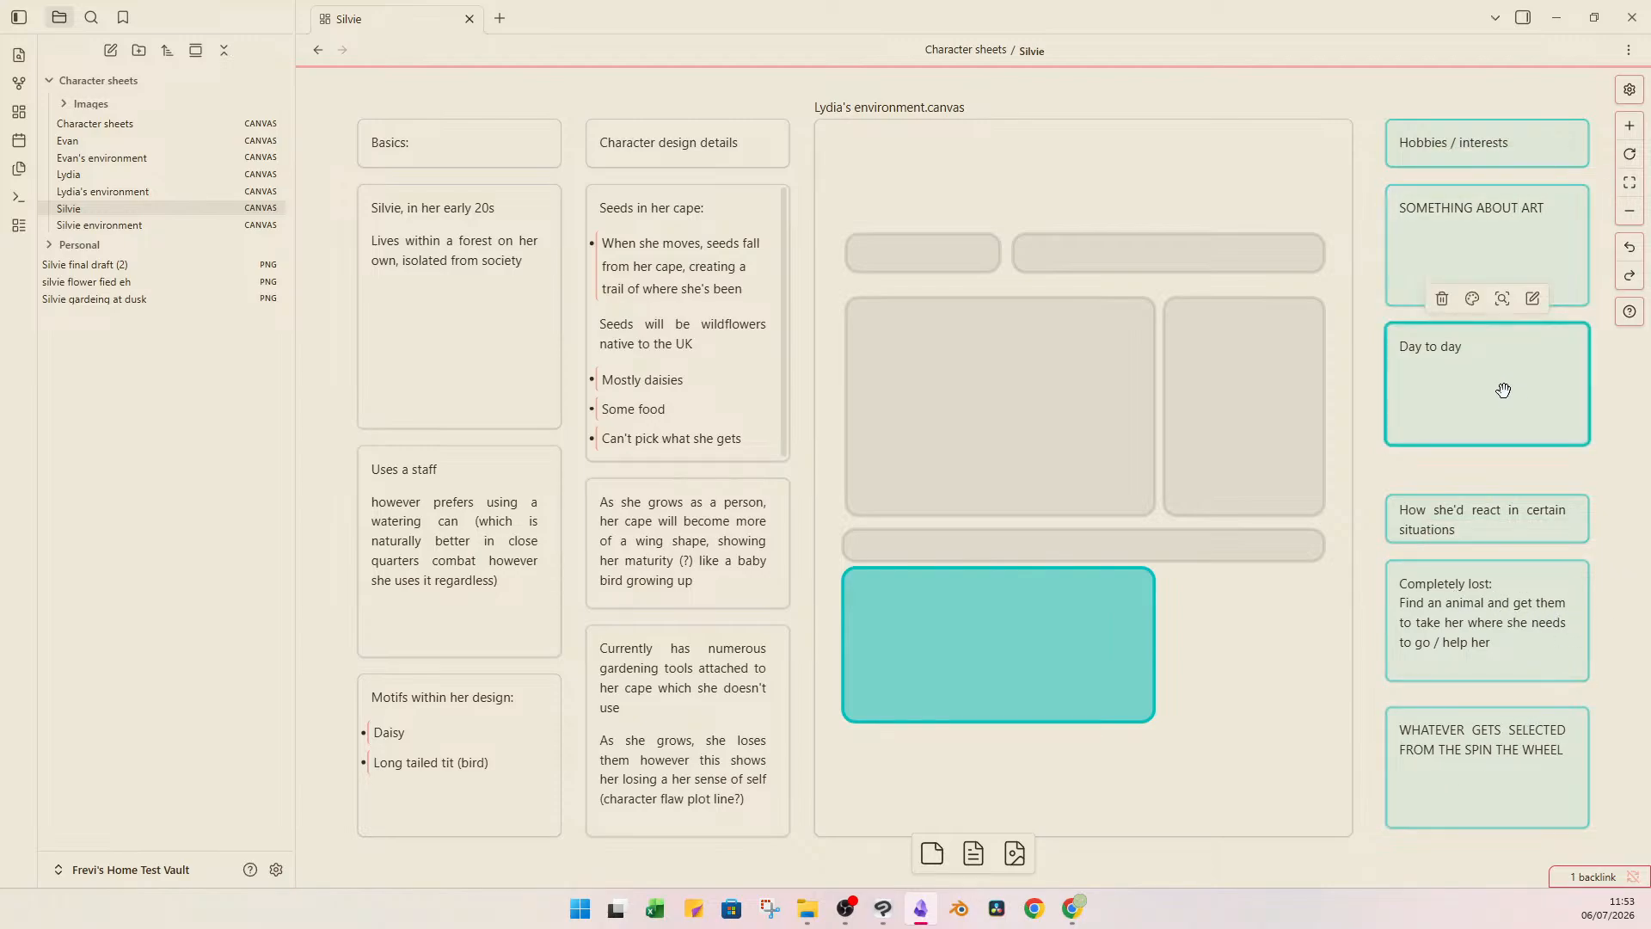
{"action": "left_click", "coordinate": [1505, 392]}
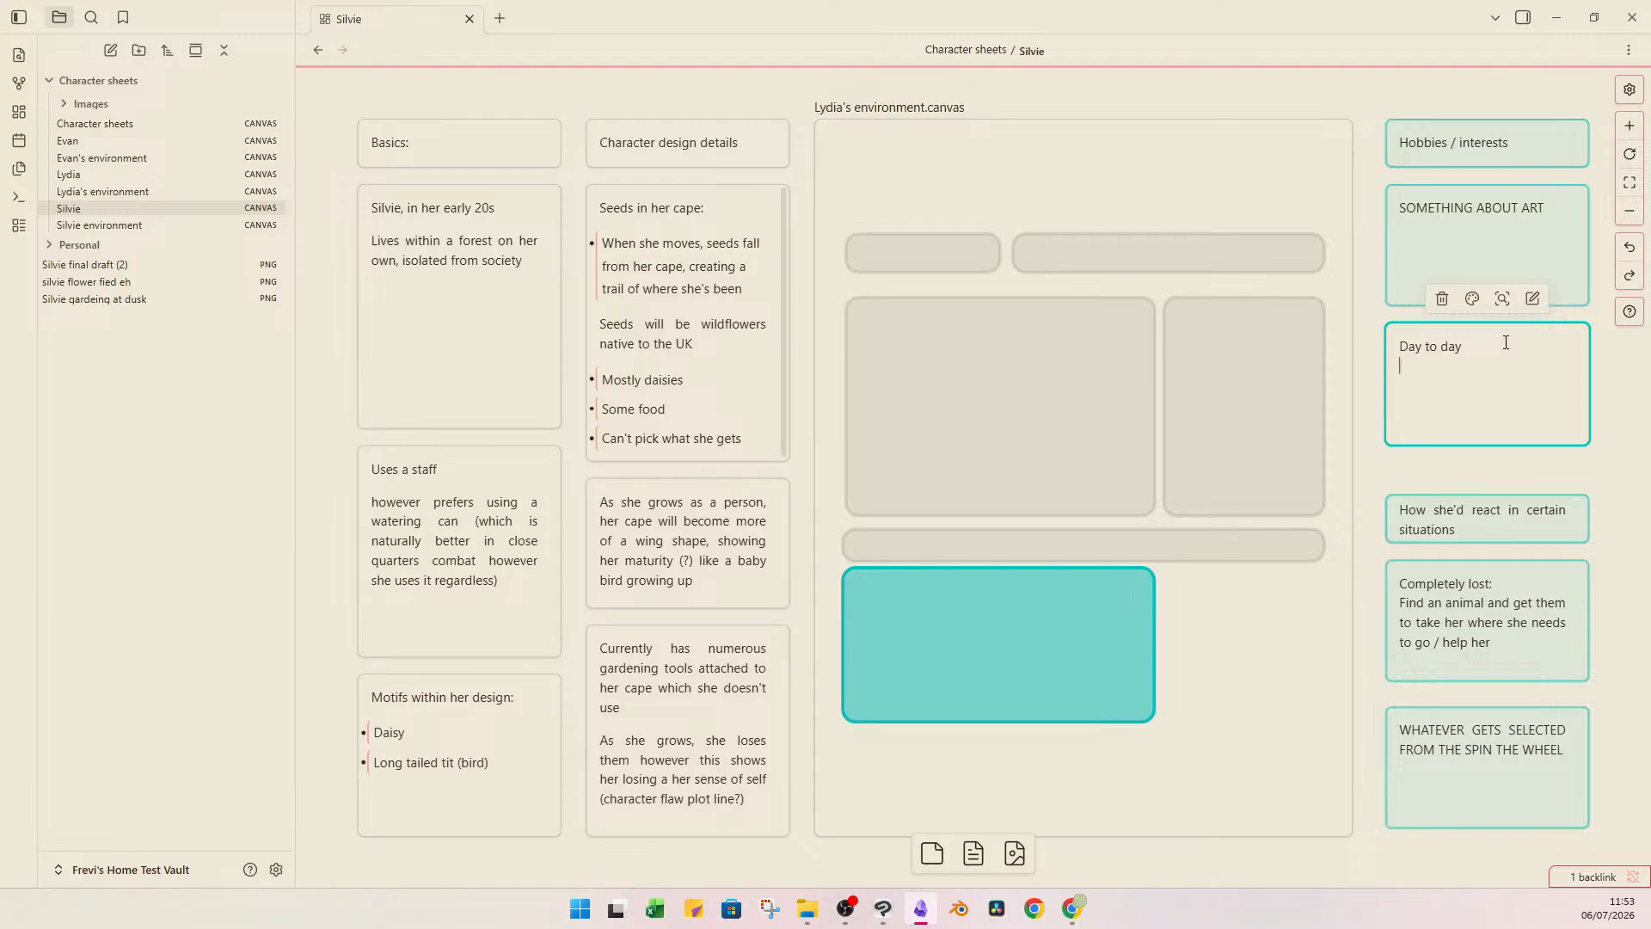
{"action": "key", "text": "Return"}
{"action": "type", "text": "Wake up late"}
Compare the Lydia and Silvie environment canvases and swap the canvas embedded in Silvie's sheet to "Silvie environment.canvas".
{"action": "double_click", "coordinate": [1045, 241]}
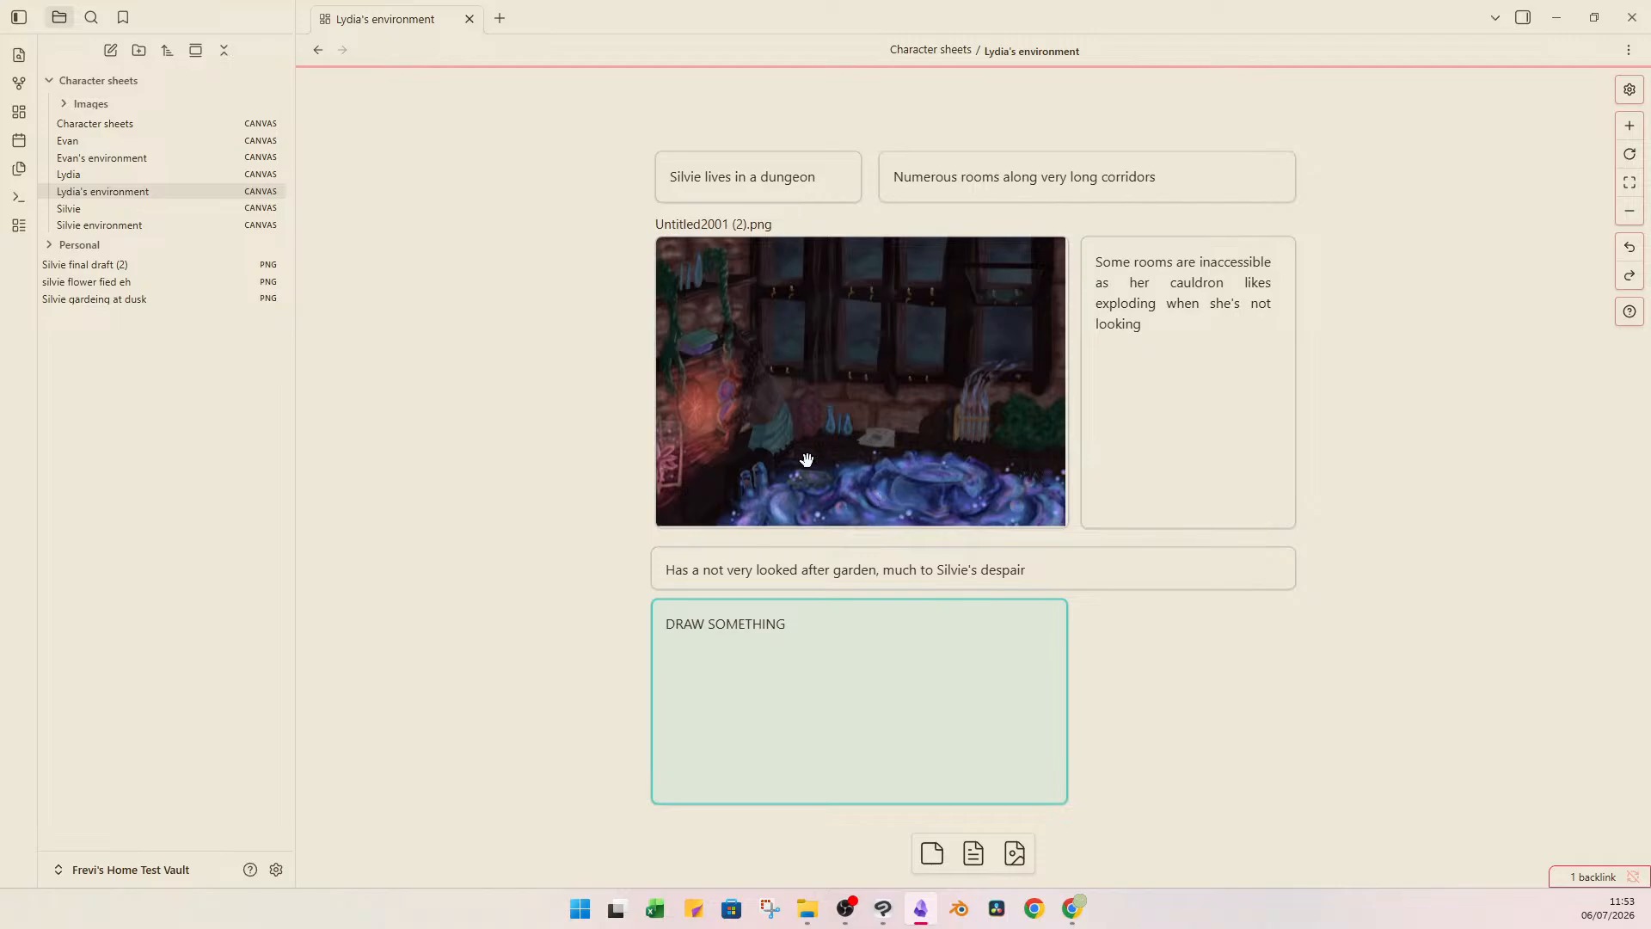
{"action": "left_click", "coordinate": [122, 225]}
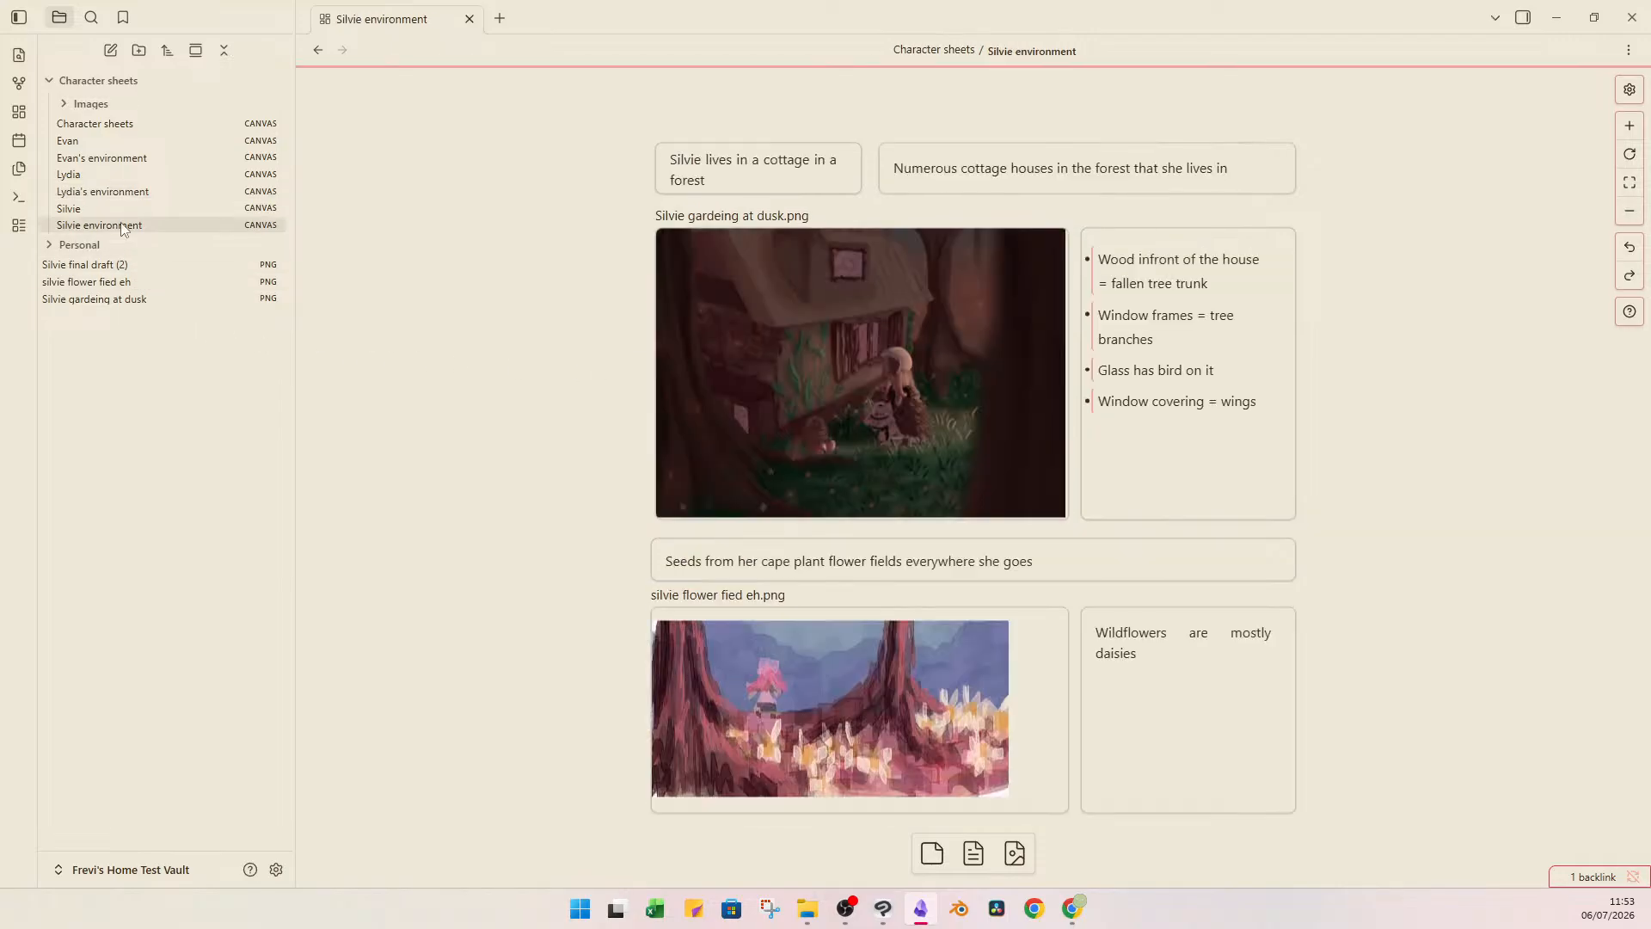
{"action": "left_click", "coordinate": [194, 208]}
{"action": "left_click", "coordinate": [1039, 237]}
{"action": "right_click", "coordinate": [1042, 240]}
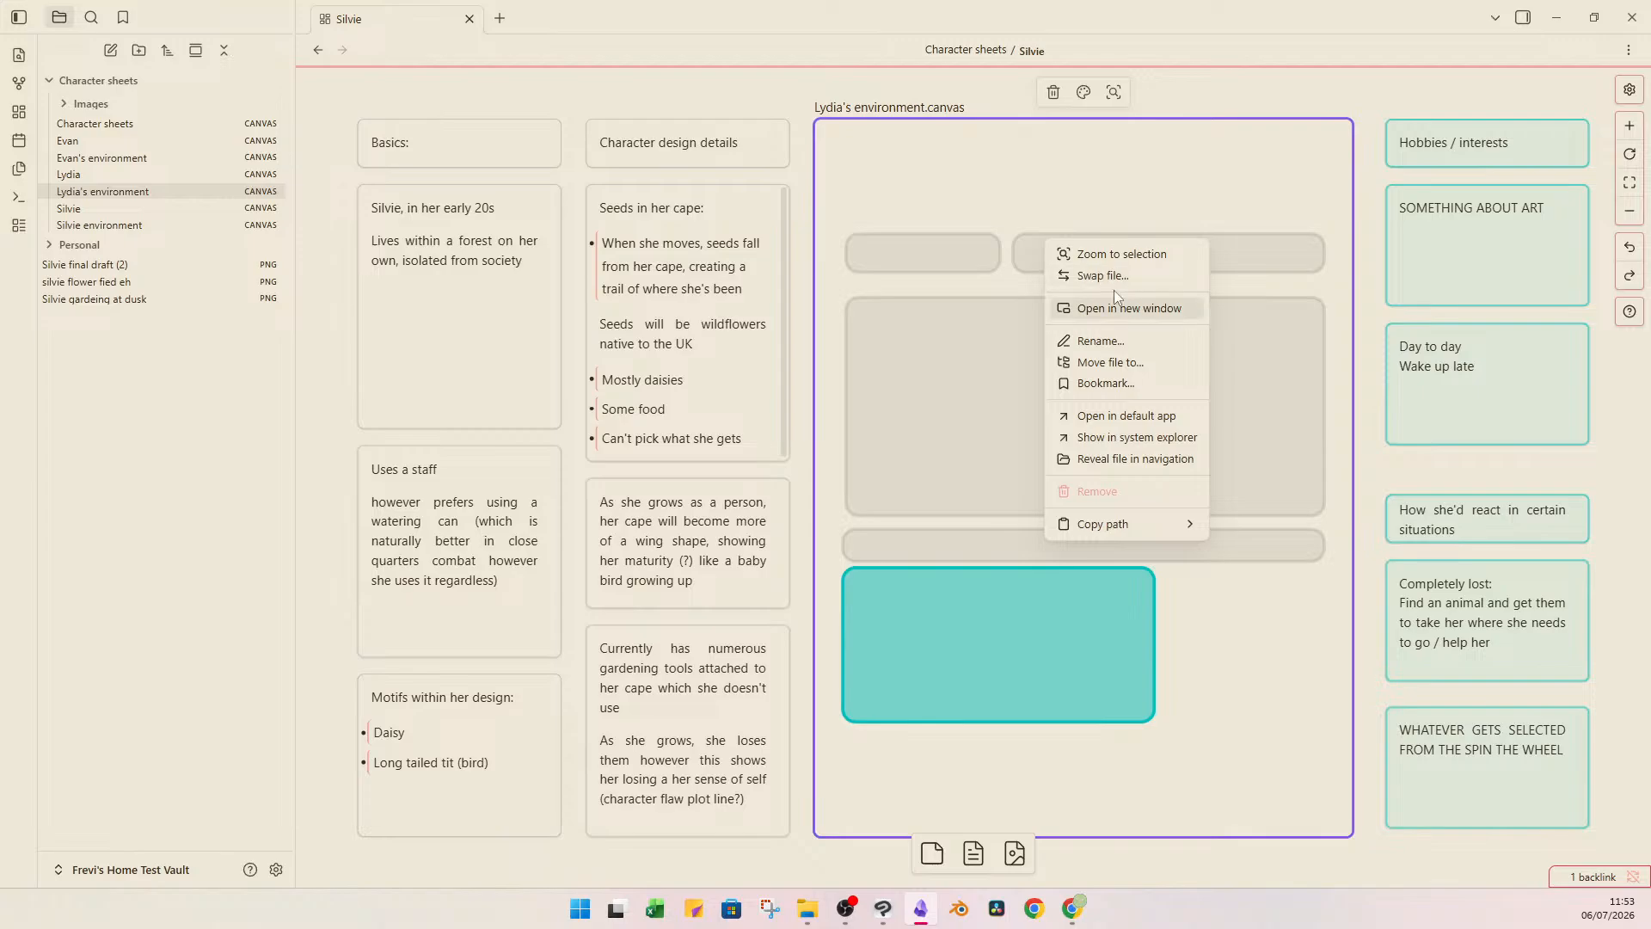
{"action": "left_click", "coordinate": [1109, 276]}
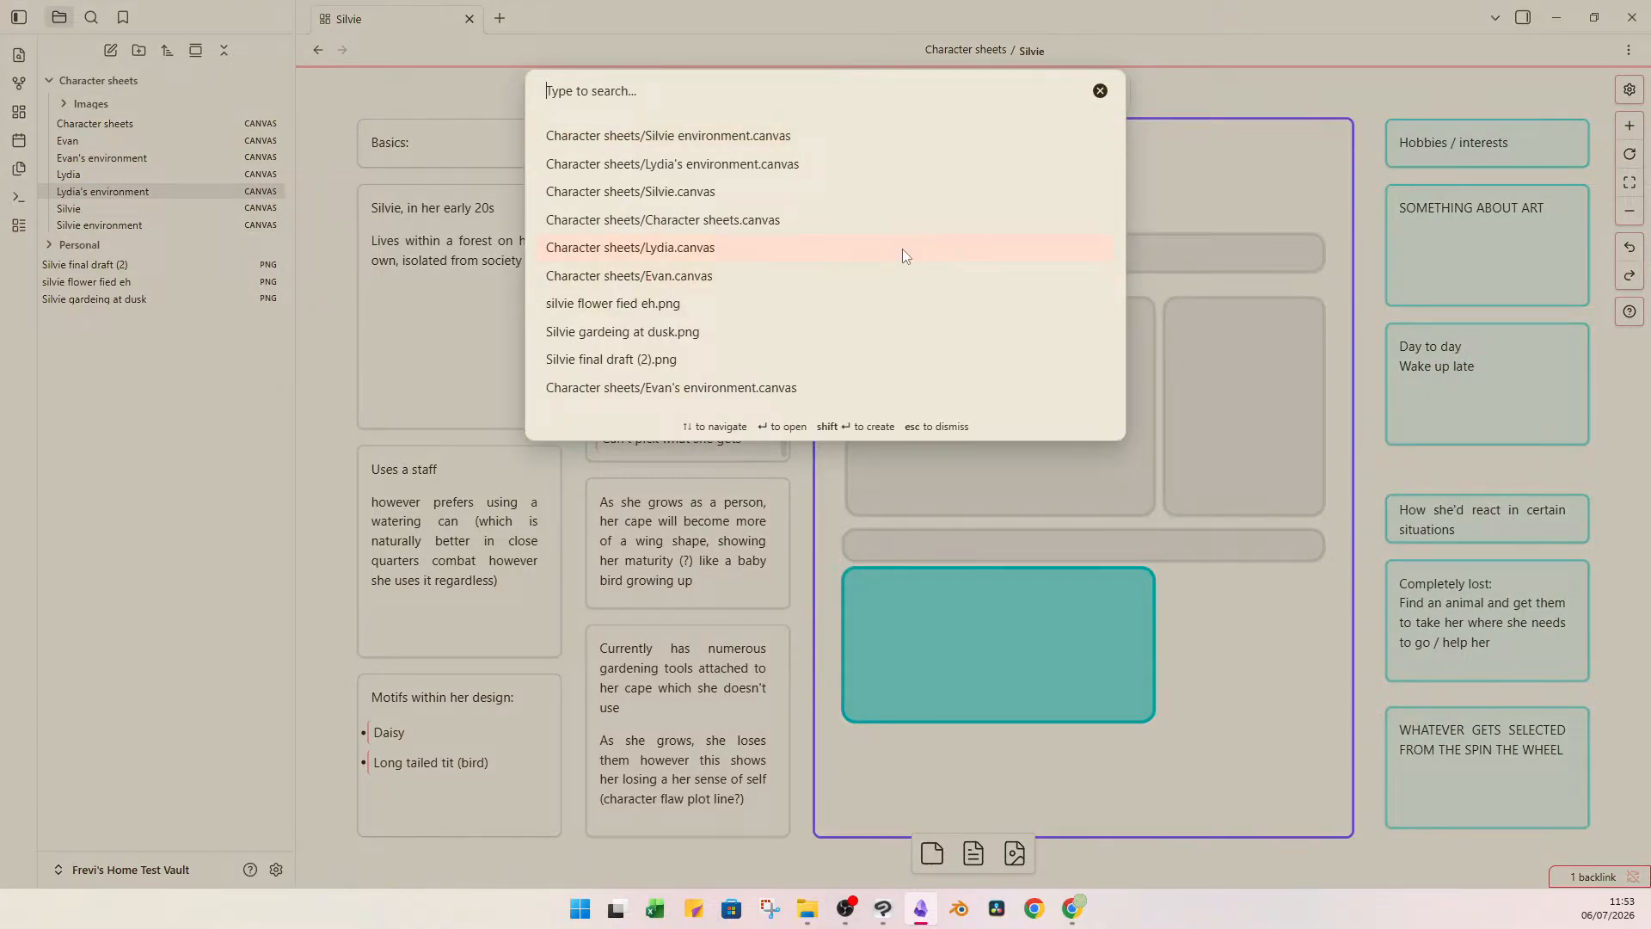
{"action": "left_click", "coordinate": [859, 135]}
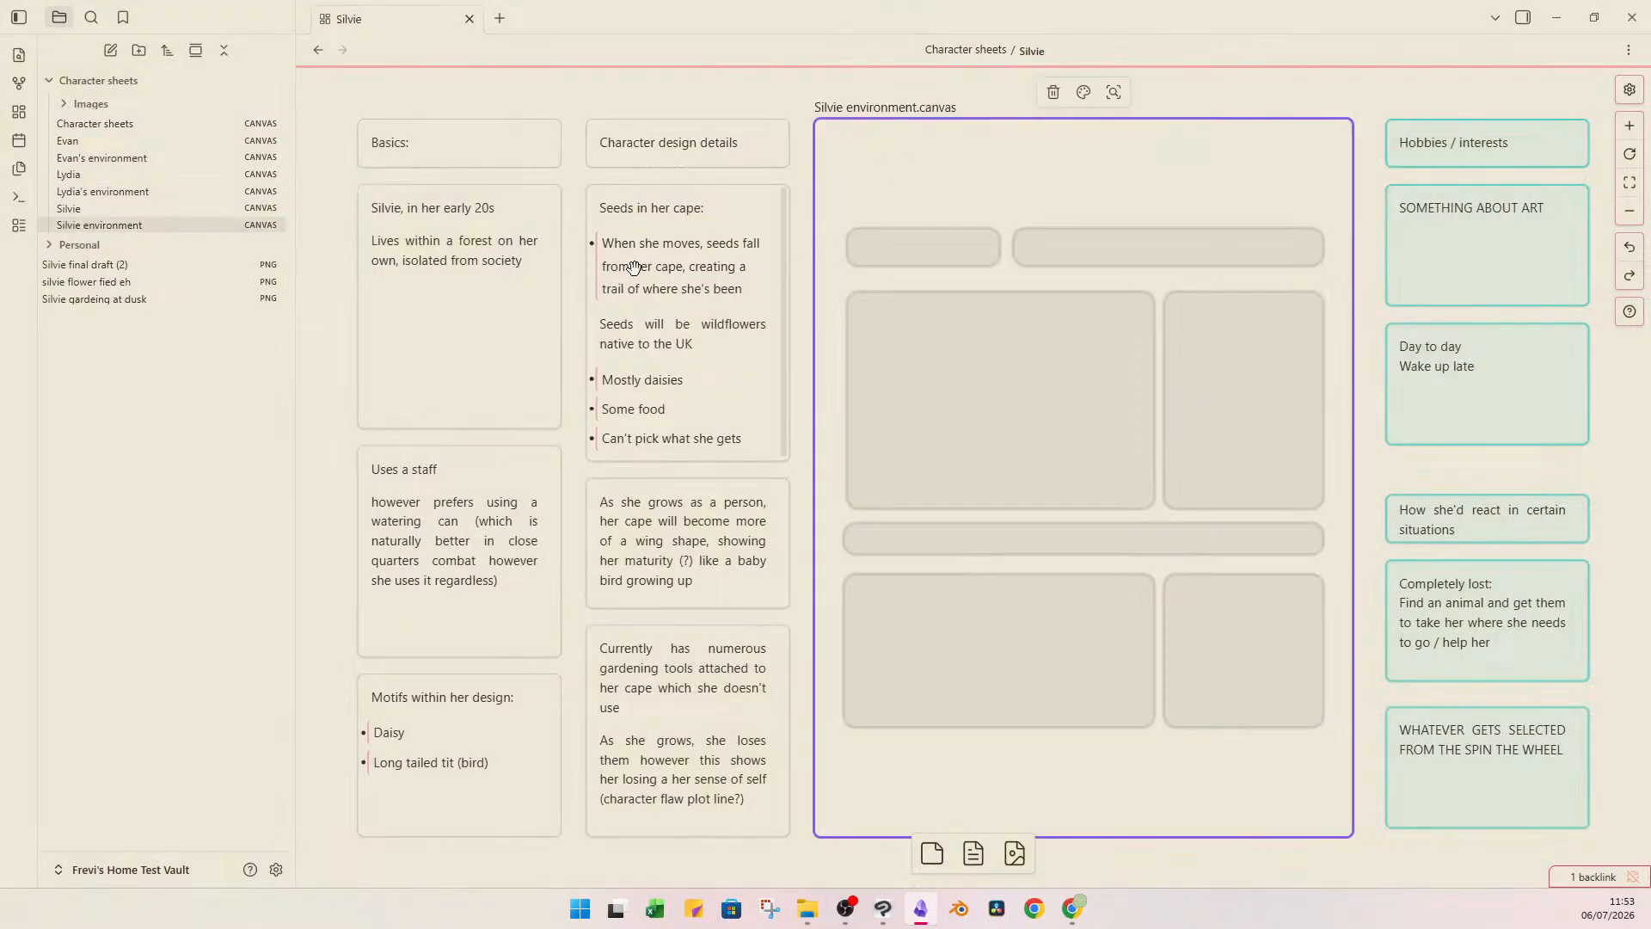
Open the Lydia canvas and swap its embedded environment file to "Lydia's environment.canvas".
{"action": "left_click", "coordinate": [162, 172]}
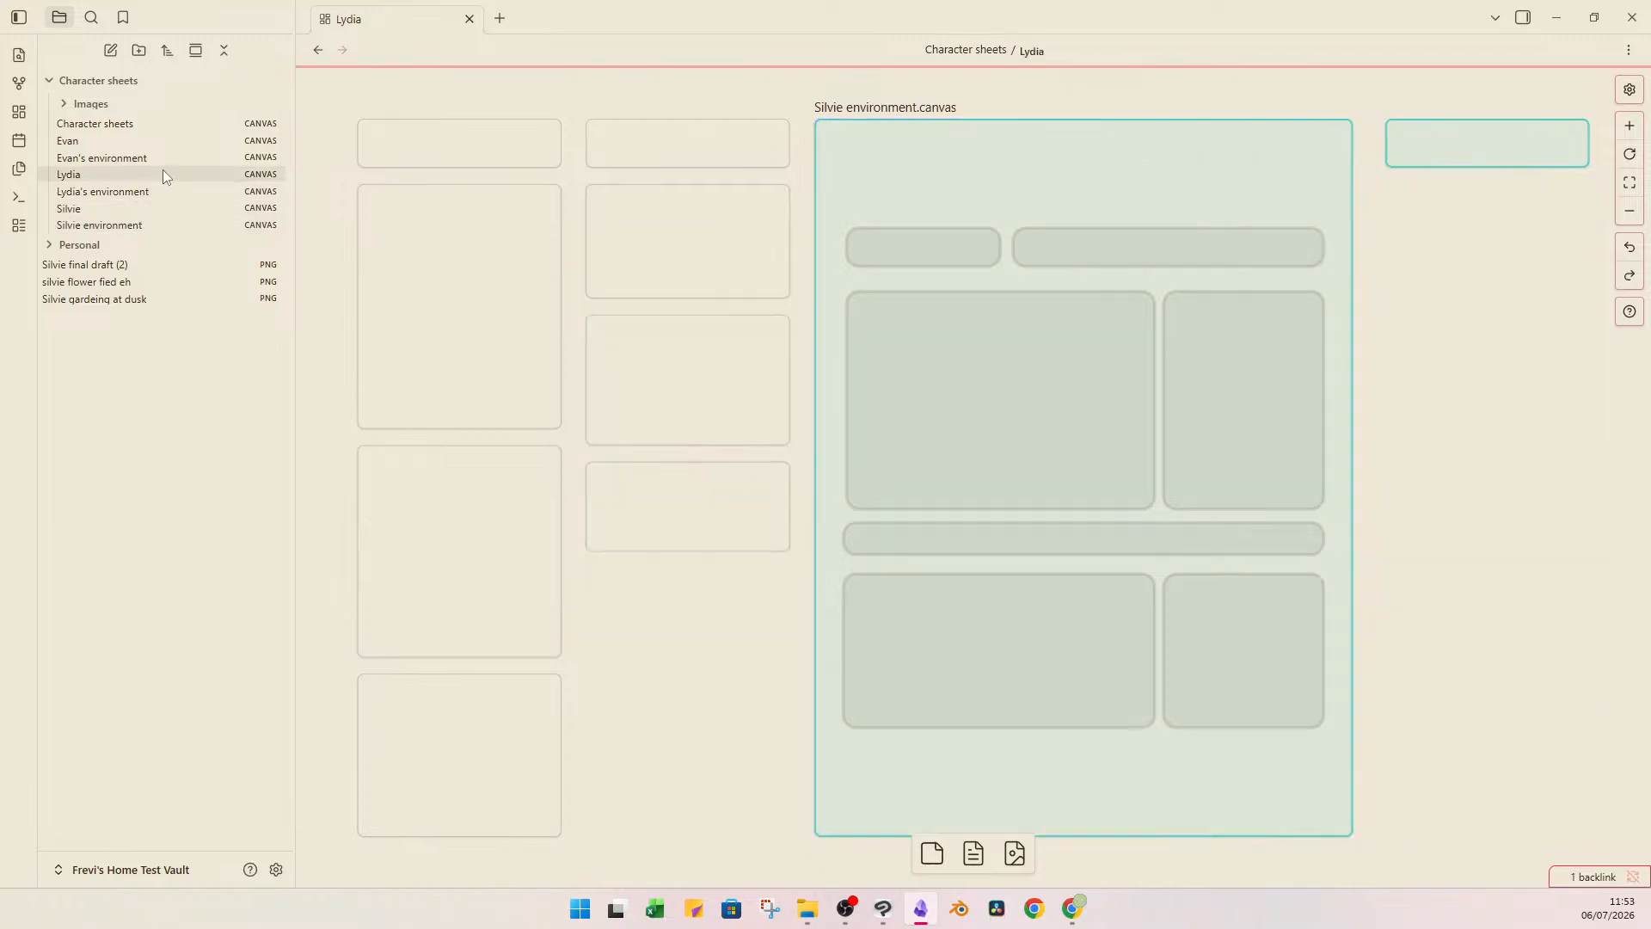
{"action": "right_click", "coordinate": [860, 213]}
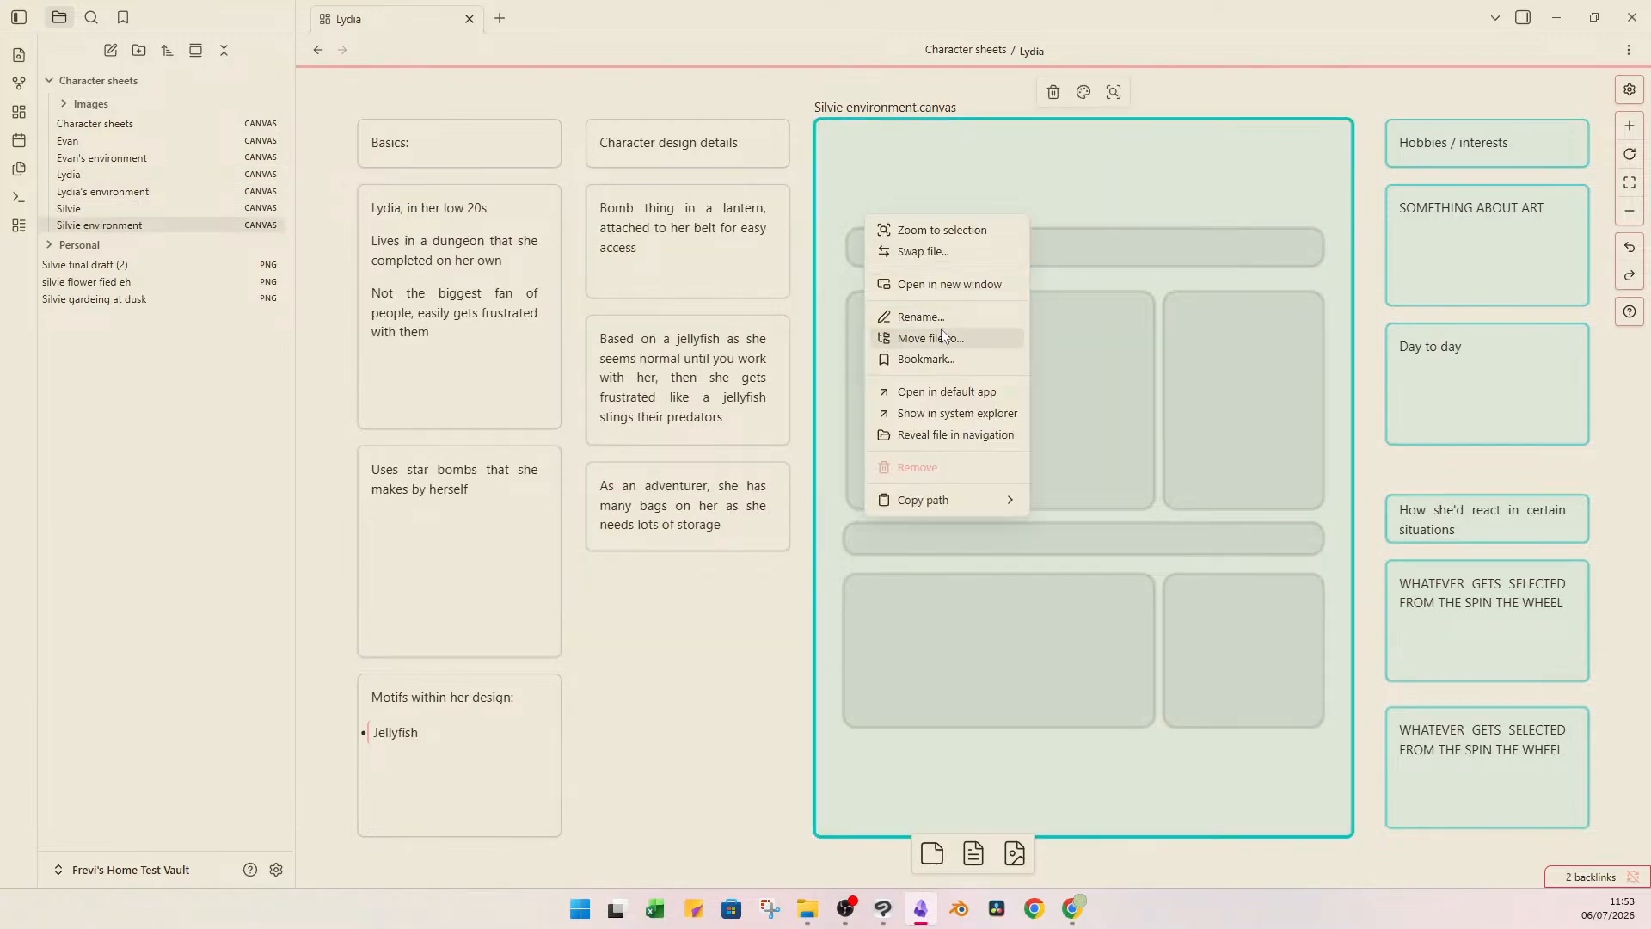
{"action": "left_click", "coordinate": [917, 252]}
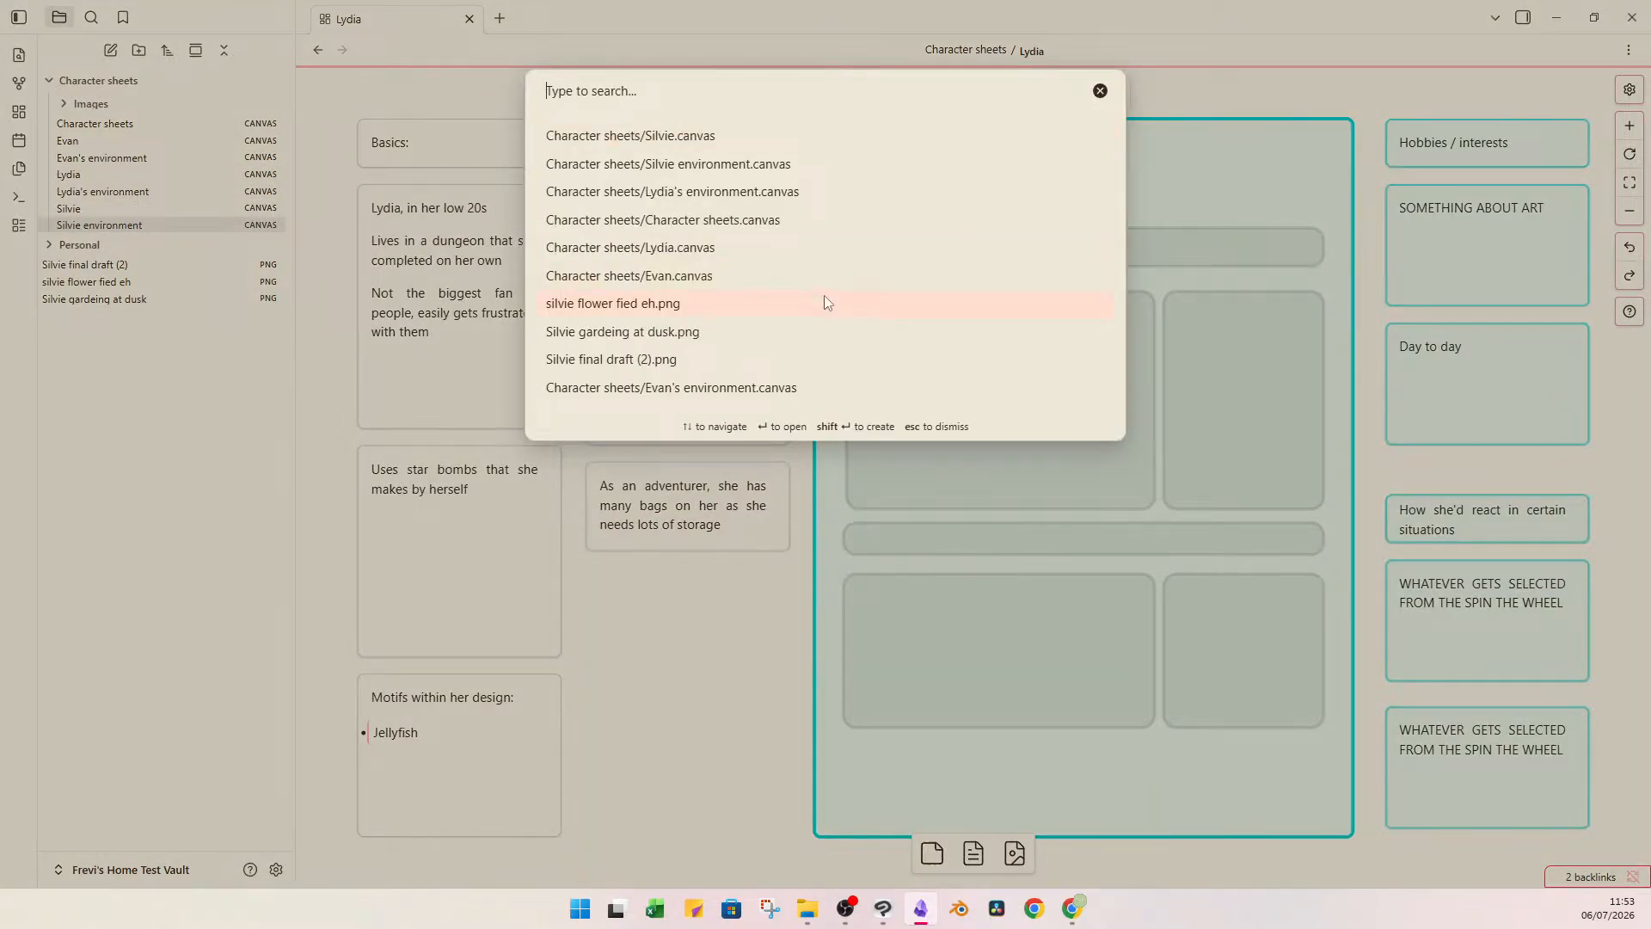
{"action": "left_click", "coordinate": [692, 192]}
Go back to the Silvie canvas and add the line "gardens for a bit" to the "Day to day" card.
{"action": "left_click", "coordinate": [213, 225]}
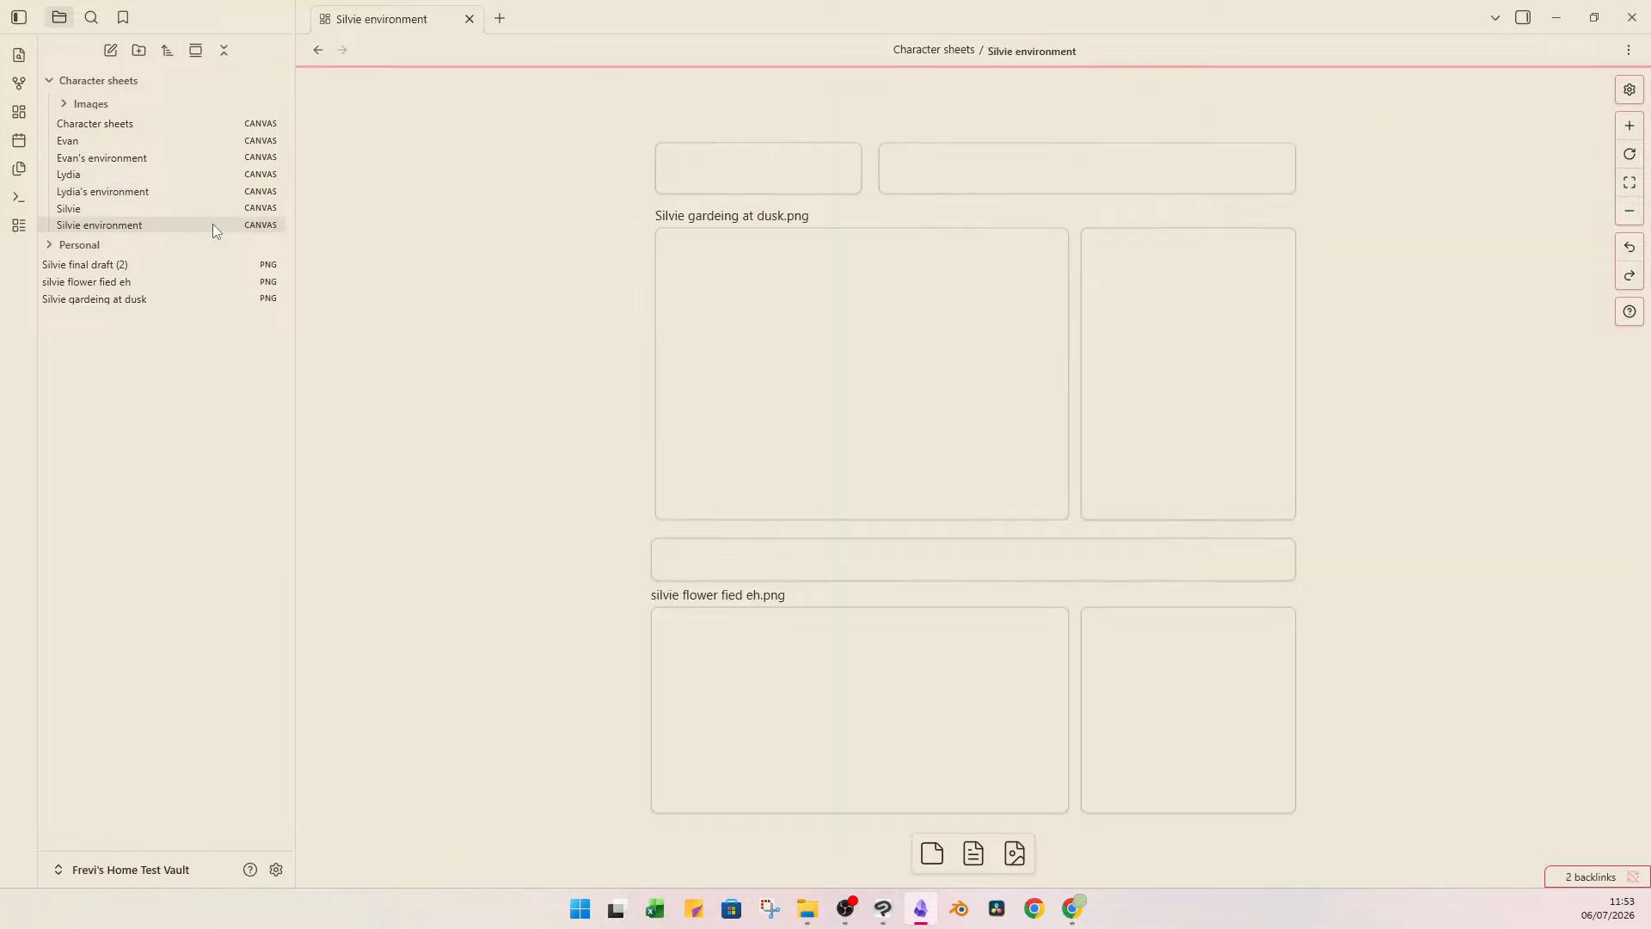
{"action": "left_click", "coordinate": [937, 316]}
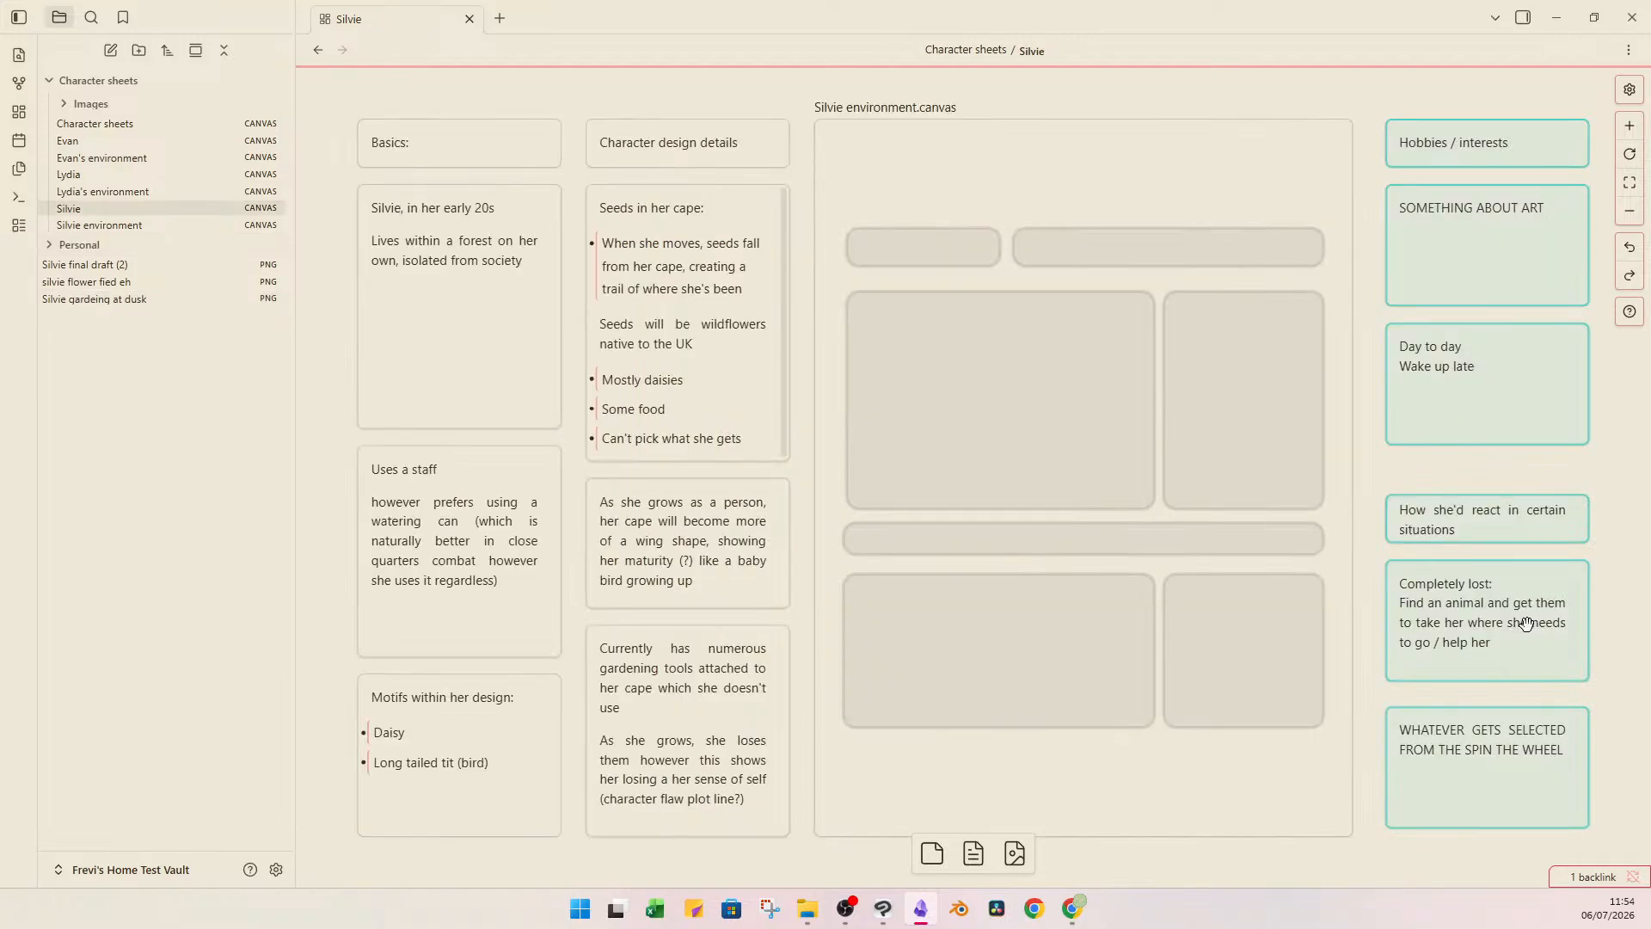
{"action": "double_click", "coordinate": [1500, 372]}
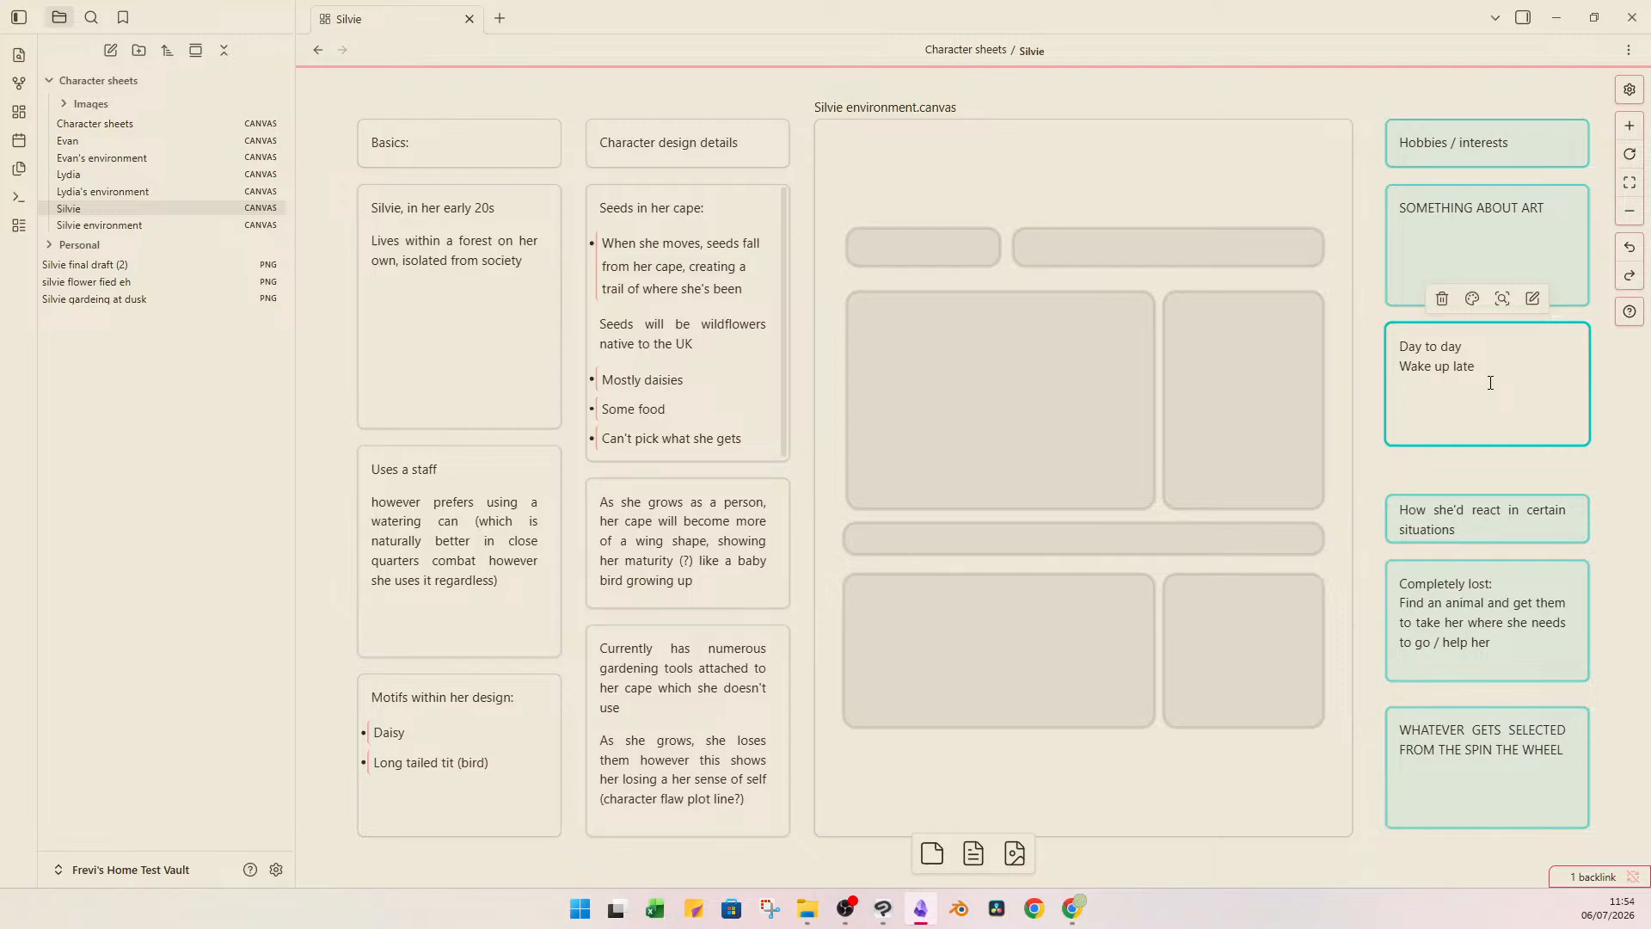
{"action": "key", "text": "Return"}
{"action": "type", "text": "gardens for a bit"}
{"action": "key", "text": "Return"}
{"action": "key", "text": "Return"}
Add the line "plays with animals" below the gardening line in the "Day to day" card.
{"action": "type", "text": "H"}
{"action": "key", "text": "BackSpace"}
{"action": "key", "text": "BackSpace"}
{"action": "key", "text": "BackSpace"}
{"action": "key", "text": "Return"}
{"action": "type", "text": "pLAYS WIT"}
{"action": "key", "text": "BackSpace"}
{"action": "key", "text": "BackSpace"}
{"action": "key", "text": "BackSpace"}
{"action": "key", "text": "BackSpace"}
{"action": "key", "text": "BackSpace"}
{"action": "key", "text": "BackSpace"}
{"action": "key", "text": "BackSpace"}
{"action": "key", "text": "BackSpace"}
{"action": "type", "text": "lays with "}
{"action": "type", "text": "naima"}
{"action": "key", "text": "BackSpace"}
{"action": "key", "text": "BackSpace"}
{"action": "key", "text": "BackSpace"}
{"action": "key", "text": "BackSpace"}
{"action": "key", "text": "BackSpace"}
{"action": "type", "text": "animals"}
{"action": "key", "text": "Return"}
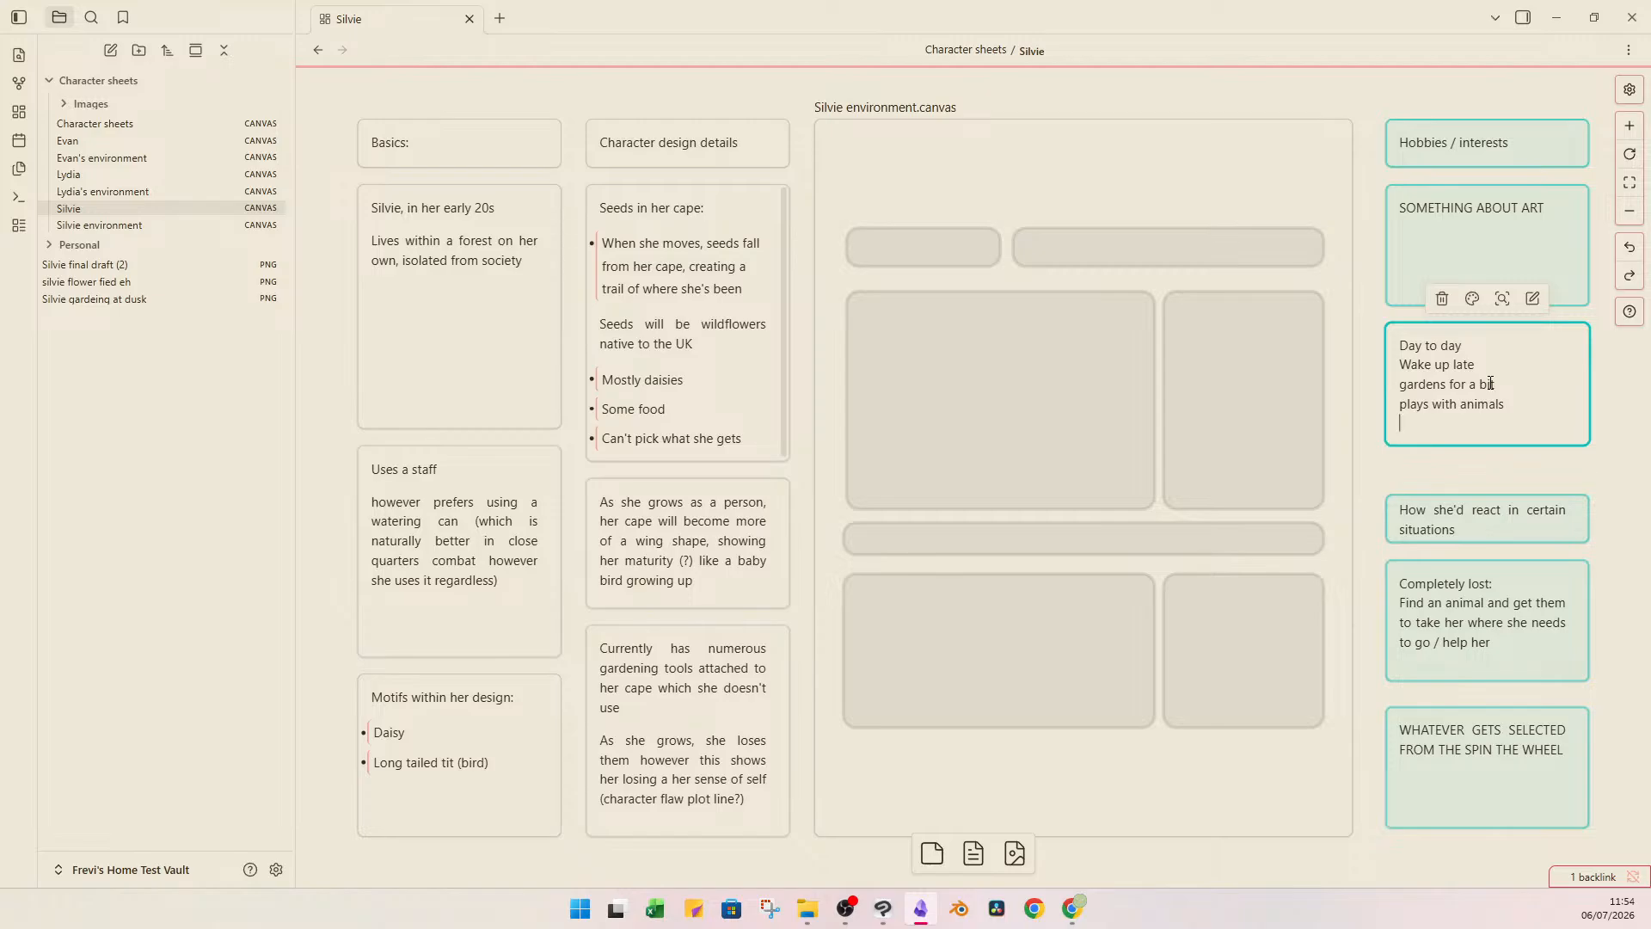
Finish the "Day to day" card with the line "Take down aggressive animals".
{"action": "type", "text": "Take down aggressive animals"}
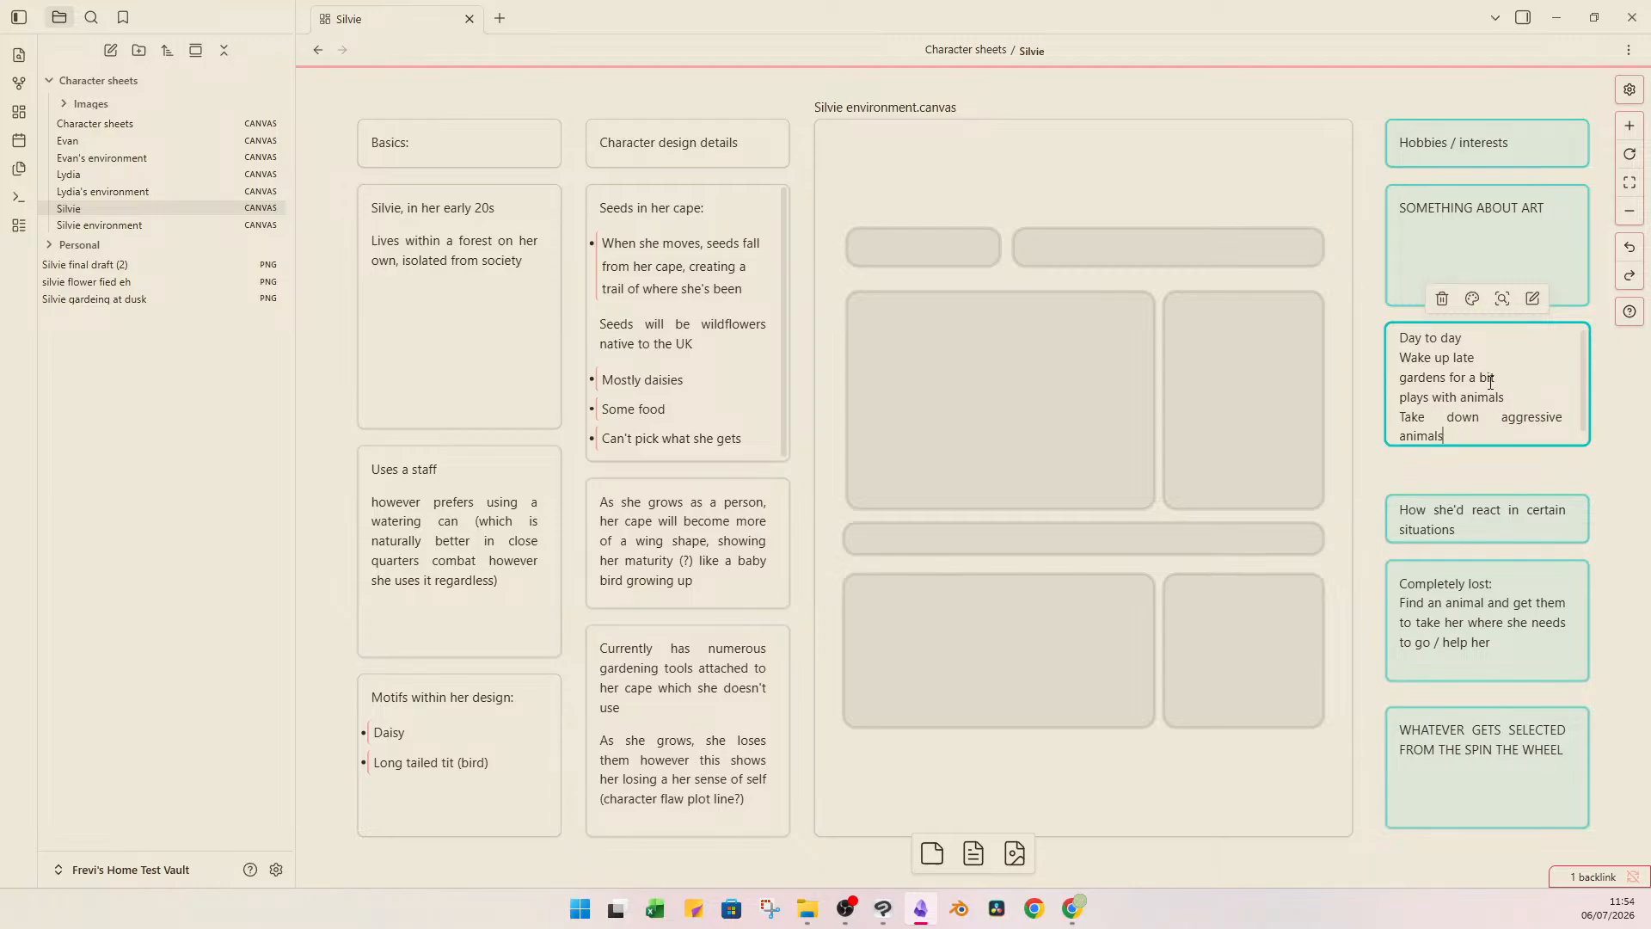
{"action": "left_click", "coordinate": [1606, 467]}
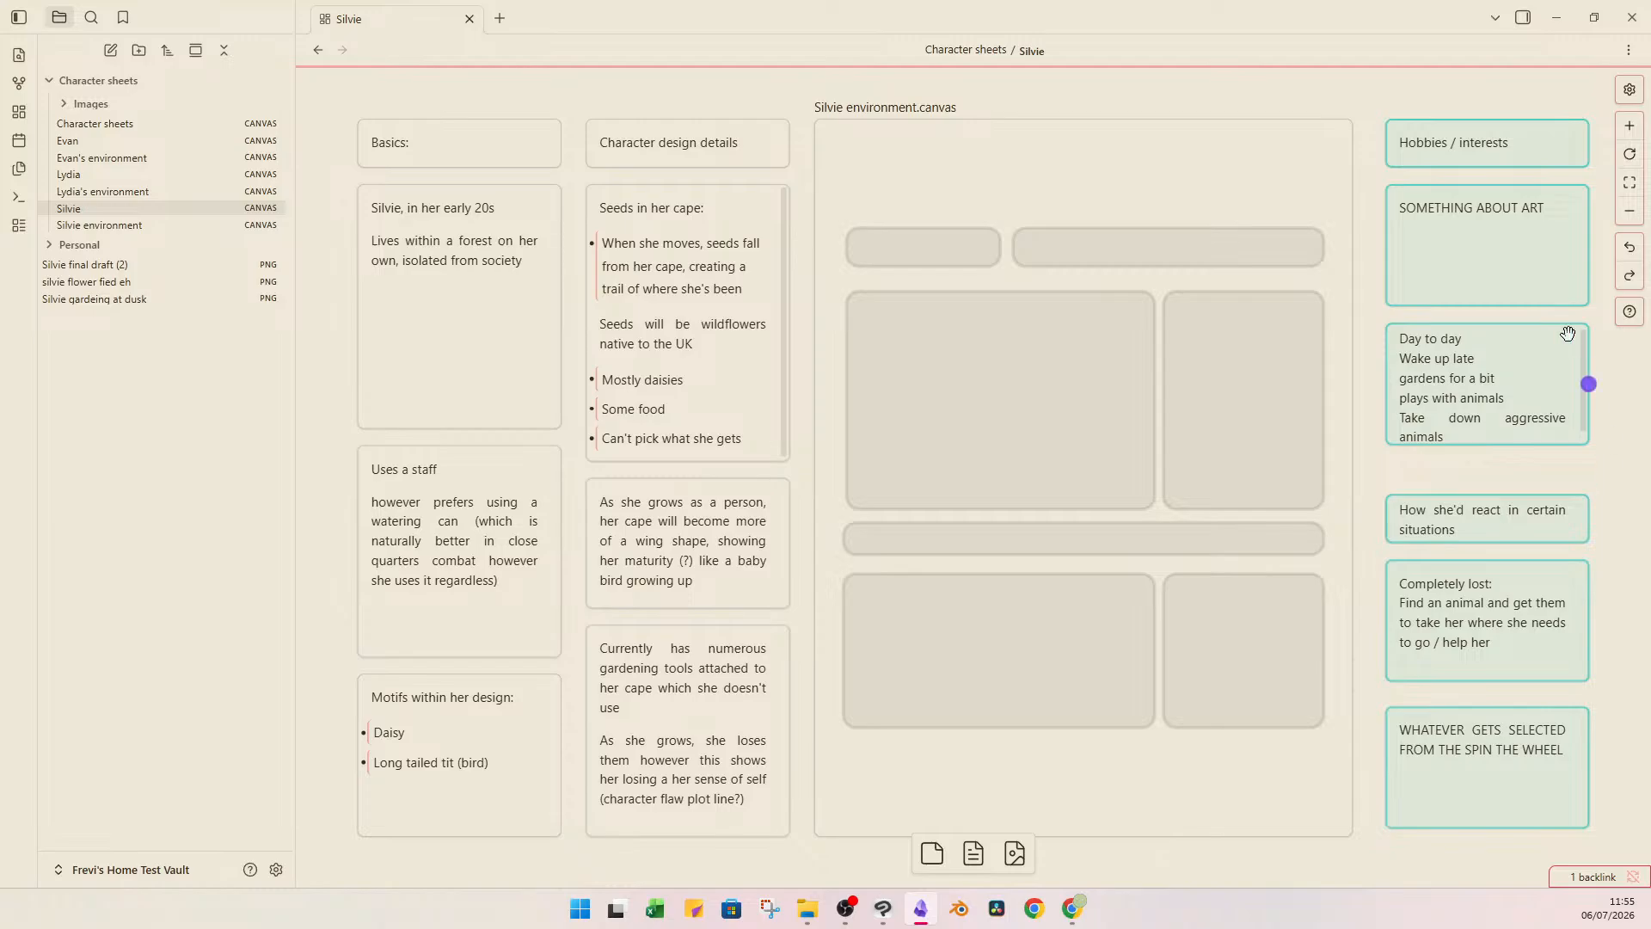
{"action": "left_click", "coordinate": [1552, 412]}
{"action": "left_click", "coordinate": [1461, 311]}
Switch to wheelofnames.com in Chrome and spin the situations wheel to pick the topic for Silvie's second situation card.
{"action": "left_click", "coordinate": [1497, 770]}
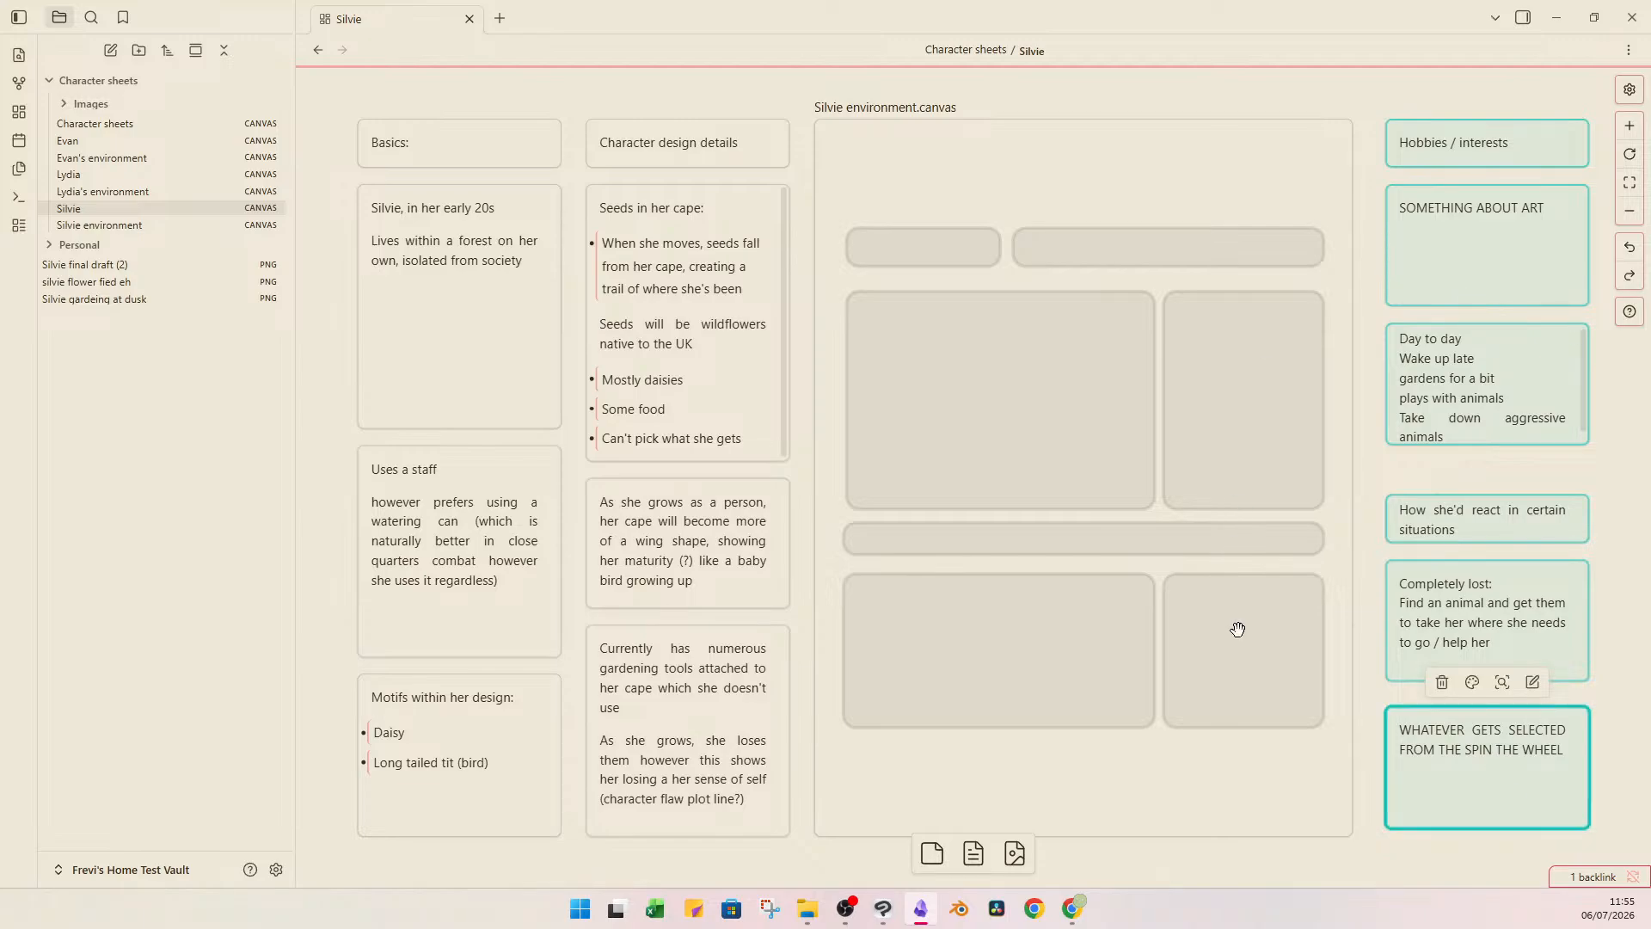
{"action": "mouse_move", "coordinate": [1073, 916]}
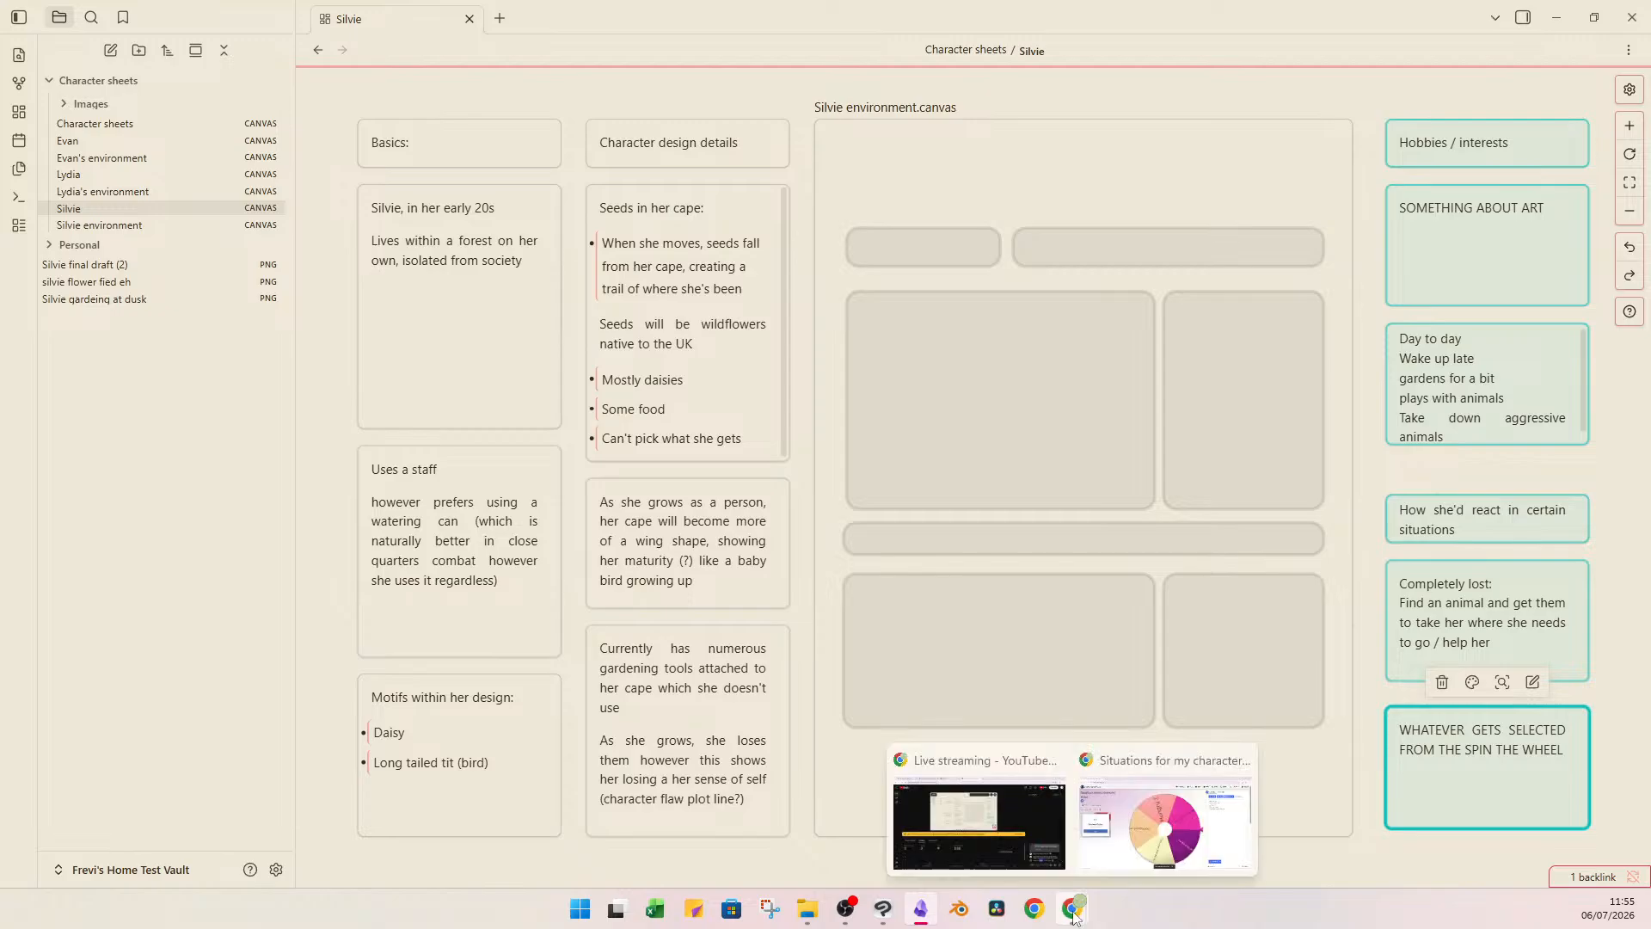
{"action": "mouse_move", "coordinate": [1109, 831]}
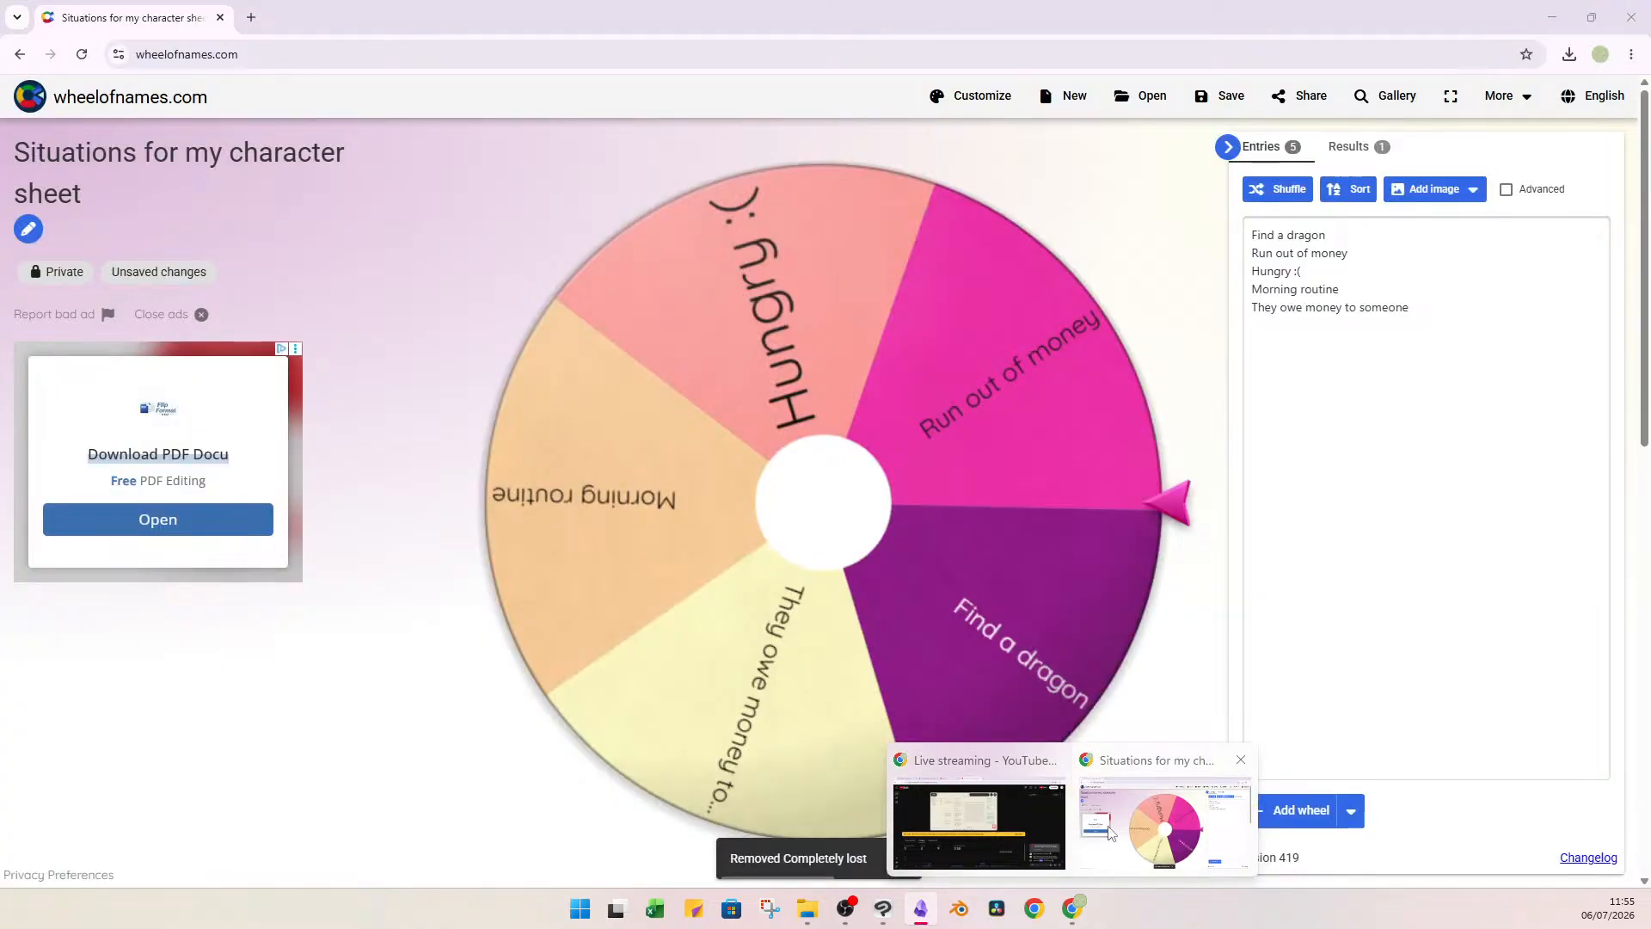
{"action": "left_click", "coordinate": [1109, 831]}
{"action": "left_click", "coordinate": [855, 497]}
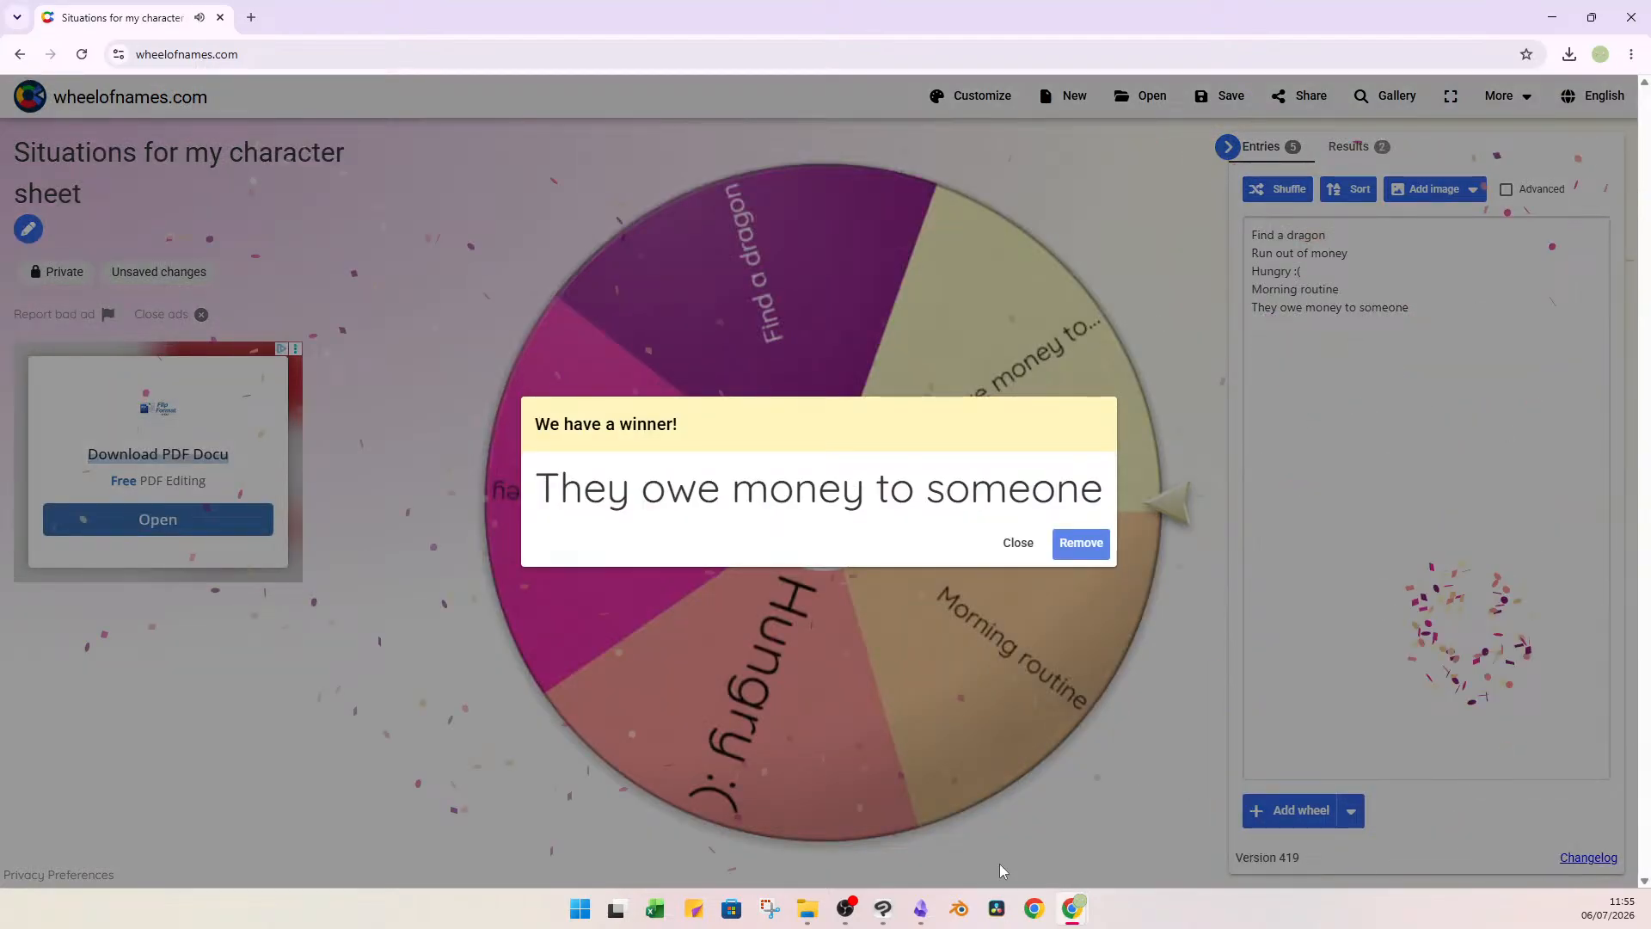
{"action": "mouse_move", "coordinate": [845, 908]}
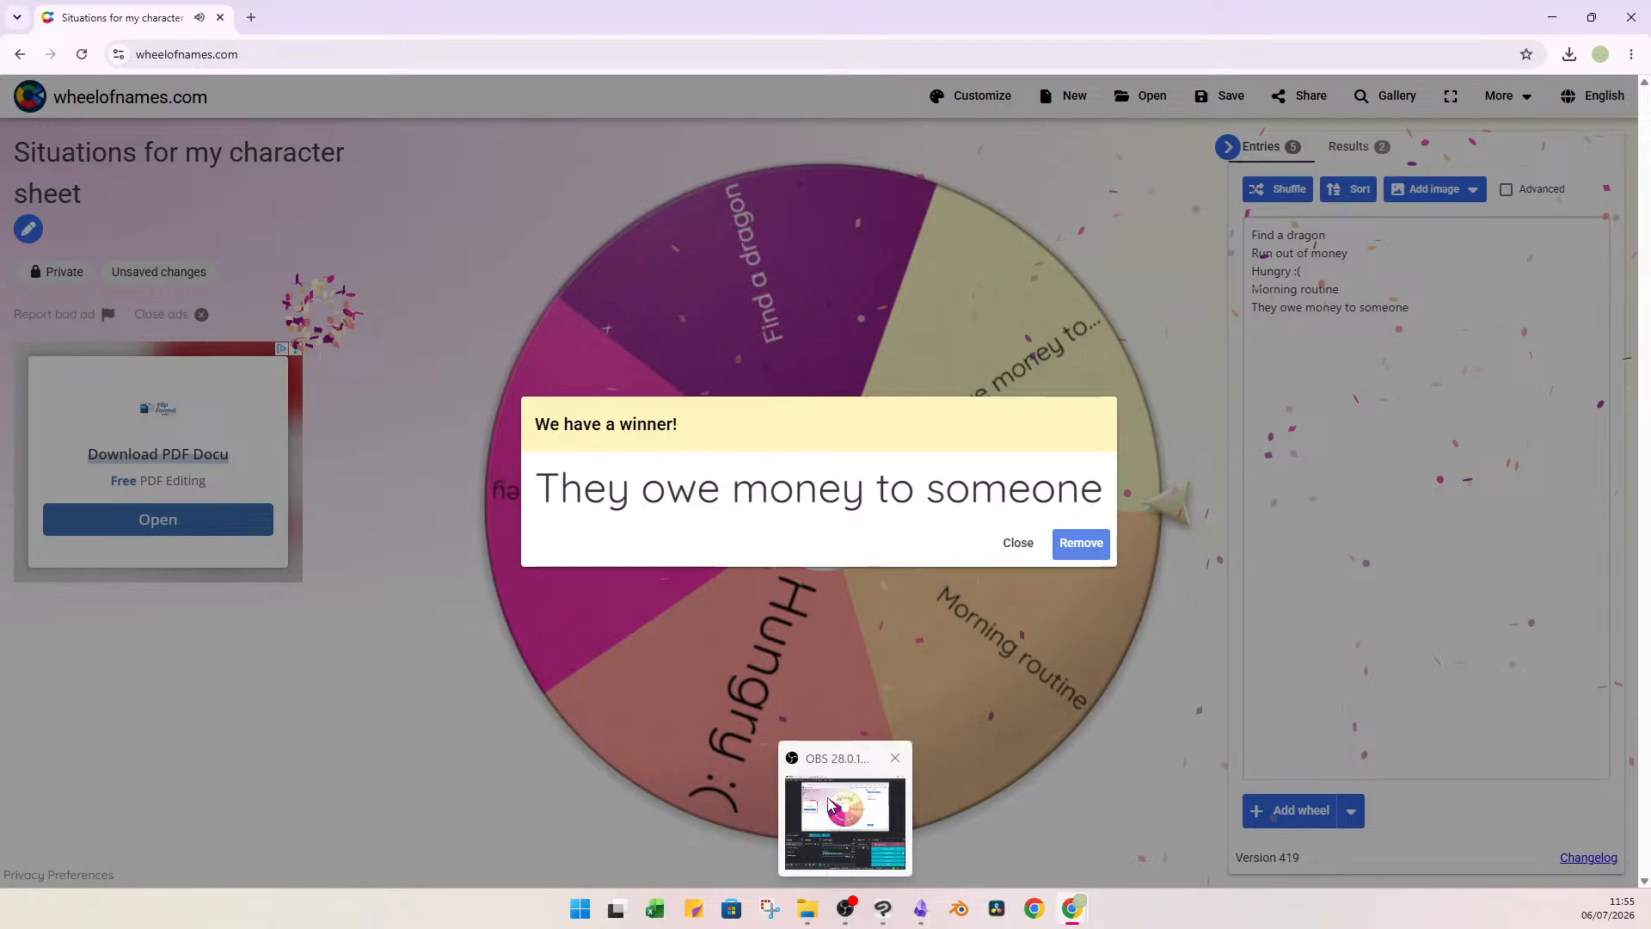
Return to the Silvie canvas and replace the remaining wheel placeholder with "Owe money:" and the line "Wouldn't understand the concept of money".
{"action": "left_click", "coordinate": [920, 909]}
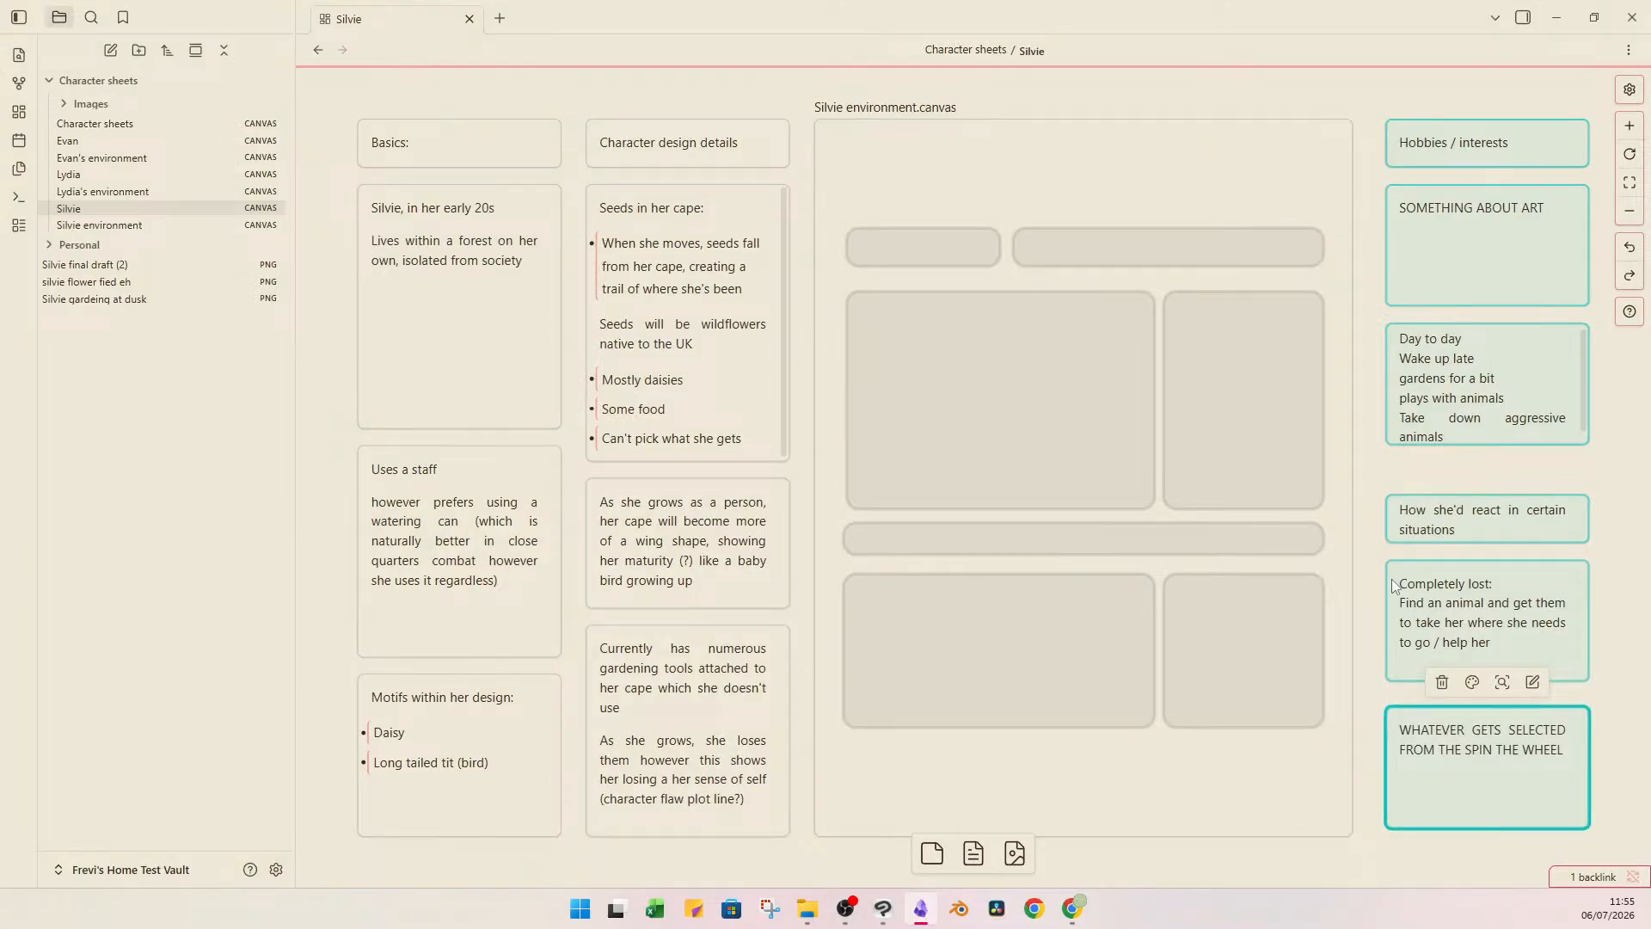
{"action": "double_click", "coordinate": [1541, 741]}
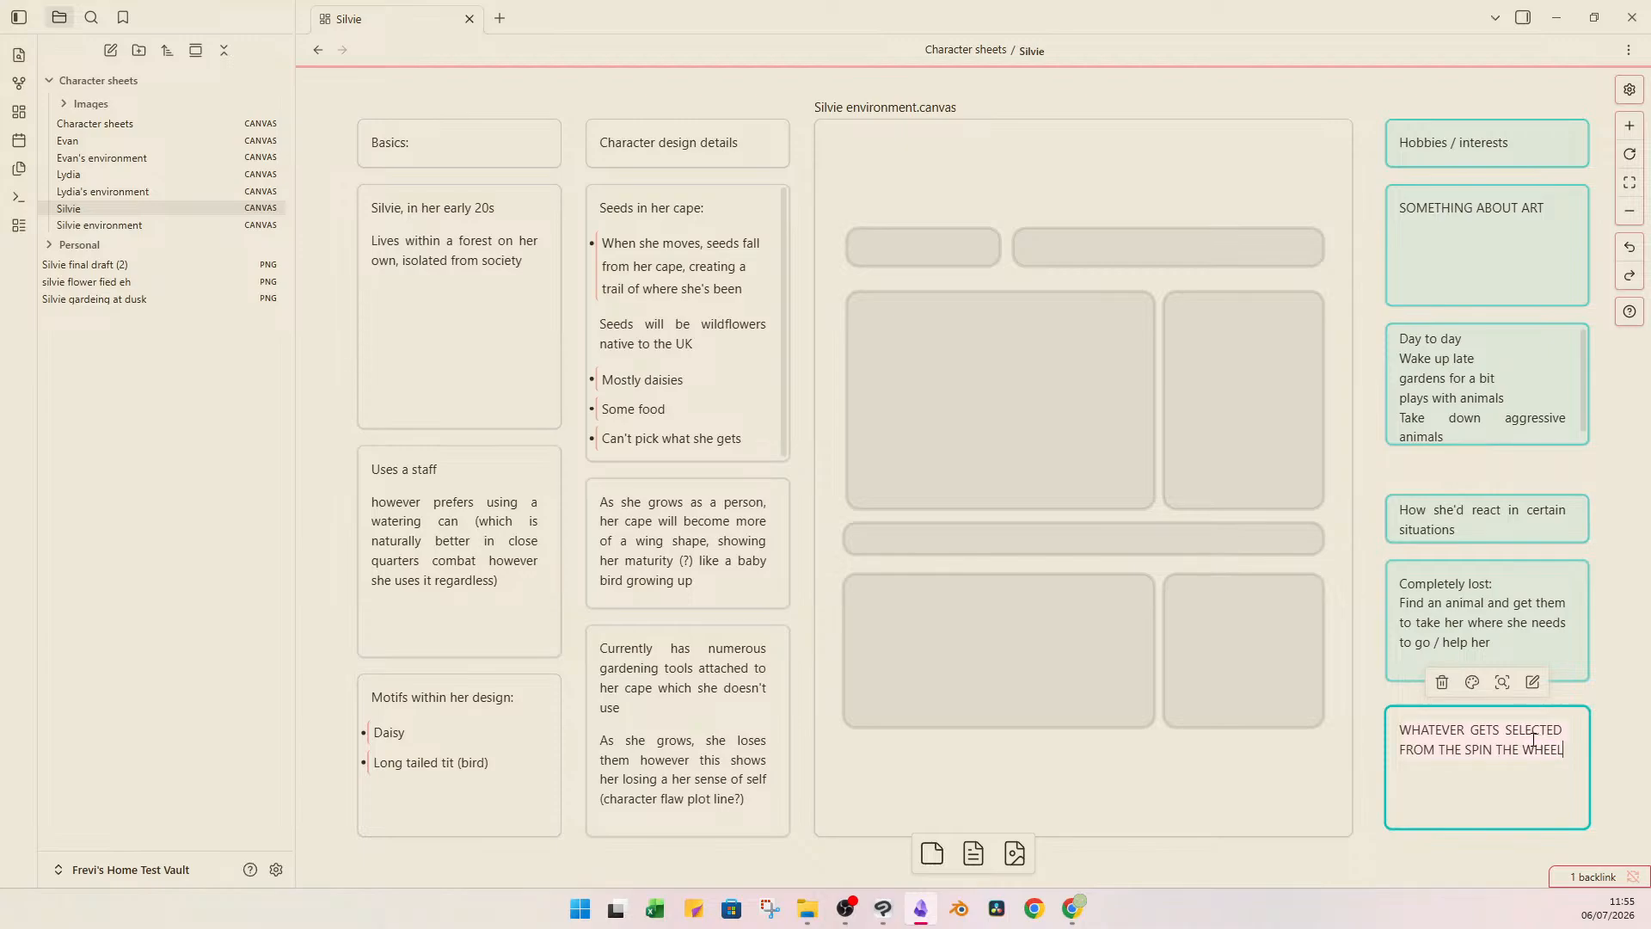
{"action": "type", "text": "Owe money:"}
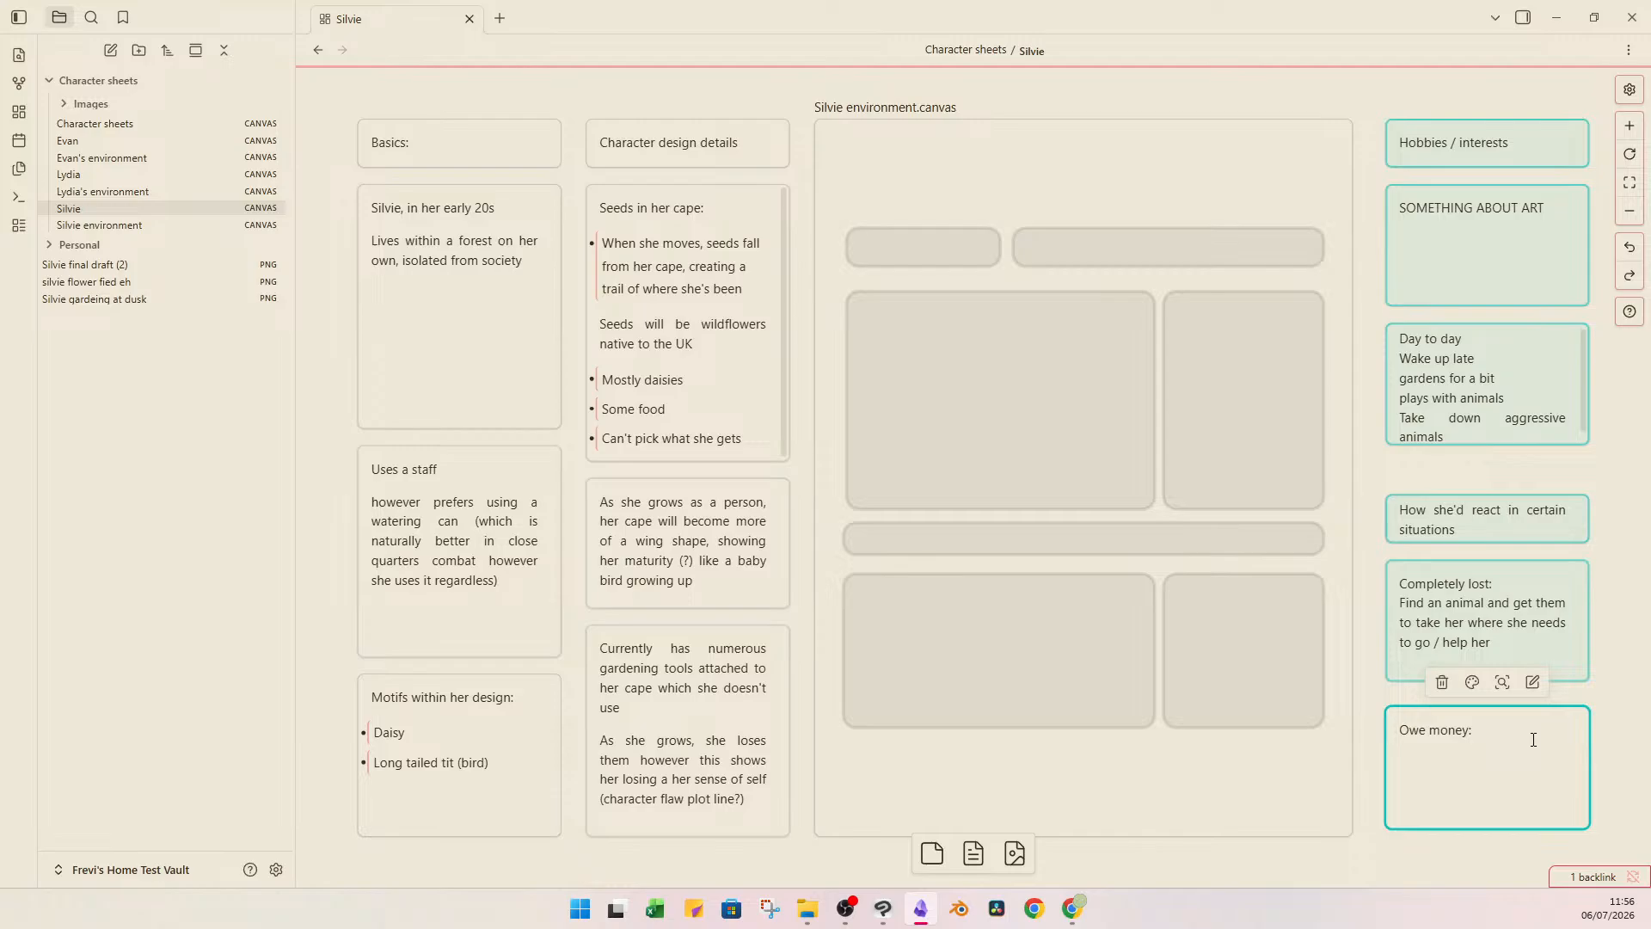
{"action": "type", "text": "Wouldn't understand the concept of money"}
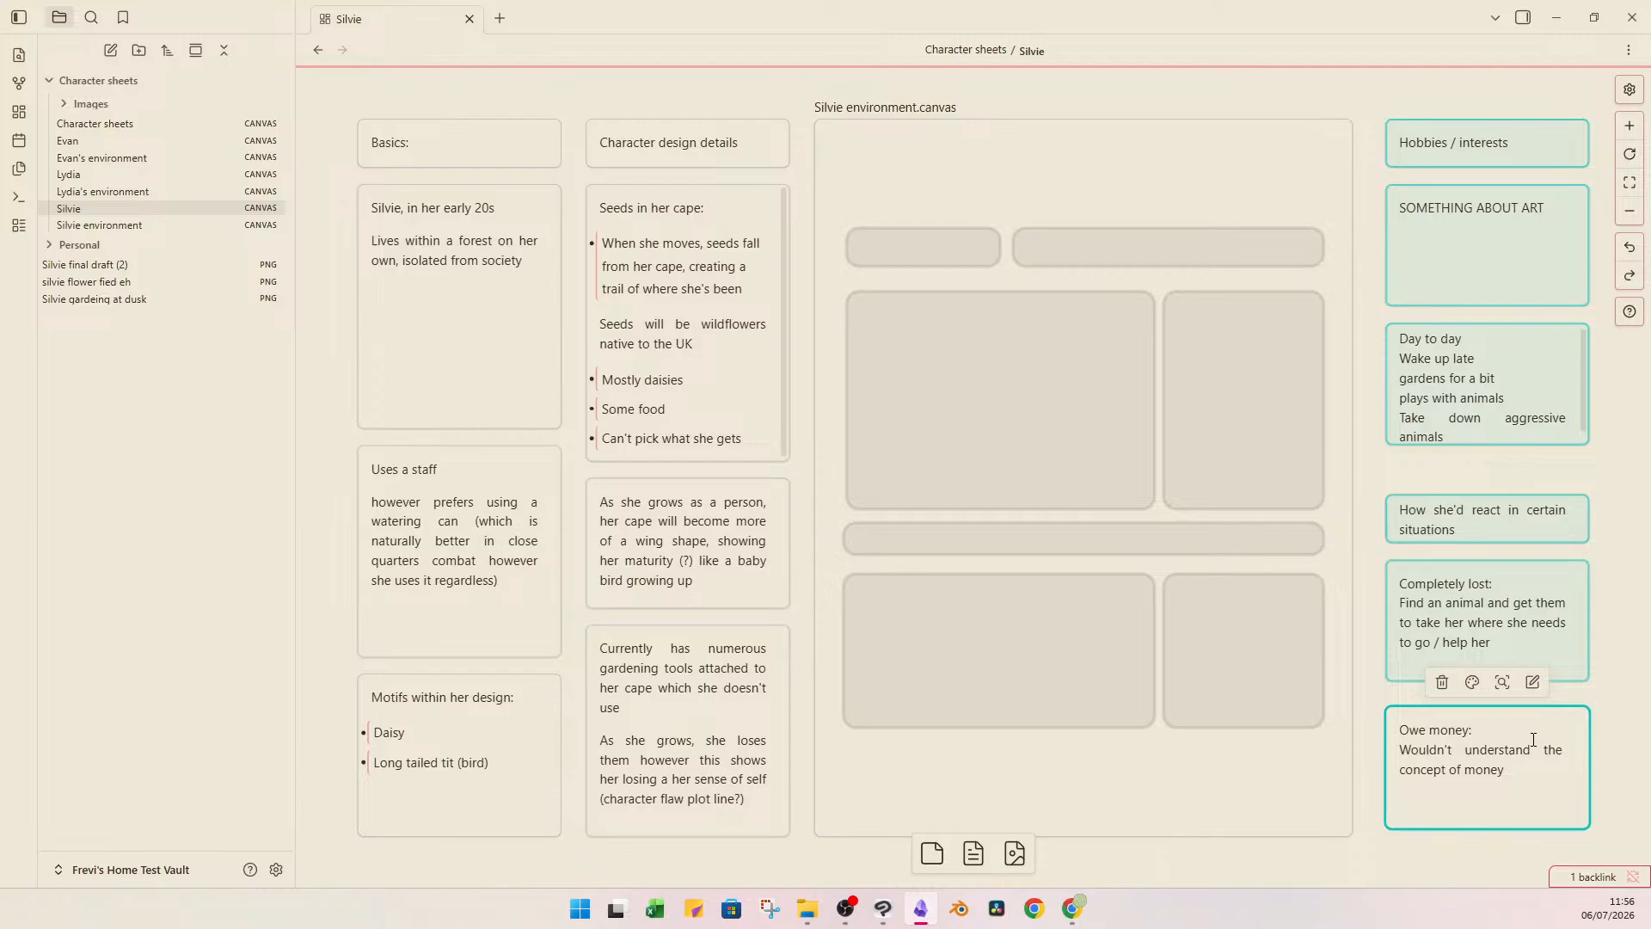
Add the line "She'd just give give whatever's valuable to her" to the "Owe money" card and finish editing it.
{"action": "key", "text": "Return"}
{"action": "type", "text": "She'd just give give whatever's valuab"}
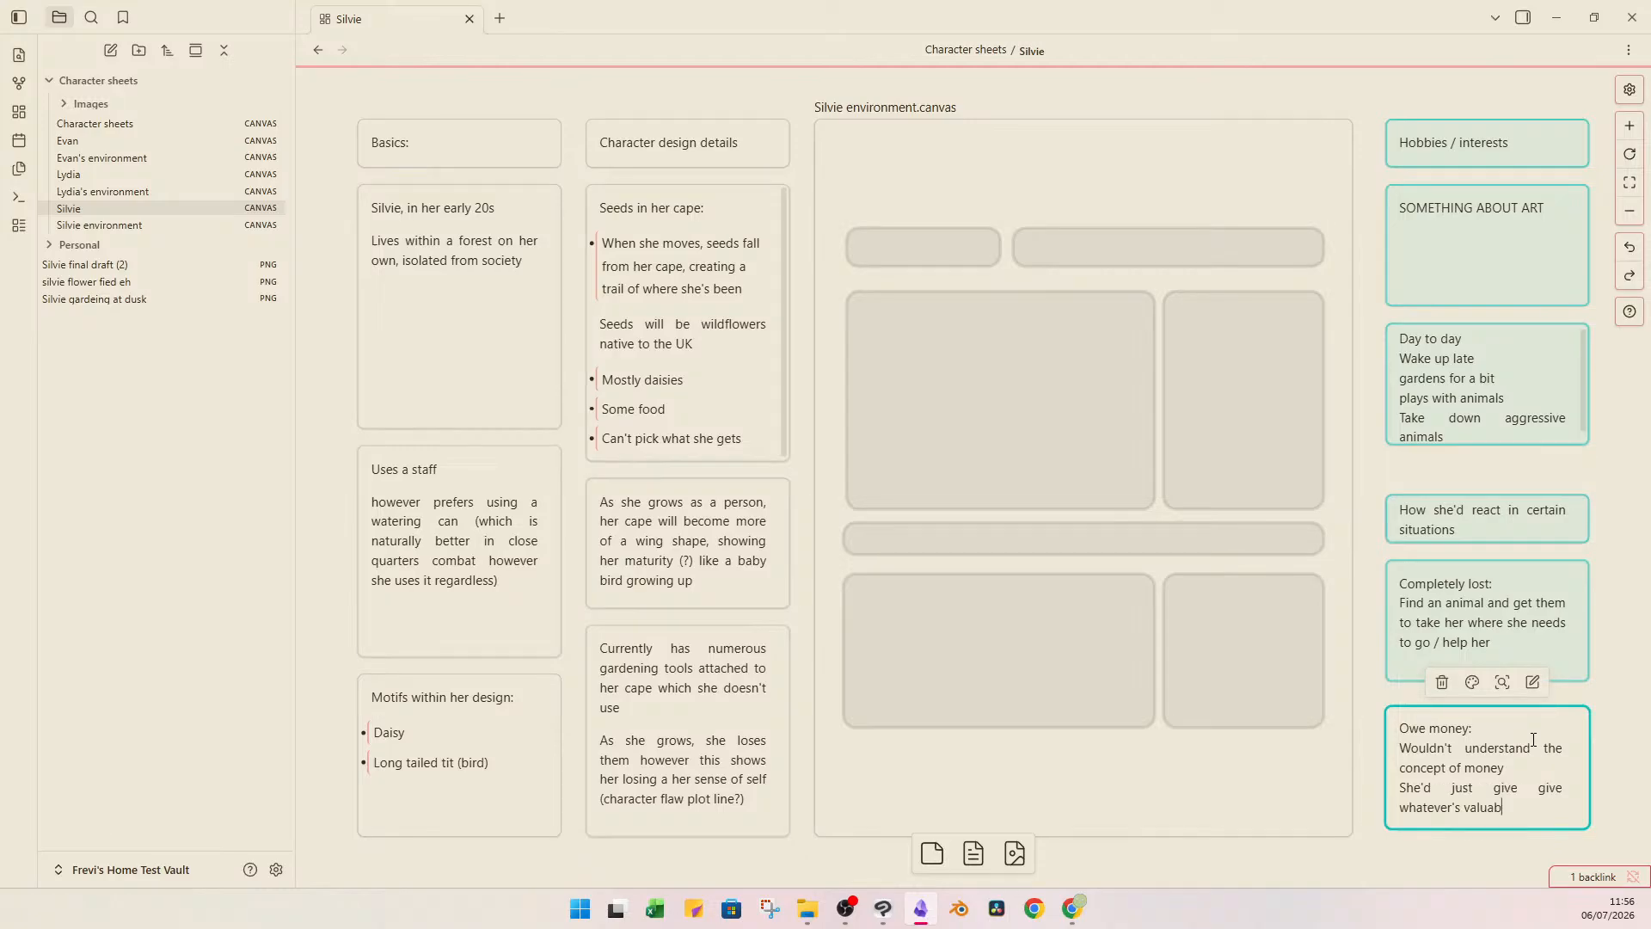
{"action": "type", "text": "le to her"}
{"action": "left_click", "coordinate": [1605, 676]}
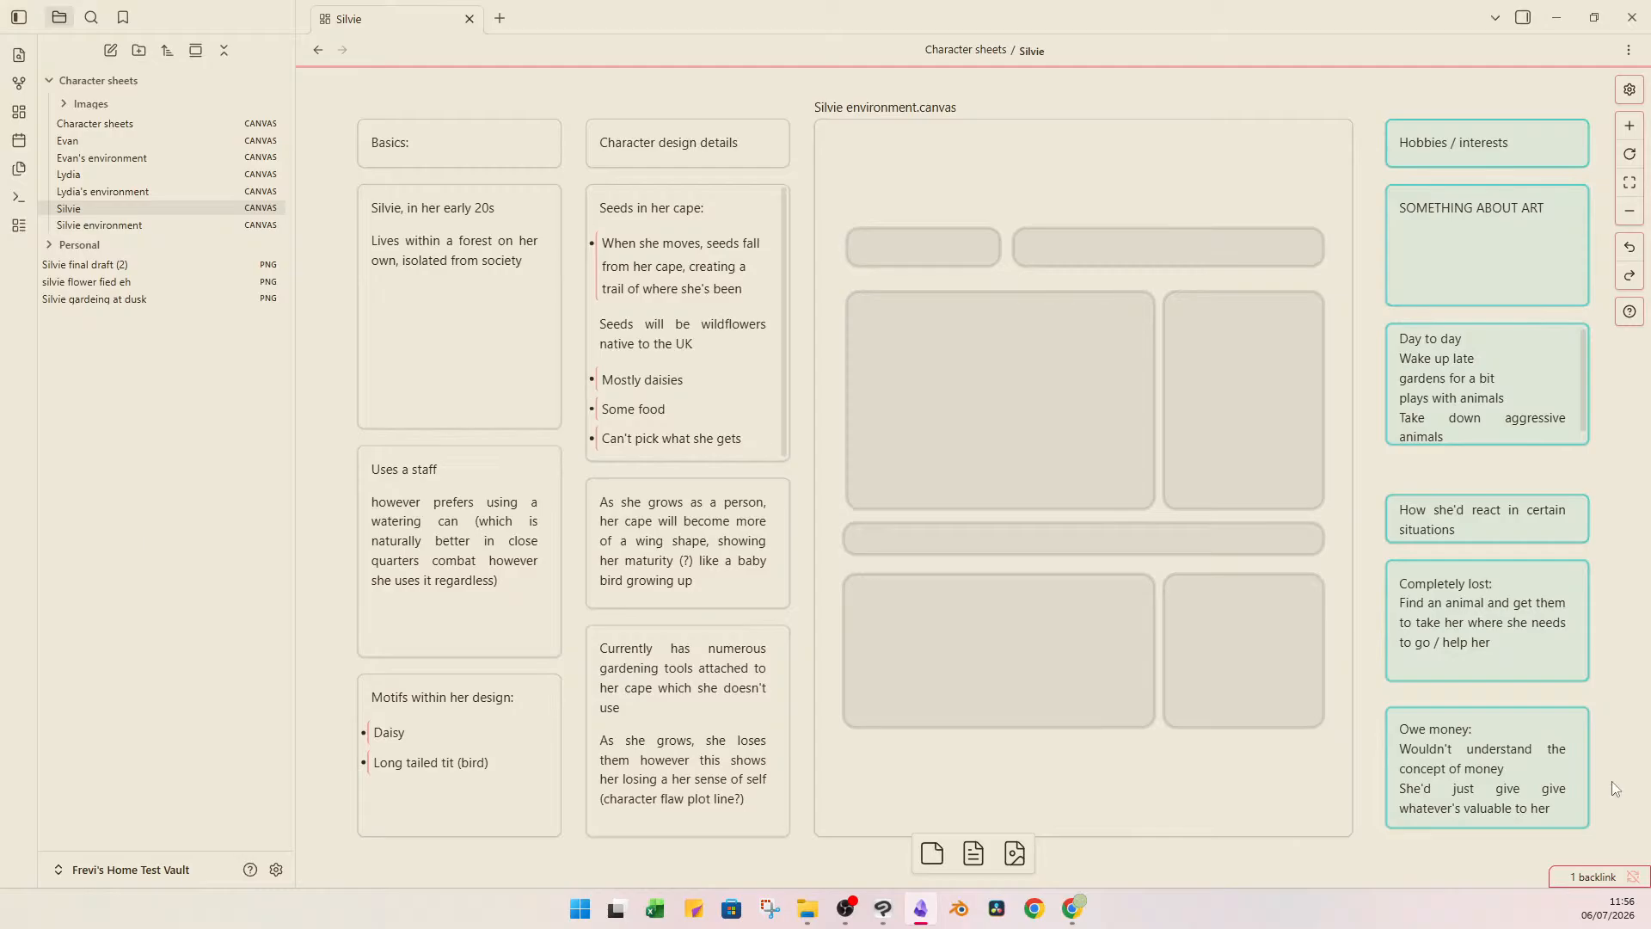
Reset the situations heading and the "Completely lost" and "Owe money" cards together to the default card colour.
{"action": "left_click_drag", "start_coordinate": [1612, 781], "coordinate": [1376, 528]}
{"action": "left_click", "coordinate": [1456, 469]}
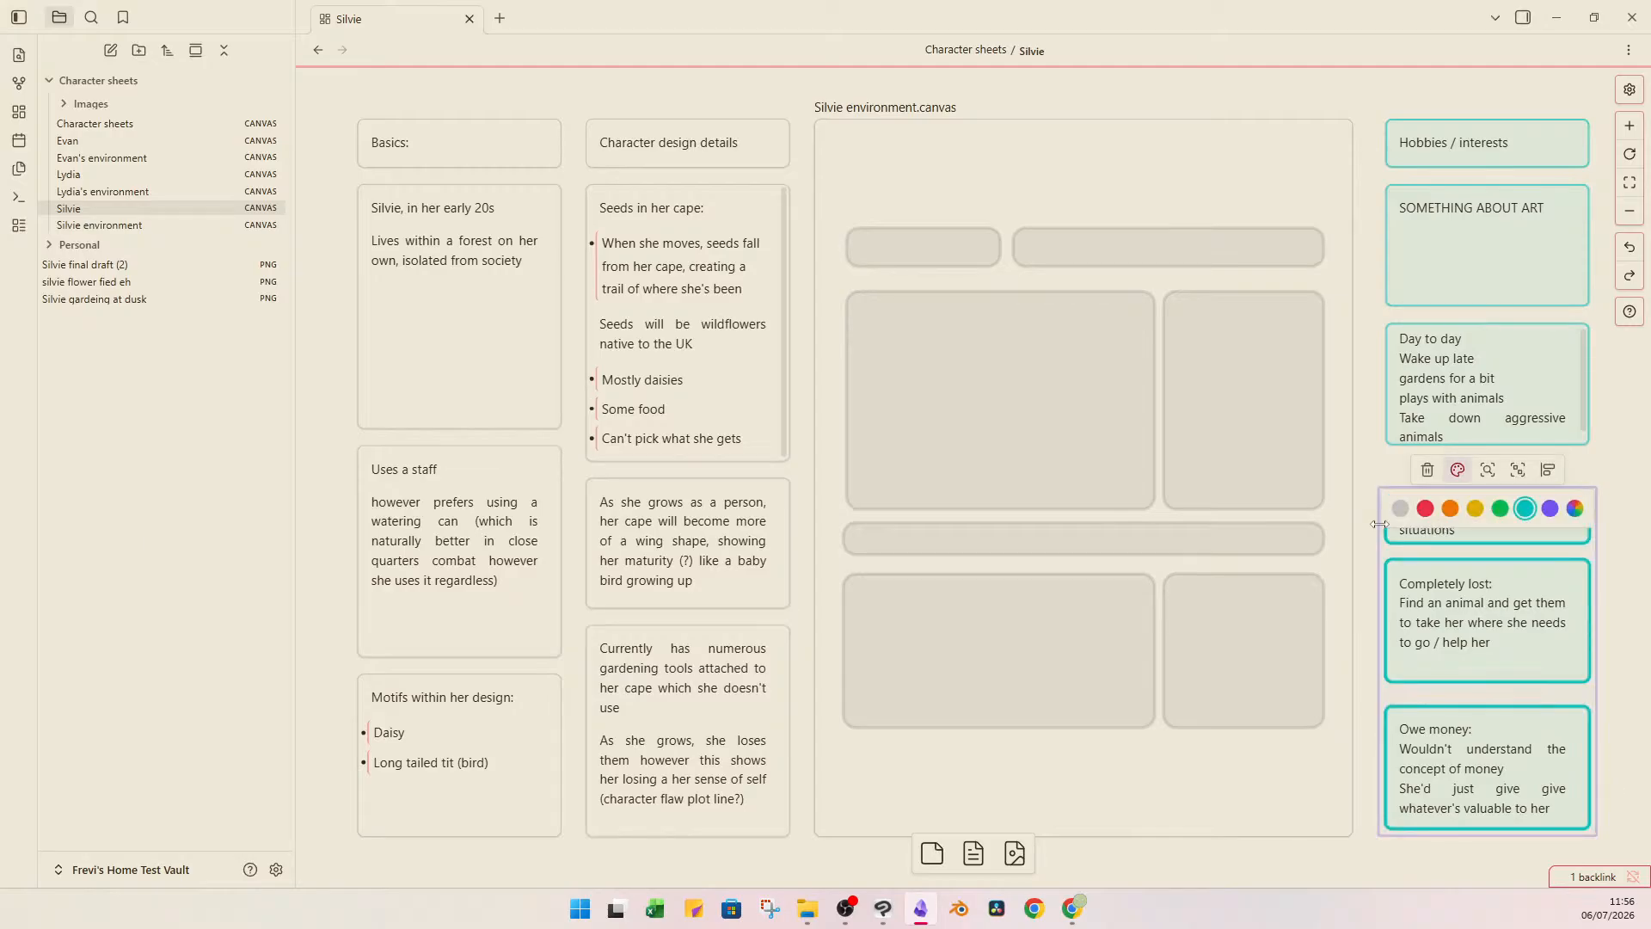
{"action": "left_click", "coordinate": [1375, 486]}
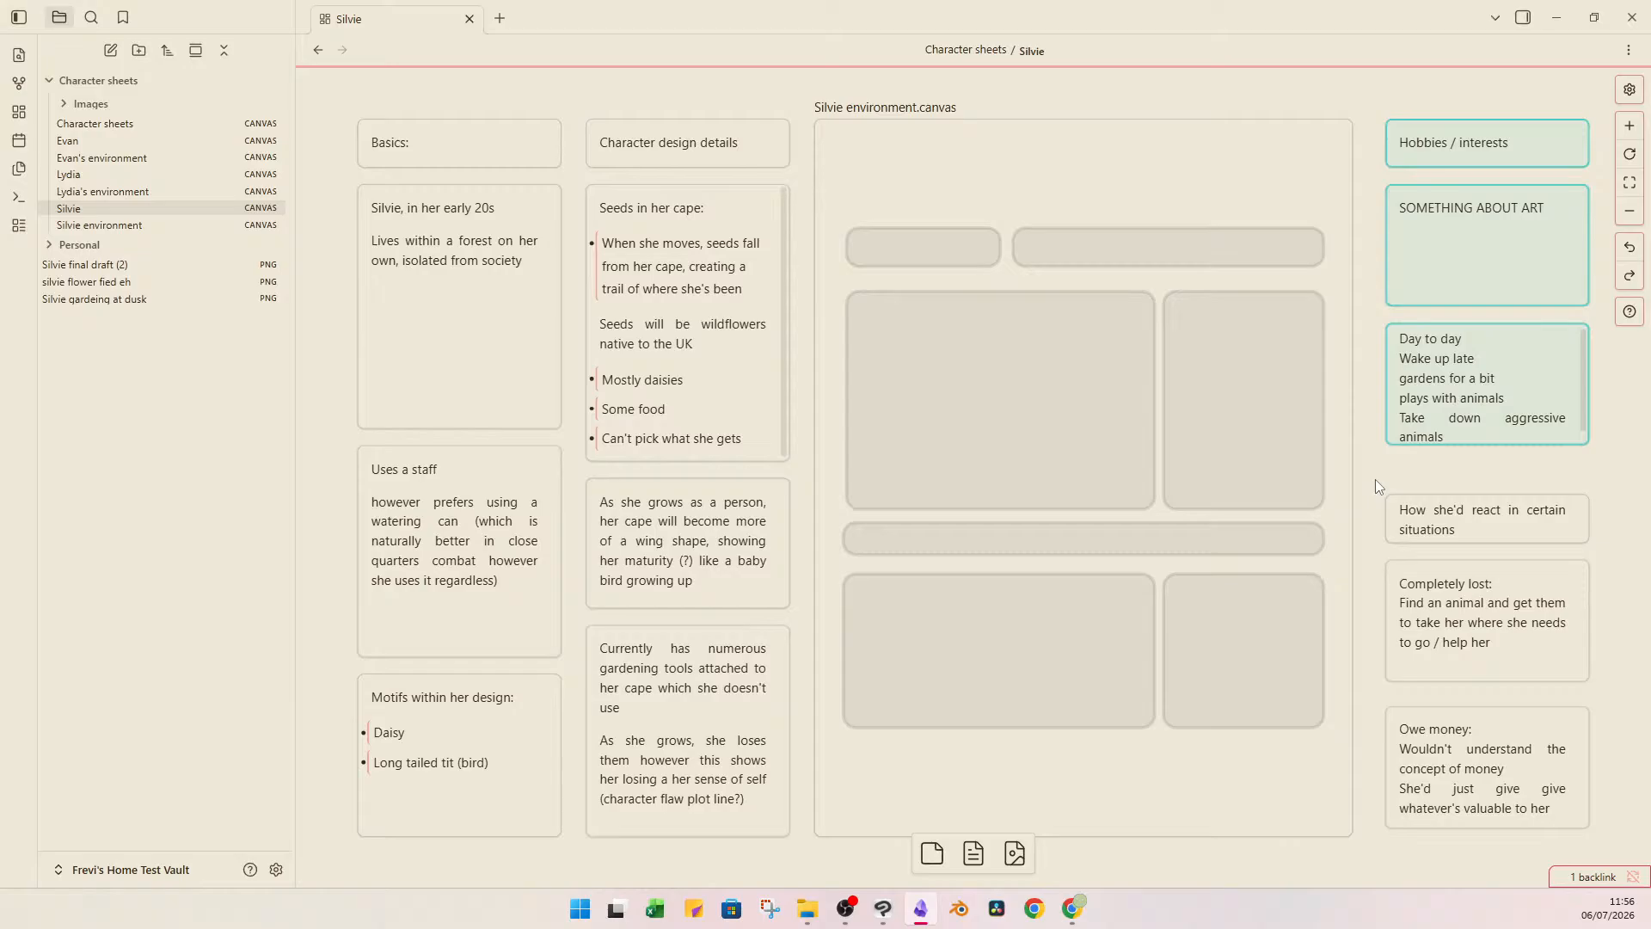
Replace the "SOMETHING ABOUT ART" placeholder in Silvie's hobbies card with "Gardening".
{"action": "left_click", "coordinate": [1457, 305]}
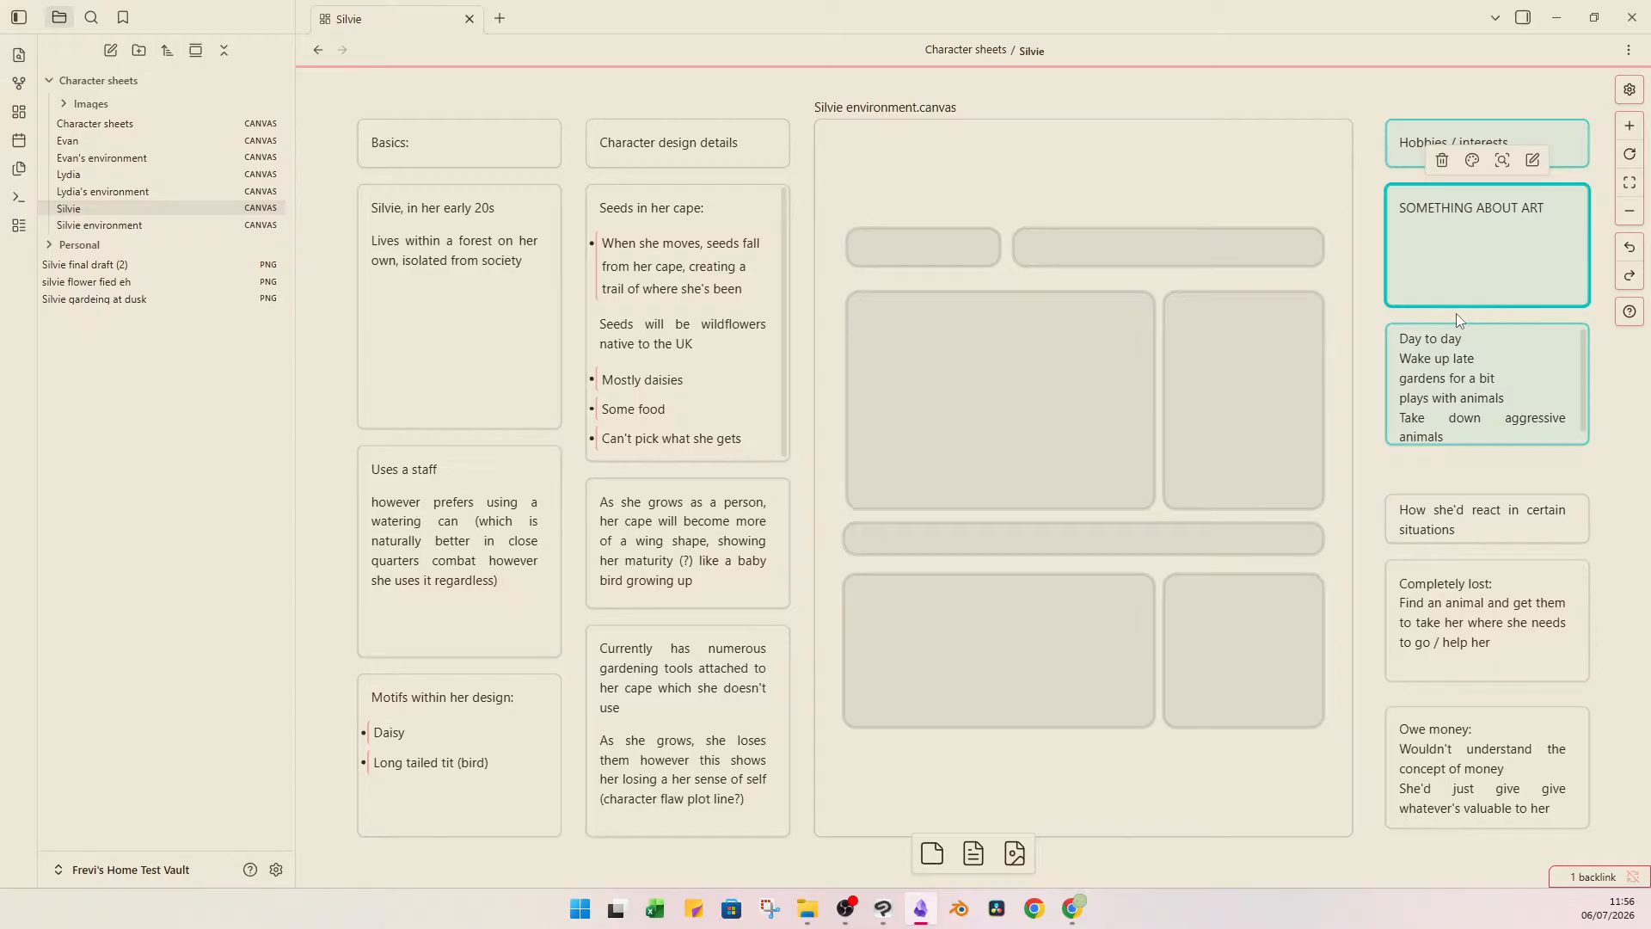
{"action": "left_click", "coordinate": [1472, 288]}
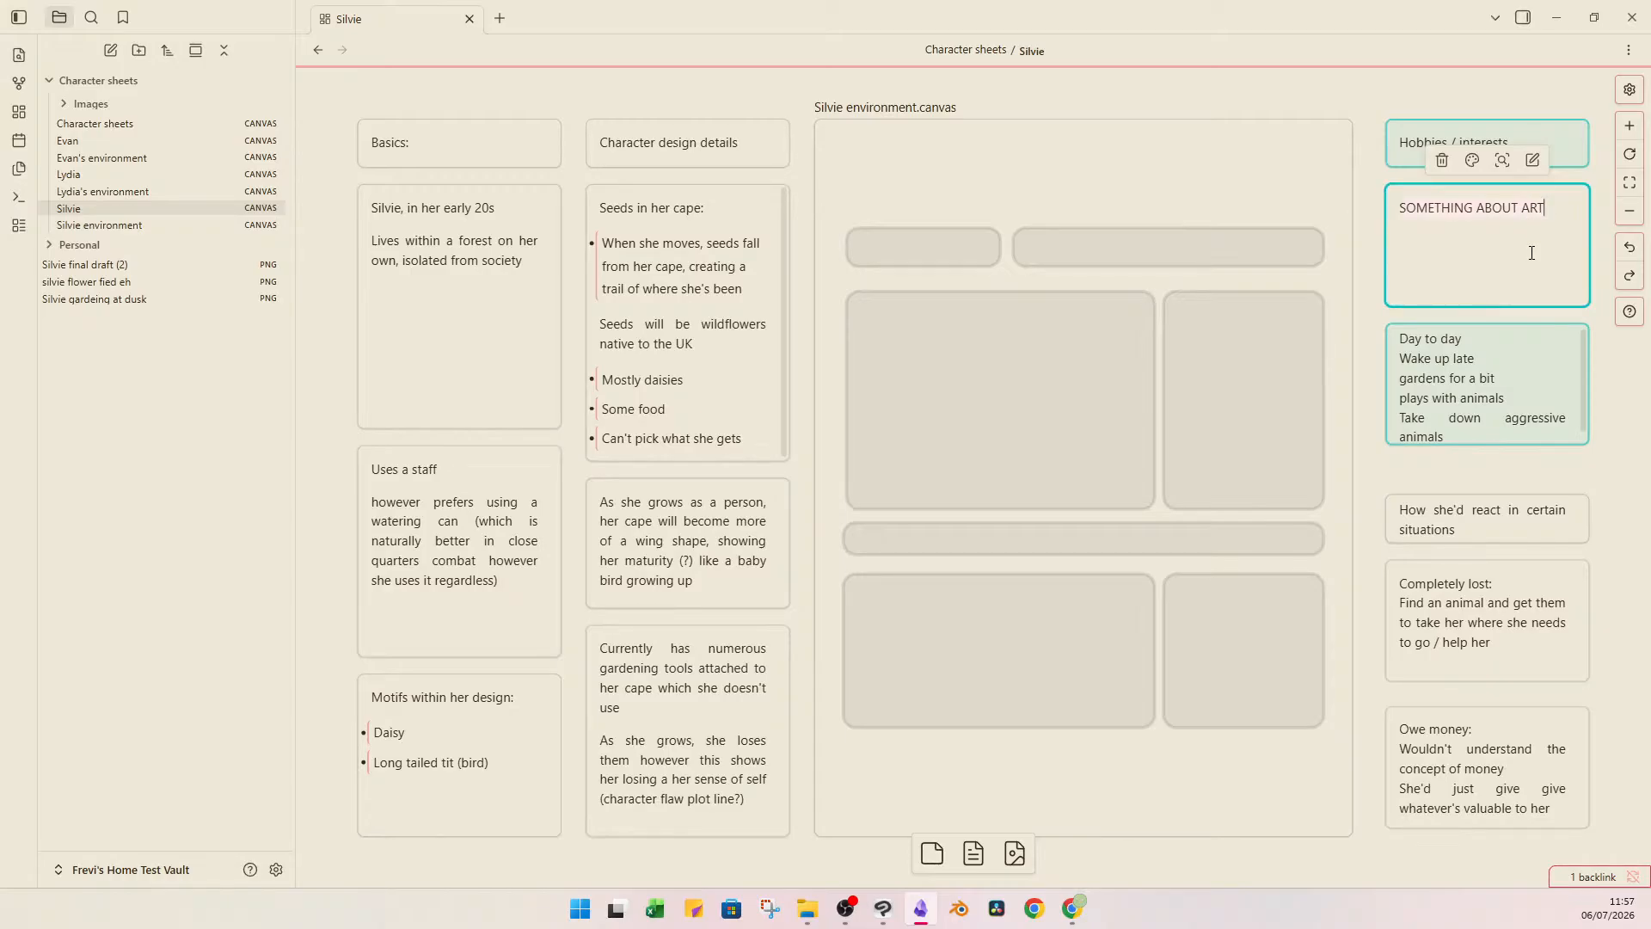
{"action": "key", "text": "ctrl+a"}
{"action": "key", "text": "BackSpace"}
{"action": "type", "text": "Gardening"}
{"action": "left_click", "coordinate": [1416, 110]}
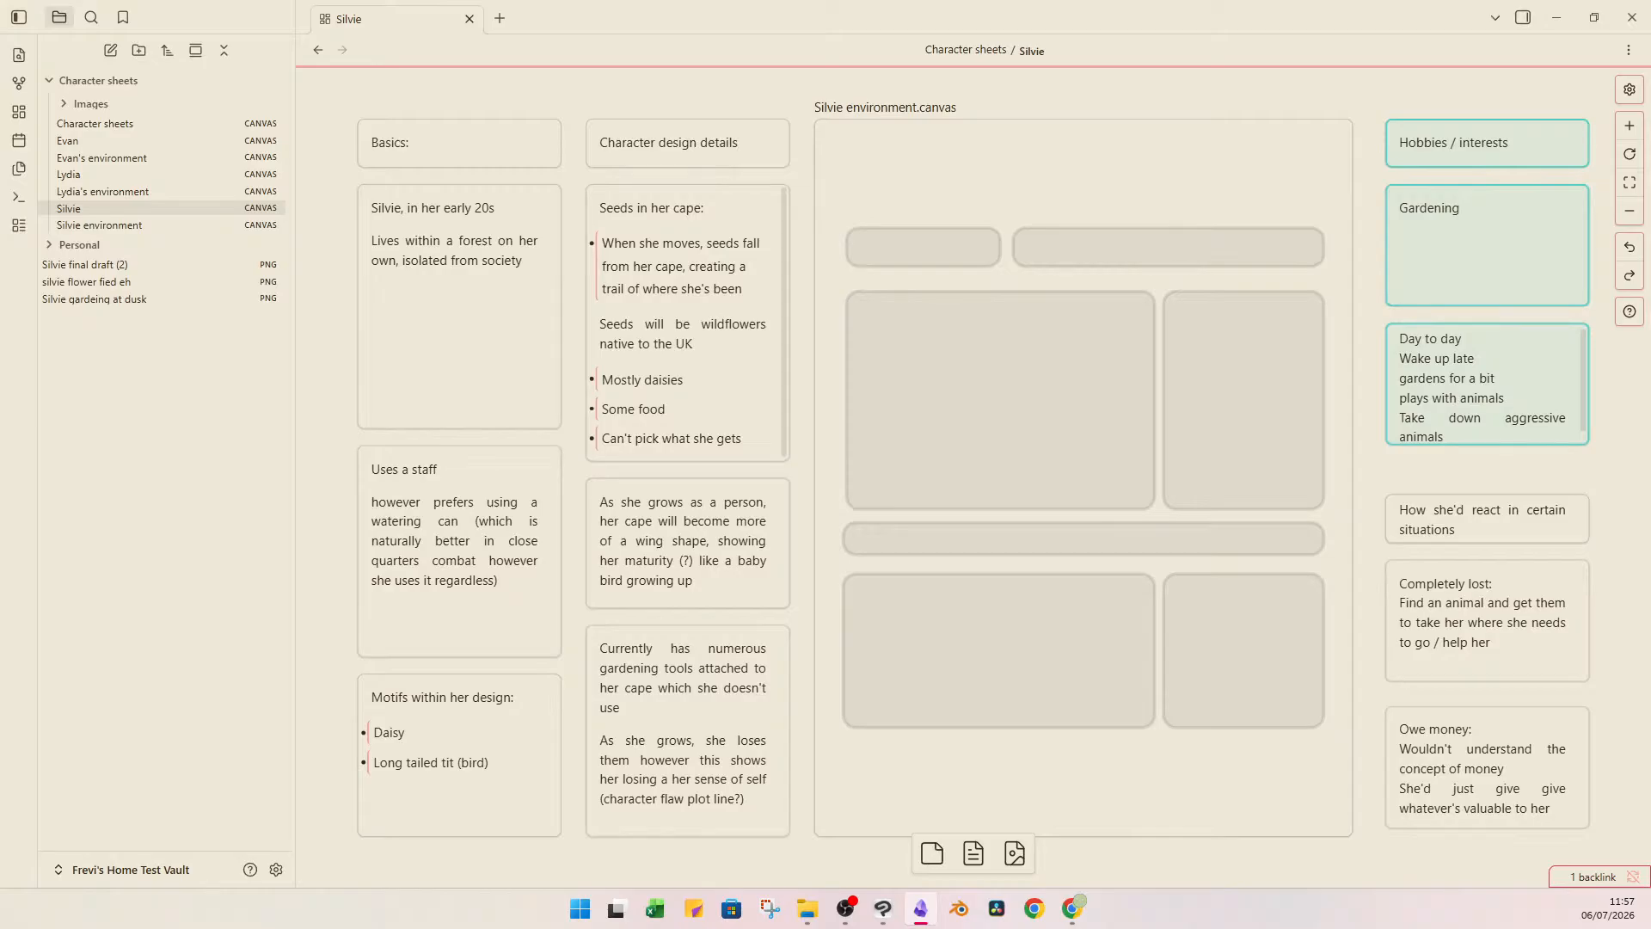
Reset the "Hobbies / interests", "Gardening" and "Day to day" cards to the default card colour.
{"action": "key", "text": "alt+Tab"}
{"action": "key", "text": "alt+Tab"}
{"action": "left_click_drag", "start_coordinate": [1496, 77], "coordinate": [1481, 344]}
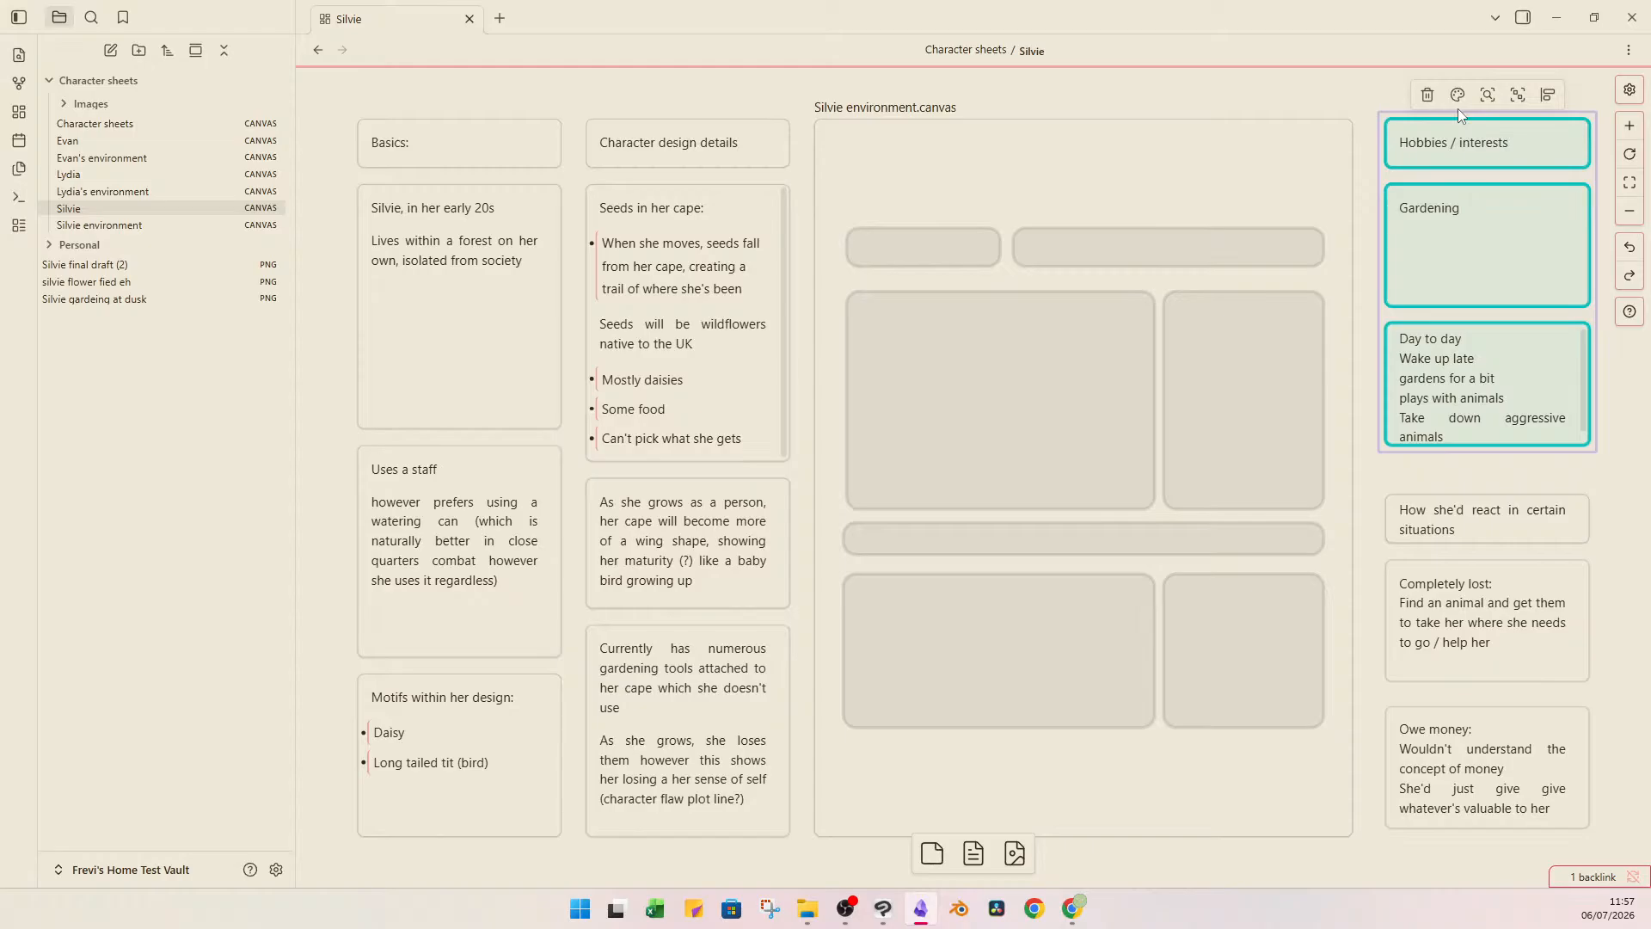
{"action": "left_click", "coordinate": [1450, 96]}
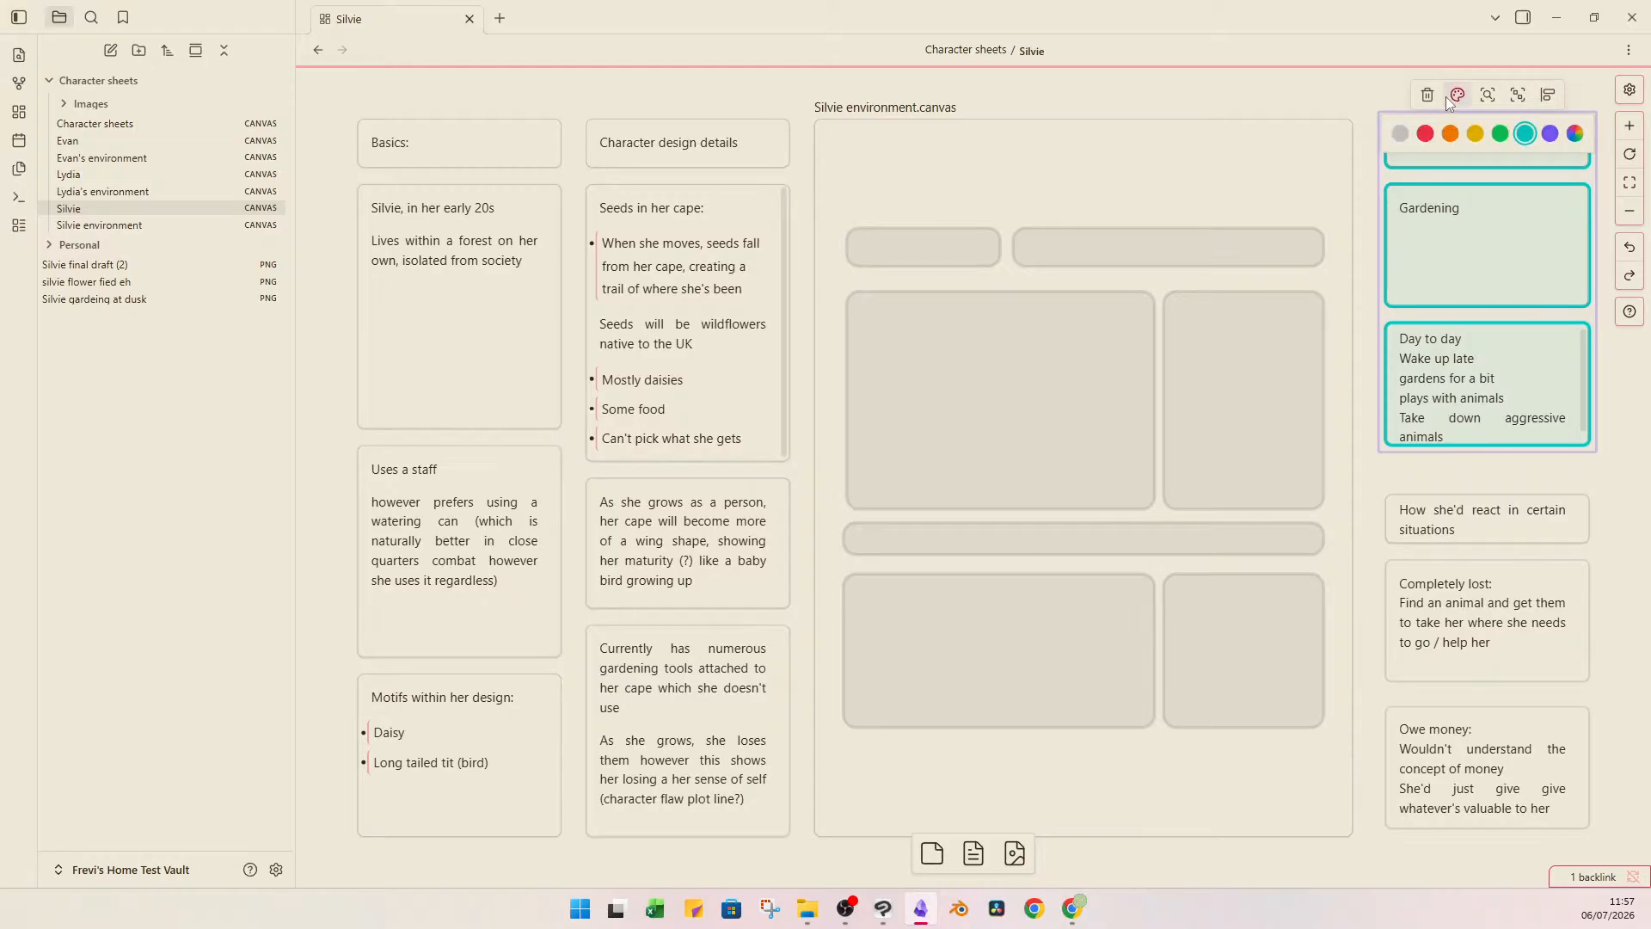
{"action": "key", "text": "ctrl+z"}
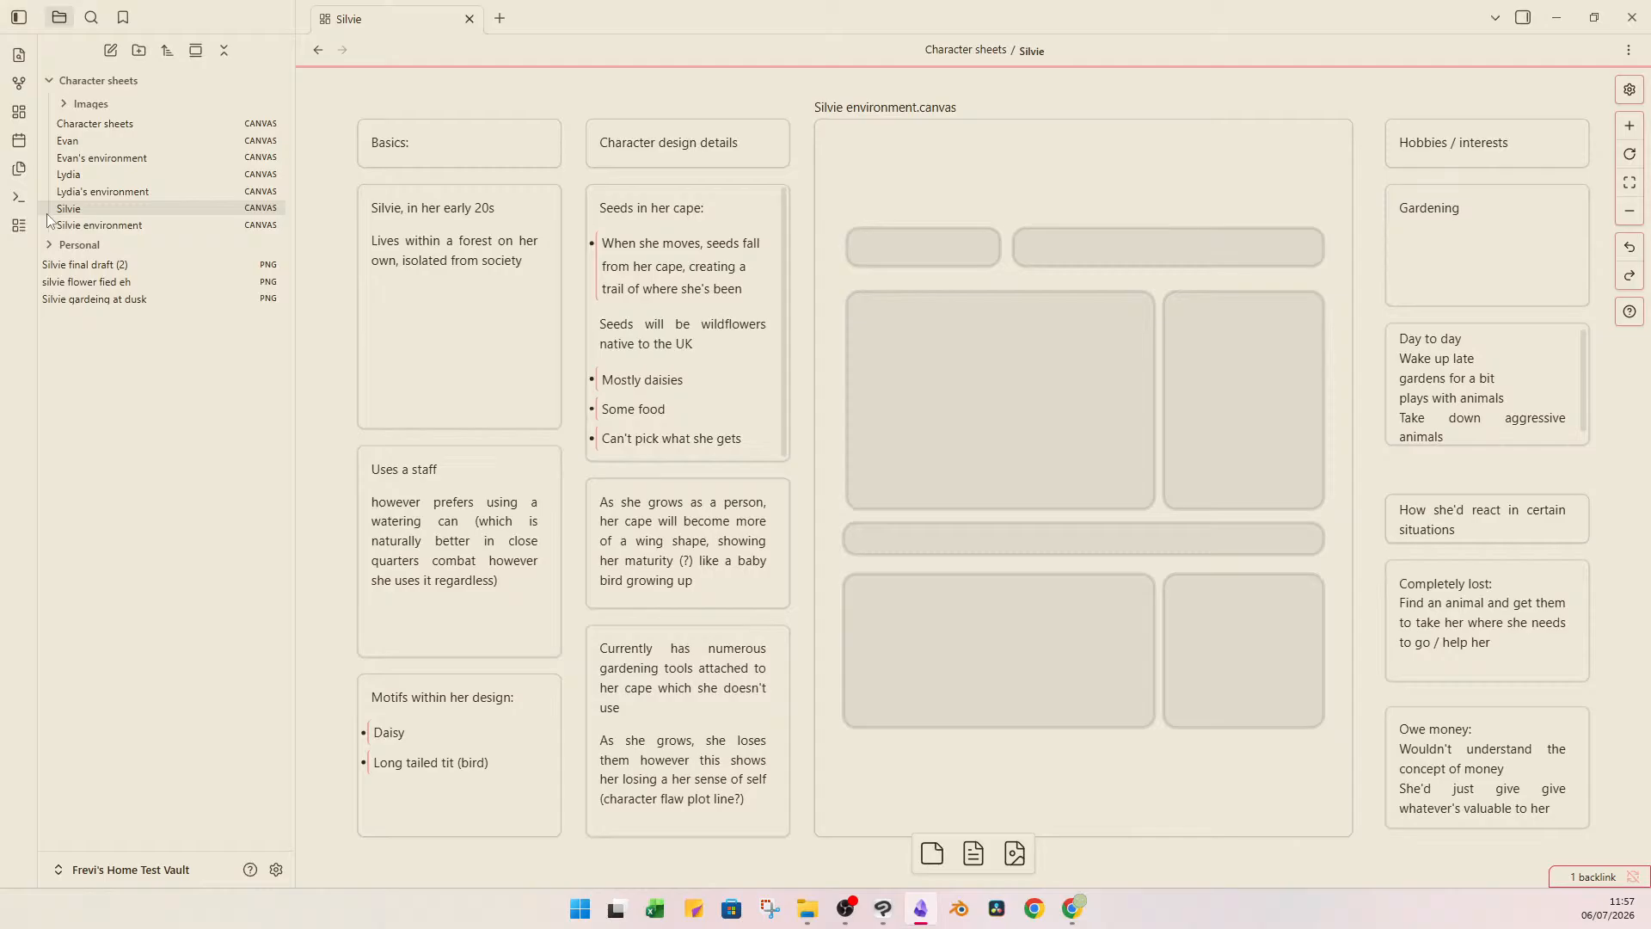
Open the Evan canvas and its environment canvas from the Character sheets overview to check their contents, and return to the overview.
{"action": "left_click", "coordinate": [136, 123]}
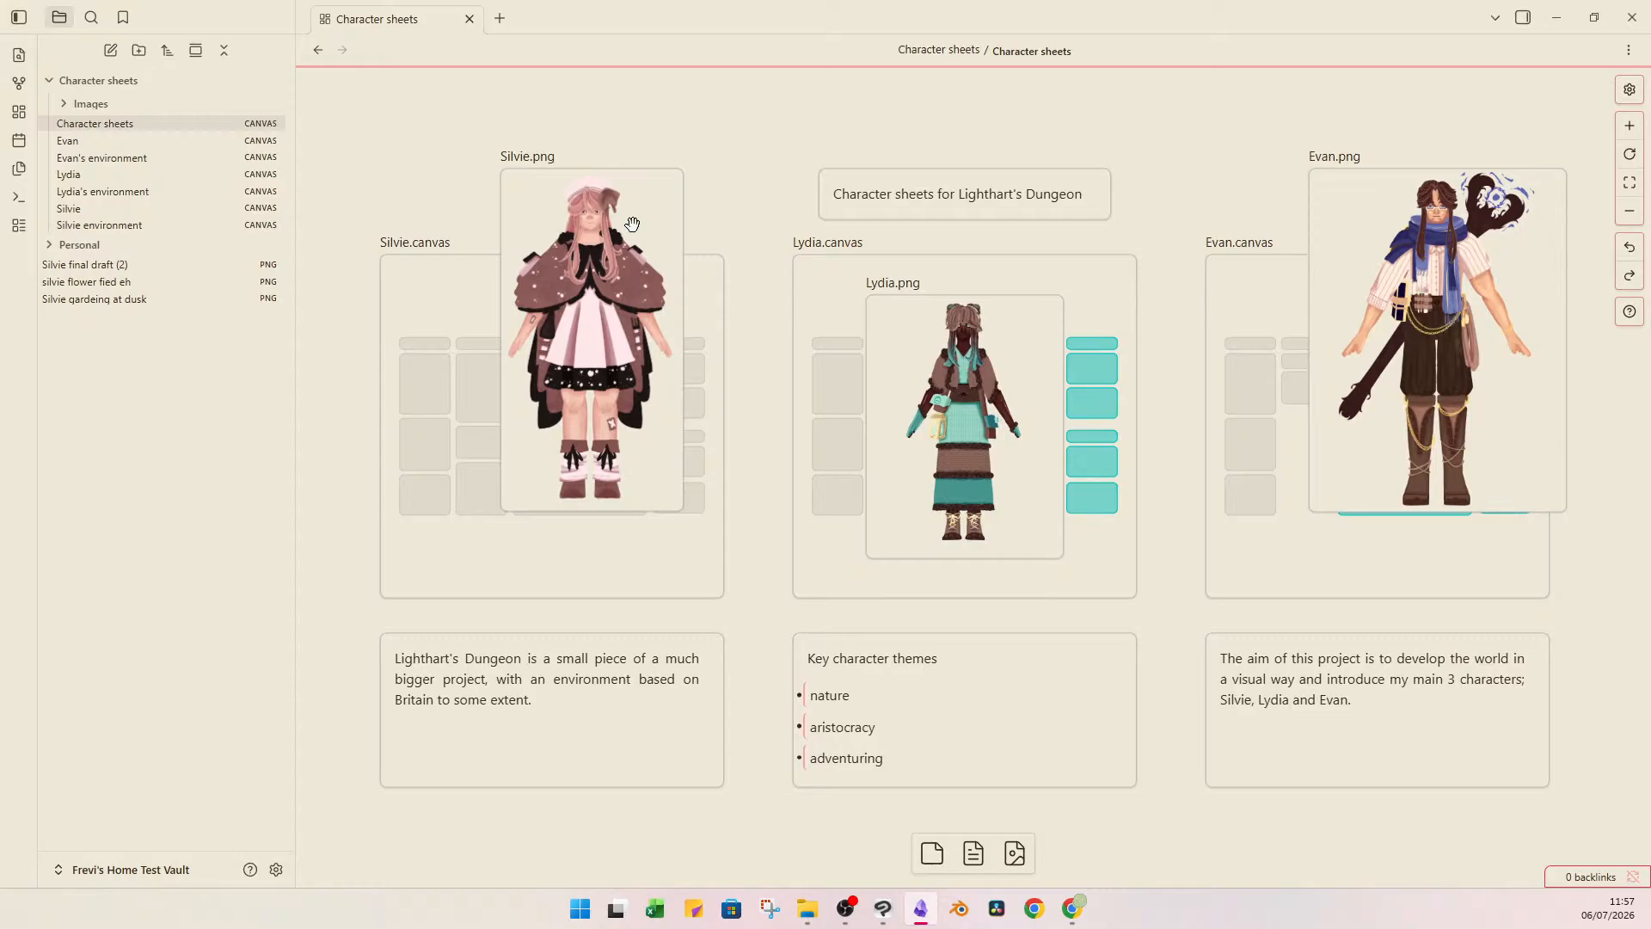
{"action": "double_click", "coordinate": [1282, 307]}
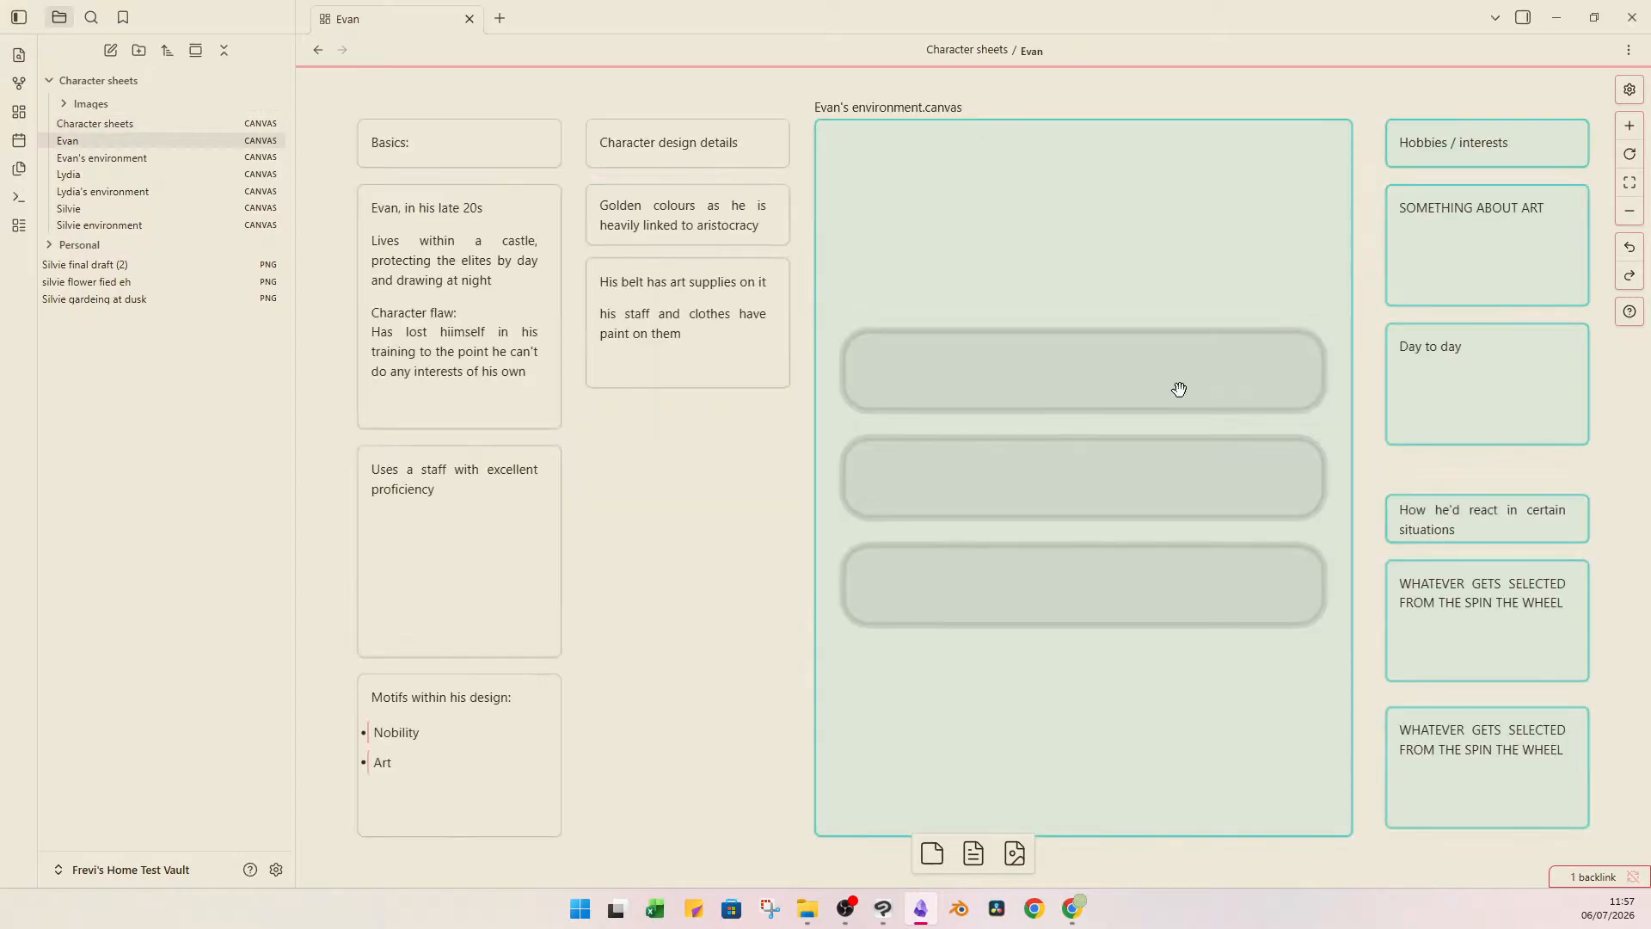
{"action": "double_click", "coordinate": [1067, 244]}
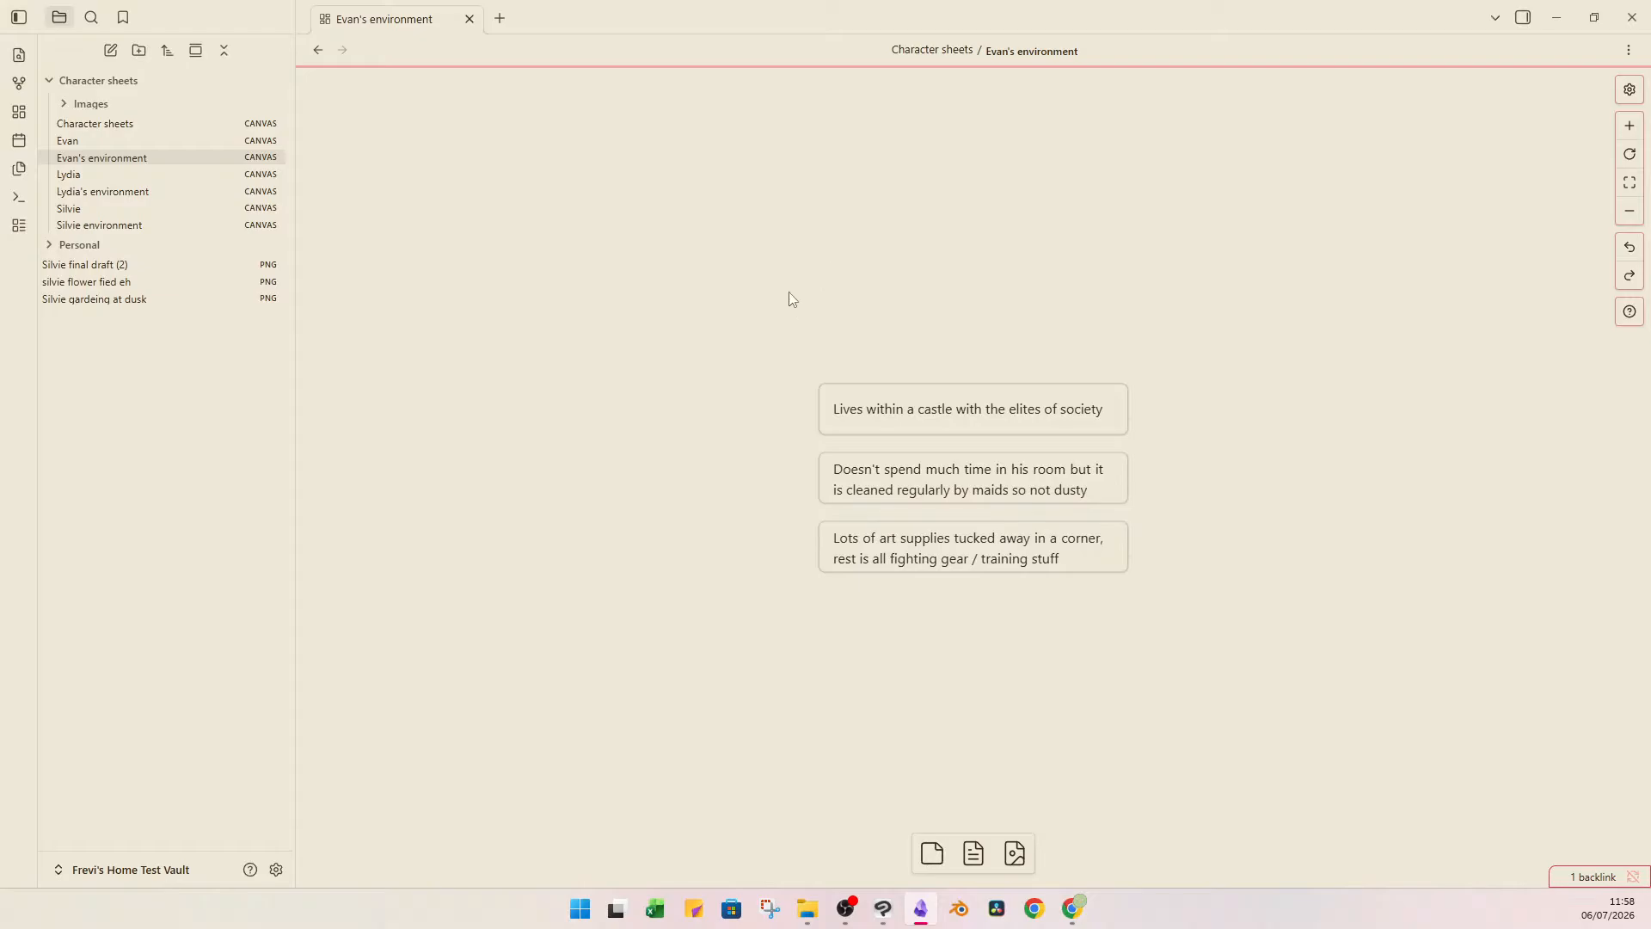
{"action": "key", "text": "ctrl+alt+Left"}
{"action": "key", "text": "ctrl+alt+Right"}
{"action": "key", "text": "ctrl+alt+Left"}
{"action": "key", "text": "ctrl+alt+Left"}
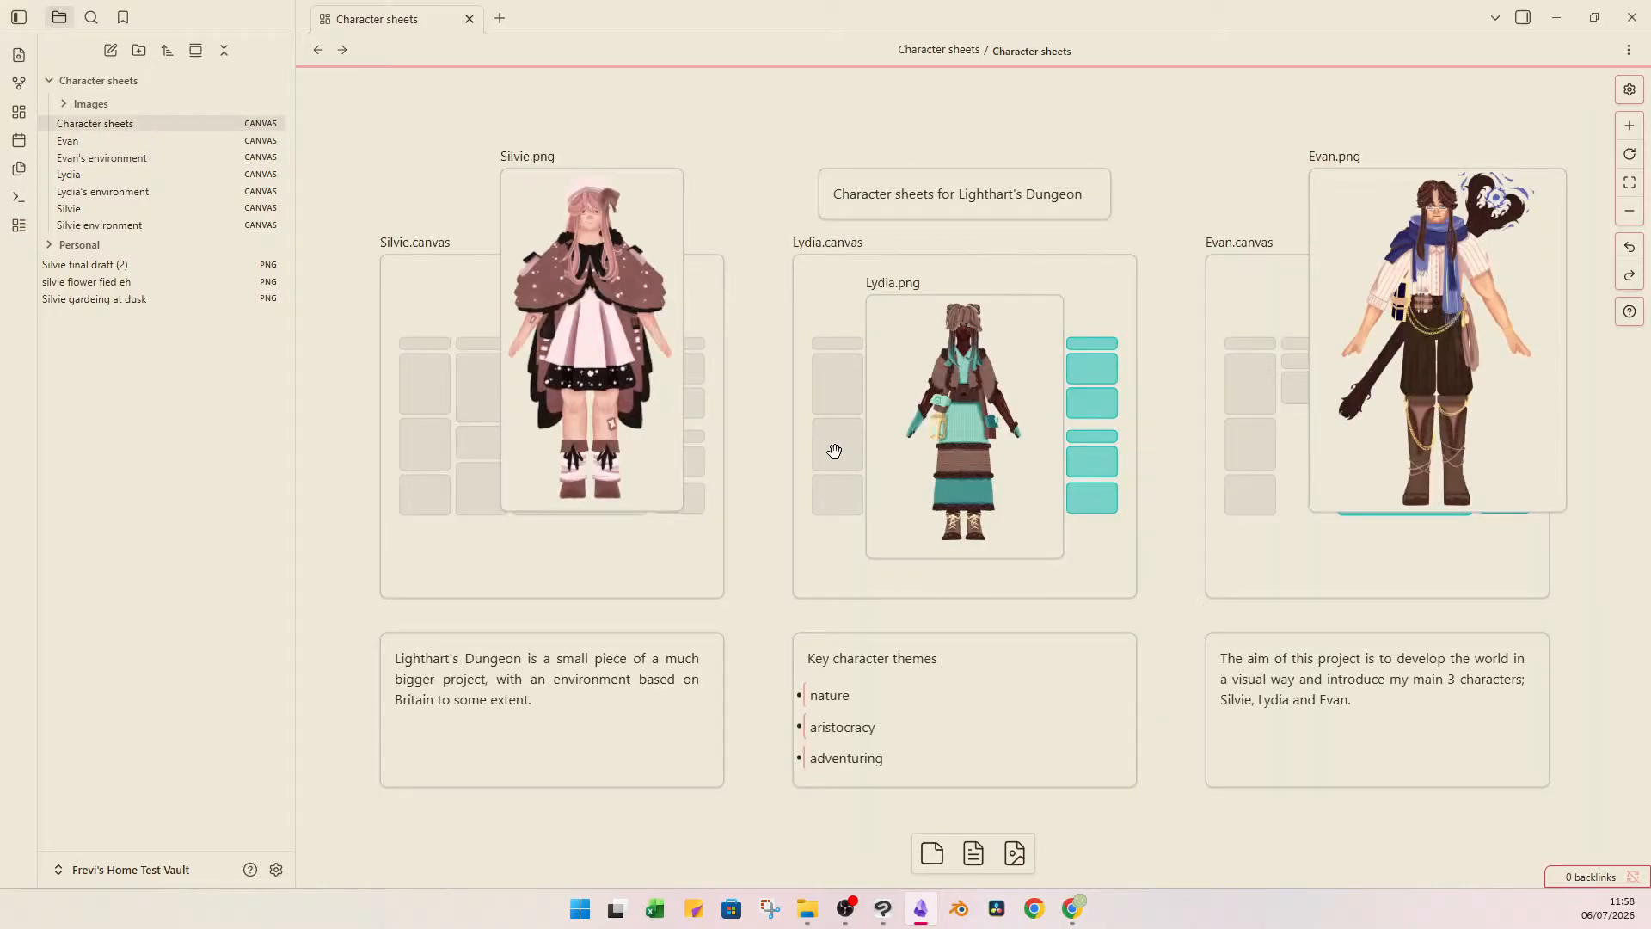
Open the Lydia canvas from the overview, check its embedded environment canvas, and go back to the Lydia canvas.
{"action": "left_click", "coordinate": [966, 274]}
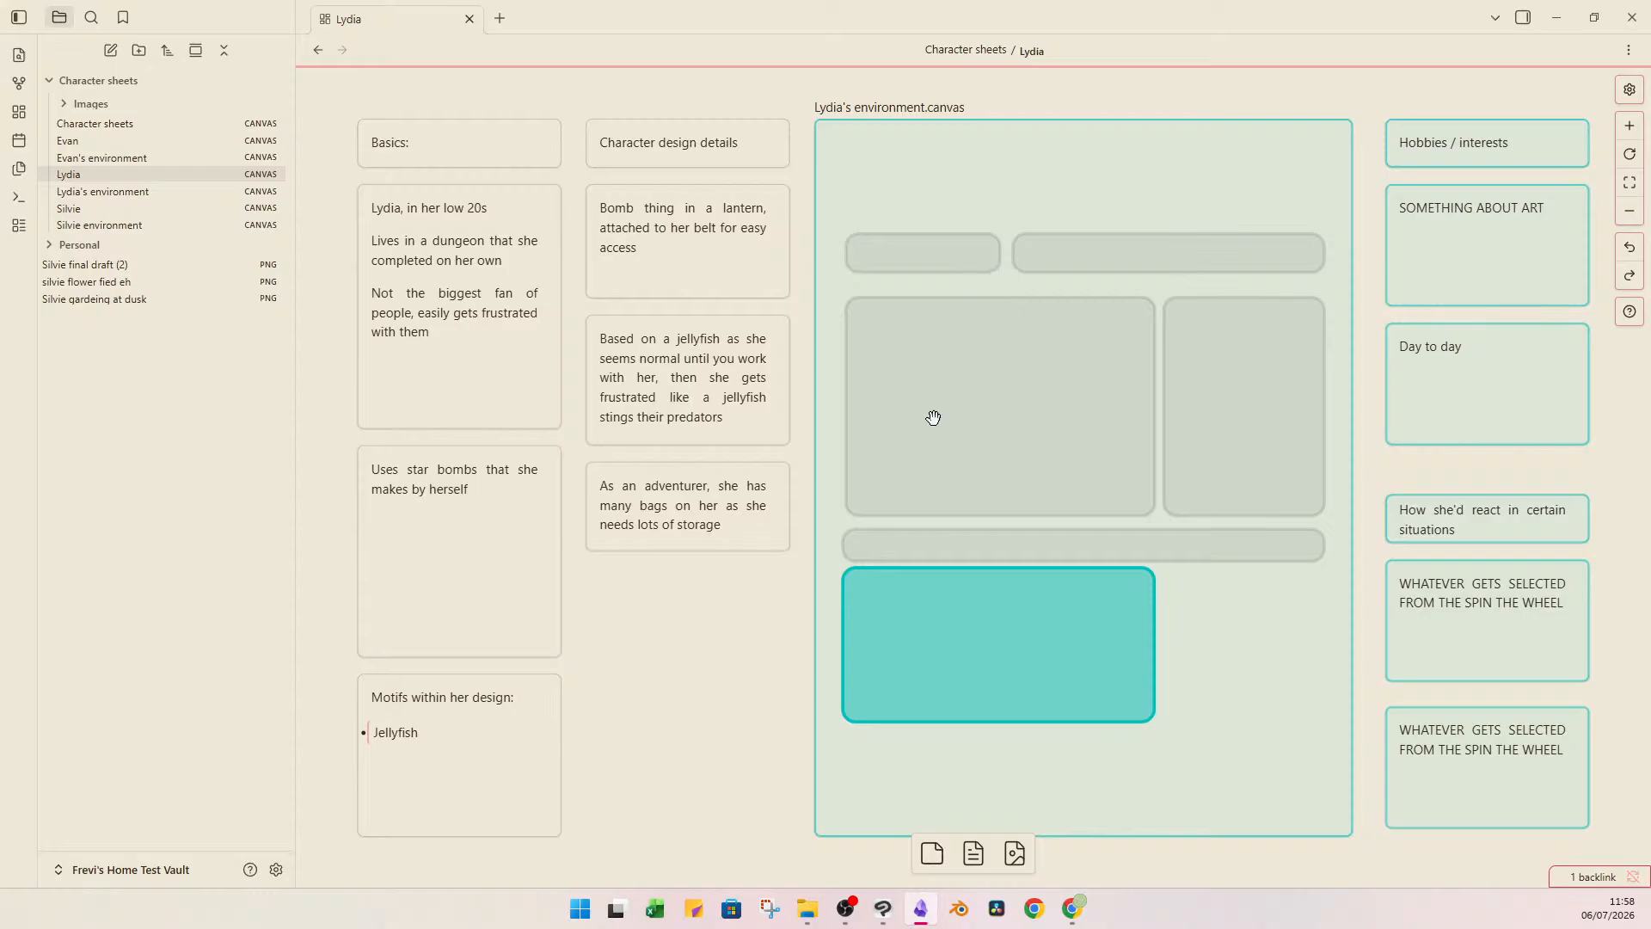
{"action": "double_click", "coordinate": [1106, 206]}
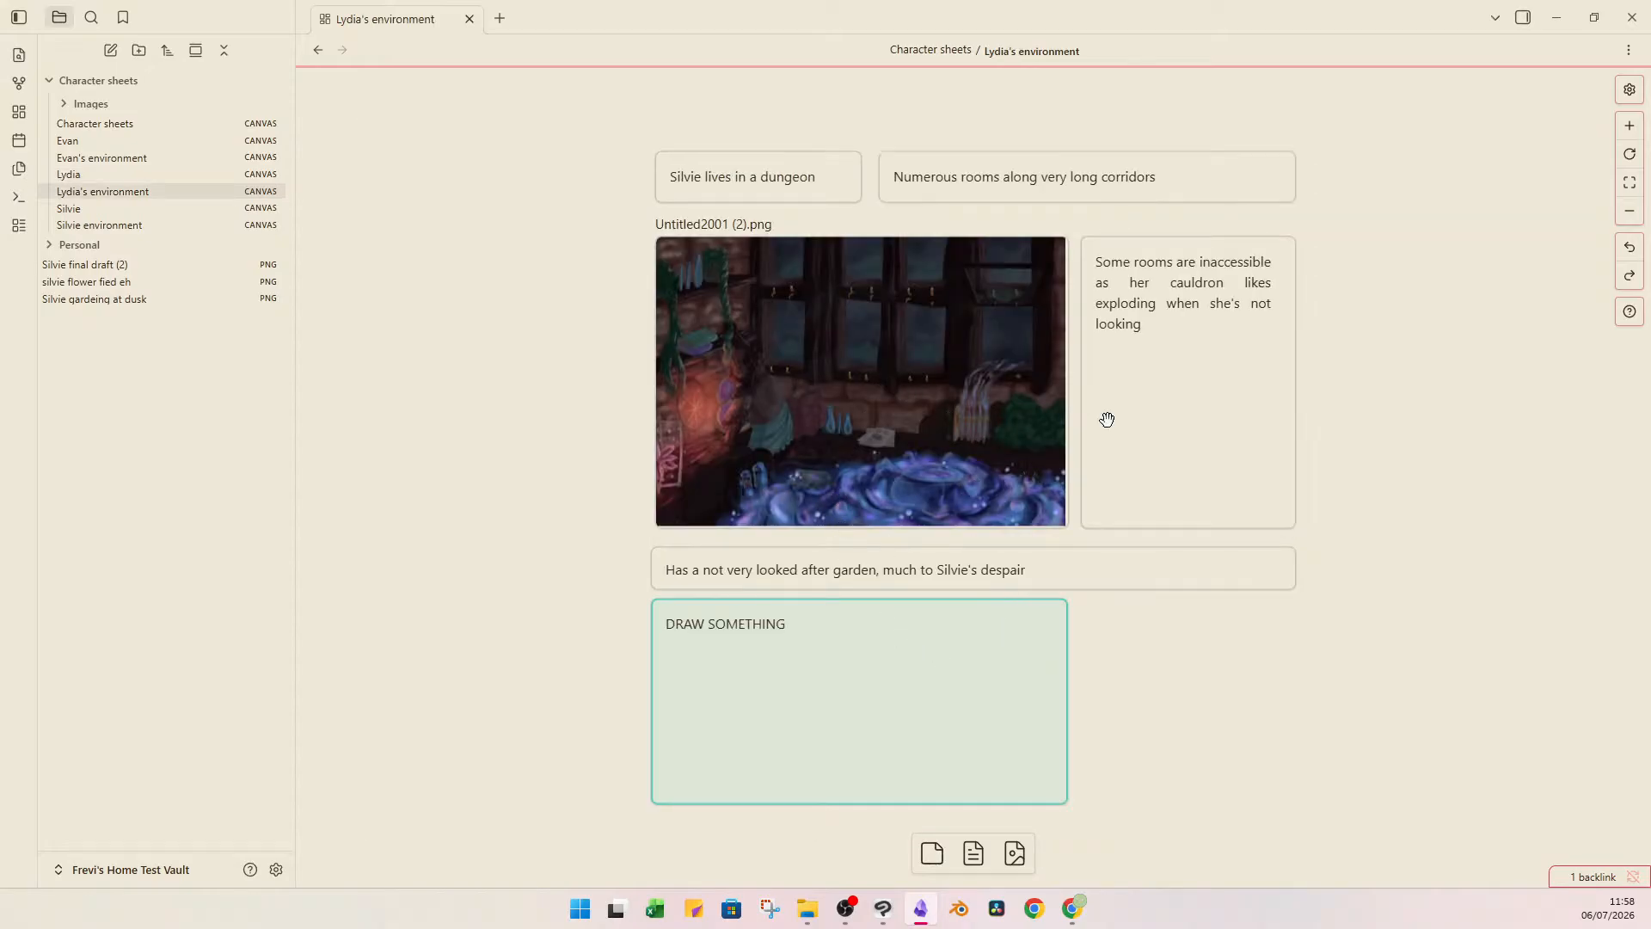
{"action": "key", "text": "ctrl+alt+Left"}
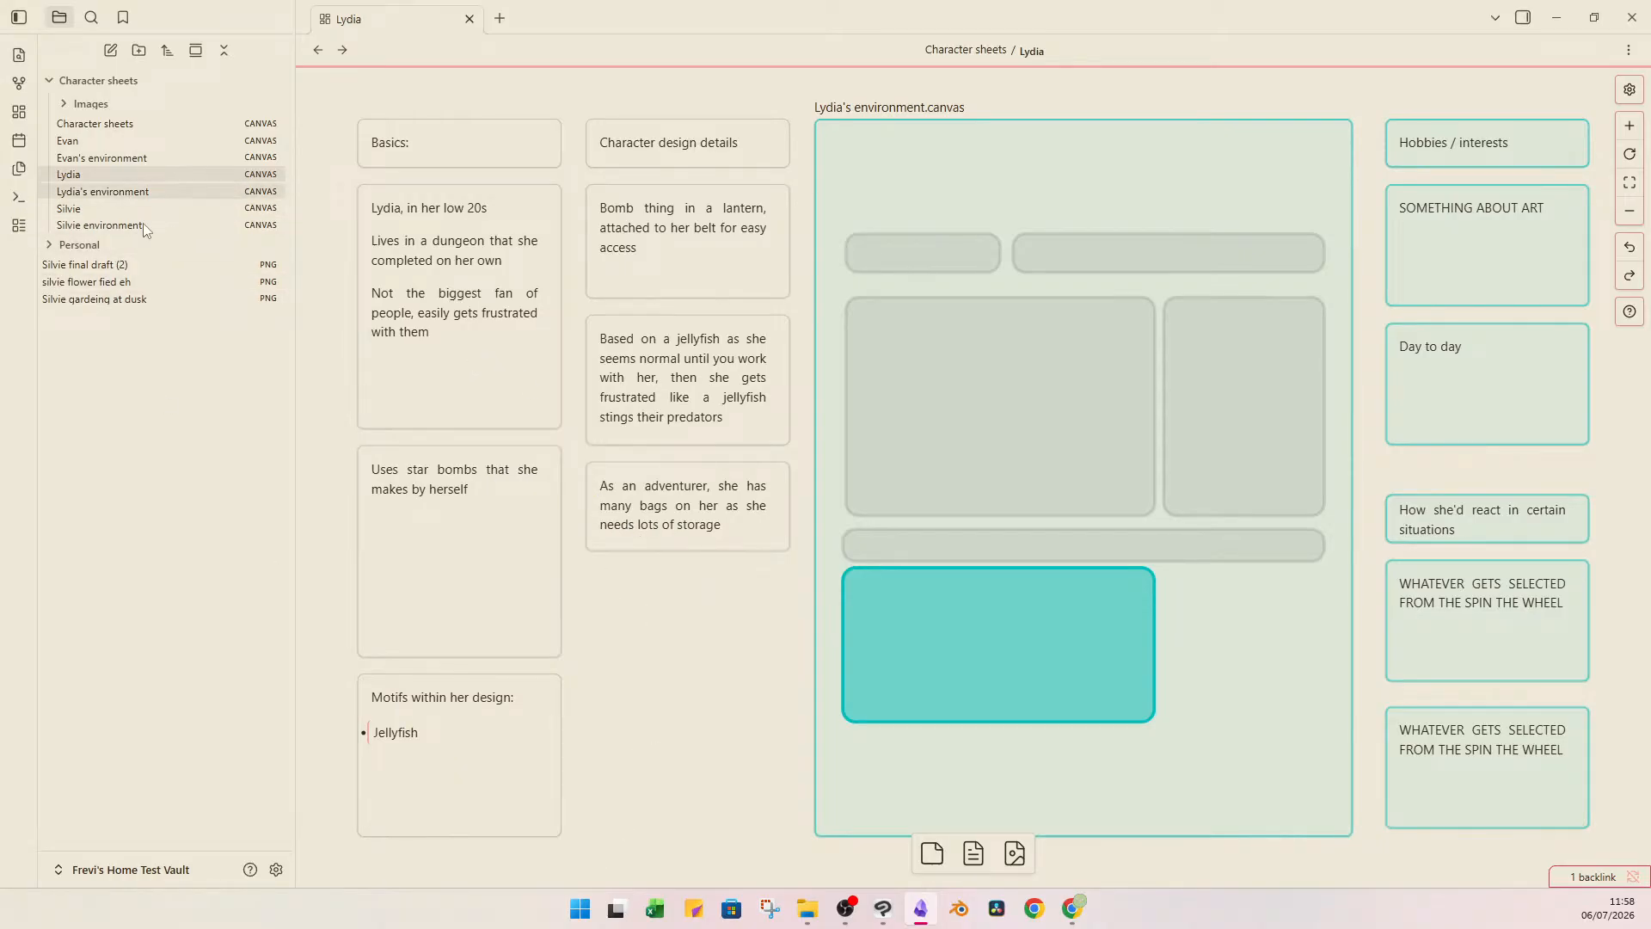
Move the three loose images "Silvie final draft (2)", "silvie flower fied eh" and "Silvie gardeing at dusk" into the Images folder.
{"action": "left_click", "coordinate": [146, 265]}
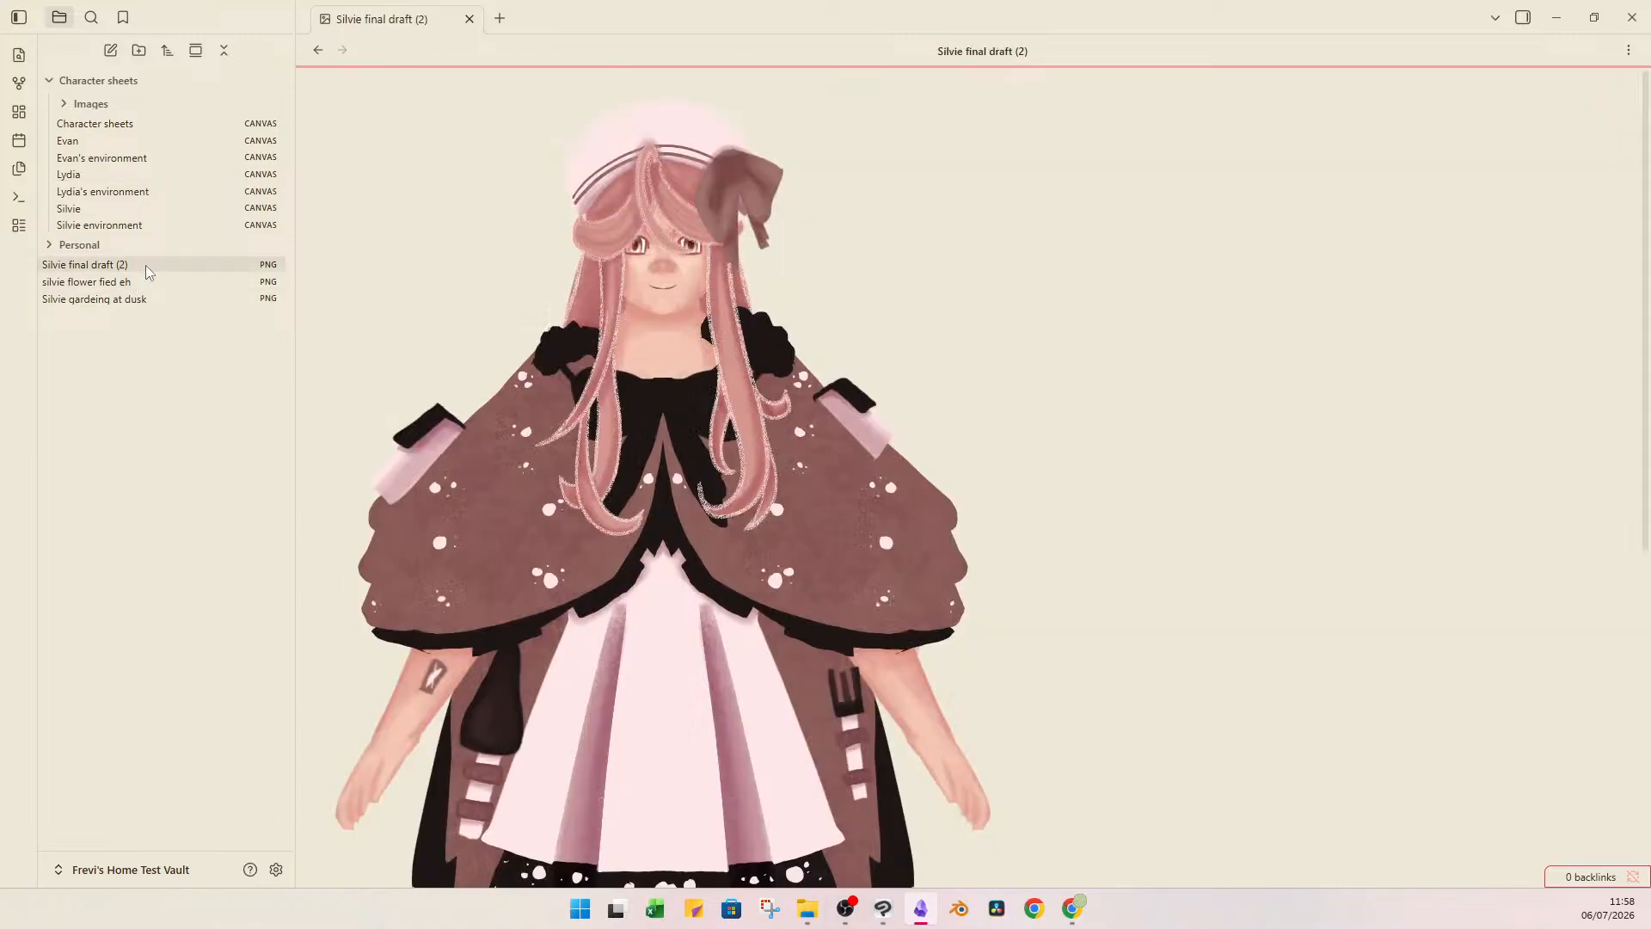
{"action": "left_click", "coordinate": [148, 299], "text": "shift"}
{"action": "left_click_drag", "start_coordinate": [147, 298], "coordinate": [158, 101]}
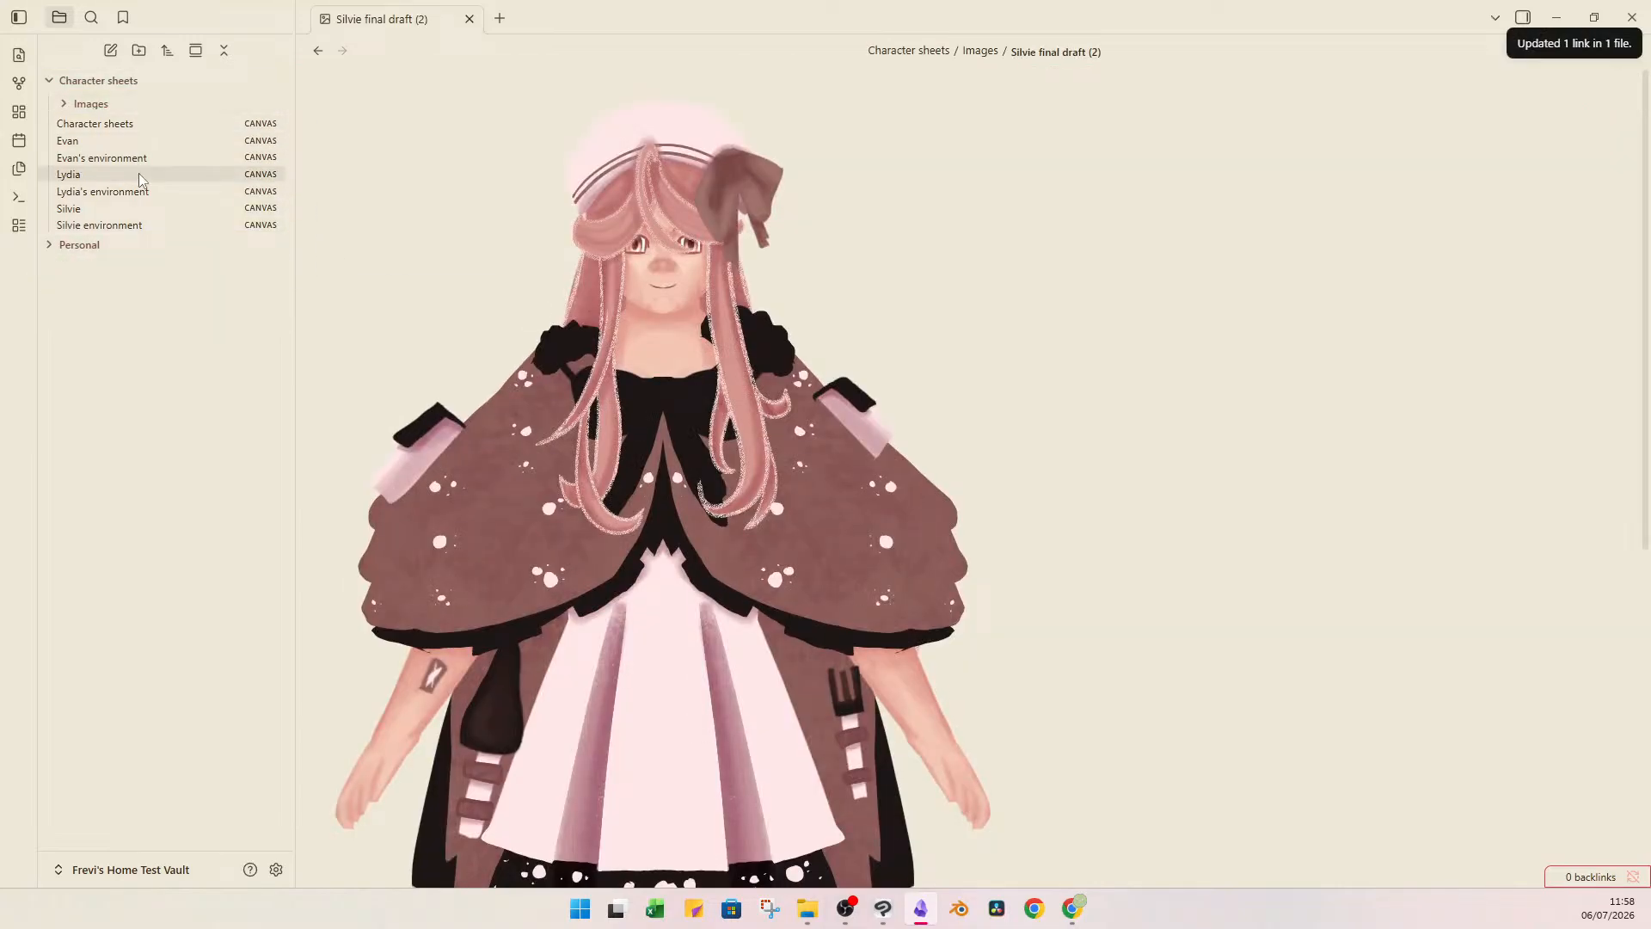
Look over Evan's and Lydia's environment canvases and the Lydia image in the Images folder, ending on the Lydia canvas.
{"action": "left_click", "coordinate": [129, 158]}
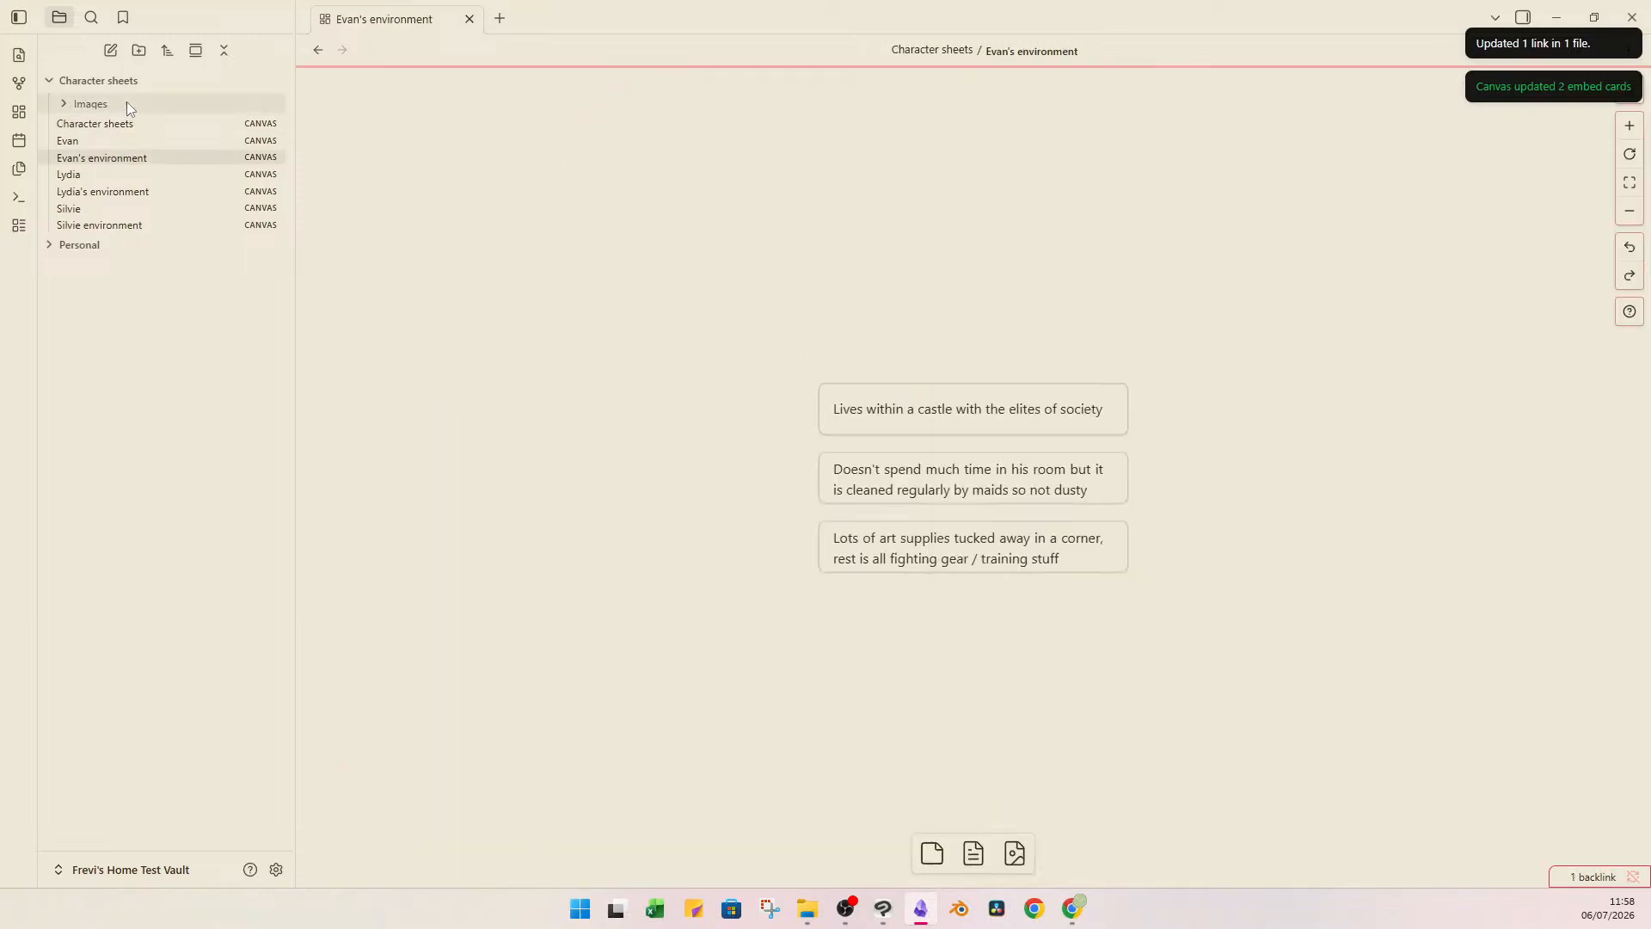
{"action": "left_click", "coordinate": [99, 192]}
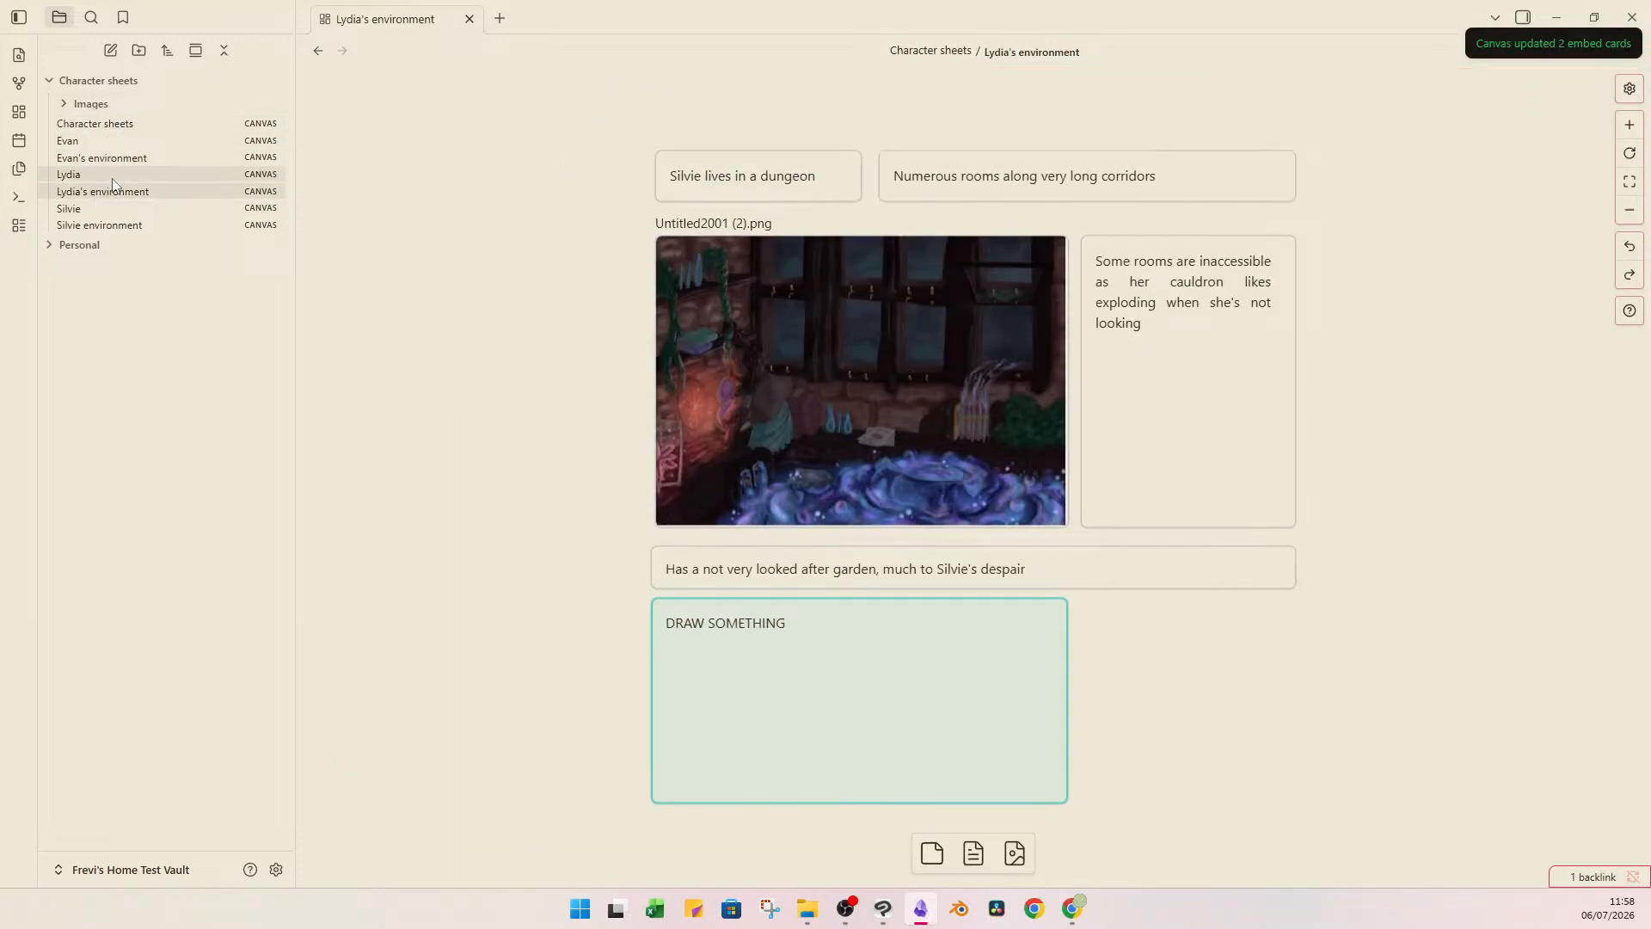
{"action": "left_click", "coordinate": [68, 174]}
{"action": "left_click", "coordinate": [61, 105]}
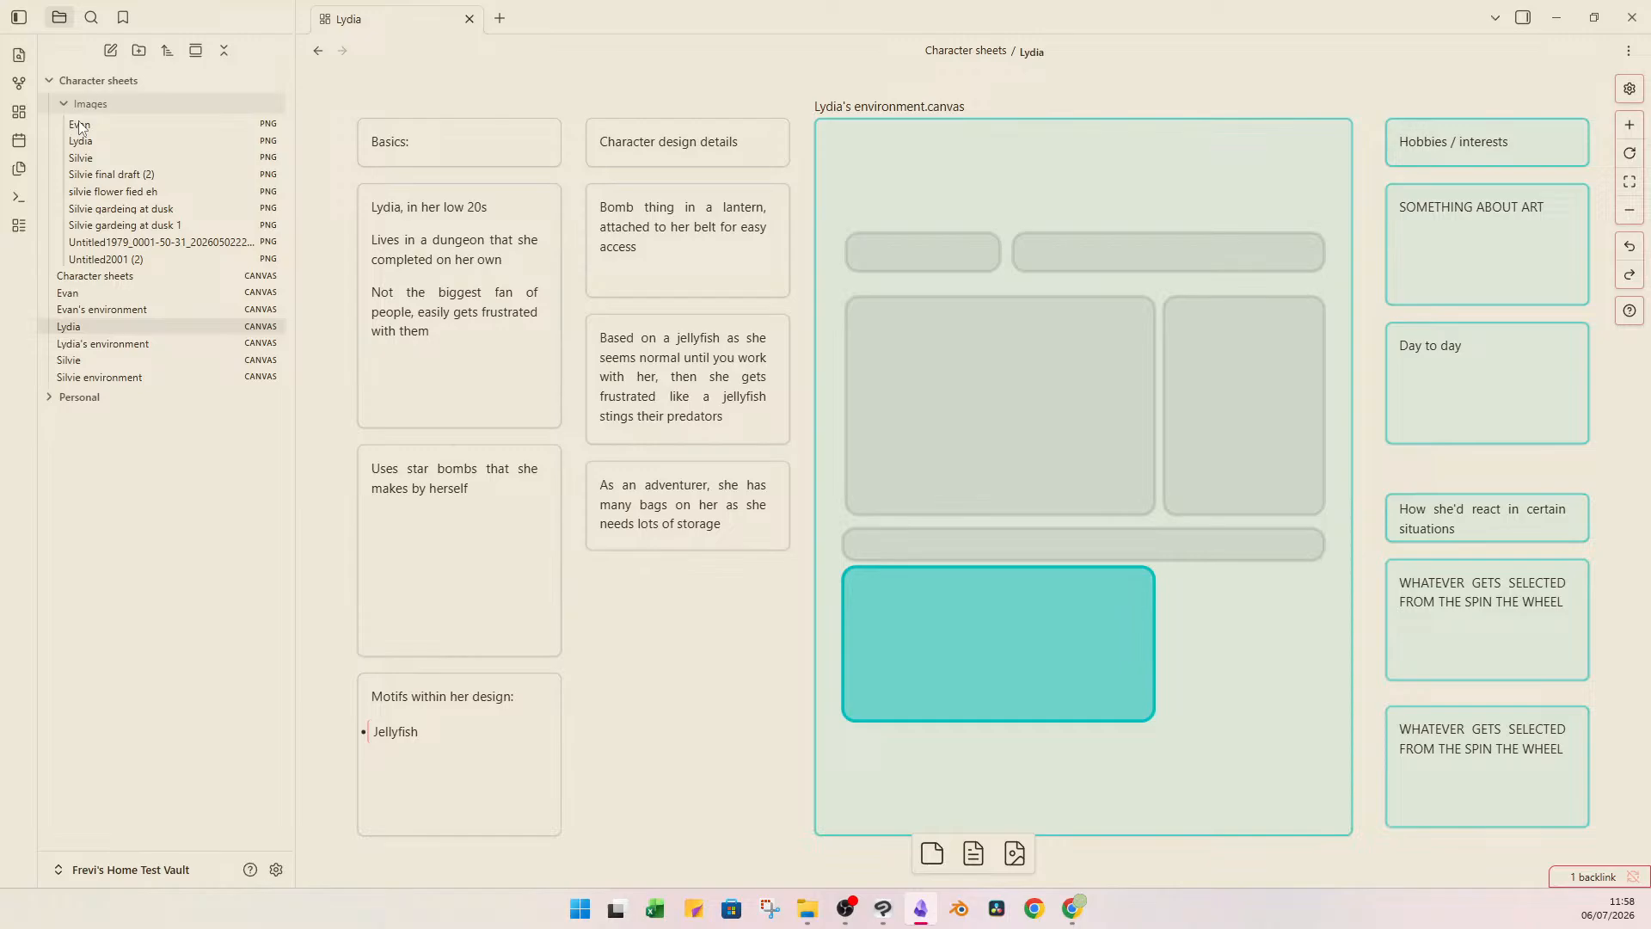
{"action": "left_click", "coordinate": [117, 140]}
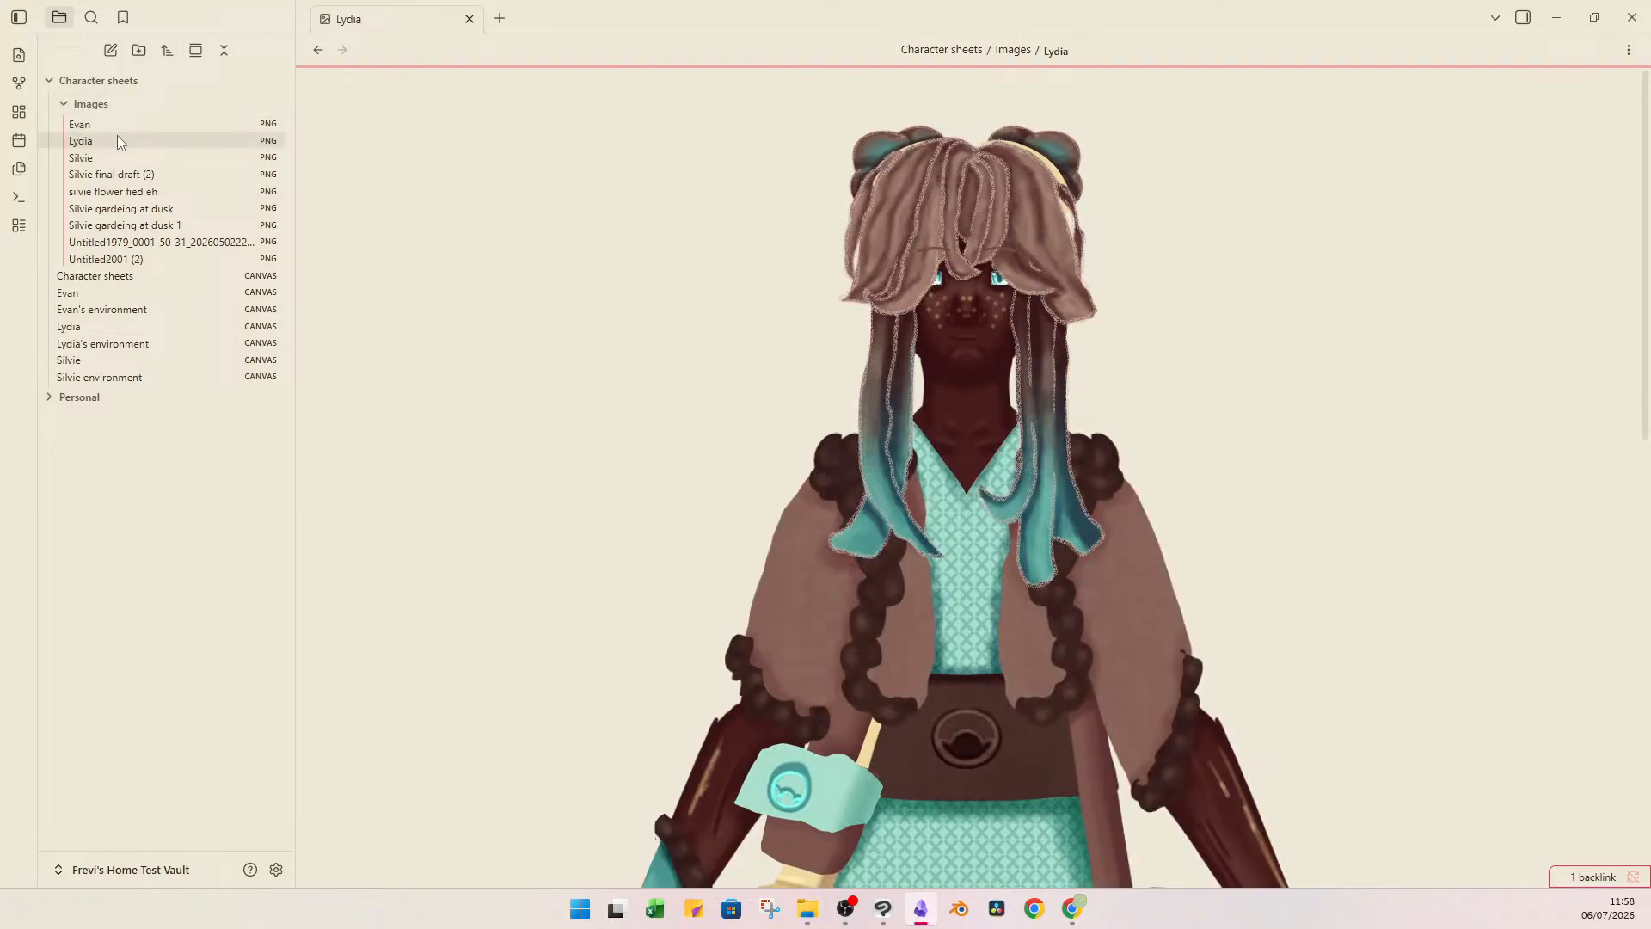
{"action": "left_click", "coordinate": [157, 327]}
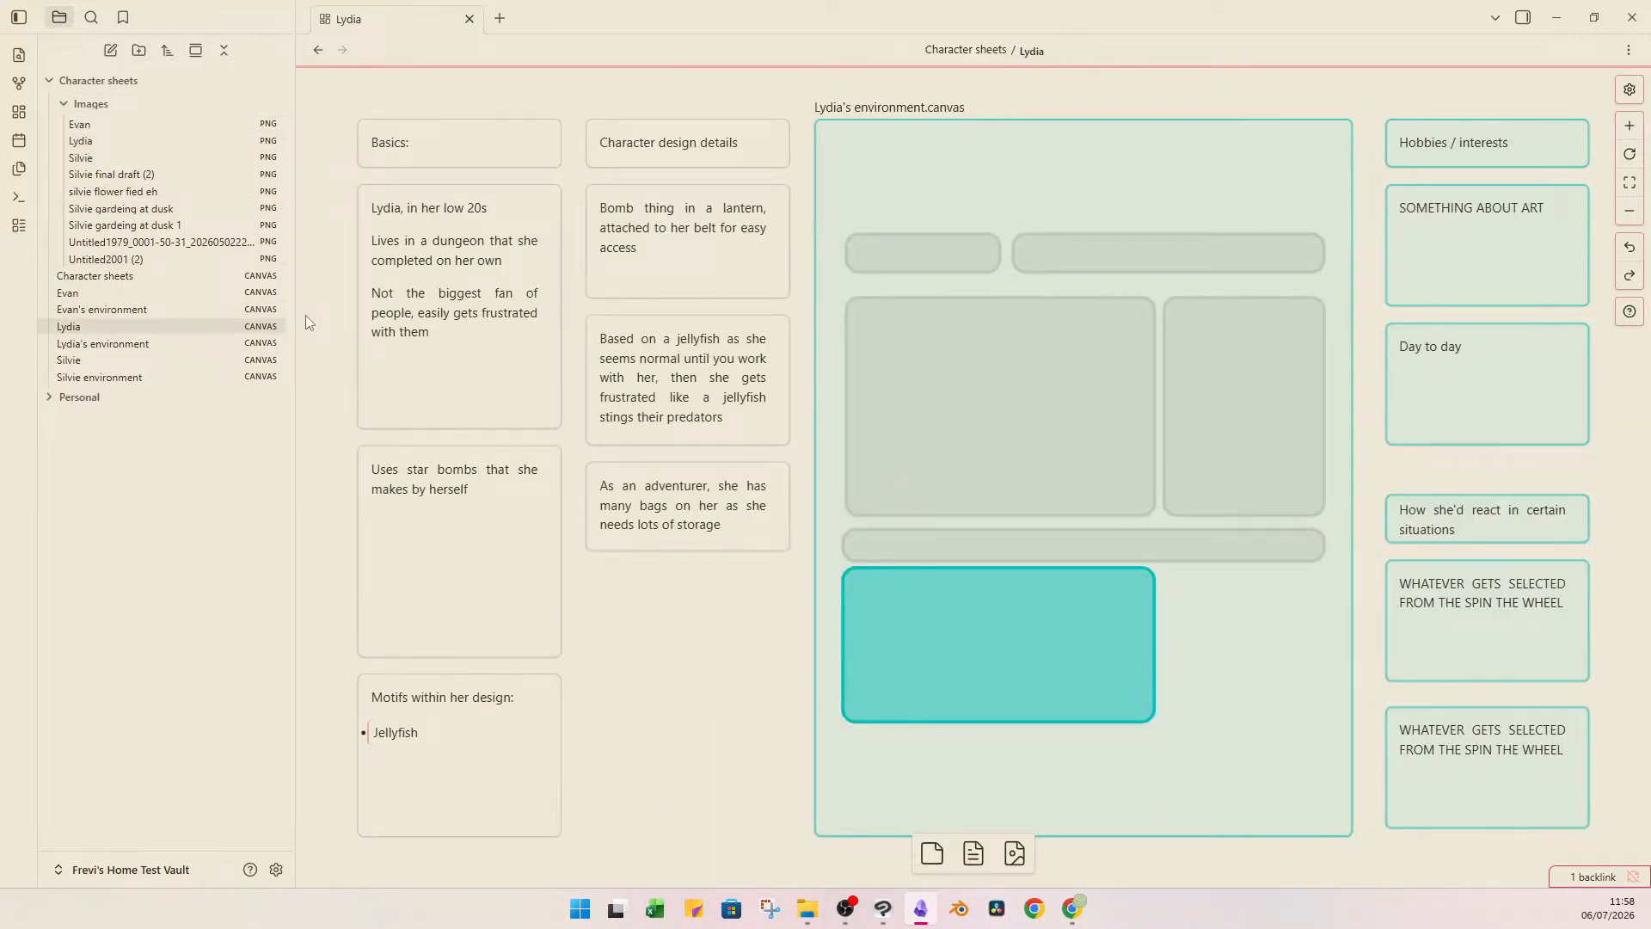
{"action": "key", "text": "ctrl+v"}
{"action": "key", "text": "ctrl+z"}
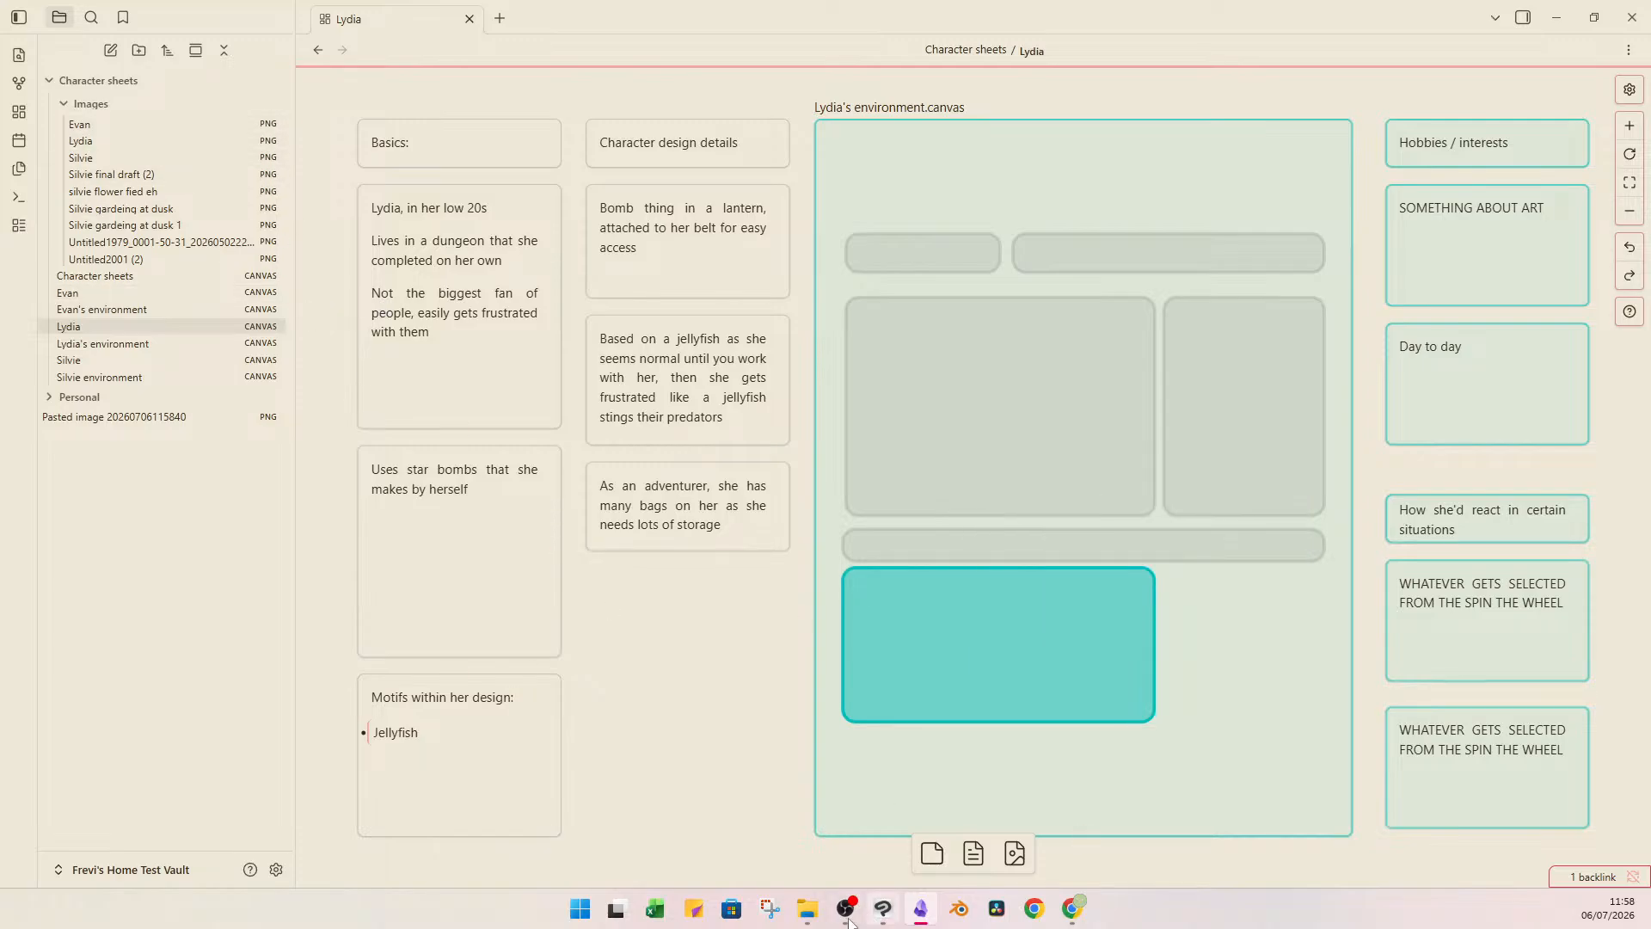
{"action": "left_click", "coordinate": [807, 909]}
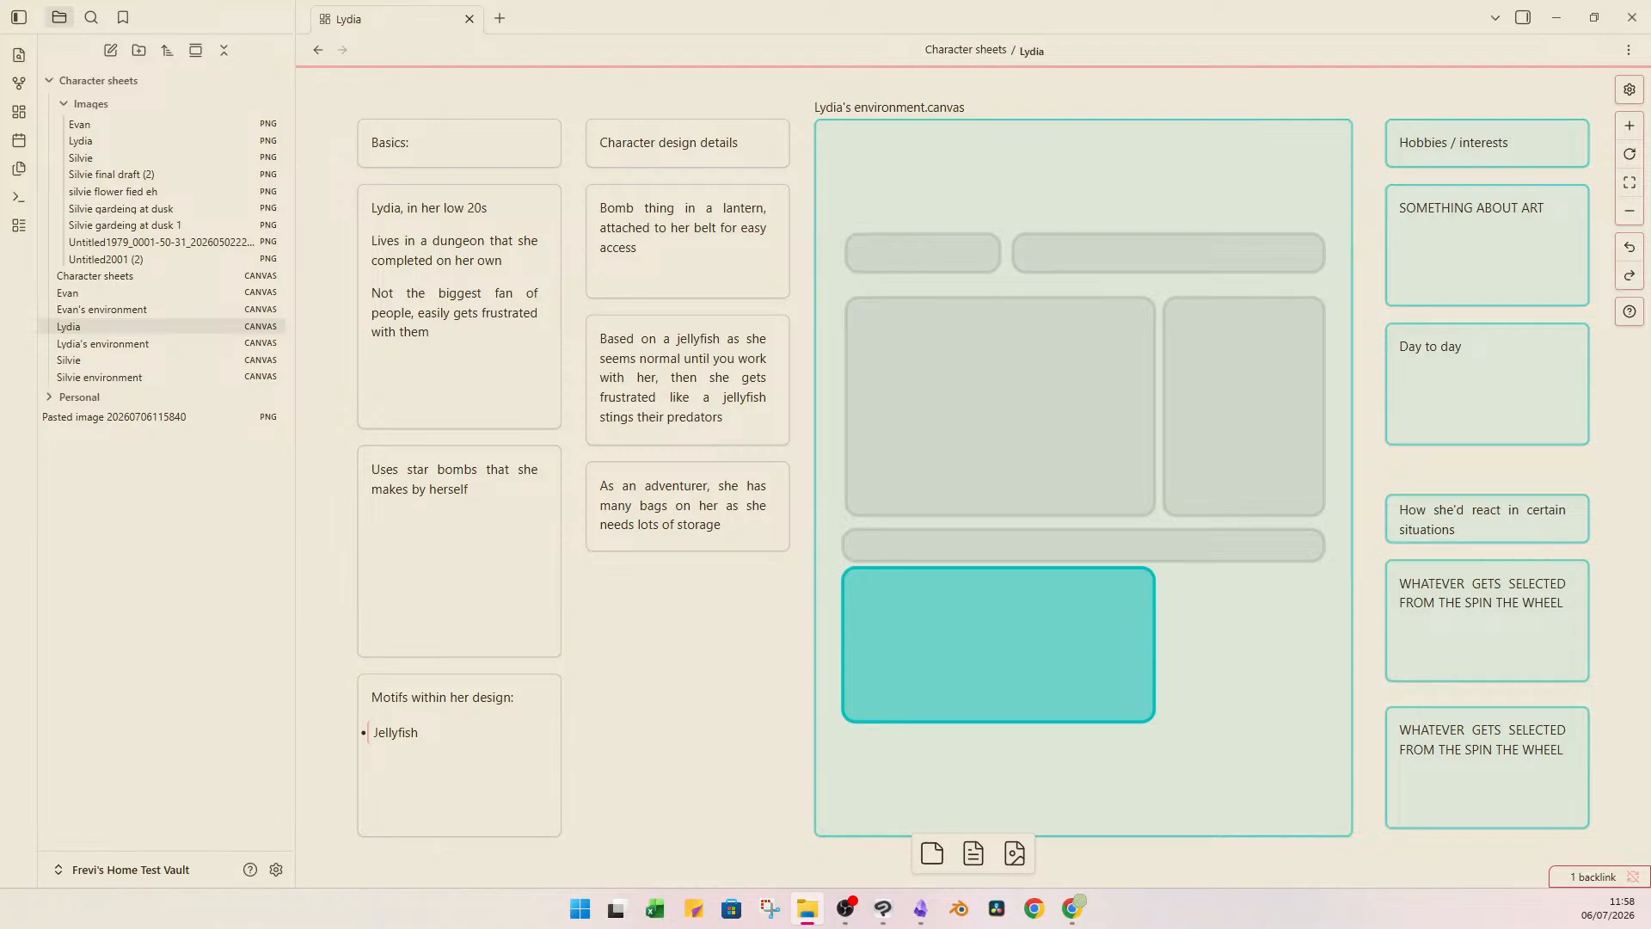
{"action": "left_click_drag", "start_coordinate": [795, 4], "coordinate": [714, 435]}
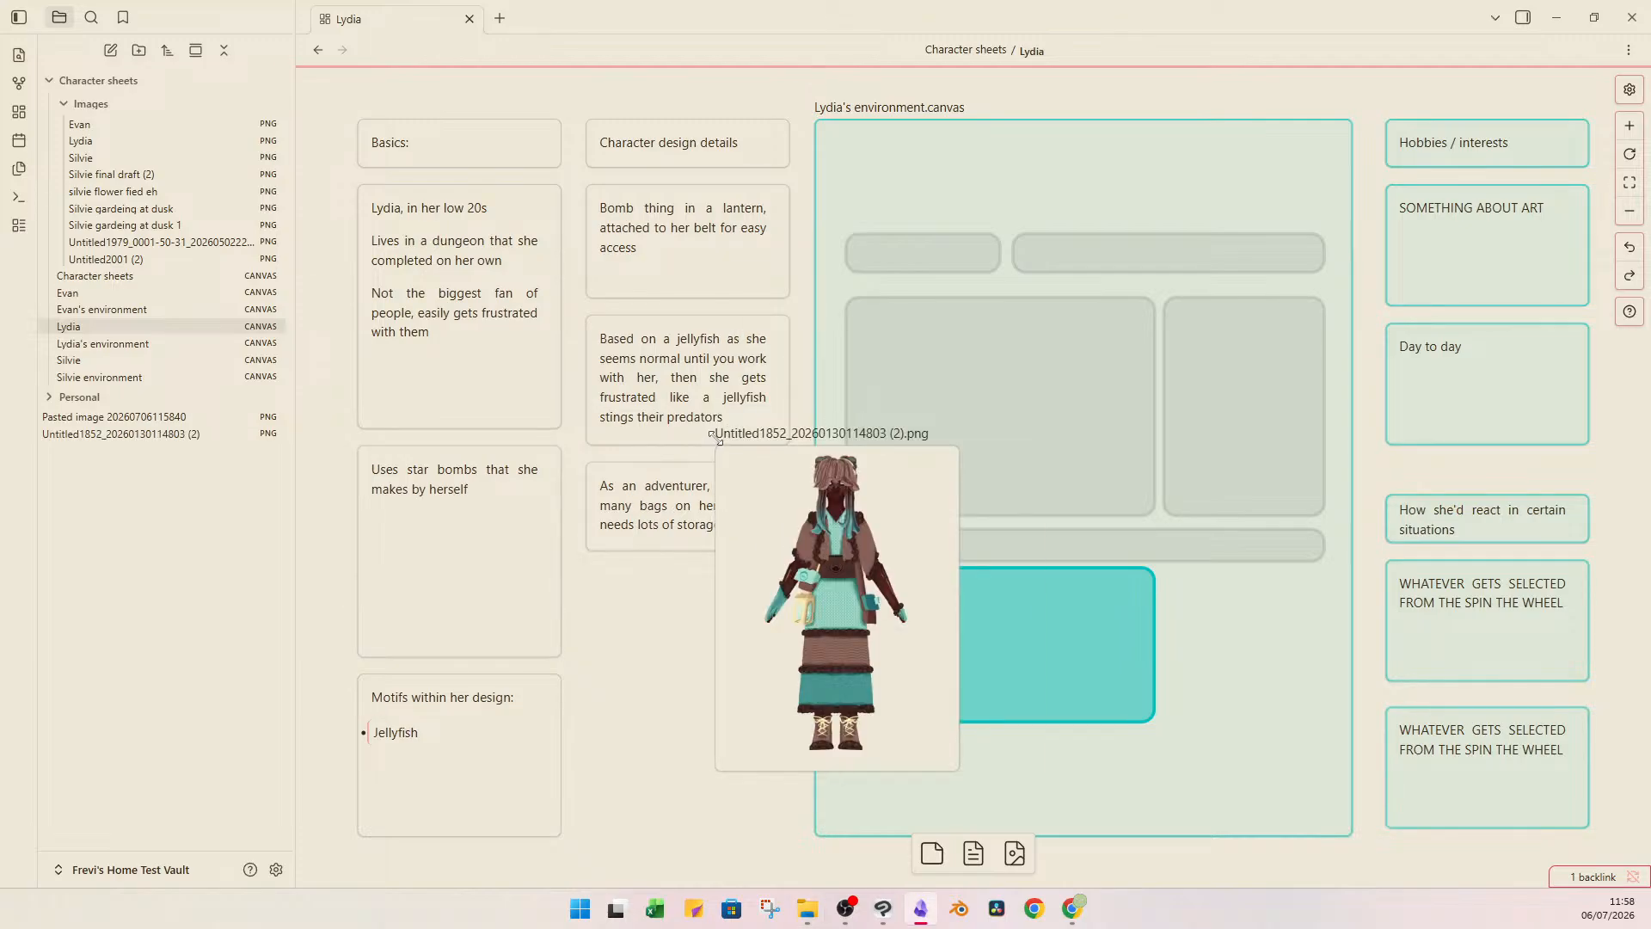
Enlarge the full-body Lydia drawing and position it over the "Lydia's environment" embed as a reference for her design notes.
{"action": "left_click", "coordinate": [870, 476]}
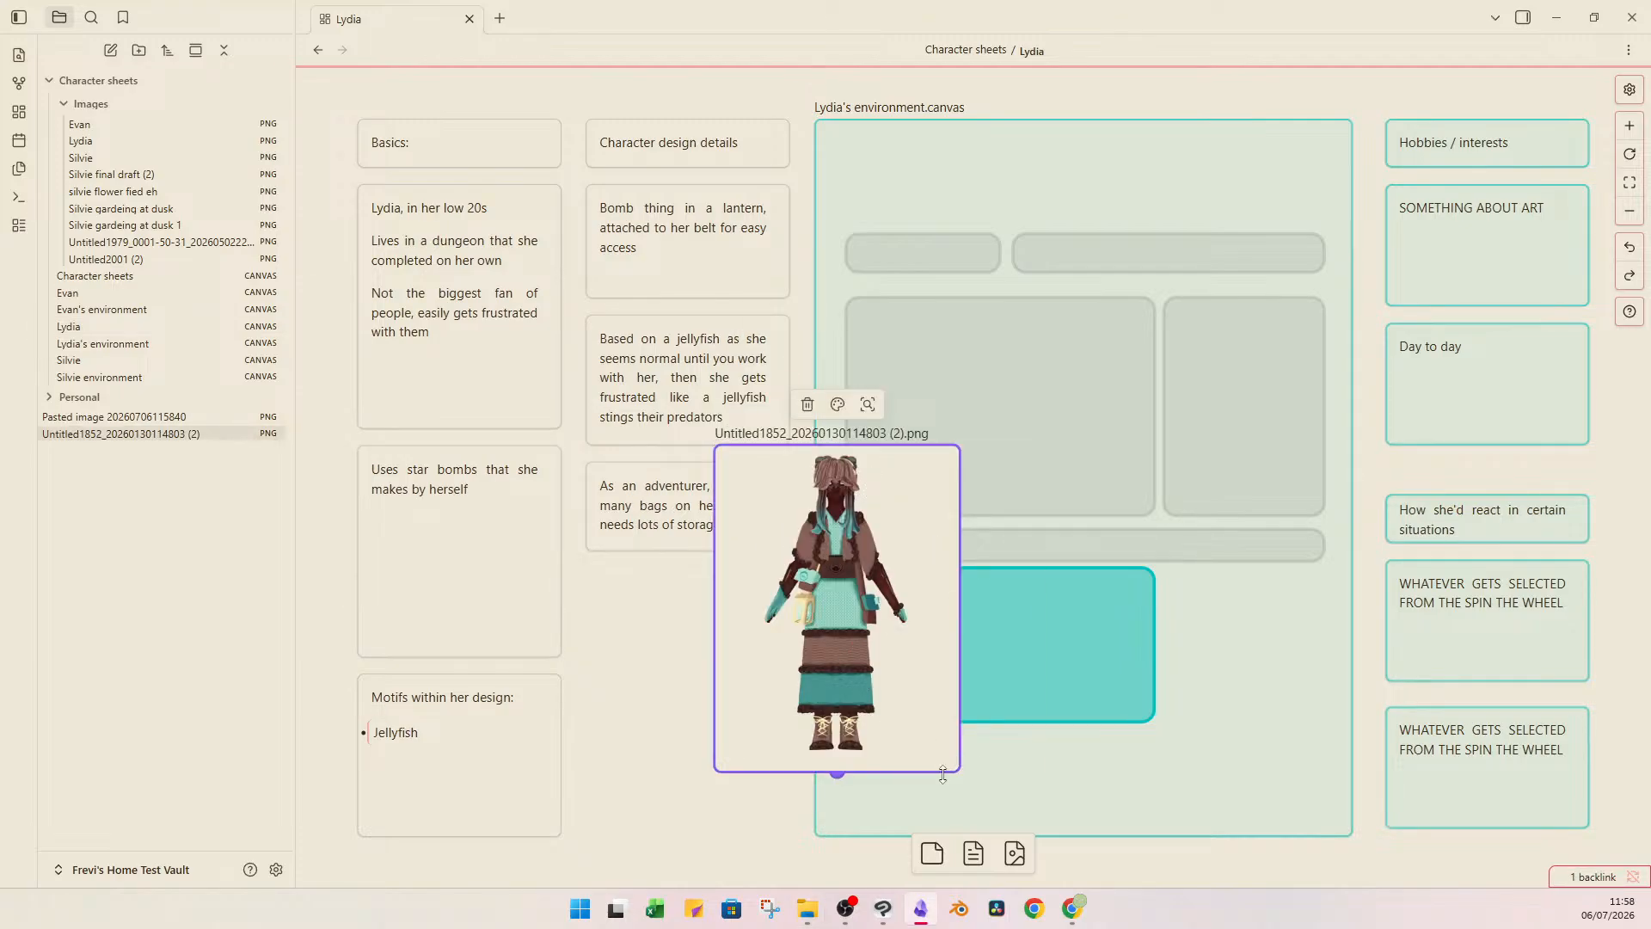
{"action": "left_click_drag", "start_coordinate": [942, 772], "coordinate": [1127, 873]}
{"action": "left_click_drag", "start_coordinate": [886, 609], "coordinate": [1017, 369]}
{"action": "scroll", "coordinate": [650, 545], "scroll_direction": "up", "scroll_amount": 5}
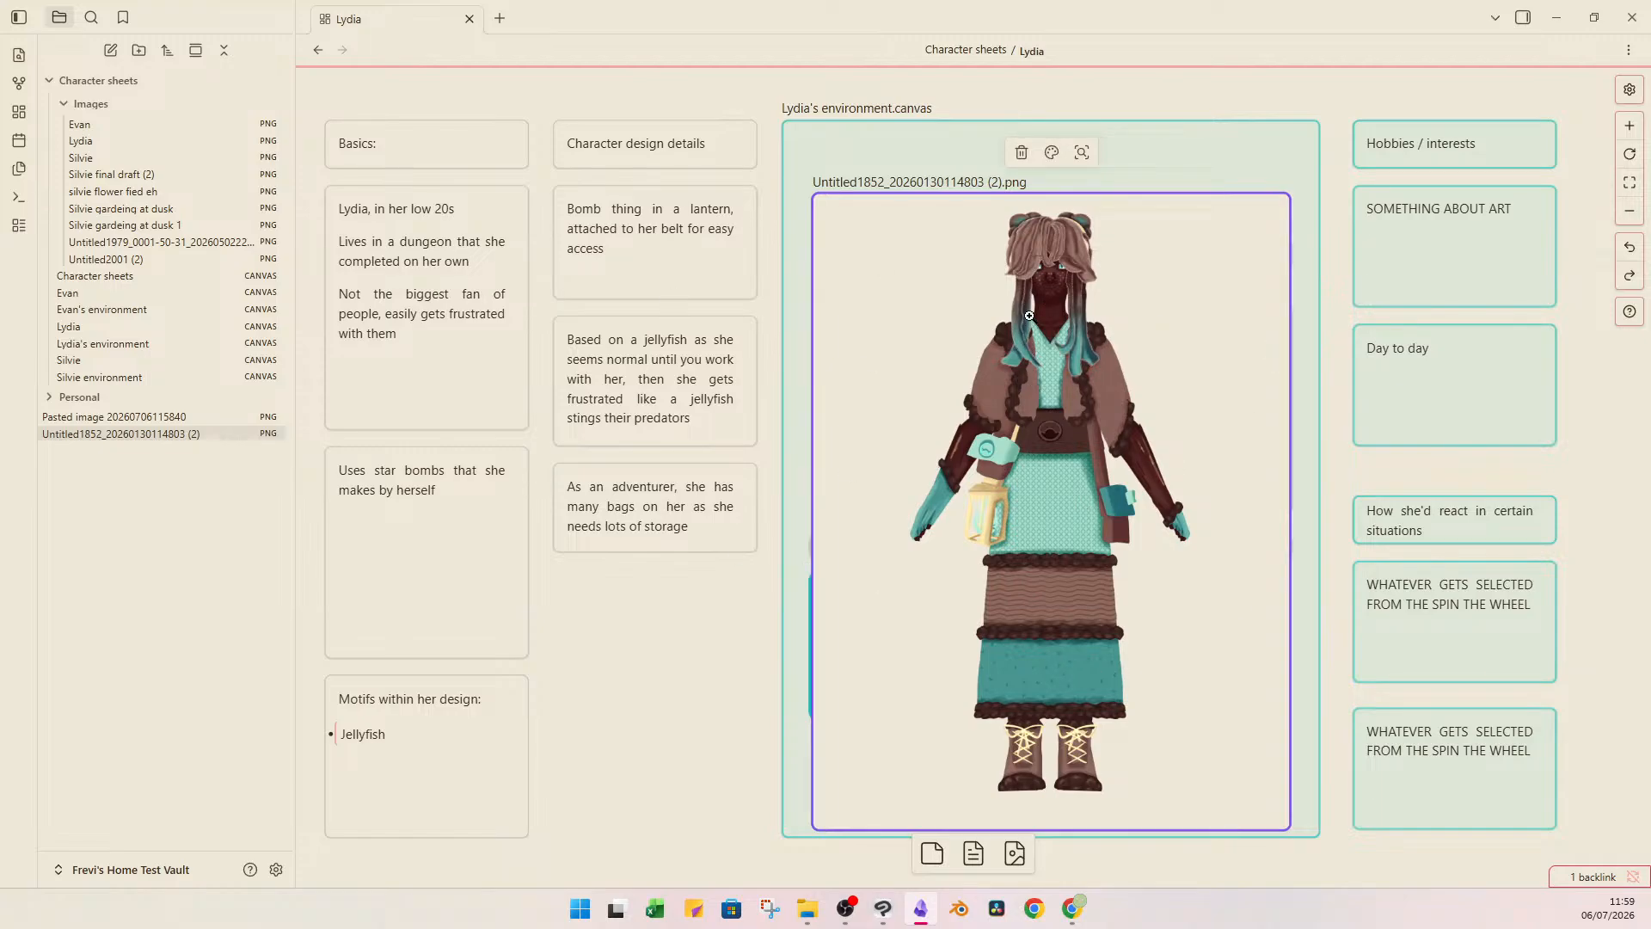
{"action": "left_click", "coordinate": [365, 736]}
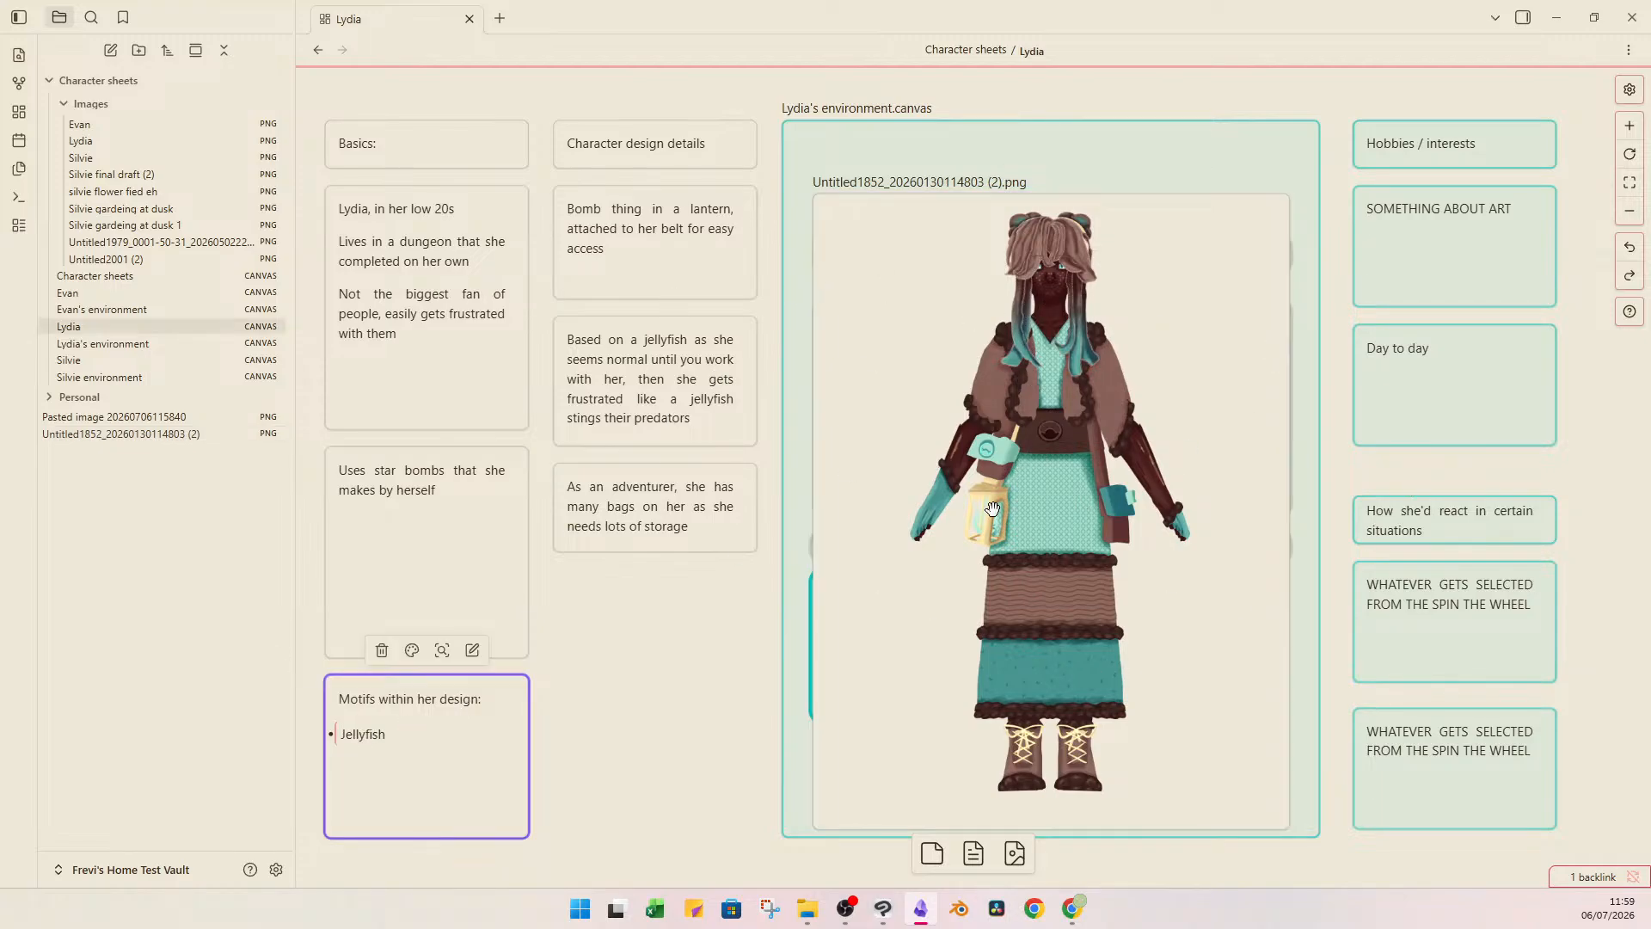
{"action": "left_click", "coordinate": [1008, 529]}
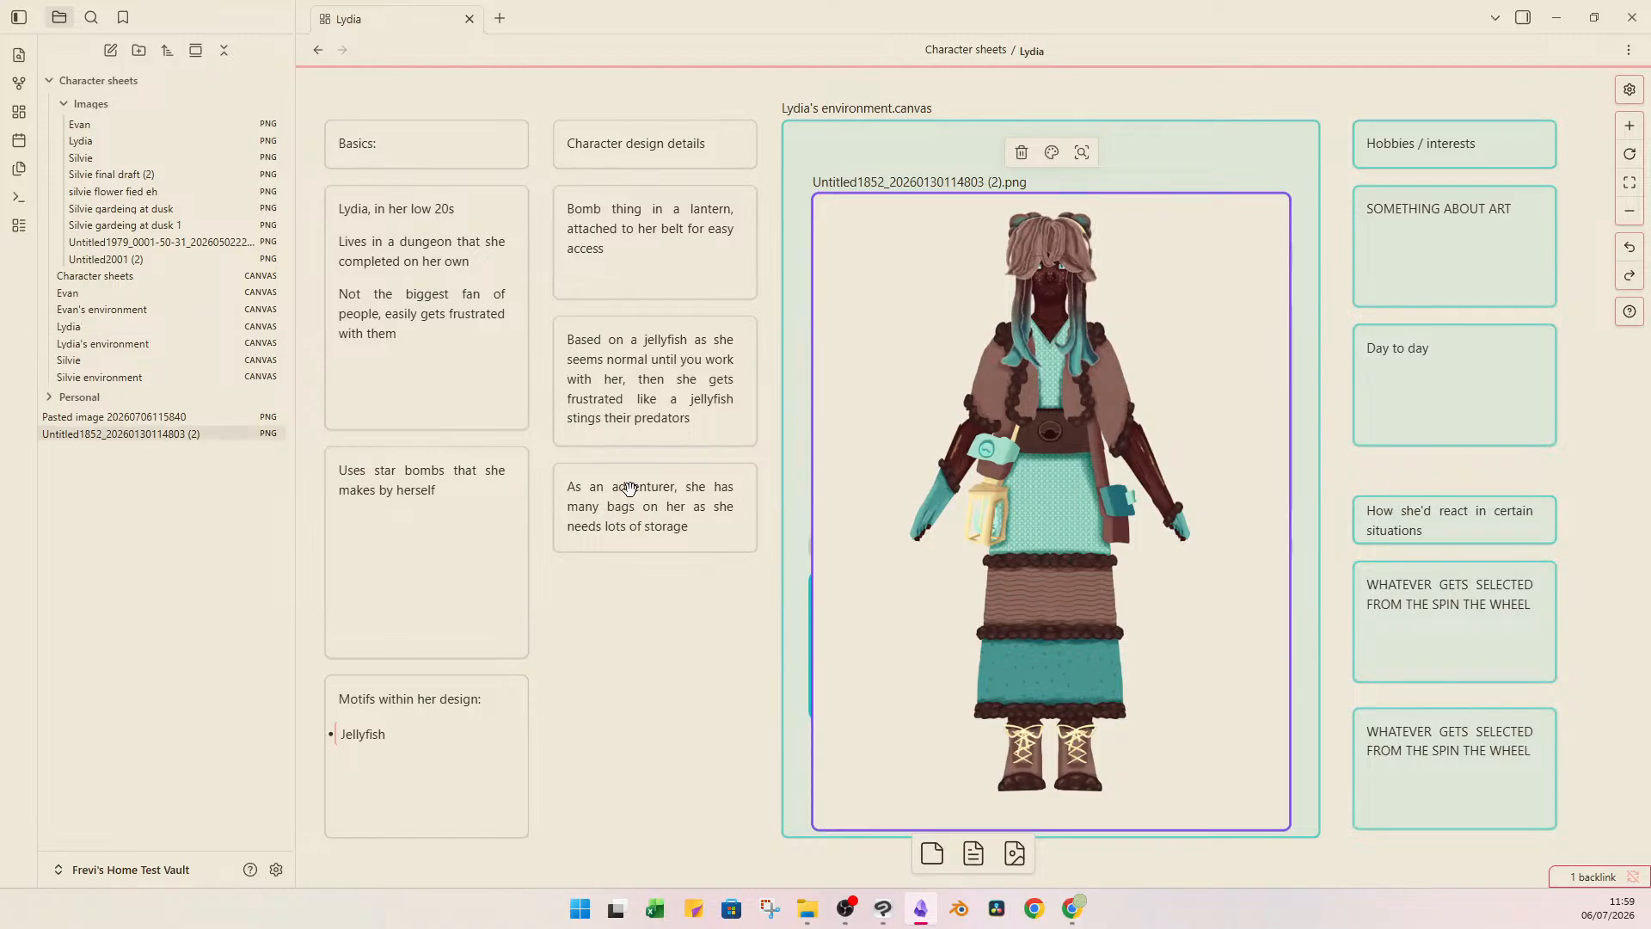
{"action": "left_click", "coordinate": [620, 335]}
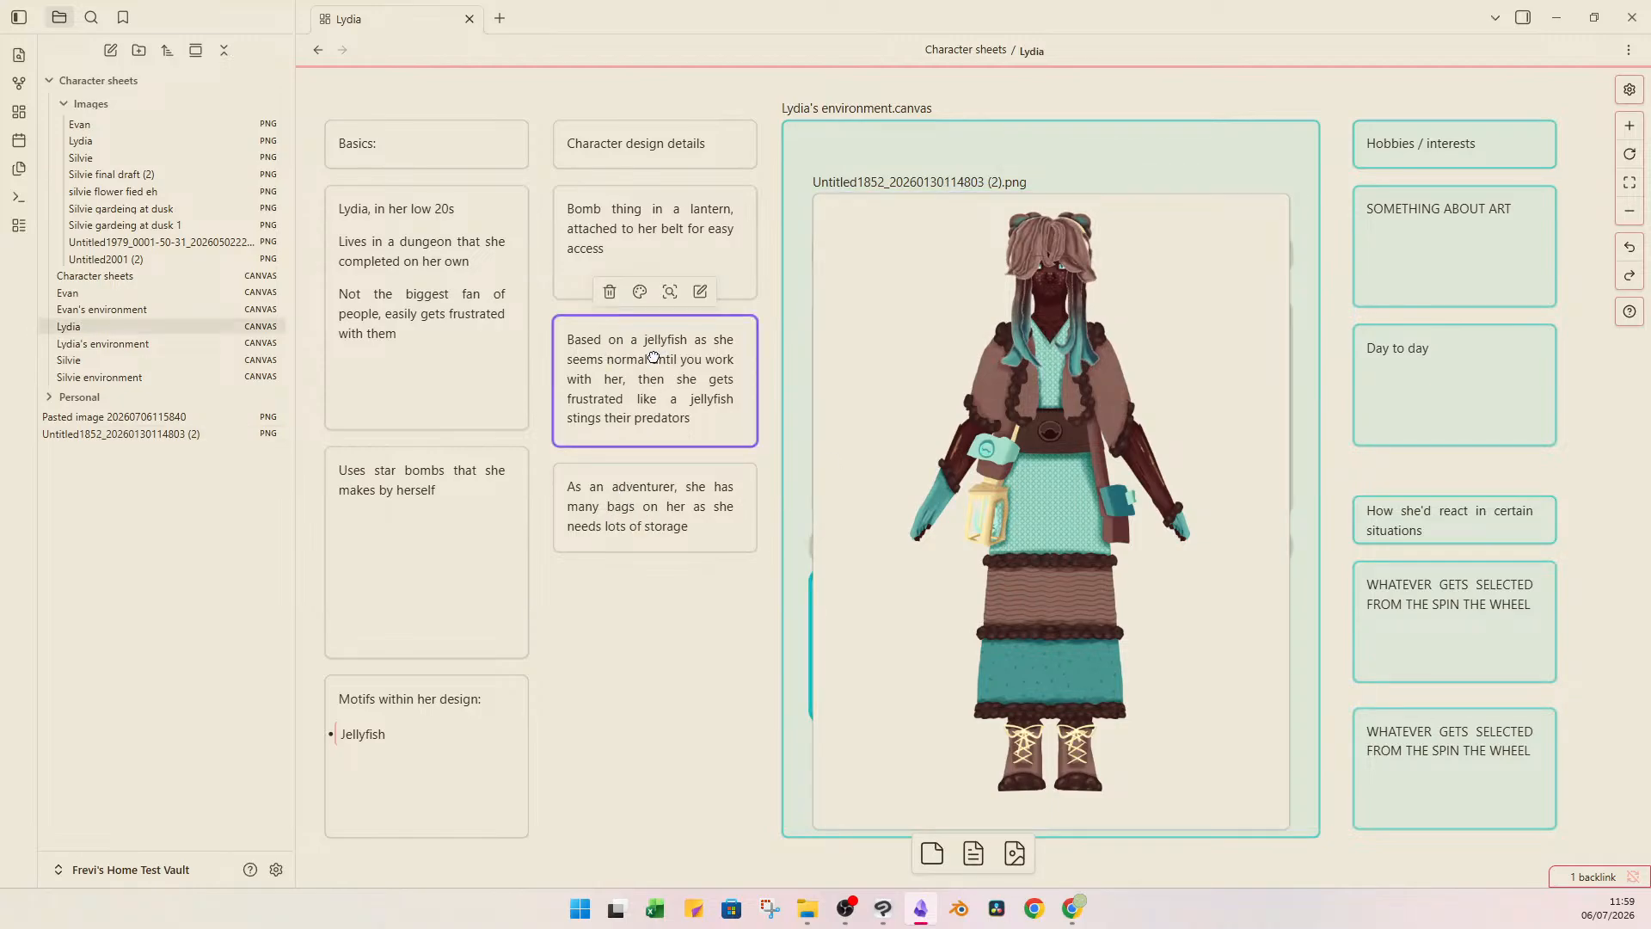
{"action": "left_click_drag", "start_coordinate": [630, 618], "coordinate": [652, 633]}
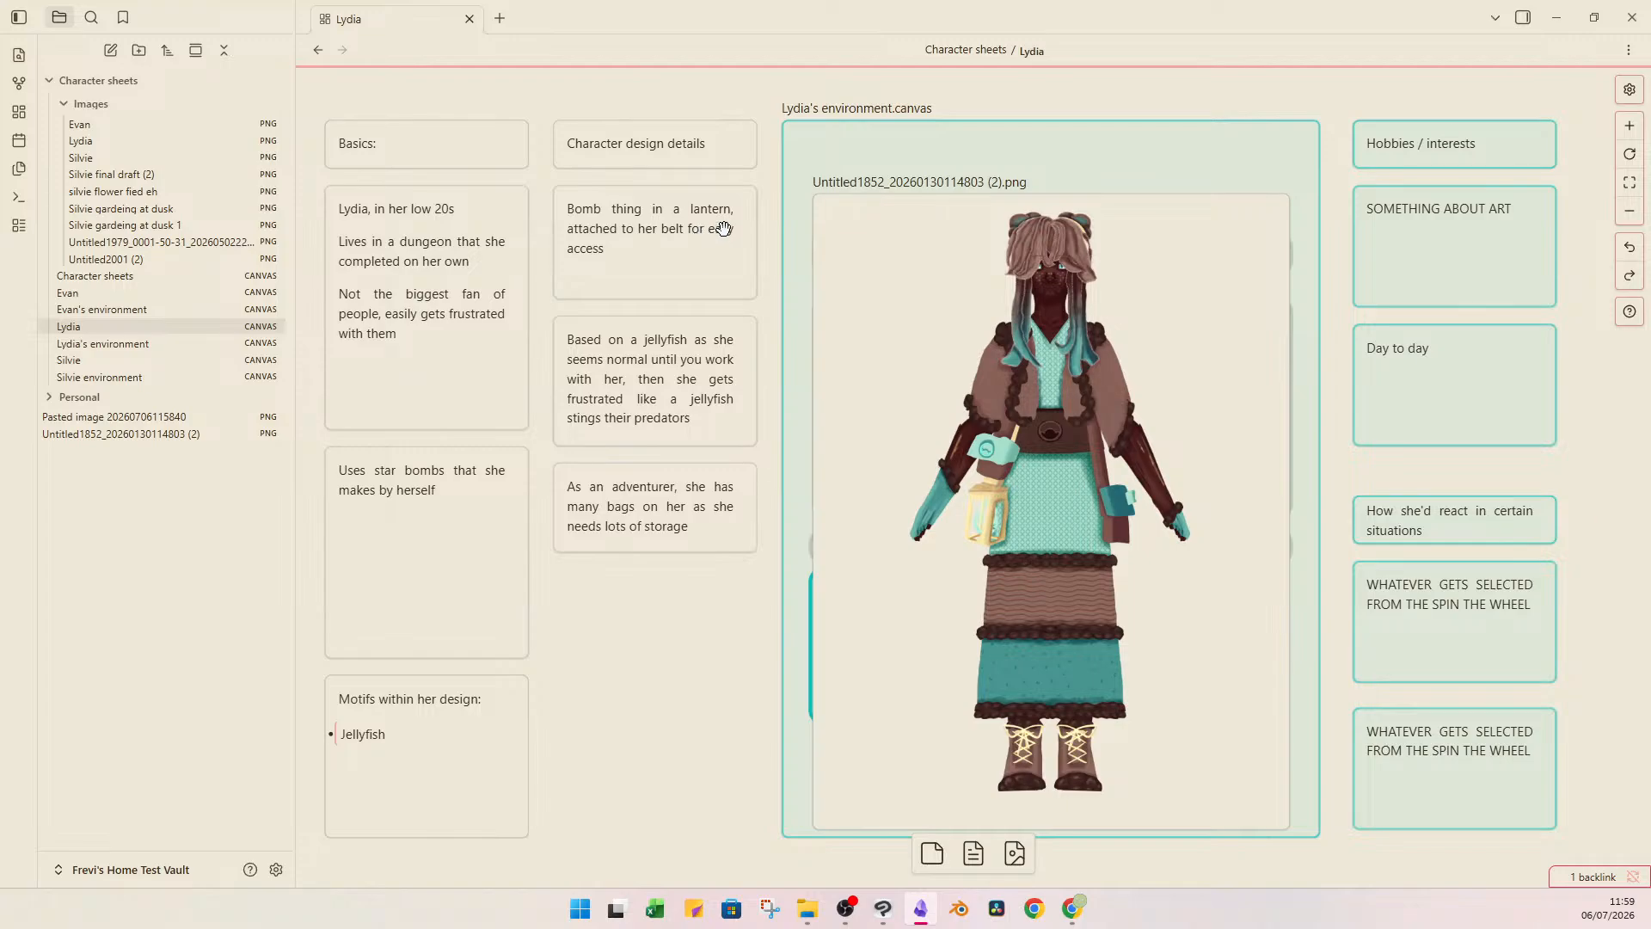
{"action": "left_click", "coordinate": [946, 251]}
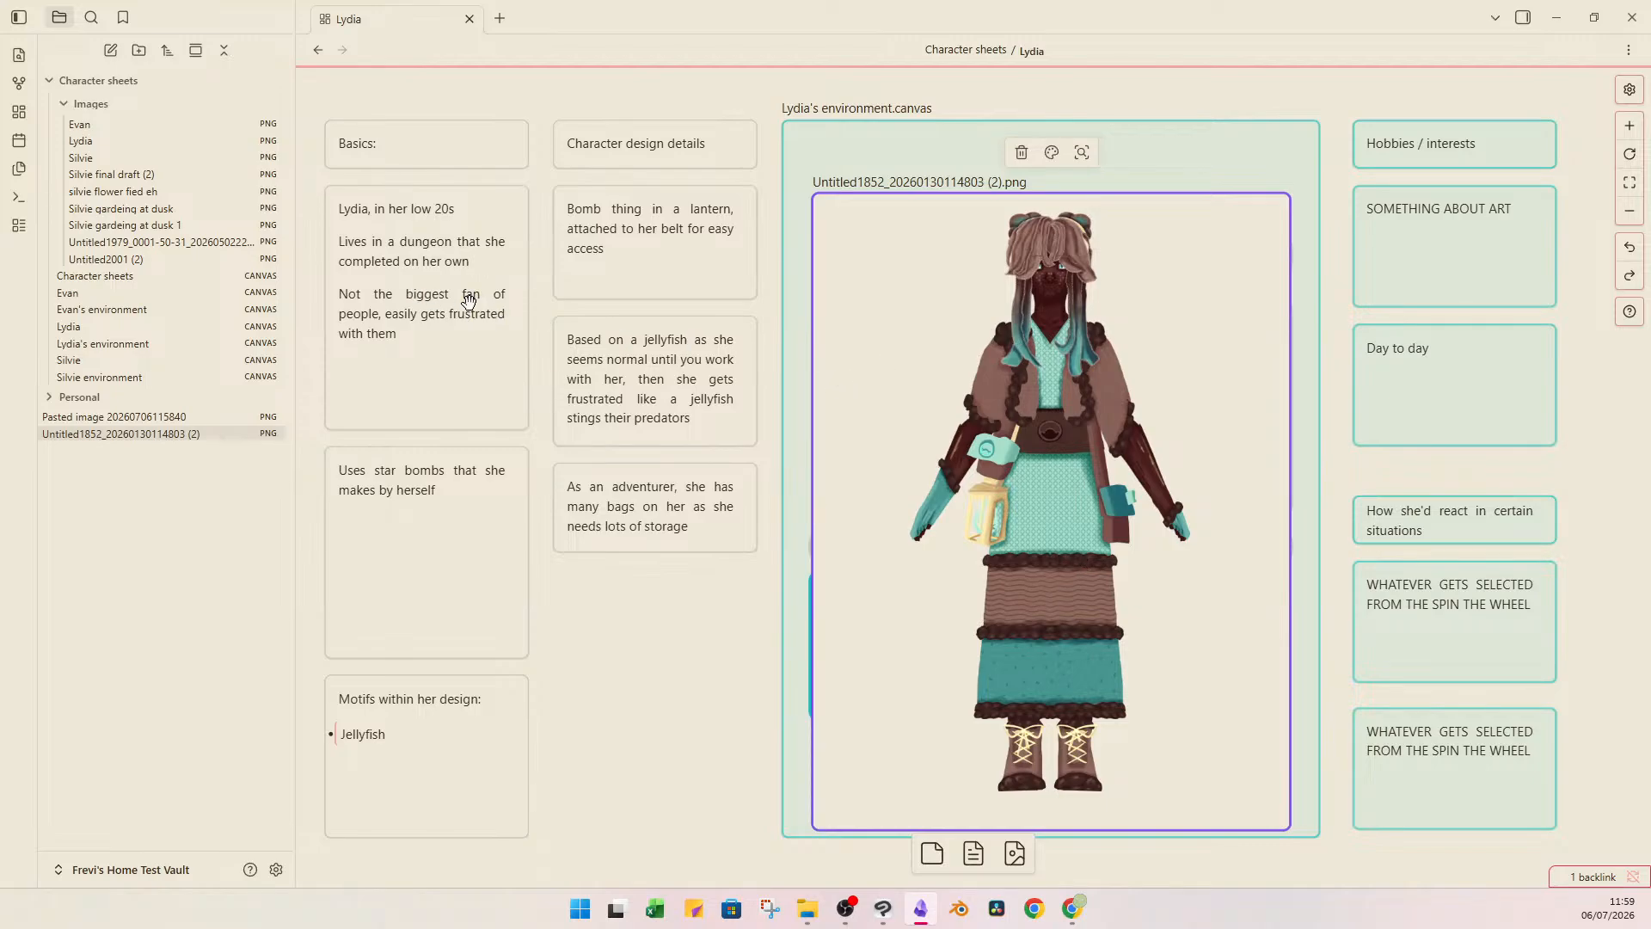
Add the line "doesn't like new situations" below the dungeon sentence in Lydia's Basics card.
{"action": "double_click", "coordinate": [396, 307]}
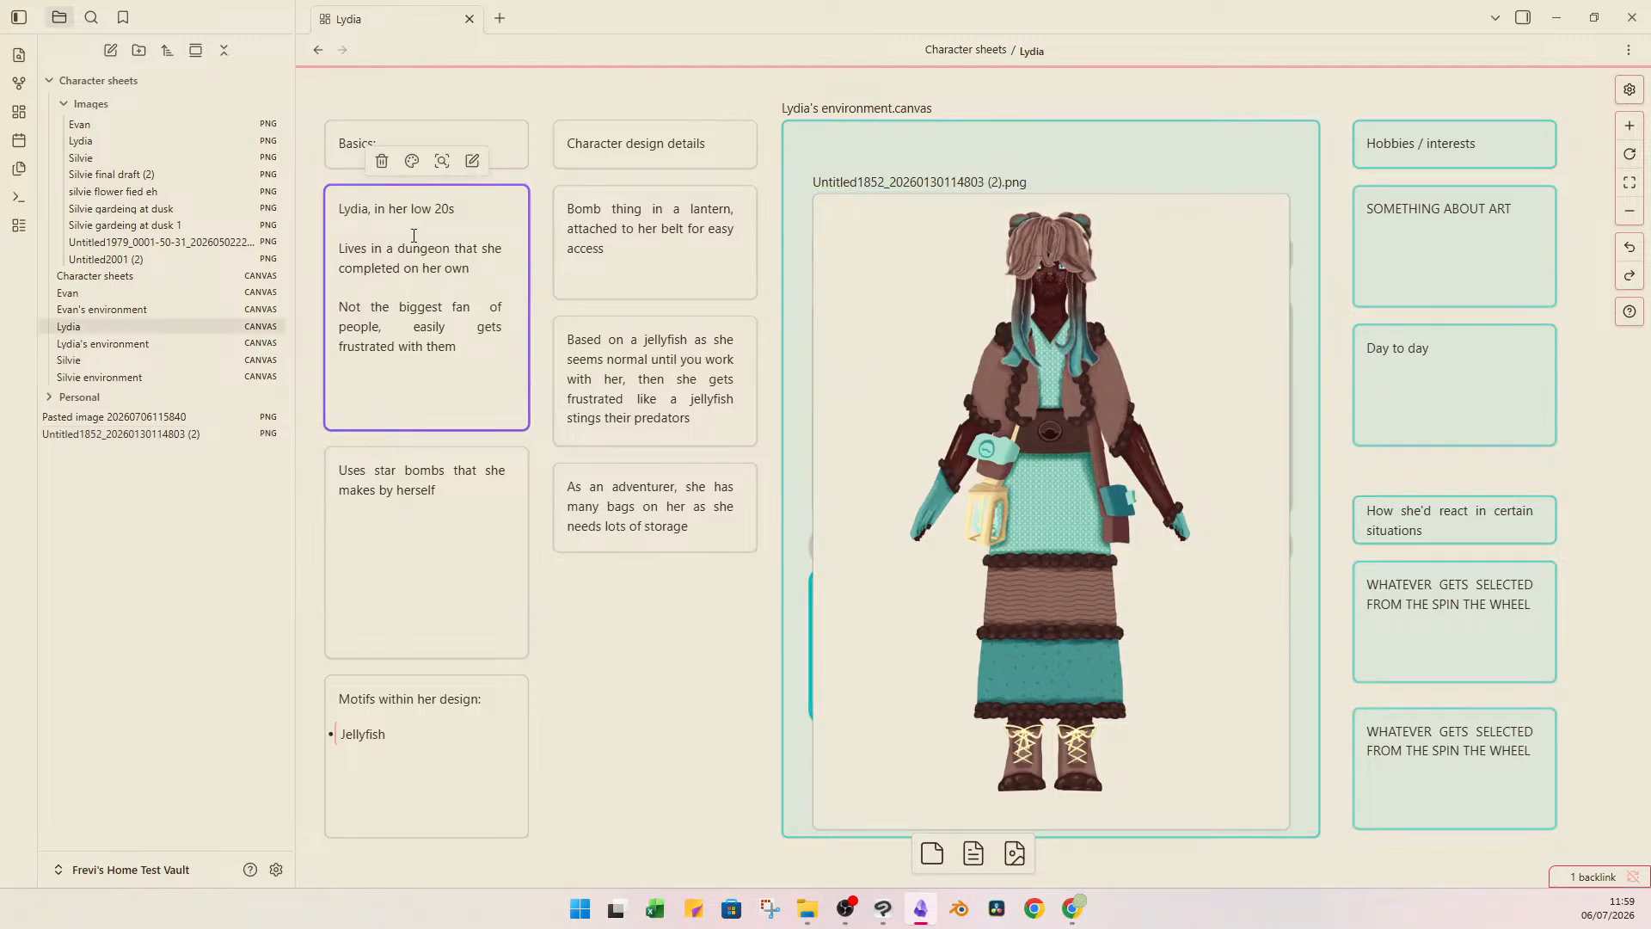
{"action": "key", "text": "Return"}
{"action": "key", "text": "Return"}
{"action": "type", "text": "doesn'"}
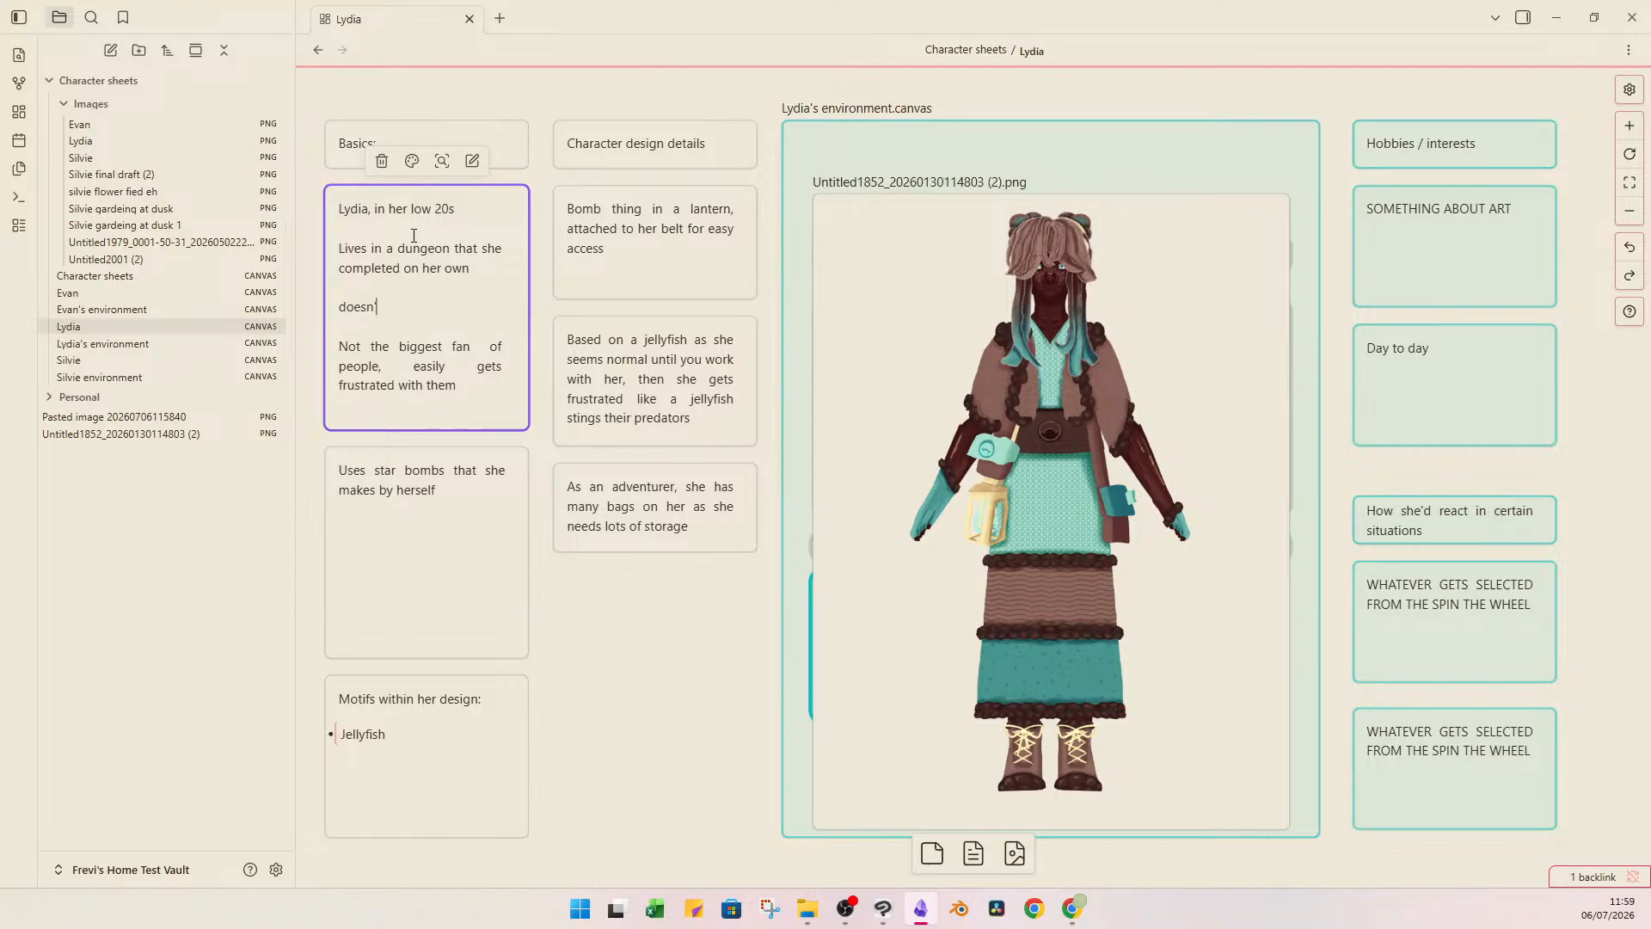
{"action": "type", "text": "t like new situations"}
{"action": "left_click", "coordinate": [663, 633]}
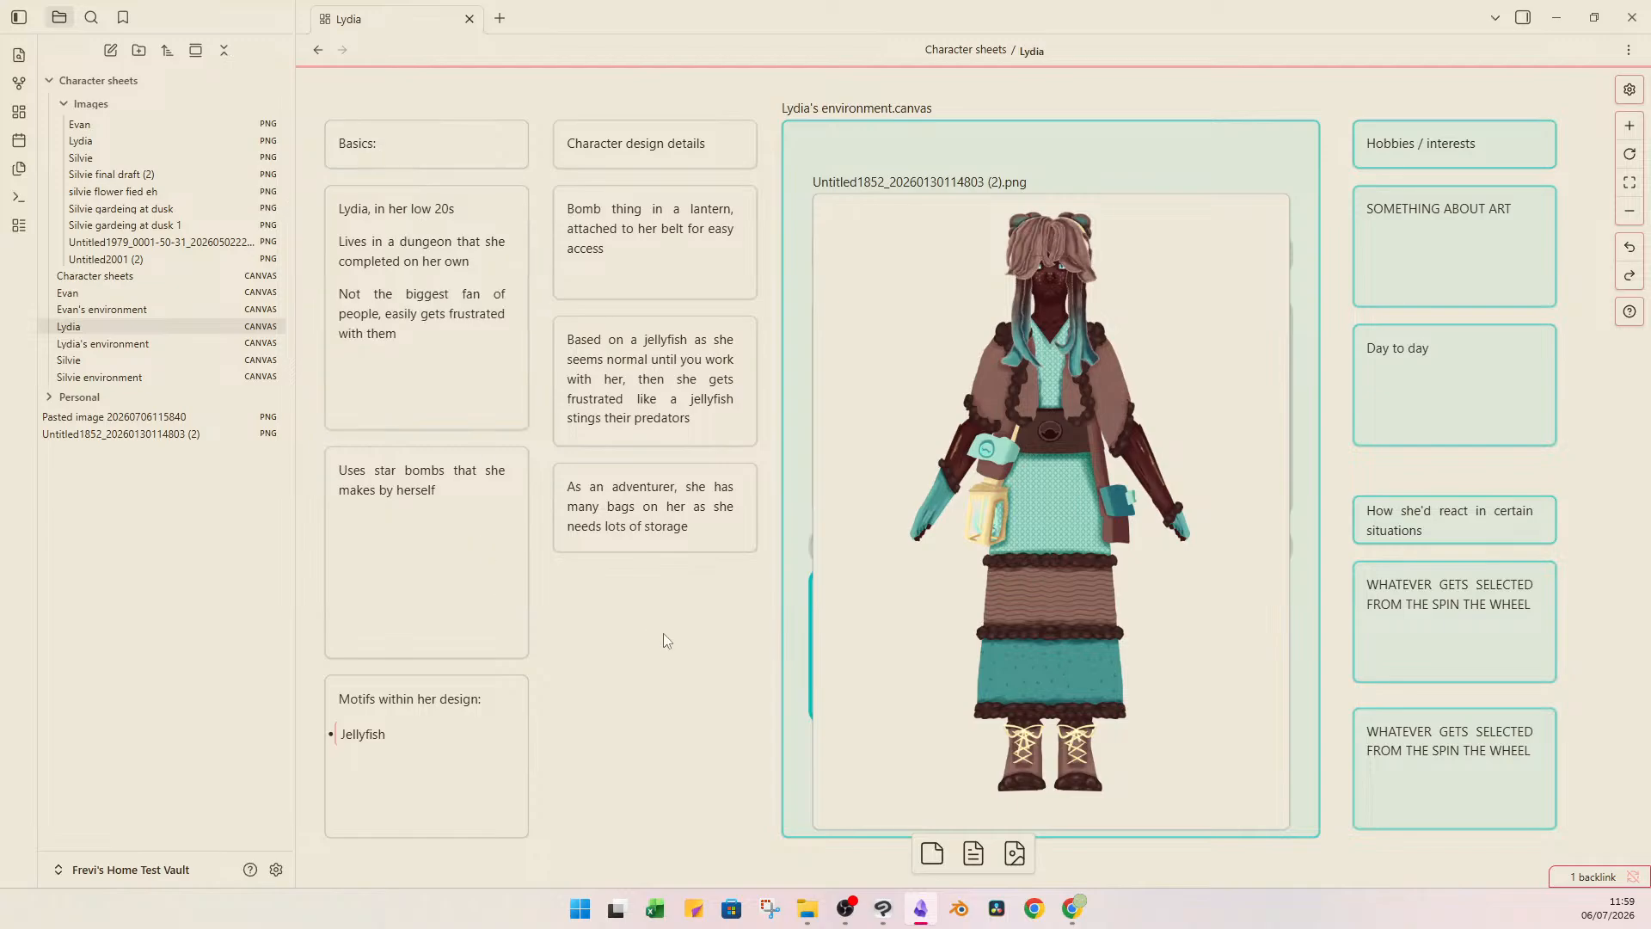
Examine the lantern and bags on the belt in Lydia's full-body drawing up close.
{"action": "left_click", "coordinate": [1151, 330]}
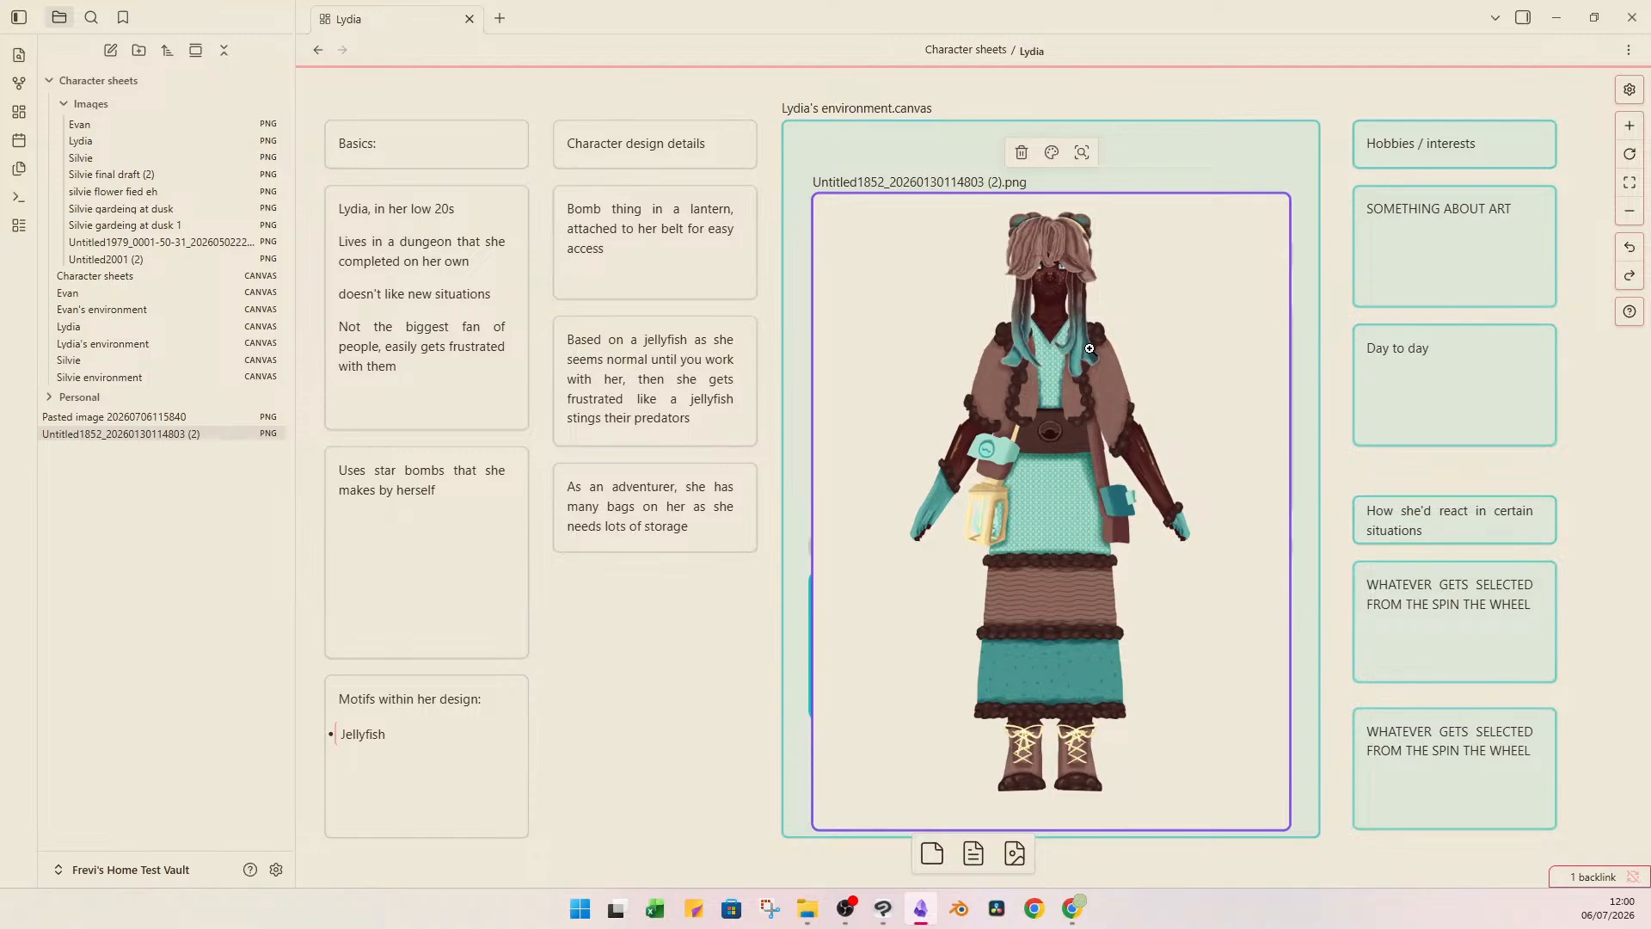
{"action": "left_click", "coordinate": [445, 563]}
{"action": "left_click", "coordinate": [985, 526]}
{"action": "scroll", "coordinate": [956, 517], "scroll_direction": "up", "scroll_amount": 5}
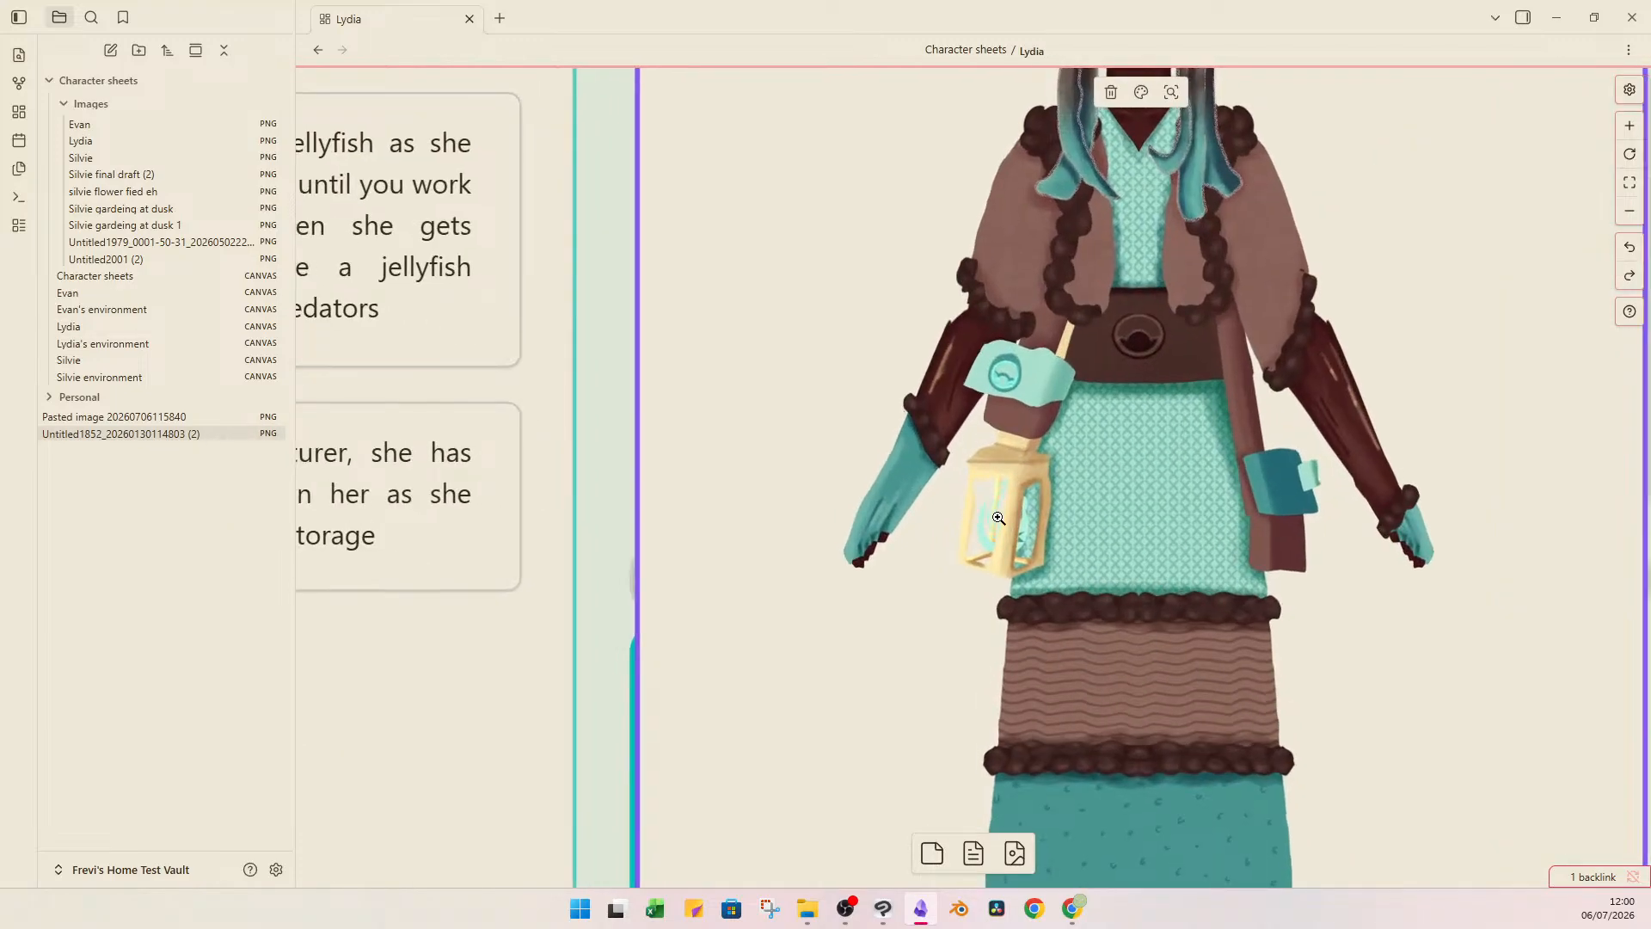
{"action": "scroll", "coordinate": [941, 533], "scroll_direction": "down", "scroll_amount": 7}
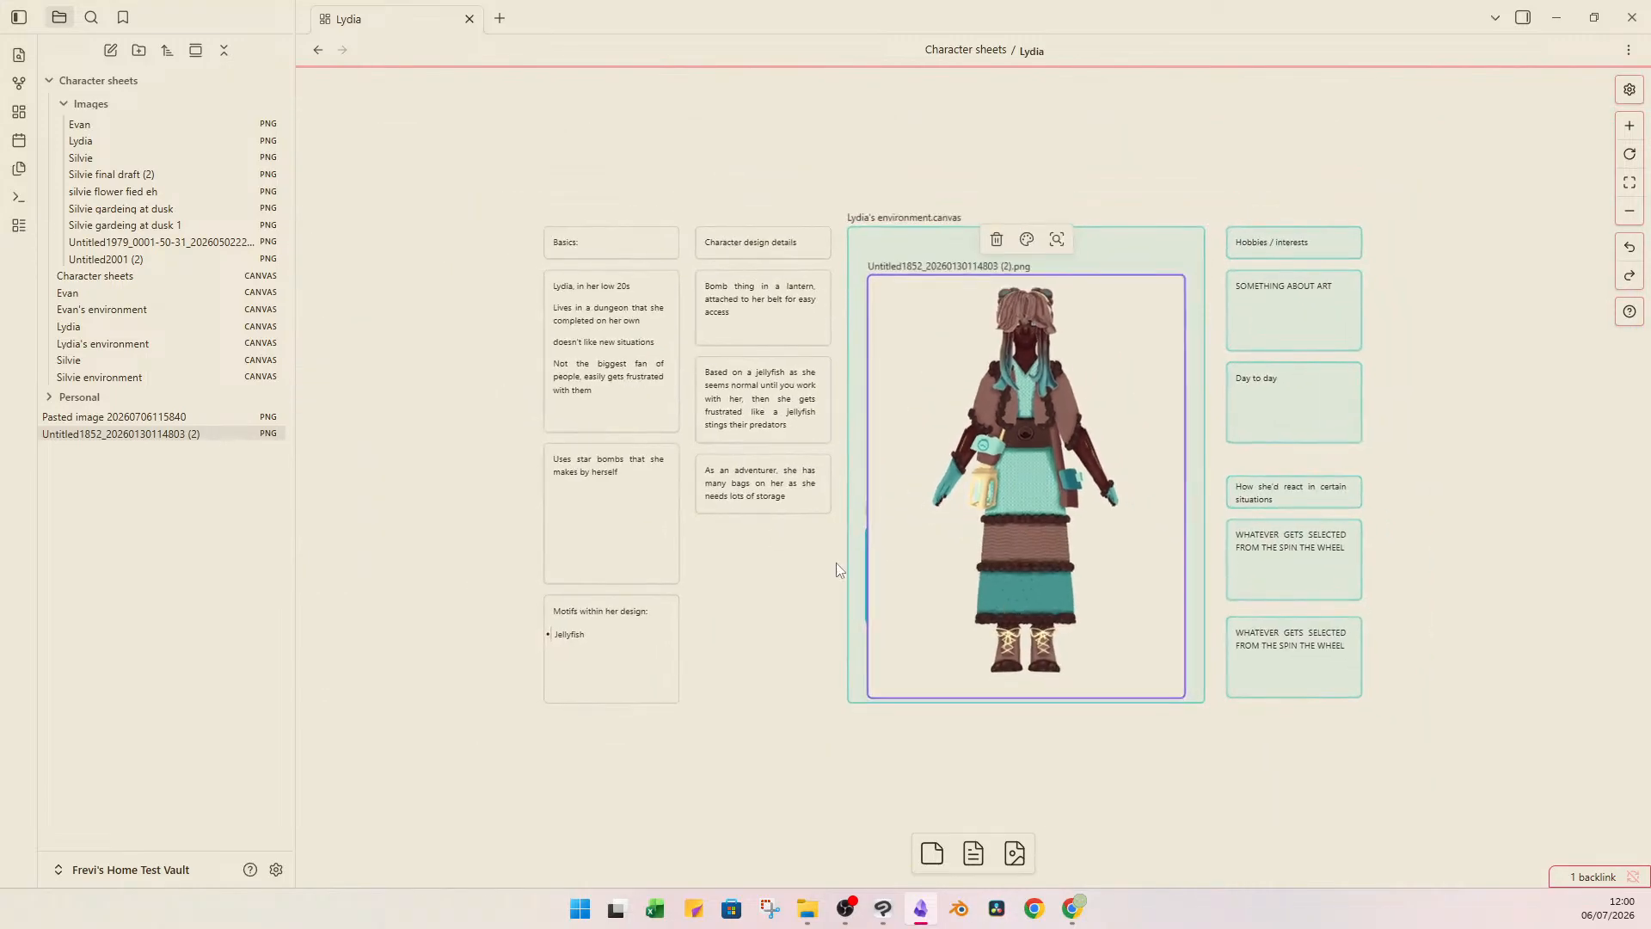
Move the full-body drawing off the "Lydia's environment" embed and open that canvas to examine the dungeon picture.
{"action": "left_click_drag", "start_coordinate": [1092, 548], "coordinate": [1372, 707]}
{"action": "double_click", "coordinate": [960, 407]}
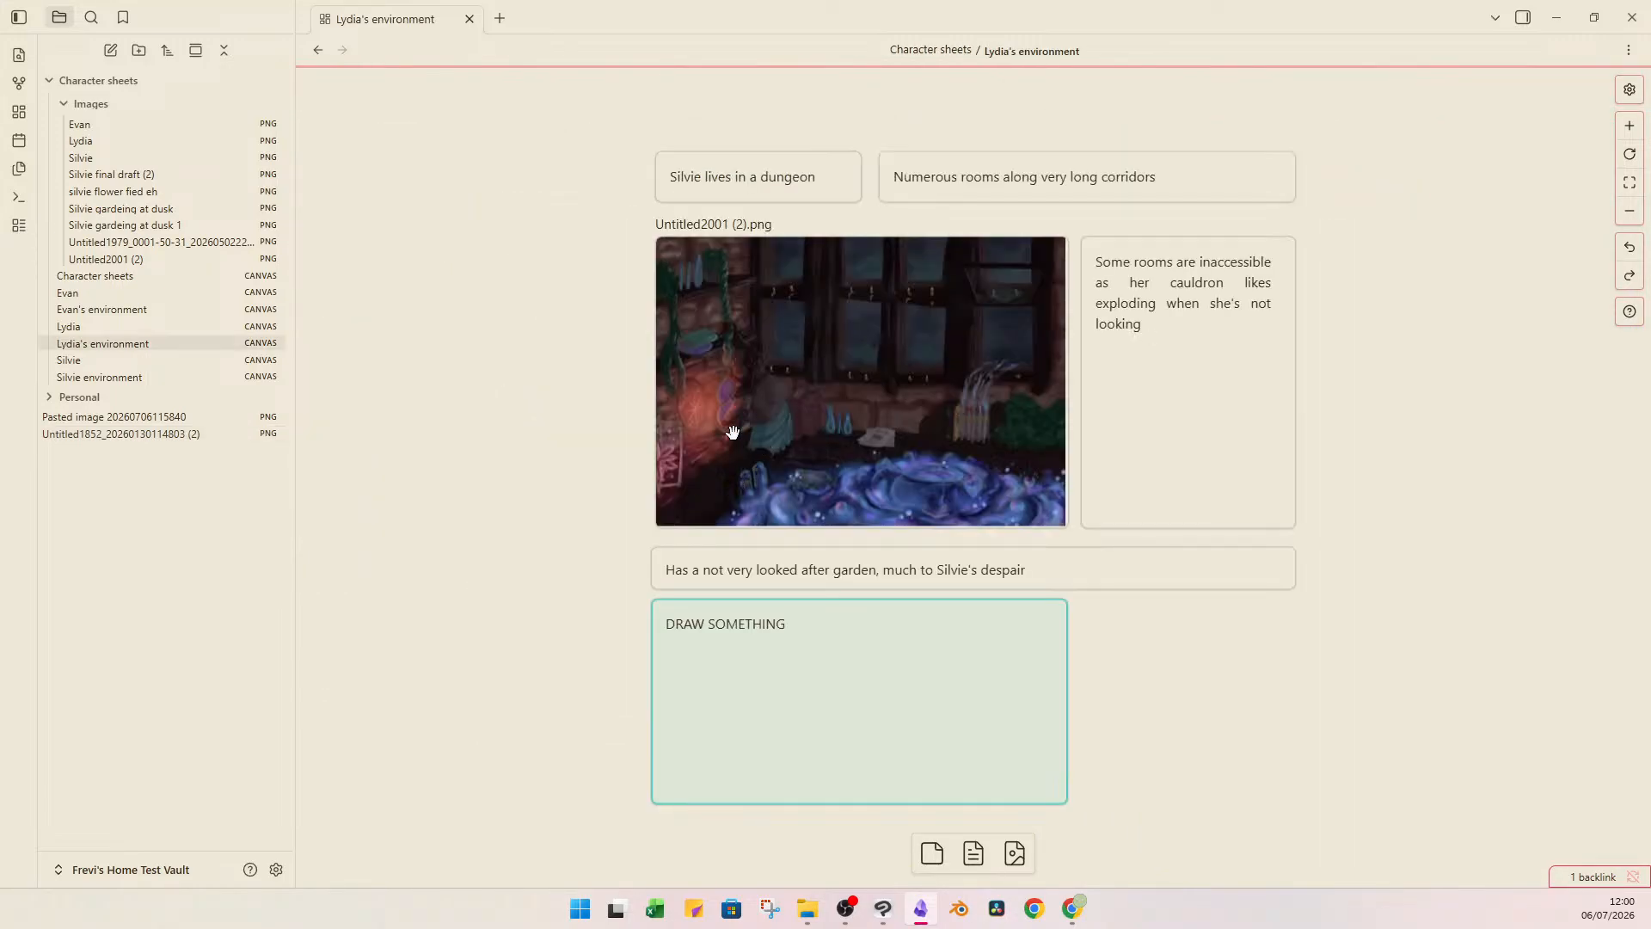
{"action": "scroll", "coordinate": [695, 432], "scroll_direction": "up", "scroll_amount": 4}
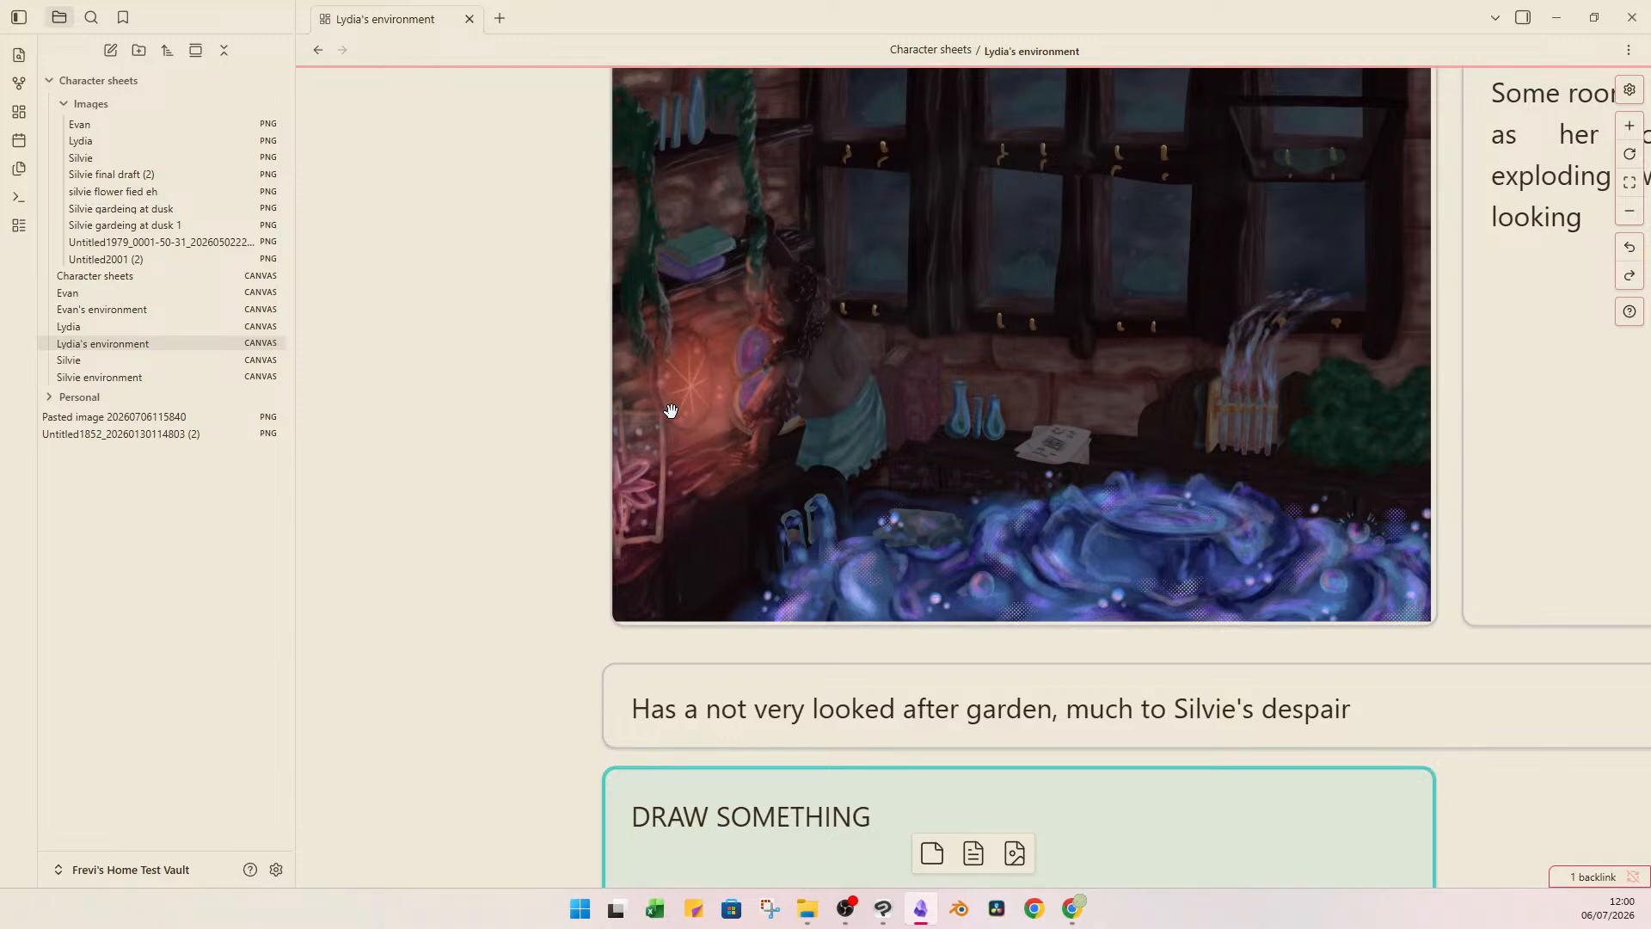
{"action": "scroll", "coordinate": [671, 411], "scroll_direction": "down", "scroll_amount": 5}
{"action": "scroll", "coordinate": [1006, 380], "scroll_direction": "up", "scroll_amount": 3}
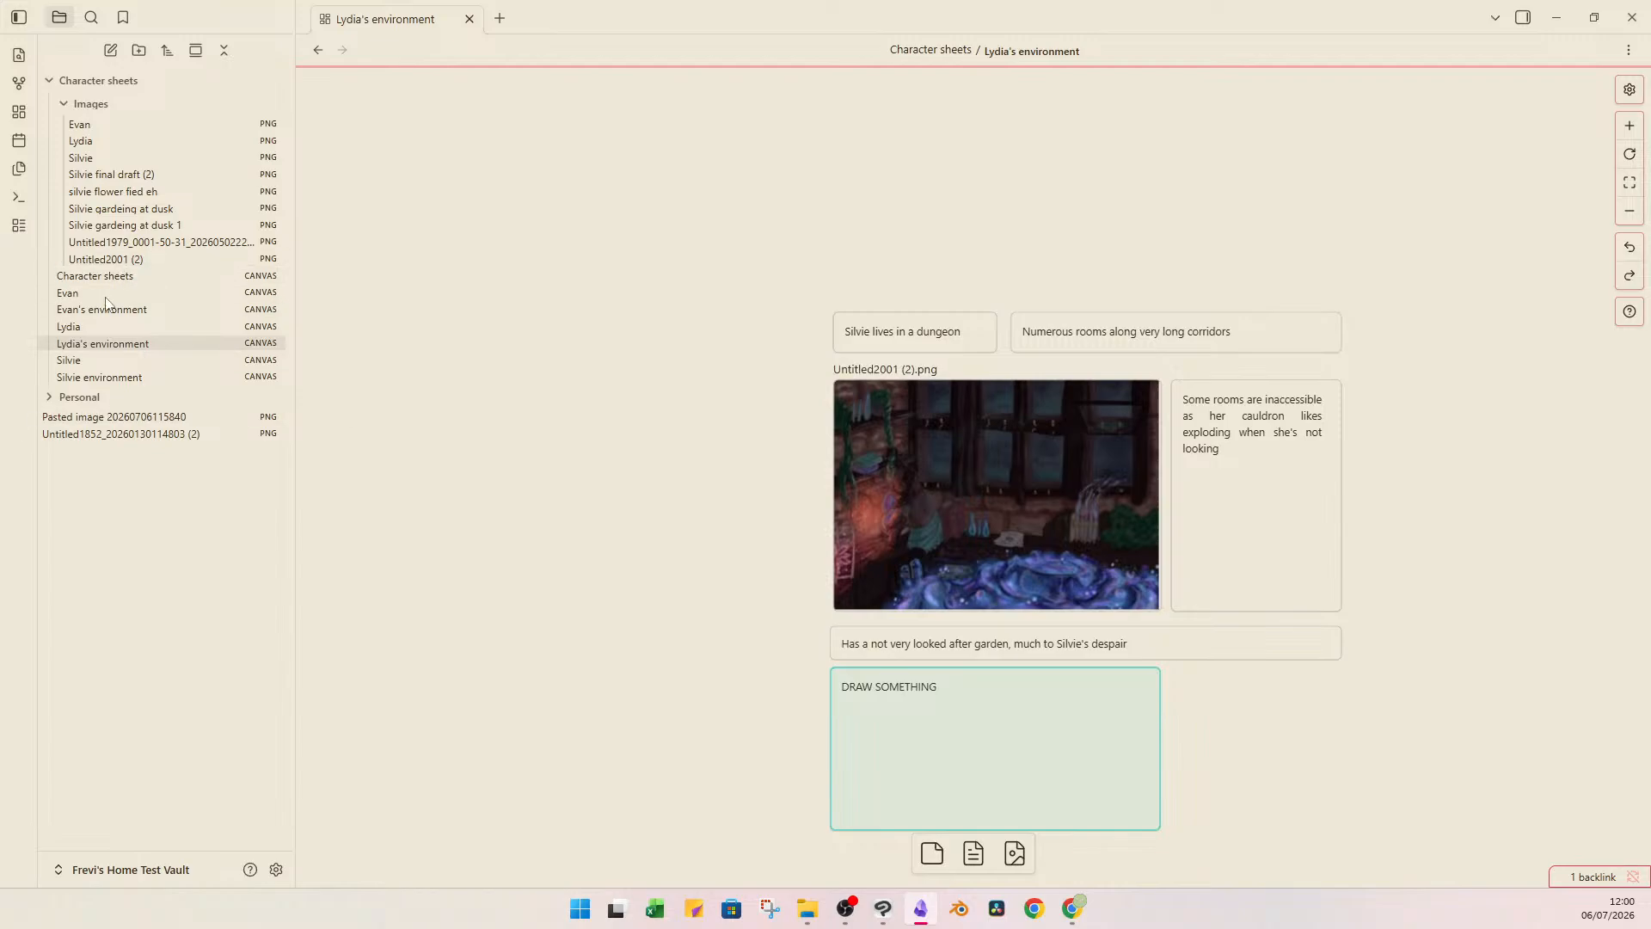
Return to the Lydia canvas and move the full-body drawing back over the environment embed.
{"action": "left_click", "coordinate": [86, 326]}
{"action": "left_click", "coordinate": [1191, 491]}
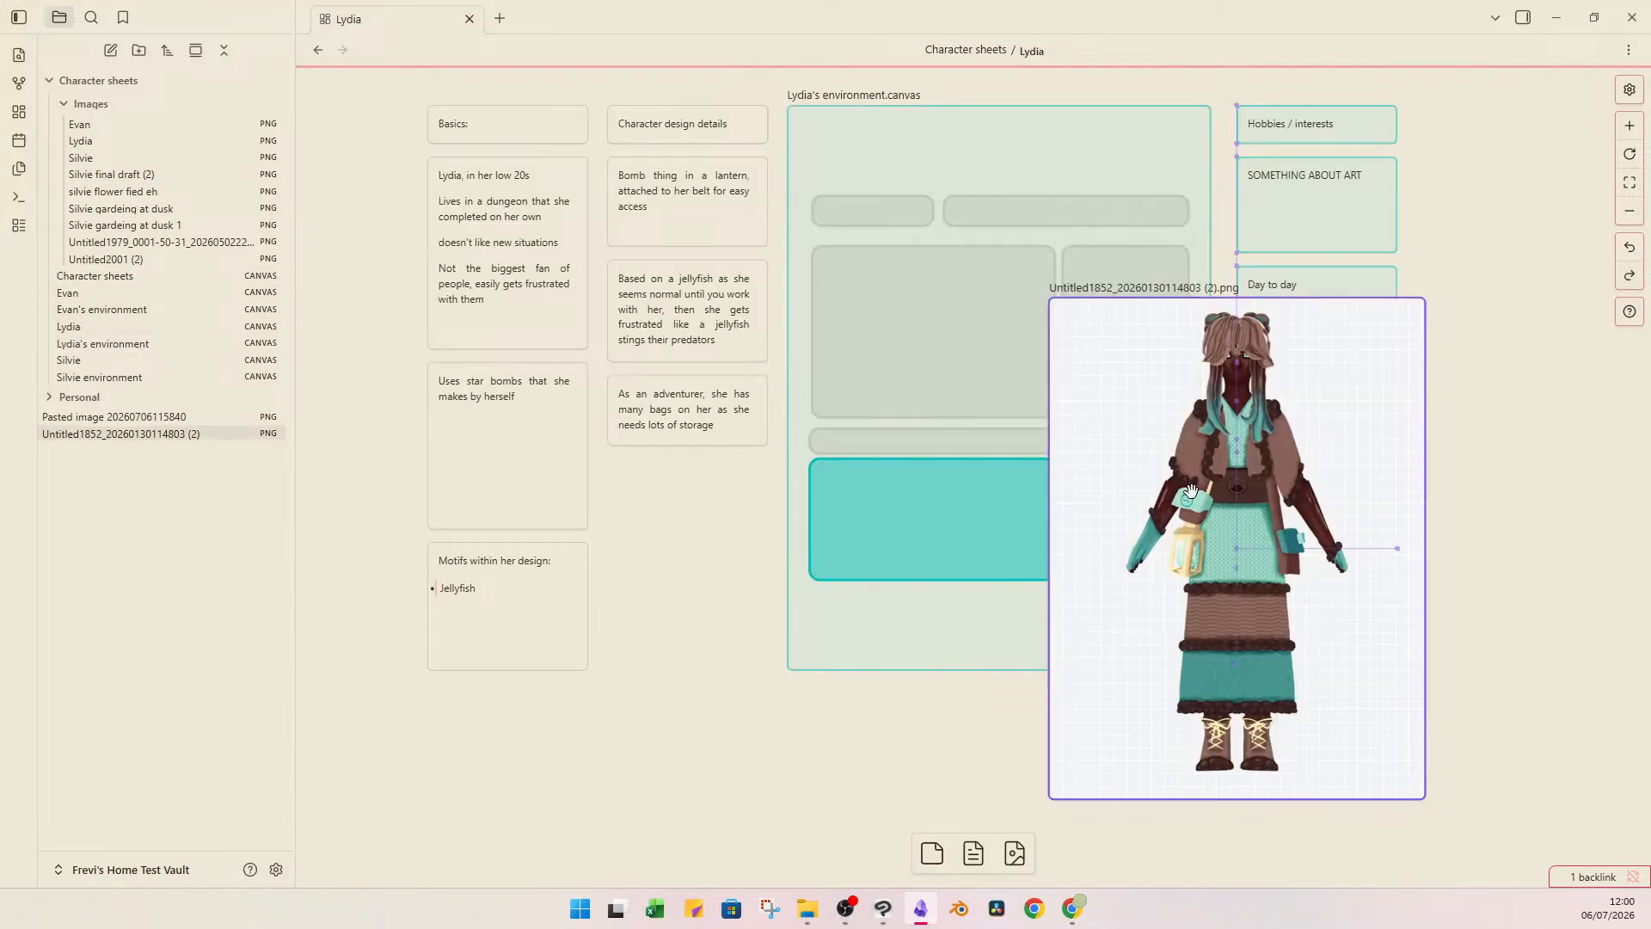
{"action": "left_click_drag", "start_coordinate": [1191, 491], "coordinate": [954, 331]}
{"action": "left_click_drag", "start_coordinate": [687, 517], "coordinate": [656, 586]}
{"action": "left_click", "coordinate": [638, 546]}
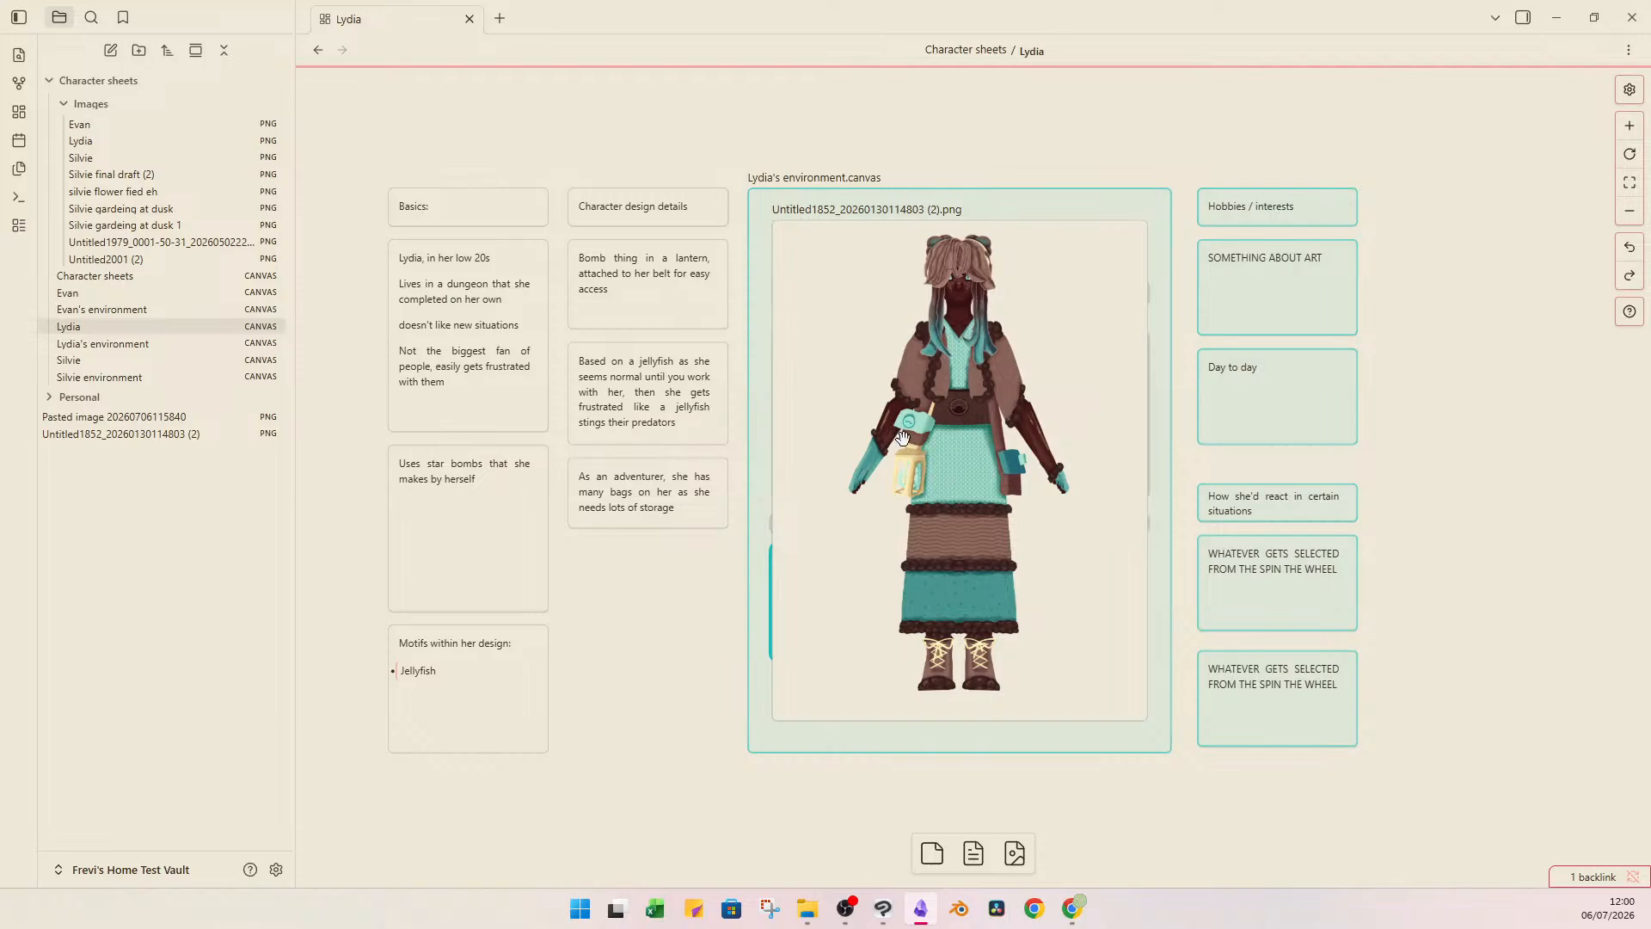
{"action": "left_click", "coordinate": [599, 487]}
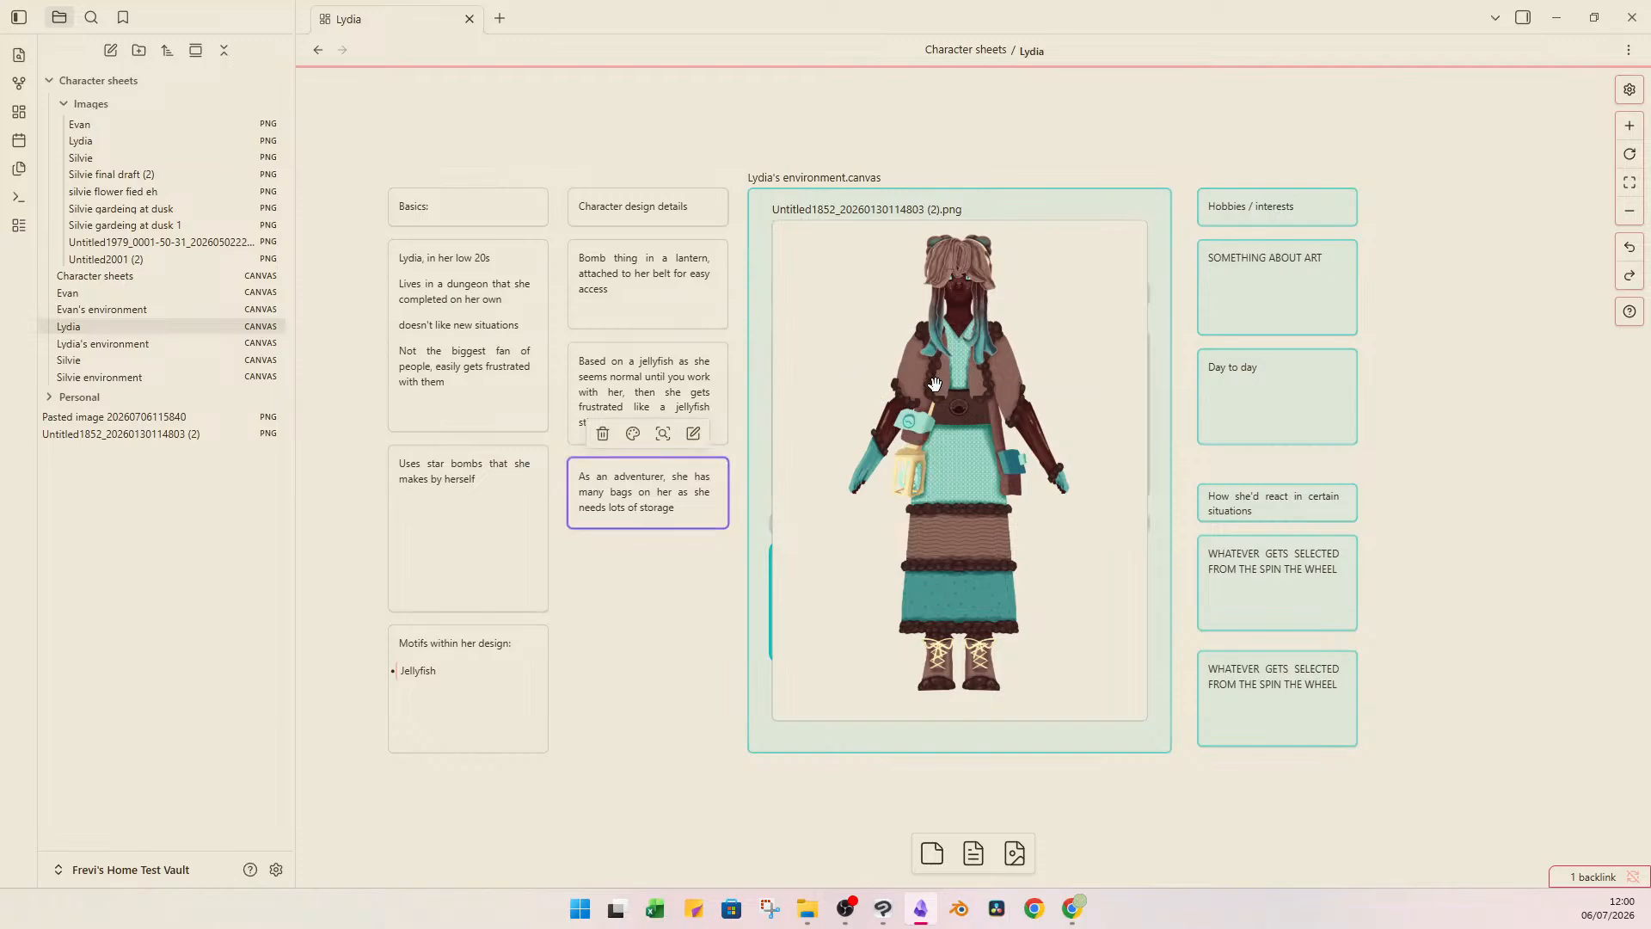
{"action": "left_click", "coordinate": [912, 443]}
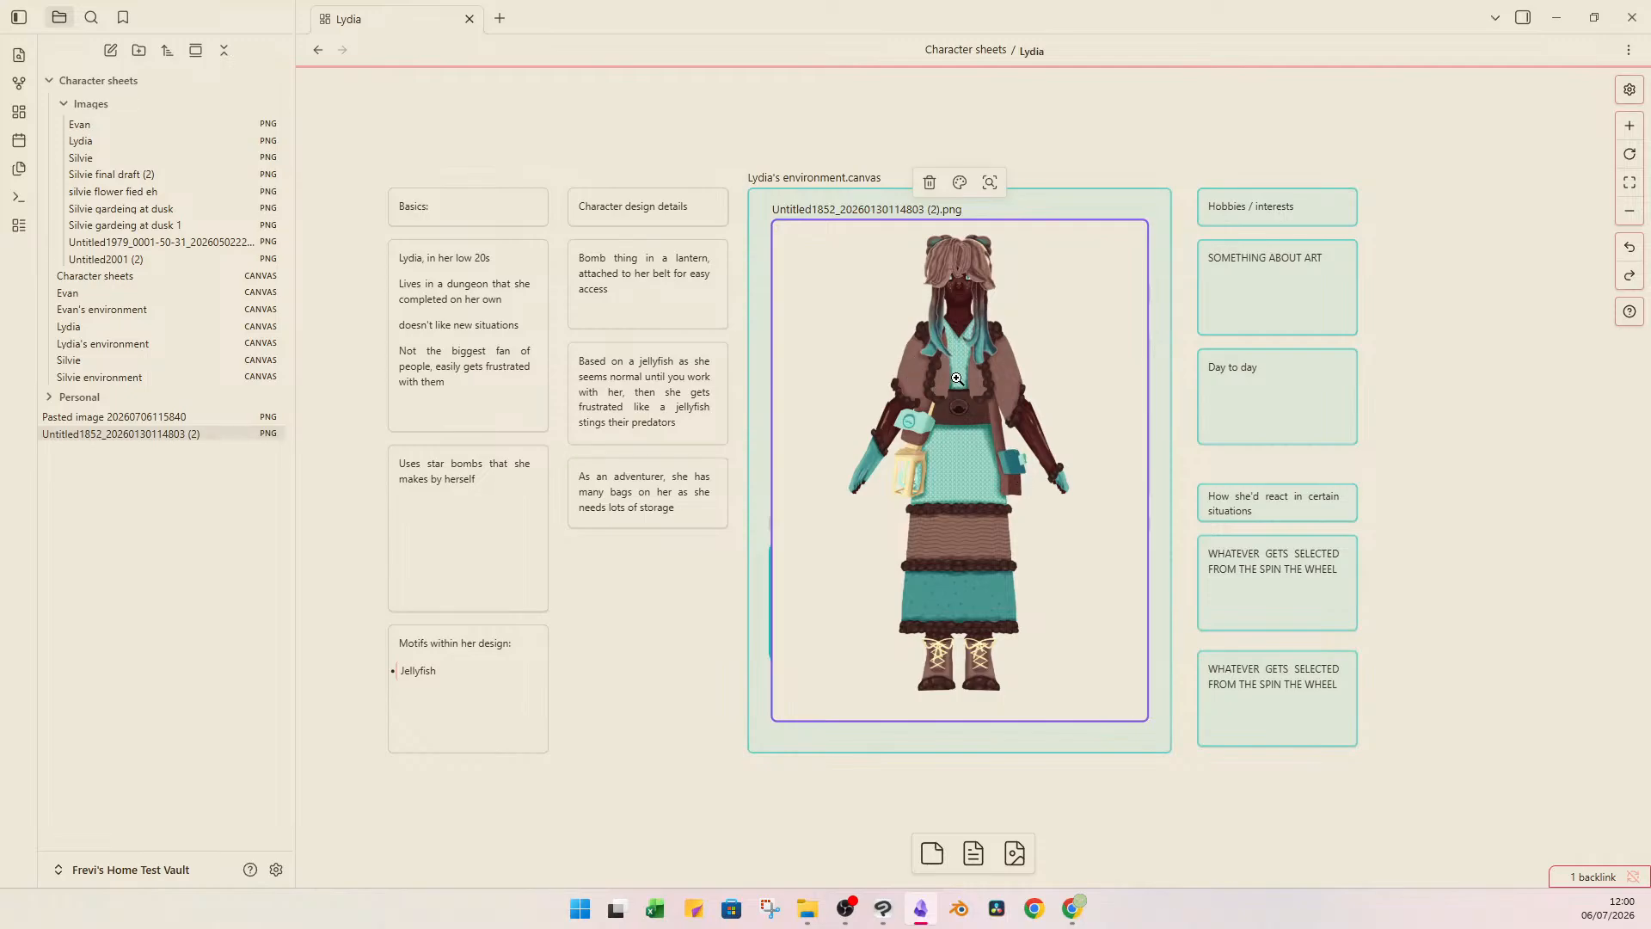
{"action": "left_click", "coordinate": [1113, 148]}
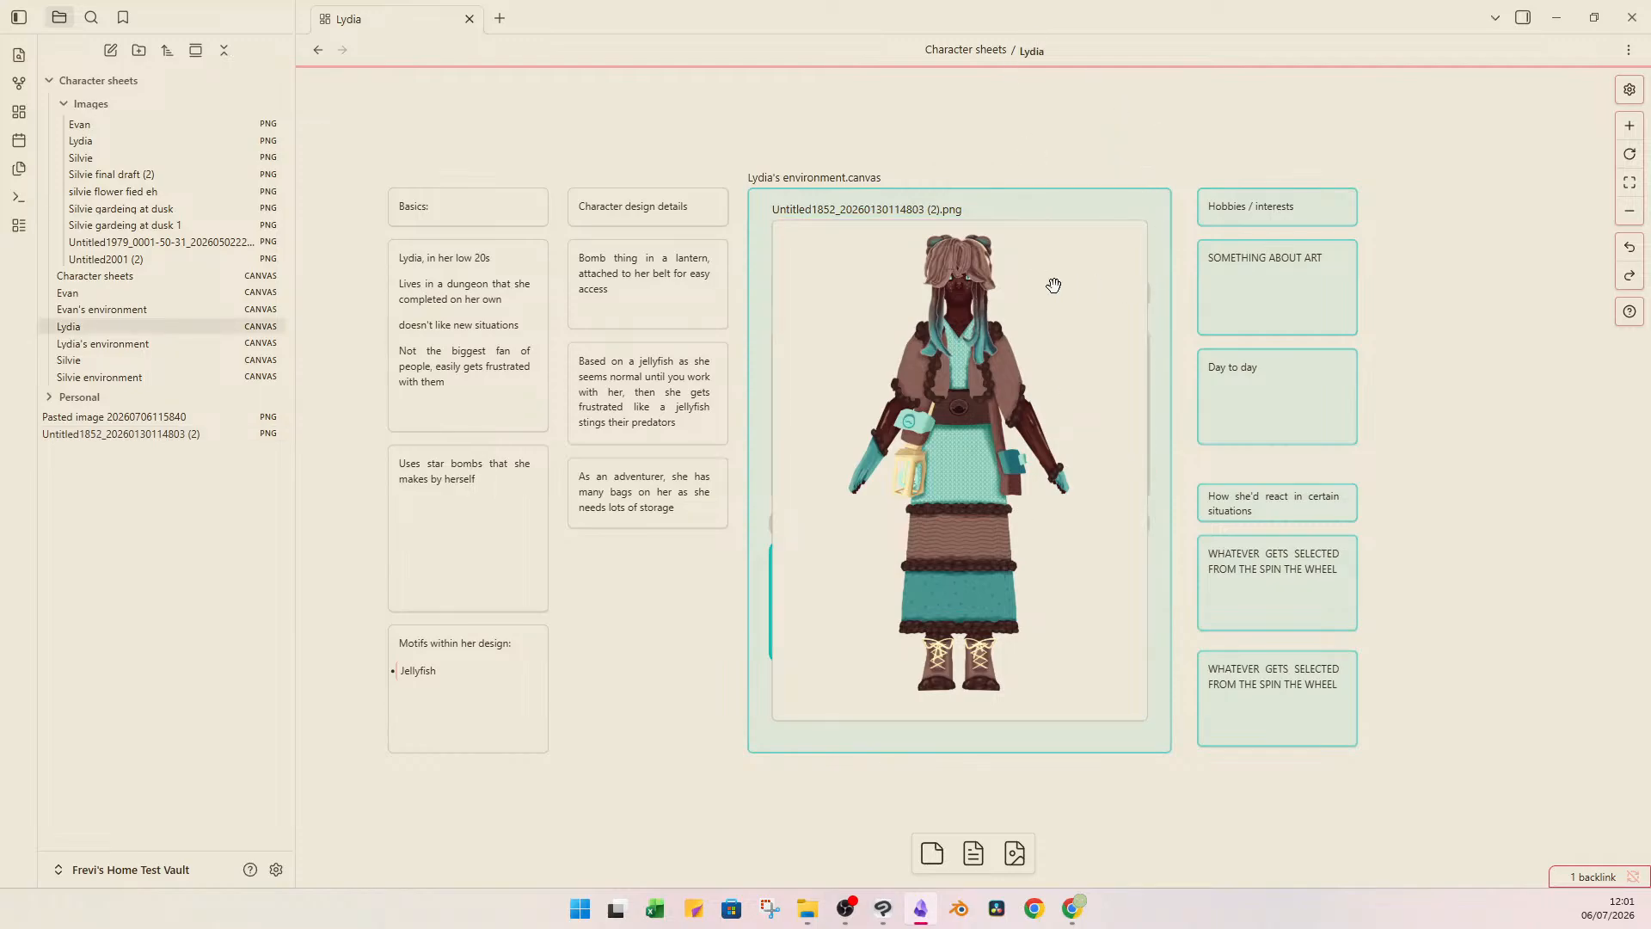
Delete the full-body drawing from the Lydia canvas.
{"action": "left_click", "coordinate": [1062, 331]}
{"action": "left_click_drag", "start_coordinate": [1002, 370], "coordinate": [585, 333]}
{"action": "key", "text": "Delete"}
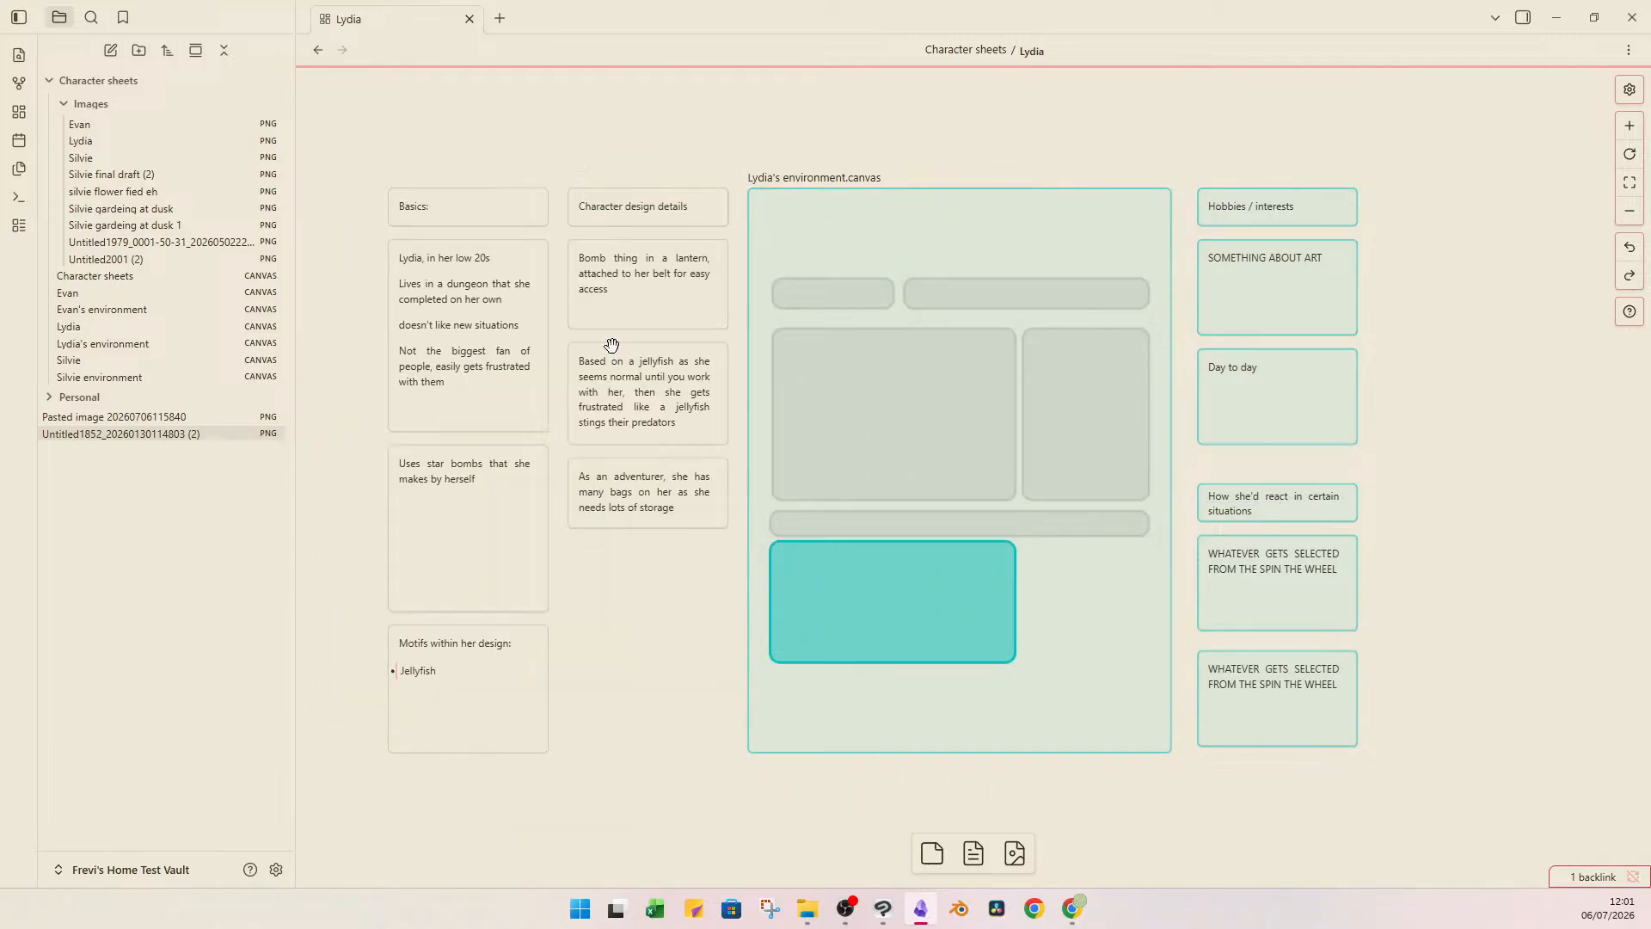
Open the "Lydia's environment" canvas and correct the name in its dungeon card so it reads "Lydia lives in a dungeon".
{"action": "double_click", "coordinate": [926, 260]}
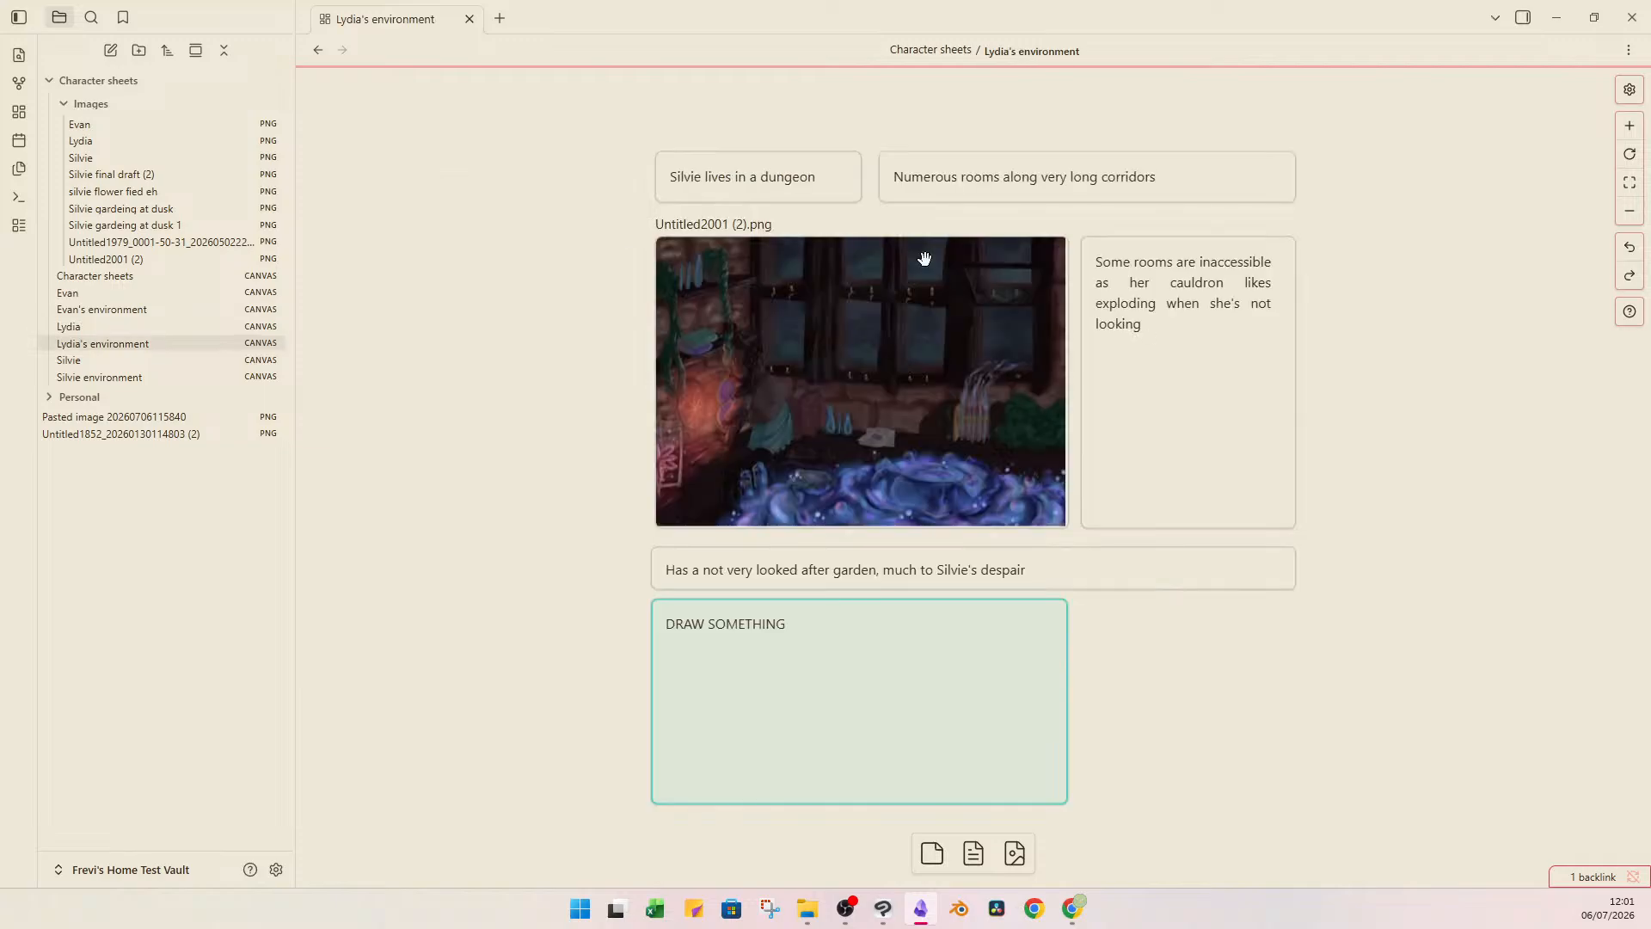
{"action": "left_click", "coordinate": [757, 179]}
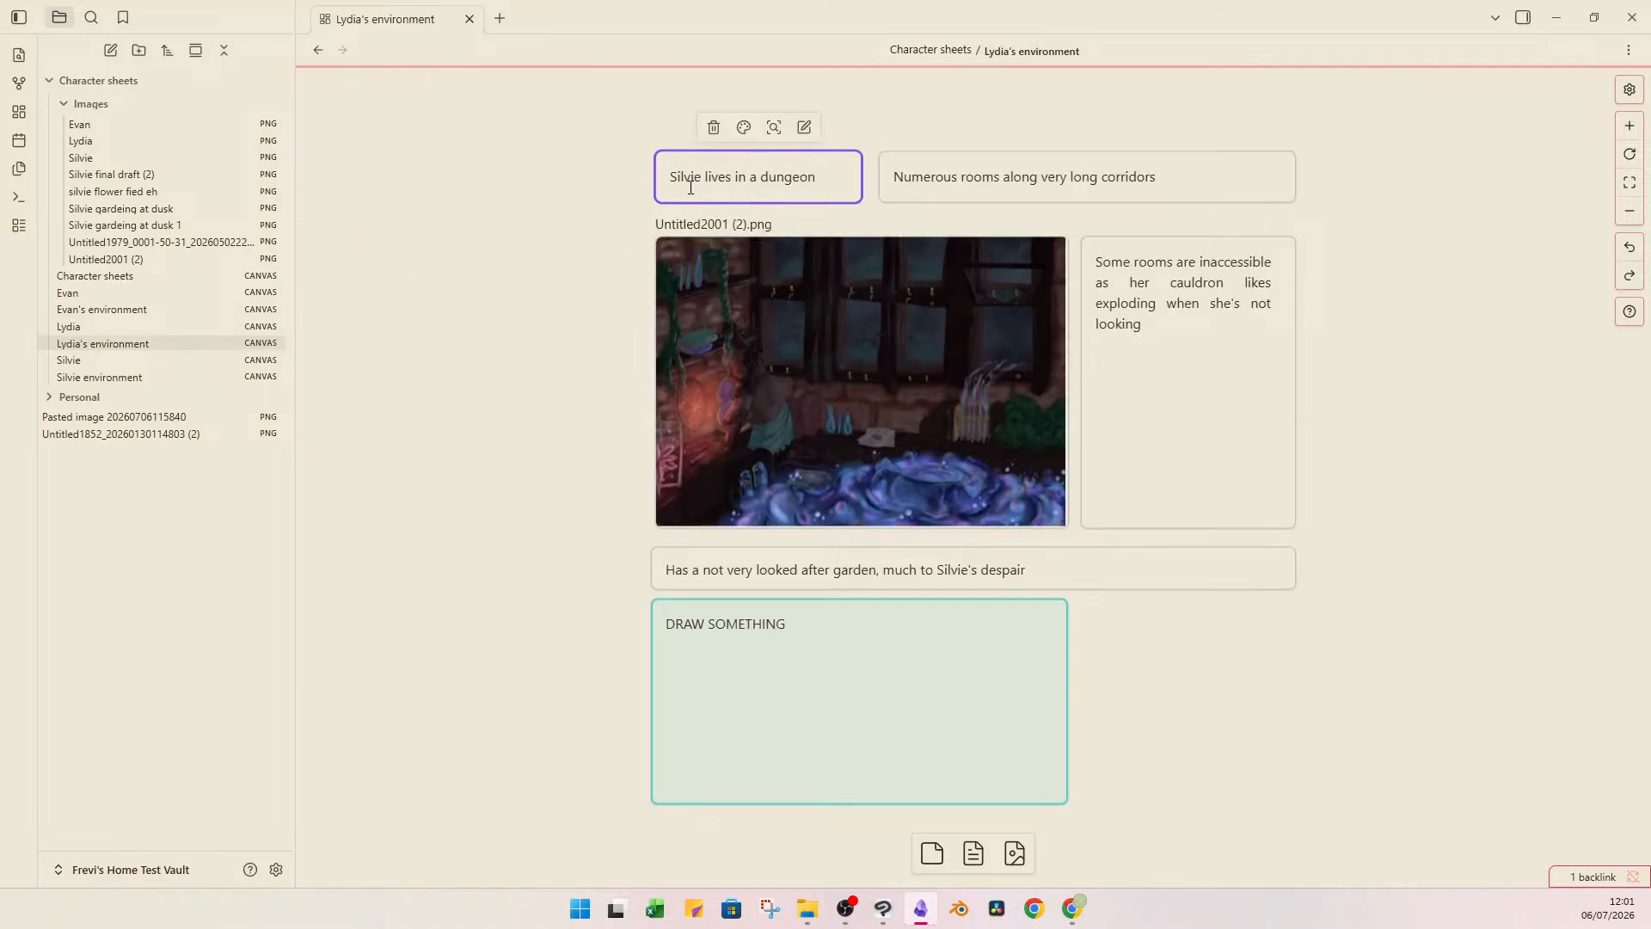
{"action": "type", "text": "Lydia"}
{"action": "key", "text": "BackSpace"}
{"action": "left_click", "coordinate": [1041, 157]}
{"action": "left_click", "coordinate": [1130, 223]}
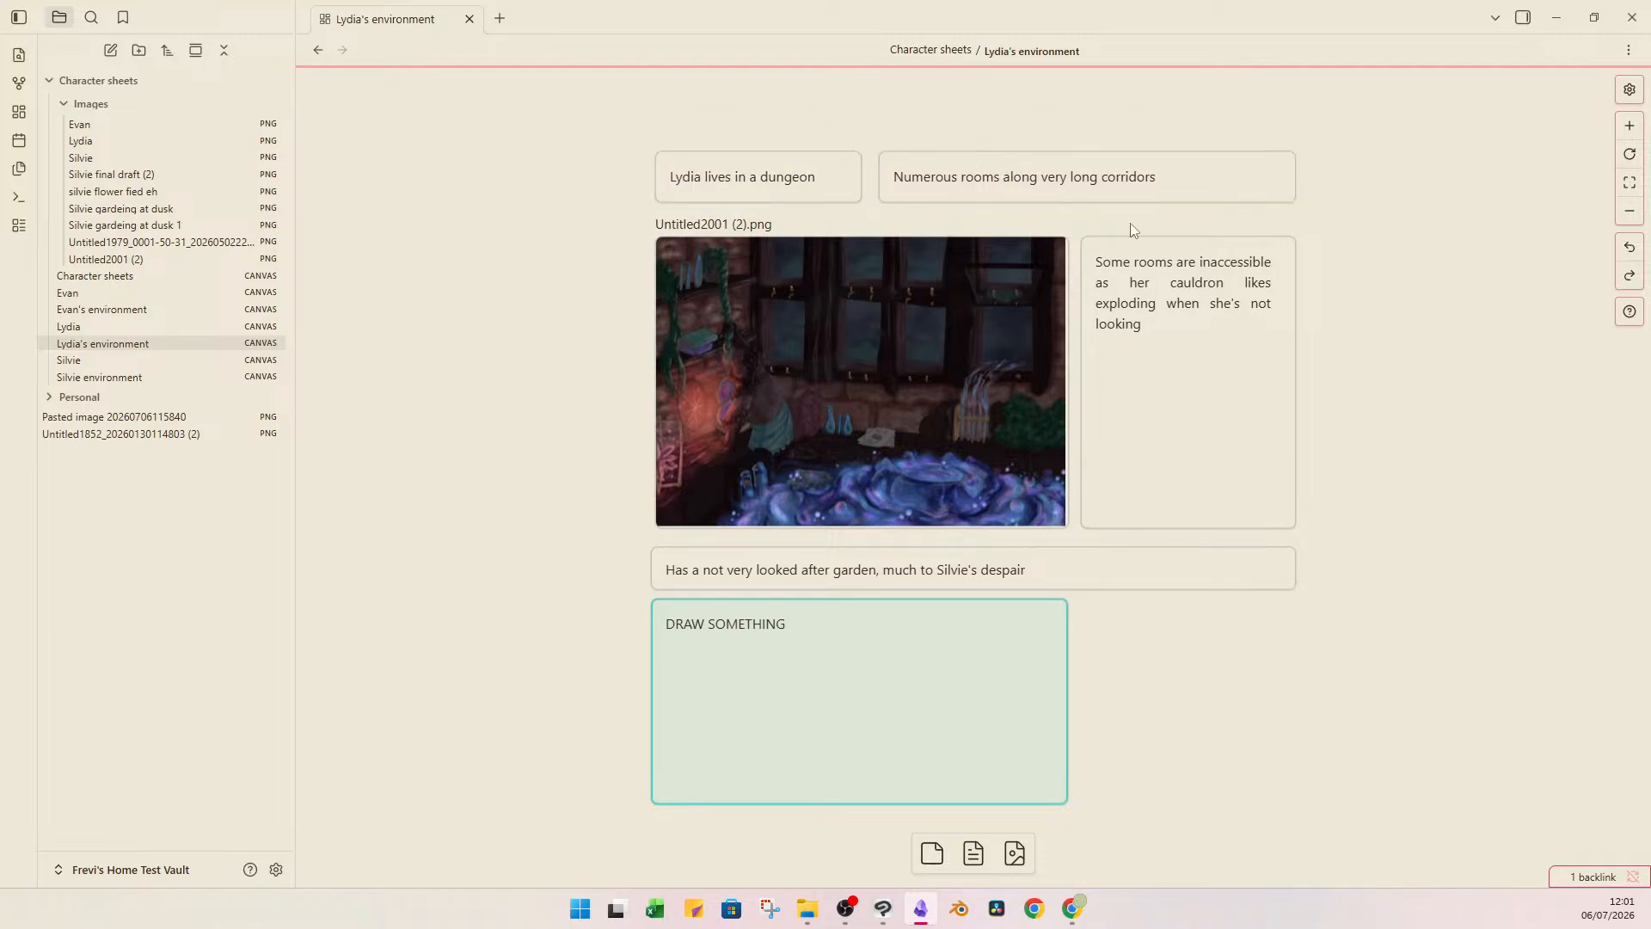
Review the long corridors card, the inaccessible rooms card and the dungeon picture on Lydia's environment canvas.
{"action": "left_click", "coordinate": [1075, 185]}
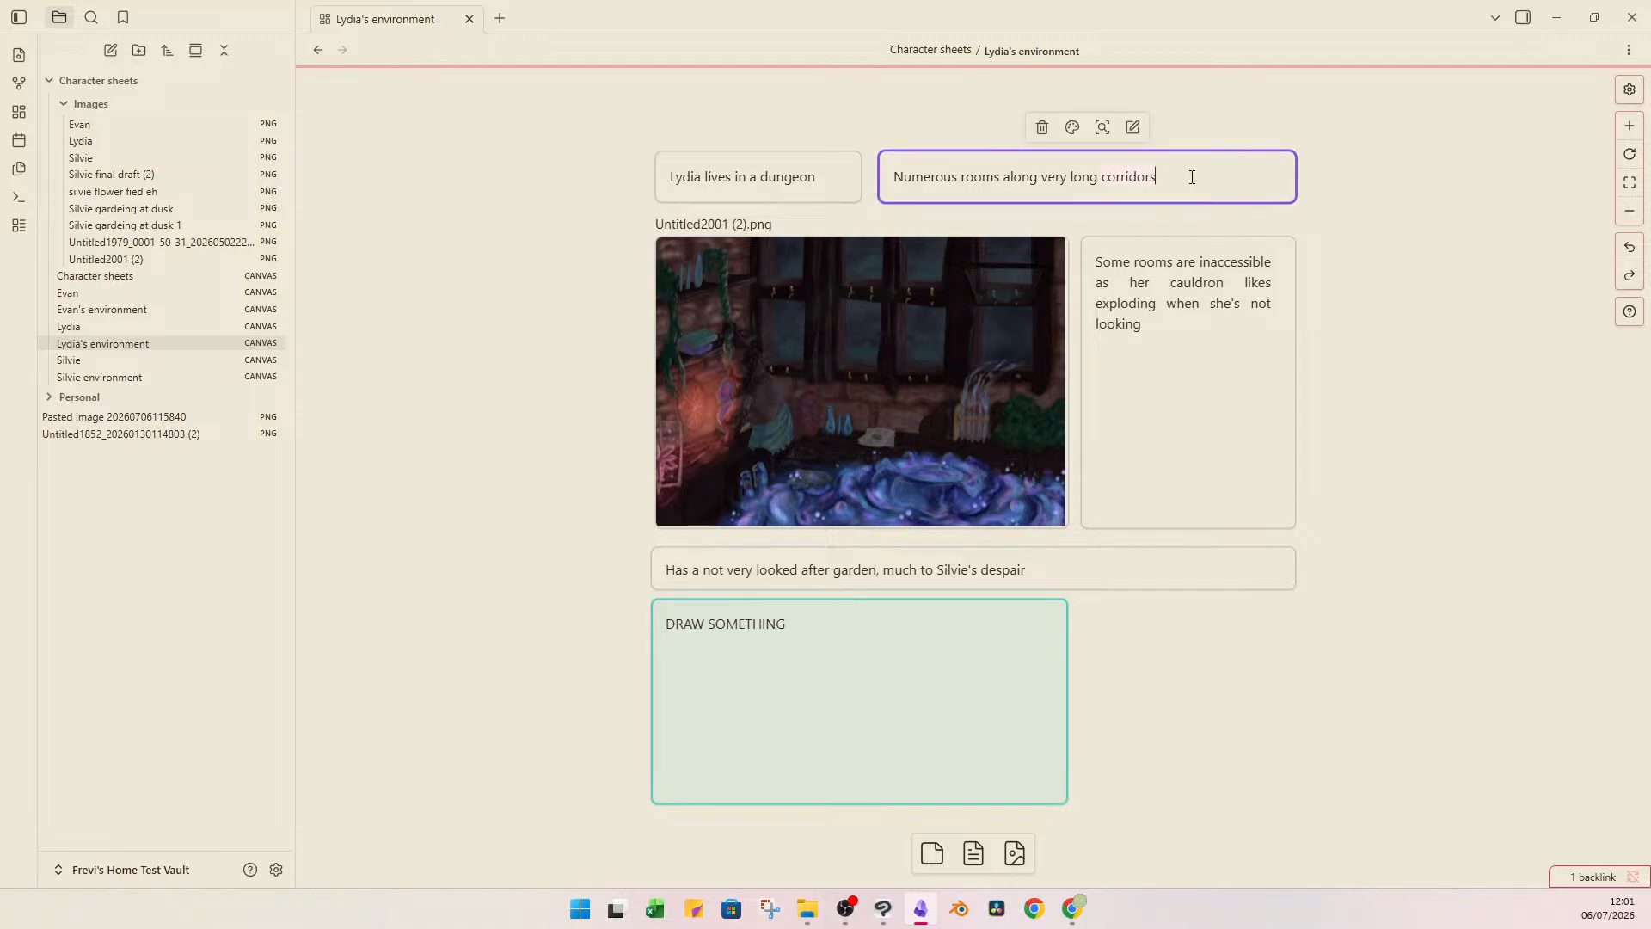
{"action": "left_click", "coordinate": [1451, 200]}
{"action": "double_click", "coordinate": [1160, 265]}
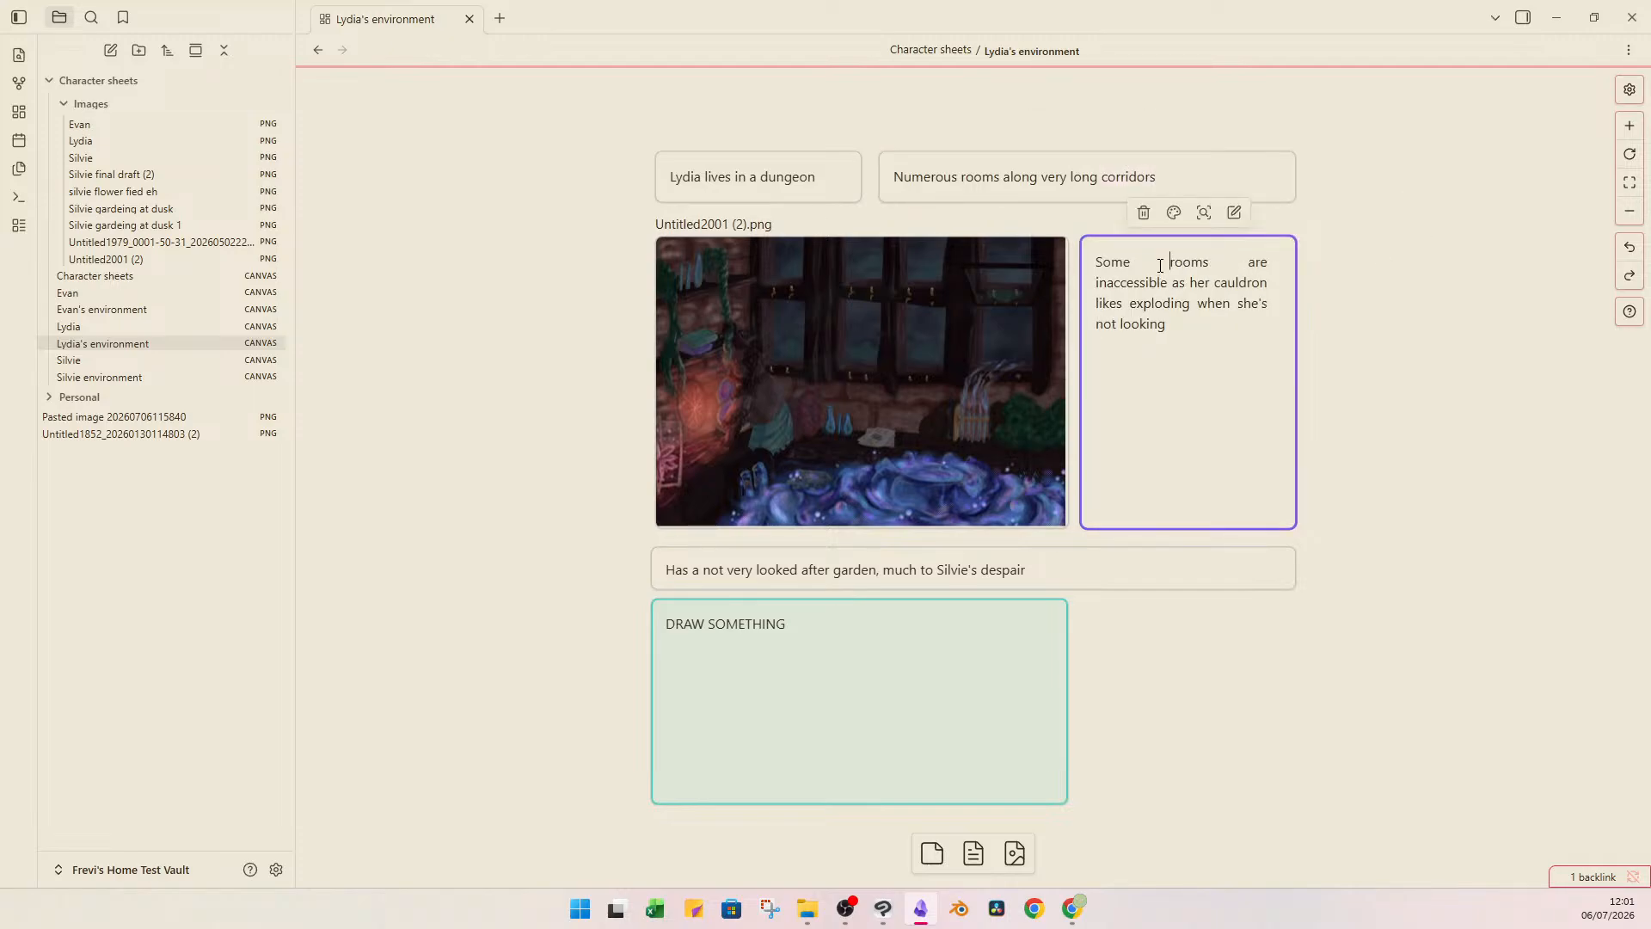
{"action": "left_click", "coordinate": [1117, 289]}
{"action": "left_click", "coordinate": [969, 501]}
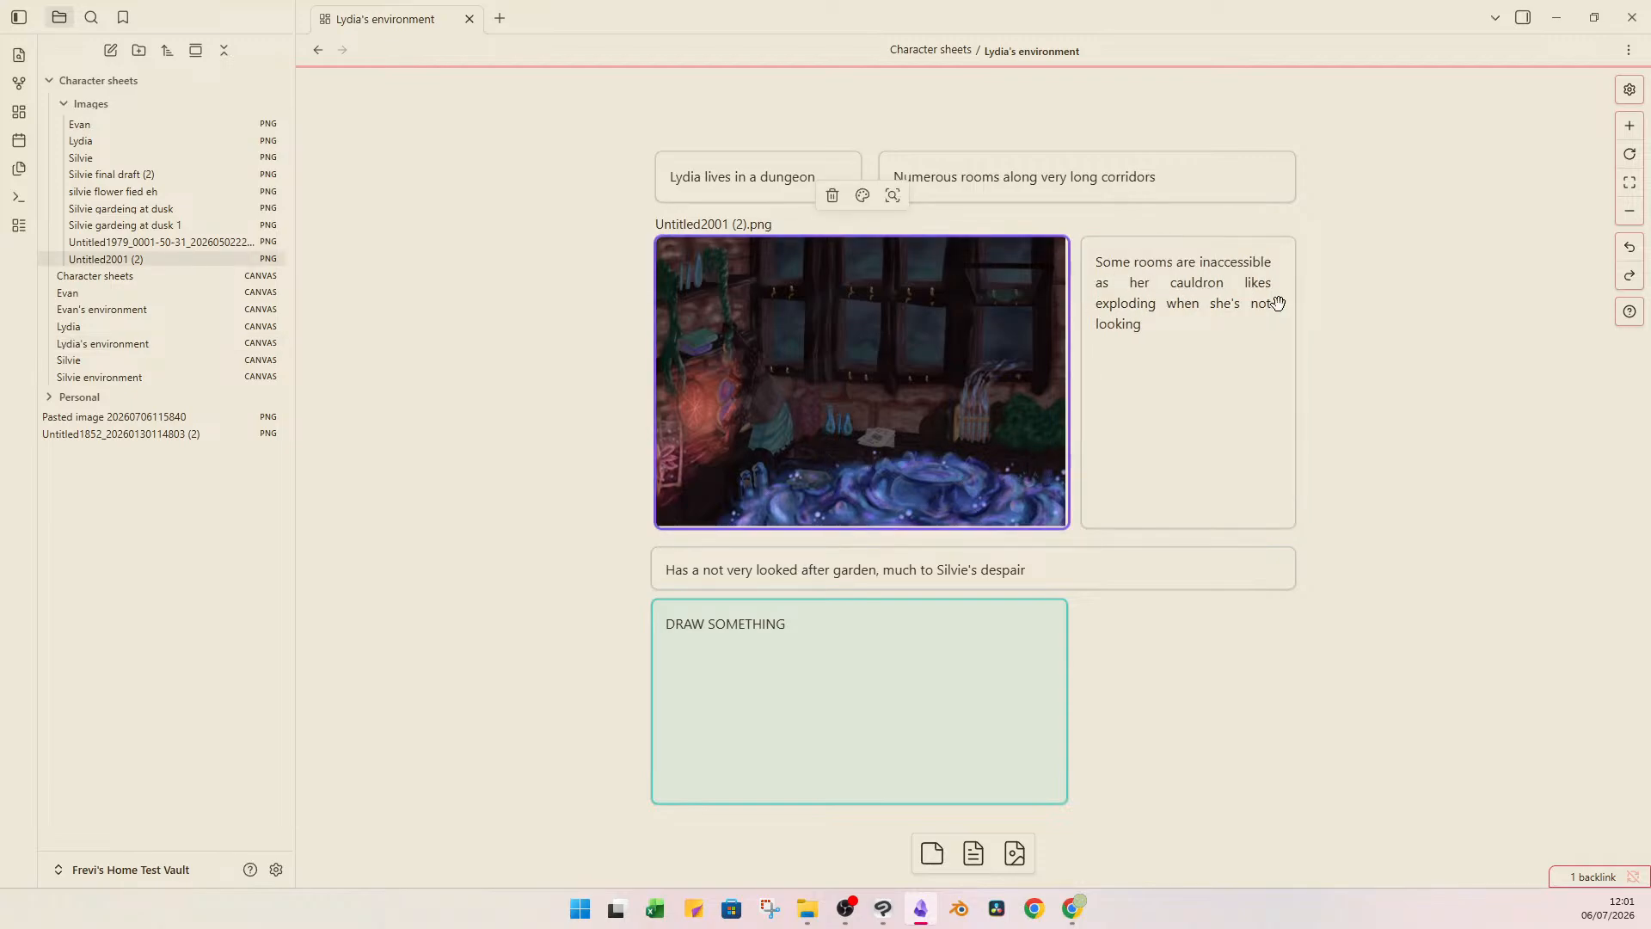
{"action": "left_click", "coordinate": [1213, 336]}
{"action": "left_click", "coordinate": [1203, 340]}
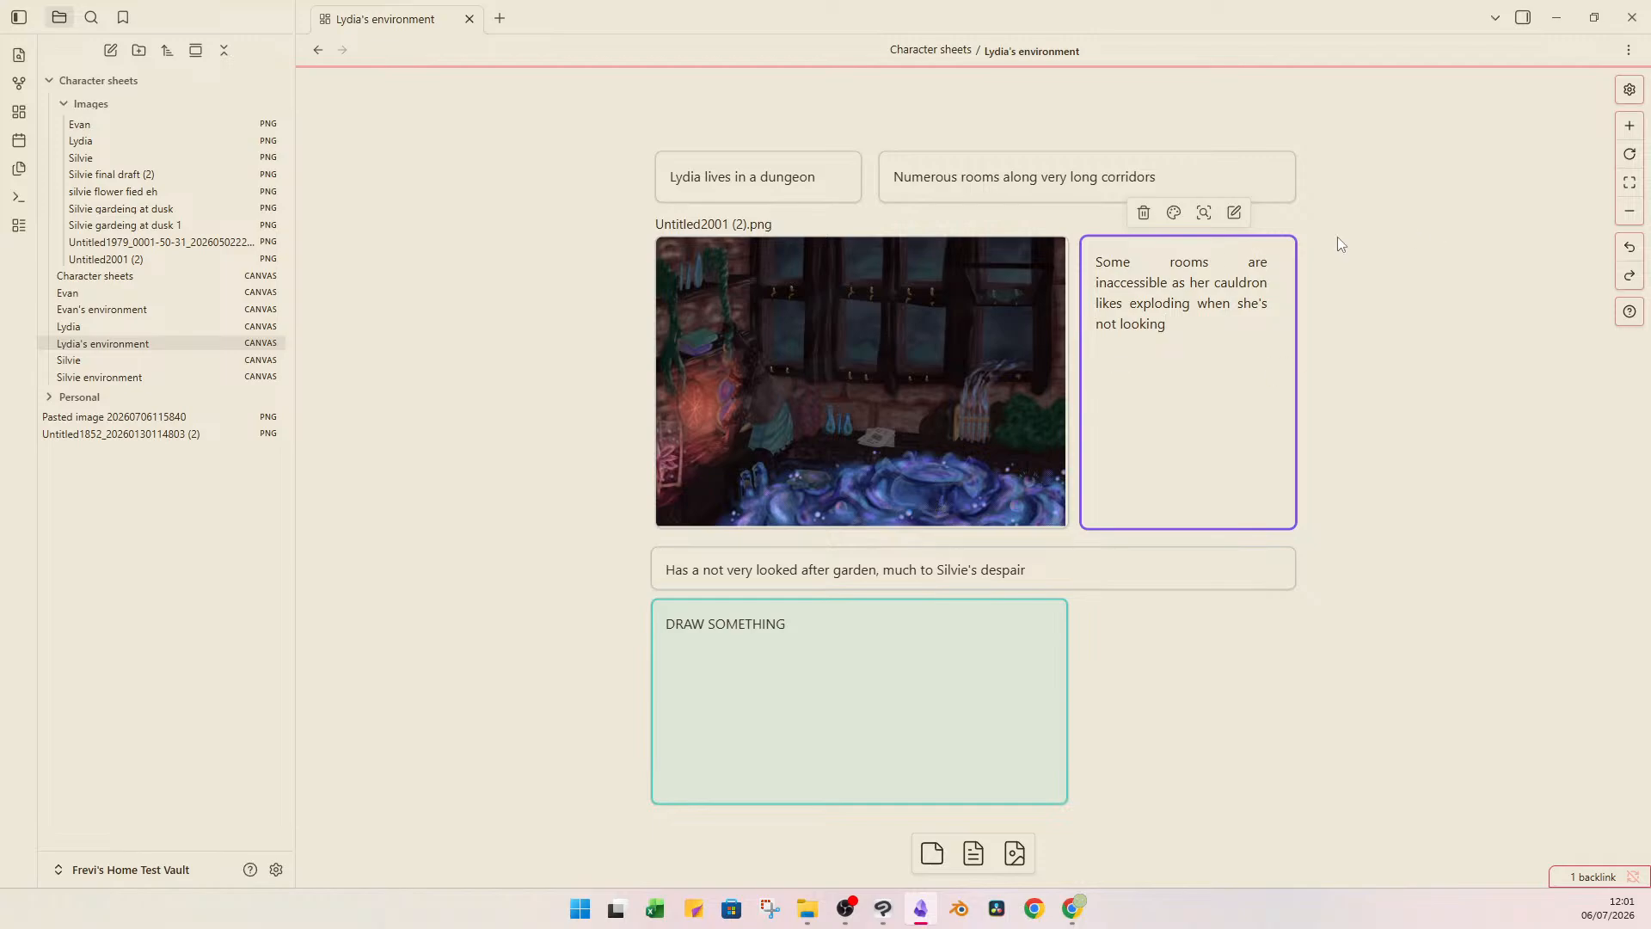
{"action": "left_click", "coordinate": [1415, 486]}
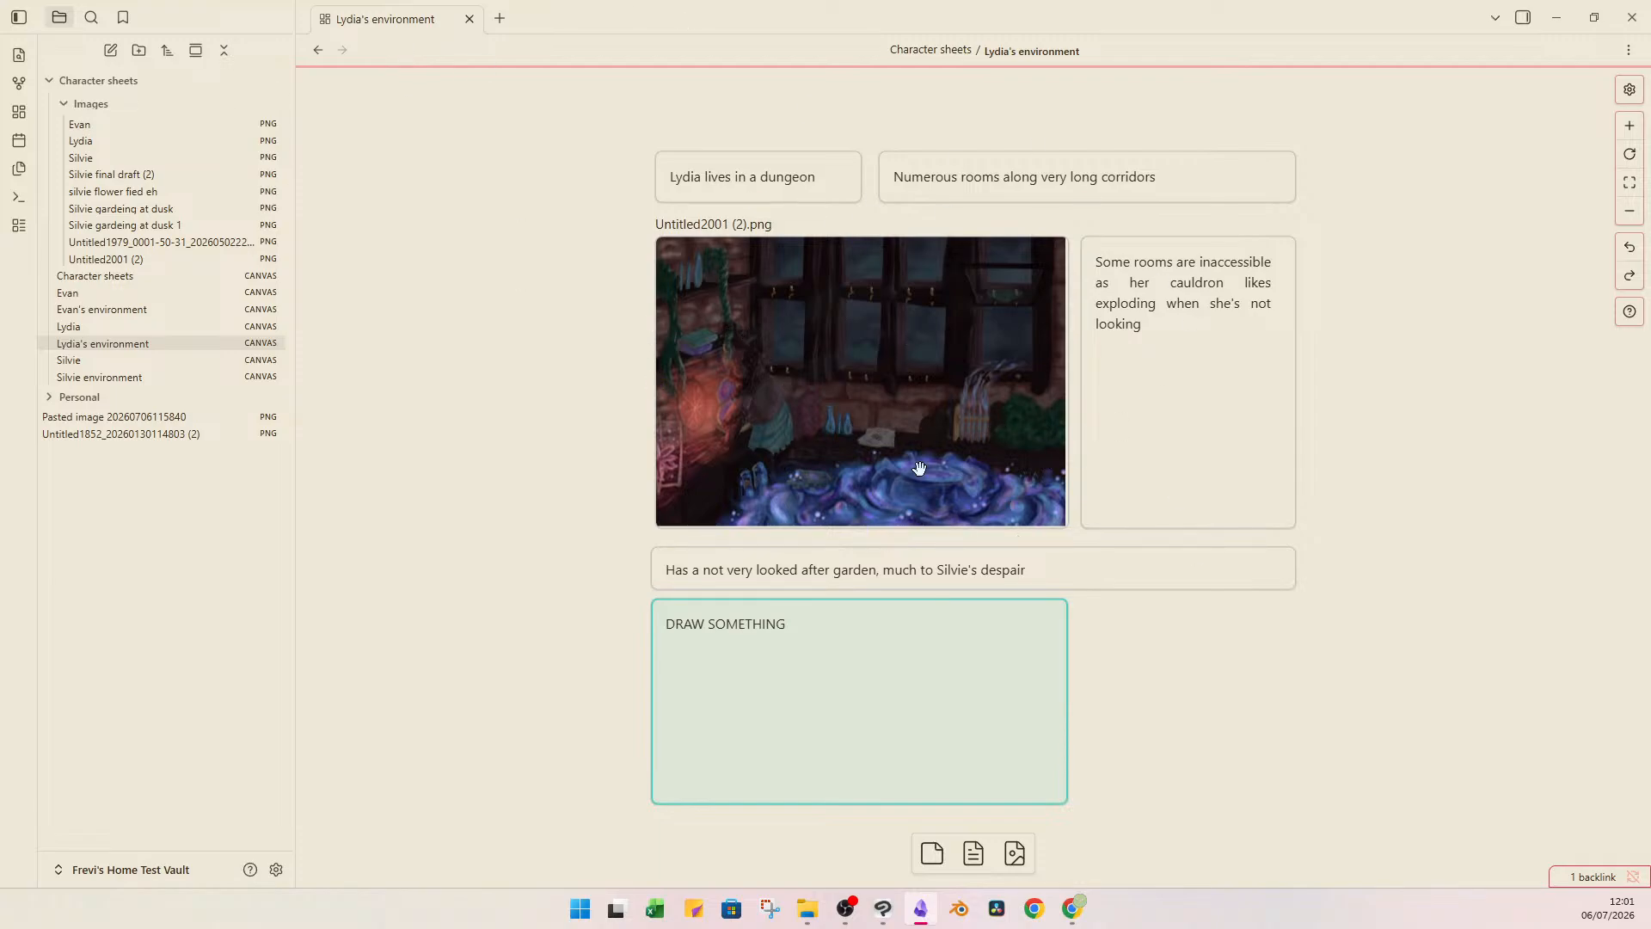
Compare Lydia's environment canvas and its garden card with the Silvie environment, Evan's environment and Silvie canvases.
{"action": "left_click", "coordinate": [133, 379]}
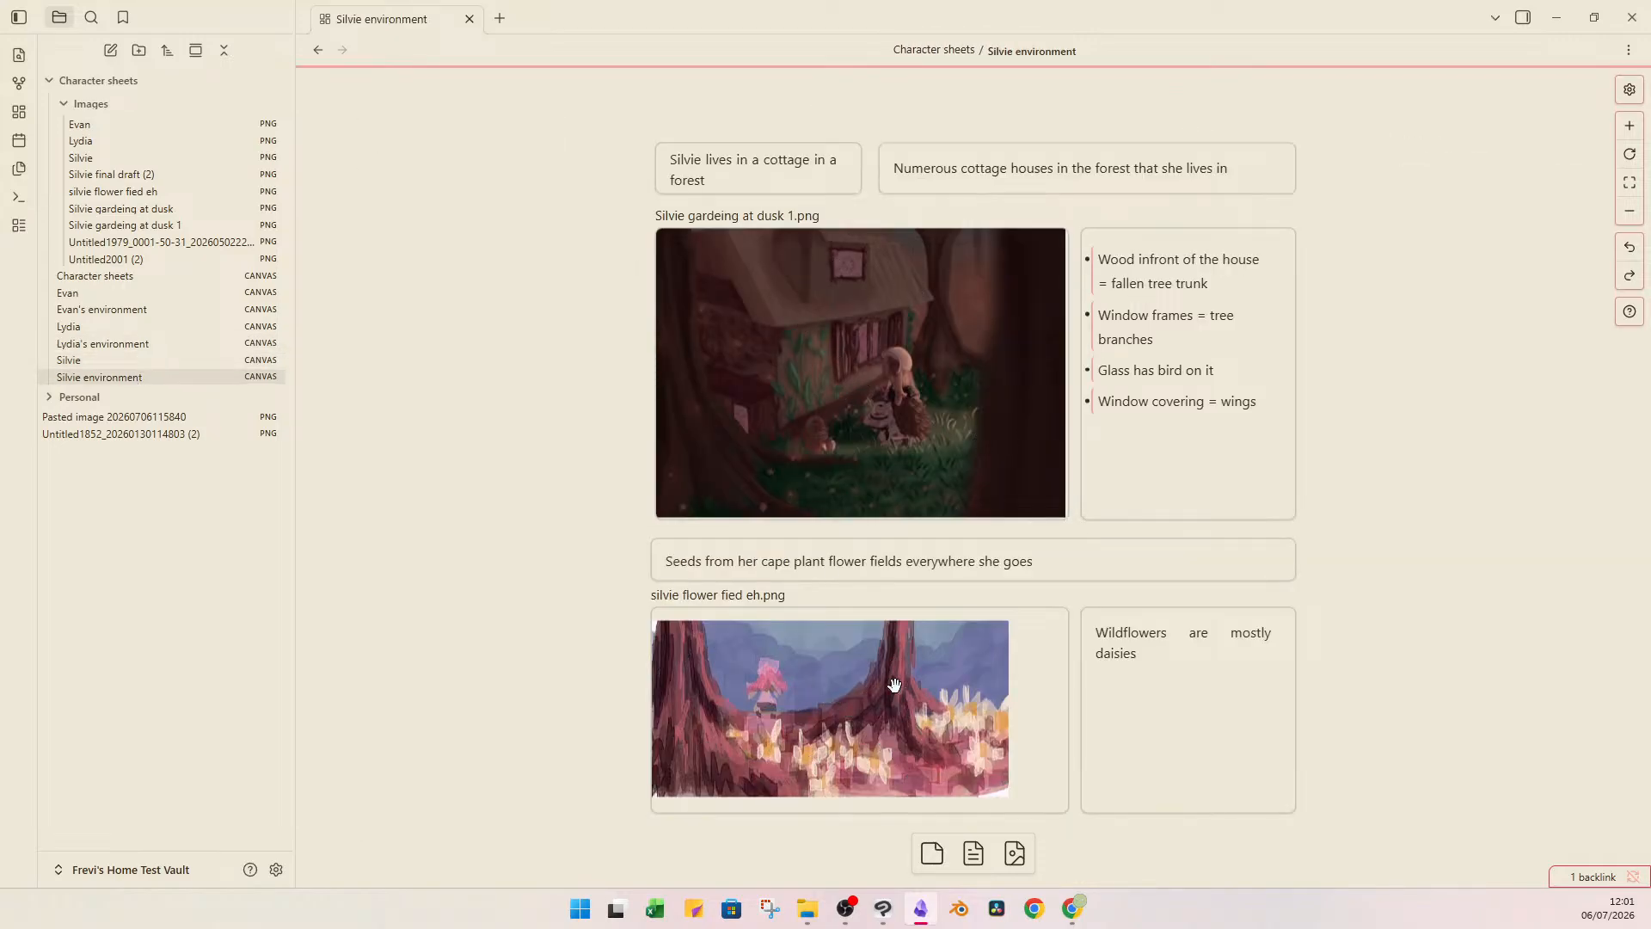
{"action": "left_click", "coordinate": [153, 311]}
{"action": "left_click", "coordinate": [103, 341]}
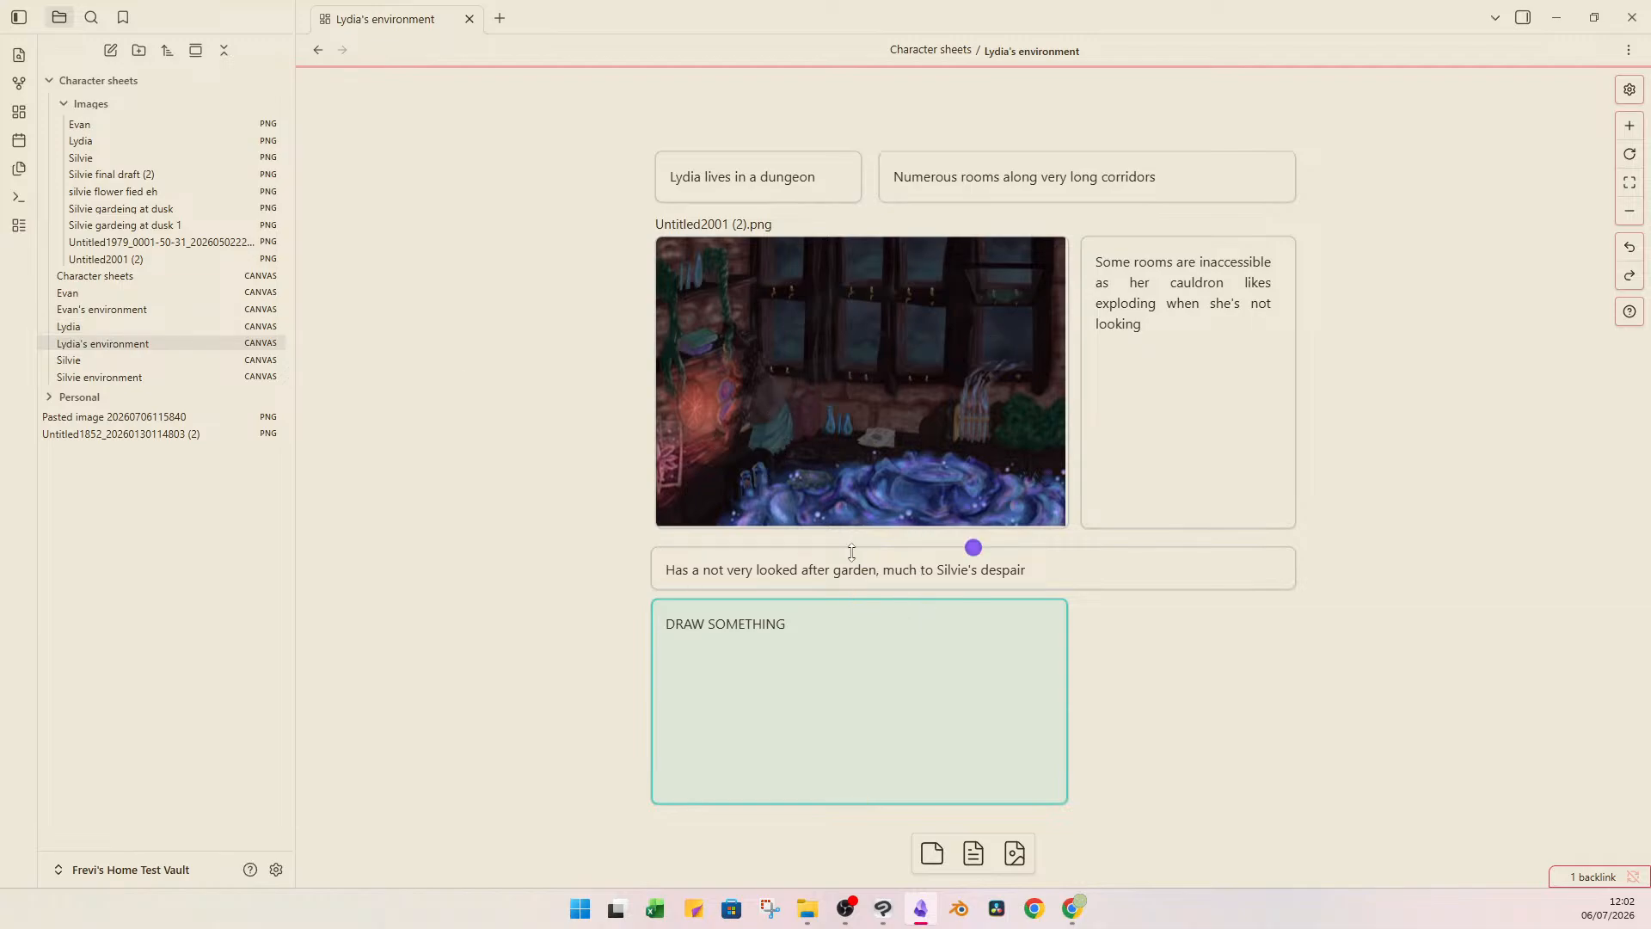
{"action": "left_click", "coordinate": [735, 576]}
{"action": "double_click", "coordinate": [783, 571]}
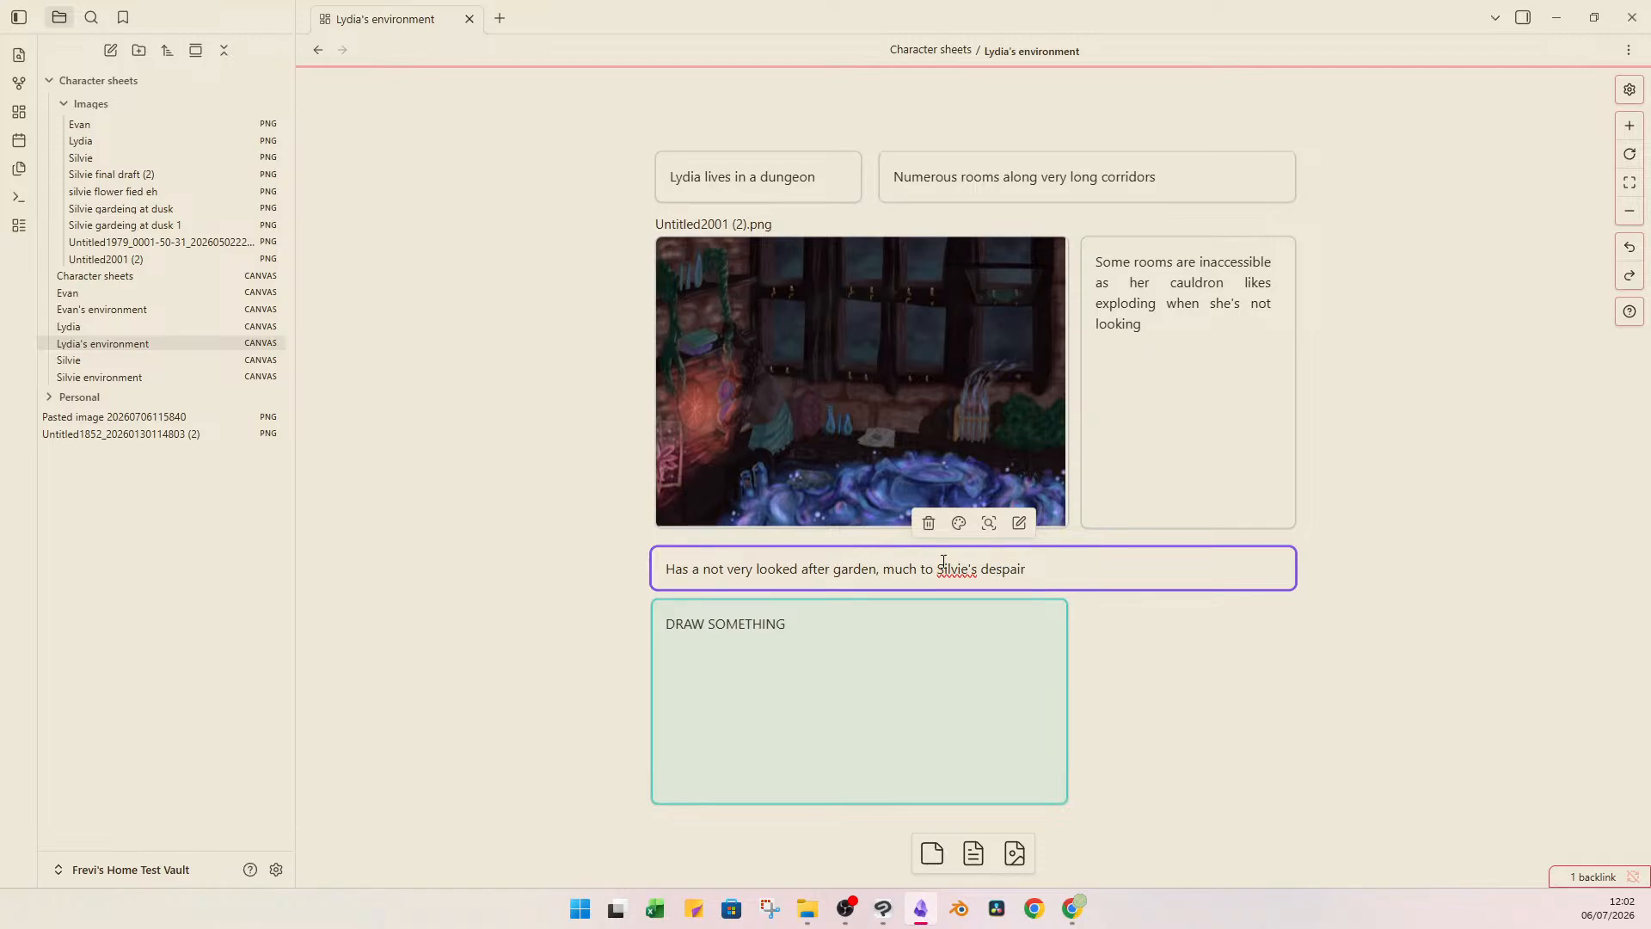
{"action": "left_click", "coordinate": [77, 359]}
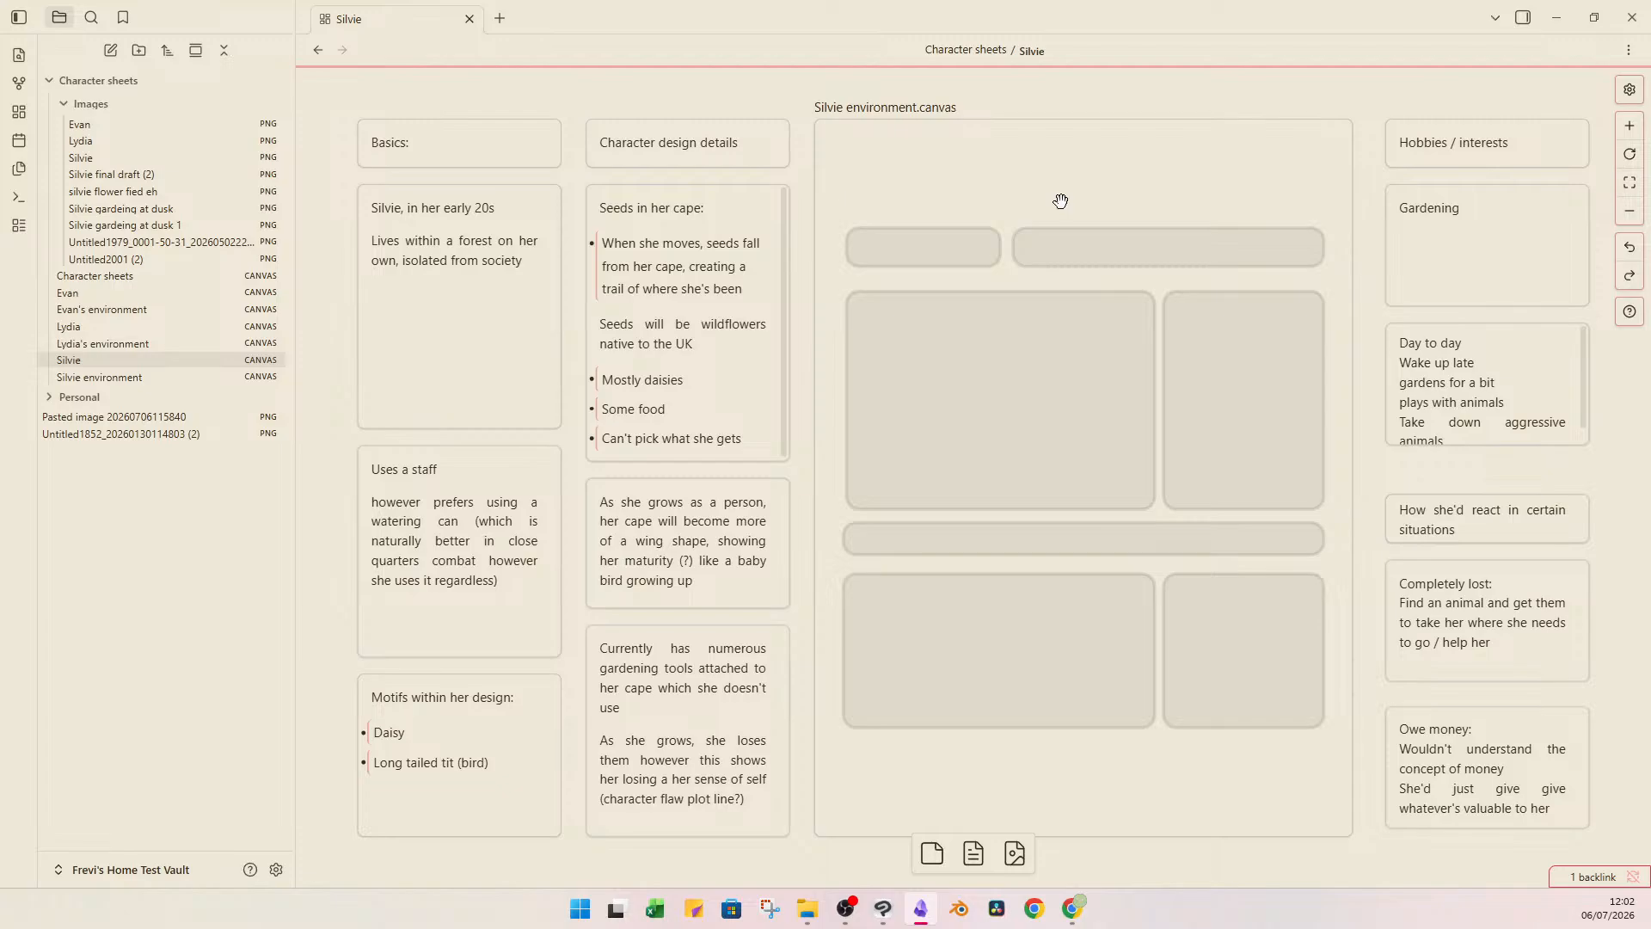
{"action": "left_click", "coordinate": [1537, 214]}
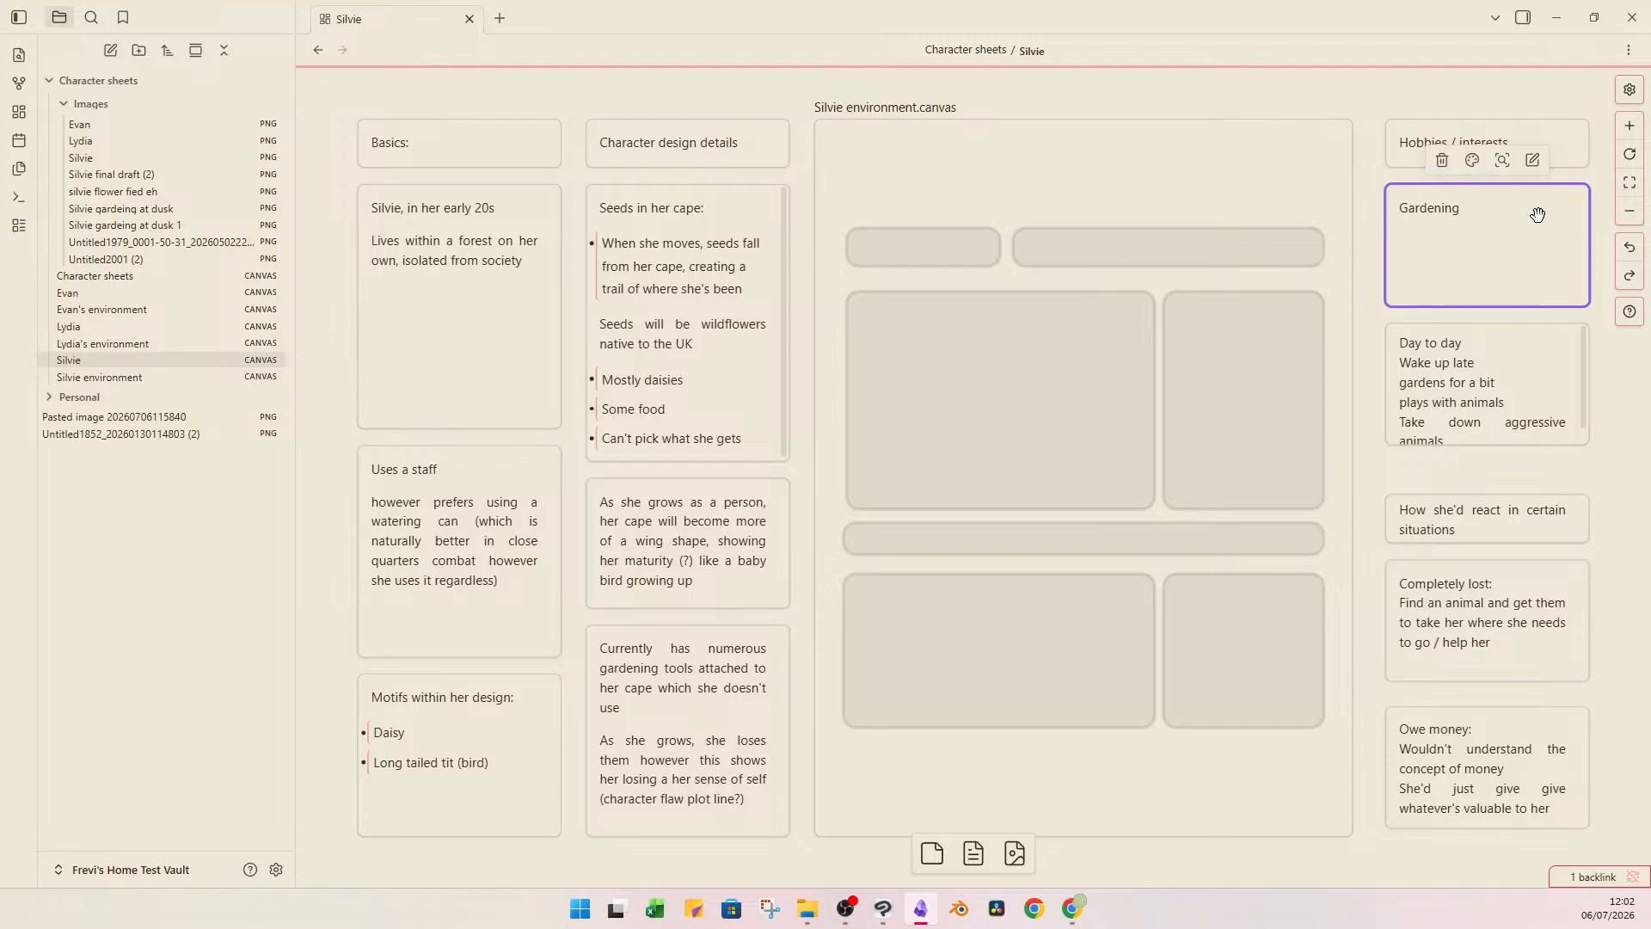
{"action": "left_click", "coordinate": [95, 343]}
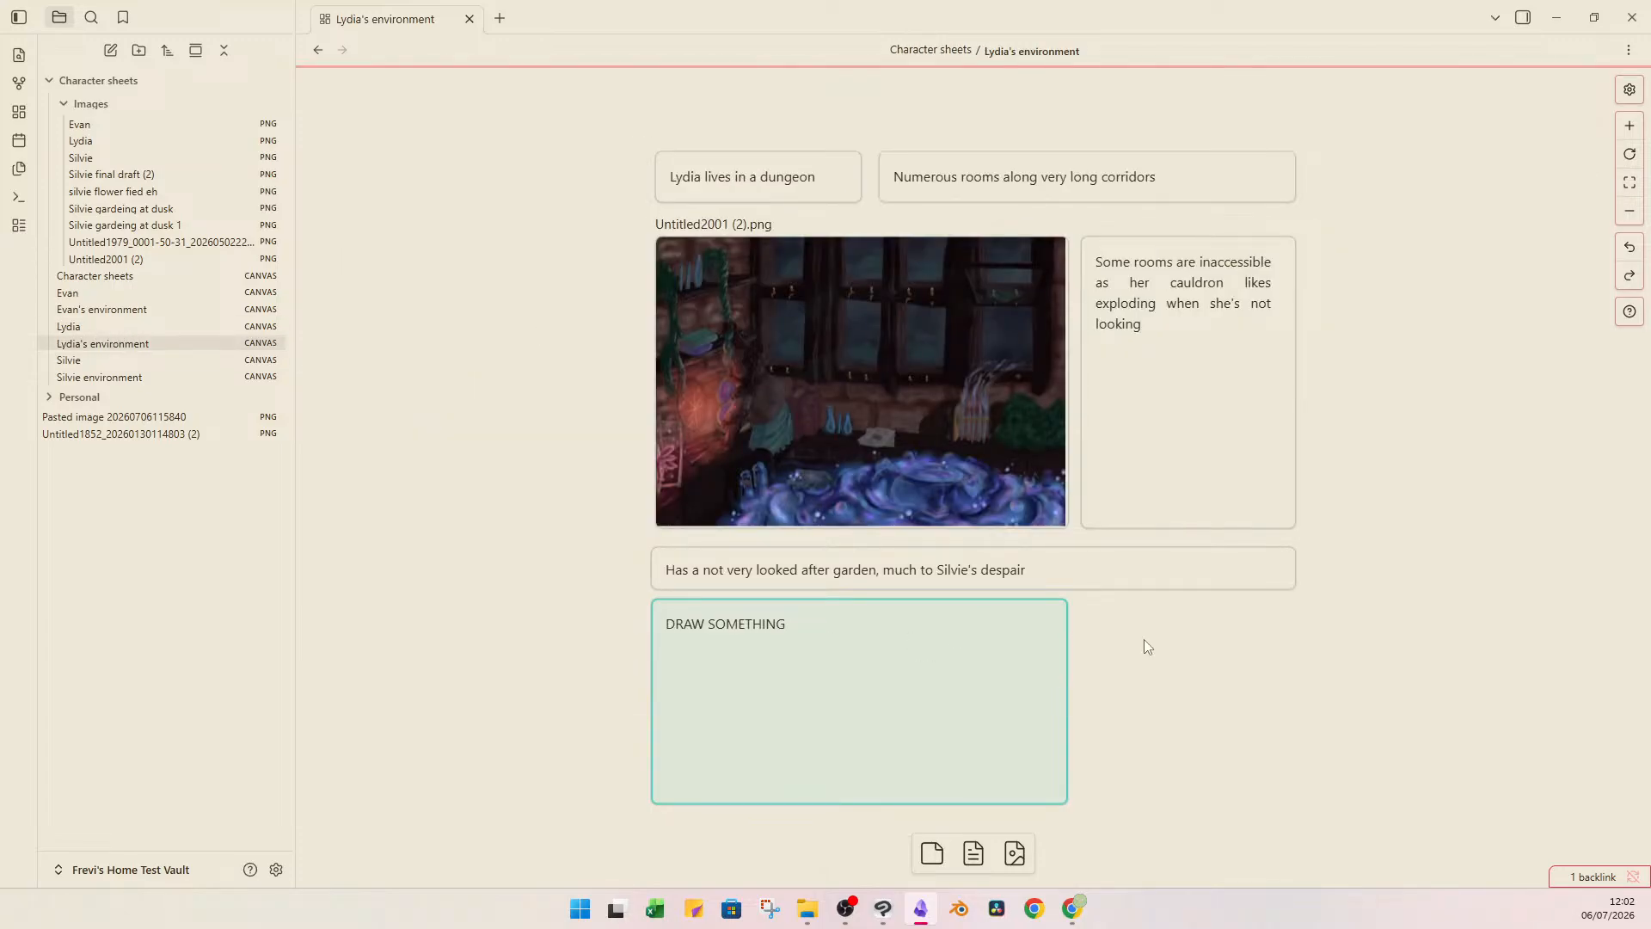
Switch to Clip Studio Paint and save the open illustration as "Flower fields concept" in the 1st Animation project's Concept art folder.
{"action": "left_click_drag", "start_coordinate": [1140, 606], "coordinate": [492, 819]}
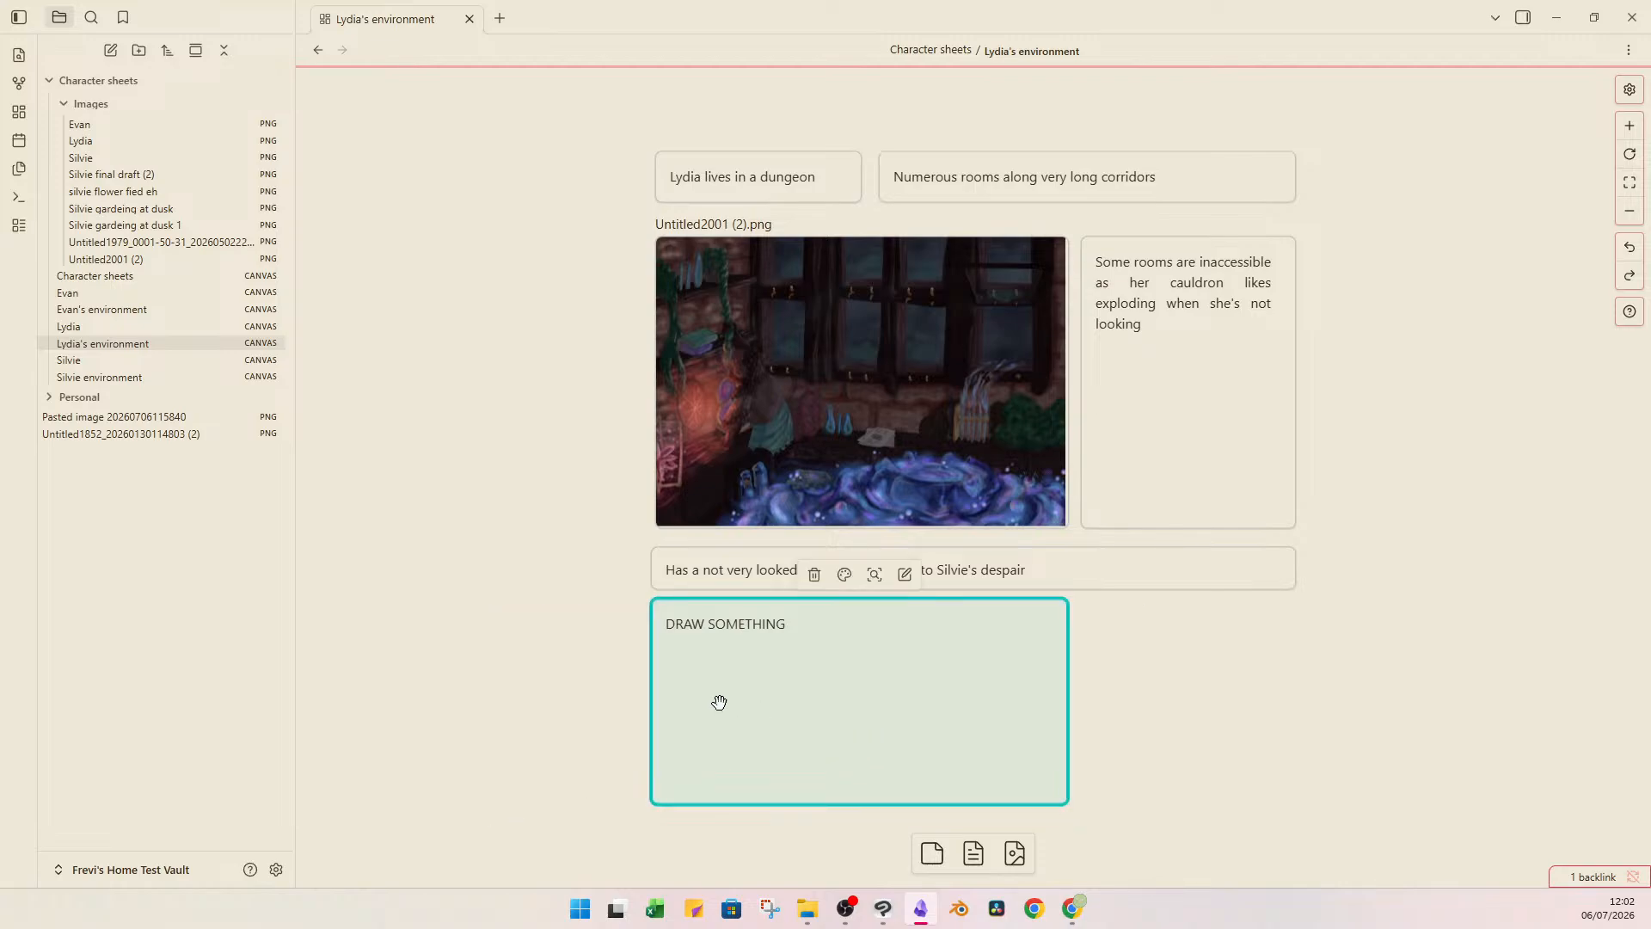
{"action": "left_click", "coordinate": [879, 909]}
{"action": "scroll", "coordinate": [876, 688], "scroll_direction": "down", "scroll_amount": 2}
{"action": "scroll", "coordinate": [876, 688], "scroll_direction": "up", "scroll_amount": 2}
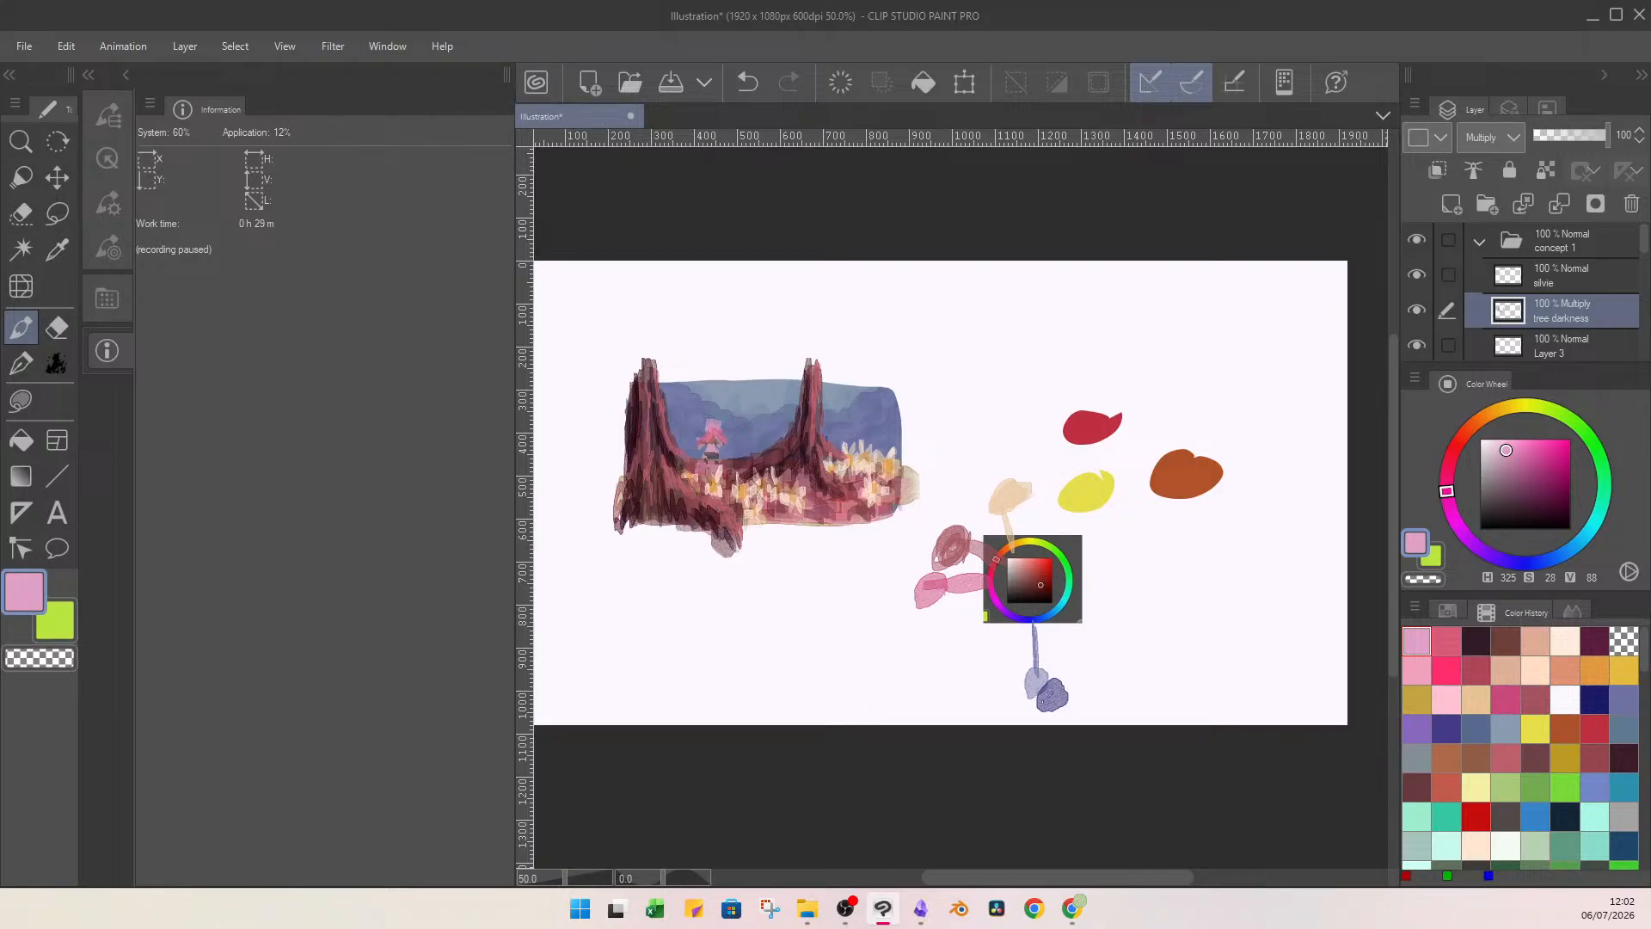
{"action": "key", "text": "ctrl+s"}
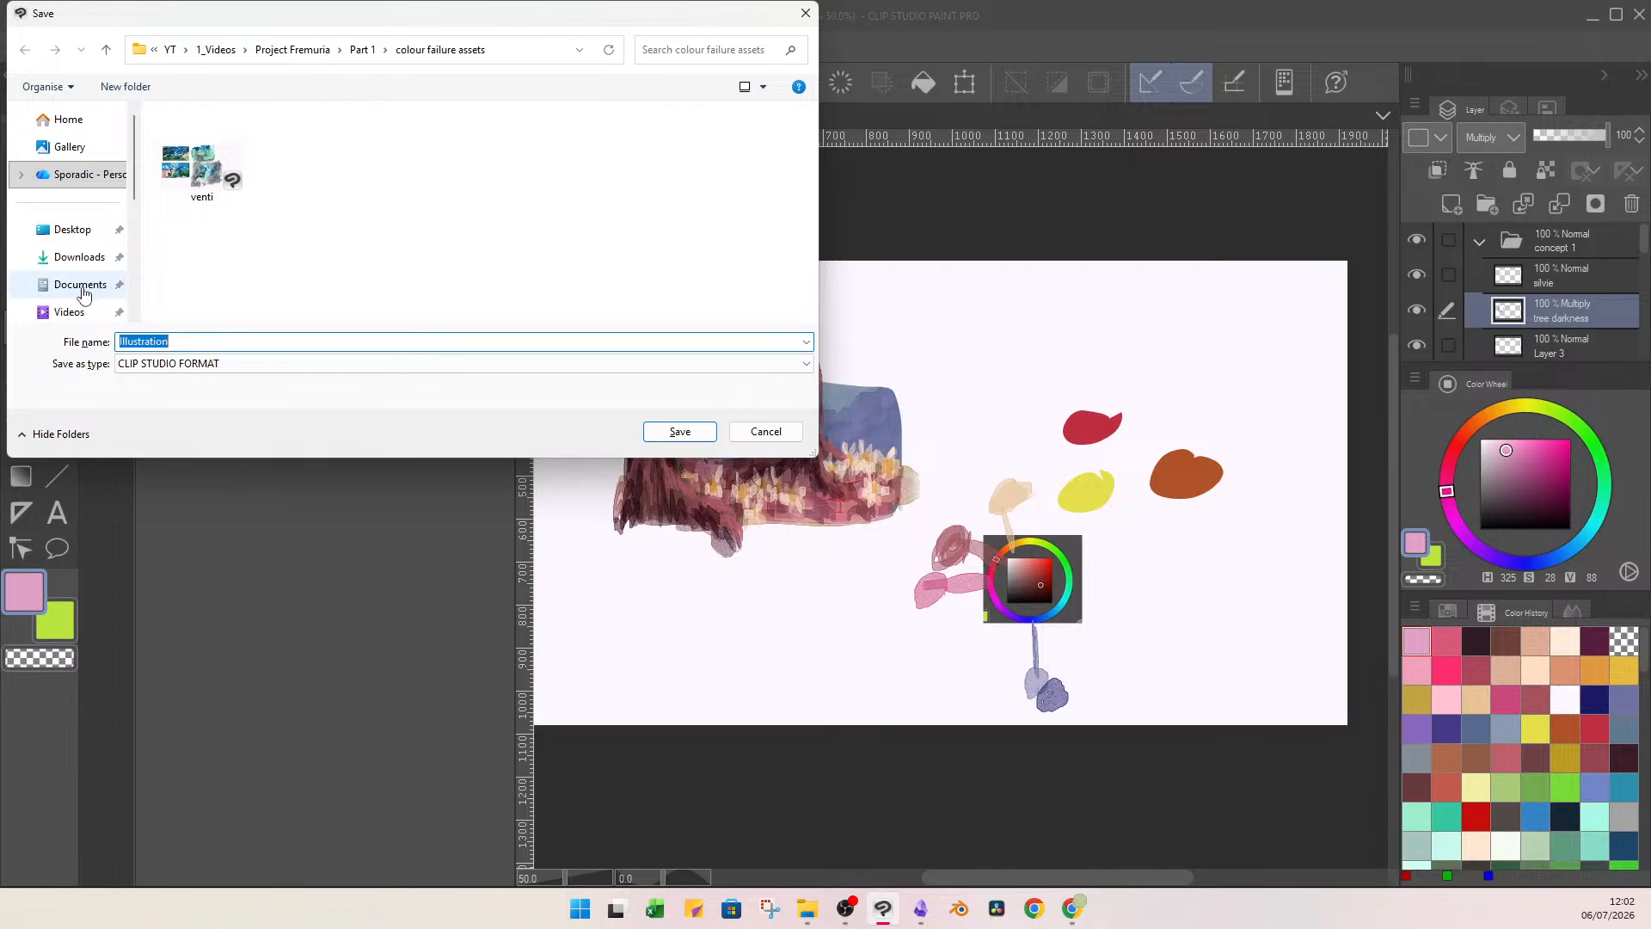
{"action": "scroll", "coordinate": [83, 294], "scroll_direction": "down", "scroll_amount": 2}
{"action": "left_click", "coordinate": [77, 169]}
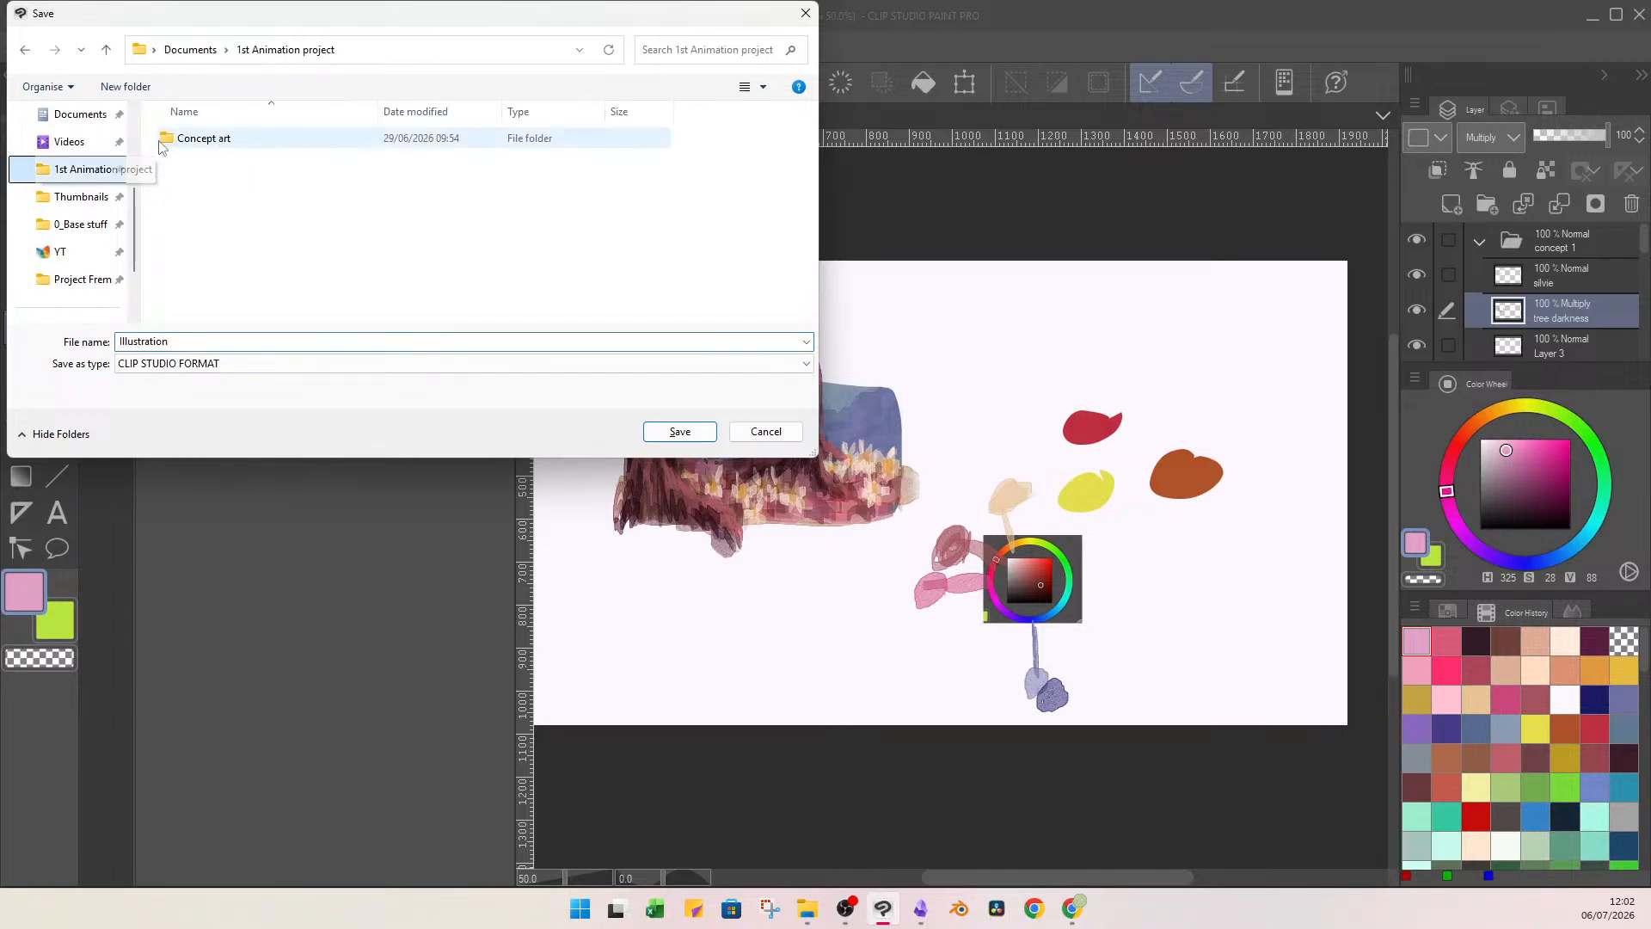
{"action": "double_click", "coordinate": [162, 140]}
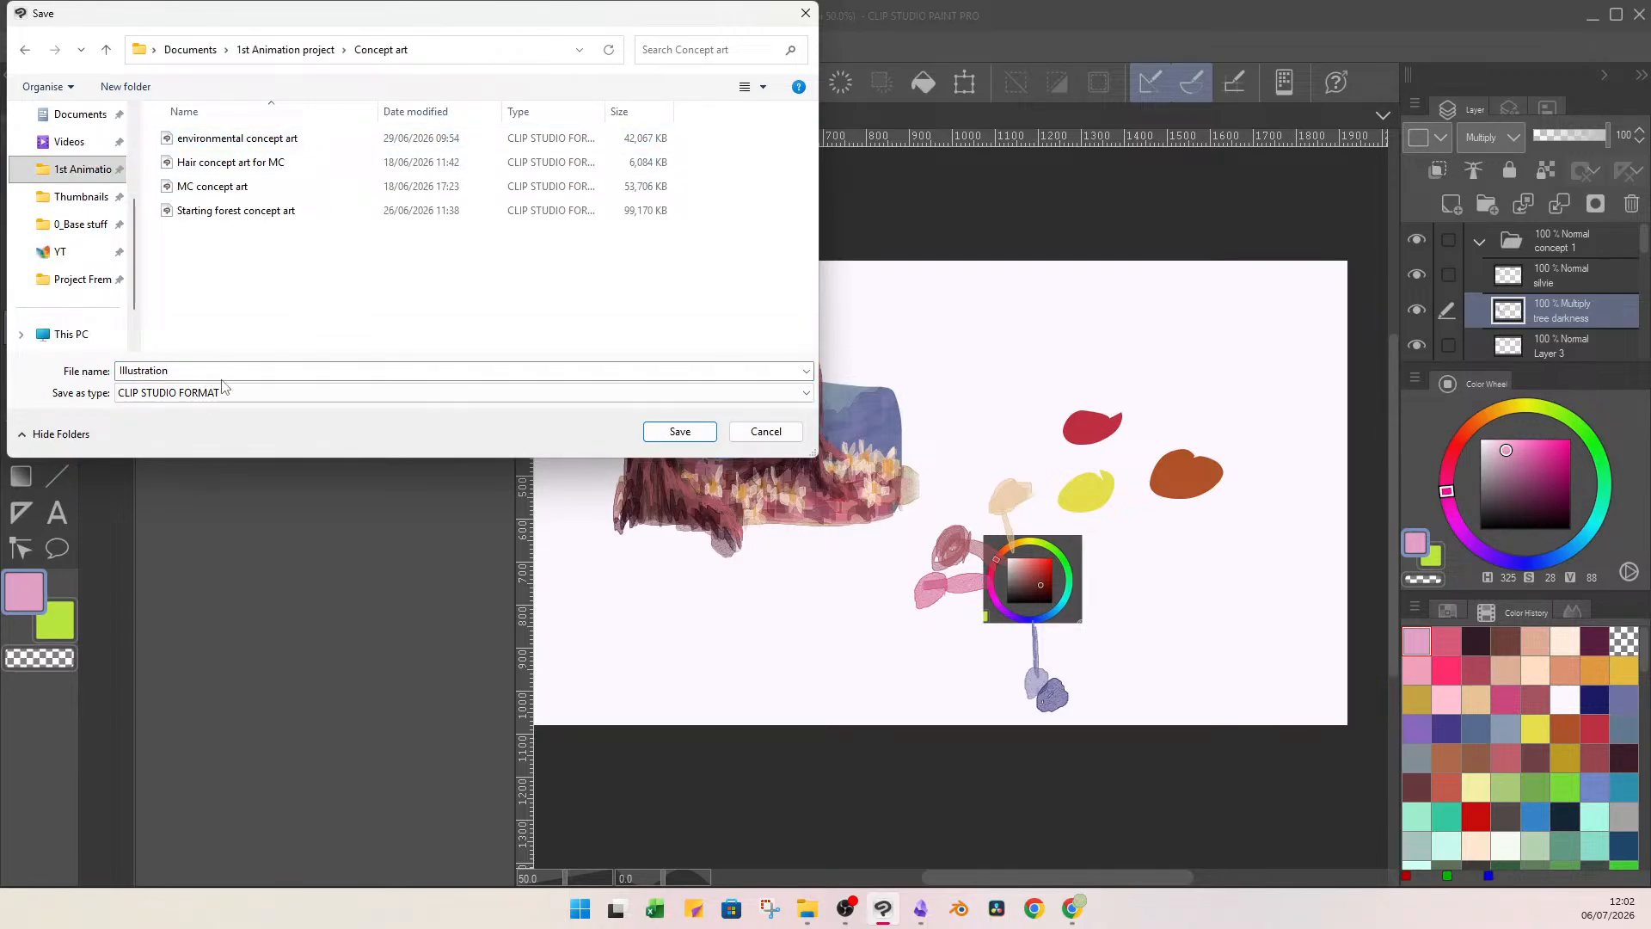
{"action": "double_click", "coordinate": [245, 368]}
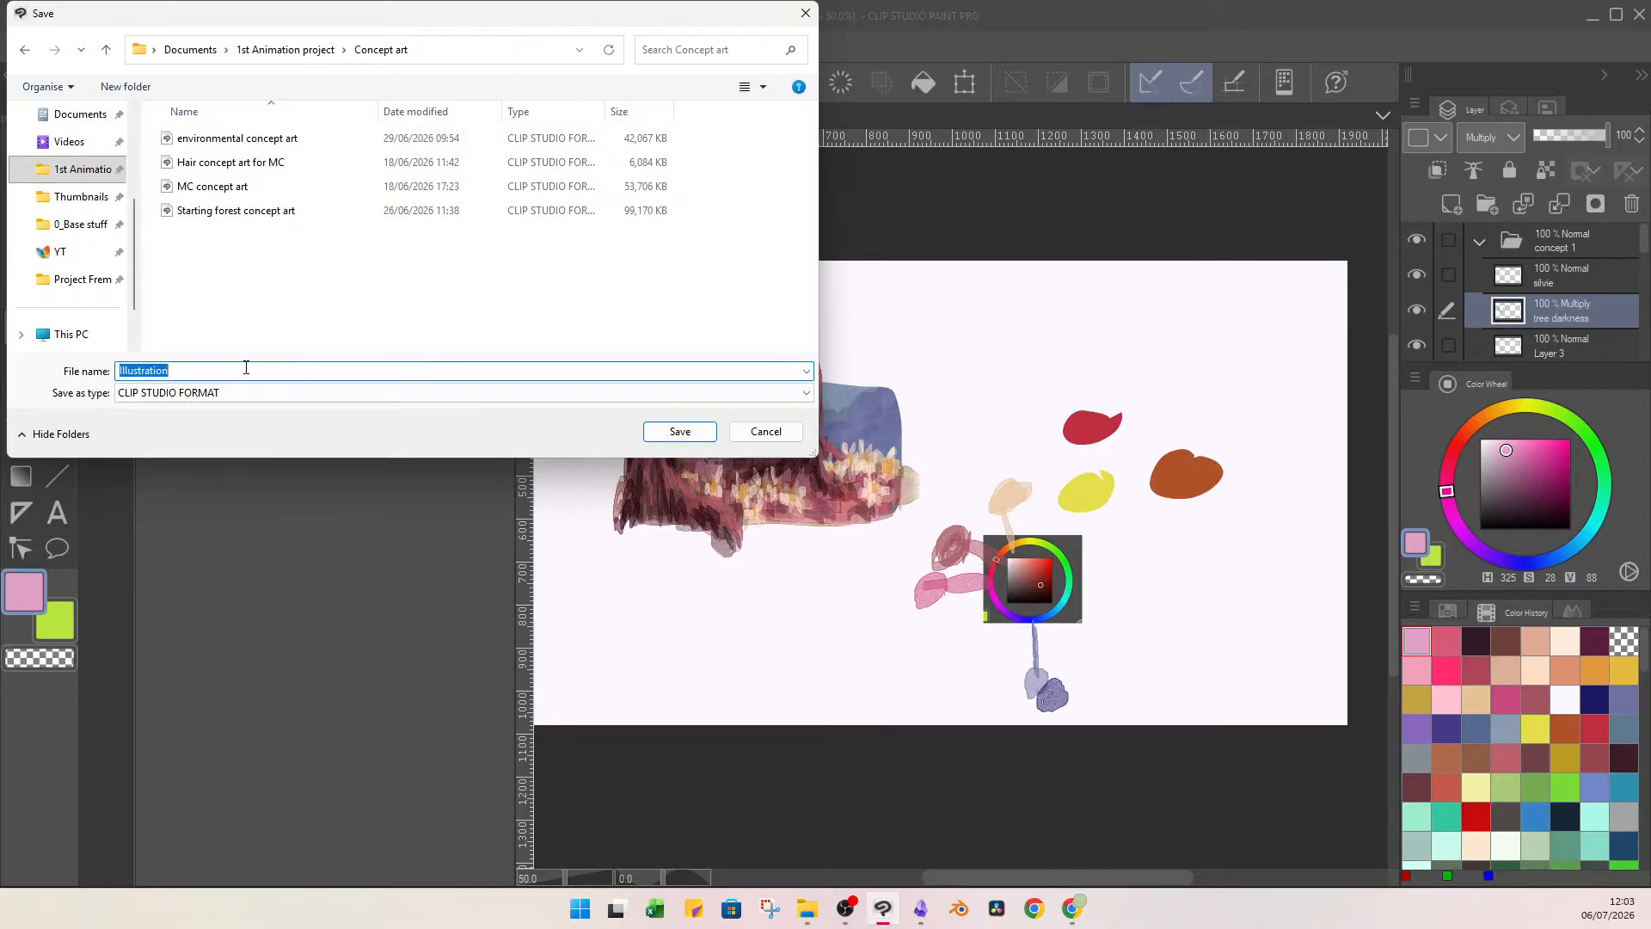
{"action": "type", "text": "Flower fields concept"}
{"action": "key", "text": "Return"}
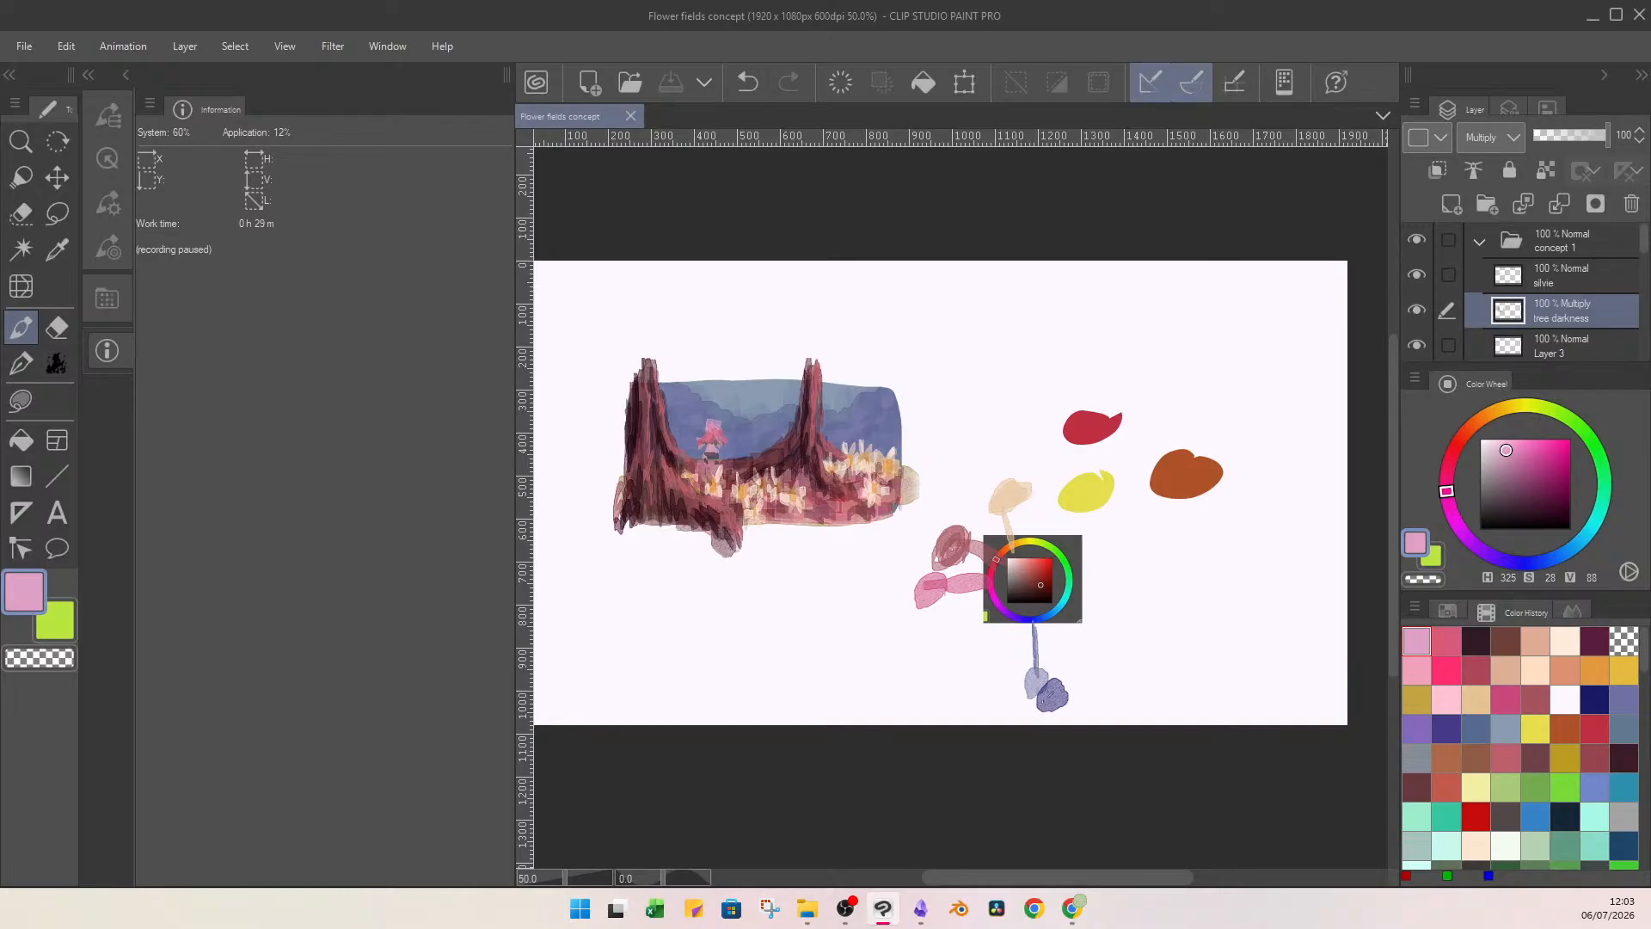
Create a new illustration file named "Lydia's garden".
{"action": "key", "text": "ctrl+n"}
{"action": "left_click", "coordinate": [940, 312]}
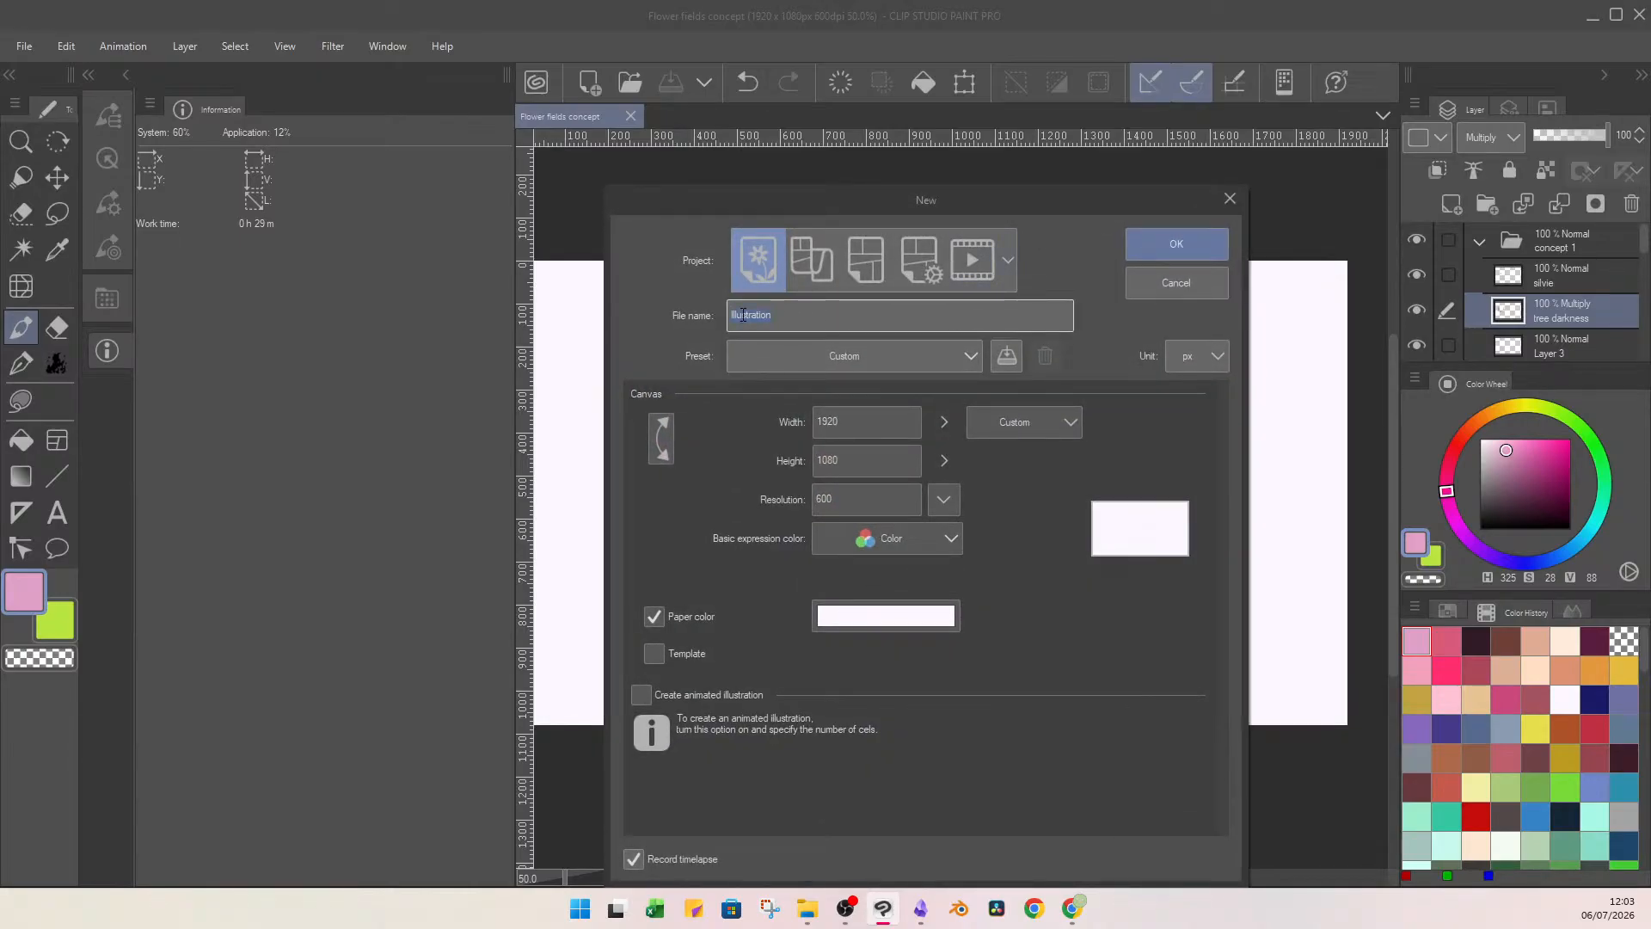
{"action": "type", "text": "Lydia's garden"}
{"action": "left_click", "coordinate": [1172, 239]}
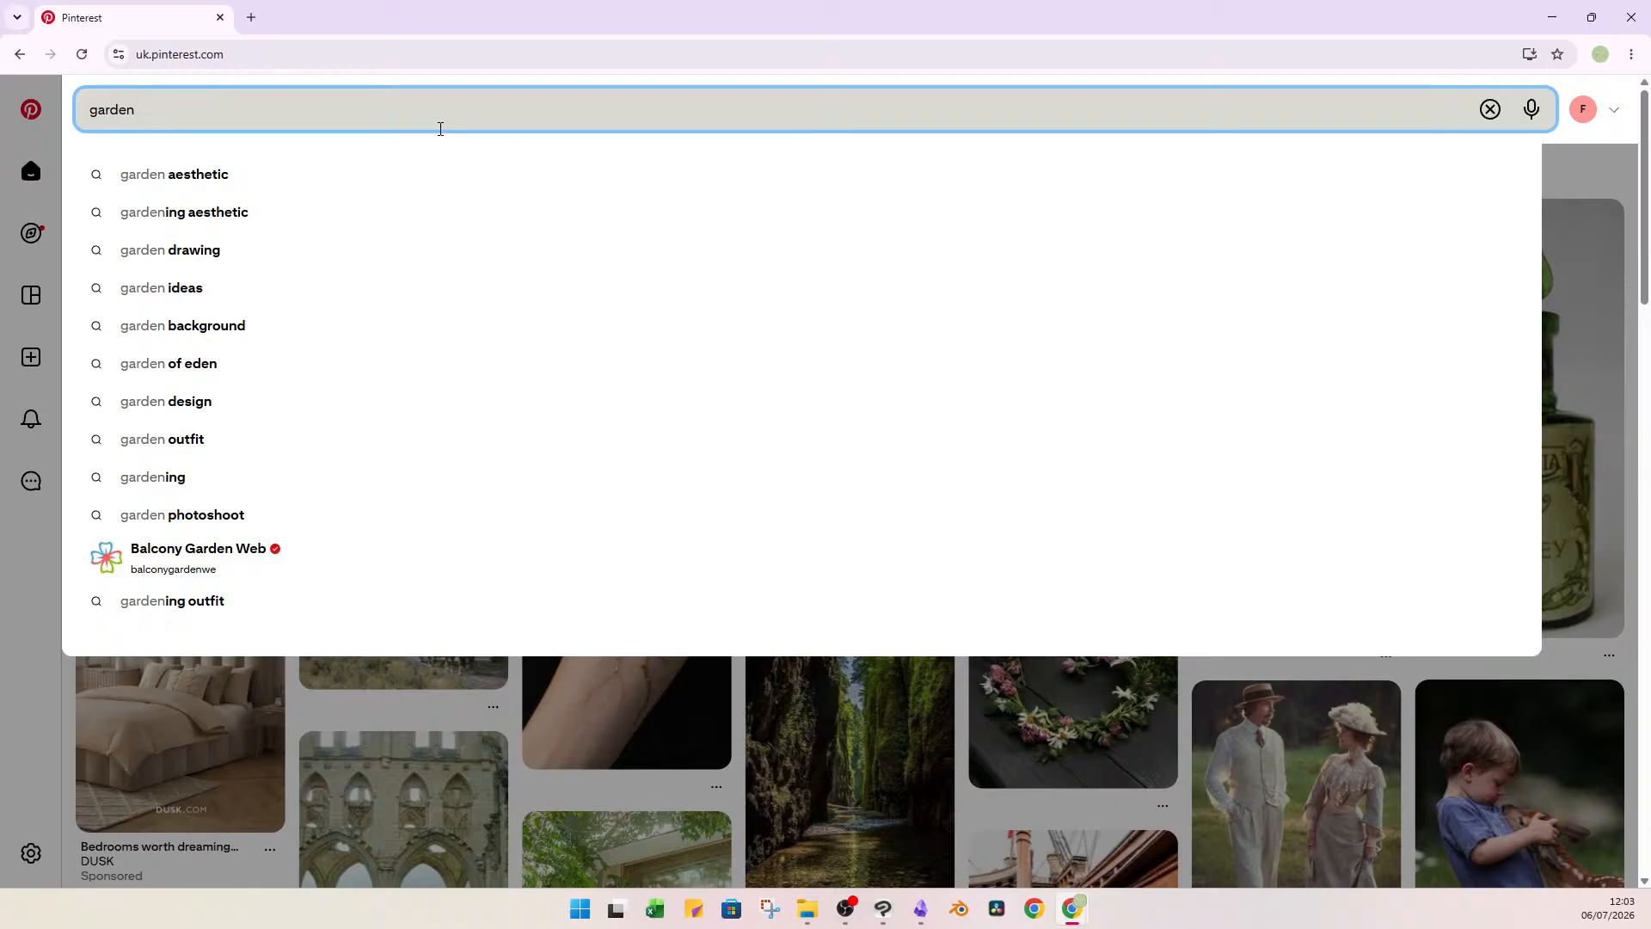
Search Pinterest for "garden" and save the pin "The Garden Idea Nobody Tries" to the Lydia's Environment board.
{"action": "key", "text": "Return"}
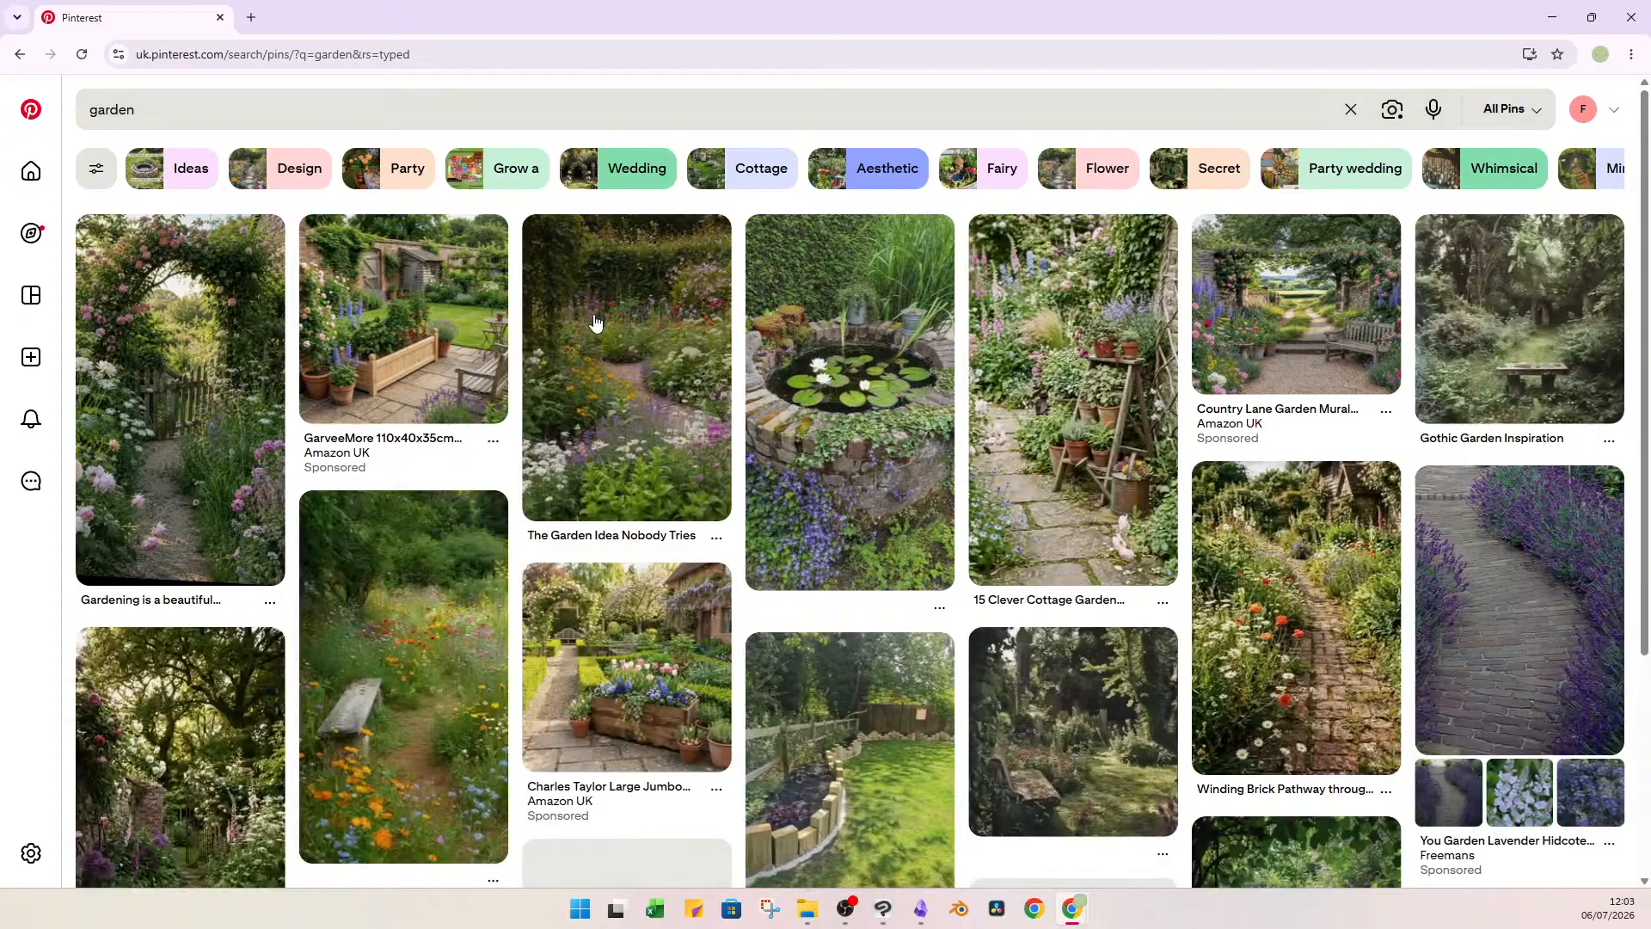
{"action": "left_click", "coordinate": [716, 537]}
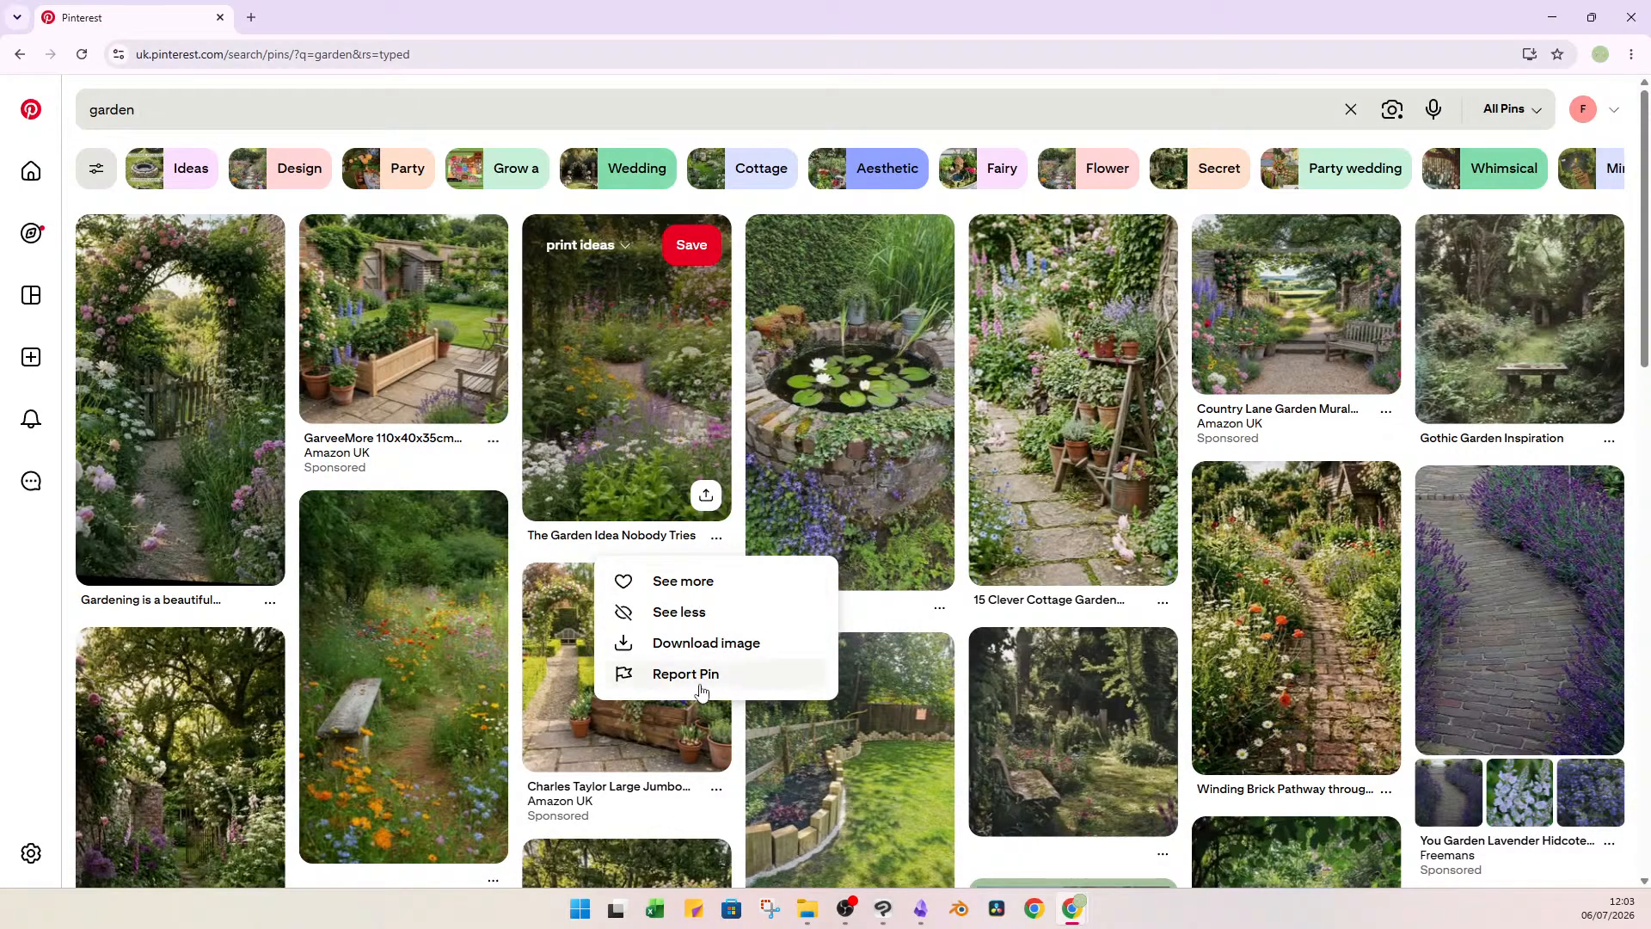
{"action": "left_click", "coordinate": [593, 245]}
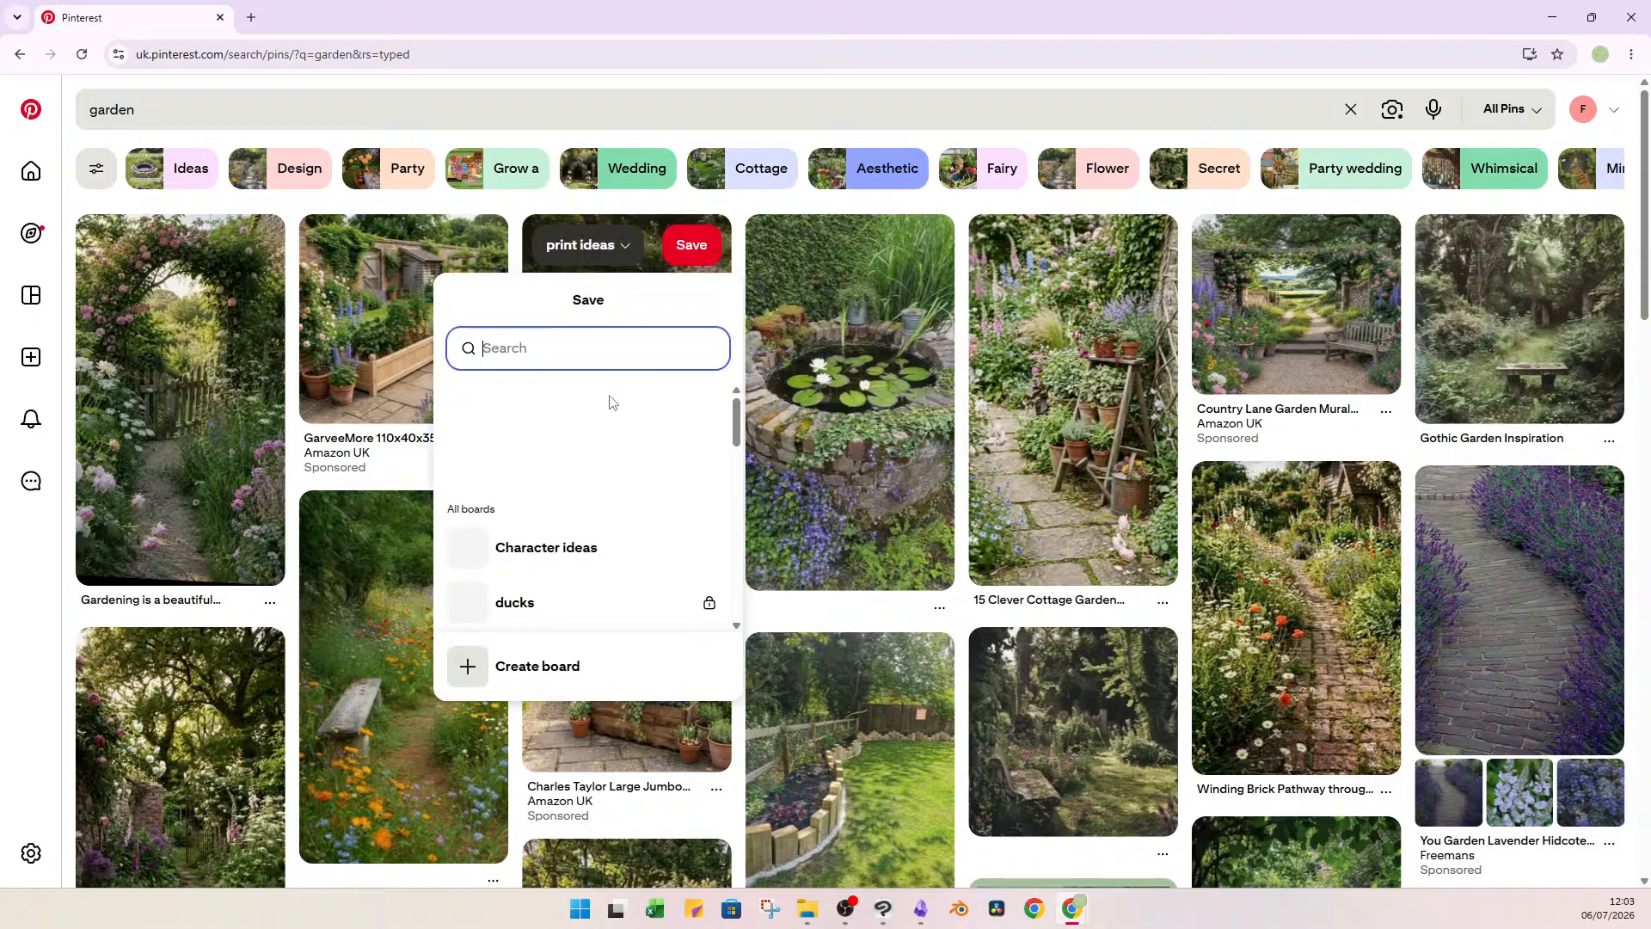
{"action": "scroll", "coordinate": [619, 481], "scroll_direction": "down", "scroll_amount": 2}
{"action": "scroll", "coordinate": [619, 511], "scroll_direction": "down", "scroll_amount": 1}
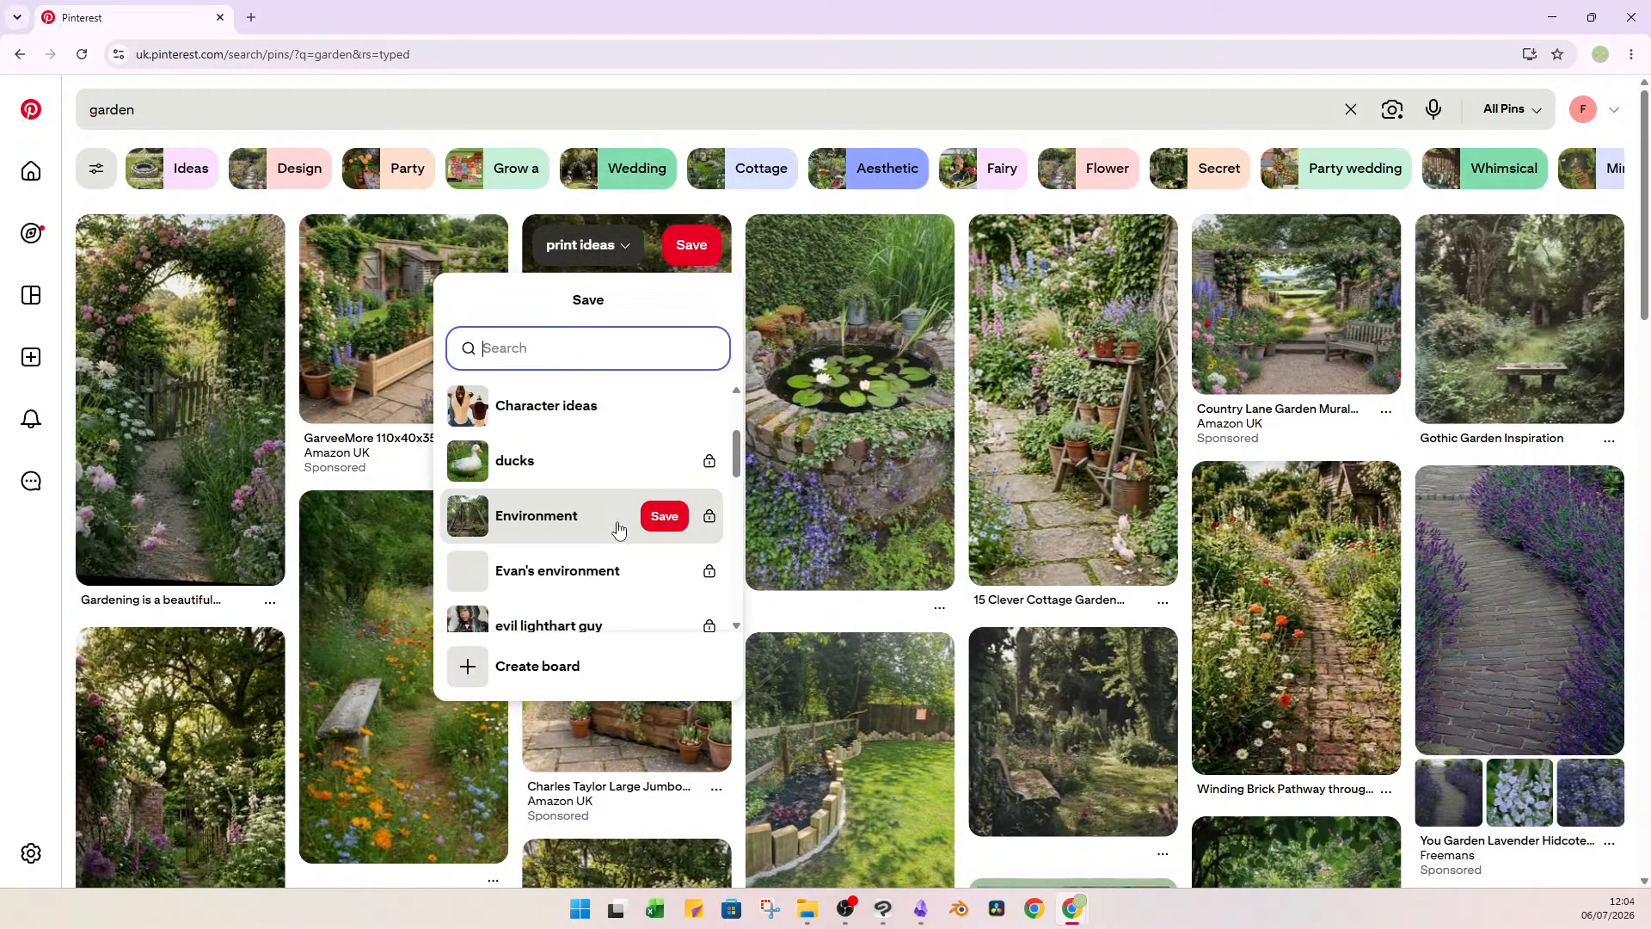
{"action": "scroll", "coordinate": [599, 550], "scroll_direction": "down", "scroll_amount": 1}
{"action": "scroll", "coordinate": [593, 542], "scroll_direction": "down", "scroll_amount": 3}
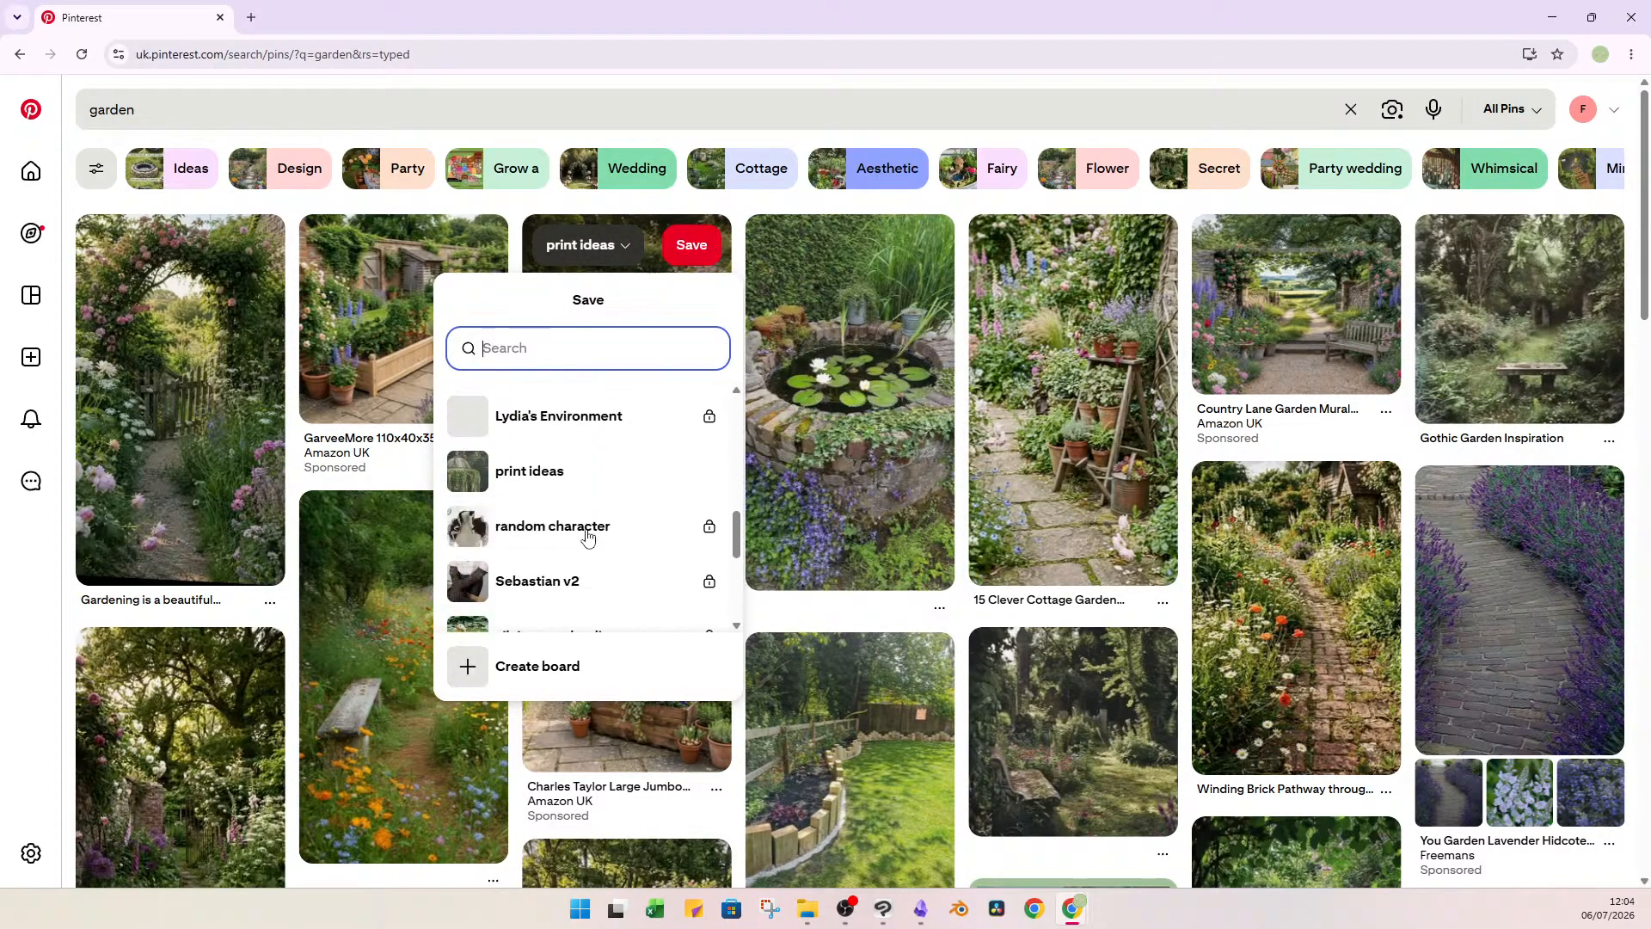
{"action": "scroll", "coordinate": [585, 542], "scroll_direction": "up", "scroll_amount": 2}
{"action": "left_click", "coordinate": [570, 588]}
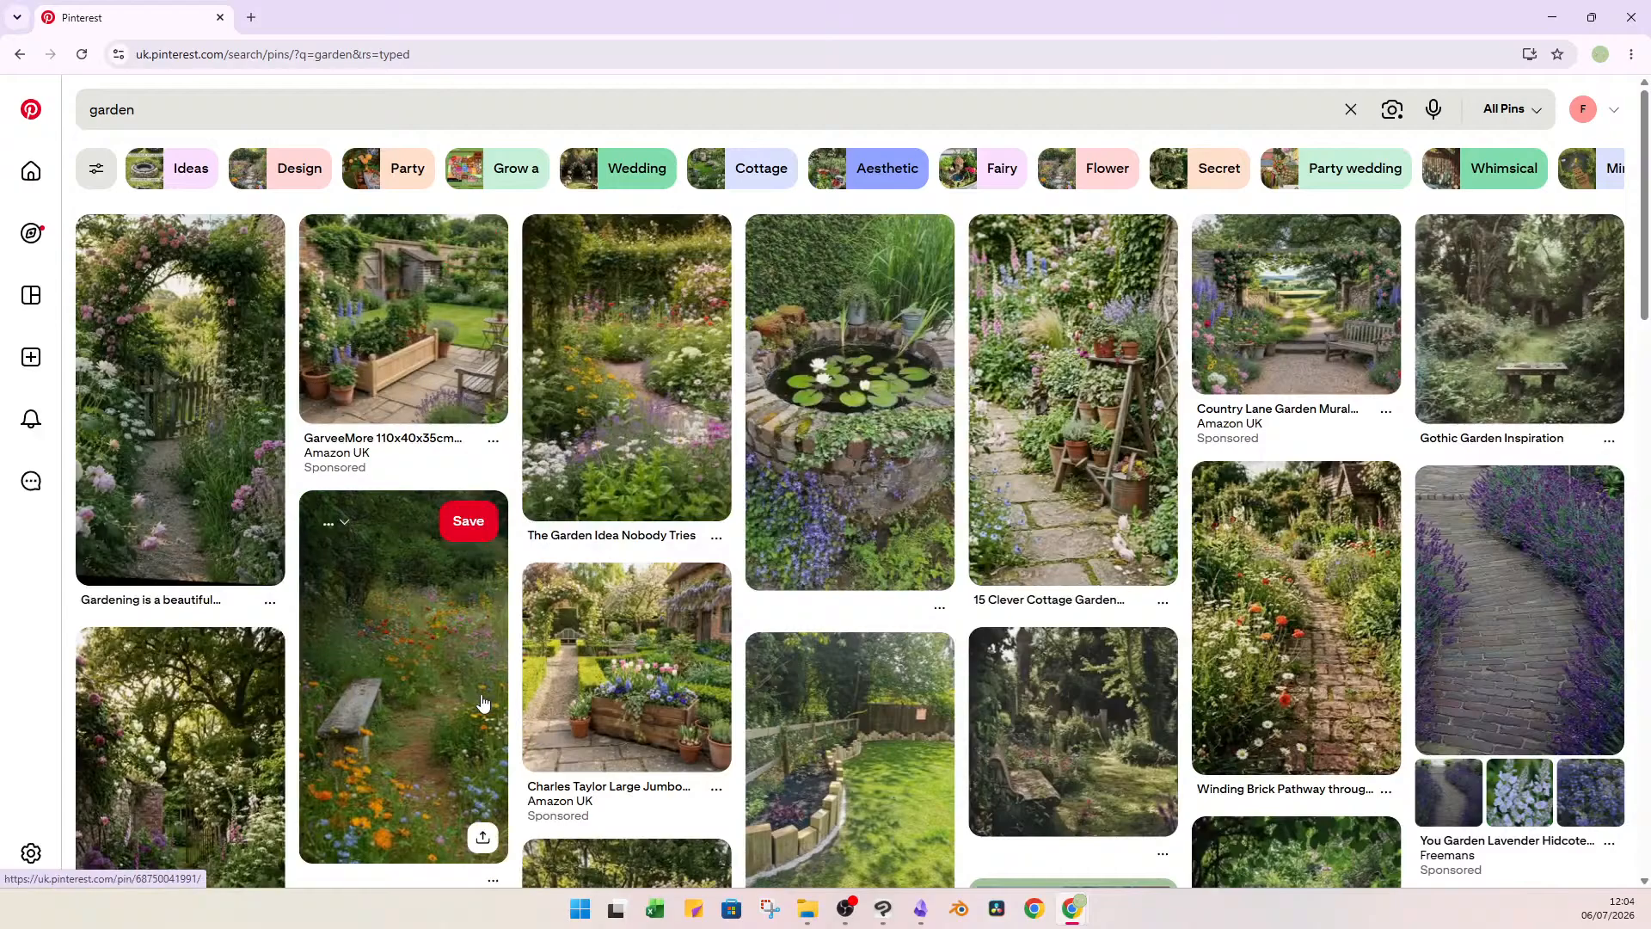
Save the wildflower path pin with the wooden bench and the dark, shaded garden pin to the Lydia's Environment board.
{"action": "left_click", "coordinate": [381, 520]}
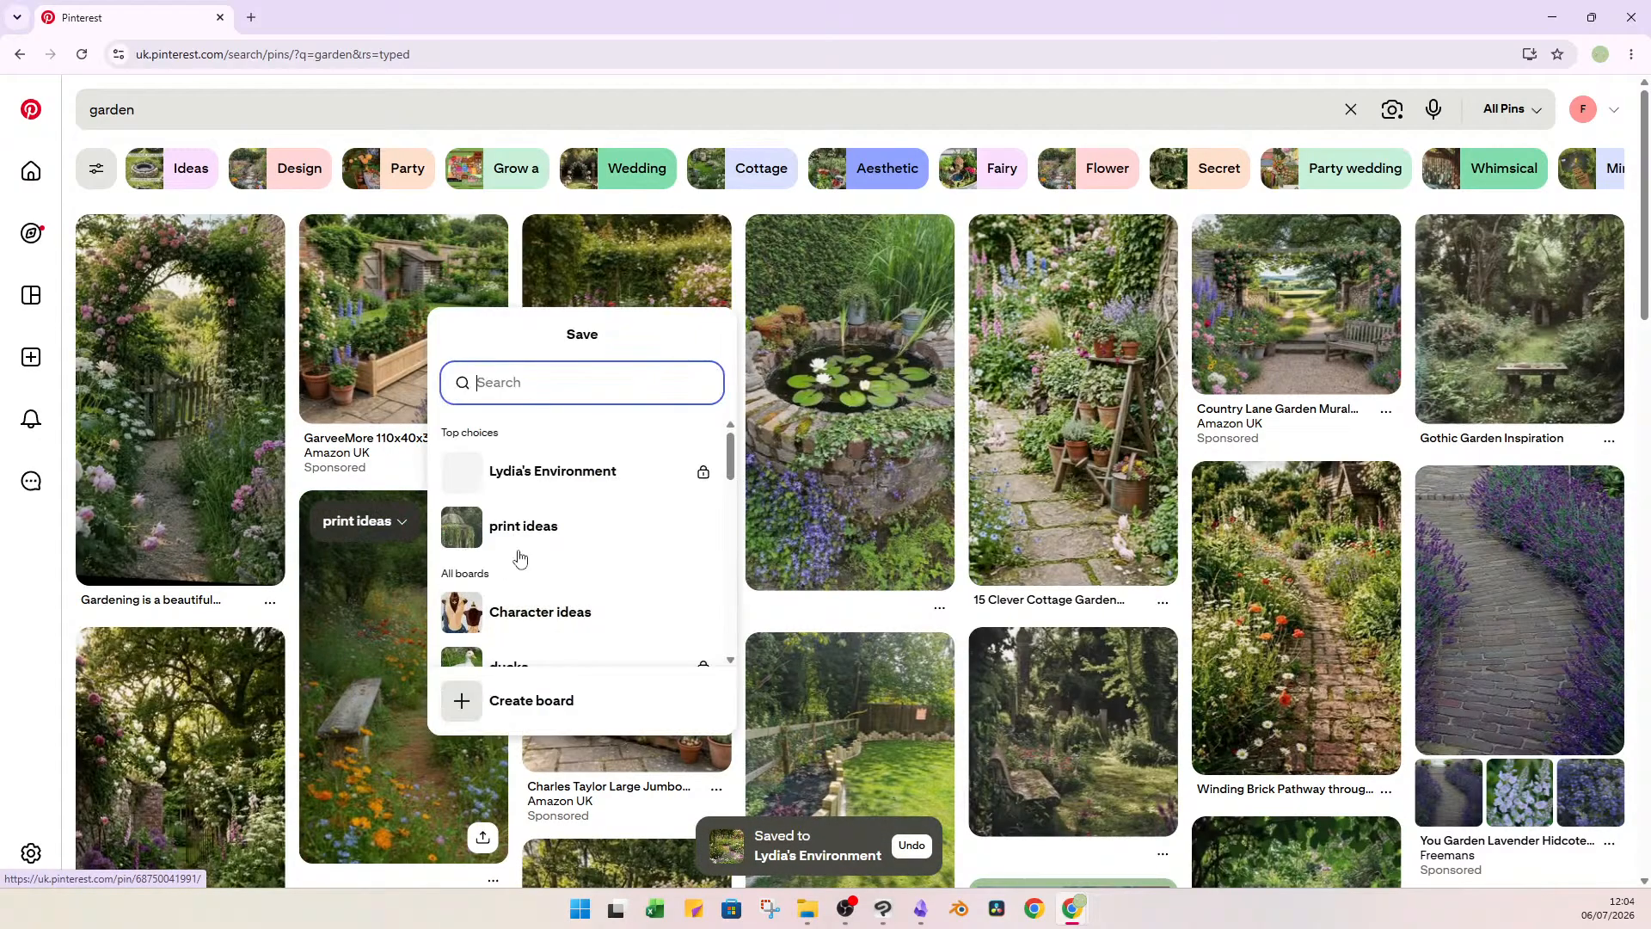
{"action": "left_click", "coordinate": [636, 473]}
{"action": "scroll", "coordinate": [930, 619], "scroll_direction": "down", "scroll_amount": 2}
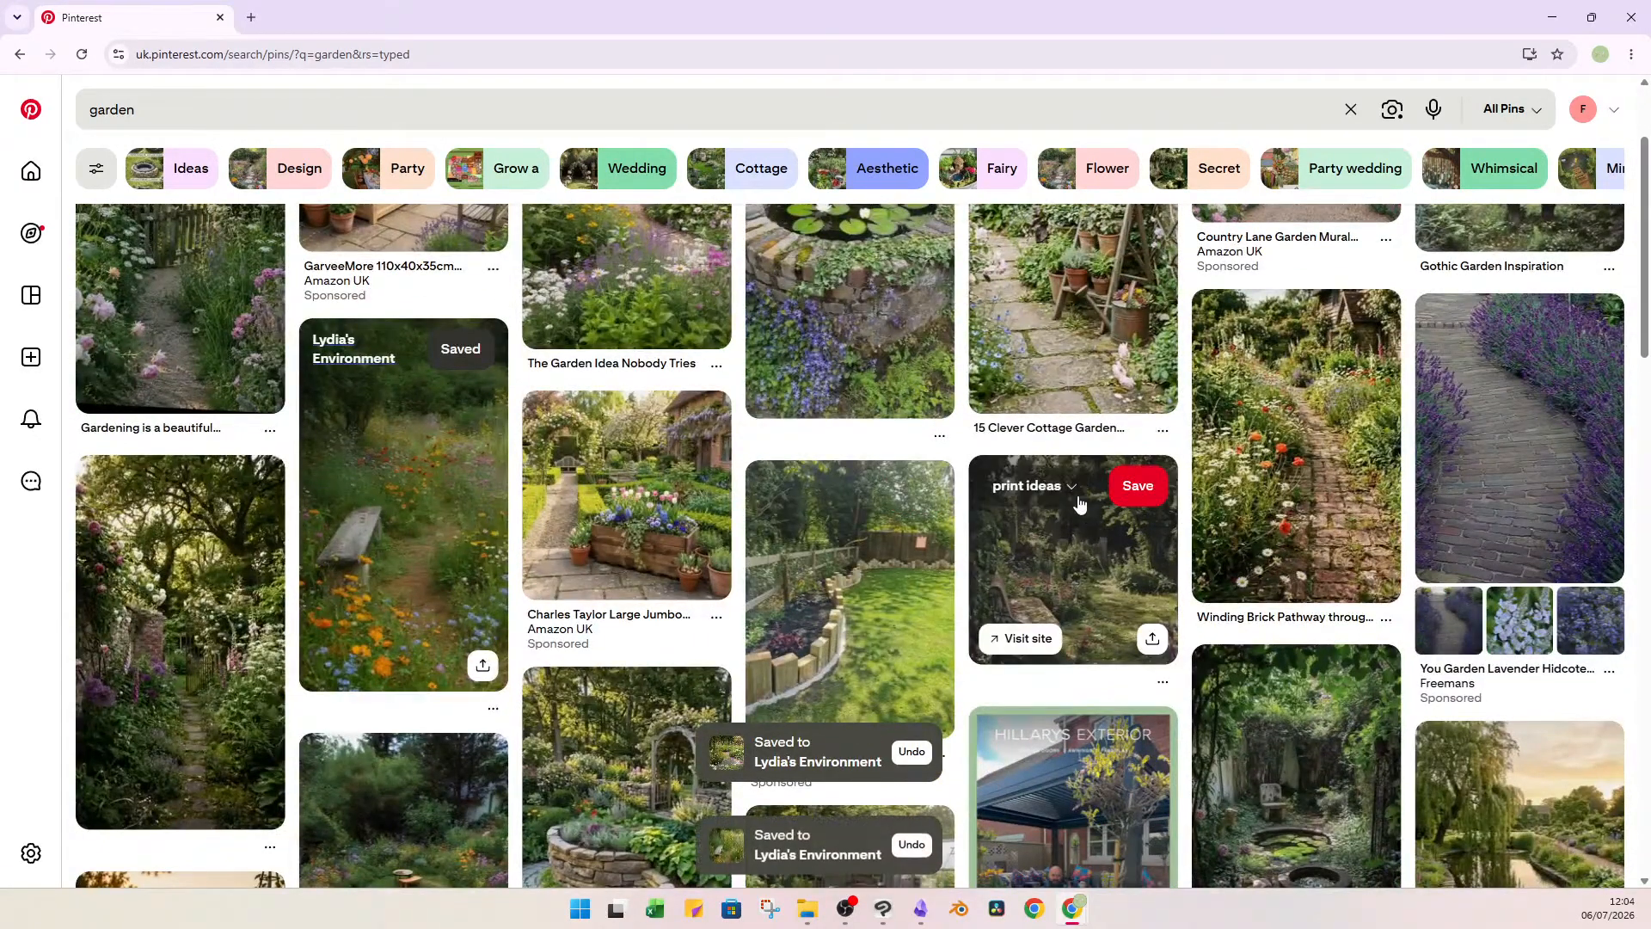
{"action": "left_click", "coordinate": [1029, 490]}
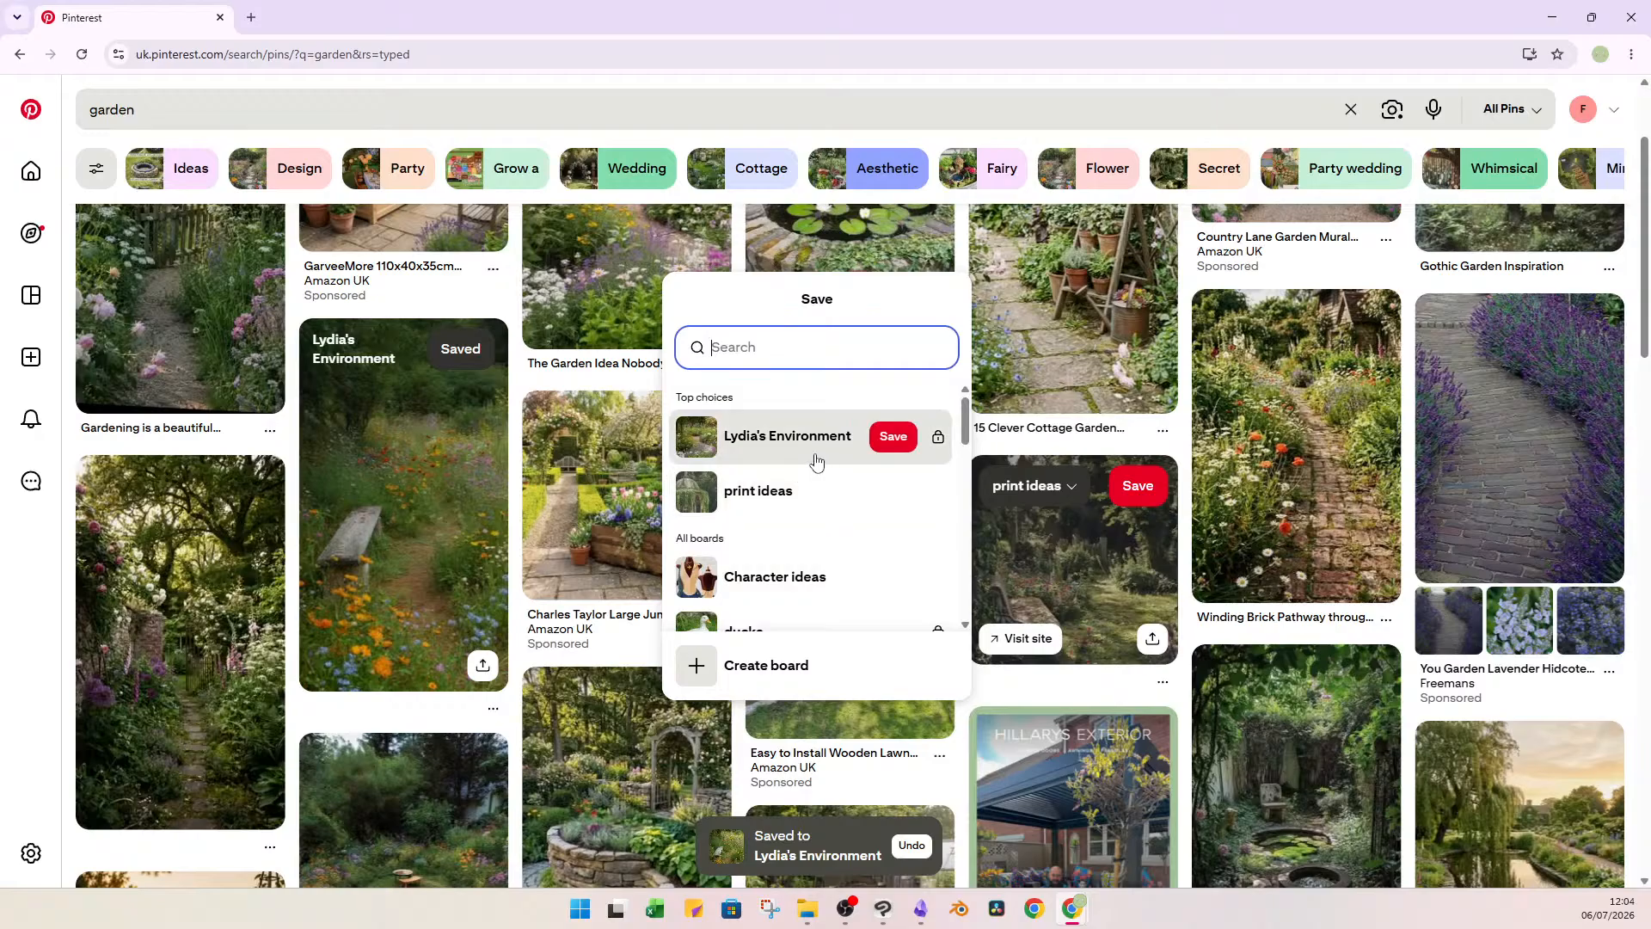
{"action": "left_click", "coordinate": [815, 447]}
Look through the garden search results for further reference pictures that suit Lydia's neglected garden.
{"action": "scroll", "coordinate": [1174, 553], "scroll_direction": "down", "scroll_amount": 3}
{"action": "scroll", "coordinate": [1174, 553], "scroll_direction": "up", "scroll_amount": 1}
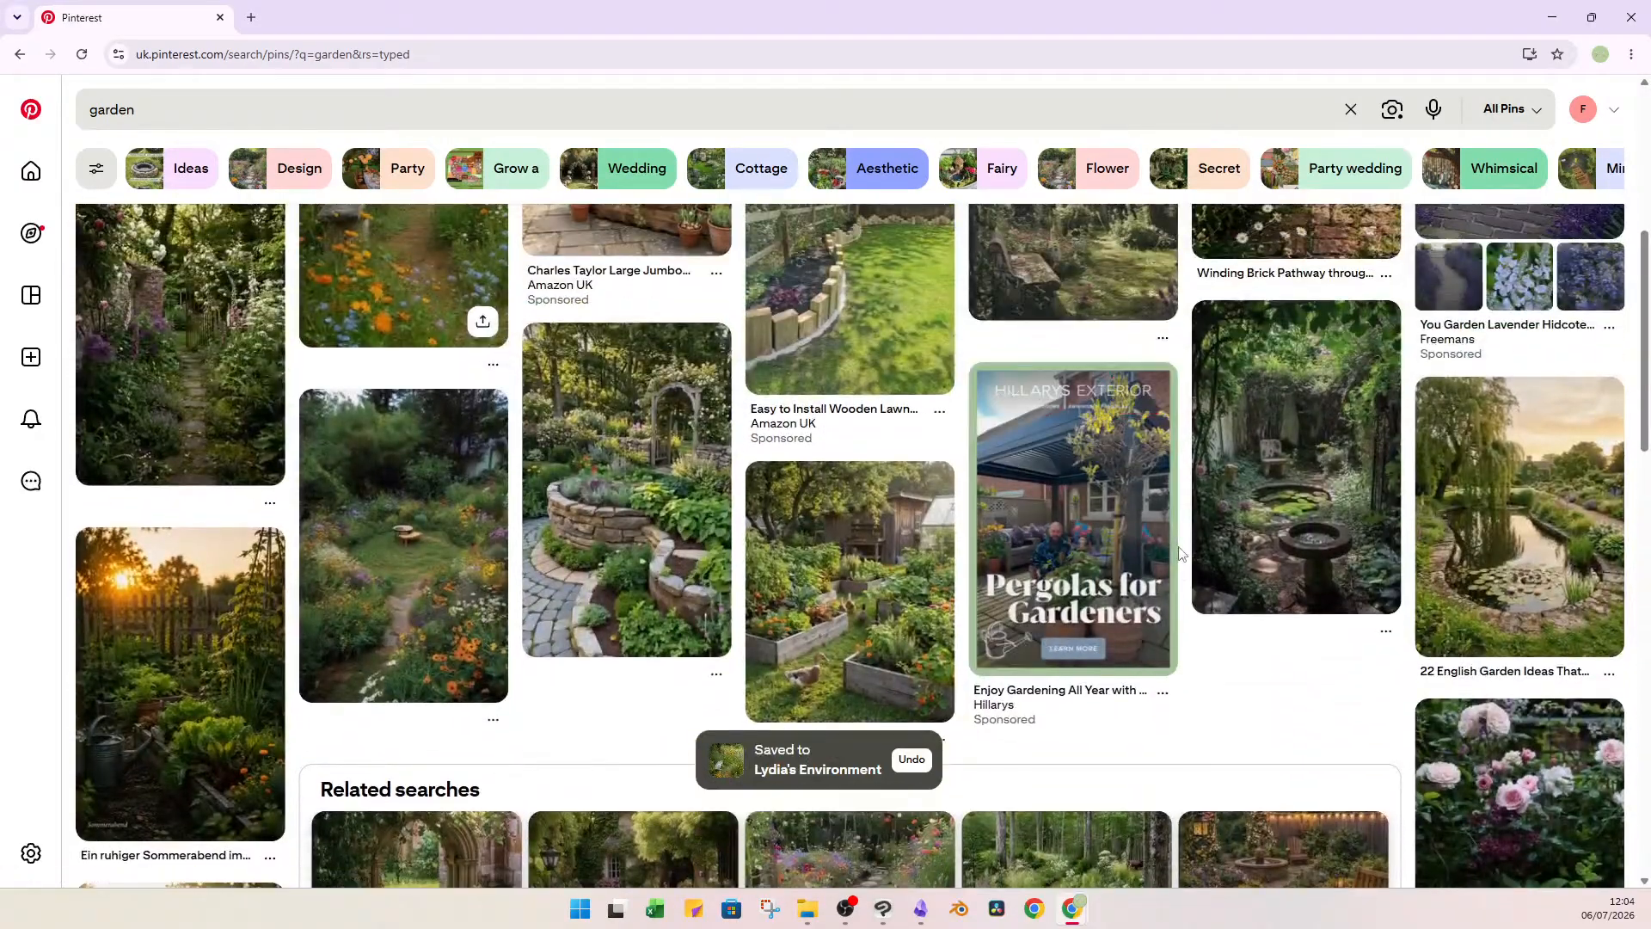
{"action": "scroll", "coordinate": [493, 617], "scroll_direction": "down", "scroll_amount": 7}
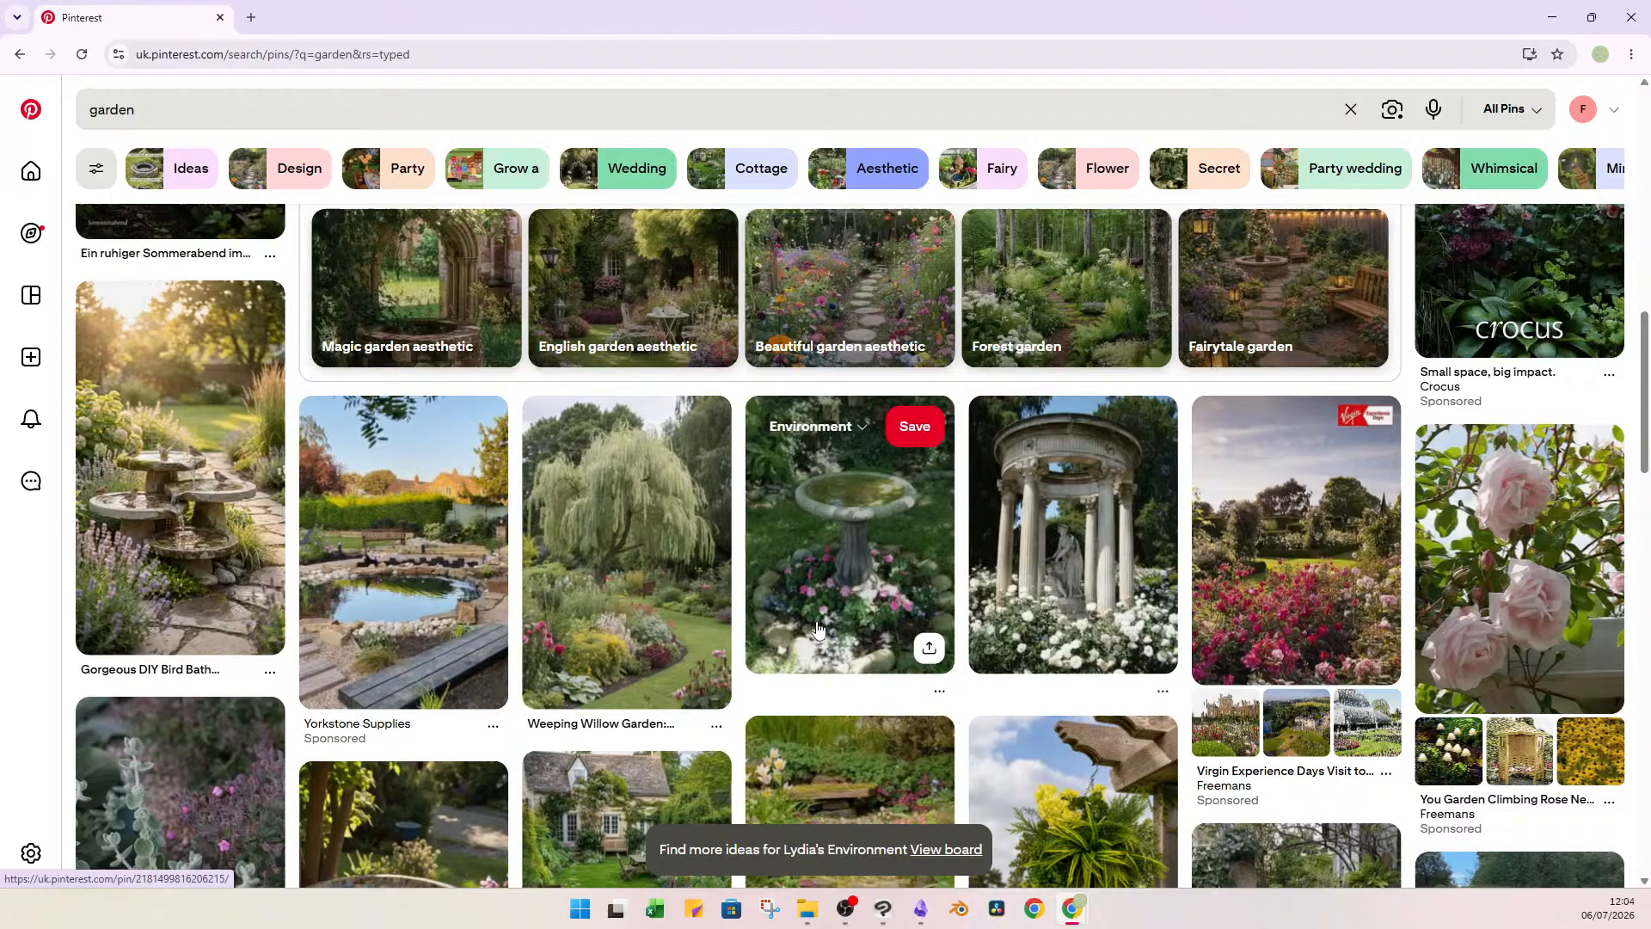
{"action": "scroll", "coordinate": [818, 630], "scroll_direction": "down", "scroll_amount": 5}
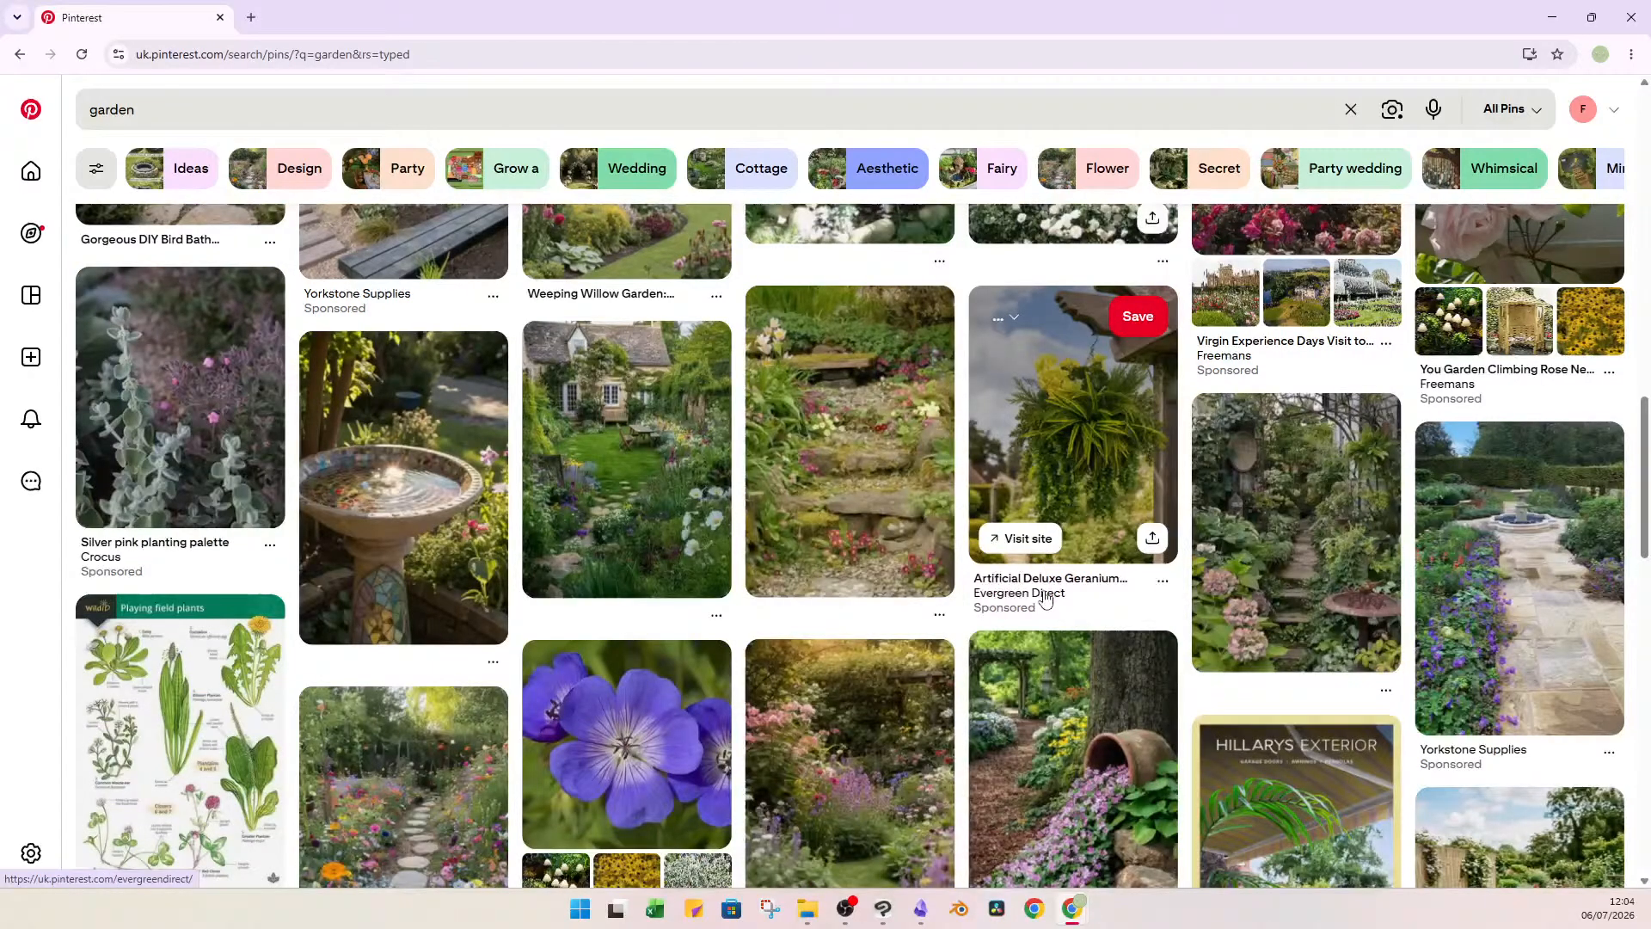
{"action": "scroll", "coordinate": [1046, 599], "scroll_direction": "down", "scroll_amount": 4}
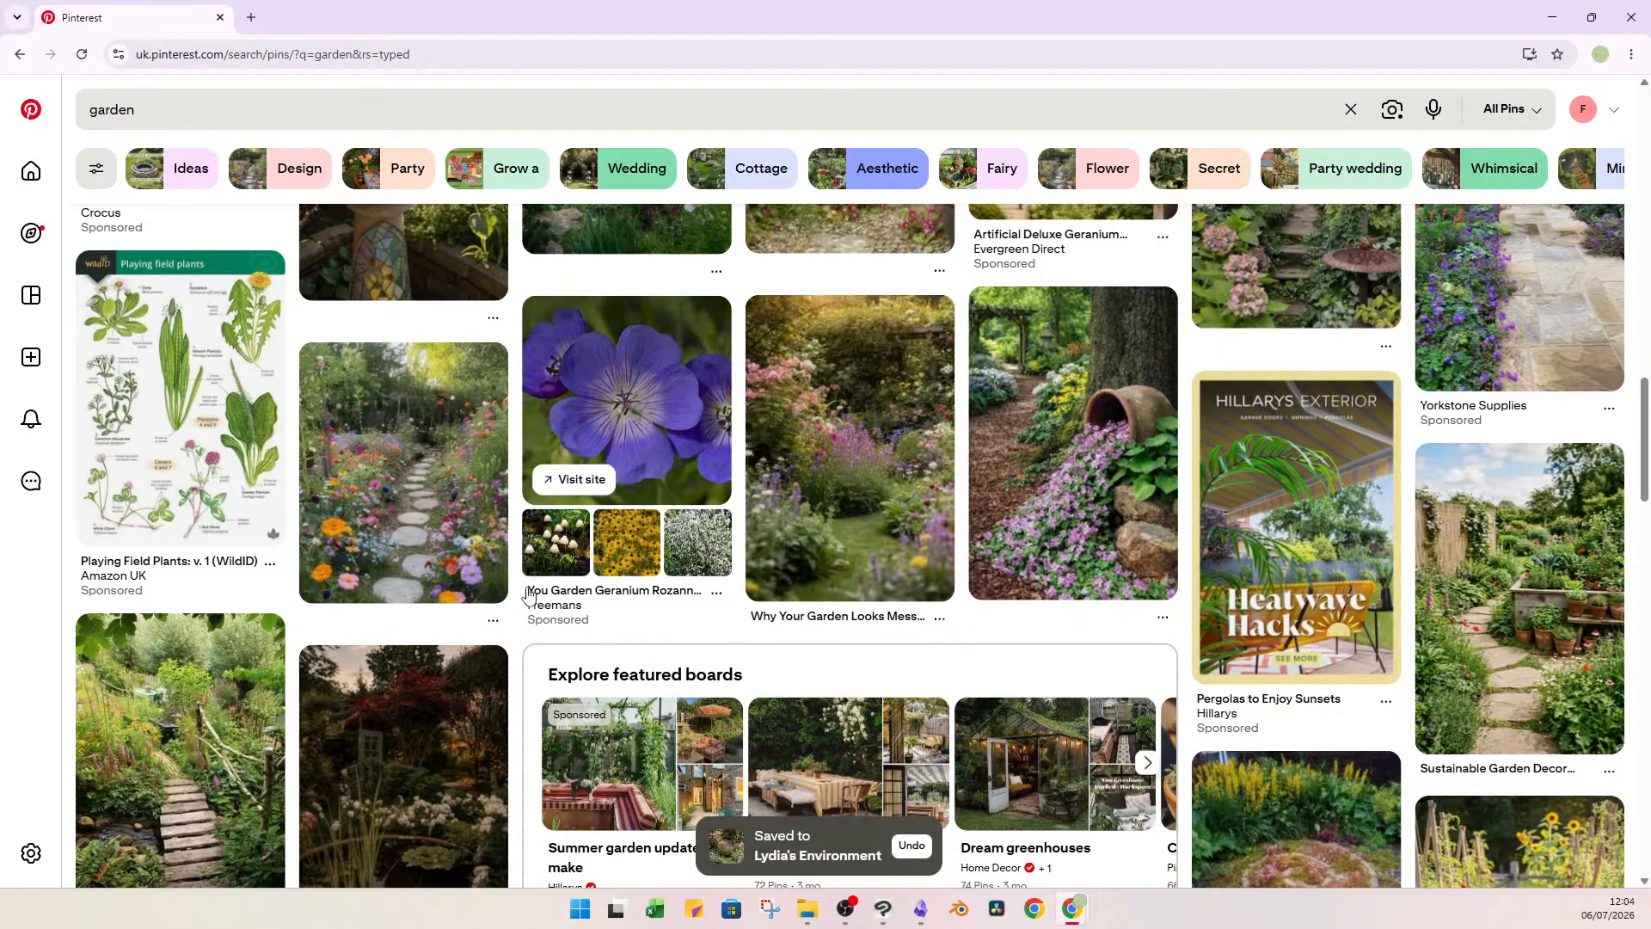
{"action": "scroll", "coordinate": [432, 543], "scroll_direction": "down", "scroll_amount": 2}
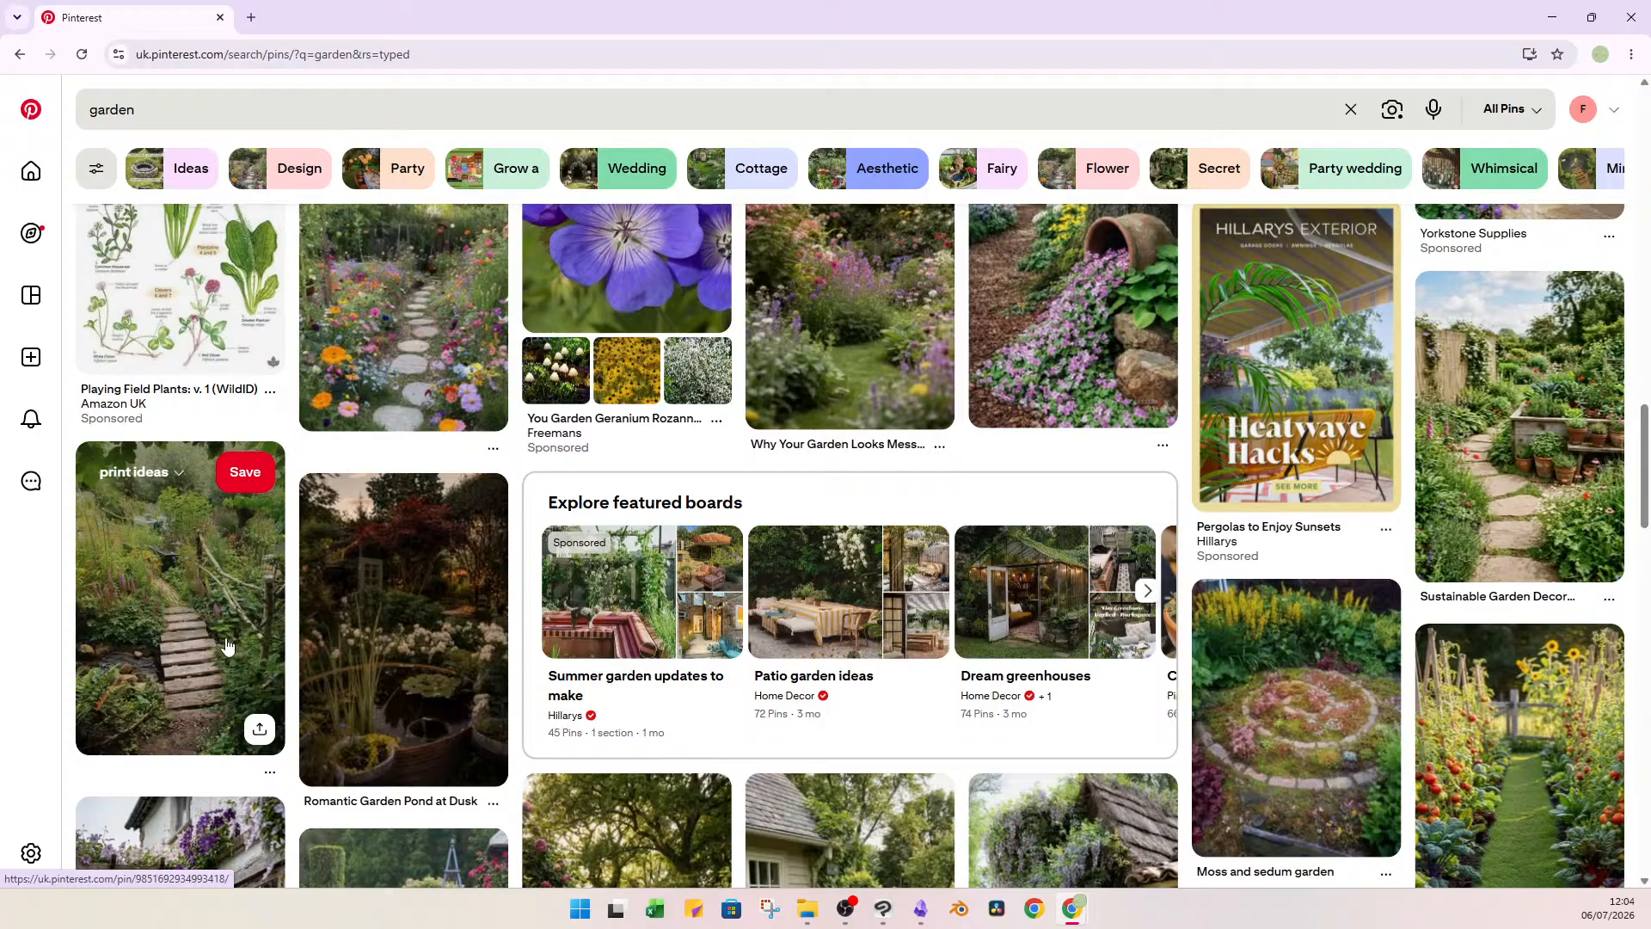
{"action": "scroll", "coordinate": [1497, 419], "scroll_direction": "down", "scroll_amount": 9}
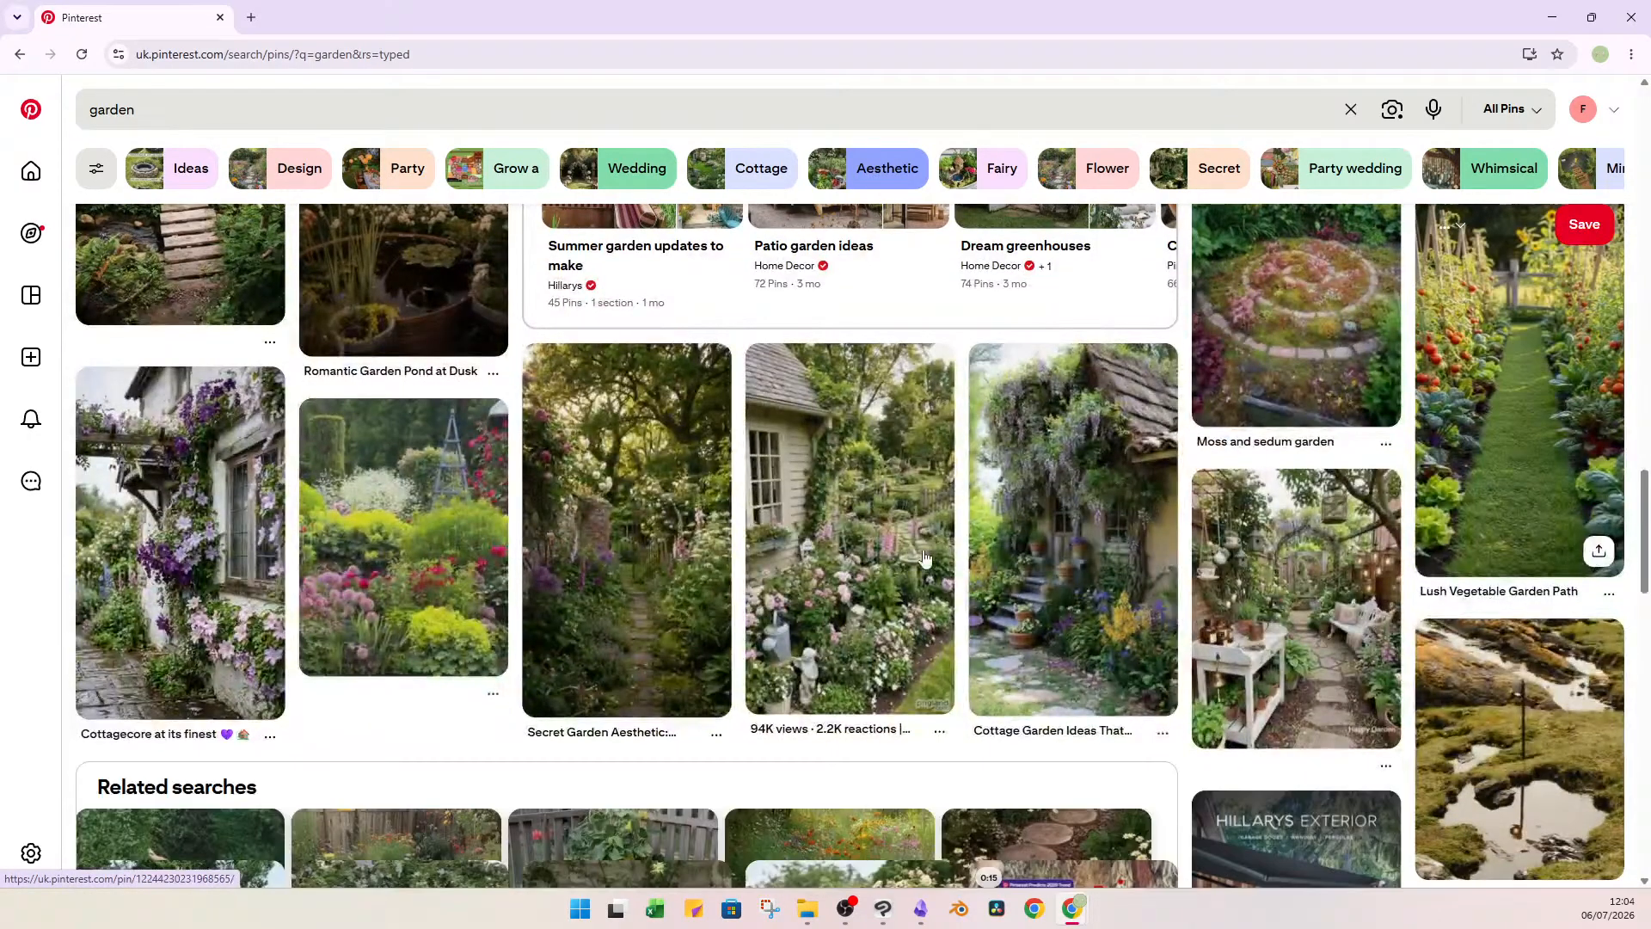
{"action": "scroll", "coordinate": [983, 587], "scroll_direction": "up", "scroll_amount": 6}
{"action": "scroll", "coordinate": [983, 587], "scroll_direction": "up", "scroll_amount": 10}
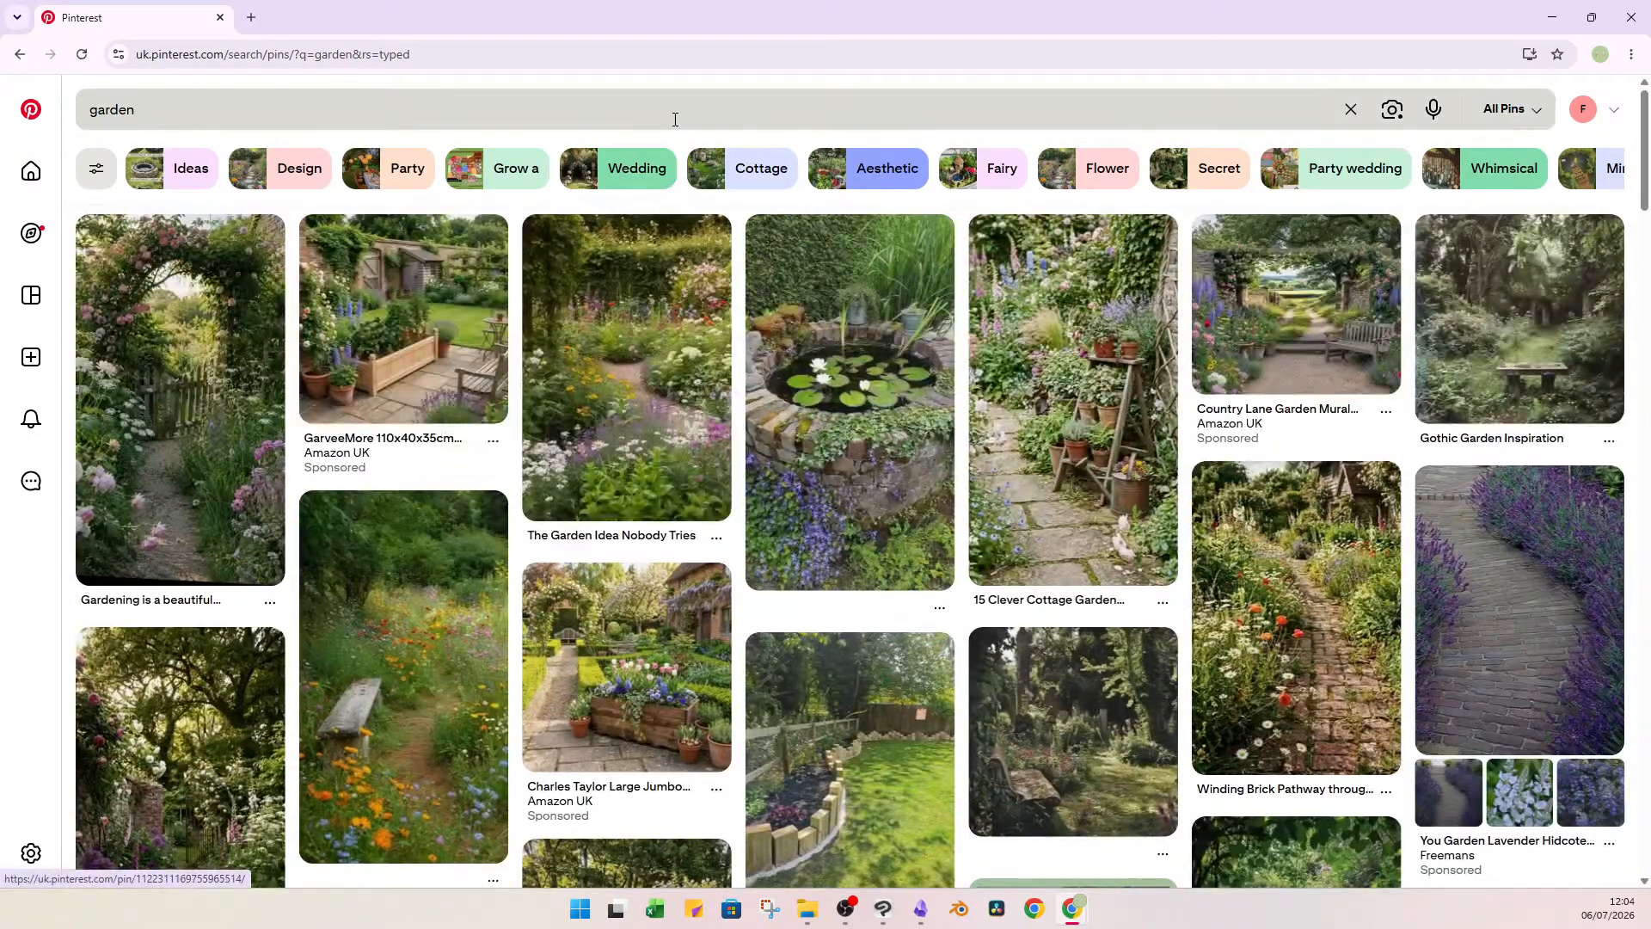
Search the pins for "garden in disrepair".
{"action": "left_click", "coordinate": [675, 119]}
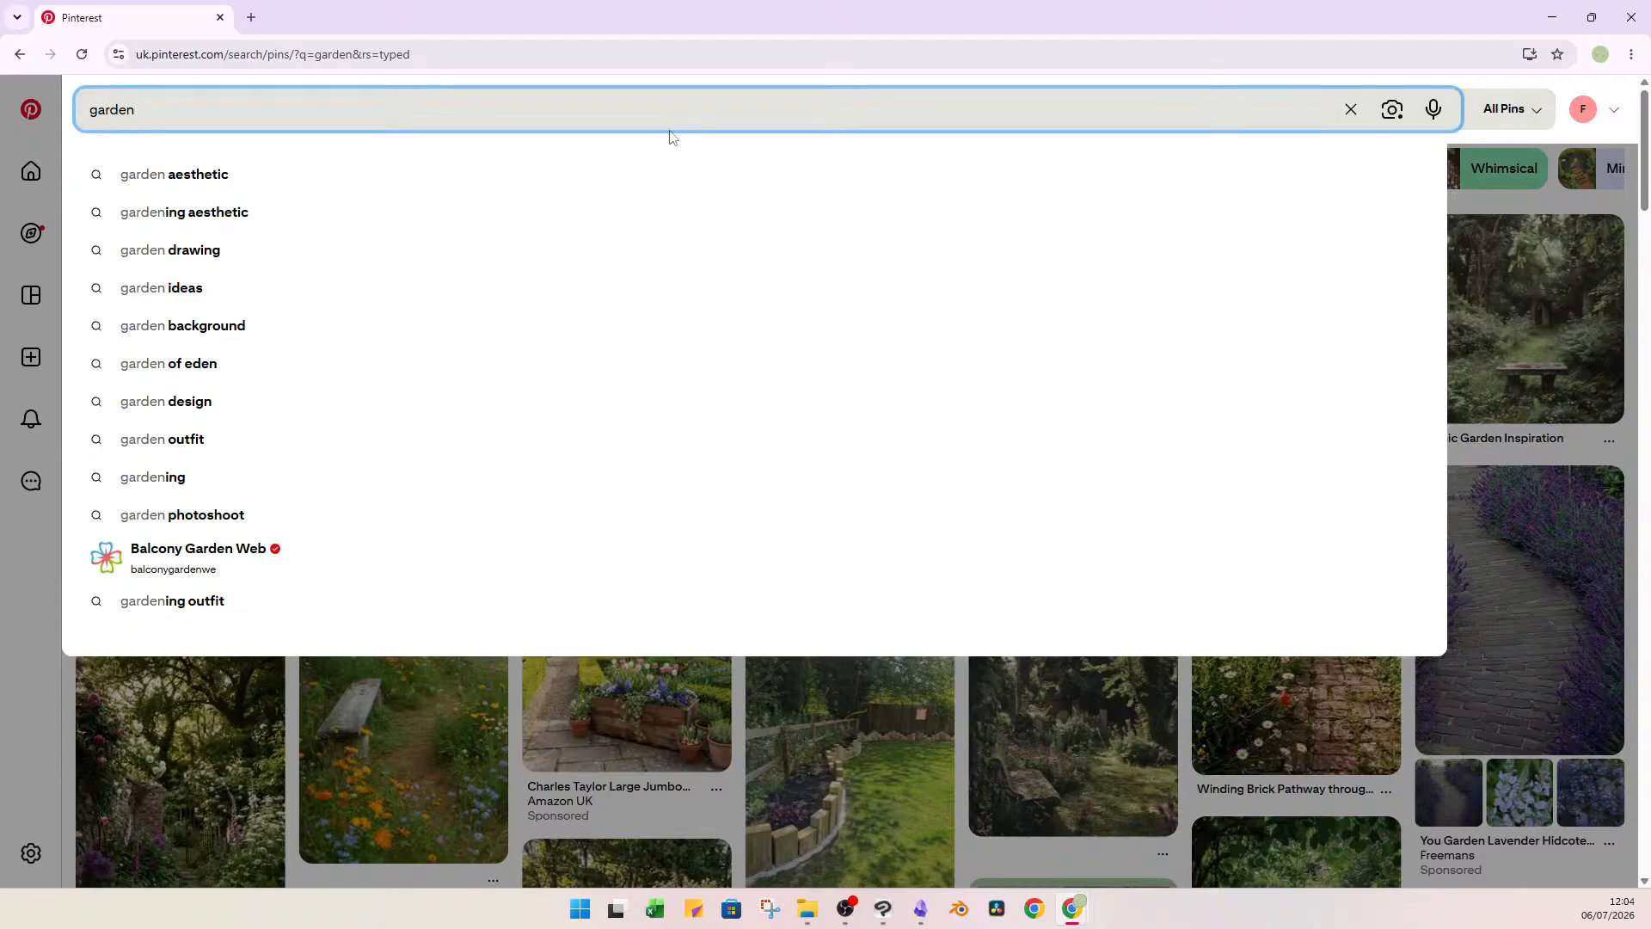
{"action": "type", "text": "in dis"}
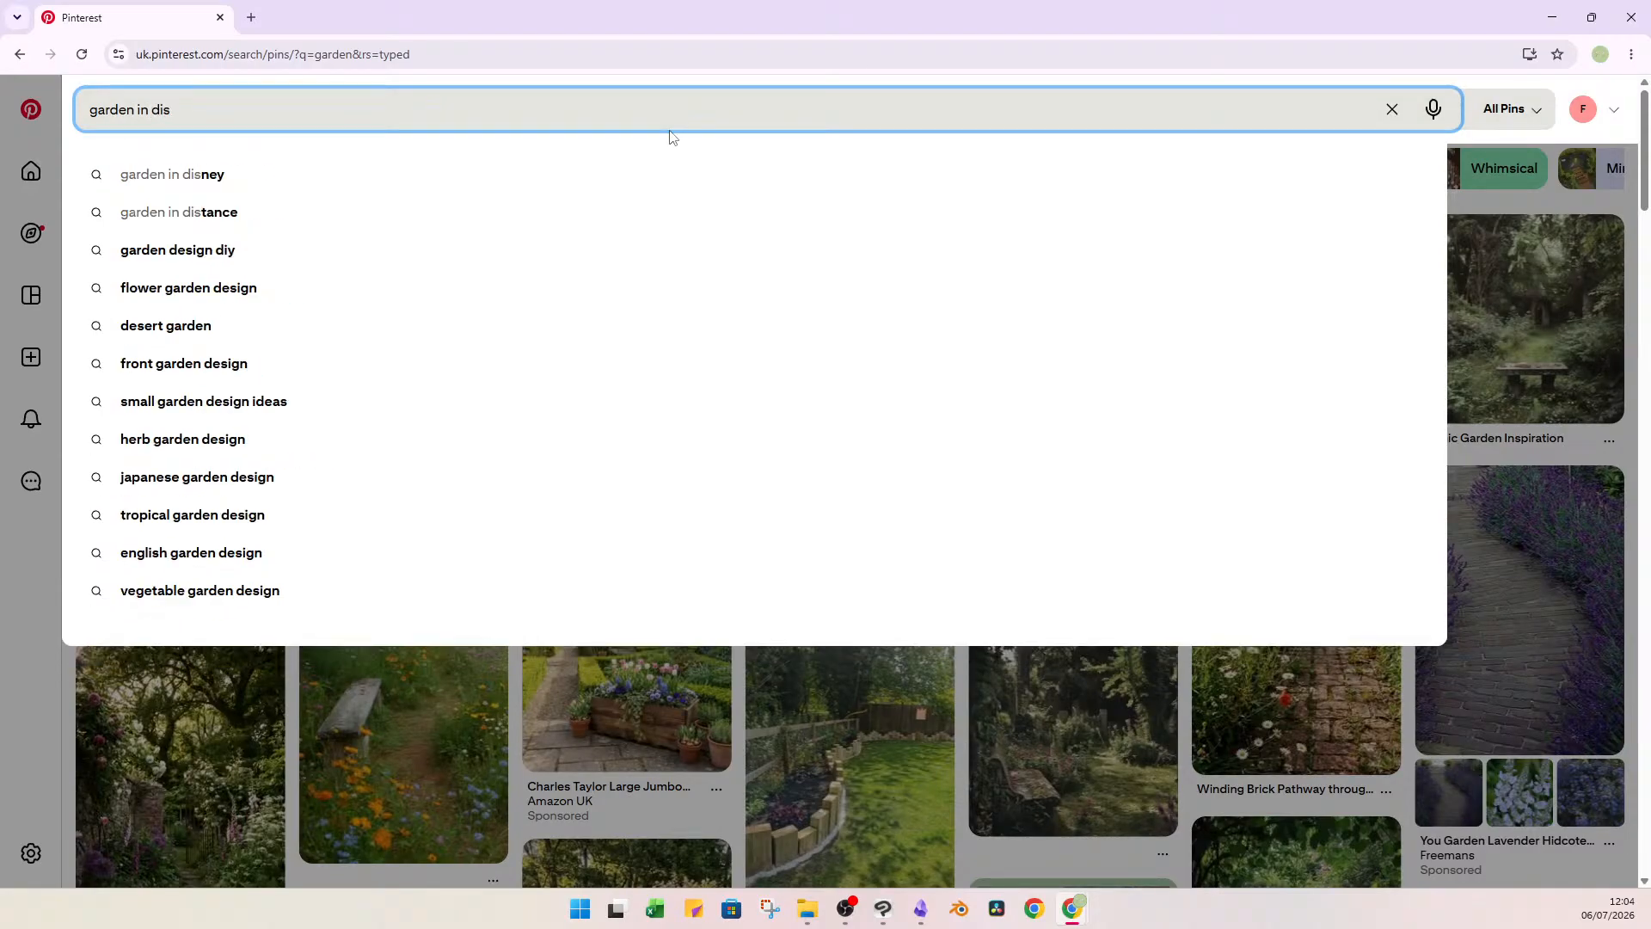
{"action": "type", "text": "re"}
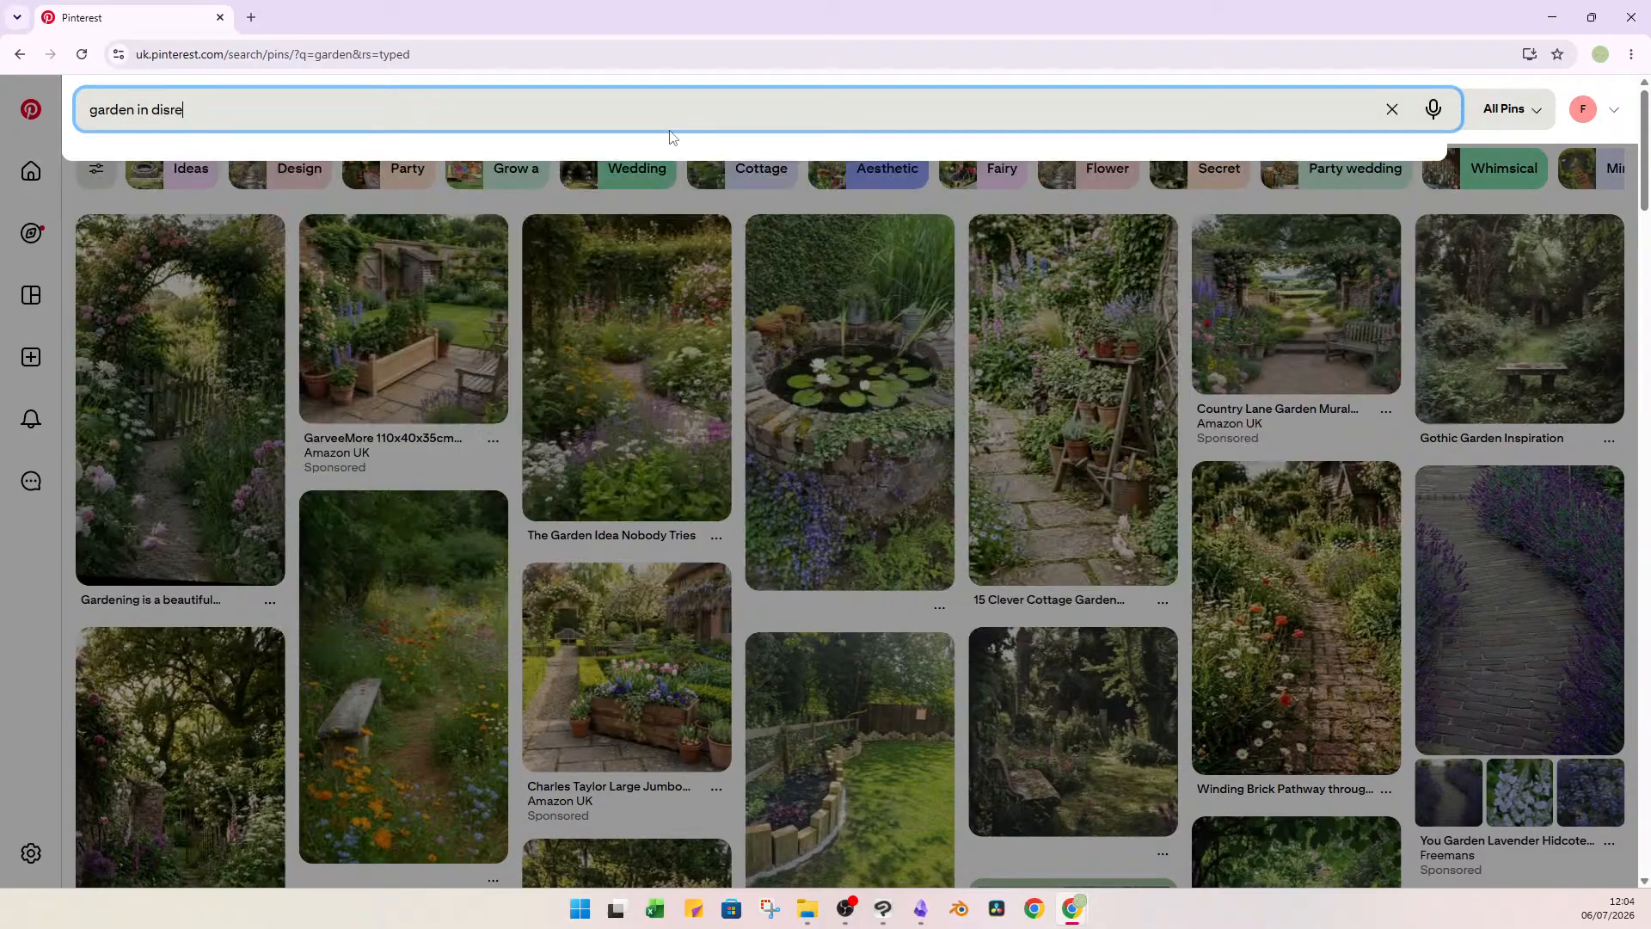
{"action": "type", "text": "pair"}
{"action": "key", "text": "Return"}
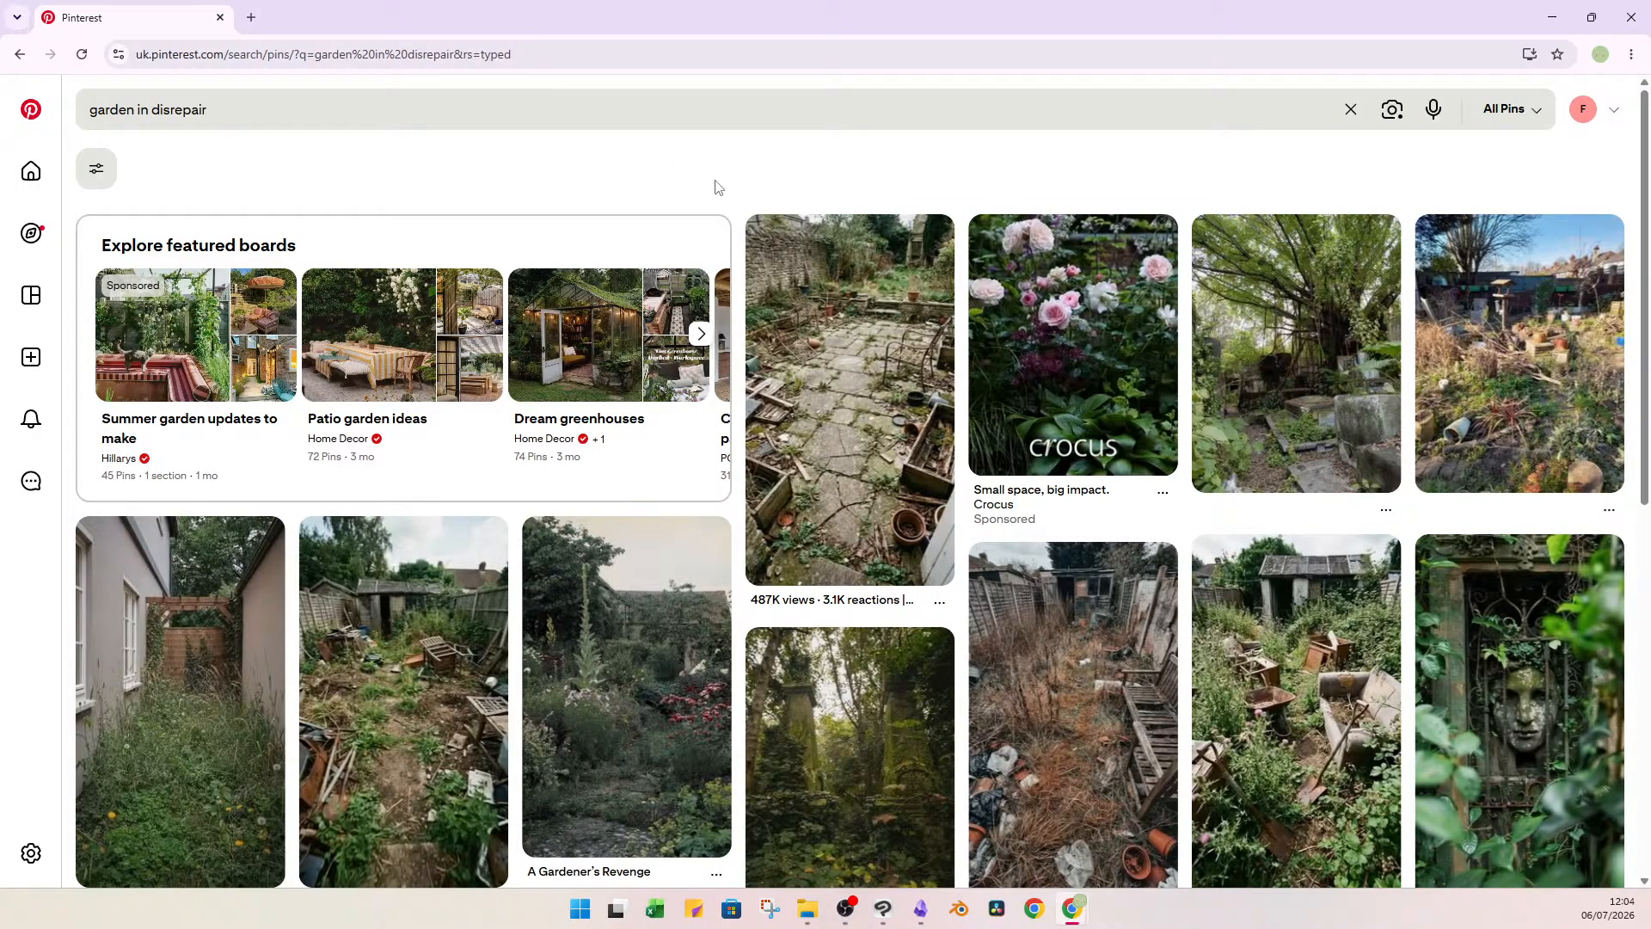
Save the cluttered garden pin under the blue sky and the "A Gardener's Revenge" pin to the Lydia's Environment board.
{"action": "mouse_move", "coordinate": [1527, 337]}
{"action": "left_click", "coordinate": [1485, 251]}
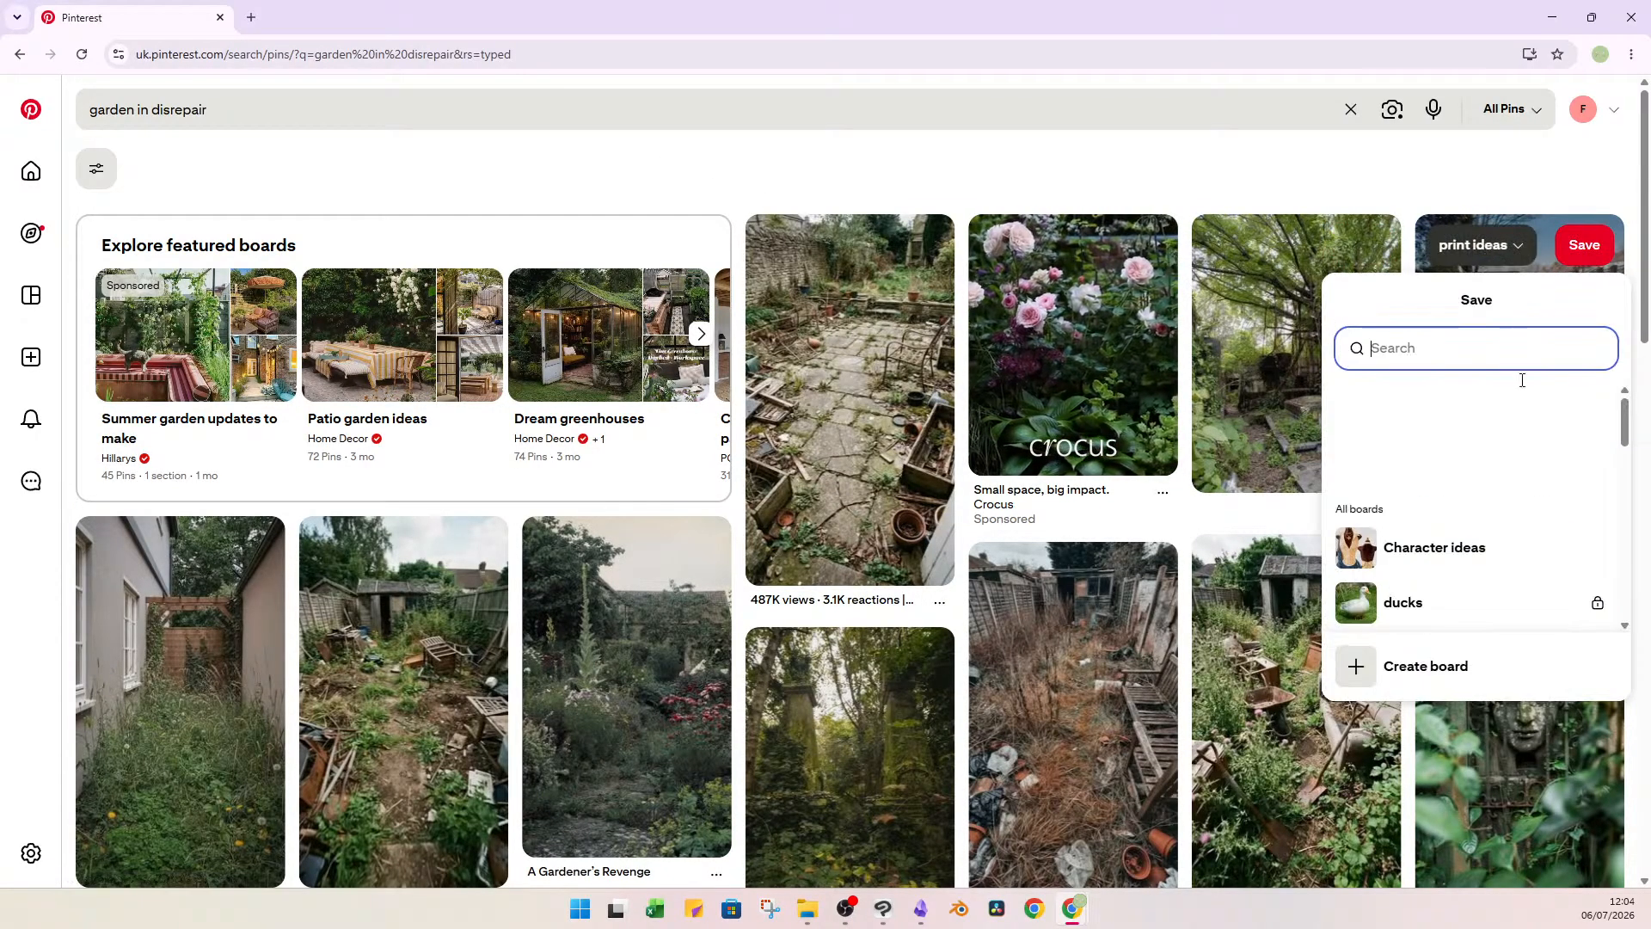
{"action": "left_click", "coordinate": [1432, 453]}
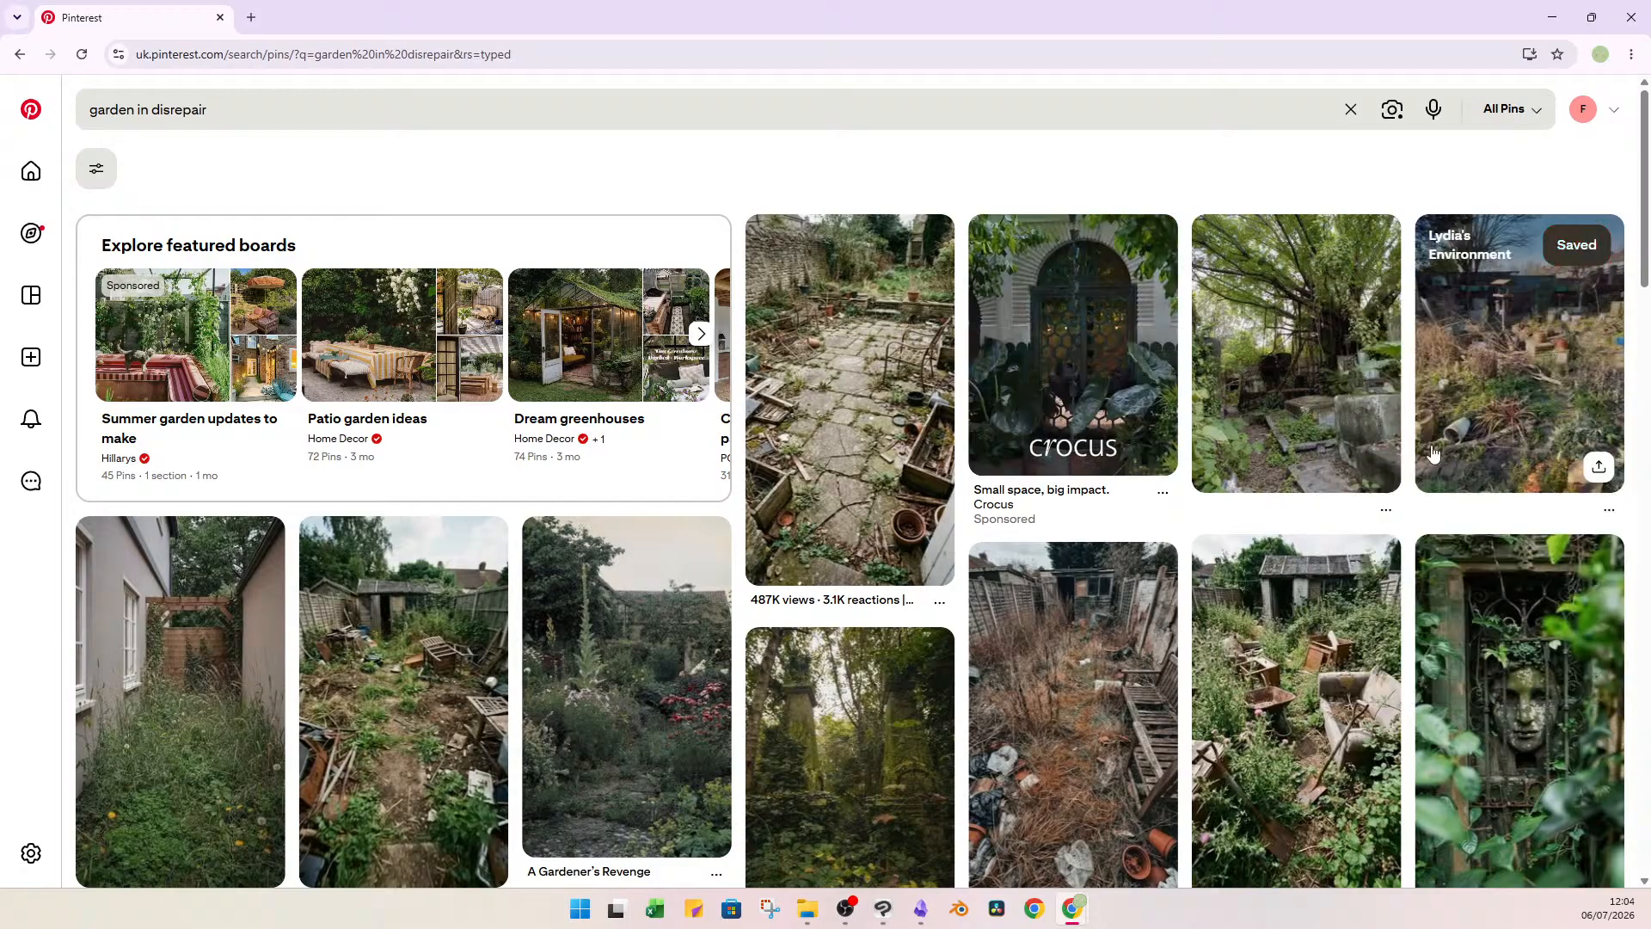
{"action": "left_click", "coordinate": [594, 547]}
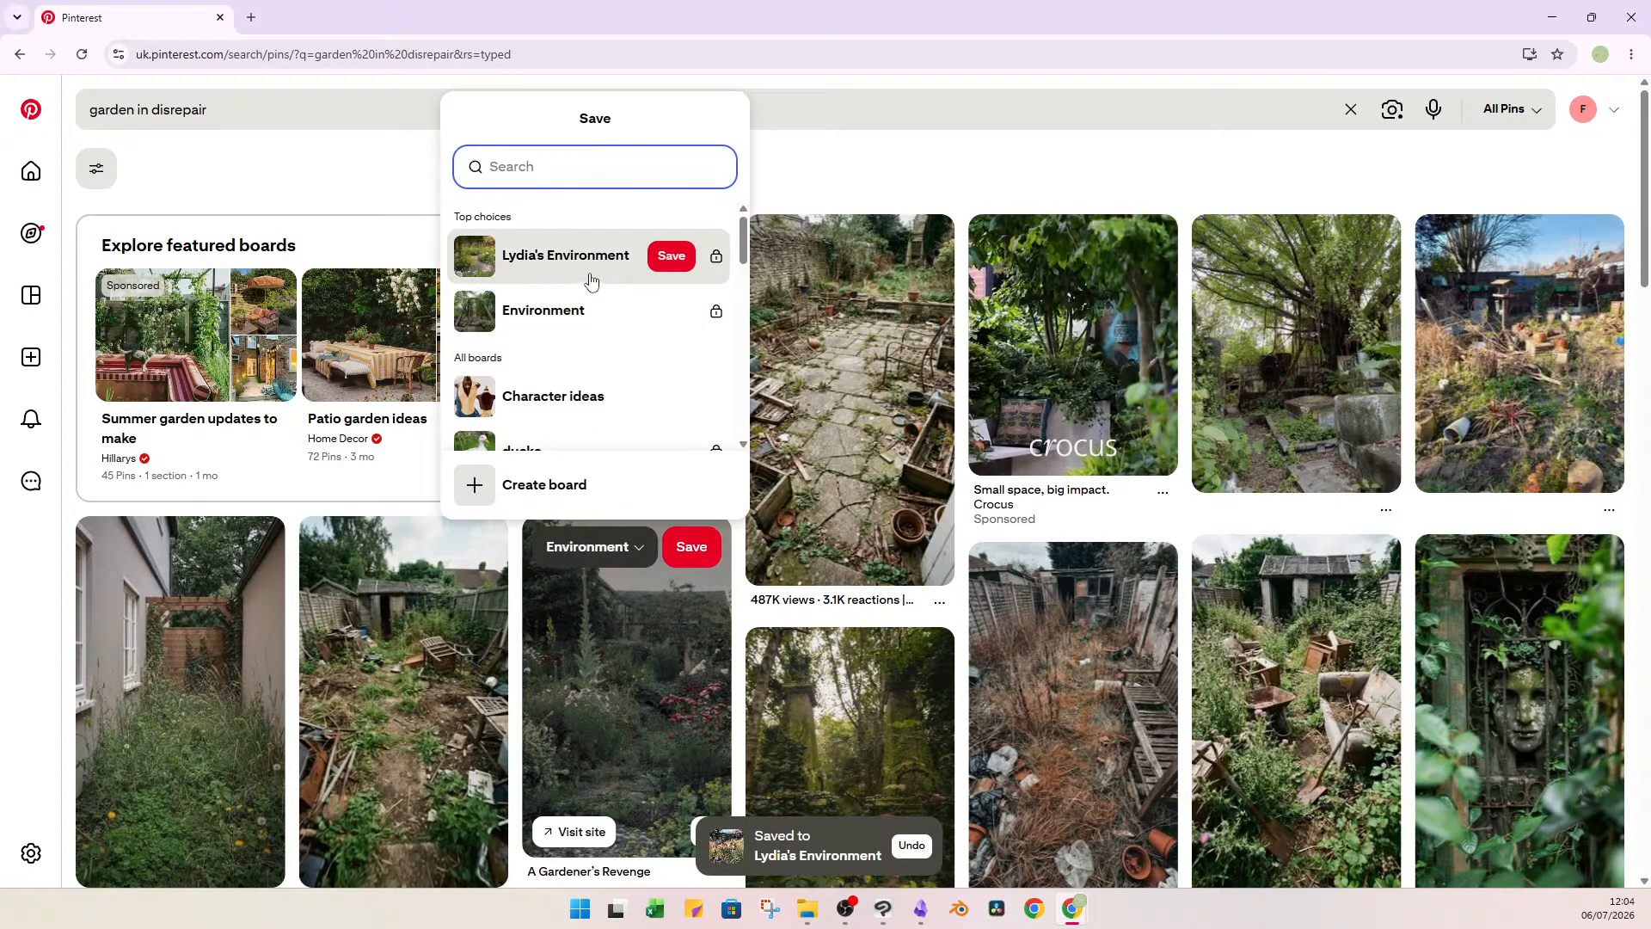
{"action": "left_click", "coordinate": [591, 277]}
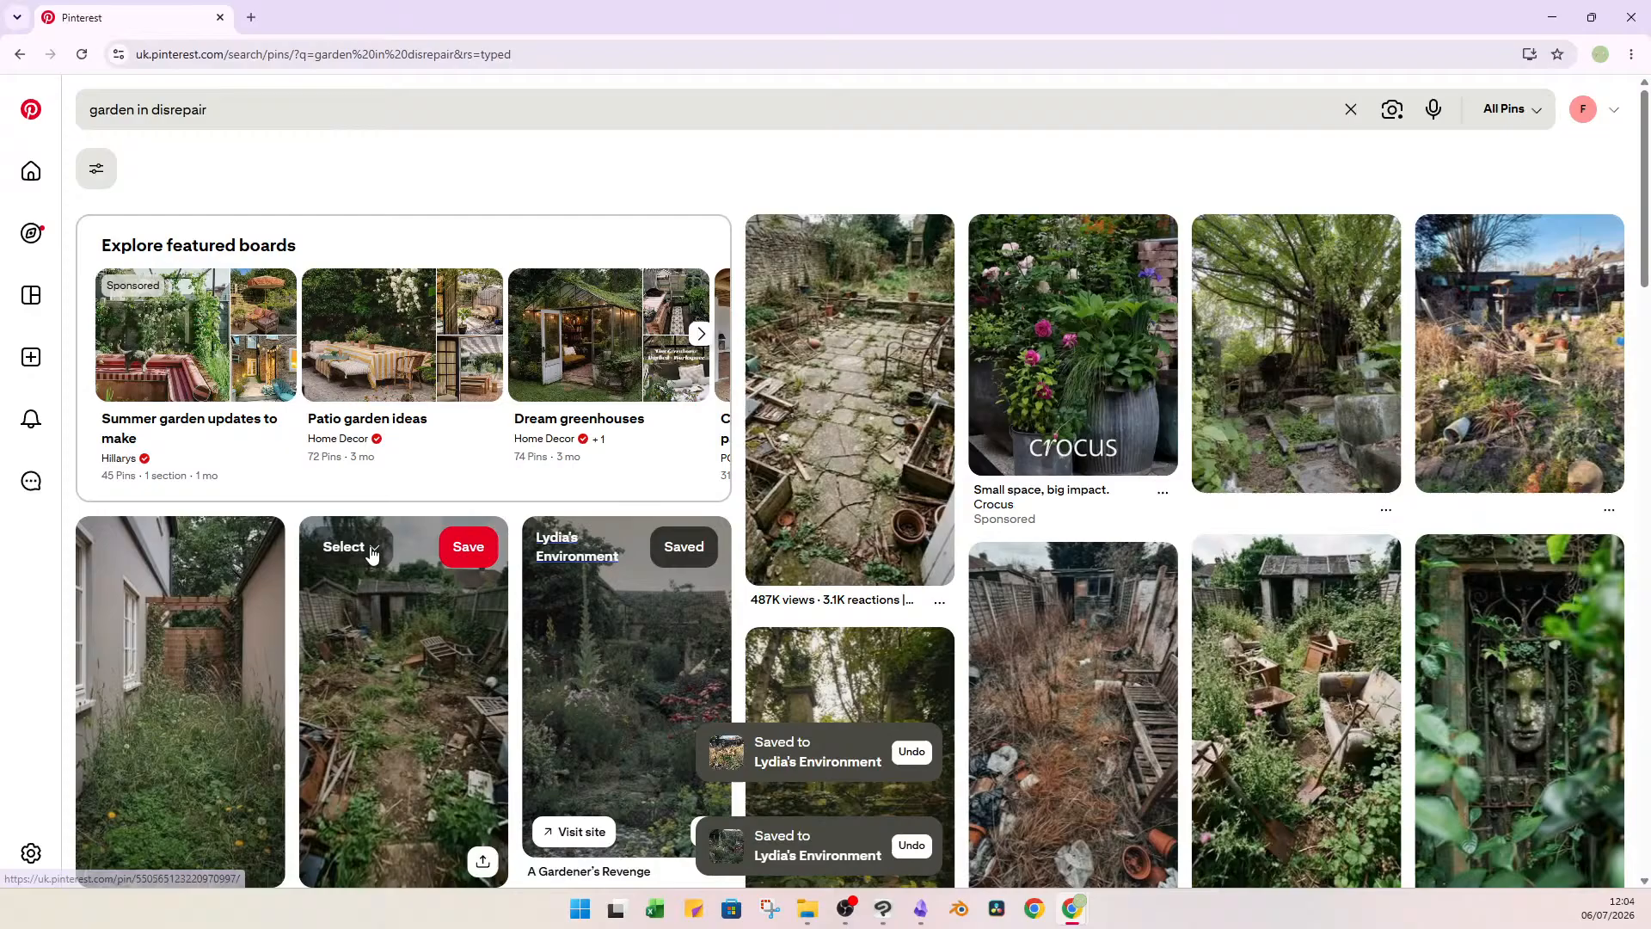
Find the overgrown stone steps among the "garden in disrepair" results and save that pin to the Lydia's Environment board.
{"action": "scroll", "coordinate": [641, 706], "scroll_direction": "down", "scroll_amount": 2}
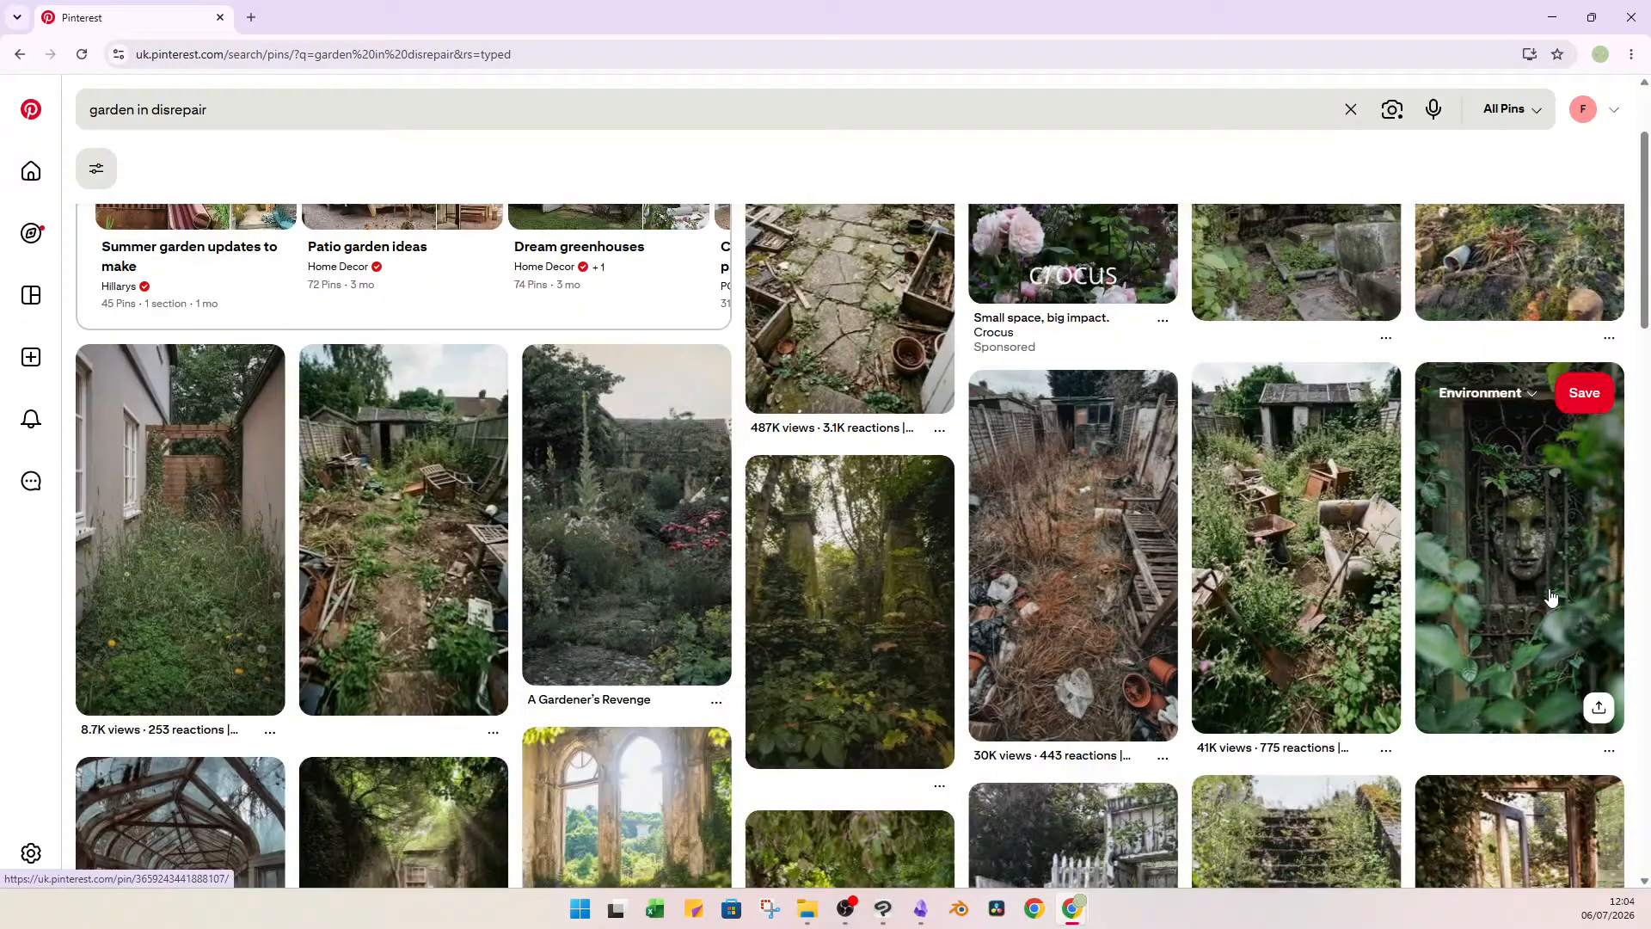
{"action": "scroll", "coordinate": [1067, 622], "scroll_direction": "down", "scroll_amount": 1}
{"action": "scroll", "coordinate": [1066, 622], "scroll_direction": "down", "scroll_amount": 5}
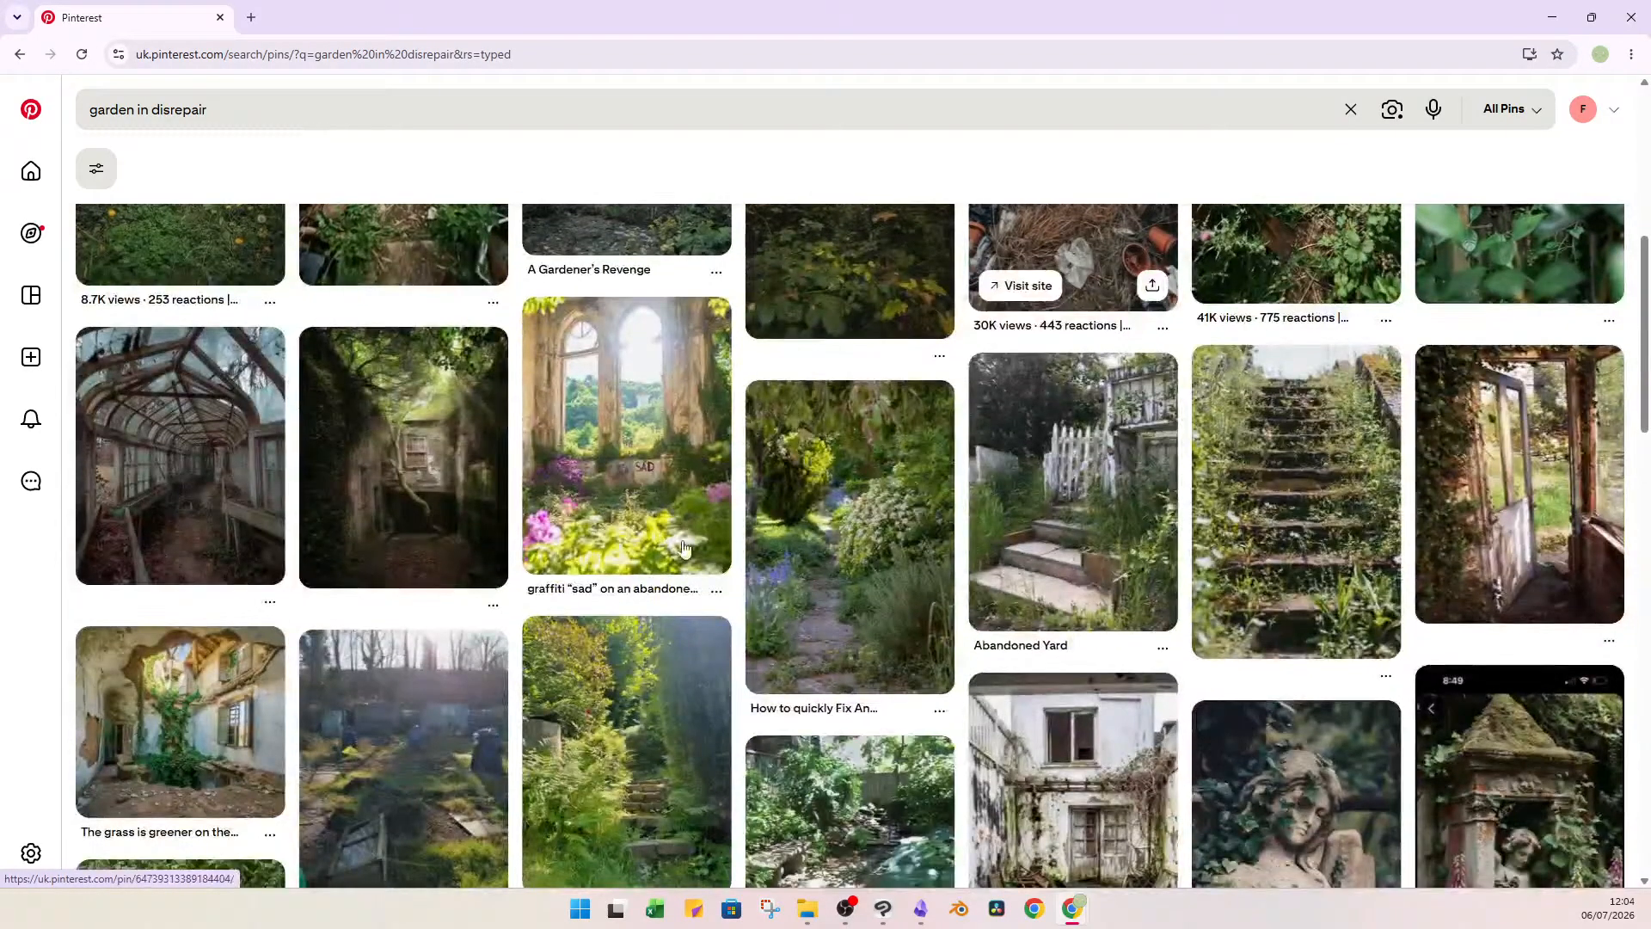
{"action": "scroll", "coordinate": [860, 628], "scroll_direction": "up", "scroll_amount": 6}
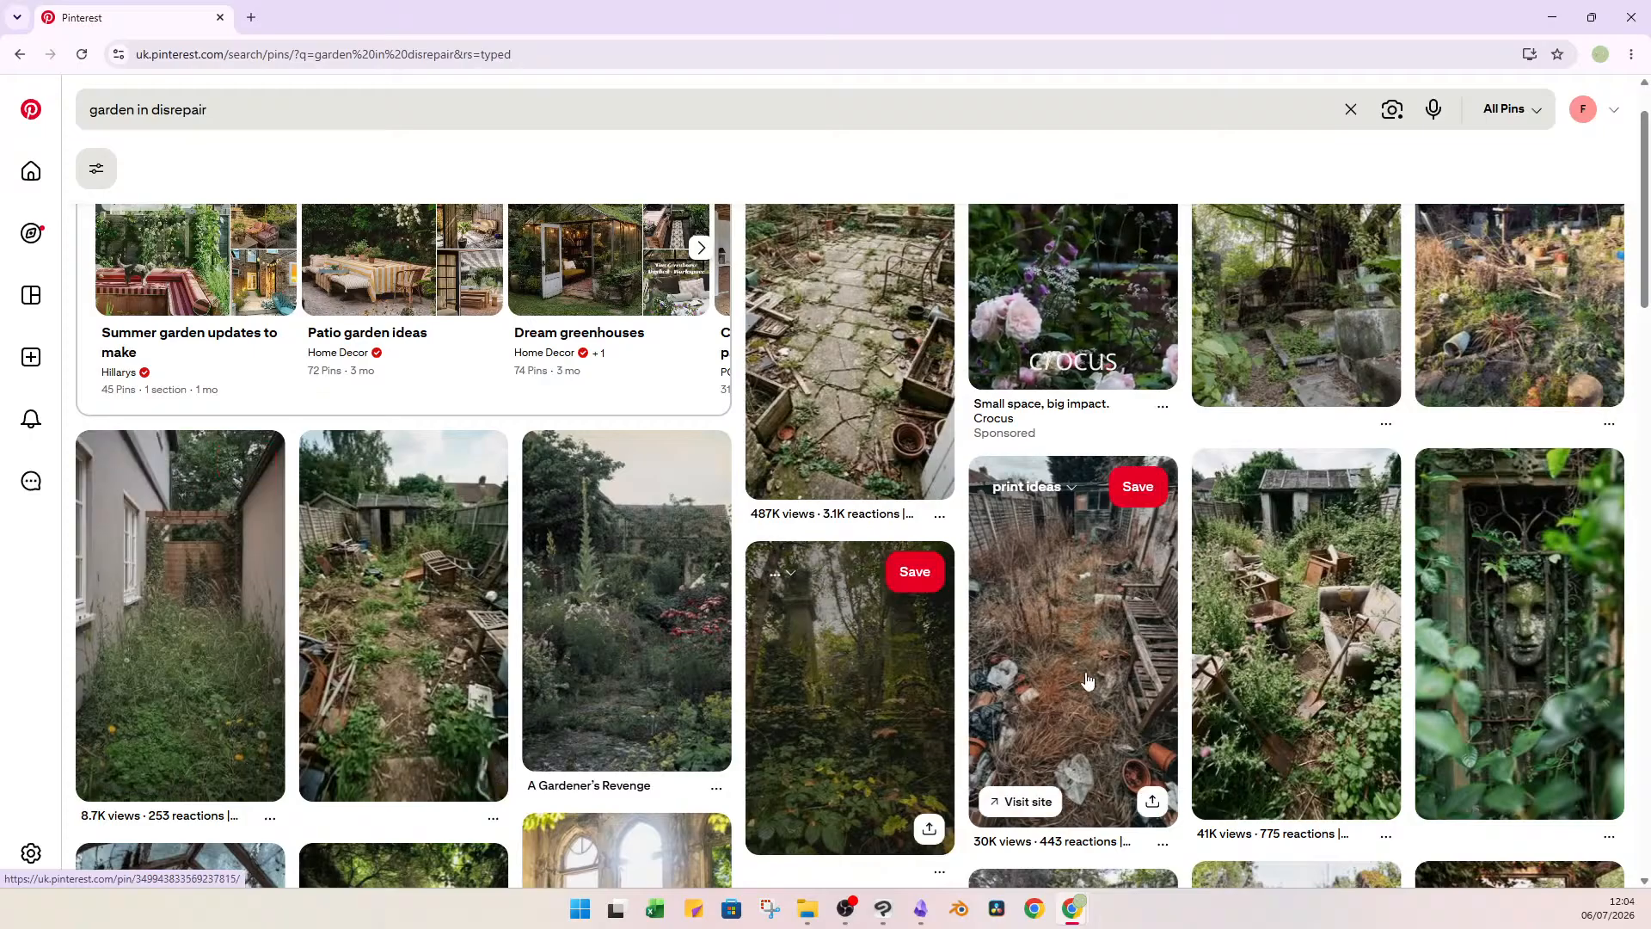
{"action": "scroll", "coordinate": [1199, 720], "scroll_direction": "down", "scroll_amount": 7}
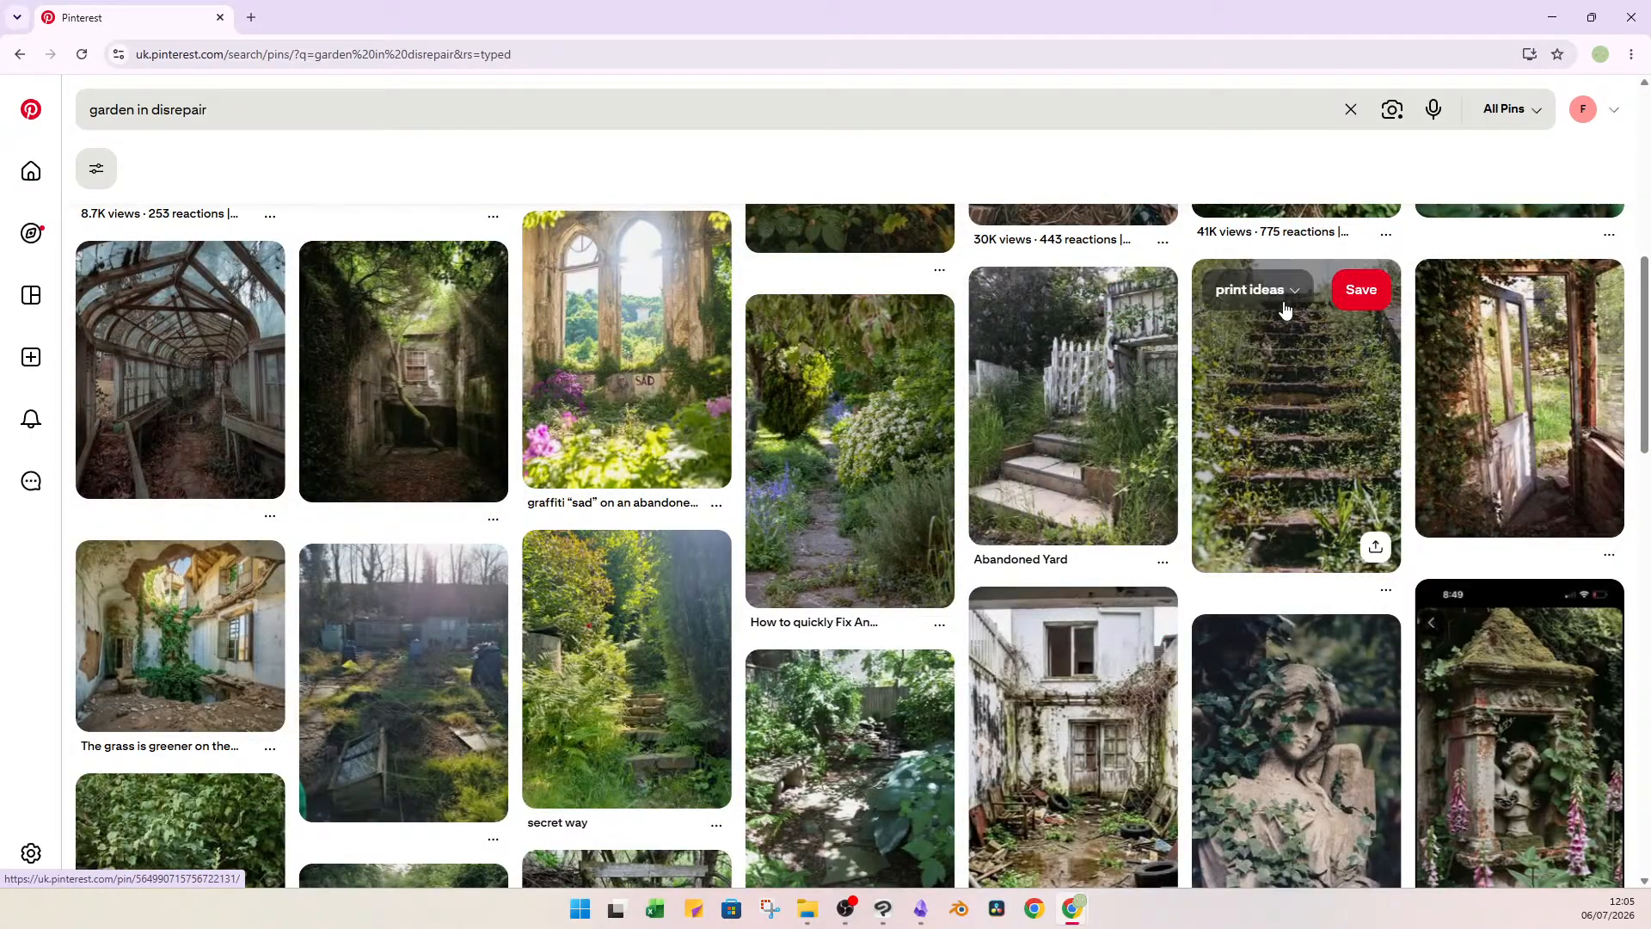
{"action": "left_click", "coordinate": [1281, 290]}
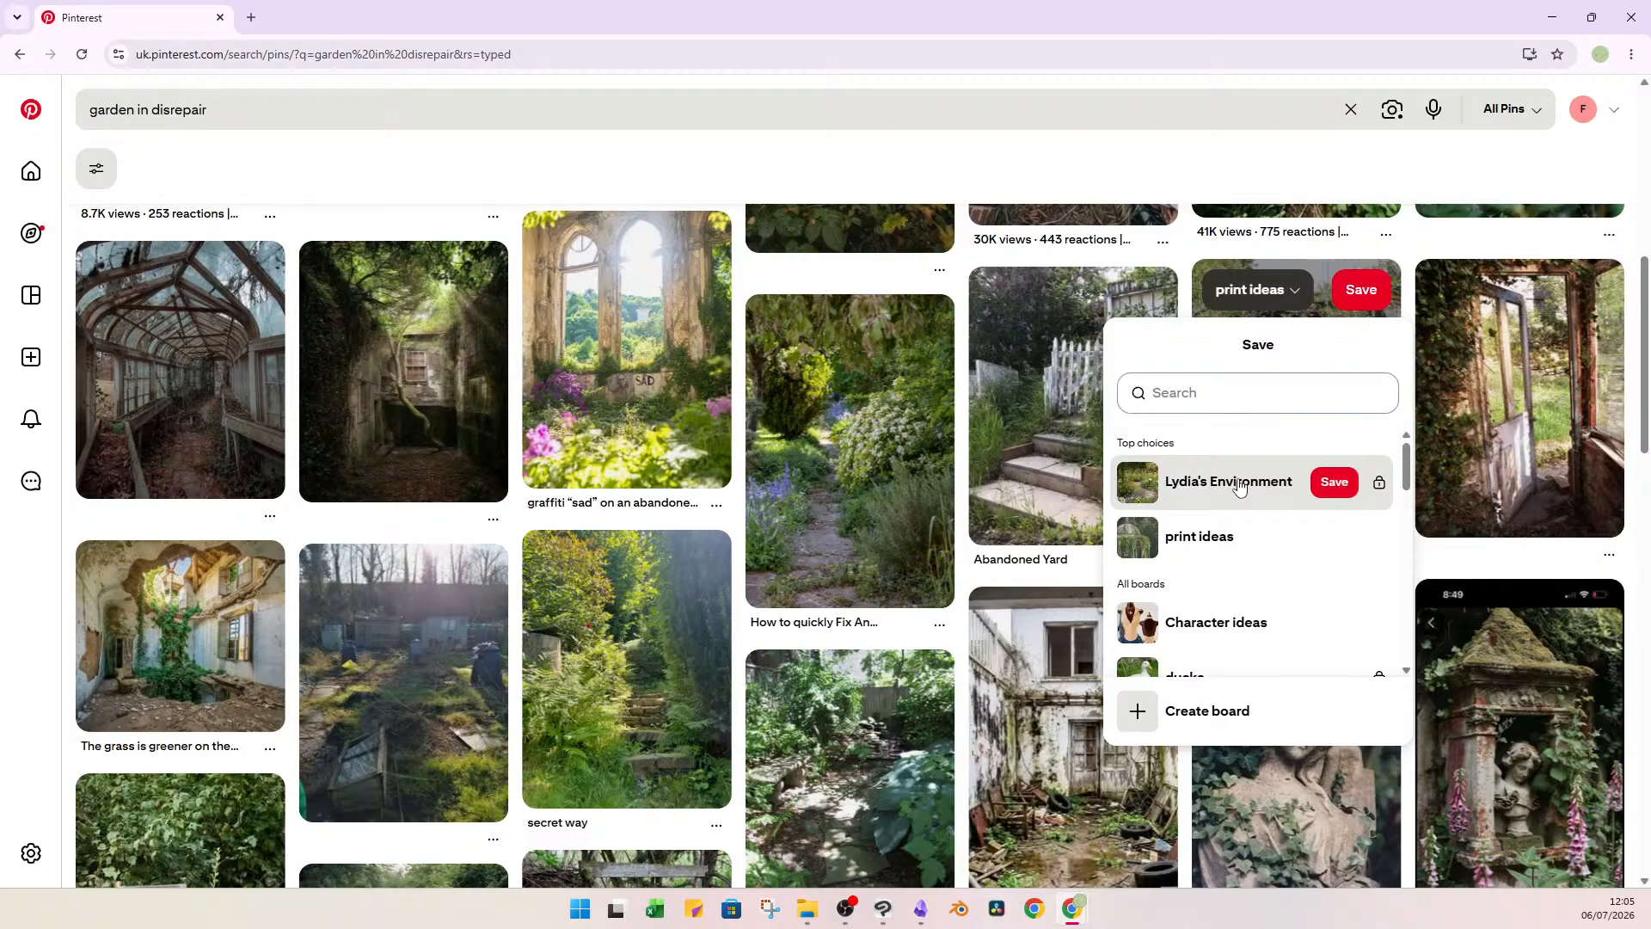
{"action": "left_click", "coordinate": [1235, 488]}
{"action": "scroll", "coordinate": [860, 507], "scroll_direction": "down", "scroll_amount": 3}
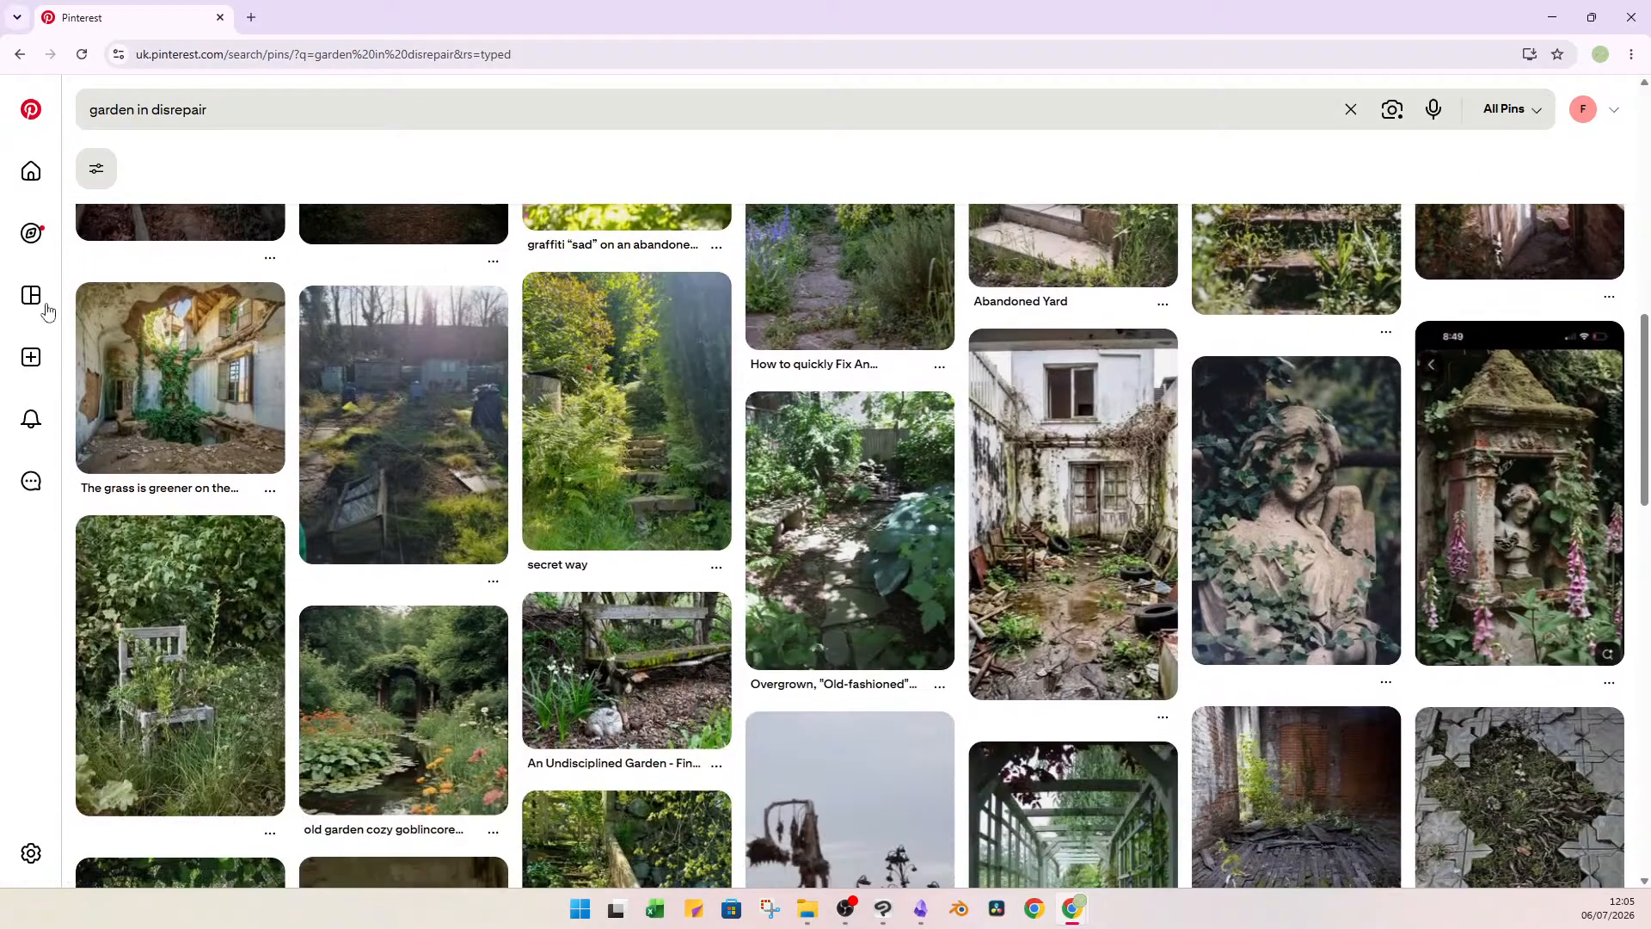
Open the Lydia's Environment board and tile the browser window to the left half of the screen.
{"action": "left_click", "coordinate": [33, 297]}
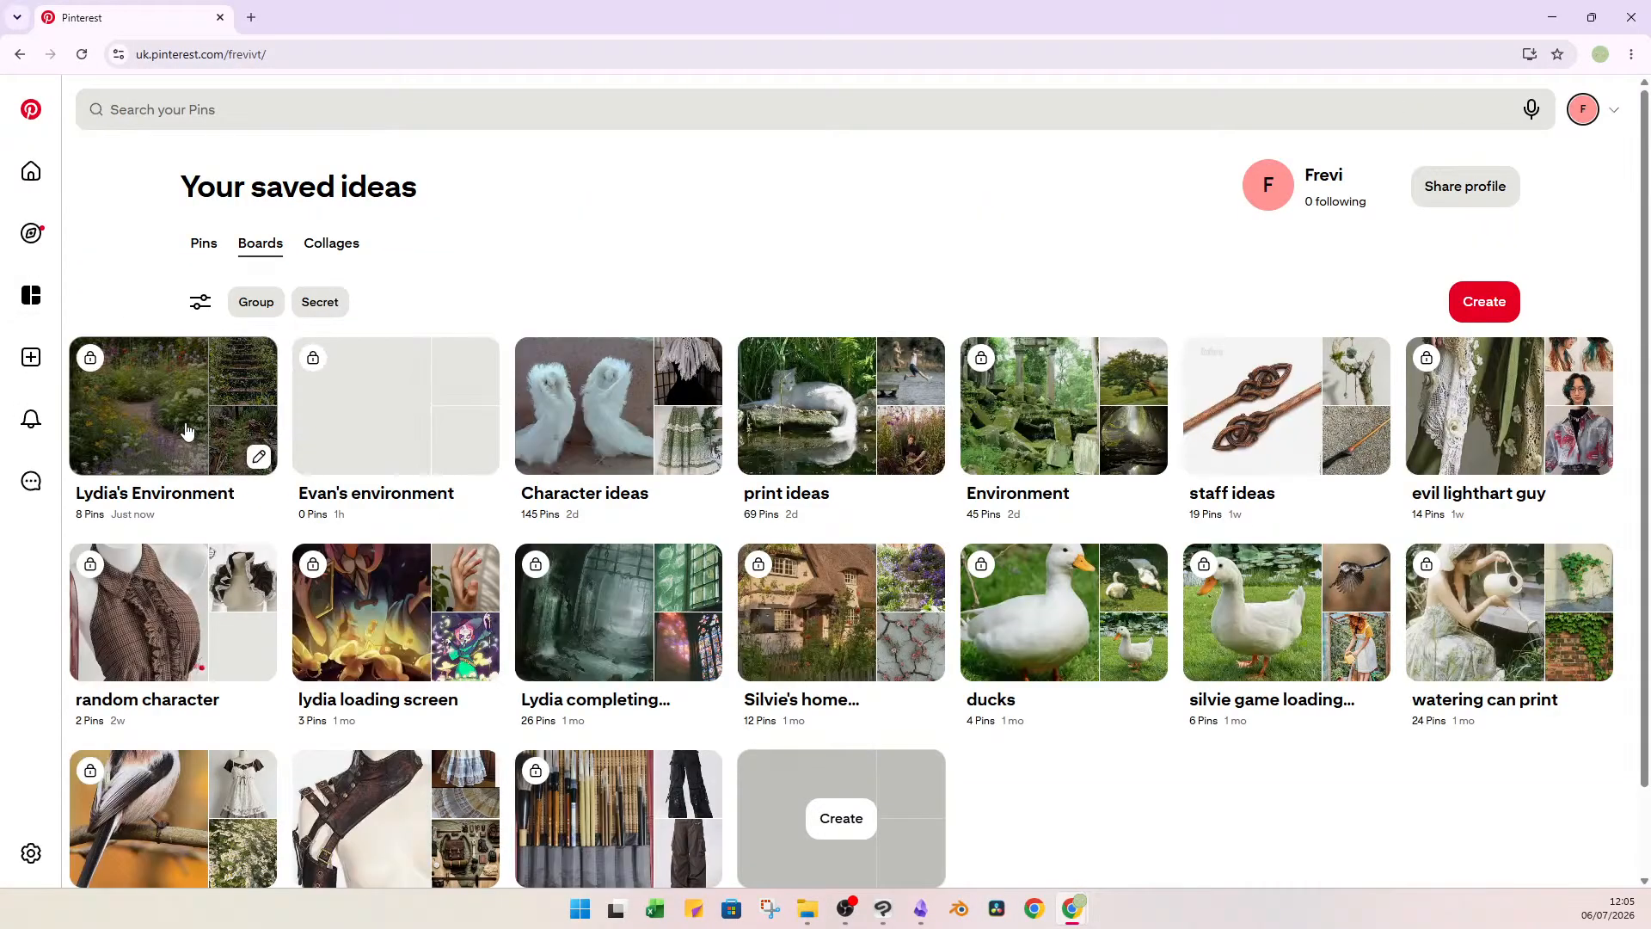
{"action": "left_click", "coordinate": [187, 430]}
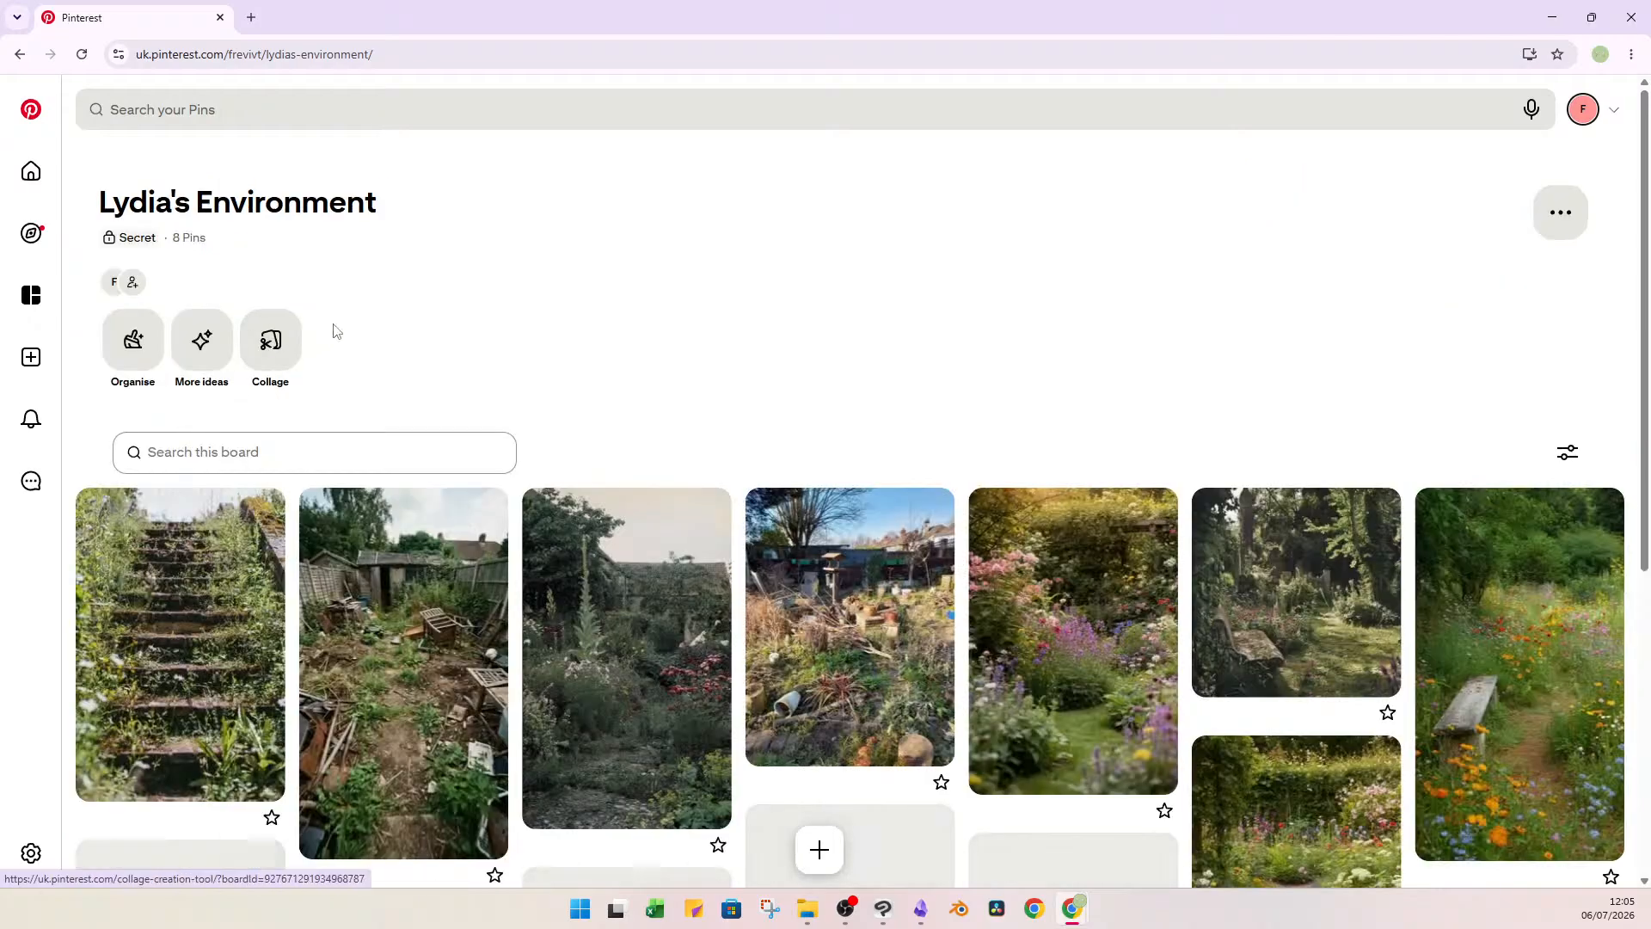
{"action": "left_click_drag", "start_coordinate": [605, 30], "coordinate": [0, 257]}
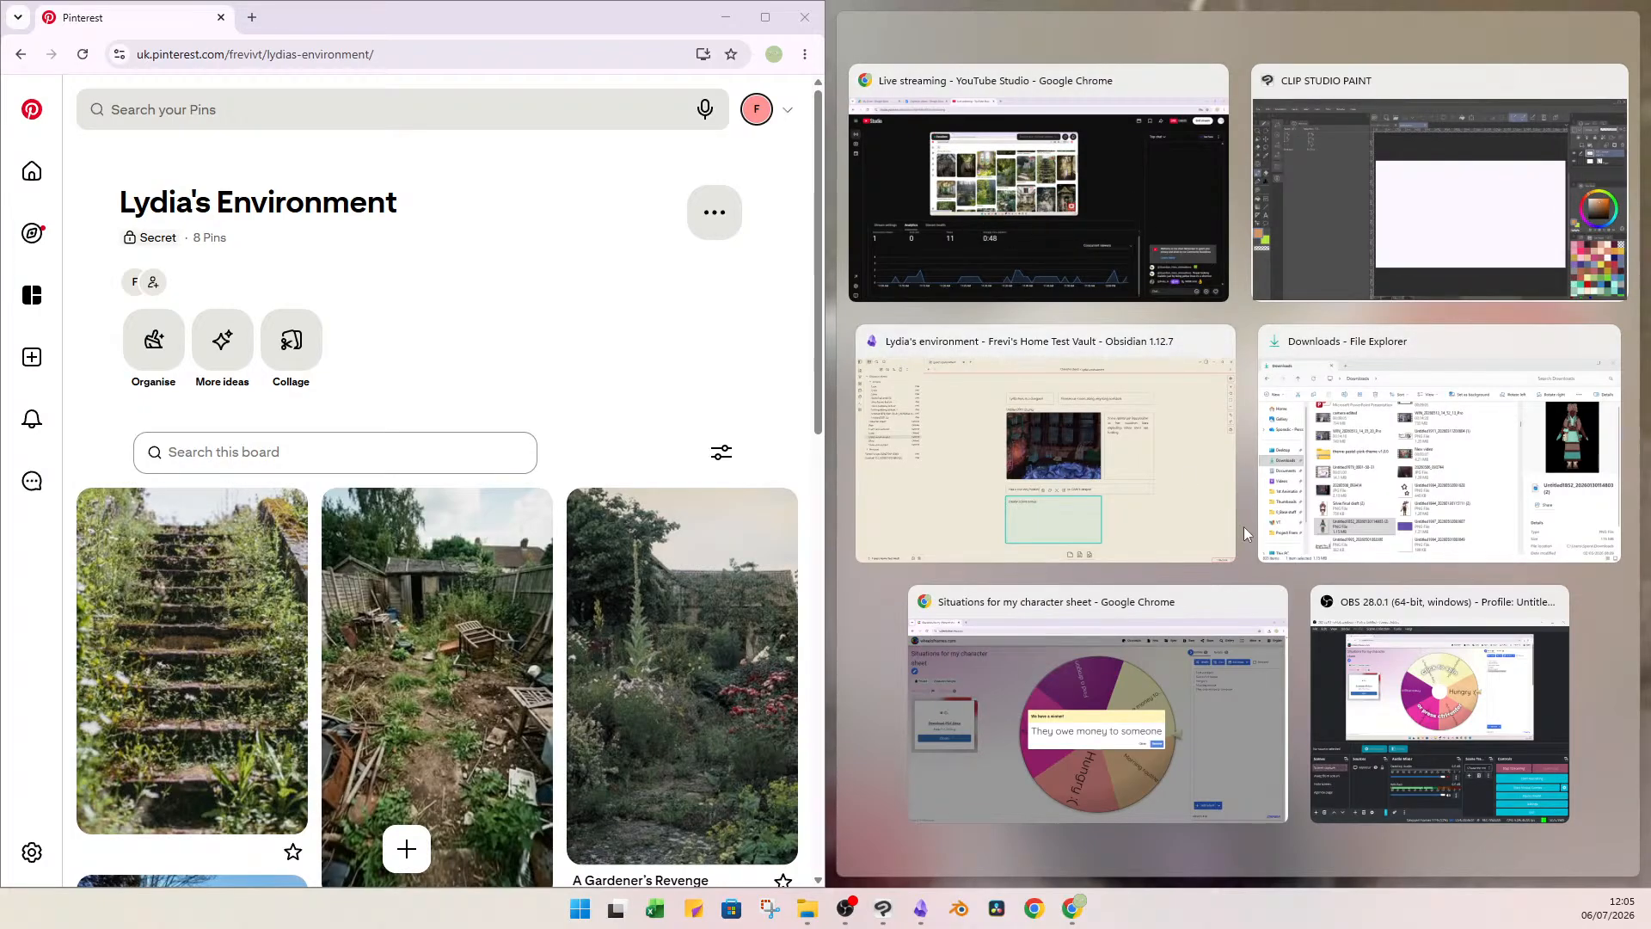
Switch to Clip Studio Paint, maximize its window and show the brush properties alongside the Lydia's garden canvas.
{"action": "left_click", "coordinate": [1380, 275]}
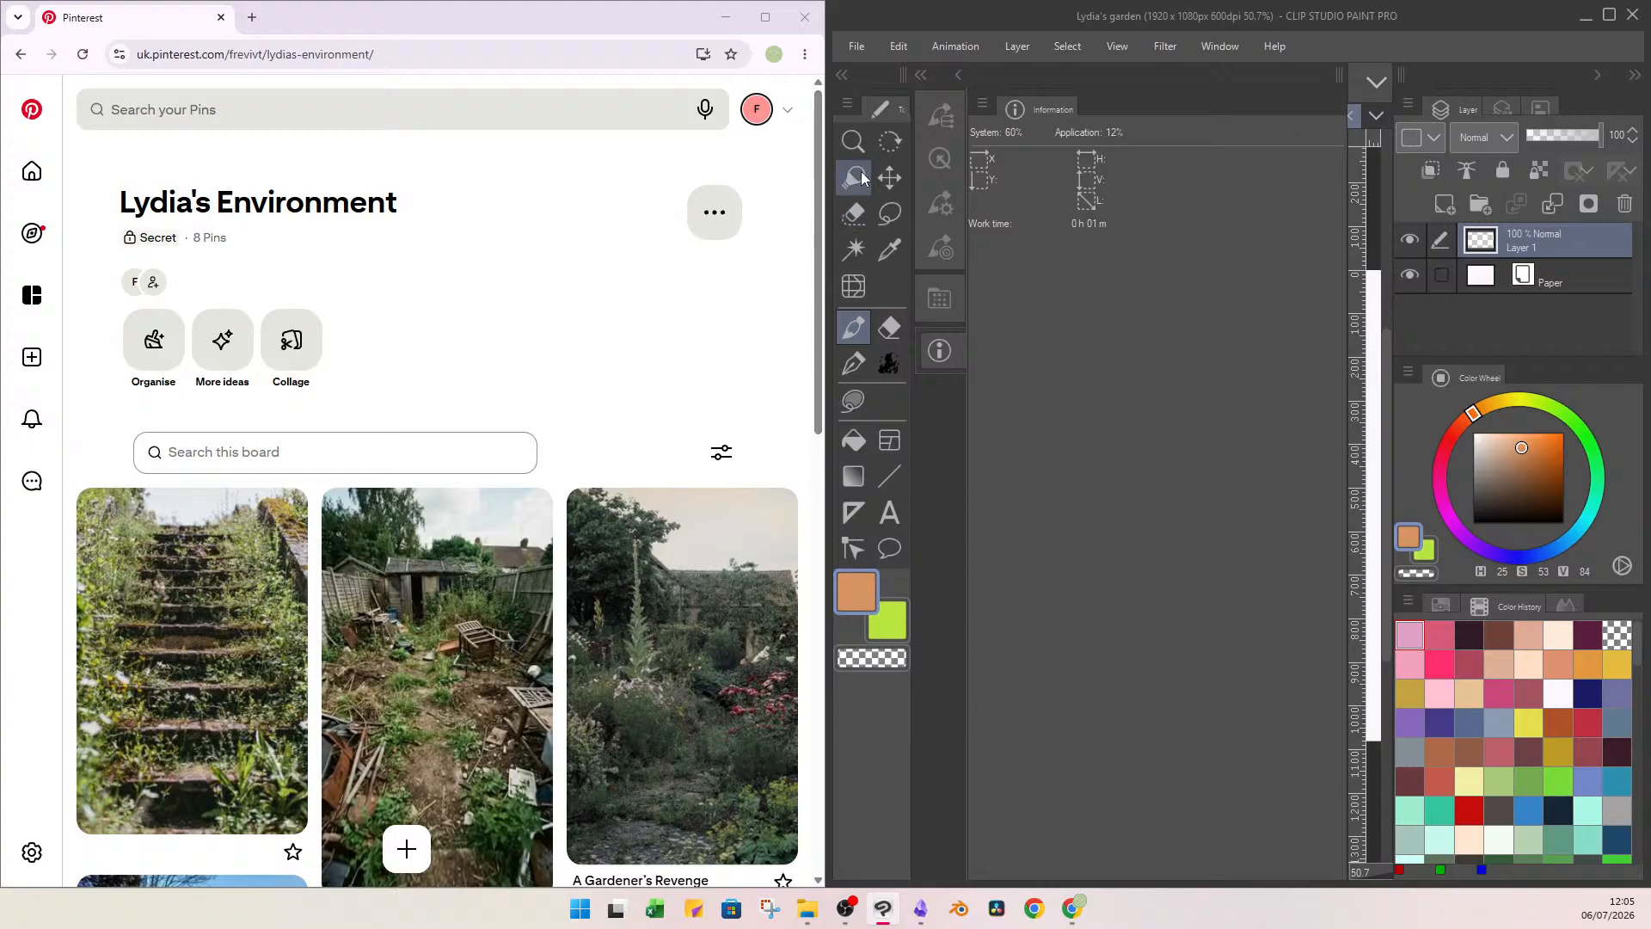
{"action": "left_click", "coordinate": [1609, 15]}
{"action": "scroll", "coordinate": [1118, 630], "scroll_direction": "down", "scroll_amount": 3}
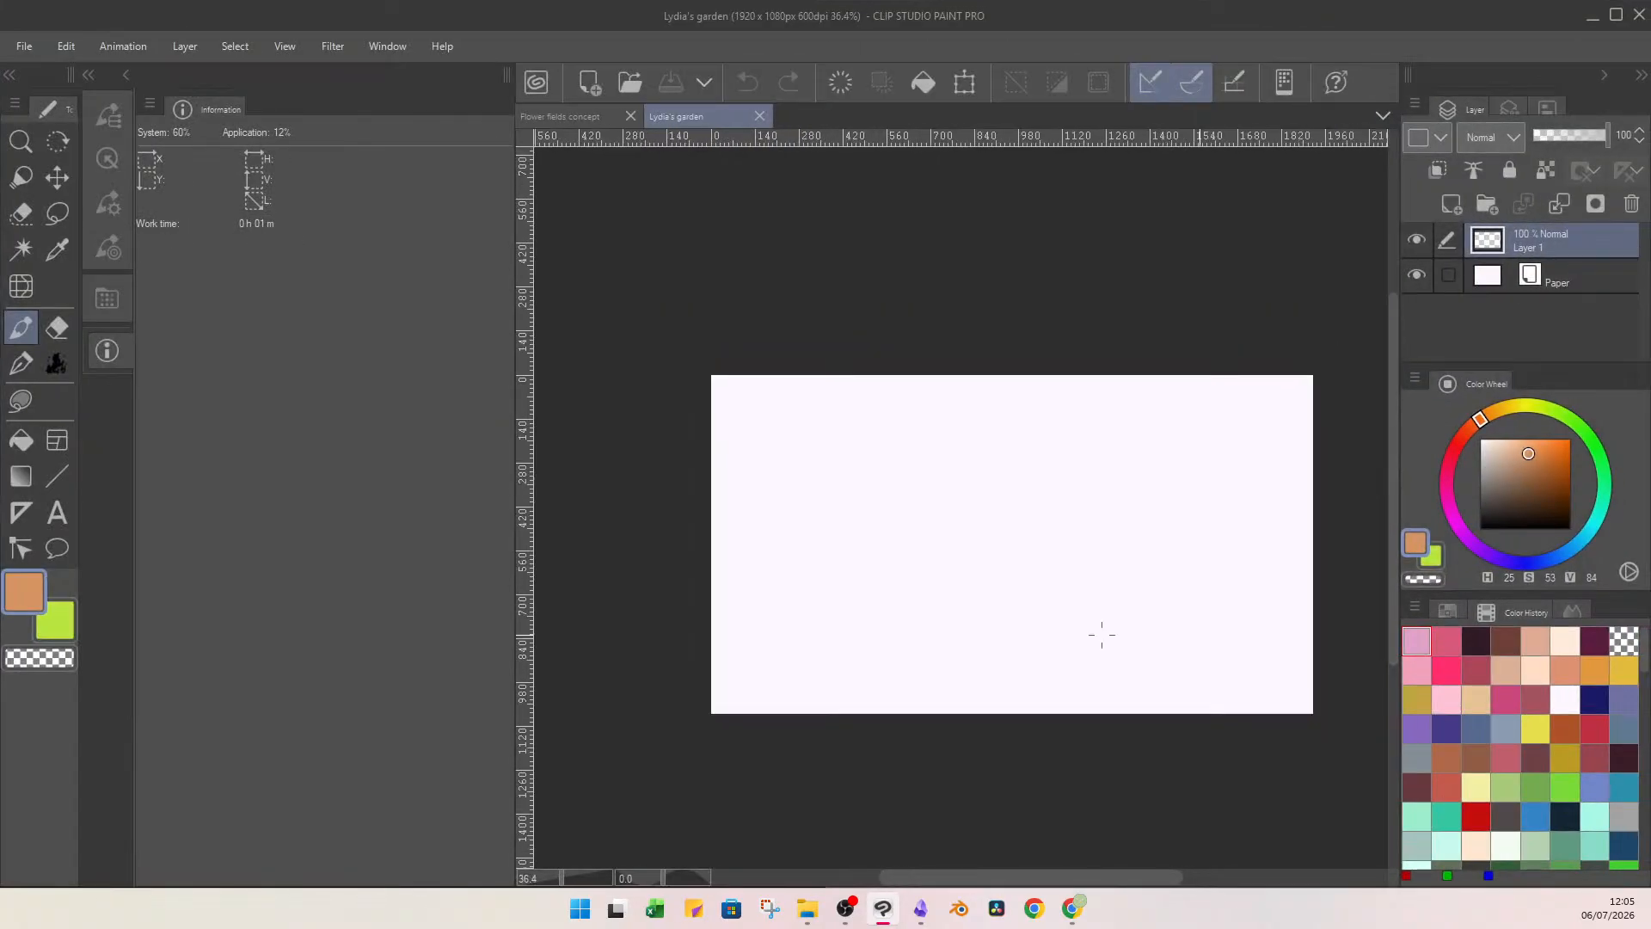
{"action": "scroll", "coordinate": [1085, 613], "scroll_direction": "up", "scroll_amount": 3}
{"action": "scroll", "coordinate": [1069, 600], "scroll_direction": "down", "scroll_amount": 2}
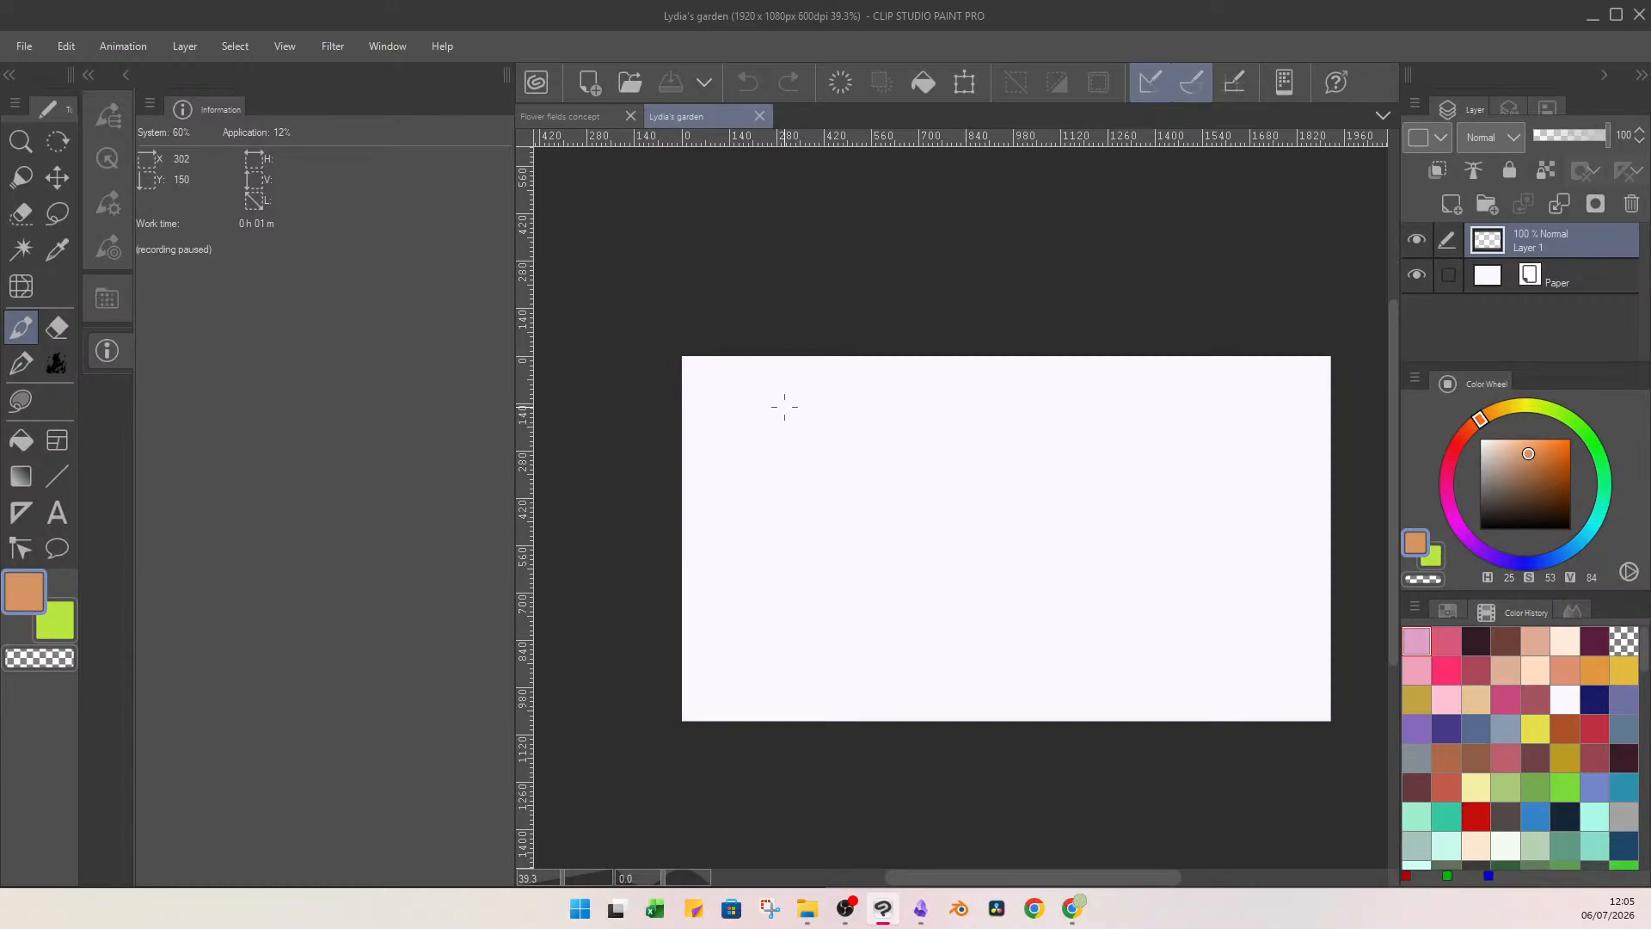
{"action": "left_click", "coordinate": [110, 147]}
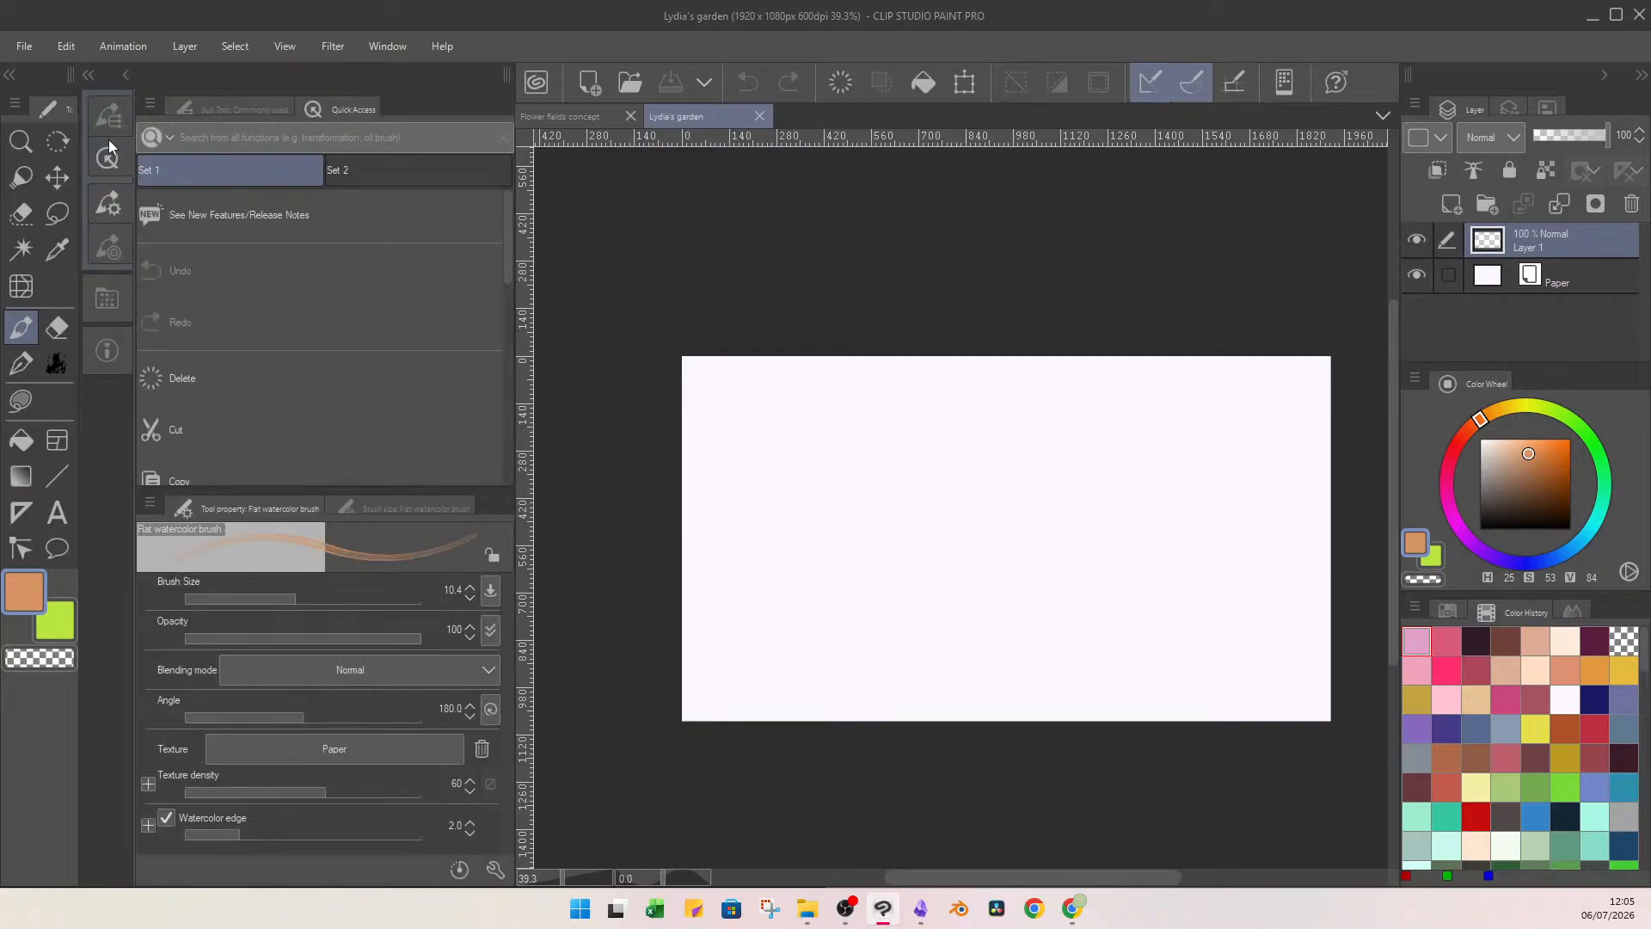
{"action": "left_click", "coordinate": [305, 596]}
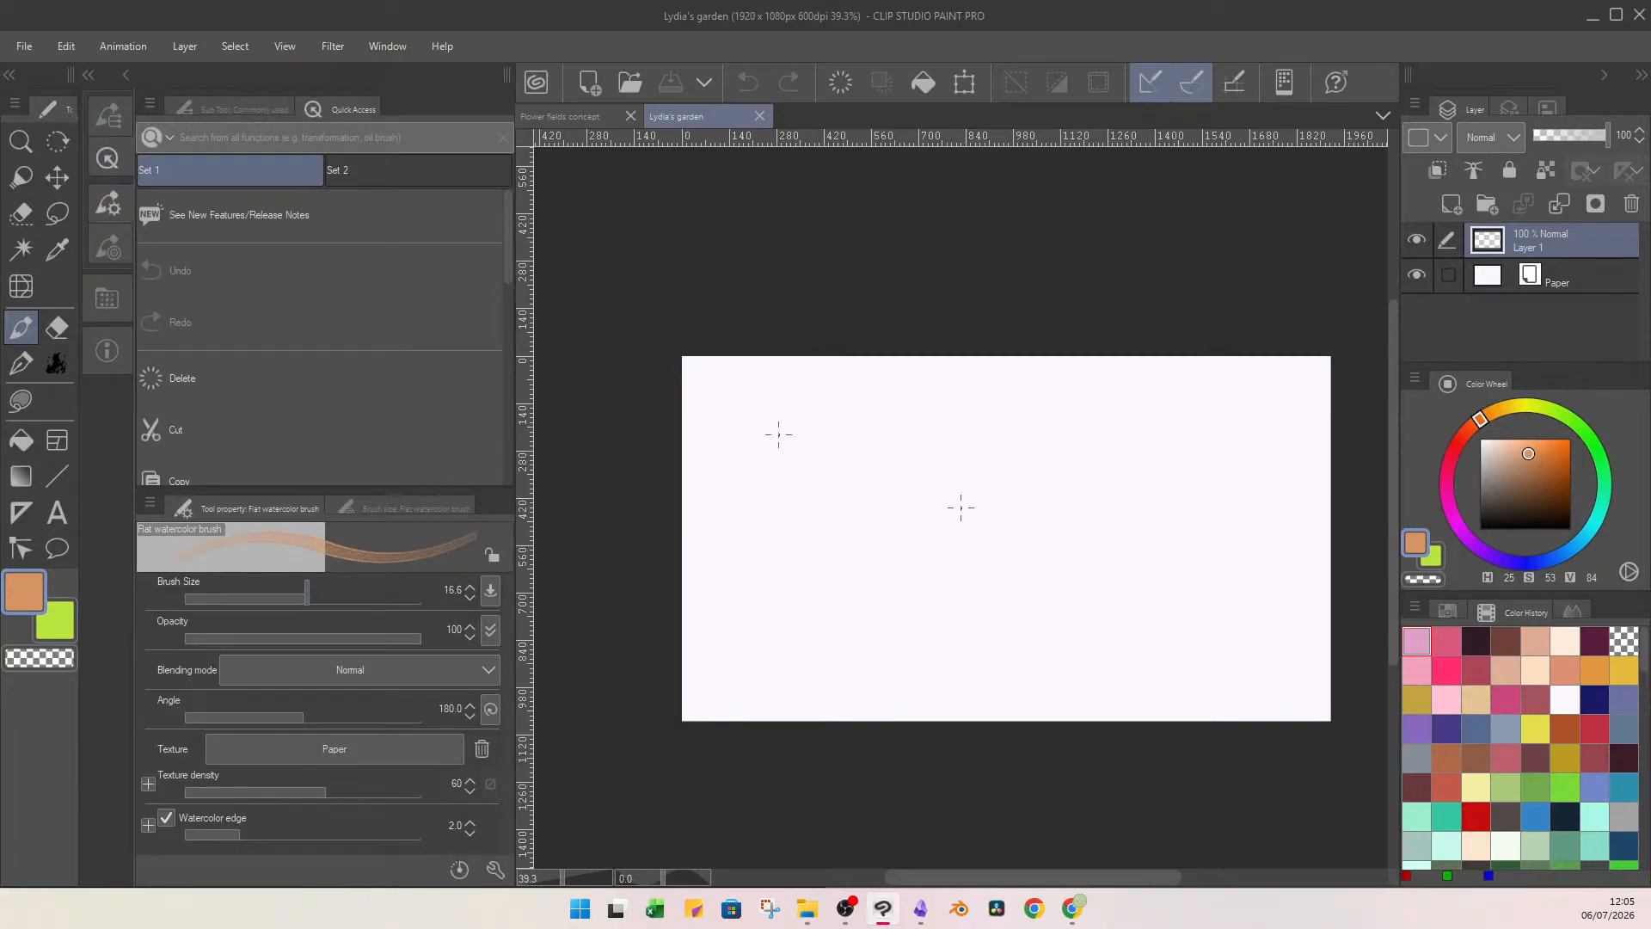
{"action": "mouse_move", "coordinate": [748, 420]}
{"action": "left_mouse_down"}
{"action": "mouse_move", "coordinate": [879, 418]}
{"action": "mouse_move", "coordinate": [896, 449]}
{"action": "mouse_move", "coordinate": [749, 425]}
{"action": "left_mouse_up"}
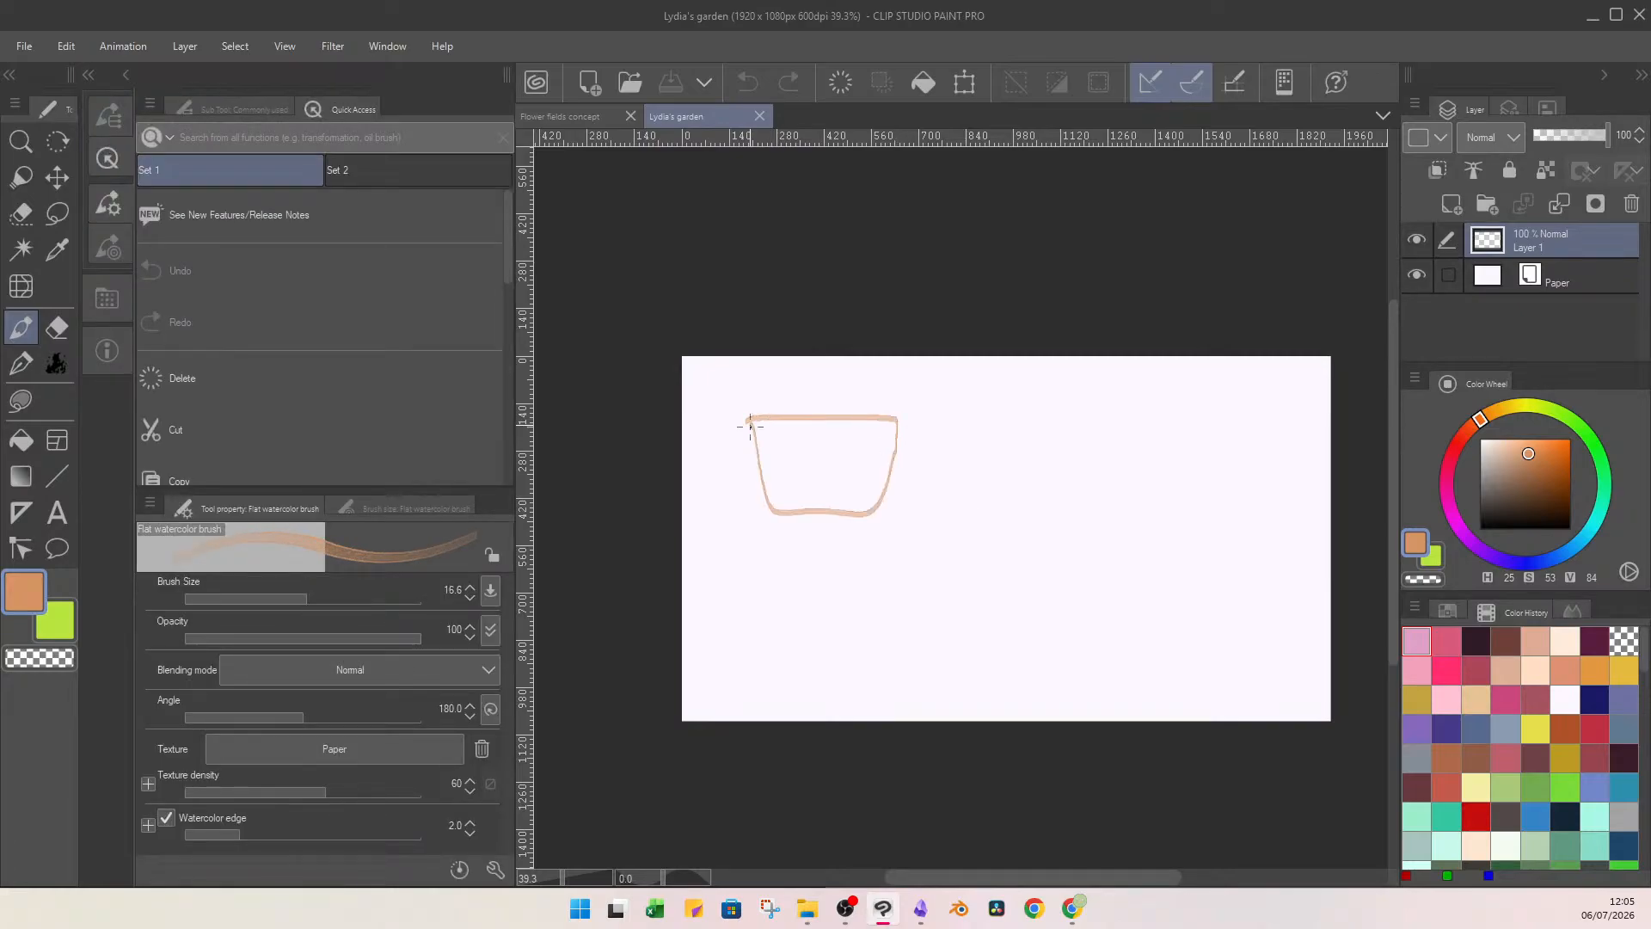
{"action": "key", "text": "ctrl+z"}
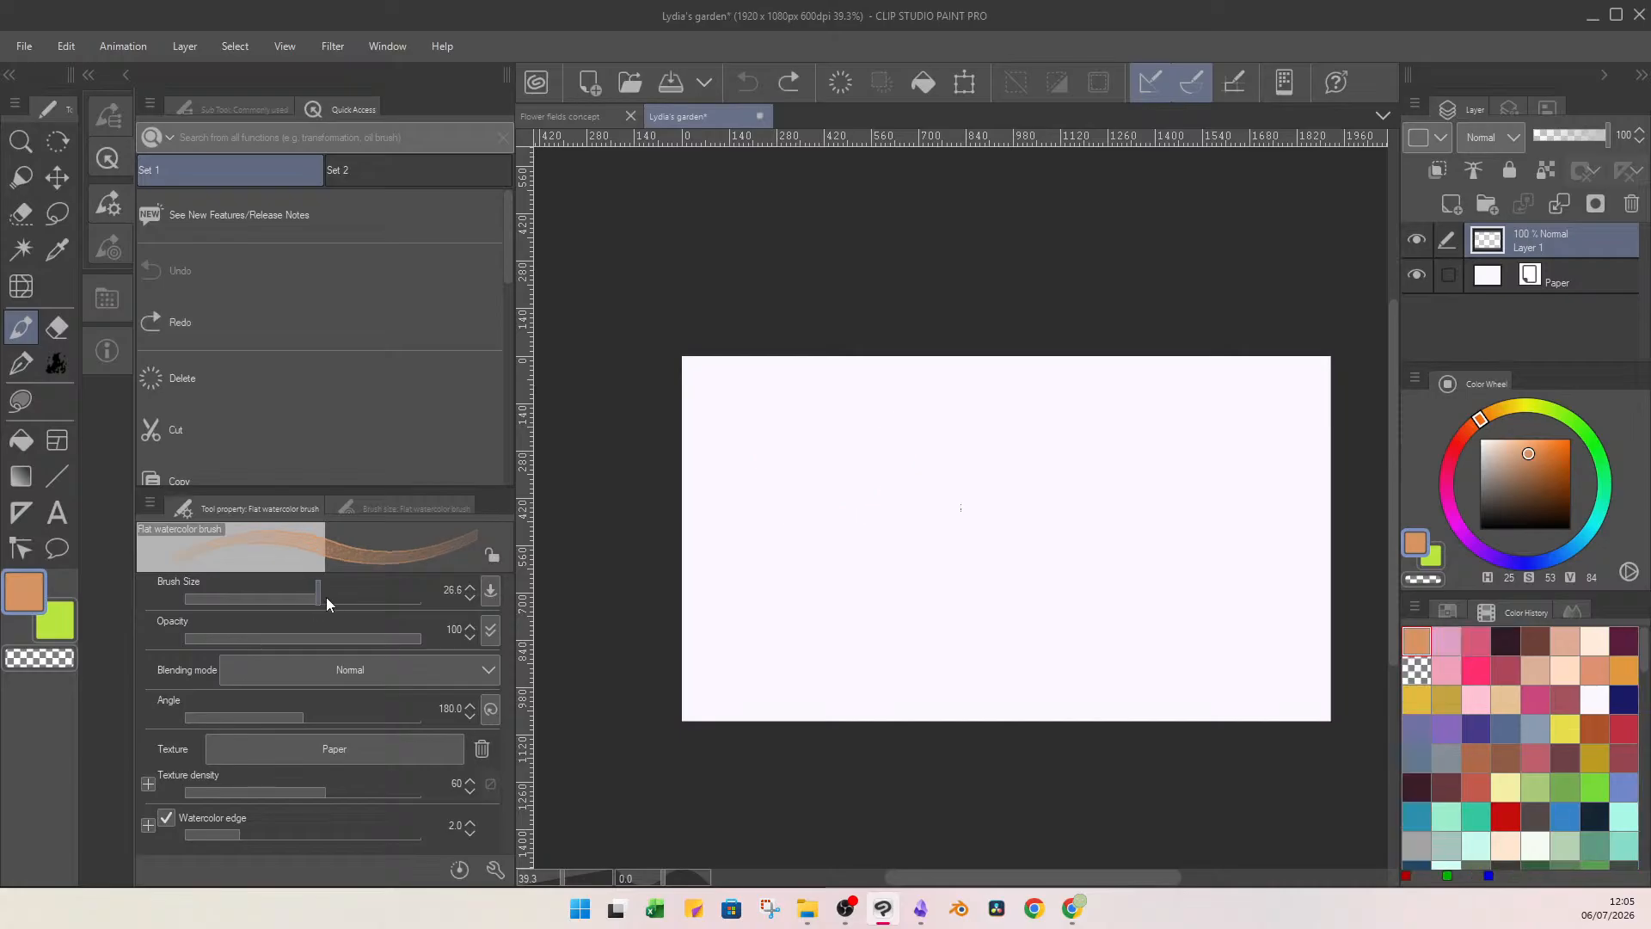
Paint a layered light-orange rectangular block in the canvas's upper-left area with the flat watercolor brush at size 192.5.
{"action": "left_click_drag", "start_coordinate": [327, 596], "coordinate": [365, 596]}
{"action": "mouse_move", "coordinate": [745, 423]}
{"action": "left_mouse_down"}
{"action": "mouse_move", "coordinate": [821, 427]}
{"action": "mouse_move", "coordinate": [961, 477]}
{"action": "mouse_move", "coordinate": [800, 499]}
{"action": "mouse_move", "coordinate": [733, 426]}
{"action": "mouse_move", "coordinate": [925, 415]}
{"action": "mouse_move", "coordinate": [958, 461]}
{"action": "mouse_move", "coordinate": [757, 479]}
{"action": "mouse_move", "coordinate": [737, 461]}
{"action": "mouse_move", "coordinate": [788, 453]}
{"action": "left_mouse_up"}
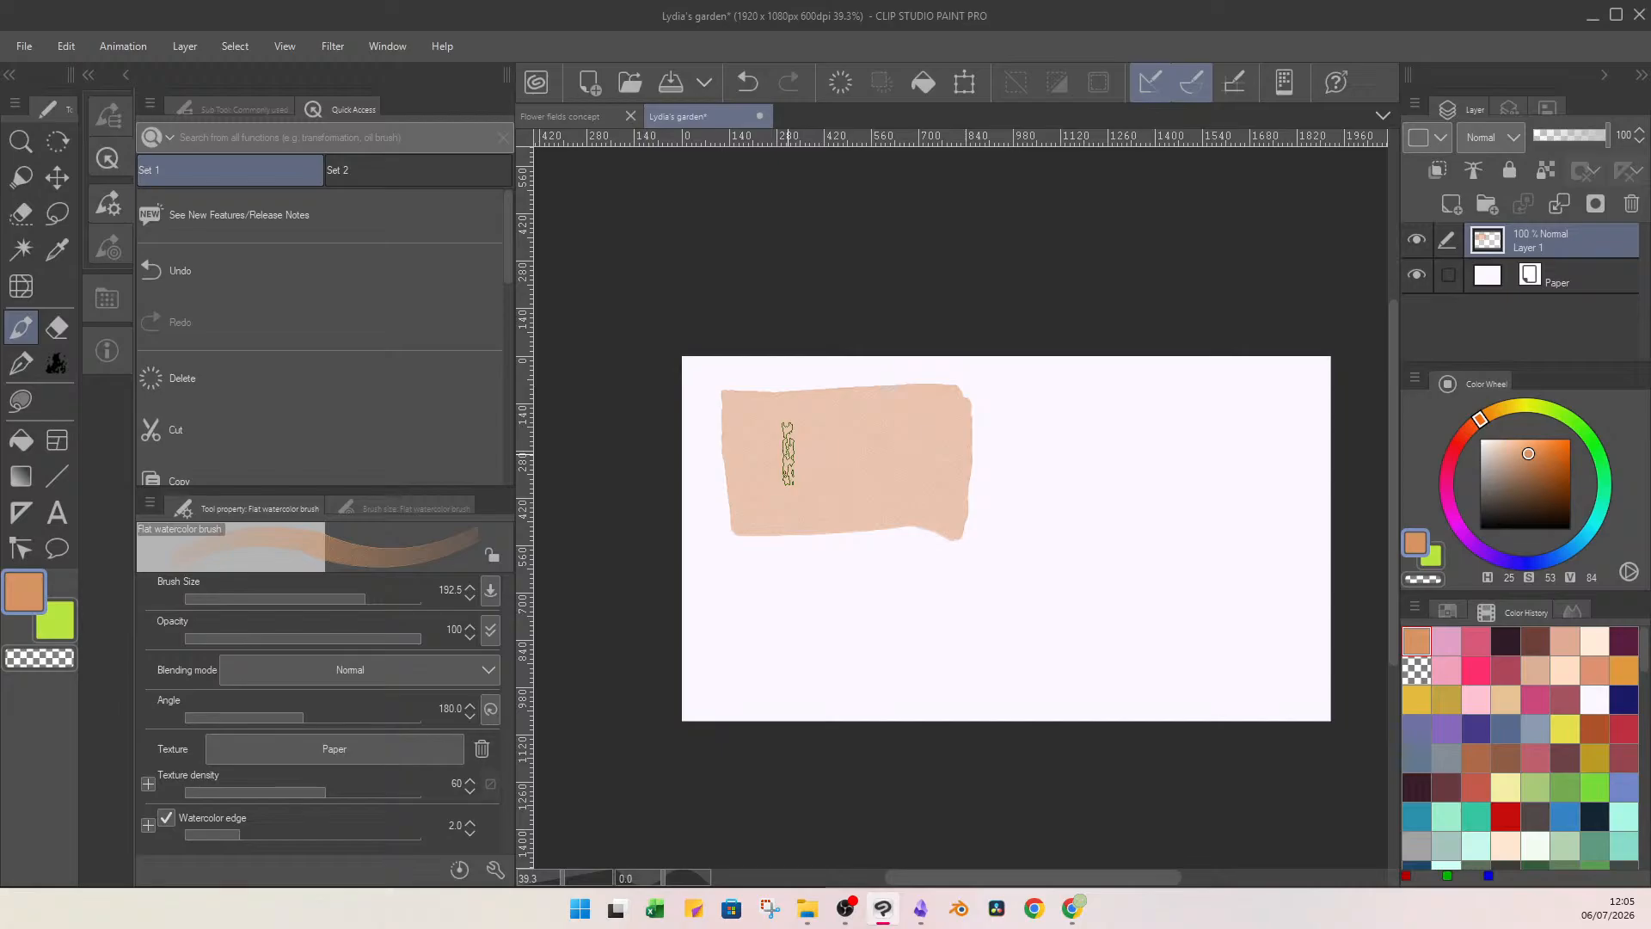
{"action": "mouse_move", "coordinate": [765, 509]}
{"action": "left_mouse_down"}
{"action": "mouse_move", "coordinate": [750, 514]}
{"action": "mouse_move", "coordinate": [946, 503]}
{"action": "mouse_move", "coordinate": [950, 415]}
{"action": "mouse_move", "coordinate": [925, 475]}
{"action": "mouse_move", "coordinate": [741, 413]}
{"action": "left_mouse_up"}
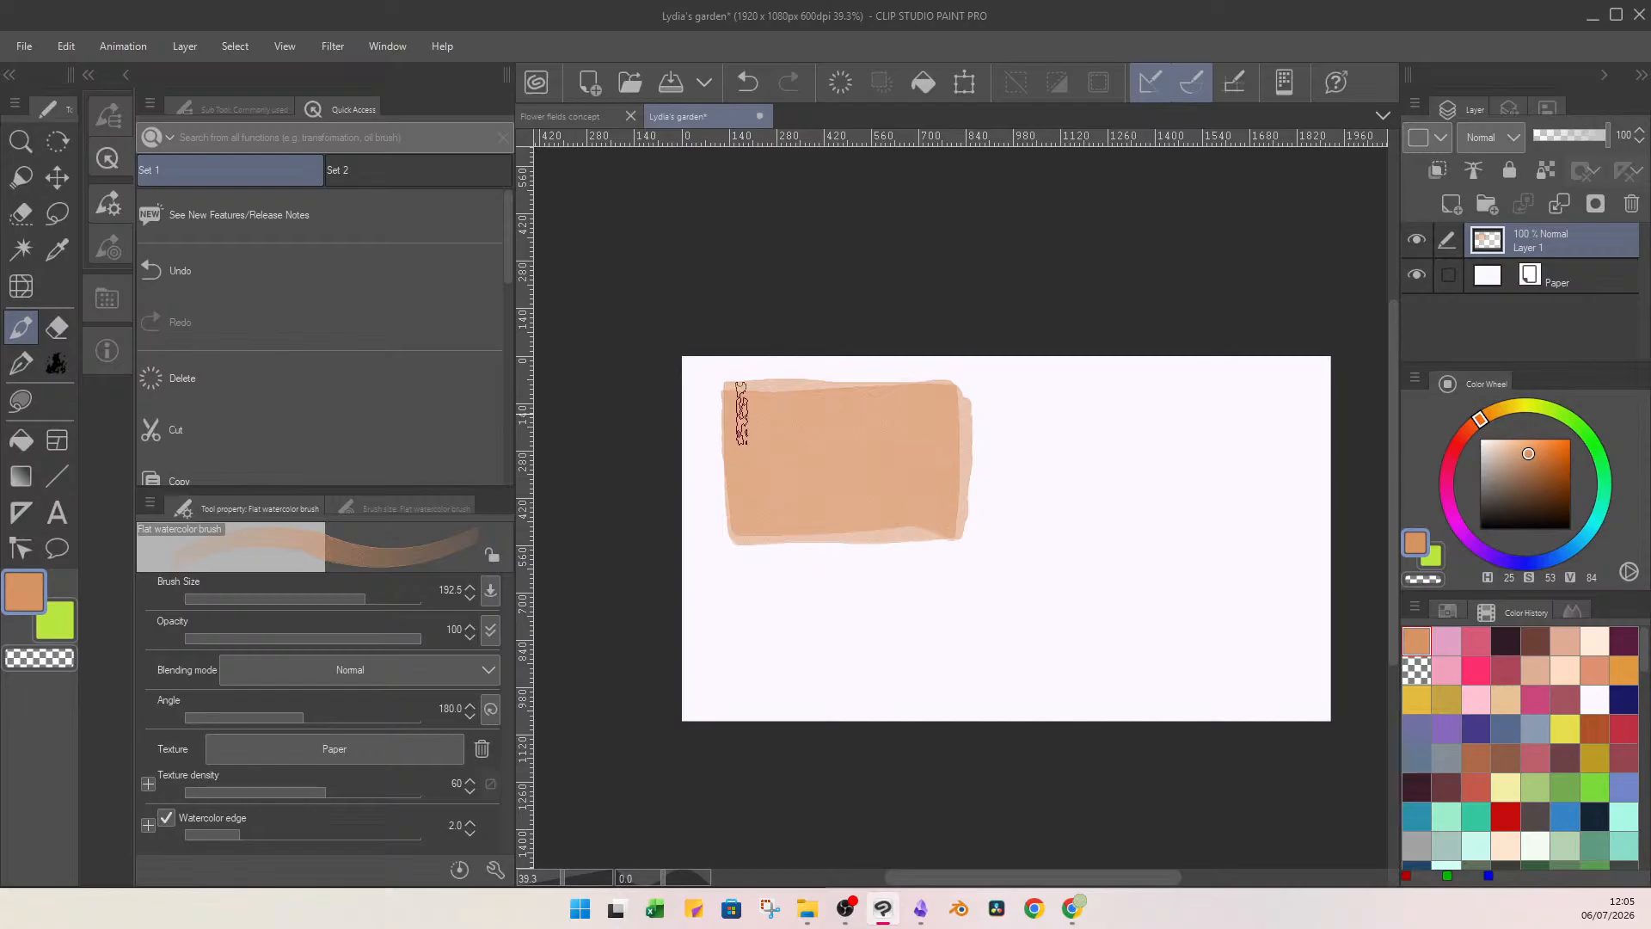
{"action": "mouse_move", "coordinate": [970, 372]}
{"action": "left_mouse_down"}
{"action": "mouse_move", "coordinate": [751, 379]}
{"action": "mouse_move", "coordinate": [753, 400]}
{"action": "mouse_move", "coordinate": [945, 515]}
{"action": "left_mouse_up"}
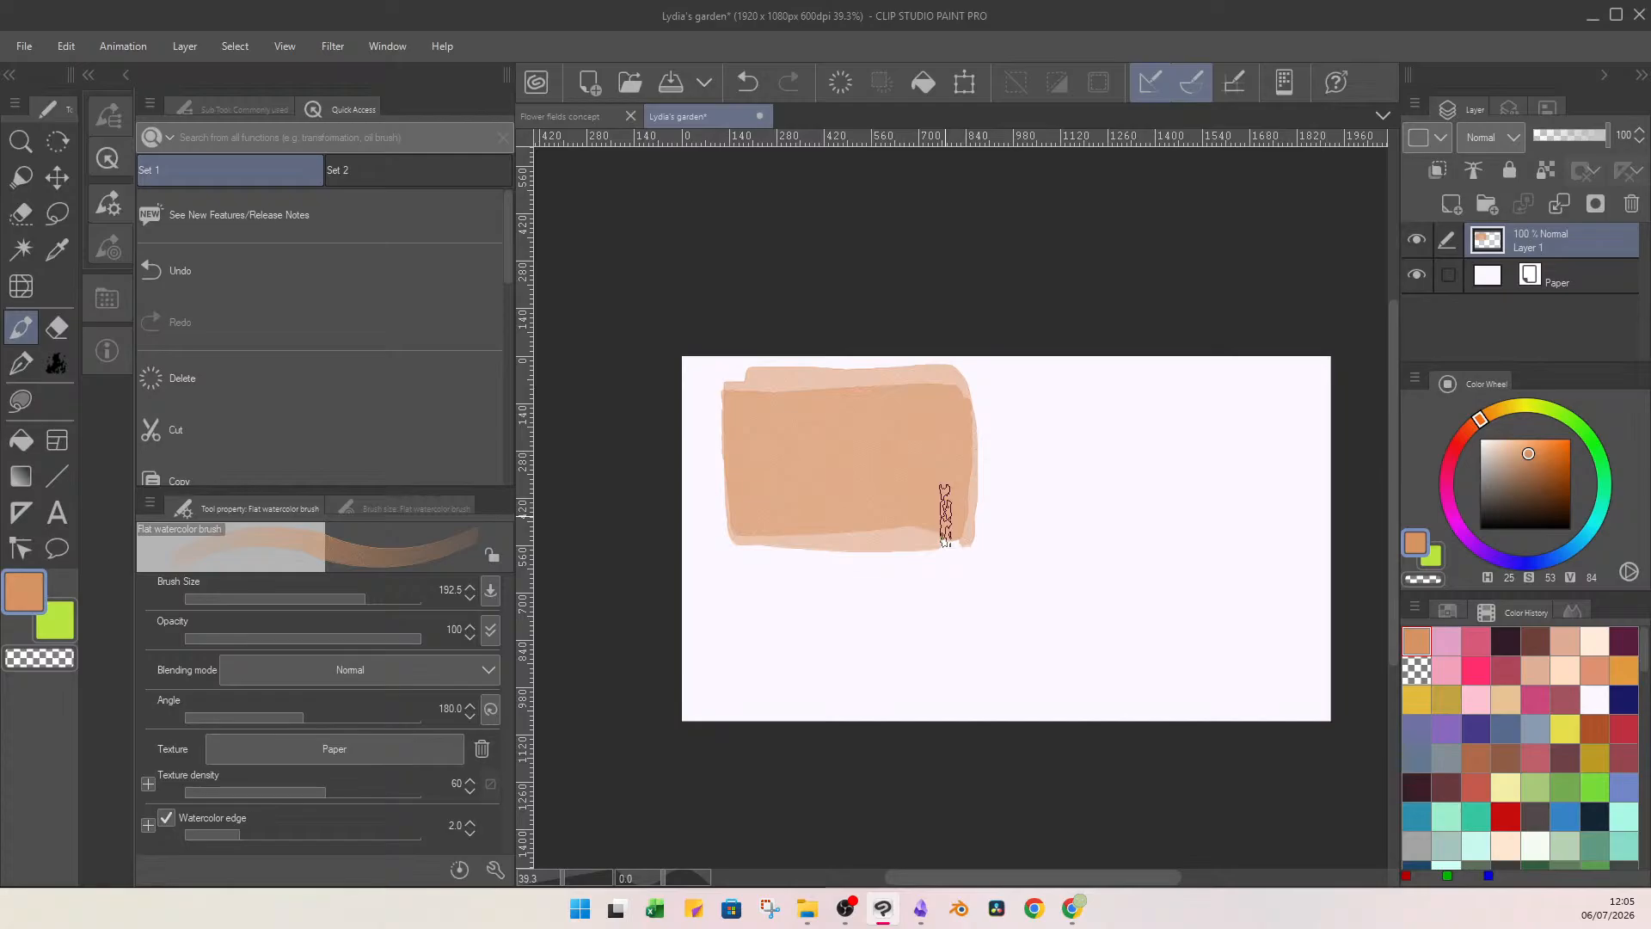
Choose a darker reddish brown, rename the painted layer "sky" and group it in a folder named "concept".
{"action": "left_click", "coordinate": [1543, 467]}
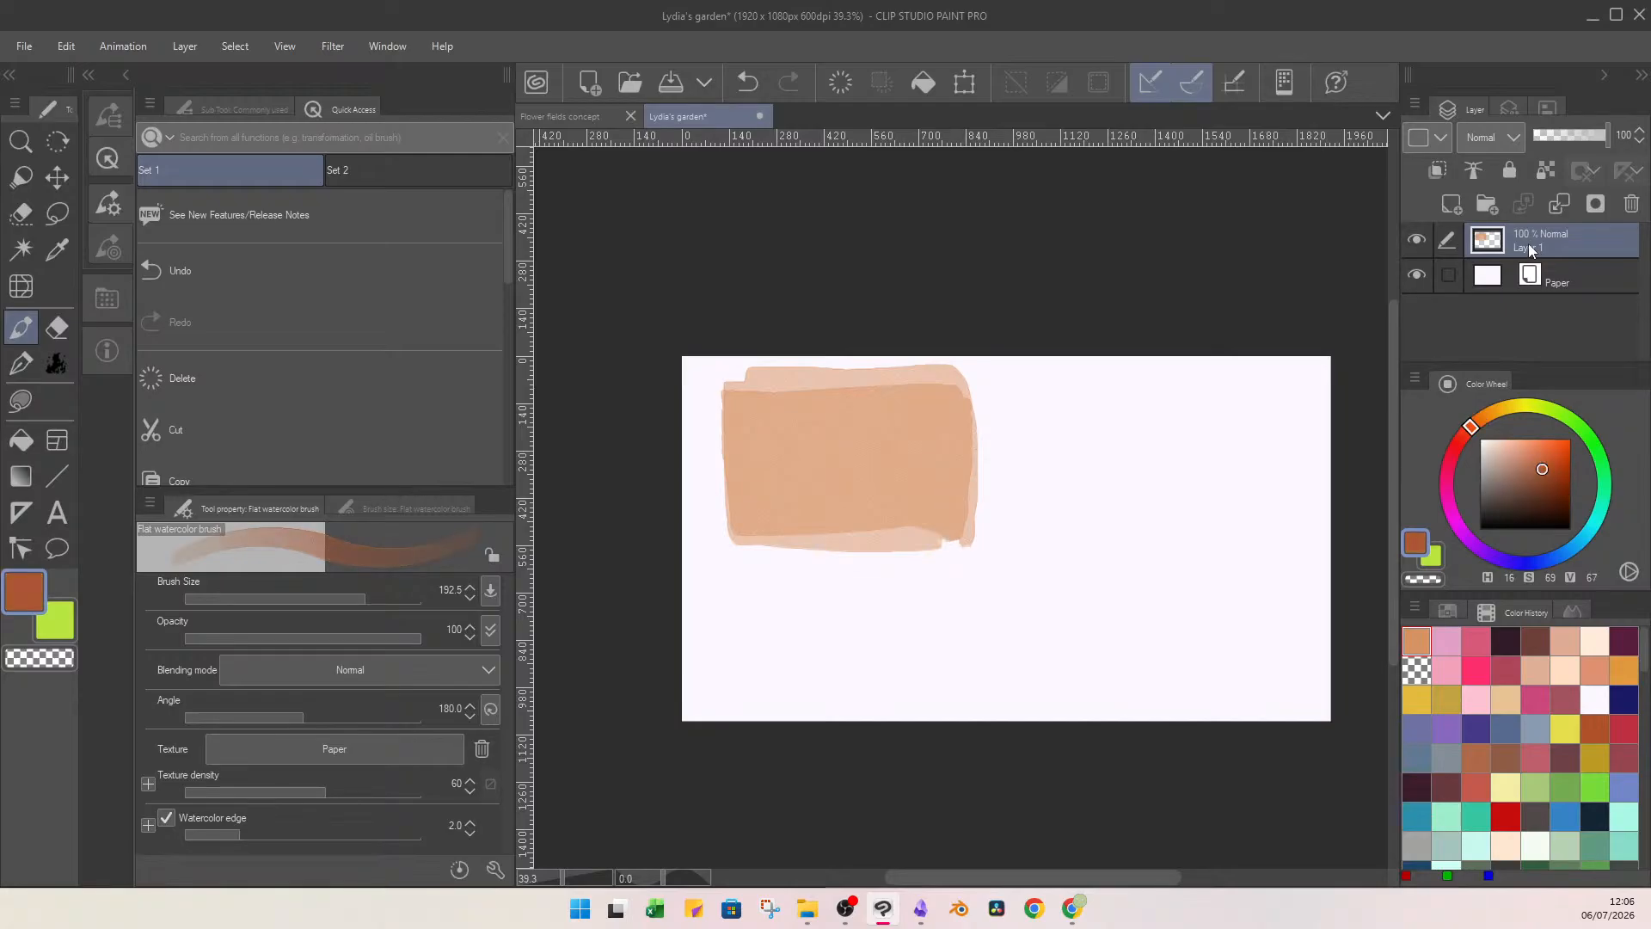
{"action": "double_click", "coordinate": [1529, 248]}
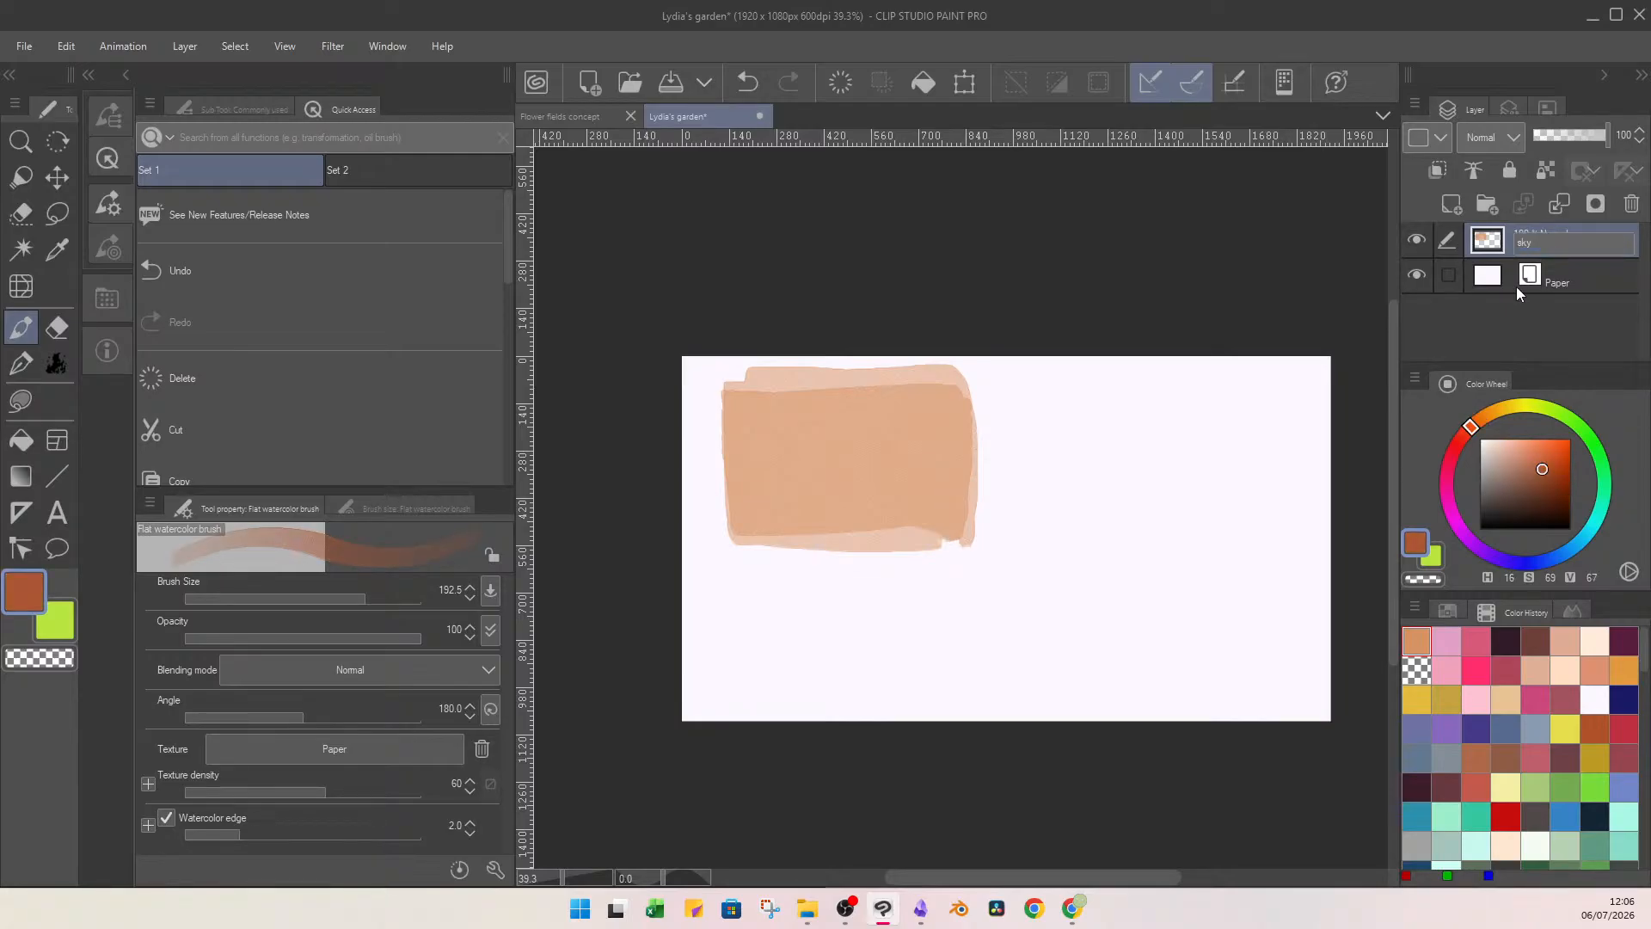
{"action": "key", "text": "Return"}
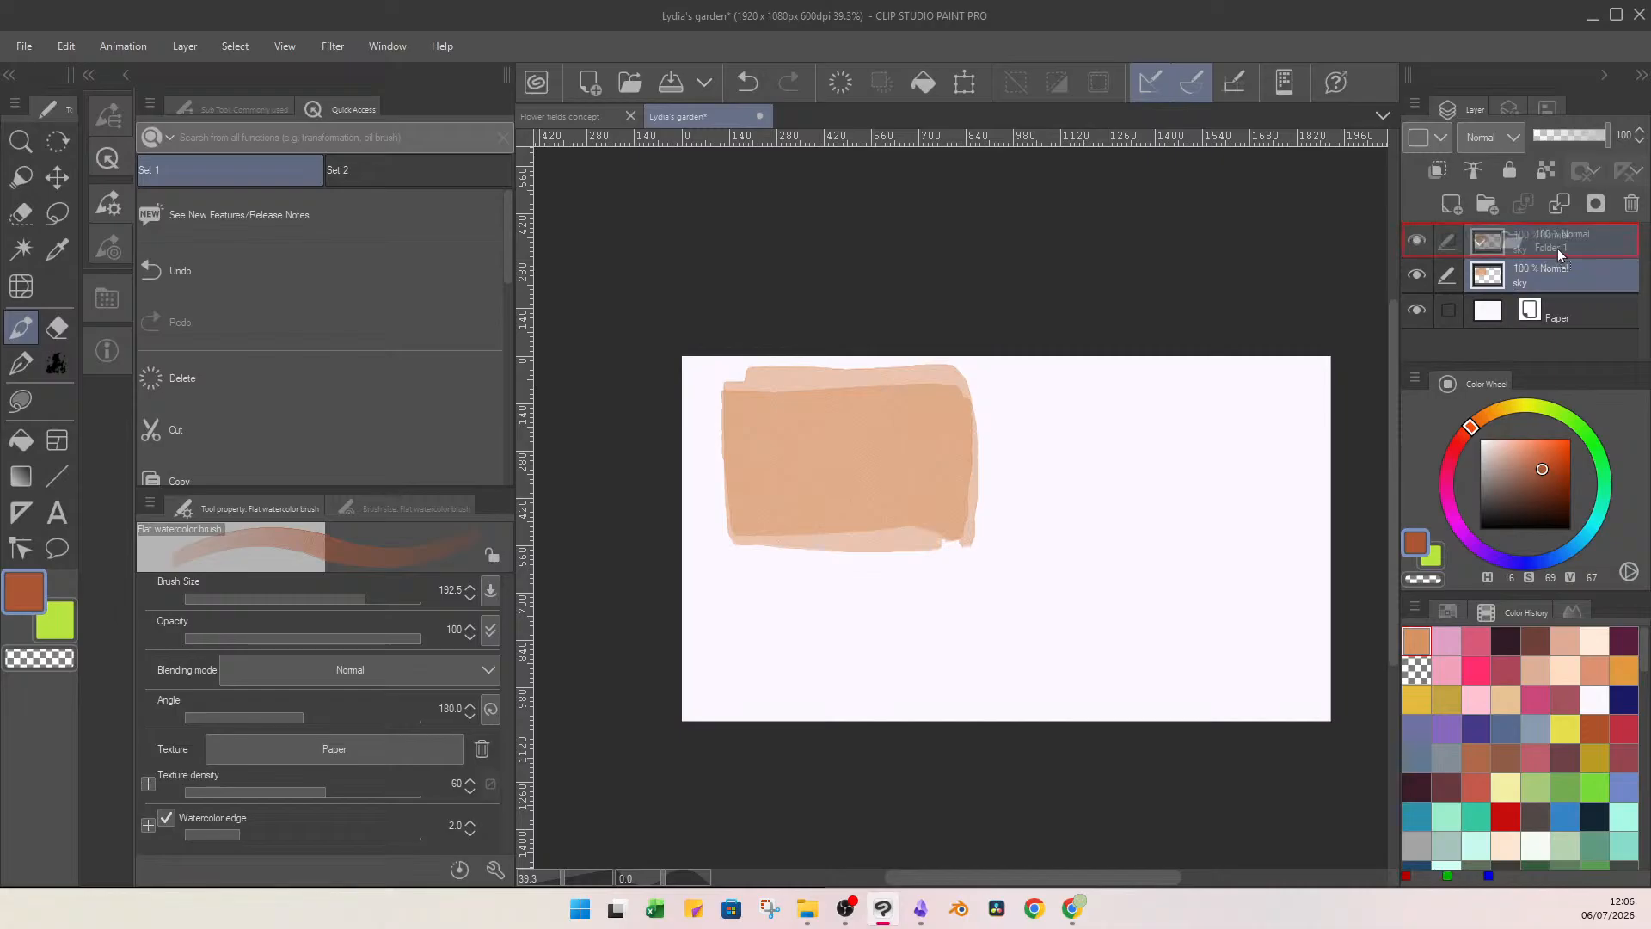
{"action": "key", "text": "ctrl+g"}
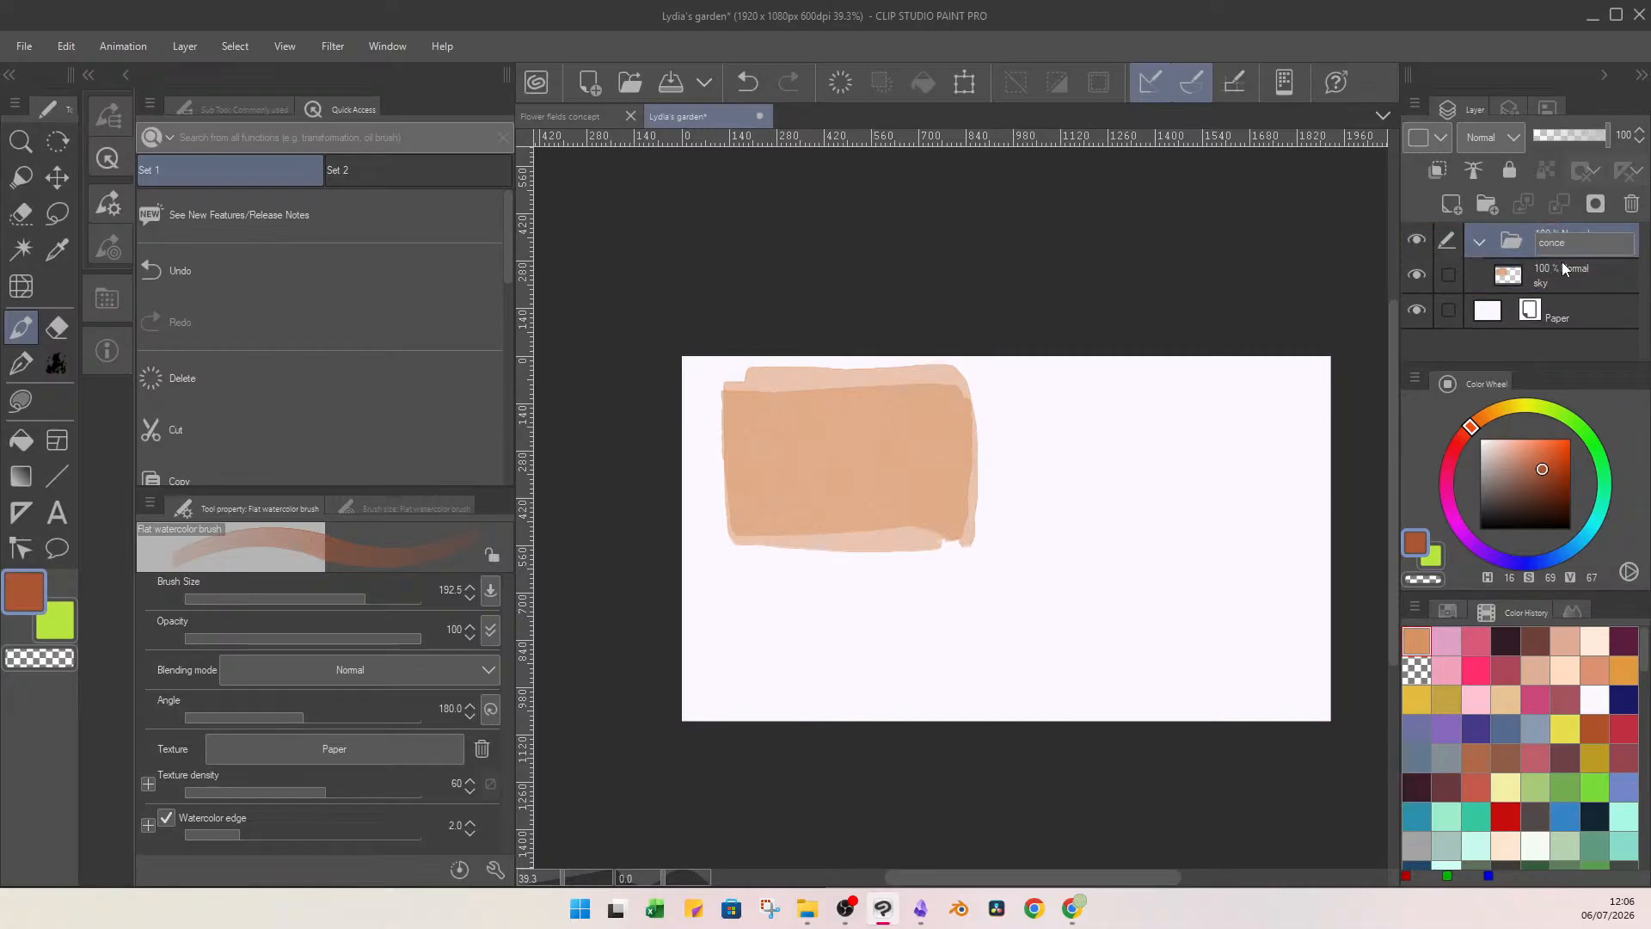
On a new layer above sky, paint reddish-brown spiky plant shapes across the orange block with brush size 75.5.
{"action": "key", "text": "ctrl+shift+n"}
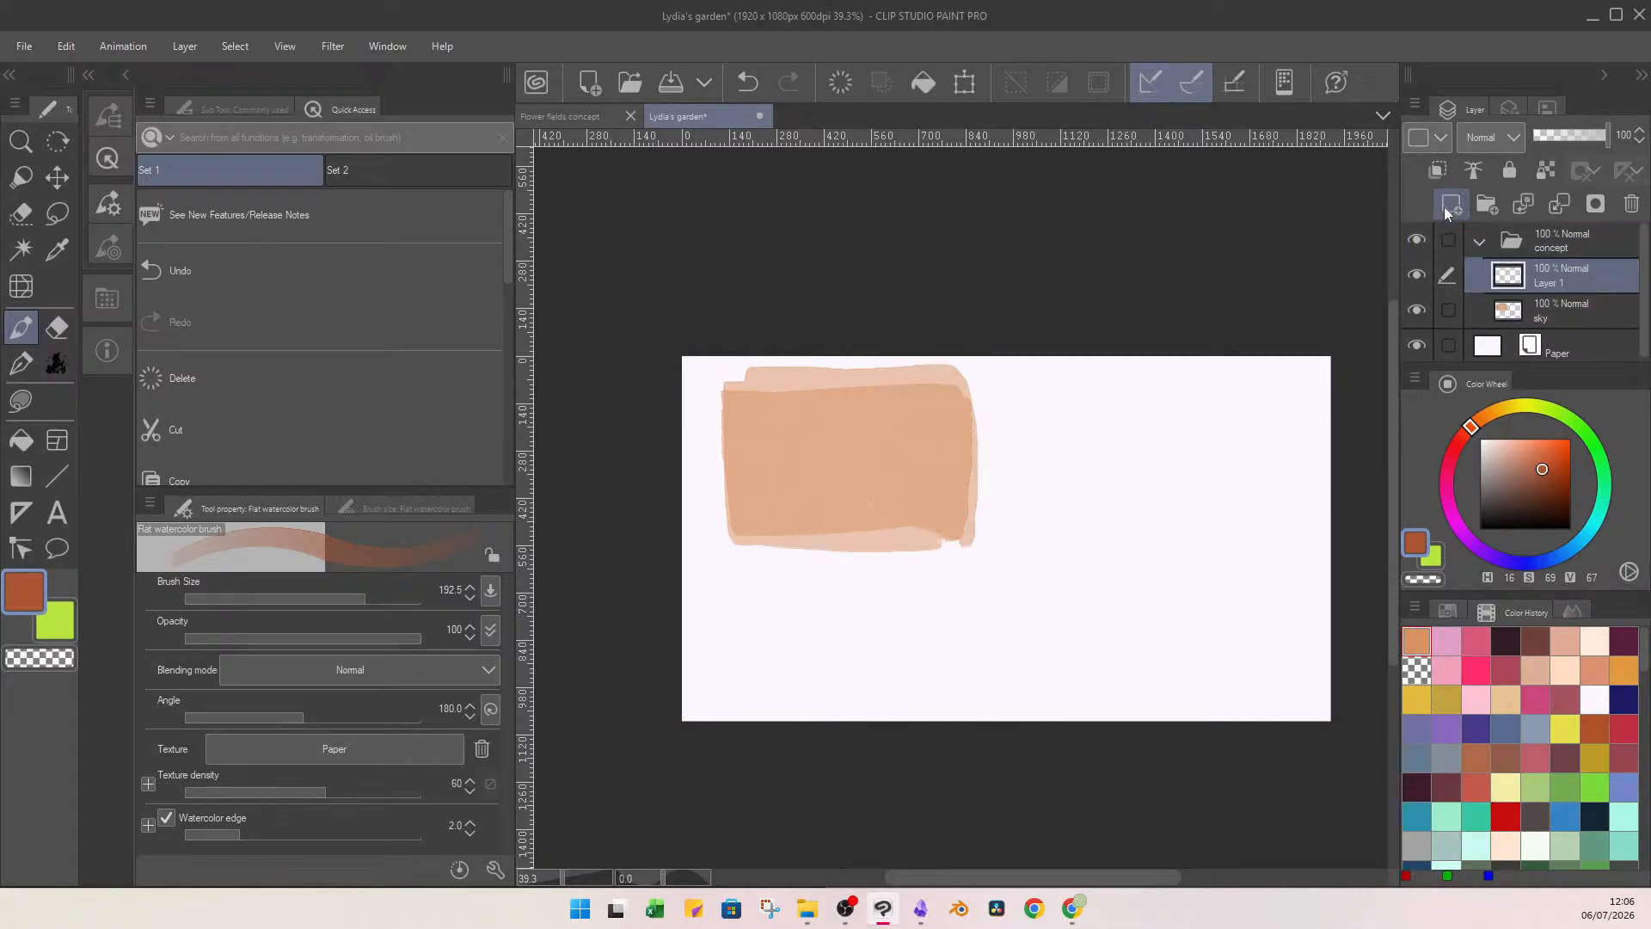
{"action": "left_click", "coordinate": [350, 596]}
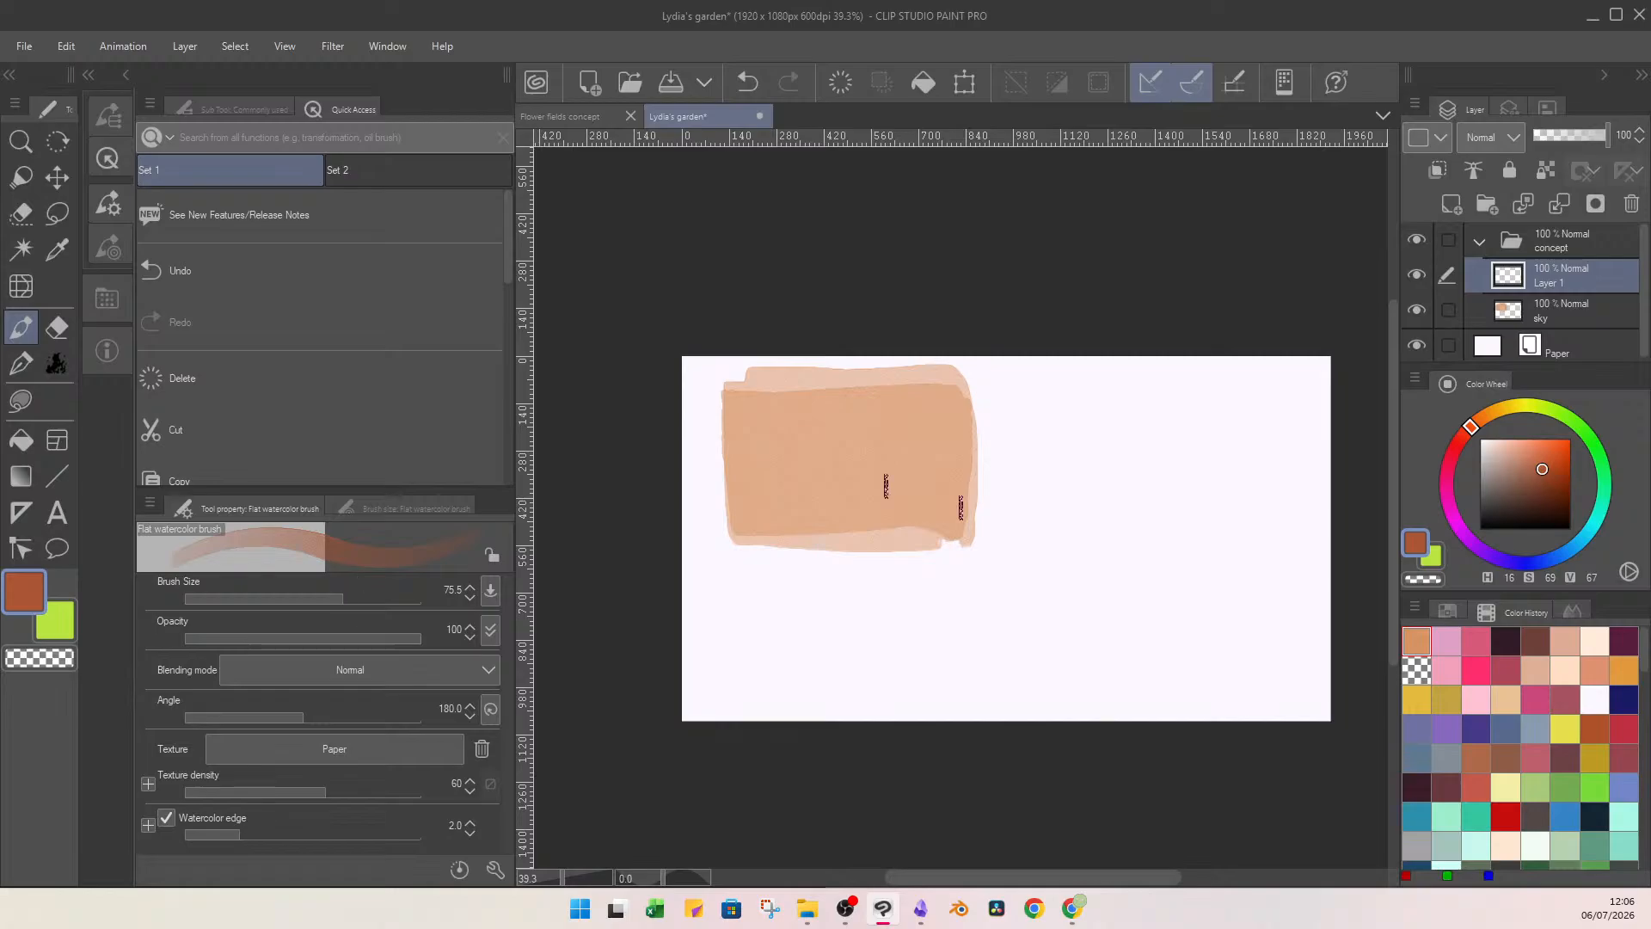
{"action": "mouse_move", "coordinate": [910, 519]}
{"action": "left_mouse_down"}
{"action": "mouse_move", "coordinate": [919, 472]}
{"action": "mouse_move", "coordinate": [929, 516]}
{"action": "mouse_move", "coordinate": [936, 441]}
{"action": "mouse_move", "coordinate": [950, 503]}
{"action": "mouse_move", "coordinate": [961, 446]}
{"action": "mouse_move", "coordinate": [957, 533]}
{"action": "left_mouse_up"}
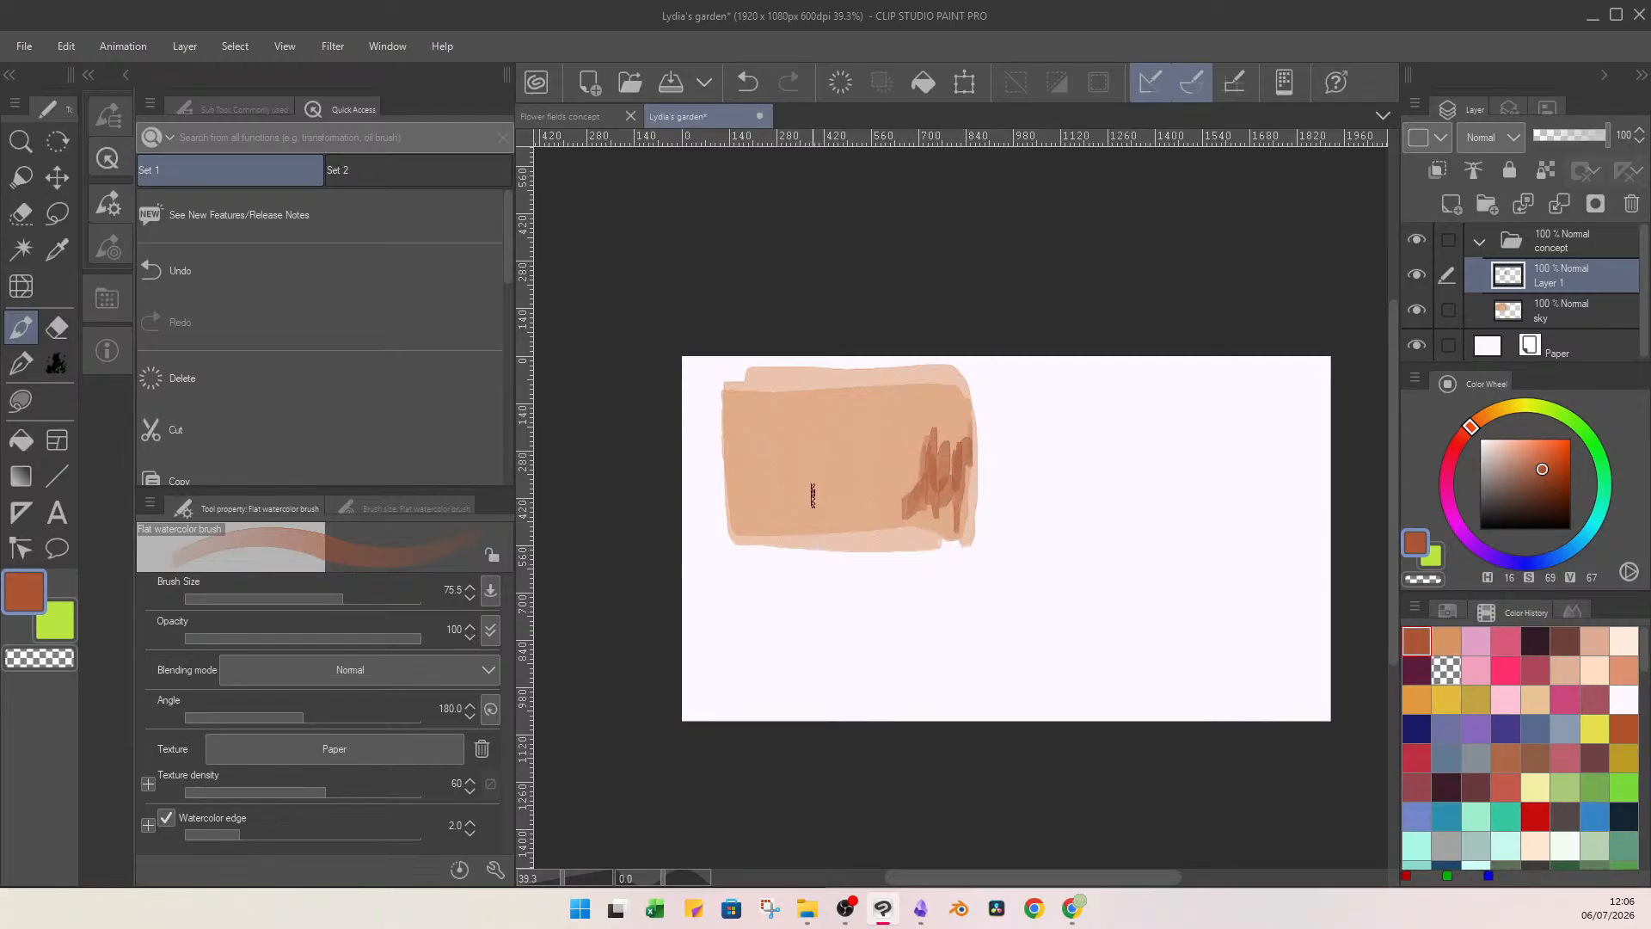
{"action": "left_click_drag", "start_coordinate": [755, 514], "coordinate": [790, 414]}
{"action": "mouse_move", "coordinate": [860, 473]}
{"action": "left_mouse_down"}
{"action": "mouse_move", "coordinate": [869, 399]}
{"action": "mouse_move", "coordinate": [873, 456]}
{"action": "mouse_move", "coordinate": [894, 443]}
{"action": "left_mouse_up"}
{"action": "mouse_move", "coordinate": [819, 522]}
{"action": "left_mouse_down"}
{"action": "mouse_move", "coordinate": [826, 477]}
{"action": "mouse_move", "coordinate": [856, 541]}
{"action": "mouse_move", "coordinate": [834, 543]}
{"action": "mouse_move", "coordinate": [846, 505]}
{"action": "mouse_move", "coordinate": [819, 546]}
{"action": "mouse_move", "coordinate": [804, 537]}
{"action": "mouse_move", "coordinate": [833, 527]}
{"action": "left_mouse_up"}
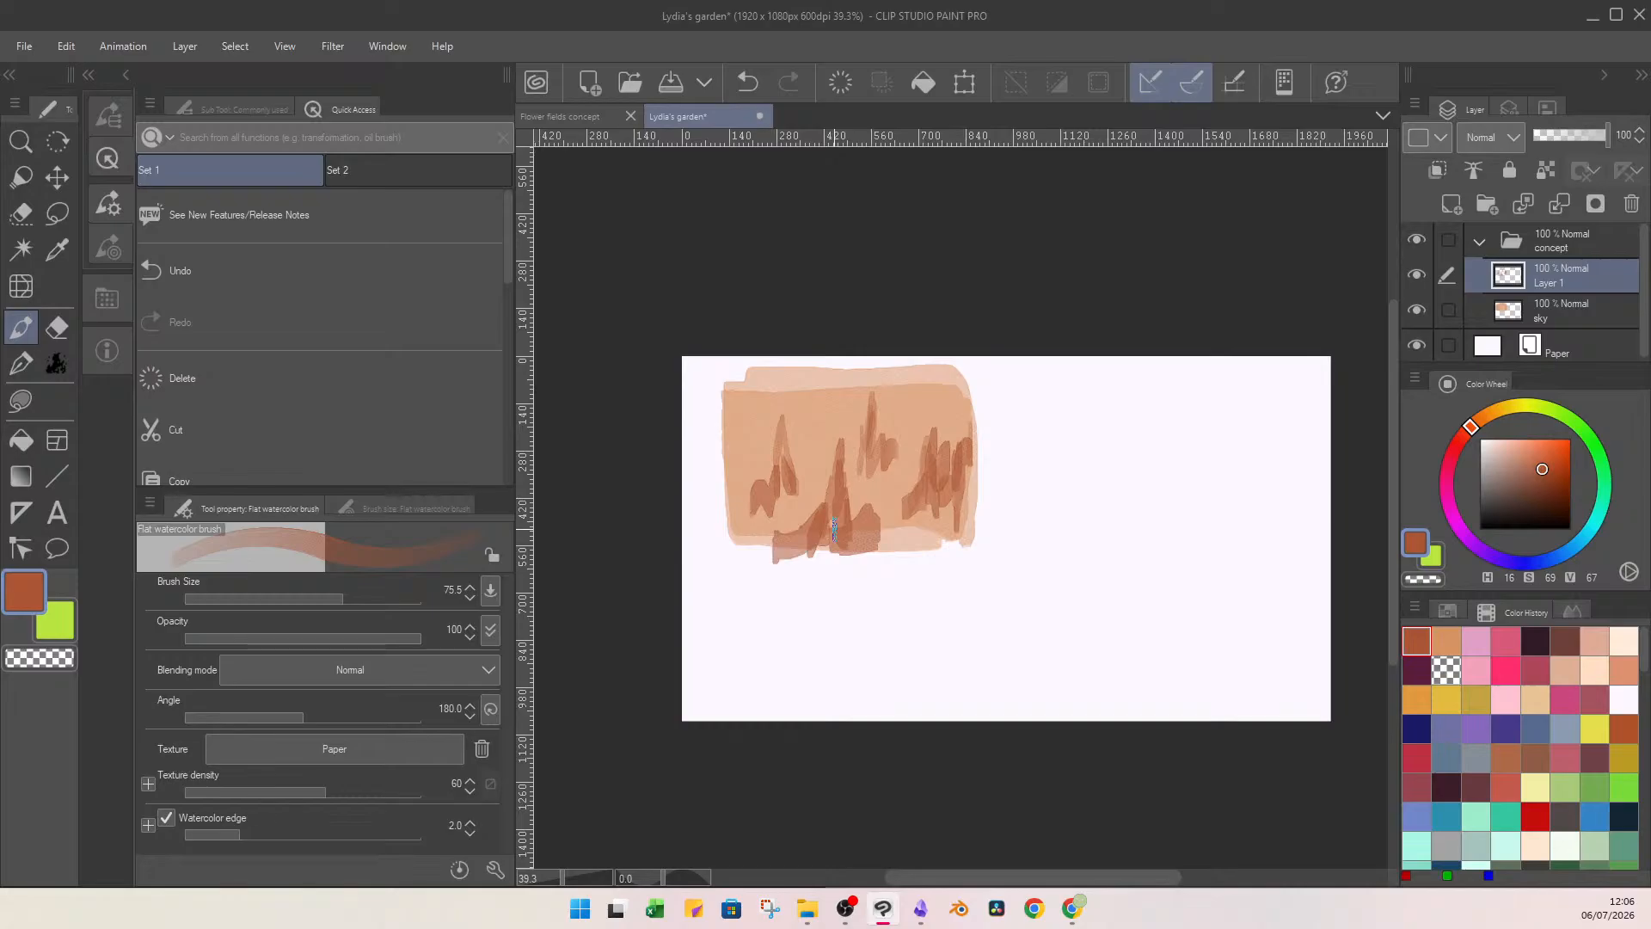
{"action": "mouse_move", "coordinate": [737, 436]}
{"action": "left_mouse_down"}
{"action": "mouse_move", "coordinate": [721, 507]}
{"action": "mouse_move", "coordinate": [728, 380]}
{"action": "left_mouse_up"}
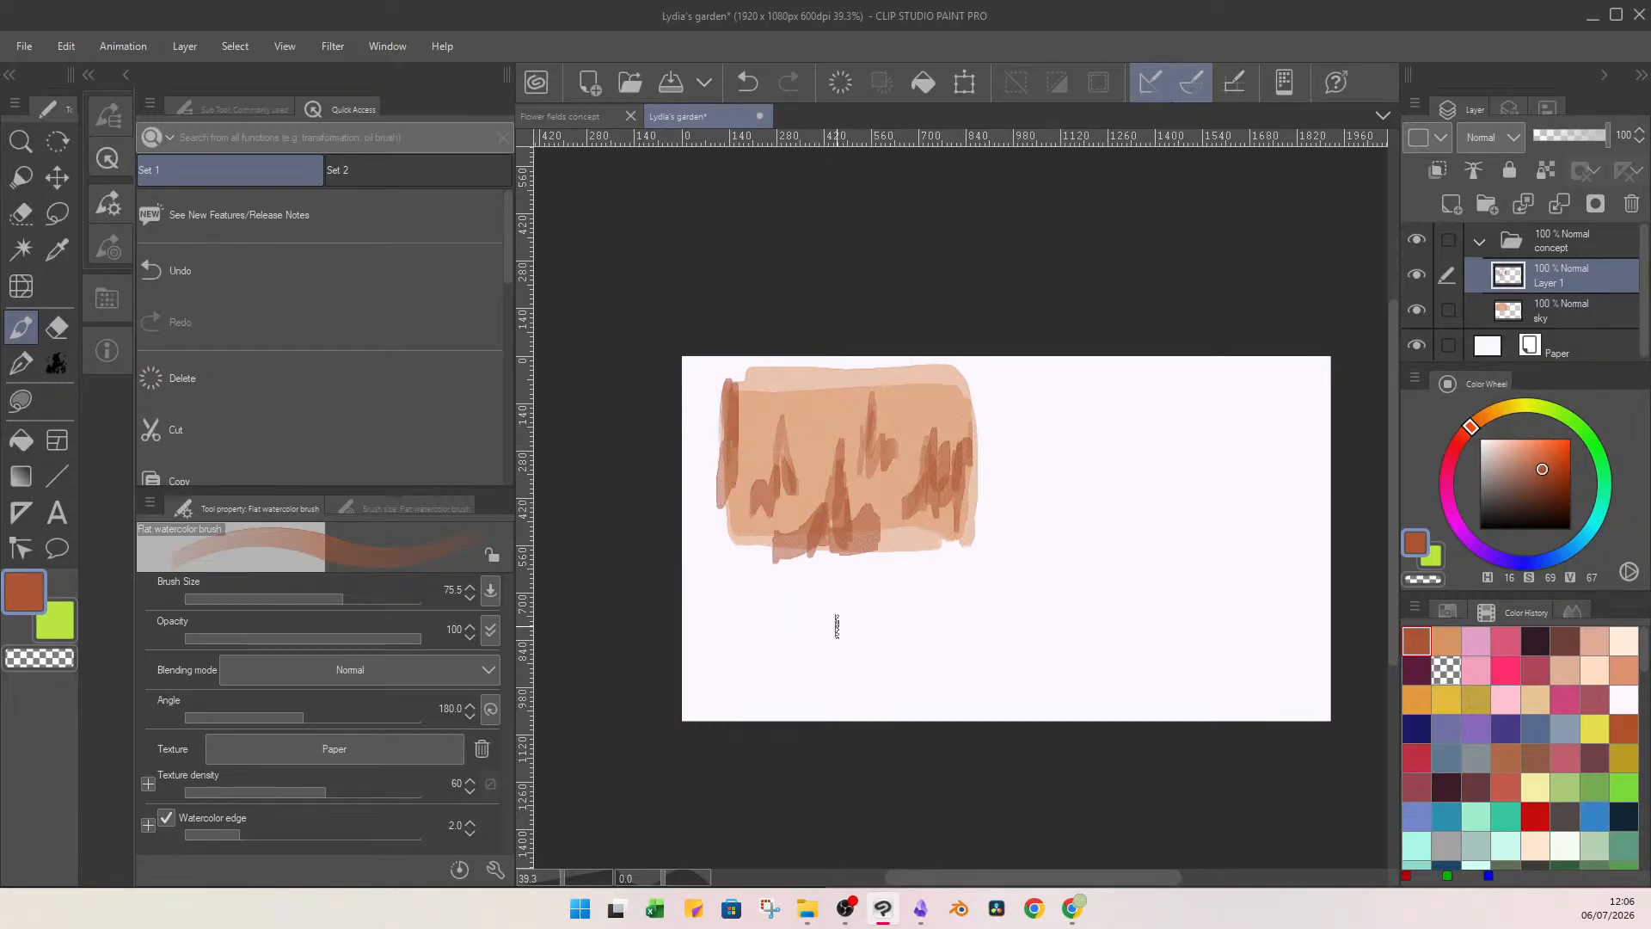
On a new layer directly above sky, paint a red ground band across the block's lower half with brush size 149.6.
{"action": "left_click", "coordinate": [1553, 311]}
{"action": "left_click", "coordinate": [1452, 204]}
{"action": "left_click", "coordinate": [1548, 457]}
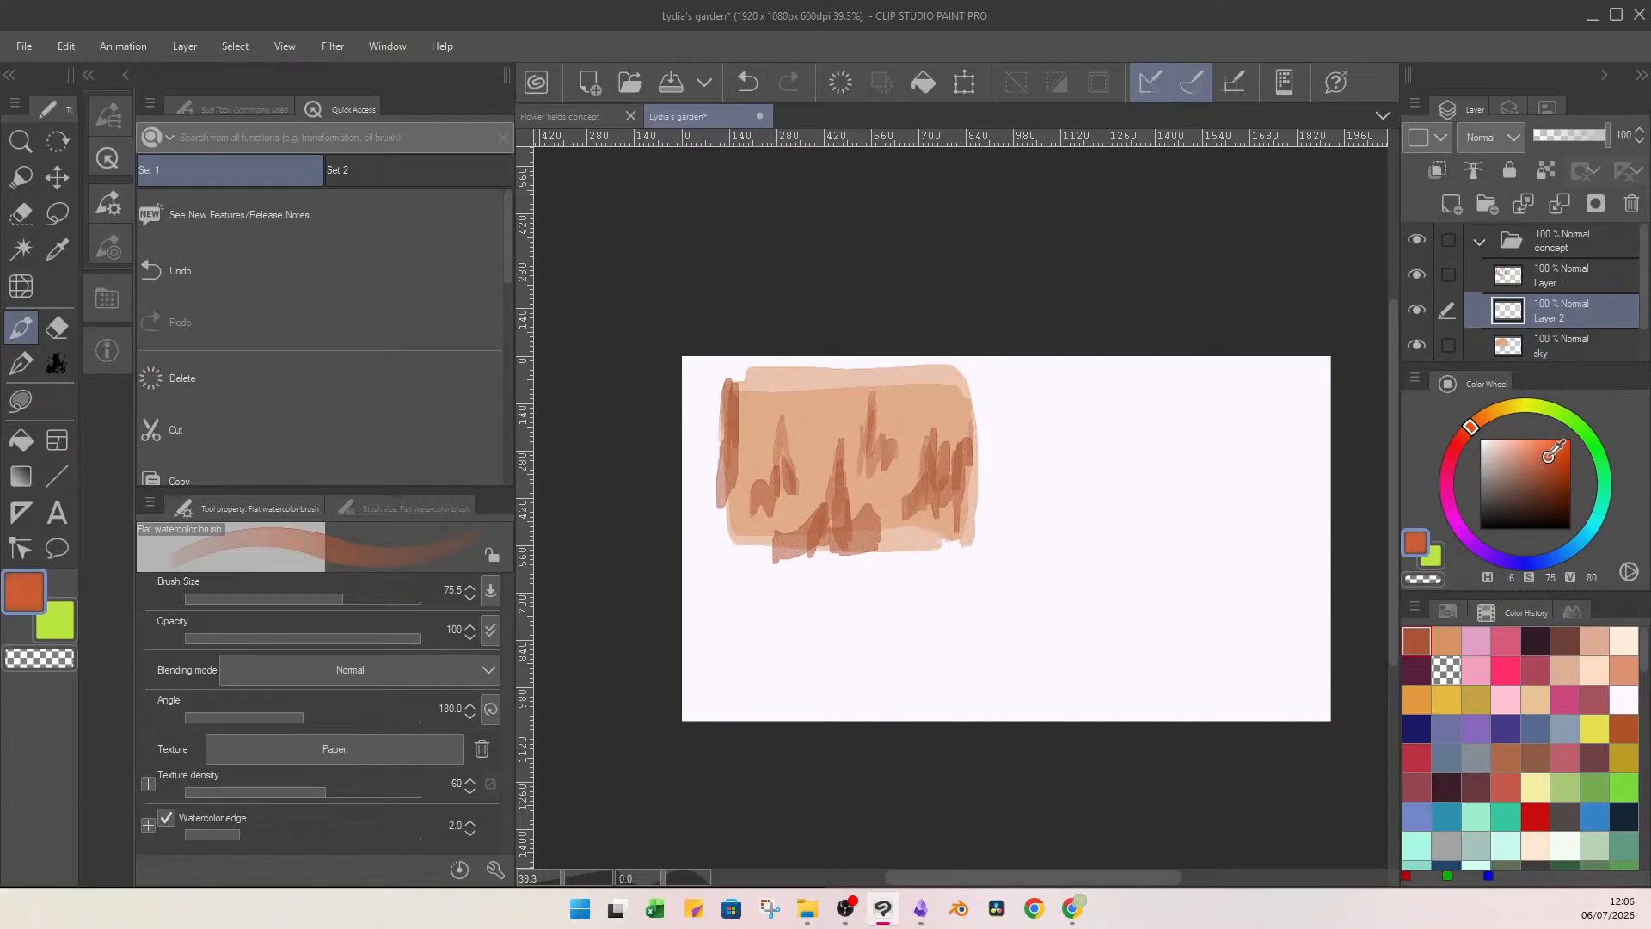
{"action": "left_click", "coordinate": [1462, 436]}
{"action": "left_click_drag", "start_coordinate": [338, 590], "coordinate": [359, 593]}
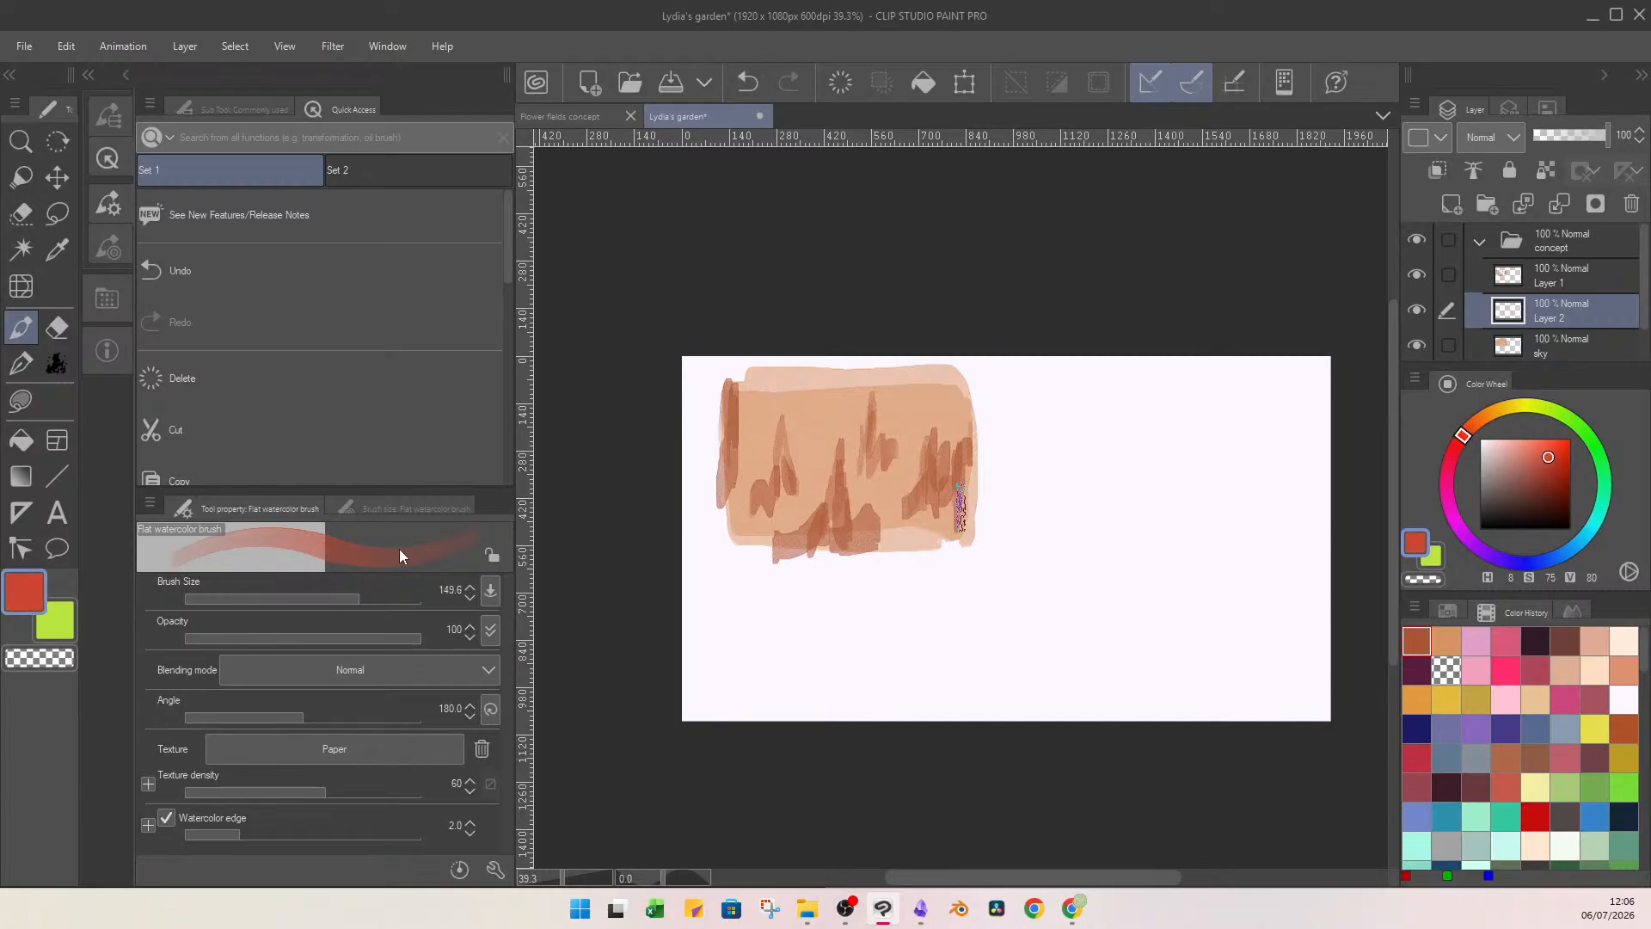
{"action": "mouse_move", "coordinate": [731, 516]}
{"action": "left_mouse_down"}
{"action": "mouse_move", "coordinate": [934, 526]}
{"action": "mouse_move", "coordinate": [882, 490]}
{"action": "mouse_move", "coordinate": [950, 482]}
{"action": "mouse_move", "coordinate": [957, 524]}
{"action": "mouse_move", "coordinate": [791, 511]}
{"action": "mouse_move", "coordinate": [748, 520]}
{"action": "mouse_move", "coordinate": [772, 533]}
{"action": "mouse_move", "coordinate": [744, 563]}
{"action": "left_mouse_up"}
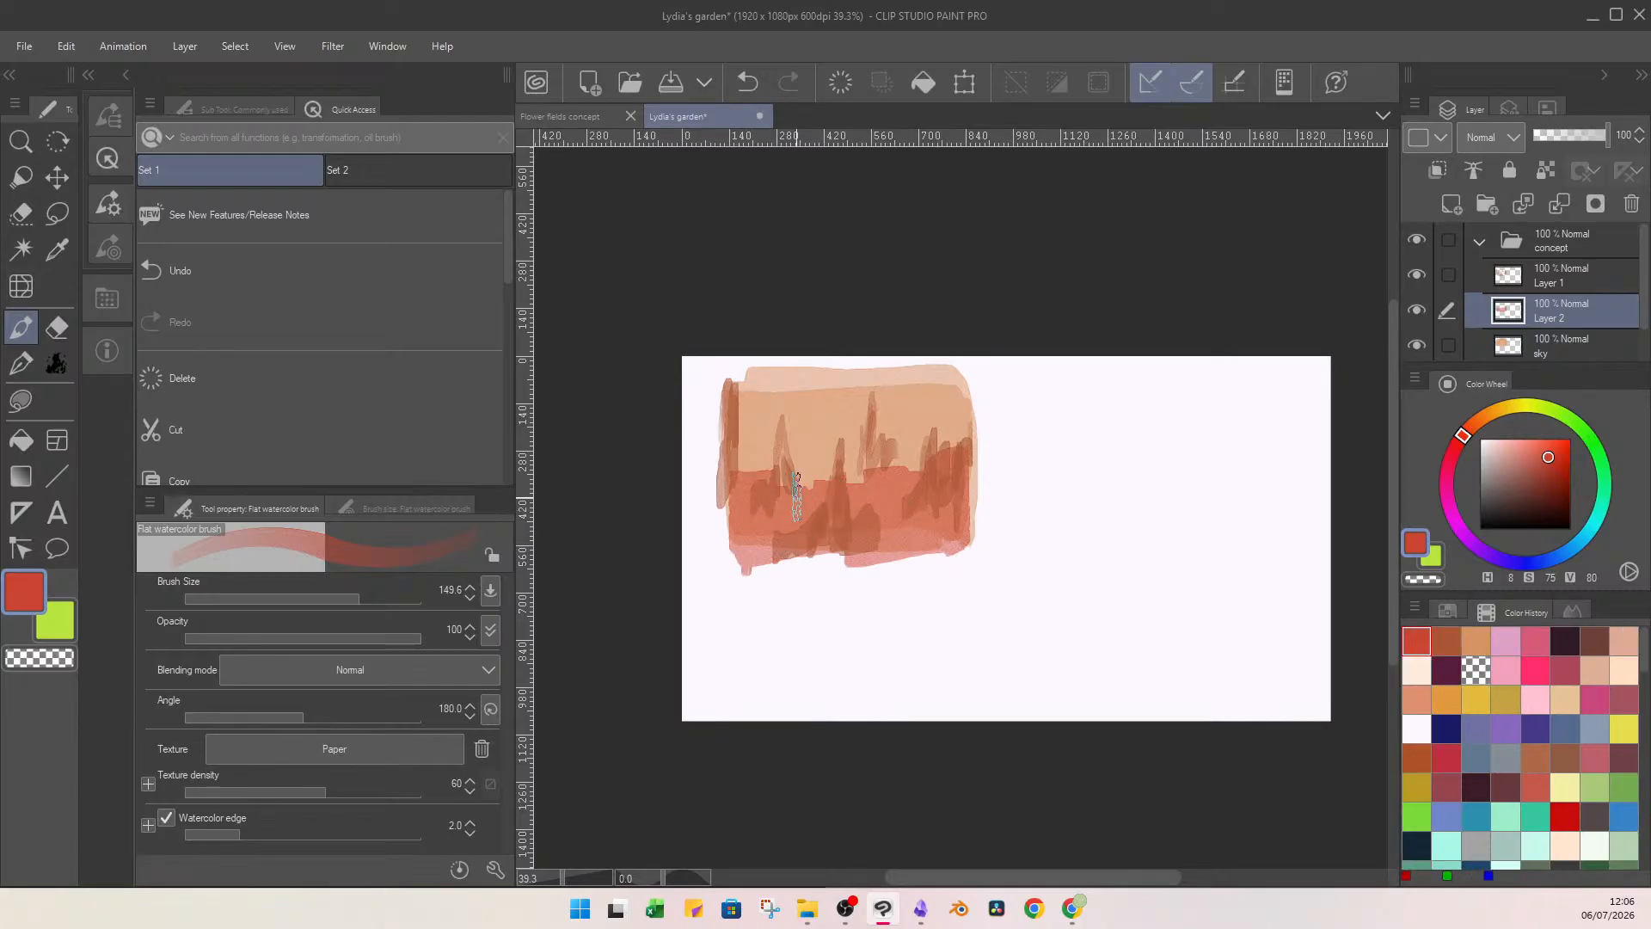
Add a layer clipped to the red ground layer and cover the ground with orange using Lasso fill.
{"action": "left_click", "coordinate": [1480, 418]}
{"action": "left_click", "coordinate": [1453, 209]}
{"action": "left_click", "coordinate": [1451, 171]}
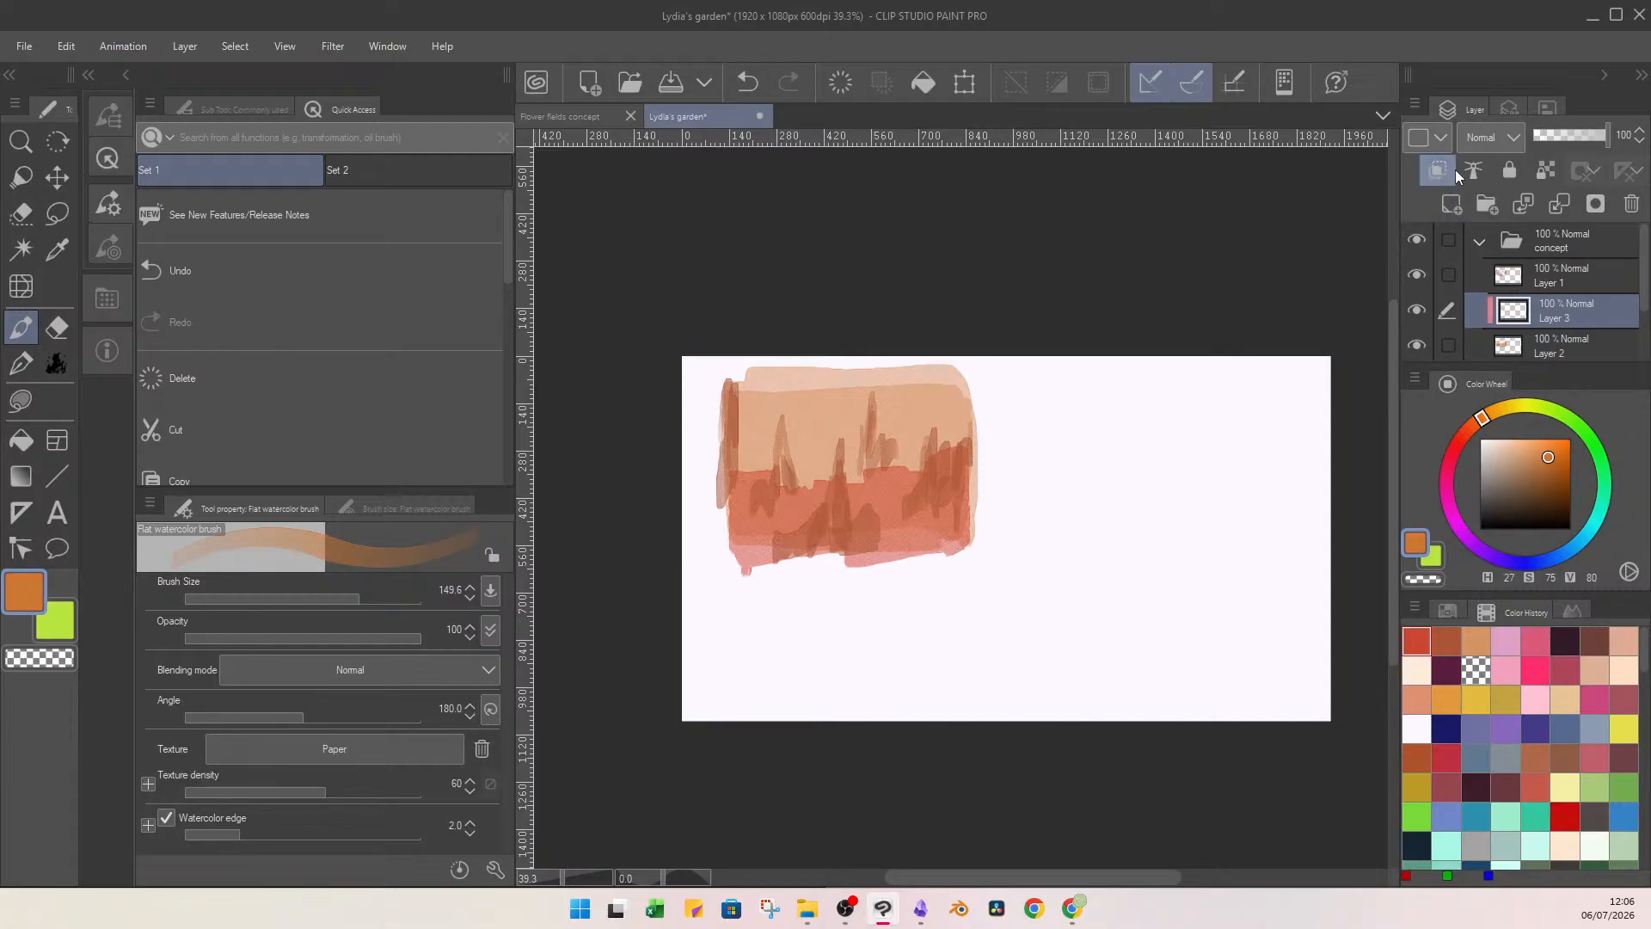
{"action": "left_click", "coordinate": [21, 400]}
{"action": "mouse_move", "coordinate": [836, 413]}
{"action": "left_mouse_down"}
{"action": "mouse_move", "coordinate": [1003, 379]}
{"action": "mouse_move", "coordinate": [851, 406]}
{"action": "left_mouse_up"}
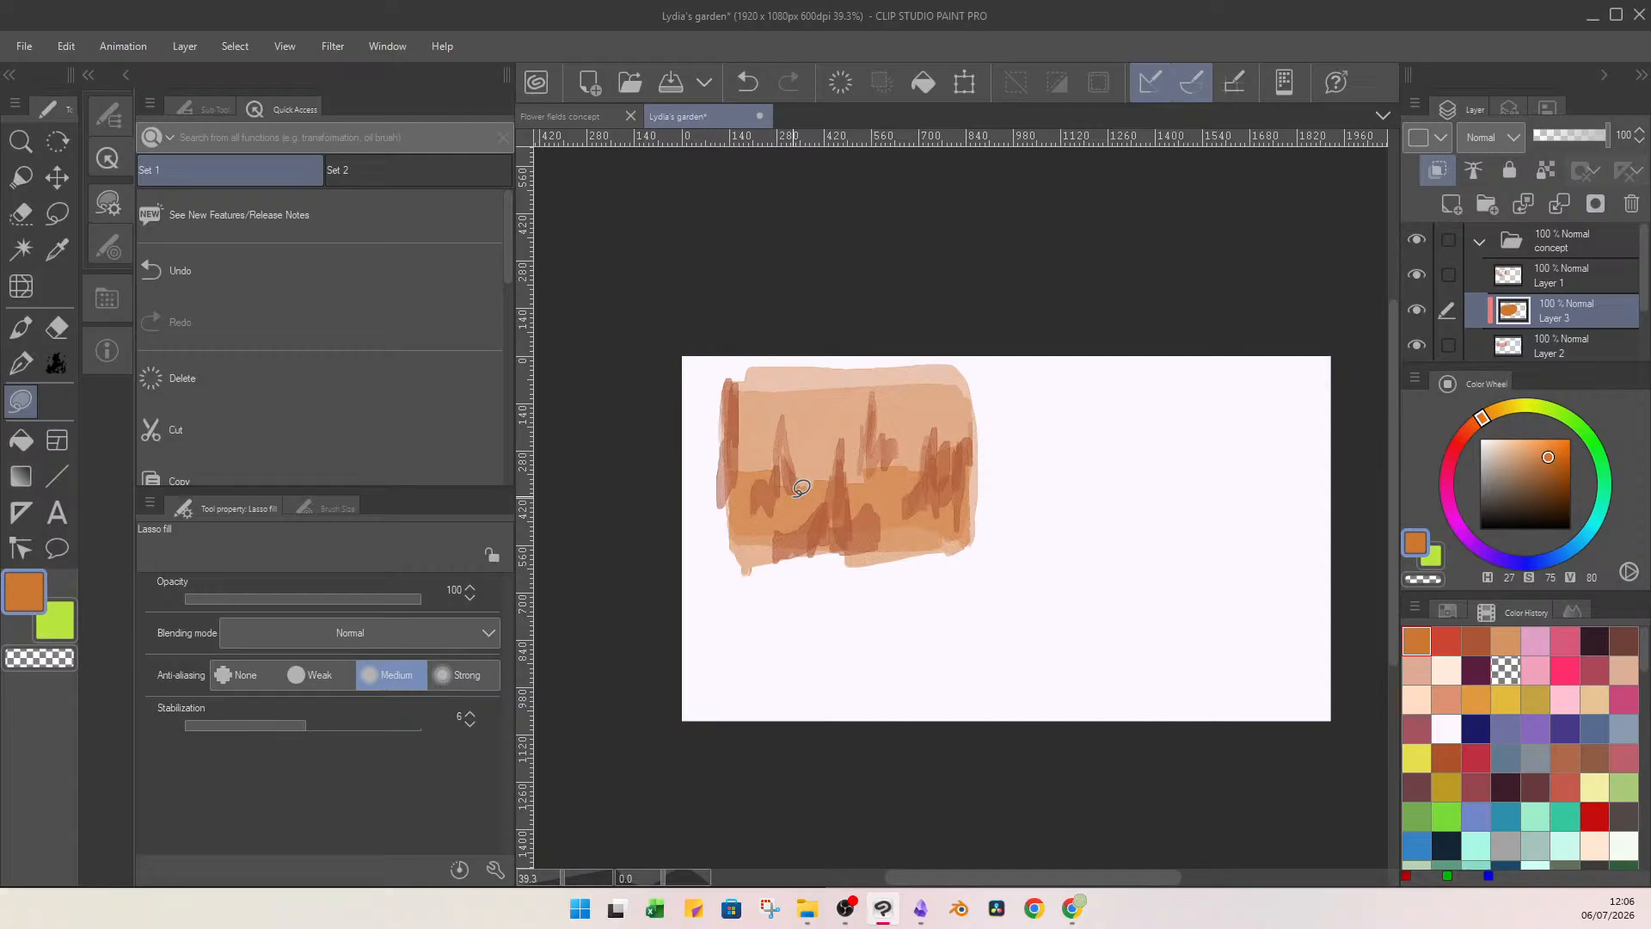
Merge the clipped orange layer into the ground layer below and toggle layer visibility to check the result.
{"action": "left_click", "coordinate": [1565, 211]}
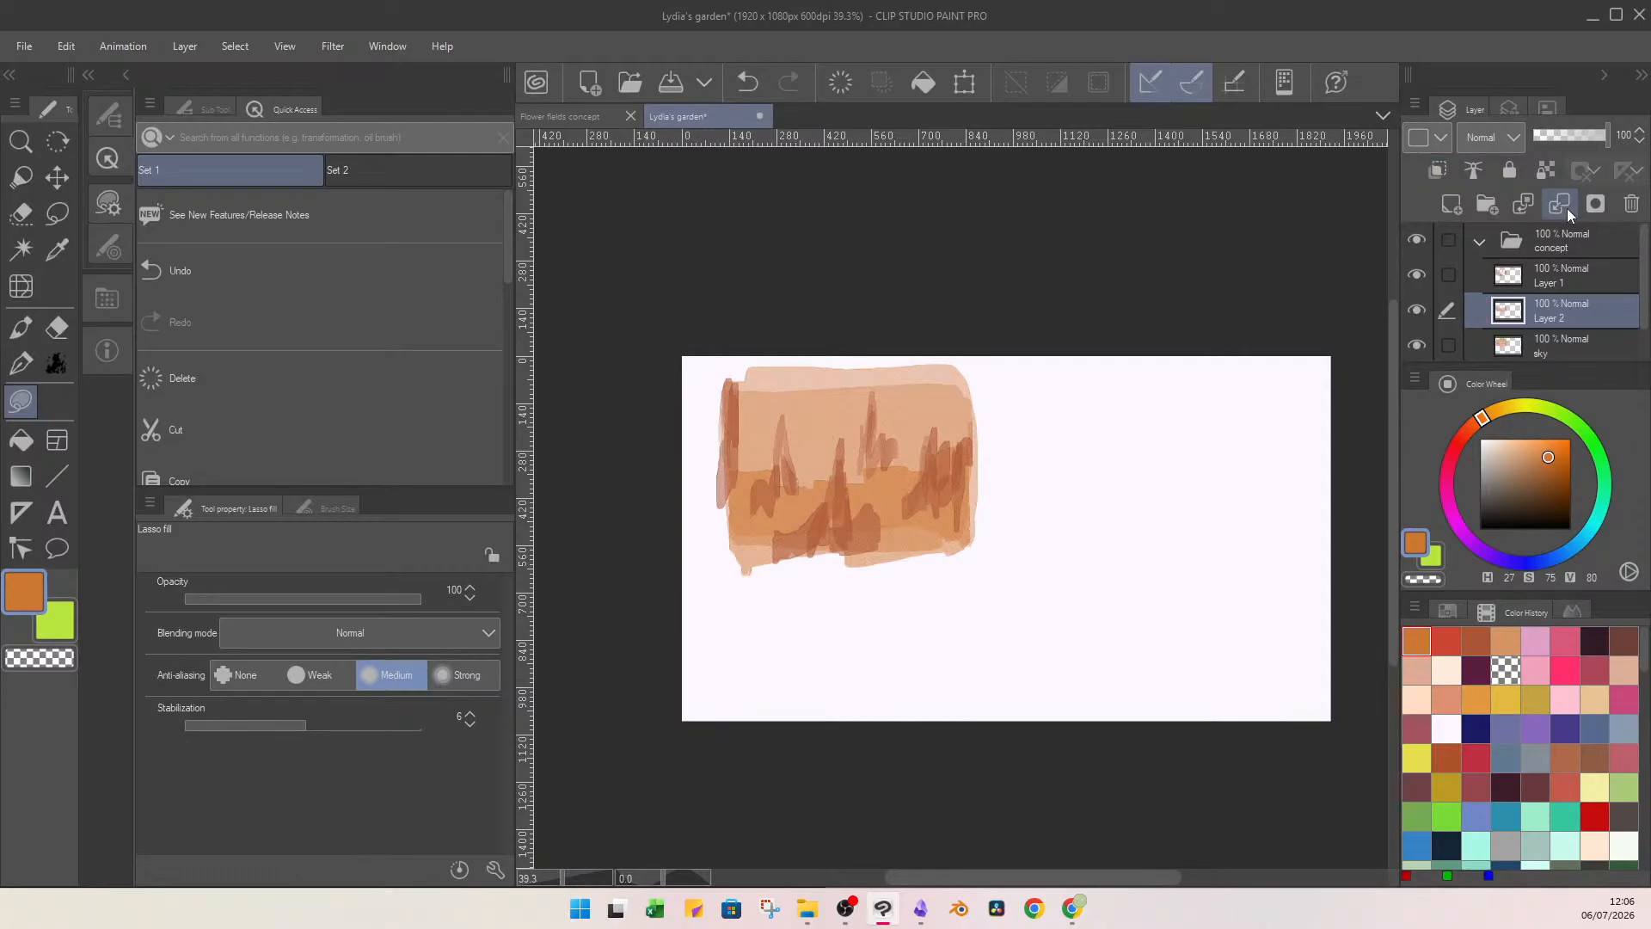
{"action": "left_click", "coordinate": [1418, 311]}
{"action": "left_click", "coordinate": [1418, 311]}
{"action": "left_click", "coordinate": [1420, 273]}
{"action": "left_click", "coordinate": [1420, 274]}
On a new layer above the spiky plants, paint salmon strokes around the plant shapes with the Flat watercolor brush at size 50.8.
{"action": "left_click", "coordinate": [1532, 292]}
{"action": "left_click", "coordinate": [1451, 203]}
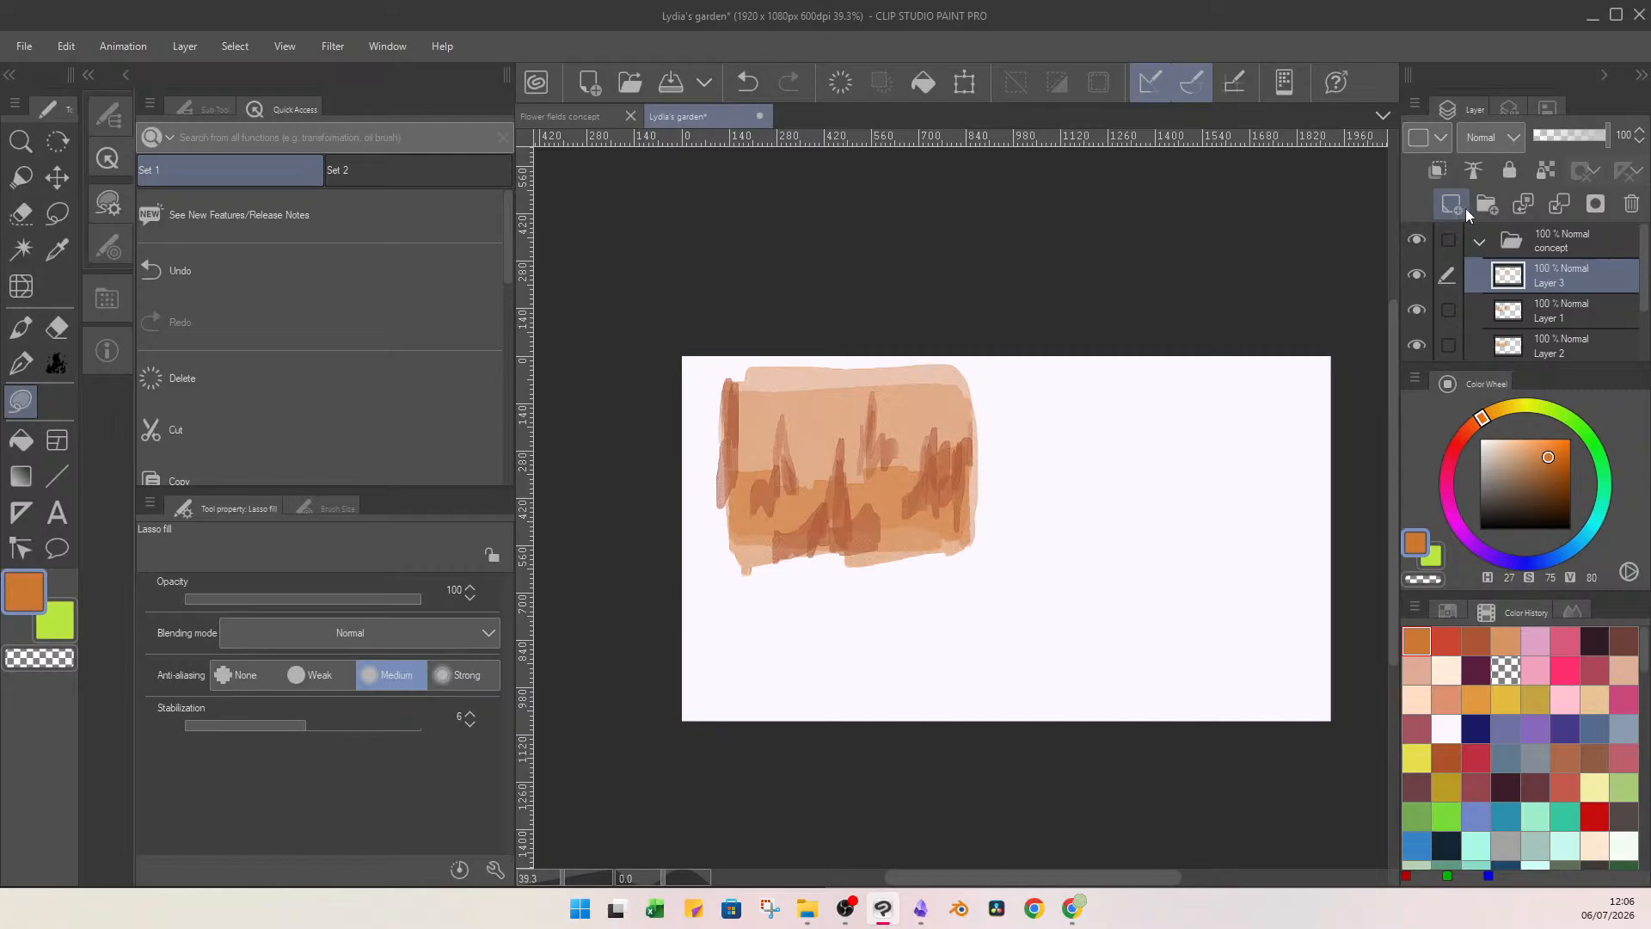
{"action": "left_click", "coordinate": [1533, 449]}
{"action": "left_click", "coordinate": [1475, 431]}
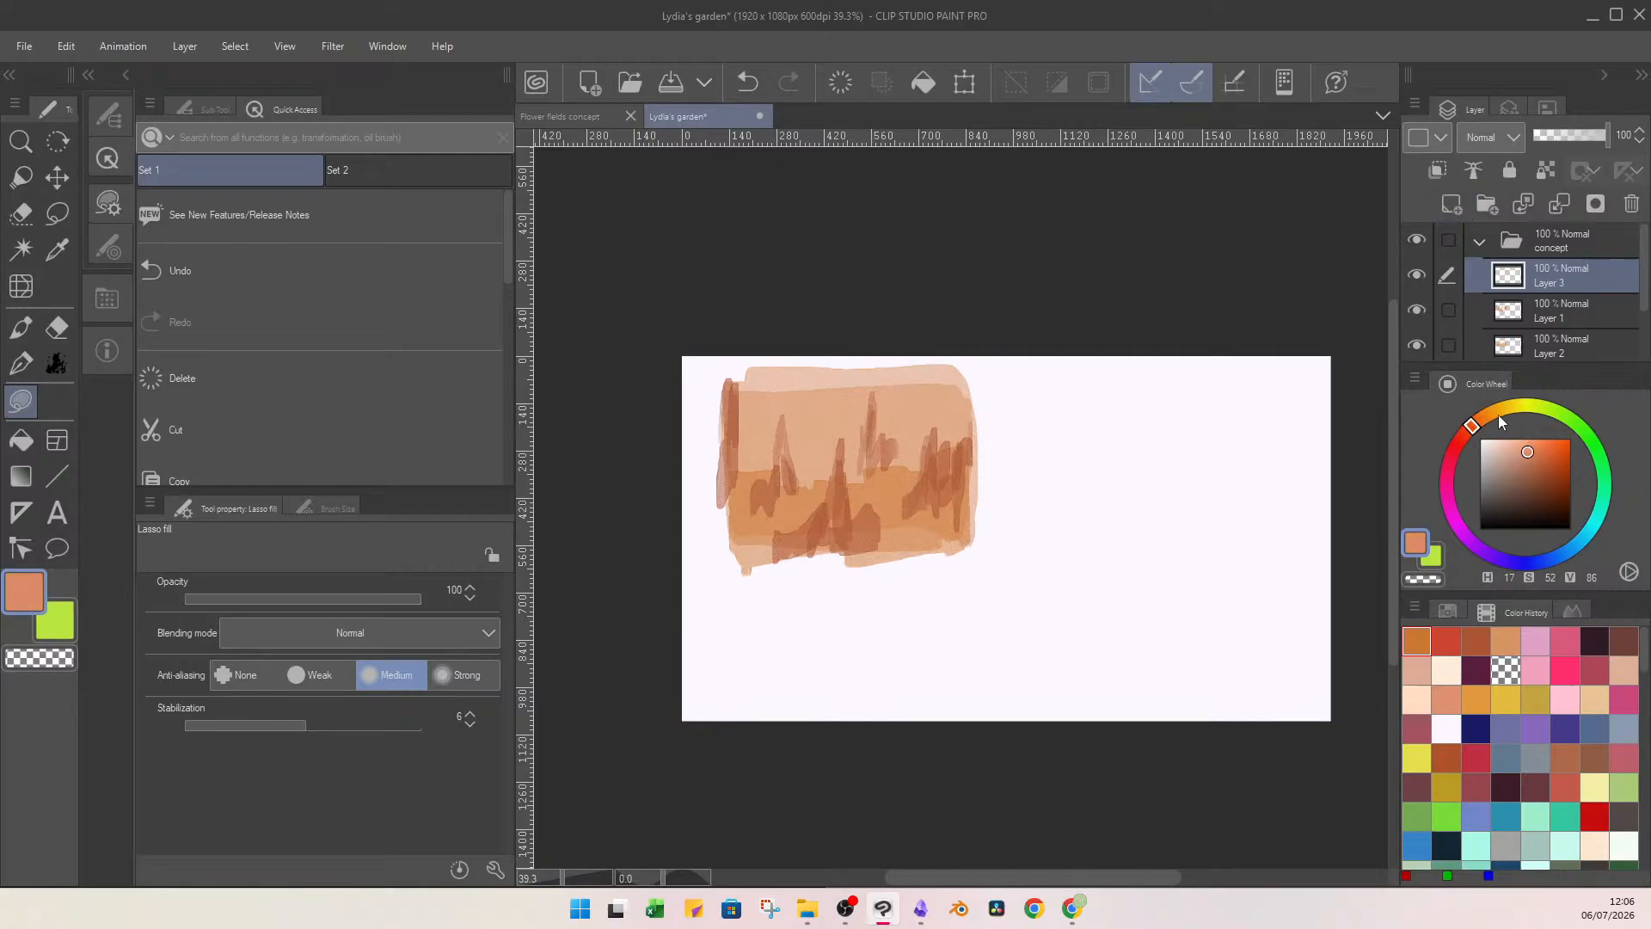
{"action": "key", "text": "b"}
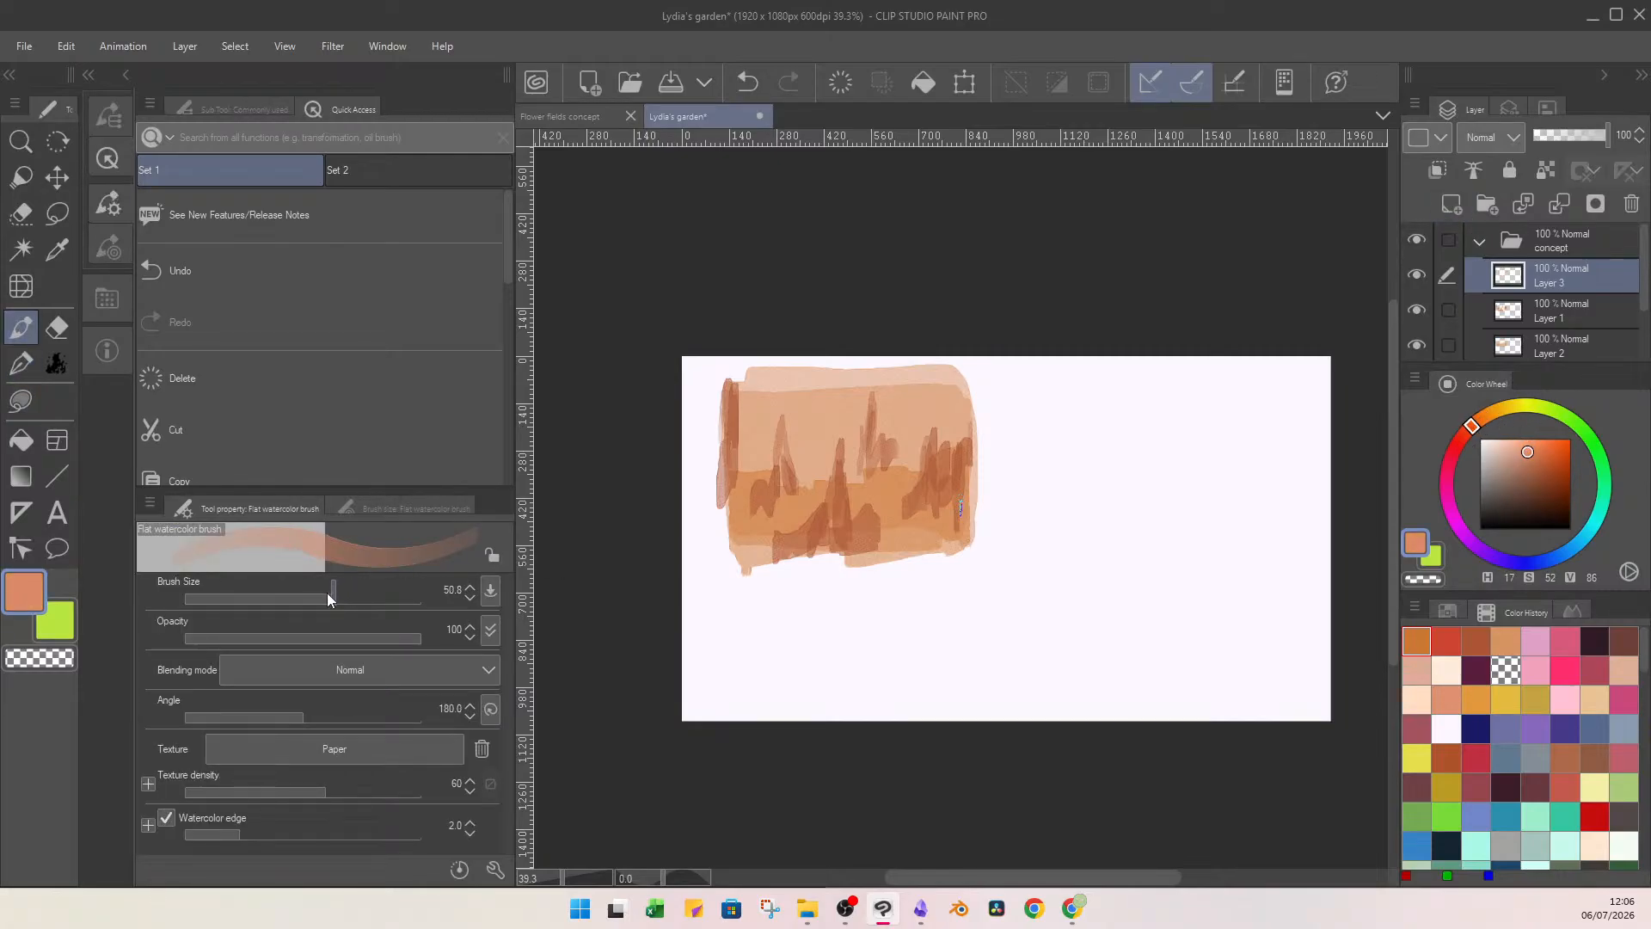
{"action": "mouse_move", "coordinate": [873, 411]}
{"action": "left_mouse_down"}
{"action": "mouse_move", "coordinate": [903, 438]}
{"action": "mouse_move", "coordinate": [893, 427]}
{"action": "mouse_move", "coordinate": [952, 447]}
{"action": "mouse_move", "coordinate": [926, 468]}
{"action": "mouse_move", "coordinate": [928, 440]}
{"action": "mouse_move", "coordinate": [908, 504]}
{"action": "left_mouse_up"}
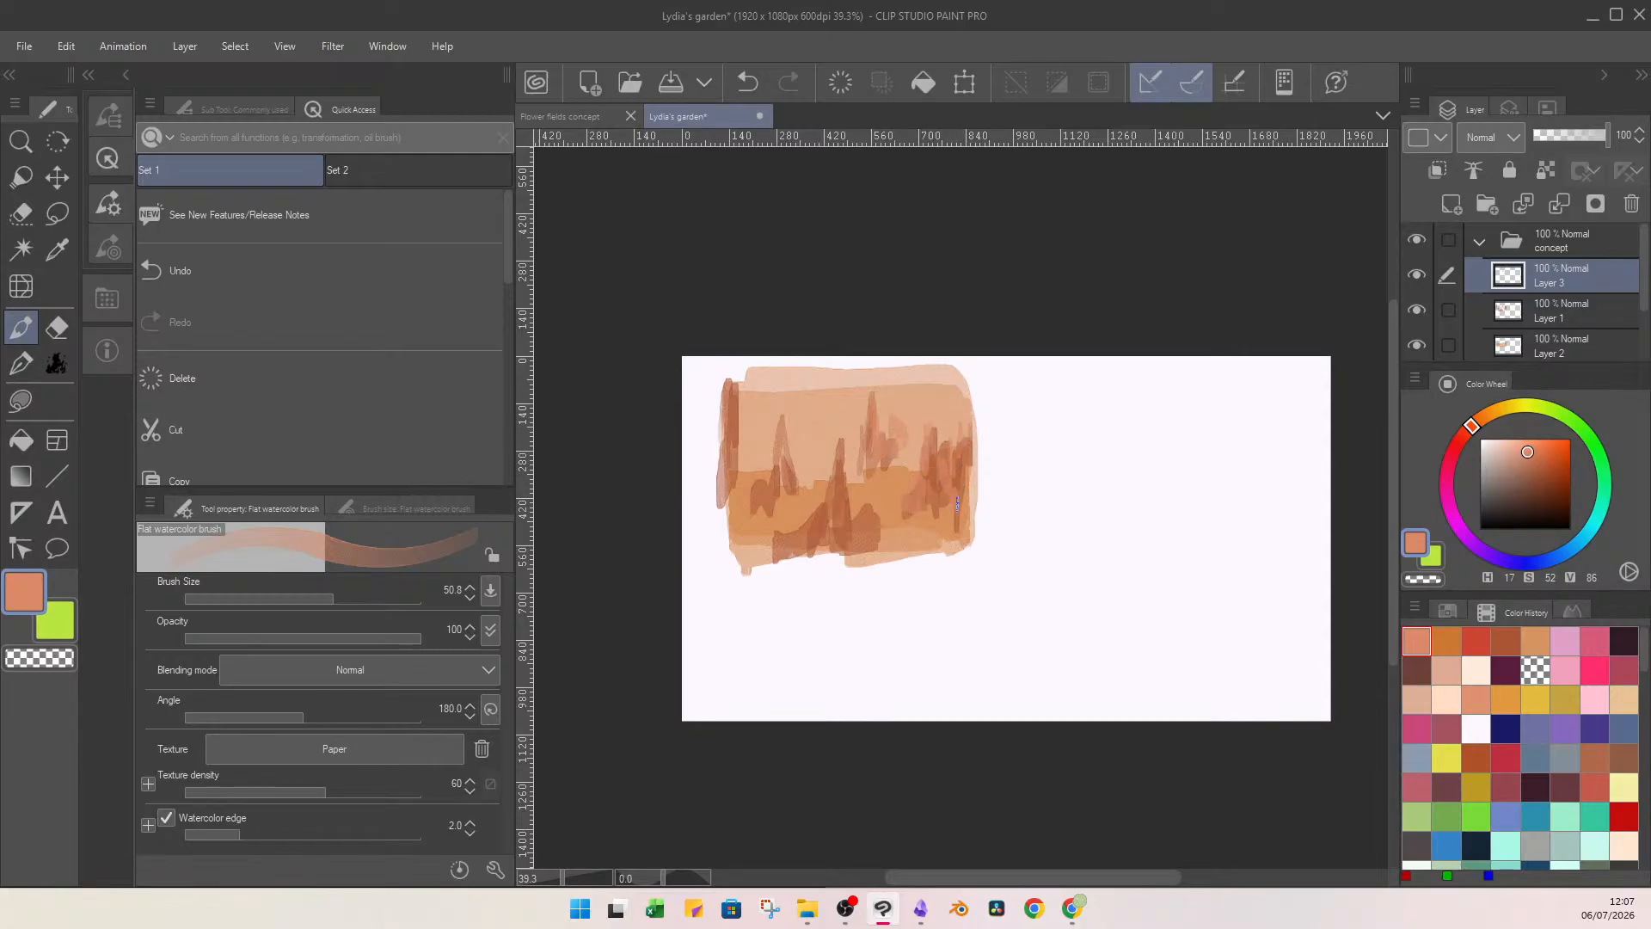
{"action": "mouse_move", "coordinate": [852, 461]}
{"action": "left_mouse_down"}
{"action": "mouse_move", "coordinate": [849, 518]}
{"action": "mouse_move", "coordinate": [872, 525]}
{"action": "mouse_move", "coordinate": [884, 501]}
{"action": "mouse_move", "coordinate": [878, 525]}
{"action": "mouse_move", "coordinate": [895, 528]}
{"action": "mouse_move", "coordinate": [876, 475]}
{"action": "mouse_move", "coordinate": [821, 519]}
{"action": "mouse_move", "coordinate": [806, 506]}
{"action": "mouse_move", "coordinate": [777, 553]}
{"action": "left_mouse_up"}
{"action": "mouse_move", "coordinate": [828, 462]}
{"action": "left_mouse_down"}
{"action": "mouse_move", "coordinate": [831, 483]}
{"action": "mouse_move", "coordinate": [816, 482]}
{"action": "left_mouse_up"}
{"action": "mouse_move", "coordinate": [795, 416]}
{"action": "left_mouse_down"}
{"action": "mouse_move", "coordinate": [801, 465]}
{"action": "mouse_move", "coordinate": [750, 479]}
{"action": "mouse_move", "coordinate": [748, 503]}
{"action": "mouse_move", "coordinate": [739, 382]}
{"action": "mouse_move", "coordinate": [727, 392]}
{"action": "mouse_move", "coordinate": [759, 415]}
{"action": "mouse_move", "coordinate": [744, 449]}
{"action": "mouse_move", "coordinate": [744, 387]}
{"action": "left_mouse_up"}
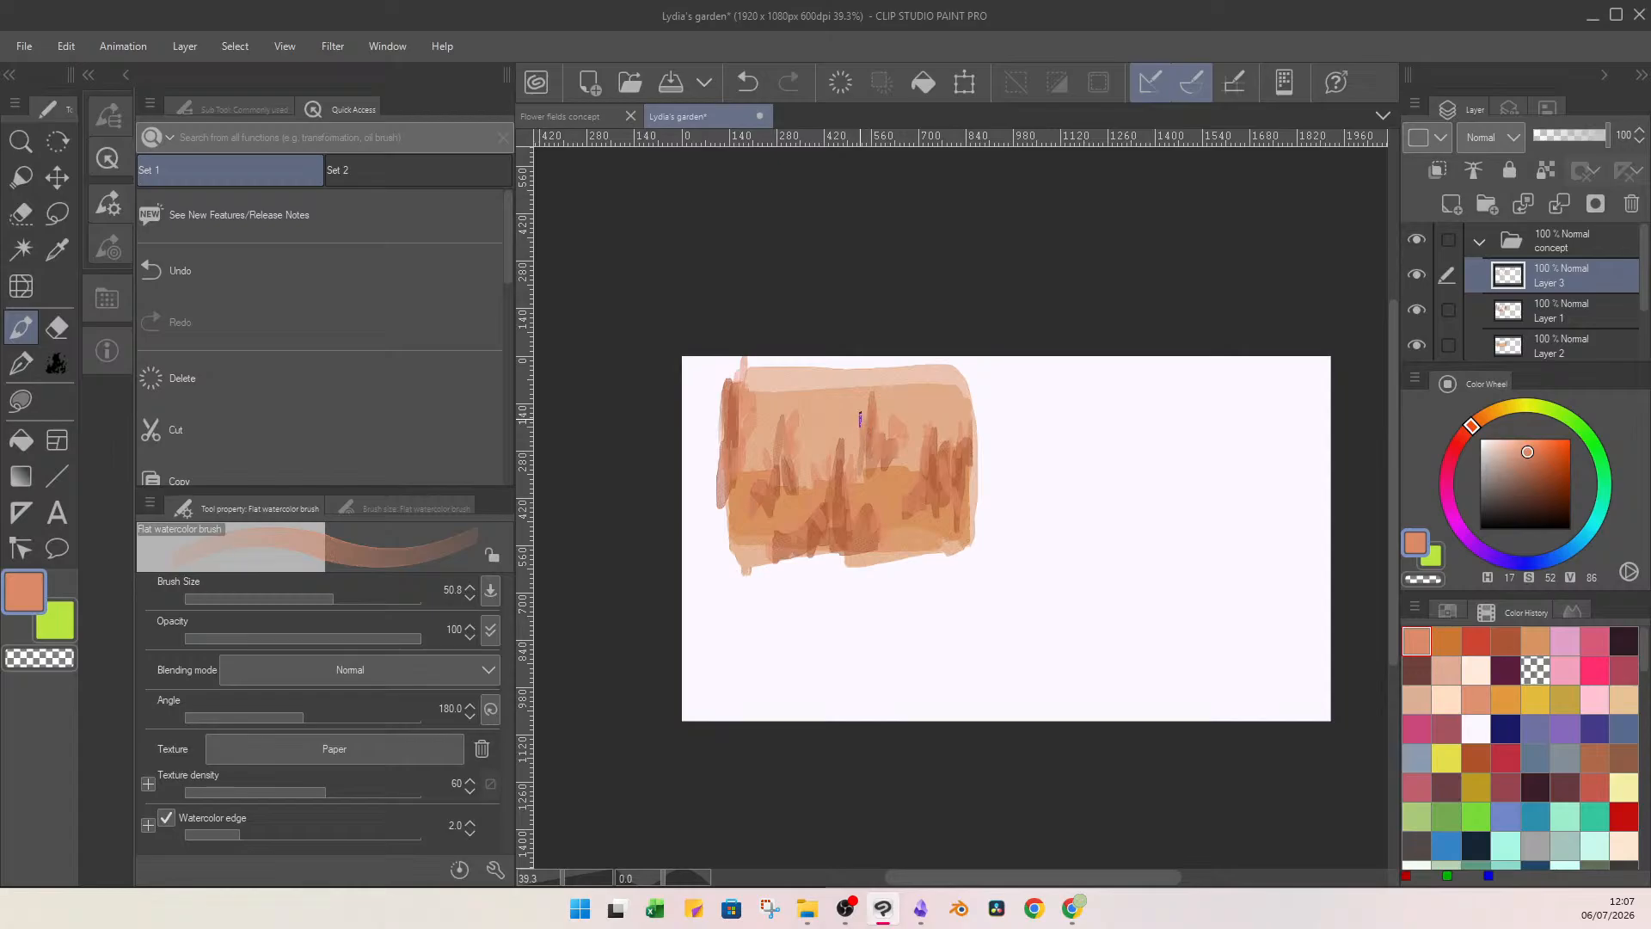
{"action": "left_click", "coordinate": [1550, 443]}
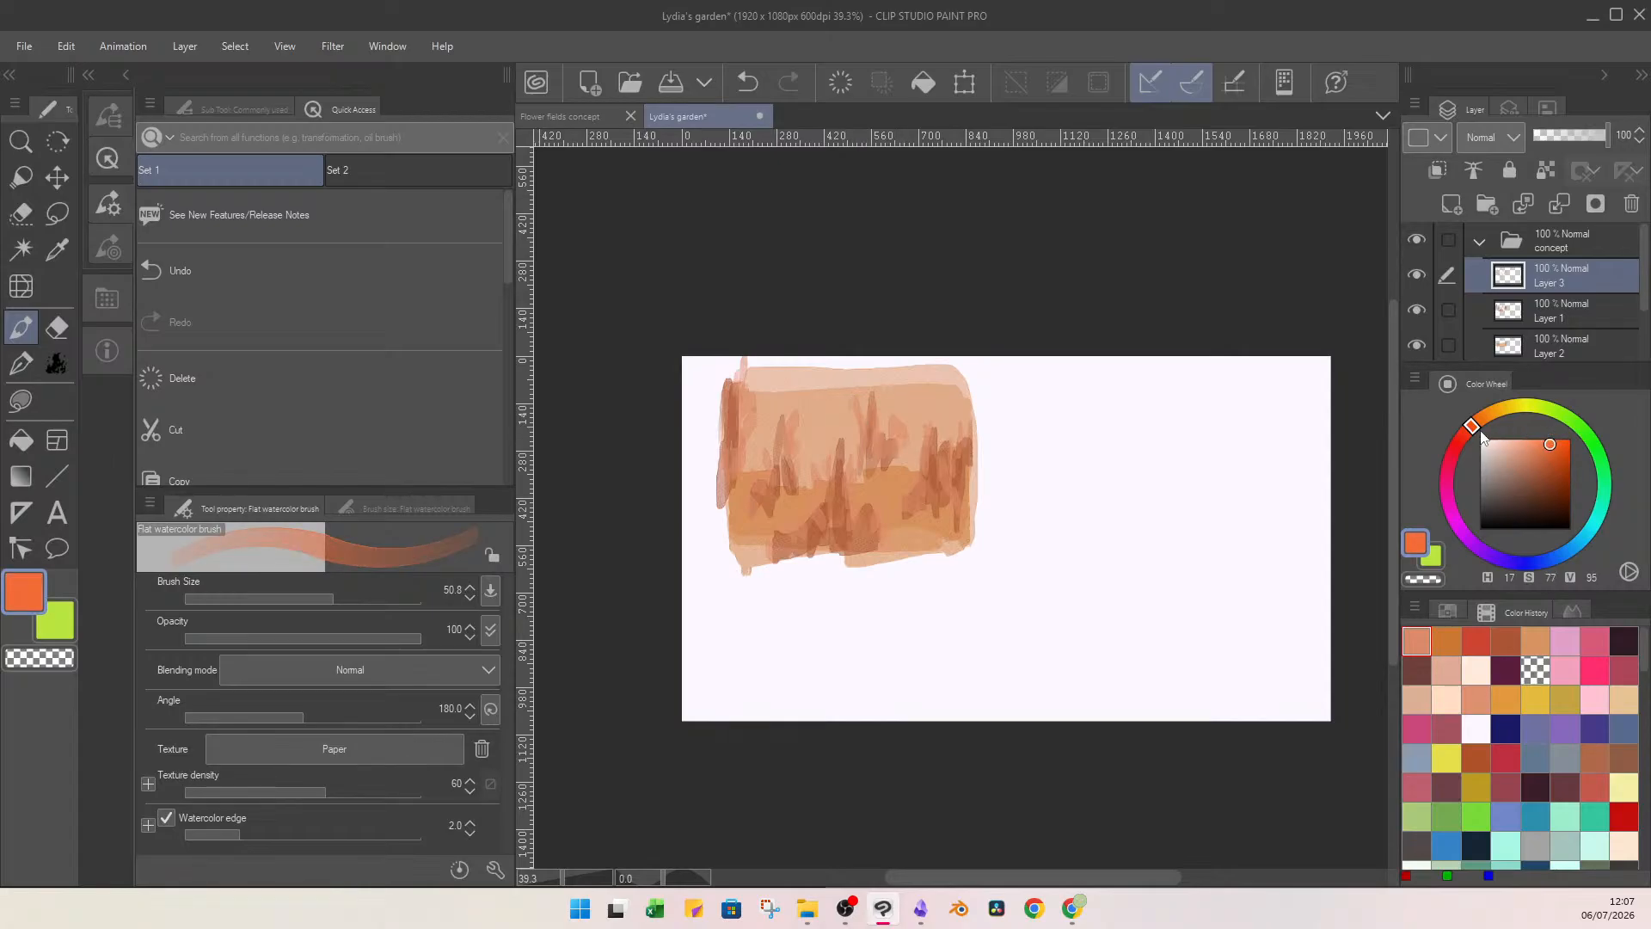
{"action": "left_click_drag", "start_coordinate": [1482, 437], "coordinate": [1474, 442]}
{"action": "mouse_move", "coordinate": [918, 498]}
{"action": "left_mouse_down"}
{"action": "mouse_move", "coordinate": [925, 432]}
{"action": "mouse_move", "coordinate": [952, 516]}
{"action": "mouse_move", "coordinate": [963, 497]}
{"action": "left_mouse_up"}
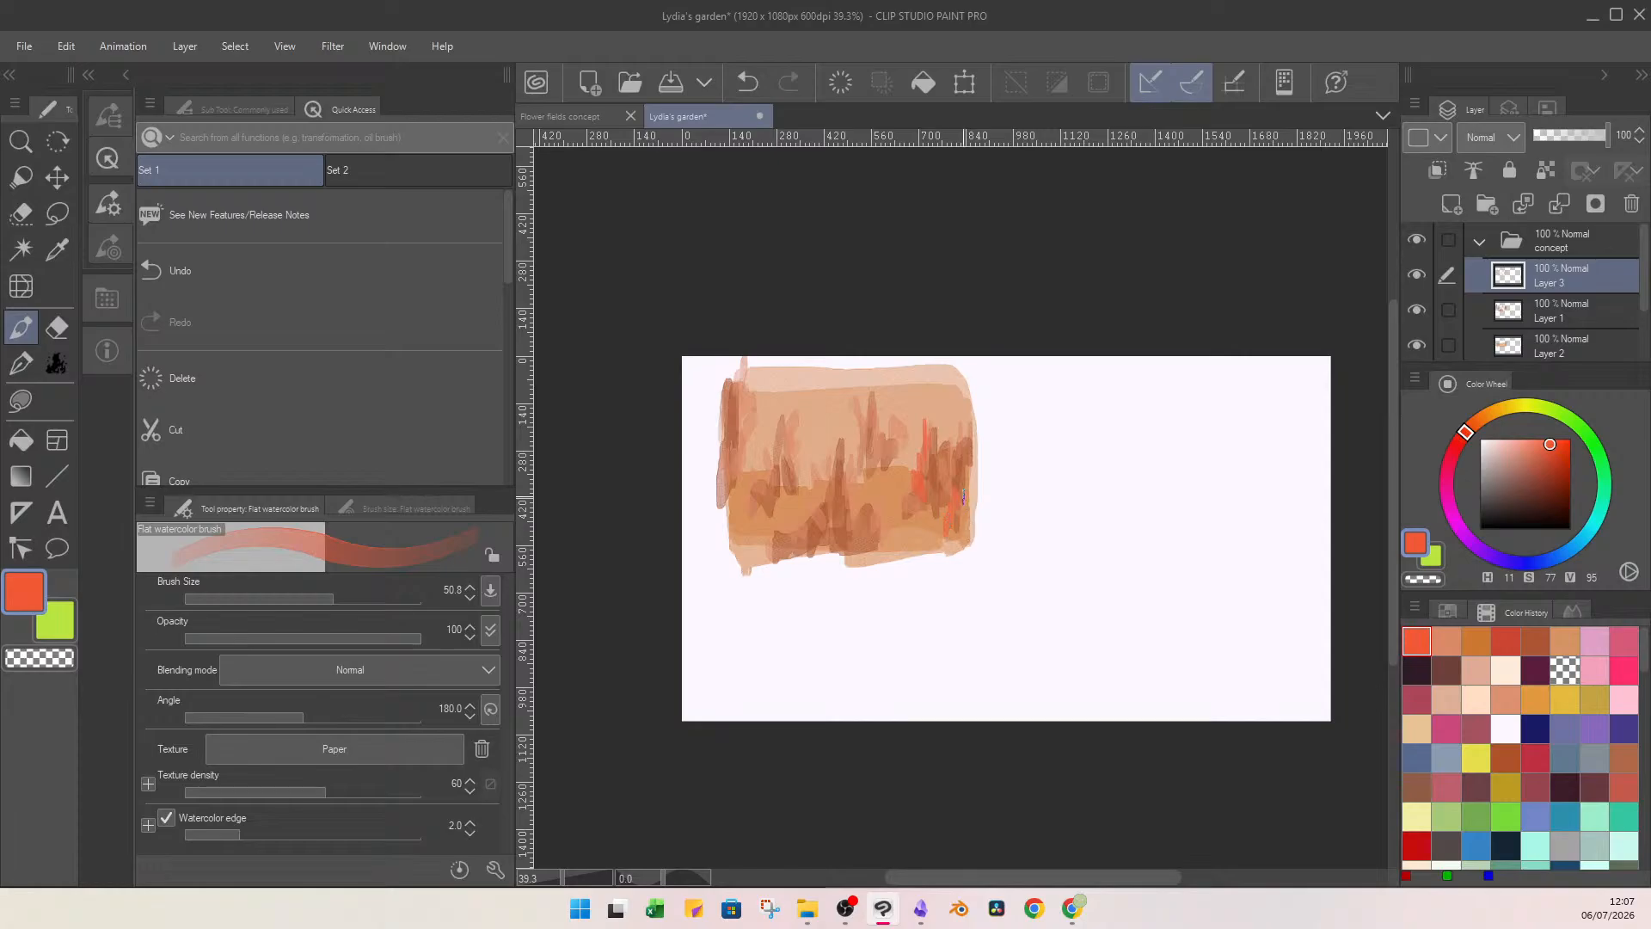
{"action": "key", "text": "ctrl+z"}
{"action": "key", "text": "ctrl+z"}
{"action": "key", "text": "ctrl+z"}
{"action": "key", "text": "ctrl+z"}
Paint short dark reddish-brown leaf strokes over the plants across the whole block, using hue 11, saturation 66, value 56.
{"action": "left_click", "coordinate": [1529, 457]}
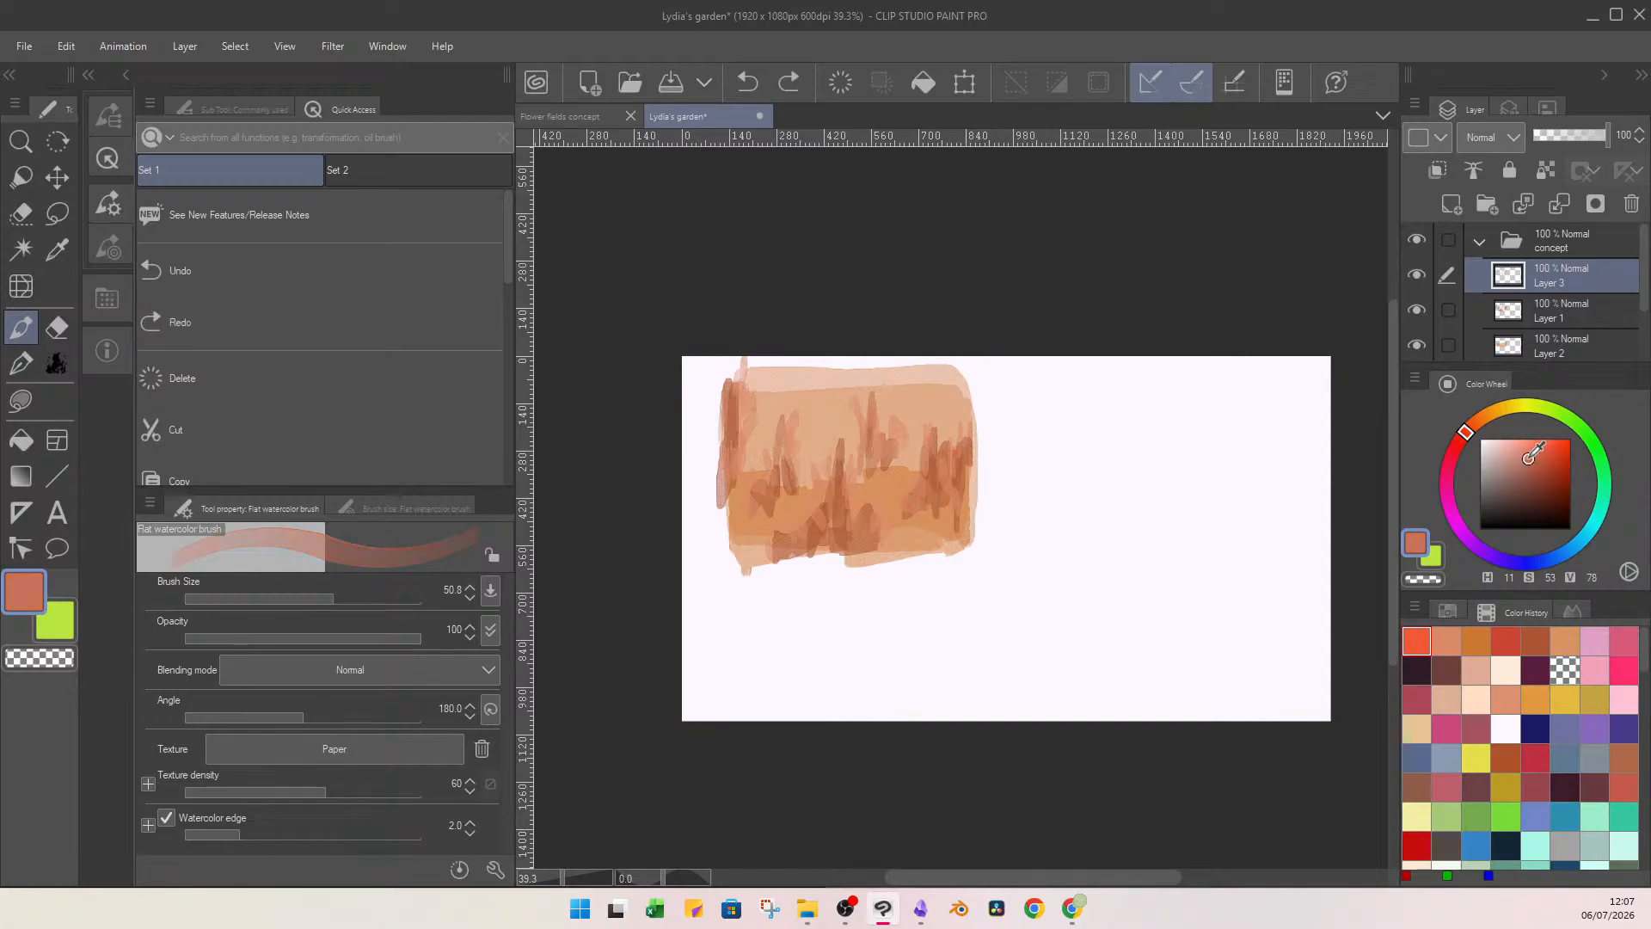
{"action": "left_click_drag", "start_coordinate": [1528, 457], "coordinate": [1539, 478]}
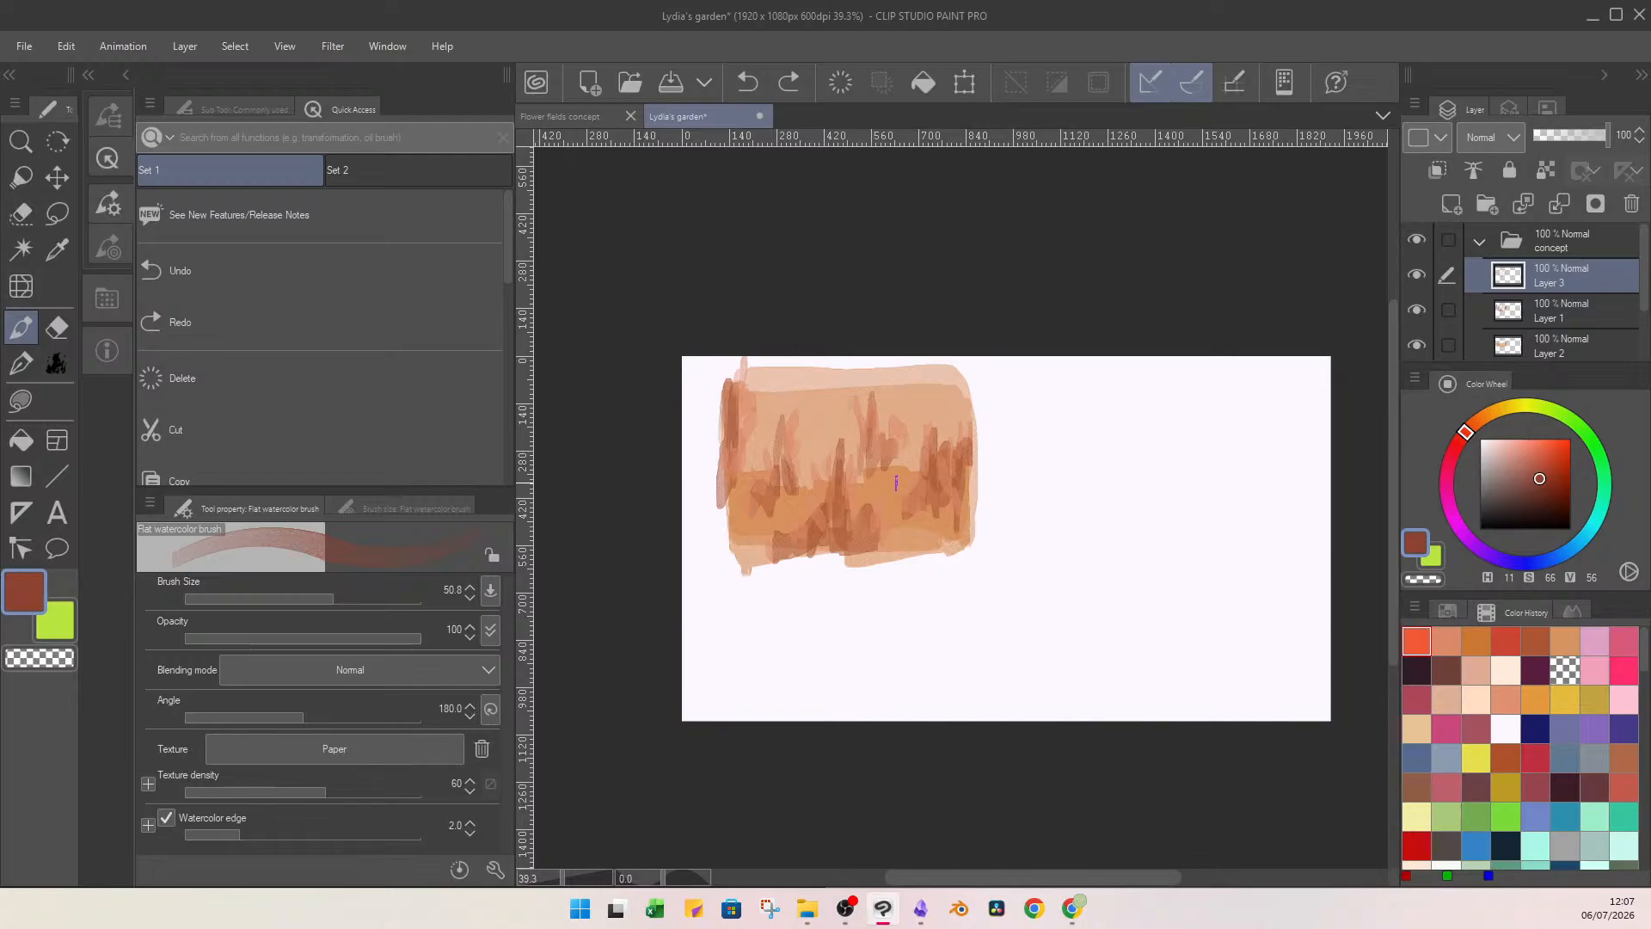
{"action": "mouse_move", "coordinate": [924, 497]}
{"action": "left_mouse_down"}
{"action": "mouse_move", "coordinate": [922, 436]}
{"action": "mouse_move", "coordinate": [969, 451]}
{"action": "mouse_move", "coordinate": [948, 514]}
{"action": "mouse_move", "coordinate": [966, 427]}
{"action": "left_mouse_up"}
{"action": "mouse_move", "coordinate": [884, 471]}
{"action": "left_mouse_down"}
{"action": "mouse_move", "coordinate": [895, 435]}
{"action": "mouse_move", "coordinate": [909, 473]}
{"action": "mouse_move", "coordinate": [878, 485]}
{"action": "left_mouse_up"}
{"action": "mouse_move", "coordinate": [862, 448]}
{"action": "left_mouse_down"}
{"action": "mouse_move", "coordinate": [853, 467]}
{"action": "mouse_move", "coordinate": [842, 437]}
{"action": "left_mouse_up"}
{"action": "mouse_move", "coordinate": [851, 427]}
{"action": "left_mouse_down"}
{"action": "mouse_move", "coordinate": [846, 521]}
{"action": "mouse_move", "coordinate": [861, 490]}
{"action": "mouse_move", "coordinate": [860, 528]}
{"action": "mouse_move", "coordinate": [882, 534]}
{"action": "mouse_move", "coordinate": [820, 471]}
{"action": "left_mouse_up"}
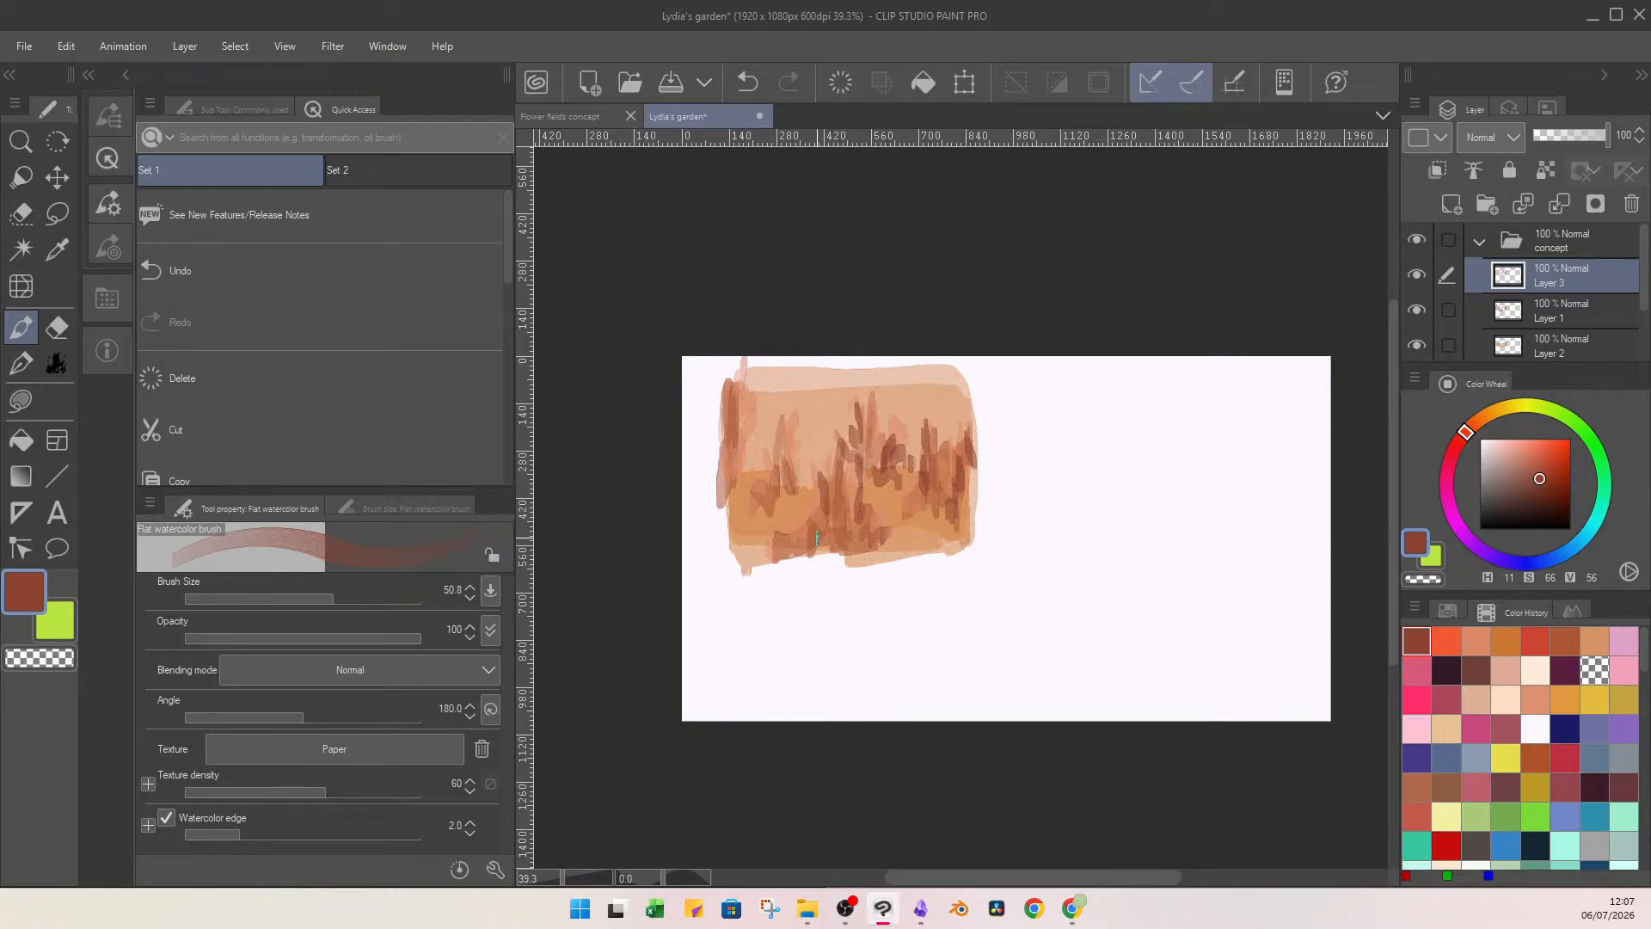
{"action": "mouse_move", "coordinate": [817, 542]}
{"action": "left_mouse_down"}
{"action": "mouse_move", "coordinate": [811, 518]}
{"action": "mouse_move", "coordinate": [774, 557]}
{"action": "left_mouse_up"}
{"action": "left_click_drag", "start_coordinate": [764, 538], "coordinate": [834, 563]}
{"action": "mouse_move", "coordinate": [805, 460]}
{"action": "left_mouse_down"}
{"action": "mouse_move", "coordinate": [791, 478]}
{"action": "mouse_move", "coordinate": [805, 483]}
{"action": "mouse_move", "coordinate": [774, 413]}
{"action": "mouse_move", "coordinate": [786, 407]}
{"action": "mouse_move", "coordinate": [777, 482]}
{"action": "mouse_move", "coordinate": [759, 497]}
{"action": "mouse_move", "coordinate": [787, 507]}
{"action": "mouse_move", "coordinate": [736, 483]}
{"action": "mouse_move", "coordinate": [737, 390]}
{"action": "mouse_move", "coordinate": [734, 428]}
{"action": "left_mouse_up"}
{"action": "left_click_drag", "start_coordinate": [722, 420], "coordinate": [718, 491]}
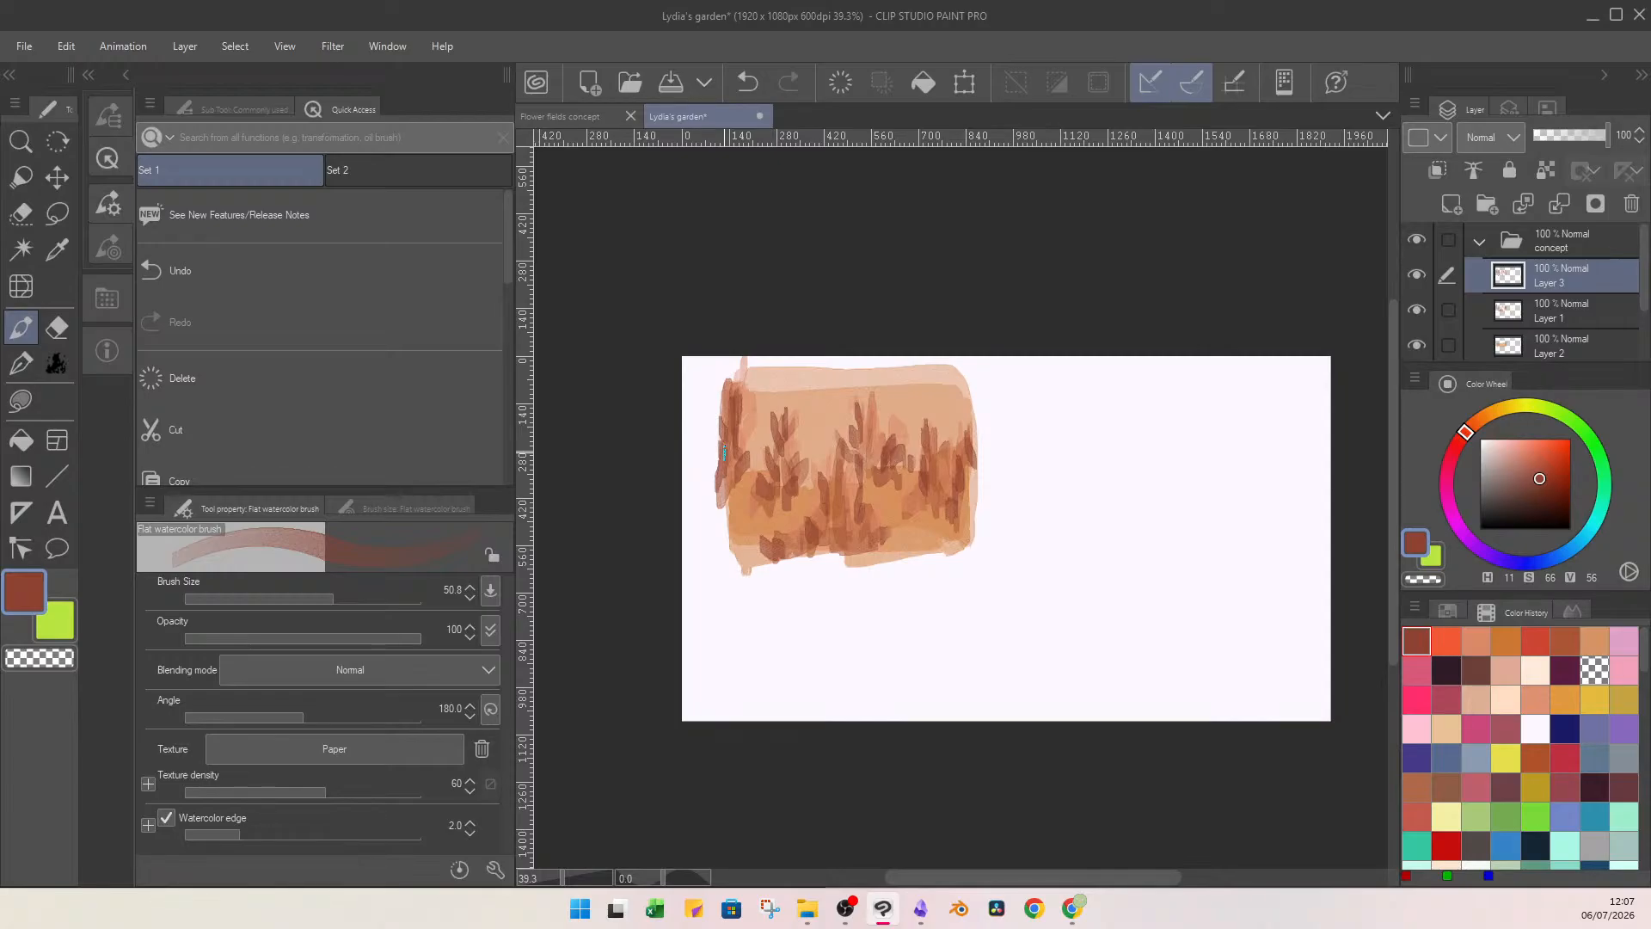
On a new layer, paint a grey-brown block at the picture's lower-right corner and outline it with brush size 11.6.
{"action": "scroll", "coordinate": [1637, 311], "scroll_direction": "down", "scroll_amount": 2}
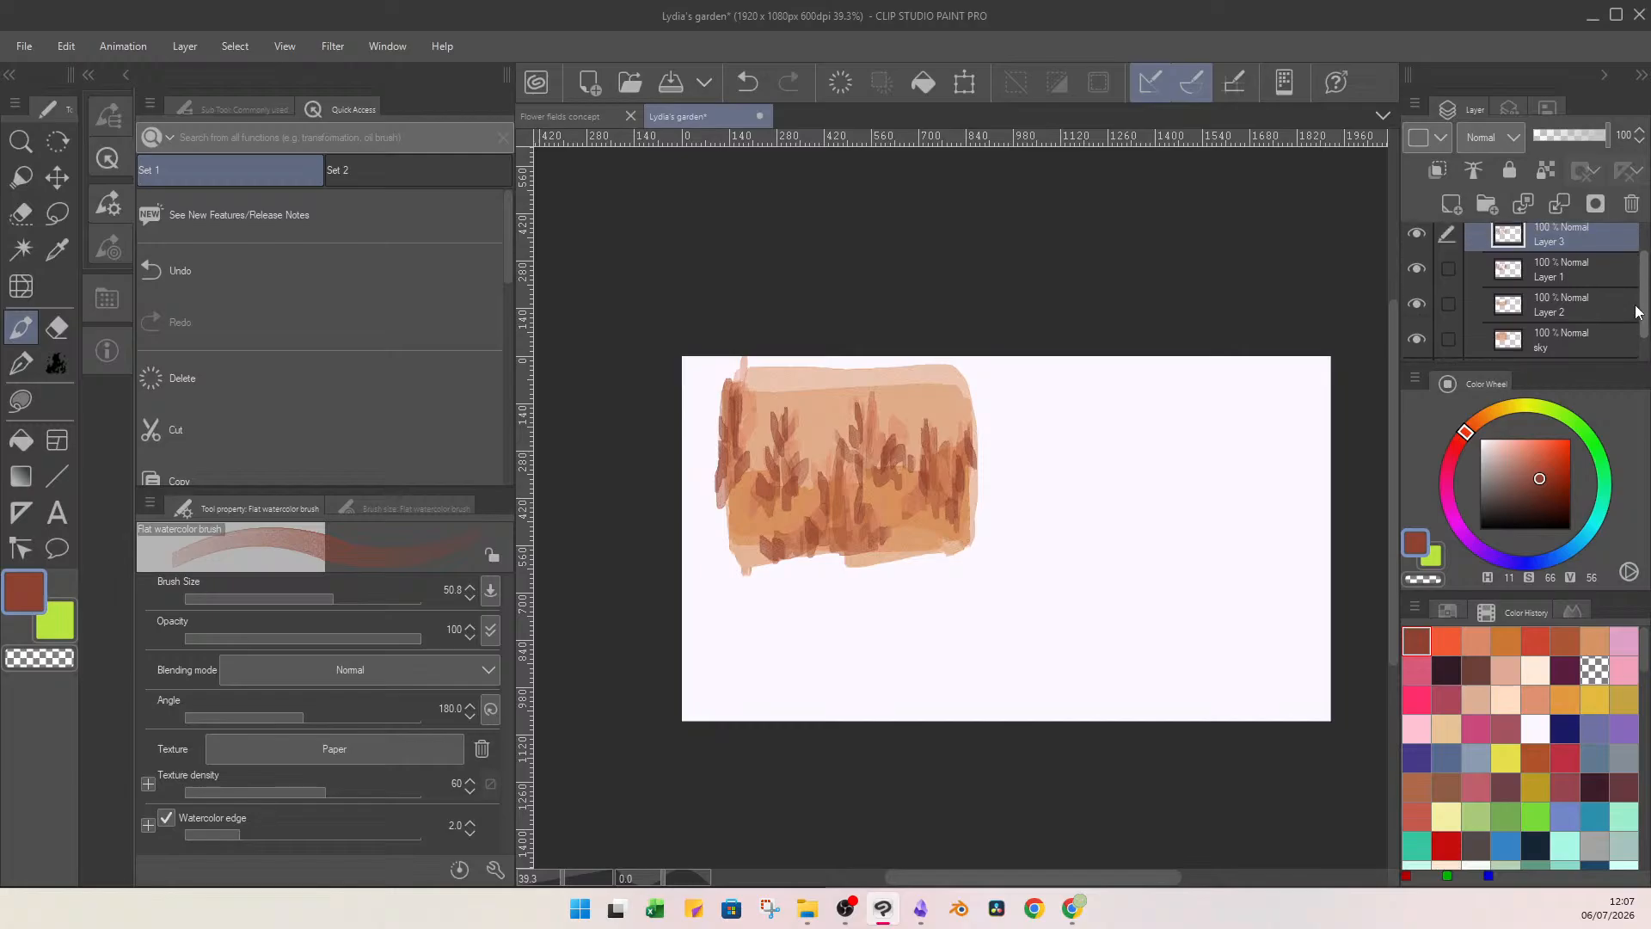
{"action": "left_click", "coordinate": [1451, 204]}
{"action": "left_click", "coordinate": [1524, 457]}
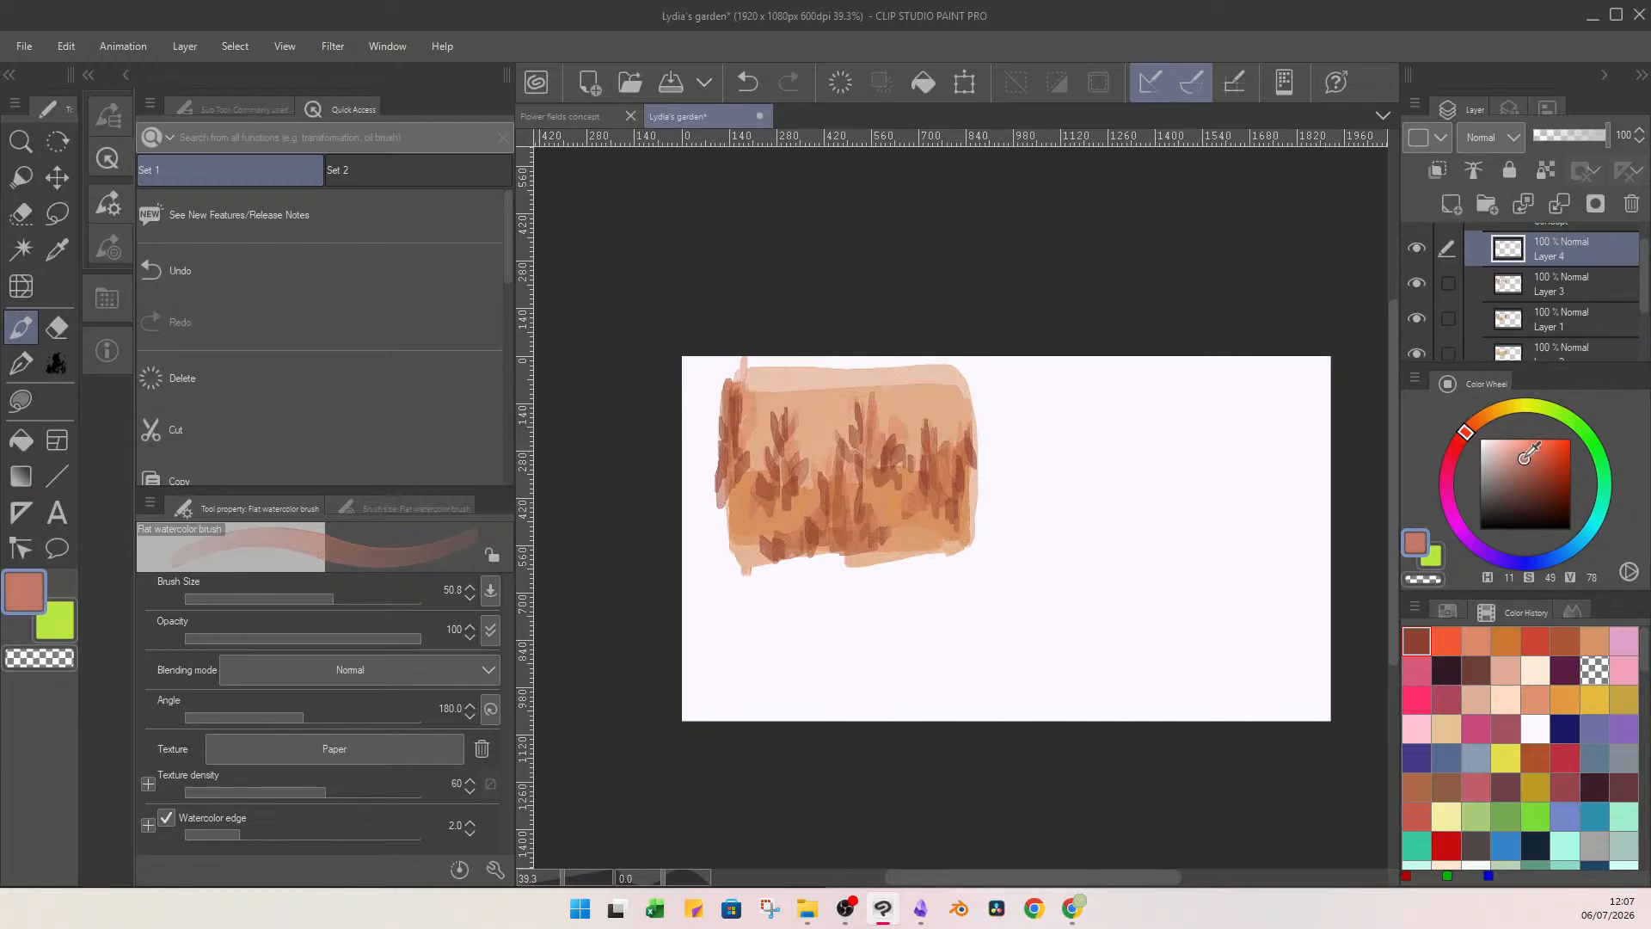
{"action": "mouse_move", "coordinate": [1525, 458]}
{"action": "left_mouse_down"}
{"action": "mouse_move", "coordinate": [1534, 448]}
{"action": "mouse_move", "coordinate": [1497, 483]}
{"action": "left_mouse_up"}
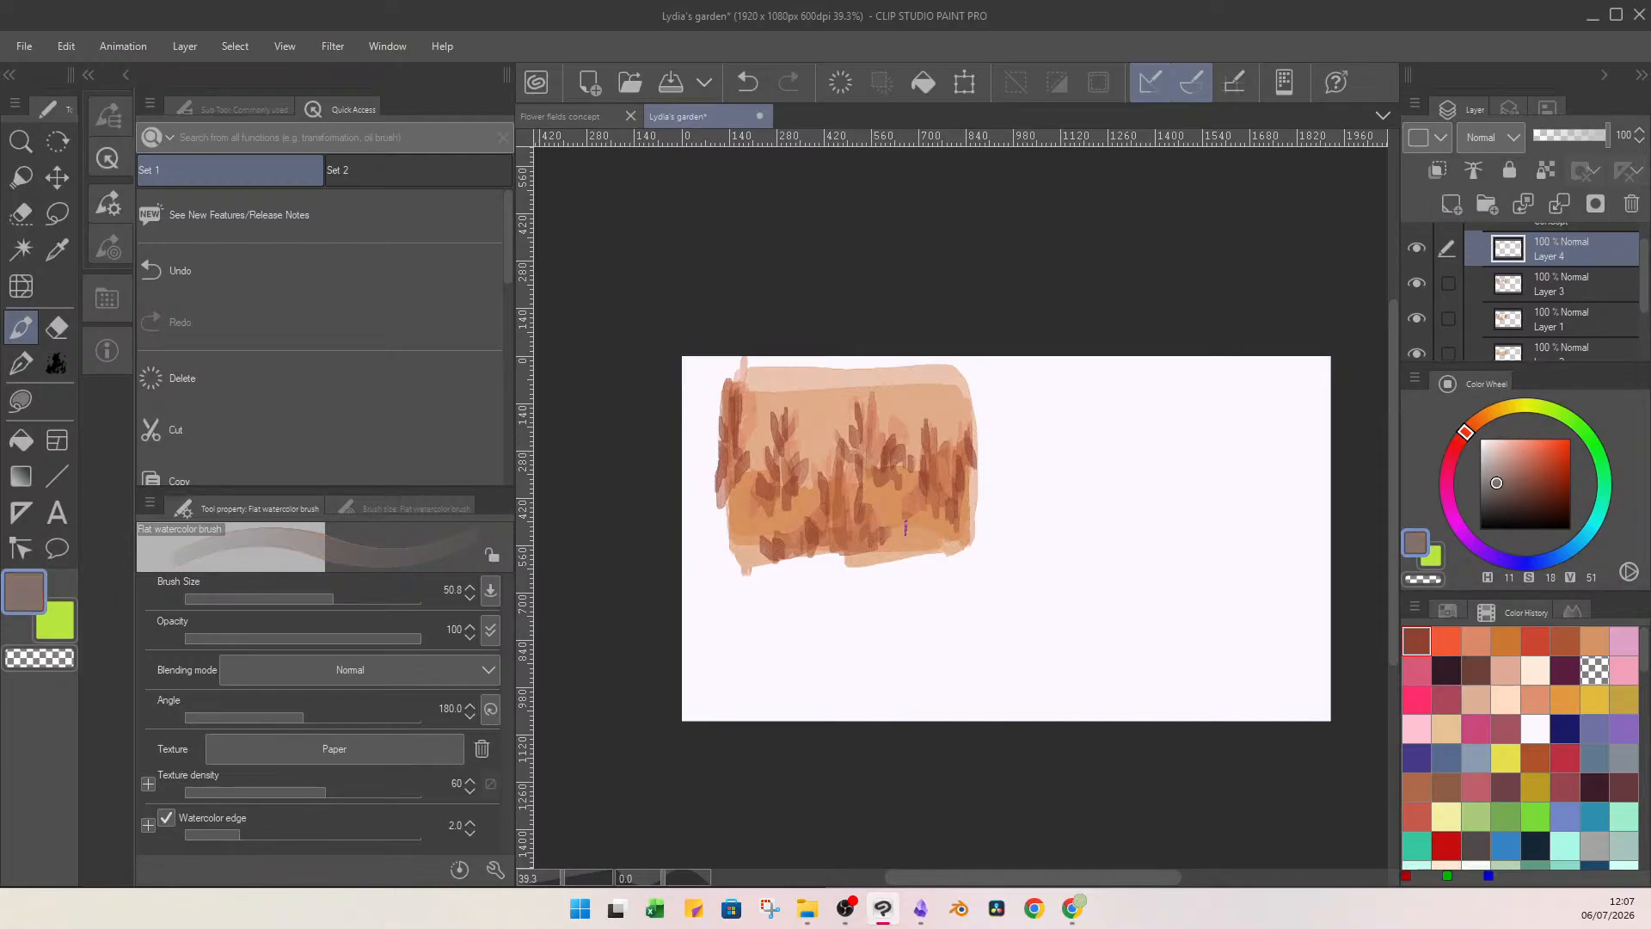
{"action": "mouse_move", "coordinate": [899, 550]}
{"action": "left_mouse_down"}
{"action": "mouse_move", "coordinate": [967, 555]}
{"action": "mouse_move", "coordinate": [913, 550]}
{"action": "mouse_move", "coordinate": [972, 529]}
{"action": "mouse_move", "coordinate": [924, 531]}
{"action": "left_mouse_up"}
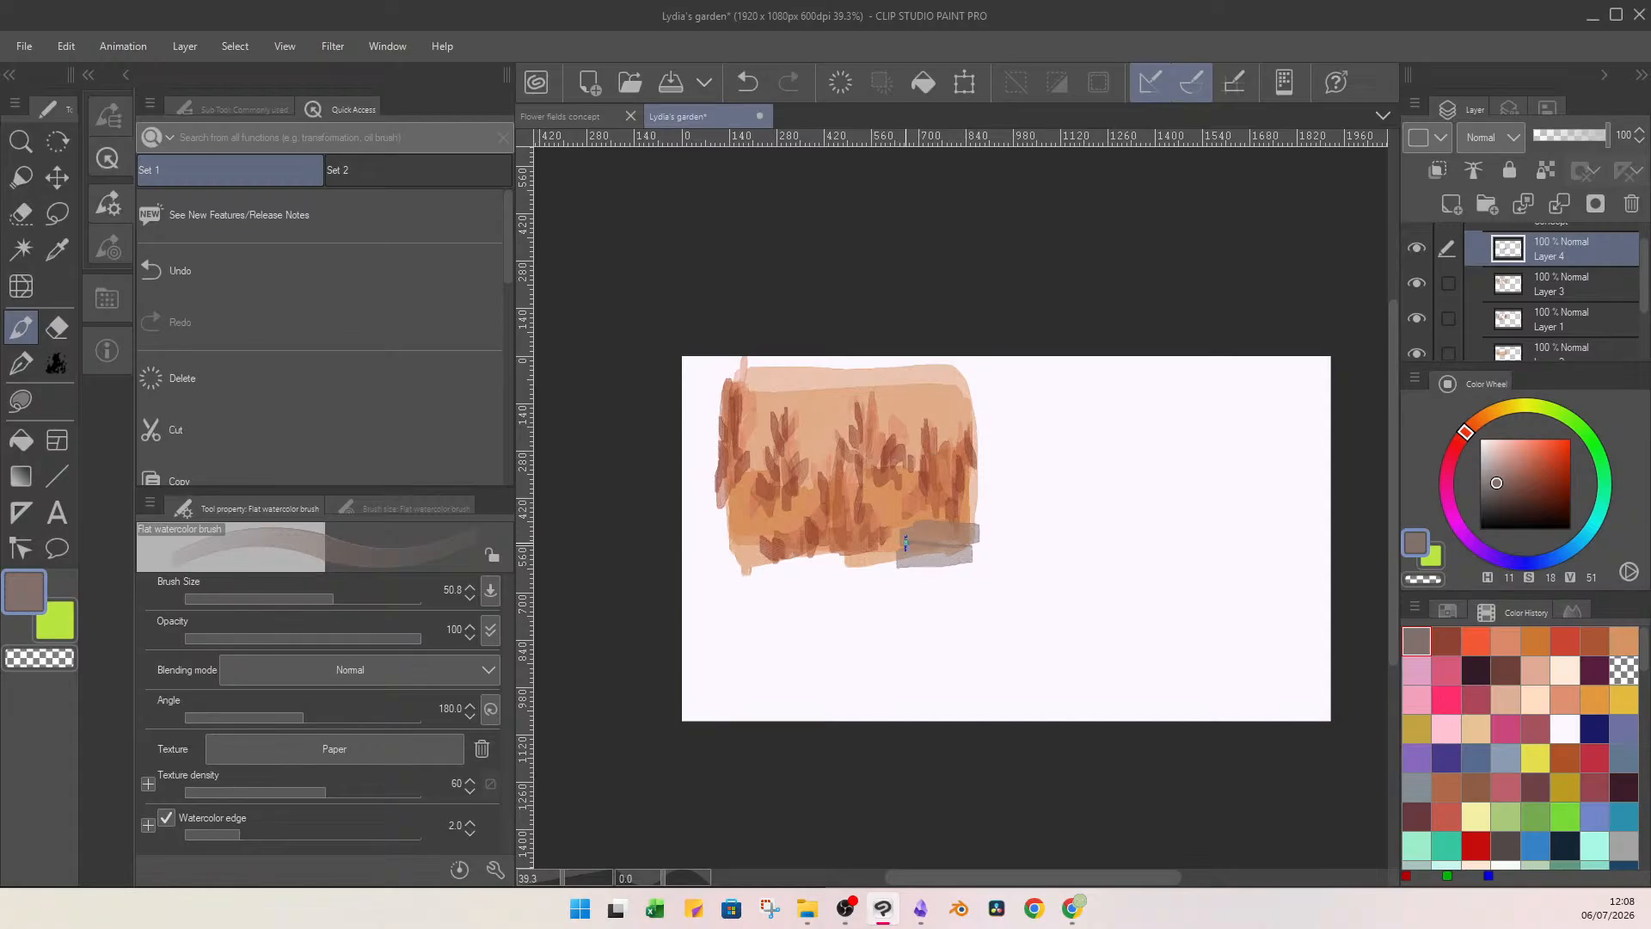
{"action": "left_click", "coordinate": [296, 599]}
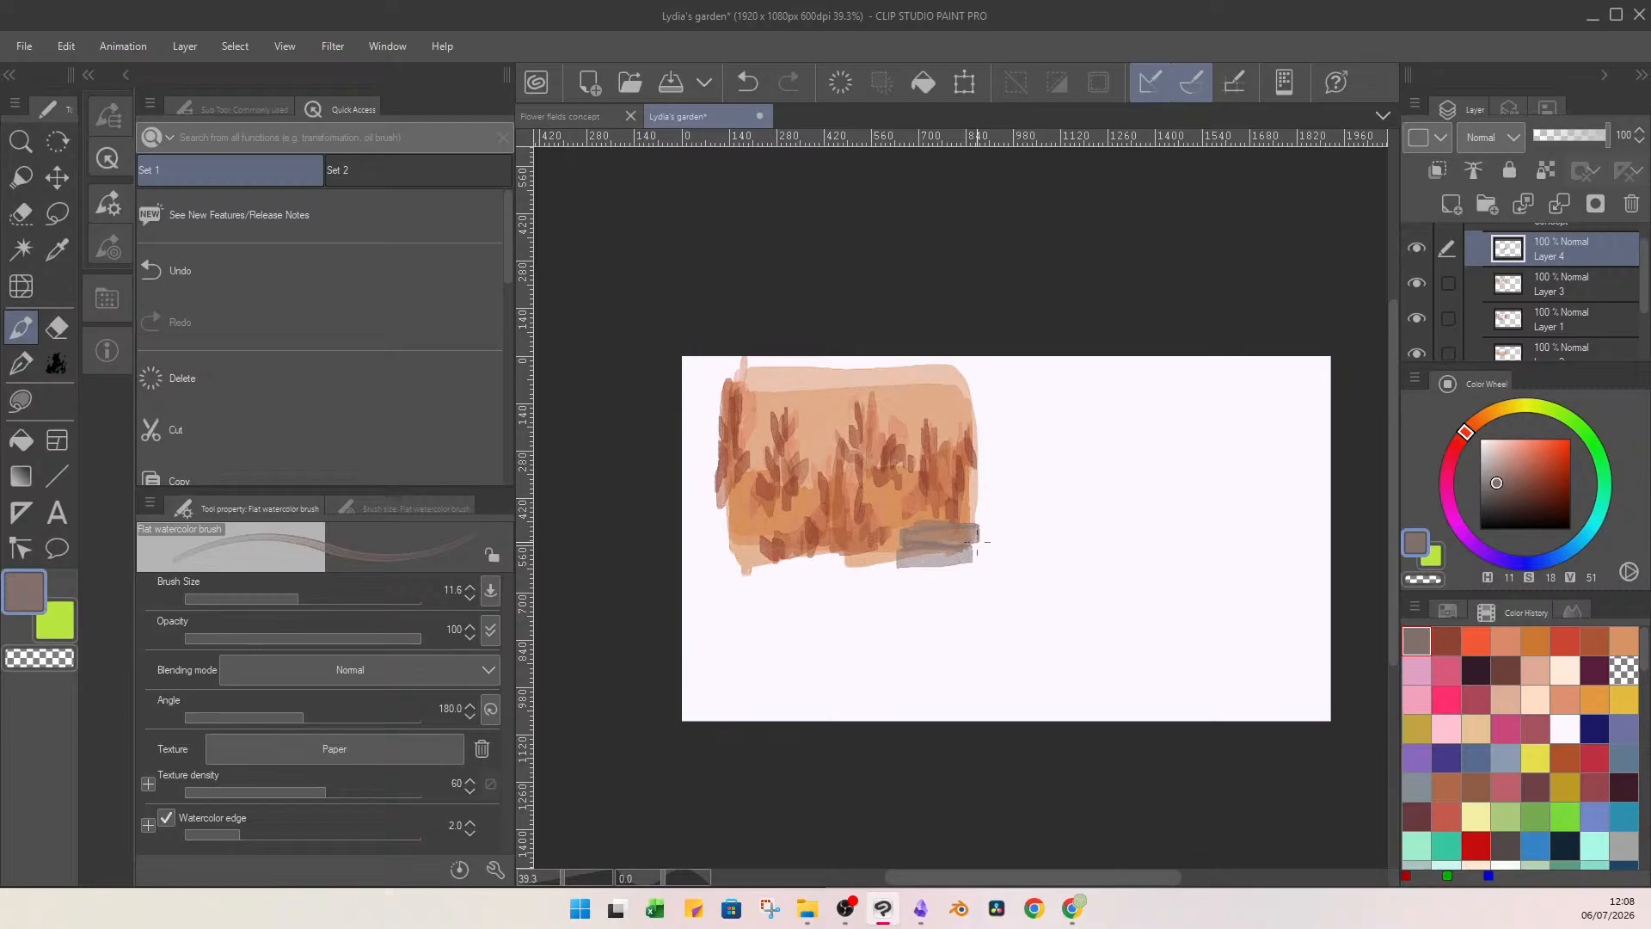
{"action": "left_click_drag", "start_coordinate": [903, 570], "coordinate": [947, 549]}
On another new layer, draw thin reddish lines across the grey block and brown twigs sprouting from its upper edge.
{"action": "left_click", "coordinate": [1451, 204]}
{"action": "left_click", "coordinate": [1538, 451]}
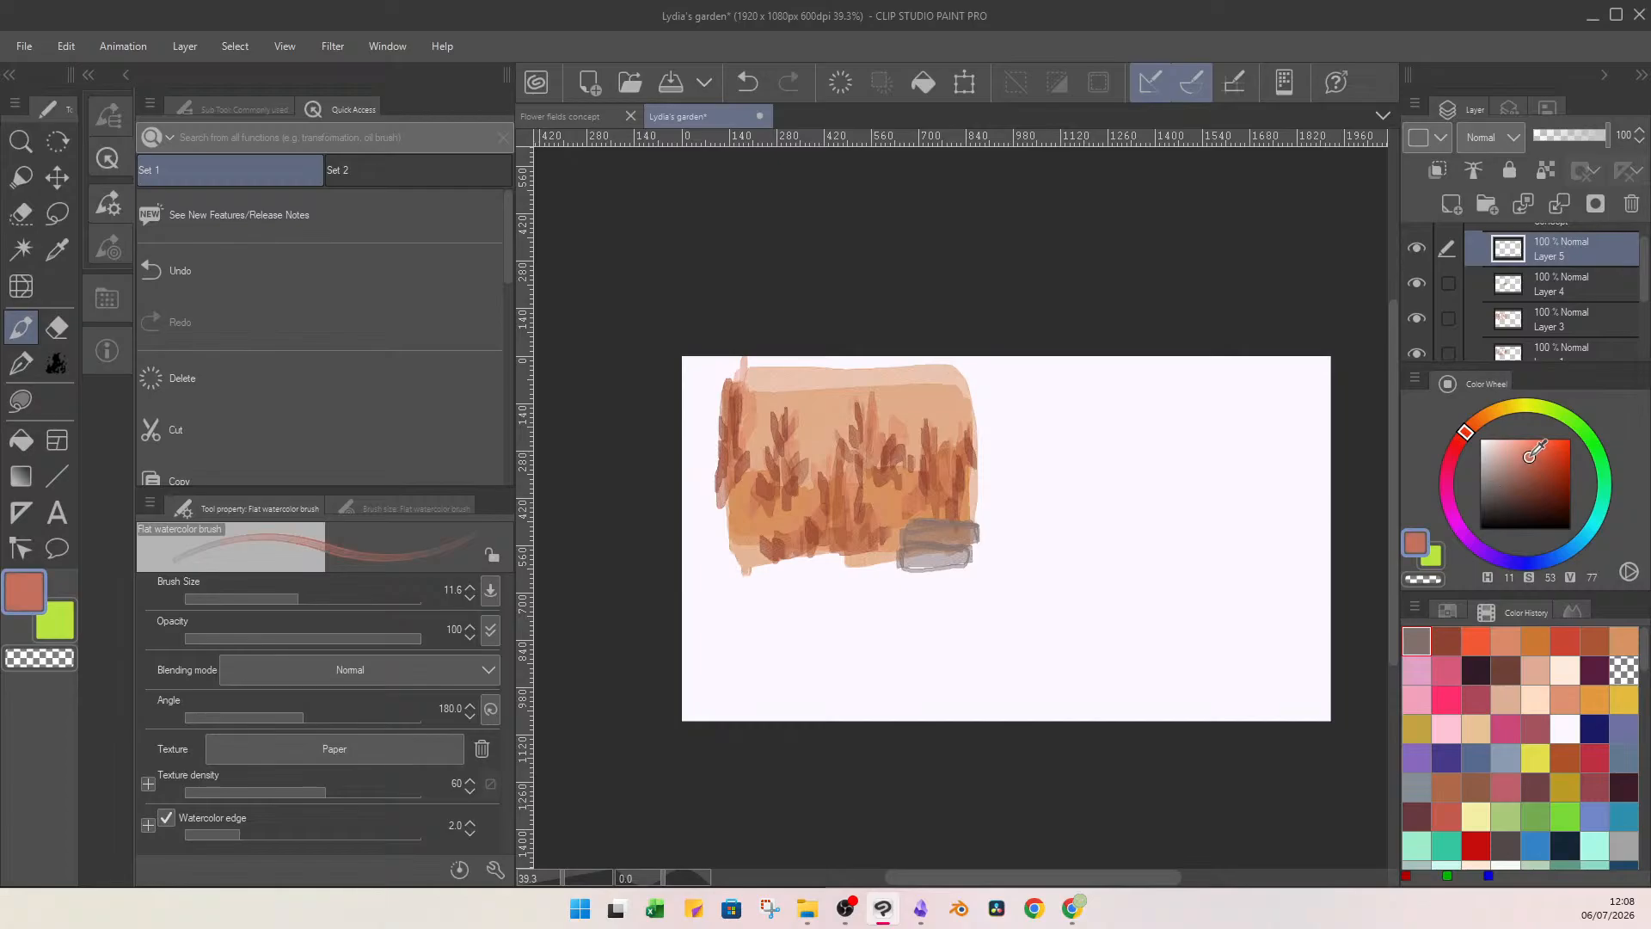
{"action": "left_click", "coordinate": [1534, 465]}
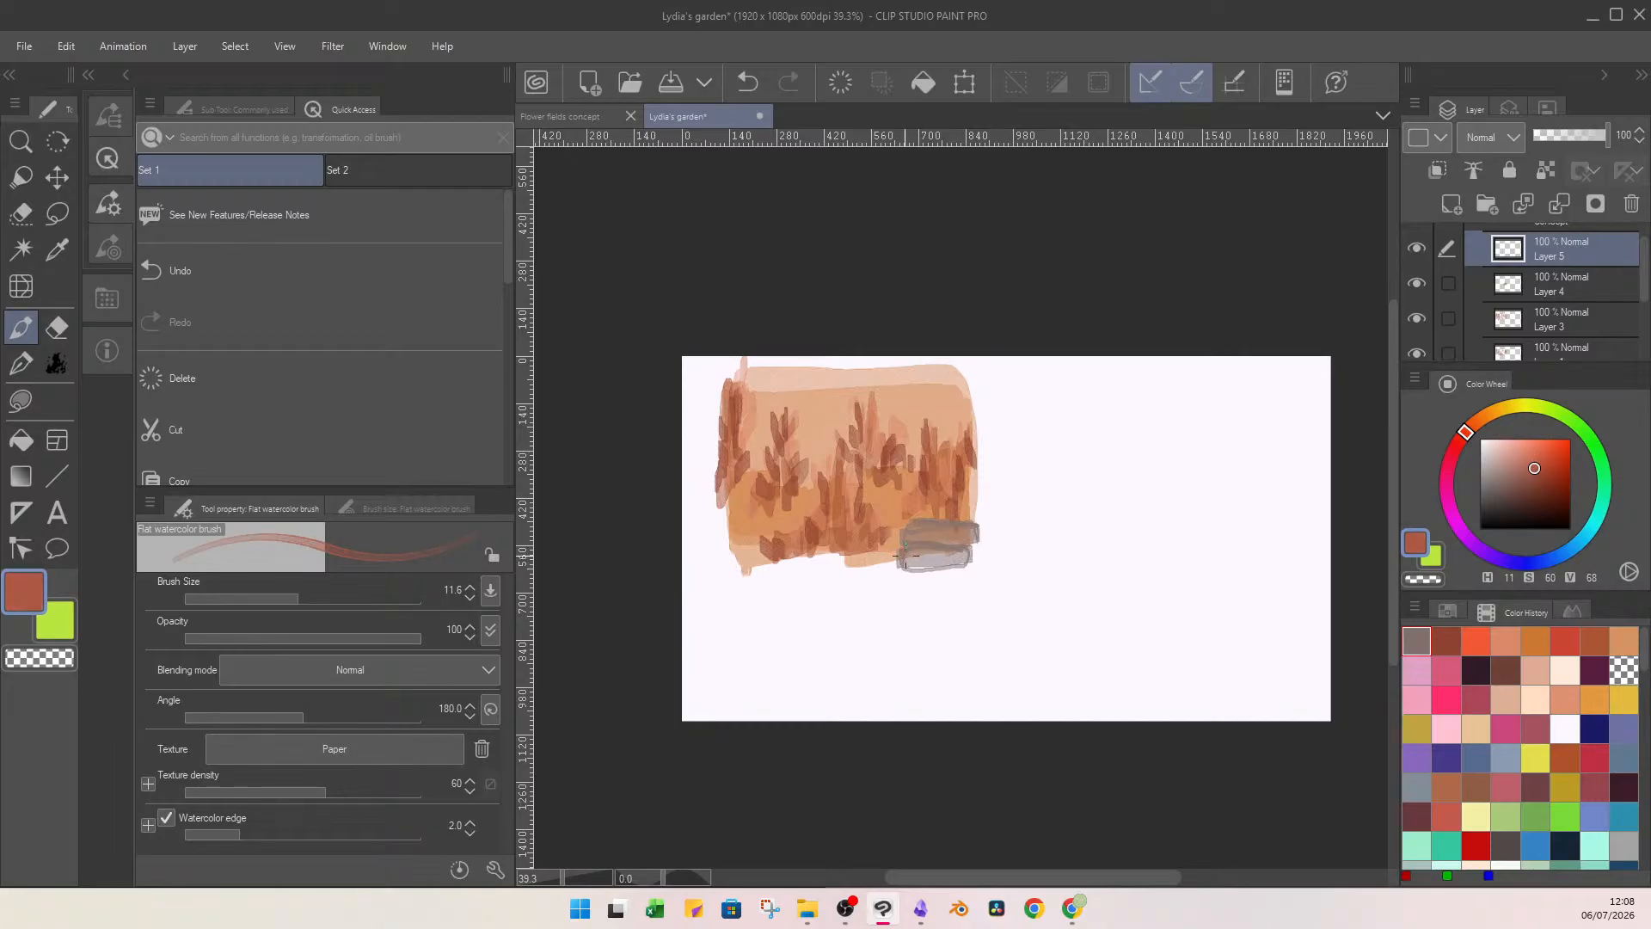
{"action": "mouse_move", "coordinate": [898, 555]}
{"action": "left_mouse_down"}
{"action": "mouse_move", "coordinate": [913, 533]}
{"action": "mouse_move", "coordinate": [978, 546]}
{"action": "mouse_move", "coordinate": [975, 521]}
{"action": "left_mouse_up"}
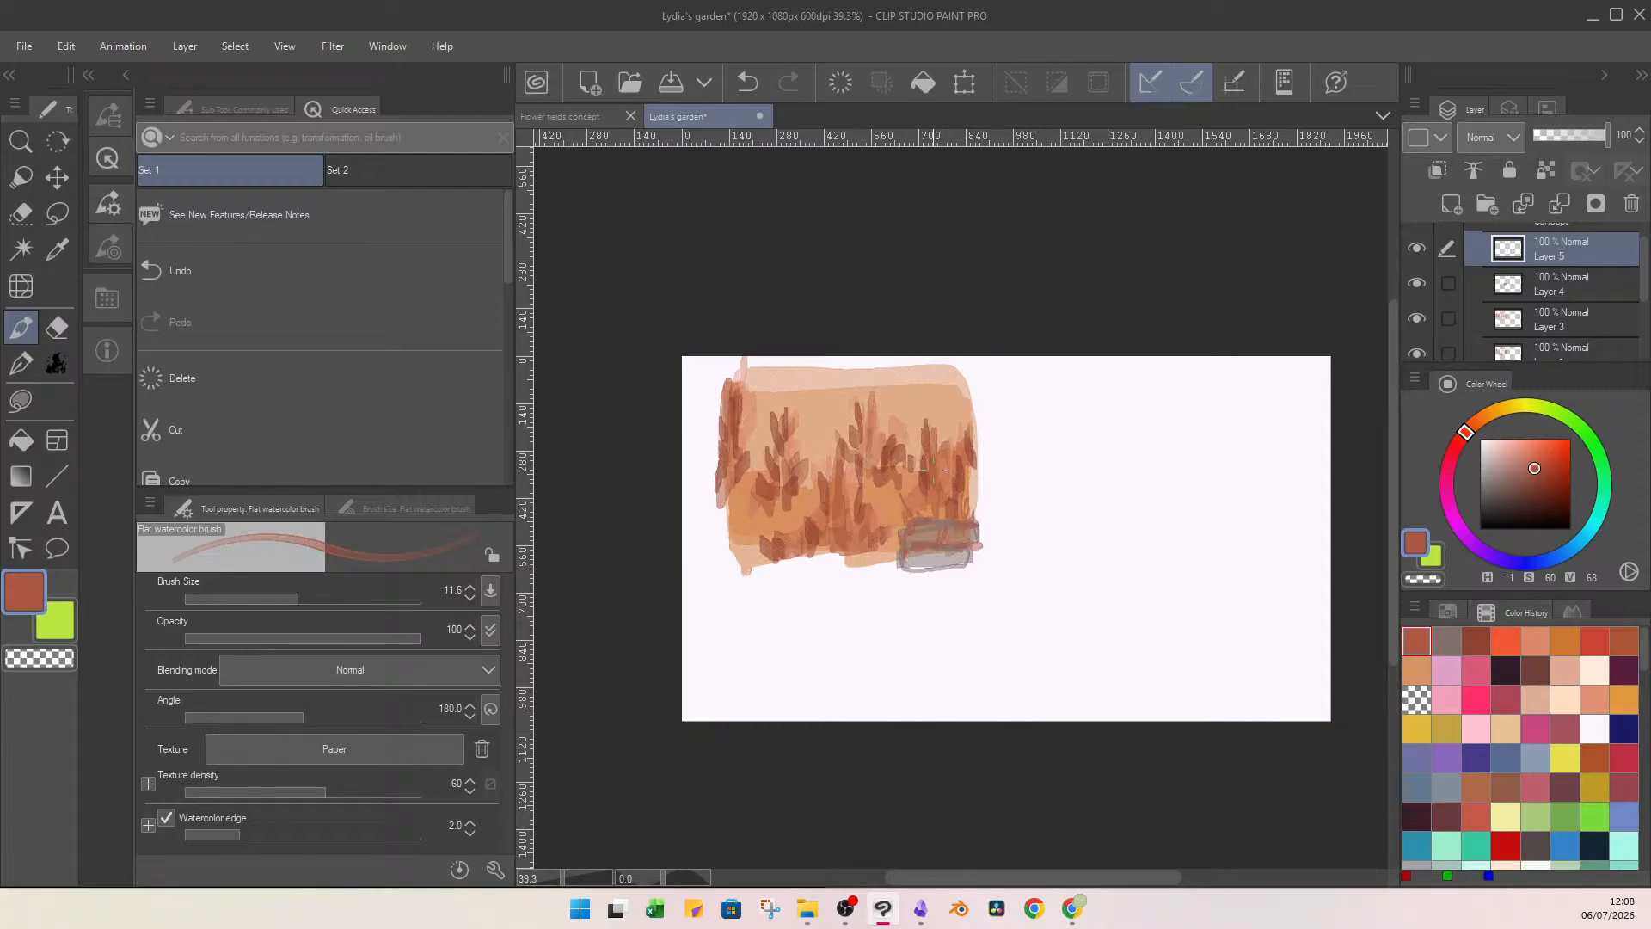
{"action": "left_click", "coordinate": [1514, 478]}
{"action": "left_click_drag", "start_coordinate": [904, 497], "coordinate": [913, 513]}
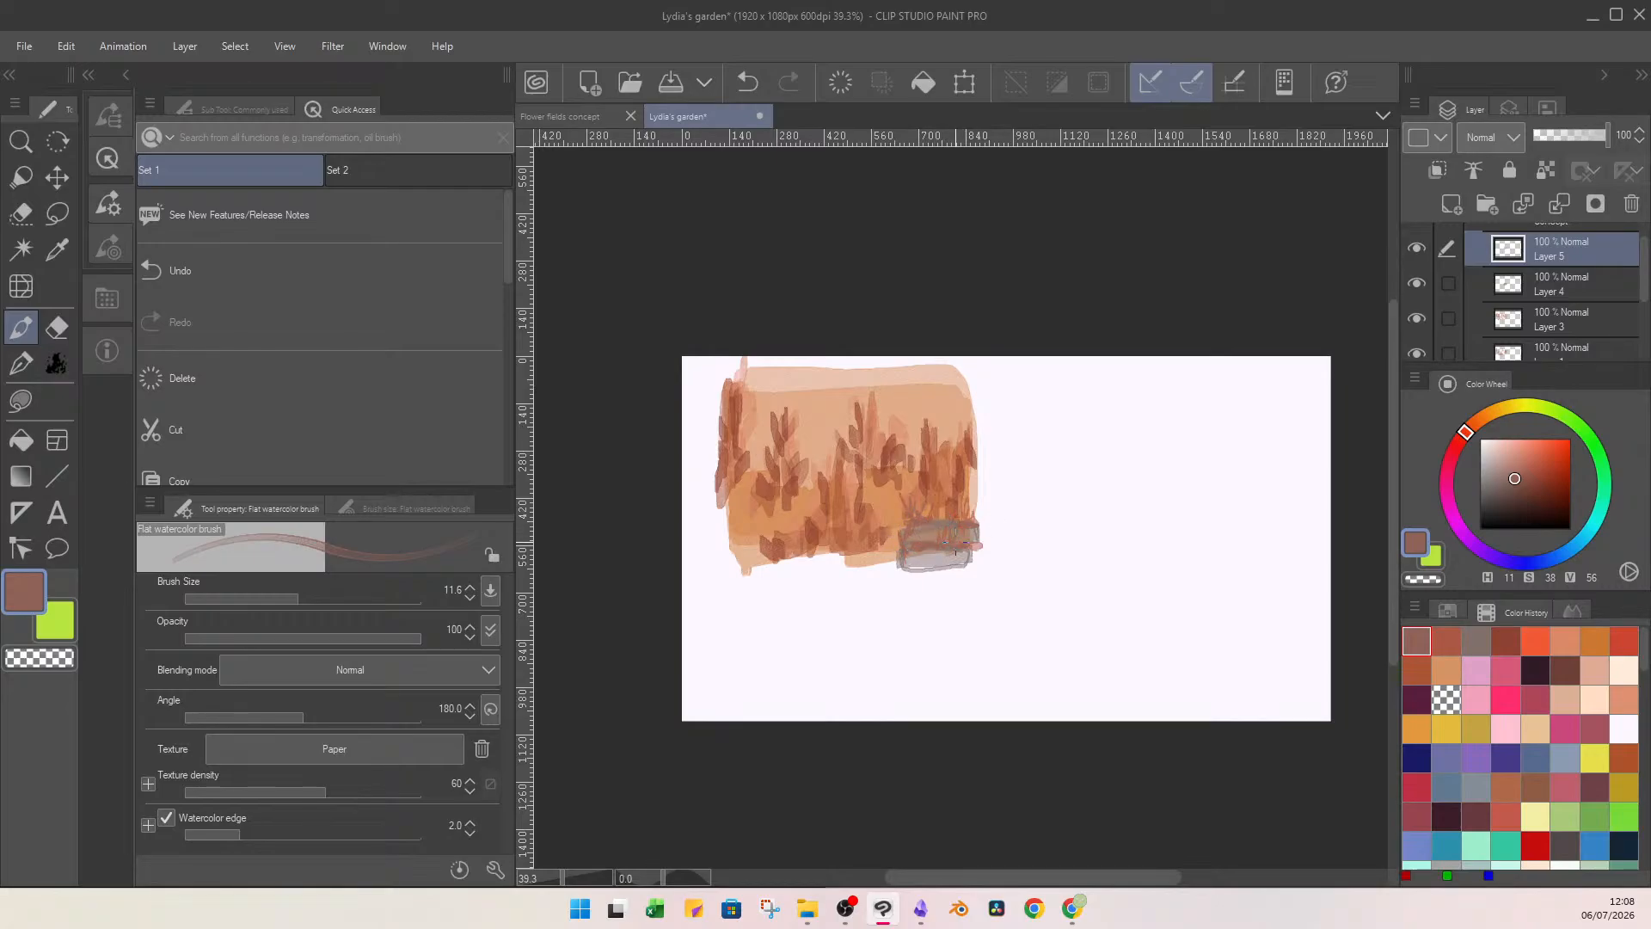
{"action": "left_click_drag", "start_coordinate": [974, 495], "coordinate": [975, 543]}
Undo the dark shading on the twig layer and shade the grey block on its own layer in dark brown at brush size 19.9.
{"action": "left_click_drag", "start_coordinate": [1530, 473], "coordinate": [1532, 488]}
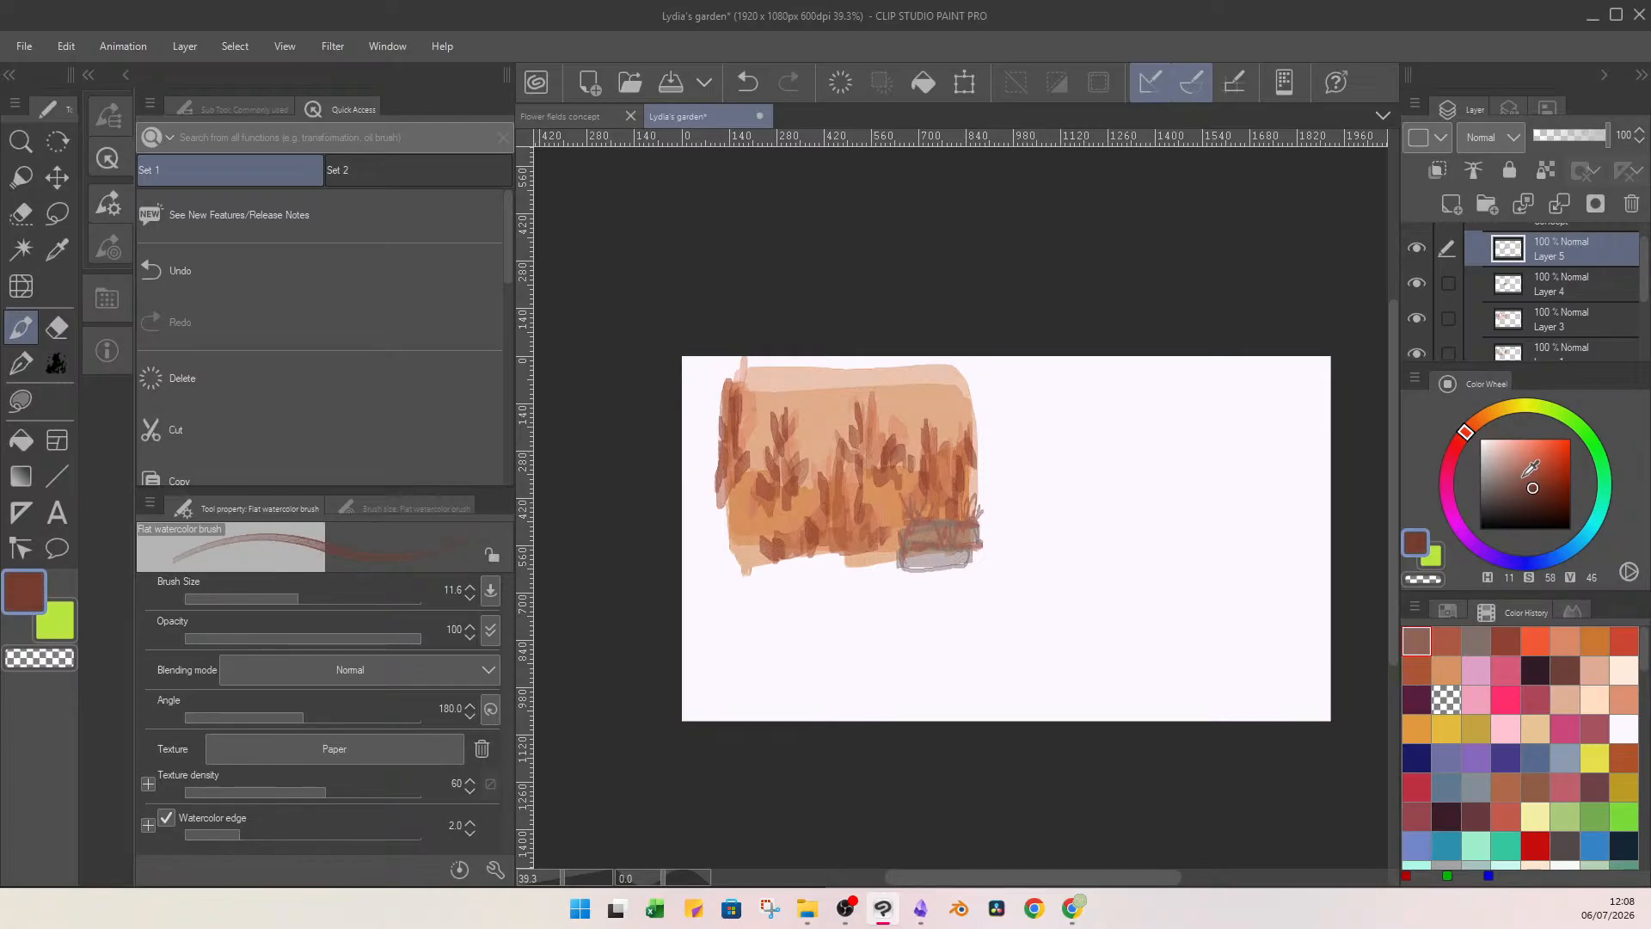
{"action": "left_click", "coordinate": [311, 597]}
{"action": "mouse_move", "coordinate": [913, 553]}
{"action": "left_mouse_down"}
{"action": "mouse_move", "coordinate": [951, 563]}
{"action": "mouse_move", "coordinate": [930, 564]}
{"action": "mouse_move", "coordinate": [952, 533]}
{"action": "mouse_move", "coordinate": [975, 542]}
{"action": "left_mouse_up"}
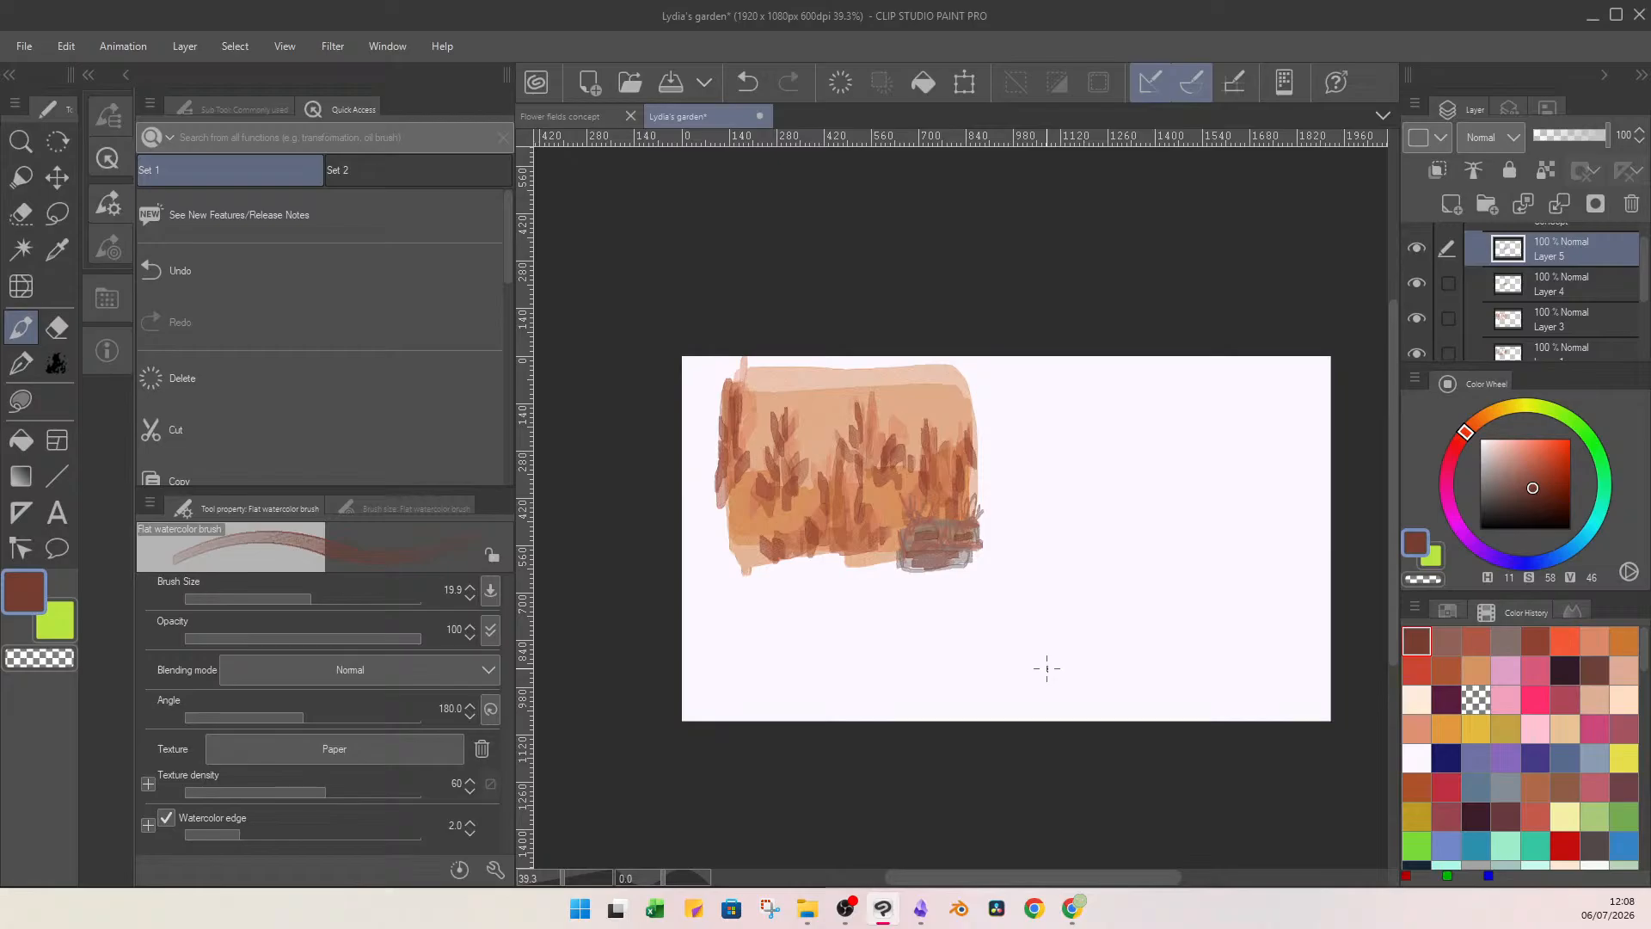
{"action": "key", "text": "ctrl+z"}
{"action": "key", "text": "ctrl+z"}
{"action": "key", "text": "ctrl+z"}
{"action": "left_click", "coordinate": [1552, 285]}
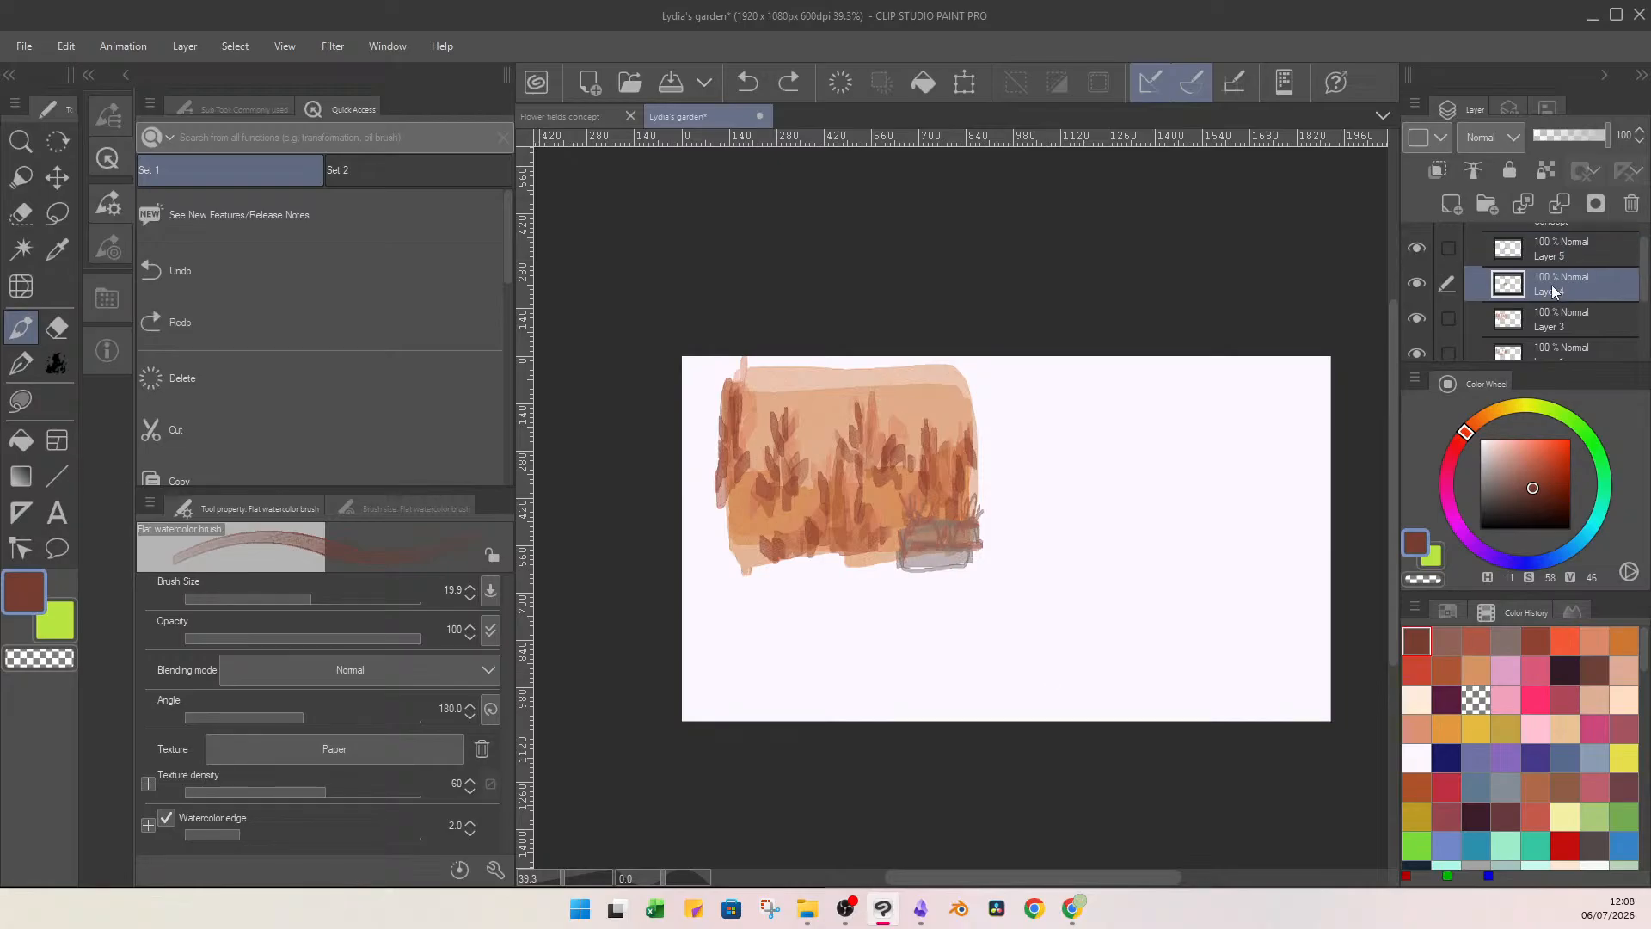
{"action": "mouse_move", "coordinate": [911, 559]}
{"action": "left_mouse_down"}
{"action": "mouse_move", "coordinate": [979, 572]}
{"action": "mouse_move", "coordinate": [937, 529]}
{"action": "mouse_move", "coordinate": [986, 535]}
{"action": "left_mouse_up"}
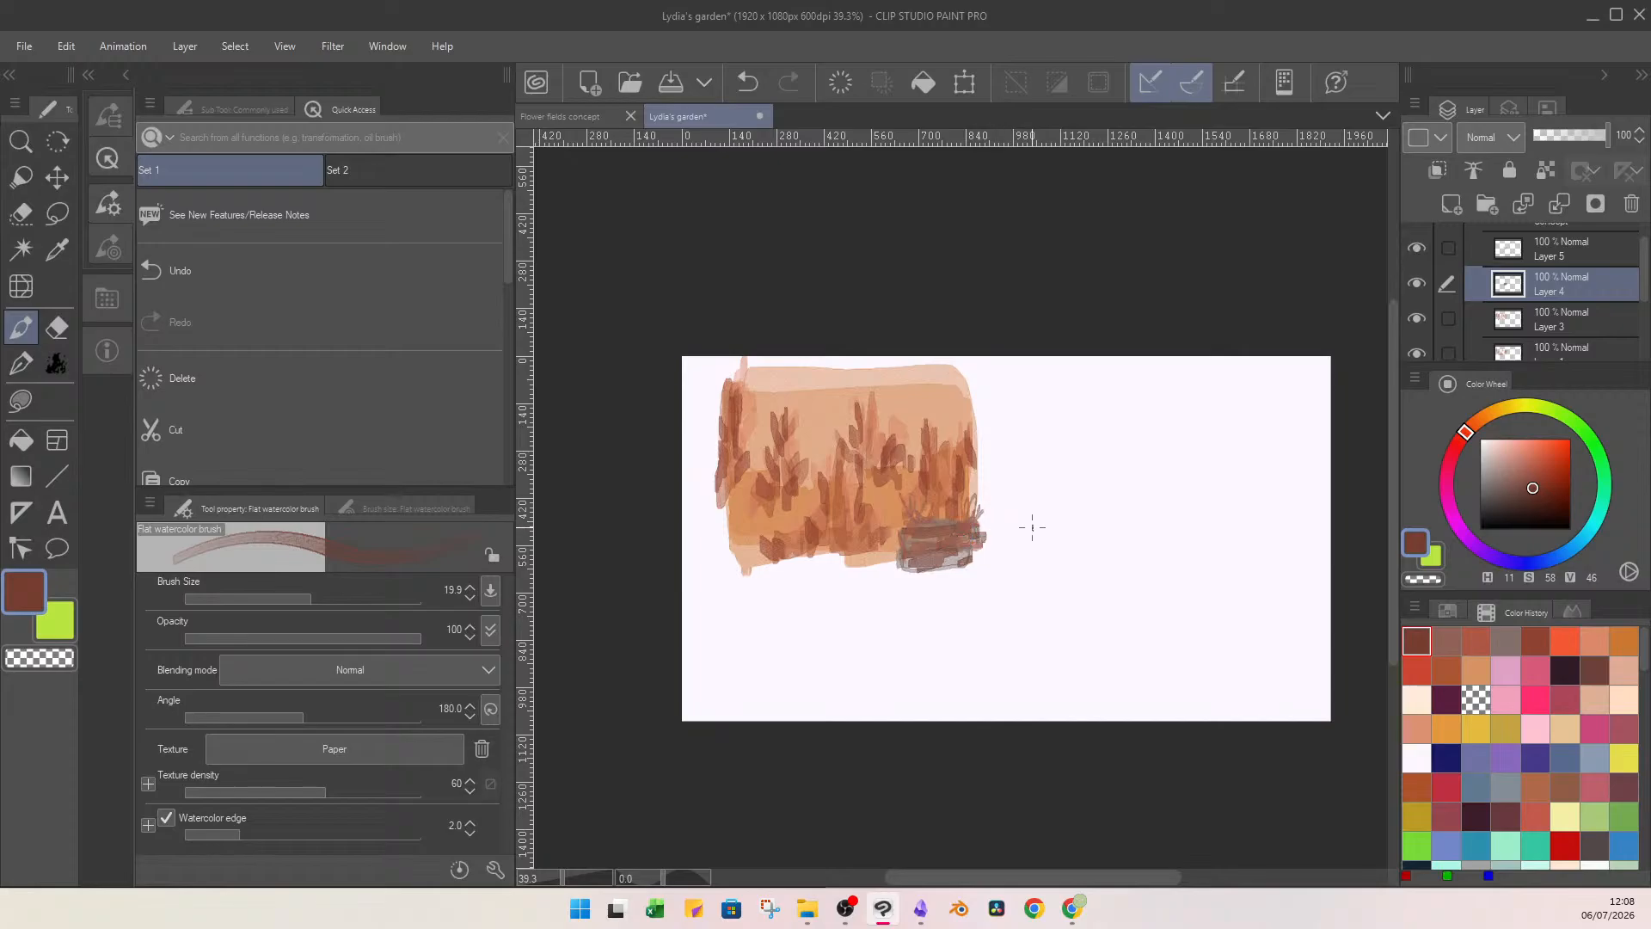
{"action": "mouse_move", "coordinate": [865, 473]}
{"action": "left_mouse_down"}
{"action": "mouse_move", "coordinate": [890, 492]}
{"action": "mouse_move", "coordinate": [900, 480]}
{"action": "left_mouse_up"}
{"action": "key", "text": "ctrl+z"}
{"action": "mouse_move", "coordinate": [735, 510]}
{"action": "left_mouse_down"}
{"action": "mouse_move", "coordinate": [762, 569]}
{"action": "mouse_move", "coordinate": [748, 508]}
{"action": "mouse_move", "coordinate": [731, 515]}
{"action": "mouse_move", "coordinate": [732, 574]}
{"action": "left_mouse_up"}
{"action": "key", "text": "ctrl+z"}
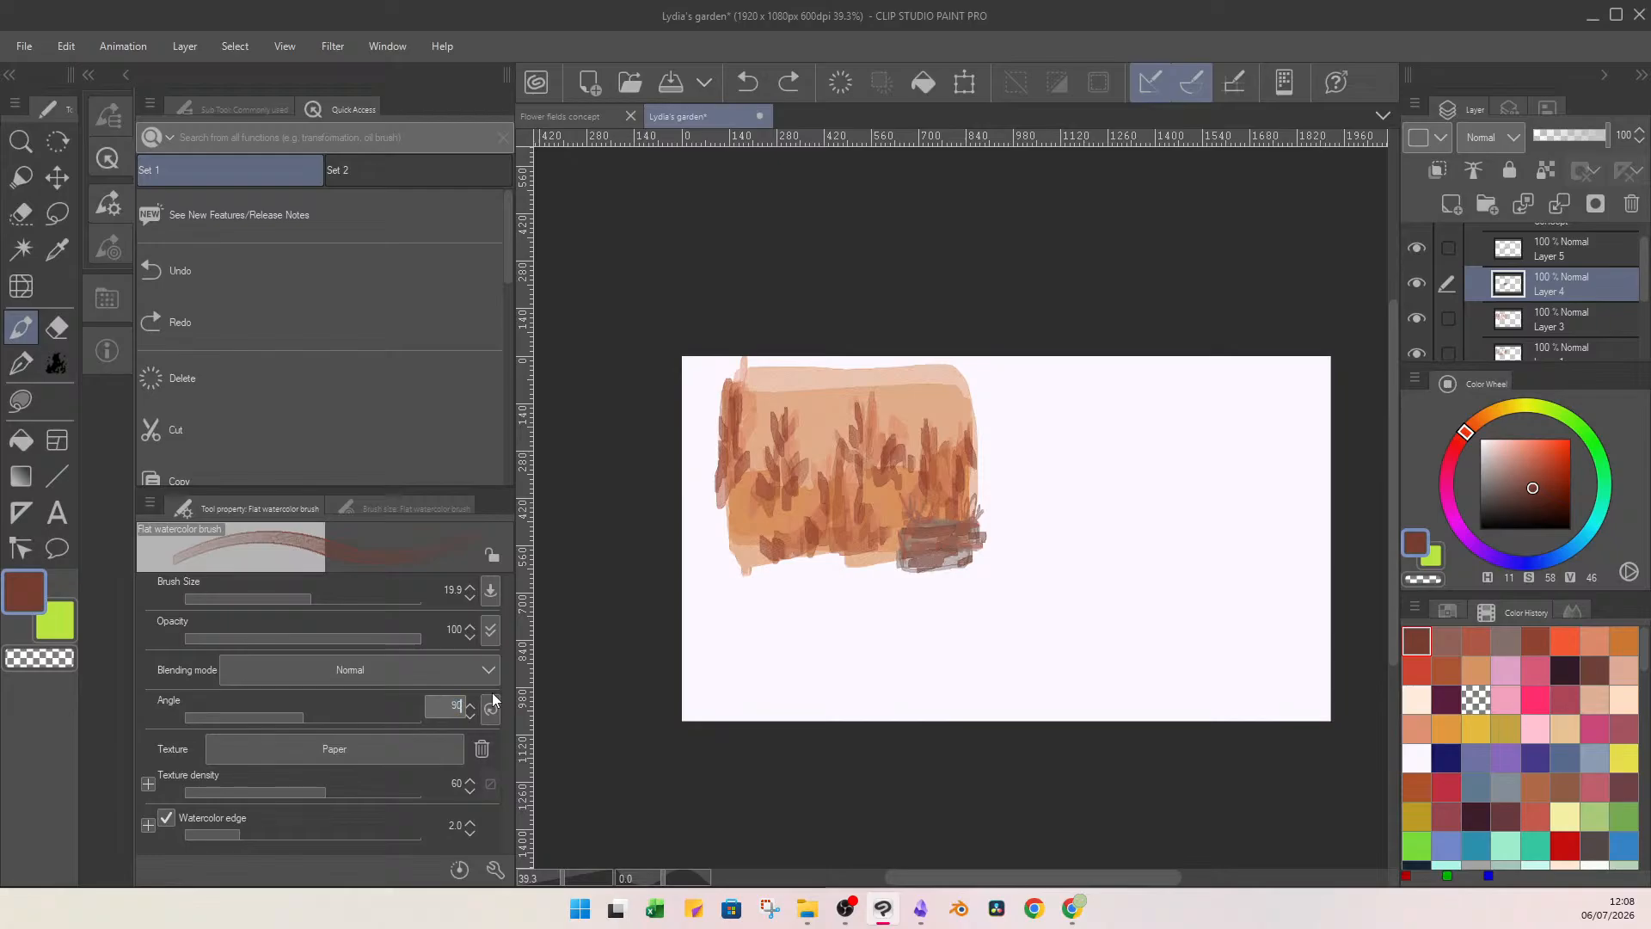
Set the brush angle to 90 and paint a dark brown block at the picture's lower-left corner with brush size 42.4.
{"action": "type", "text": "90"}
{"action": "key", "text": "Return"}
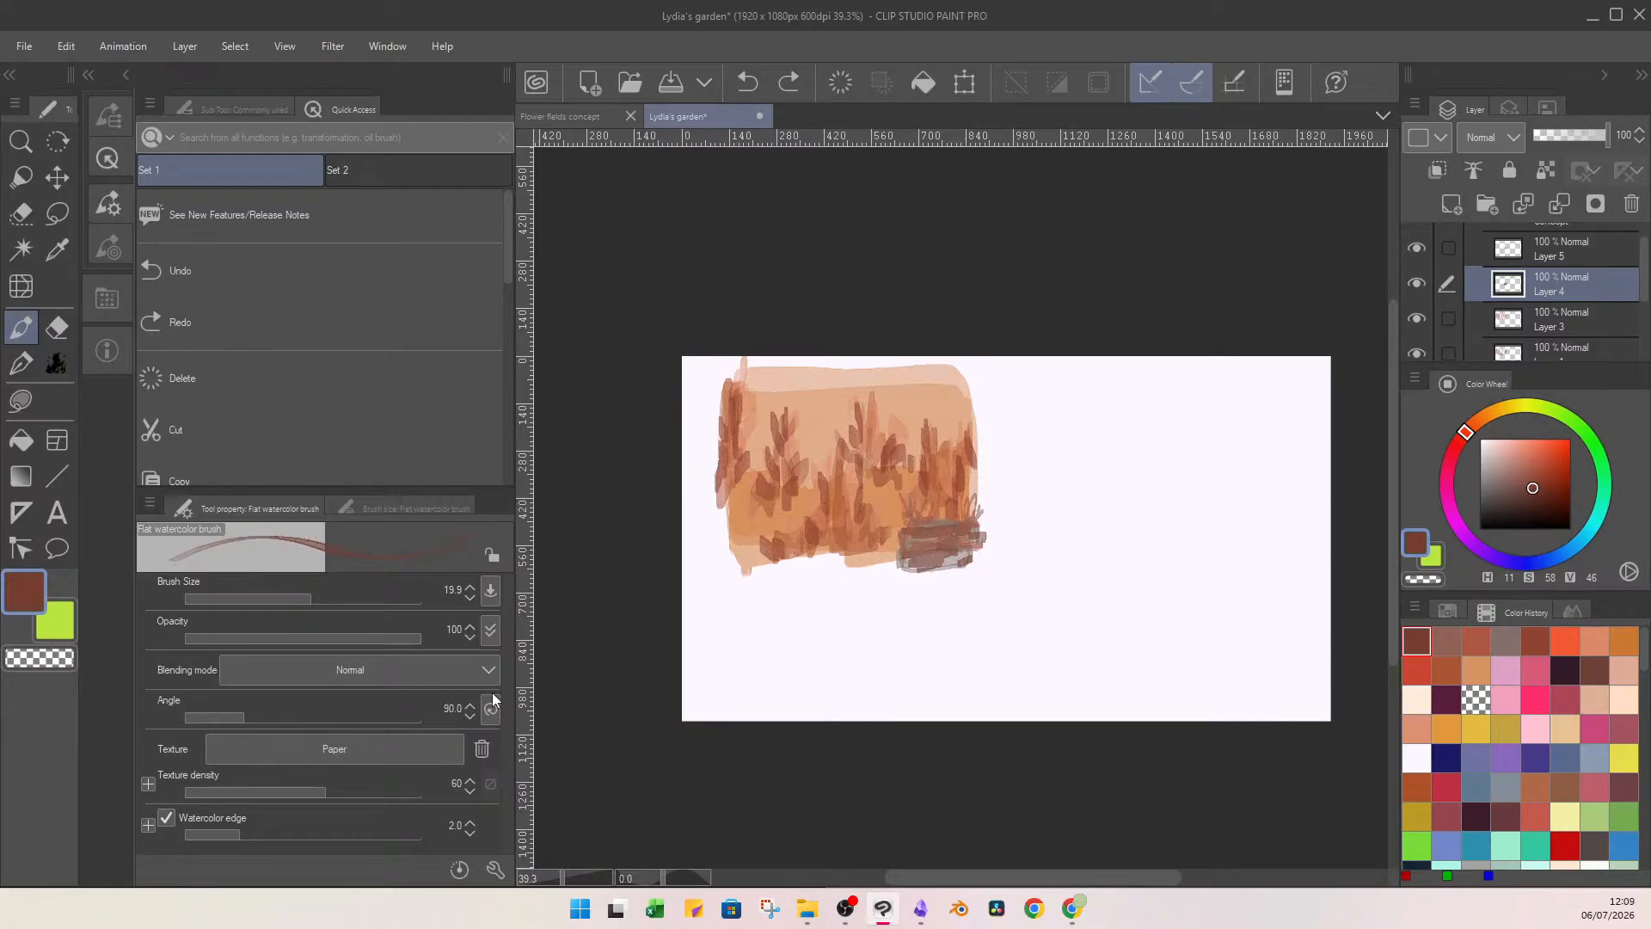
{"action": "left_click", "coordinate": [325, 595]}
{"action": "mouse_move", "coordinate": [741, 495]}
{"action": "left_mouse_down"}
{"action": "mouse_move", "coordinate": [738, 572]}
{"action": "mouse_move", "coordinate": [739, 499]}
{"action": "mouse_move", "coordinate": [761, 548]}
{"action": "mouse_move", "coordinate": [729, 539]}
{"action": "mouse_move", "coordinate": [748, 571]}
{"action": "mouse_move", "coordinate": [769, 552]}
{"action": "mouse_move", "coordinate": [753, 506]}
{"action": "mouse_move", "coordinate": [777, 486]}
{"action": "mouse_move", "coordinate": [739, 508]}
{"action": "mouse_move", "coordinate": [750, 539]}
{"action": "left_mouse_up"}
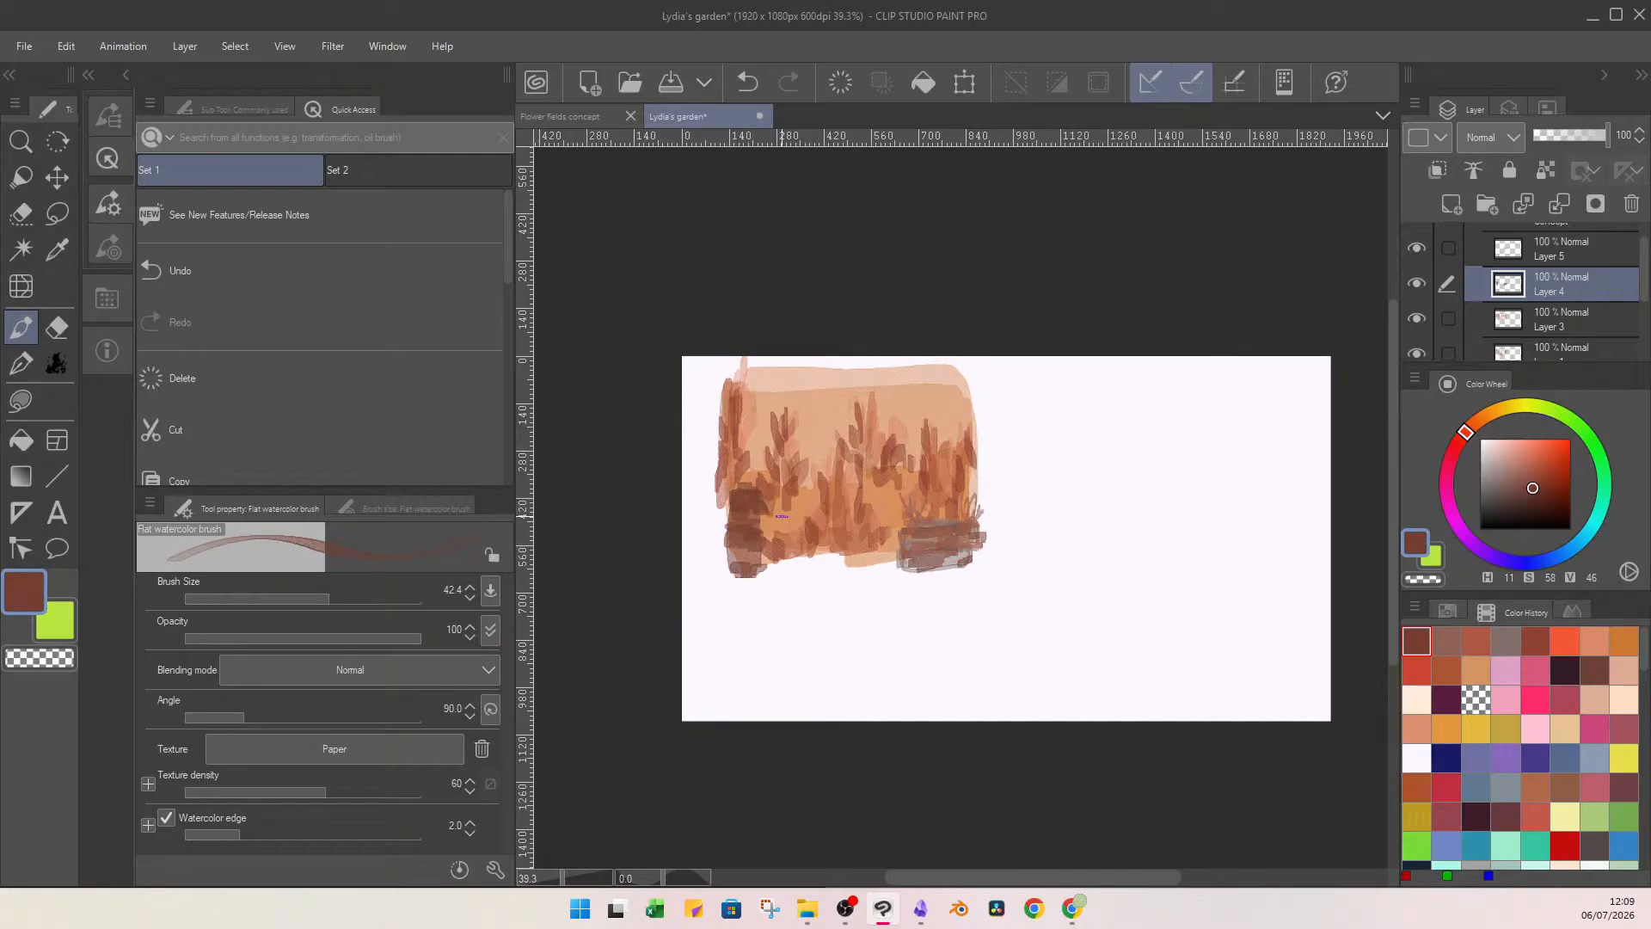
Add fine reddish-brown lines to the lower-left dark block with brush size 5.6.
{"action": "left_click", "coordinate": [1474, 643]}
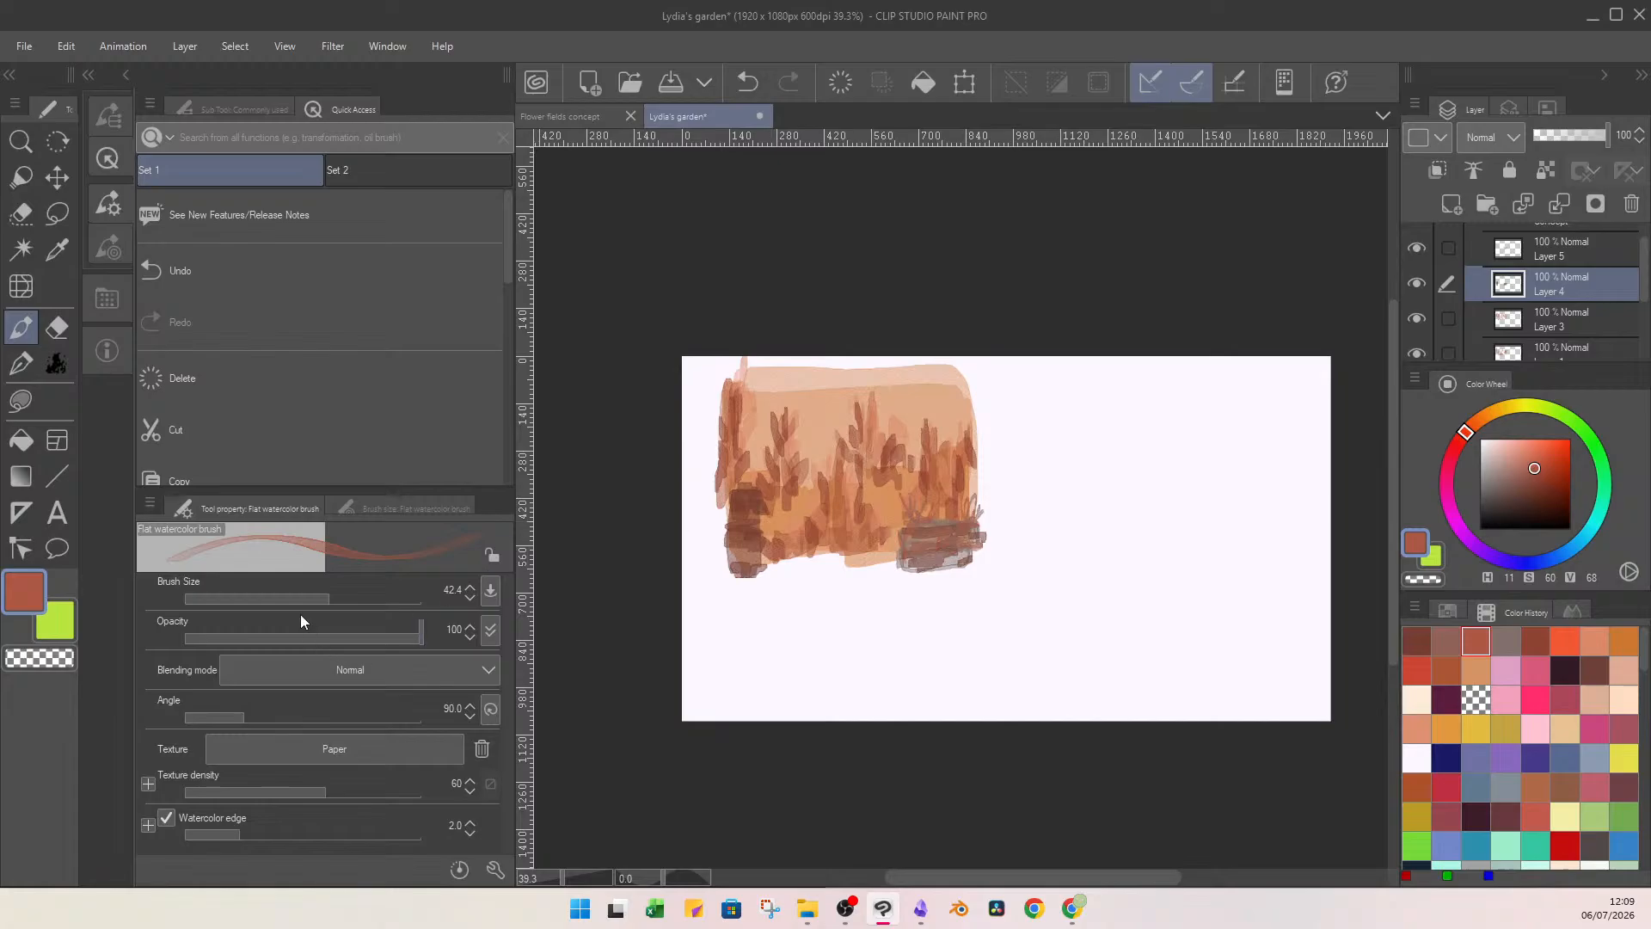
{"action": "left_click", "coordinate": [281, 597]}
{"action": "left_click_drag", "start_coordinate": [761, 517], "coordinate": [765, 534]}
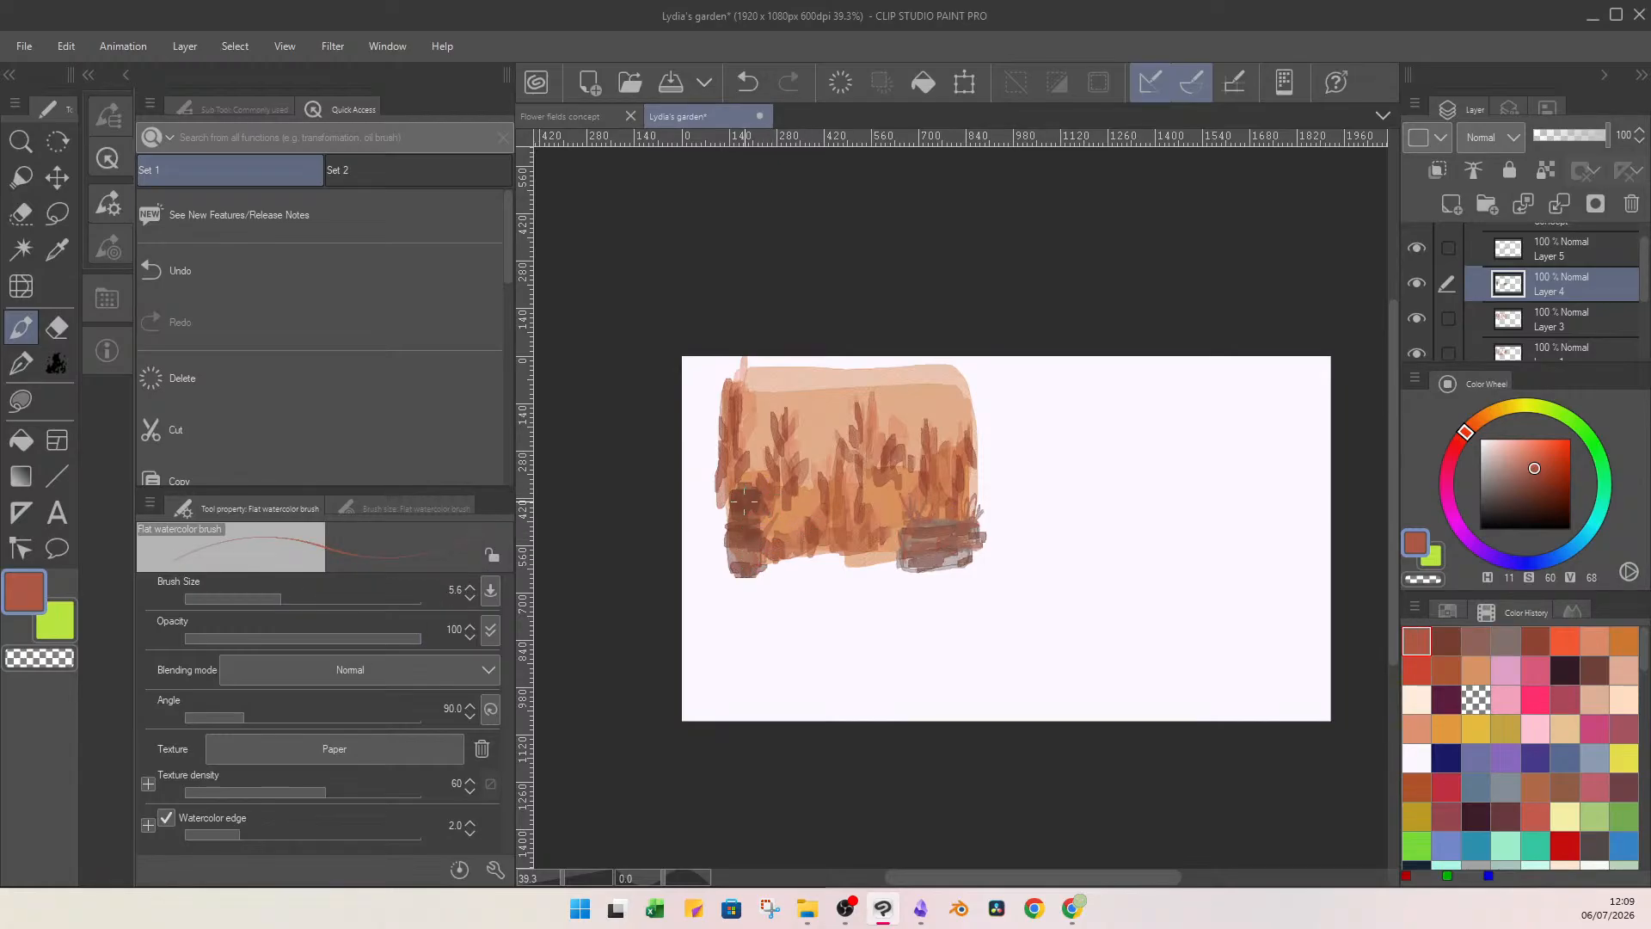
{"action": "mouse_move", "coordinate": [1546, 464]}
{"action": "left_mouse_down"}
{"action": "mouse_move", "coordinate": [1564, 461]}
{"action": "mouse_move", "coordinate": [1556, 481]}
{"action": "left_mouse_up"}
{"action": "left_click_drag", "start_coordinate": [1463, 439], "coordinate": [1458, 442]}
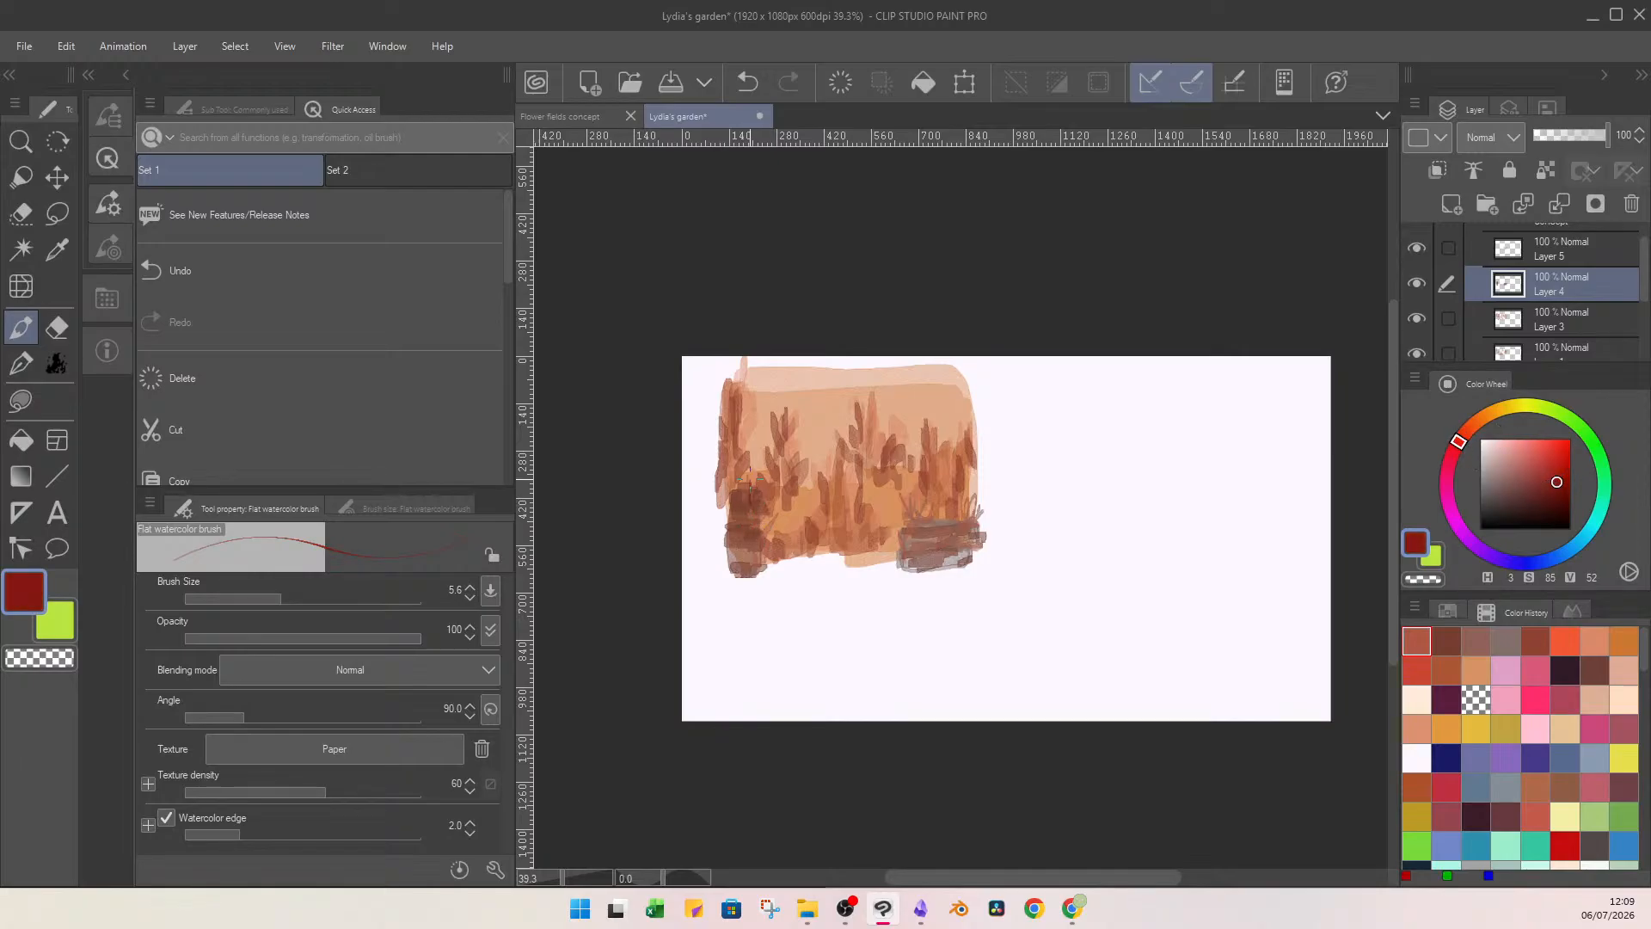
{"action": "left_click_drag", "start_coordinate": [737, 495], "coordinate": [745, 506]}
{"action": "key", "text": "ctrl+z"}
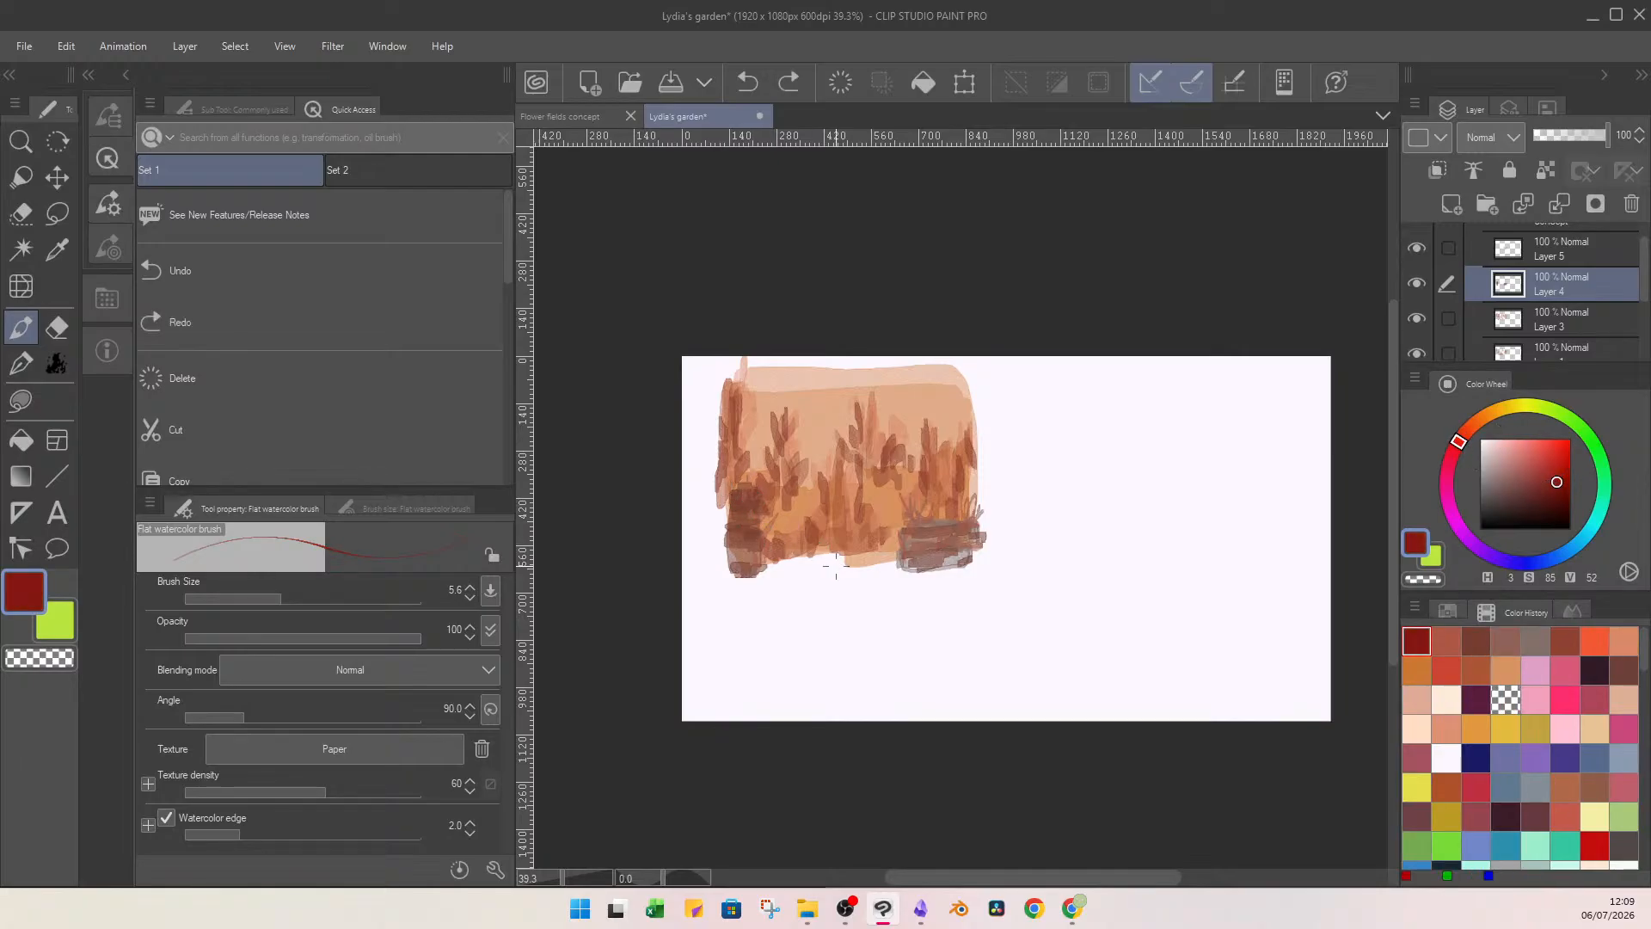
Draw thin dark red-brown twigs over the lower-left and lower-right blocks, using hue 3, saturation 67, value 38.
{"action": "left_click_drag", "start_coordinate": [1556, 481], "coordinate": [1540, 494]}
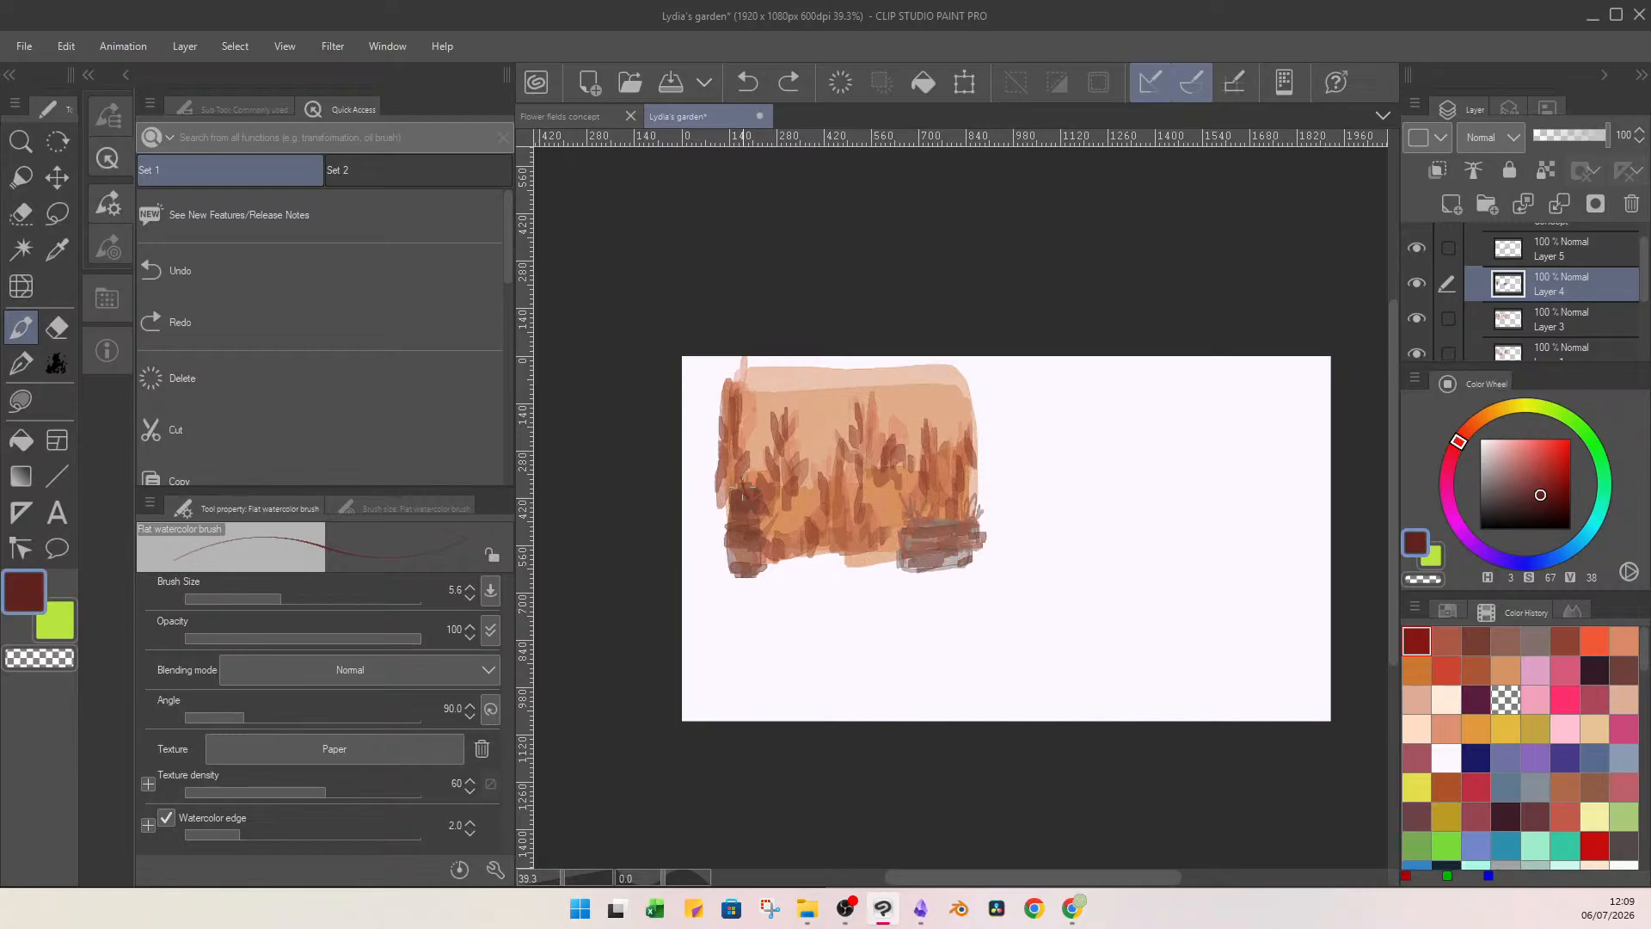
{"action": "mouse_move", "coordinate": [742, 490]}
{"action": "left_mouse_down"}
{"action": "mouse_move", "coordinate": [764, 517]}
{"action": "mouse_move", "coordinate": [727, 531]}
{"action": "mouse_move", "coordinate": [731, 511]}
{"action": "mouse_move", "coordinate": [735, 549]}
{"action": "mouse_move", "coordinate": [786, 538]}
{"action": "left_mouse_up"}
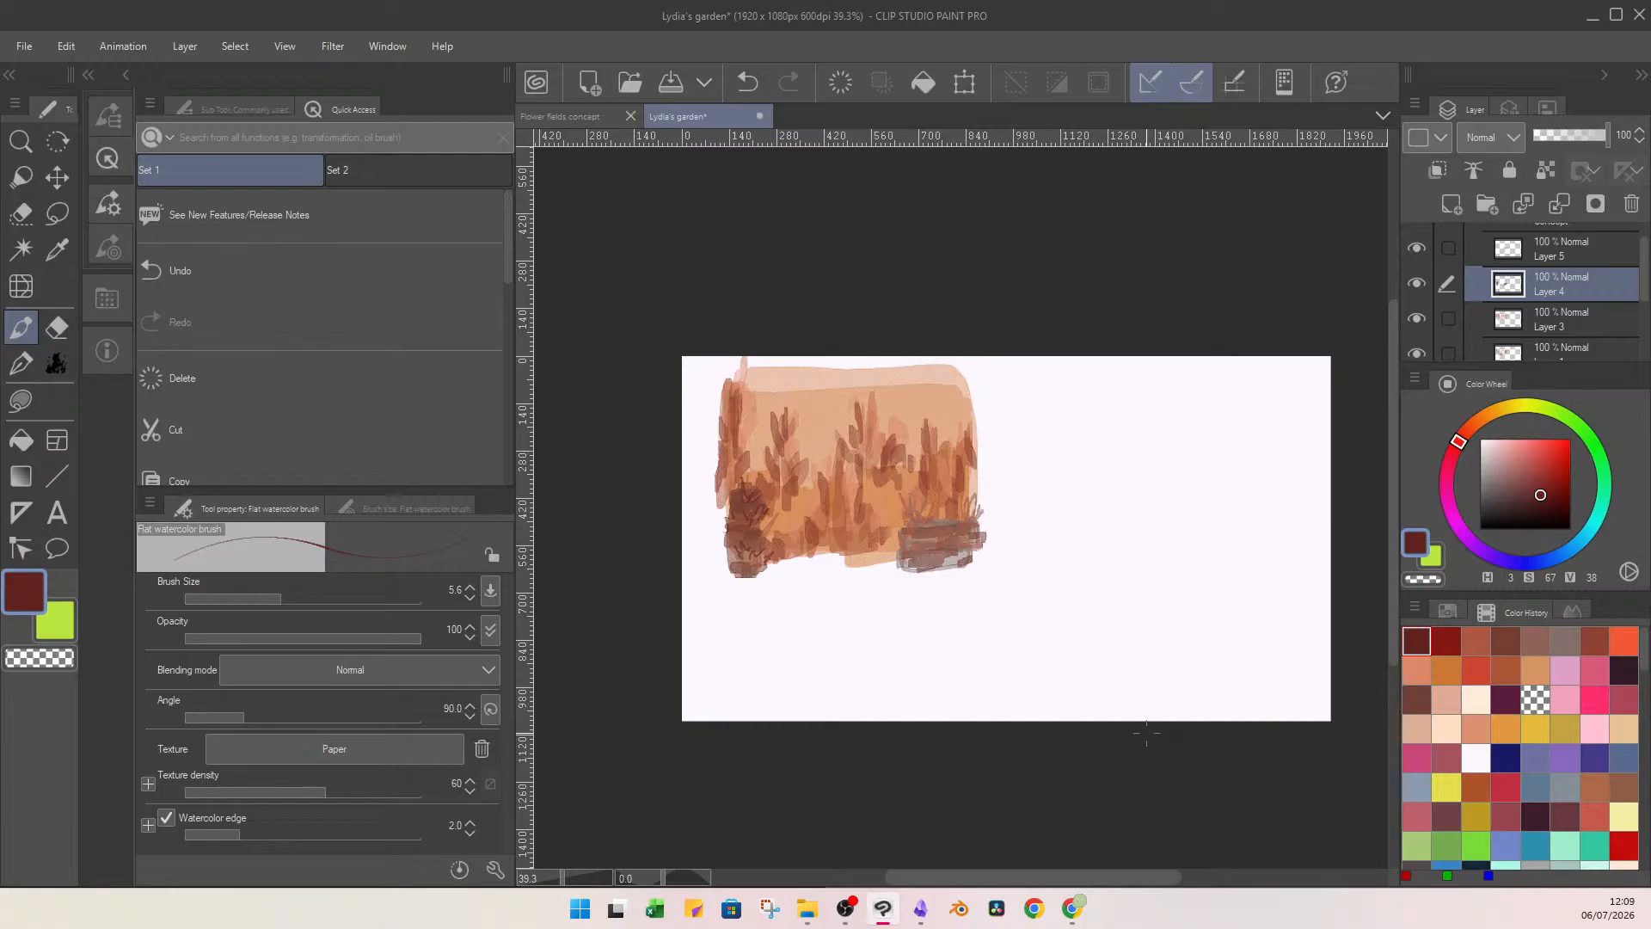
{"action": "left_click_drag", "start_coordinate": [981, 515], "coordinate": [933, 540]}
{"action": "mouse_move", "coordinate": [922, 582]}
{"action": "left_mouse_down"}
{"action": "mouse_move", "coordinate": [936, 563]}
{"action": "mouse_move", "coordinate": [898, 560]}
{"action": "mouse_move", "coordinate": [963, 571]}
{"action": "left_mouse_up"}
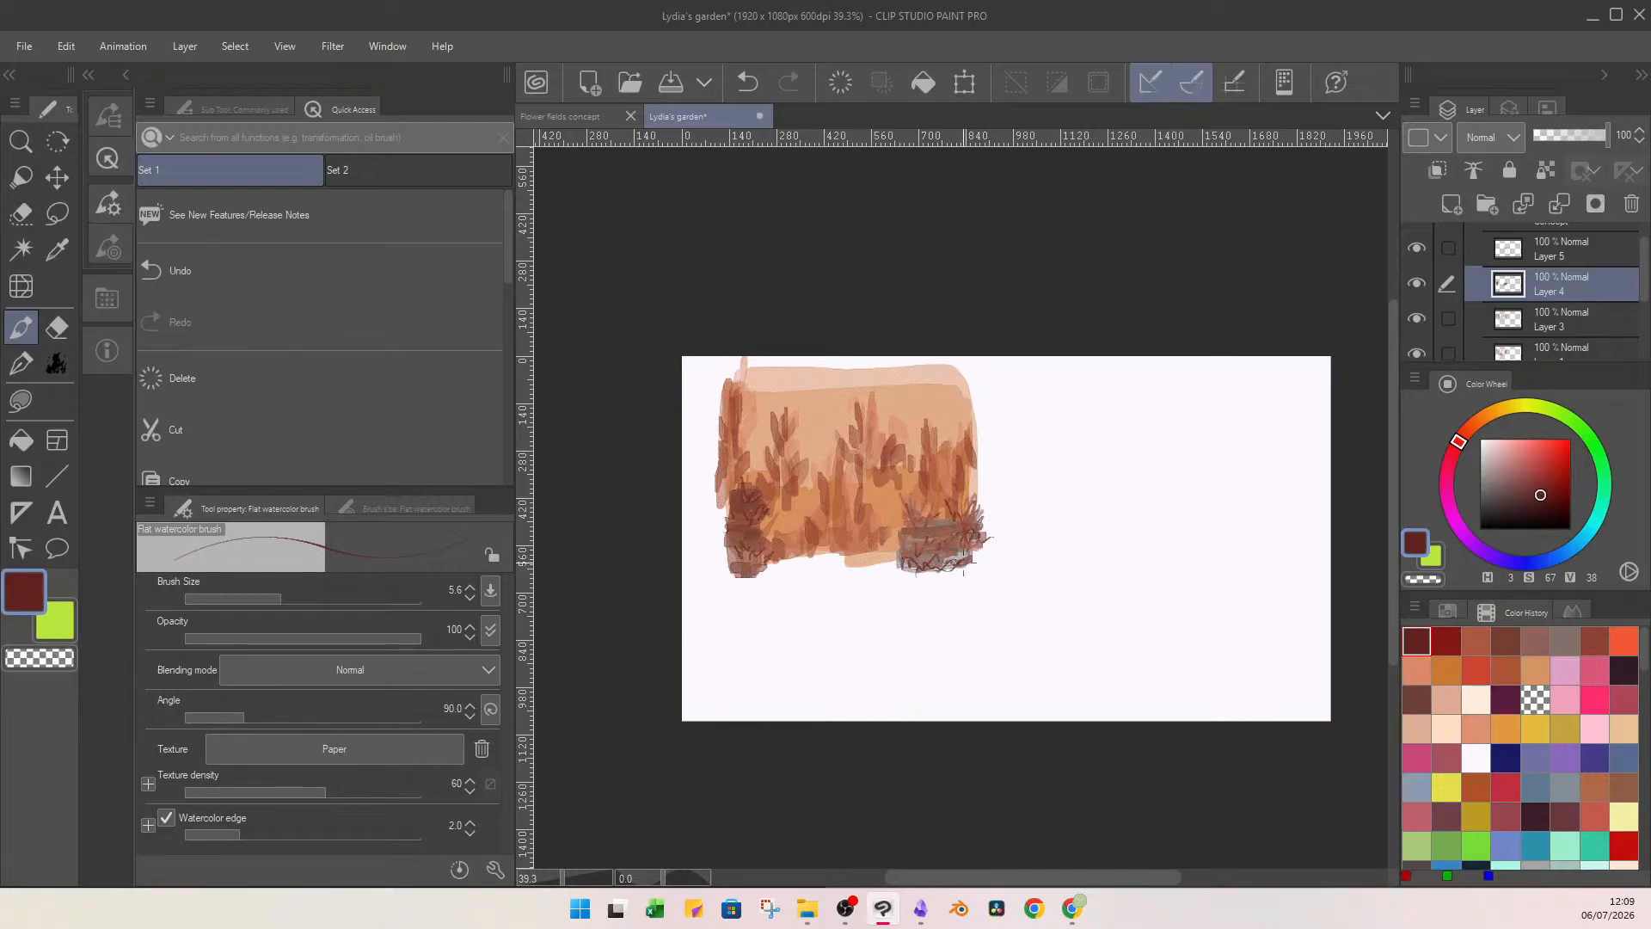
{"action": "mouse_move", "coordinate": [949, 513]}
{"action": "left_mouse_down"}
{"action": "mouse_move", "coordinate": [956, 487]}
{"action": "mouse_move", "coordinate": [890, 538]}
{"action": "left_mouse_up"}
On a new layer directly above the original spiky plants, draw dark red-brown branch strokes over the plants with brush size 10.4.
{"action": "scroll", "coordinate": [1574, 301], "scroll_direction": "down", "scroll_amount": 2}
{"action": "left_click", "coordinate": [1581, 302]}
{"action": "left_click", "coordinate": [1535, 270]}
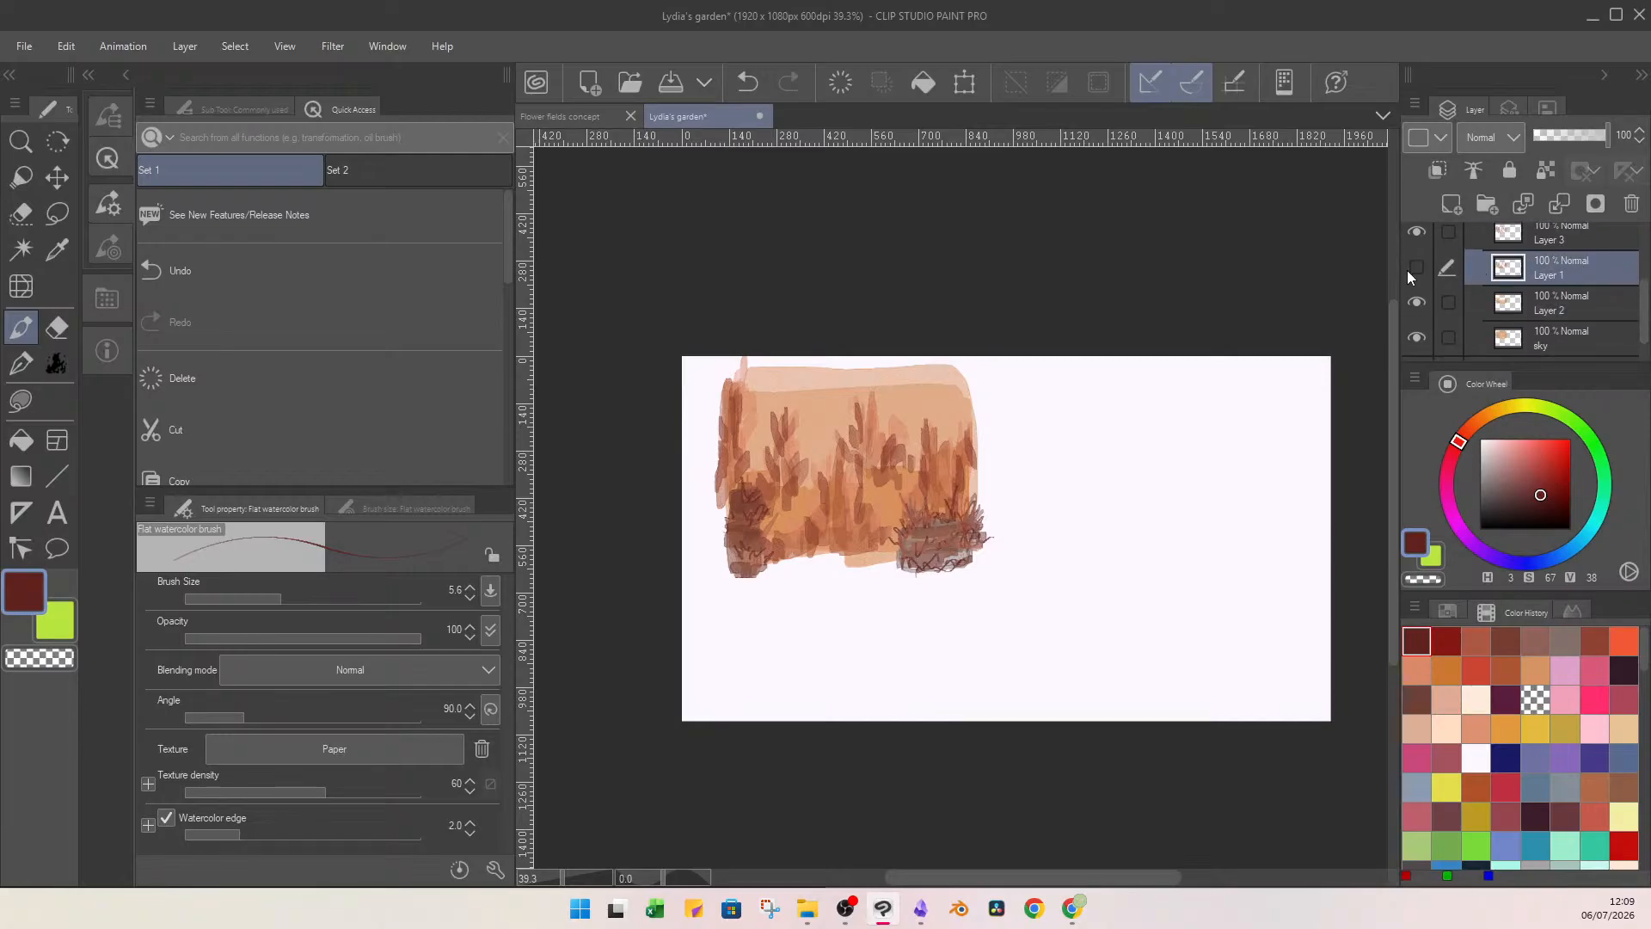
{"action": "left_click", "coordinate": [1452, 204]}
{"action": "left_click_drag", "start_coordinate": [280, 600], "coordinate": [295, 600]}
{"action": "mouse_move", "coordinate": [865, 415]}
{"action": "left_mouse_down"}
{"action": "mouse_move", "coordinate": [864, 483]}
{"action": "mouse_move", "coordinate": [872, 460]}
{"action": "left_mouse_up"}
{"action": "left_click_drag", "start_coordinate": [885, 416], "coordinate": [875, 446]}
{"action": "mouse_move", "coordinate": [879, 455]}
{"action": "left_mouse_down"}
{"action": "mouse_move", "coordinate": [928, 426]}
{"action": "mouse_move", "coordinate": [923, 480]}
{"action": "mouse_move", "coordinate": [897, 498]}
{"action": "mouse_move", "coordinate": [968, 449]}
{"action": "left_mouse_up"}
{"action": "mouse_move", "coordinate": [798, 441]}
{"action": "left_mouse_down"}
{"action": "mouse_move", "coordinate": [790, 471]}
{"action": "mouse_move", "coordinate": [792, 451]}
{"action": "left_mouse_up"}
{"action": "mouse_move", "coordinate": [798, 414]}
{"action": "left_mouse_down"}
{"action": "mouse_move", "coordinate": [788, 472]}
{"action": "mouse_move", "coordinate": [767, 434]}
{"action": "mouse_move", "coordinate": [736, 452]}
{"action": "left_mouse_up"}
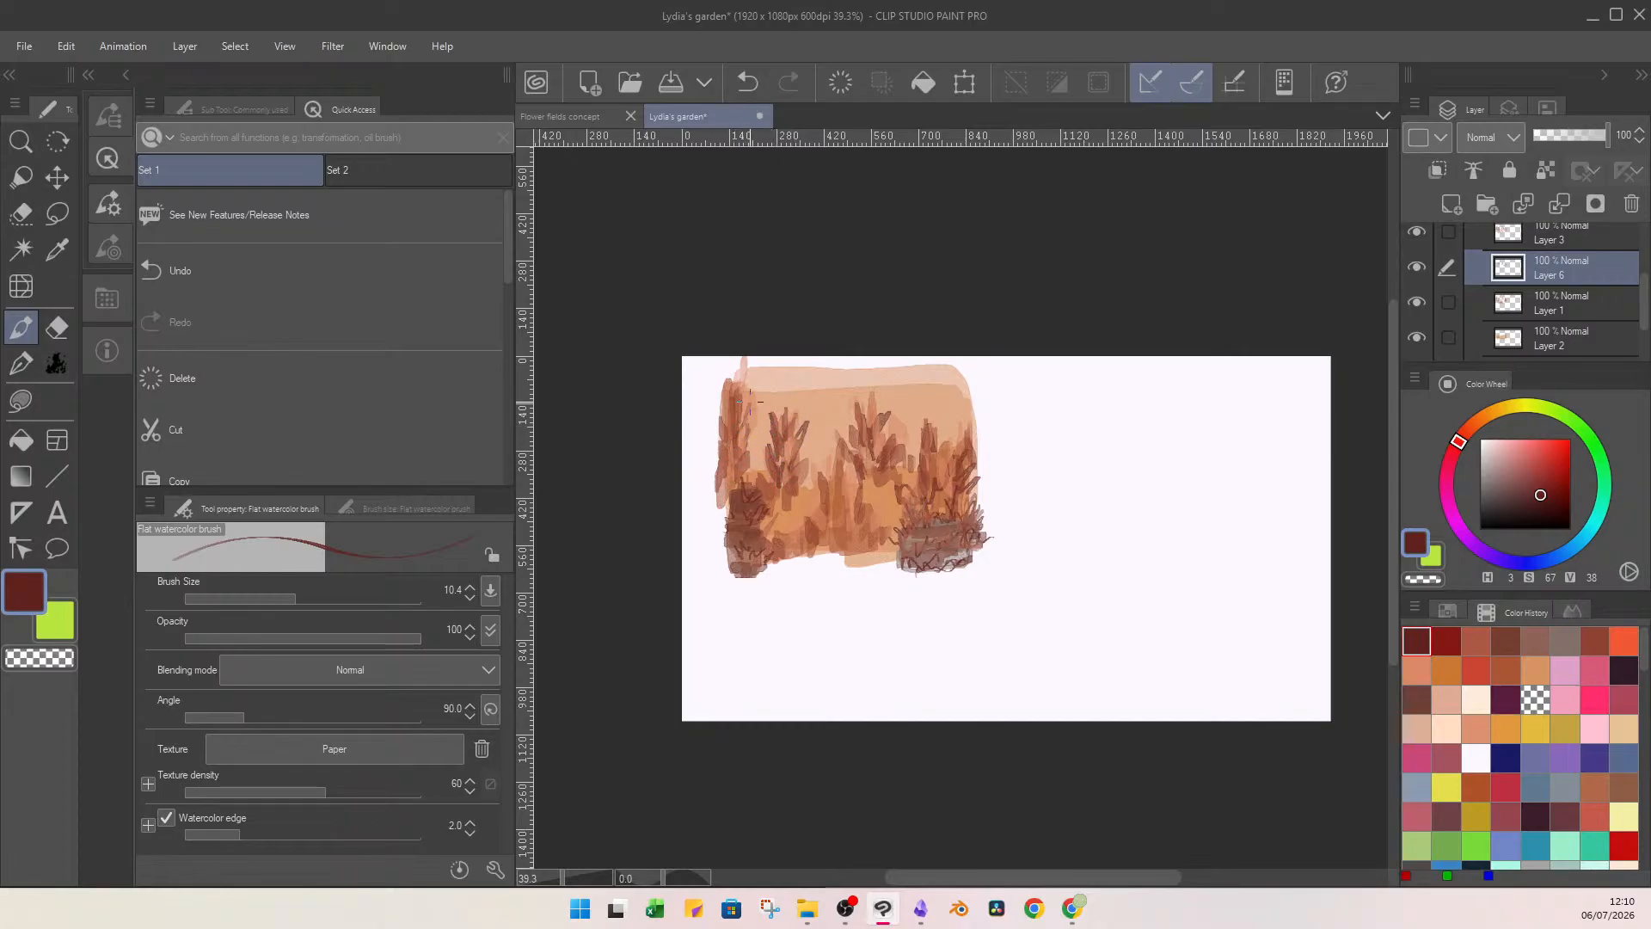
{"action": "left_click_drag", "start_coordinate": [747, 373], "coordinate": [743, 389]}
{"action": "mouse_move", "coordinate": [740, 468]}
{"action": "left_mouse_down"}
{"action": "mouse_move", "coordinate": [731, 487]}
{"action": "mouse_move", "coordinate": [778, 559]}
{"action": "mouse_move", "coordinate": [827, 530]}
{"action": "left_mouse_up"}
{"action": "mouse_move", "coordinate": [837, 469]}
{"action": "left_mouse_down"}
{"action": "mouse_move", "coordinate": [824, 509]}
{"action": "mouse_move", "coordinate": [861, 536]}
{"action": "mouse_move", "coordinate": [885, 529]}
{"action": "left_mouse_up"}
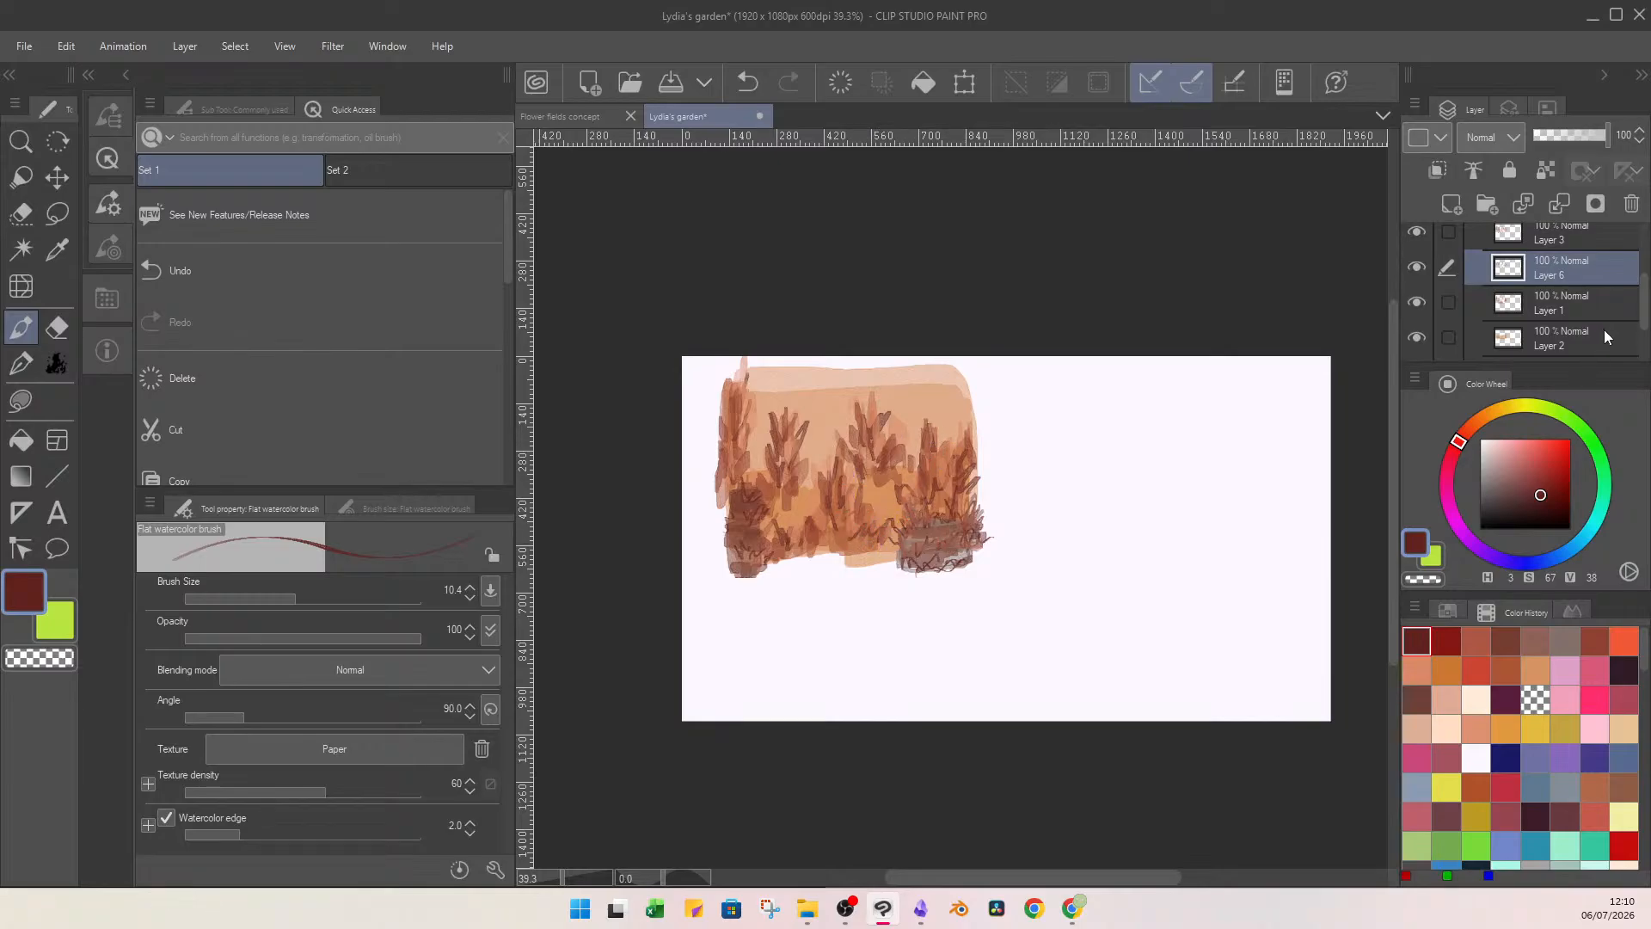
Rename the layer directly above the sky layer as floor.
{"action": "left_click_drag", "start_coordinate": [1648, 305], "coordinate": [1641, 330]}
{"action": "left_click", "coordinate": [1522, 288]}
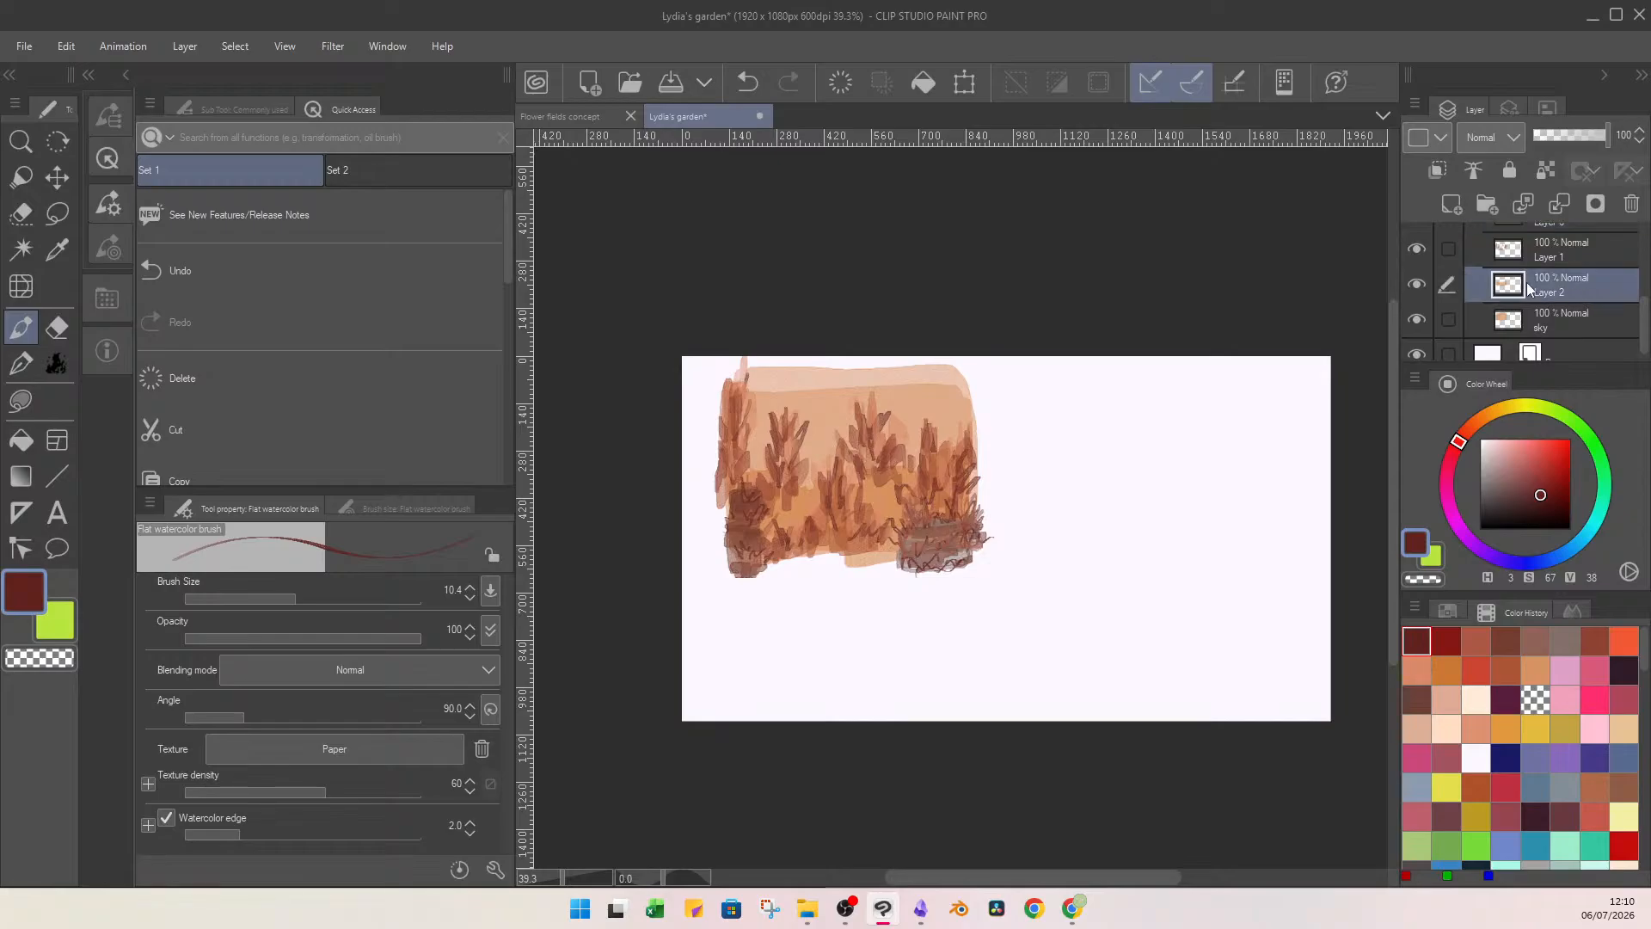
{"action": "double_click", "coordinate": [1546, 291]}
{"action": "left_click", "coordinate": [1548, 251]}
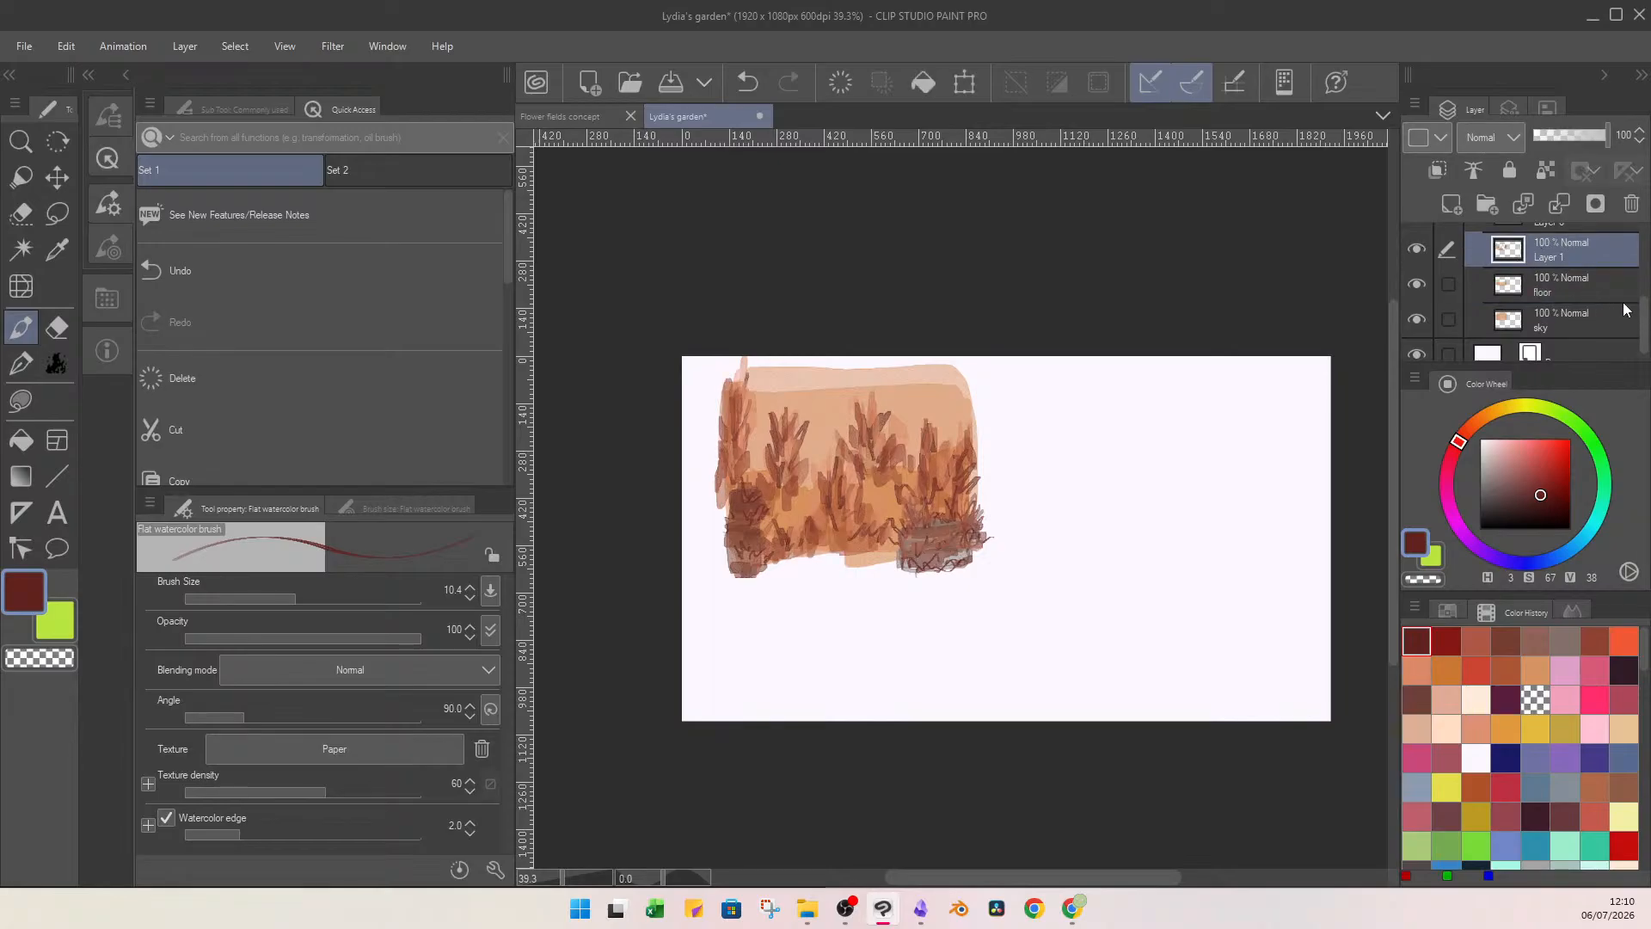
Check which layer holds the brickwork by toggling layer visibility, and rename Layer 4 as bricks.
{"action": "scroll", "coordinate": [1636, 291], "scroll_direction": "up", "scroll_amount": 2}
{"action": "left_click", "coordinate": [1565, 297]}
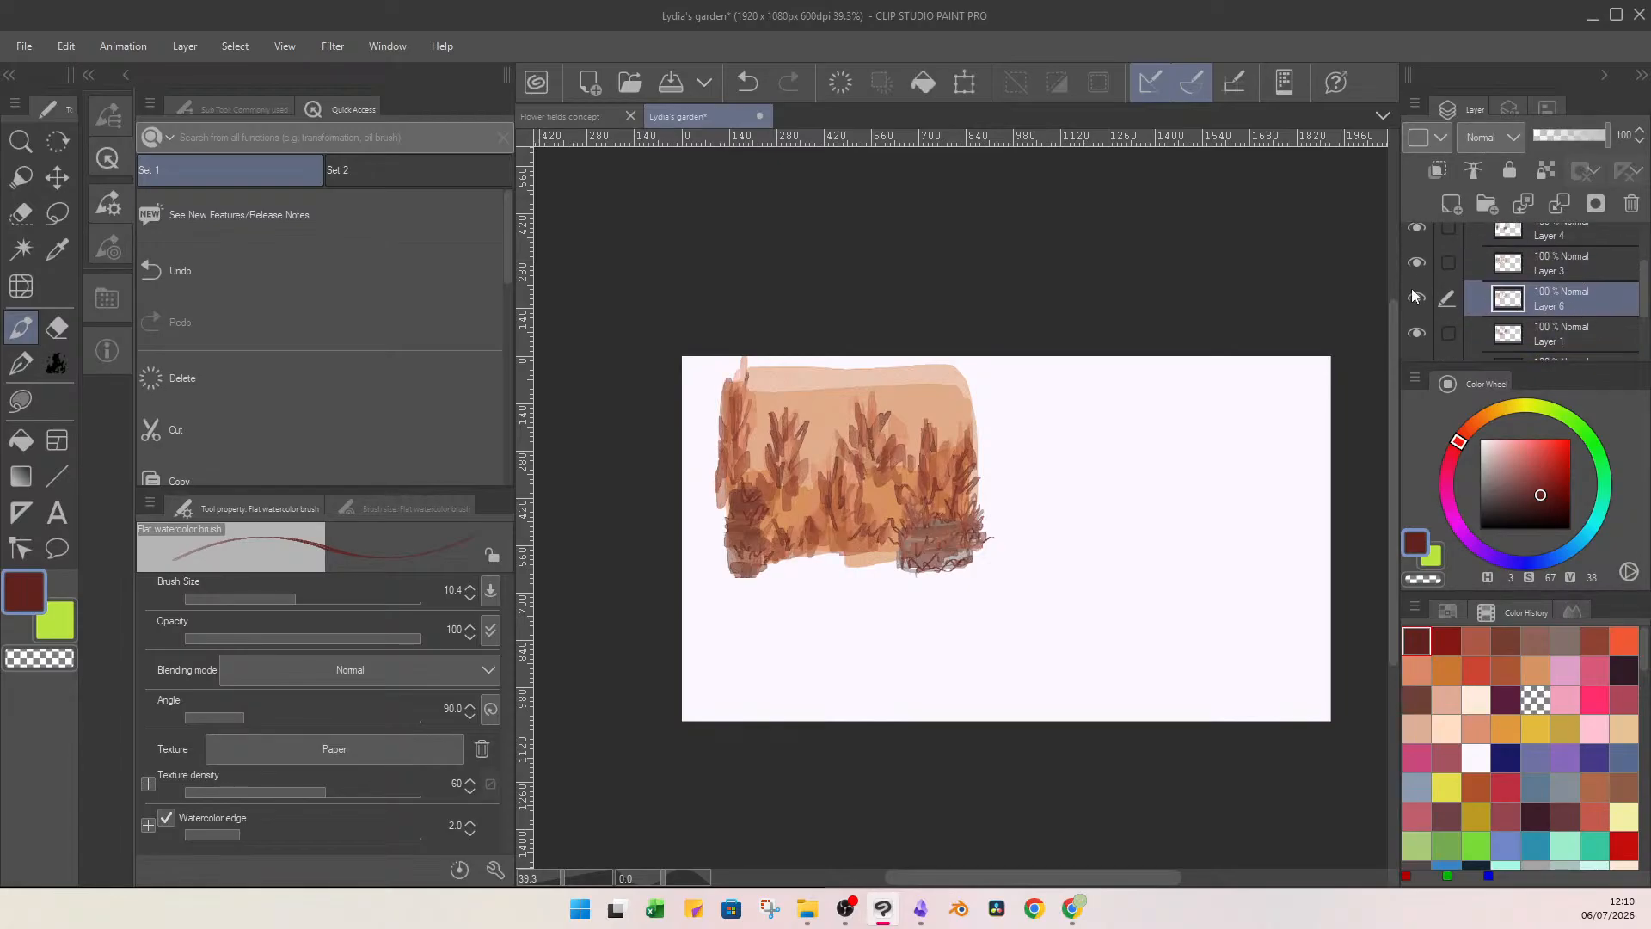
{"action": "left_click", "coordinate": [1417, 262]}
{"action": "left_click", "coordinate": [1417, 262]}
{"action": "left_click", "coordinate": [1586, 267]}
{"action": "left_click", "coordinate": [1584, 236]}
{"action": "scroll", "coordinate": [1633, 305], "scroll_direction": "up", "scroll_amount": 2}
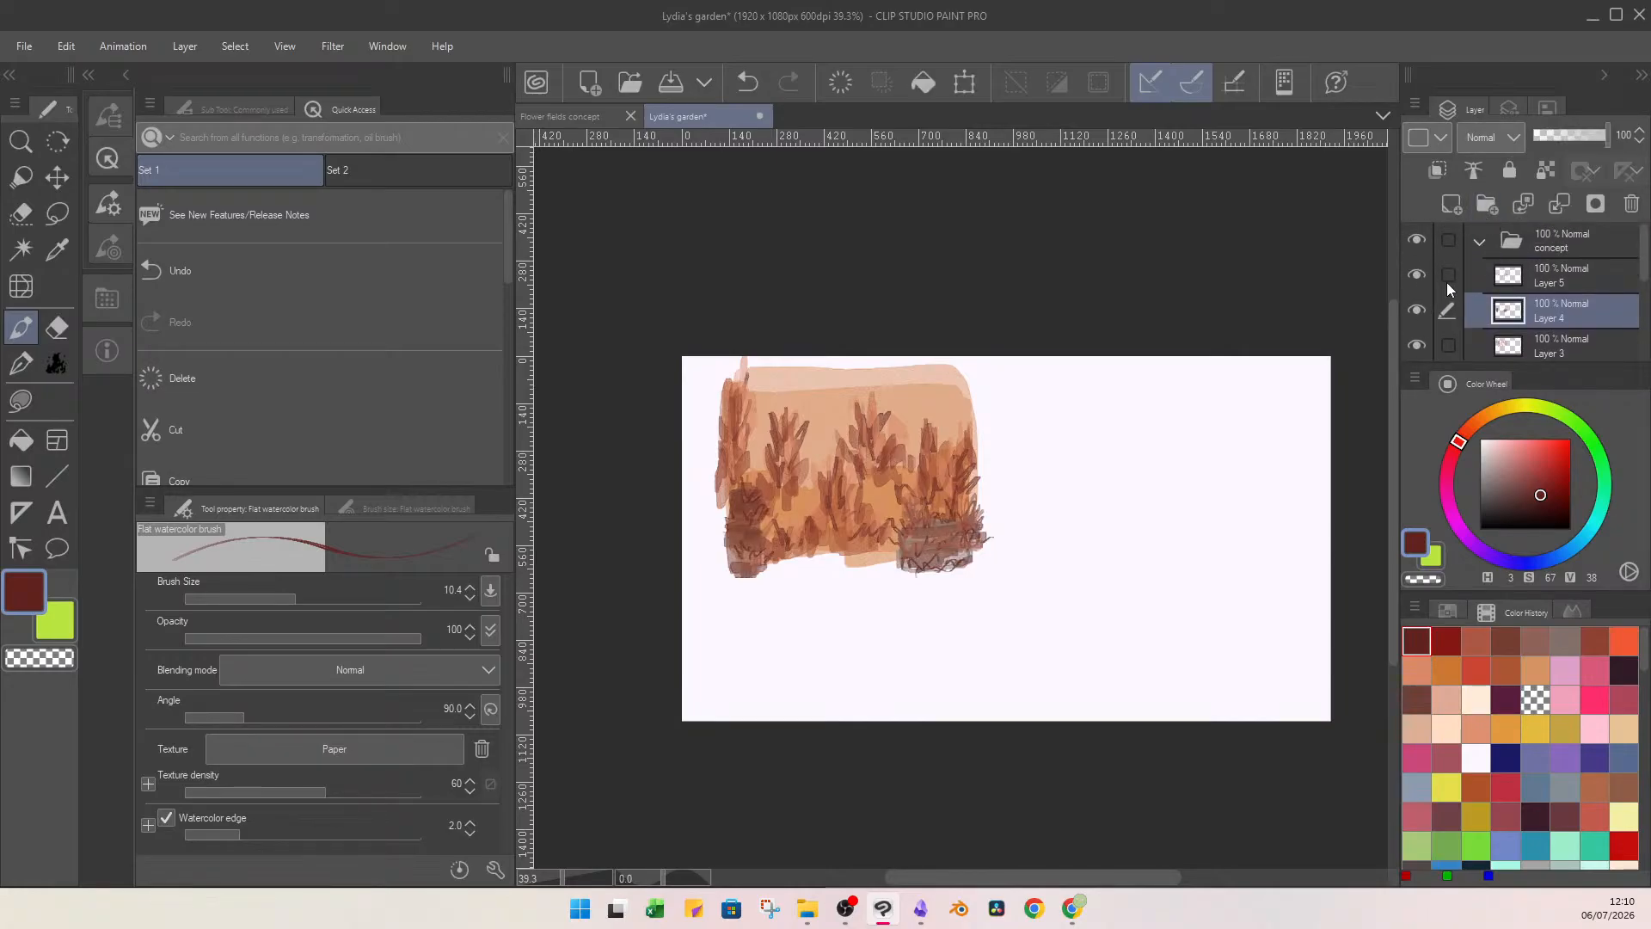
{"action": "left_click", "coordinate": [1419, 309]}
{"action": "left_click", "coordinate": [1420, 309]}
{"action": "double_click", "coordinate": [1560, 314]}
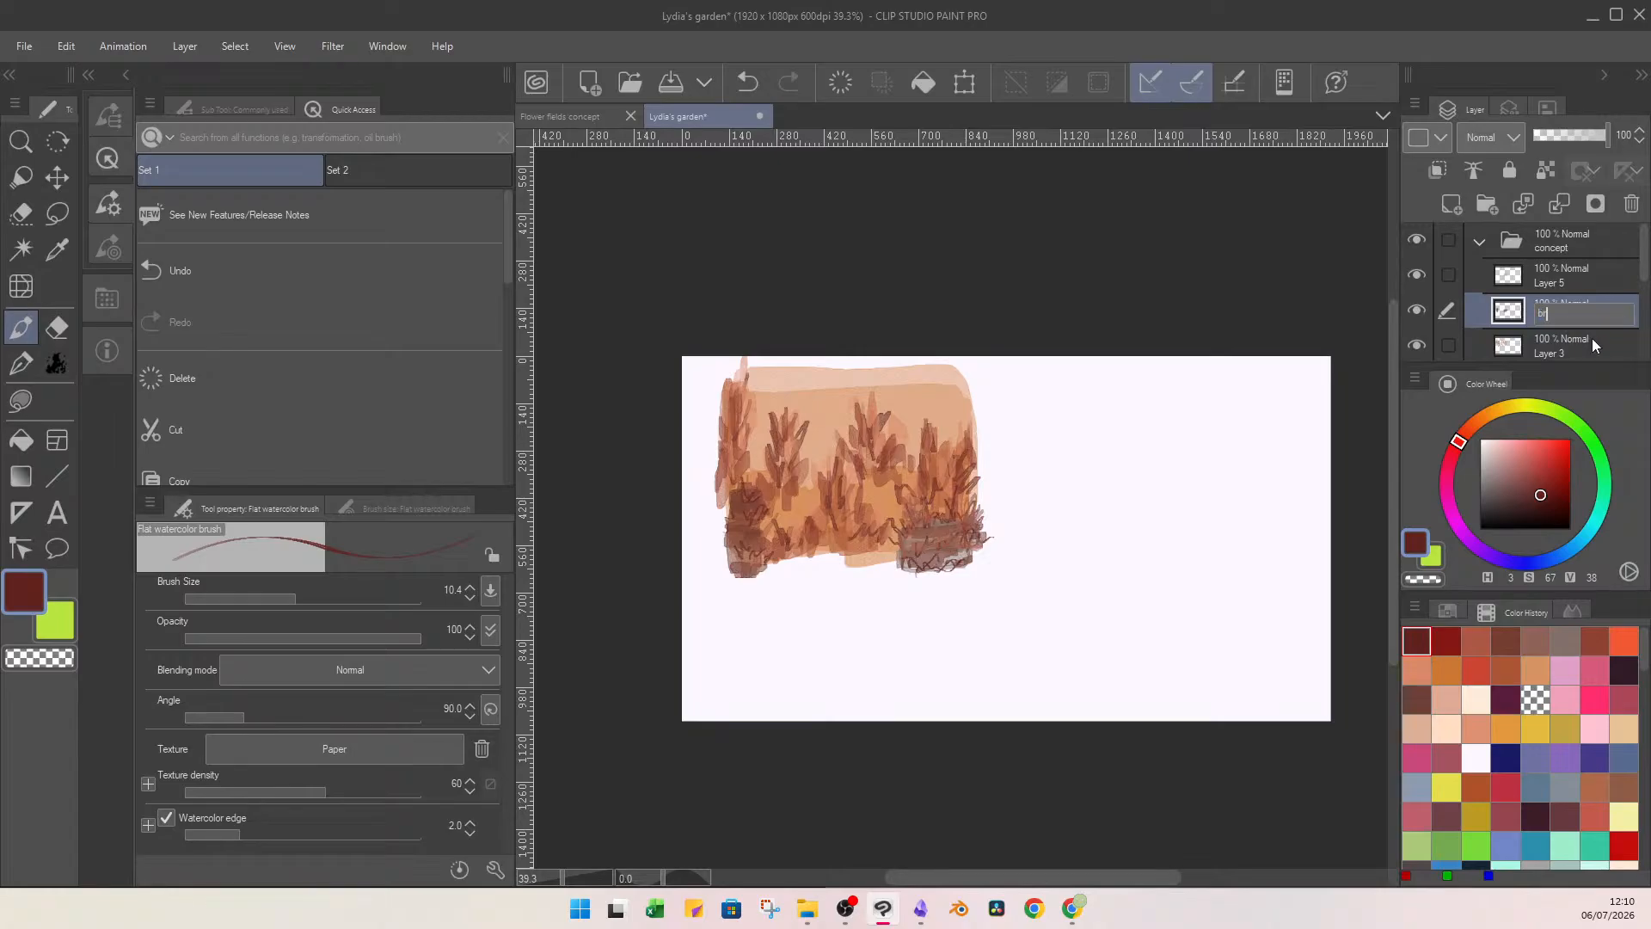
{"action": "type", "text": "bricks"}
{"action": "key", "text": "Return"}
Check the contents of Layer 5 by toggling its visibility and merge it down into the bricks layer.
{"action": "left_click", "coordinate": [1558, 282]}
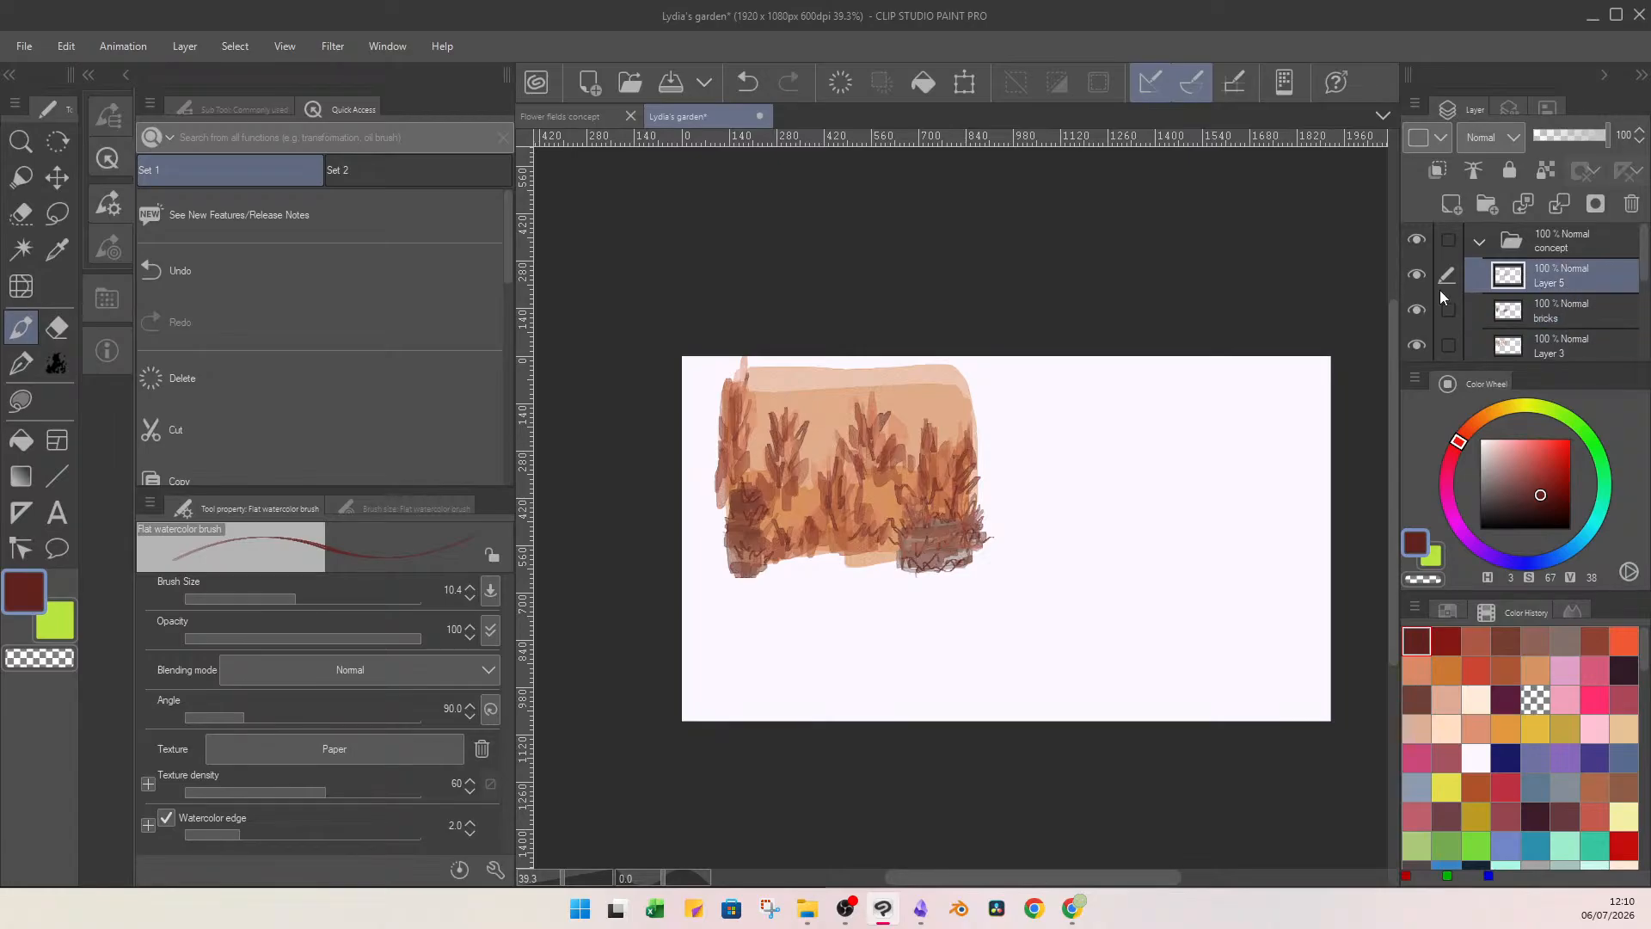
{"action": "left_click", "coordinate": [1421, 276]}
{"action": "left_click", "coordinate": [1425, 278]}
{"action": "left_click", "coordinate": [1559, 205]}
Create a layer folder below the bricks layer, move Layer 3, Layer 6 and Layer 1 into it, and collapse the folder.
{"action": "left_click", "coordinate": [1576, 317]}
{"action": "left_click", "coordinate": [1489, 206]}
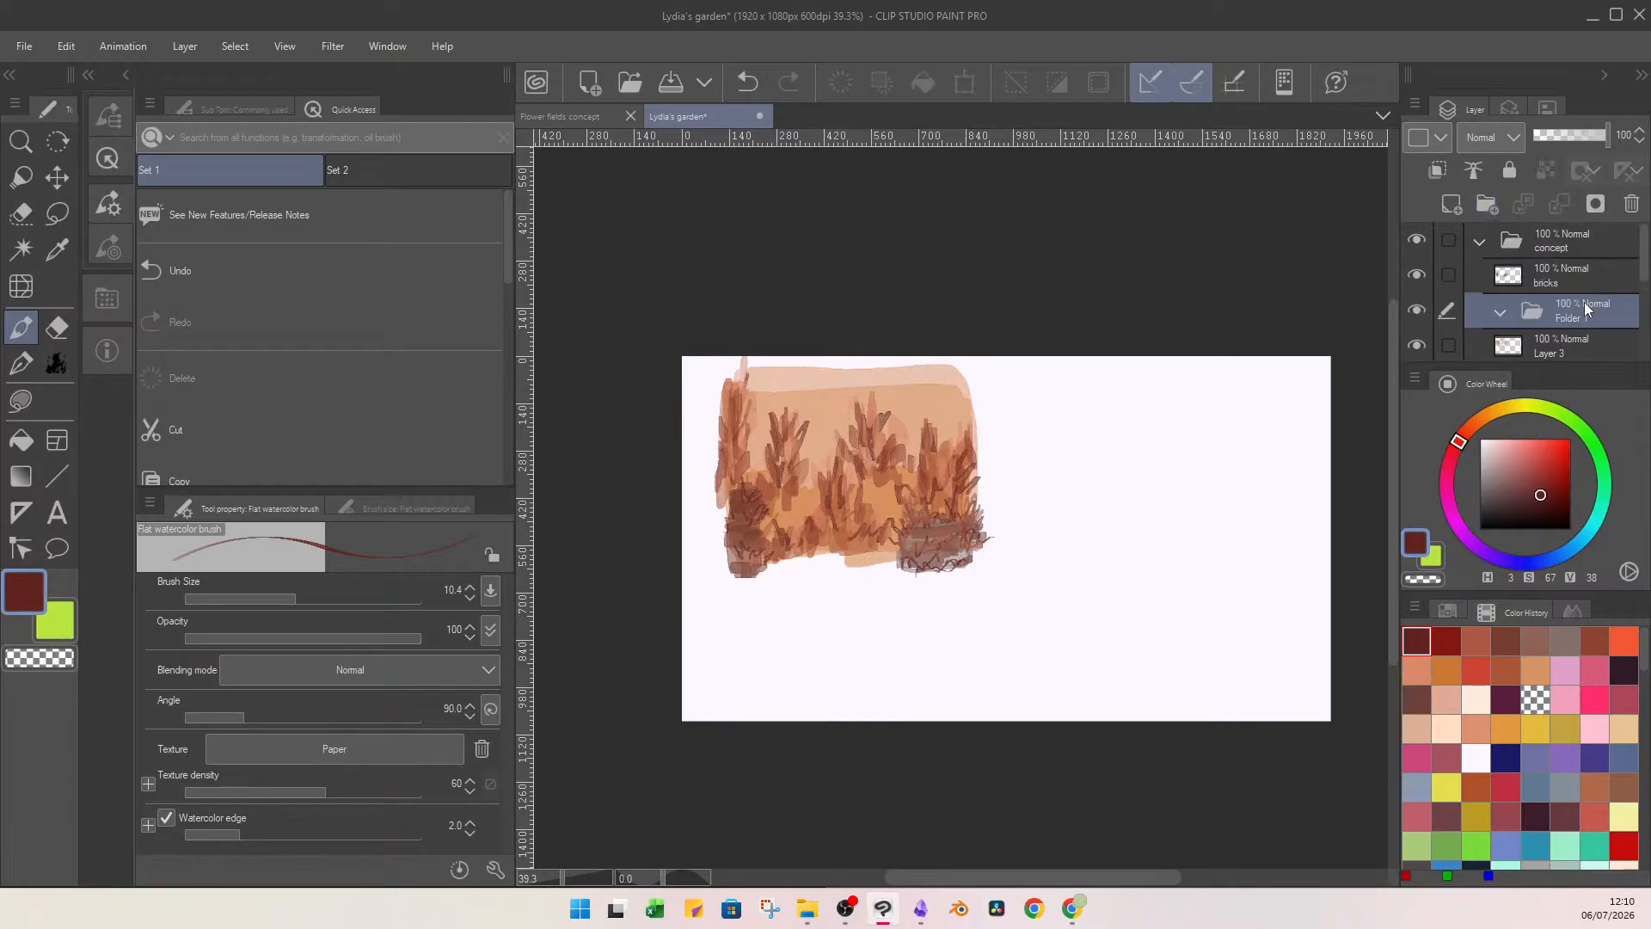
{"action": "scroll", "coordinate": [1617, 284], "scroll_direction": "down", "scroll_amount": 2}
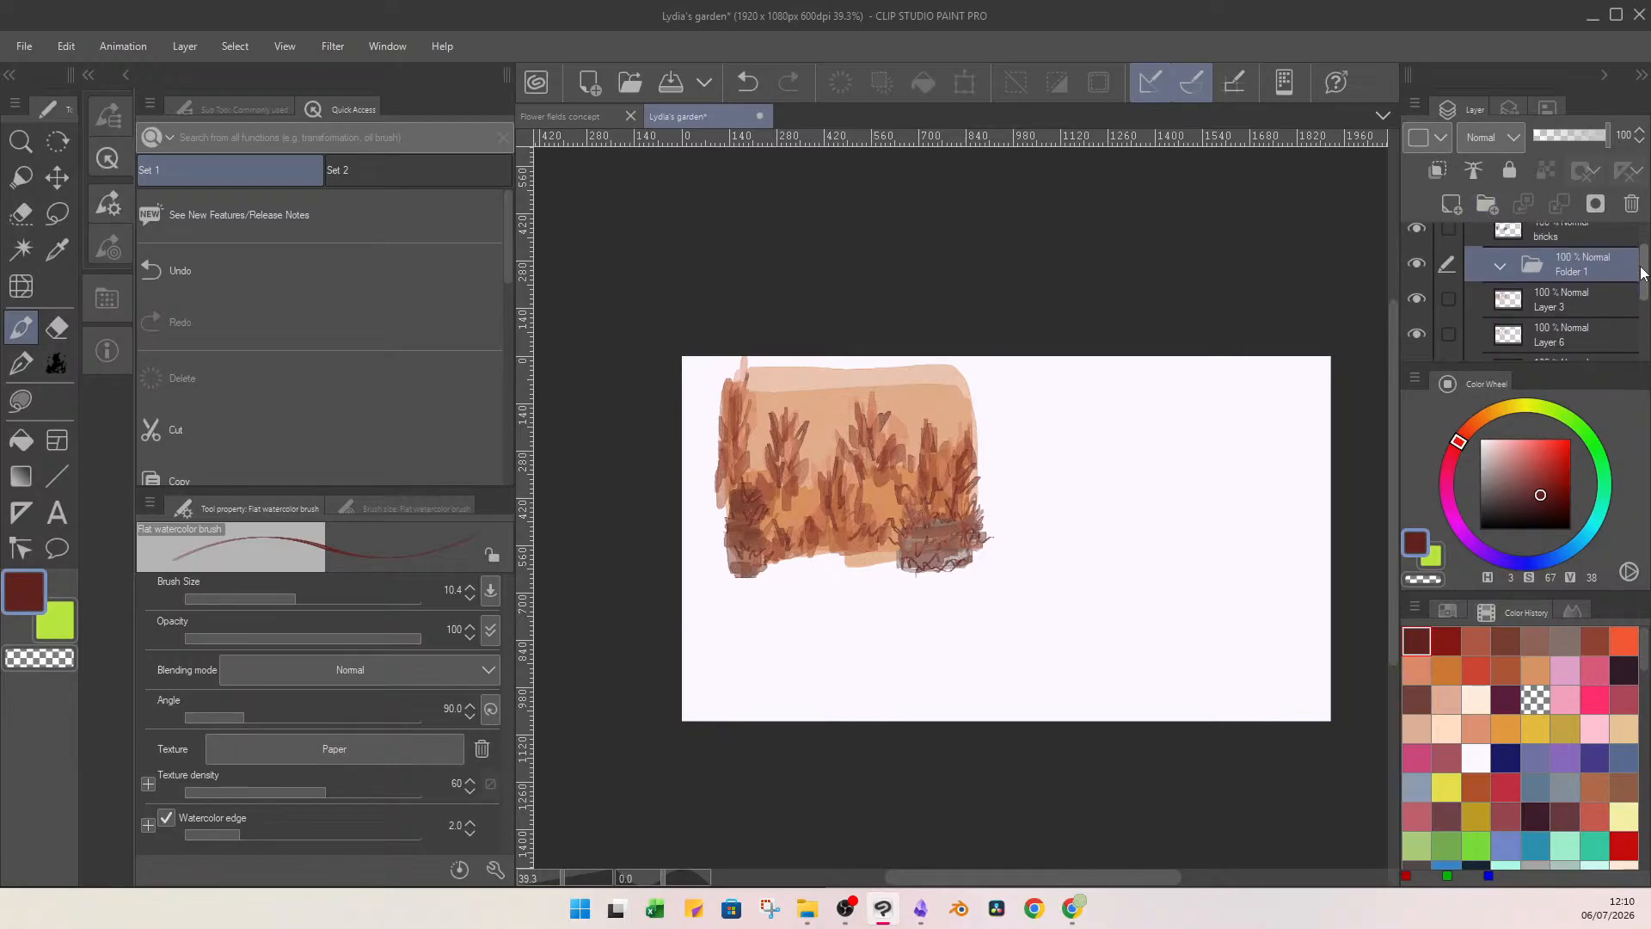
{"action": "left_click", "coordinate": [1575, 271]}
{"action": "mouse_move", "coordinate": [1575, 272]}
{"action": "left_mouse_down"}
{"action": "mouse_move", "coordinate": [1575, 250]}
{"action": "mouse_move", "coordinate": [1587, 311]}
{"action": "mouse_move", "coordinate": [1579, 259]}
{"action": "left_mouse_up"}
{"action": "left_click", "coordinate": [1593, 323]}
{"action": "left_click", "coordinate": [1500, 247]}
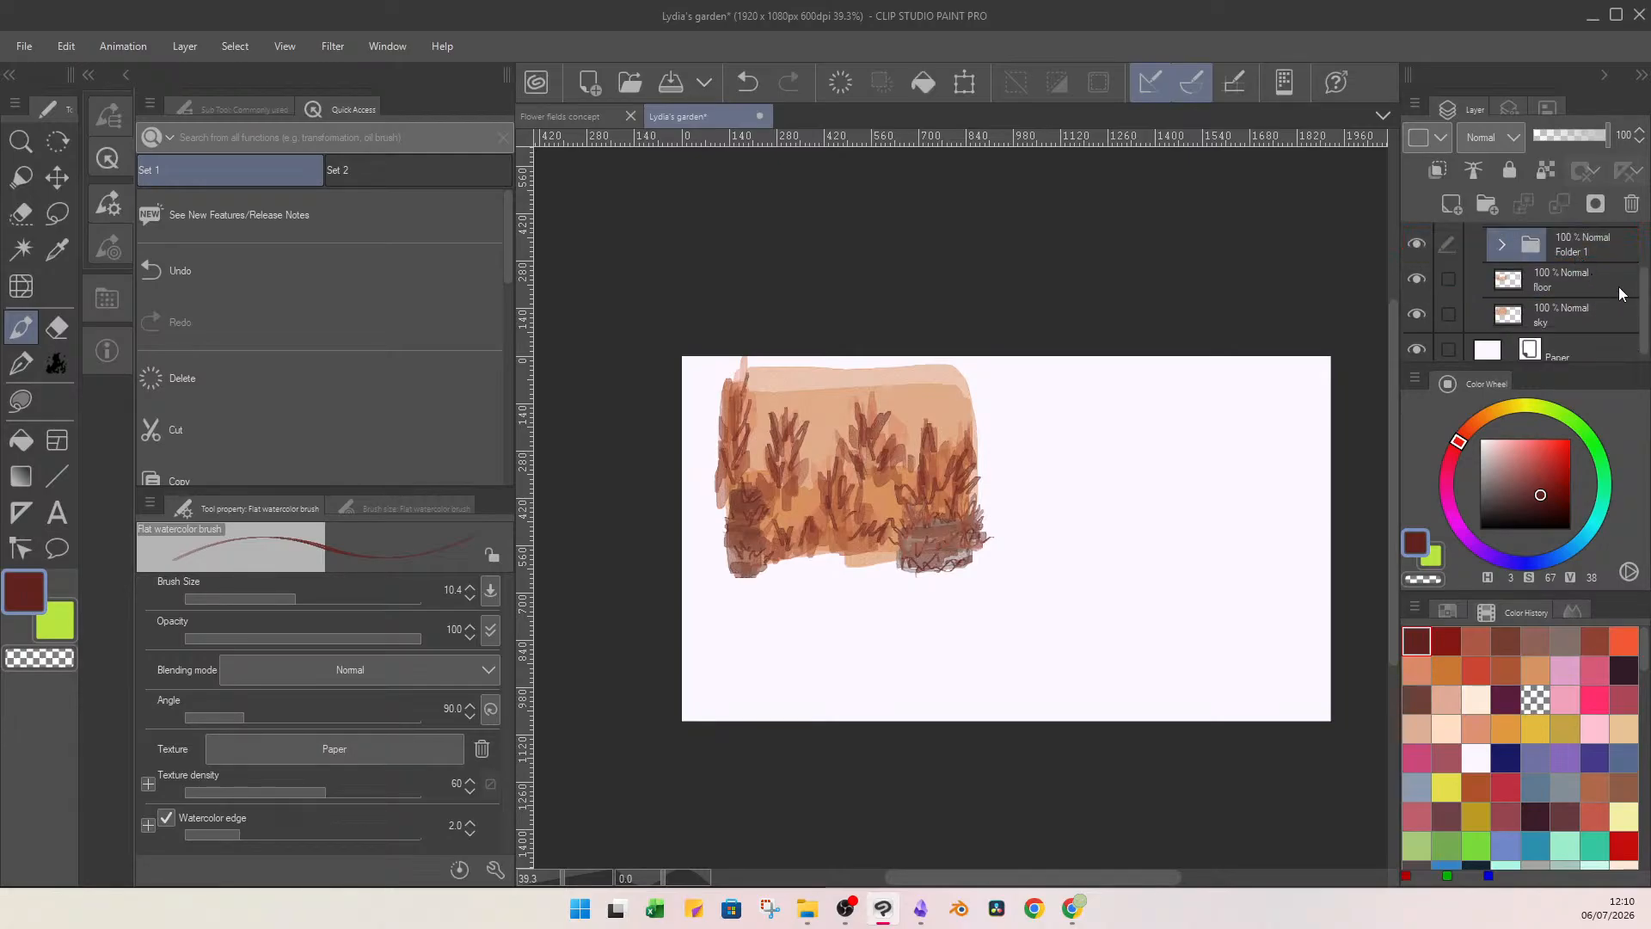
On a new layer clipped to the floor layer, paint brown ground strokes using hue 16, saturation 66, value 55 and brush size 16.6.
{"action": "left_click", "coordinate": [1573, 281]}
{"action": "left_click", "coordinate": [1457, 208]}
{"action": "left_click", "coordinate": [1437, 170]}
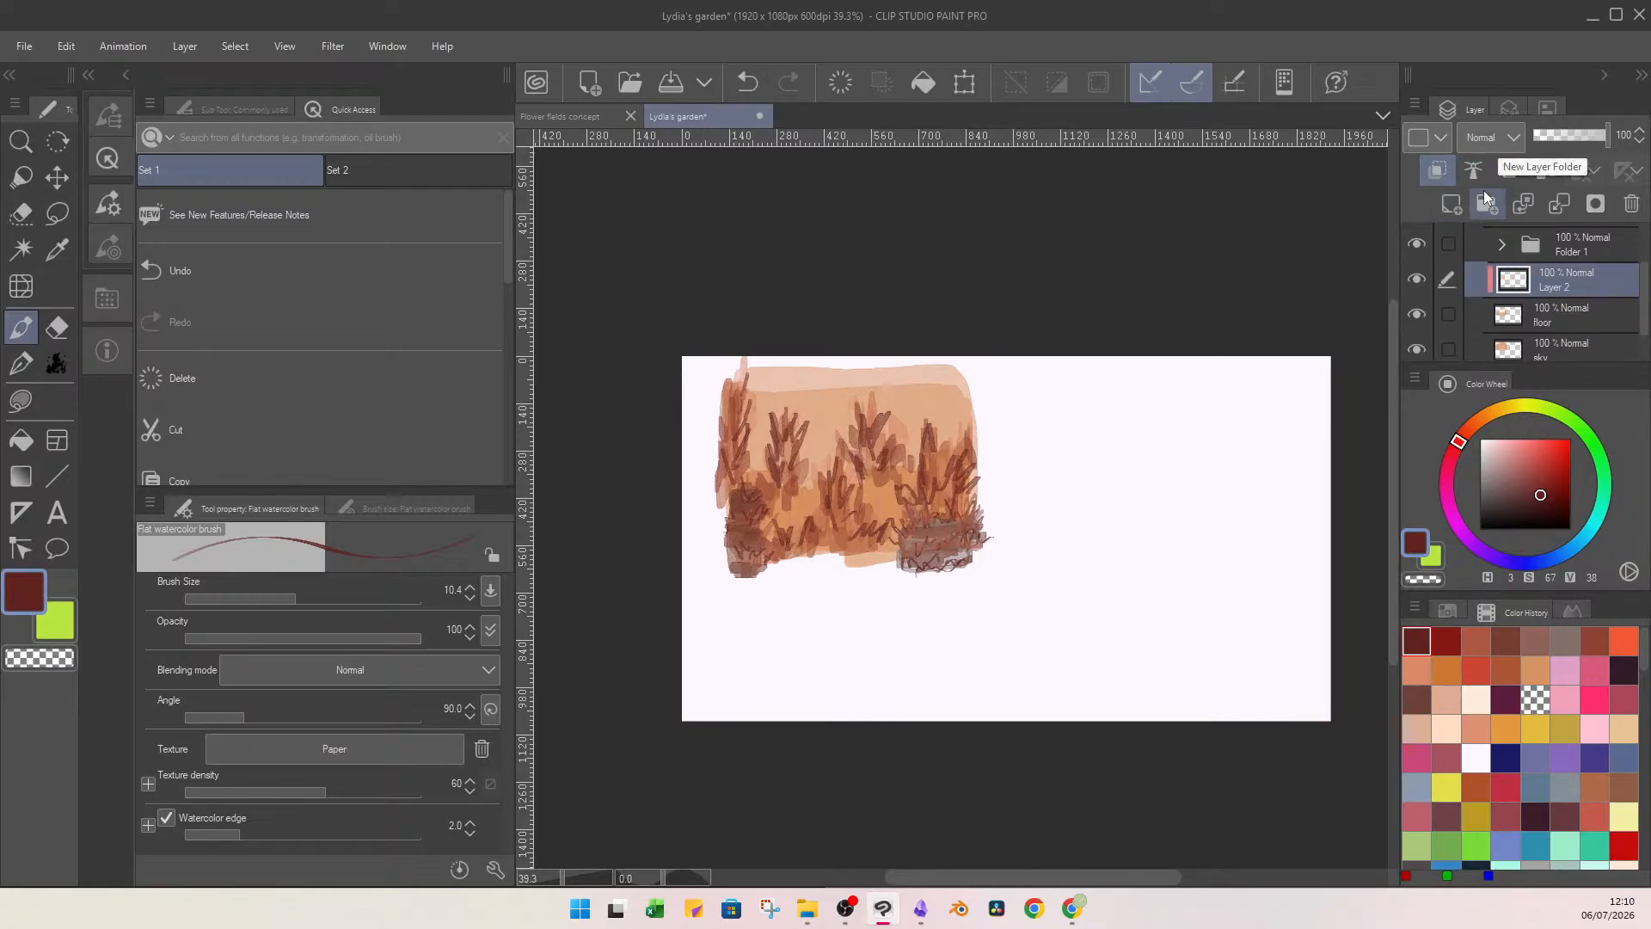
{"action": "left_click", "coordinate": [1505, 668]}
{"action": "left_click", "coordinate": [1539, 479]}
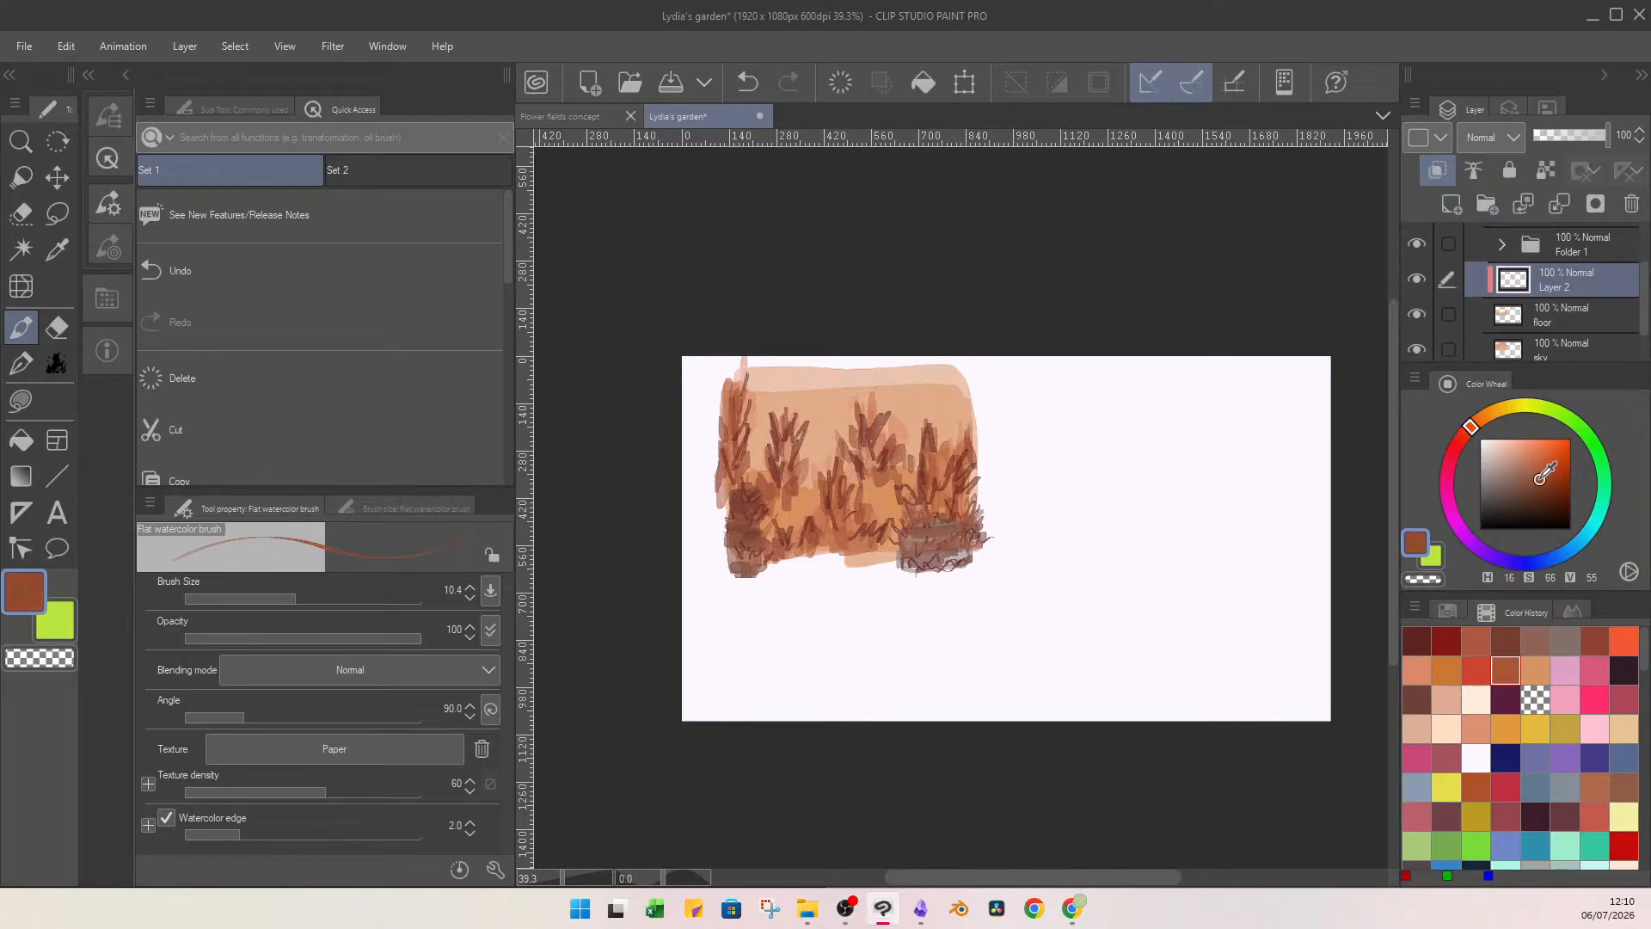
{"action": "left_click", "coordinate": [117, 160]}
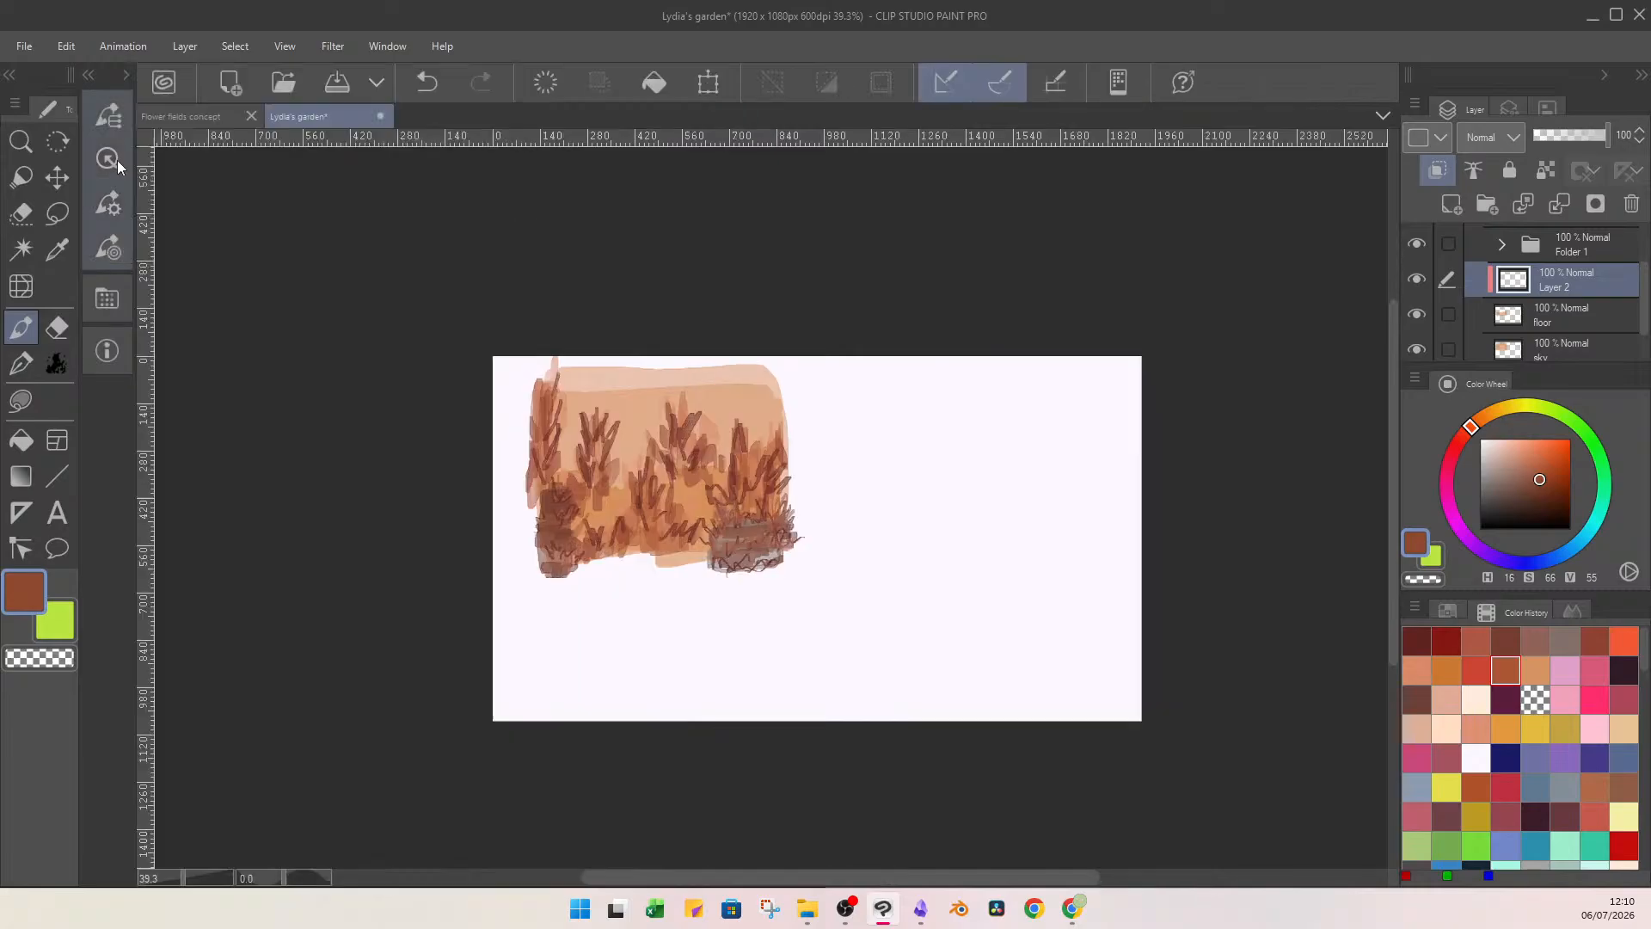
{"action": "left_click", "coordinate": [114, 195]}
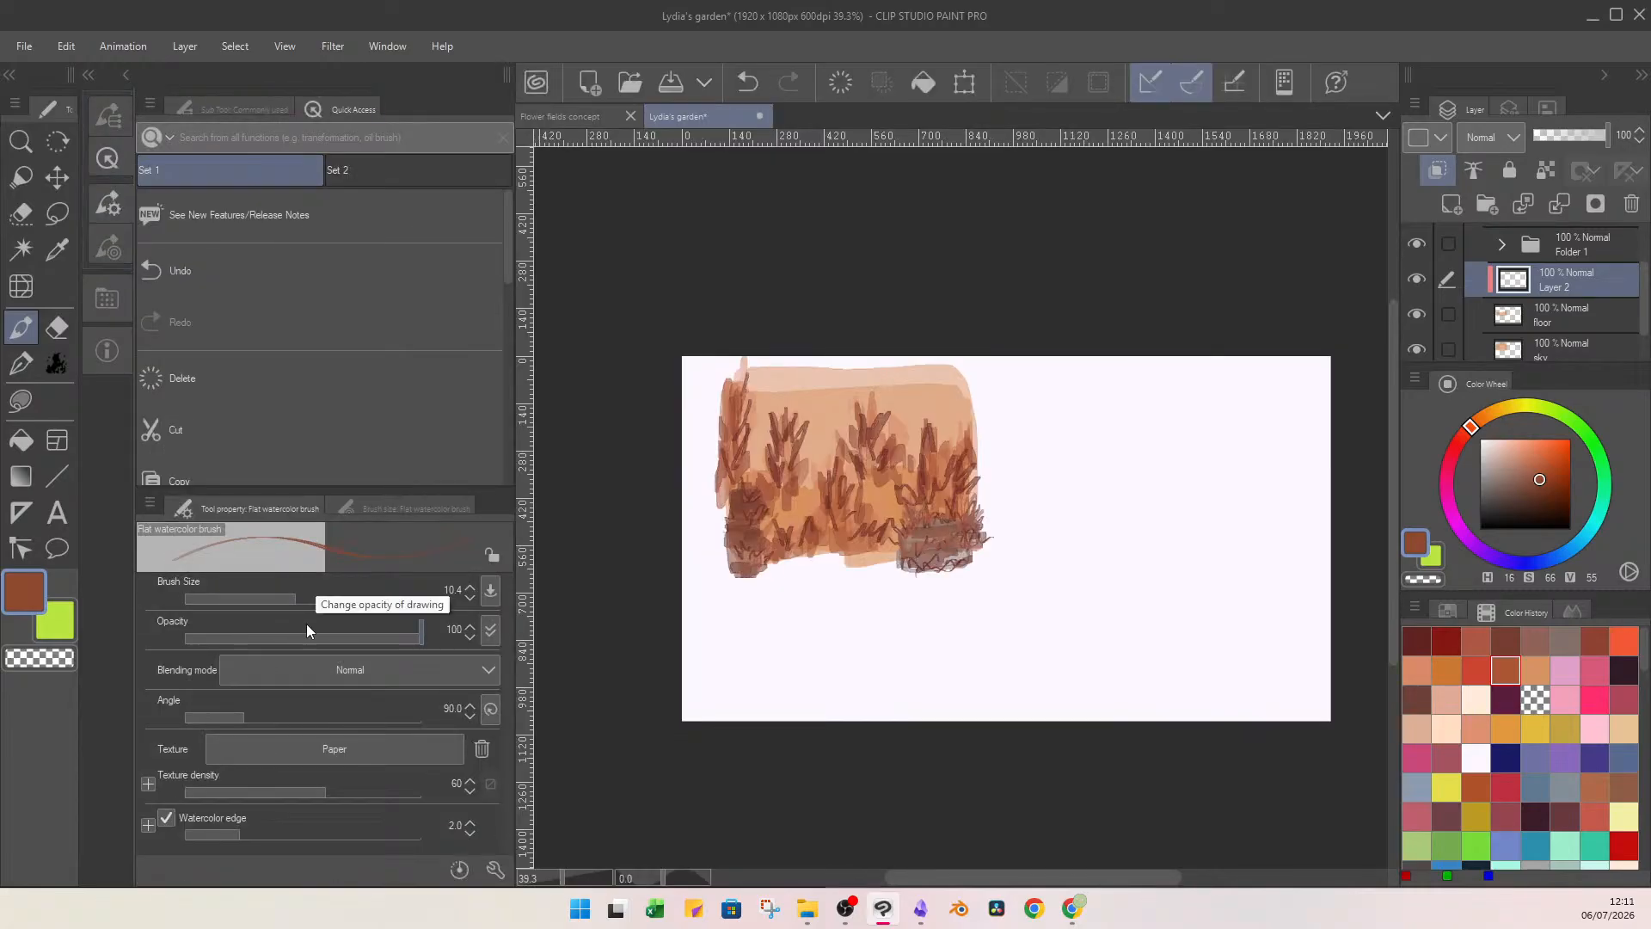
{"action": "left_click", "coordinate": [306, 597]}
{"action": "left_click_drag", "start_coordinate": [868, 488], "coordinate": [892, 515]}
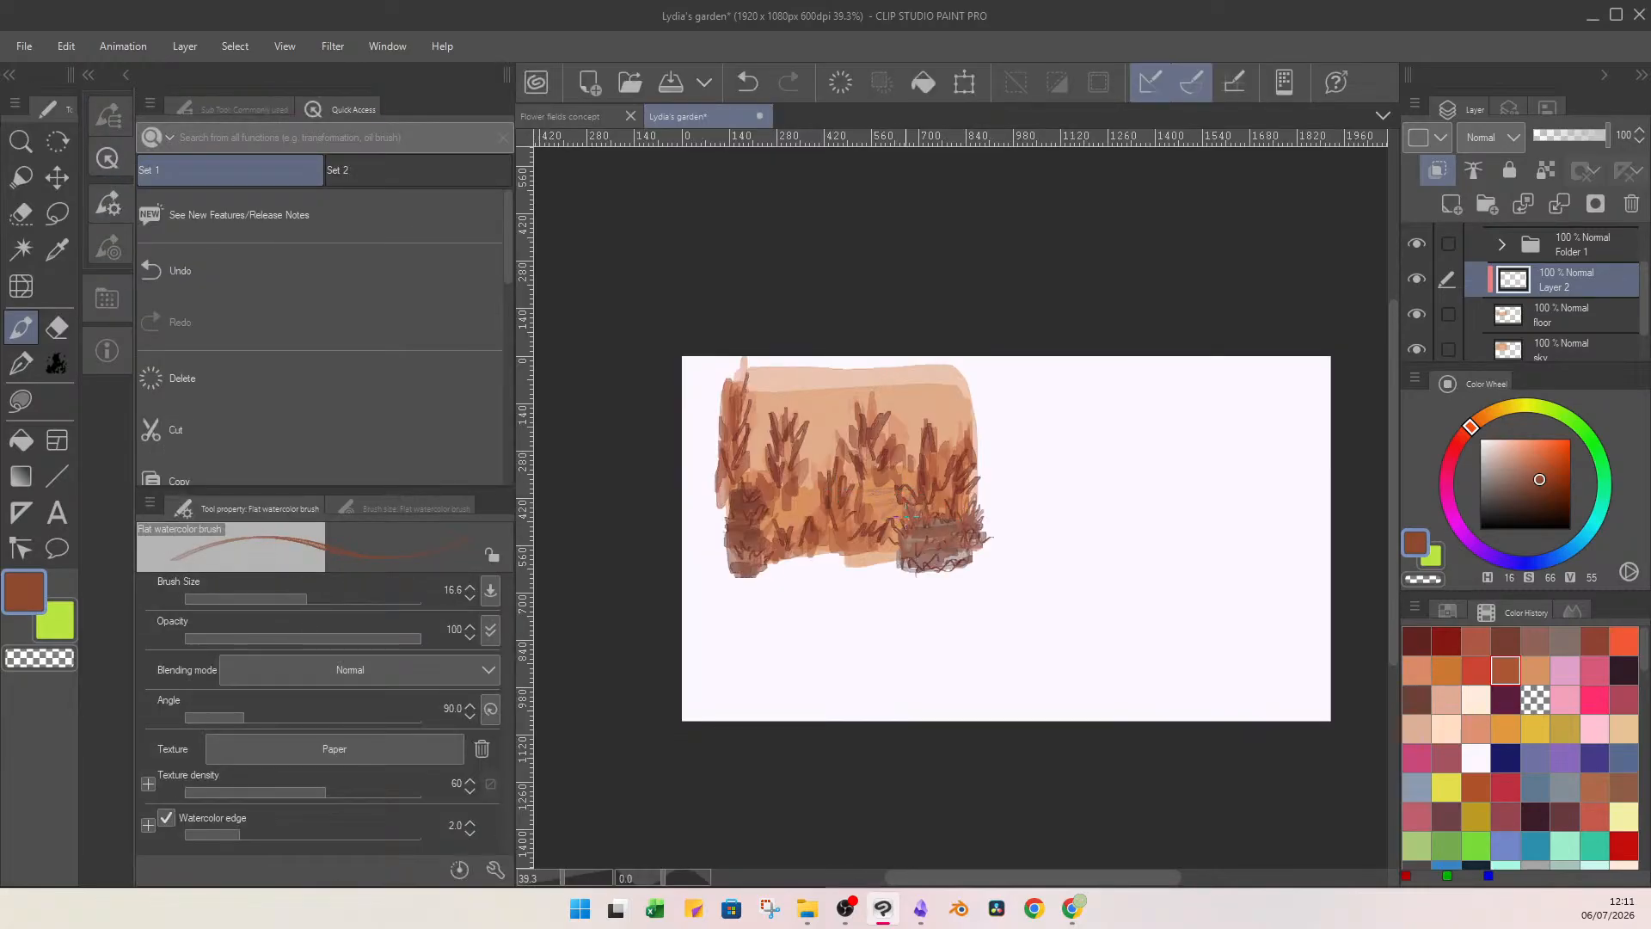
Paint broad dark brown patches across the ground with brush size 56.6, using hue 16, saturation 48, value 31.
{"action": "left_click", "coordinate": [335, 596]}
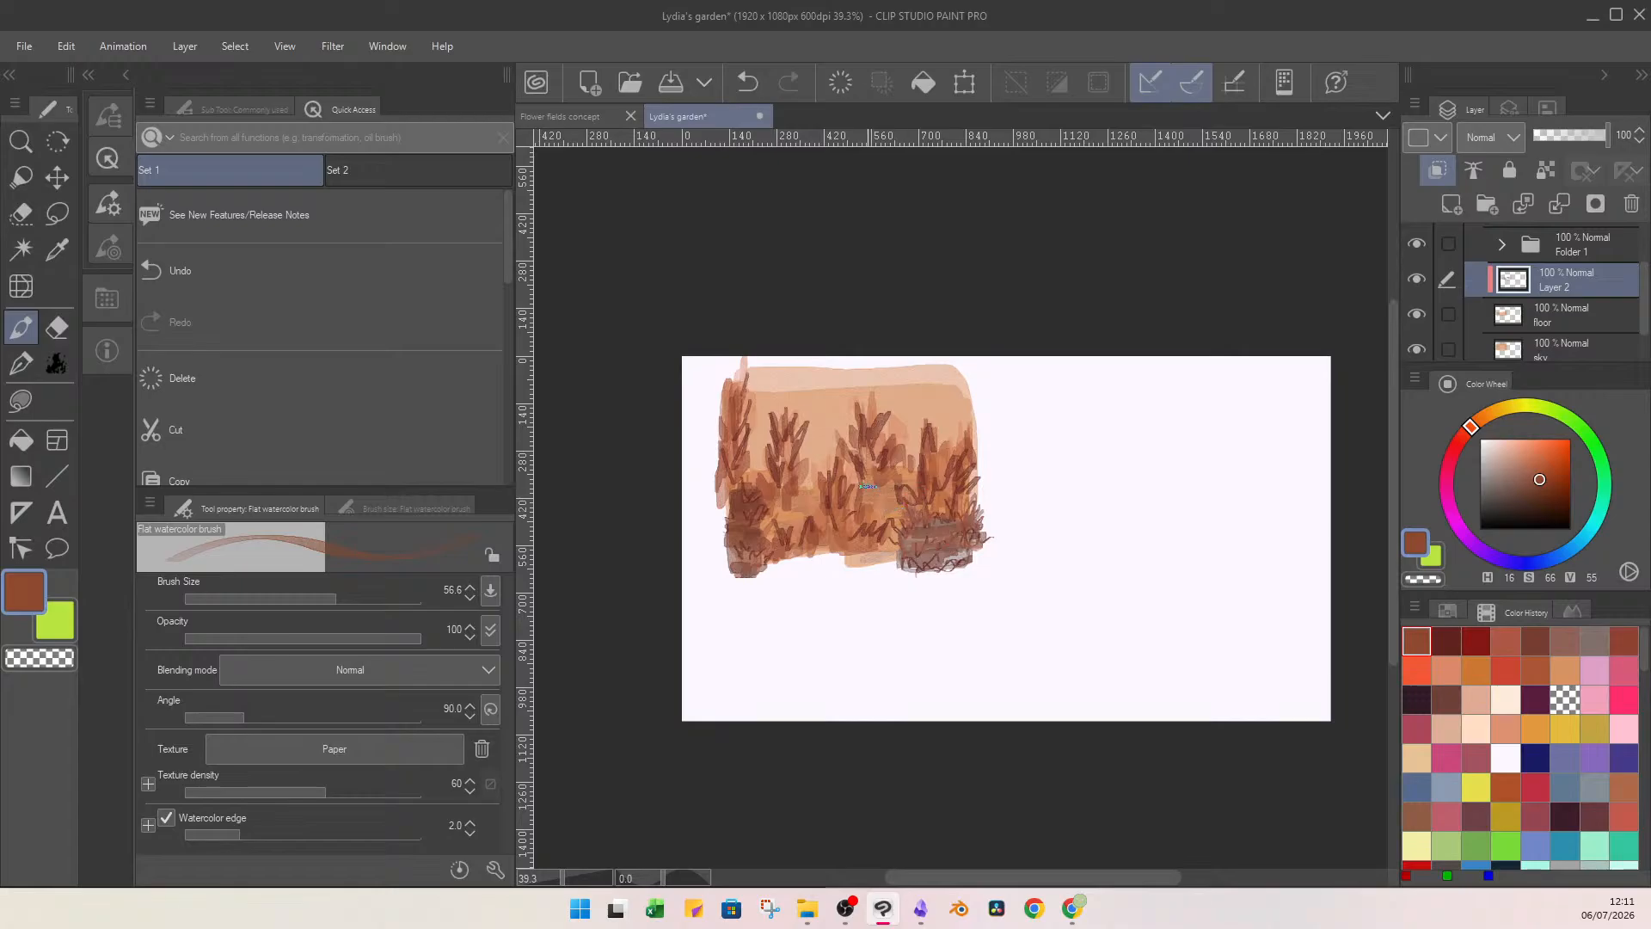
{"action": "left_click", "coordinate": [914, 509], "text": "alt"}
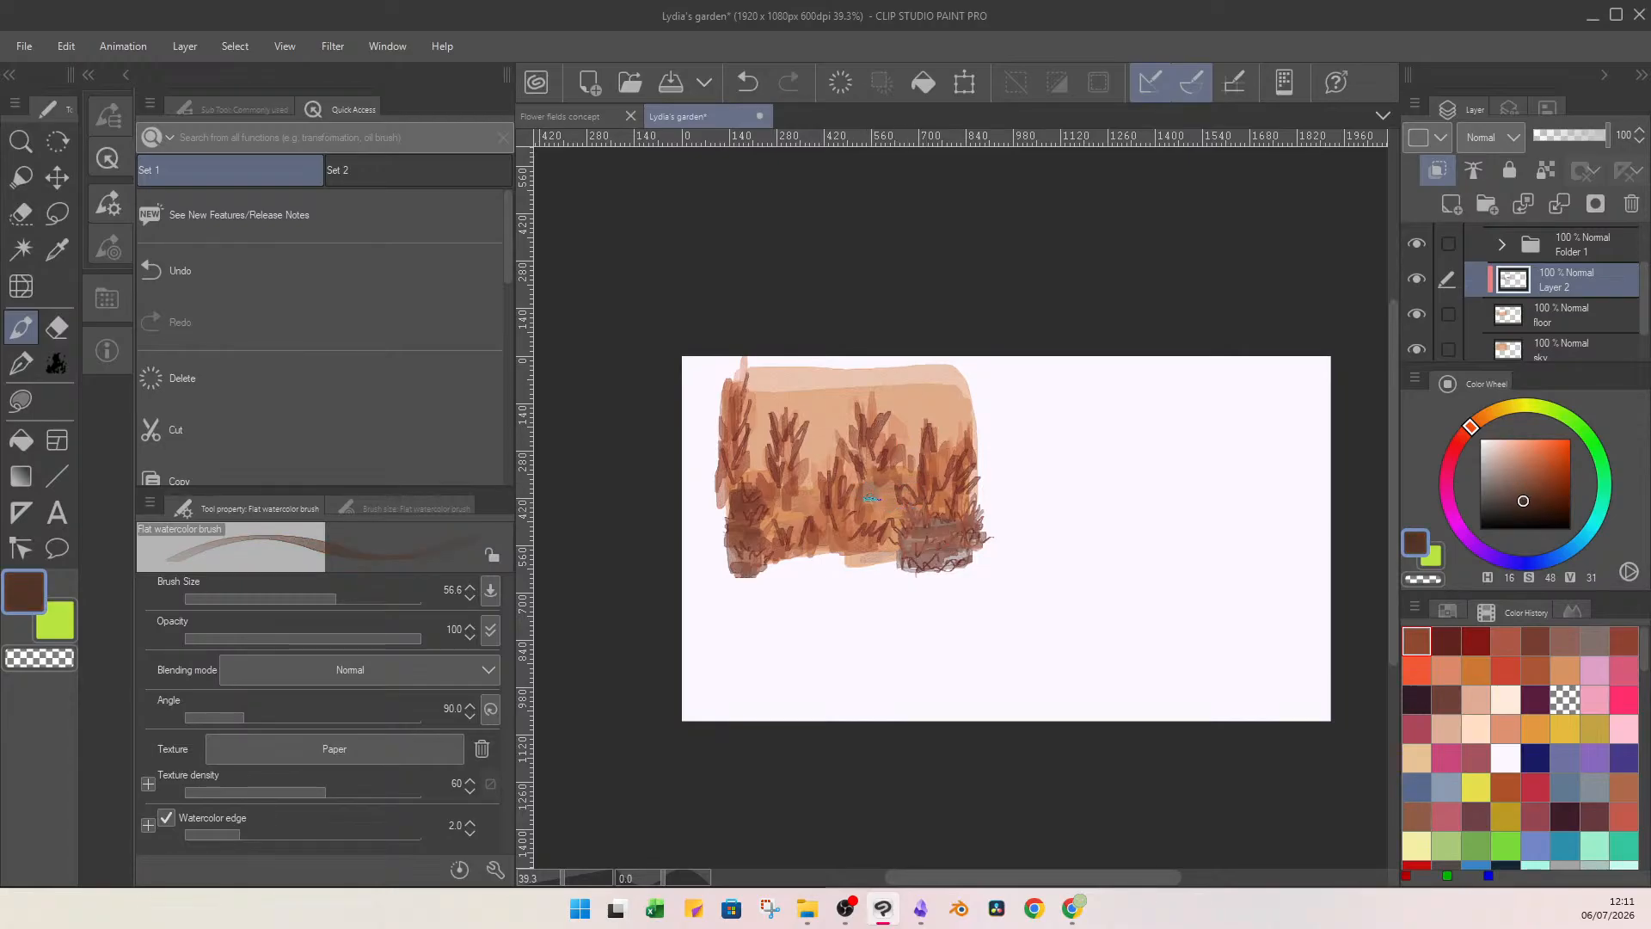
{"action": "left_click_drag", "start_coordinate": [872, 493], "coordinate": [896, 491]}
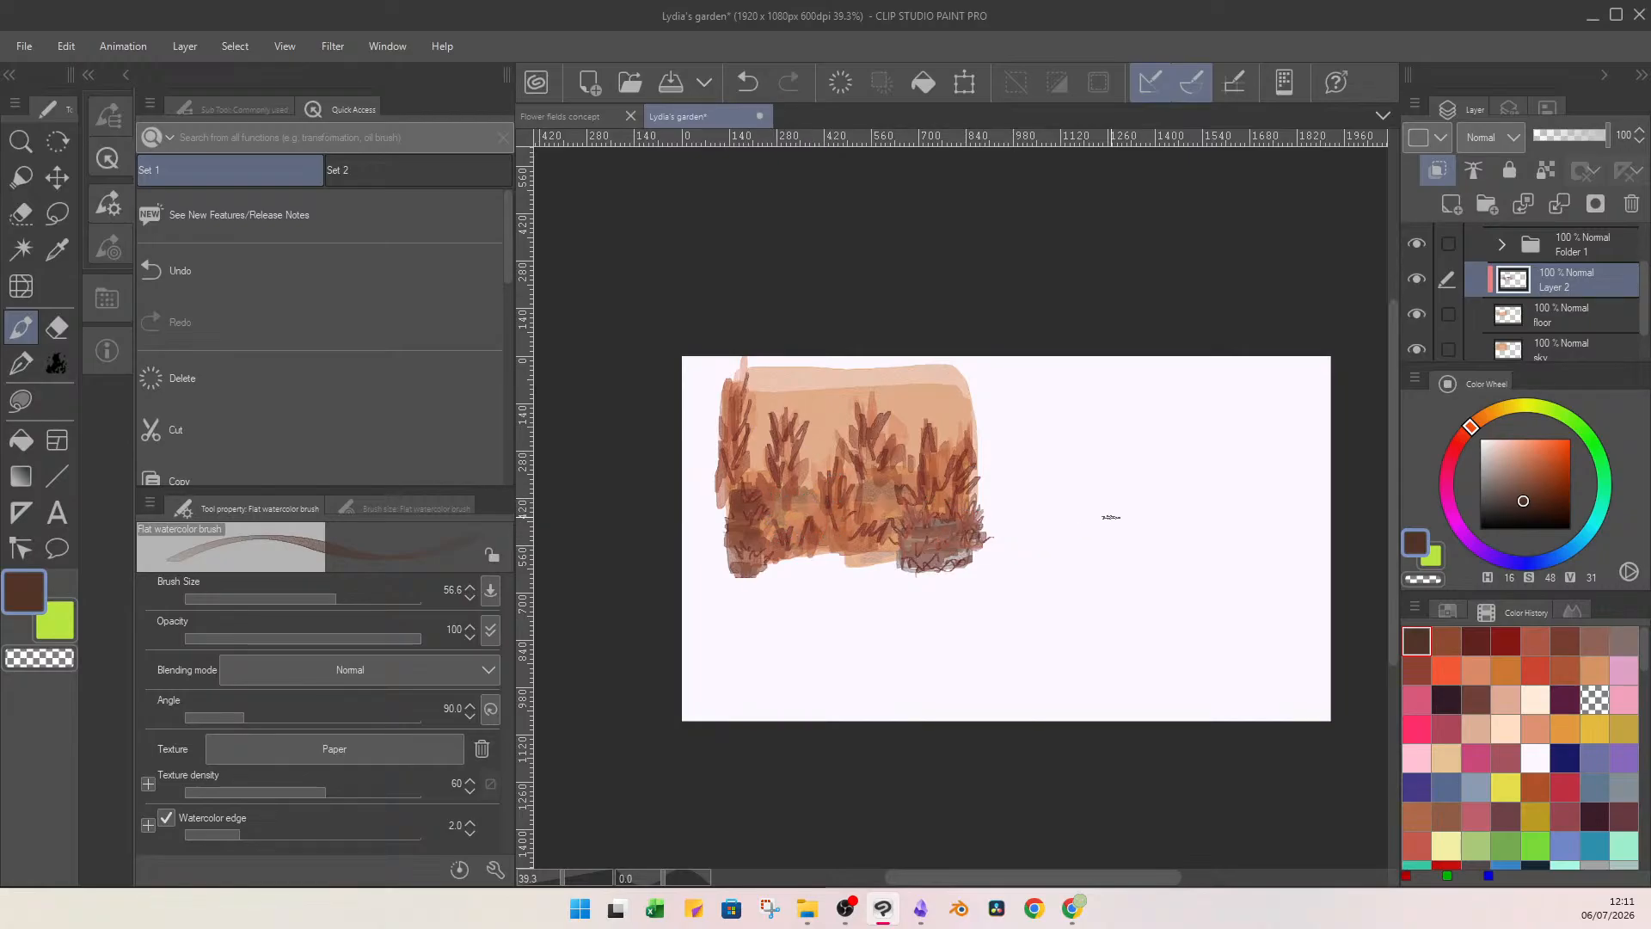
Add deep red-brown ground strokes using hue 16, saturation 97, value 35, and merge the clipped layer into the floor layer.
{"action": "left_click", "coordinate": [1568, 497]}
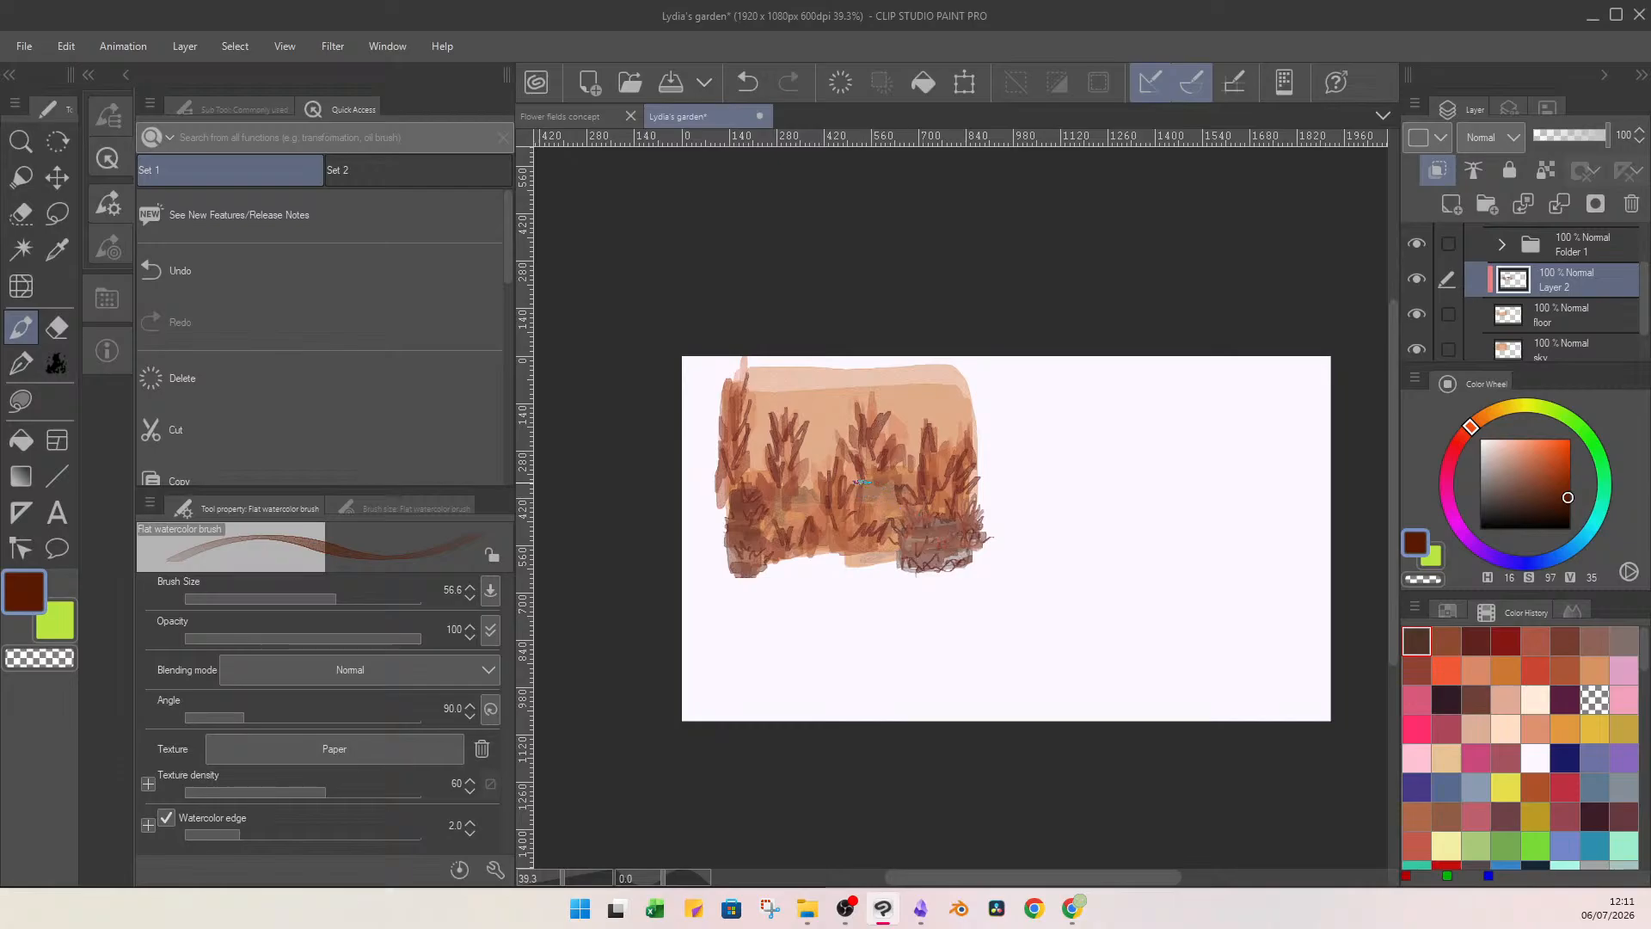
{"action": "mouse_move", "coordinate": [867, 480]}
{"action": "left_mouse_down"}
{"action": "mouse_move", "coordinate": [900, 485]}
{"action": "mouse_move", "coordinate": [883, 506]}
{"action": "mouse_move", "coordinate": [870, 493]}
{"action": "left_mouse_up"}
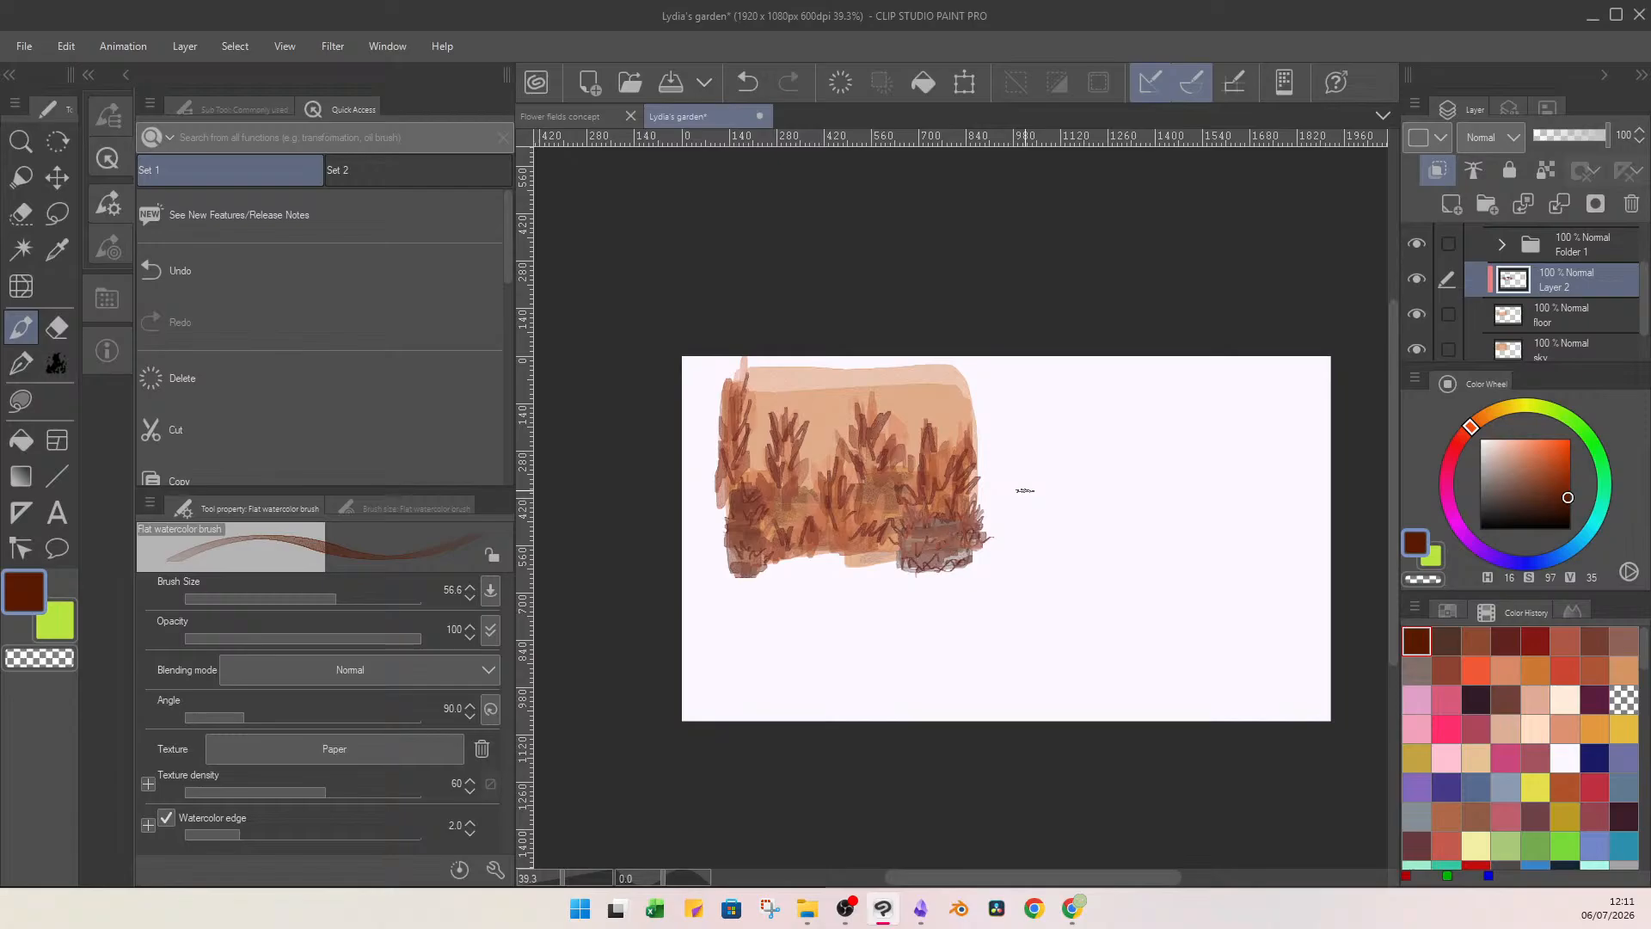
{"action": "left_click", "coordinate": [1559, 206]}
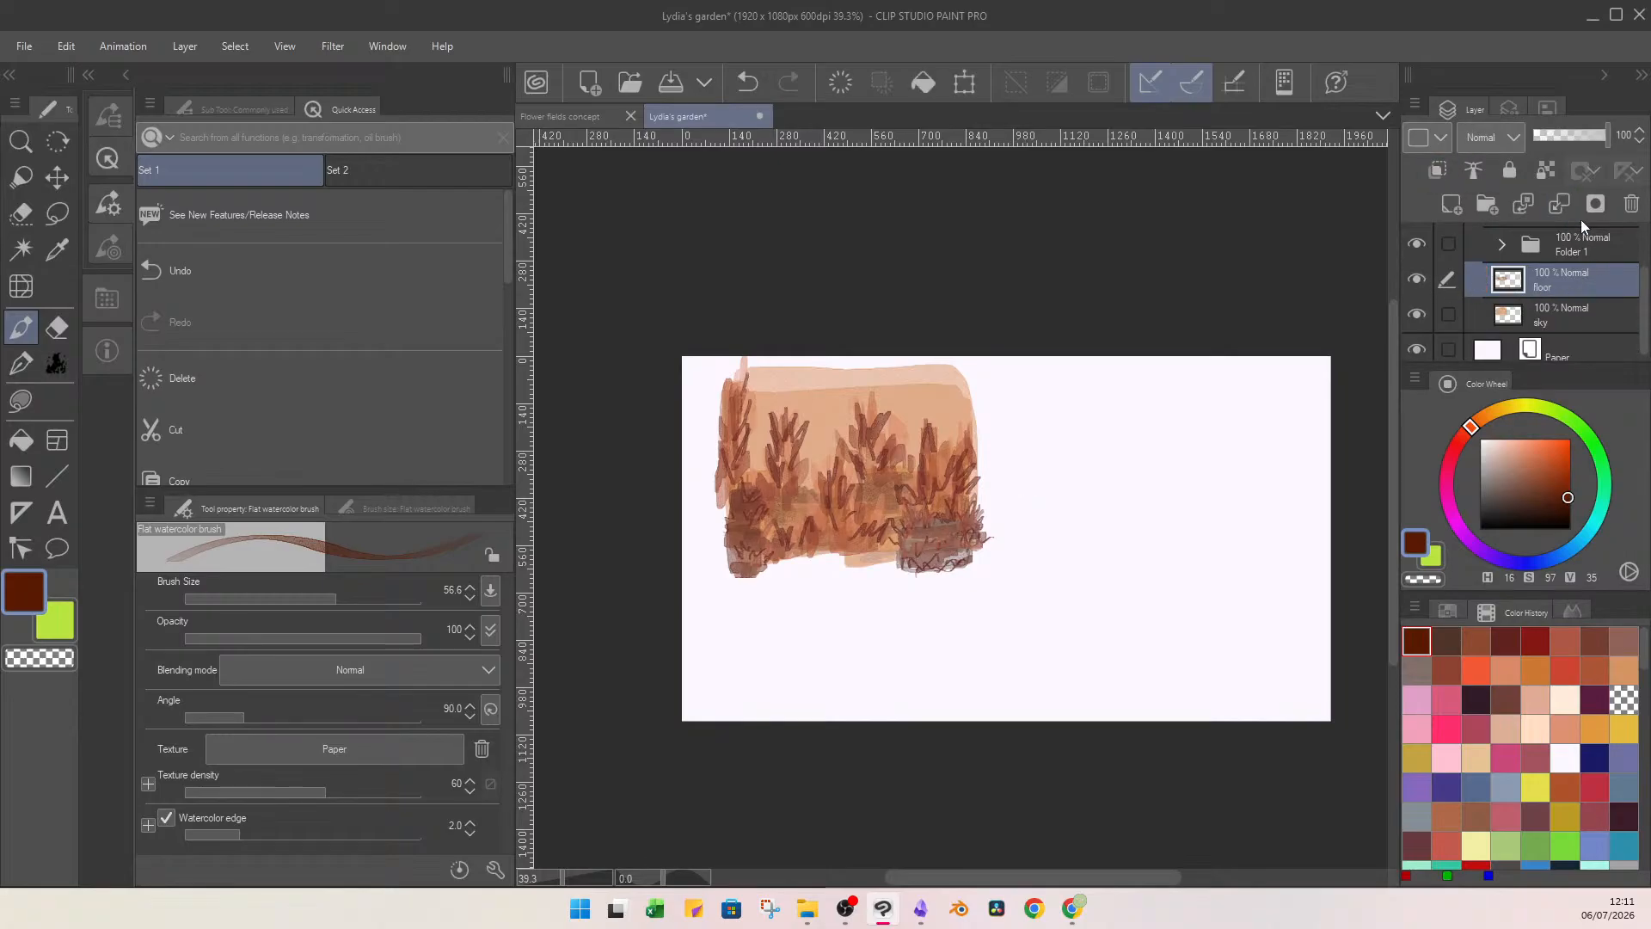
On a new layer above the sky, paint peach cloud strokes with brush size 100.7, using hue 16, saturation 34, value 95.
{"action": "mouse_move", "coordinate": [1643, 298]}
{"action": "left_mouse_down"}
{"action": "mouse_move", "coordinate": [1645, 241]}
{"action": "mouse_move", "coordinate": [1644, 318]}
{"action": "left_mouse_up"}
{"action": "left_click", "coordinate": [1582, 307]}
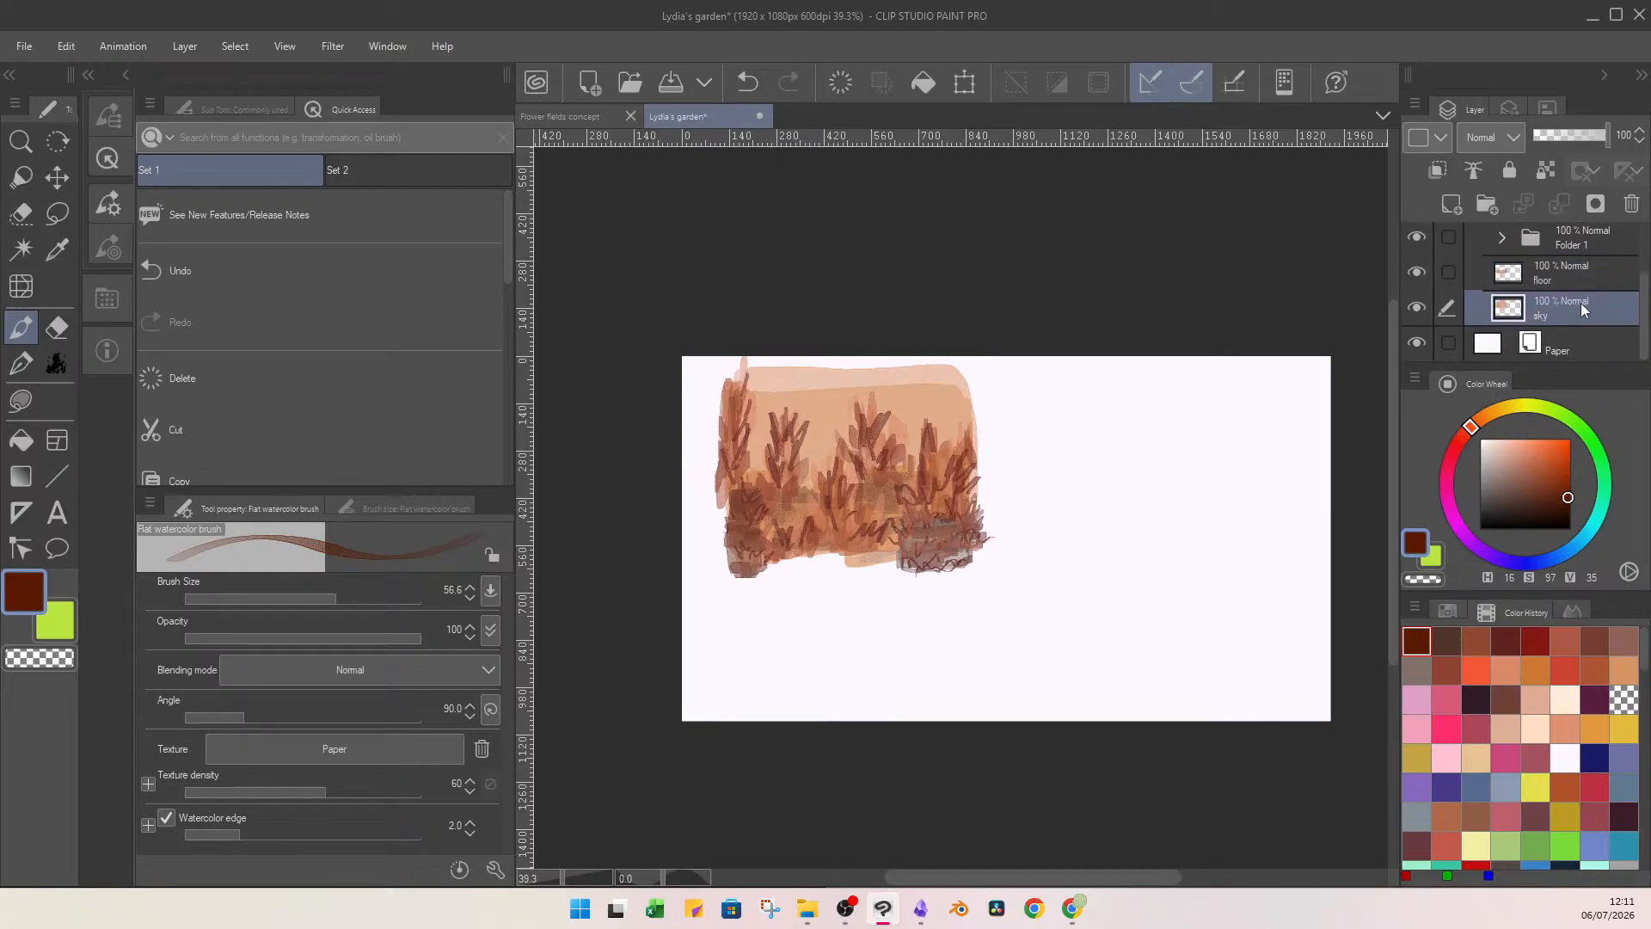
{"action": "left_click", "coordinate": [1452, 207]}
{"action": "left_click_drag", "start_coordinate": [1528, 463], "coordinate": [1511, 444]}
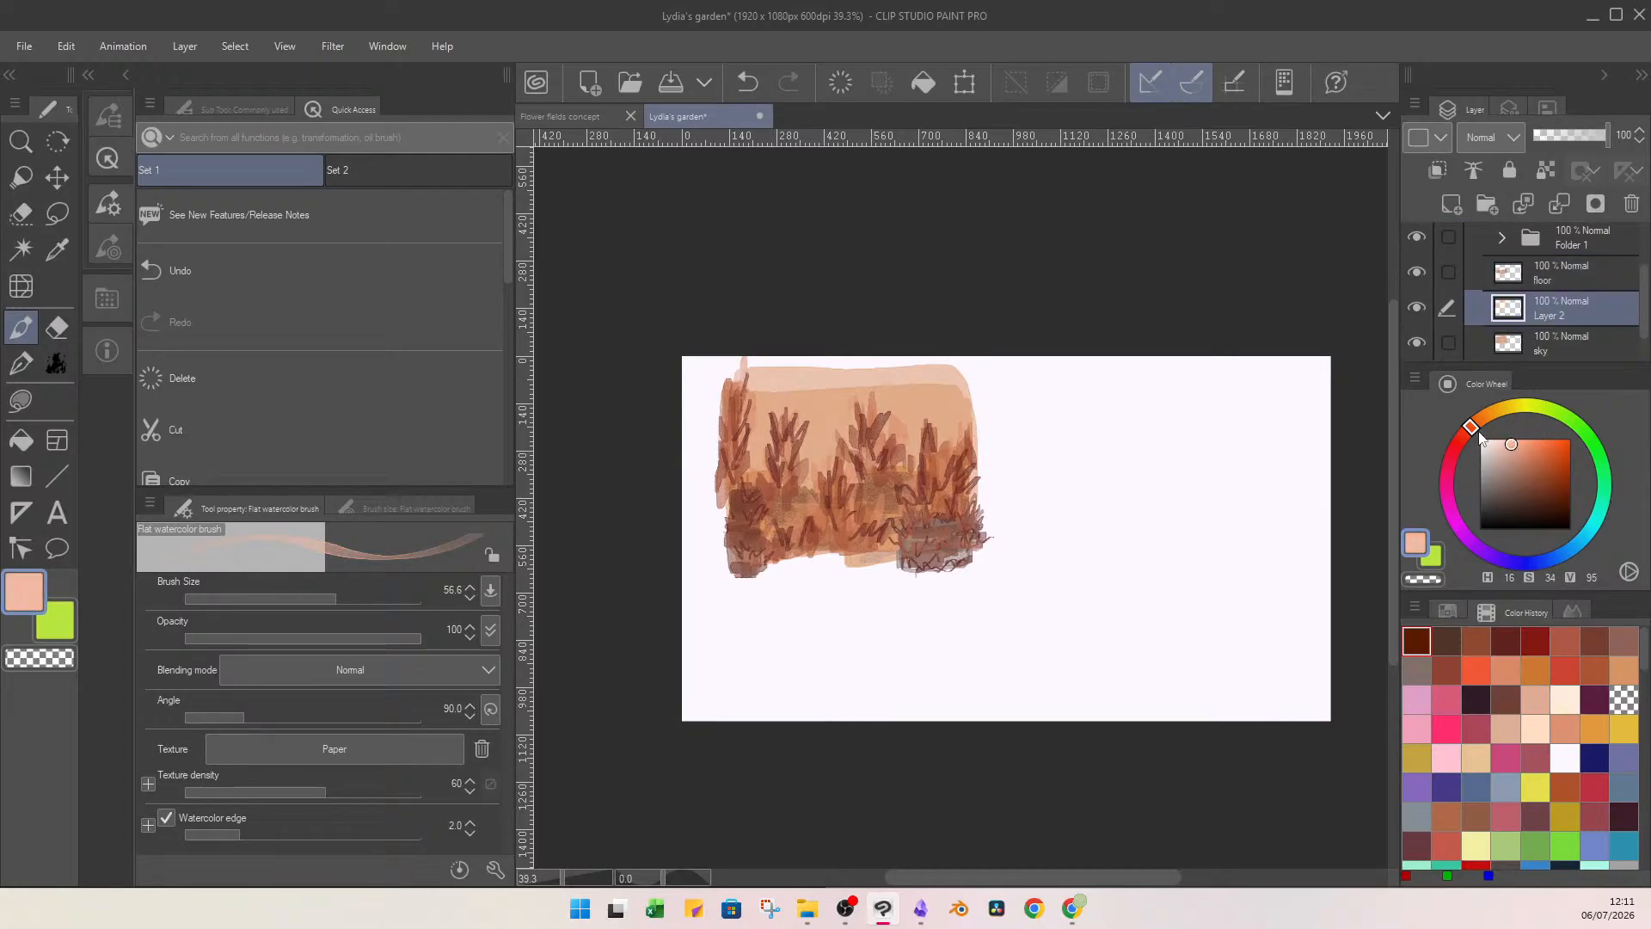
{"action": "left_click", "coordinate": [351, 597]}
{"action": "left_click_drag", "start_coordinate": [797, 406], "coordinate": [846, 445]}
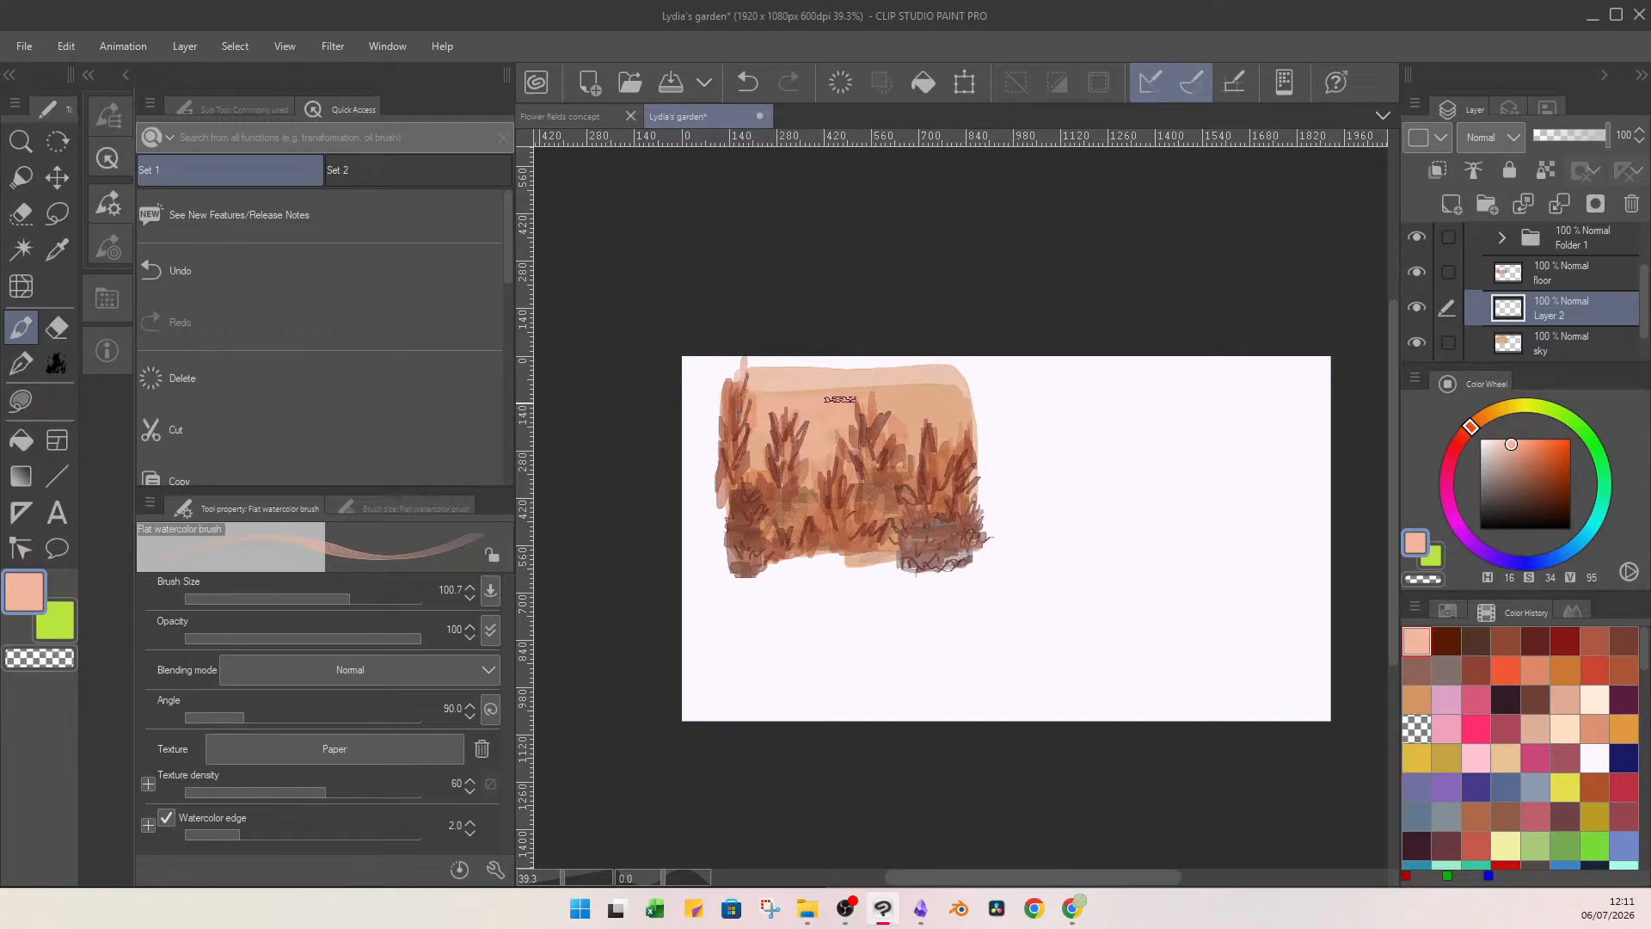
{"action": "mouse_move", "coordinate": [938, 402]}
{"action": "left_mouse_down"}
{"action": "mouse_move", "coordinate": [976, 393]}
{"action": "mouse_move", "coordinate": [904, 422]}
{"action": "left_mouse_up"}
Add paler peach strokes across the sky using hue 16, saturation 23, value 93, and rename the layer as clouds.
{"action": "left_click", "coordinate": [1500, 445]}
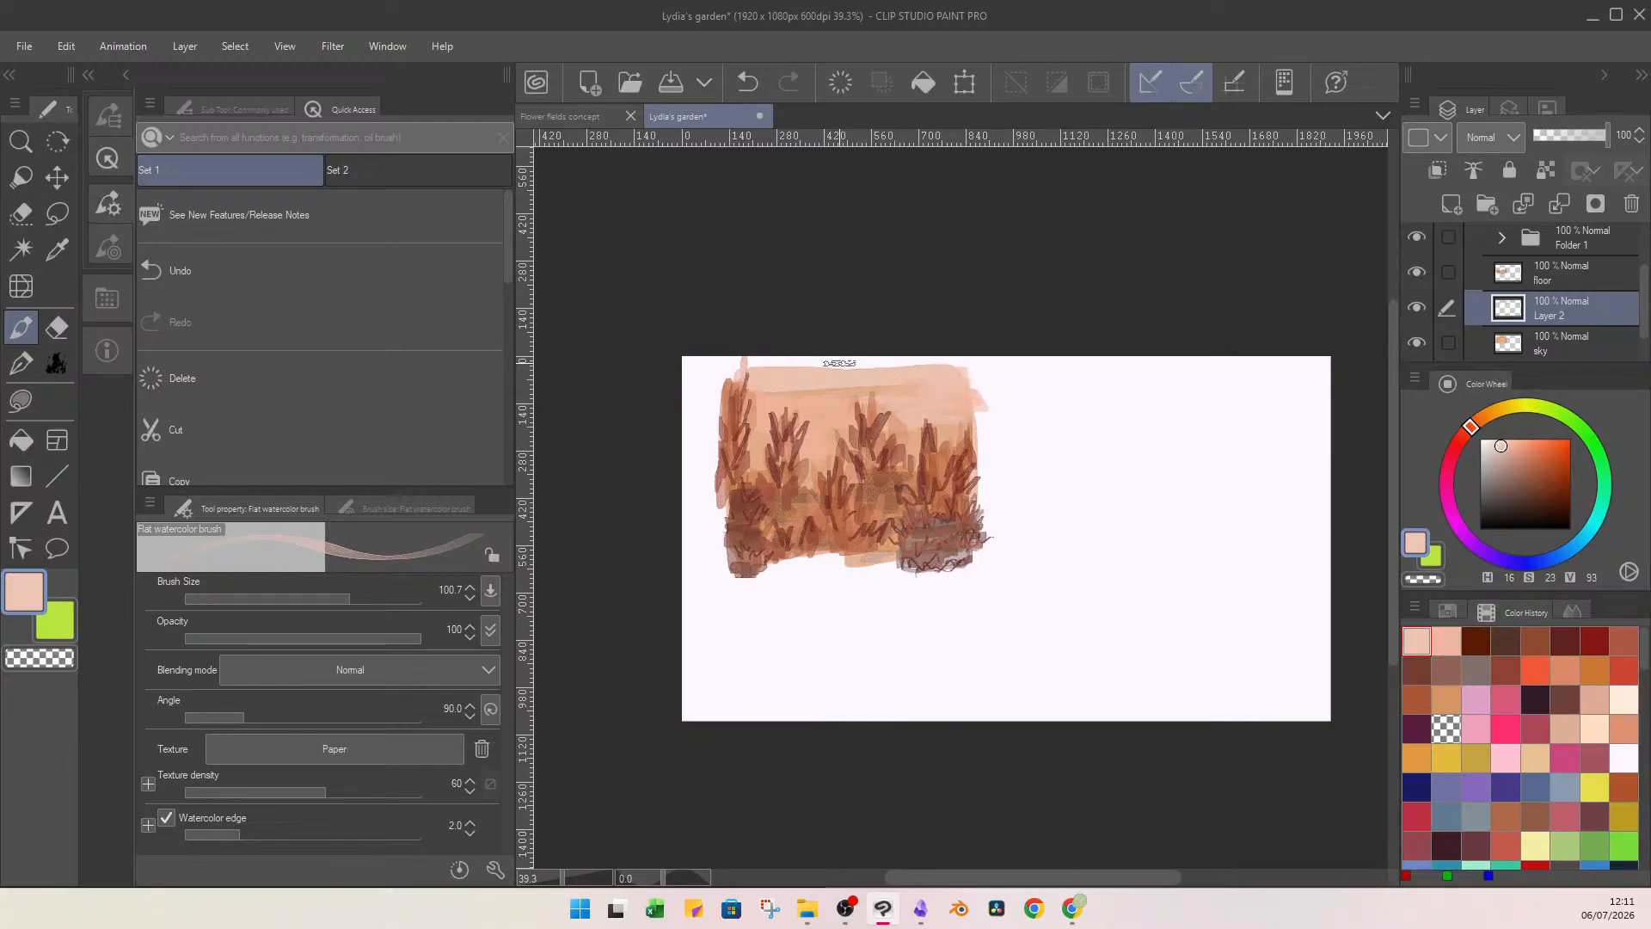
{"action": "left_click_drag", "start_coordinate": [753, 397], "coordinate": [698, 400]}
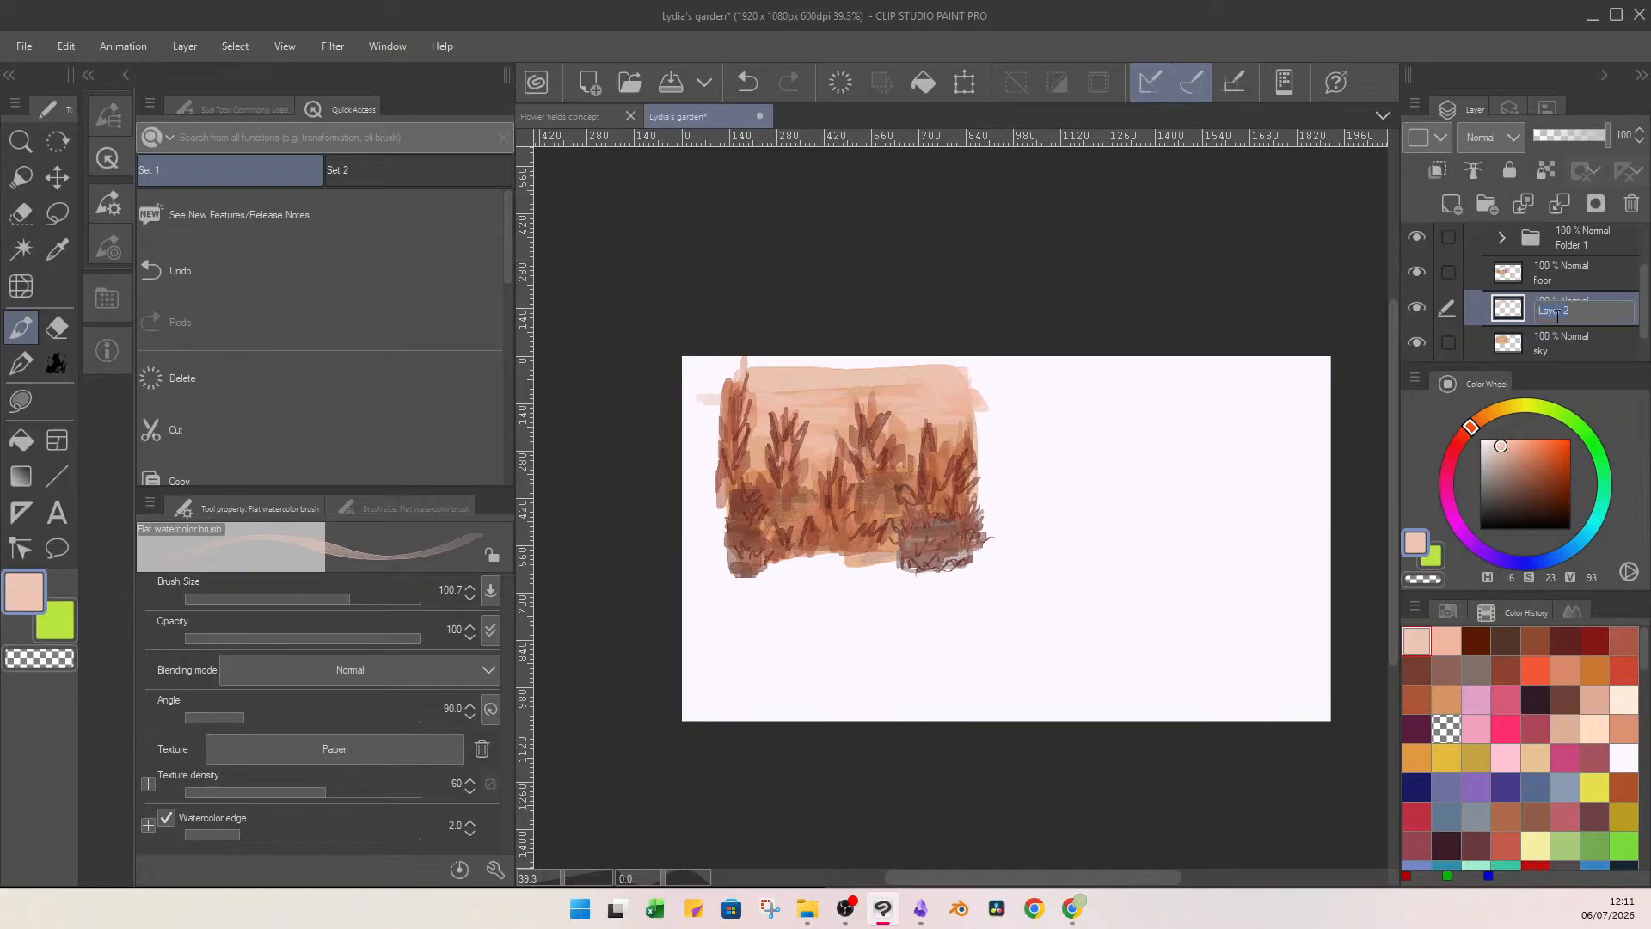
{"action": "type", "text": "uds"}
{"action": "key", "text": "Return"}
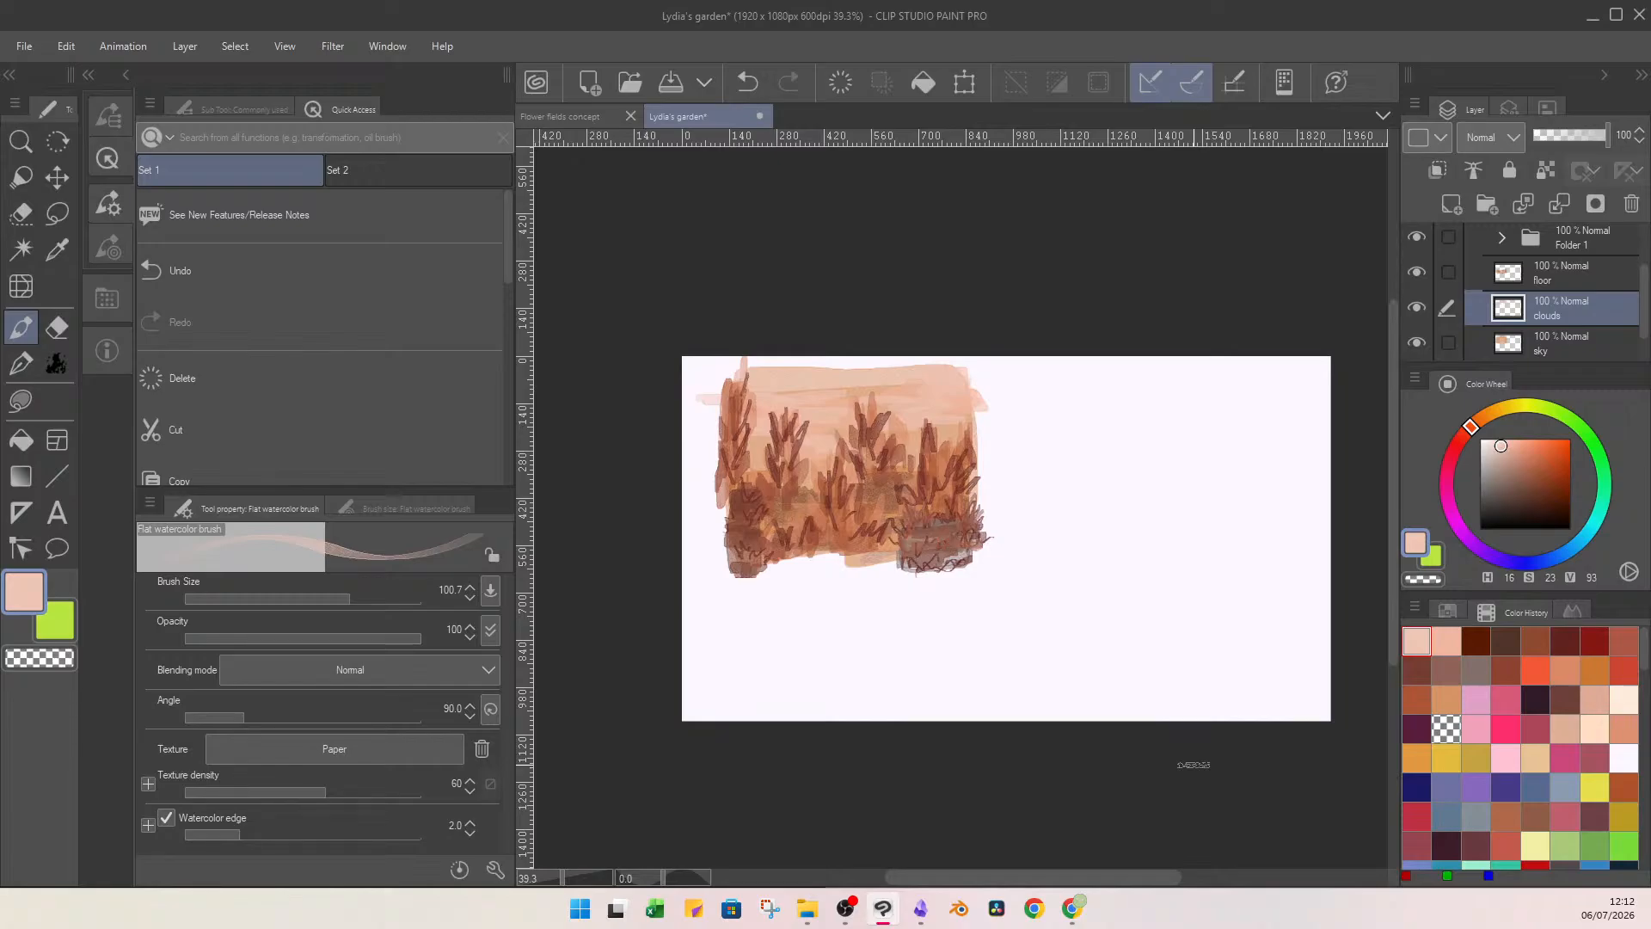
Capture the painted garden area of the canvas as a rectangular screenshot with Snipping Tool.
{"action": "left_click", "coordinate": [770, 909]}
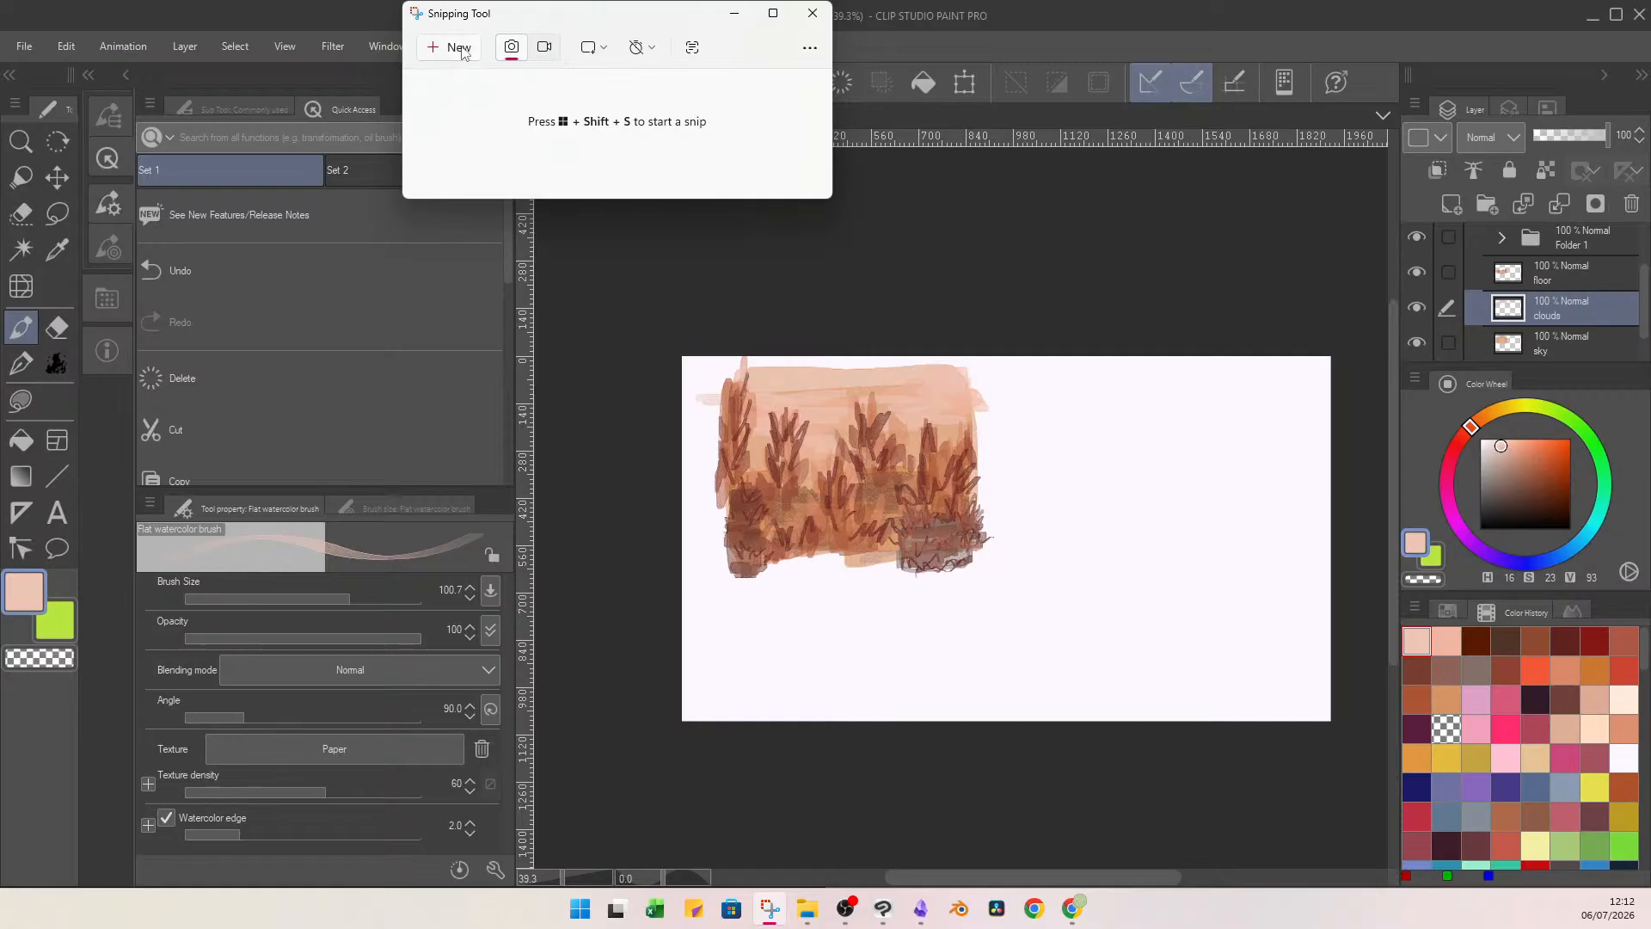
{"action": "left_click", "coordinate": [455, 50]}
{"action": "mouse_move", "coordinate": [724, 372]}
{"action": "left_mouse_down"}
{"action": "mouse_move", "coordinate": [958, 578]}
{"action": "mouse_move", "coordinate": [986, 573]}
{"action": "mouse_move", "coordinate": [979, 549]}
{"action": "left_mouse_up"}
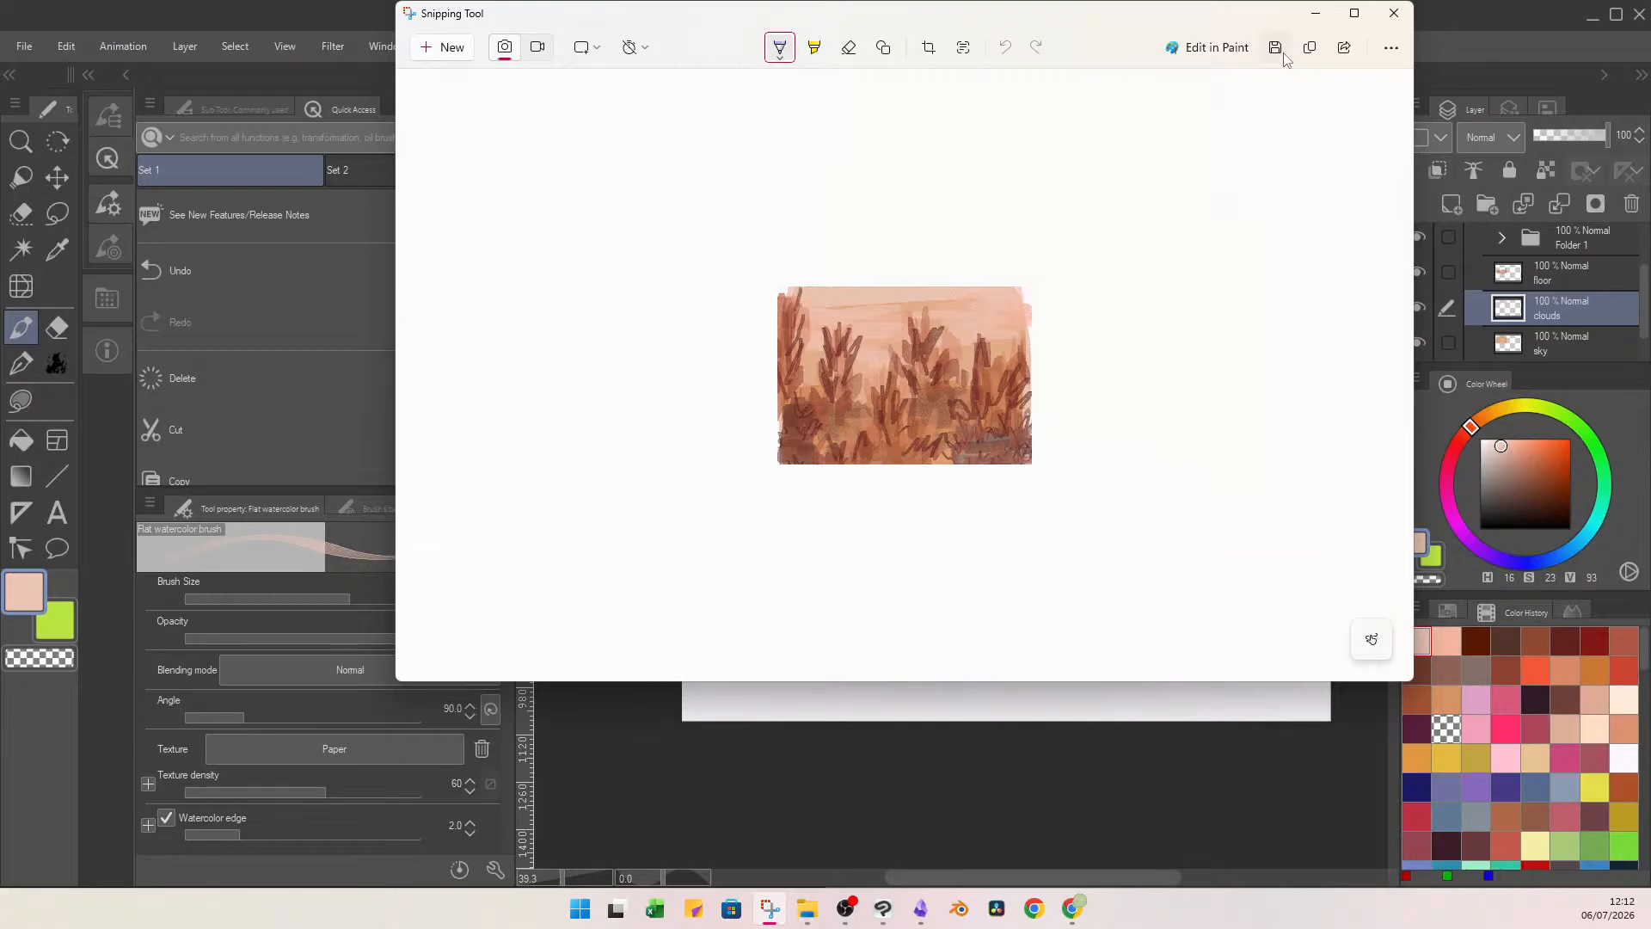
Save the screenshot as a PNG named "lydia garden ehhh" in the livestream assets folder and minimize Snipping Tool.
{"action": "left_click", "coordinate": [1277, 49]}
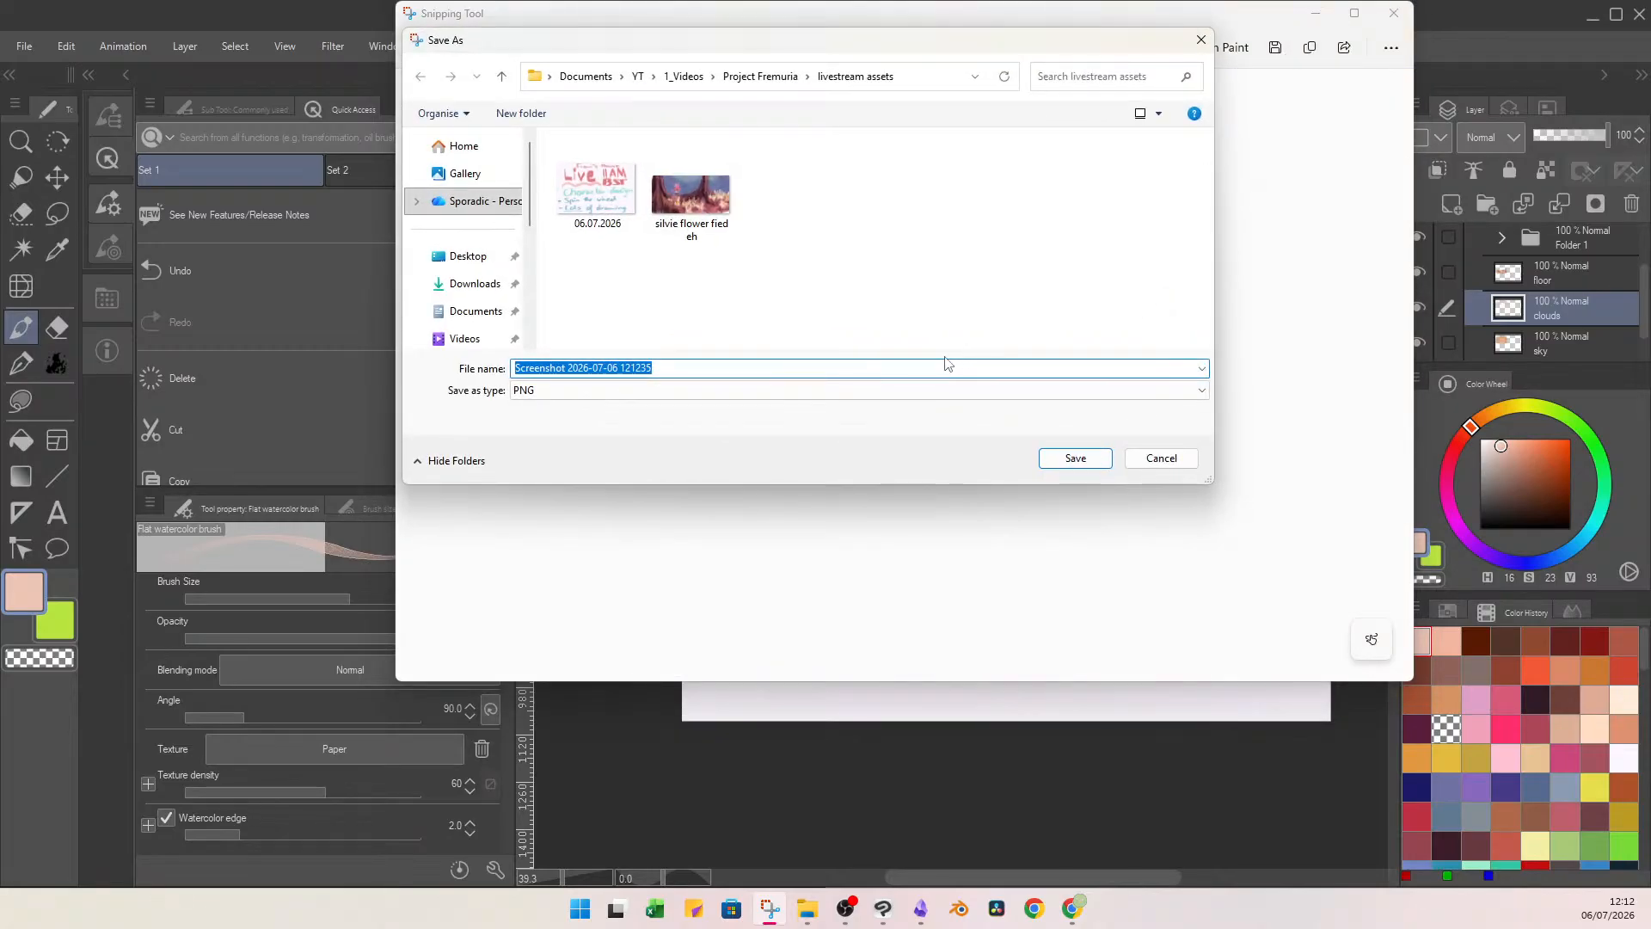
{"action": "type", "text": "lyd"}
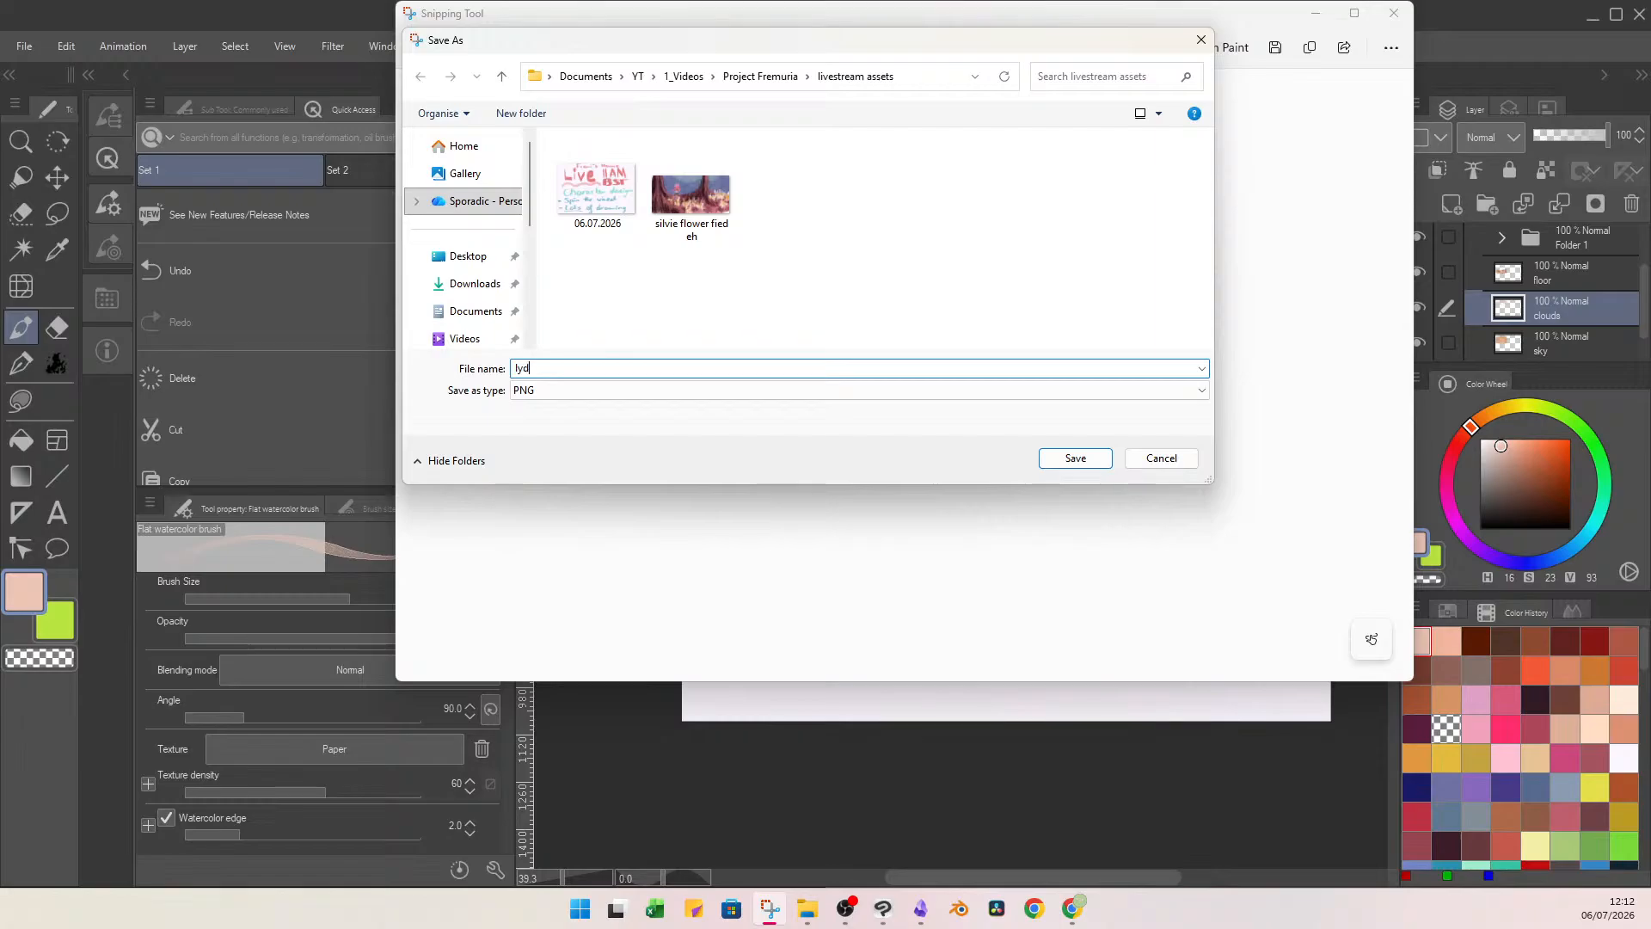
{"action": "type", "text": "ia garden eh"}
{"action": "key", "text": "Return"}
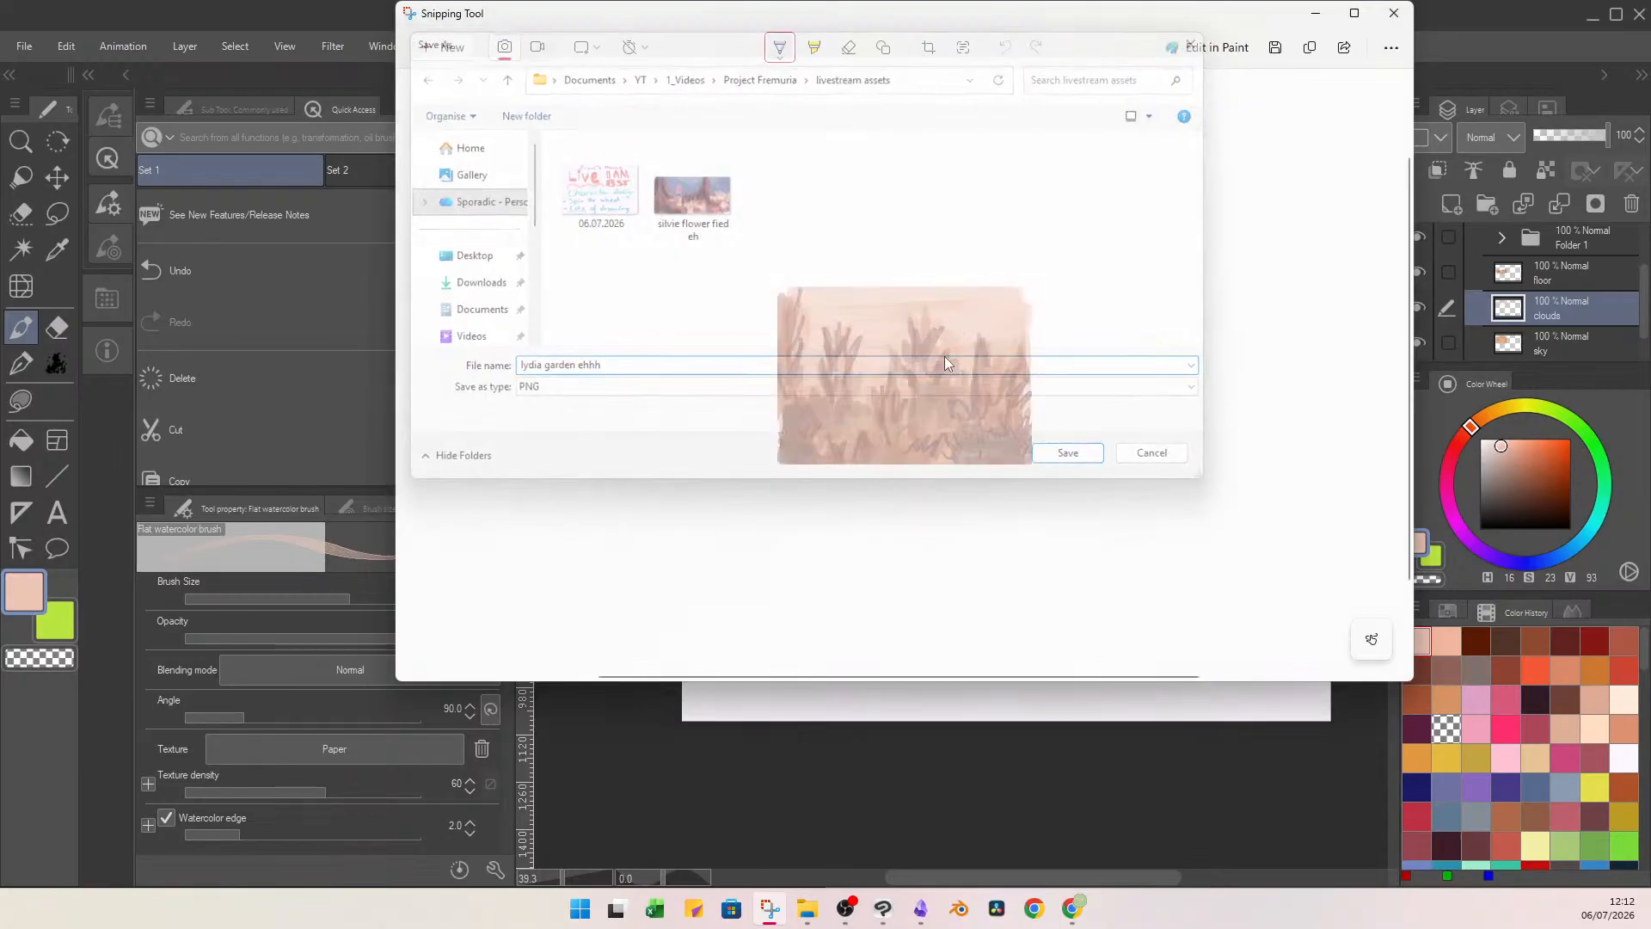
{"action": "left_click", "coordinate": [1314, 14]}
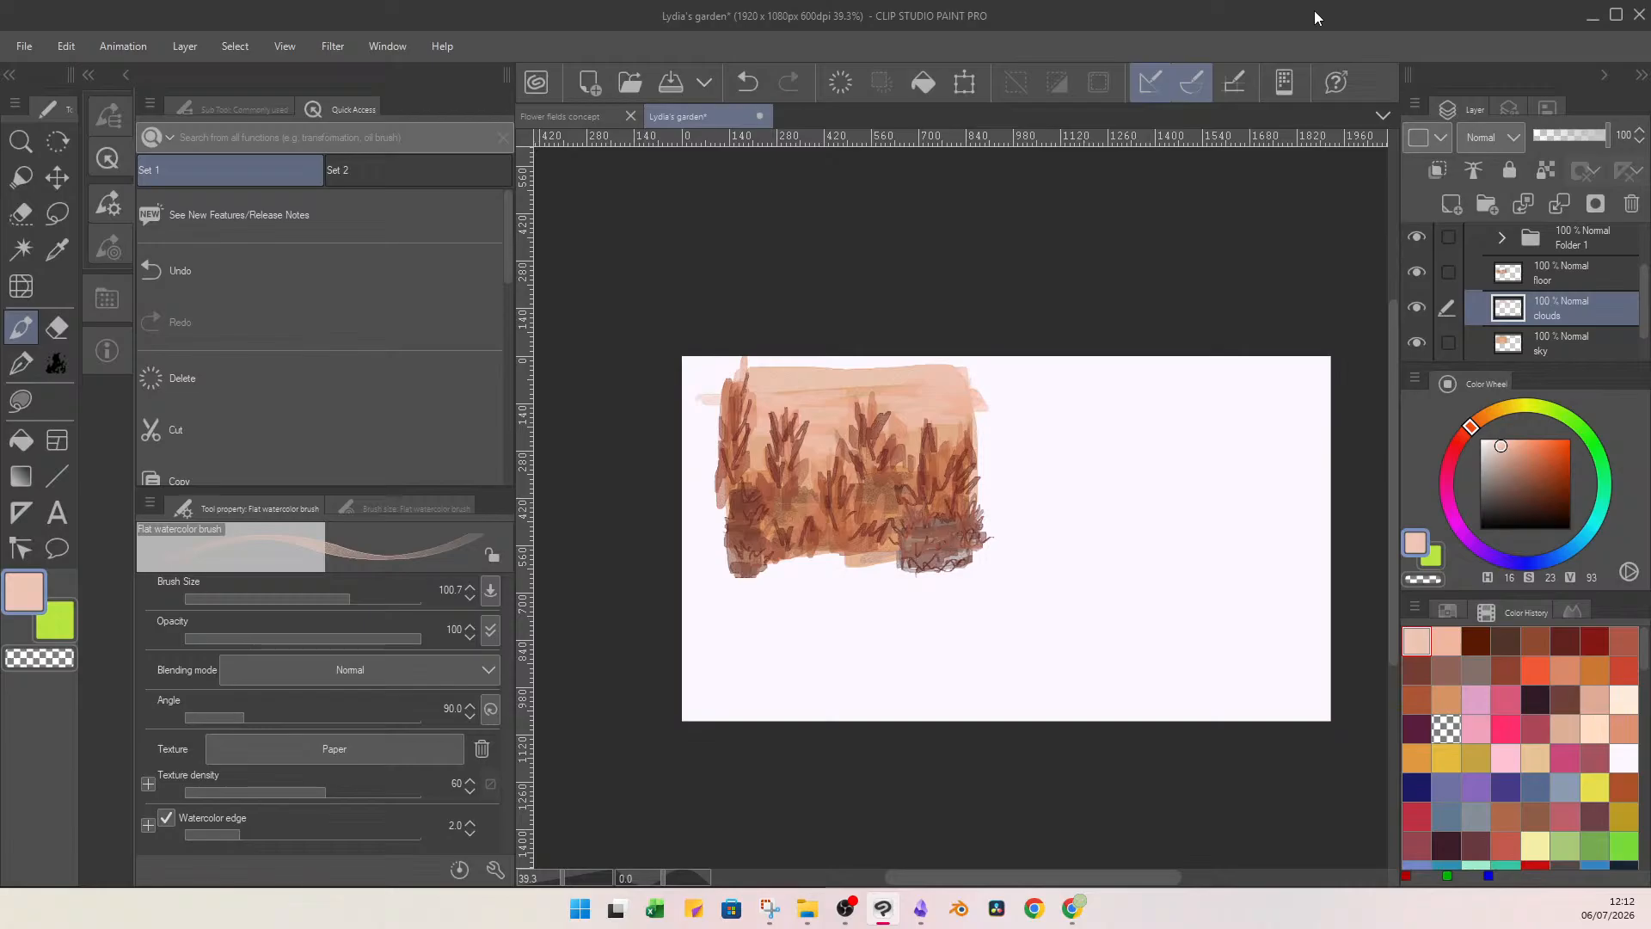
Switch to Obsidian and add the "lydia garden ehhh" image from File Explorer to the Lydia's environment canvas.
{"action": "left_click", "coordinate": [1072, 909]}
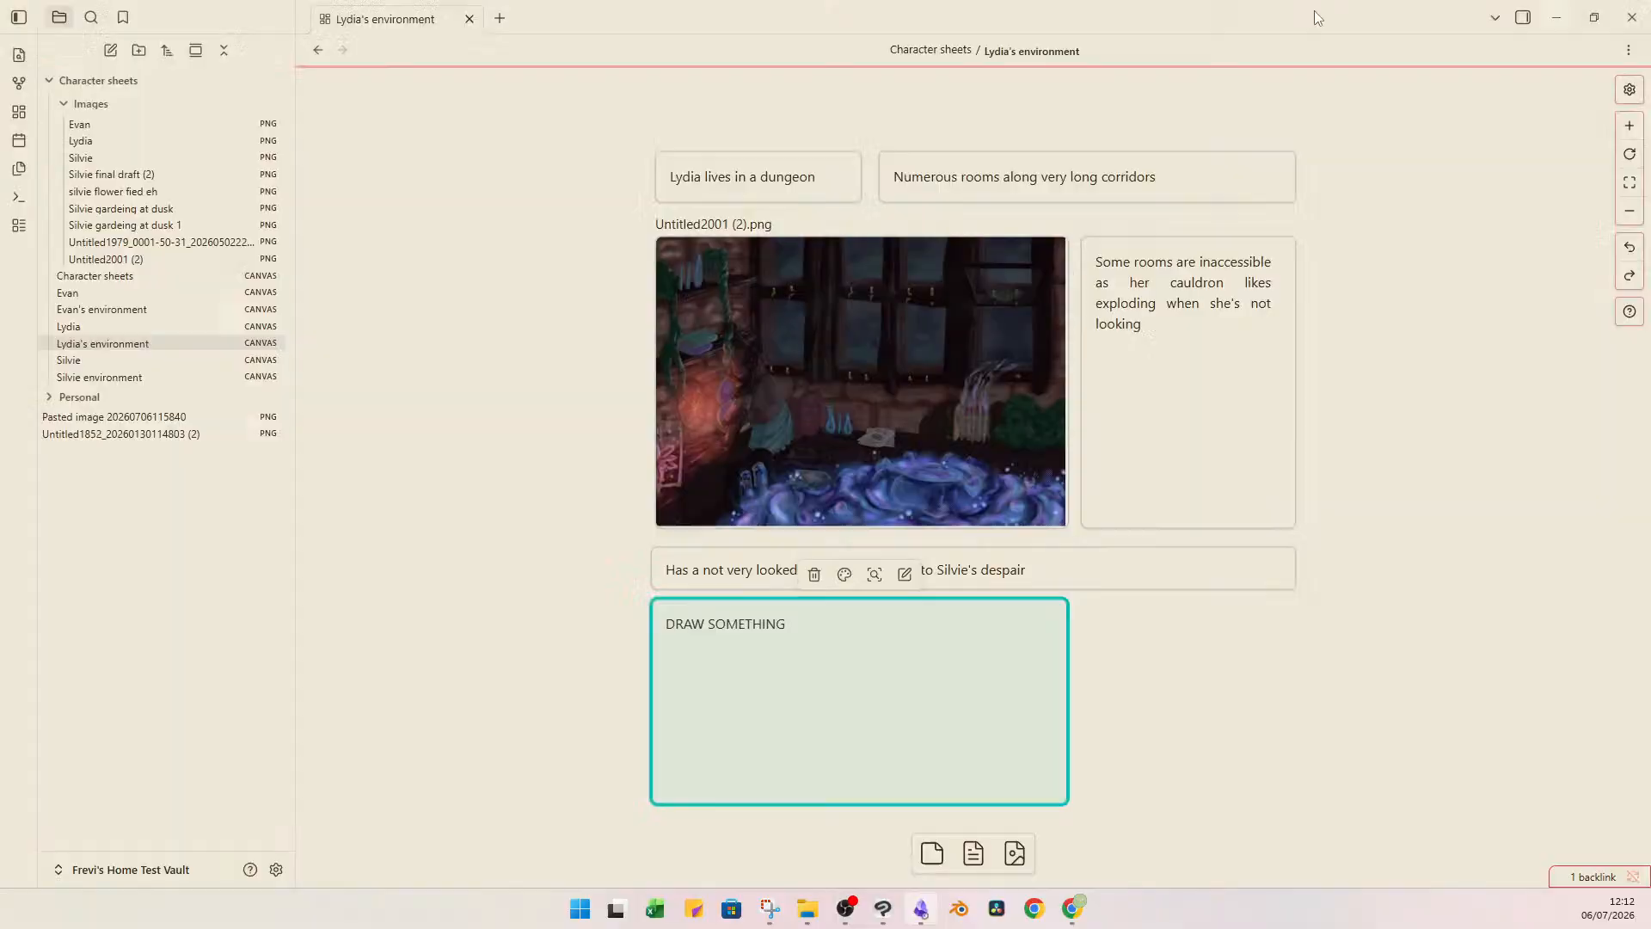
{"action": "left_click", "coordinate": [921, 908]}
{"action": "left_click", "coordinate": [807, 909]}
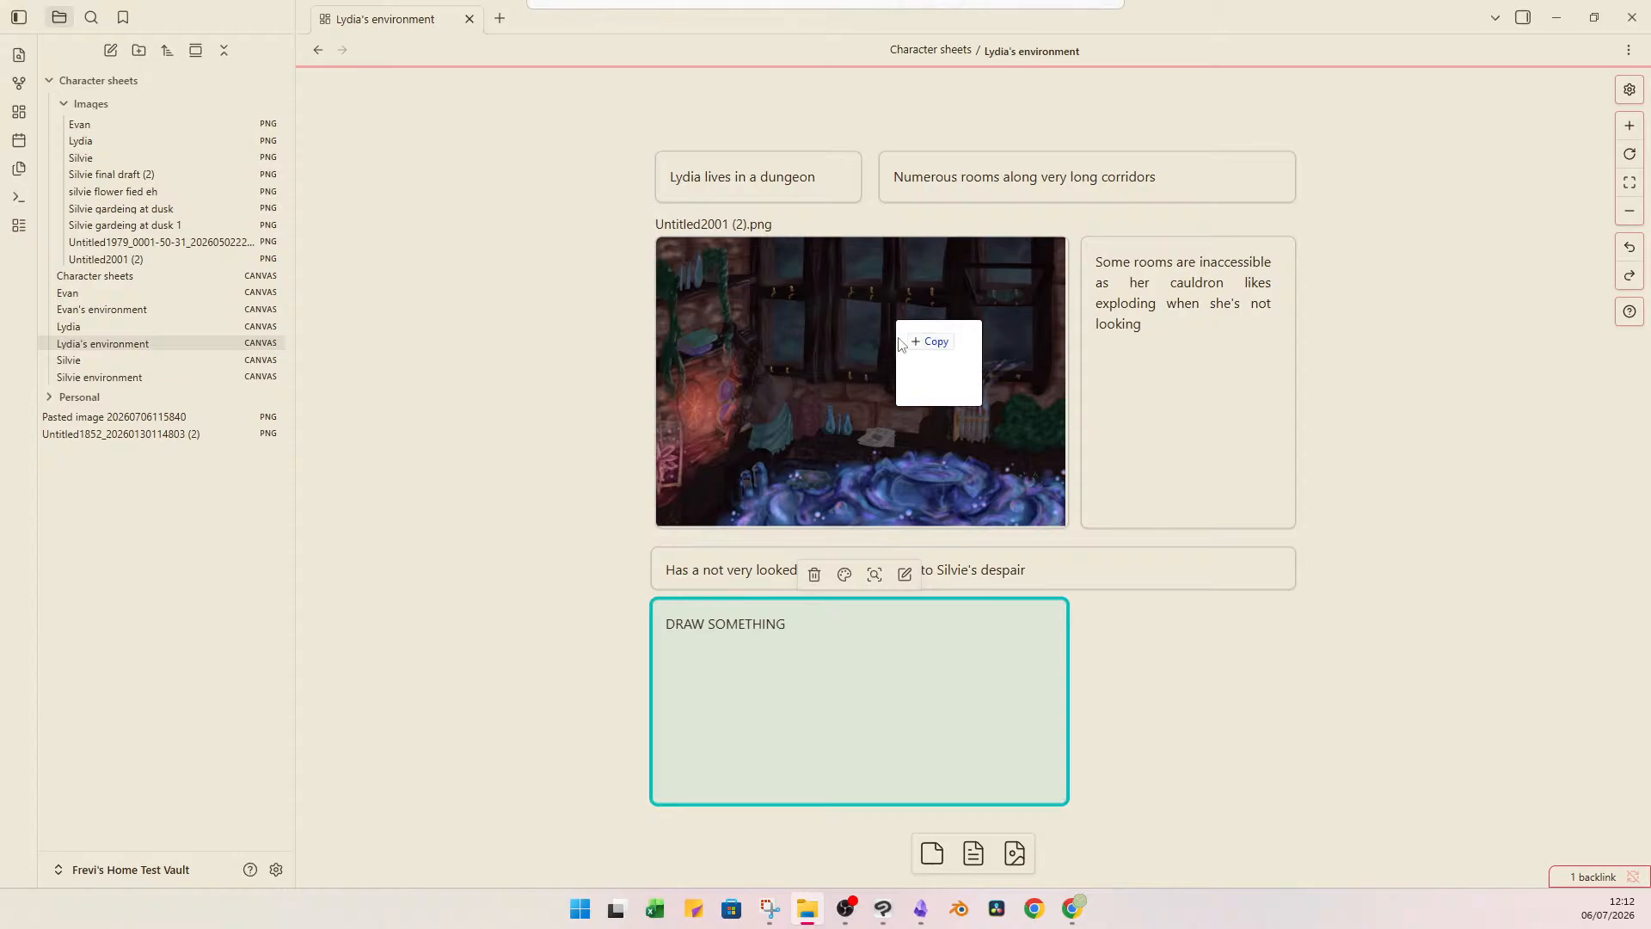
{"action": "left_click_drag", "start_coordinate": [895, 318], "coordinate": [432, 471]}
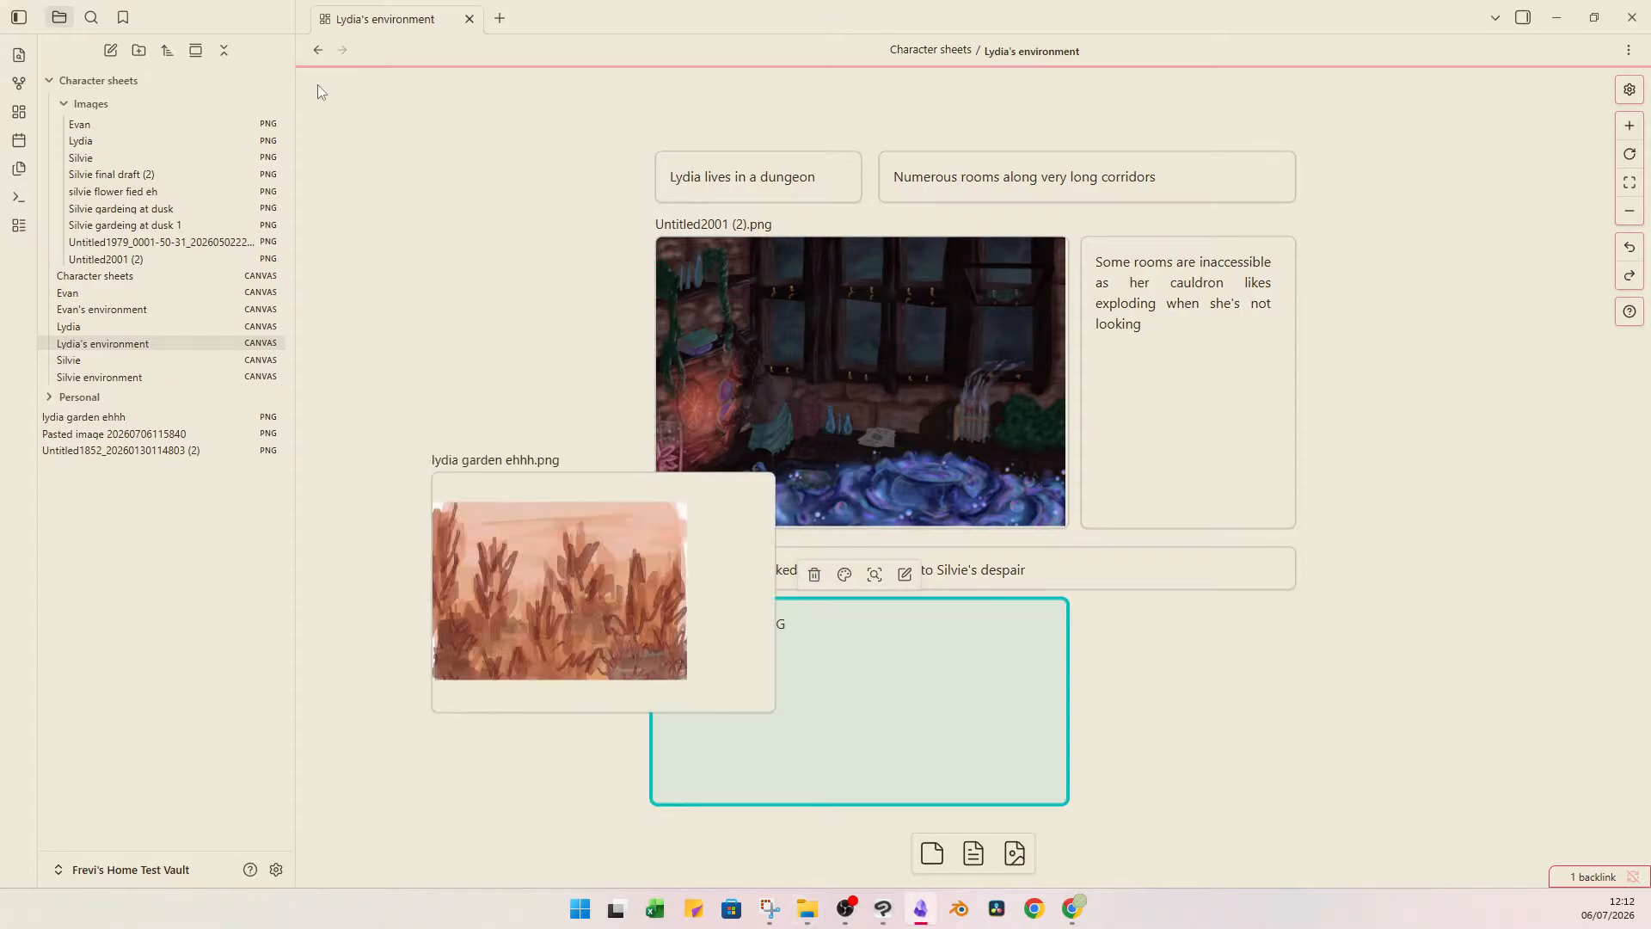
Place the garden image over the DRAW SOMETHING card and widen it to match that card's width.
{"action": "left_click", "coordinate": [545, 542]}
{"action": "left_click_drag", "start_coordinate": [634, 579], "coordinate": [848, 697]}
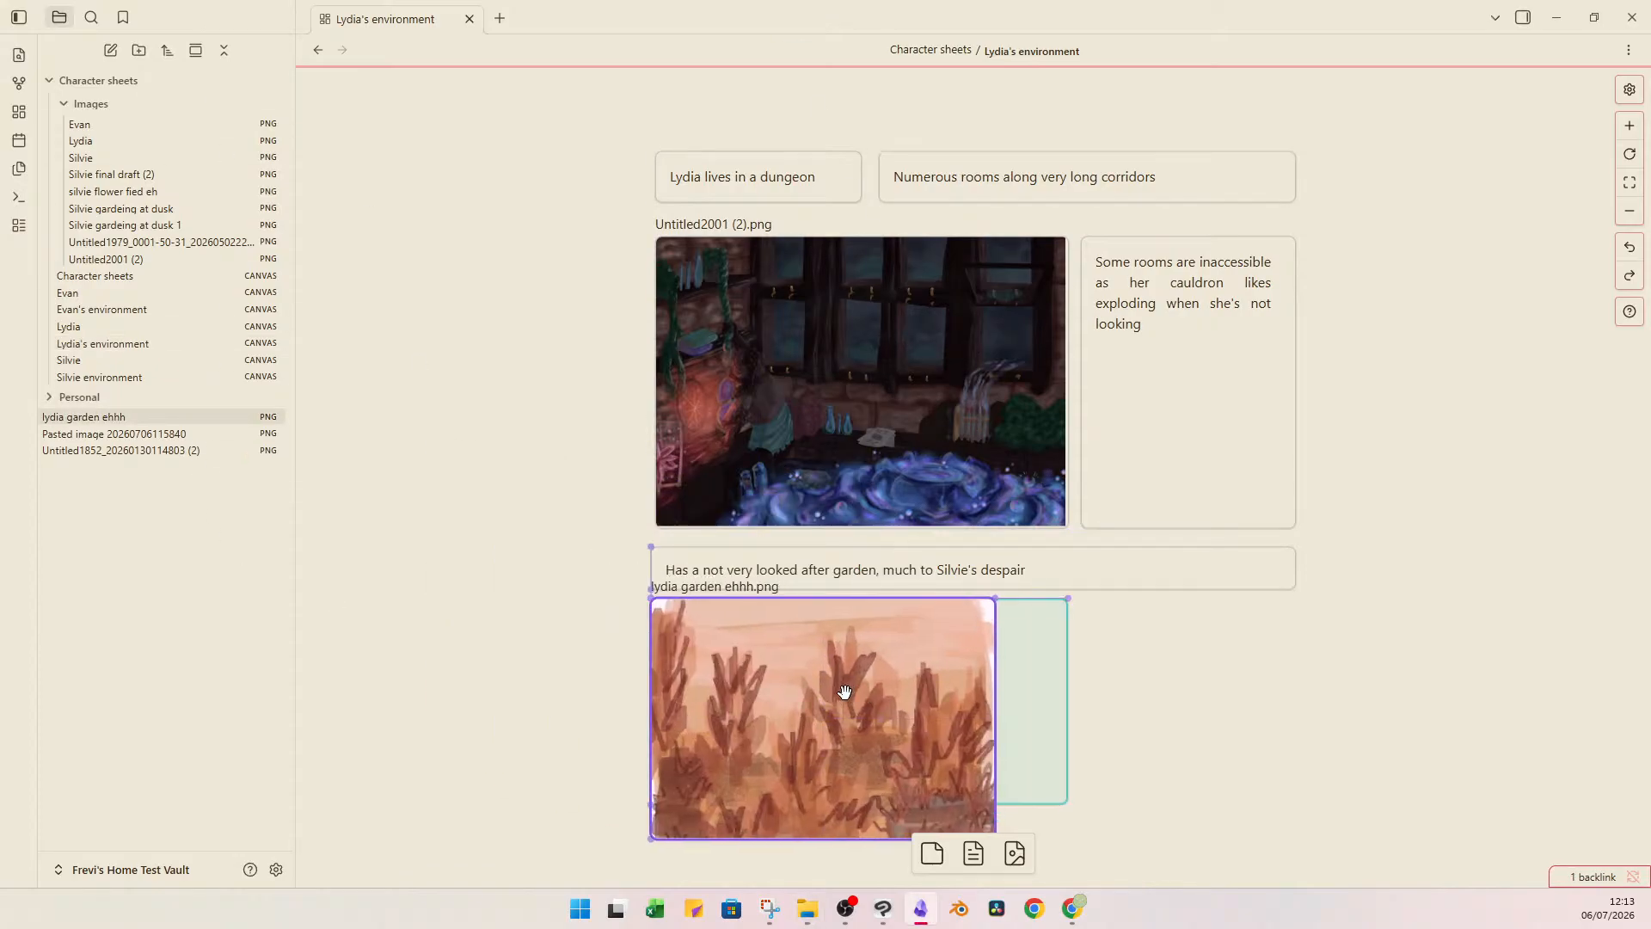
{"action": "left_click_drag", "start_coordinate": [1000, 752], "coordinate": [1073, 760]}
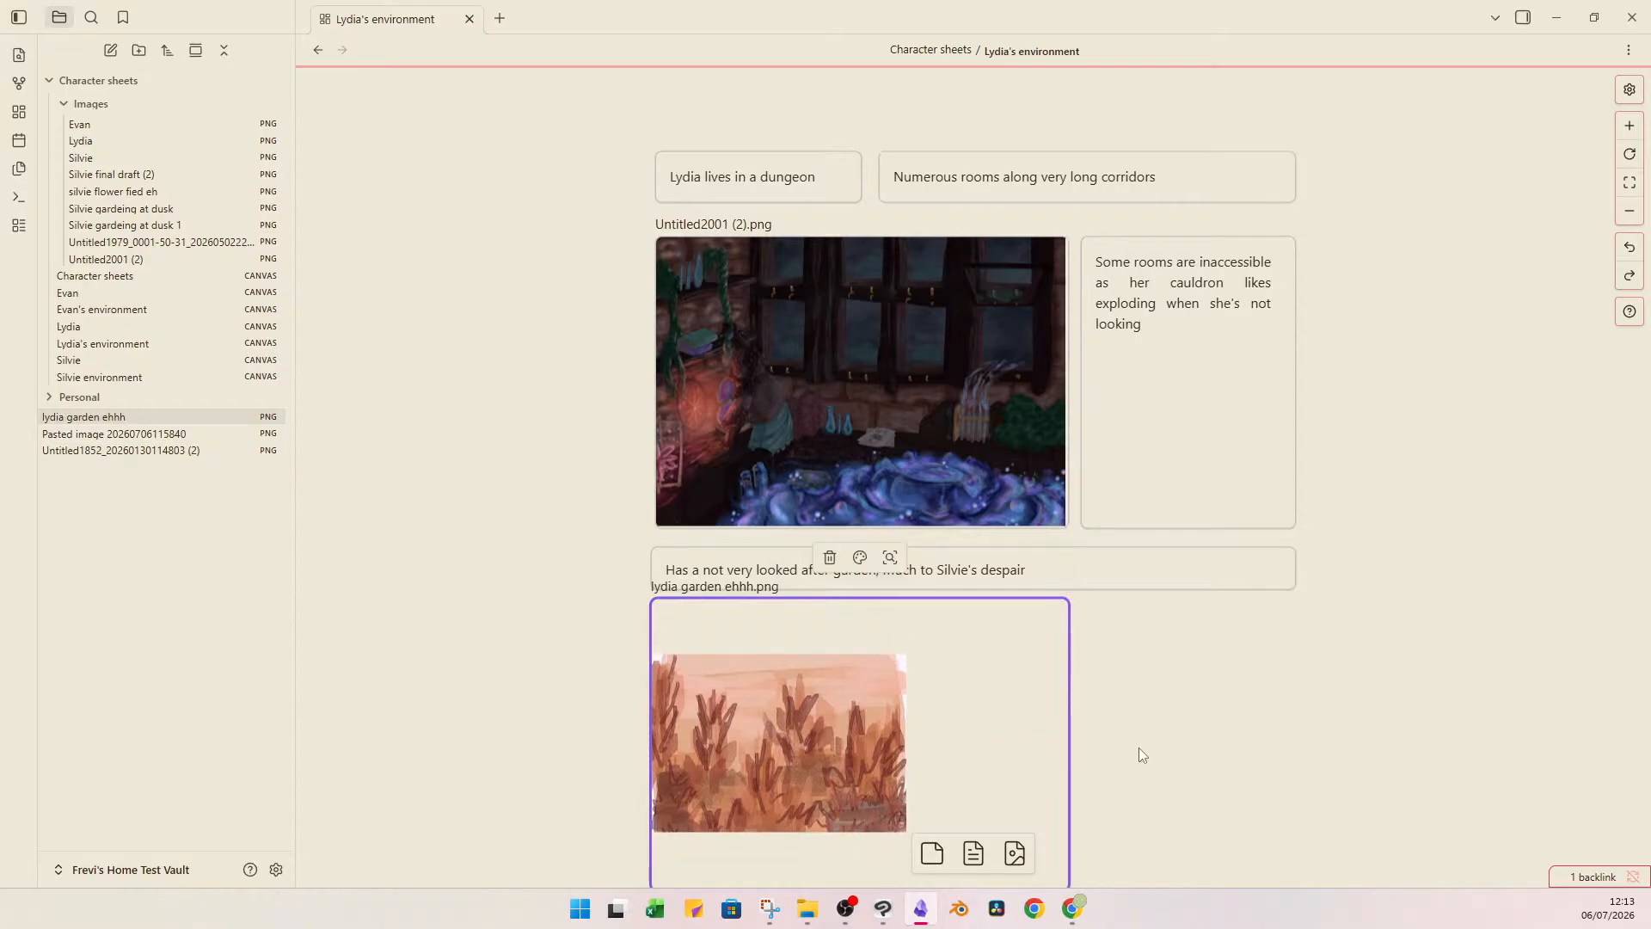
Delete the DRAW SOMETHING placeholder card and position the garden image just below the note about the neglected garden.
{"action": "scroll", "coordinate": [1139, 746], "scroll_direction": "down", "scroll_amount": 4}
{"action": "left_click_drag", "start_coordinate": [924, 453], "coordinate": [924, 572]}
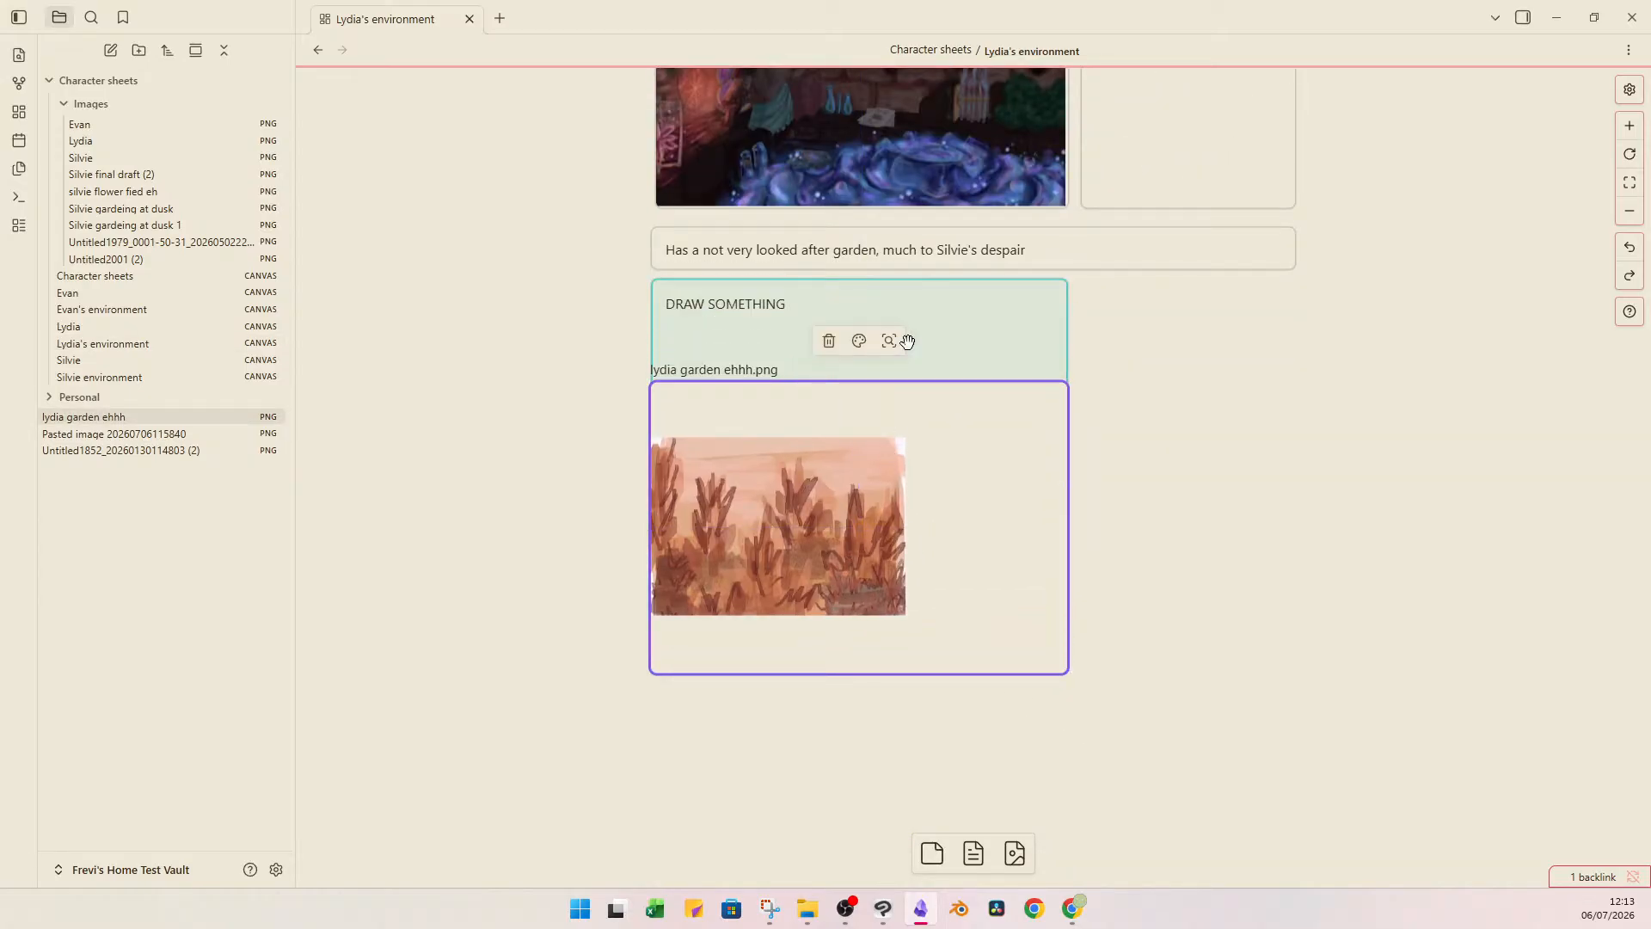
{"action": "left_click", "coordinate": [921, 321]}
{"action": "key", "text": "Delete"}
{"action": "left_click_drag", "start_coordinate": [882, 458], "coordinate": [884, 368]}
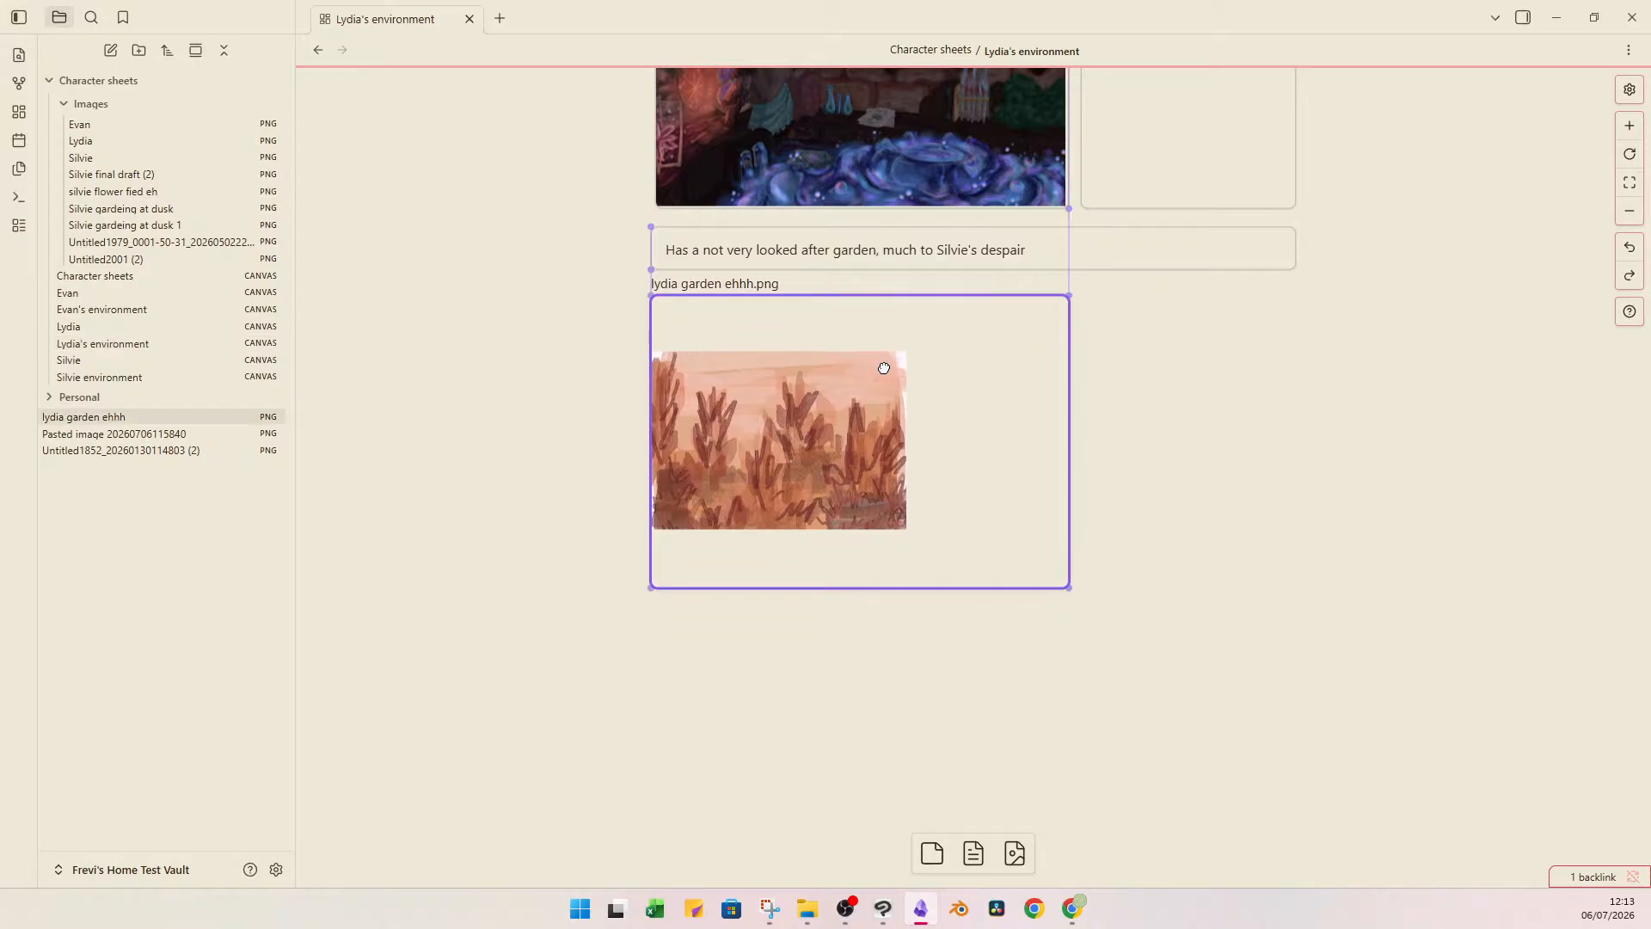
Add an empty text card beside the garden image, under the end of the neglected garden note.
{"action": "left_click", "coordinate": [1138, 425]}
{"action": "scroll", "coordinate": [1141, 427], "scroll_direction": "up", "scroll_amount": 2}
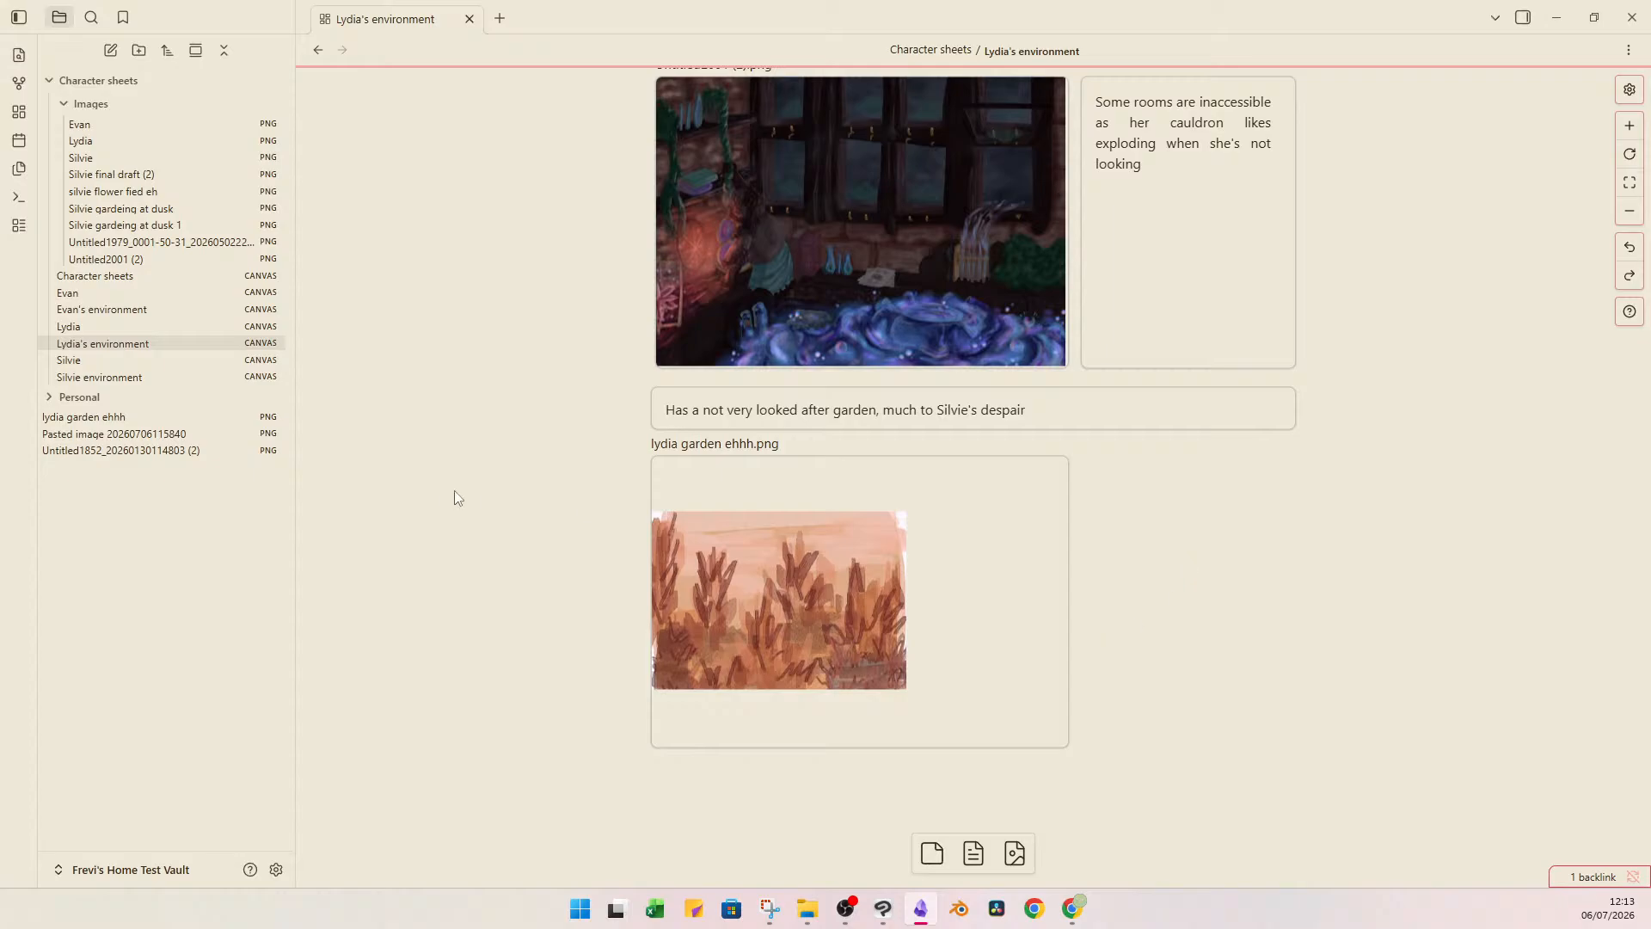
{"action": "left_click_drag", "start_coordinate": [1284, 565], "coordinate": [1236, 593]}
{"action": "left_click_drag", "start_coordinate": [930, 847], "coordinate": [1137, 509]}
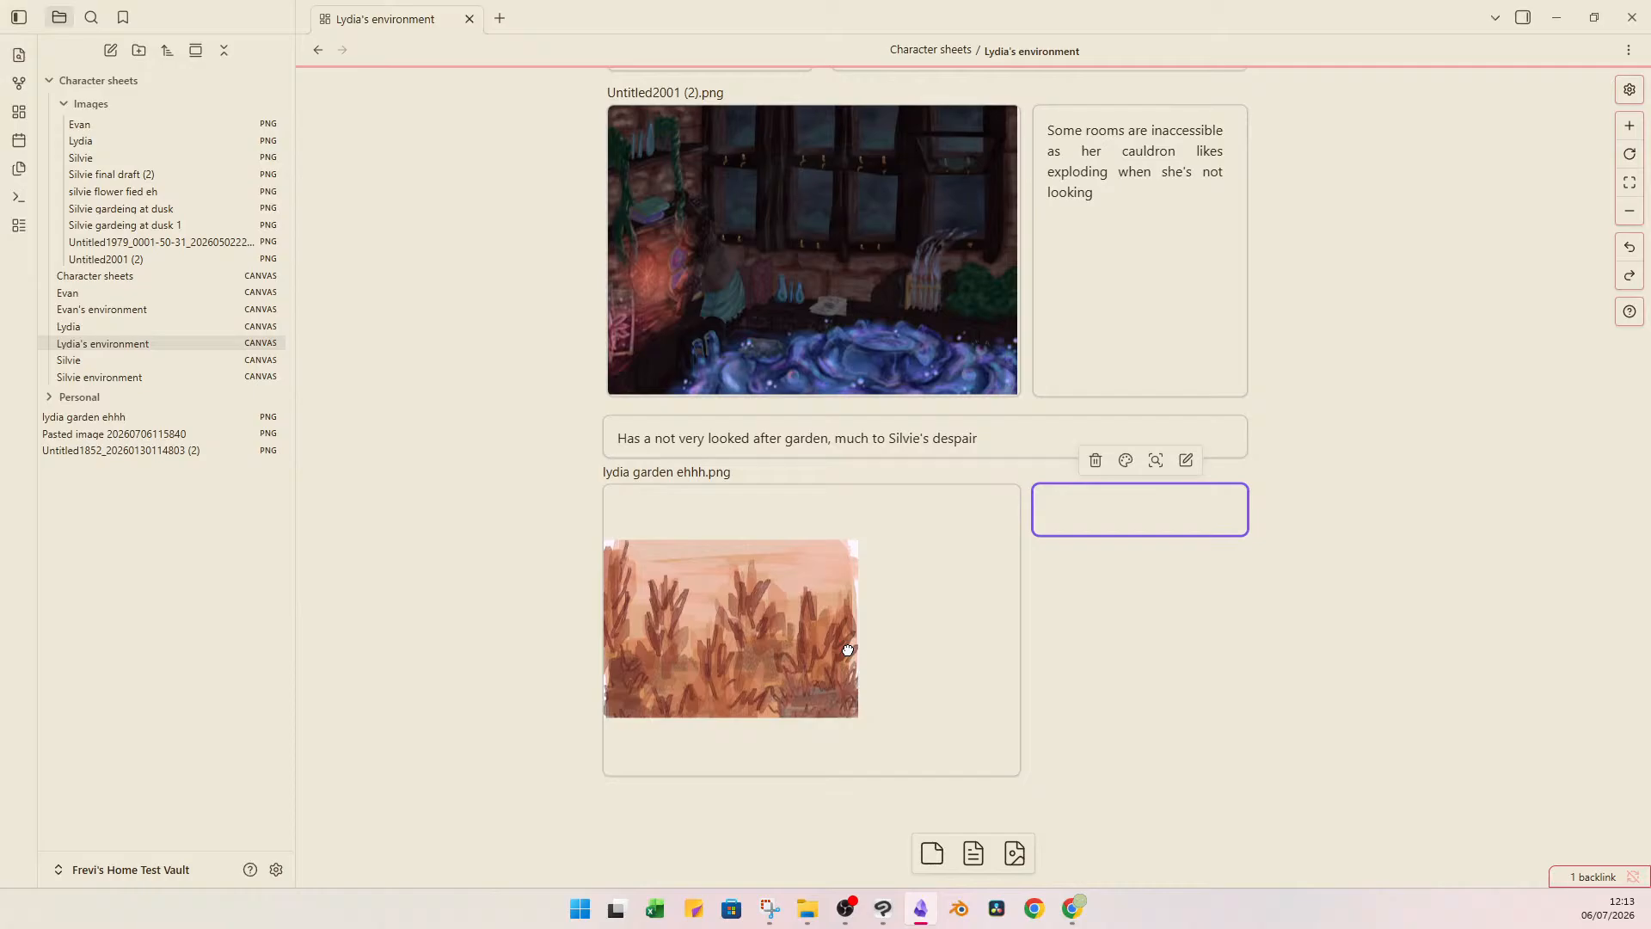
View the garden image enlarged within its card and nudge the card into line with the dungeon image above.
{"action": "left_click", "coordinate": [847, 649]}
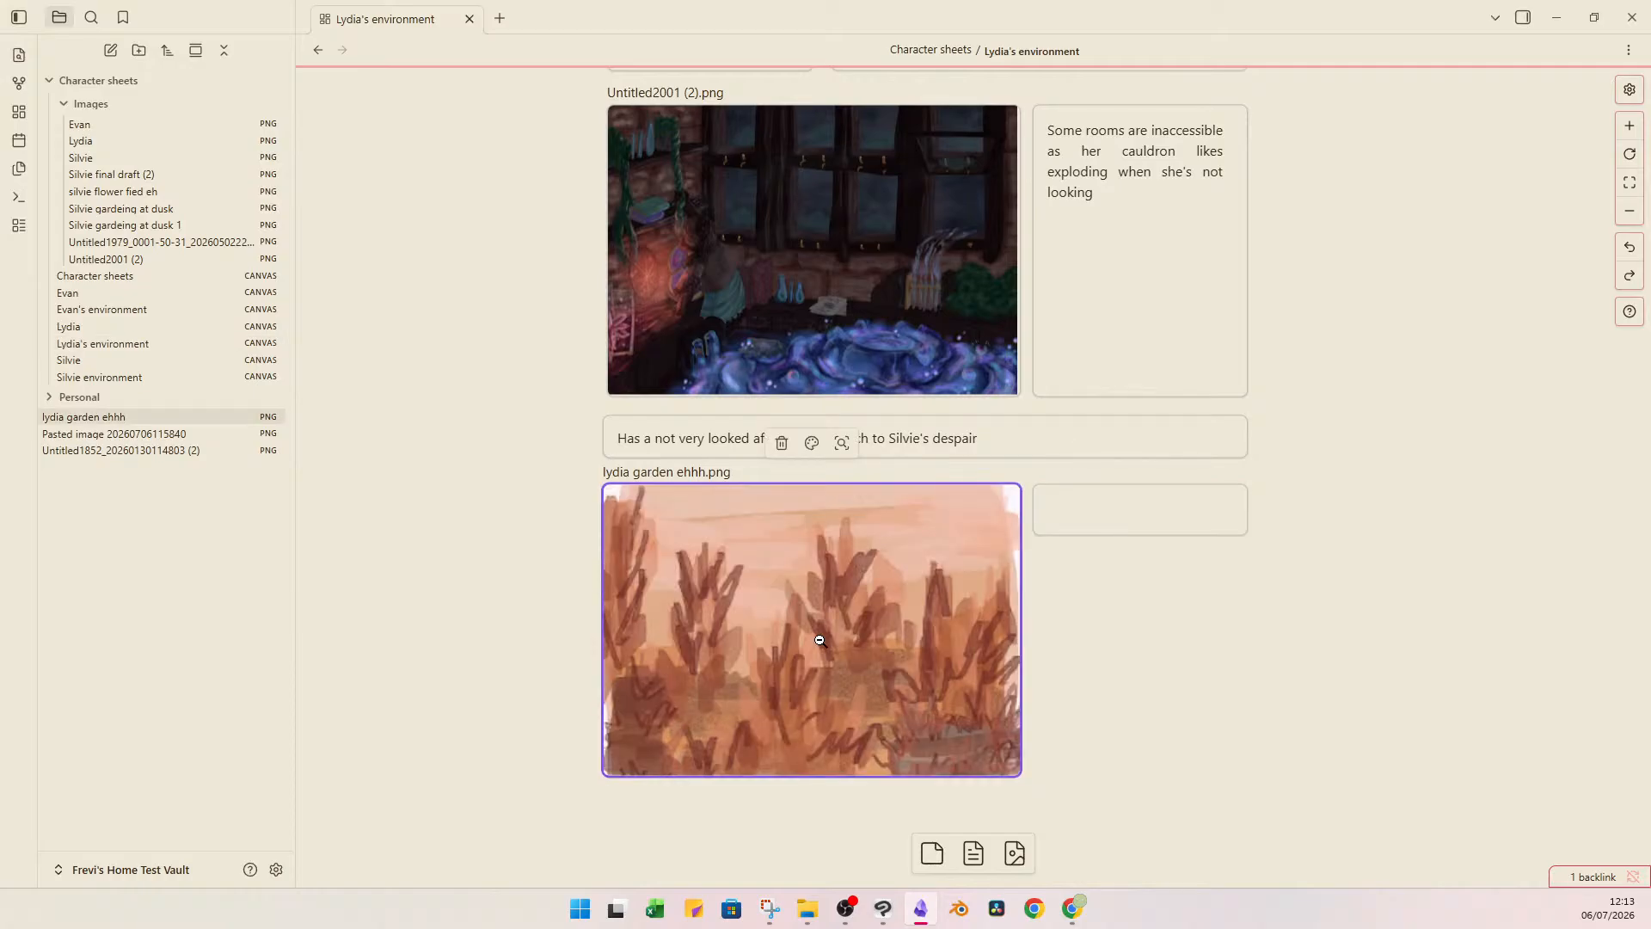
{"action": "right_click", "coordinate": [820, 640]}
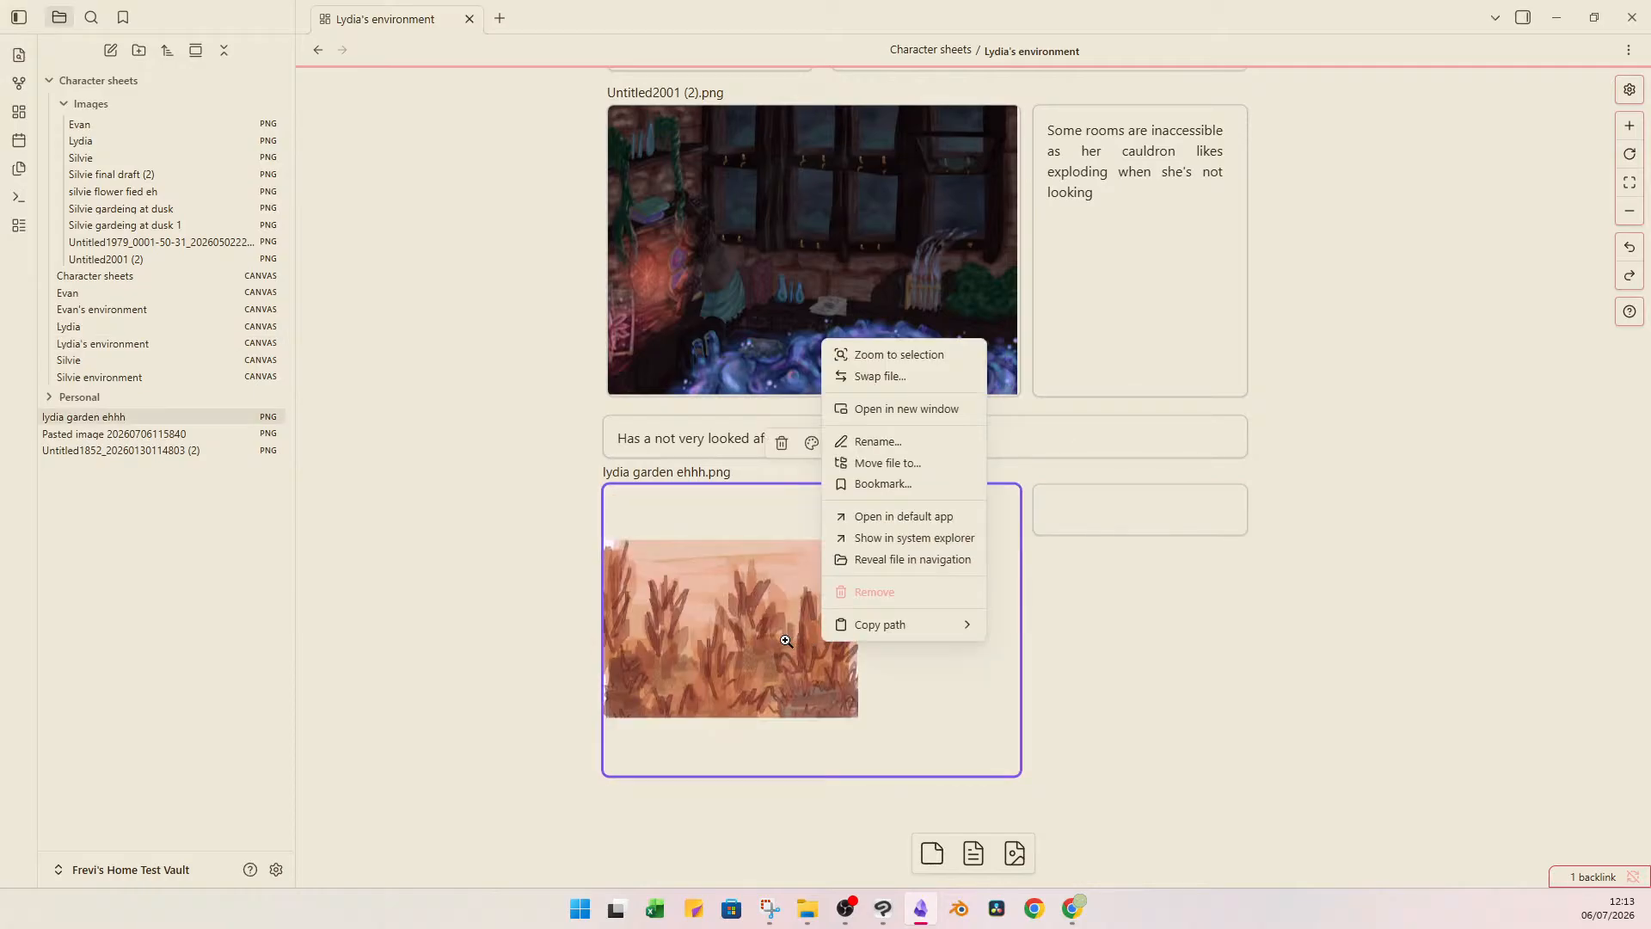
{"action": "left_click", "coordinate": [785, 640]}
{"action": "left_click", "coordinate": [785, 640]}
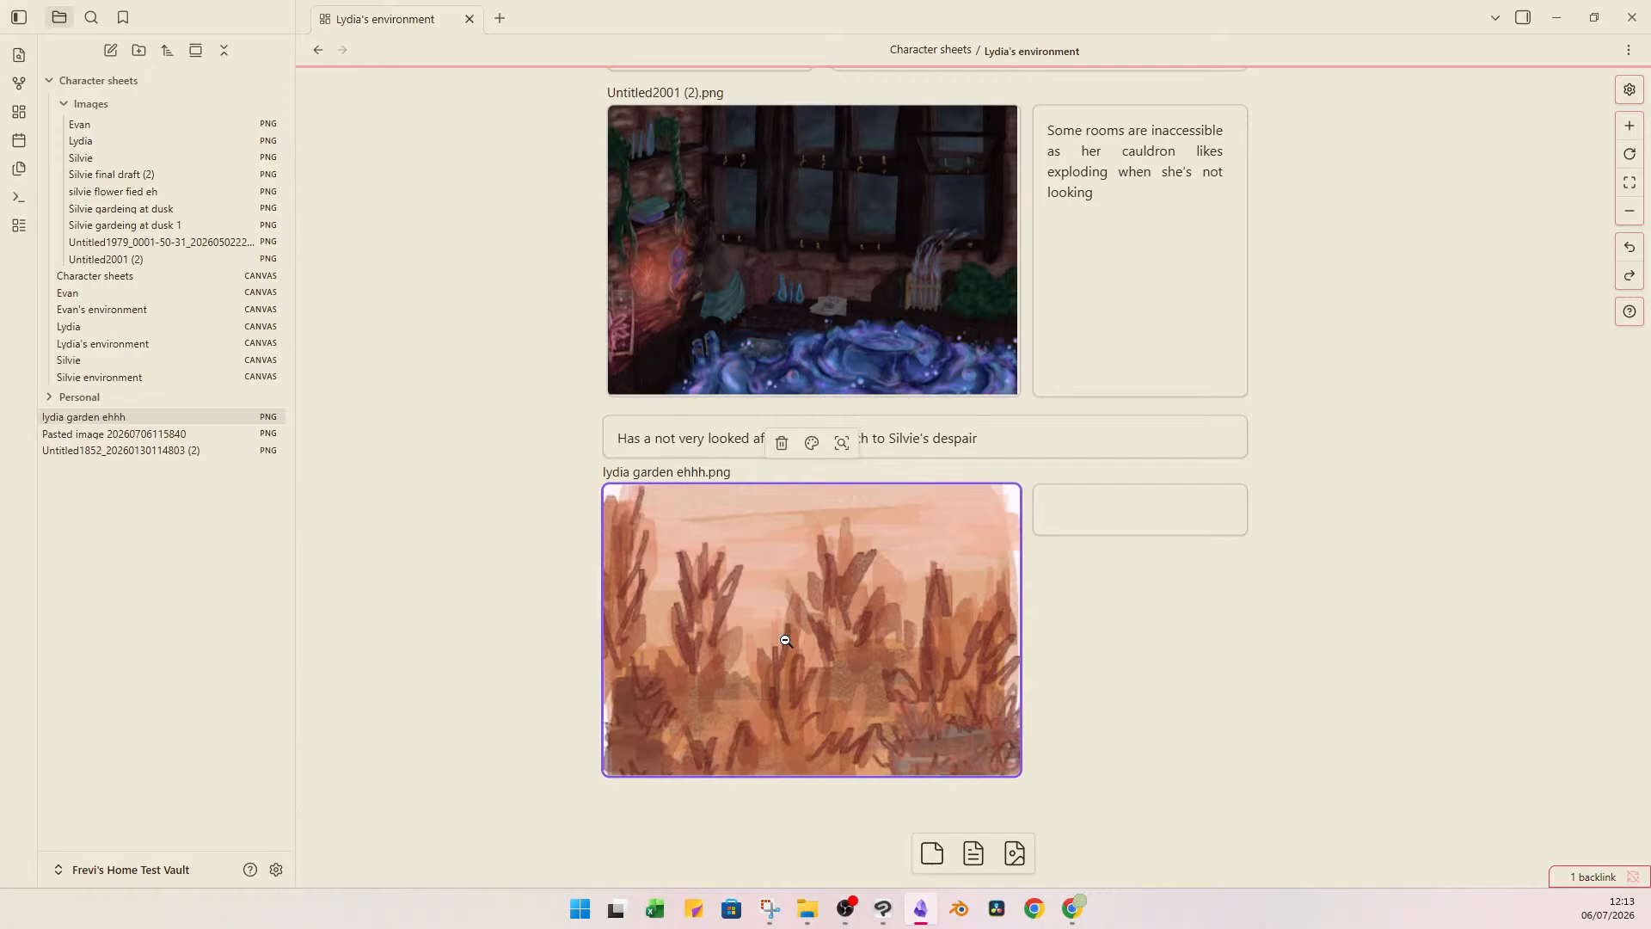
{"action": "mouse_move", "coordinate": [785, 640]}
{"action": "left_mouse_down"}
{"action": "mouse_move", "coordinate": [818, 637]}
{"action": "mouse_move", "coordinate": [790, 638]}
{"action": "left_mouse_up"}
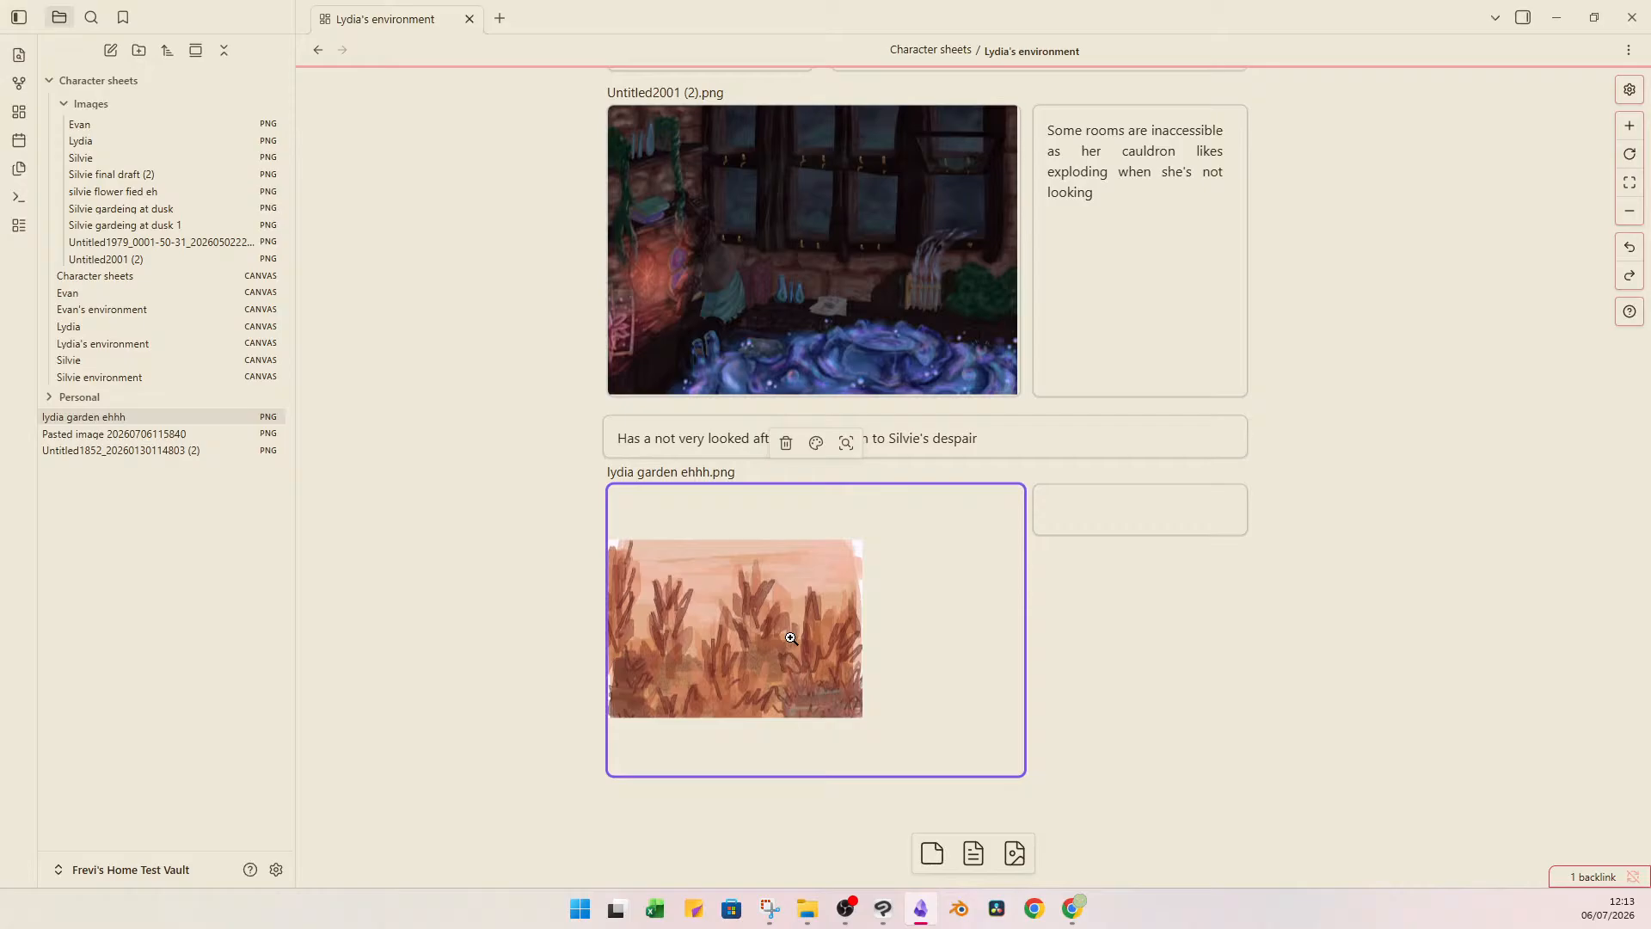
{"action": "right_click", "coordinate": [790, 638]}
{"action": "left_click", "coordinate": [761, 635]}
{"action": "left_click", "coordinate": [761, 635]}
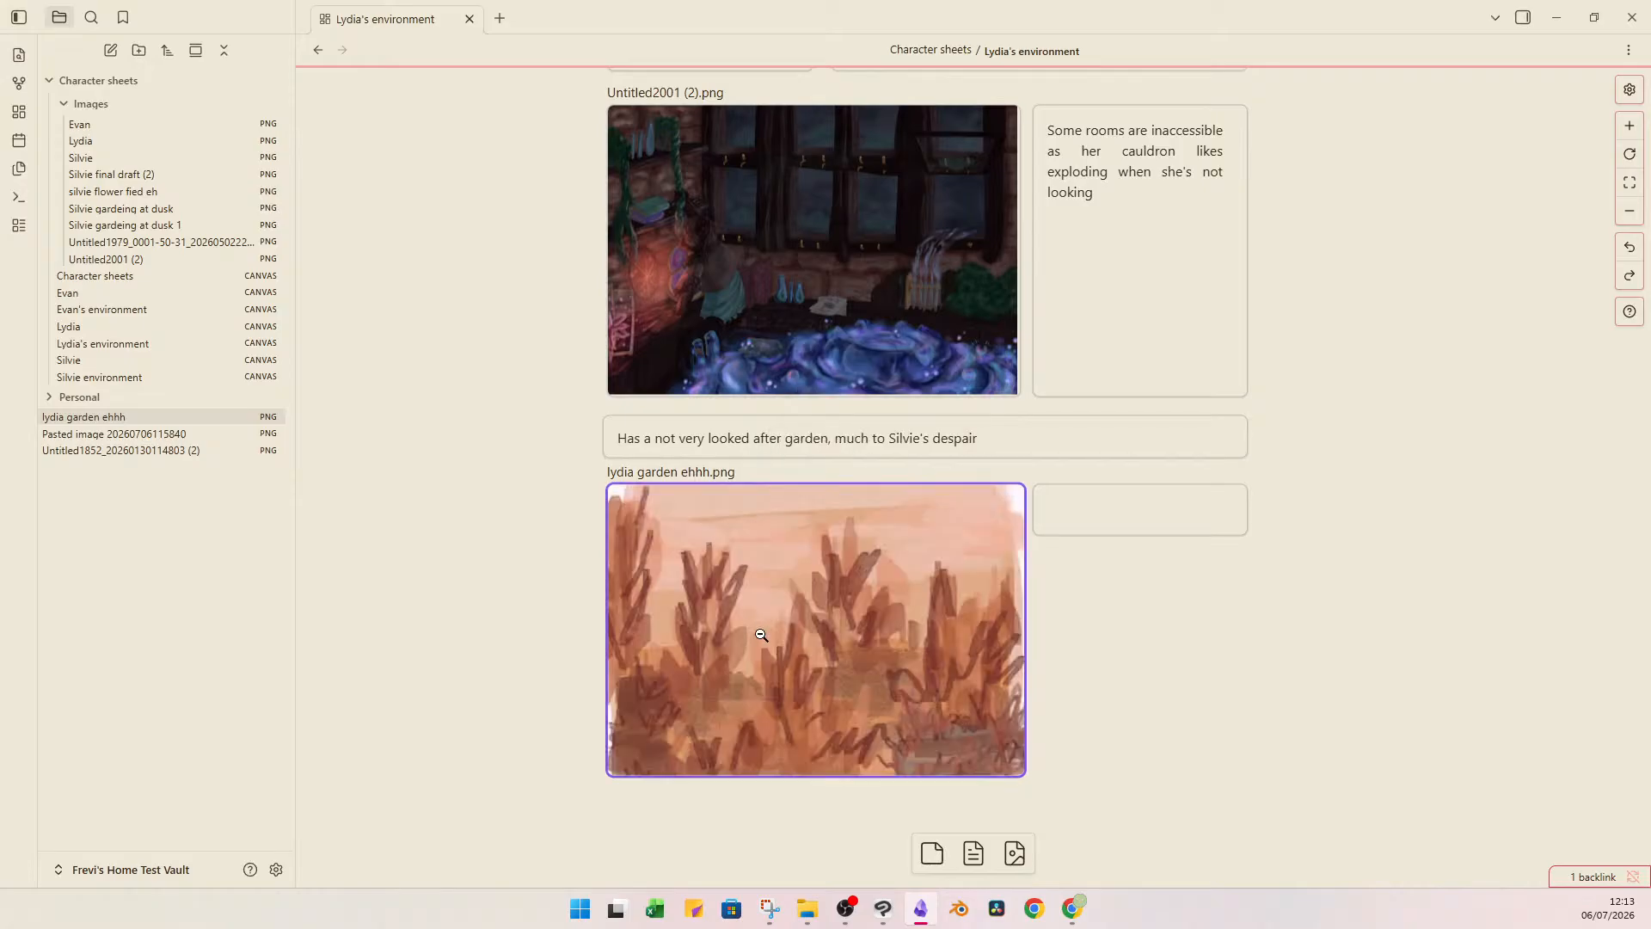
{"action": "left_click", "coordinate": [761, 635]}
Enter "Very deads, in disarray" in the new card and extend it to the garden image card's height.
{"action": "double_click", "coordinate": [1110, 513]}
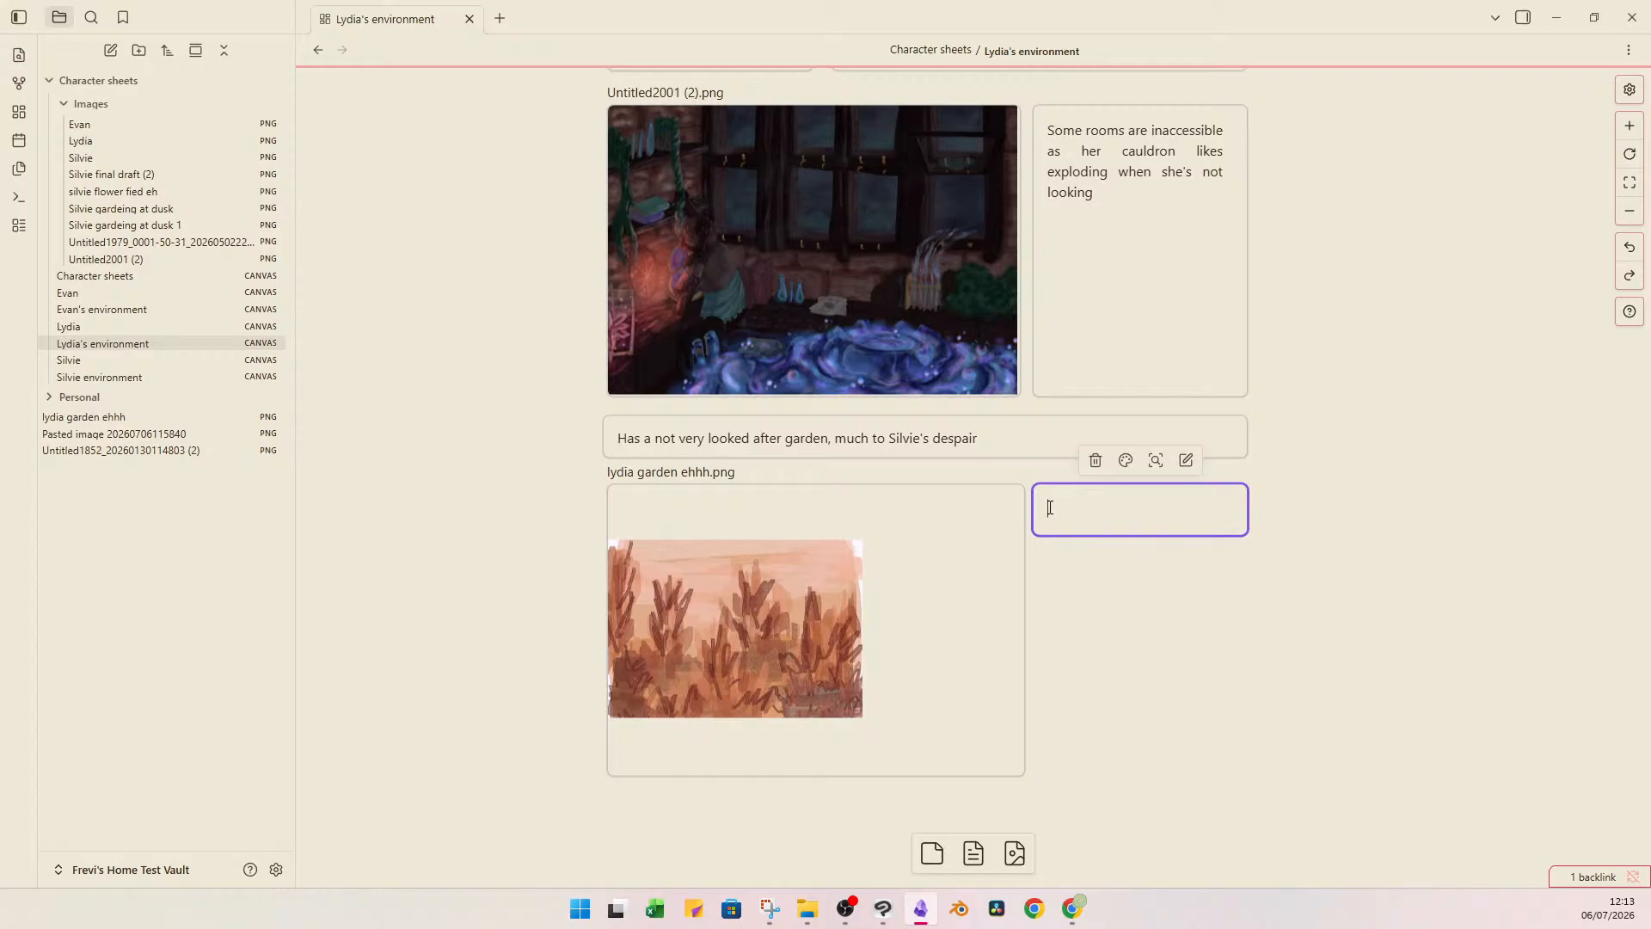
{"action": "type", "text": "Very deas, in disarray"}
{"action": "left_click", "coordinate": [1094, 511]}
{"action": "type", "text": "d"}
{"action": "left_click", "coordinate": [1350, 476]}
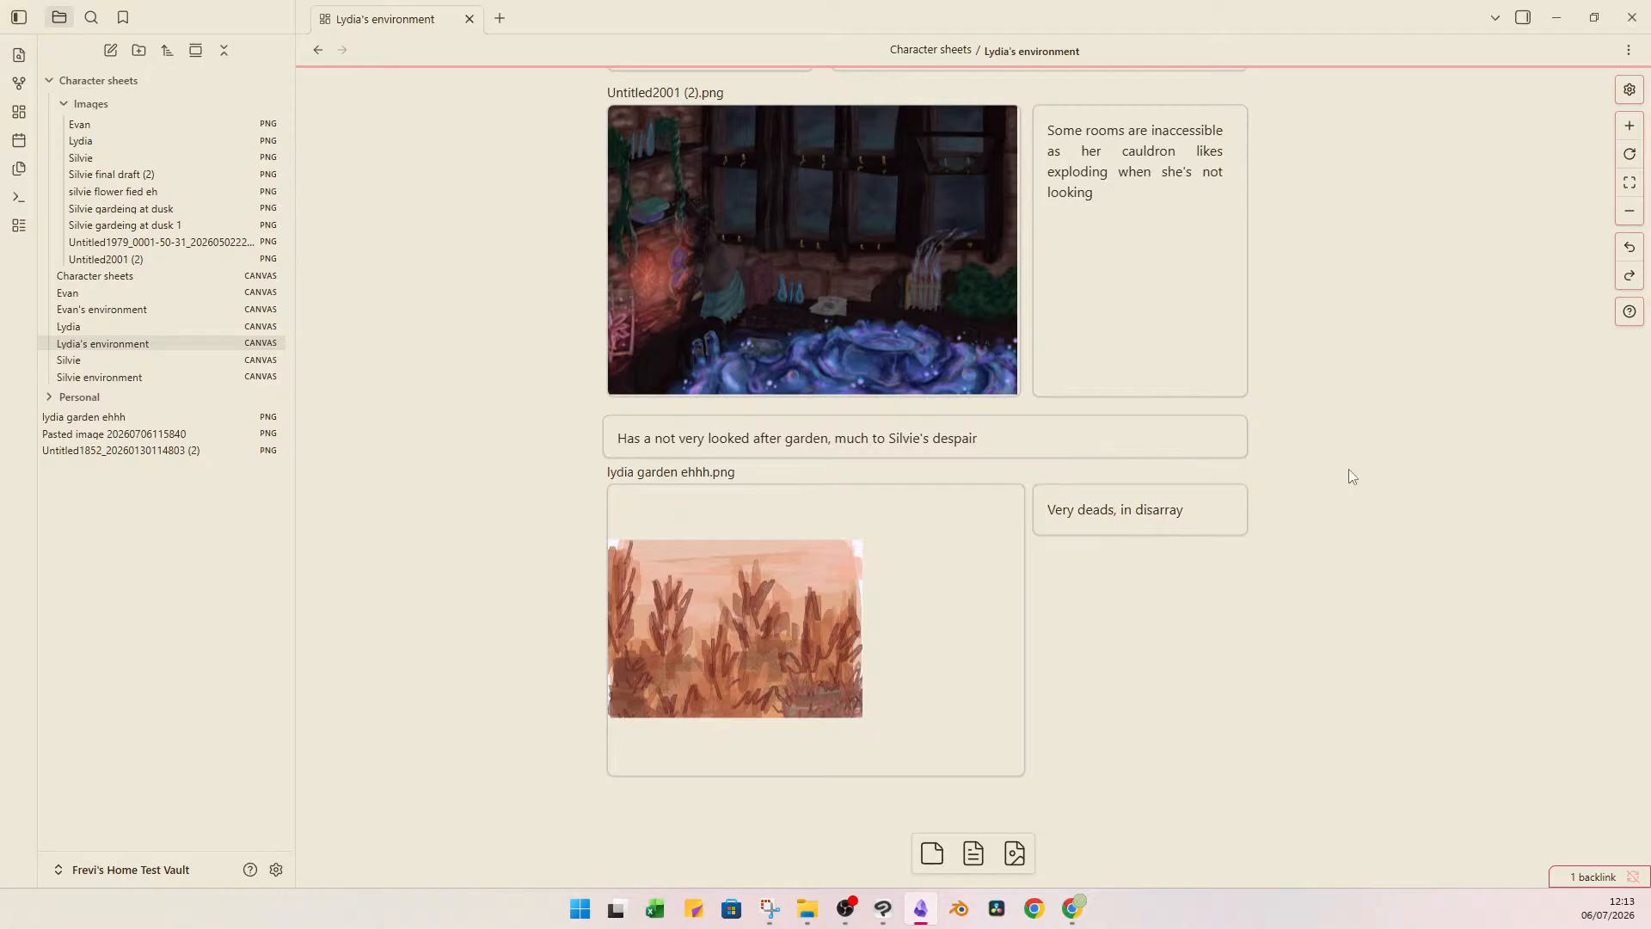
{"action": "left_click_drag", "start_coordinate": [1205, 535], "coordinate": [1200, 777]}
{"action": "left_click", "coordinate": [1317, 704]}
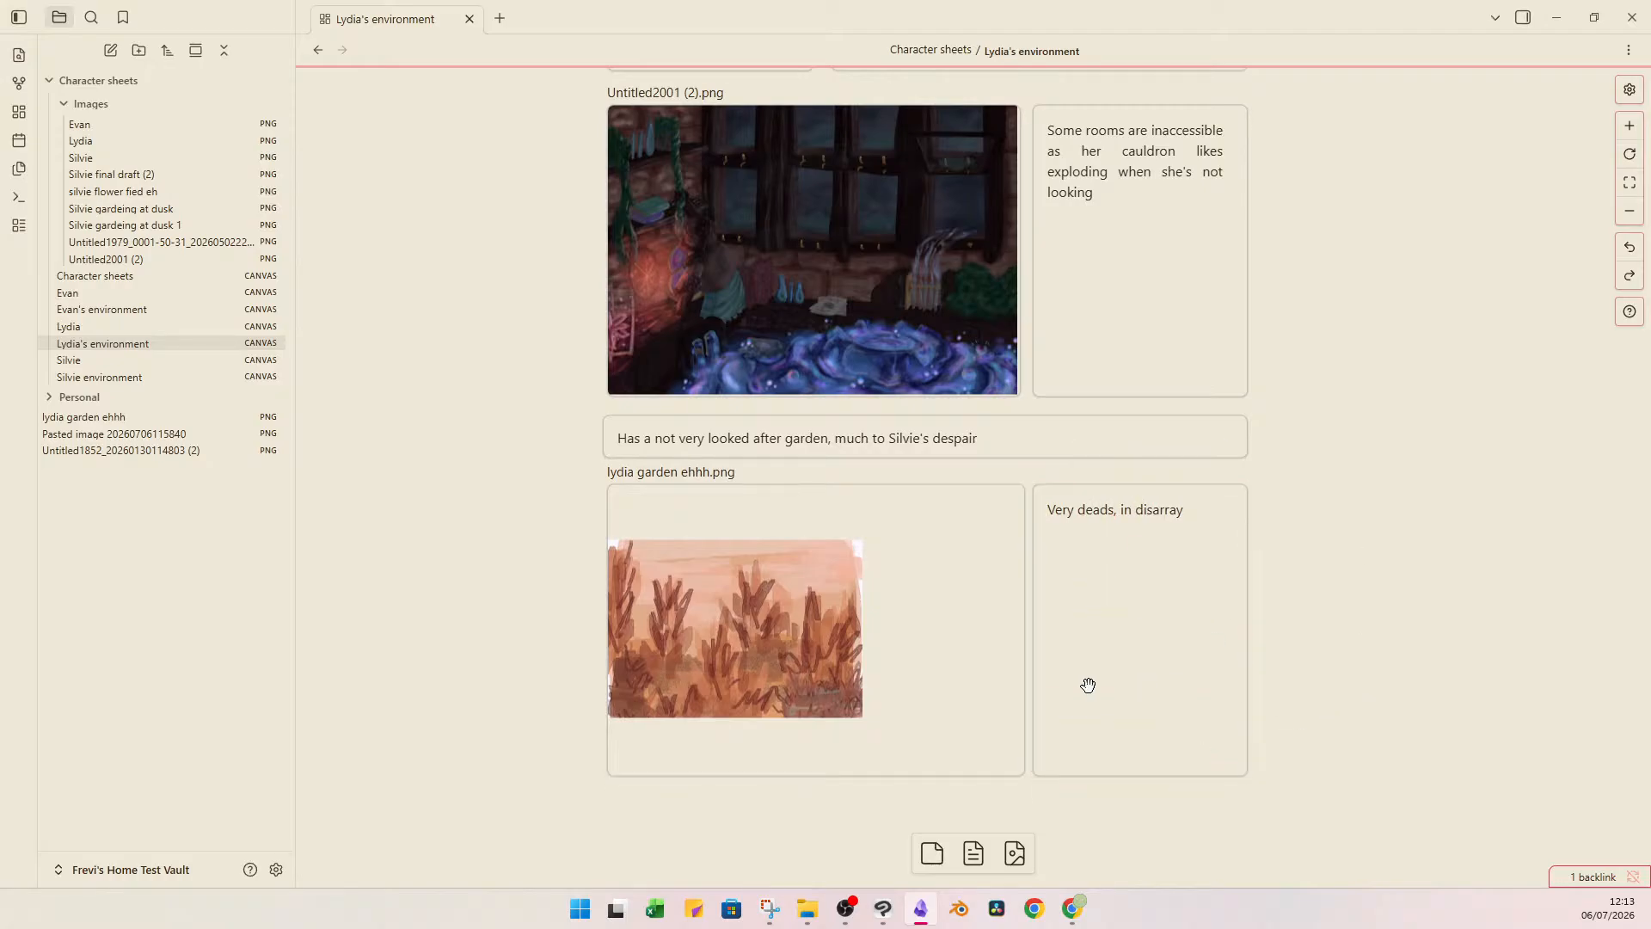
Check how the garden image looks enlarged within its card and at its normal size.
{"action": "left_click", "coordinate": [803, 659]}
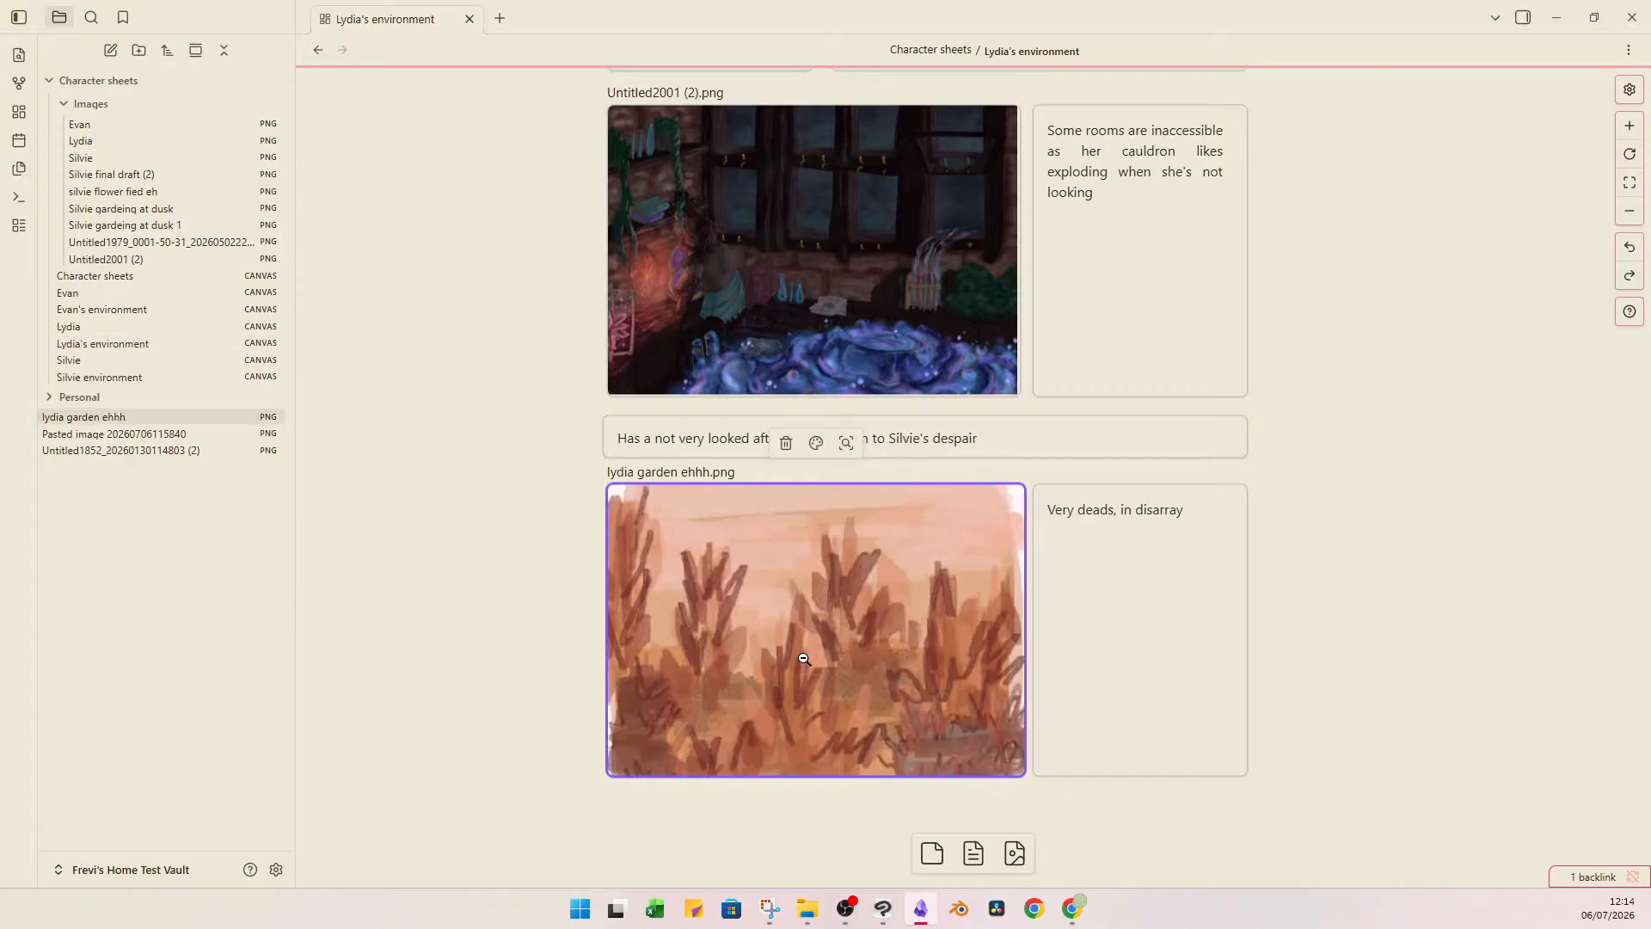
{"action": "left_click", "coordinate": [803, 659]}
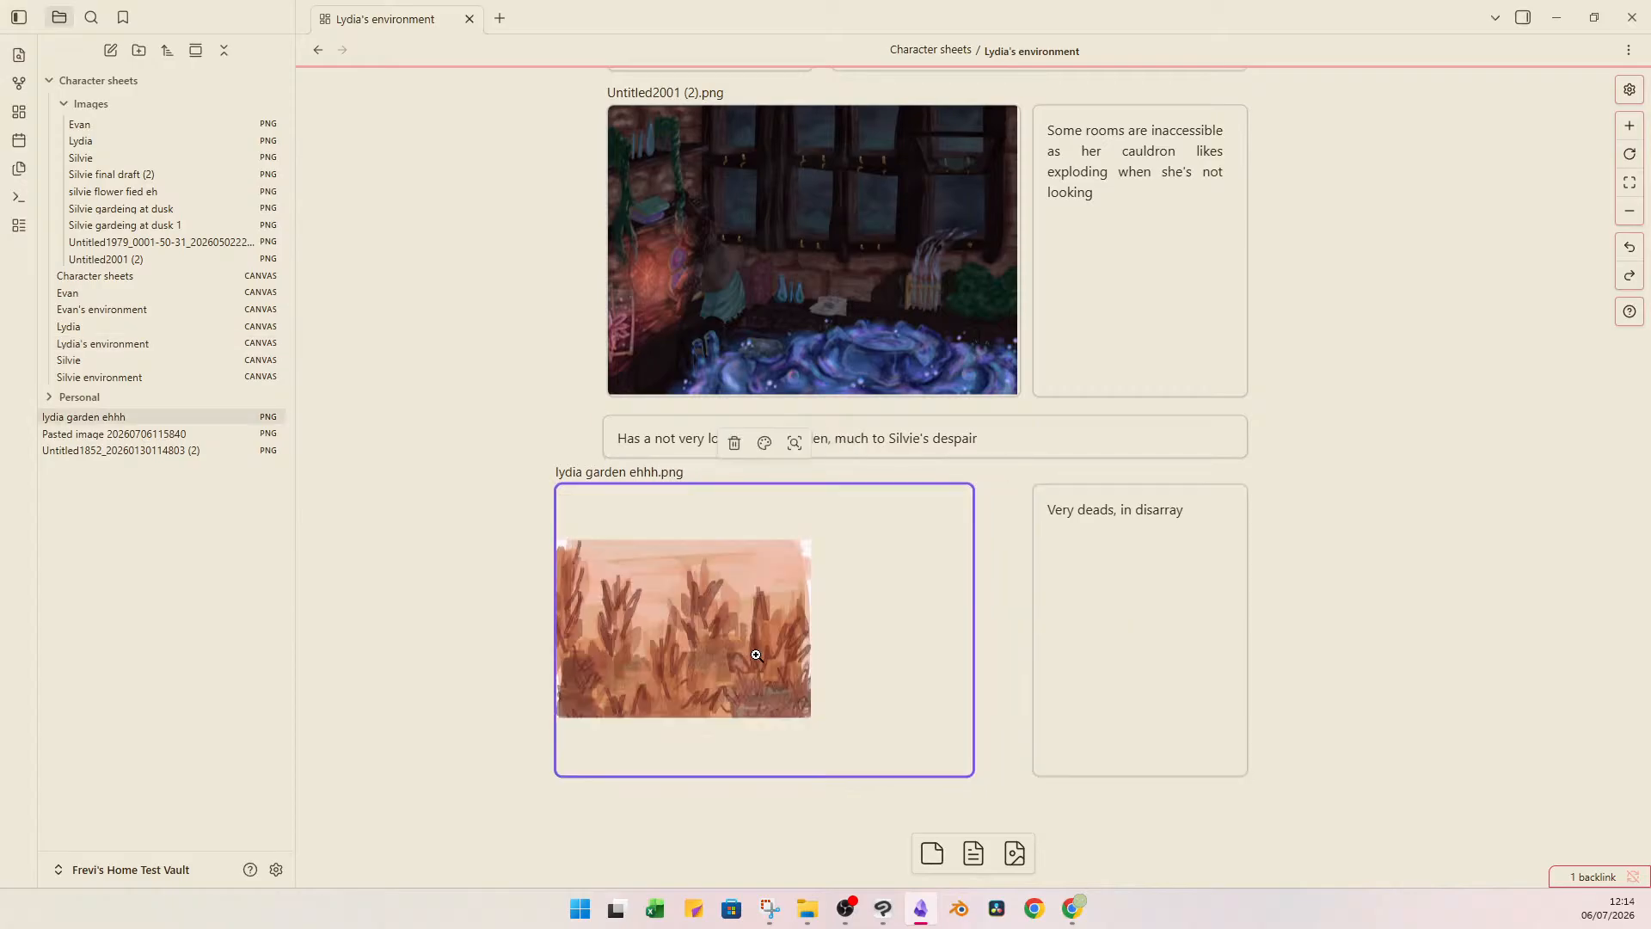
{"action": "left_click", "coordinate": [373, 569]}
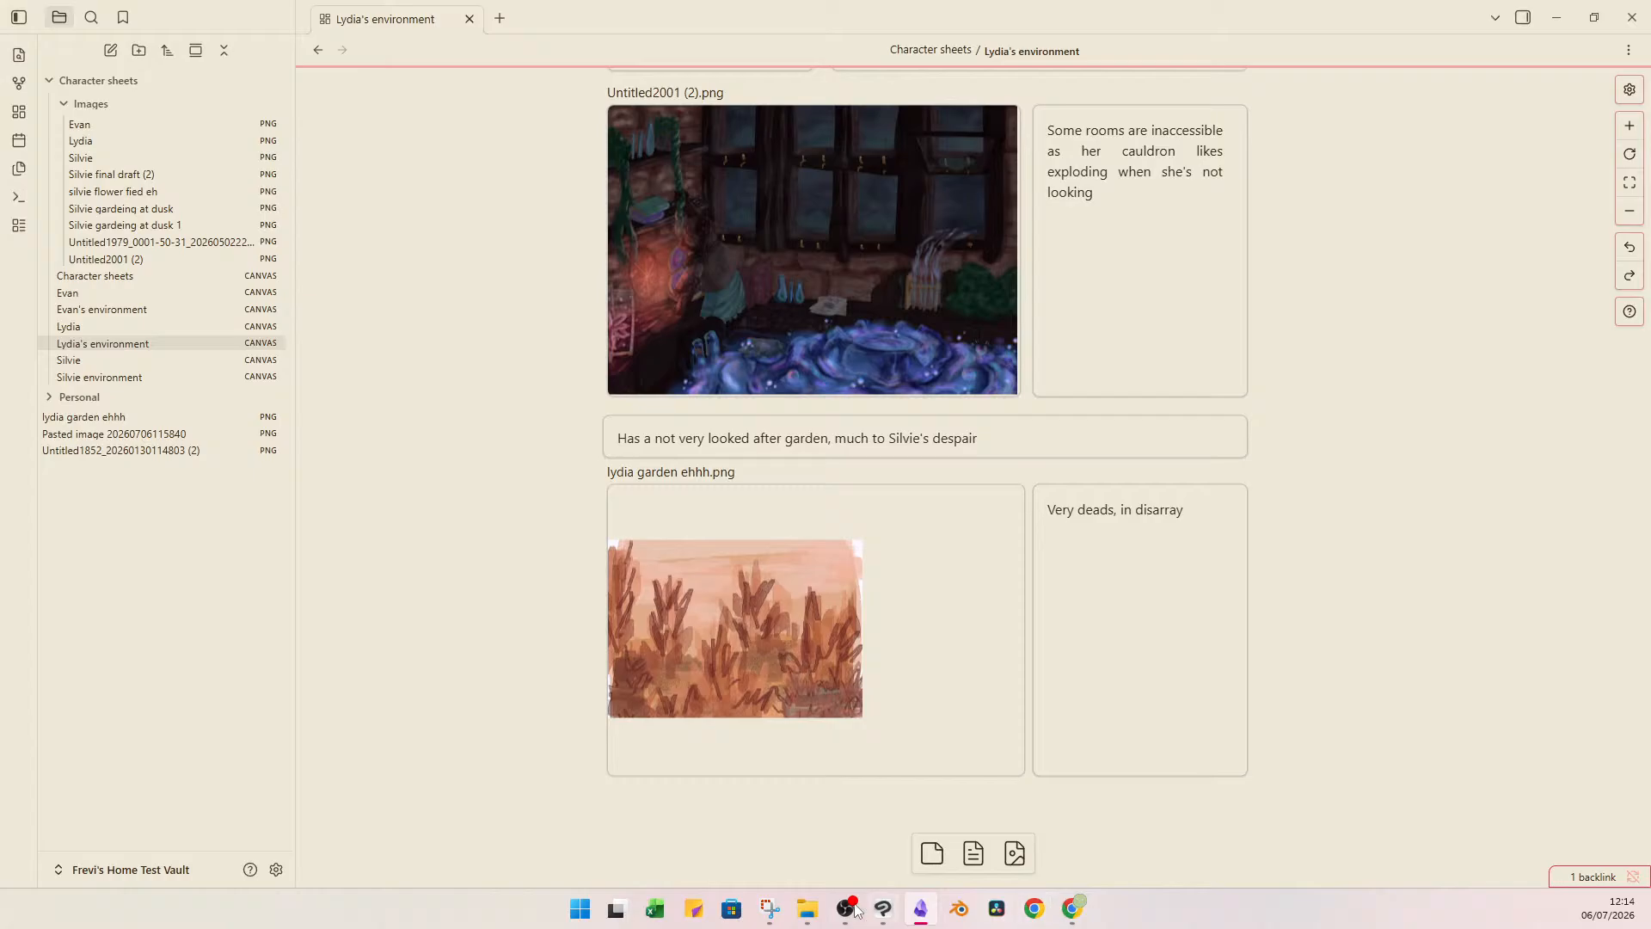
Switch to Clip Studio Paint, review the garden painting up close, and save the Lydia's garden document.
{"action": "left_click", "coordinate": [883, 909]}
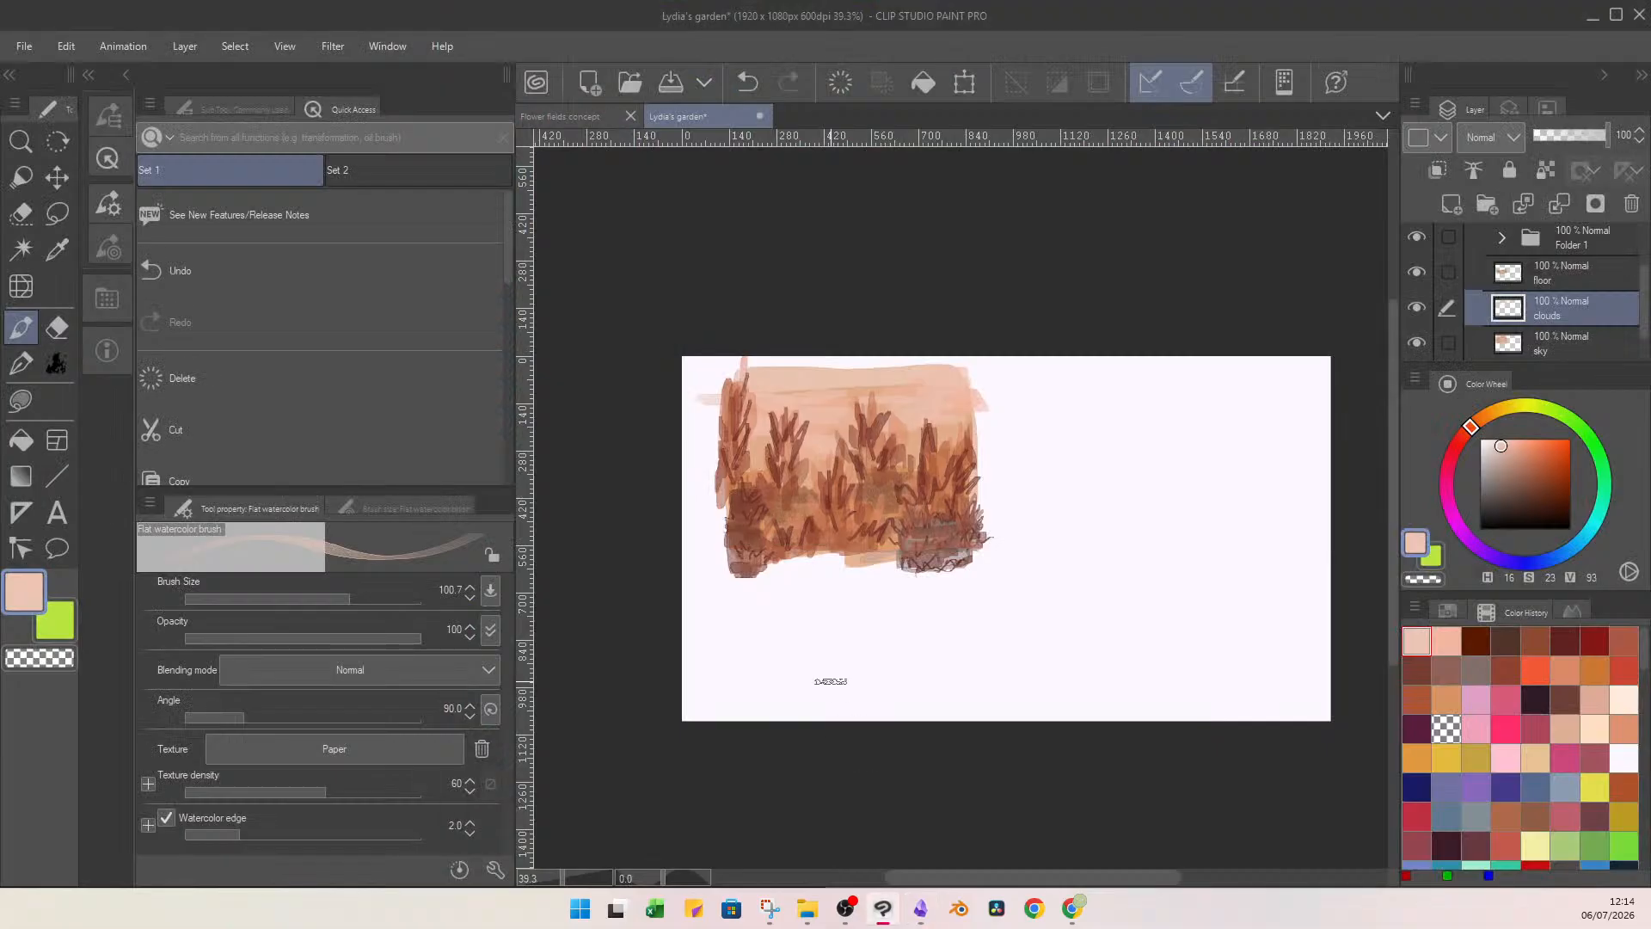
{"action": "scroll", "coordinate": [838, 464], "scroll_direction": "down", "scroll_amount": 2}
{"action": "scroll", "coordinate": [842, 452], "scroll_direction": "up", "scroll_amount": 5}
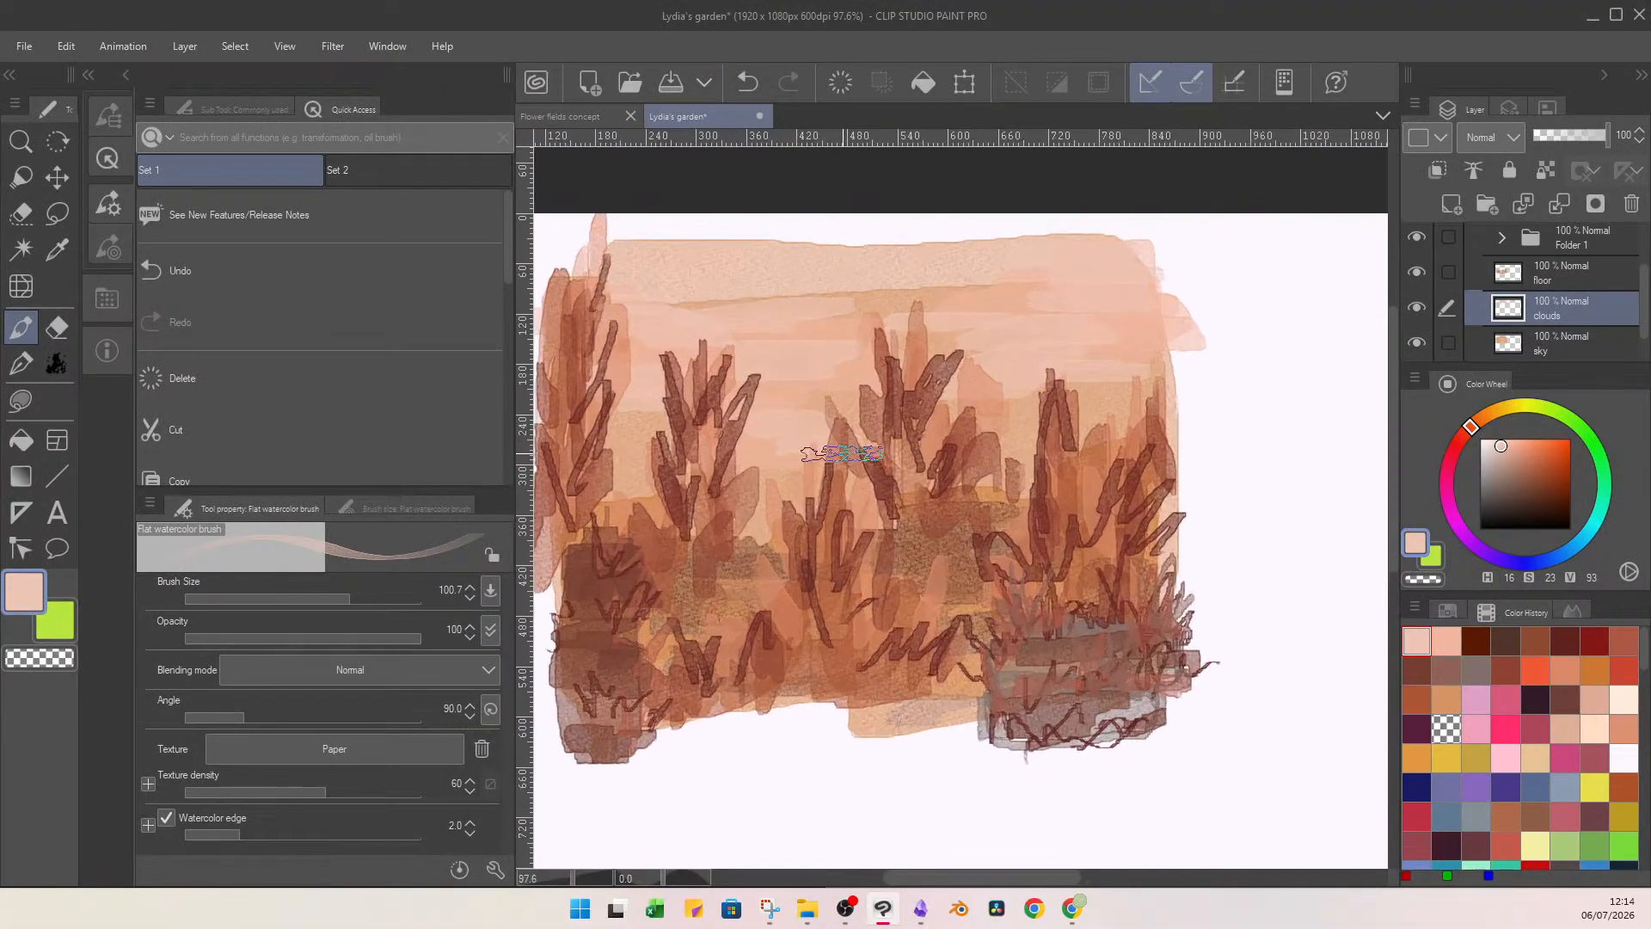
{"action": "scroll", "coordinate": [842, 452], "scroll_direction": "down", "scroll_amount": 2}
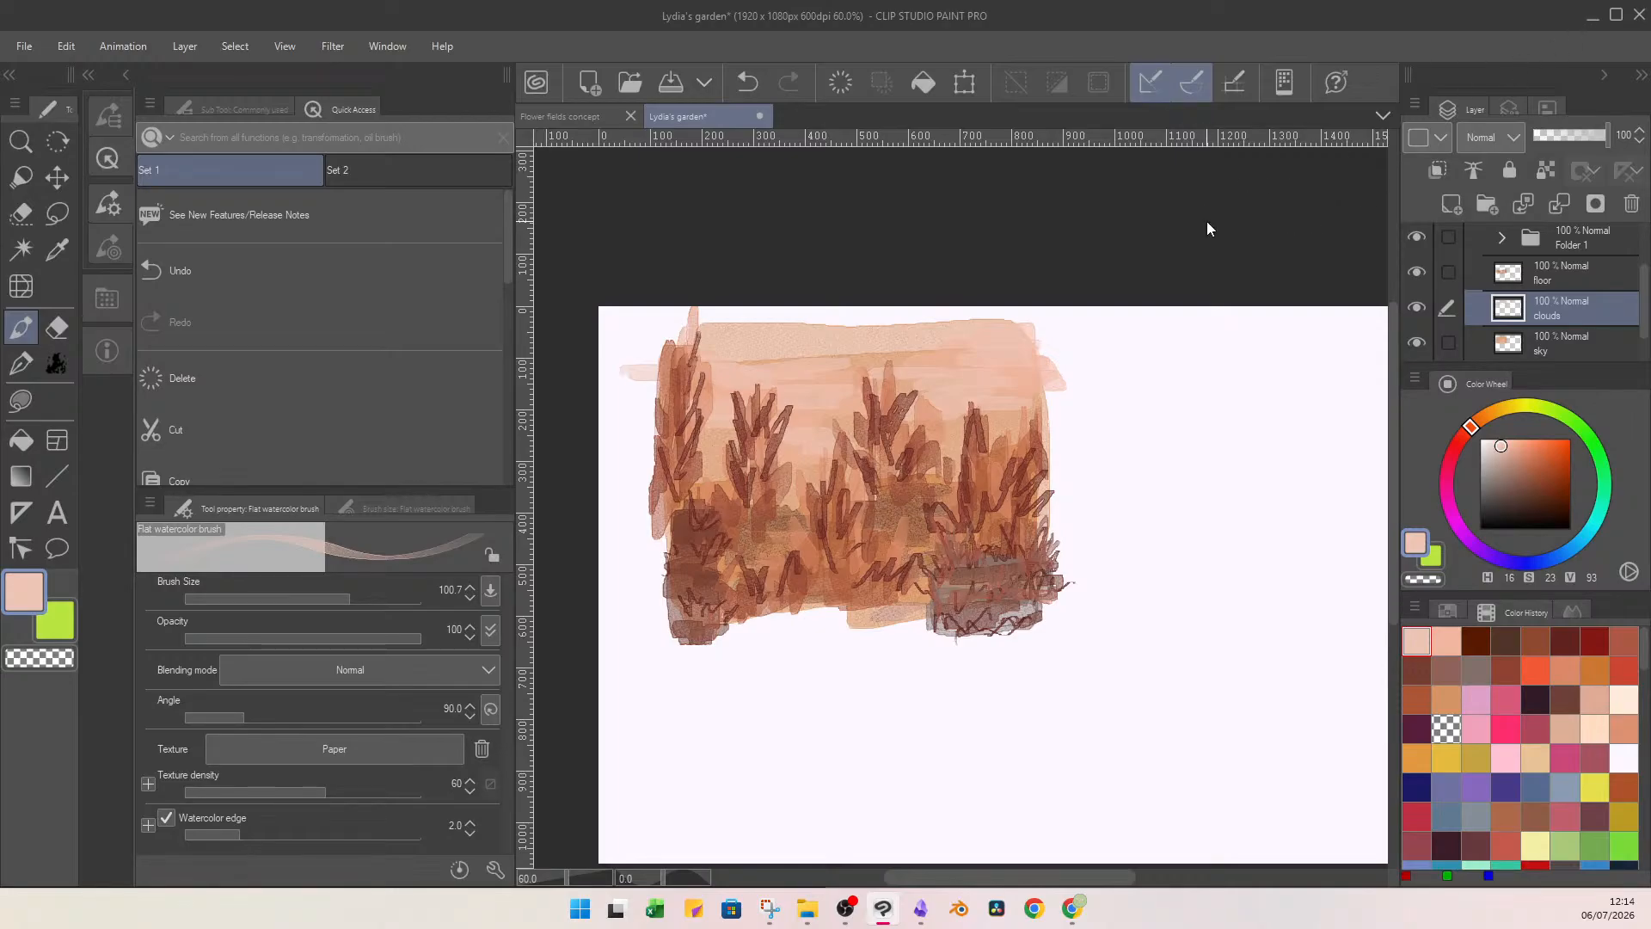
{"action": "key", "text": "ctrl+s"}
{"action": "key", "text": "Return"}
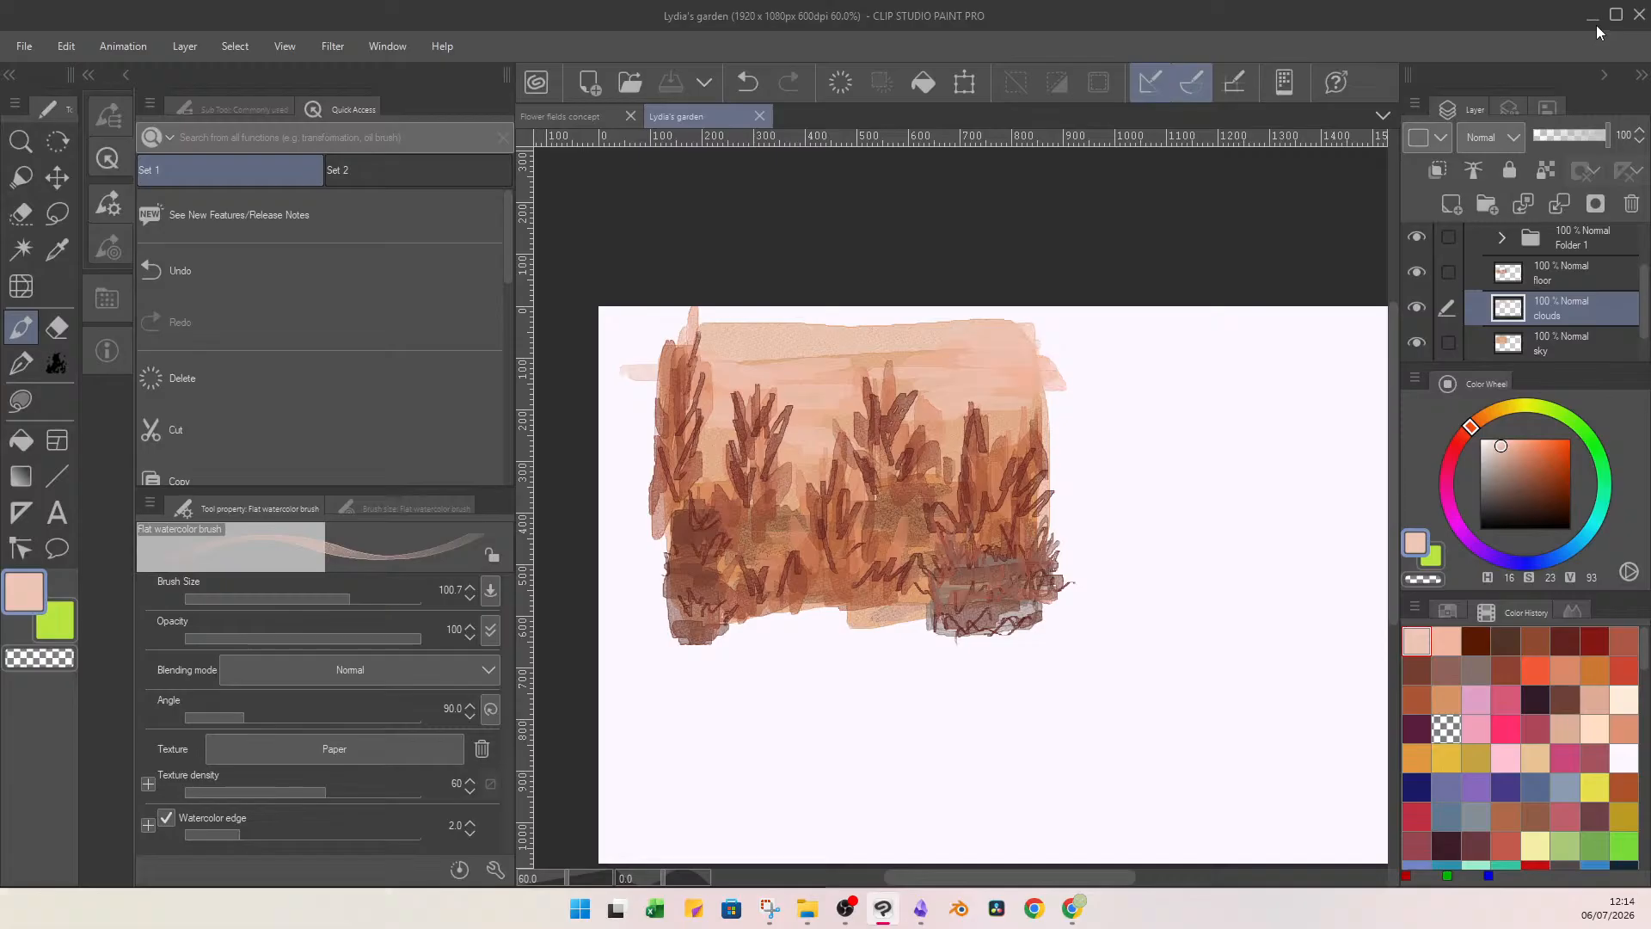
Return to Obsidian and open the Lydia character sheet canvas.
{"action": "left_click", "coordinate": [1592, 16]}
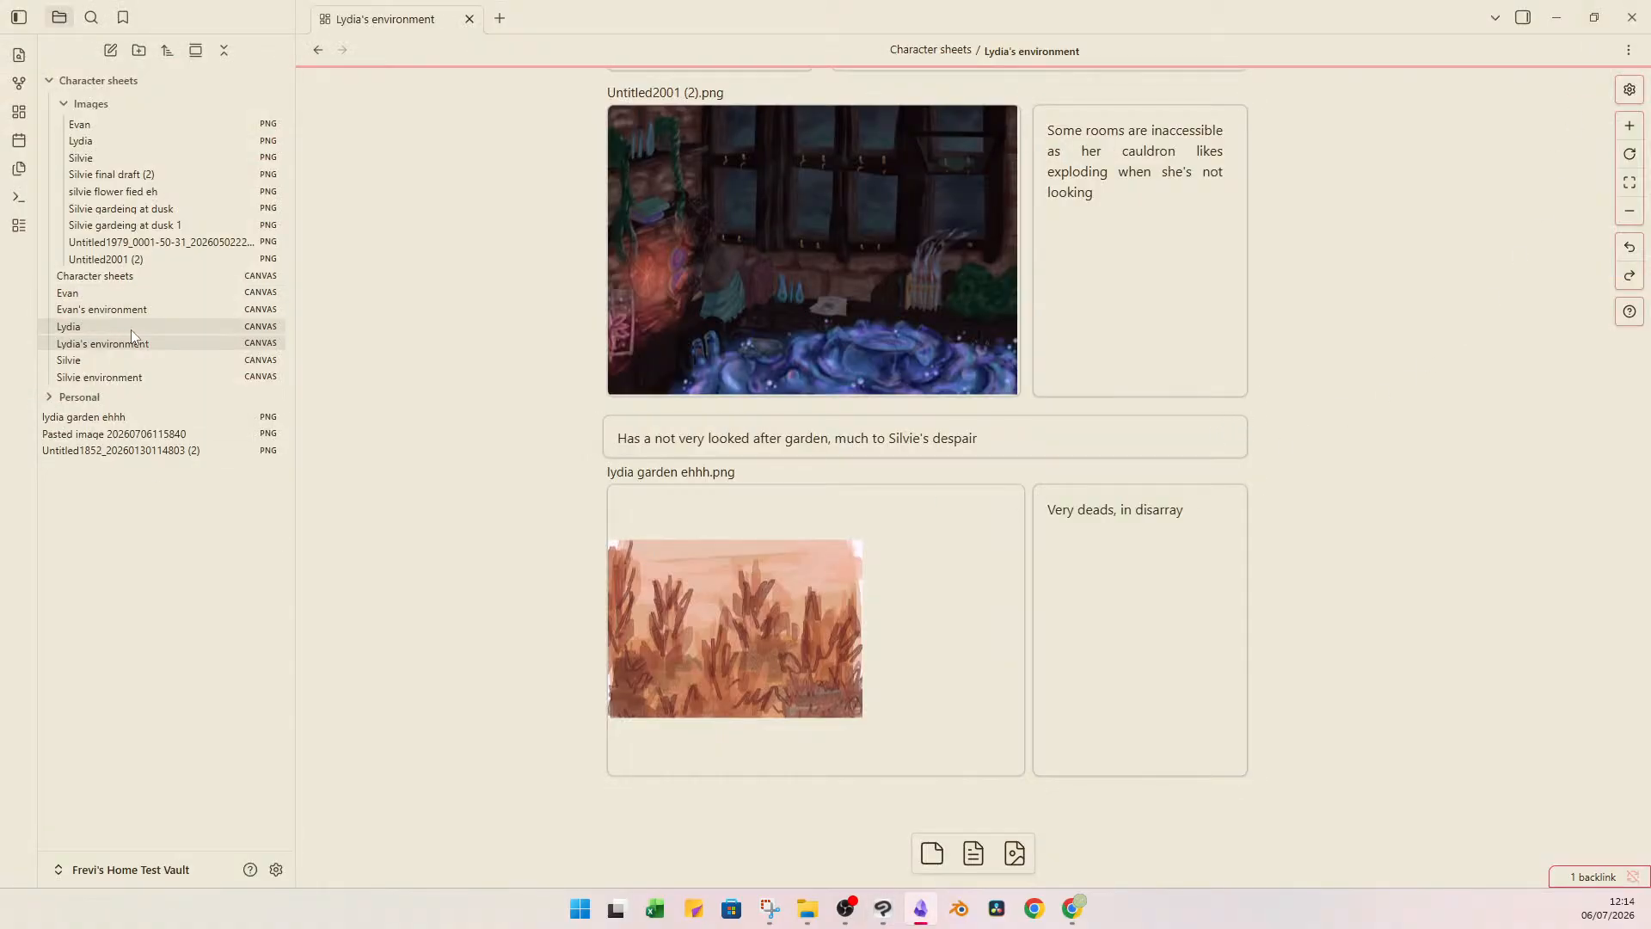
{"action": "left_click", "coordinate": [189, 325]}
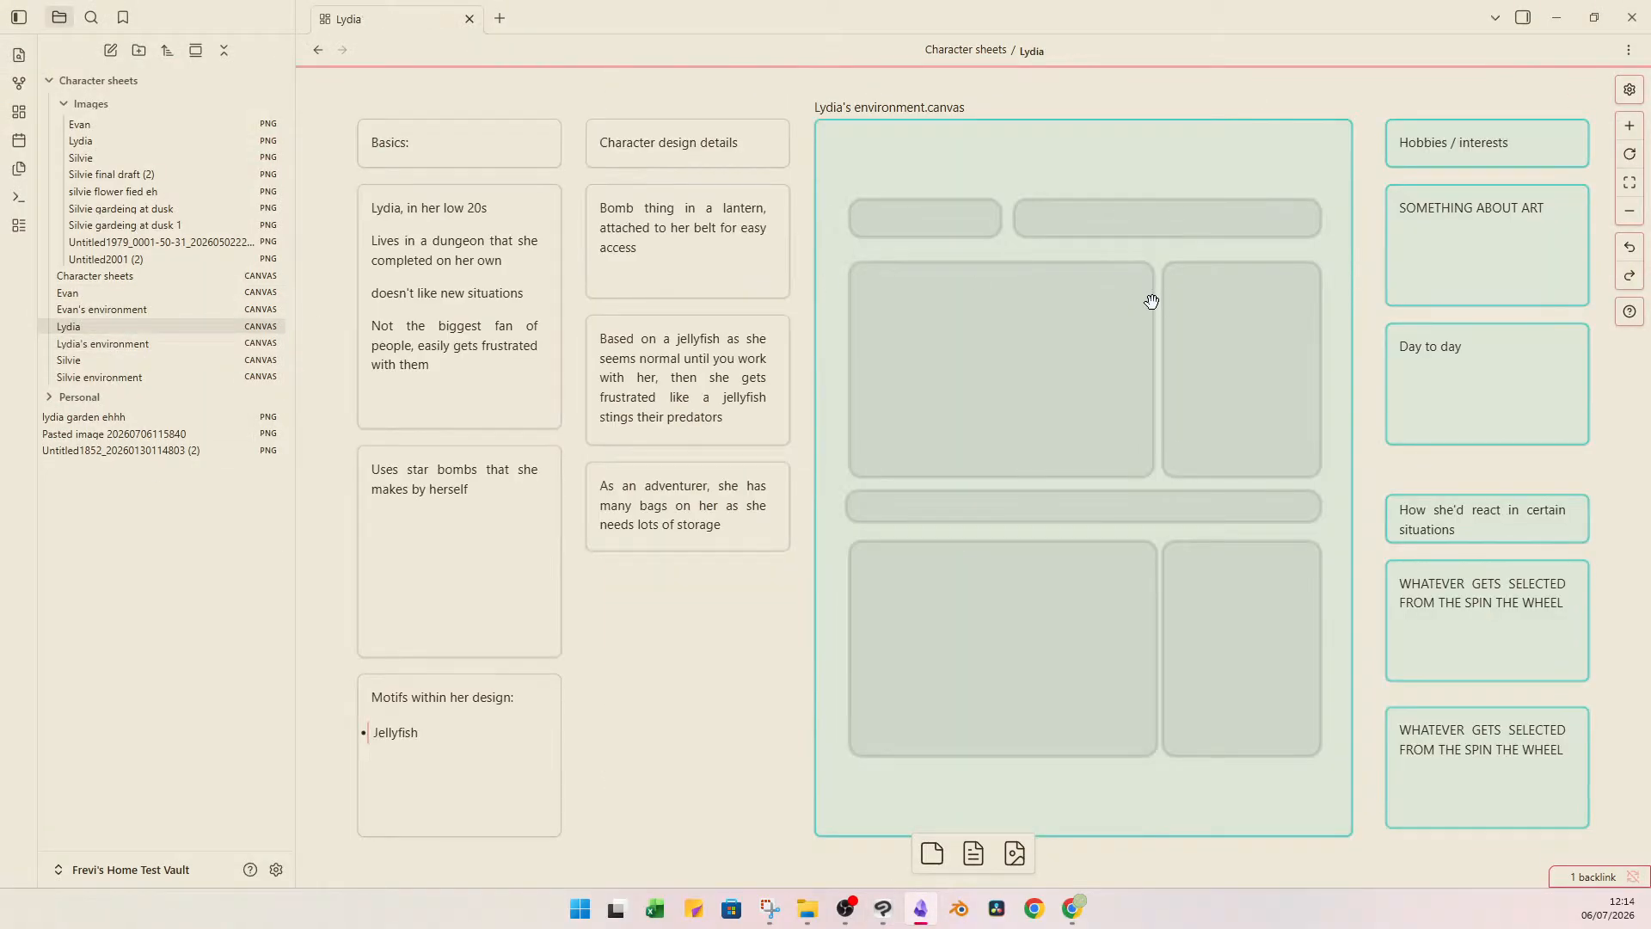
In Clip Studio Paint, compare the recorded work time of the Lydia's garden and Flower fields concept documents.
{"action": "left_click", "coordinate": [883, 909]}
{"action": "left_click", "coordinate": [106, 352]}
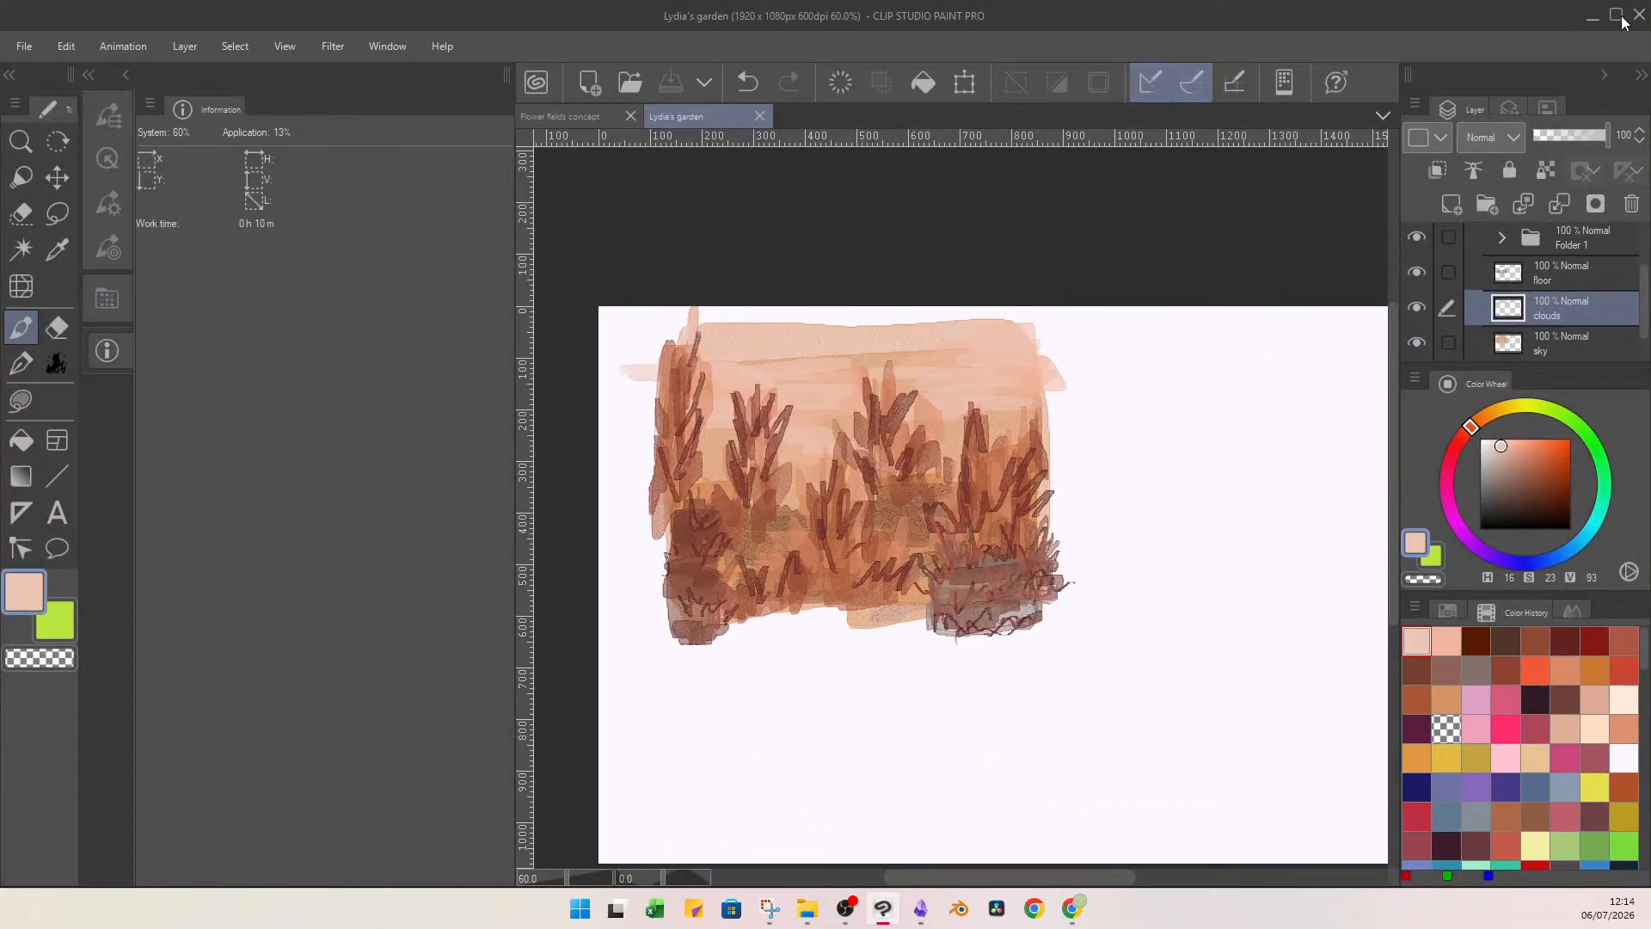
{"action": "left_click", "coordinate": [564, 115]}
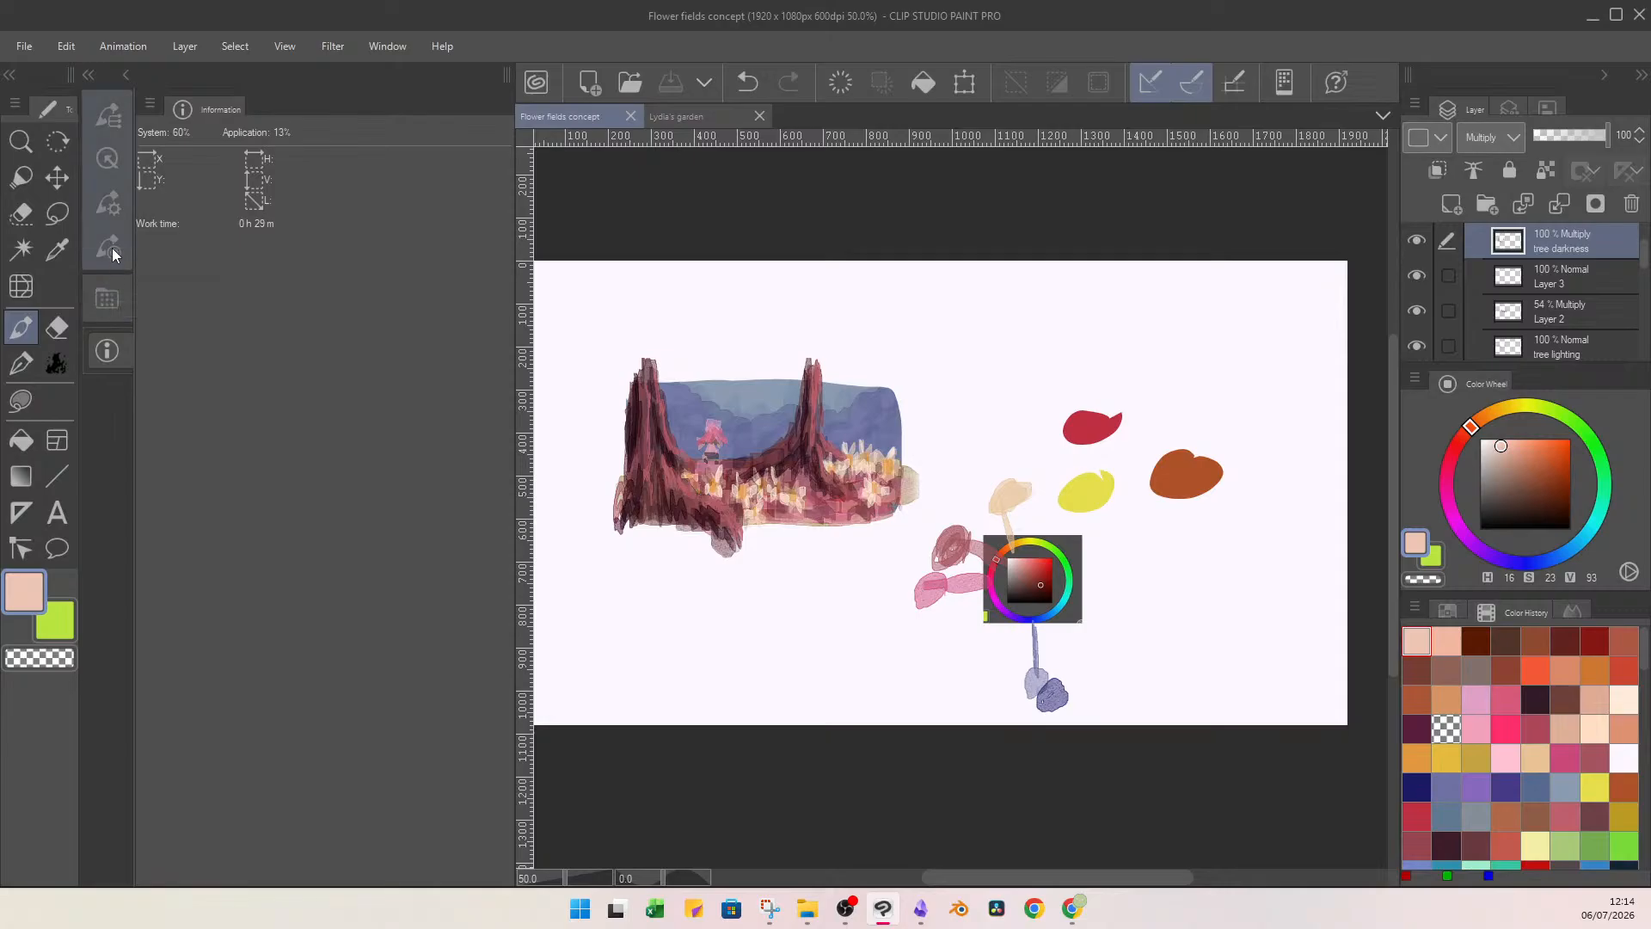
{"action": "left_click", "coordinate": [683, 116]}
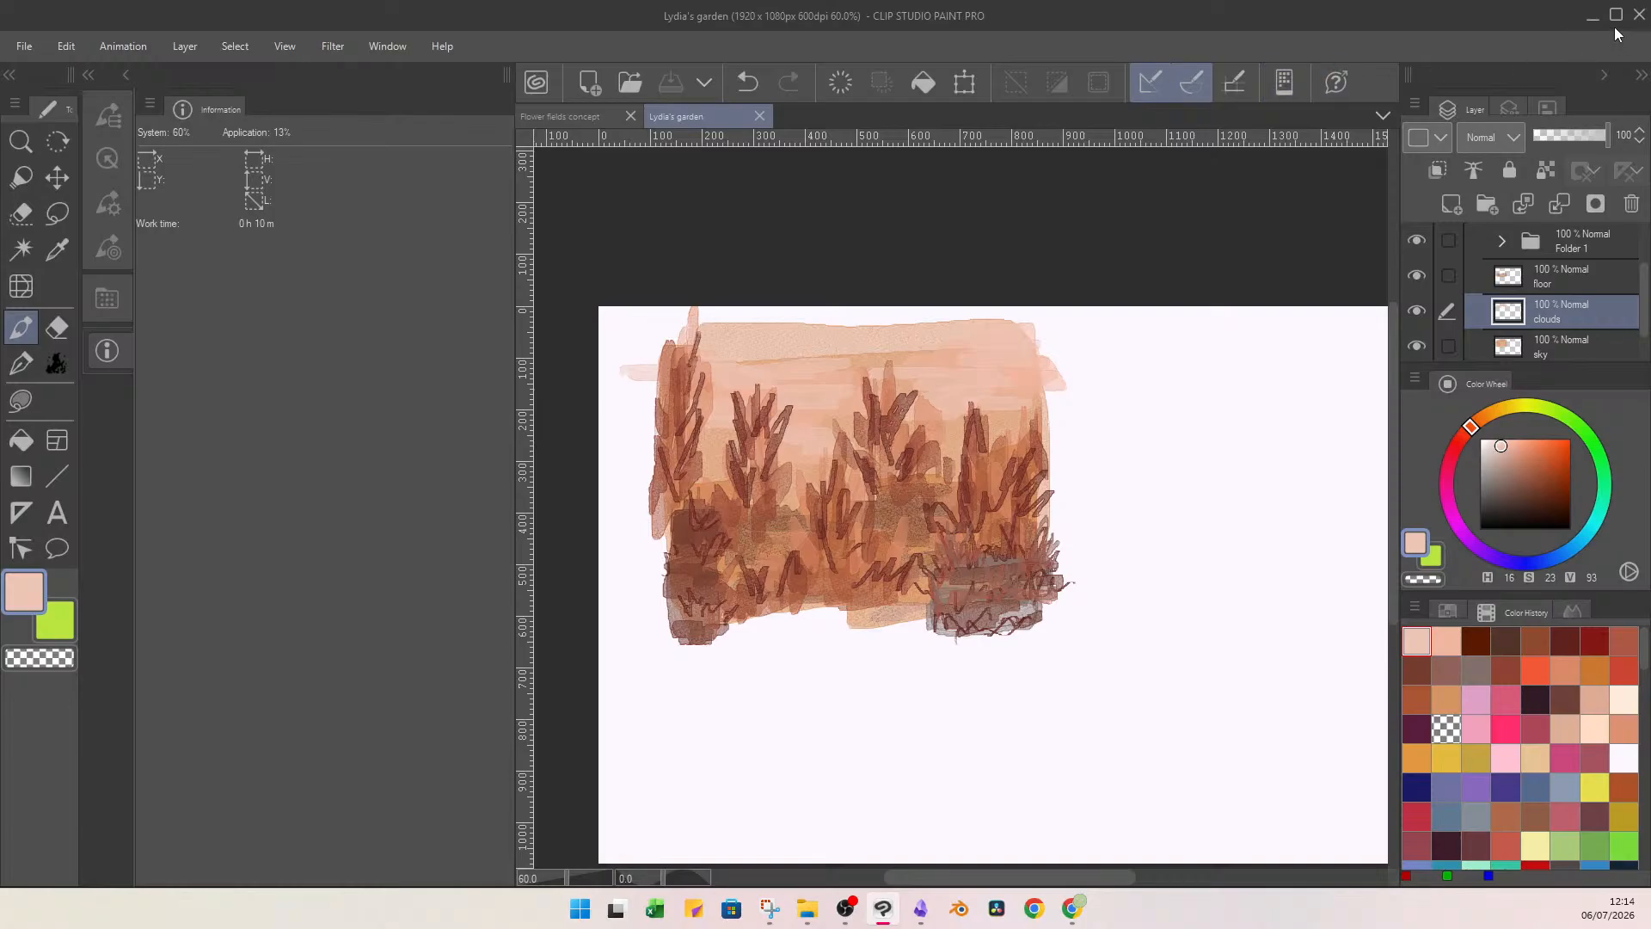
Recheck the work time of the Flower fields concept against the Lydia's garden document, and return to Obsidian.
{"action": "left_click", "coordinate": [583, 113]}
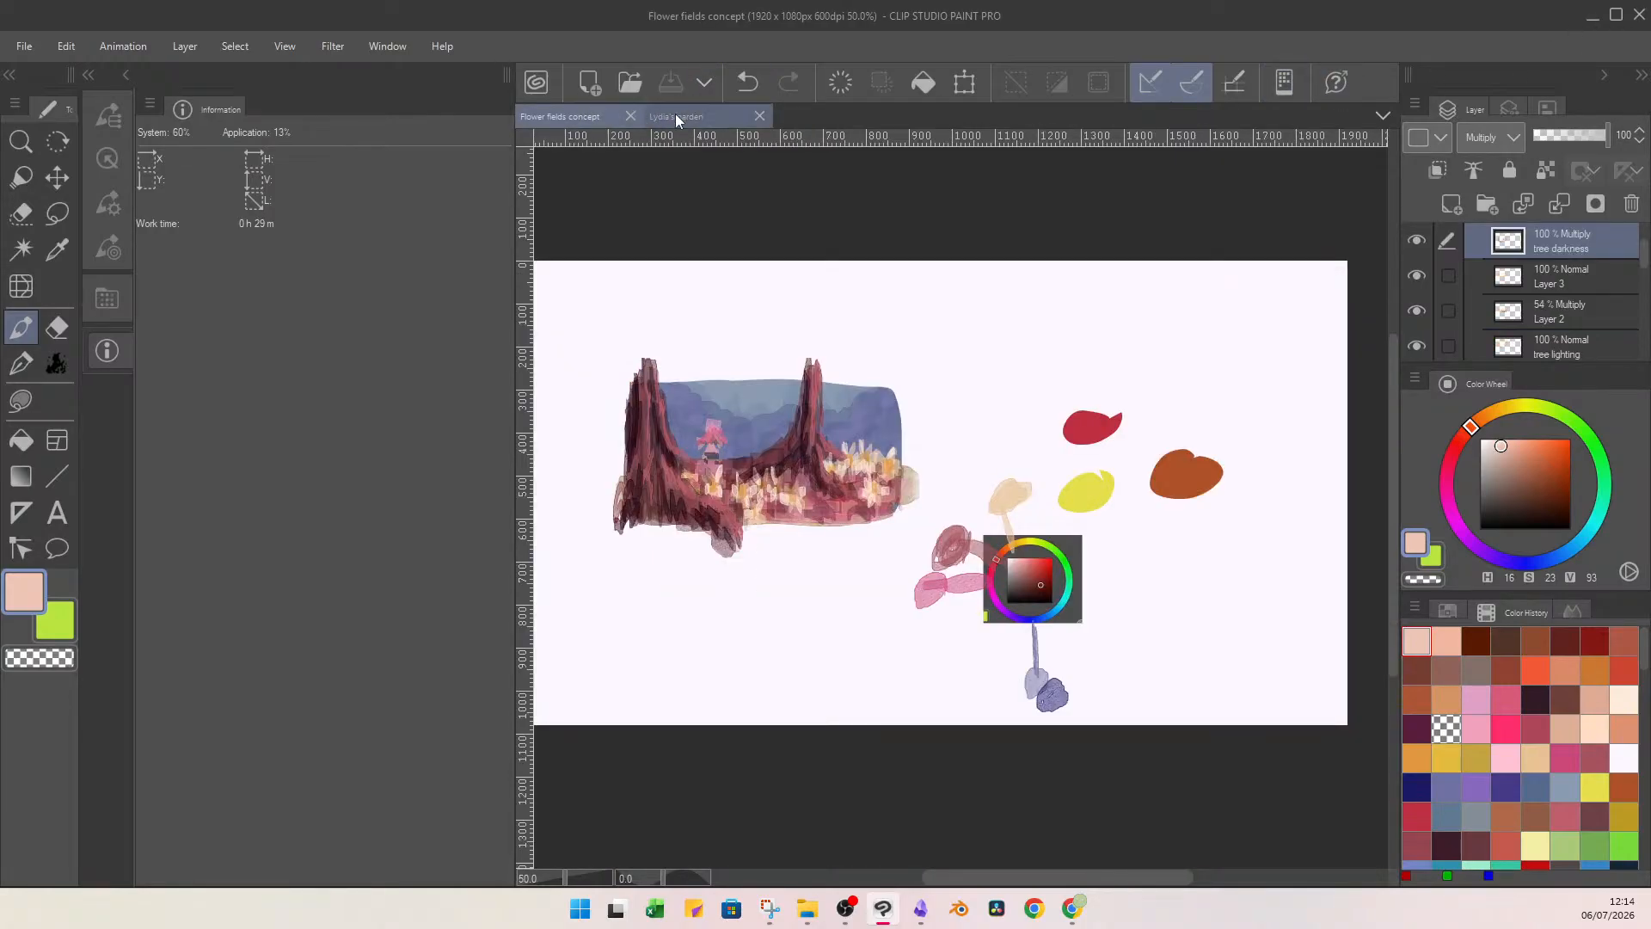
{"action": "left_click", "coordinate": [678, 116]}
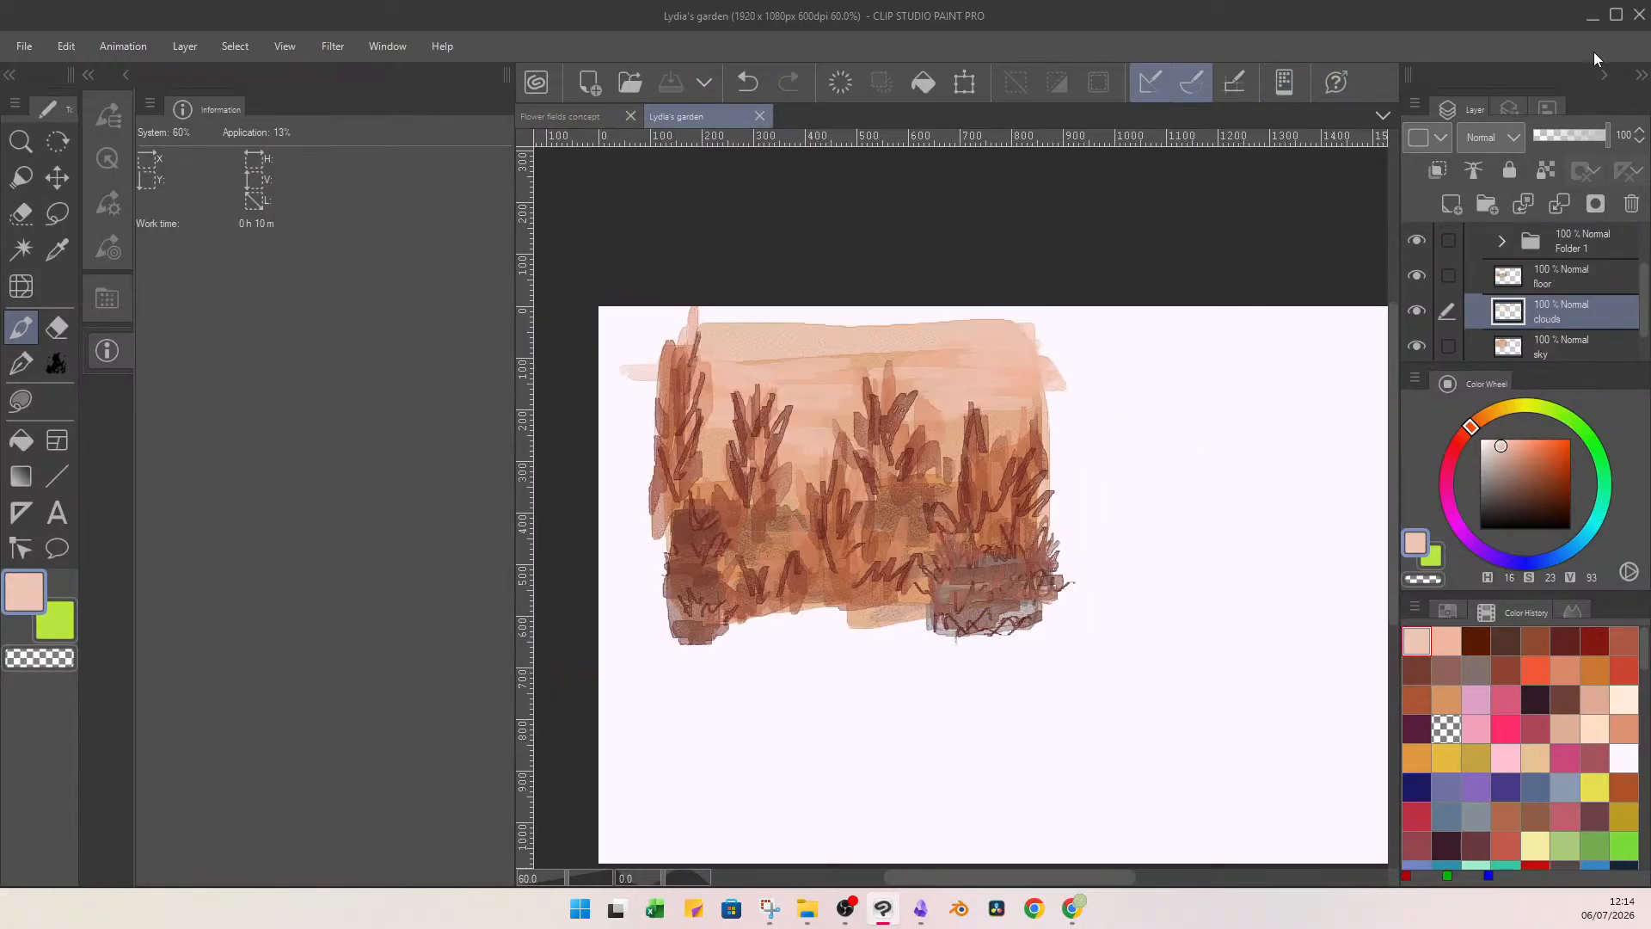
{"action": "left_click", "coordinate": [1591, 17]}
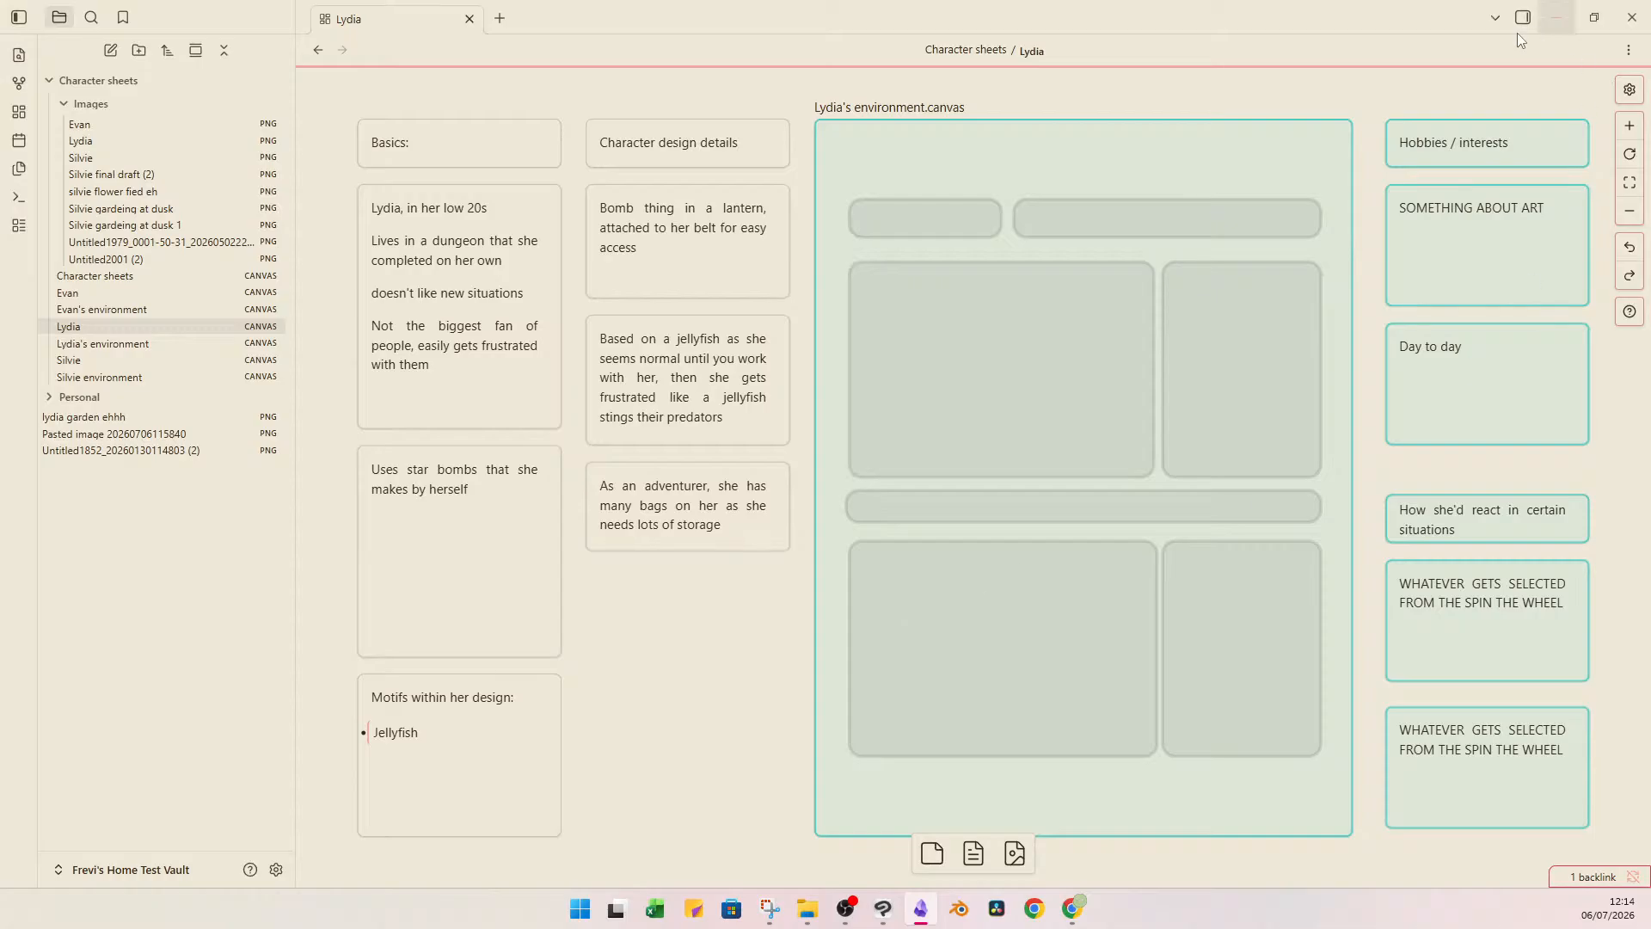
Reset the embedded Lydia's environment card from teal to the default colour.
{"action": "left_click", "coordinate": [1135, 277]}
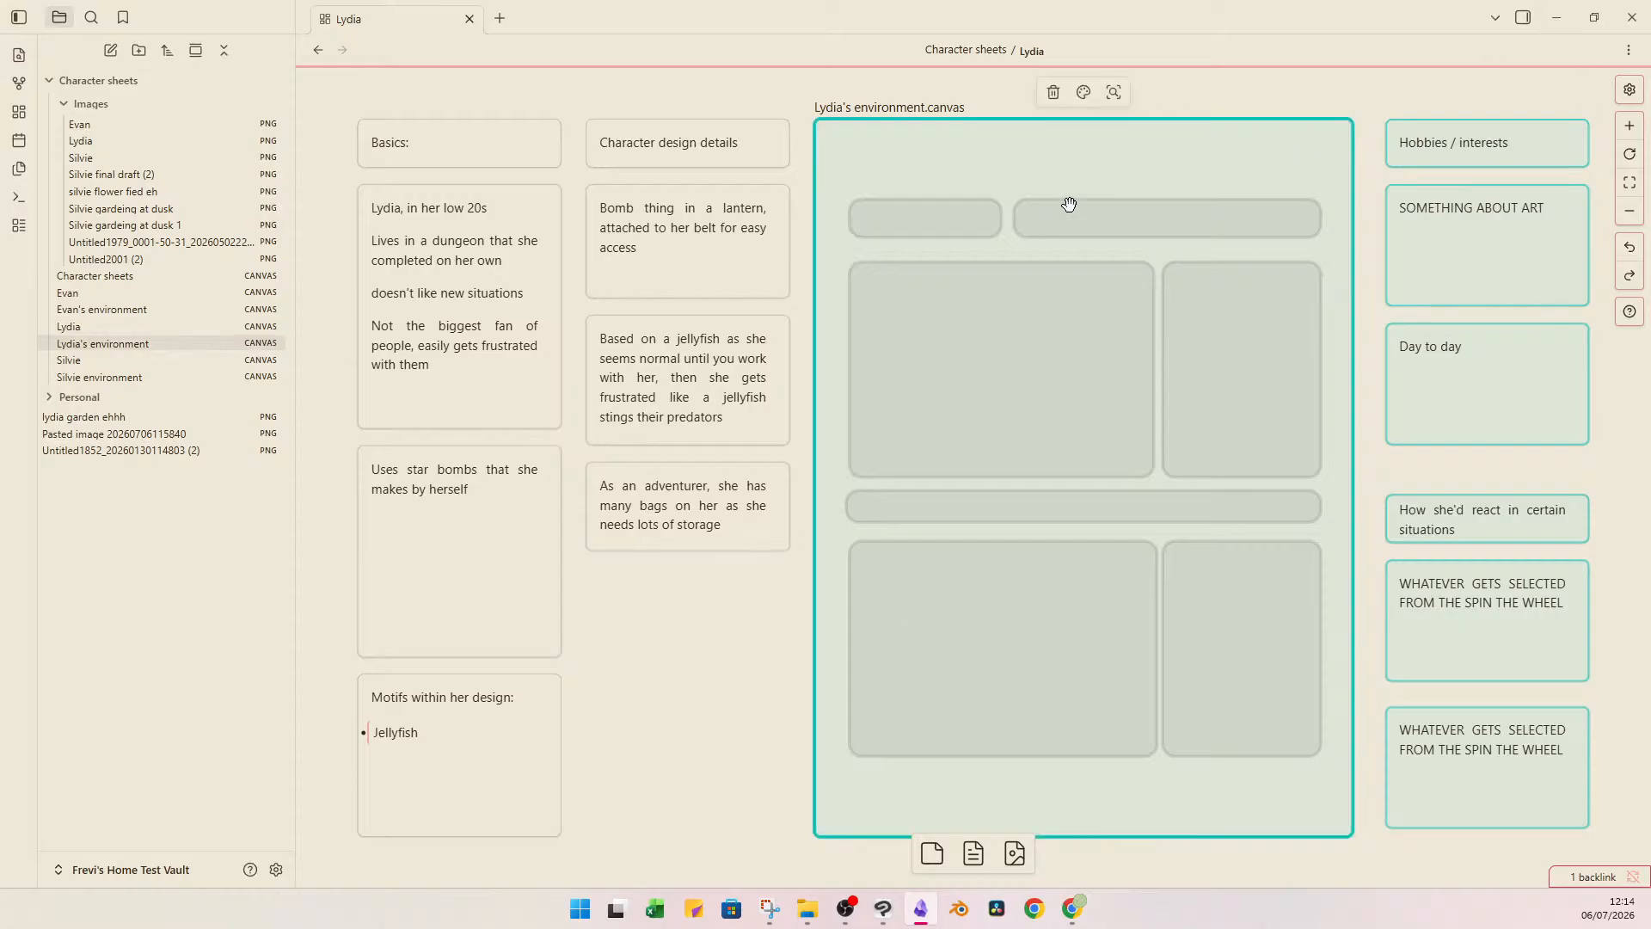
{"action": "left_click", "coordinate": [1083, 91]}
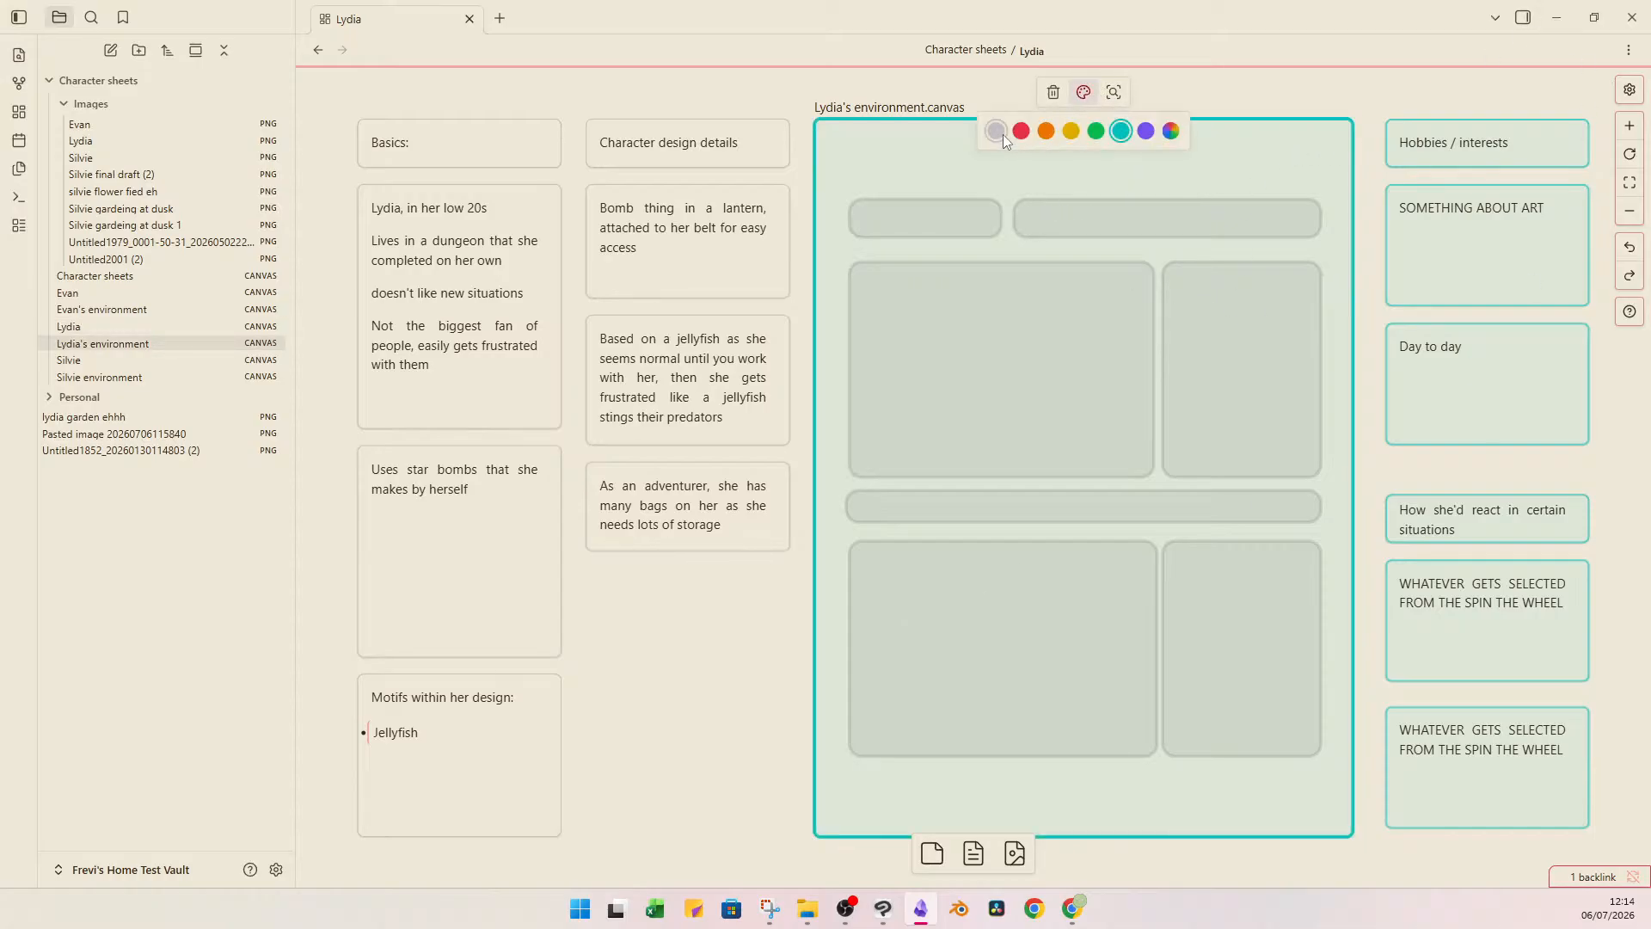
{"action": "left_click", "coordinate": [1003, 134]}
{"action": "left_click", "coordinate": [954, 96]}
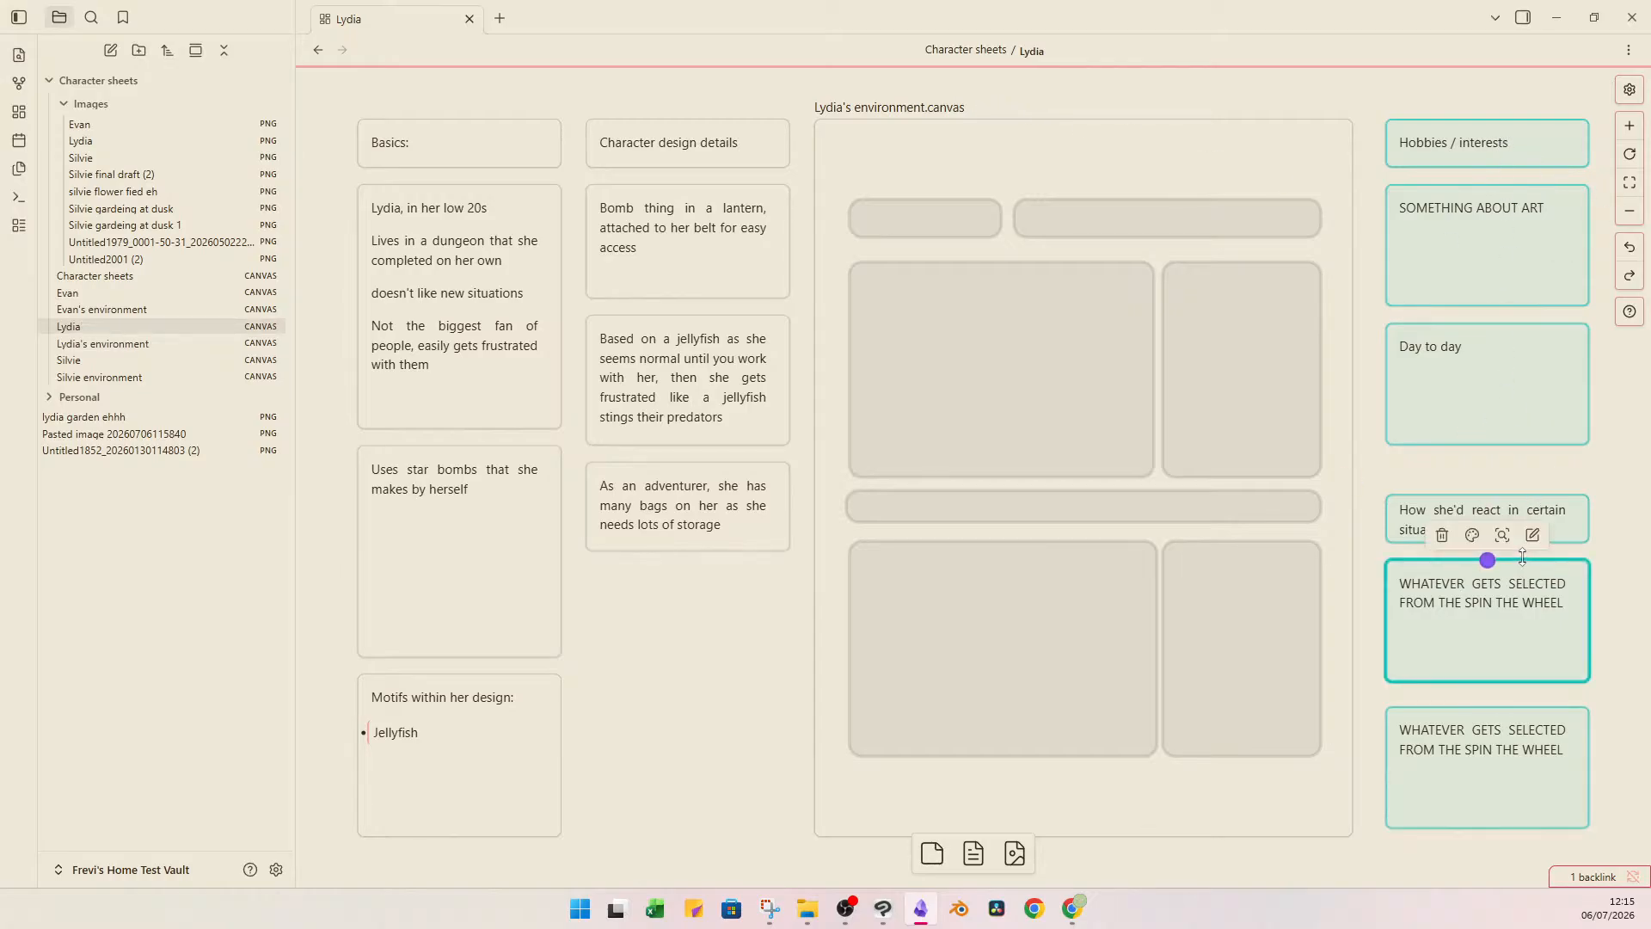
Switch to the character situations wheel in the browser and remove the drawn entry "They owe money to someone".
{"action": "left_click_drag", "start_coordinate": [1551, 460], "coordinate": [1485, 583]}
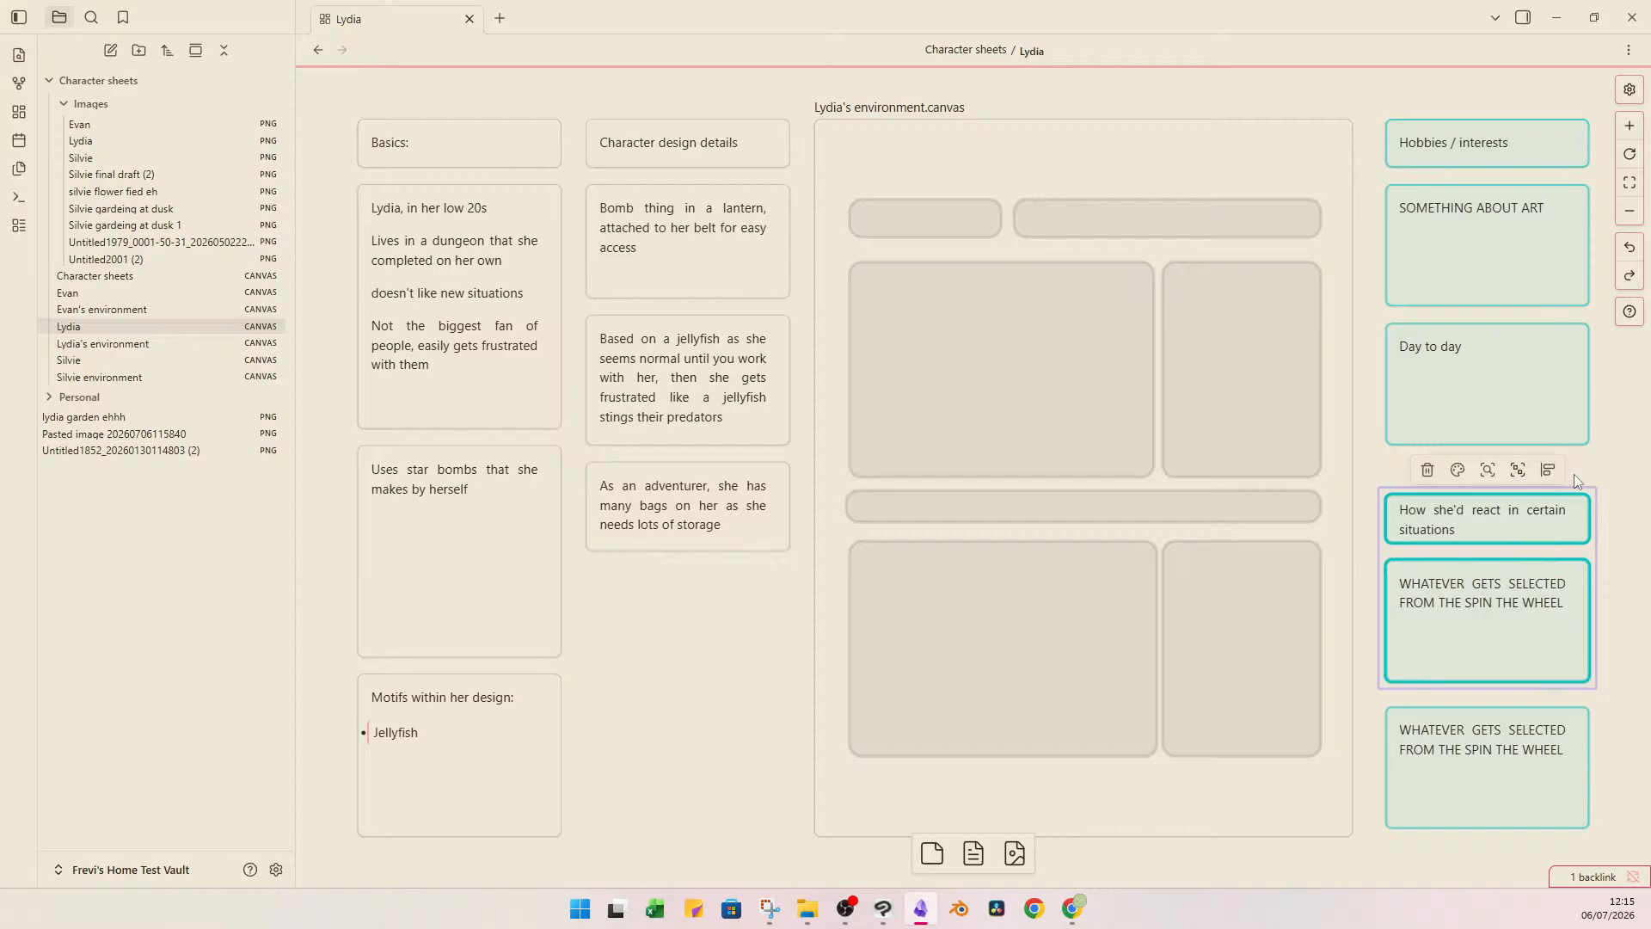
{"action": "left_click", "coordinate": [1618, 456]}
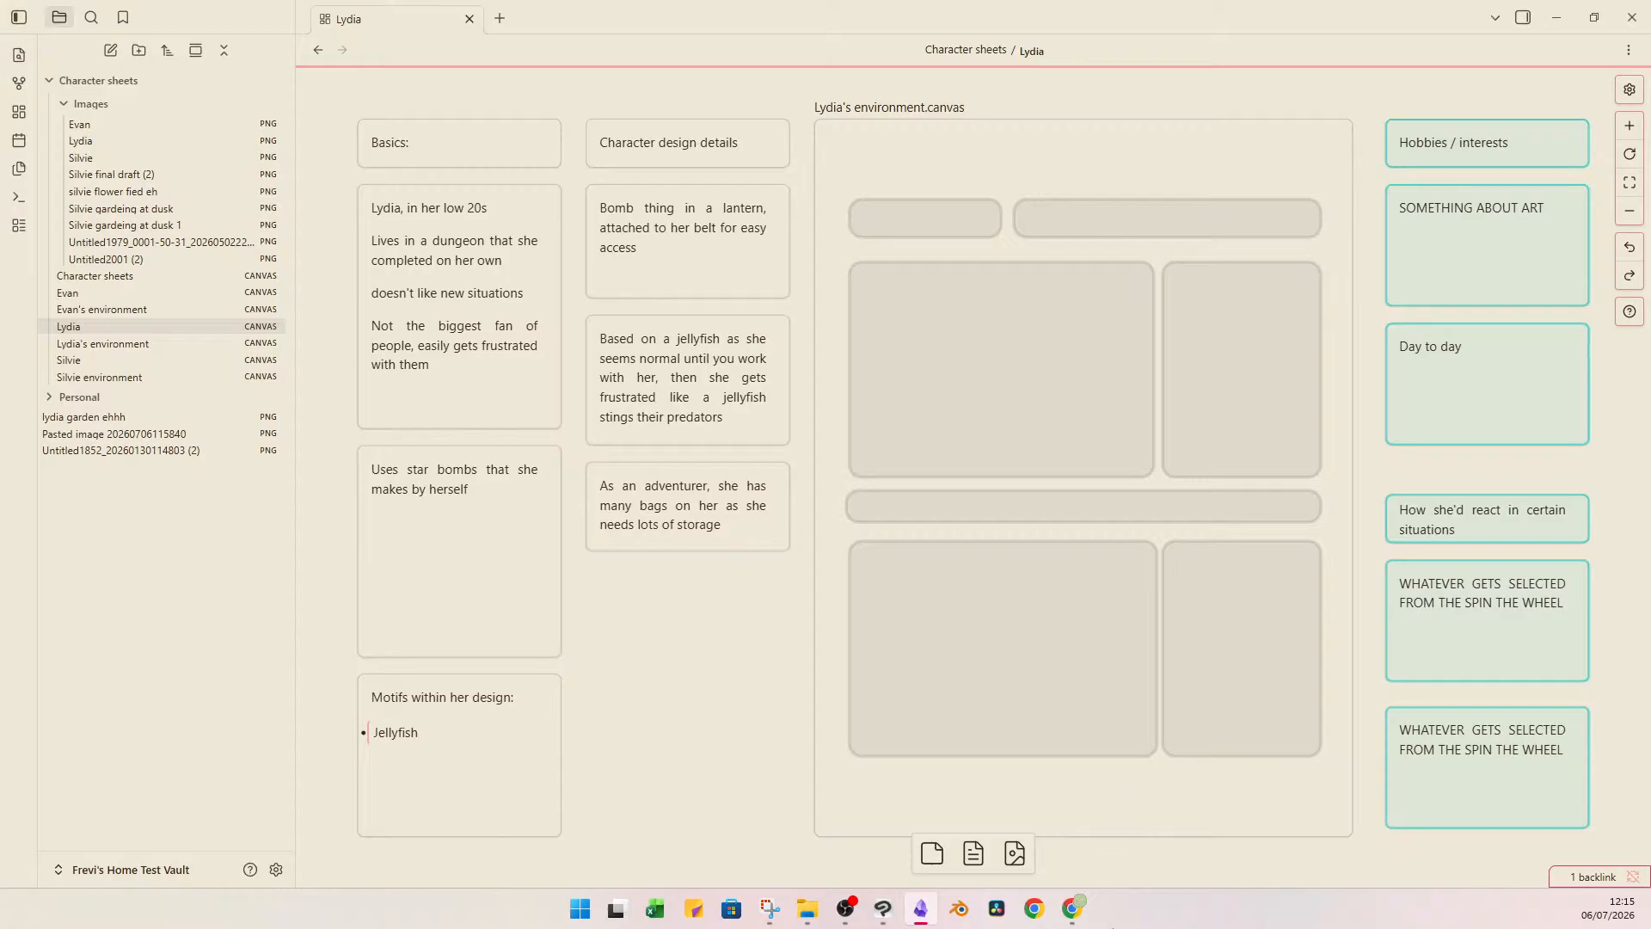
{"action": "mouse_move", "coordinate": [1075, 907]}
{"action": "left_click", "coordinate": [1115, 826]}
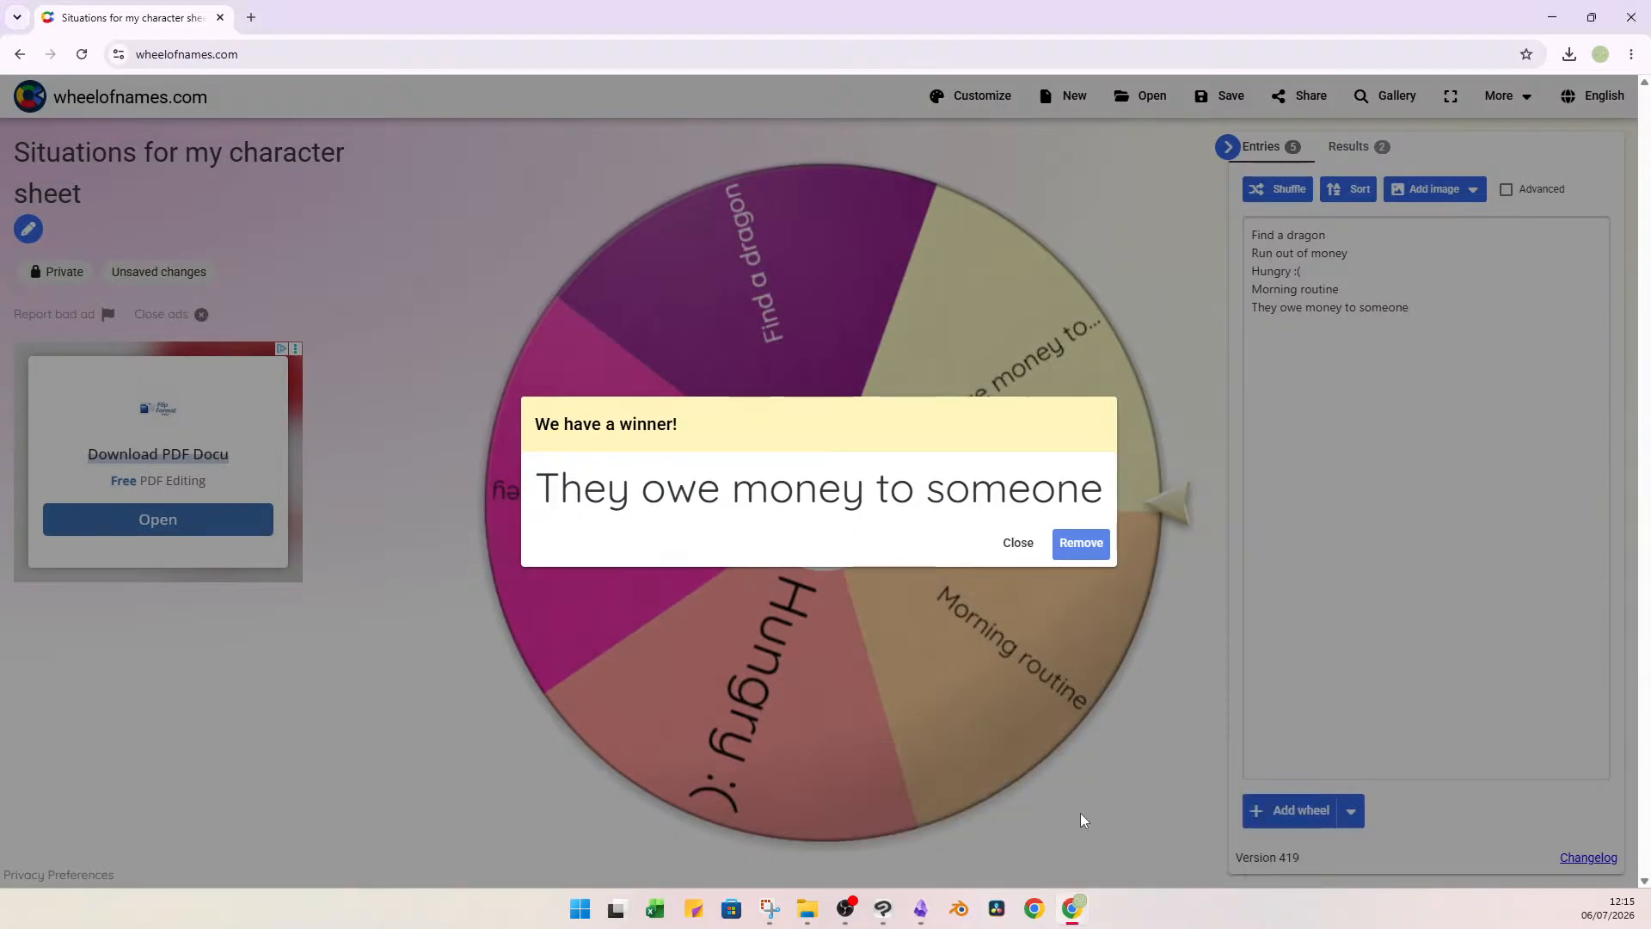
{"action": "left_click", "coordinate": [1081, 542]}
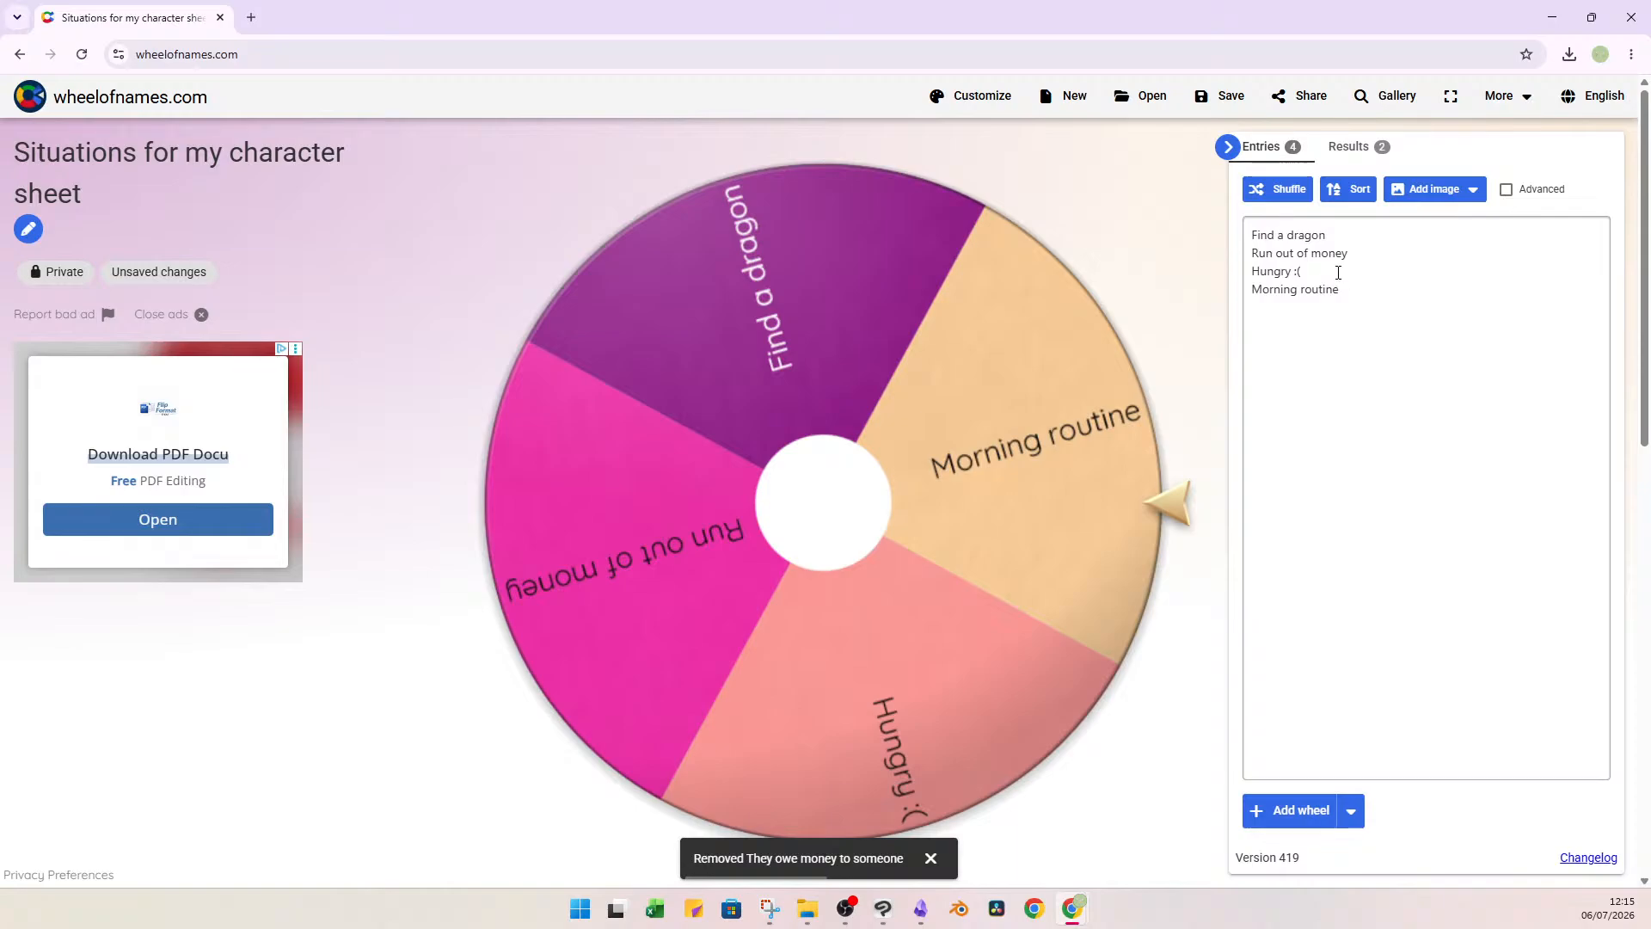
Read through the situations in the wheel's entry list one by one.
{"action": "triple_click", "coordinate": [1279, 239]}
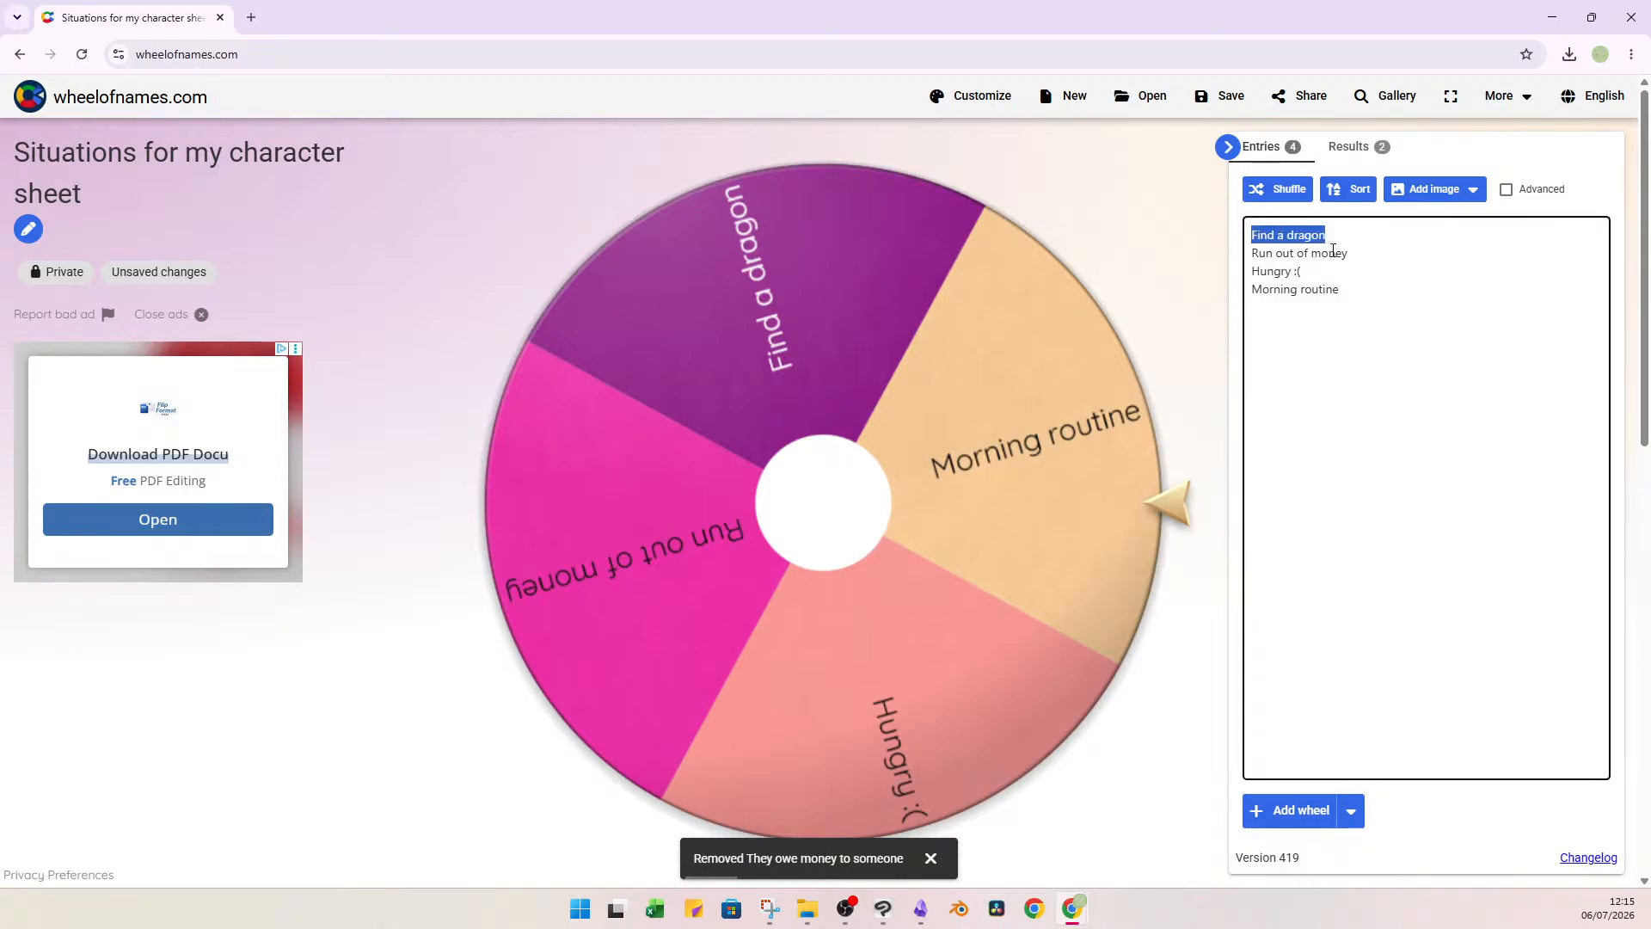
{"action": "left_click", "coordinate": [1320, 260]}
{"action": "triple_click", "coordinate": [1320, 260]}
{"action": "left_click", "coordinate": [1301, 273]}
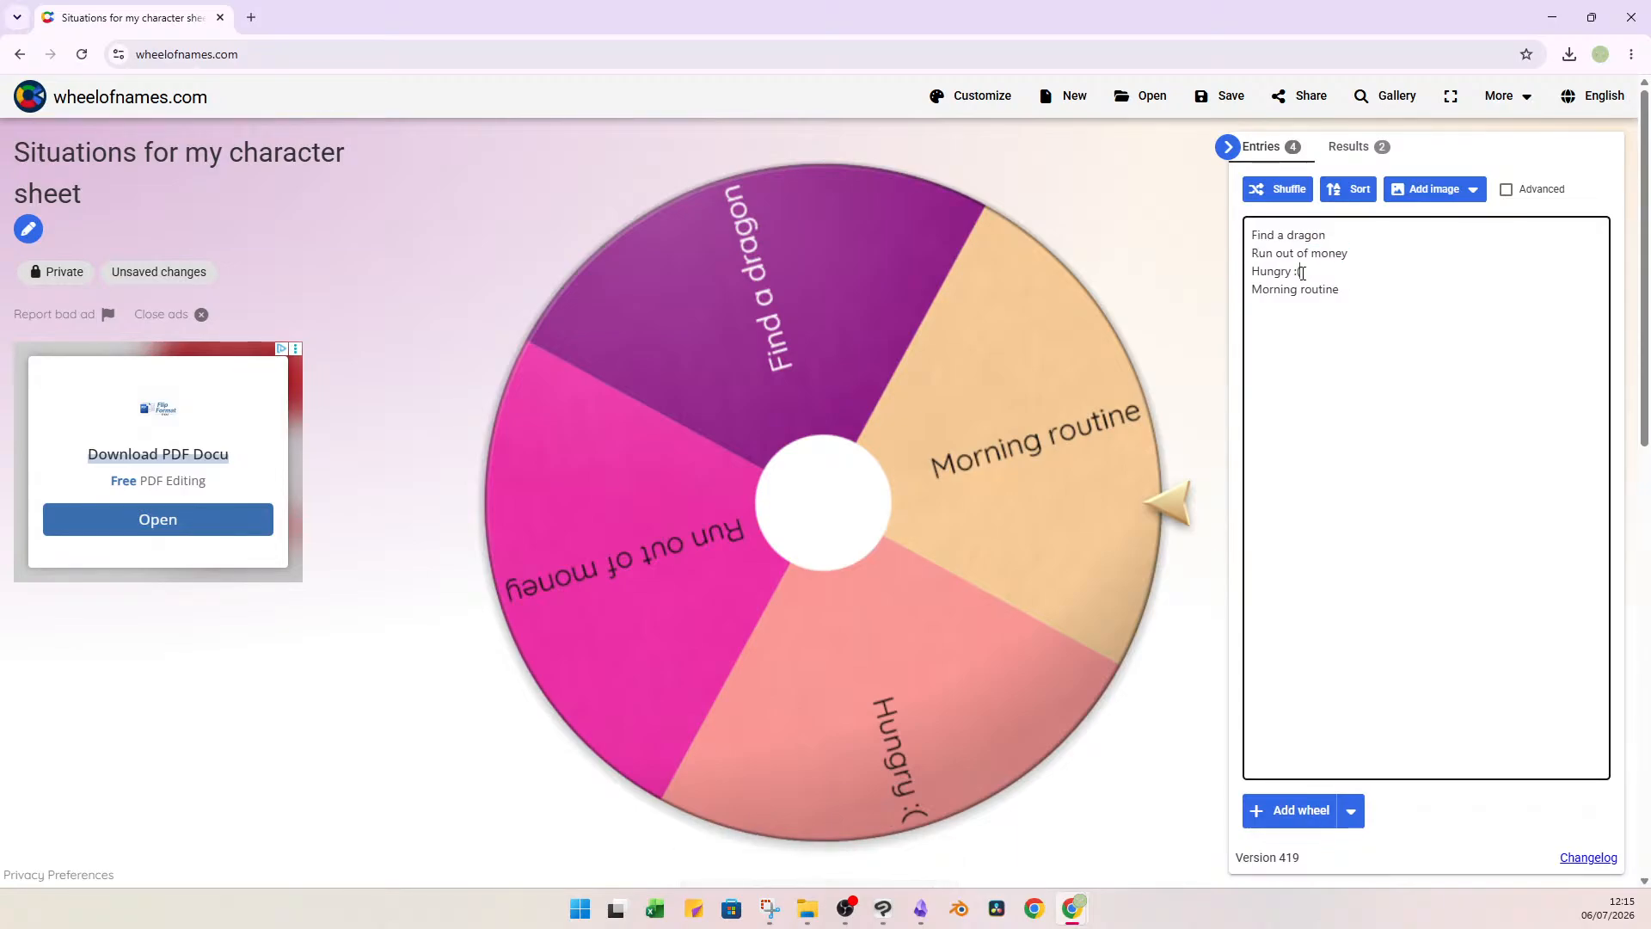
{"action": "triple_click", "coordinate": [1302, 273]}
{"action": "triple_click", "coordinate": [1320, 291]}
{"action": "left_click", "coordinate": [1408, 306]}
{"action": "left_click", "coordinate": [1168, 183]}
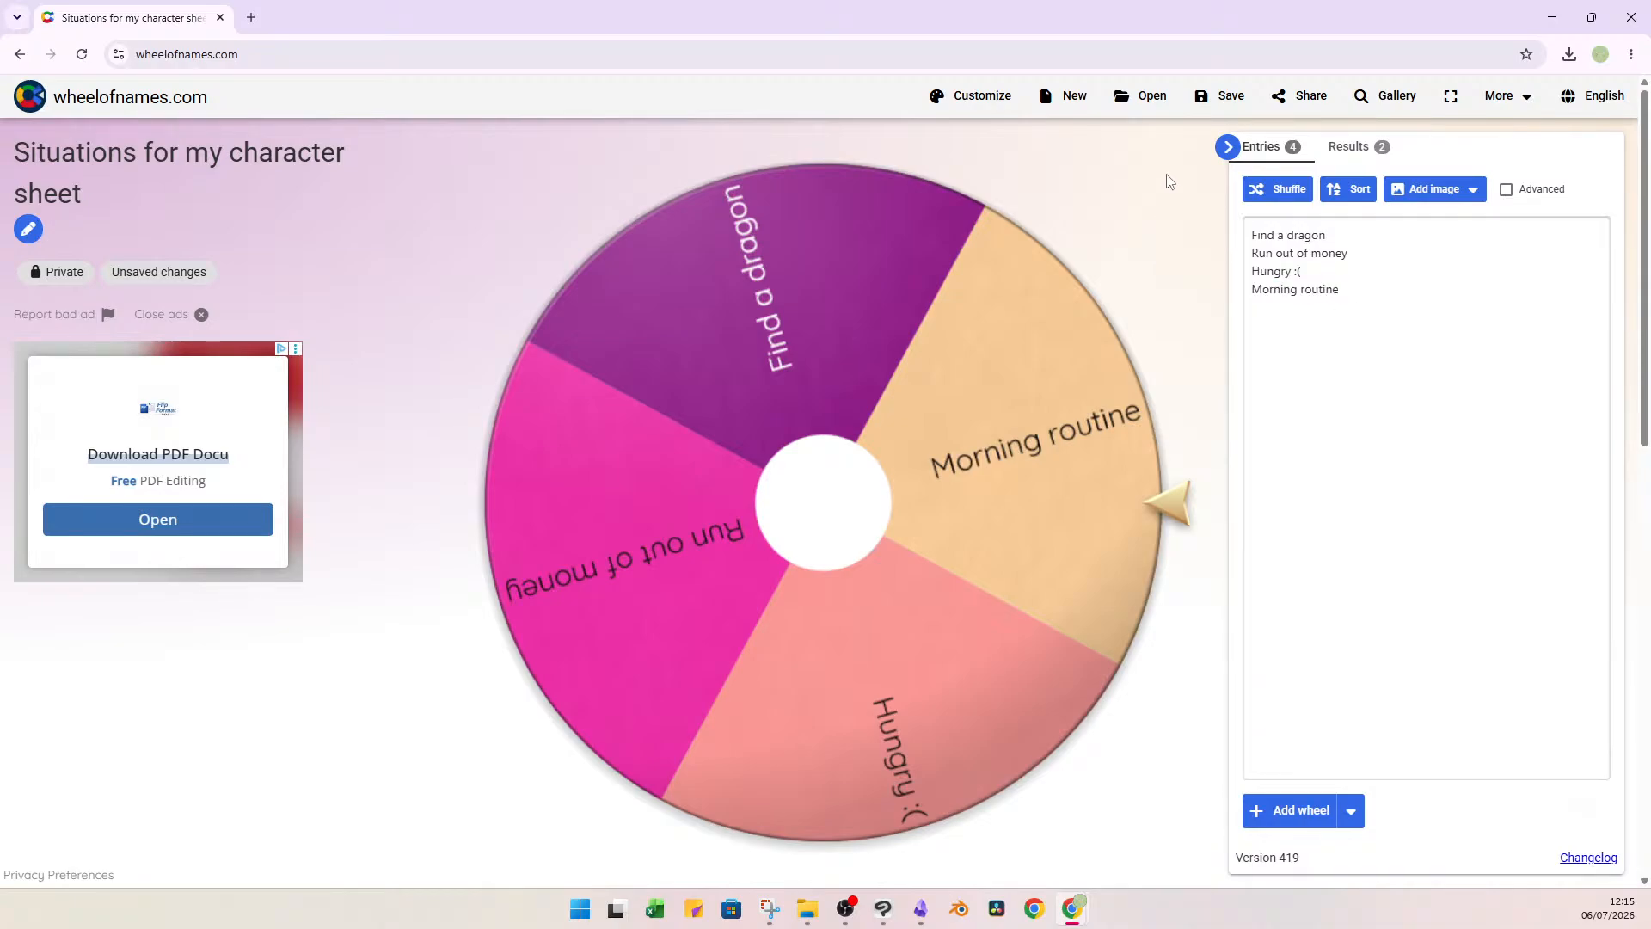
{"action": "left_click", "coordinate": [1313, 291]}
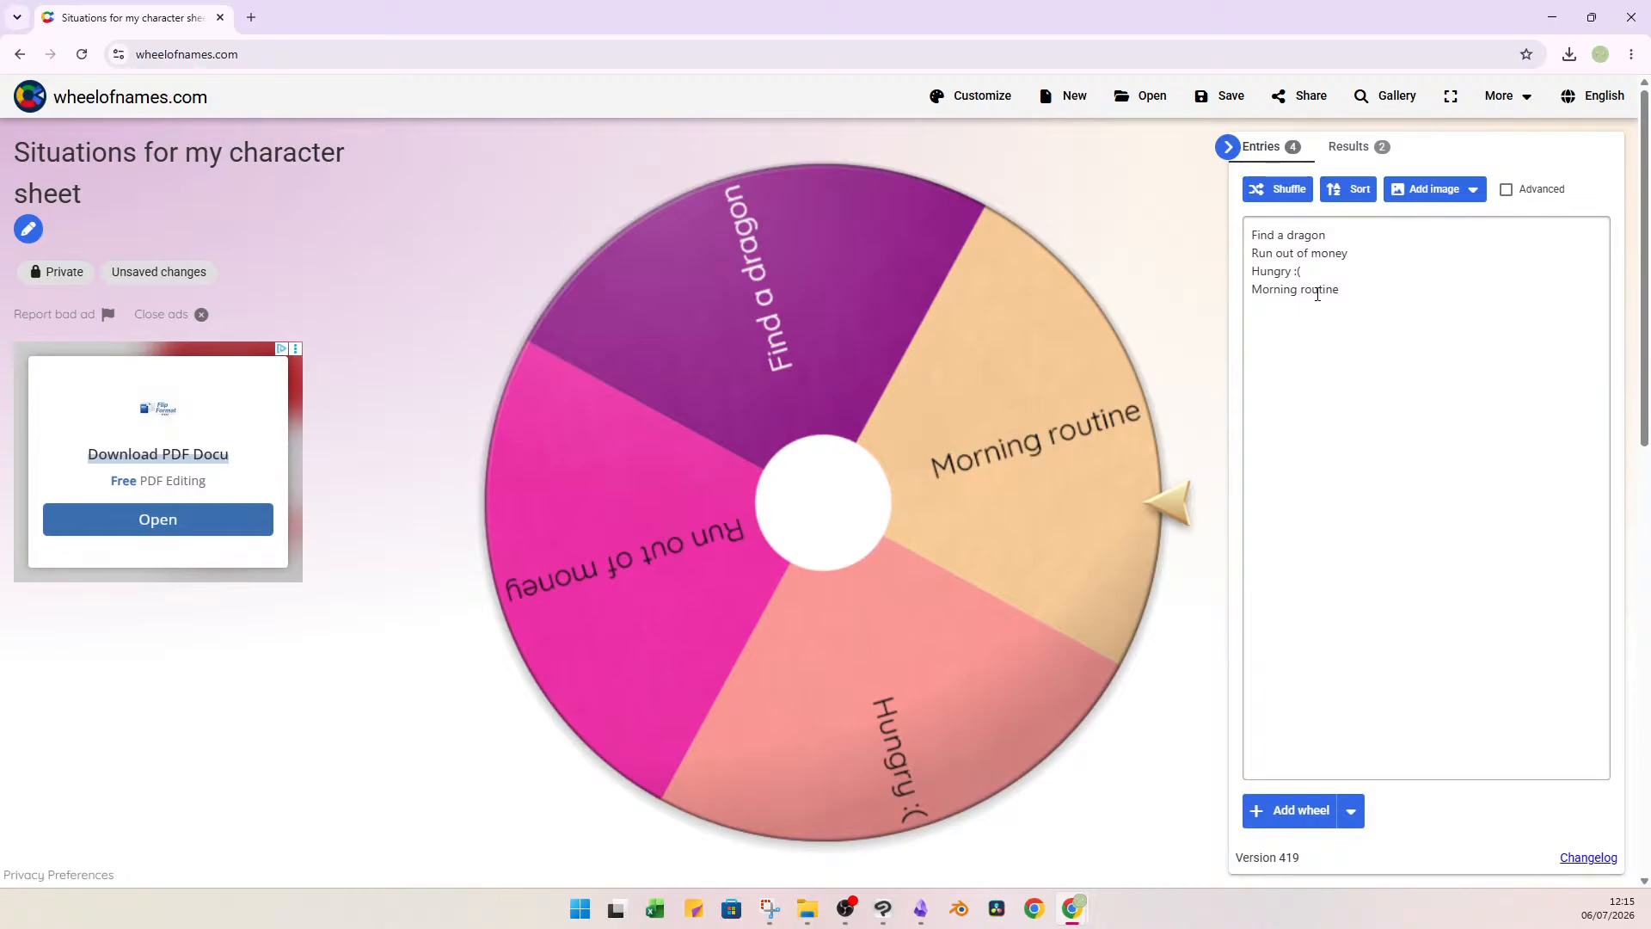
{"action": "triple_click", "coordinate": [1320, 289]}
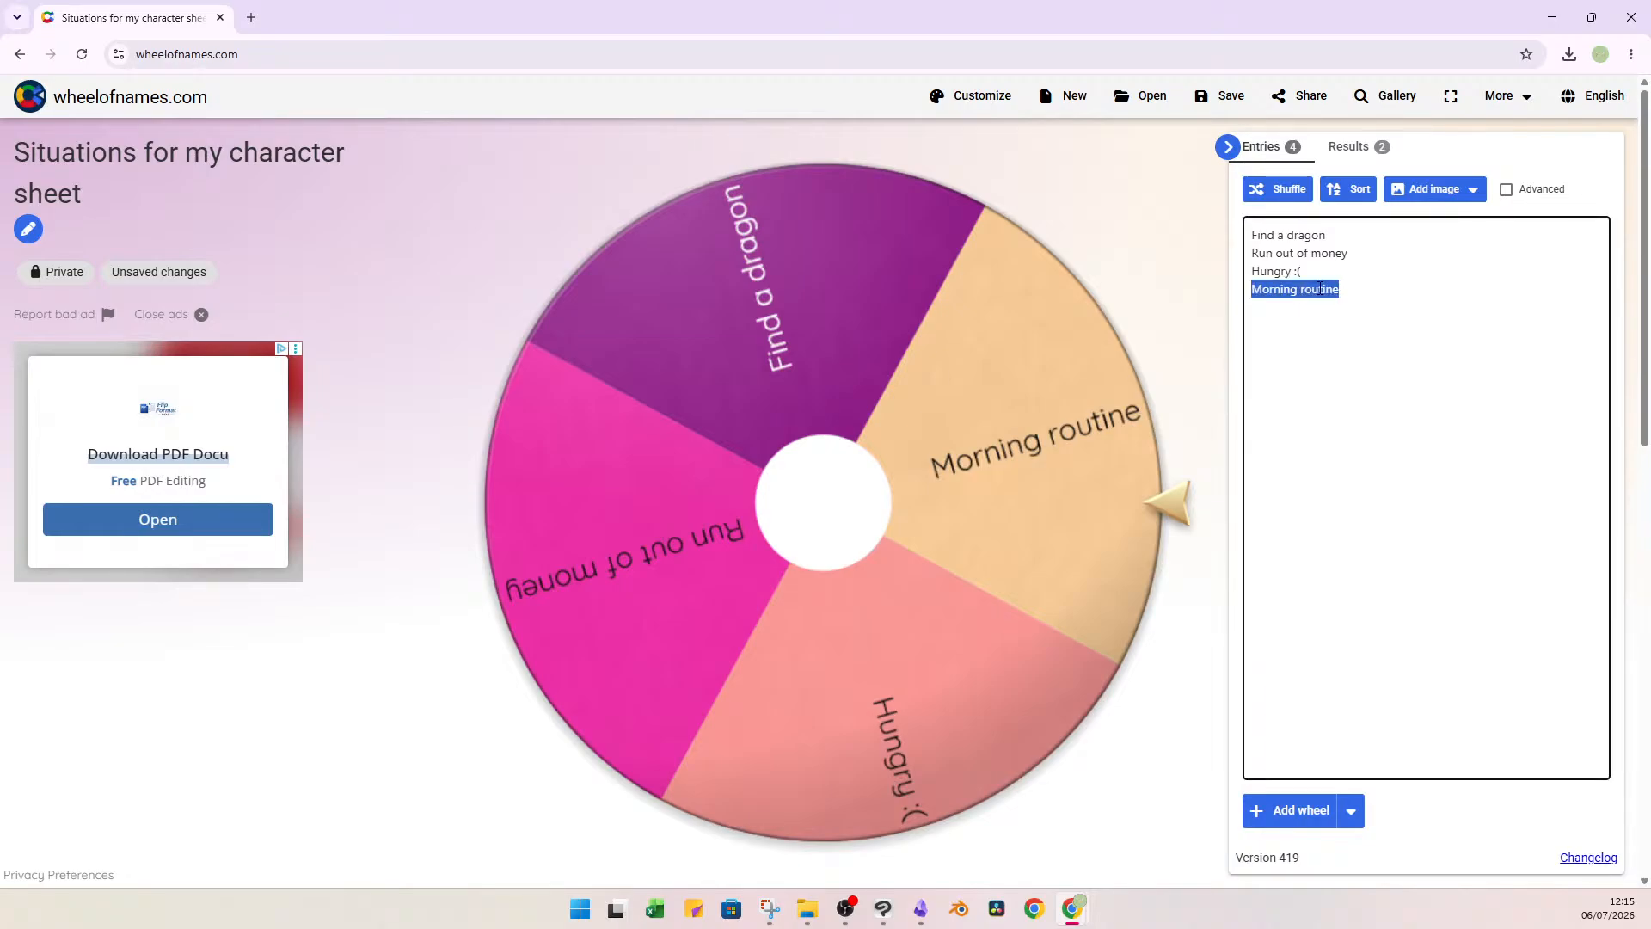
{"action": "left_click", "coordinate": [1365, 301]}
Spin the wheel to draw a situation, remove the drawn "Run out of money" entry, and return to Obsidian.
{"action": "left_click", "coordinate": [892, 383]}
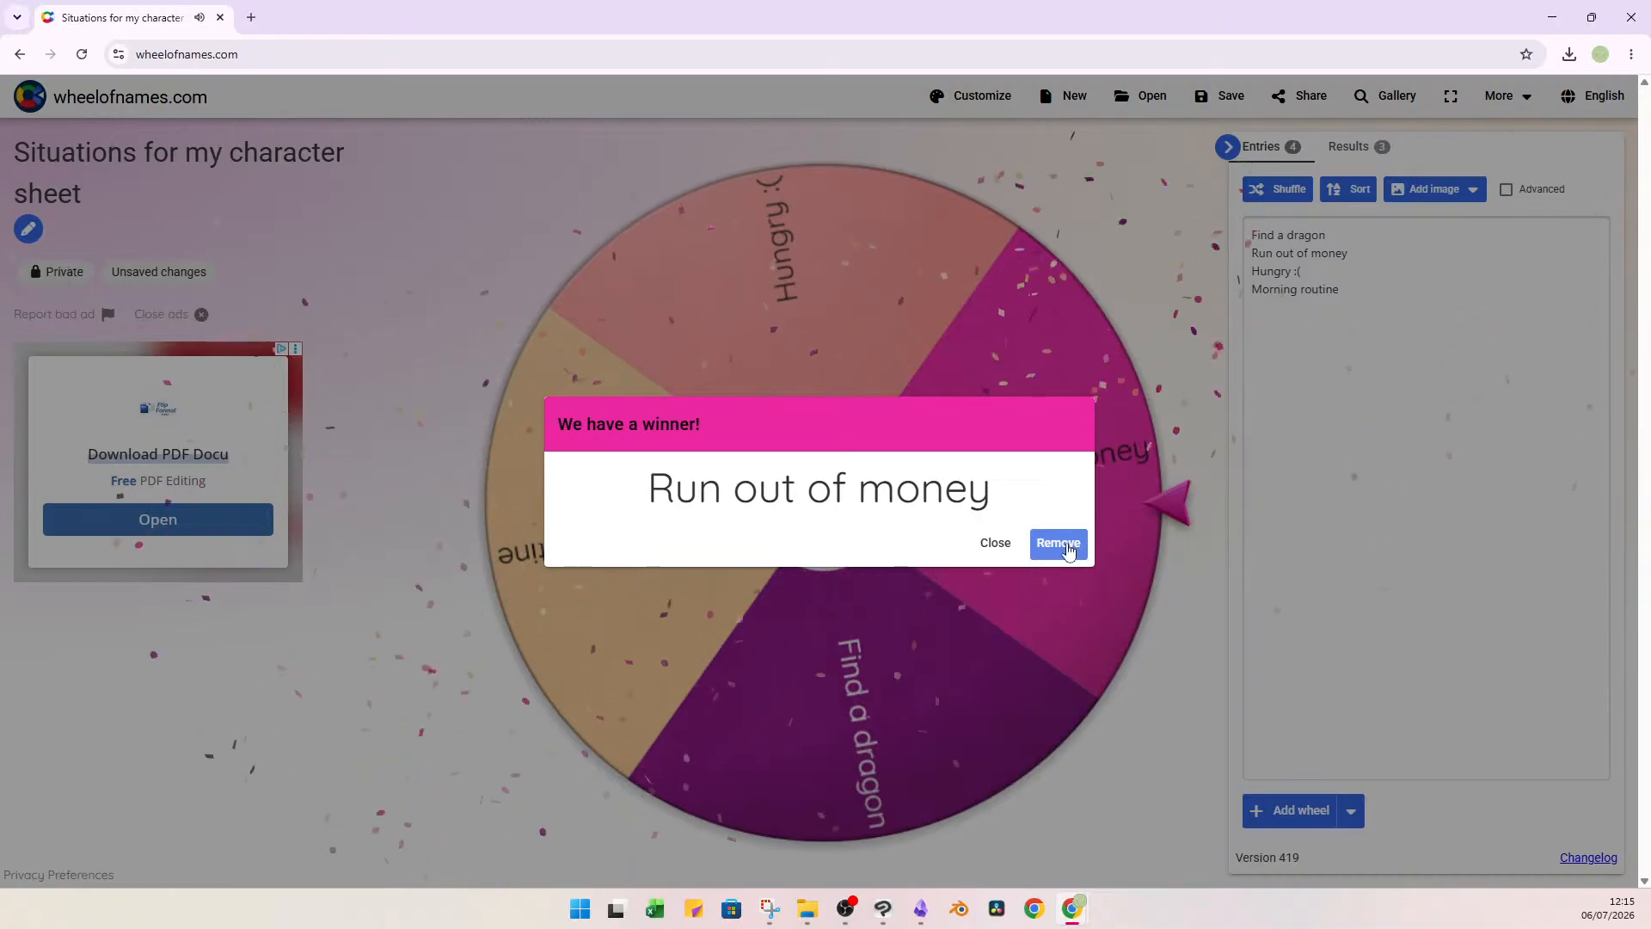
{"action": "left_click", "coordinate": [1068, 550]}
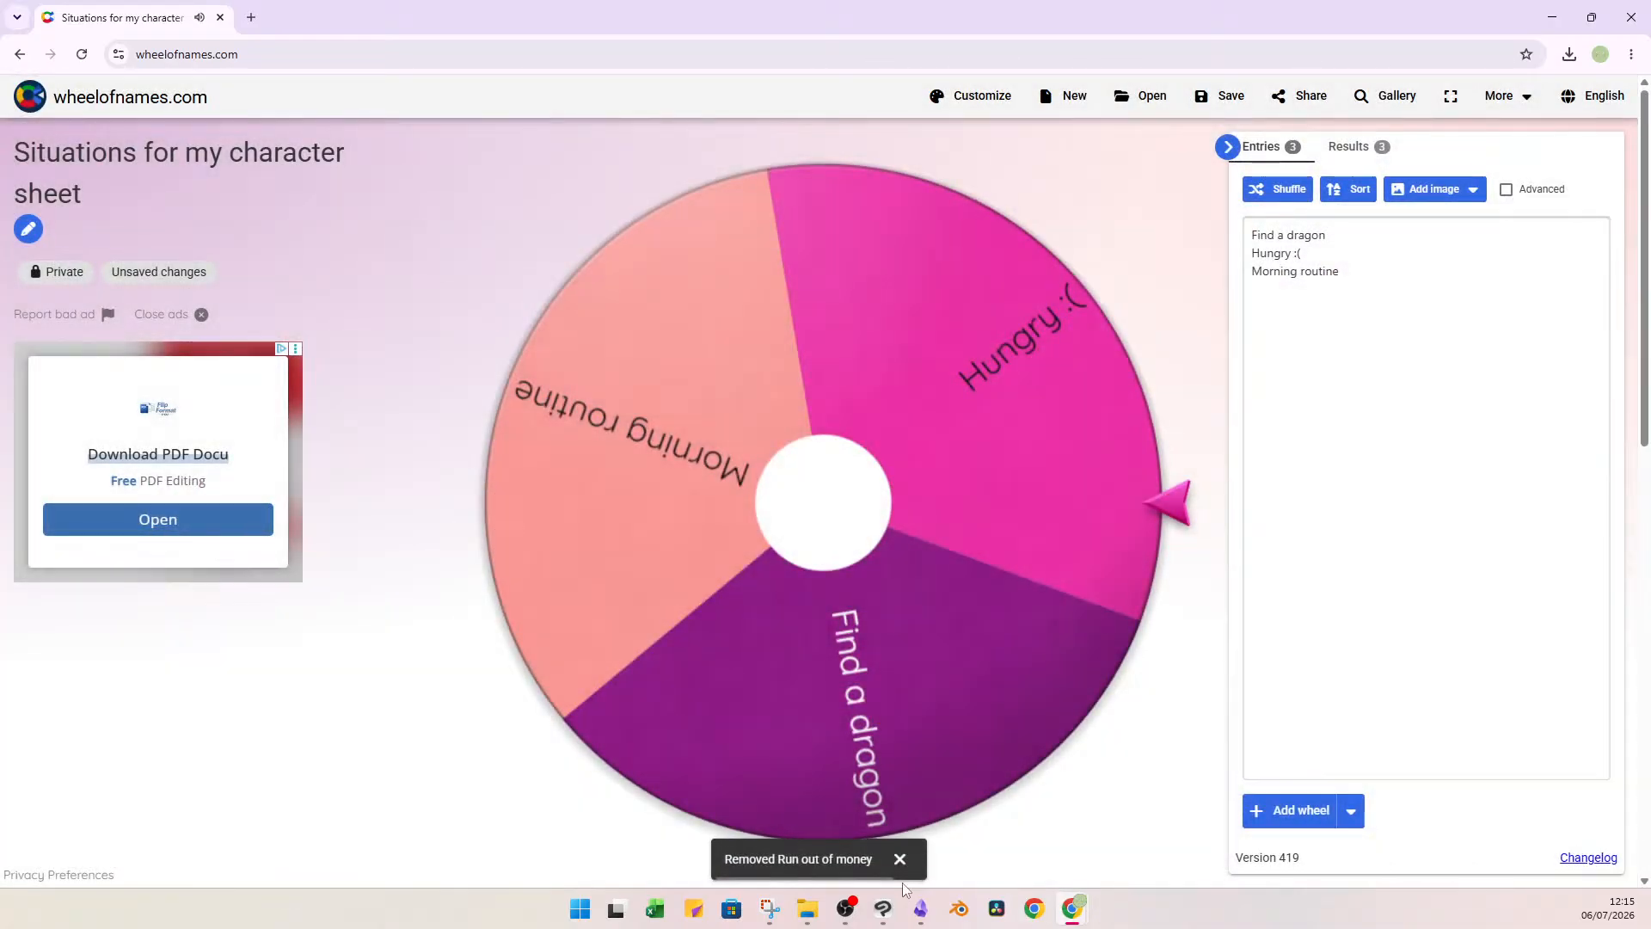
{"action": "mouse_move", "coordinate": [872, 911]}
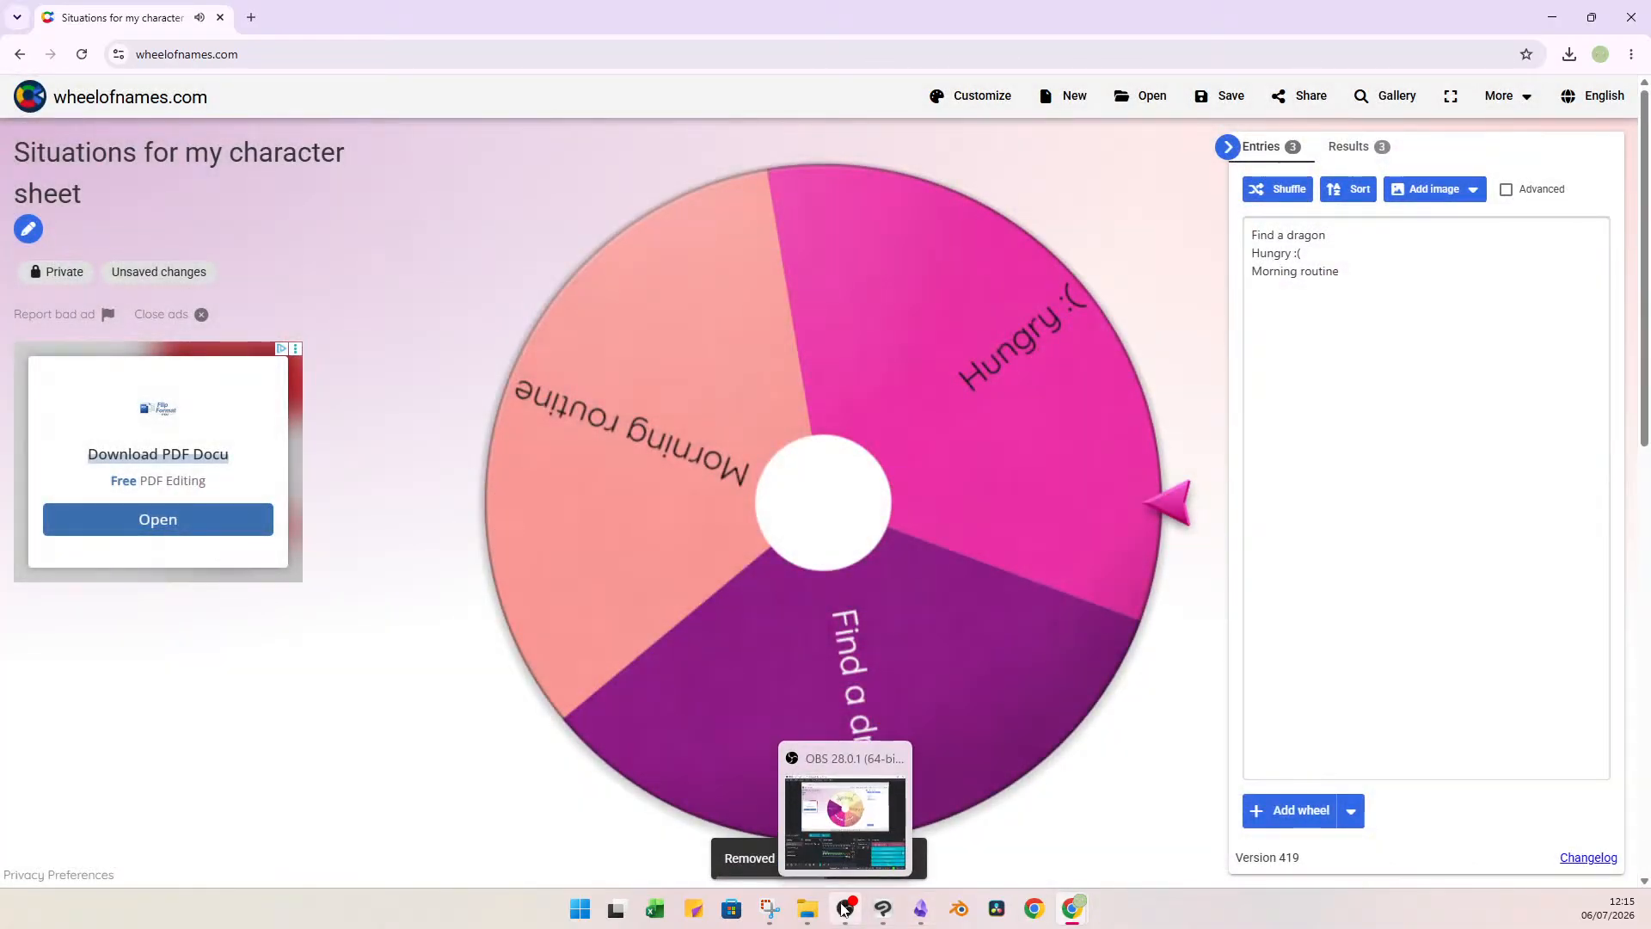
{"action": "left_click", "coordinate": [920, 909]}
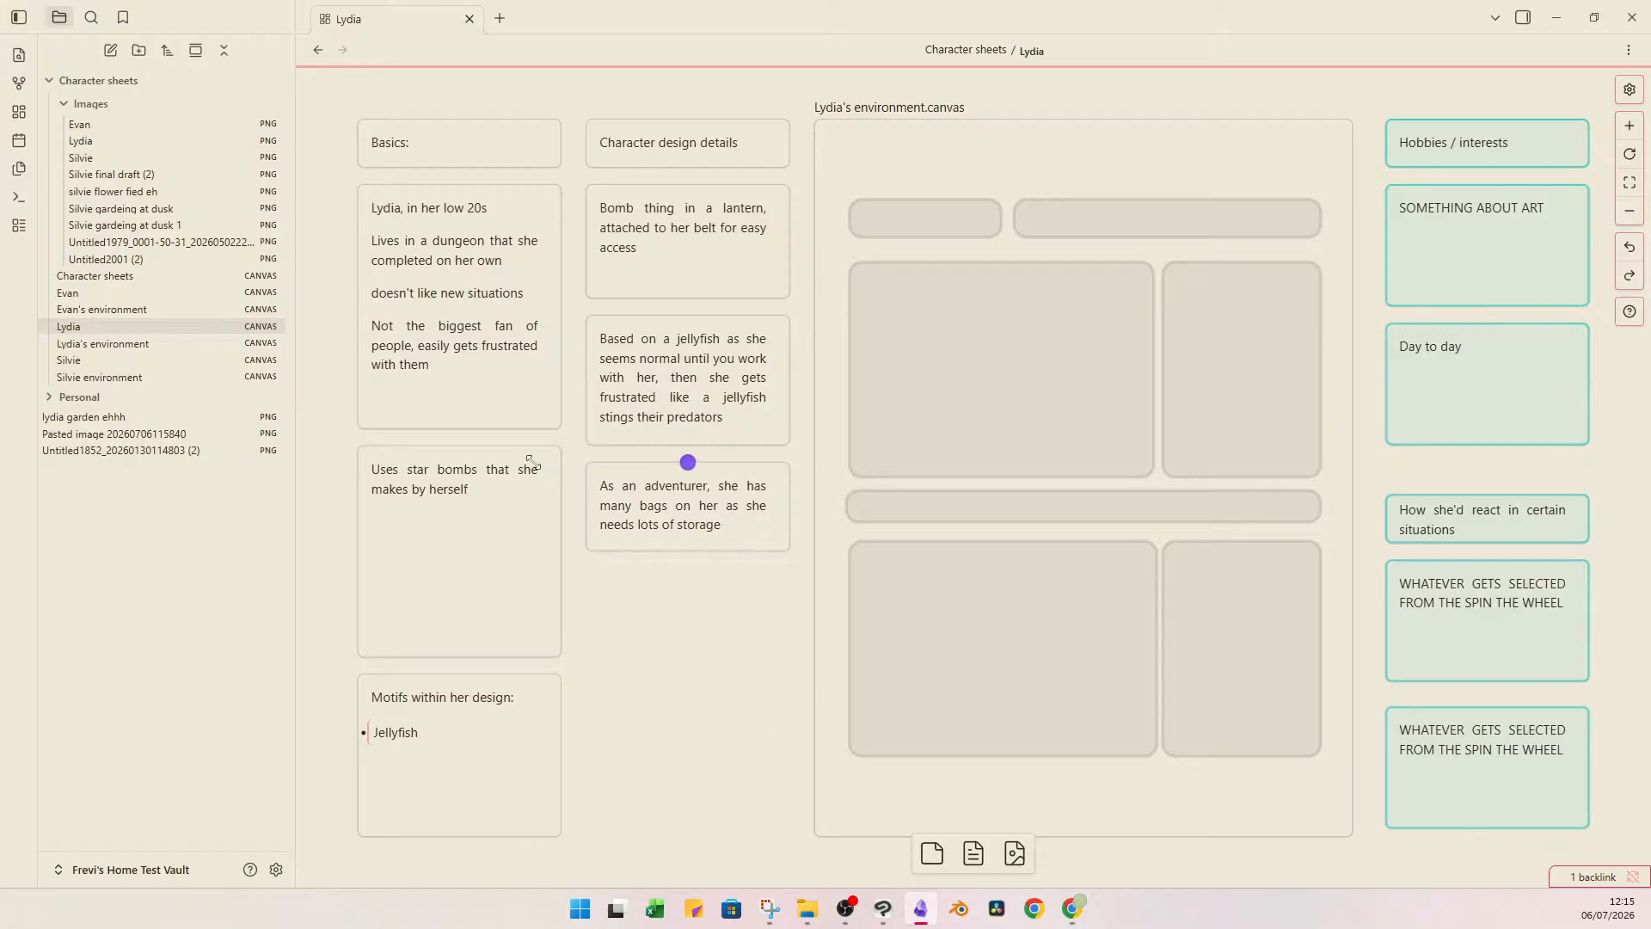
Open the Lydia character image from the Images folder and examine her design at different zoom levels.
{"action": "left_click", "coordinate": [207, 127]}
{"action": "left_click", "coordinate": [206, 140]}
{"action": "left_click", "coordinate": [657, 447]}
{"action": "left_click", "coordinate": [972, 611]}
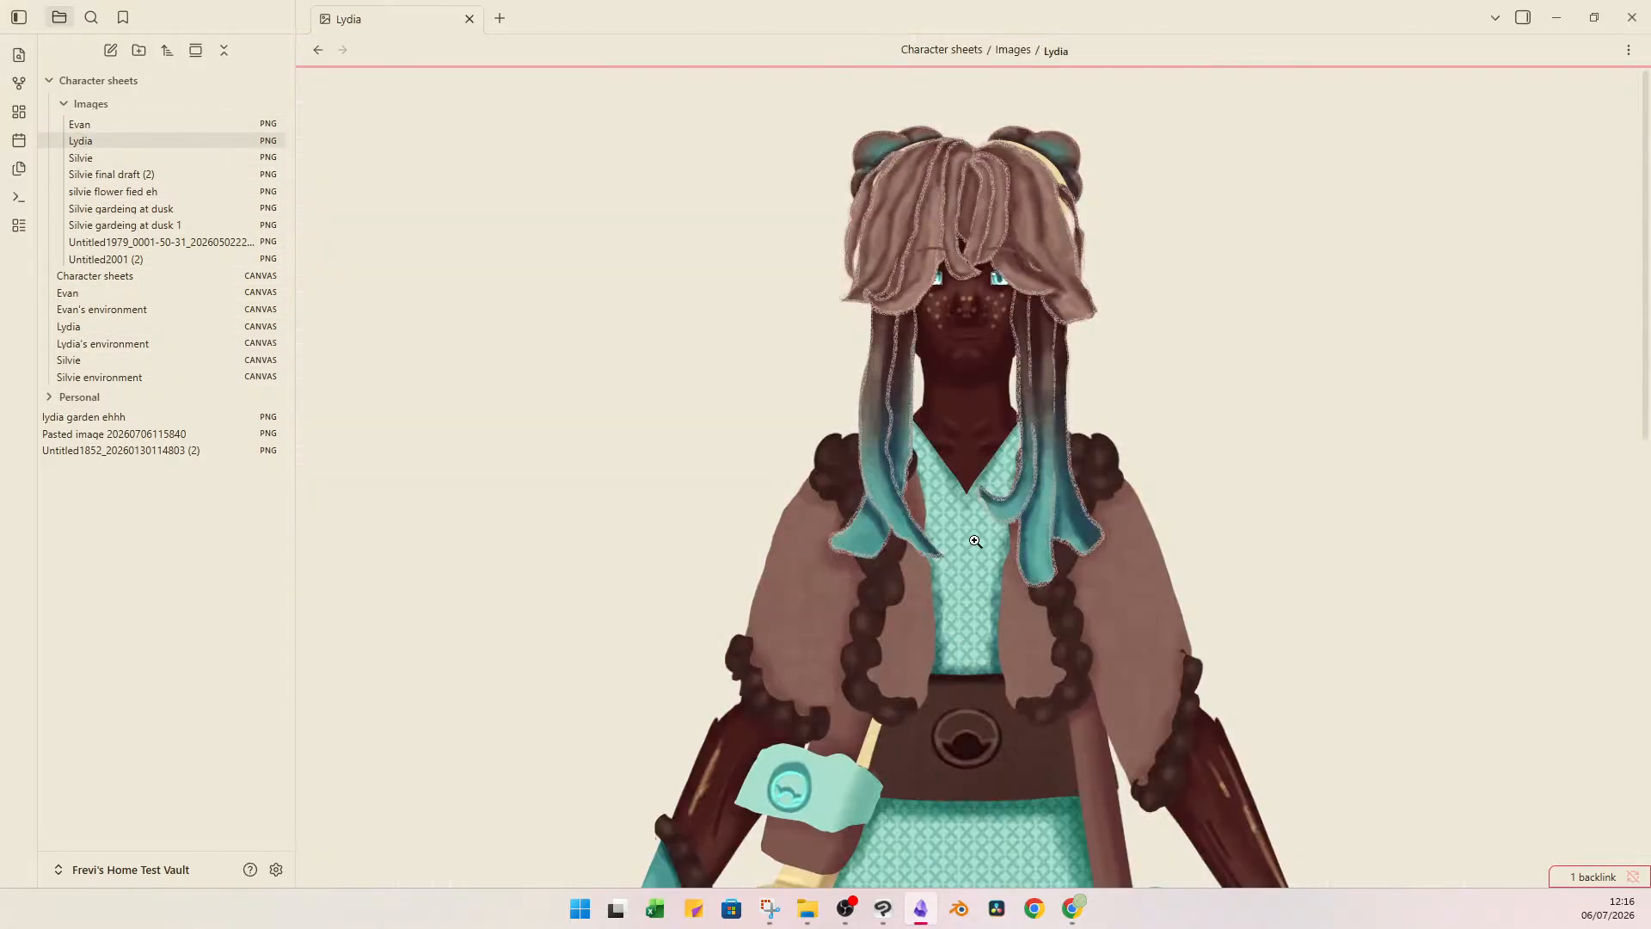
{"action": "left_click", "coordinate": [975, 531]}
{"action": "left_click", "coordinate": [976, 529]}
{"action": "left_click", "coordinate": [503, 713]}
{"action": "left_click", "coordinate": [503, 713]}
{"action": "left_click", "coordinate": [503, 713]}
{"action": "left_click_drag", "start_coordinate": [503, 713], "coordinate": [1022, 602]}
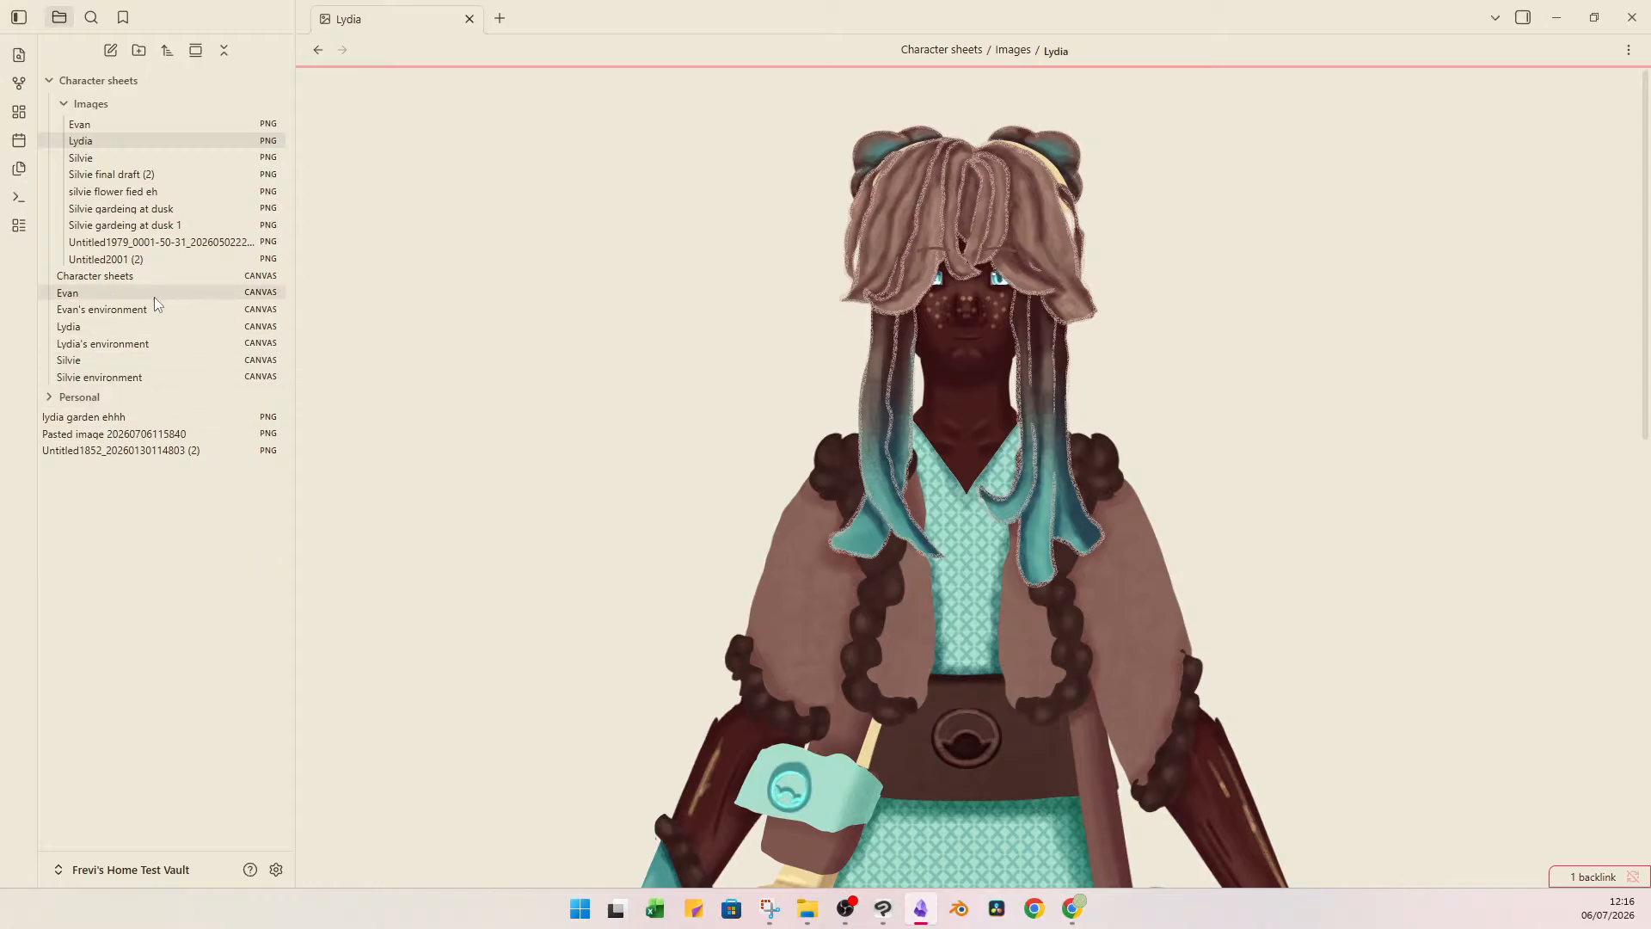
Fill Lydia's first situation card with "Run out of money: Forage out in the wild for food, already sews back p her own clothes if torn".
{"action": "left_click", "coordinate": [187, 327]}
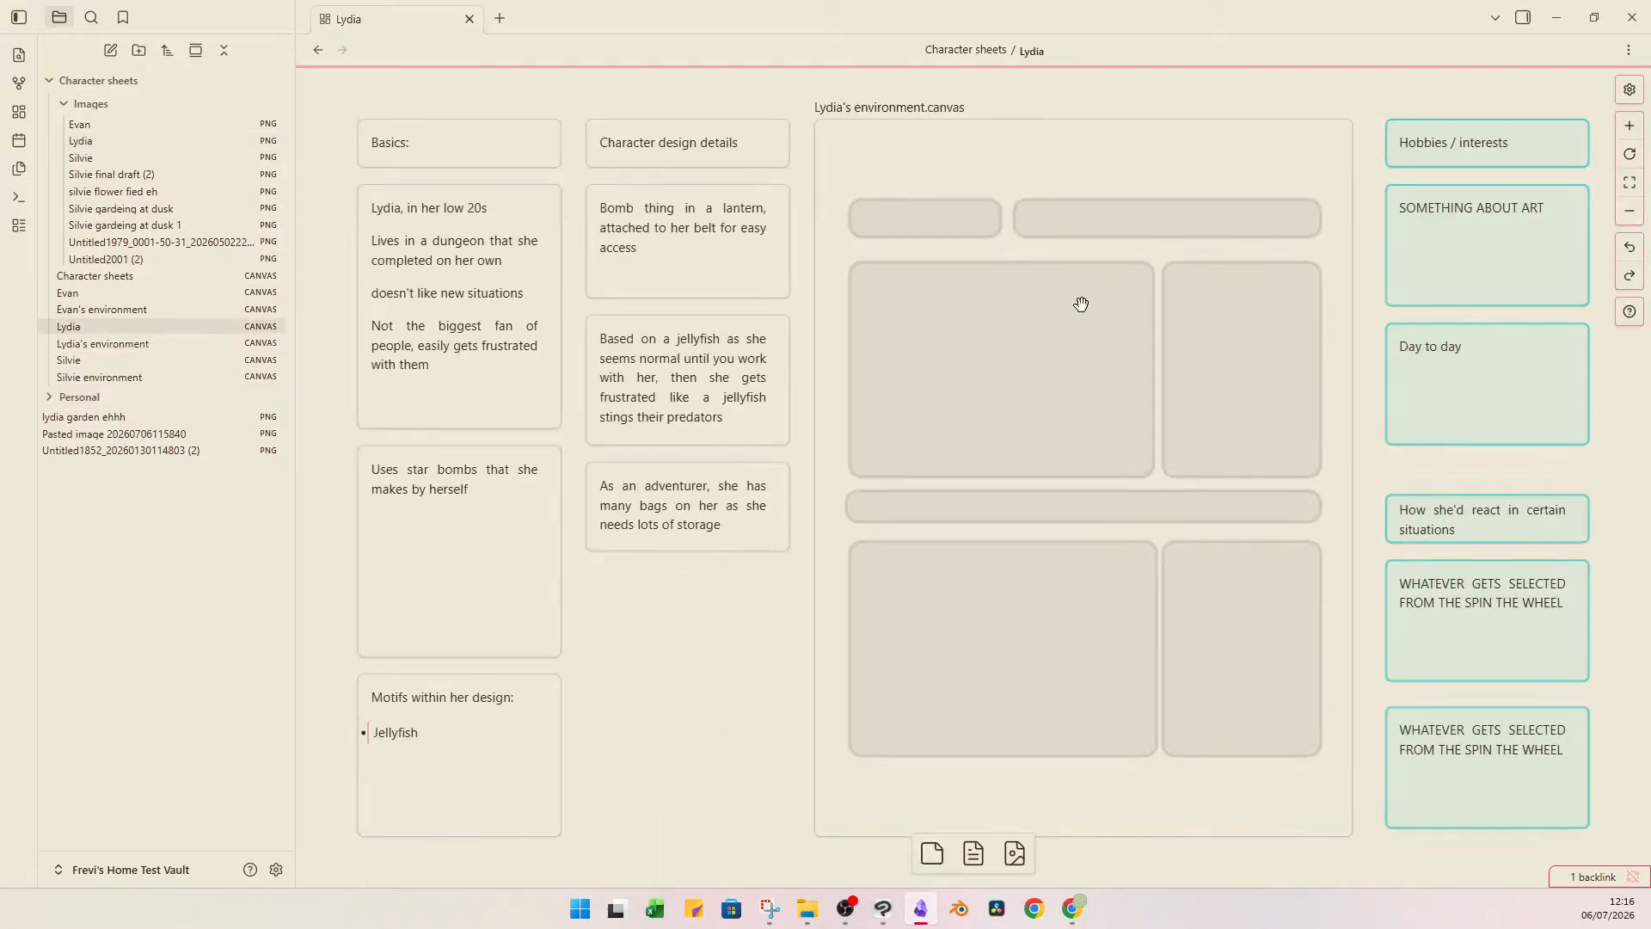
{"action": "left_click", "coordinate": [1491, 595]}
{"action": "left_click", "coordinate": [1491, 595]}
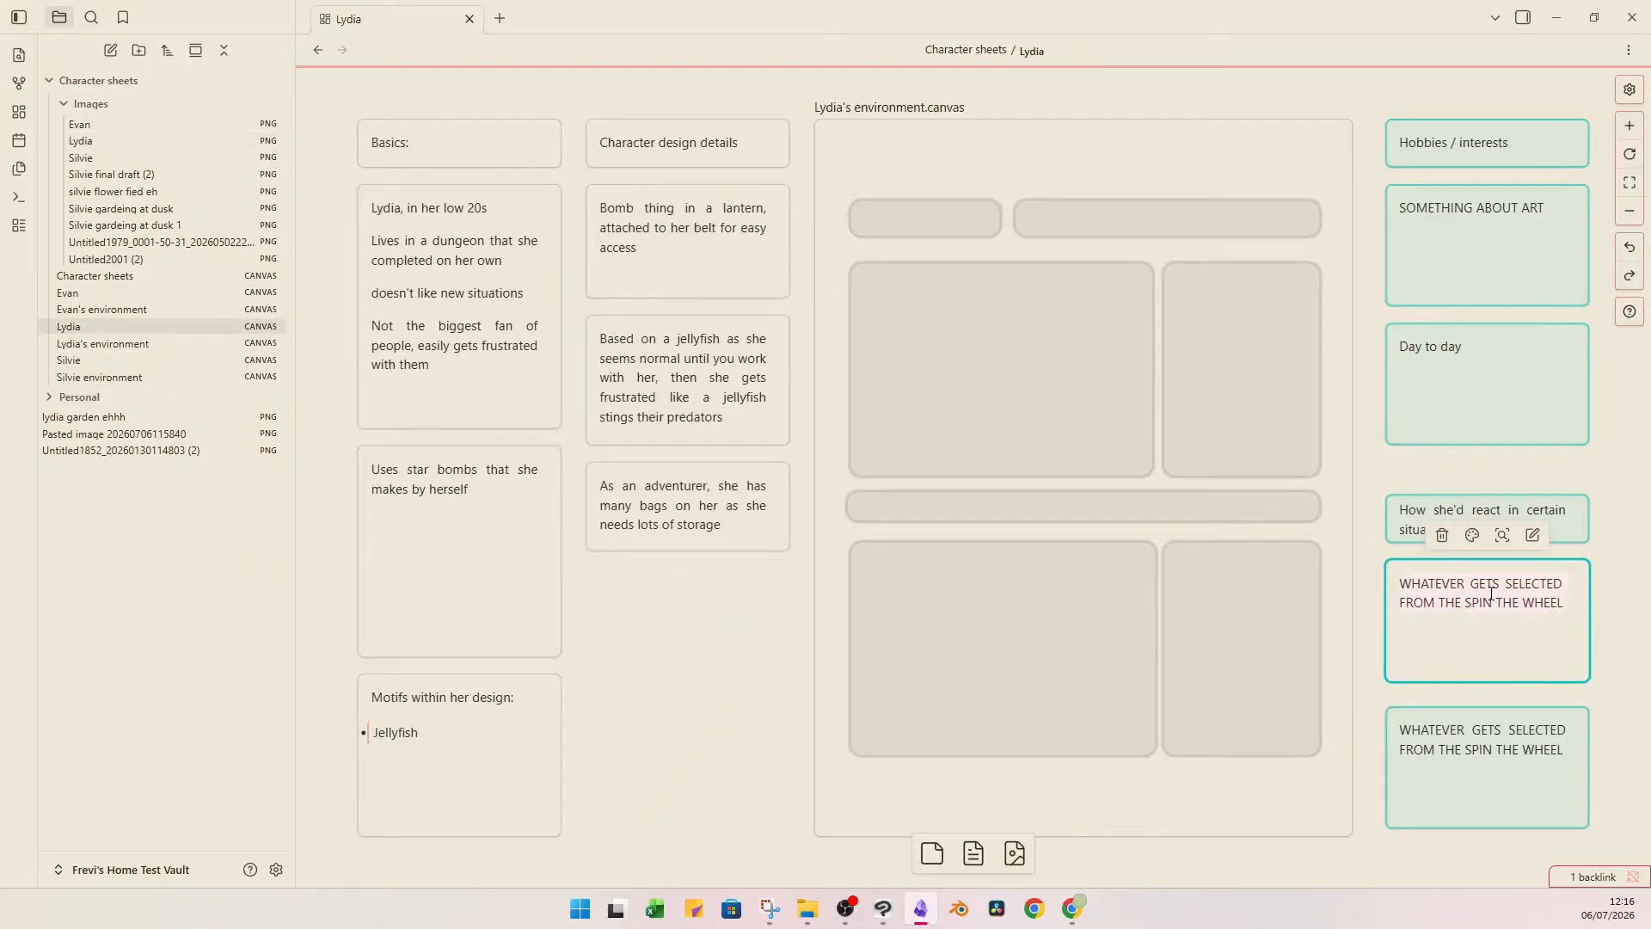
{"action": "type", "text": "Run"}
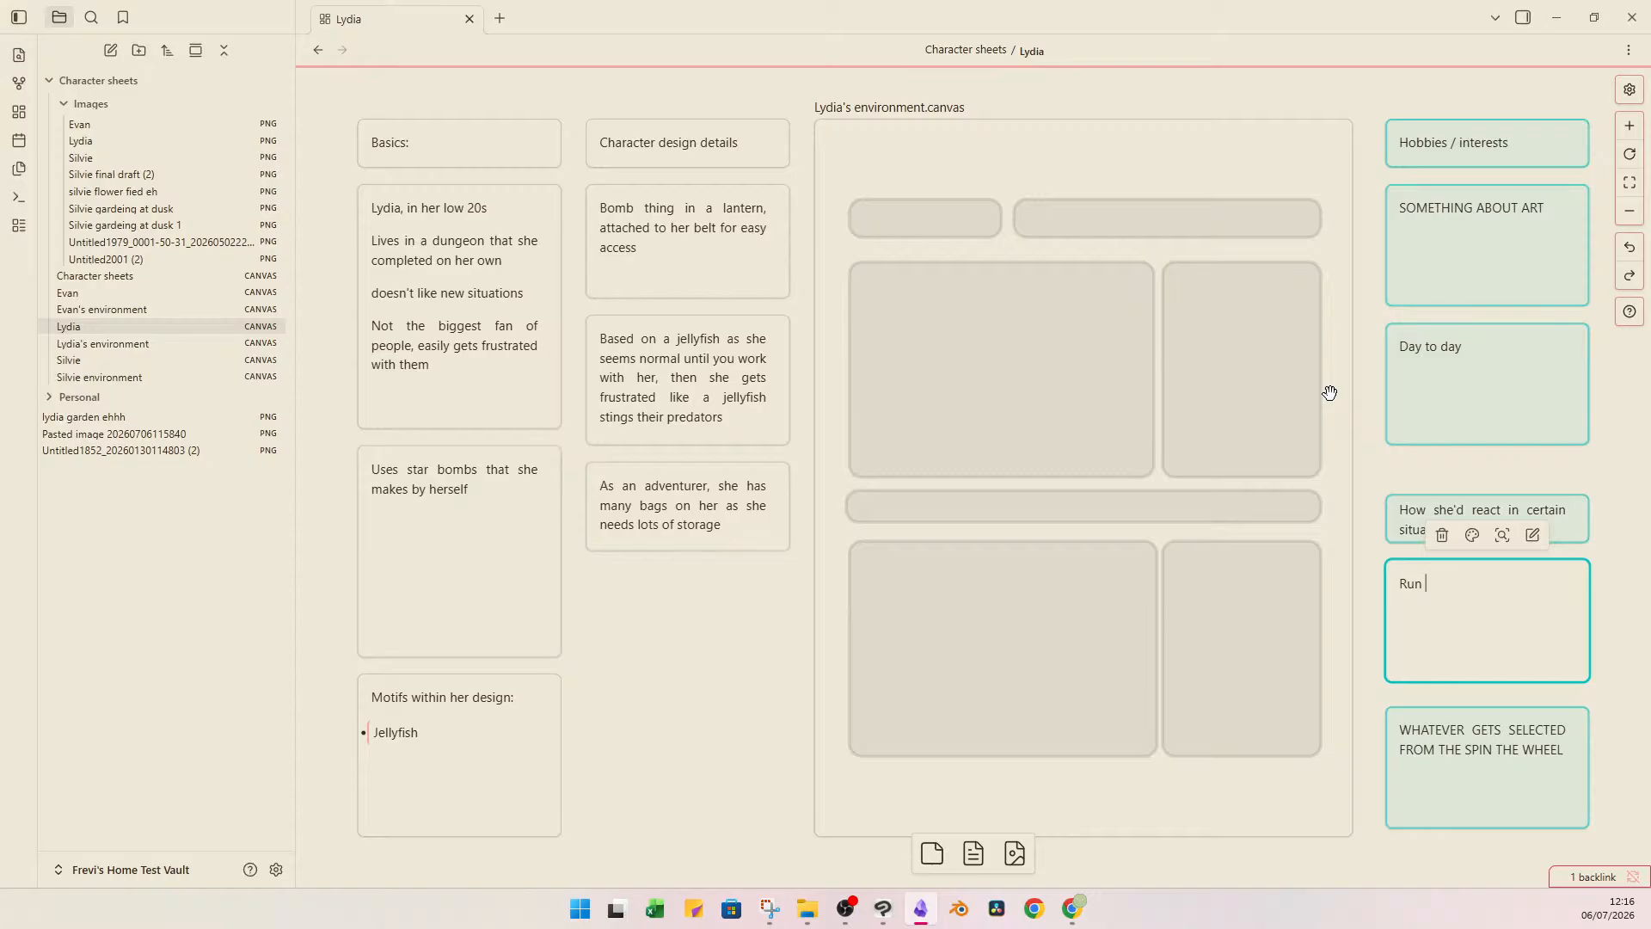
{"action": "type", "text": " out of m"}
{"action": "type", "text": "oney: Forage ou"}
{"action": "type", "text": "t in the w"}
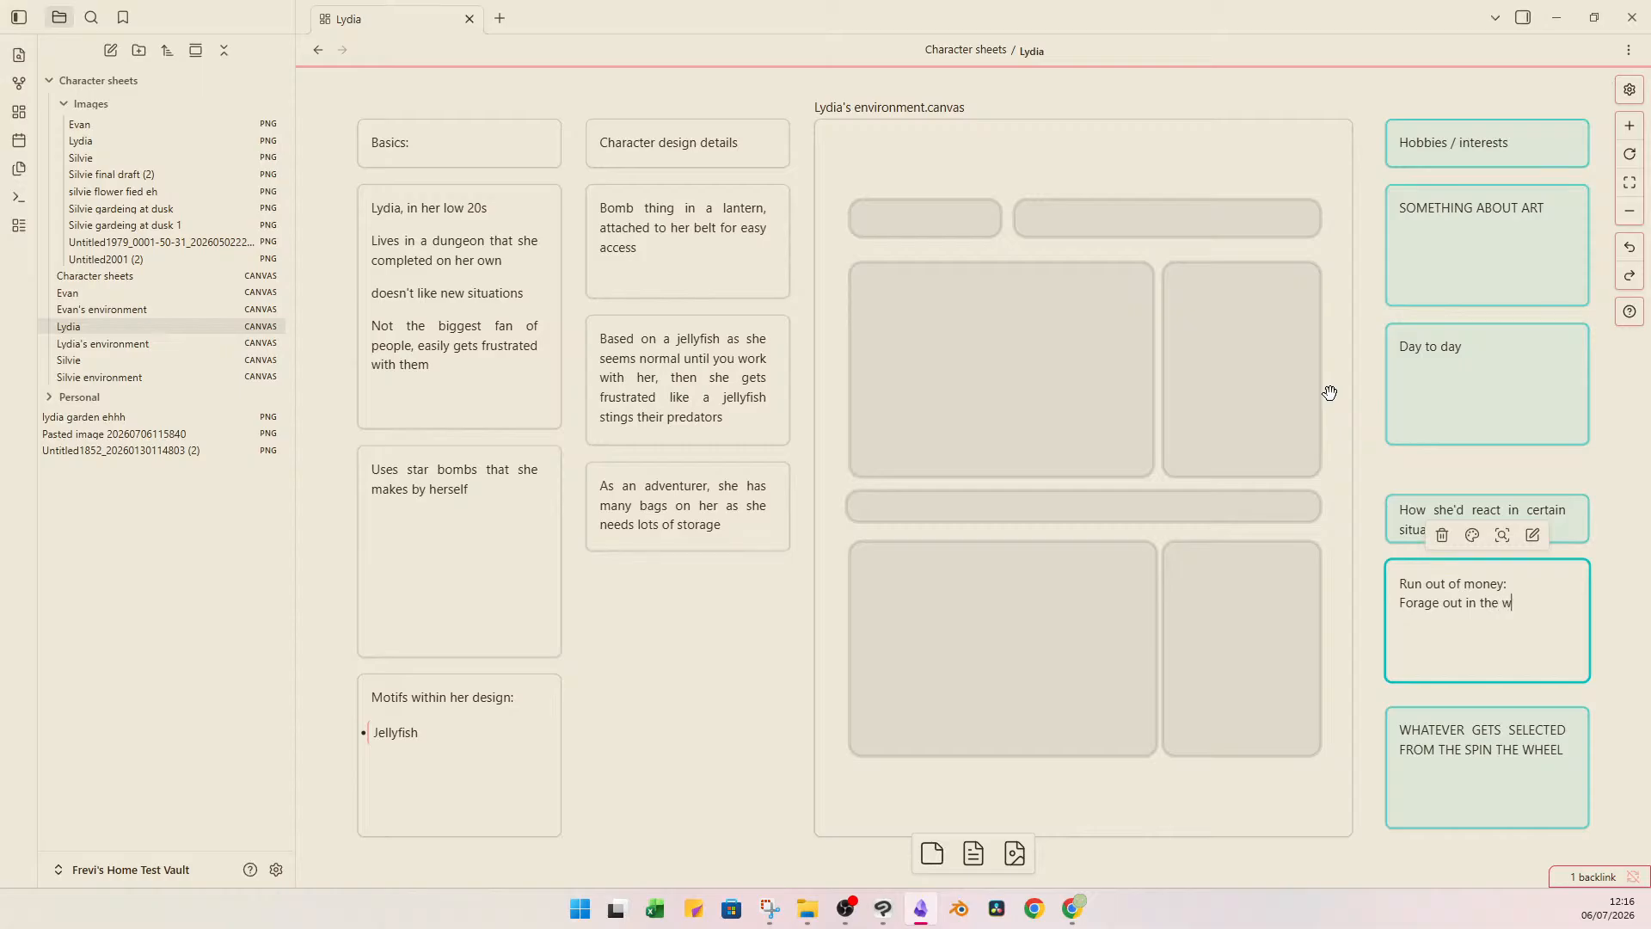
{"action": "type", "text": "ild for food, already s"}
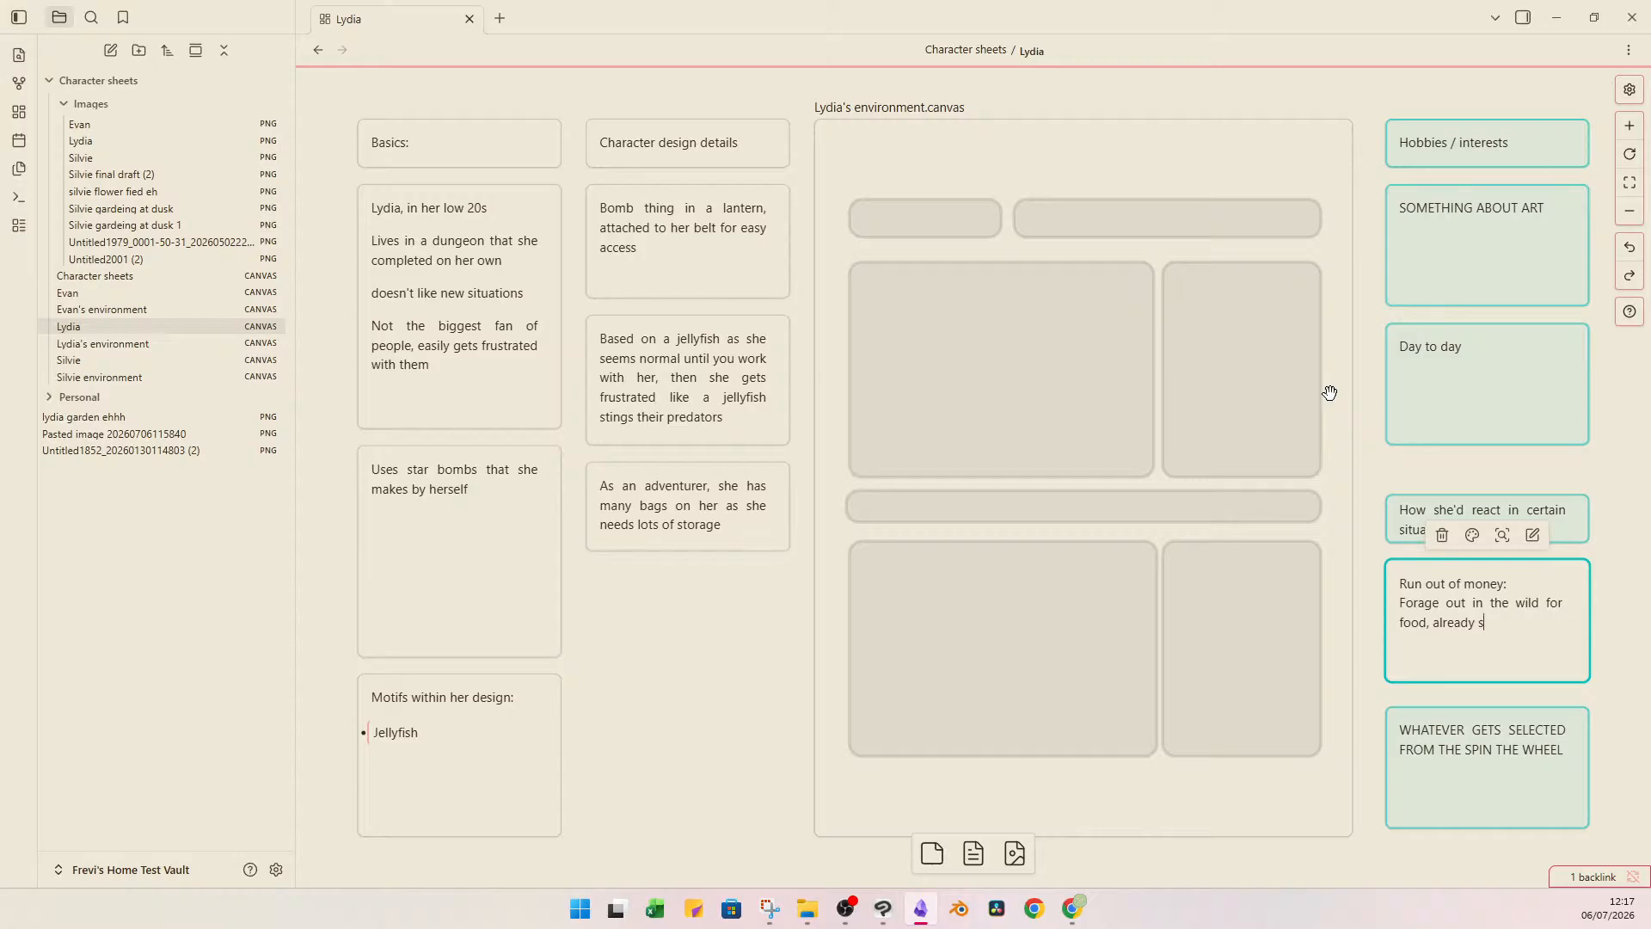
{"action": "type", "text": "ews back p her own clothes if torn"}
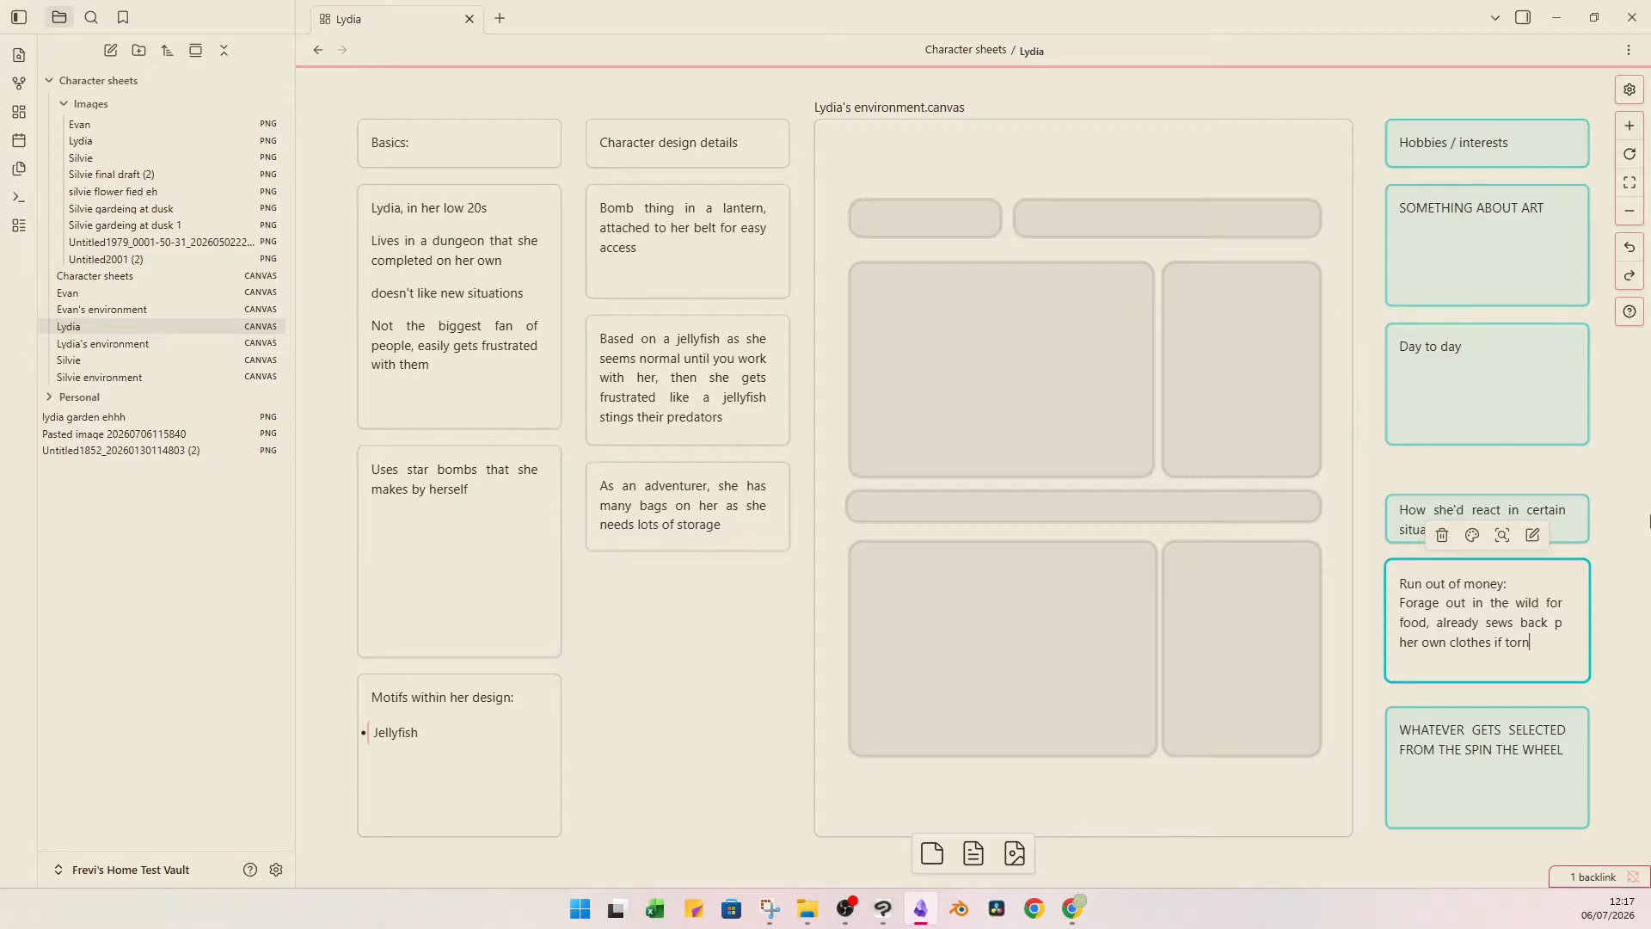
{"action": "left_click", "coordinate": [1644, 513]}
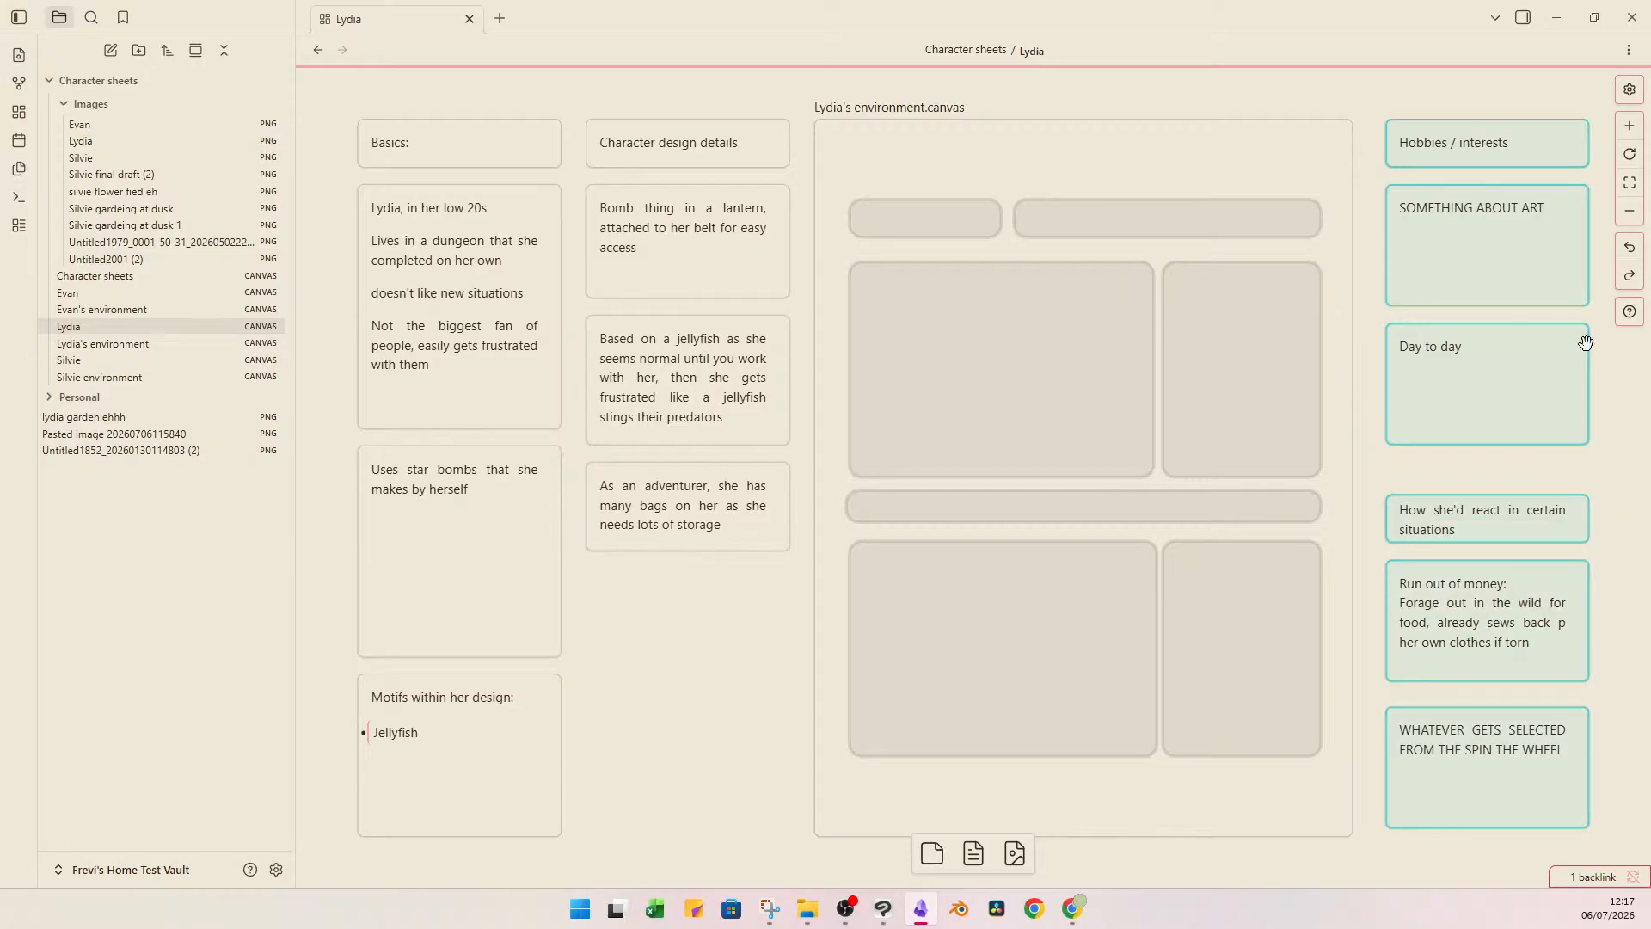
Open the "SOMETHING ABOUT ART" card under Hobbies / interests for editing.
{"action": "left_click", "coordinate": [1496, 275]}
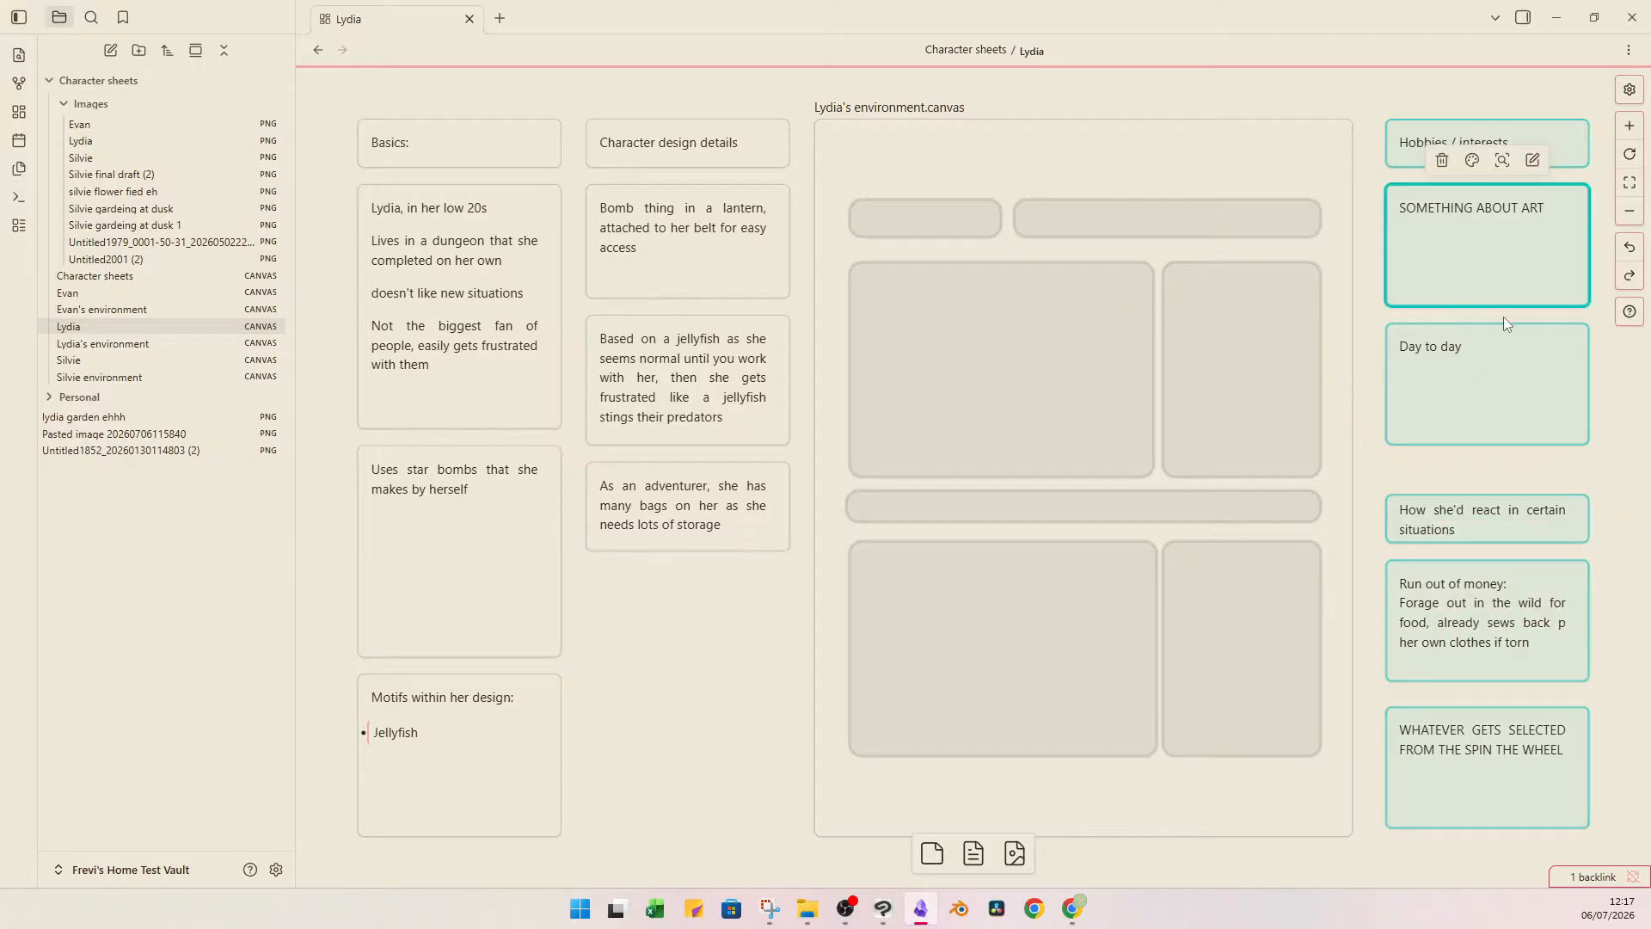
{"action": "left_click", "coordinate": [1488, 570]}
{"action": "left_click", "coordinate": [1432, 220]}
{"action": "left_click", "coordinate": [1464, 125]}
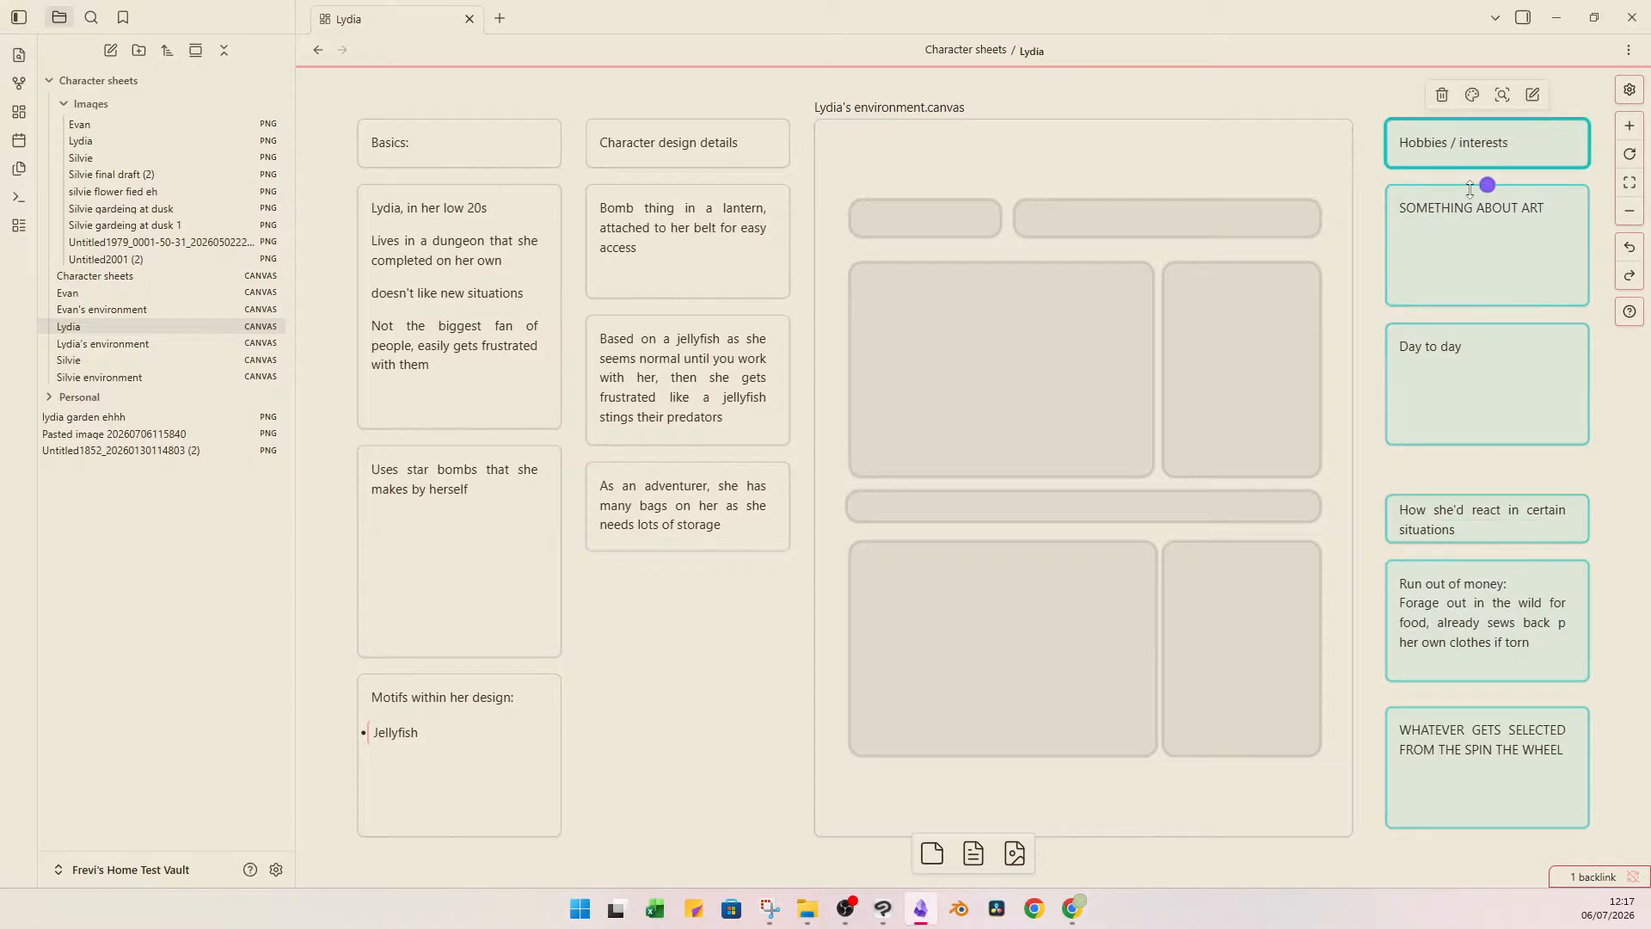
{"action": "left_click", "coordinate": [1456, 250]}
{"action": "double_click", "coordinate": [1511, 222]}
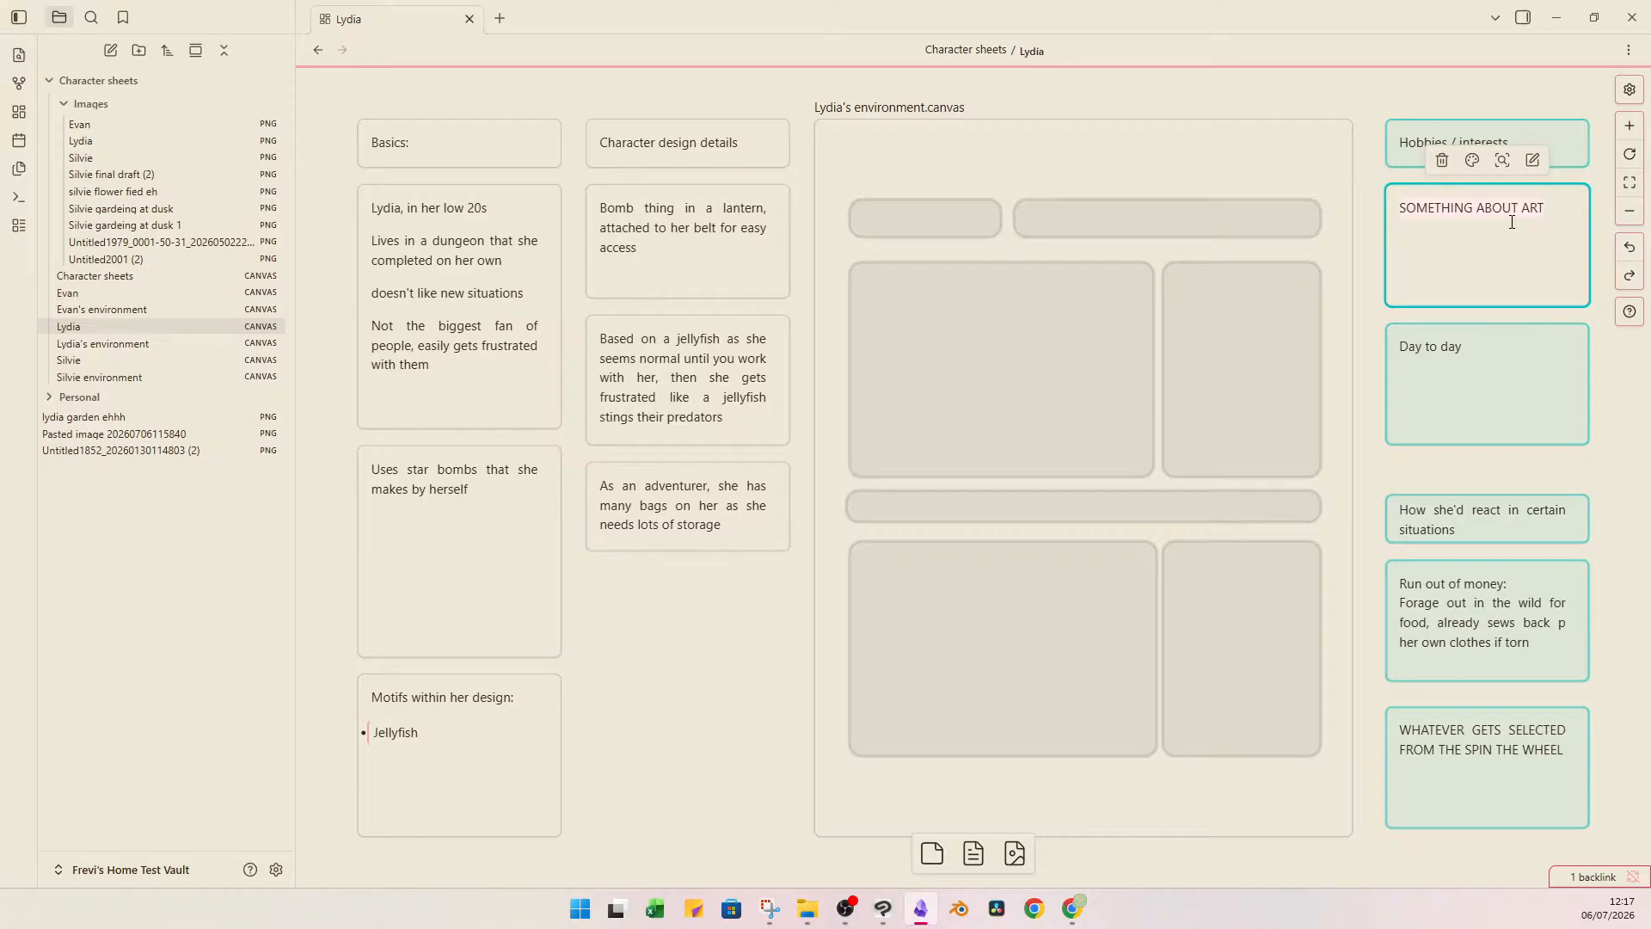
Open the Lydia's environment canvas and examine the dungeon room painting up close.
{"action": "double_click", "coordinate": [1142, 163]}
{"action": "left_click", "coordinate": [738, 354]}
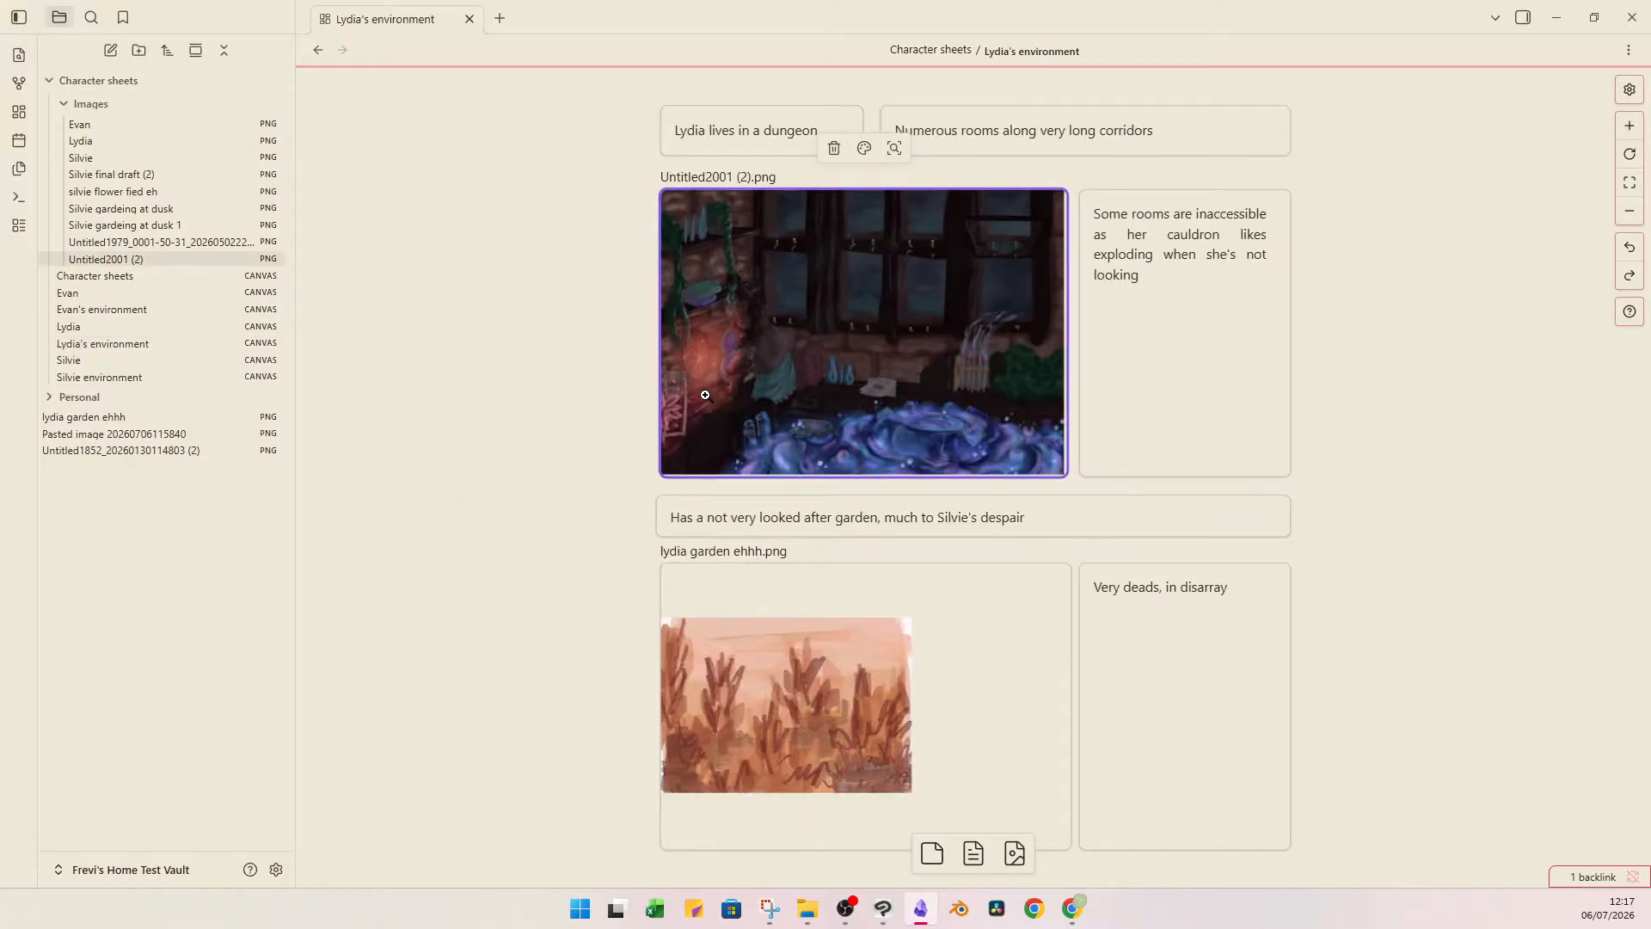
{"action": "scroll", "coordinate": [714, 379], "scroll_direction": "up", "scroll_amount": 4}
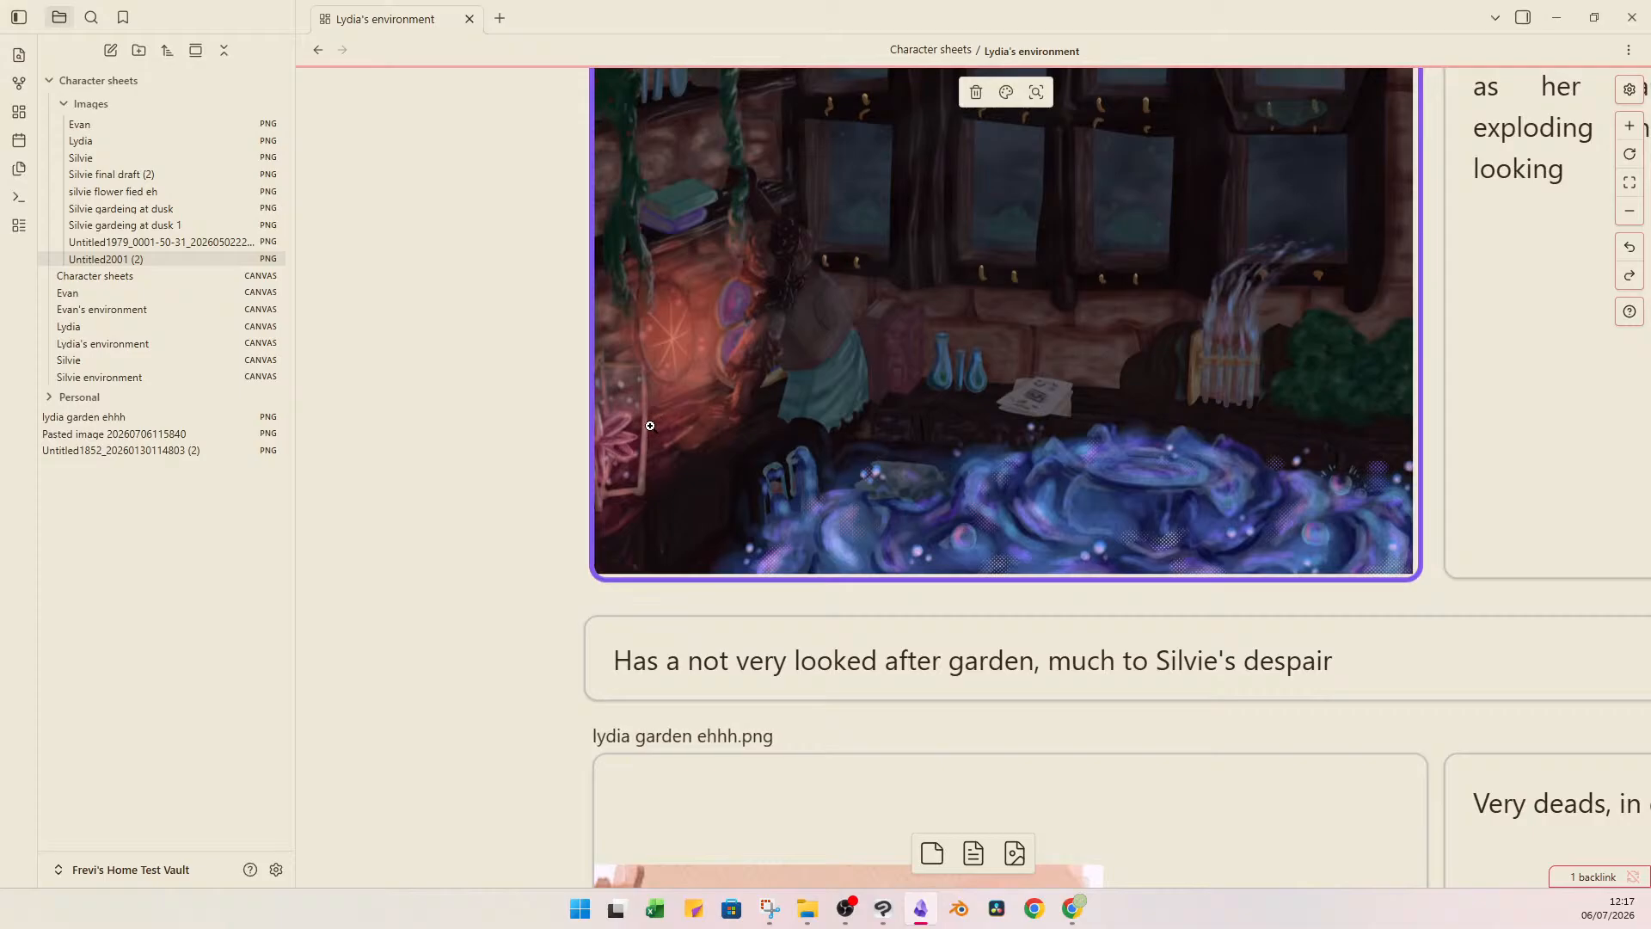
{"action": "scroll", "coordinate": [941, 365], "scroll_direction": "down", "scroll_amount": 4}
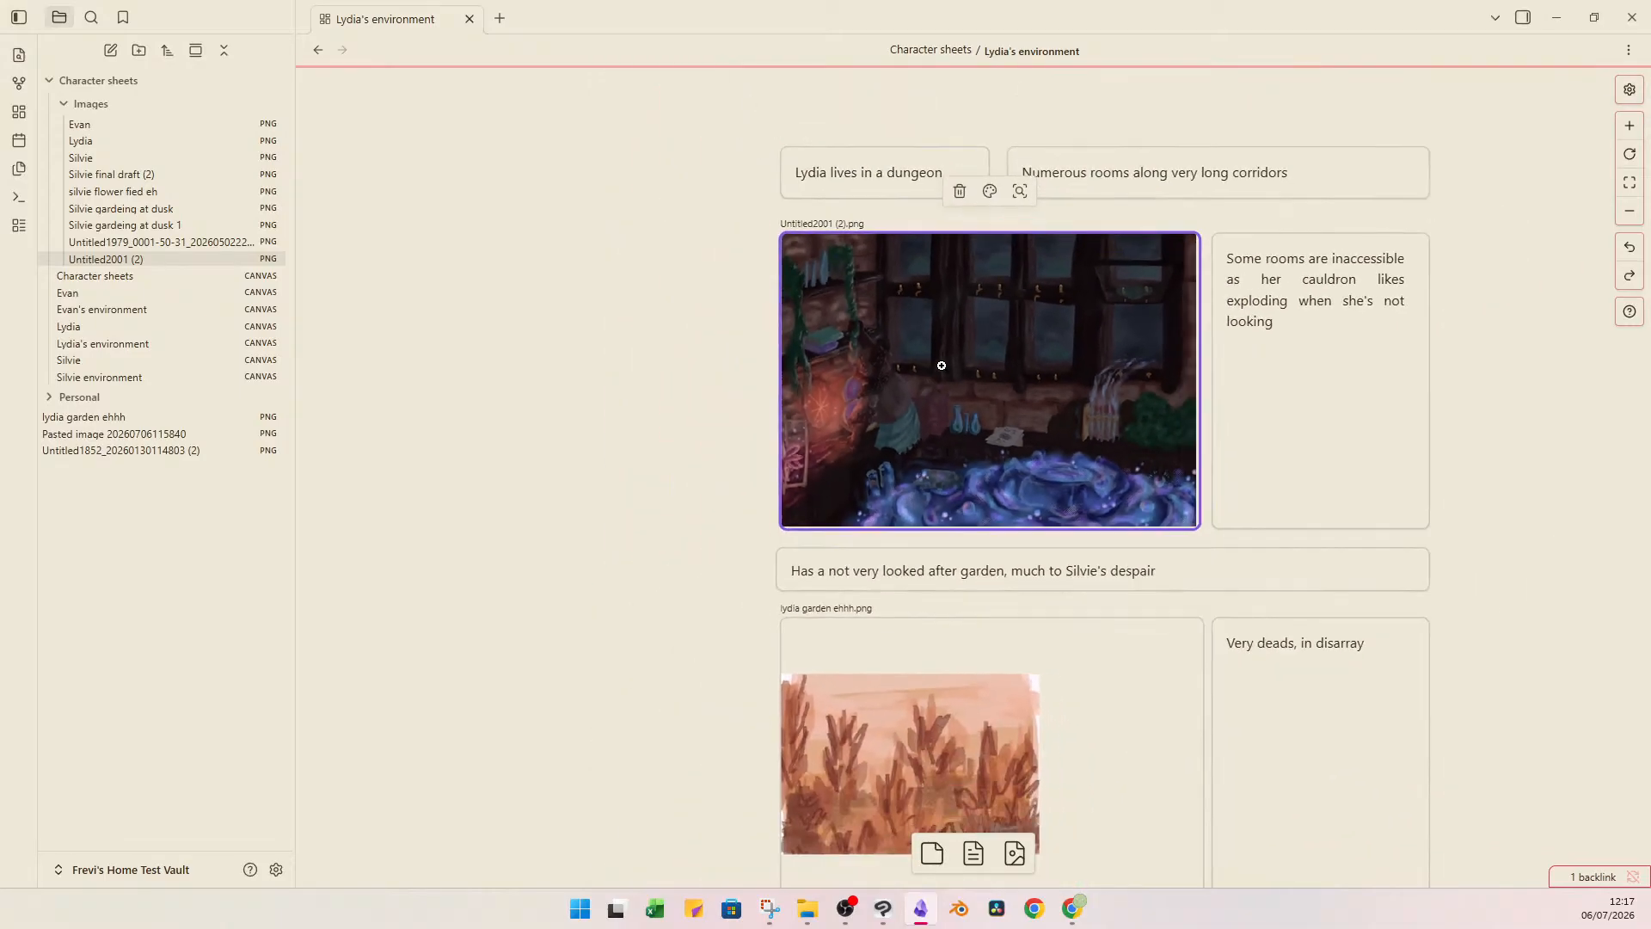
{"action": "scroll", "coordinate": [1126, 369], "scroll_direction": "up", "scroll_amount": 3}
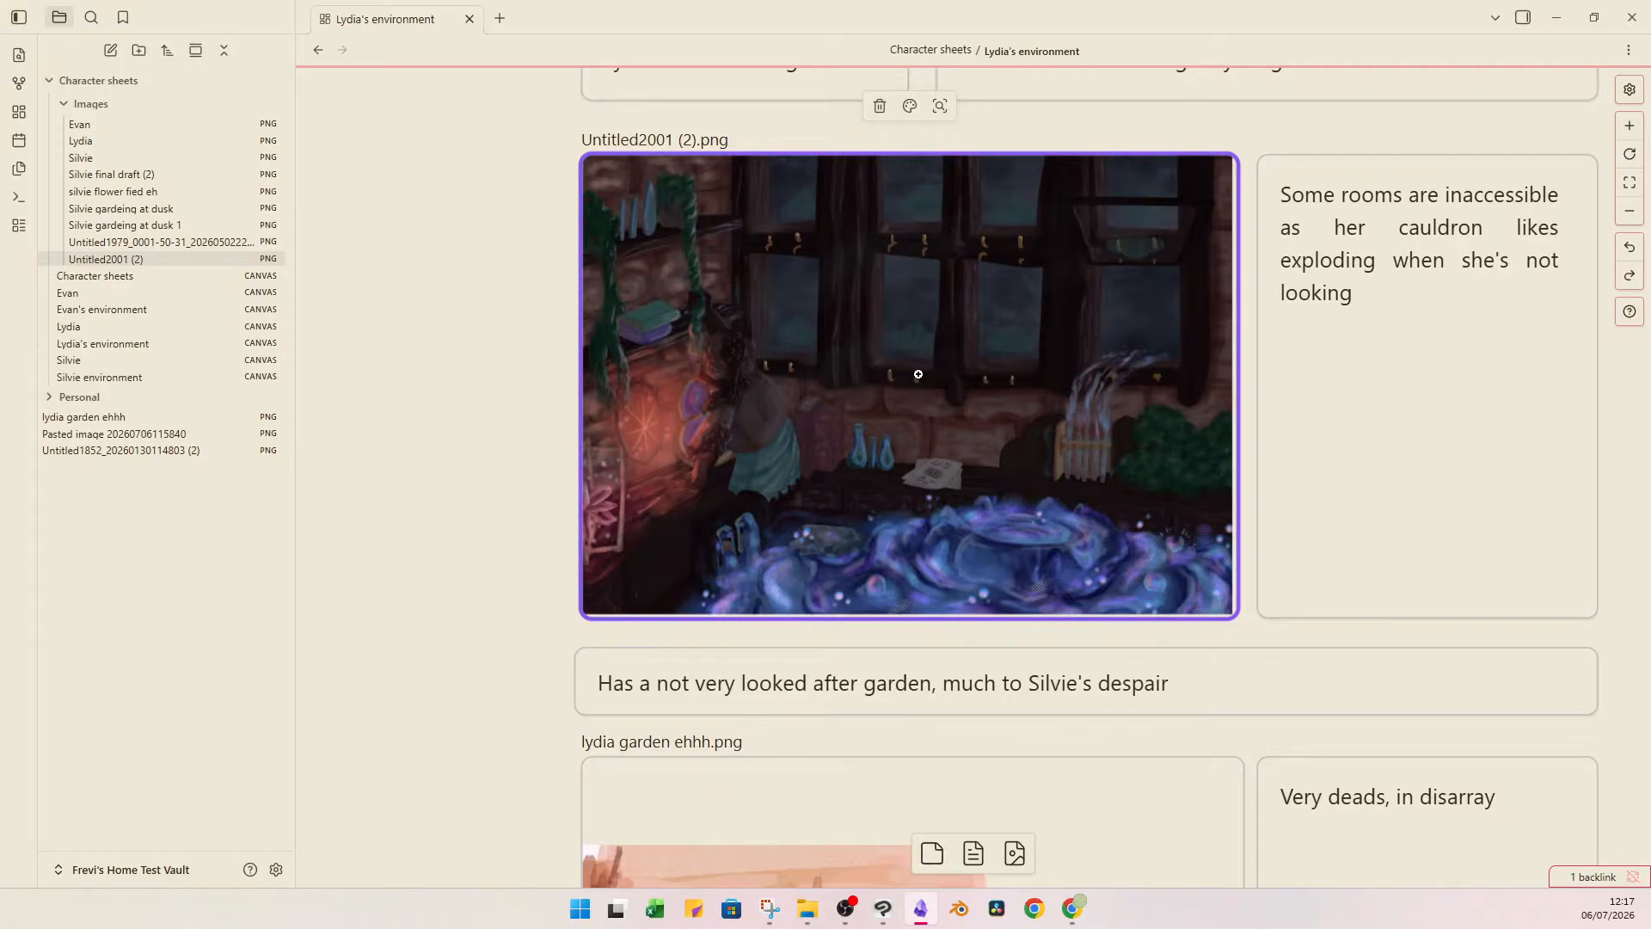
Return to the Lydia canvas and replace the "SOMETHING ABOUT ART" card's text under Hobbies / interests with "Mixology".
{"action": "left_click", "coordinate": [489, 411]}
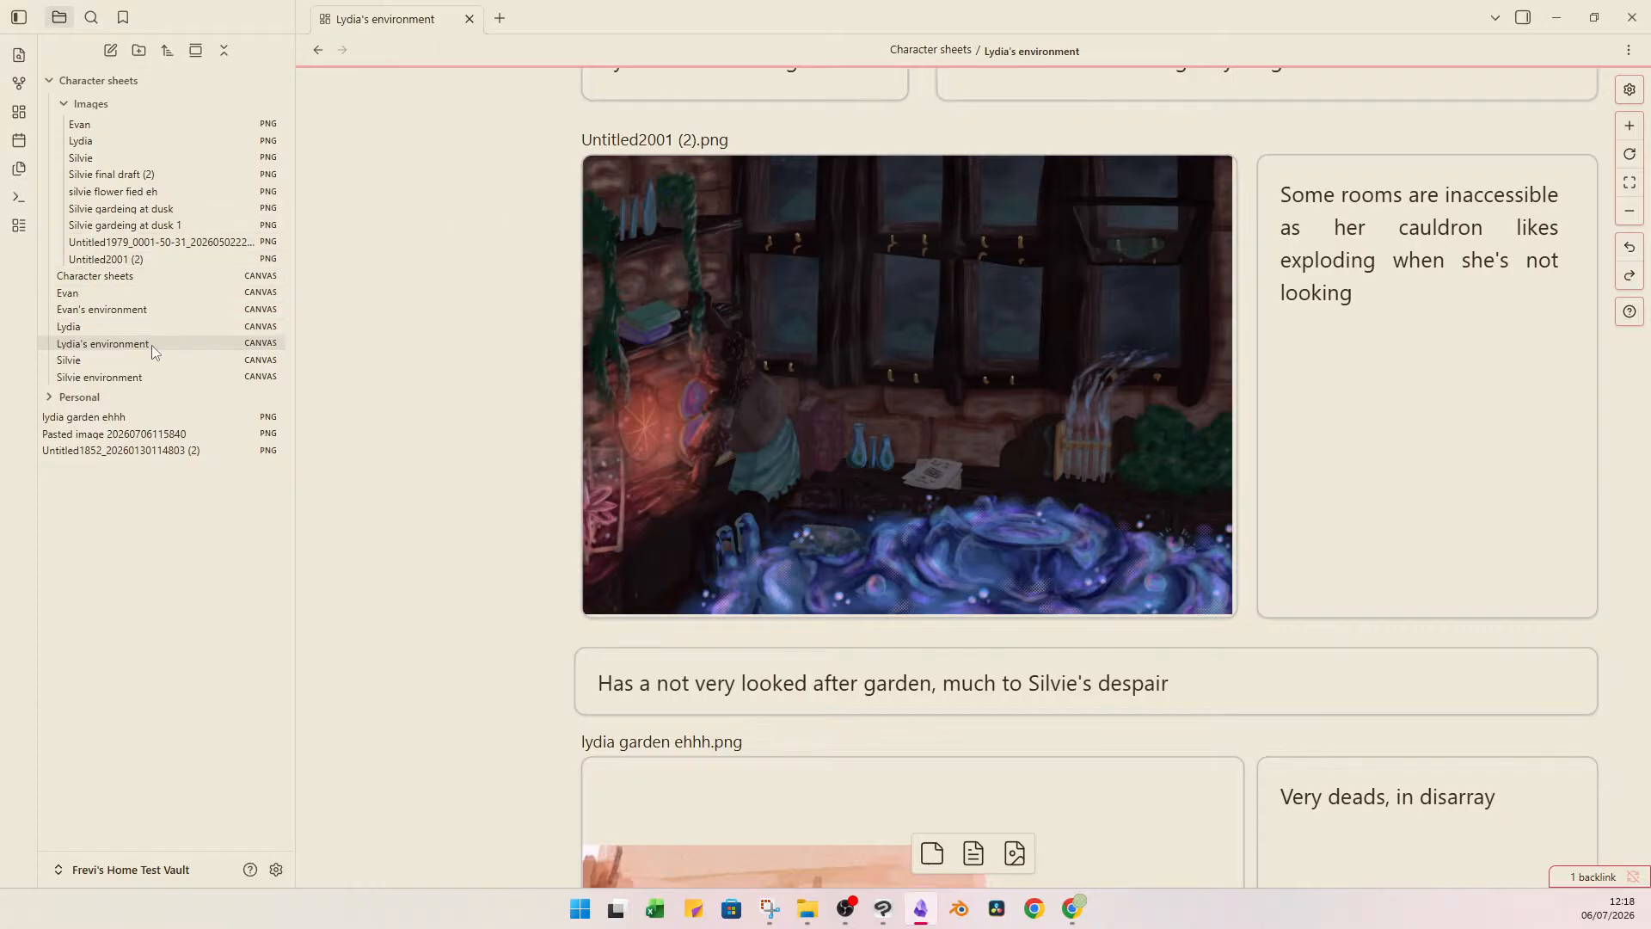
{"action": "left_click", "coordinate": [181, 326]}
{"action": "double_click", "coordinate": [1478, 227]}
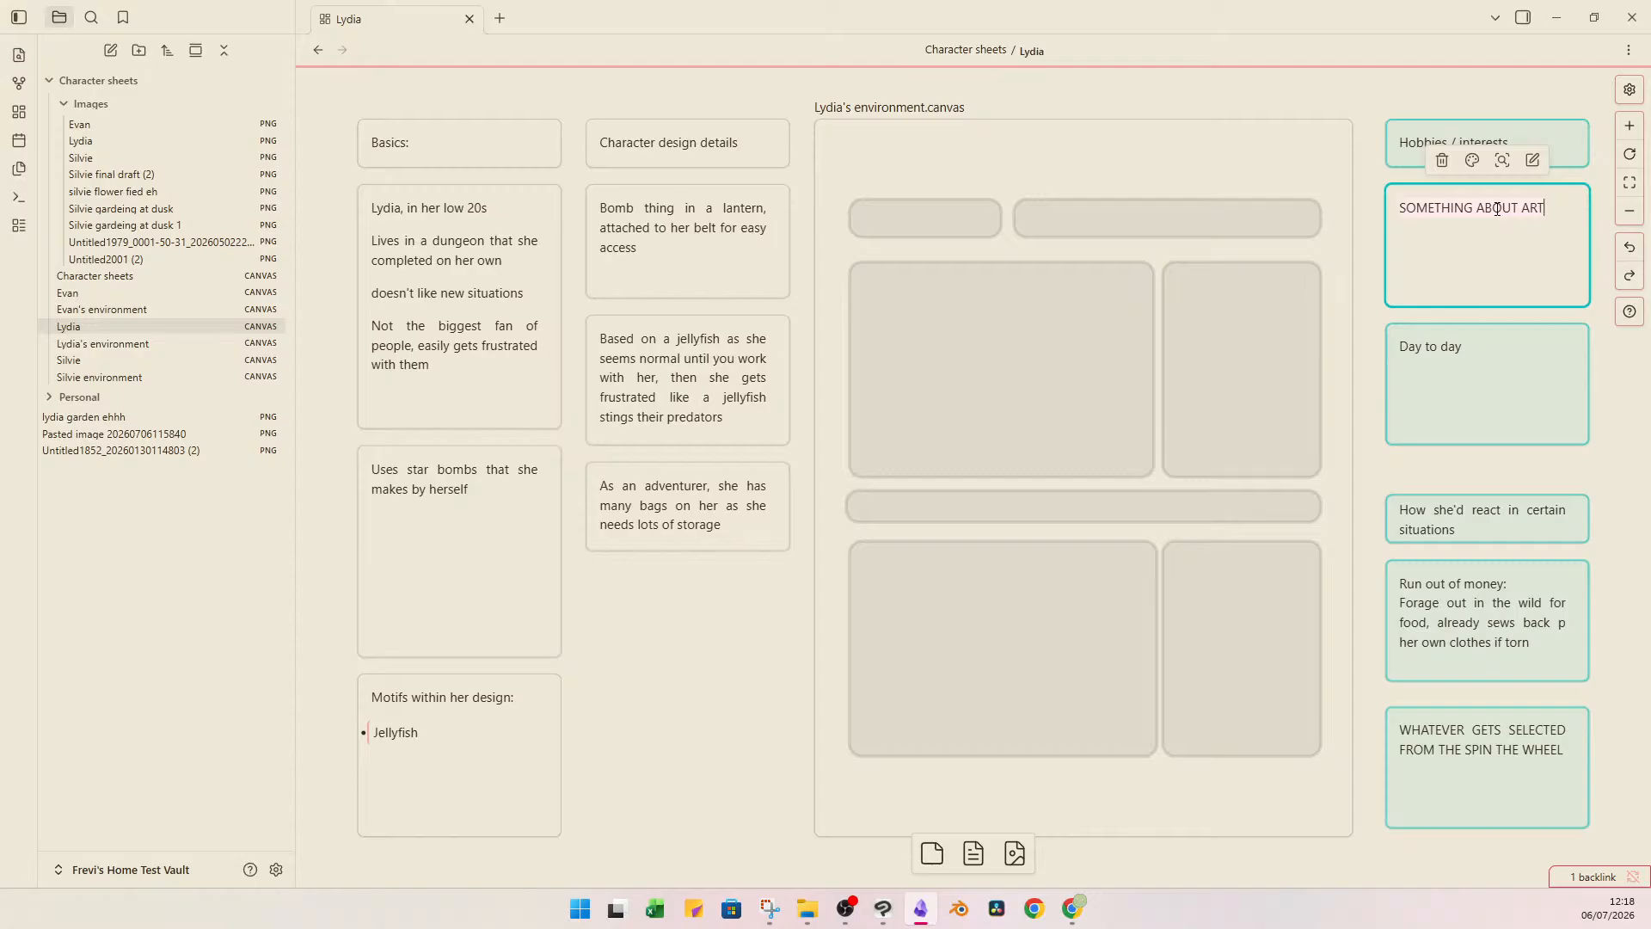
{"action": "type", "text": "Mixology"}
{"action": "left_click", "coordinate": [1375, 224]}
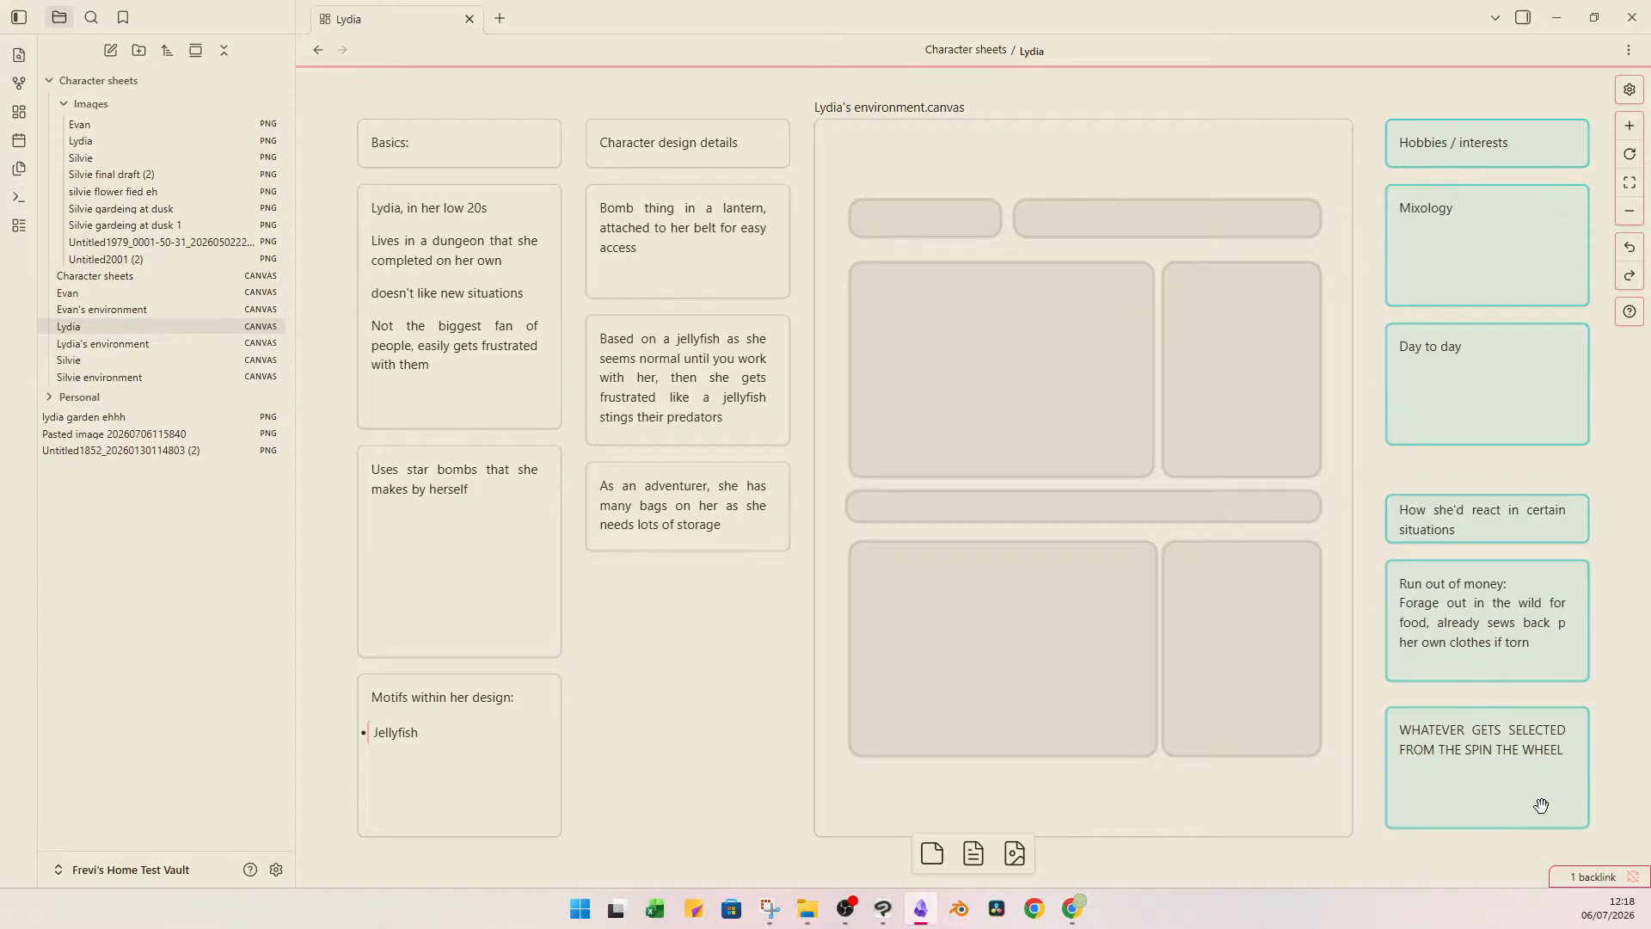
Switch to the wheelofnames.com wheel in Chrome, spin it for Lydia's second situation, and remove the drawn "Find a dragon" entry.
{"action": "mouse_move", "coordinate": [1070, 914]}
{"action": "left_click", "coordinate": [1118, 817]}
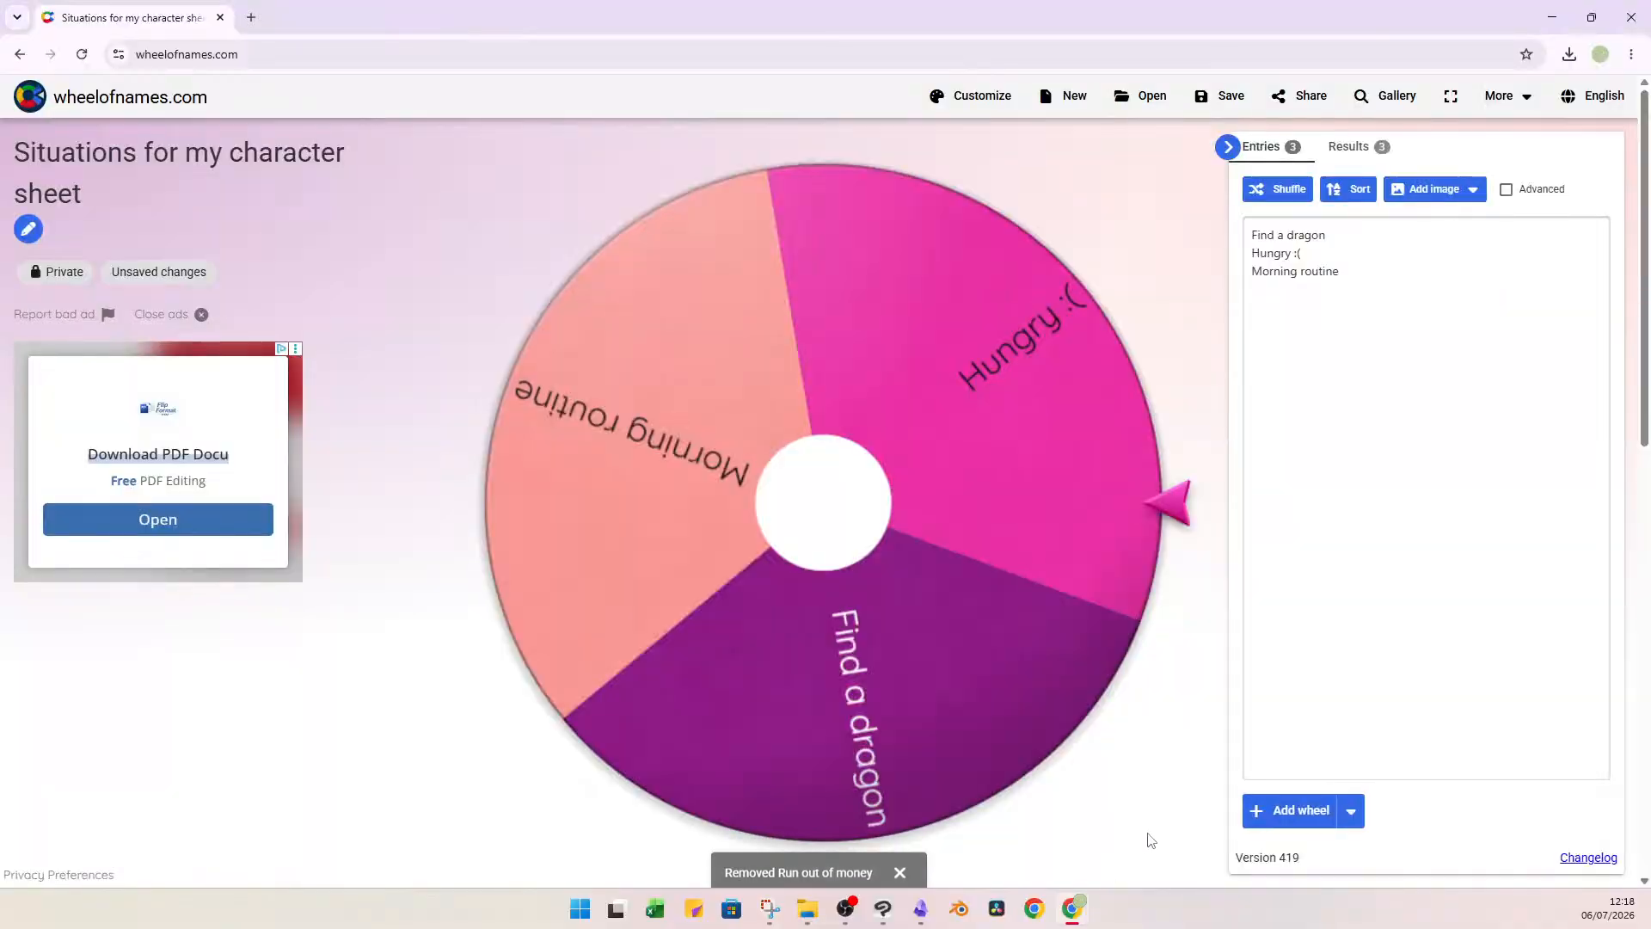
{"action": "left_click", "coordinate": [916, 586]}
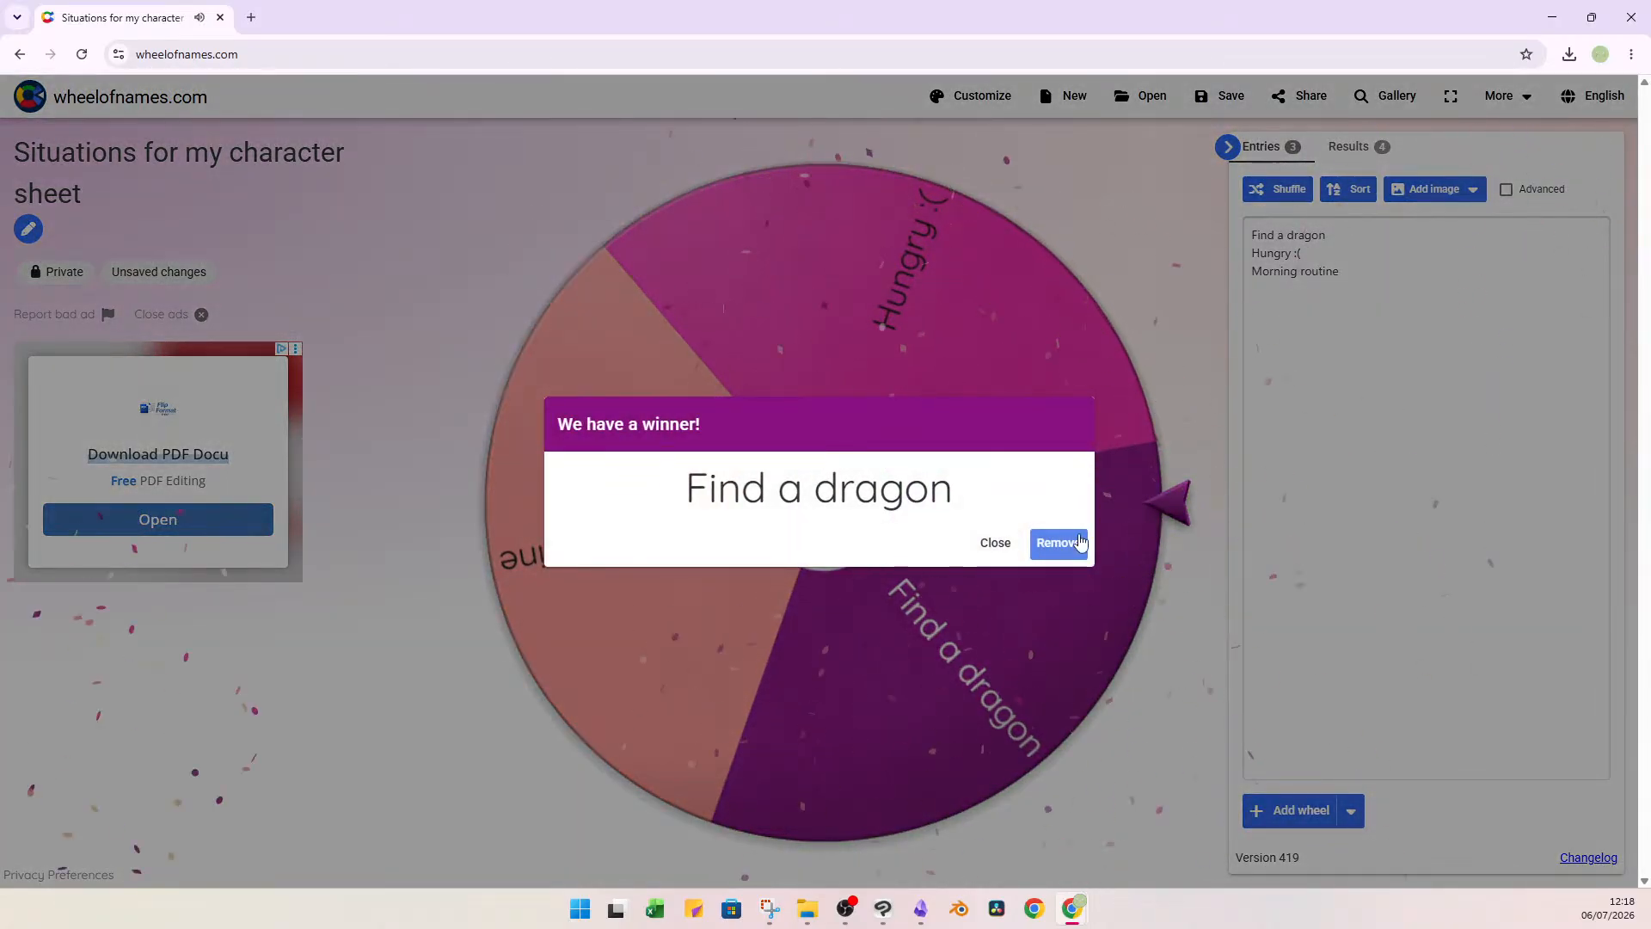
{"action": "left_click", "coordinate": [1079, 541]}
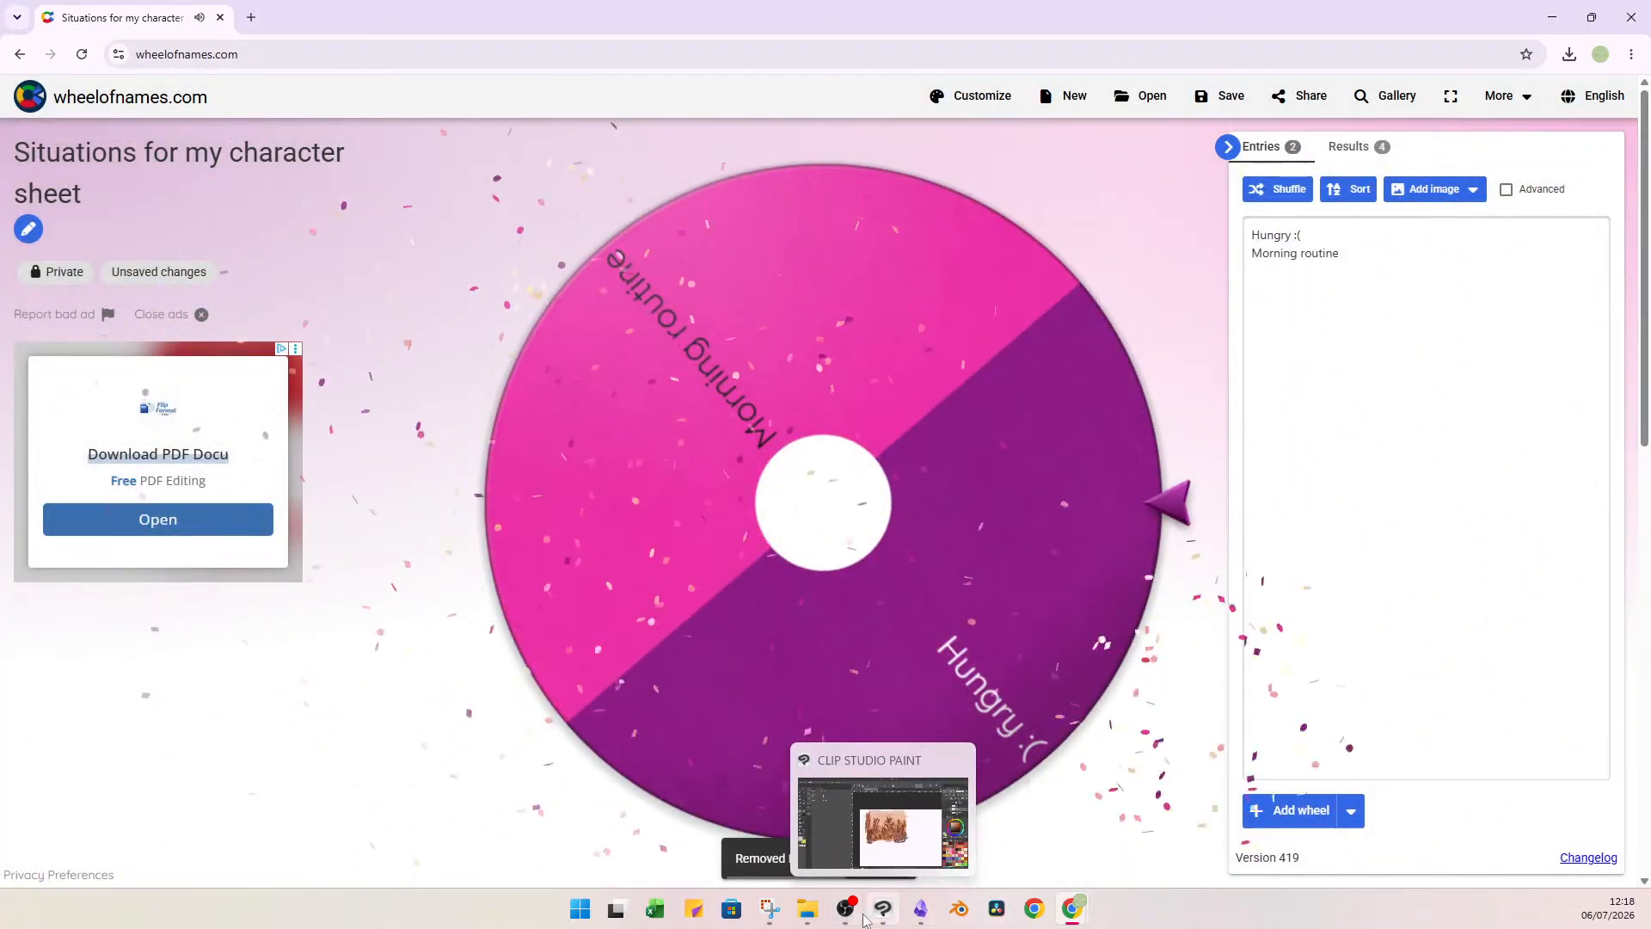
Back in Obsidian, fill Lydia's second situation card with "Finds a dragon: Try her upmost best to escape without notifying the dragon".
{"action": "left_click", "coordinate": [920, 911]}
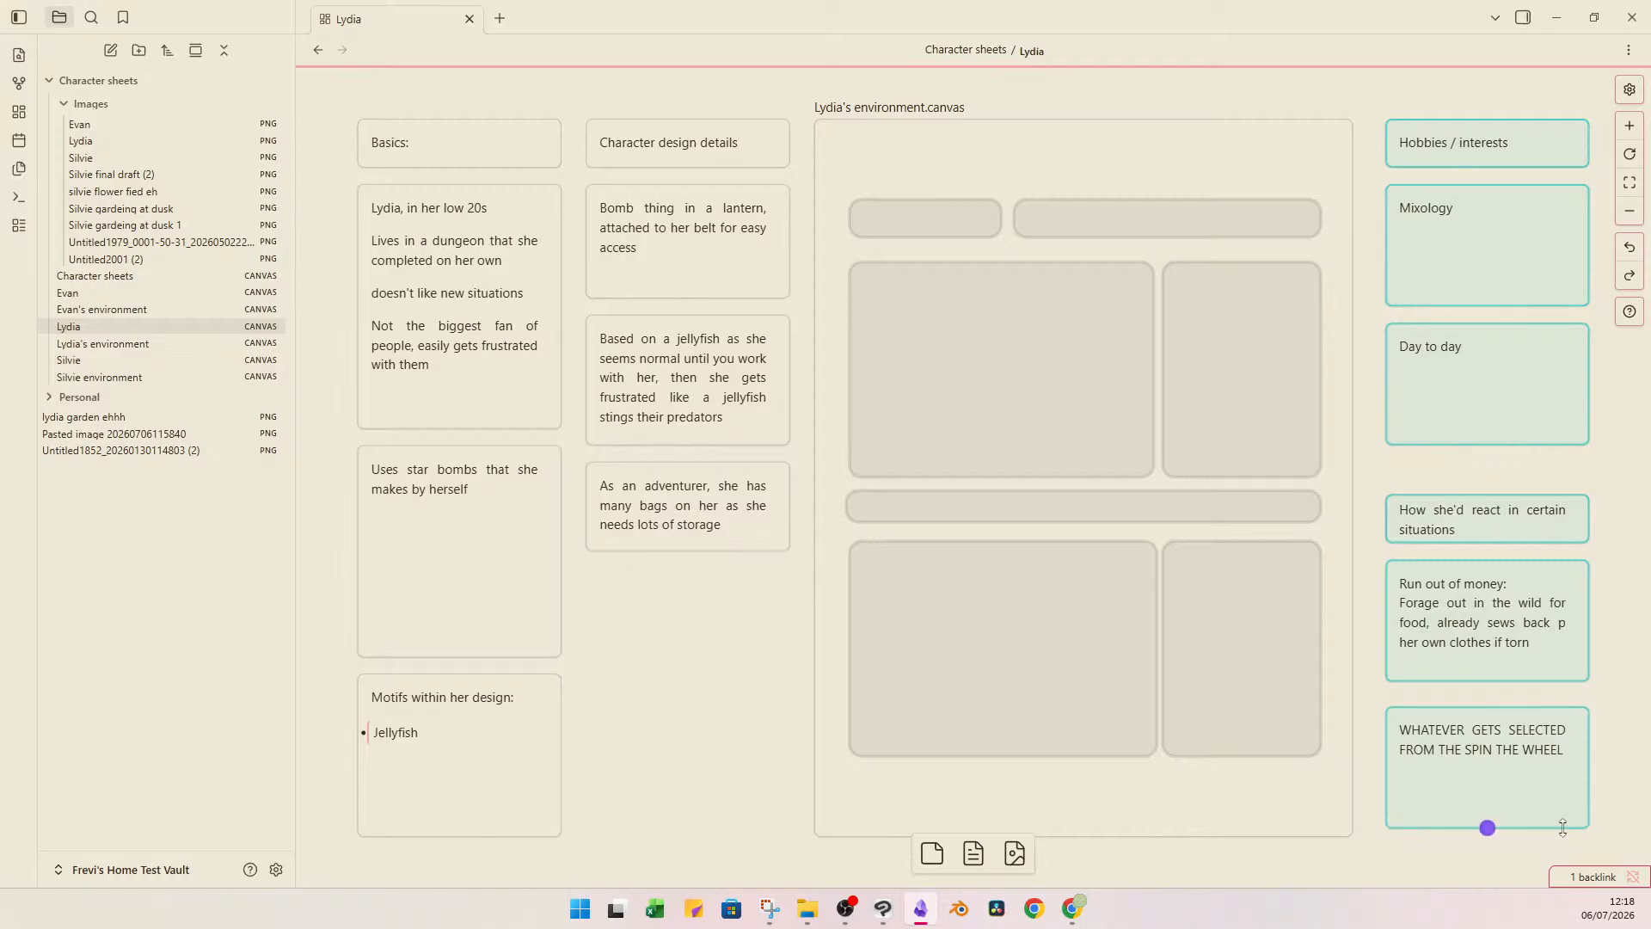
{"action": "left_click", "coordinate": [1500, 774]}
{"action": "left_click", "coordinate": [1485, 737]}
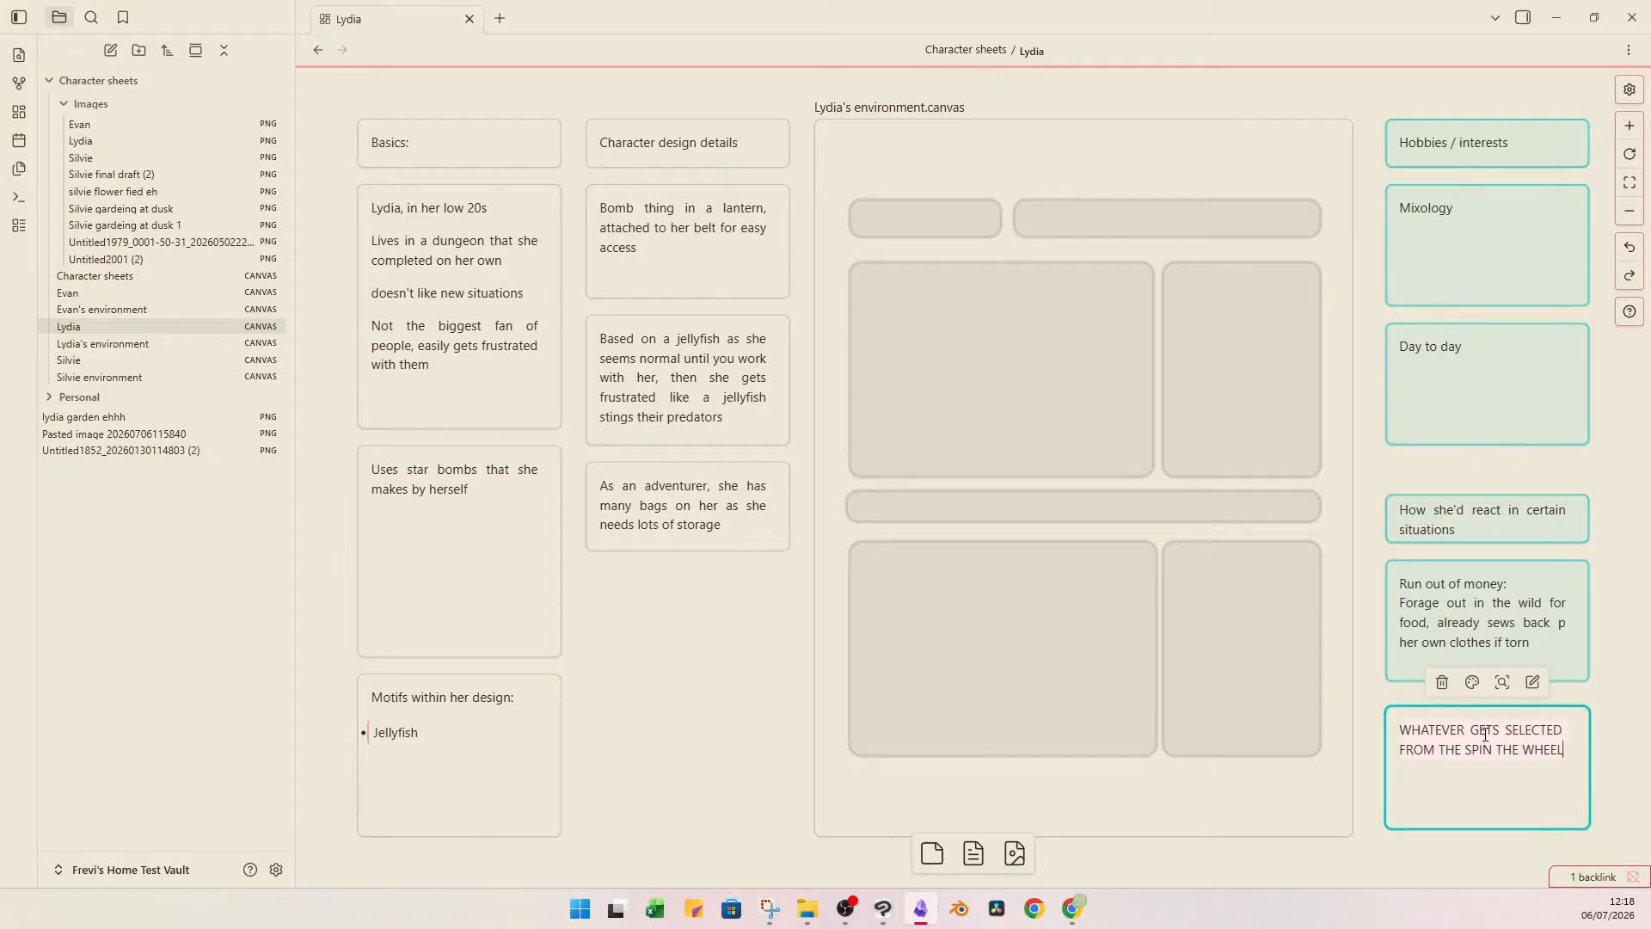
{"action": "key", "text": "ctrl+a"}
{"action": "type", "text": "Finds a"}
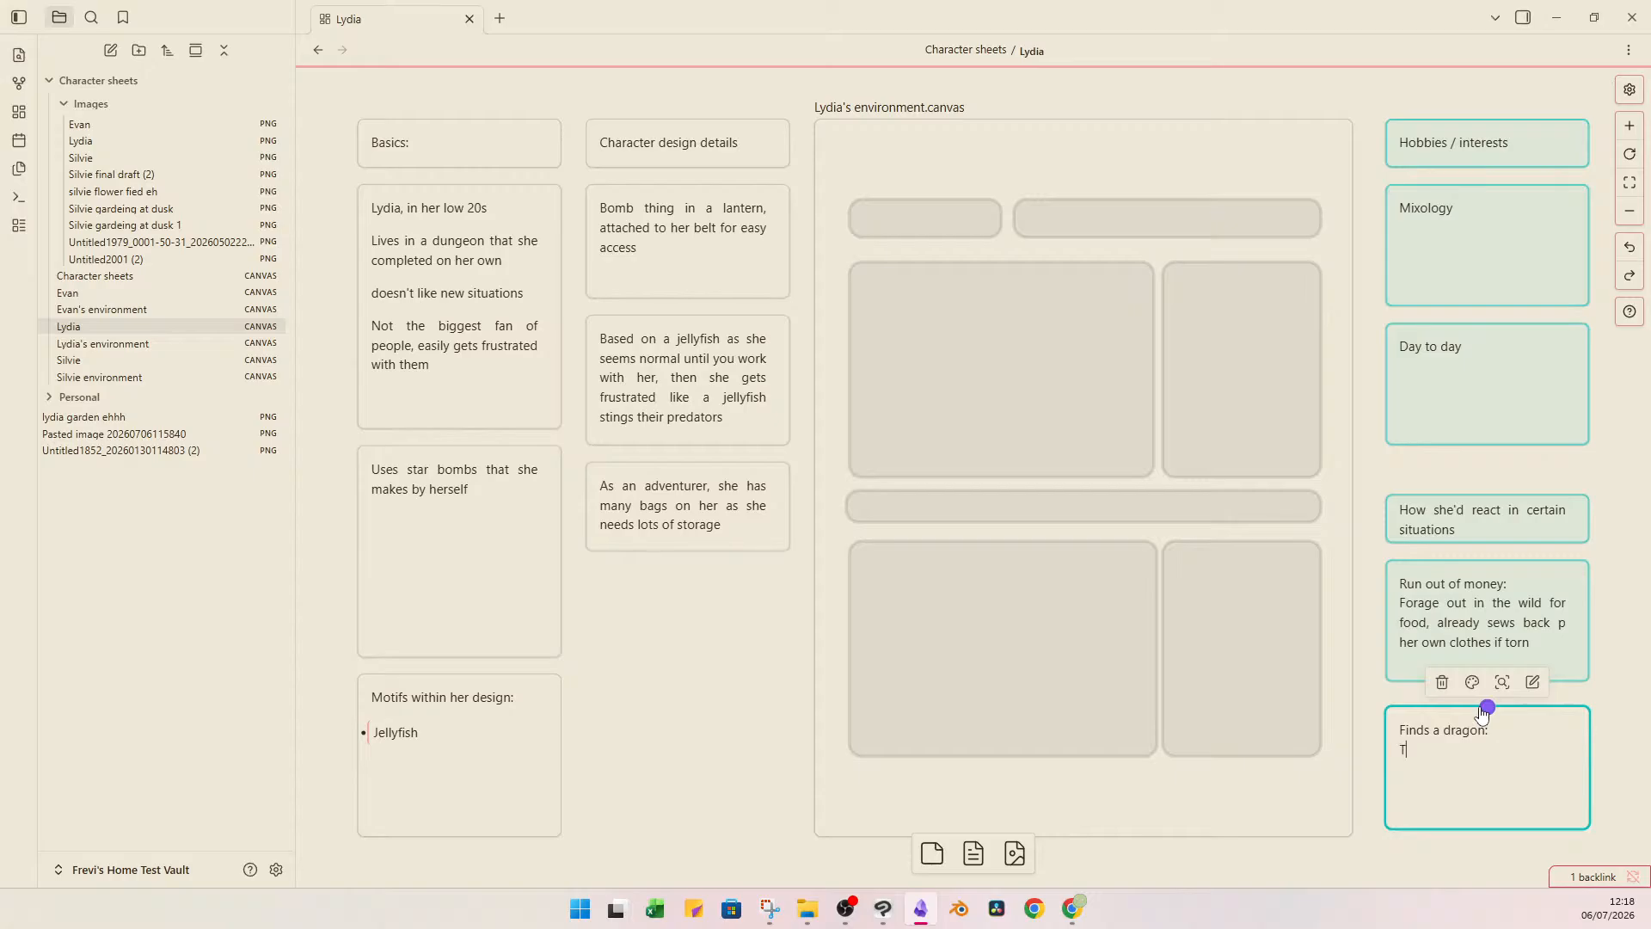
{"action": "type", "text": "ry her upmost best to es"}
{"action": "type", "text": "cape without notifying th"}
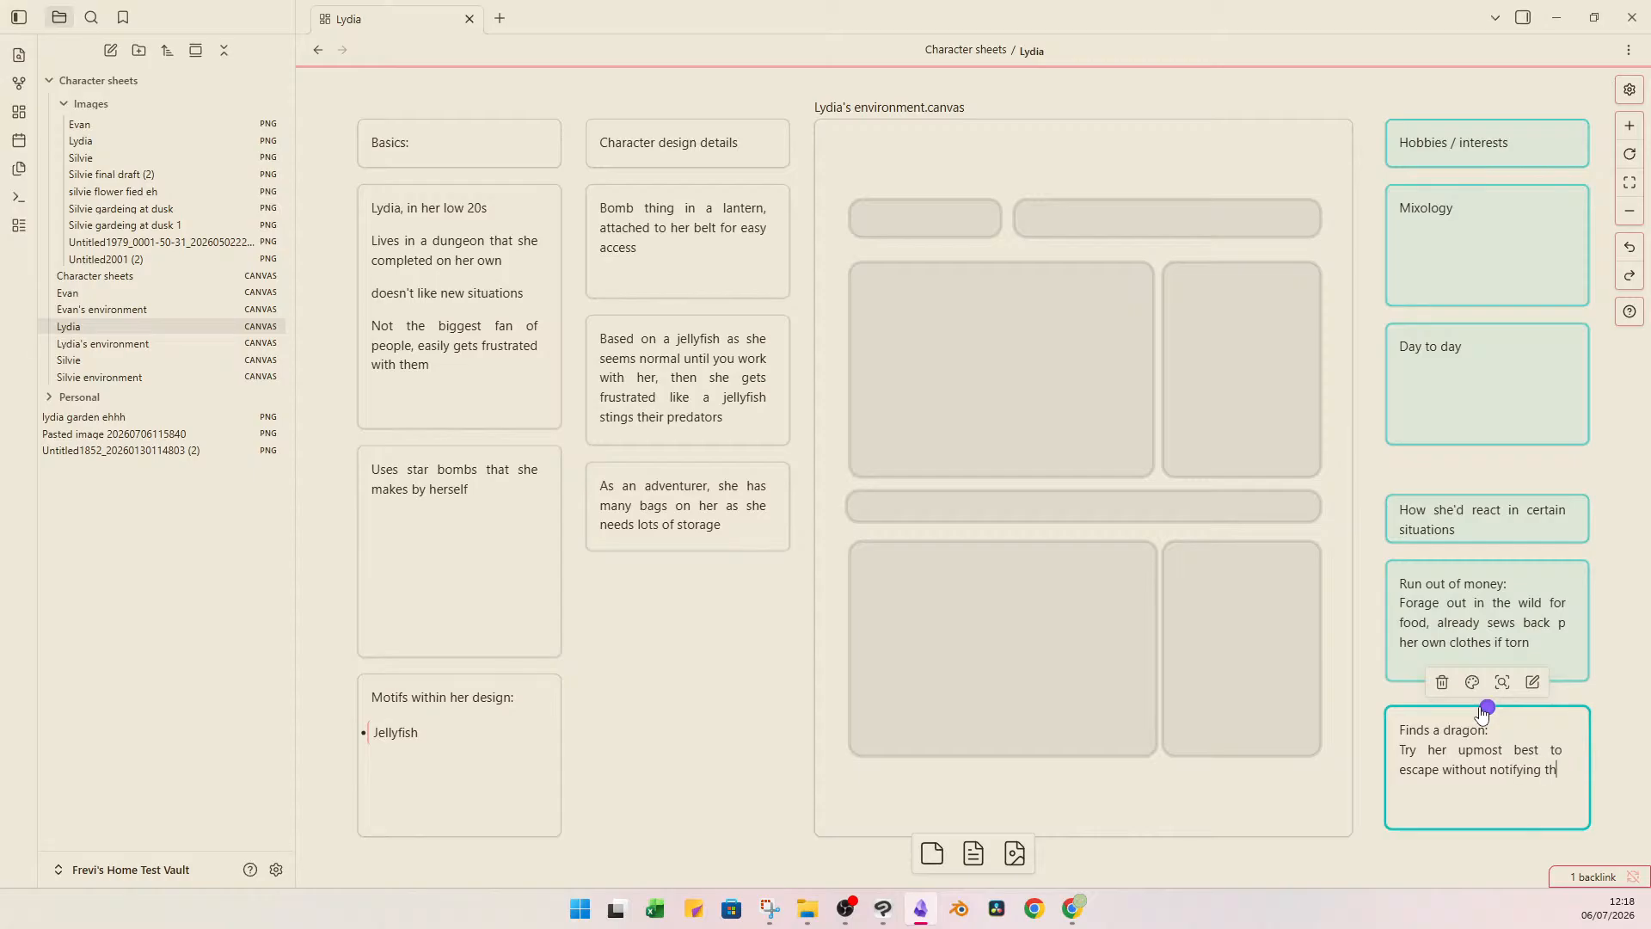
{"action": "type", "text": "e dragon"}
{"action": "left_click", "coordinate": [1378, 470]}
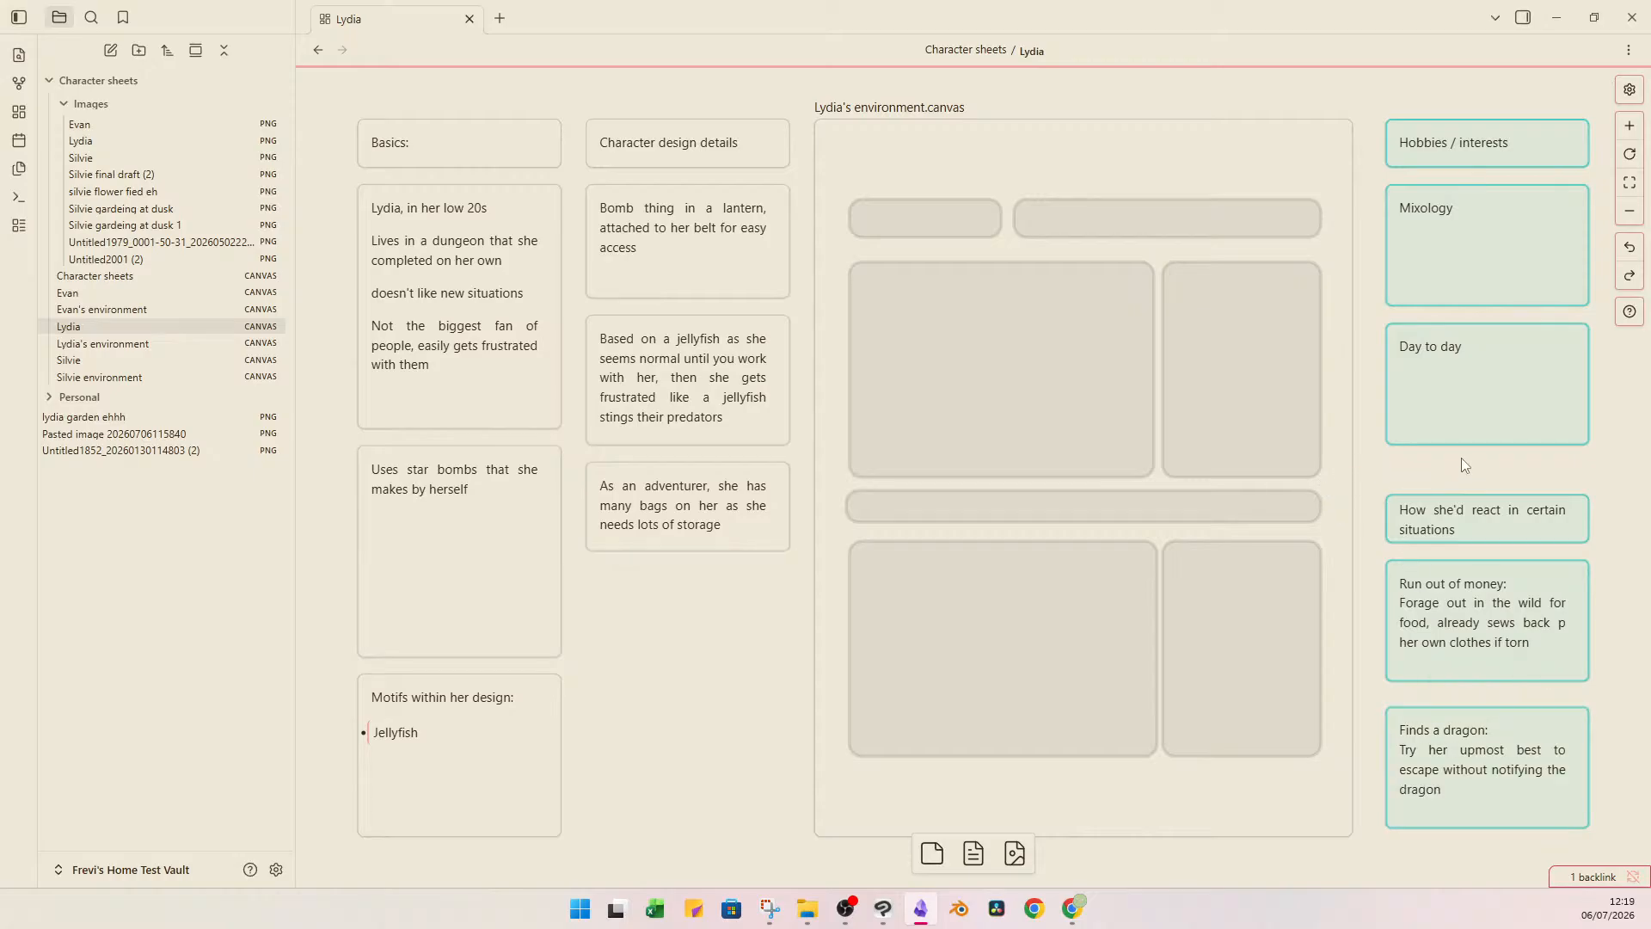
Rewrite Lydia's "Day to day:" card with the lines "Wake up early", "Go adventuring", "Come home late" and "Make star bombs / potions".
{"action": "double_click", "coordinate": [1470, 376]}
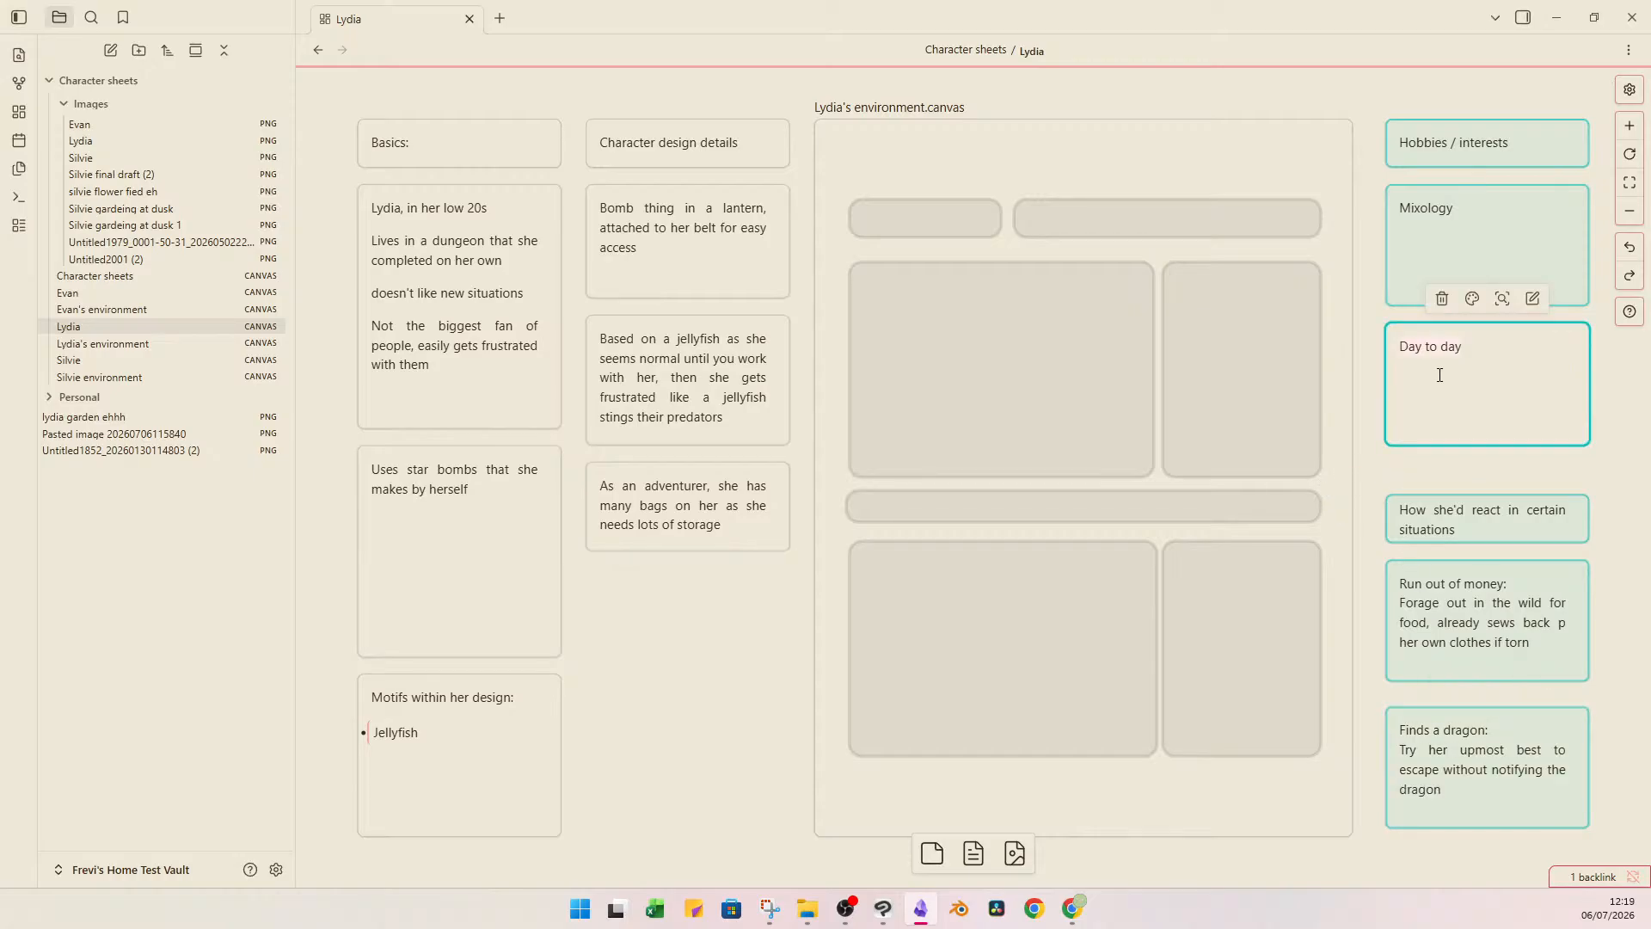
{"action": "key", "text": "ctrl+a"}
{"action": "type", "text": "Wake up early"}
{"action": "key", "text": "Return"}
{"action": "key", "text": "Return"}
{"action": "key", "text": "Up"}
{"action": "type", "text": "Day to day:"}
{"action": "key", "text": "Down"}
{"action": "type", "text": "Go adventuring"}
{"action": "key", "text": "Return"}
{"action": "type", "text": "Come home late"}
{"action": "key", "text": "Return"}
{"action": "type", "text": "Make star"}
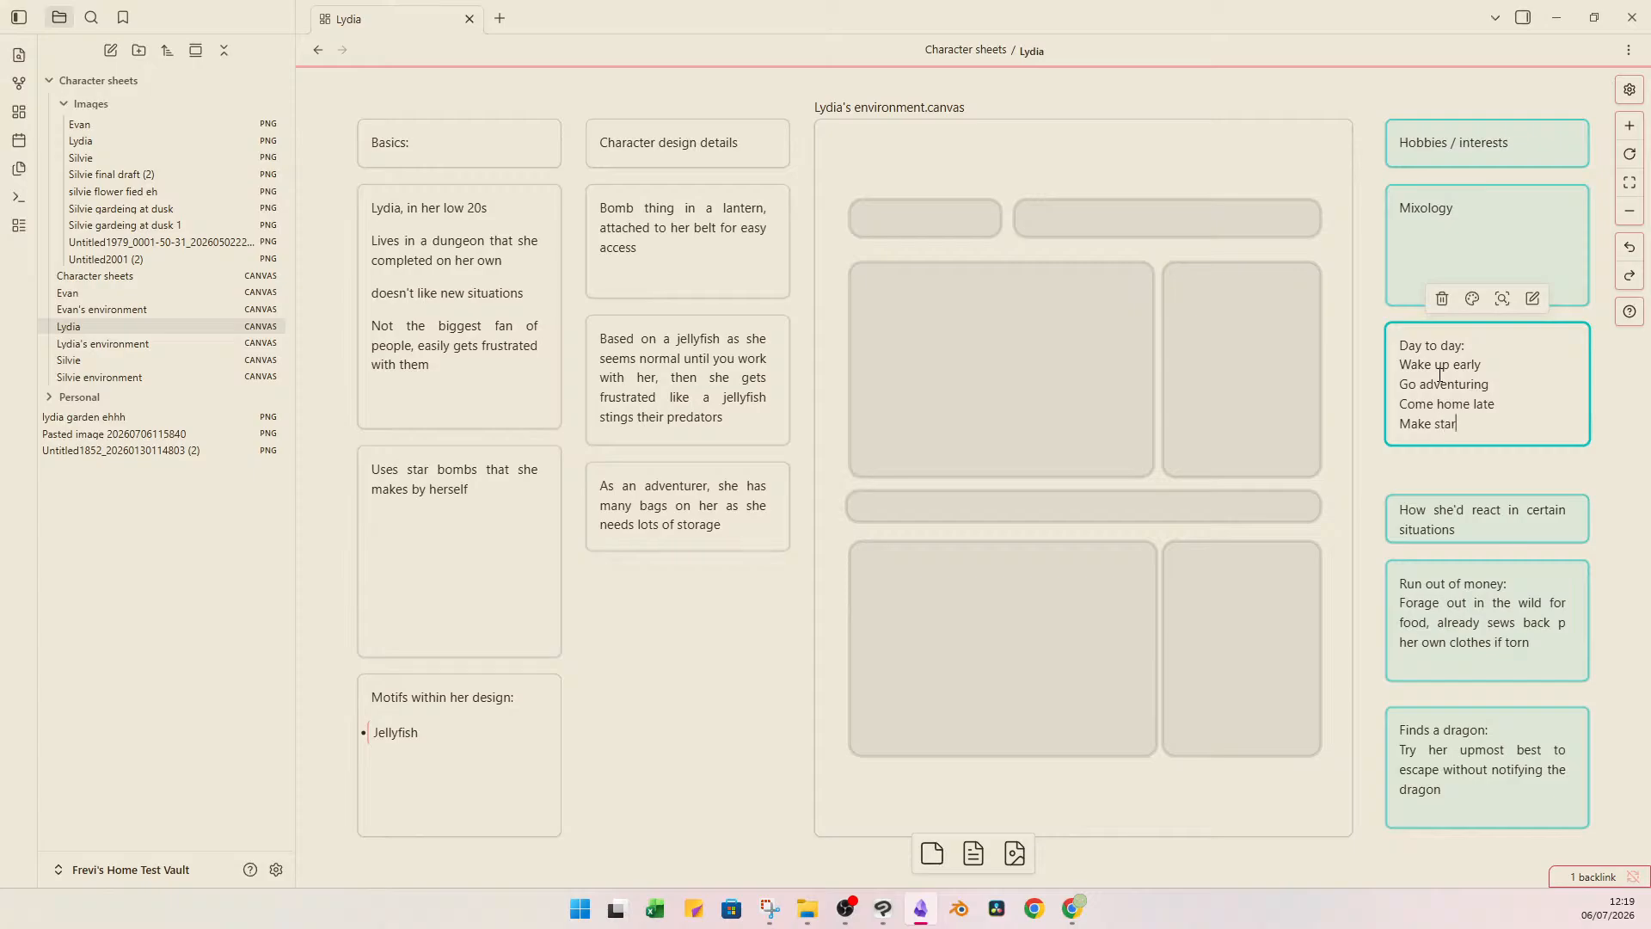
{"action": "type", "text": " bombs / potions"}
Review Lydia's environment canvas with its dungeon and garden pictures, and return to the Lydia canvas.
{"action": "double_click", "coordinate": [1182, 424]}
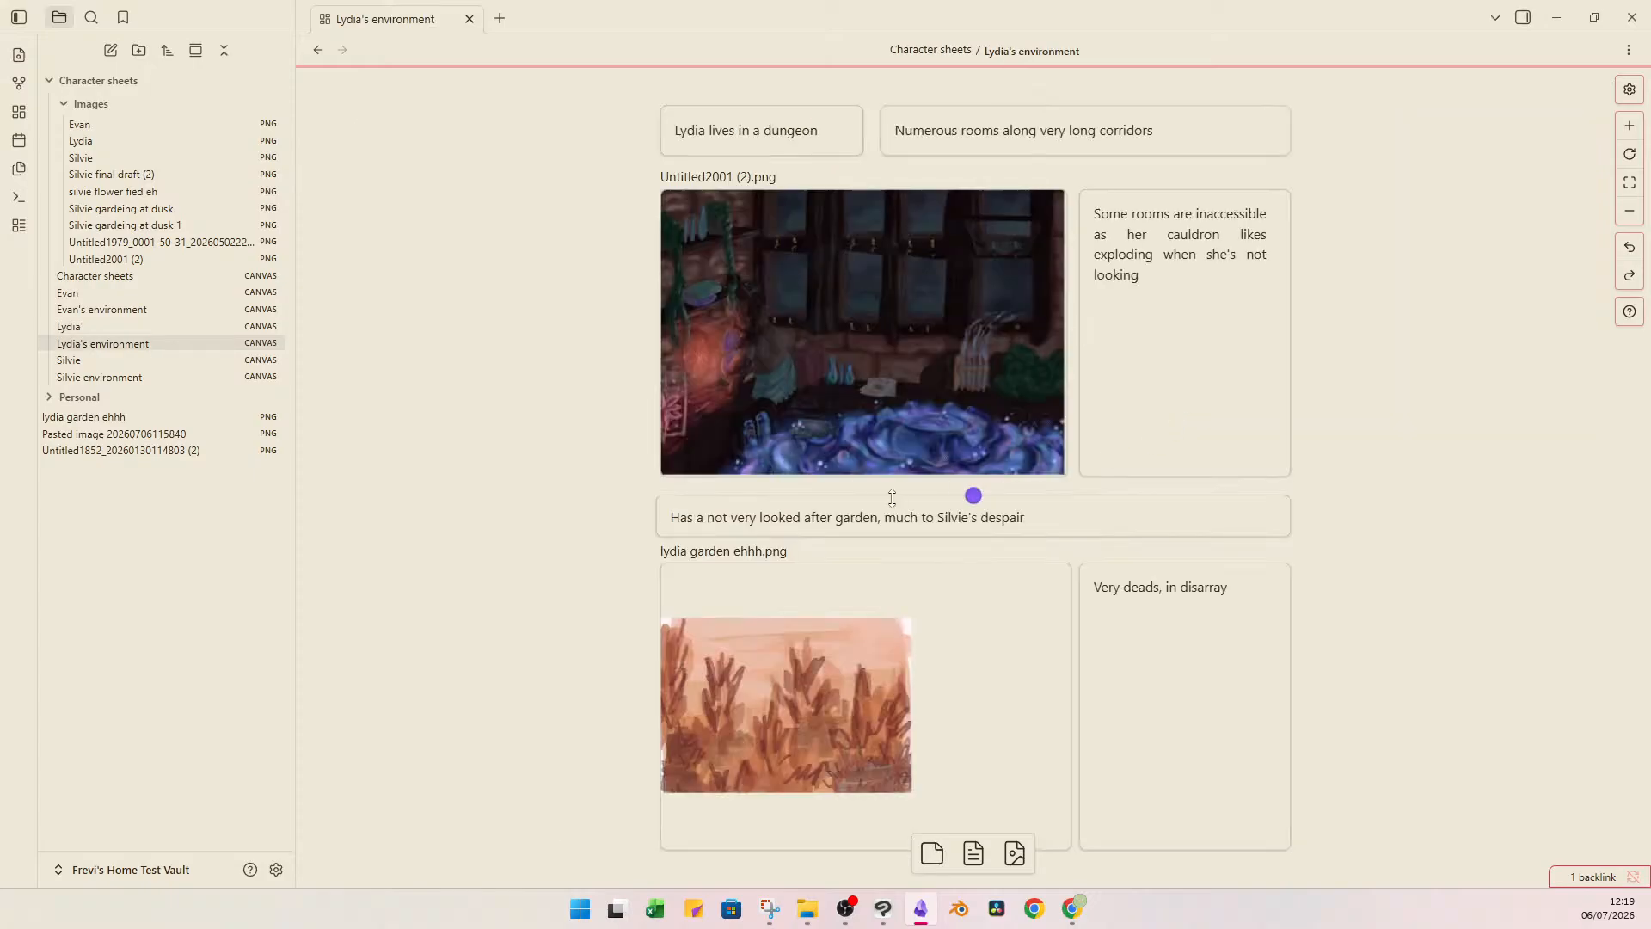
{"action": "left_click", "coordinate": [854, 317]}
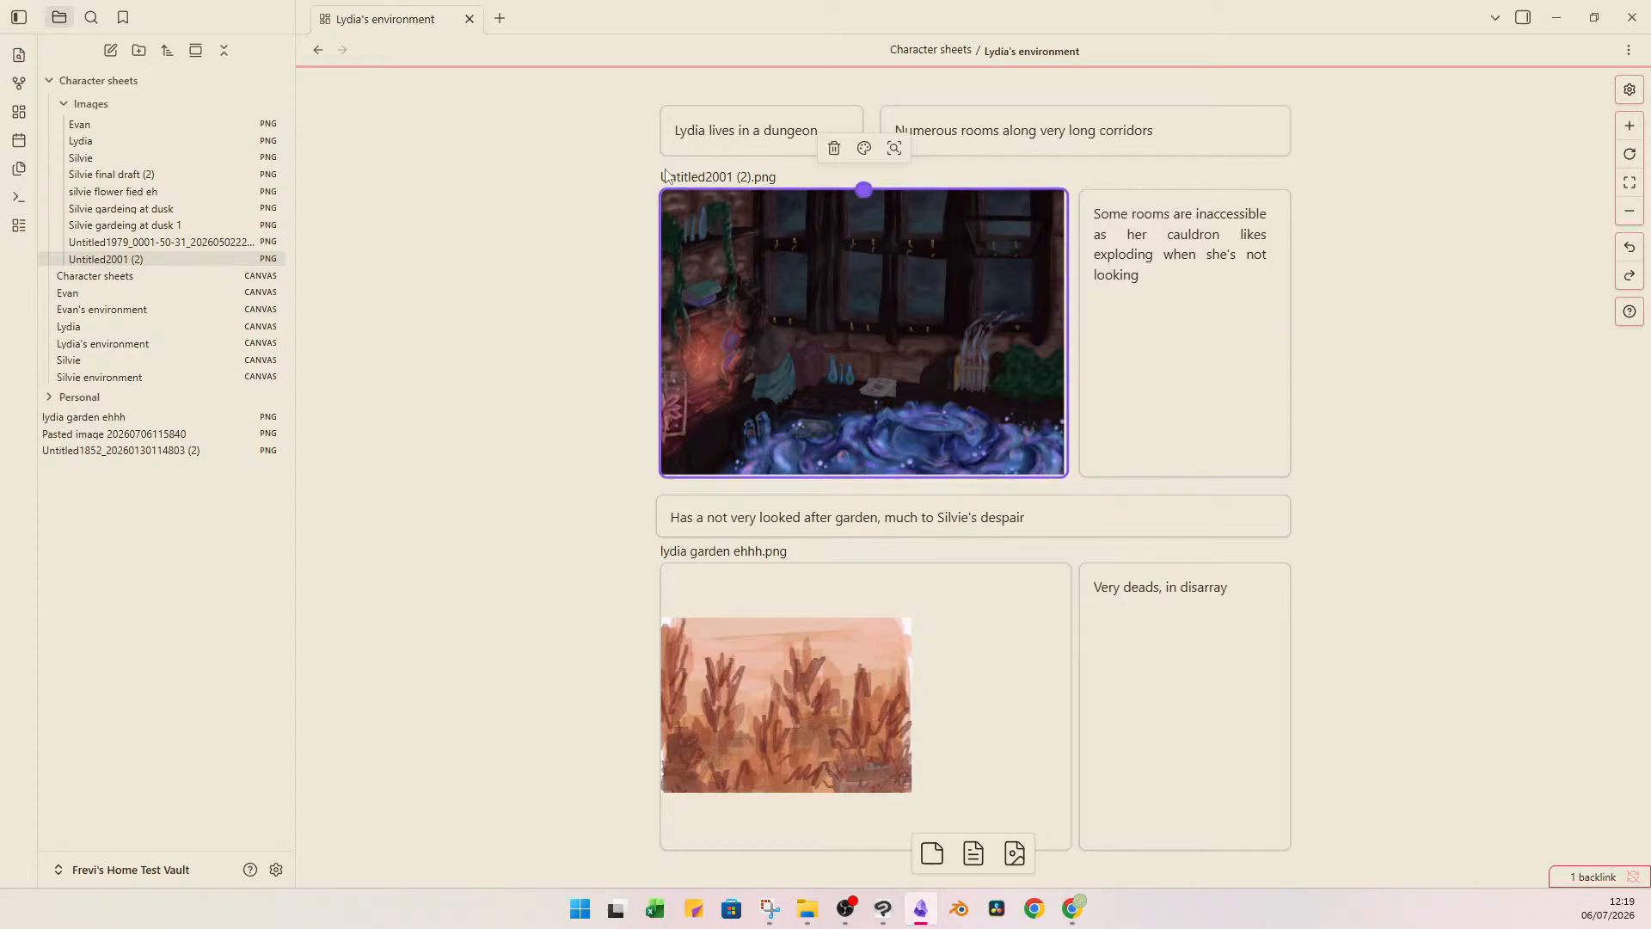
{"action": "left_click", "coordinate": [568, 318]}
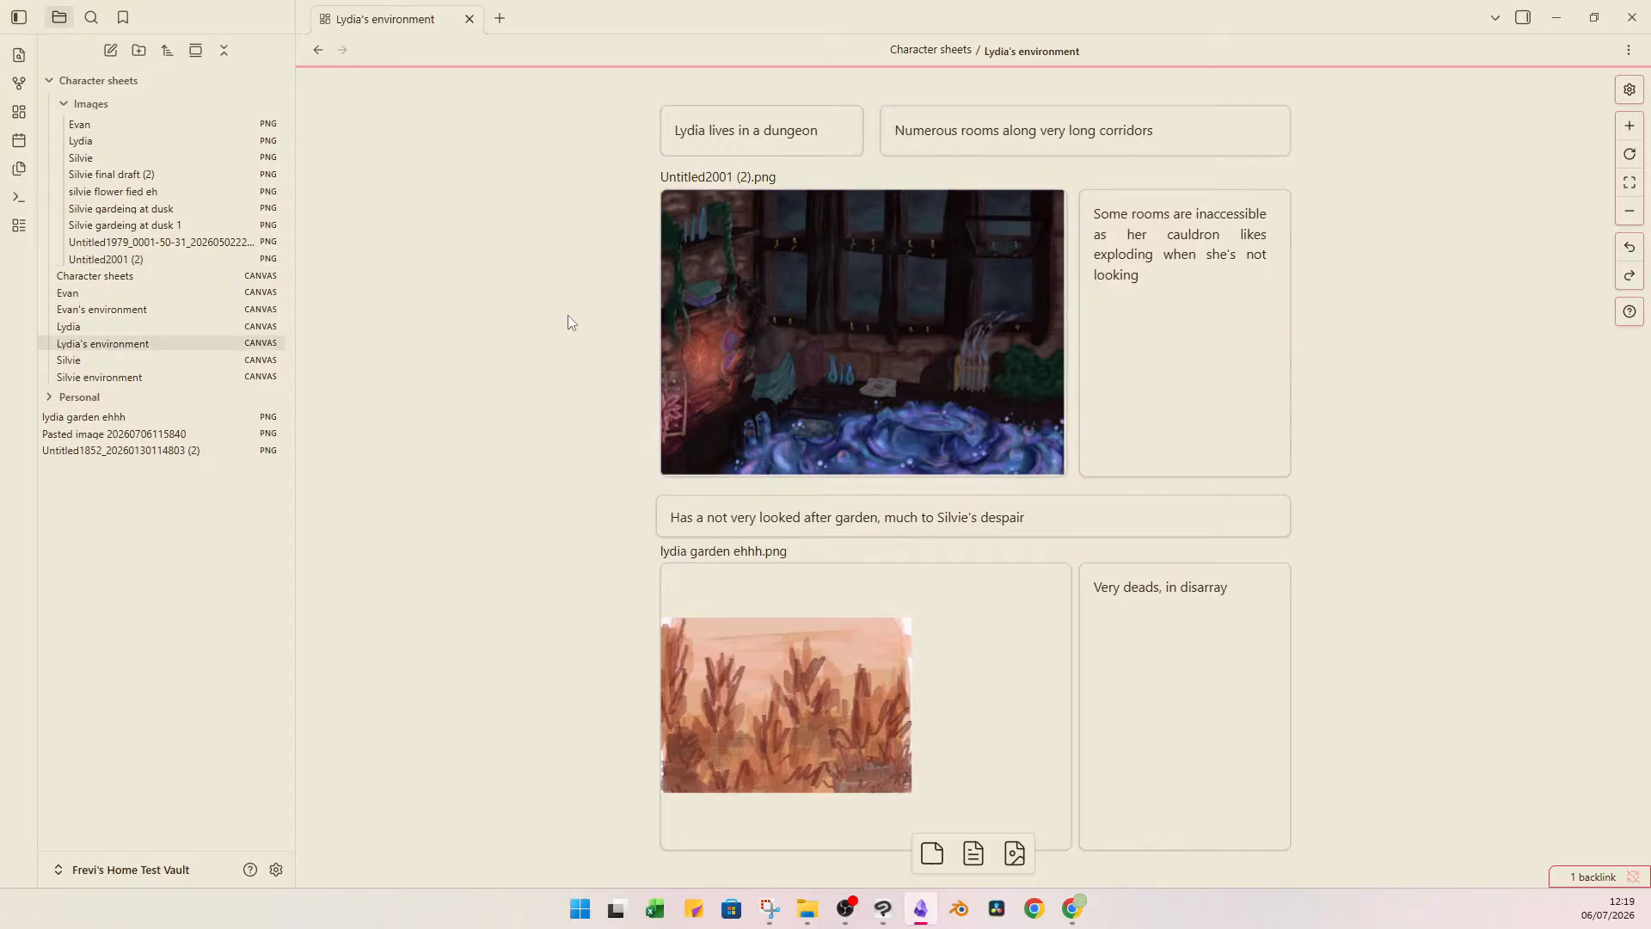
{"action": "key", "text": "ctrl+alt+Left"}
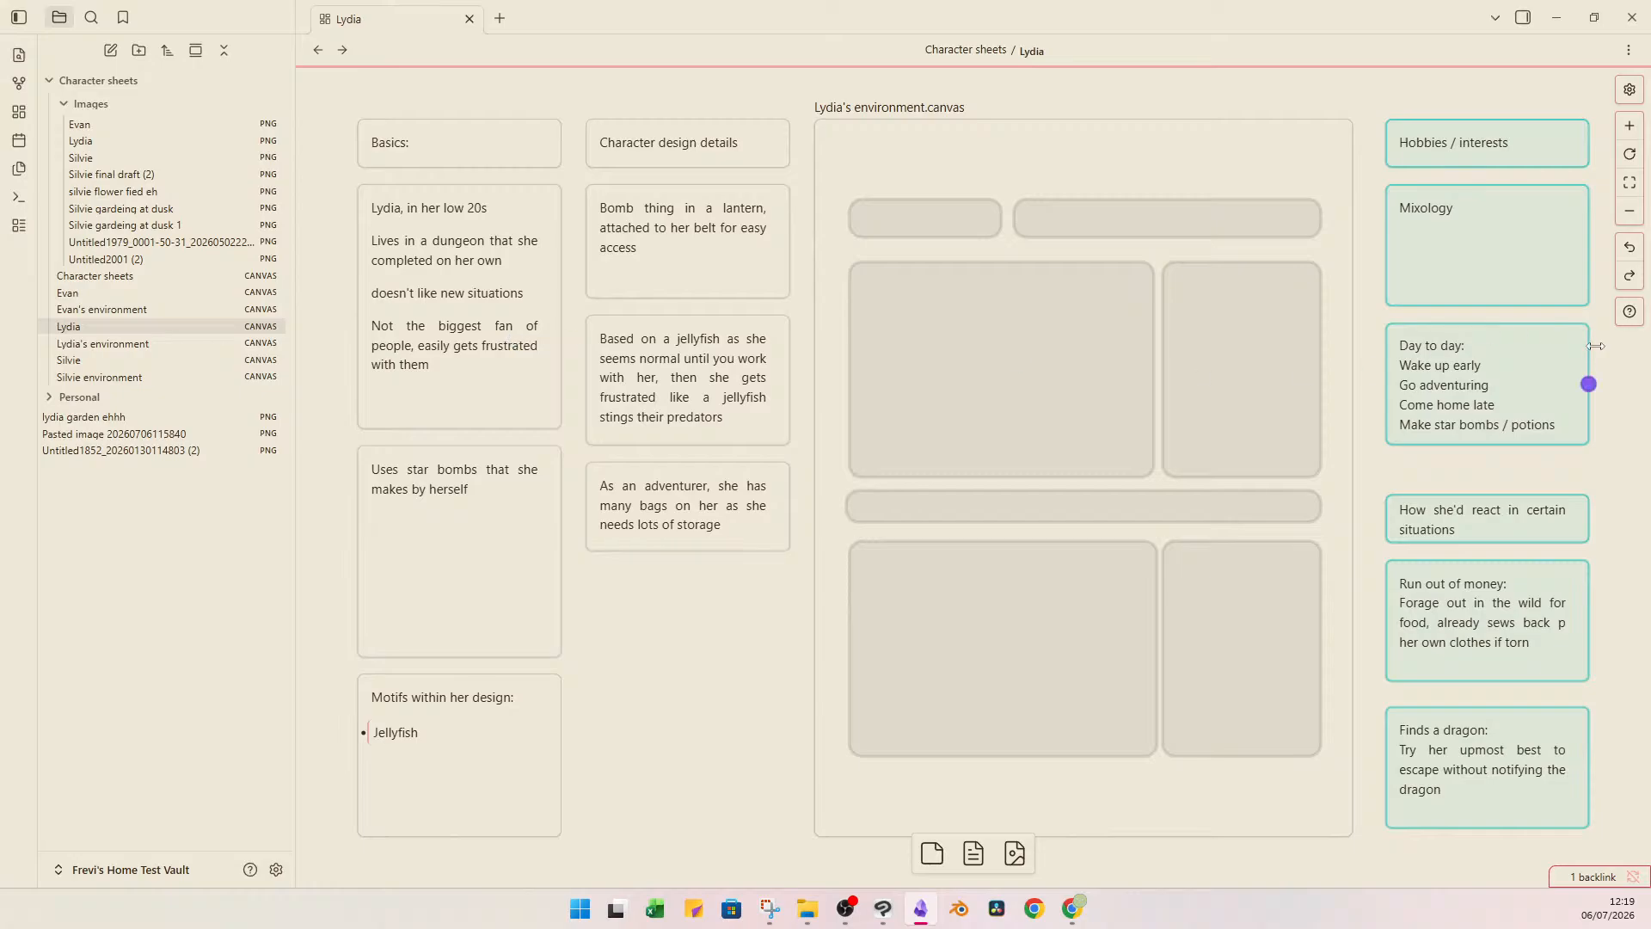
Reset all of Lydia's hobby, day-to-day and situation cards from teal to the default card colour.
{"action": "left_click_drag", "start_coordinate": [1421, 84], "coordinate": [1533, 739]}
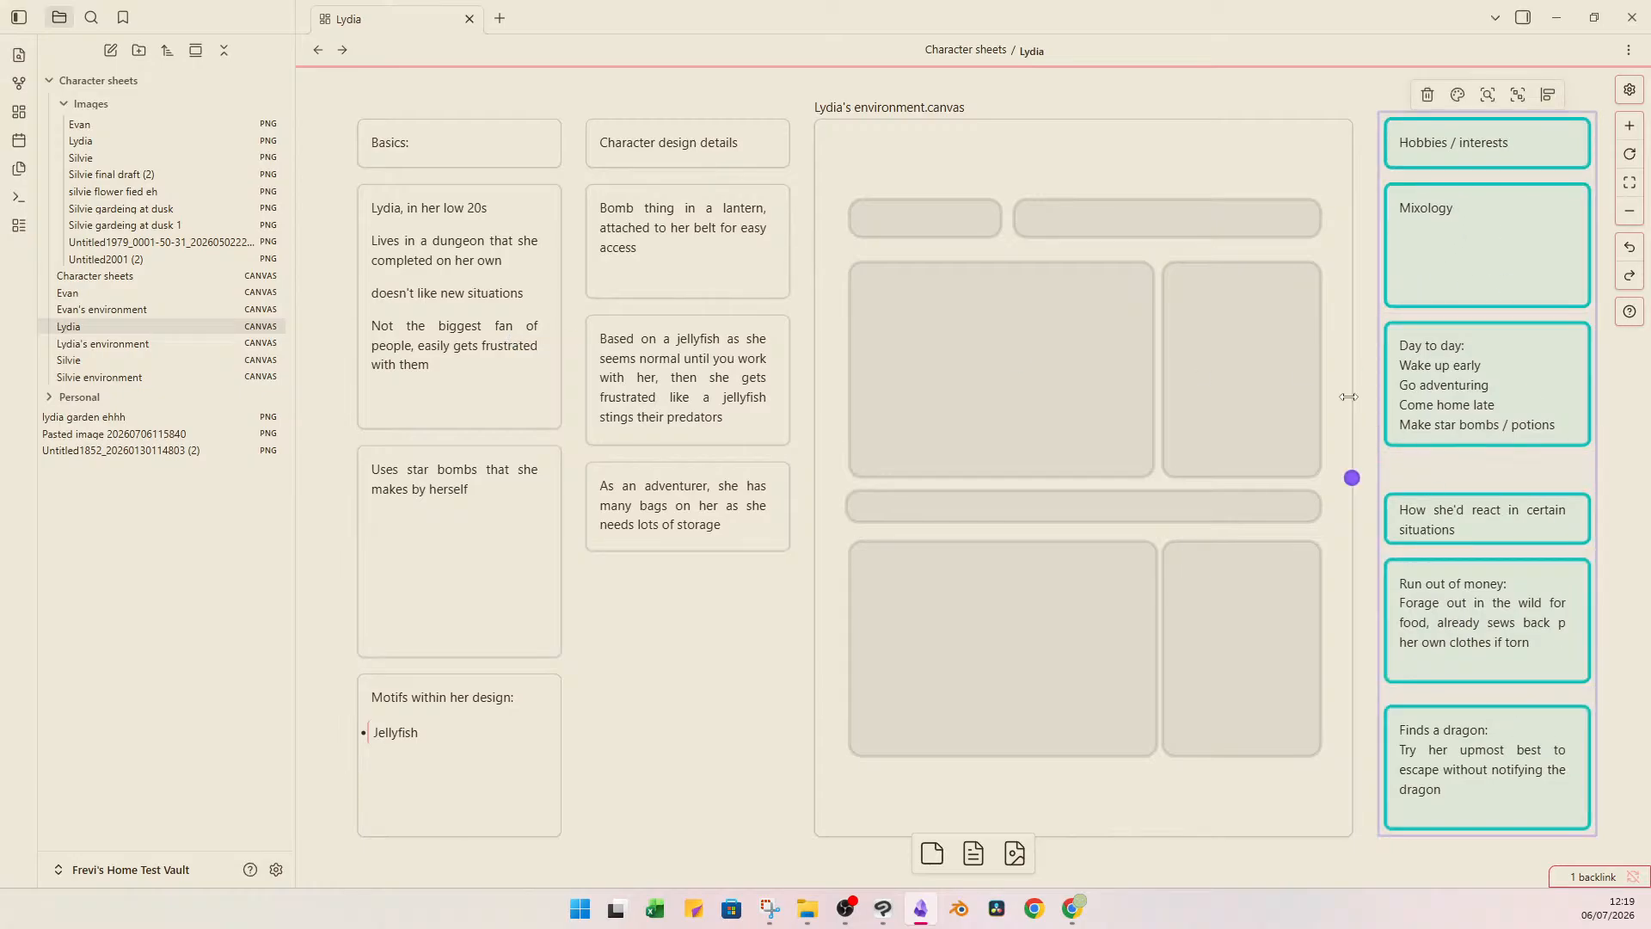
{"action": "left_click", "coordinate": [1459, 96]}
{"action": "left_click", "coordinate": [1550, 133]}
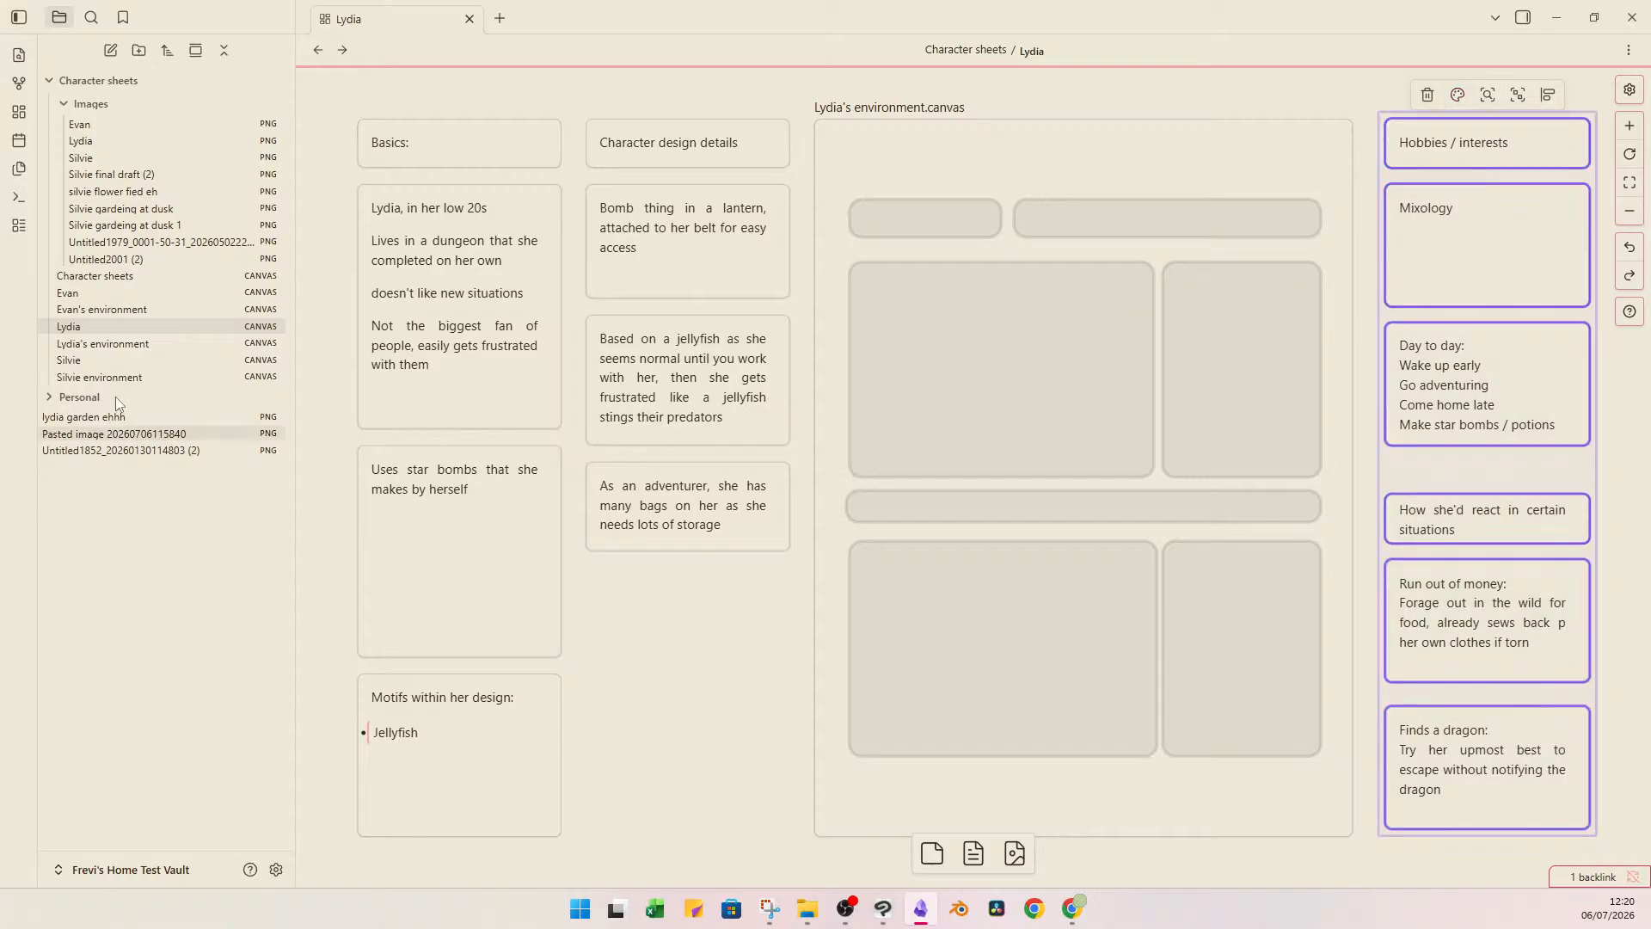
Compare Silvie's canvas and environment with Lydia's canvas and environment.
{"action": "left_click", "coordinate": [157, 360]}
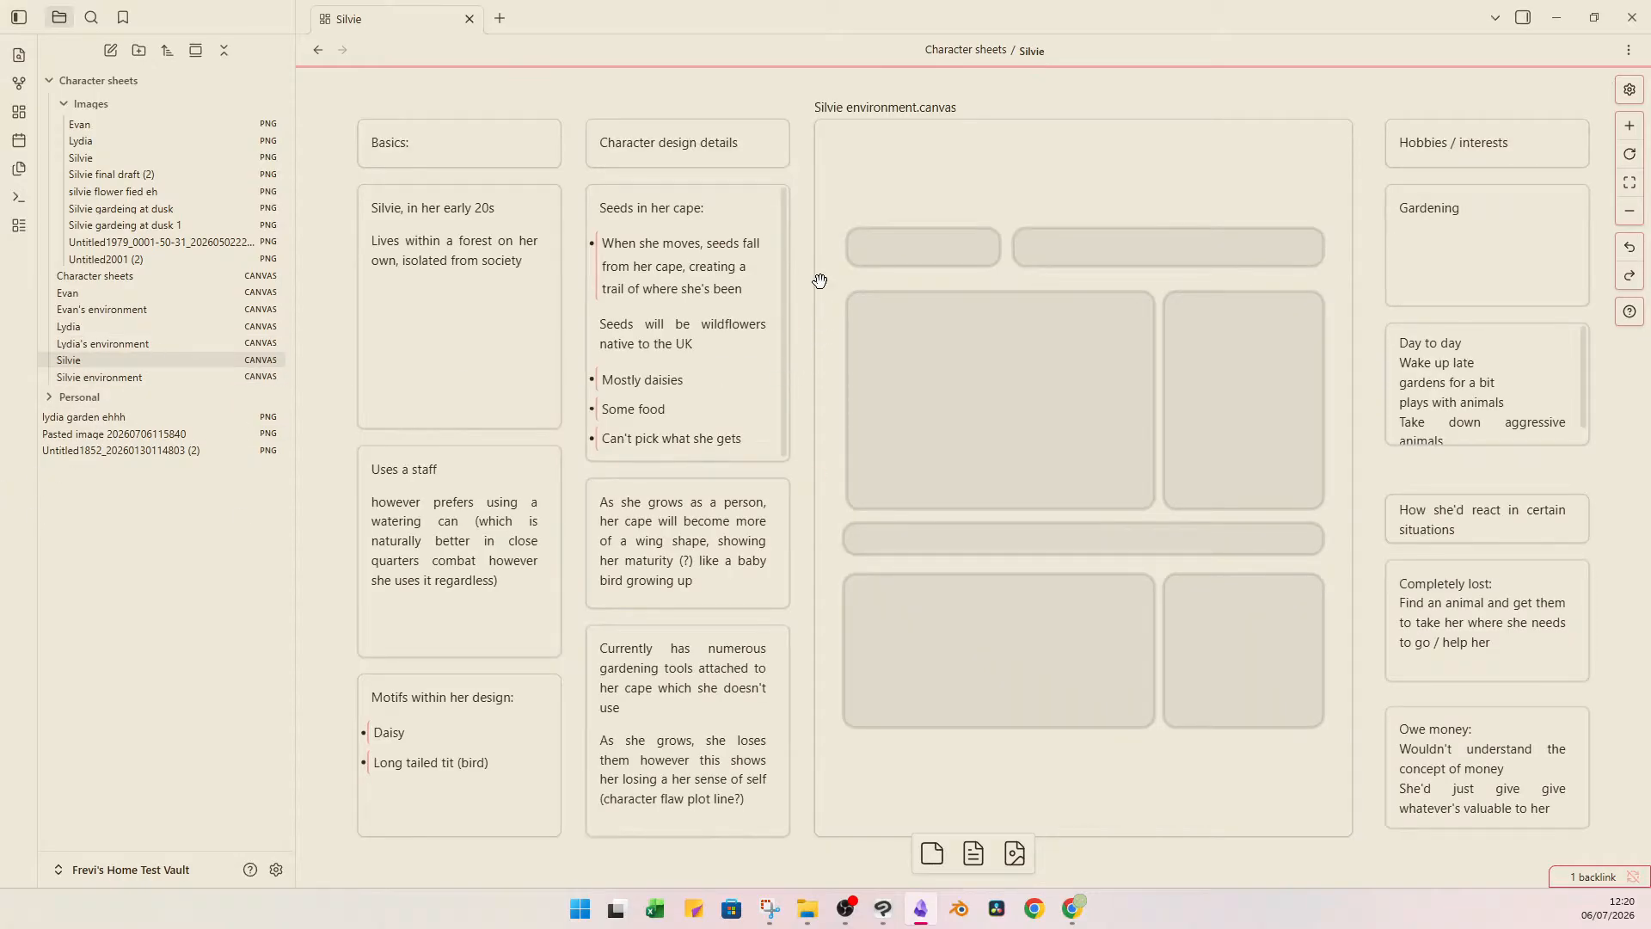
{"action": "double_click", "coordinate": [1227, 158]}
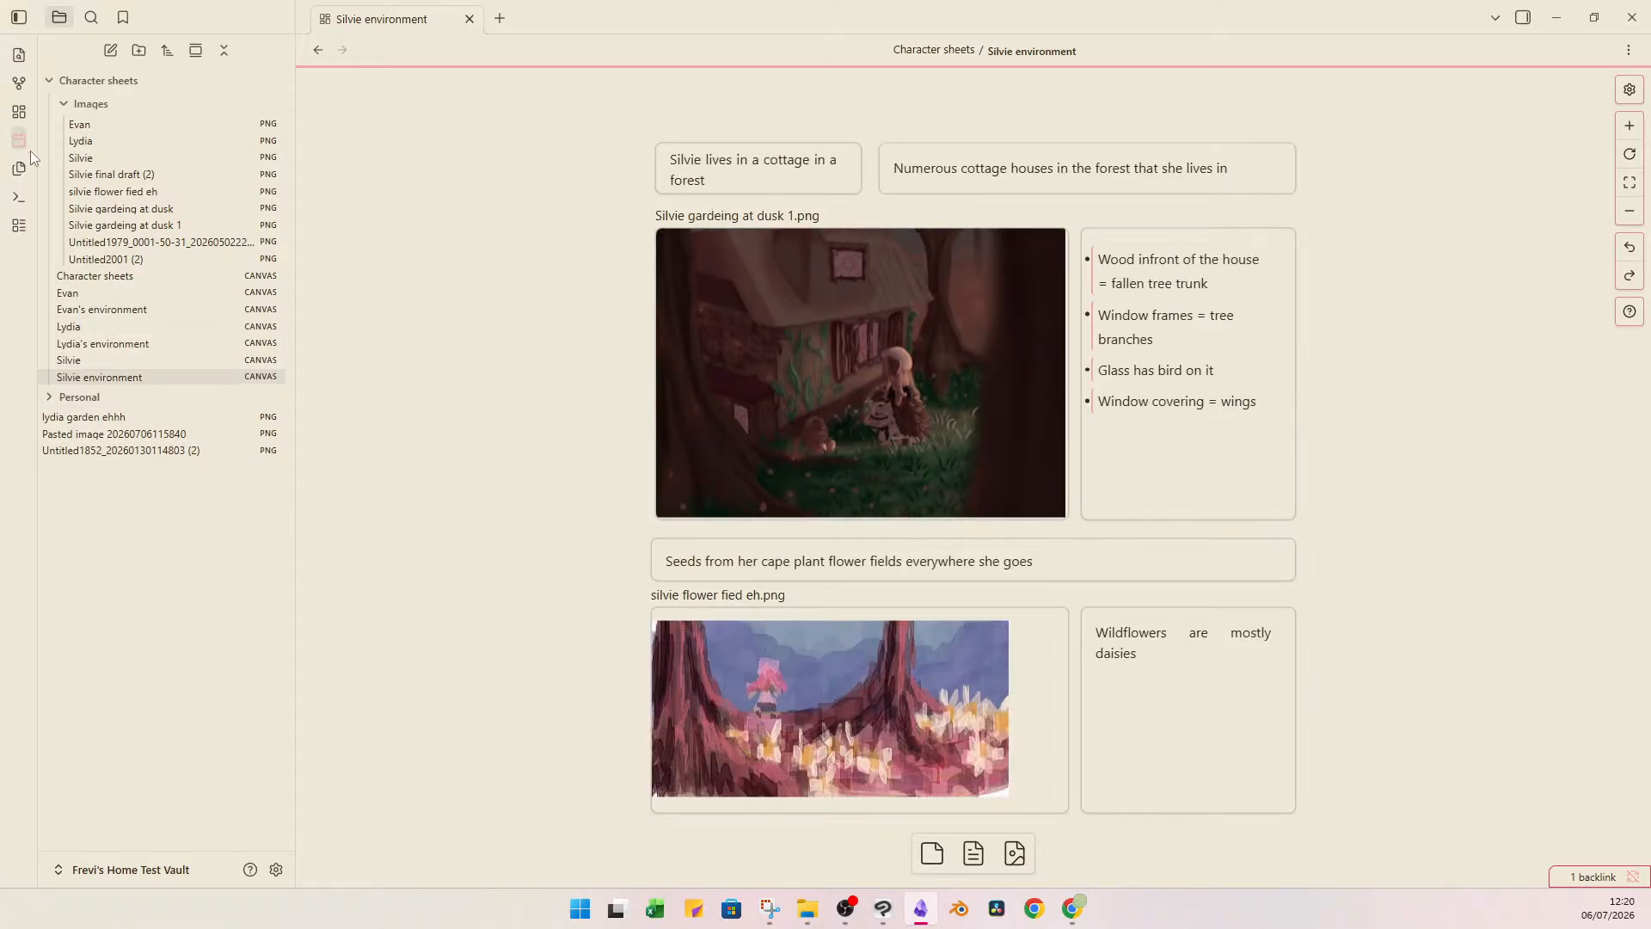
{"action": "left_click", "coordinate": [172, 329]}
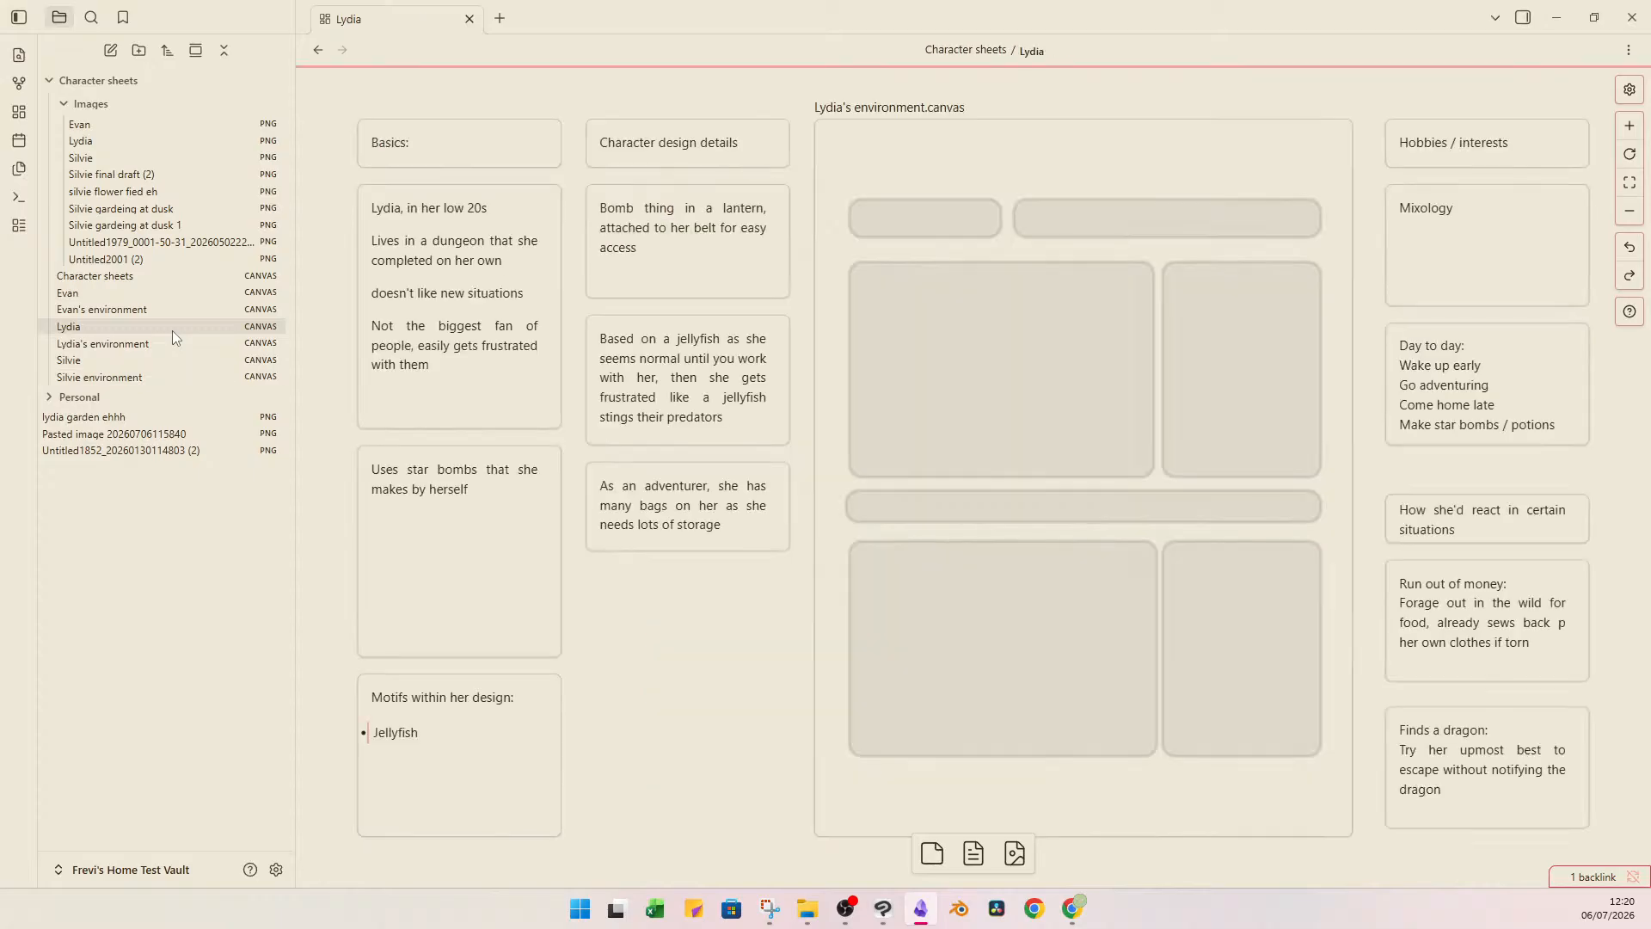
{"action": "double_click", "coordinate": [1132, 177]}
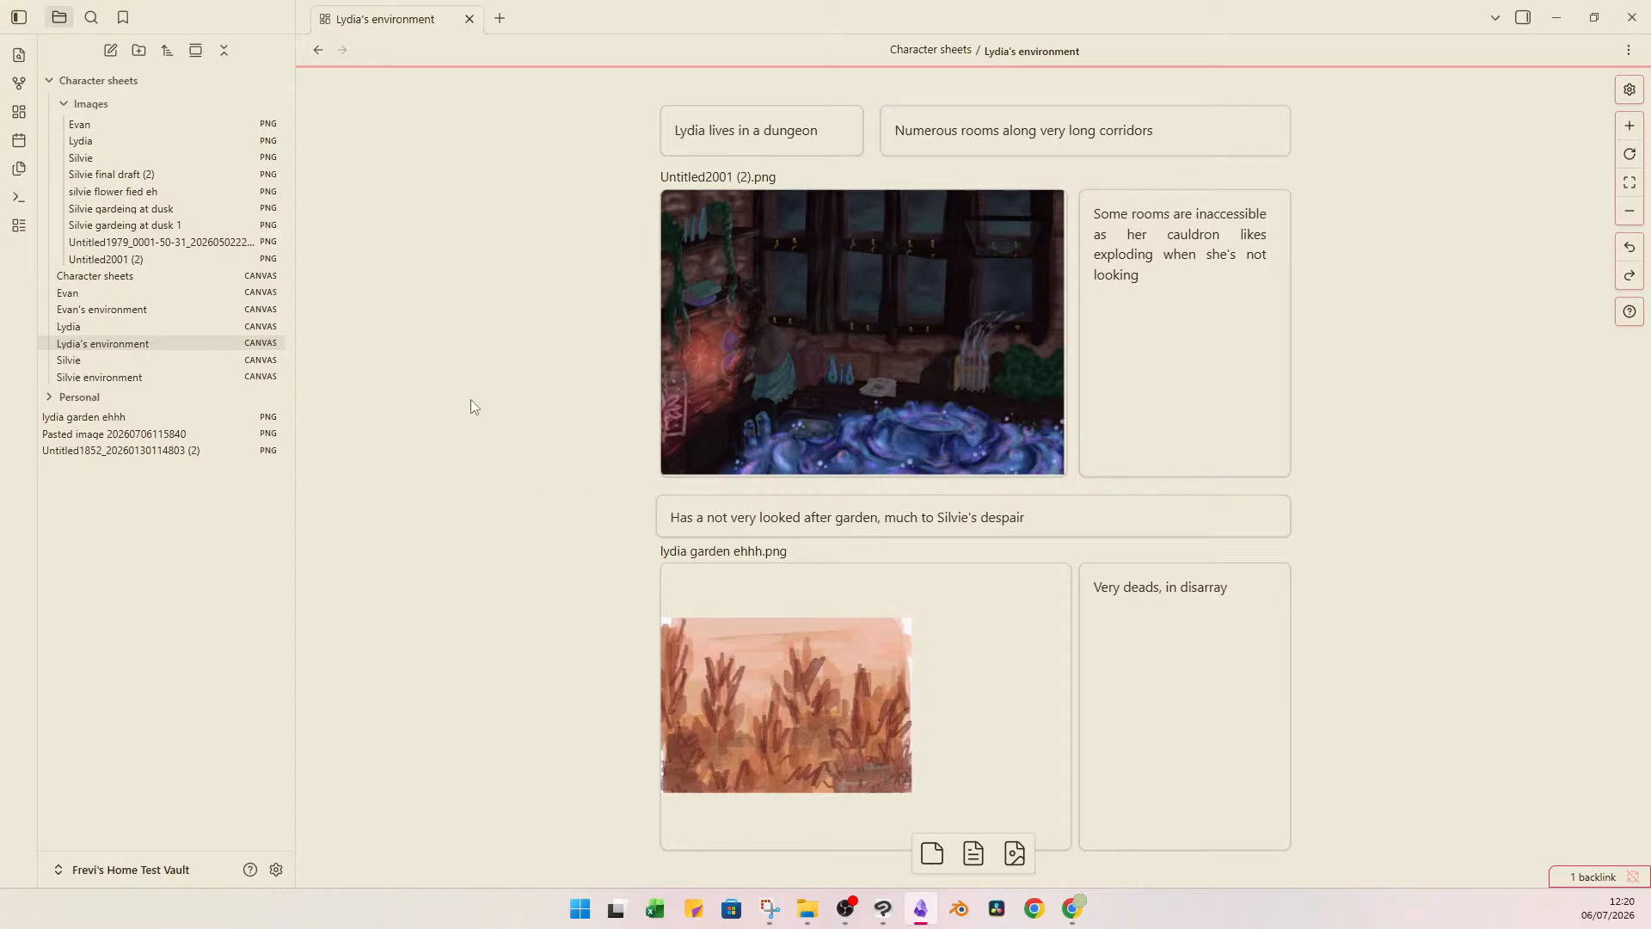
{"action": "left_click", "coordinate": [186, 292]}
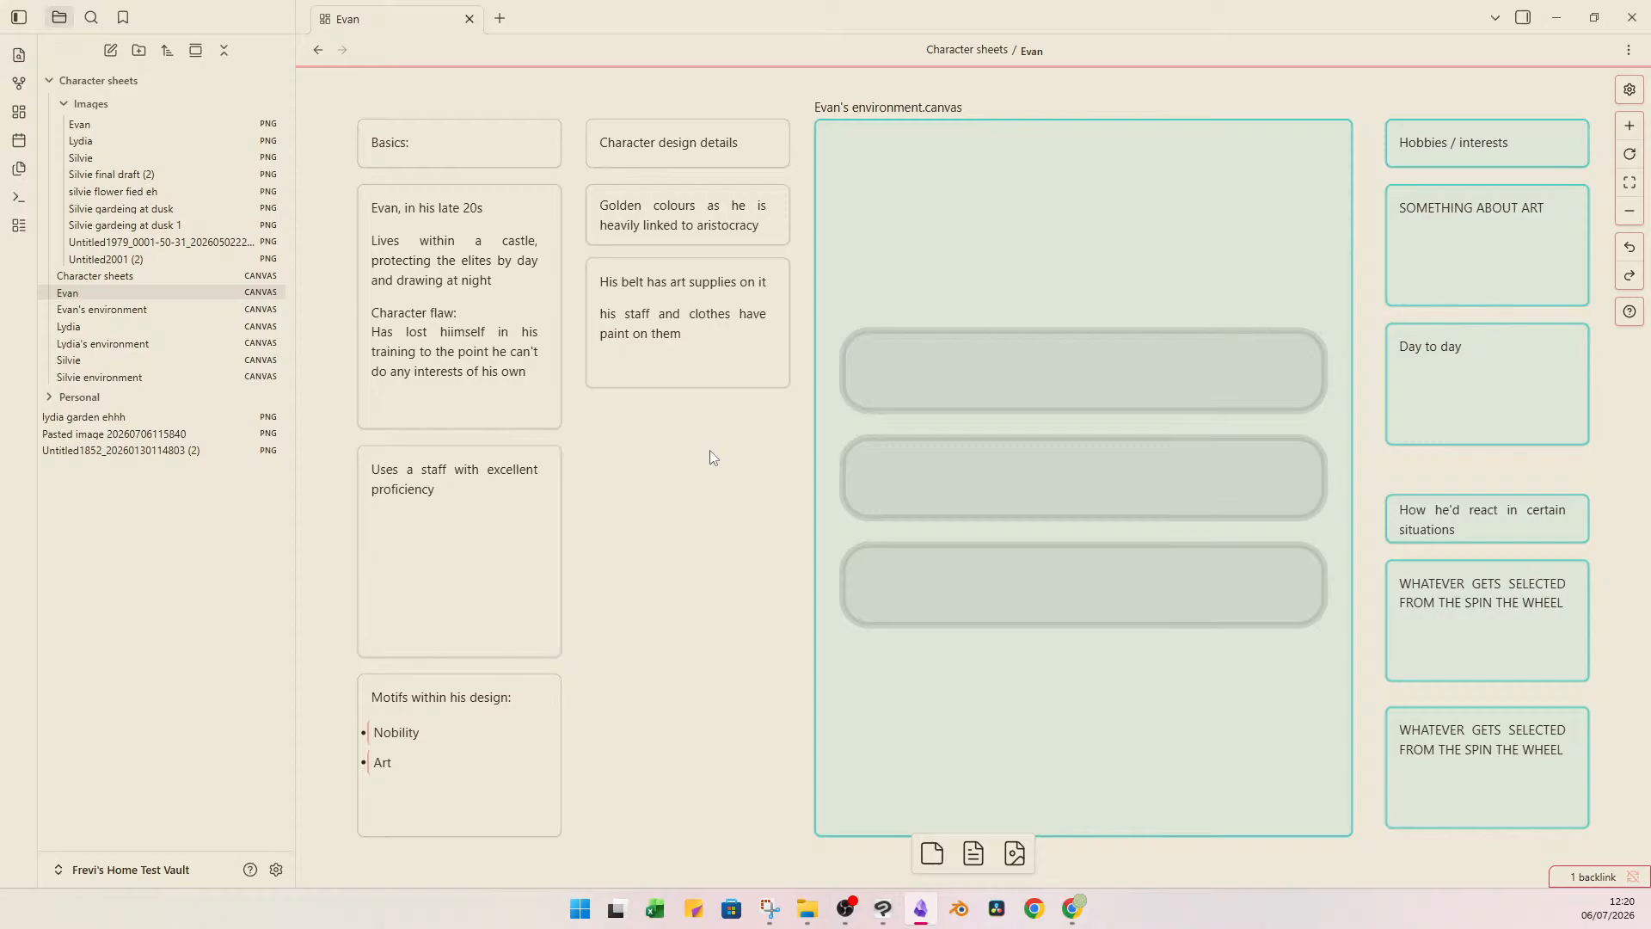
{"action": "left_click", "coordinate": [796, 909]}
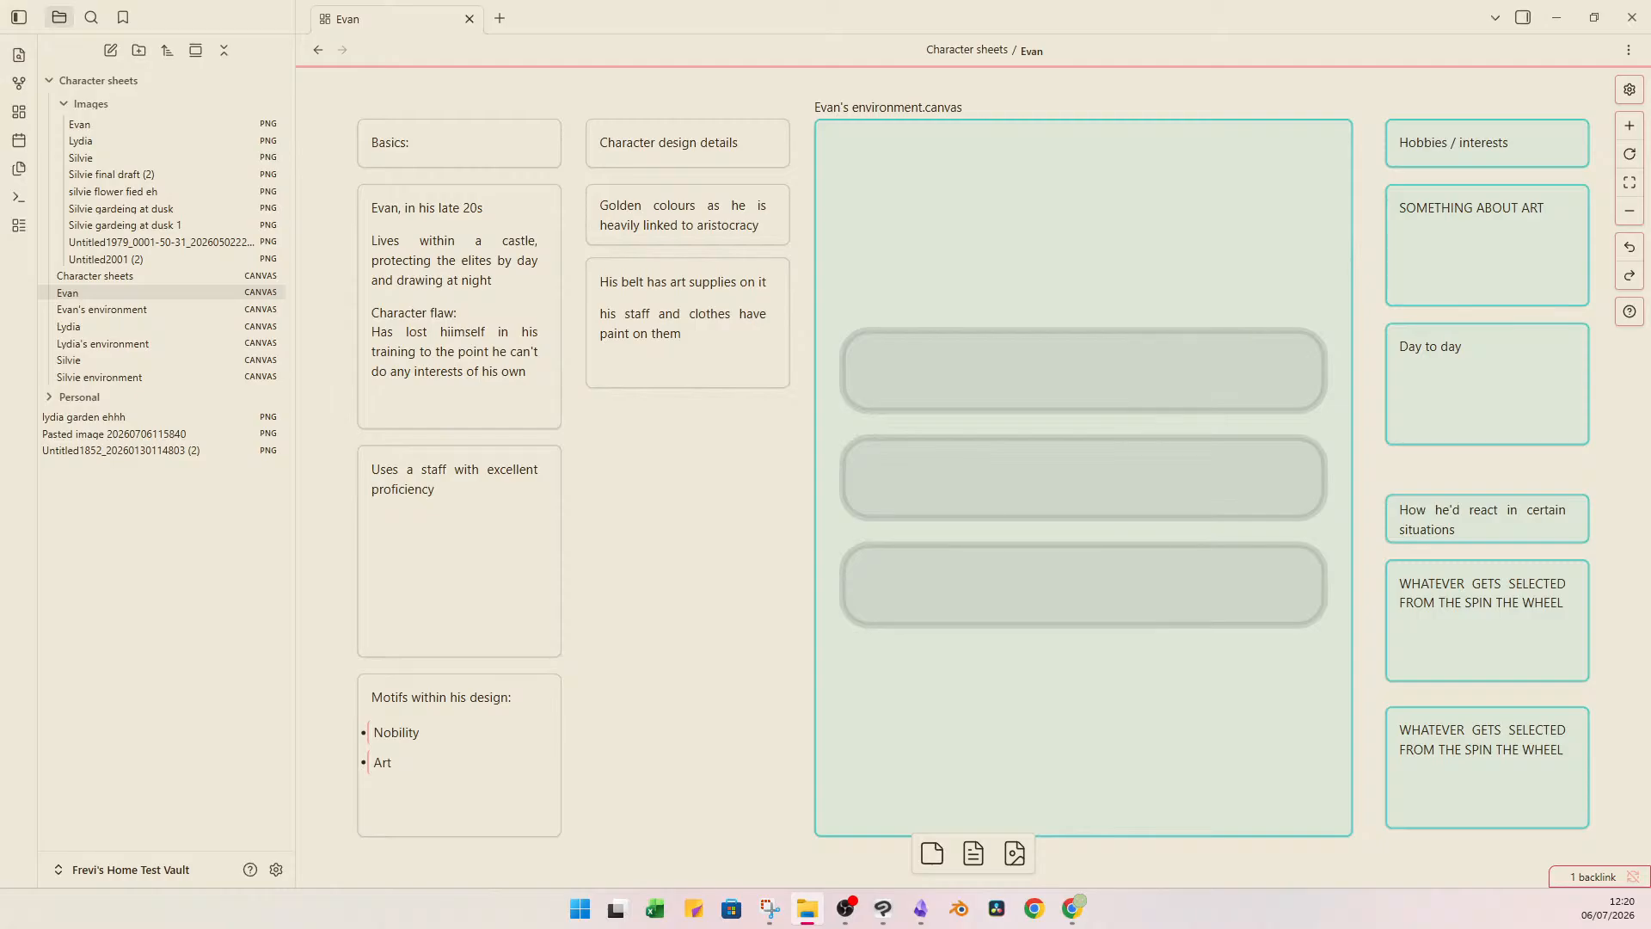
{"action": "left_click_drag", "start_coordinate": [793, 106], "coordinate": [859, 468]}
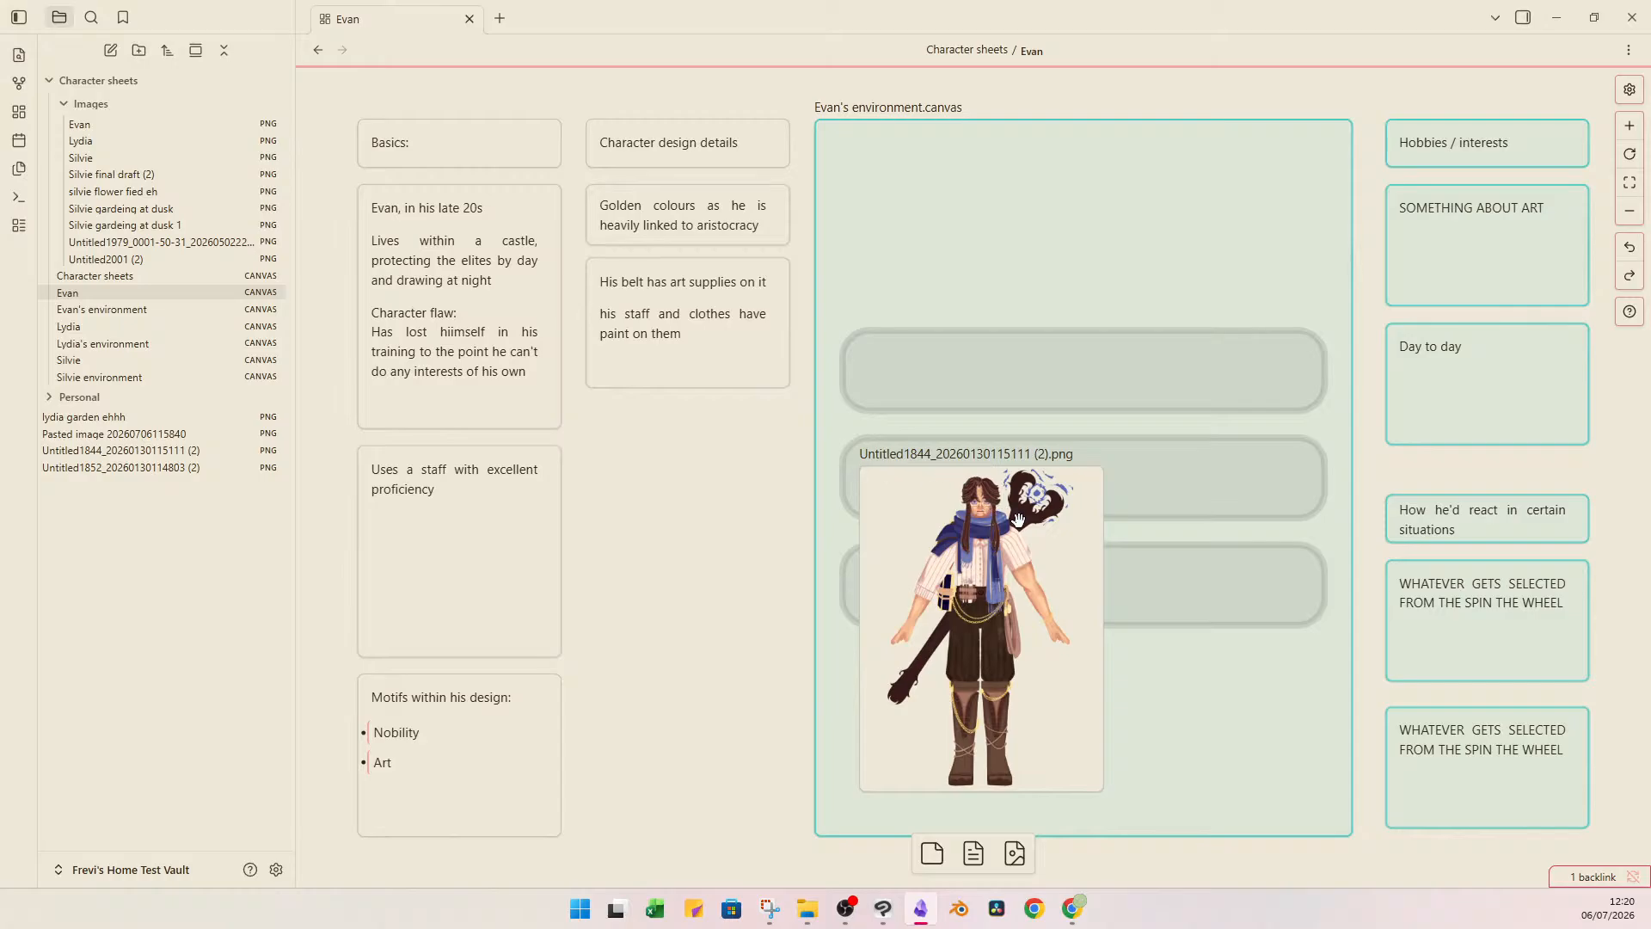
{"action": "left_click_drag", "start_coordinate": [1108, 478], "coordinate": [1275, 358]}
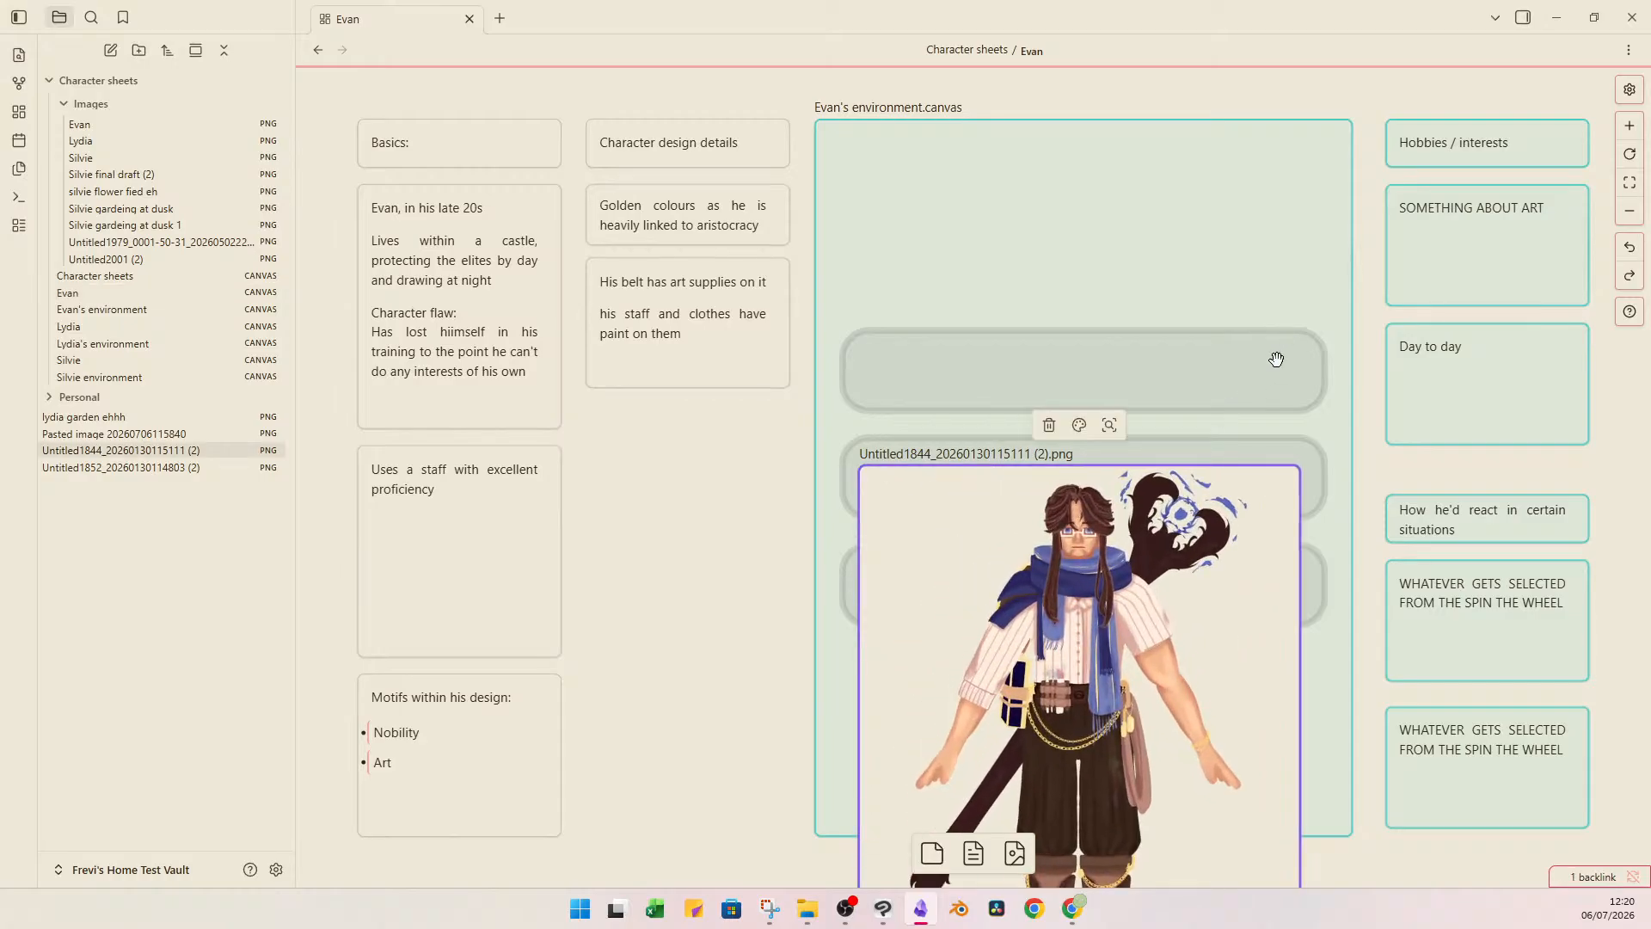
{"action": "left_click_drag", "start_coordinate": [1159, 592], "coordinate": [1162, 326]}
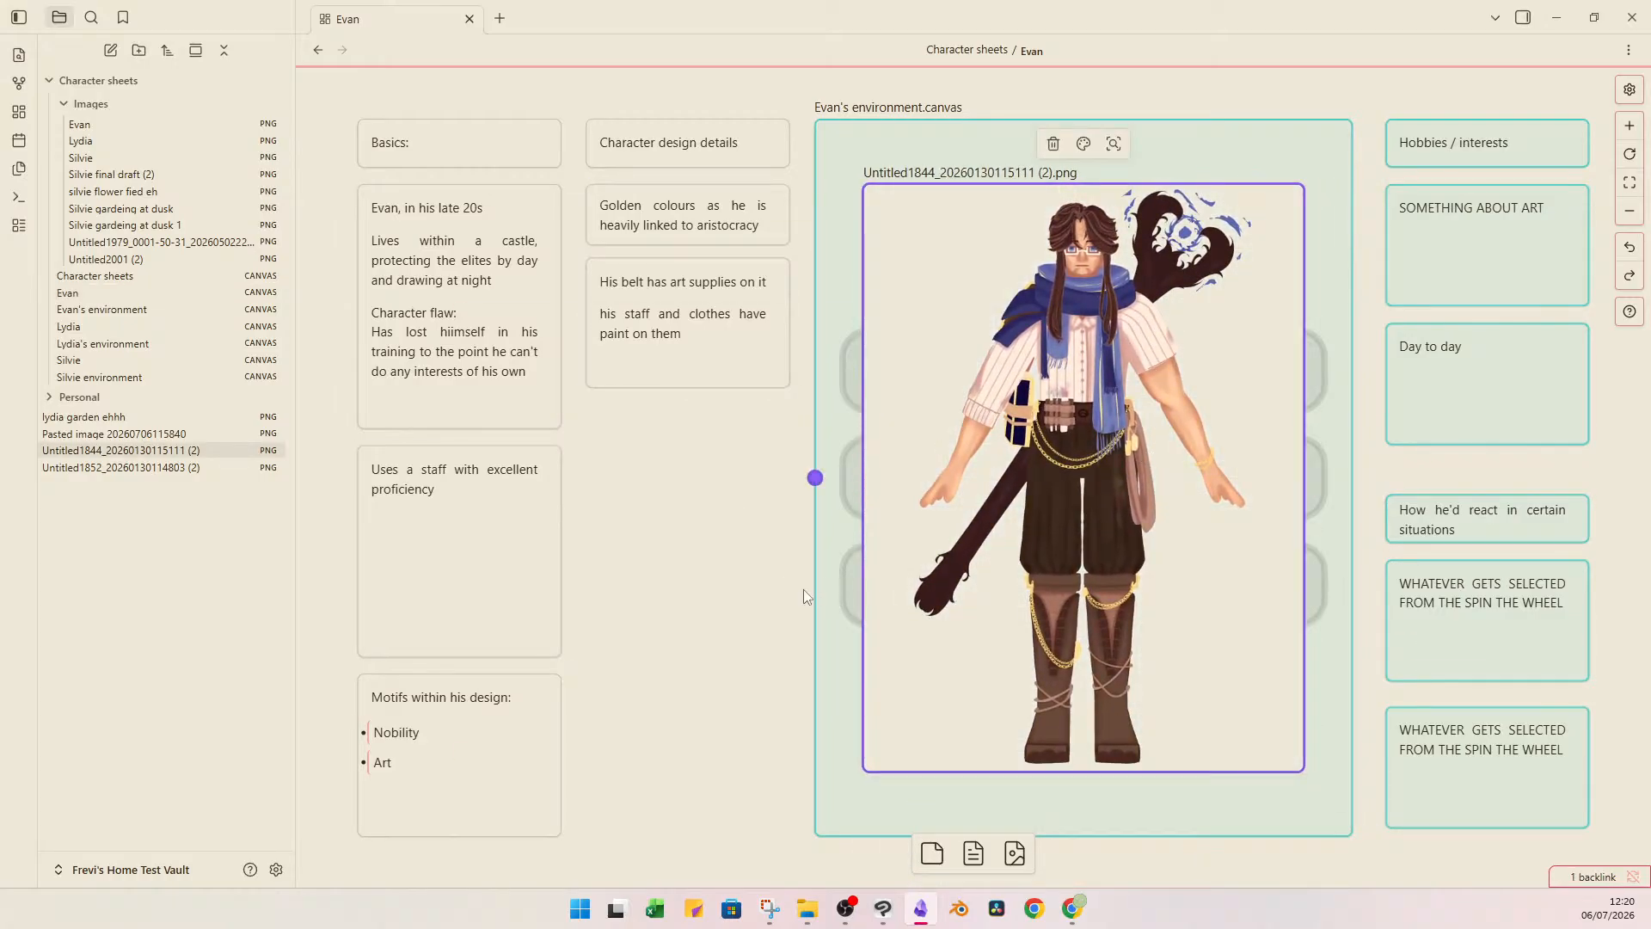
{"action": "left_click", "coordinate": [761, 575]}
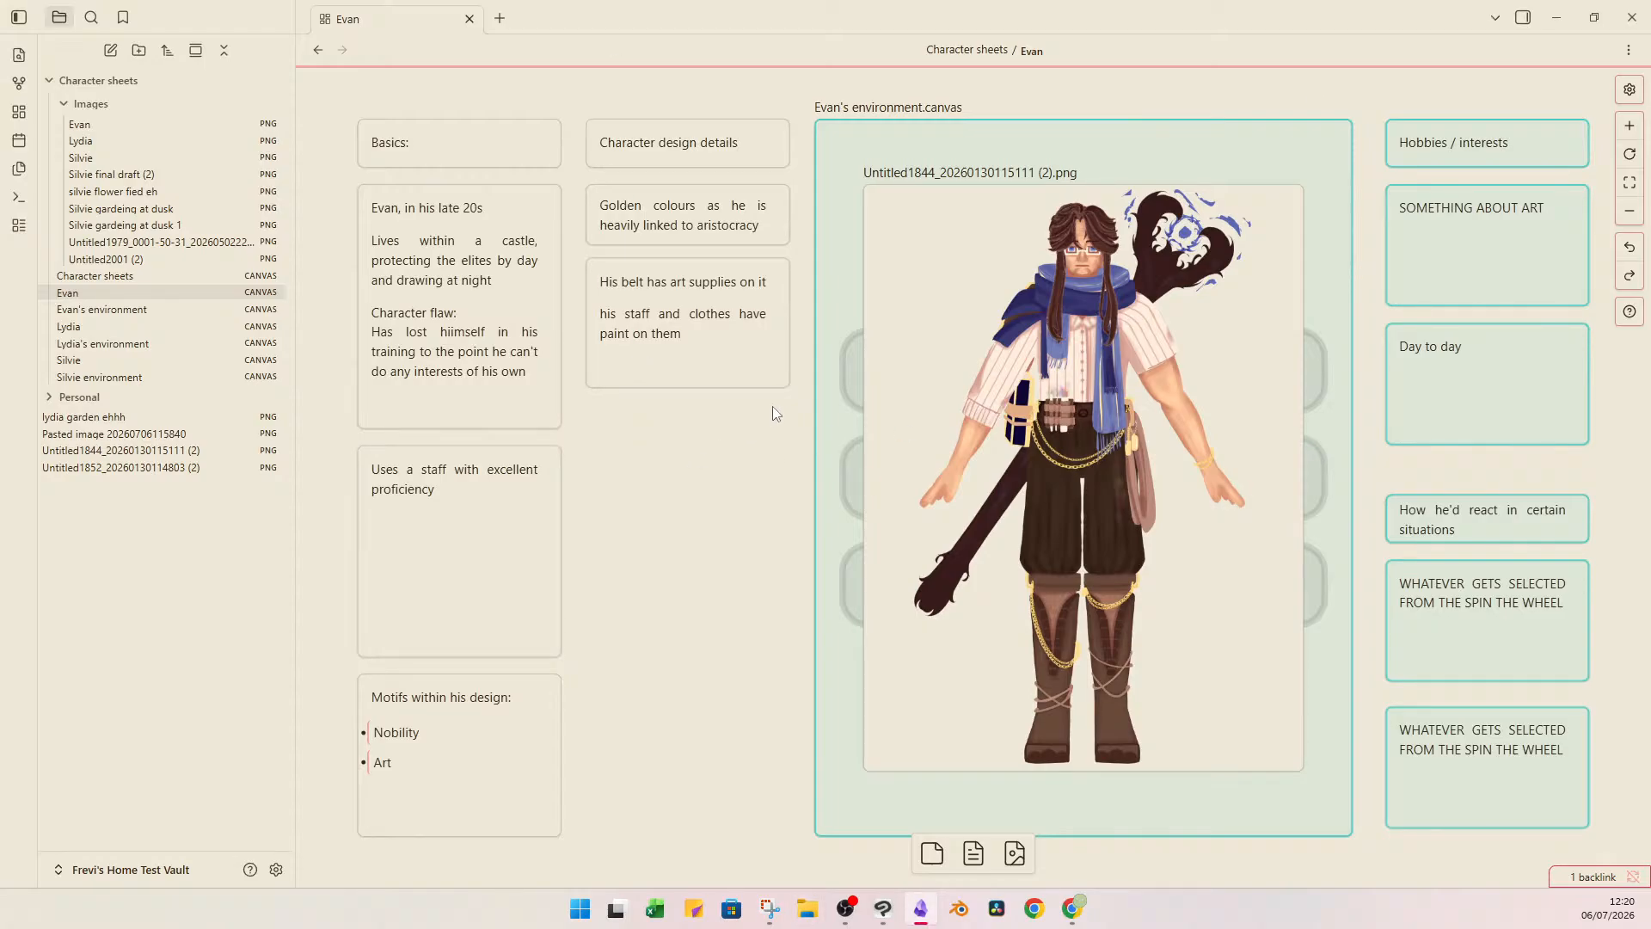
Review the key character themes and Evan's preview in the Character sheets overview, and return to Evan's canvas to examine his character image.
{"action": "left_click", "coordinate": [1018, 460]}
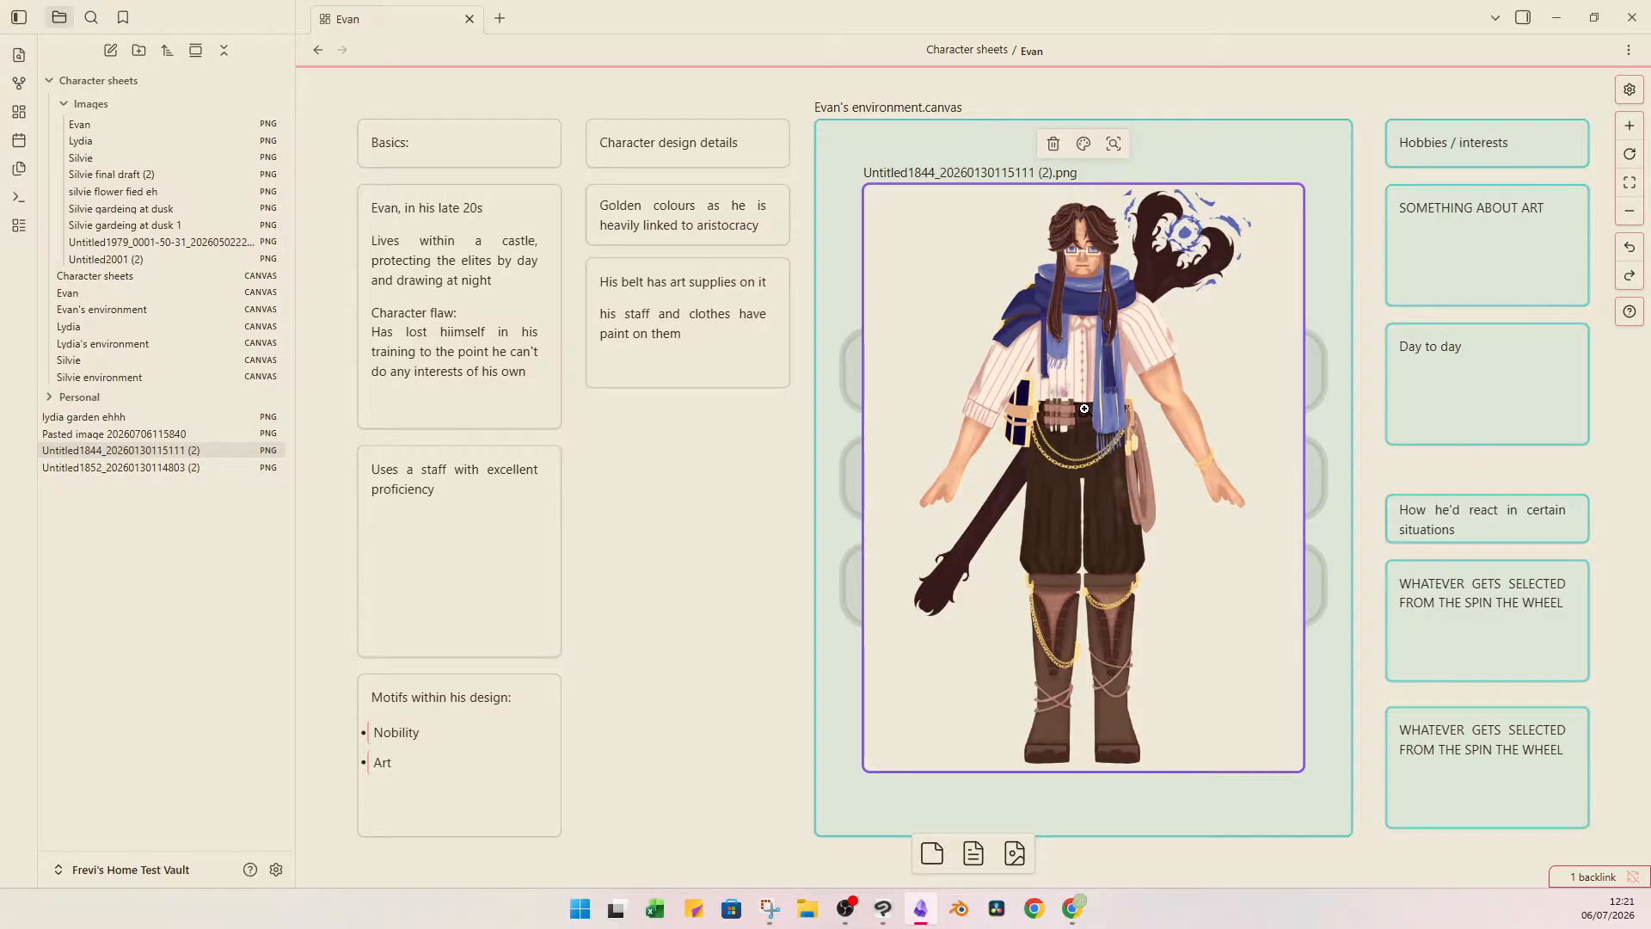
{"action": "left_click", "coordinate": [95, 276]}
{"action": "left_click", "coordinate": [924, 727]}
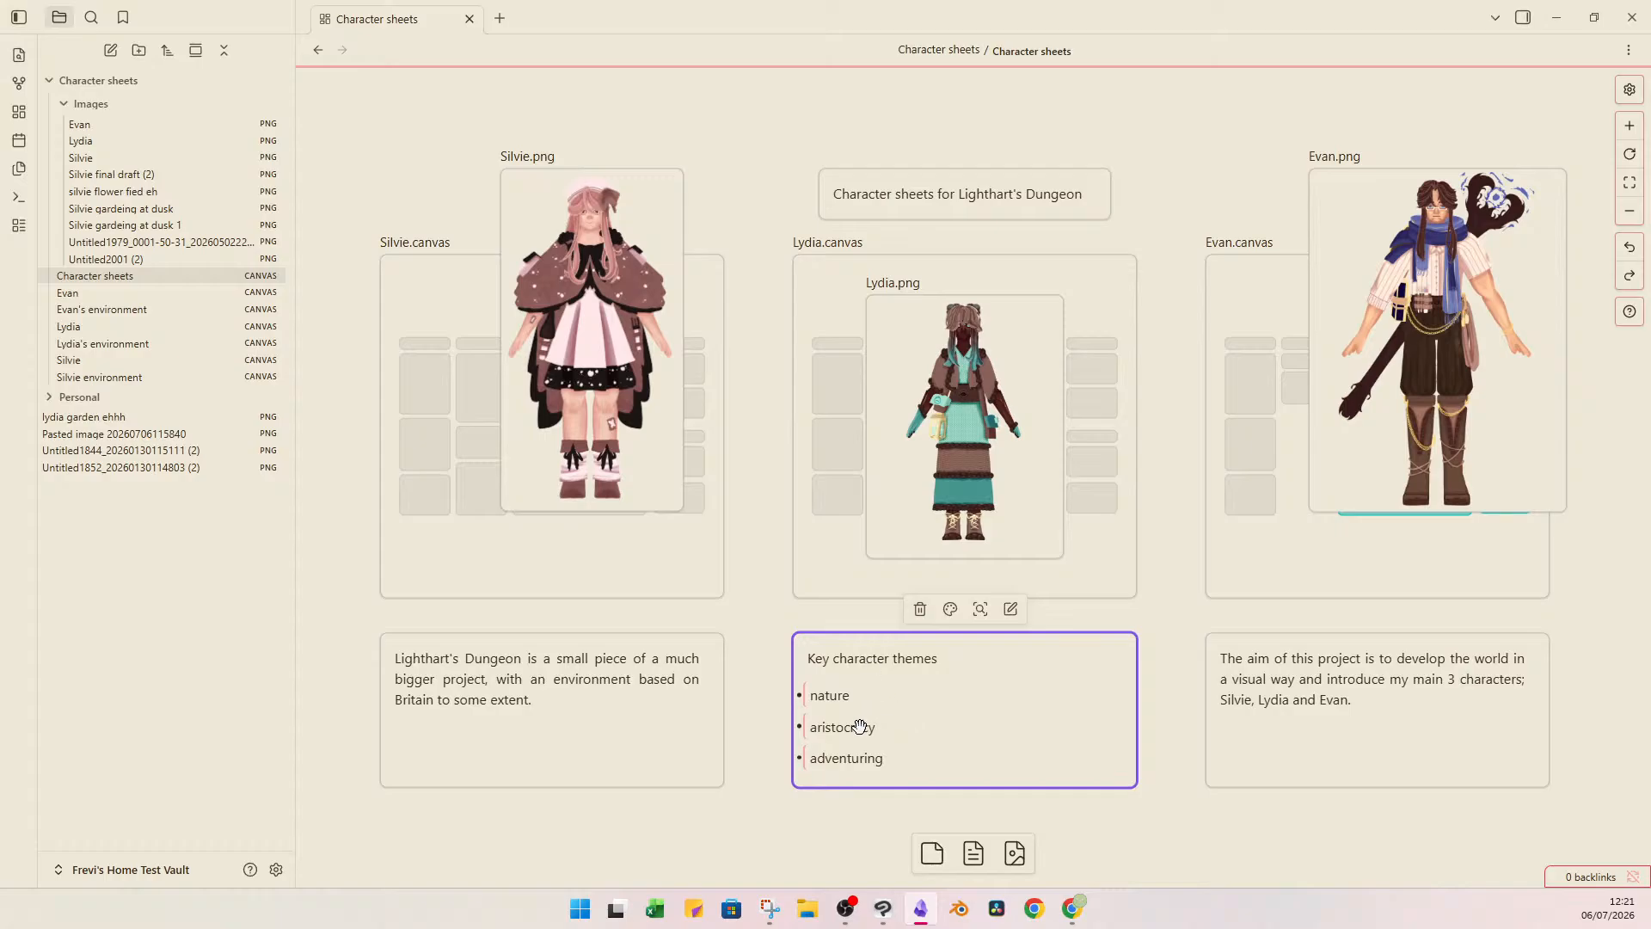
{"action": "left_click", "coordinate": [848, 737]}
{"action": "left_click", "coordinate": [760, 627]}
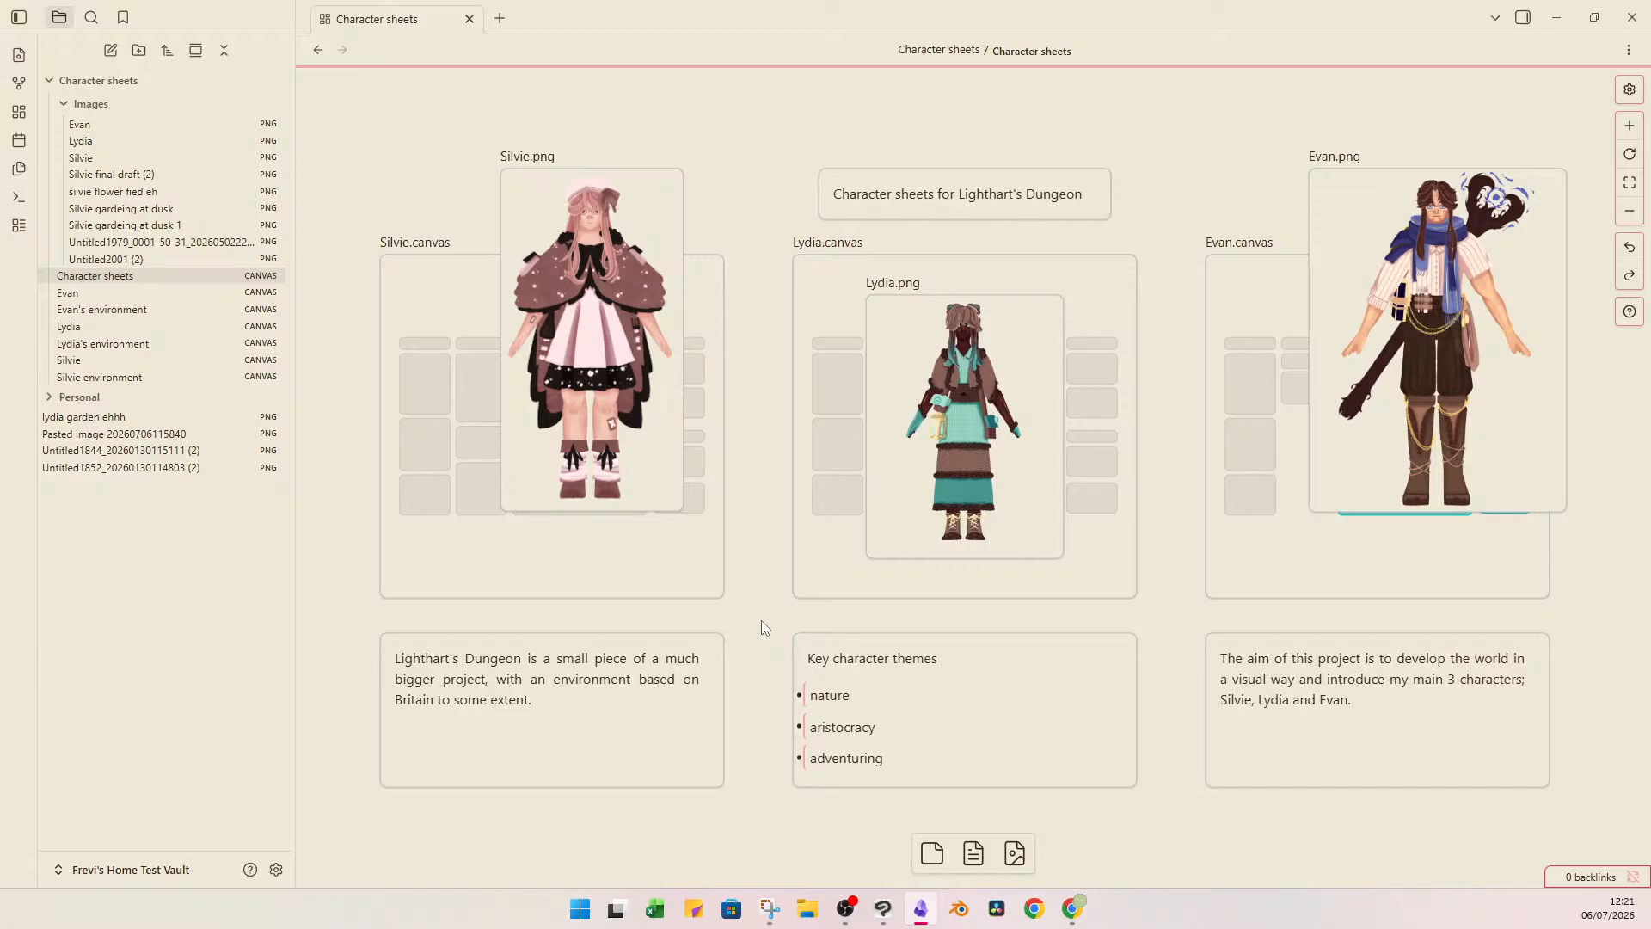
{"action": "left_click", "coordinate": [1424, 370]}
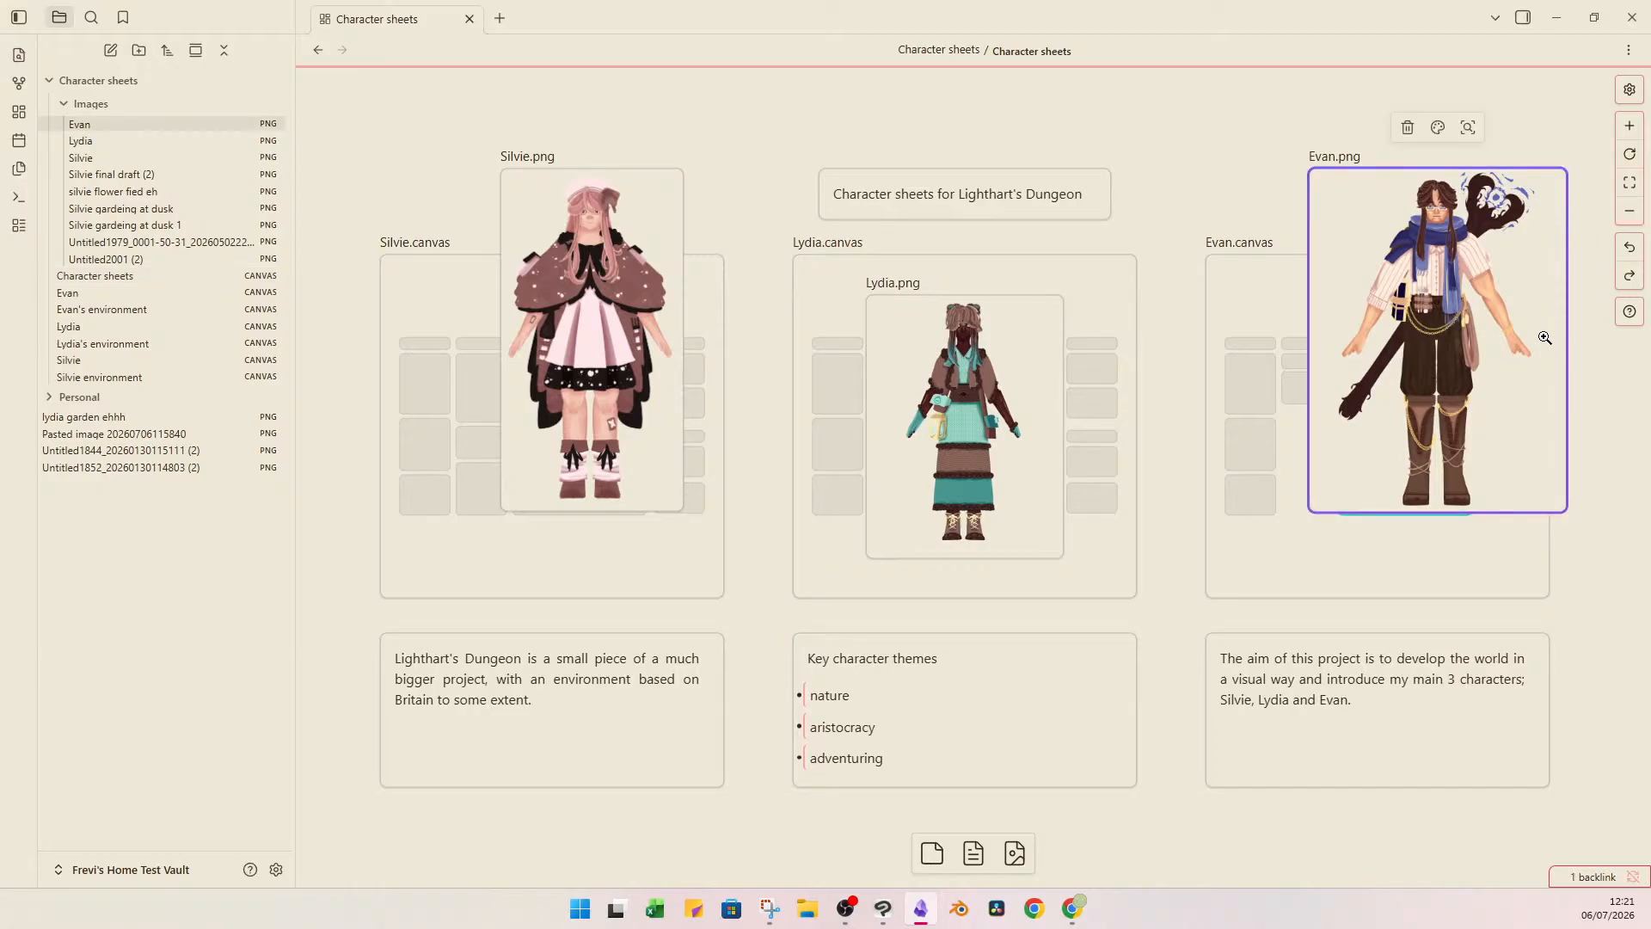
{"action": "left_click", "coordinate": [1252, 320]}
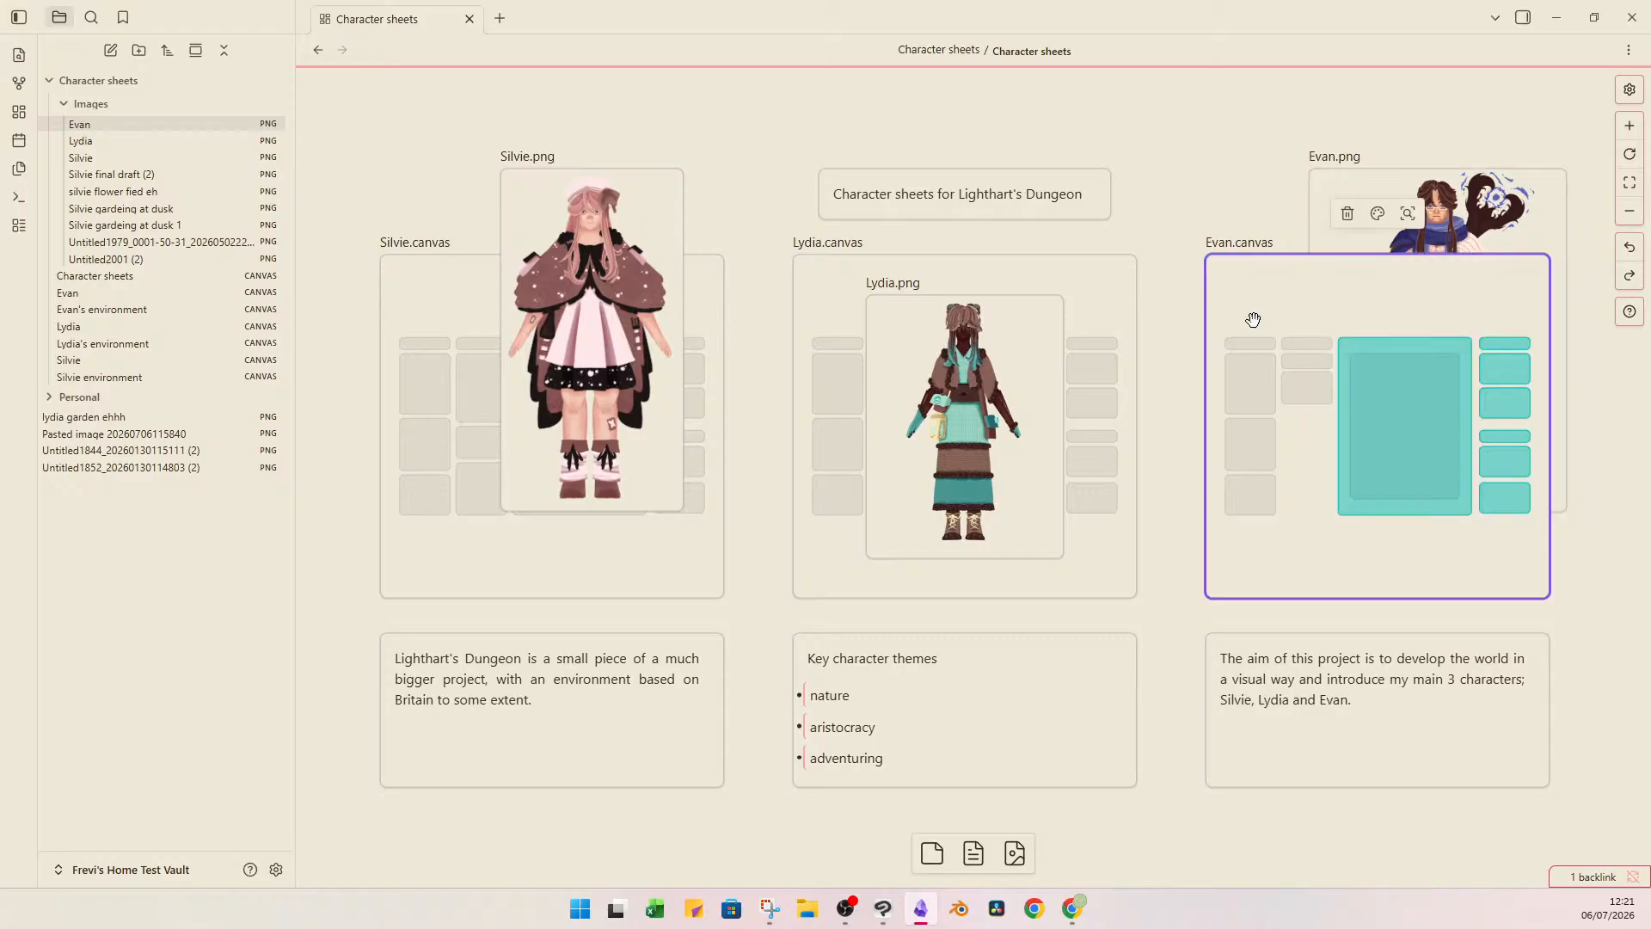
{"action": "double_click", "coordinate": [1253, 319]}
{"action": "left_click", "coordinate": [1115, 395]}
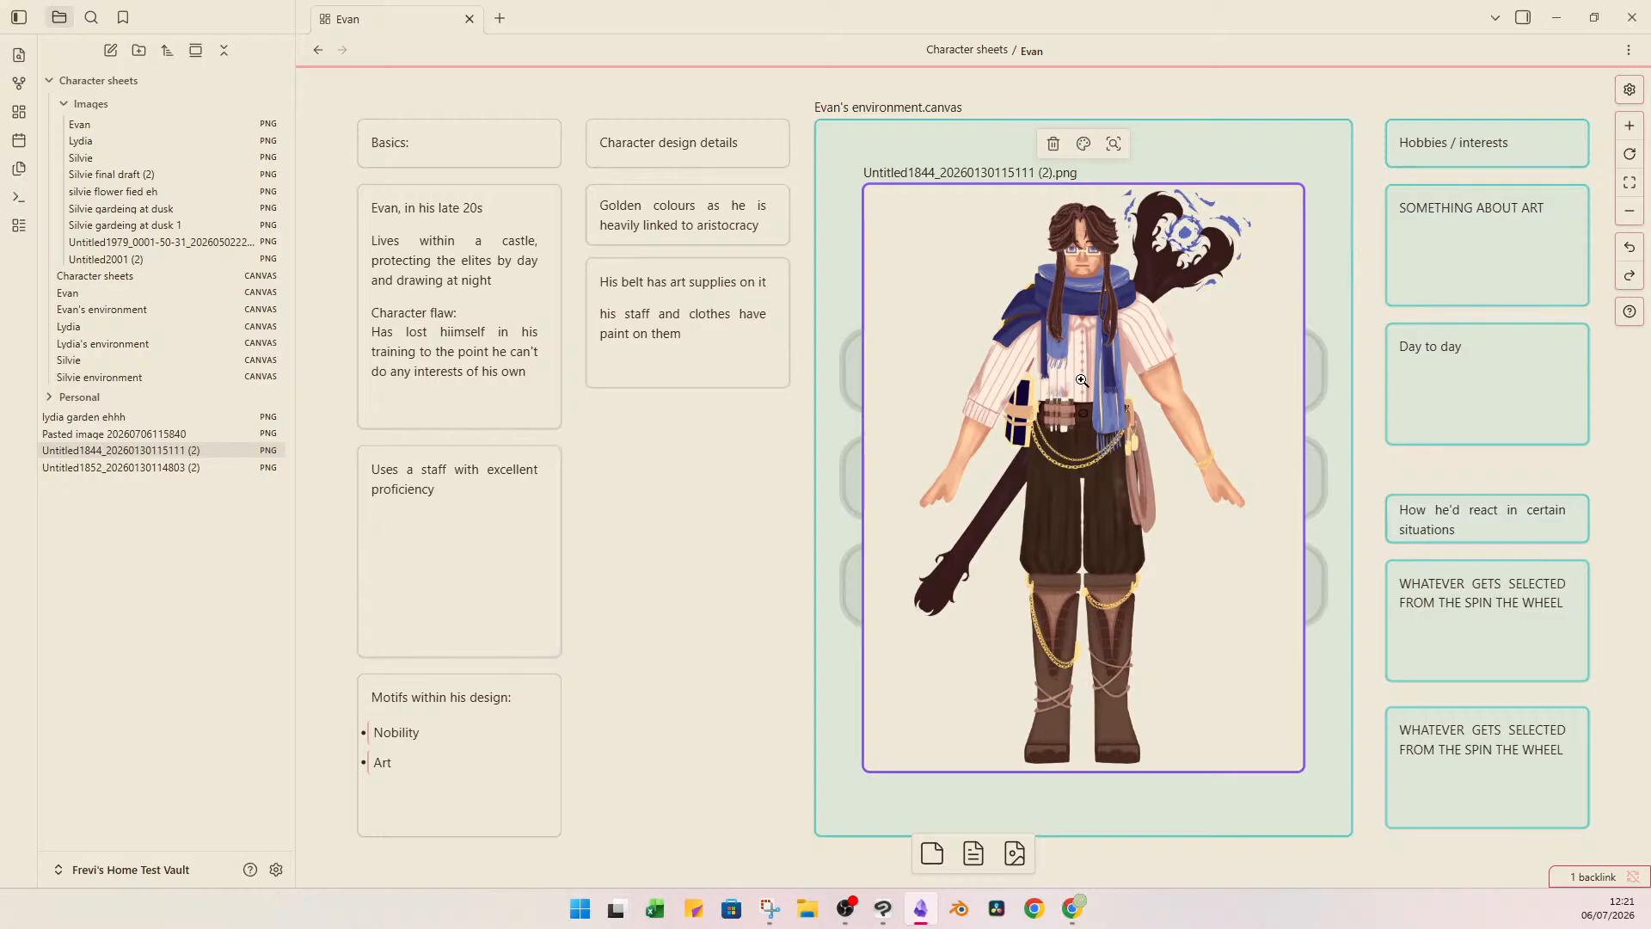
Correct the misspelled word to "himself" in Evan's character flaw text on the basics card.
{"action": "left_click", "coordinate": [741, 546]}
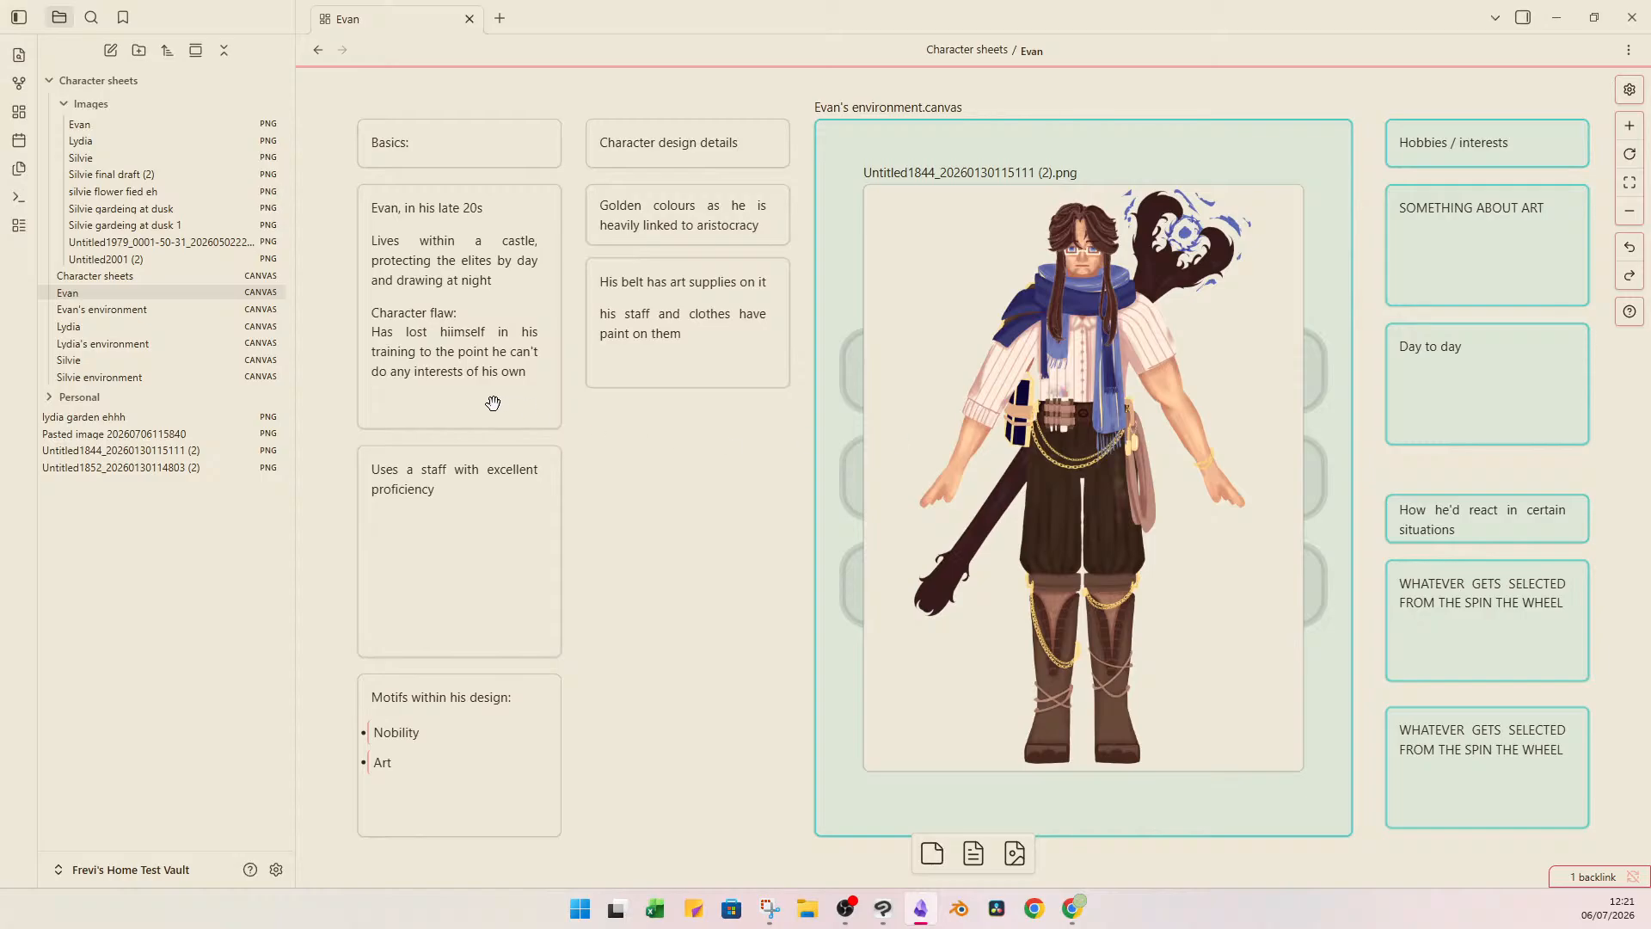
{"action": "double_click", "coordinate": [463, 340]}
{"action": "left_click", "coordinate": [451, 344]}
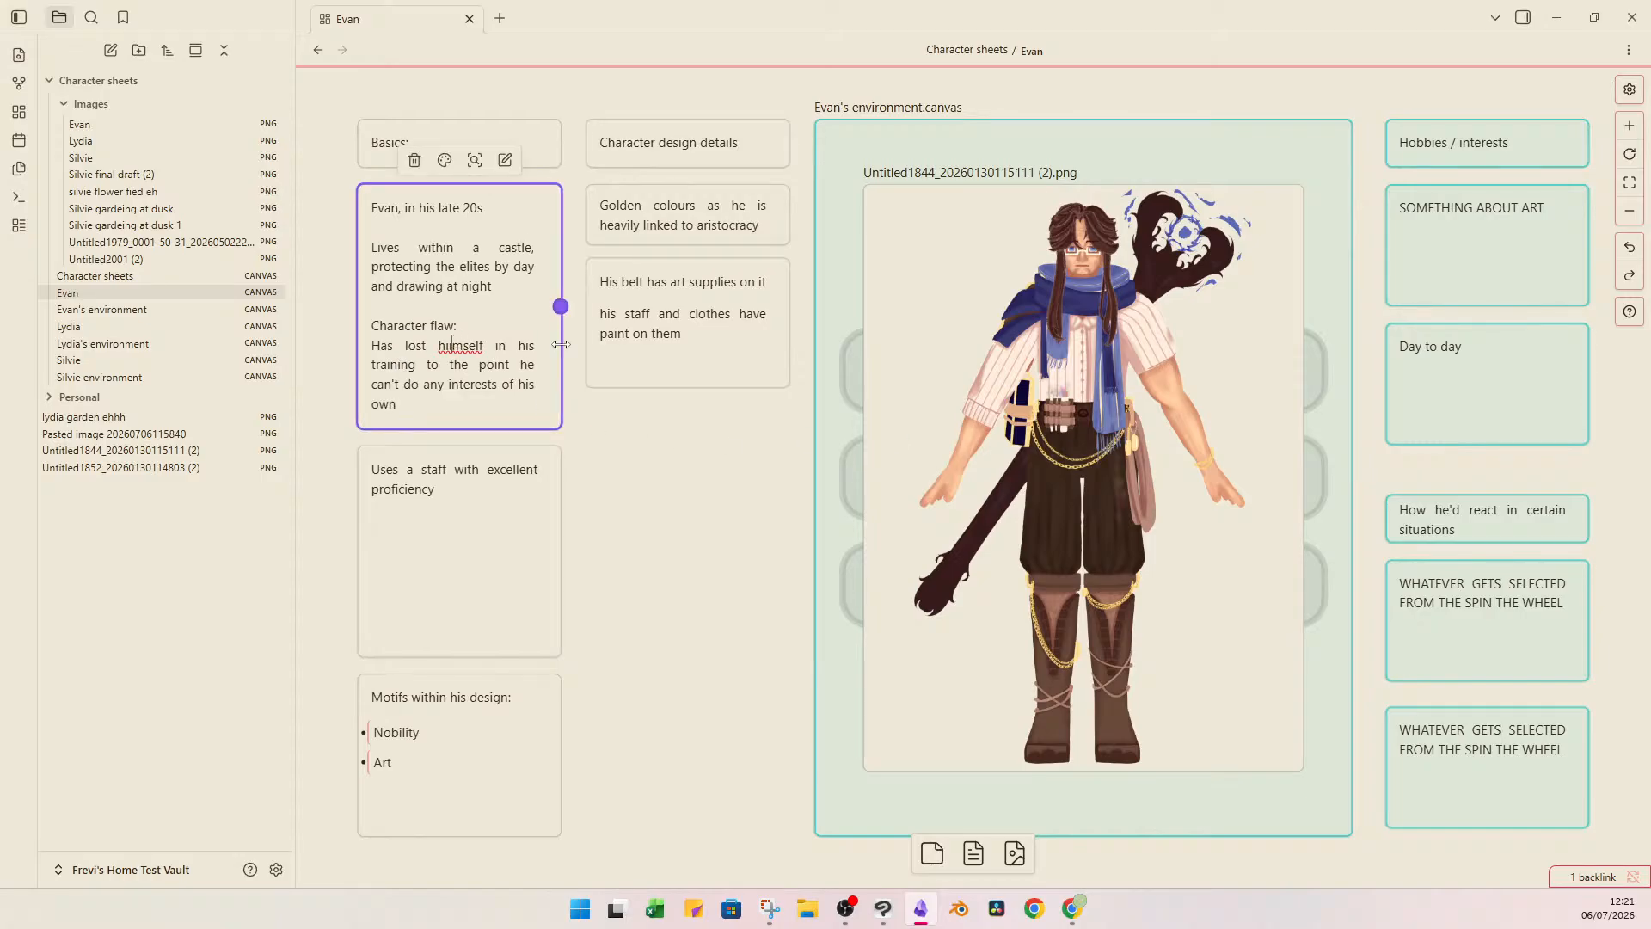
{"action": "key", "text": "BackSpace"}
{"action": "left_click", "coordinate": [610, 585]}
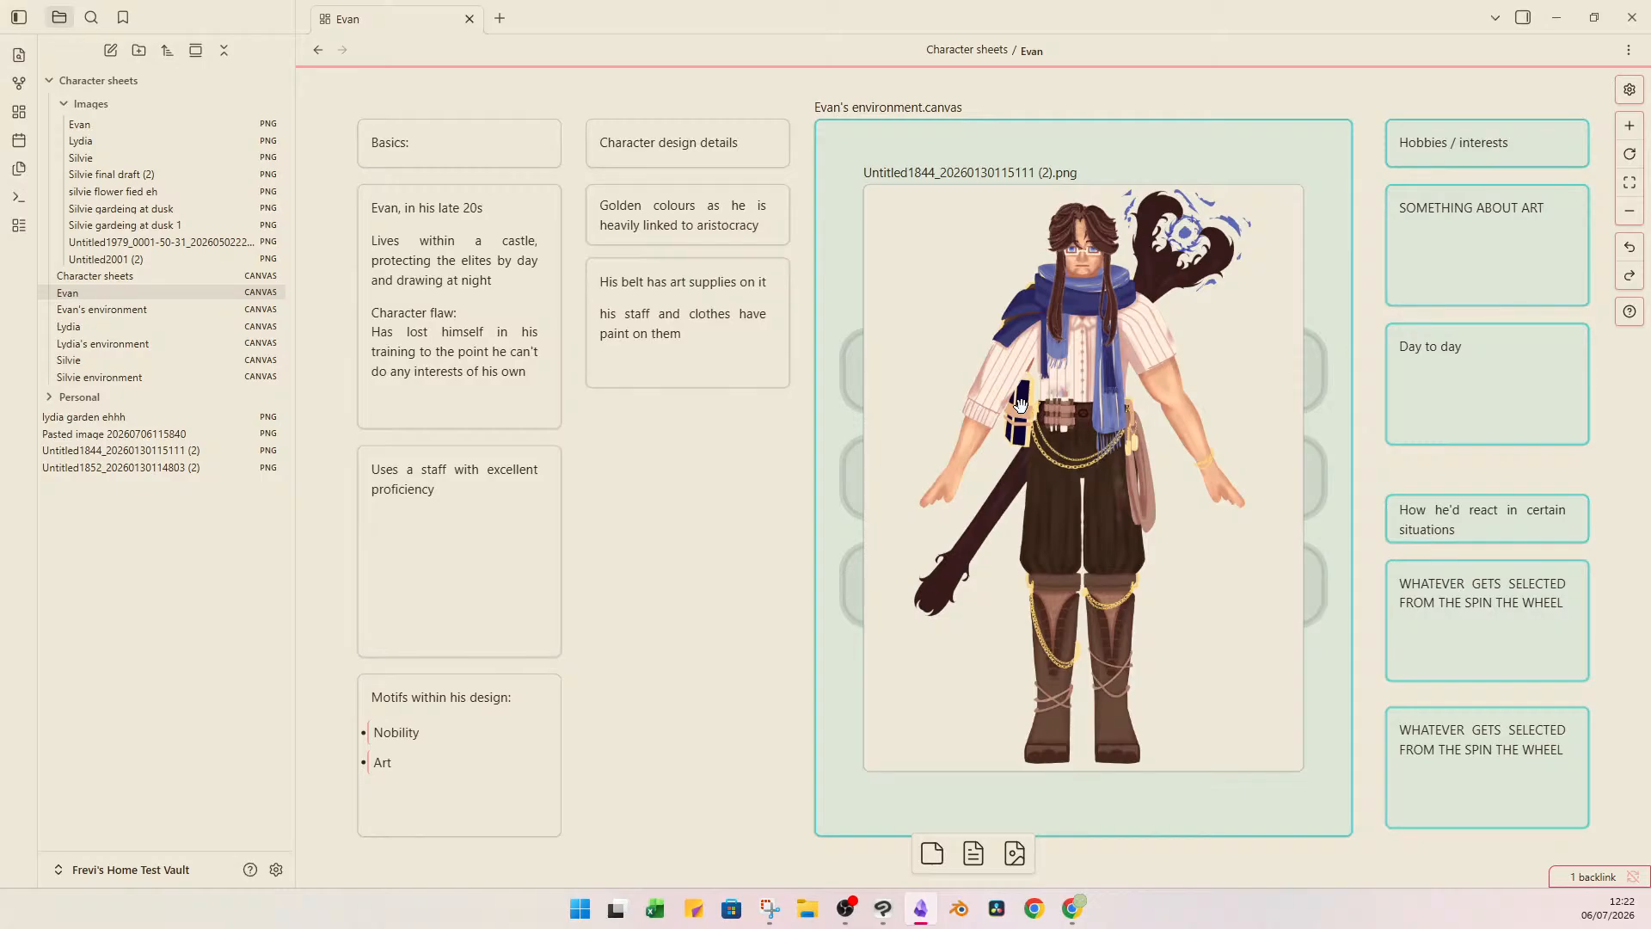
Cut the character image off Evan's environment card and open the Evan's environment canvas.
{"action": "left_click", "coordinate": [1186, 377]}
{"action": "left_click_drag", "start_coordinate": [1188, 377], "coordinate": [629, 378]}
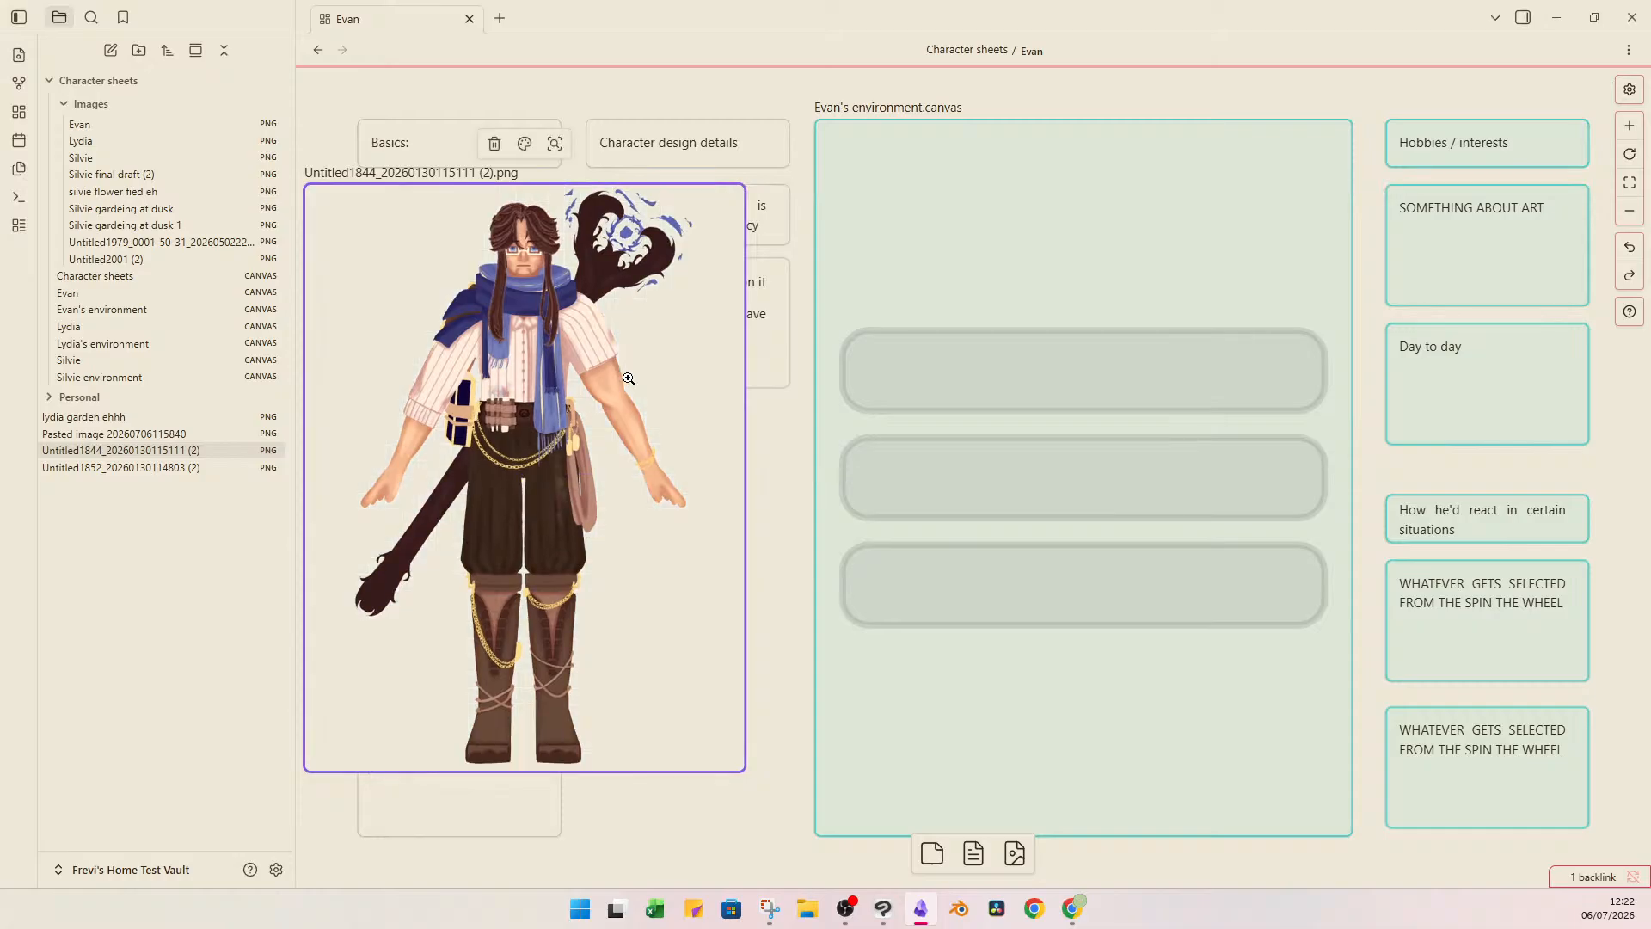
{"action": "key", "text": "ctrl+x"}
{"action": "double_click", "coordinate": [1092, 194]}
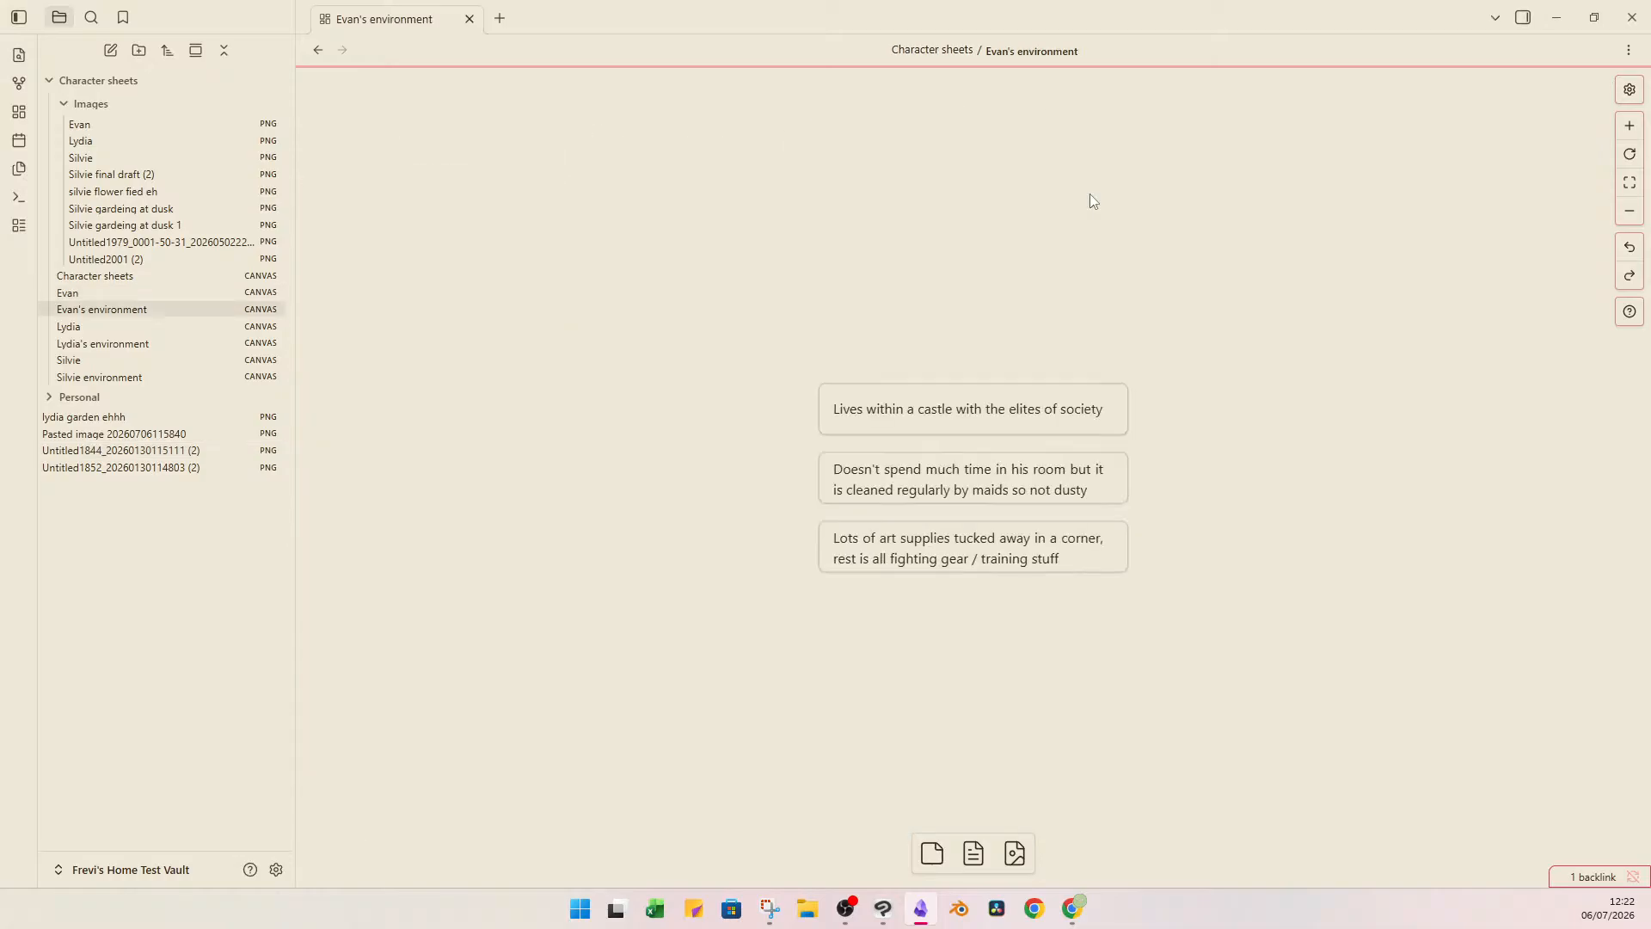
Move the three environment description cards together up and to the left to free space beside them.
{"action": "left_click_drag", "start_coordinate": [888, 275], "coordinate": [1219, 642]}
{"action": "left_click_drag", "start_coordinate": [1035, 416], "coordinate": [621, 240]}
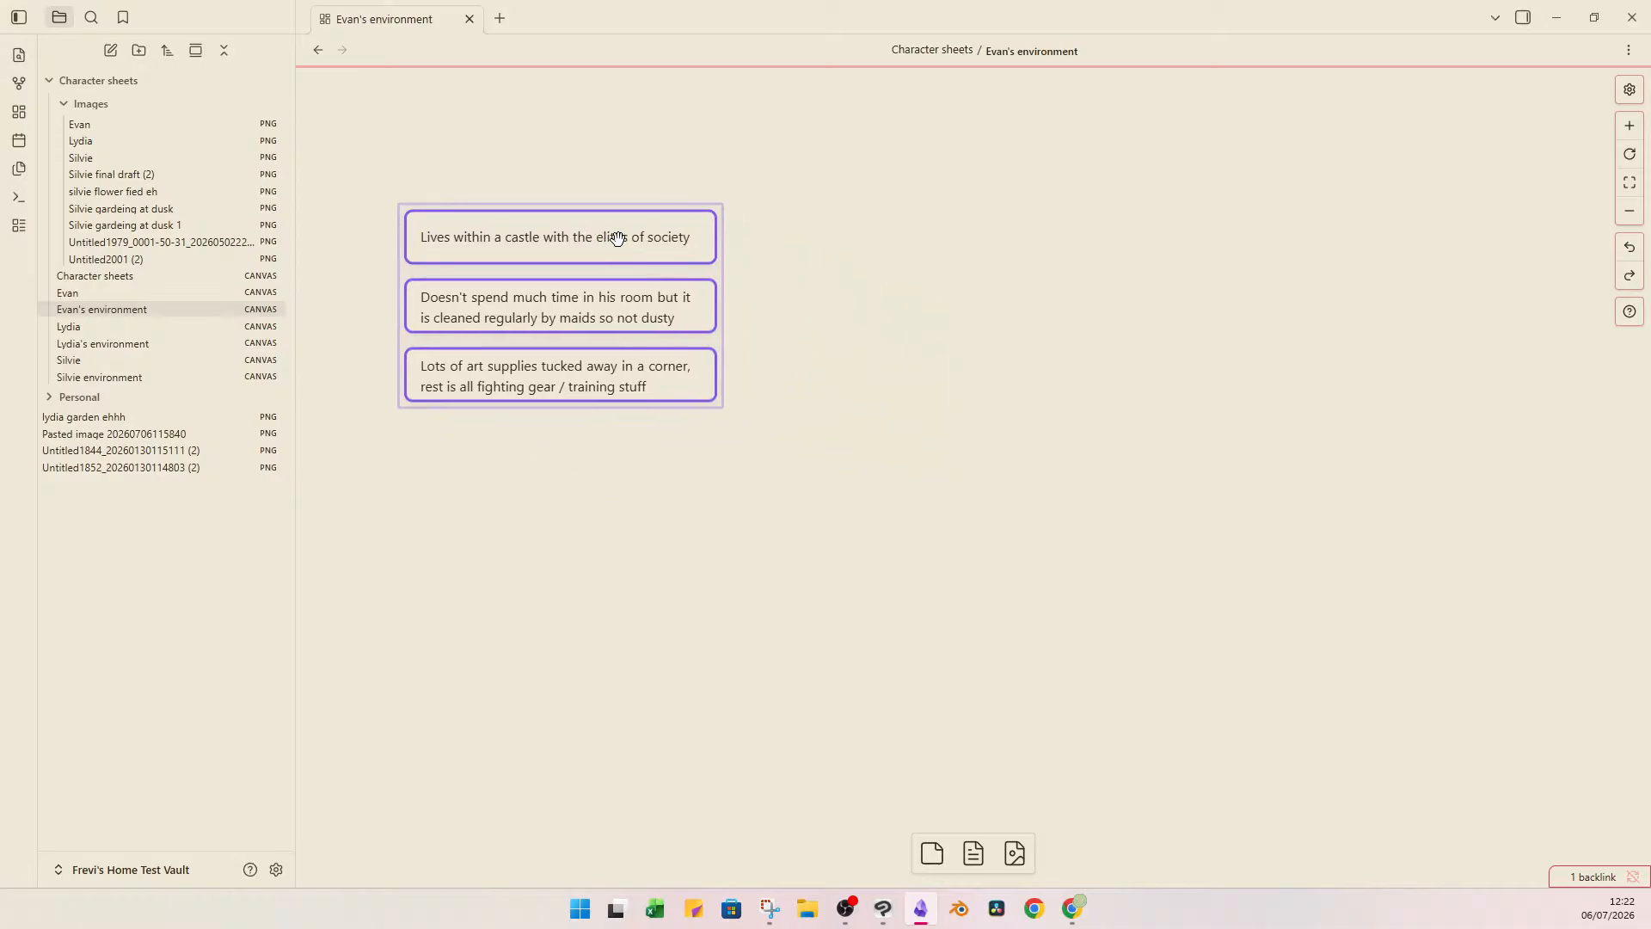
{"action": "left_click", "coordinate": [838, 361]}
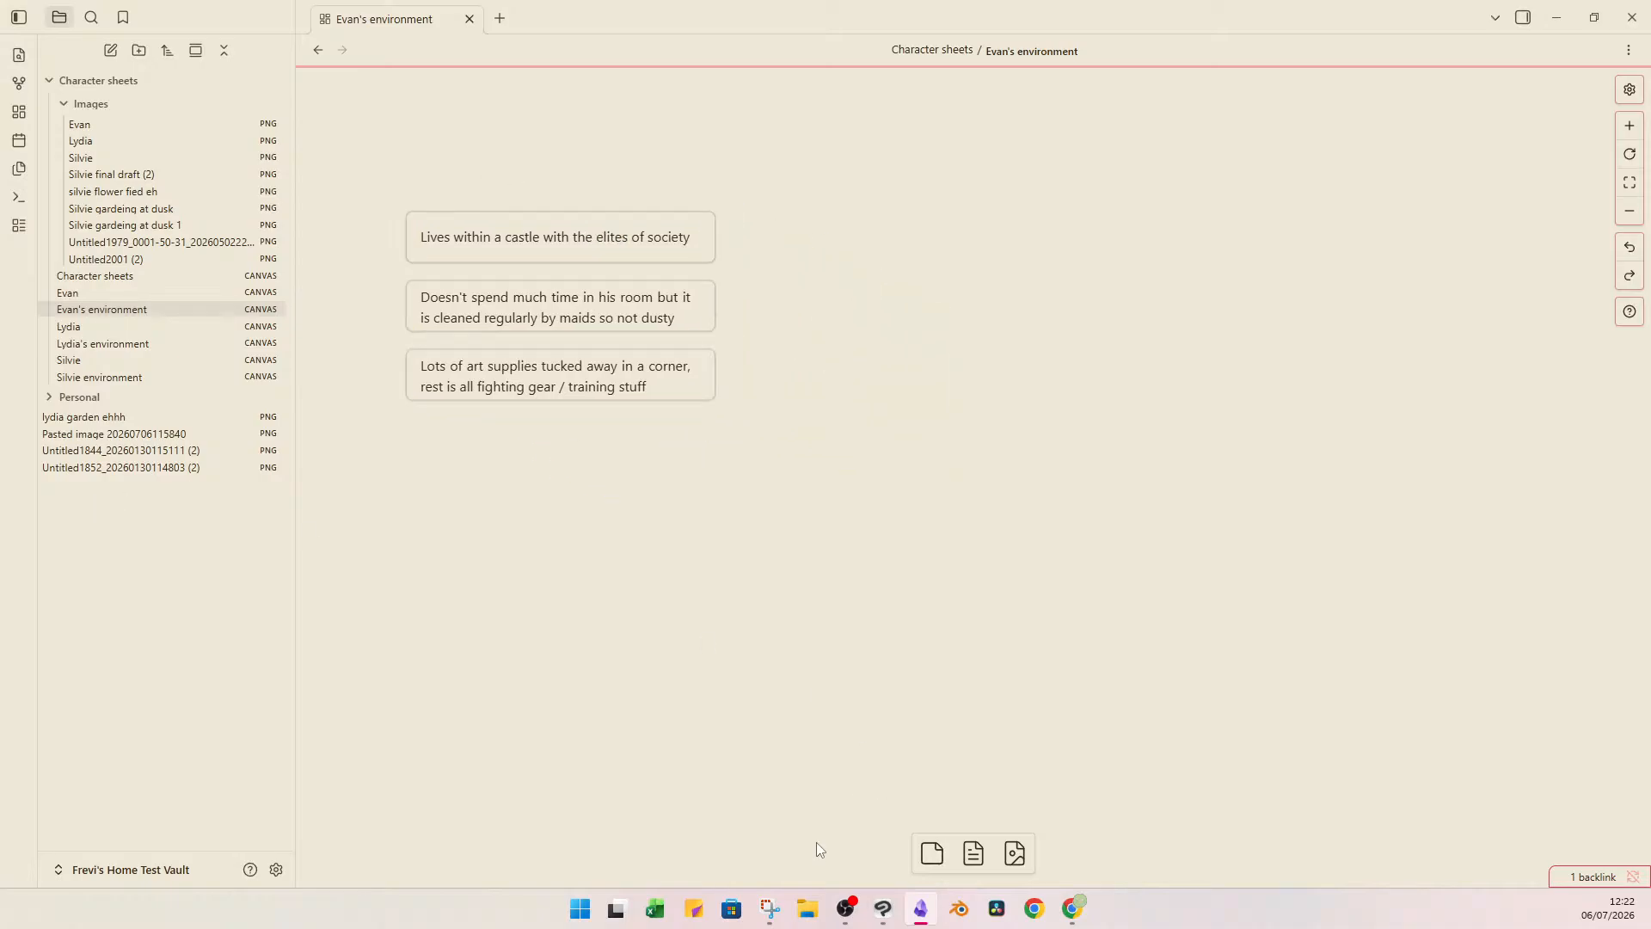
Add a card reading "Draw his castle" beside the environment descriptions and enlarge it to about the height of all three.
{"action": "left_click_drag", "start_coordinate": [932, 849], "coordinate": [869, 473]}
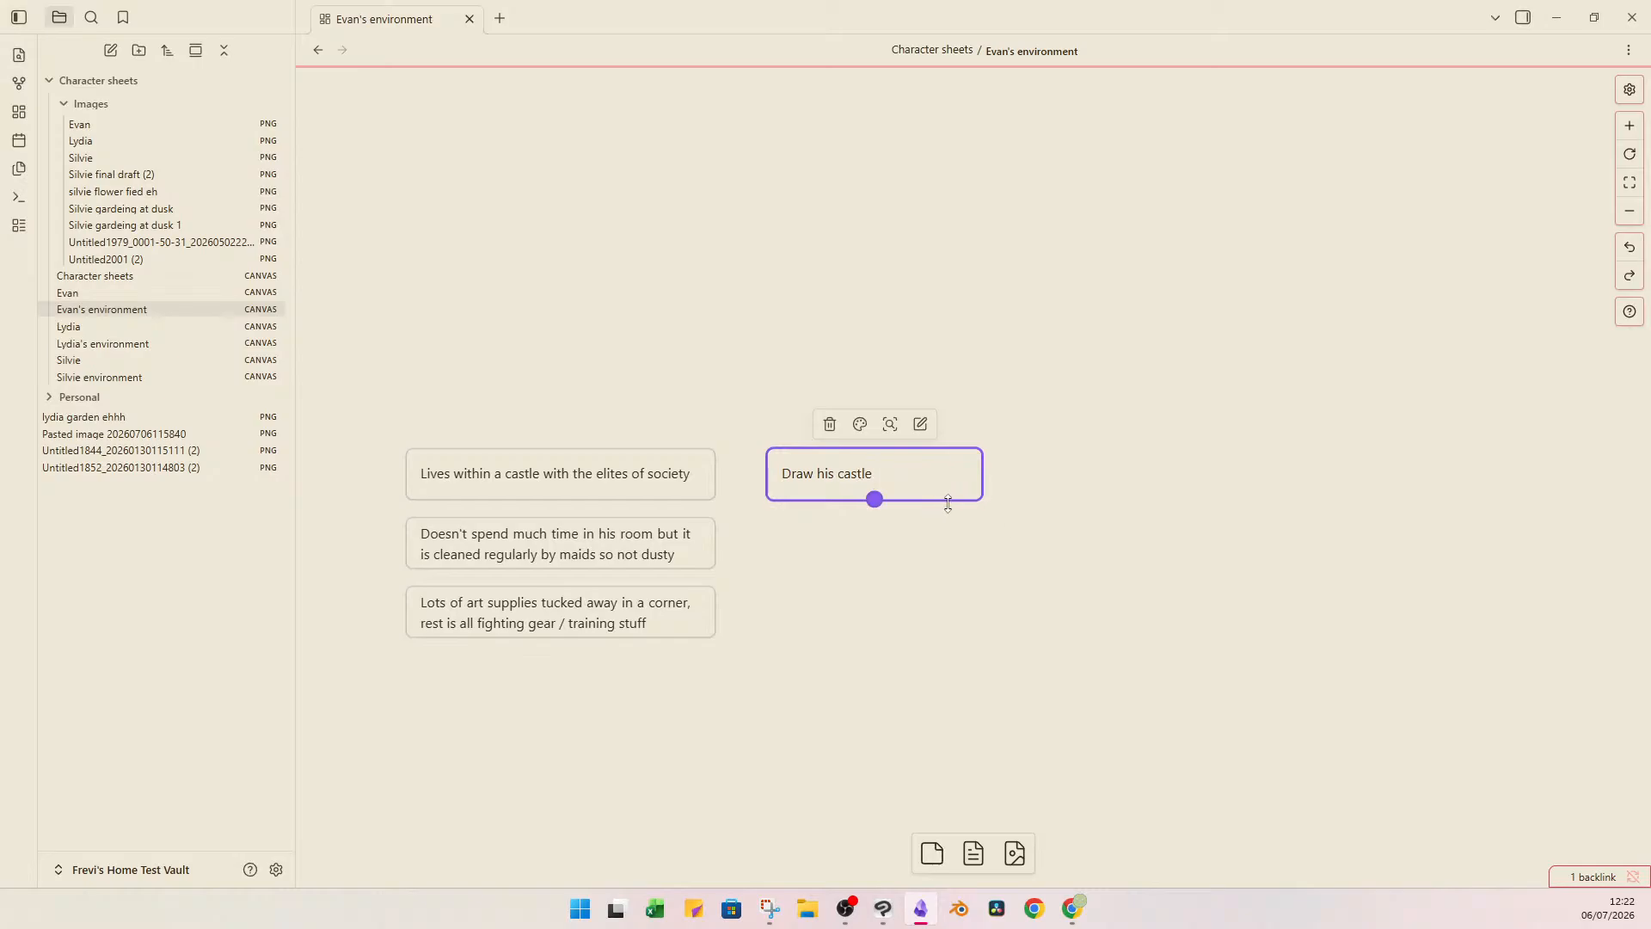
{"action": "left_click_drag", "start_coordinate": [947, 504], "coordinate": [966, 658]}
{"action": "left_click_drag", "start_coordinate": [982, 574], "coordinate": [1150, 580]}
{"action": "left_click_drag", "start_coordinate": [1058, 656], "coordinate": [1476, 671]}
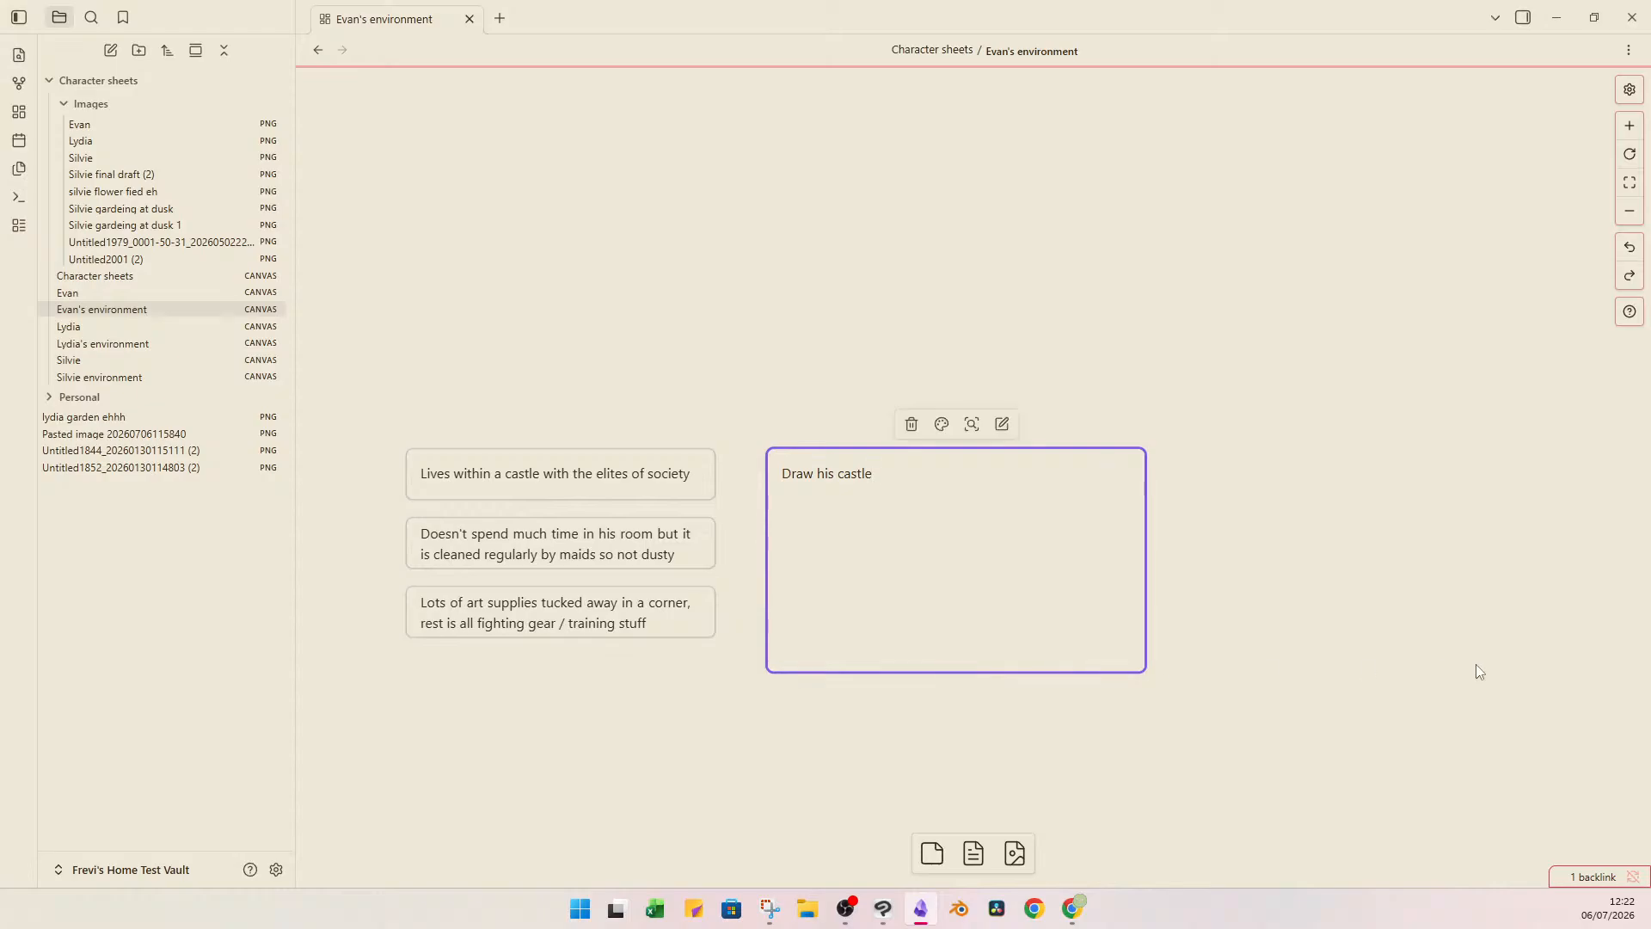
{"action": "left_click", "coordinate": [1475, 666]}
{"action": "left_click", "coordinate": [982, 546]}
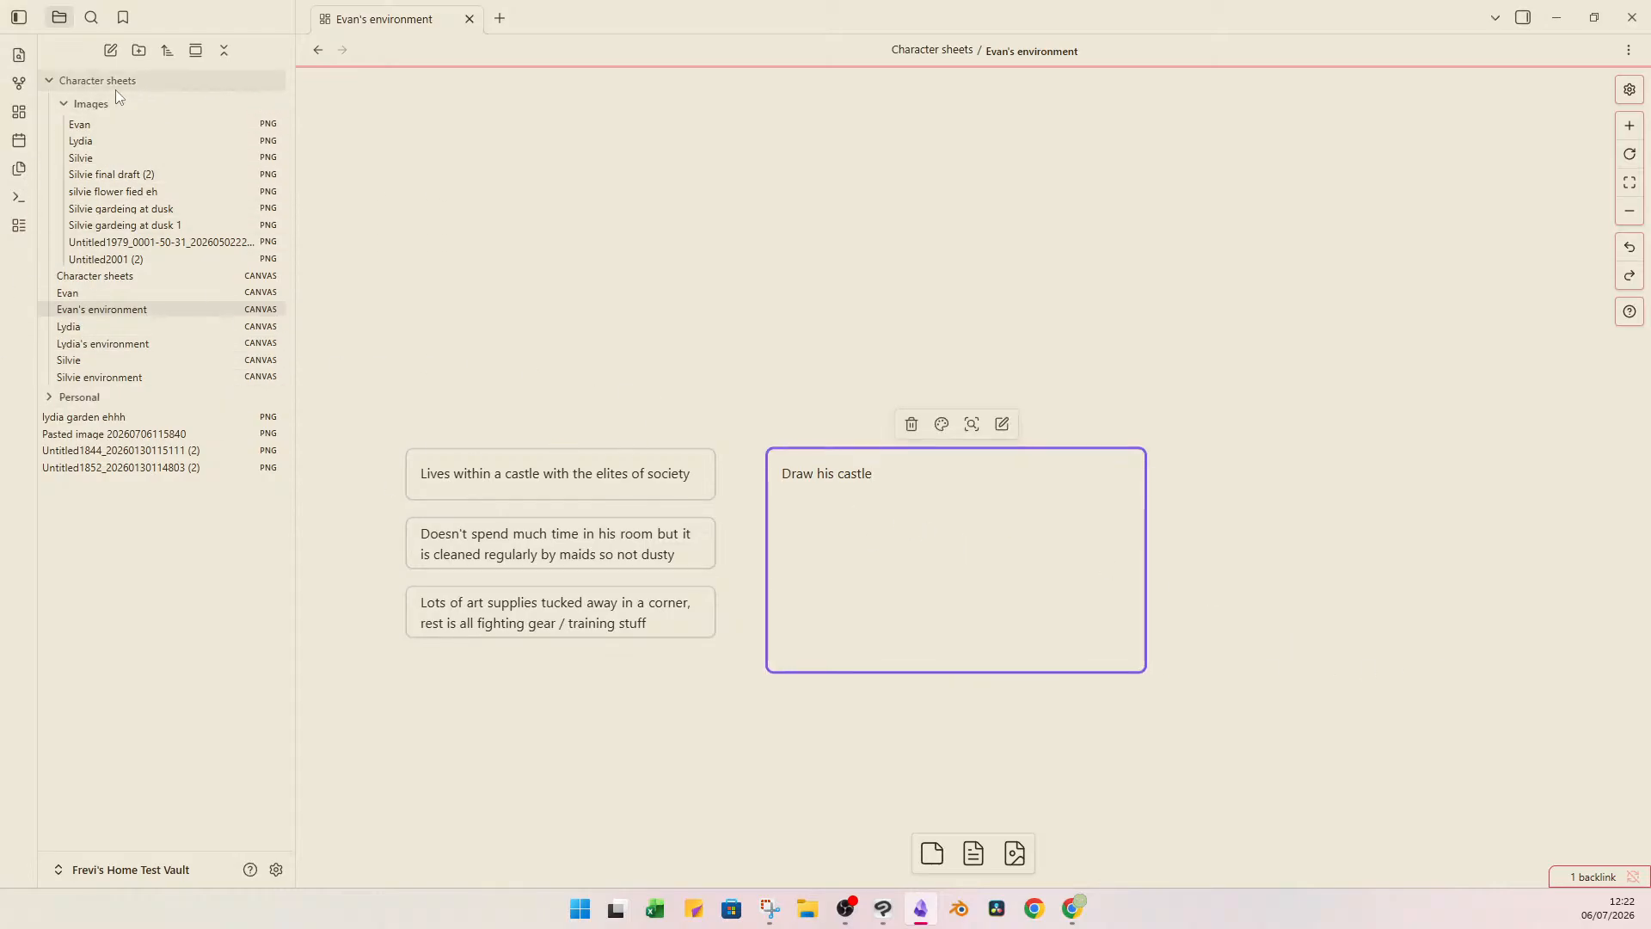
{"action": "left_click", "coordinate": [64, 110]}
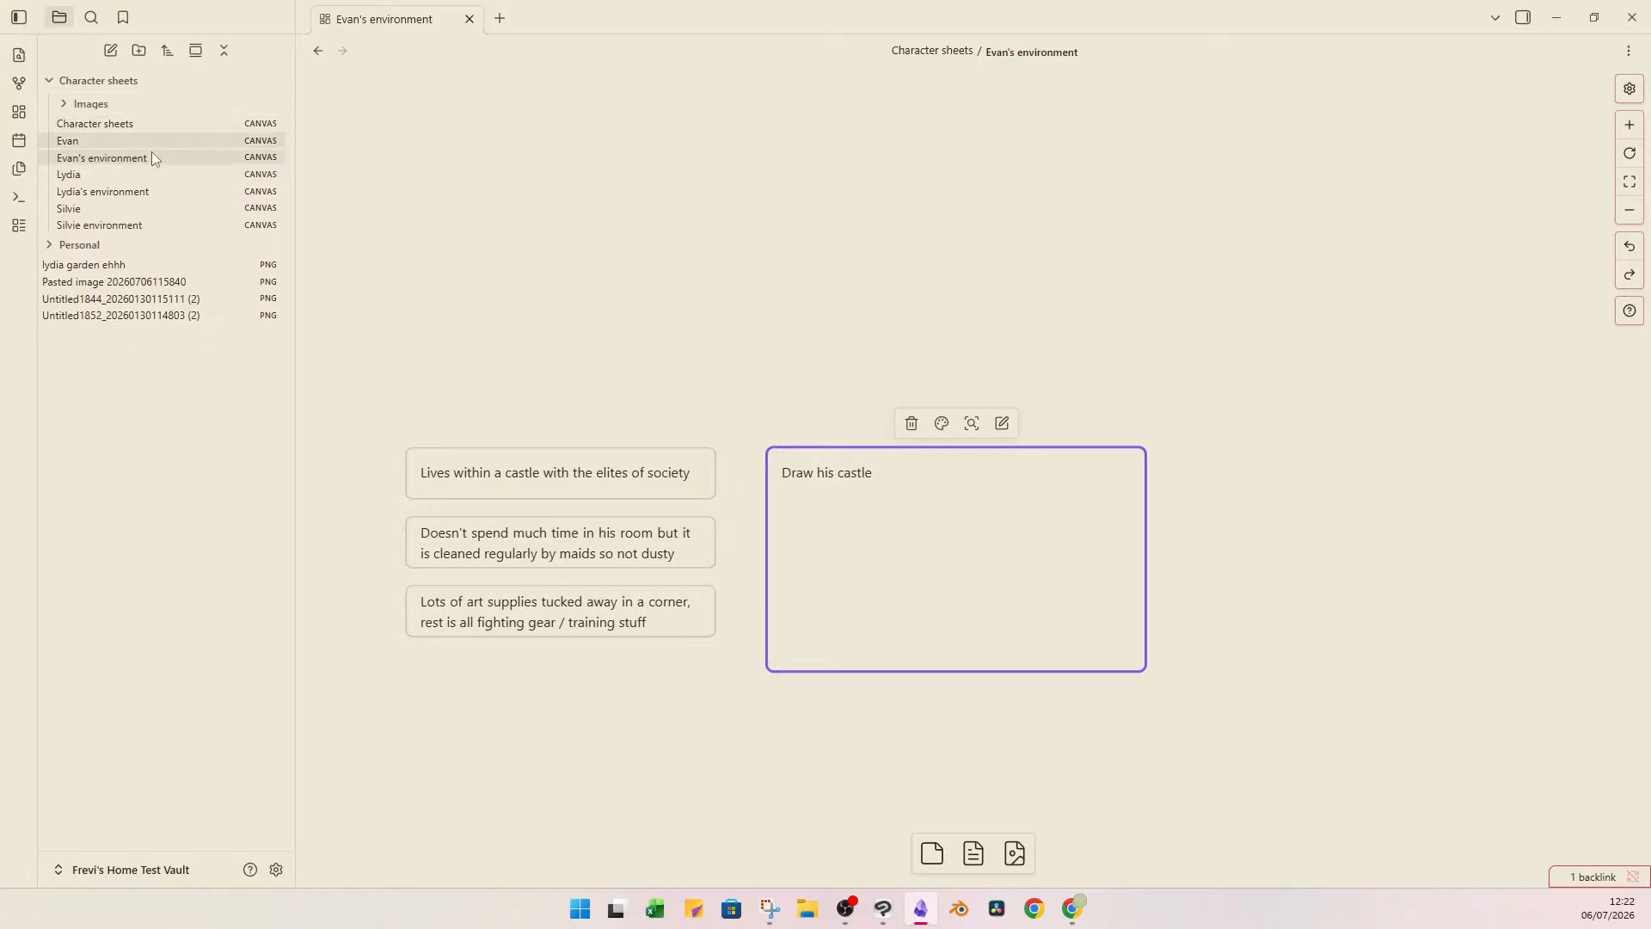
{"action": "left_click", "coordinate": [70, 110]}
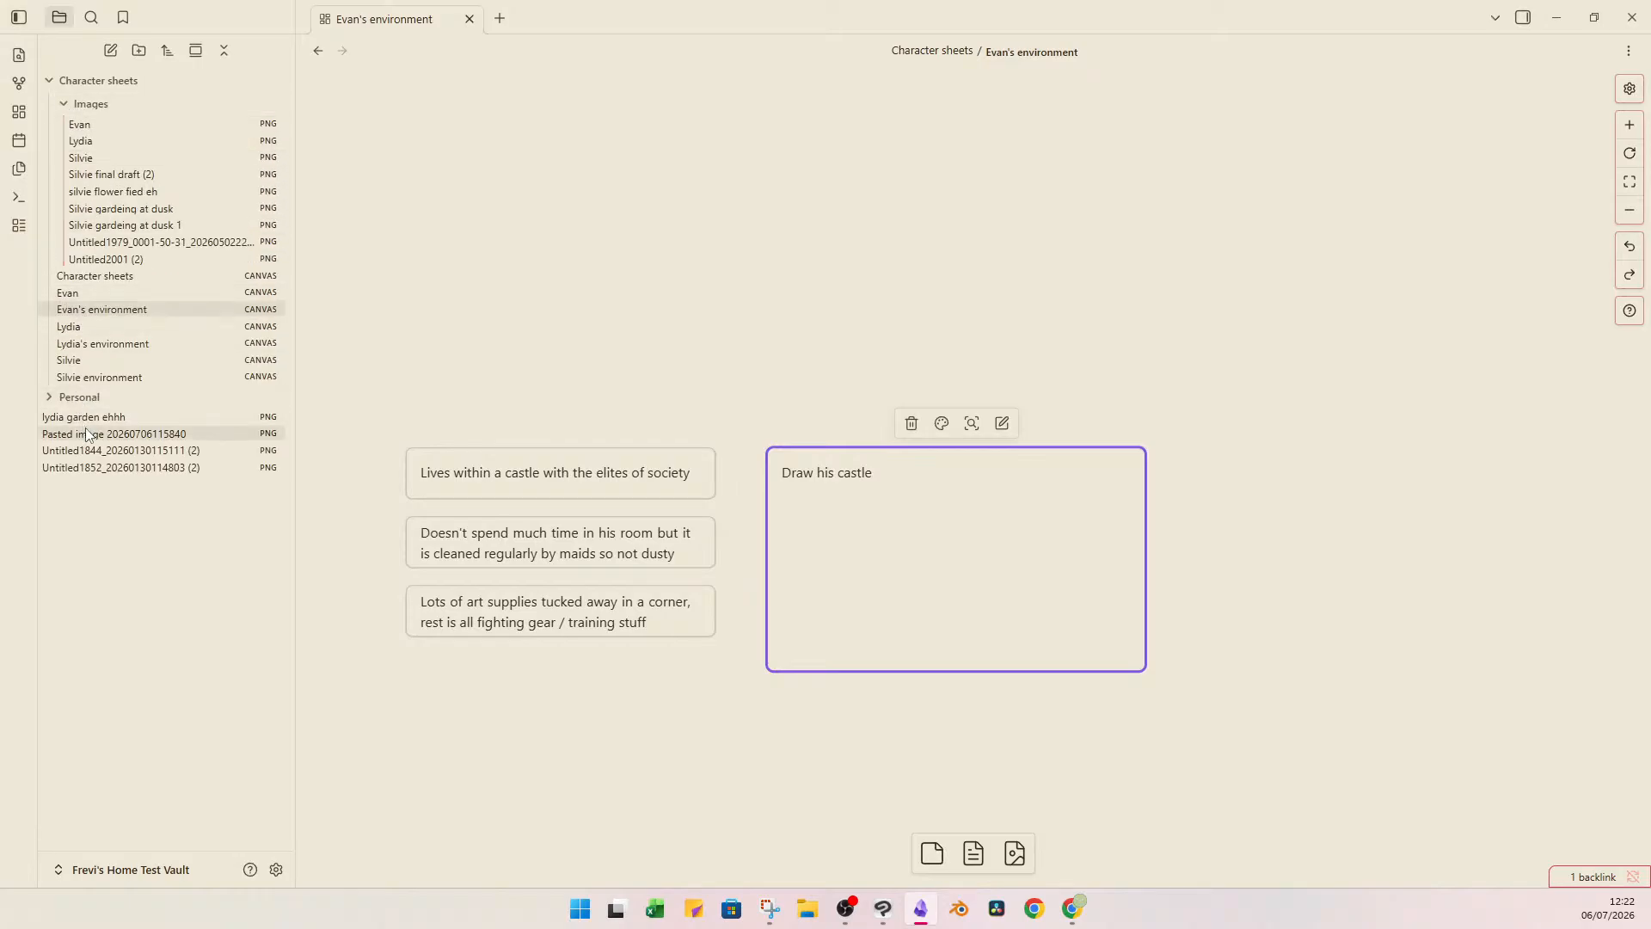
{"action": "left_click", "coordinate": [108, 418]}
{"action": "left_click", "coordinate": [185, 466], "text": "shift"}
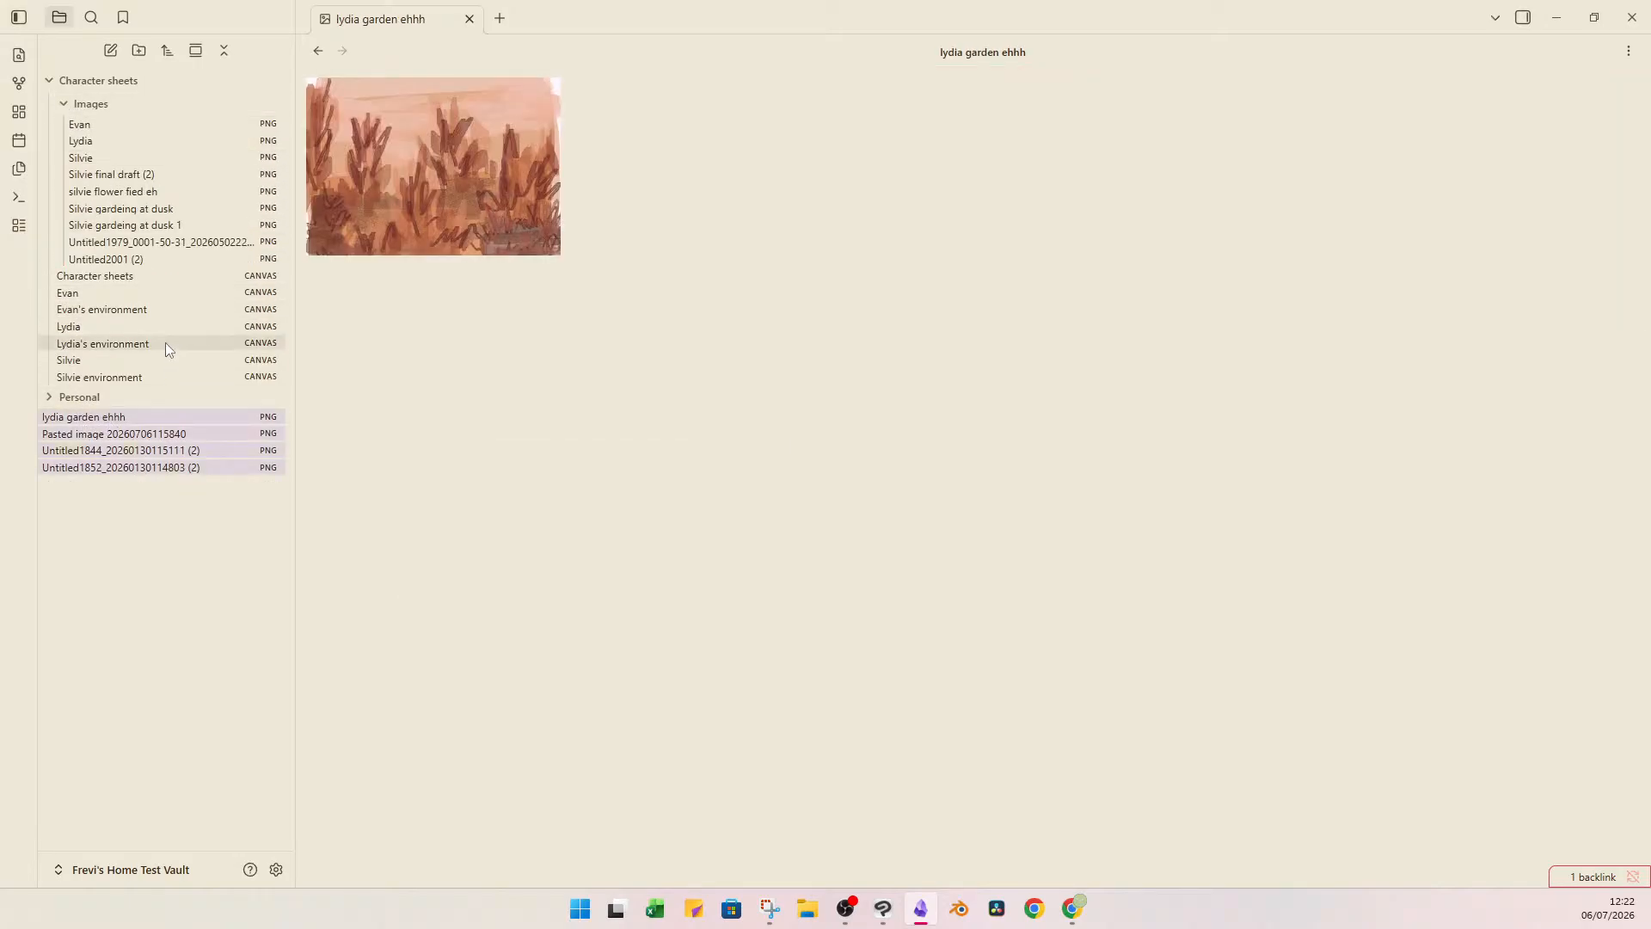
{"action": "left_click_drag", "start_coordinate": [143, 411], "coordinate": [184, 185]}
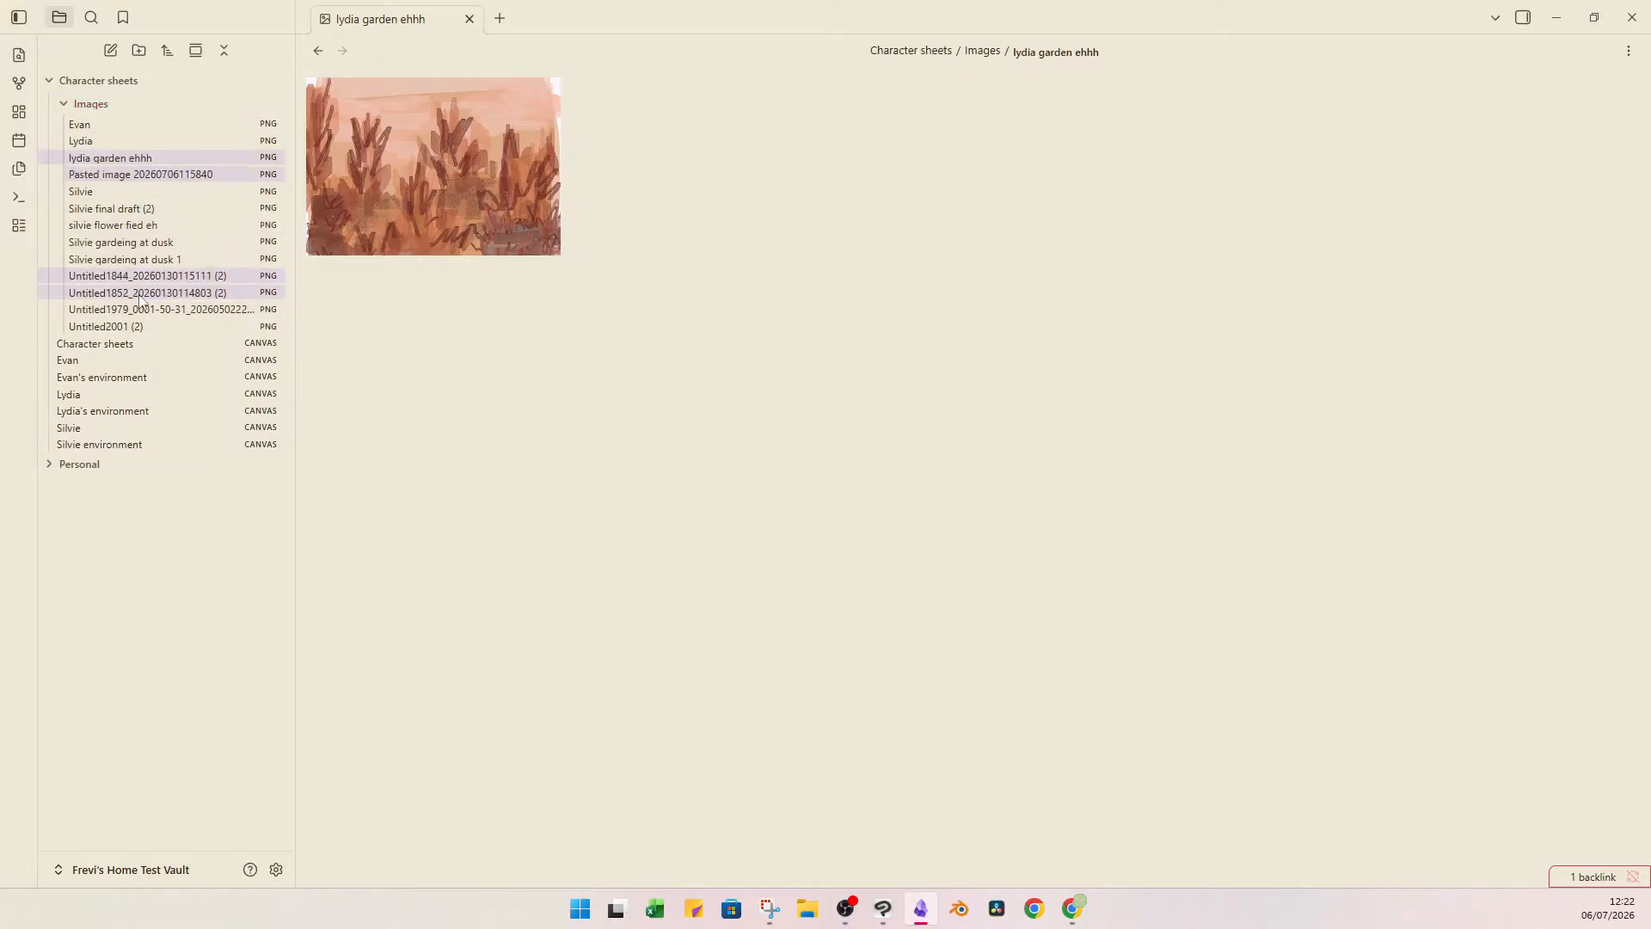
Reopen the Evan's environment canvas and colour the "Draw his castle" card teal.
{"action": "left_click", "coordinate": [127, 362]}
{"action": "left_click", "coordinate": [129, 377]}
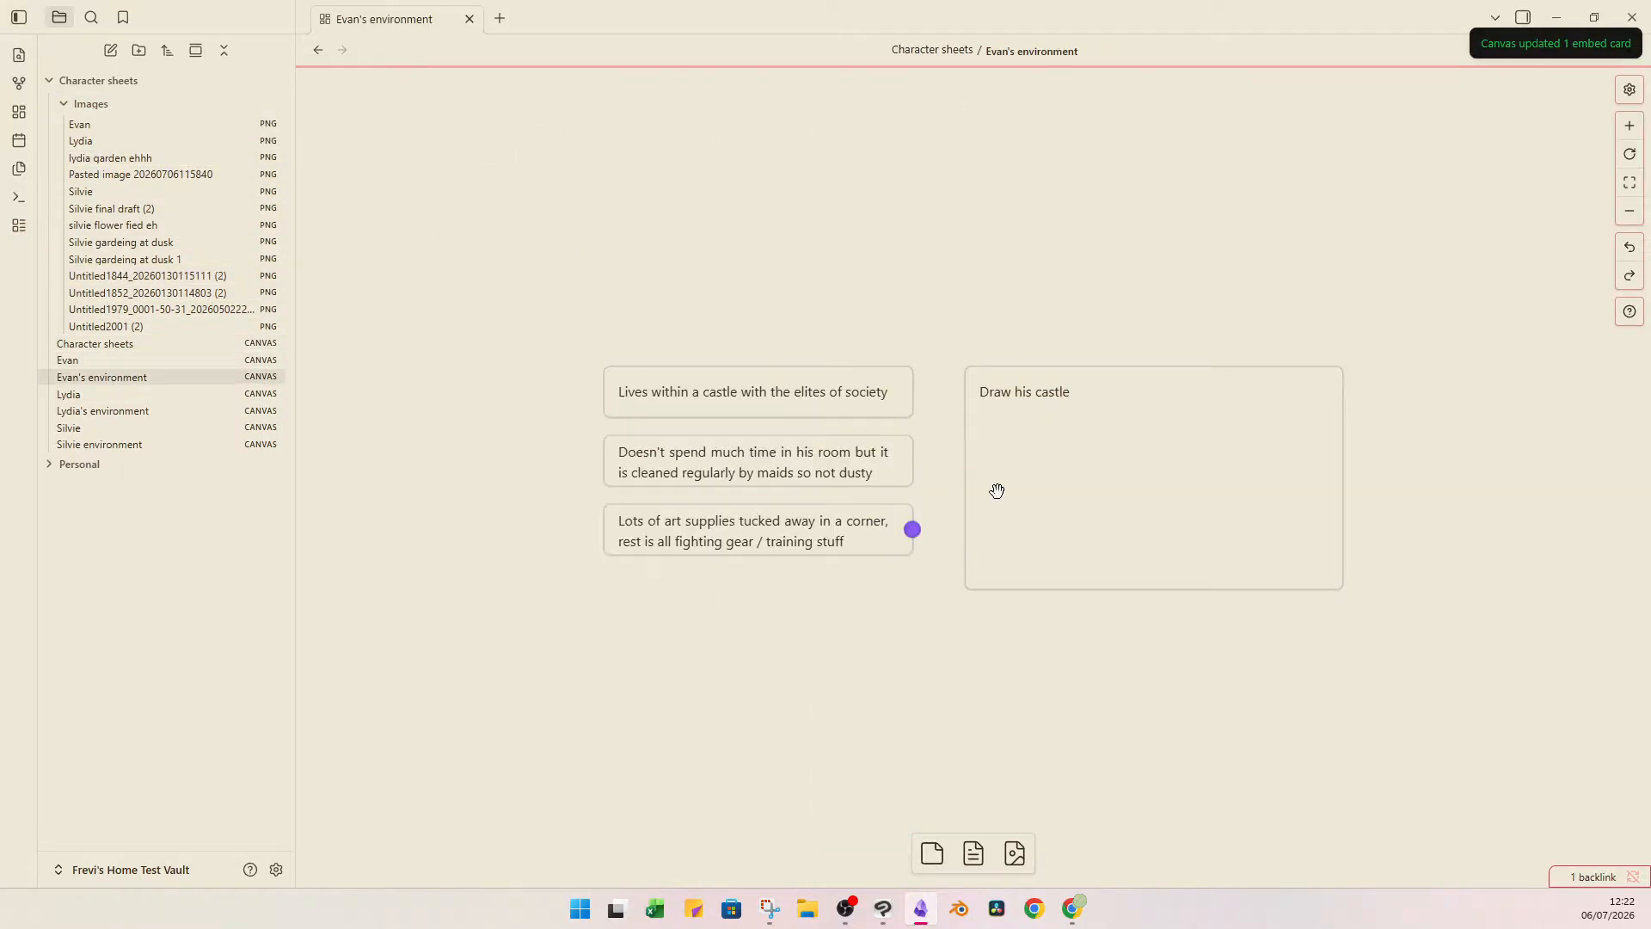
{"action": "left_click", "coordinate": [1216, 445]}
{"action": "left_click", "coordinate": [1139, 342]}
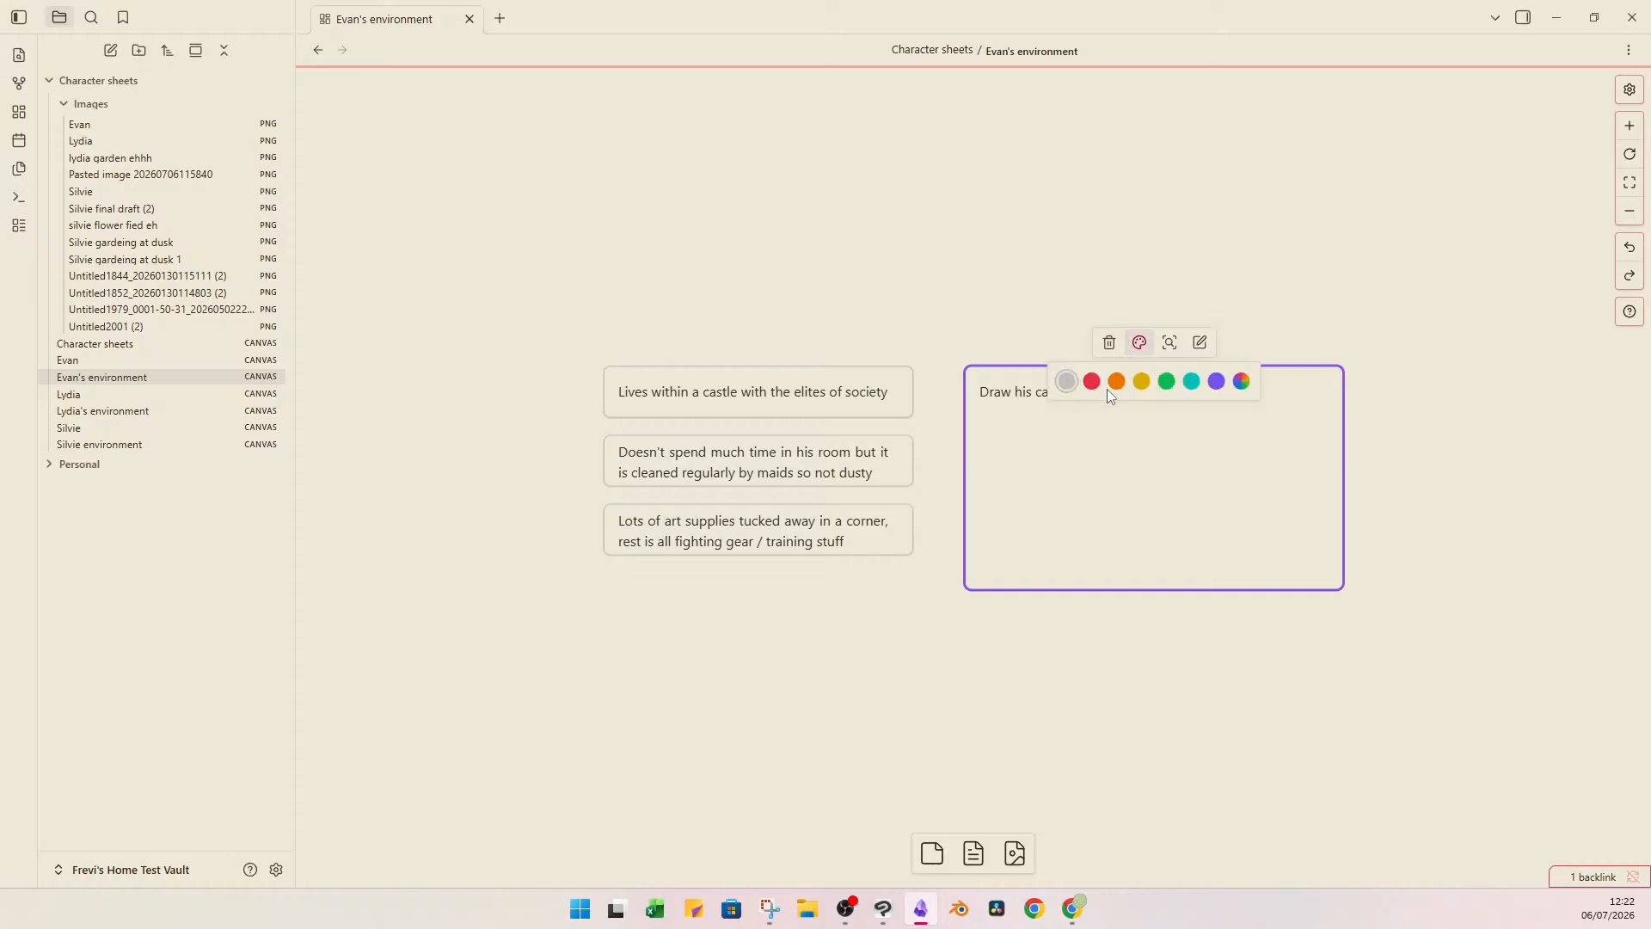
{"action": "left_click", "coordinate": [1190, 388]}
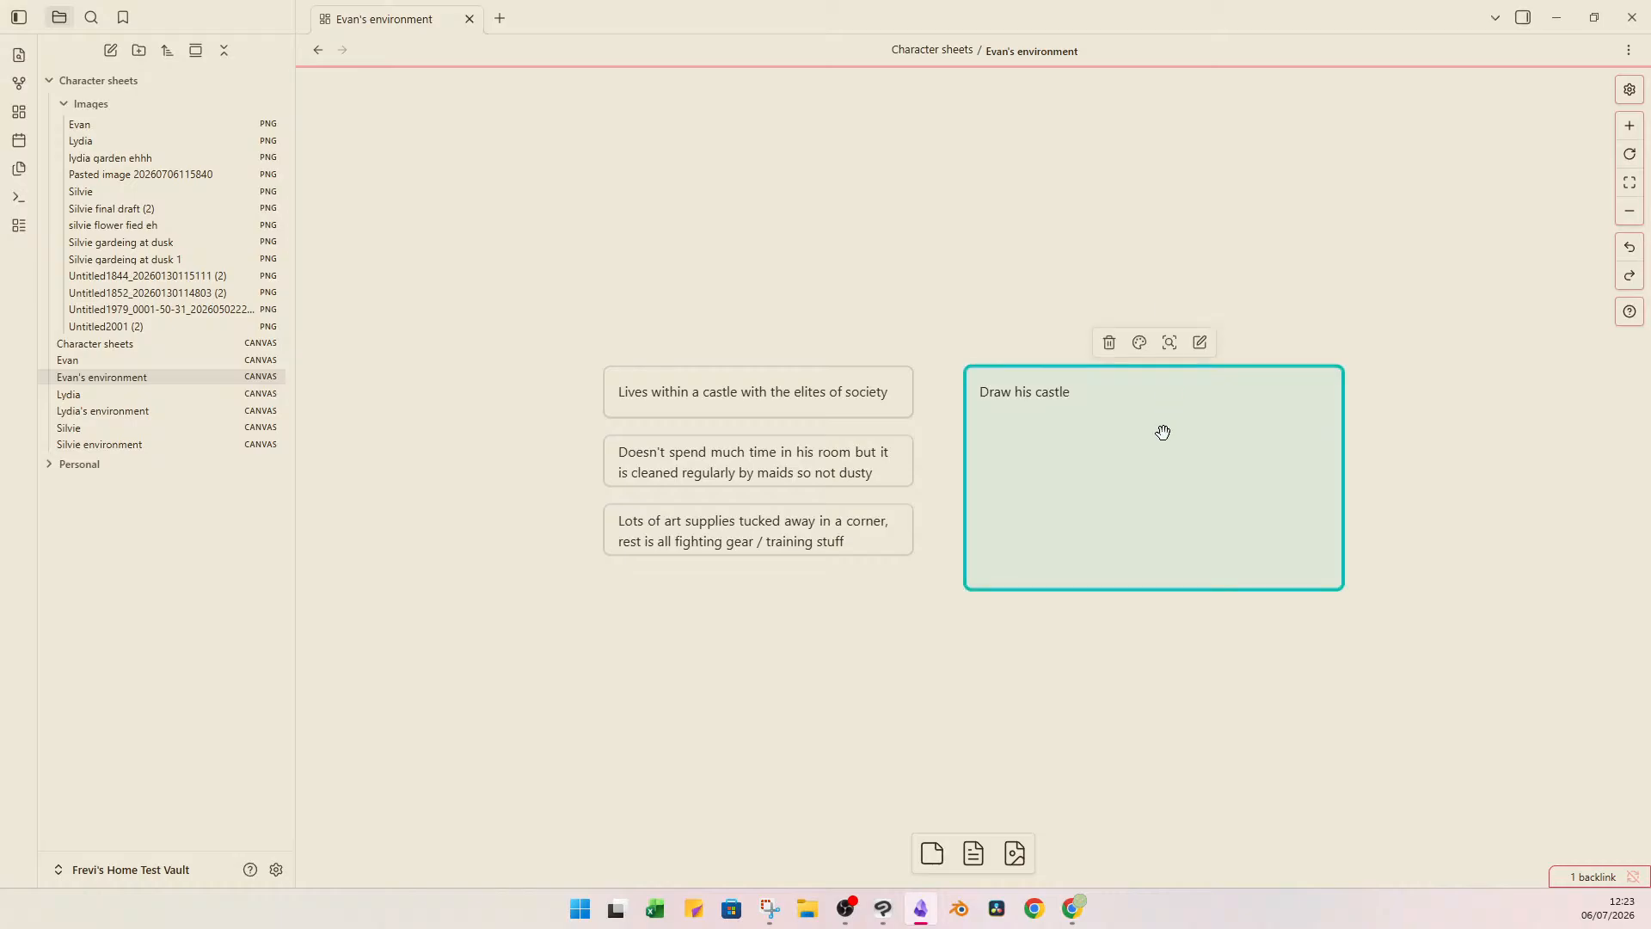
Duplicate the castle card just below the original with a small gap and change its text to "Draw his bedroom".
{"action": "mouse_move", "coordinate": [1162, 432]}
{"action": "left_mouse_down"}
{"action": "mouse_move", "coordinate": [1120, 453]}
{"action": "mouse_move", "coordinate": [1132, 781]}
{"action": "mouse_move", "coordinate": [1215, 777]}
{"action": "mouse_move", "coordinate": [1190, 759]}
{"action": "left_mouse_up"}
{"action": "left_click", "coordinate": [518, 665]}
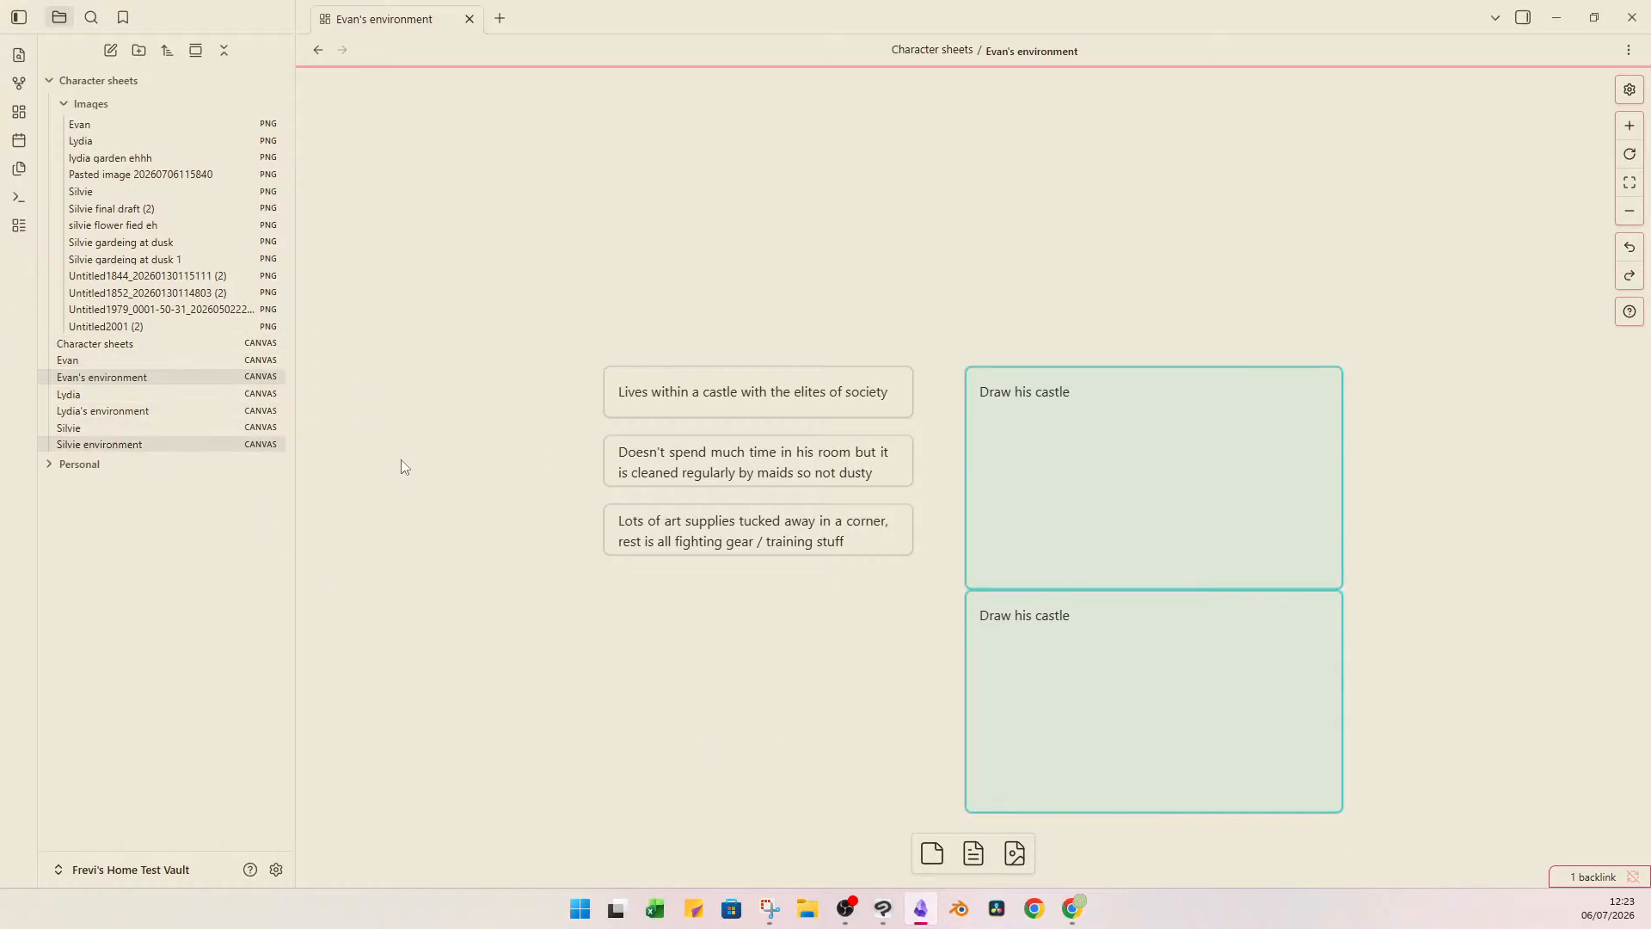
{"action": "mouse_move", "coordinate": [1170, 678]}
{"action": "left_mouse_down"}
{"action": "mouse_move", "coordinate": [1169, 664]}
{"action": "mouse_move", "coordinate": [1157, 689]}
{"action": "left_mouse_up"}
{"action": "double_click", "coordinate": [1075, 652]}
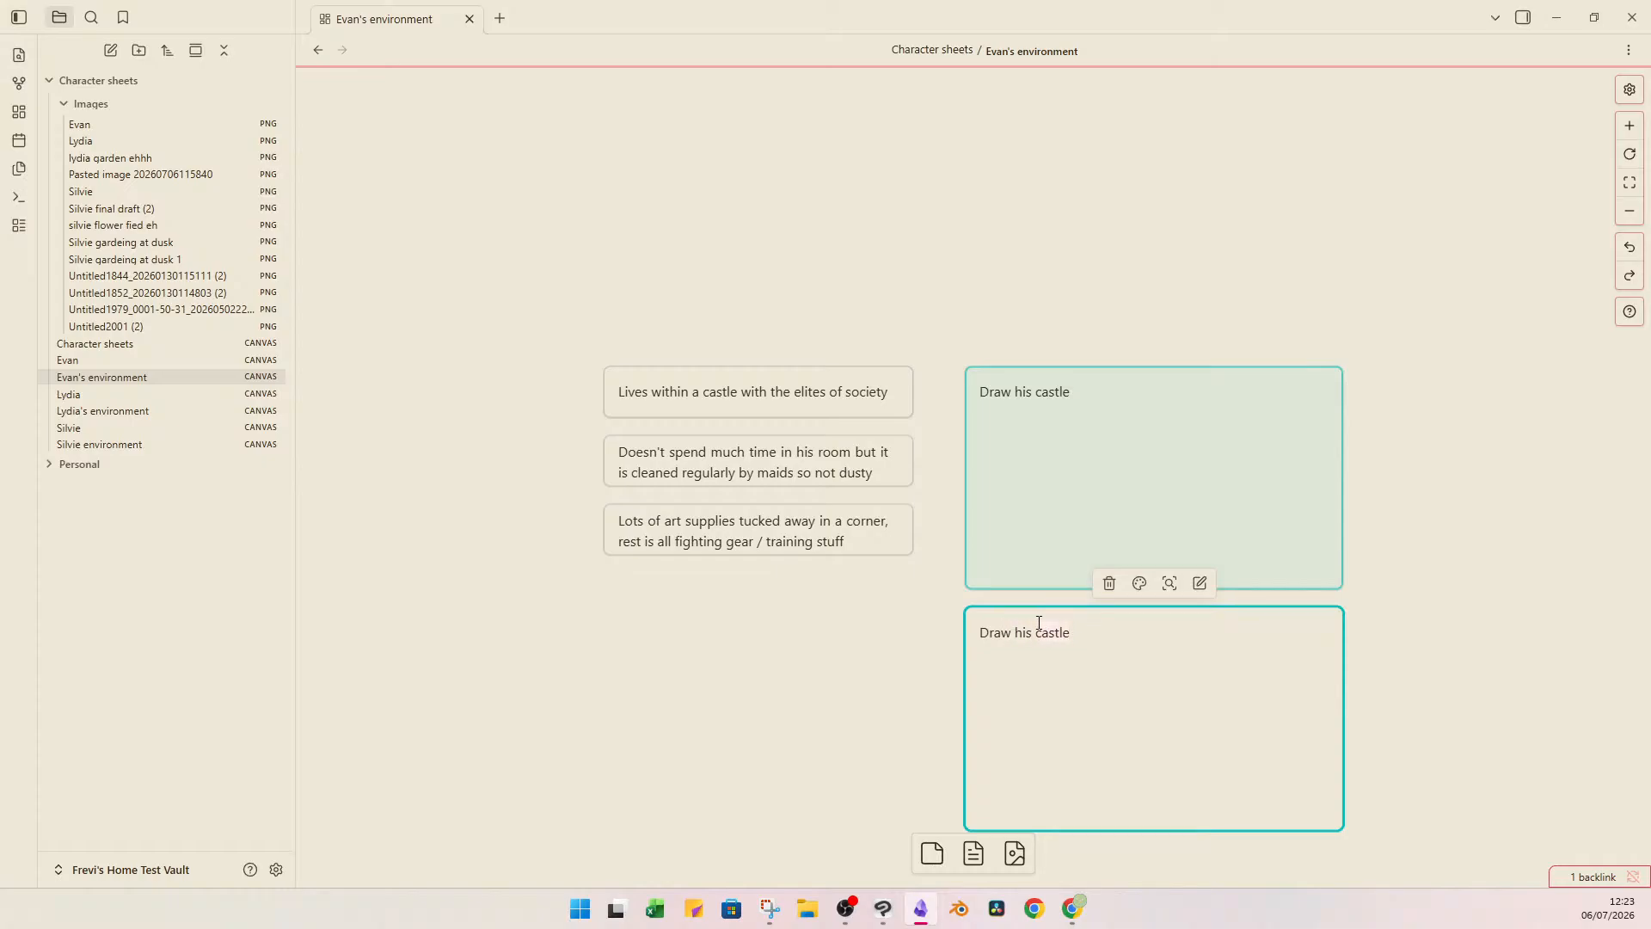
{"action": "type", "text": "bedroom"}
{"action": "left_click", "coordinate": [825, 527]}
{"action": "left_click", "coordinate": [862, 688]}
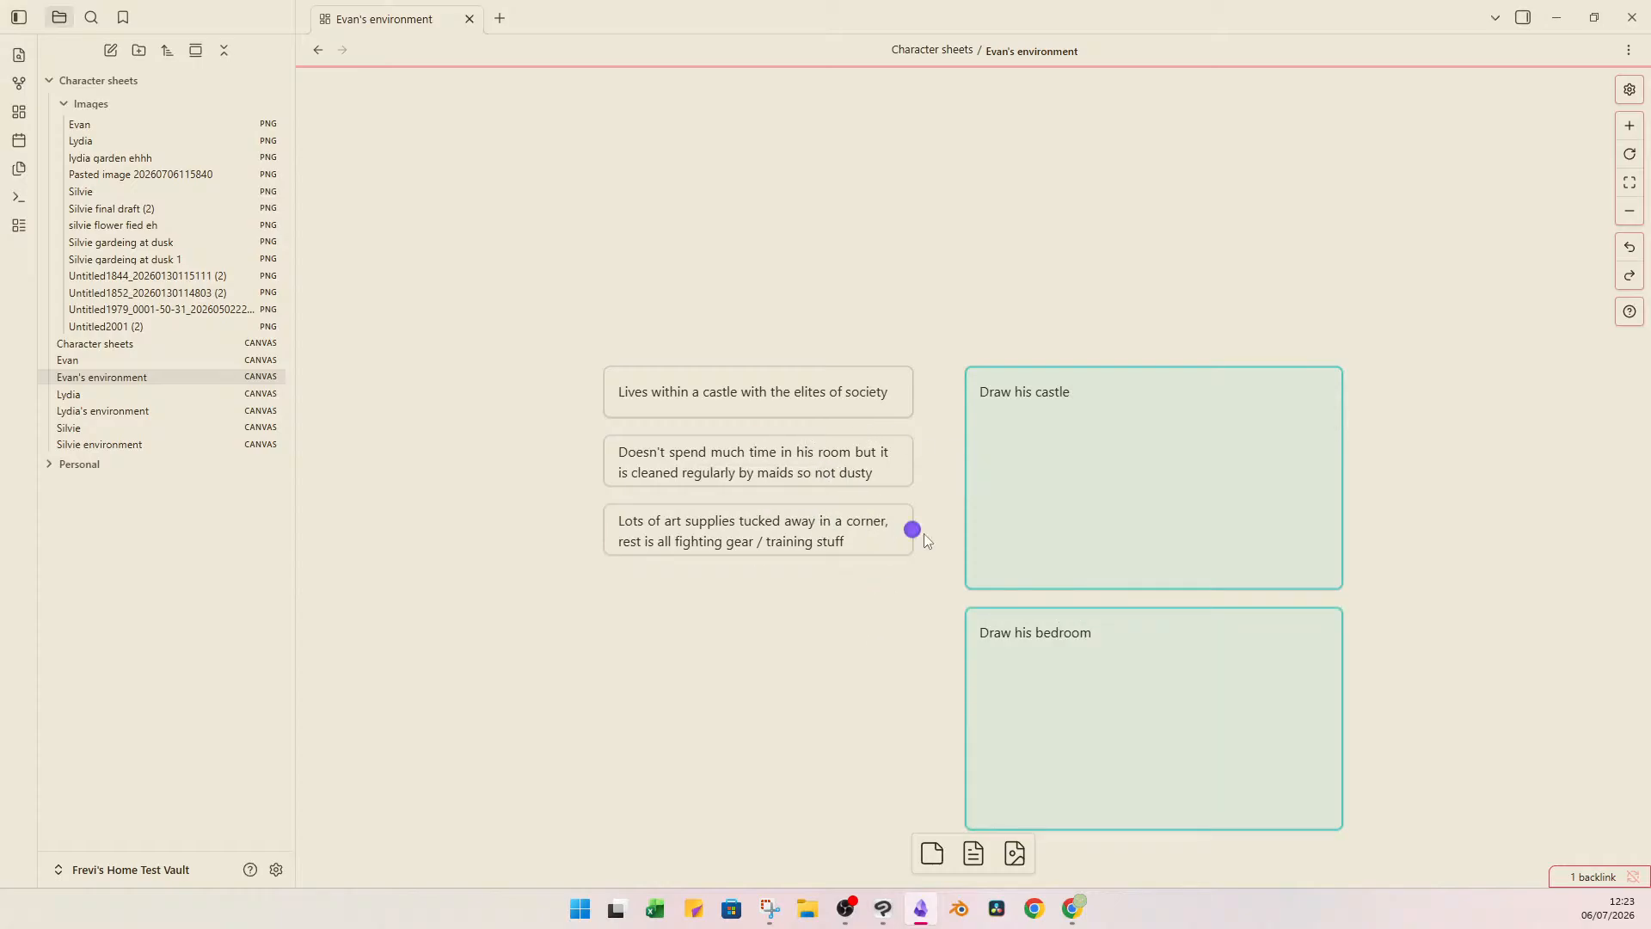
Switch to Clip Studio Paint and create a 1920 x 1080 px, 600 dpi illustration named "Evan's castle".
{"action": "left_click", "coordinate": [882, 908]}
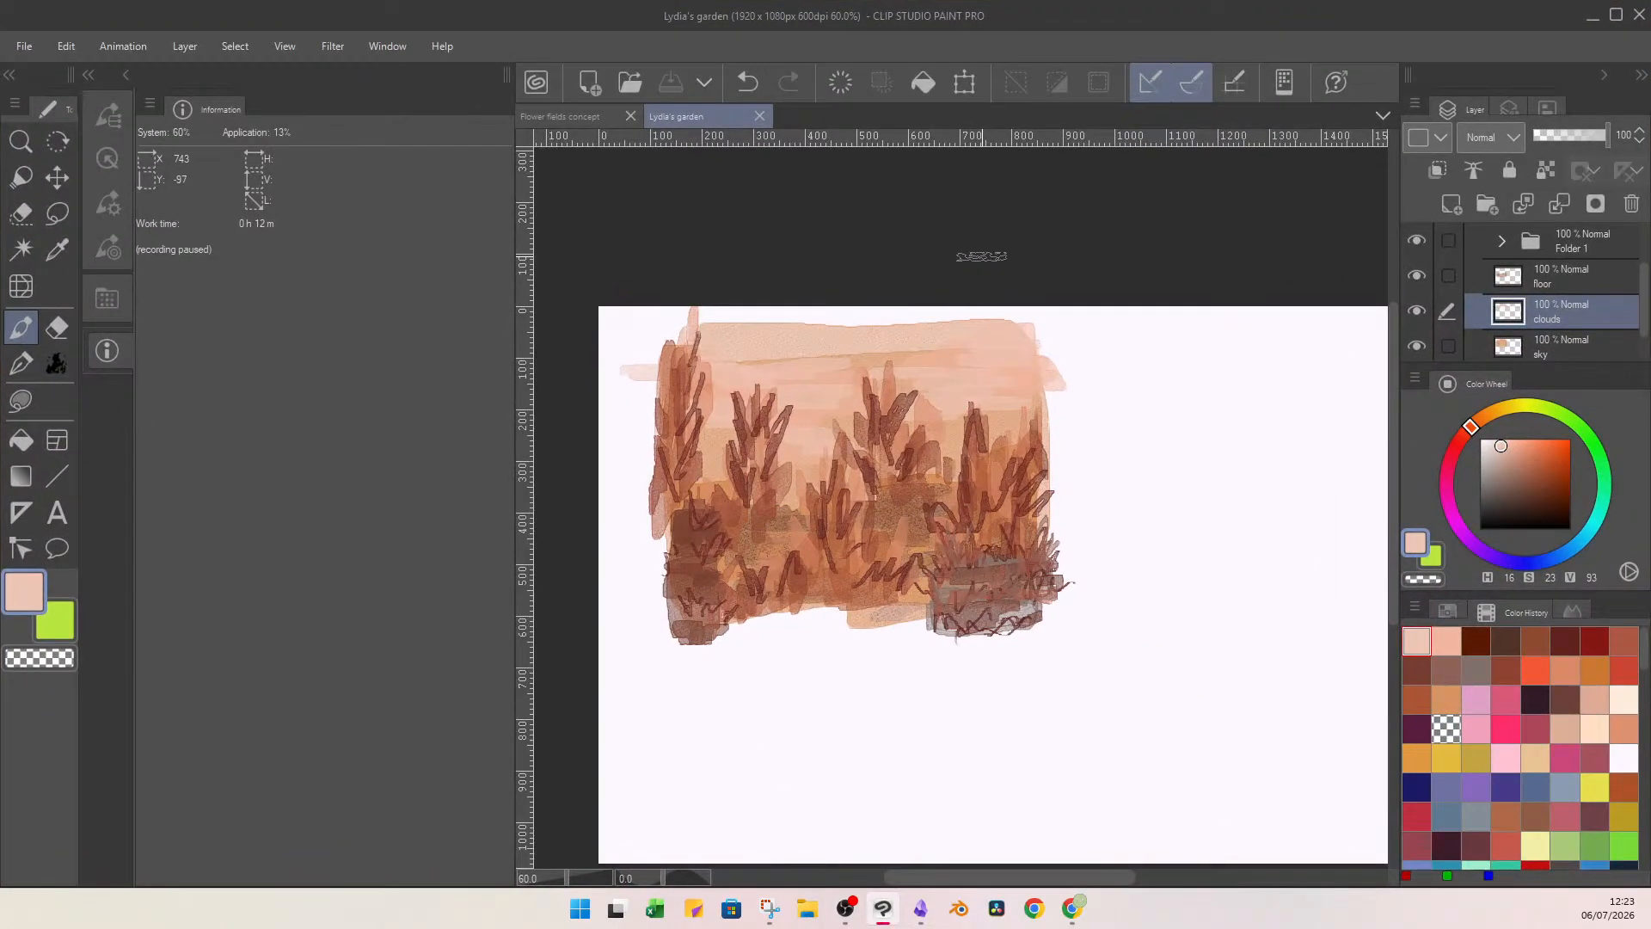
{"action": "key", "text": "ctrl+n"}
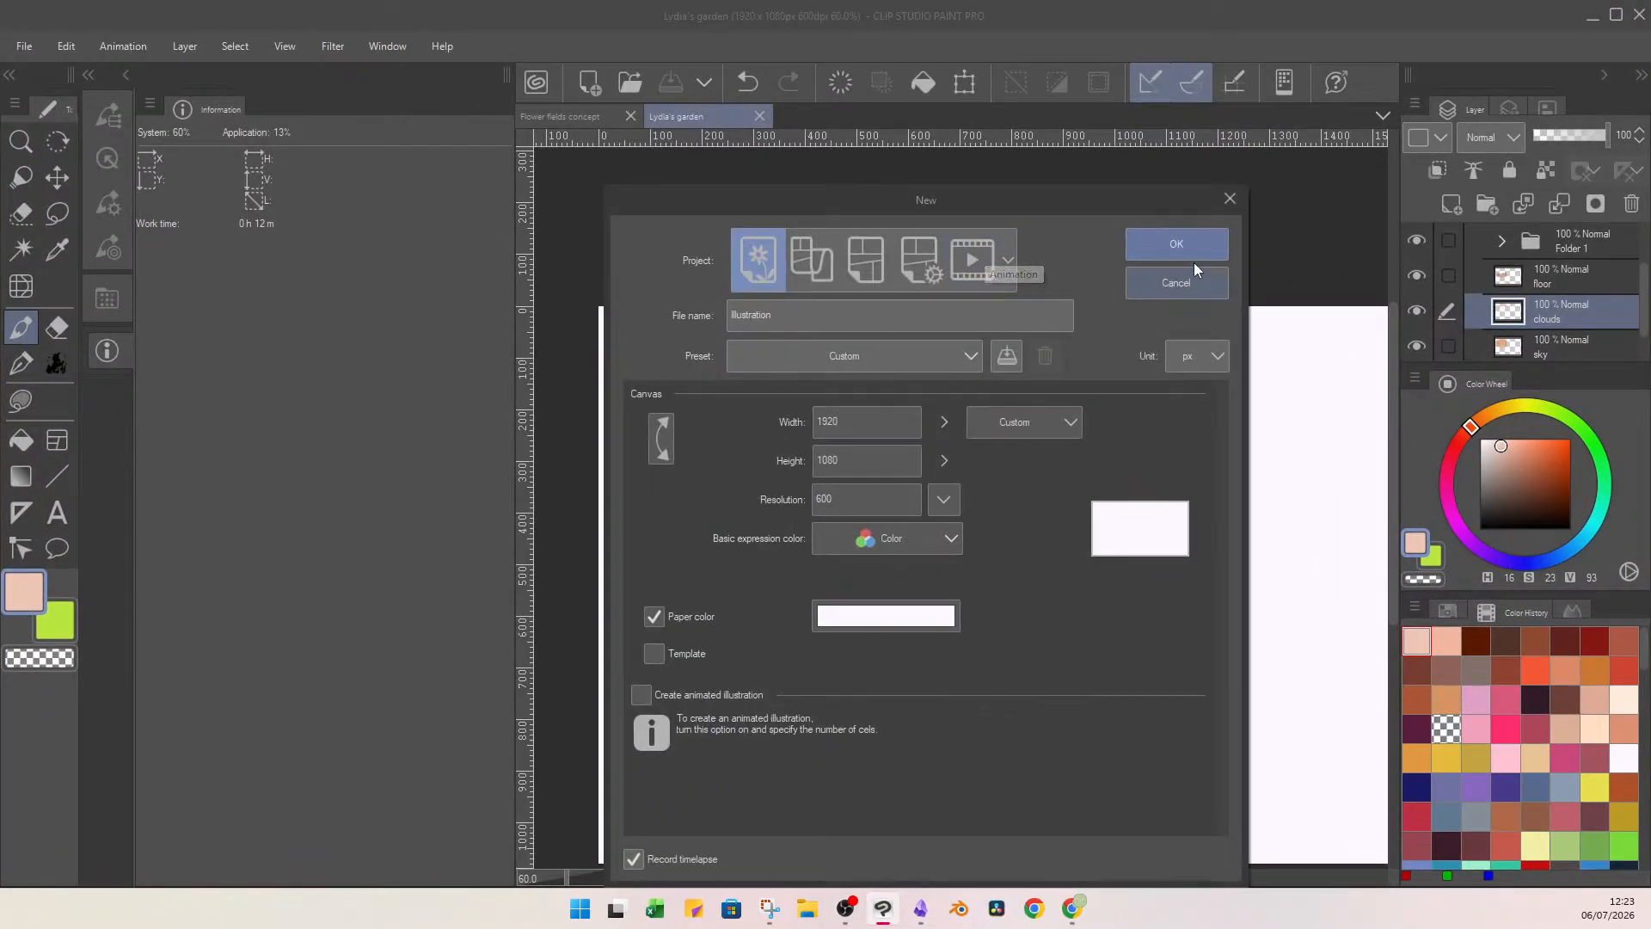
{"action": "left_click", "coordinate": [913, 303]}
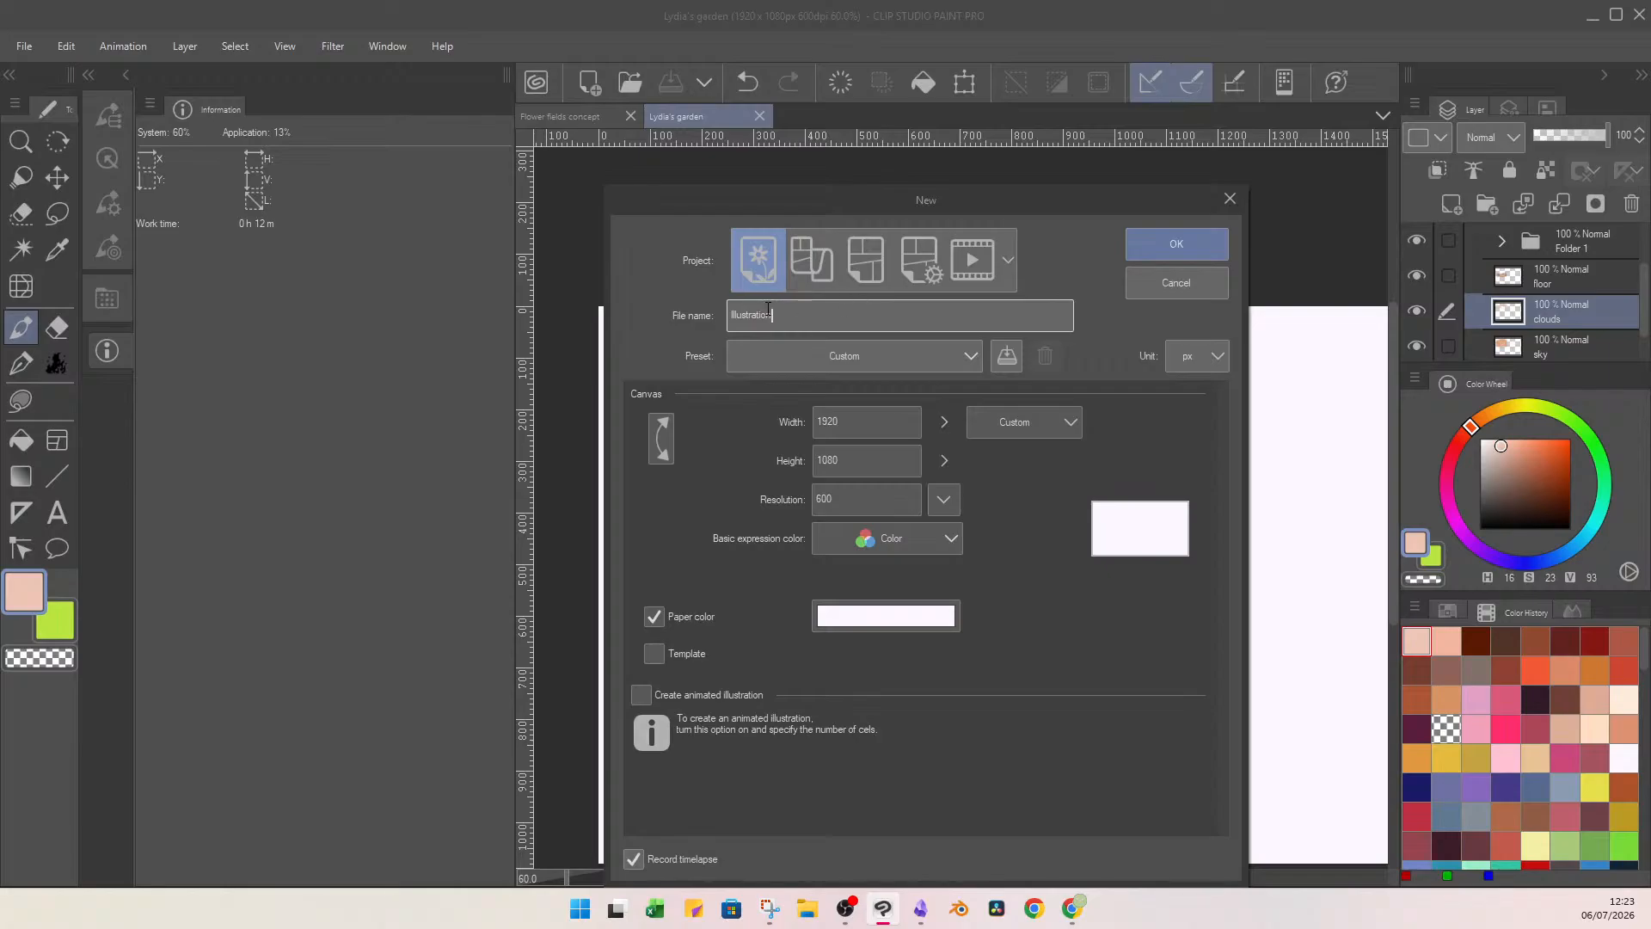
{"action": "type", "text": "Evan's castle"}
{"action": "key", "text": "Return"}
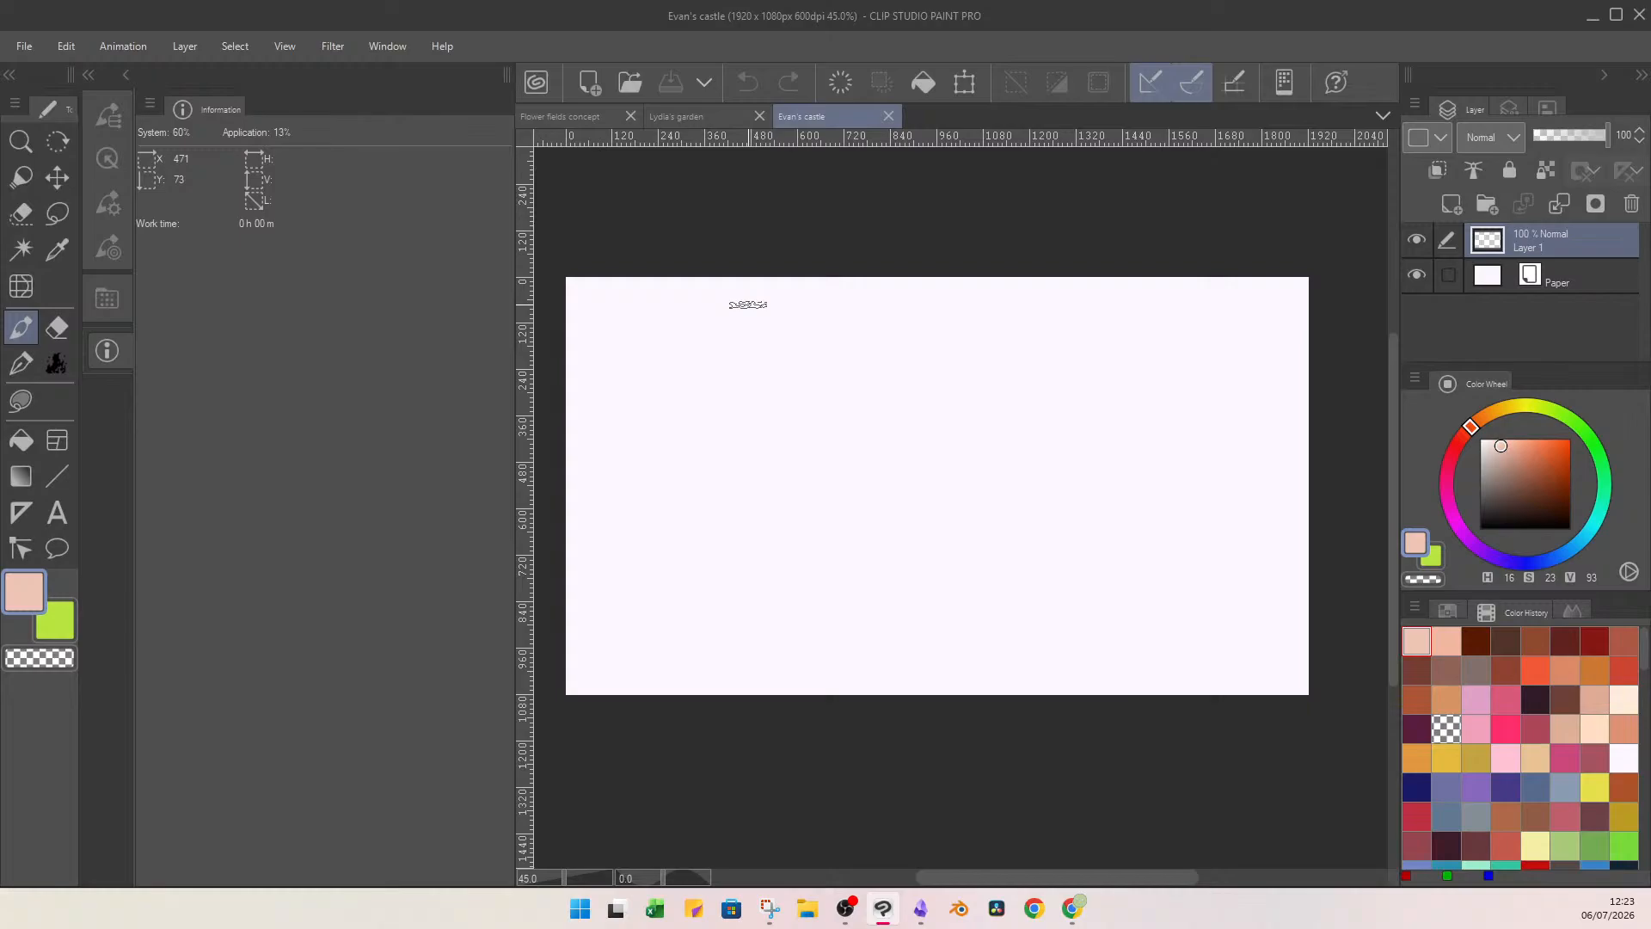
Paint a rectangular sky block in the canvas's upper left with the flat watercolor brush in tan (H 37, S 48, V 77).
{"action": "left_click", "coordinate": [1494, 414]}
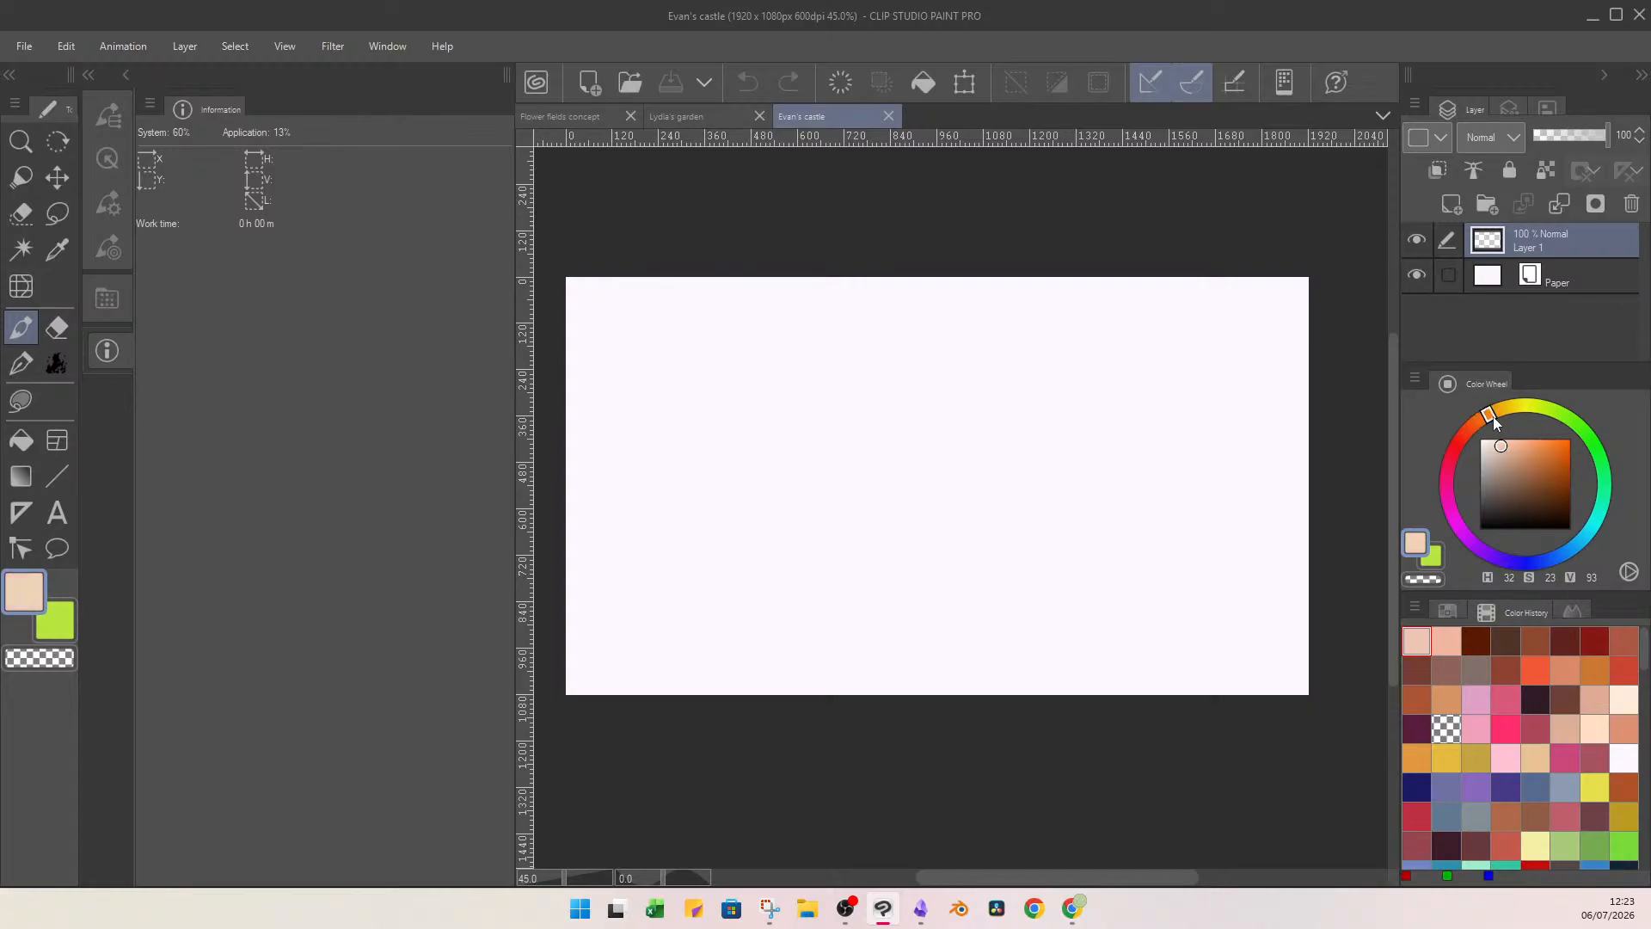
{"action": "left_click_drag", "start_coordinate": [1511, 454], "coordinate": [1523, 458]}
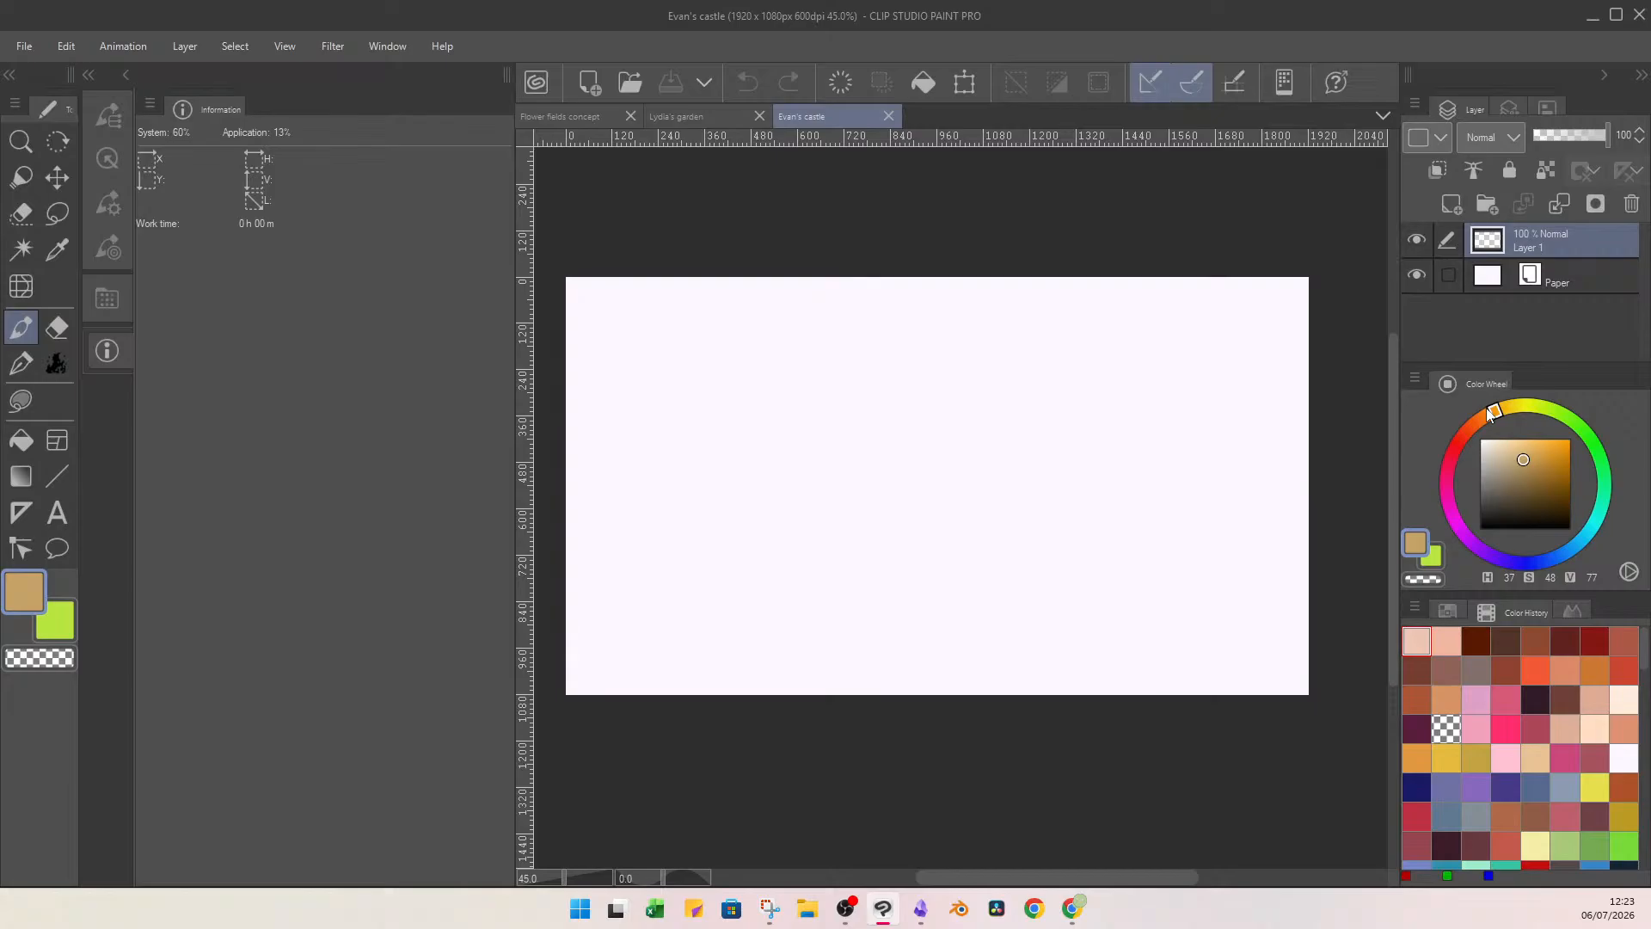
{"action": "left_click", "coordinate": [105, 160]}
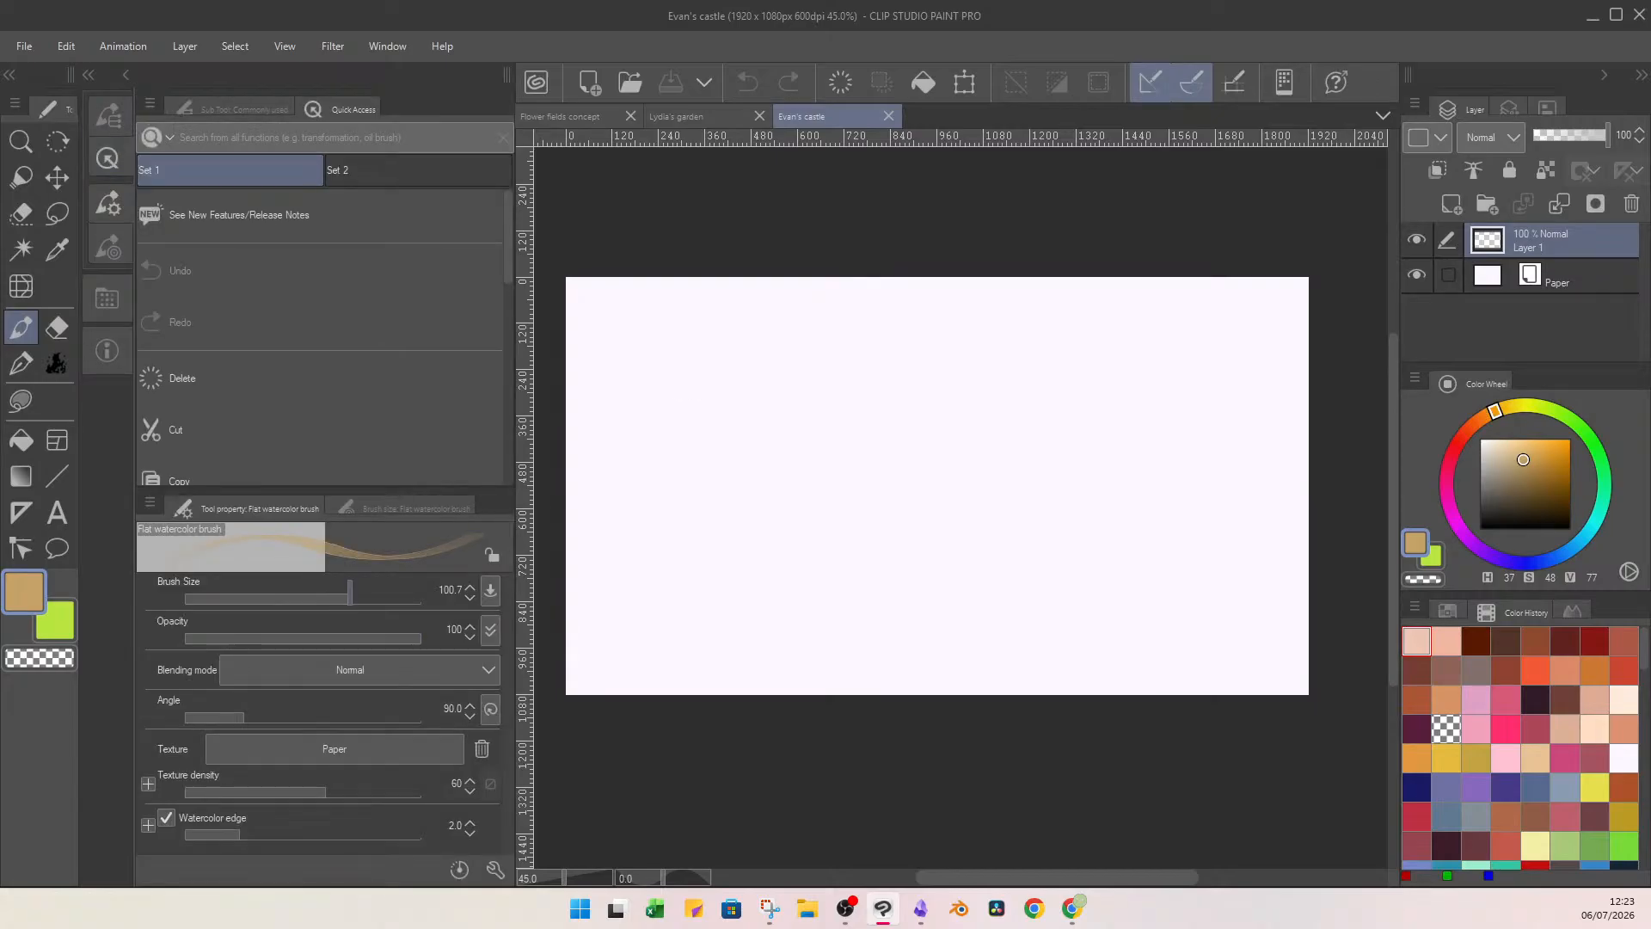
{"action": "mouse_move", "coordinate": [658, 337]}
{"action": "left_mouse_down"}
{"action": "mouse_move", "coordinate": [667, 424]}
{"action": "mouse_move", "coordinate": [755, 339]}
{"action": "mouse_move", "coordinate": [803, 417]}
{"action": "mouse_move", "coordinate": [860, 421]}
{"action": "mouse_move", "coordinate": [851, 434]}
{"action": "left_mouse_up"}
{"action": "mouse_move", "coordinate": [798, 374]}
{"action": "left_mouse_down"}
{"action": "mouse_move", "coordinate": [714, 429]}
{"action": "mouse_move", "coordinate": [844, 425]}
{"action": "mouse_move", "coordinate": [653, 426]}
{"action": "mouse_move", "coordinate": [648, 343]}
{"action": "mouse_move", "coordinate": [822, 352]}
{"action": "mouse_move", "coordinate": [839, 441]}
{"action": "left_mouse_up"}
Darken the brush colour to H 37, S 44, V 66, name the painted layer "sky", and add a blank layer above it inside a new folder.
{"action": "left_click", "coordinate": [1525, 467]}
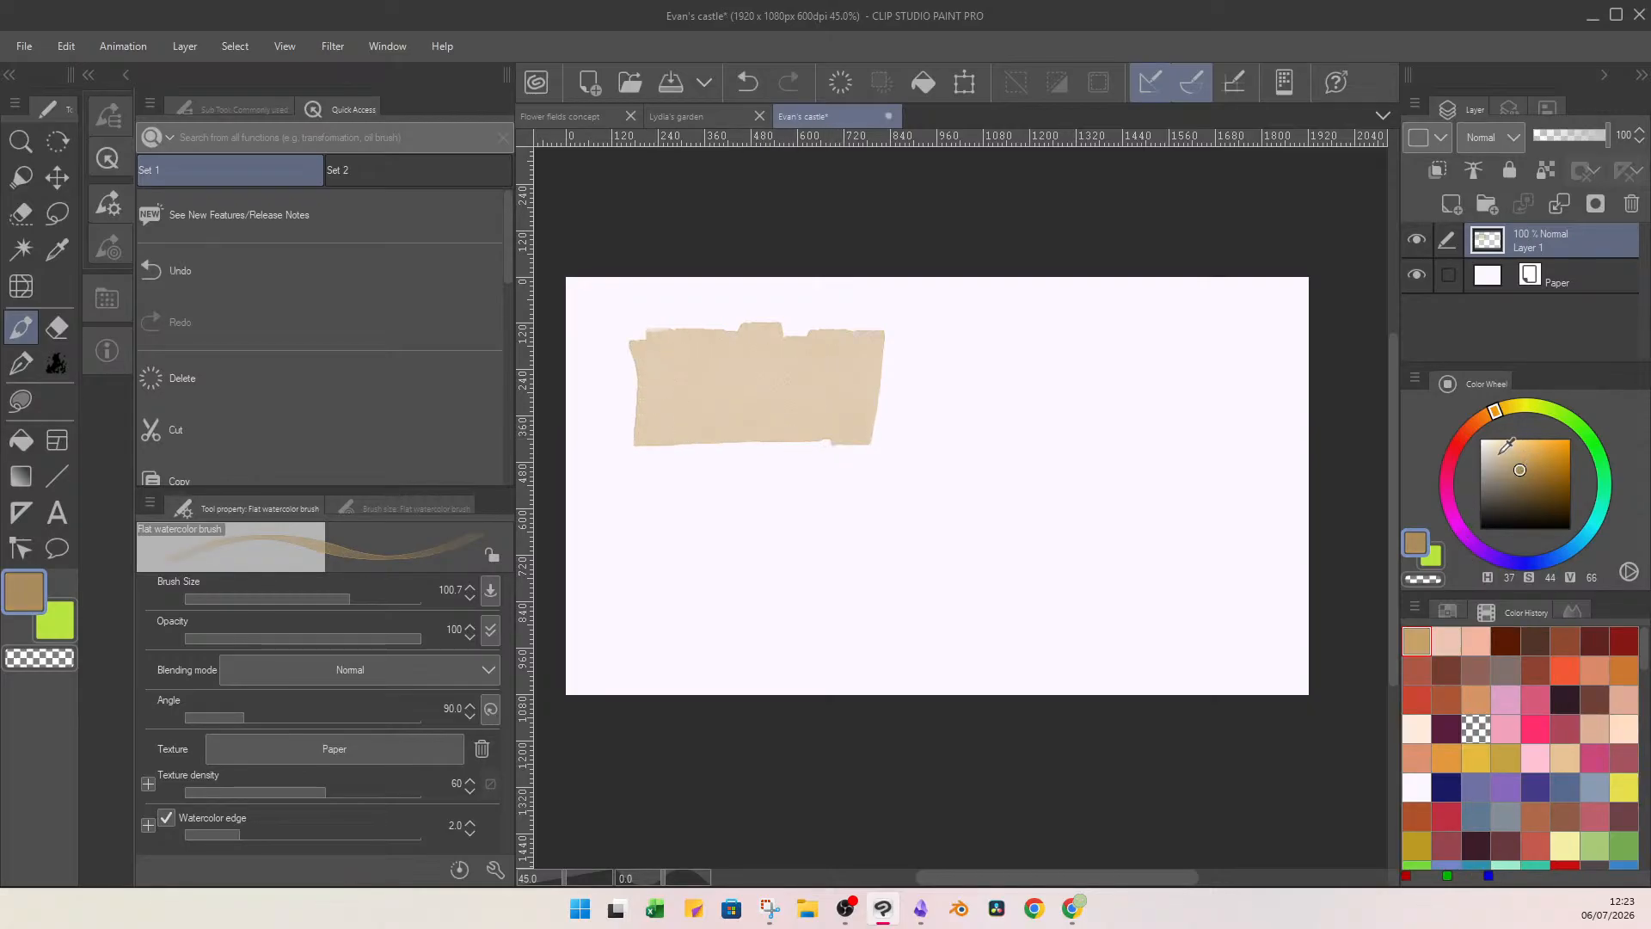
{"action": "double_click", "coordinate": [1532, 253]}
{"action": "type", "text": "sky"}
{"action": "key", "text": "Return"}
{"action": "left_click", "coordinate": [1487, 209]}
{"action": "left_click_drag", "start_coordinate": [1534, 278], "coordinate": [1553, 246]}
{"action": "left_click", "coordinate": [1453, 206]}
Paint the castle's towers, walls and foreground over the sky block in darker tan, reducing the brush size to 63 for the smaller shapes.
{"action": "mouse_move", "coordinate": [681, 344]}
{"action": "left_mouse_down"}
{"action": "mouse_move", "coordinate": [680, 402]}
{"action": "mouse_move", "coordinate": [683, 378]}
{"action": "mouse_move", "coordinate": [705, 422]}
{"action": "mouse_move", "coordinate": [745, 390]}
{"action": "mouse_move", "coordinate": [767, 411]}
{"action": "mouse_move", "coordinate": [822, 409]}
{"action": "mouse_move", "coordinate": [678, 399]}
{"action": "mouse_move", "coordinate": [653, 422]}
{"action": "mouse_move", "coordinate": [657, 457]}
{"action": "mouse_move", "coordinate": [692, 415]}
{"action": "left_mouse_up"}
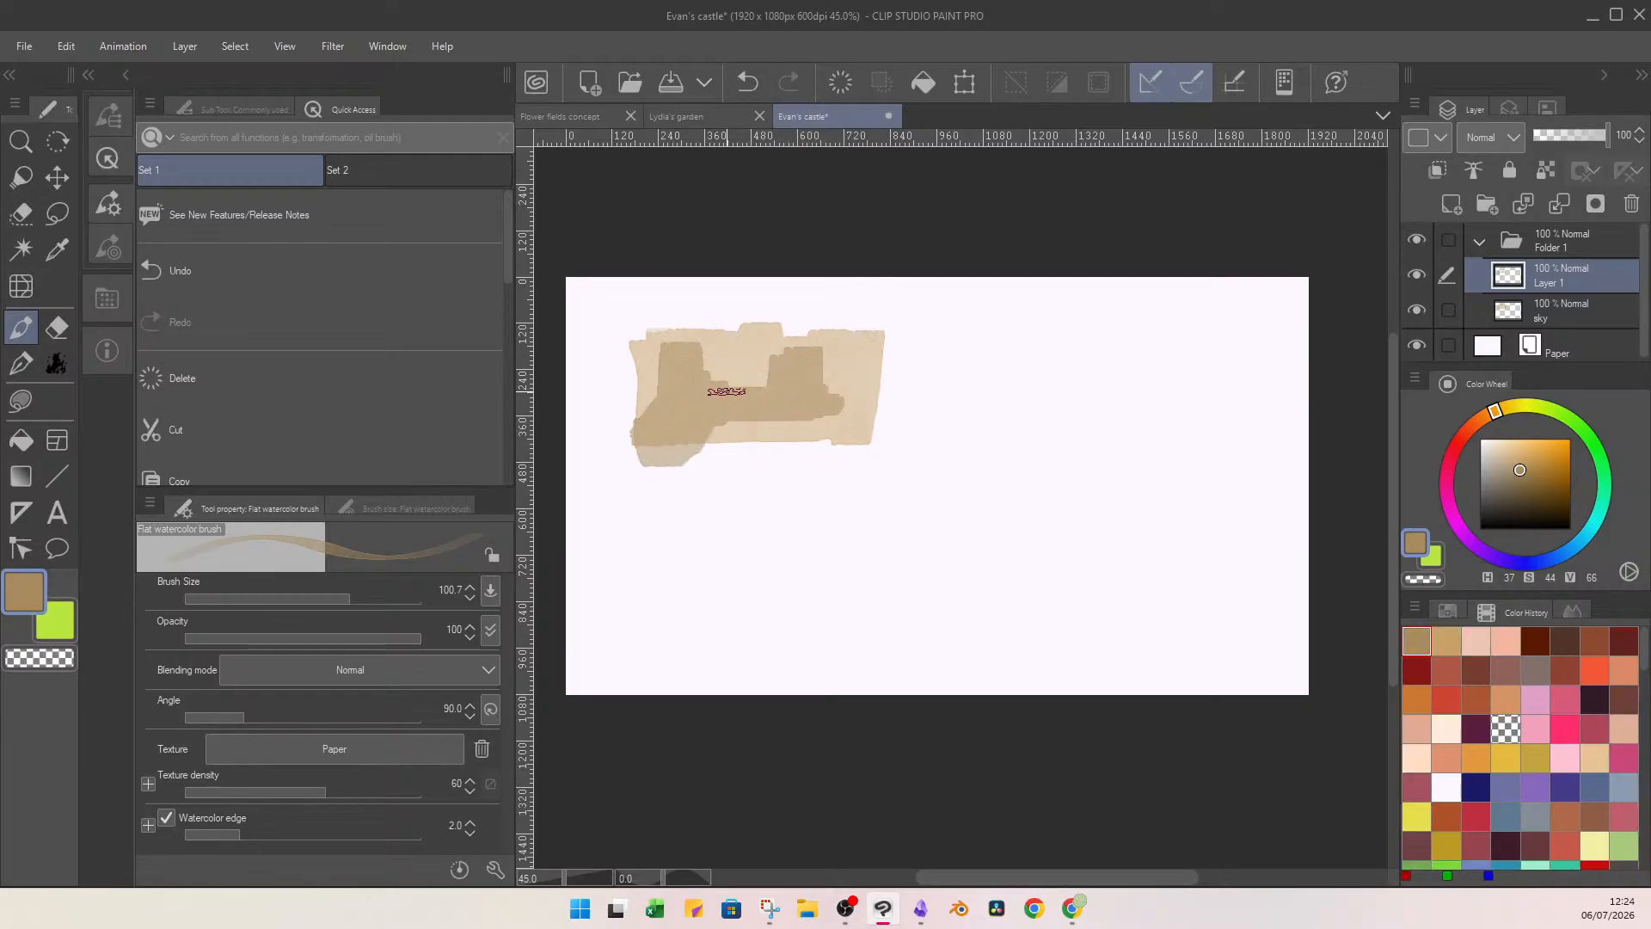
{"action": "mouse_move", "coordinate": [824, 412]}
{"action": "left_mouse_down"}
{"action": "mouse_move", "coordinate": [832, 453]}
{"action": "mouse_move", "coordinate": [860, 439]}
{"action": "left_mouse_up"}
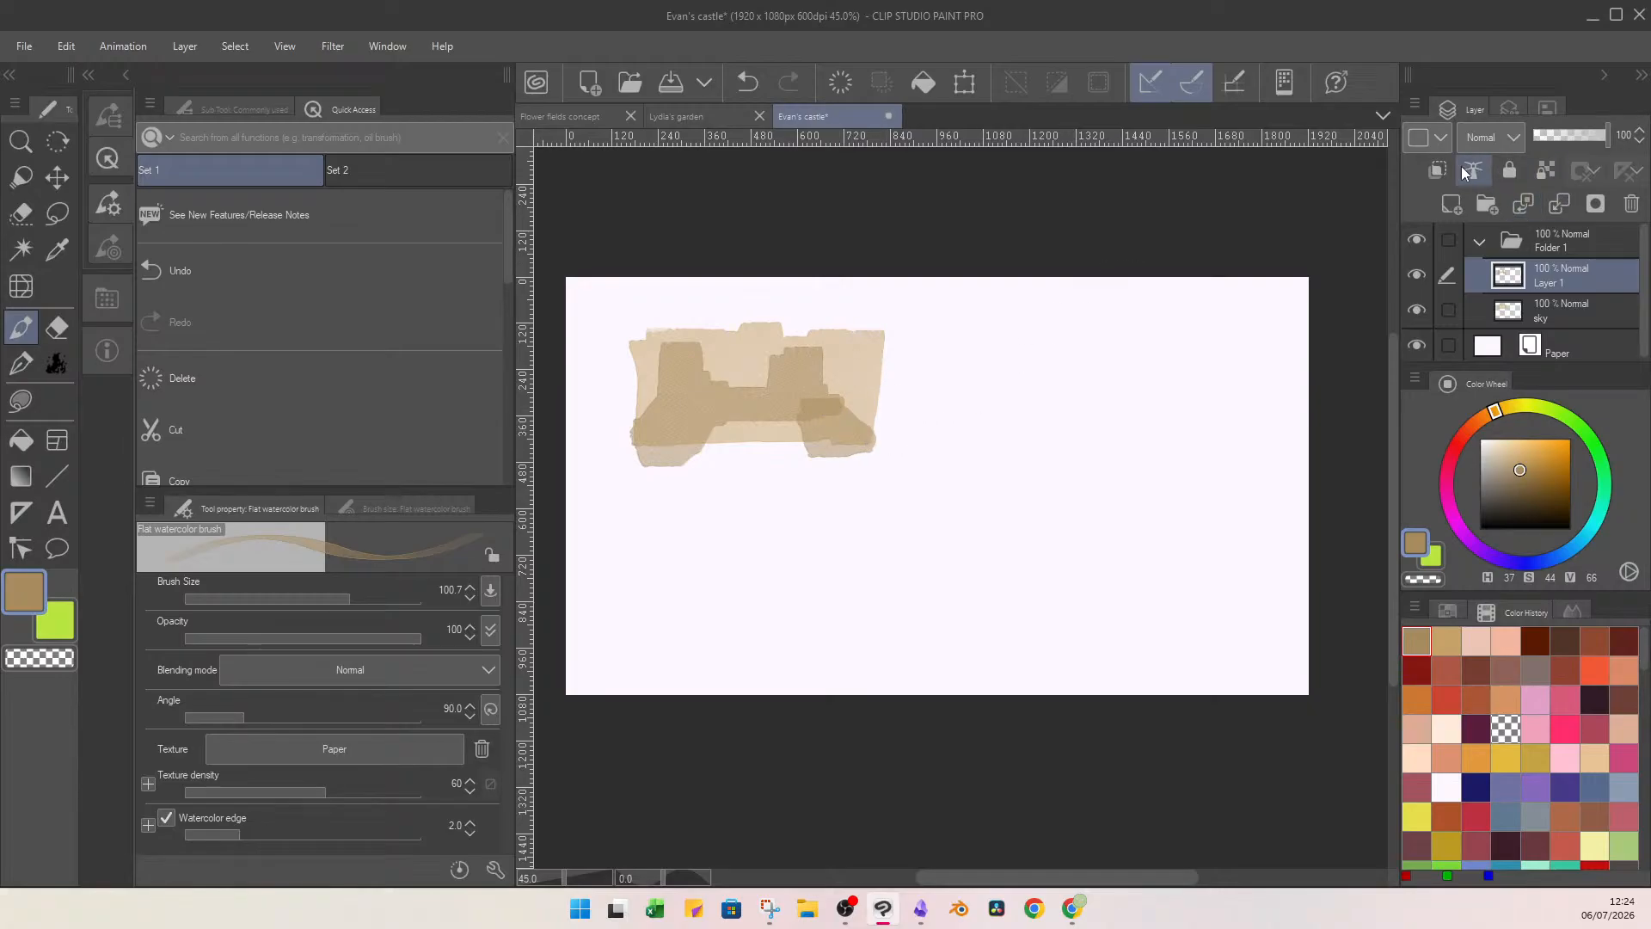
{"action": "mouse_move", "coordinate": [860, 371]}
{"action": "left_mouse_down"}
{"action": "mouse_move", "coordinate": [862, 430]}
{"action": "mouse_move", "coordinate": [866, 414]}
{"action": "left_mouse_up"}
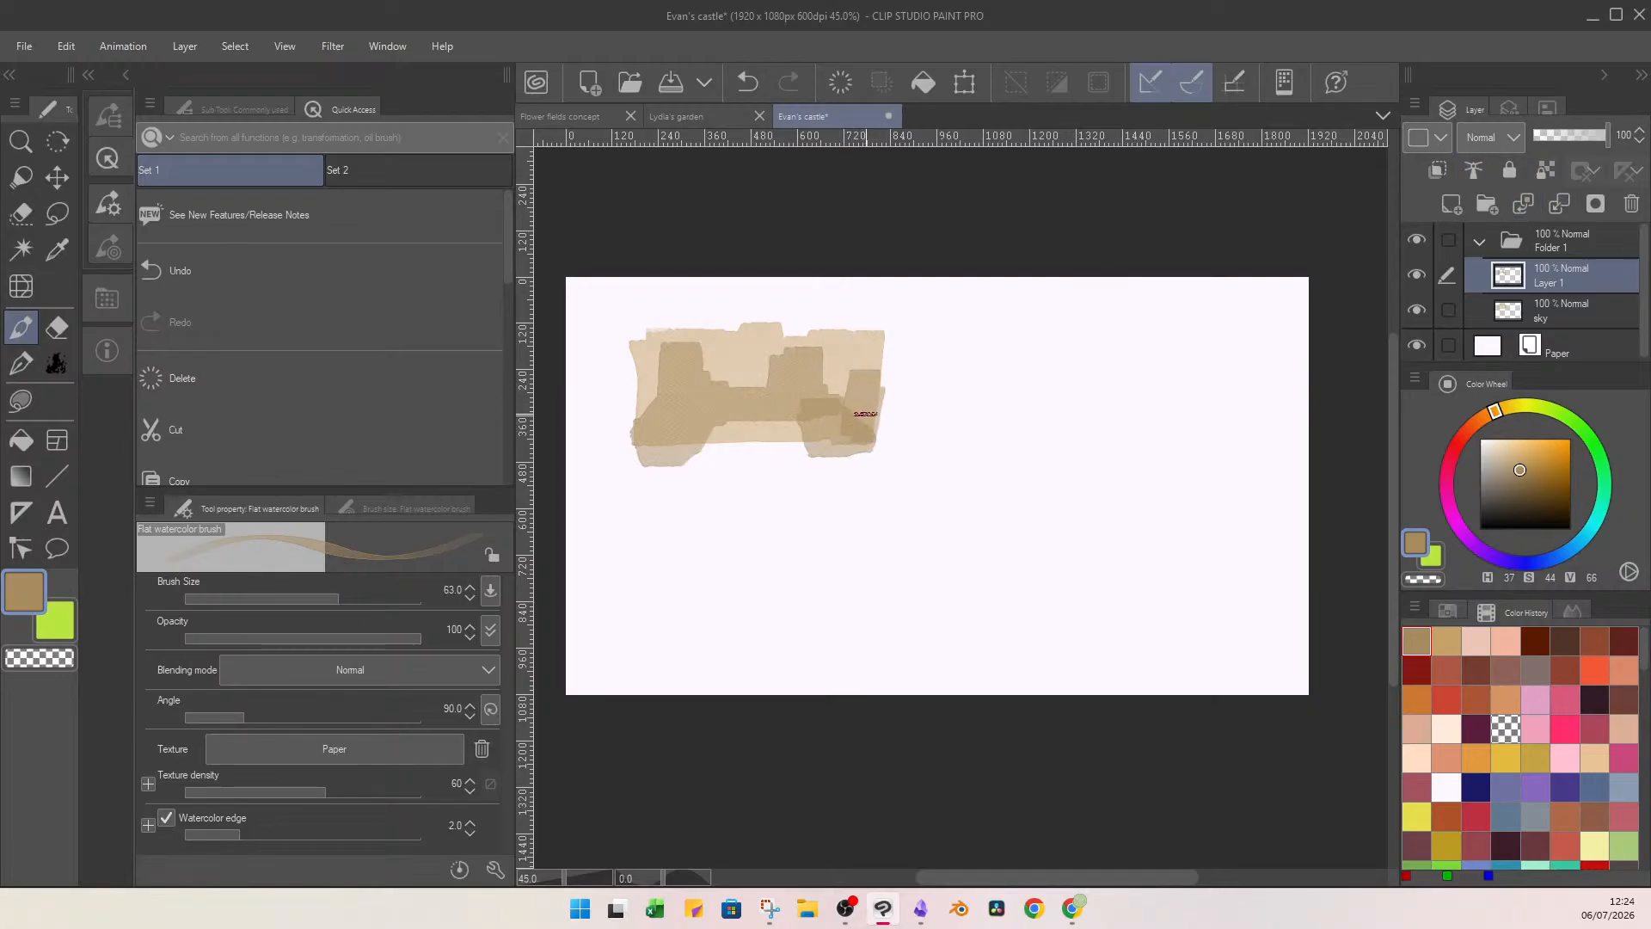
{"action": "mouse_move", "coordinate": [653, 437]}
{"action": "left_mouse_down"}
{"action": "mouse_move", "coordinate": [668, 457]}
{"action": "mouse_move", "coordinate": [678, 384]}
{"action": "left_mouse_up"}
{"action": "mouse_move", "coordinate": [864, 389]}
{"action": "left_mouse_down"}
{"action": "mouse_move", "coordinate": [853, 441]}
{"action": "mouse_move", "coordinate": [822, 446]}
{"action": "mouse_move", "coordinate": [864, 393]}
{"action": "left_mouse_up"}
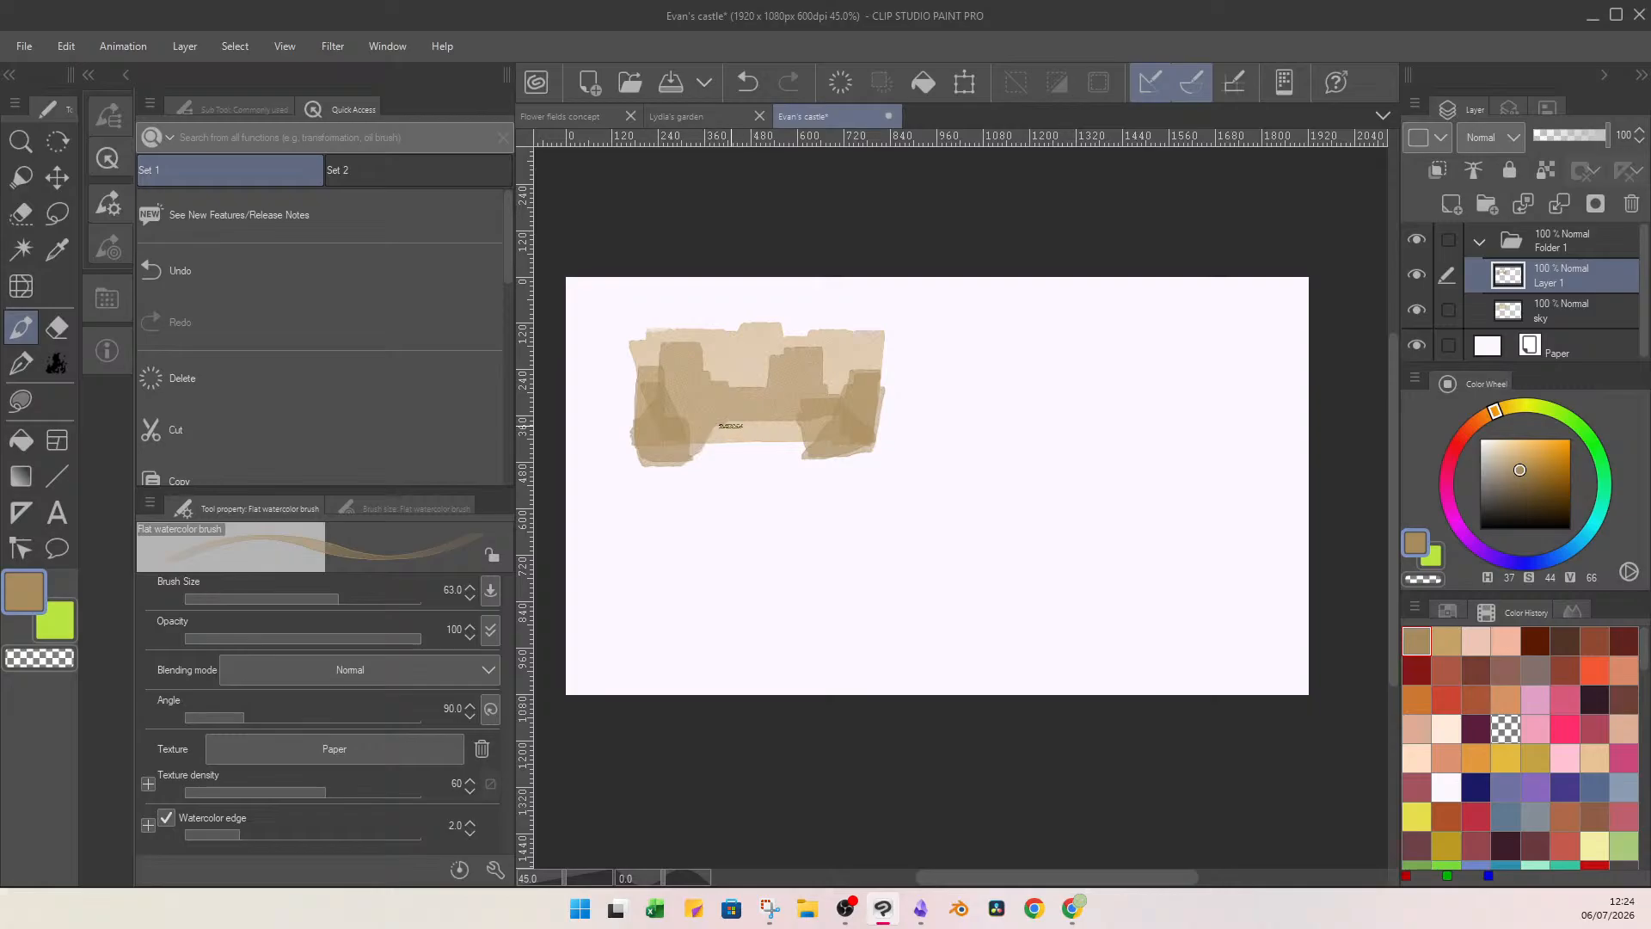
{"action": "mouse_move", "coordinate": [764, 434]}
{"action": "left_mouse_down"}
{"action": "mouse_move", "coordinate": [737, 431]}
{"action": "mouse_move", "coordinate": [761, 441]}
{"action": "left_mouse_up"}
Add a new layer and paint a small blue patch (H 204, S 56, V 92) at the castle's base centre.
{"action": "left_click", "coordinate": [1451, 204]}
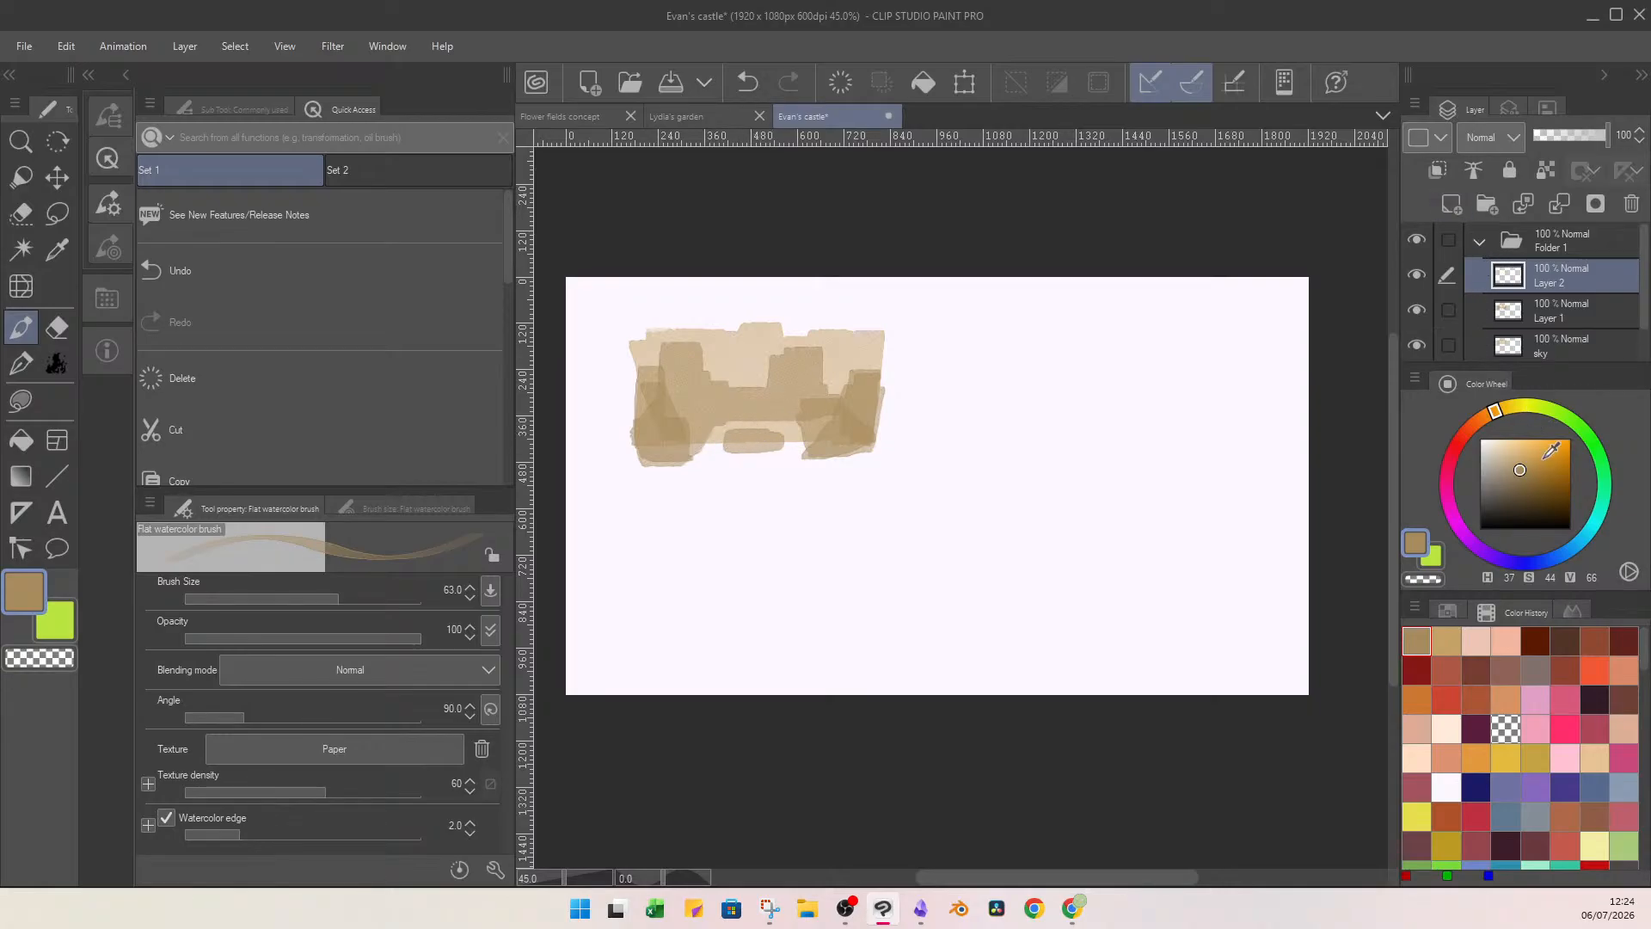
{"action": "left_click", "coordinate": [1539, 467]}
{"action": "left_click", "coordinate": [1571, 549]}
{"action": "left_click_drag", "start_coordinate": [1539, 468], "coordinate": [1530, 446]}
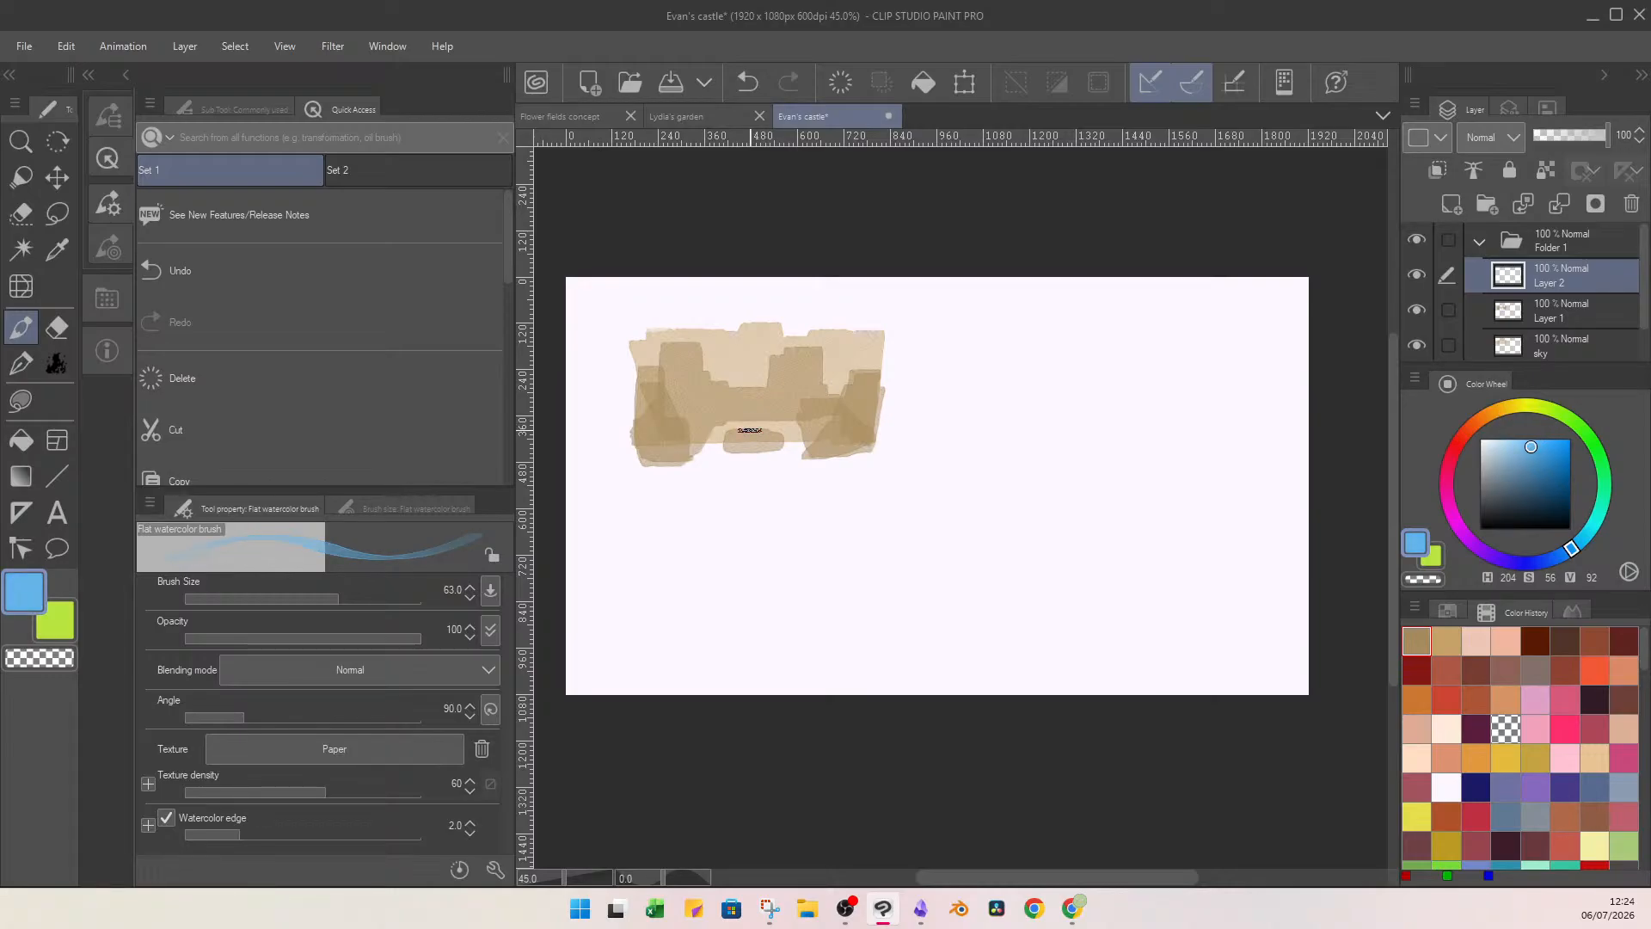
{"action": "mouse_move", "coordinate": [755, 434]}
{"action": "left_mouse_down"}
{"action": "mouse_move", "coordinate": [769, 436]}
{"action": "mouse_move", "coordinate": [746, 441]}
{"action": "left_mouse_up"}
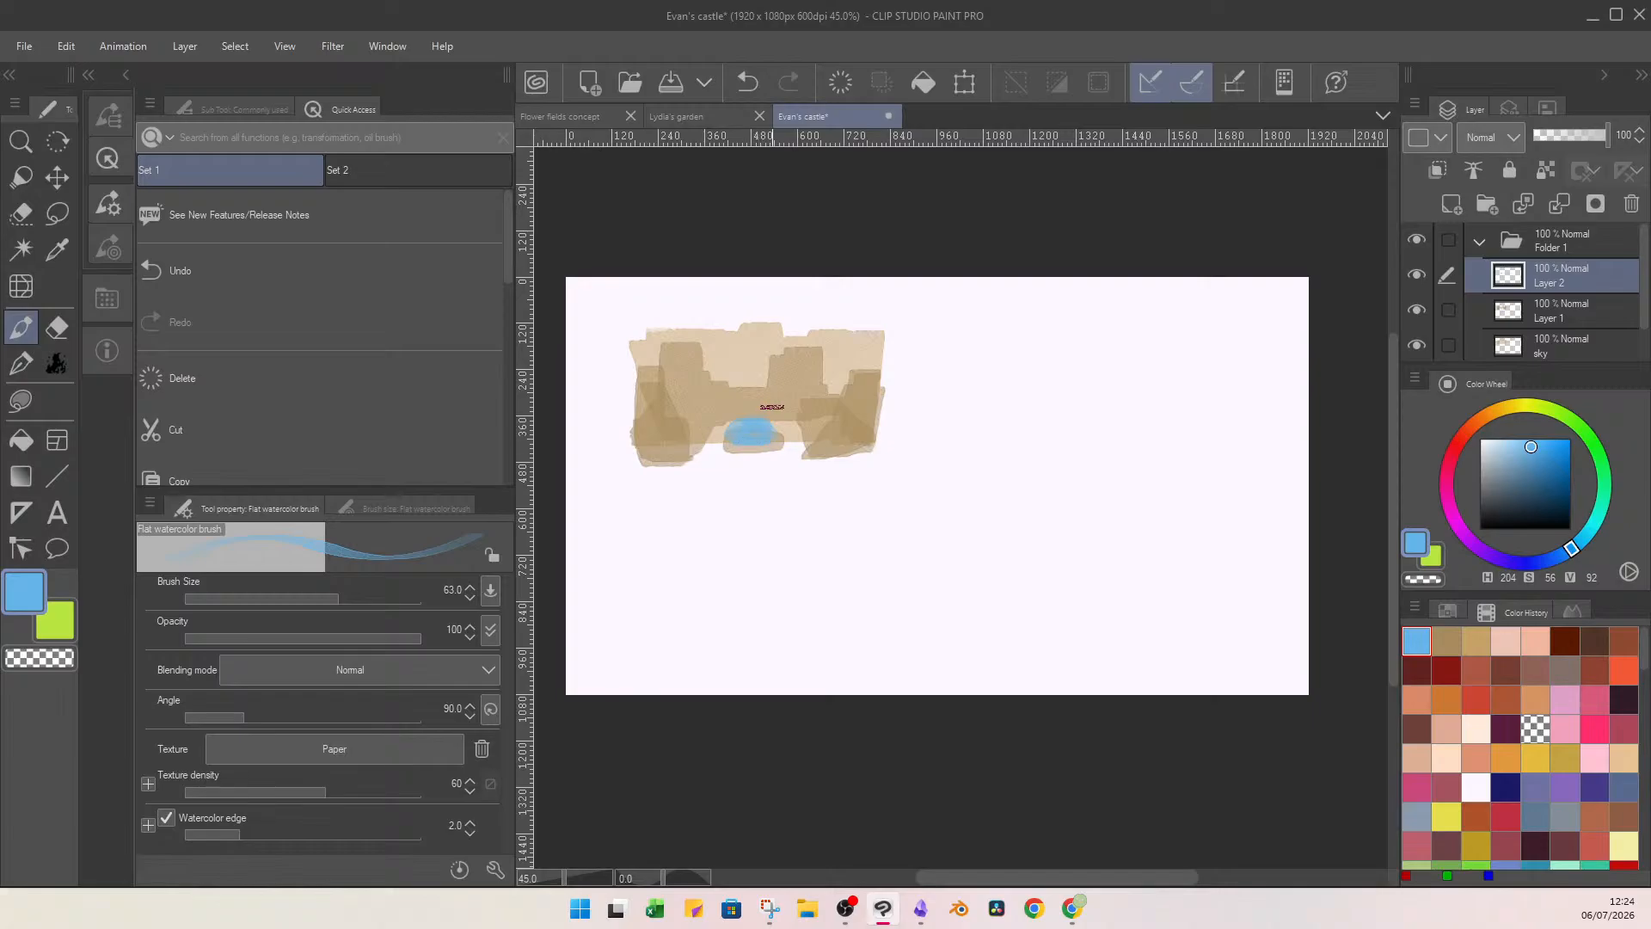
Add a layer beneath the blue patch and paint a green (H 100, S 69, V 74) grass mound around the castle's pond.
{"action": "left_click", "coordinate": [1451, 203]}
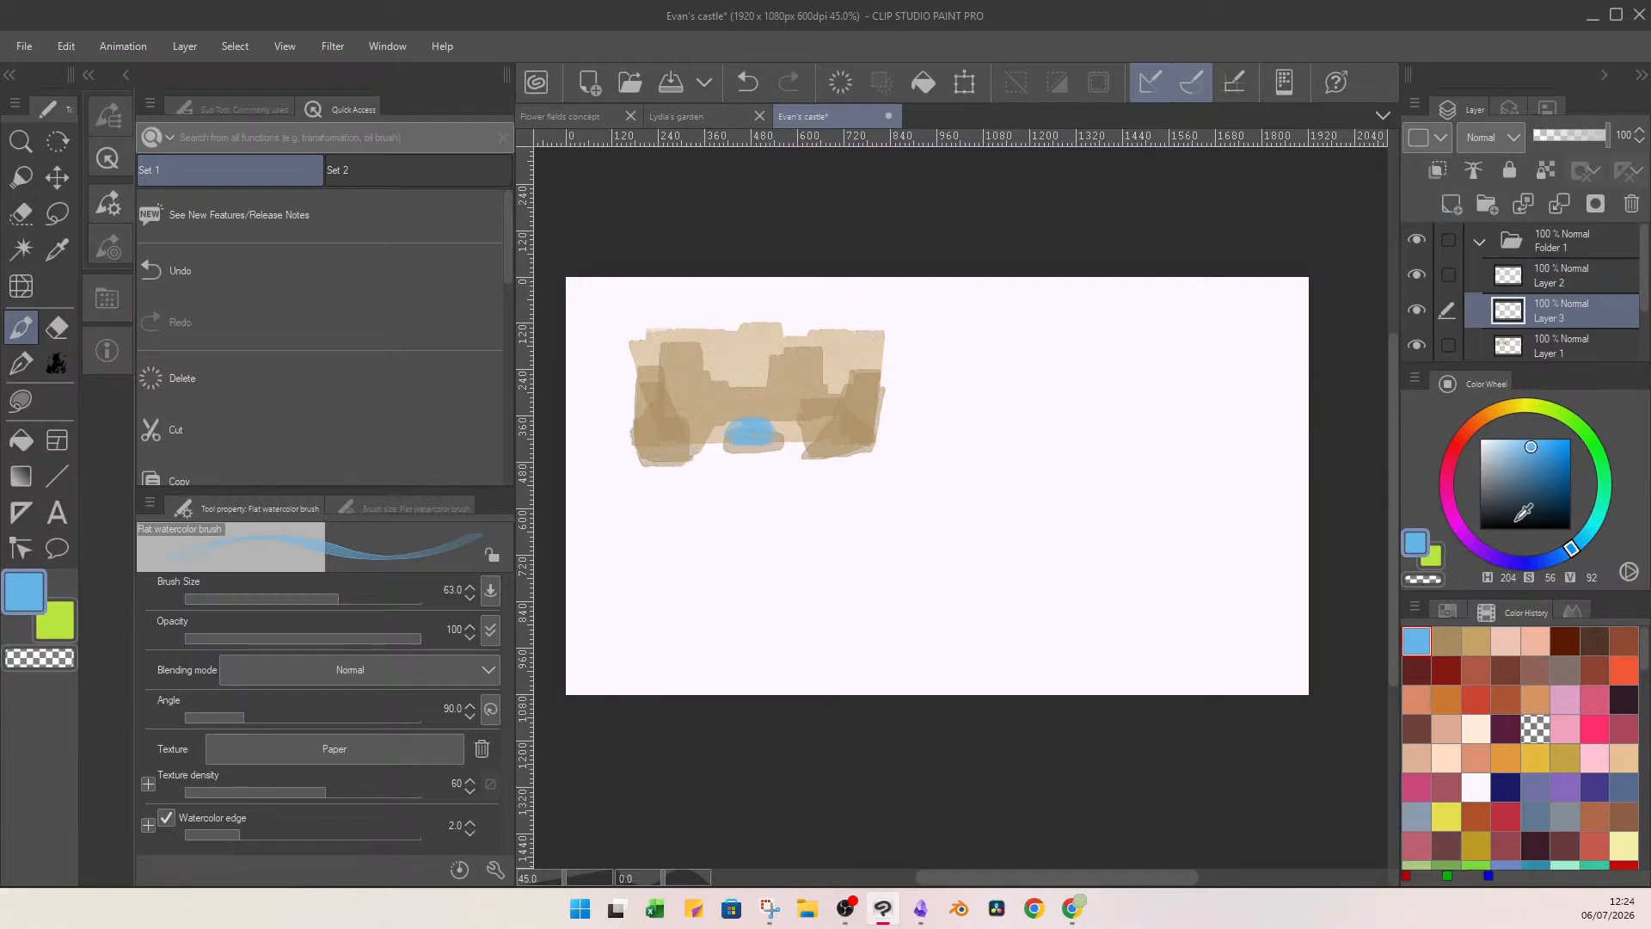
{"action": "left_click", "coordinate": [1576, 425]}
{"action": "left_click", "coordinate": [1531, 456]}
{"action": "left_click", "coordinate": [1541, 463]}
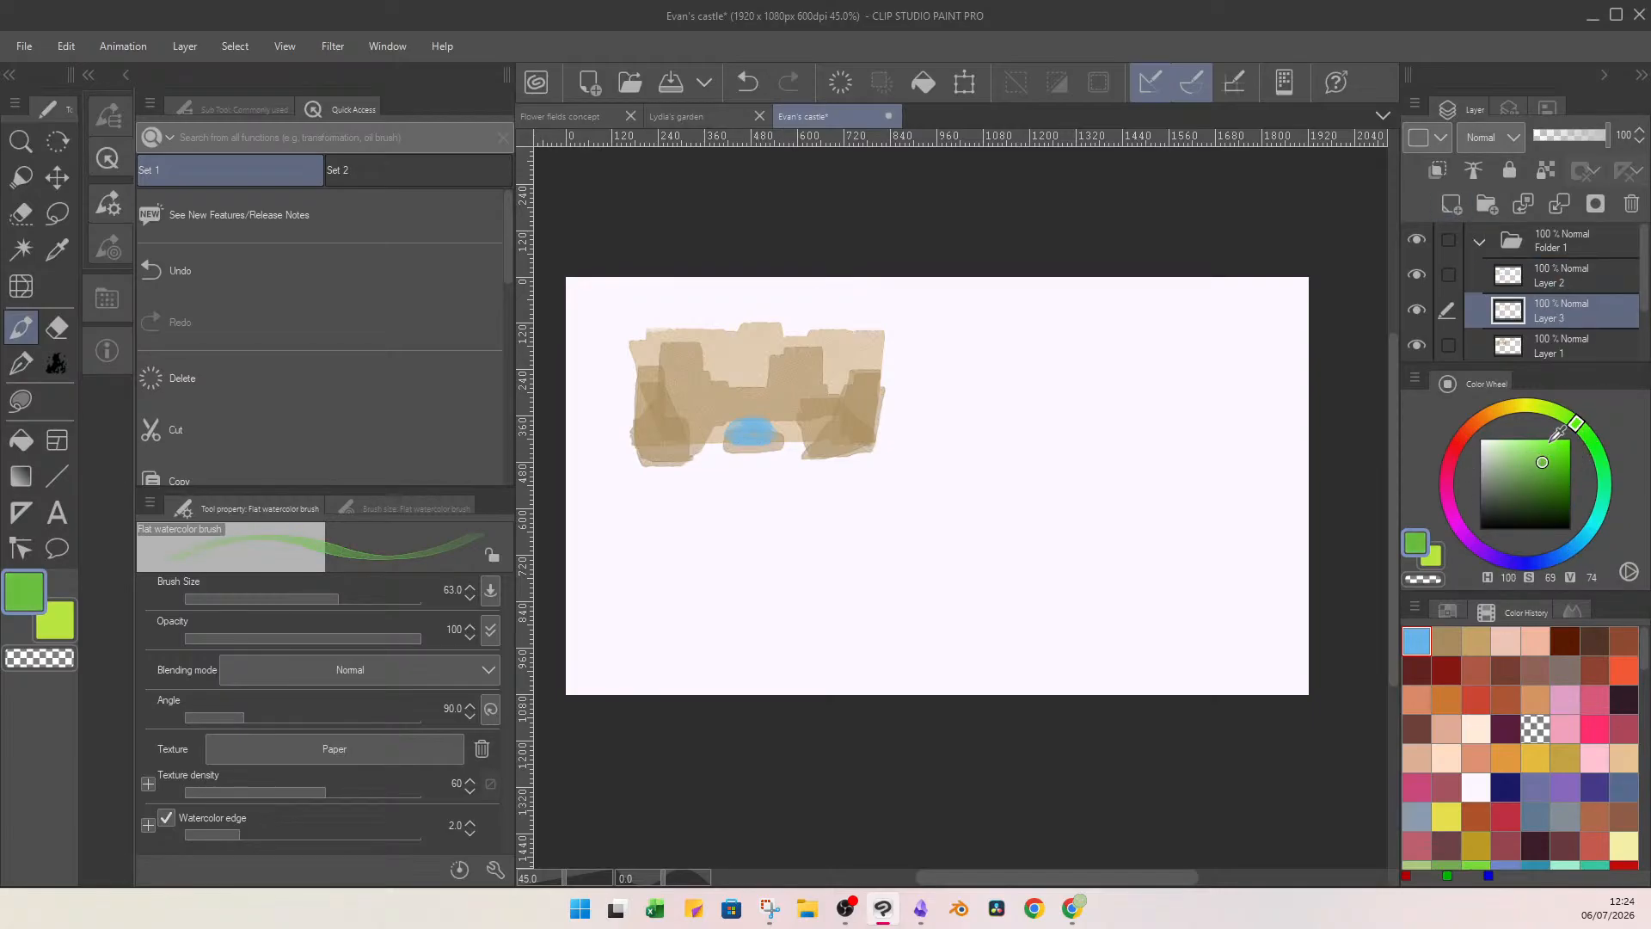
{"action": "mouse_move", "coordinate": [700, 454]}
{"action": "left_mouse_down"}
{"action": "mouse_move", "coordinate": [791, 430]}
{"action": "mouse_move", "coordinate": [808, 450]}
{"action": "mouse_move", "coordinate": [798, 434]}
{"action": "mouse_move", "coordinate": [766, 460]}
{"action": "mouse_move", "coordinate": [798, 451]}
{"action": "left_mouse_up"}
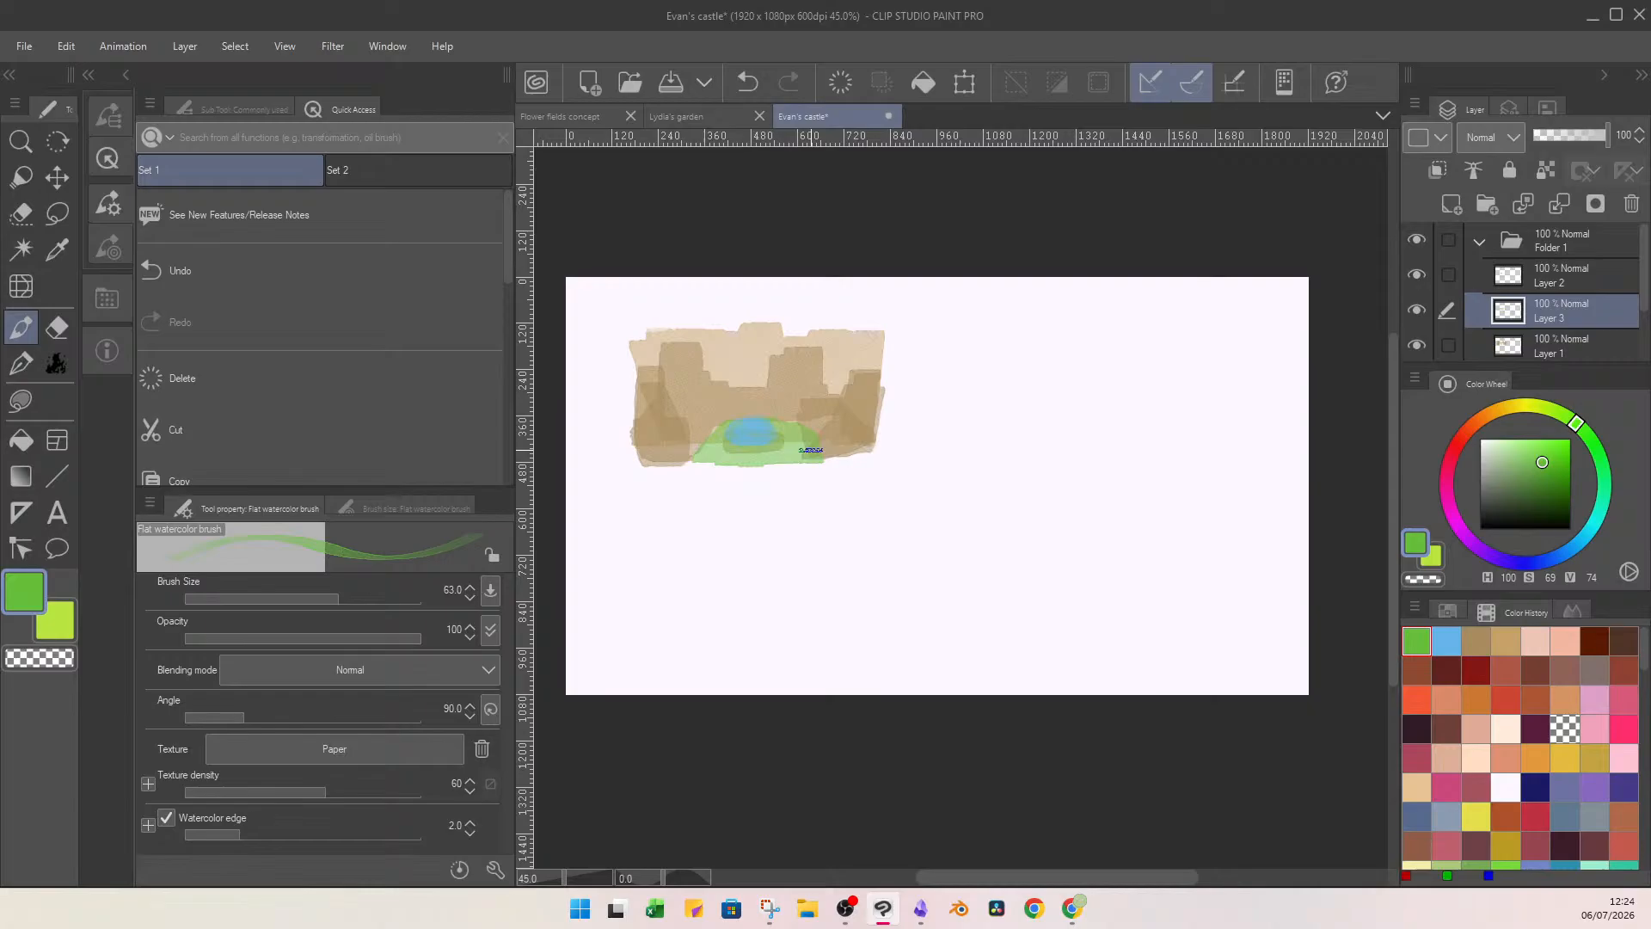
Name the green mound's layer "grass" and the blue patch's layer "water".
{"action": "double_click", "coordinate": [1555, 318]}
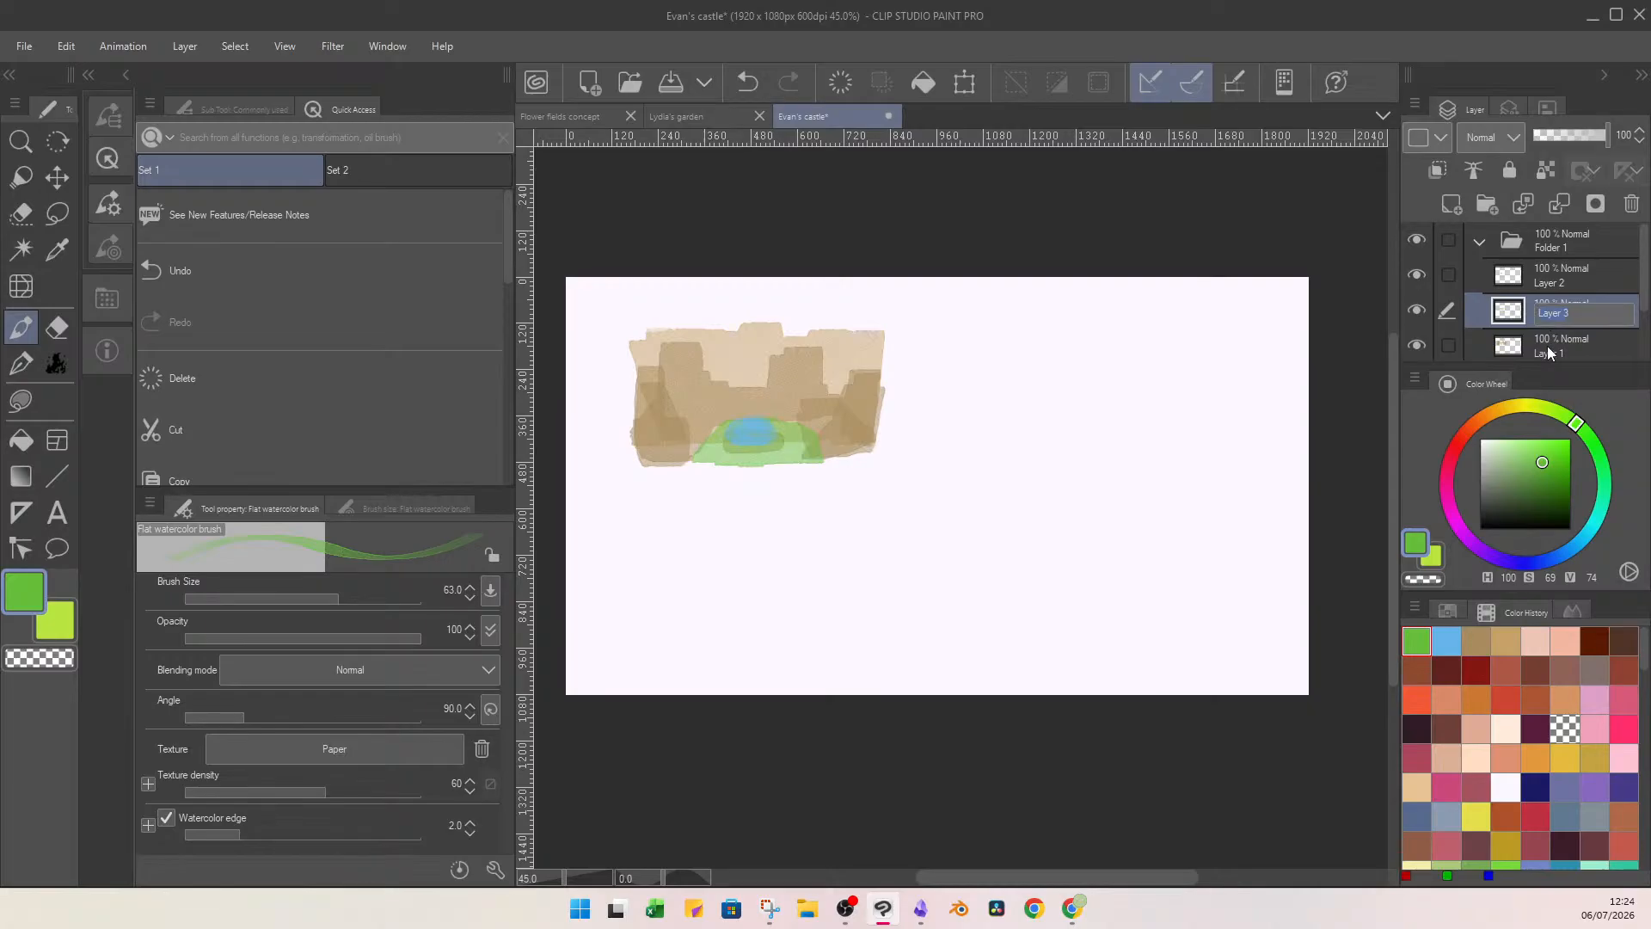
{"action": "type", "text": "grass"}
{"action": "key", "text": "Return"}
{"action": "double_click", "coordinate": [1546, 282]}
{"action": "type", "text": "w"}
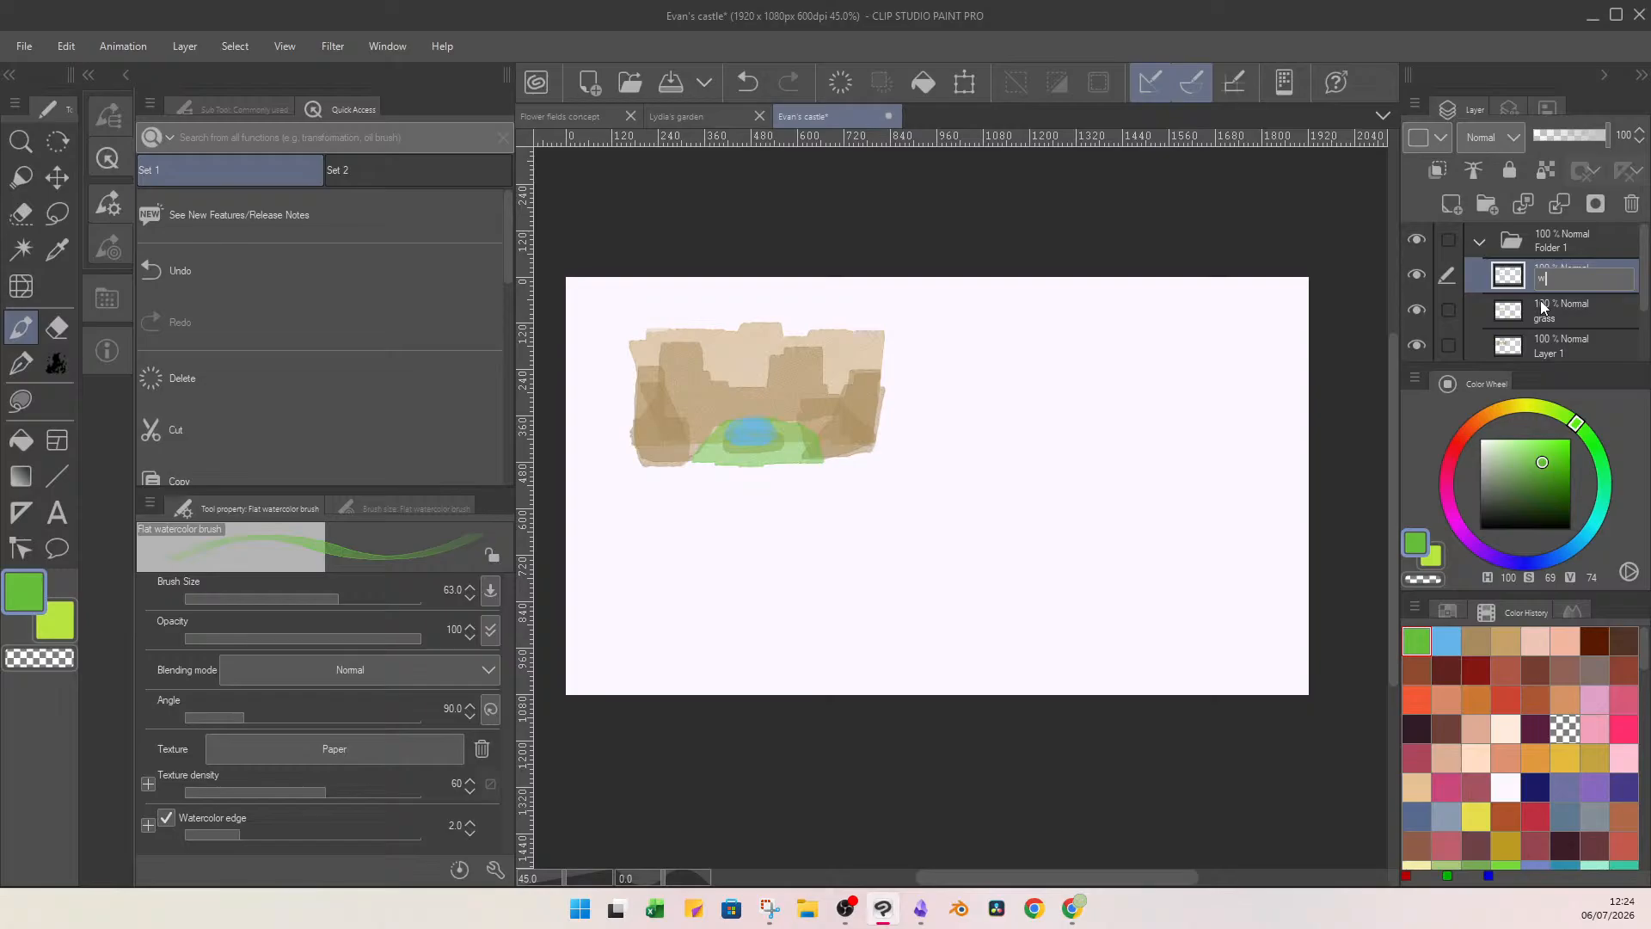
{"action": "type", "text": "ater"}
On a new layer, paint brown (H 23, S 44, V 47) ledges on the towers and side walls, detailing them at brush size 6.5.
{"action": "left_click", "coordinate": [1451, 204]}
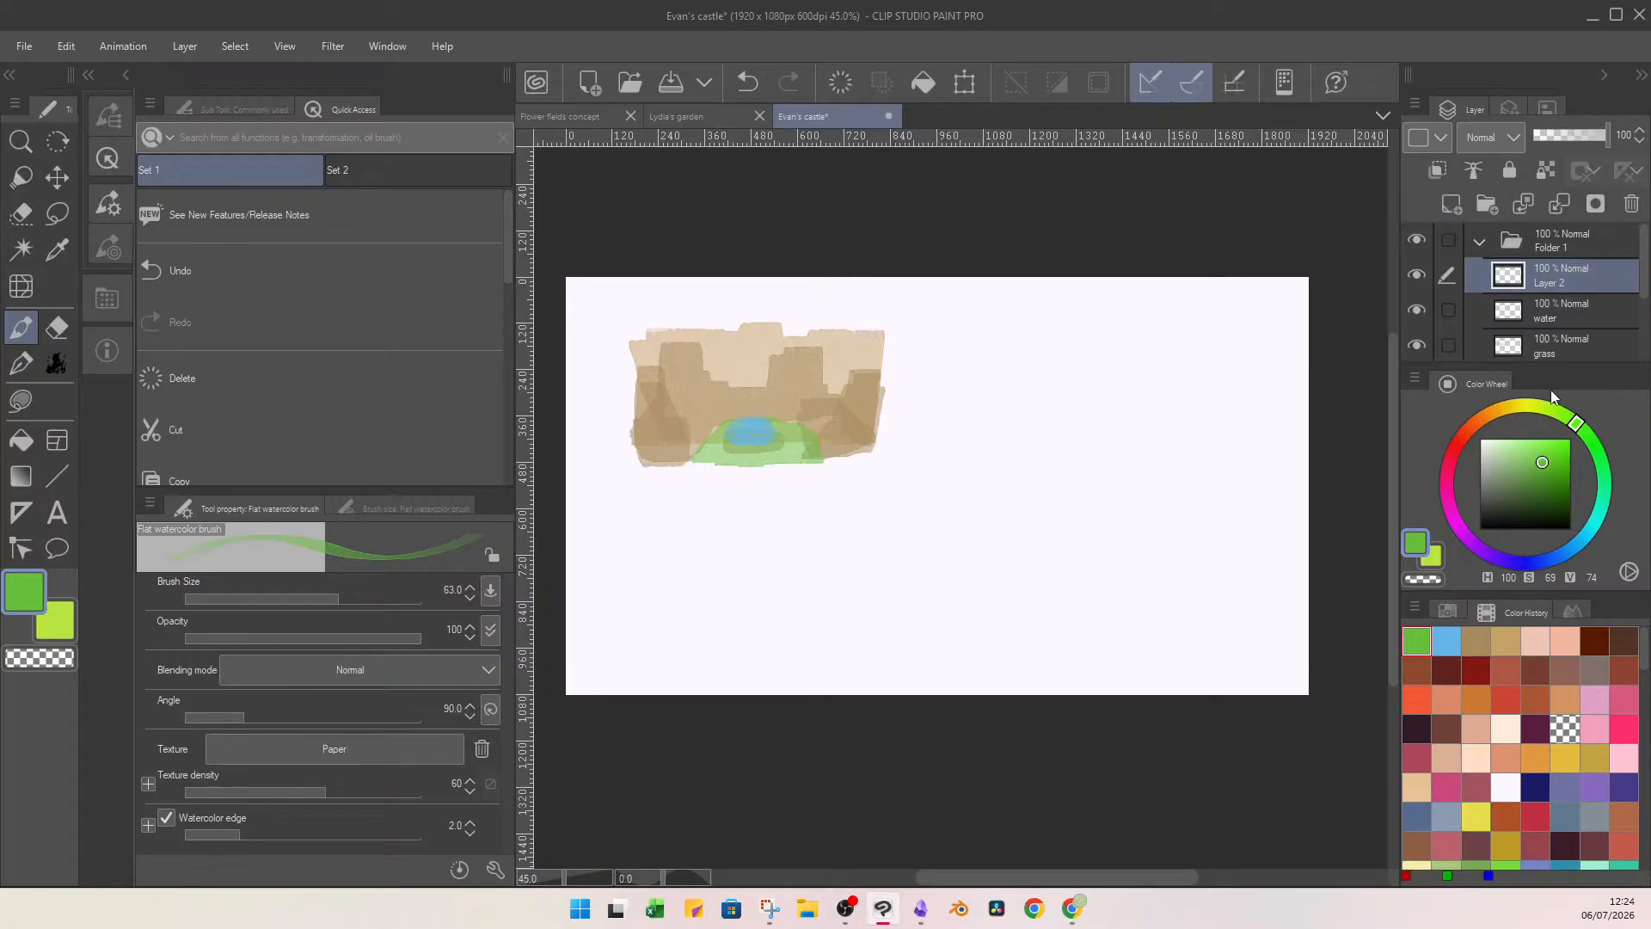
{"action": "left_click", "coordinate": [1508, 642]}
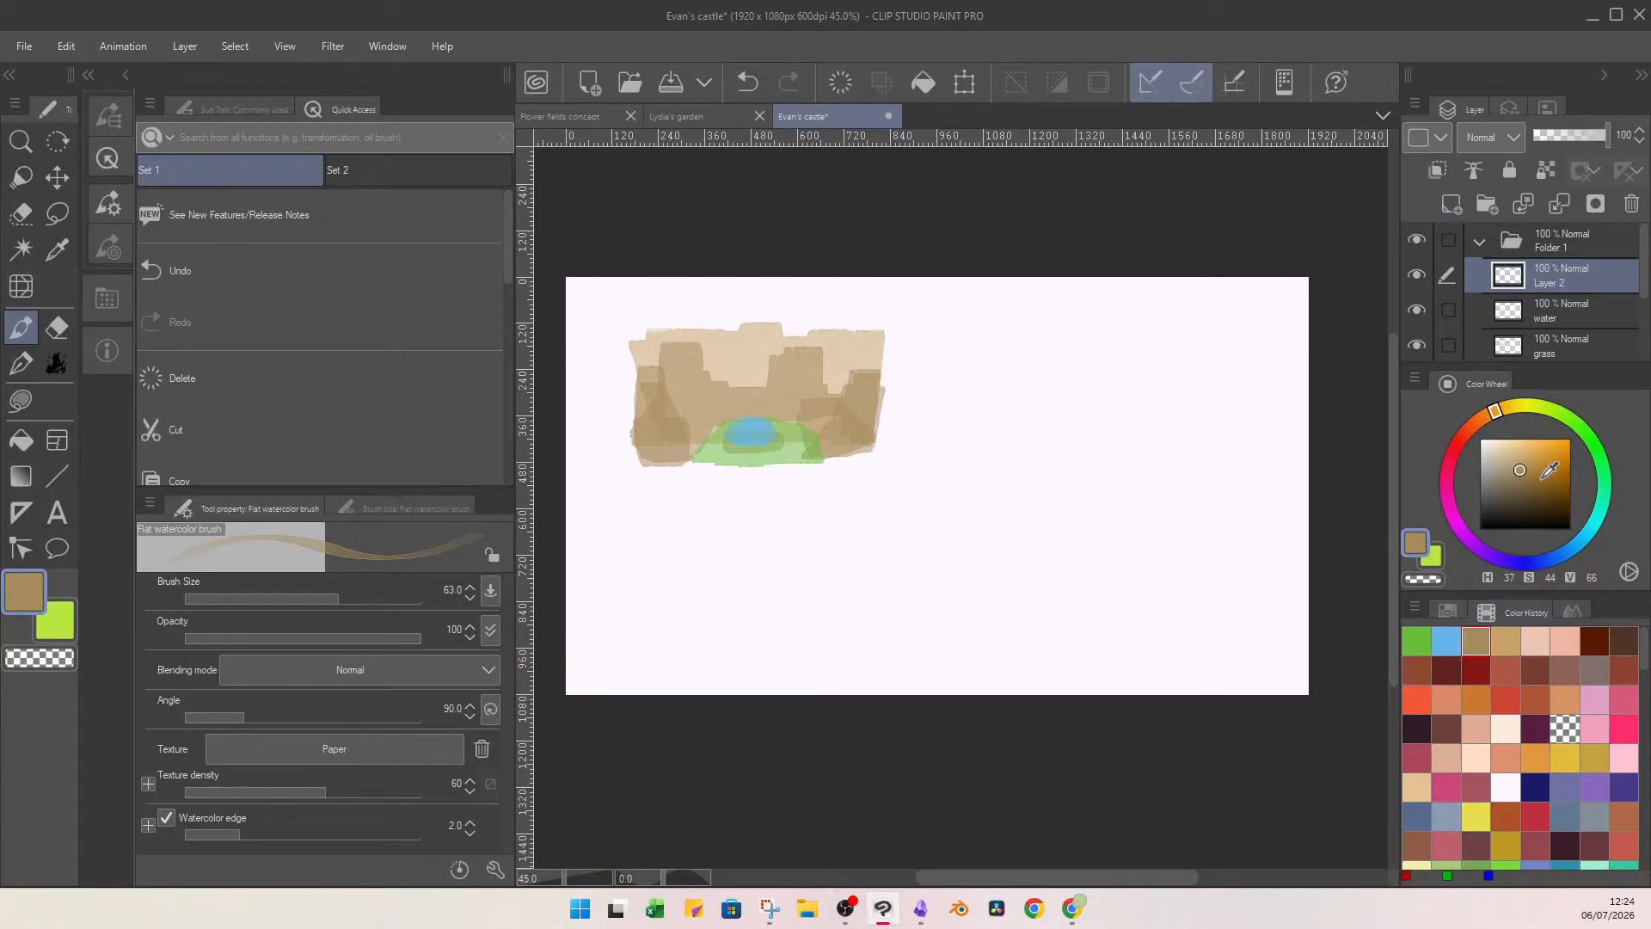
{"action": "left_click", "coordinate": [1475, 640]}
{"action": "left_click_drag", "start_coordinate": [1492, 418], "coordinate": [1478, 421]}
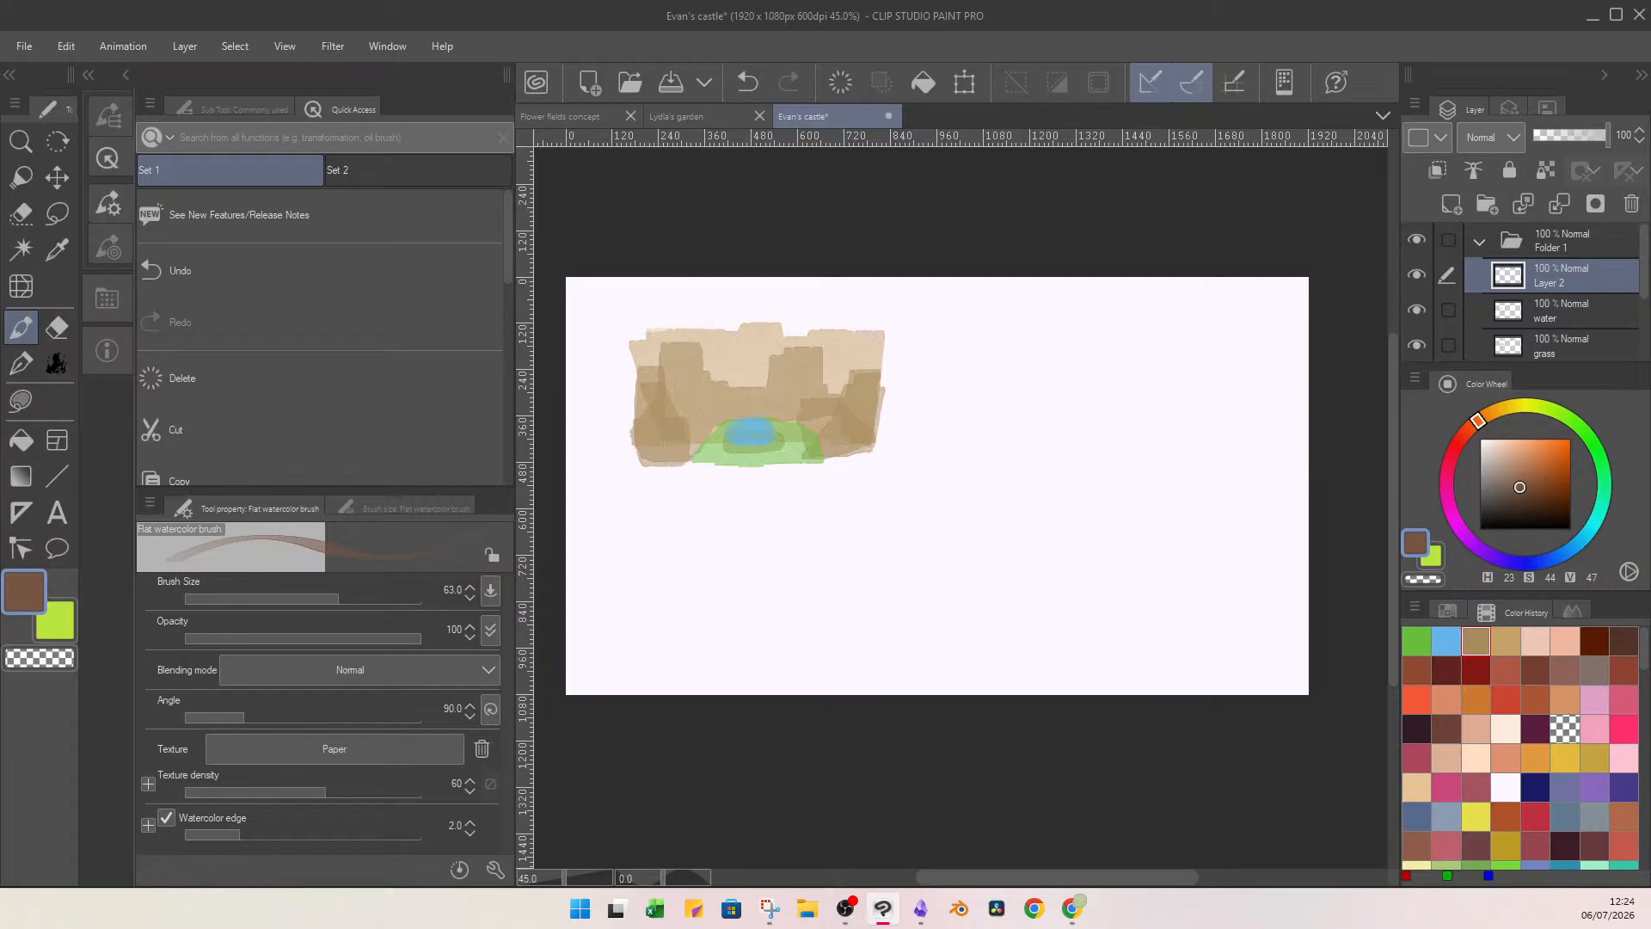
{"action": "left_click_drag", "start_coordinate": [767, 383], "coordinate": [802, 383]}
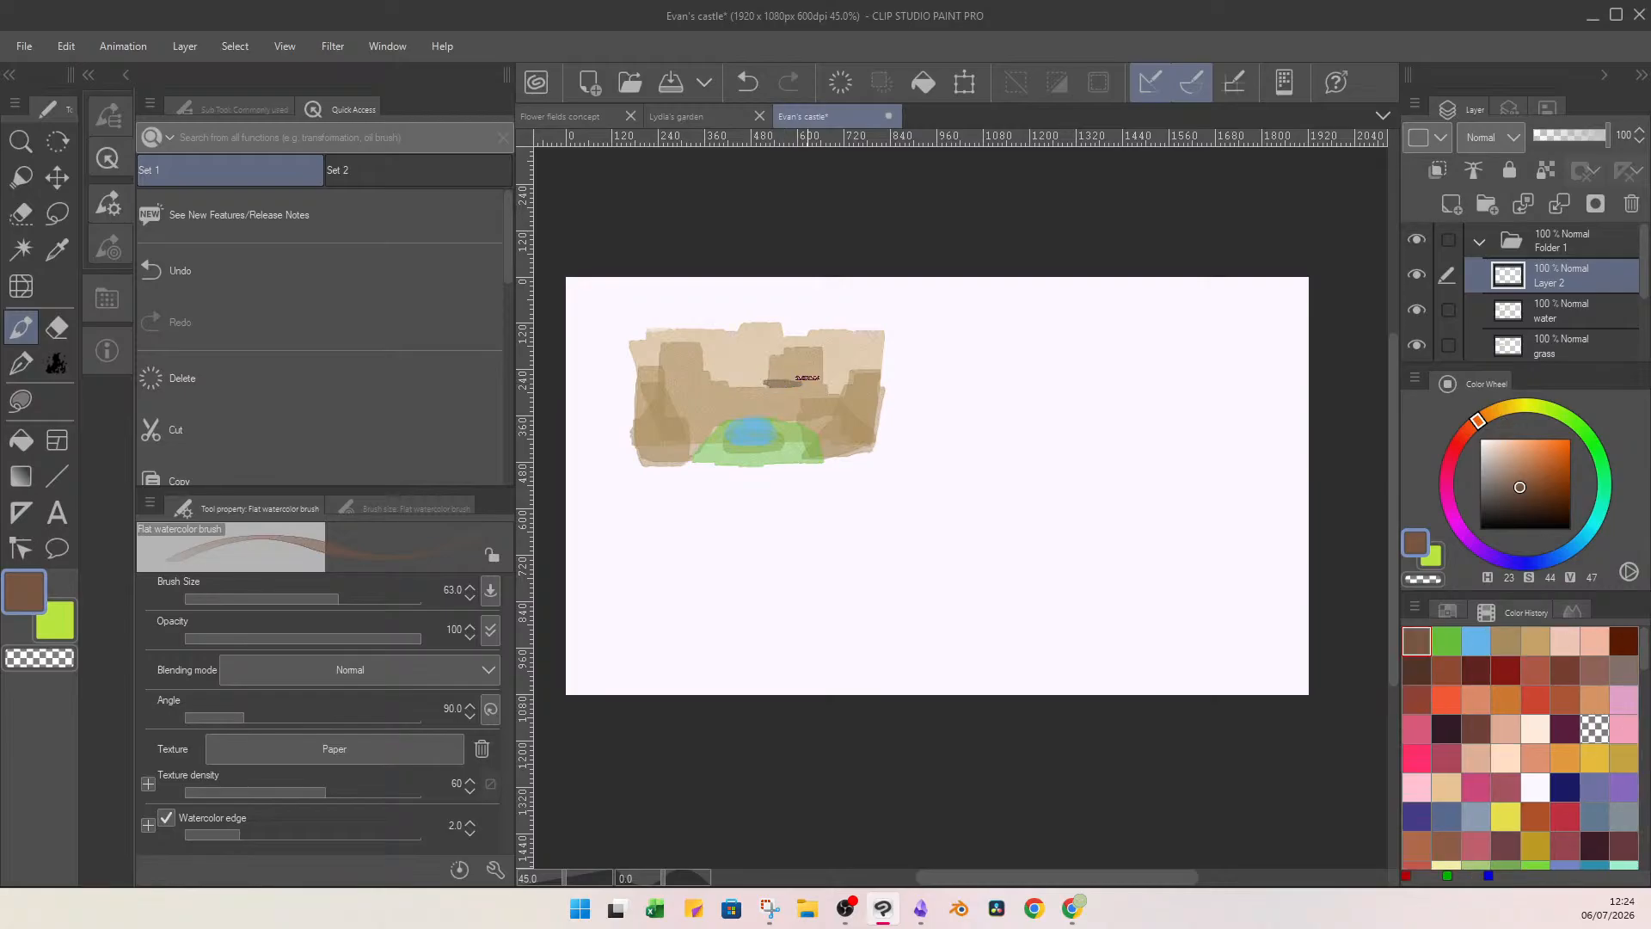
{"action": "mouse_move", "coordinate": [679, 382]}
{"action": "left_mouse_down"}
{"action": "mouse_move", "coordinate": [717, 380]}
{"action": "mouse_move", "coordinate": [679, 413]}
{"action": "left_mouse_up"}
{"action": "left_click_drag", "start_coordinate": [825, 417], "coordinate": [847, 415]}
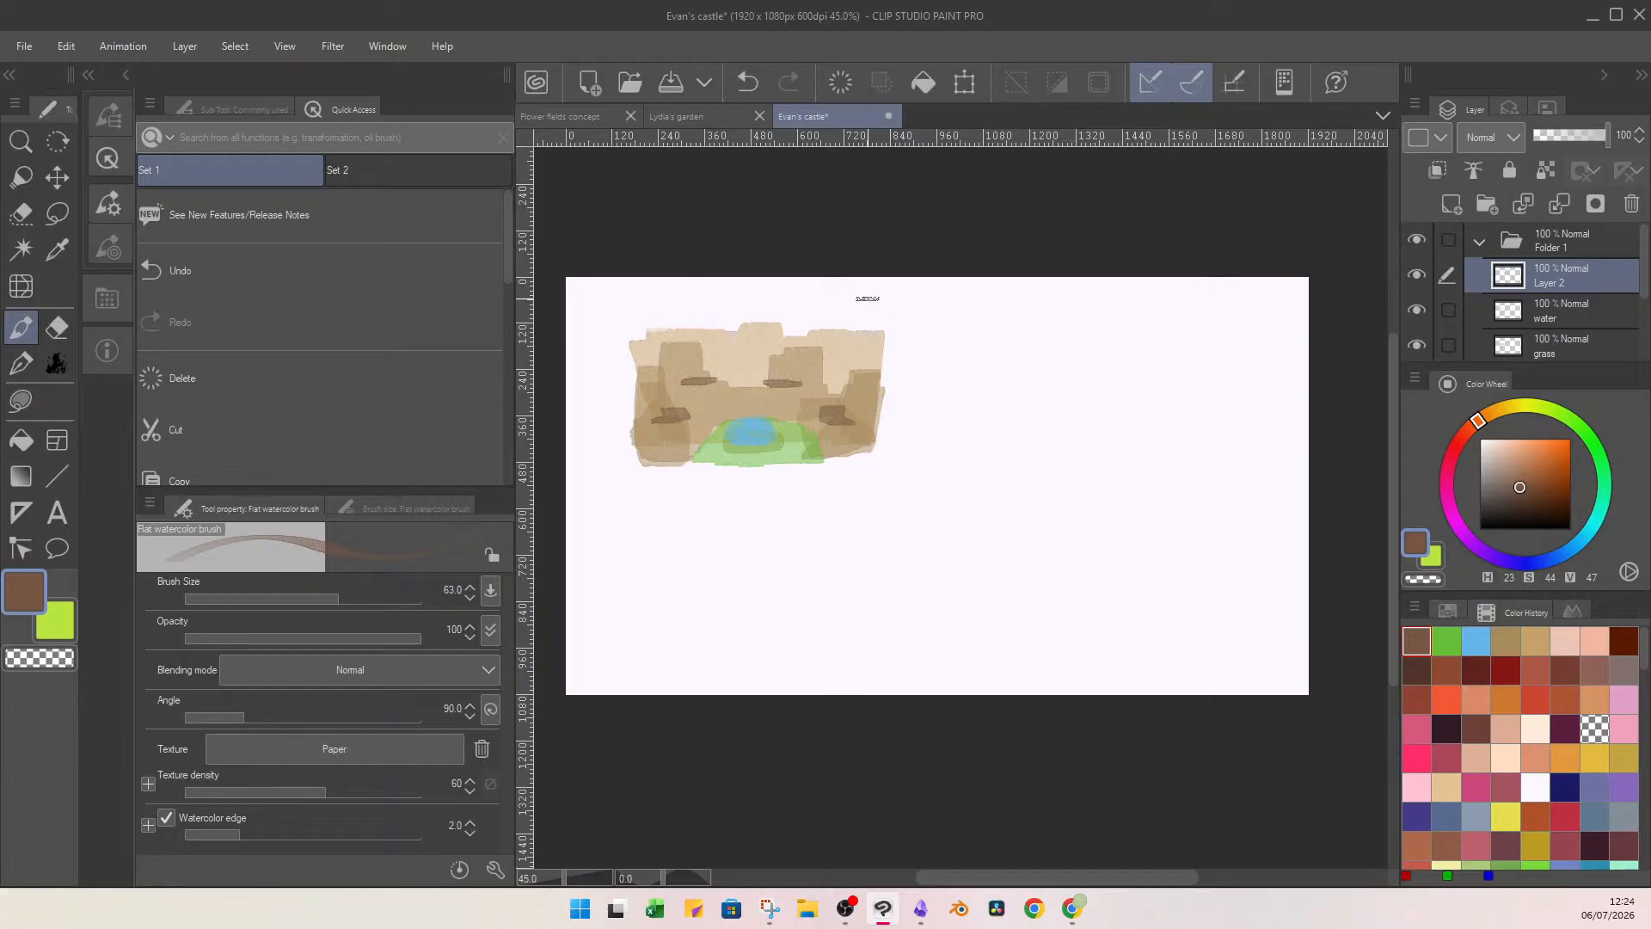
{"action": "left_click", "coordinate": [281, 595]}
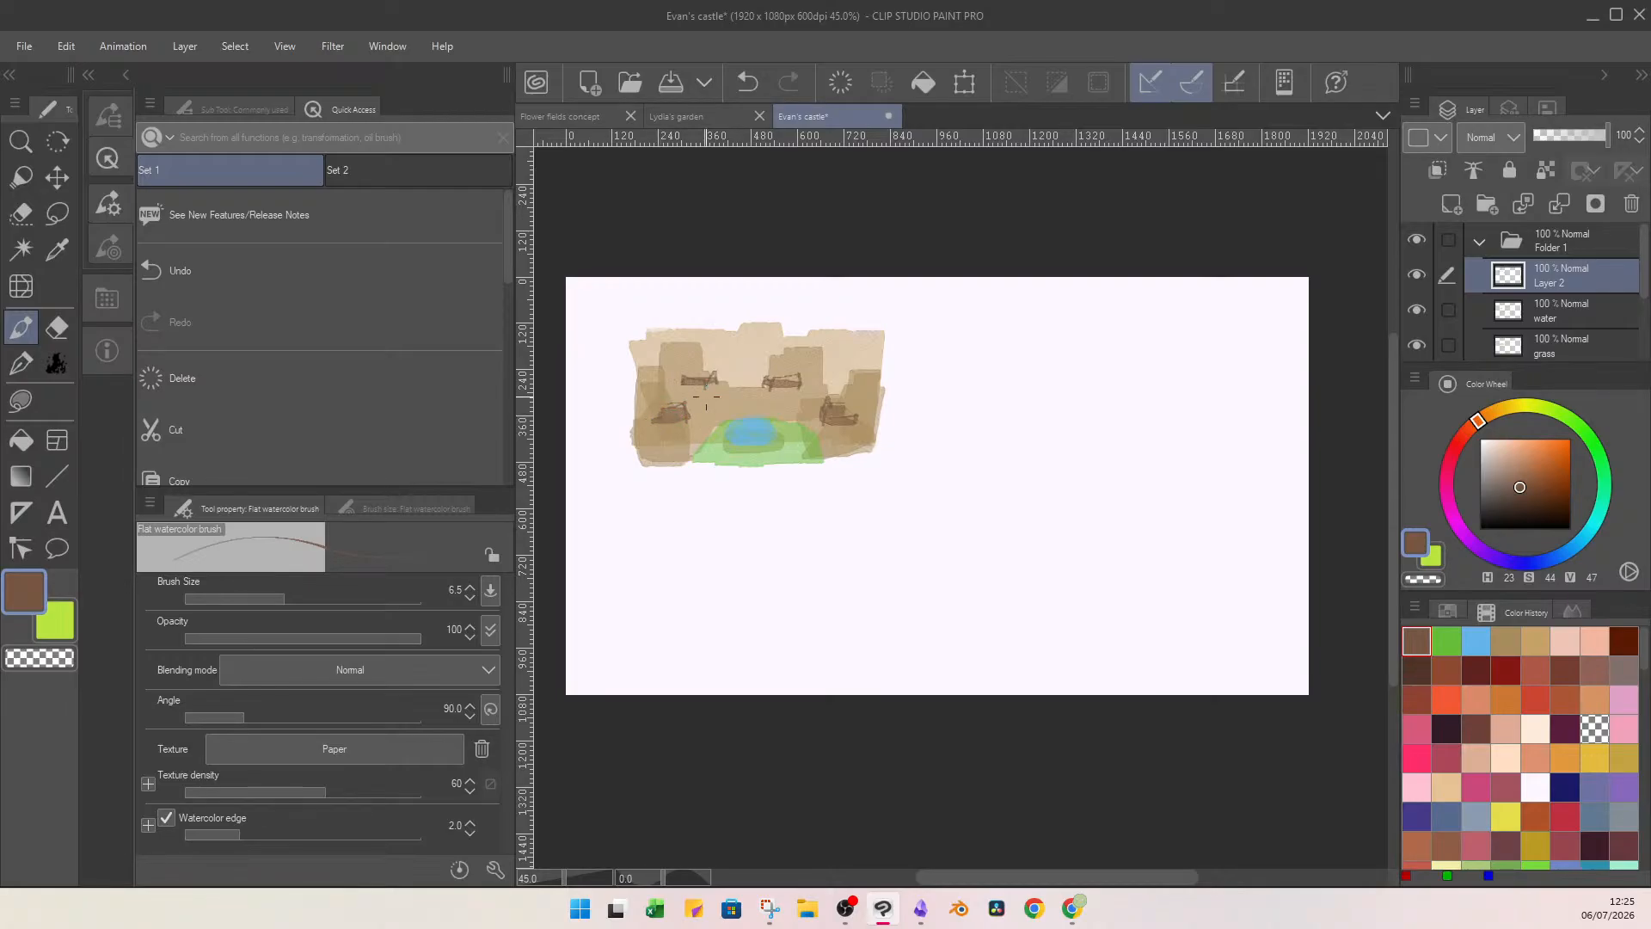
Draw dark teal (H 192, S 76, V 40) ripples across the pond on the water layer.
{"action": "left_click", "coordinate": [1566, 318]}
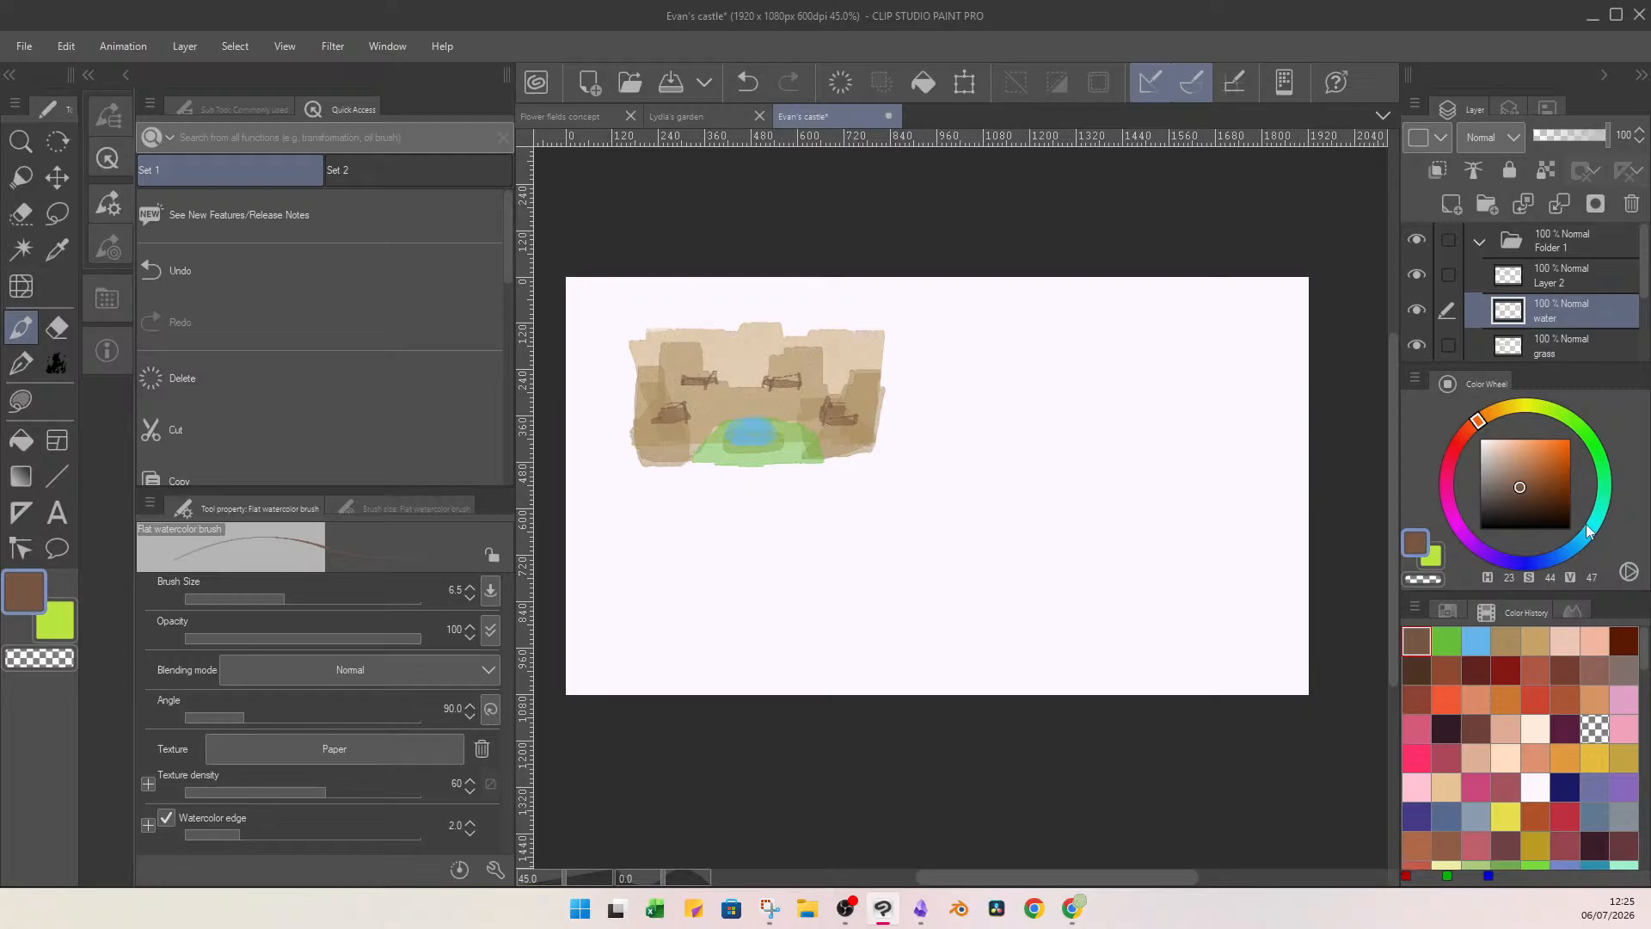
{"action": "left_click_drag", "start_coordinate": [1588, 533], "coordinate": [1584, 537]}
{"action": "left_click", "coordinate": [1549, 493]}
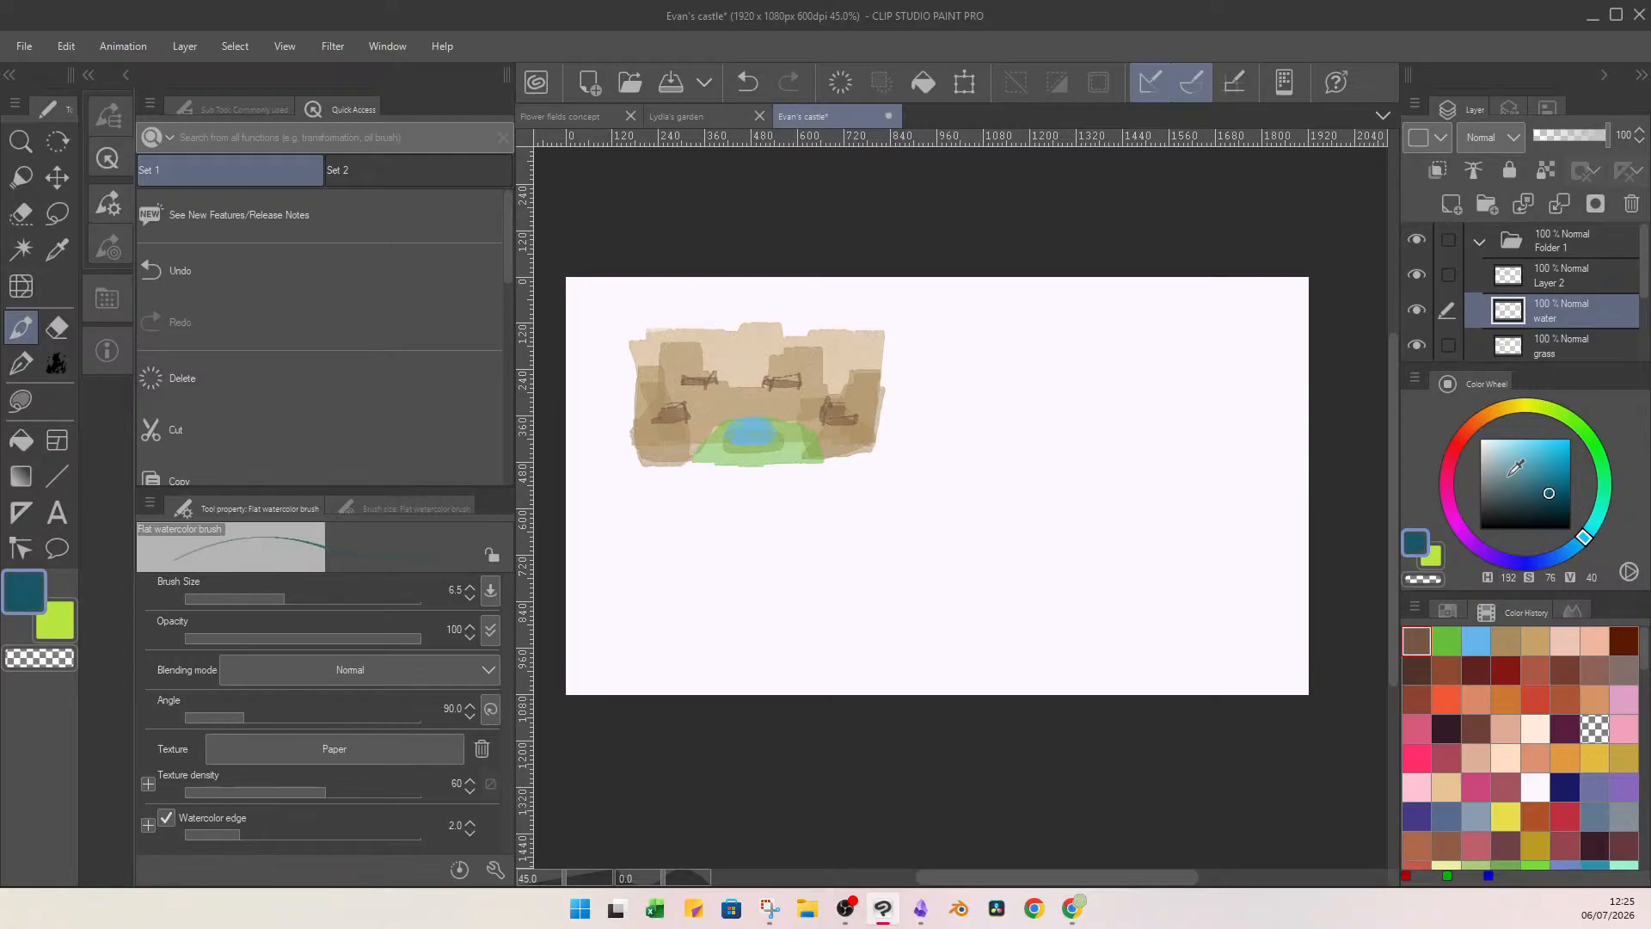
{"action": "mouse_move", "coordinate": [757, 430]}
{"action": "left_mouse_down"}
{"action": "mouse_move", "coordinate": [771, 440]}
{"action": "mouse_move", "coordinate": [729, 431]}
{"action": "left_mouse_up"}
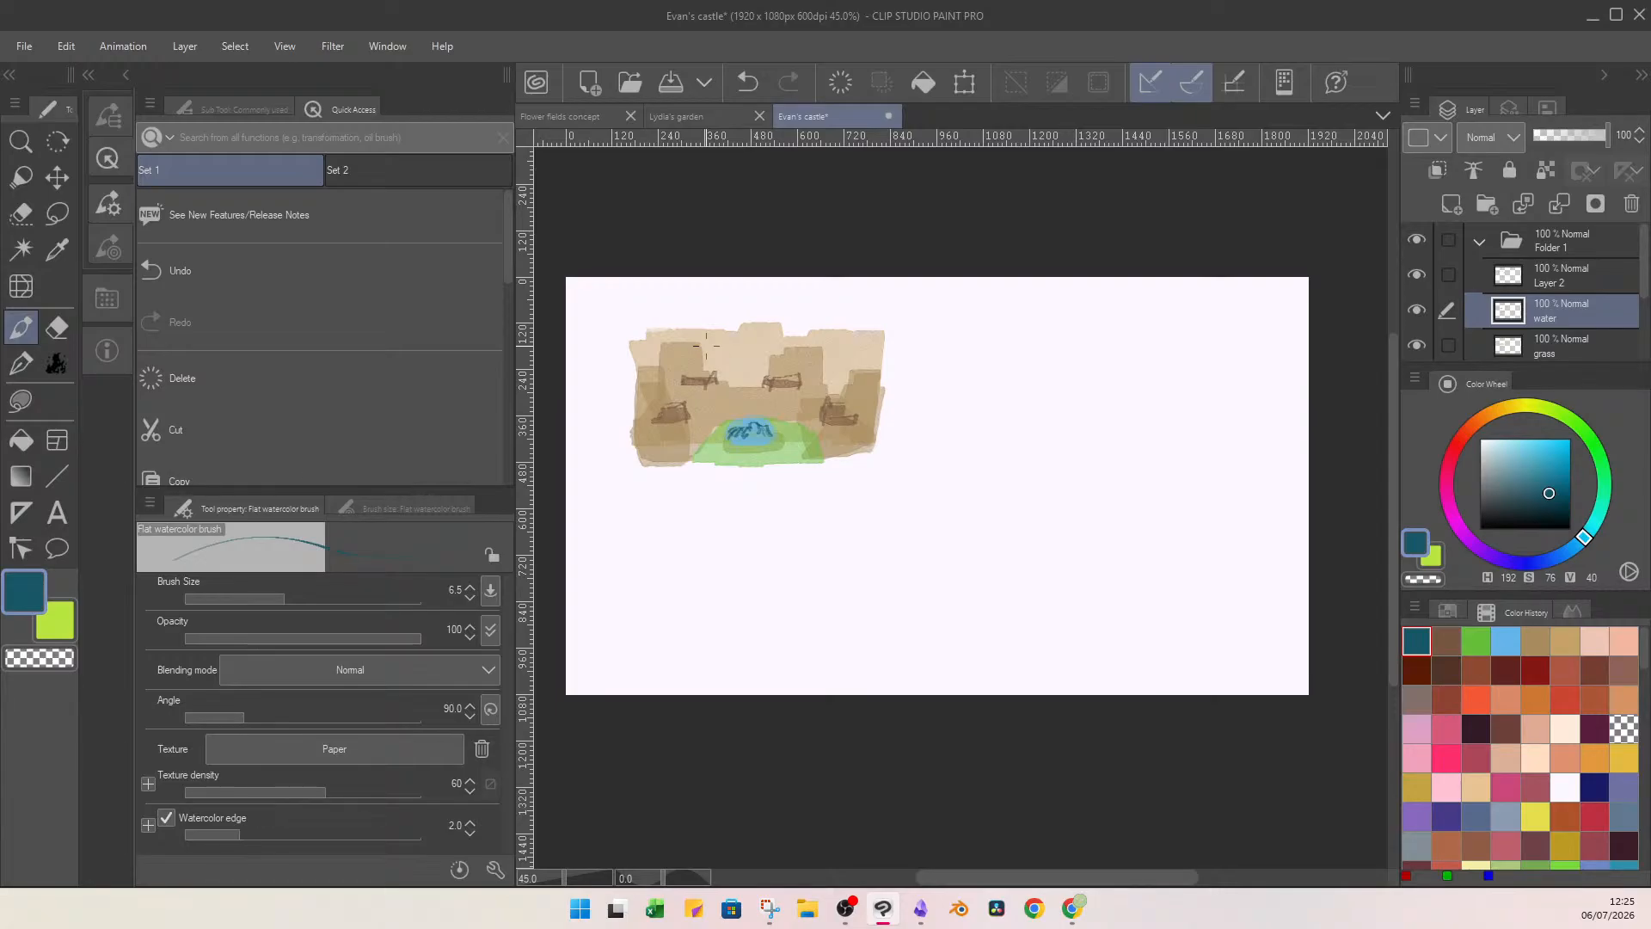
On the ledge layer, sketch arches, windows and wall outlines on the castle in dark brown (H 16, S 48, V 31).
{"action": "left_click", "coordinate": [1570, 286]}
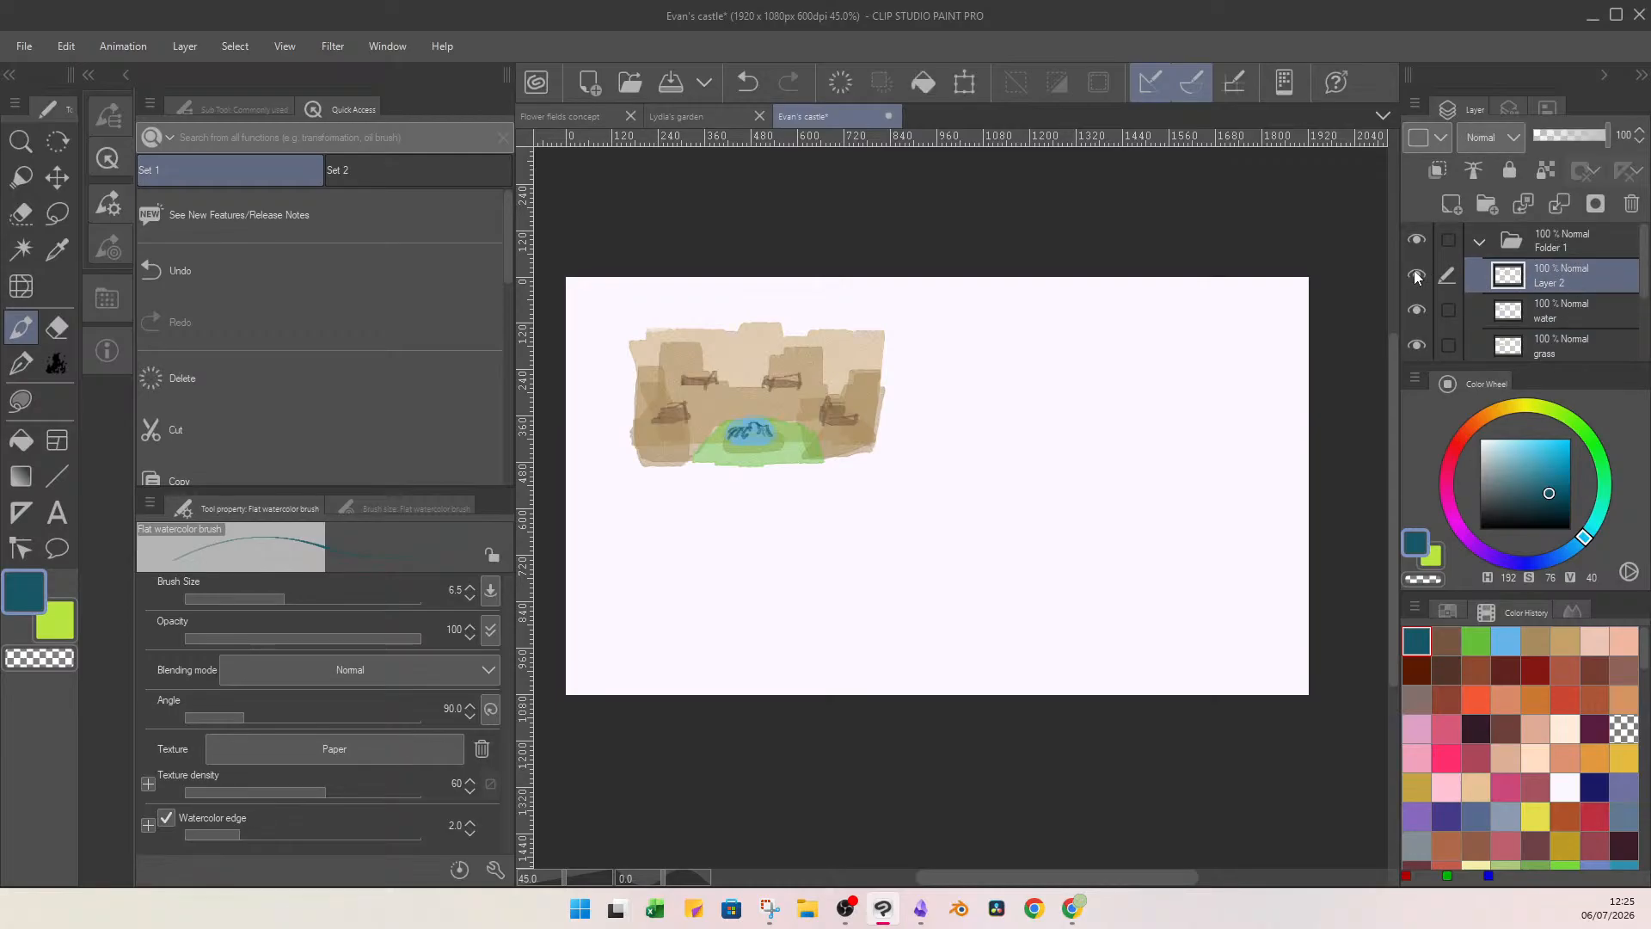
{"action": "left_click", "coordinate": [1451, 645]}
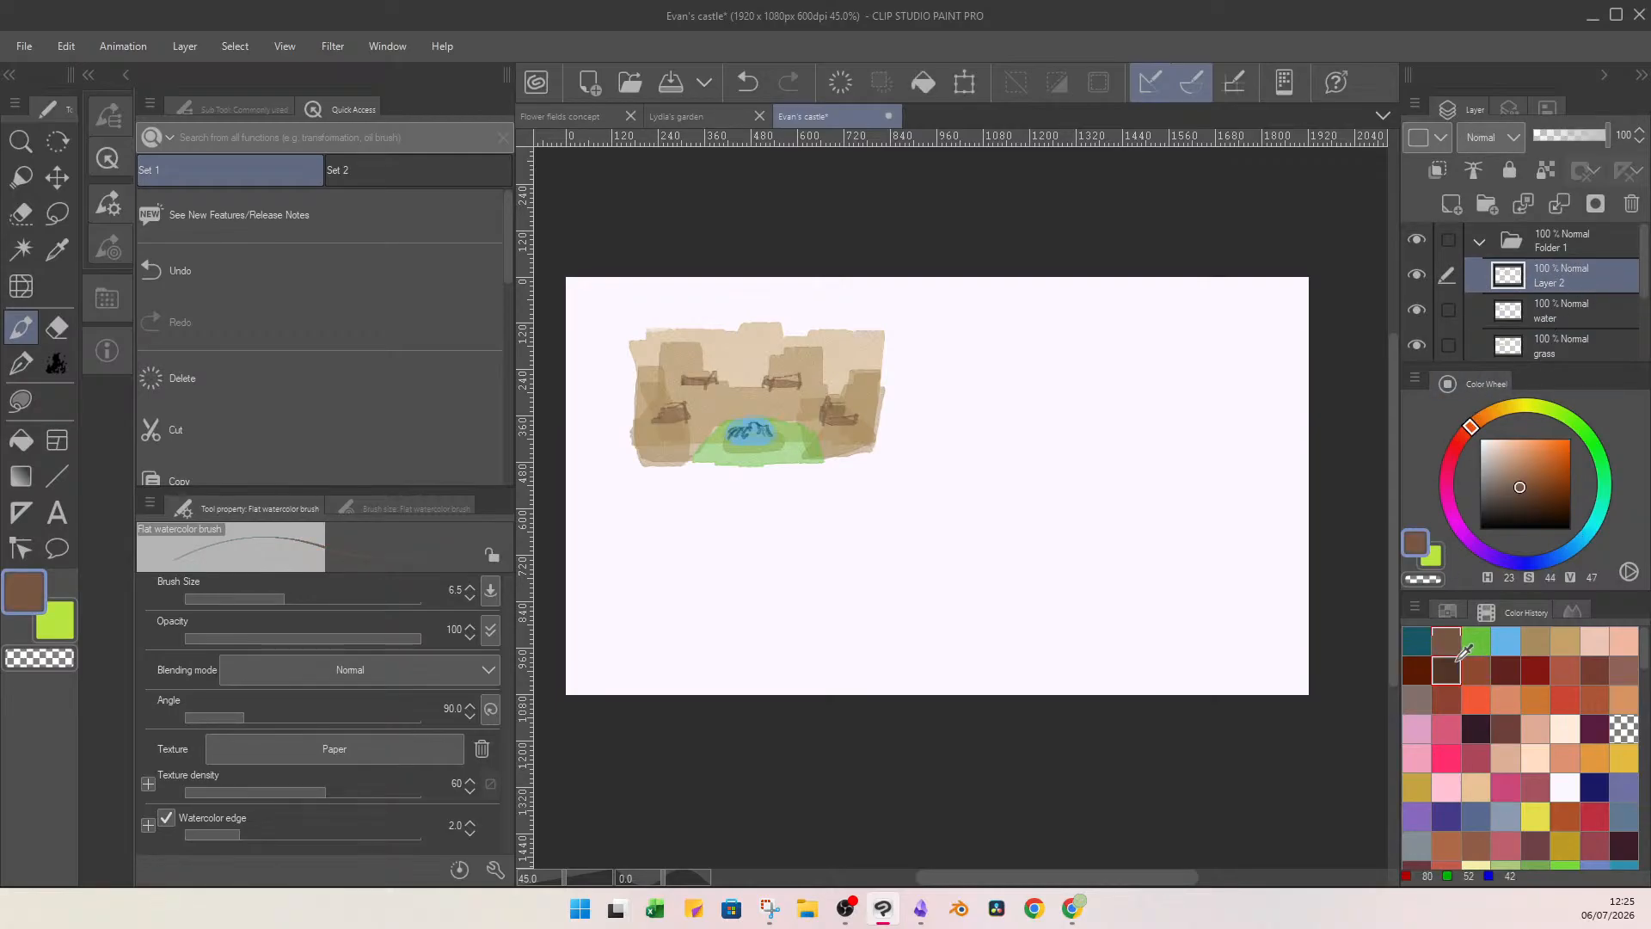
{"action": "left_click", "coordinate": [1454, 662]}
{"action": "mouse_move", "coordinate": [791, 365]}
{"action": "left_mouse_down"}
{"action": "mouse_move", "coordinate": [850, 419]}
{"action": "mouse_move", "coordinate": [850, 394]}
{"action": "mouse_move", "coordinate": [877, 373]}
{"action": "mouse_move", "coordinate": [849, 399]}
{"action": "left_mouse_up"}
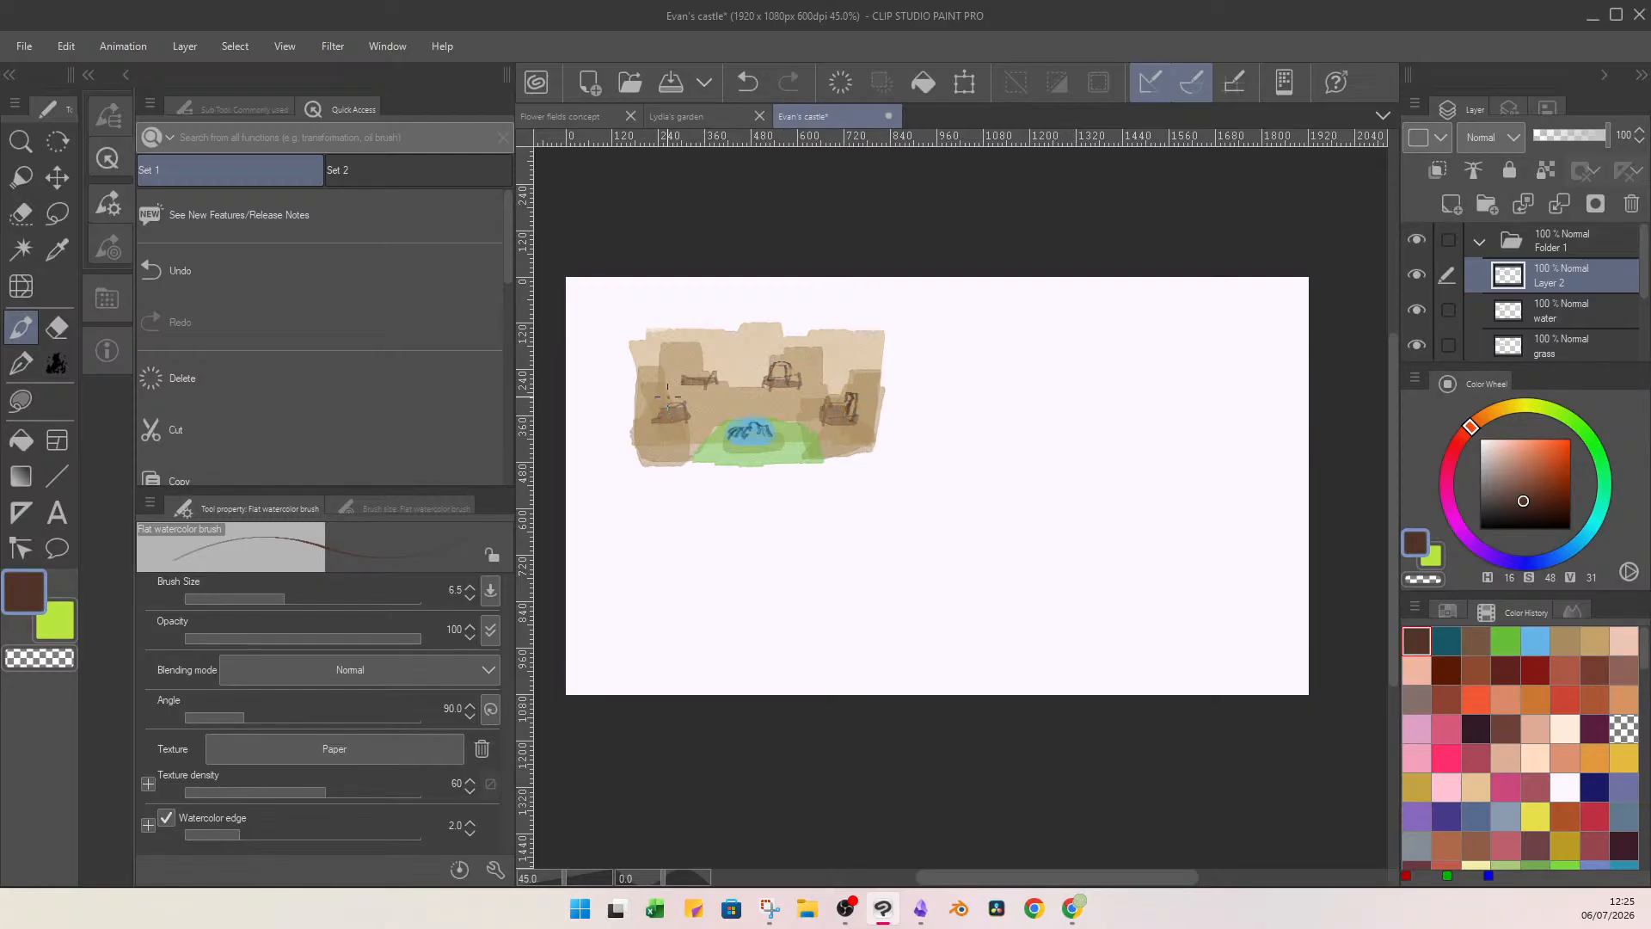
{"action": "mouse_move", "coordinate": [669, 384]}
{"action": "left_mouse_down"}
{"action": "mouse_move", "coordinate": [667, 413]}
{"action": "mouse_move", "coordinate": [700, 360]}
{"action": "mouse_move", "coordinate": [688, 368]}
{"action": "left_mouse_up"}
{"action": "mouse_move", "coordinate": [806, 384]}
{"action": "left_mouse_down"}
{"action": "mouse_move", "coordinate": [822, 352]}
{"action": "mouse_move", "coordinate": [871, 413]}
{"action": "mouse_move", "coordinate": [865, 383]}
{"action": "mouse_move", "coordinate": [876, 425]}
{"action": "left_mouse_up"}
{"action": "mouse_move", "coordinate": [784, 403]}
{"action": "left_mouse_down"}
{"action": "mouse_move", "coordinate": [714, 405]}
{"action": "mouse_move", "coordinate": [693, 445]}
{"action": "left_mouse_up"}
{"action": "left_click_drag", "start_coordinate": [815, 414], "coordinate": [831, 444]}
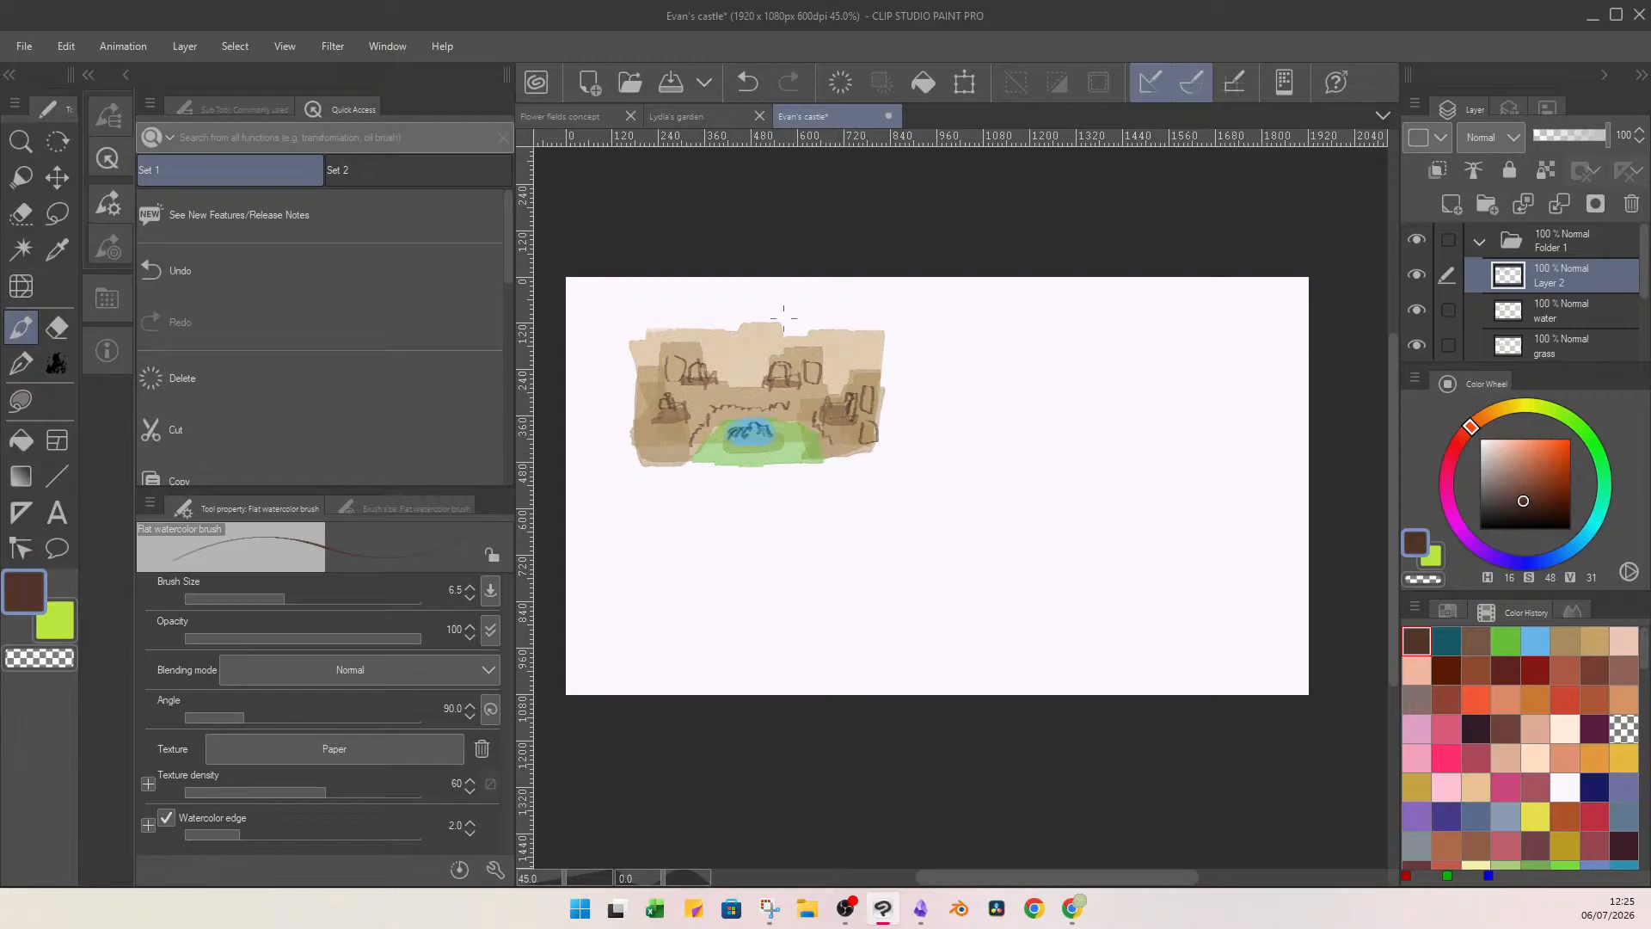
Add dark brown window details on the towers and scalloped stone texture along the castle's middle wall and lower side walls.
{"action": "mouse_move", "coordinate": [810, 358]}
{"action": "left_mouse_down"}
{"action": "mouse_move", "coordinate": [815, 383]}
{"action": "mouse_move", "coordinate": [808, 361]}
{"action": "left_mouse_up"}
{"action": "mouse_move", "coordinate": [670, 362]}
{"action": "left_mouse_down"}
{"action": "mouse_move", "coordinate": [667, 383]}
{"action": "mouse_move", "coordinate": [681, 355]}
{"action": "left_mouse_up"}
{"action": "mouse_move", "coordinate": [720, 405]}
{"action": "left_mouse_down"}
{"action": "mouse_move", "coordinate": [774, 413]}
{"action": "mouse_move", "coordinate": [823, 392]}
{"action": "left_mouse_up"}
{"action": "mouse_move", "coordinate": [715, 414]}
{"action": "left_mouse_down"}
{"action": "mouse_move", "coordinate": [691, 446]}
{"action": "mouse_move", "coordinate": [653, 437]}
{"action": "left_mouse_up"}
{"action": "left_click_drag", "start_coordinate": [845, 447], "coordinate": [832, 454]}
{"action": "left_click_drag", "start_coordinate": [842, 444], "coordinate": [854, 455]}
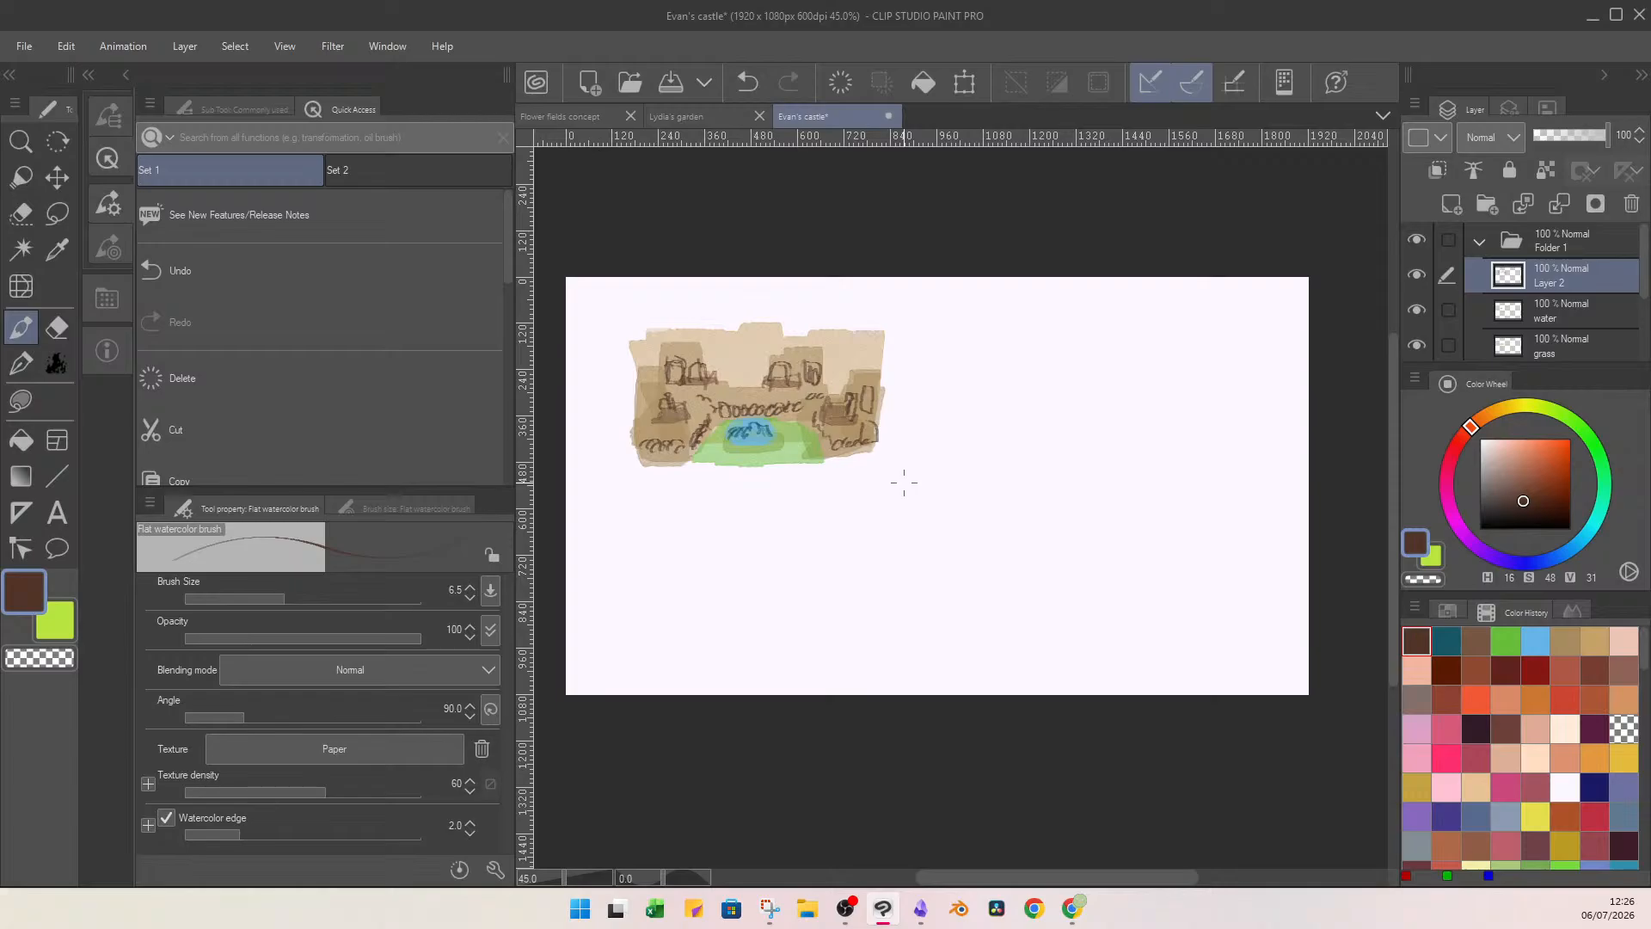
Clip a new layer to the grass layer and stroke darker green (H 110, S 75, V 59) along the mound at brush size 16.
{"action": "scroll", "coordinate": [1548, 292], "scroll_direction": "down", "scroll_amount": 2}
{"action": "left_click", "coordinate": [1556, 275]}
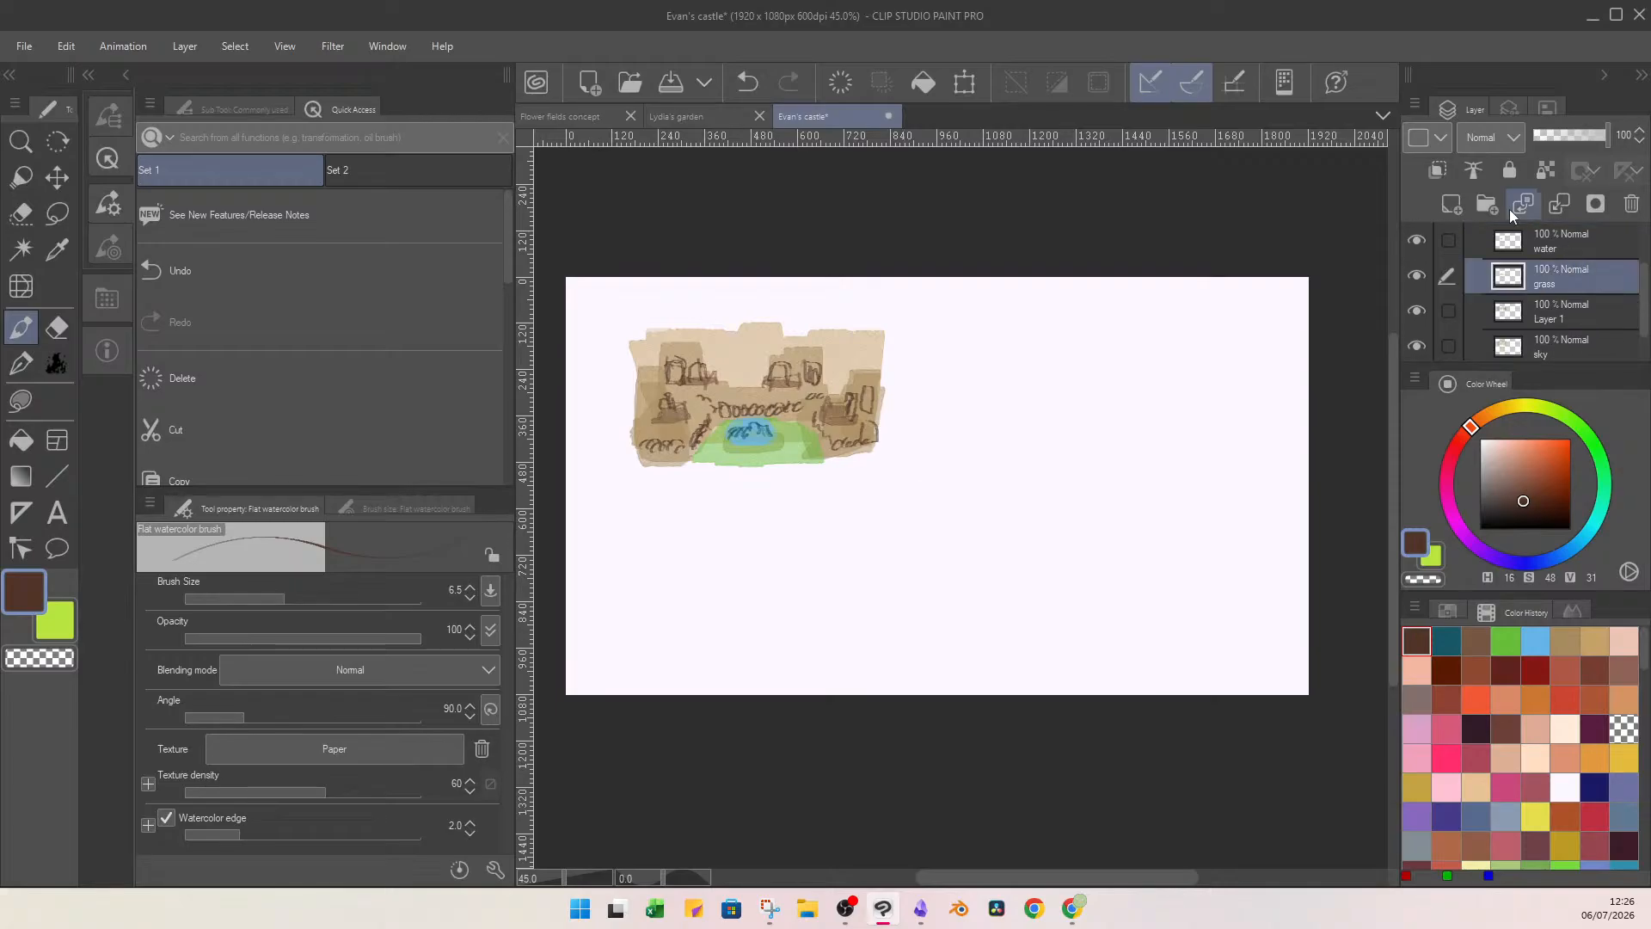
{"action": "left_click", "coordinate": [1453, 204]}
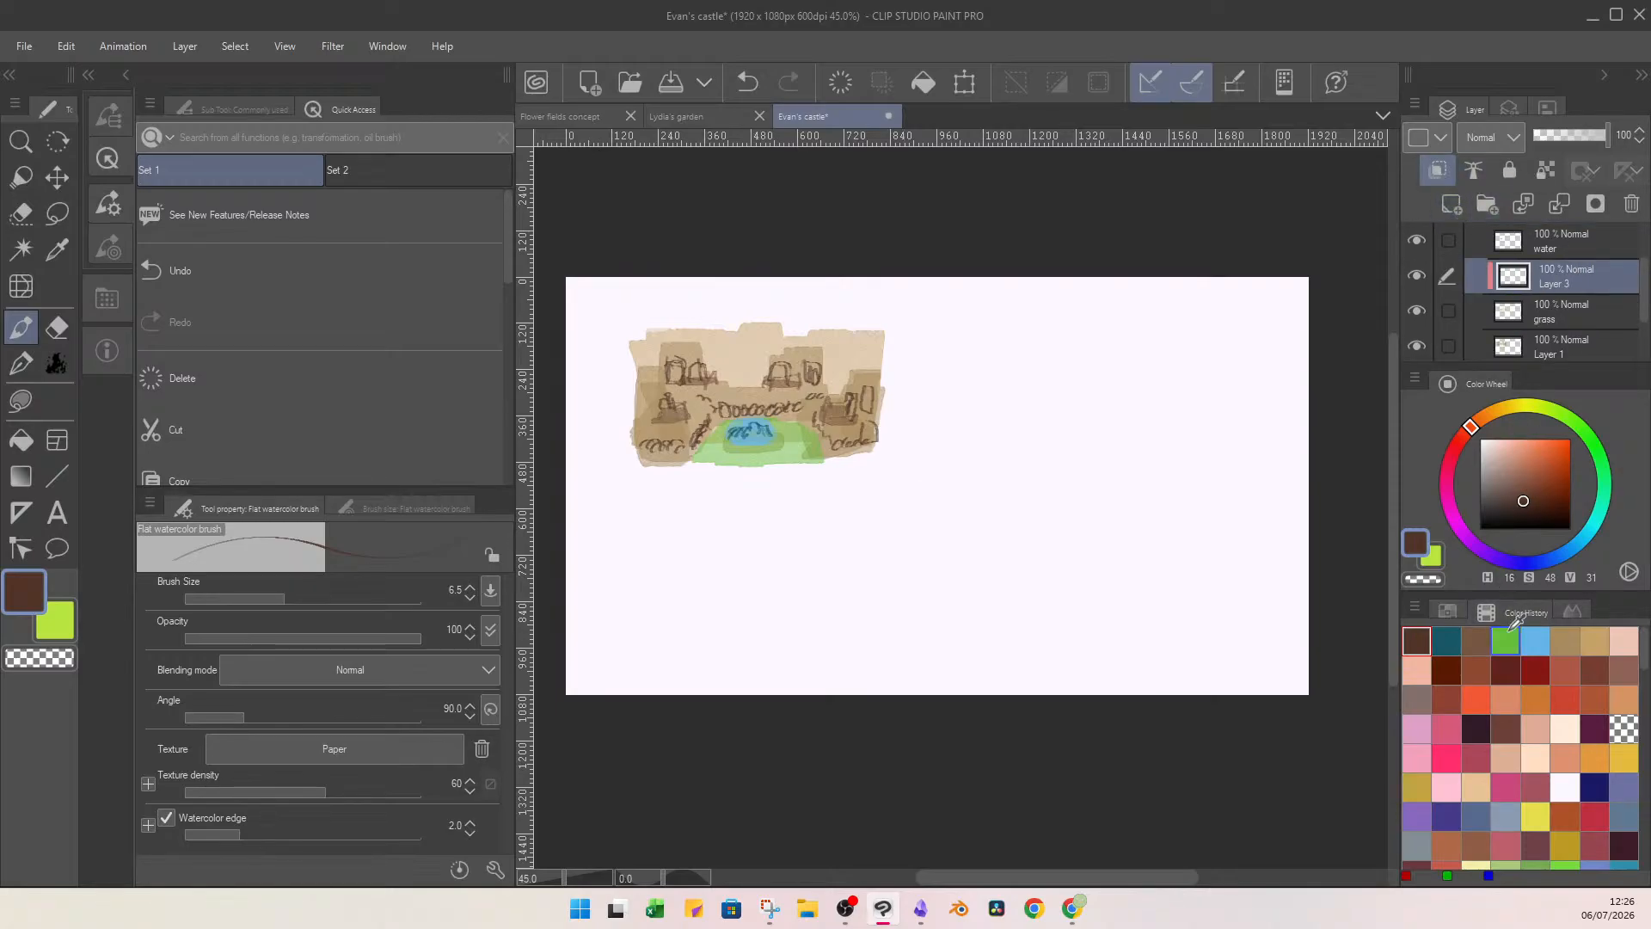
{"action": "left_click", "coordinate": [1505, 640]}
{"action": "left_click", "coordinate": [1547, 476]}
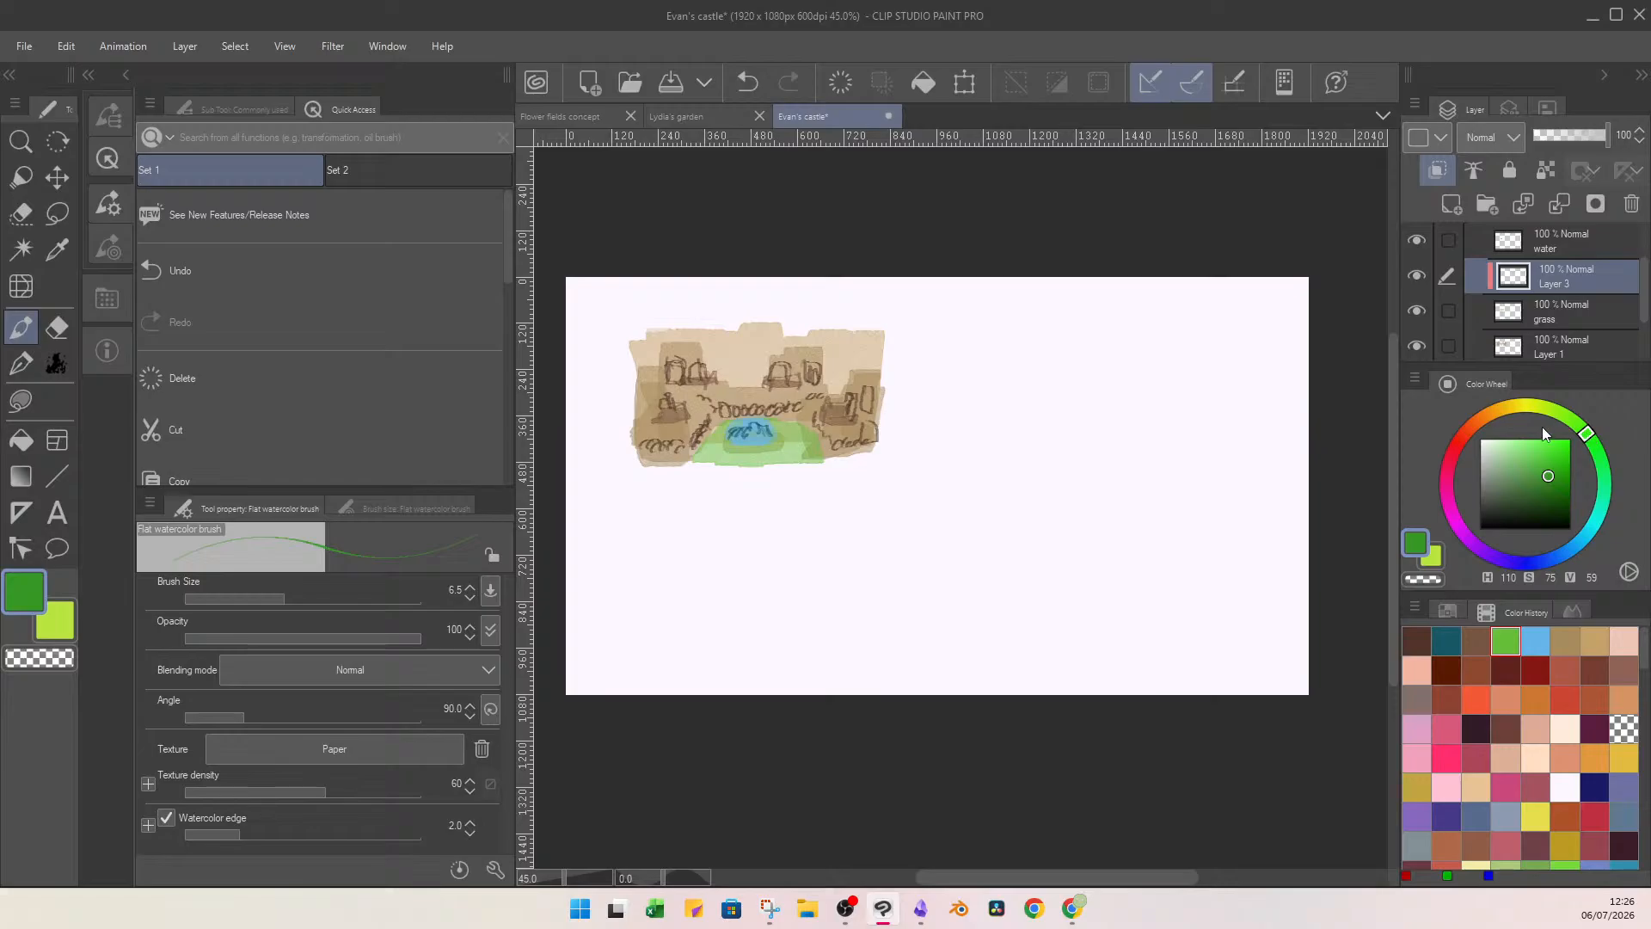
{"action": "left_click_drag", "start_coordinate": [844, 331], "coordinate": [845, 332]}
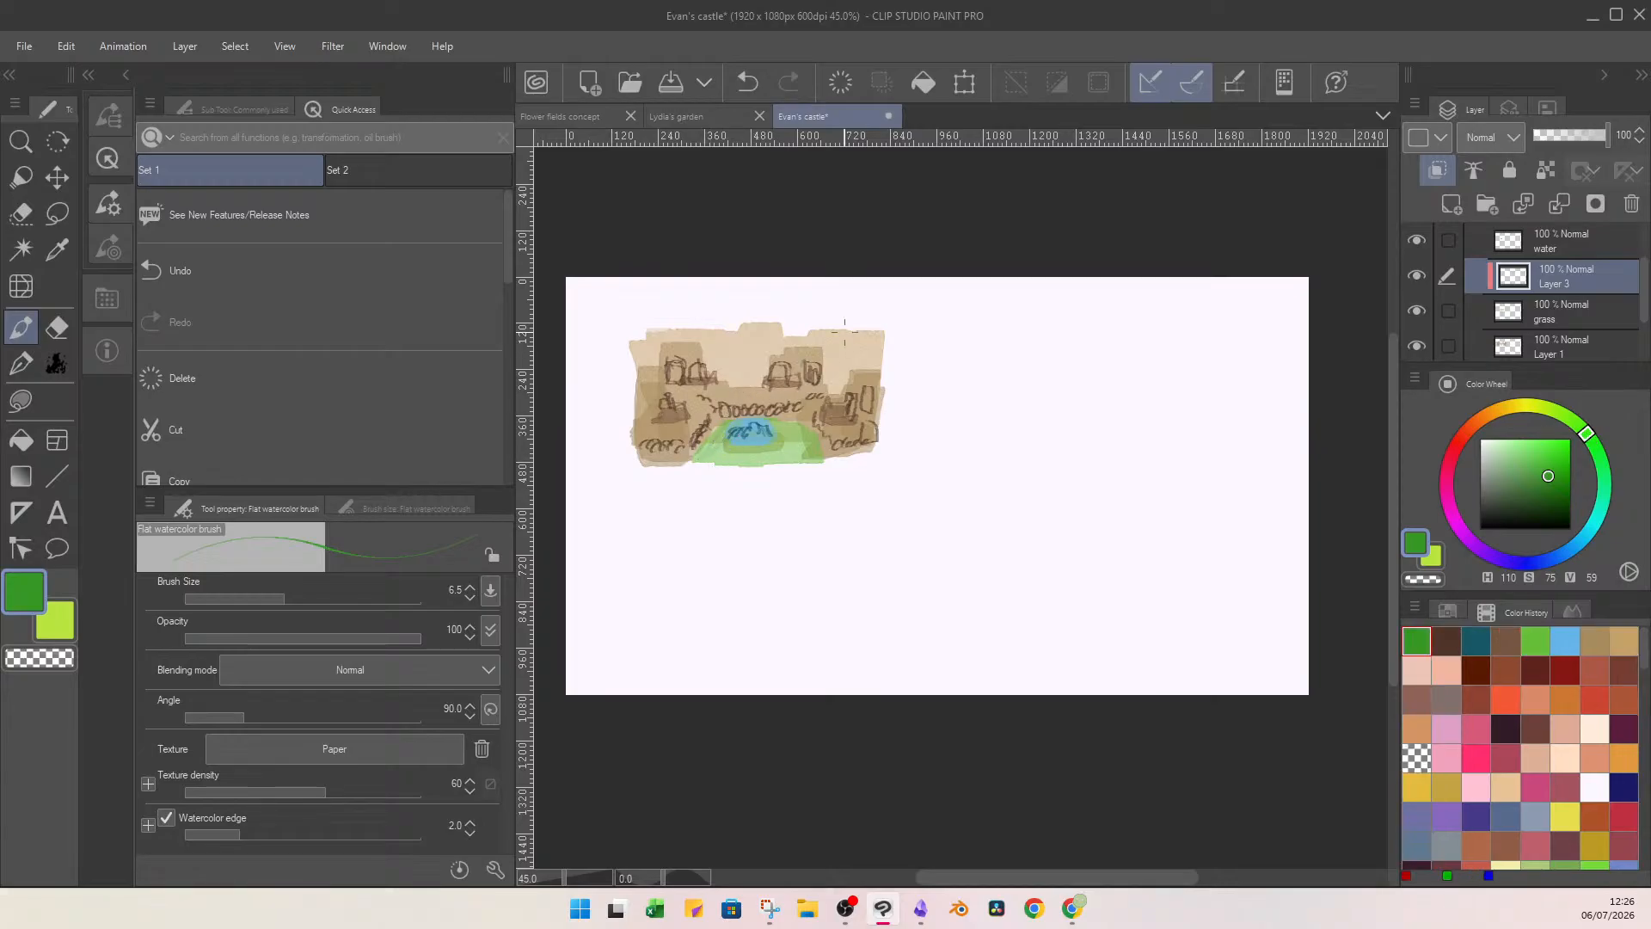
{"action": "left_click", "coordinate": [306, 599]}
{"action": "mouse_move", "coordinate": [777, 459]}
{"action": "left_mouse_down"}
{"action": "mouse_move", "coordinate": [812, 451]}
{"action": "mouse_move", "coordinate": [792, 435]}
{"action": "mouse_move", "coordinate": [753, 457]}
{"action": "left_mouse_up"}
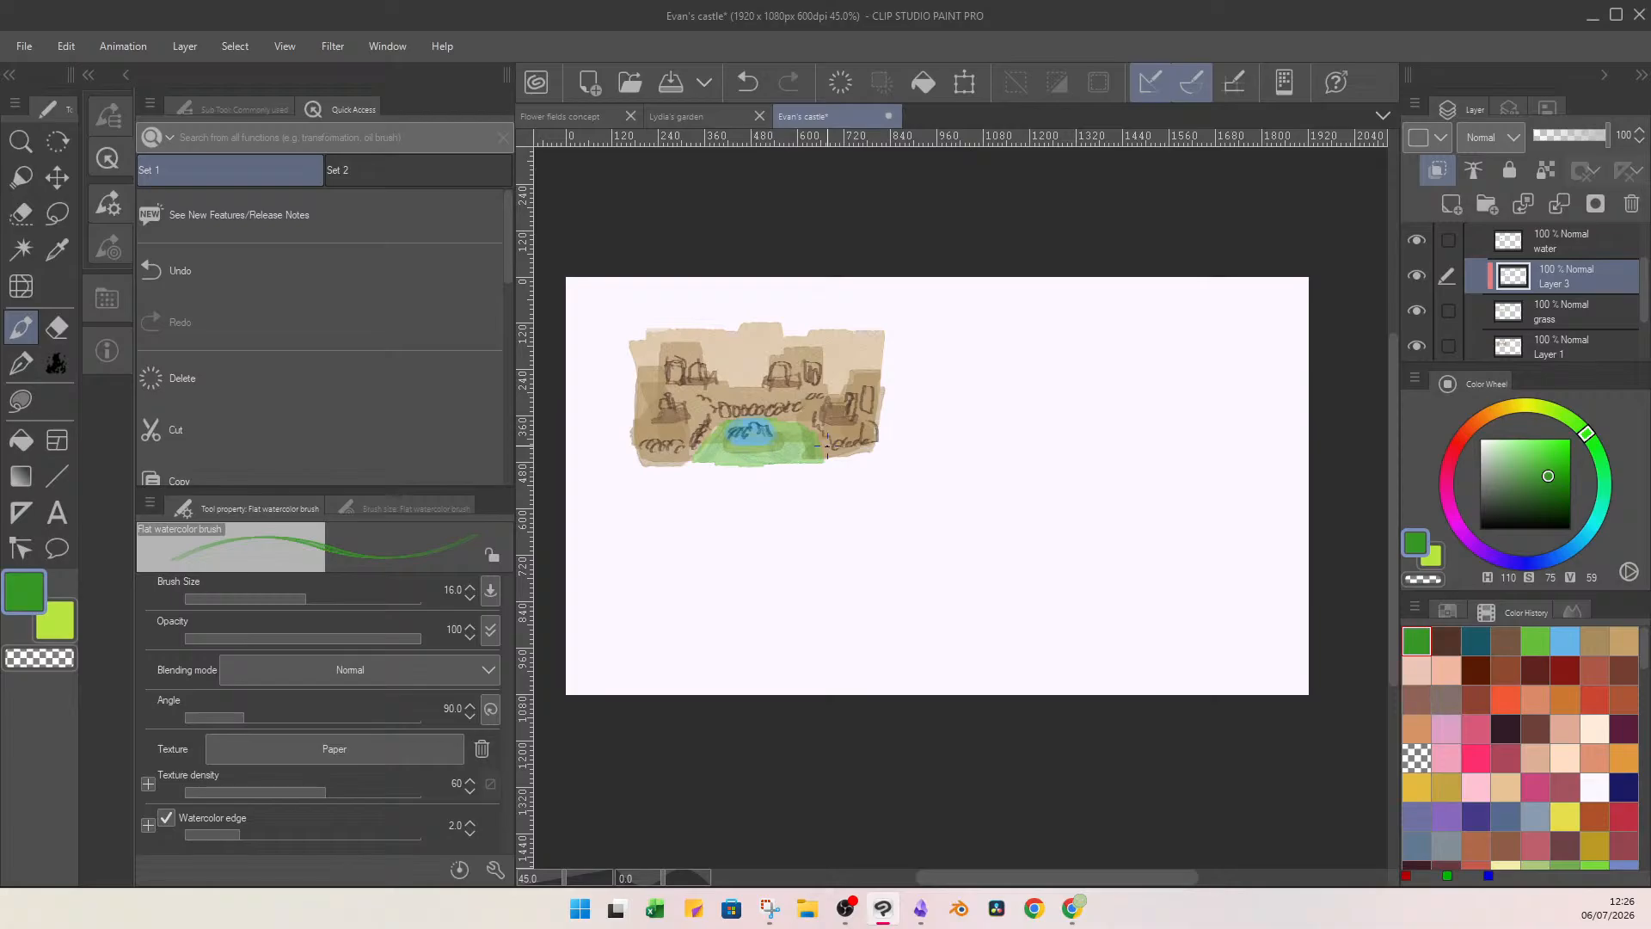
Paint the grass layer's mound darker green at brush size 36.7, and merge the clipped layer down into it.
{"action": "left_click", "coordinate": [1551, 308]}
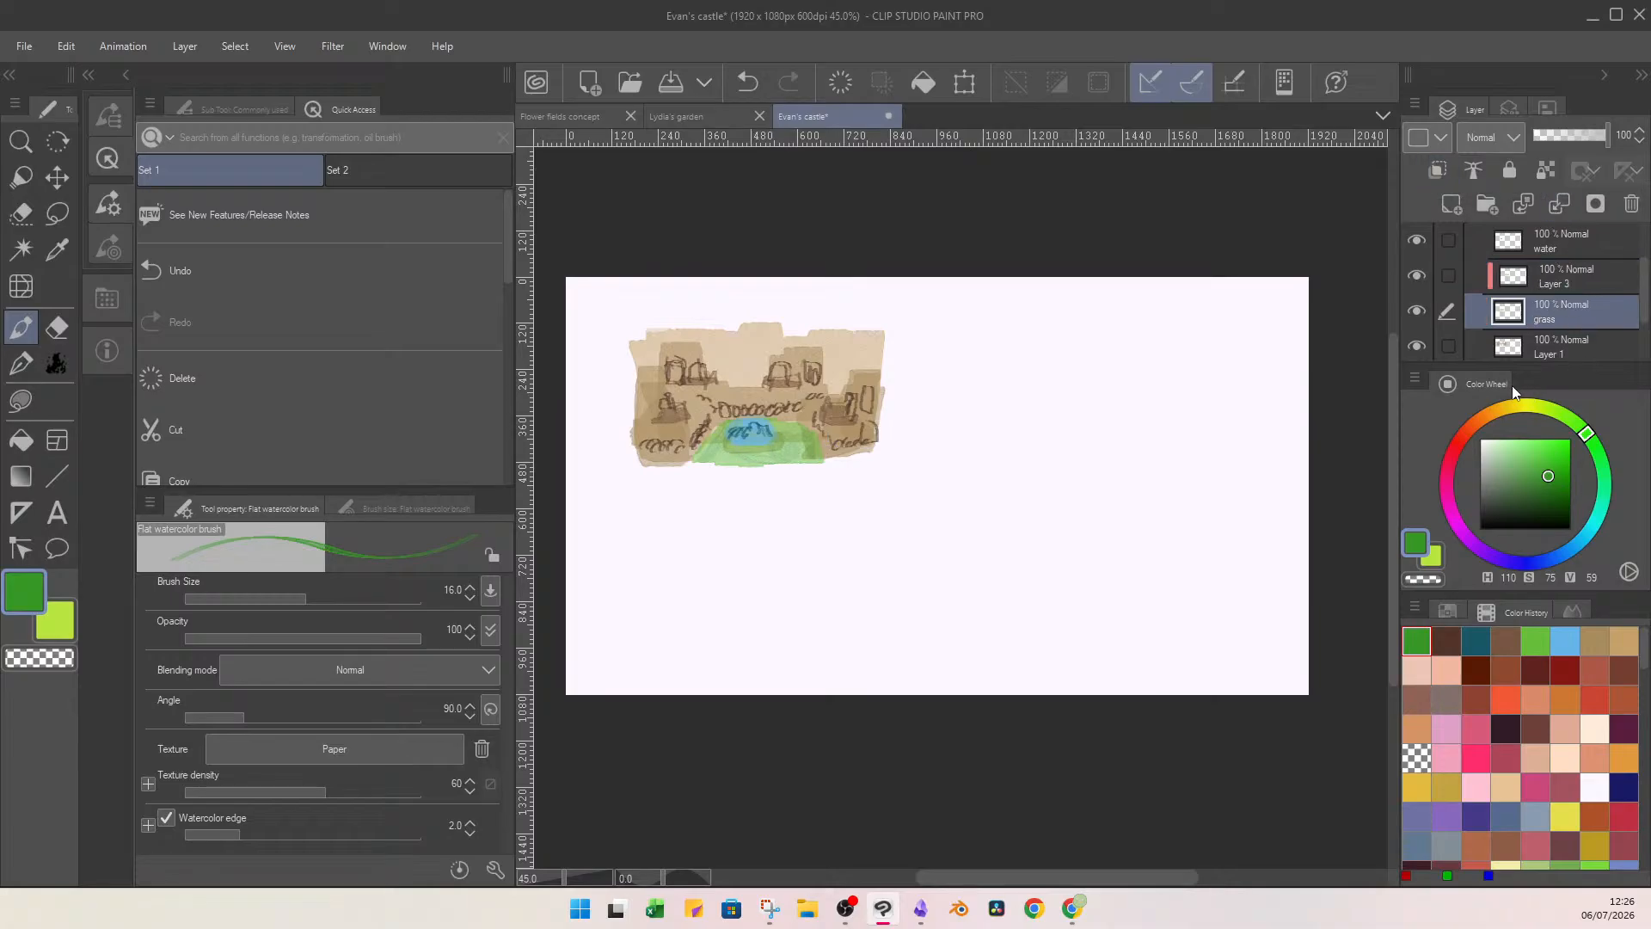
{"action": "left_click", "coordinate": [327, 598]}
{"action": "mouse_move", "coordinate": [722, 451]}
{"action": "left_mouse_down"}
{"action": "mouse_move", "coordinate": [709, 434]}
{"action": "mouse_move", "coordinate": [761, 458]}
{"action": "mouse_move", "coordinate": [805, 437]}
{"action": "mouse_move", "coordinate": [777, 429]}
{"action": "mouse_move", "coordinate": [718, 461]}
{"action": "mouse_move", "coordinate": [799, 439]}
{"action": "left_mouse_up"}
{"action": "left_click", "coordinate": [1584, 282]}
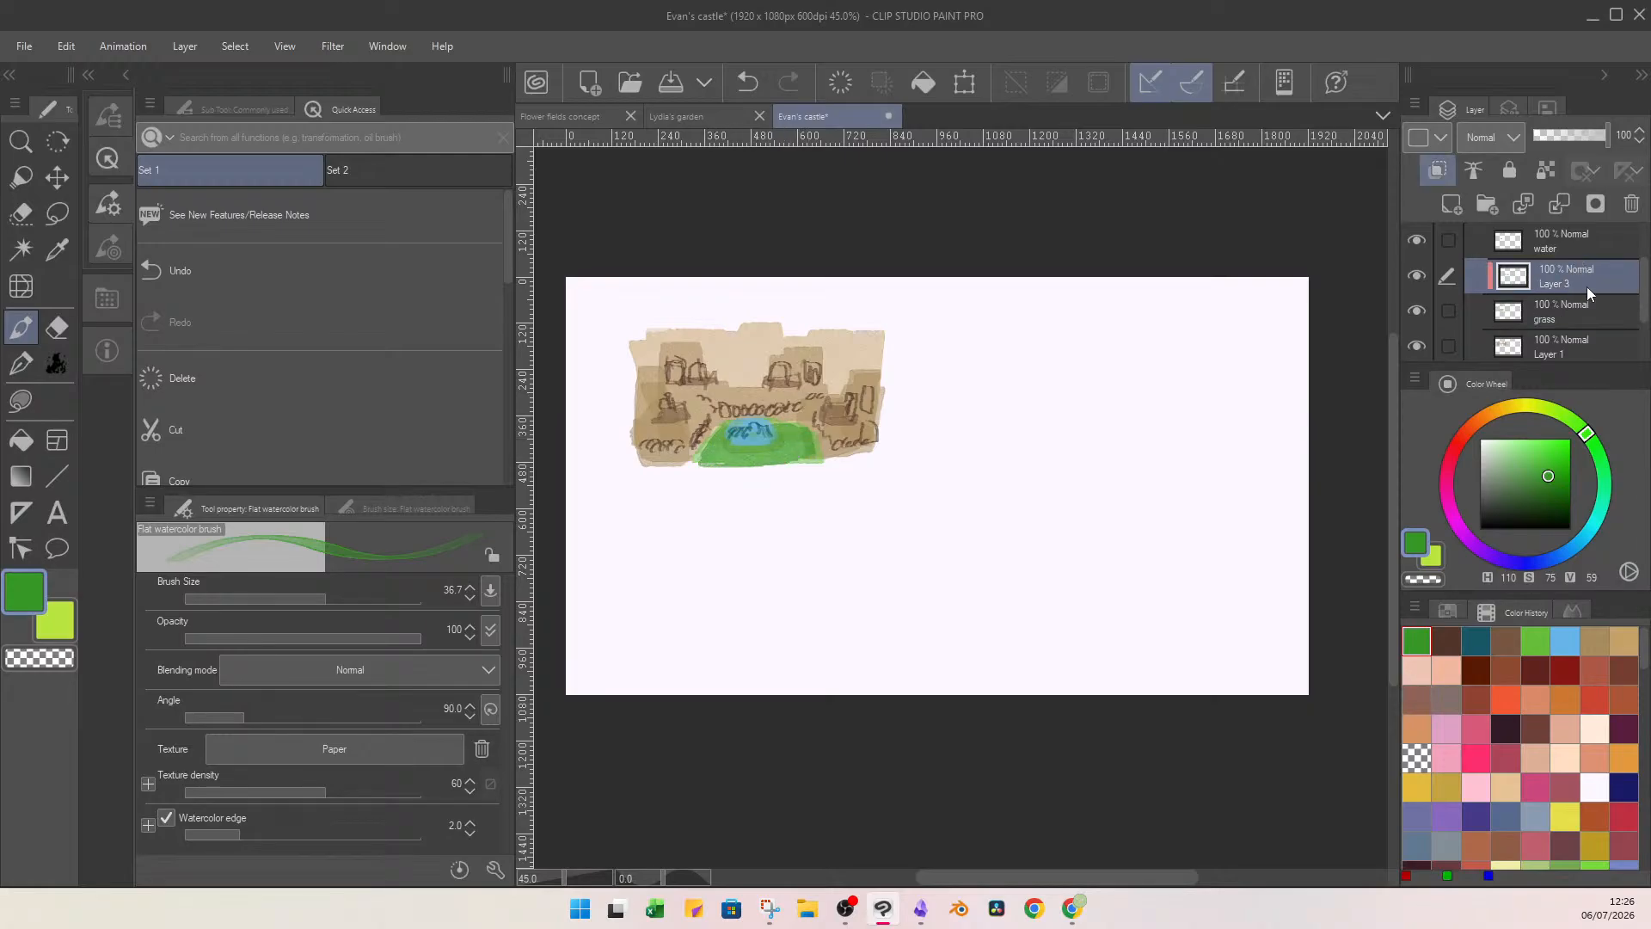
{"action": "left_click", "coordinate": [1558, 206]}
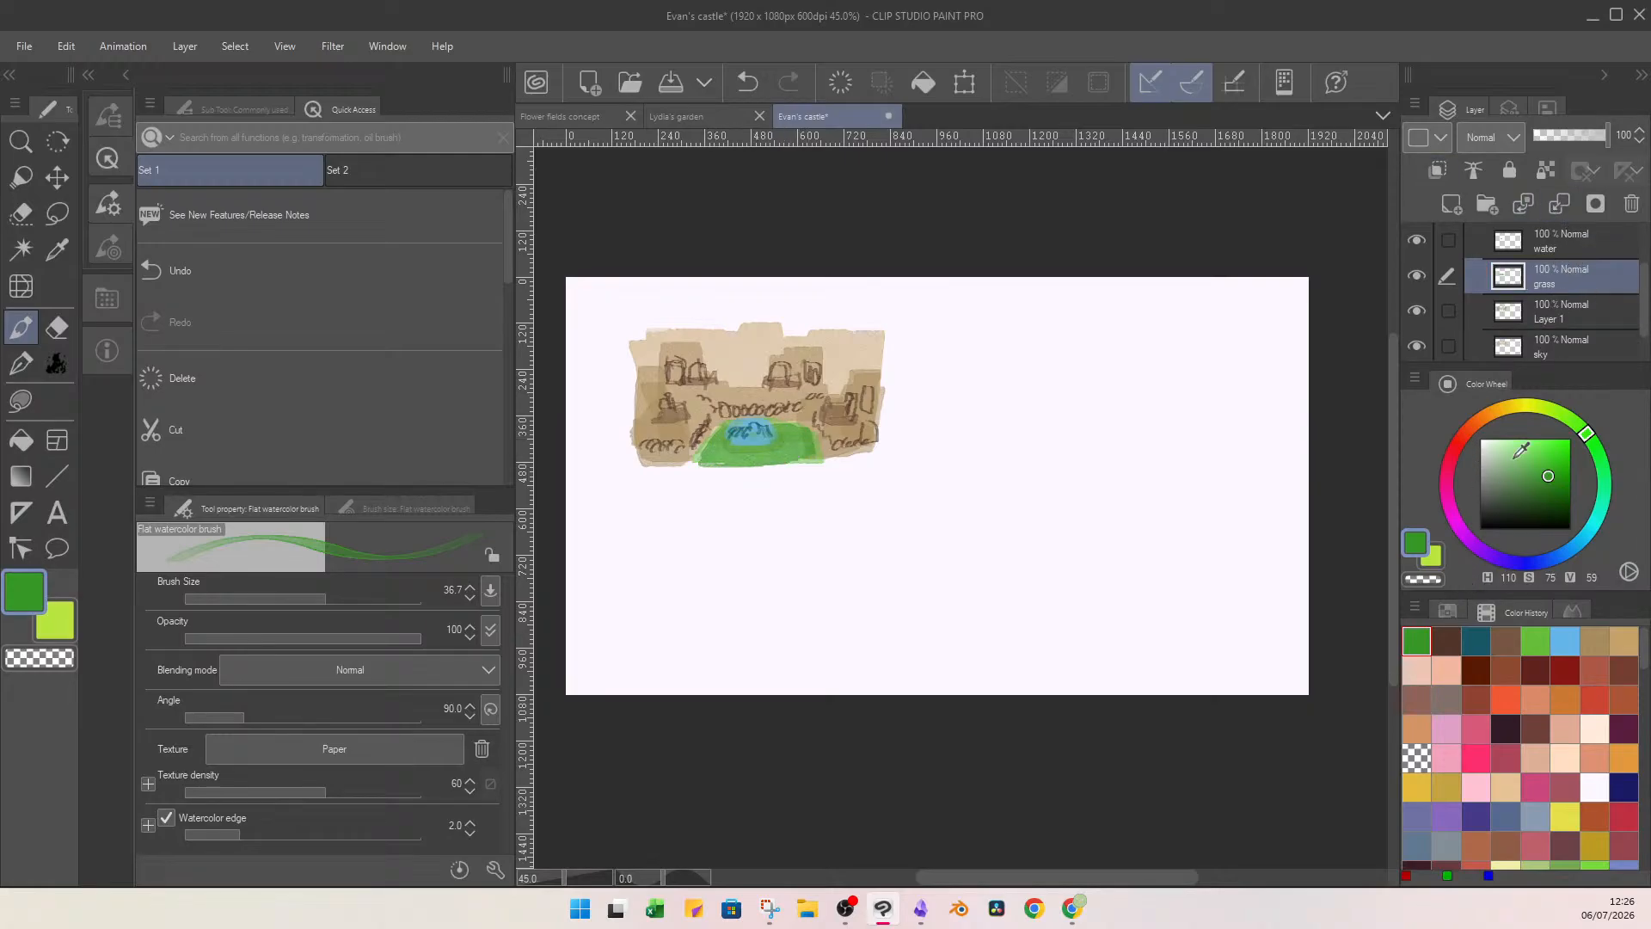
On a new layer above the water, draw fine green (H 105, S 76, V 69) grass strokes at brush size 3, undoing the stray one.
{"action": "left_click", "coordinate": [1549, 466]}
{"action": "left_click", "coordinate": [1582, 428]}
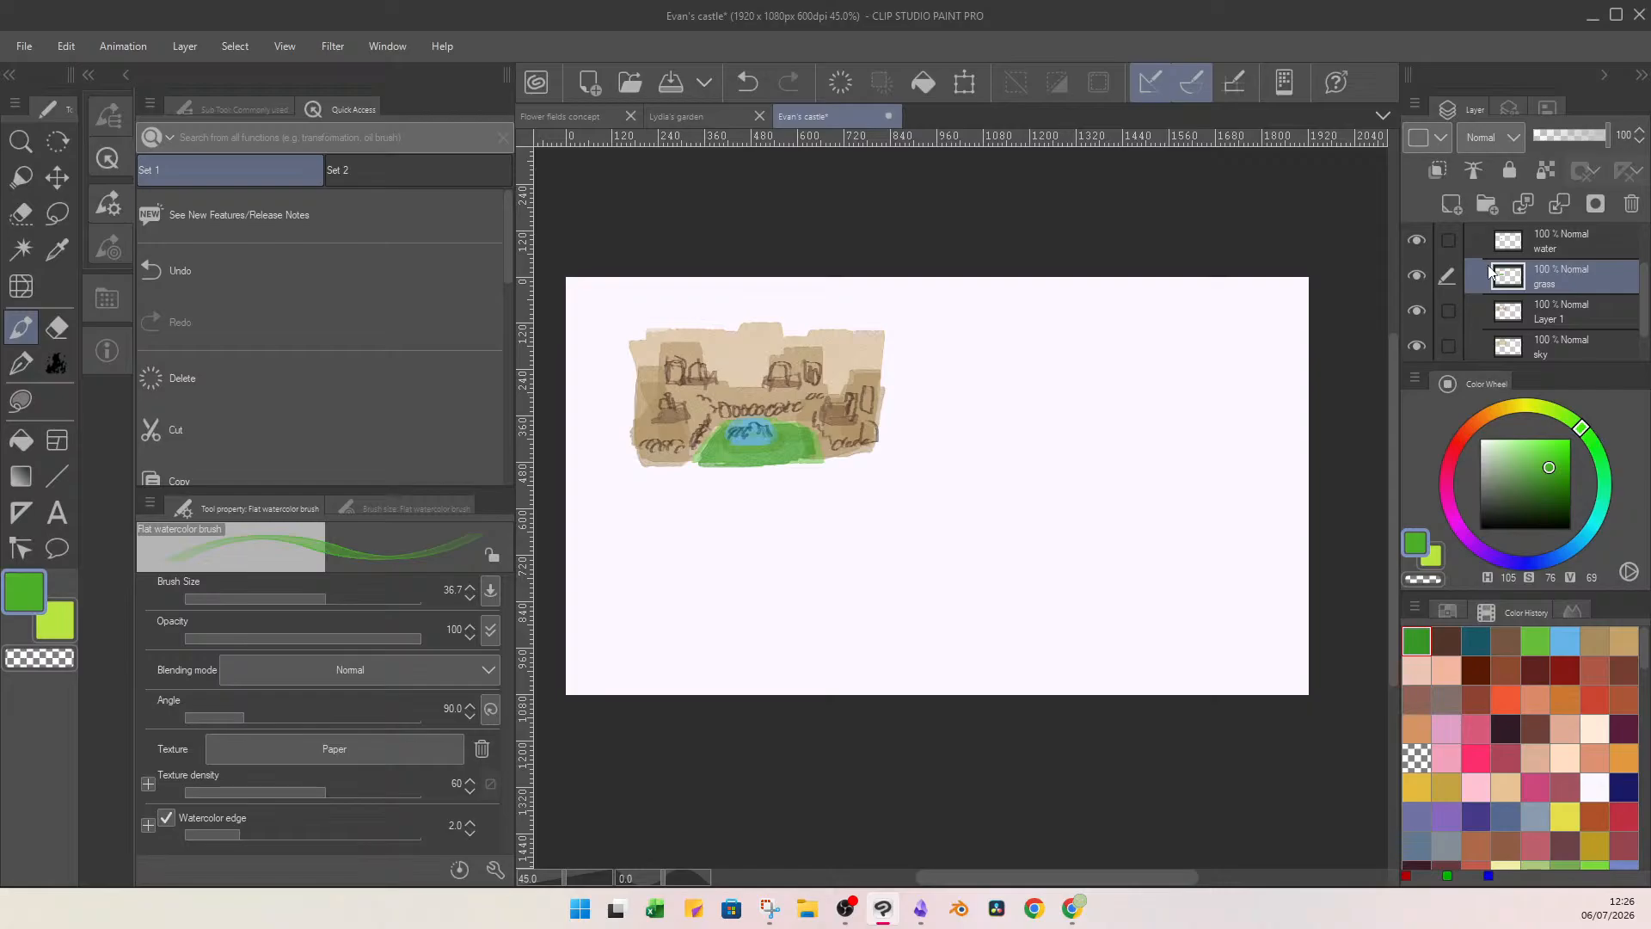
{"action": "left_click", "coordinate": [1460, 206]}
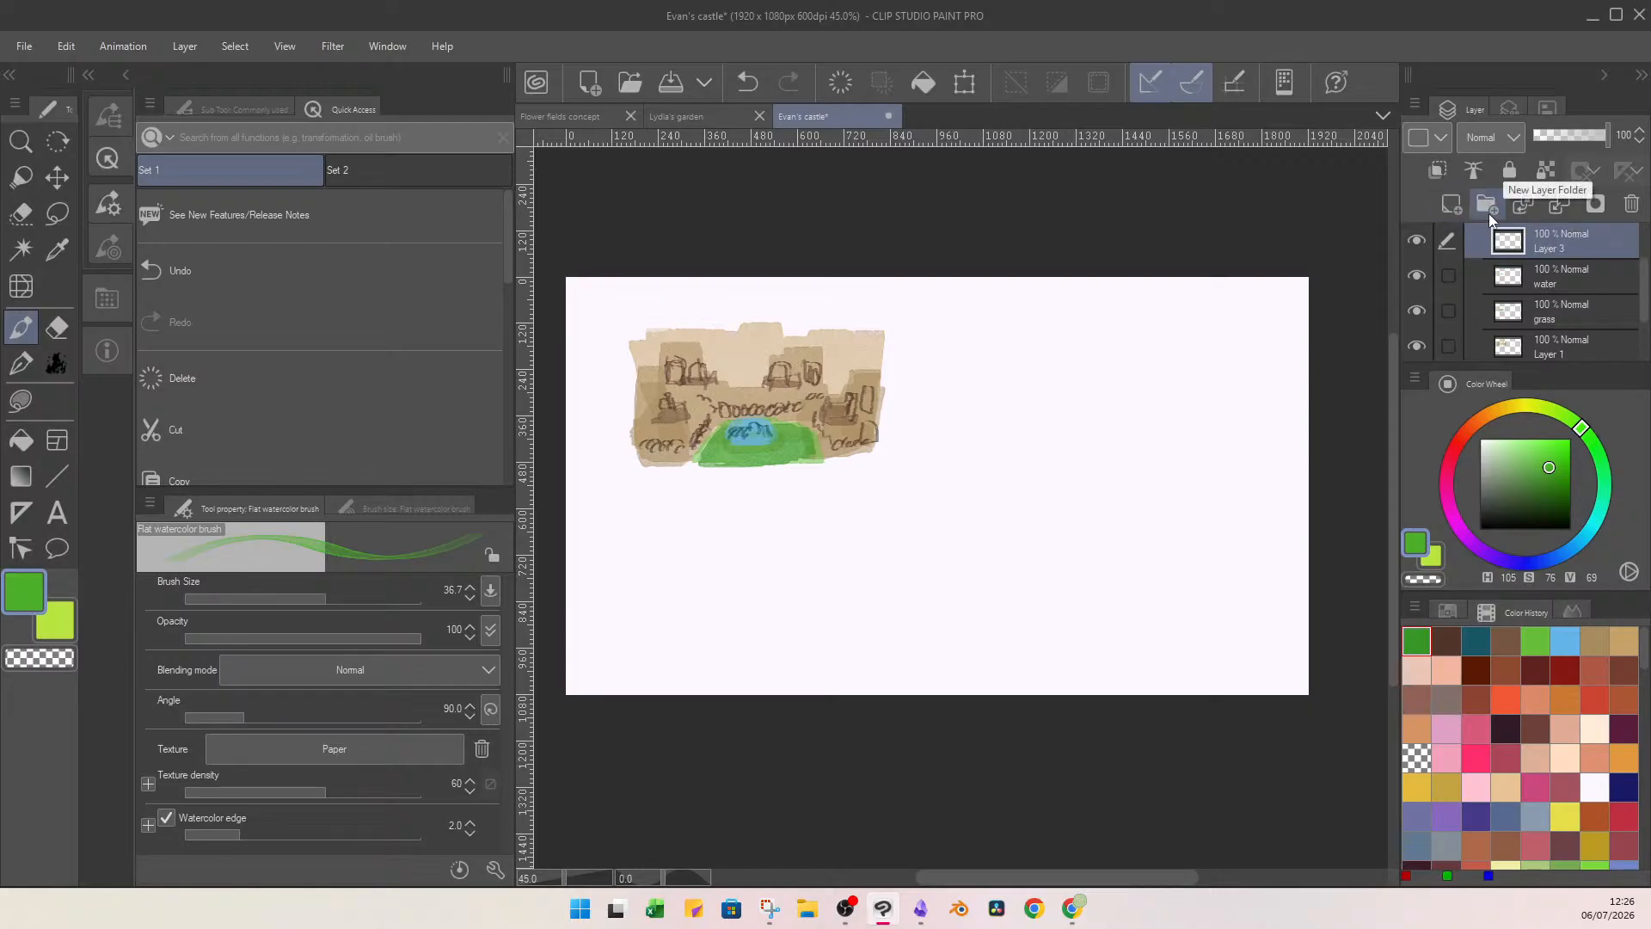
{"action": "left_click", "coordinate": [266, 592]}
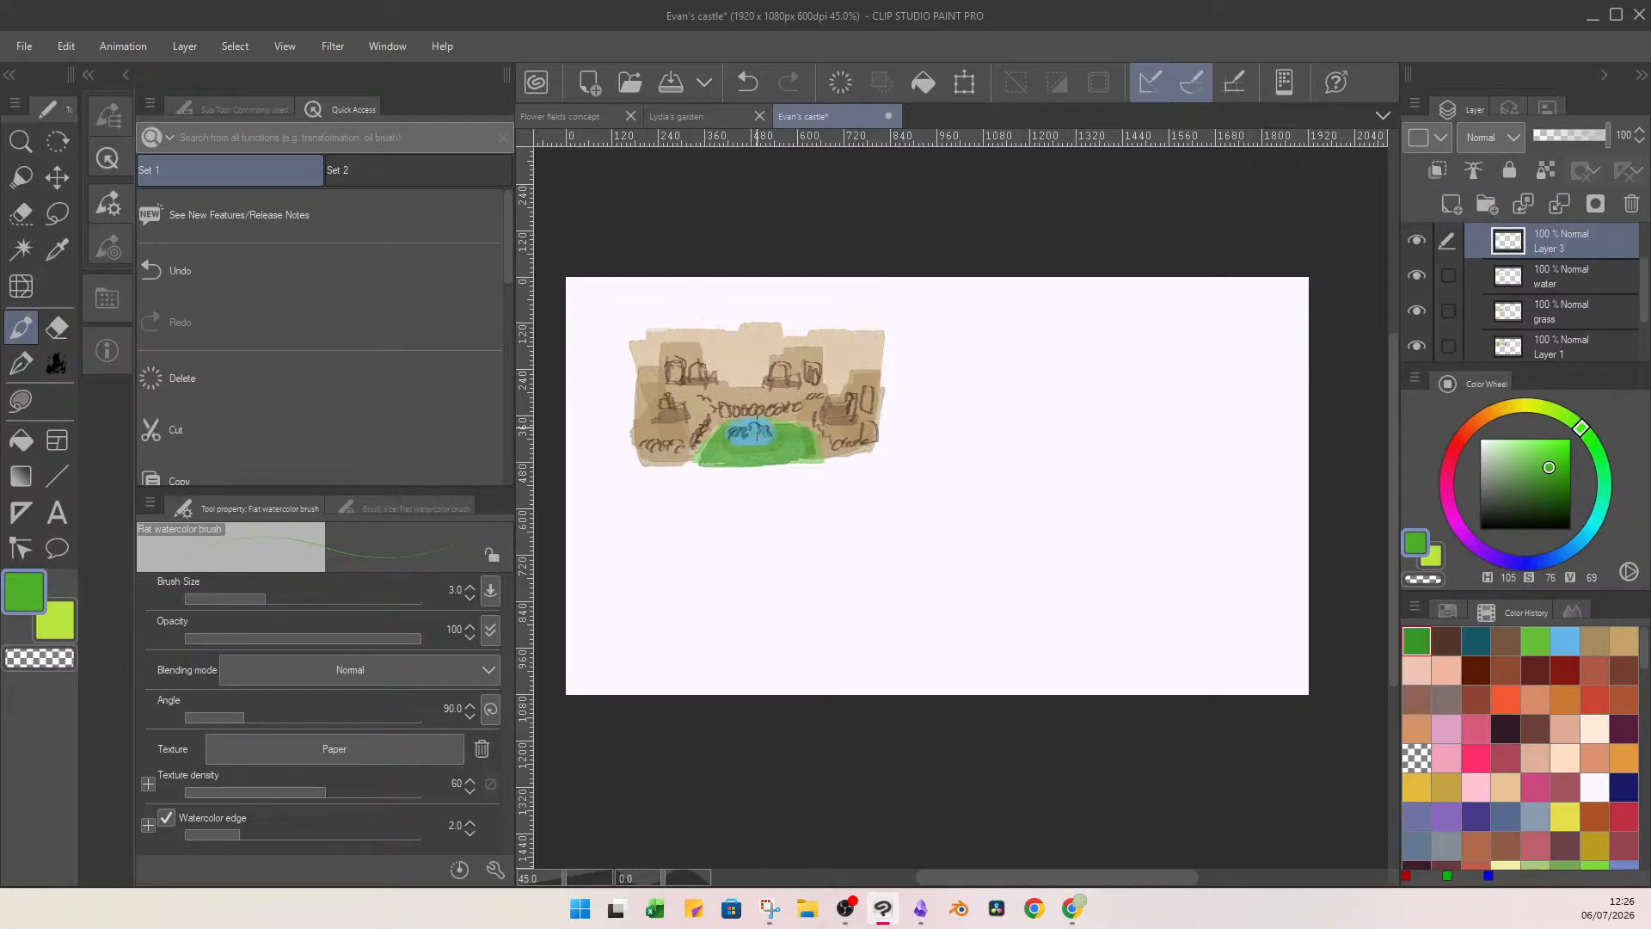
{"action": "left_click_drag", "start_coordinate": [745, 454], "coordinate": [768, 457]}
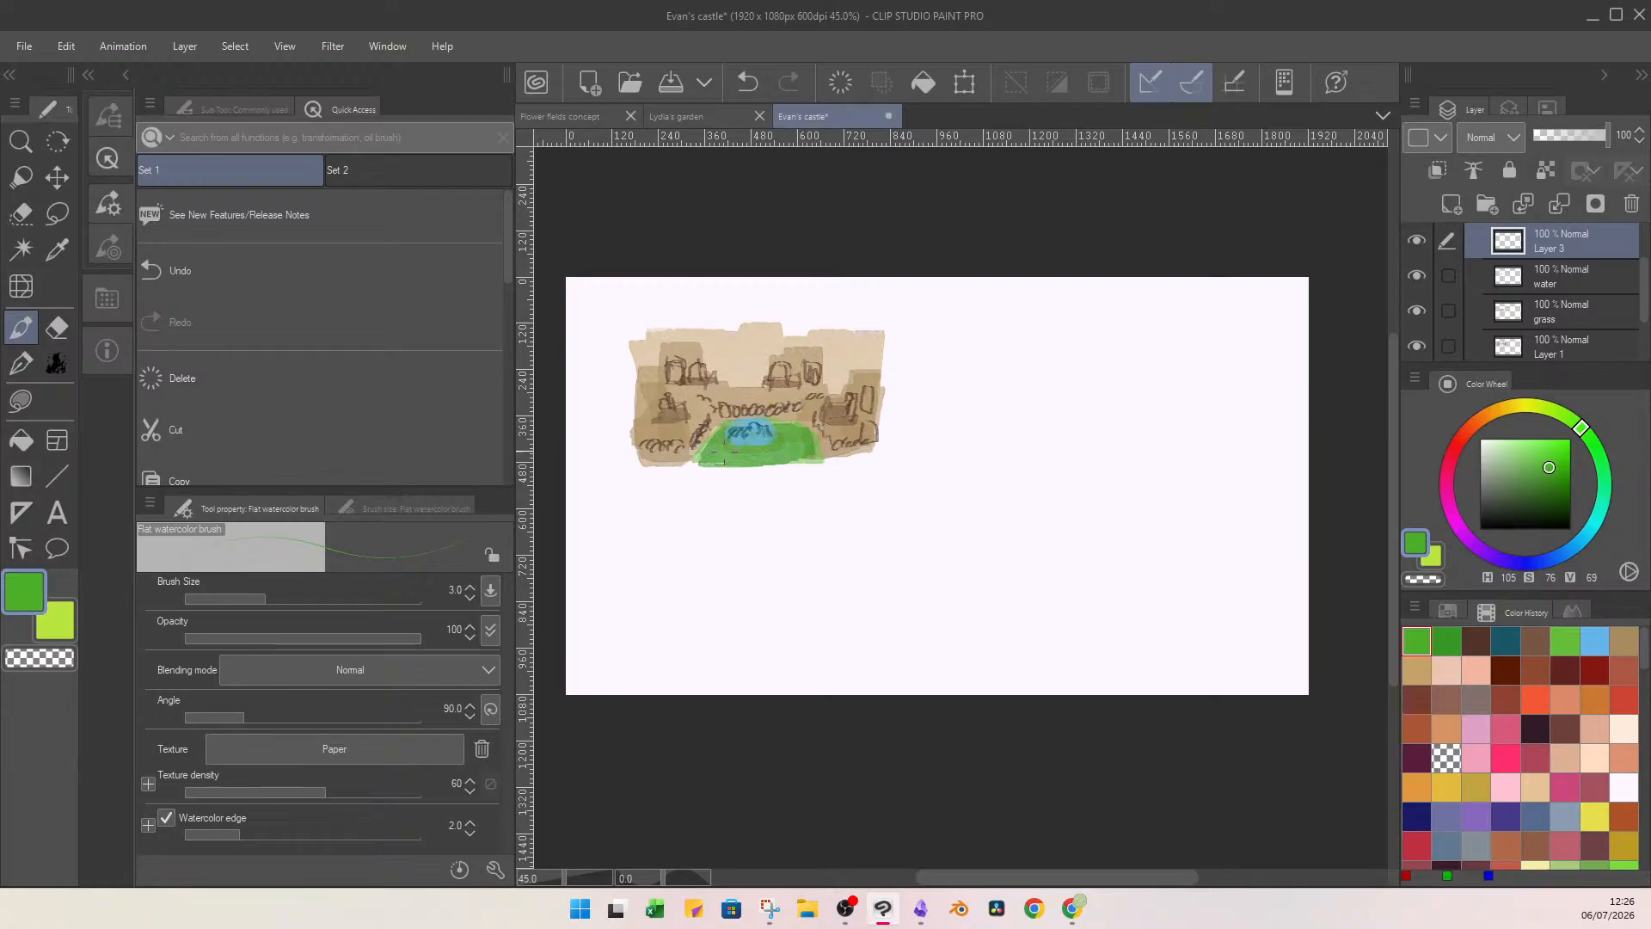
{"action": "left_click_drag", "start_coordinate": [817, 520], "coordinate": [866, 497]}
{"action": "key", "text": "ctrl+z"}
Draw light green (H 105, S 43, V 96) grass highlights on a new clipped layer and merge it into the grass-stroke layer below.
{"action": "left_click", "coordinate": [1453, 210]}
{"action": "left_click", "coordinate": [1438, 170]}
{"action": "left_click", "coordinate": [1518, 443]}
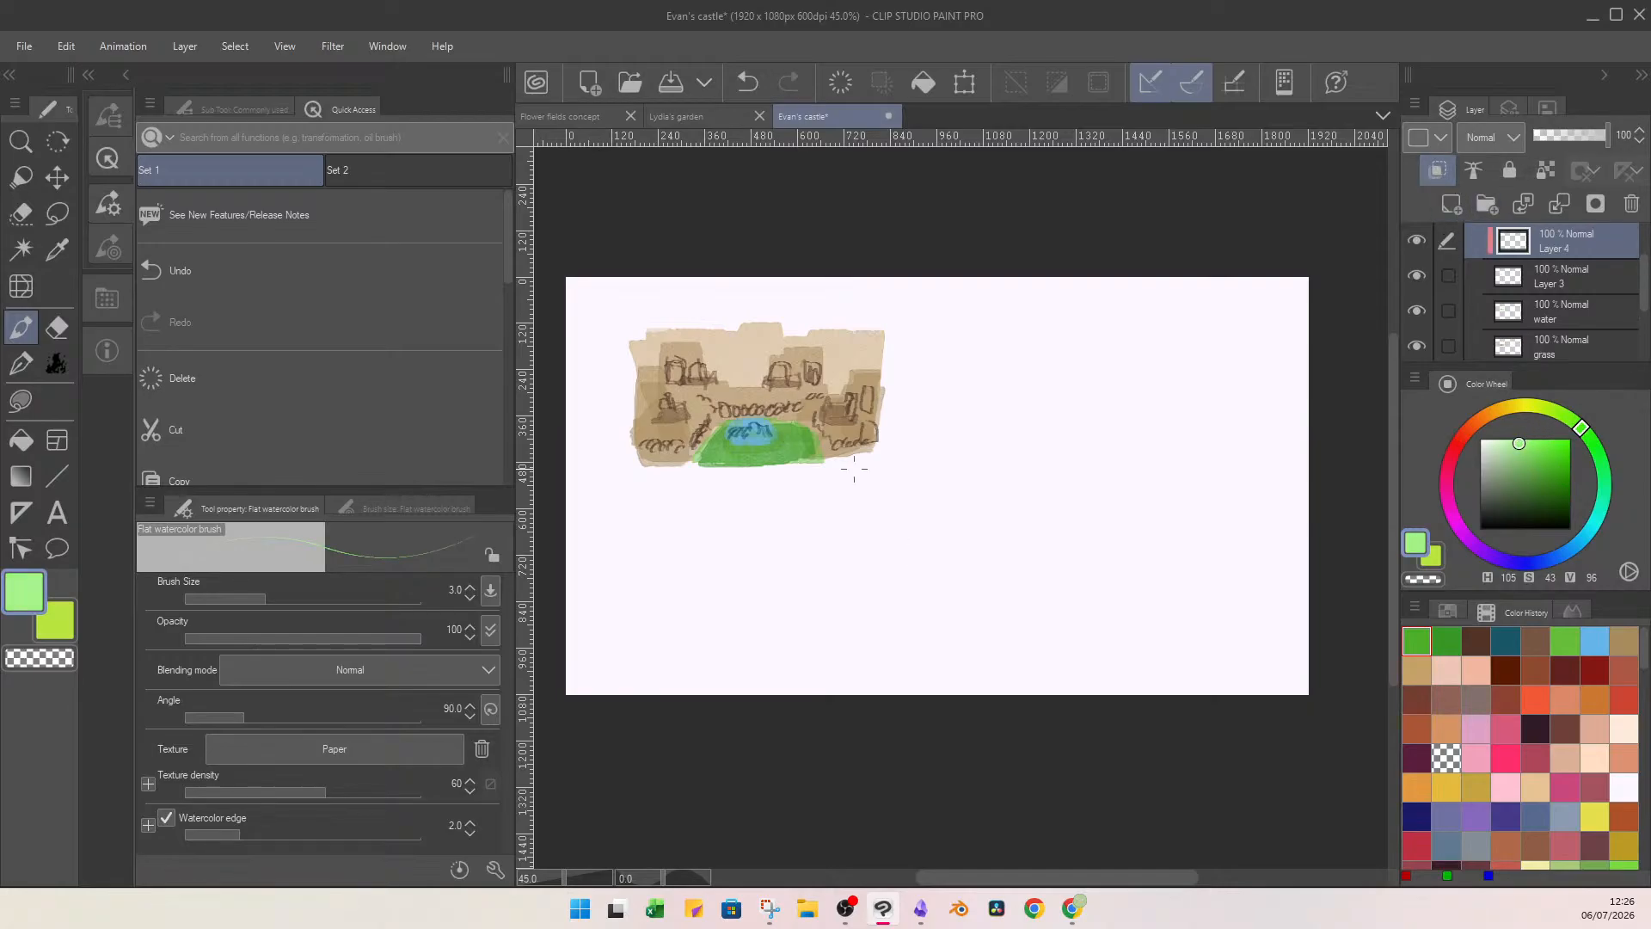
{"action": "key", "text": "u"}
{"action": "mouse_move", "coordinate": [791, 390]}
{"action": "left_mouse_down"}
{"action": "mouse_move", "coordinate": [869, 453]}
{"action": "mouse_move", "coordinate": [742, 432]}
{"action": "left_mouse_up"}
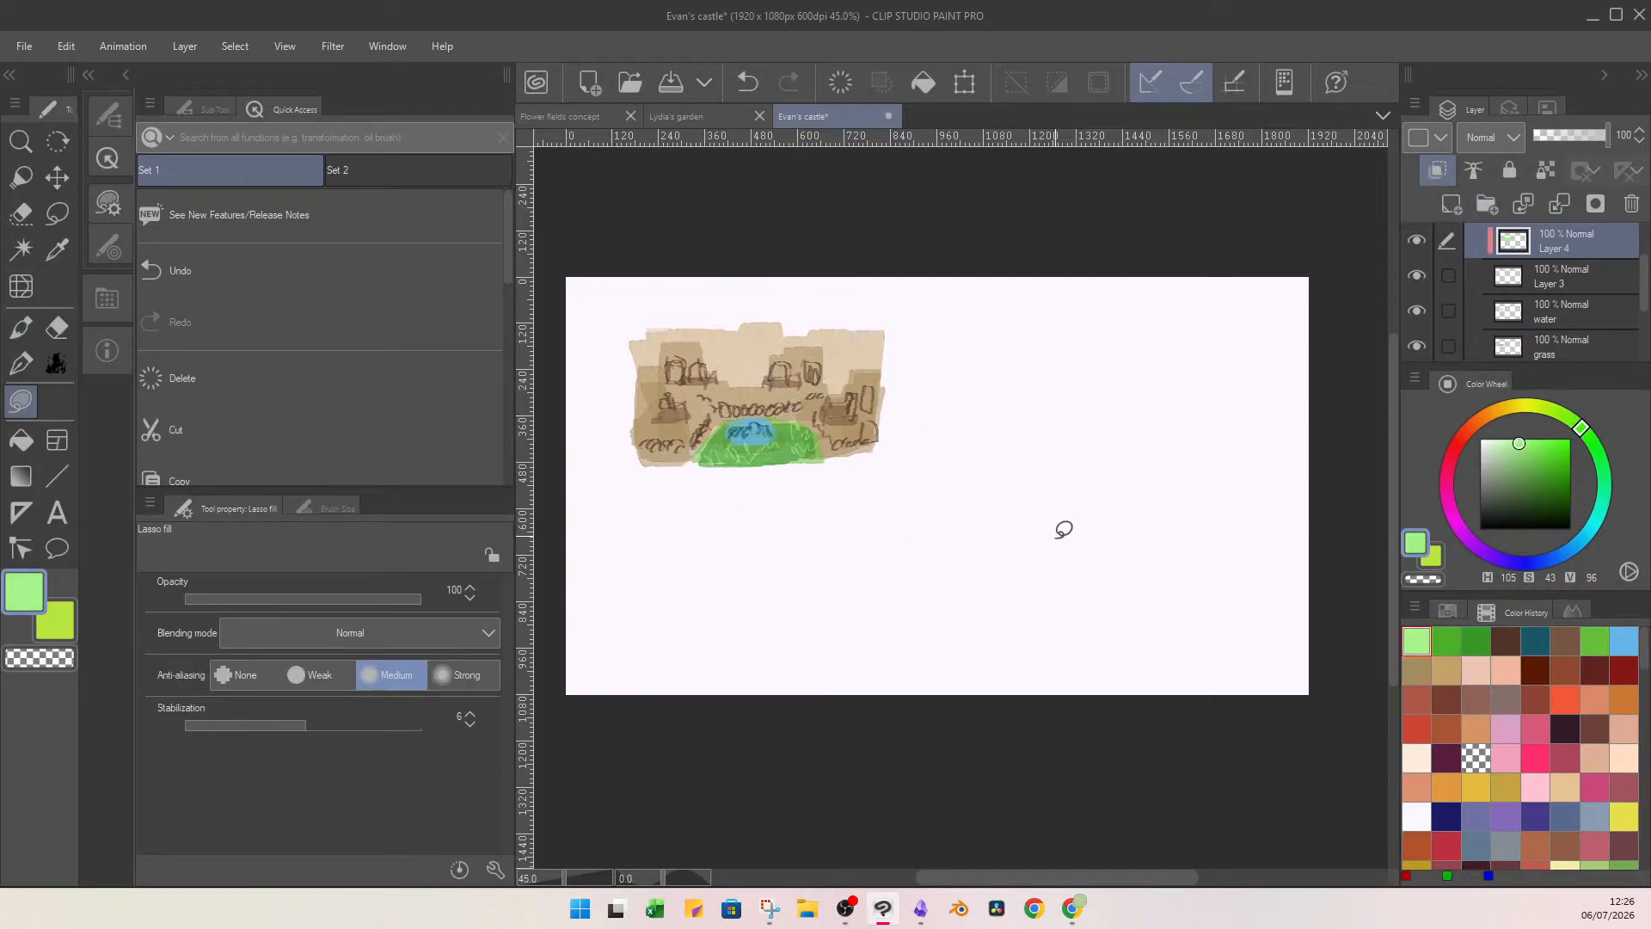
{"action": "key", "text": "b"}
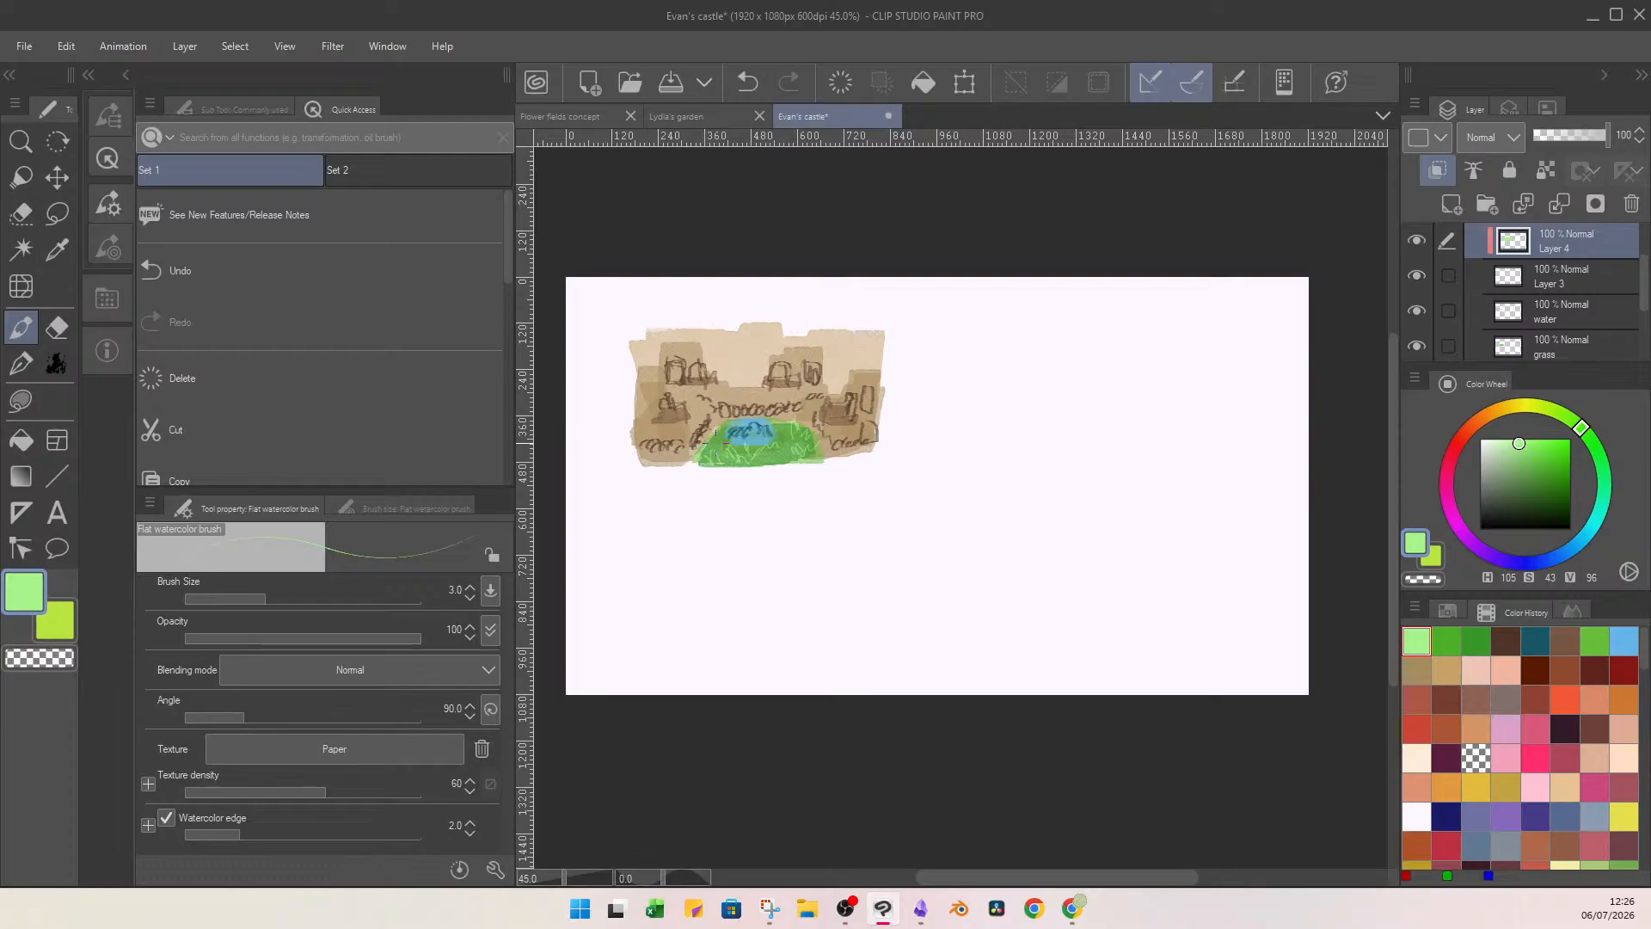
{"action": "left_click", "coordinate": [1545, 204]}
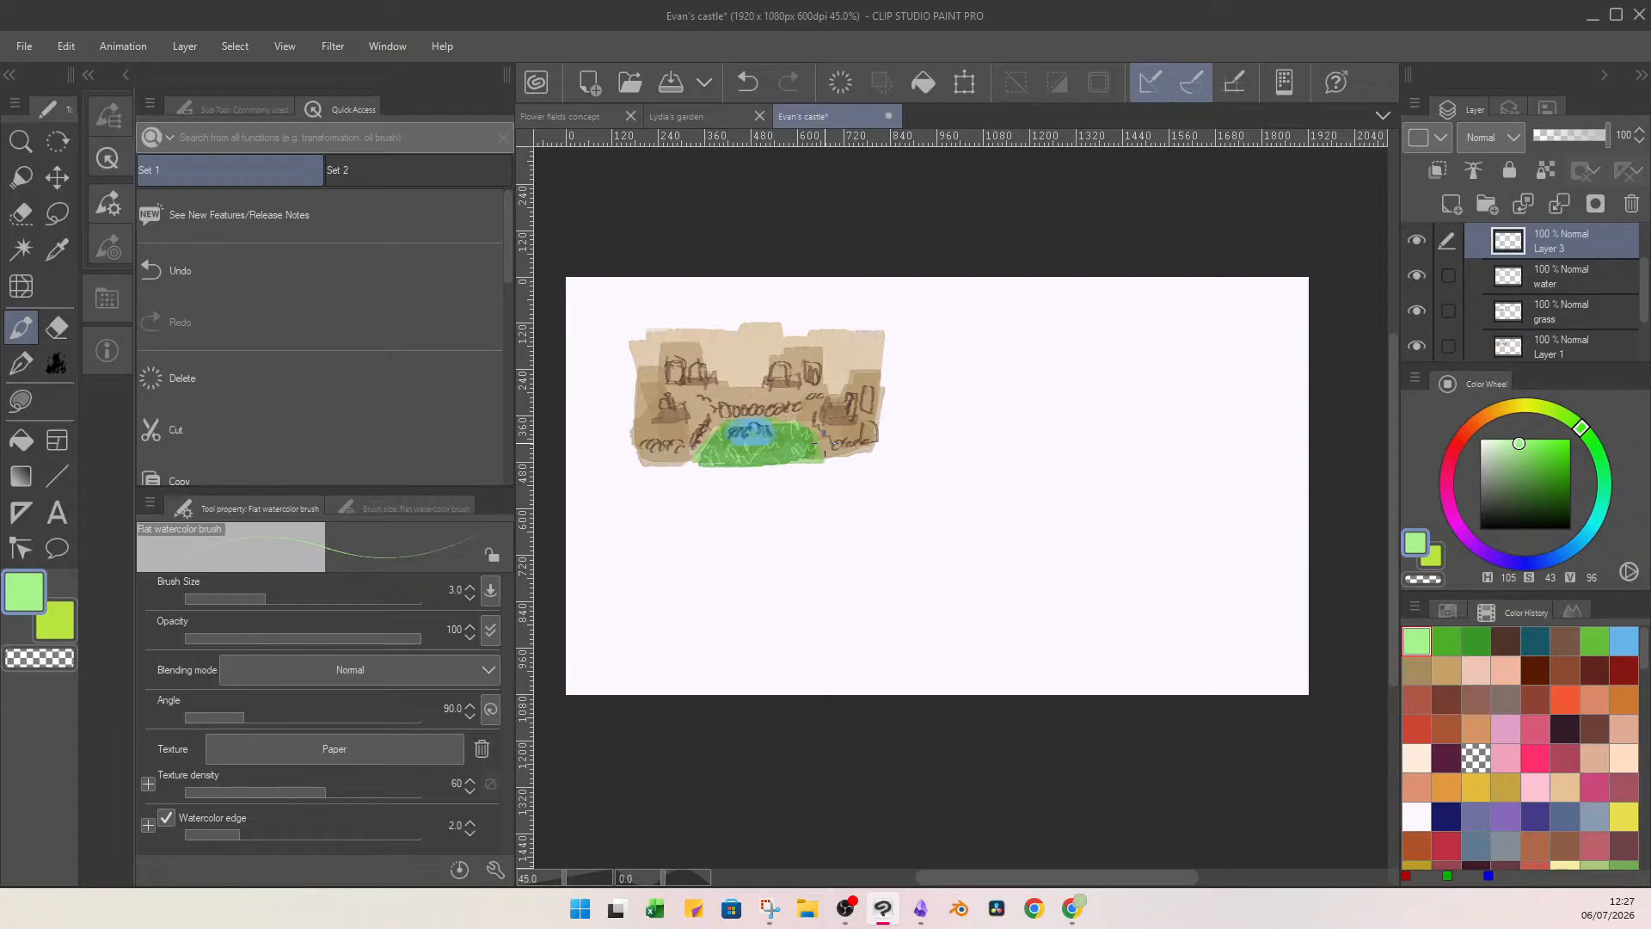
Add a blank layer on top, name the grass-stroke layer "grass", and select the original grass layer below the water.
{"action": "left_click", "coordinate": [1451, 207]}
{"action": "left_click", "coordinate": [1573, 282]}
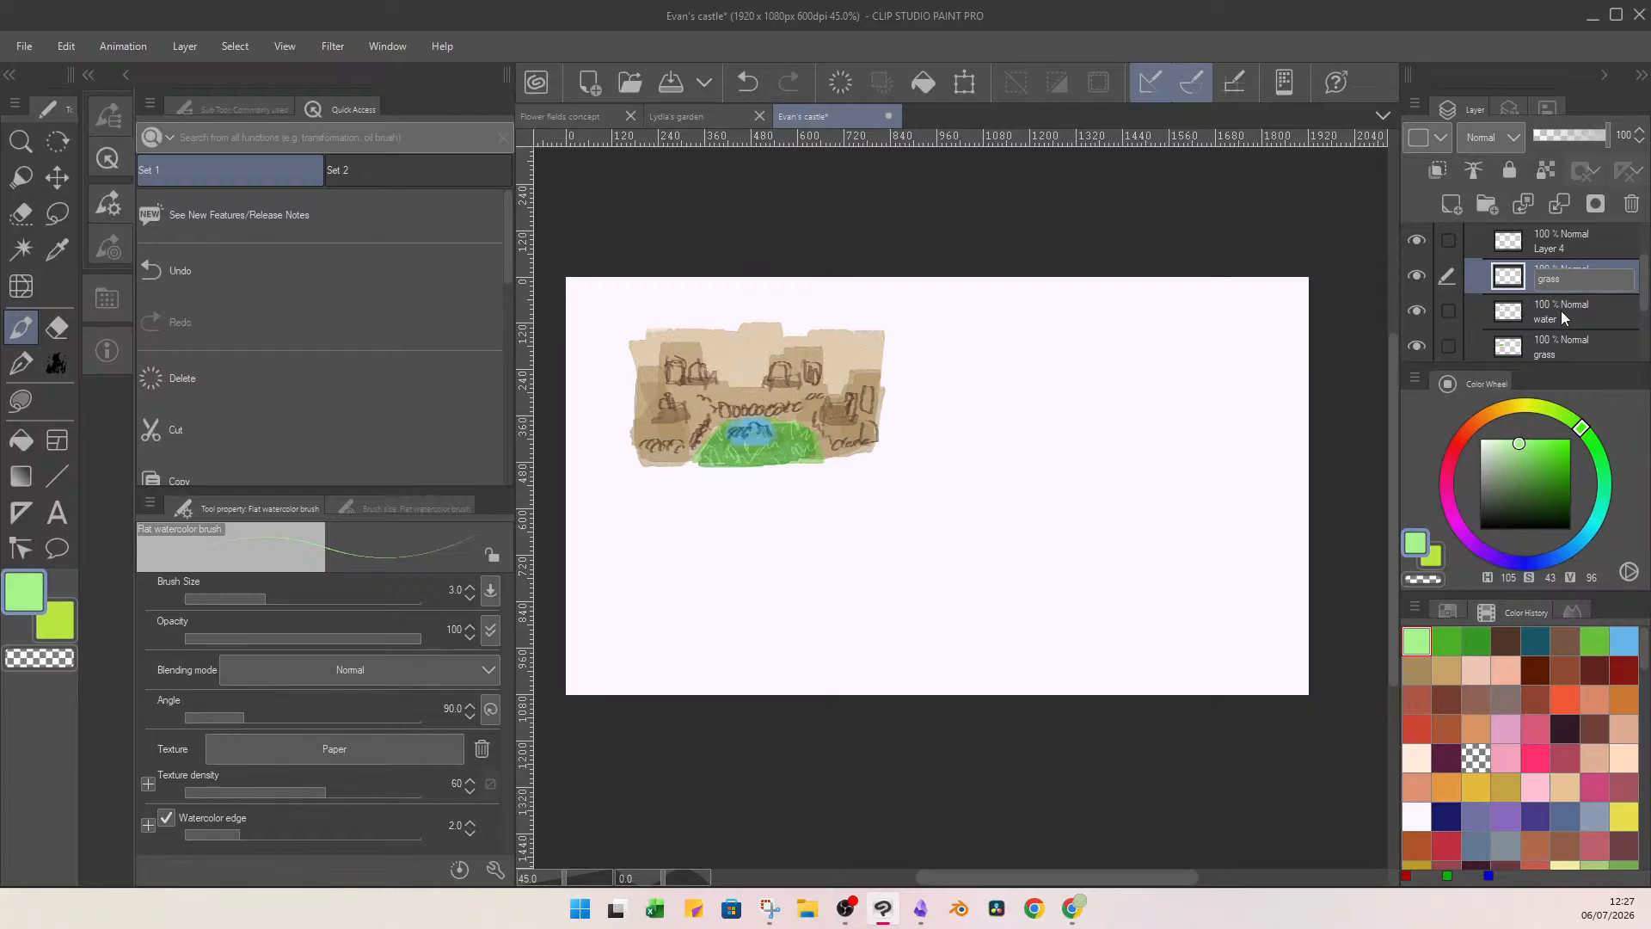
{"action": "left_click", "coordinate": [1561, 344]}
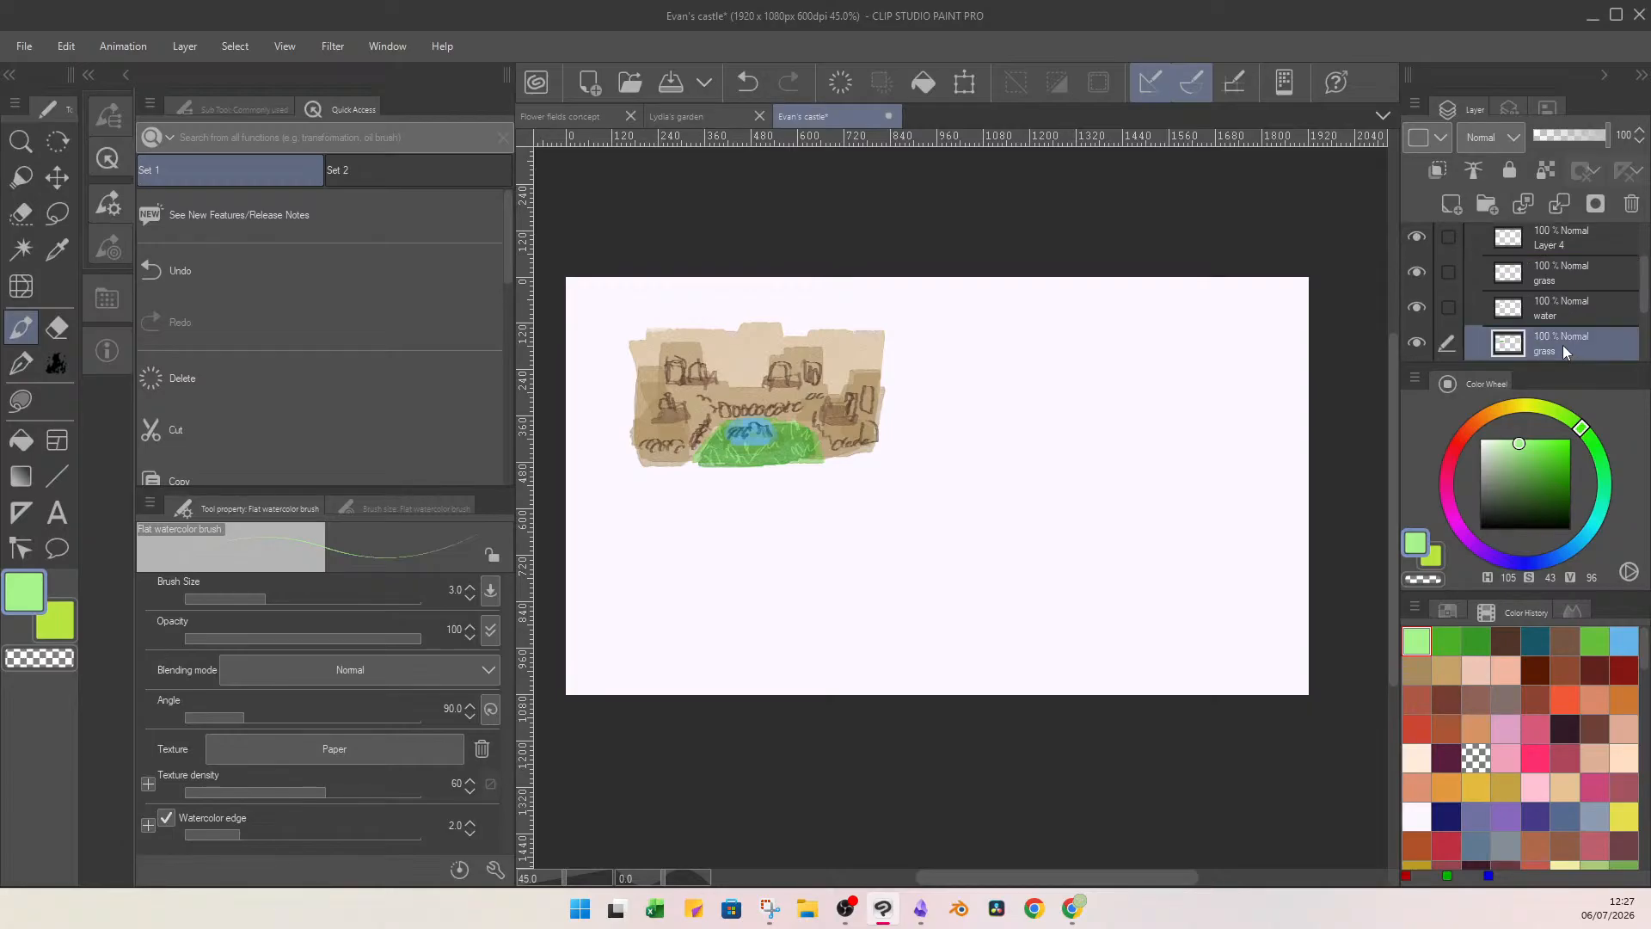
Rename the original grass layer "floor" and draw a tiny dark brown (H 16, S 48, V 31) stick figure on the top blank layer.
{"action": "type", "text": "floor"}
{"action": "left_click", "coordinate": [1556, 235]}
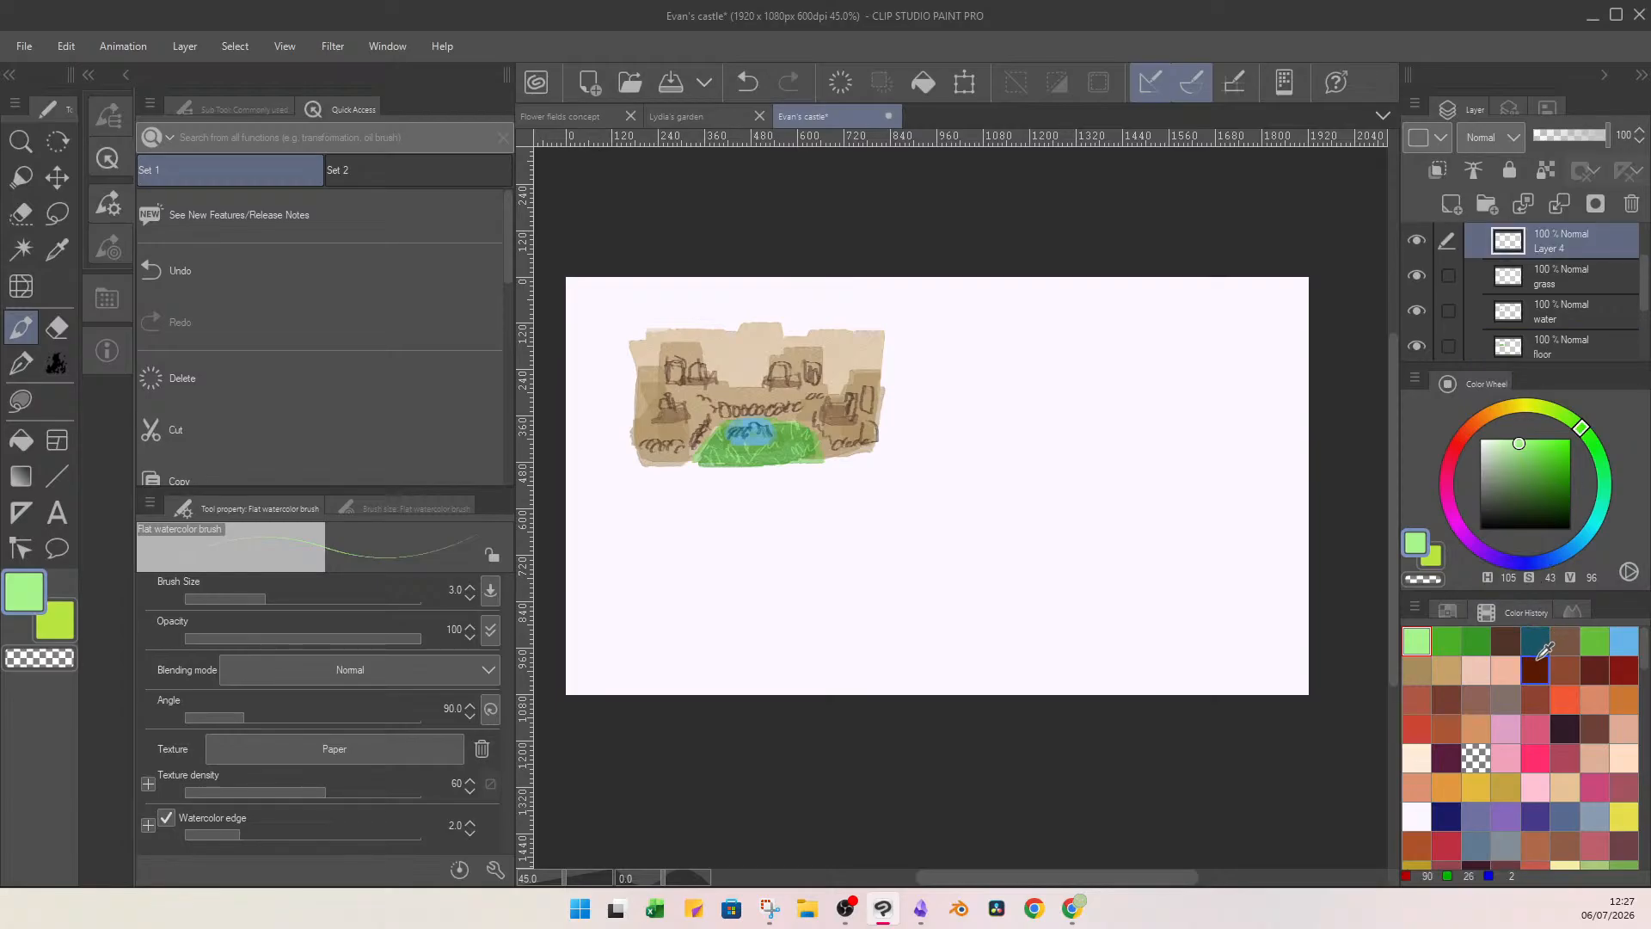
{"action": "left_click", "coordinate": [1505, 641]}
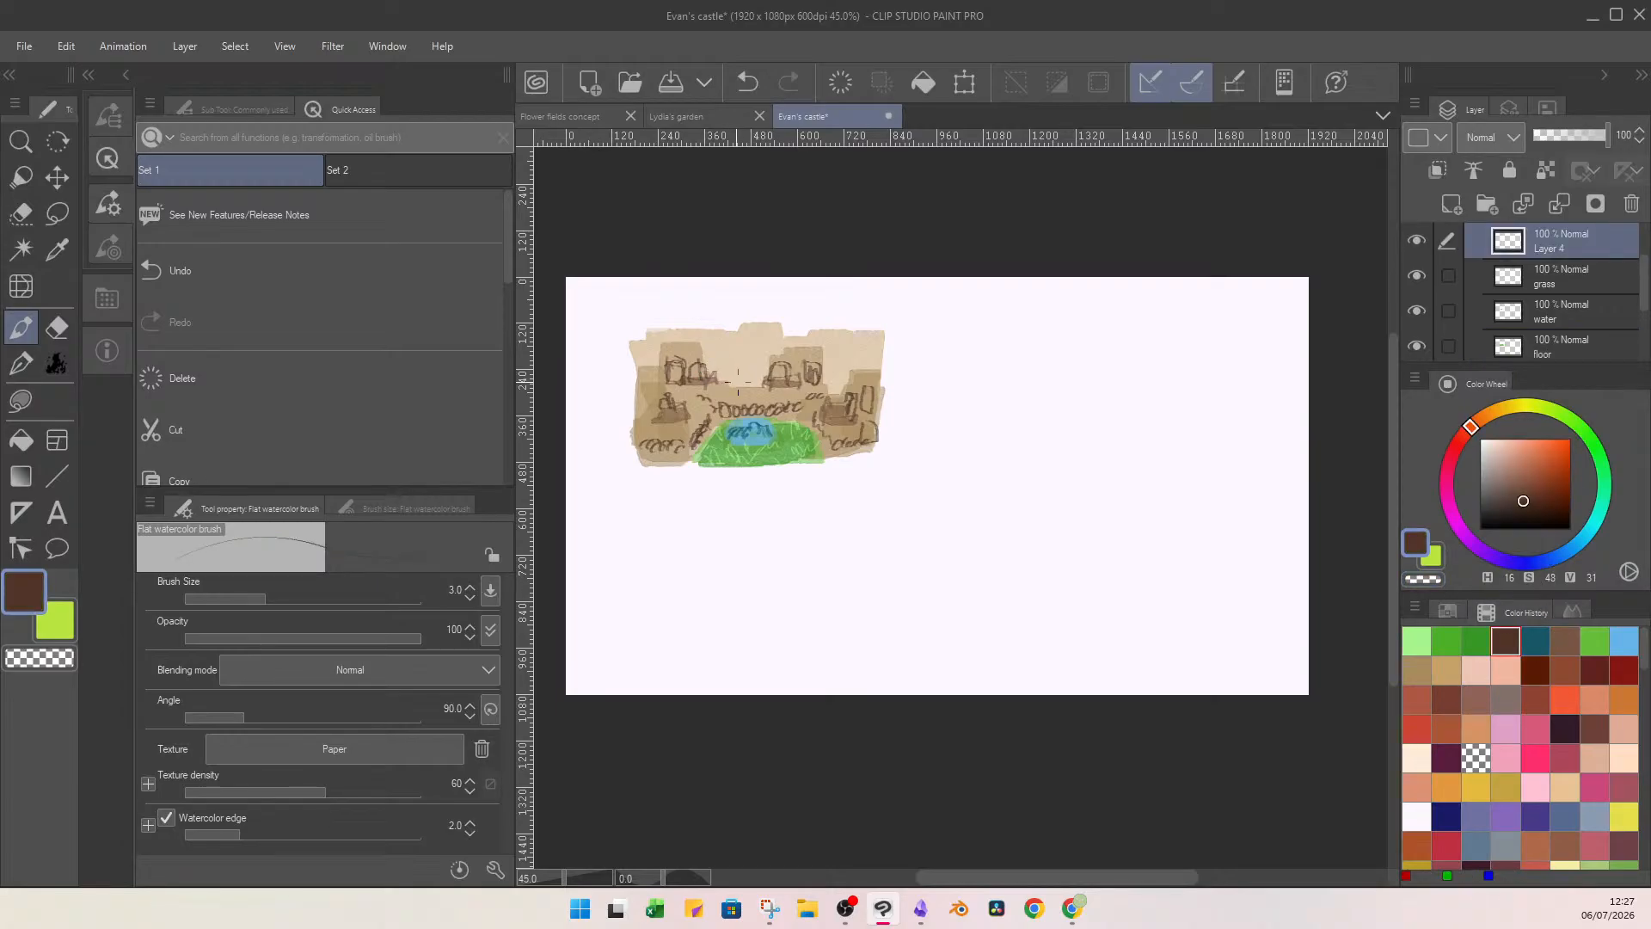
{"action": "mouse_move", "coordinate": [745, 374]}
{"action": "left_mouse_down"}
{"action": "mouse_move", "coordinate": [733, 396]}
{"action": "mouse_move", "coordinate": [751, 399]}
{"action": "mouse_move", "coordinate": [728, 399]}
{"action": "left_mouse_up"}
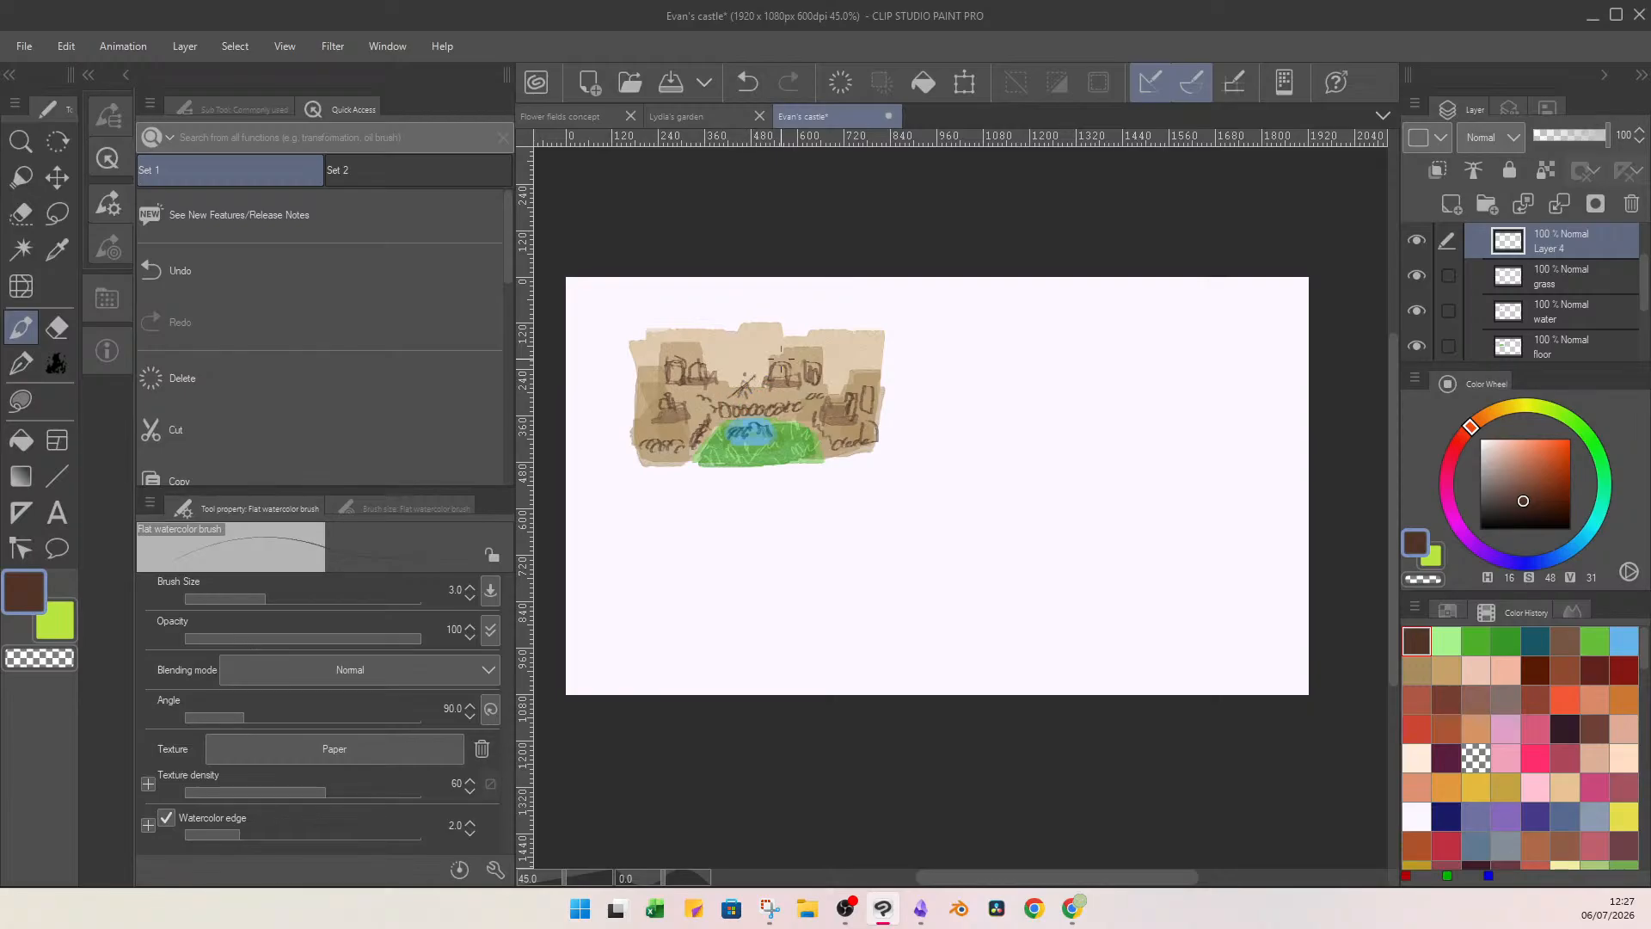
Move the stick figure up beside the left tower's arches, scale it to 81, and name its layer "Evan".
{"action": "left_click", "coordinate": [965, 82]}
{"action": "left_click_drag", "start_coordinate": [754, 400], "coordinate": [747, 364]}
{"action": "key", "text": "Return"}
{"action": "left_click", "coordinate": [963, 82]}
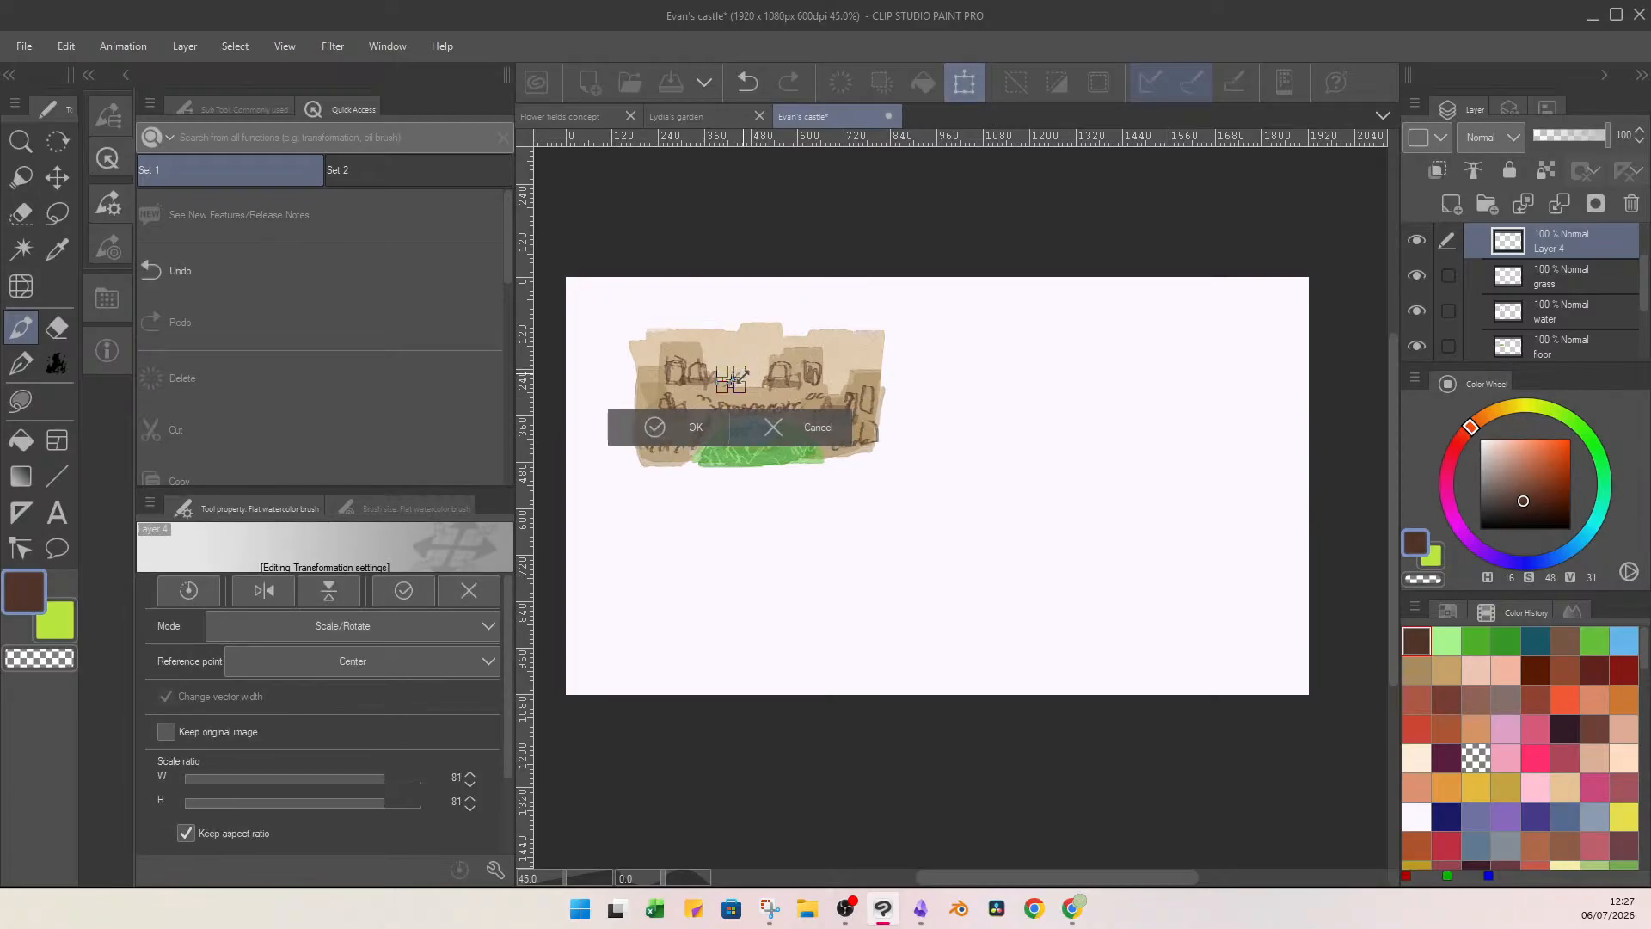
{"action": "key", "text": "Return"}
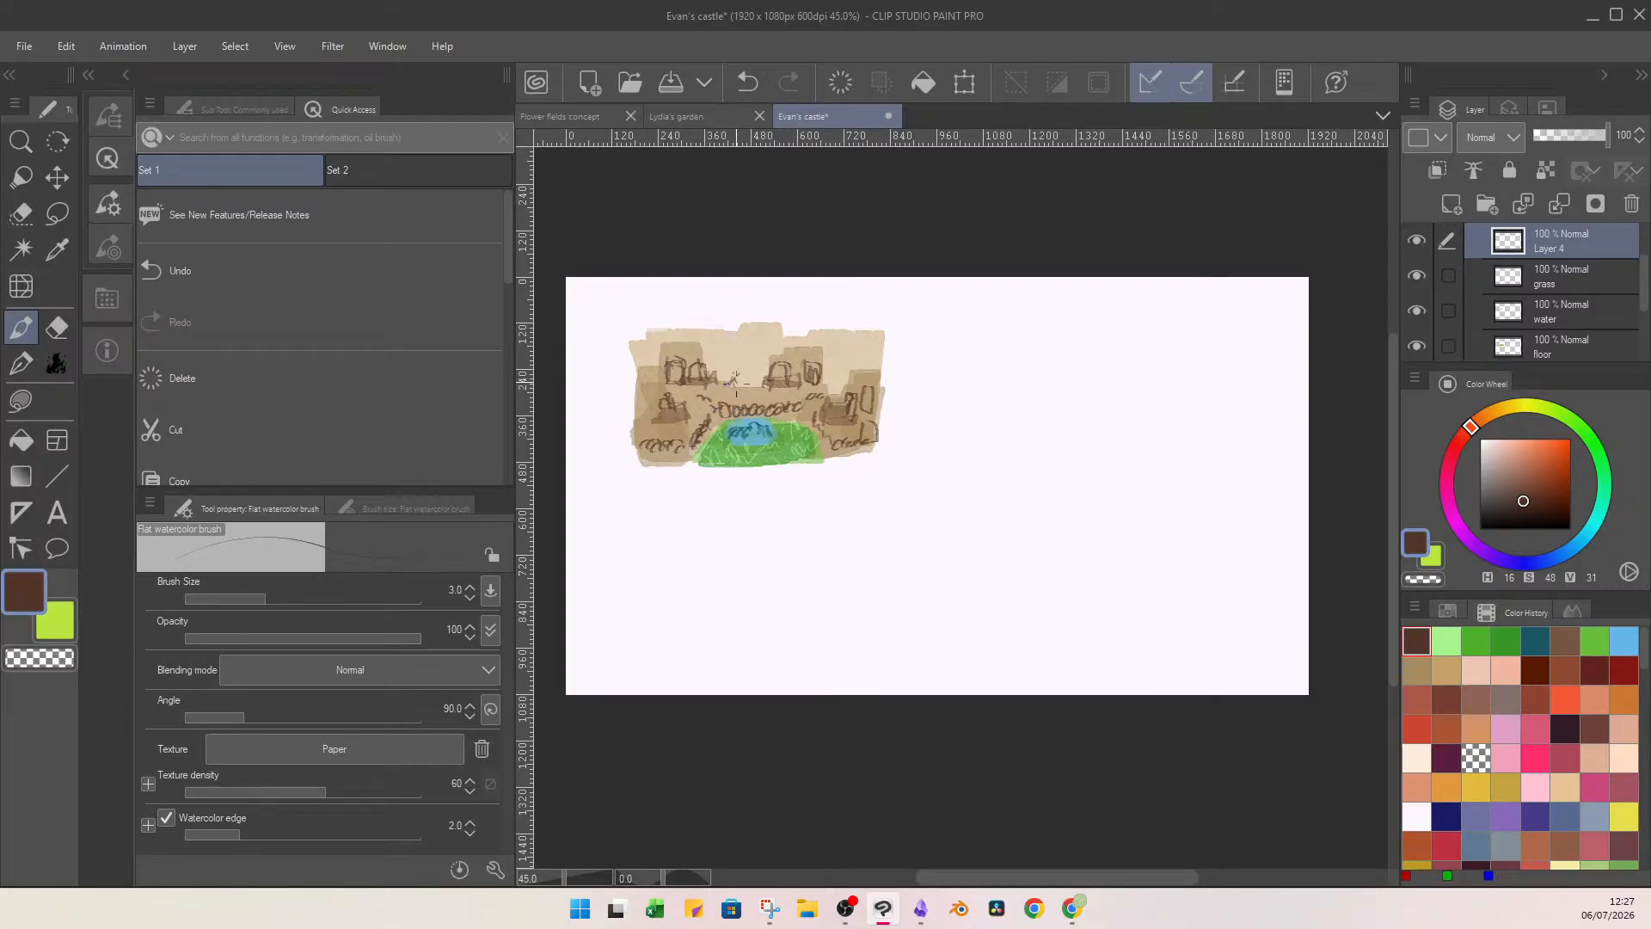
{"action": "double_click", "coordinate": [1555, 246]}
{"action": "type", "text": "Evan"}
{"action": "key", "text": "Return"}
Rename the castle's base layer "blocking" and add a new raster layer clipped to it.
{"action": "scroll", "coordinate": [1583, 303], "scroll_direction": "down", "scroll_amount": 3}
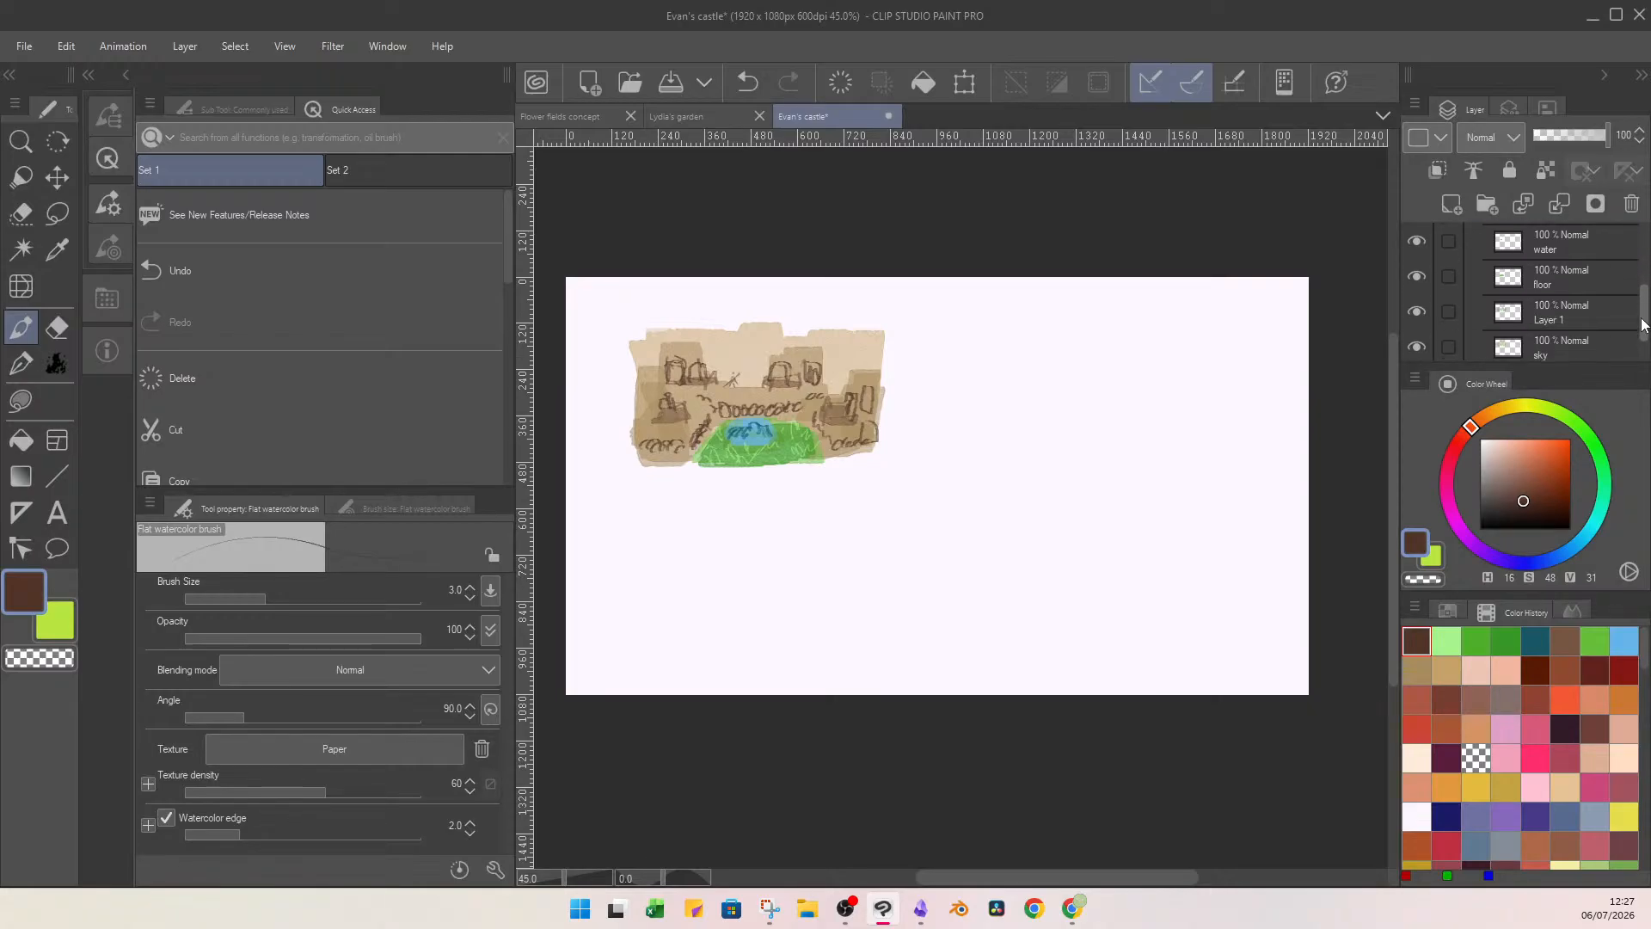
{"action": "left_click", "coordinate": [1584, 302]}
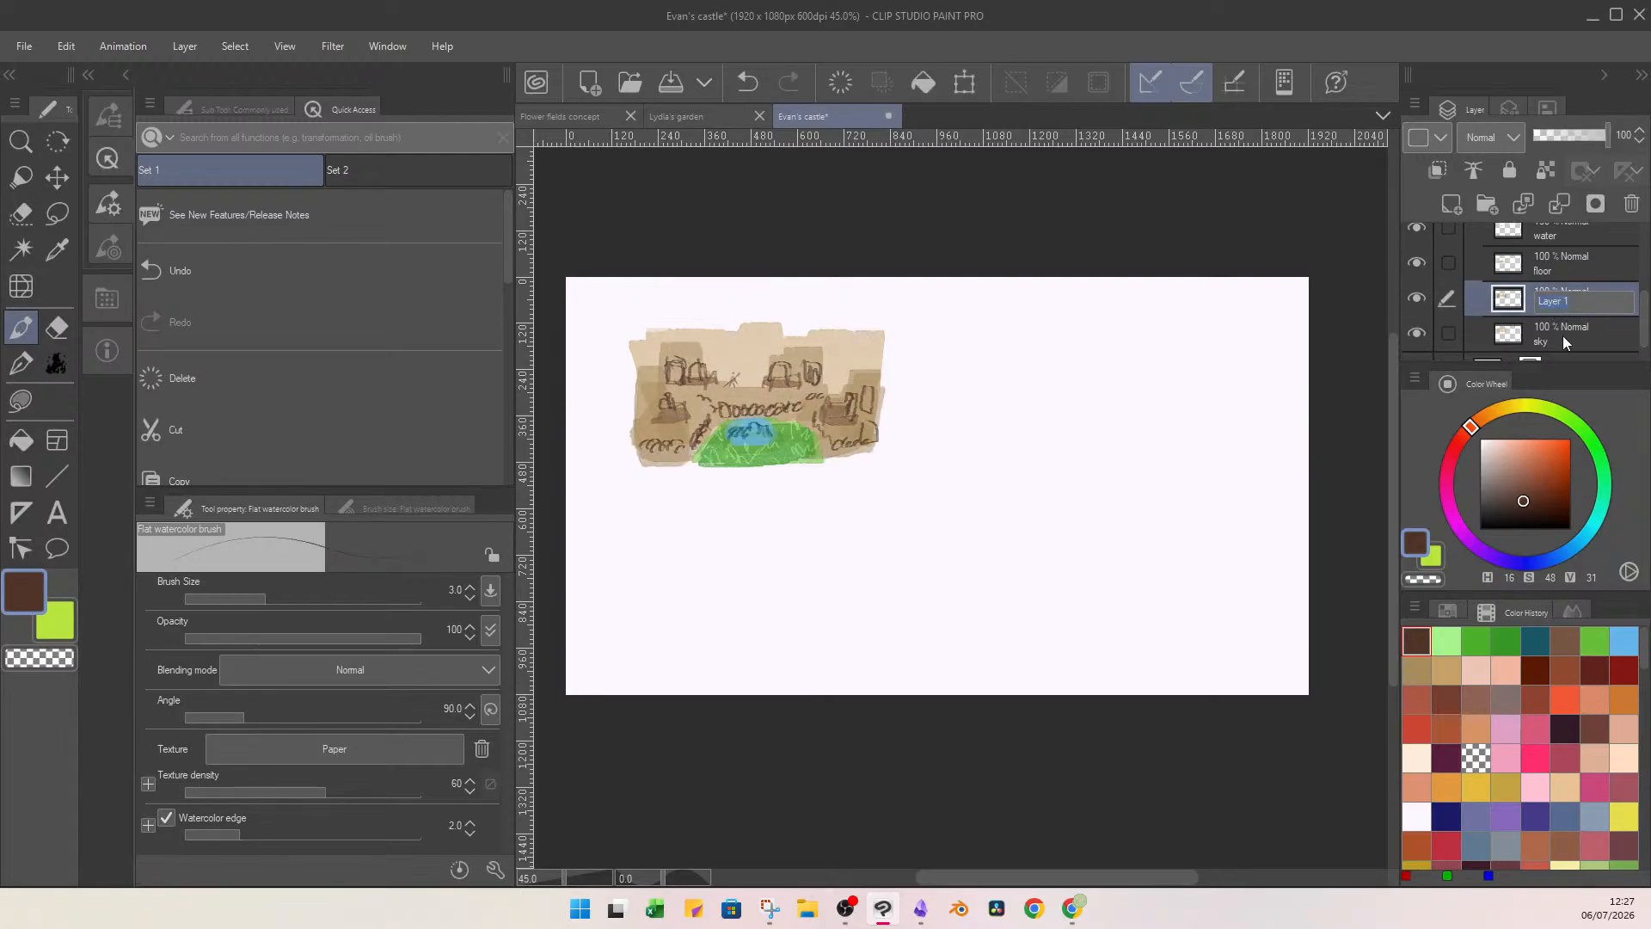
{"action": "type", "text": "blocking"}
{"action": "left_click", "coordinate": [1453, 203]}
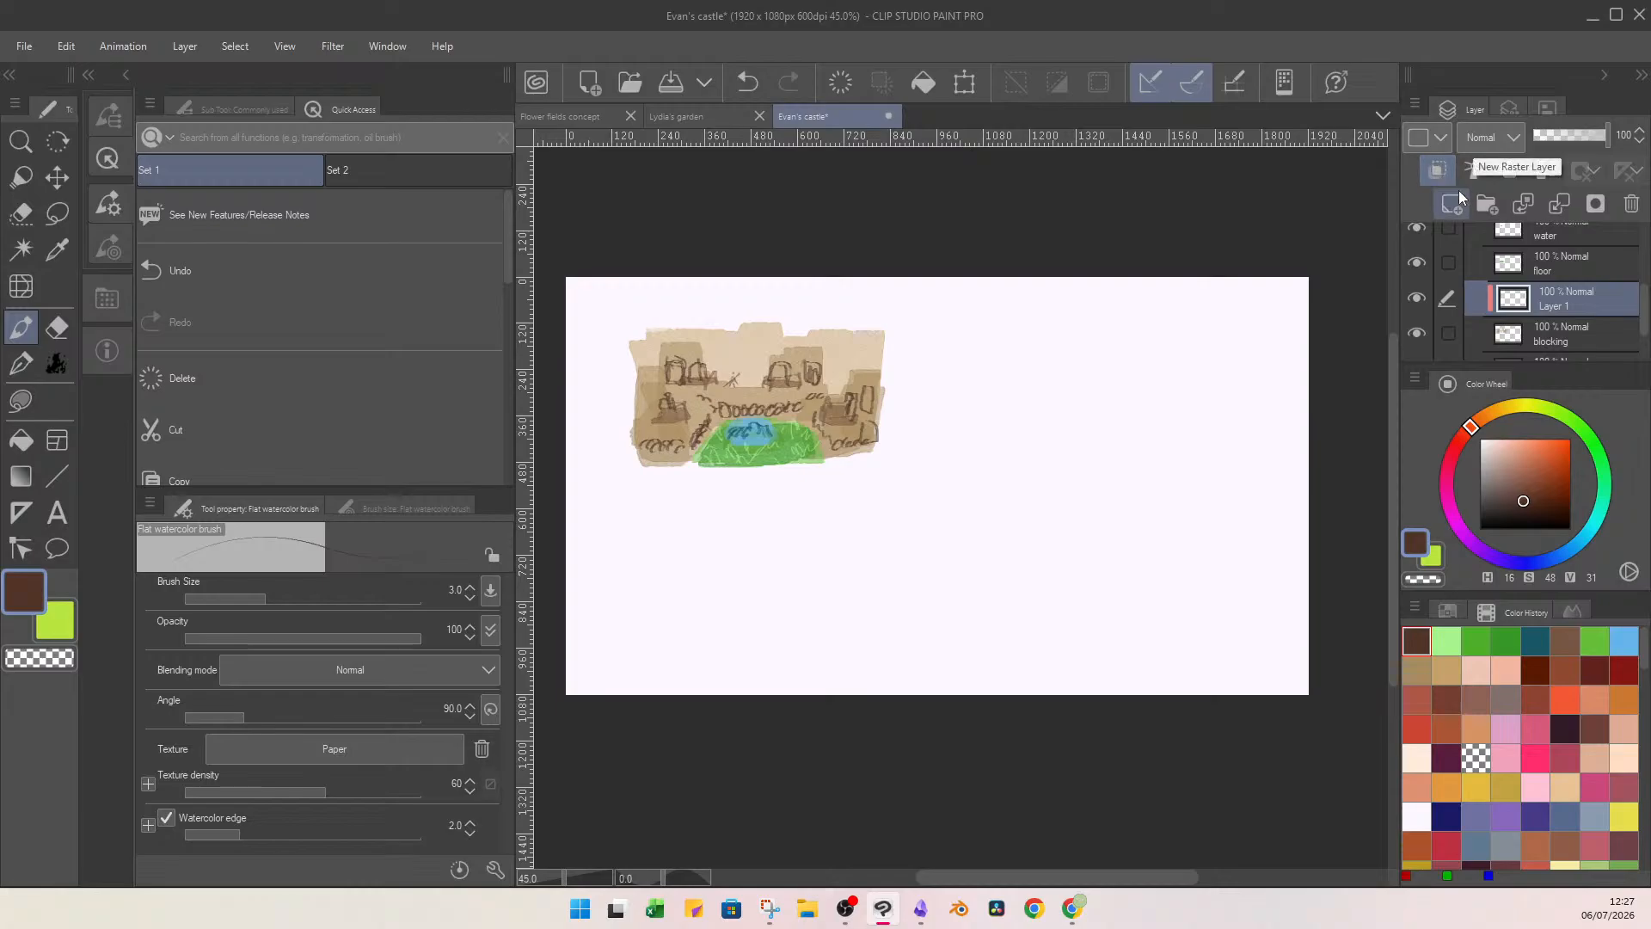
{"action": "left_click", "coordinate": [1416, 668]}
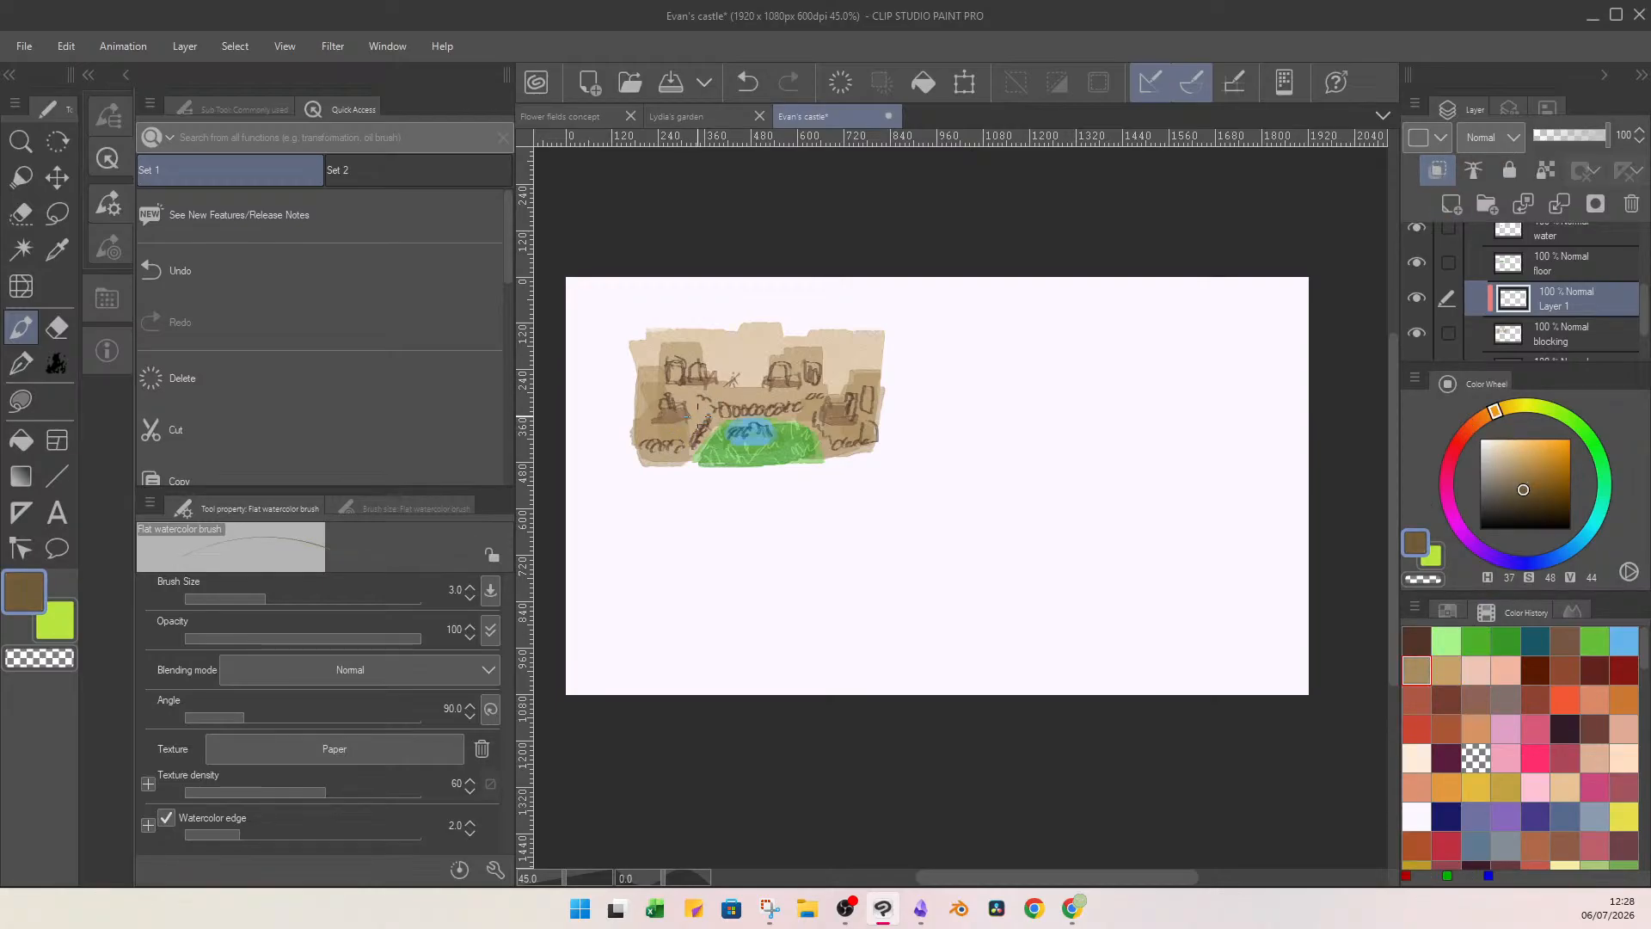
{"action": "left_click_drag", "start_coordinate": [697, 416], "coordinate": [697, 428]}
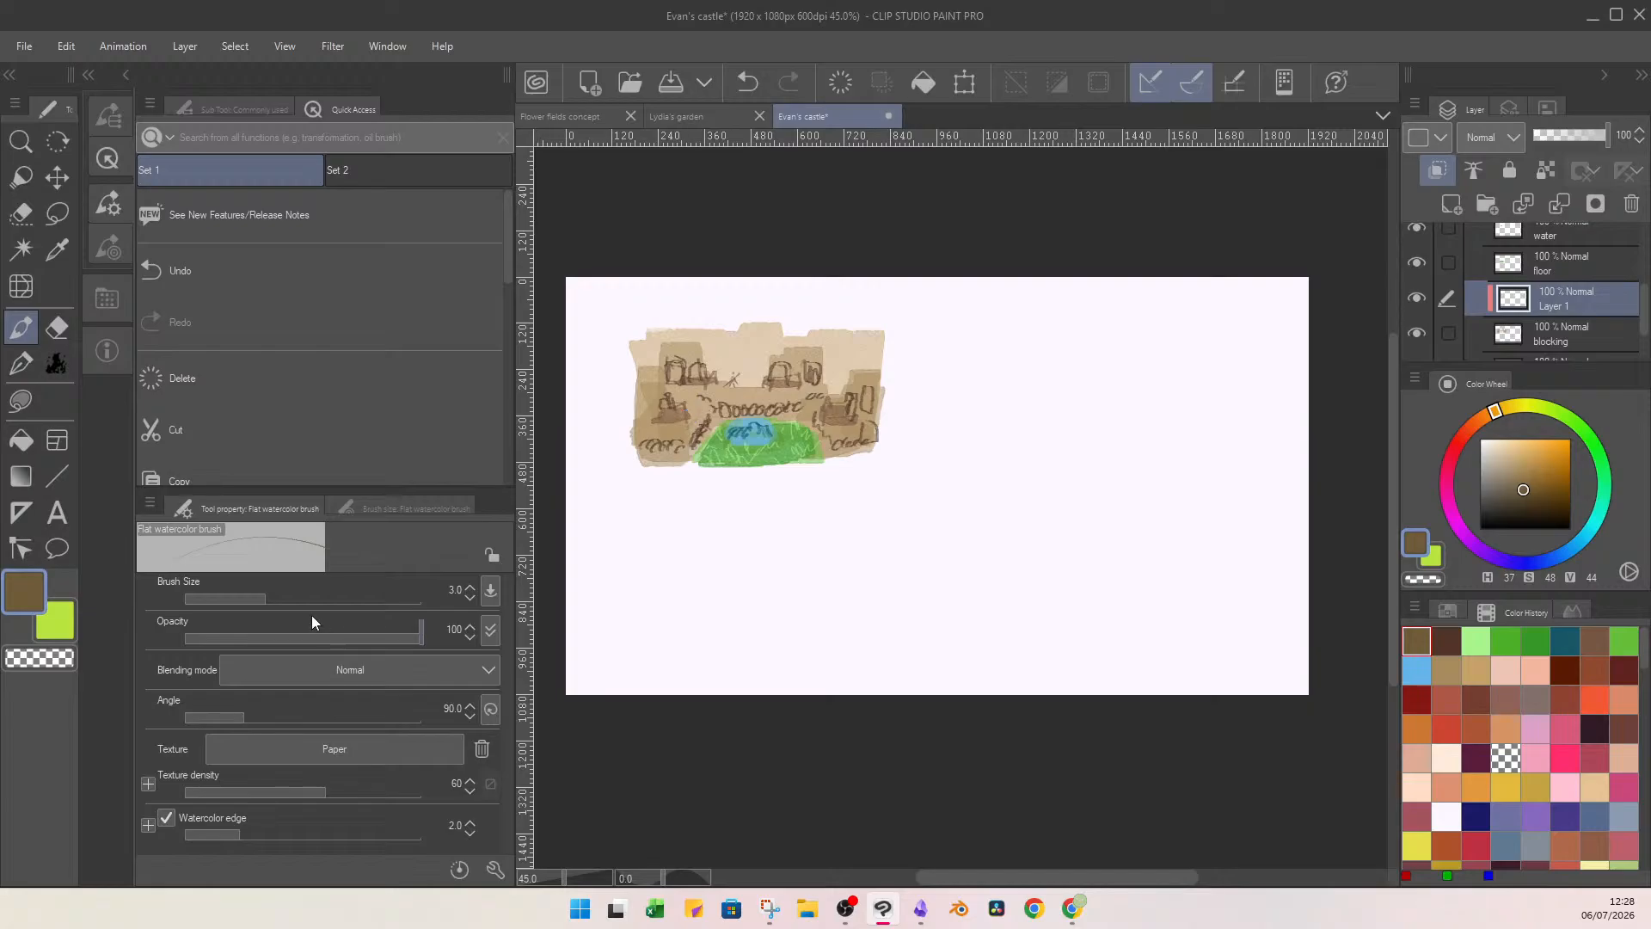
{"action": "left_click", "coordinate": [277, 598]}
{"action": "key", "text": "ctrl+z"}
{"action": "left_click_drag", "start_coordinate": [831, 400], "coordinate": [829, 421]}
{"action": "key", "text": "ctrl+z"}
{"action": "left_click_drag", "start_coordinate": [1538, 497], "coordinate": [1570, 528]}
{"action": "mouse_move", "coordinate": [745, 389]}
{"action": "left_mouse_down"}
{"action": "mouse_move", "coordinate": [694, 413]}
{"action": "mouse_move", "coordinate": [700, 427]}
{"action": "mouse_move", "coordinate": [718, 395]}
{"action": "mouse_move", "coordinate": [654, 428]}
{"action": "mouse_move", "coordinate": [681, 462]}
{"action": "left_mouse_up"}
{"action": "key", "text": "ctrl+z"}
{"action": "key", "text": "ctrl+z"}
{"action": "key", "text": "ctrl+z"}
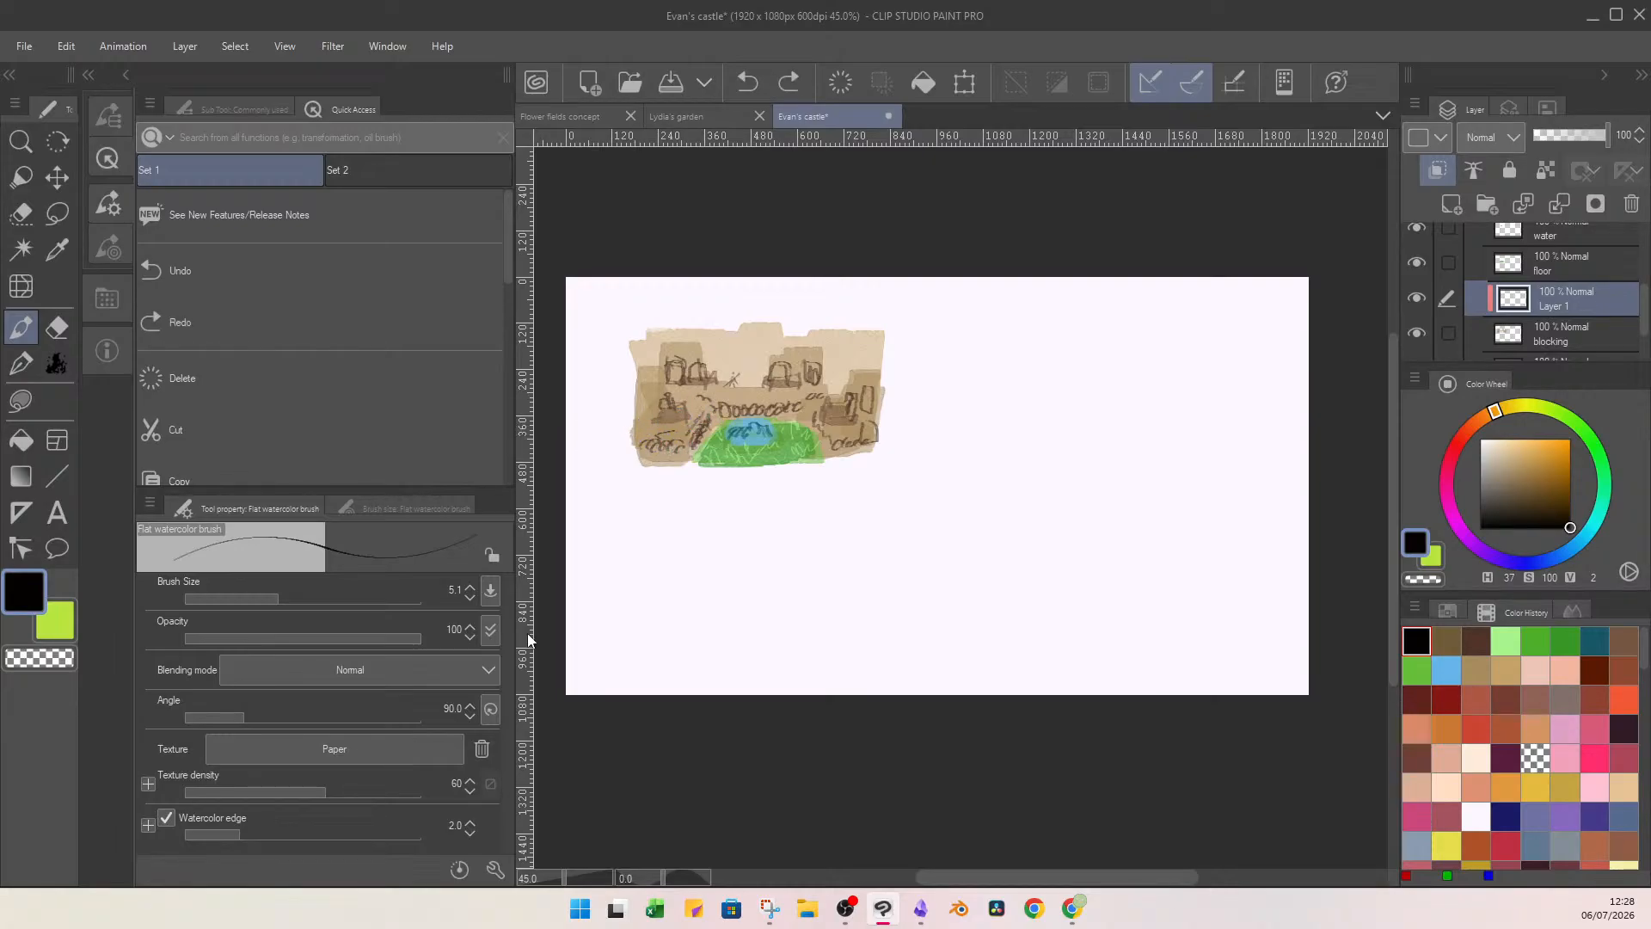
{"action": "key", "text": "ctrl+z"}
Draw dark brown (H 16, S 46, V 24) stone marks on the castle's lower-left walls at brush size 12.9.
{"action": "left_click", "coordinate": [1525, 489]}
{"action": "left_click", "coordinate": [1521, 507]}
{"action": "left_click", "coordinate": [1484, 419]}
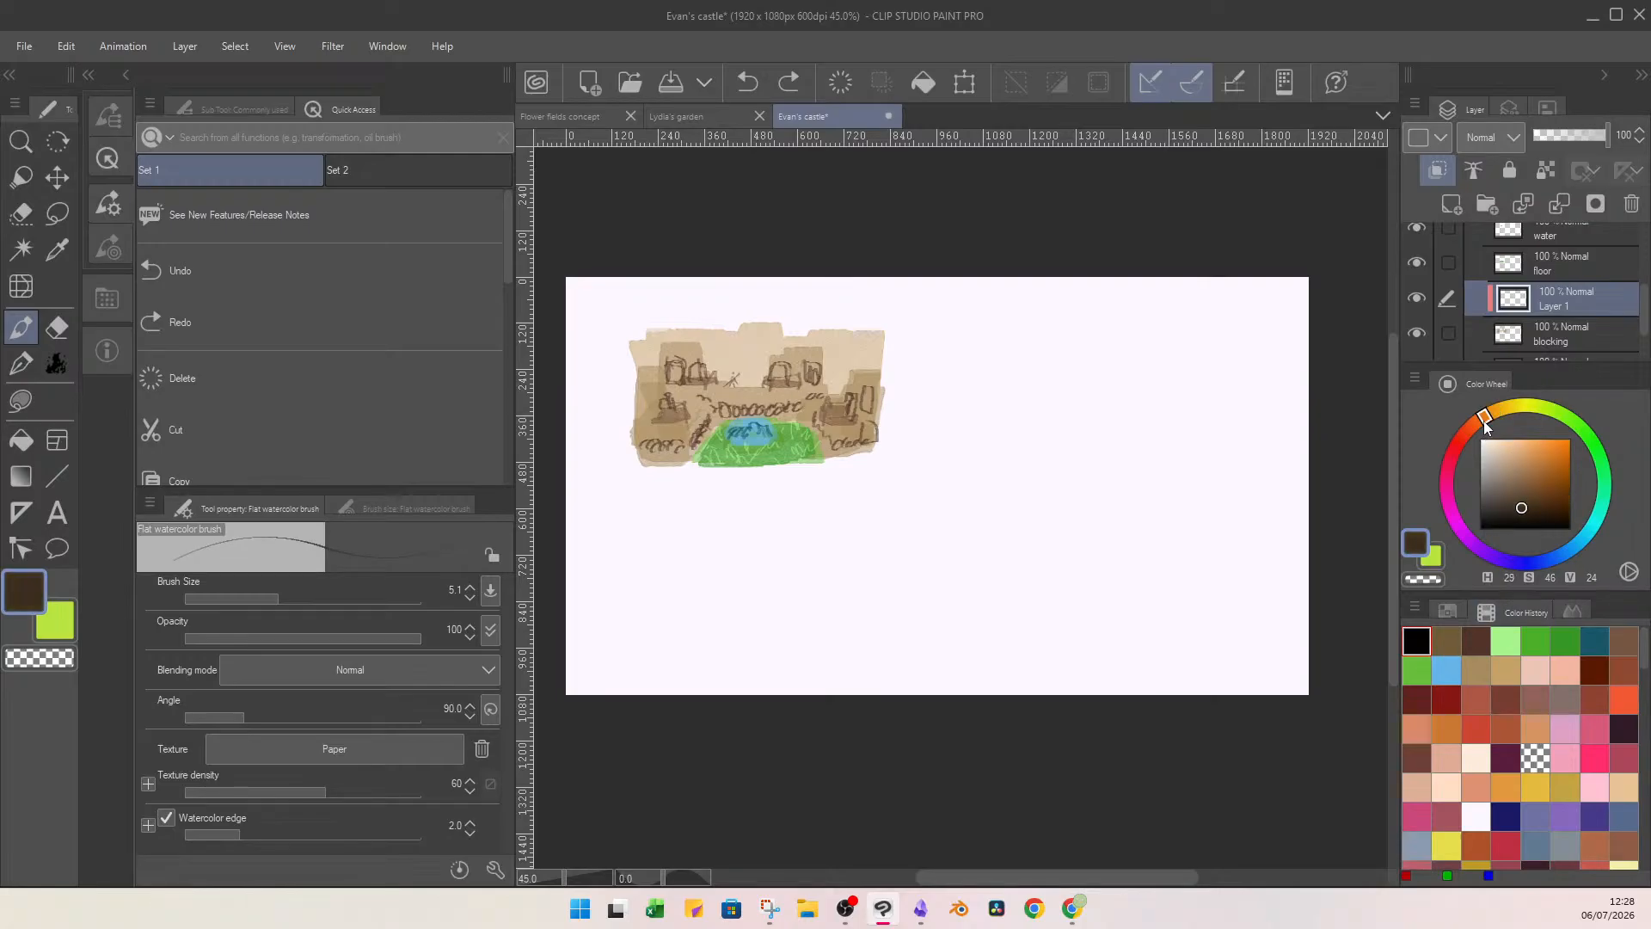
{"action": "left_click_drag", "start_coordinate": [1484, 421], "coordinate": [1471, 428]}
{"action": "left_click", "coordinate": [301, 599]}
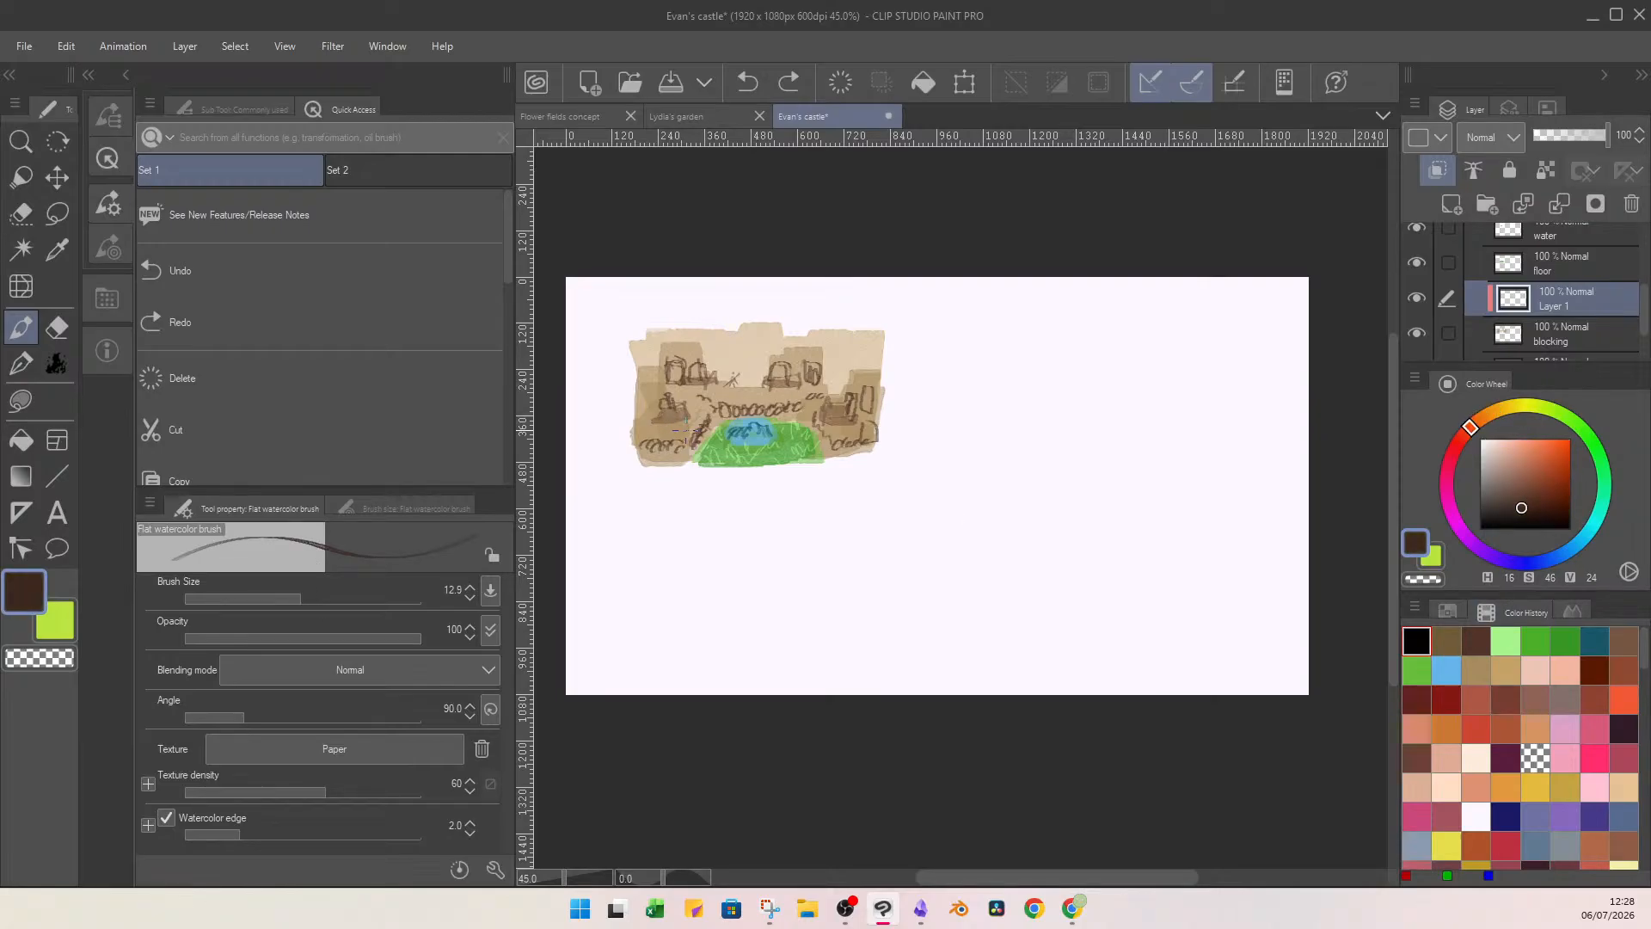
{"action": "mouse_move", "coordinate": [707, 419]}
{"action": "left_mouse_down"}
{"action": "mouse_move", "coordinate": [695, 456]}
{"action": "mouse_move", "coordinate": [656, 424]}
{"action": "mouse_move", "coordinate": [667, 462]}
{"action": "mouse_move", "coordinate": [688, 467]}
{"action": "mouse_move", "coordinate": [684, 424]}
{"action": "mouse_move", "coordinate": [643, 465]}
{"action": "left_mouse_up"}
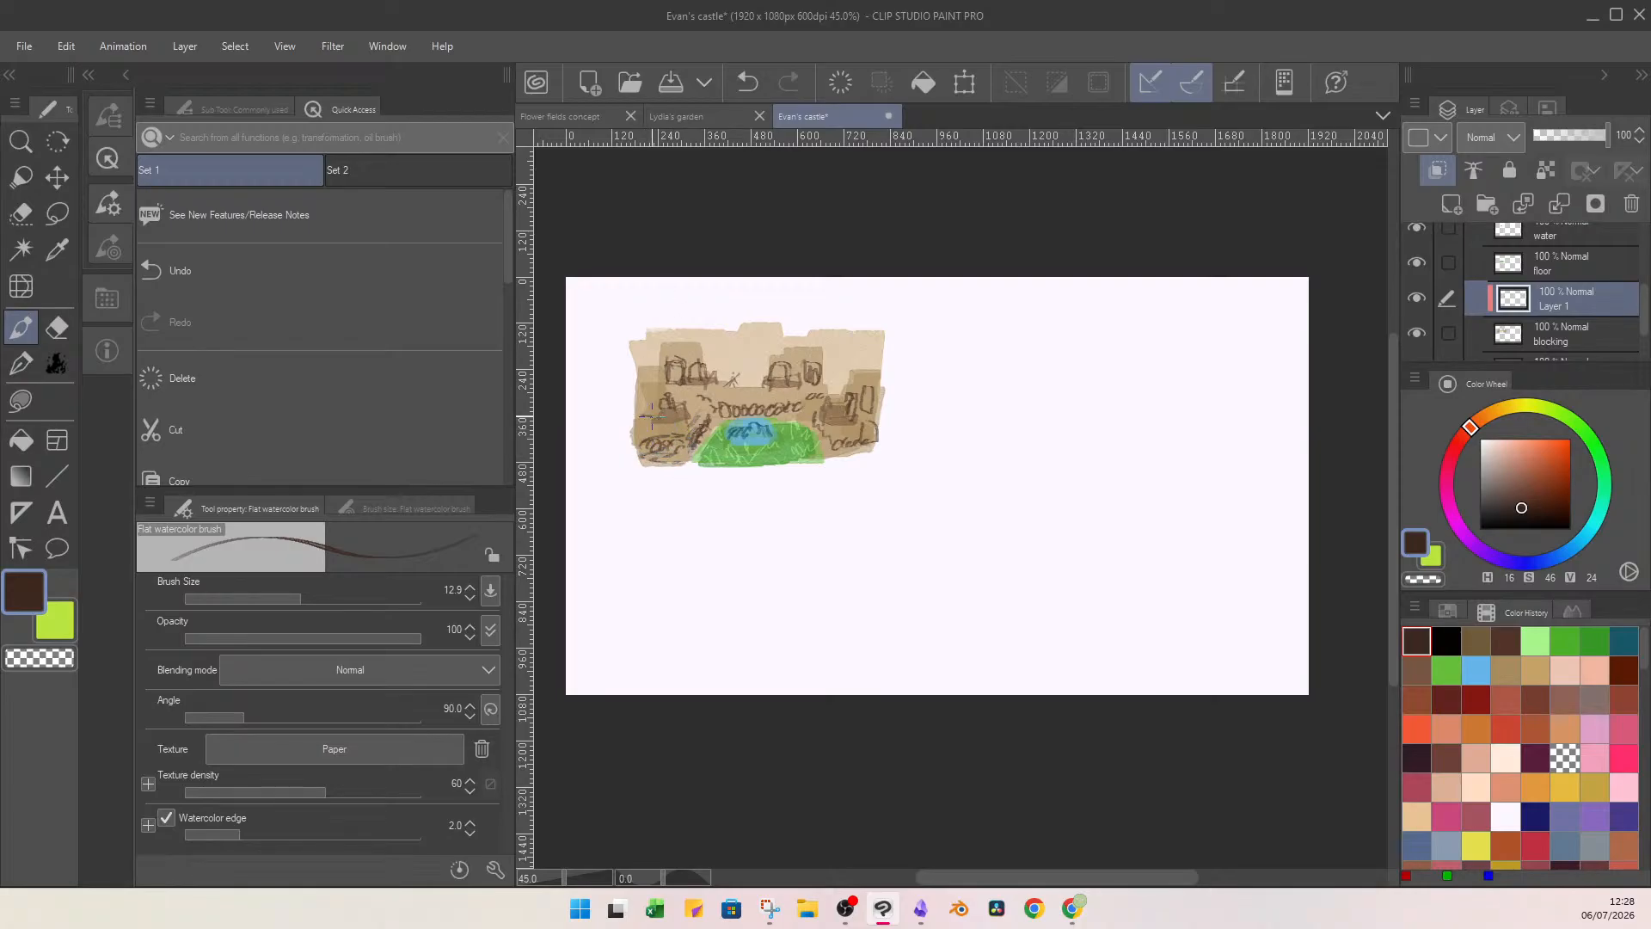
{"action": "mouse_move", "coordinate": [653, 394]}
{"action": "left_mouse_down"}
{"action": "mouse_move", "coordinate": [637, 397]}
{"action": "mouse_move", "coordinate": [653, 403]}
{"action": "left_mouse_up"}
Add reddish-brown (H 16, S 77, V 40) stone marks across the castle's walls and towers on the clipped layer.
{"action": "left_click", "coordinate": [1549, 493]}
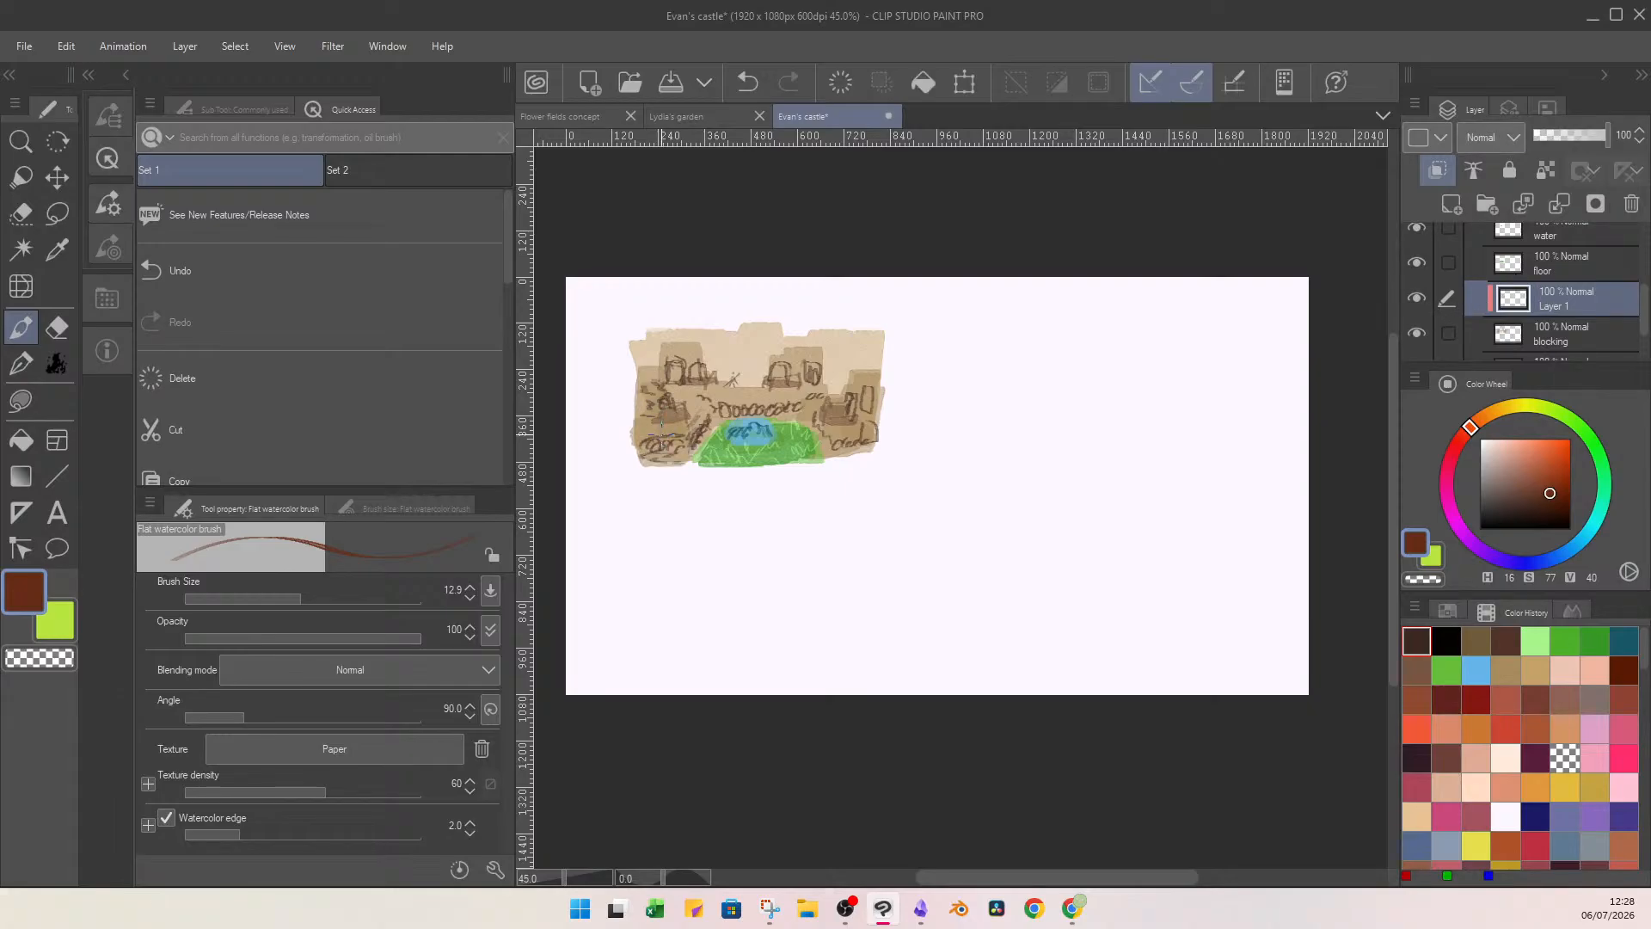
{"action": "mouse_move", "coordinate": [662, 436]}
{"action": "left_mouse_down"}
{"action": "mouse_move", "coordinate": [650, 468]}
{"action": "mouse_move", "coordinate": [677, 463]}
{"action": "mouse_move", "coordinate": [683, 427]}
{"action": "mouse_move", "coordinate": [702, 433]}
{"action": "mouse_move", "coordinate": [706, 415]}
{"action": "mouse_move", "coordinate": [688, 418]}
{"action": "mouse_move", "coordinate": [696, 390]}
{"action": "mouse_move", "coordinate": [674, 385]}
{"action": "mouse_move", "coordinate": [695, 348]}
{"action": "mouse_move", "coordinate": [669, 351]}
{"action": "mouse_move", "coordinate": [678, 338]}
{"action": "mouse_move", "coordinate": [700, 365]}
{"action": "mouse_move", "coordinate": [722, 349]}
{"action": "mouse_move", "coordinate": [795, 377]}
{"action": "mouse_move", "coordinate": [789, 360]}
{"action": "mouse_move", "coordinate": [794, 387]}
{"action": "mouse_move", "coordinate": [776, 393]}
{"action": "mouse_move", "coordinate": [812, 356]}
{"action": "mouse_move", "coordinate": [812, 375]}
{"action": "mouse_move", "coordinate": [757, 391]}
{"action": "mouse_move", "coordinate": [790, 419]}
{"action": "mouse_move", "coordinate": [739, 394]}
{"action": "left_mouse_up"}
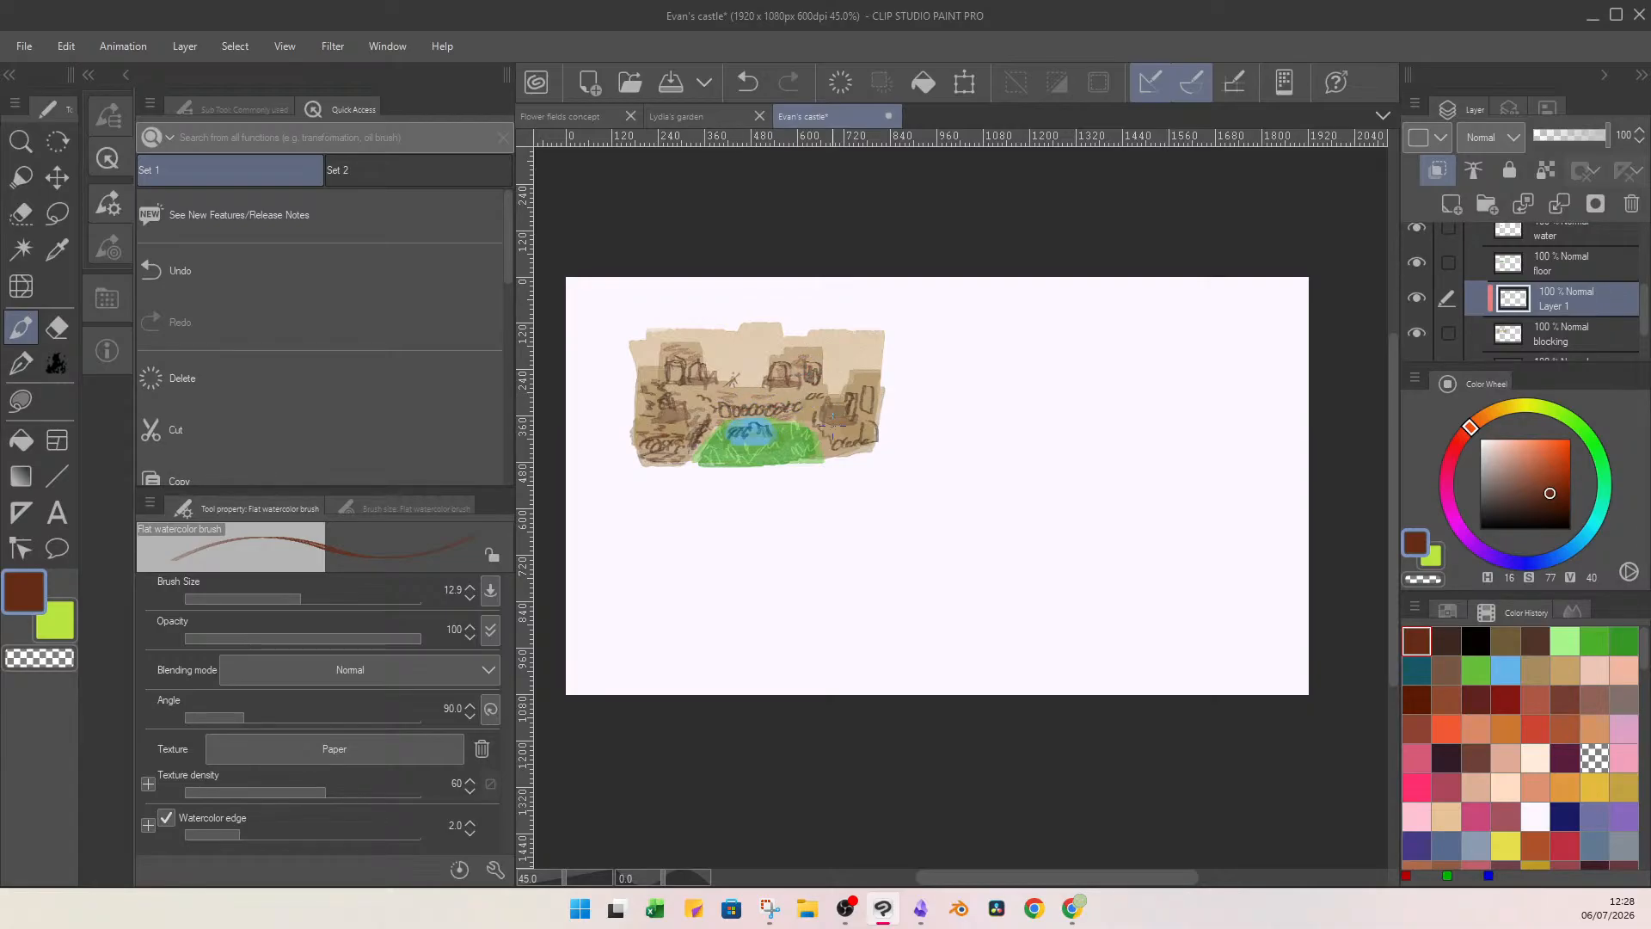
{"action": "mouse_move", "coordinate": [855, 387]}
{"action": "left_mouse_down"}
{"action": "mouse_move", "coordinate": [837, 460]}
{"action": "mouse_move", "coordinate": [814, 398]}
{"action": "mouse_move", "coordinate": [829, 417]}
{"action": "mouse_move", "coordinate": [789, 393]}
{"action": "mouse_move", "coordinate": [810, 393]}
{"action": "mouse_move", "coordinate": [817, 347]}
{"action": "left_mouse_up"}
On a new layer above the stone marks, paint dark red (H 1, S 91, V 51) roofs on three towers at brush size 42.4.
{"action": "left_click", "coordinate": [1452, 204]}
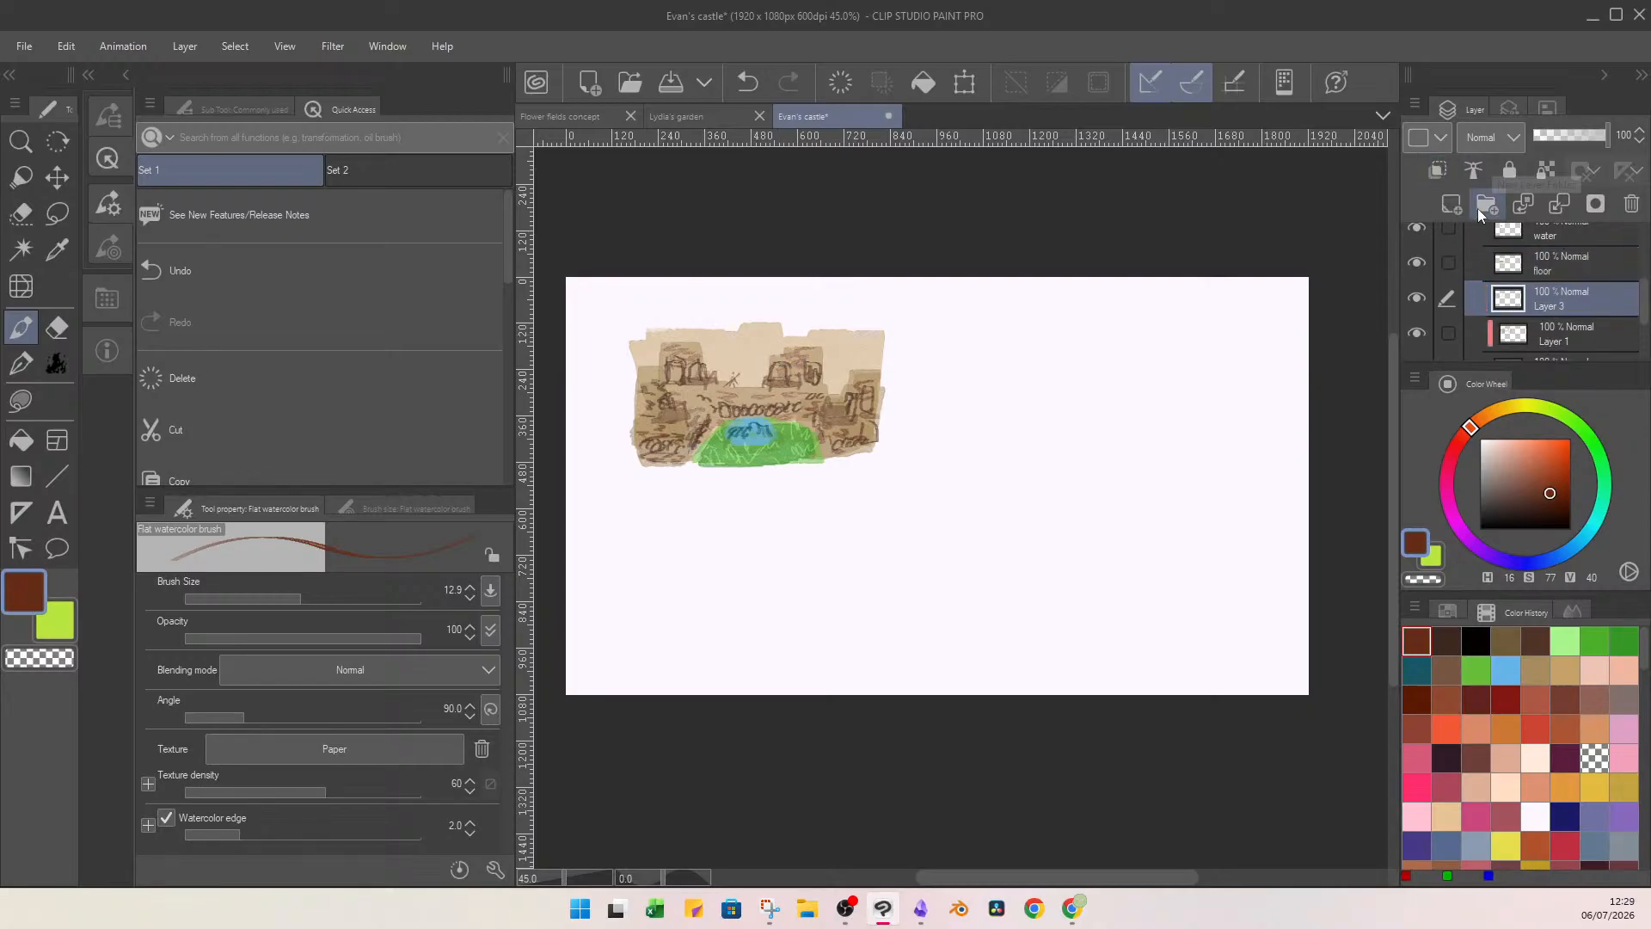
{"action": "left_click", "coordinate": [1562, 483]}
{"action": "left_click", "coordinate": [1461, 445]}
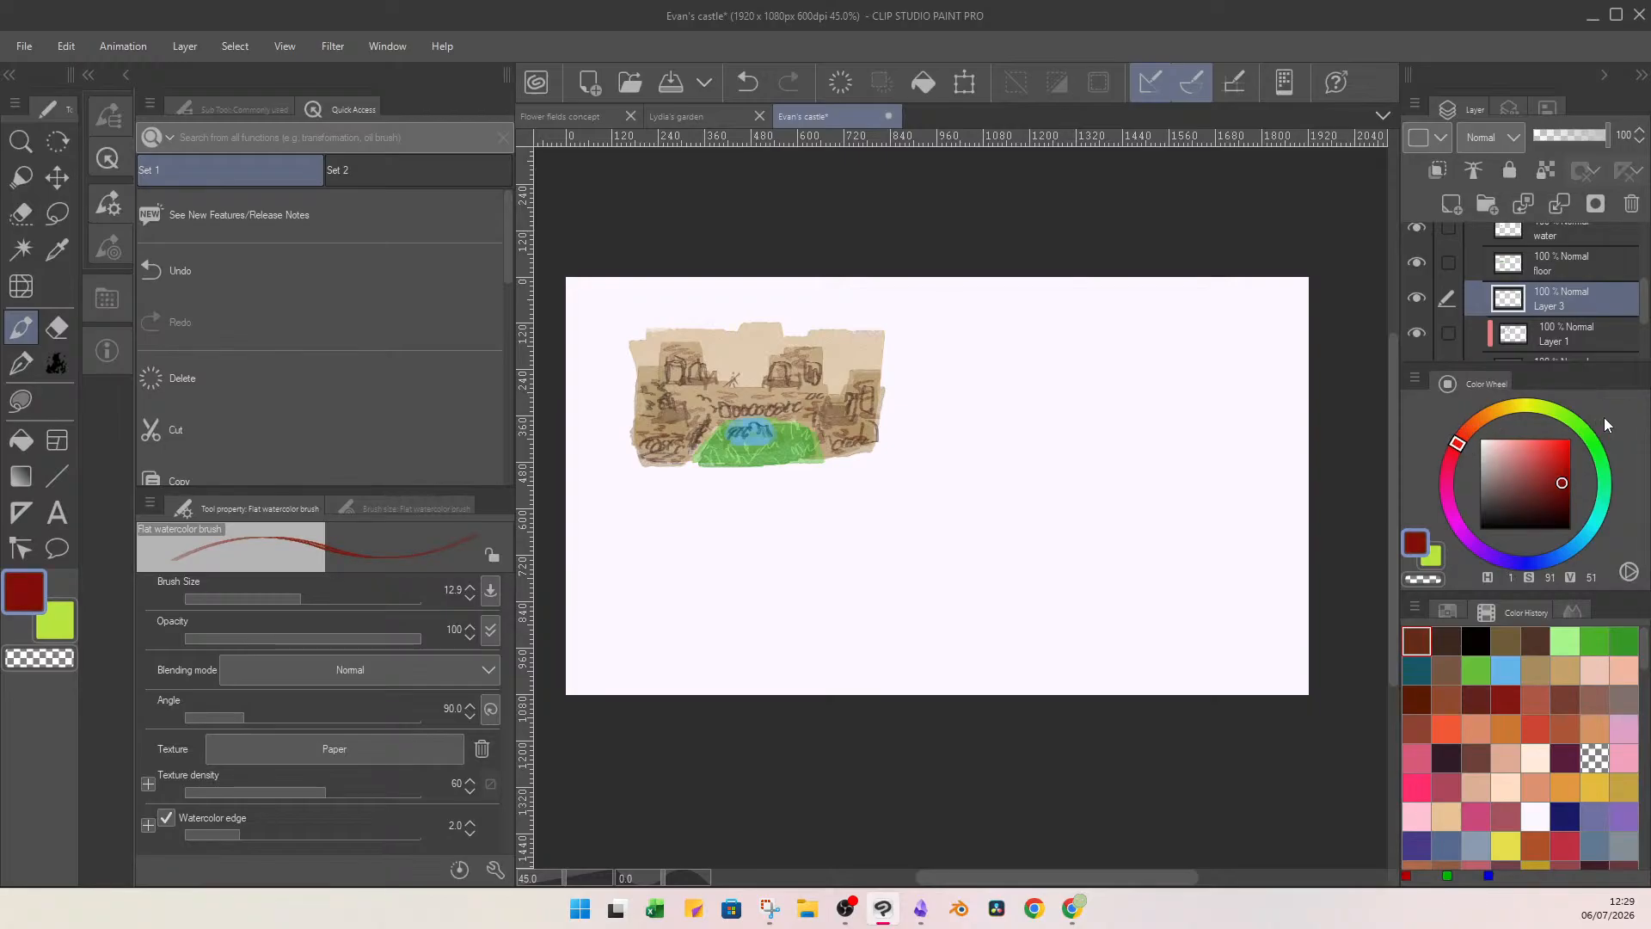
{"action": "left_click_drag", "start_coordinate": [303, 604], "coordinate": [328, 600]}
{"action": "mouse_move", "coordinate": [675, 344]}
{"action": "left_mouse_down"}
{"action": "mouse_move", "coordinate": [683, 322]}
{"action": "mouse_move", "coordinate": [694, 352]}
{"action": "mouse_move", "coordinate": [796, 331]}
{"action": "mouse_move", "coordinate": [804, 357]}
{"action": "mouse_move", "coordinate": [786, 336]}
{"action": "mouse_move", "coordinate": [883, 375]}
{"action": "mouse_move", "coordinate": [866, 355]}
{"action": "left_mouse_up"}
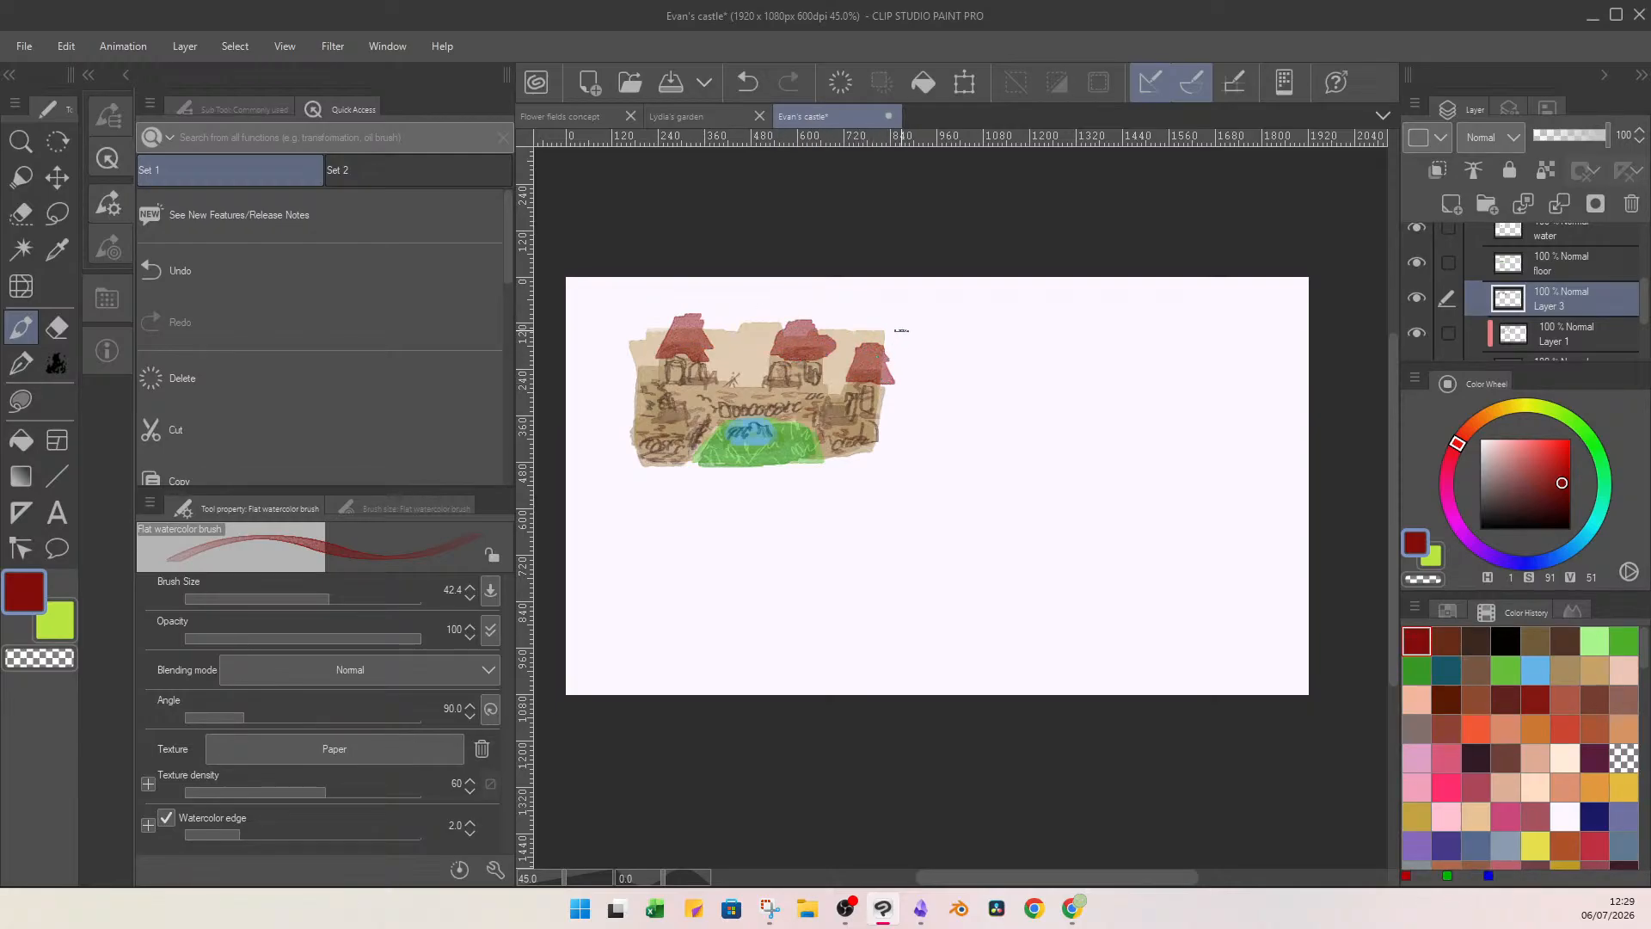